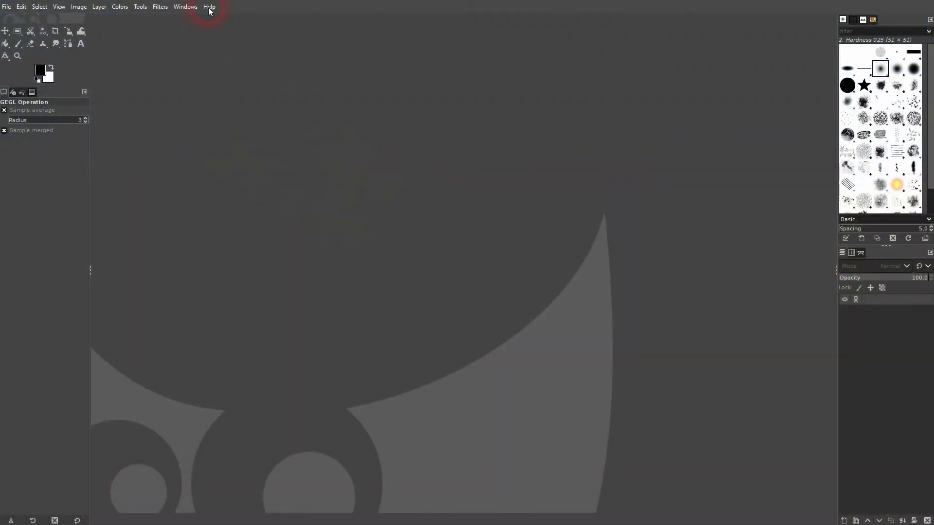
Step: Open the About GIMP information and go from there to the GIMP website
click(209, 7)
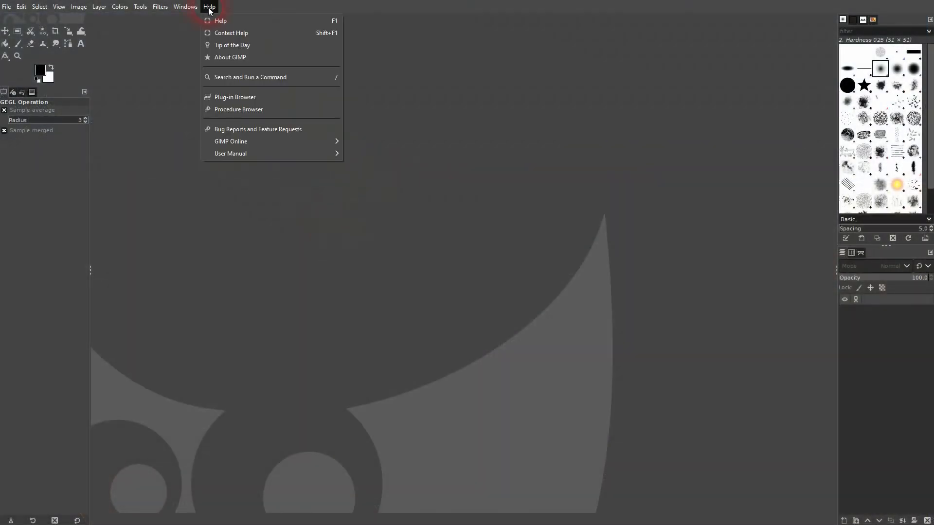
click(228, 58)
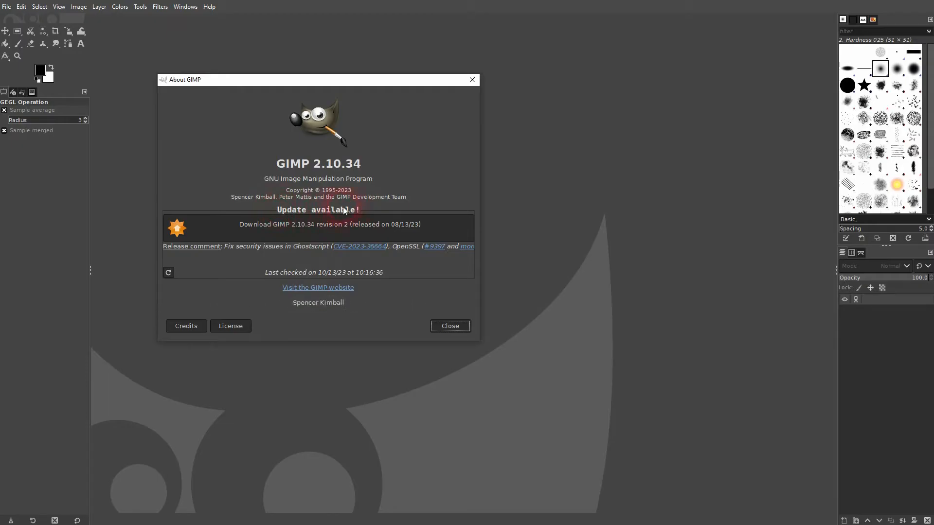
click(325, 288)
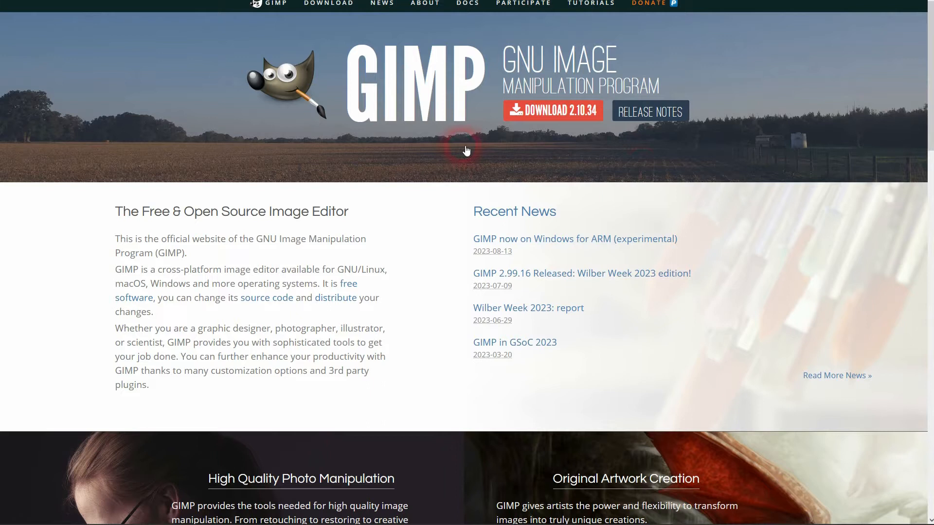
Step: Download the GIMP 2.10.34 installer for Windows directly and dismiss the list of downloads
click(558, 112)
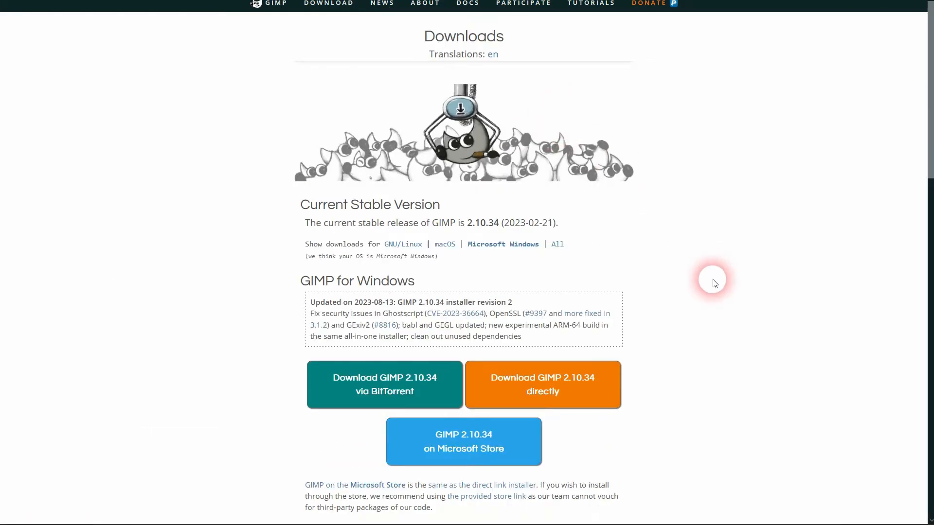
scroll(715, 277, down, 3)
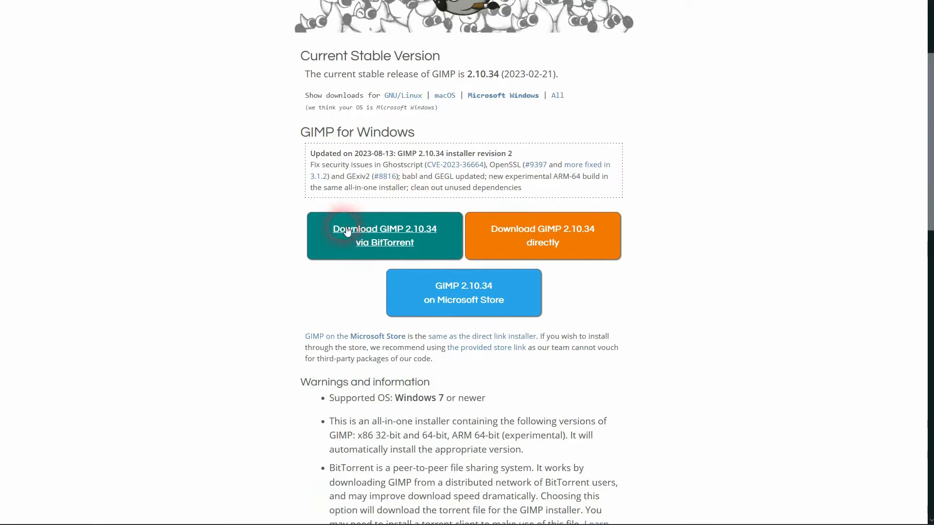
click(562, 230)
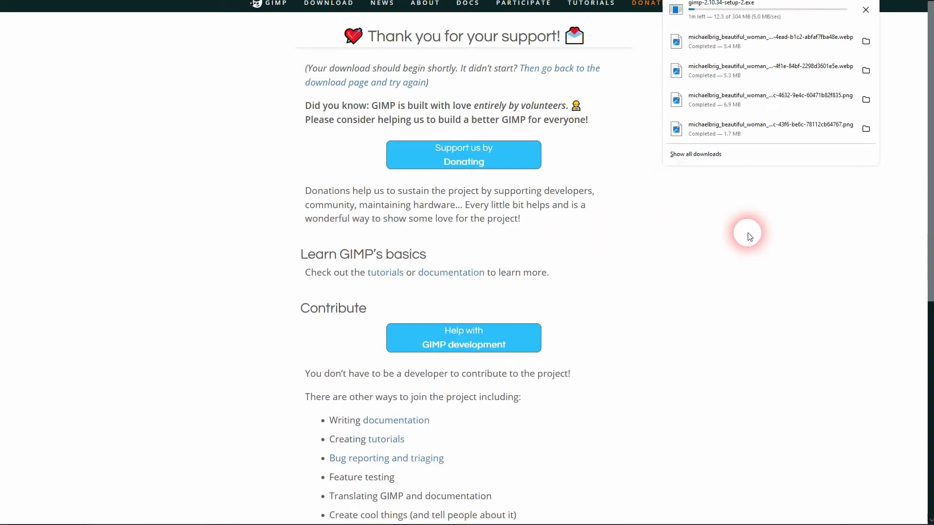
click(749, 236)
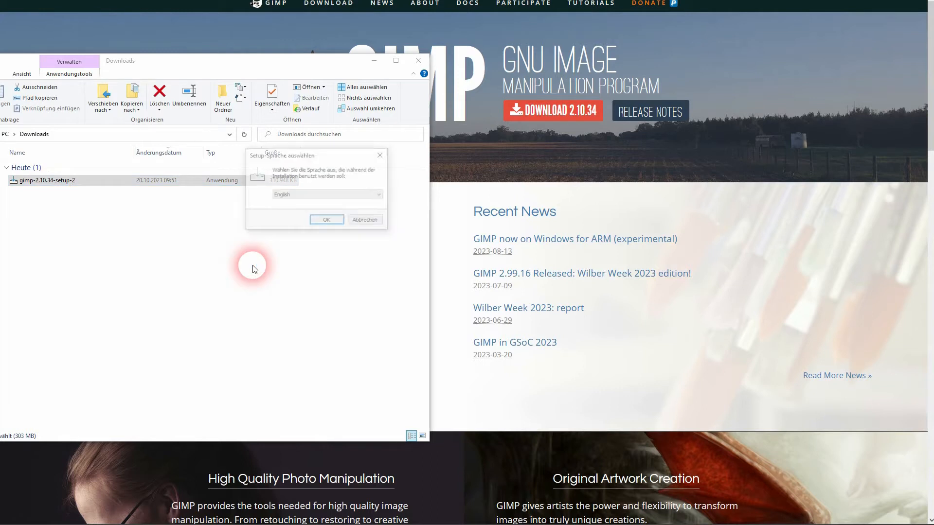
Step: Install GIMP 2.10.34 with English as the setup language, finish the setup wizard and minimize the Downloads folder window
click(324, 195)
click(322, 203)
click(326, 219)
click(374, 274)
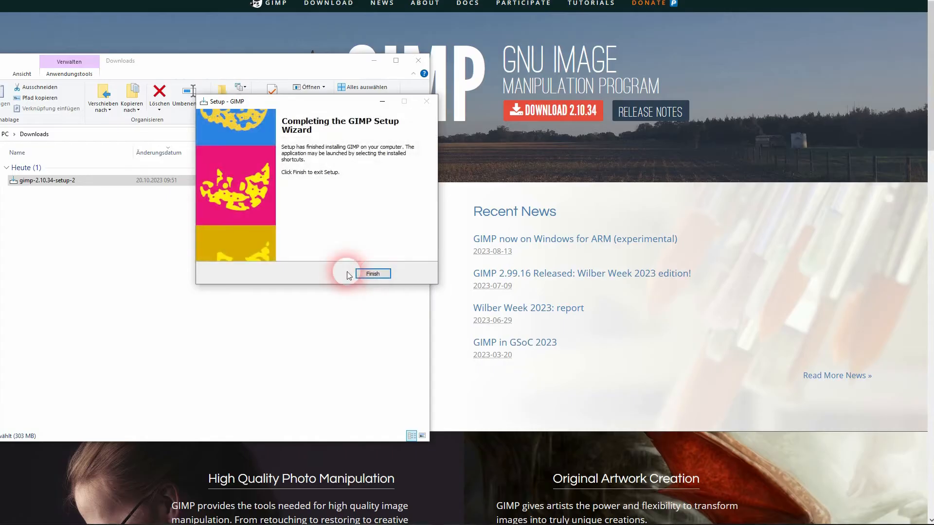
click(370, 274)
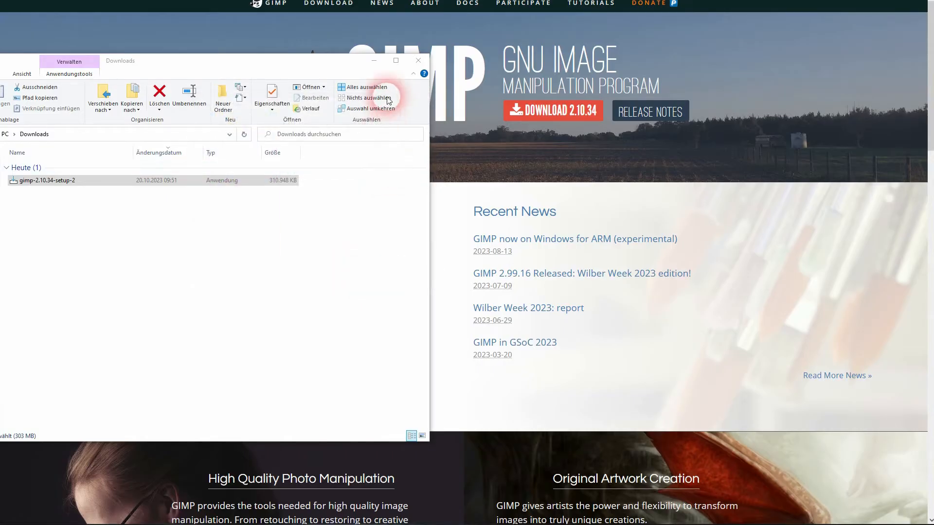
click(374, 61)
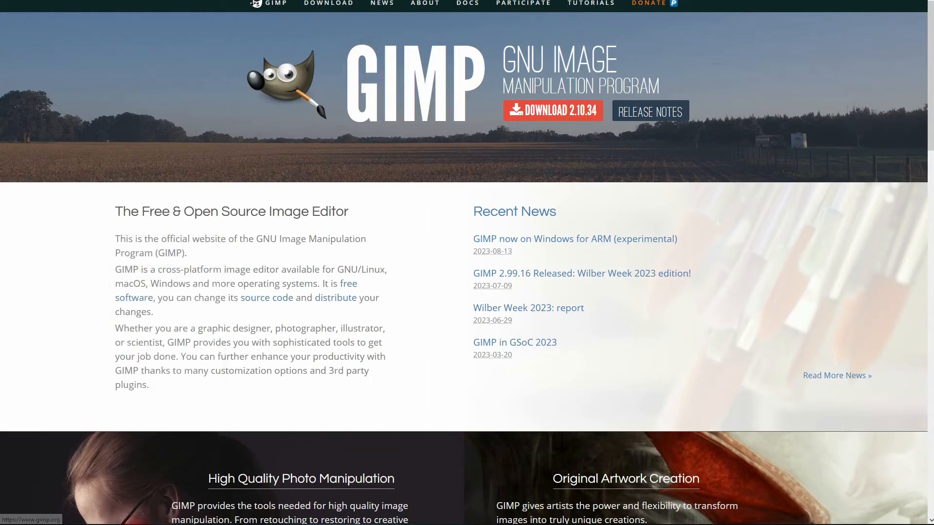
Step: Launch the newly installed GIMP and let it load
click(416, 360)
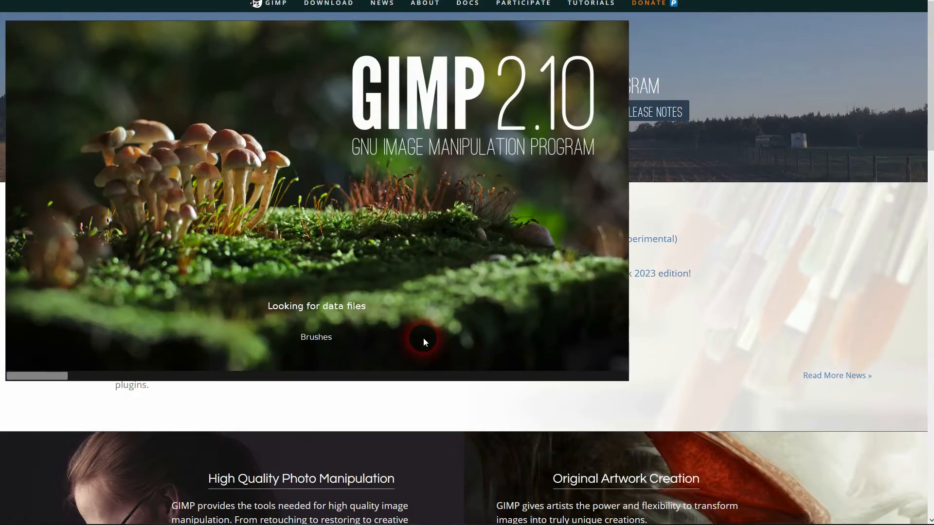
click(394, 234)
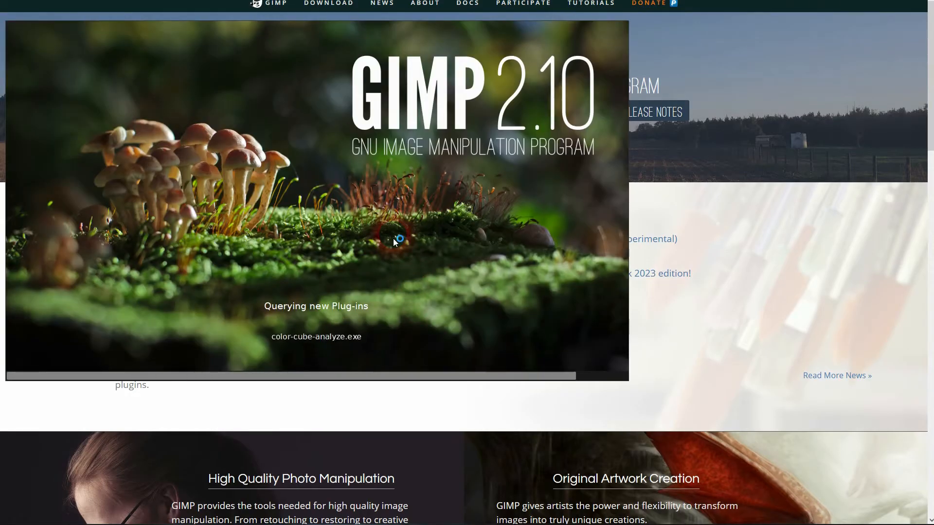
click(393, 235)
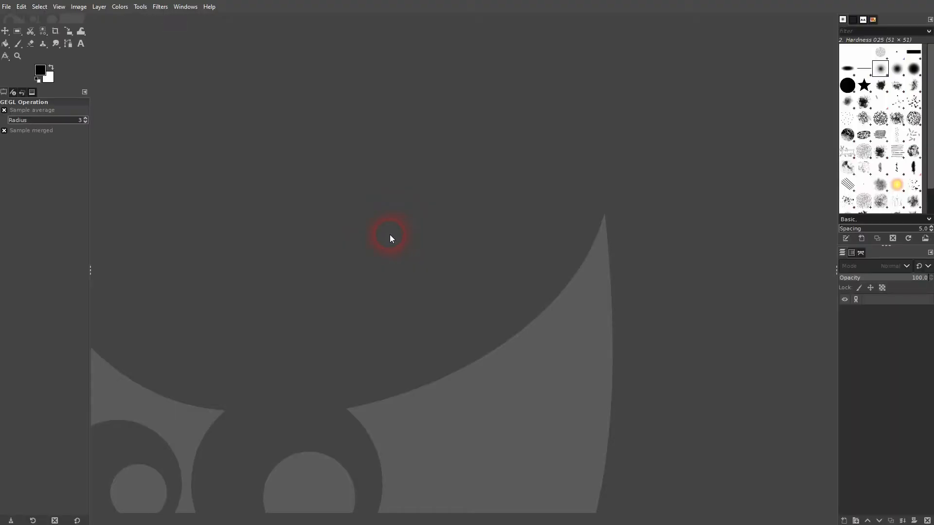
Step: Check the installed GIMP version for updates in the About information and close it
click(206, 8)
click(241, 58)
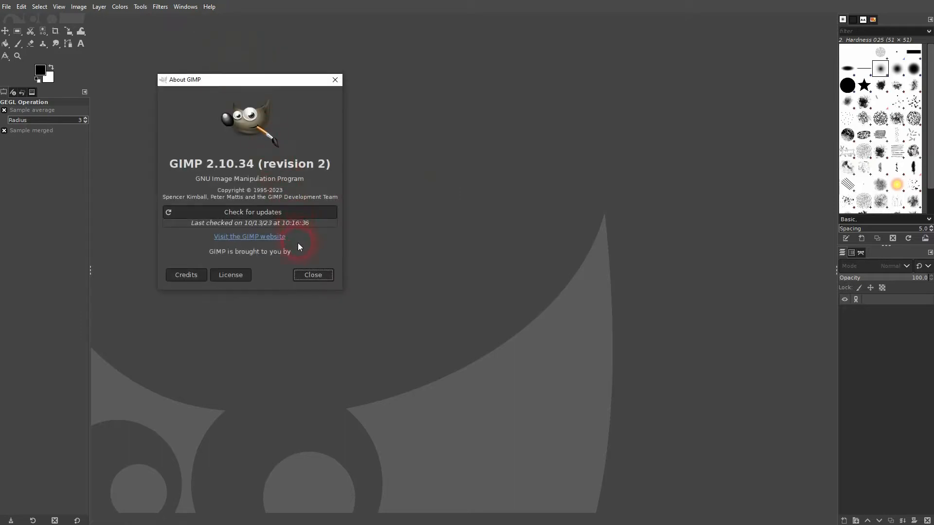
click(168, 213)
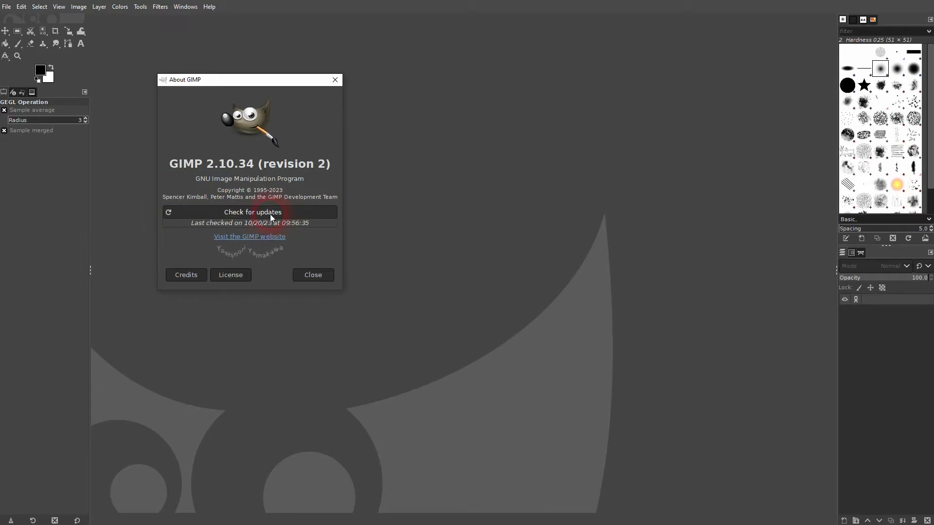
click(308, 274)
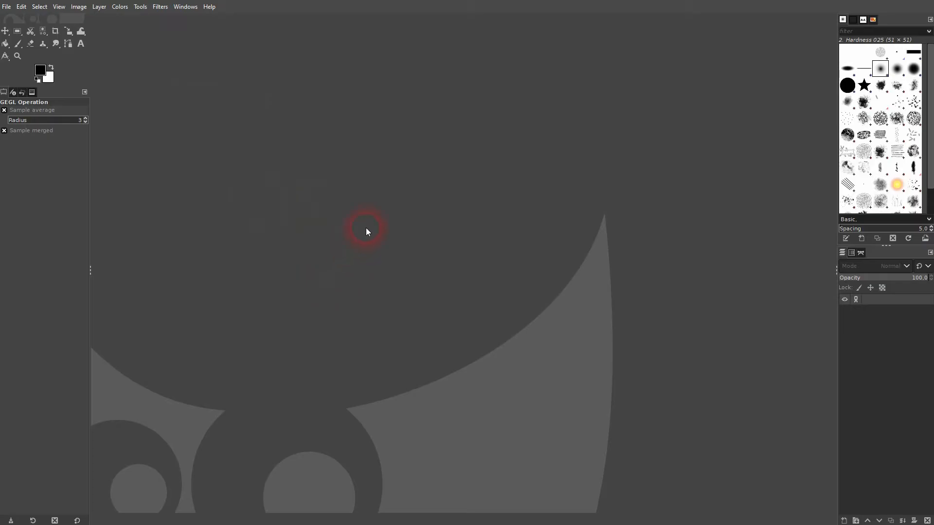
Step: Set the user interface language to English [en_US] in the preferences and accept the settings
click(8, 7)
mouse_move(22, 7)
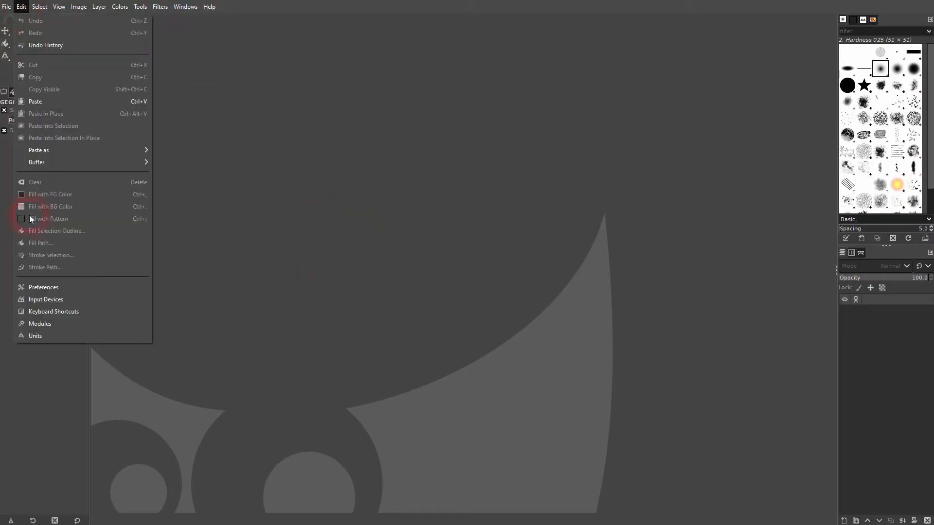
click(43, 287)
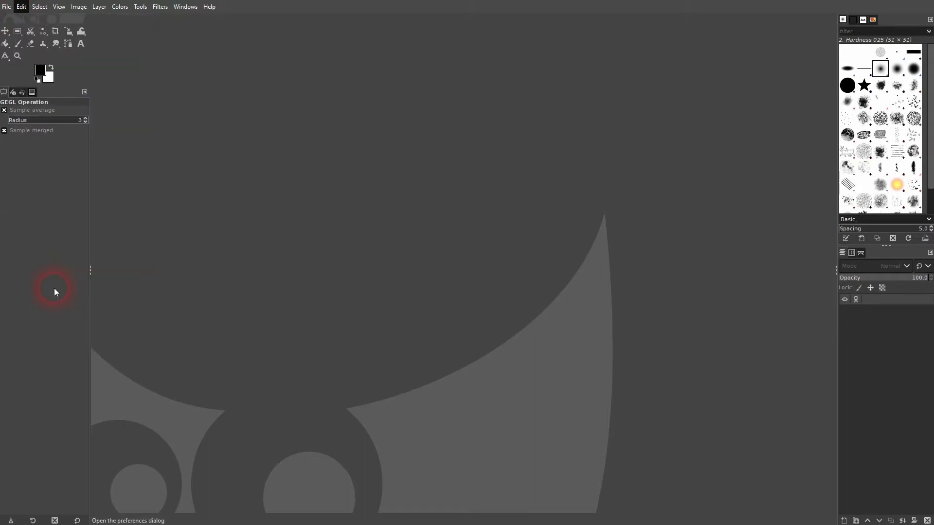
click(55, 200)
drag(53, 189, 367, 120)
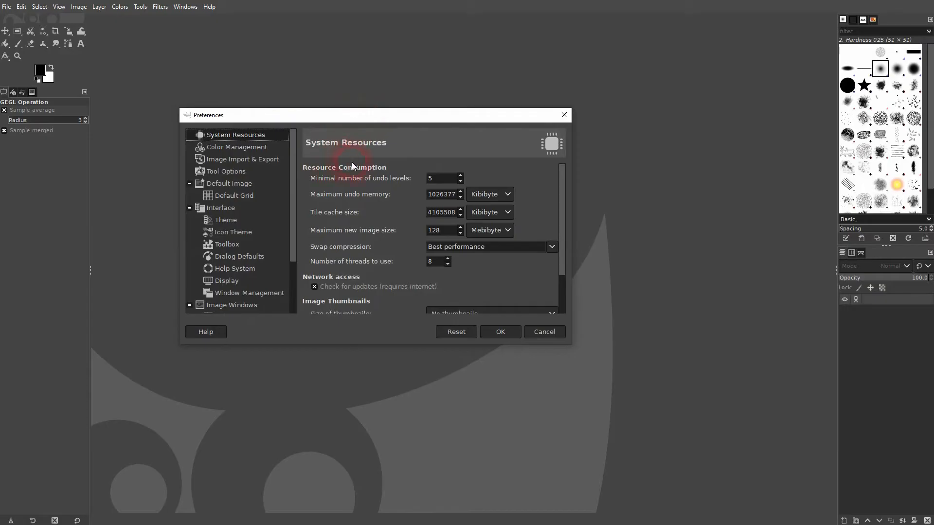
click(212, 208)
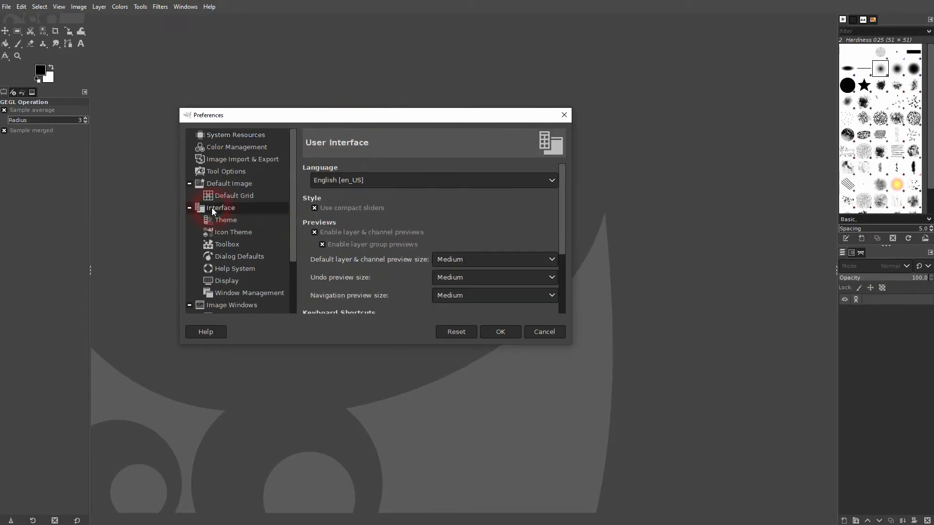
click(469, 180)
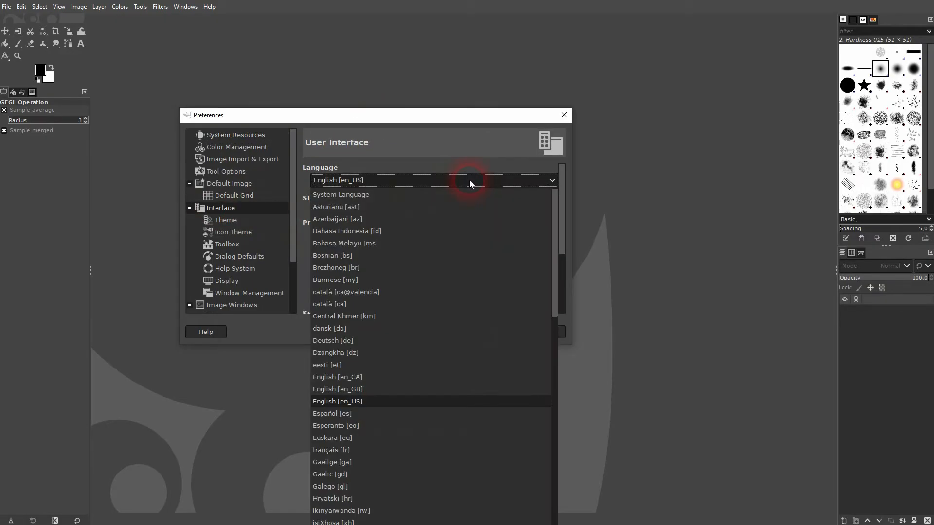
click(374, 400)
click(501, 332)
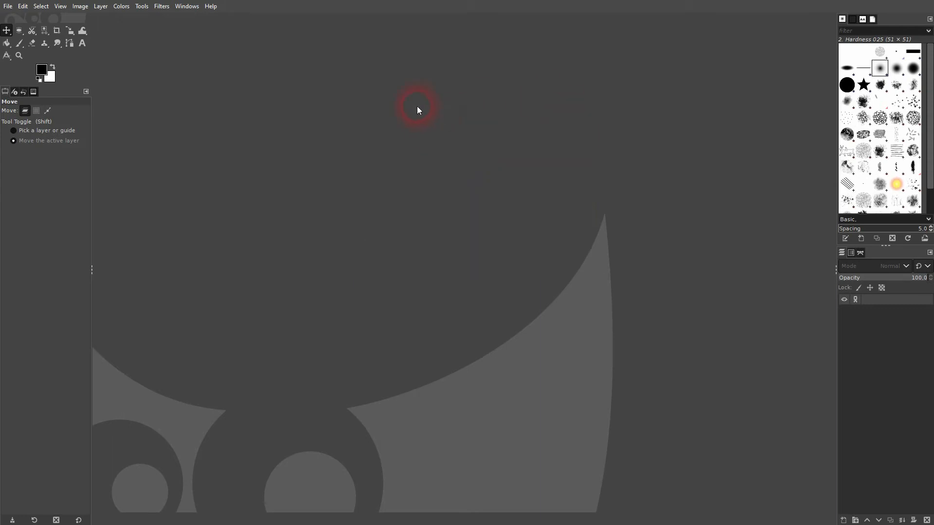
Step: Turn off single-window mode, move the main window toward the middle of the desktop and bring up the toolbox
click(180, 6)
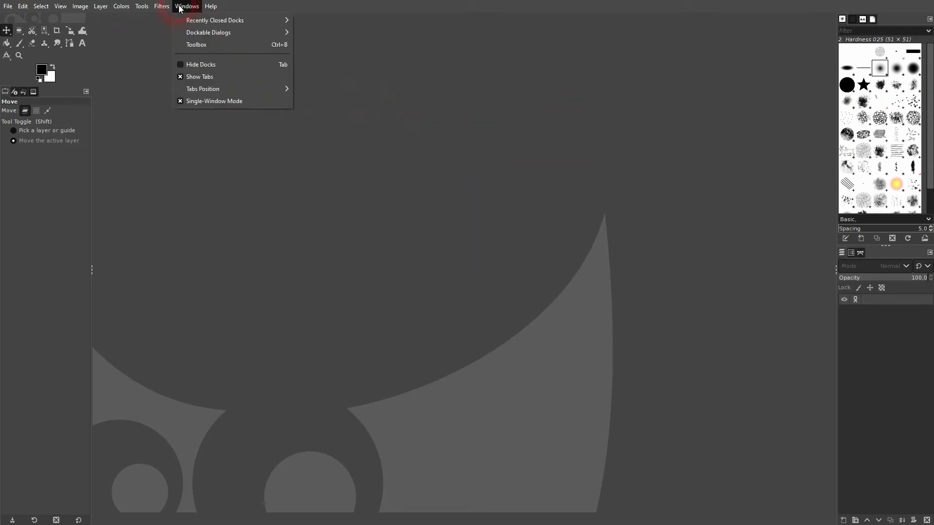
click(222, 101)
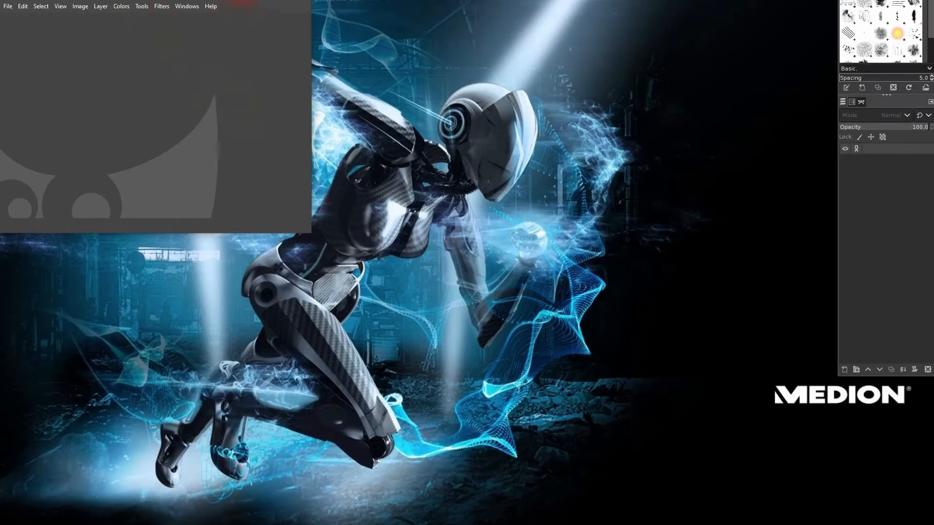
drag(240, 0, 450, 44)
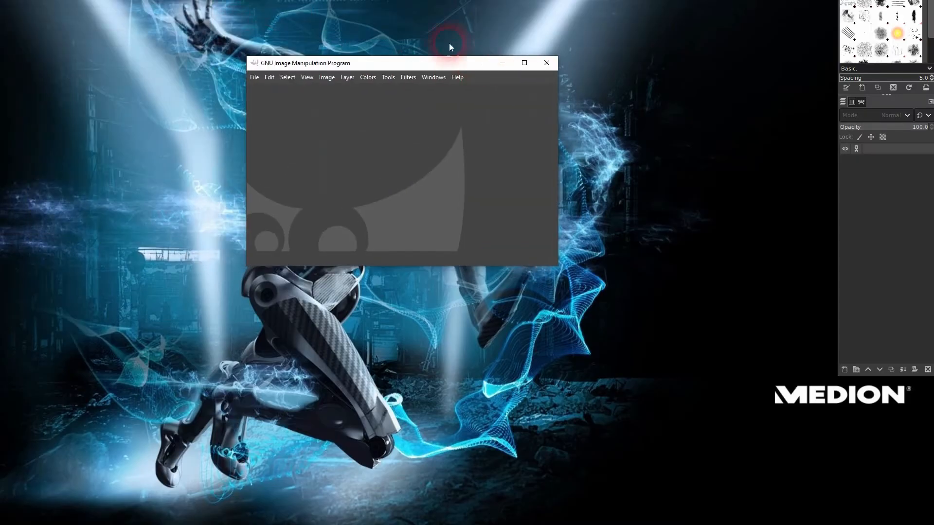
key(ctrl+b)
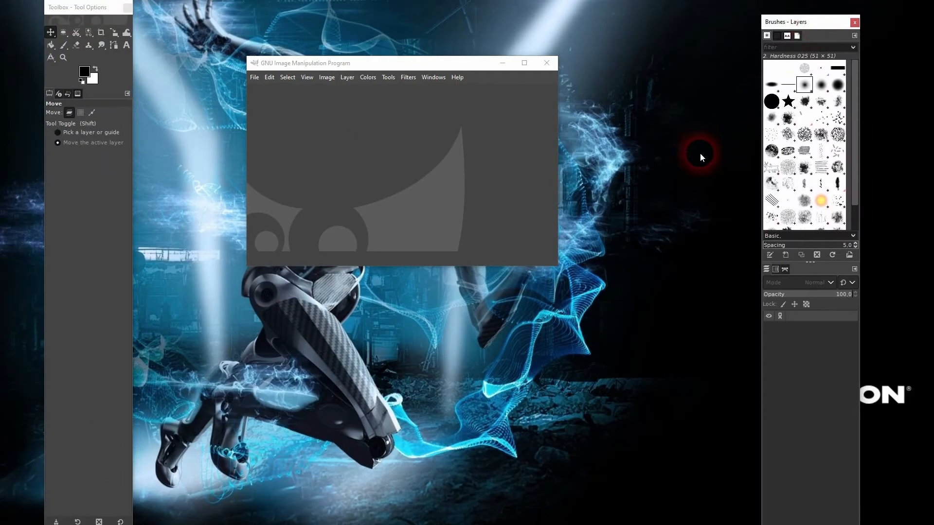
Step: Turn single-window mode back on and maximize the GIMP window
click(441, 77)
click(474, 204)
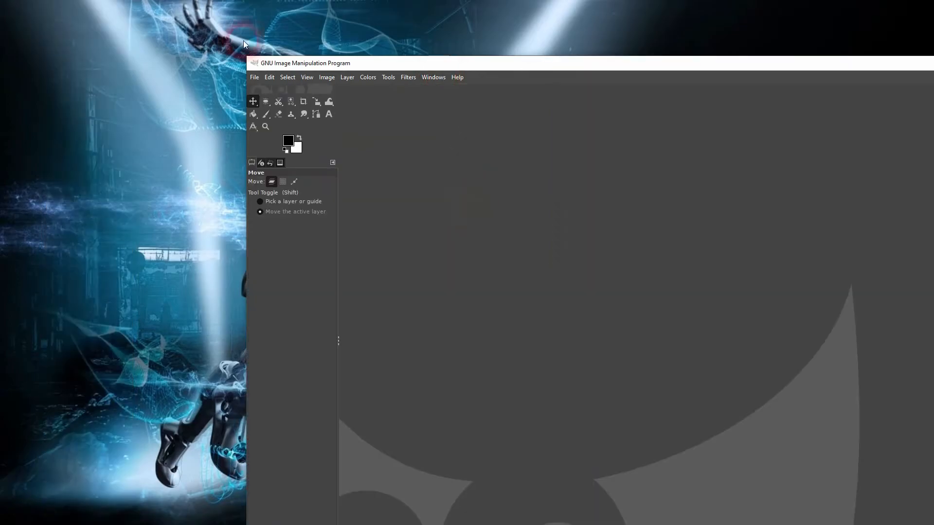
double_click(456, 63)
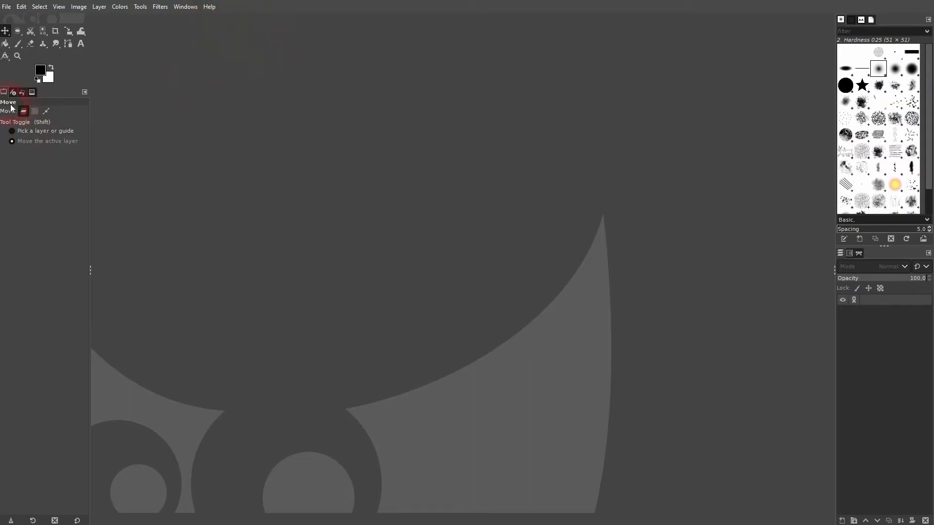
Step: Look through the undo history and images dialogs beside the tool options, ending on the tool options
click(20, 93)
click(31, 92)
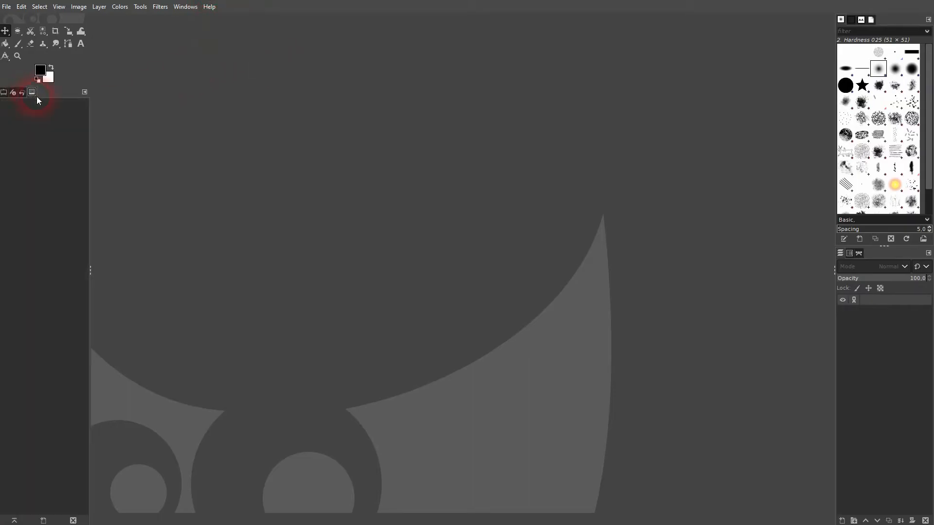
click(5, 93)
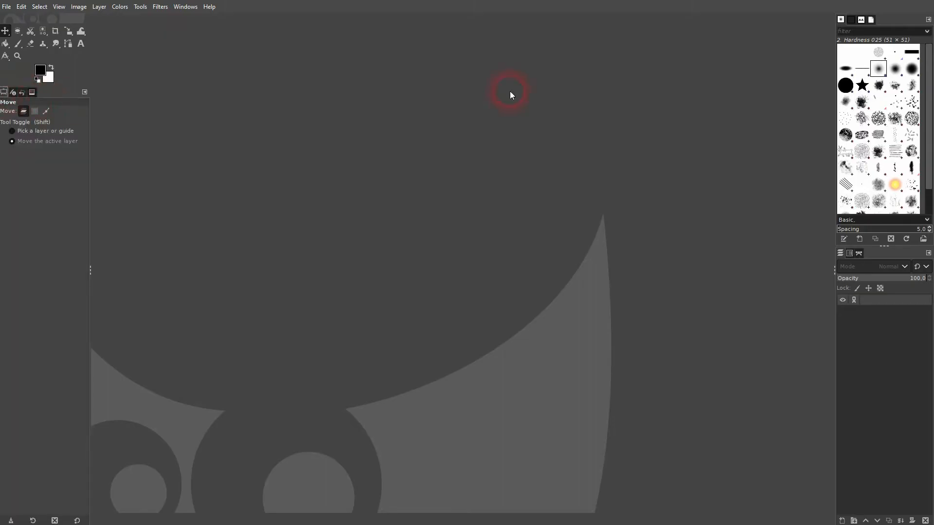
Step: Look through the patterns, fonts and document history dialogs and the channels and paths dialogs
click(851, 19)
click(862, 20)
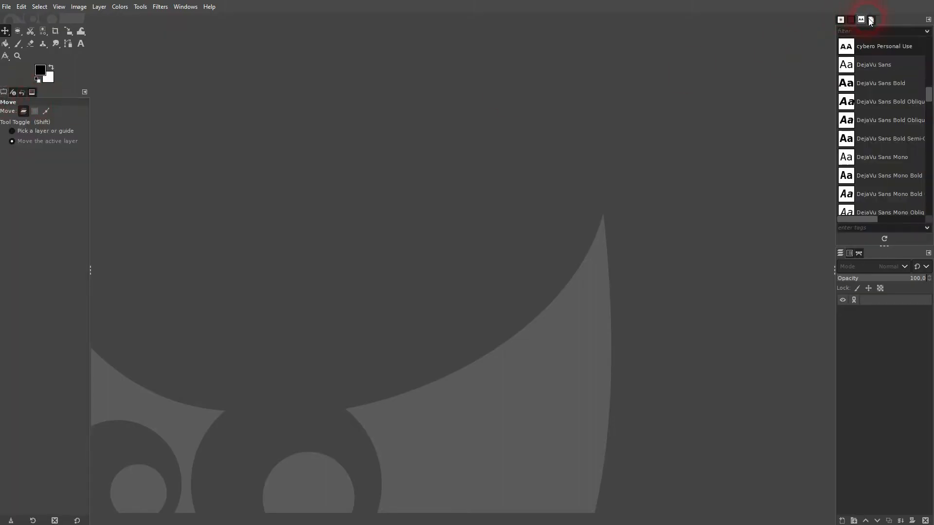
click(871, 20)
click(849, 253)
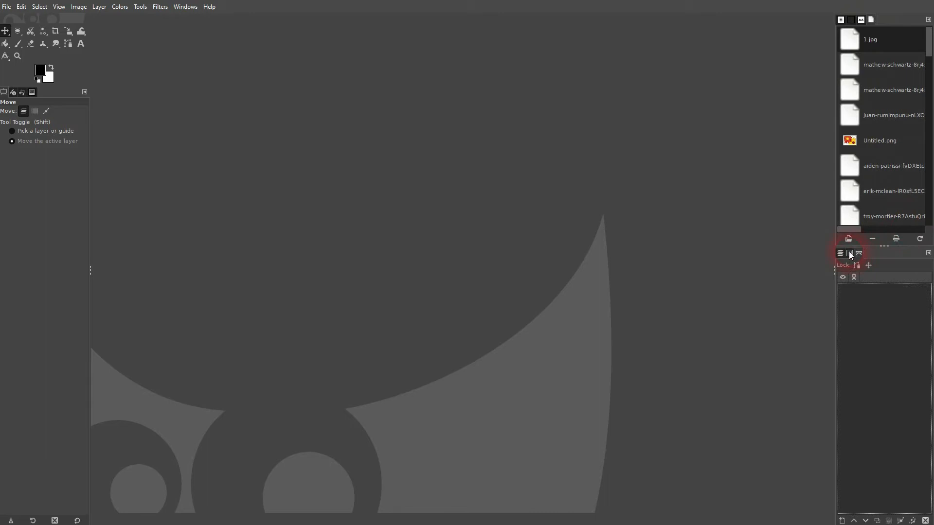
Step: Review the options for restoring closed docks and adding dockable dialogs, and bring up the toolbox
click(183, 8)
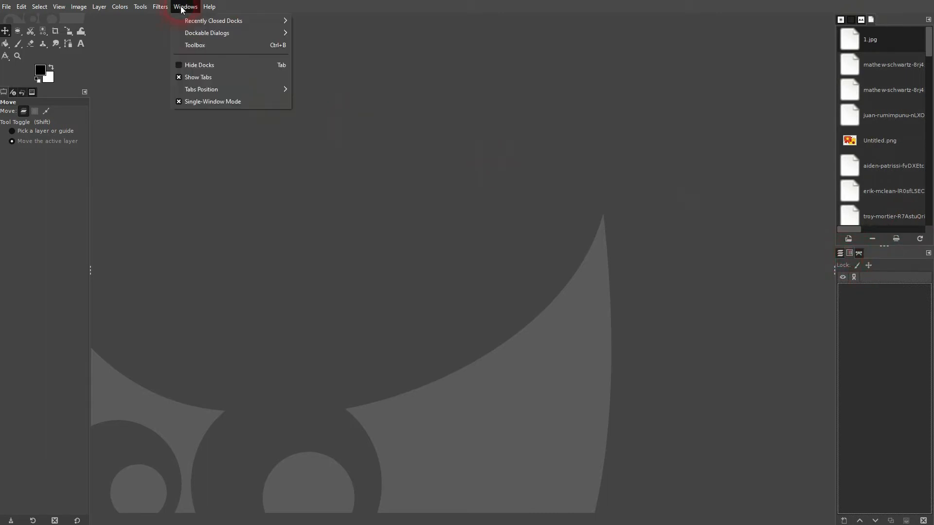
mouse_move(245, 36)
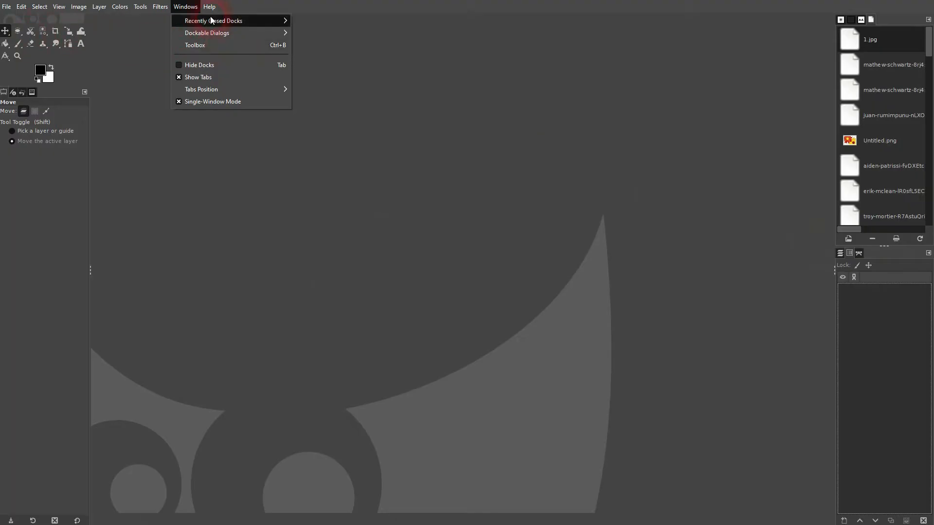
click(210, 47)
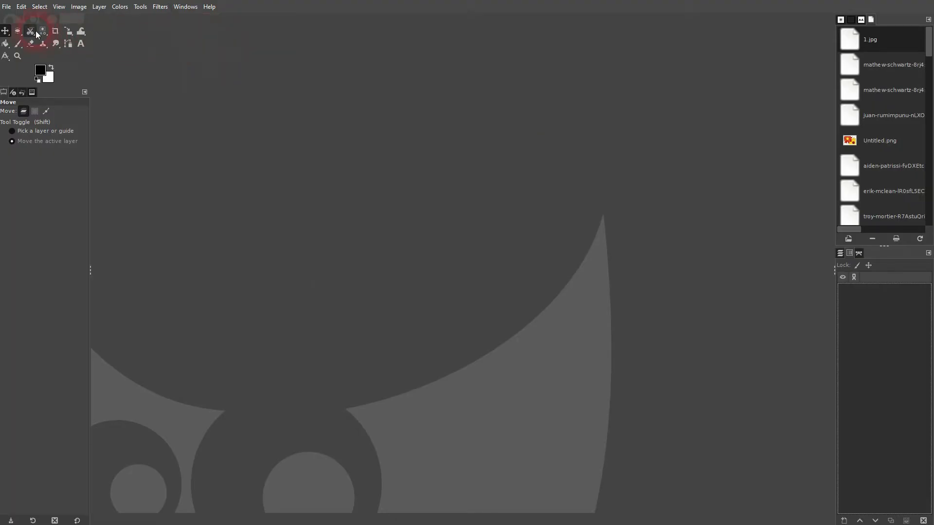
Step: Detach the paths, layers and channels dialogs from their dock into separate floating windows
drag(860, 253, 502, 262)
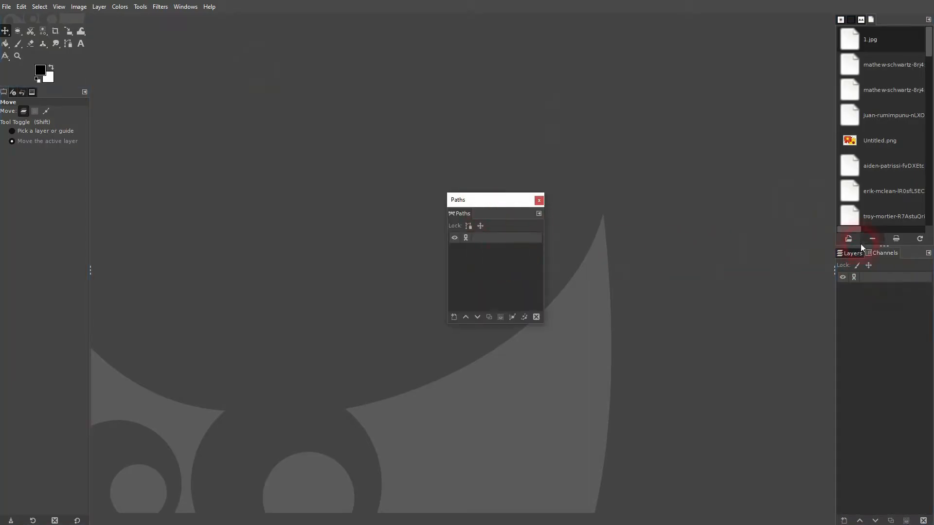
drag(850, 253, 649, 204)
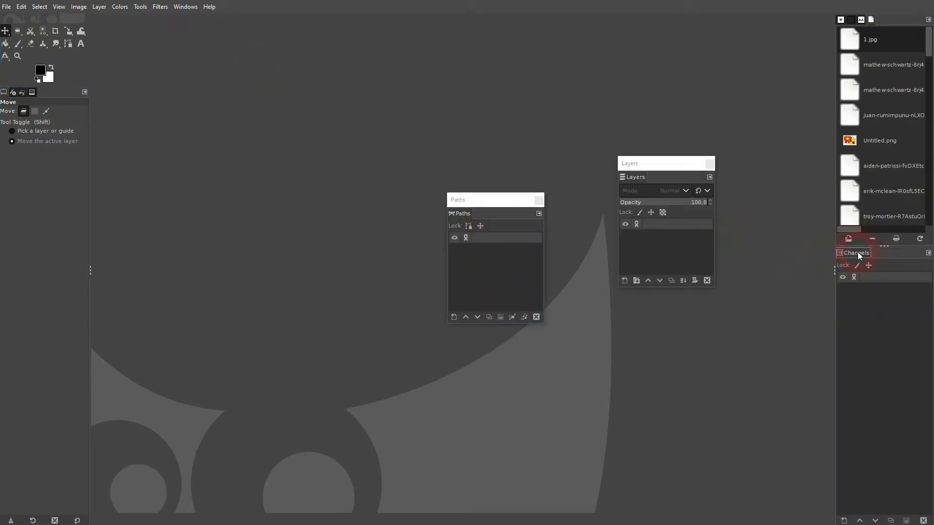
drag(857, 252, 759, 258)
Step: Detach the fonts, images and tool options dialogs from their docks and place them as floating windows over the canvas
click(860, 26)
drag(862, 21, 673, 93)
drag(30, 94, 194, 133)
drag(2, 95, 317, 198)
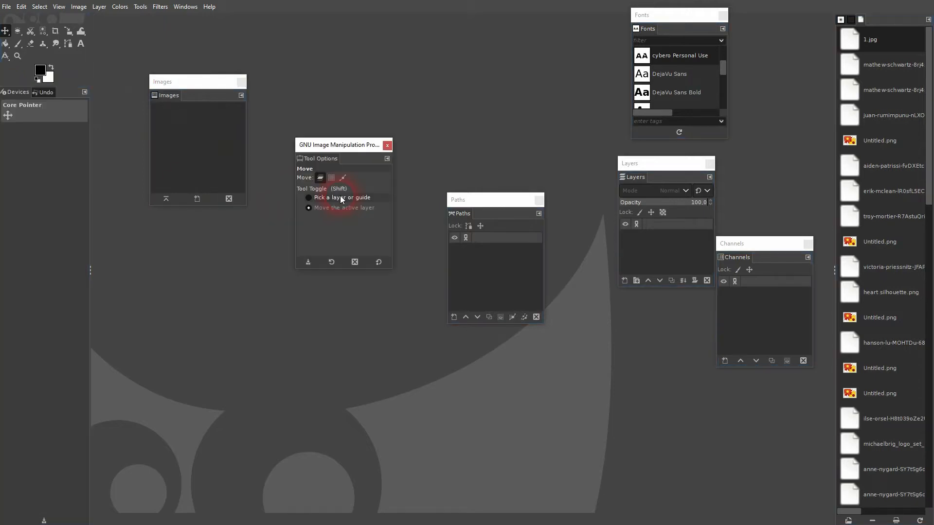
Step: Turn off single-window mode, move the toolbox among the floating windows, and re-enable single-window mode
click(183, 7)
click(235, 185)
click(424, 121)
drag(1, 8, 414, 19)
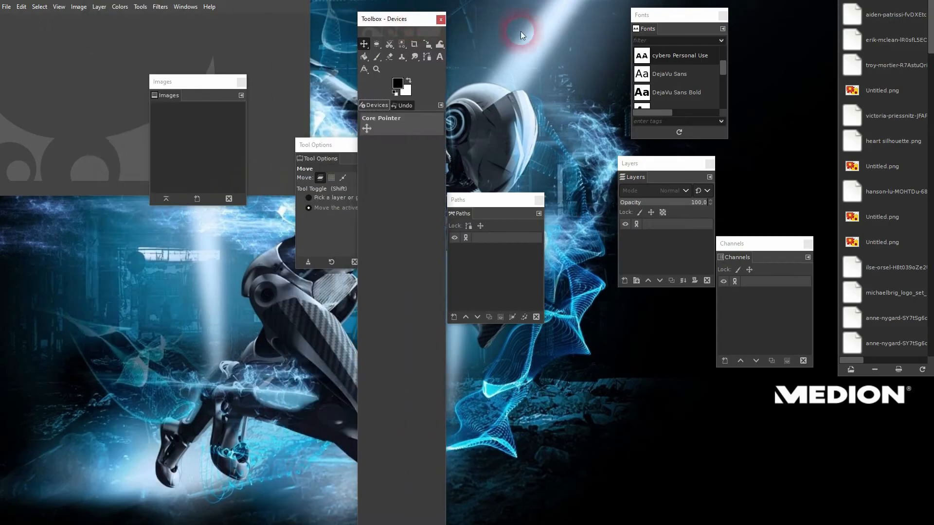
click(181, 7)
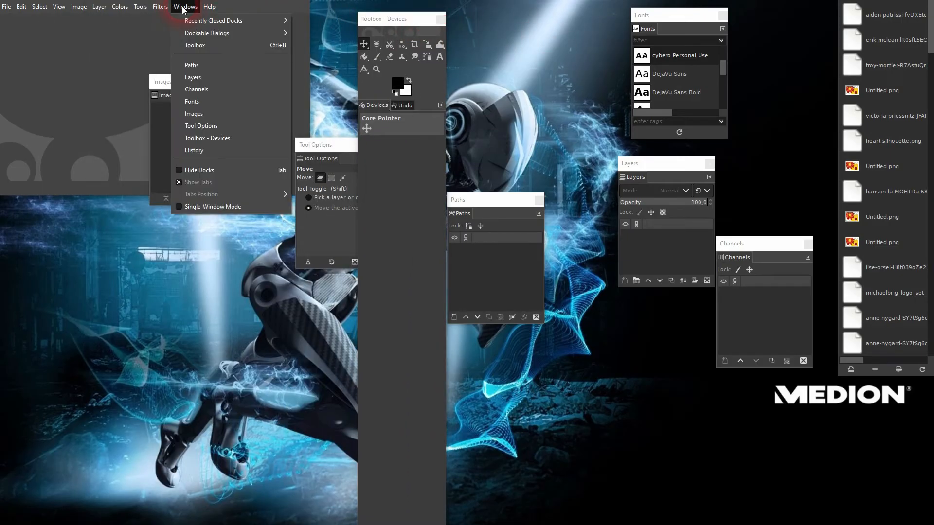
click(218, 204)
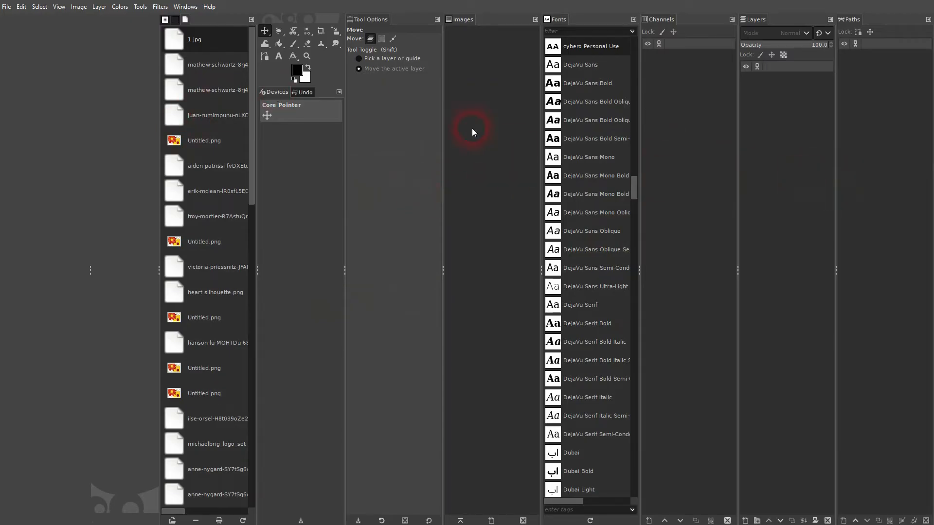
Step: Reset the saved window positions to default values in the Window Management preferences and enlarge the restarted GIMP window across the screen
click(21, 7)
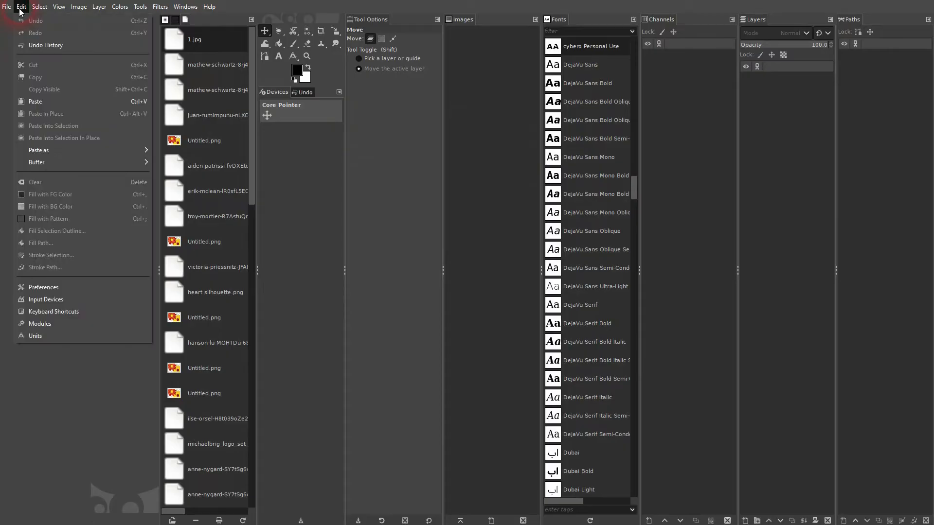
click(87, 287)
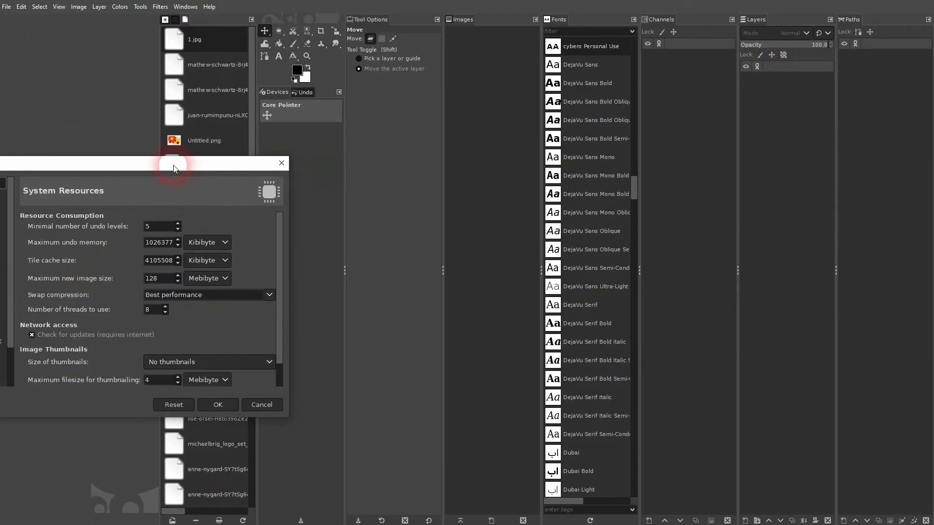
drag(175, 164, 538, 110)
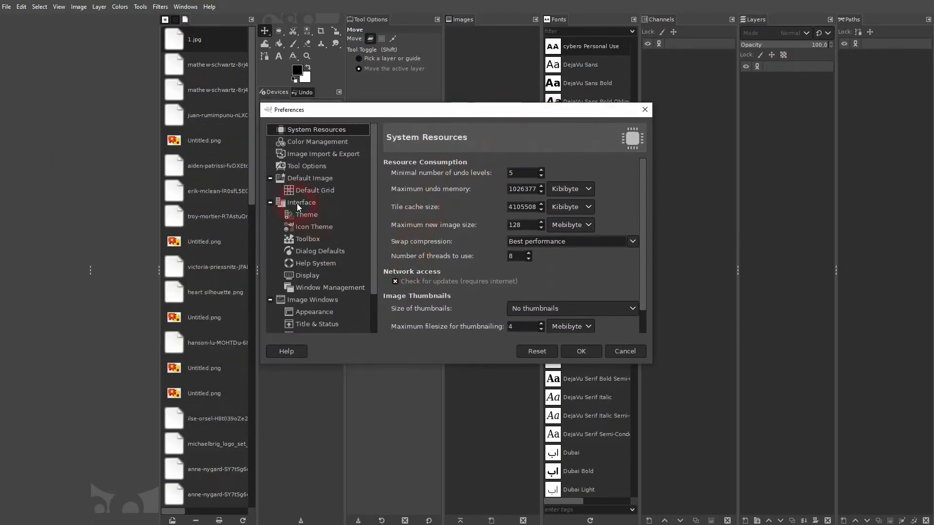
click(310, 205)
click(271, 203)
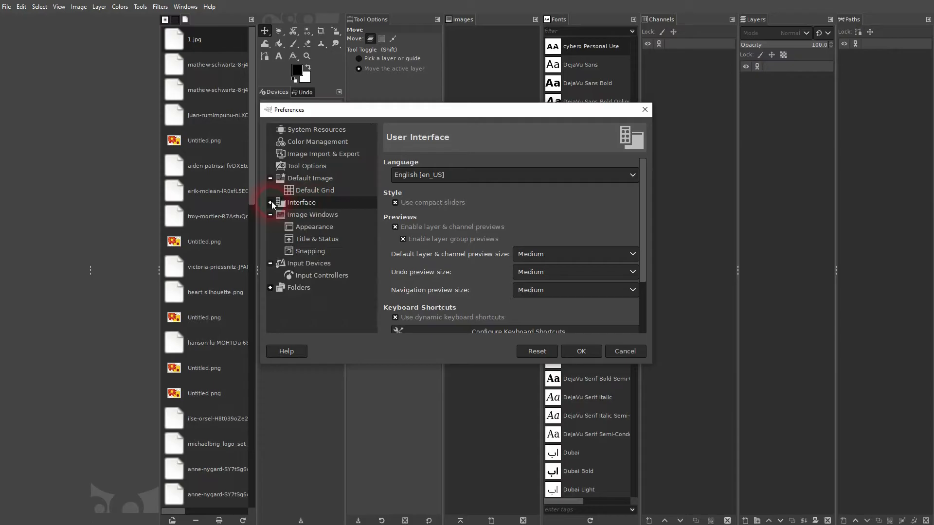
click(271, 203)
click(312, 289)
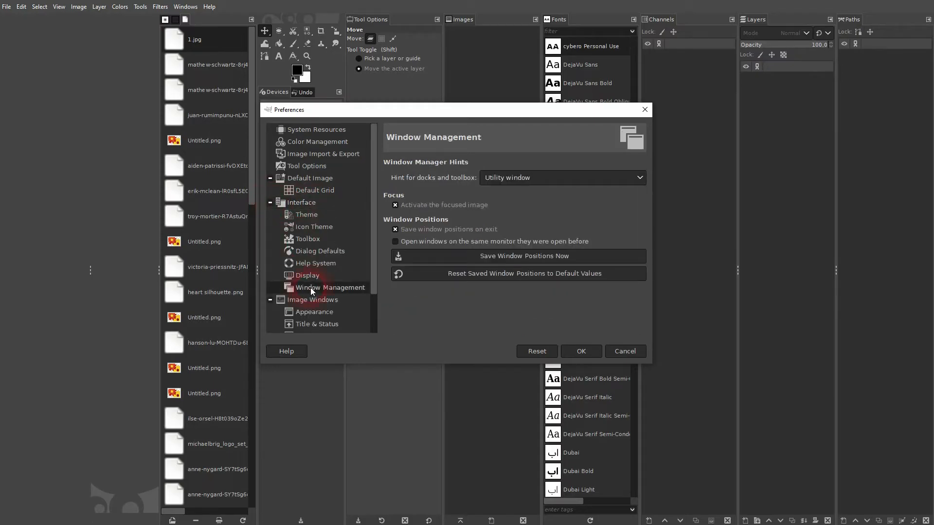
click(504, 274)
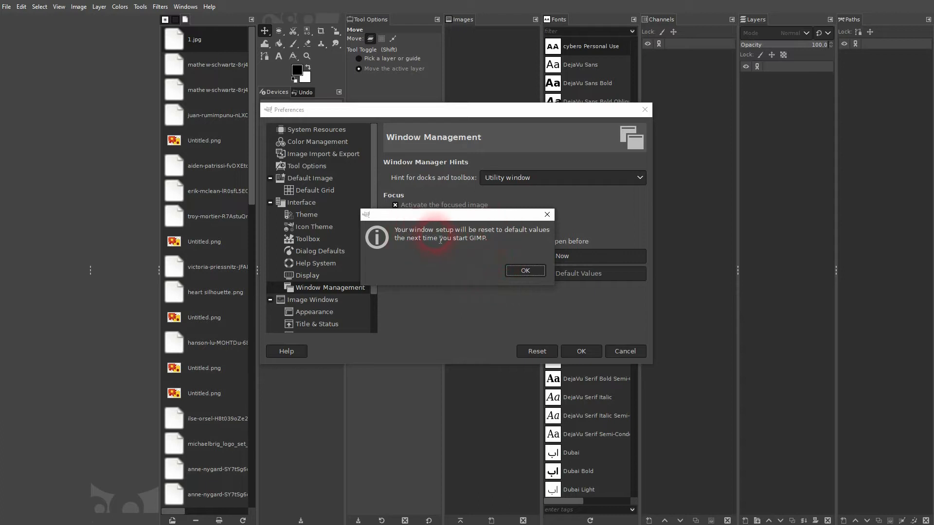
click(525, 271)
click(581, 351)
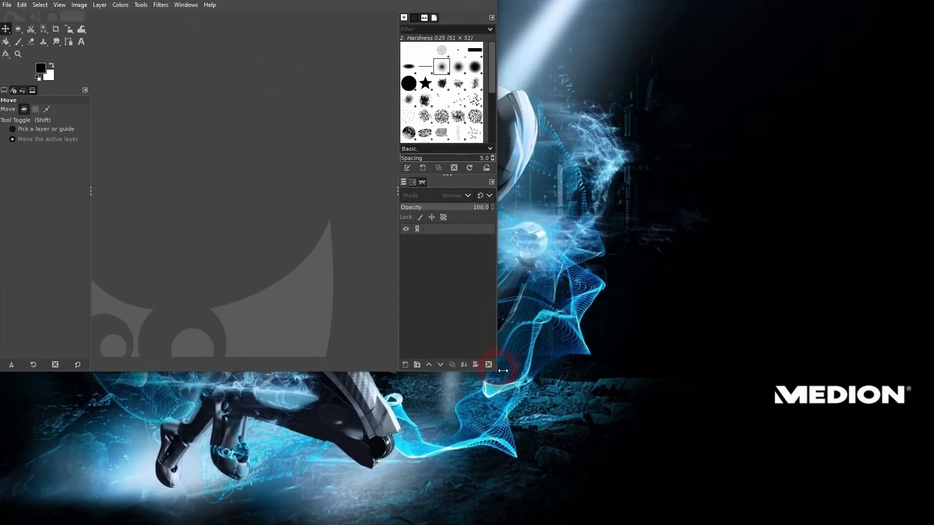
drag(503, 377, 932, 523)
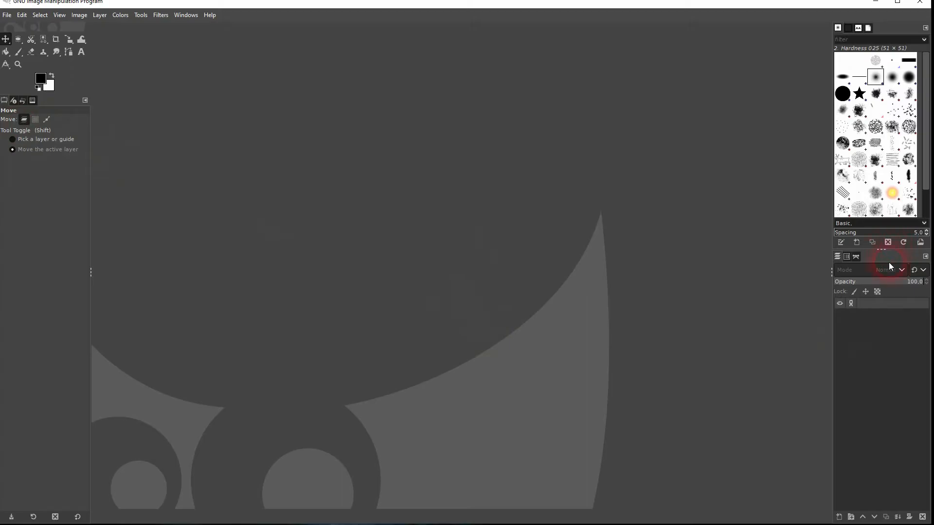
Step: Review the single-window mode option and the Interface and Window Management preferences
click(186, 14)
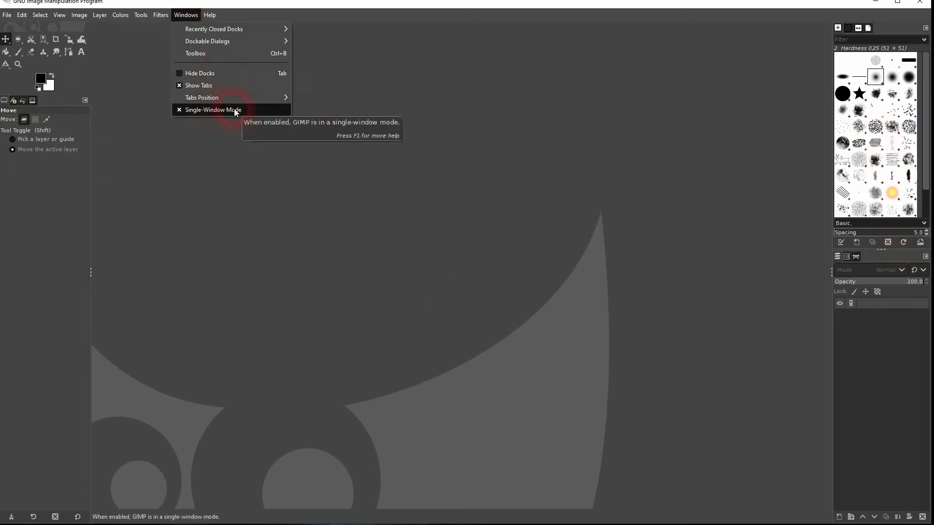
click(23, 18)
click(22, 15)
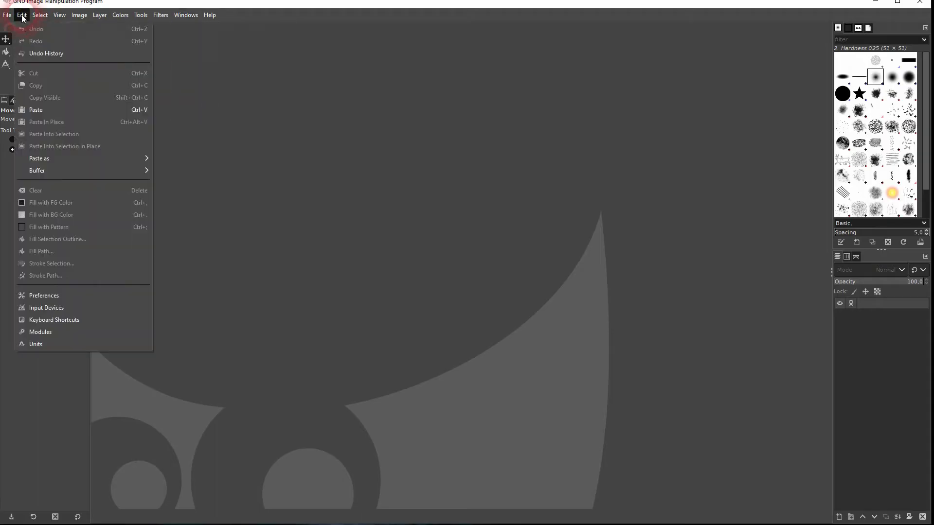
click(102, 297)
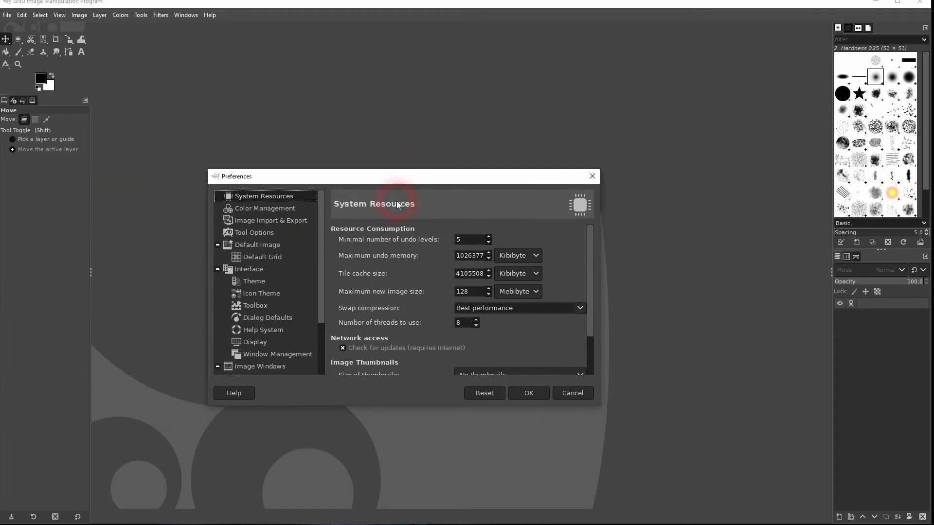
click(253, 272)
click(260, 353)
click(437, 346)
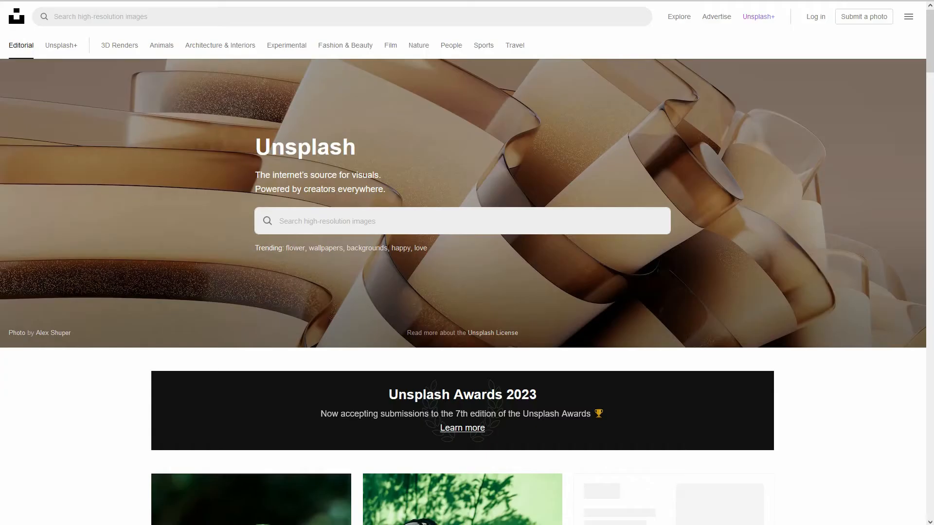
Step: Browse the Unsplash editorial photos in the browser and download the aerial photo of two lakes surrounded by forest
drag(357, 147, 254, 146)
scroll(610, 272, down, 10)
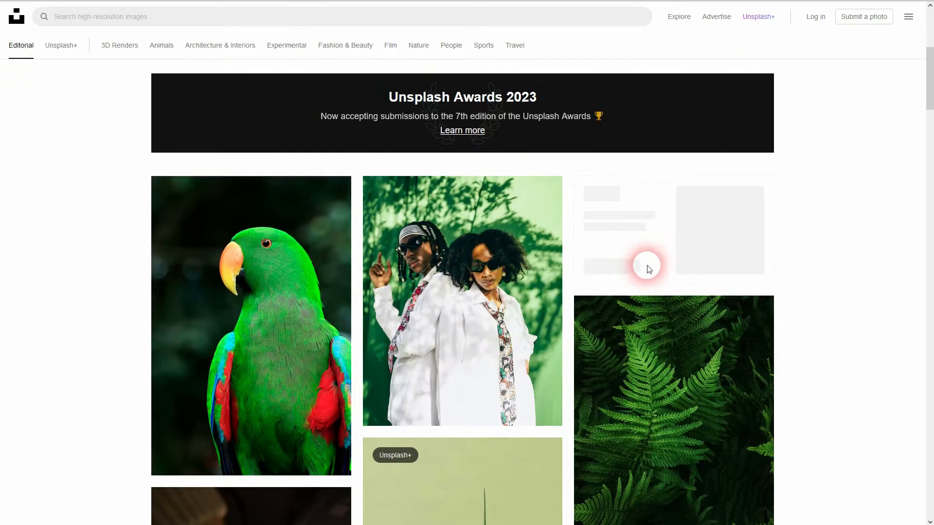
scroll(667, 255, down, 20)
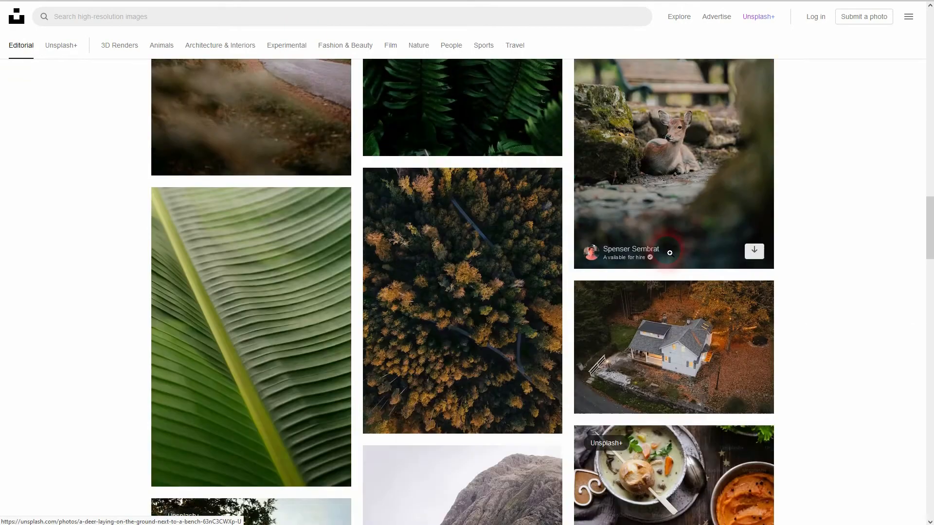
scroll(678, 253, down, 15)
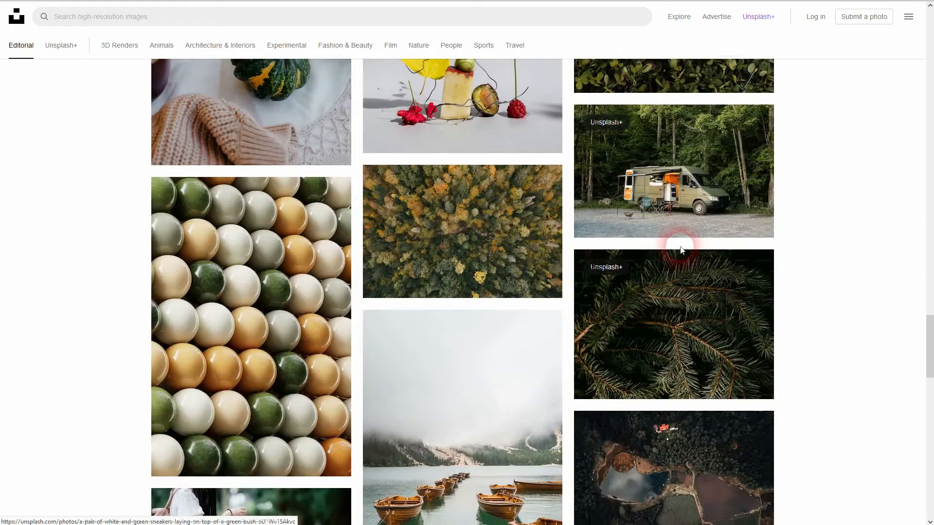
scroll(681, 250, down, 6)
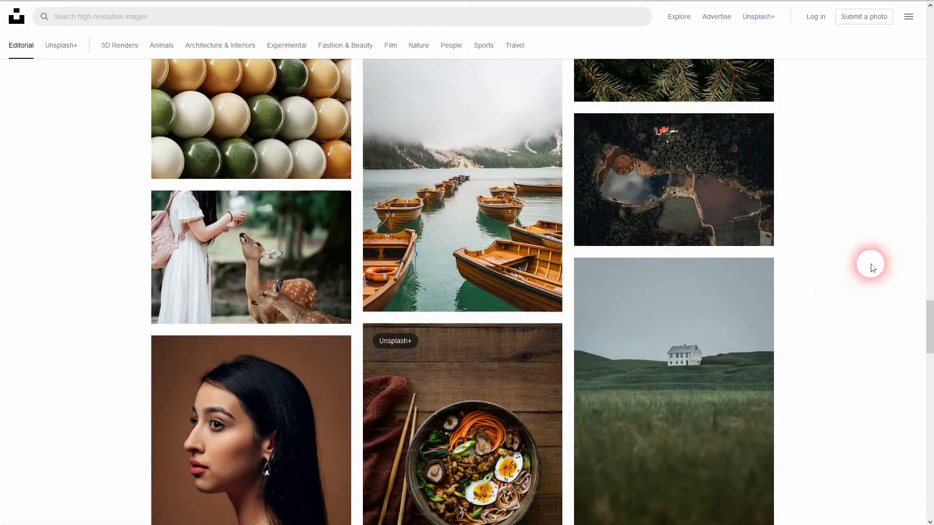
click(706, 186)
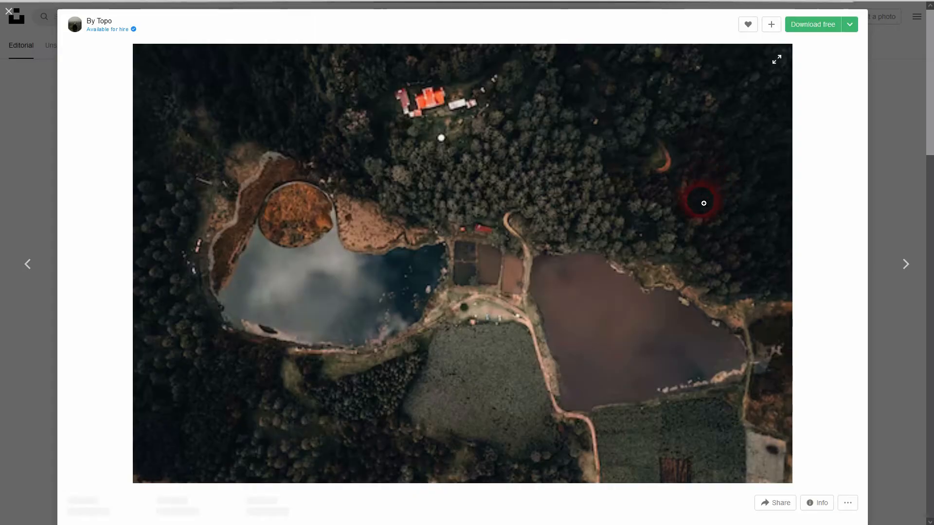
click(808, 25)
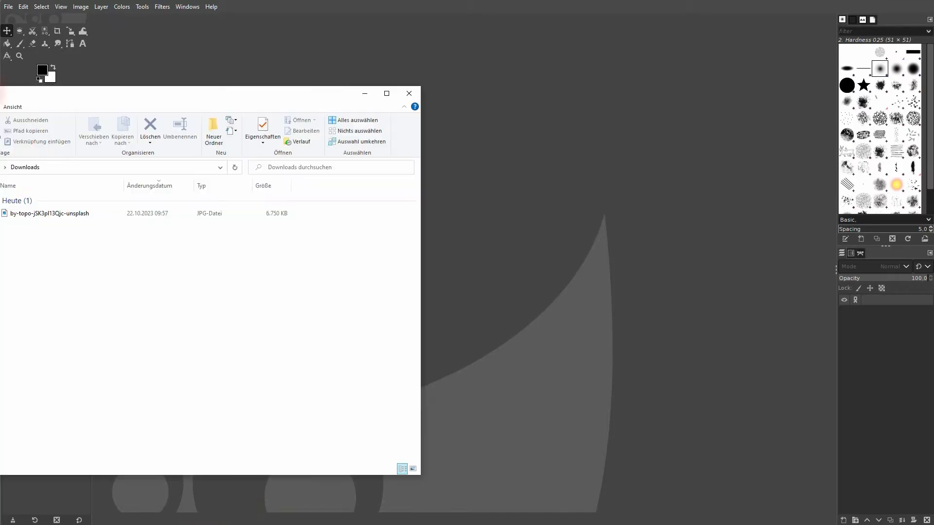
Step: Bring the downloaded aerial JPG from the Downloads folder into GIMP as a new image
click(38, 215)
drag(41, 216, 500, 145)
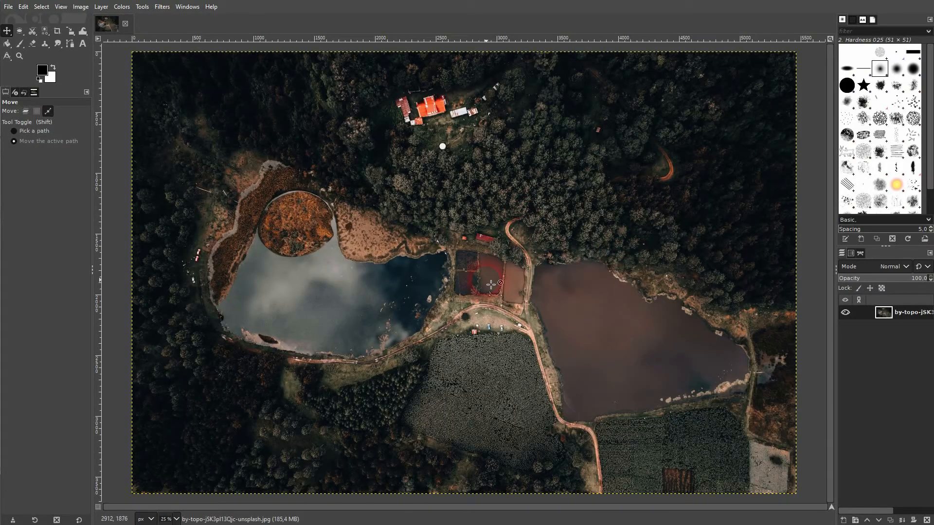
scroll(501, 288, down, 2)
scroll(500, 288, up, 1)
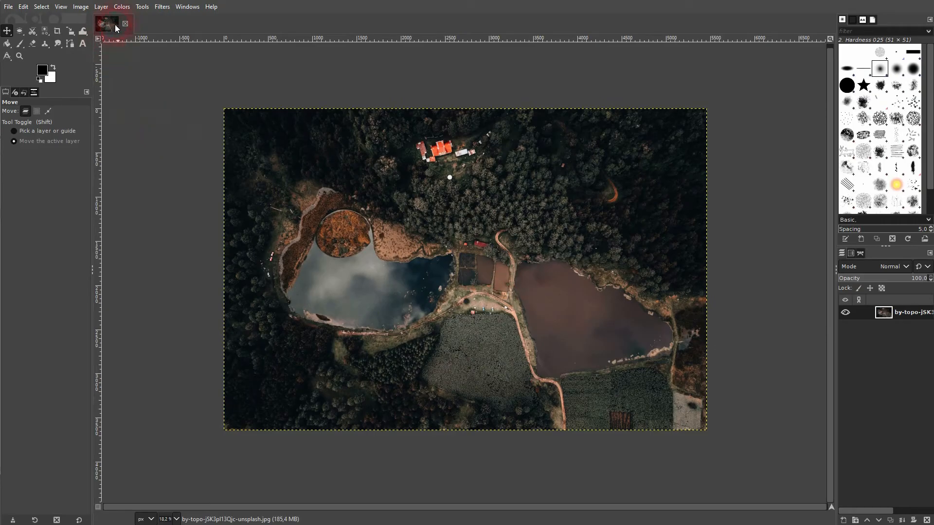
Step: Open the same photo a second time through the Open Image dialog and switch between the two images, ending on the first
click(10, 7)
click(30, 47)
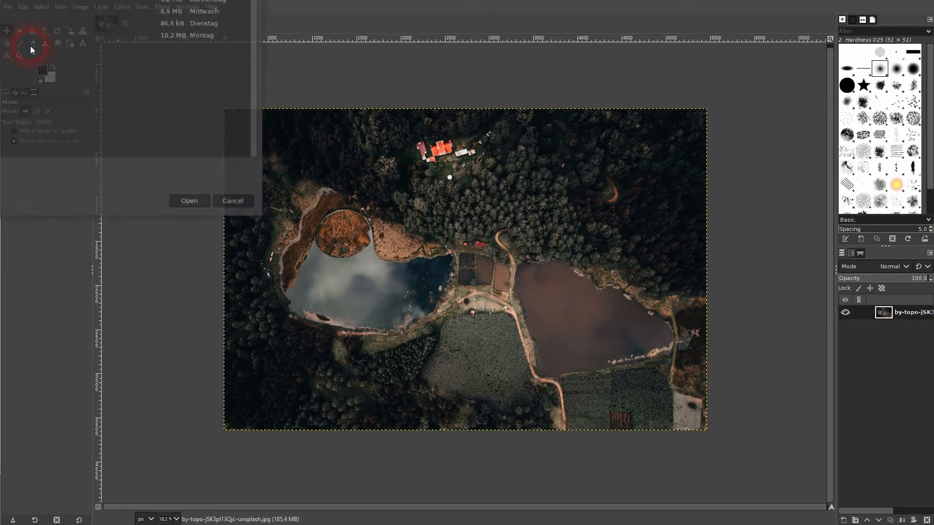
drag(0, 0, 71, 71)
double_click(77, 117)
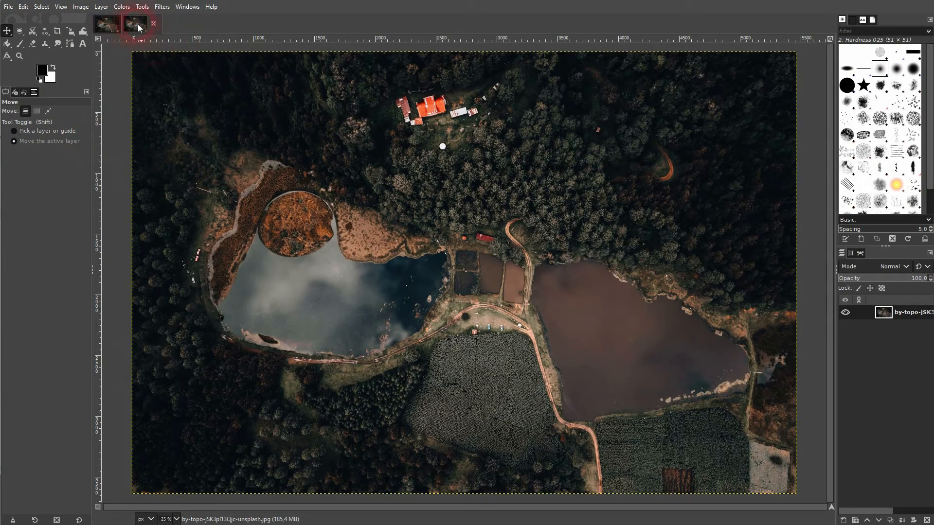
click(114, 27)
click(145, 27)
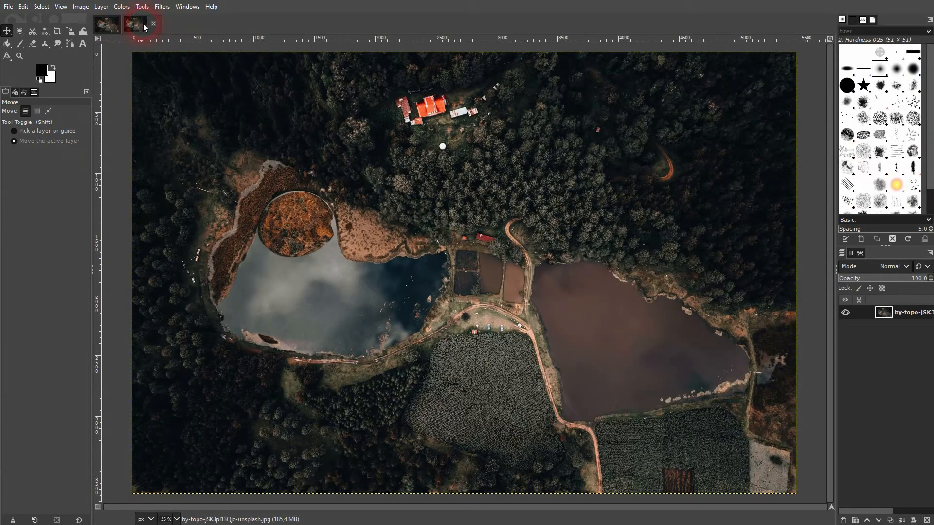
click(105, 26)
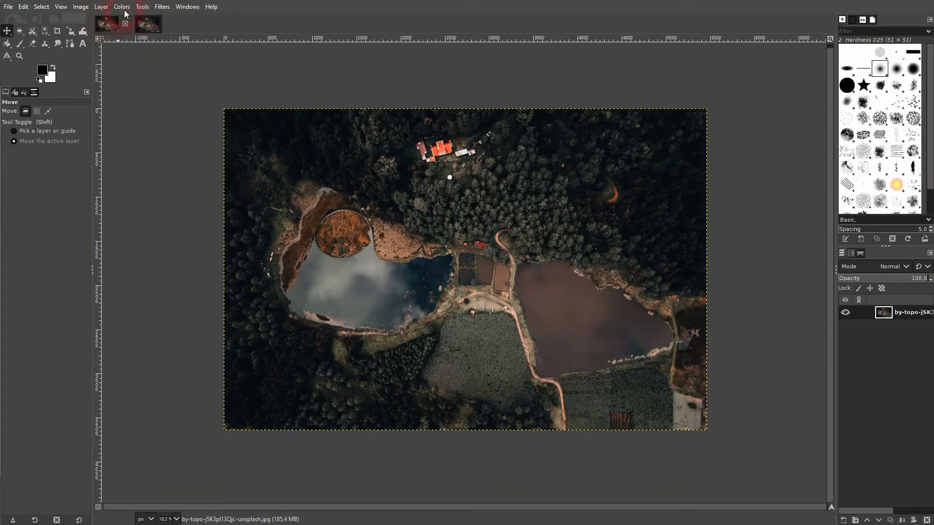
Step: Apply Color Balance to the first image with the midtones cyan-red level at 93
click(121, 7)
click(130, 21)
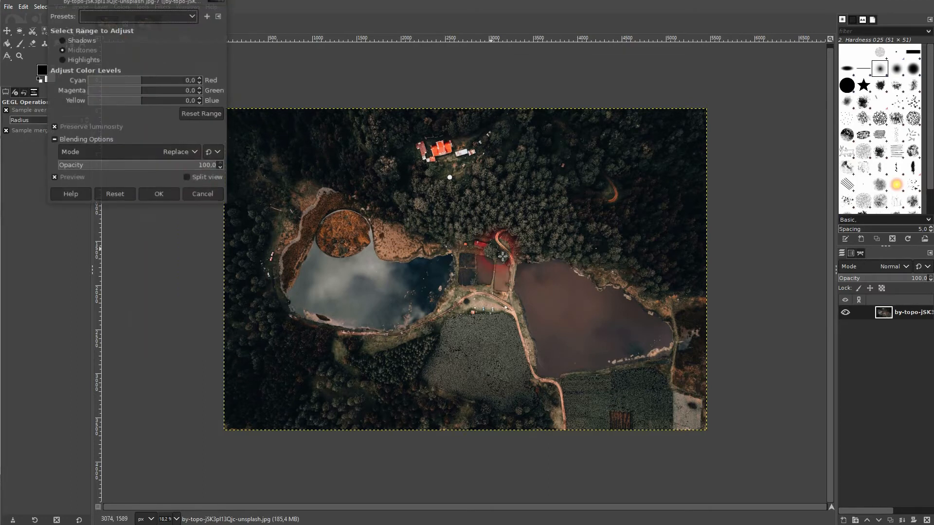
drag(145, 81, 193, 80)
click(160, 195)
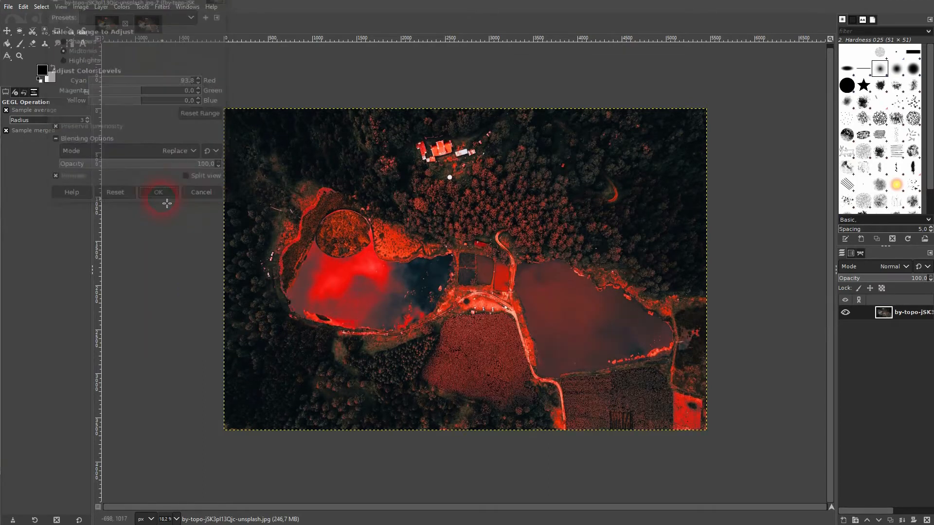
Step: Compare the red-tinted image with the untouched one, and close the tinted image without saving
click(145, 27)
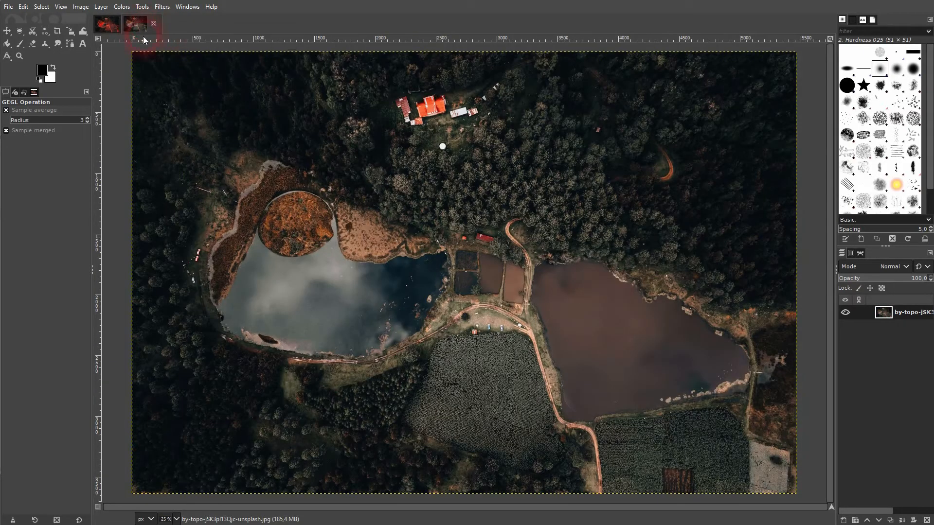
click(109, 26)
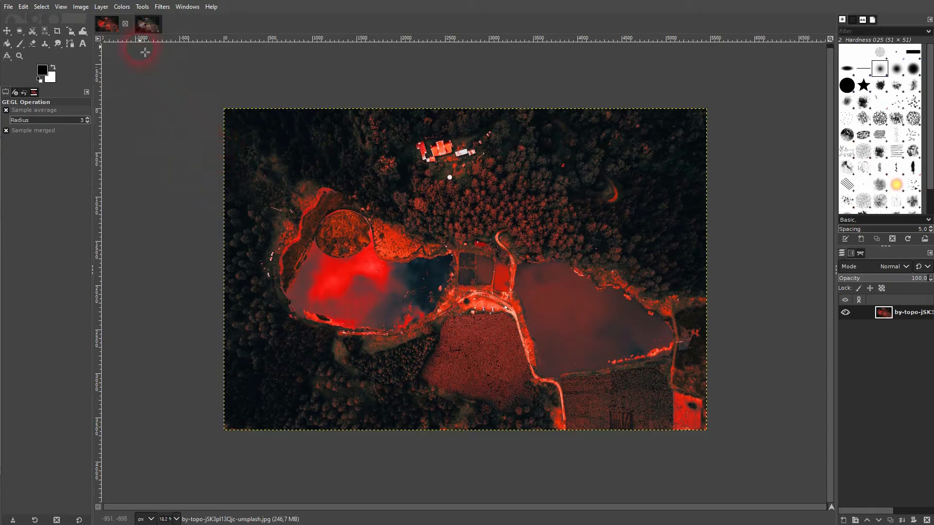
click(125, 23)
click(489, 318)
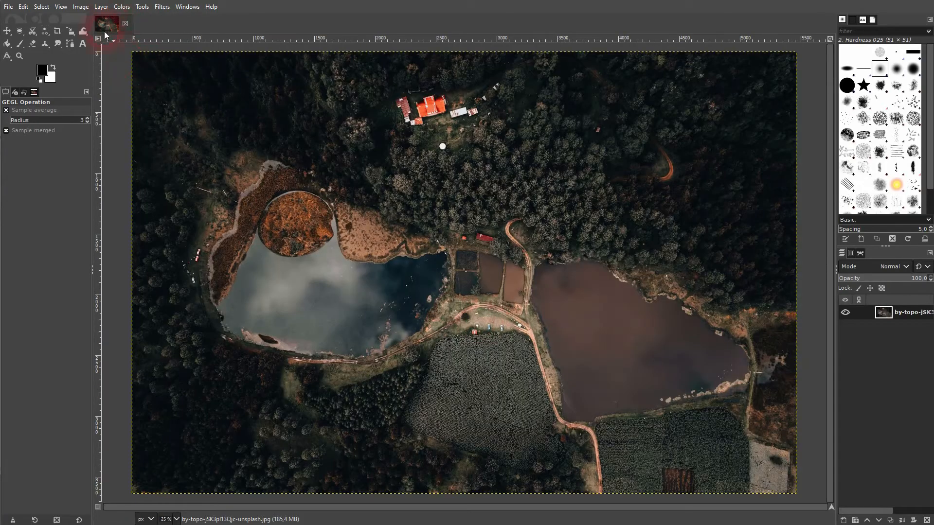
Step: Close the remaining photo, open the Create a New Image dialog and view the available templates without choosing one
click(126, 25)
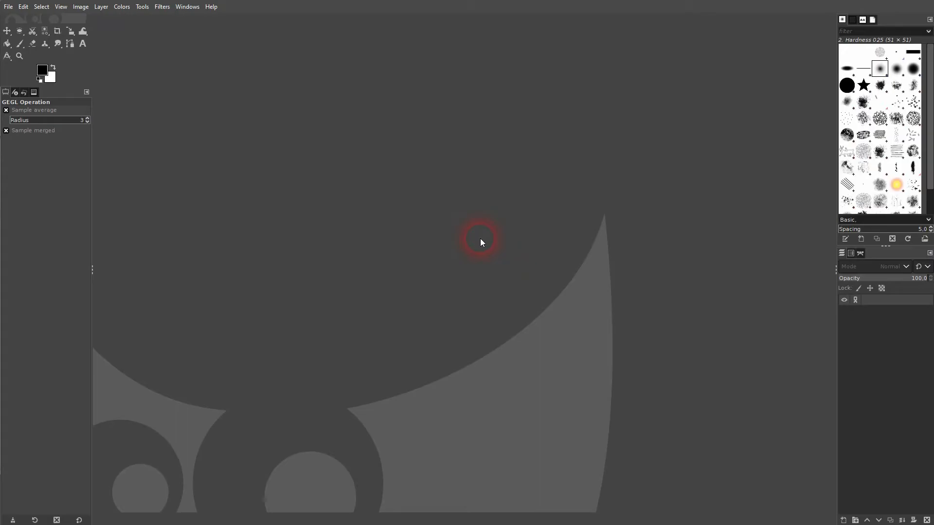
click(8, 6)
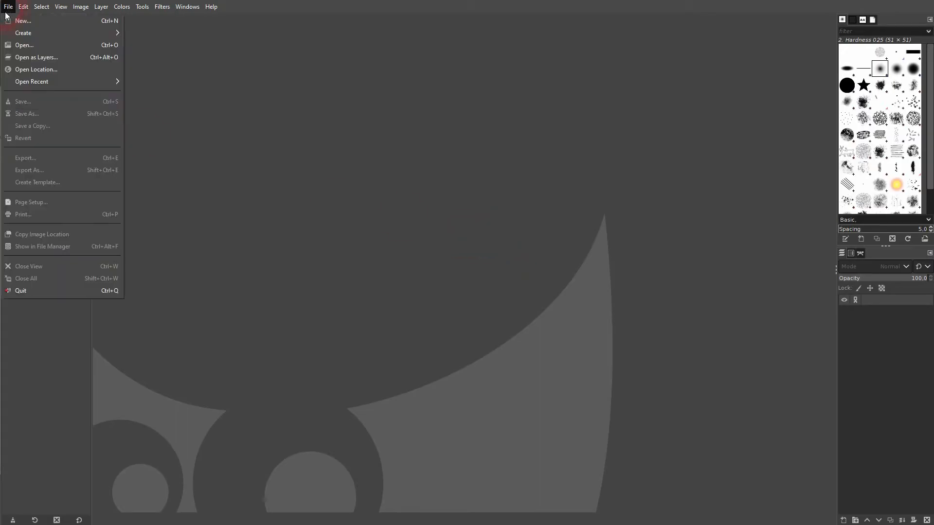
click(21, 20)
drag(29, 2, 453, 146)
click(524, 167)
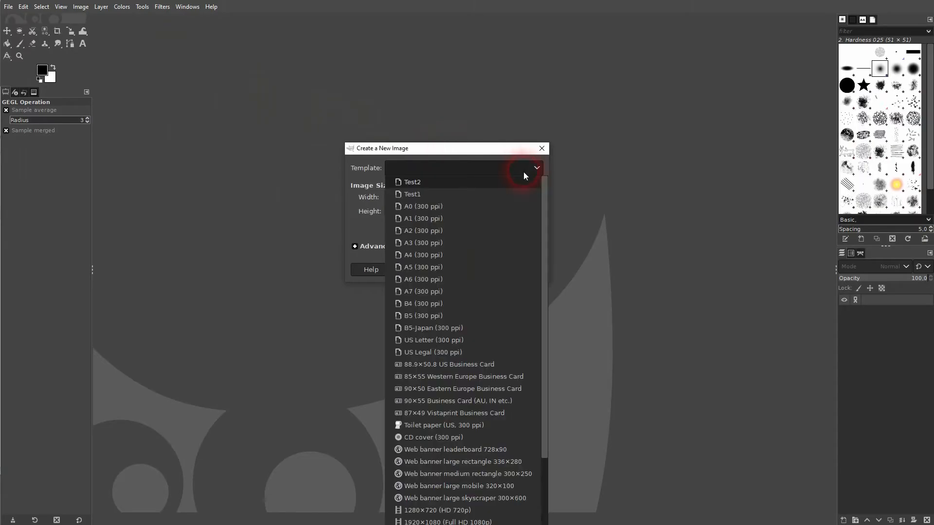
click(496, 169)
Step: Review the advanced options and create a landscape image 1920 px wide and 1080 px high at 300 ppi
double_click(394, 197)
double_click(387, 211)
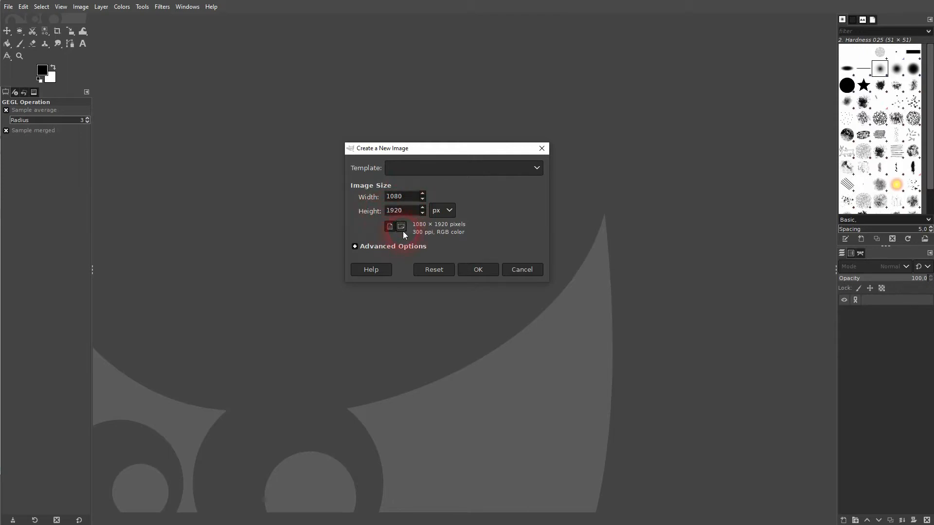
click(383, 249)
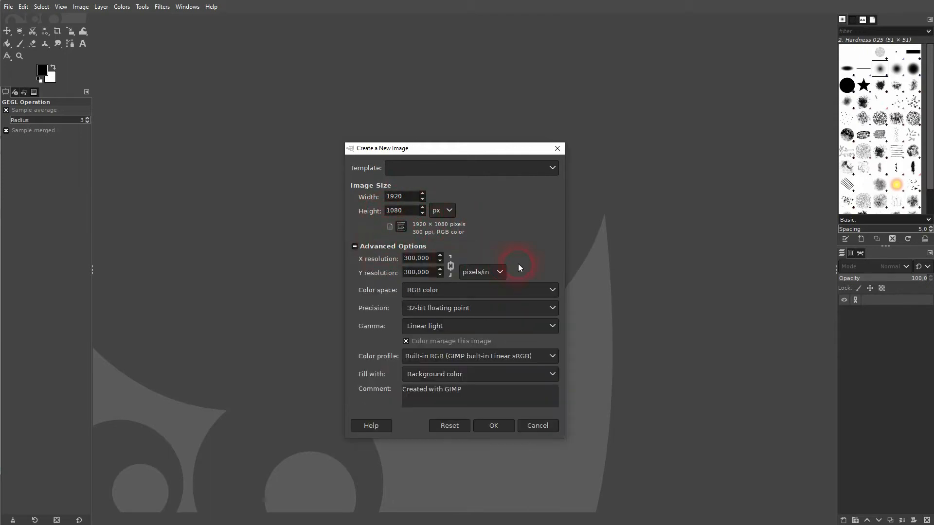
click(416, 247)
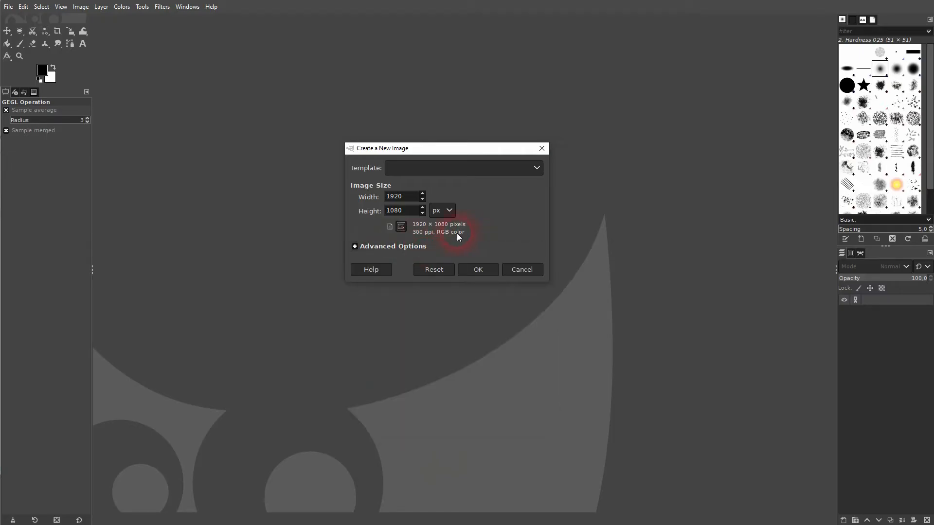
click(489, 269)
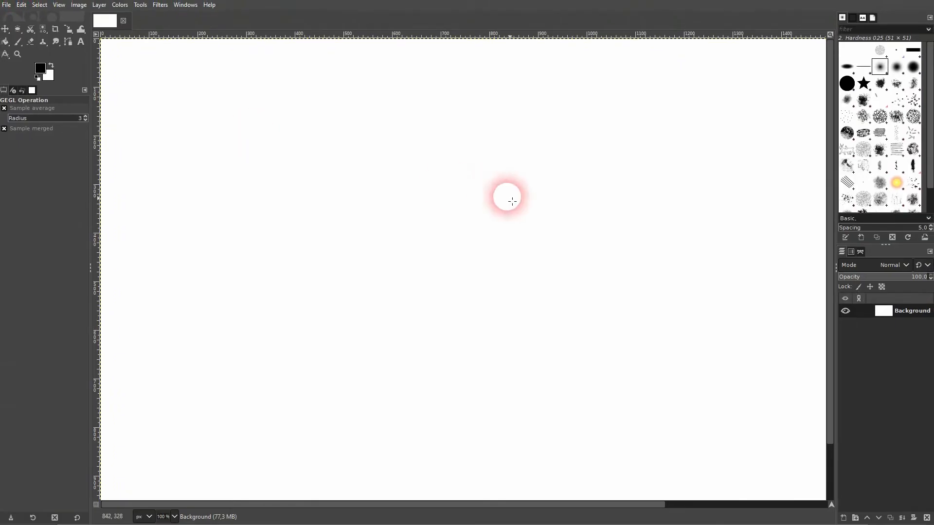
Step: Add the aerial JPG from the Downloads folder to the white image as a new layer
scroll(572, 250, down, 1)
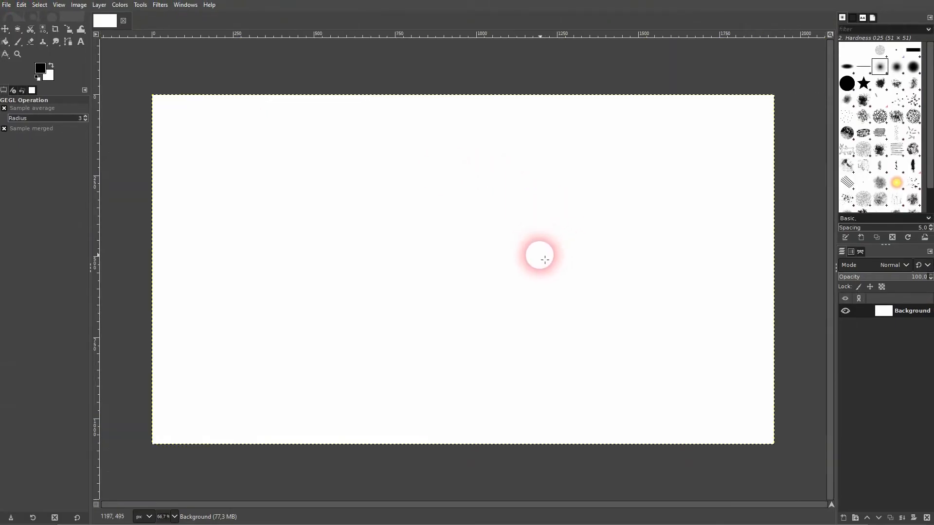
key(alt+Tab)
drag(58, 212, 591, 264)
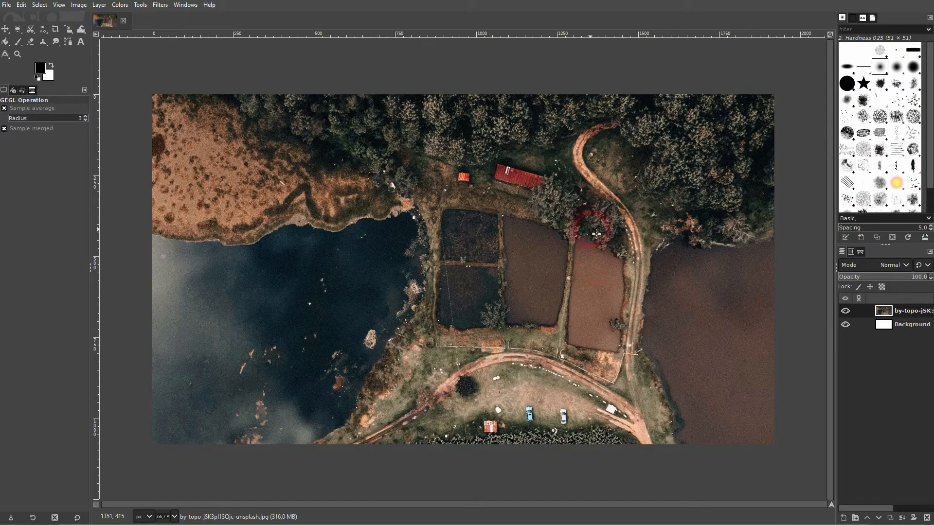
Step: Select the Background layer, check the image's width and height in the Canvas Size dialog, and close it without resizing
click(913, 325)
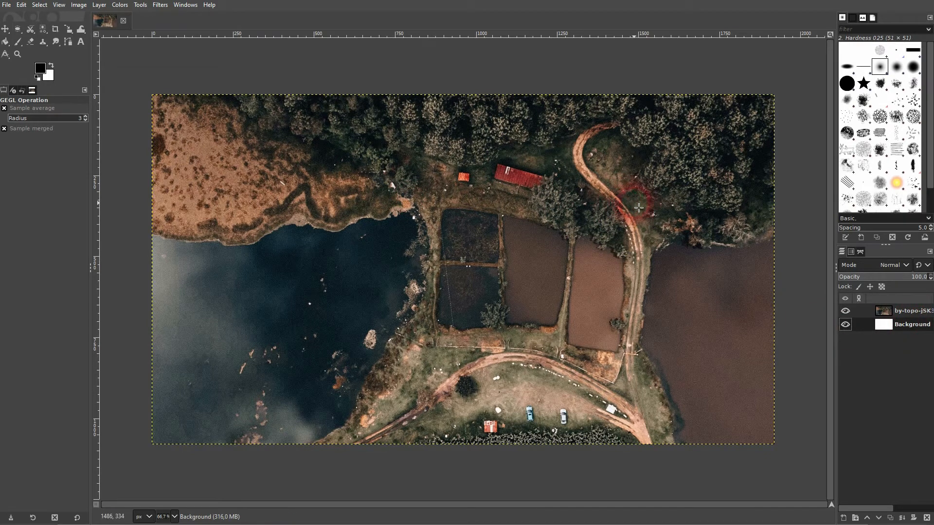
click(81, 6)
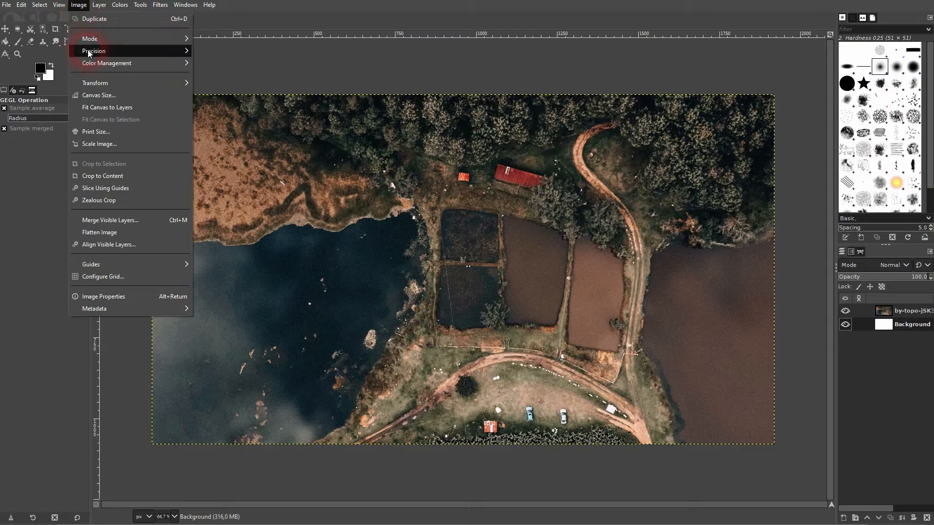
click(103, 98)
click(394, 223)
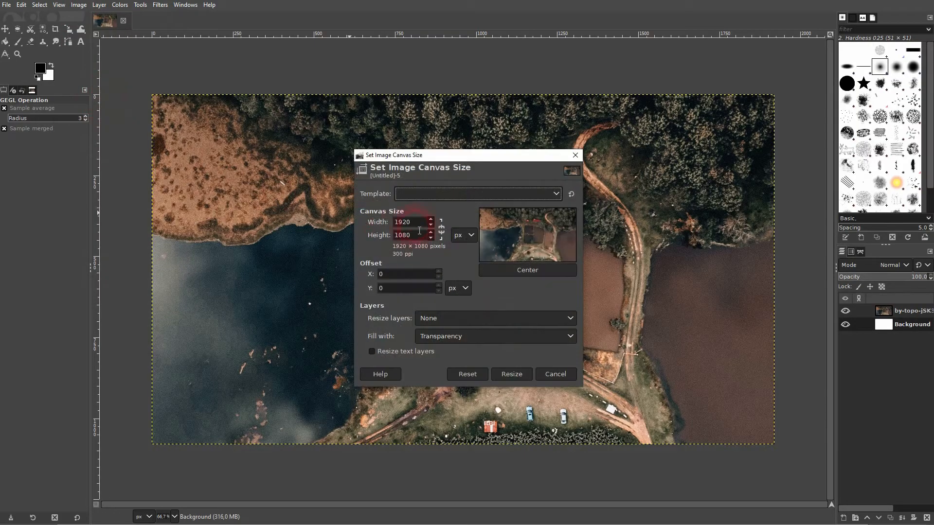
click(576, 154)
Step: Select the photo layer, check the image's dimensions in the Scale Image dialog, and close it without scaling
click(906, 316)
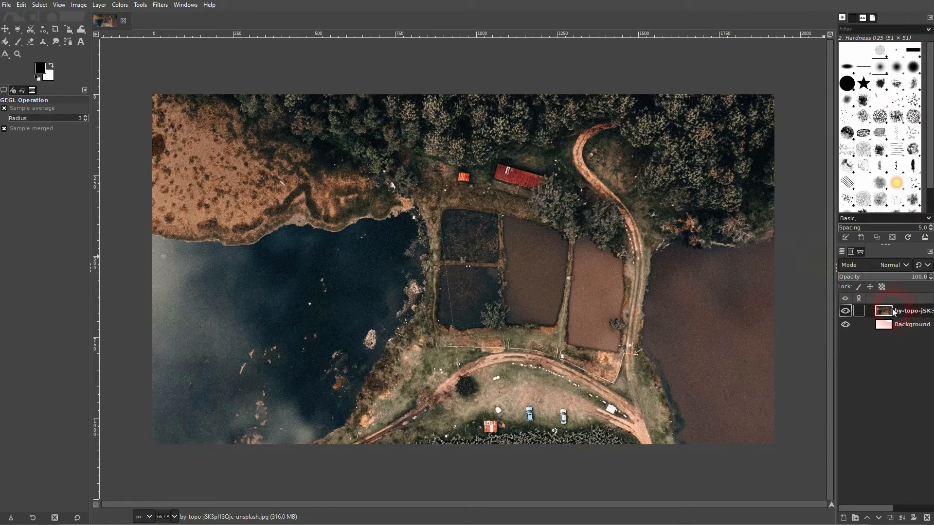
click(85, 9)
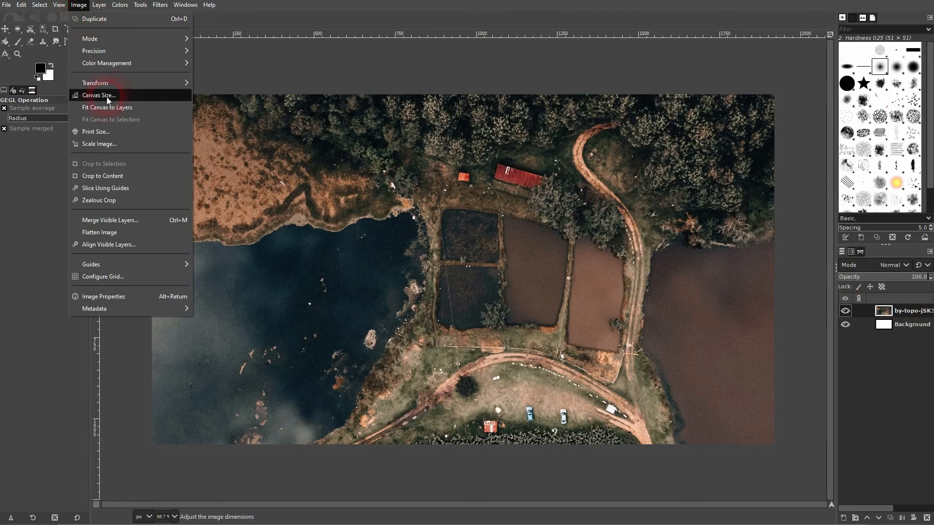
click(123, 143)
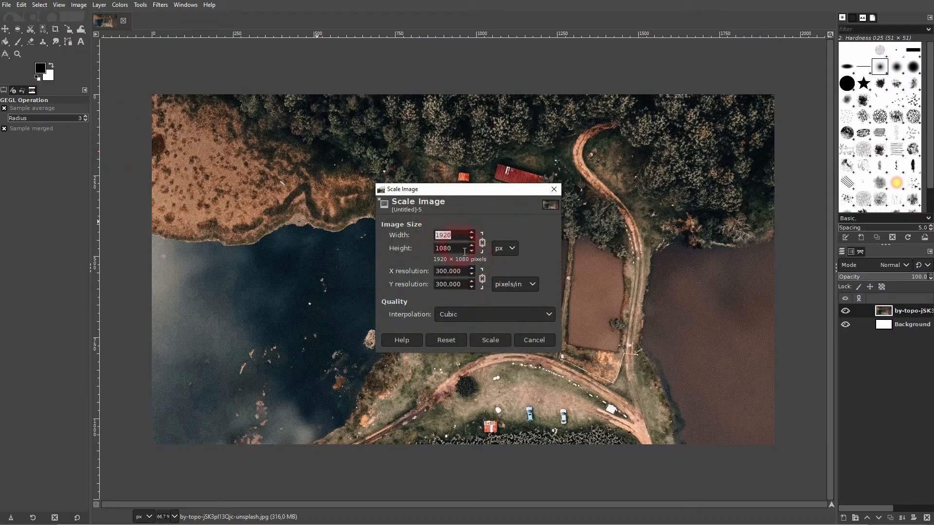
click(554, 190)
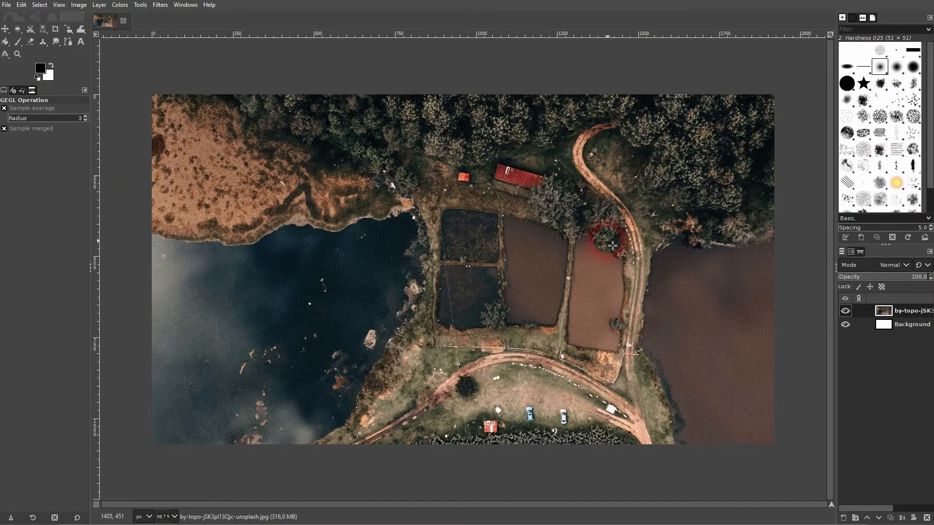
Step: Compare the layer boundaries of the Background and the oversized photo against the canvas, ending on the photo layer
scroll(516, 251, down, 1)
scroll(517, 257, down, 3)
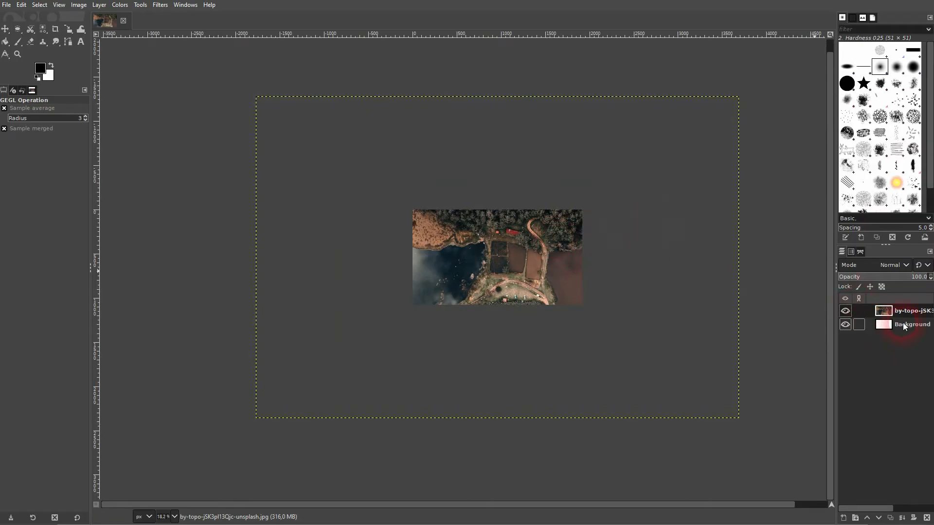
click(903, 325)
click(701, 161)
click(912, 312)
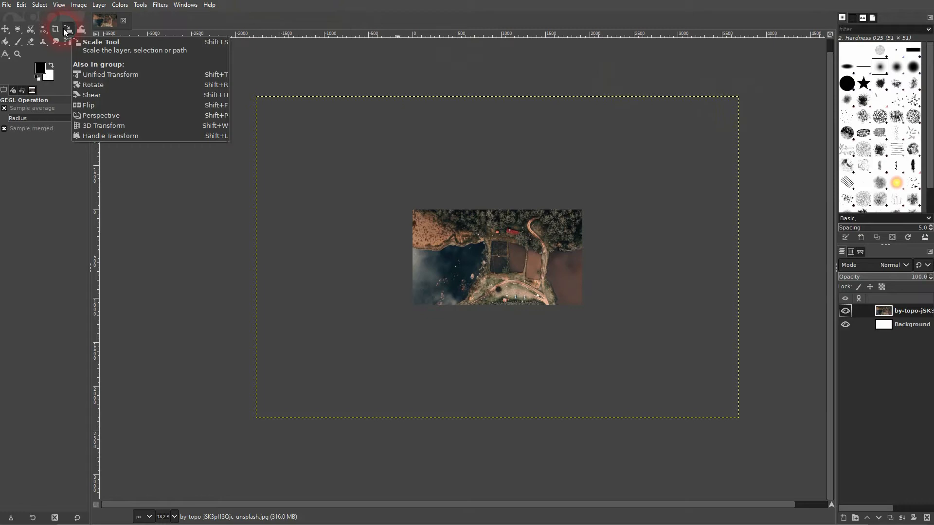
Step: Scale the photo layer with the Scale tool to about 1927 × 1284 px, matching the canvas width
drag(64, 28, 118, 56)
click(535, 287)
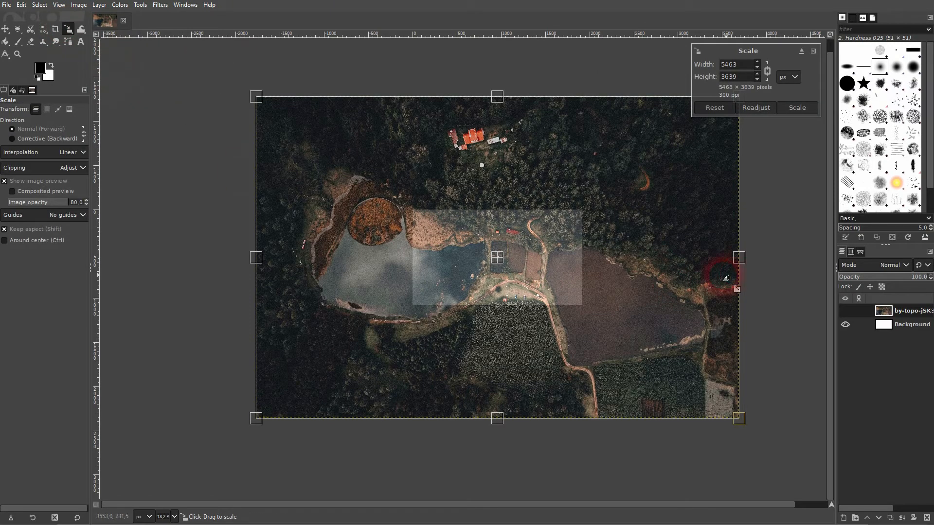
drag(733, 260, 588, 261)
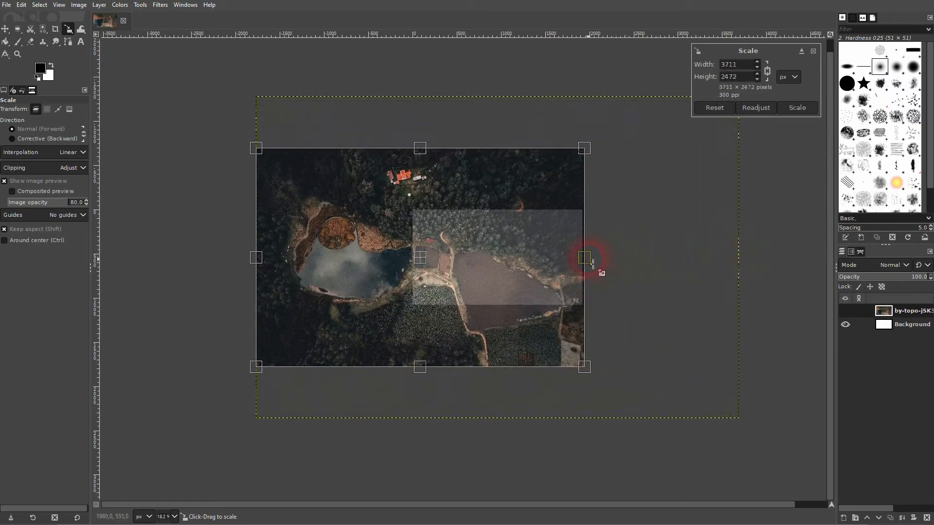
drag(259, 261, 412, 258)
drag(594, 261, 592, 261)
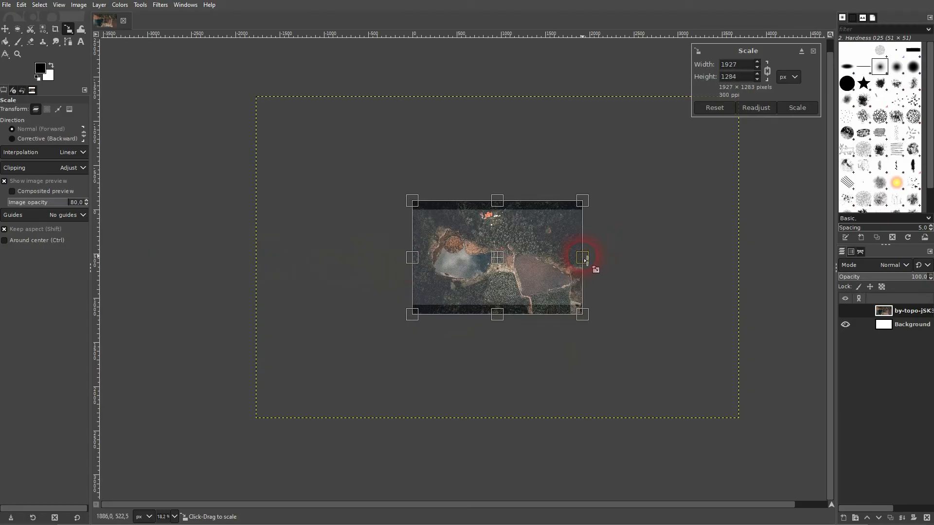
click(804, 112)
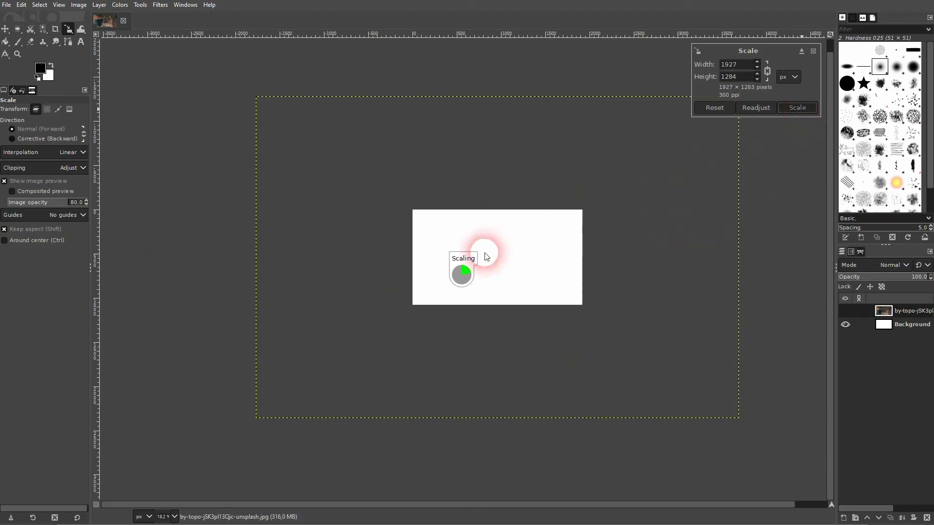
Step: Examine how the scaled photo fits the canvas and compare its layer boundary with the Background layer's
scroll(548, 235, up, 3)
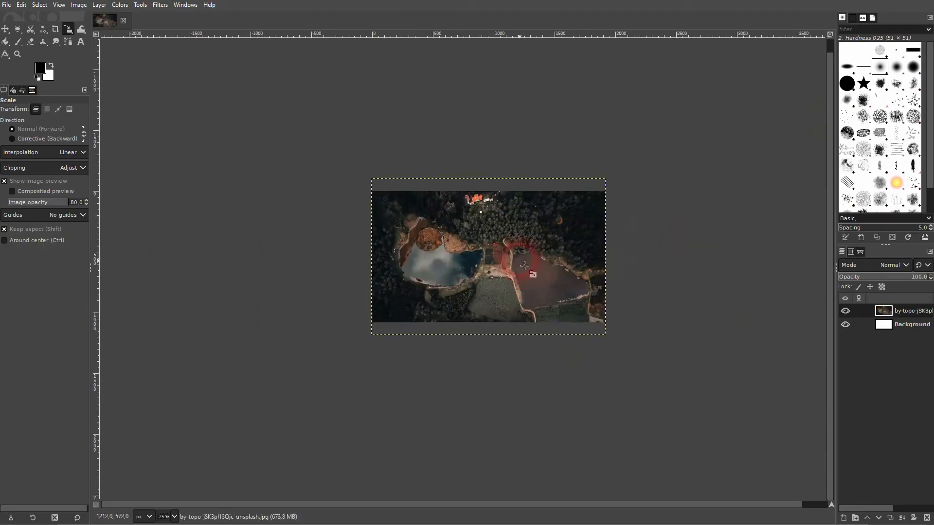
scroll(437, 271, up, 1)
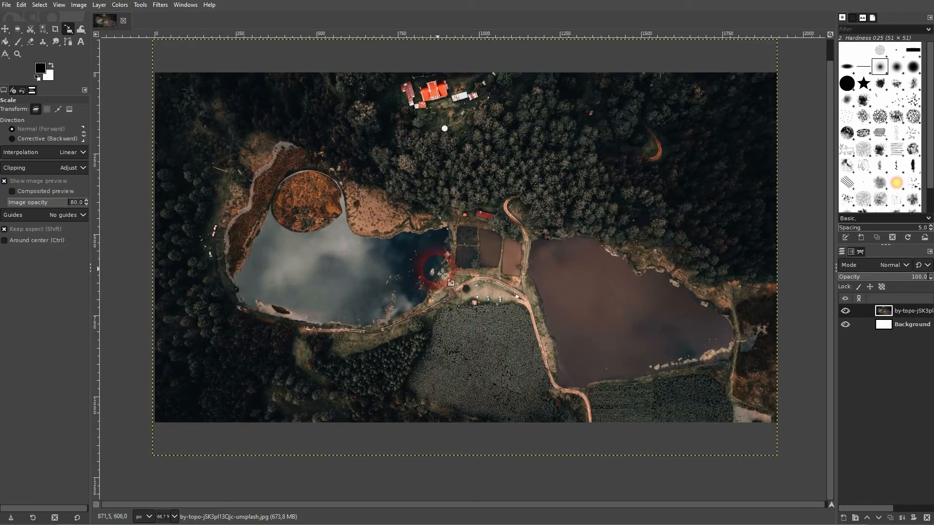
scroll(443, 275, down, 1)
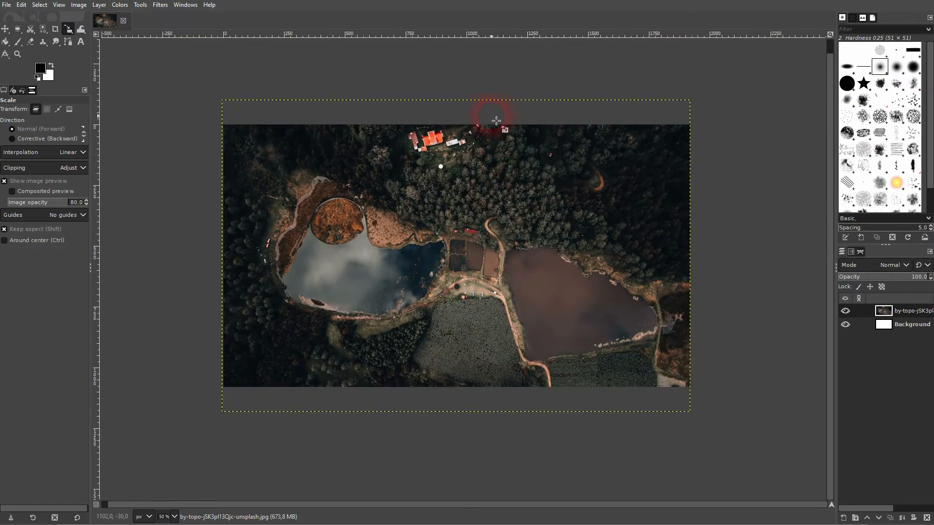
click(916, 327)
click(911, 311)
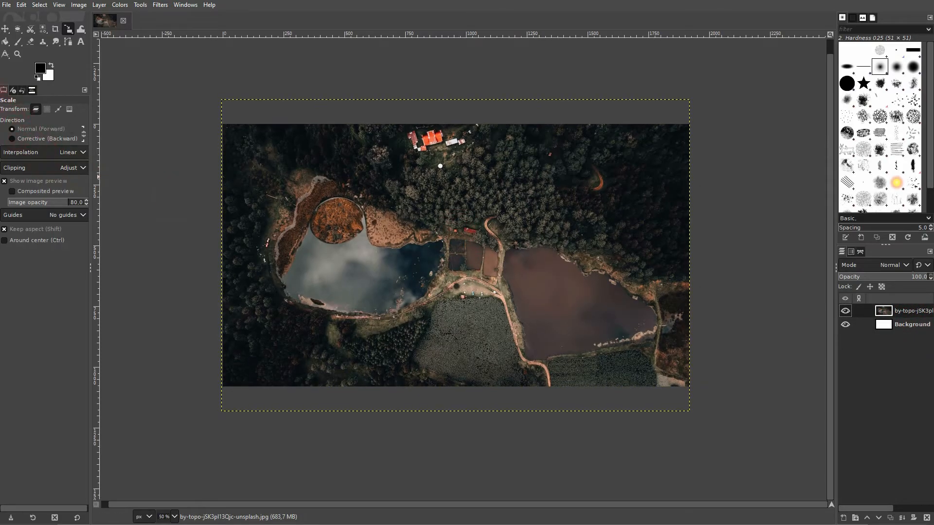
Step: Close the two-layer image without saving and bring the aerial JPG from the Downloads folder into GIMP as a new image
key(alt+Tab)
click(46, 215)
click(123, 21)
click(479, 309)
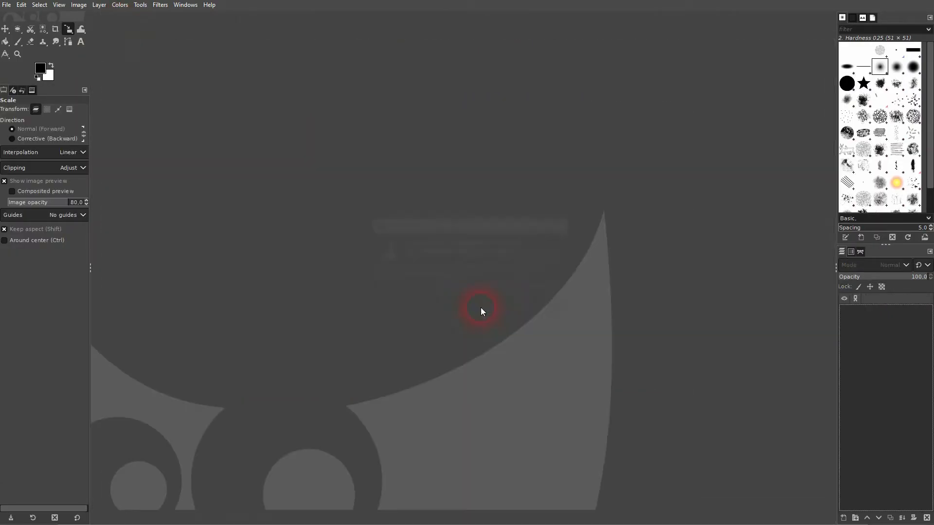
key(alt+Tab)
drag(44, 215, 706, 266)
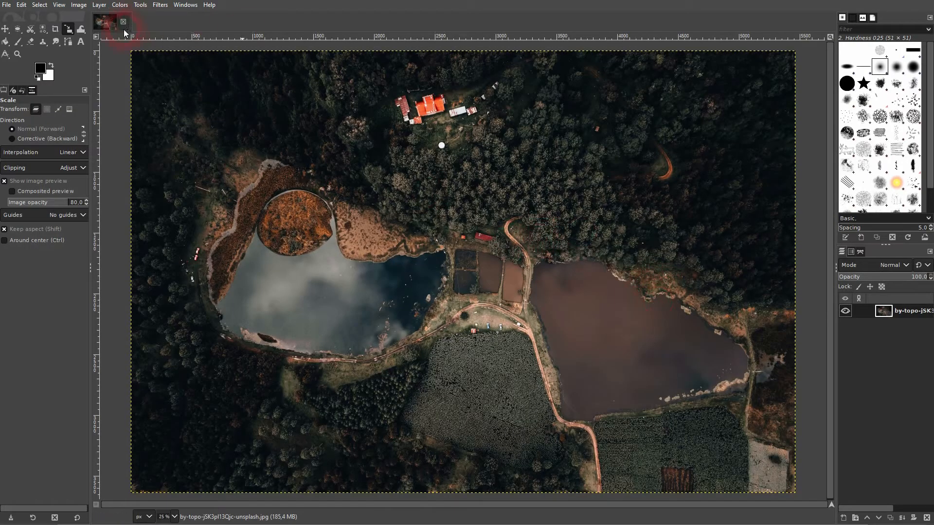
Step: Open the Canvas Size dialog for the imported photo and check its width and height
click(79, 6)
click(126, 94)
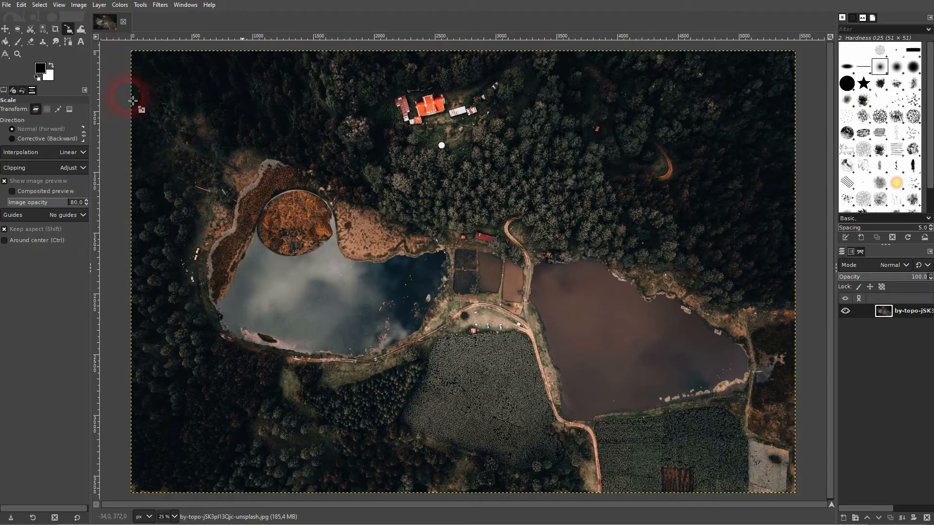
drag(425, 227, 373, 224)
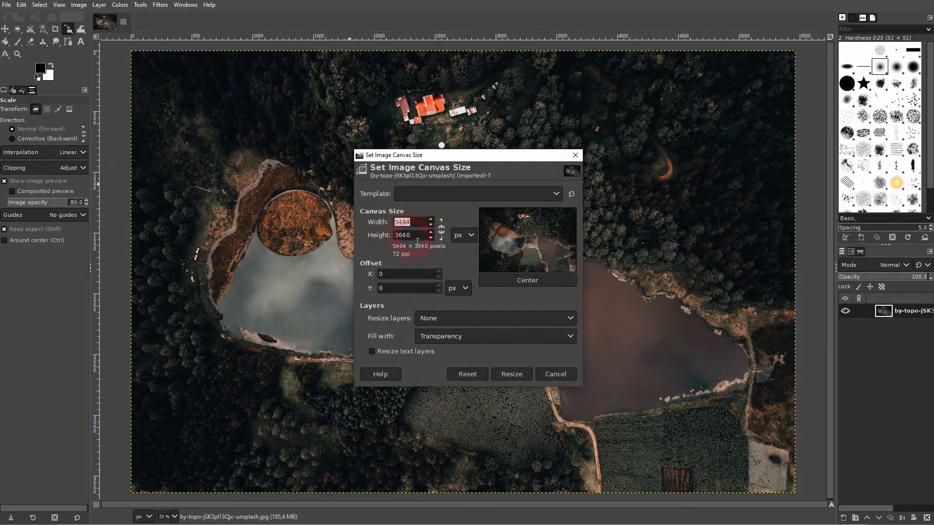
Step: Switch to File Explorer and show the detailed file properties of the aerial JPG in the Downloads folder
key(alt+Tab)
click(43, 214)
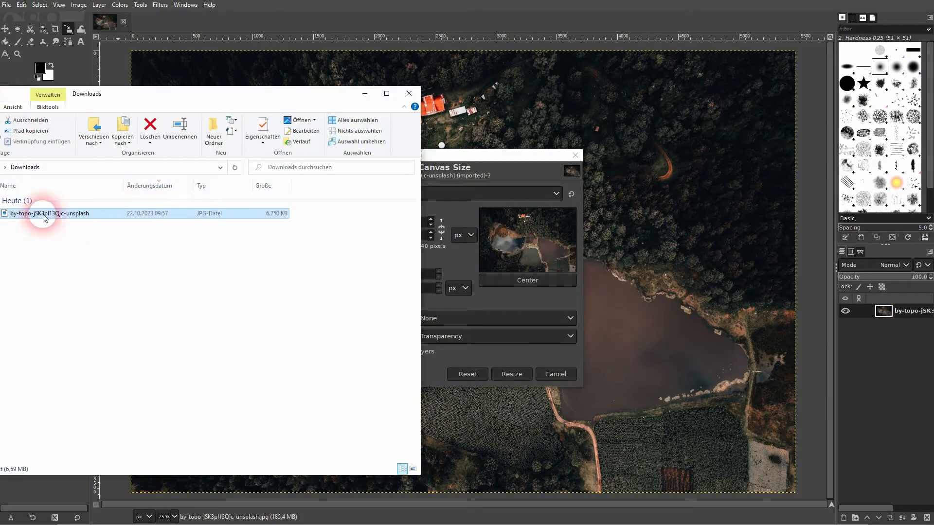
right_click(43, 216)
click(94, 508)
click(116, 237)
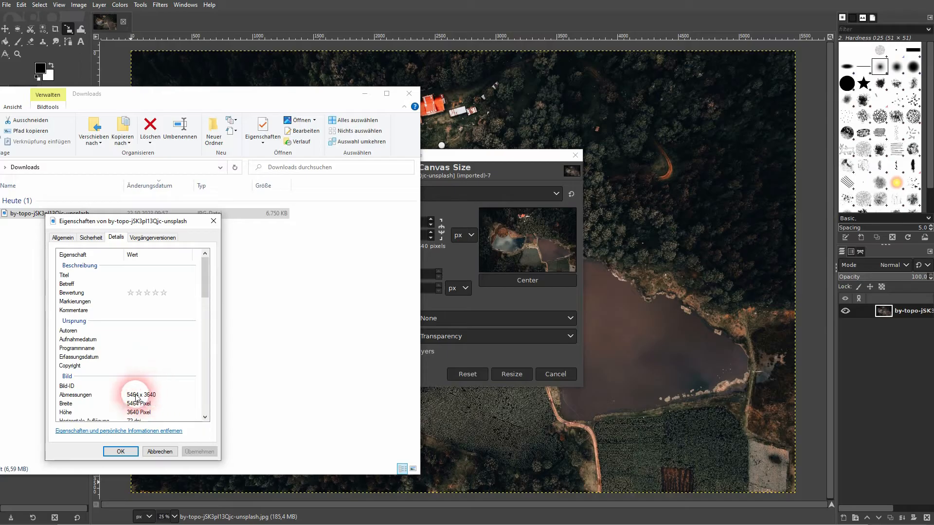
Step: Place the file properties beside the Canvas Size dialog and compare the width and height in both
drag(135, 227, 802, 172)
click(464, 158)
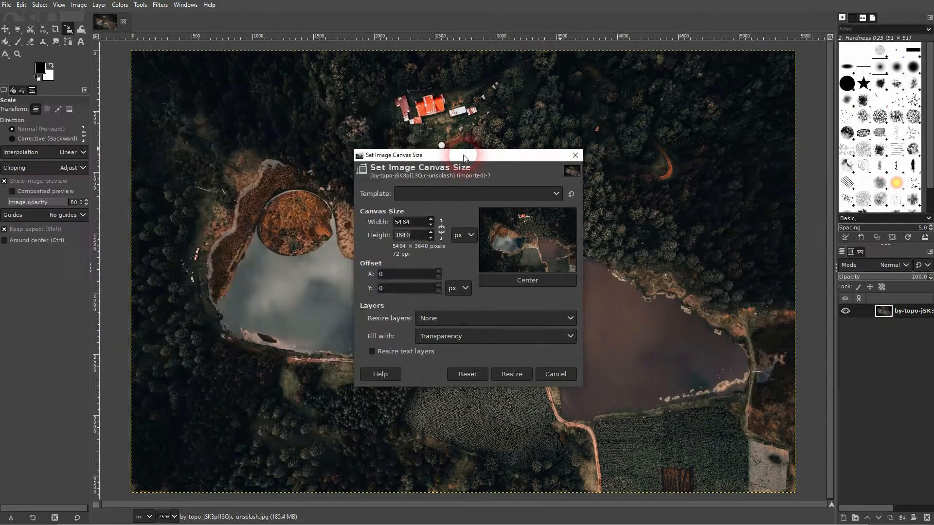
double_click(419, 223)
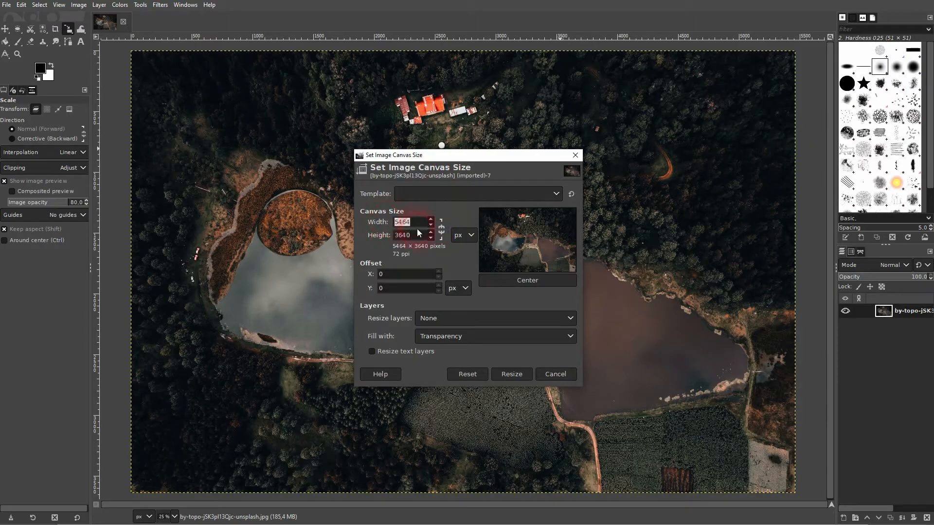
double_click(418, 238)
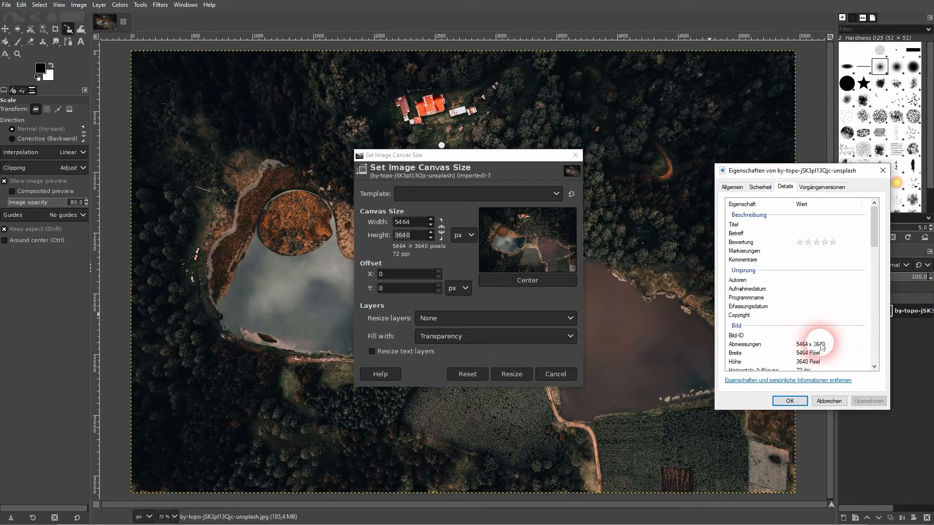
Step: Review the rest of the JPG's image details against the canvas size, and close the file properties and the Canvas Size dialog
scroll(818, 340, down, 1)
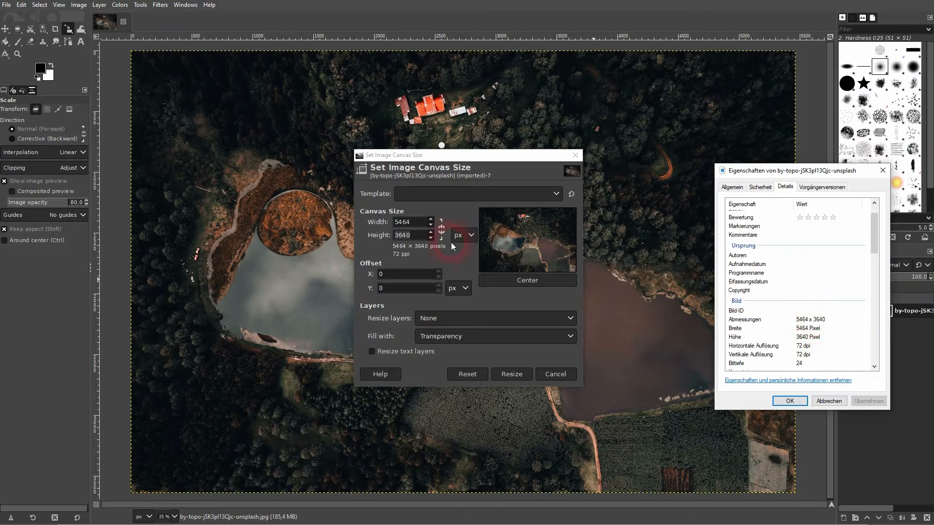
click(883, 170)
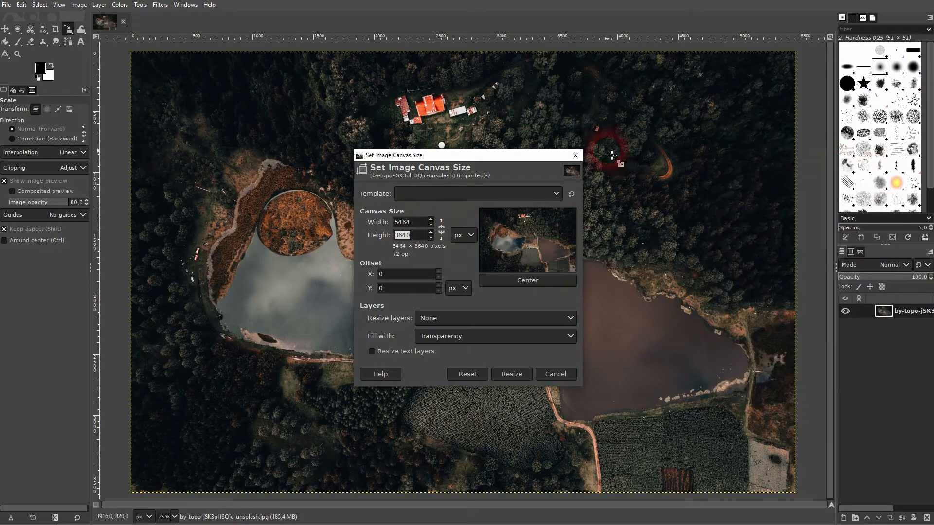
click(580, 153)
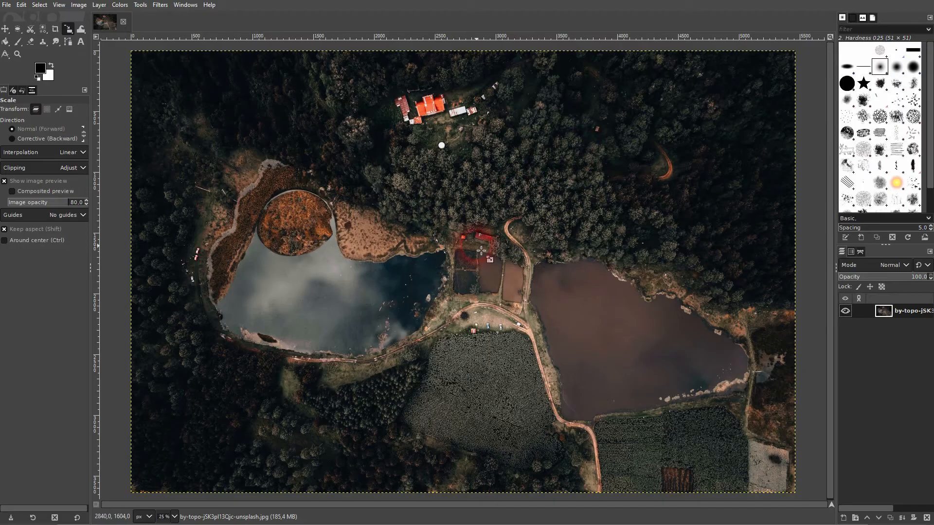
Step: Try reducing the photo's canvas to 2000 × 1332 px with linked proportions and the image centred
scroll(468, 253, down, 1)
click(78, 5)
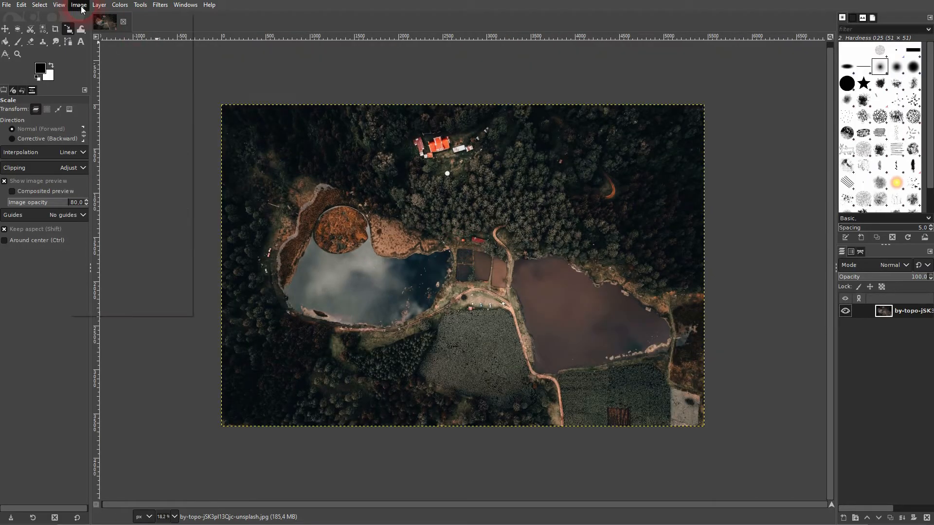
click(107, 95)
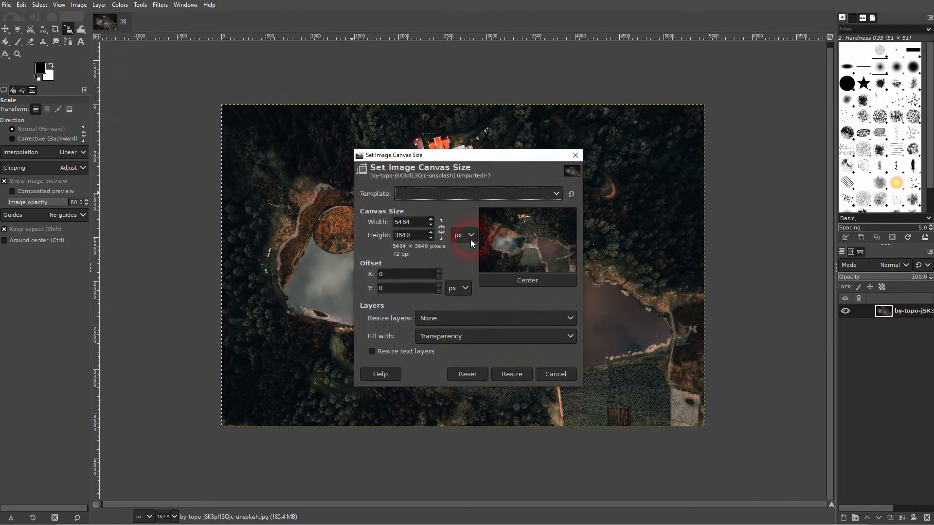
drag(420, 228, 395, 228)
text(2000)
click(419, 238)
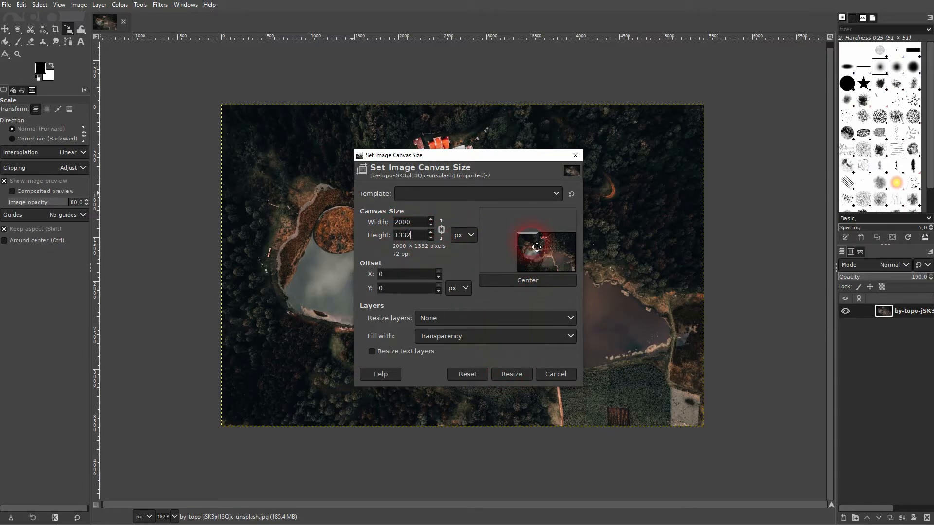
click(541, 281)
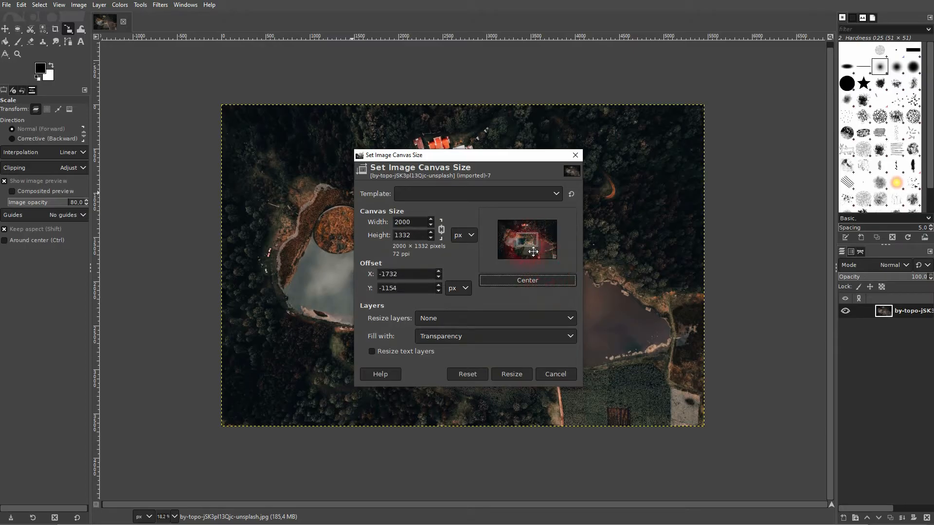
click(531, 381)
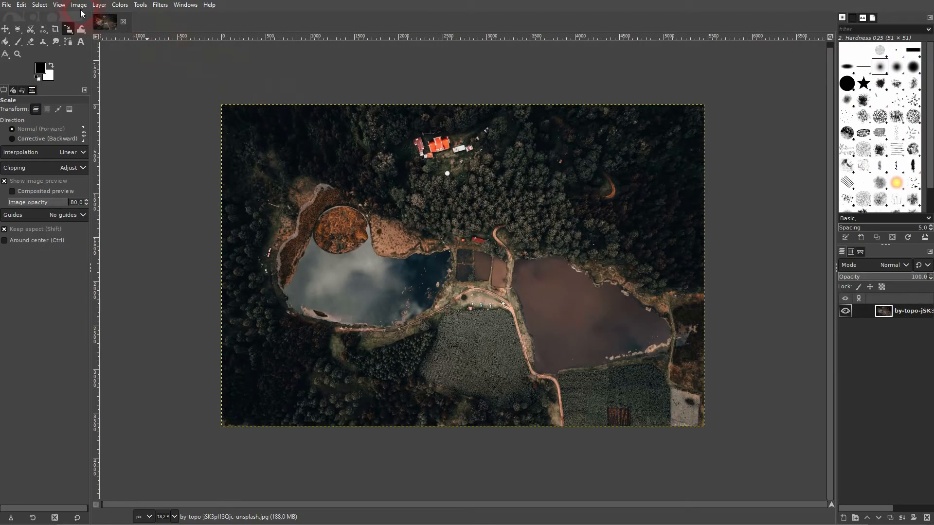
Step: Scale the whole image to a width of 2000 px, keeping the proportions linked
click(80, 5)
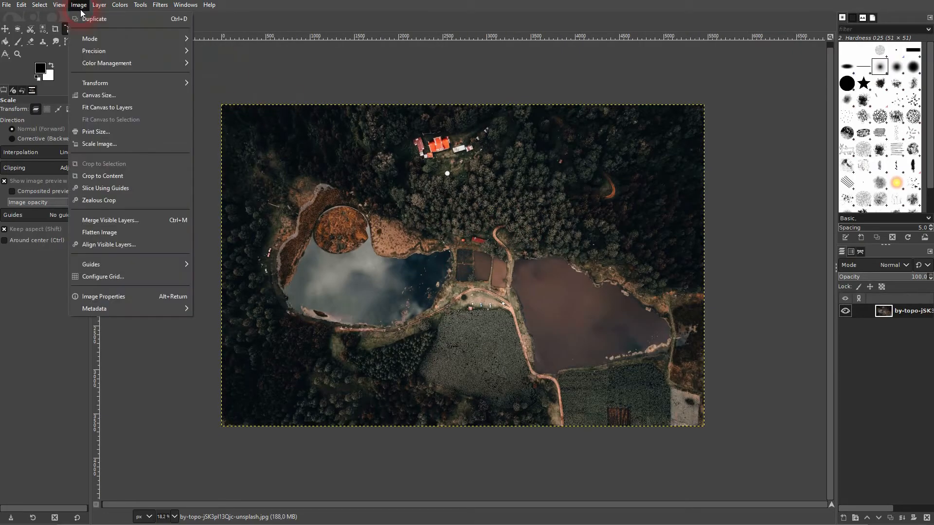
click(119, 142)
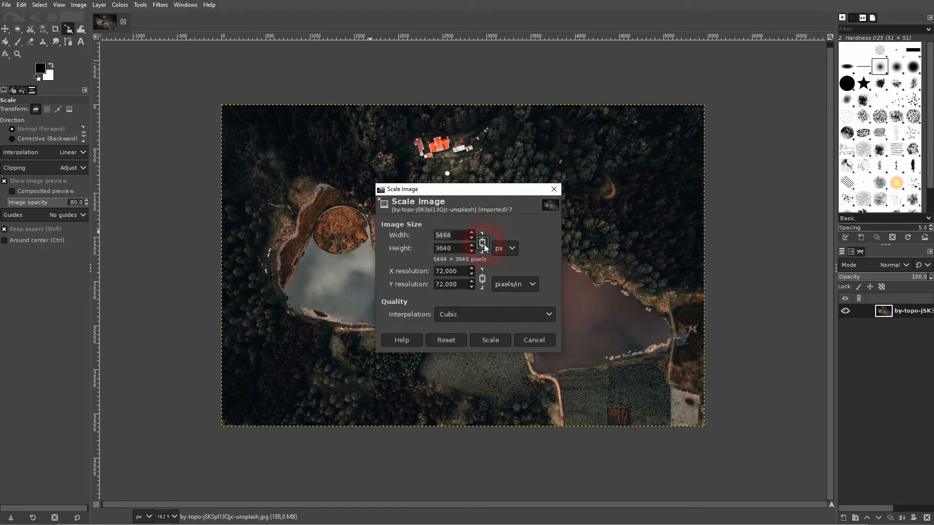
double_click(443, 235)
text(2000)
click(495, 337)
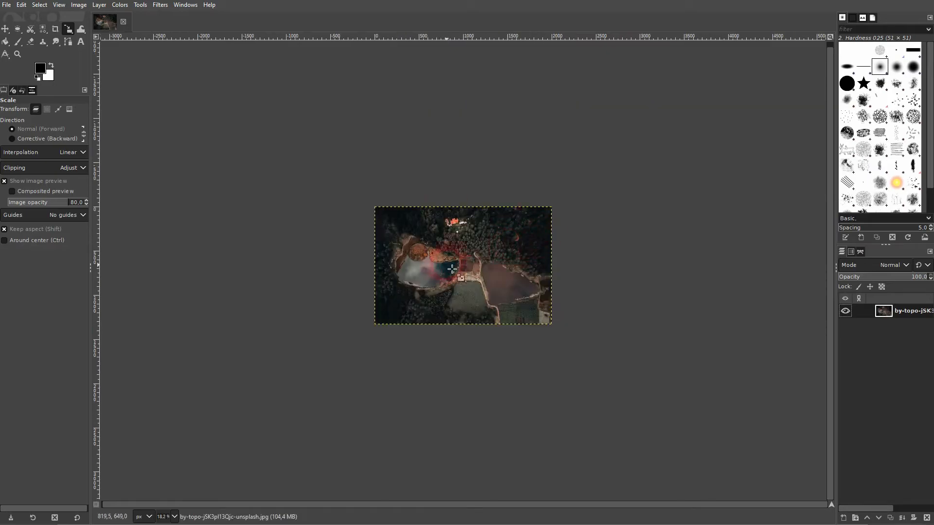
scroll(465, 269, up, 2)
scroll(465, 269, up, 1)
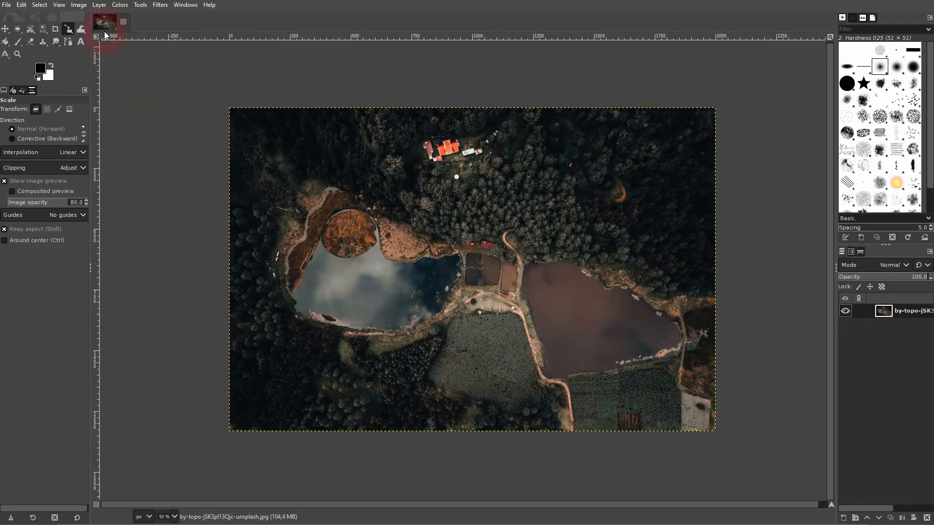
Step: Check the scaled image's width and height in the Canvas Size dialog and close it without changes
click(78, 5)
click(111, 95)
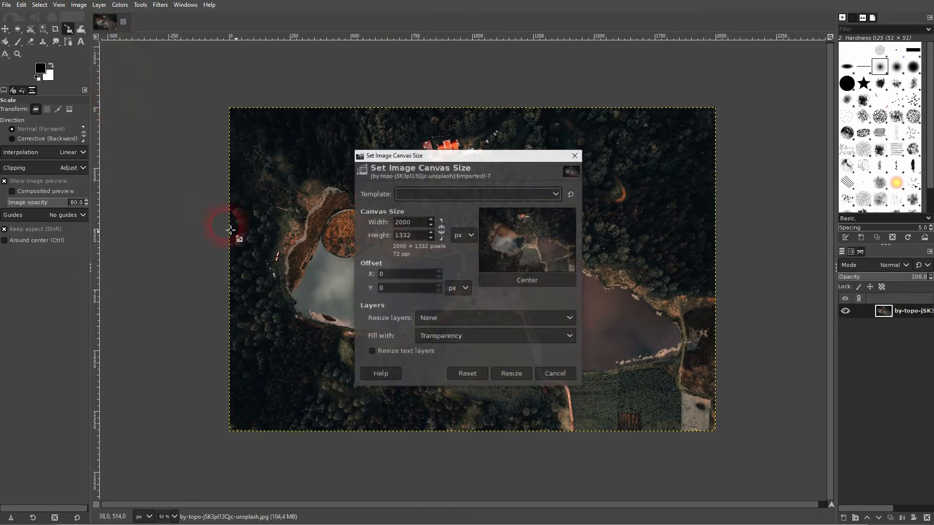
double_click(400, 236)
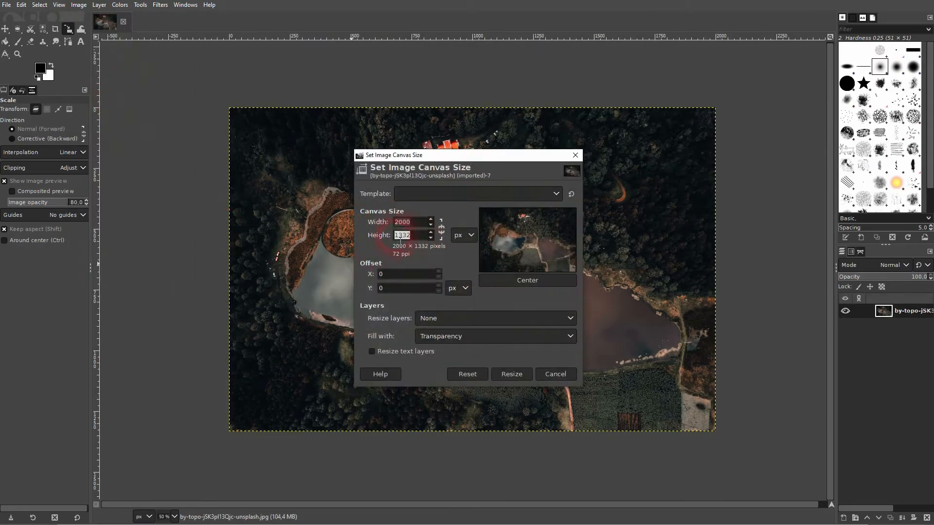
click(574, 155)
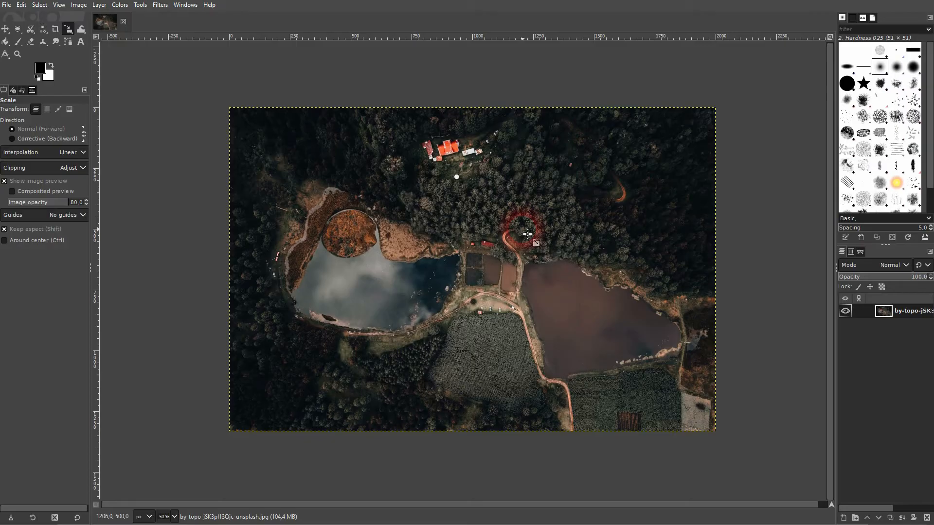
Step: Scale the image to a width of 1920 px, keeping the proportions linked
click(75, 6)
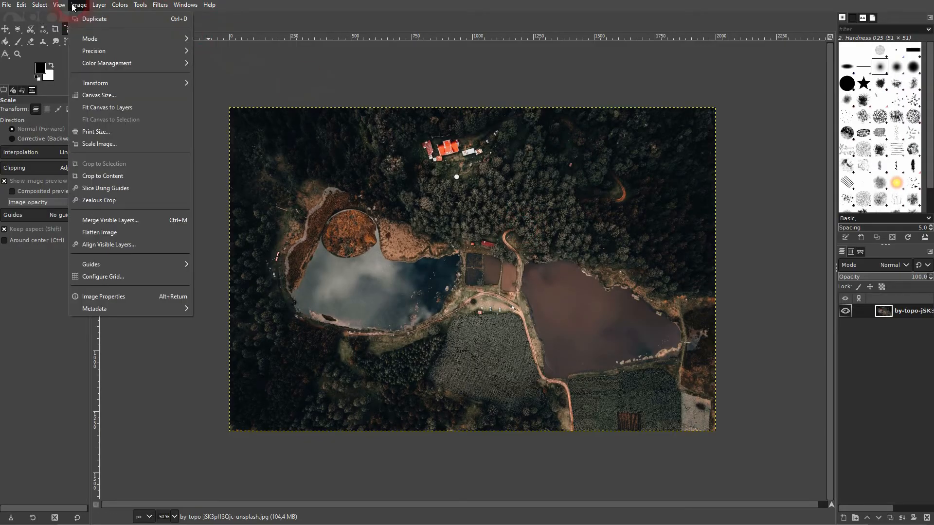
click(121, 145)
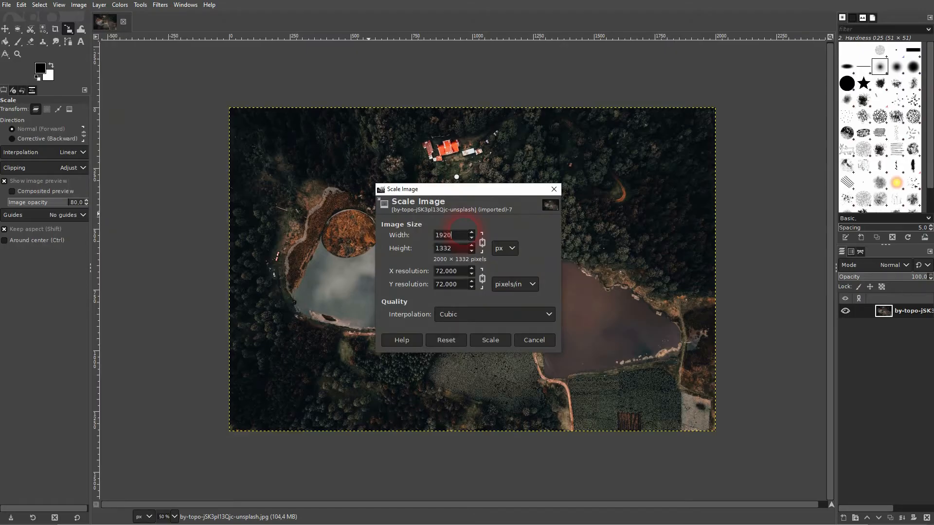
click(490, 340)
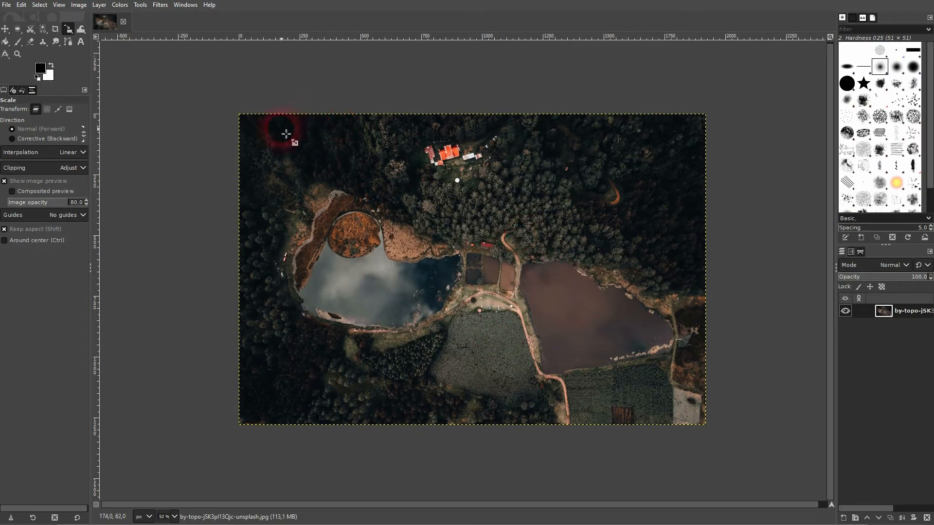
Step: Reopen the original aerial JPG from the recently opened files
click(7, 6)
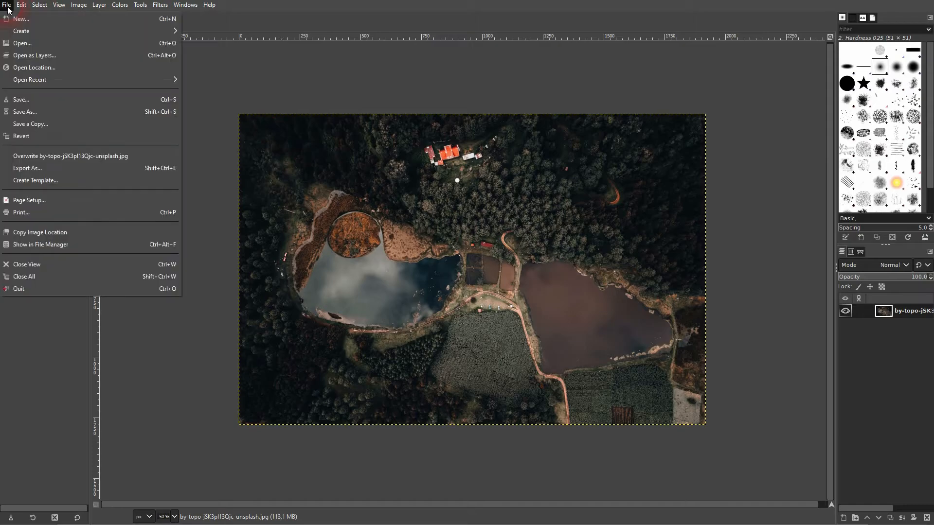
mouse_move(142, 83)
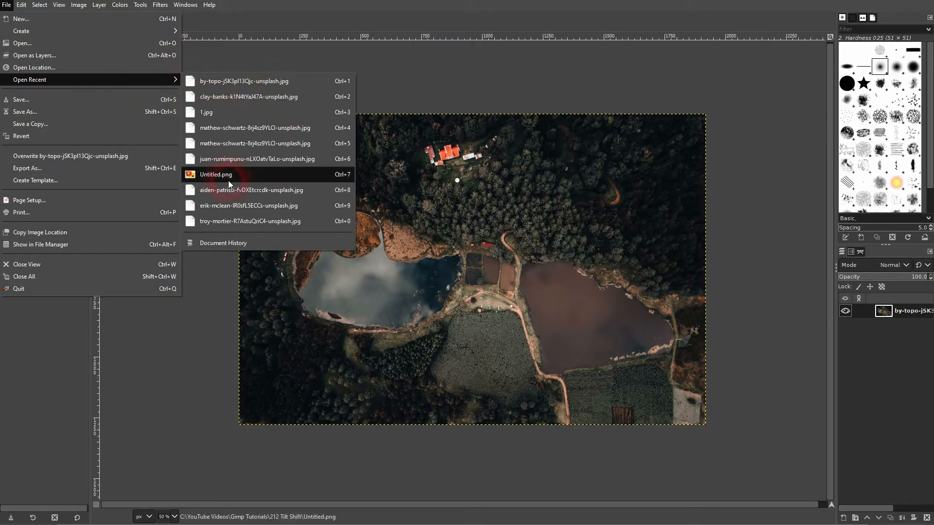
click(228, 83)
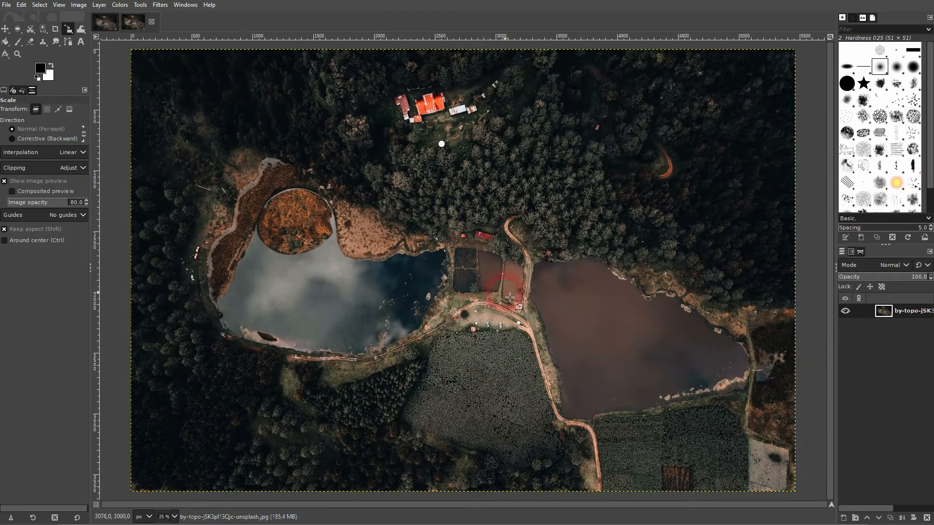
Step: Compare the scaled image with the reopened original, and check the original's width and height in the Canvas Size dialog
click(110, 23)
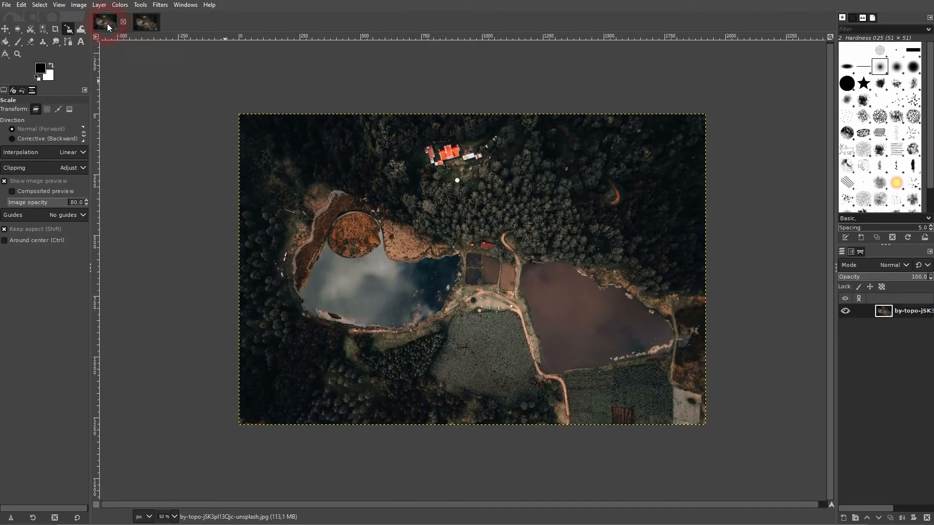
click(140, 24)
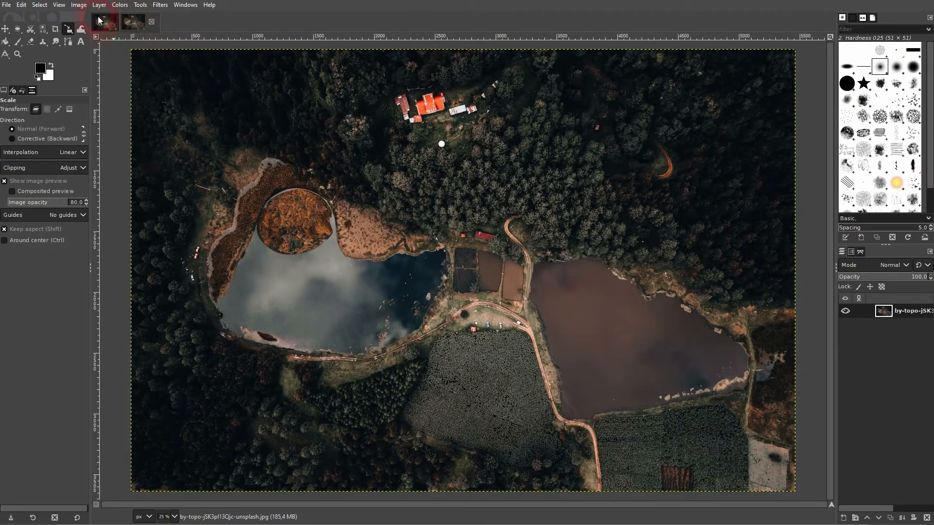
click(79, 4)
click(104, 97)
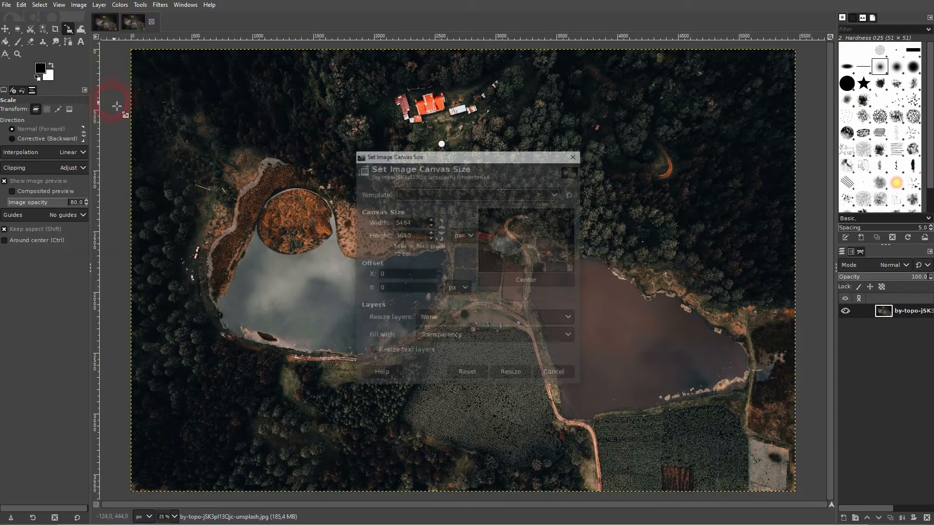
double_click(404, 235)
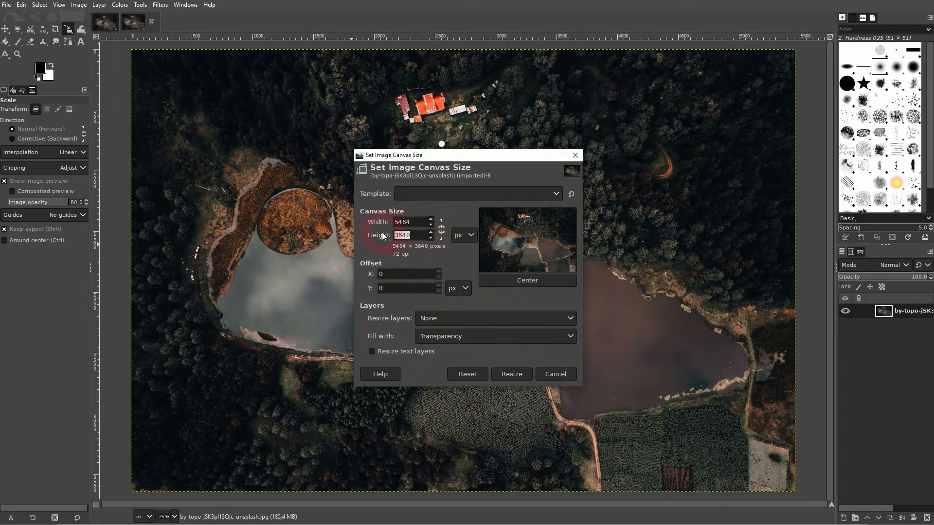
click(577, 157)
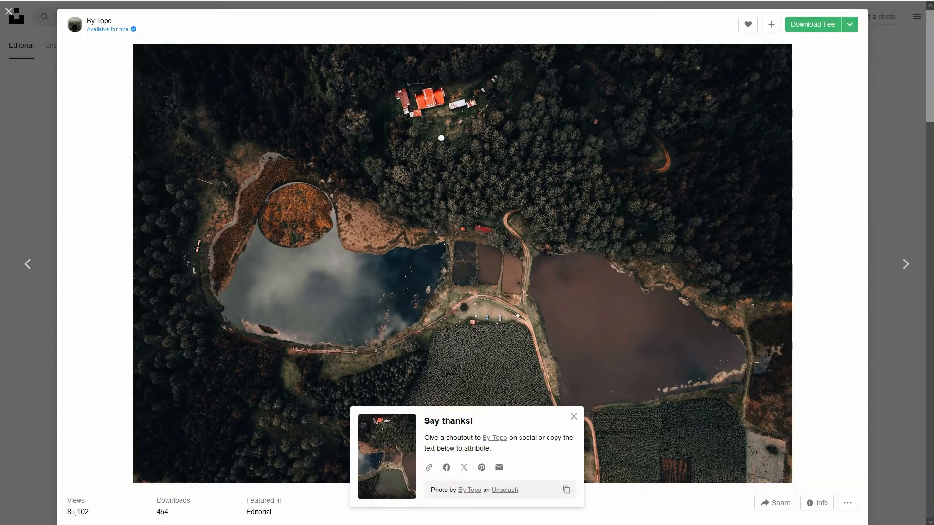
Step: Switch to Unsplash in the browser, search for "house" and download the photo of the red house in the meadow
click(900, 108)
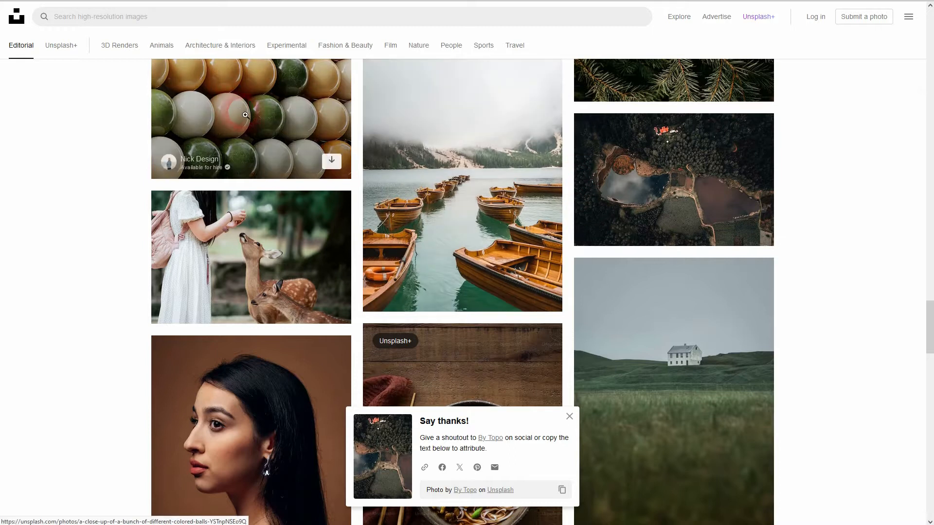
scroll(292, 125, up, 5)
drag(928, 313, 924, 15)
click(392, 222)
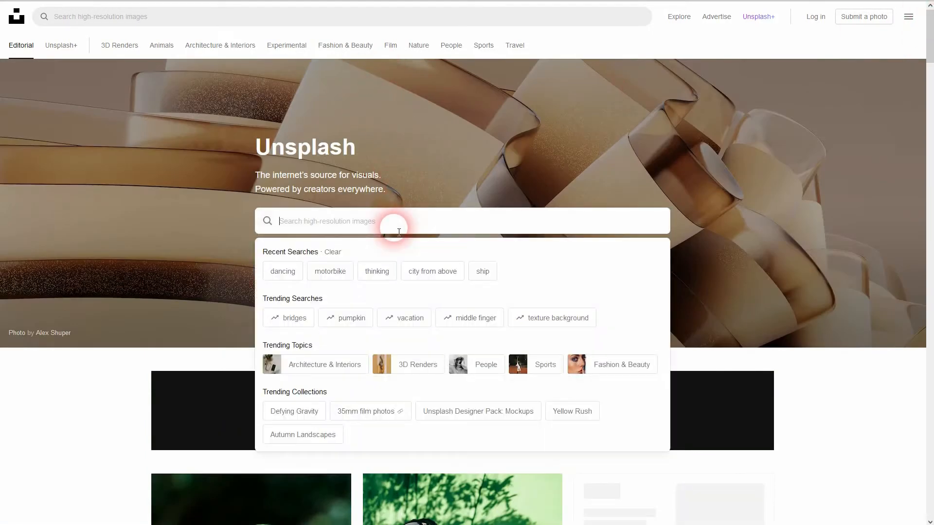
text(house)
key(Return)
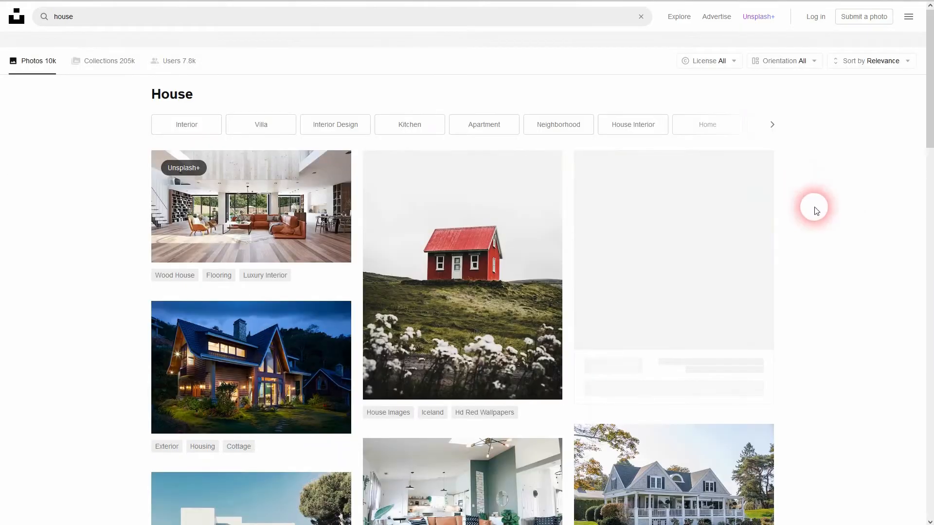
click(513, 261)
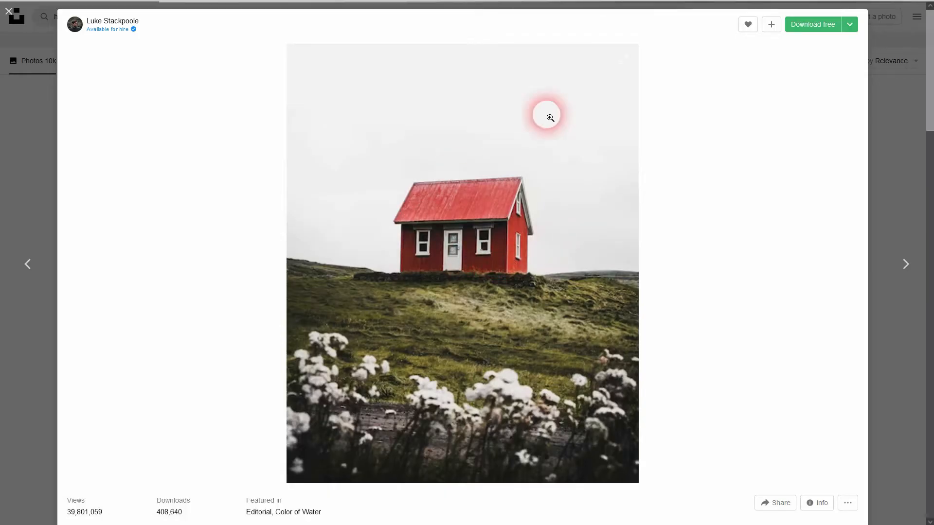
click(816, 29)
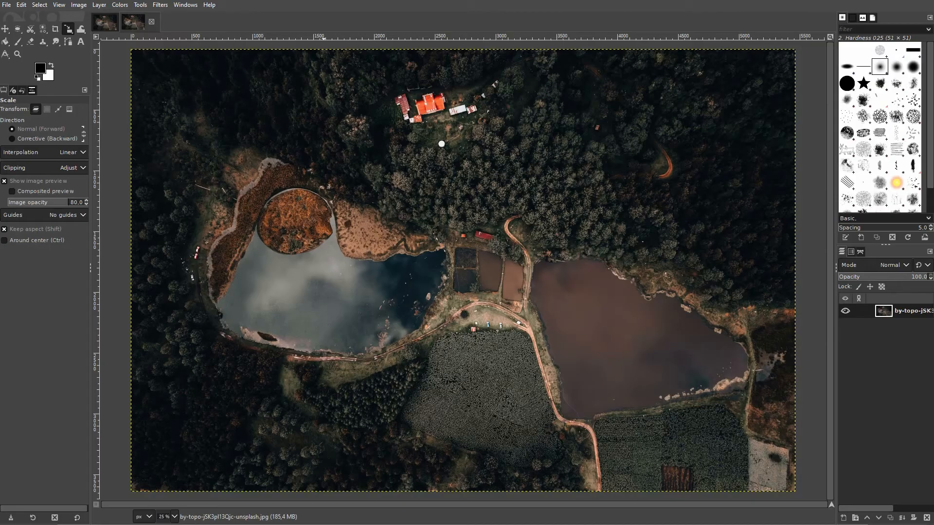
click(7, 6)
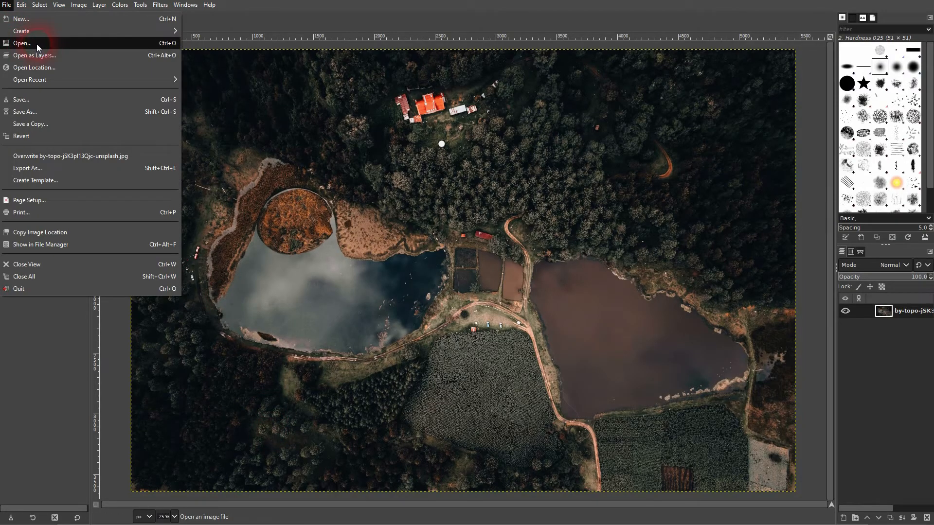
click(242, 13)
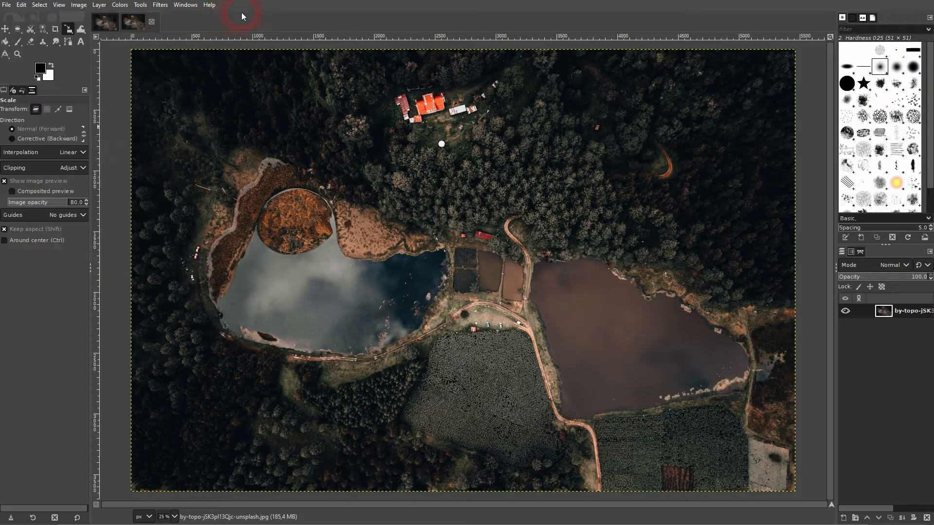
Step: Close the reopened original and the scaled aerial image without saving
click(152, 22)
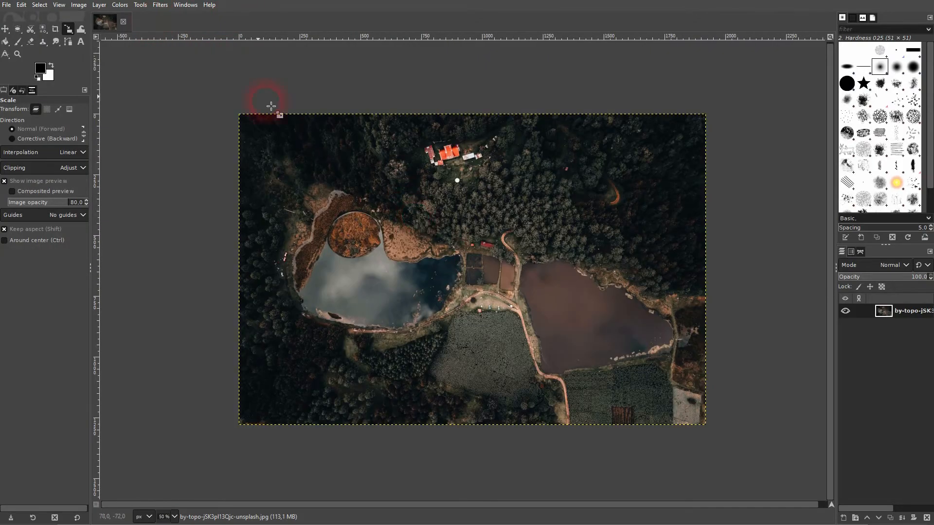
click(123, 22)
click(469, 312)
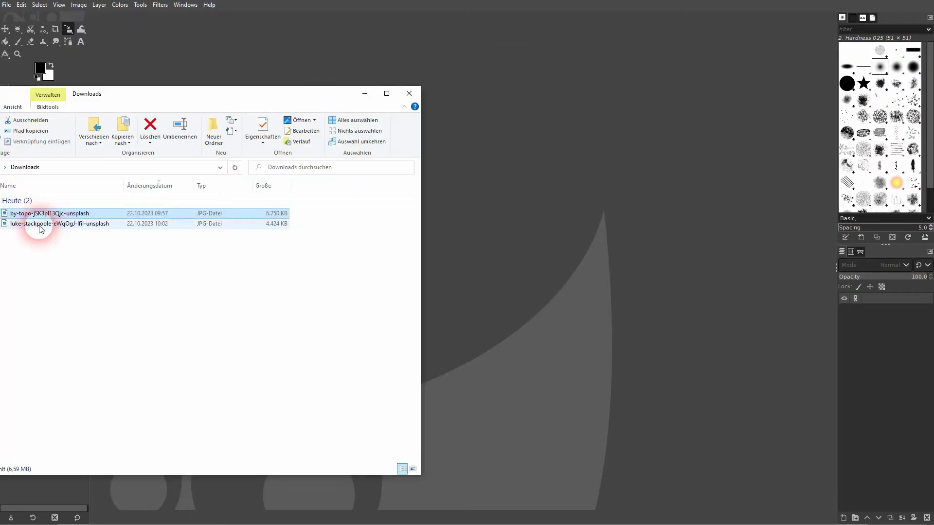
Step: Open the downloaded red house photo as its own image and create a new 1920 × 1080 px image
drag(38, 223, 541, 283)
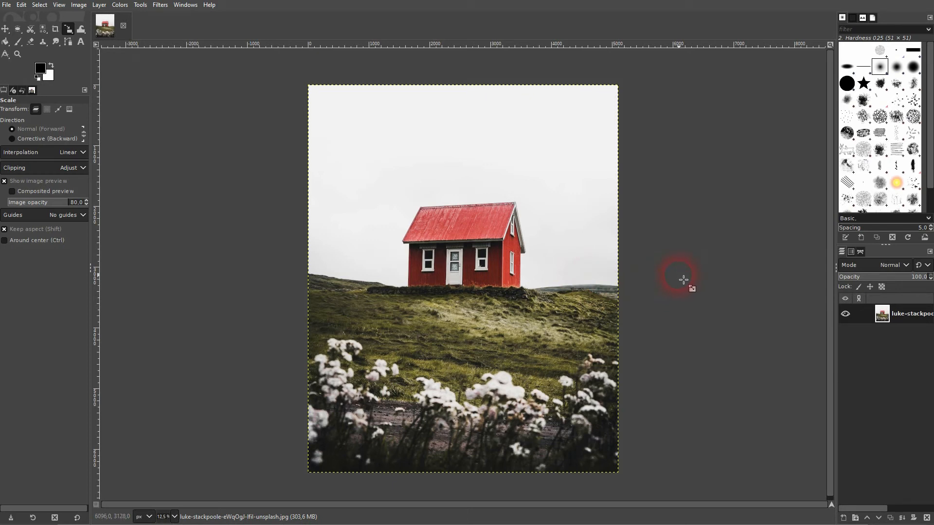
click(6, 5)
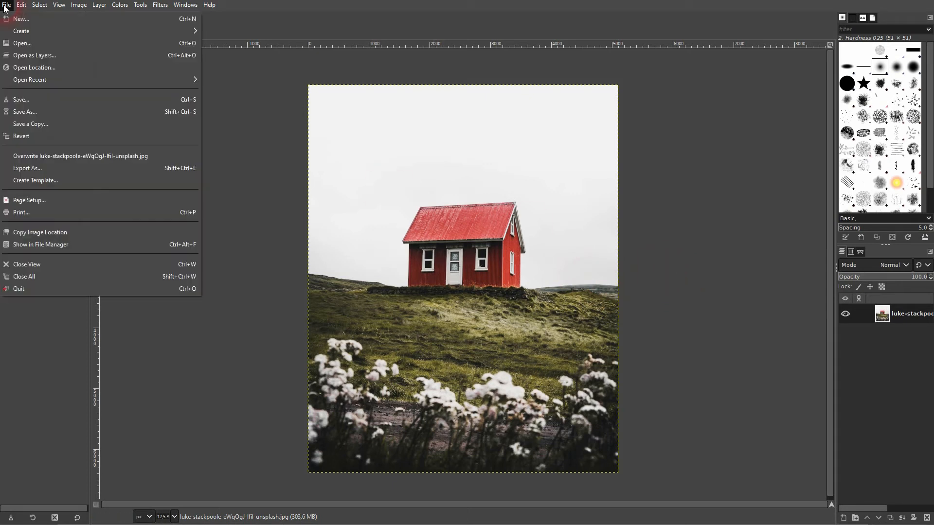
click(8, 20)
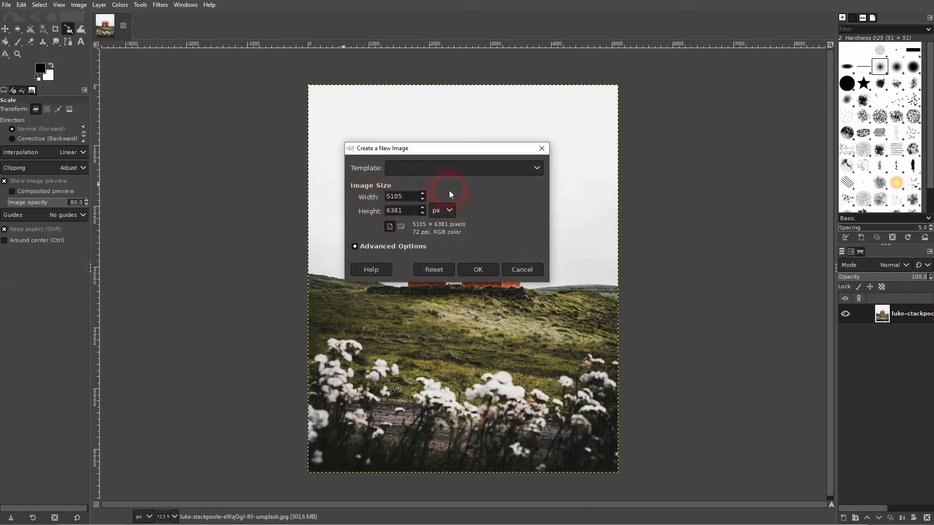
text(1920)
key(Tab)
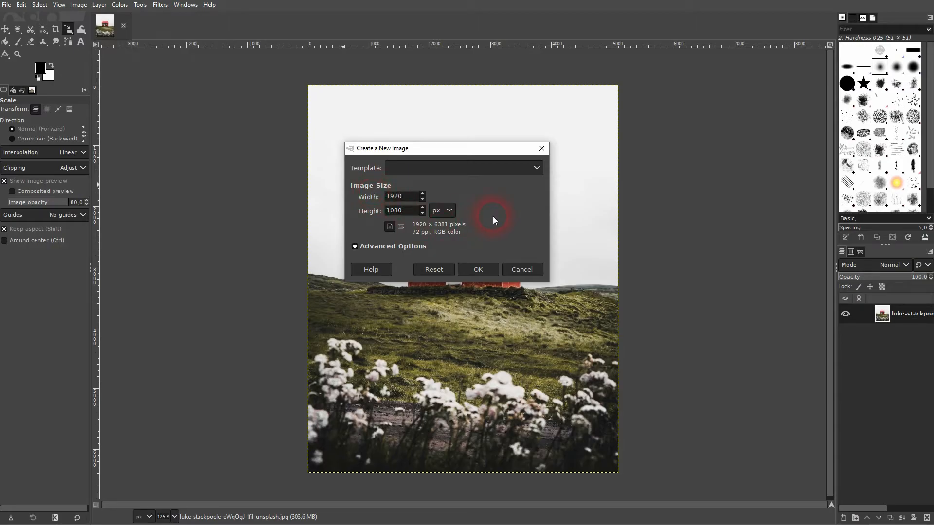
click(480, 271)
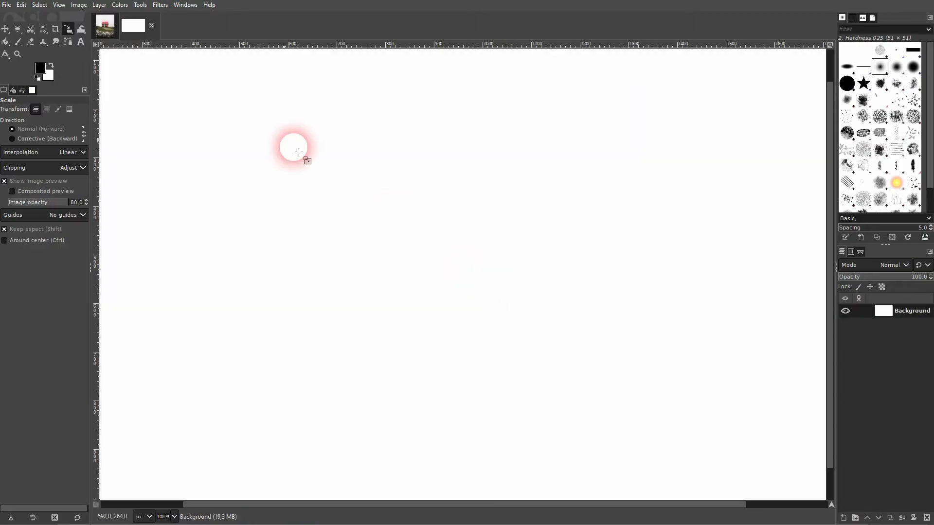
scroll(458, 323, down, 2)
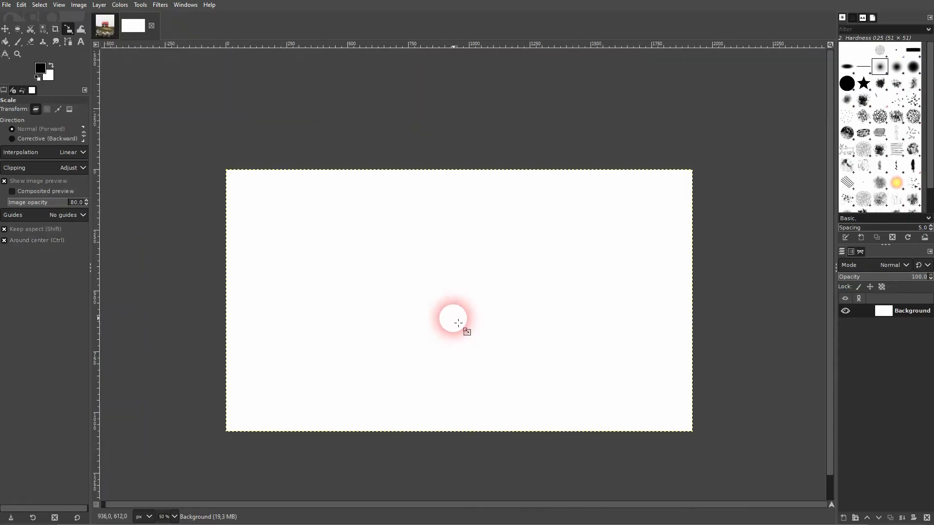
Step: Add the red house photo from the Downloads folder to the new image as a layer
key(alt+Tab)
click(26, 222)
drag(26, 223, 609, 333)
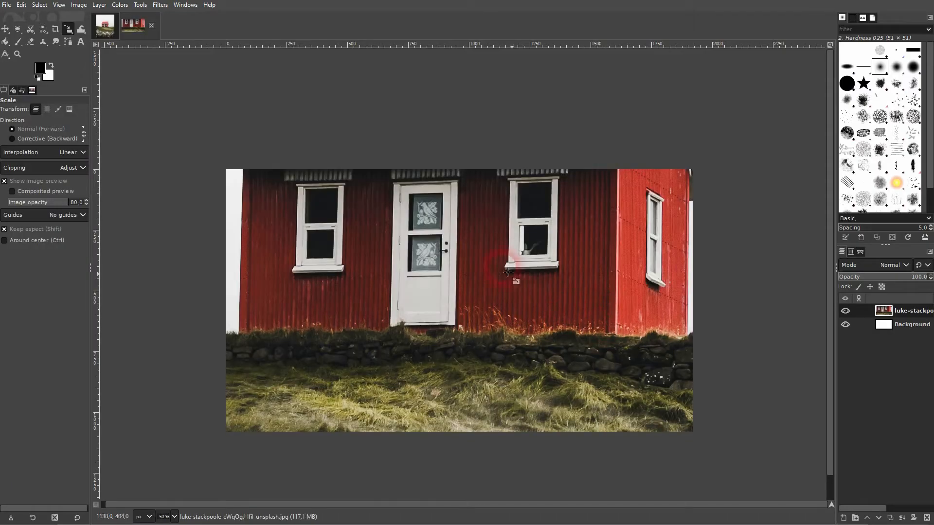
Step: Scale the red house layer proportionally to 1920 × 2400 px so its width matches the canvas
drag(68, 31, 104, 53)
click(485, 293)
ctrl+scroll(486, 293, down, 5)
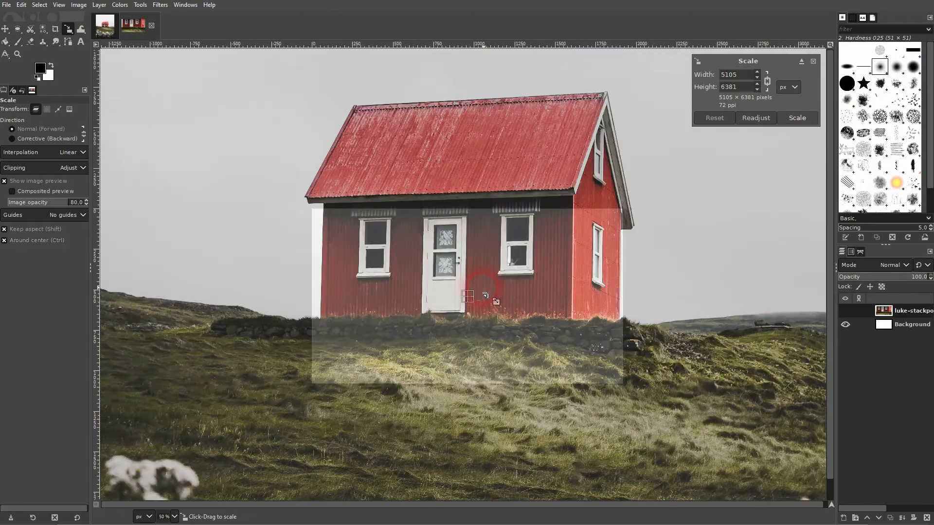
drag(602, 287, 524, 289)
drag(367, 289, 433, 292)
ctrl+scroll(470, 297, up, 3)
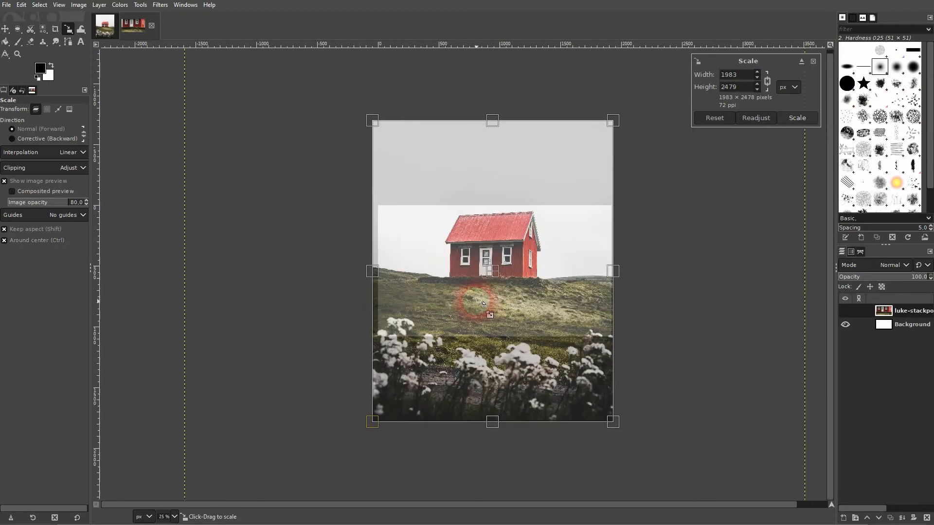
drag(611, 271, 615, 277)
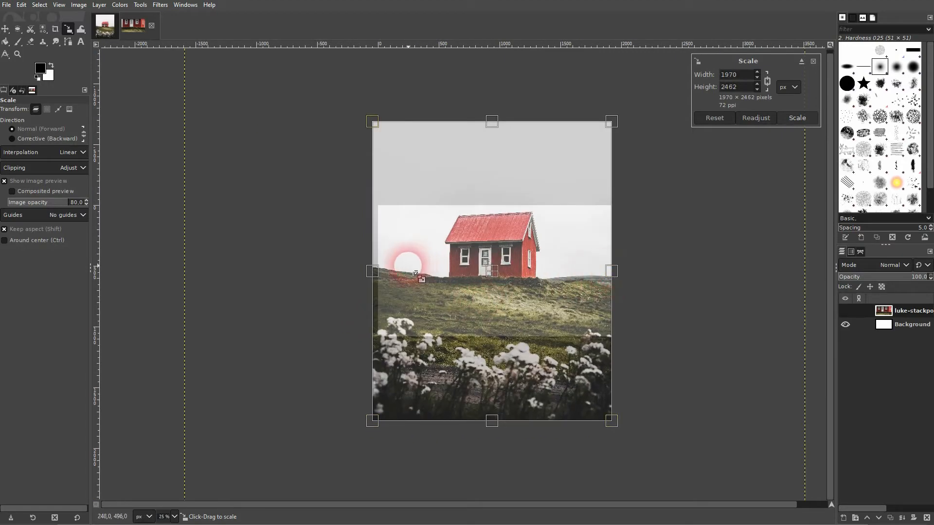
drag(372, 269, 378, 271)
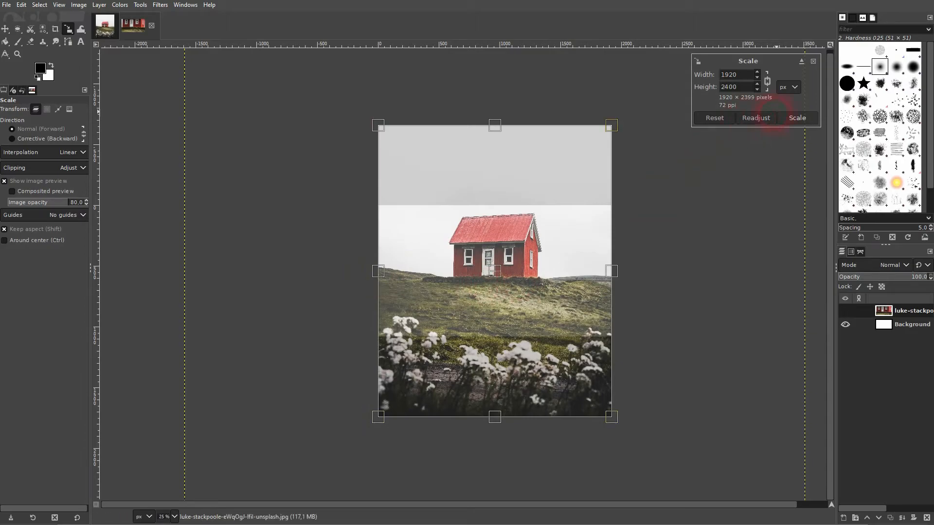
click(798, 119)
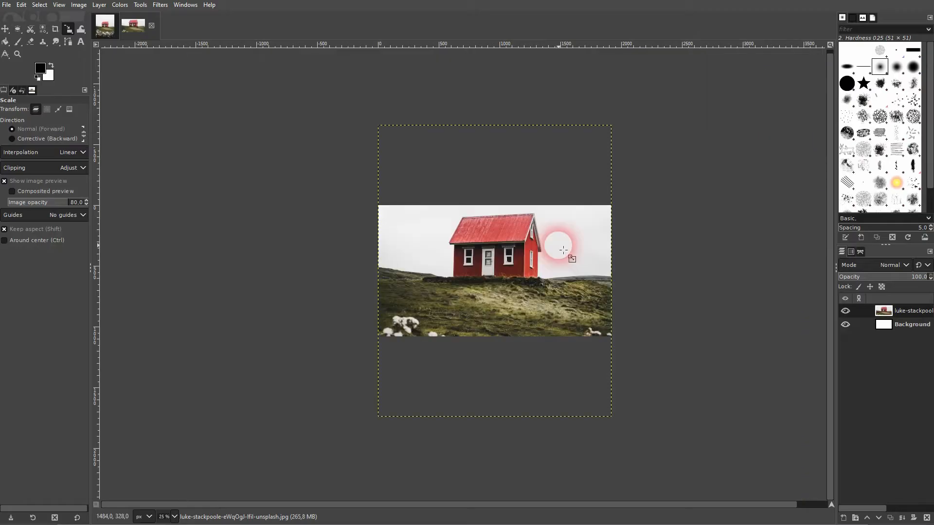
Step: Move the red house layer slightly down so there is more sky above the roof within the canvas
click(9, 31)
drag(523, 252, 528, 263)
click(141, 58)
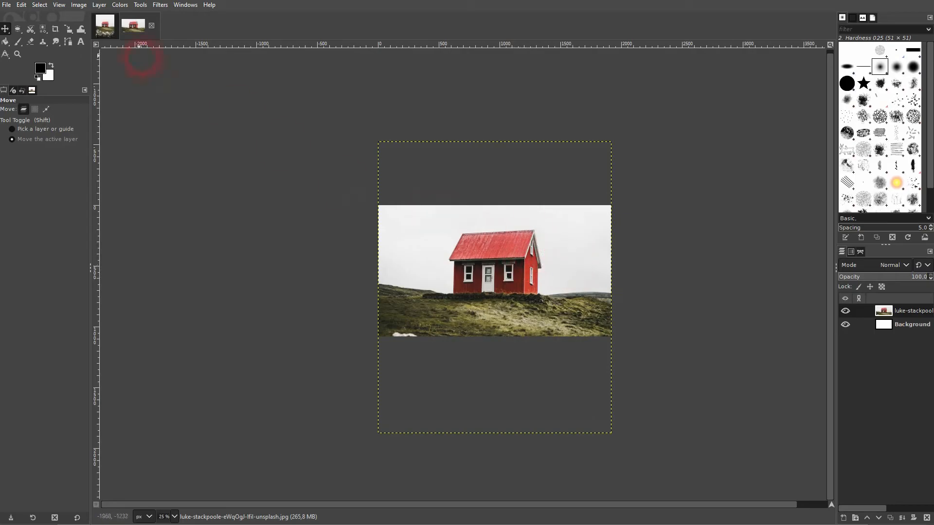
Step: Compare the separately opened house photo with the layered composition and its white background layer
click(103, 34)
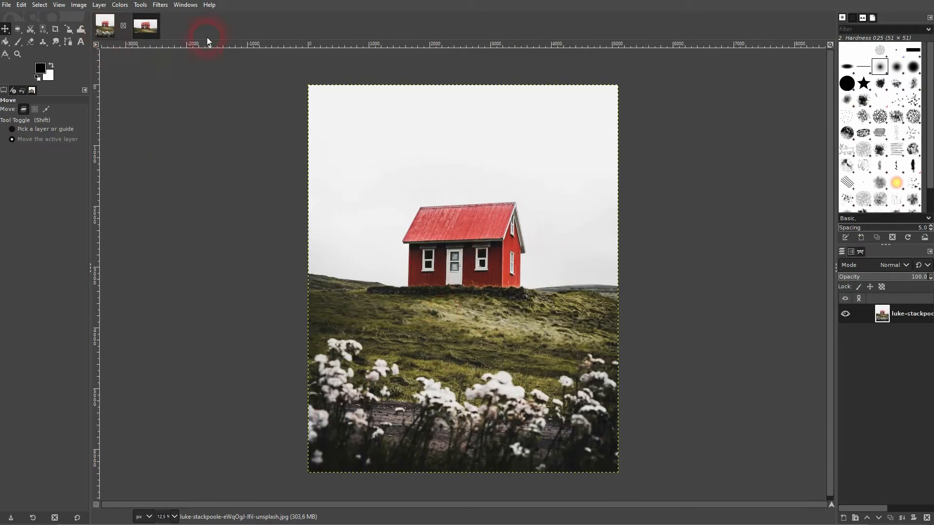
click(139, 30)
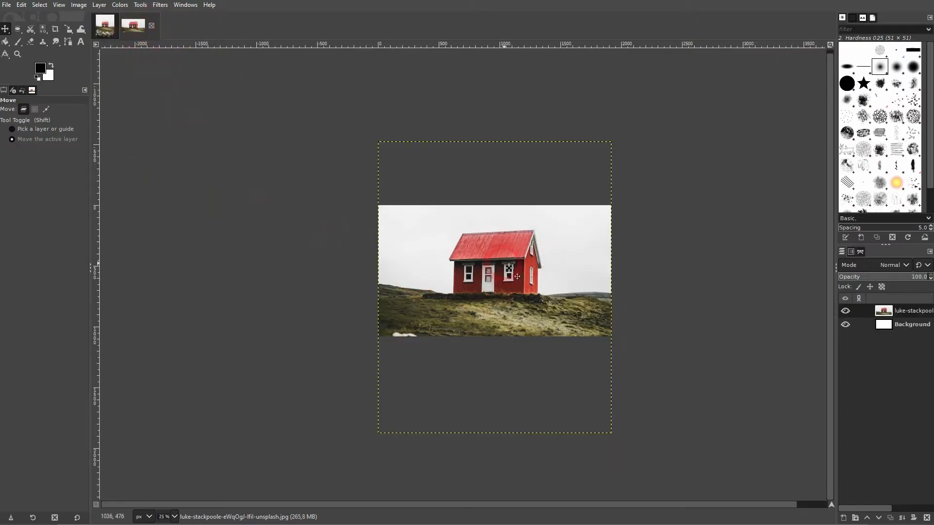
click(906, 325)
click(734, 340)
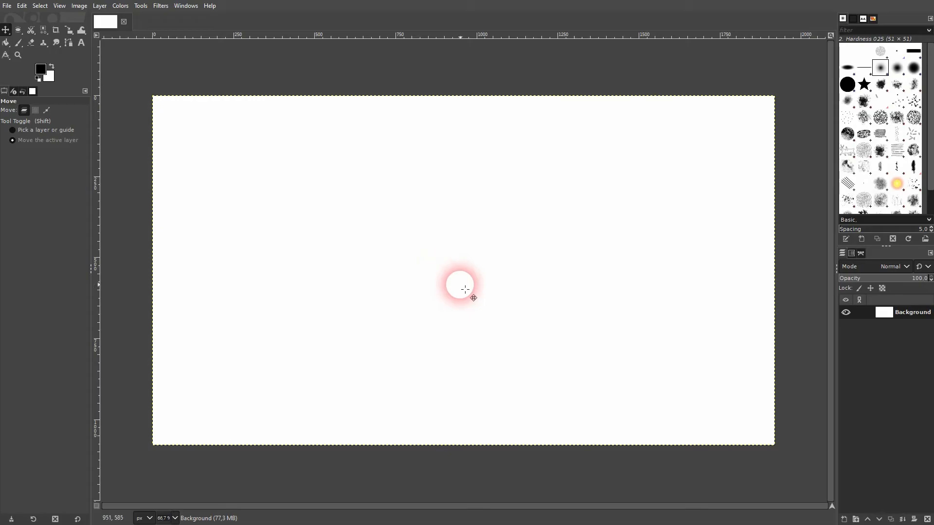
Step: Switch to the Downloads folder and add the black-and-white street photo to the blank white image as a layer
scroll(466, 292, up, 4)
scroll(467, 298, down, 5)
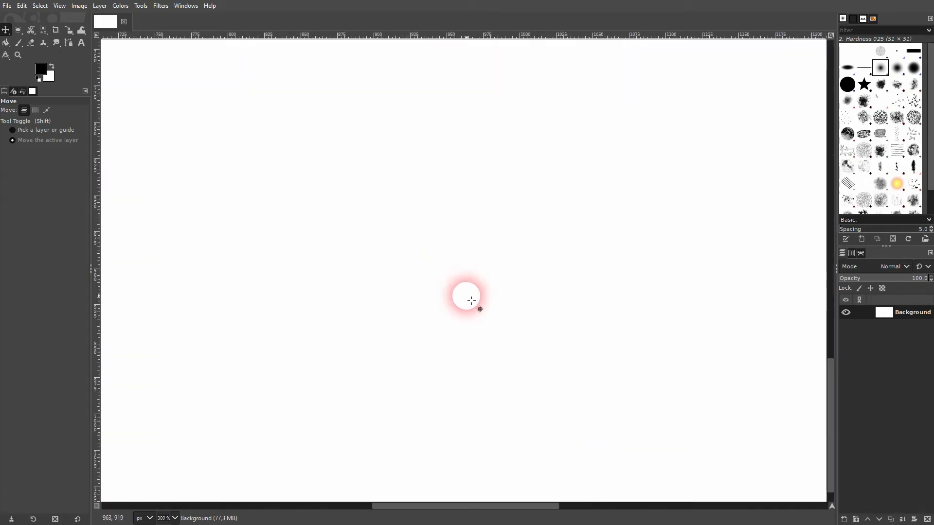
drag(829, 402, 832, 474)
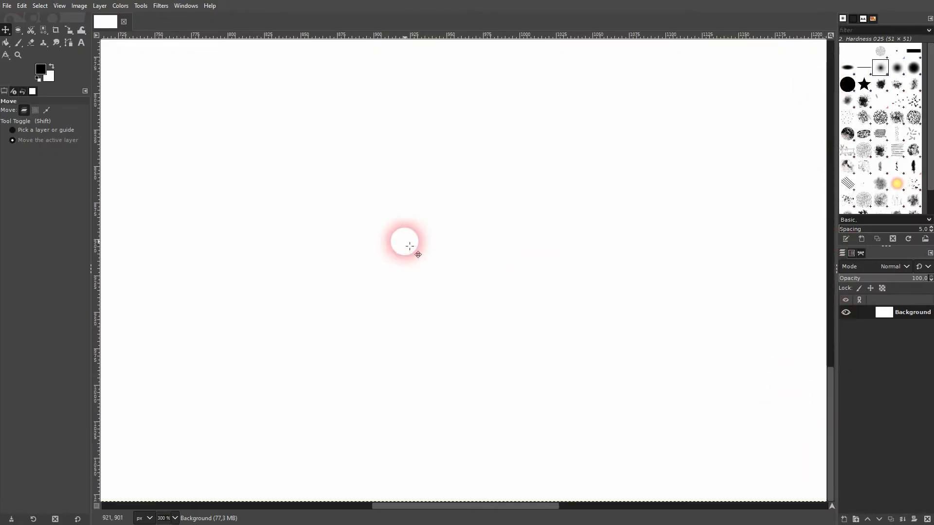
key(alt+Tab)
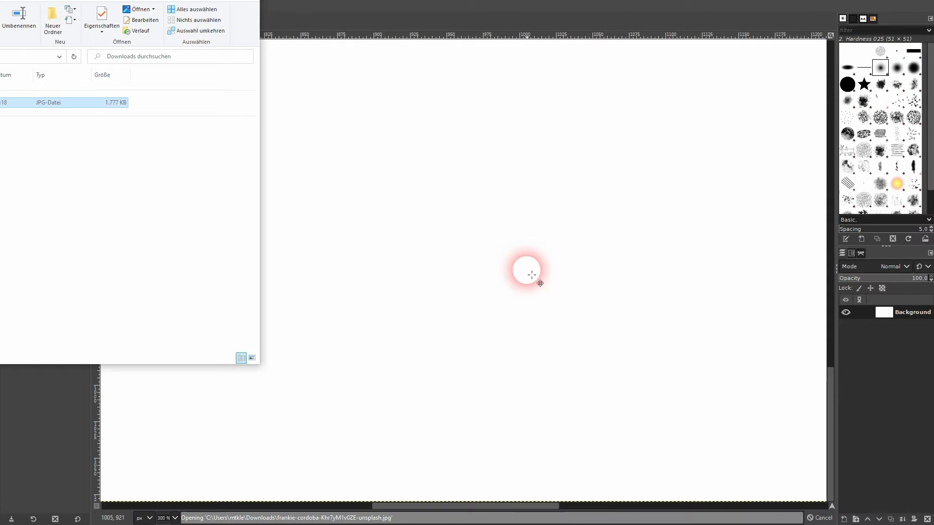
scroll(532, 275, down, 7)
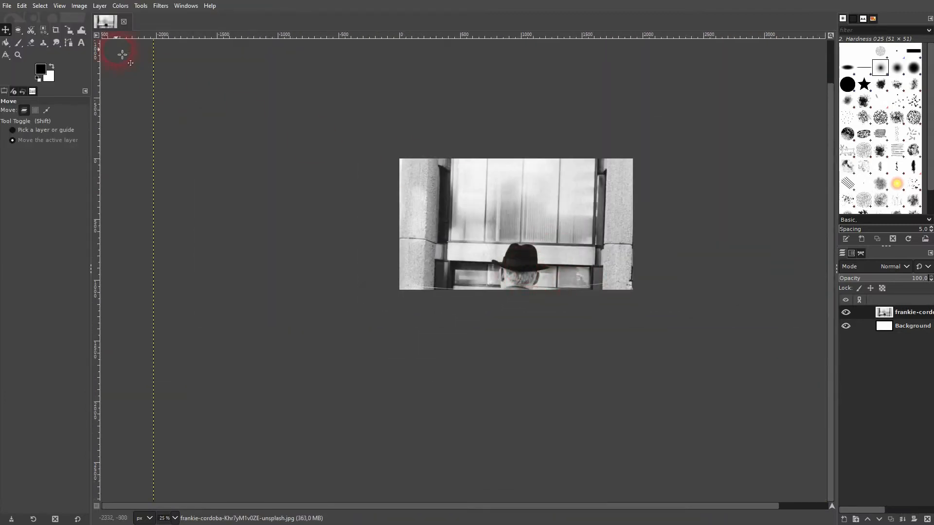
Step: Scale the street photo layer proportionally to 1959 × 1306 px so it spans the canvas width
click(70, 31)
click(106, 55)
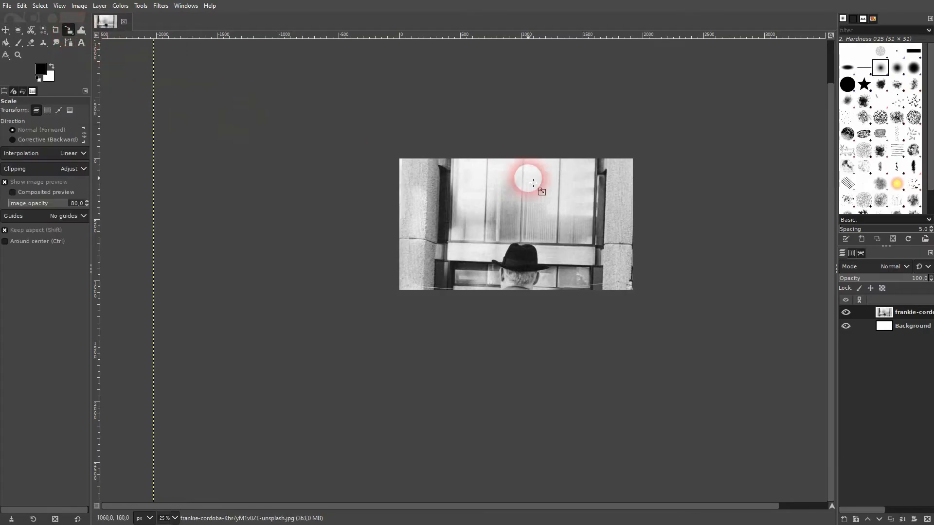
click(534, 184)
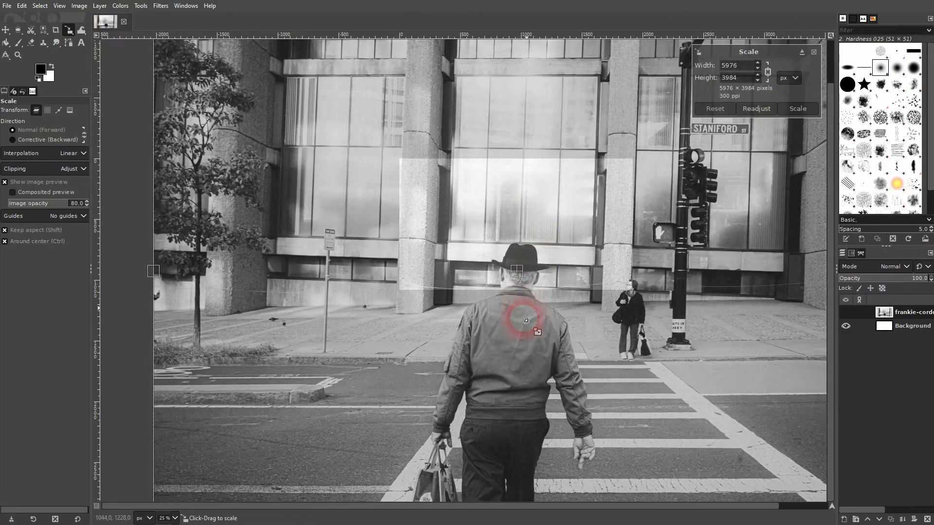
scroll(541, 393, down, 1)
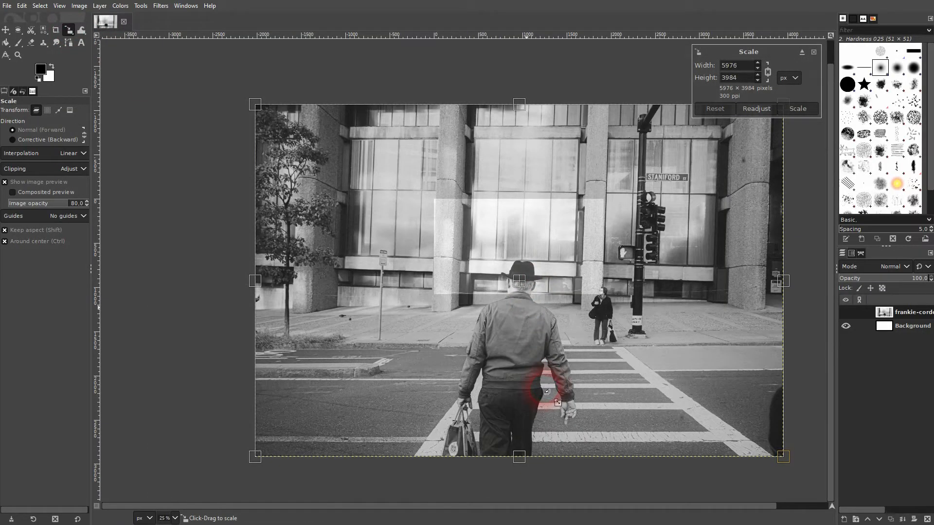
scroll(547, 392, down, 3)
drag(549, 386, 548, 328)
drag(550, 262, 548, 287)
scroll(560, 314, up, 4)
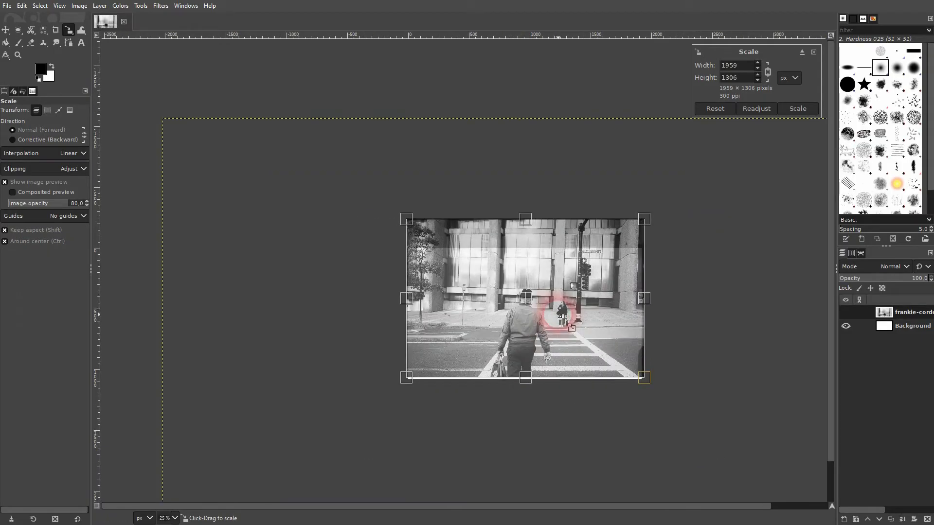
scroll(557, 294, up, 1)
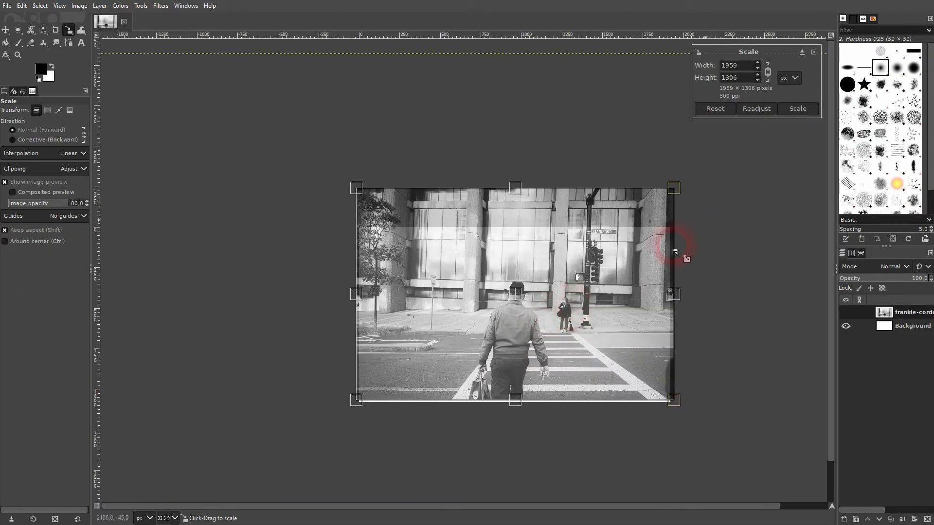
click(808, 110)
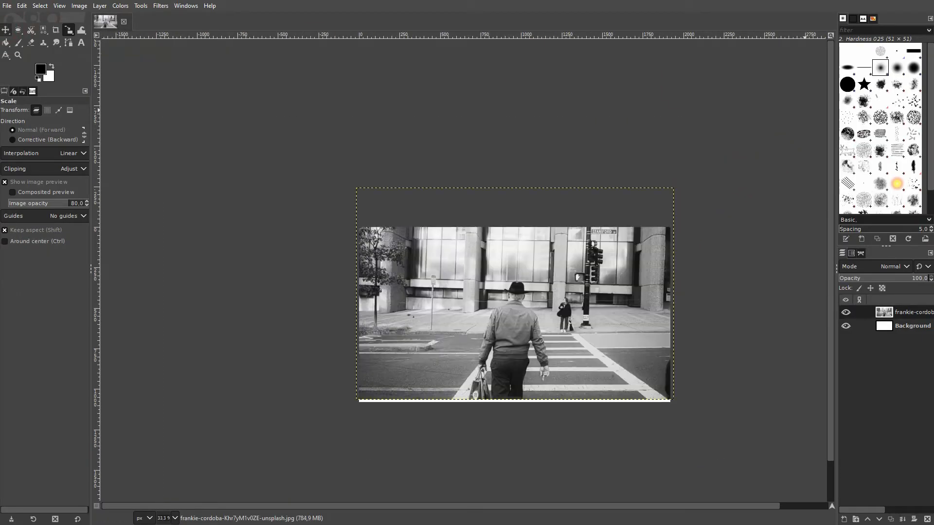
Step: Move the street photo layer down until it covers the white strip along the canvas's lower edge
click(6, 30)
click(536, 317)
drag(531, 303, 530, 320)
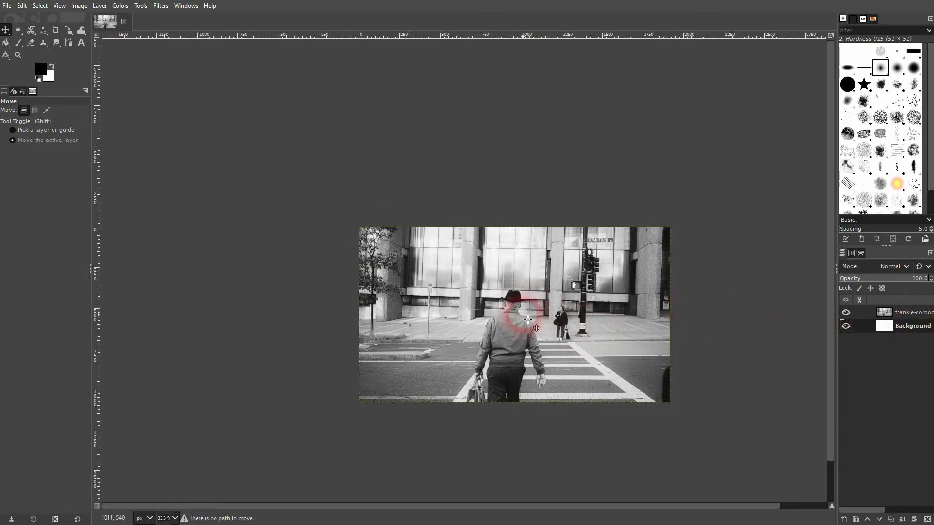
Step: Zoom in and out of the street image and center the canvas in the view
scroll(513, 313, up, 2)
scroll(532, 322, up, 1)
scroll(532, 321, down, 3)
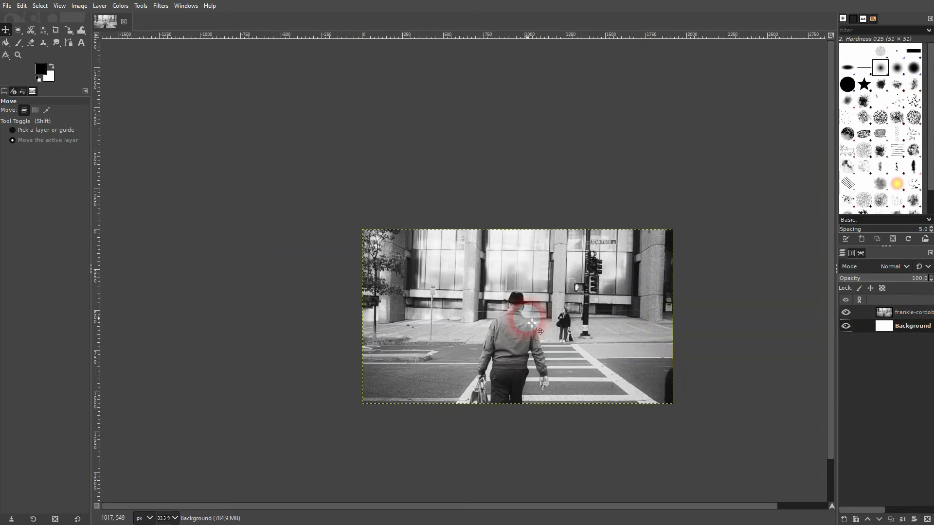
drag(830, 416, 831, 456)
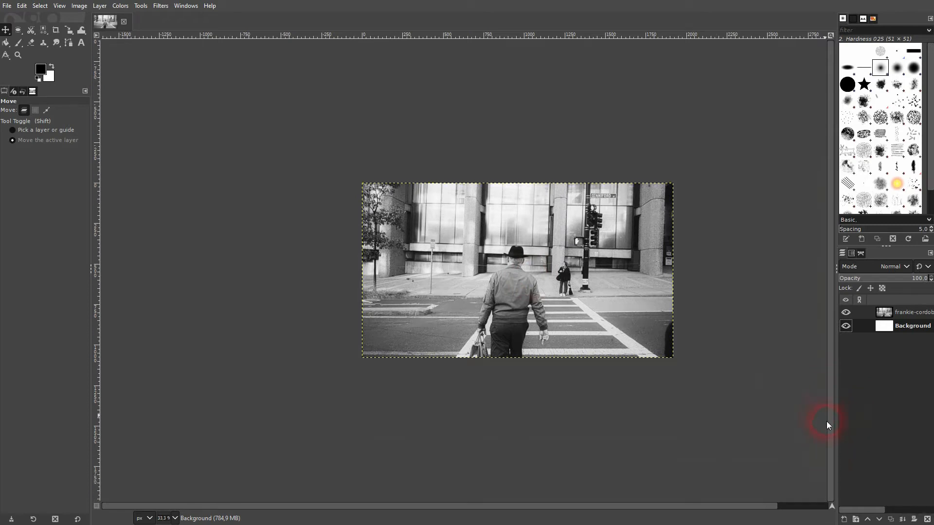
drag(774, 509, 802, 507)
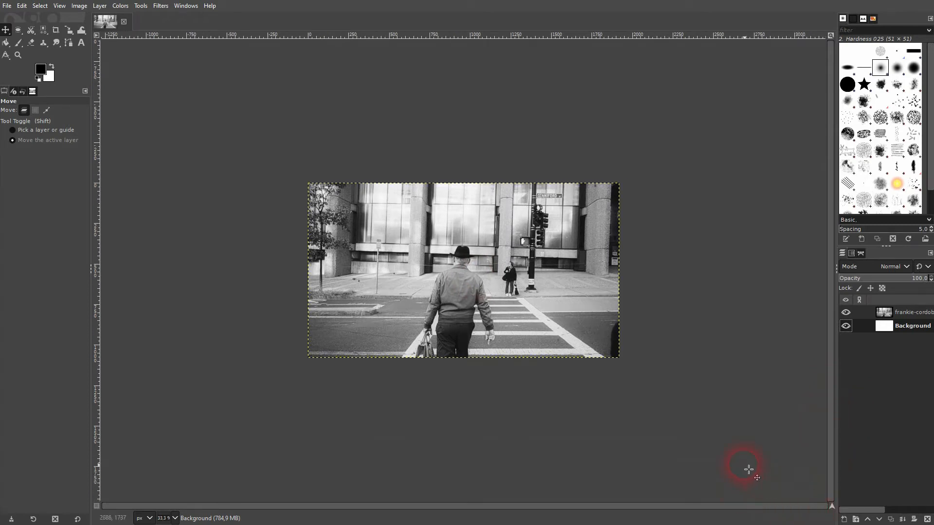
Step: Magnify the area around the man's hat and shoulders with the Zoom tool
click(18, 54)
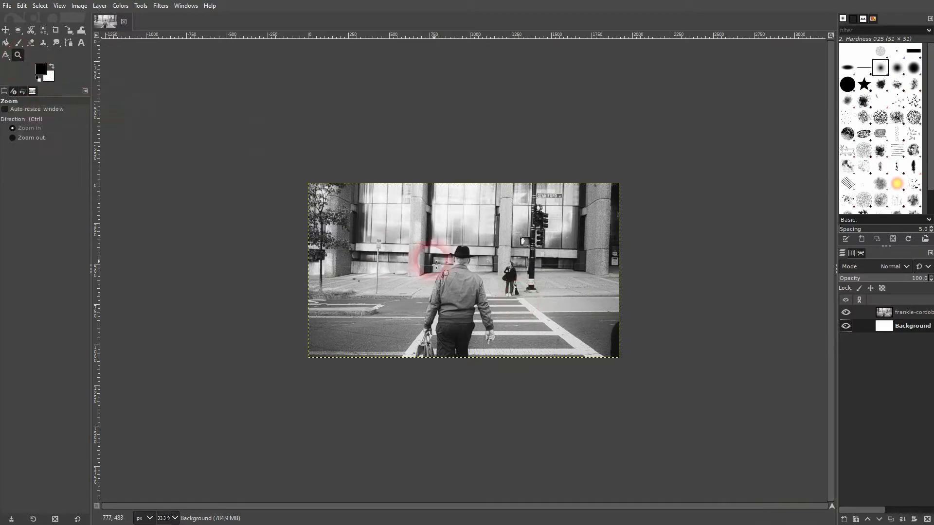
click(456, 273)
click(452, 269)
drag(344, 202, 547, 327)
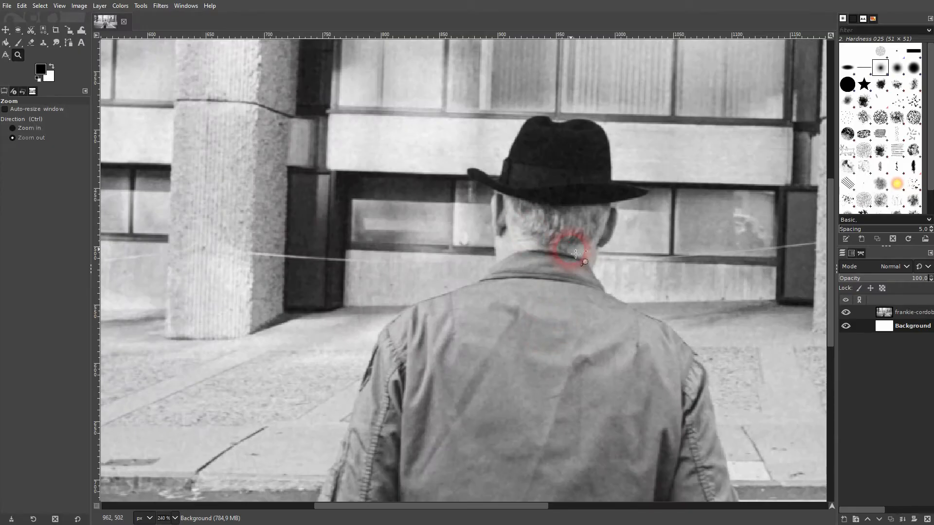
Step: Set the Zoom tool's direction to Zoom out and shrink the view until the whole street image shows
click(35, 128)
click(36, 137)
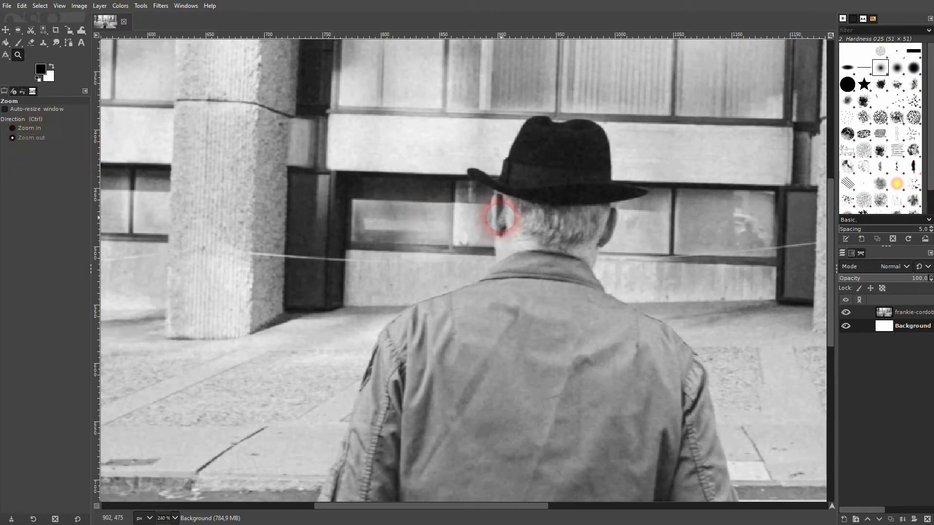
click(489, 209)
click(484, 209)
drag(405, 182, 535, 265)
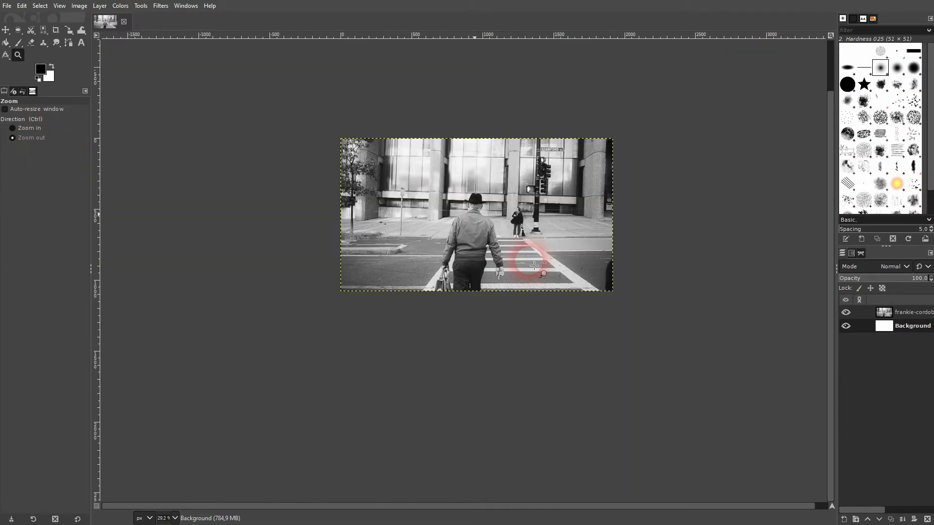
Step: Temporarily reverse the Zoom tool's direction and enlarge the view around the man to 66.7 %
drag(442, 188, 498, 226)
ctrl+click(495, 235)
ctrl+click(492, 232)
ctrl+click(484, 224)
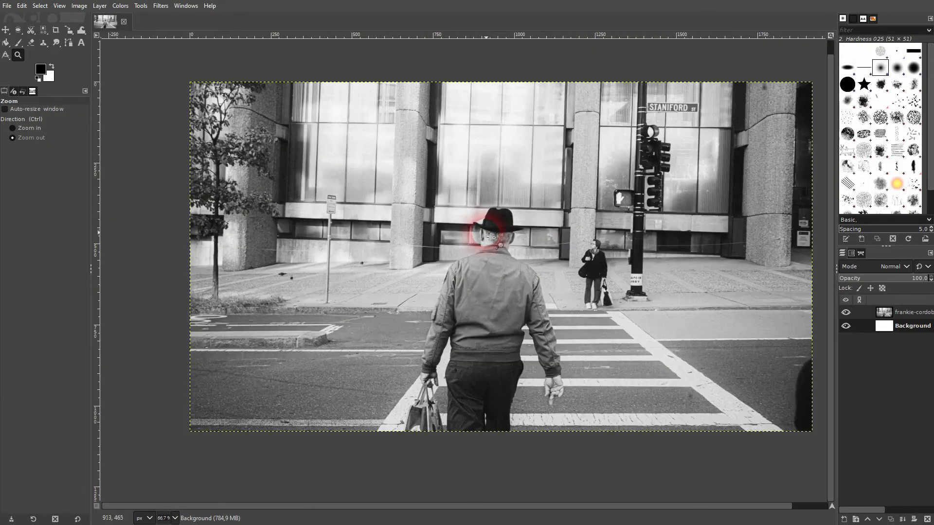
Step: Zoom out on the street image to 50 % and revert to the previous zoom level
ctrl+click(476, 218)
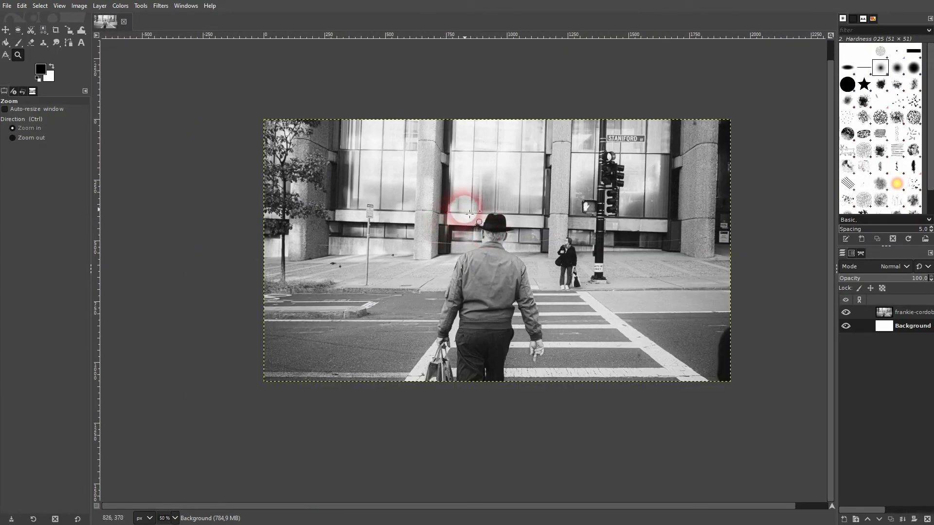
click(60, 6)
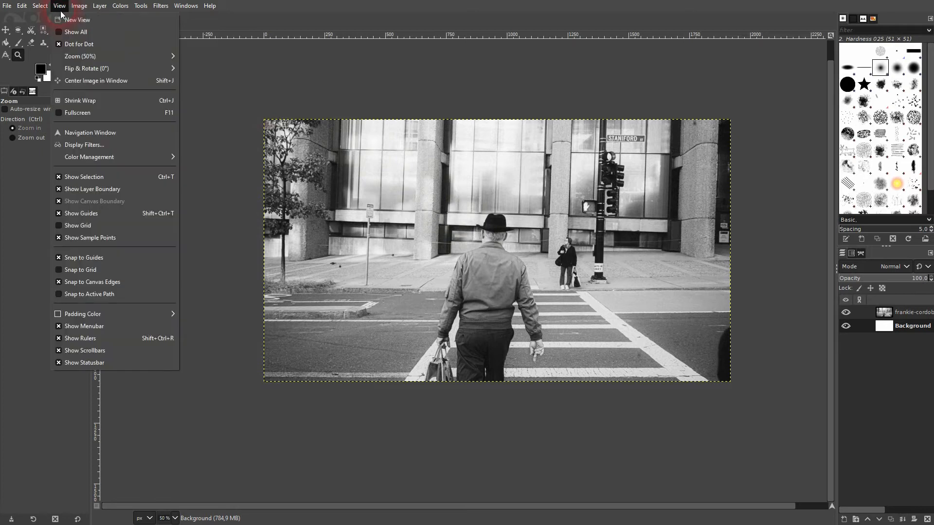
mouse_move(116, 56)
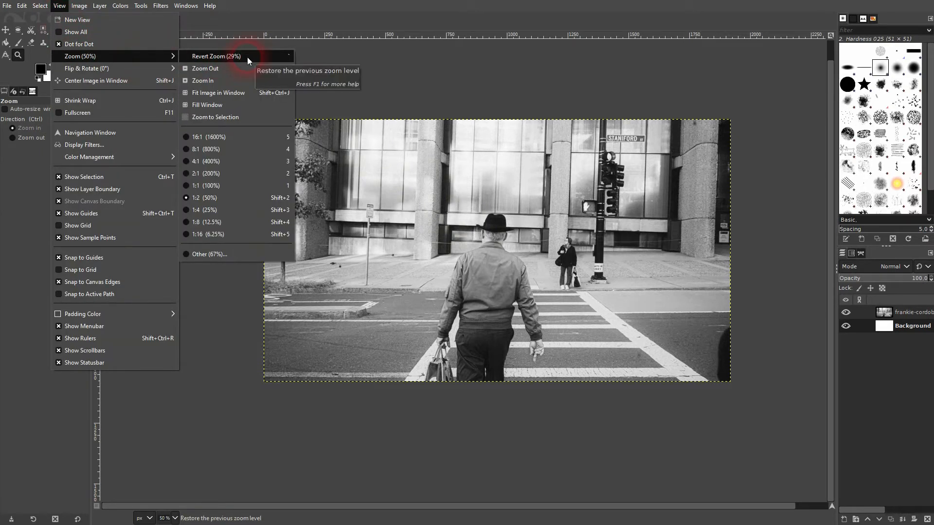
click(247, 57)
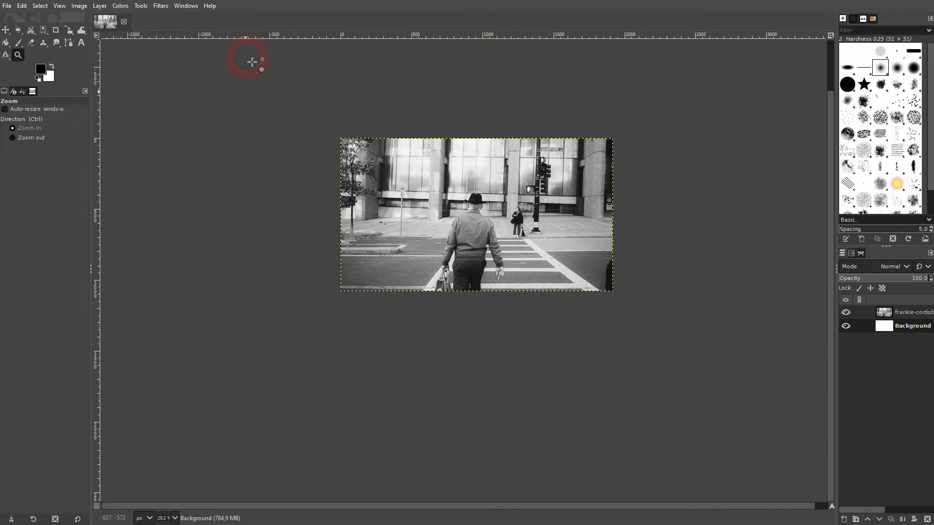
Step: Set the zoom level to 16:1 (1600%) and center the image in the window
click(60, 6)
mouse_move(141, 57)
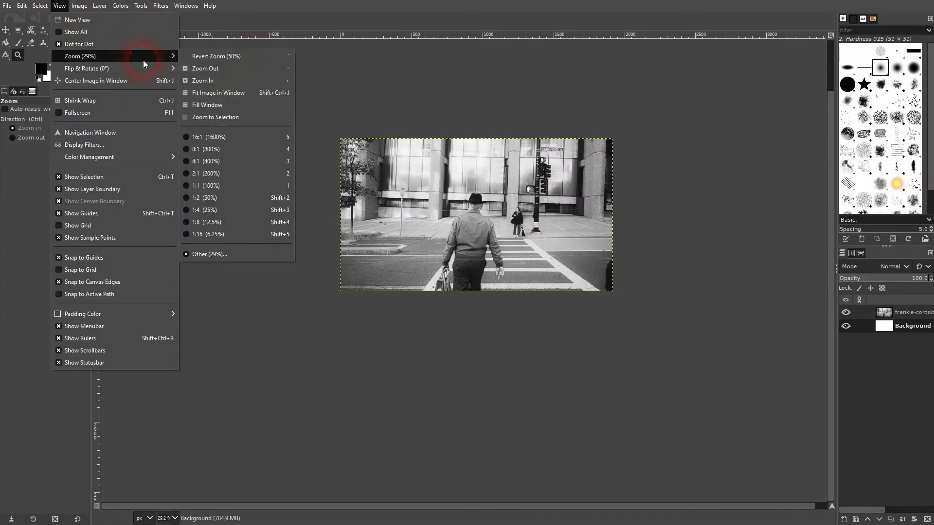
click(246, 139)
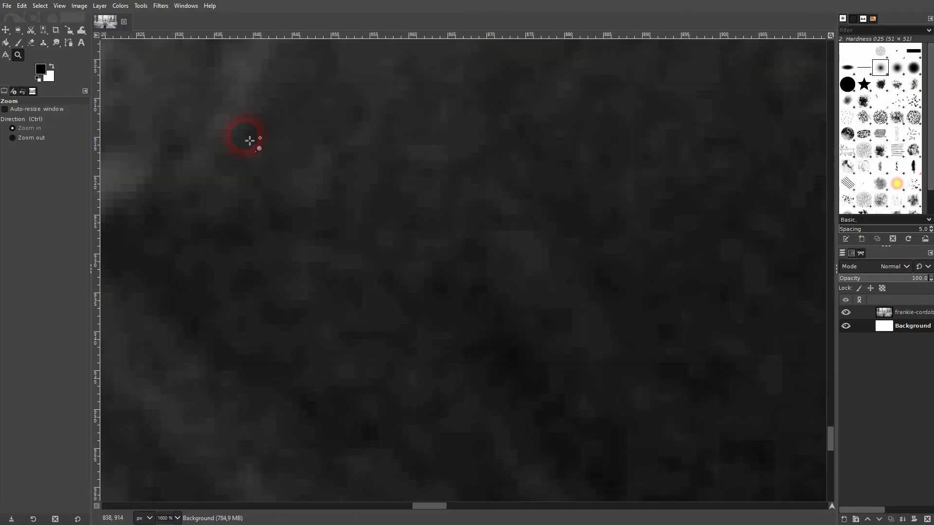
click(59, 7)
click(120, 81)
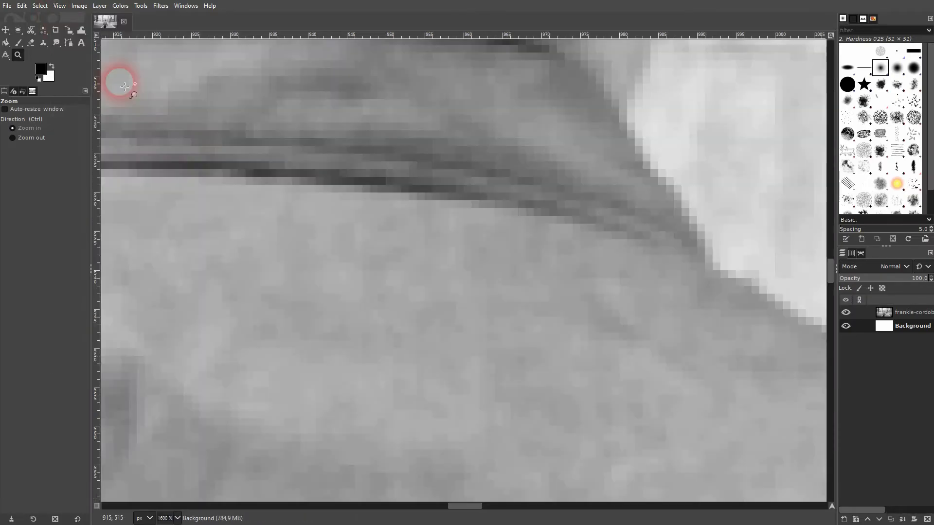
Step: Shrink the view with the Zoom tool until the whole street image shows, and enlarge it to 50 %
ctrl+click(442, 241)
ctrl+click(448, 248)
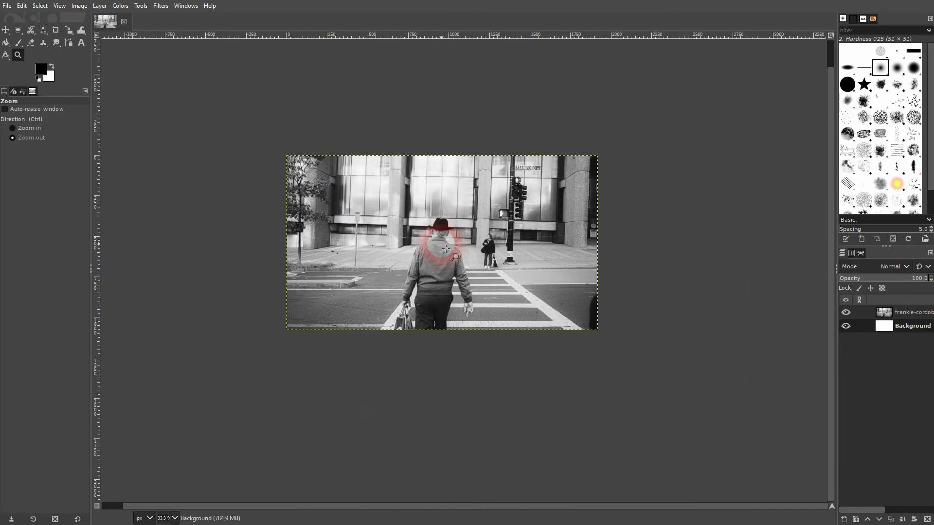
click(438, 239)
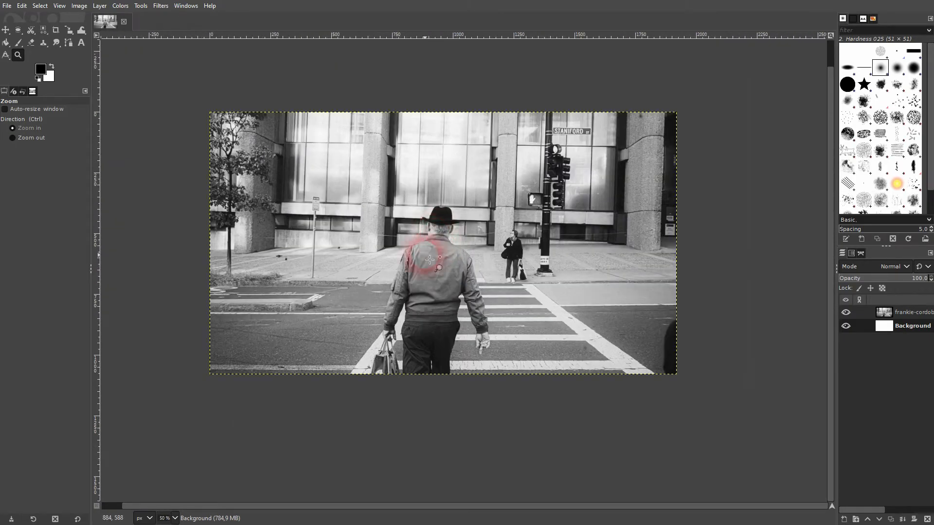
Step: Fit the street image in the window, shrink the view, and return it to the fitted size
click(58, 6)
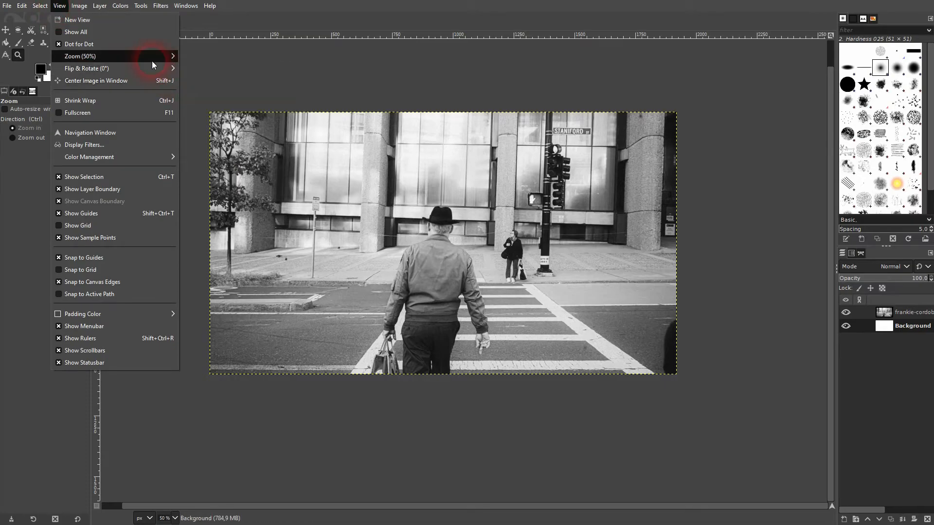
mouse_move(151, 60)
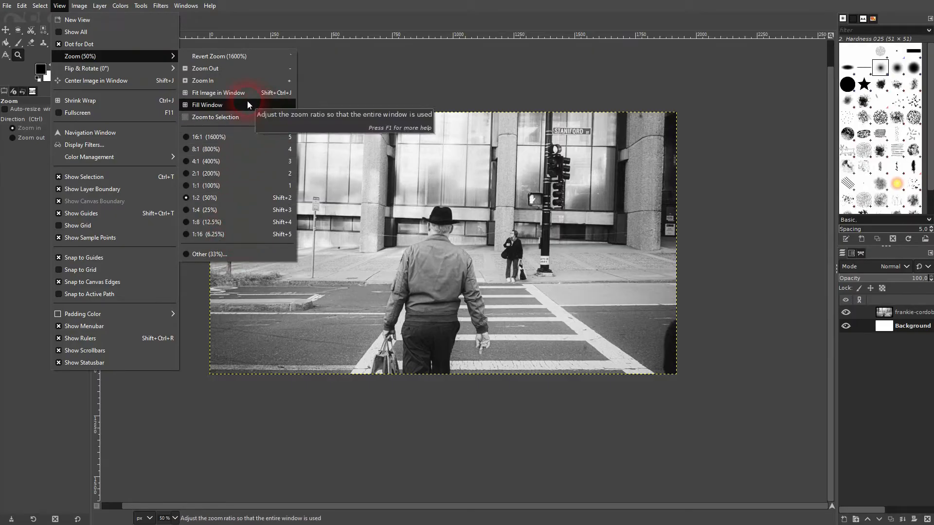
click(267, 95)
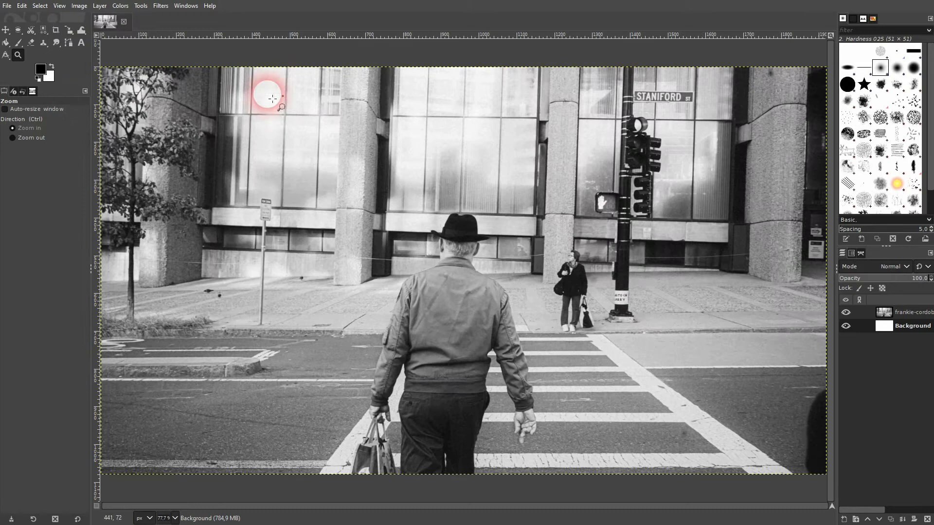
scroll(517, 214, down, 5)
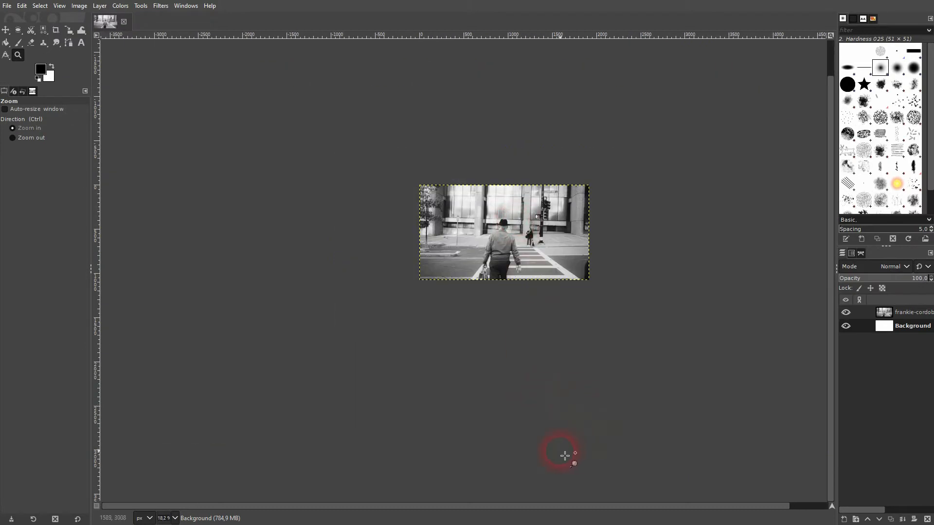
scroll(561, 450, up, 5)
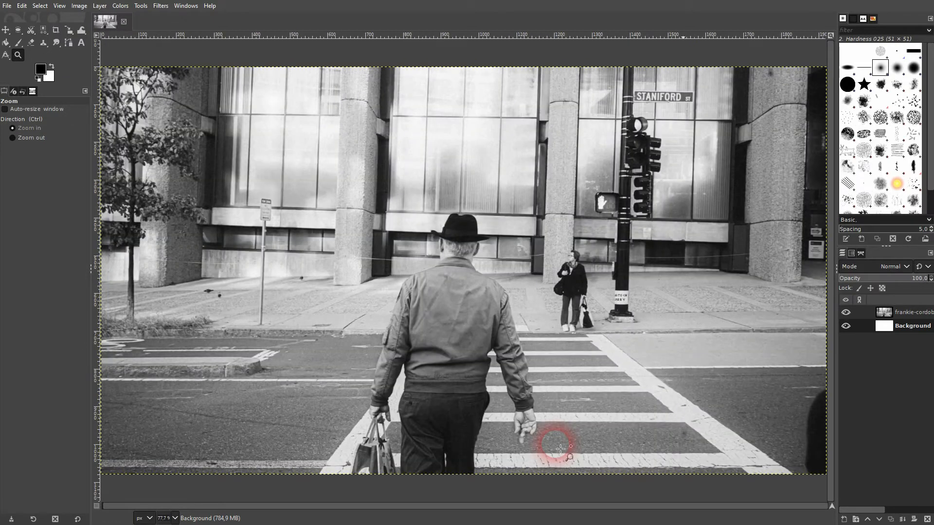
click(63, 8)
mouse_move(139, 57)
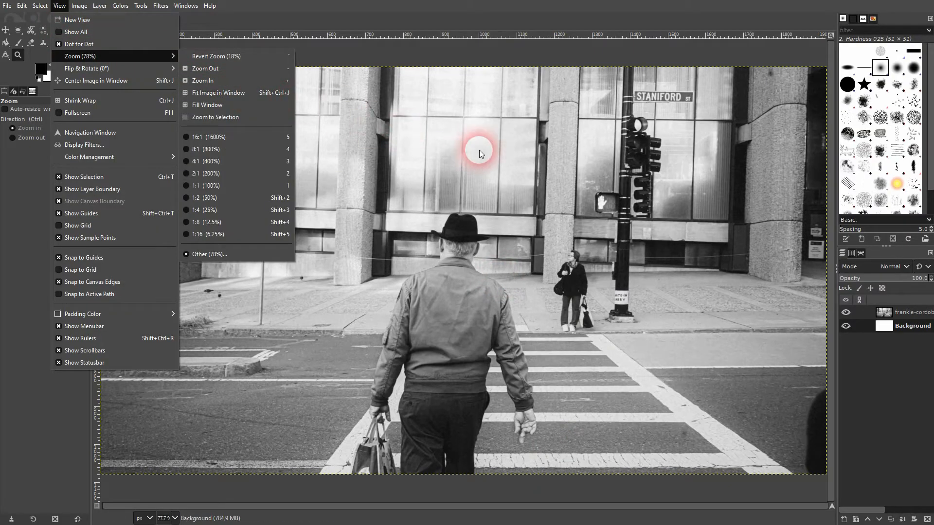
click(486, 62)
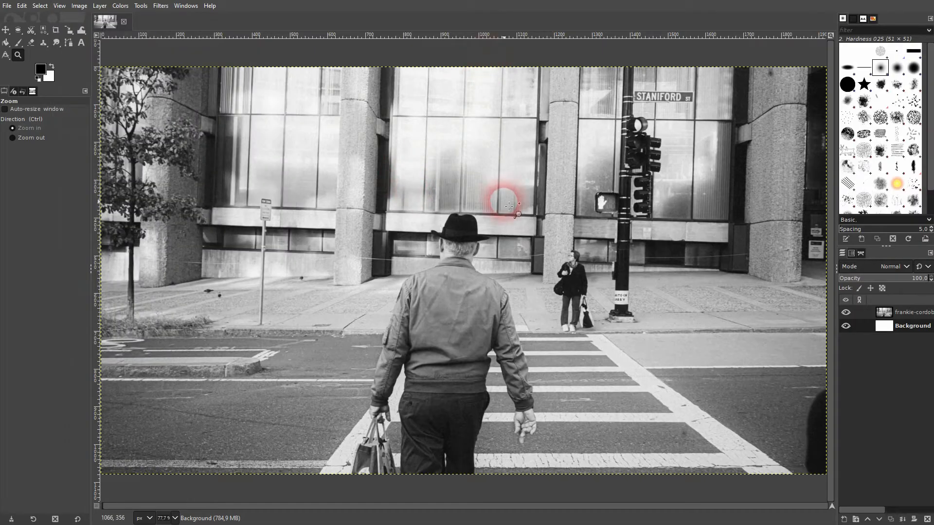
Step: Activate the Move tool and zoom in on the man's hat and jacket to 200 %
click(5, 29)
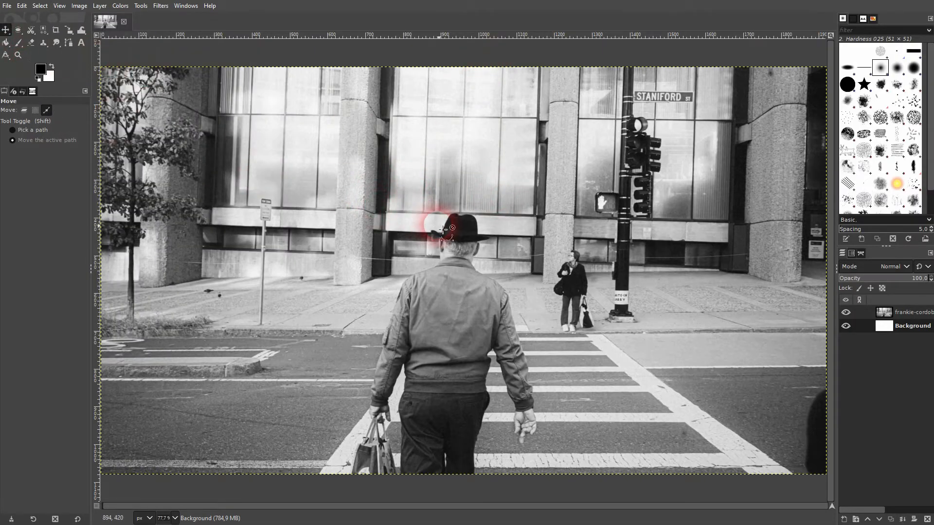
scroll(438, 222, down, 5)
scroll(443, 240, up, 5)
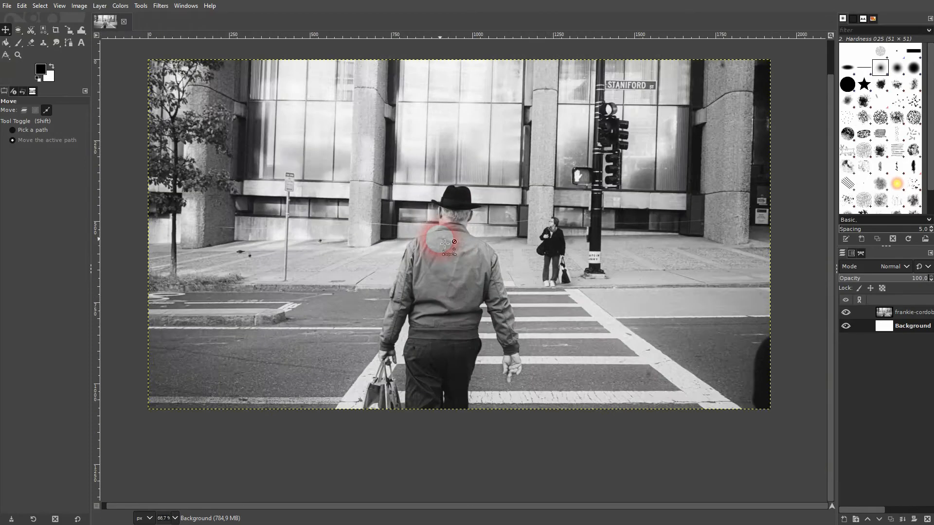
scroll(445, 244, up, 2)
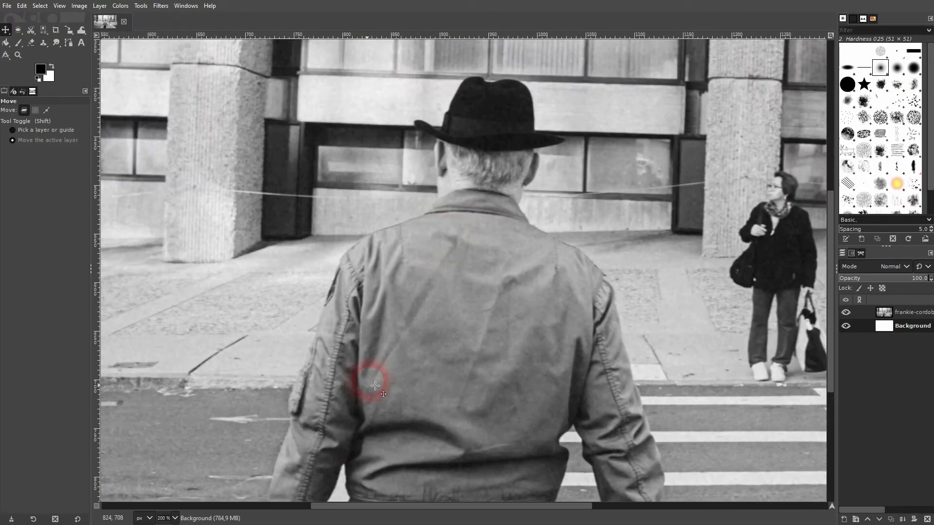
Step: Pan the magnified street image up and down and sideways around the man
scroll(302, 241, down, 5)
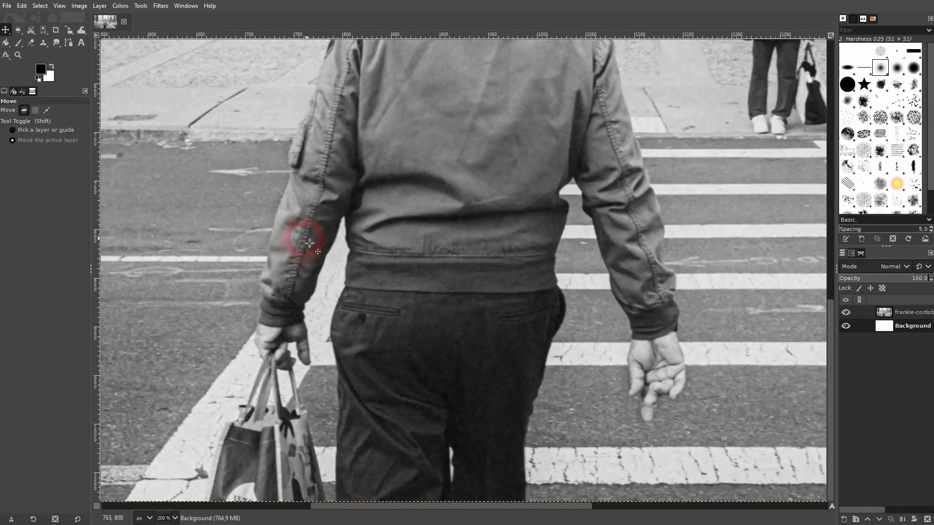
scroll(316, 246, up, 10)
scroll(329, 252, down, 3)
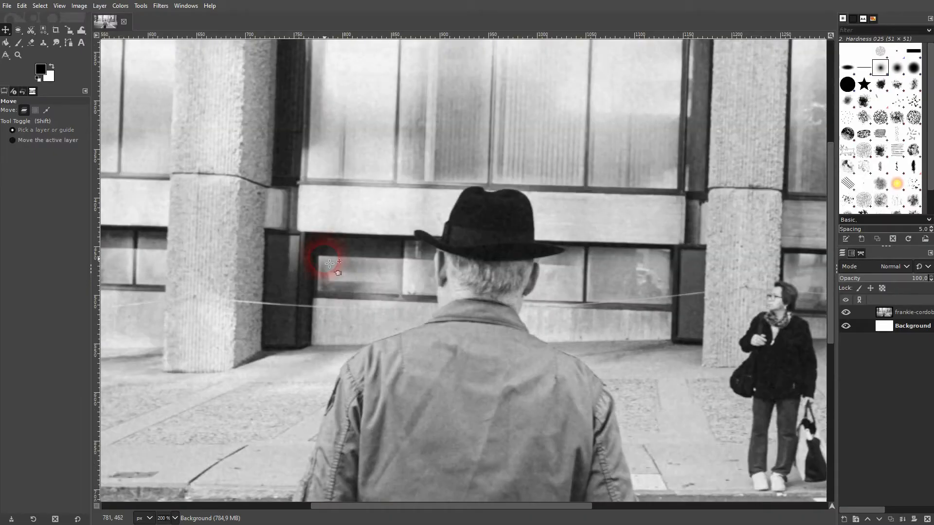
scroll(329, 258, up, 3)
scroll(329, 263, left, 10)
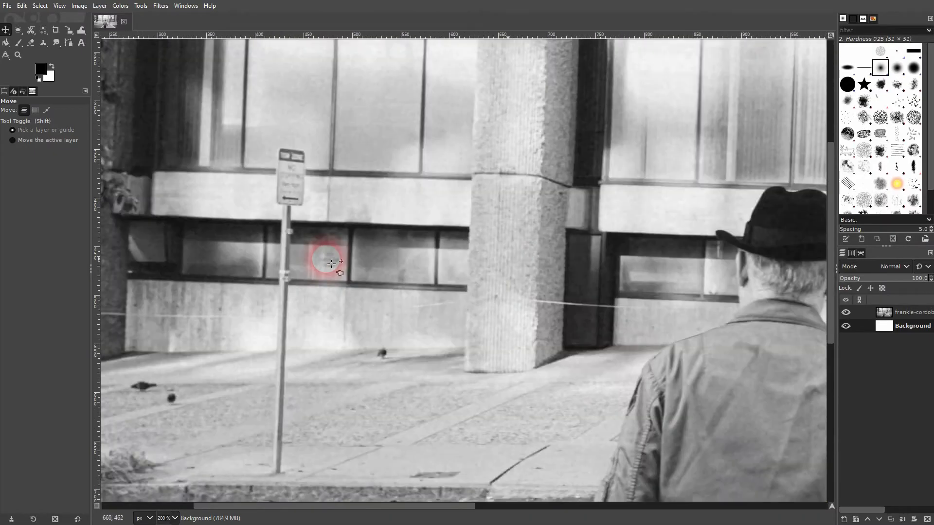
scroll(333, 264, right, 7)
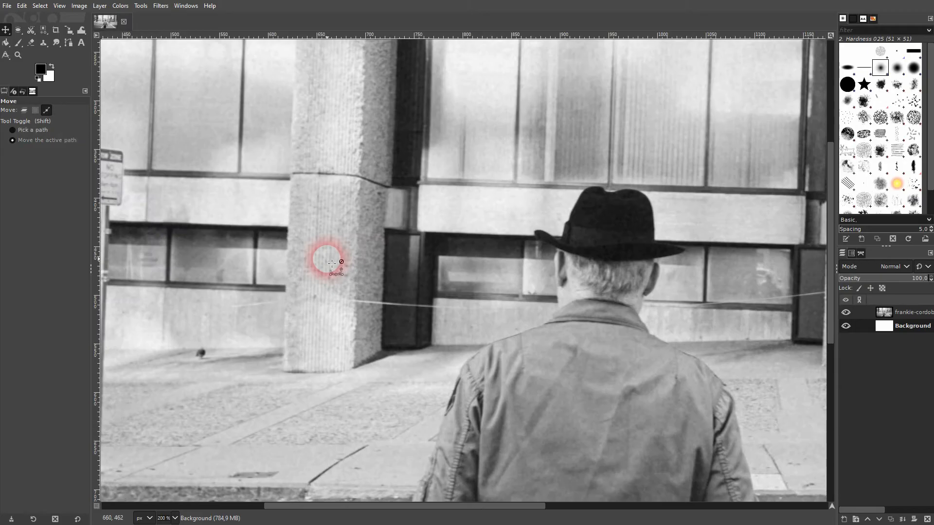
scroll(333, 264, down, 3)
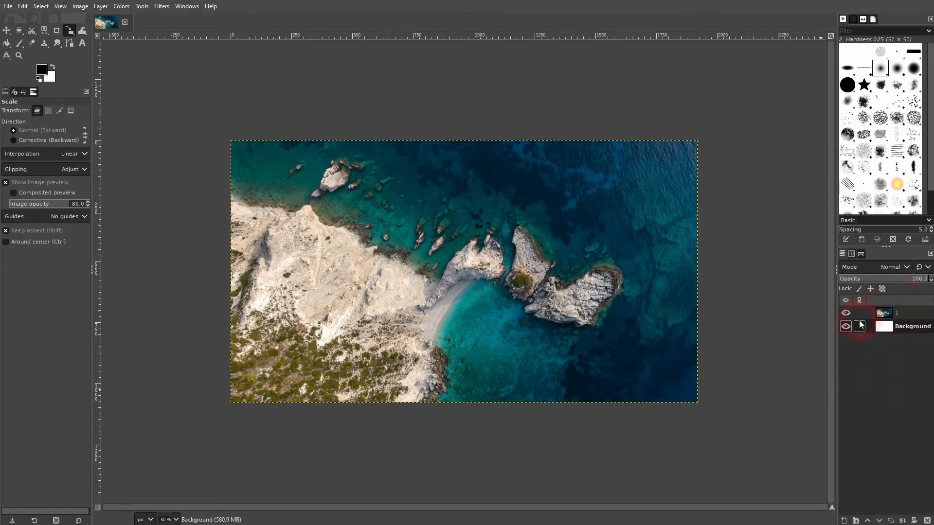
Step: Widen the dock holding the brushes and layers, and locate the Layers dialog among the dockable dialogs
drag(836, 304, 722, 305)
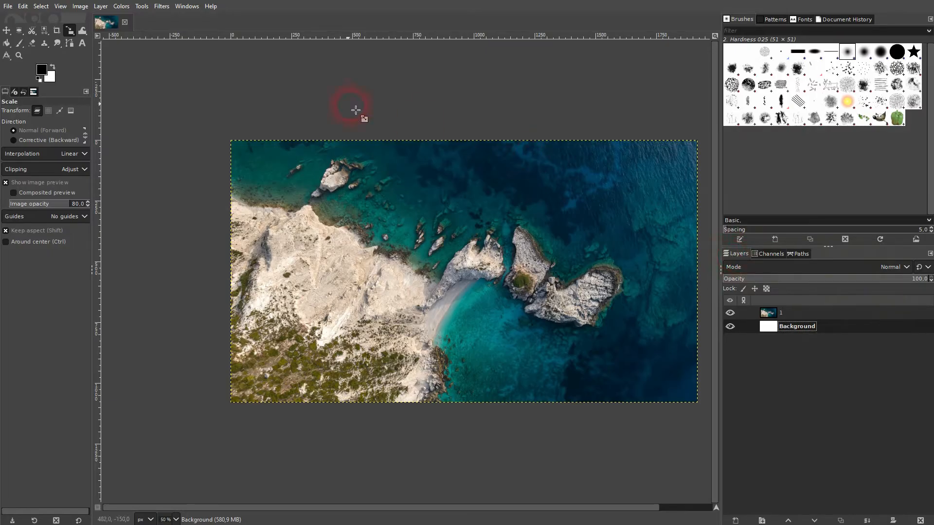
click(189, 7)
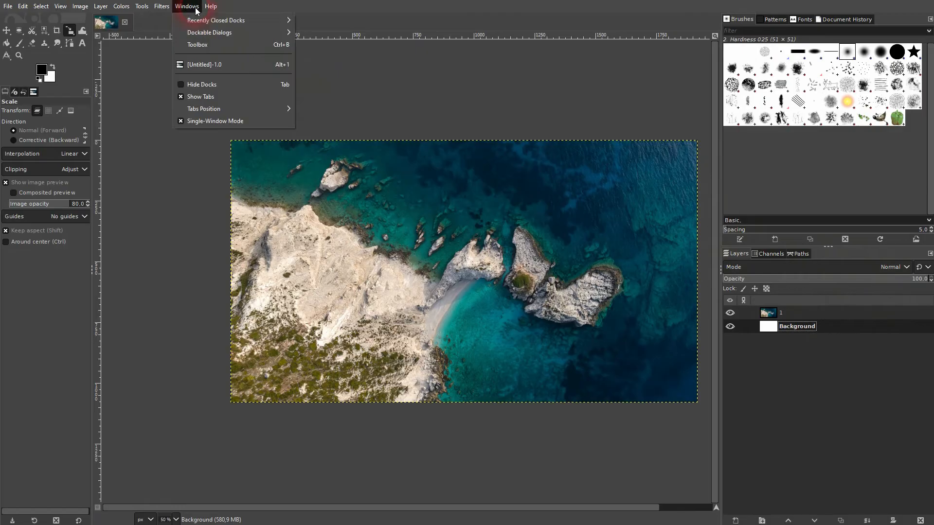
click(206, 33)
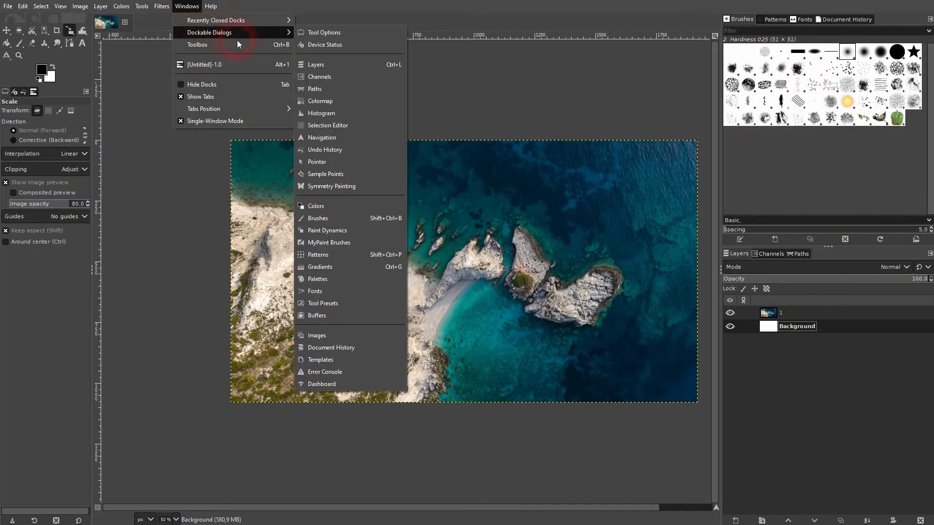
click(349, 66)
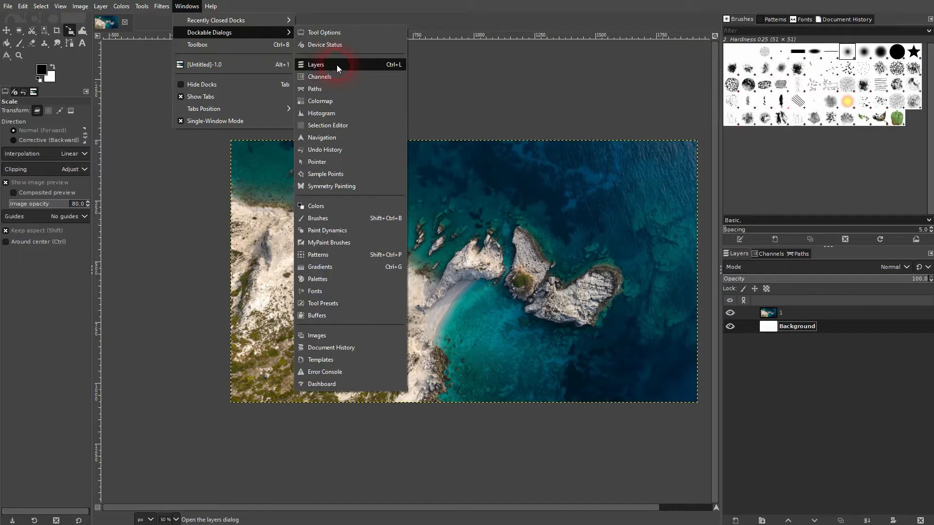
click(866, 391)
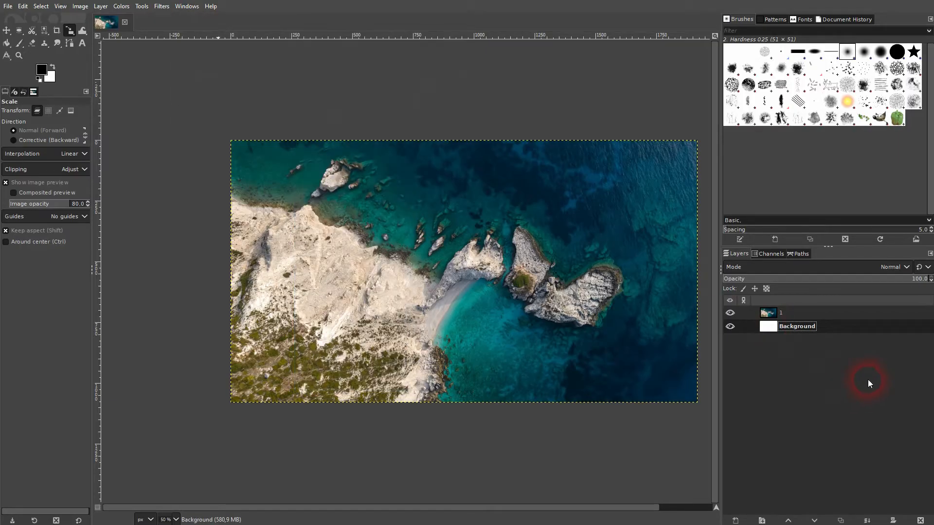
Step: Hide the coastline layer 1 and show it again
click(801, 315)
click(800, 325)
click(730, 314)
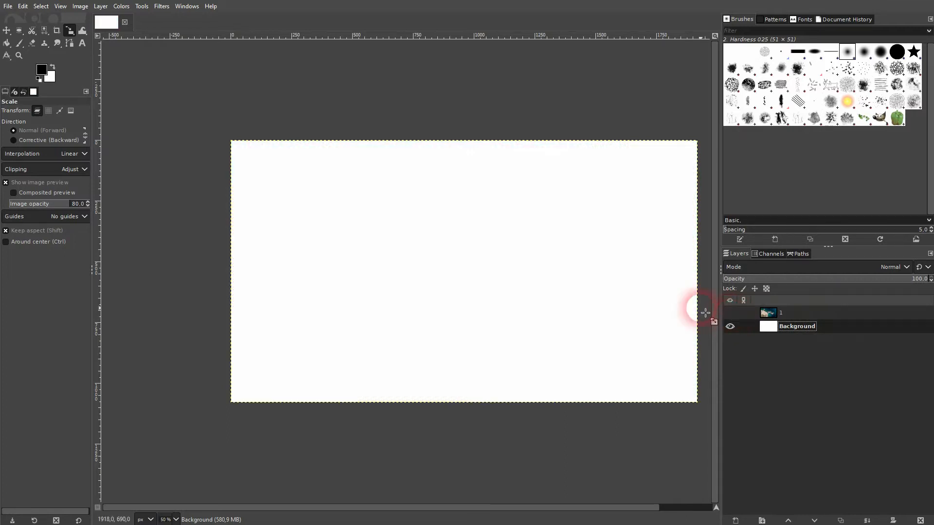
click(730, 311)
Step: Lower the coastline layer 1 beneath the Background layer, and hide and show Background to check the stacking
click(798, 312)
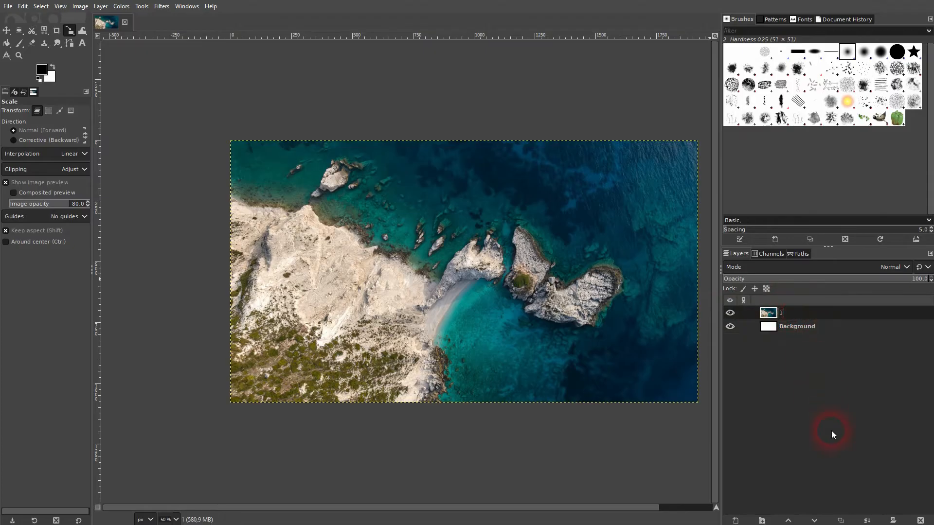
click(814, 521)
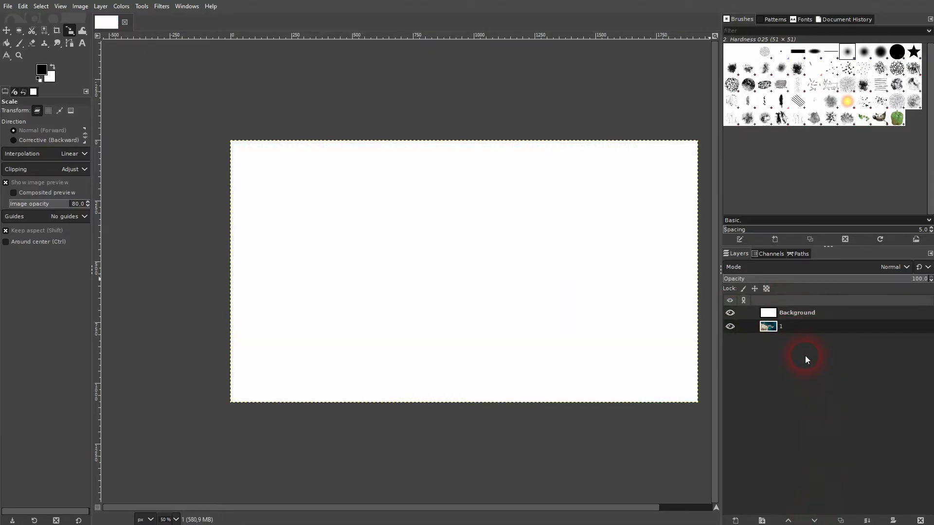
click(730, 327)
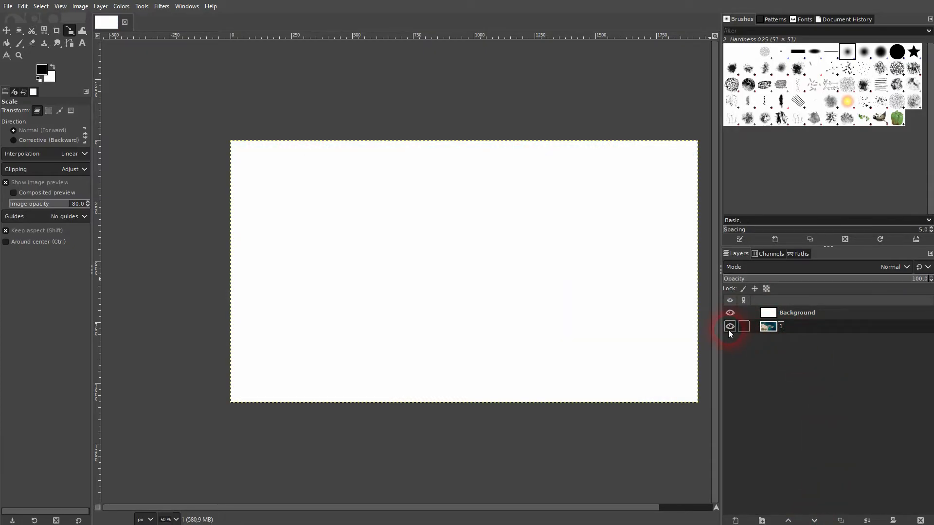
click(731, 311)
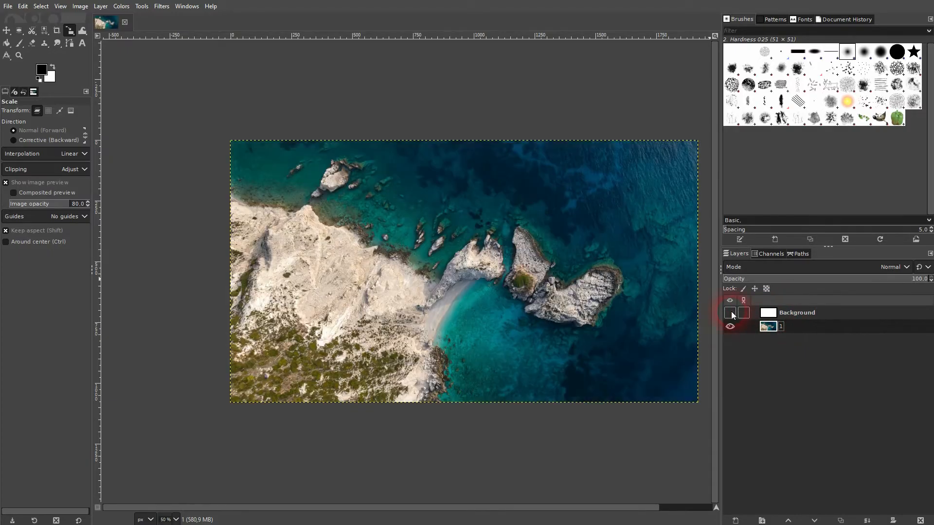
click(731, 312)
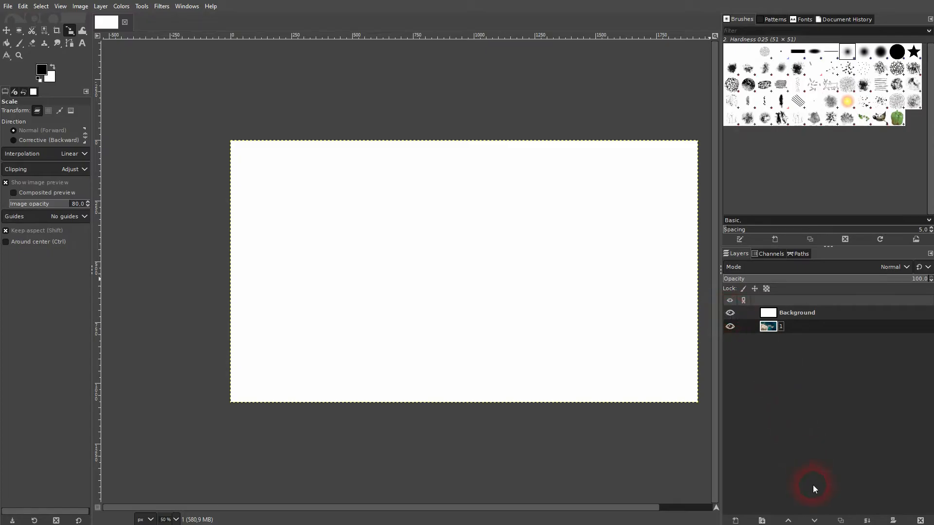
Step: Raise the coastline layer 1 above the Background layer
click(788, 521)
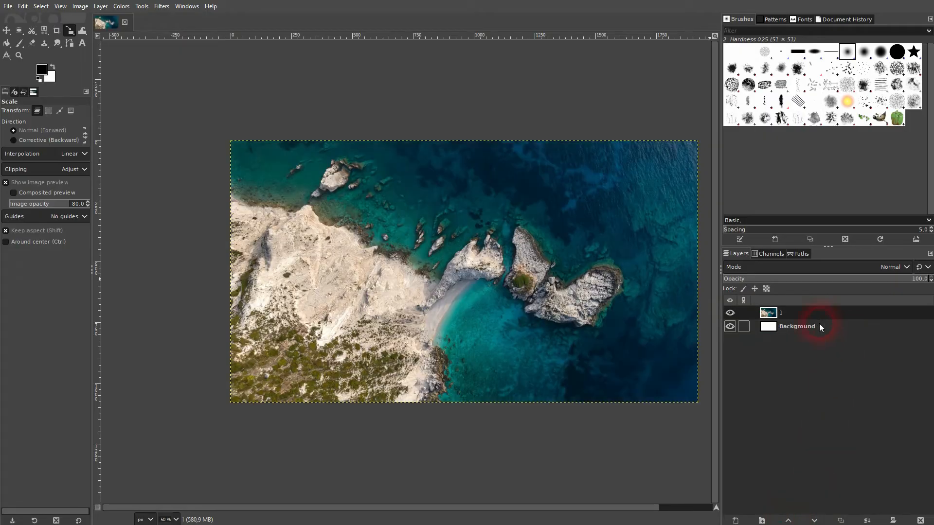
click(69, 30)
click(106, 68)
click(297, 294)
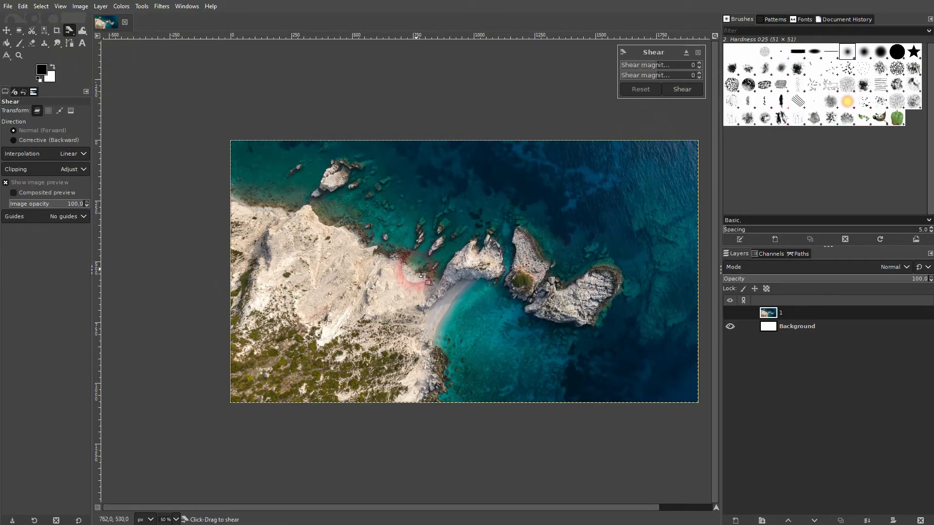
Step: Scale the coastline layer 1 down to about 1605 × 901 px with its right edge kept at the canvas border
scroll(442, 268, down, 4)
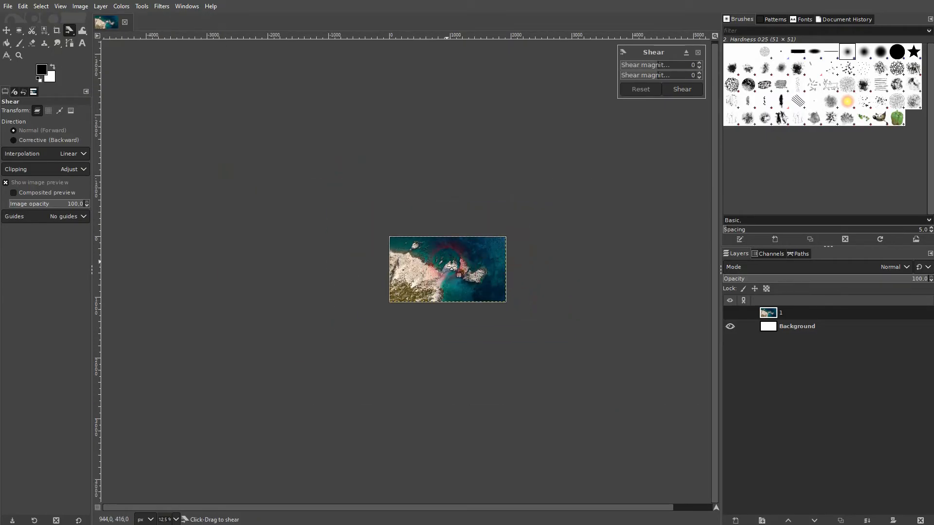
scroll(457, 277, up, 2)
drag(69, 31, 102, 56)
click(397, 289)
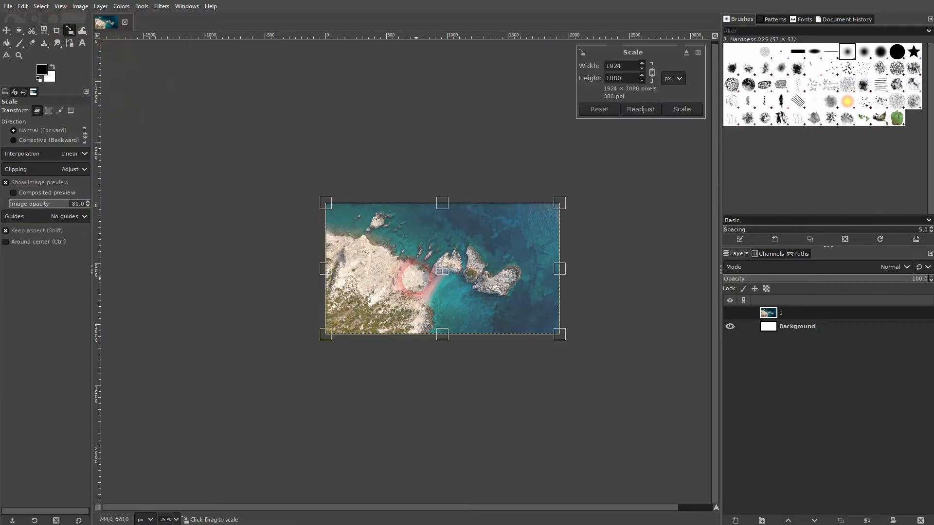
drag(331, 269, 370, 270)
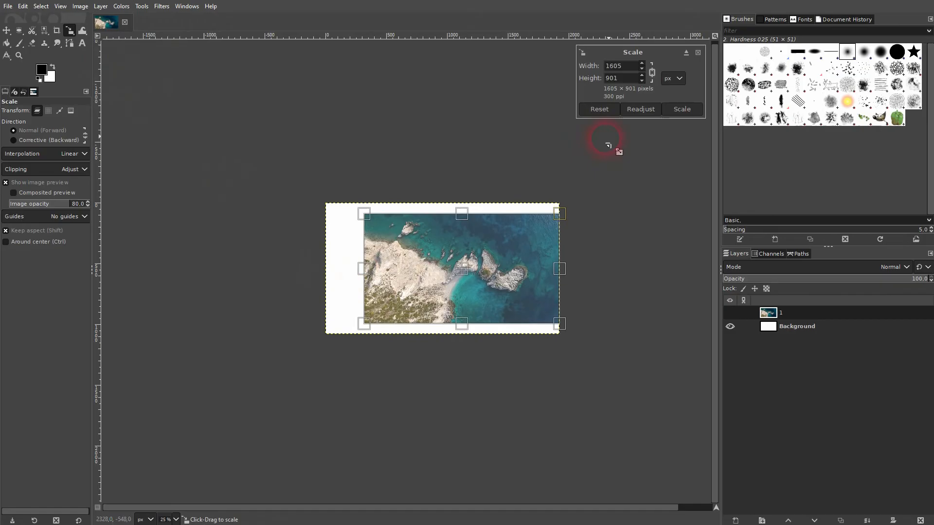
click(682, 108)
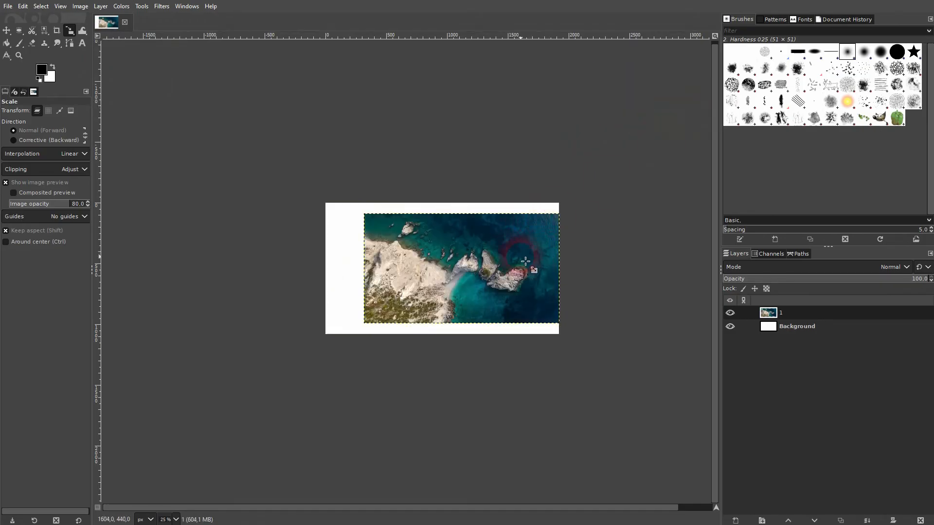
Step: Move the coastline layer 1 about 93 px to the right, so it extends past the canvas edge
scroll(520, 259, up, 1)
click(6, 30)
mouse_move(469, 272)
mouse_down()
mouse_move(411, 297)
mouse_move(492, 290)
mouse_move(487, 276)
mouse_up()
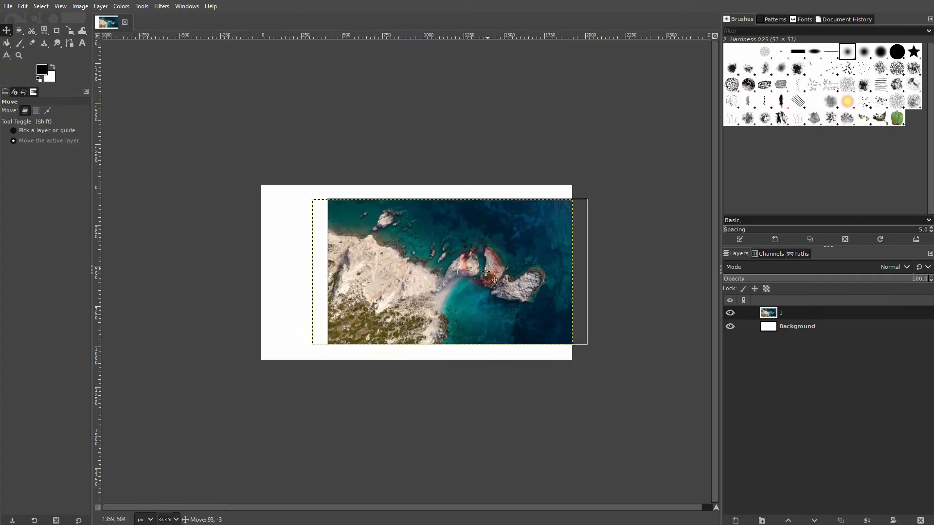
Step: Lower the coastline layer 1 beneath Background, and move the Background layer up and to the left to uncover part of the coastline
click(814, 519)
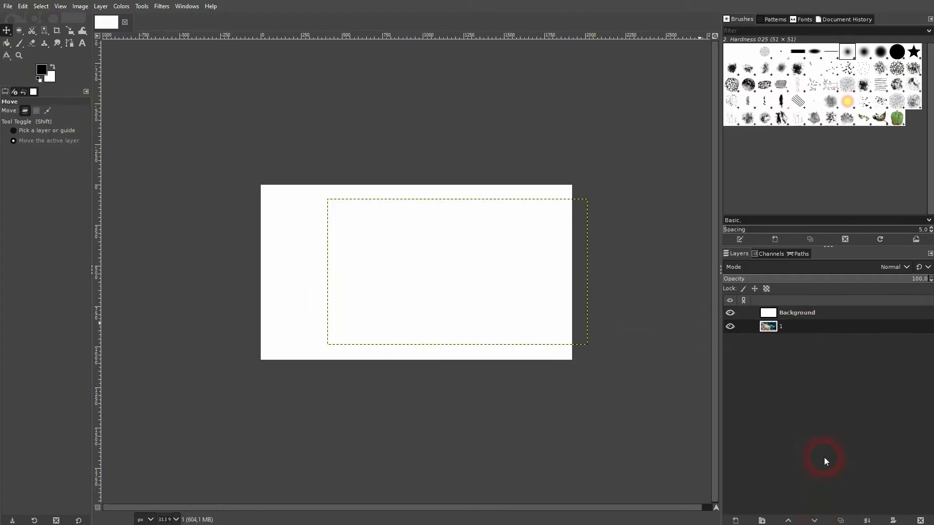
click(779, 314)
drag(499, 282, 402, 248)
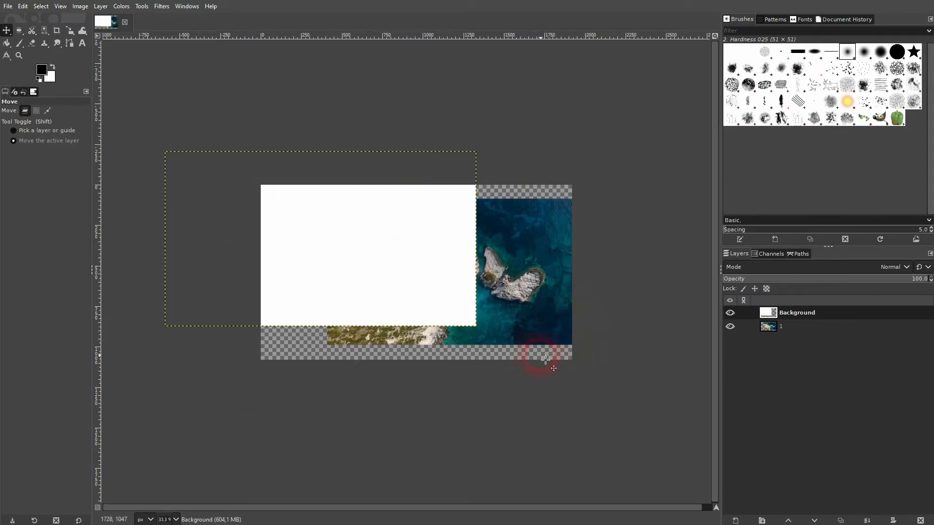
Step: Hide both layers and show them again, and lower the Background layer beneath the coastline layer 1
click(733, 317)
click(731, 327)
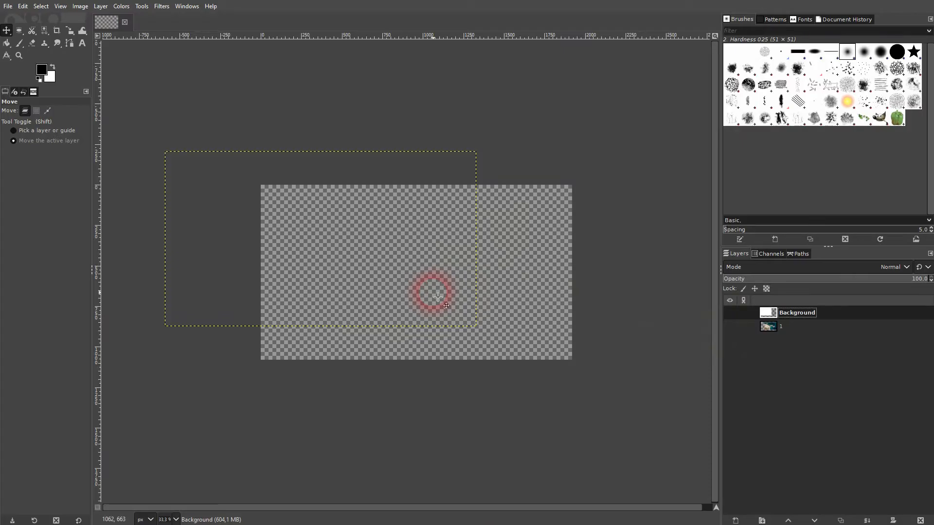
click(725, 315)
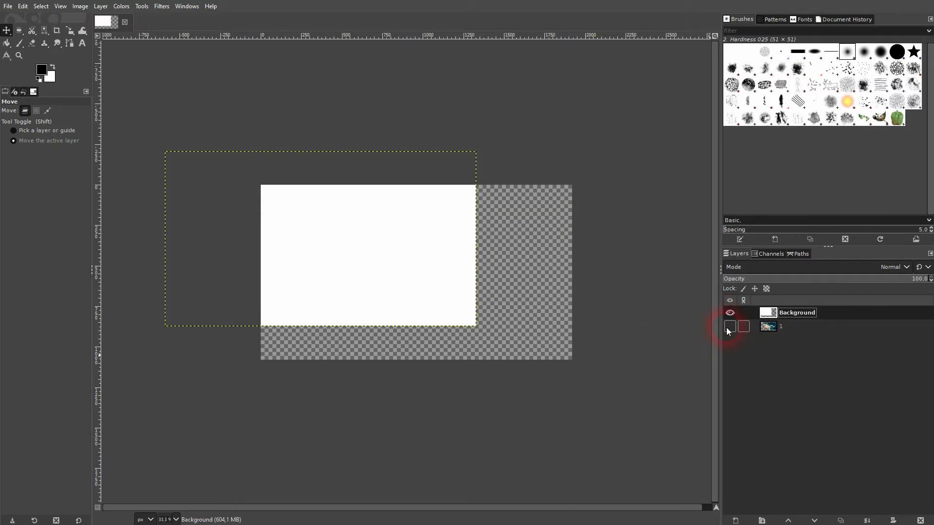
click(728, 327)
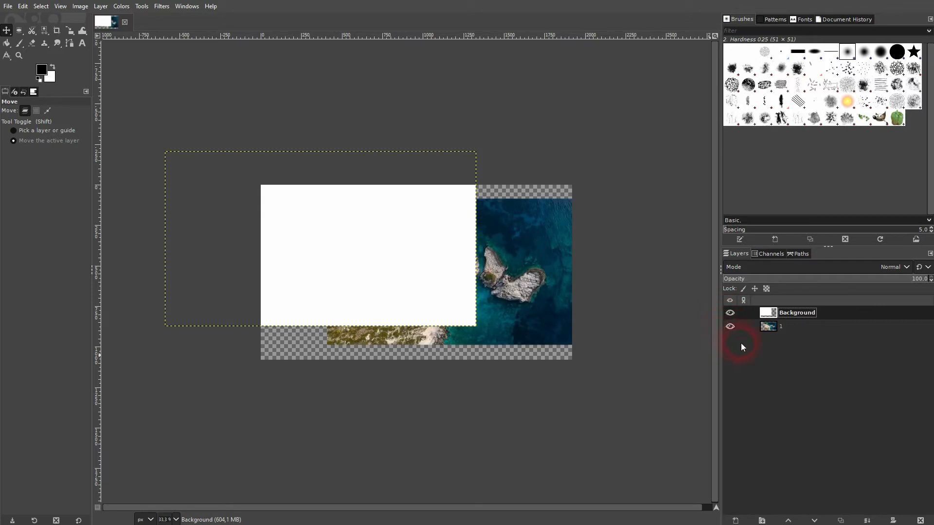
click(814, 521)
click(778, 314)
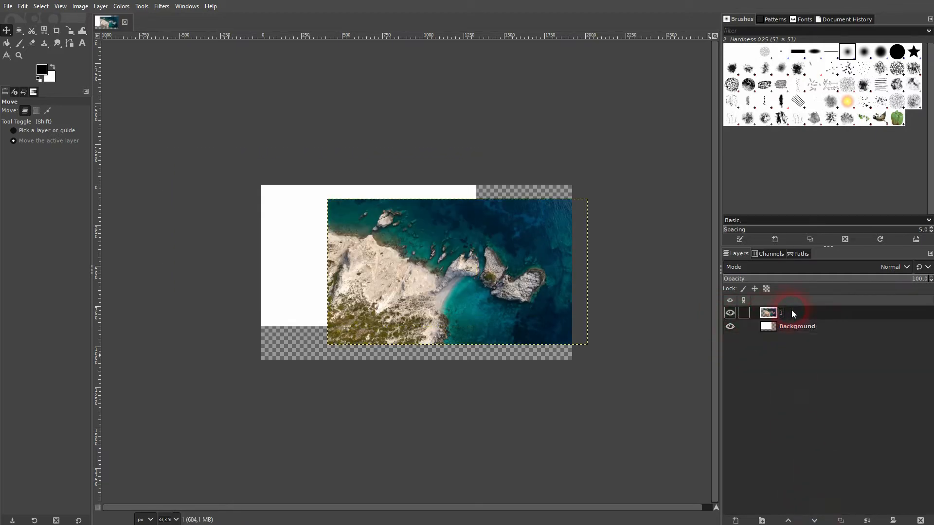
Step: Create a 1920 × 1080 px layer named "new layer 1" filled with the foreground color
click(736, 521)
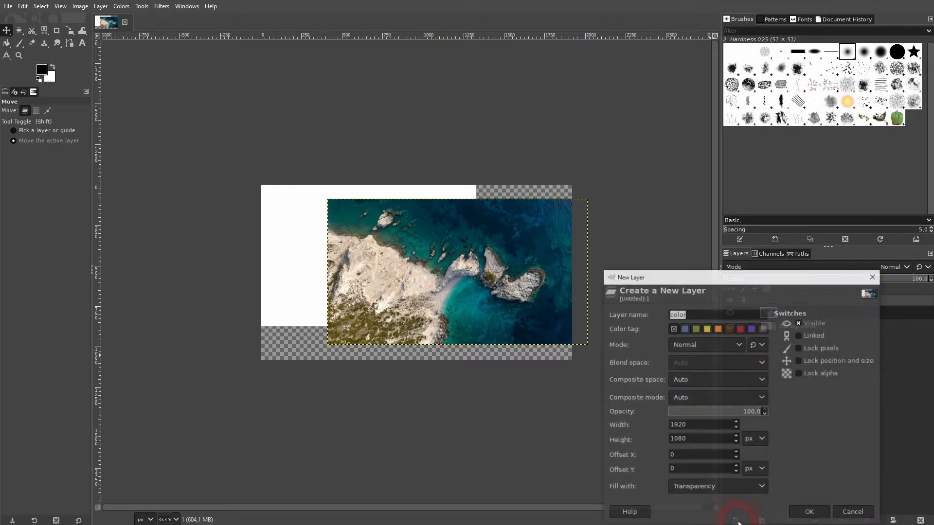
drag(752, 280, 719, 218)
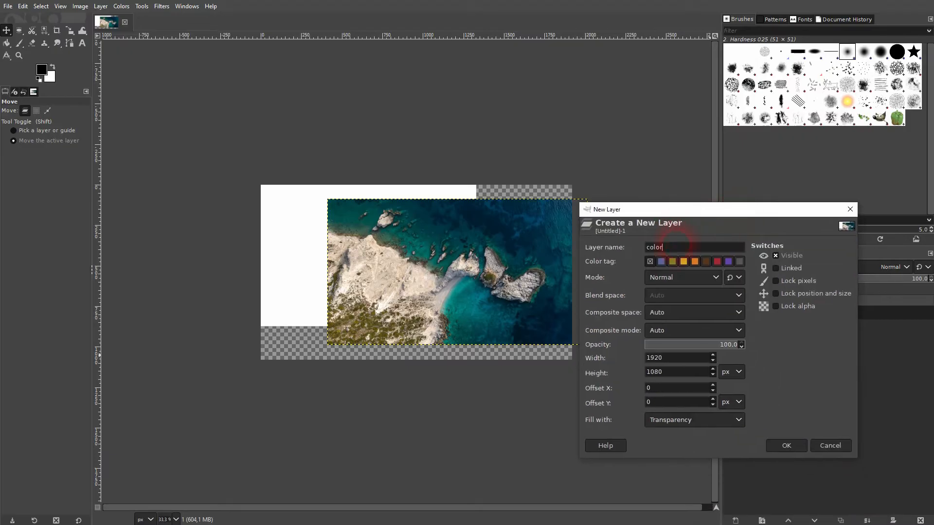
drag(664, 247, 641, 247)
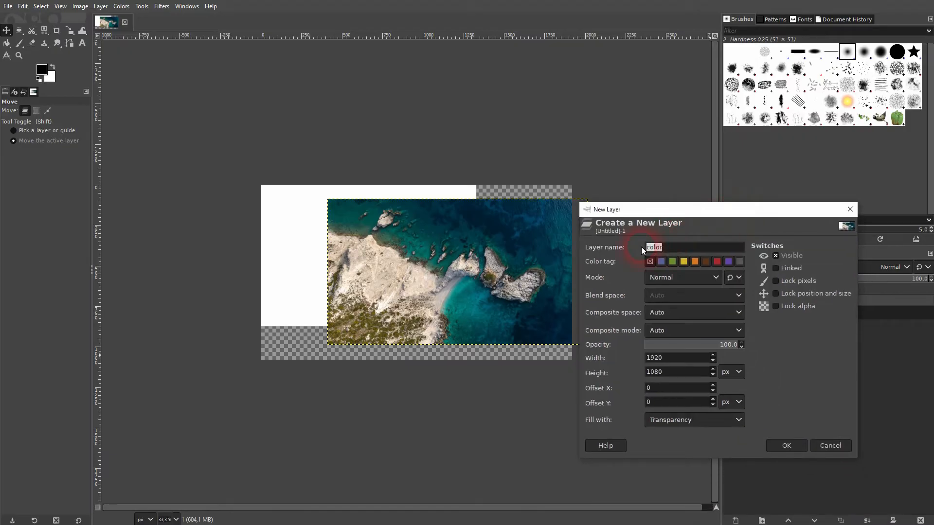
text(new layer 1)
click(735, 421)
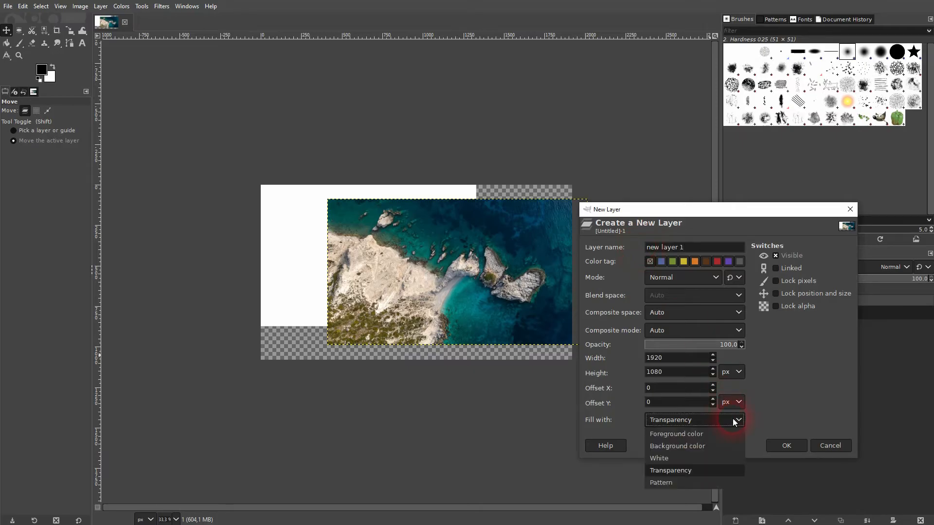
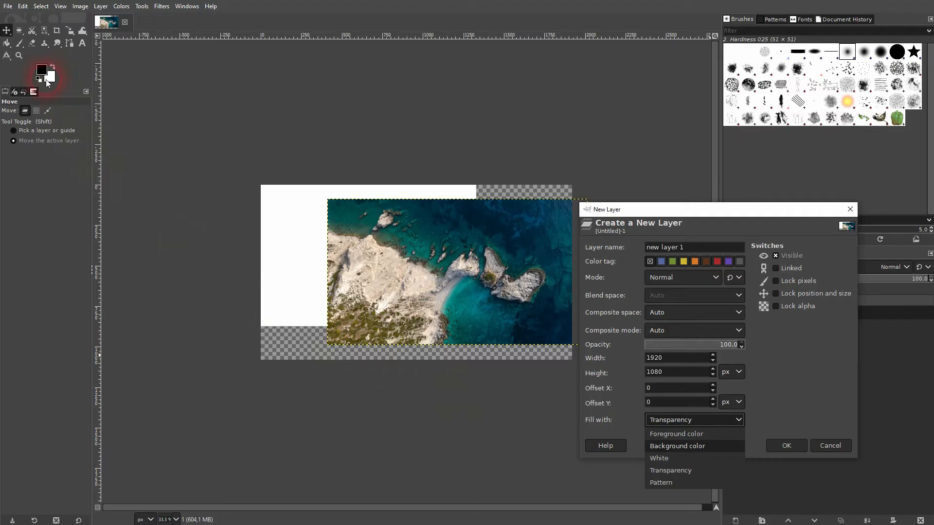
click(674, 435)
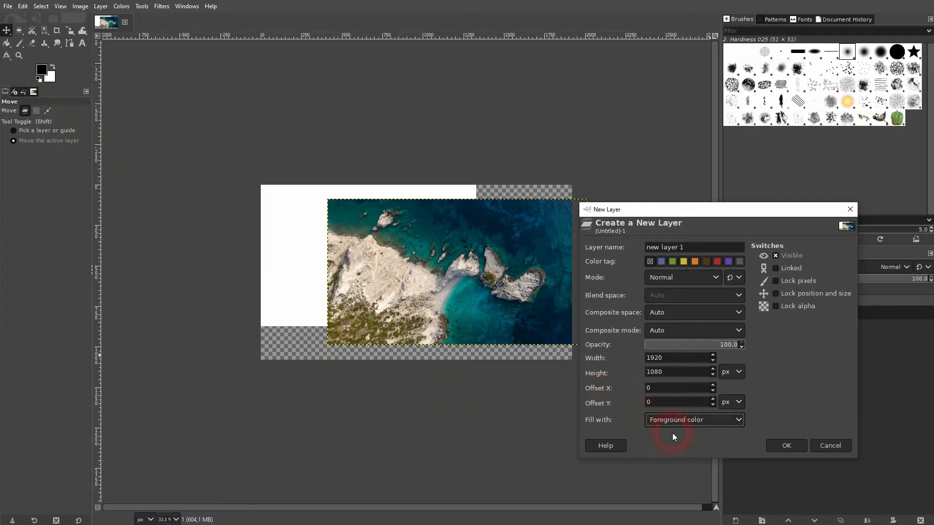
click(786, 447)
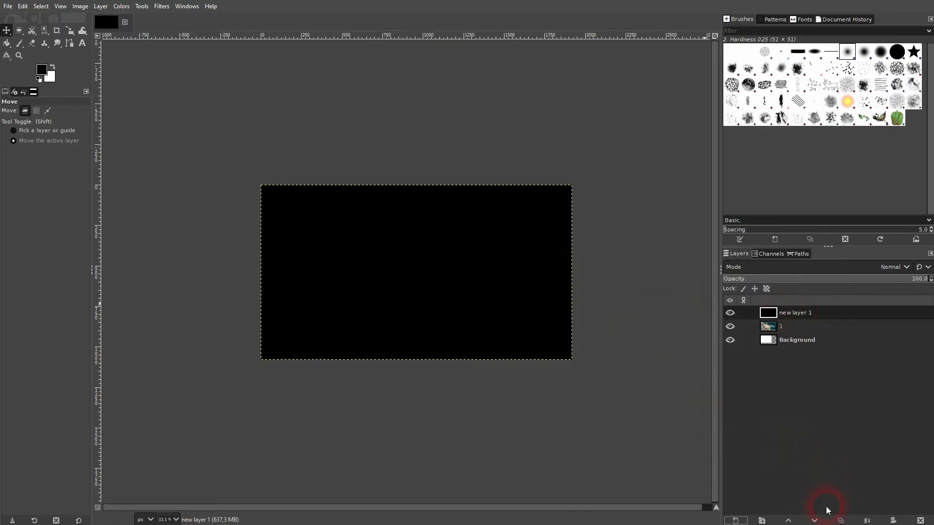
Step: Lower the black new layer 1 to the bottom of the layer stack, beneath Background
click(815, 521)
click(815, 521)
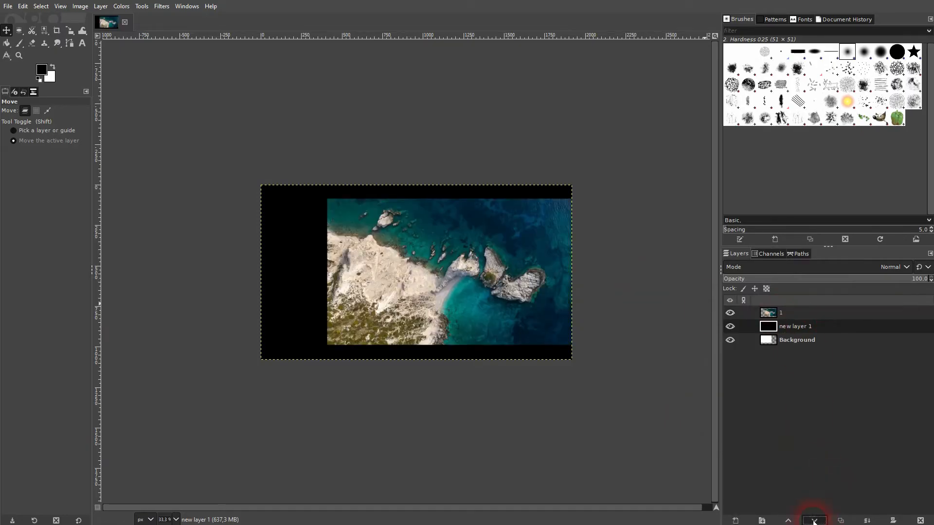
click(798, 339)
click(295, 338)
Step: Hide and show new layer 1, Background and the coastline layer 1 one after another to check the stacking
click(730, 340)
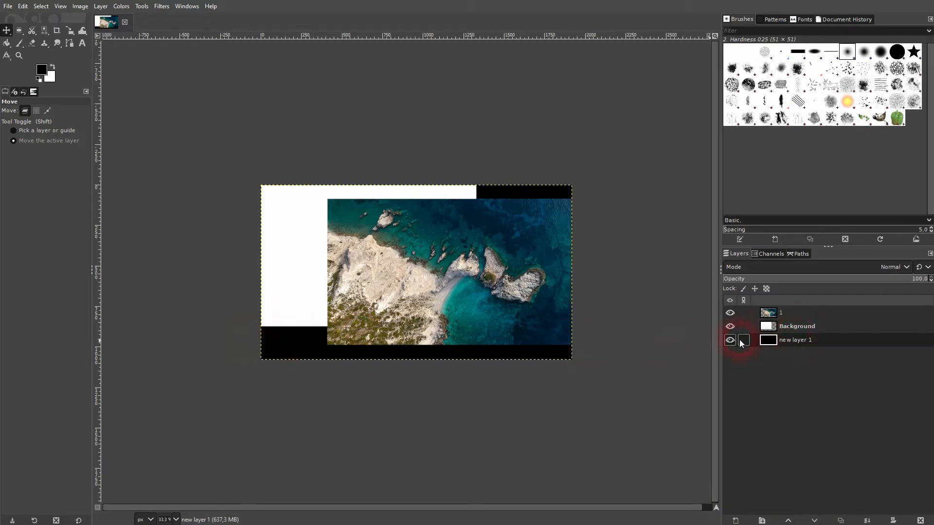
click(730, 340)
click(730, 327)
click(730, 327)
click(729, 314)
click(730, 313)
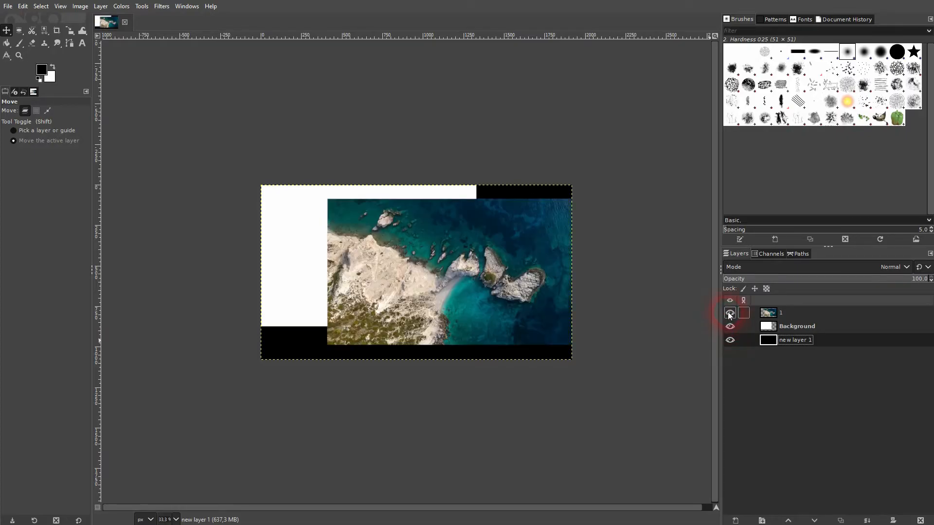
Step: Add the text "TEXT" above the coastline layer 1, starting in the white area of the canvas
click(802, 316)
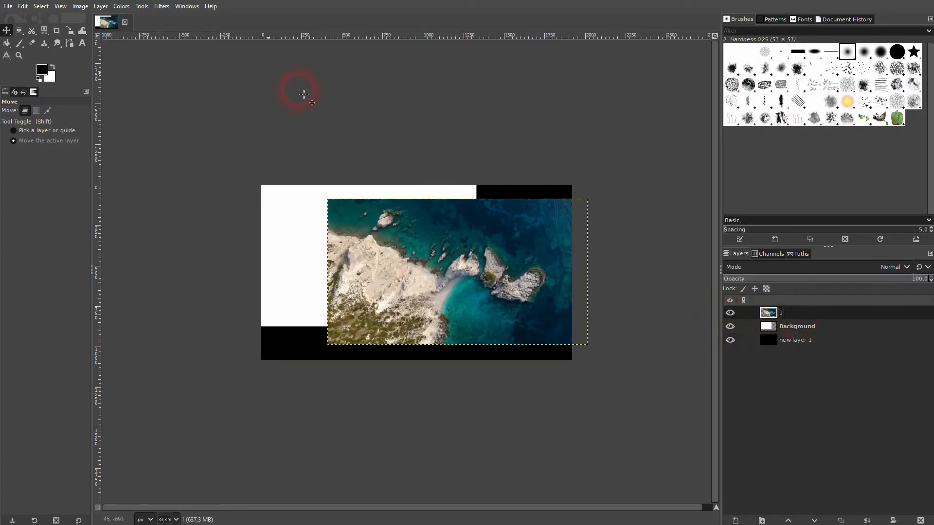
click(81, 45)
click(290, 254)
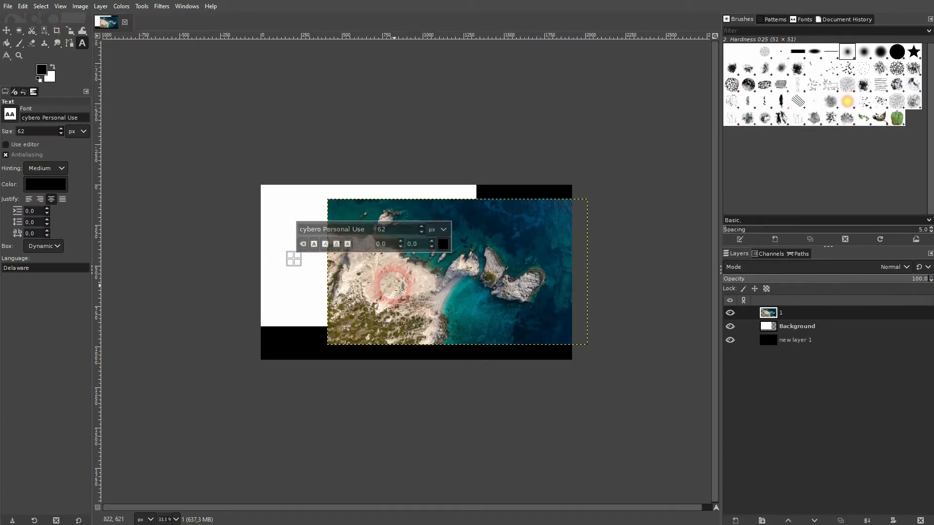
text(TEXT)
Step: Set the whole text to the Arial Heavy font at a size of 500 px
key(ctrl+a)
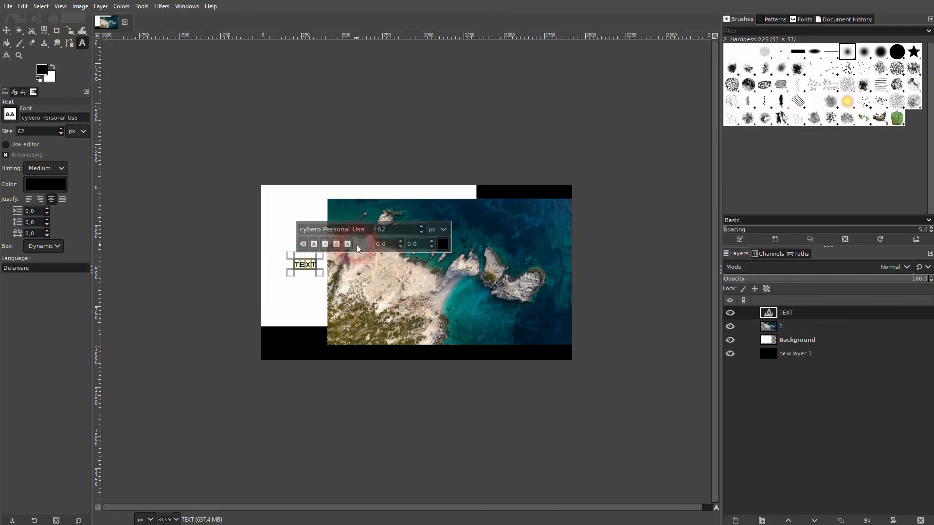
triple_click(332, 230)
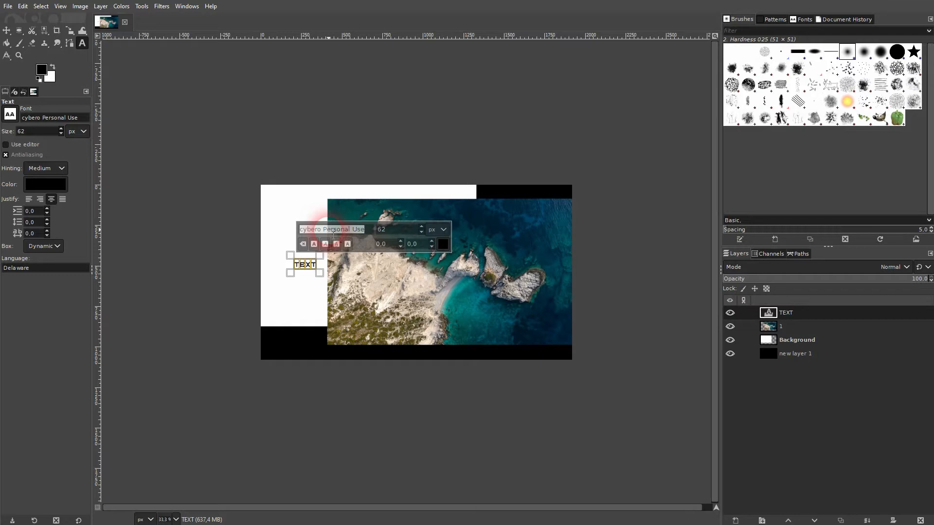
text(arial)
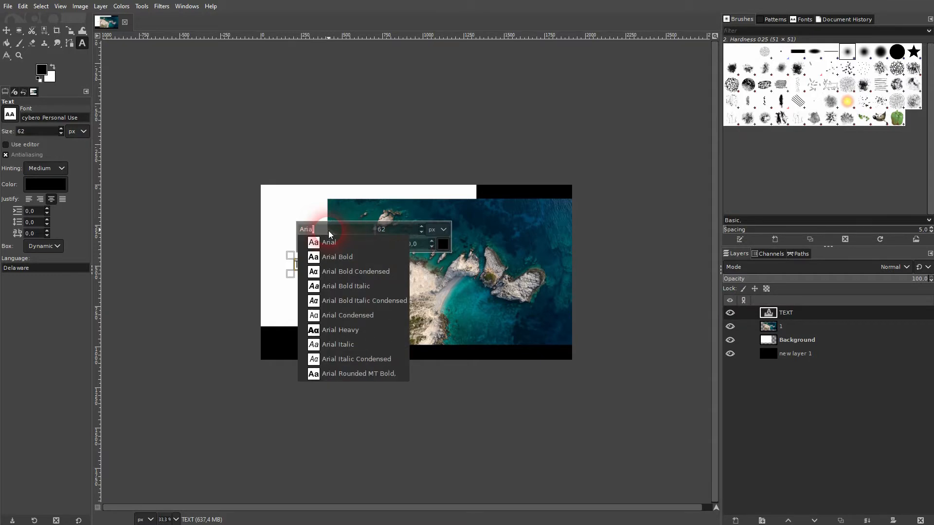
click(363, 333)
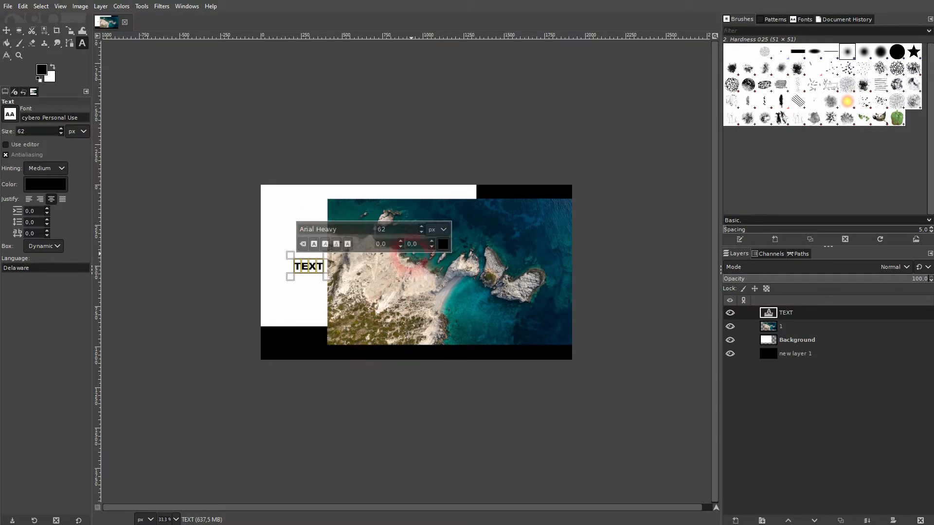
text(500)
key(Return)
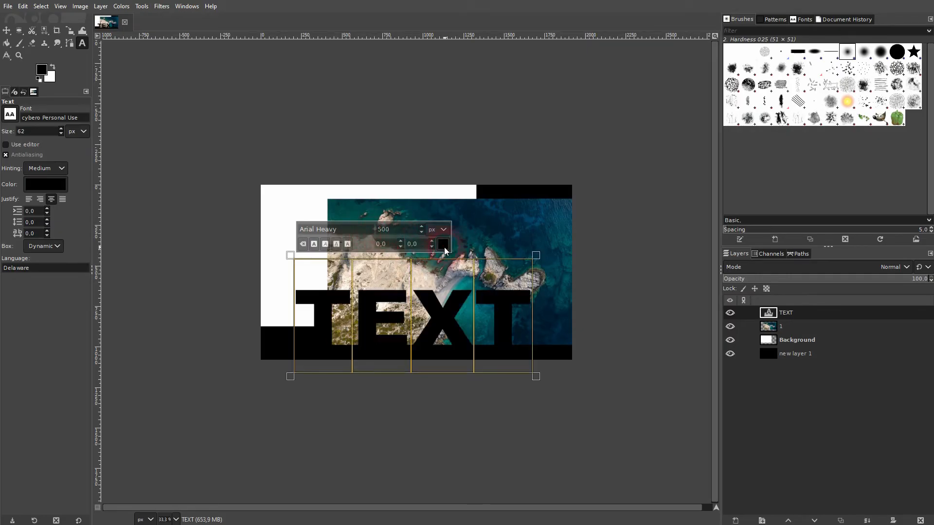
Step: Change the color of the text to red
click(444, 247)
click(448, 176)
click(480, 331)
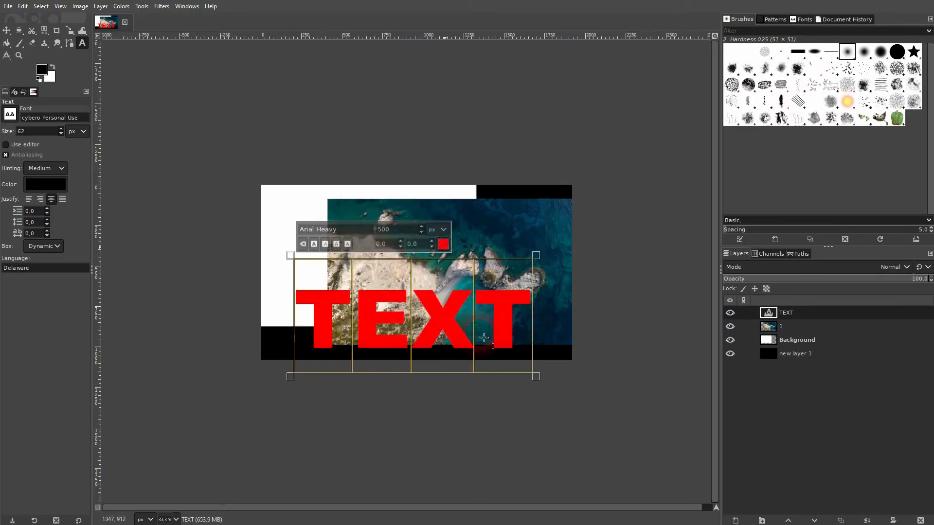
Step: Move the red text up and slightly left, across the white area and the coastline
click(6, 30)
drag(450, 320, 431, 277)
Step: Lower the TEXT layer one place, beneath the coastline layer 1
click(784, 314)
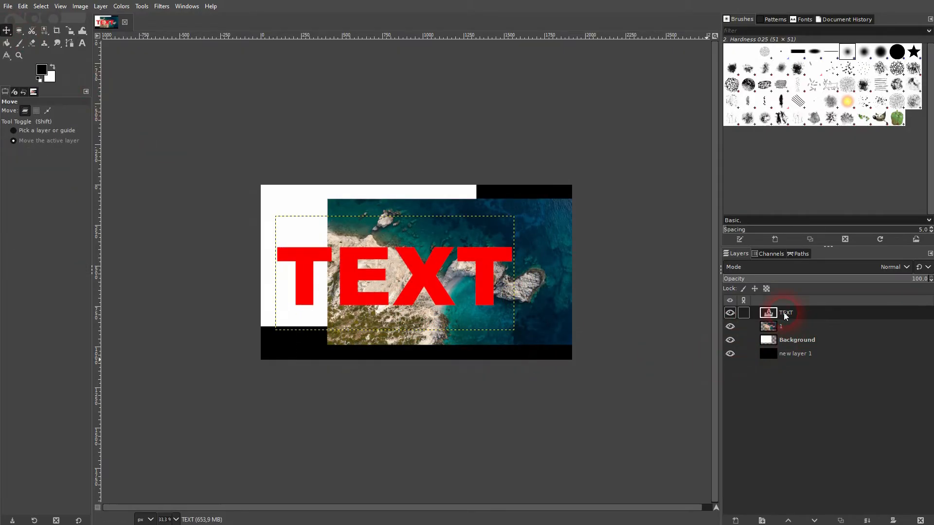
click(784, 493)
click(815, 520)
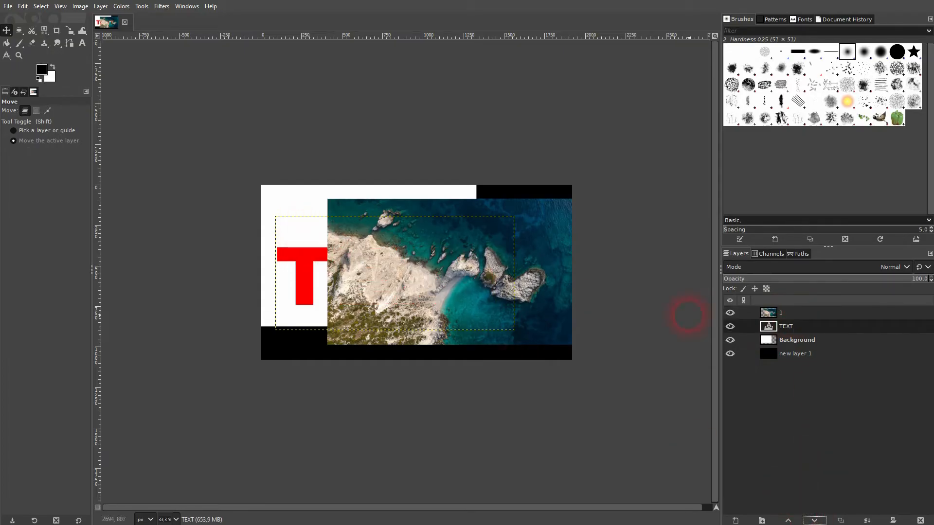
Step: Move the text straight down onto the lower black strip, and lower the TEXT layer beneath Background
drag(305, 268, 305, 317)
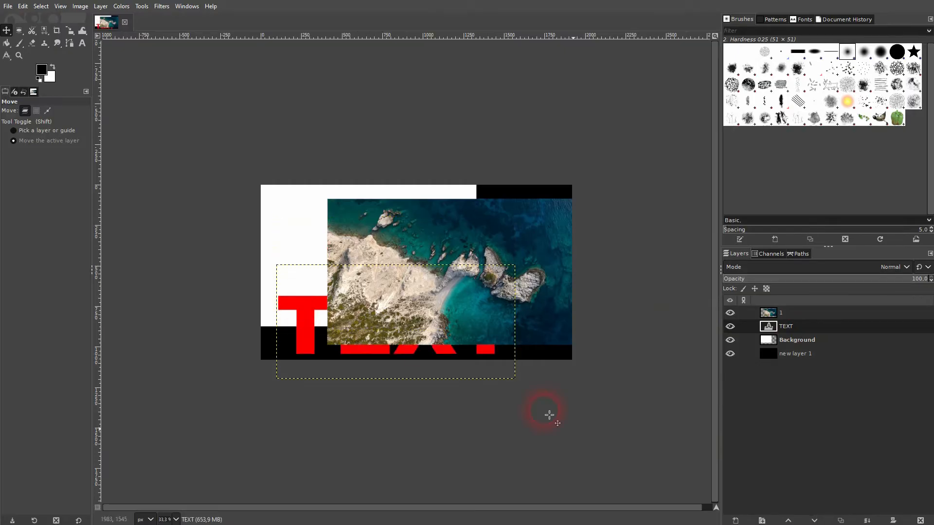
click(814, 521)
Step: Lower the TEXT layer to the bottom of the stack, beneath new layer 1
click(816, 344)
click(791, 516)
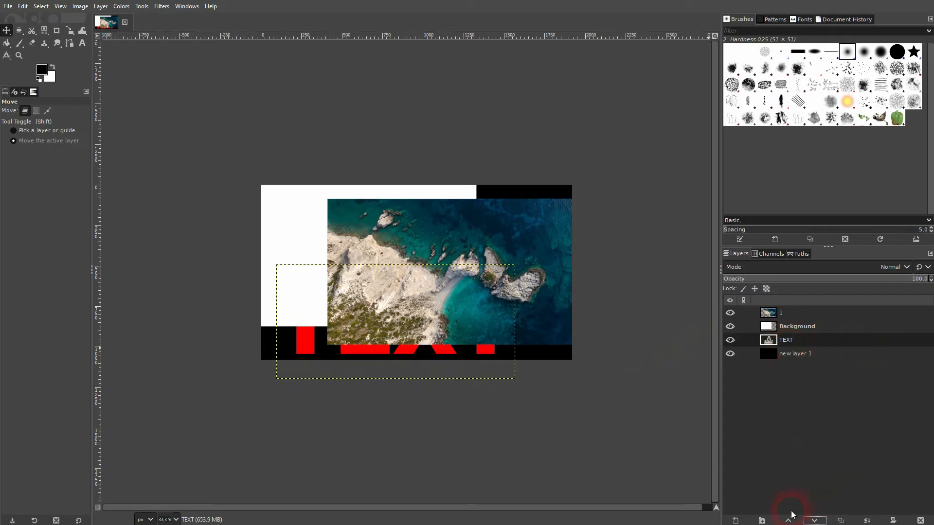
click(815, 520)
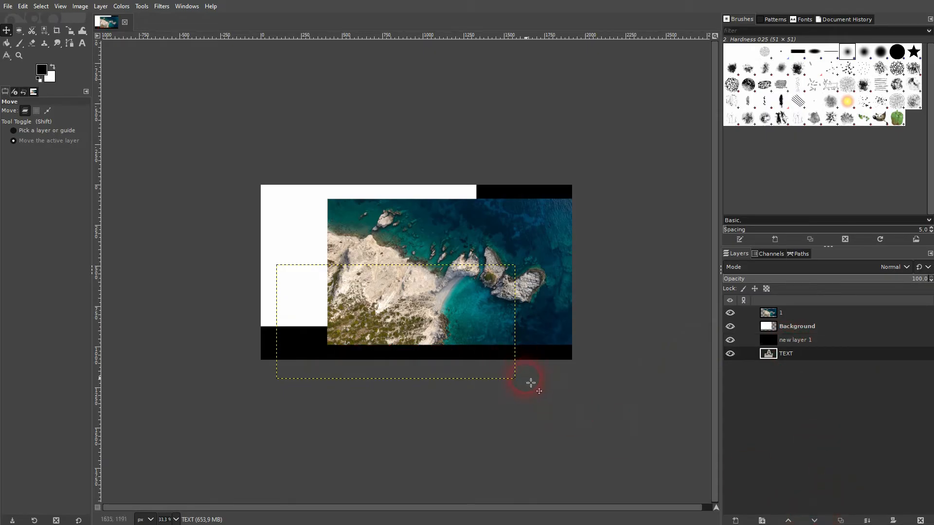
Step: Raise the TEXT layer to the top of the stack, above coastline layer 1
click(788, 521)
click(787, 520)
click(788, 520)
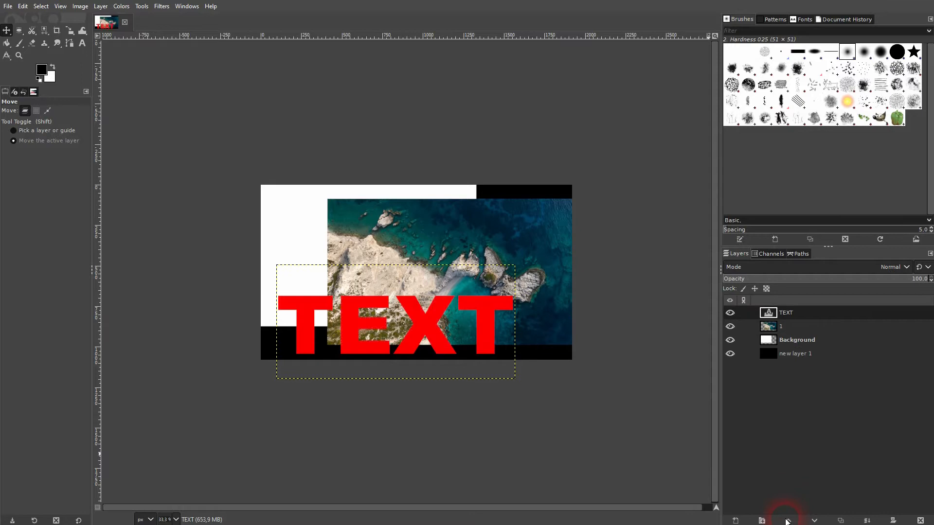
click(522, 330)
click(653, 431)
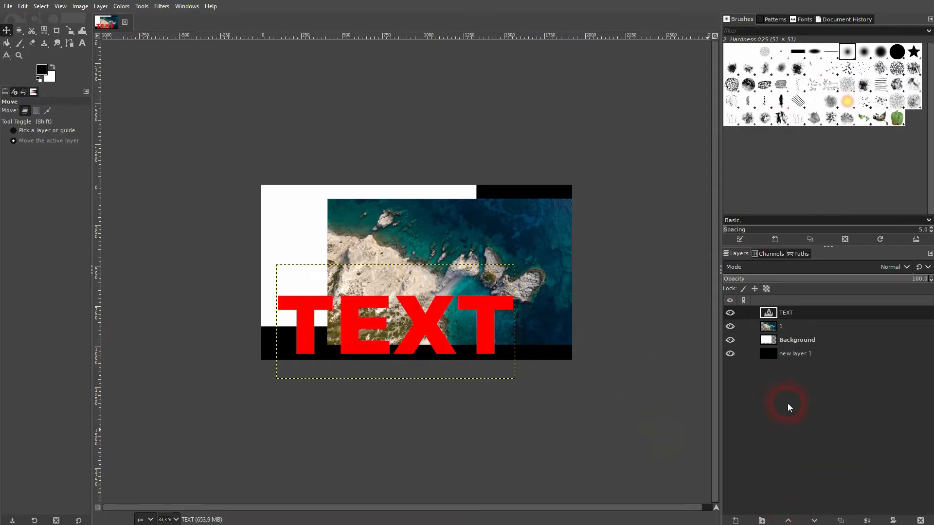
Step: Duplicate coastline layer 1 and move the copy up and left over the canvas's upper-left corner
click(786, 325)
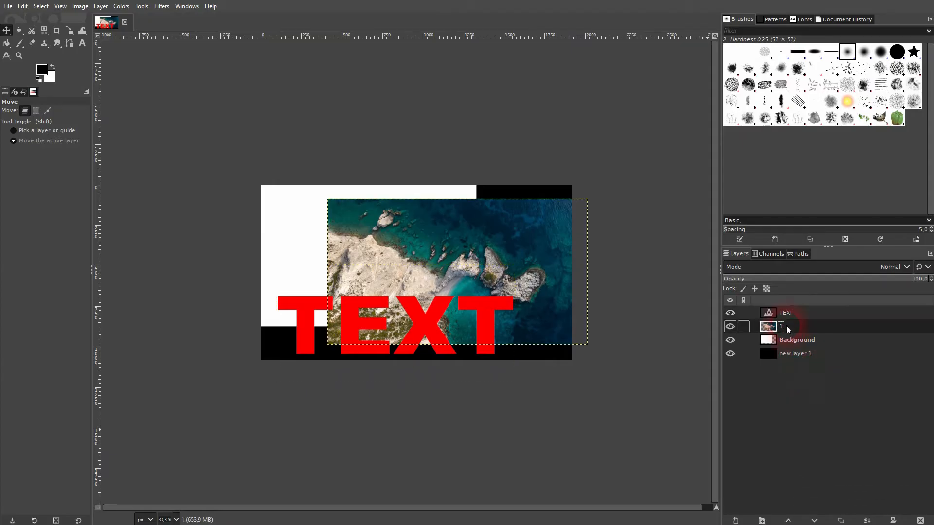
click(841, 520)
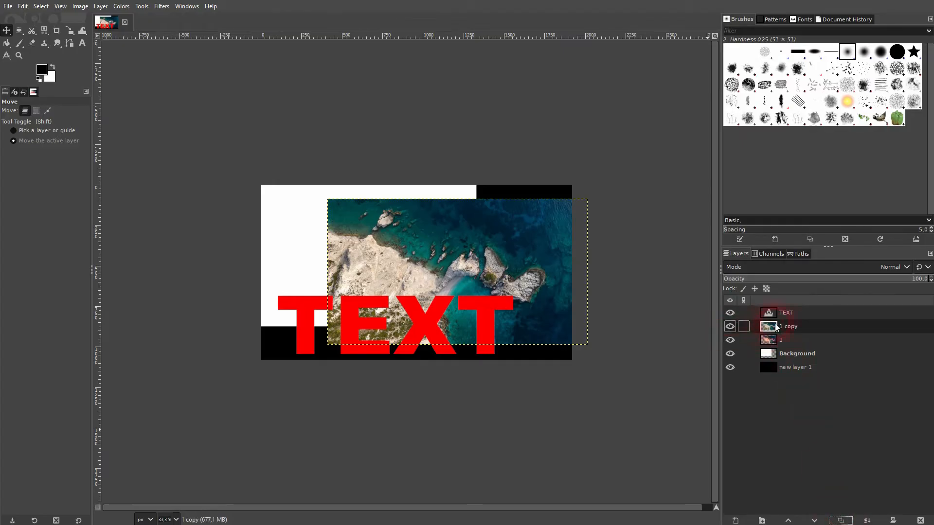
drag(402, 247, 271, 185)
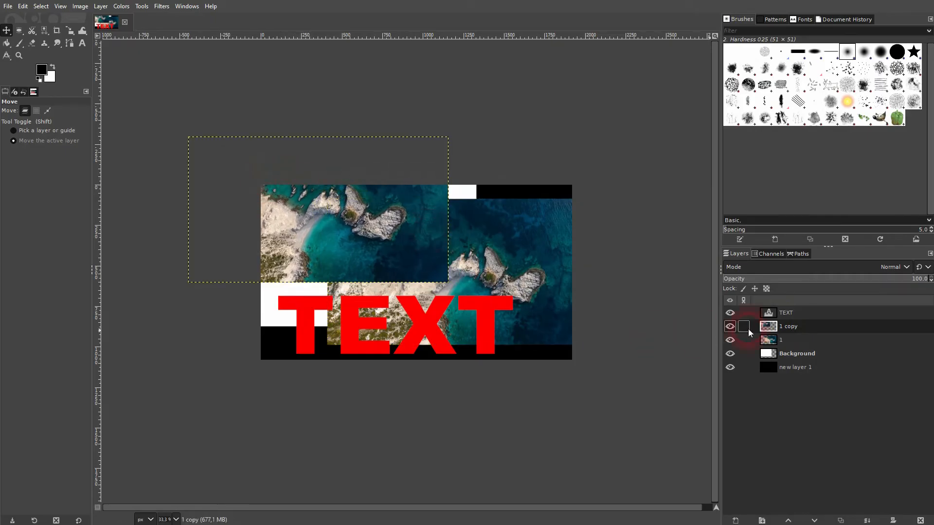
Step: Duplicate the TEXT layer and move the duplicate up and right, above the original text
click(792, 355)
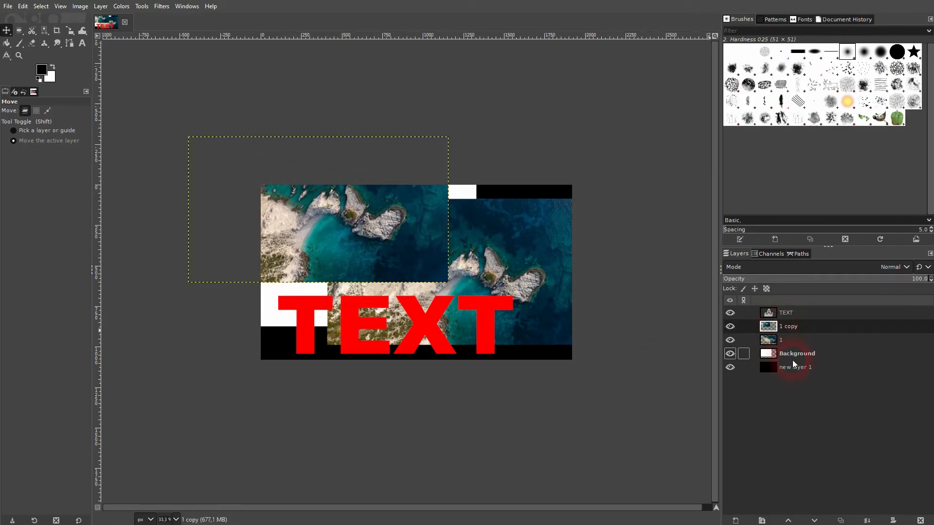
click(790, 314)
click(819, 476)
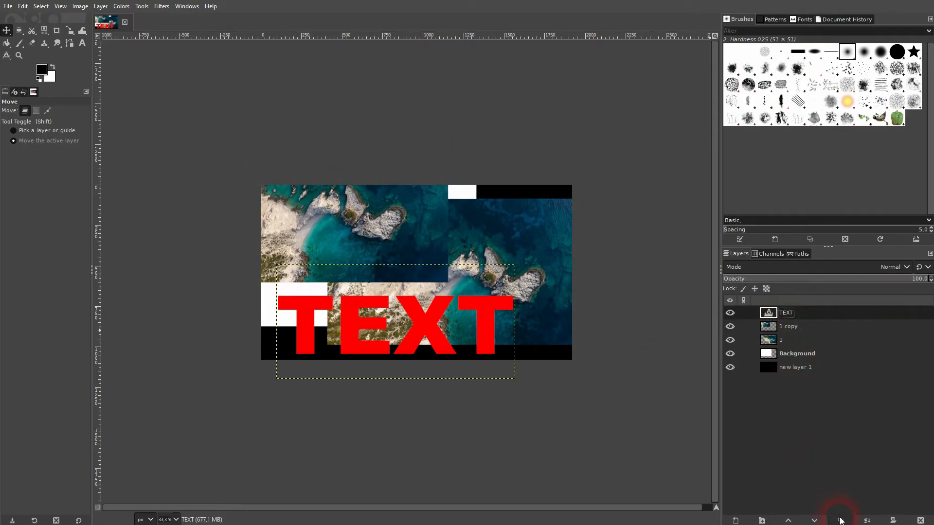
click(840, 521)
drag(447, 316, 572, 200)
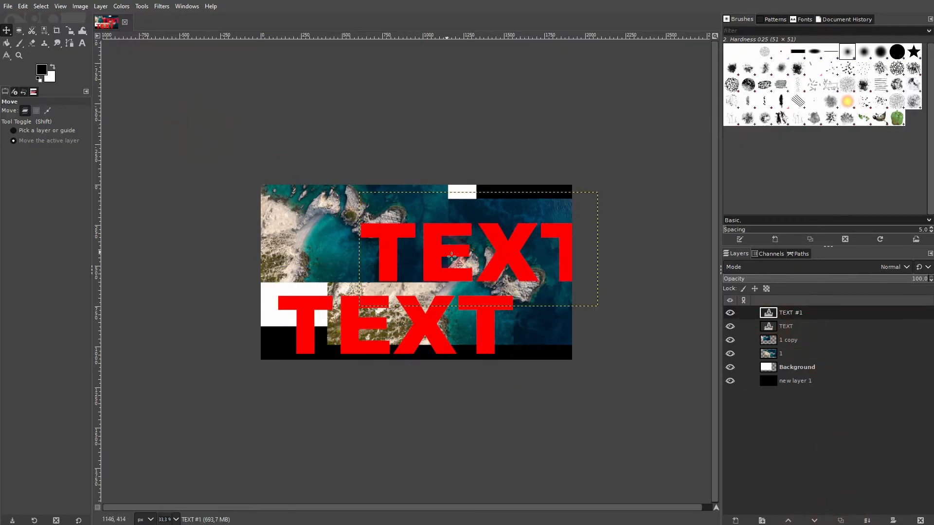
Step: Merge the duplicated text down into the TEXT layer and move the merged texts slightly up and right
click(901, 414)
click(869, 519)
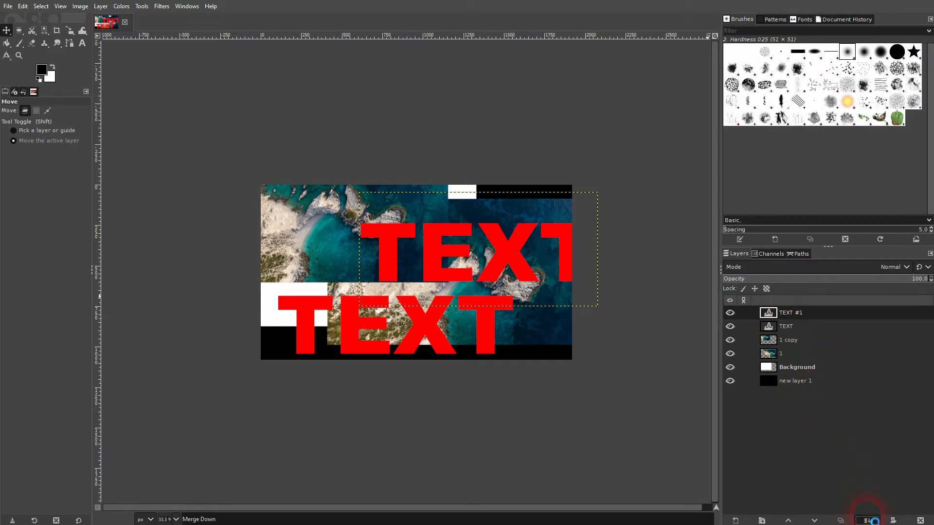
click(729, 313)
mouse_move(504, 260)
mouse_down()
mouse_move(461, 240)
mouse_move(417, 282)
mouse_move(513, 252)
mouse_up()
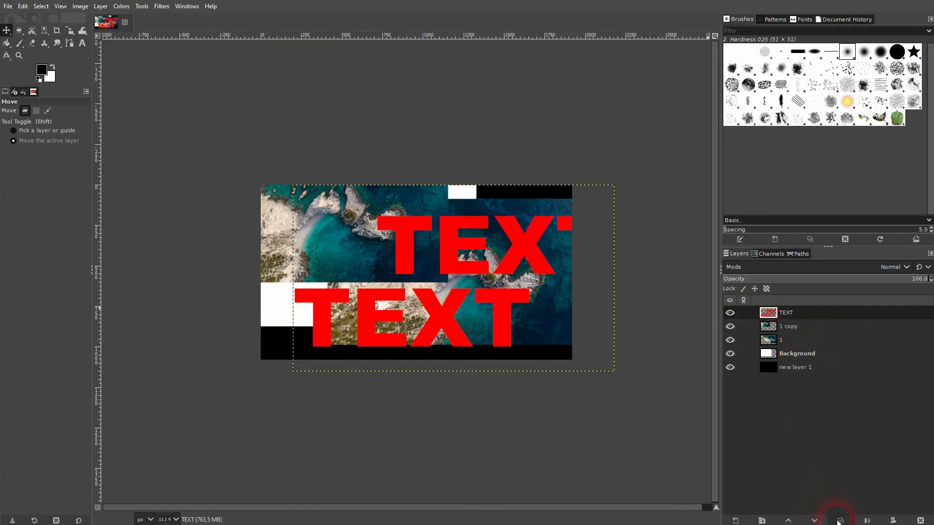
Step: Merge the TEXT layer down through 1 copy into layer 1, and move the merged layer toward the upper right
click(868, 522)
drag(383, 223, 379, 270)
click(868, 521)
drag(365, 226, 494, 190)
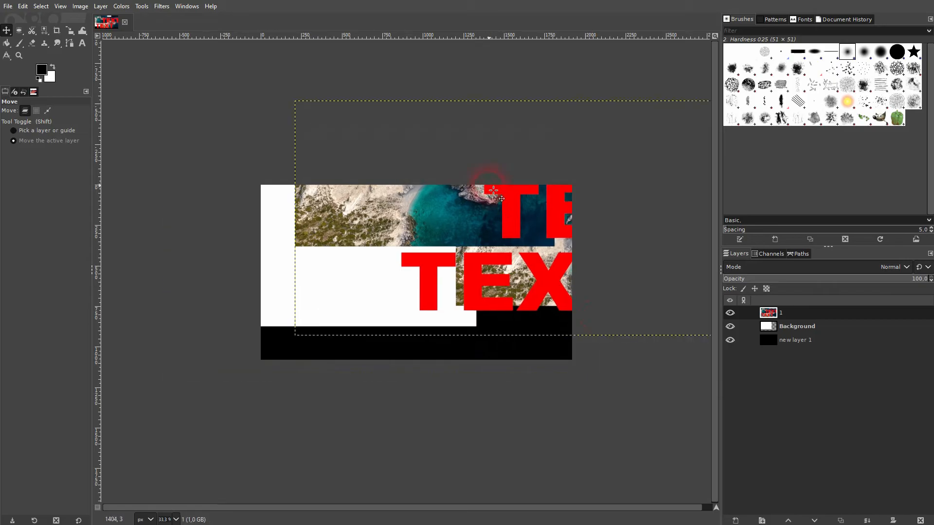
Step: Hide all three layers to reveal the transparent canvas, and make them all visible again
click(730, 313)
click(738, 327)
click(729, 327)
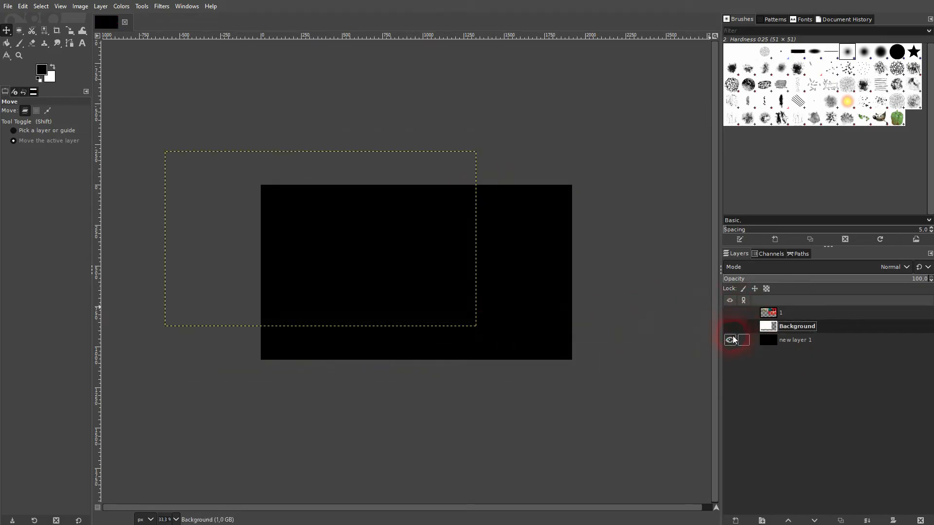
click(731, 340)
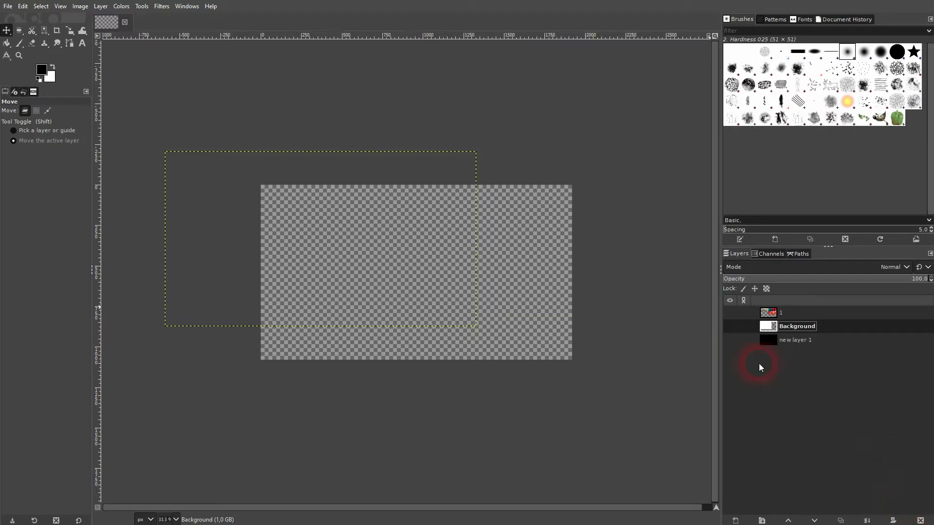
click(730, 314)
click(730, 327)
click(729, 341)
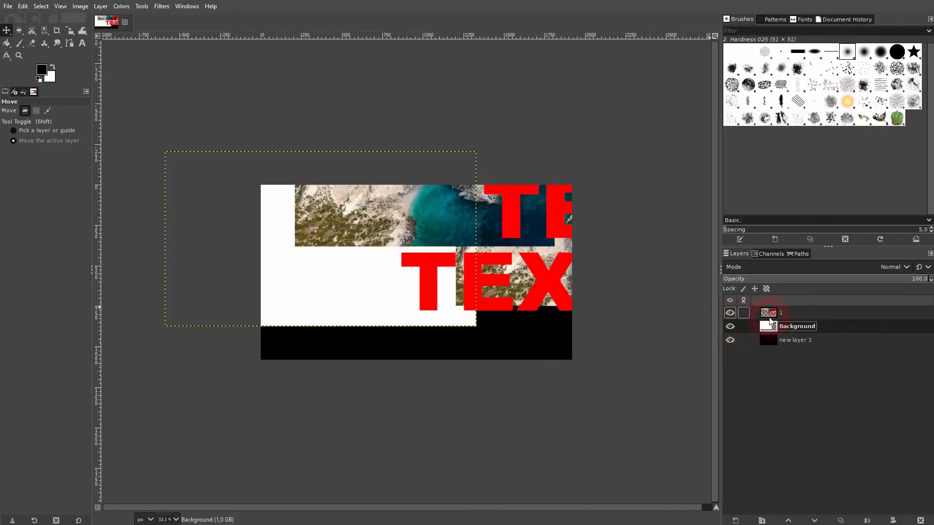
Step: Delete the merged layer 1 and undo the deletion
click(782, 317)
click(921, 521)
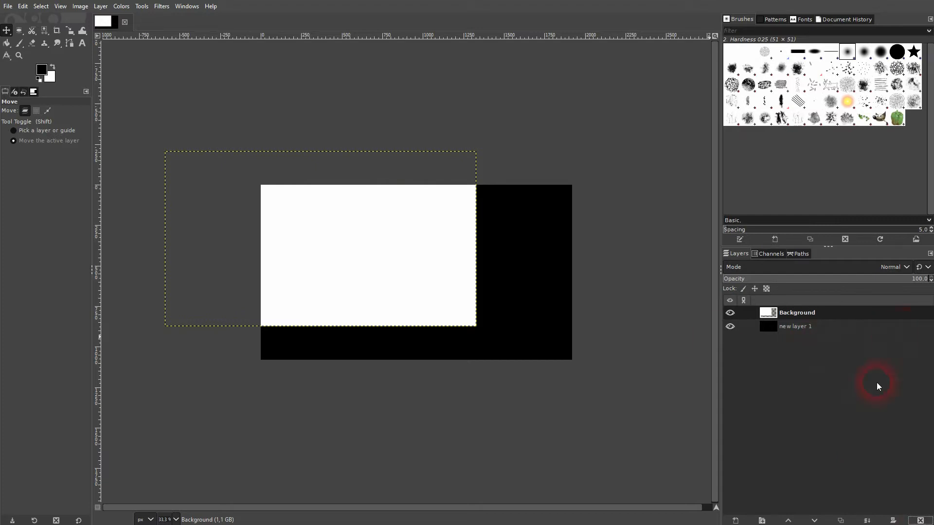
key(ctrl+z)
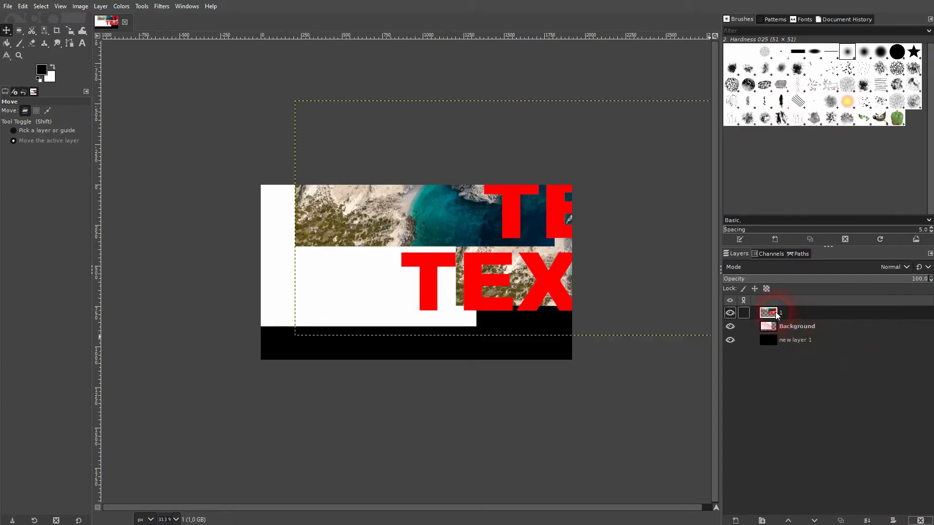
Step: Move merged layer 1 down and left over the canvas, and reduce its opacity to 46.8
drag(460, 214, 375, 263)
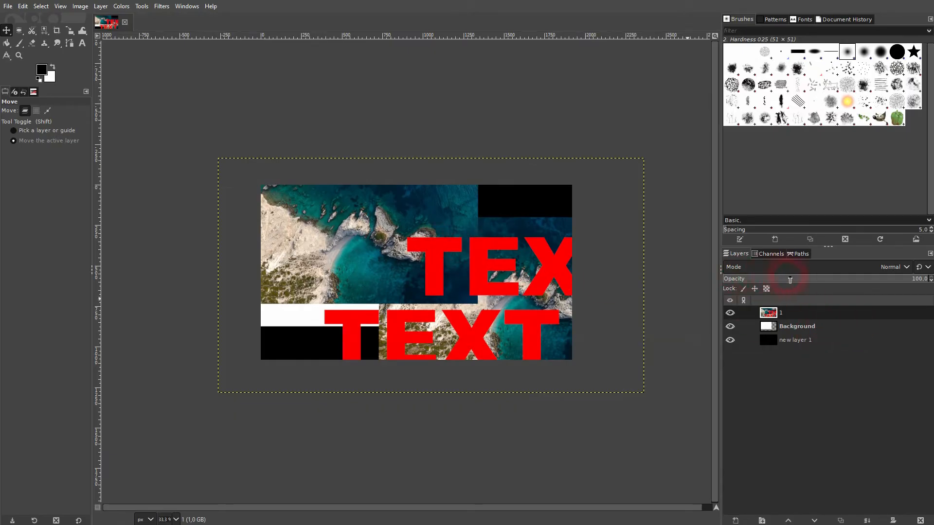
mouse_move(917, 280)
mouse_down()
mouse_move(712, 283)
mouse_move(932, 280)
mouse_up()
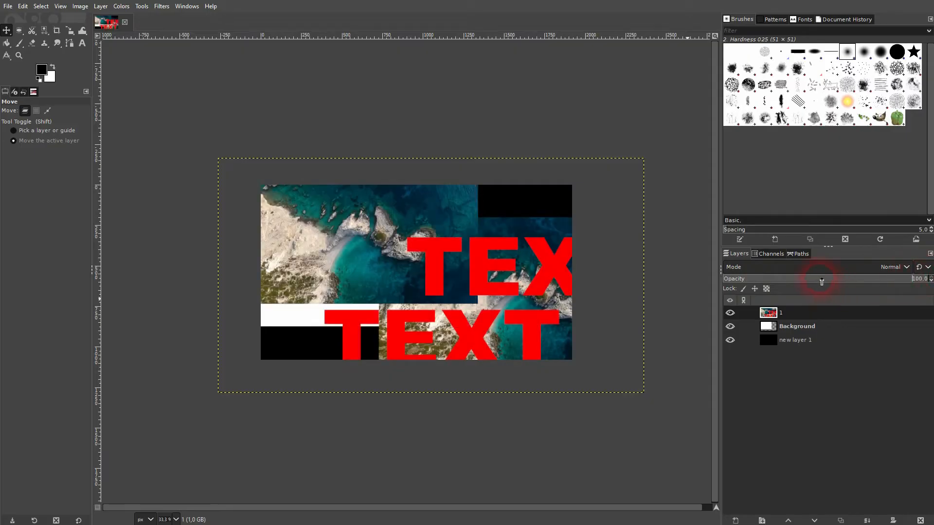
click(821, 281)
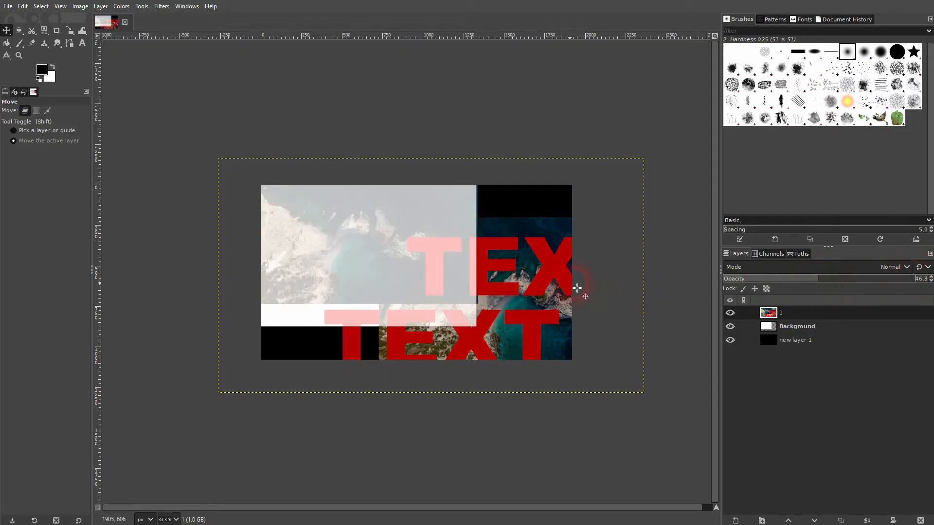
Step: With layer 1 hidden, reduce the Background layer's opacity to 0 and restore it to 100
click(784, 332)
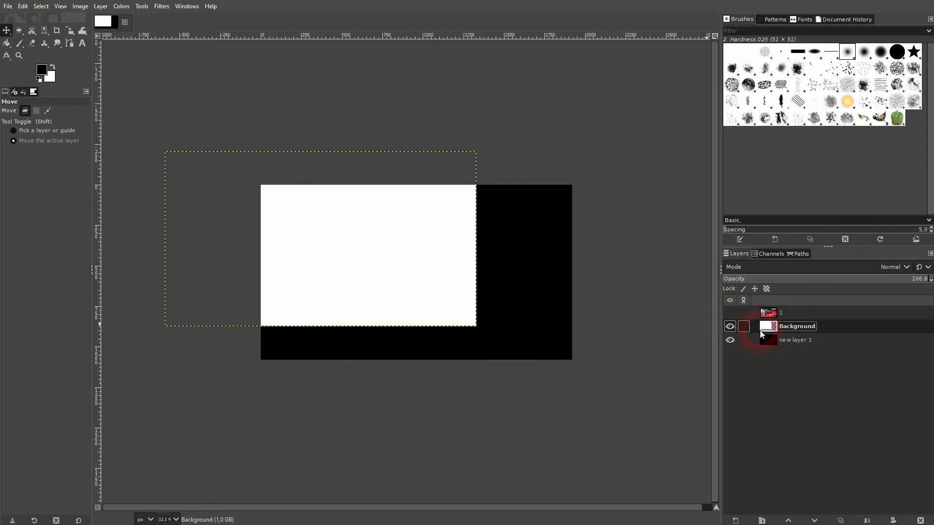
click(826, 272)
click(883, 370)
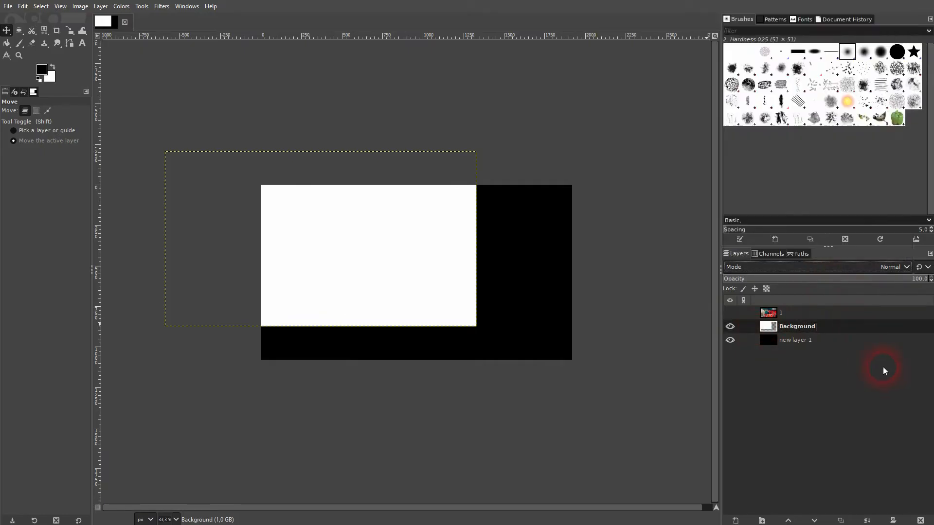
click(833, 280)
drag(828, 281, 703, 285)
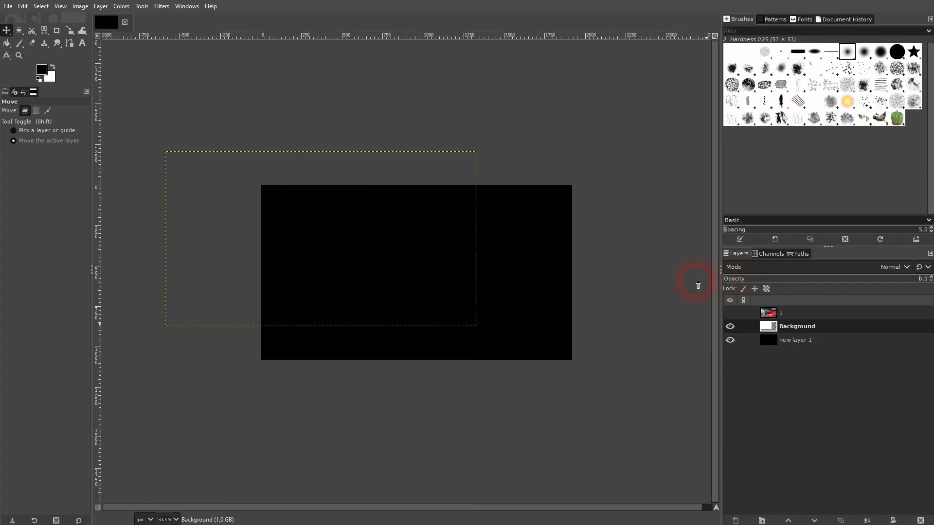
drag(893, 285, 932, 285)
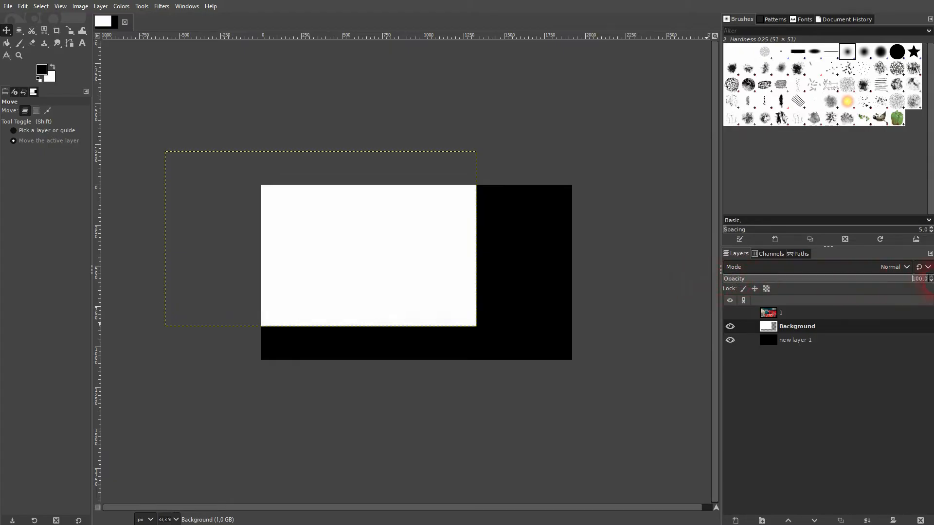
Step: Make layer 1 visible again and set its opacity to 100
click(729, 313)
click(796, 312)
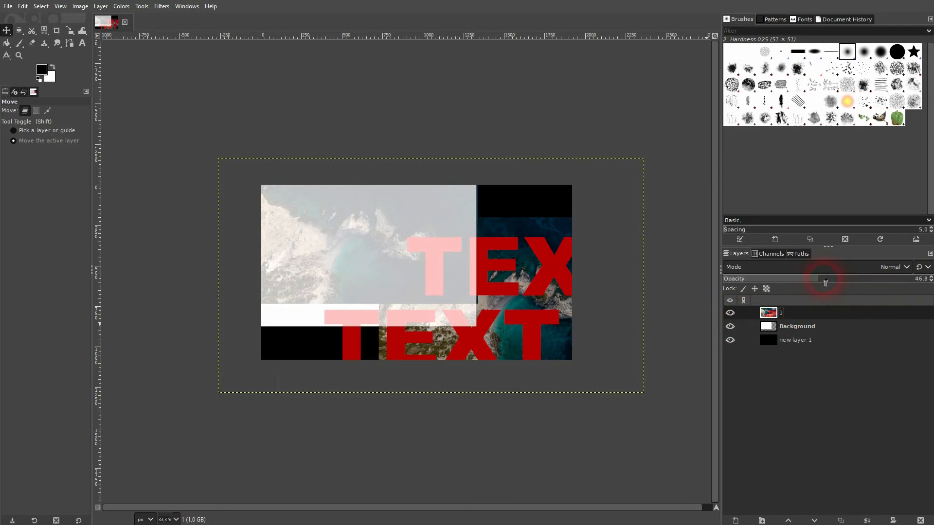
drag(824, 280, 932, 280)
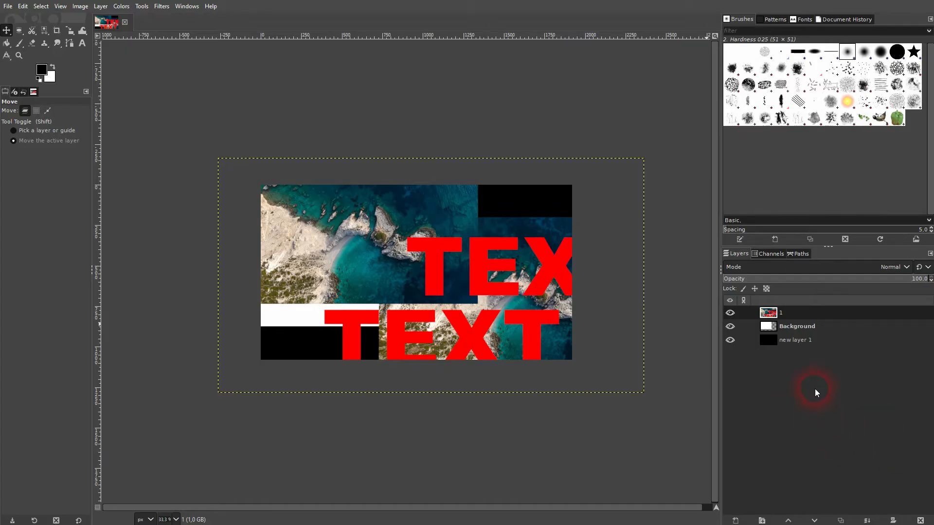
Step: Delete layer 1 and the Background layer, keeping only the black new layer 1
click(920, 520)
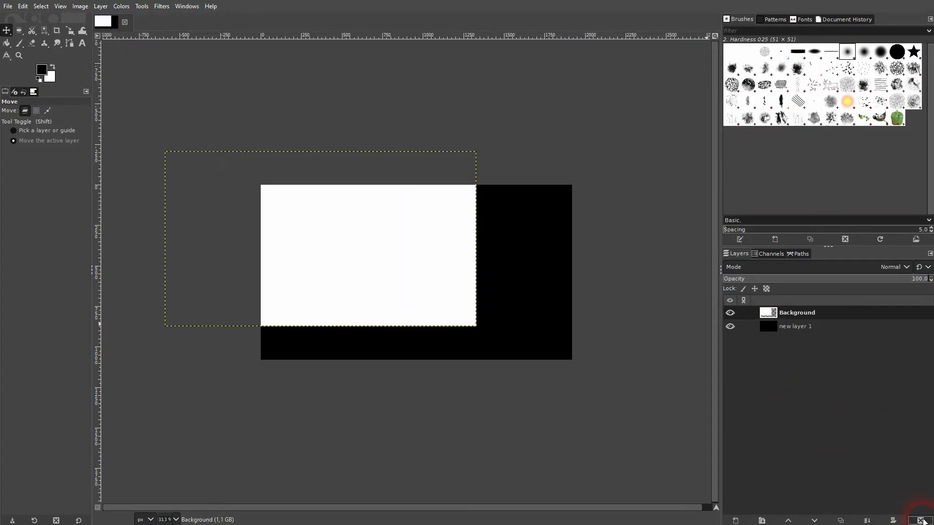
click(920, 520)
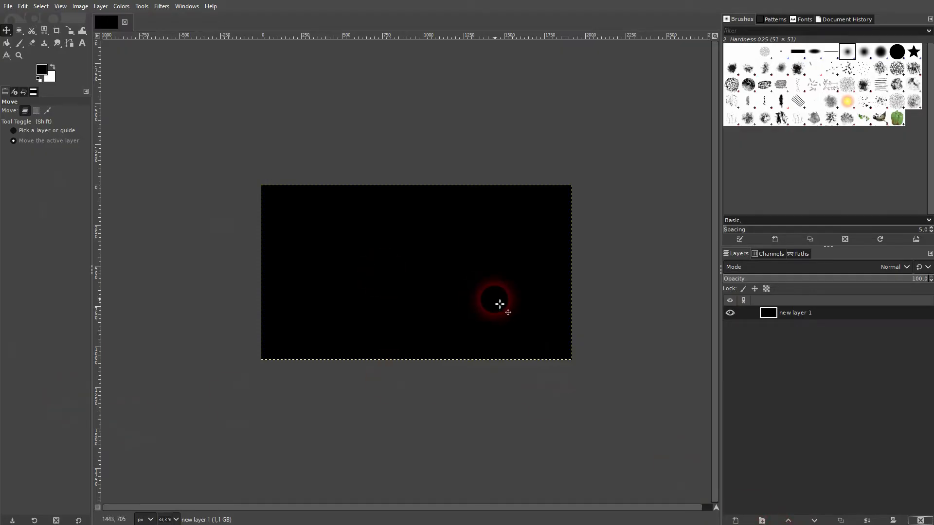
Step: Bring the coastline photo in as a new layer above new layer 1 and rename it 1
drag(500, 304, 496, 303)
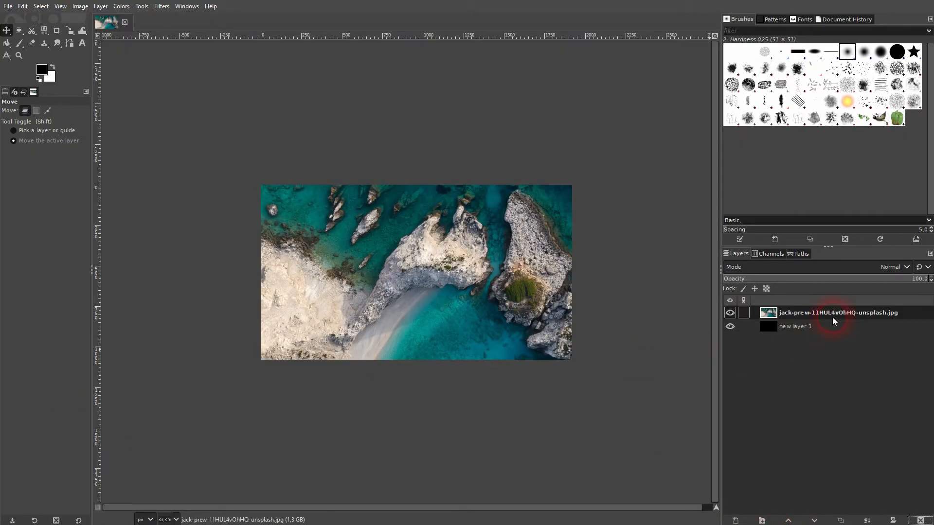
double_click(830, 314)
text(1)
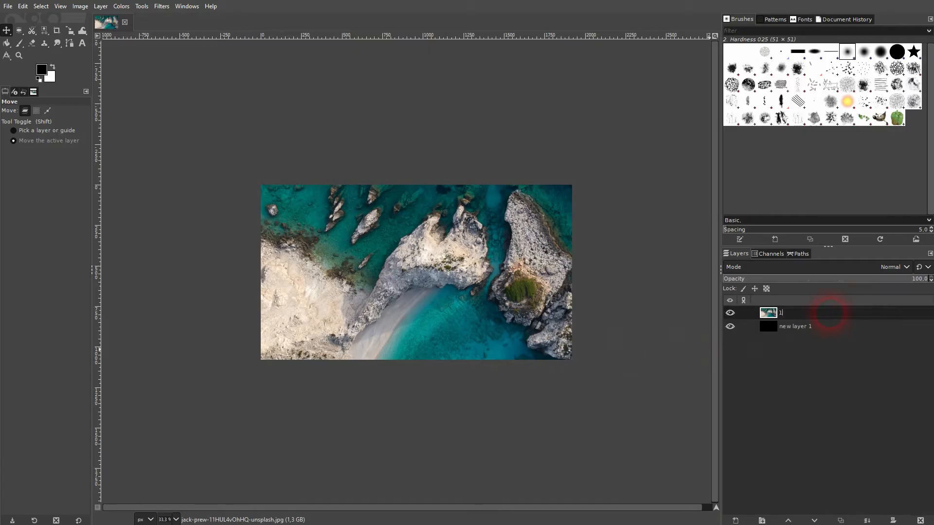
Step: Scale coastline layer 1 down to 1060 × 596 px within the black canvas, keeping its aspect ratio
drag(71, 30, 103, 57)
click(327, 280)
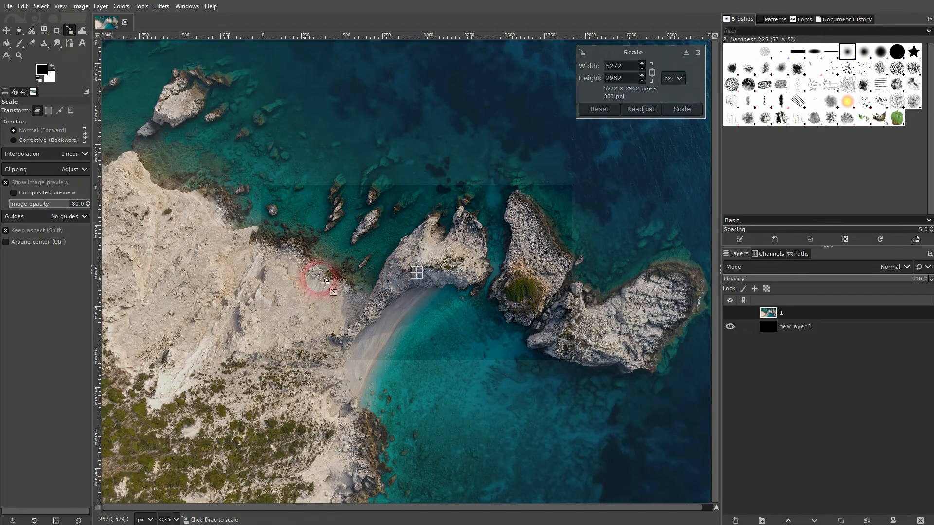
scroll(379, 260, down, 2)
drag(166, 268, 378, 273)
drag(641, 272, 480, 288)
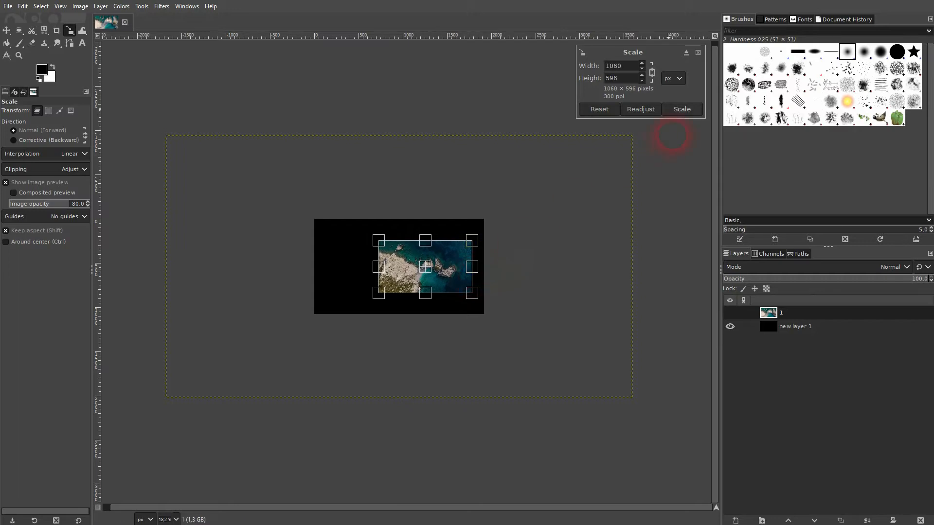
click(671, 110)
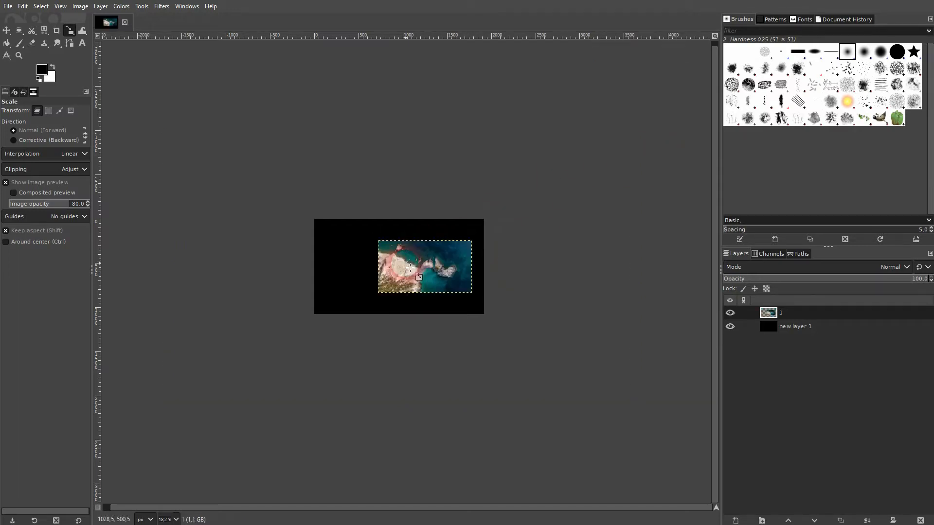
scroll(411, 265, up, 3)
scroll(411, 266, up, 1)
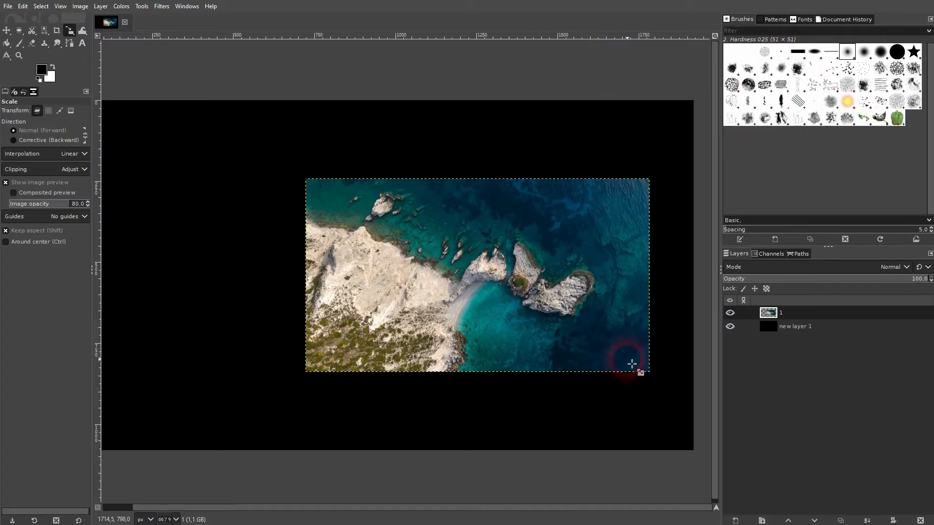
Step: Duplicate coastline layer 1 and scale the copy up proportionally until it extends past the canvas's right edge
scroll(579, 335, down, 1)
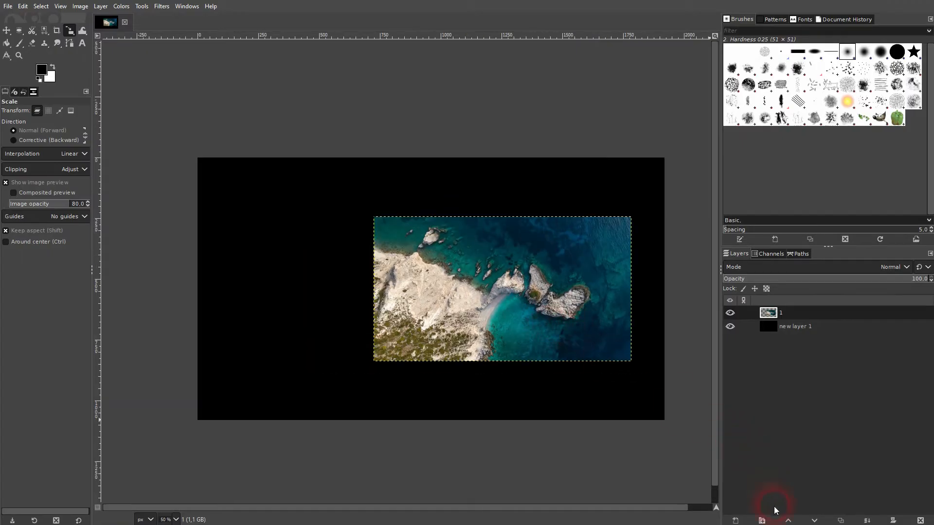
click(845, 520)
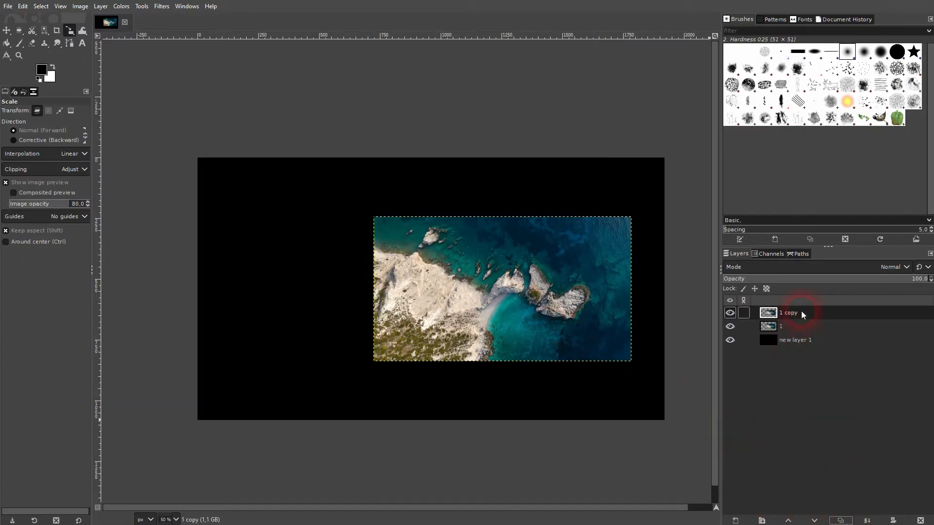
drag(535, 293, 608, 341)
click(685, 116)
Step: Move the enlarged copy to the canvas's upper-left corner and layer 1 to its lower-right corner
click(6, 30)
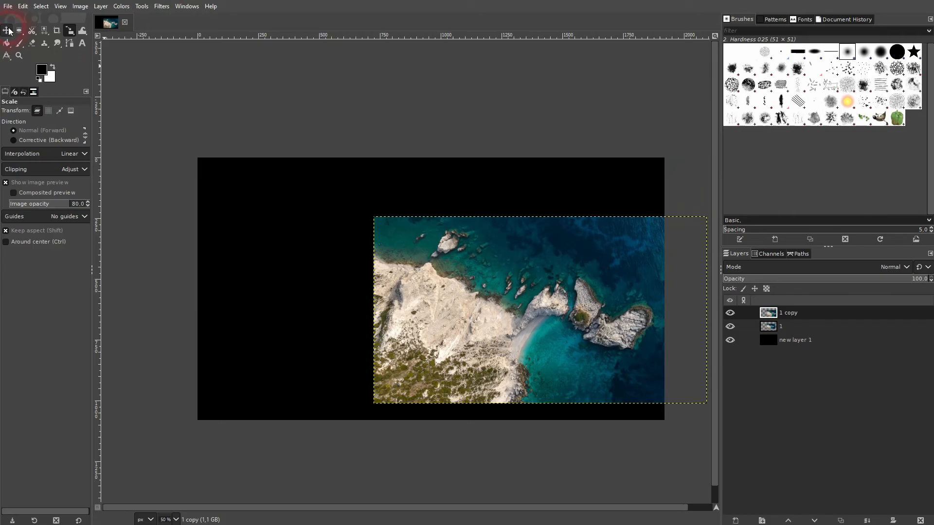
drag(504, 294, 218, 190)
drag(551, 331, 565, 352)
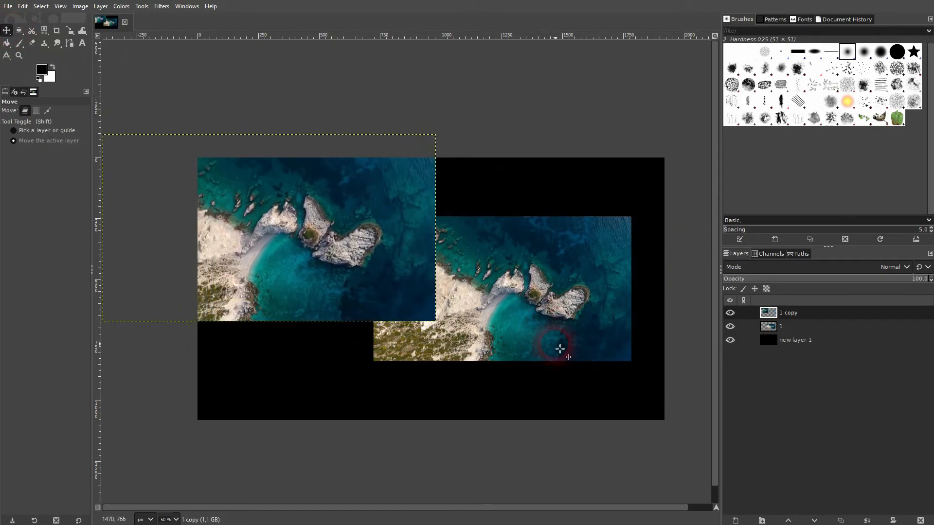
click(777, 328)
drag(603, 272, 652, 332)
Step: Add a text layer reading TEXT above the 1 copy layer
click(798, 313)
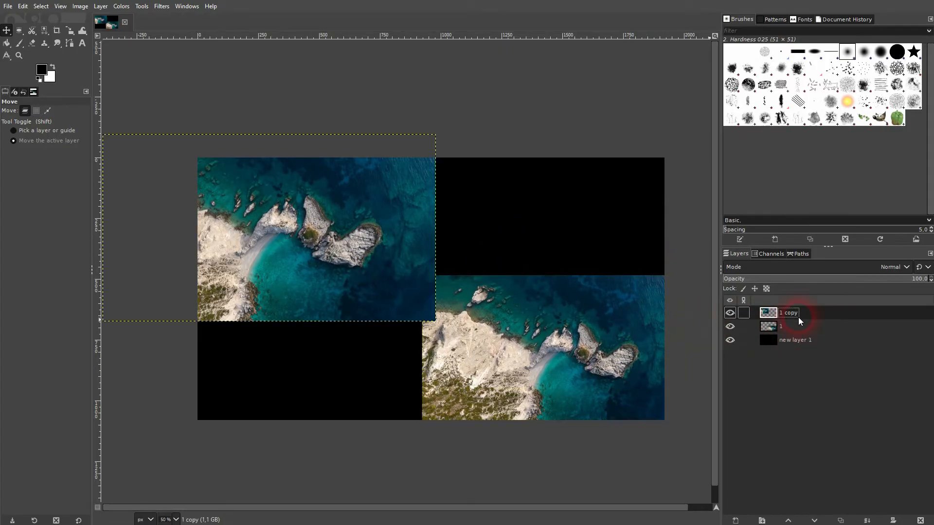
click(81, 43)
click(384, 250)
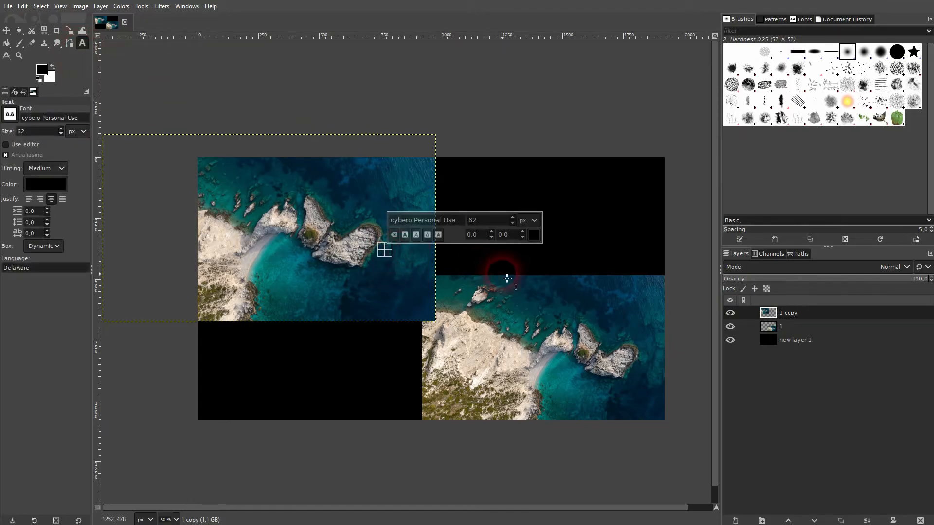
text(TEXT)
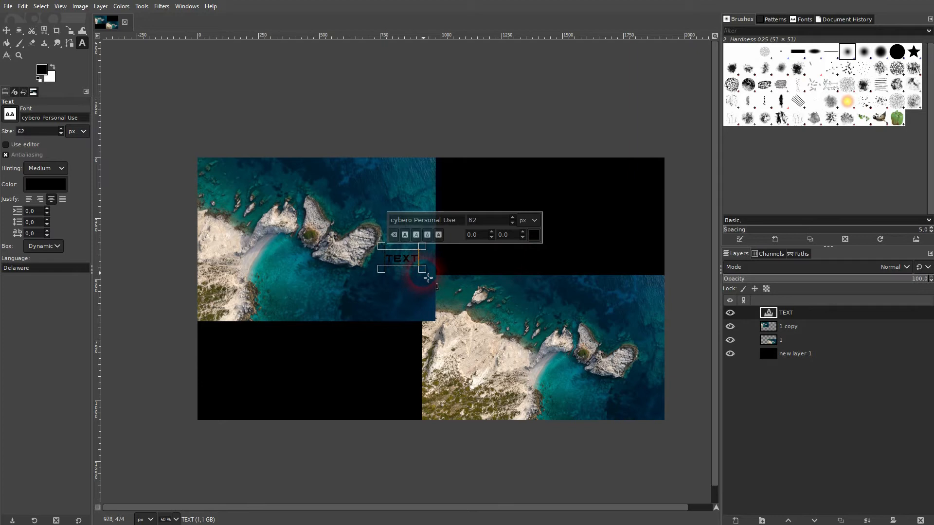
Step: Recolour all of the TEXT lettering bright red
key(ctrl+a)
click(534, 236)
drag(488, 246, 517, 179)
click(567, 322)
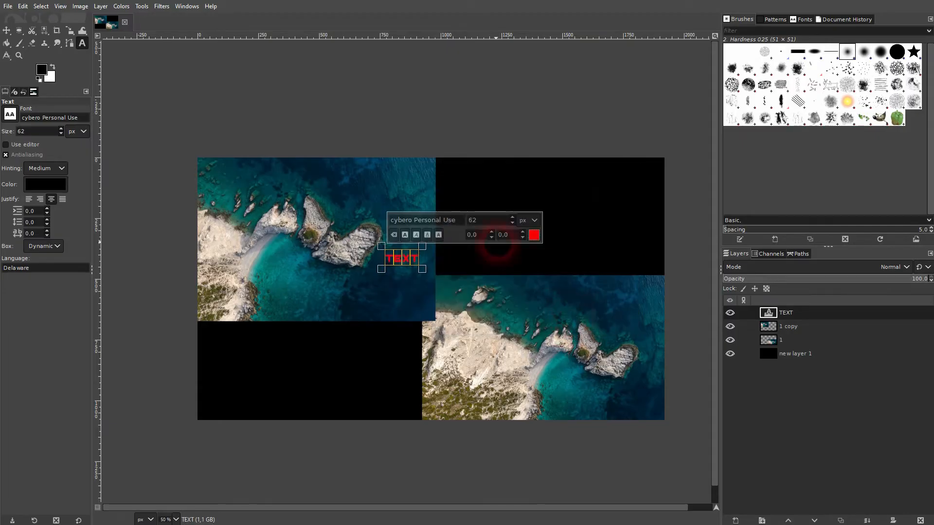
Step: Set the red text's size to 500 px and move it to the middle of the canvas
click(463, 222)
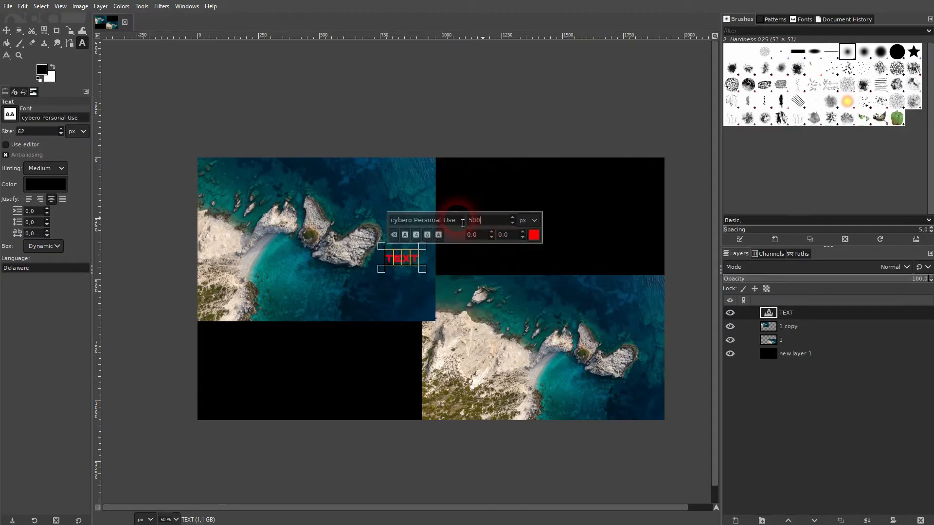
key(Return)
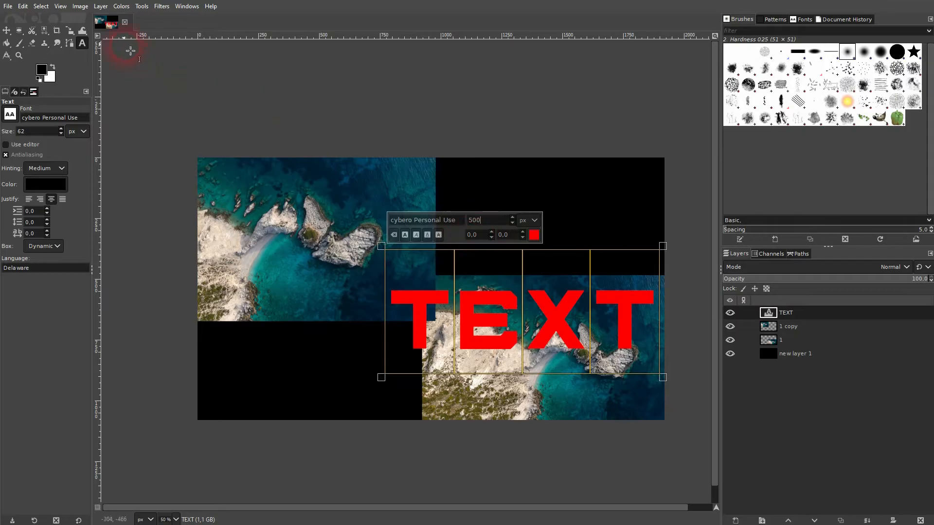
click(6, 30)
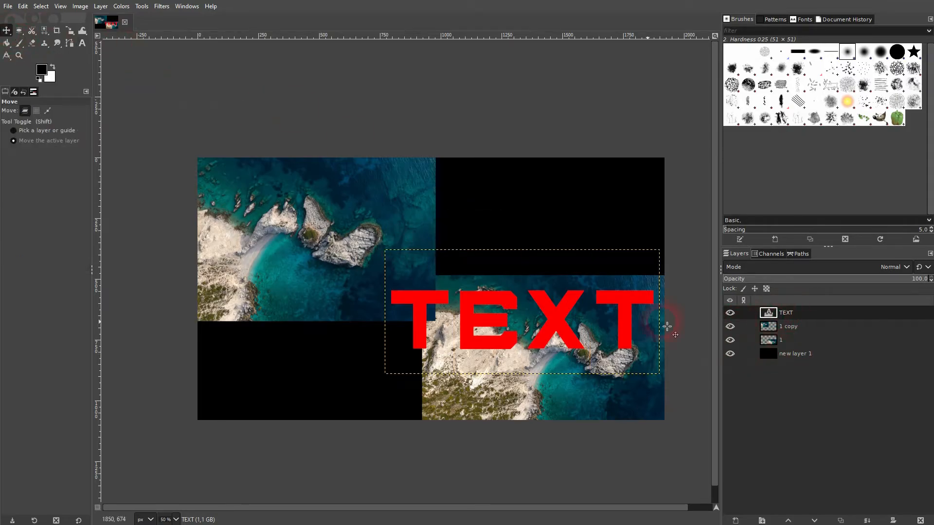
drag(483, 322, 358, 288)
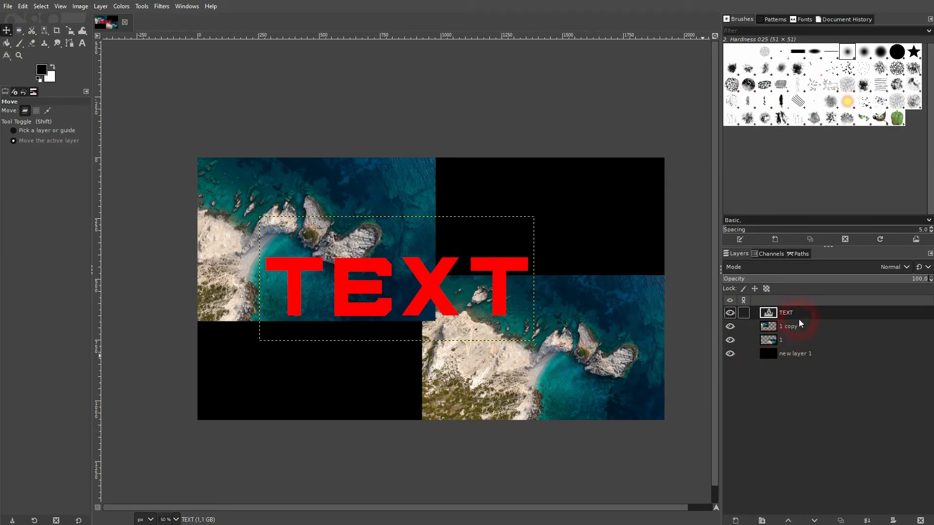
Step: Merge the text layer down into 1 copy and move the merged layer to the upper right of the canvas
click(867, 521)
click(730, 314)
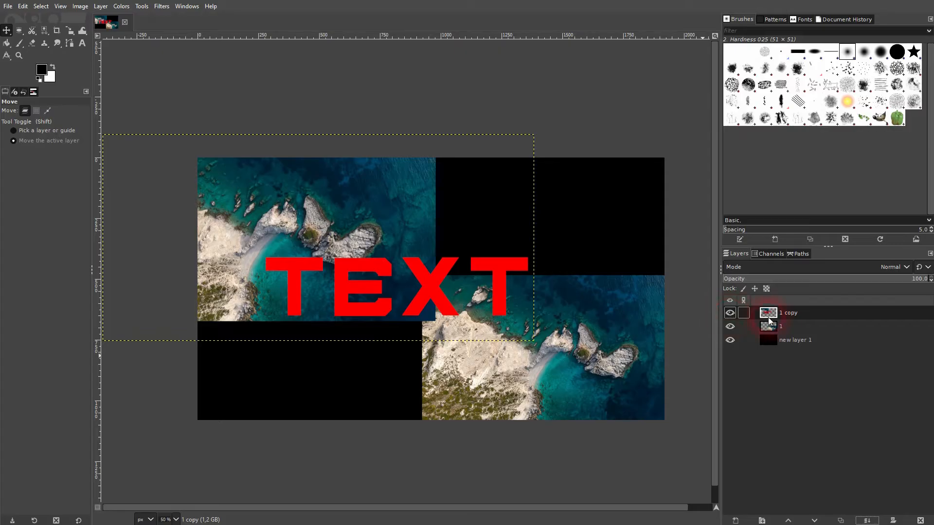
drag(320, 213, 595, 176)
Step: Duplicate layer 1 and move the duplicate to the canvas's lower-left corner
click(783, 329)
click(830, 472)
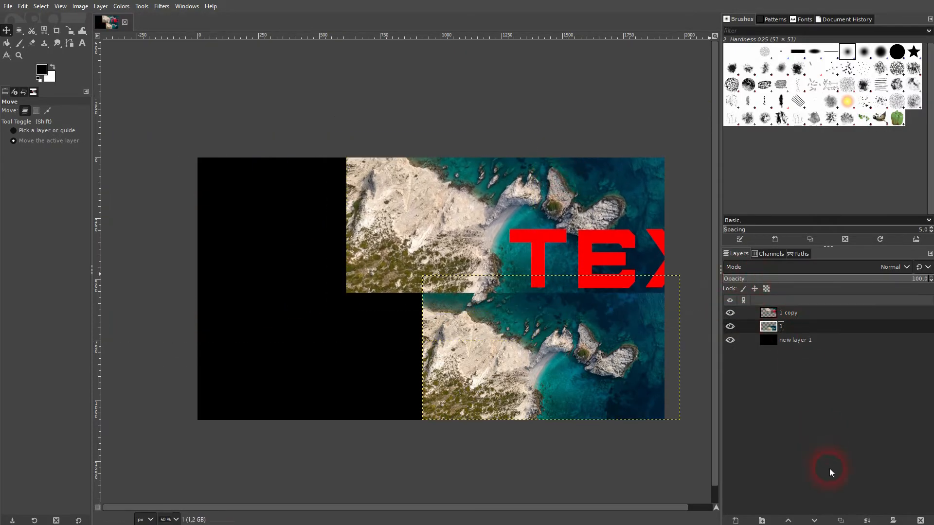
click(840, 520)
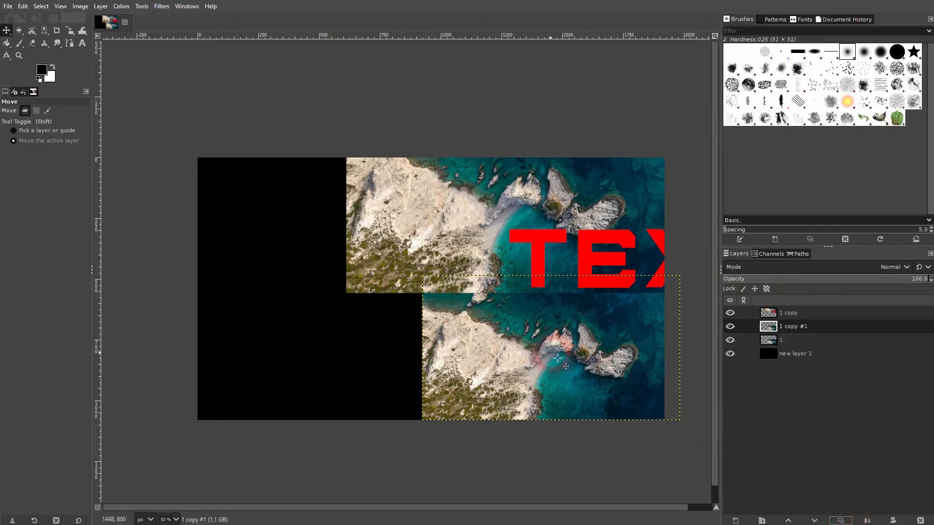
drag(558, 359, 269, 366)
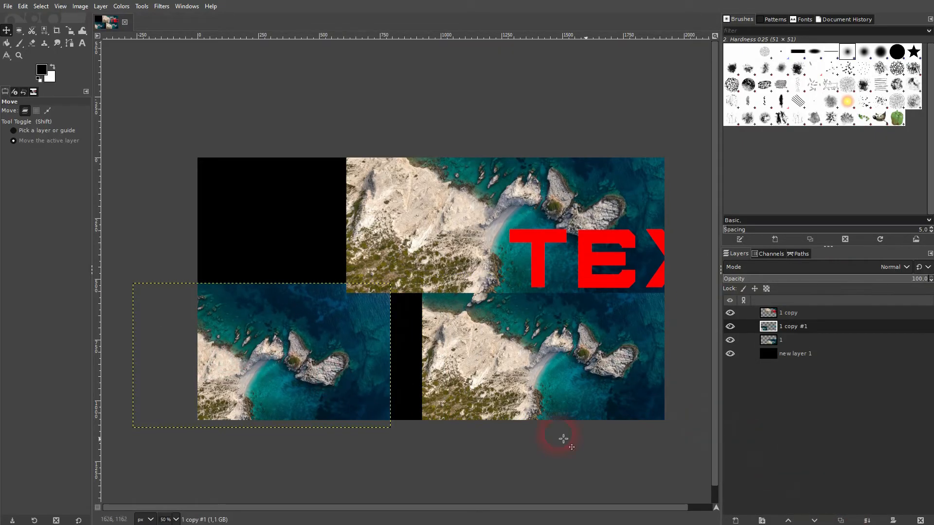
Step: Delete the layers 1 copy, 1 copy #1 and 1, keeping the black new layer 1
click(805, 312)
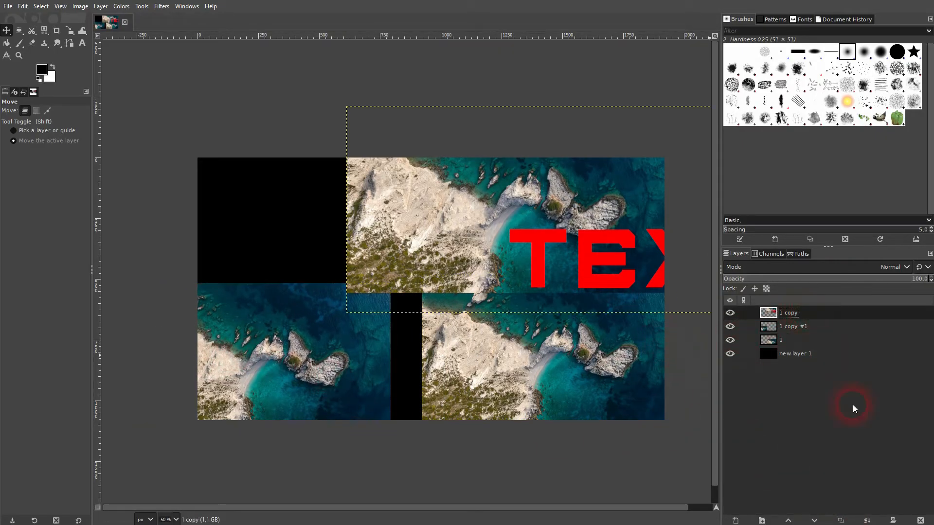
click(920, 520)
click(920, 521)
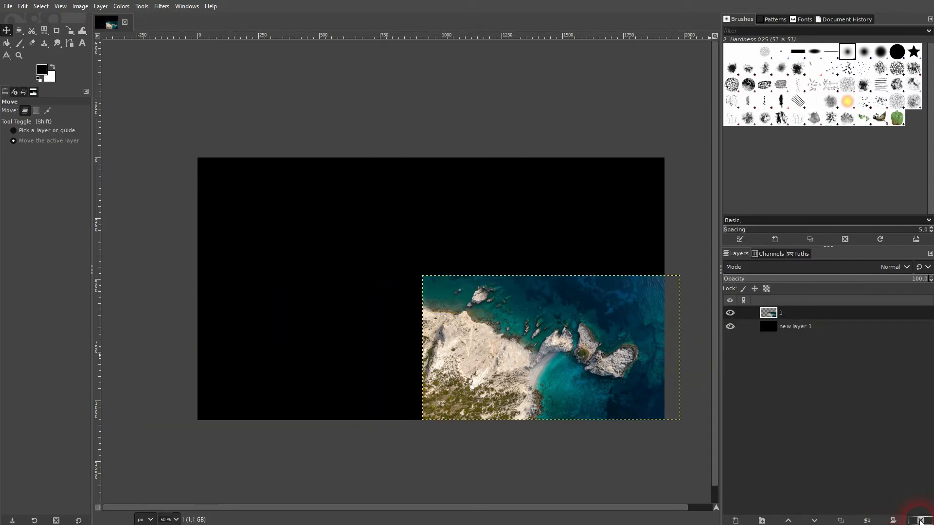
click(920, 520)
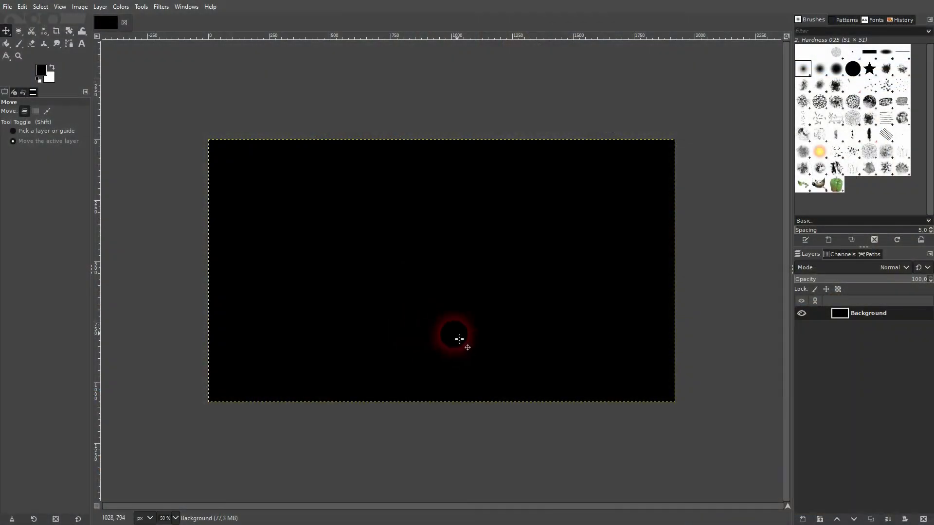
click(8, 7)
click(17, 21)
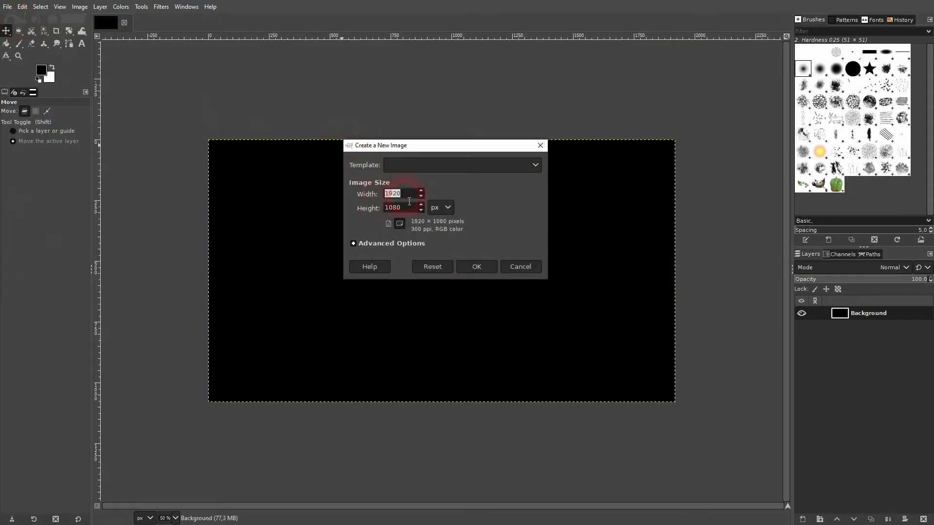
key(Tab)
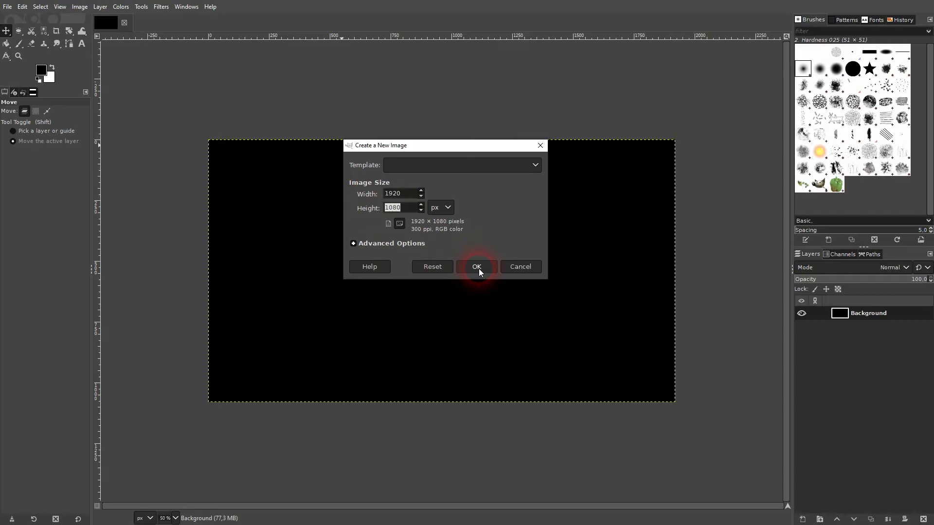
click(515, 269)
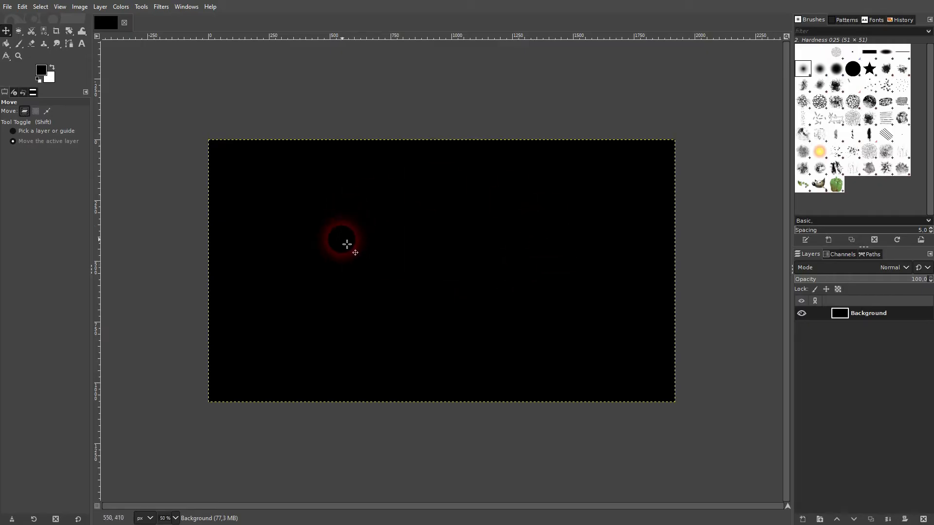
Step: Rename the black Background layer as bg
double_click(866, 312)
text(bg)
key(Return)
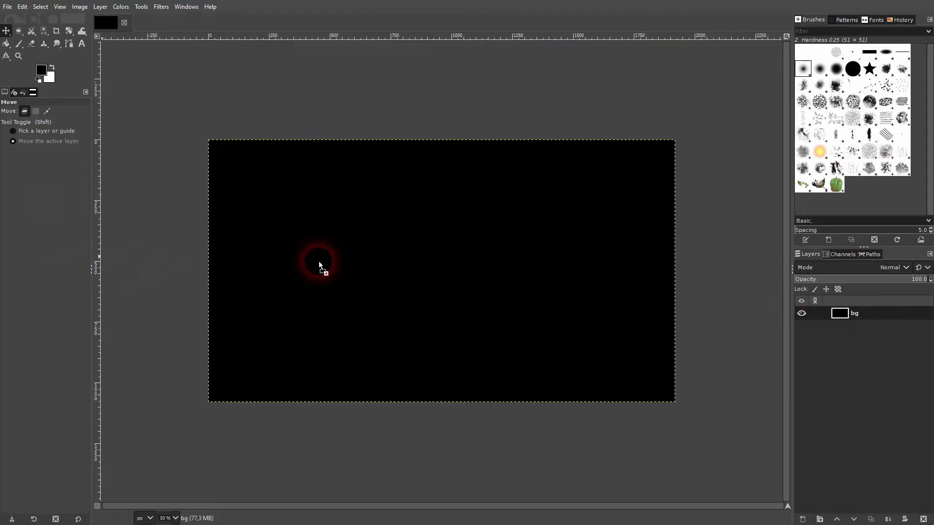
Step: Bring the desert road photo in as a new layer above bg and rename it Original photo
drag(447, 291, 446, 292)
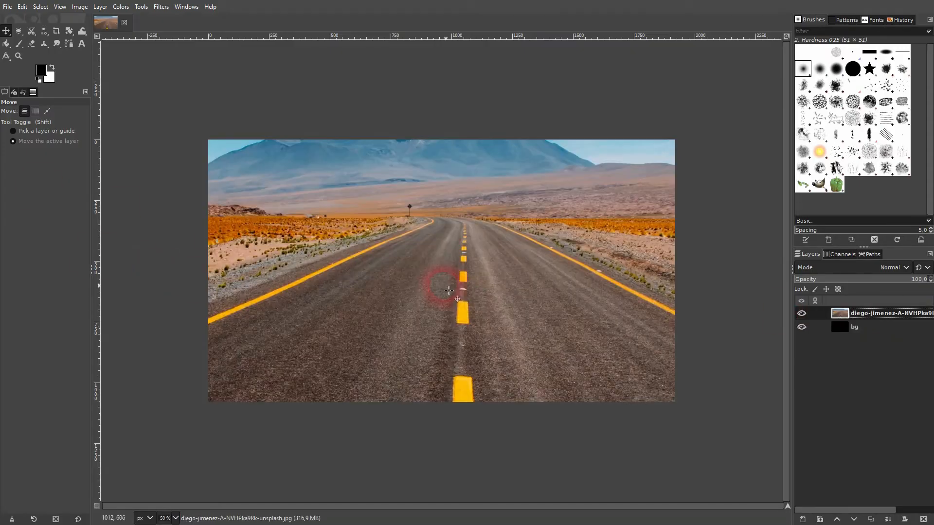
double_click(892, 314)
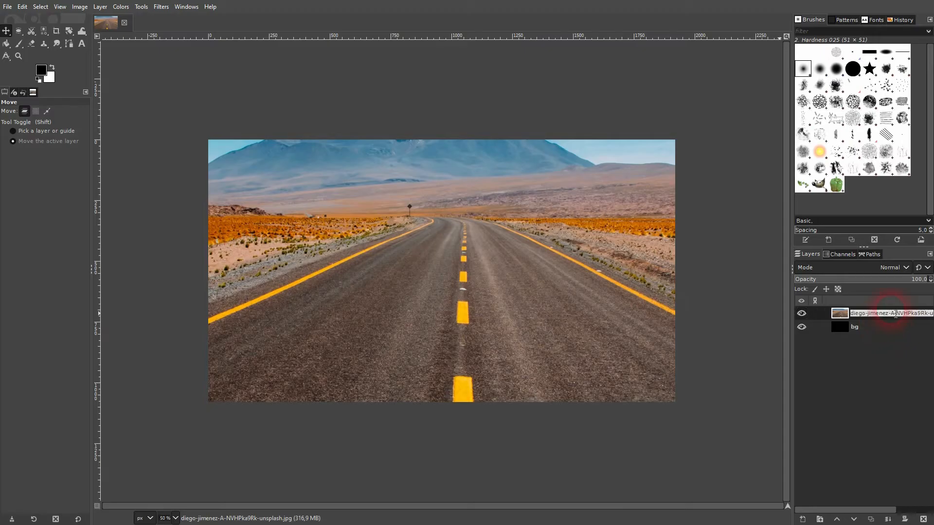
text(Original)
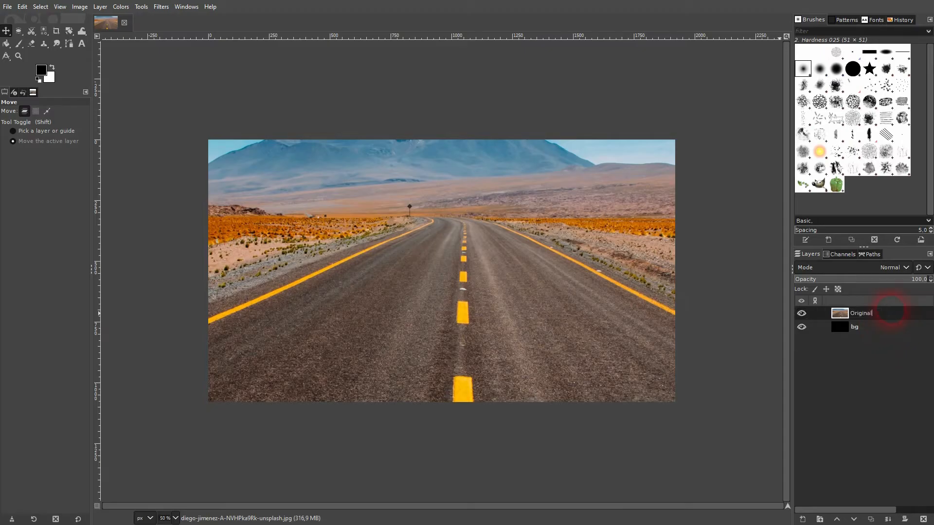
key(Return)
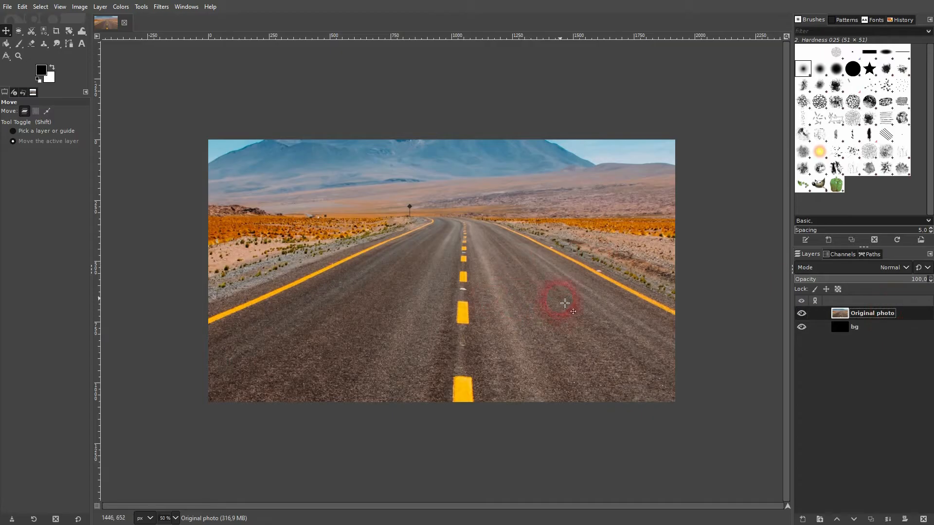
Step: Scale the Original photo layer down proportionally around its centre to match the canvas width
click(70, 31)
click(106, 56)
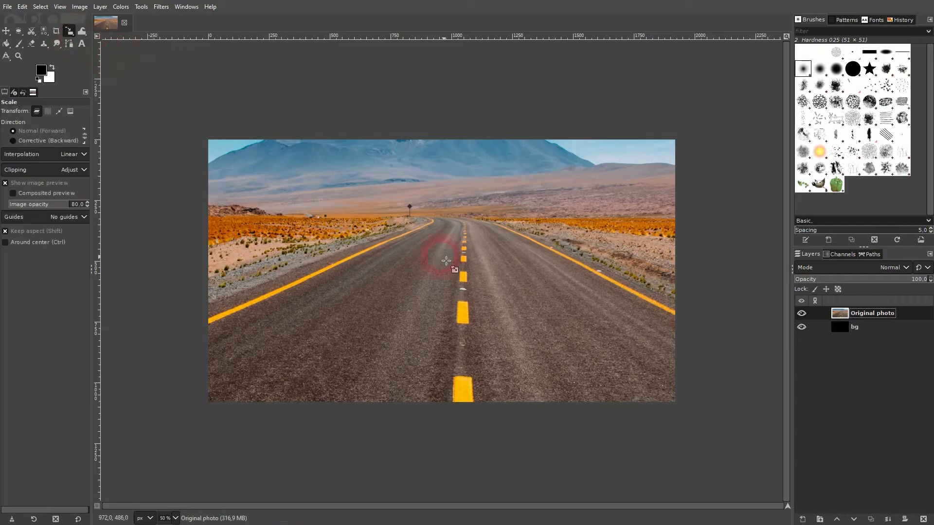
click(448, 262)
scroll(450, 267, down, 3)
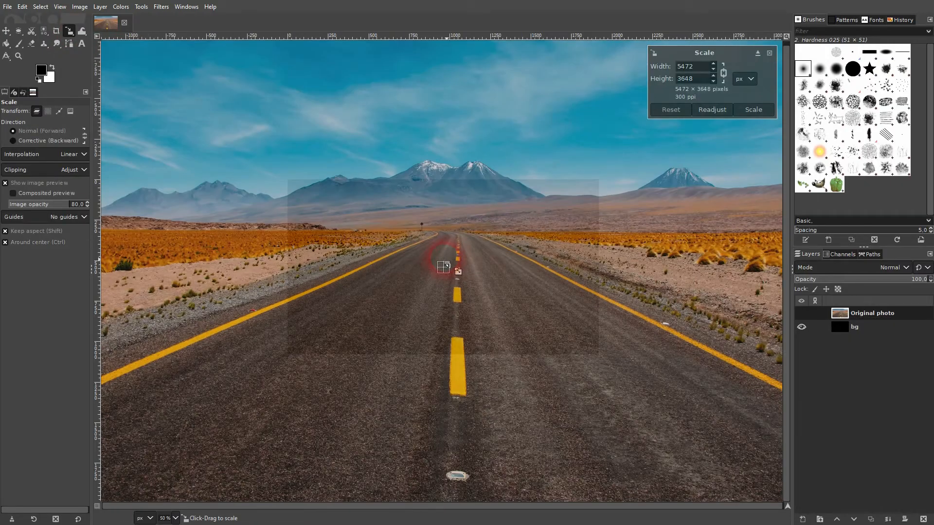
drag(452, 426, 453, 317)
drag(448, 101, 445, 197)
click(754, 110)
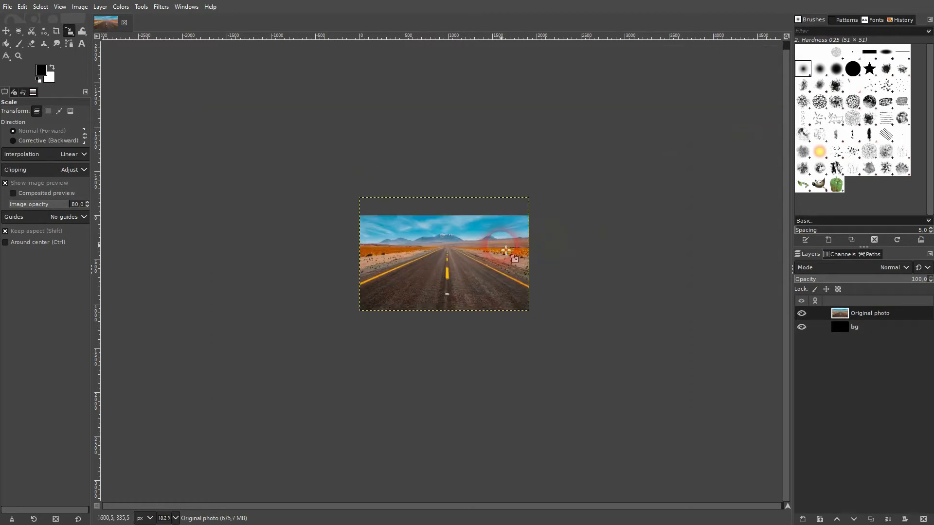
Step: Move the Original photo layer down so its top edge lines up with the top of the canvas
click(6, 31)
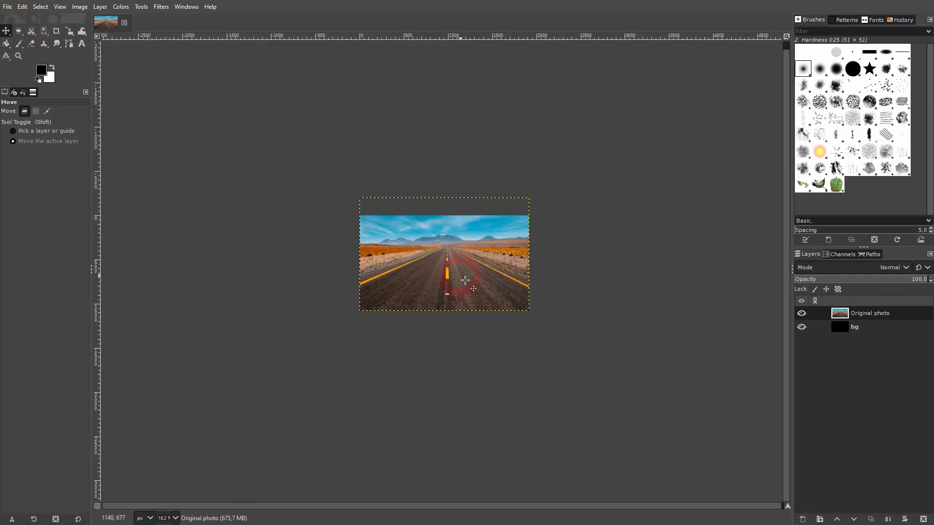
drag(663, 258, 442, 270)
ctrl+click(440, 280)
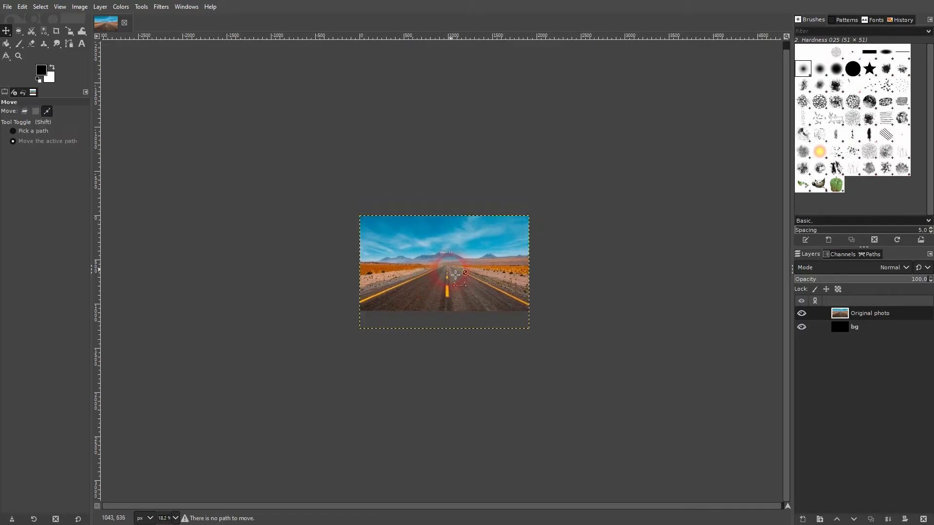
ctrl+click(476, 265)
scroll(476, 266, up, 3)
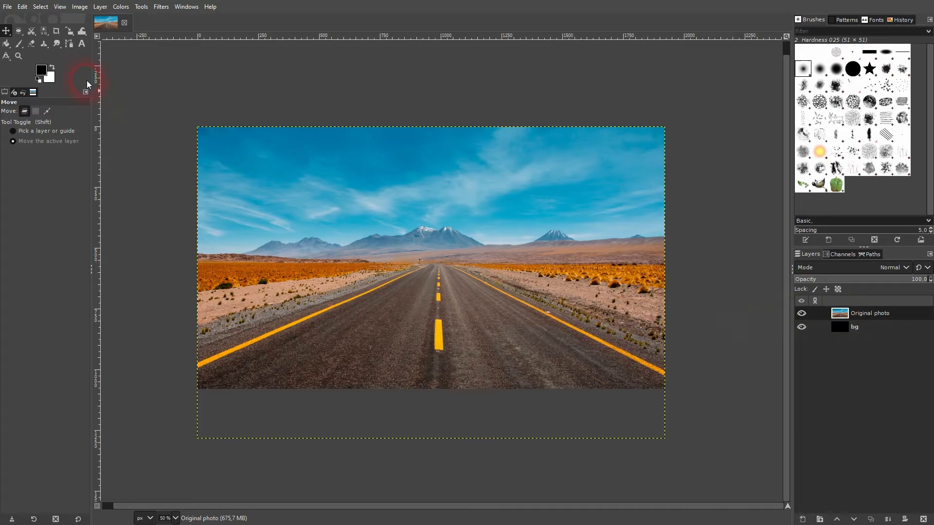
Step: Add a text layer reading "VLOG #001" over the middle of the road photo
click(80, 44)
click(363, 223)
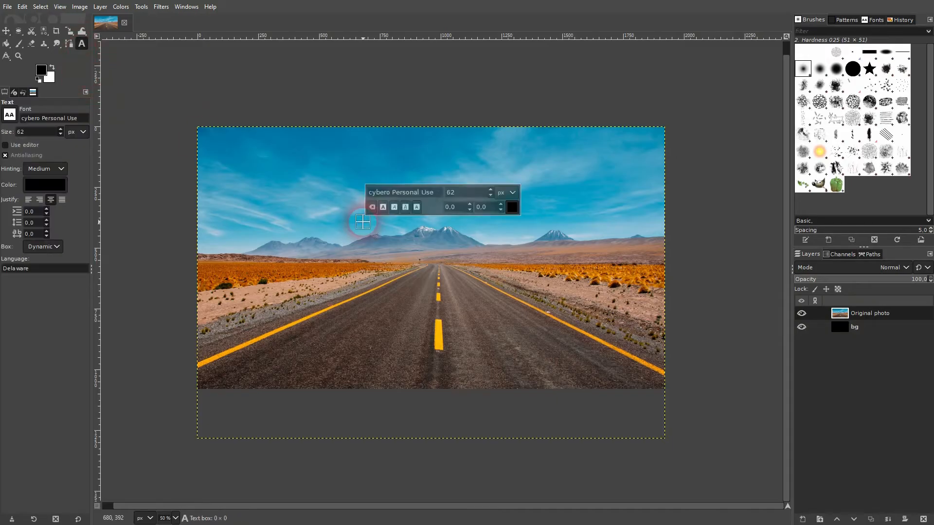
text(VLO)
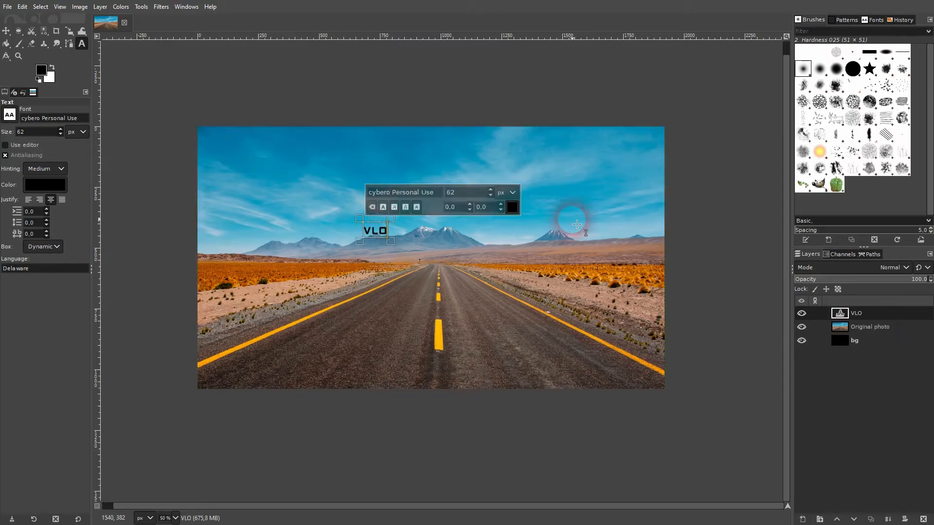
text(G #001)
Step: Set all of the VLOG #001 text to the Arial Heavy font and colour it white (ffffff)
key(ctrl+a)
triple_click(403, 192)
text(Air)
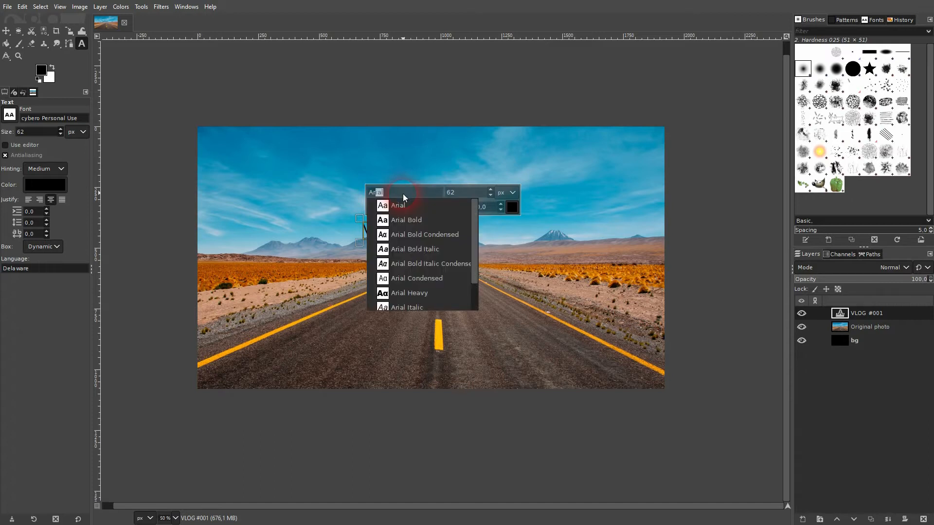
click(430, 293)
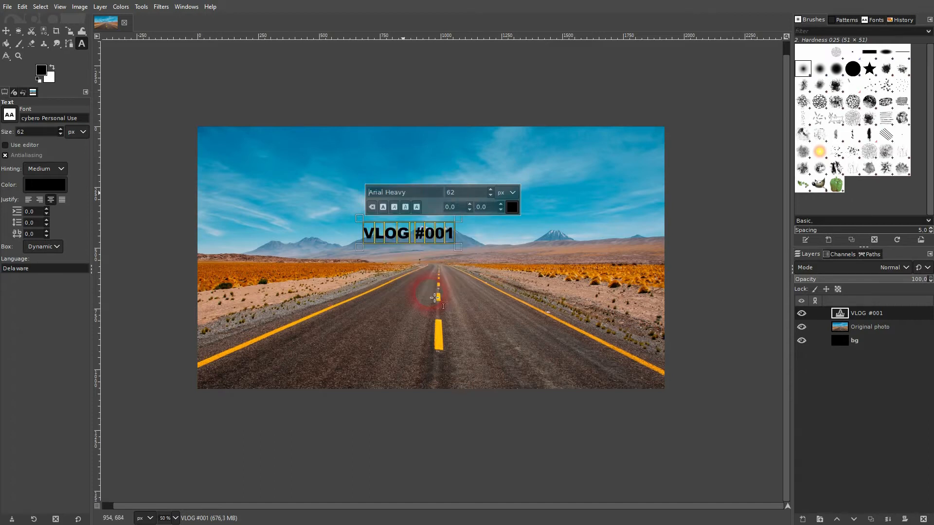
click(512, 207)
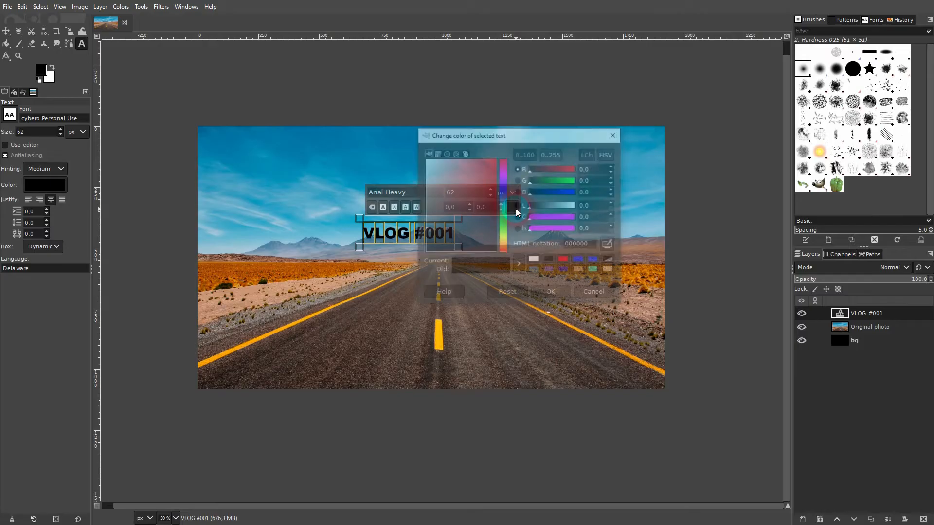
drag(487, 214, 383, 147)
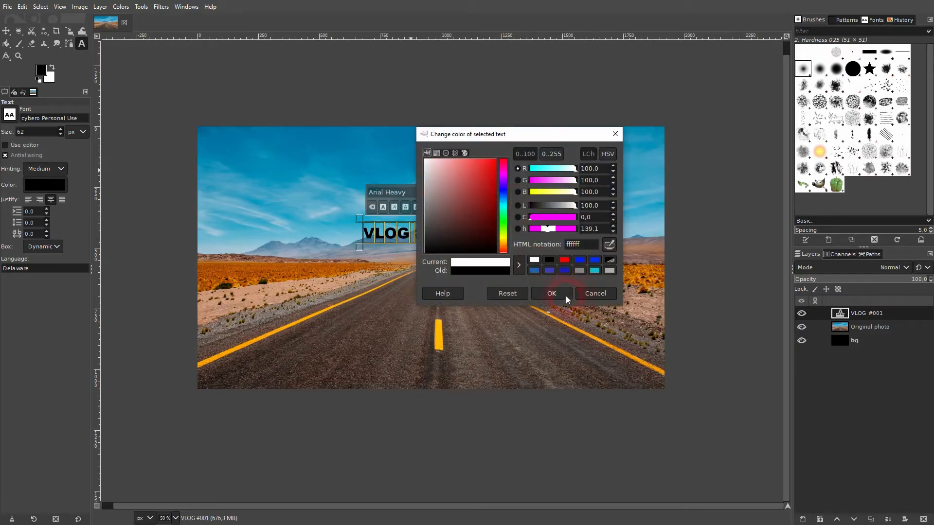
click(551, 293)
Step: Enlarge the VLOG #001 text to 250 px and move its layer so the text is centred horizontally on the canvas
double_click(447, 192)
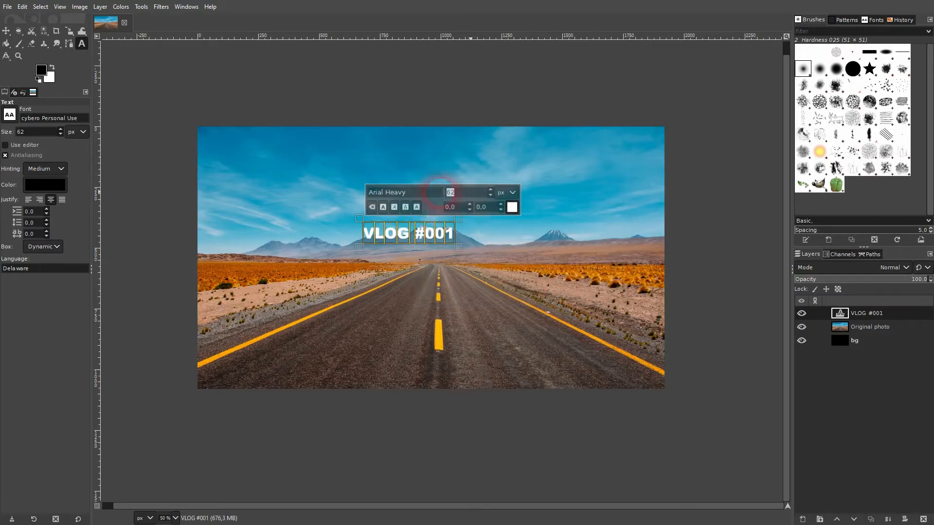
text(250)
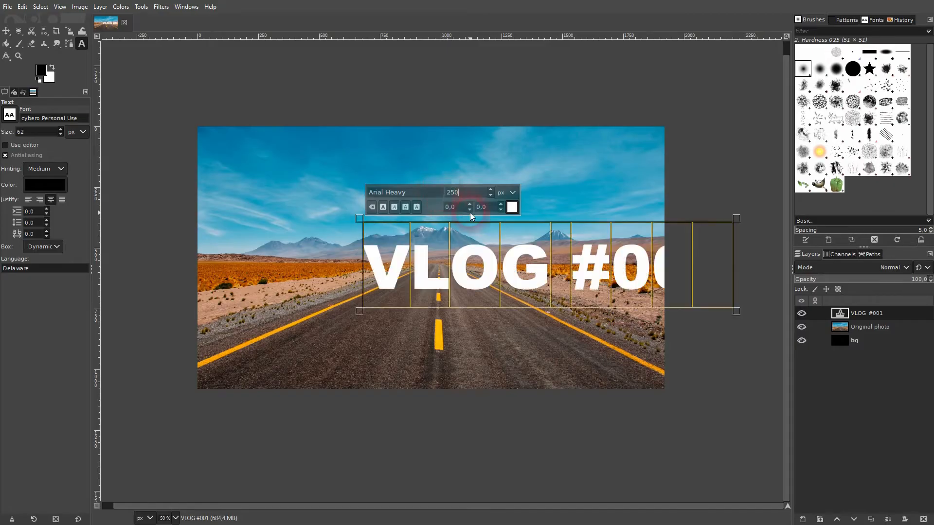
click(6, 31)
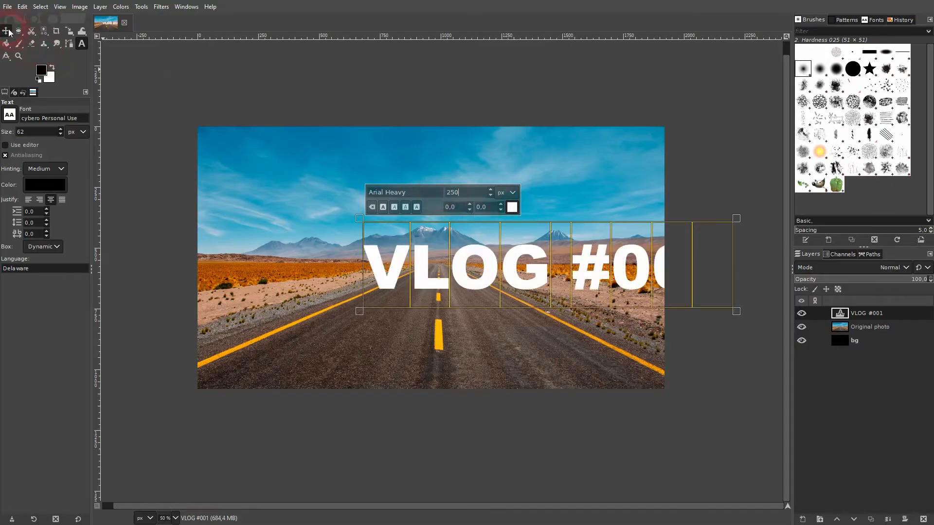
drag(519, 266, 425, 281)
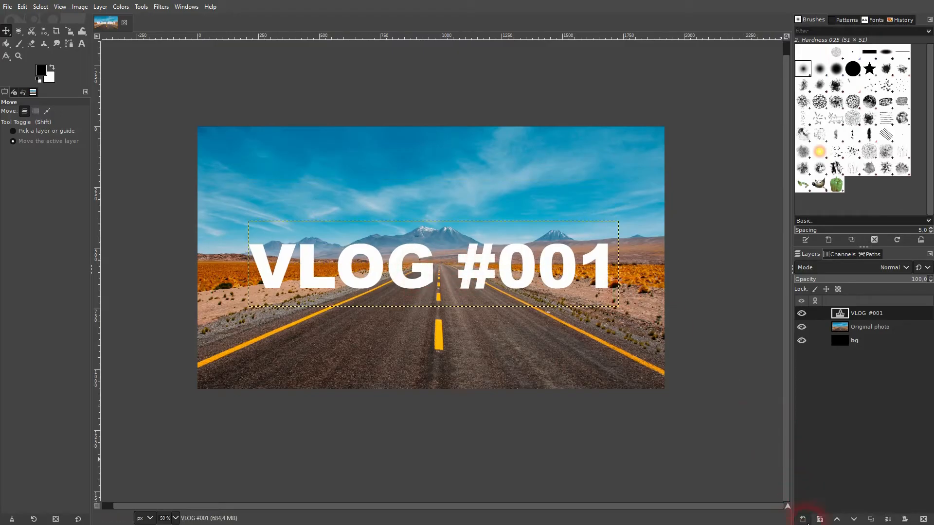
Step: Create a new 1920 × 1080 px layer named rectangle, filled with transparency
click(802, 520)
drag(823, 276, 765, 239)
text(rectangle)
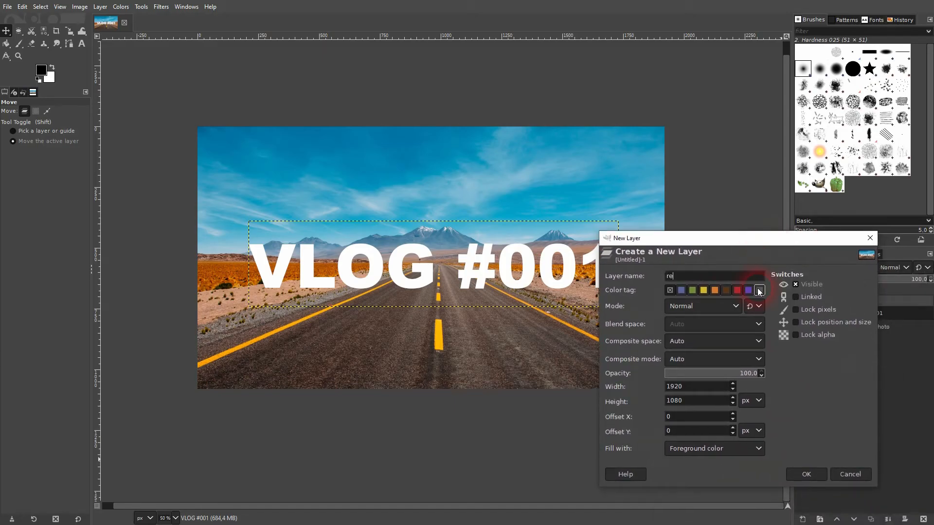
click(750, 449)
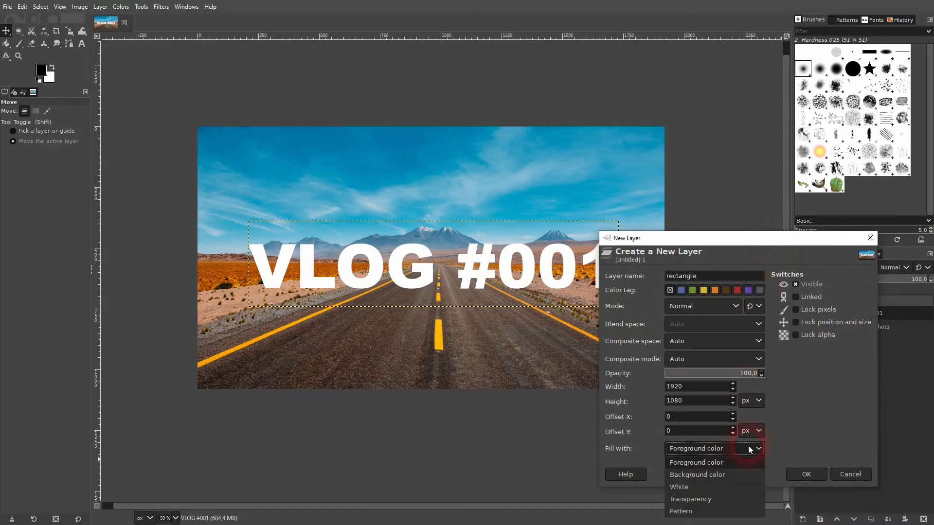
click(718, 494)
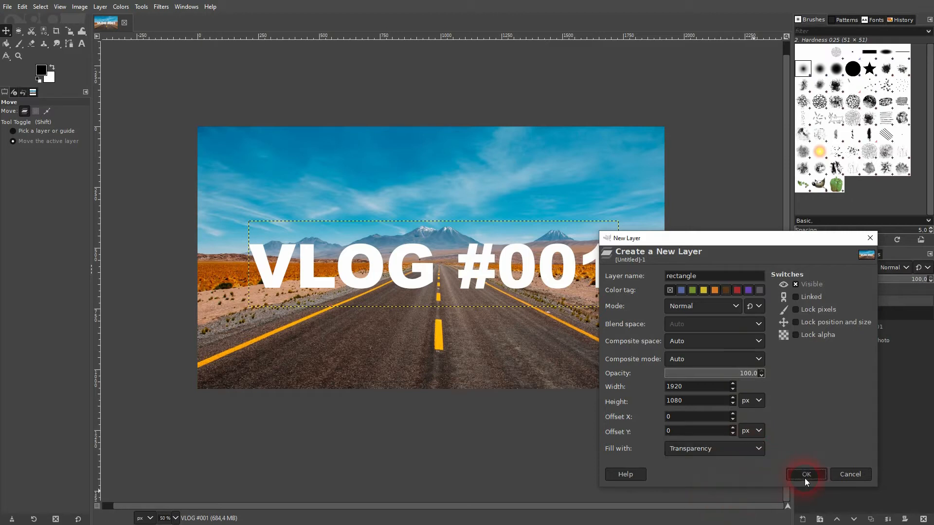
click(805, 478)
Step: On the rectangle layer, make a square-cornered rectangular selection of about 1602 × 324 px around the text and fill it with black
click(888, 314)
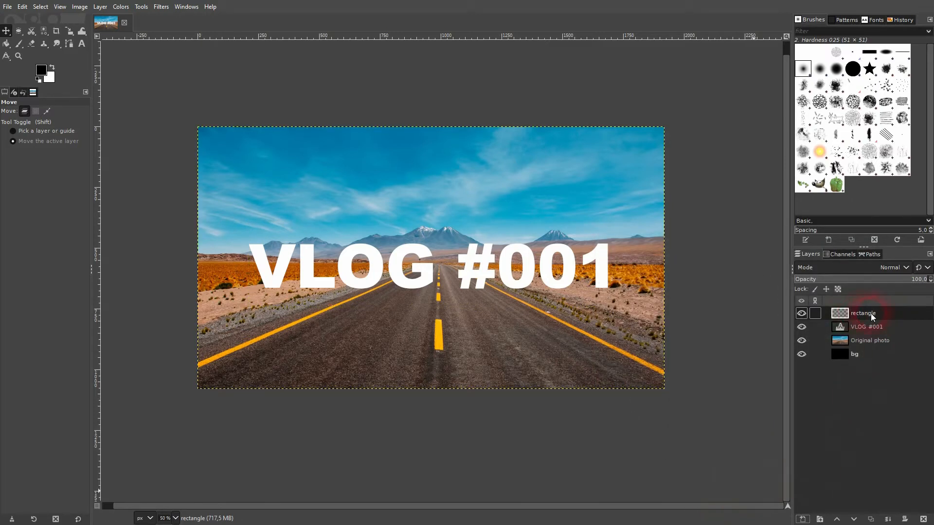
click(14, 31)
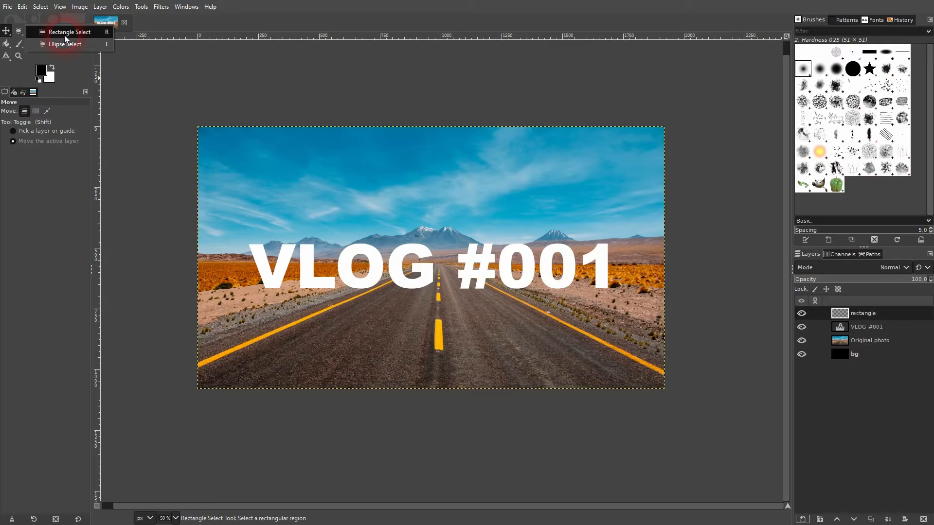
click(64, 36)
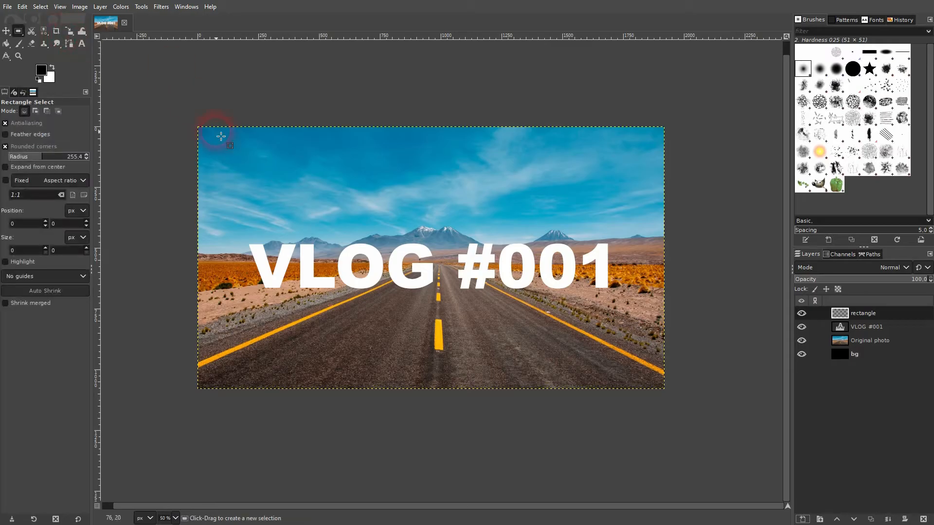
drag(249, 236, 641, 315)
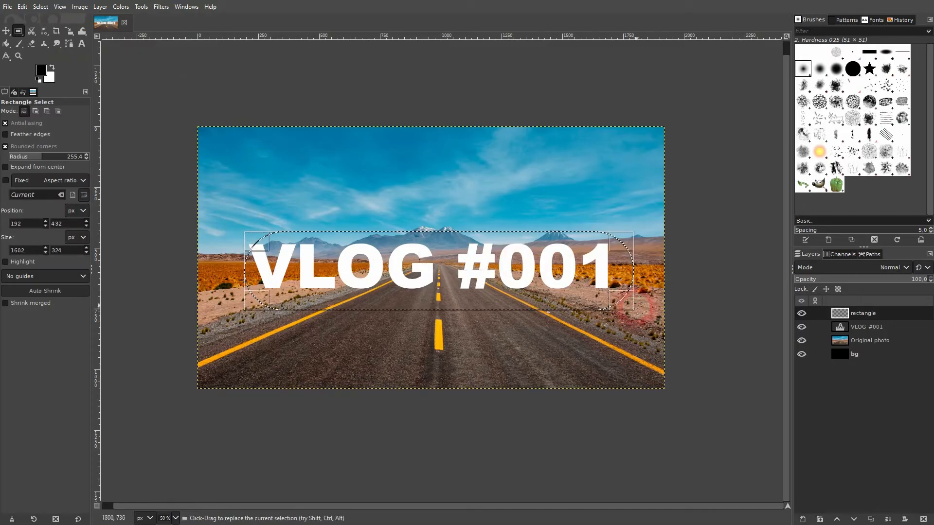
click(18, 147)
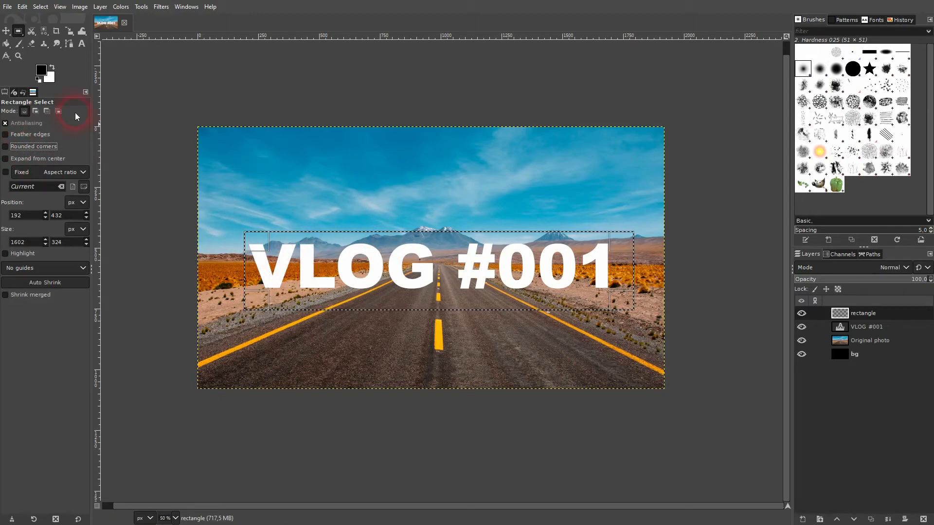
click(7, 45)
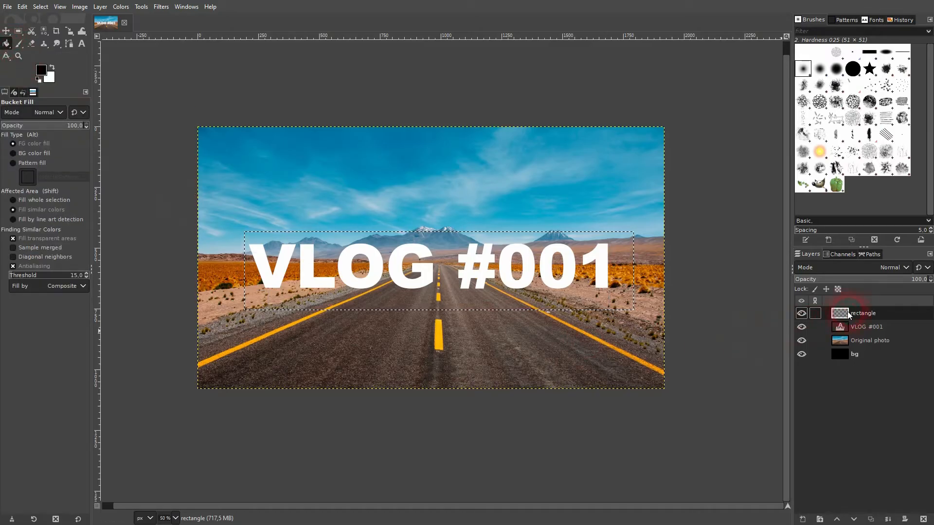
click(615, 292)
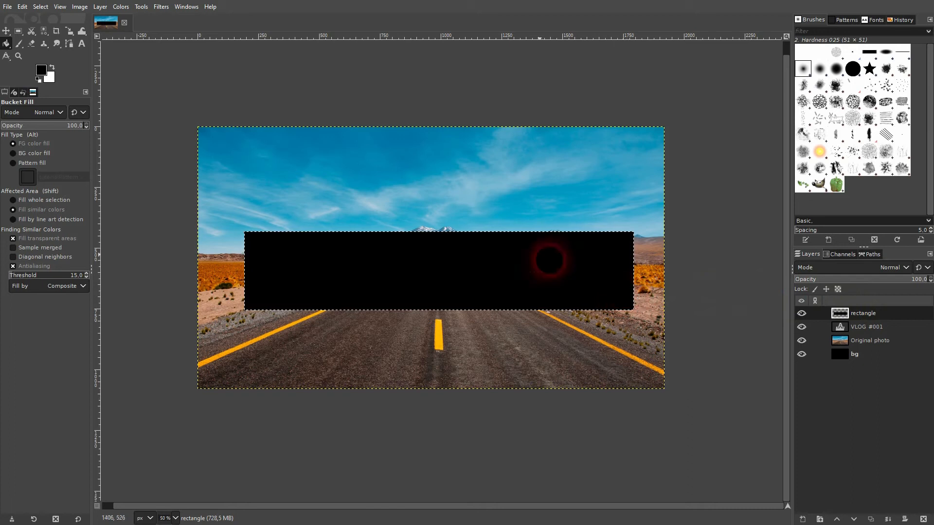
Step: Clear the selection and lower the rectangle layer beneath the VLOG #001 text layer
click(6, 31)
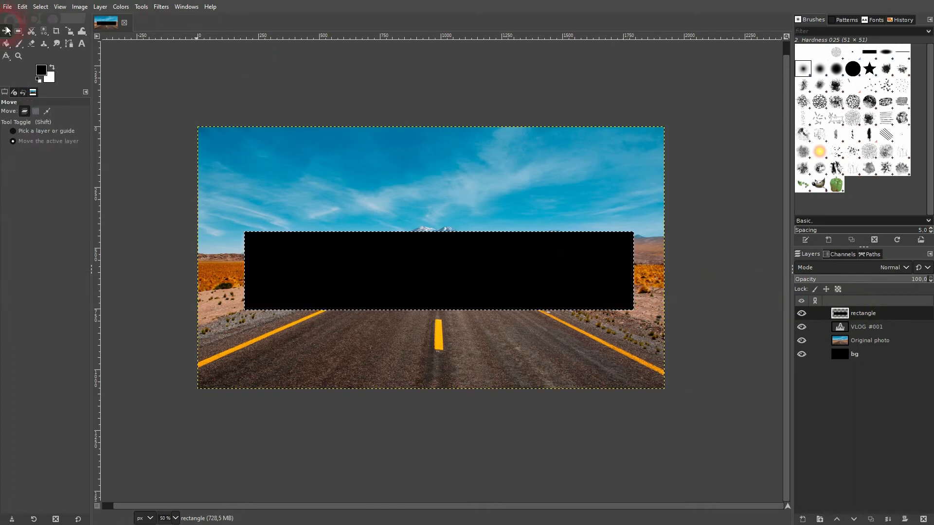
click(24, 7)
mouse_move(43, 9)
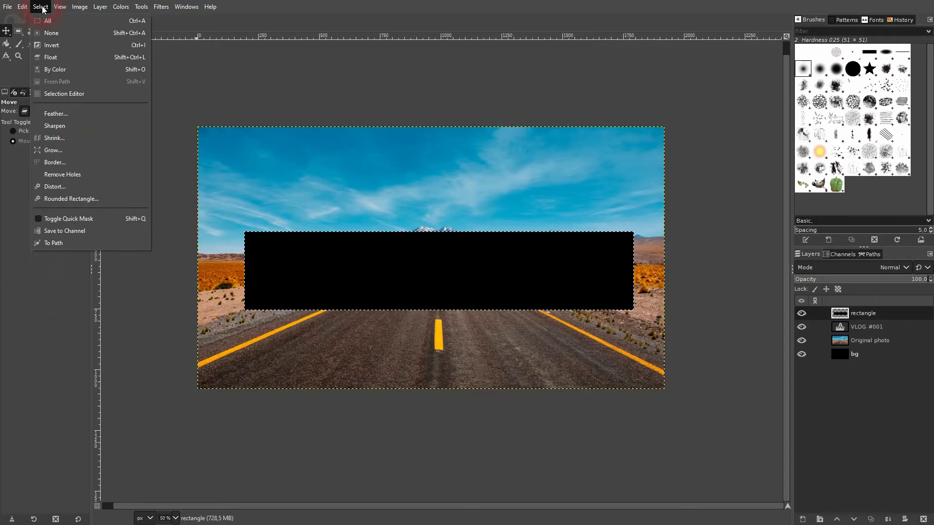
click(51, 32)
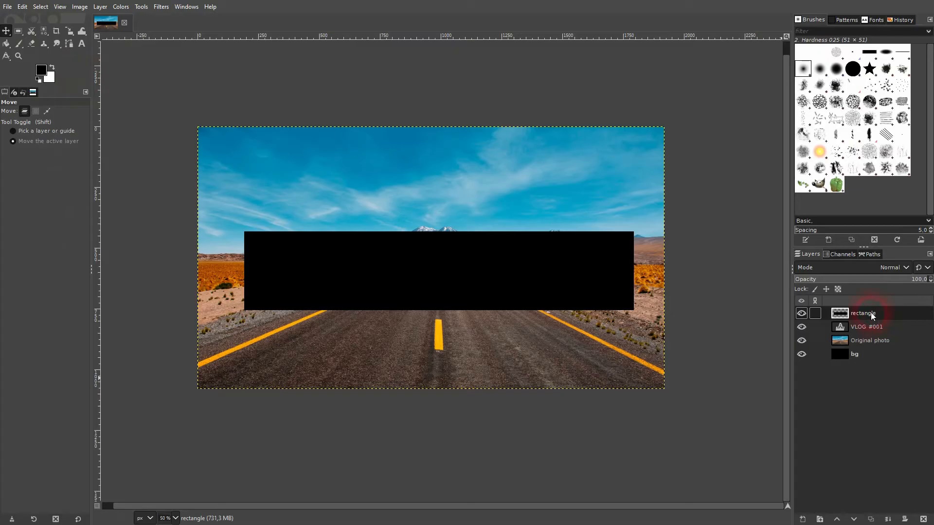
click(854, 520)
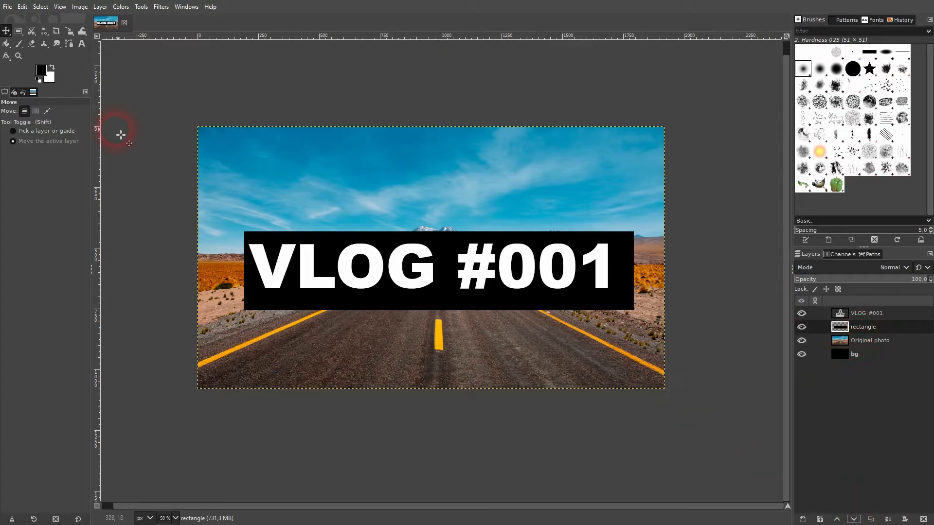
drag(454, 252, 245, 72)
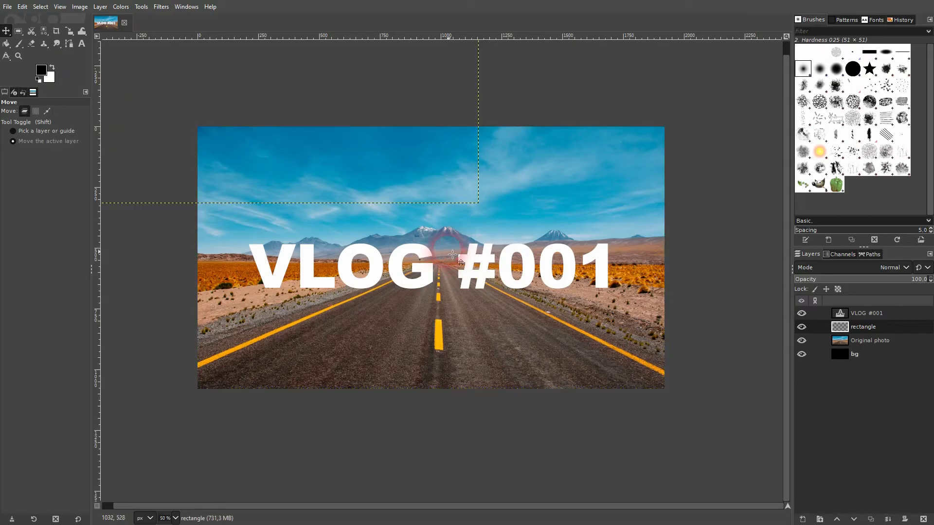
key(ctrl)
key(ctrl+z)
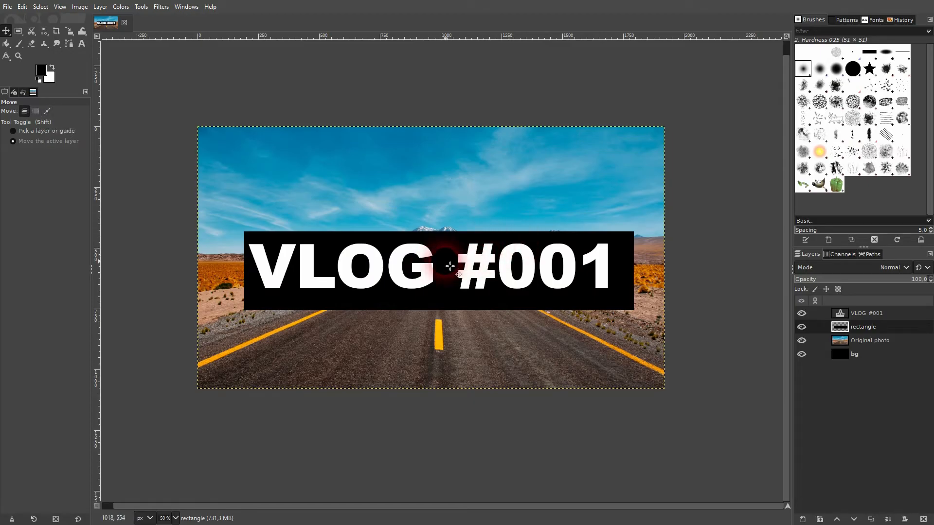
Step: Move the rectangle layer slightly up and to the left so the black bar sits centred behind the VLOG #001 text
drag(448, 249, 443, 246)
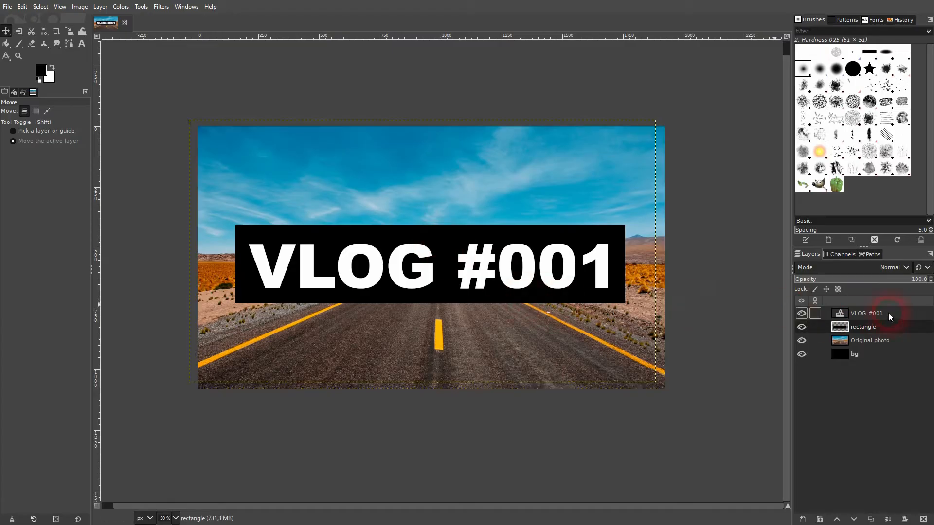
click(889, 314)
click(863, 355)
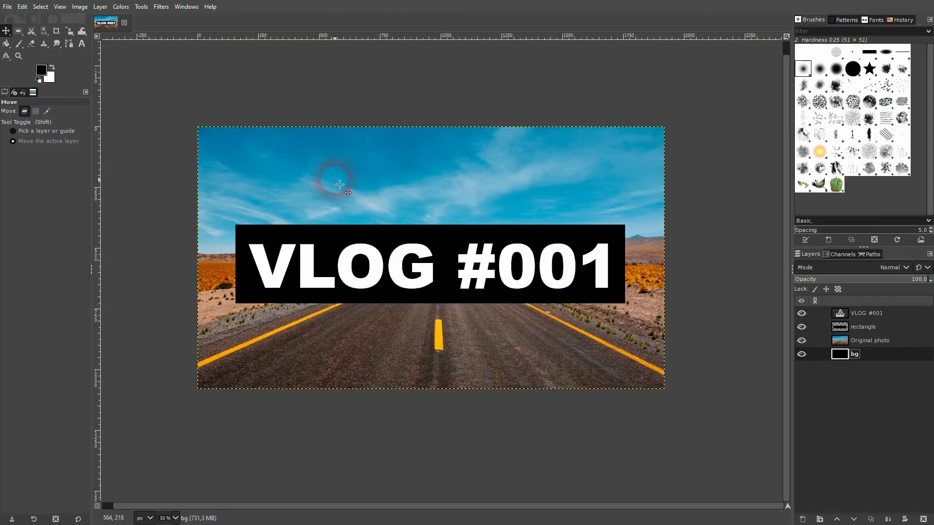
Step: Undo the rectangle layer's move and its lowering in the layer stack, and redo both changes
drag(506, 318, 515, 324)
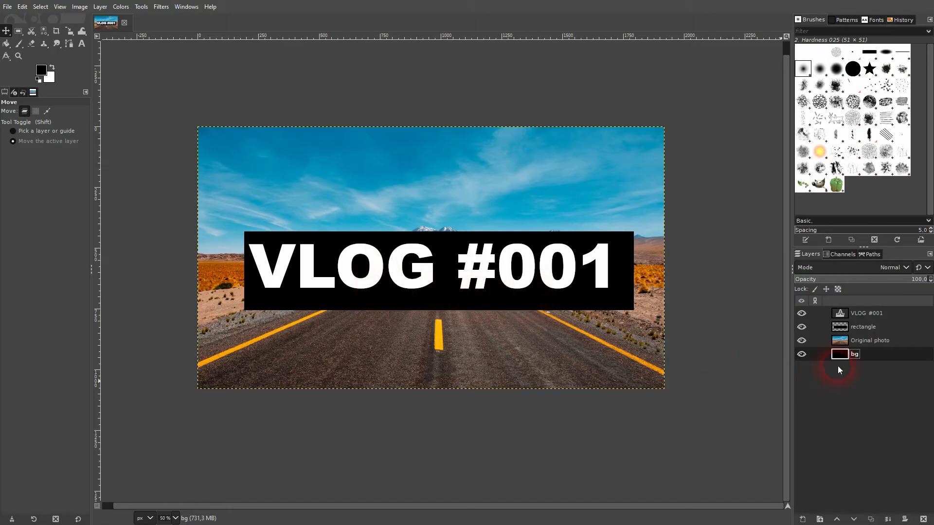
drag(841, 313, 840, 334)
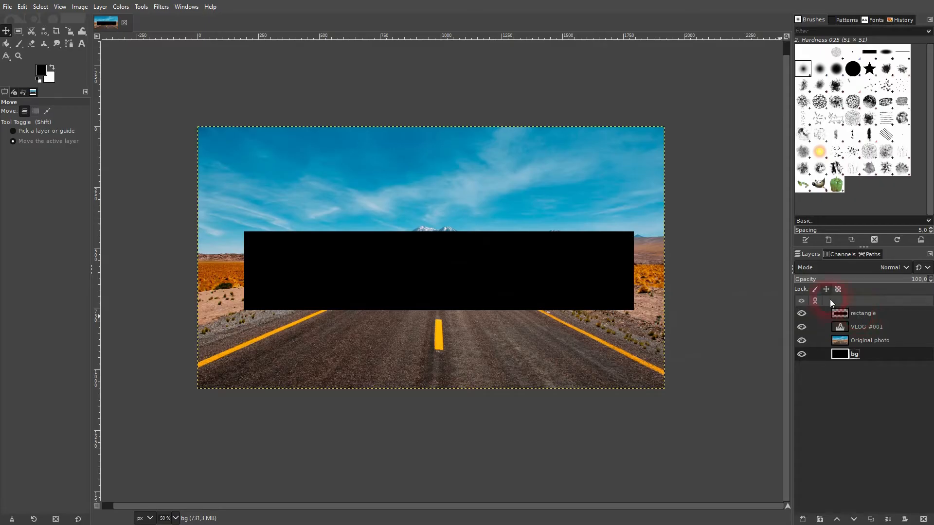
click(22, 6)
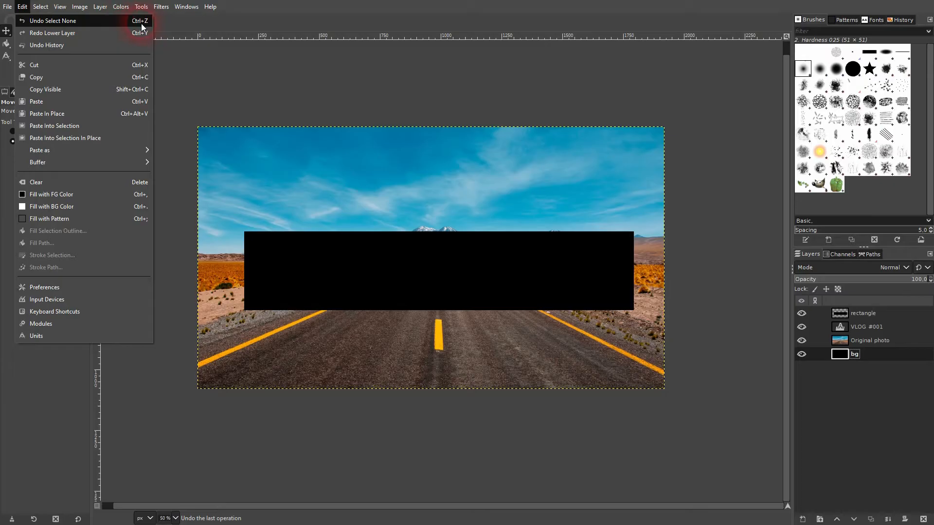
click(120, 33)
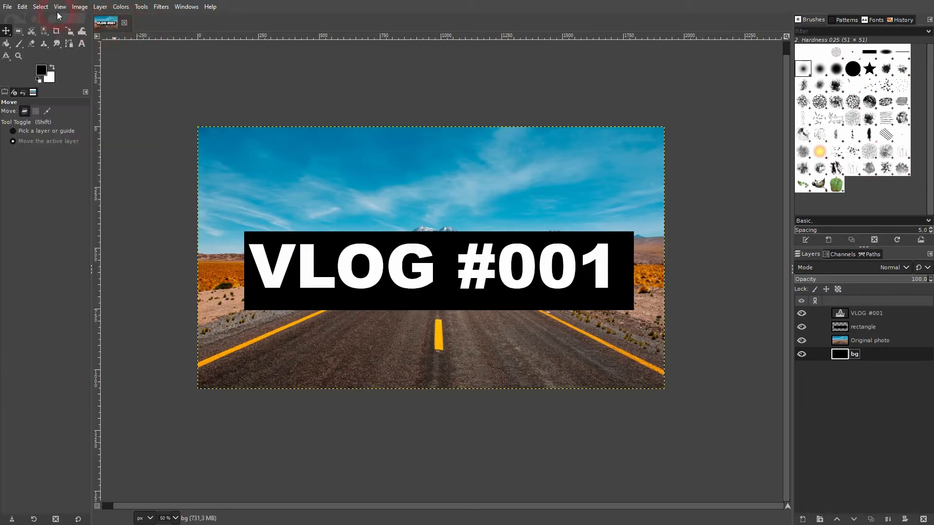
click(28, 7)
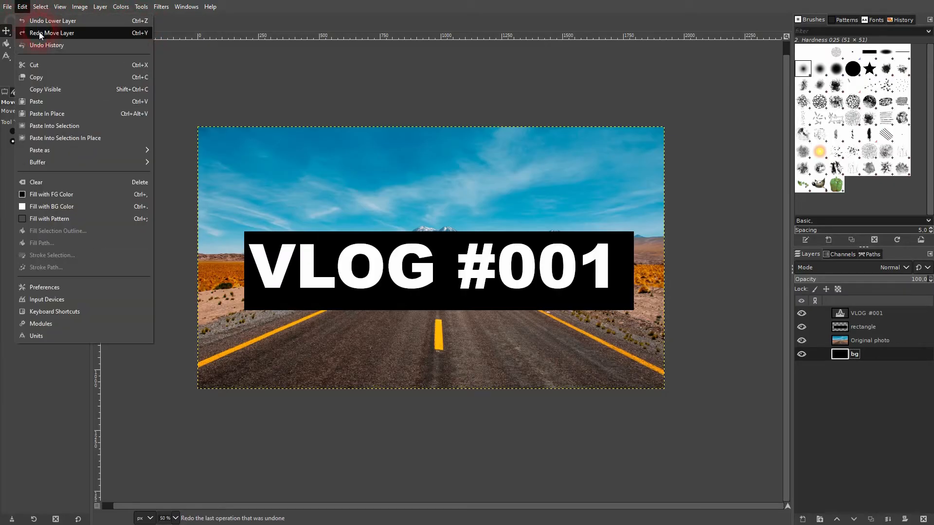
click(39, 31)
click(22, 7)
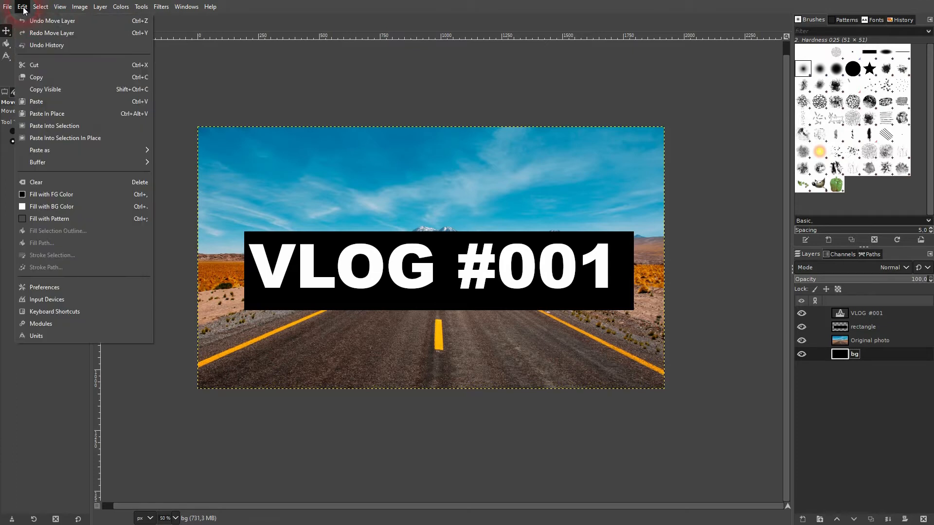
click(32, 33)
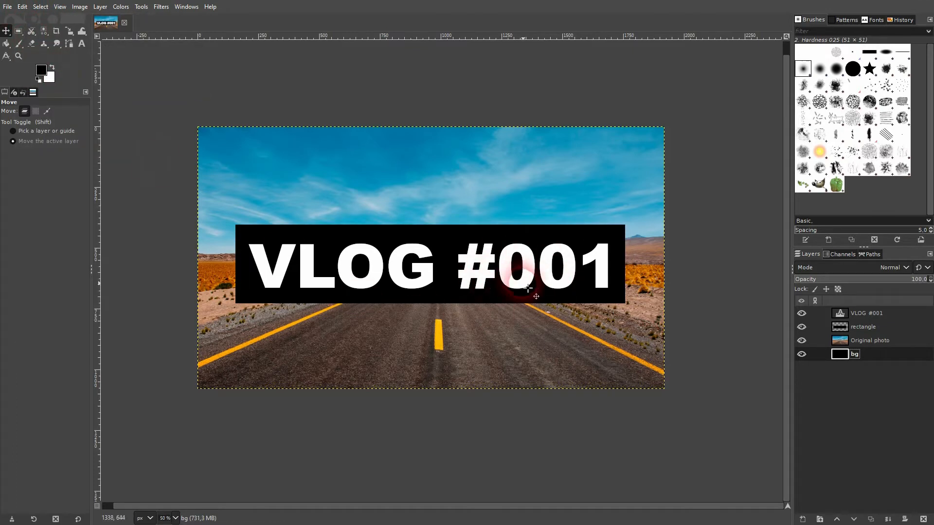
Step: Review earlier undo history states, from the first Rename Layer entry to the title's text edits, and return to the latest Move Layer state
click(23, 92)
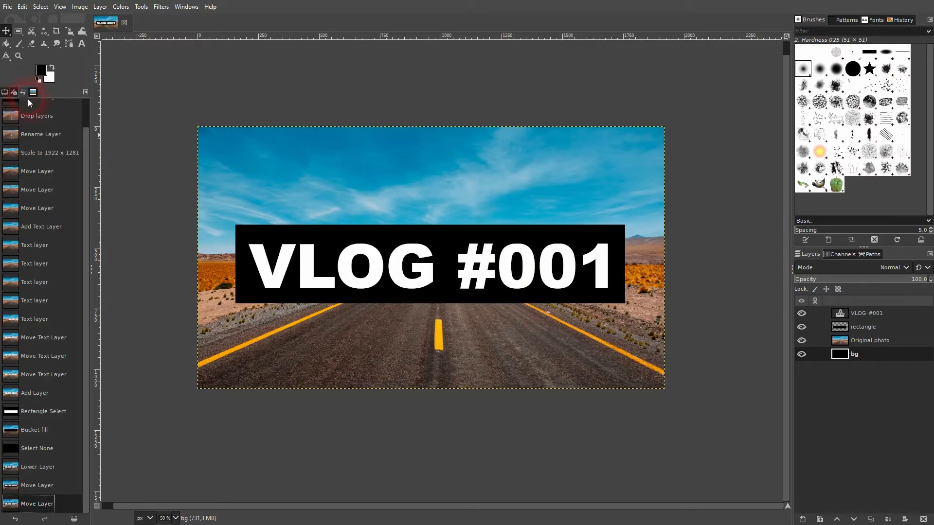
drag(89, 156, 89, 107)
click(51, 126)
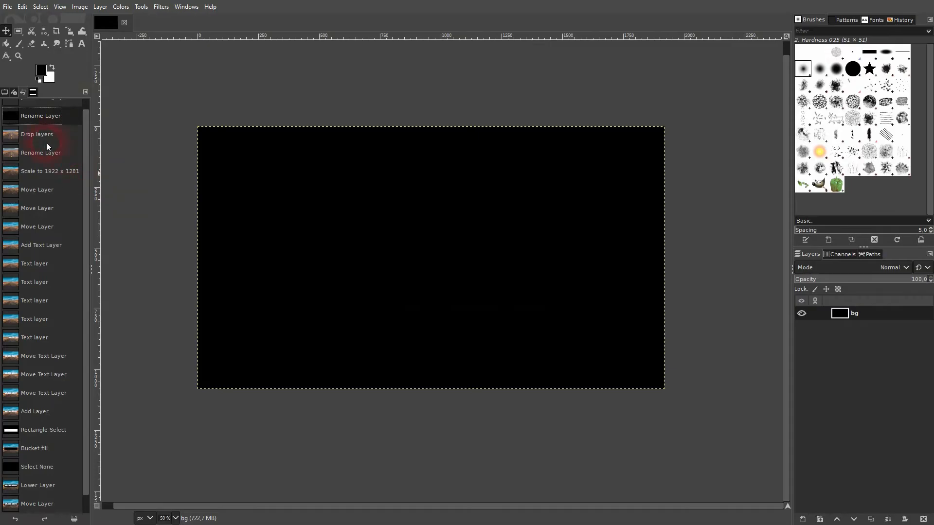
click(40, 139)
click(40, 153)
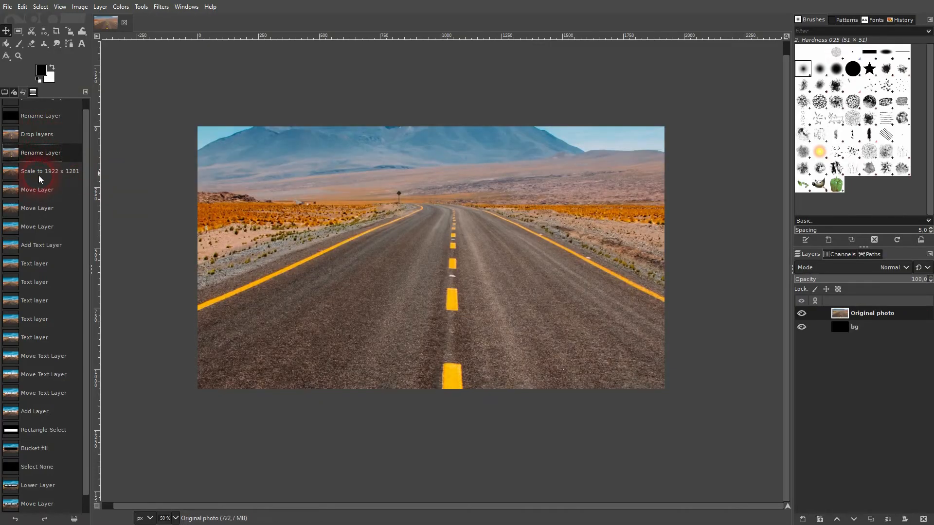
click(40, 171)
click(39, 264)
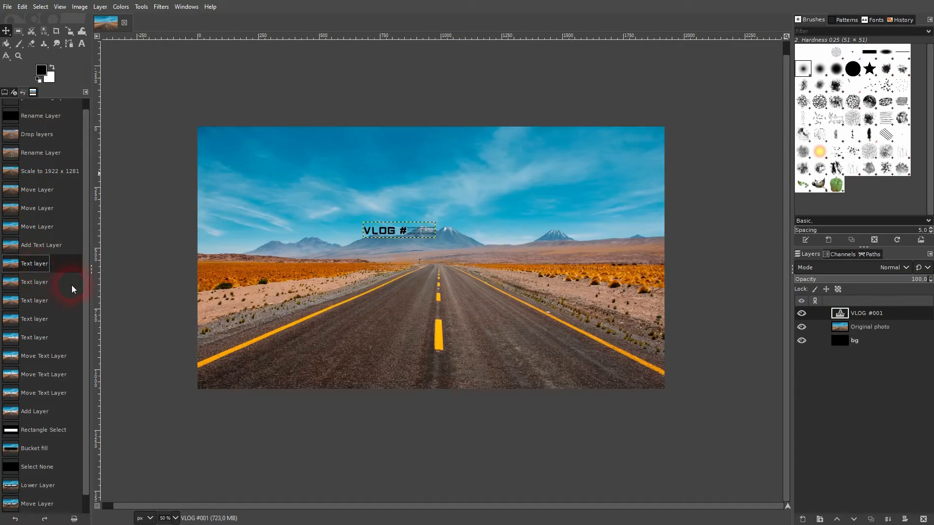
scroll(30, 384, down, 1)
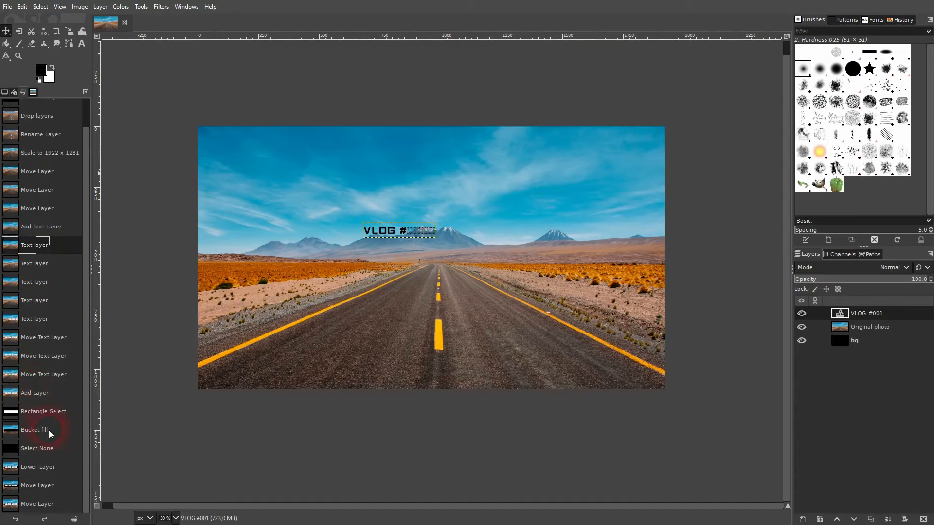
click(40, 503)
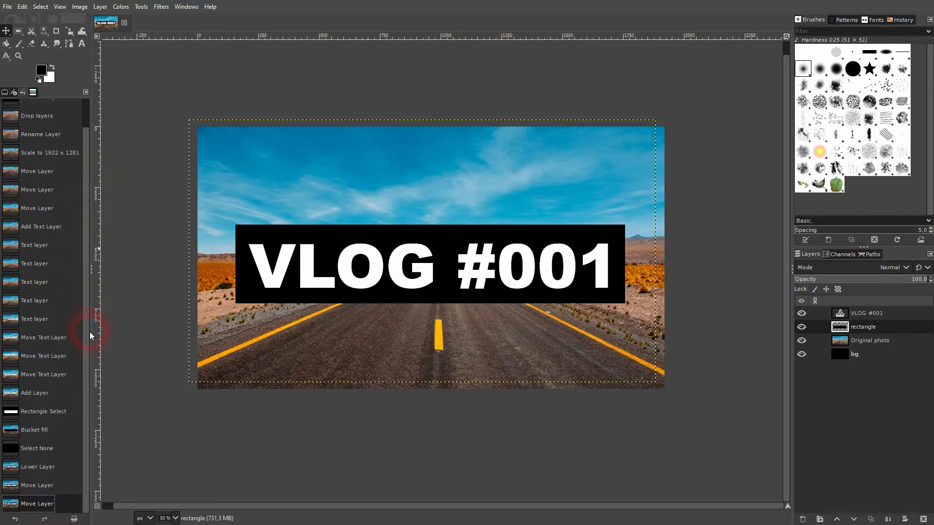
click(189, 7)
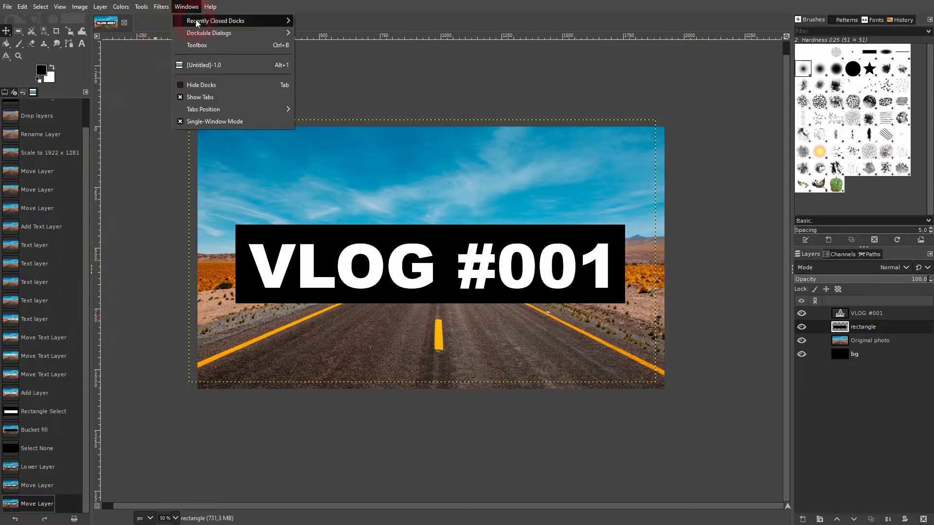
click(225, 33)
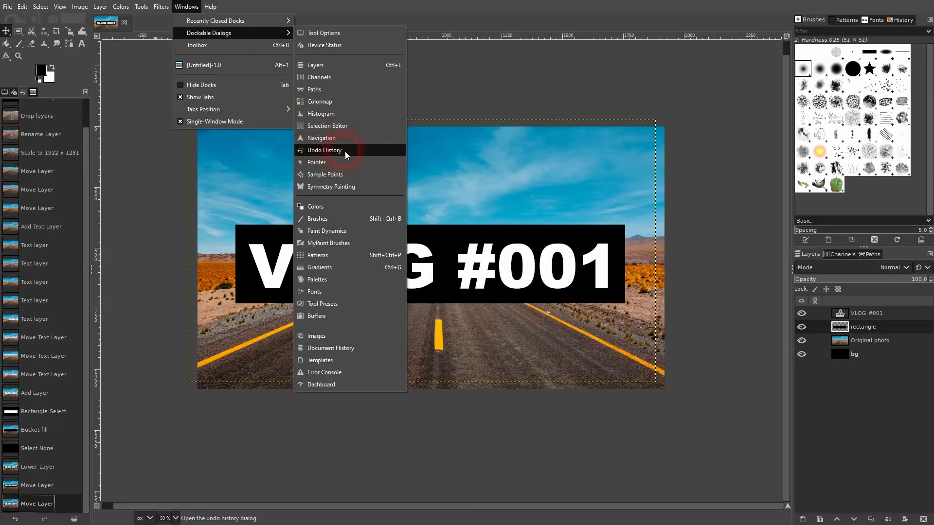
click(83, 173)
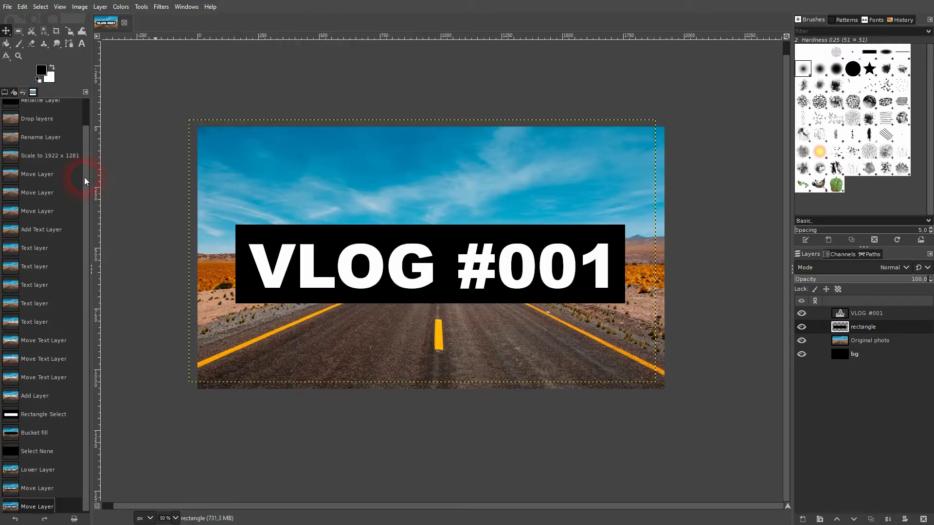
Step: Go back in the undo history to the first Move Text Layer entry and restore the latest Move Layer state
drag(84, 177, 86, 132)
click(39, 293)
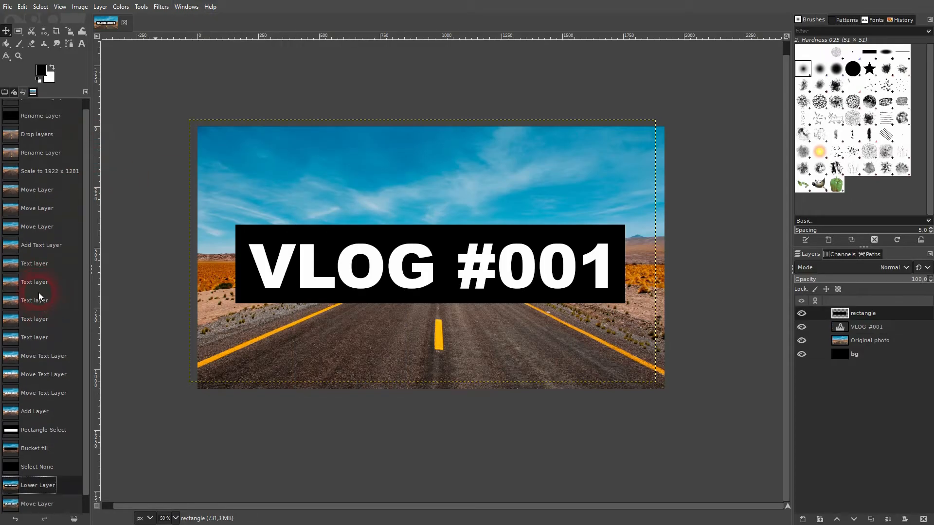
click(47, 356)
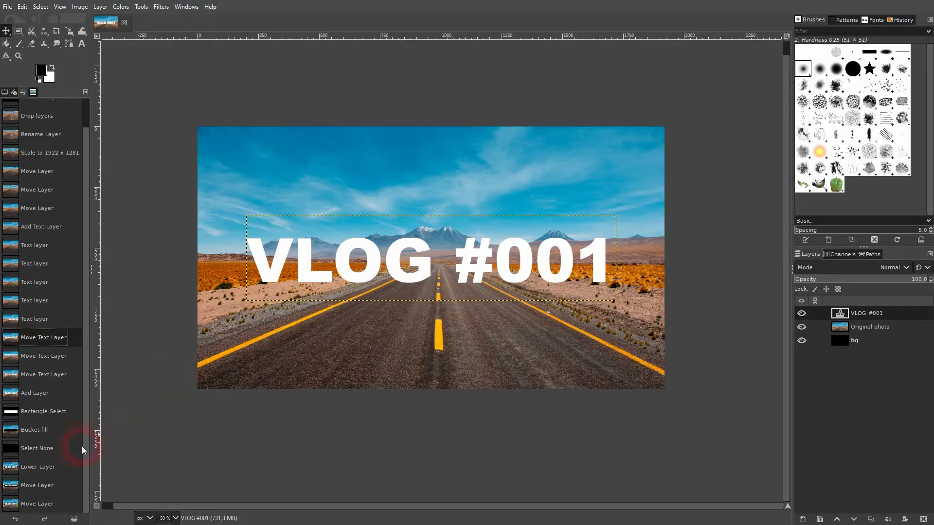
click(37, 505)
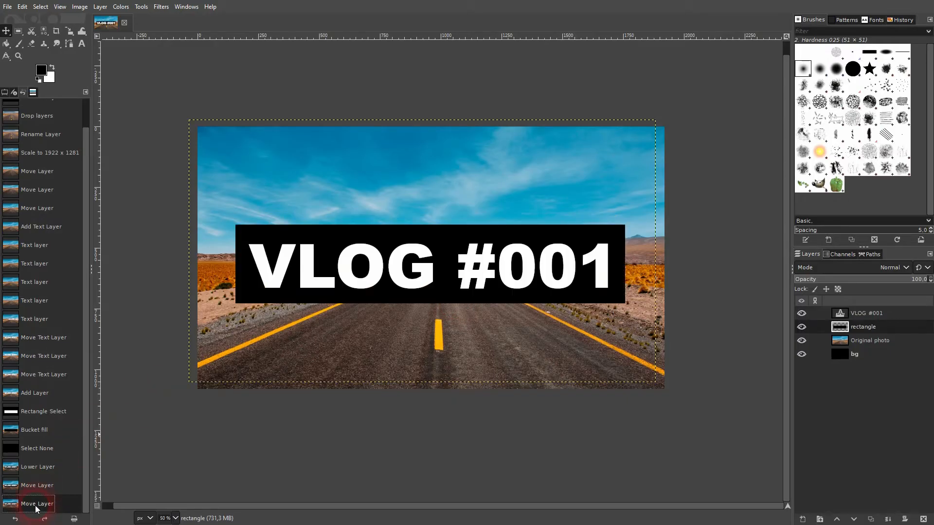
Step: Revert the undo history to the Rectangle Select state and bucket-fill the selection on the rectangle layer with pure red
click(42, 413)
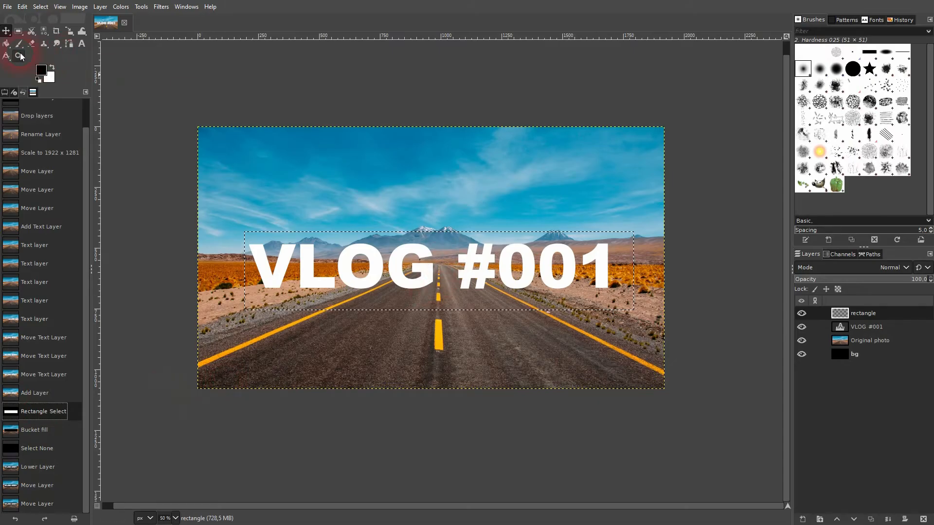
click(8, 46)
click(41, 70)
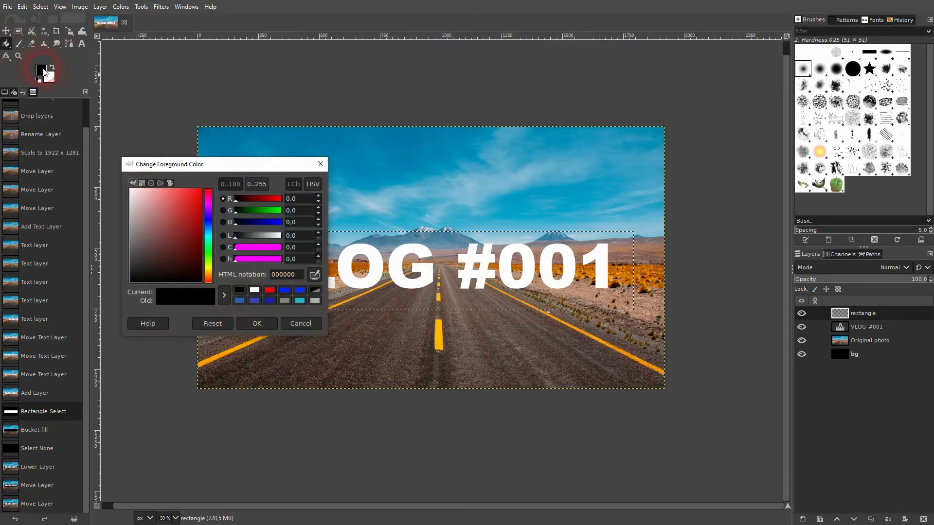
drag(185, 250, 202, 189)
click(256, 324)
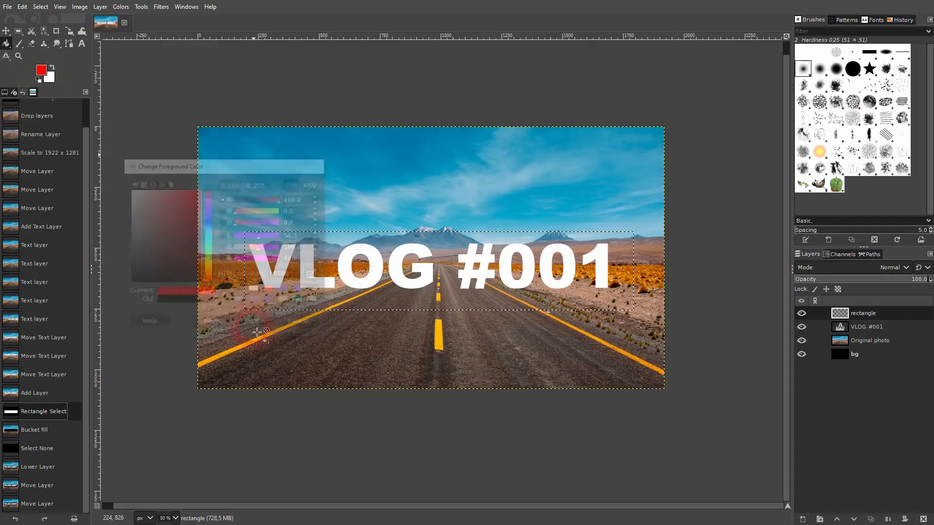
click(353, 261)
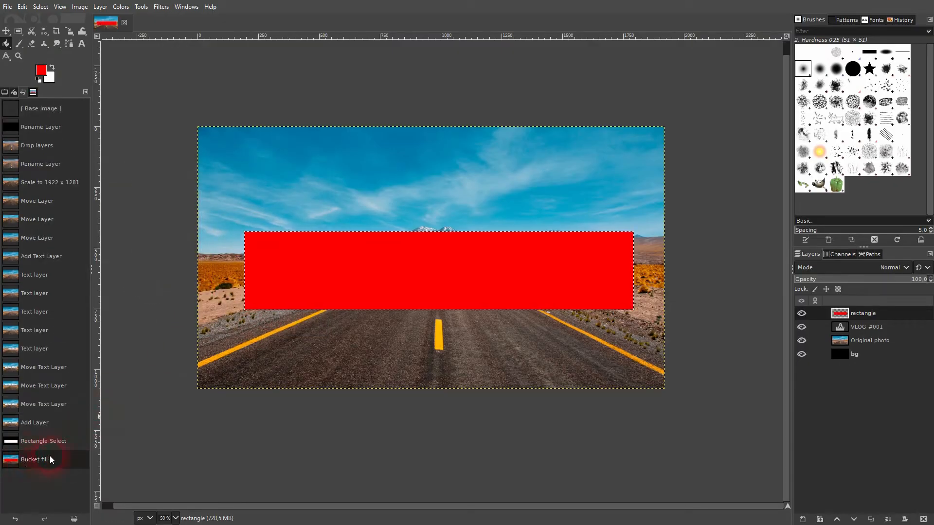
Step: Clear the selection and lower the red rectangle layer beneath the VLOG #001 text layer
click(40, 6)
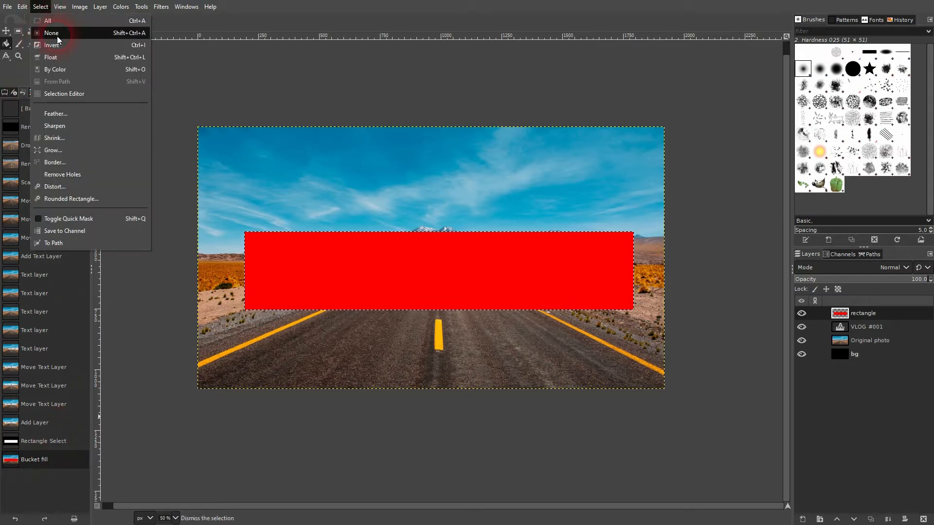
click(44, 31)
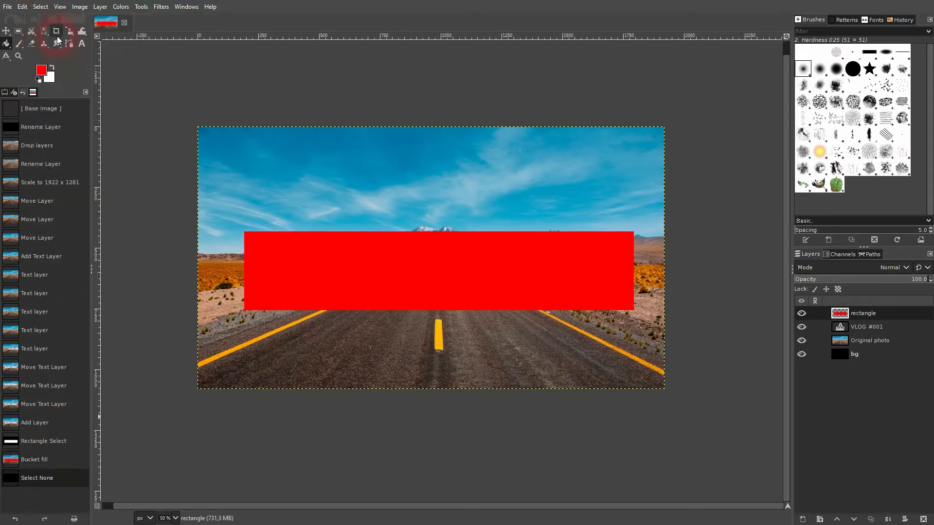
click(855, 520)
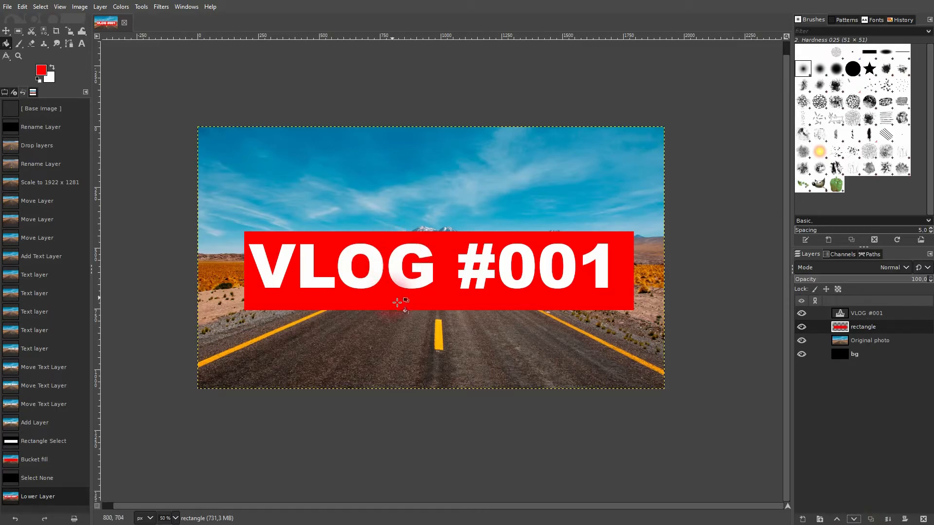
Step: Activate the Move tool and display its tool options in place of the undo history
click(22, 7)
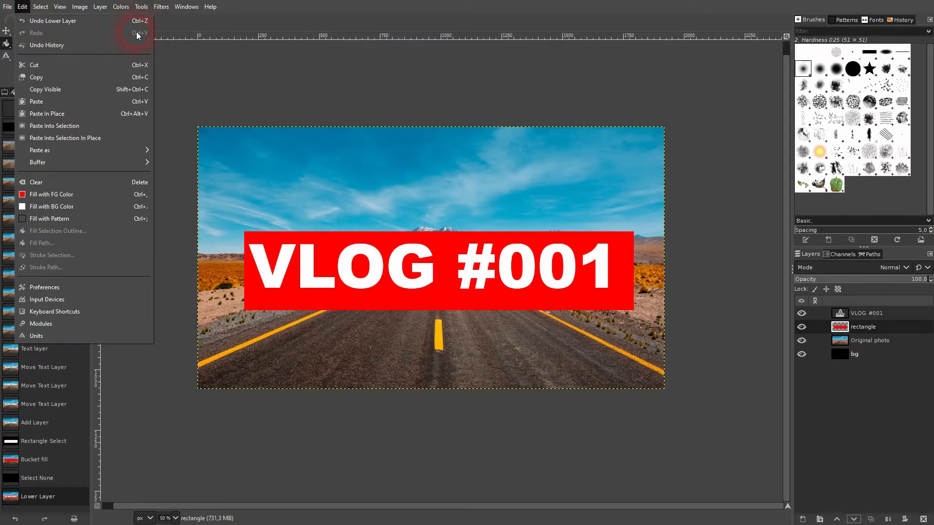
click(321, 103)
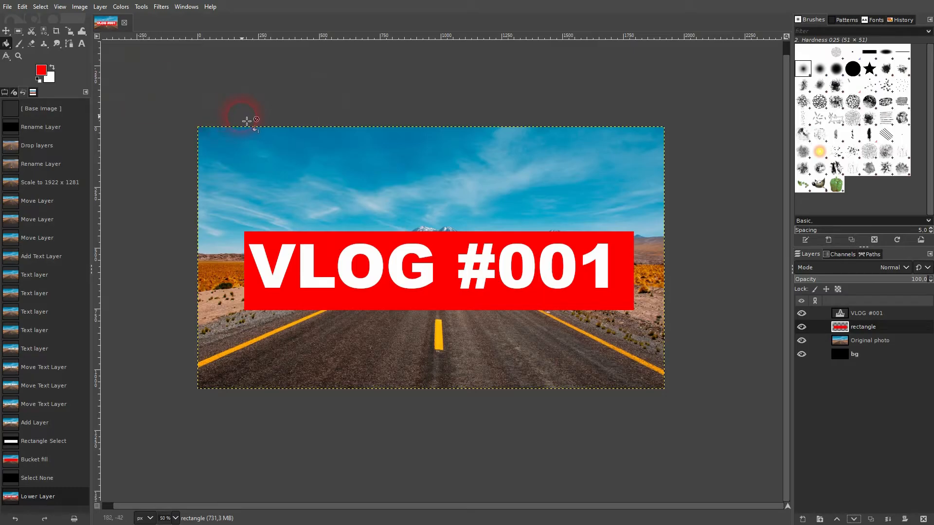
click(6, 31)
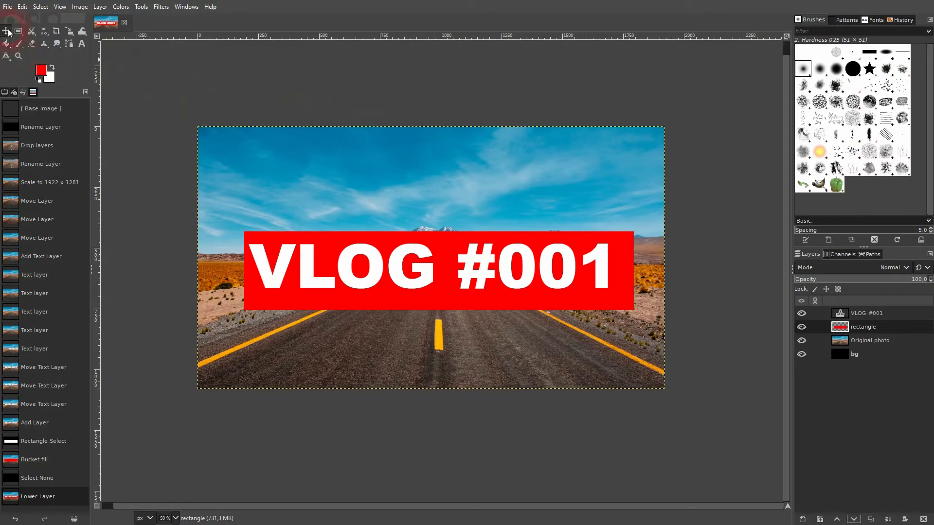
click(5, 92)
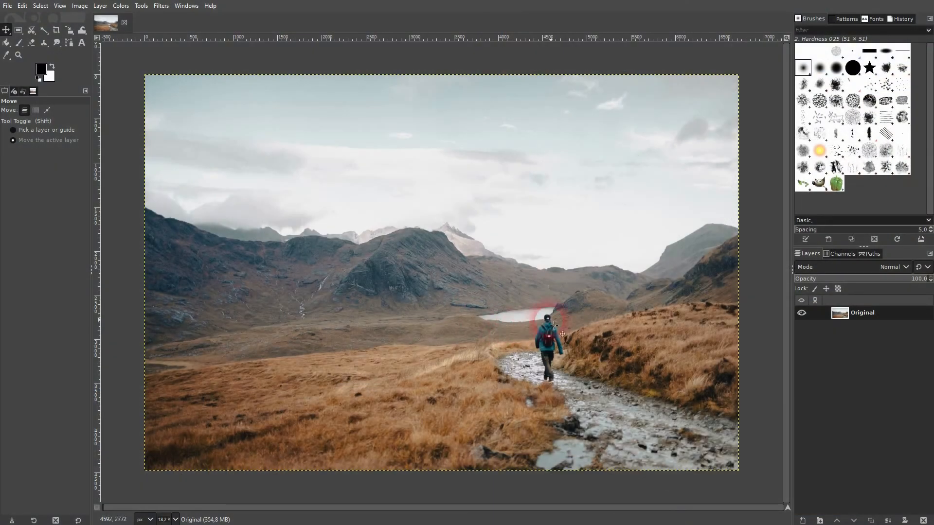
Step: Duplicate the Original layer of the hiker landscape photo, hide the Original layer and make the copy active
click(869, 520)
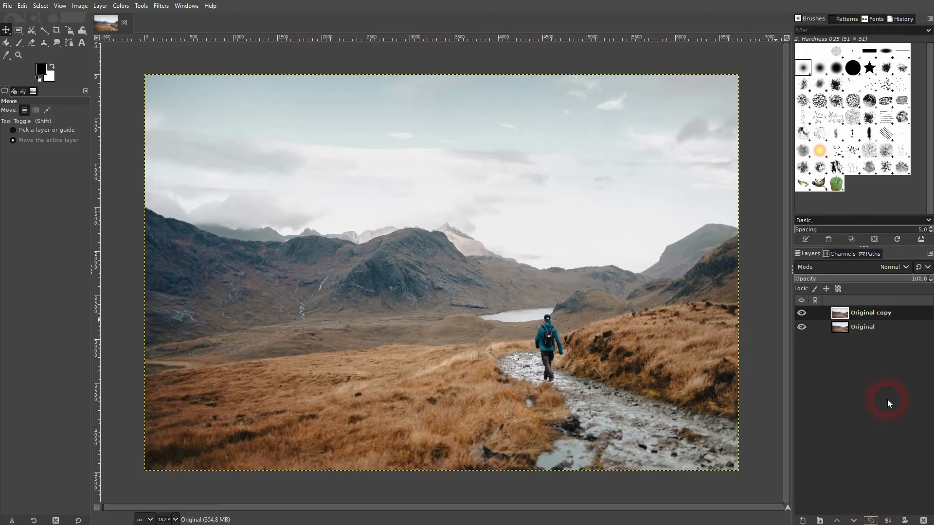
click(800, 327)
click(854, 315)
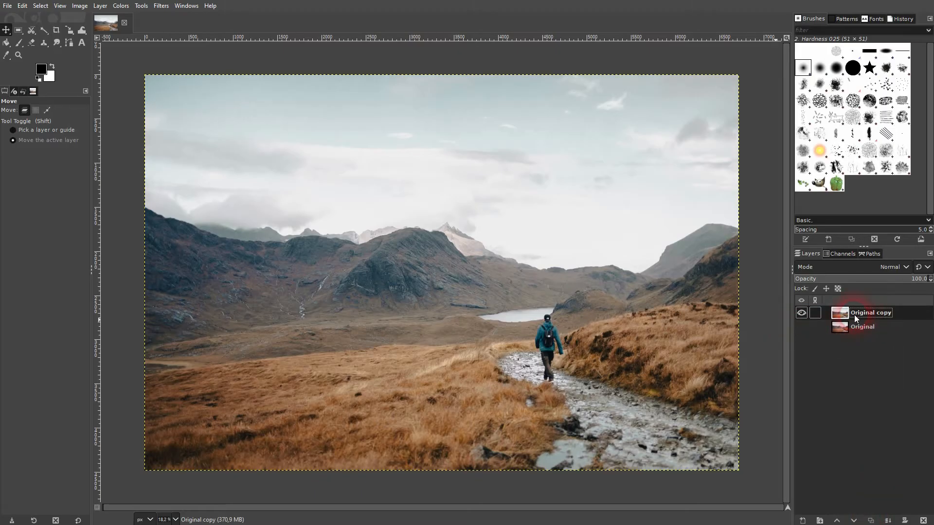
Step: Activate the Crop tool and bring up its tool options
click(55, 31)
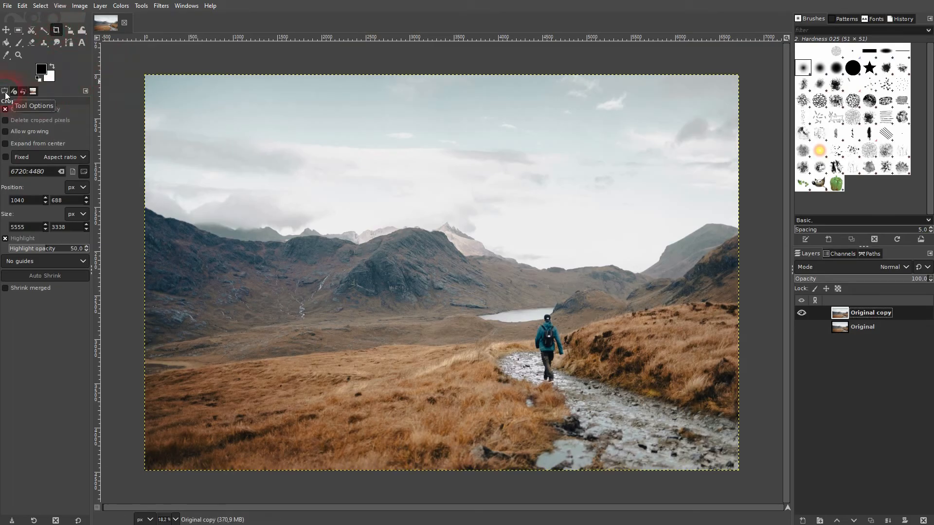
click(186, 5)
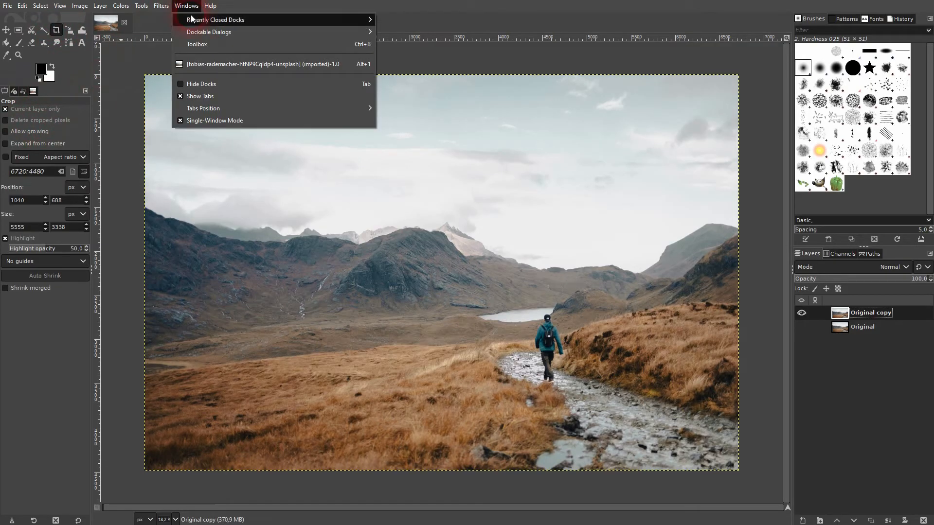
mouse_move(216, 32)
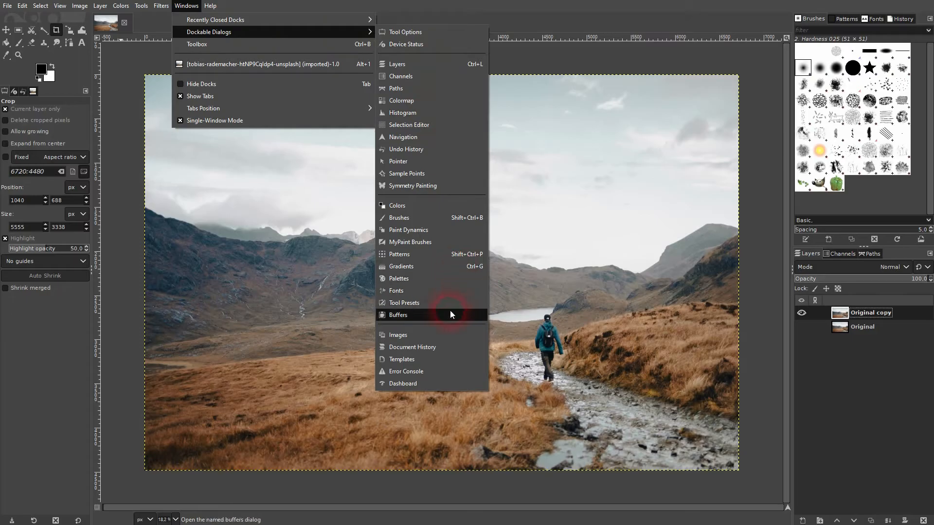
click(421, 32)
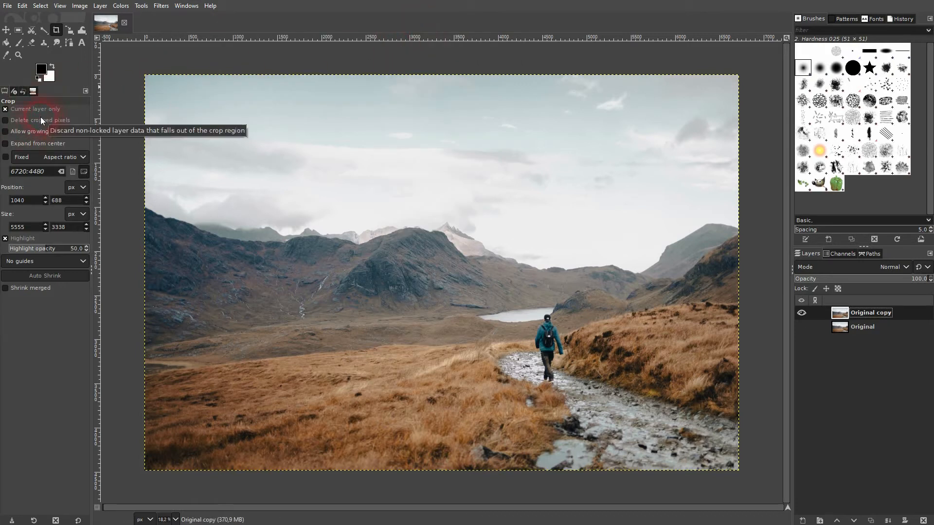
Step: Show the Original layer and try cropping the whole image to about 3778 × 2629 px with Current layer only turned off
click(15, 112)
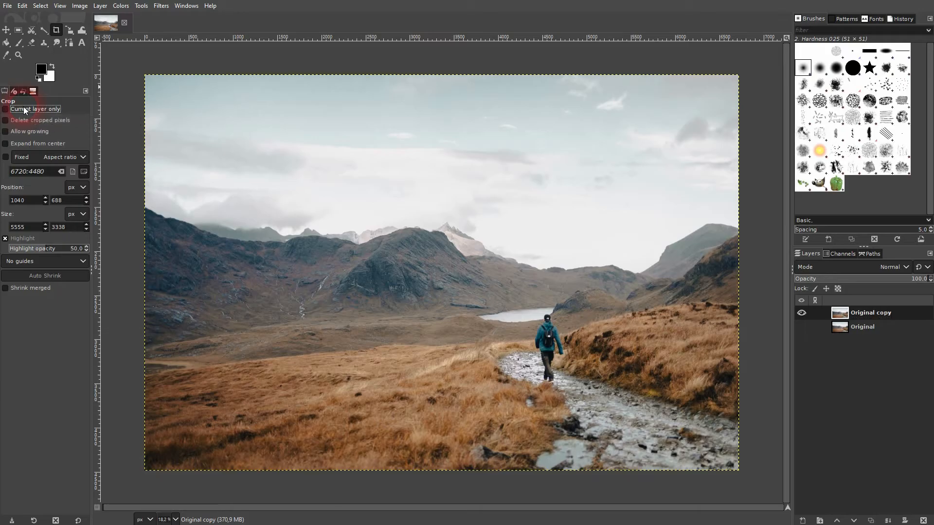
click(802, 327)
drag(271, 136, 604, 367)
key(Return)
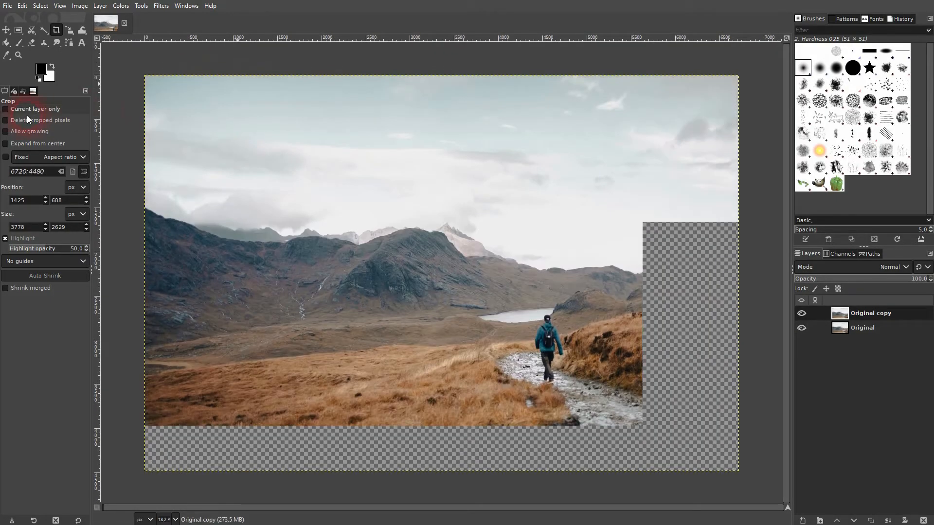
Step: Try cropping only the Original copy layer to about 2844 × 2530 px around the mountains and hiker, toggling the Original layer's visibility to compare
drag(358, 145, 608, 368)
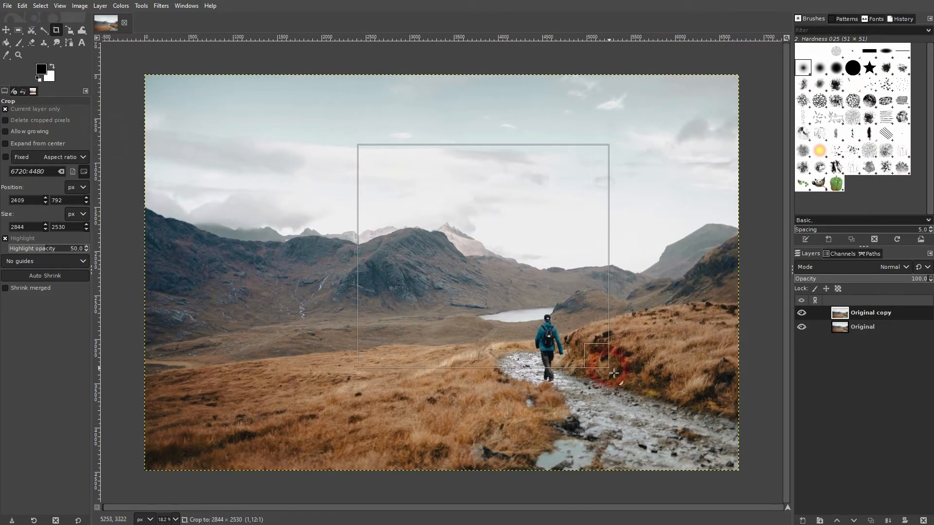
click(589, 339)
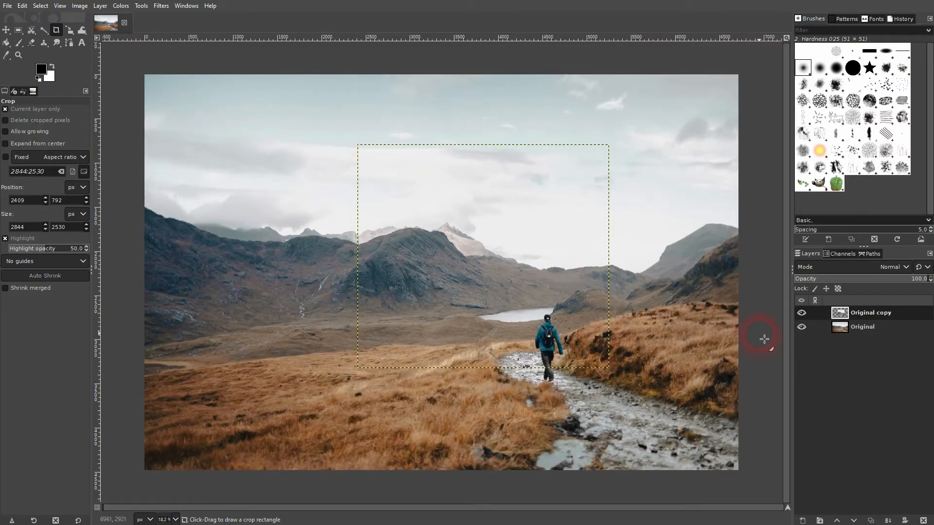
click(801, 327)
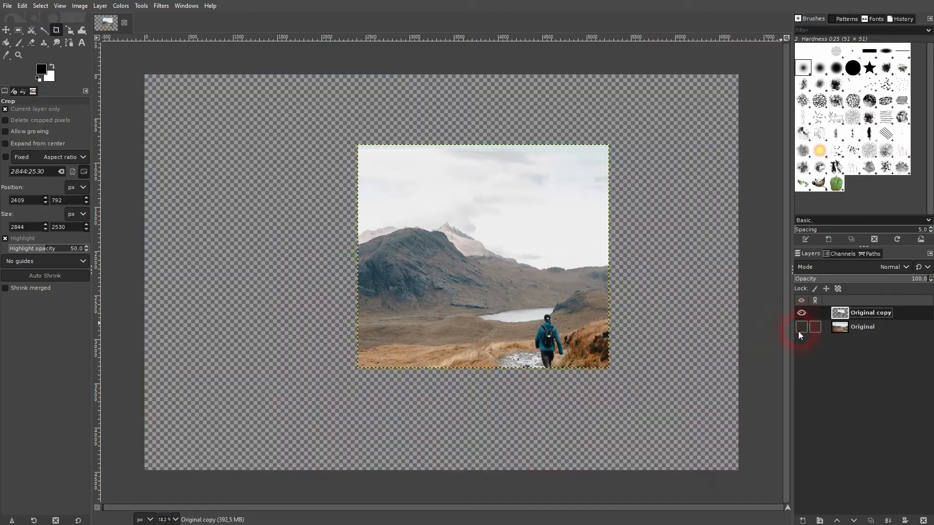
click(800, 331)
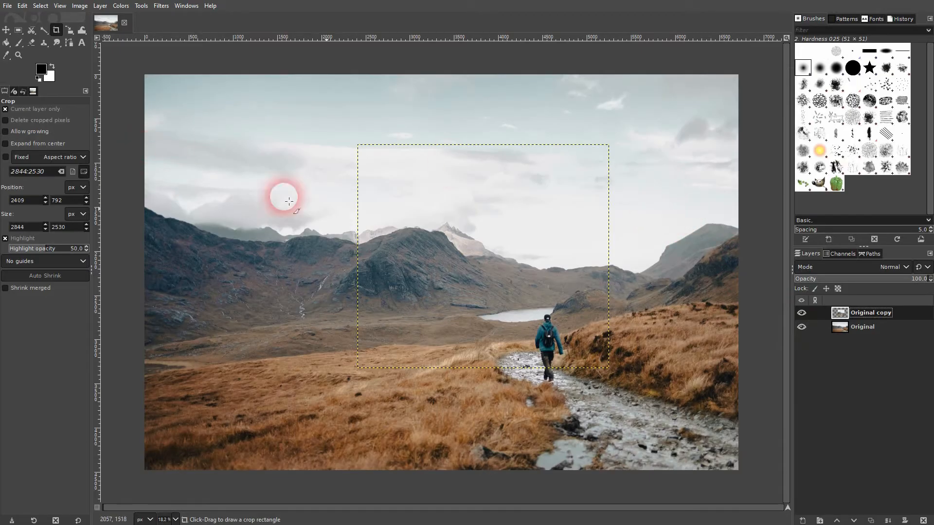
click(841, 326)
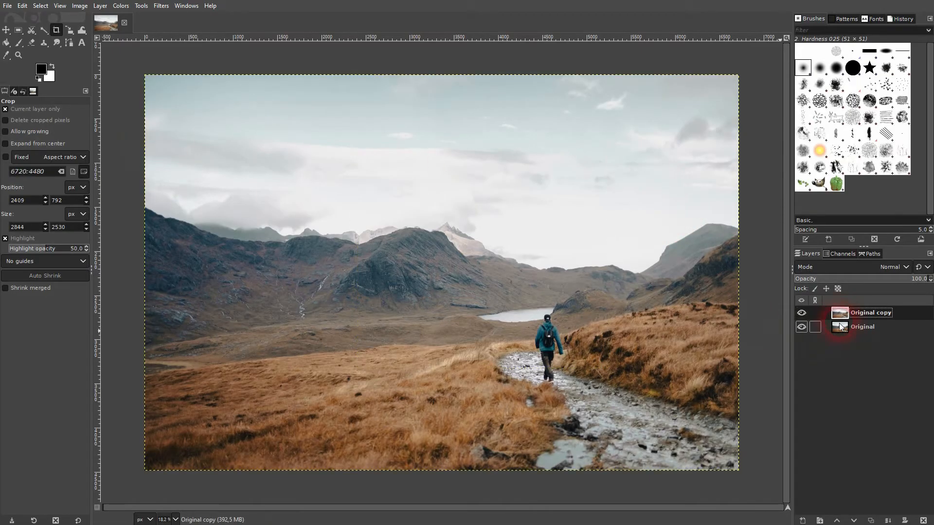
Step: Hide the Original layer and crop the copy with growing allowed to about 2040 × 1353 px, extending past the image's upper-left corner
click(801, 327)
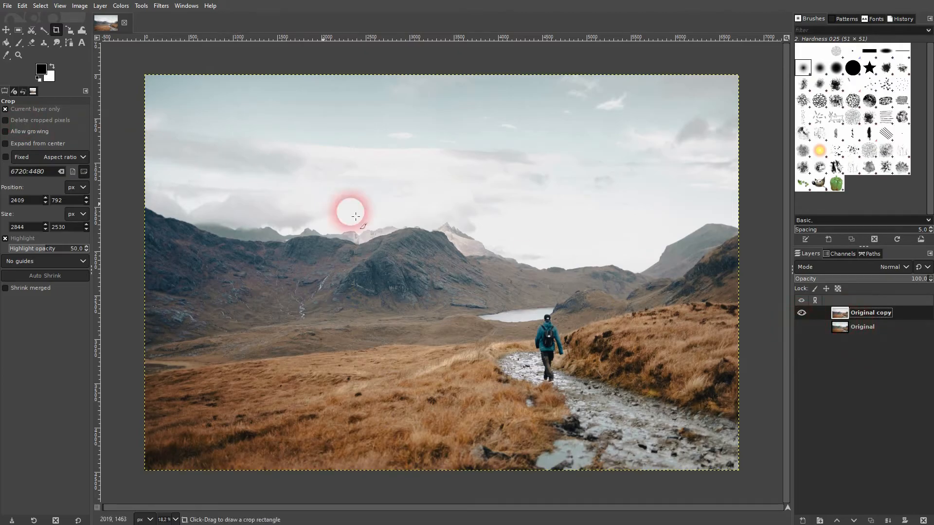
click(28, 132)
drag(119, 61, 298, 179)
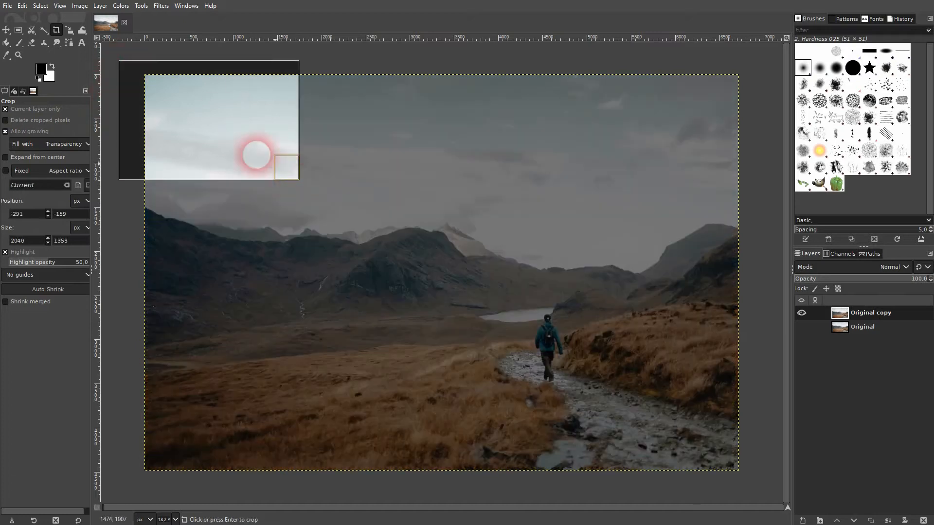
click(140, 87)
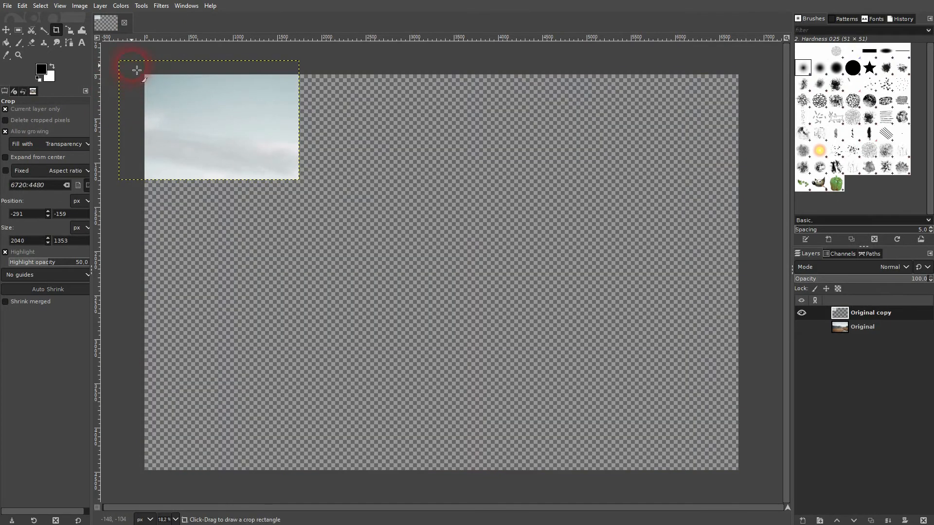
Step: Undo the last crop and turn off Allow growing
key(ctrl+z)
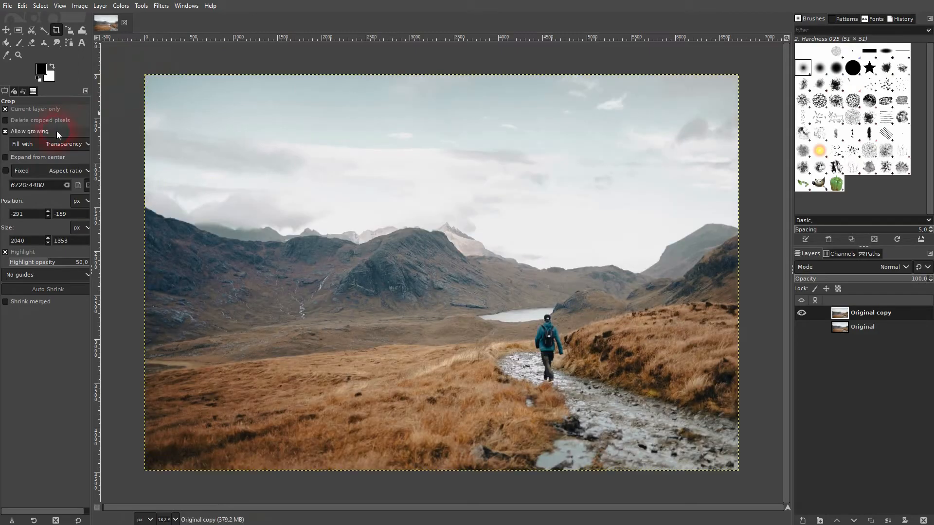
click(24, 133)
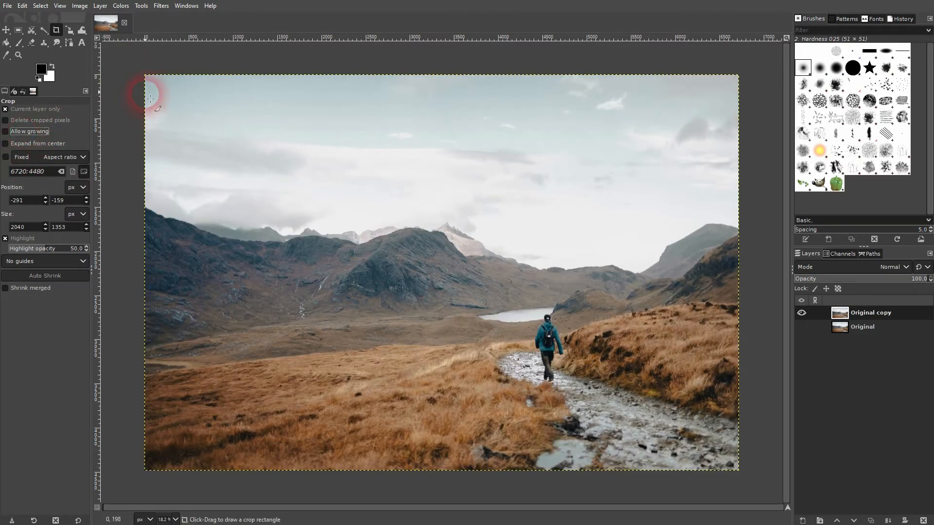
Step: Try a crop rectangle drawn from beyond one image corner to beyond the opposite one, covering the full 6720 × 4480 px
click(130, 69)
drag(130, 69, 758, 493)
click(769, 415)
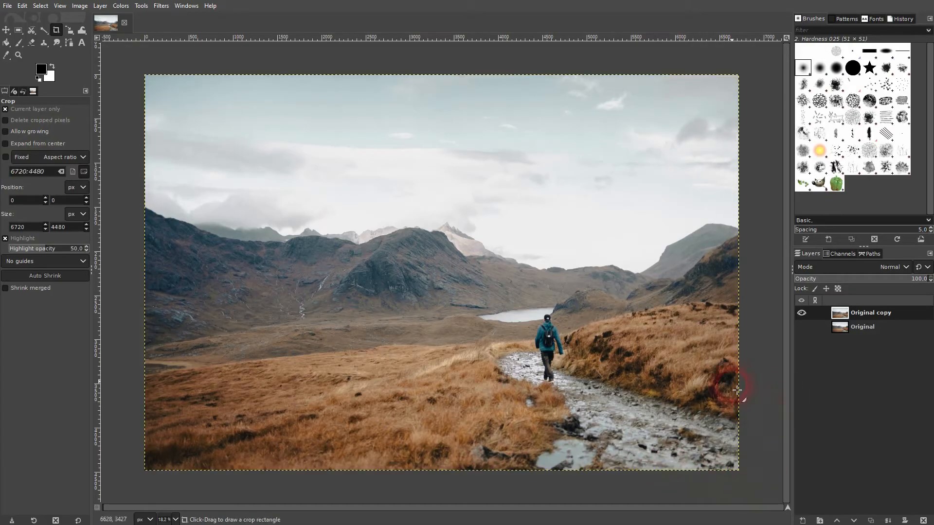
Step: Draw a trial crop rectangle of about 1826 × 1282 px, and try drawing others over the landscape with Expand from center enabled
drag(310, 131, 470, 242)
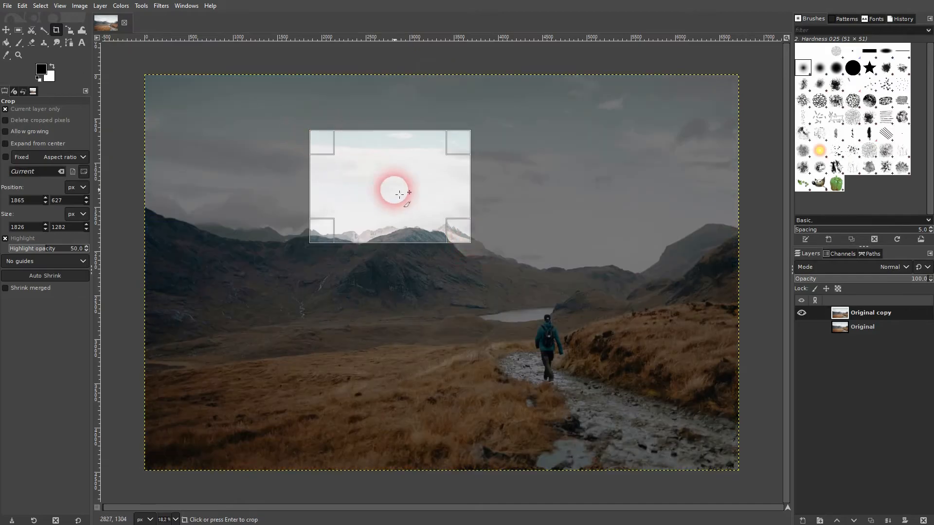
click(32, 142)
drag(296, 293, 423, 370)
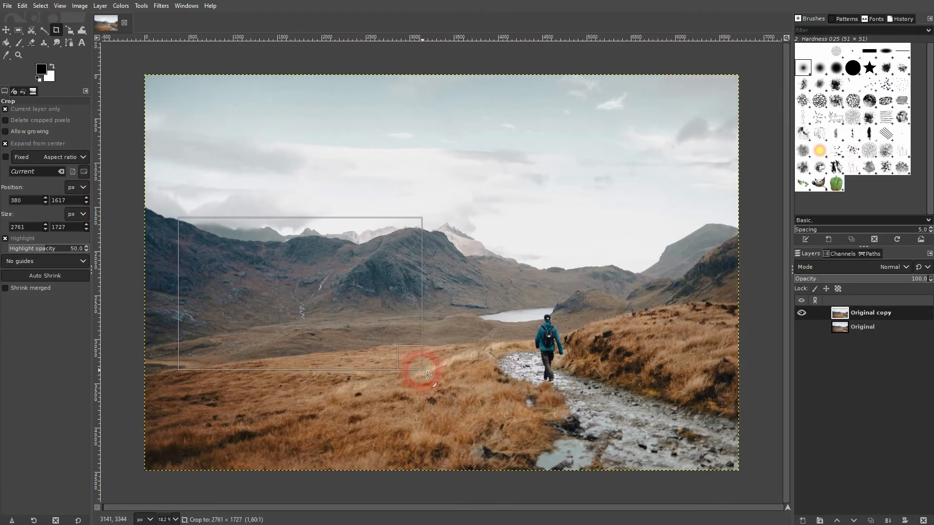
drag(328, 317, 487, 314)
Step: Turn off Expand from center and draw a crop rectangle of about 3416 × 2260 px over the sky and mountains
drag(227, 137, 528, 336)
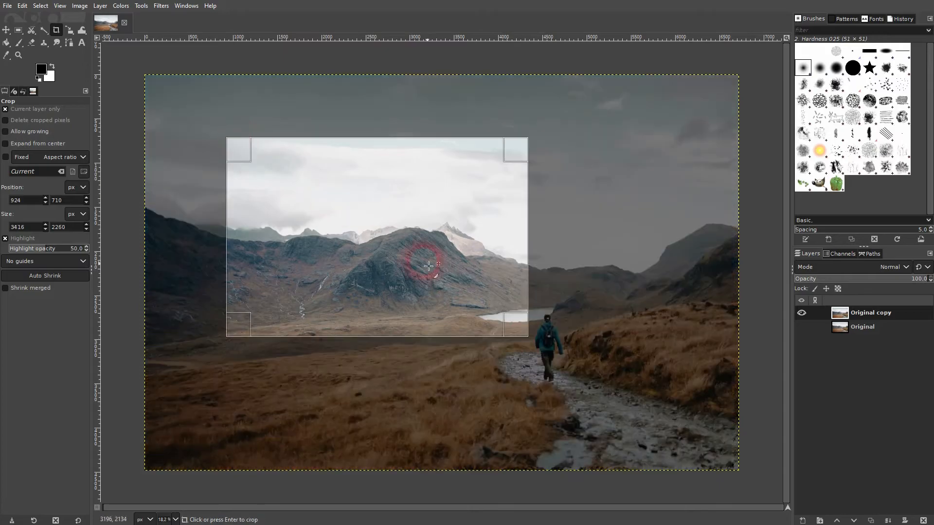
click(16, 146)
Step: Try the Fixed crop constraint with the Width and Size modes, and turn the constraint off again
click(62, 157)
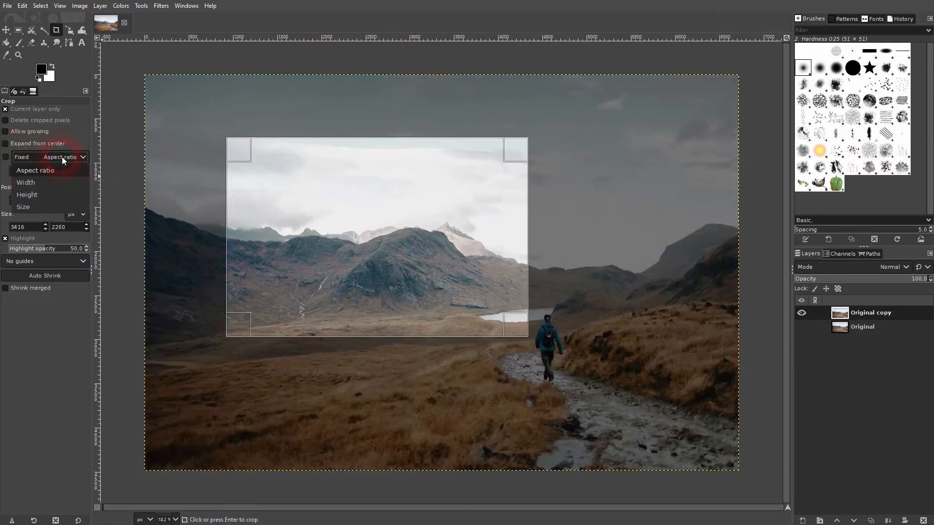
click(6, 158)
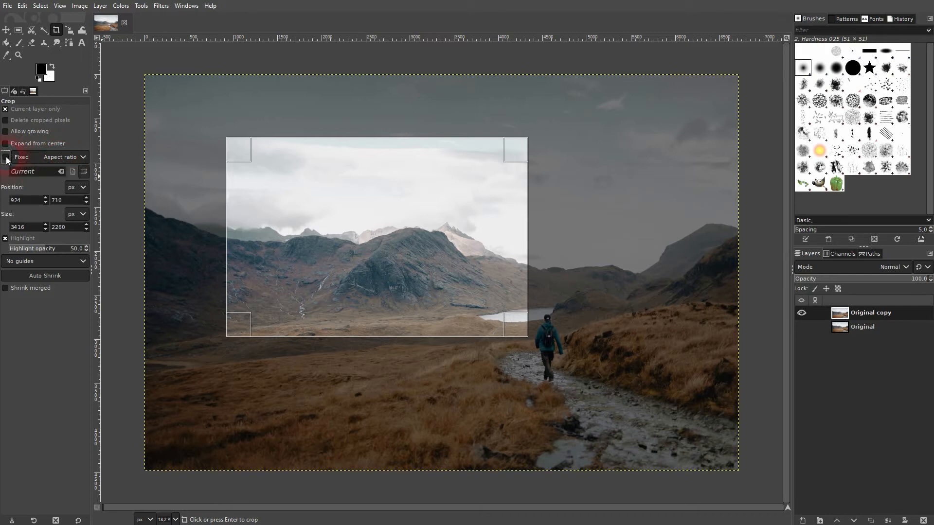
click(70, 161)
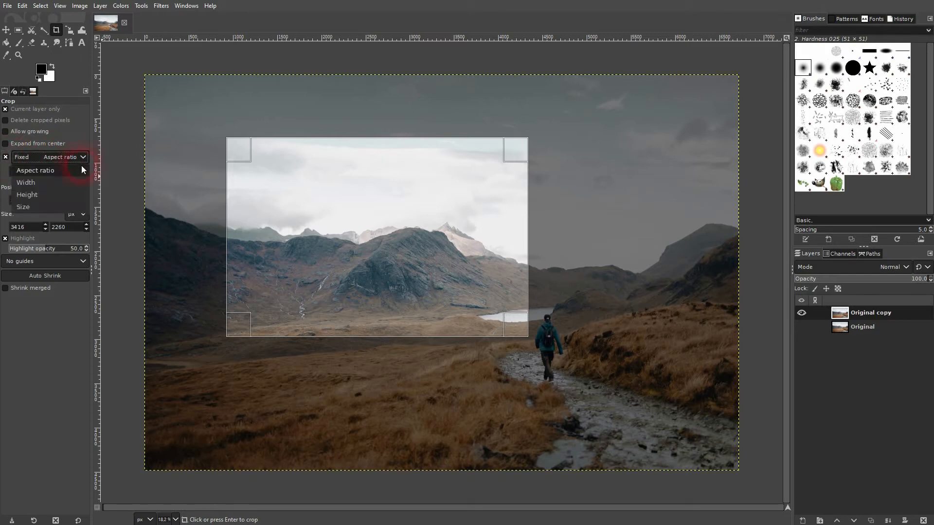
click(62, 184)
double_click(42, 174)
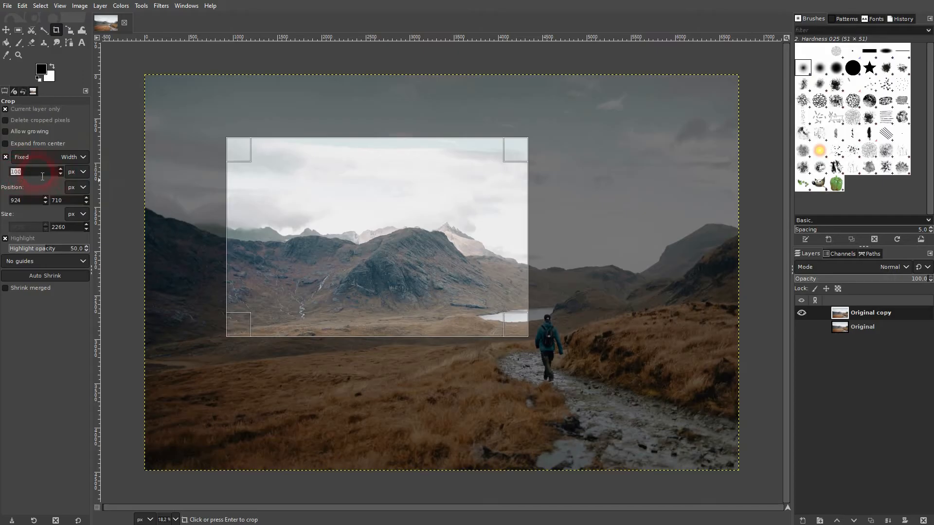
click(44, 156)
click(55, 207)
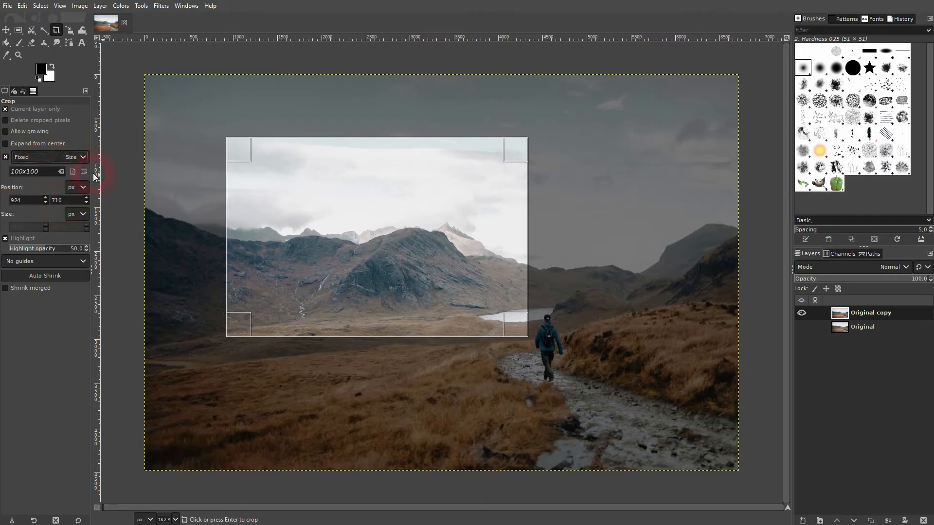
click(5, 157)
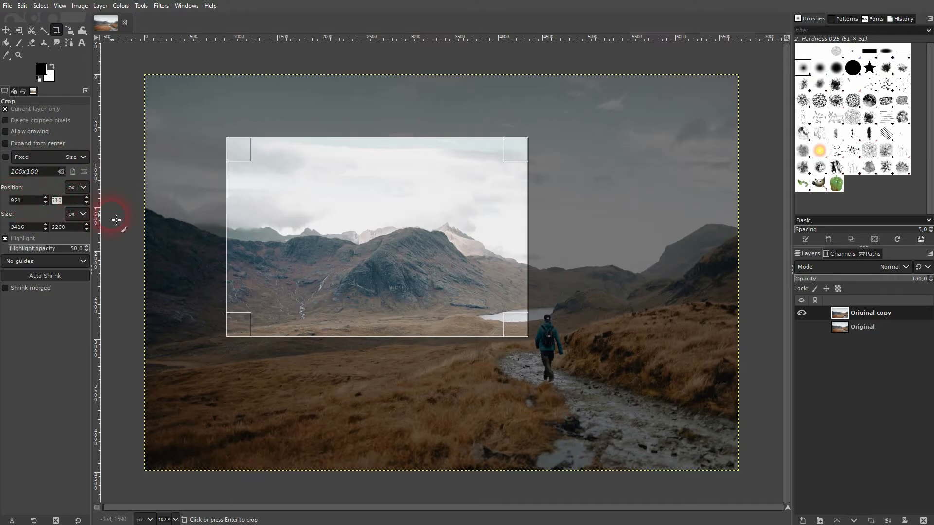
Step: Move the crop rectangle down by raising its vertical position to 1180 px
key(Up)
key(Up)
key(Up)
key(Up)
key(Up)
key(Up)
key(Up)
key(Up)
key(Up)
key(Up)
key(Up)
key(Up)
key(Up)
key(Up)
key(Up)
key(Up)
key(Up)
key(Up)
key(Up)
key(Up)
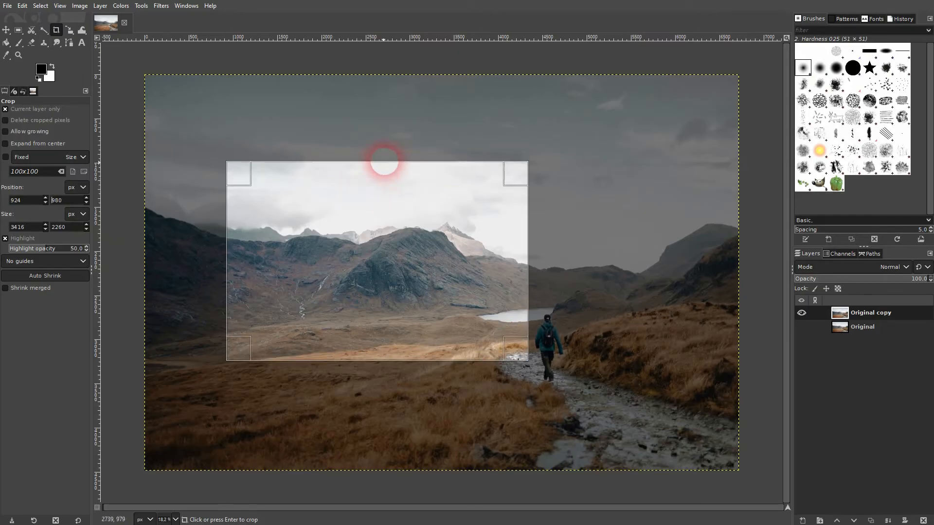
key(Up)
key(Up)
key(Up)
key(Up)
key(Up)
key(Up)
key(Up)
key(Up)
key(Up)
key(Up)
key(Up)
key(Up)
key(Up)
key(Up)
key(Up)
key(Up)
key(Up)
key(Up)
key(Up)
key(Up)
key(Up)
key(Up)
key(Up)
key(Up)
key(Up)
key(Up)
key(Up)
key(Up)
key(Up)
key(Up)
key(Up)
key(Up)
key(Up)
key(Up)
key(Up)
key(Up)
key(Up)
key(Up)
key(Up)
key(Up)
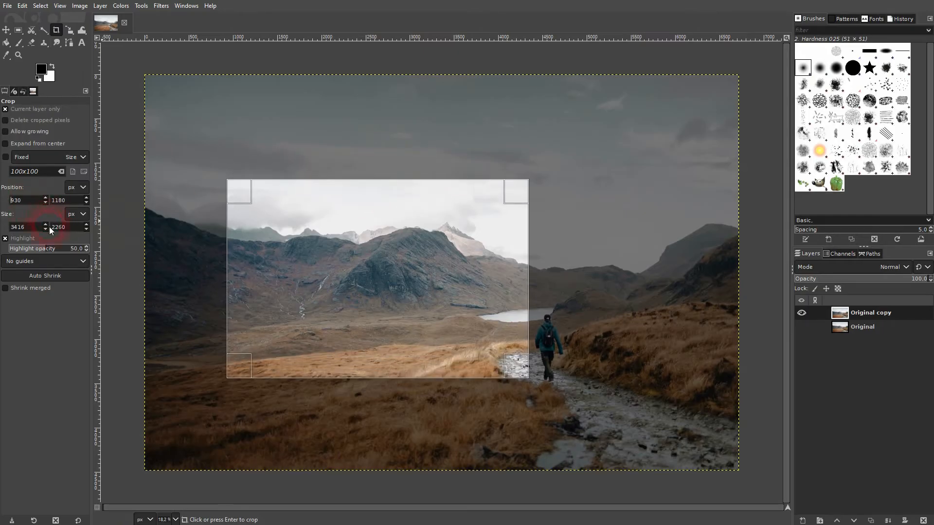
Step: Shift the crop rectangle horizontally by raising its X position to 1384 px
key(Up)
key(Up)
key(Up)
key(Up)
key(Up)
key(Up)
key(Up)
key(Up)
key(Up)
key(Up)
key(Up)
key(Up)
key(Up)
key(Up)
key(Up)
key(Up)
key(Up)
key(Up)
key(Up)
Step: Reduce the crop rectangle's width to 3016 px
click(37, 225)
key(Down)
key(Down)
key(Down)
key(Down)
key(Down)
key(Down)
key(Down)
key(Down)
key(Down)
key(Down)
key(Down)
key(Down)
key(Down)
key(Down)
key(Down)
key(Down)
key(Down)
key(Down)
key(Down)
key(Down)
key(Down)
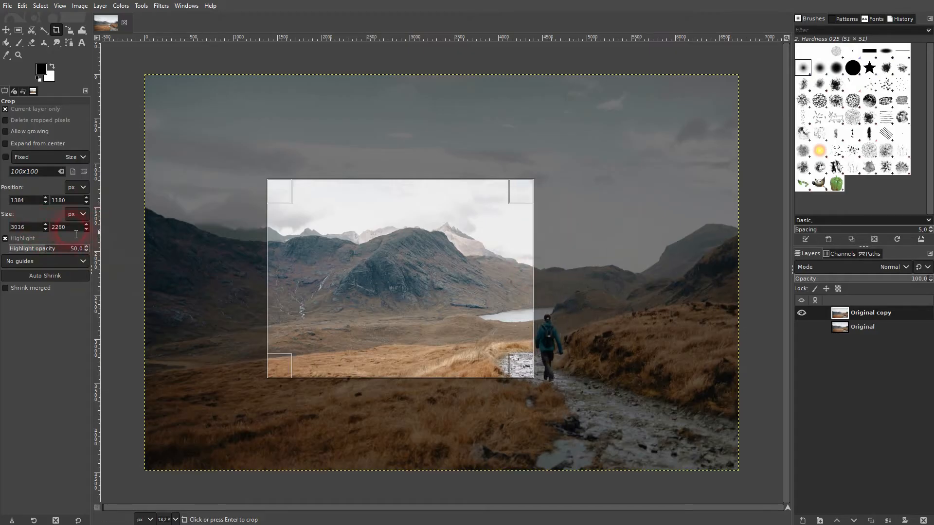
Step: Reduce the crop rectangle's height to 2120 px
key(Down)
key(Down)
key(Down)
key(Down)
key(Down)
key(Down)
key(Down)
key(Down)
key(Down)
key(Down)
key(Down)
key(Down)
key(Down)
key(Down)
key(Down)
key(Down)
key(Down)
key(Down)
key(Down)
key(Down)
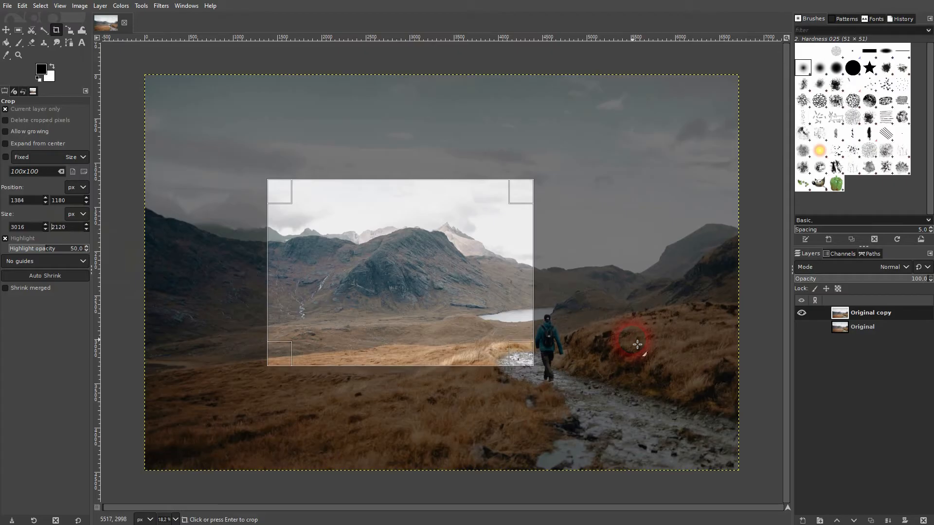
Step: Reduce the crop rectangle's height to 1800 px
key(Down)
key(Down)
key(Down)
key(Down)
key(Down)
key(Down)
key(Down)
key(Down)
key(Down)
key(Down)
key(Down)
key(Down)
key(Down)
key(Down)
key(Down)
key(Down)
key(Down)
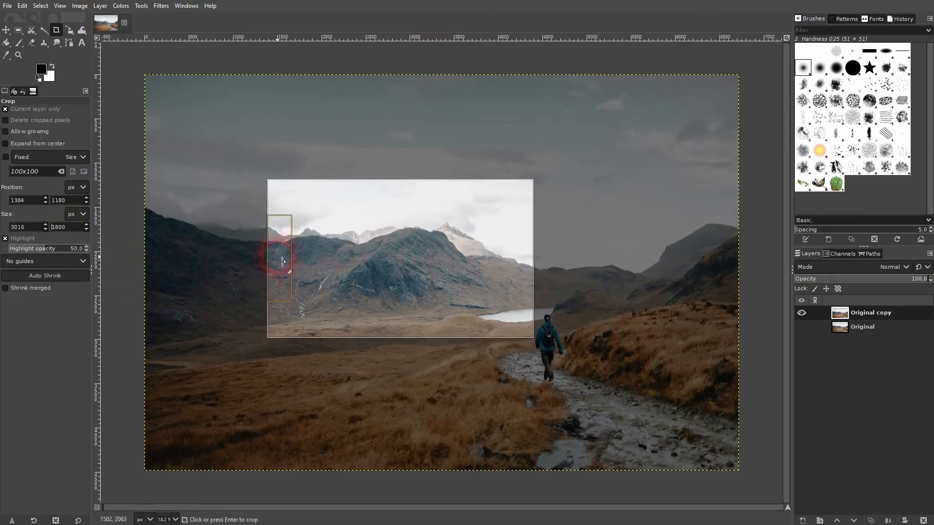
Step: Turn the crop highlight off and back on to compare the dimmed surroundings with the plain outline
click(18, 239)
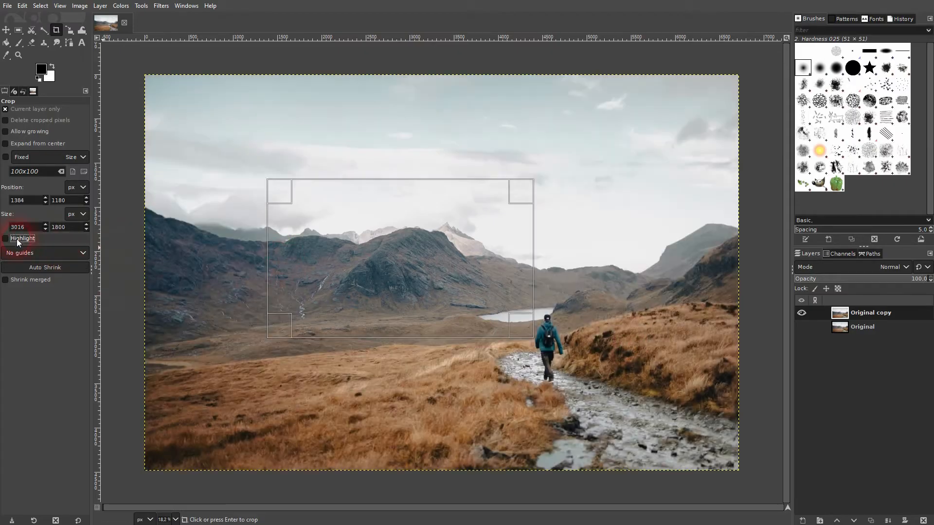
click(19, 240)
Step: Preview the Center lines guides in the crop rectangle, and set the guides to Rule of thirds
click(31, 262)
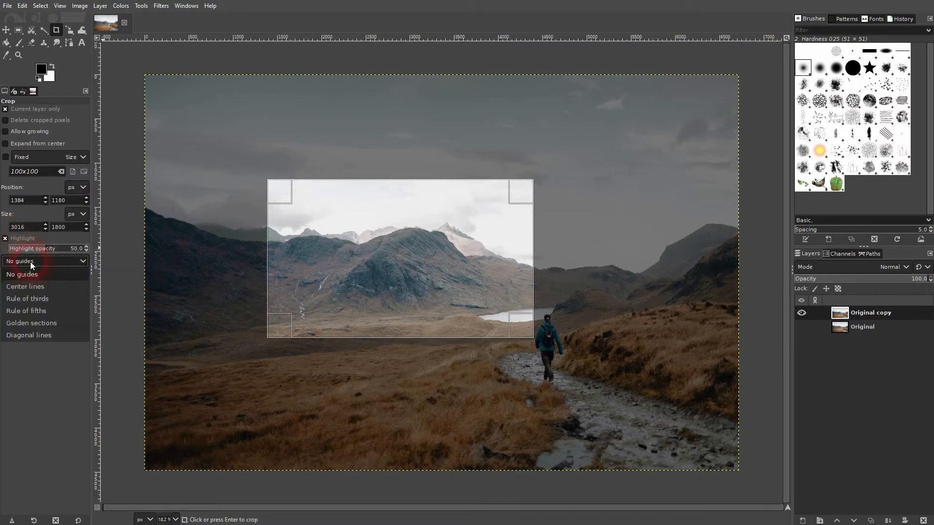
click(51, 286)
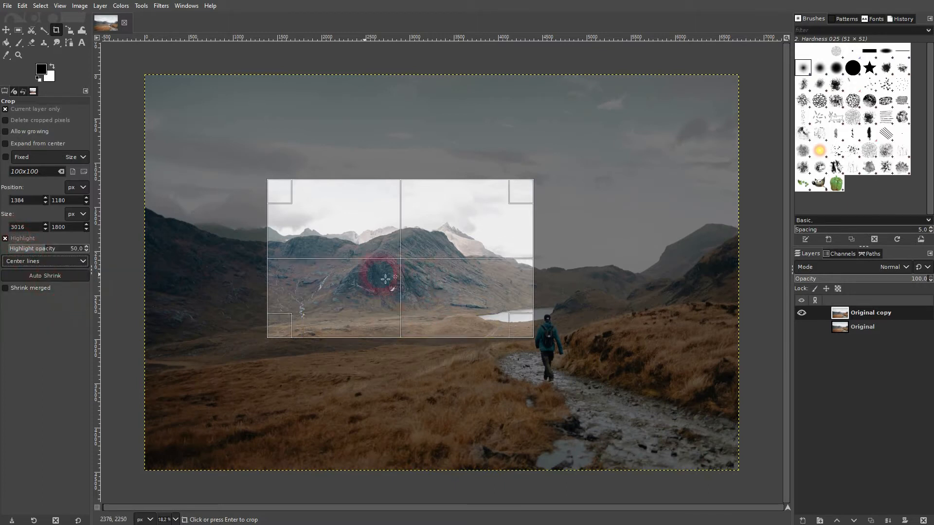
click(35, 262)
click(53, 299)
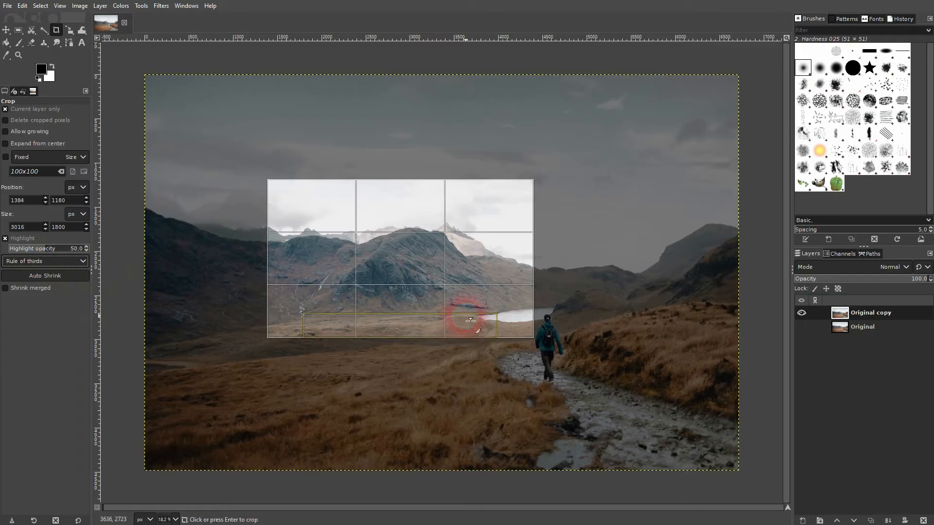
Step: Resize the crop rectangle around the hiker and mountains to about 4721 × 2751 px and apply the crop to the layer copy
drag(520, 325, 674, 385)
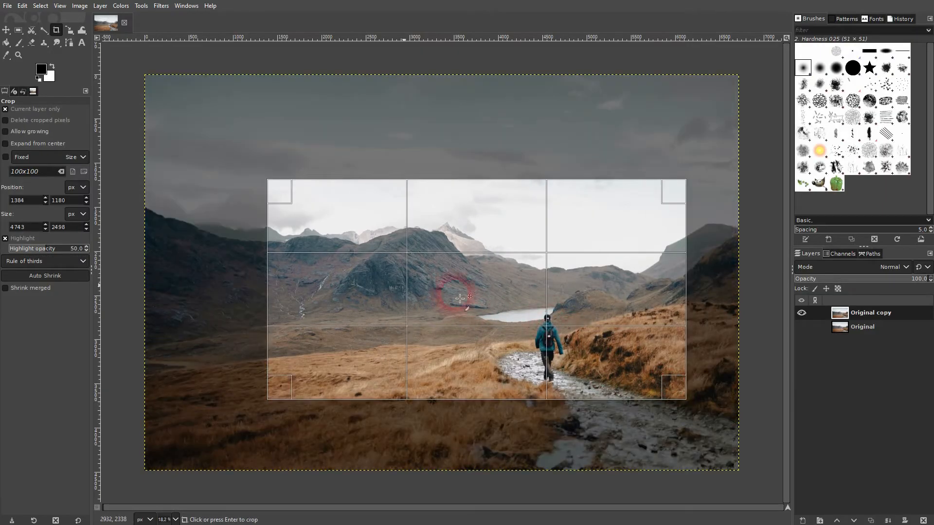
drag(280, 208, 271, 169)
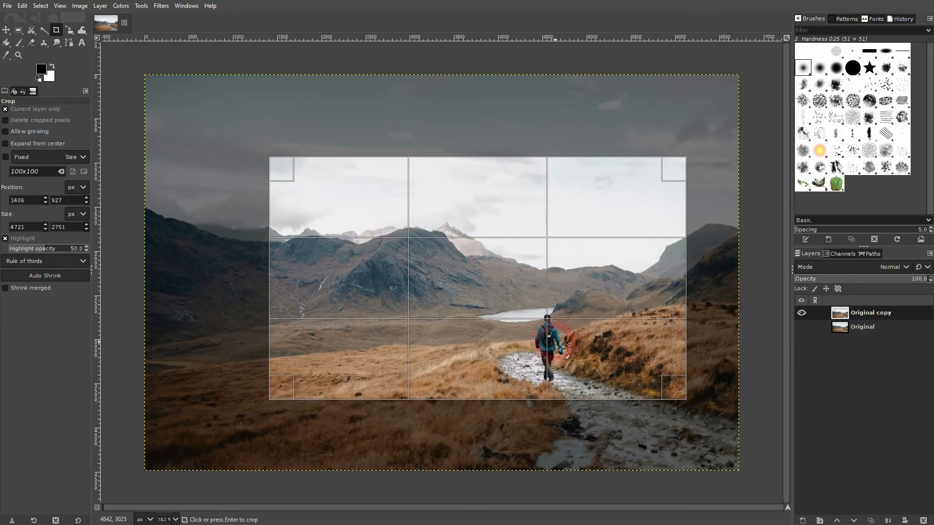
click(560, 347)
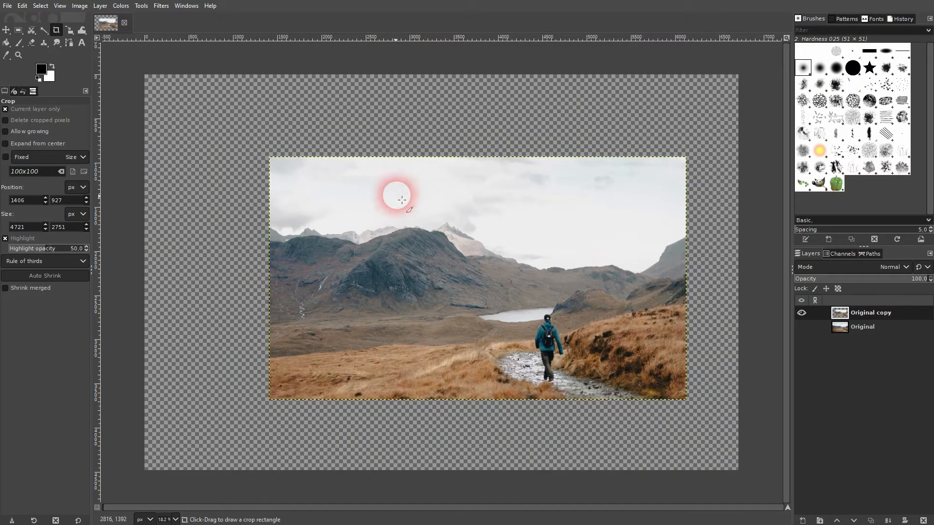
Step: Compare the Original layer with the cropped copy by switching their visibility, and try to fit the canvas to the layers
click(801, 327)
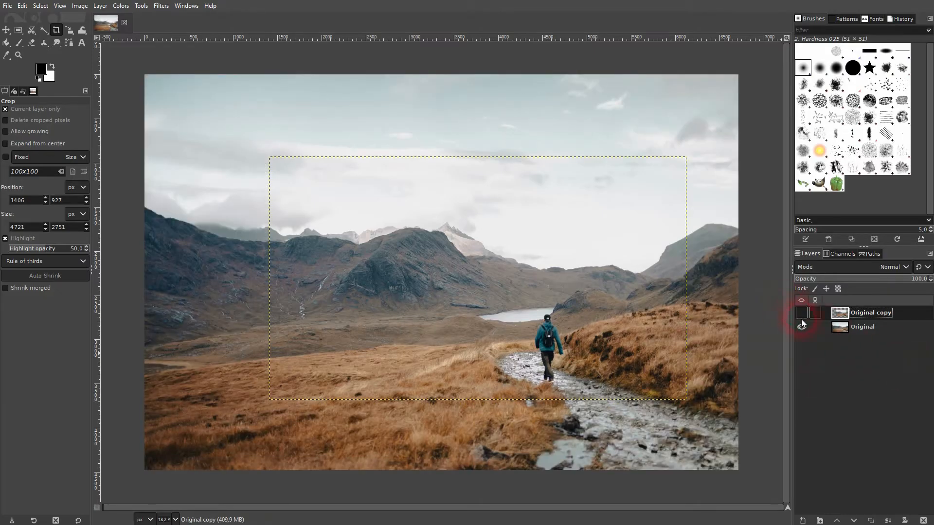
shift+click(802, 313)
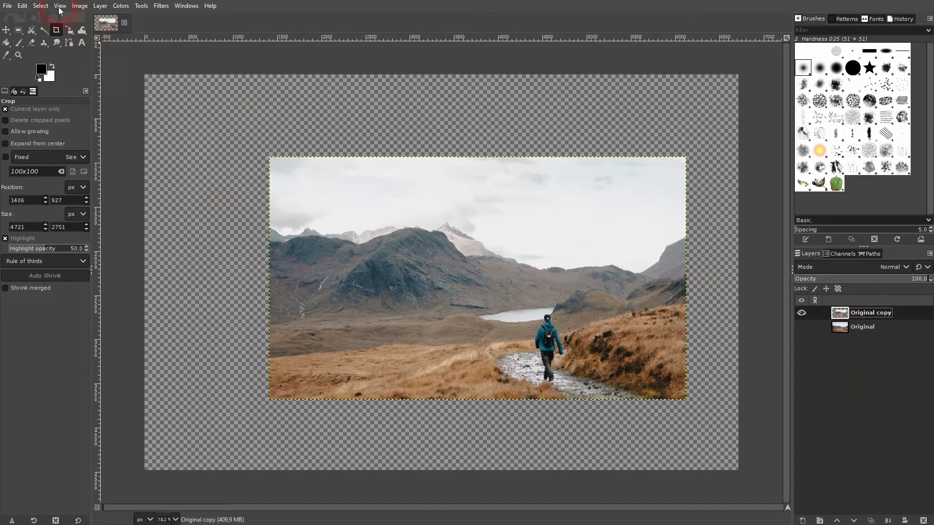
click(78, 6)
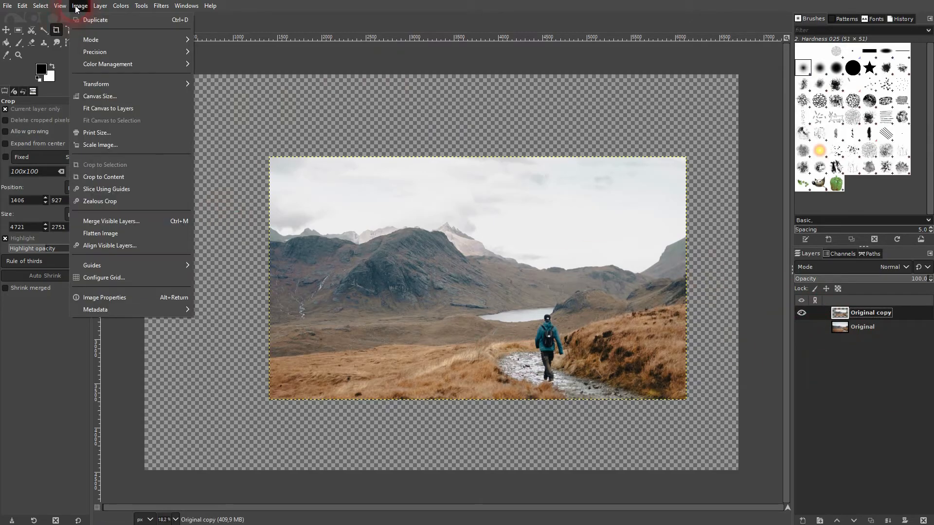
click(113, 107)
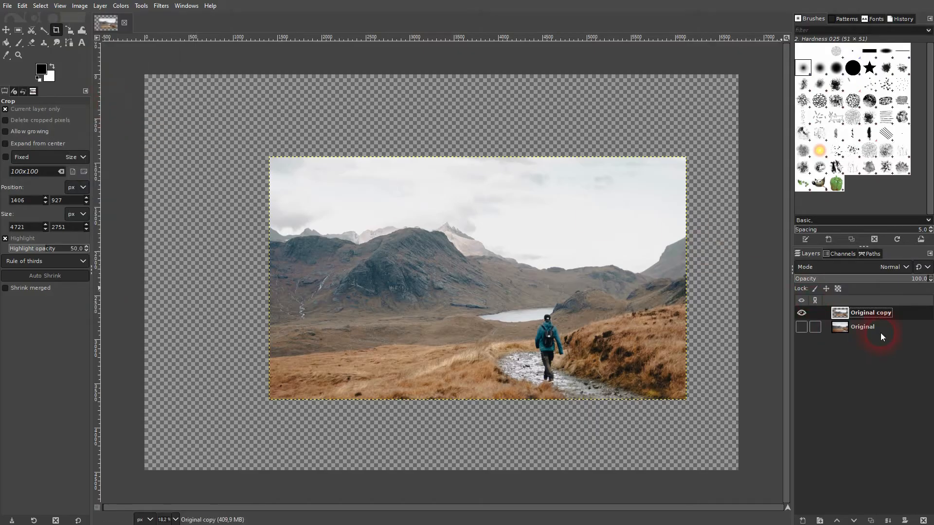
Step: Delete the hidden Original layer and fit the canvas to the remaining cropped layer
click(842, 330)
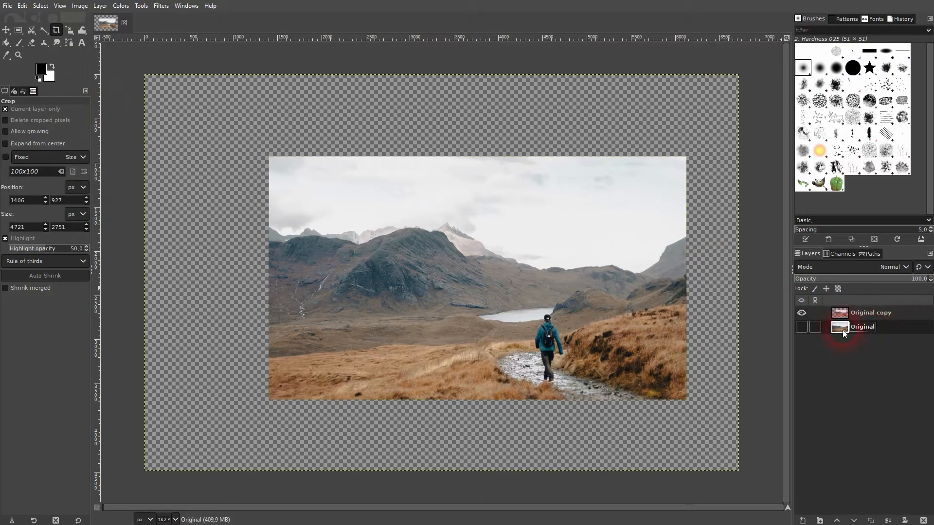
click(923, 521)
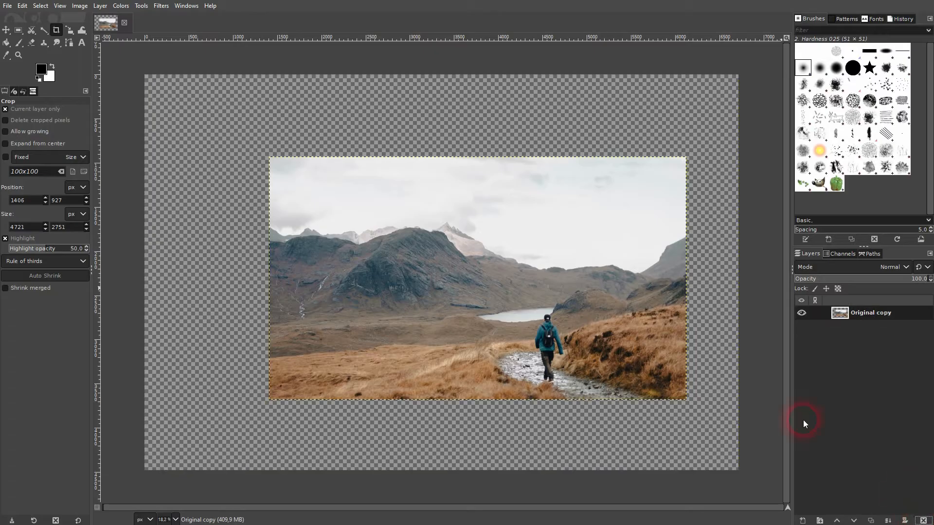
click(78, 6)
click(114, 108)
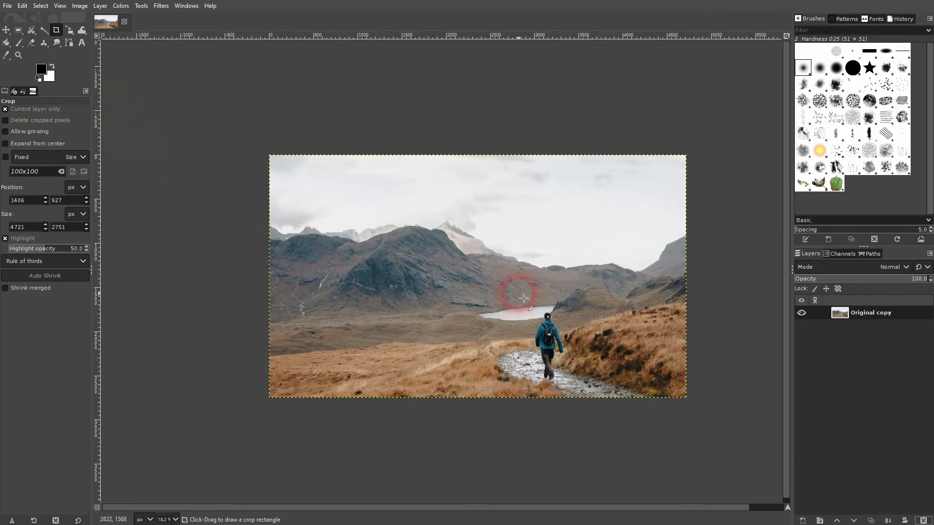
scroll(486, 318, up, 1)
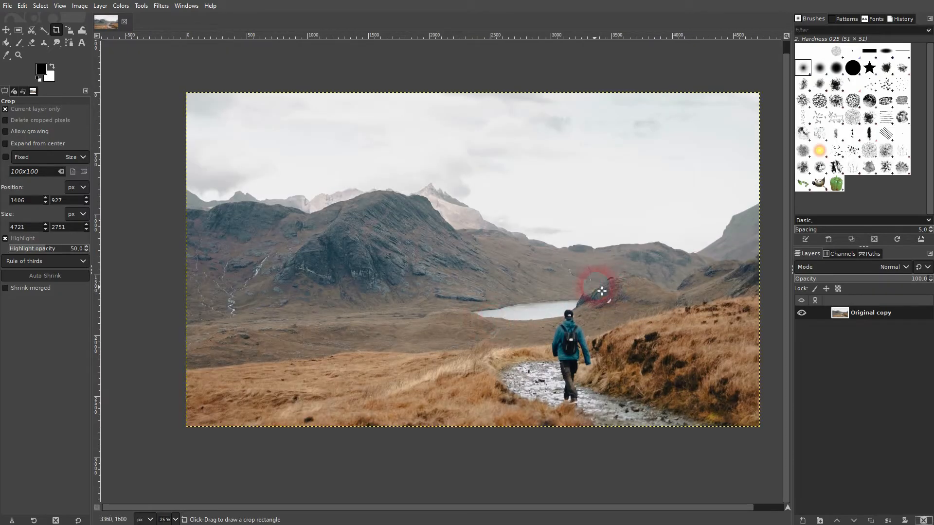
Step: Switch to Unsplash in the browser, leave the landscape photo page, and open the fox-shaped cookie photo
click(766, 510)
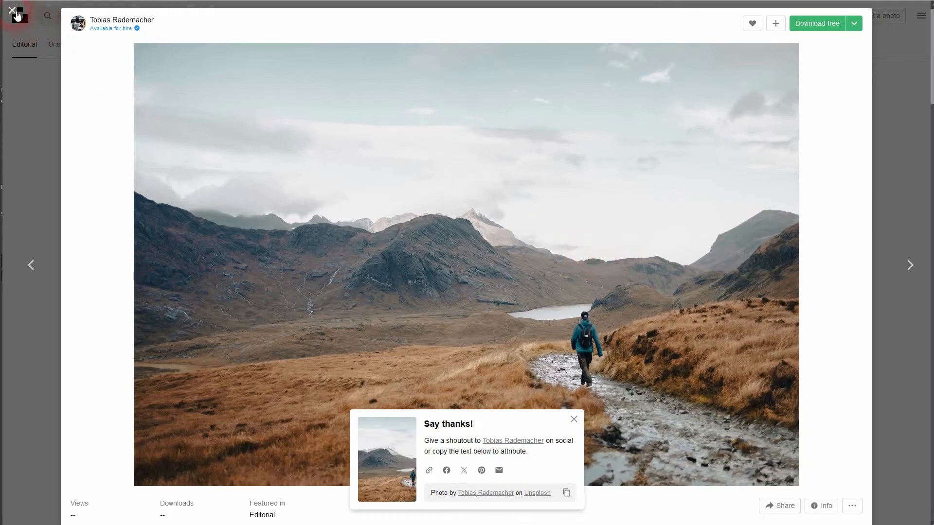
click(16, 13)
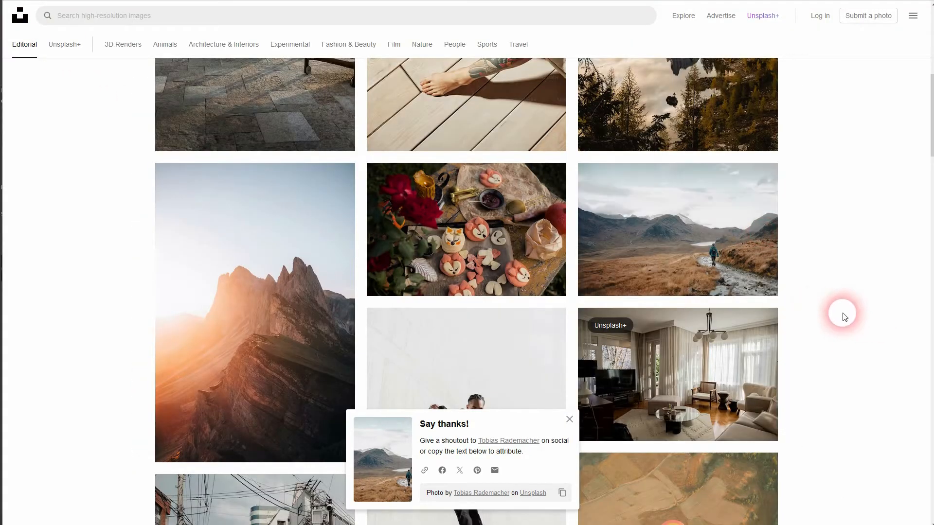
click(447, 229)
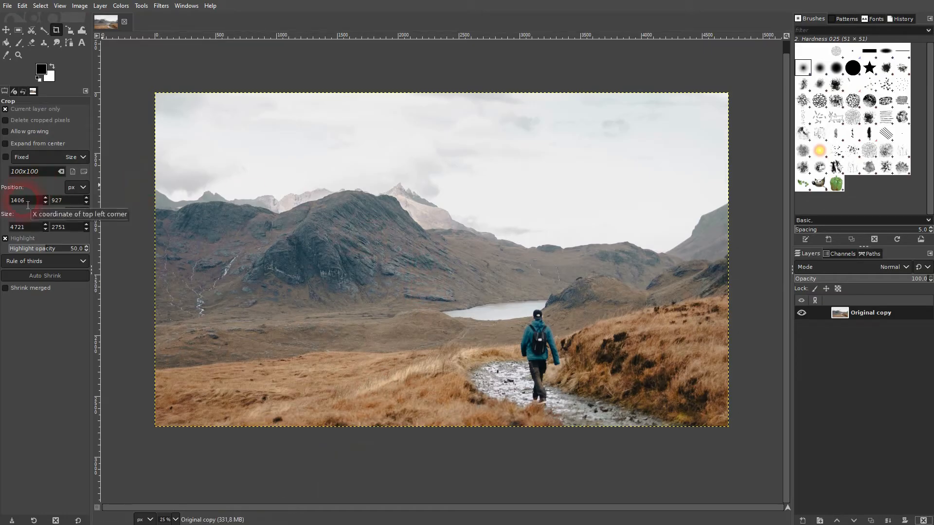
Step: Close the cropped landscape image in GIMP and load the cookie photo in its place
click(124, 21)
click(484, 315)
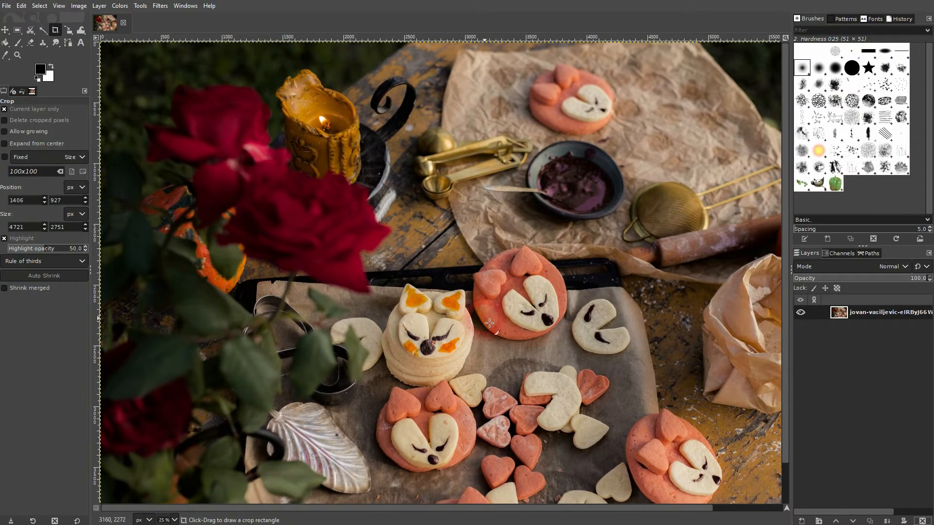
Step: Rename the cookie photo's layer to Original
ctrl+scroll(489, 323, down, 1)
double_click(893, 314)
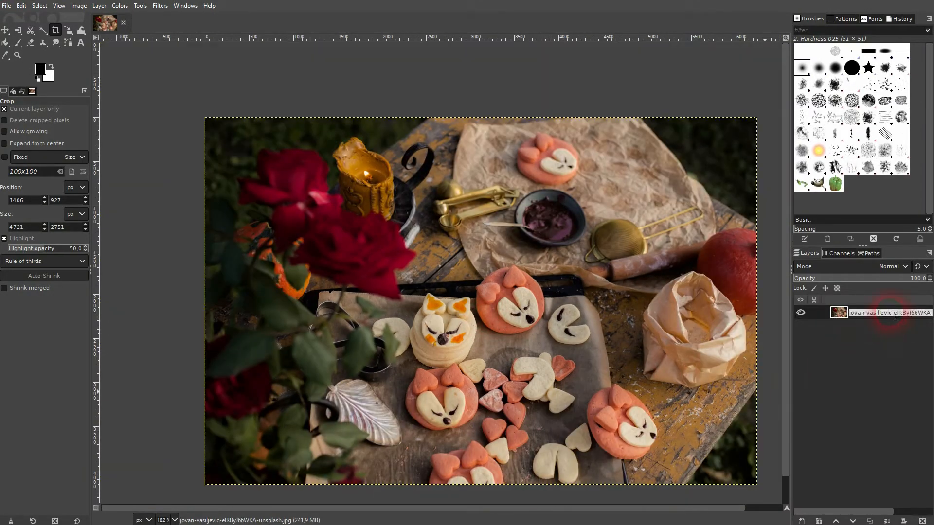
text(original)
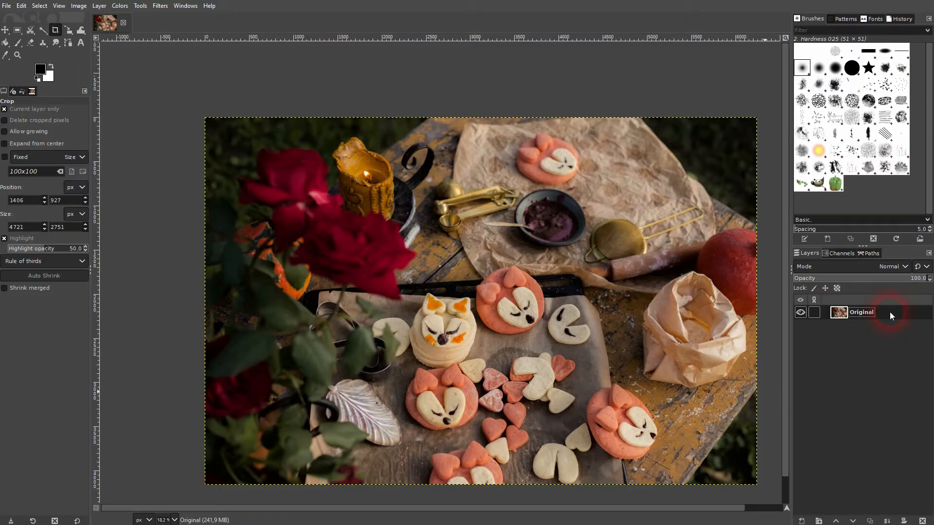
Step: Constrain the Crop tool to a fixed aspect ratio of 16:9
ctrl+scroll(499, 348, down, 1)
scroll(499, 347, down, 1)
scroll(494, 347, right, 1)
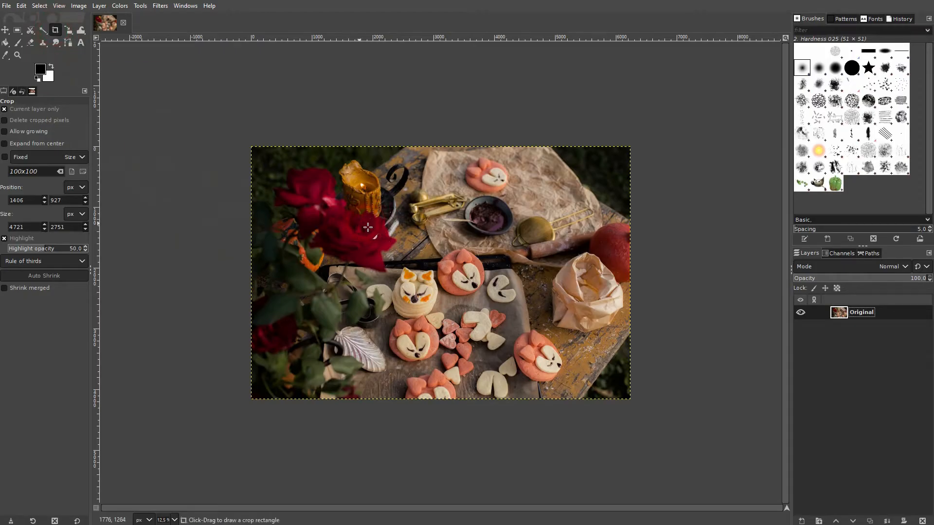
click(5, 157)
click(69, 158)
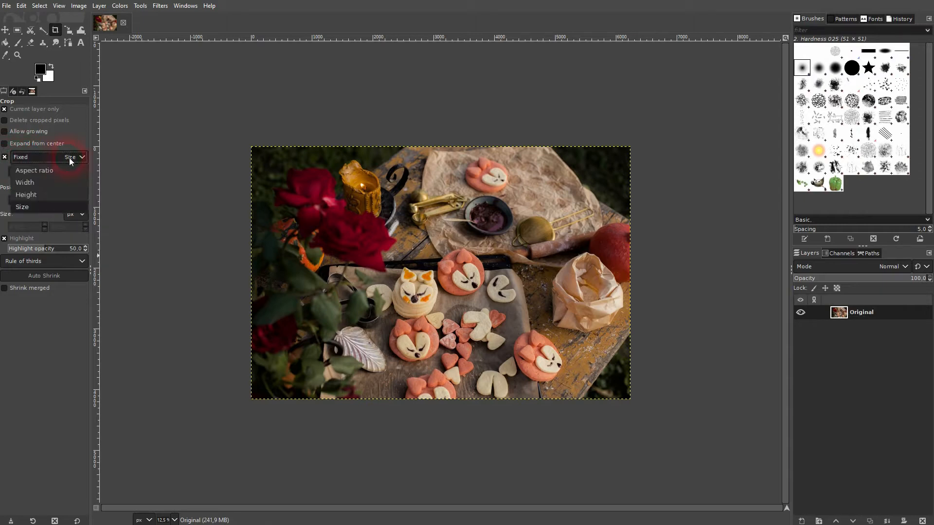
click(64, 171)
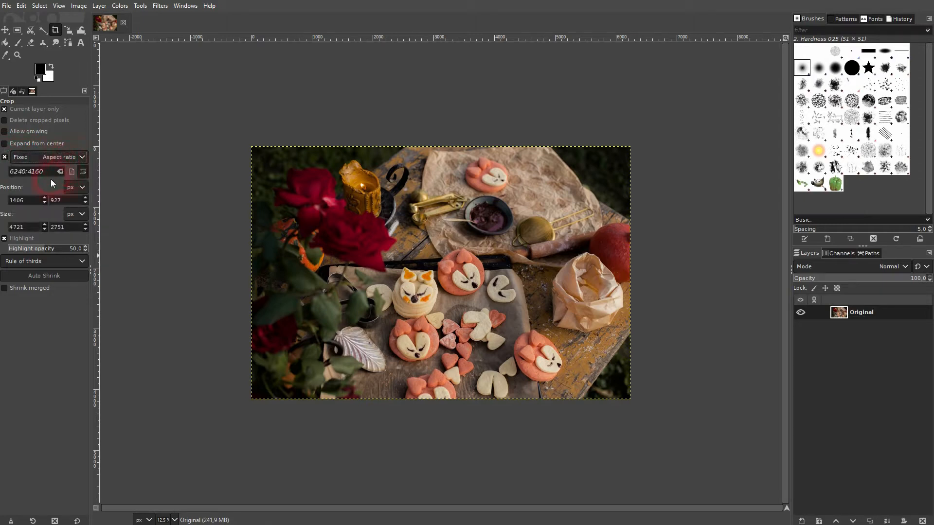
drag(50, 174, 1, 172)
text(16:9)
Step: Draw a 16:9 crop rectangle over the cookies, enlarge it to about 5873 × 3304 px, and move it to position 366, 856
drag(331, 213, 625, 382)
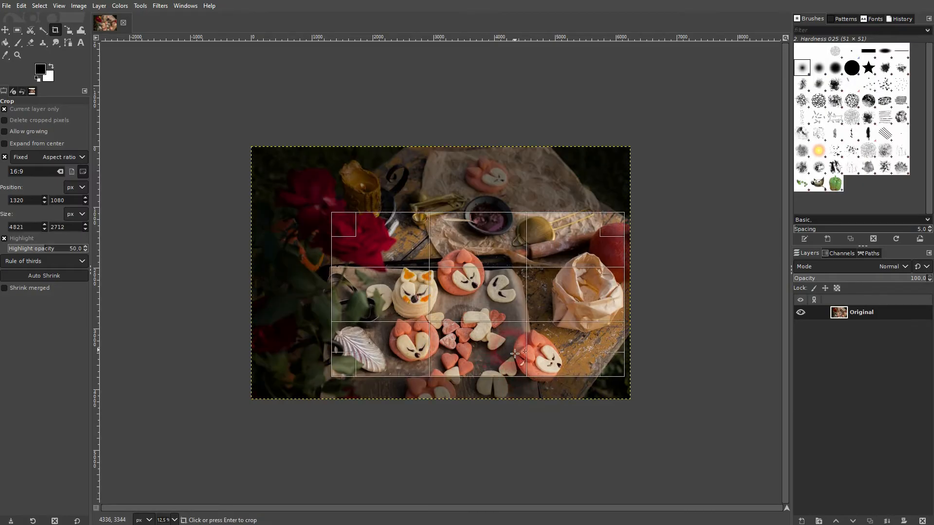
drag(343, 223, 268, 176)
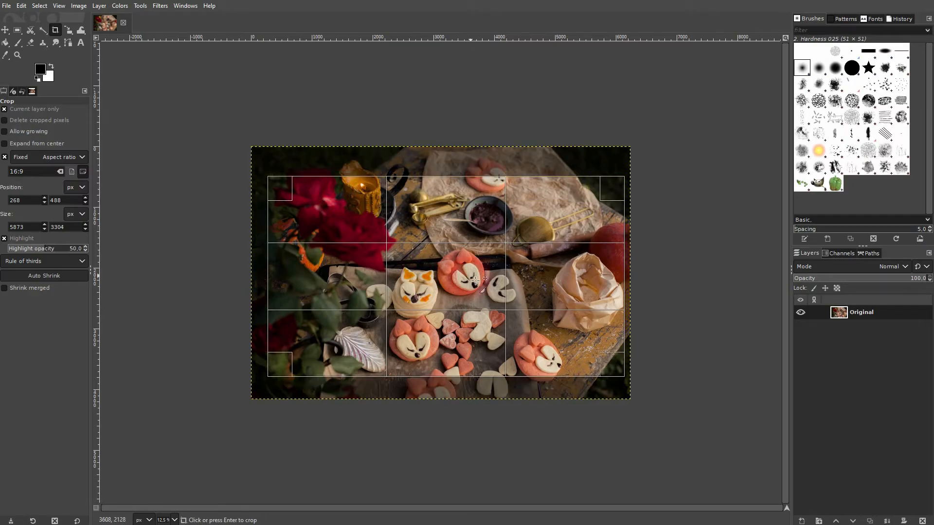
drag(458, 282, 463, 302)
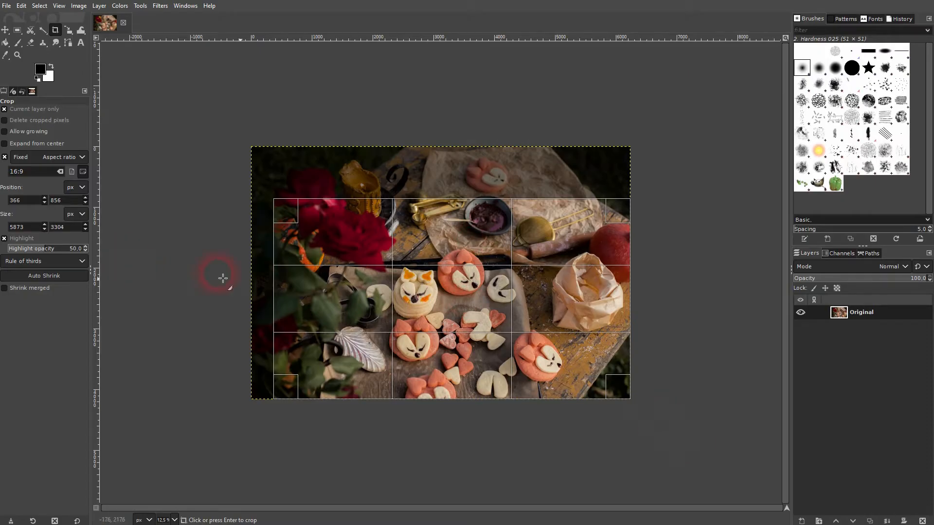
Step: Keep the Rule of thirds guides and apply the 16:9 crop to the cookie photo's layer
click(44, 263)
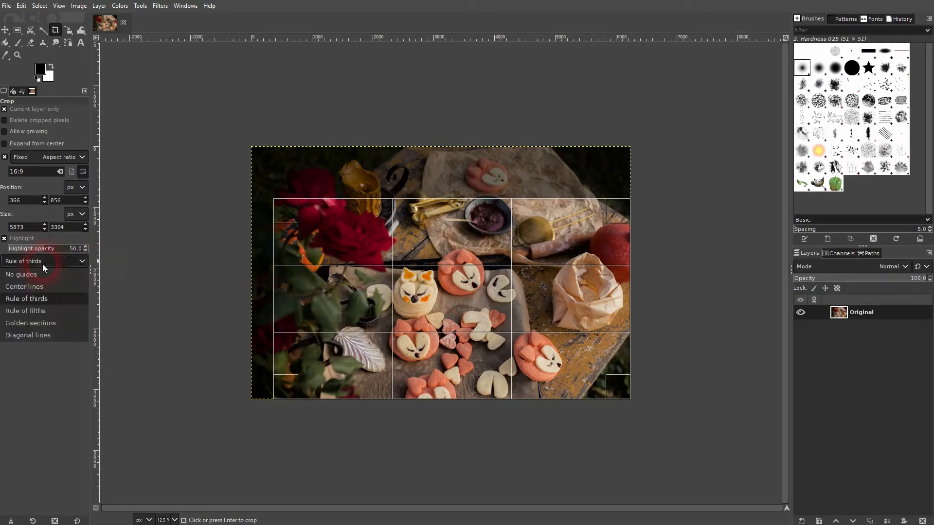
click(54, 300)
click(401, 329)
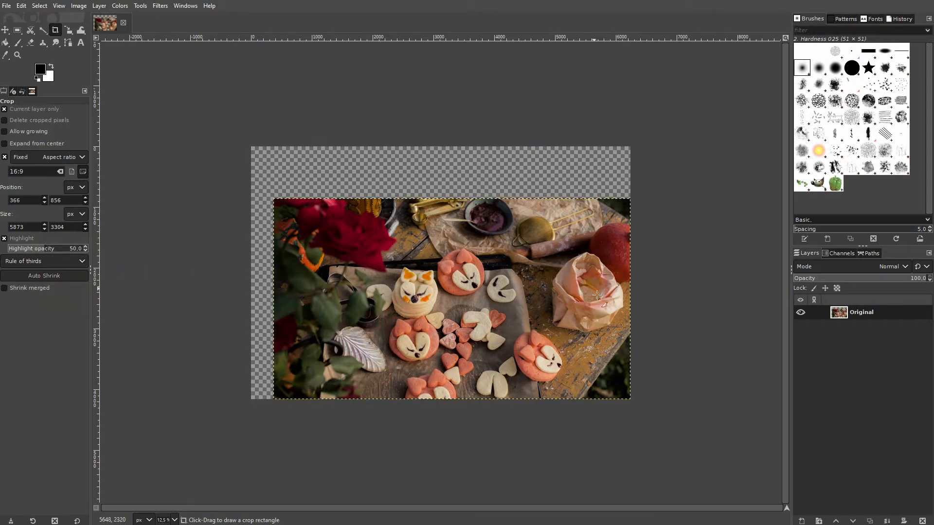
Step: Fit the canvas to the cropped cookie layer
click(80, 5)
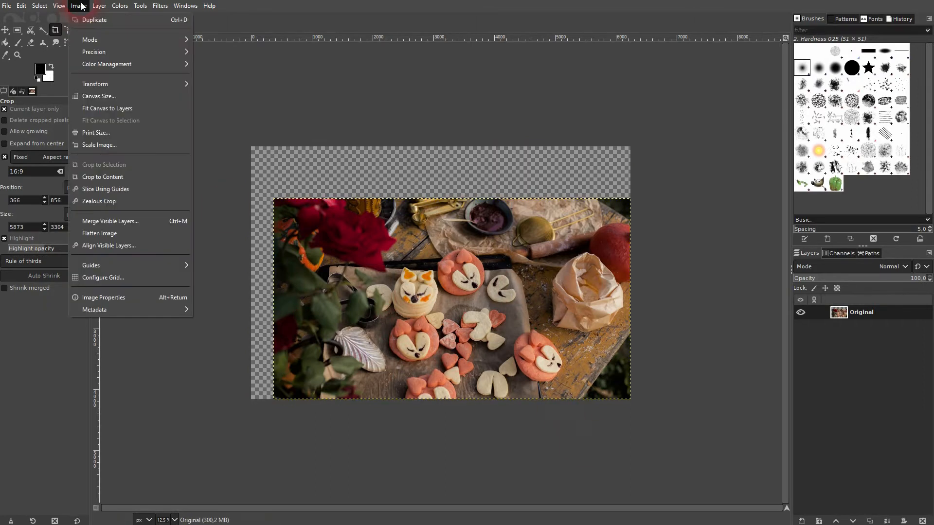
click(124, 108)
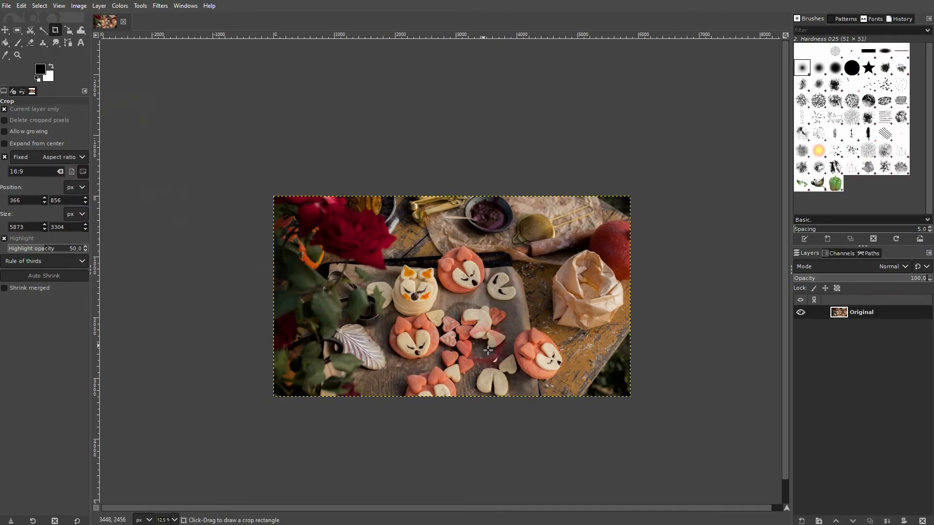
scroll(488, 350, up, 1)
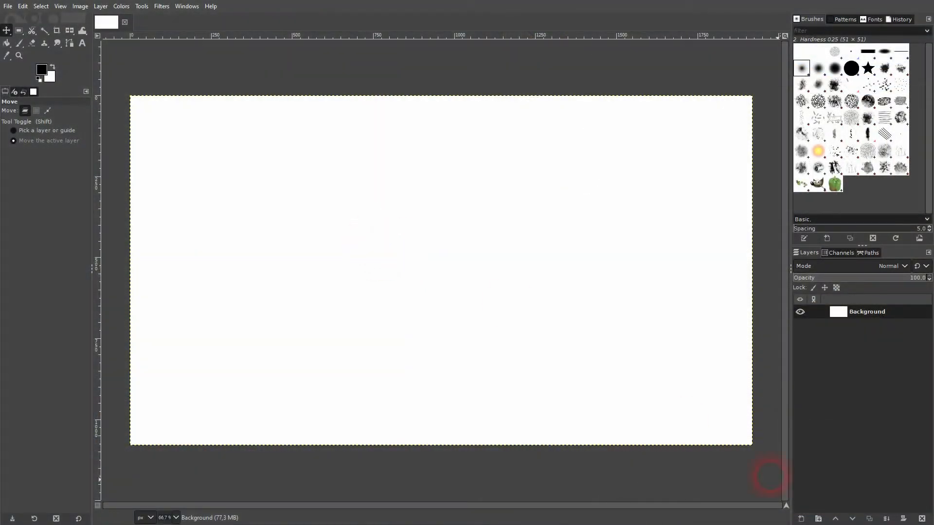
Step: Create a new layer named shapes filled with transparency above the white background
click(801, 519)
text(shapes)
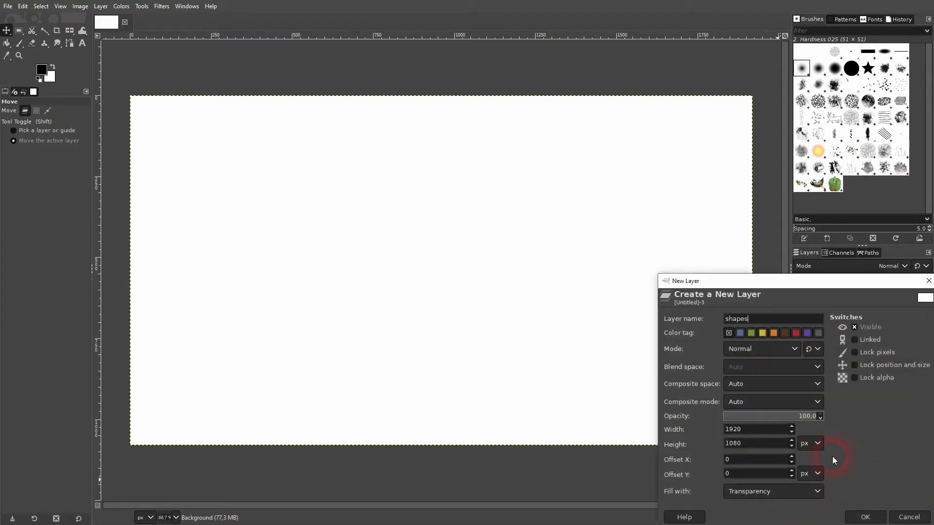
click(808, 491)
click(766, 466)
click(866, 517)
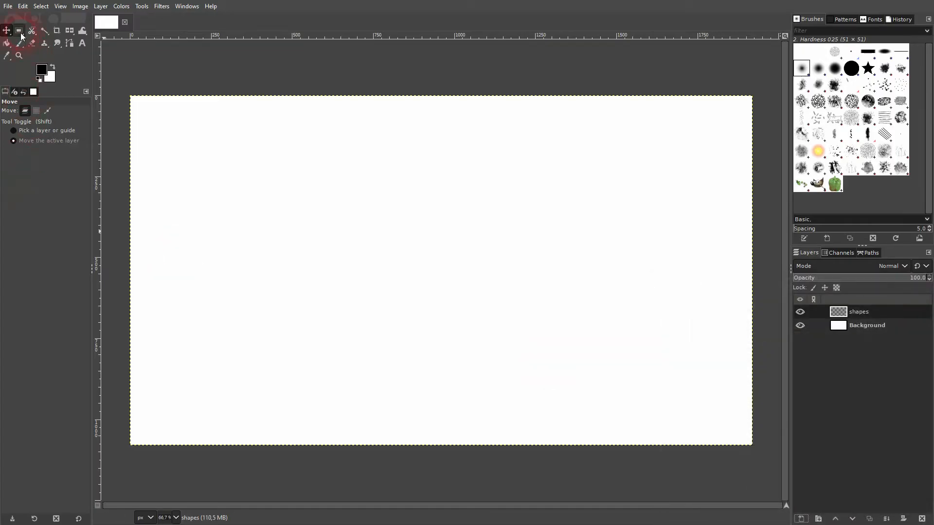
Step: Fill a rectangular selection of about 282 × 381 px on the shapes layer's left half with black, and clear the selection
click(19, 31)
click(36, 111)
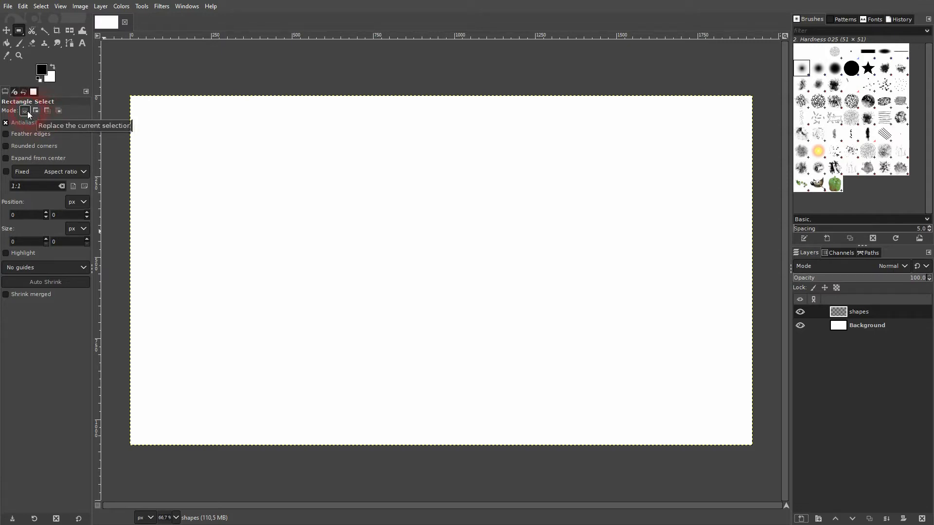
click(27, 110)
drag(267, 179, 364, 308)
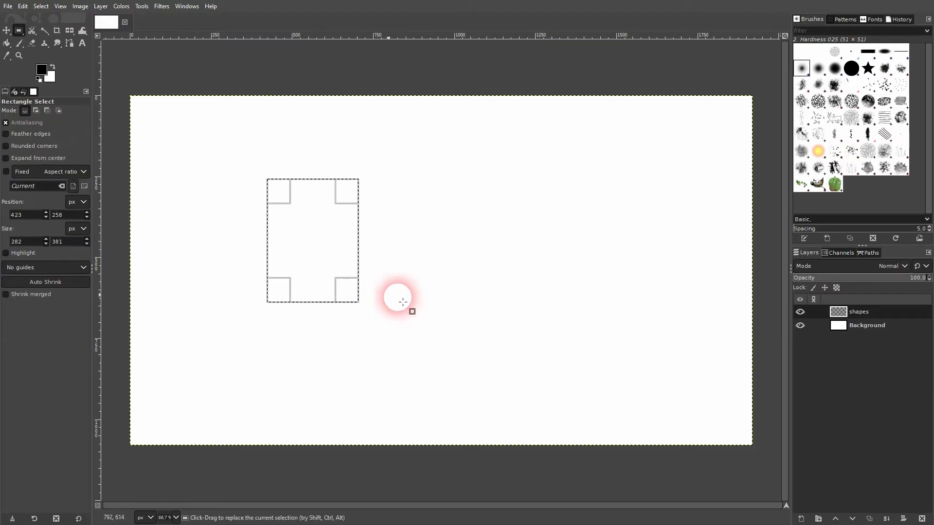
click(7, 43)
click(55, 44)
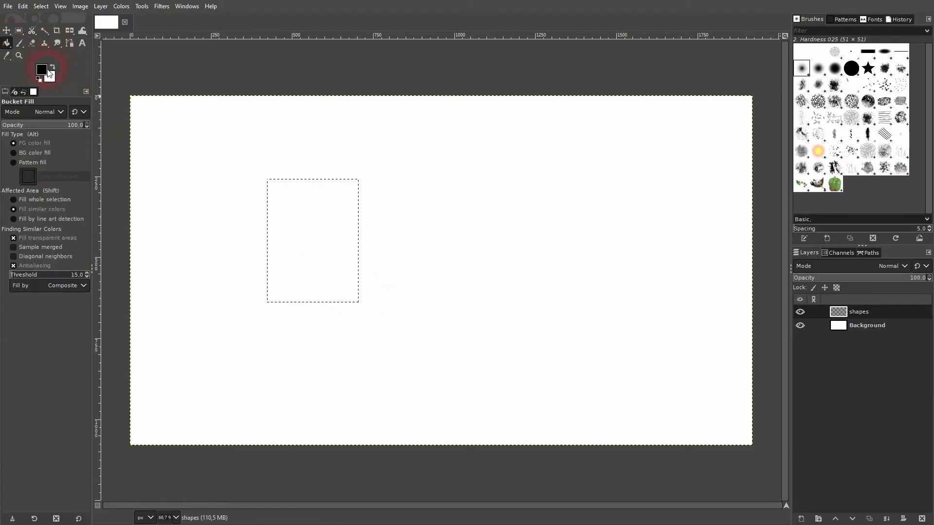
click(309, 242)
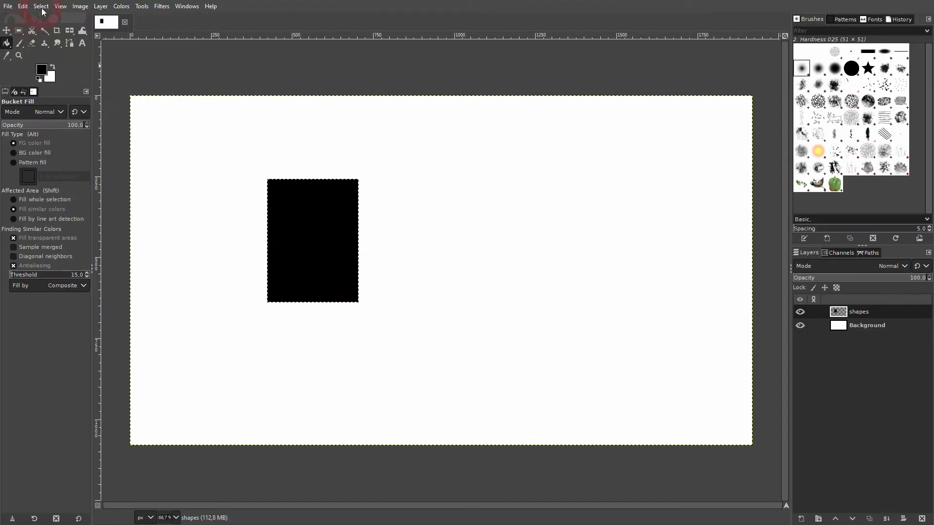
click(42, 8)
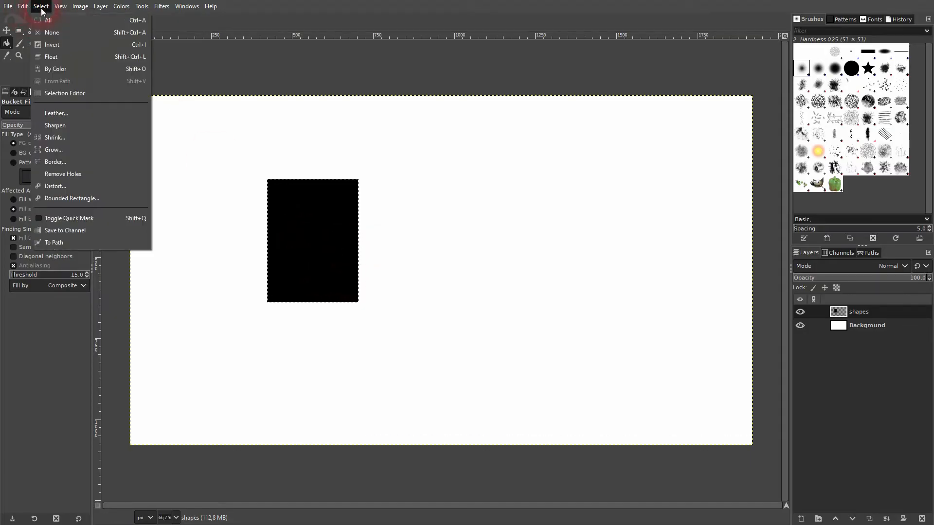
click(45, 32)
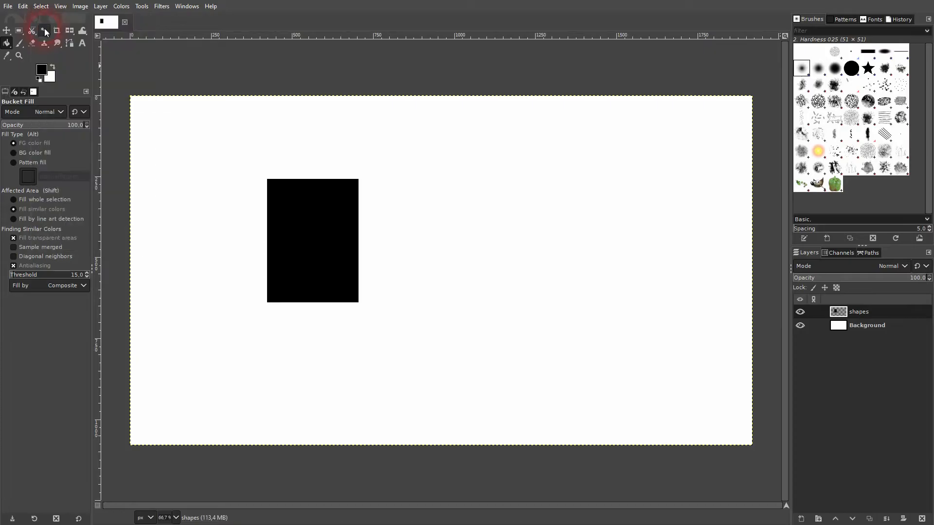
Step: Fill a wide rectangular selection of about 661 × 170 px in the canvas's upper right with red (ff0000), and clear the selection
click(19, 30)
drag(482, 154, 695, 208)
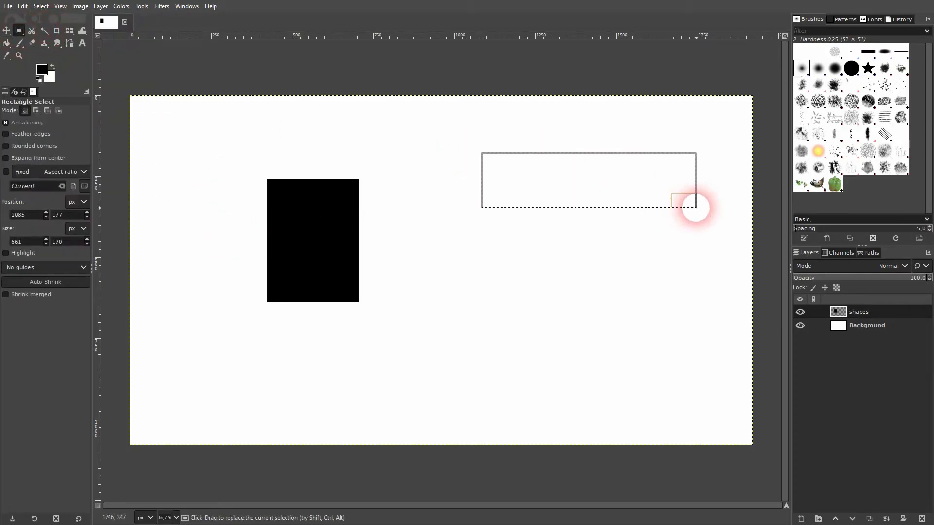
click(7, 44)
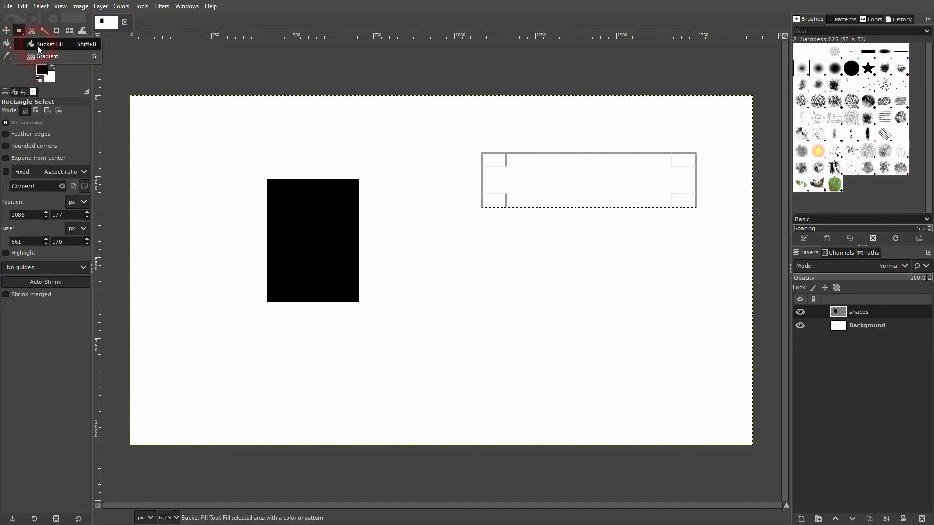
click(39, 48)
click(41, 70)
drag(182, 221, 234, 192)
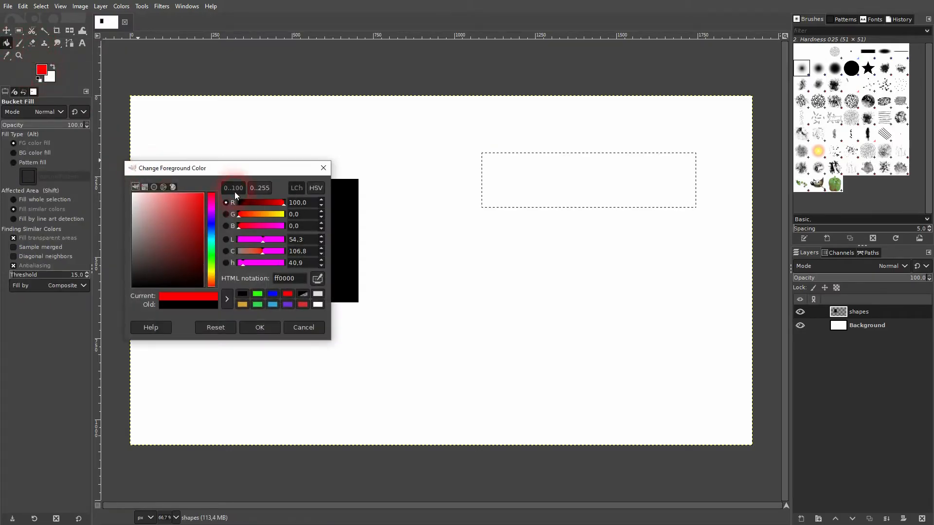
click(280, 334)
click(575, 188)
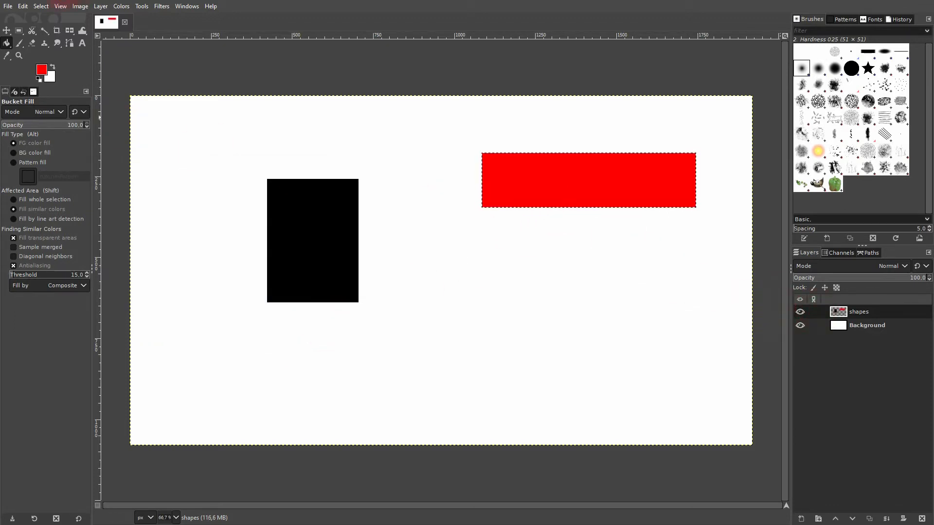
click(41, 6)
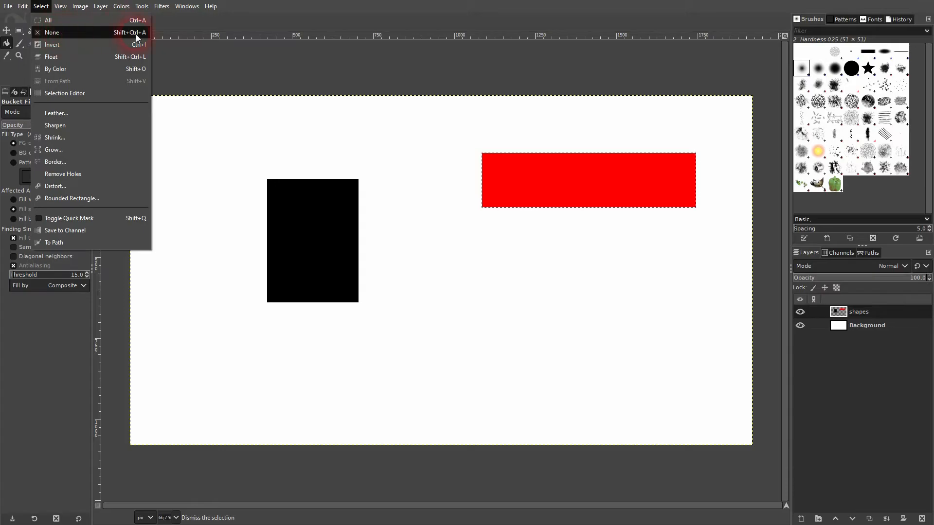
click(116, 32)
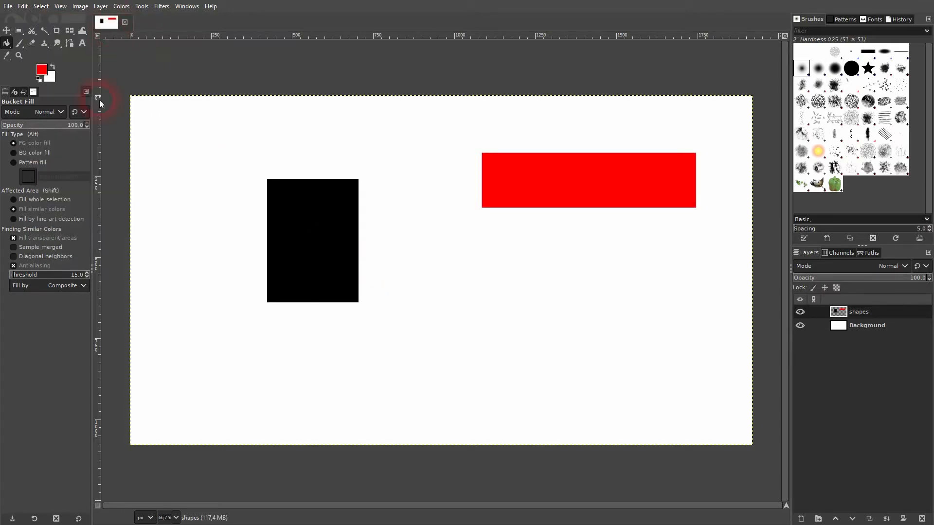
Step: Try to move the red rectangle on the active shapes layer with the Move tool, and undo the move
click(5, 31)
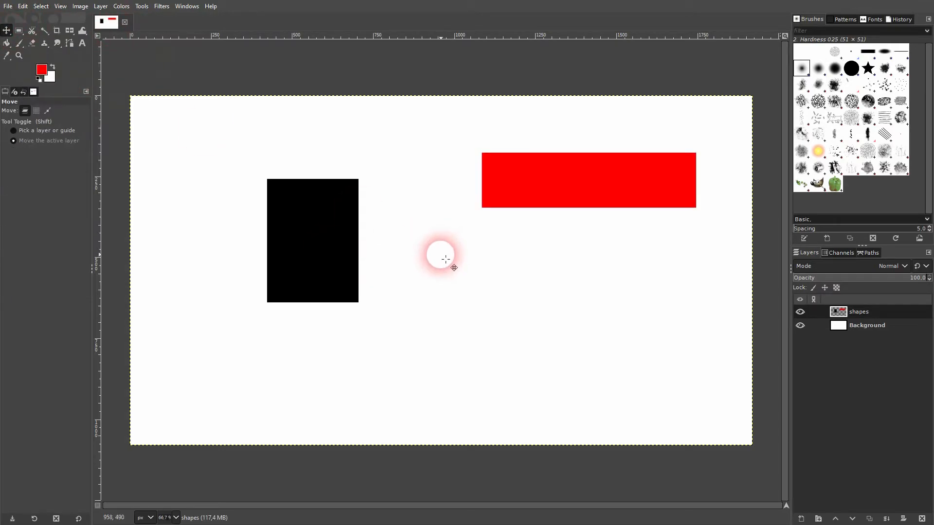
click(851, 314)
drag(593, 181, 490, 217)
key(ctrl+z)
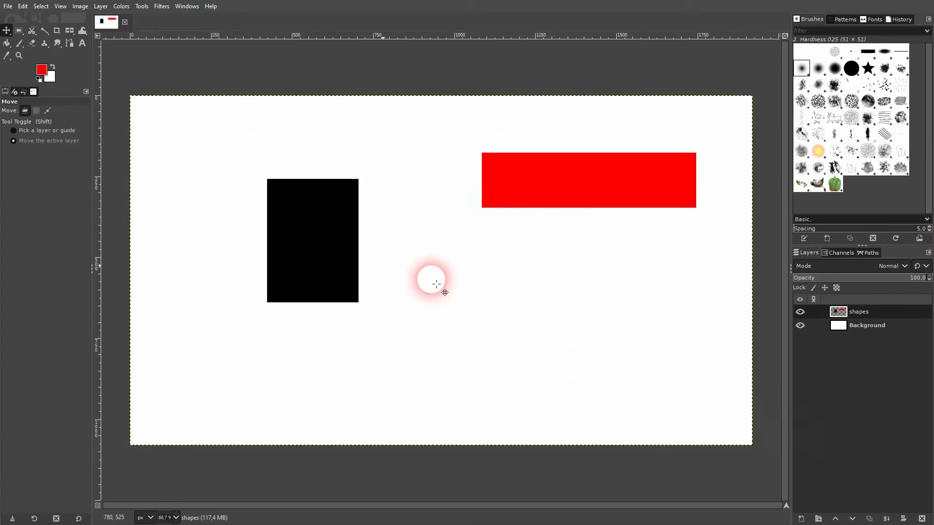
Step: Flip the shapes layer vertically with the Flip tool and flip it back, twice
click(70, 33)
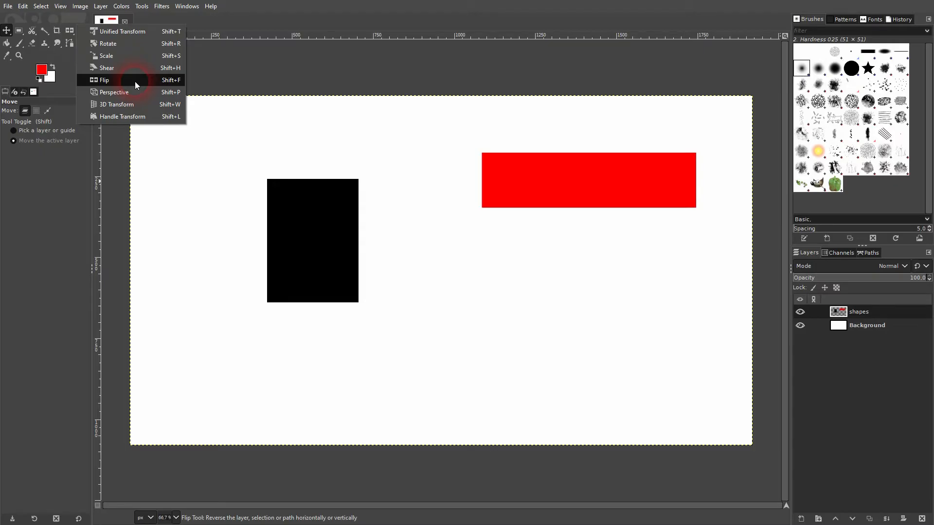
click(173, 81)
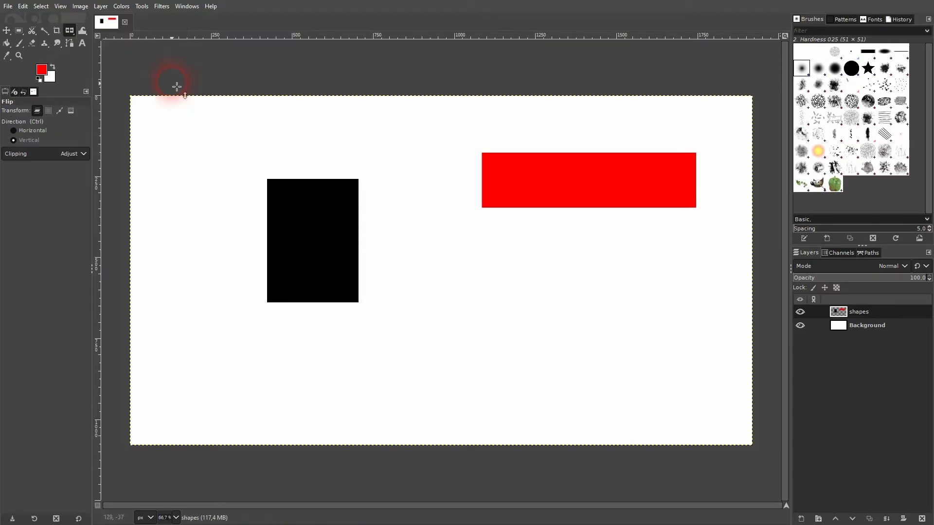
click(321, 255)
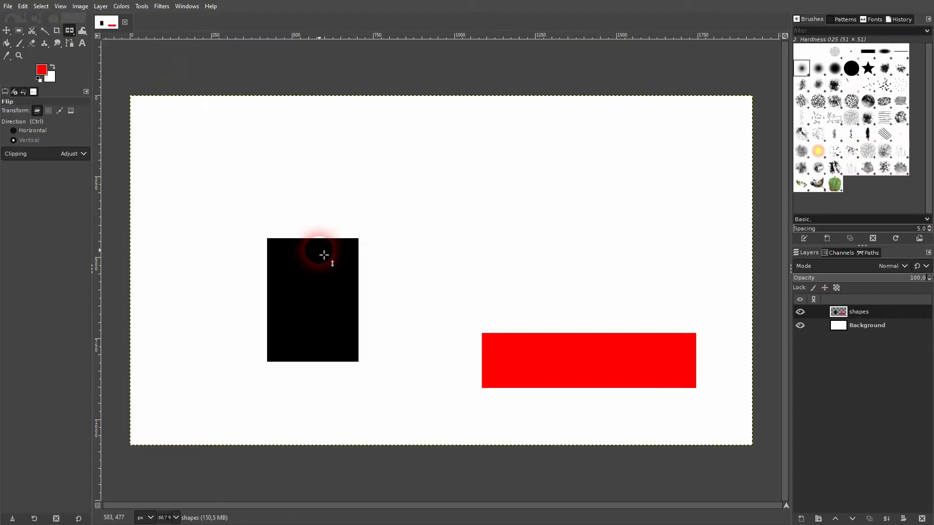
click(324, 254)
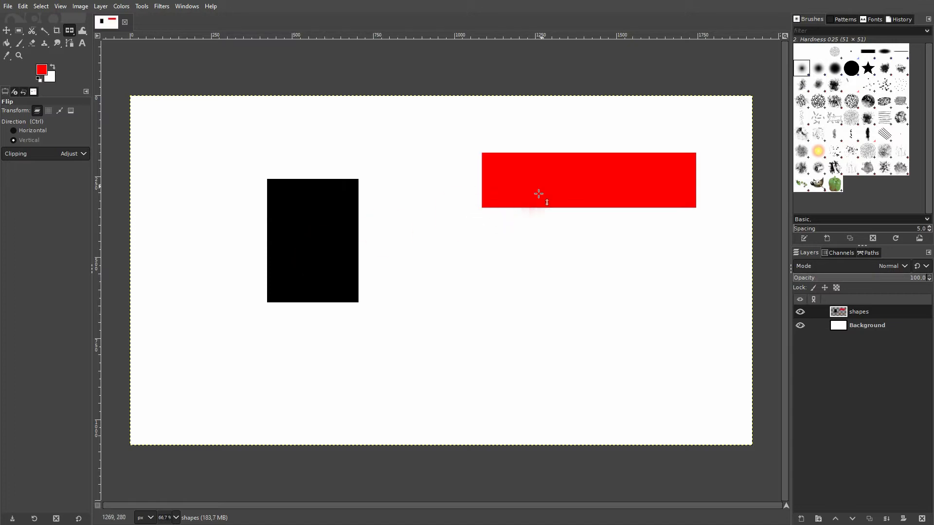
click(323, 234)
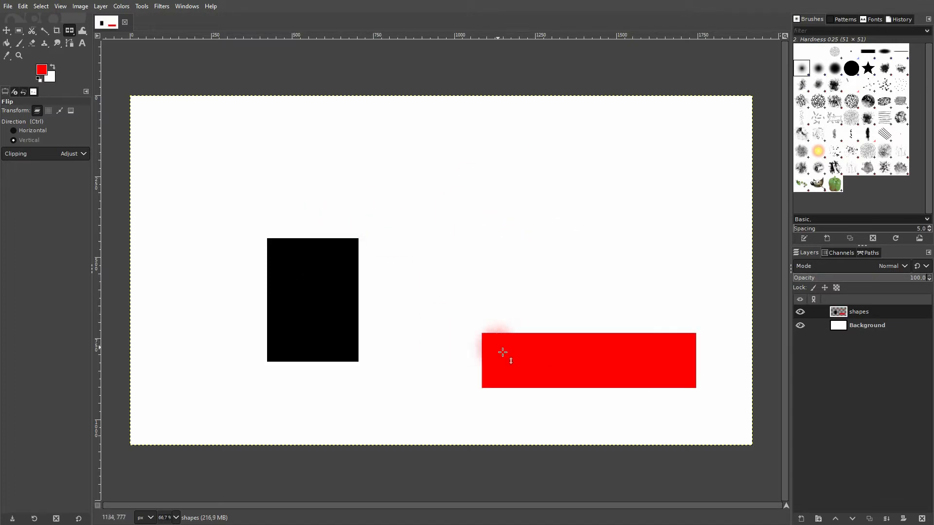
click(342, 292)
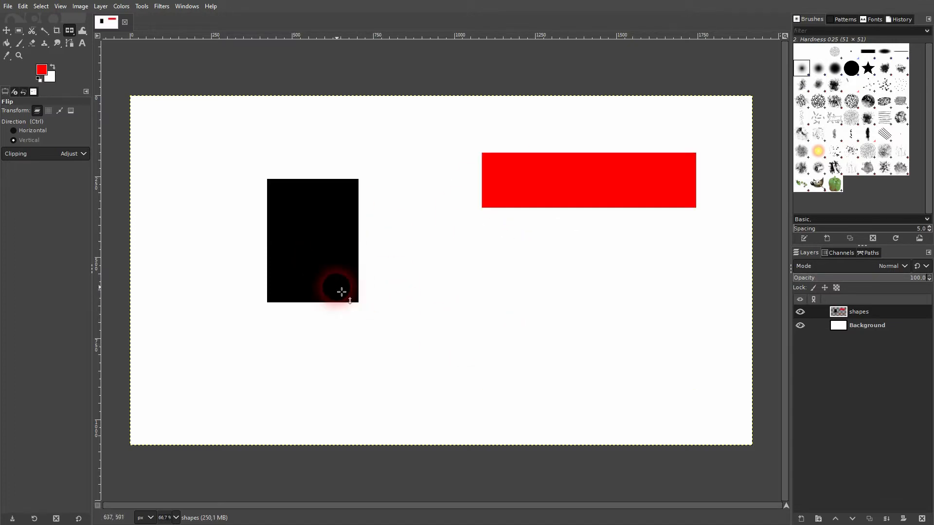
Step: Set the flip direction to Horizontal and flip the shapes layer back and forth, ending with it mirrored
click(34, 127)
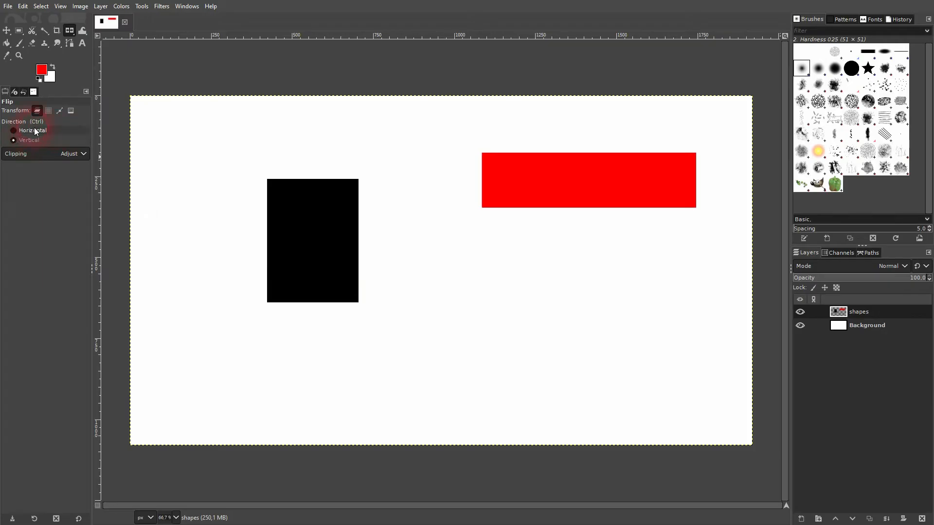
click(334, 238)
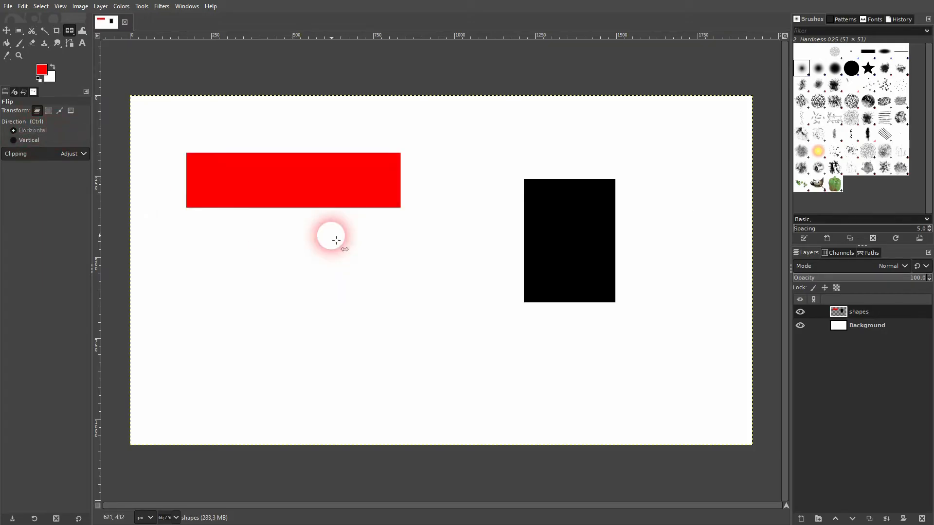
click(336, 240)
click(331, 235)
click(333, 241)
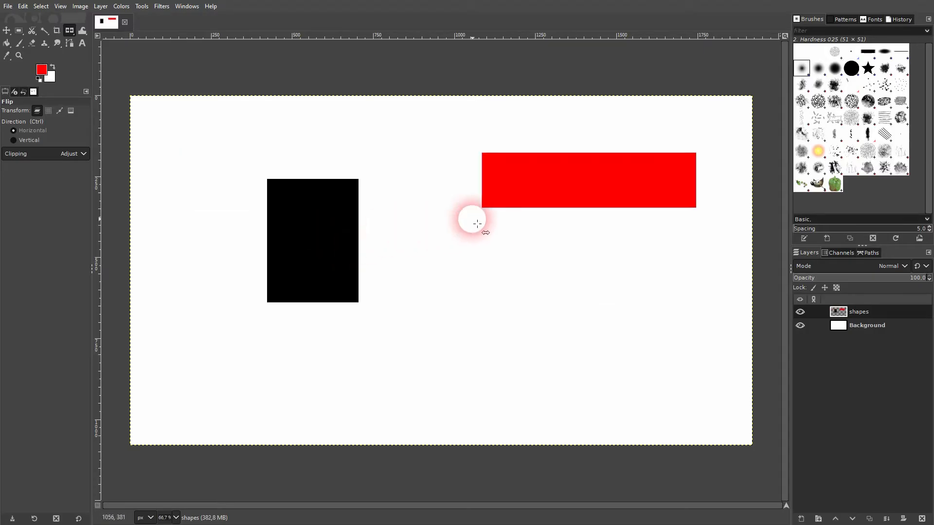
click(335, 223)
click(52, 132)
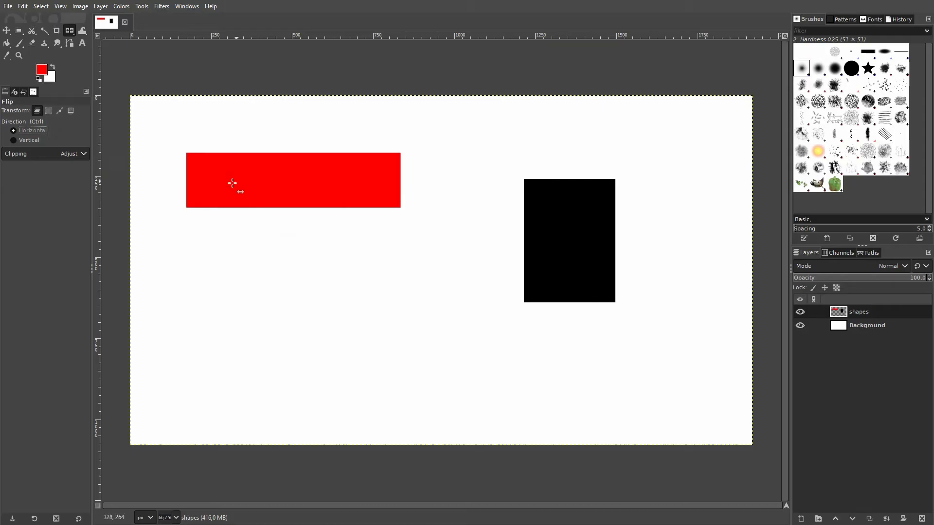
click(265, 219)
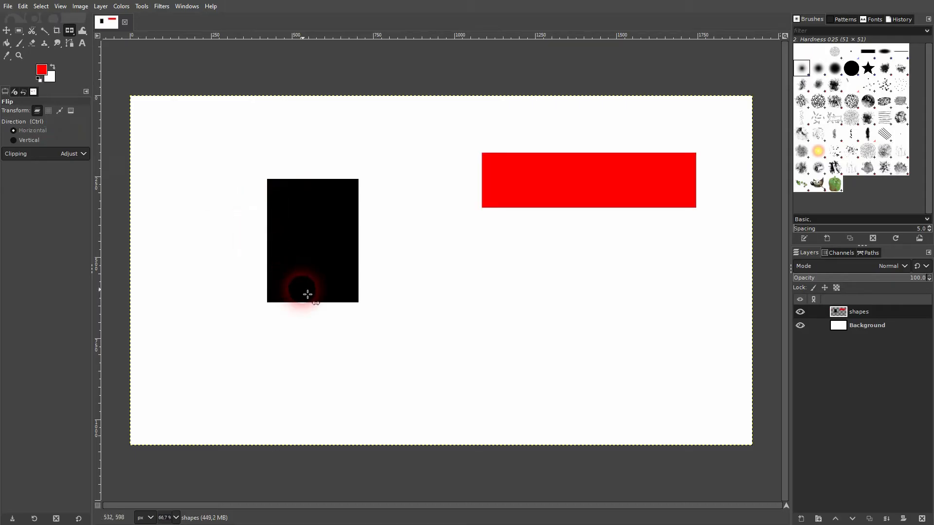
click(330, 221)
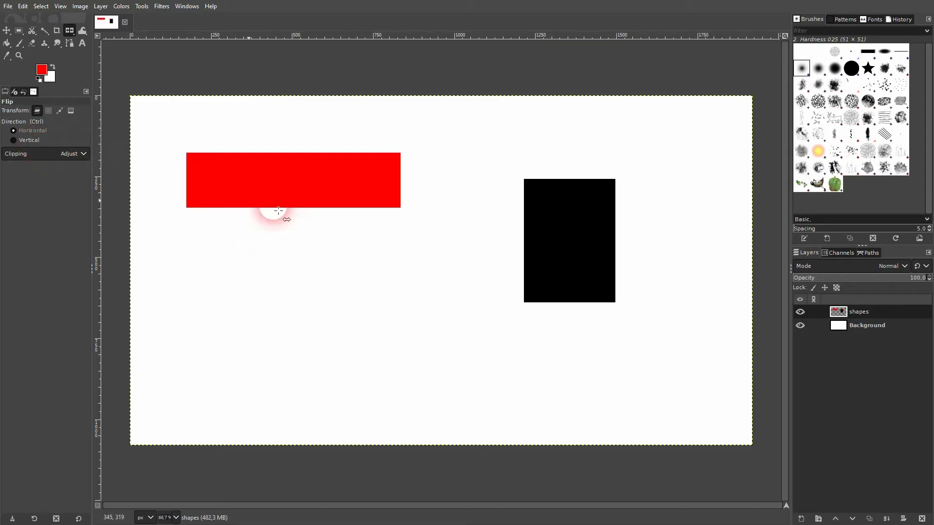
Step: Flip the shapes layer vertically, and keep flipping it horizontally and vertically until both rectangles are back in their original places
click(30, 140)
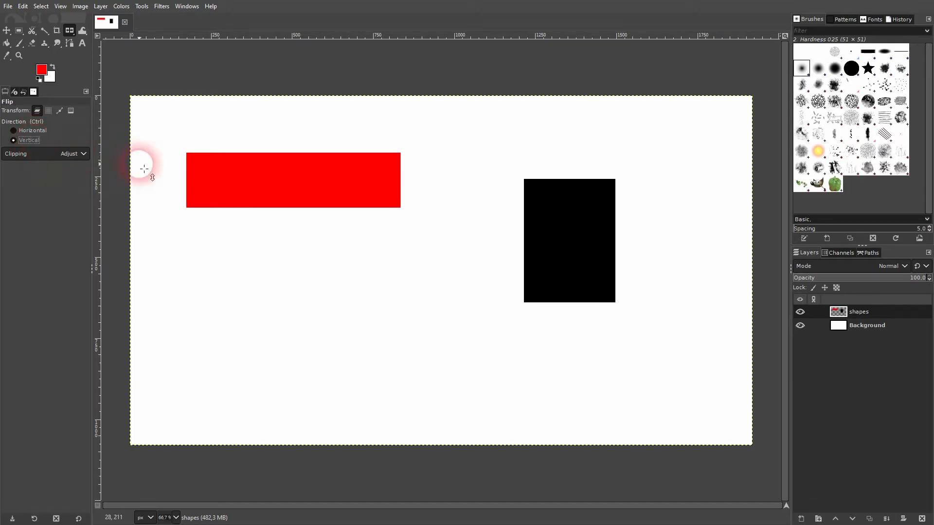
click(248, 184)
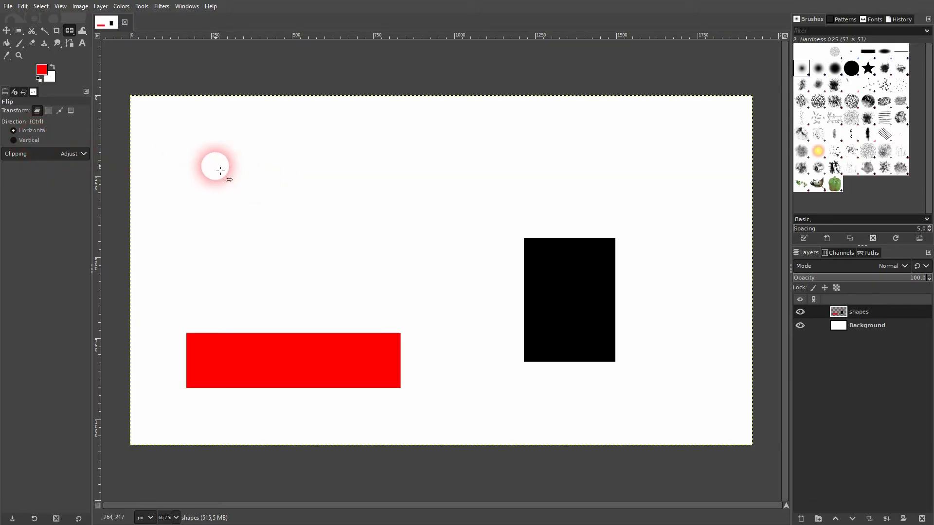
click(36, 131)
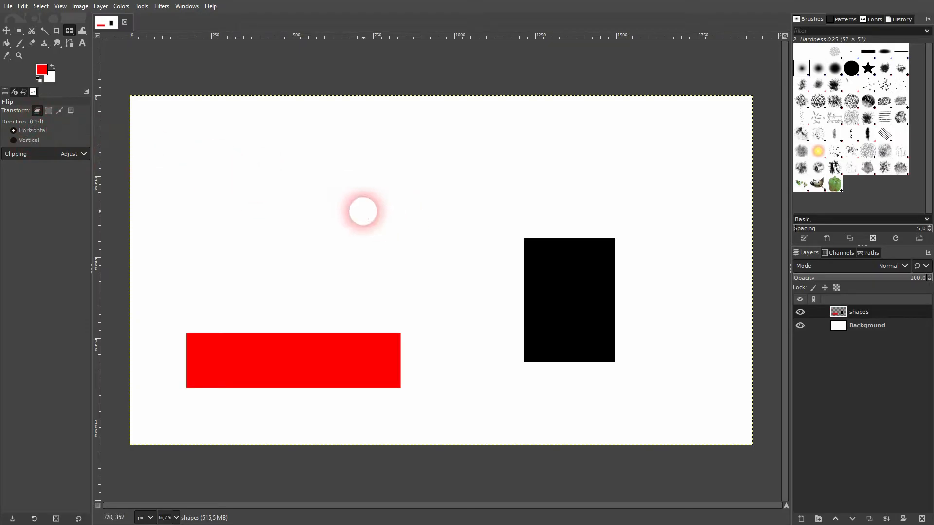
click(367, 216)
click(367, 216)
click(368, 216)
ctrl+click(368, 216)
ctrl+click(367, 216)
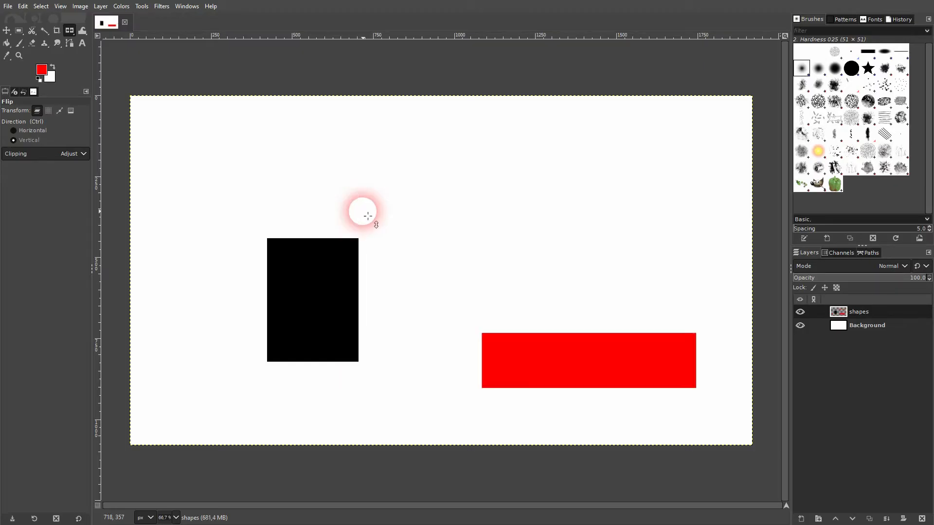
ctrl+click(362, 211)
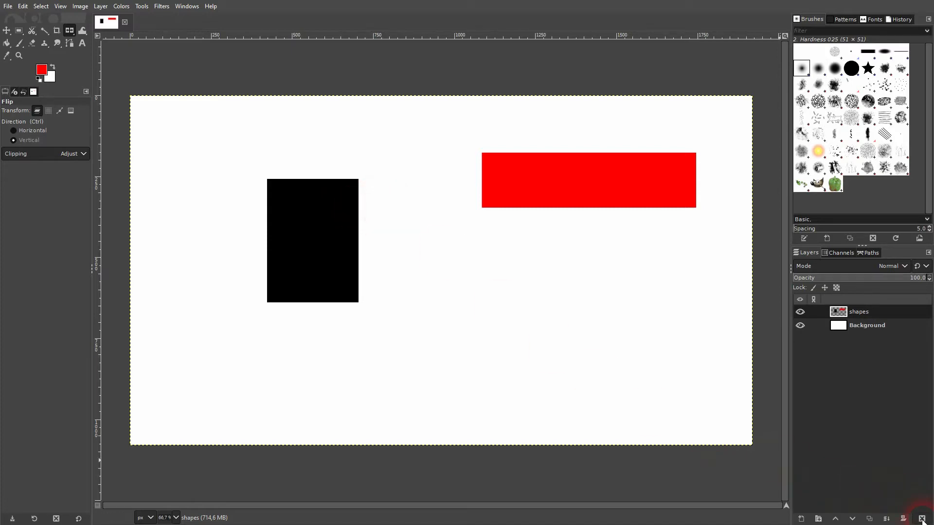
Step: Close the untitled shapes image without saving, and open the black Porsche photo
click(125, 22)
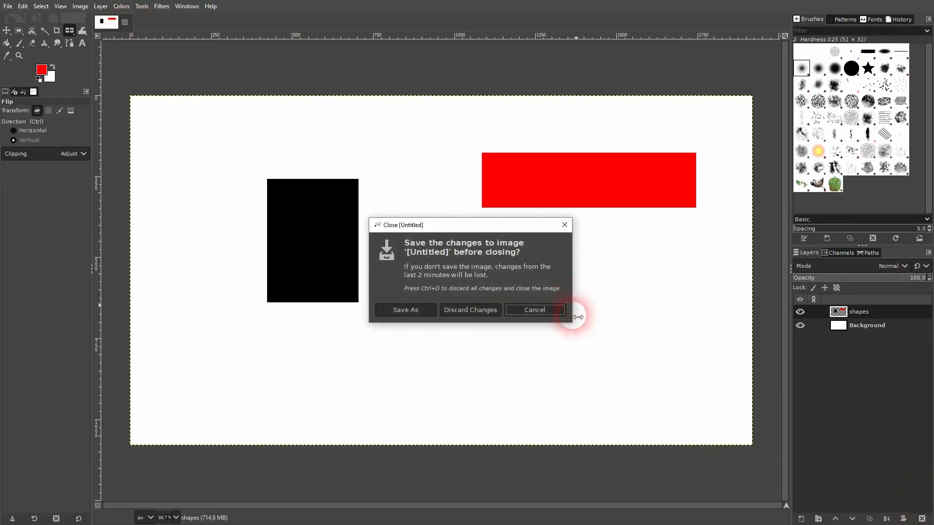
click(470, 308)
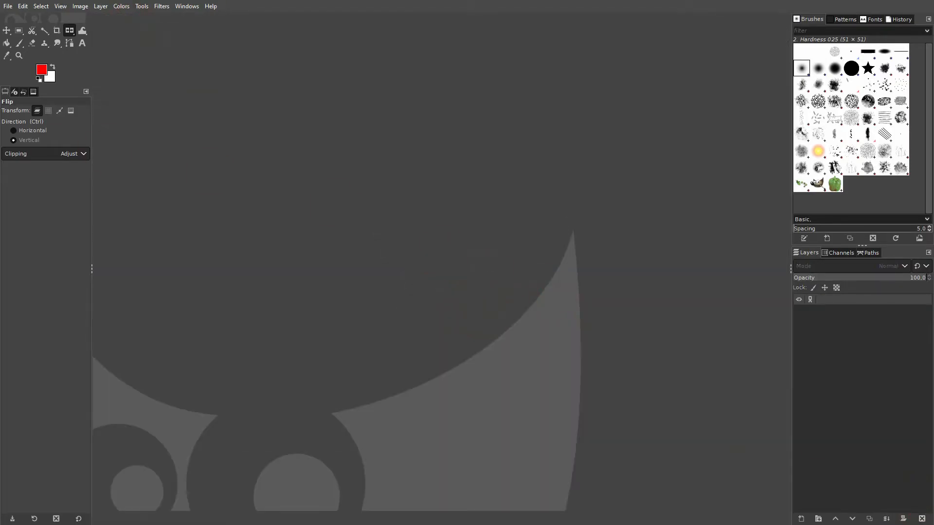
drag(421, 226, 422, 227)
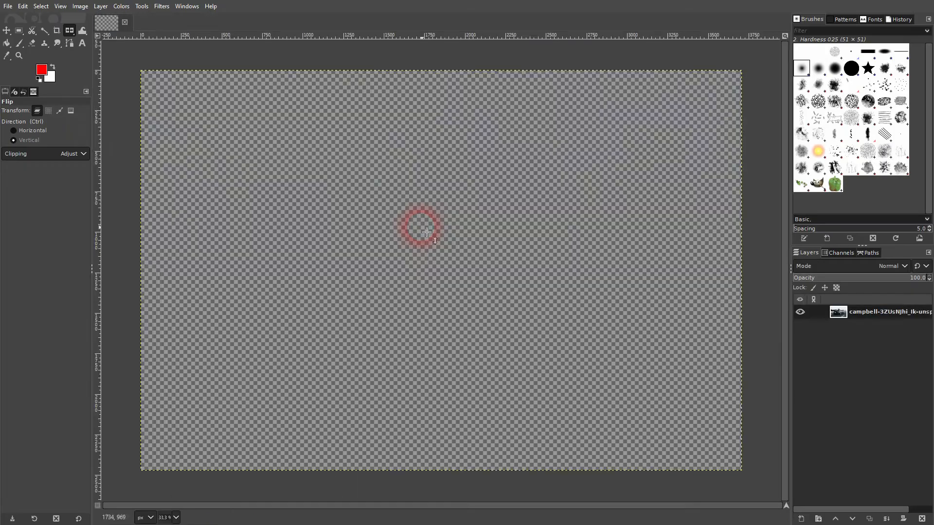
Step: Rename the car photo's layer to "Original"
click(843, 366)
double_click(871, 314)
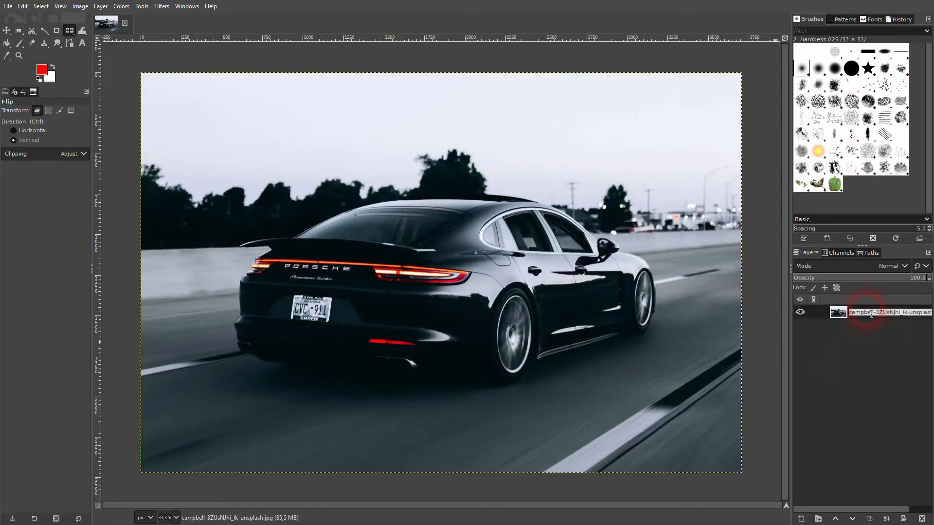
text(Origina)
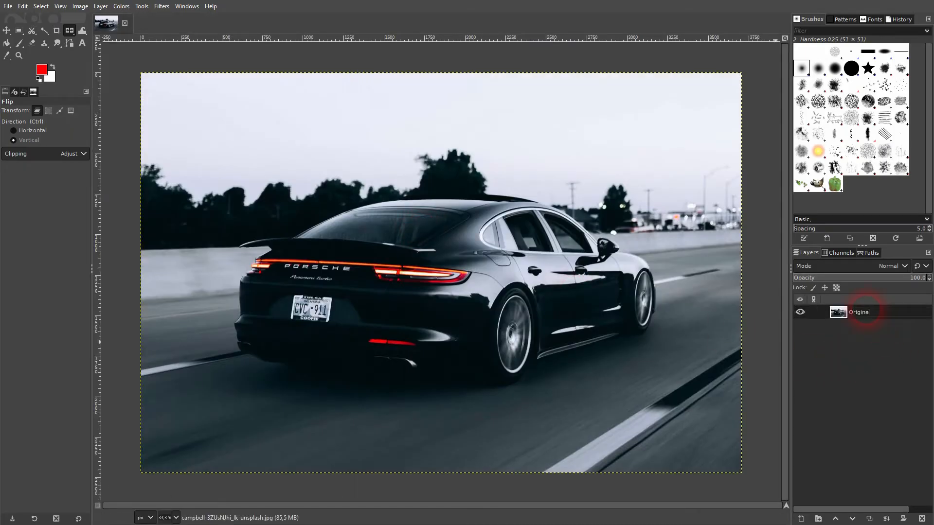
text(l)
key(Return)
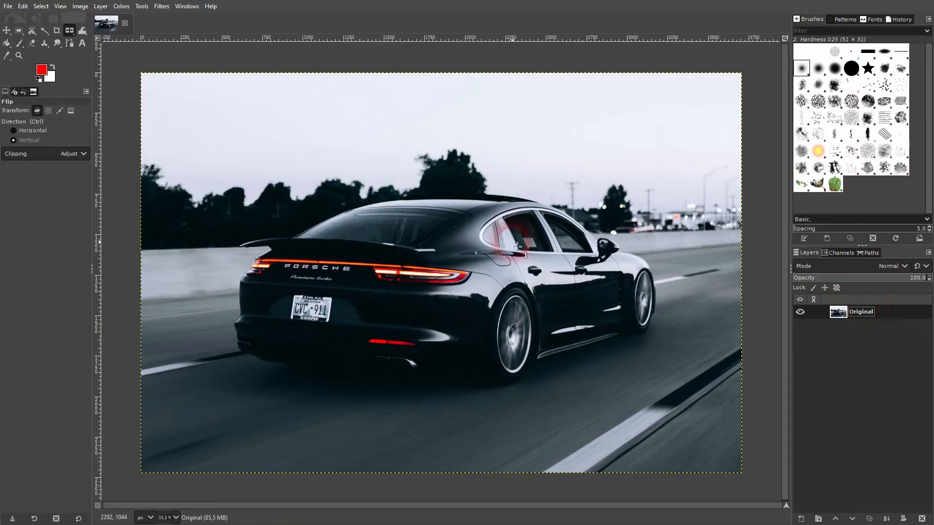
Step: Flip the Original layer vertically with the Flip tool and keep flipping it until the car is upright again
click(170, 22)
drag(69, 30, 125, 81)
click(26, 143)
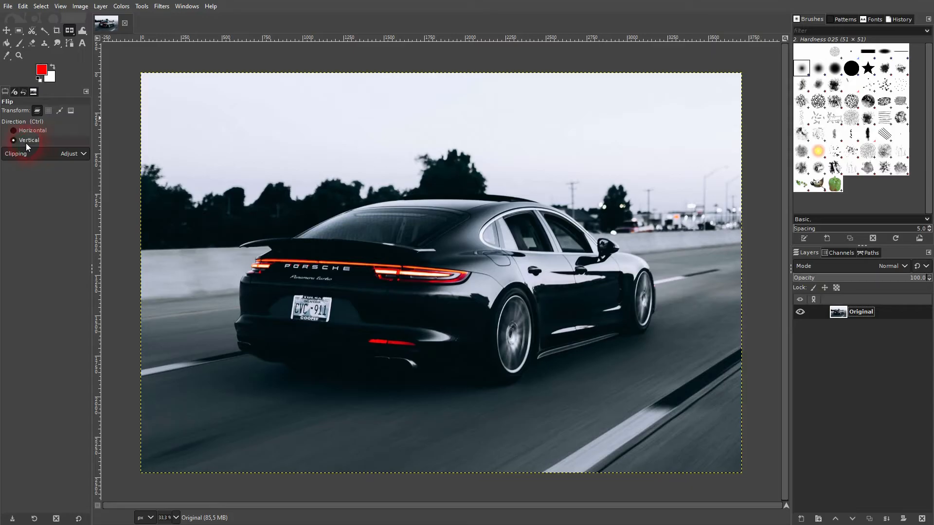
click(292, 192)
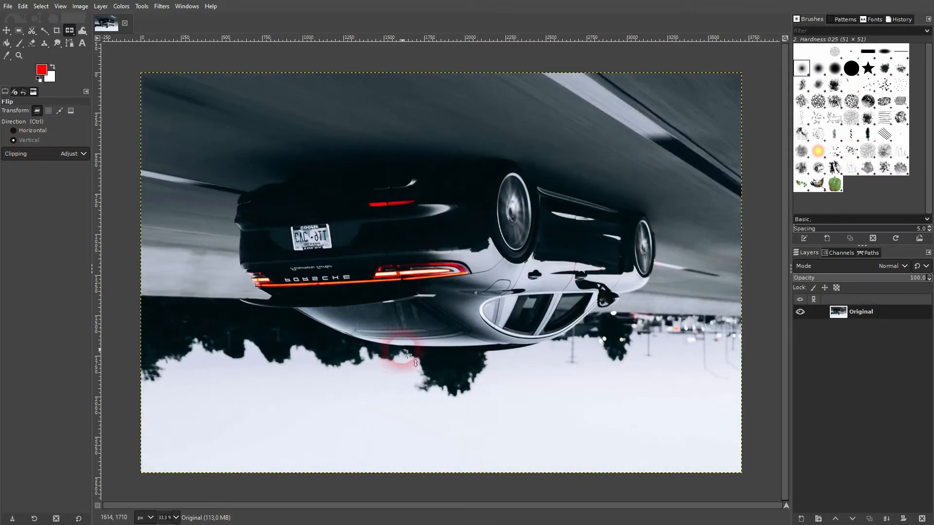
click(472, 311)
click(476, 310)
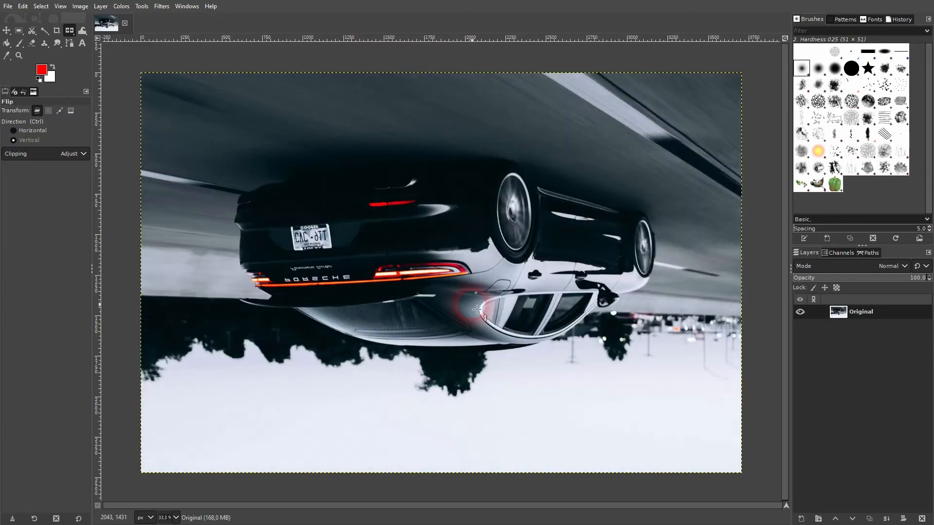
ctrl+click(471, 305)
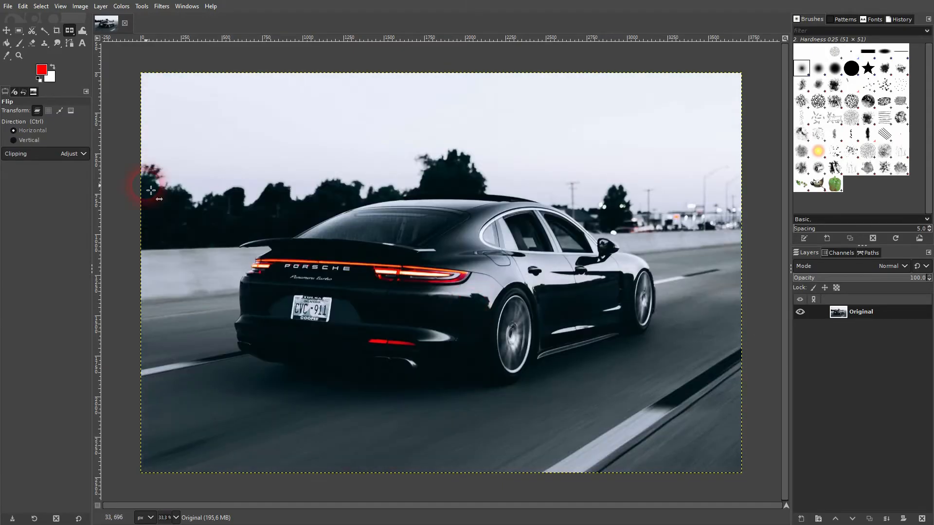
Step: Set the flip direction to Horizontal, flip the Original layer back and forth until mirrored, and flip it vertically so the car is upside down
click(26, 131)
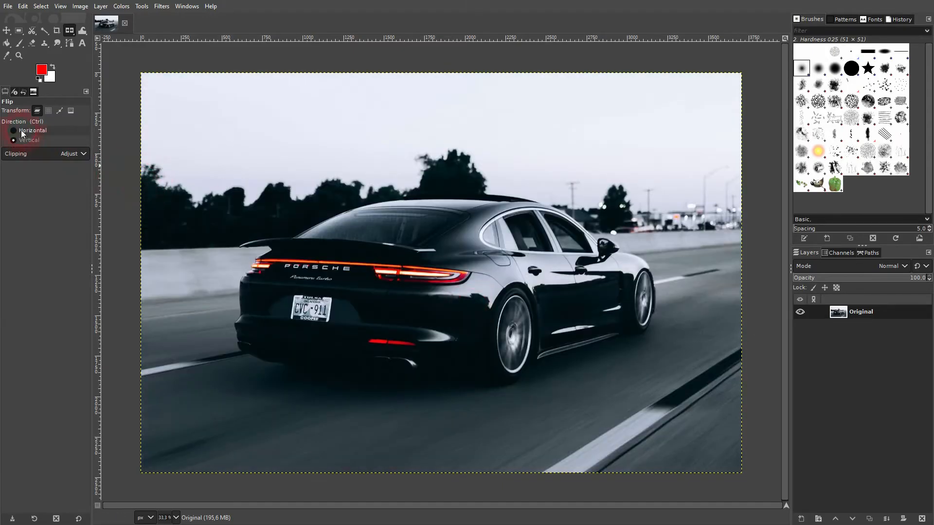
click(439, 249)
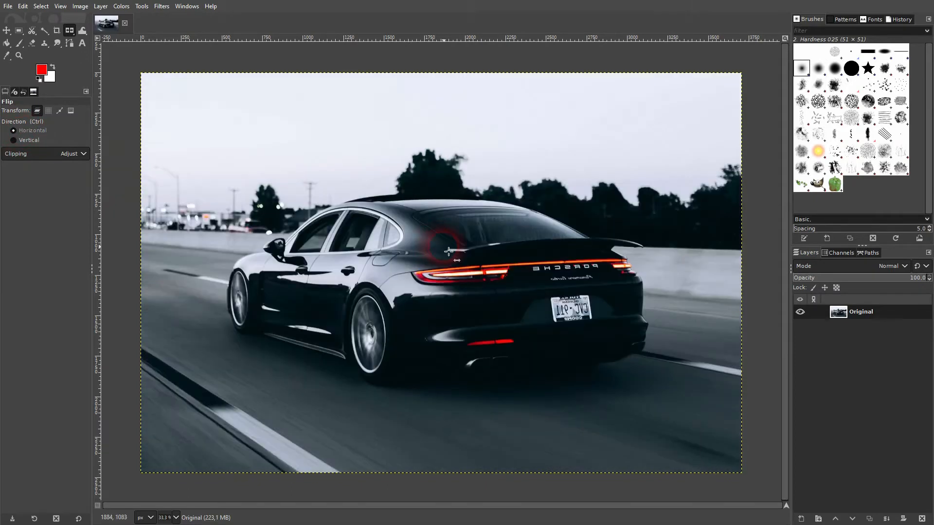
click(497, 256)
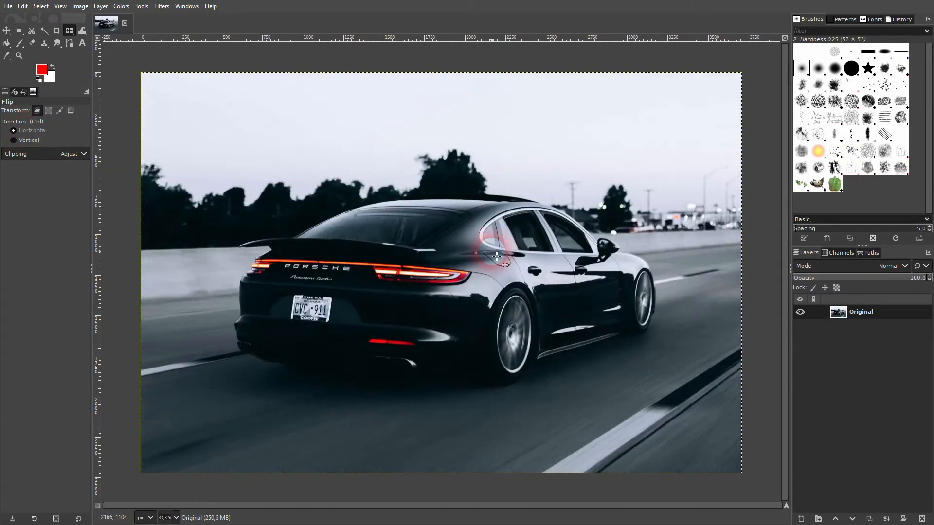
click(496, 257)
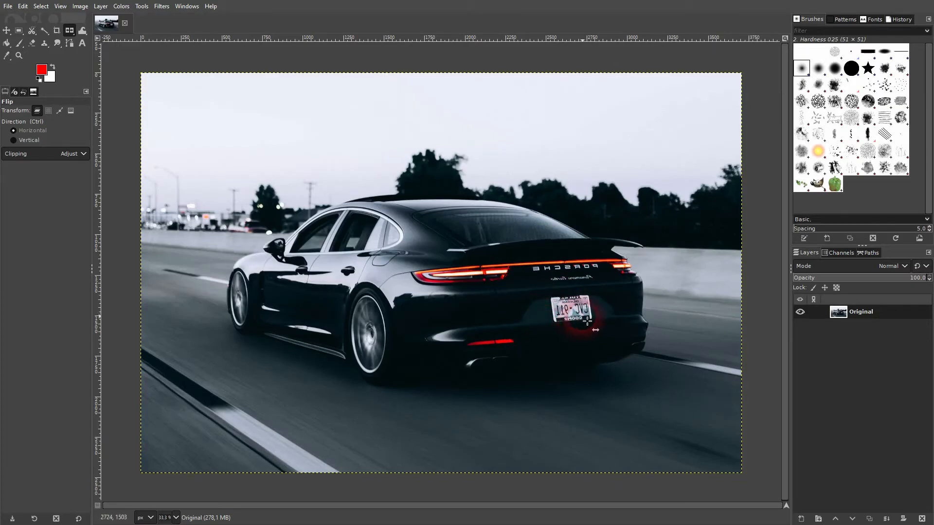
key(ctrl)
ctrl+click(581, 319)
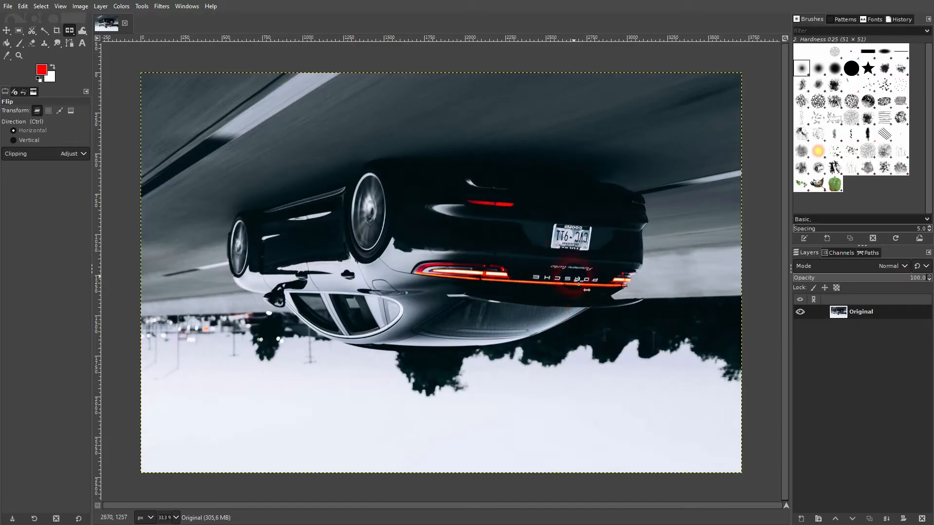
Step: Add the text "TEXT EXAMPLE" over the upper part of the car photo
click(78, 49)
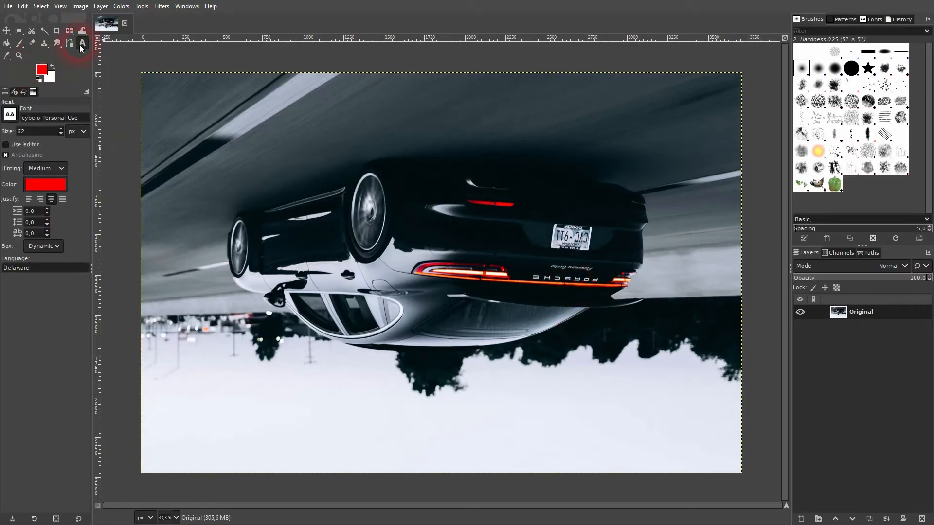
click(275, 176)
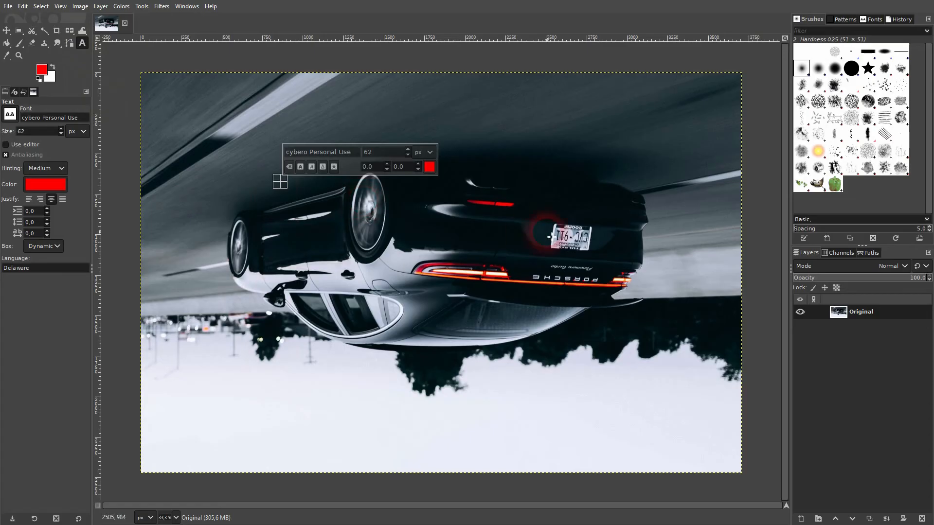
text(TEXT)
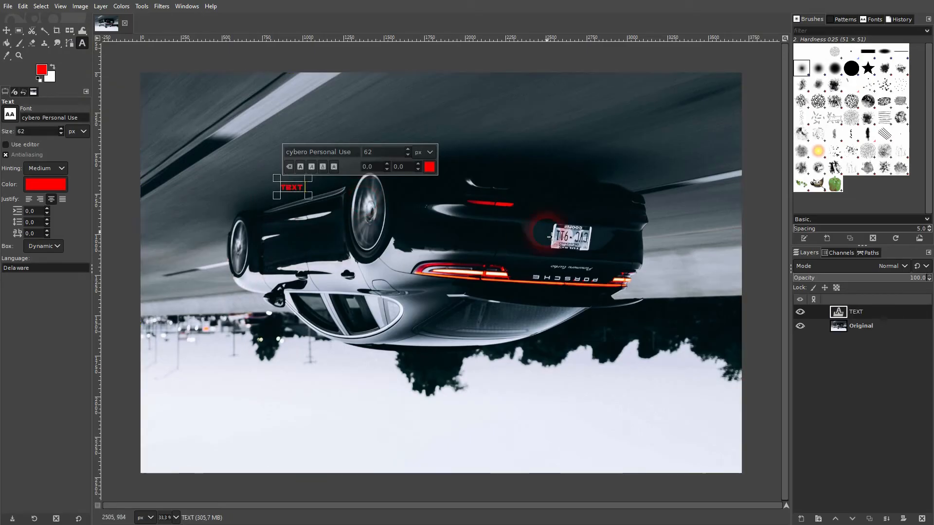
text( EXAMPLE)
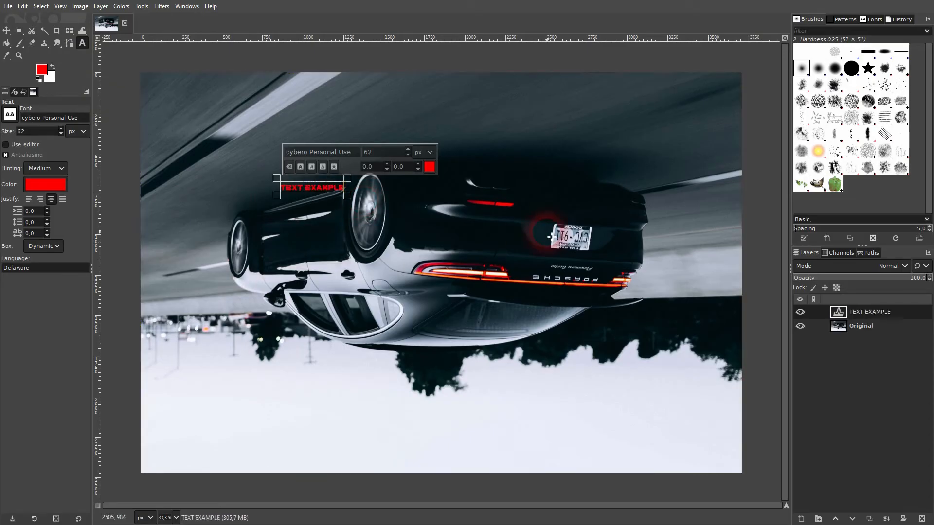
Step: Set the TEXT EXAMPLE font to Arial Heavy and its size to 200 px, and finish editing the text
triple_click(311, 152)
text(Arial)
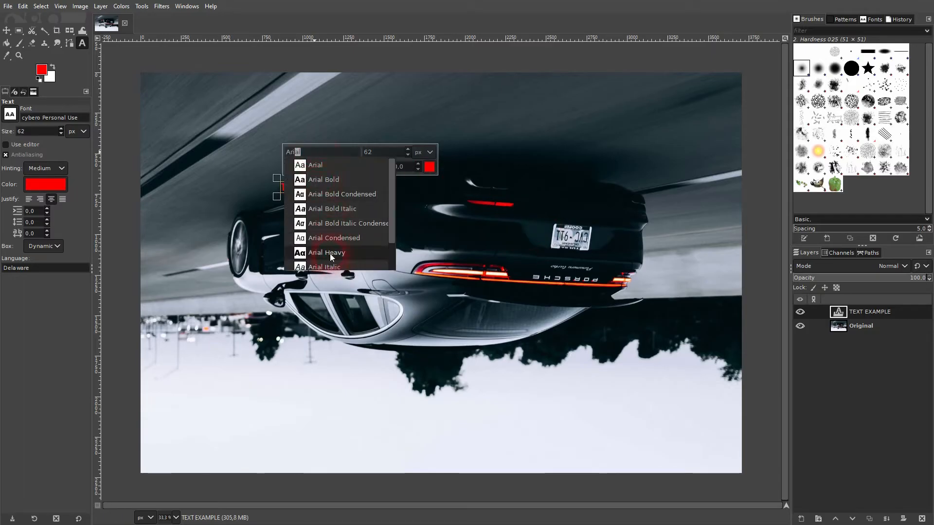
click(323, 265)
drag(381, 153, 343, 161)
text(200)
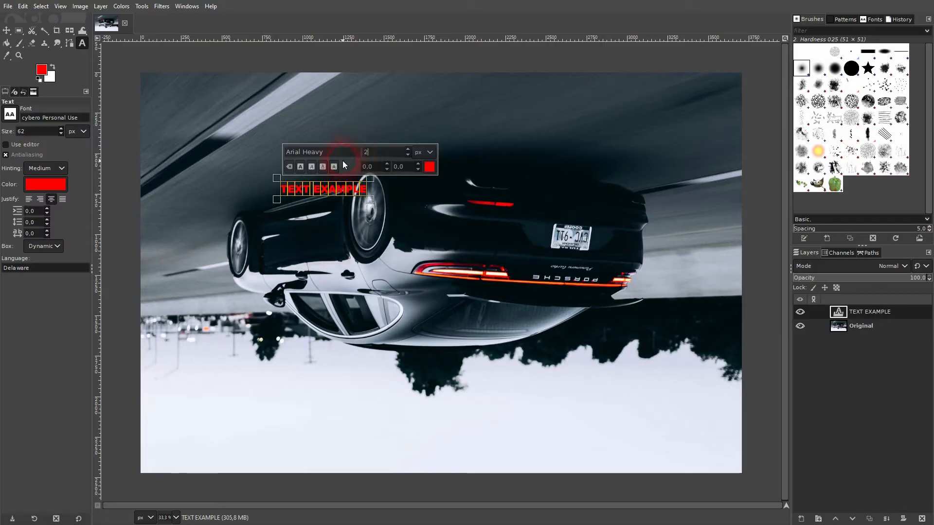
click(5, 30)
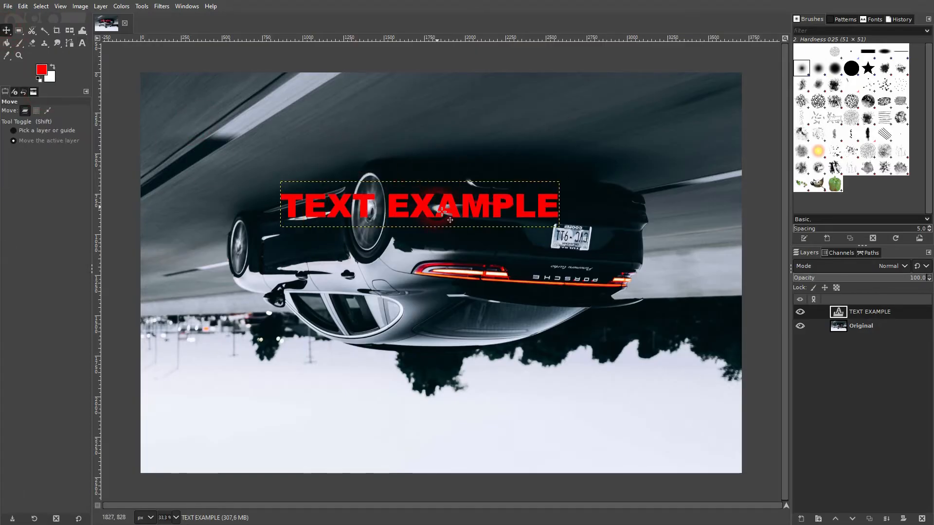
Step: Flip the TEXT EXAMPLE layer horizontally and back, flip it vertically, and flip it horizontally and back once more
click(903, 316)
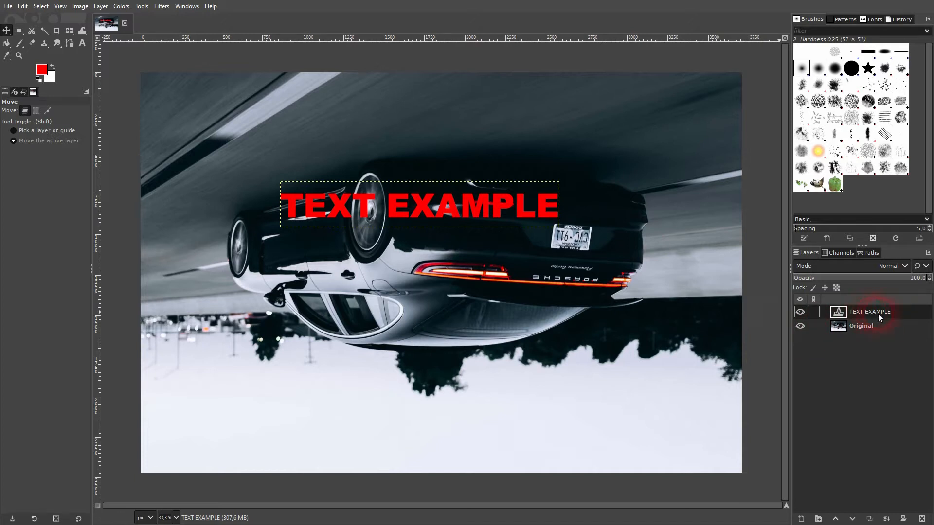
click(68, 32)
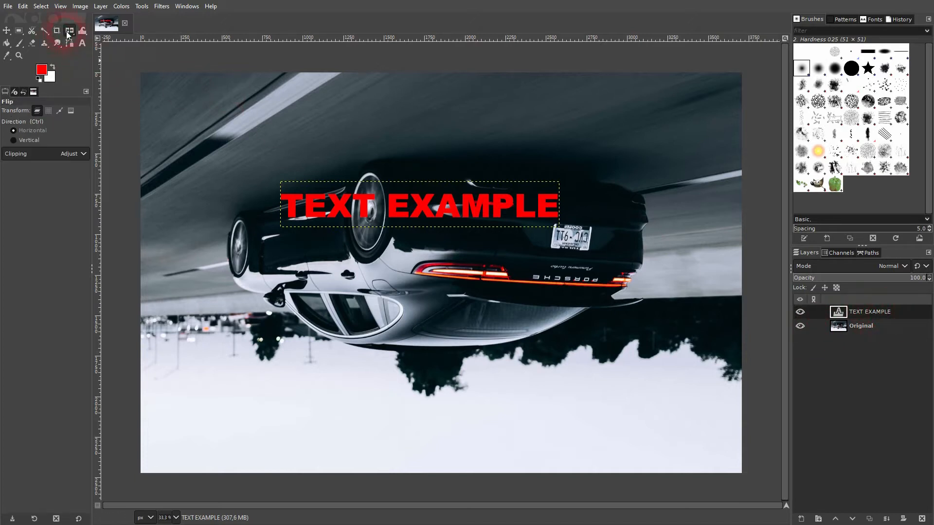
click(430, 217)
click(497, 223)
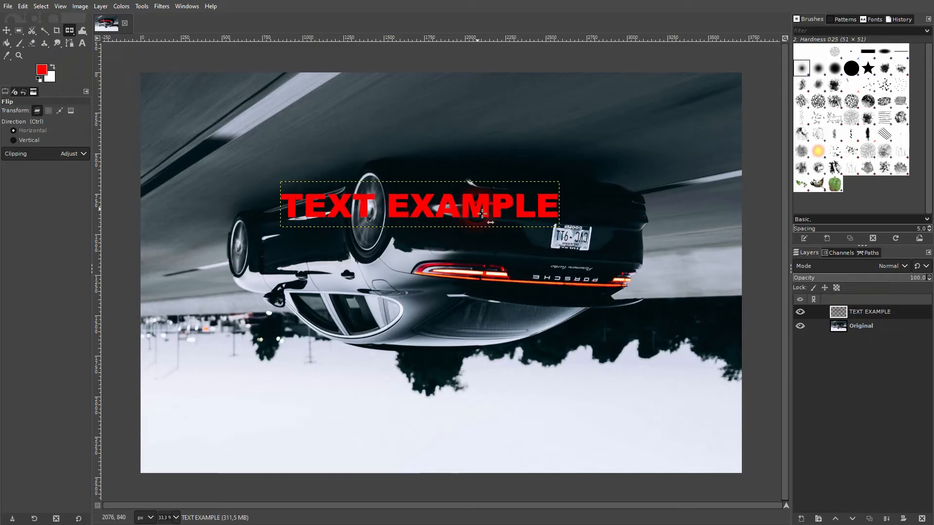
ctrl+click(504, 228)
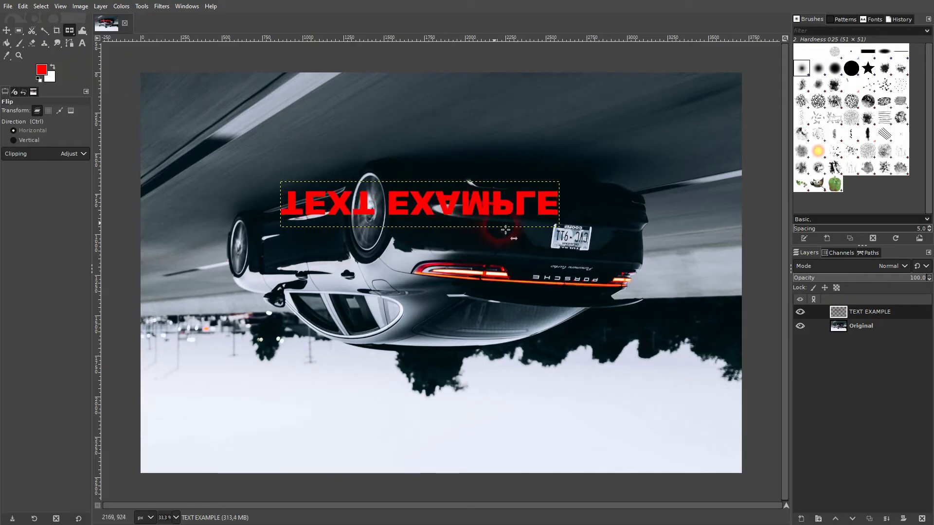
click(484, 215)
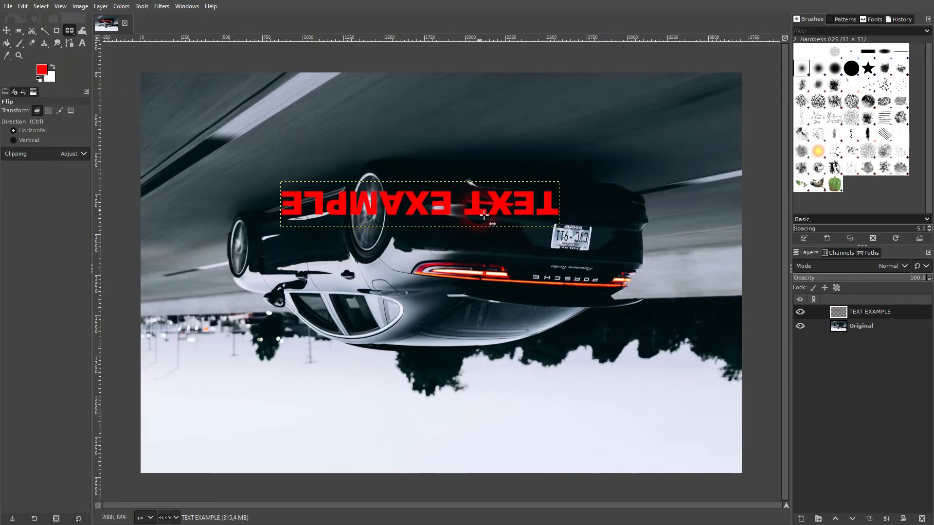
click(485, 215)
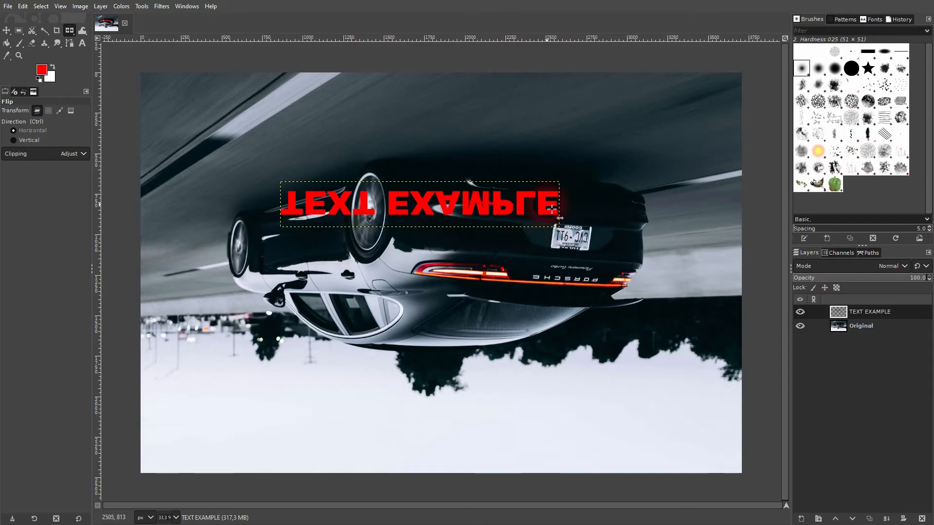
Step: Select the Original layer, flip it horizontally and back, and flip it vertically so the car is upright
click(857, 326)
click(530, 389)
click(494, 343)
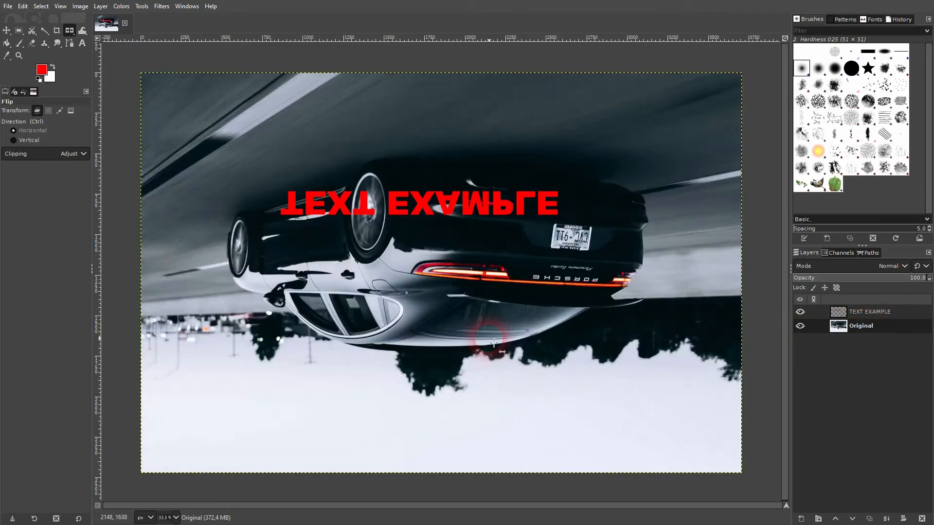
ctrl+click(494, 343)
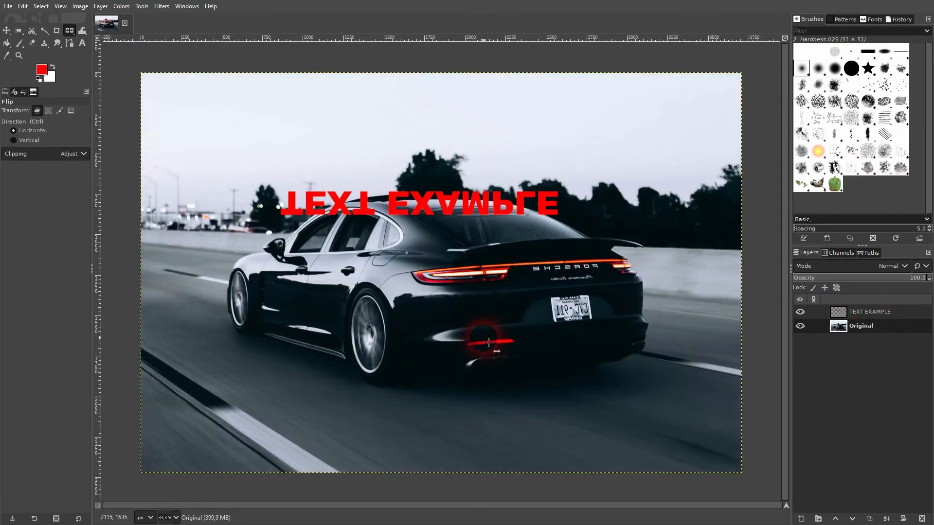
Step: Select the TEXT EXAMPLE layer again and flip it three times with the Flip tool
click(868, 312)
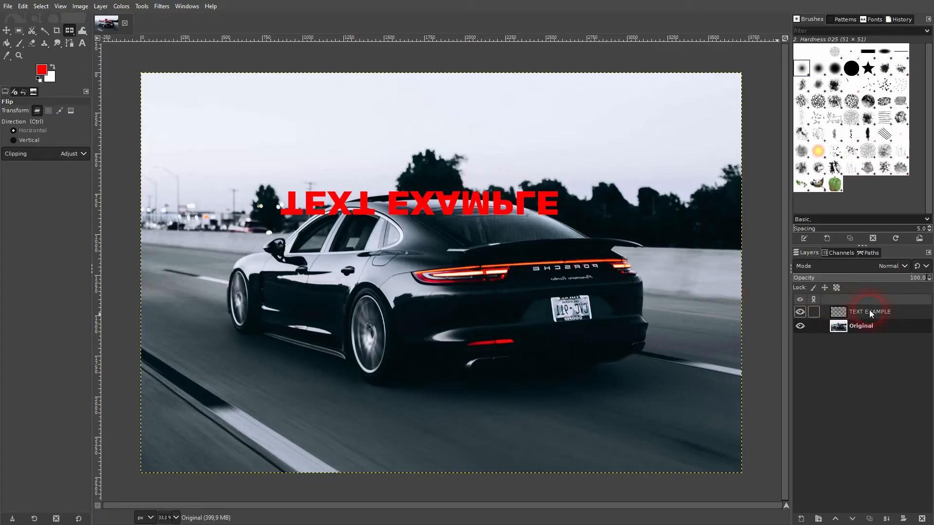
click(507, 217)
click(507, 217)
click(507, 217)
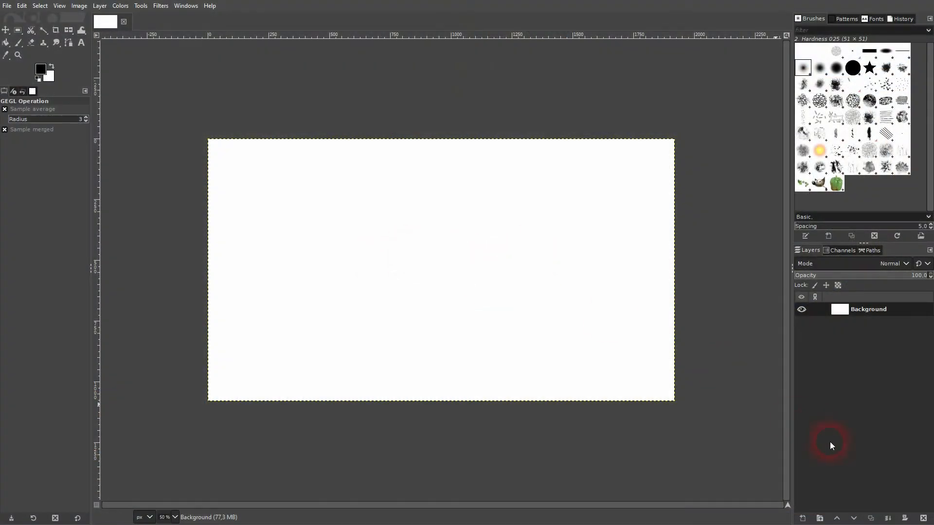
Step: Create a new layer named "rectangle" filled with Transparency above the Background layer
click(802, 519)
text(rectangle)
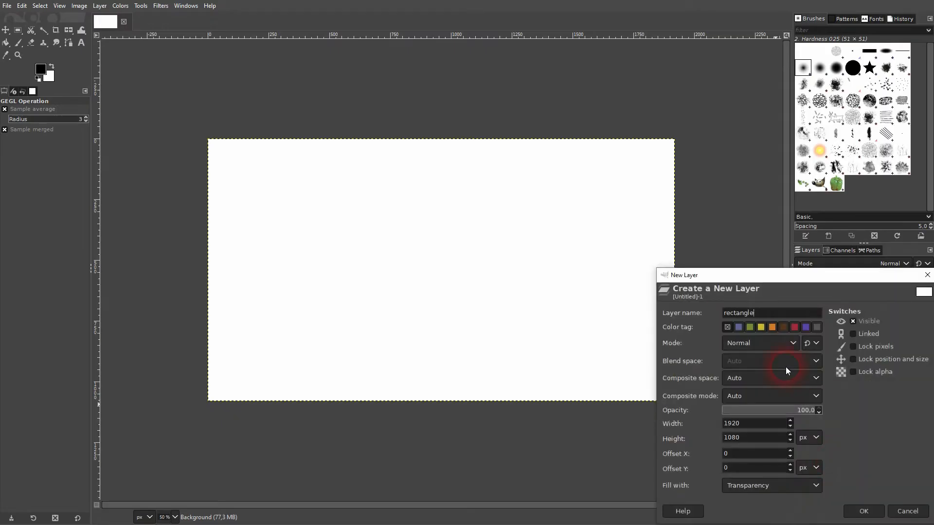
click(805, 487)
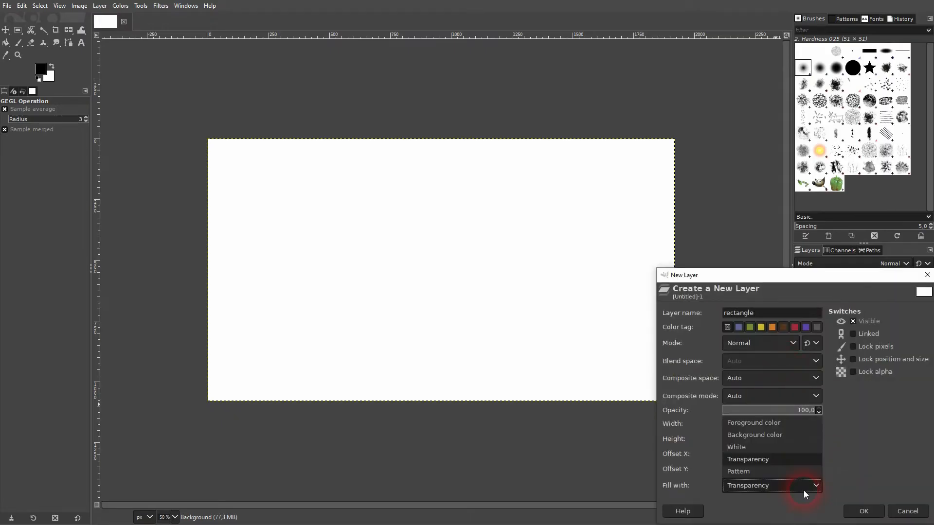
click(767, 464)
click(864, 511)
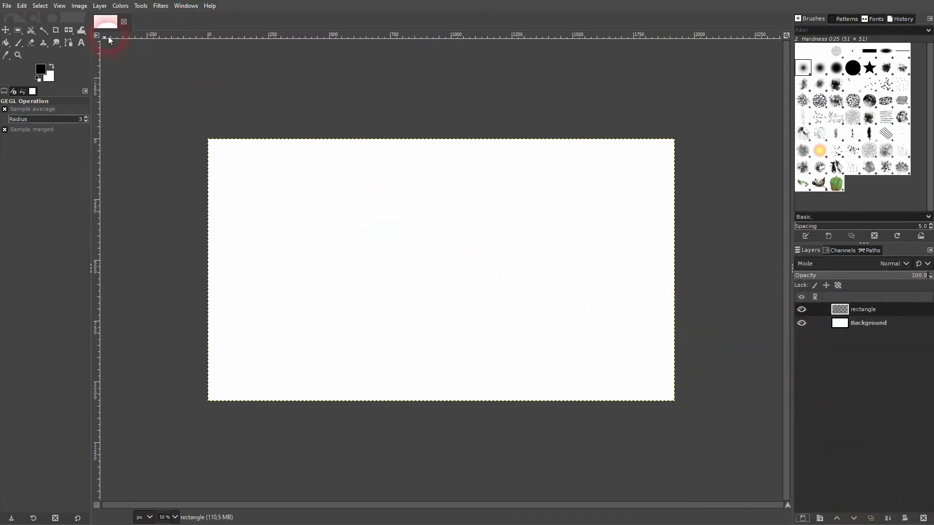
Step: Draw a rectangular selection of about 1214 × 552 px in the middle of the canvas with the Rectangle Select tool
click(18, 32)
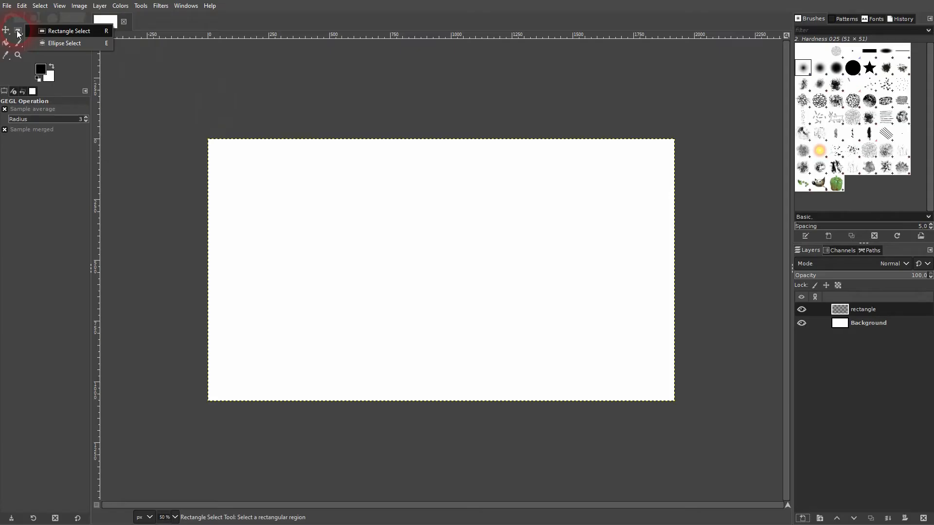
click(65, 34)
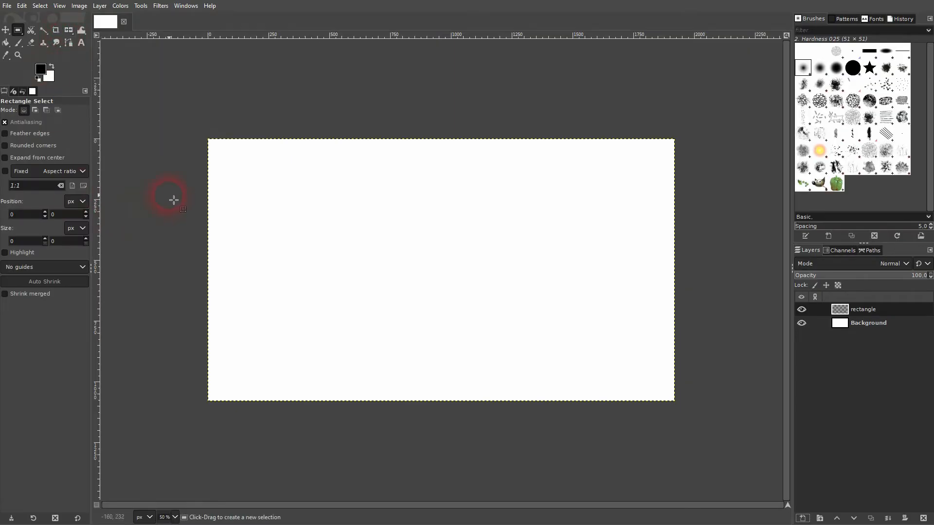
drag(295, 202, 590, 336)
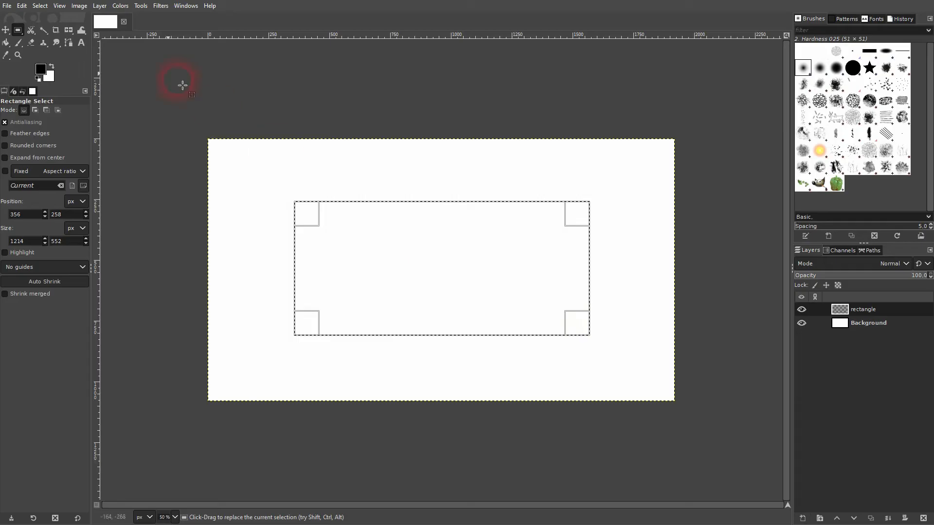
Step: Fill the rectangular selection with black on the rectangle layer using Bucket Fill, and clear the selection
click(43, 49)
click(407, 221)
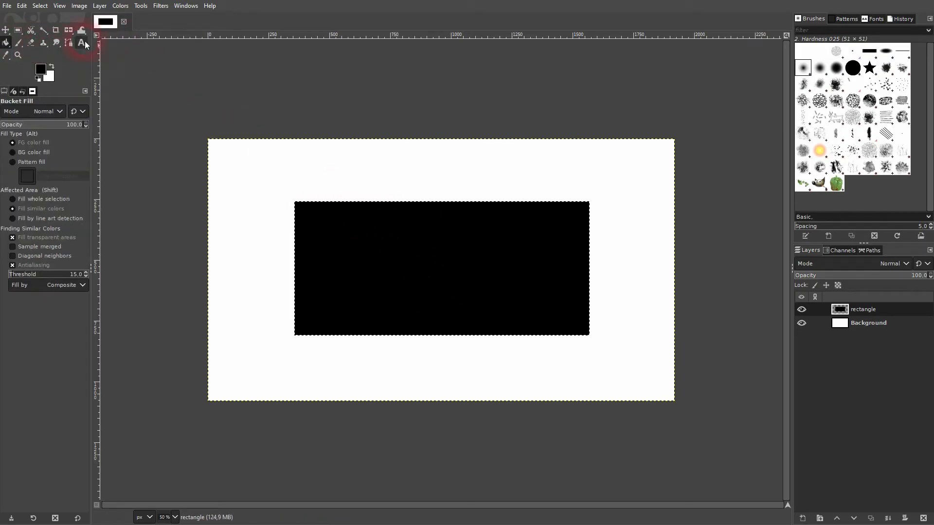
click(40, 6)
click(51, 29)
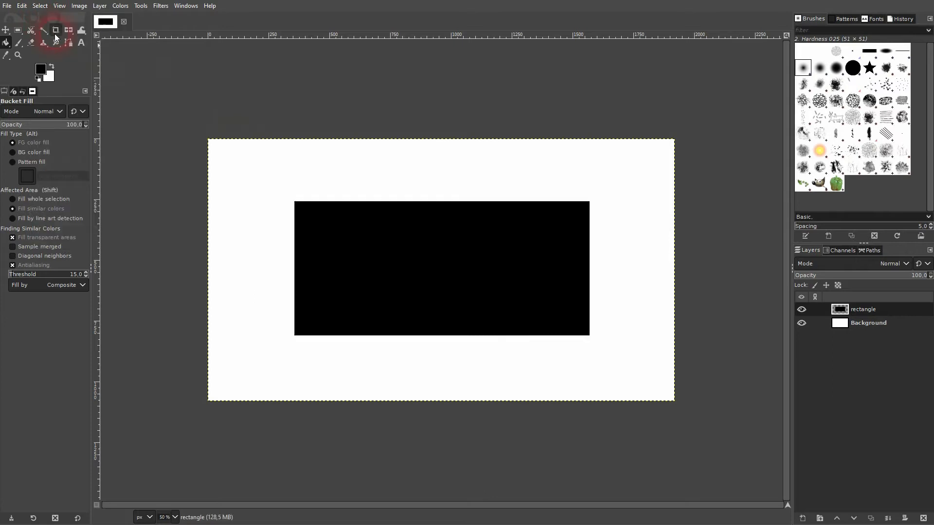
Step: Move the black rectangle around the canvas with the Move tool and undo the moves
click(6, 31)
click(802, 310)
click(802, 310)
drag(496, 287, 609, 192)
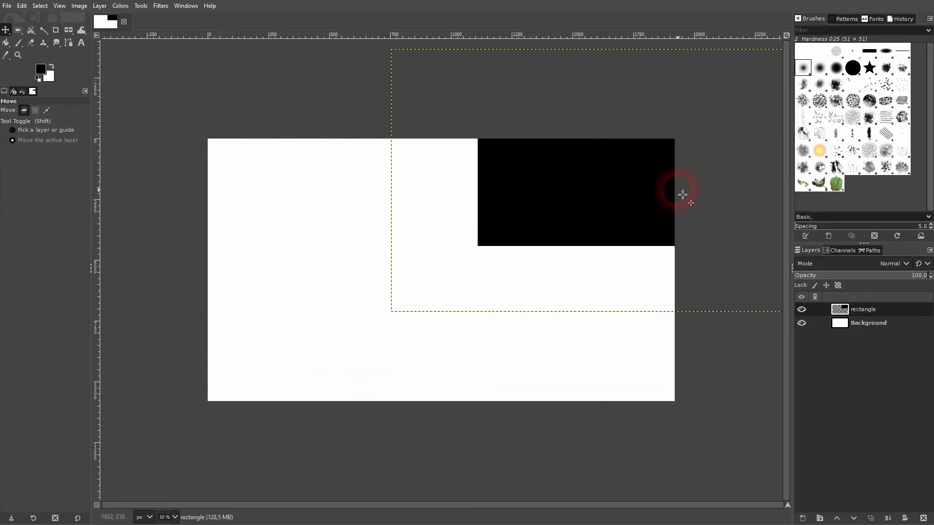
key(ctrl+z)
key(ctrl+z)
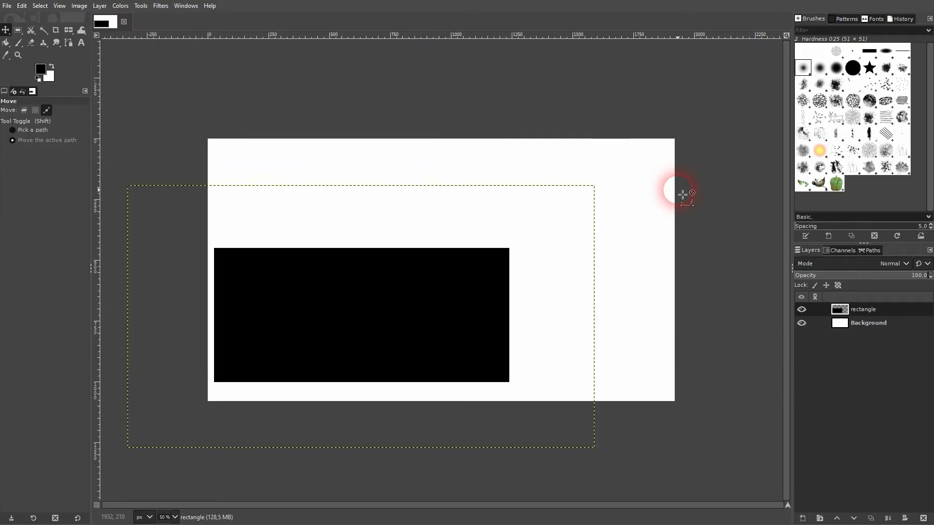
key(ctrl+z)
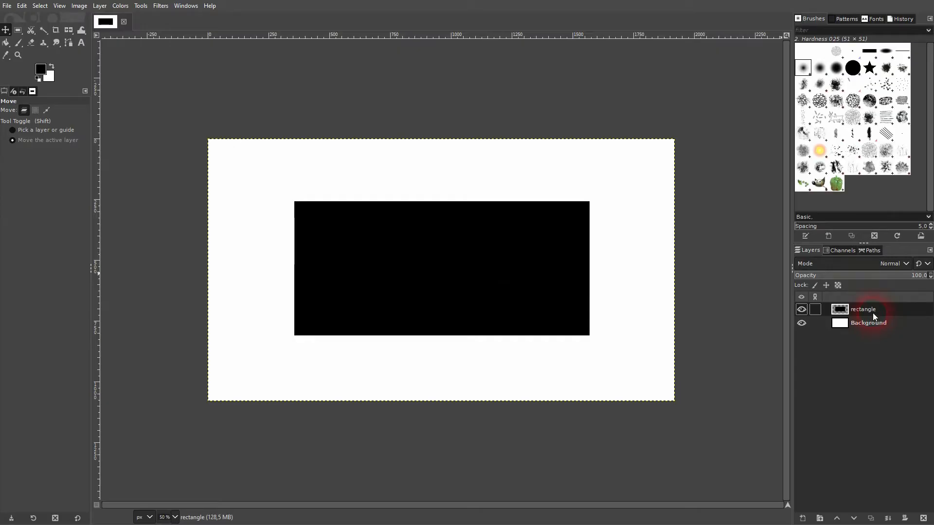
key(ctrl)
Step: Delete the rectangle layer and create a new transparent layer named "rectangle" above the Background
click(924, 519)
click(804, 519)
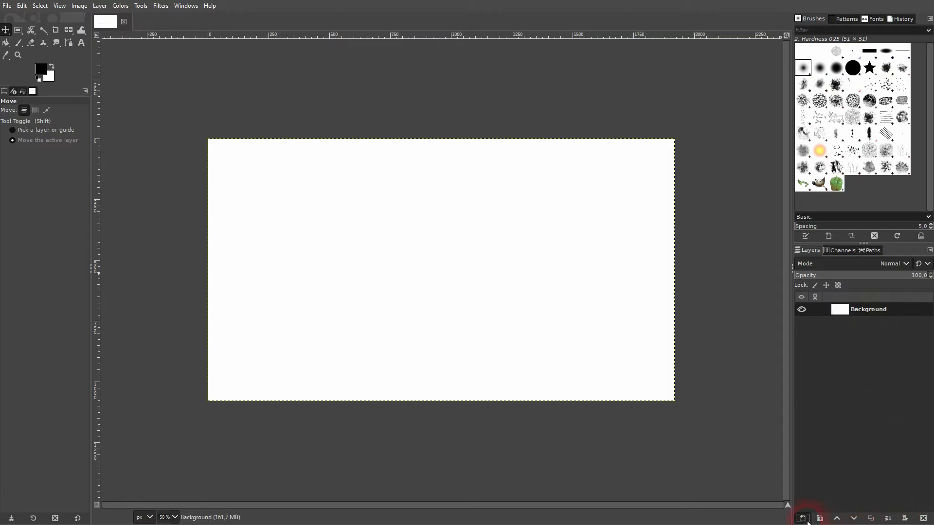
click(863, 511)
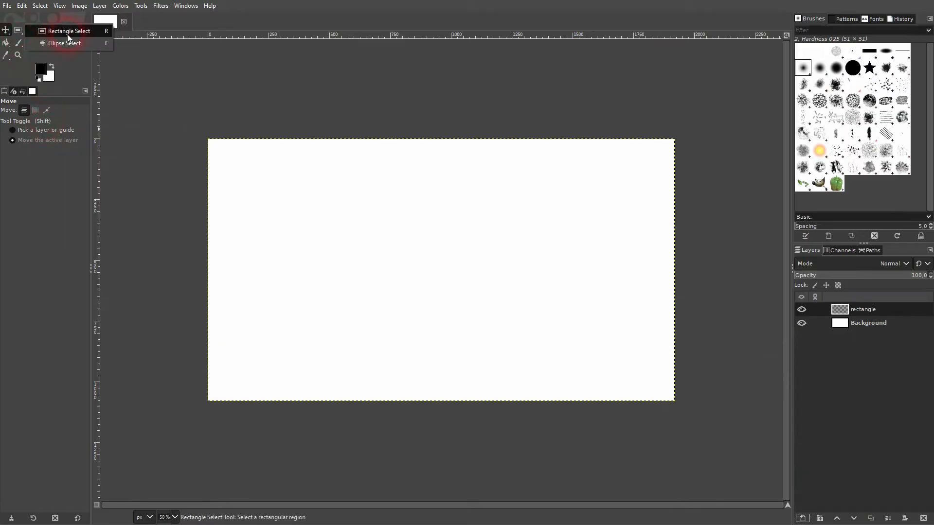
Step: Draw a rectangular selection of about 770 × 446 px on the canvas and set its size to 1000 × 1000 px
click(18, 31)
drag(338, 199, 525, 306)
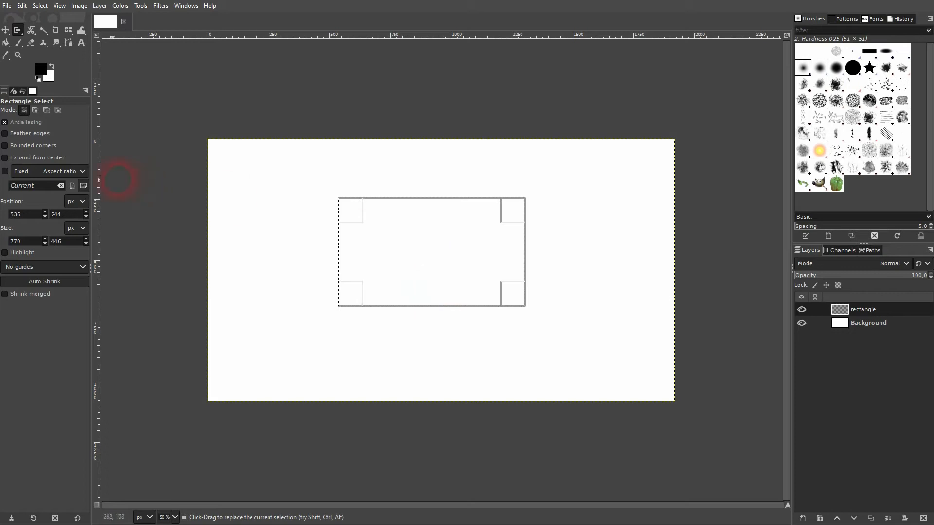
click(21, 243)
key(ctrl+a)
text(1000)
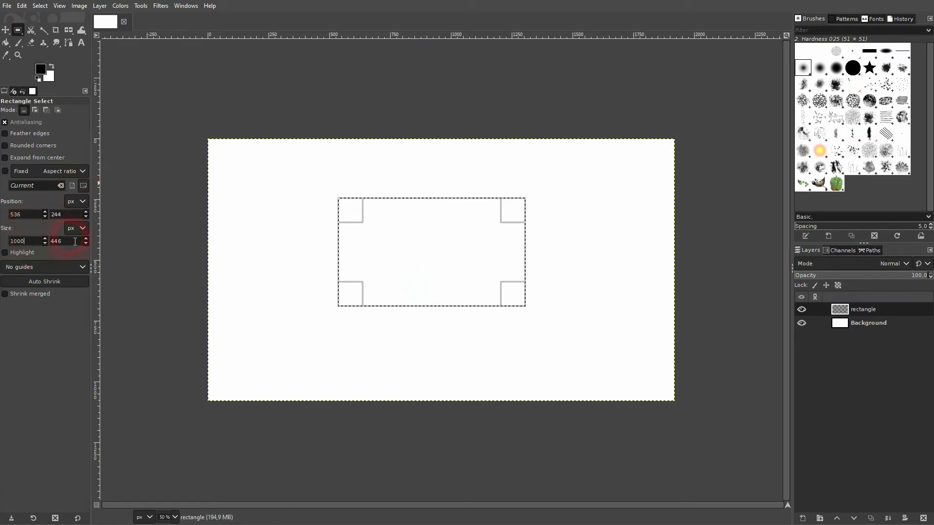
key(Tab)
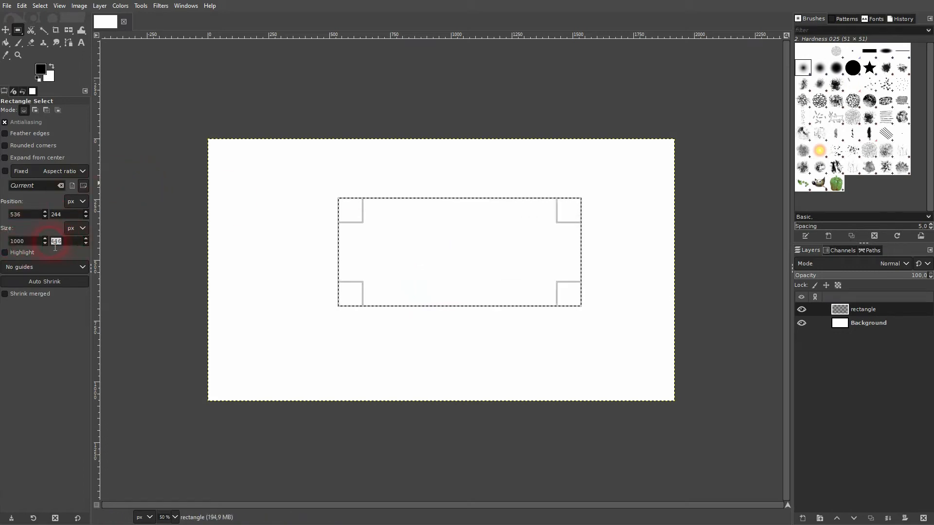
text(1000)
key(Return)
Step: Set the rectangular selection's size to 500 × 500 px
double_click(31, 245)
text(5000)
key(Tab)
text(500)
click(30, 247)
key(BackSpace)
key(Return)
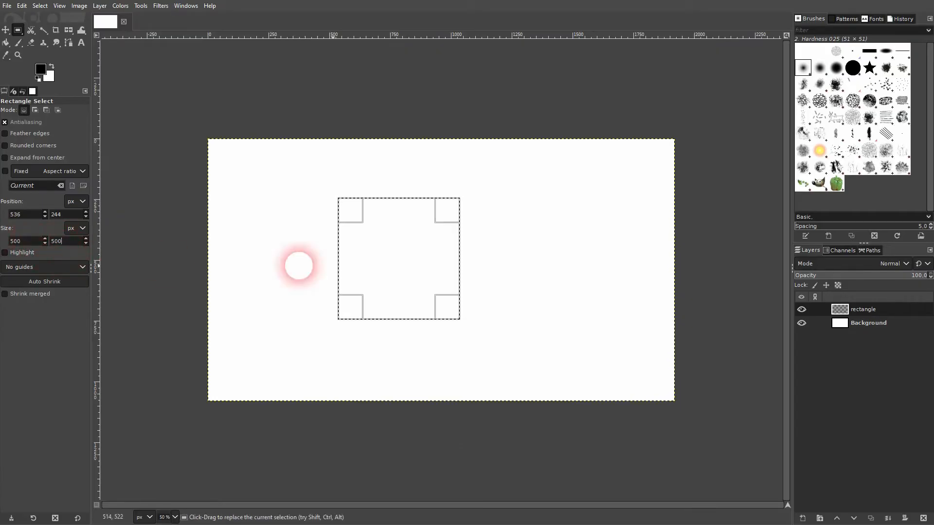
Step: Set the selection's position to X 750 and Y 100 px
double_click(16, 214)
text(750)
key(Return)
double_click(56, 215)
text(100)
click(28, 219)
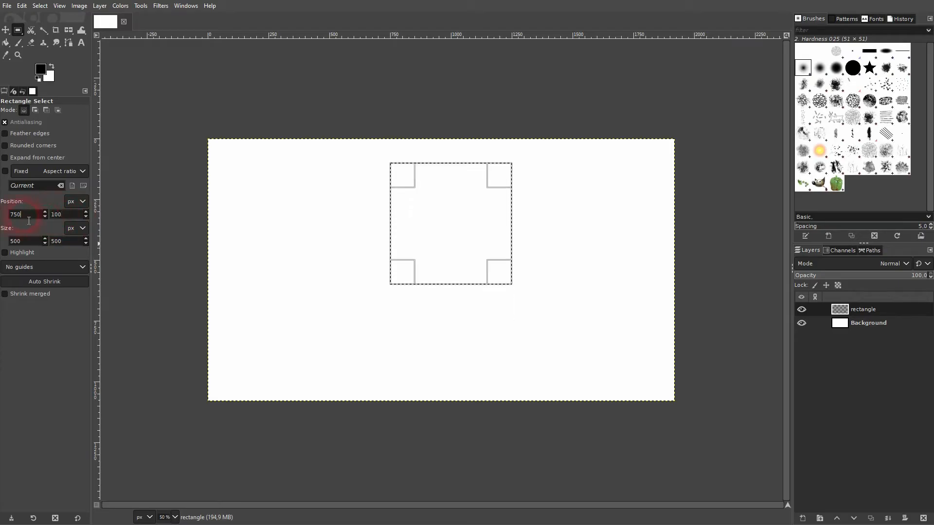
Step: Resize the selection by its corners and shift it across the canvas, ending at about 874 × 738 px
drag(403, 271, 318, 321)
drag(502, 324, 557, 329)
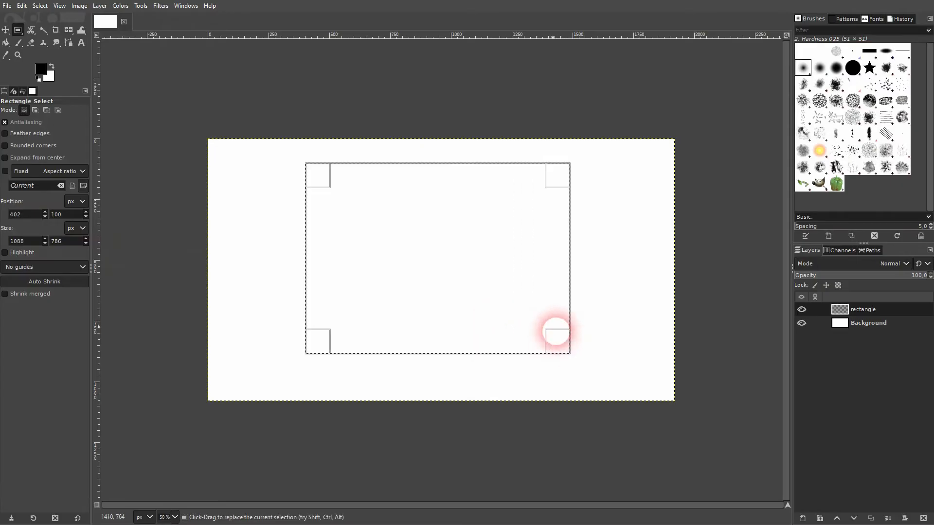
drag(432, 238, 489, 261)
drag(606, 193, 558, 207)
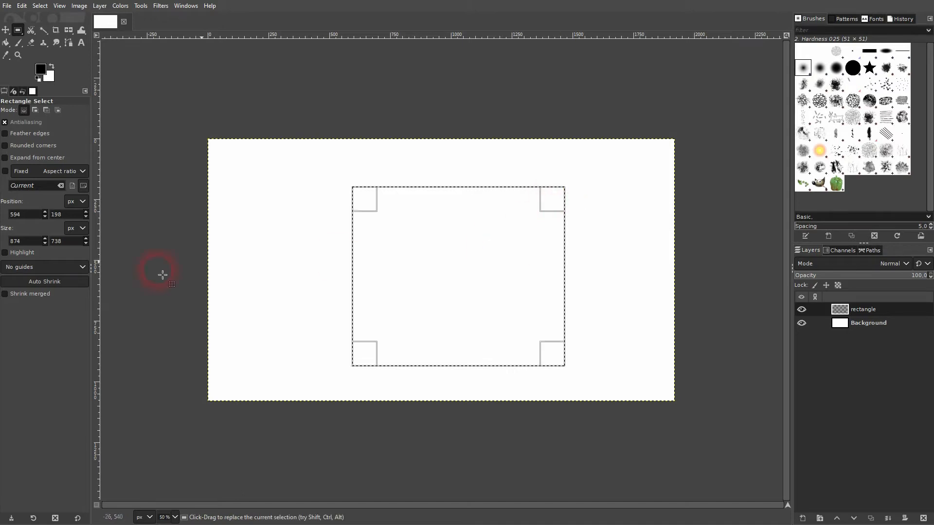
Step: Show Rule of thirds guides in the selection and resize it to about 928 × 744 px, with Highlight turned on and off again
click(20, 253)
click(42, 275)
click(53, 310)
mouse_move(551, 362)
mouse_down()
mouse_move(535, 351)
mouse_move(564, 364)
mouse_up()
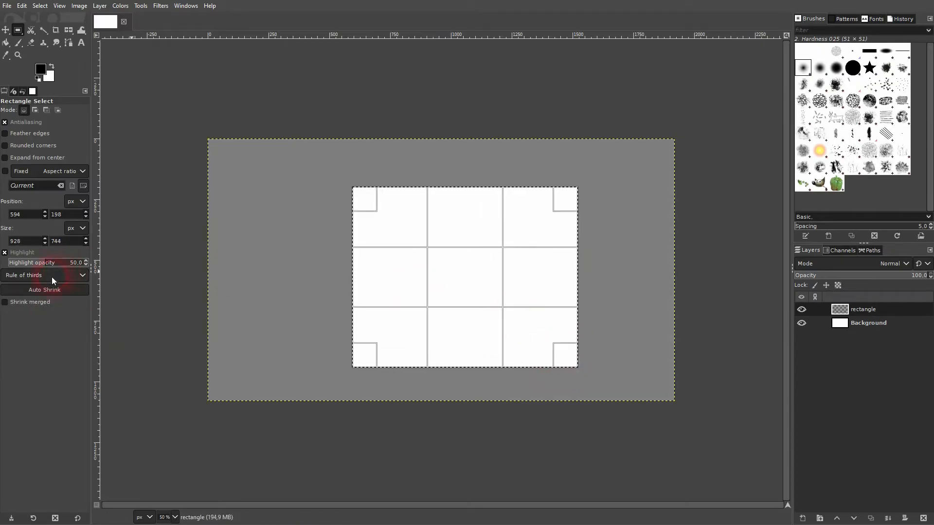
click(19, 252)
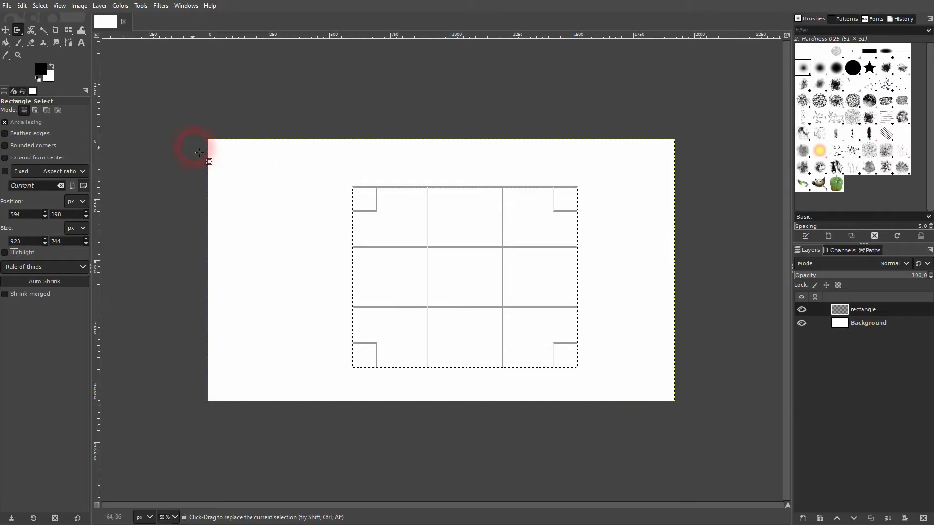
Step: Enable rounded corners, shrink the selection to about 796 × 736 px, and set the corner radius to about 105.4 px
click(28, 145)
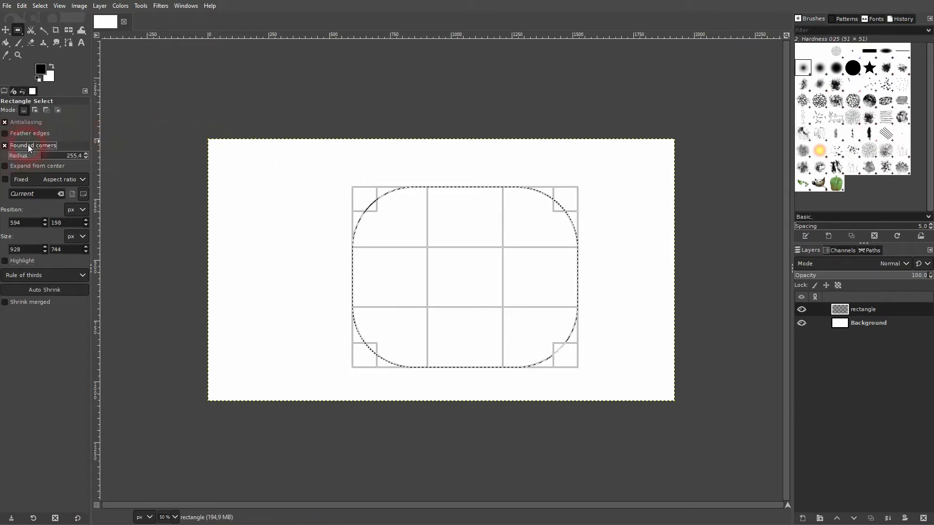
drag(364, 200, 401, 209)
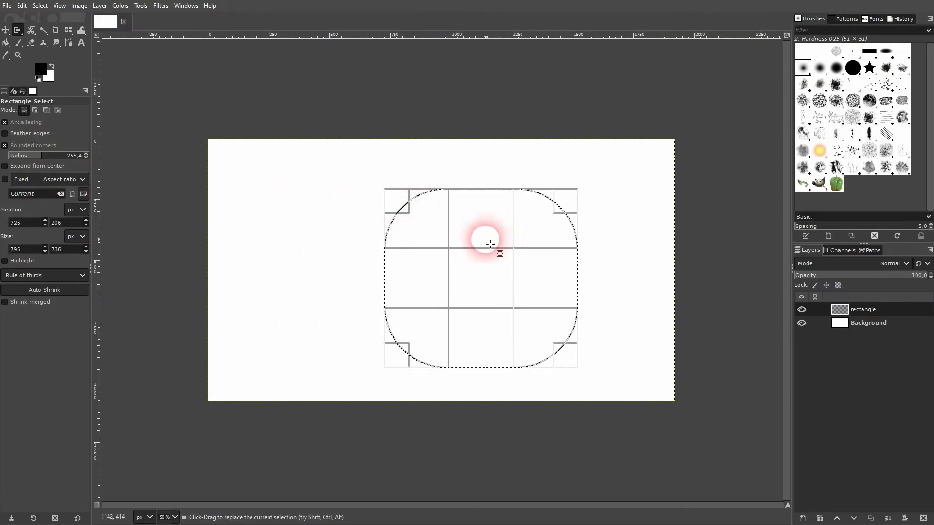
drag(48, 156, 22, 158)
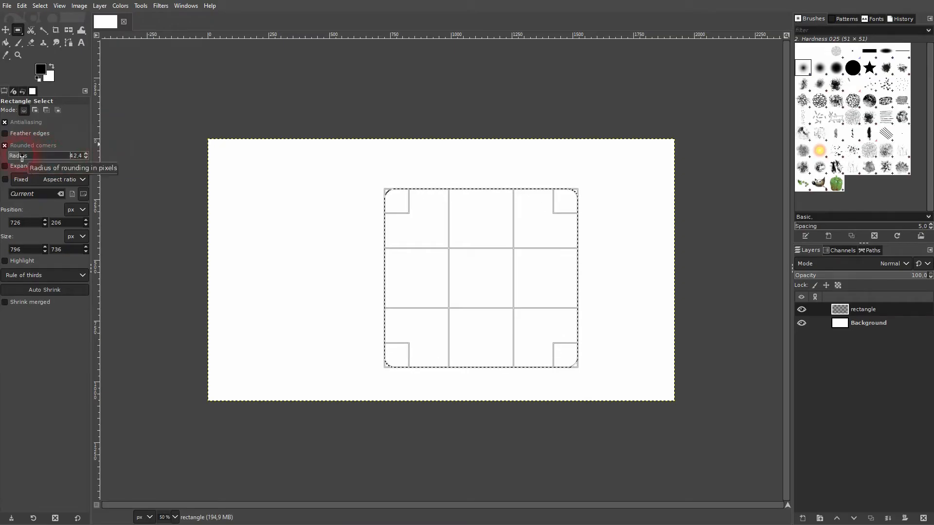
click(87, 154)
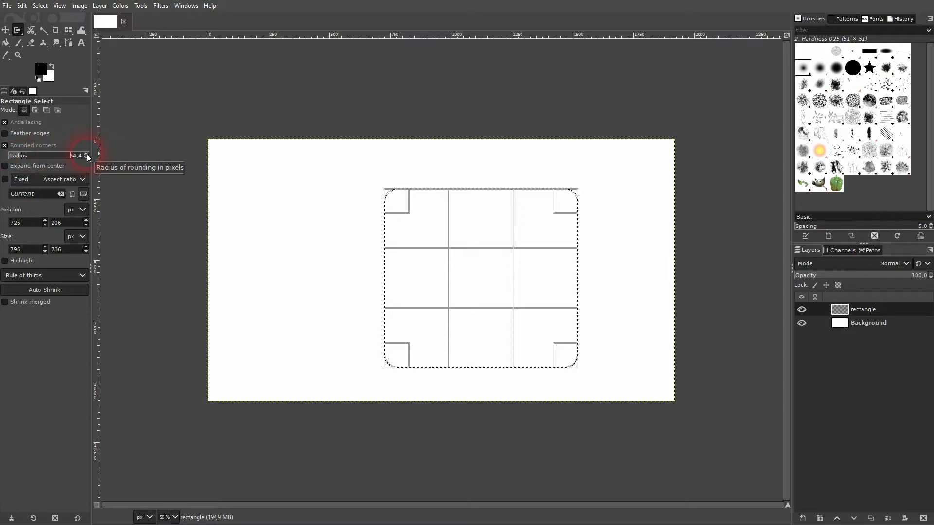
click(87, 154)
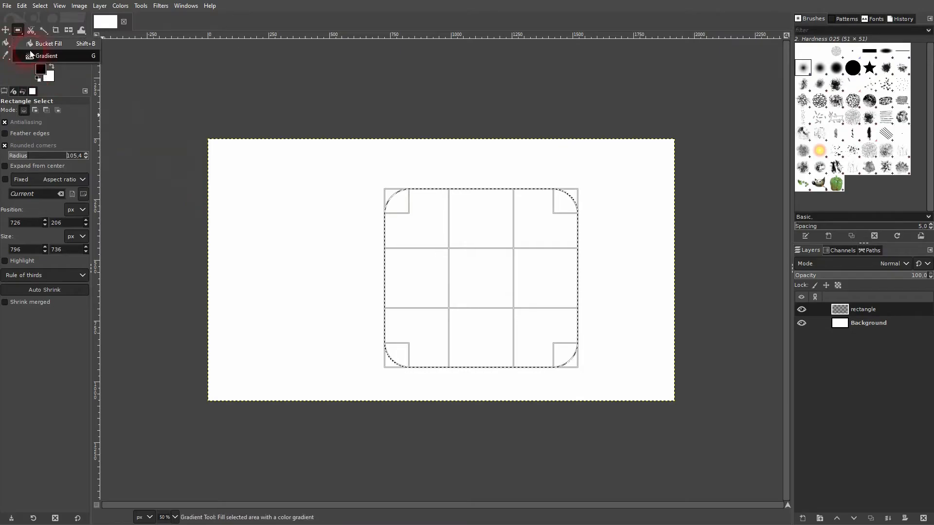
Step: Fill the rounded selection with black, clear the selection, and move the shape slightly to the right with the Move tool
click(6, 42)
click(495, 278)
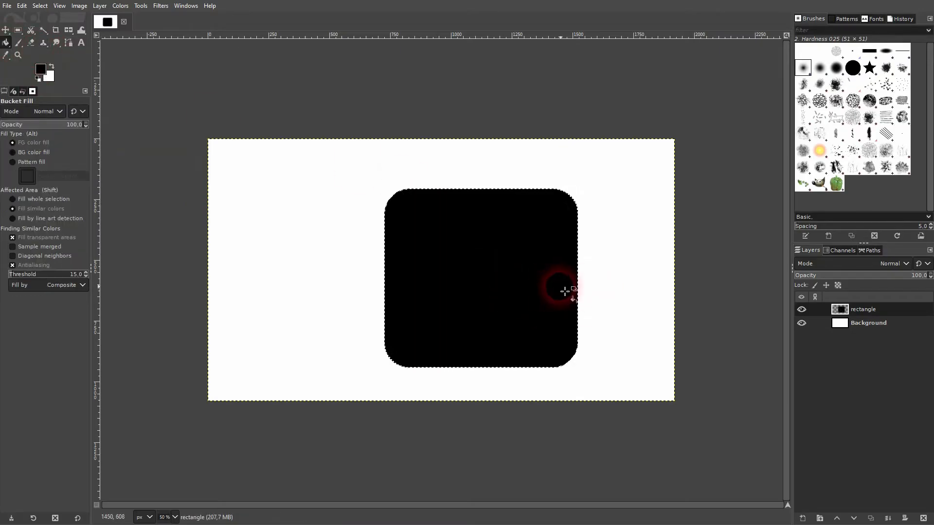
key(ctrl+shift+a)
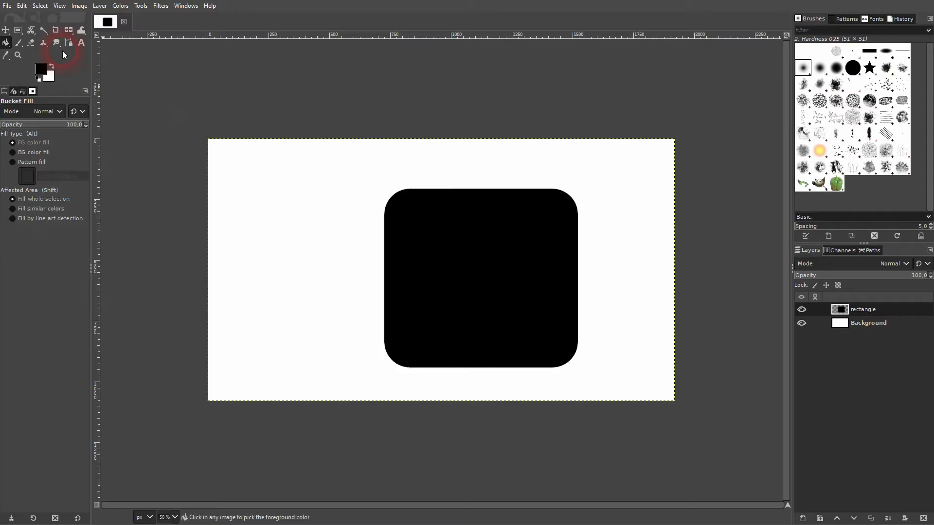
click(5, 30)
drag(452, 302, 492, 294)
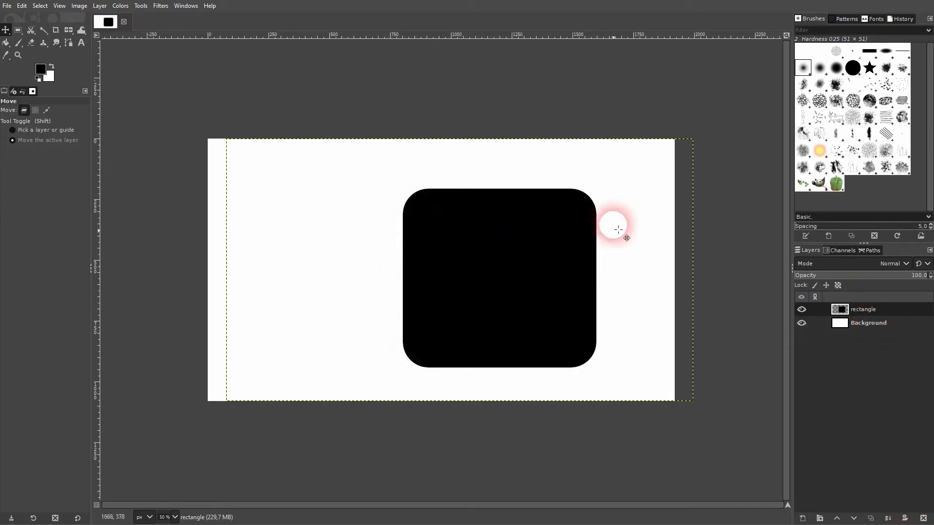
Step: Delete the layer holding the rounded shape and add a fresh layer named "rectangle" filled with Transparency
click(923, 519)
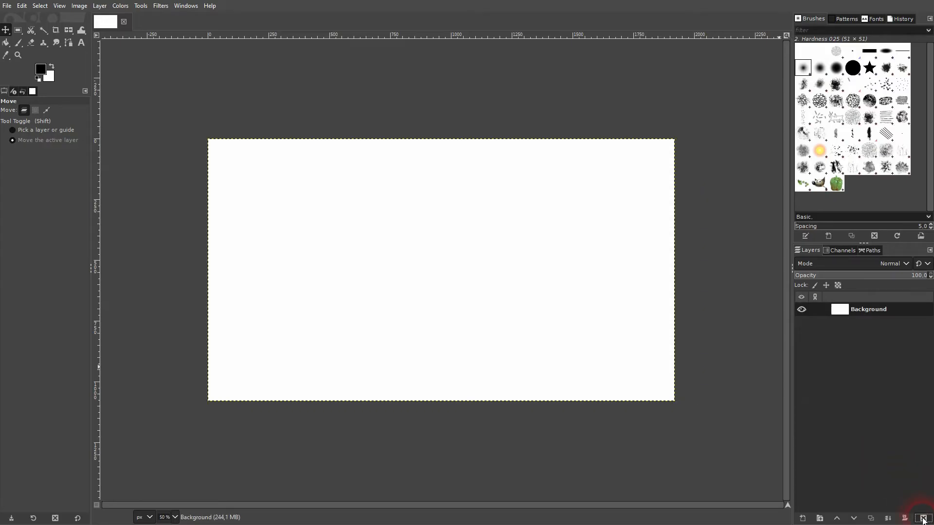
click(802, 518)
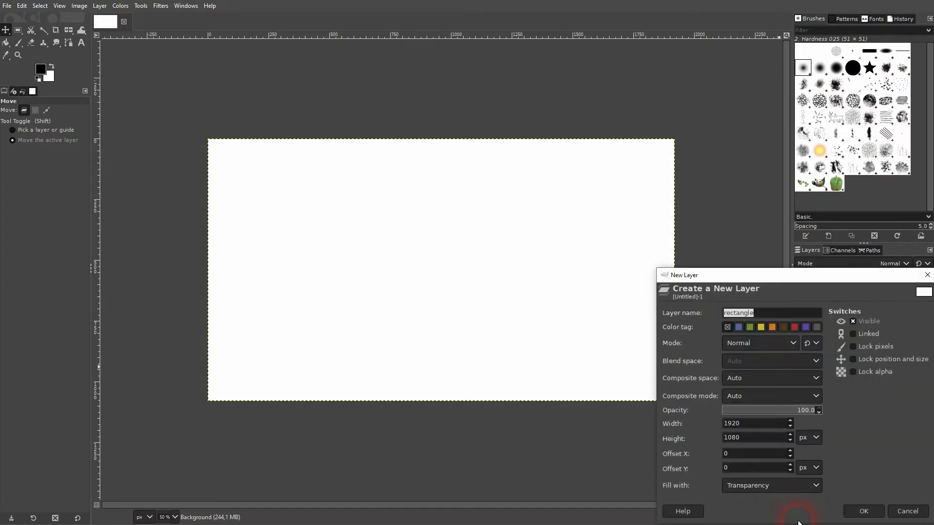
click(862, 512)
click(595, 245)
Step: Start the Gfig render filter on the rectangle layer and place its dialog over the canvas
click(161, 6)
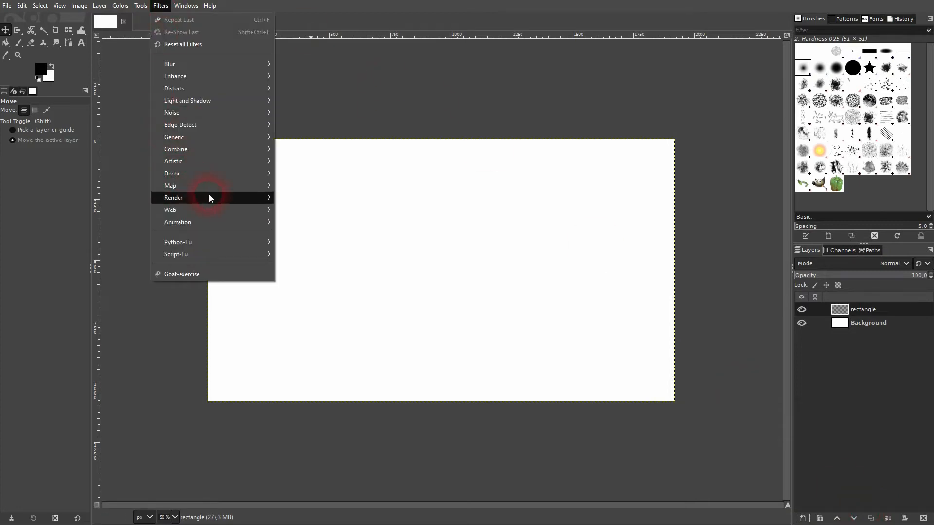
mouse_move(214, 198)
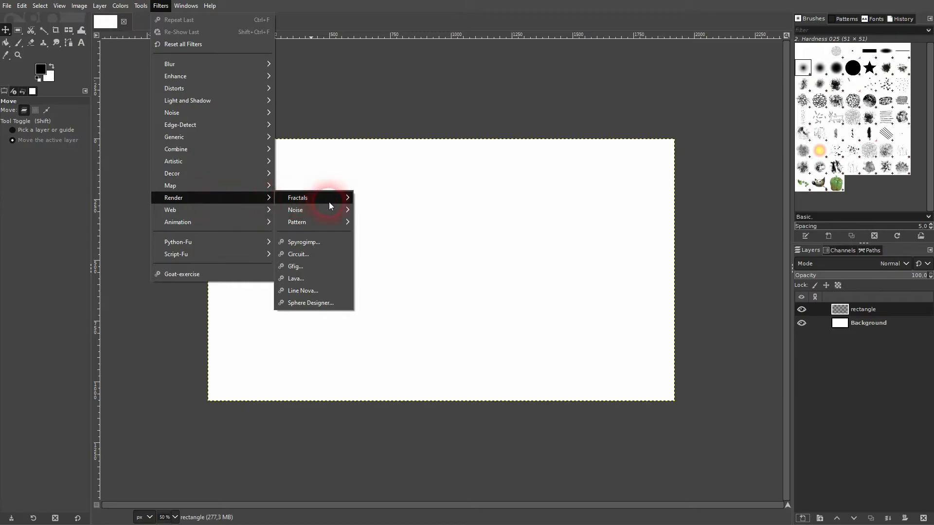
mouse_move(330, 223)
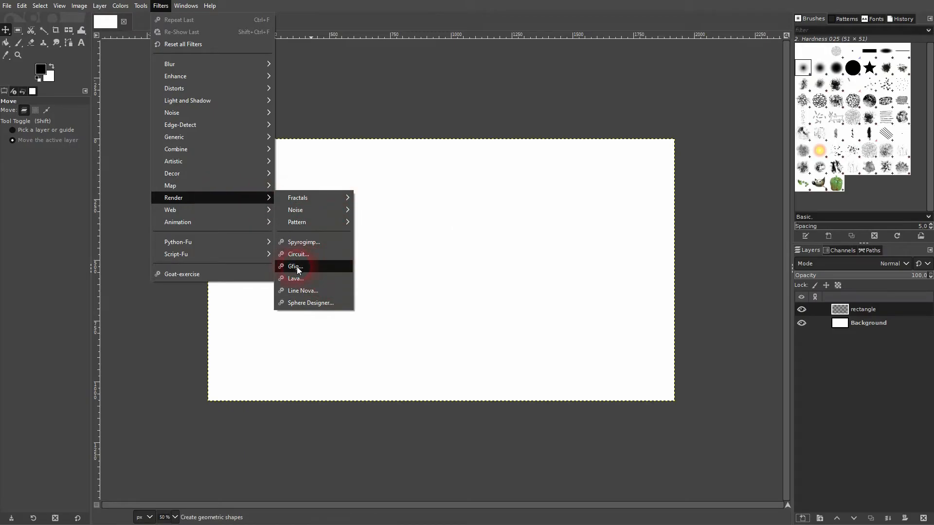
click(318, 265)
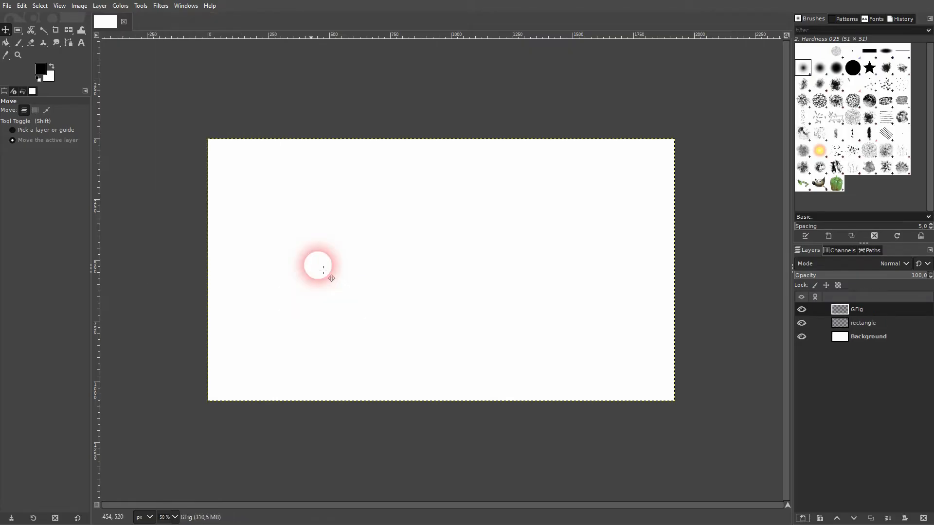
drag(0, 0, 256, 138)
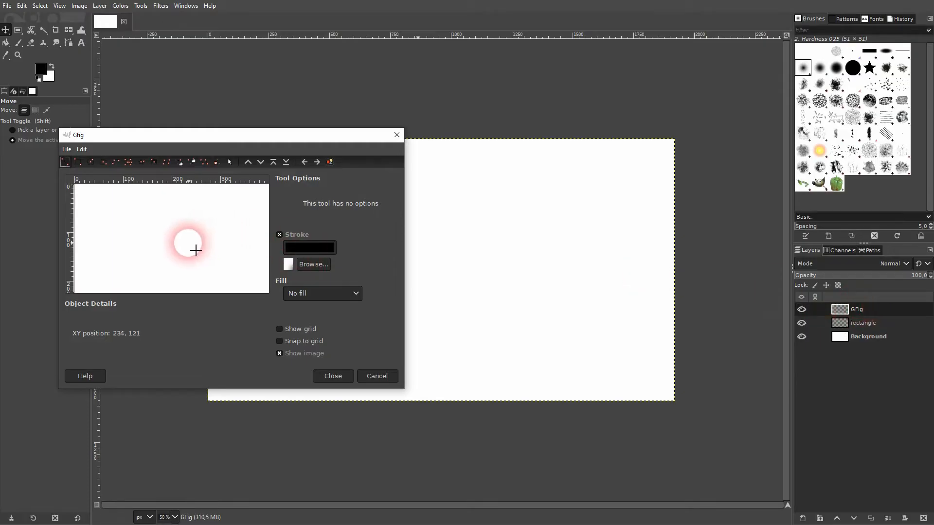
Step: Draw a black-stroked rectangle left of centre in the Gfig preview with the rectangle tool
click(78, 162)
click(132, 227)
drag(122, 211, 180, 263)
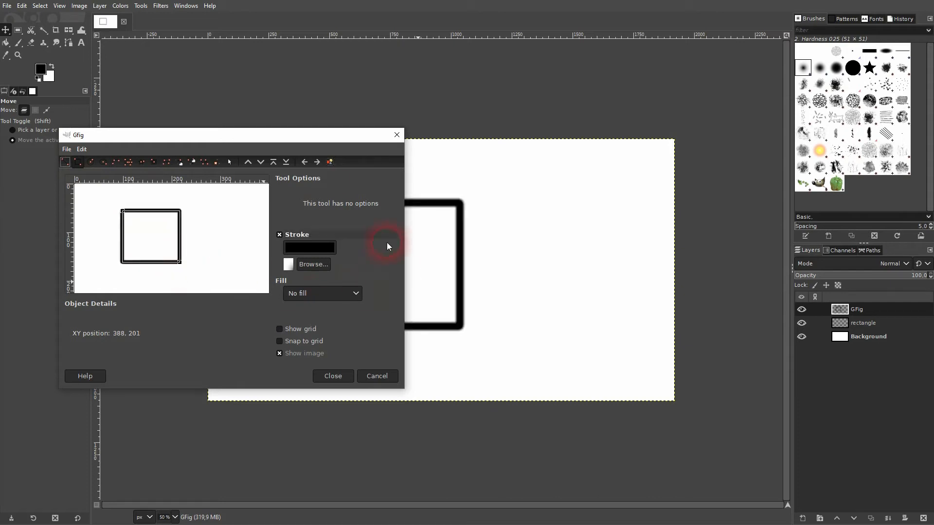
Step: Turn off the stroke of the Gfig rectangle and give it a solid red colour fill (ff0000)
drag(283, 134, 811, 126)
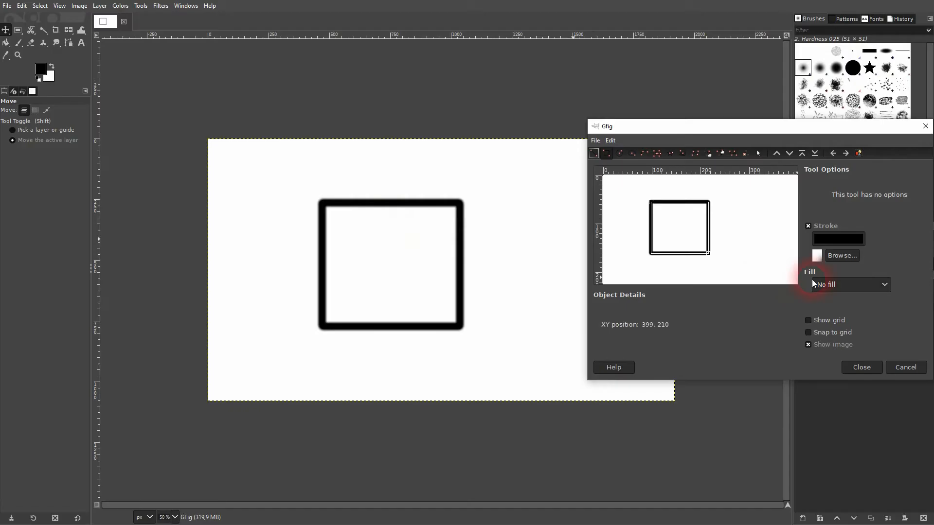
click(809, 227)
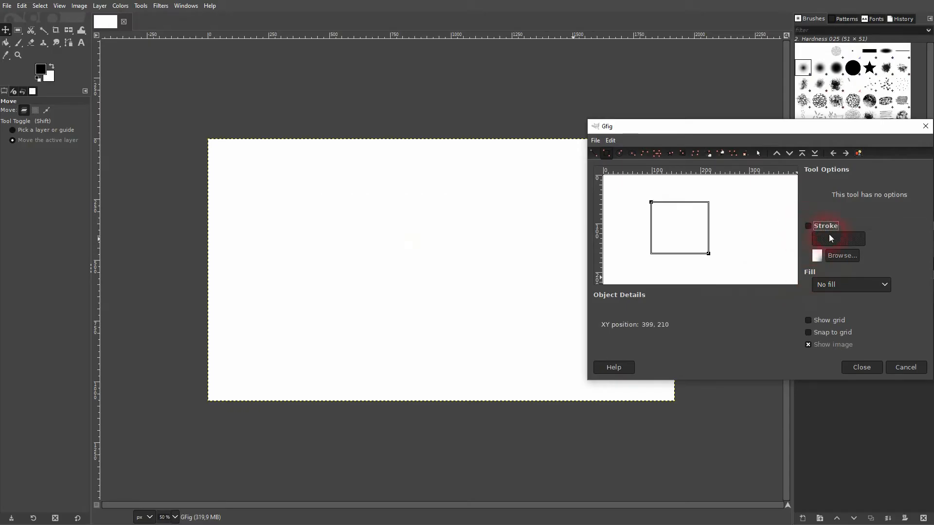
click(831, 290)
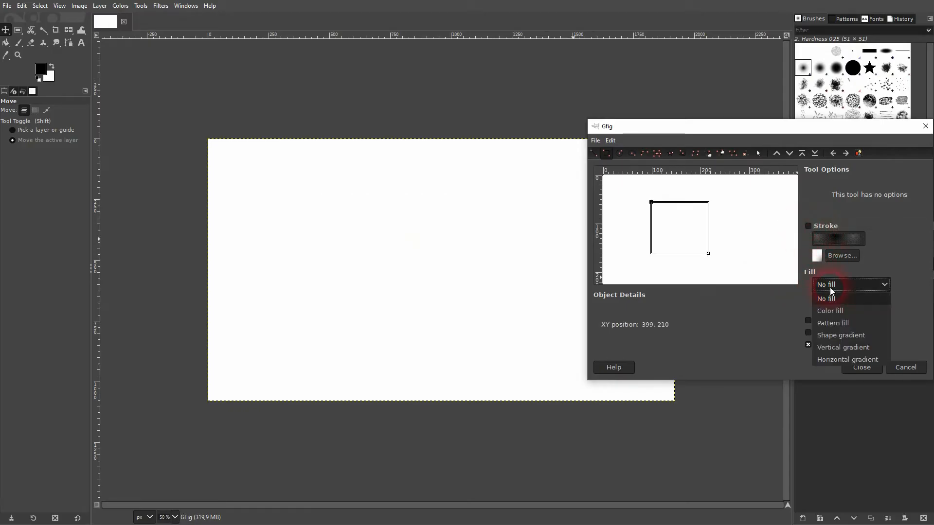
click(841, 316)
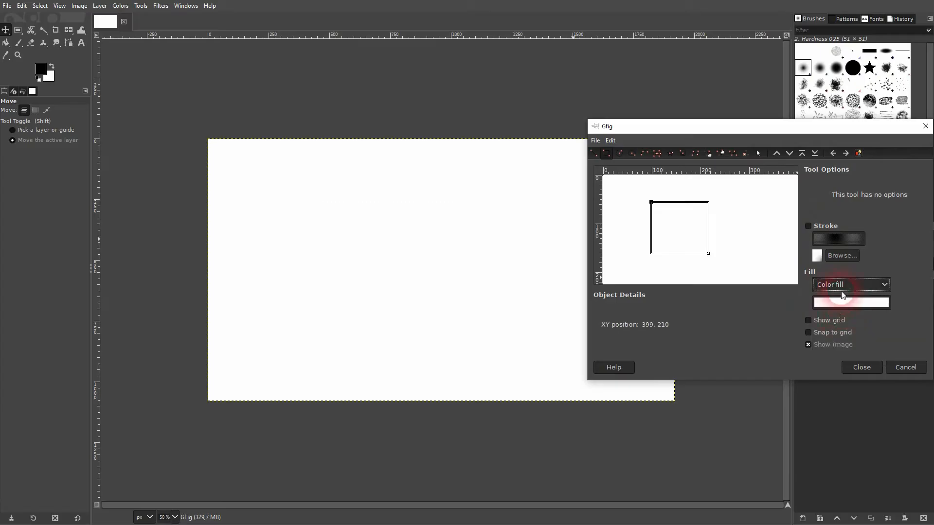
click(846, 307)
drag(712, 265, 763, 206)
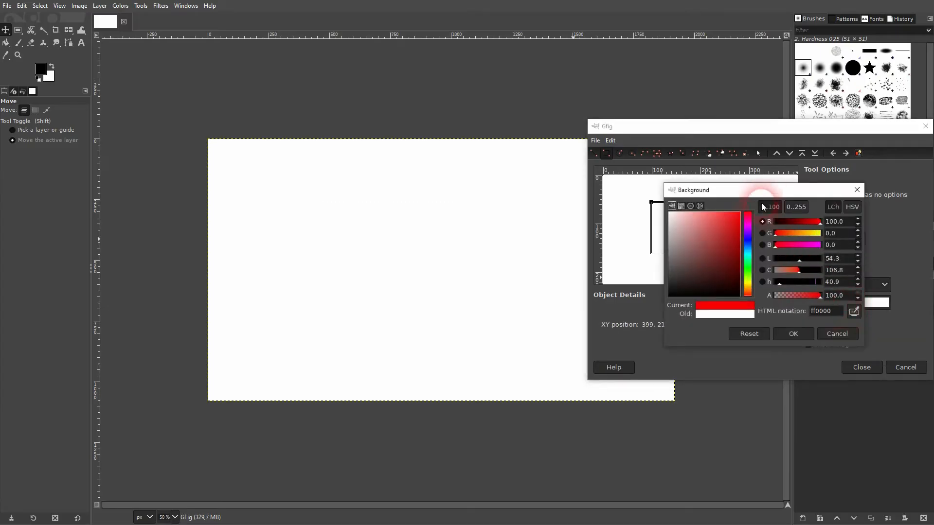
click(802, 335)
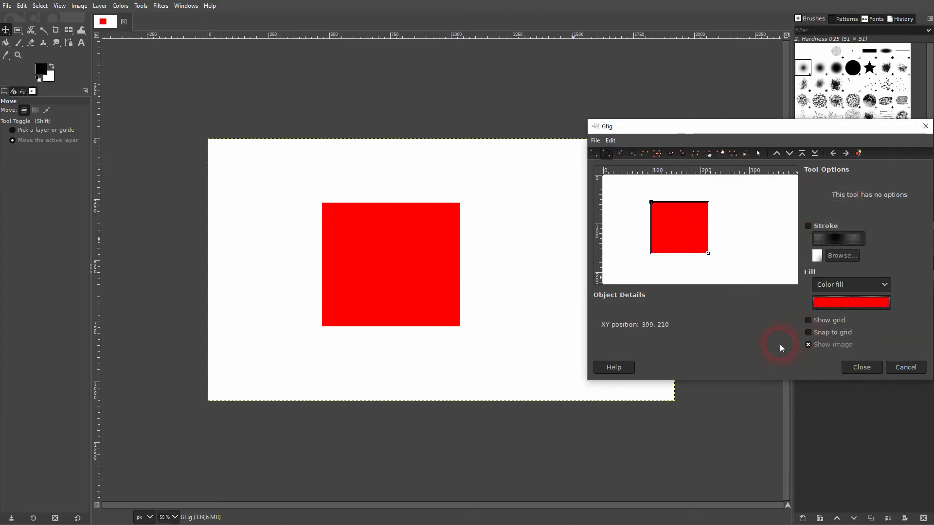
Step: Show the Gfig grid with snapping enabled and draw a smaller red square beside the large rectangle
click(808, 320)
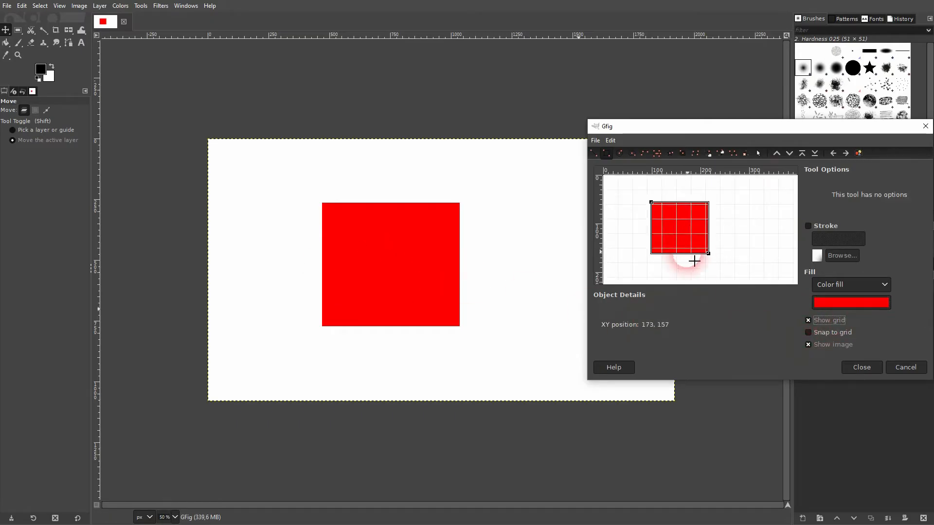
click(831, 334)
mouse_move(765, 207)
mouse_down()
mouse_move(771, 215)
mouse_move(740, 235)
mouse_up()
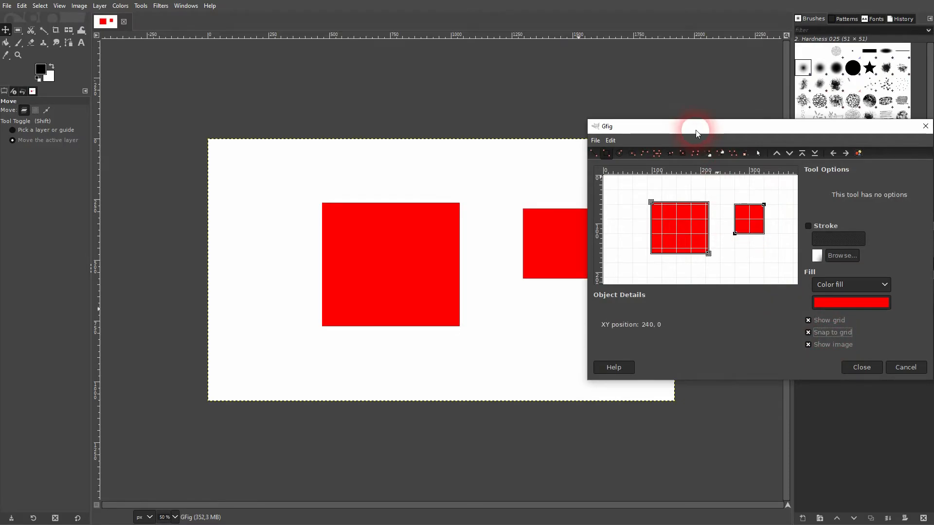
drag(696, 130, 732, 139)
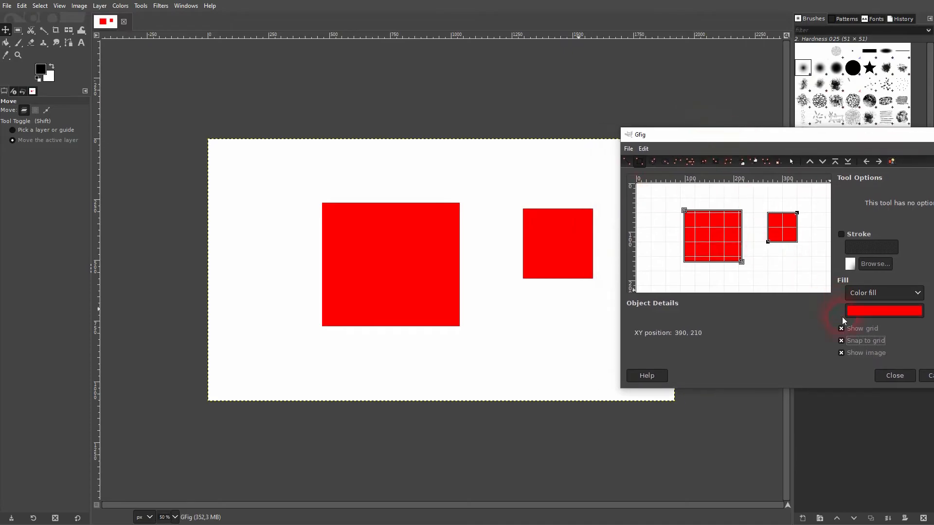
mouse_move(839, 139)
mouse_down()
mouse_move(749, 142)
mouse_move(651, 115)
mouse_up()
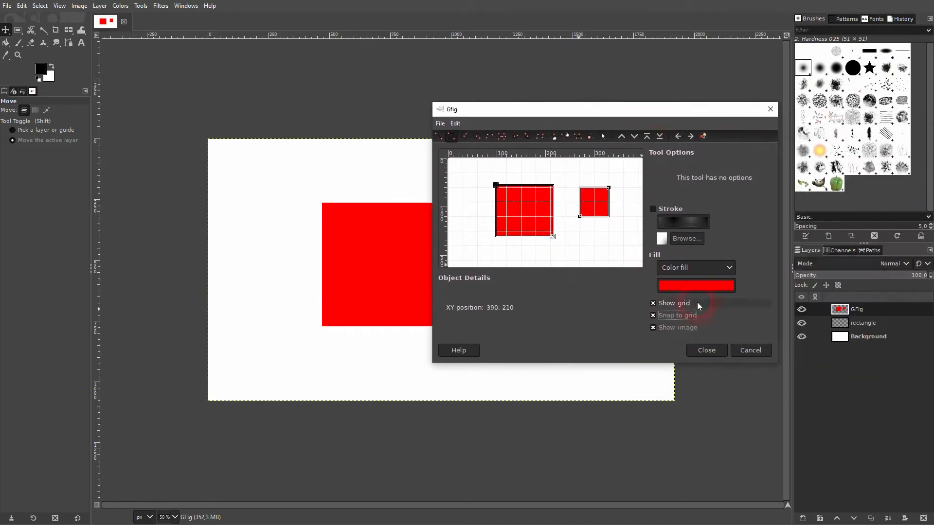
Step: Close the Gfig filter and delete the GFig layer it was drawing on
click(707, 350)
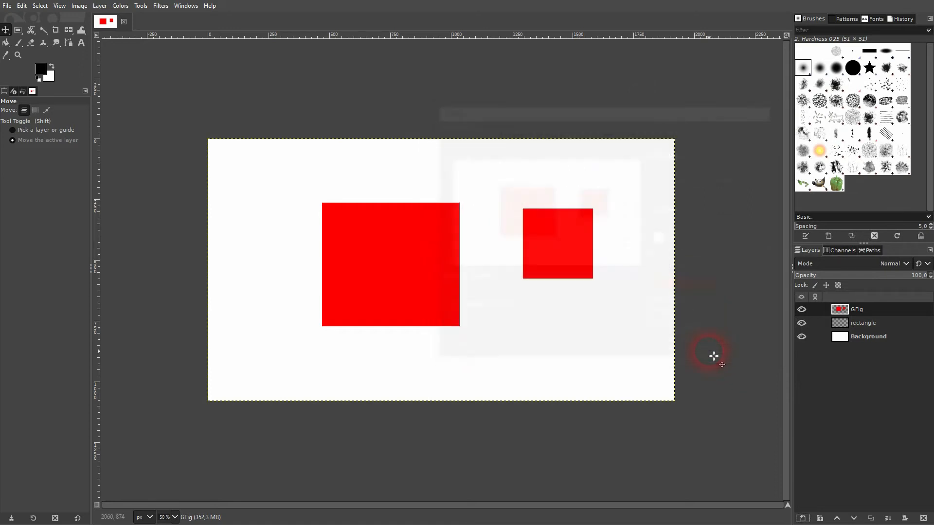
click(798, 310)
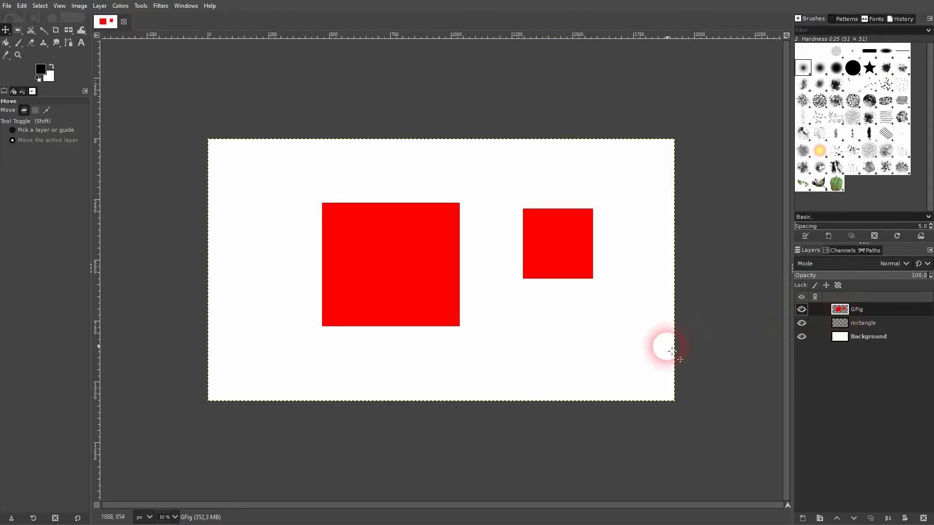
click(925, 519)
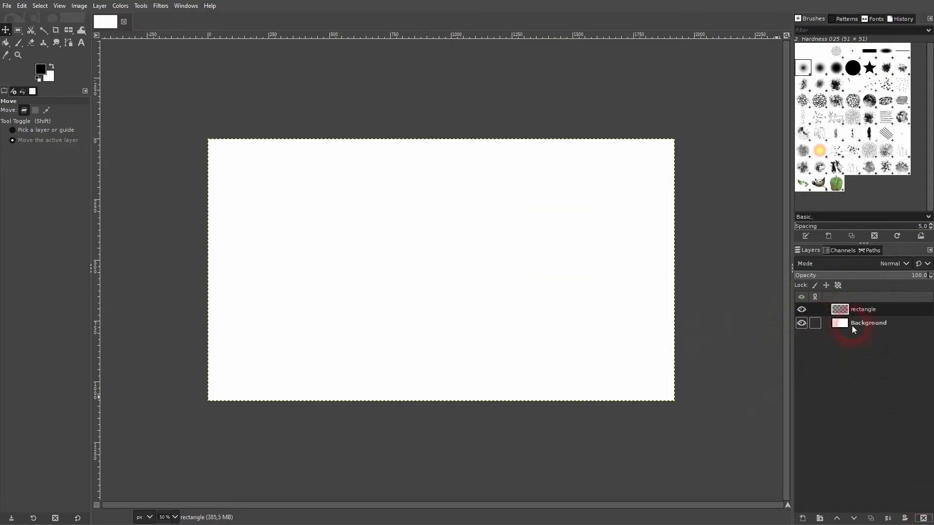
Step: Make a 600 × 600 px rectangular selection left of the canvas centre on the rectangle layer, with rounded corners turned off
click(554, 229)
click(287, 101)
click(25, 30)
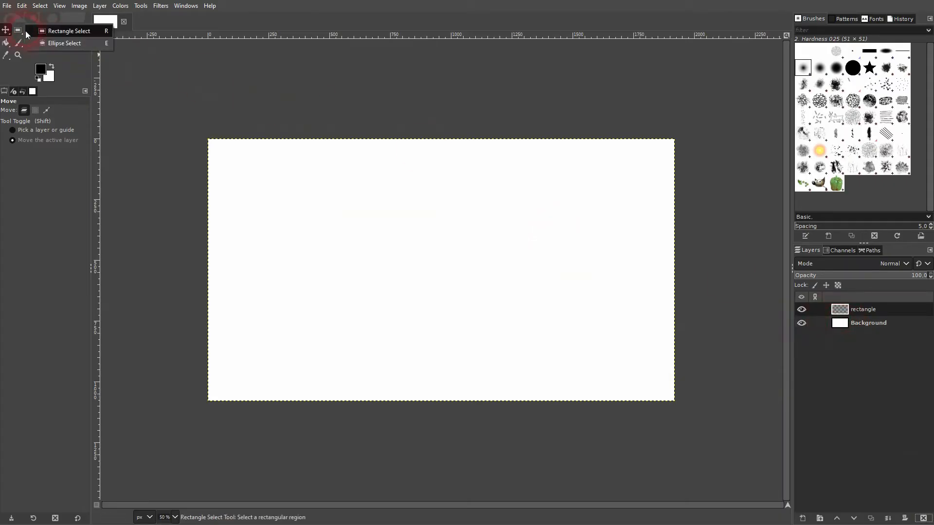
click(55, 33)
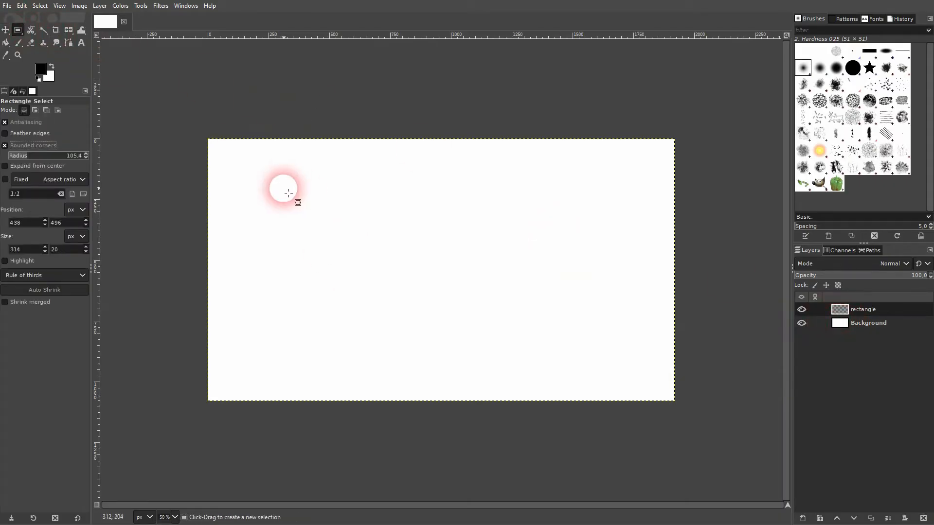
drag(338, 198, 483, 327)
double_click(19, 250)
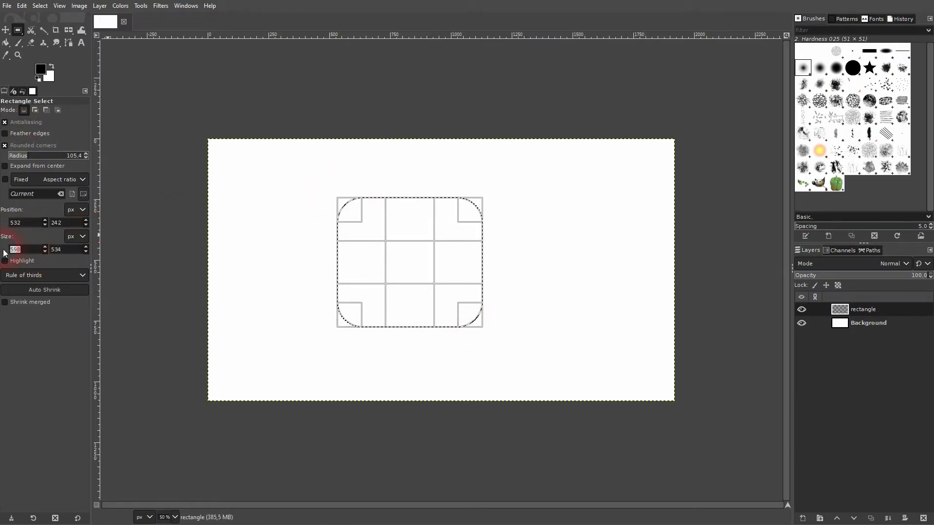
key(Tab)
text(600)
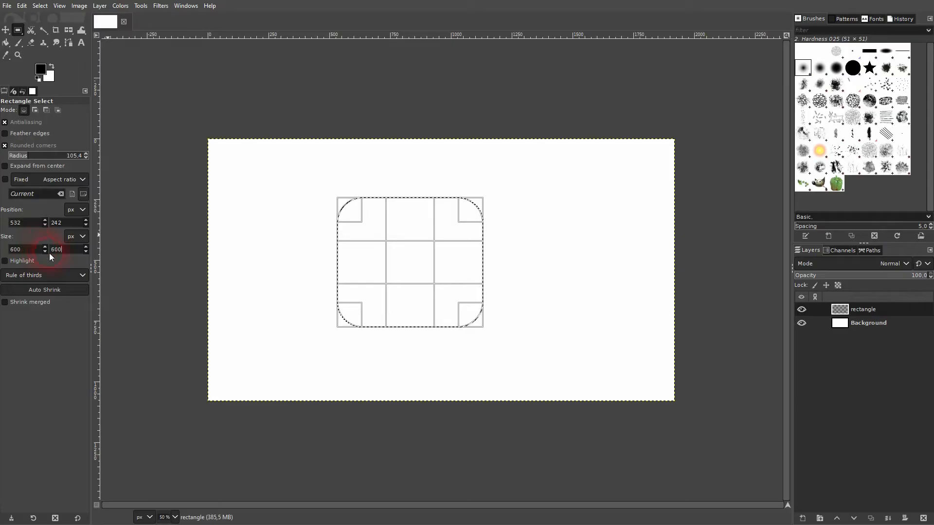
click(19, 145)
drag(27, 242, 10, 245)
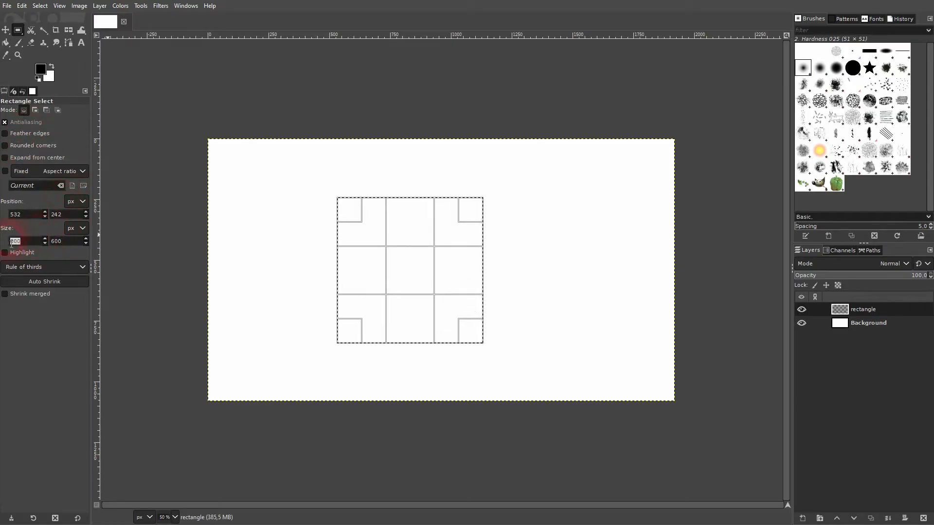
Step: Fill the square selection with black using Bucket Fill and clear the selection
click(6, 43)
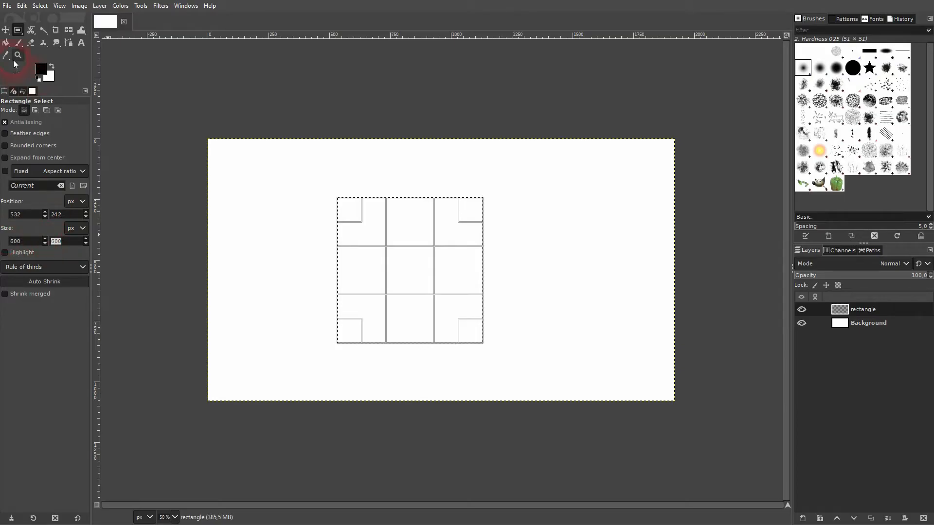
click(451, 275)
key(ctrl+shift+a)
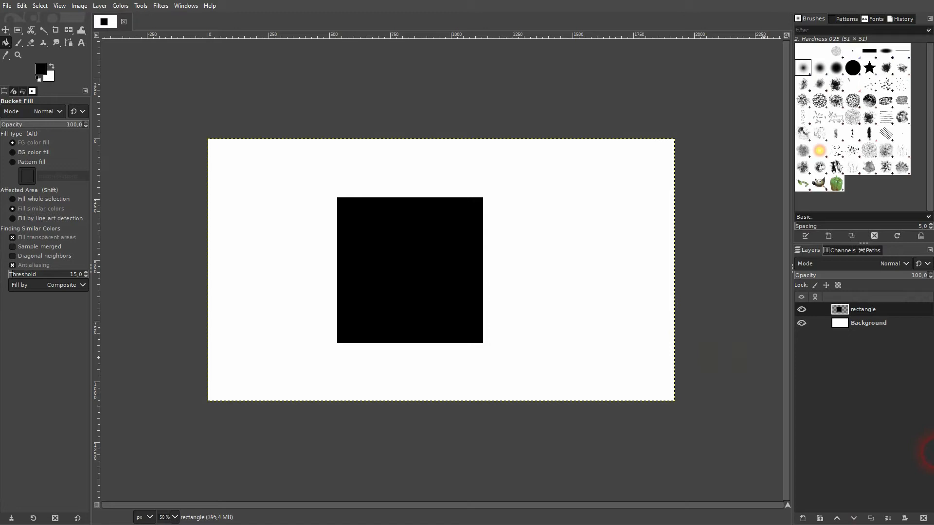
Step: Add a new layer named "rounded rectangle" filled with Transparency
click(802, 518)
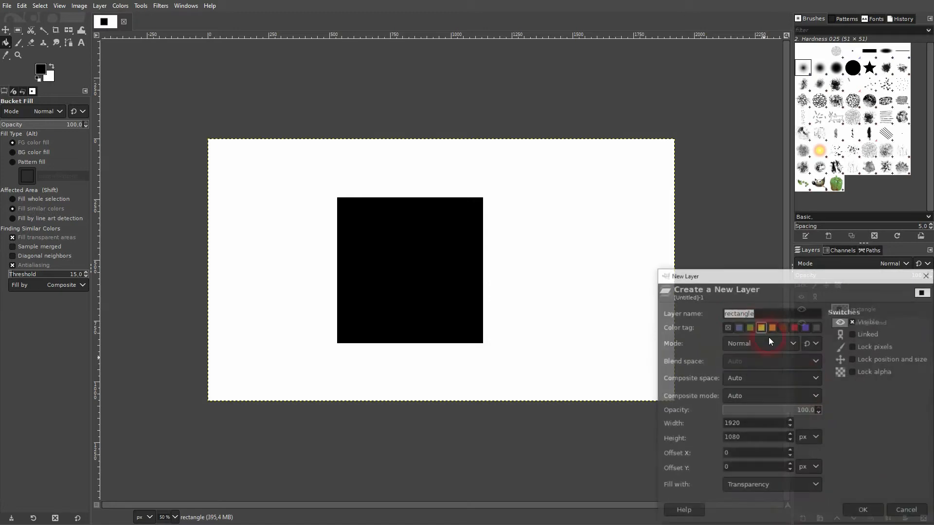
click(729, 313)
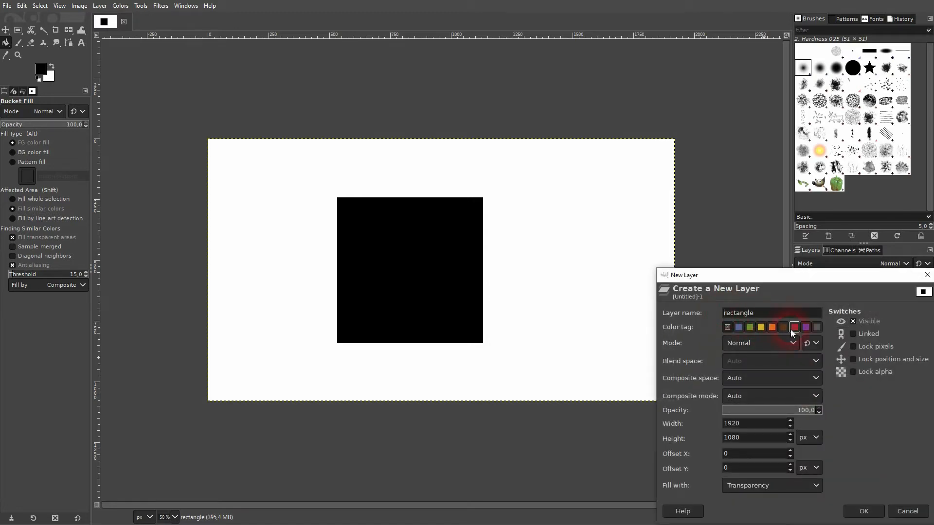
text(rounded)
click(858, 512)
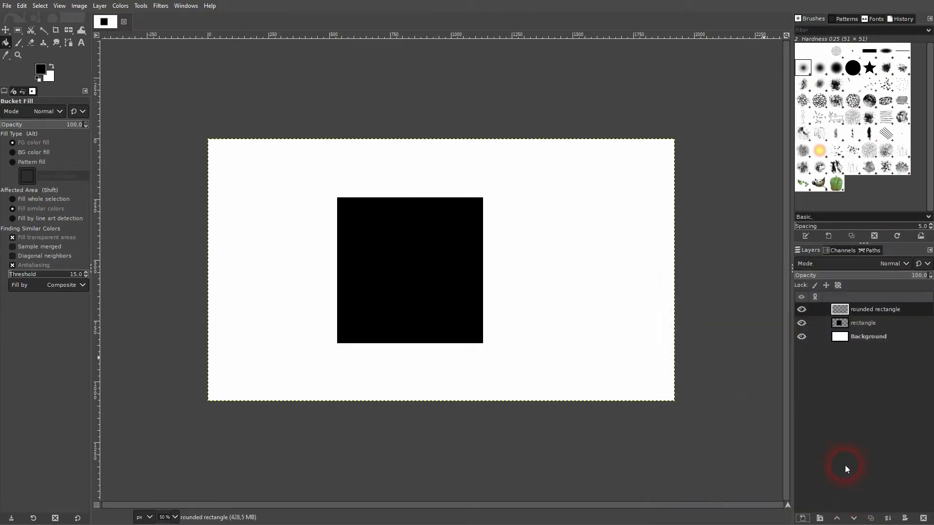
Step: Make a 600 × 600 px selection near the canvas's left edge with rounded corners of about 133 px radius
click(17, 30)
drag(244, 194, 361, 300)
drag(36, 245, 4, 242)
text(600)
key(Tab)
text(600)
key(Return)
click(26, 145)
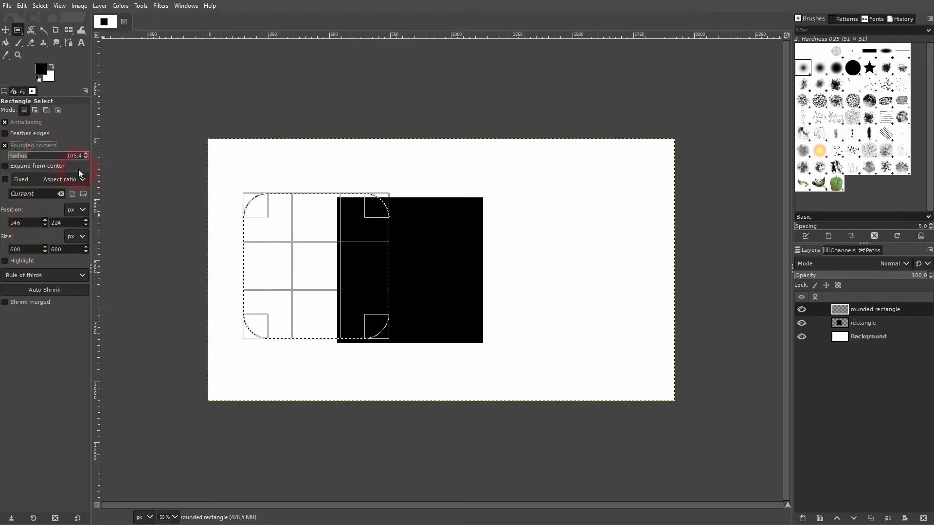
scroll(85, 154, up, 20)
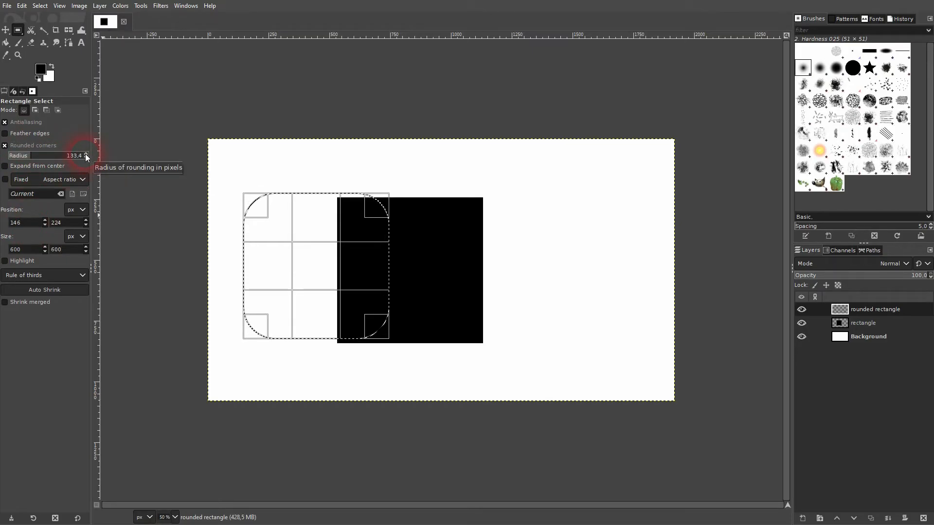
Step: Fill the rounded selection with black, clear the selection, and move the shape right to overlap the black square
click(5, 42)
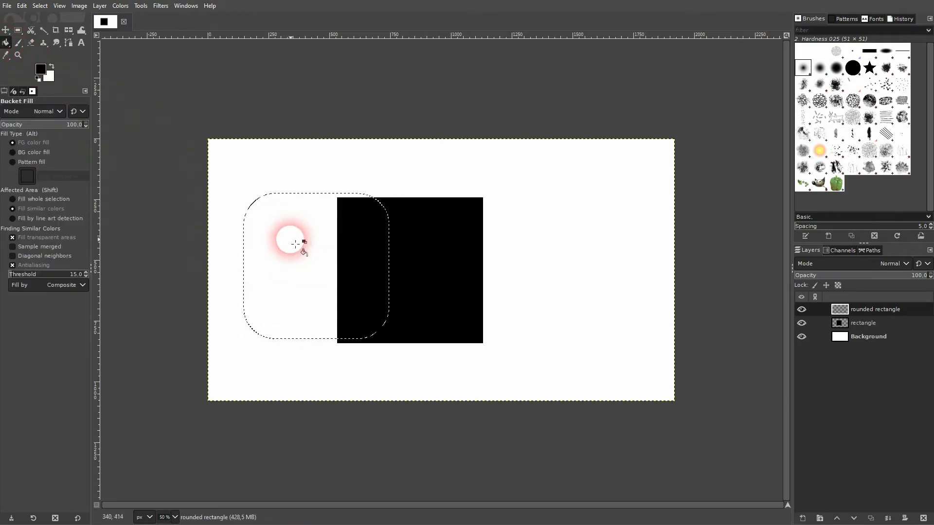
click(303, 247)
key(shift+ctrl+a)
click(5, 30)
drag(308, 238, 368, 241)
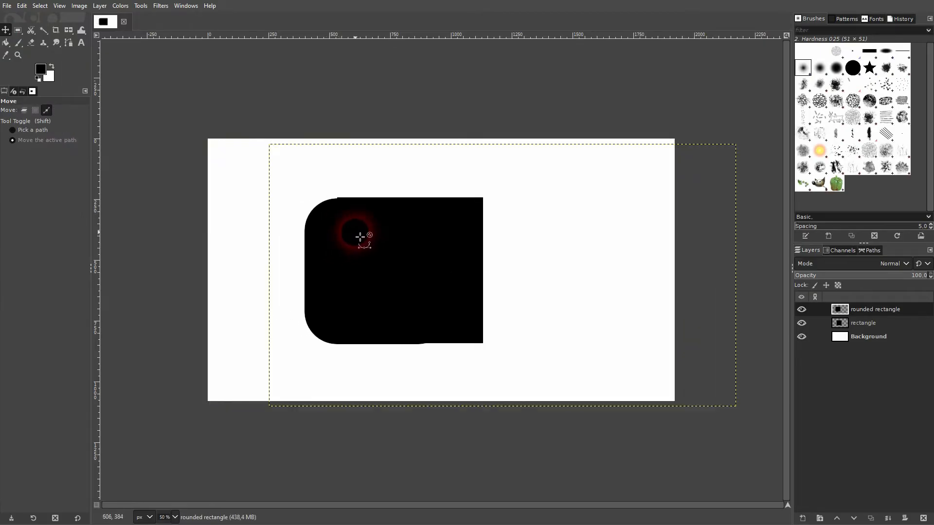
Step: Nudge the rounded rectangle upward until its top edge lines up with the top of the black square
ctrl+scroll(369, 242, up, 3)
key(Up)
key(Up)
key(Up)
key(Up)
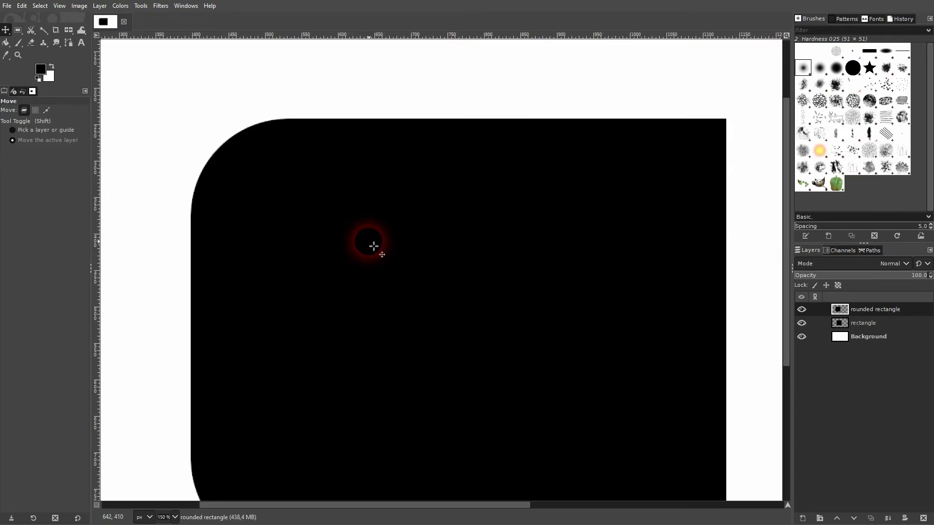
Step: Nudge the rounded rectangle left by about 85 px so the combined black shape becomes wider
ctrl+scroll(372, 245, down, 2)
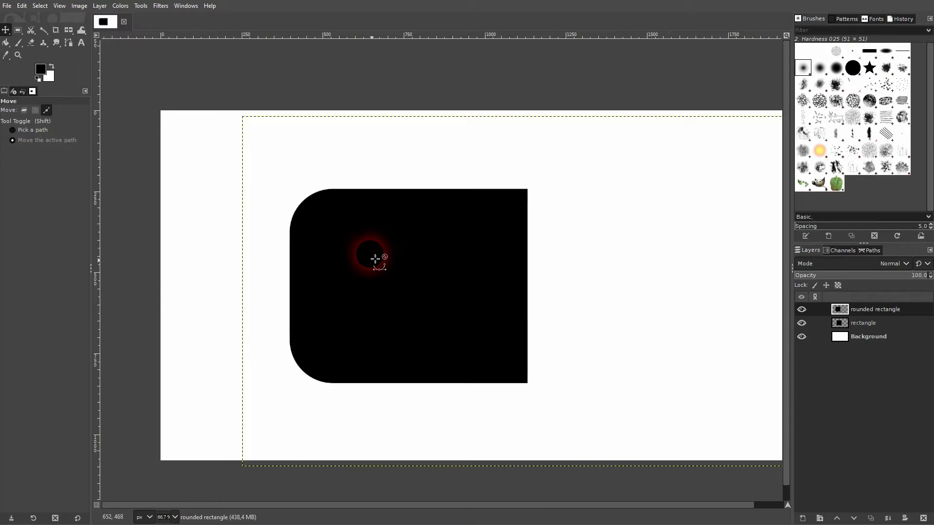
key(Left)
key(Left)
key(Left)
key(Left)
key(Left)
key(Left)
key(Left)
key(Left)
key(Left)
key(Left)
key(Left)
key(Left)
key(Left)
key(Left)
key(Left)
key(Left)
key(Left)
key(Left)
key(Left)
key(Left)
key(Left)
key(Left)
key(Left)
key(Left)
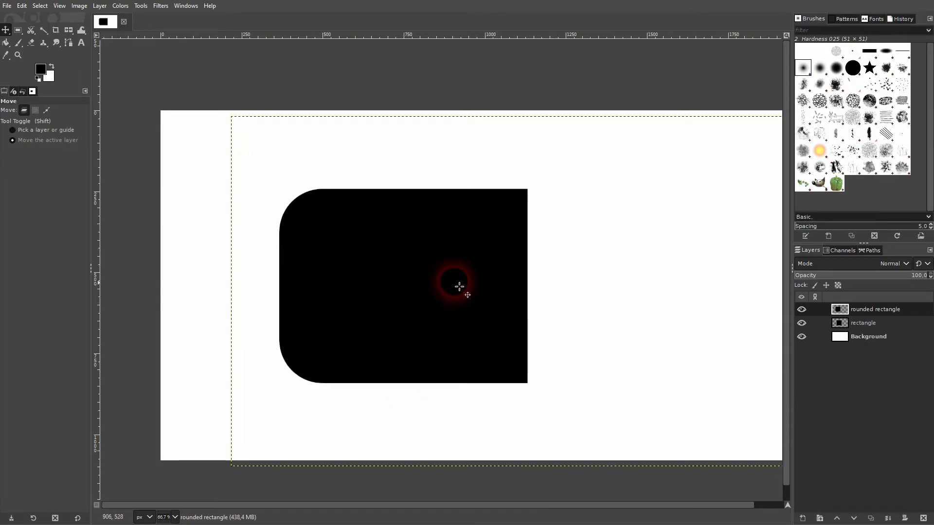
key(Left)
key(Left)
key(Left)
key(Left)
key(Left)
key(Left)
key(Left)
key(Left)
key(Left)
key(Left)
key(Left)
key(Left)
key(Left)
key(Left)
key(Left)
key(Left)
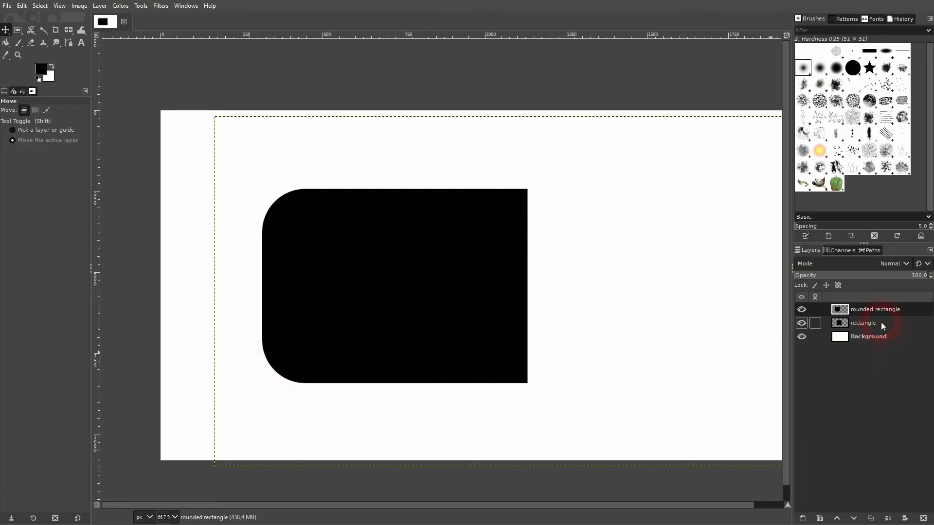
Step: Duplicate the rectangle layer, raising the copy to the top of the stack, and move it left over the rounded end
click(865, 322)
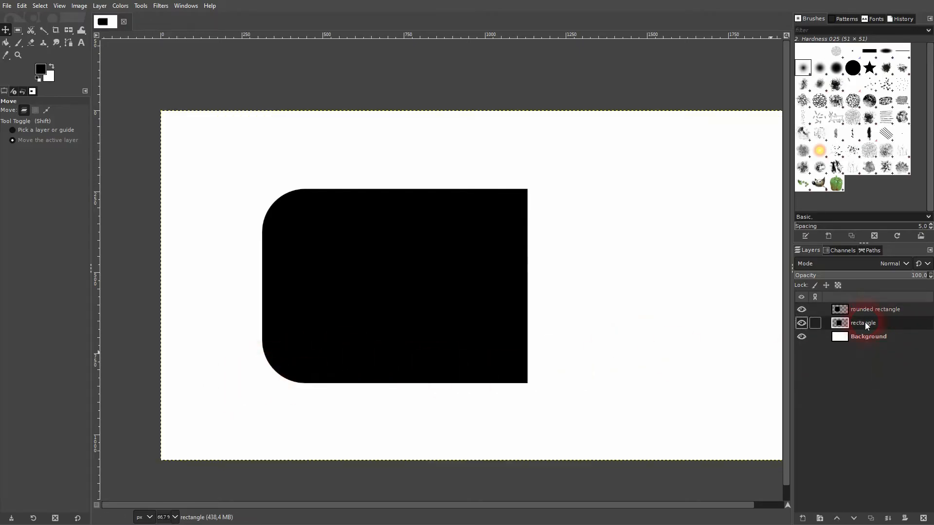
click(871, 519)
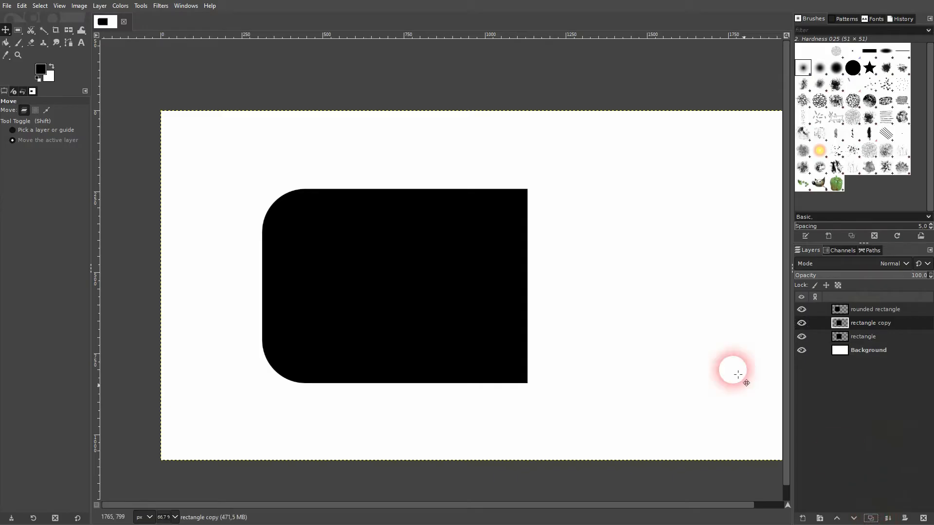
click(908, 341)
click(837, 519)
click(392, 295)
drag(395, 297, 335, 277)
Step: Scale the rectangle copy layer down to a small square placed near the combined shape's lower-left rounded corner
click(67, 32)
drag(66, 32, 127, 55)
click(411, 250)
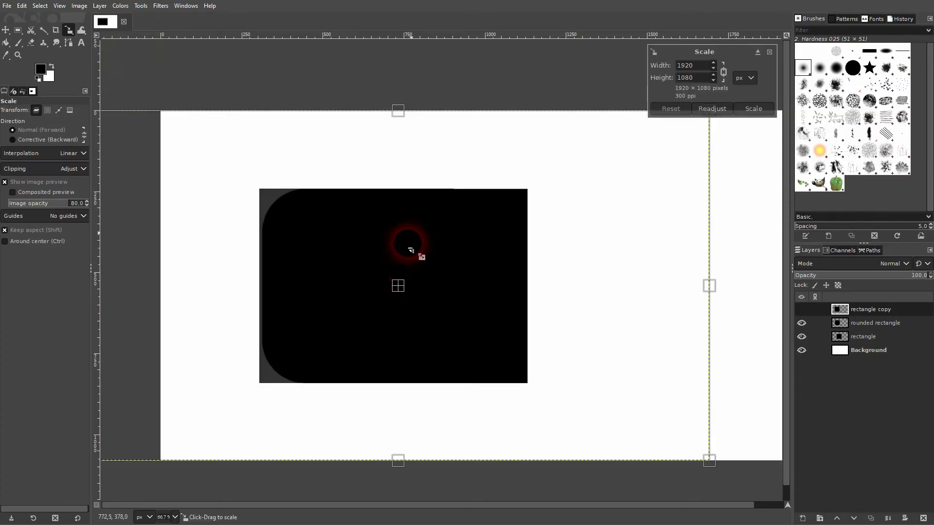
key(minus)
key(minus)
drag(401, 109, 349, 260)
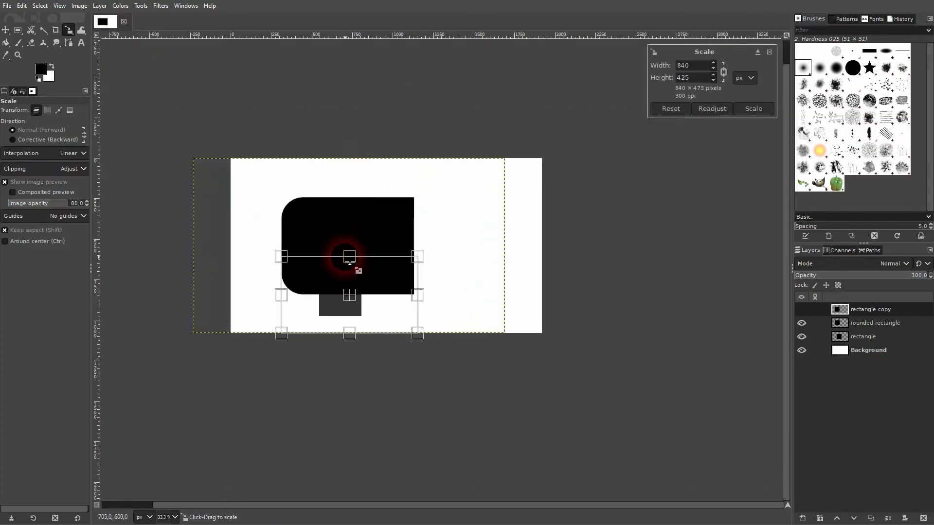
click(754, 109)
drag(334, 303, 302, 286)
click(755, 108)
Step: Move the small rectangle copy so it fills the combined shape's lower-left corner and squares it off
click(7, 30)
scroll(301, 287, up, 1)
scroll(305, 292, up, 3)
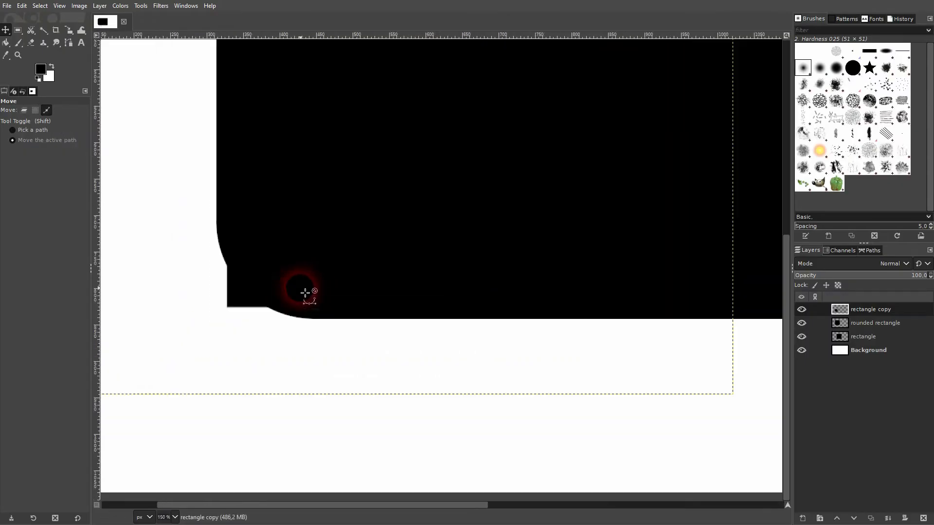
drag(317, 253, 346, 305)
scroll(347, 303, down, 4)
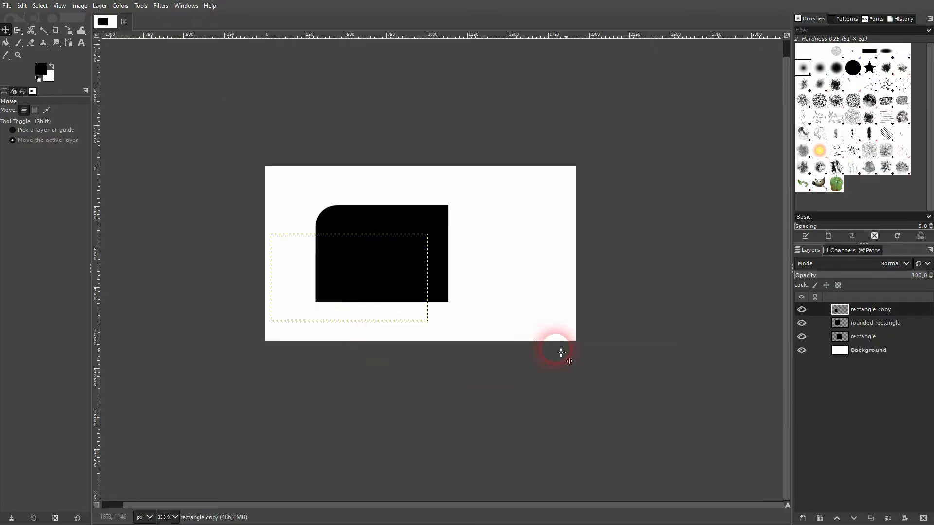
Step: Merge the rectangle copy and rounded rectangle layers down into the rectangle layer, then toggle the merged layer's visibility
click(881, 350)
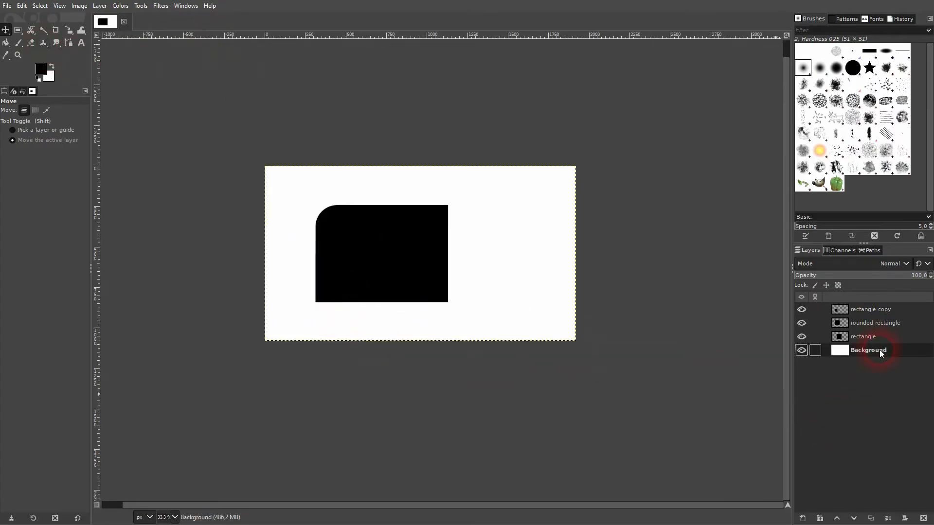
scroll(369, 262, up, 2)
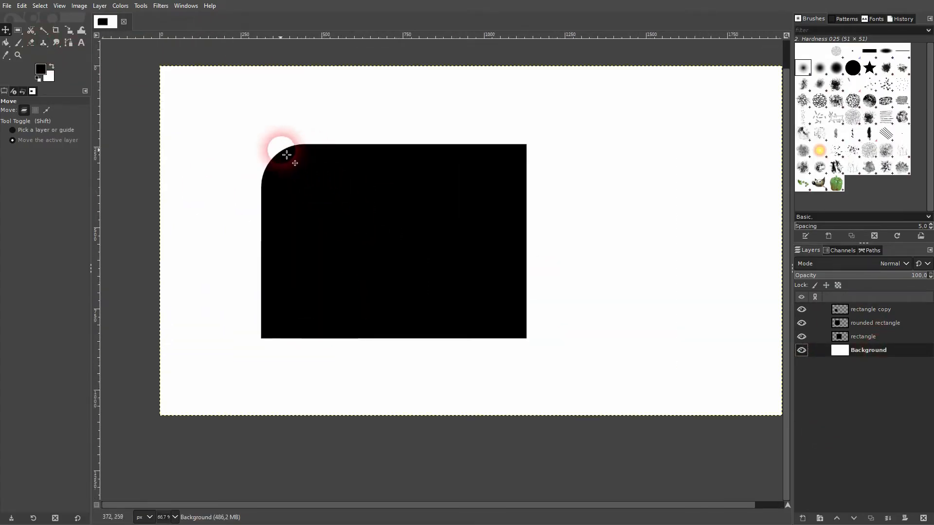
click(873, 313)
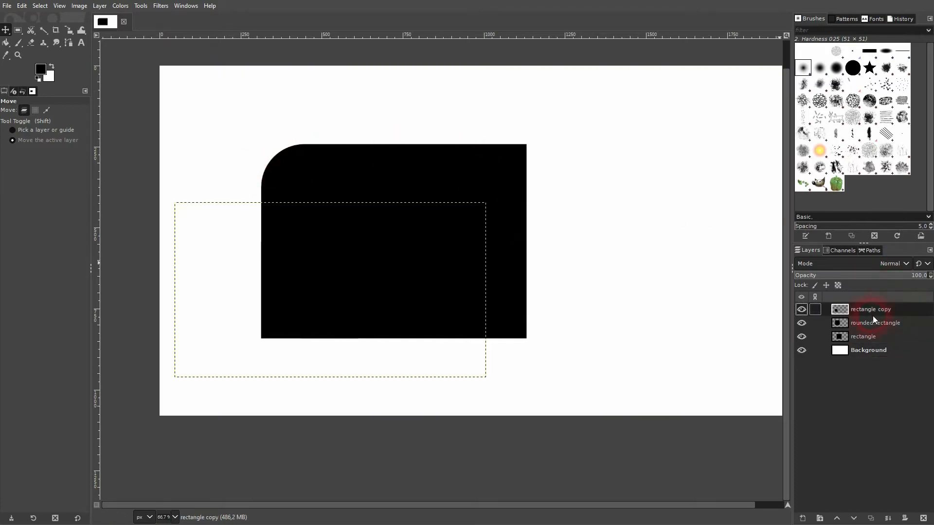
click(889, 520)
click(889, 519)
click(801, 309)
click(801, 310)
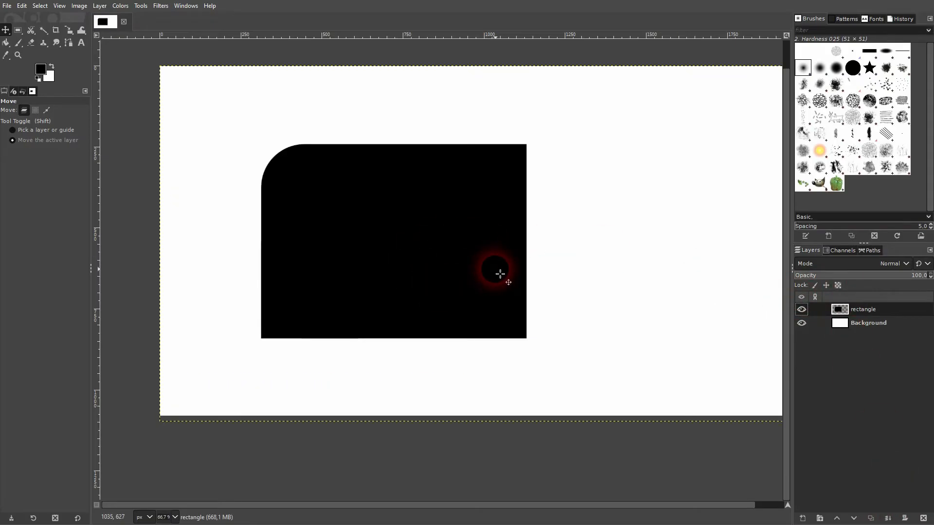
Step: Turn the merged rectangle layer's alpha into a selection and set the foreground colour to red (ff0000)
right_click(845, 315)
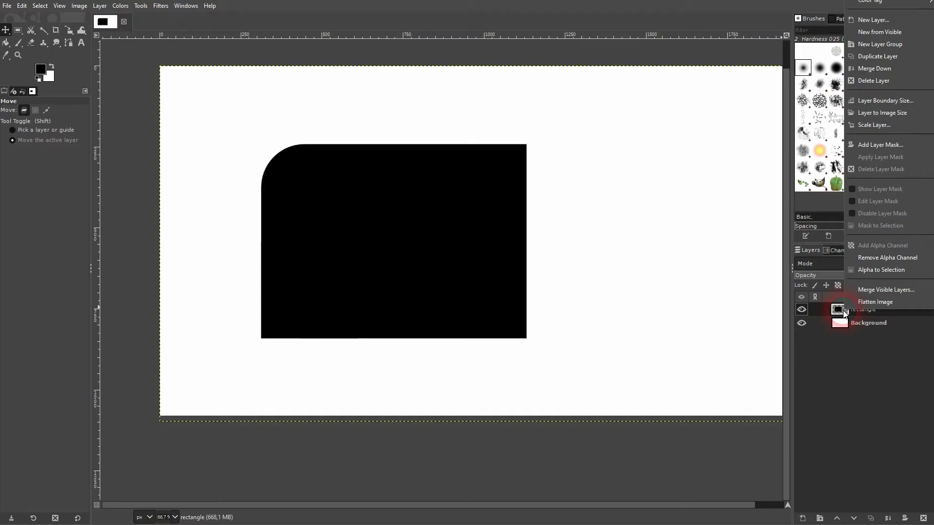
click(876, 273)
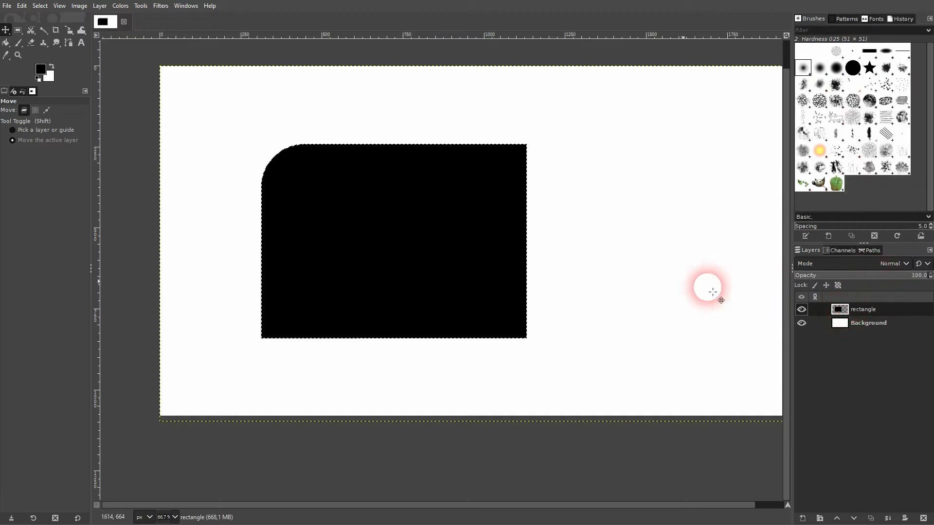
click(42, 72)
drag(197, 194, 222, 179)
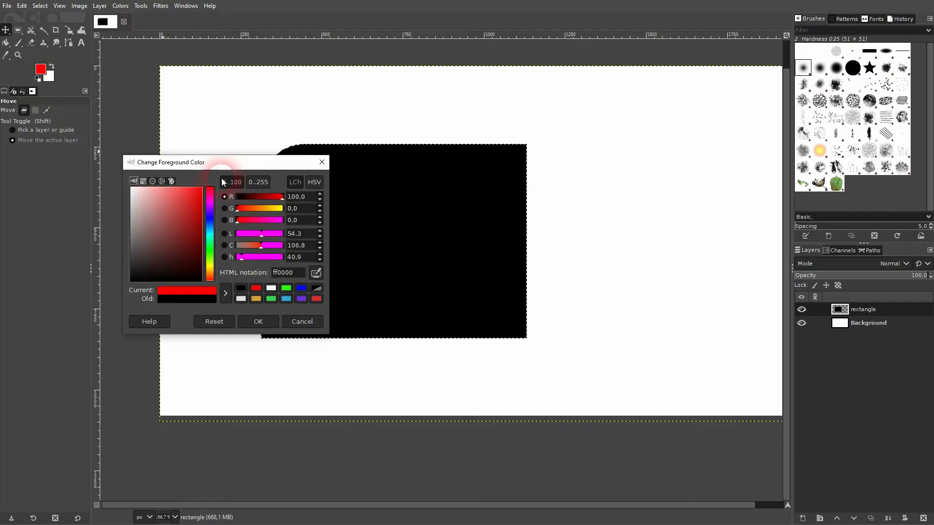
click(259, 322)
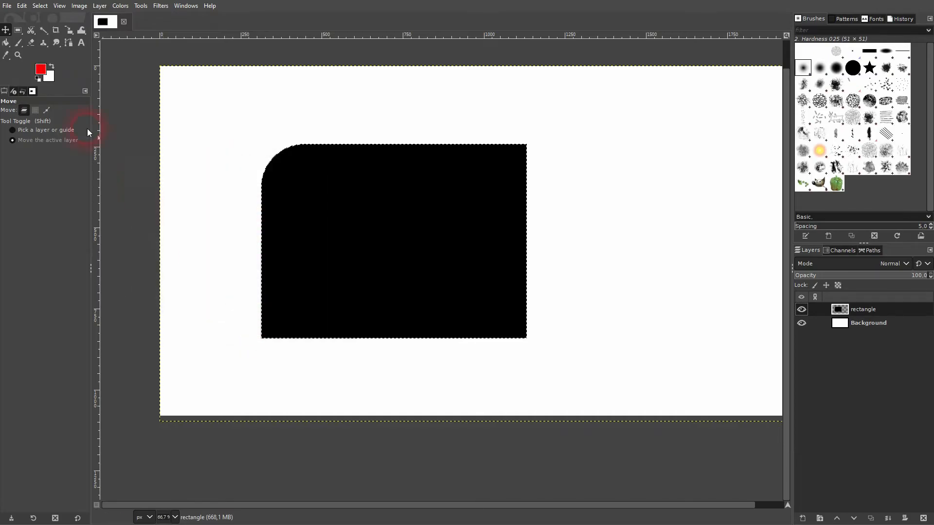
Step: Fill the selected shape with red using Bucket Fill and clear the selection
click(6, 42)
click(407, 252)
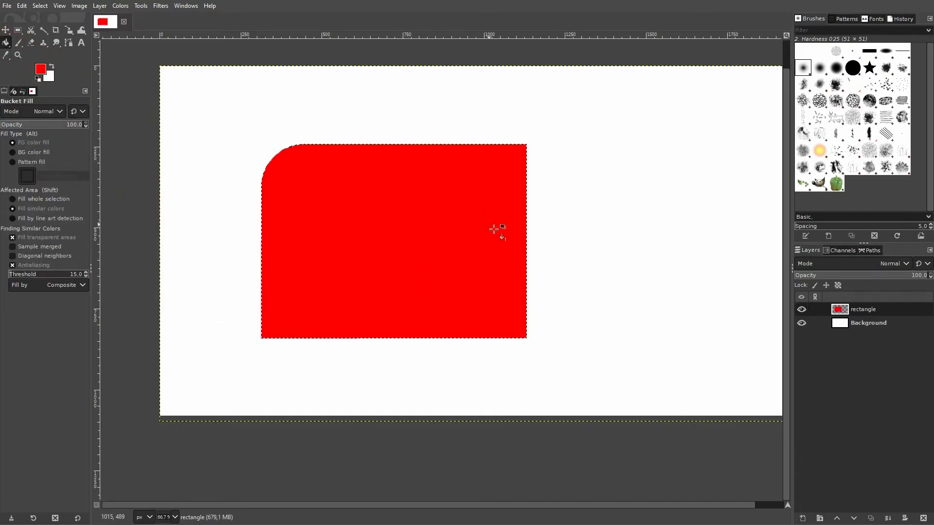
key(ctrl+shift+a)
Step: Erase the red shape and delete the rectangle layer, leaving only the Background layer
click(7, 30)
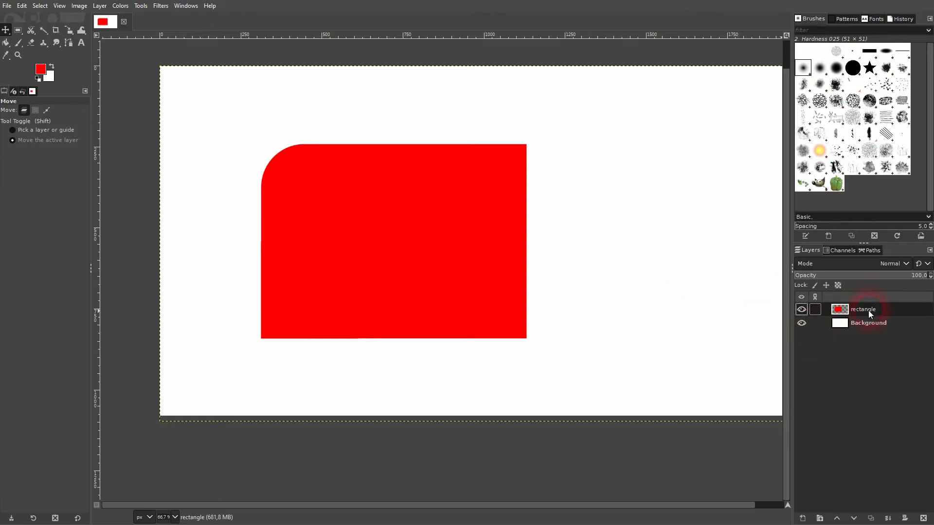
key(Delete)
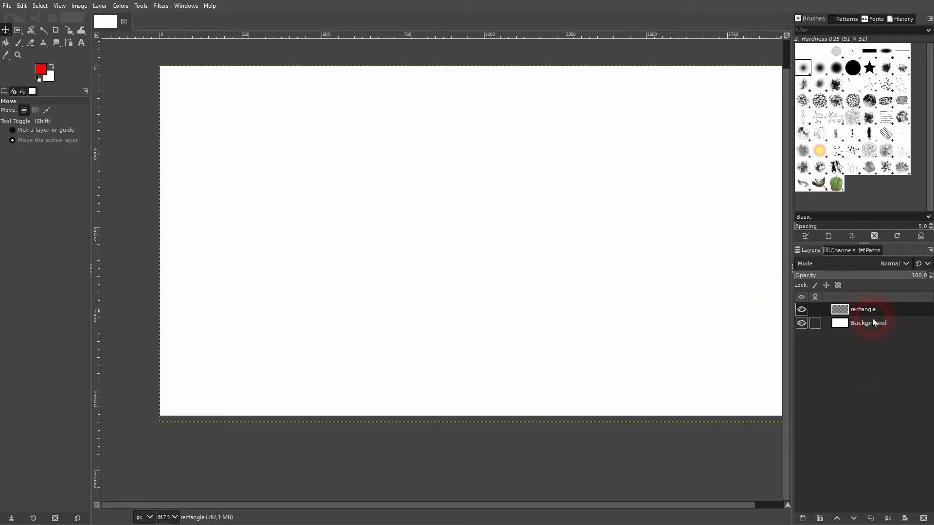
click(912, 517)
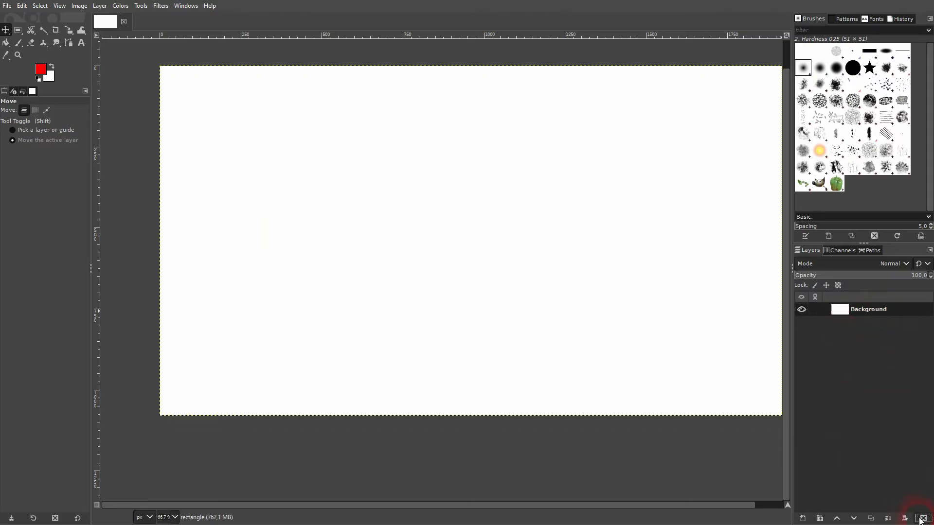
Step: Create a new 1920 × 1080 px transparent layer named "rectangles"
click(803, 518)
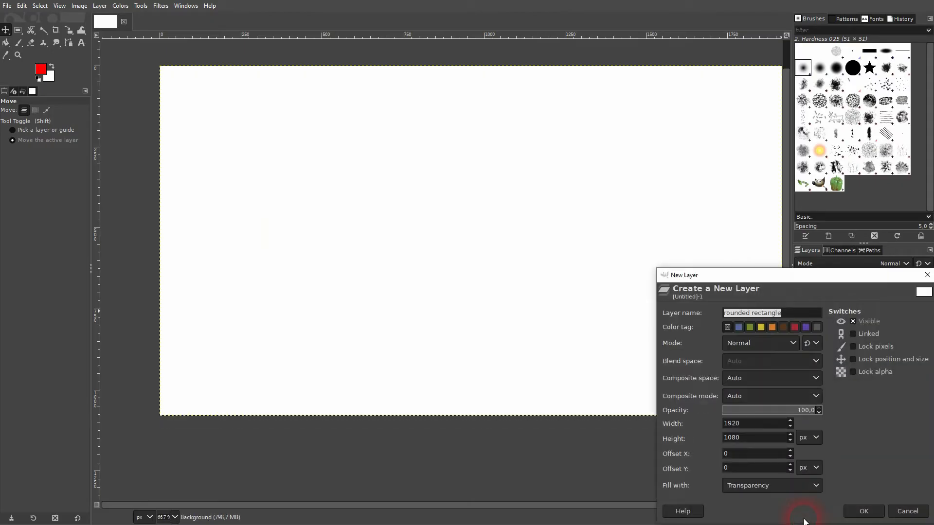
drag(786, 320, 714, 314)
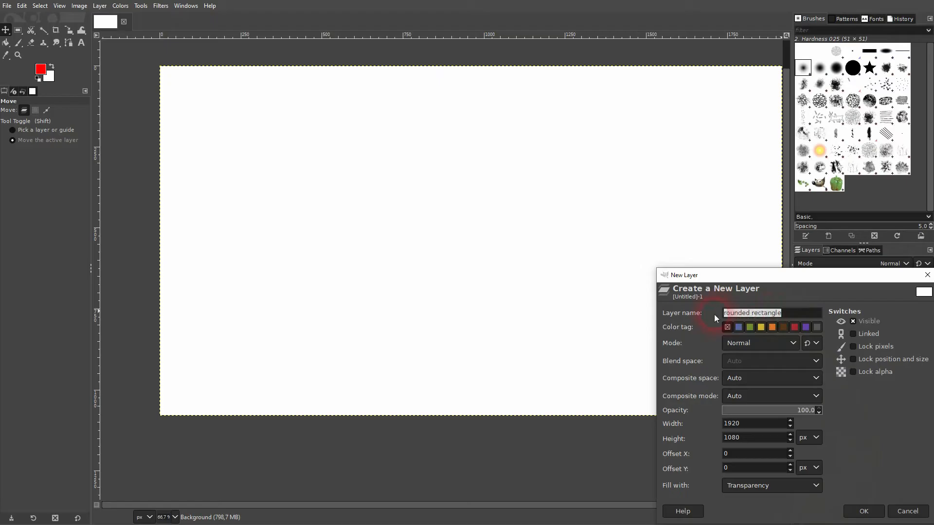
text(rectangles)
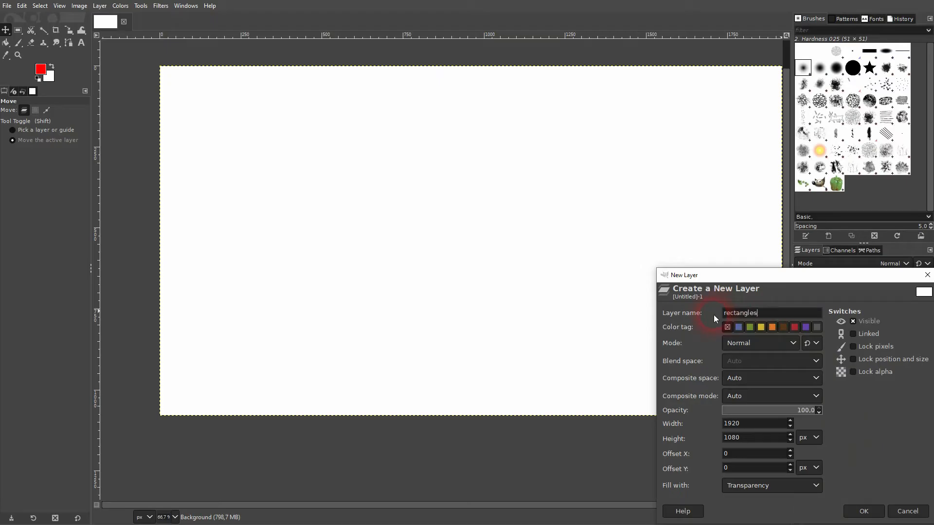
click(881, 514)
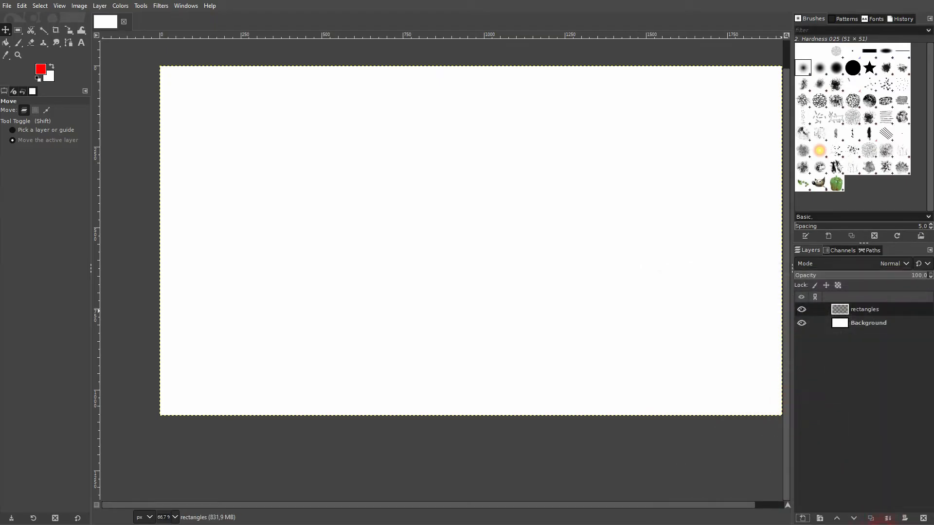
Step: Reset the colours to black and white, and create a black square-cornered rectangle about 215 × 366 px near the canvas's upper-left corner
click(775, 506)
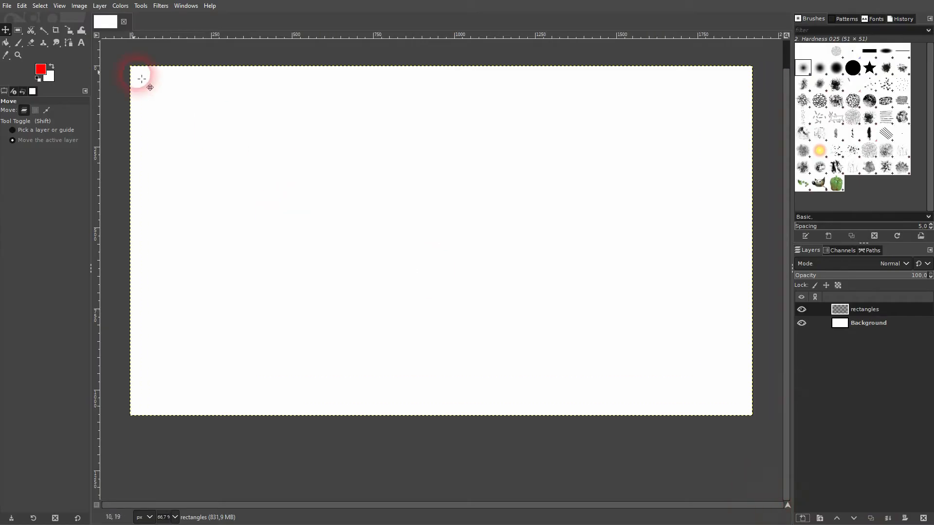
click(38, 78)
click(18, 31)
click(63, 31)
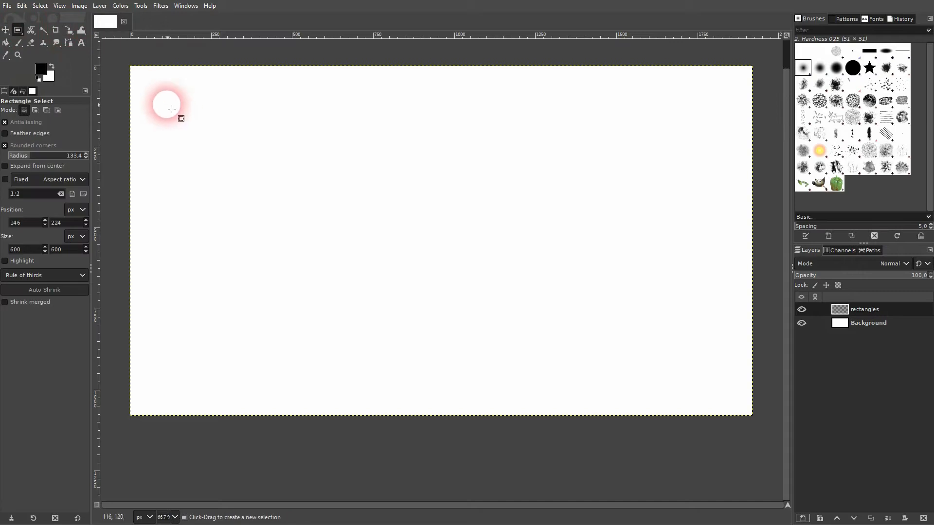
drag(151, 86, 226, 209)
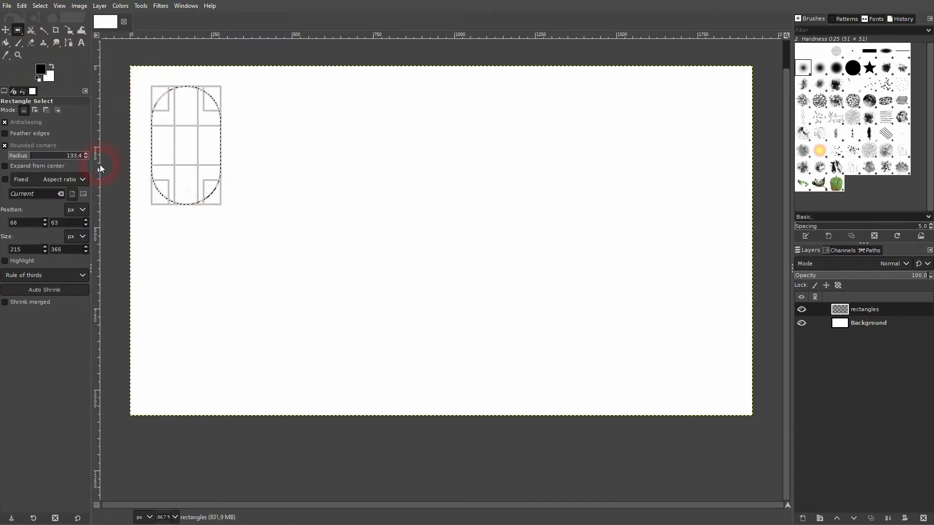
click(25, 147)
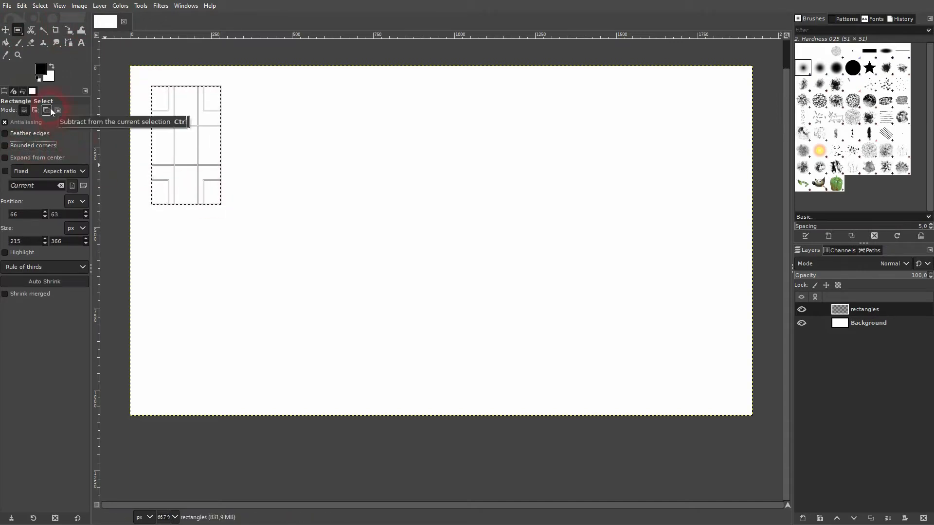
click(5, 43)
click(184, 144)
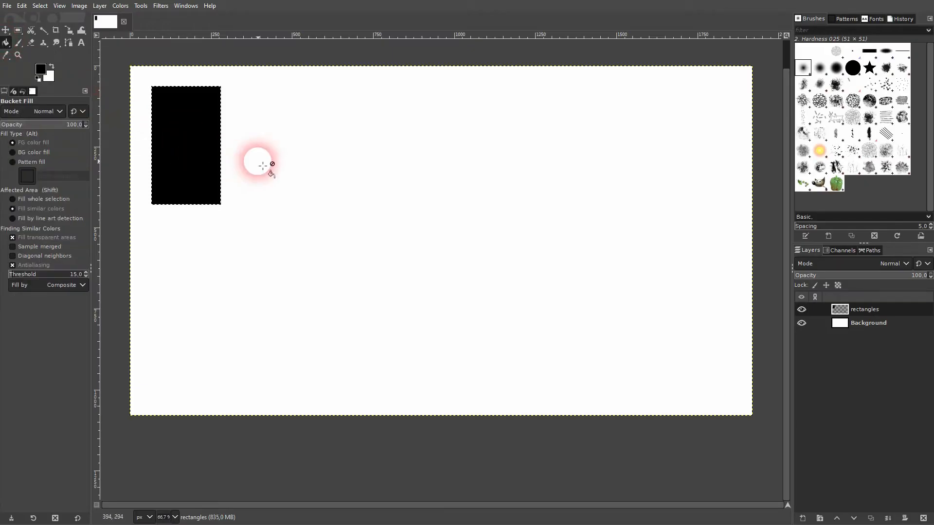
key(ctrl+shift+a)
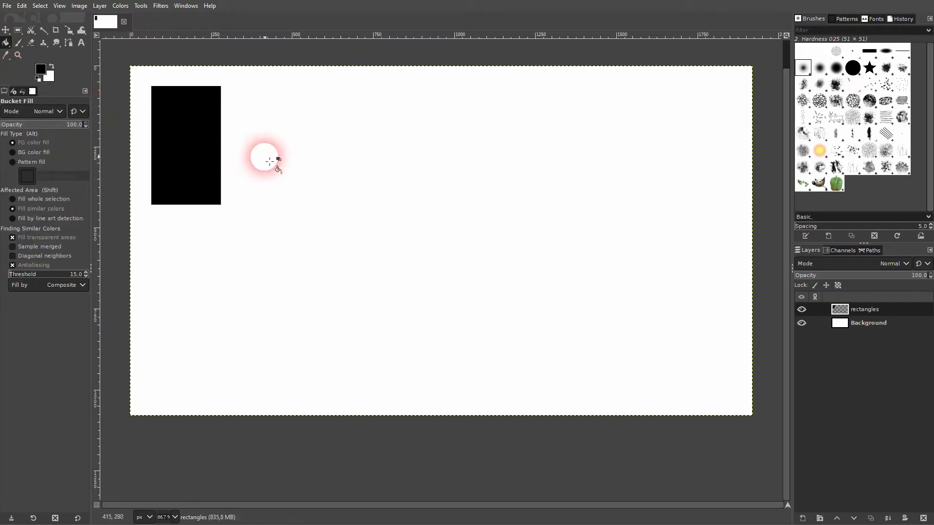
Step: Create a black rounded rectangle about 407 × 141 px, with corner radius 133.4, to the right of the upright rectangle
click(21, 29)
drag(252, 90, 384, 136)
click(34, 146)
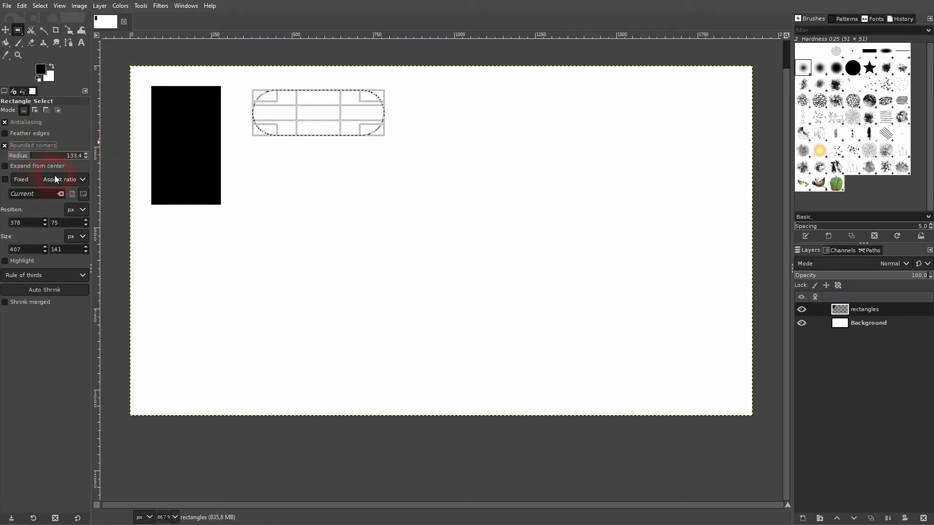
click(6, 43)
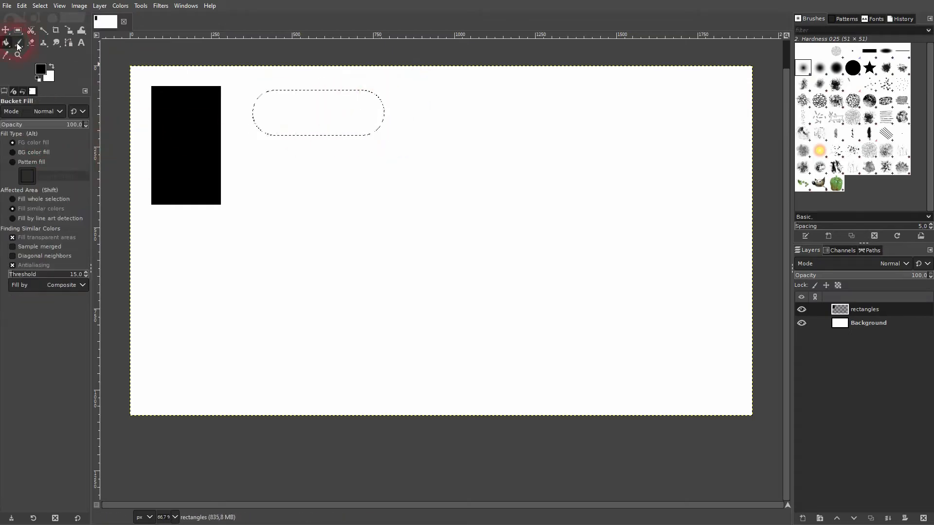
click(320, 120)
key(ctrl+shift+a)
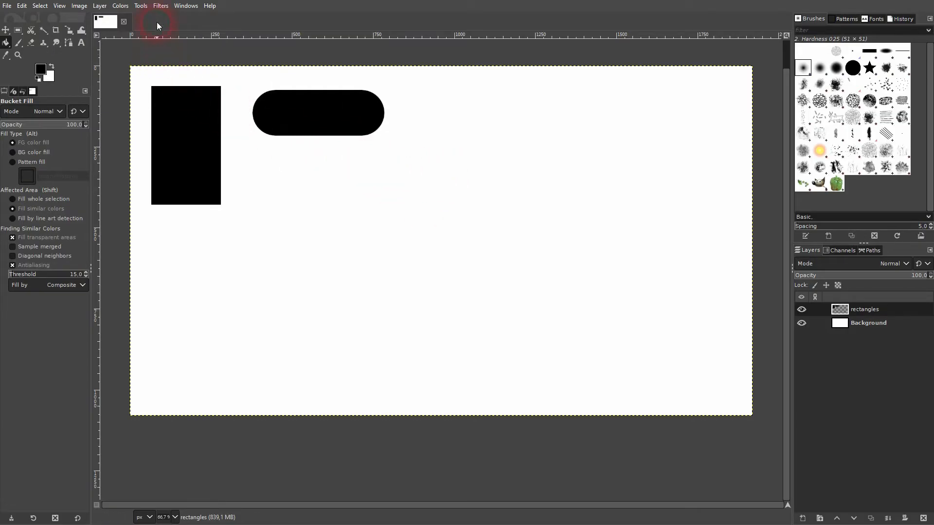
Step: Open the Gfig render filter, try a slanted line to the right of the rounded rectangle, and undo that line
click(157, 7)
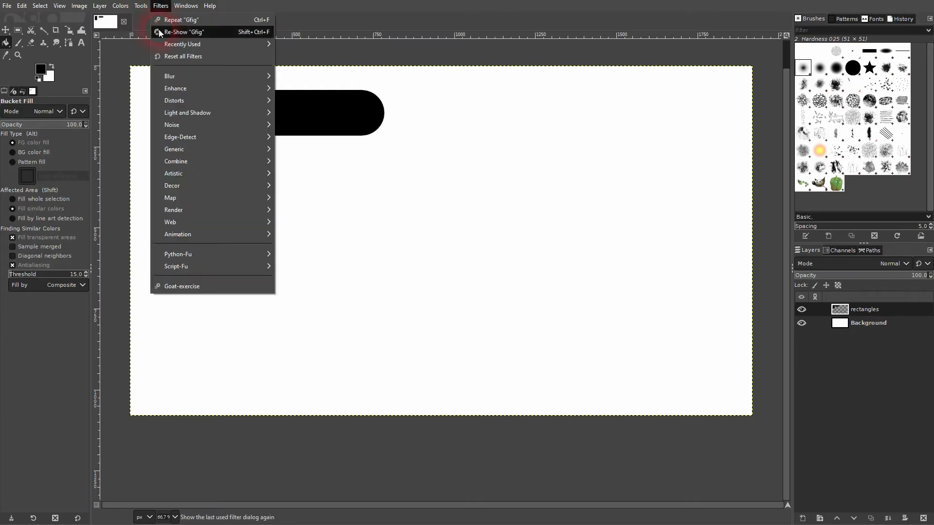
mouse_move(216, 212)
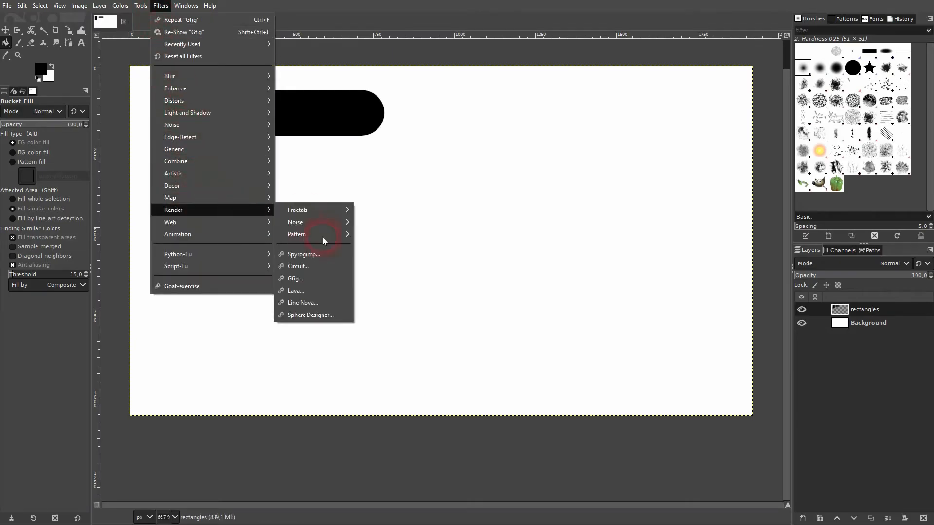
click(323, 278)
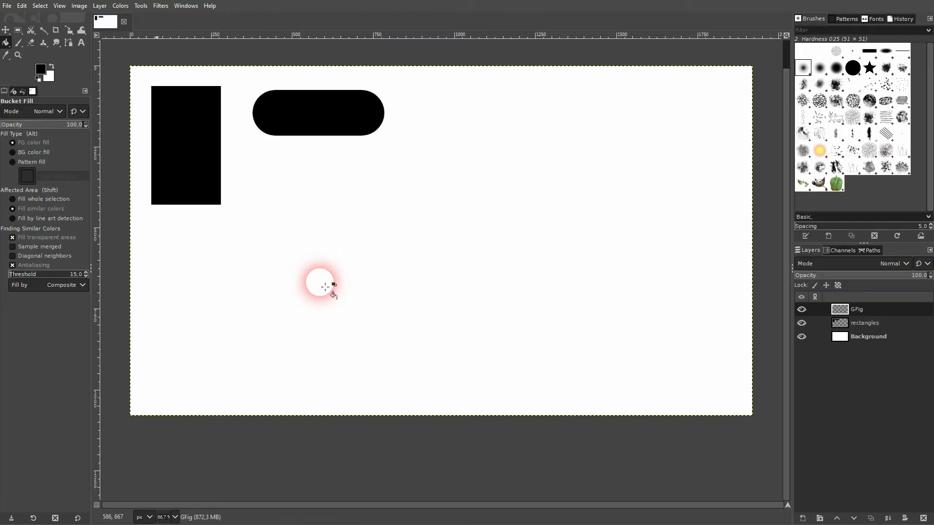
drag(200, 38, 481, 180)
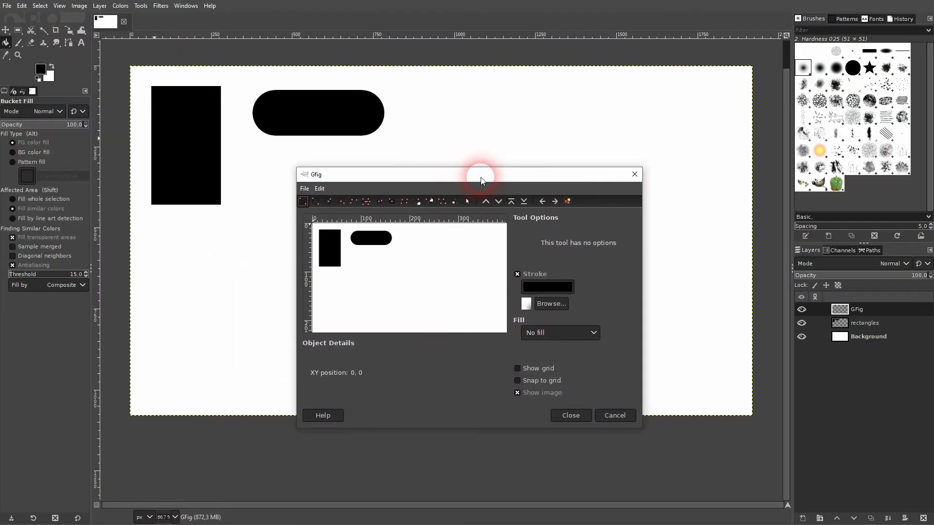
mouse_move(415, 236)
mouse_down()
mouse_move(451, 254)
mouse_move(461, 245)
mouse_up()
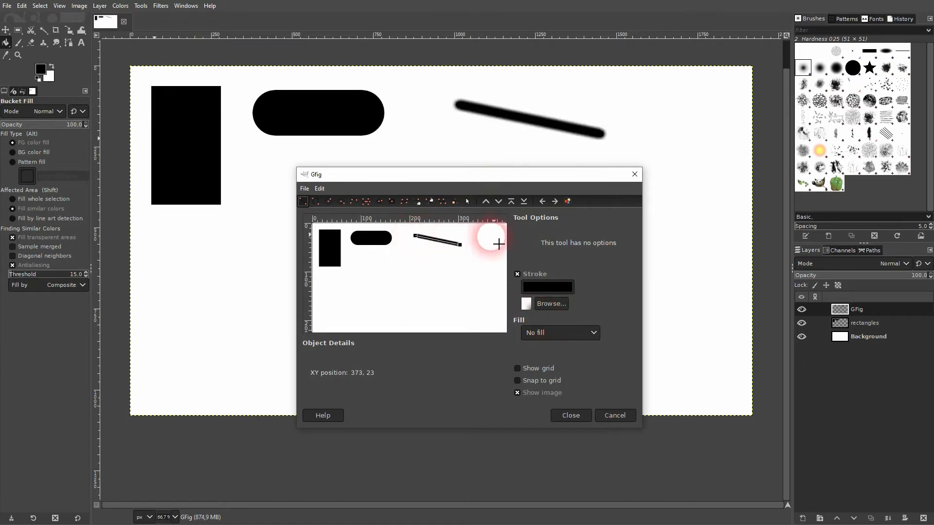
key(ctrl+z)
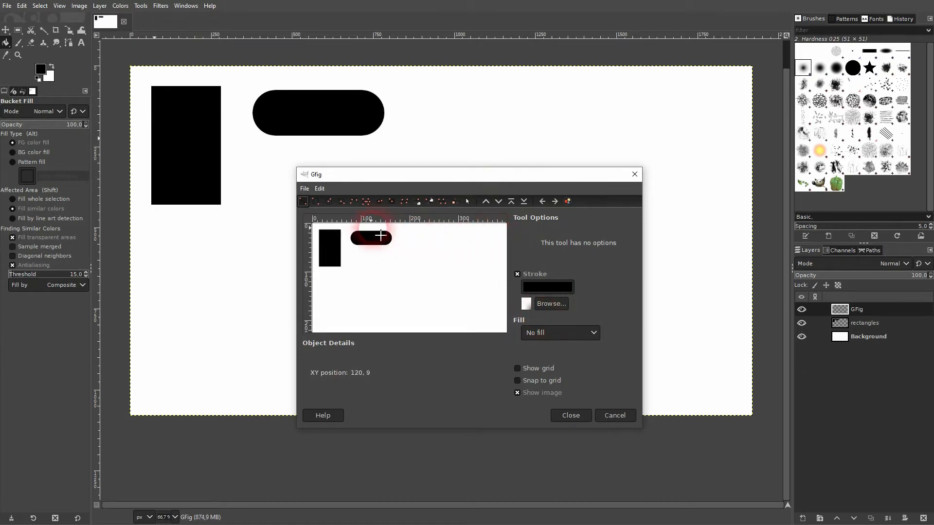
Step: Draw two black-stroked, unfilled rectangles in Gfig: a wide one beside the rounded rectangle and an upright one near the canvas's upper-right corner
click(316, 207)
drag(407, 234, 452, 251)
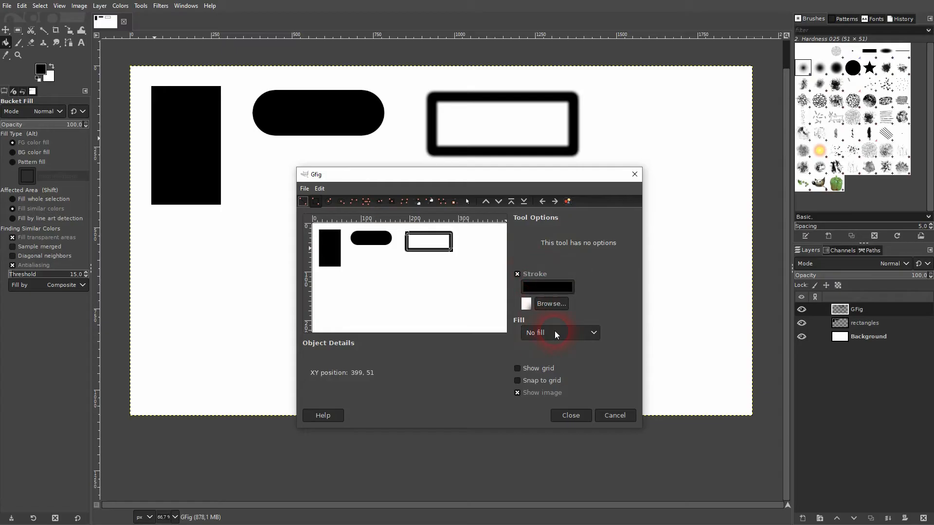
drag(466, 233, 486, 271)
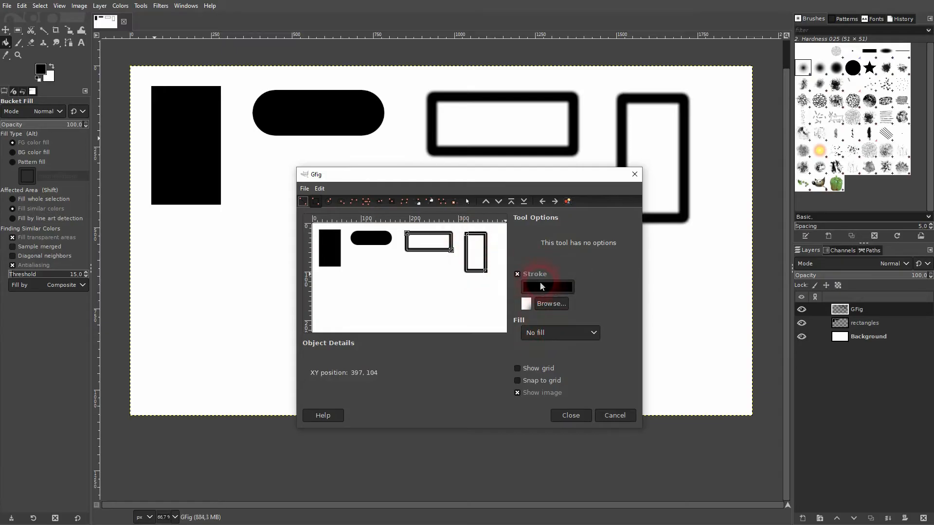
Step: Turn off the upright Gfig rectangle's stroke, give it a solid blue colour fill (0029ff), and close Gfig
click(516, 275)
click(542, 331)
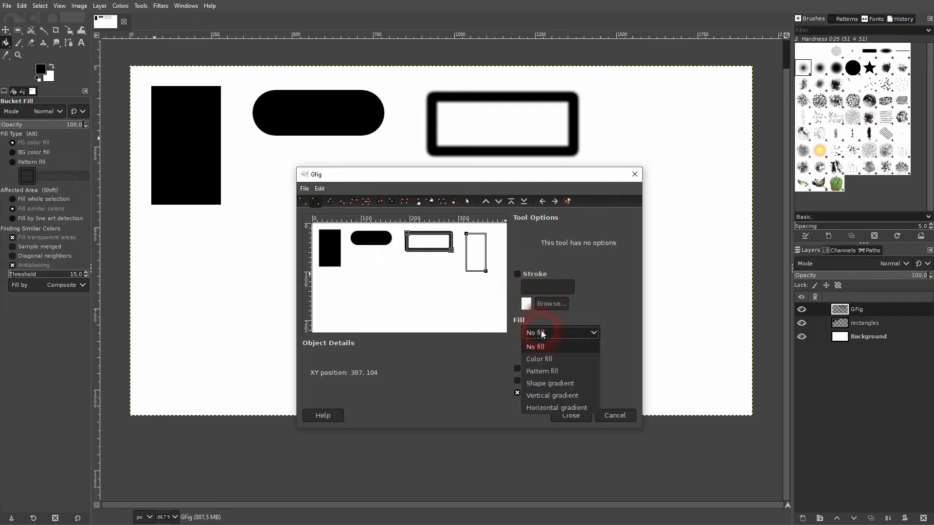
click(548, 359)
click(564, 354)
drag(436, 313, 463, 262)
click(458, 290)
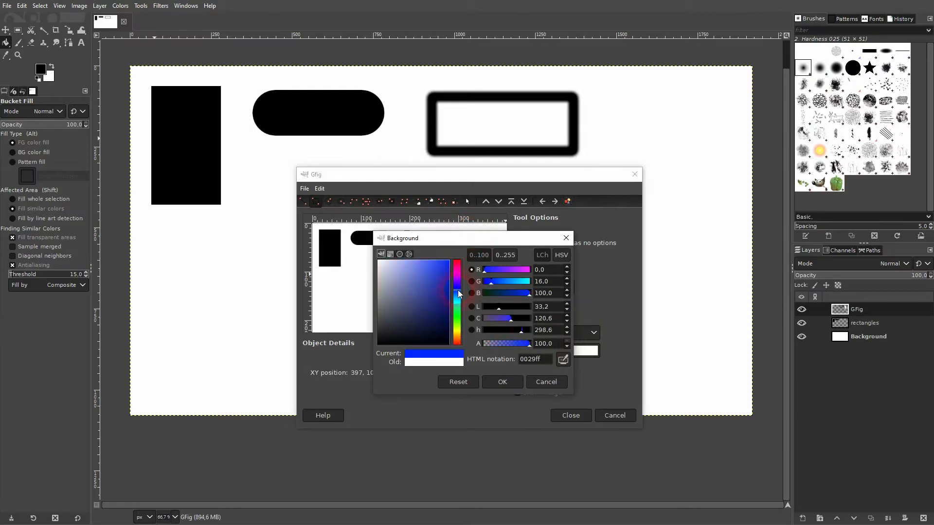
click(512, 382)
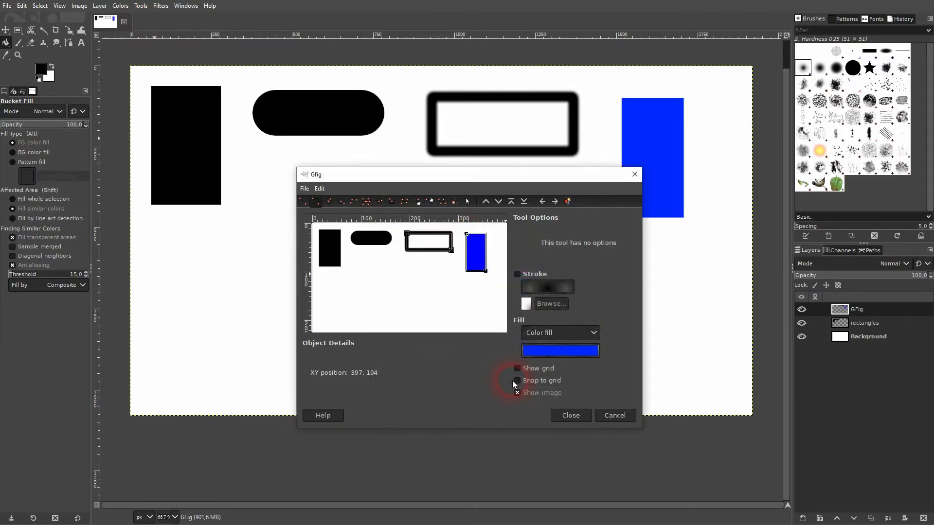
click(594, 415)
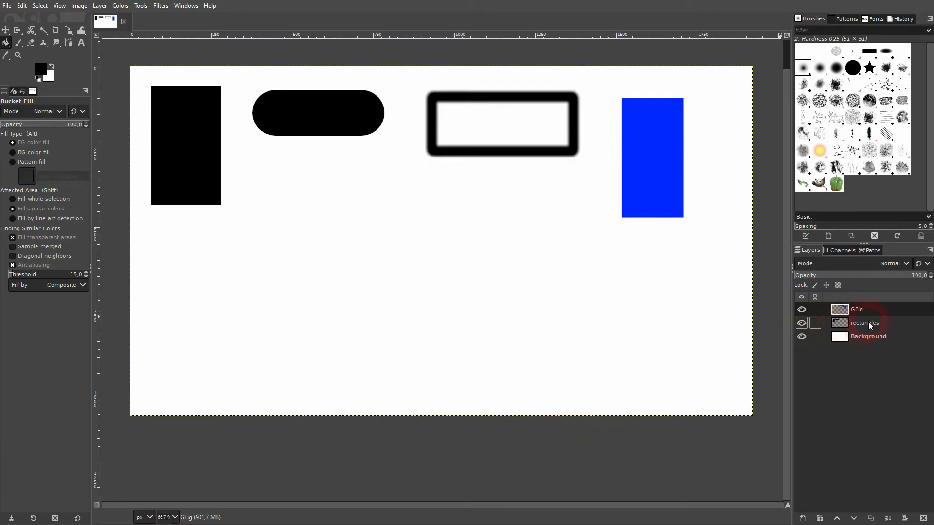
Step: On the "rectangles" layer, create a black 400 × 400 px square with 133.4 radius rounded corners at position 438, 527, and deselect it
click(870, 323)
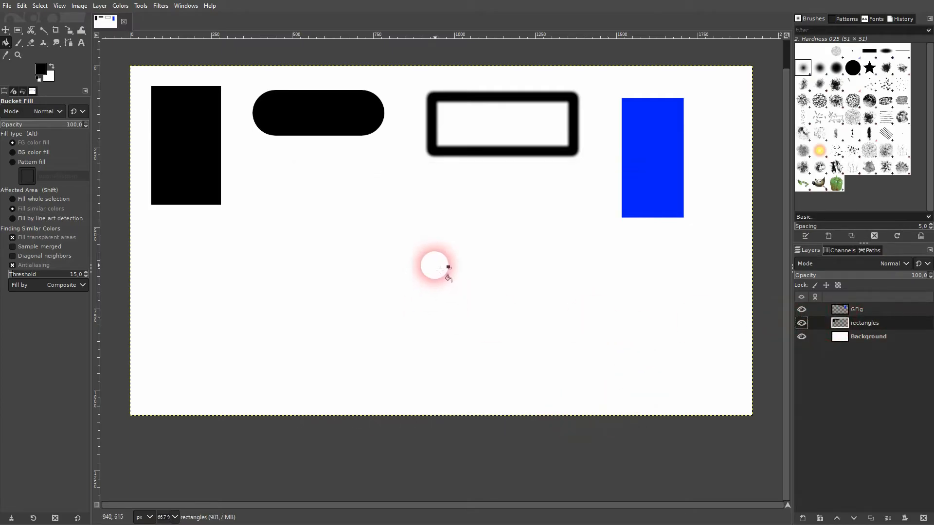
click(19, 30)
drag(277, 241, 423, 364)
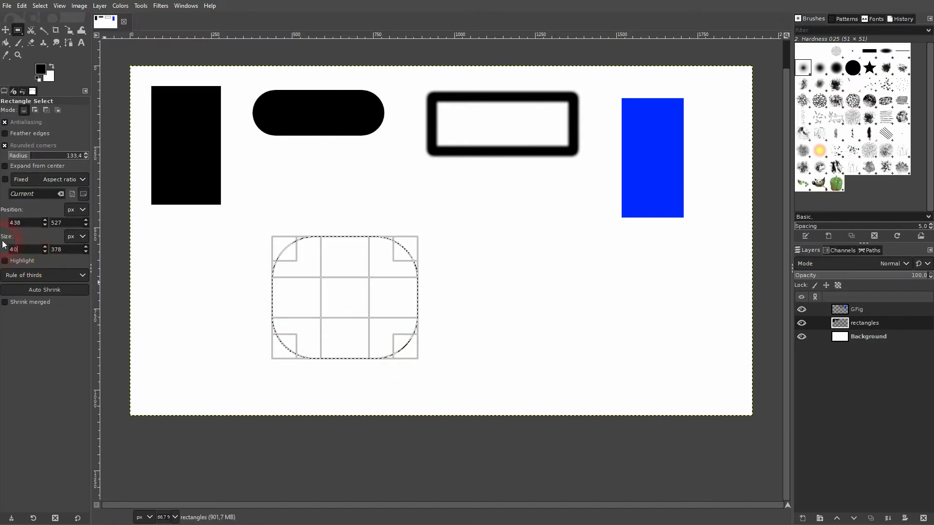
click(34, 228)
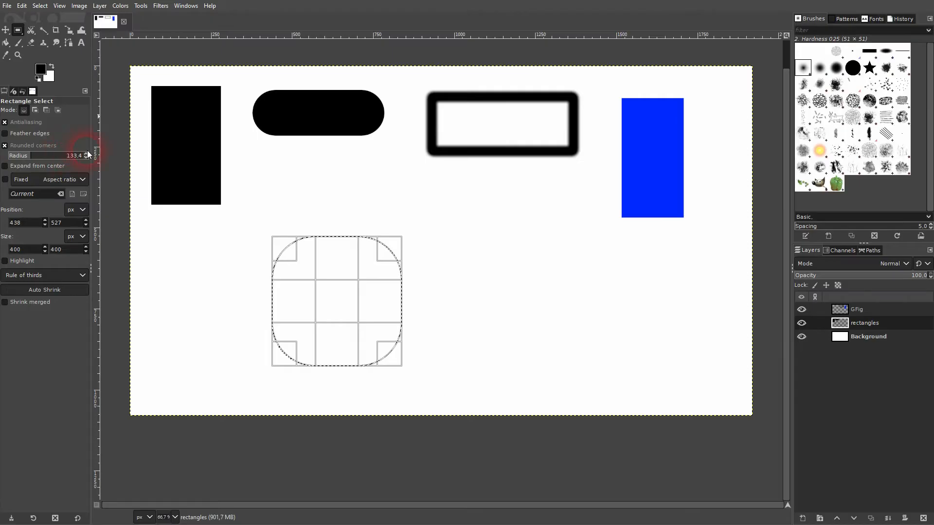
click(6, 43)
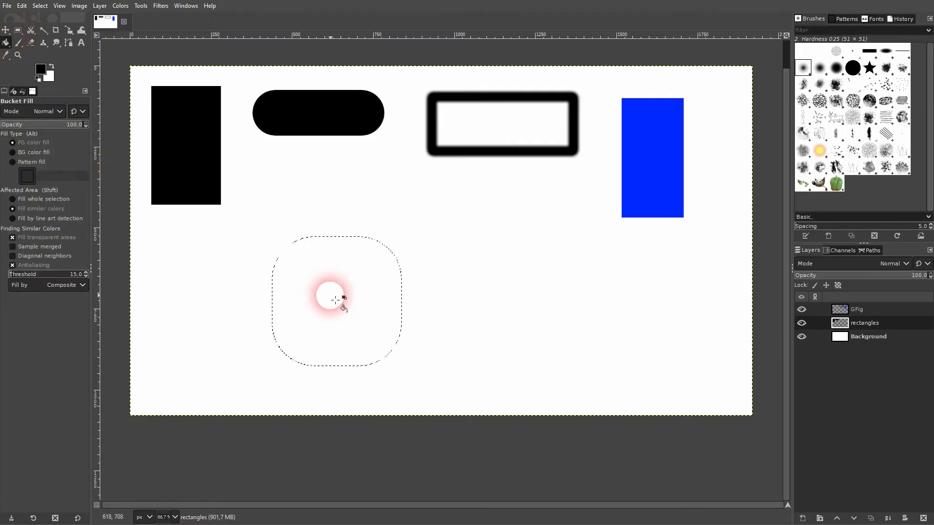
click(336, 301)
key(shift+ctrl+a)
key(m)
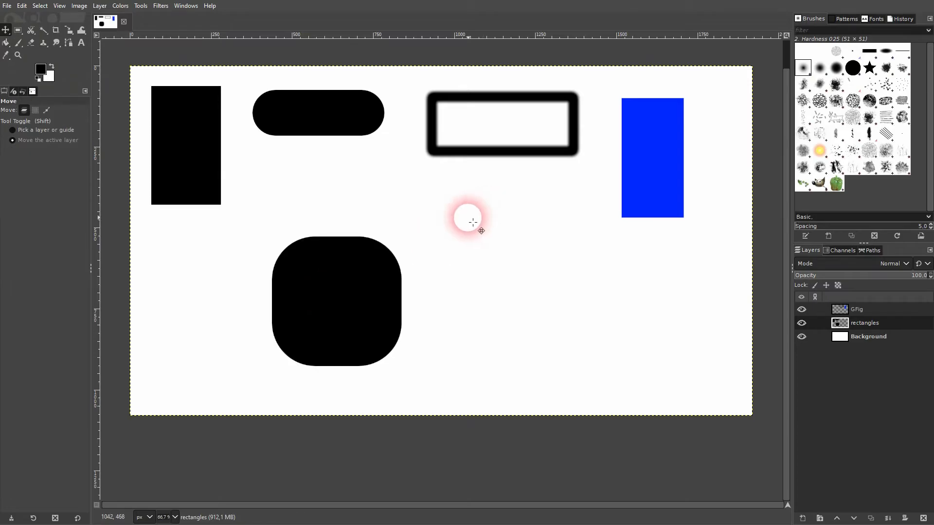
Step: Create a new 1920 × 1080 px transparent layer named "rounded rectangles"
click(803, 520)
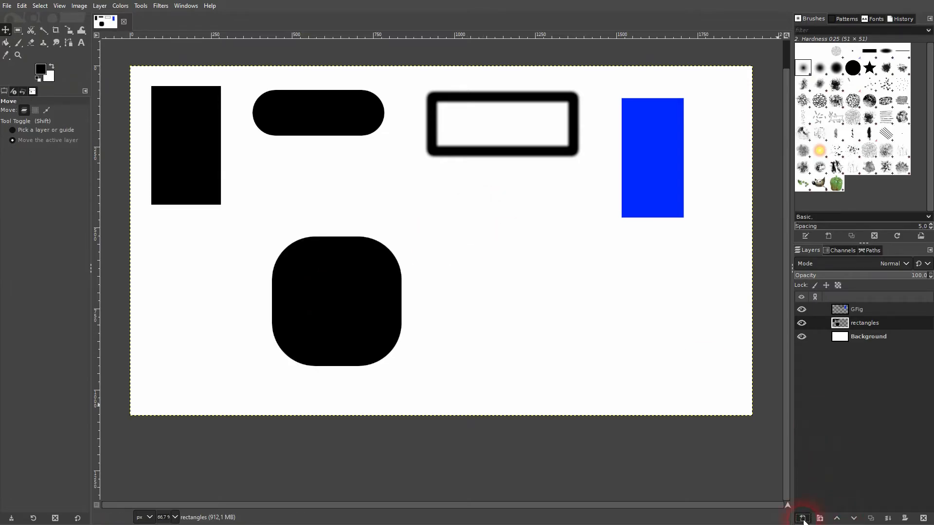
click(735, 319)
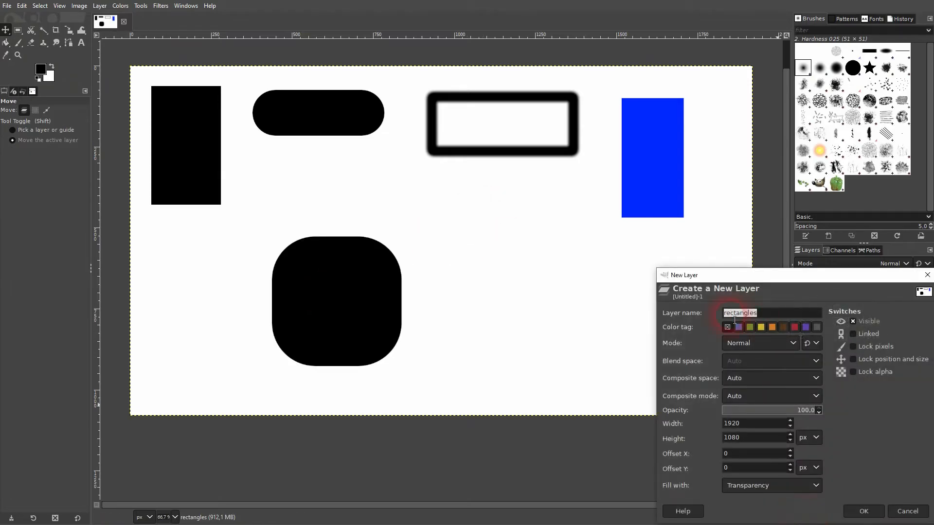
text(rounded)
click(870, 515)
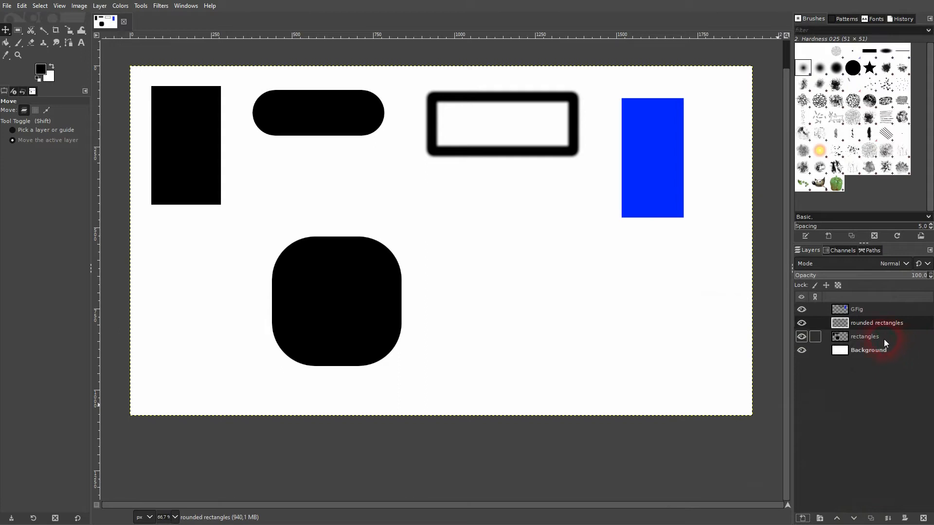
Step: Create a black 400 × 400 px square with sharp corners at position 1133, 578, and deselect it
click(17, 30)
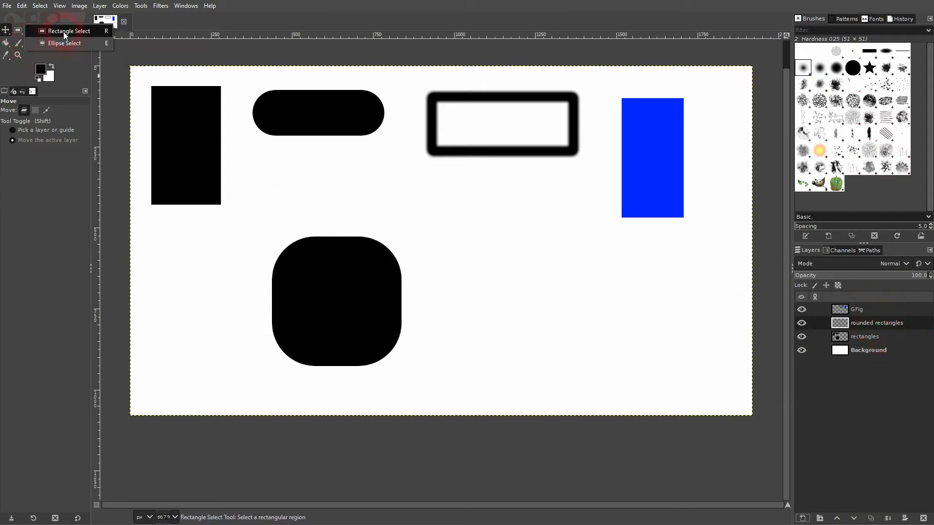
drag(497, 253, 626, 362)
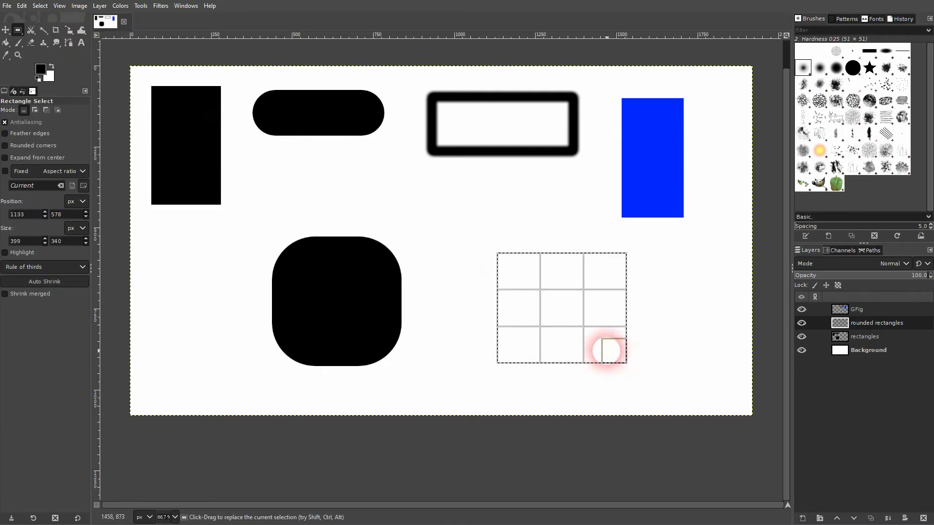
text(400)
click(60, 243)
text(400)
key(Return)
click(29, 144)
click(28, 145)
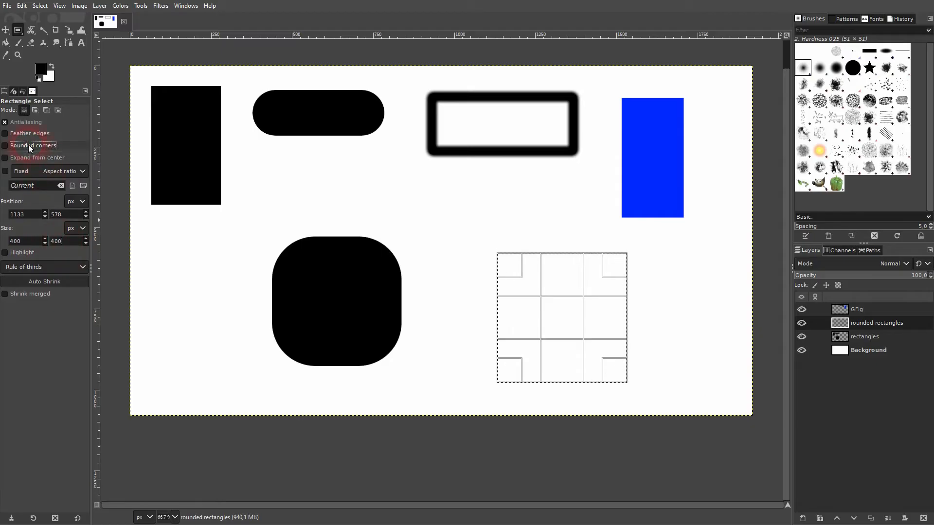
click(7, 43)
click(585, 319)
key(ctrl+shift+a)
Step: Move the sharp-cornered square over the rounded square's right half and merge its layer with the one below
click(5, 29)
drag(558, 325, 384, 306)
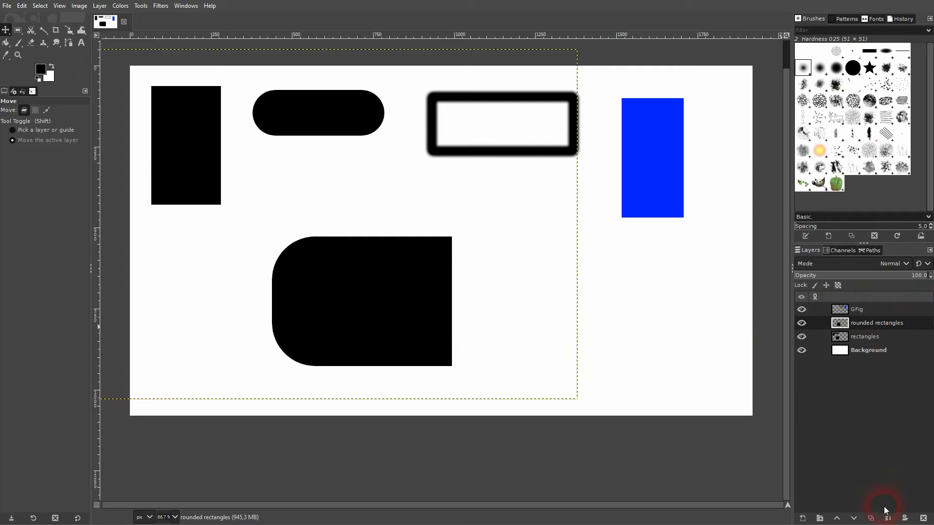
click(888, 519)
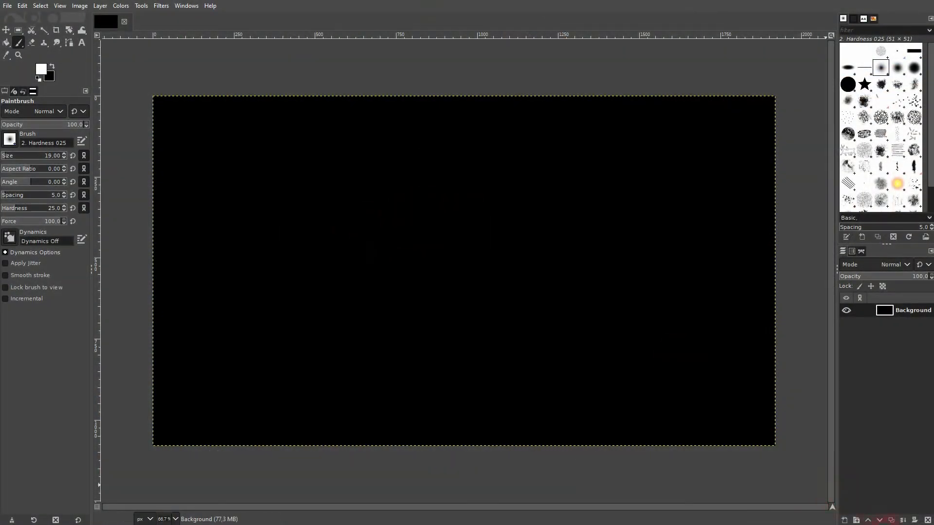
Step: In the black image, create a new 1920 × 1080 px transparent layer named "circle"
key(shift+ctrl+n)
text(circle)
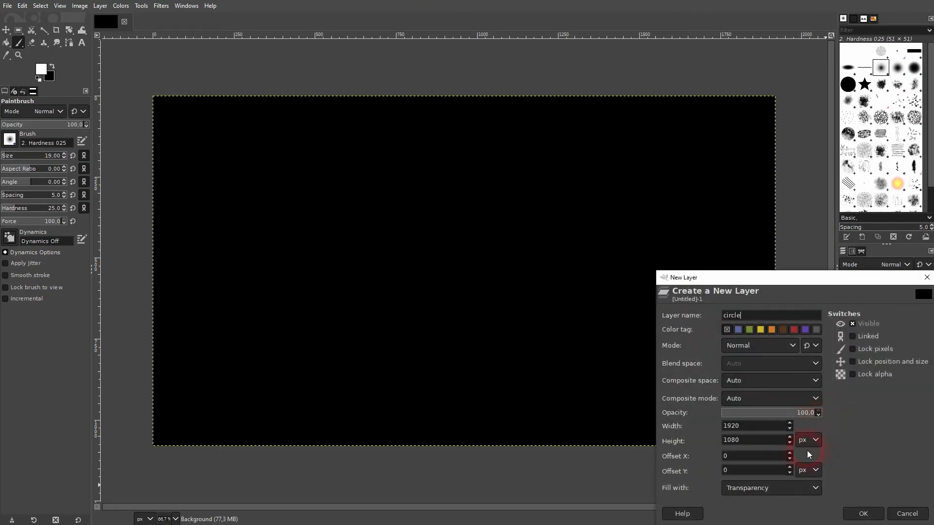
click(809, 486)
click(749, 464)
click(863, 512)
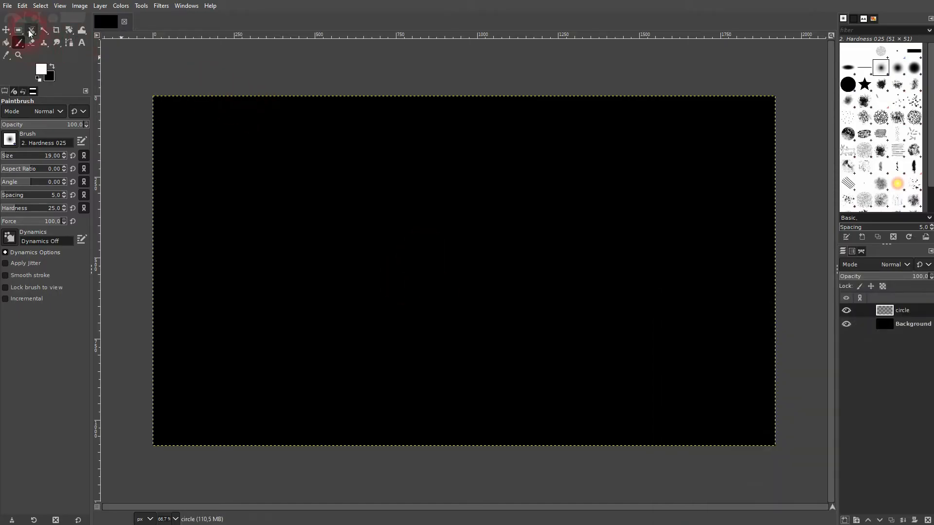
Step: Create a white-filled ellipse about 1024 × 376 px at position 692, 239 on the "circle" layer, and clear the selection
click(20, 30)
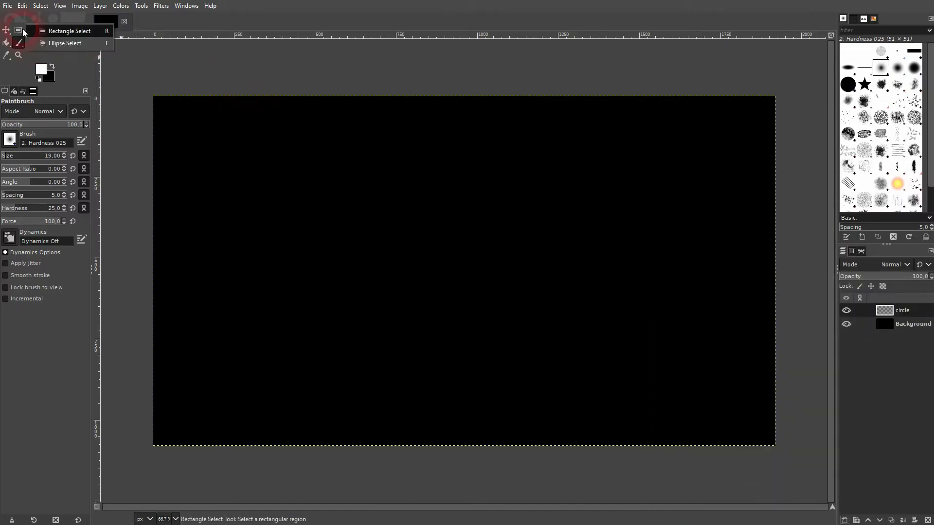
click(69, 45)
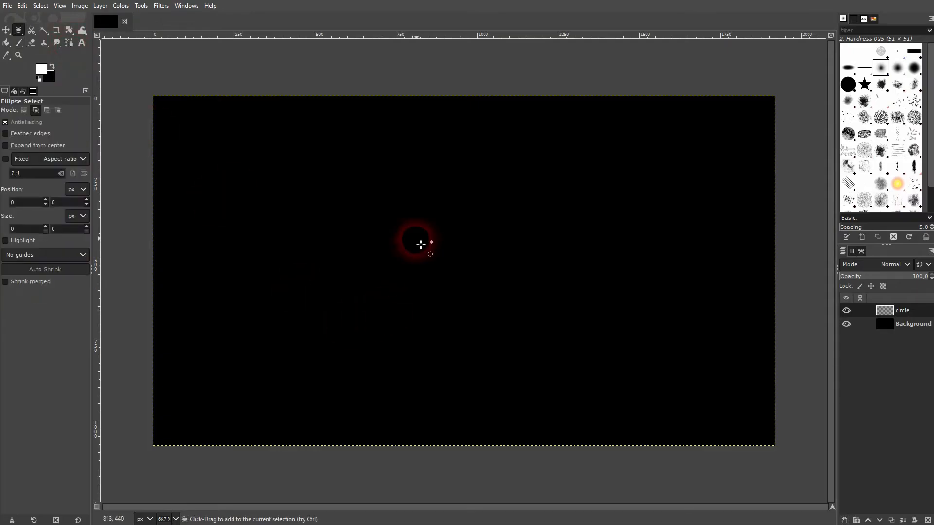
drag(378, 174, 709, 295)
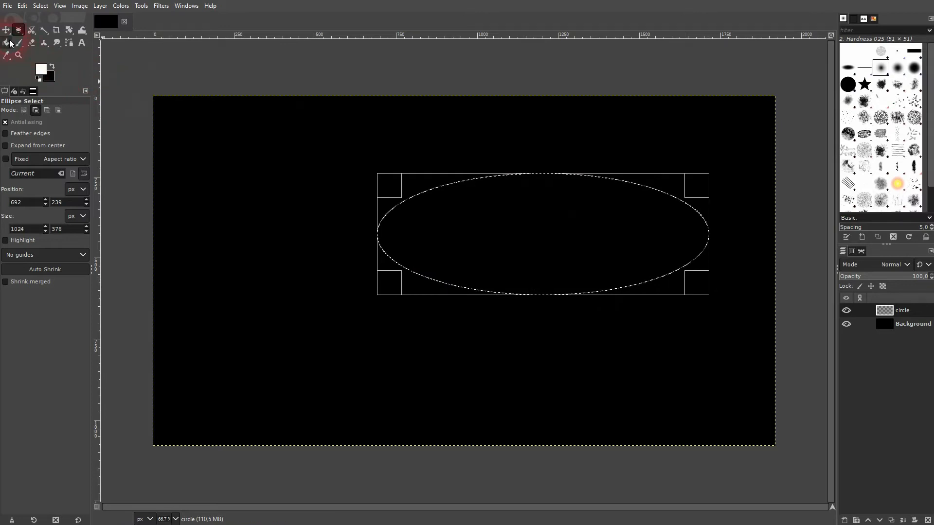
key(shift+b)
click(52, 66)
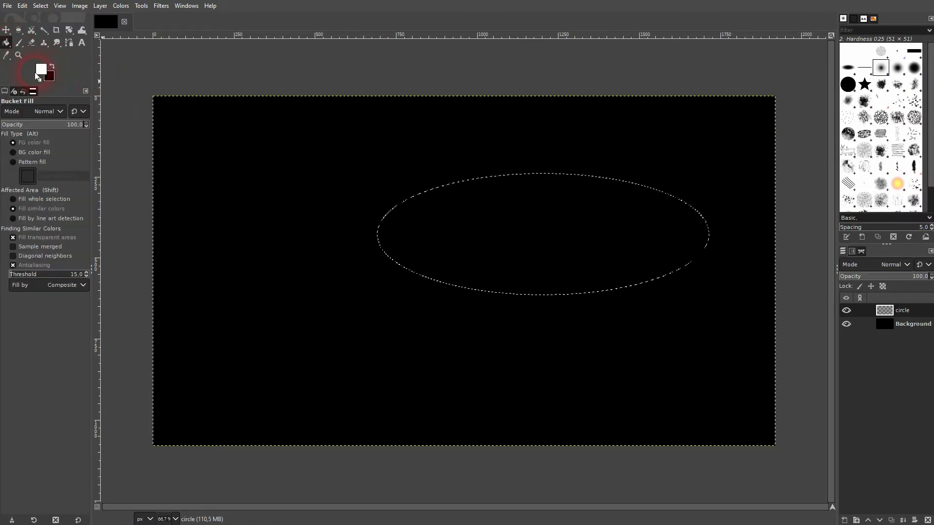
click(568, 233)
key(shift+ctrl+a)
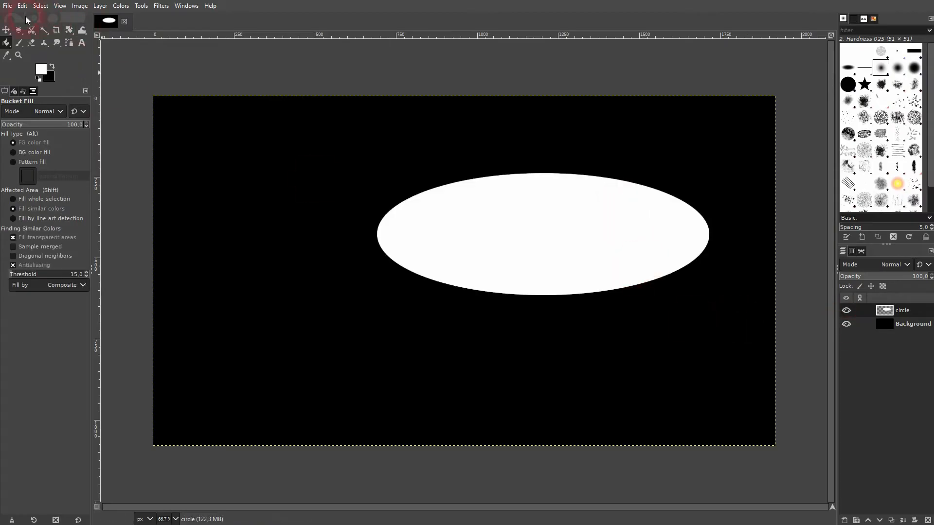
Step: Try moving the white ellipse around the canvas, and undo the moves, the deselection and the ellipse fill
click(5, 30)
drag(549, 232, 651, 234)
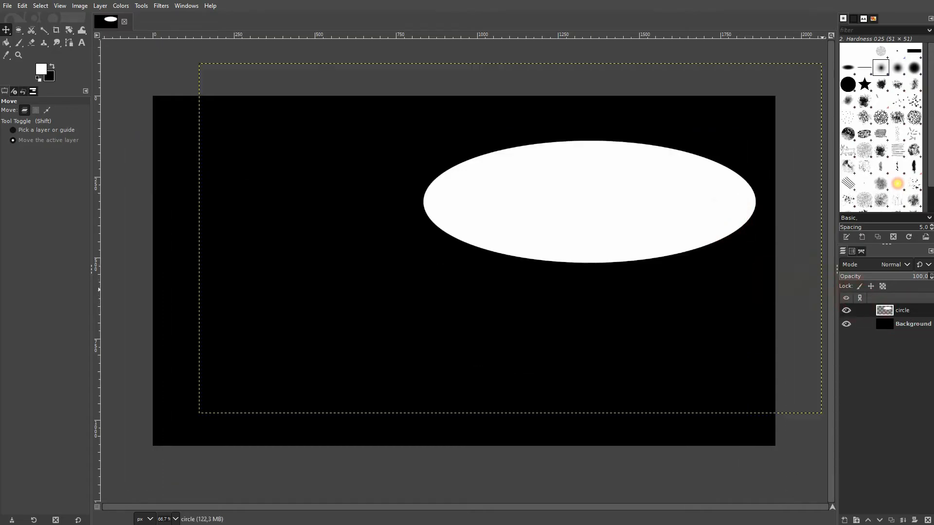
click(47, 110)
key(ctrl+z)
click(597, 337)
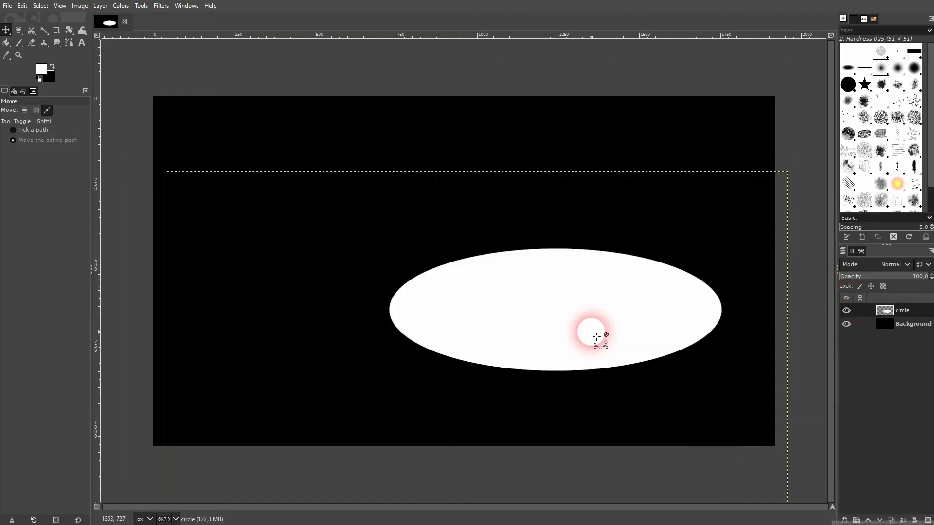
key(ctrl+z)
key(ctrl+z)
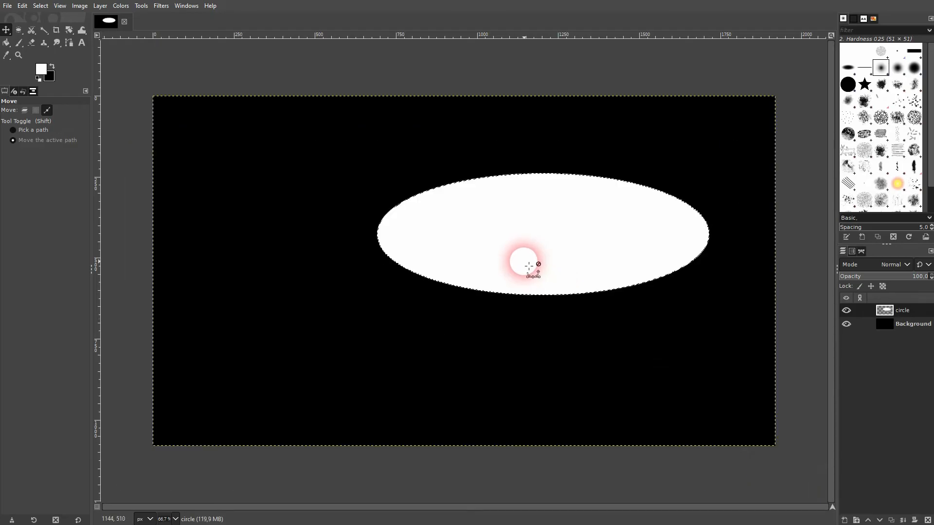
key(ctrl+z)
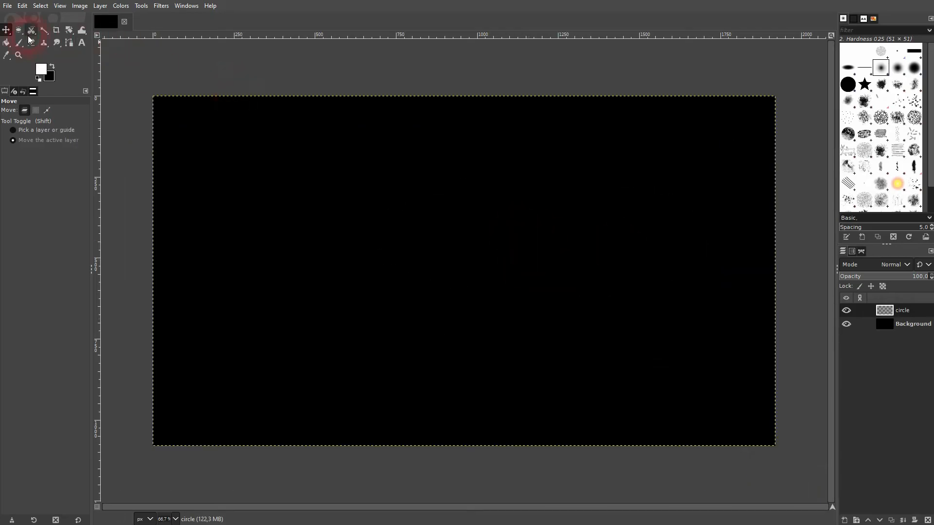
Step: Try a white-filled ellipse about 945 × 618 px with edges feathered at radius 39, and undo the fill and selection
drag(20, 30, 64, 44)
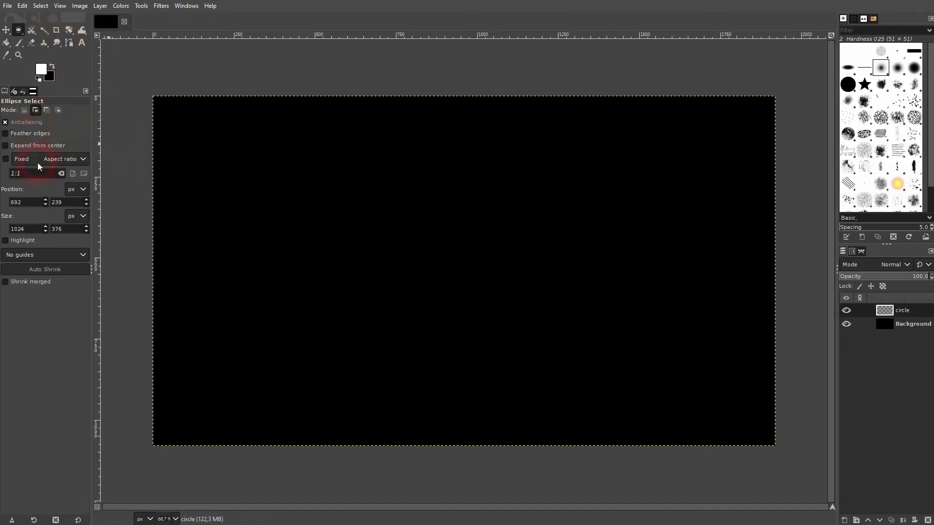
click(32, 133)
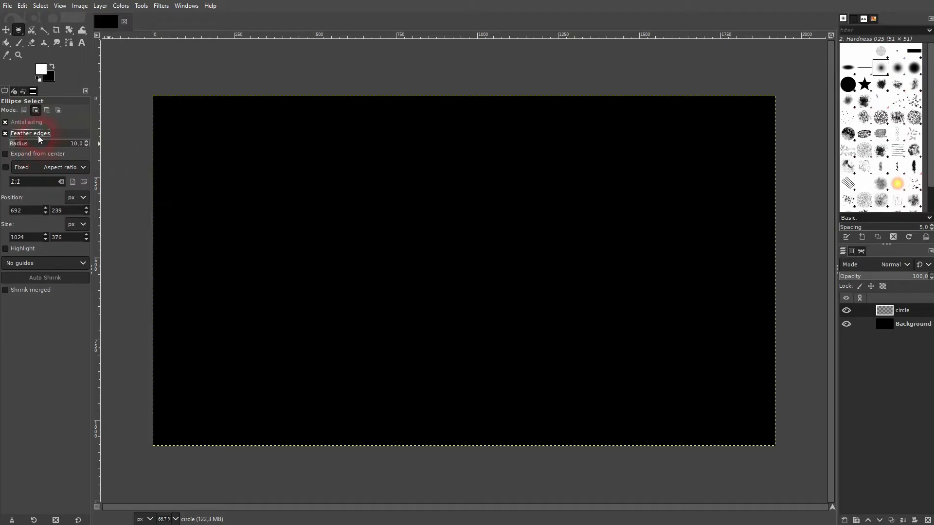
click(28, 144)
drag(40, 145, 37, 145)
drag(290, 160, 596, 359)
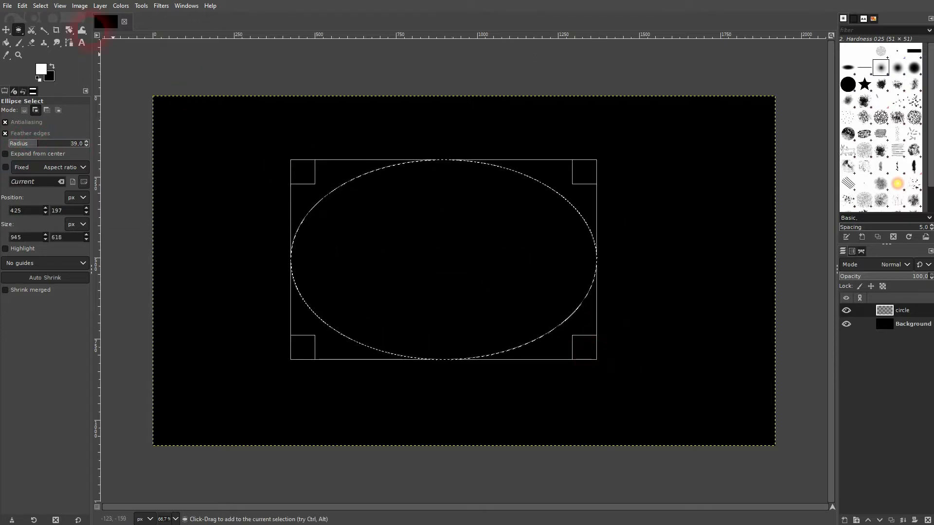
click(5, 43)
click(379, 241)
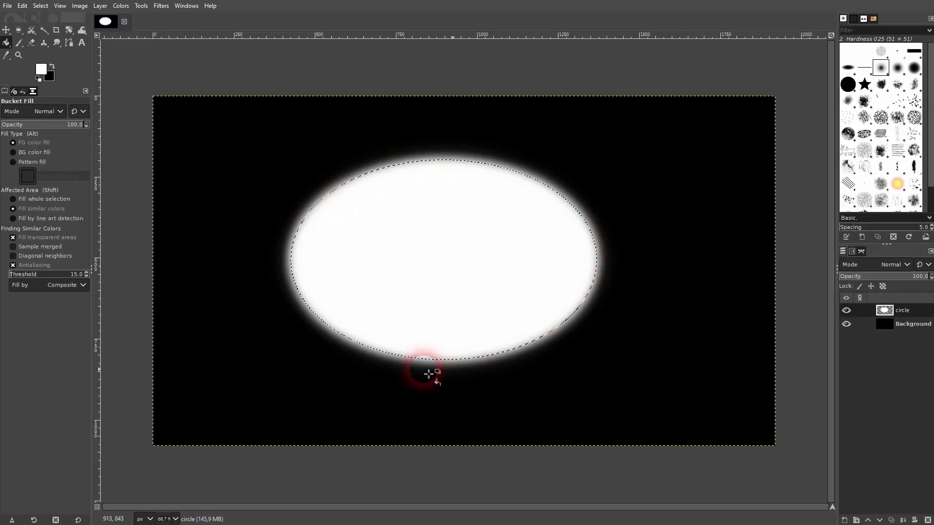
key(ctrl+z)
key(ctrl+z)
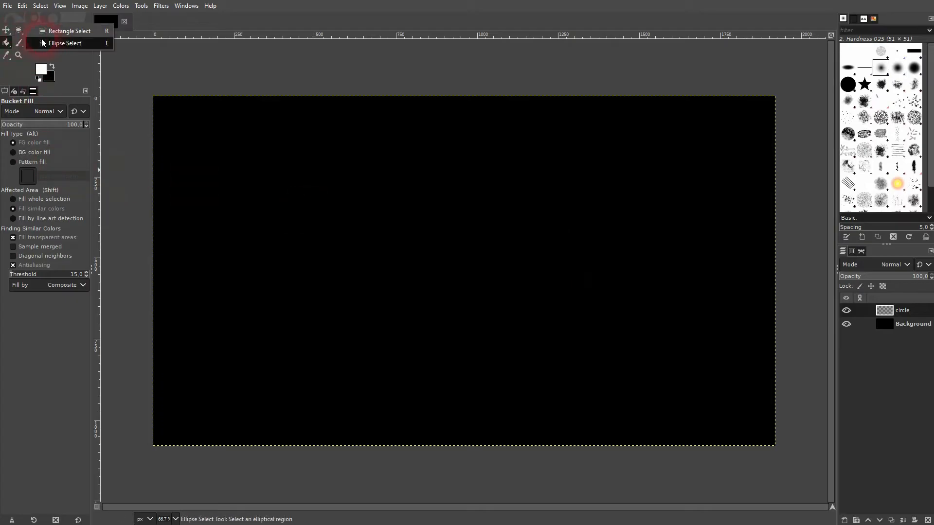
Step: Set up Ellipse Select without feathered edges and with the aspect ratio fixed at 1:1
click(19, 29)
click(5, 134)
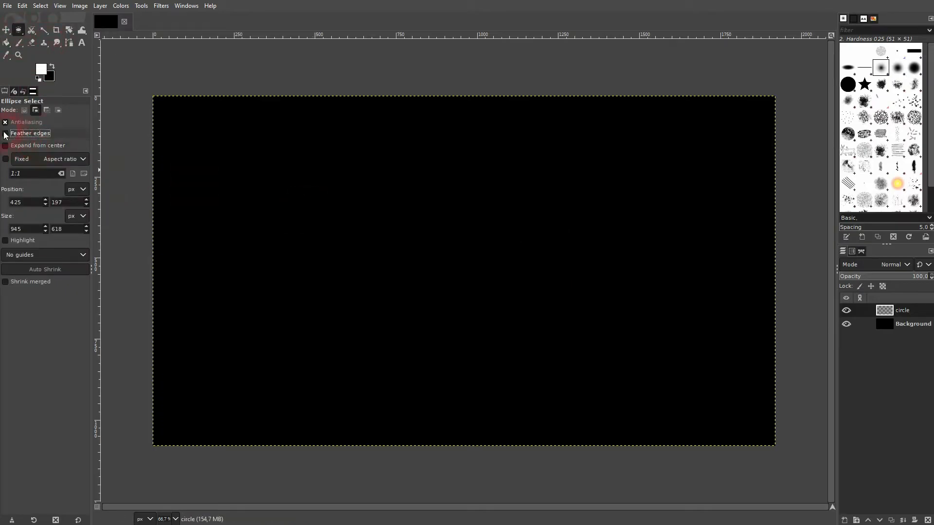
click(60, 160)
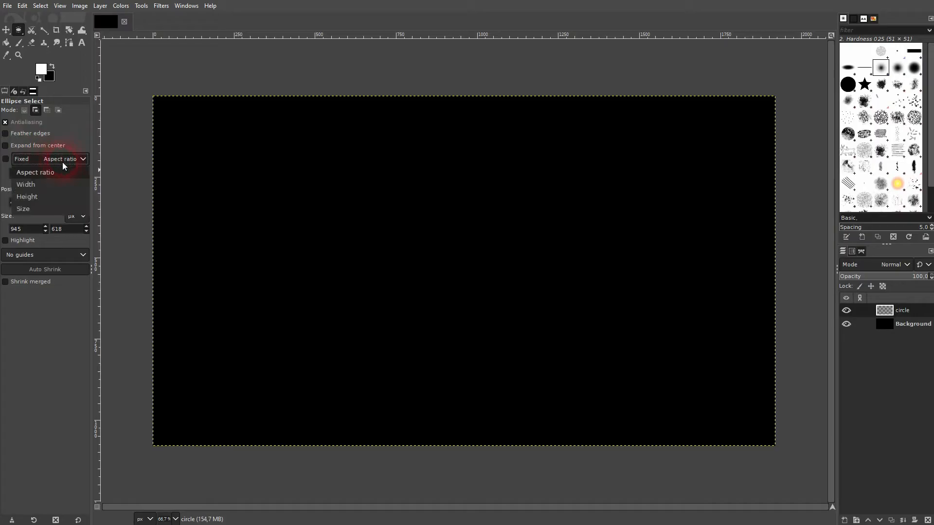
click(76, 131)
click(34, 179)
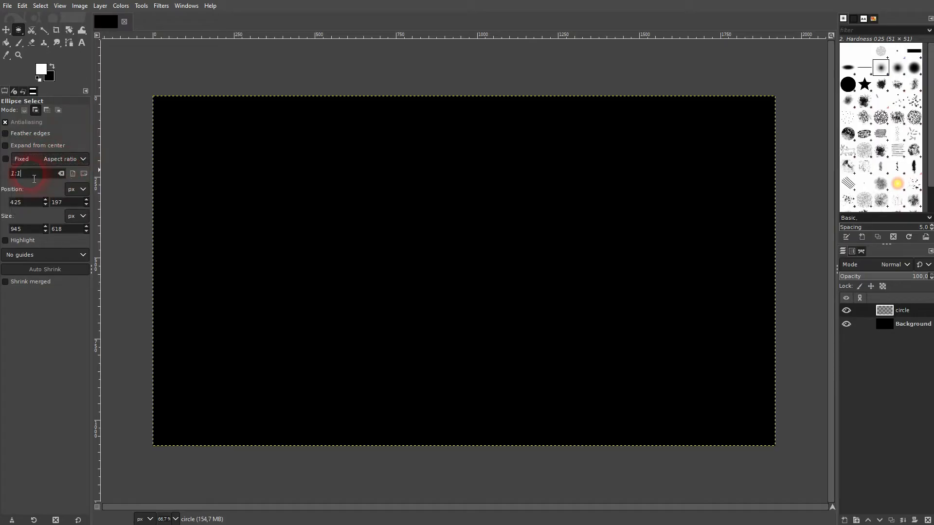
click(6, 159)
Step: Create a red-filled (ff0000) circle about 495 px in diameter at position 633, 320 on the "circle" layer, and clear the selection
drag(358, 200, 520, 311)
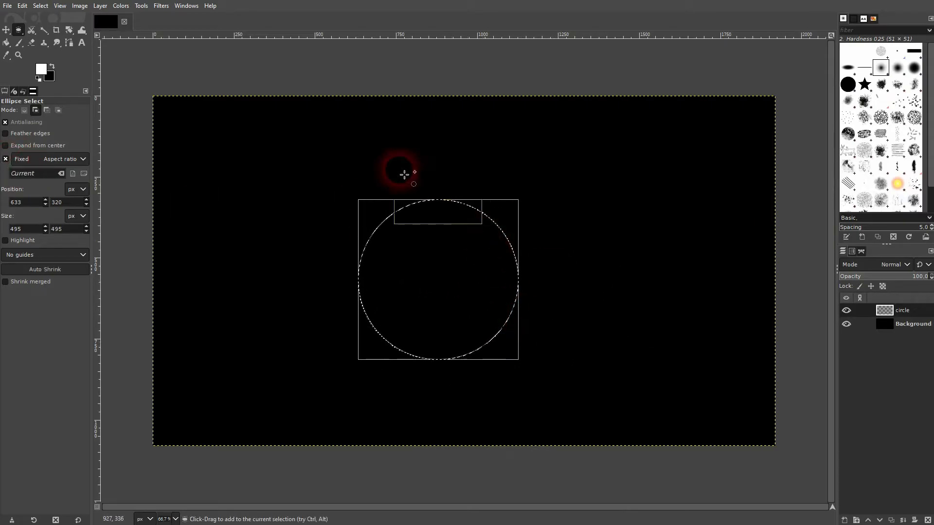
click(42, 71)
drag(146, 152, 208, 88)
click(237, 240)
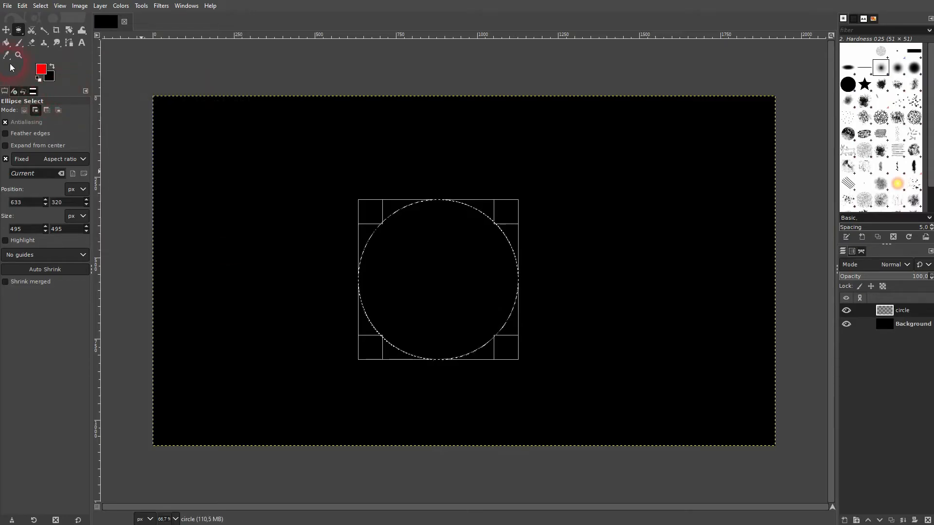
click(5, 42)
click(476, 283)
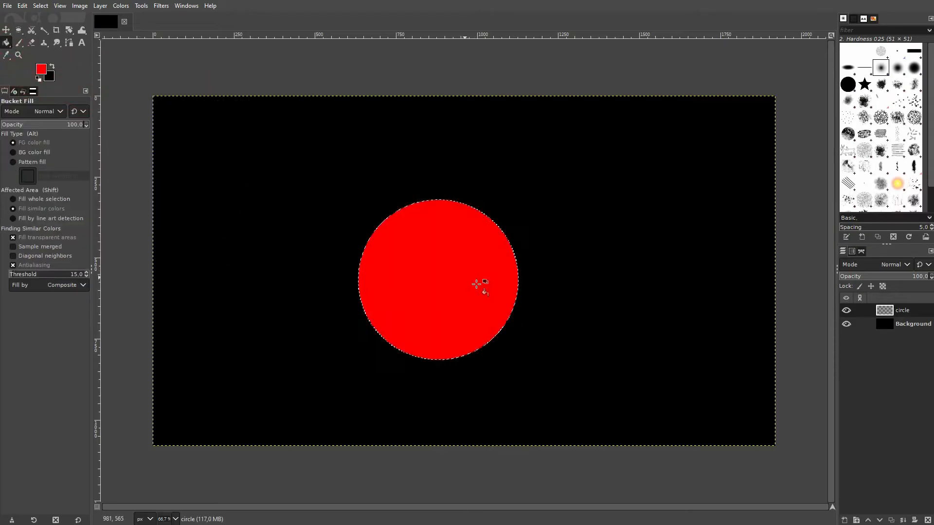
key(ctrl+shift+a)
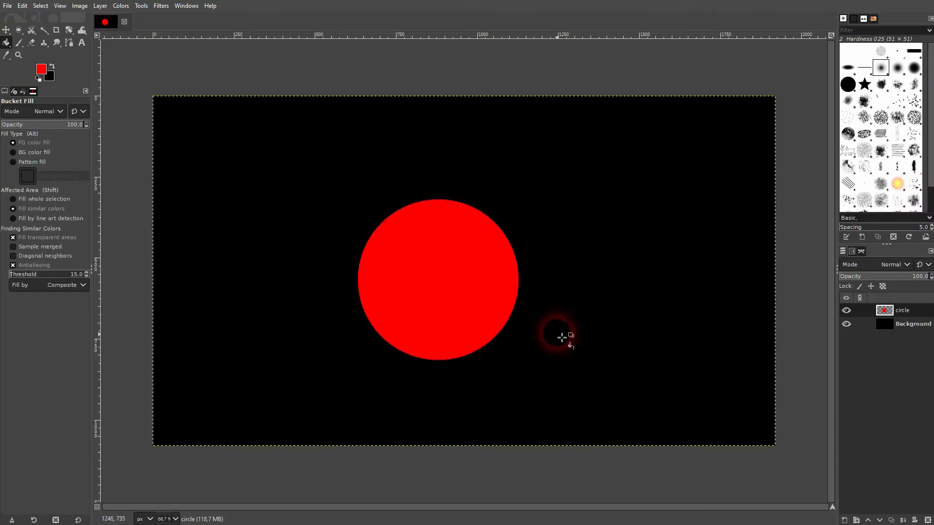
Step: Try moving the red circle around the canvas, and undo the move, the deselection, the fill and the circular selection
click(6, 31)
drag(479, 302, 447, 264)
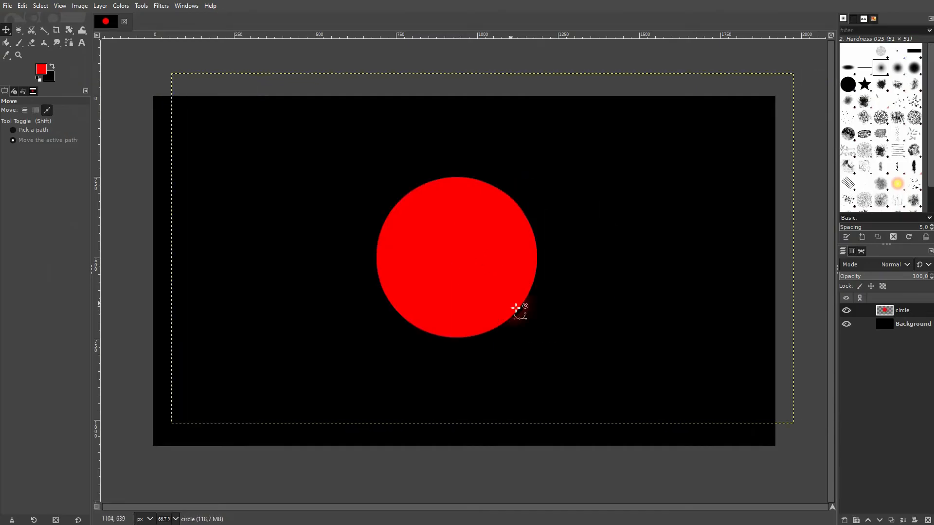
key(ctrl+z)
key(ctrl+z)
key(ctrl+z)
key(ctrl+z)
key(ctrl+z)
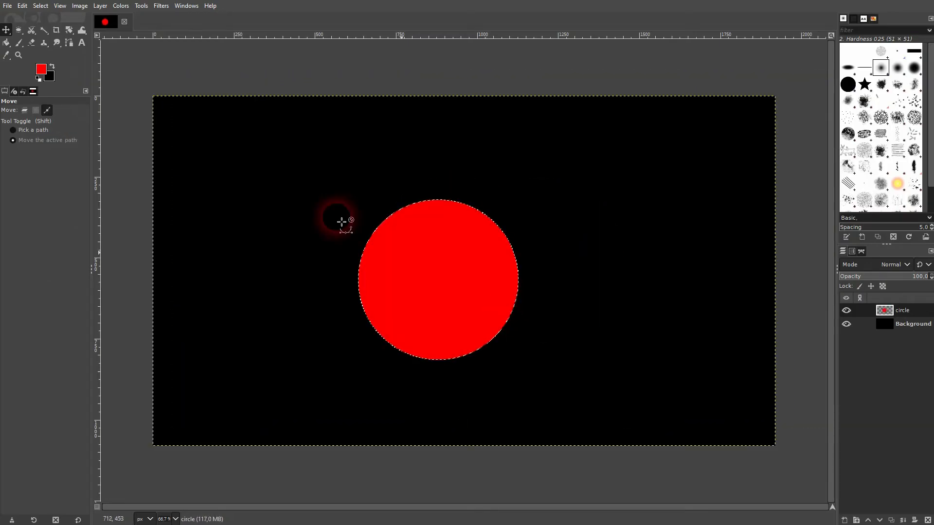
Step: Create a blue-filled (0018ff) circle about 549 px in diameter at position 735, 239 on the "circle" layer, keeping it selected
click(18, 31)
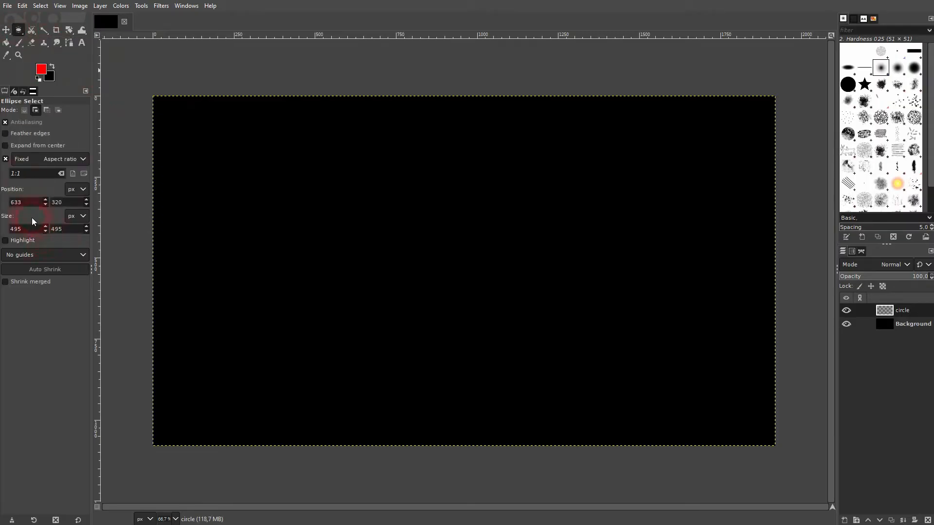
key(Tab)
key(Tab)
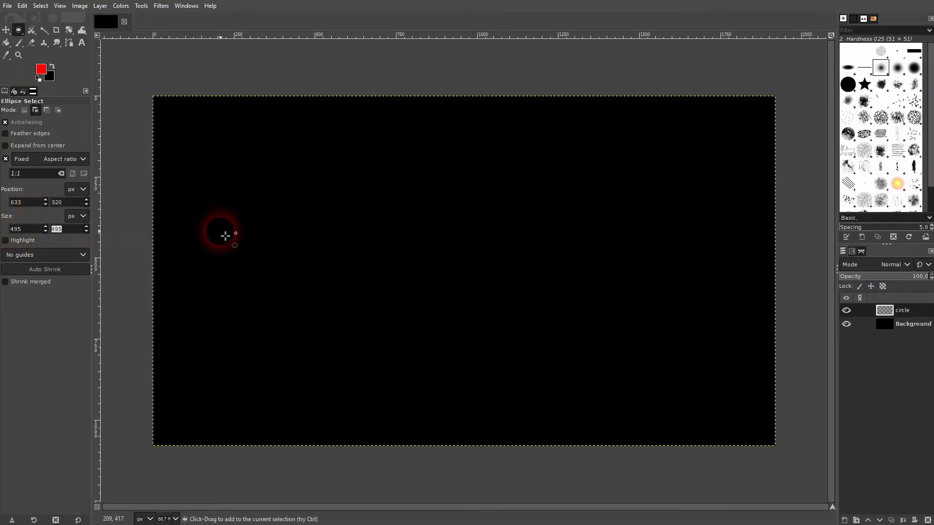
click(40, 73)
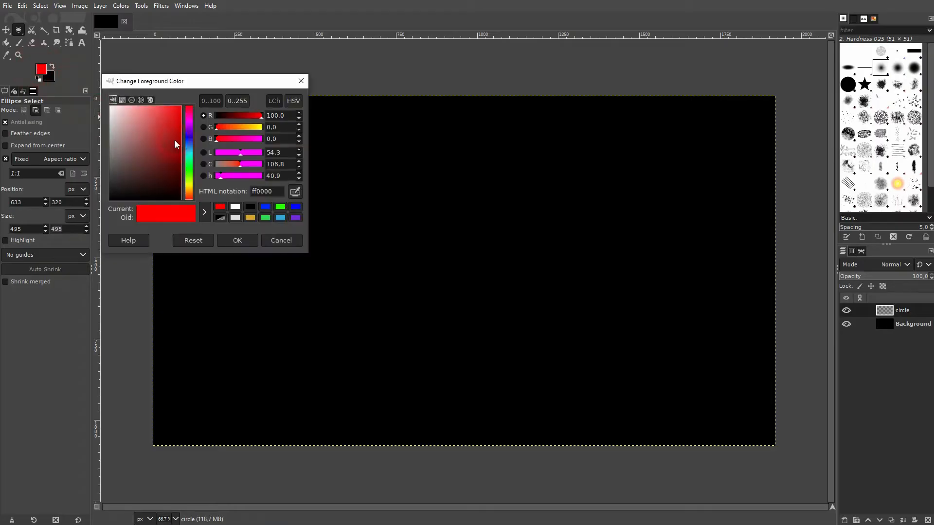
click(189, 140)
click(250, 240)
drag(391, 173, 574, 330)
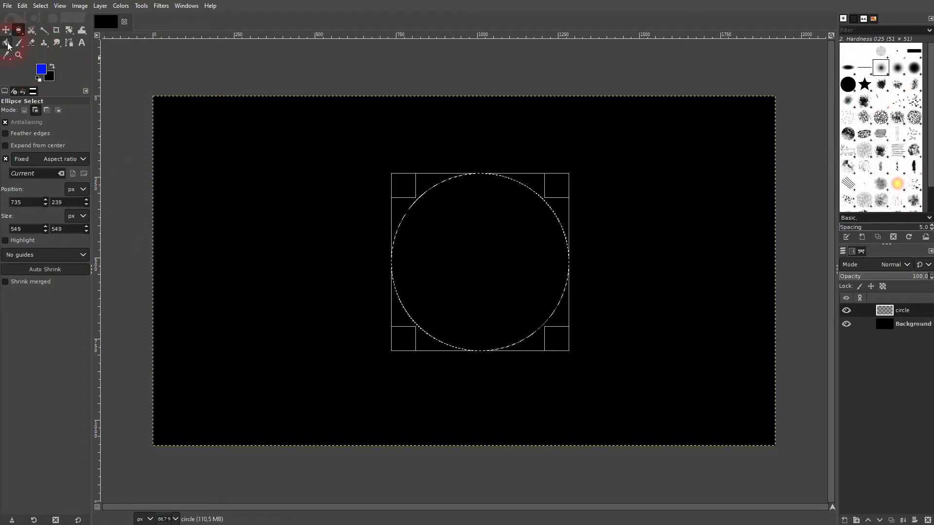
click(6, 43)
click(497, 269)
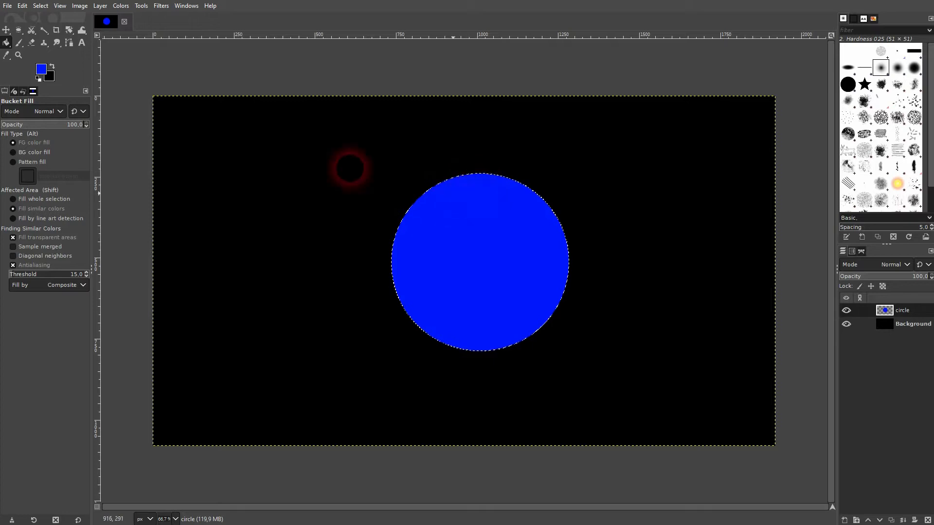
Step: Start Stroke Selection on the blue circle and set the foreground colour to red (ff0000) for the outline
click(6, 30)
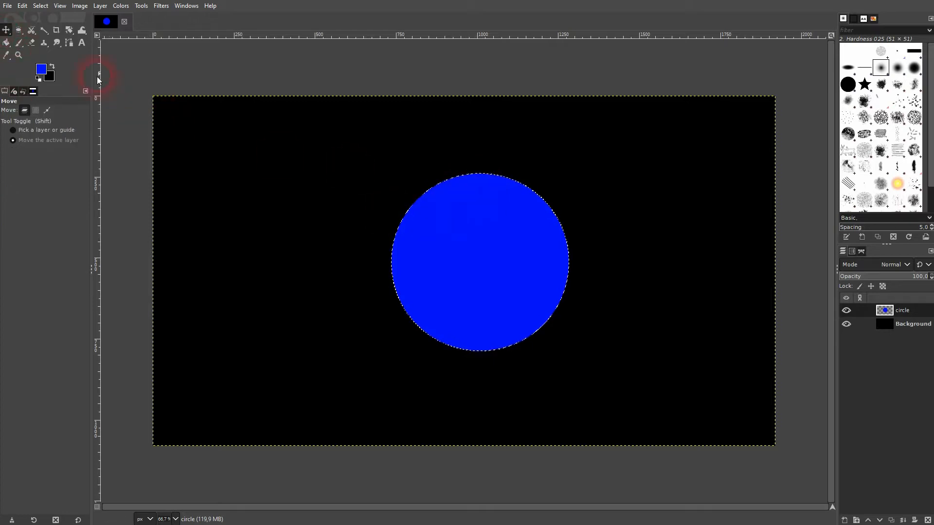
click(22, 6)
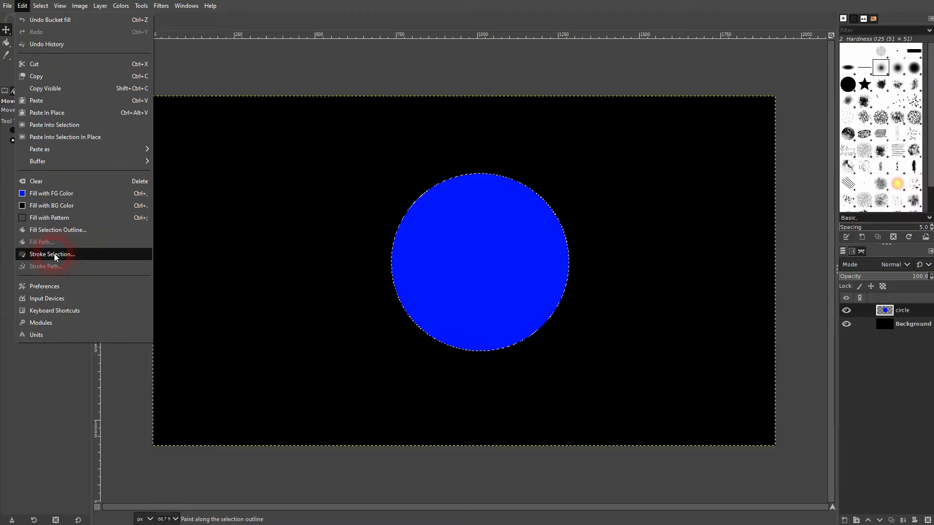
click(83, 254)
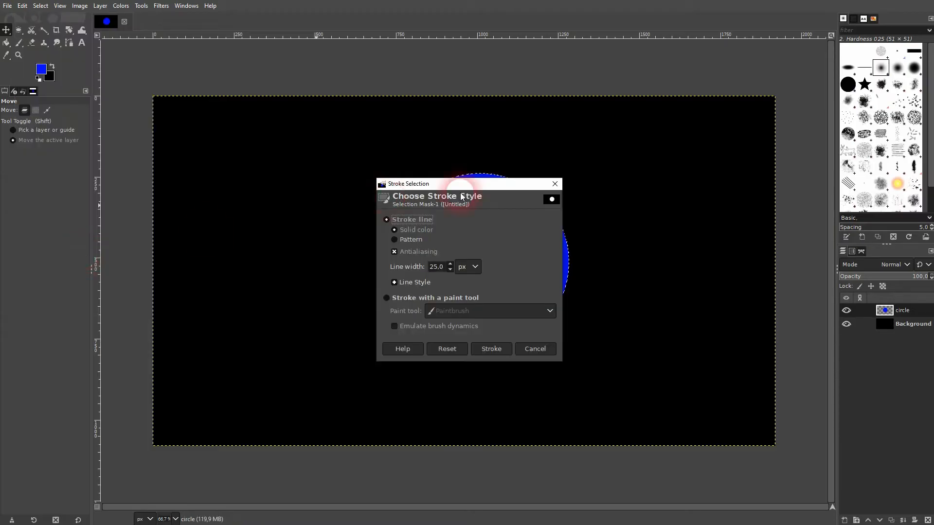
drag(482, 188, 726, 136)
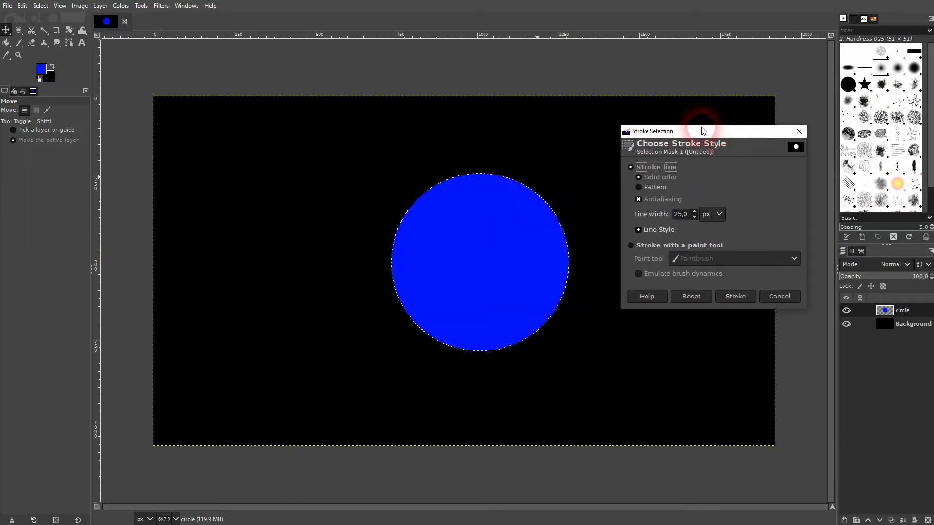
click(41, 69)
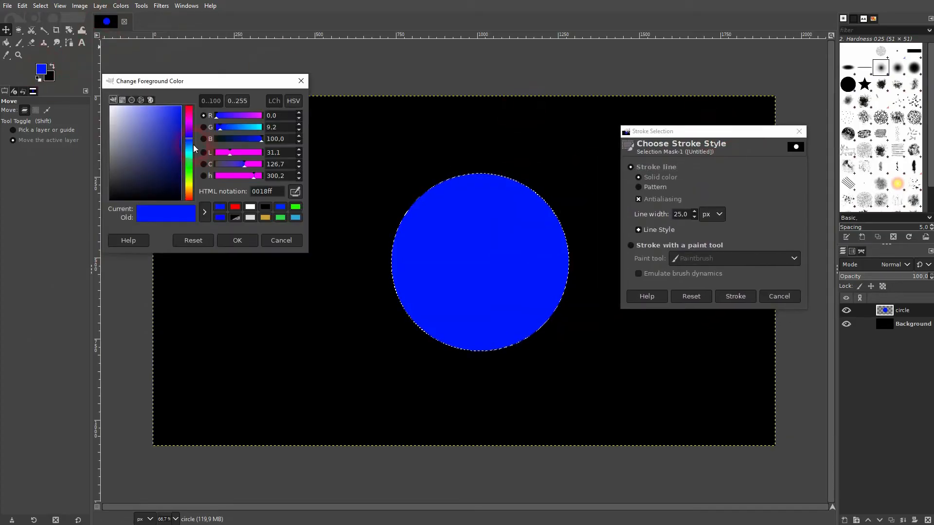
drag(189, 136, 191, 97)
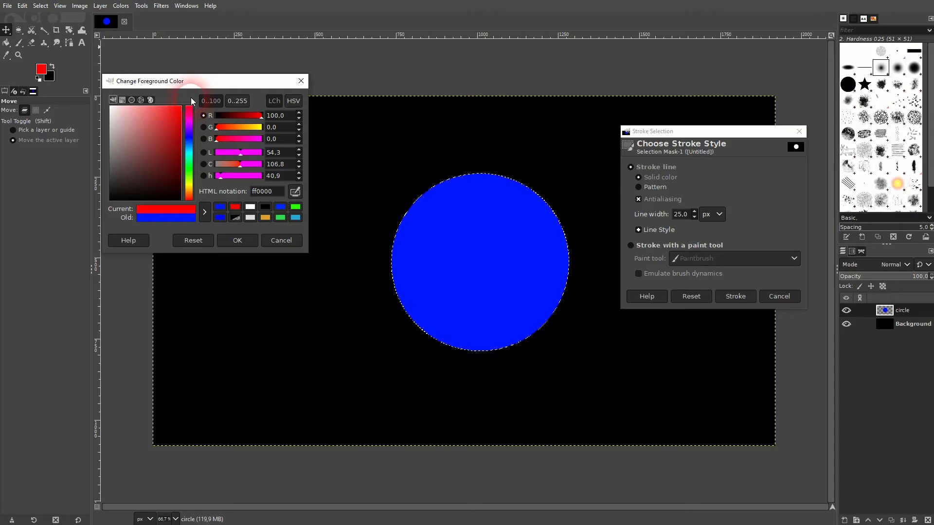
click(238, 241)
Step: Outline the circle with a 10 px solid-colour stroke line, clear the selection, and shift the outlined circle slightly on the canvas
click(637, 178)
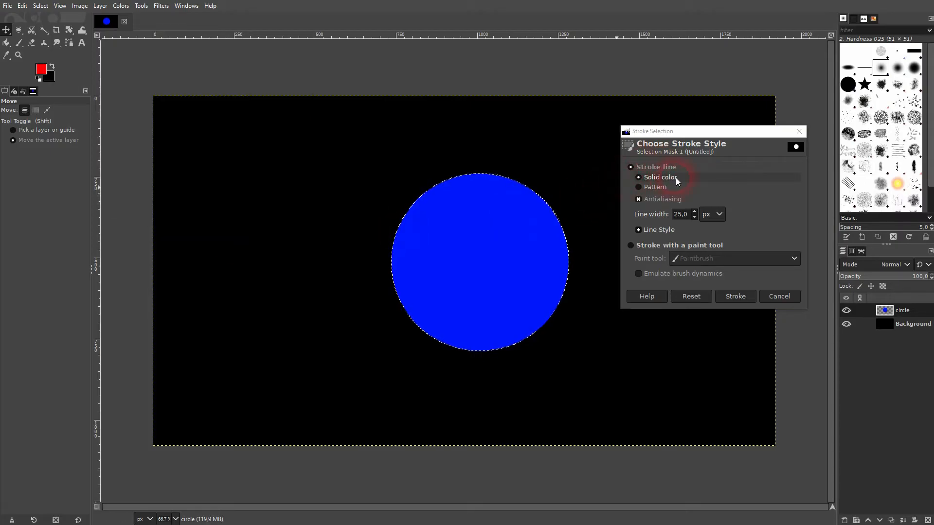
click(654, 243)
click(649, 170)
drag(691, 220, 660, 218)
text(10)
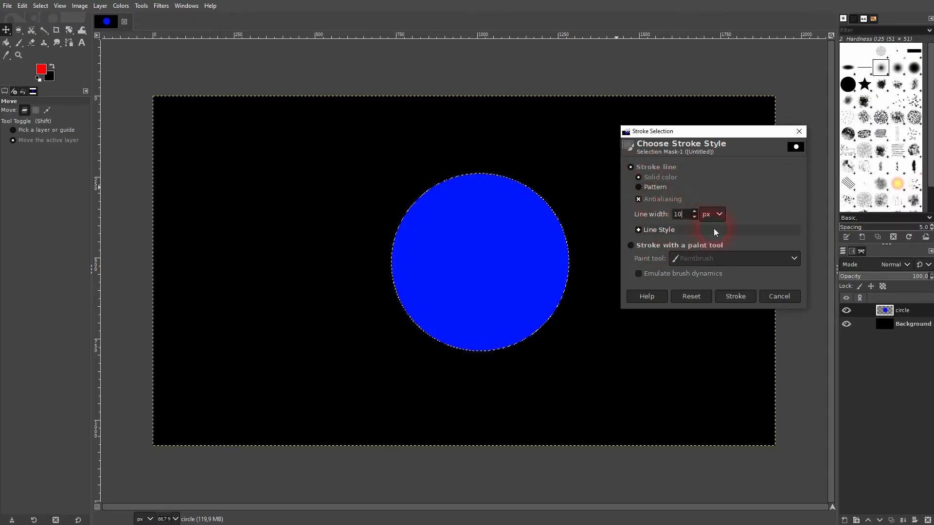
click(736, 296)
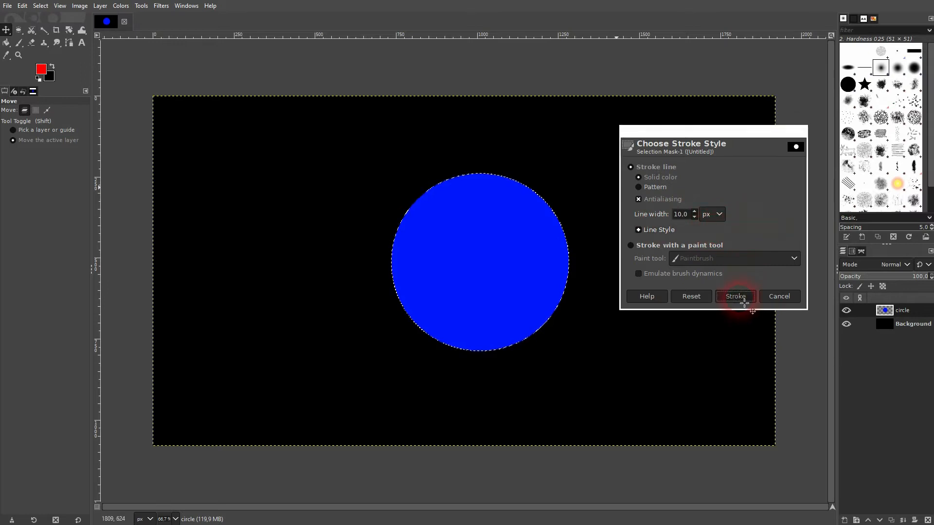
key(ctrl+shift+a)
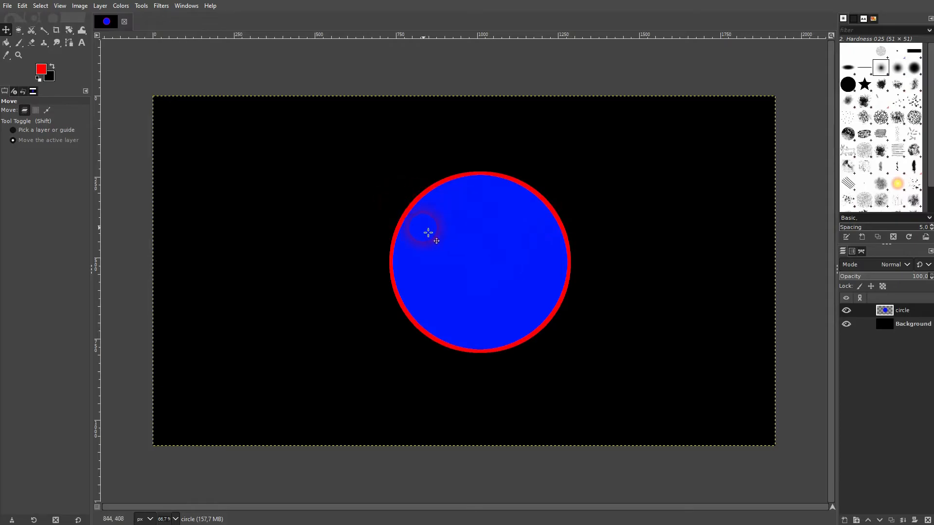
drag(467, 215, 477, 278)
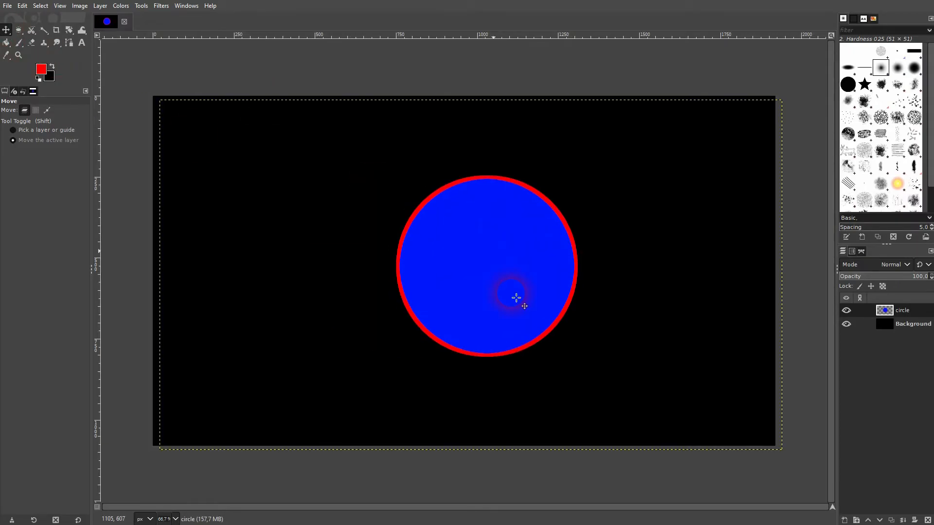
Step: Create a new transparent layer named "rectangle" and hide the "circle" layer
click(846, 519)
text(rectangle)
key(Return)
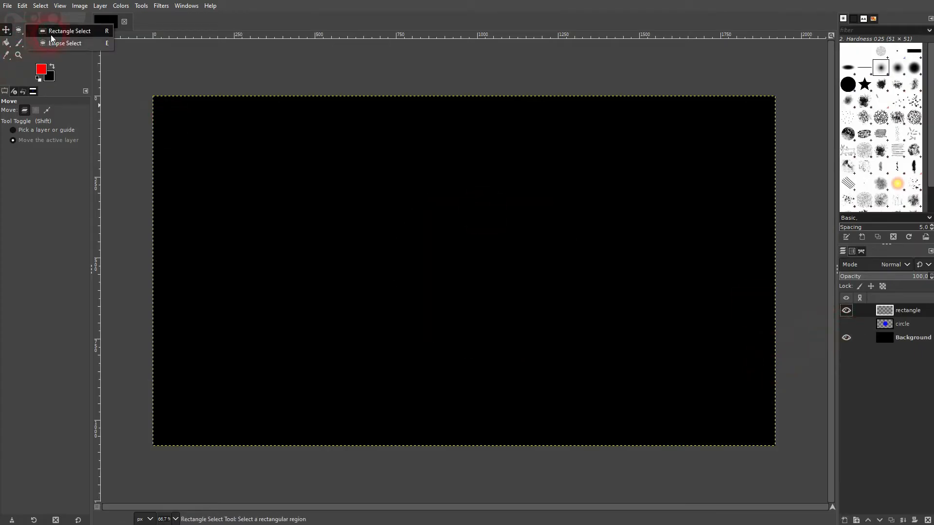
Step: Create a red-filled rounded rectangle about 474 × 306 px at position 728, 447 with corner radius 48.6
click(18, 30)
drag(389, 242, 542, 340)
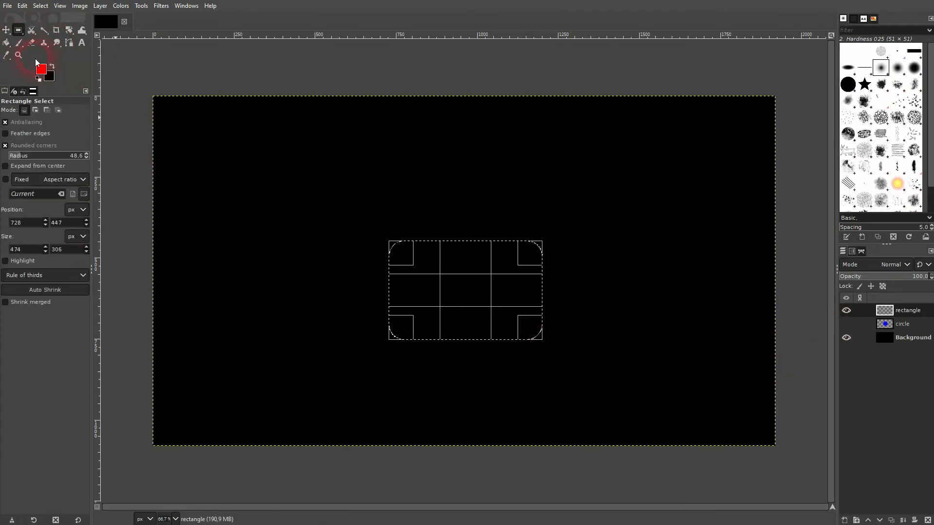
click(6, 44)
click(481, 316)
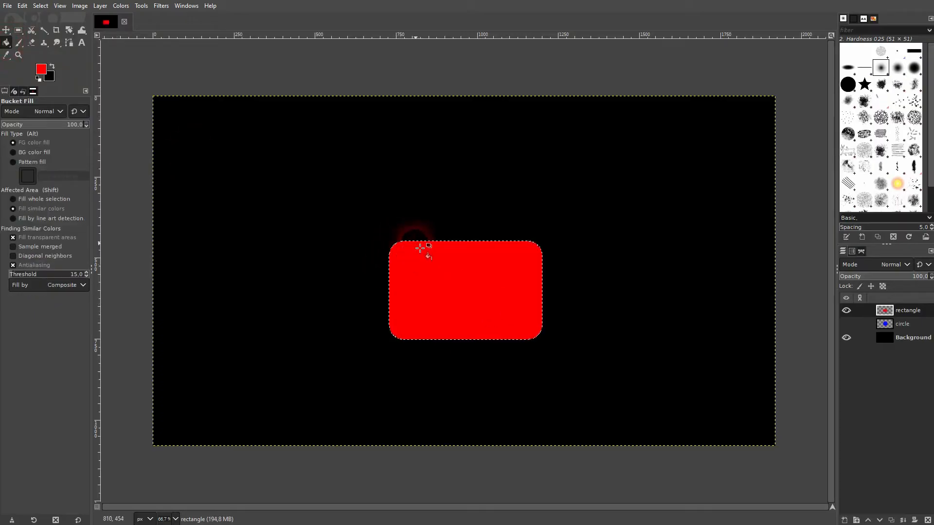
Step: Outline the rounded rectangle with a 10 px solid blue (001fff) stroke line, and clear the selection
click(22, 6)
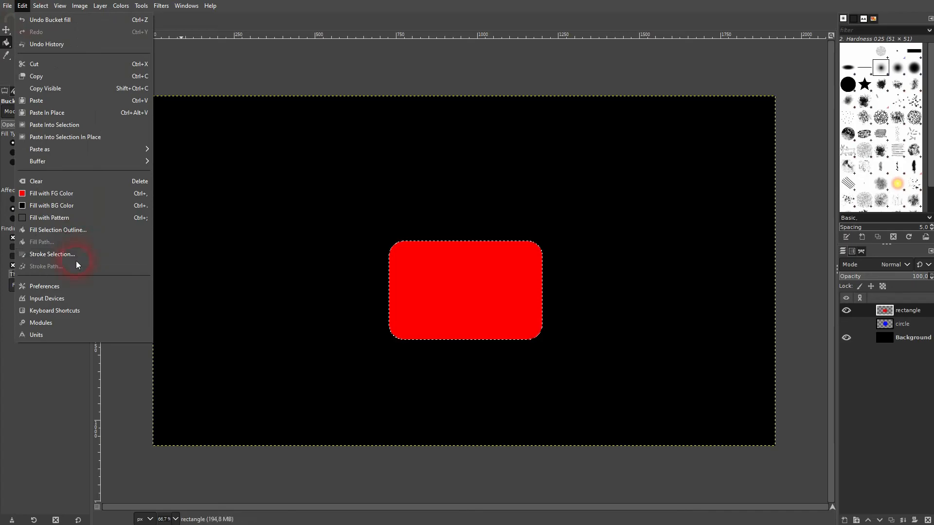
click(74, 255)
click(41, 69)
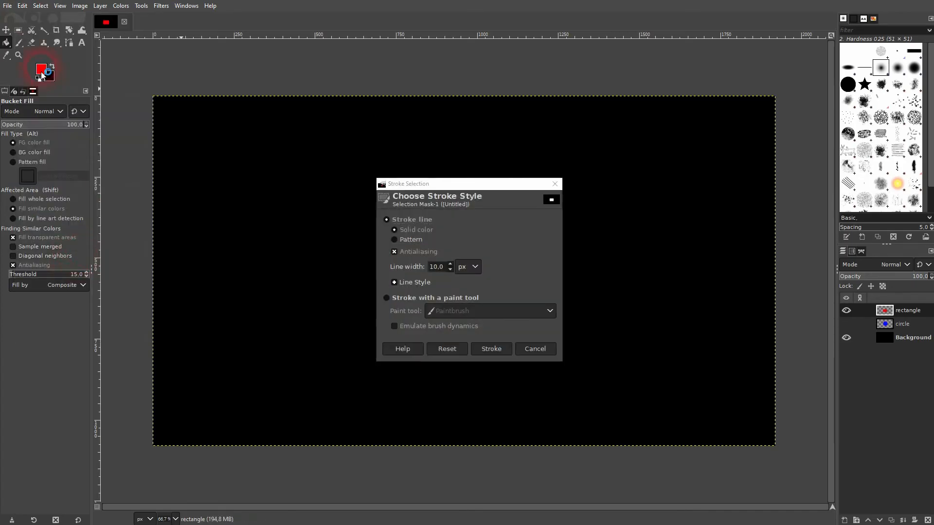
click(188, 139)
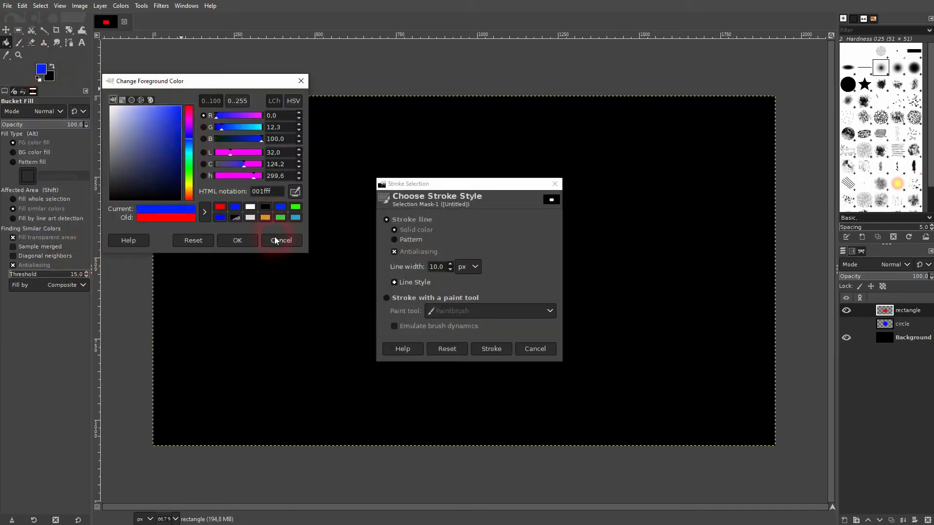
click(240, 240)
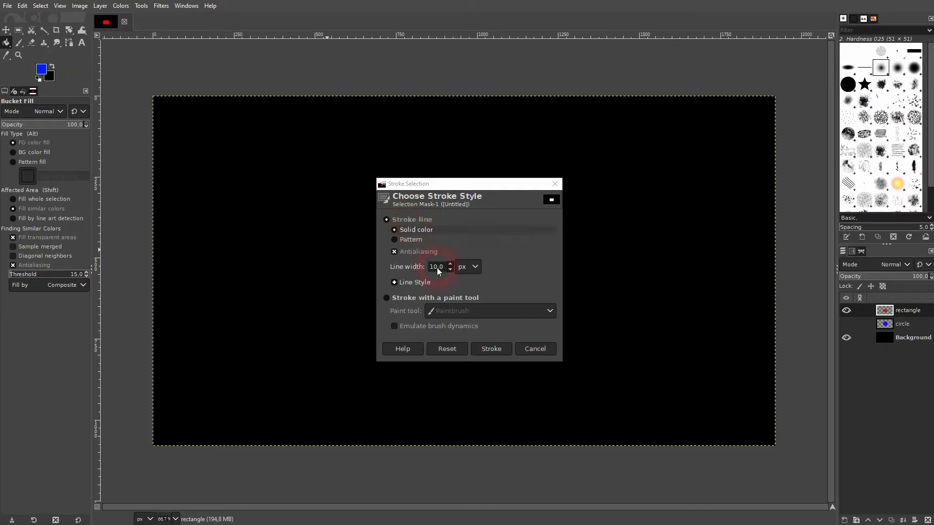
click(501, 350)
key(shift+ctrl+a)
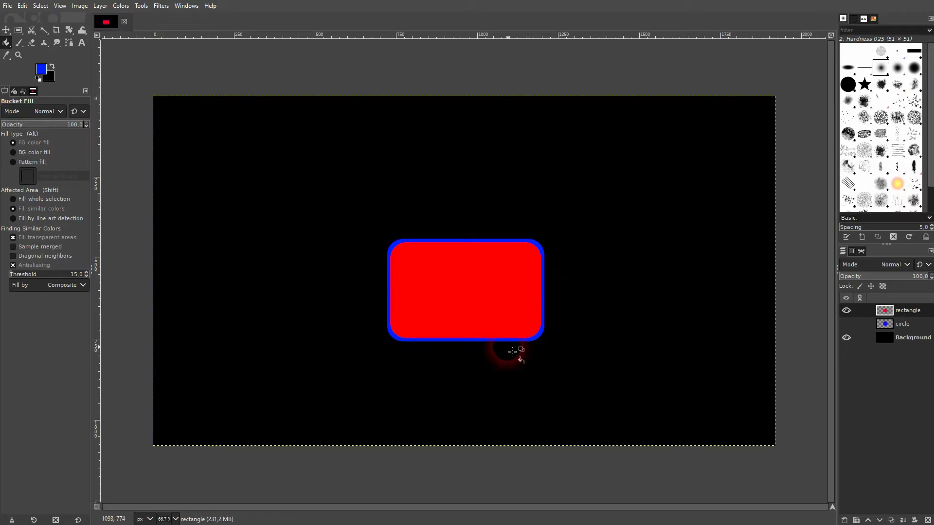
Step: Delete the "rectangle" and "circle" layers, leaving only the Background layer
click(928, 520)
click(927, 520)
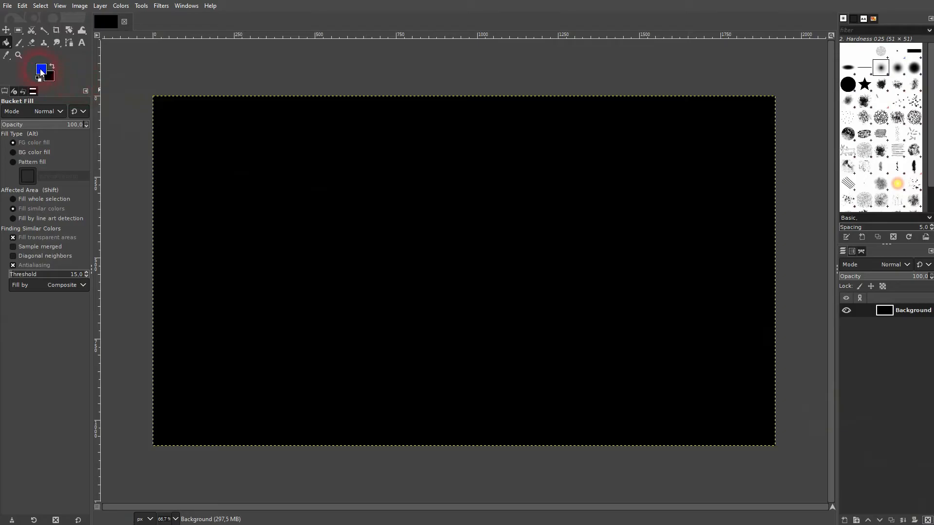
Step: Start the Gfig render filter, choose circle creation, and enable showing the grid and snapping to it
click(168, 7)
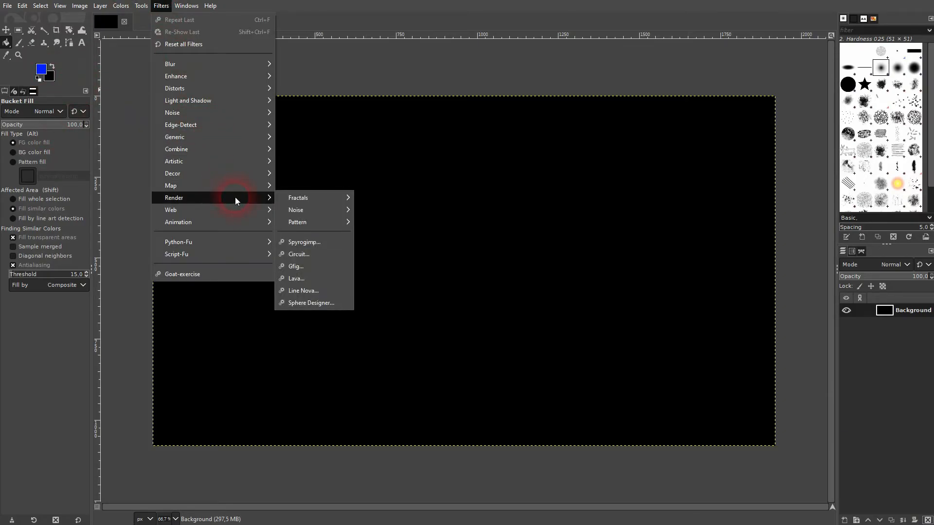
click(313, 270)
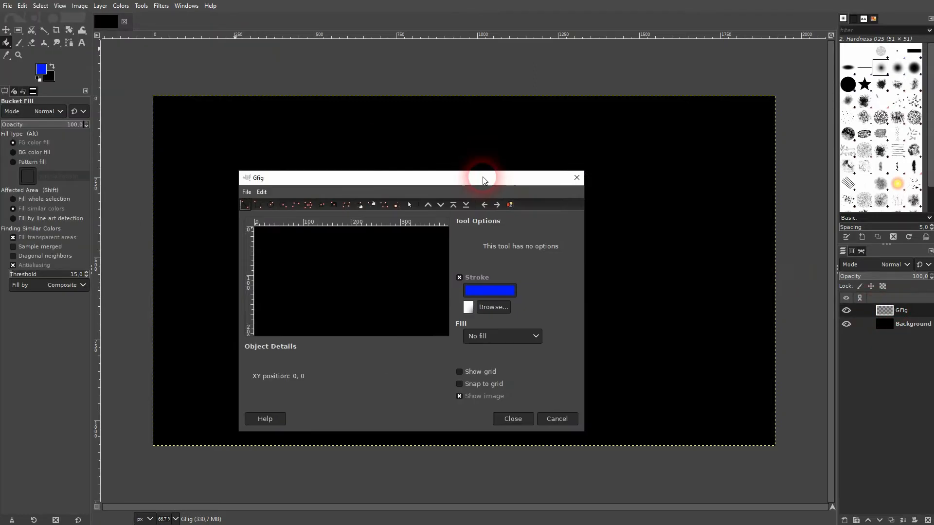
drag(484, 180, 743, 112)
click(505, 136)
click(532, 138)
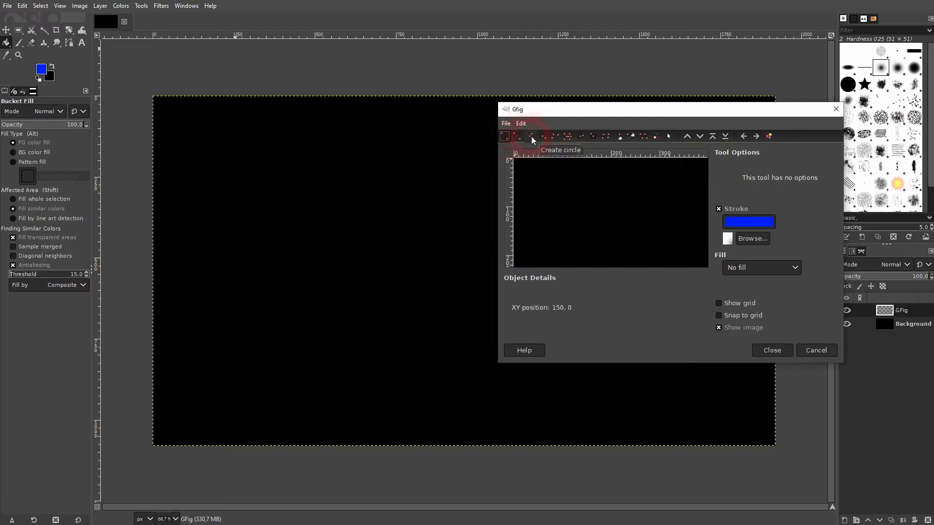
click(531, 137)
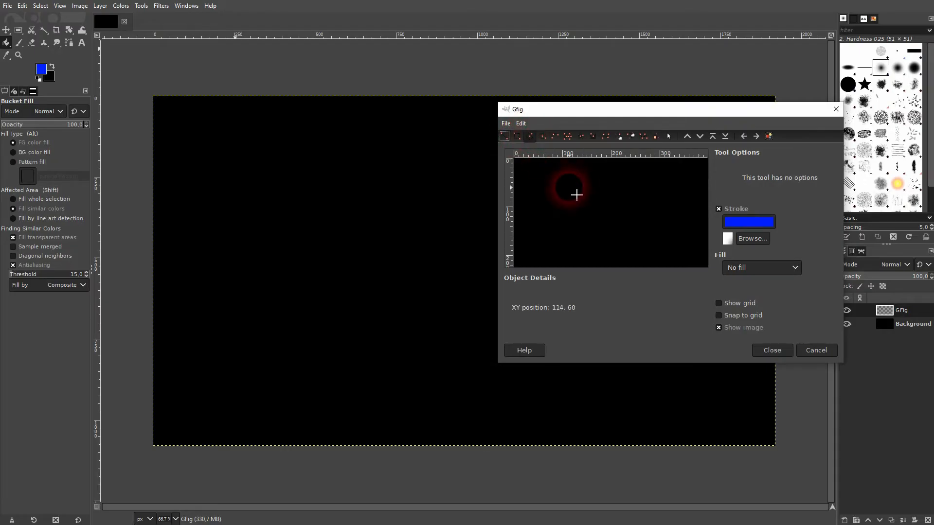
click(740, 303)
click(742, 315)
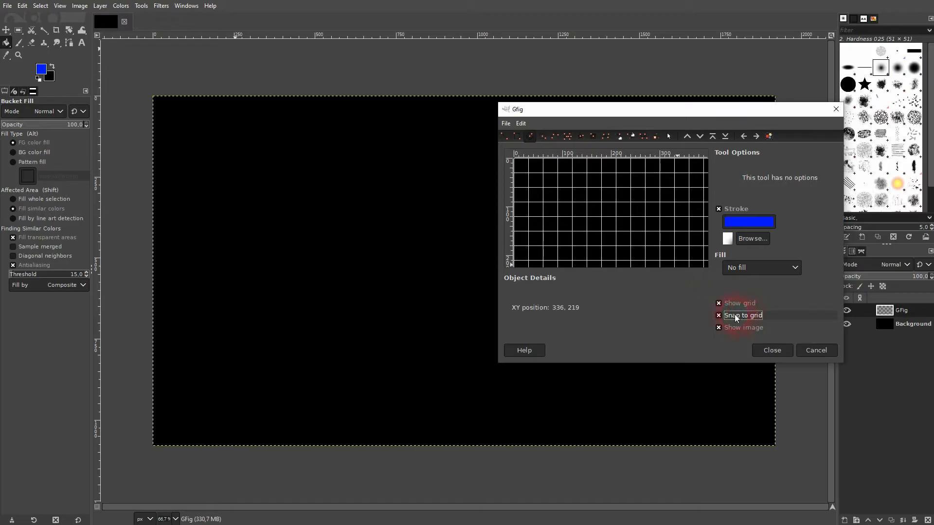
Step: Draw two unfilled, blue-stroked circles in Gfig: a small one centred at 90, 60 and a larger one in the right half
click(564, 192)
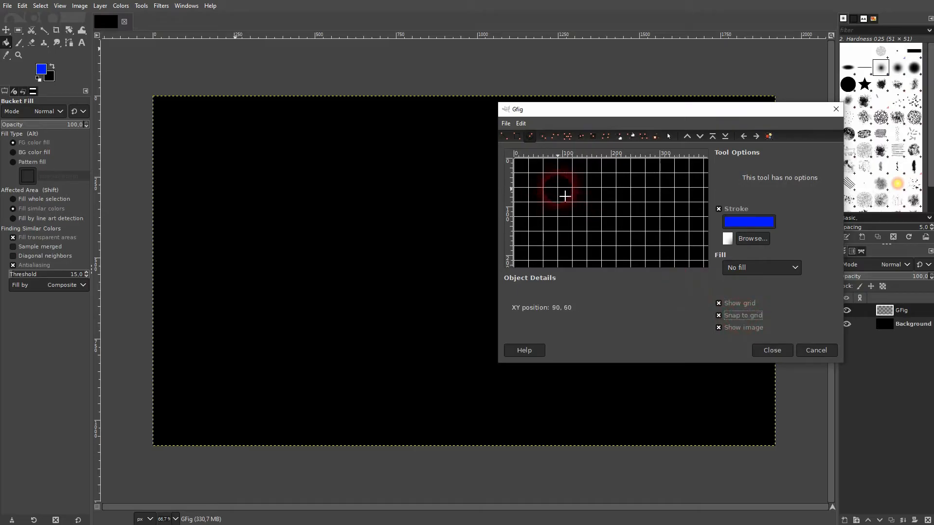
drag(572, 199, 580, 206)
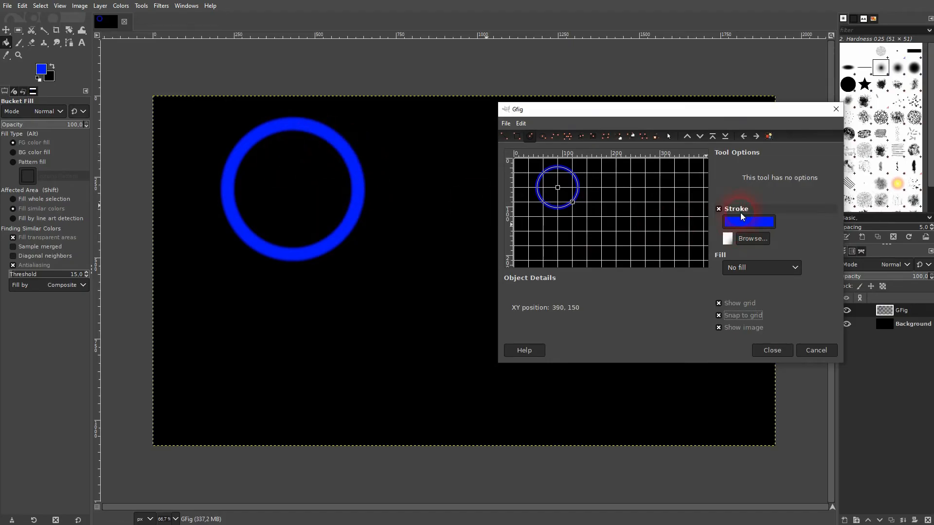
drag(653, 224, 675, 248)
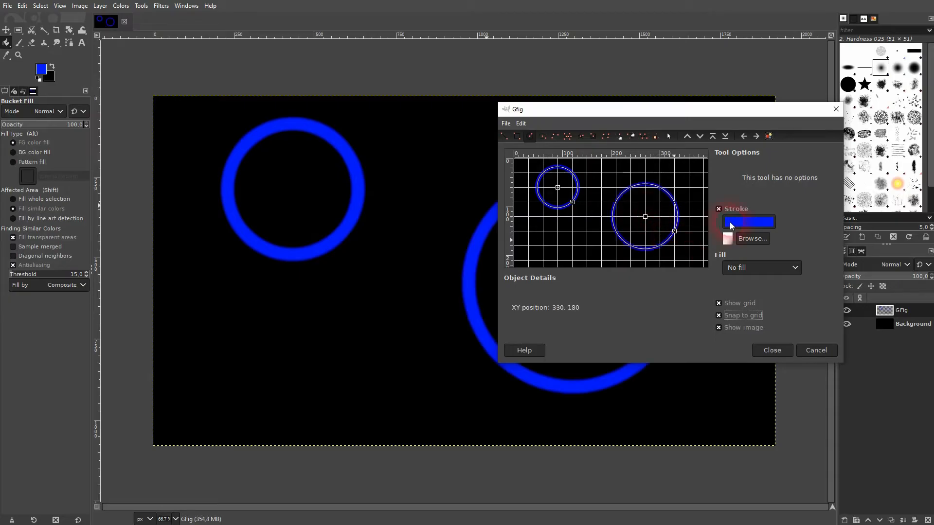
Step: Give the larger circle a magenta (ef00ff) color fill, toggling its blue stroke off and back on
click(719, 209)
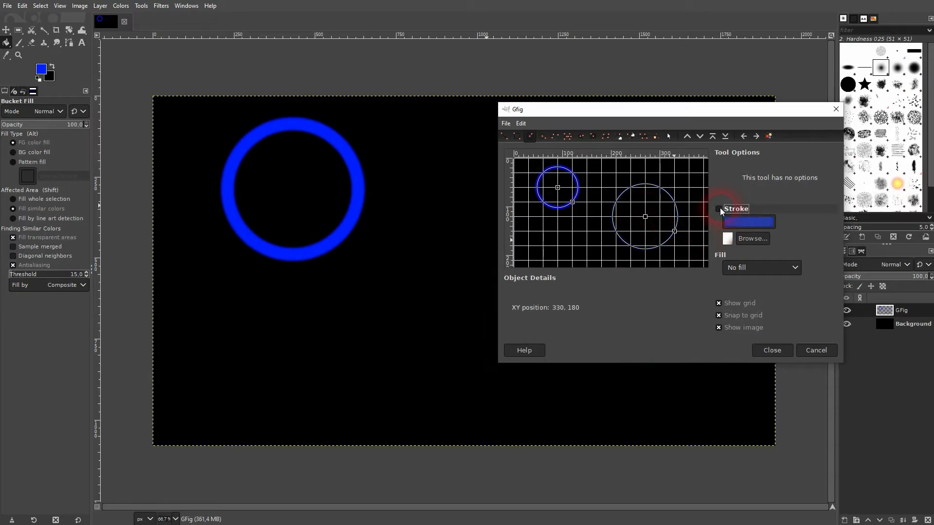
click(745, 267)
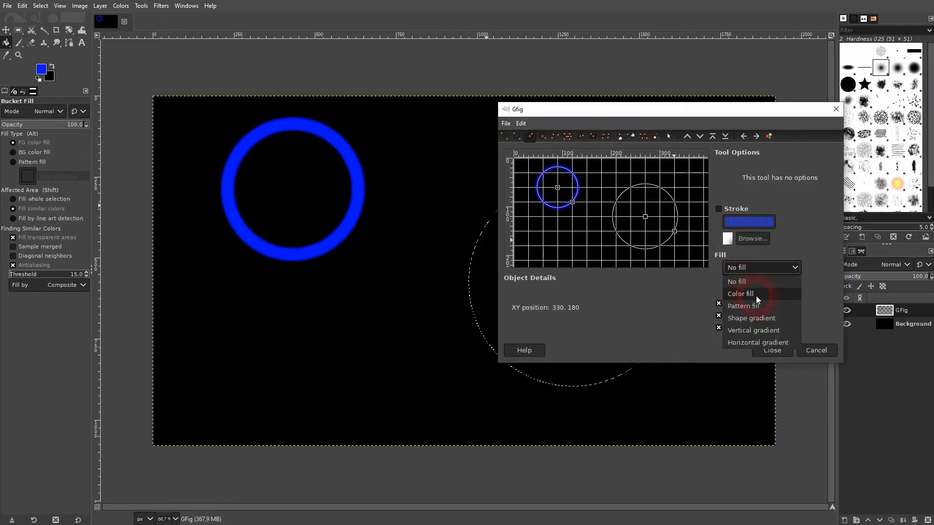
click(756, 296)
click(752, 284)
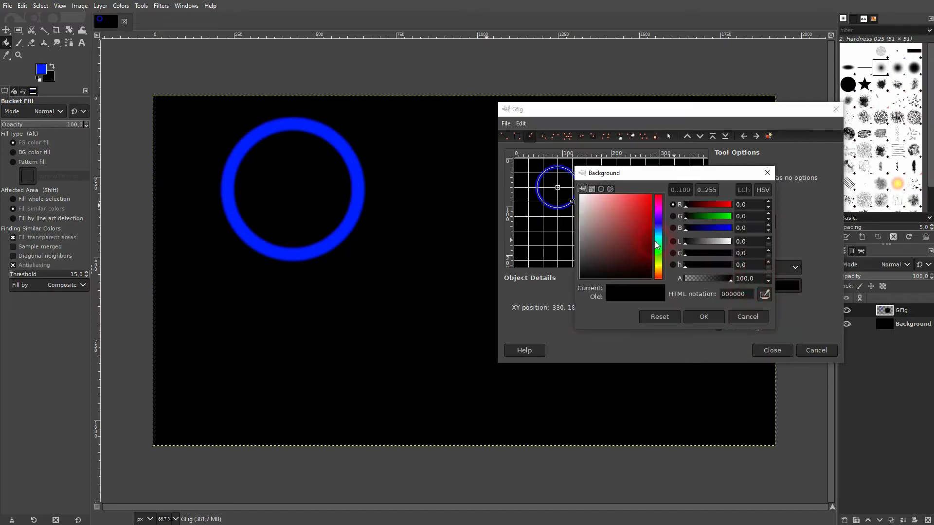
click(657, 209)
drag(625, 217, 663, 183)
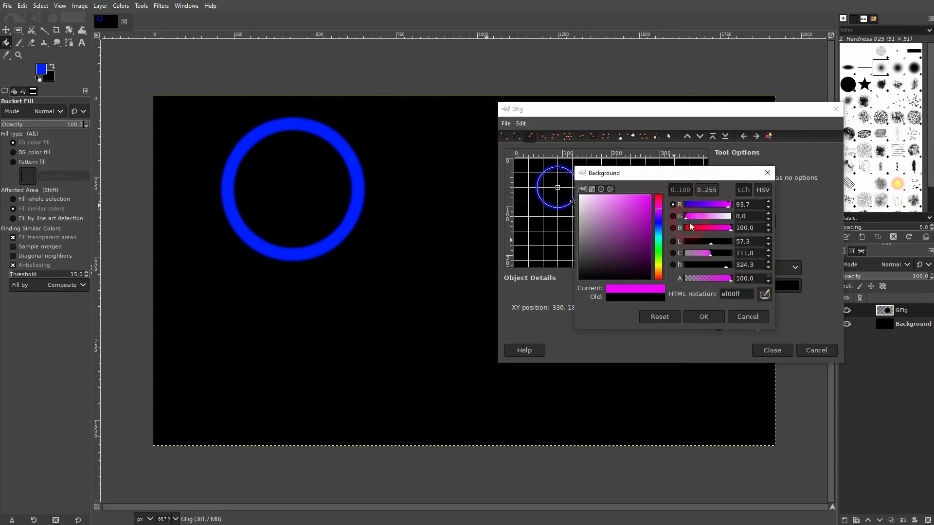
click(705, 318)
mouse_move(646, 112)
mouse_down()
mouse_move(695, 43)
mouse_move(735, 10)
mouse_up()
click(827, 105)
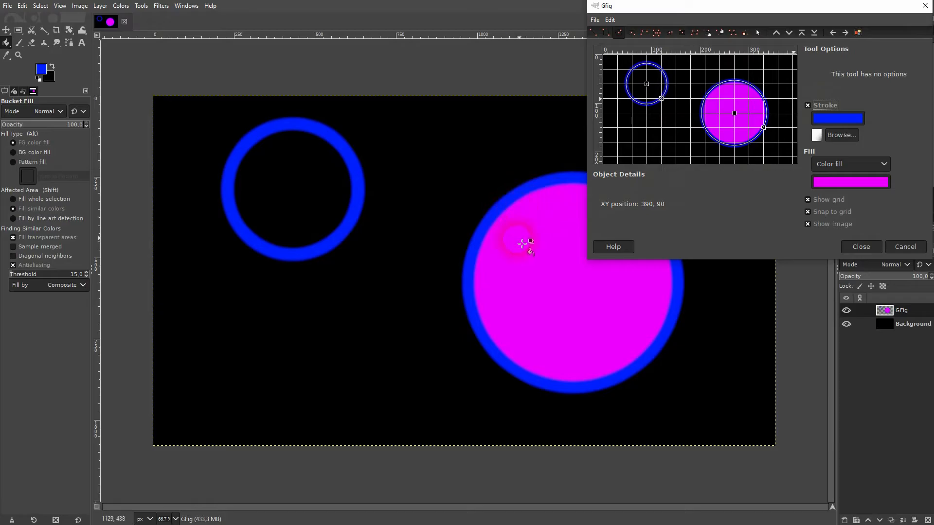
Step: Draw a horizontal ellipse below the small circle and set its color fill to yellow
click(631, 33)
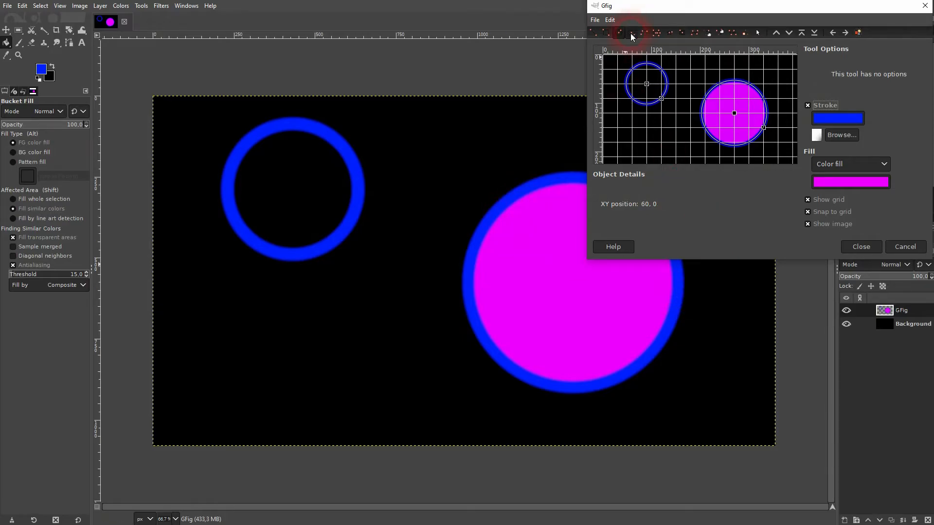
drag(632, 127, 686, 155)
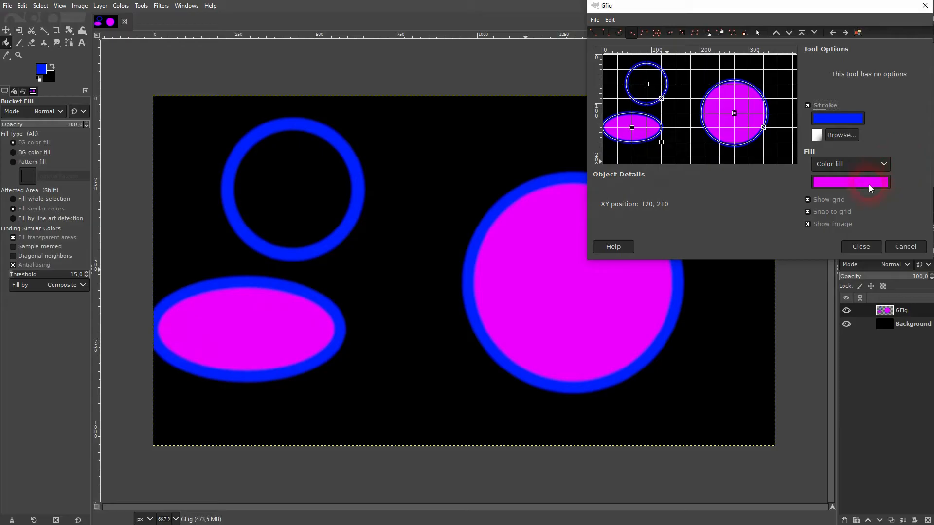
click(869, 185)
click(750, 165)
click(793, 213)
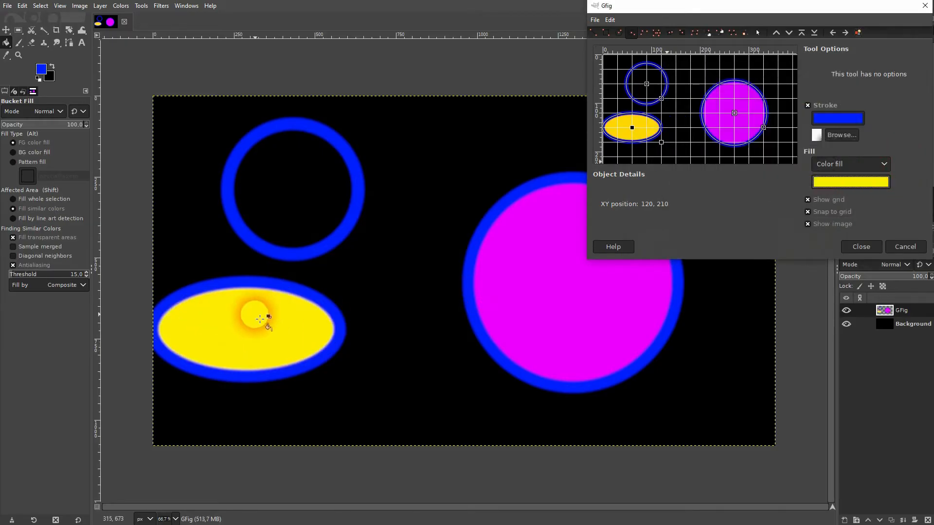
Step: Finish the Gfig drawing and delete the GFig layer
click(862, 248)
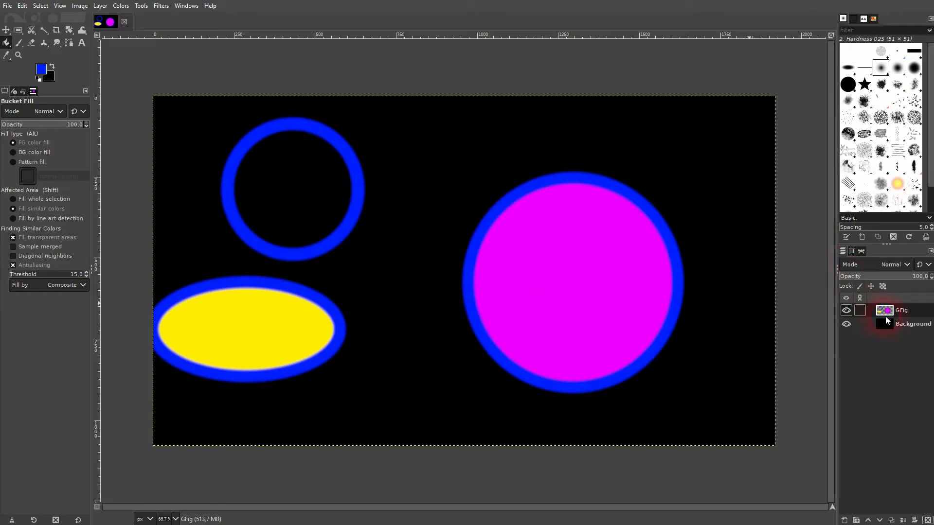
click(927, 520)
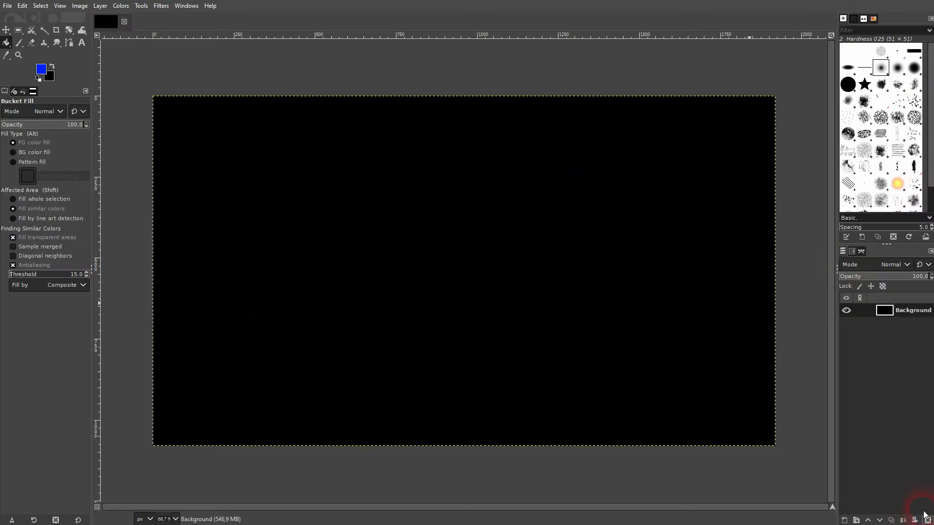
Step: Create a new 1920 × 1080 px transparent layer named "circles"
click(845, 520)
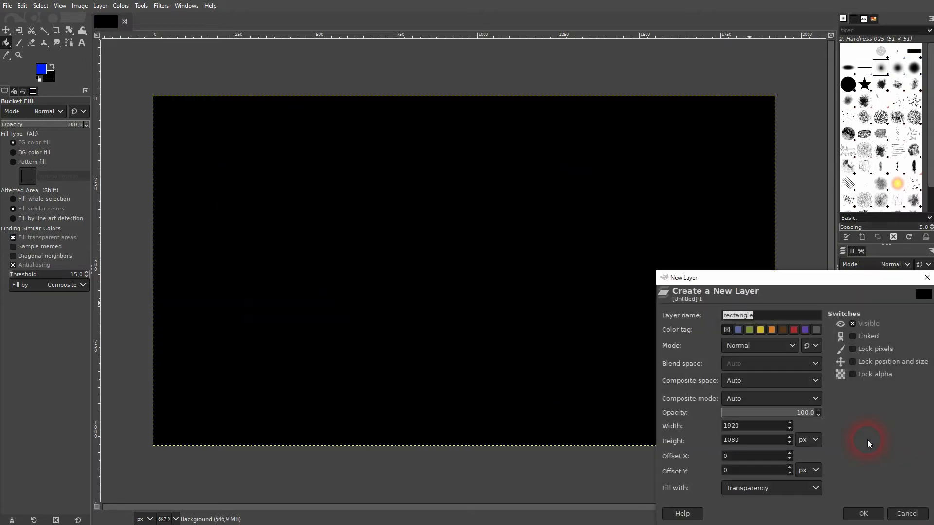
text(circles)
click(863, 514)
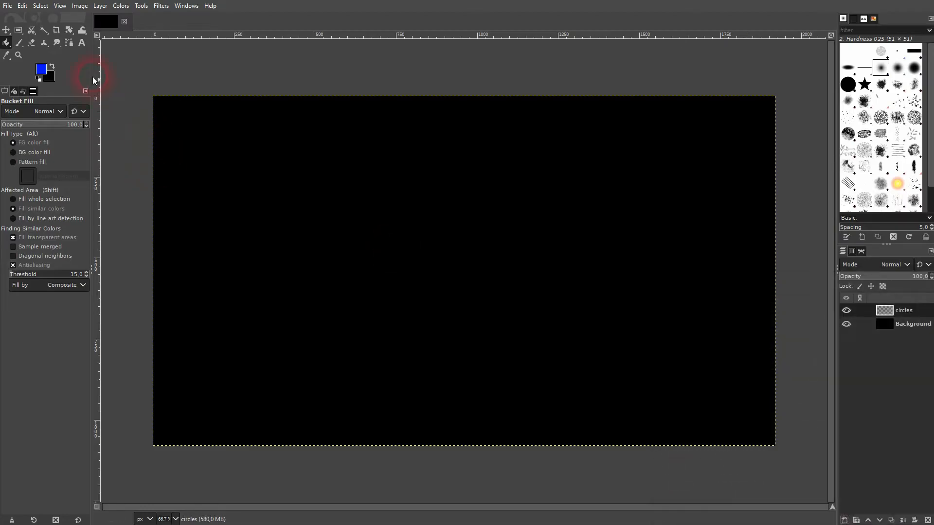
Step: Make a free-ratio elliptical selection about 444 × 173 px at position 90, 66, fill it with blue, and clear the selection
drag(19, 31, 63, 39)
drag(183, 118, 295, 158)
click(5, 158)
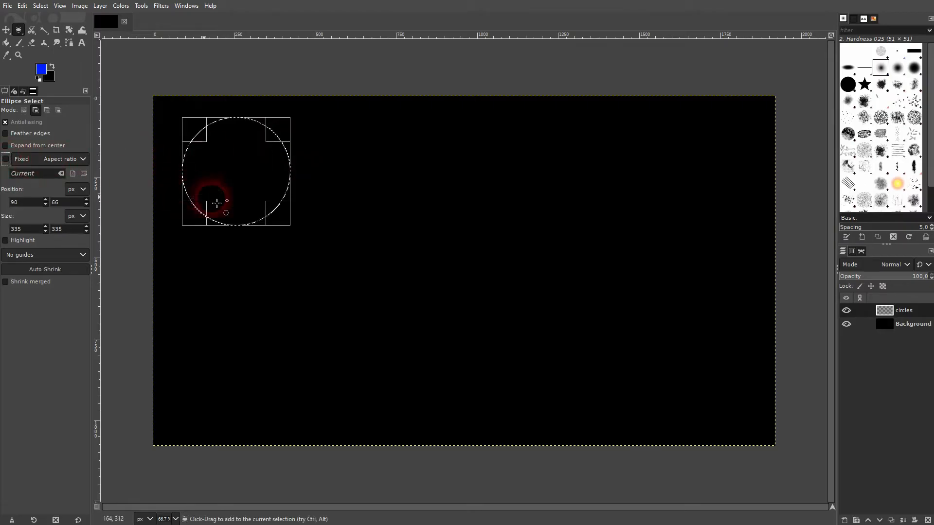
drag(273, 211, 307, 163)
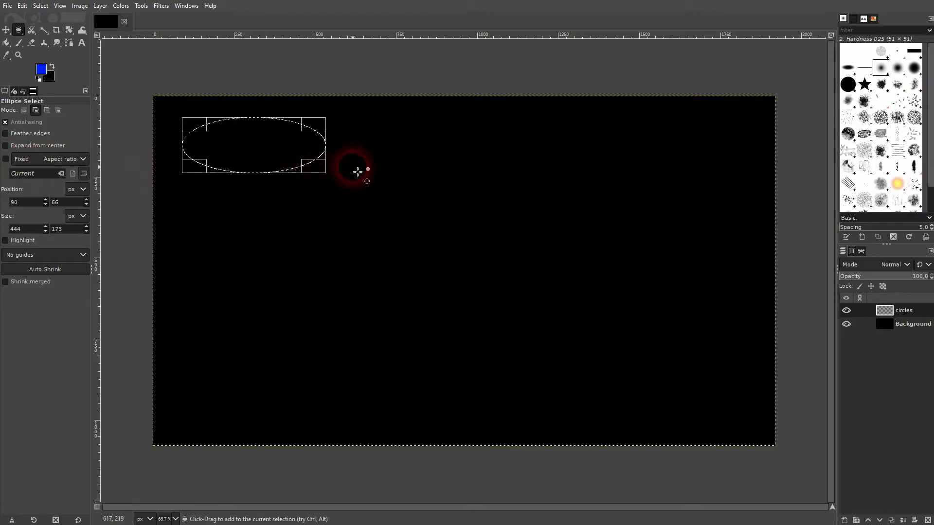
click(7, 42)
click(254, 146)
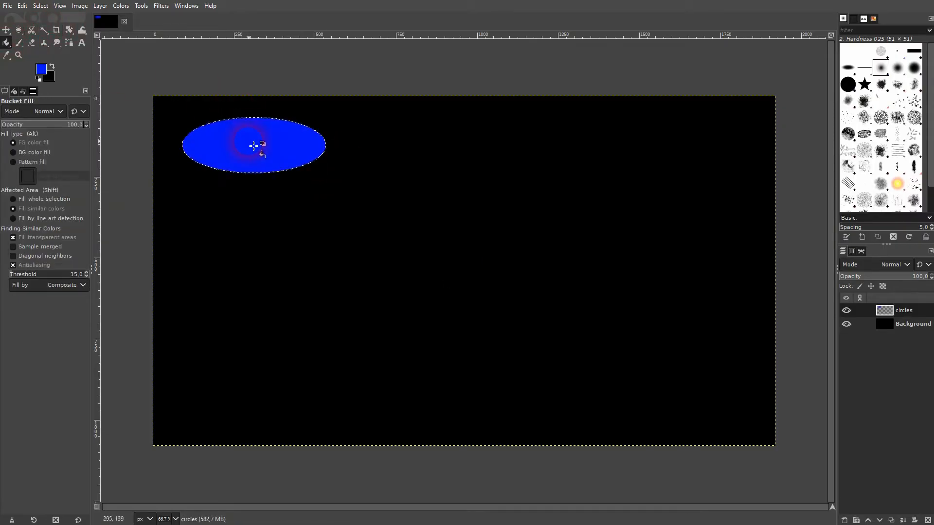
key(ctrl+shift+a)
Step: Make a circular selection about 212 px across at position 855, 113 with the aspect ratio fixed at 1:1
click(18, 32)
click(58, 44)
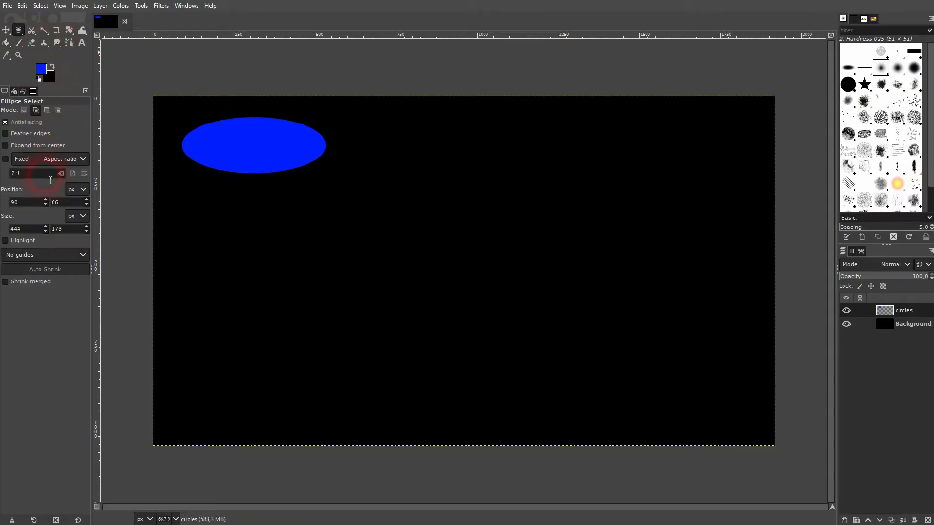
drag(36, 179, 13, 180)
drag(431, 132, 500, 188)
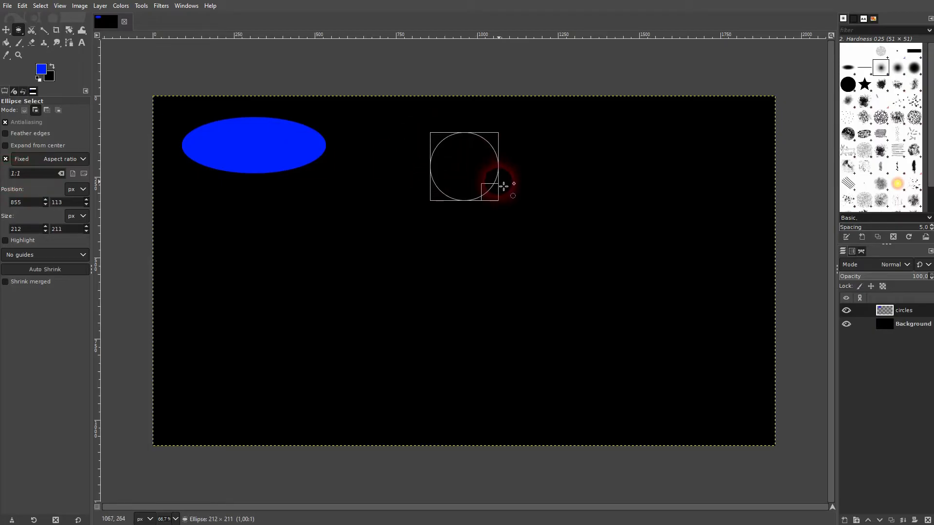
Step: Set the foreground color to red, fill the circular selection with it, and clear the selection
click(41, 71)
drag(186, 125, 187, 107)
click(237, 241)
click(6, 42)
click(472, 165)
key(ctrl+shift+a)
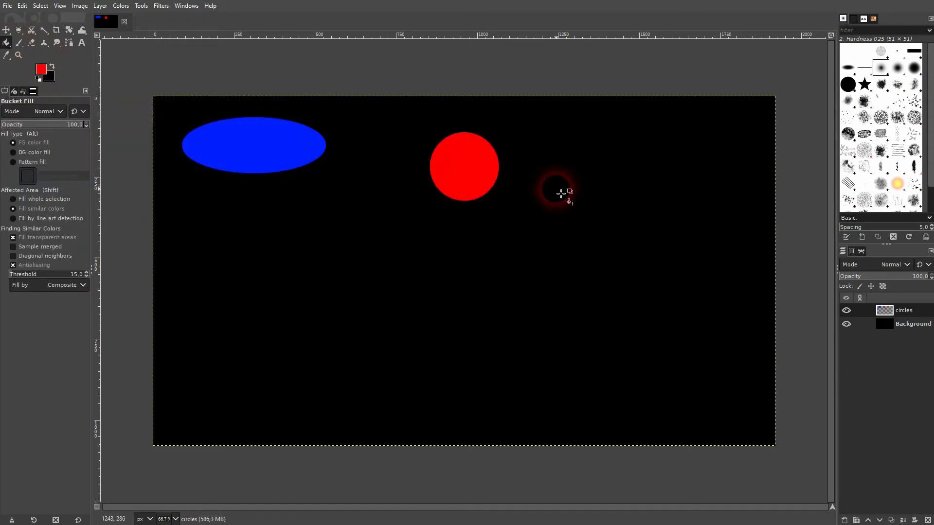
Step: Make another circular selection in the right part of the canvas and set its size to 250 × 250 px
click(18, 31)
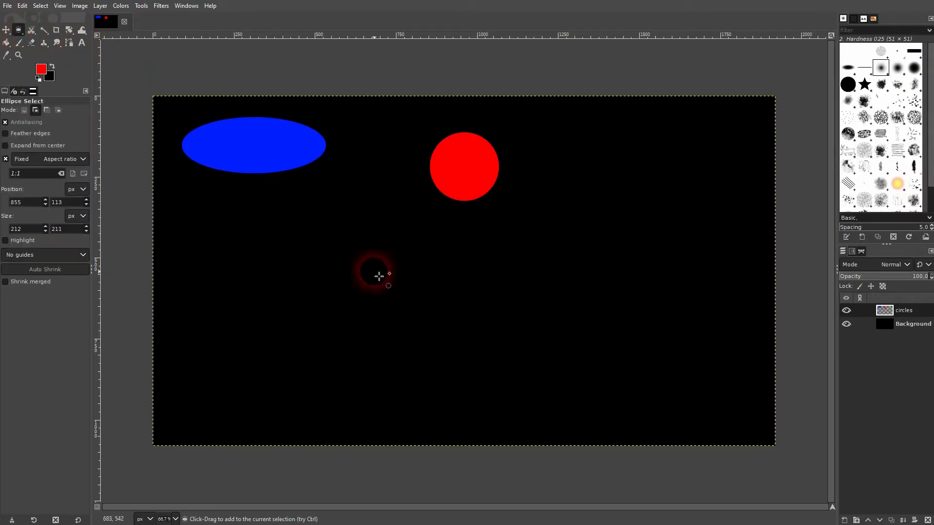
drag(596, 231, 686, 320)
double_click(35, 232)
text(250)
key(Return)
double_click(58, 235)
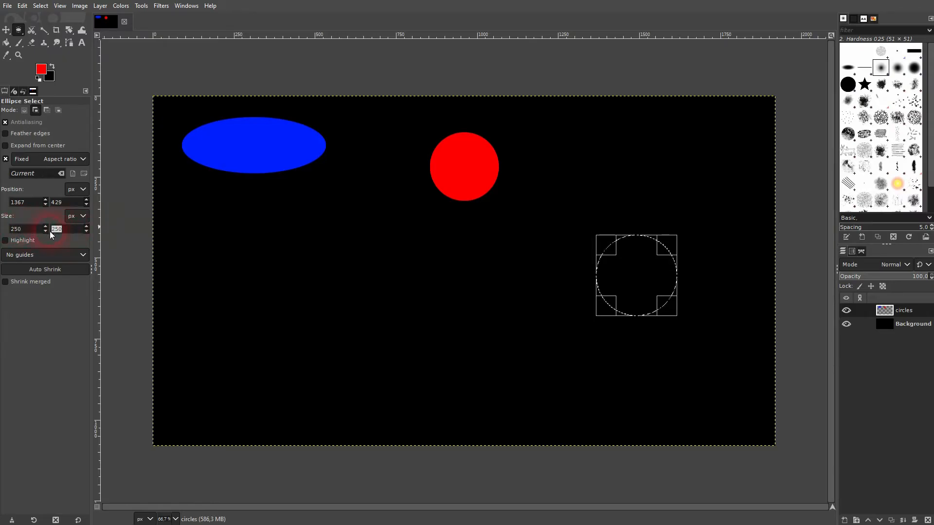
Step: Move the 250 px circular selection to position 1000, 500
double_click(19, 202)
text(1000)
key(Tab)
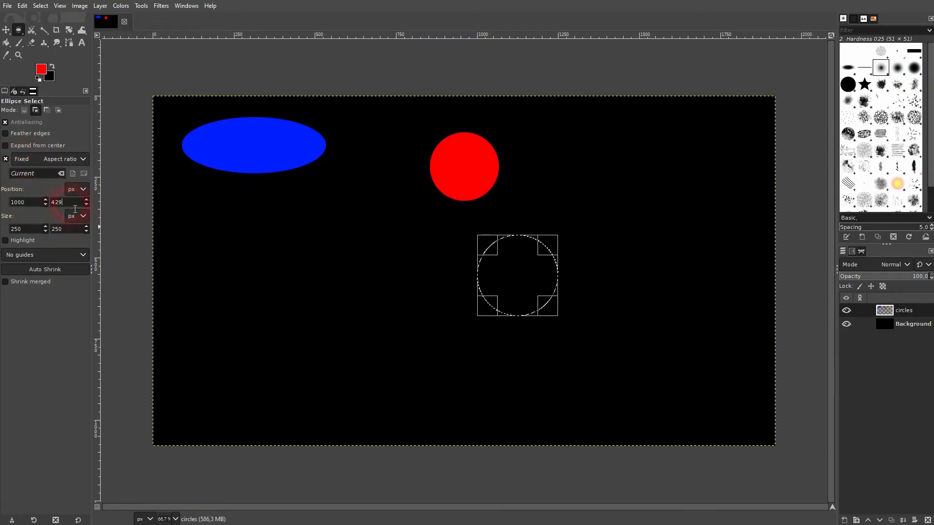
text(500)
click(33, 232)
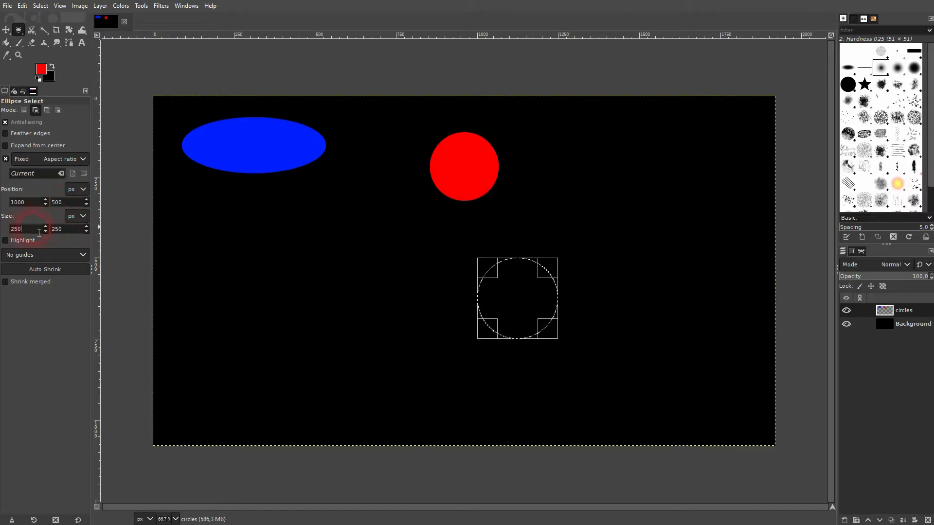
Step: Set the foreground color to green (00ff18) and fill the circular selection with it
click(44, 73)
click(189, 174)
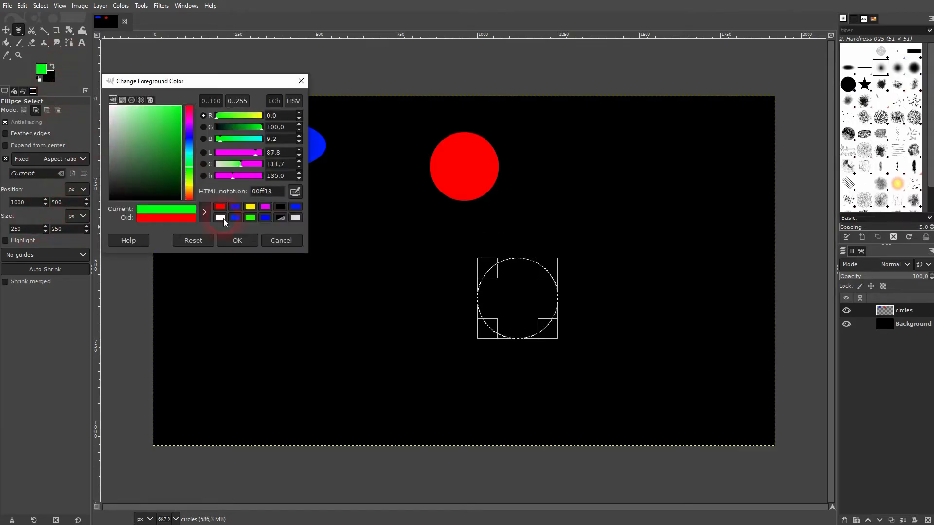
click(237, 240)
click(10, 44)
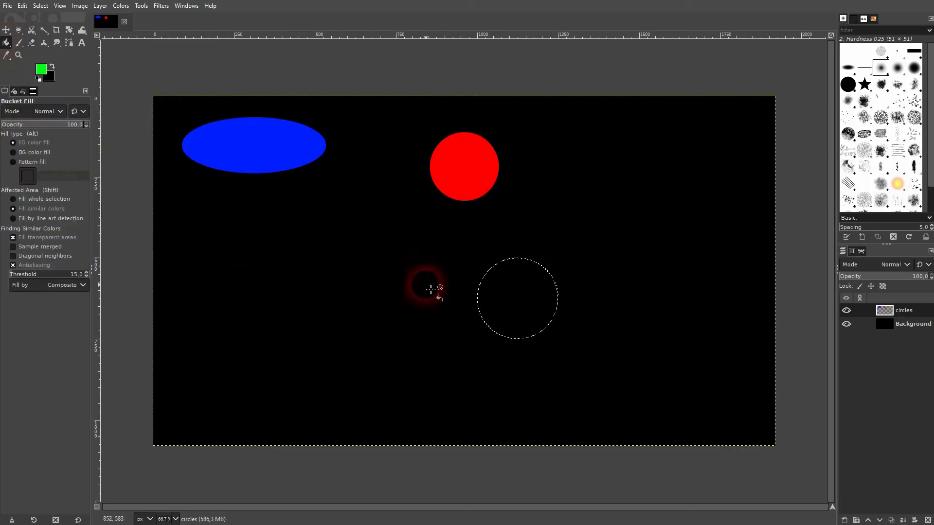
click(513, 303)
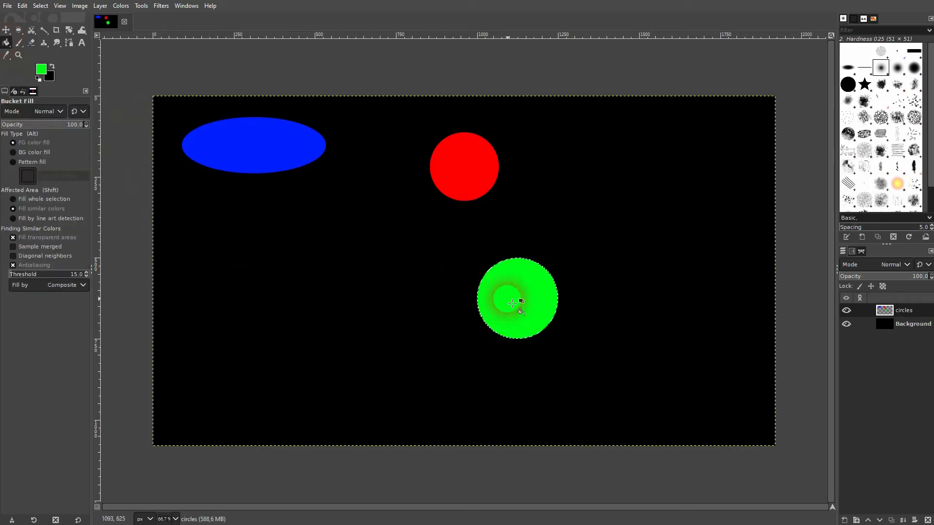
Step: Change the foreground color to cyan (00fffb), stroke the green circle's selection with a 10 px solid line, and clear the selection
click(28, 7)
click(84, 253)
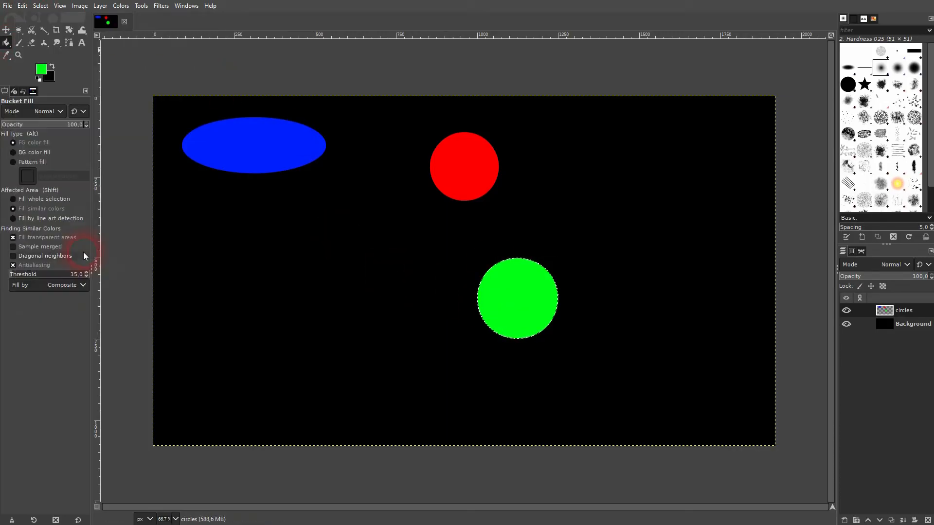
click(42, 69)
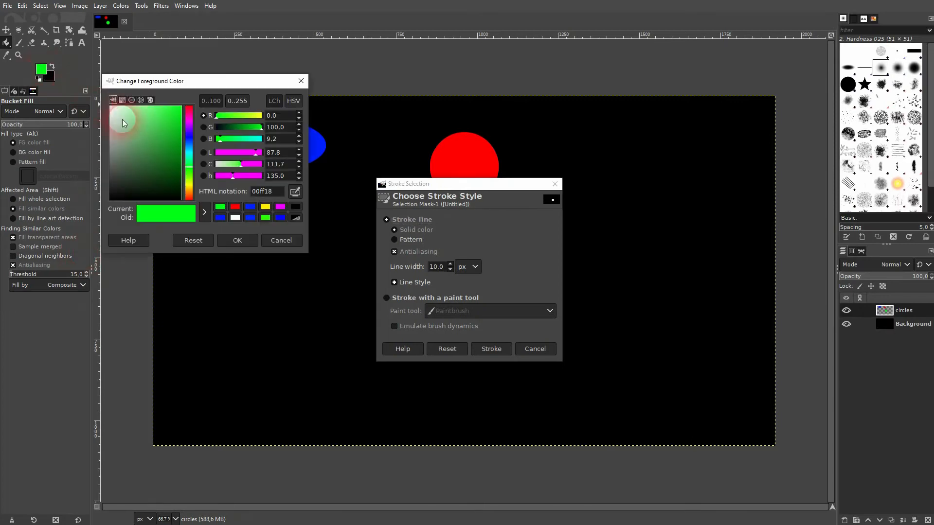
click(189, 153)
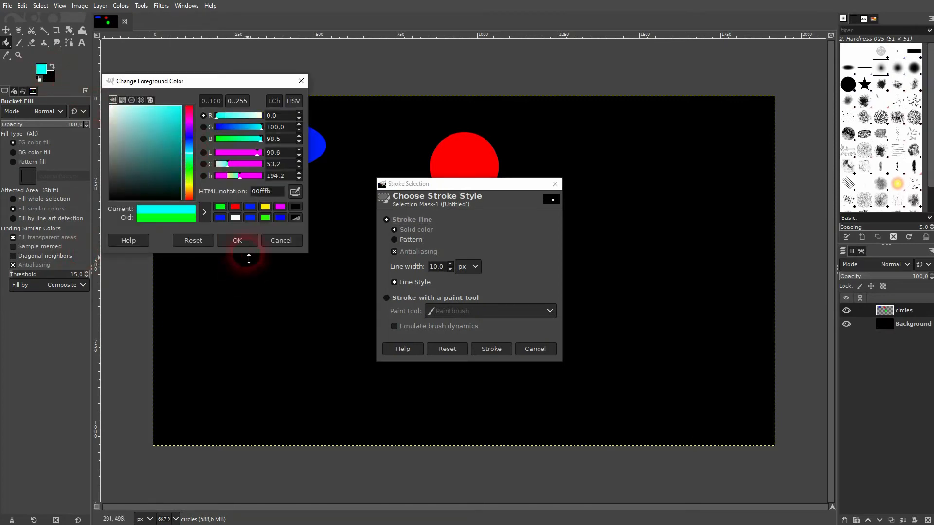
click(238, 240)
drag(463, 186, 706, 133)
drag(690, 215, 684, 218)
click(737, 302)
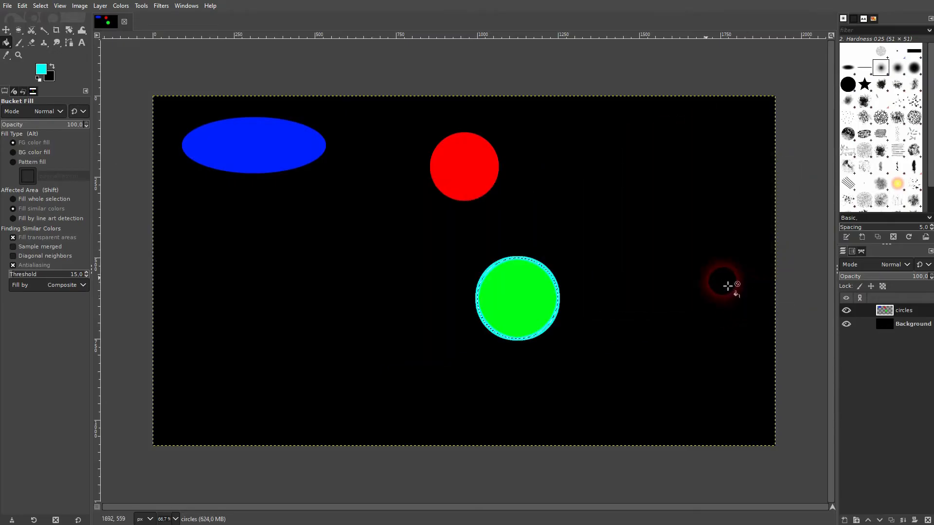
key(shift+ctrl+a)
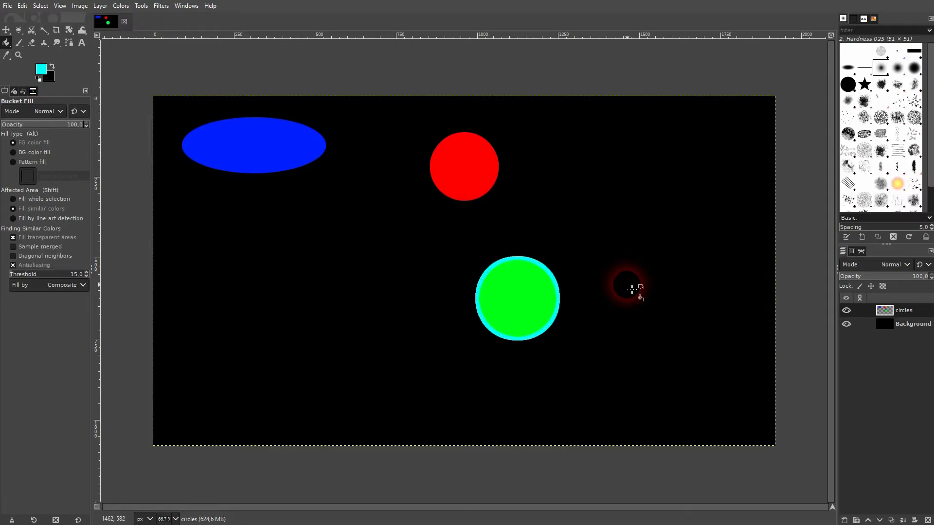
Step: Start the Gfig filter and draw a small cyan-stroked circle below the blue ellipse
click(166, 6)
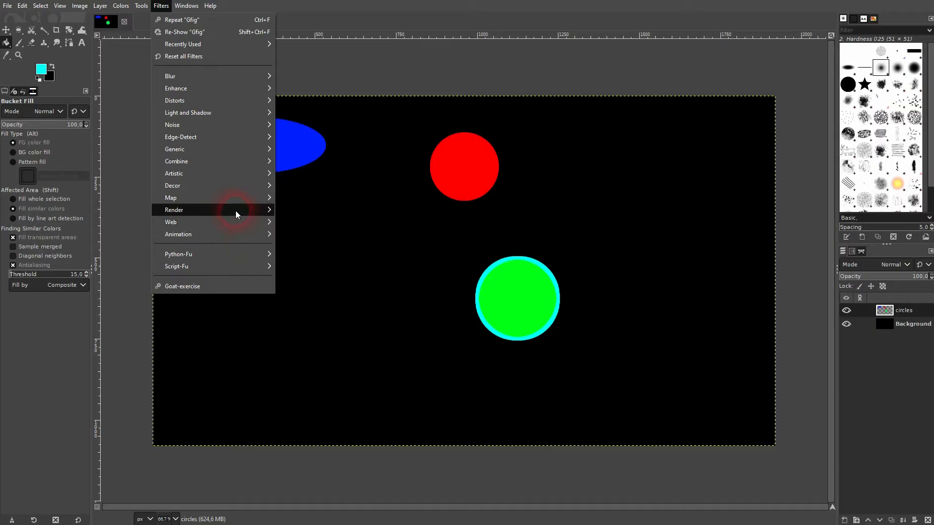
mouse_move(235, 210)
click(312, 278)
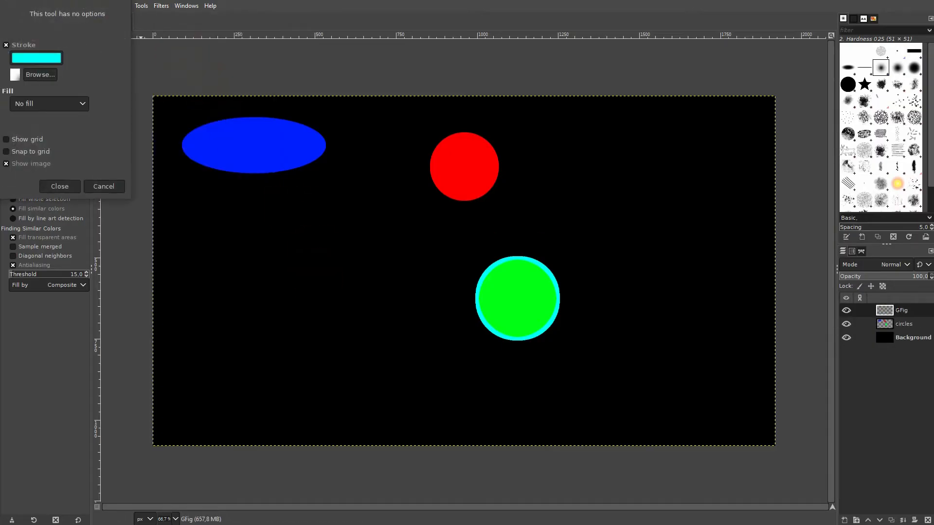
drag(650, 83, 736, 49)
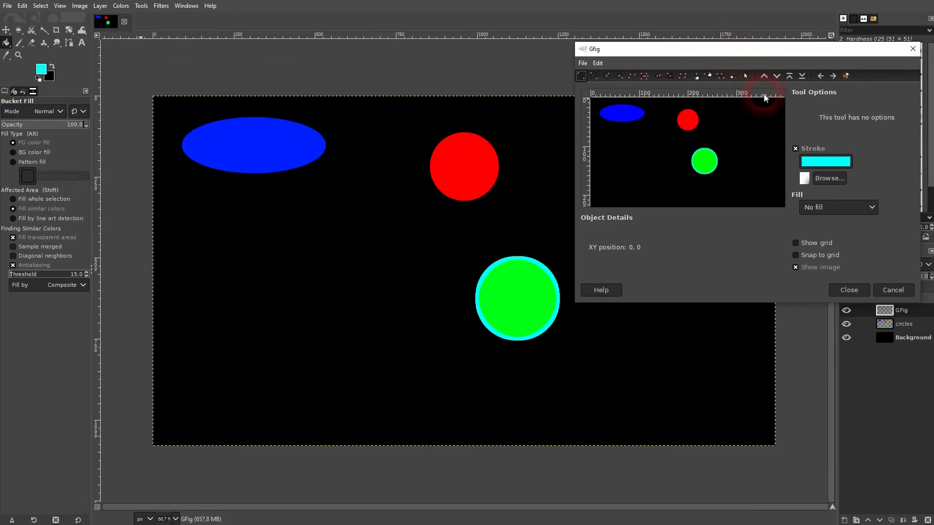
click(608, 76)
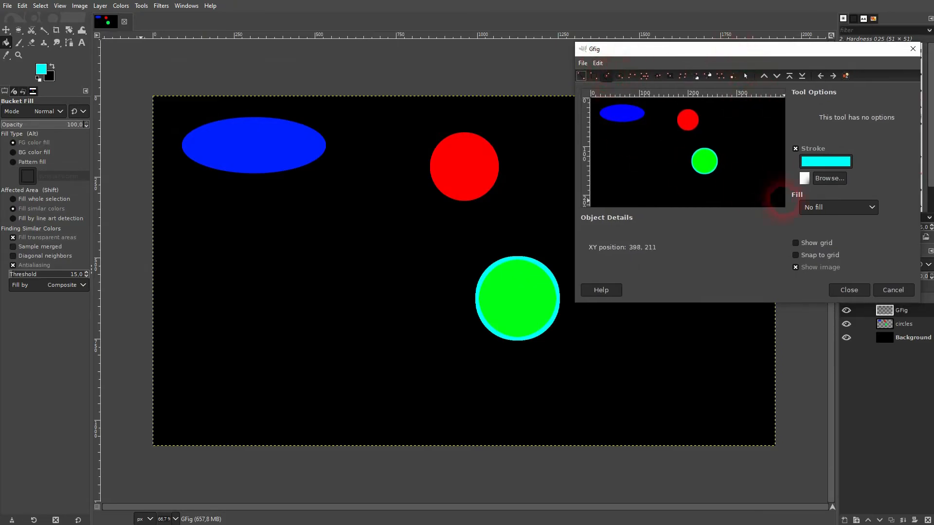
mouse_move(622, 141)
mouse_down()
mouse_move(640, 159)
mouse_move(630, 151)
mouse_up()
Step: Show the grid with snapping enabled and draw a second, larger circle below the first Gfig circle
click(825, 243)
click(825, 256)
drag(650, 171, 667, 188)
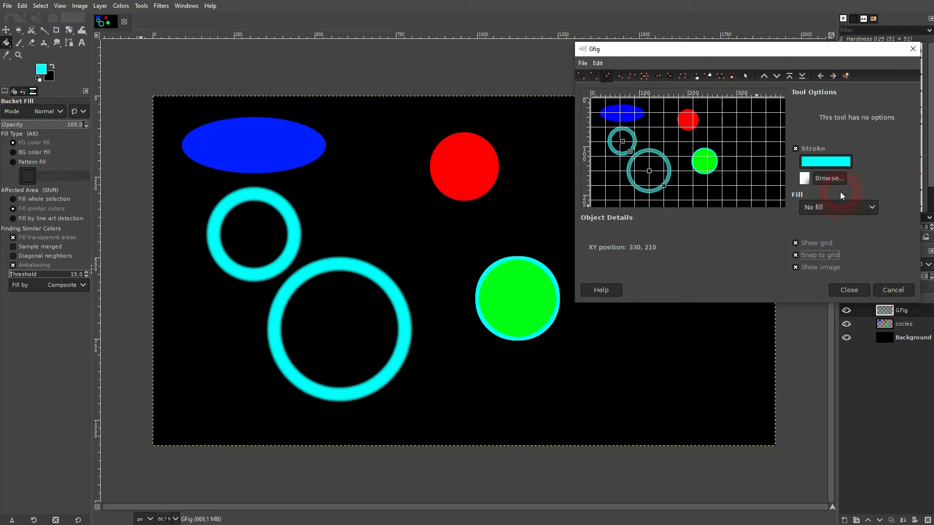
Step: Change the larger Gfig circle's stroke color to blue and draw a horizontal ellipse to the right of the red circle
click(825, 162)
click(735, 165)
click(781, 256)
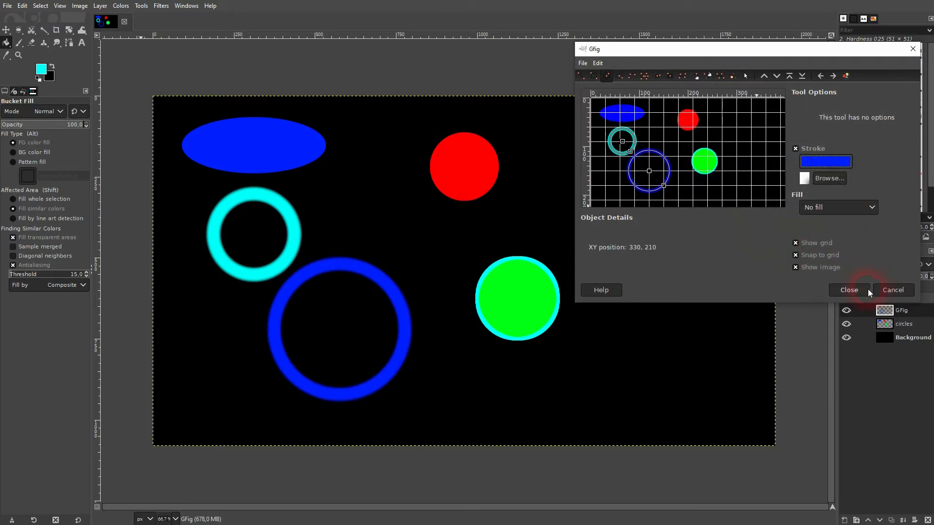
click(620, 74)
drag(736, 127, 766, 142)
Step: Switch the Gfig ellipse's fill to Color fill and try to give it a yellow fill color
click(831, 207)
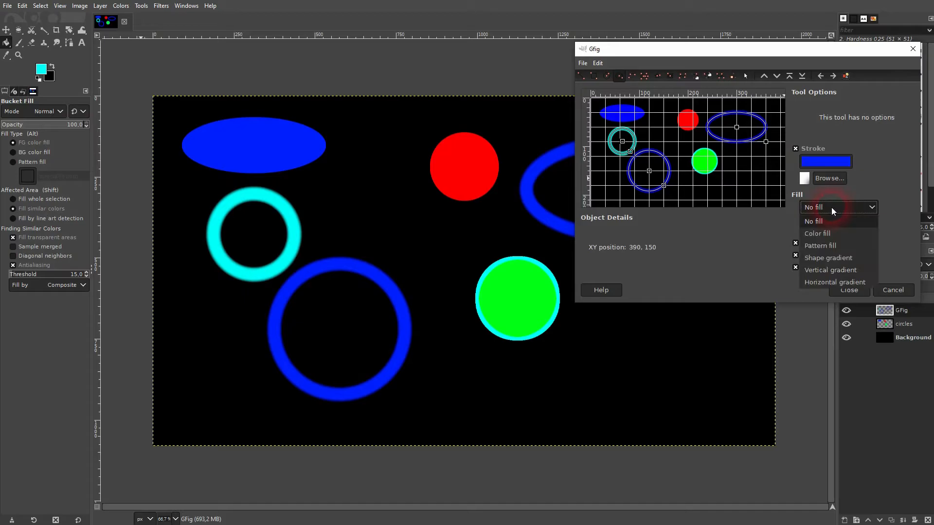
click(831, 237)
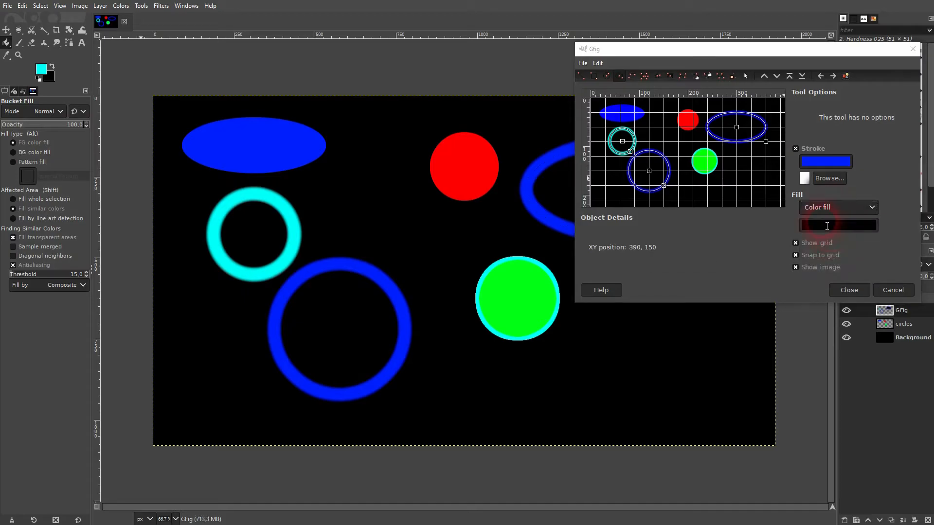
click(827, 227)
click(737, 211)
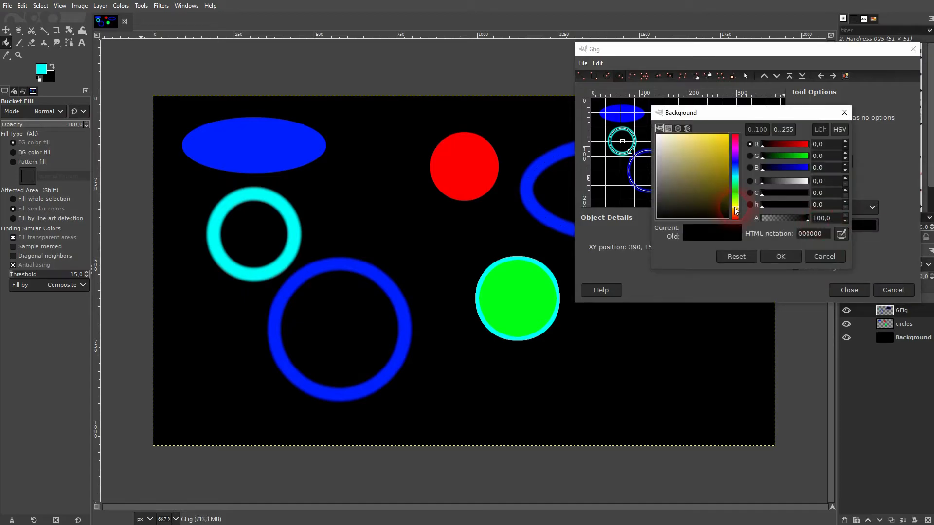
click(783, 256)
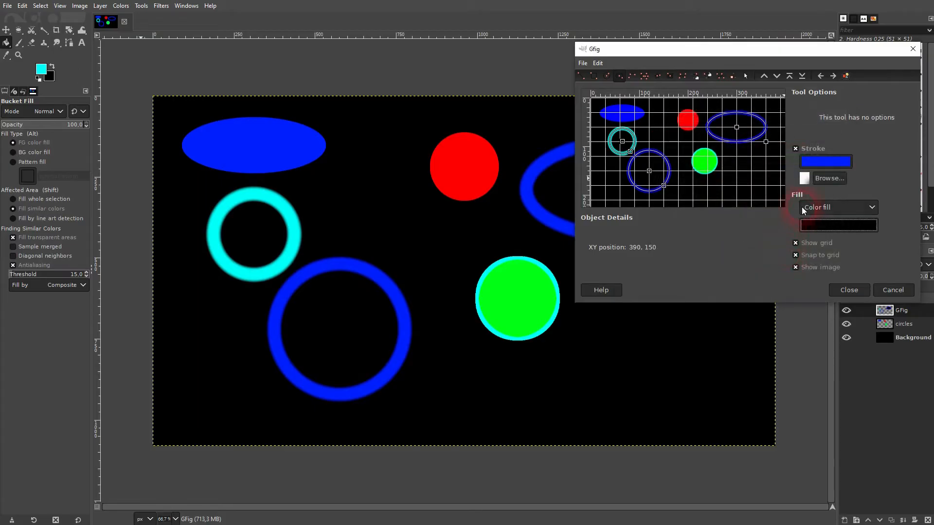
Step: Turn off the Gfig ellipse's stroke and try once more to change its fill color
click(796, 148)
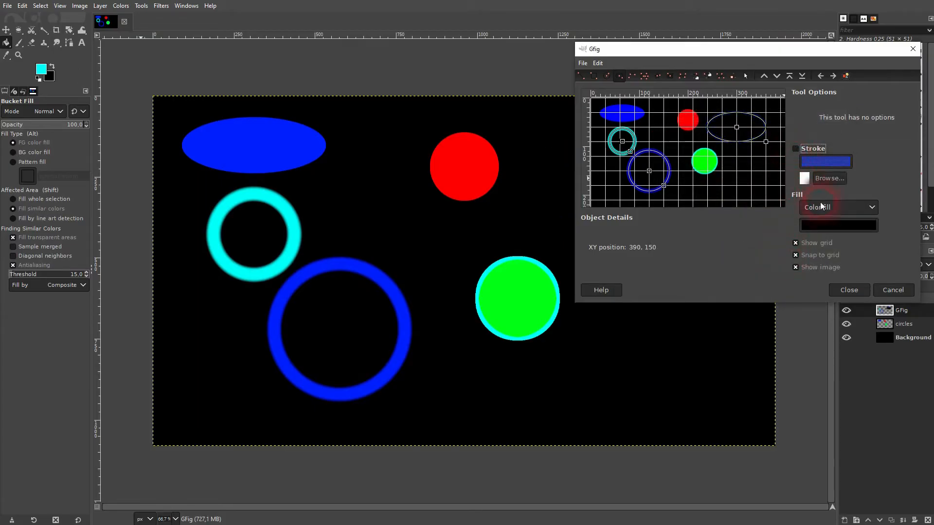
click(825, 224)
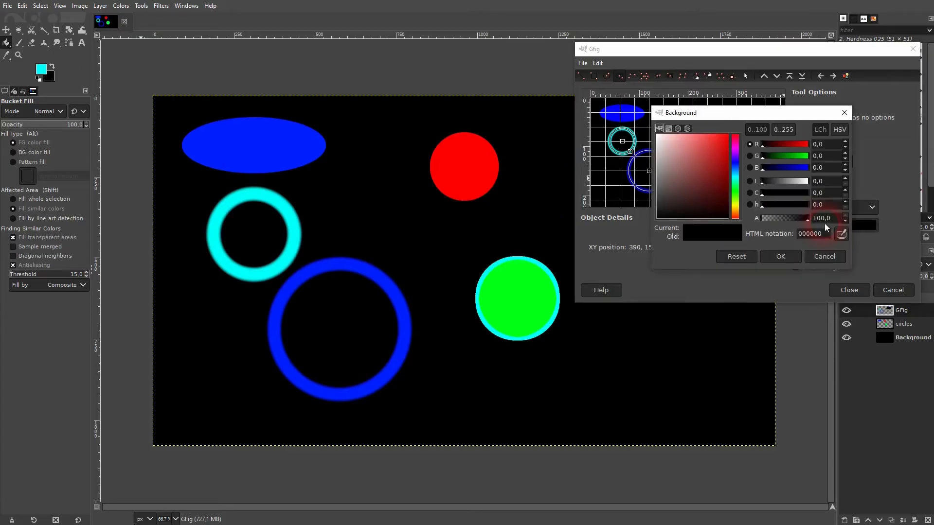
click(737, 206)
click(781, 257)
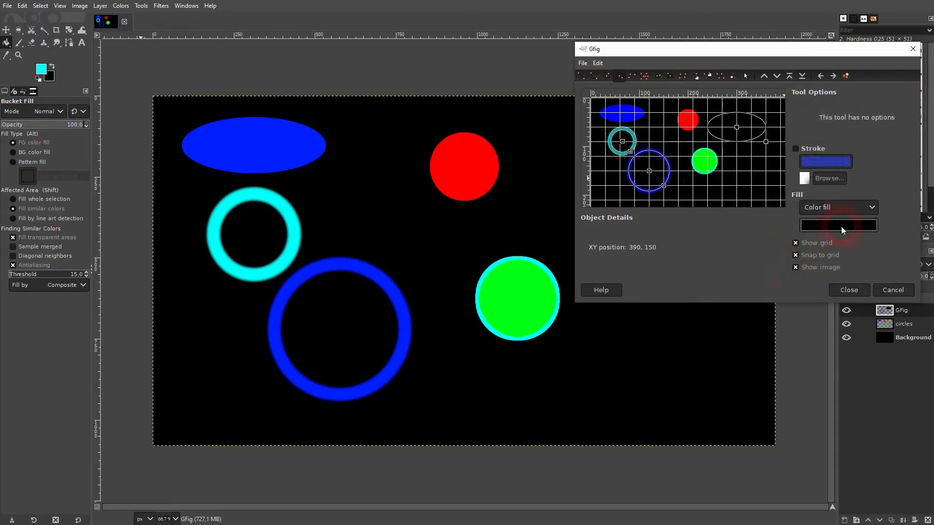
Step: Give the Gfig ellipse a Pattern fill and close Gfig, keeping the drawing
mouse_move(752, 50)
mouse_down()
mouse_move(715, 159)
mouse_move(389, 201)
mouse_move(321, 194)
mouse_up()
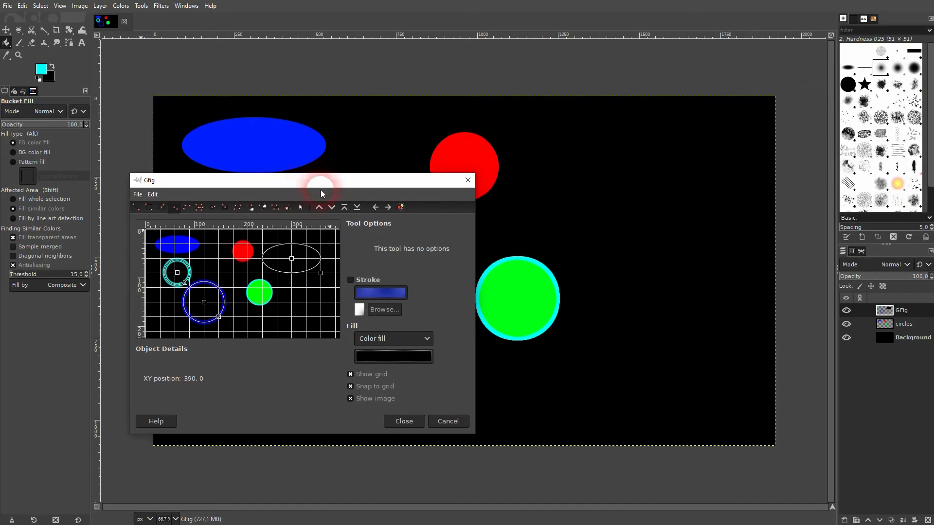
click(405, 340)
click(392, 376)
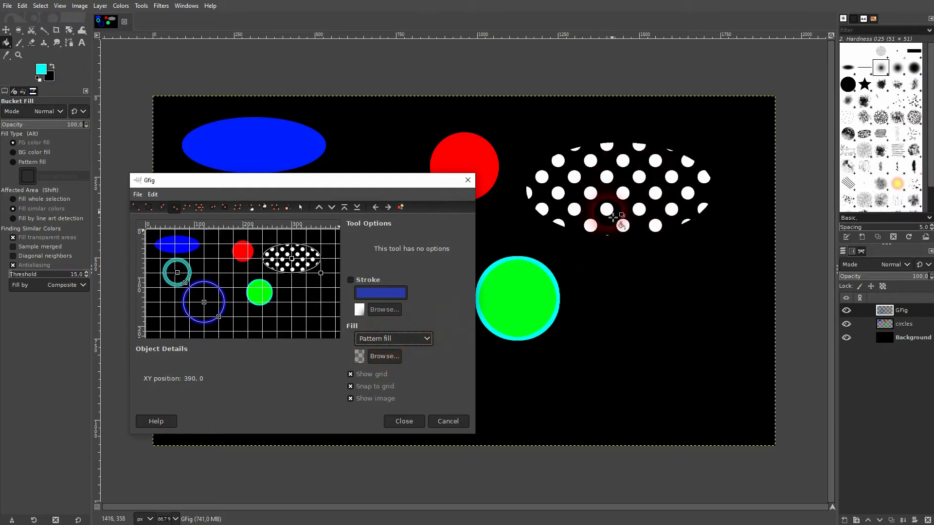
click(403, 422)
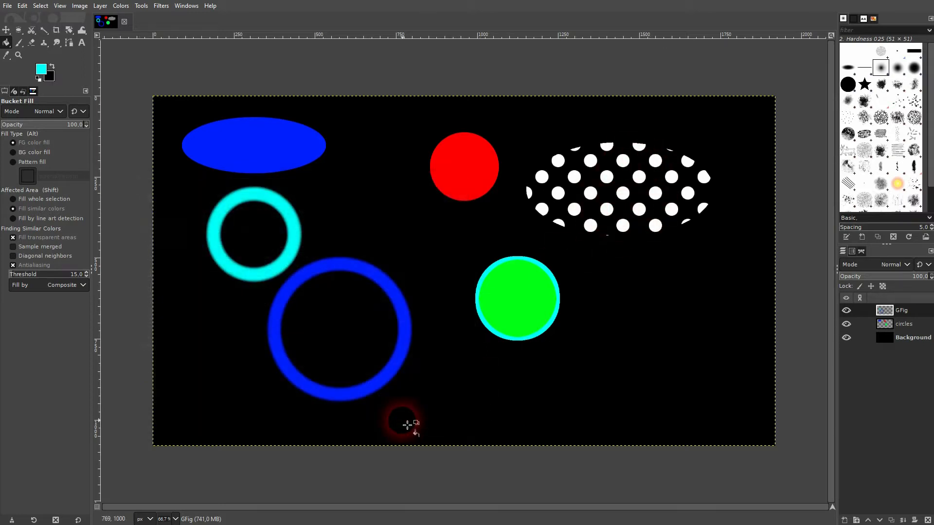
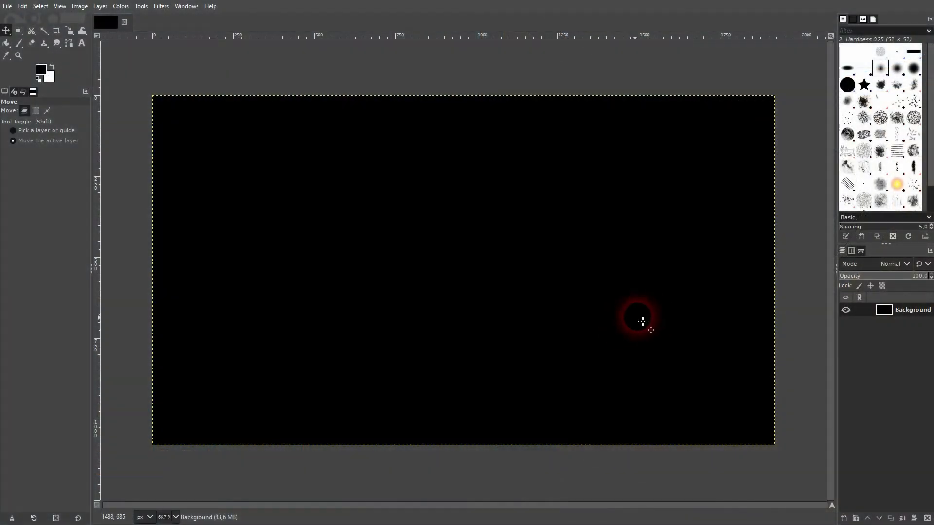
Step: Create a new 1920 × 1080 px layer named rect, filled with Transparency
click(844, 518)
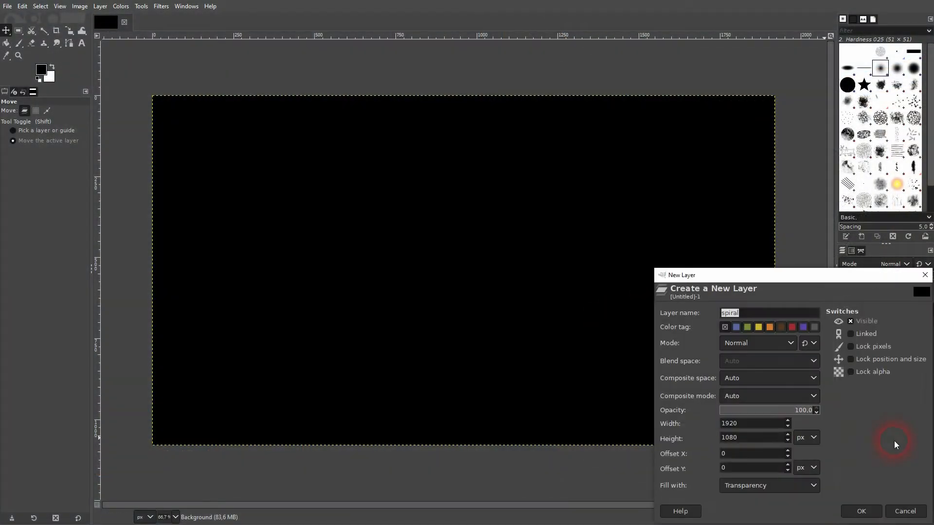
text(rect)
click(818, 488)
click(769, 459)
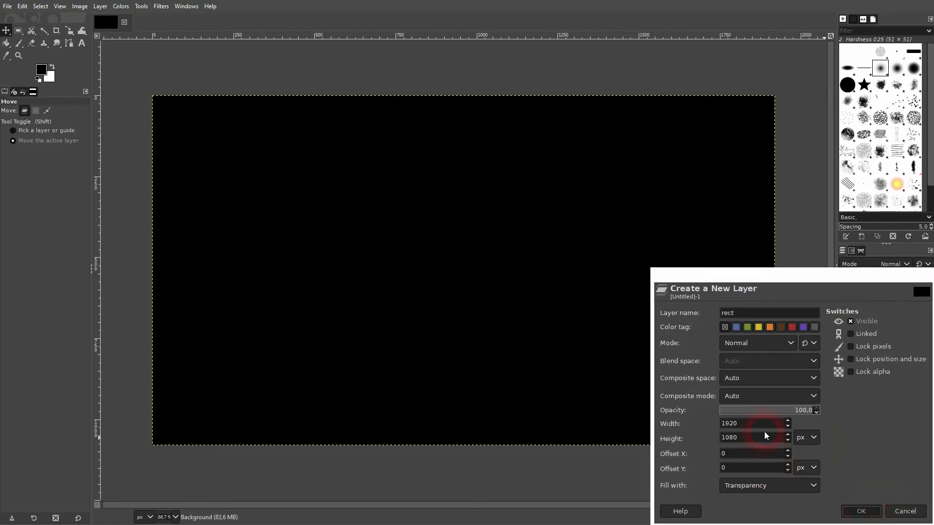
click(861, 511)
Step: Make a rectangular selection of about 1185 × 626 px in the lower-right part of the canvas
click(19, 33)
click(61, 35)
drag(328, 192, 712, 395)
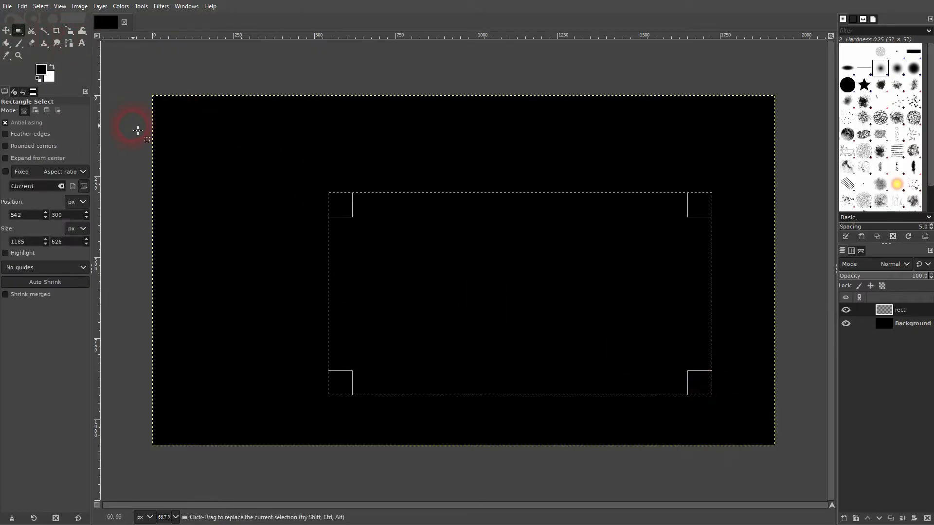
Step: Fill the rectangular selection with red (ff0000), clear the selection, and toggle the rect layer's visibility off and on
click(6, 43)
click(35, 44)
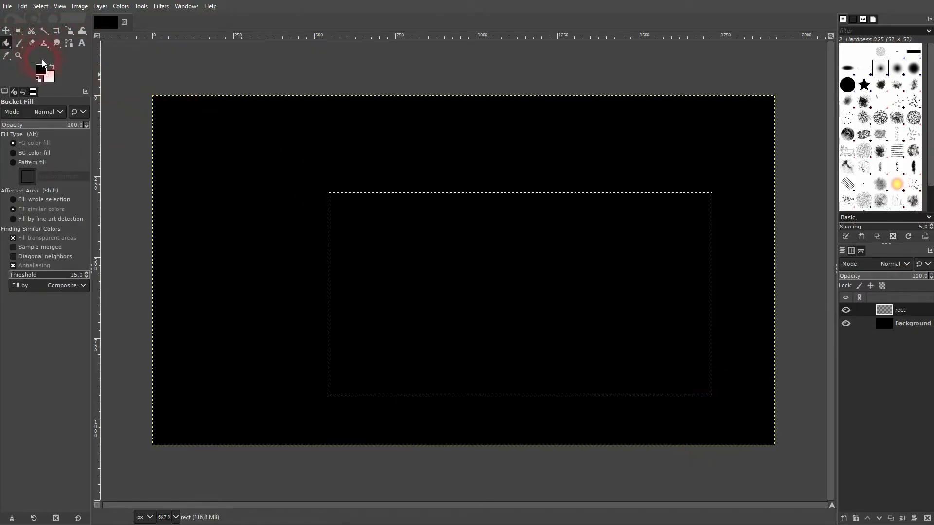
click(41, 71)
drag(144, 143, 181, 103)
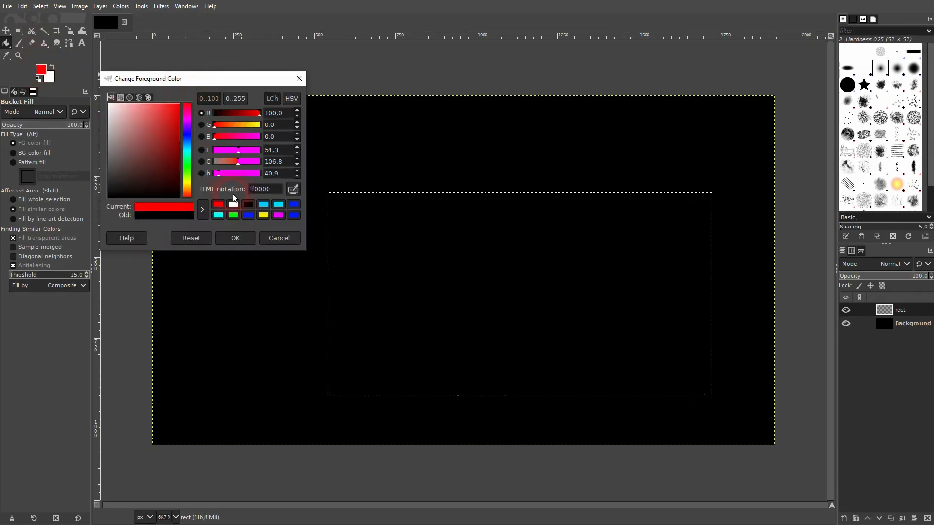
click(239, 237)
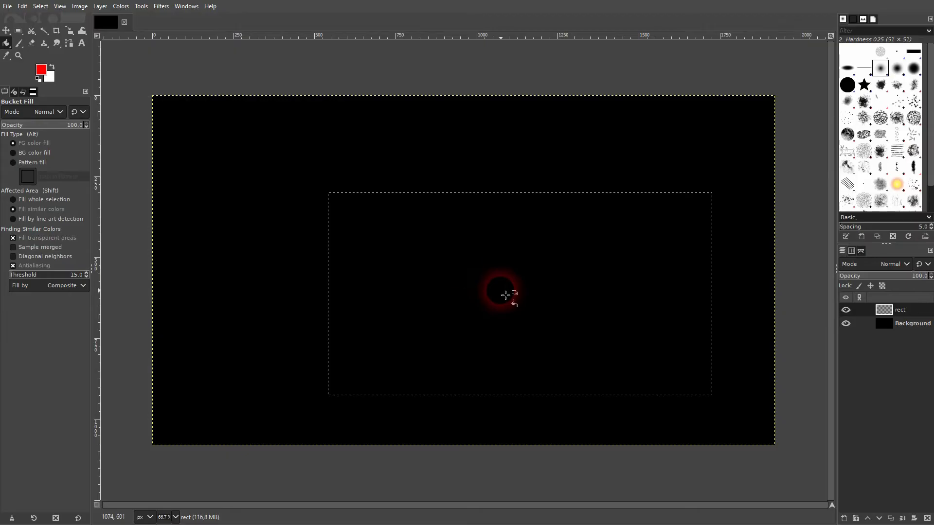
click(507, 297)
key(shift+ctrl+a)
click(845, 310)
click(845, 309)
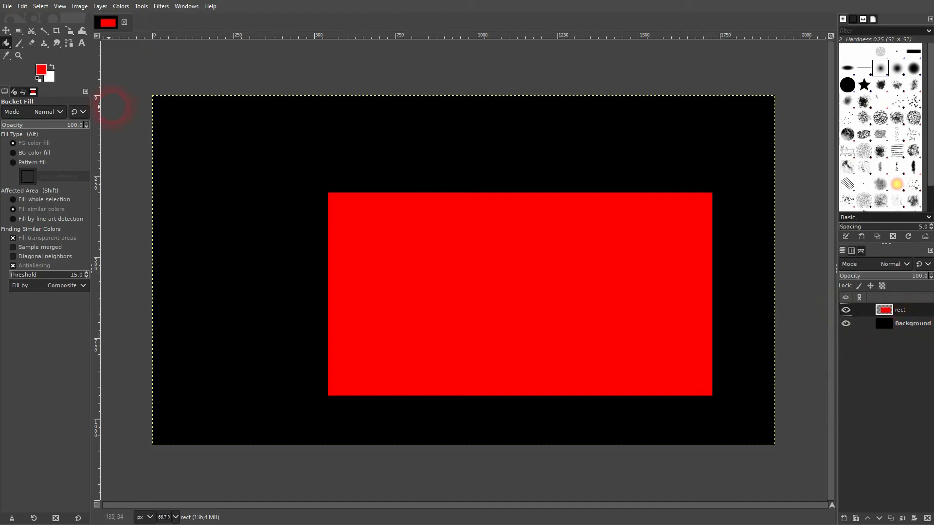
Step: Set the foreground color to blue (0800ff)
click(41, 70)
click(187, 134)
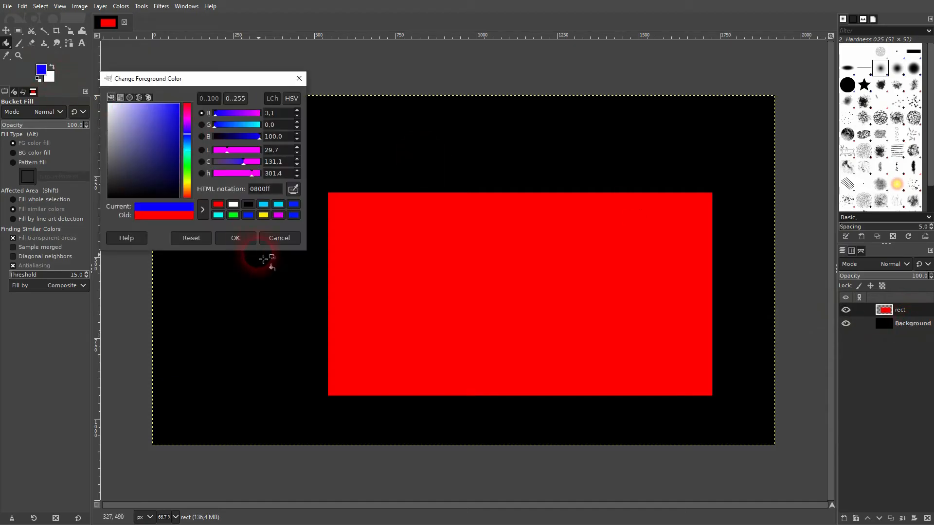
click(237, 239)
Step: Bucket-fill the transparent area around the rectangle on the rect layer with blue and undo the fill
click(890, 314)
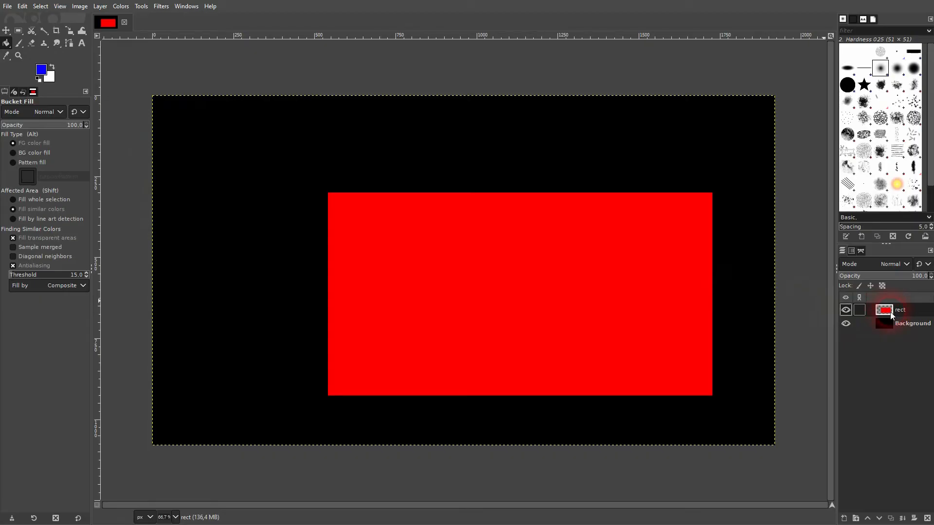
click(740, 173)
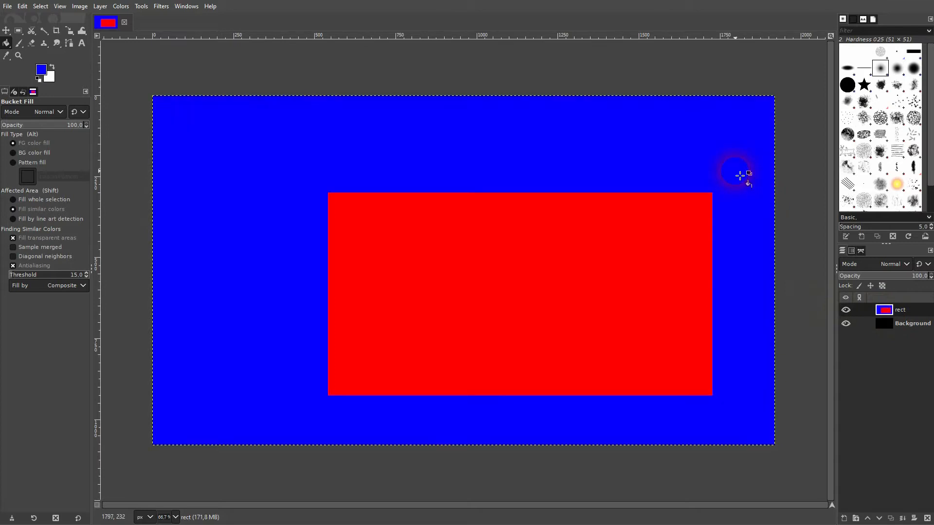
click(889, 312)
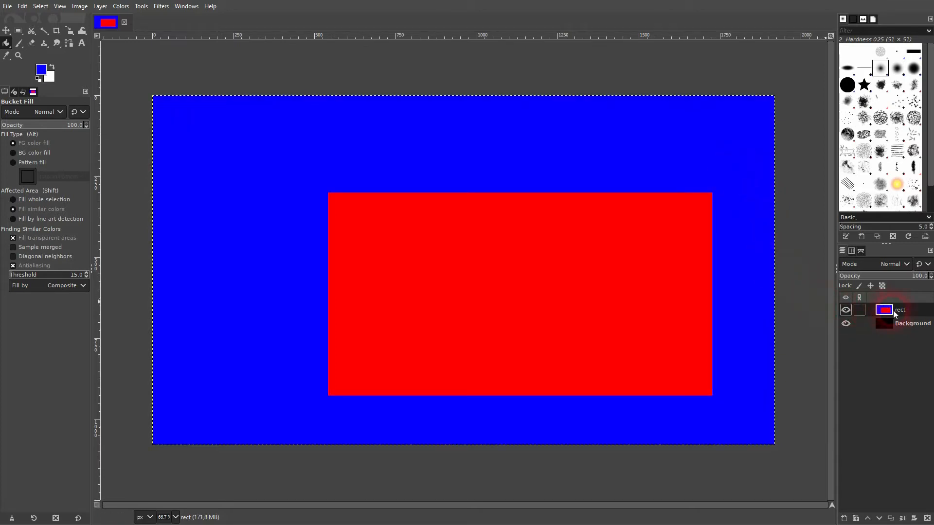
click(688, 147)
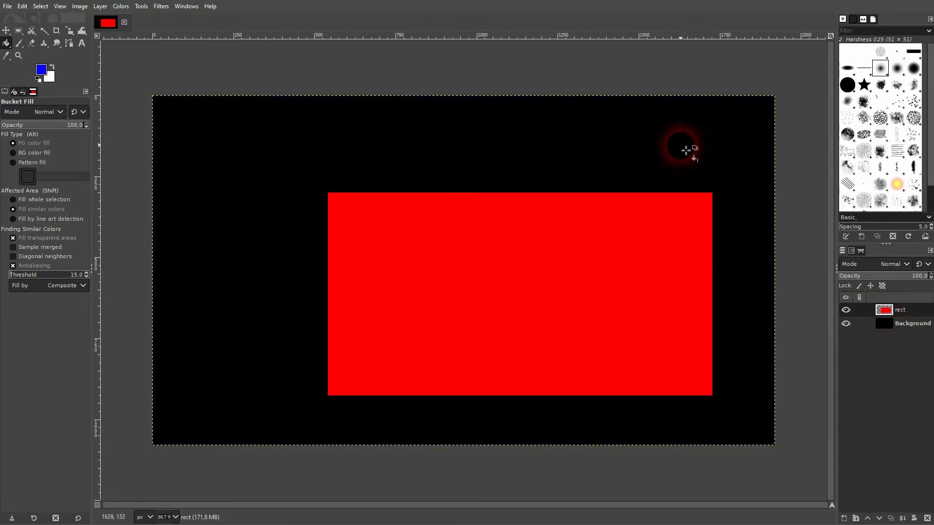
Step: Recolor the red rectangle by bucket-filling it with the blue foreground color
click(611, 307)
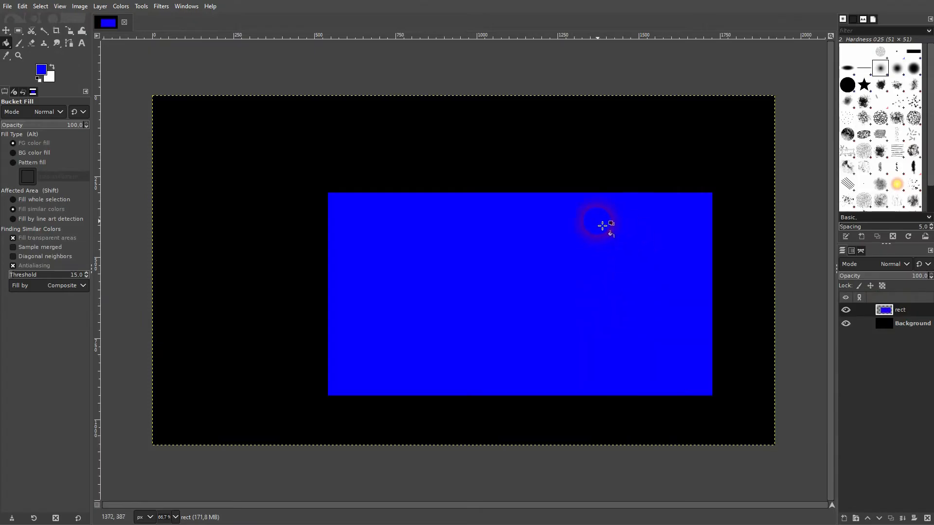
Step: Swap the foreground and background colors and bucket-fill the rectangle with the white foreground color
click(847, 311)
click(847, 311)
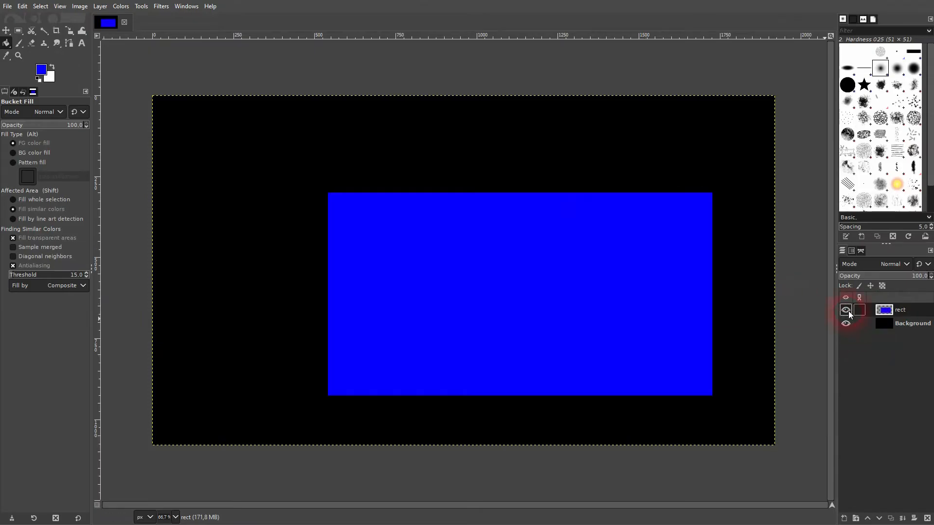
click(21, 144)
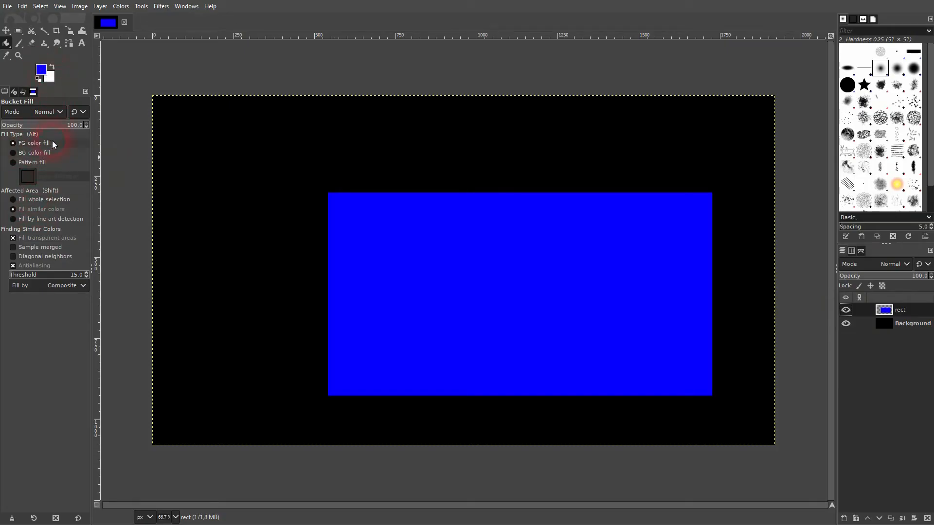
click(55, 71)
click(427, 248)
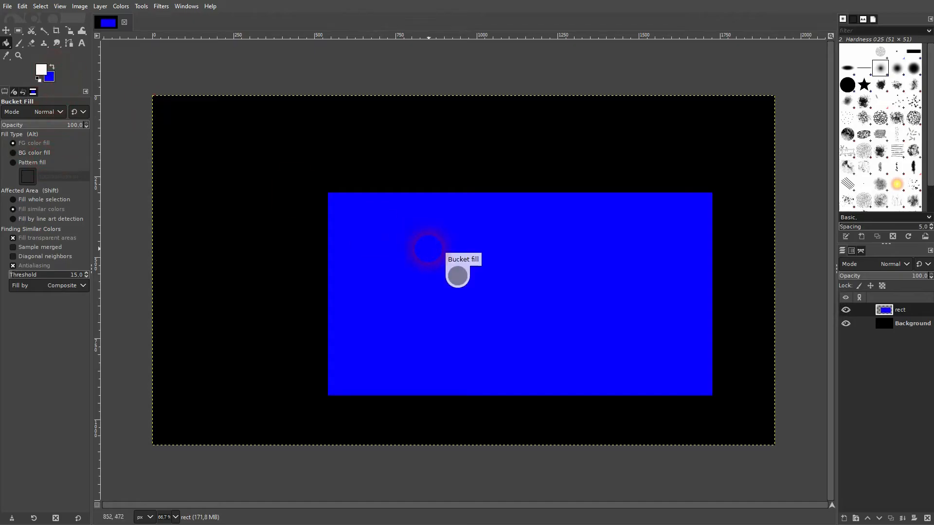
Step: Switch the Bucket Fill type to BG color fill and recolor the rectangle with the blue background color
click(38, 147)
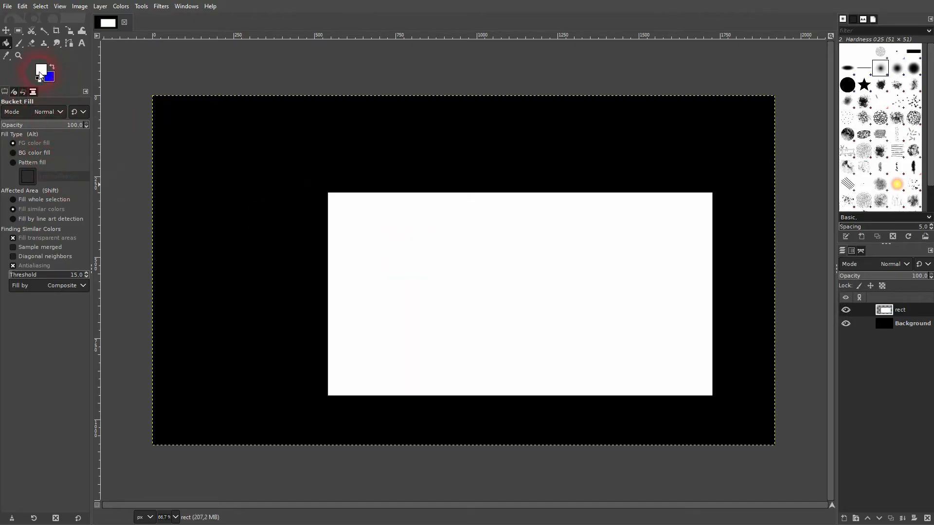
click(52, 68)
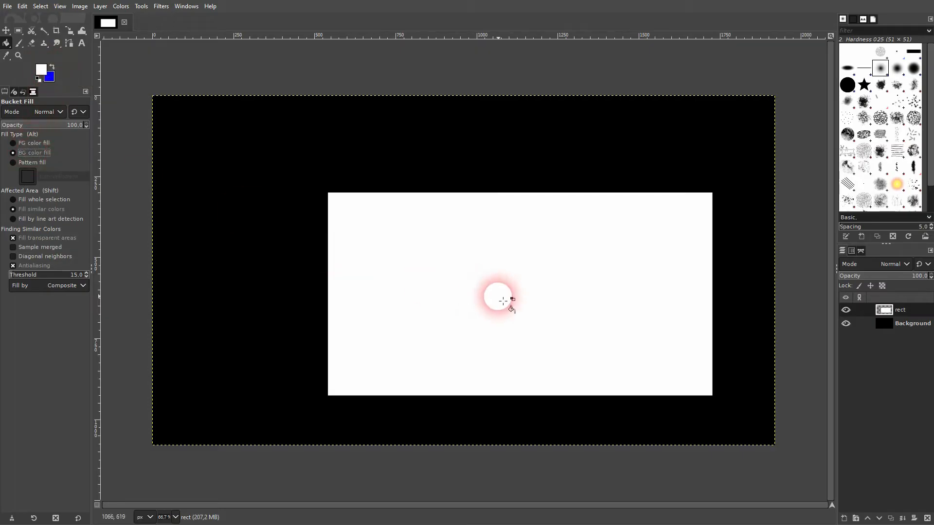
click(506, 298)
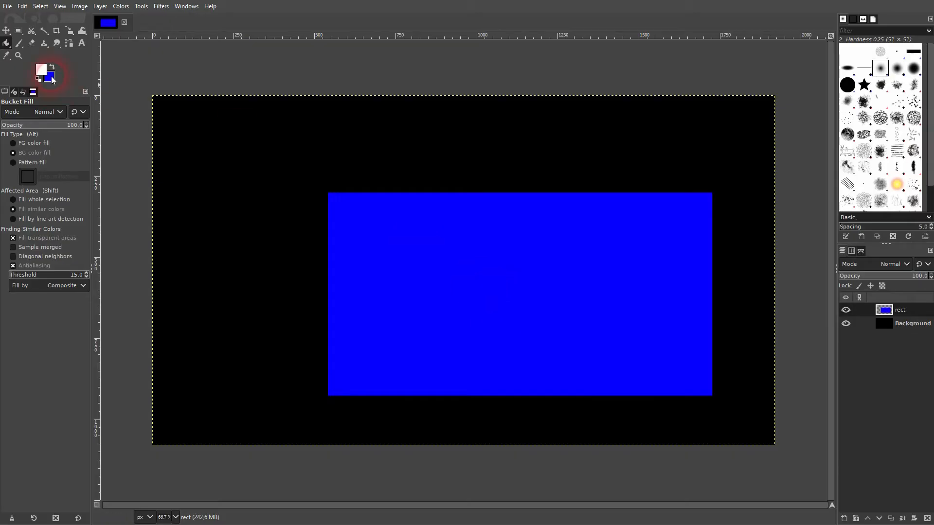
Step: Fill the whole rect layer with the white foreground color using Fill whole selection, and undo the fill
click(28, 144)
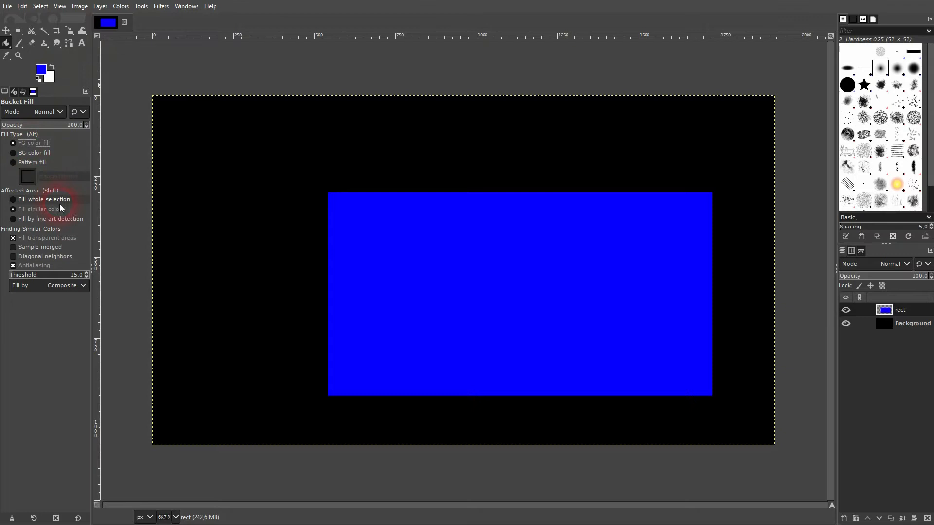
click(27, 210)
click(34, 199)
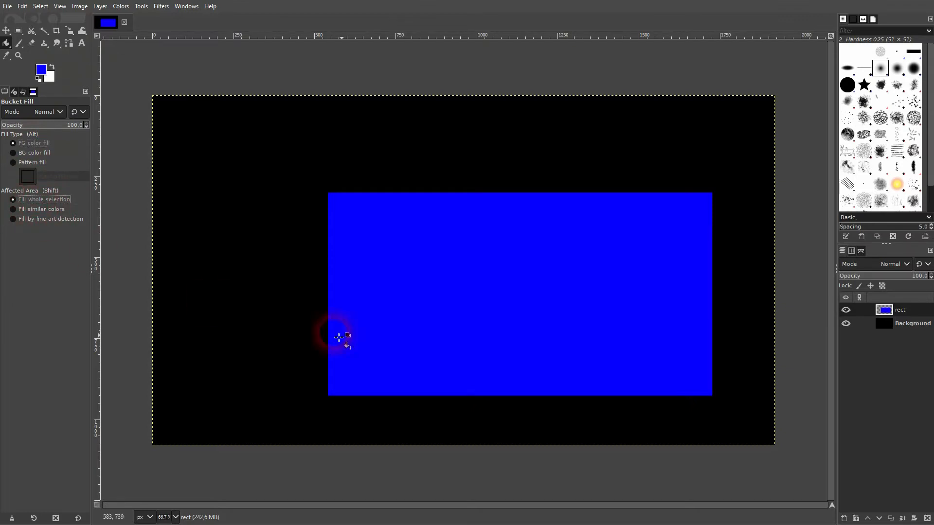
click(51, 67)
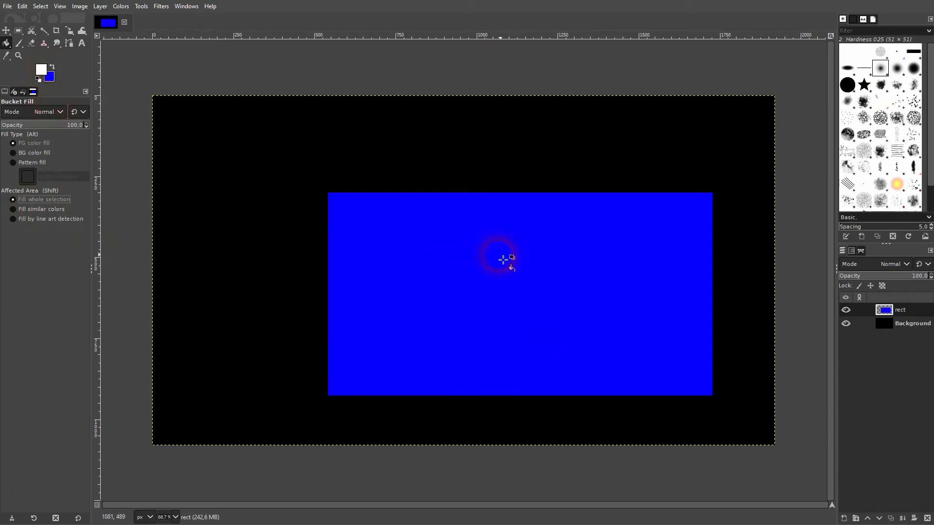
click(539, 270)
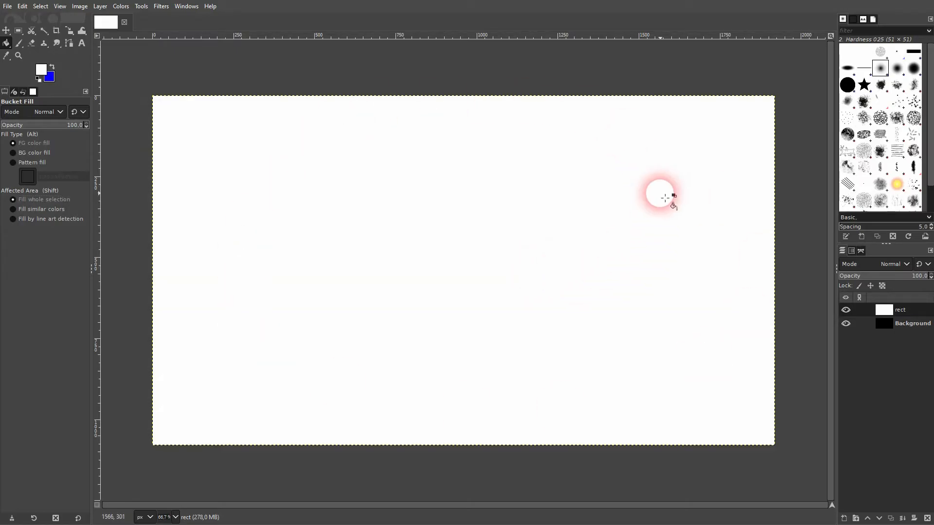
key(ctrl+z)
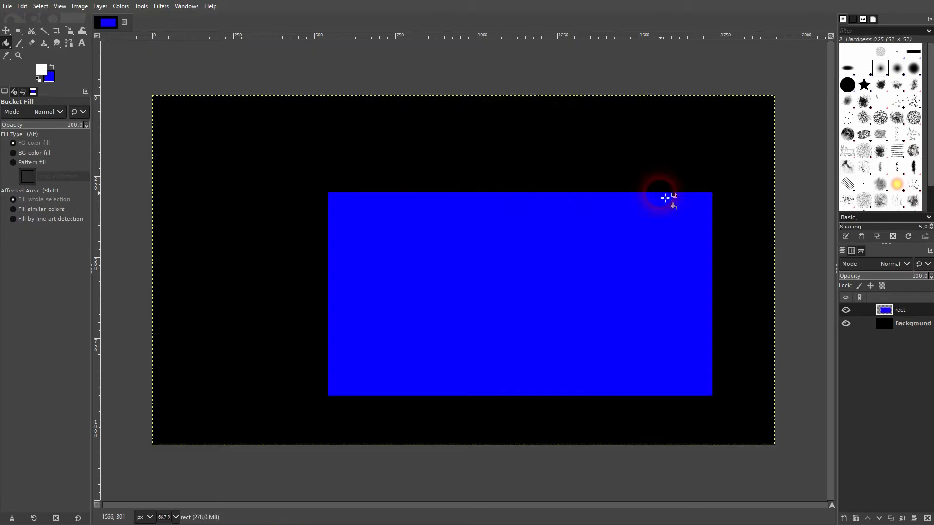
Step: Fill the rectangle with white by similar colors, and refill it with blue using line art detection
click(40, 211)
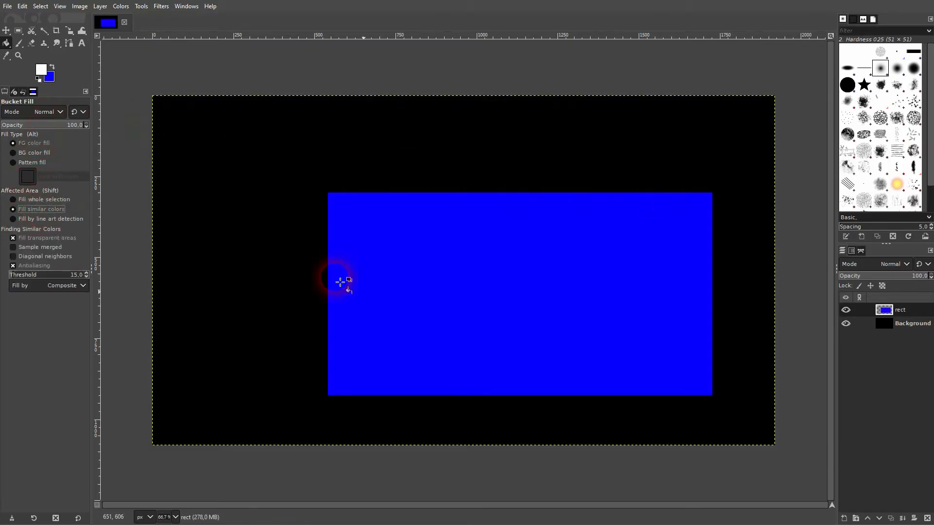
click(530, 321)
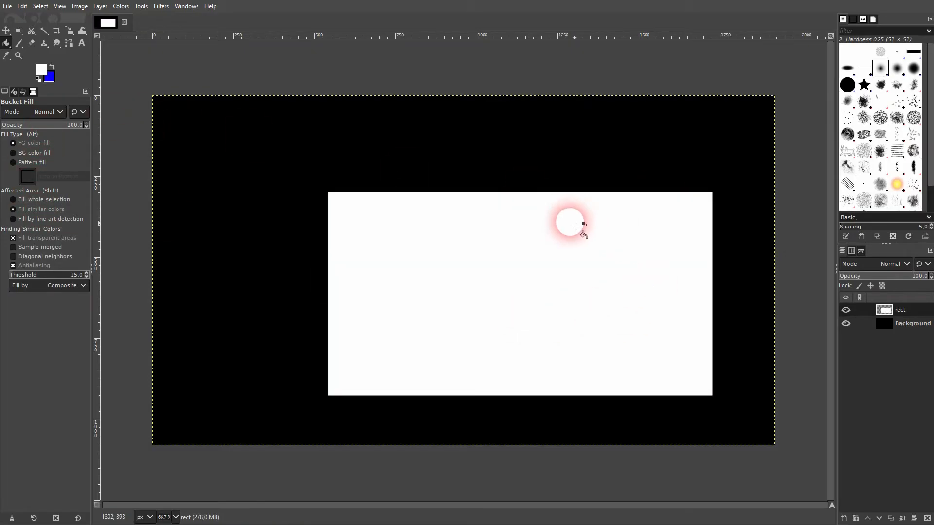
click(54, 67)
click(40, 220)
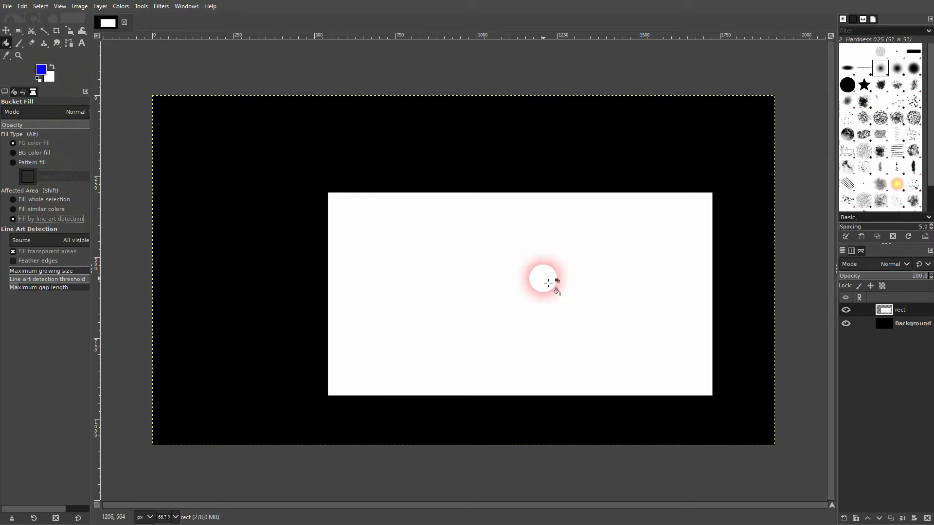
click(548, 283)
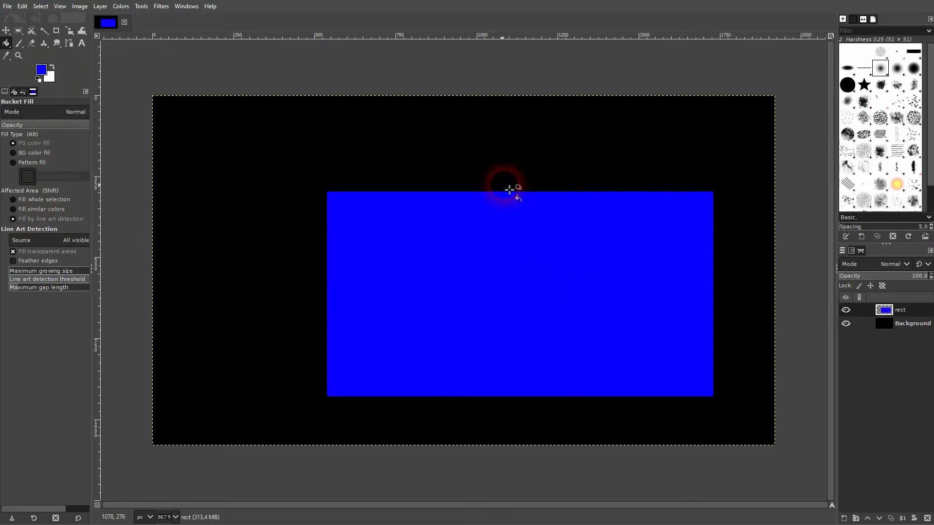
Step: Make white the foreground color and bucket-fill the transparent area around the rectangle, using Fill similar colors
click(52, 68)
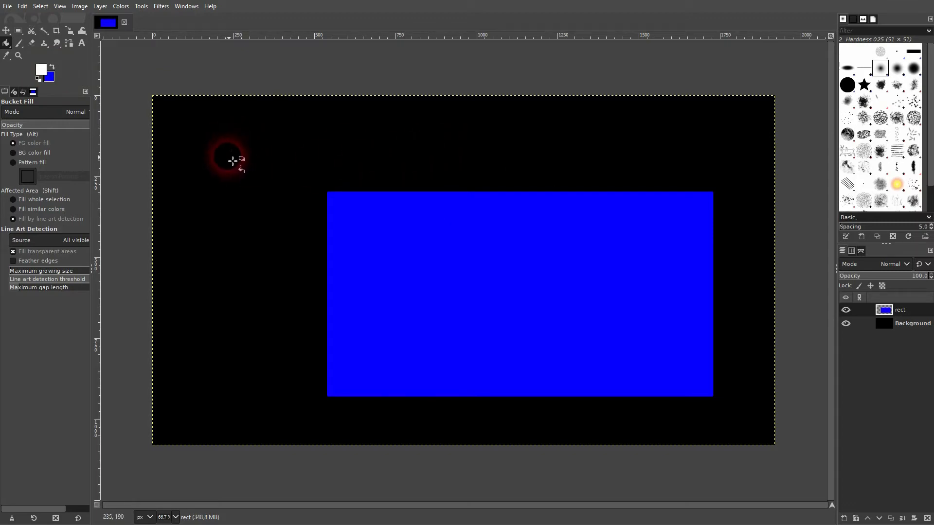
key(ctrl)
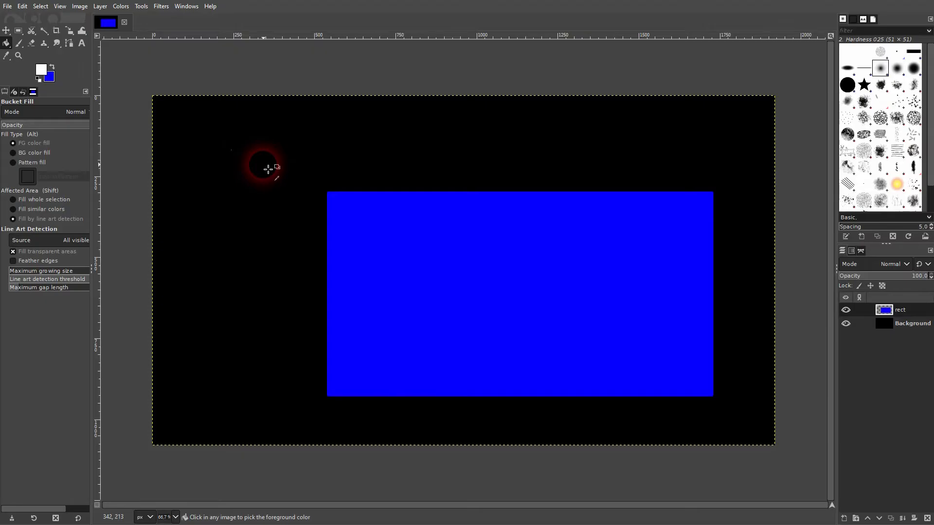
click(44, 209)
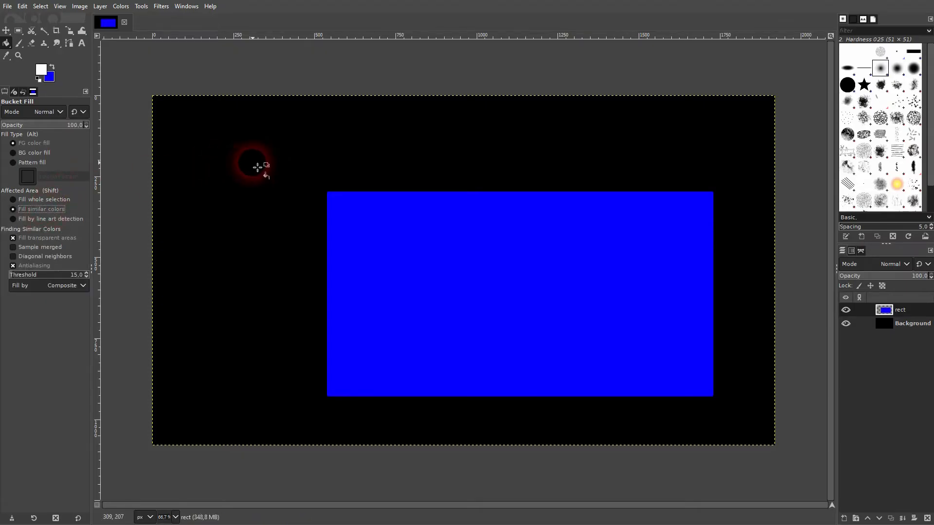
click(258, 167)
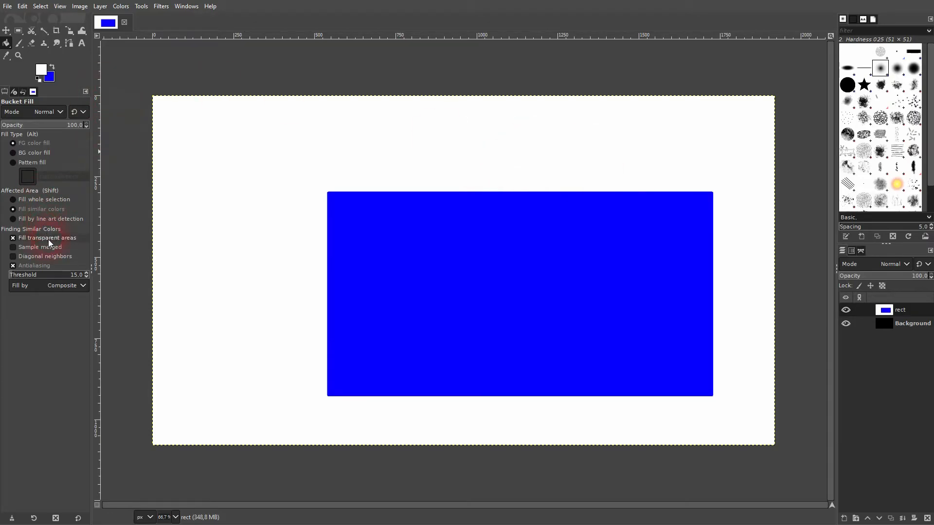
Step: Set Bucket Fill to fill similar colors with the tutorialPattern pattern
click(40, 217)
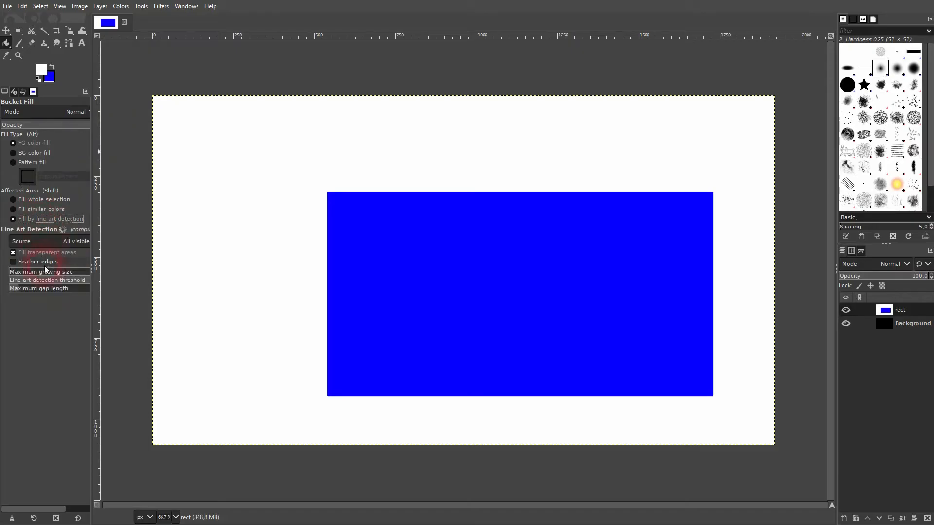
click(31, 208)
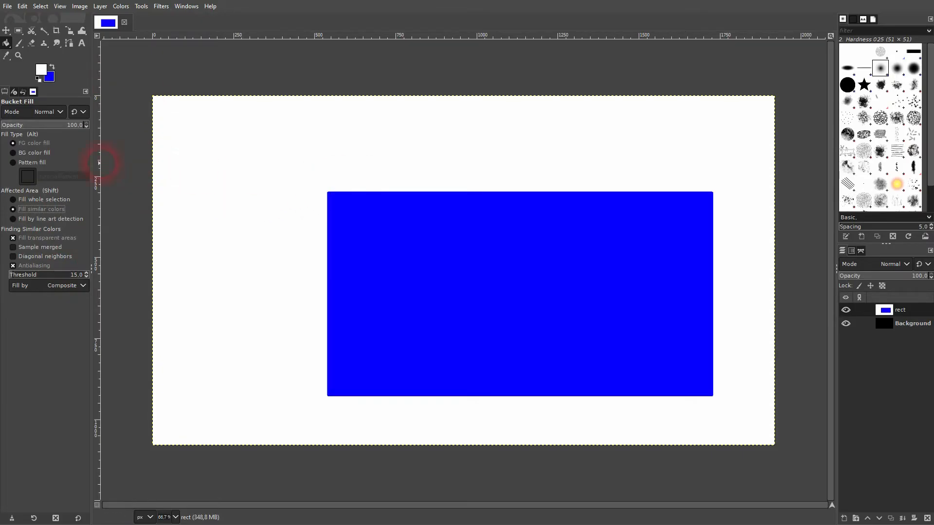
click(32, 164)
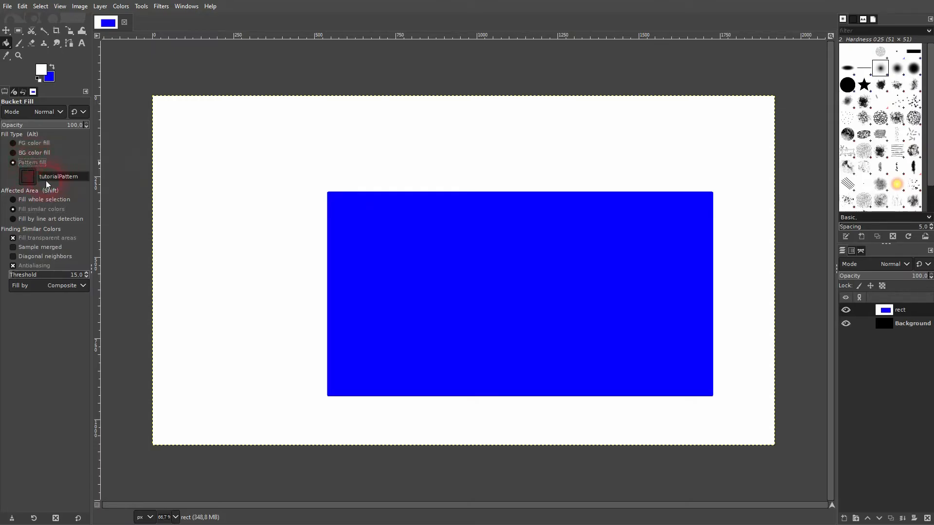
Step: Fill the blue rectangle on the rect layer with the Warning! pattern
click(30, 179)
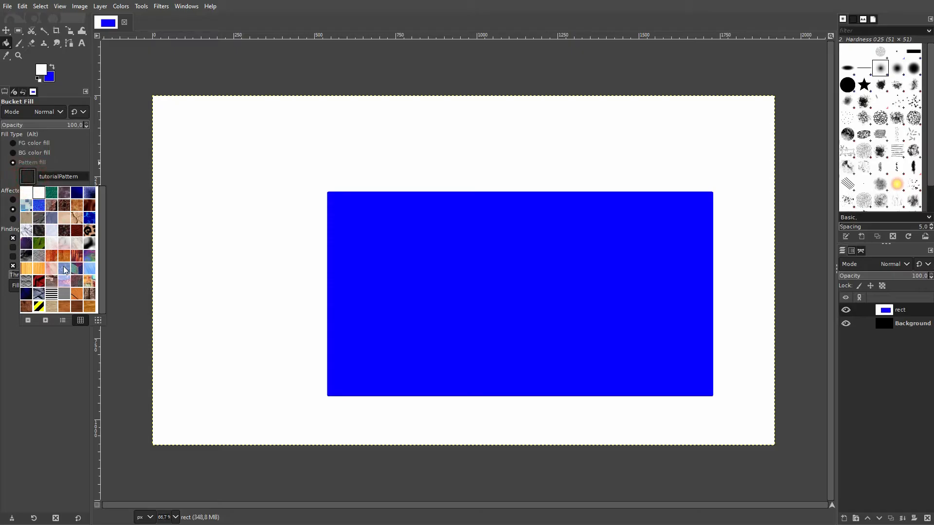
click(38, 306)
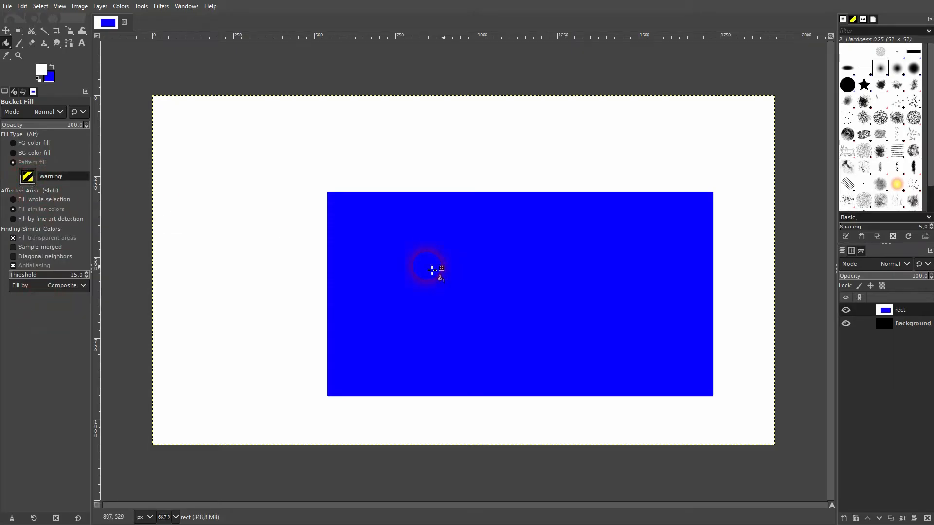
click(535, 271)
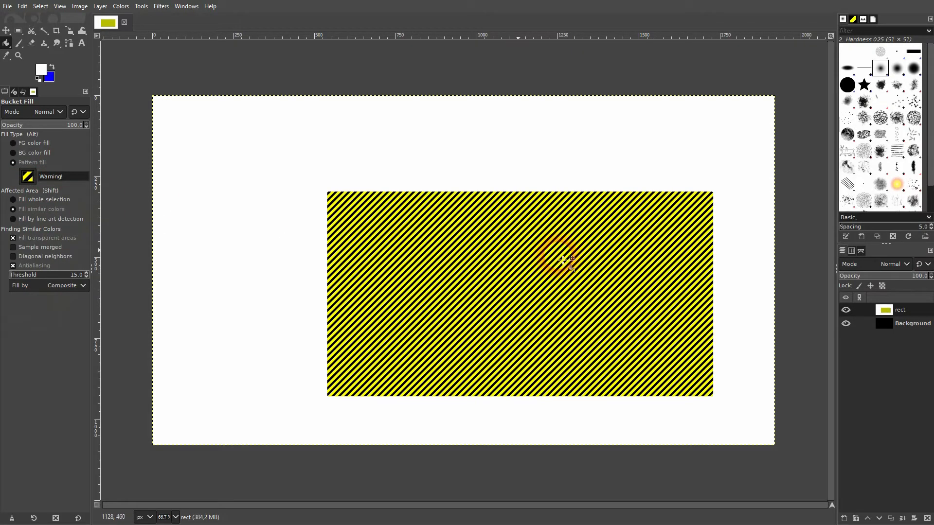
Step: Fill two of the striped rectangle's diagonal bands with the Big Blue pattern
click(28, 177)
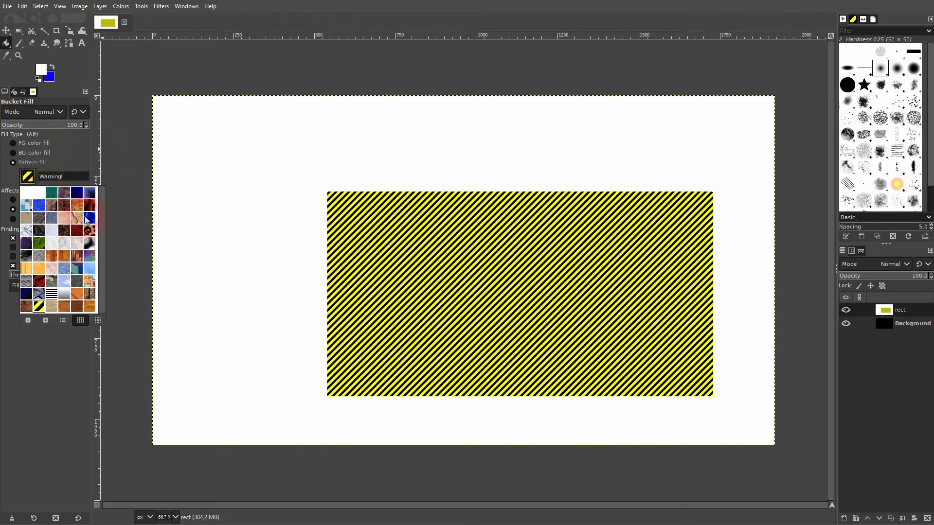
click(77, 193)
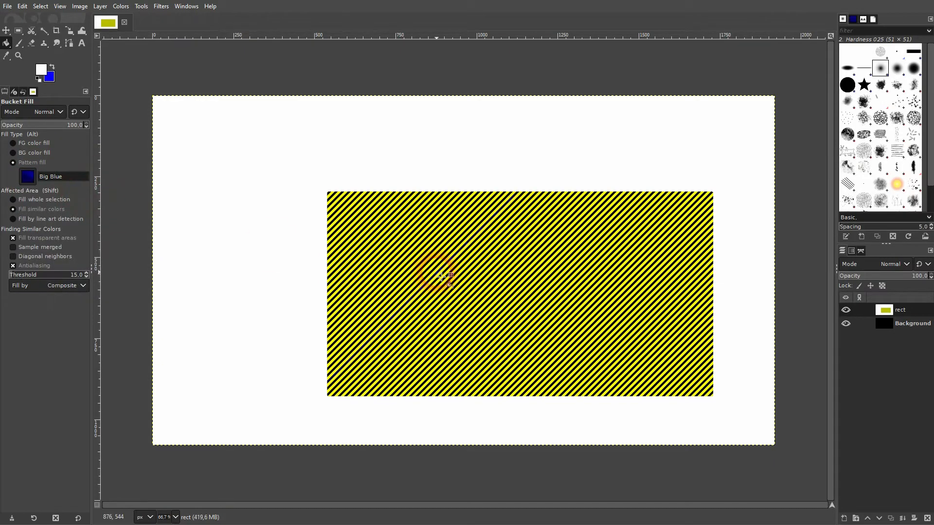
click(494, 278)
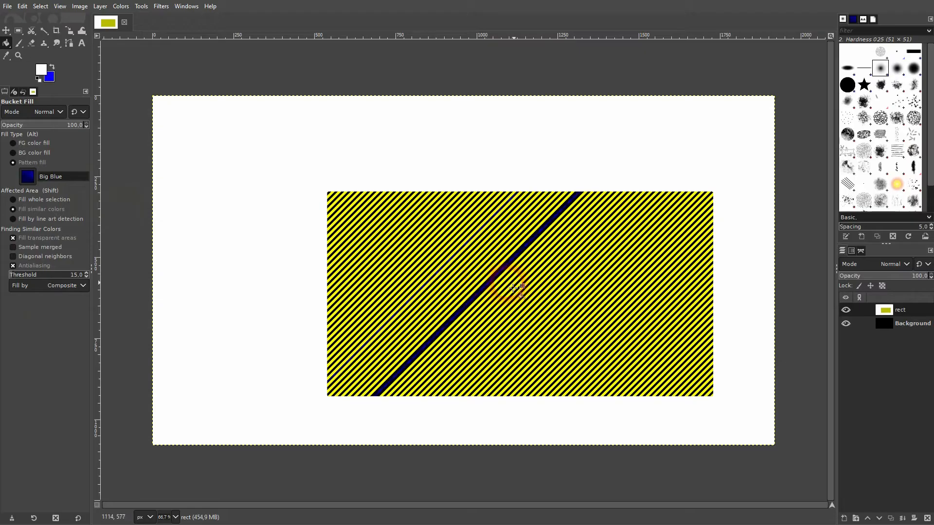
click(583, 285)
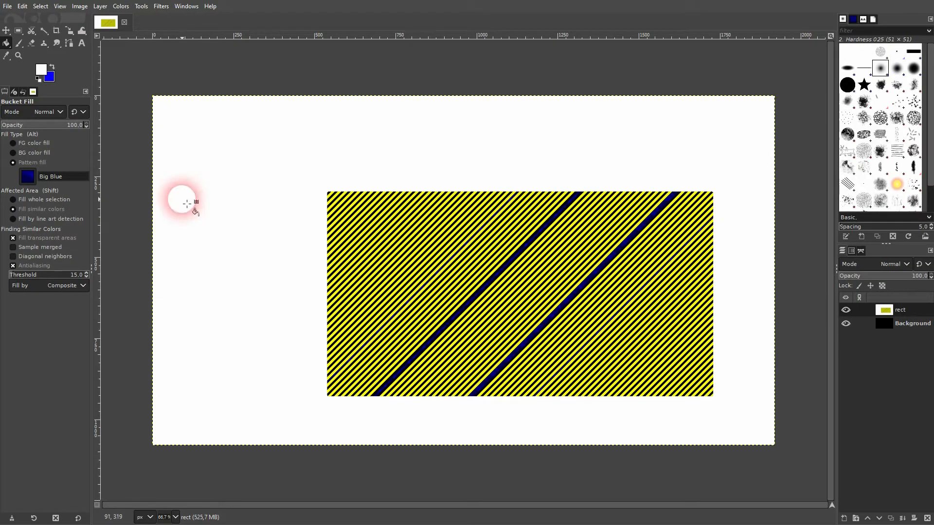
Step: Try a Big Blue fill by line art detection on the striped rectangle, undo it and return to filling similar colors
click(40, 218)
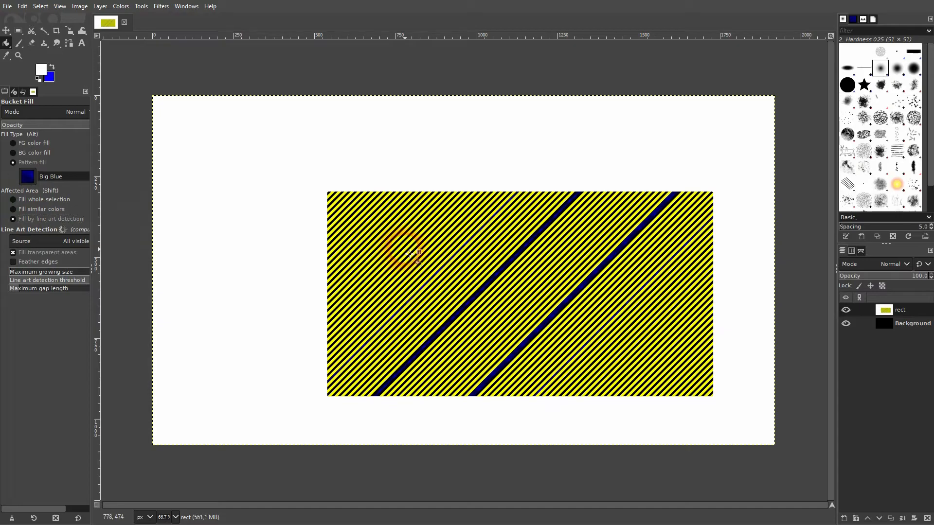
click(431, 265)
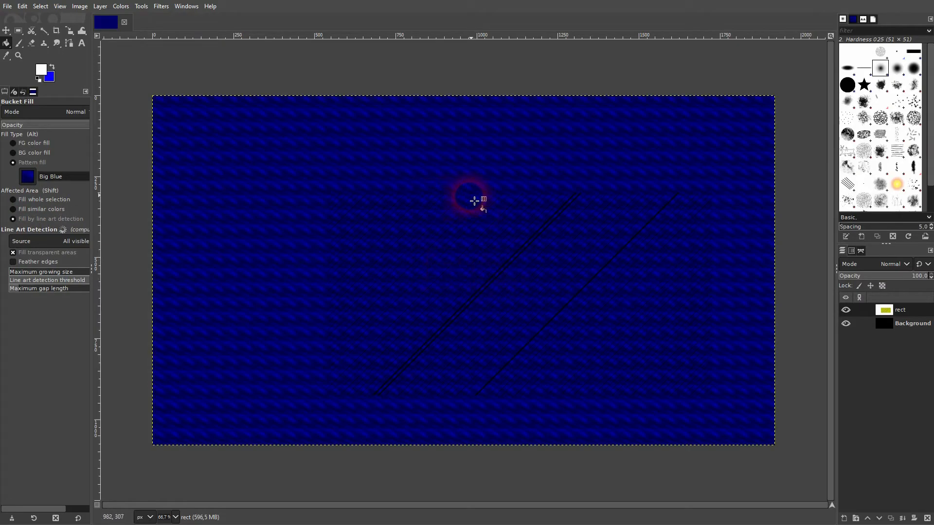
key(ctrl+z)
click(39, 210)
click(459, 283)
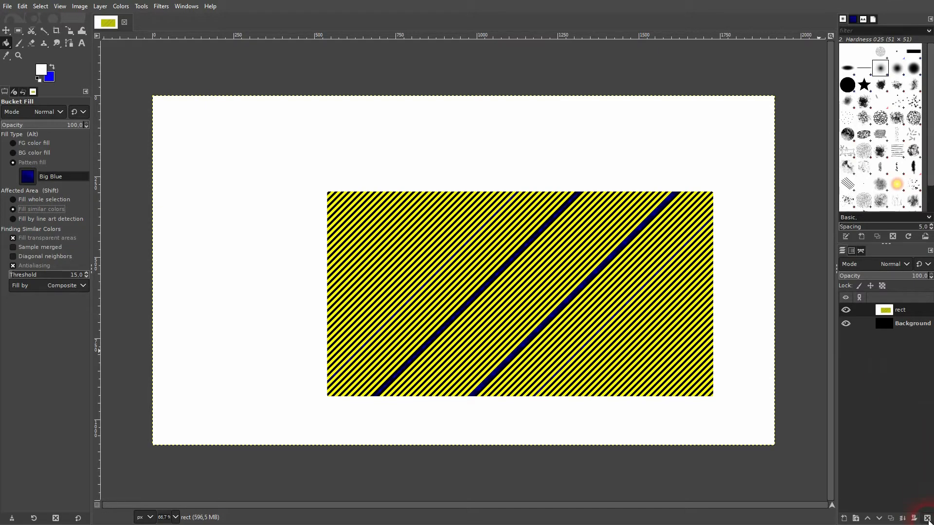
Step: Set Bucket Fill to the foreground color and replace the rect layer with a new transparent 1920 × 1080 px layer named rect
click(31, 143)
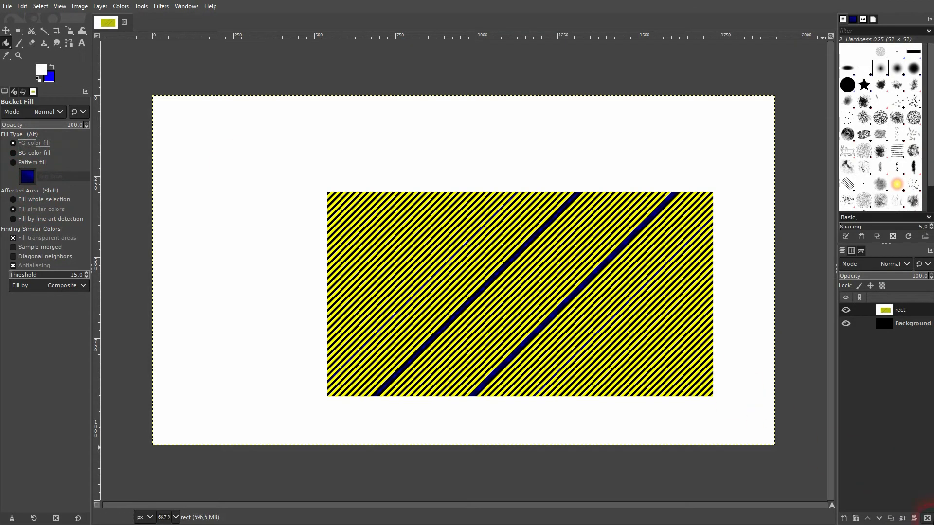
click(926, 518)
click(844, 518)
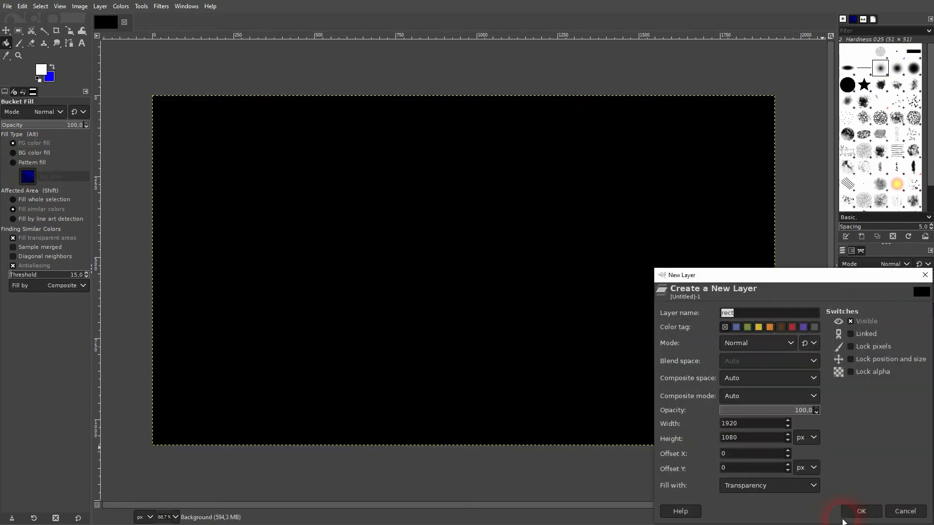
click(859, 511)
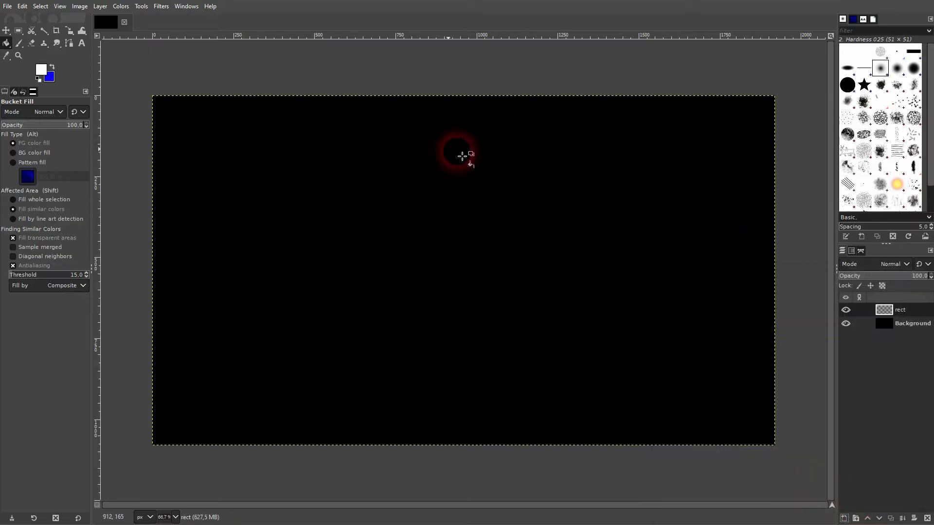
Step: Select a rectangle about 1074 × 578 px near the canvas center and fill it with the green foreground color 4aba54
click(18, 31)
drag(293, 173, 640, 359)
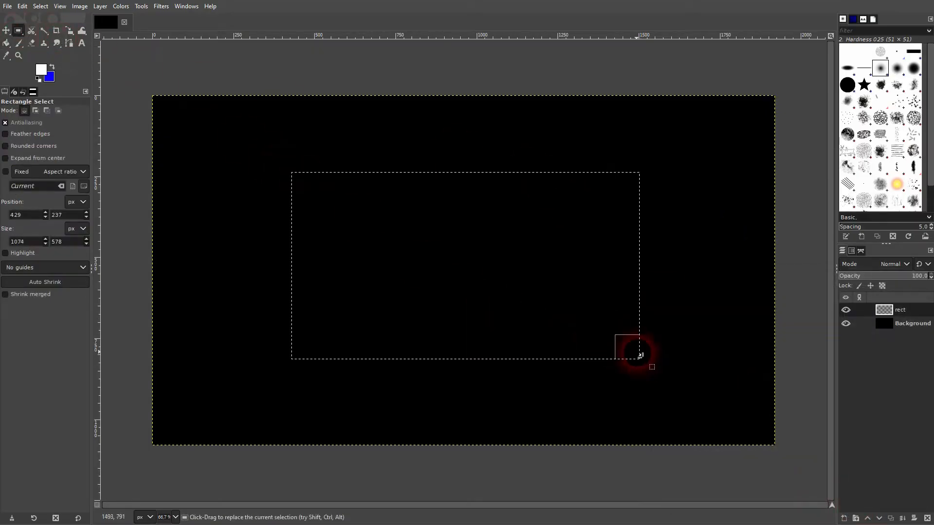
click(6, 43)
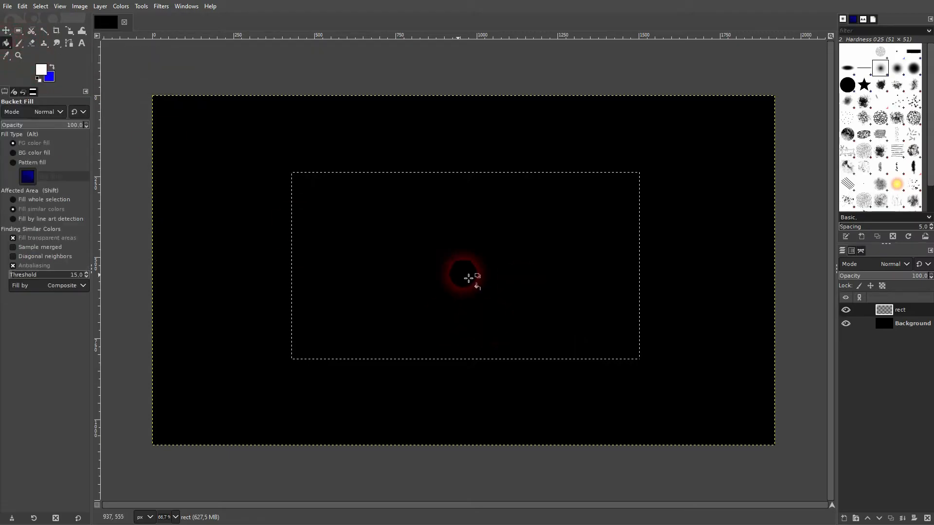
click(43, 72)
drag(224, 81, 252, 55)
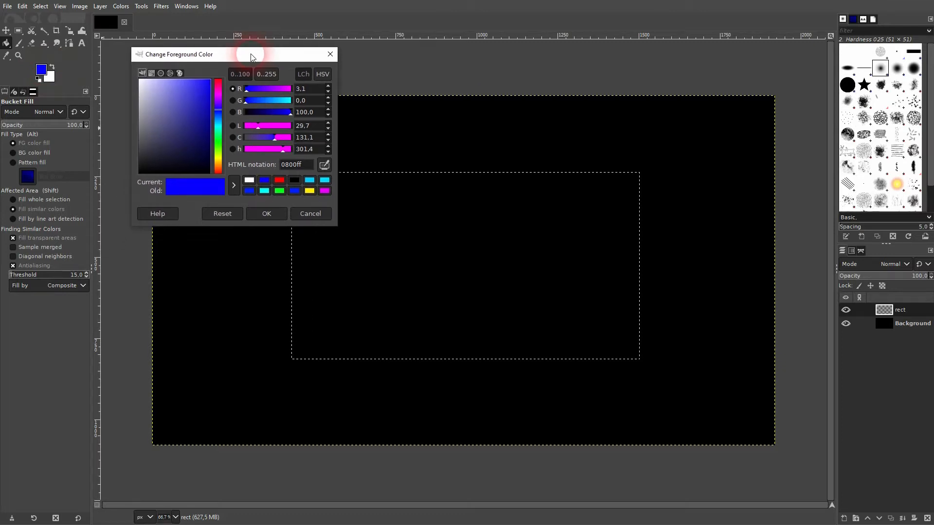
drag(218, 110, 183, 104)
double_click(305, 167)
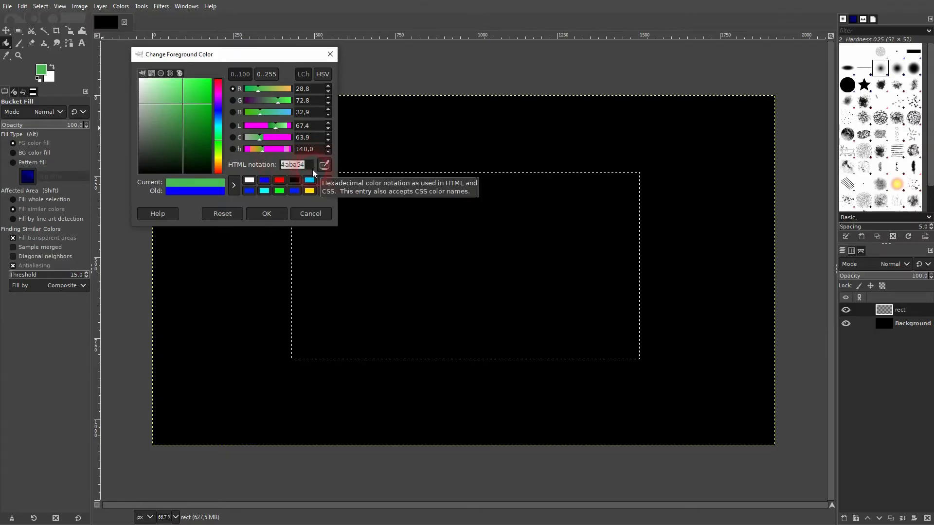
click(275, 215)
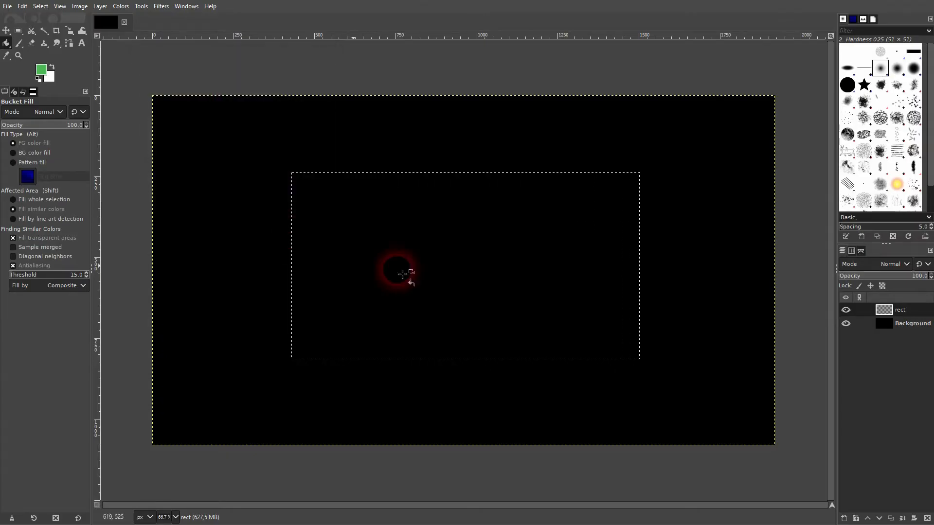
click(448, 256)
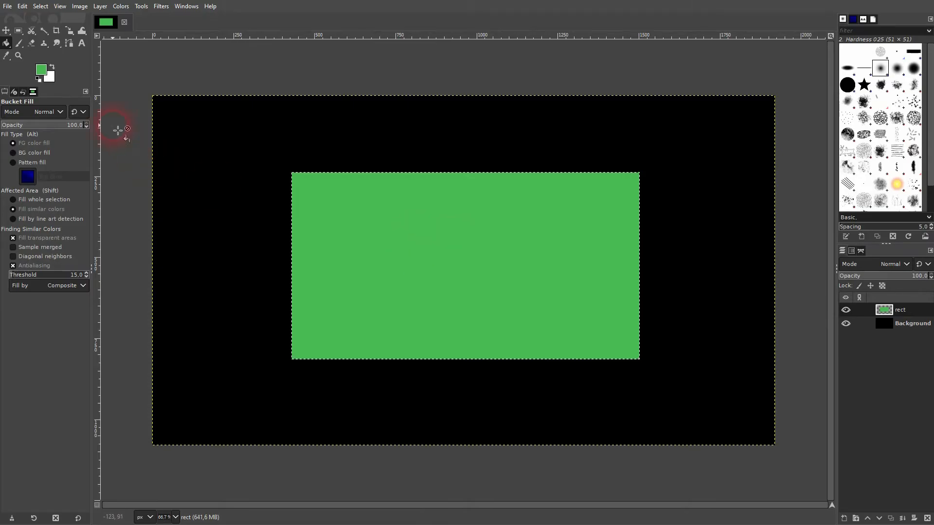
Step: Examine the foreground color dialog's wheel, palette, CMYK and other selector modes and its HSV and LCh scales, resetting the trial hue change
click(43, 72)
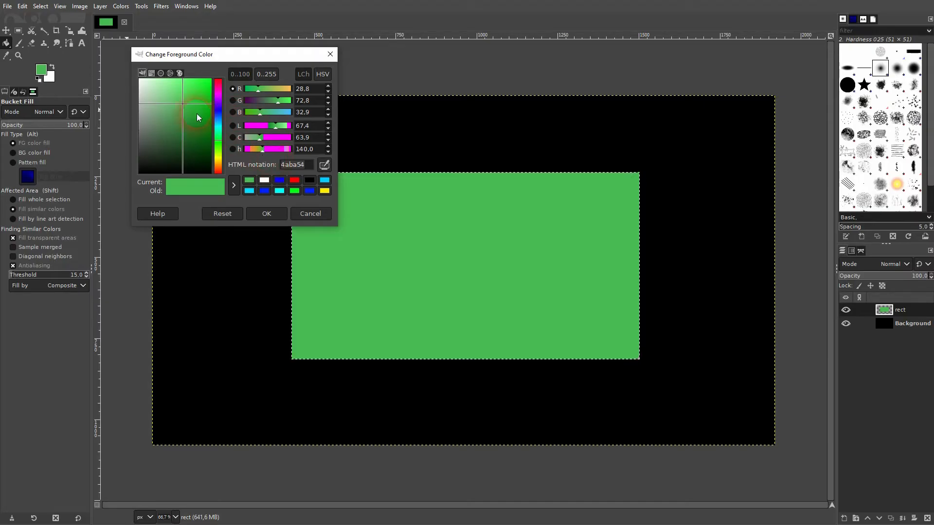
click(170, 73)
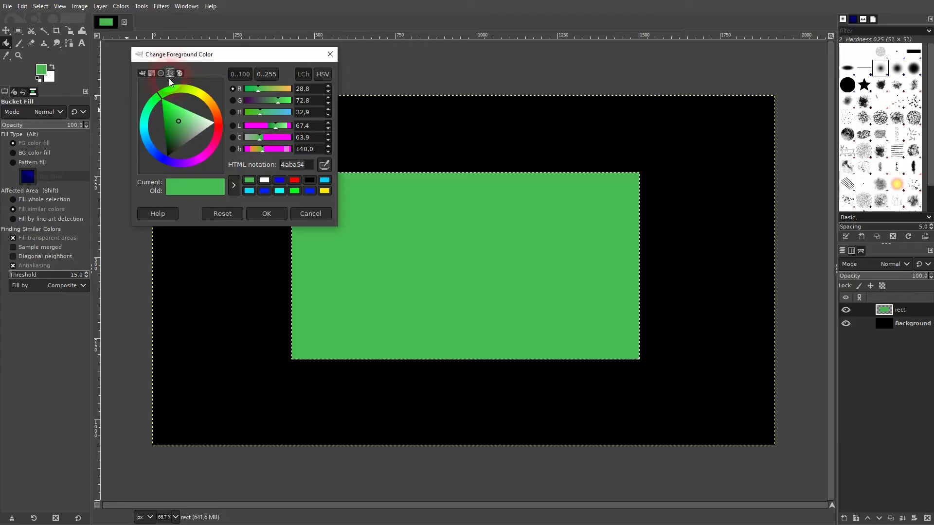
drag(164, 94, 161, 115)
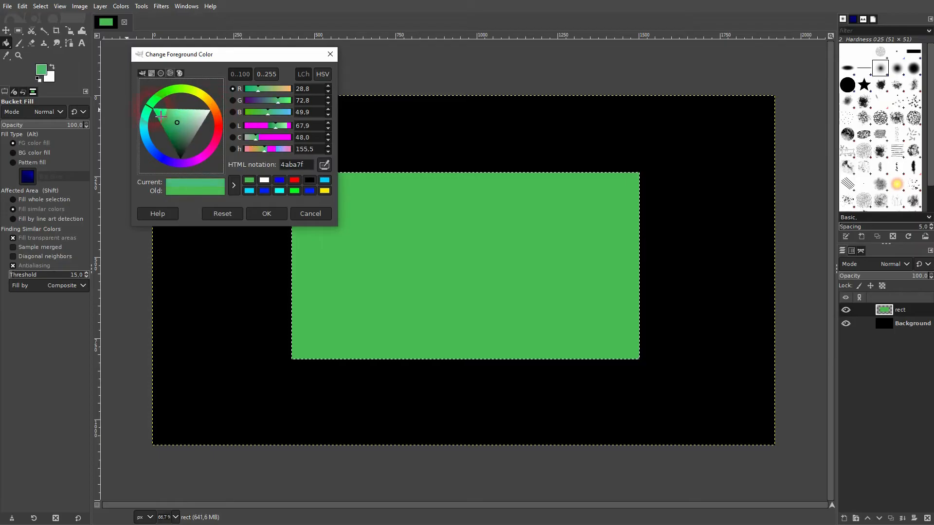
click(179, 74)
click(161, 74)
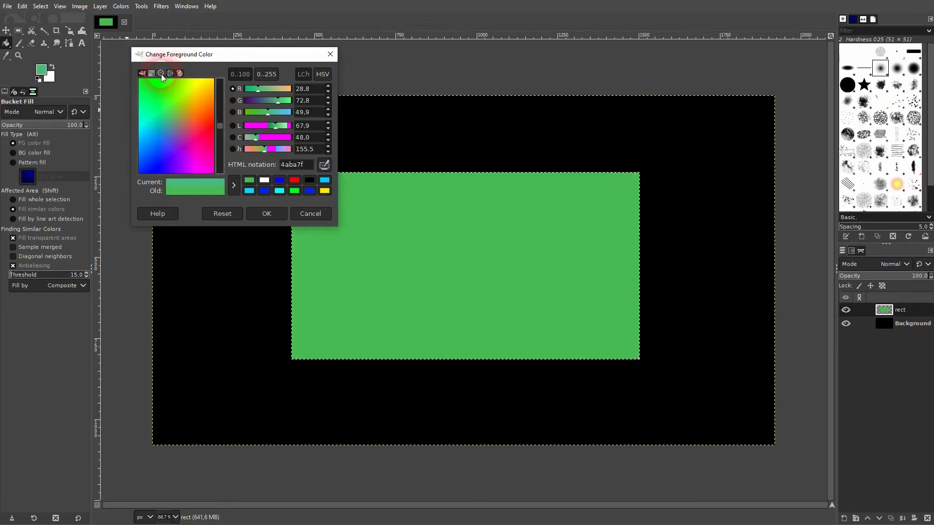
click(151, 73)
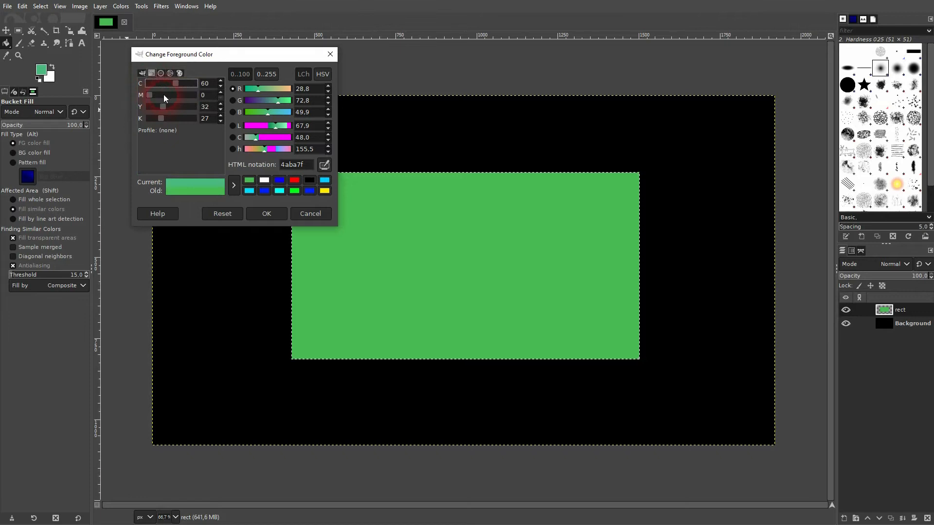
click(143, 73)
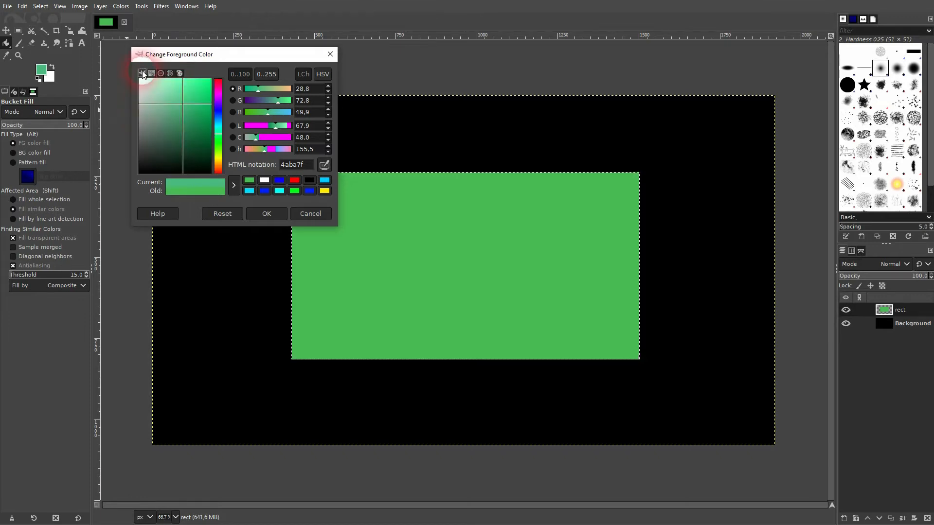
click(229, 215)
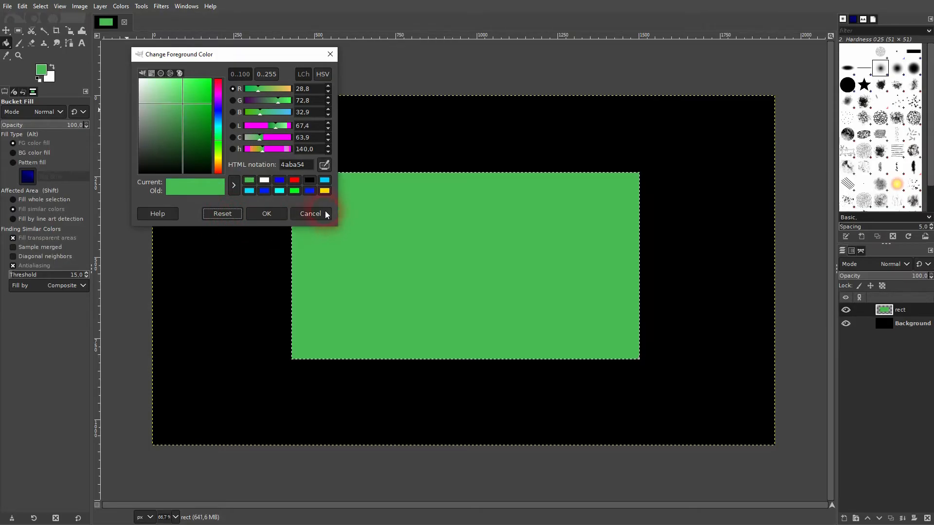
click(322, 74)
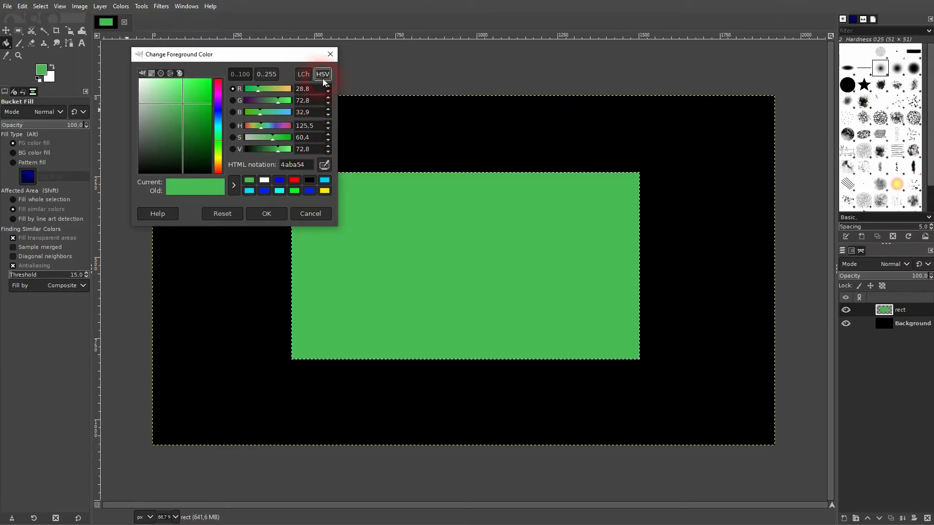
click(307, 75)
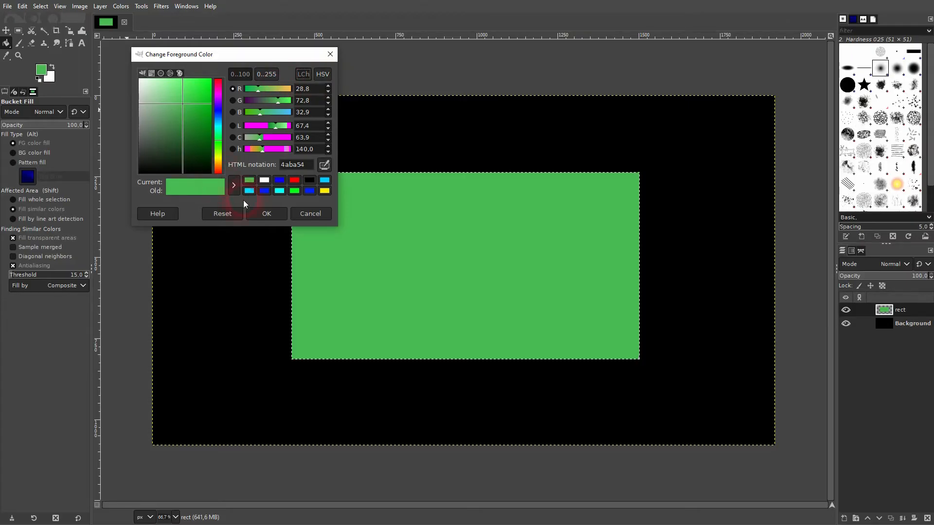
Step: Fill the selected green rectangle with the magenta foreground color ff00eb and clear the selection
click(219, 93)
click(188, 101)
click(266, 214)
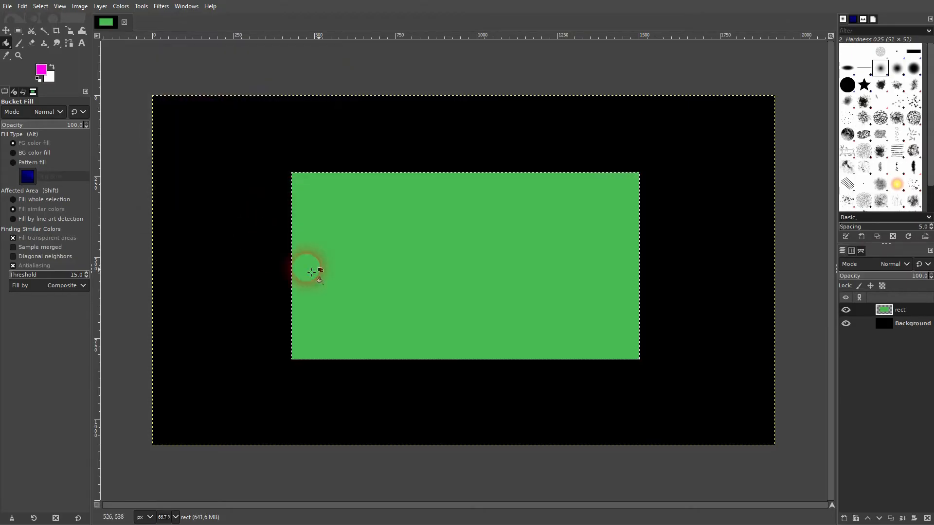
click(503, 285)
key(ctrl+shift)
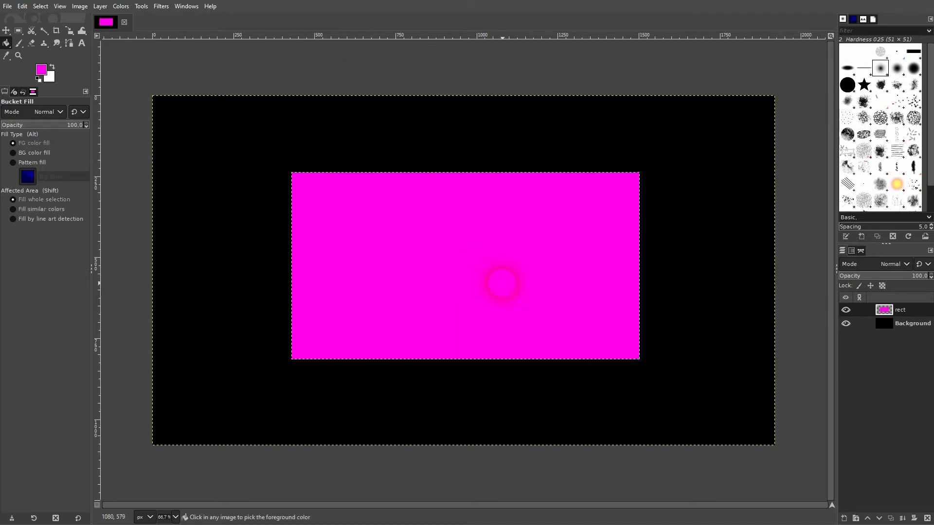
key(ctrl+shift+a)
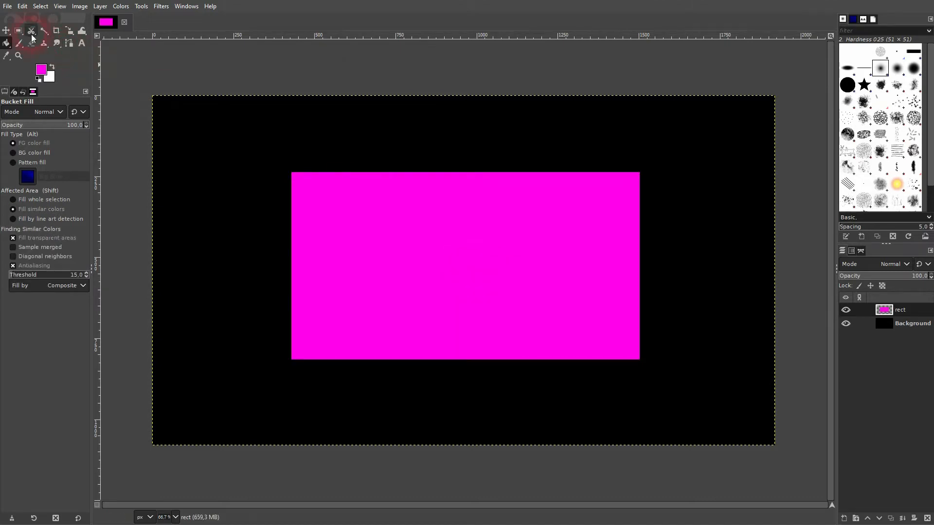
Step: Select a narrow vertical rectangle about 211 × 630 px beside the magenta one and set the foreground color to red
click(18, 30)
drag(193, 166, 262, 371)
click(42, 70)
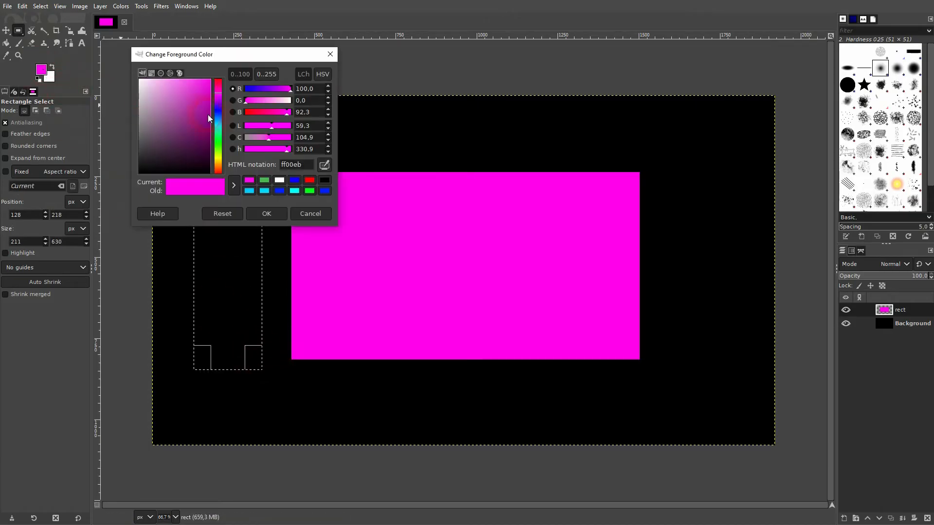
click(219, 86)
click(266, 214)
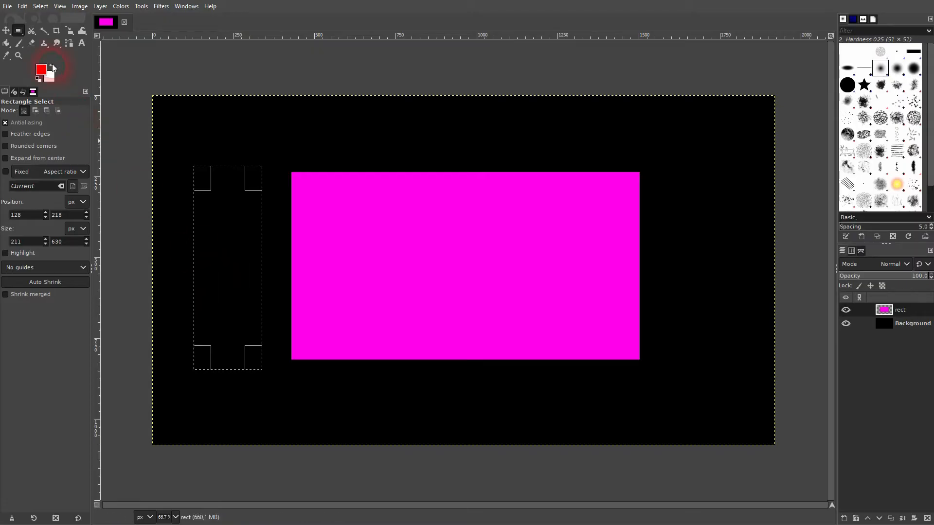
Step: Fill the narrow selection with white, with red swapped to the background color, and clear the selection
click(6, 43)
click(239, 277)
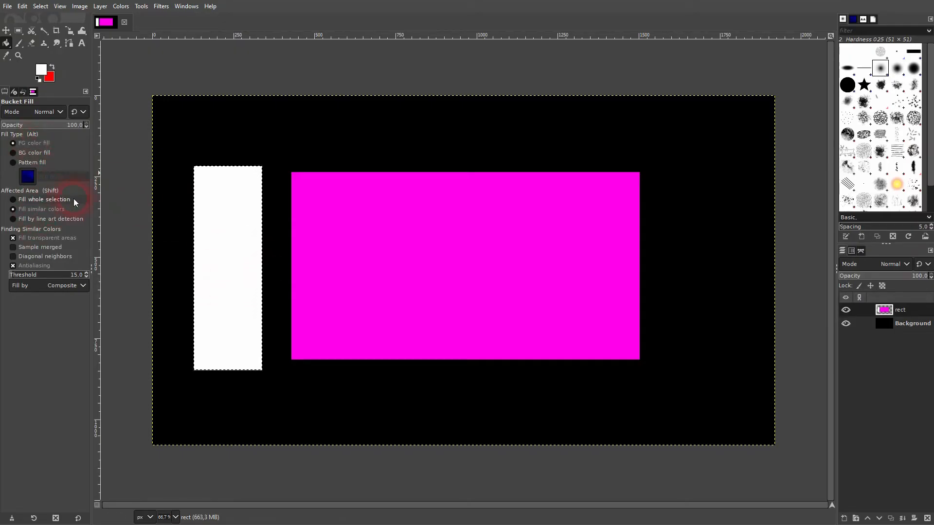
key(shift+ctrl+a)
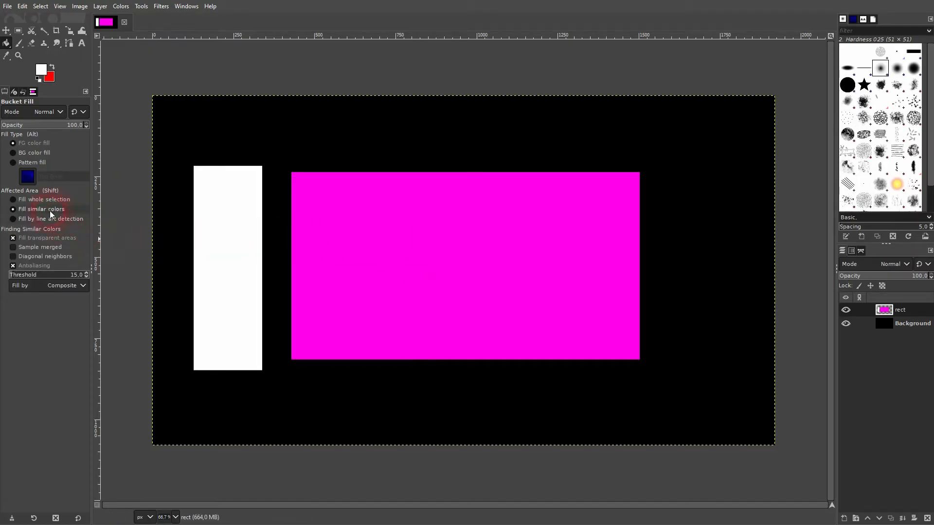
Step: Fill the white rectangle, the magenta rectangle and the remaining area of the rect layer with the red foreground color
click(52, 66)
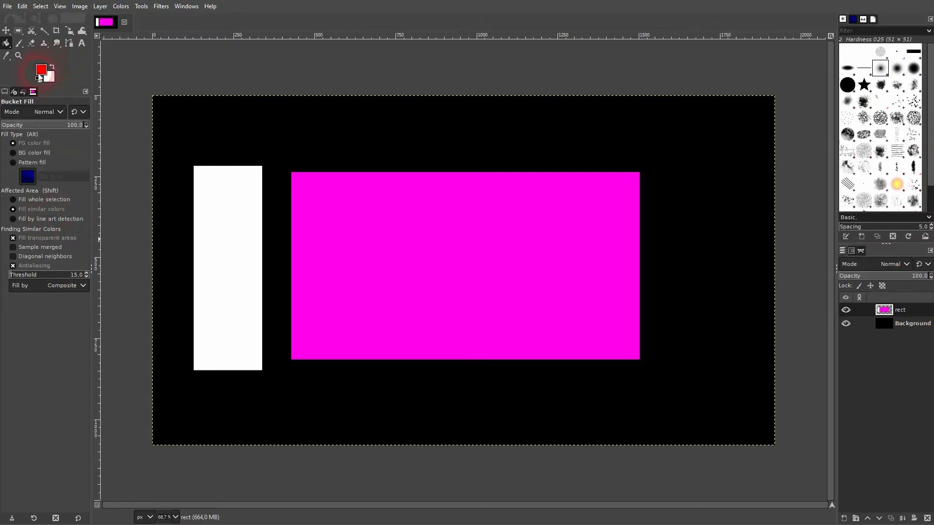
click(237, 259)
click(506, 271)
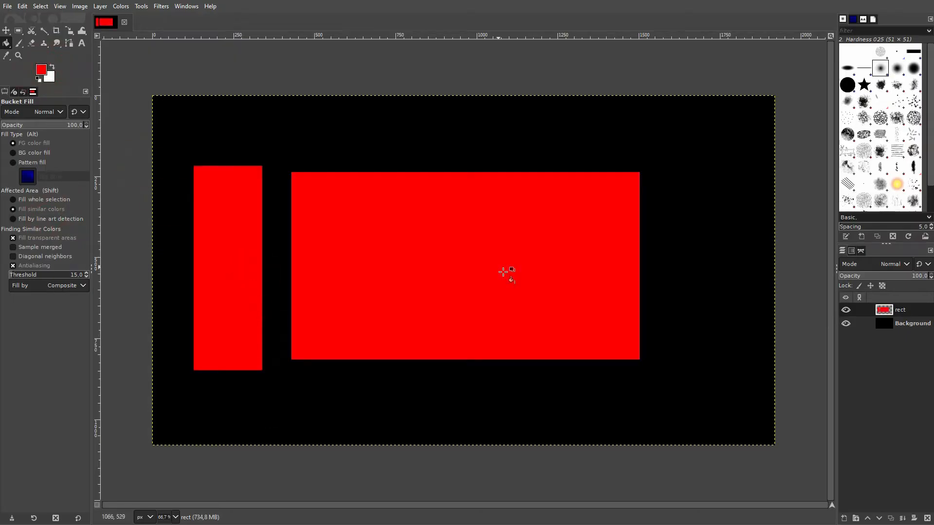
click(728, 210)
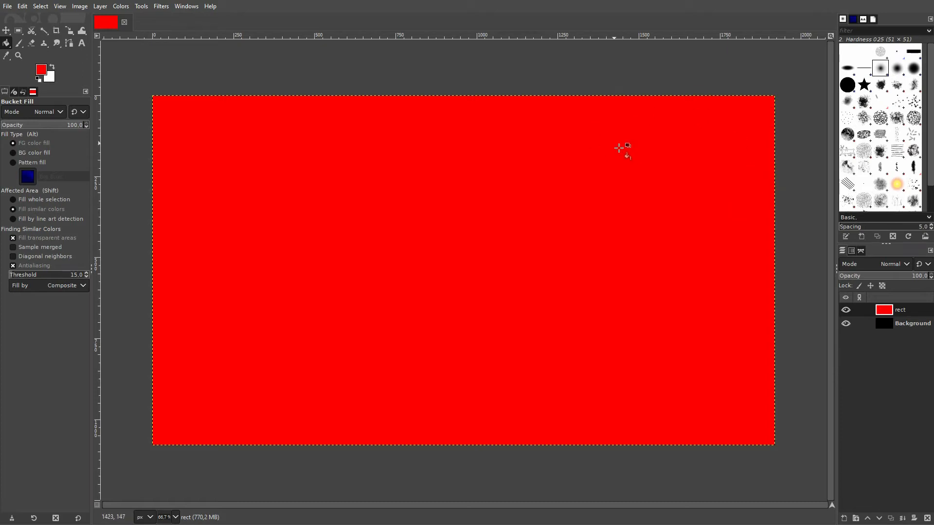
Step: Delete the rect layer and reset the foreground and background colors to the default black and white
click(927, 519)
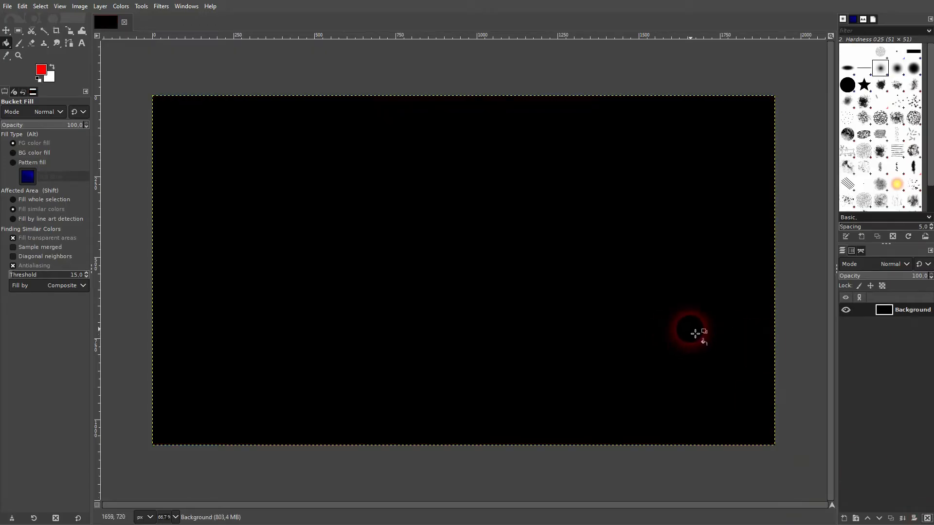
click(38, 79)
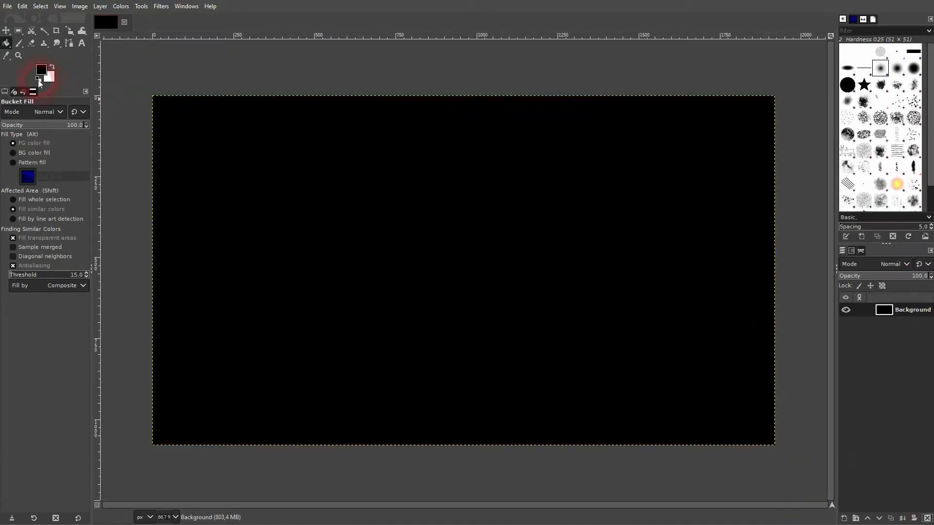
Step: Combine four separate rectangles into one selection: one tall, one small, one about 655 × 192 px and one about 1113 × 334 px
click(18, 31)
drag(193, 126, 283, 331)
drag(398, 133, 609, 196)
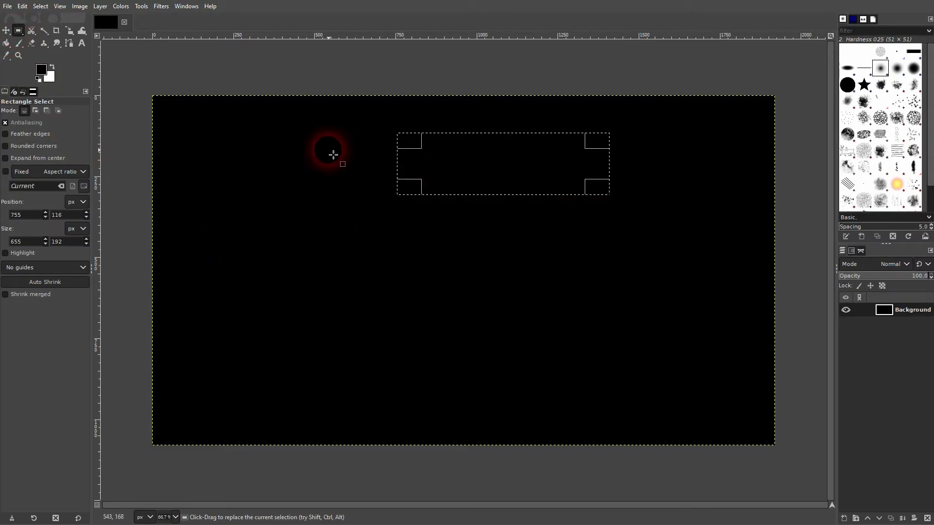
click(35, 111)
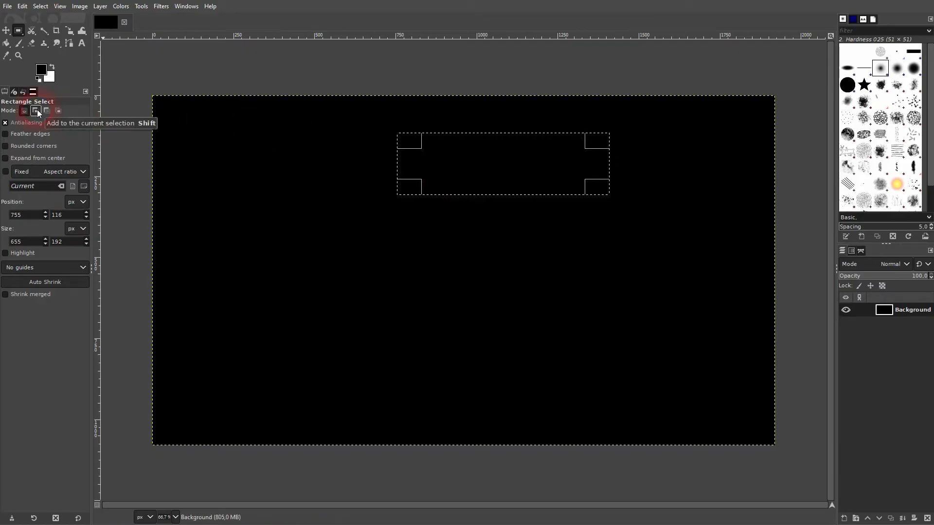
drag(199, 132, 321, 353)
drag(444, 236, 545, 272)
drag(372, 300, 734, 407)
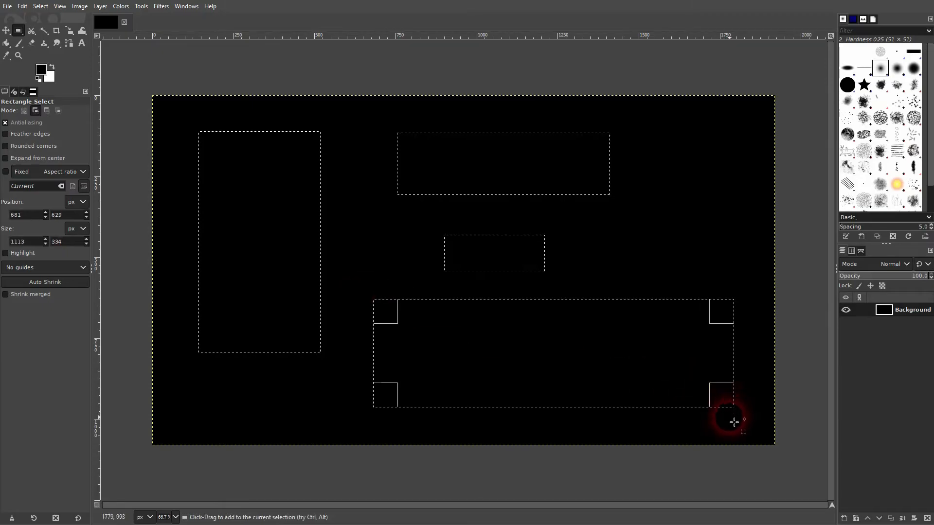
Step: Fill all four selected rectangles with white as the swapped foreground color and clear the selection
click(53, 68)
click(6, 43)
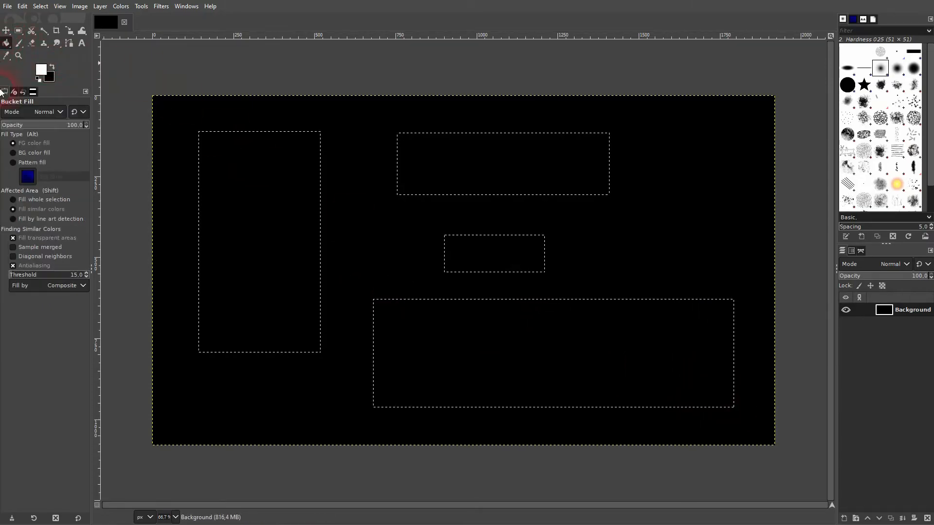
click(457, 270)
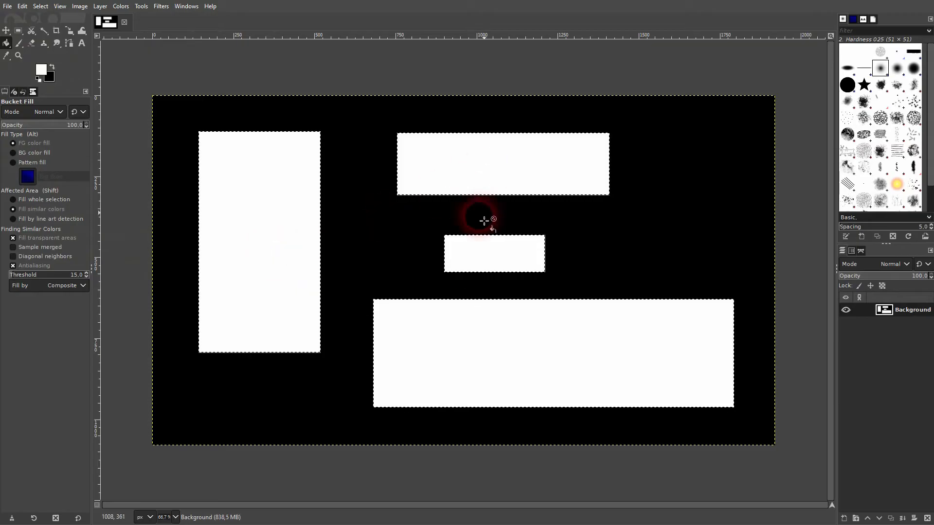
click(282, 305)
click(468, 271)
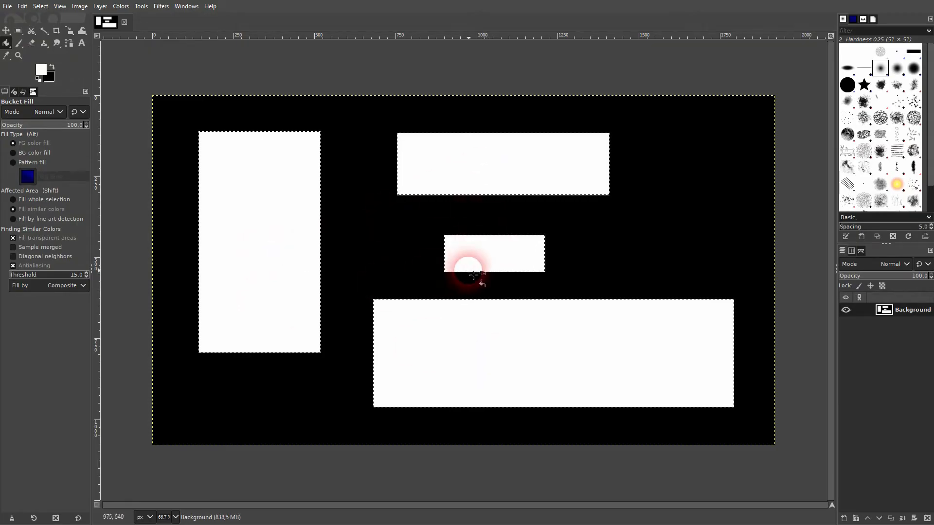
key(ctrl+shift+a)
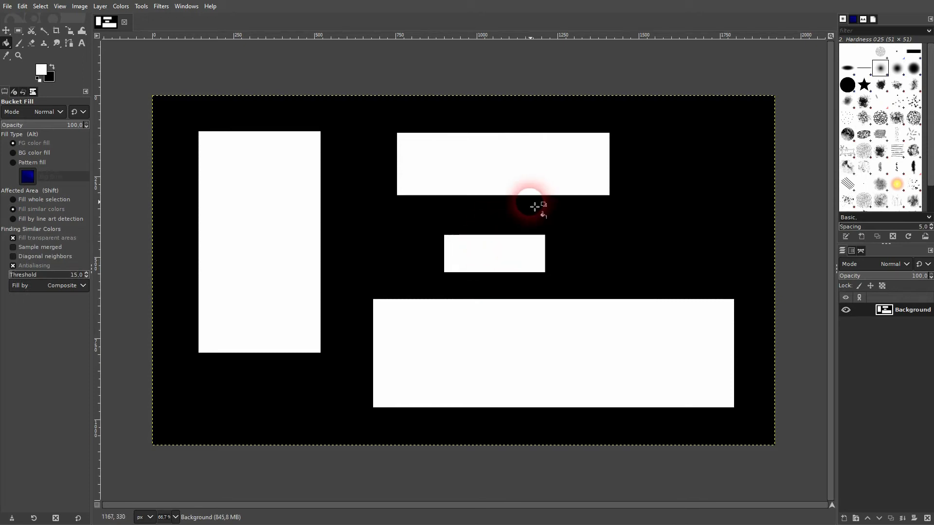
Step: Set the foreground color to blue 0085ff and fill the tall rectangle with it
click(42, 70)
drag(150, 100, 235, 66)
click(217, 118)
click(271, 218)
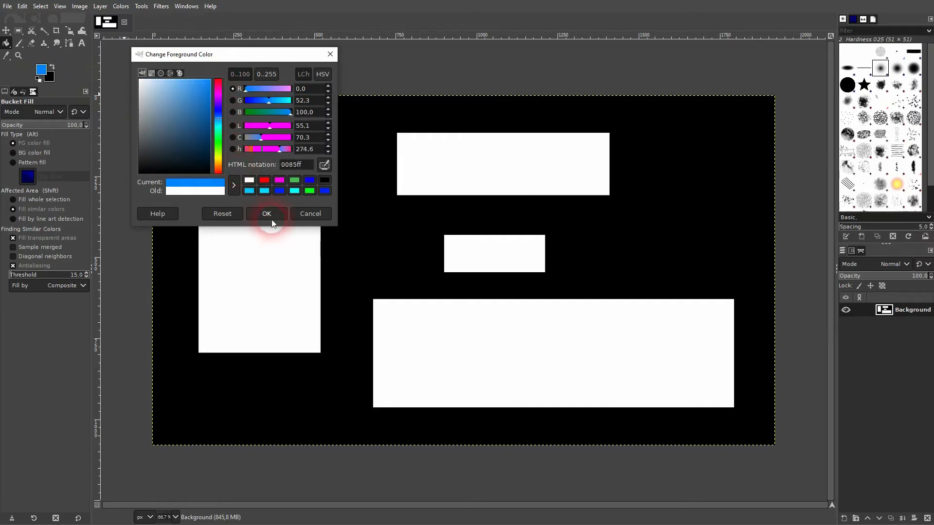
click(249, 225)
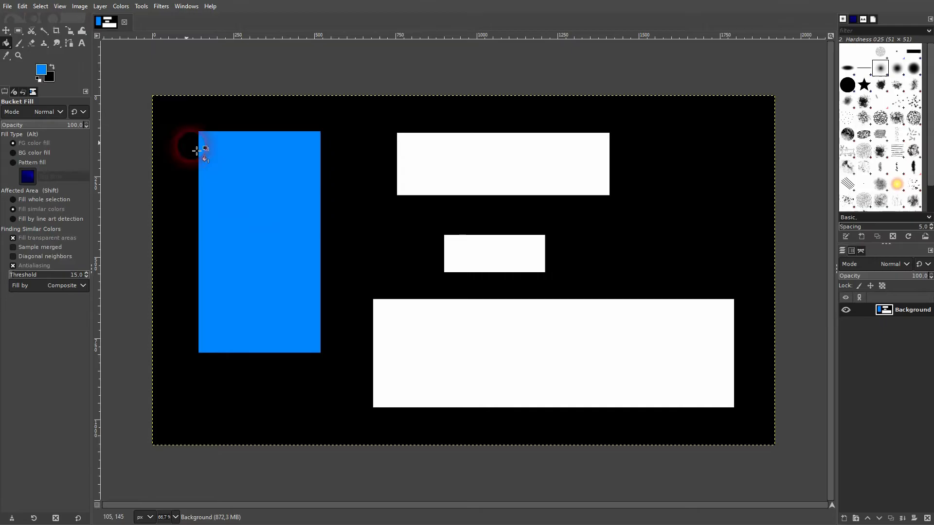
Step: Set the foreground color to bright green and fill the wide rectangle near the top of the image
click(46, 71)
click(170, 73)
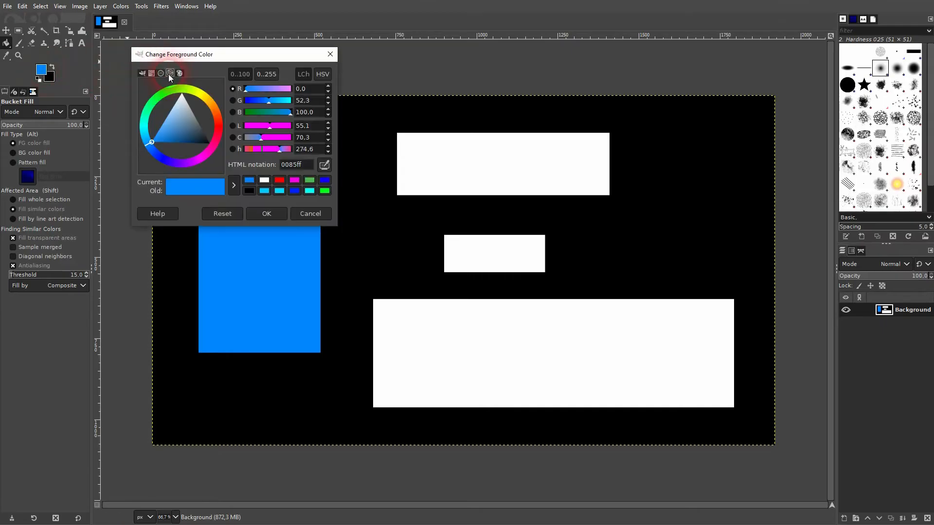
mouse_move(150, 138)
mouse_down()
mouse_move(148, 117)
mouse_move(176, 103)
mouse_up()
click(266, 213)
click(527, 170)
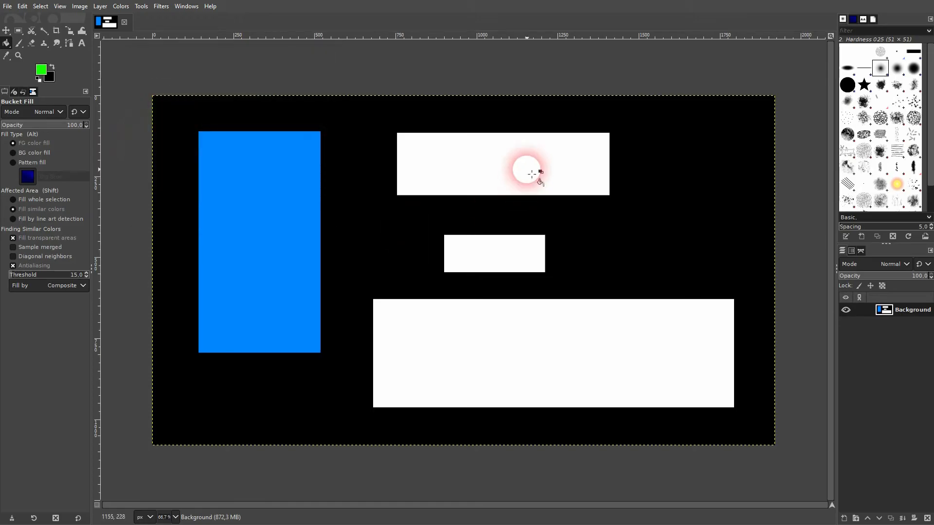
Step: Switch the bucket fill to pattern fill and fill the small middle rectangle with the Stripes pattern
click(74, 142)
click(34, 161)
click(28, 177)
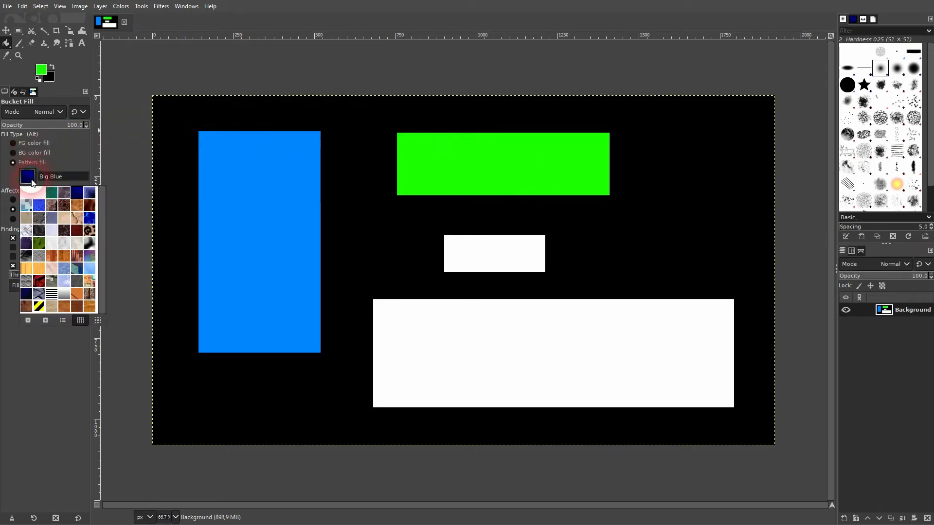
click(52, 292)
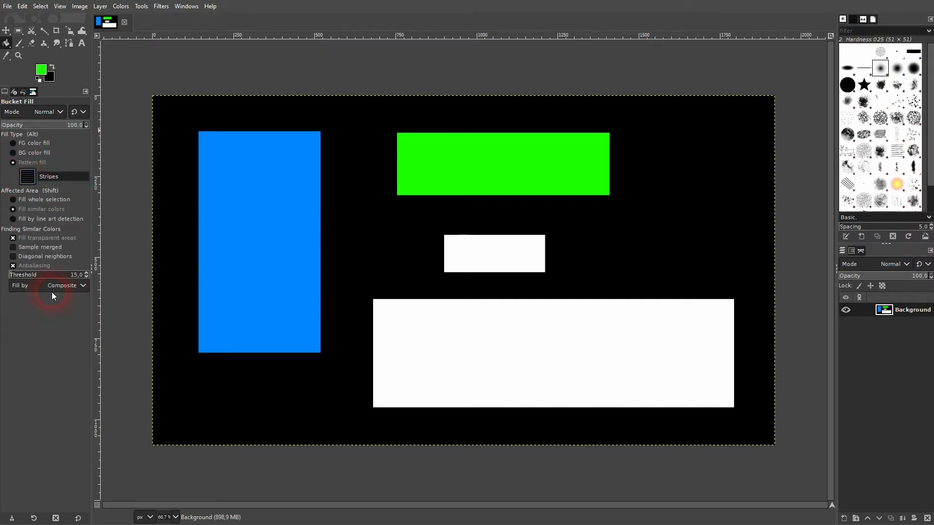
click(276, 287)
click(504, 253)
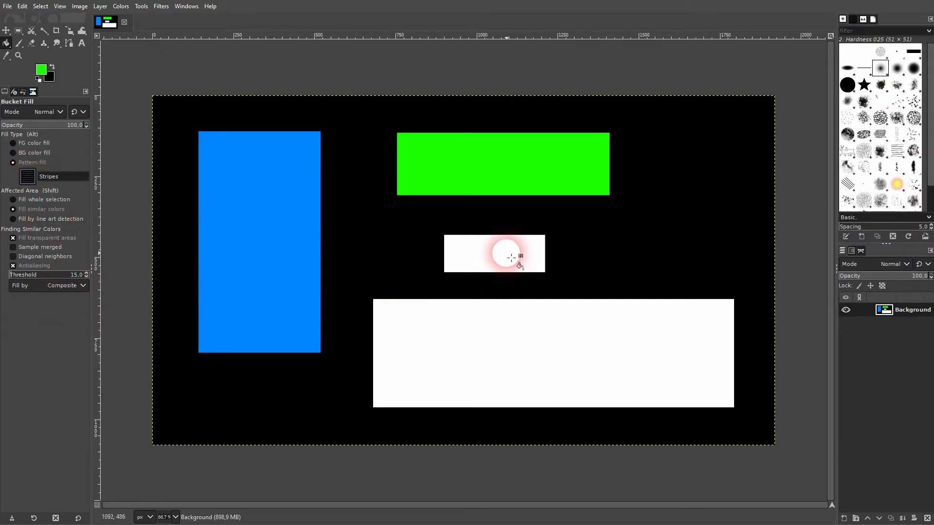
Step: Fill the large lower rectangle with the Red Cubes pattern and switch to the Move tool
click(28, 176)
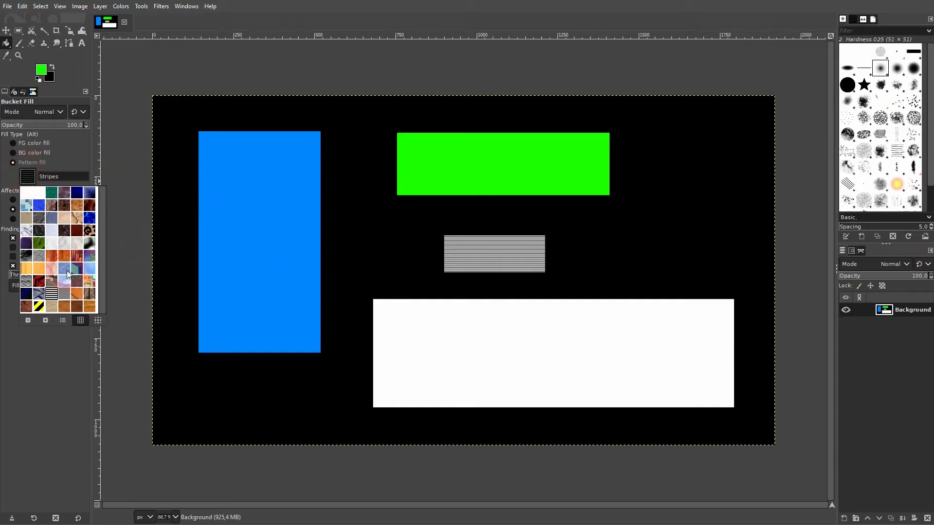
click(38, 281)
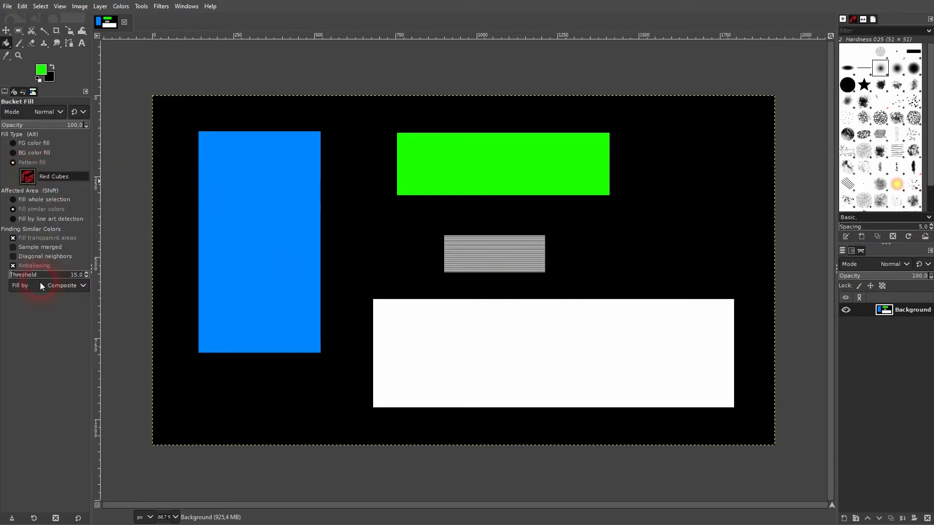
click(563, 347)
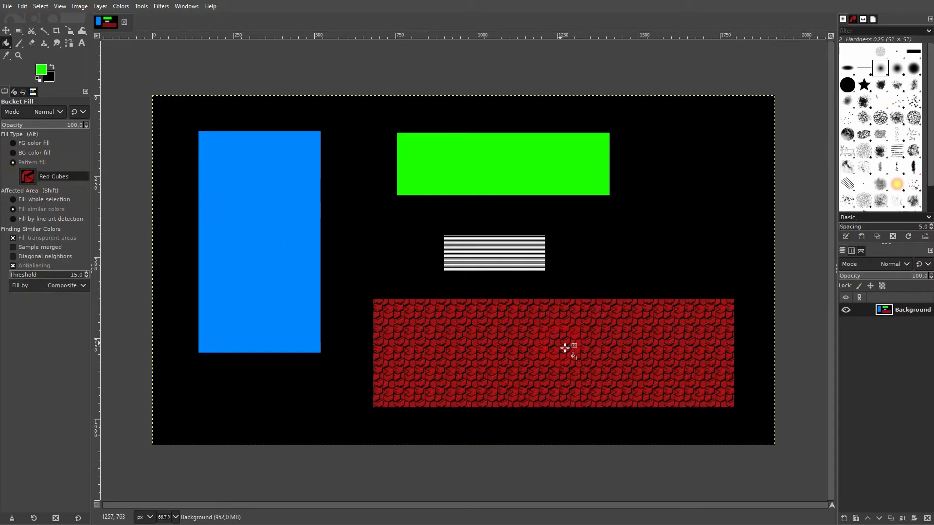
click(6, 30)
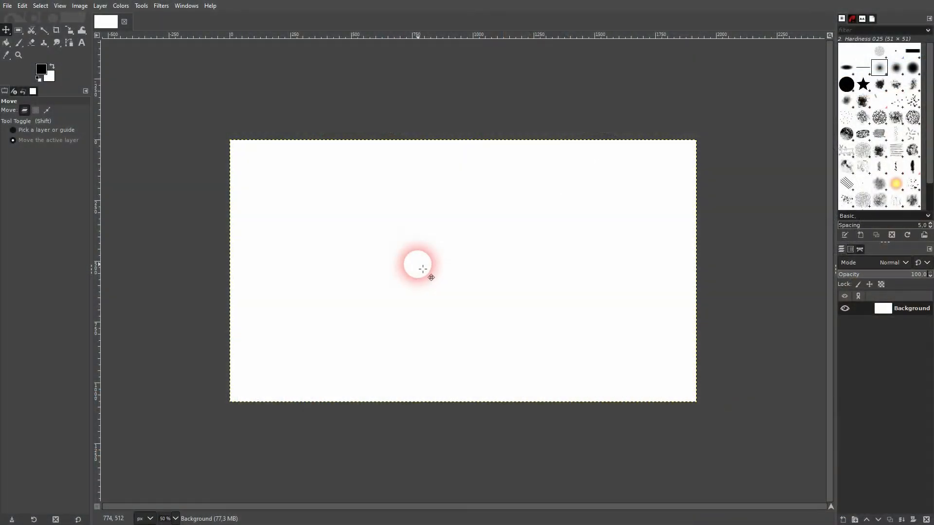
Step: Render a closed five-sided outline of connected straight black lines in the upper-left part of the blank image with Gfig
click(161, 6)
mouse_move(236, 198)
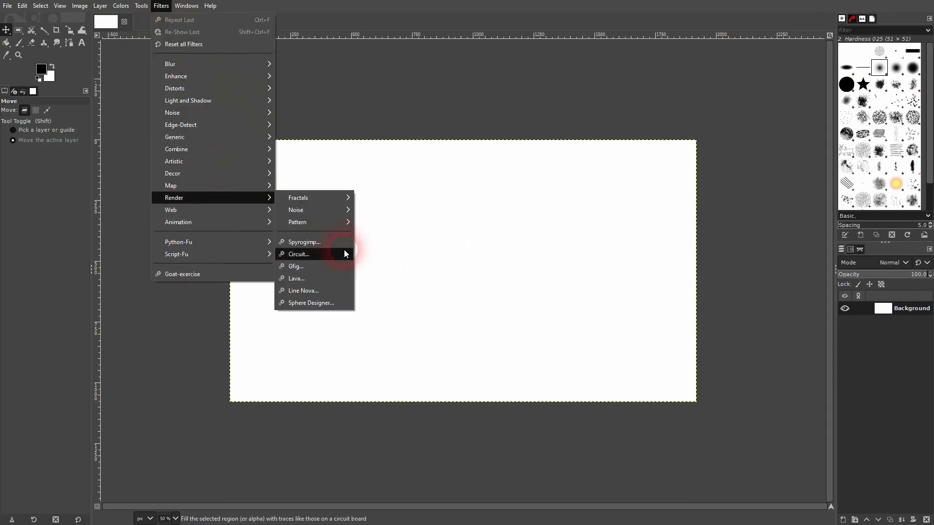
click(338, 266)
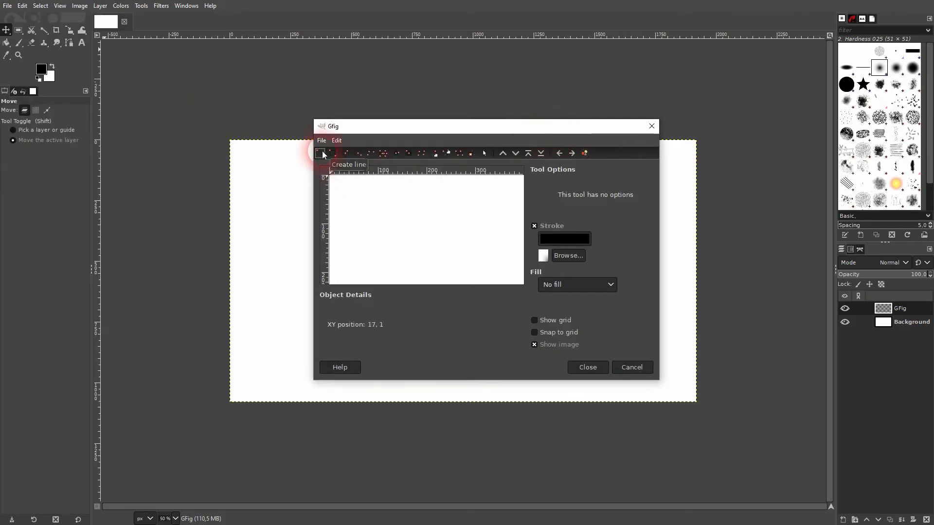
drag(348, 214, 413, 196)
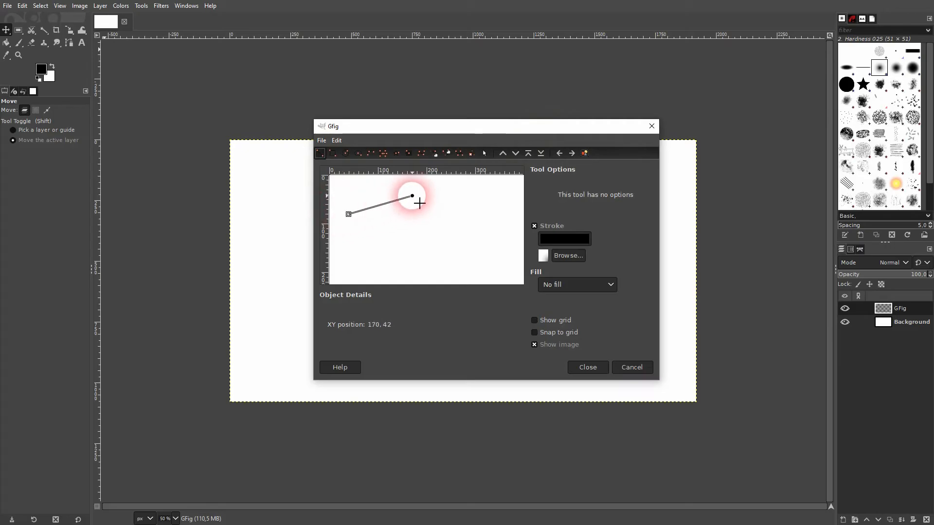
mouse_move(453, 128)
mouse_down()
mouse_move(545, 123)
mouse_move(653, 96)
mouse_up()
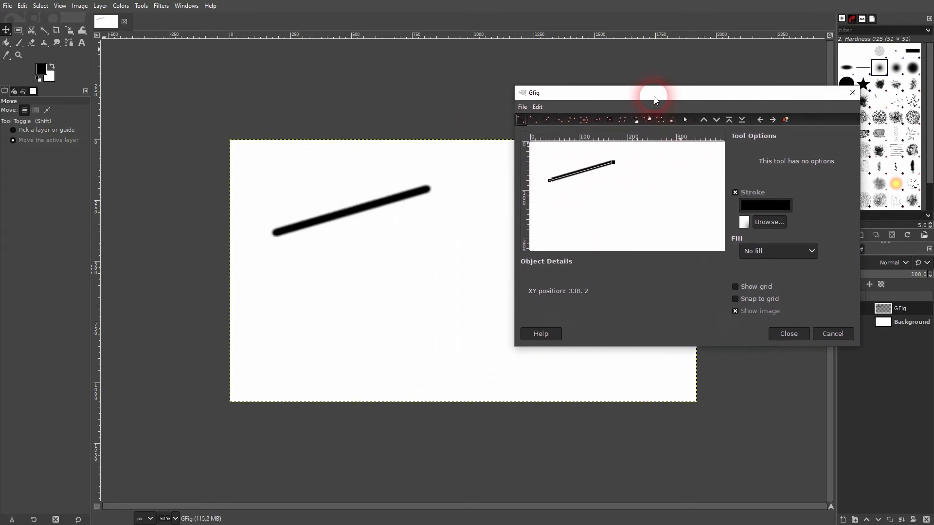
mouse_move(613, 162)
mouse_down()
mouse_move(602, 207)
mouse_move(549, 204)
mouse_move(604, 179)
mouse_move(594, 187)
mouse_up()
drag(549, 183, 549, 181)
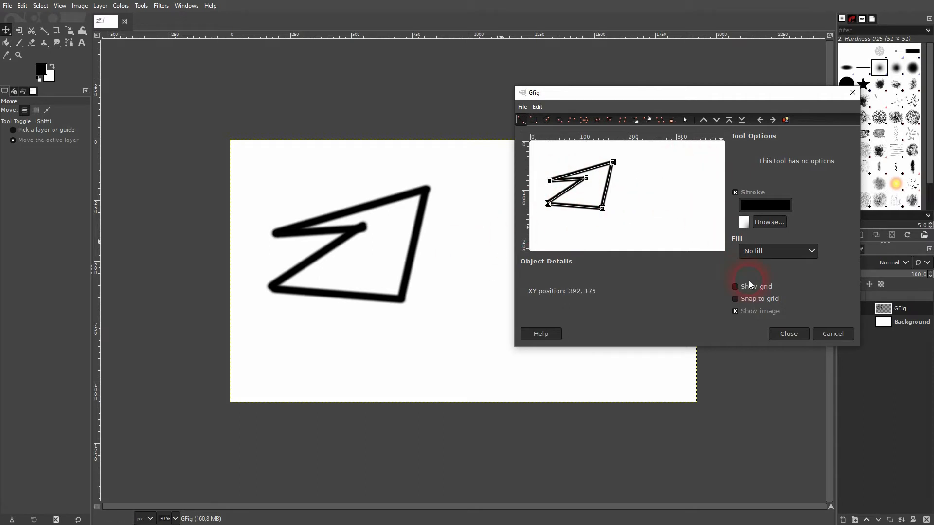
Step: Turn on the Gfig grid with snapping, draw four connected lines on the right side of the image, and close Gfig
click(757, 298)
drag(677, 157, 685, 195)
drag(679, 188, 714, 196)
drag(714, 197, 686, 234)
drag(751, 88, 355, 68)
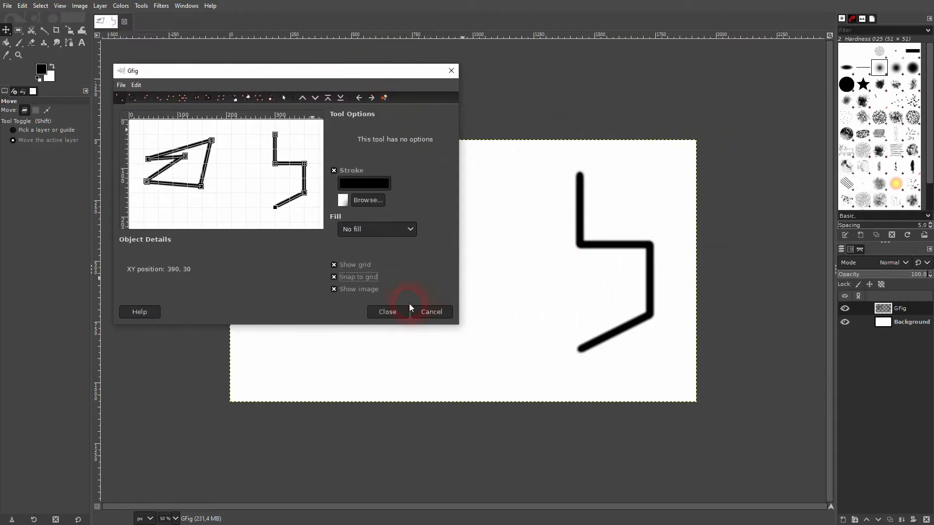
click(387, 312)
Step: Toggle the visibility of the GFig layer and delete the layer
click(845, 308)
click(842, 308)
click(926, 519)
Step: Create a new 1920 × 1080 px layer named lines, filled with transparency
click(844, 519)
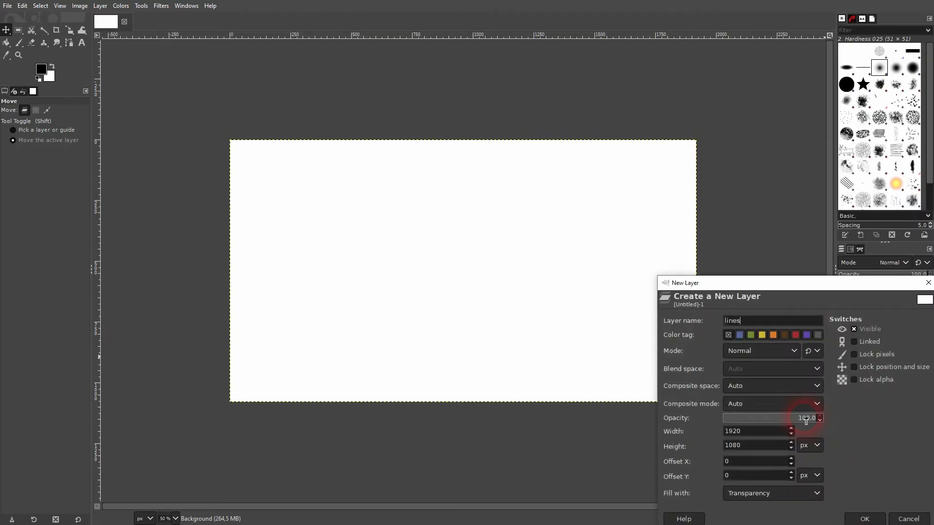
click(809, 494)
click(775, 469)
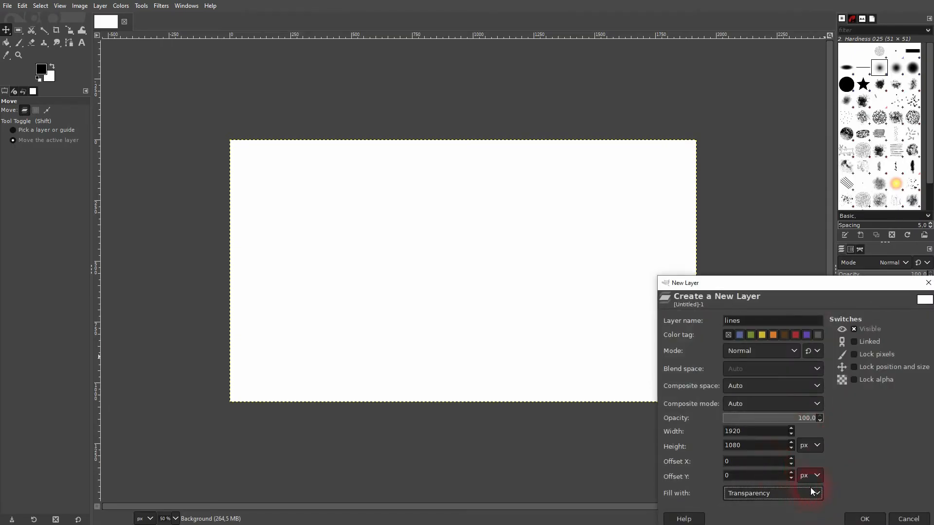
click(864, 519)
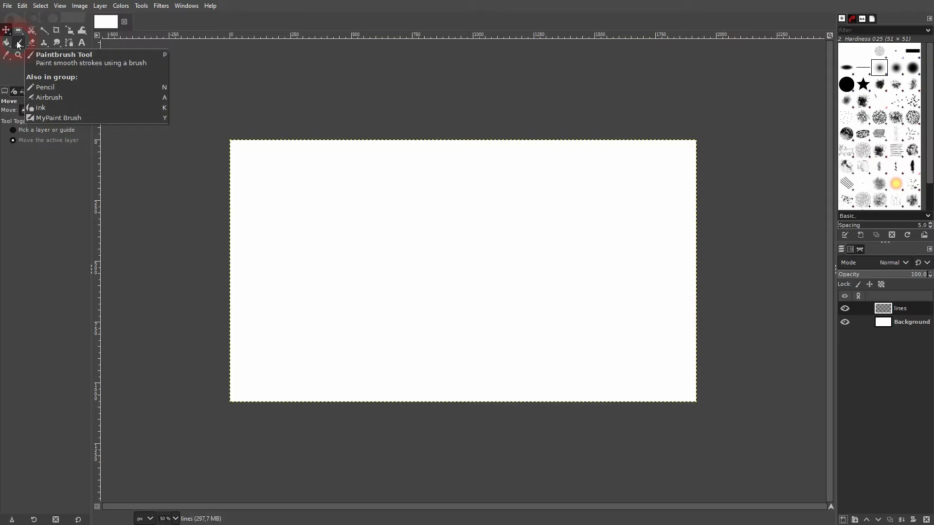
Step: Paint a roughly straight and a winding black freehand stroke on the lines layer with the Paintbrush, and undo both
mouse_move(17, 41)
mouse_down()
mouse_move(63, 109)
mouse_move(66, 51)
mouse_move(76, 93)
mouse_move(82, 62)
mouse_move(63, 45)
mouse_up()
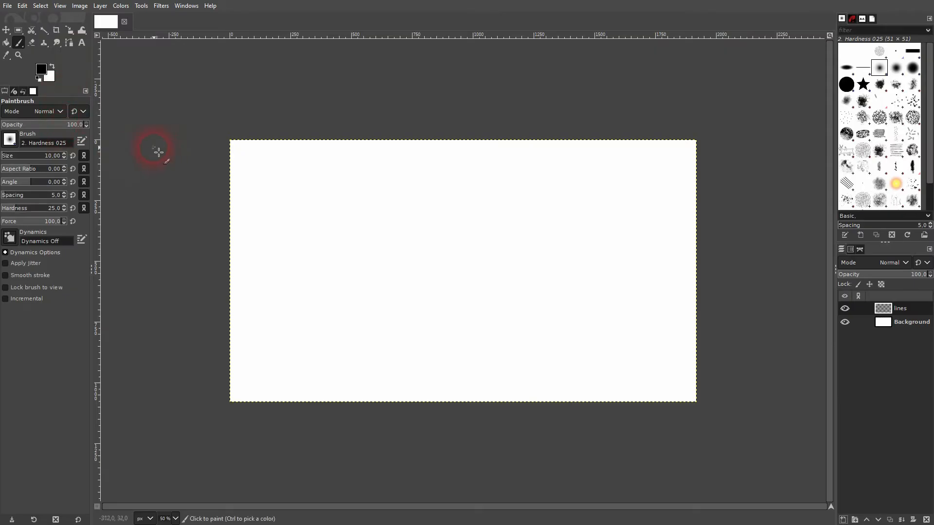
mouse_move(286, 189)
mouse_down()
mouse_move(561, 187)
mouse_move(473, 217)
mouse_move(428, 247)
mouse_move(567, 248)
mouse_move(513, 272)
mouse_move(385, 303)
mouse_move(445, 330)
mouse_move(597, 304)
mouse_move(611, 322)
mouse_move(523, 355)
mouse_move(555, 376)
mouse_move(668, 339)
mouse_up()
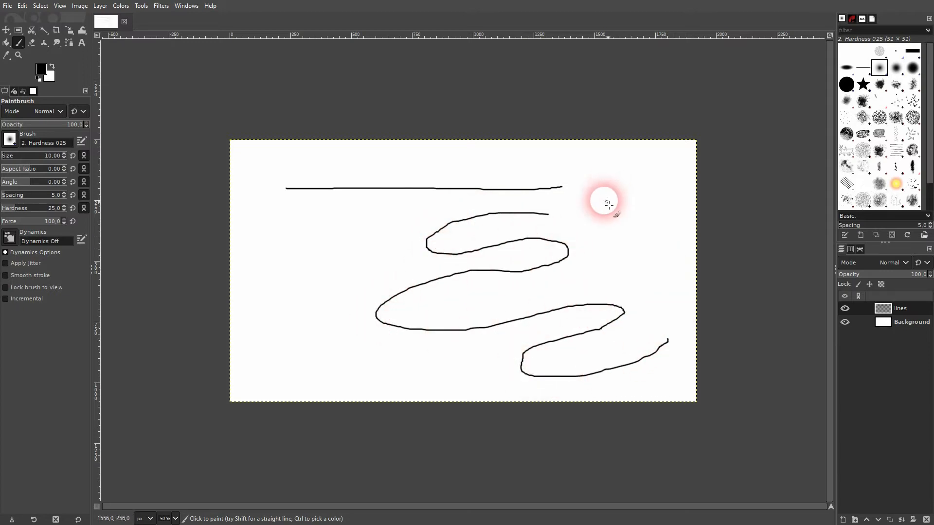
key(ctrl+z)
key(ctrl+z)
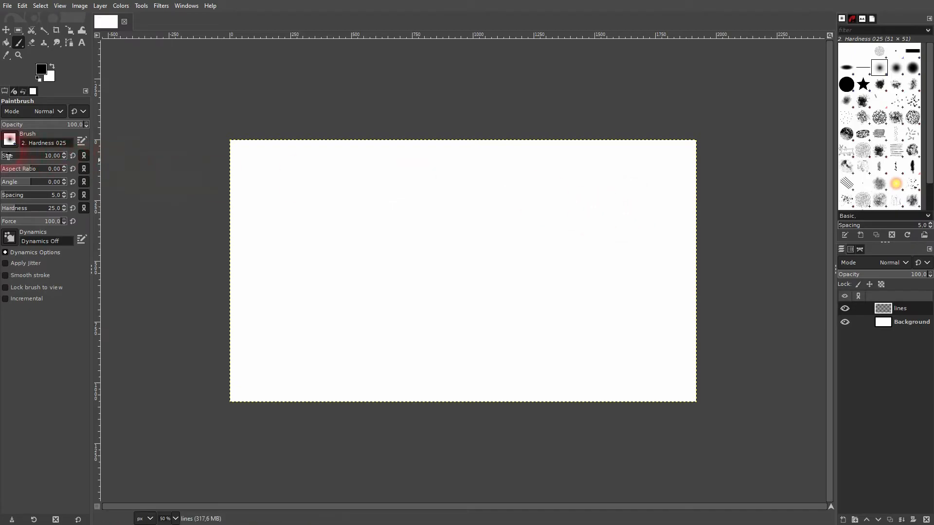
Step: Paint a thick winding black stroke across the lines layer with the 2. Hardness 025 brush at size 149, and undo it
drag(14, 156, 20, 155)
mouse_move(368, 182)
mouse_down()
mouse_move(305, 217)
mouse_move(386, 247)
mouse_move(485, 208)
mouse_move(539, 204)
mouse_move(520, 233)
mouse_move(417, 284)
mouse_move(441, 304)
mouse_move(642, 239)
mouse_move(619, 320)
mouse_move(678, 323)
mouse_up()
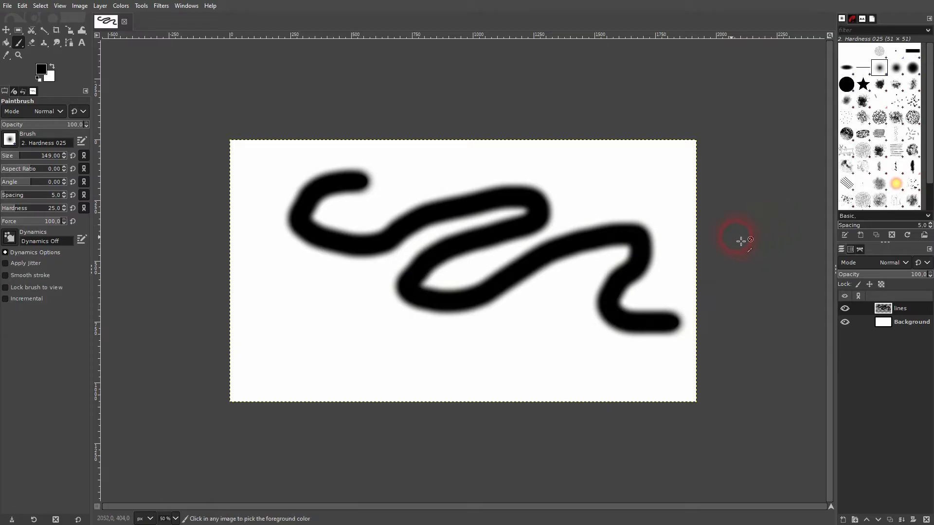
key(ctrl+z)
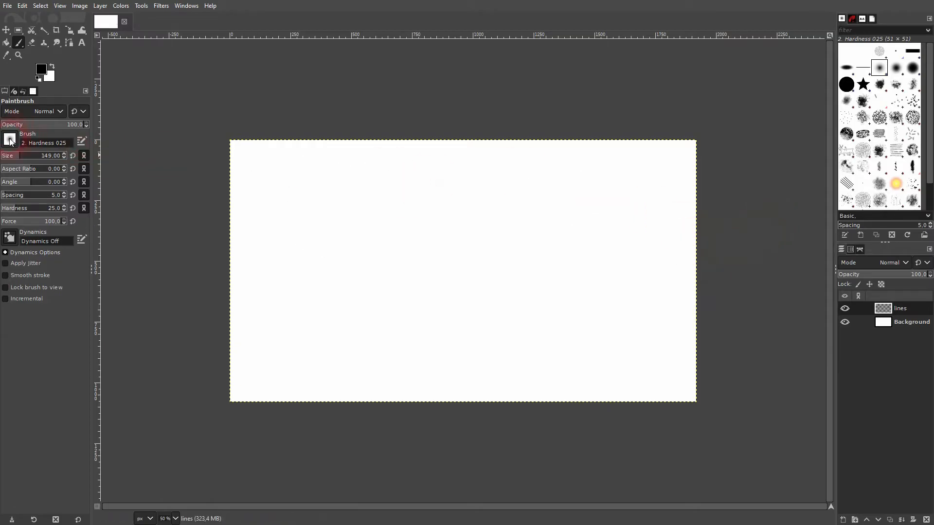
Step: Paint a winding calligraphic stroke across the lines layer with the 2. Block 03 brush, and undo it
click(9, 141)
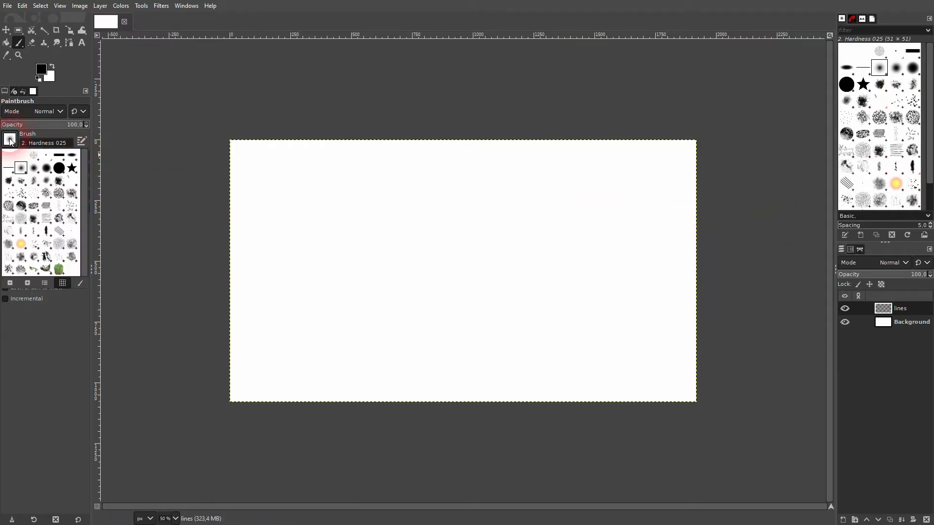
click(8, 170)
mouse_move(282, 223)
mouse_down()
mouse_move(454, 187)
mouse_move(472, 231)
mouse_move(411, 286)
mouse_move(475, 312)
mouse_move(604, 219)
mouse_move(635, 260)
mouse_move(591, 323)
mouse_move(664, 327)
mouse_up()
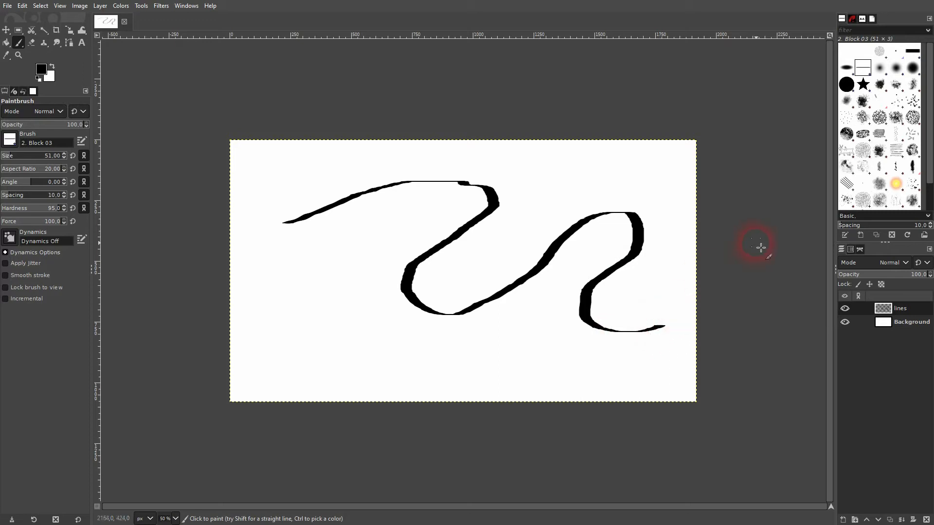
key(ctrl+z)
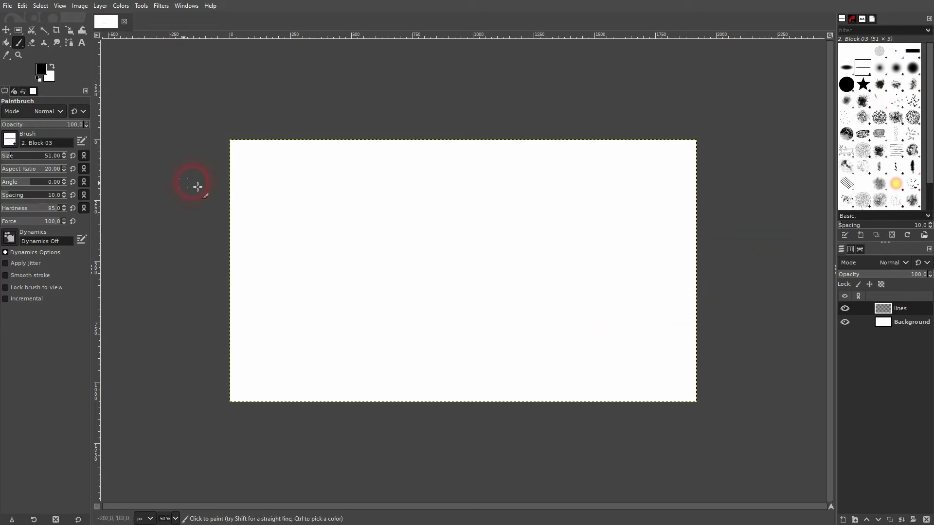
Step: Stamp several goats across the lines layer with the GEGL goat brush, and undo all of them
click(9, 140)
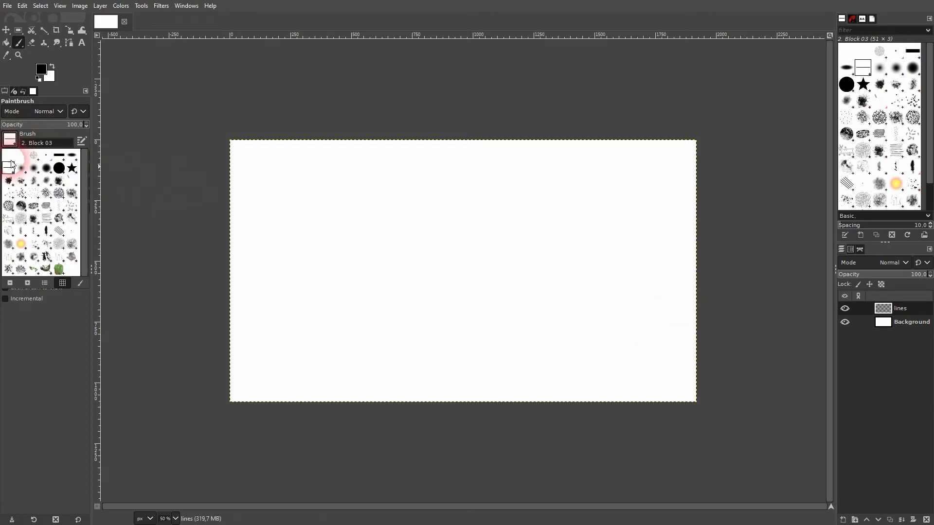
click(9, 220)
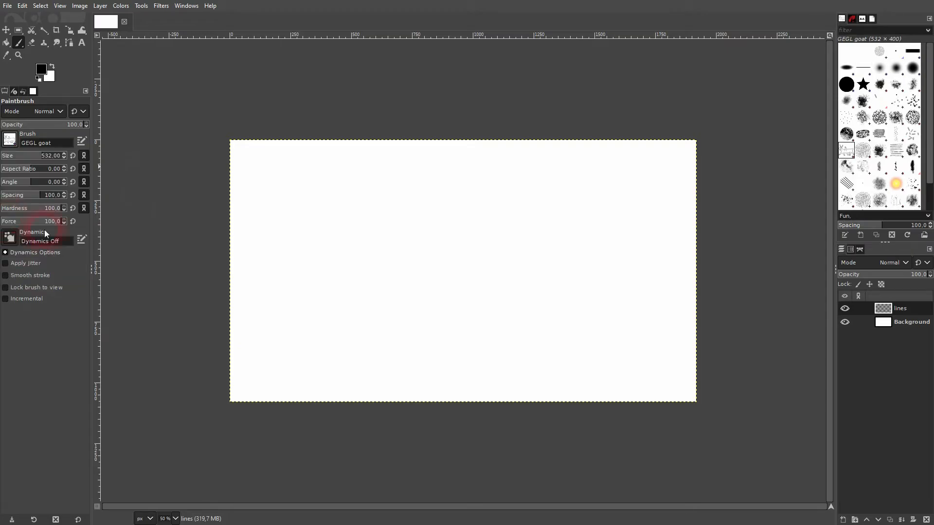
click(350, 232)
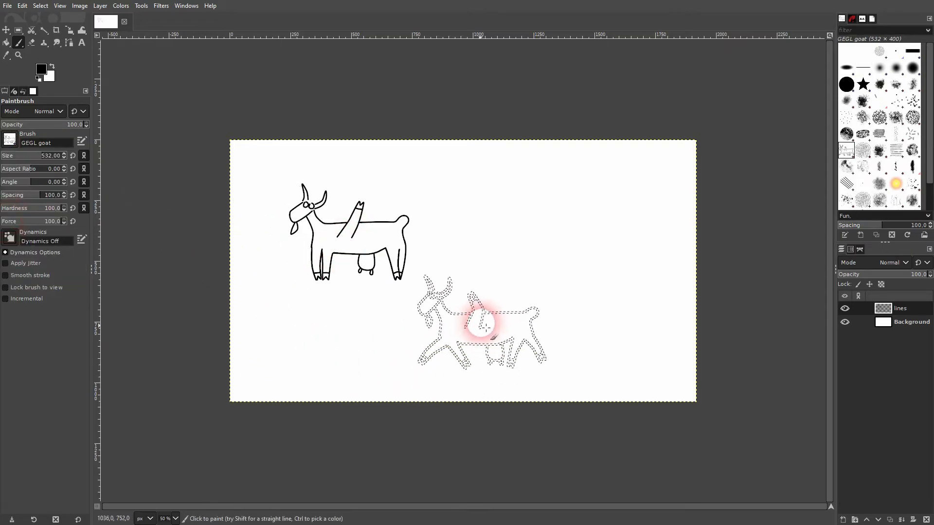
click(482, 323)
click(538, 238)
click(632, 253)
click(657, 314)
click(676, 223)
click(590, 151)
mouse_move(553, 155)
mouse_down()
mouse_move(446, 211)
mouse_move(425, 237)
mouse_up()
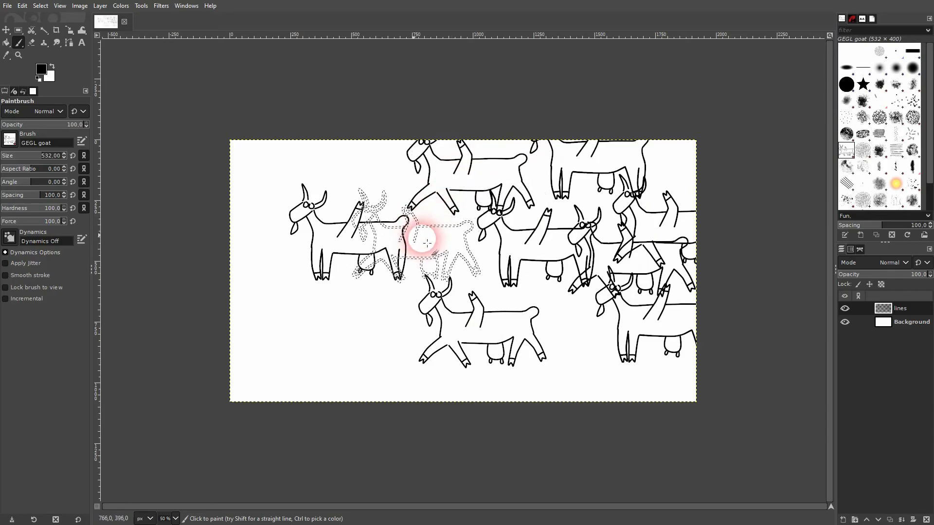
key(ctrl+z)
key(ctrl+z)
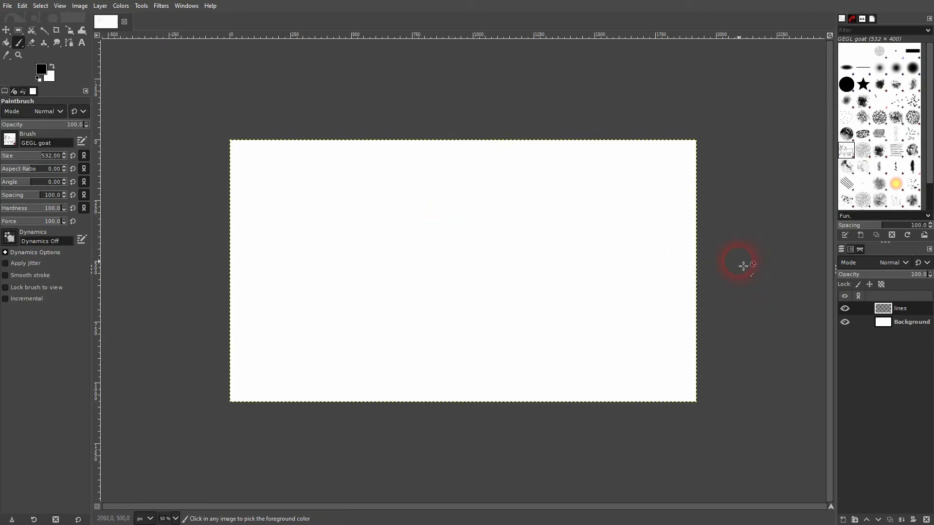
Step: Stamp the Wilber brush three times diagonally across the image, and undo the stamps along with the creation of the lines layer
click(11, 139)
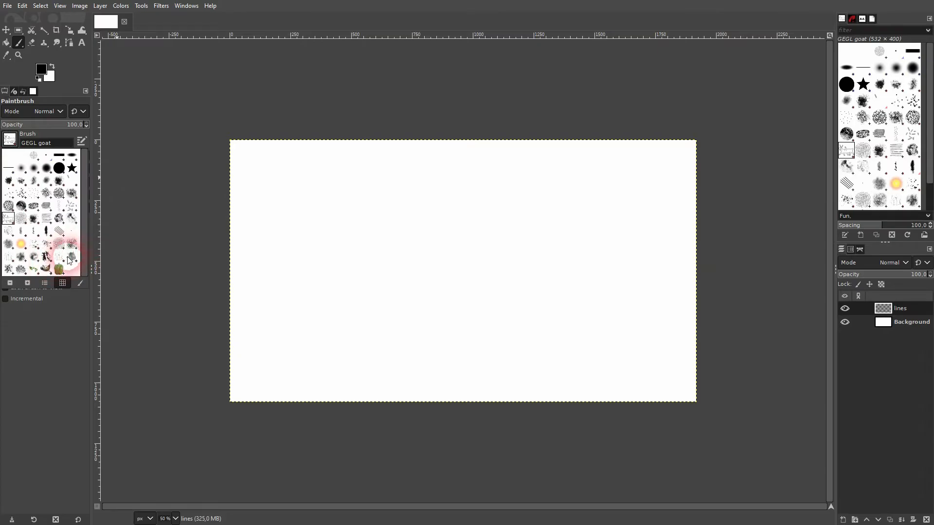
click(46, 267)
click(272, 194)
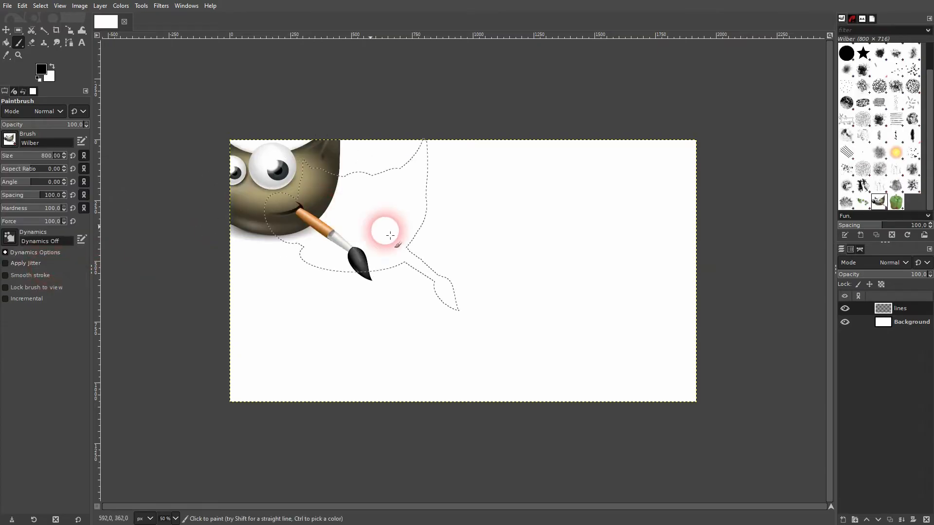
click(455, 252)
click(605, 303)
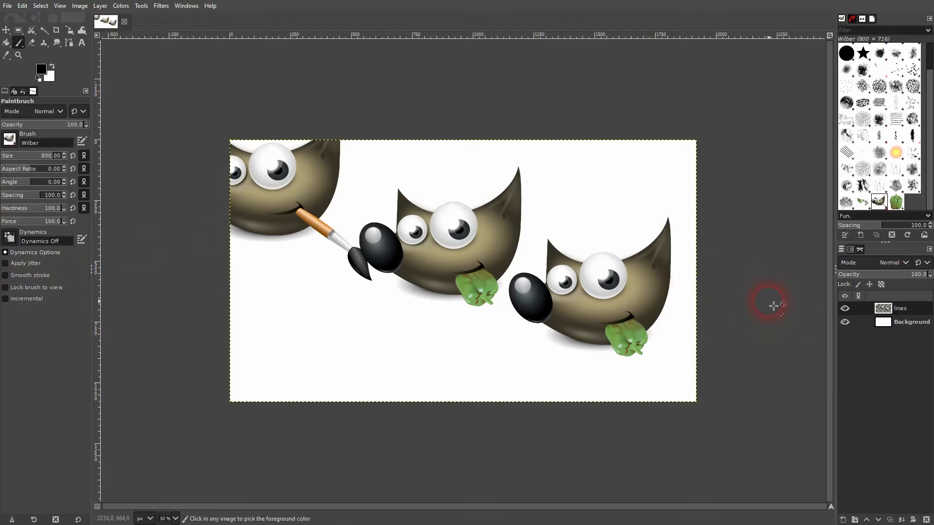
key(ctrl+z)
key(ctrl+z)
key(ctrl+z)
key(ctrl+z)
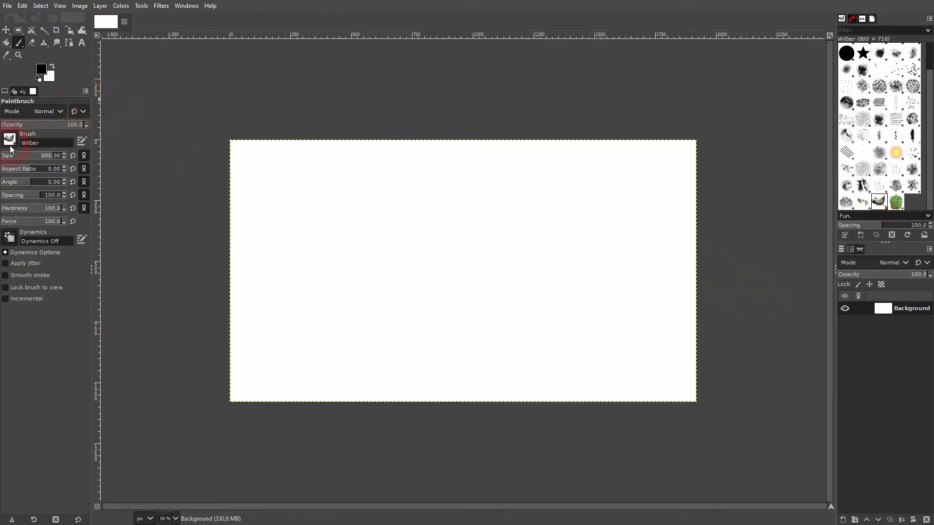
Step: Select the 2. Hardness 100 brush and try varying its hardness
click(10, 146)
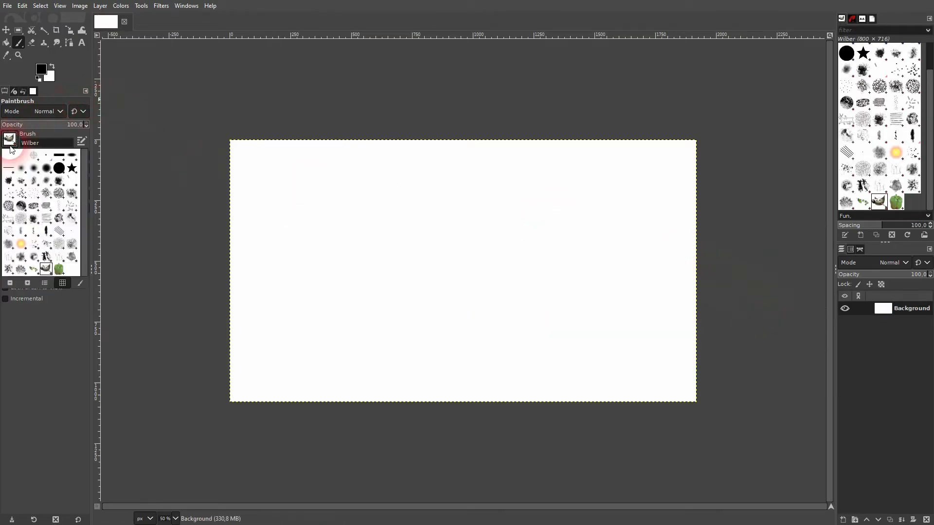
double_click(59, 168)
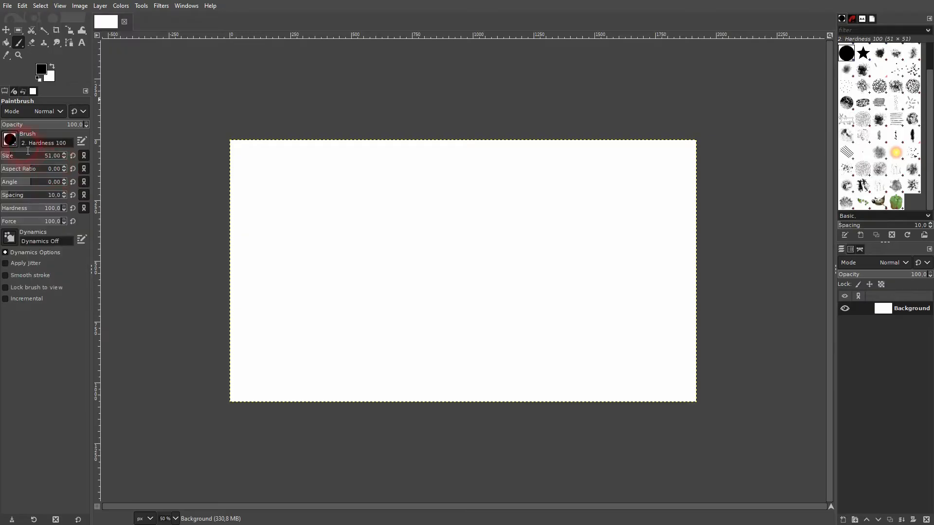
drag(22, 209, 50, 216)
Step: Paint a roughly horizontal stroke with the 2. Hardness 025 brush, and a second one below it with hardness raised to 100
click(10, 140)
double_click(25, 166)
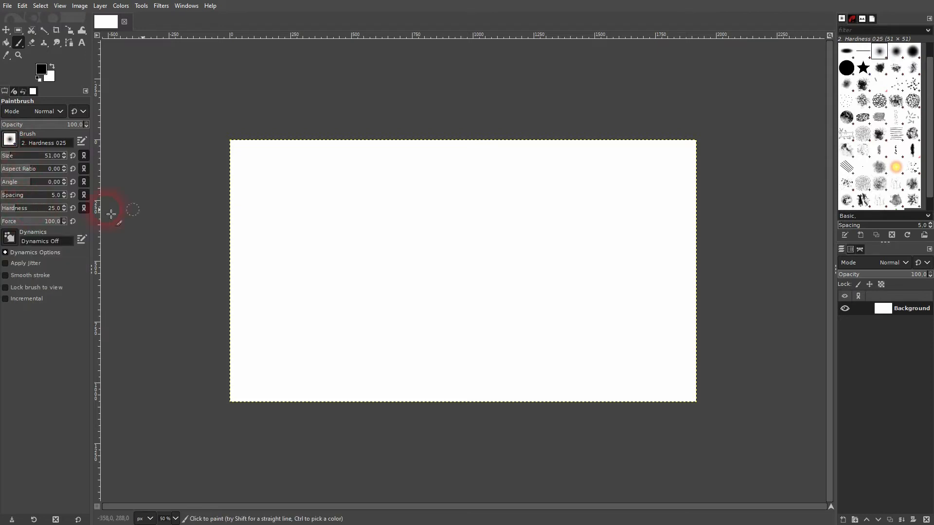
drag(279, 209, 556, 205)
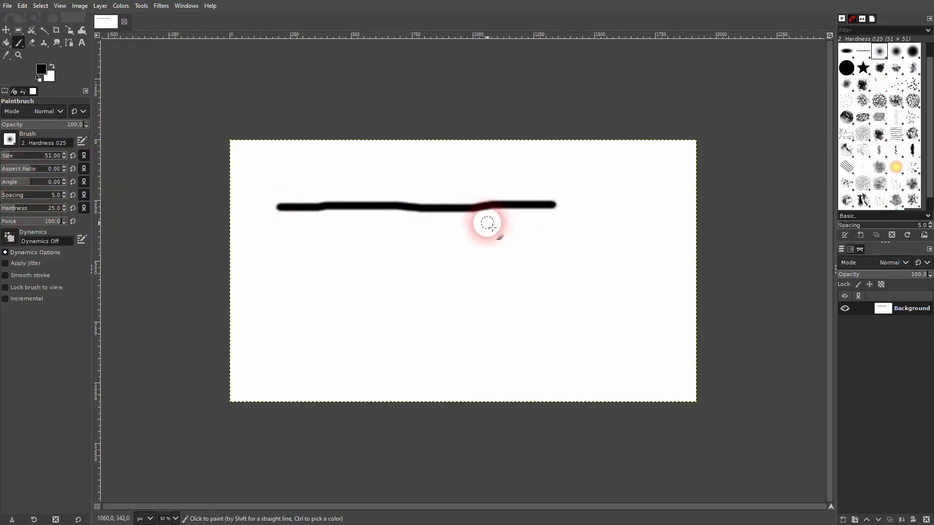
drag(22, 212, 64, 209)
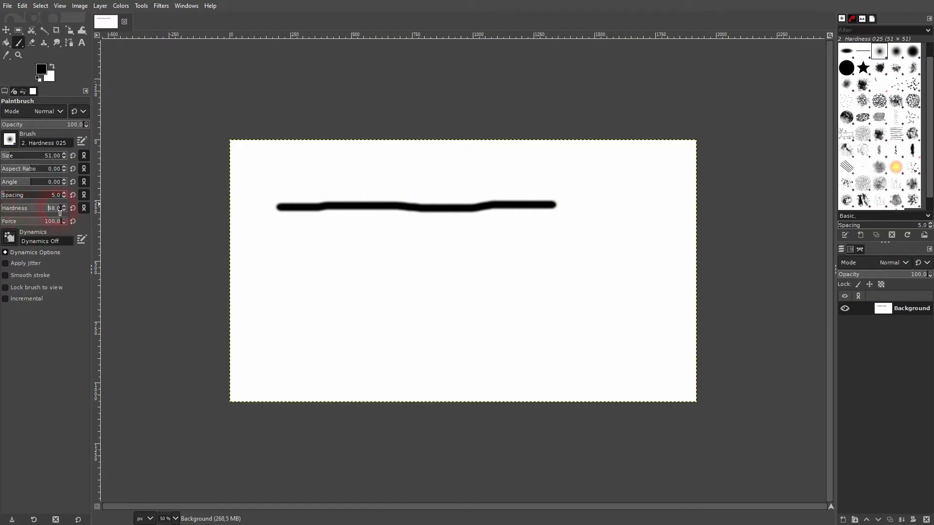
drag(282, 271, 599, 267)
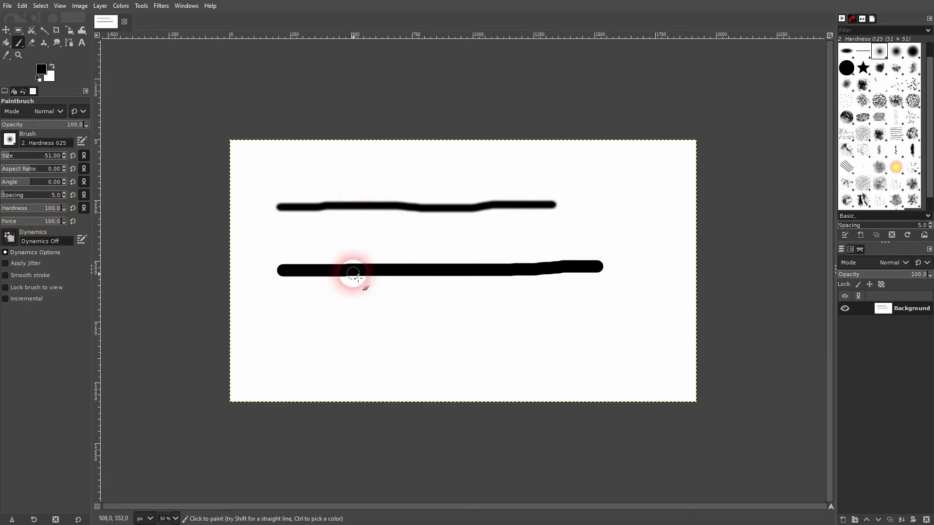
Step: Vary the brush hardness and switch through the 2. Hardness 050 and 2. Hardness 075 brushes to 2. Hardness 100
drag(11, 209, 27, 209)
click(8, 141)
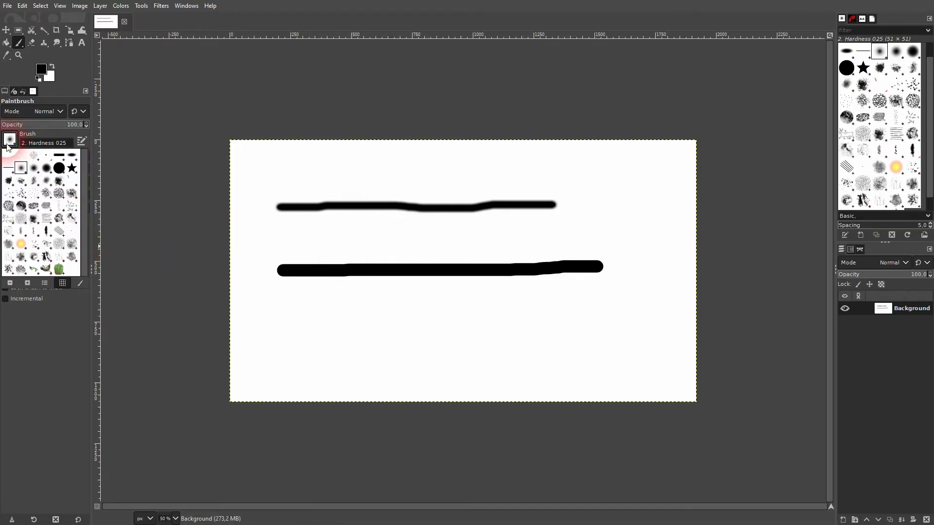
click(27, 189)
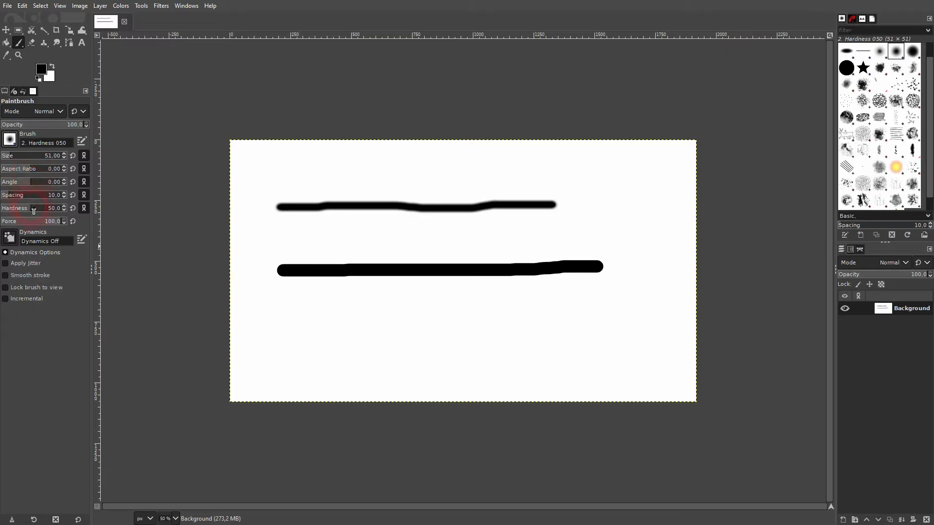
click(9, 140)
click(50, 169)
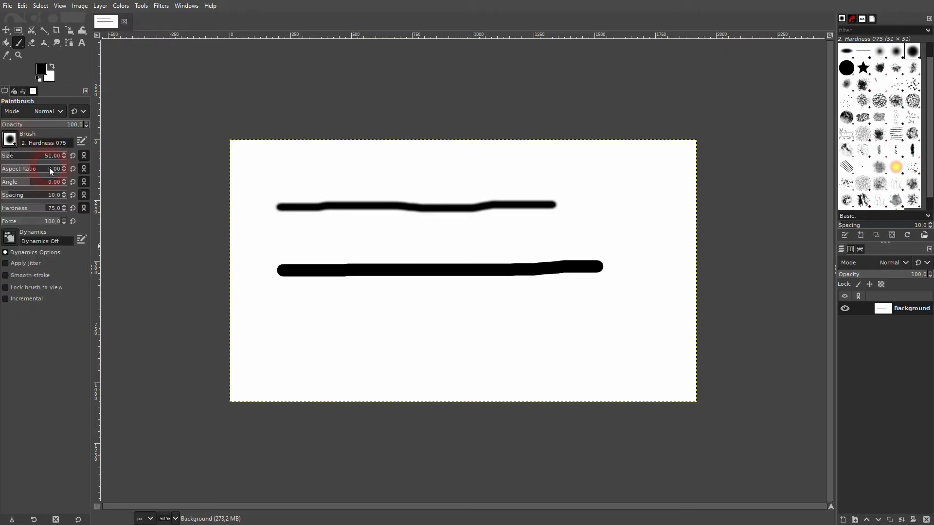
click(13, 144)
click(66, 168)
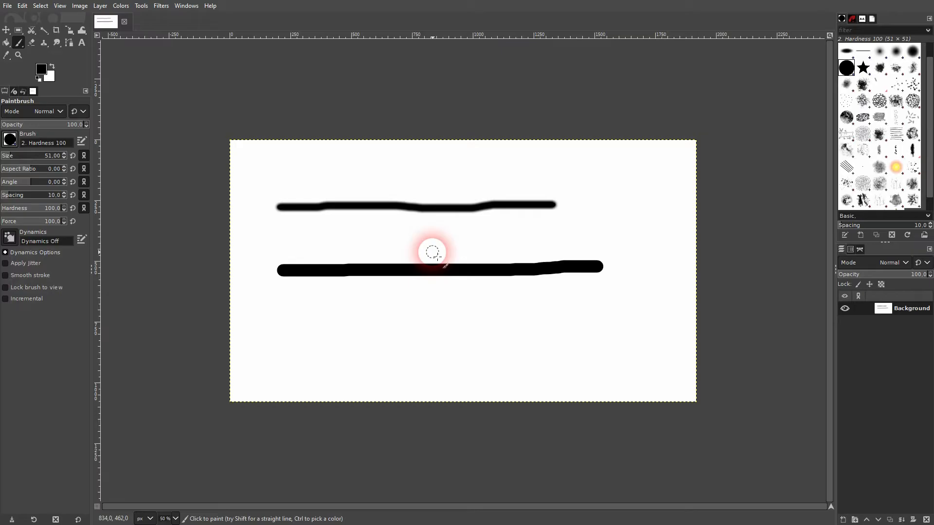
Step: Paint a freehand zigzag below the lower line that connects its two ends, and undo all strokes on the image
mouse_move(598, 267)
mouse_down()
mouse_move(603, 354)
mouse_move(544, 302)
mouse_move(475, 386)
mouse_move(299, 304)
mouse_move(238, 372)
mouse_move(236, 283)
mouse_move(294, 265)
mouse_up()
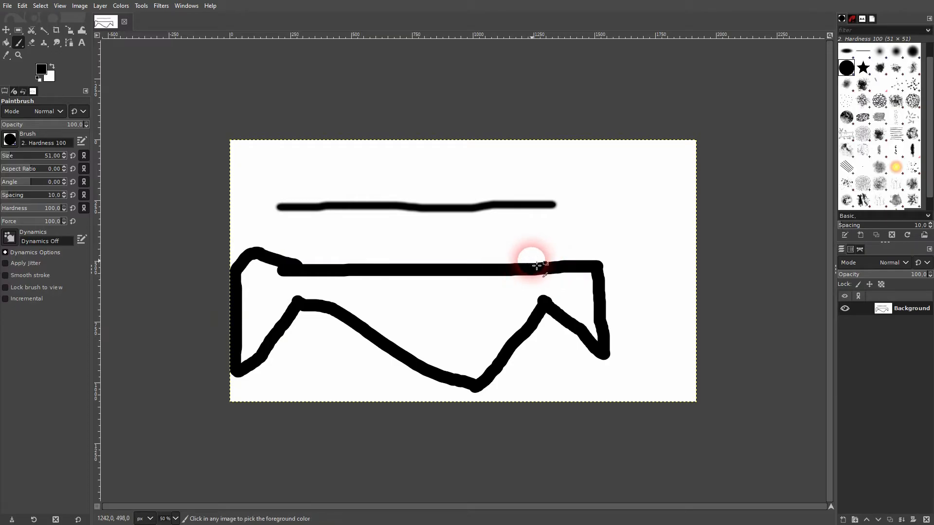
key(ctrl+z)
key(ctrl+z)
key(ctrl+z)
key(ctrl+z)
key(ctrl+z)
key(ctrl+z)
key(ctrl+z)
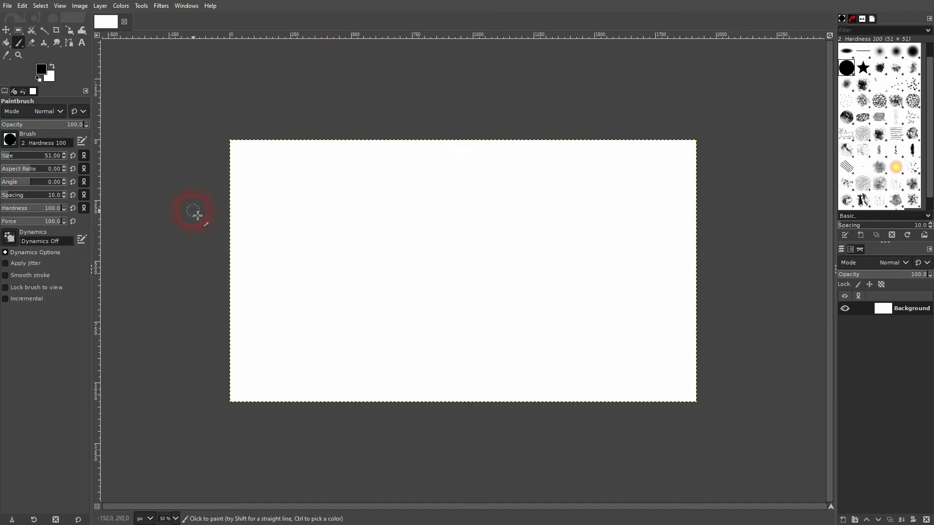
Step: Draw a straight two-anchor path sloping from the image's upper left down to its middle right
click(68, 43)
click(273, 193)
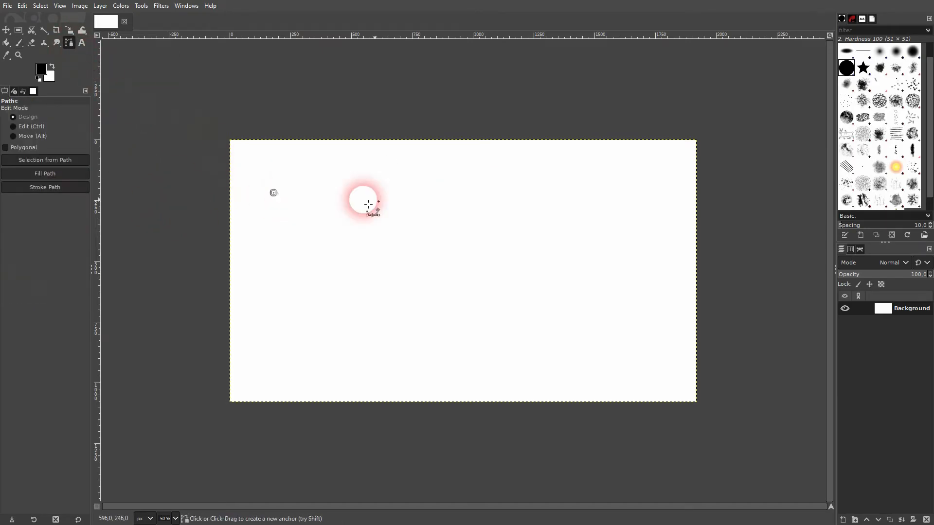
click(636, 286)
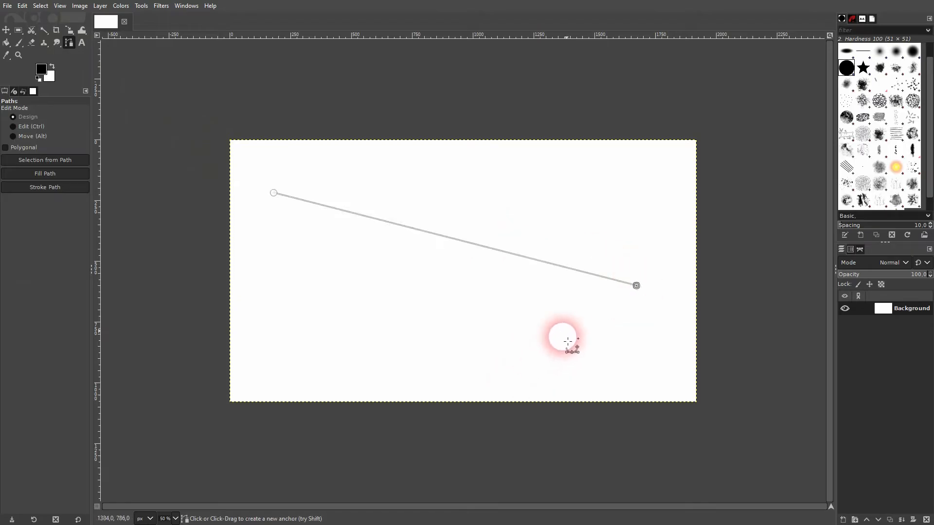
Step: Stroke the path with a solid black antialiased line, and leave path editing by switching to the Move tool
right_click(451, 241)
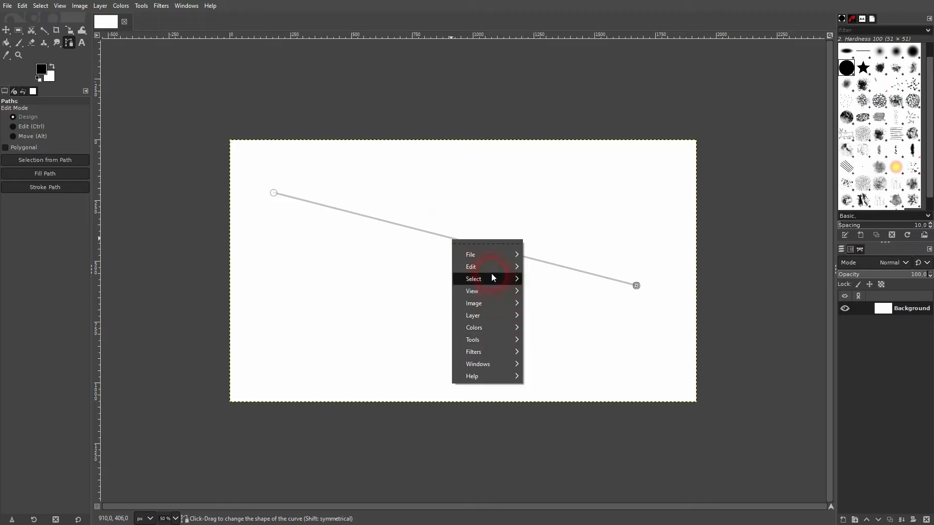
mouse_move(486, 266)
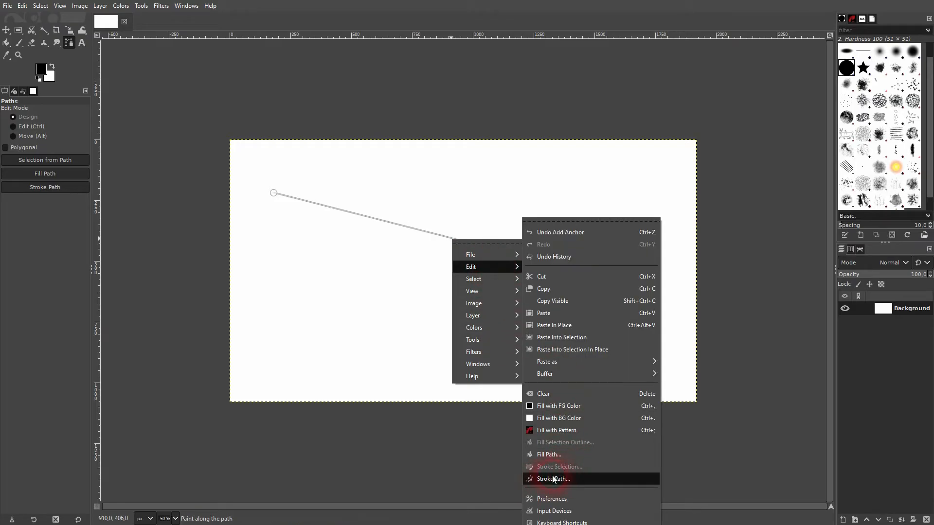
click(581, 478)
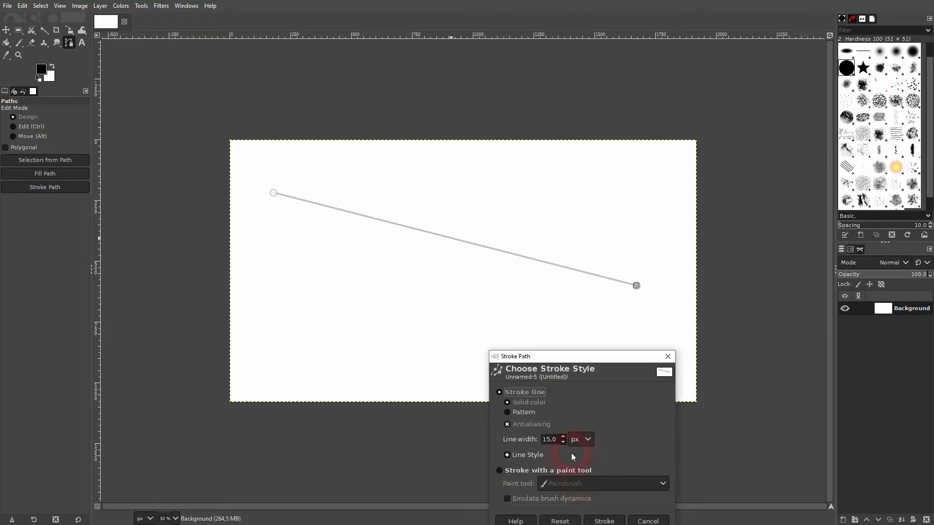
mouse_move(562, 358)
mouse_down()
mouse_move(679, 248)
mouse_move(763, 118)
mouse_up()
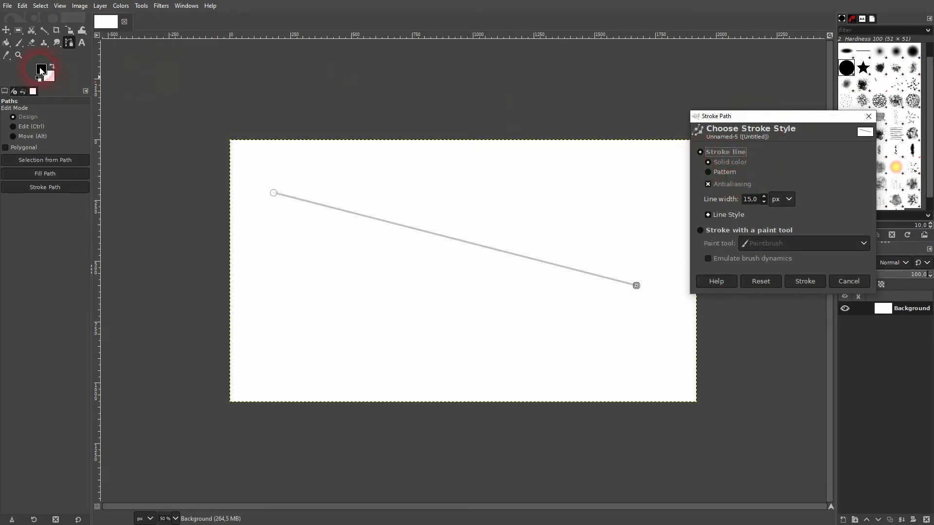
click(764, 203)
click(806, 281)
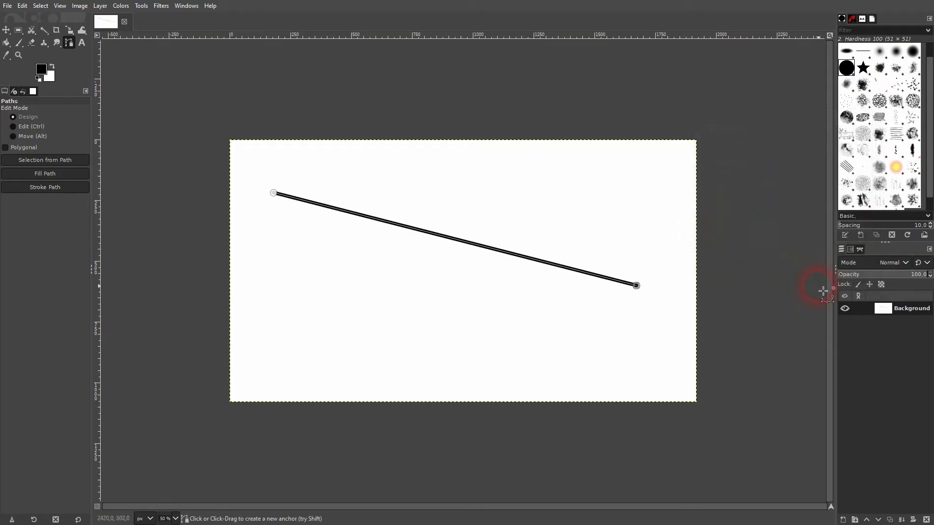
click(8, 31)
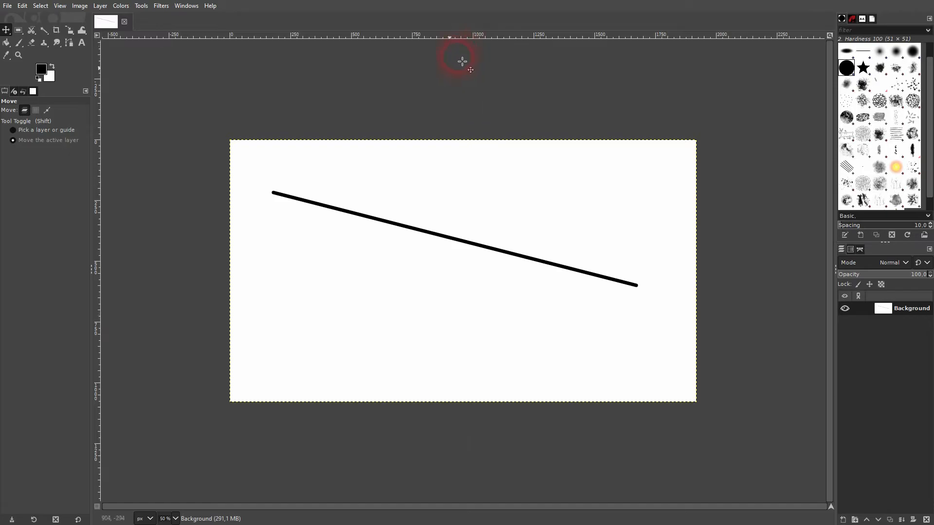
Step: Display the image grid and turn on snapping to the grid
click(60, 7)
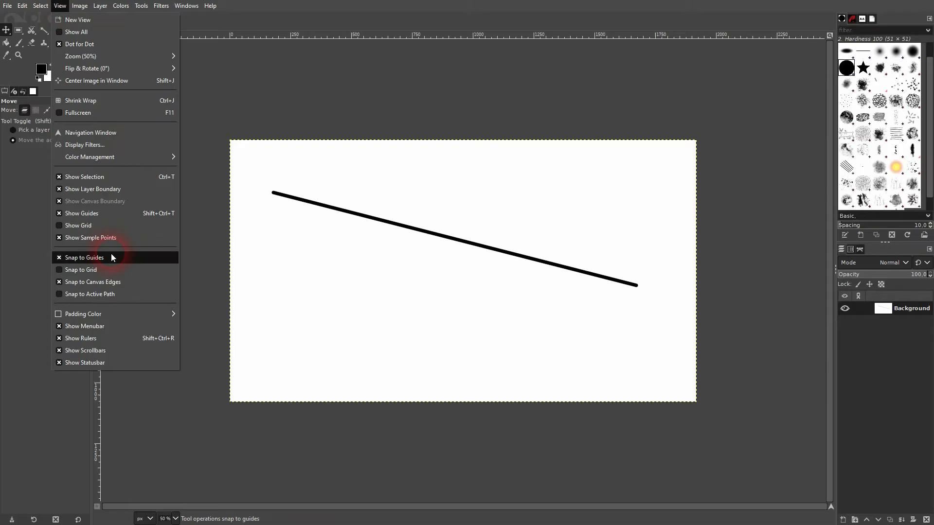
click(80, 227)
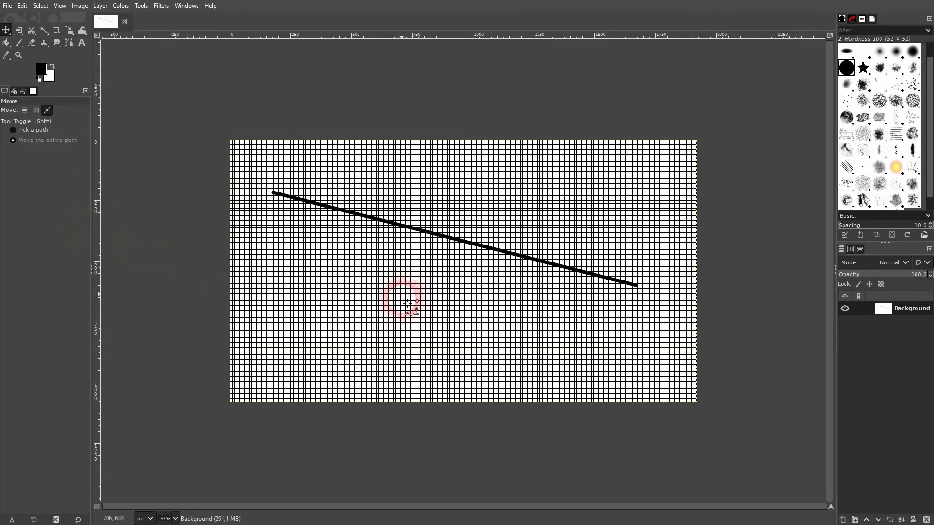
key(2)
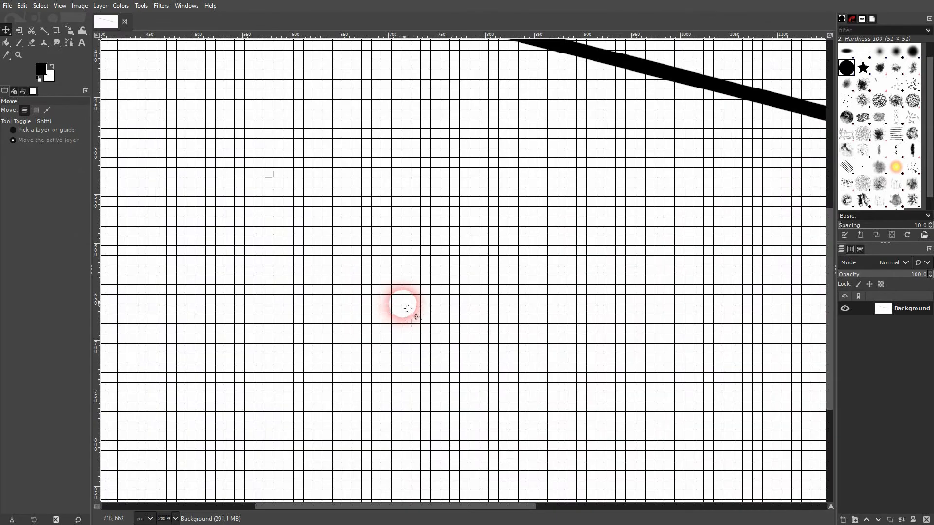
click(60, 6)
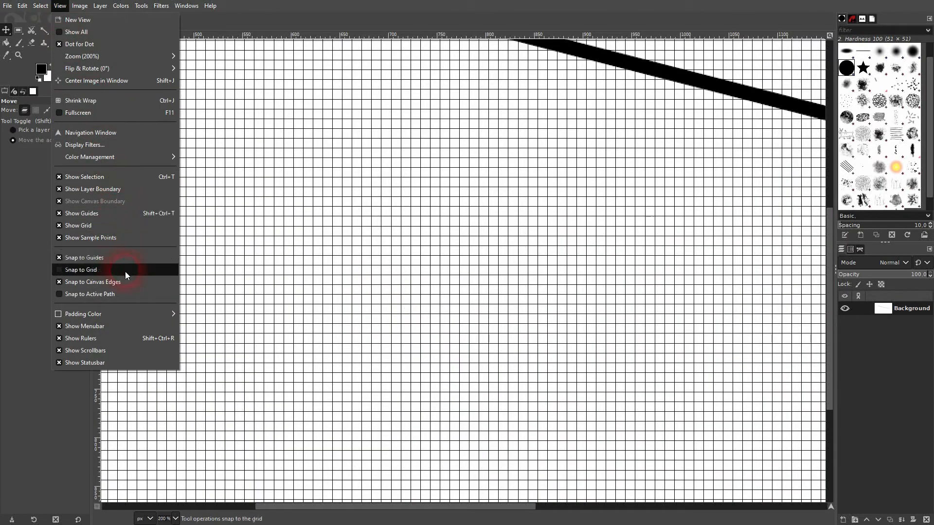
click(87, 271)
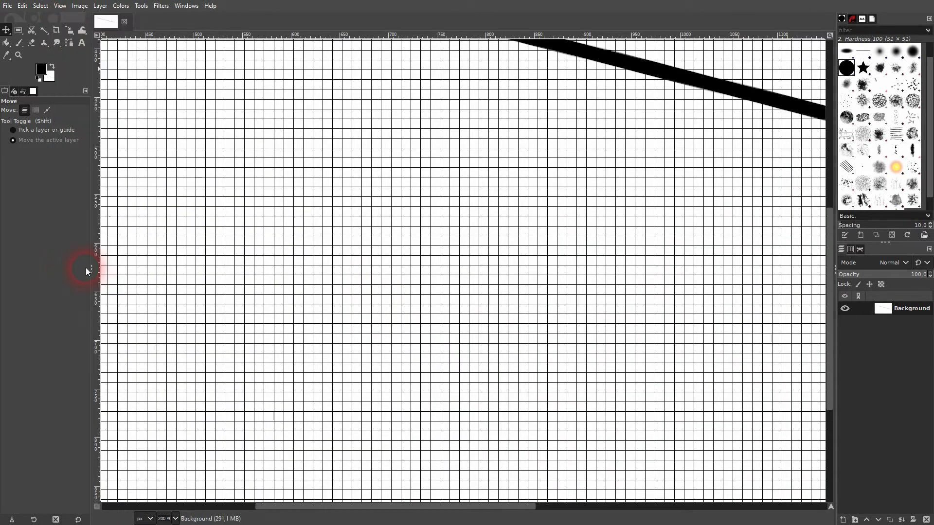
click(60, 6)
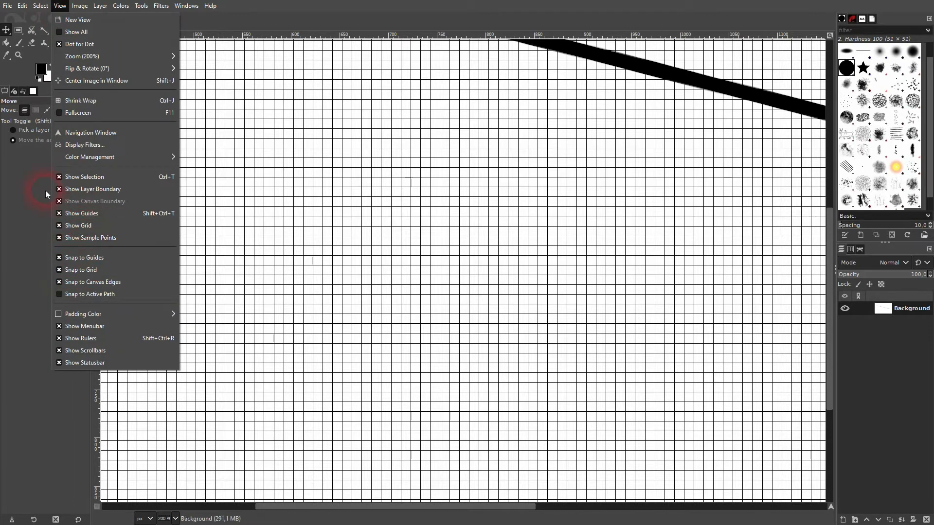
click(40, 175)
Step: Draw a straight horizontal path along a grid line below the sloping line and stroke it as a 15 px solid antialiased line
click(69, 43)
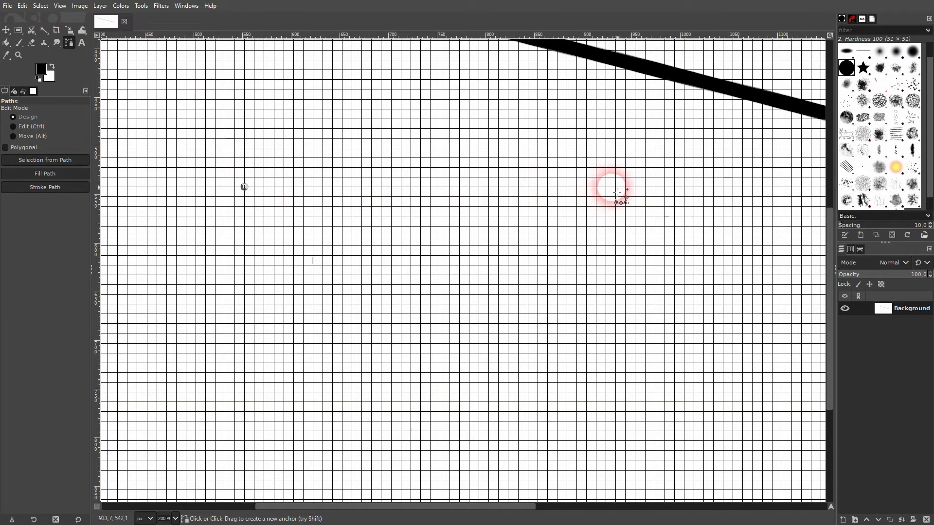
click(714, 187)
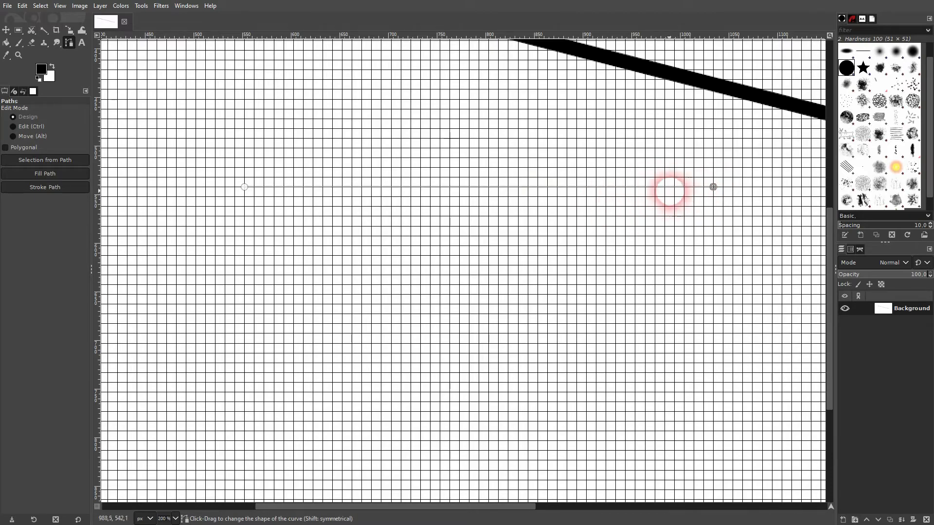
right_click(651, 187)
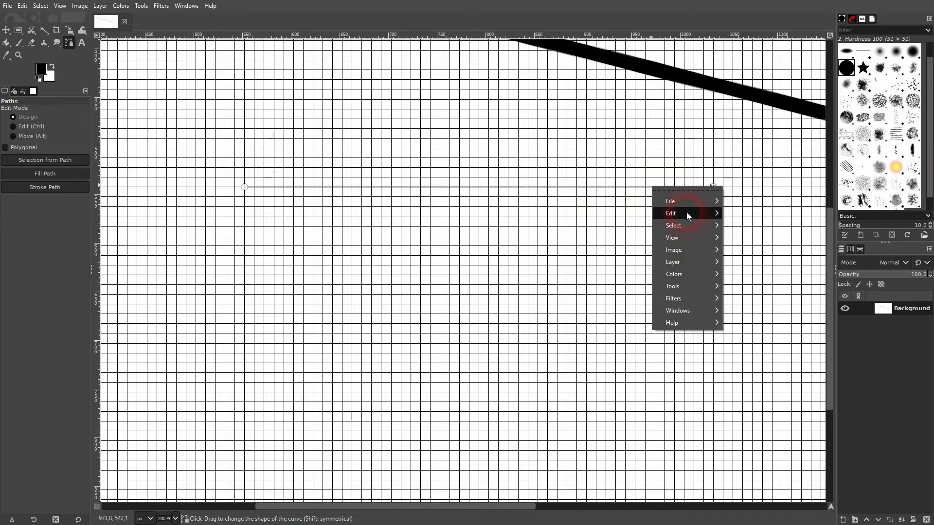
mouse_move(687, 213)
click(775, 468)
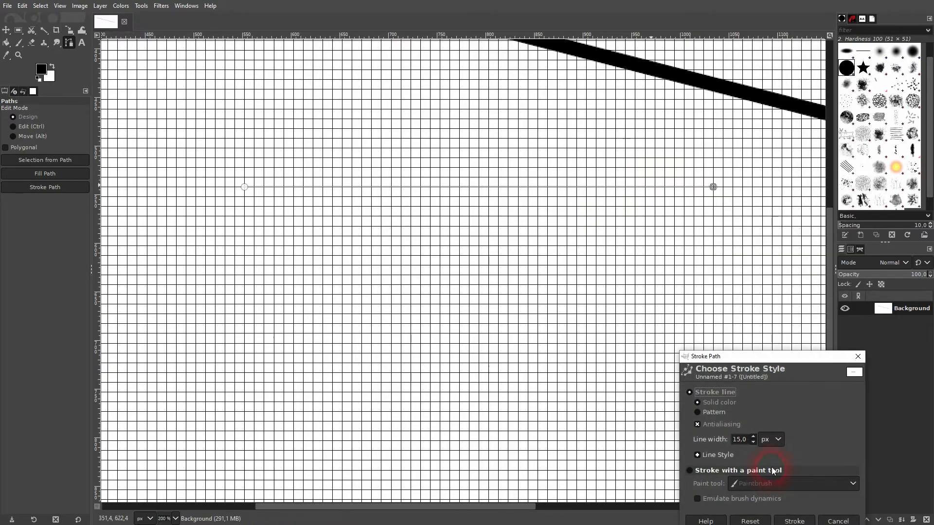
drag(784, 359, 660, 178)
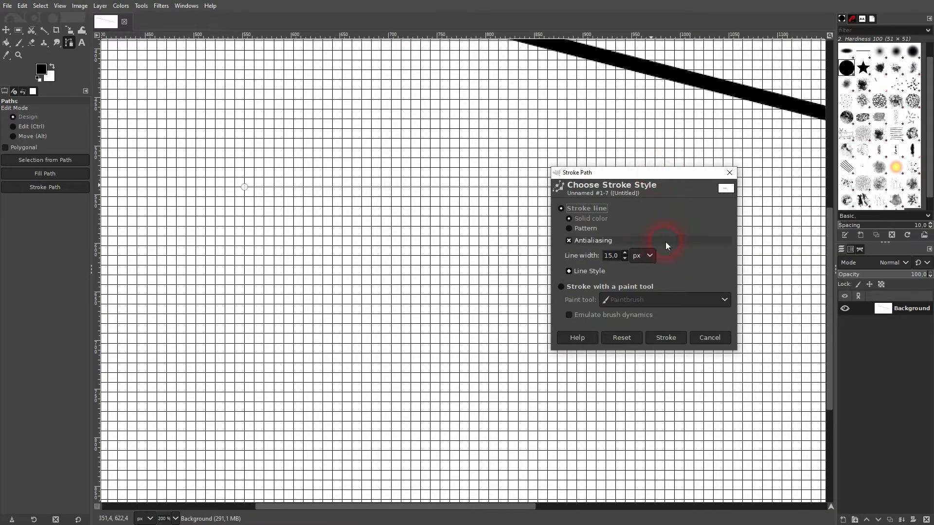
click(675, 338)
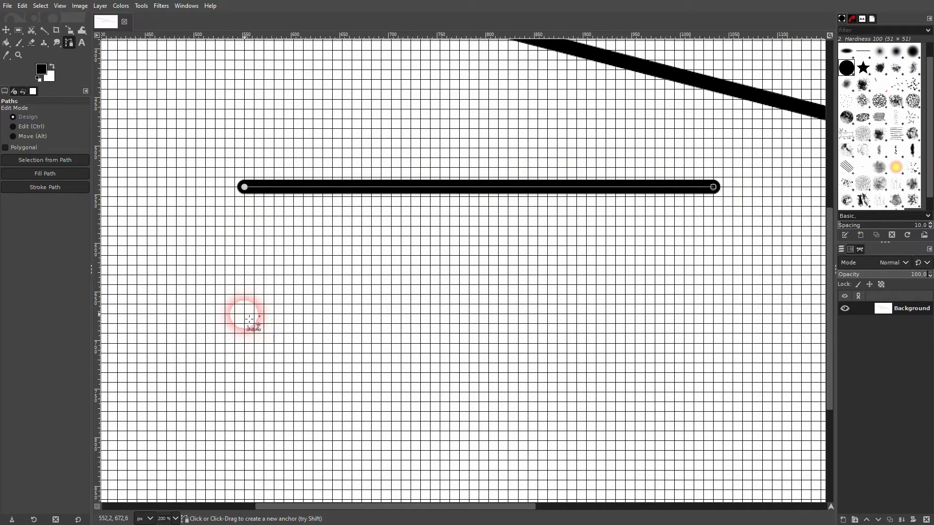
Step: Hide the grid to inspect the stroked horizontal line on plain white, and show the grid again
click(78, 6)
click(60, 5)
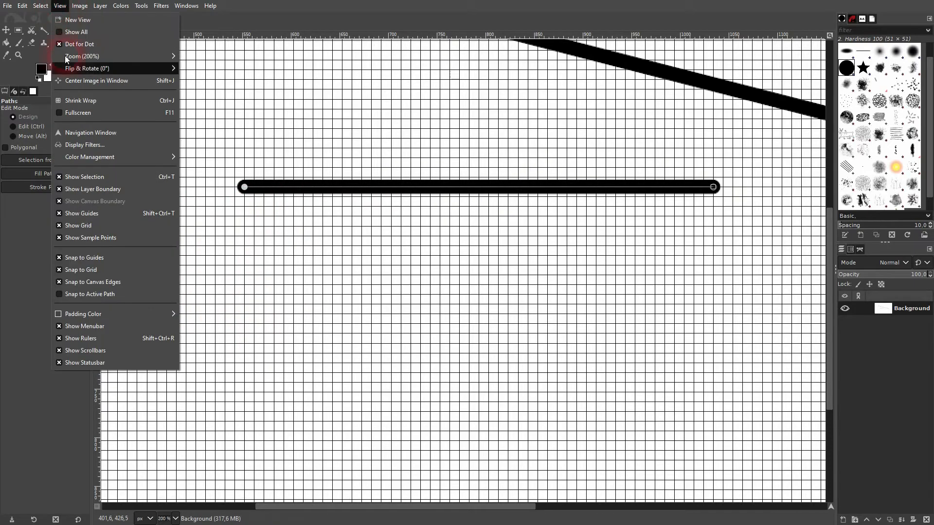
click(115, 225)
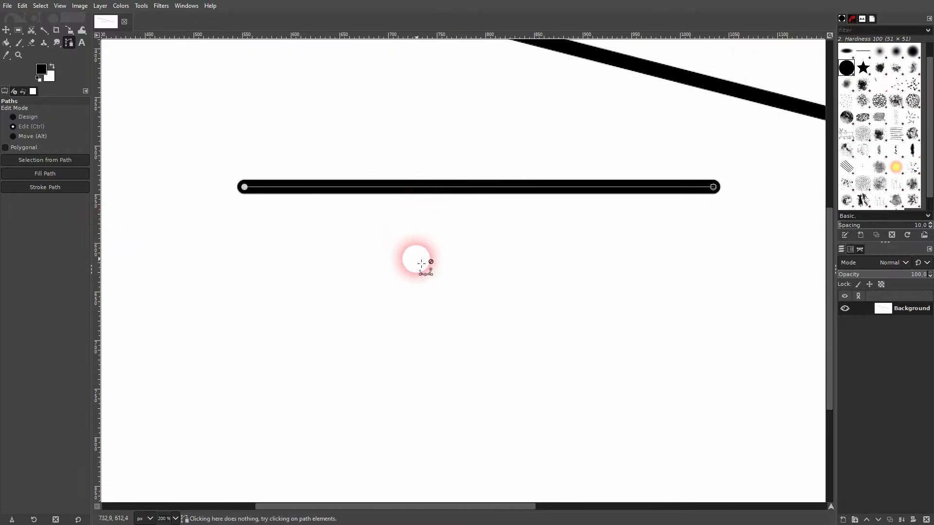
key(shift+ctrl+j)
key(1)
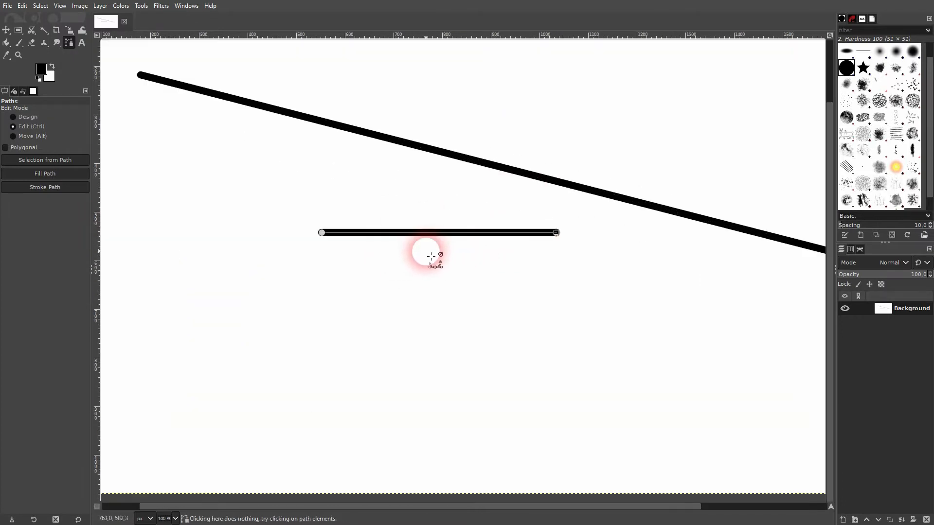
scroll(431, 256, up, 1)
click(61, 6)
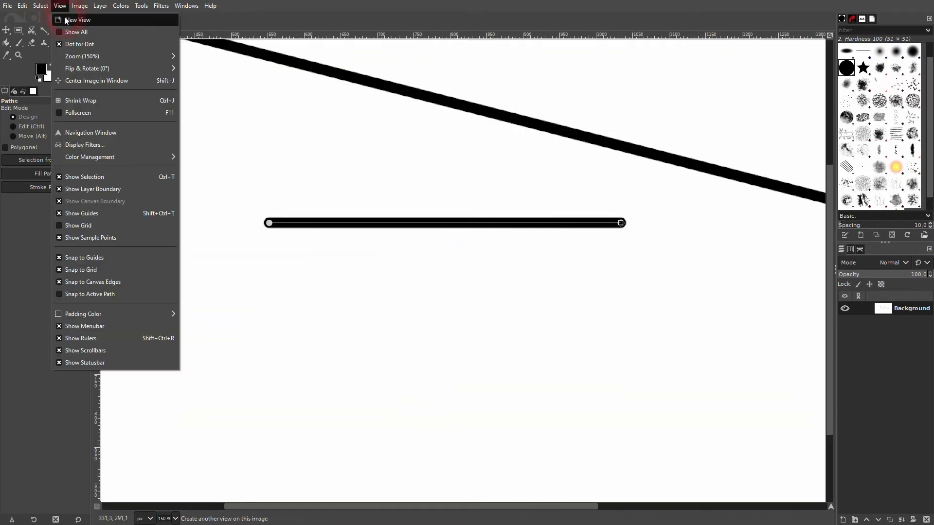
click(115, 223)
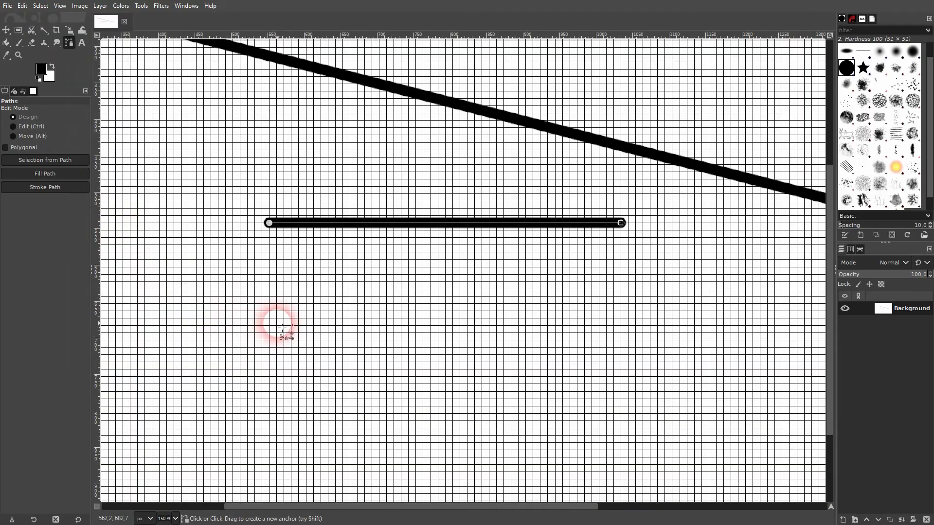
click(269, 267)
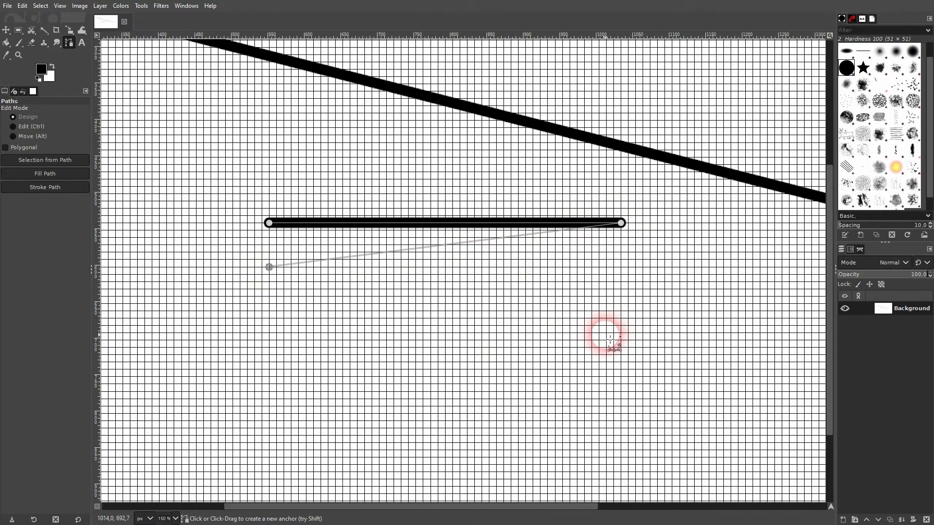
click(606, 333)
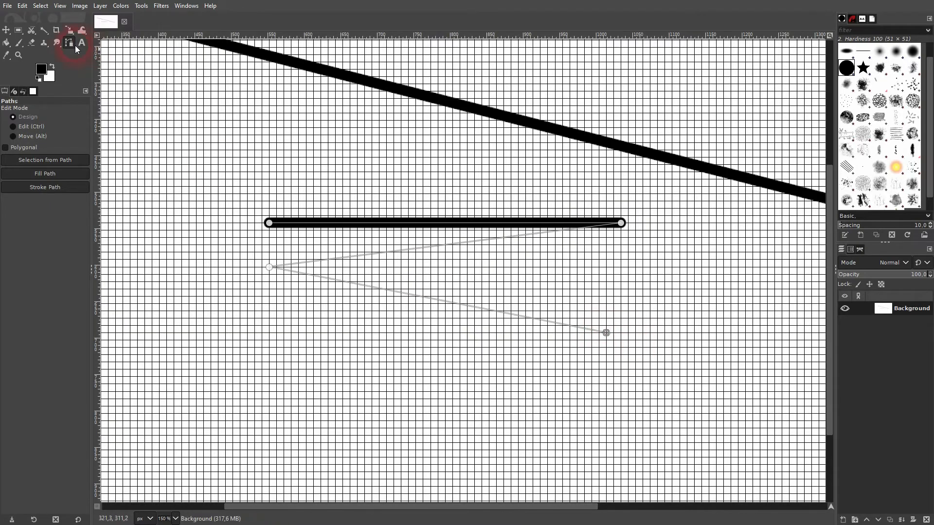
click(6, 32)
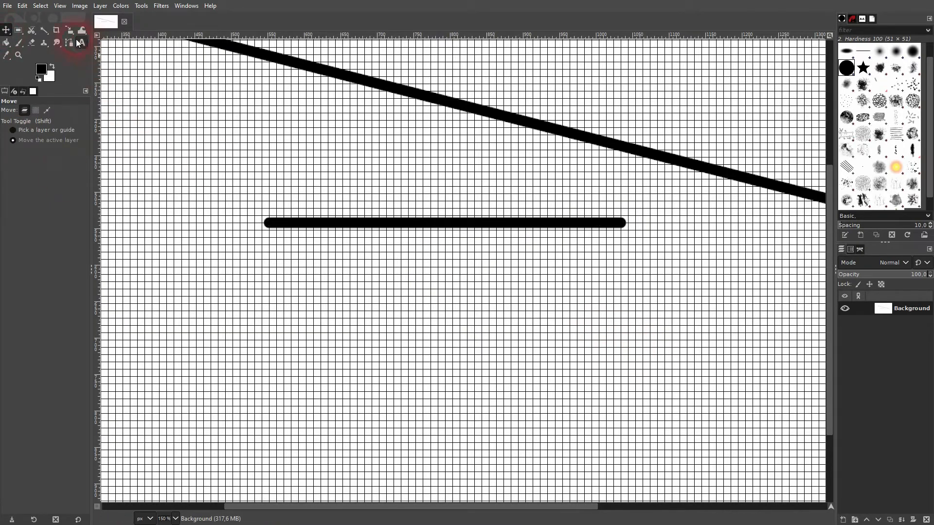
Step: Start a new path and place six grid-snapped anchors as a zigzag below the horizontal line, ending at its far left
click(69, 42)
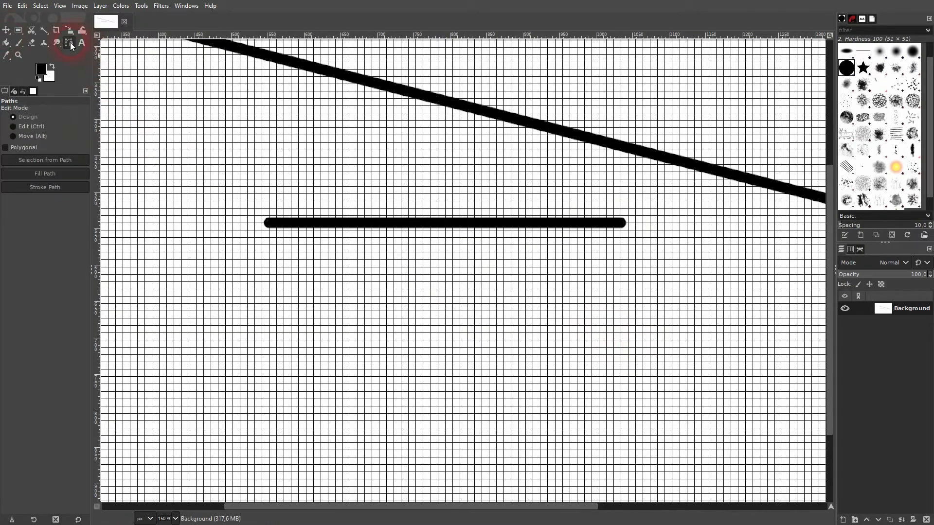
click(261, 318)
click(628, 318)
click(350, 399)
click(680, 384)
click(313, 457)
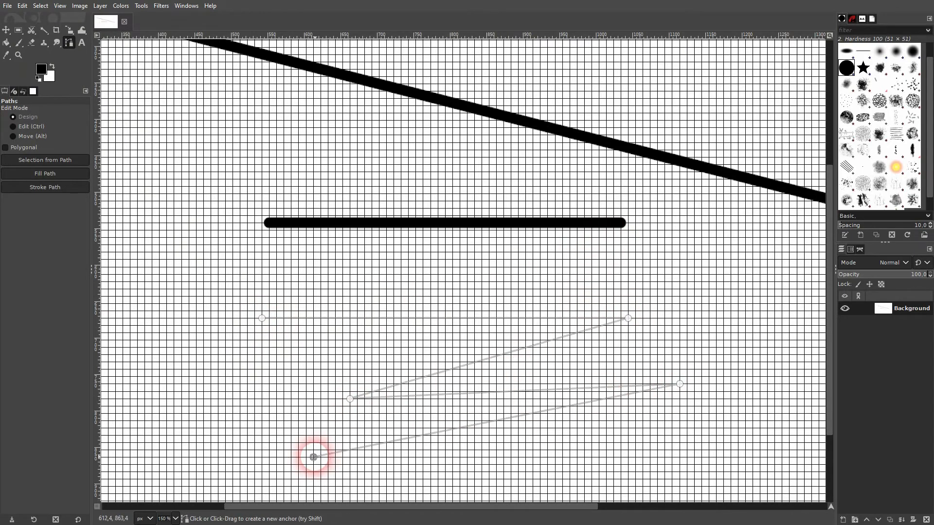
click(144, 259)
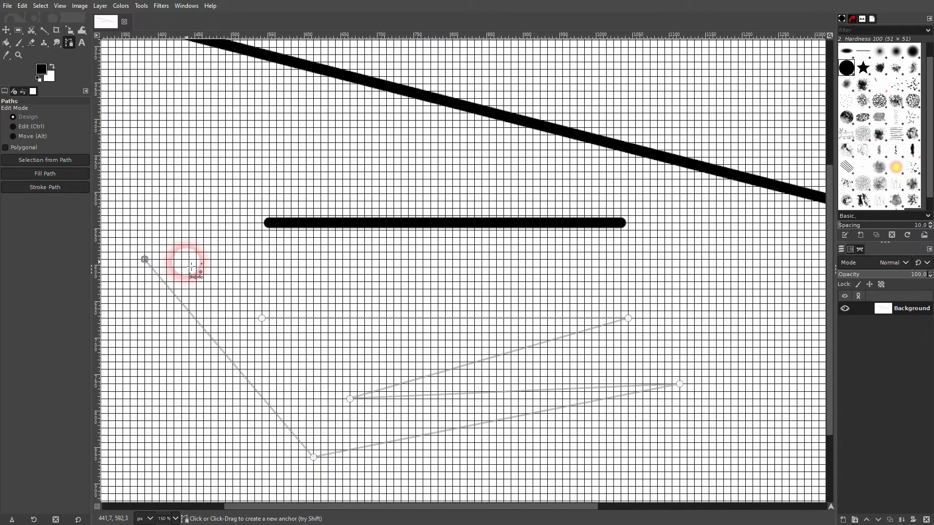
Step: Stroke the zigzag path with a 15 px solid antialiased line, and leave path editing by switching to the Move tool
right_click(190, 296)
click(217, 321)
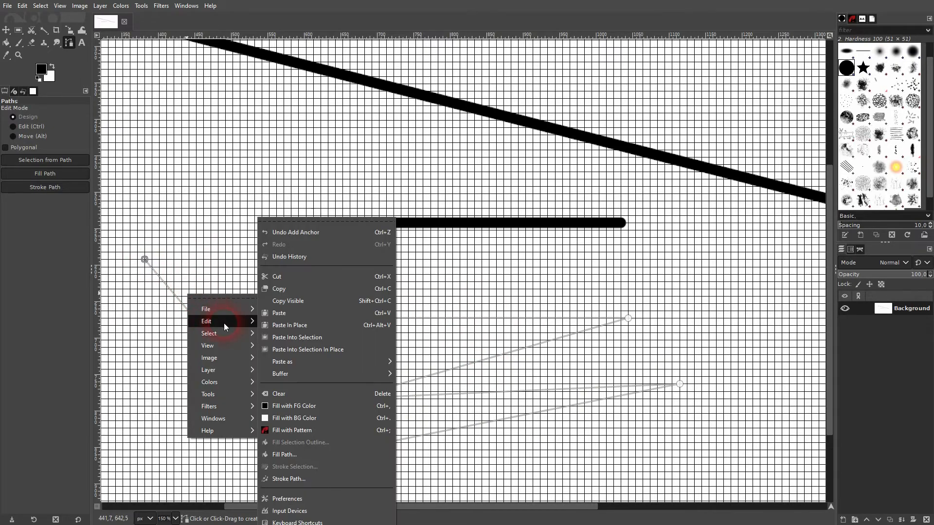
click(341, 479)
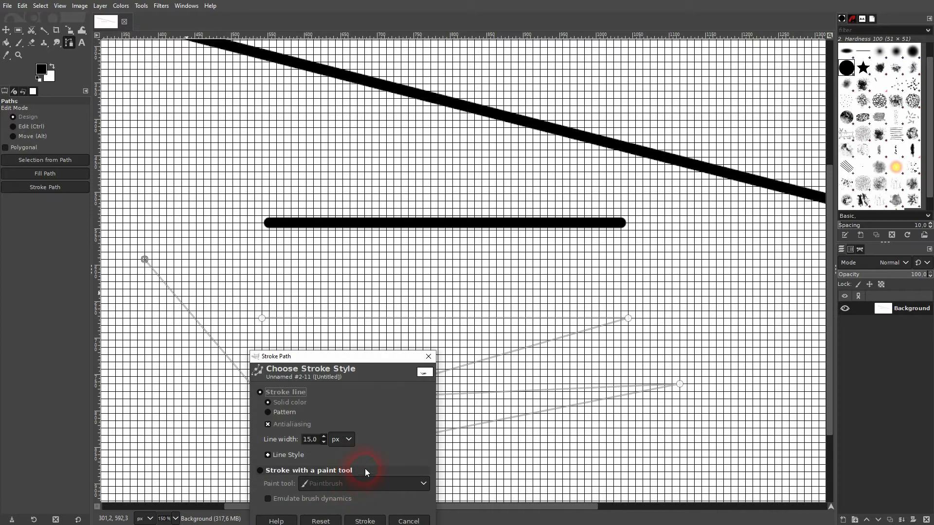
drag(369, 358, 696, 132)
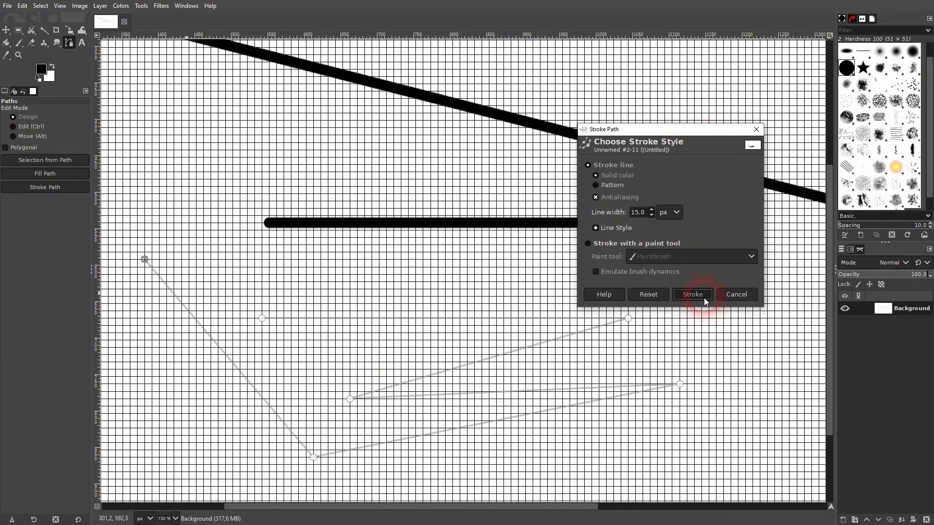
click(704, 298)
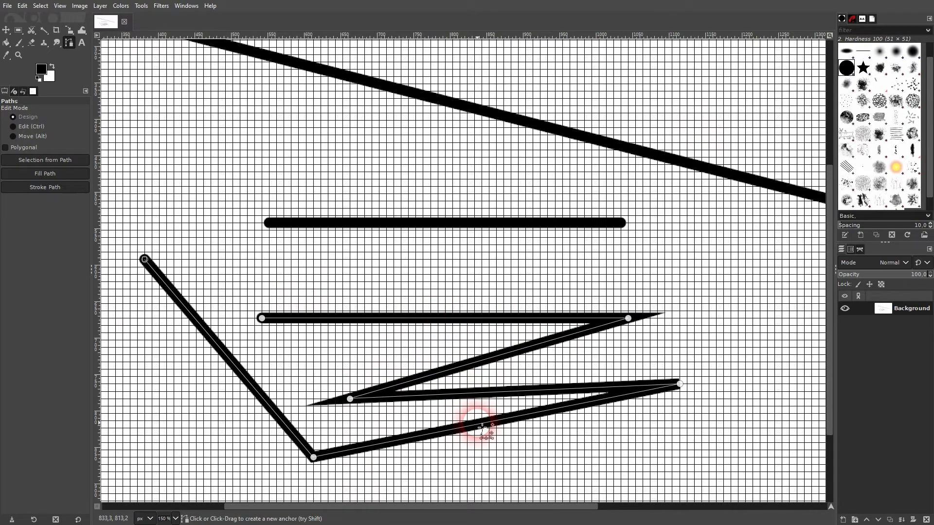
click(6, 29)
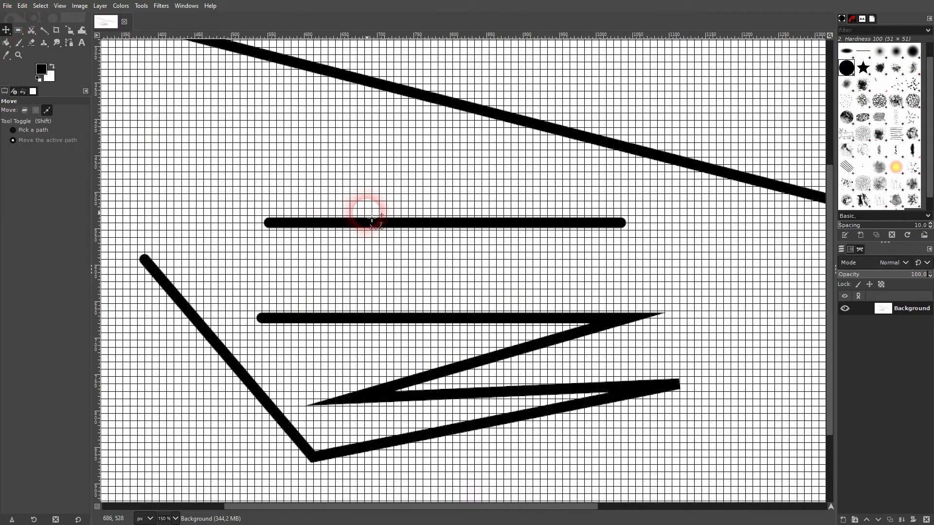
Step: Set the Move tool to act on layers, hide the grid and turn off snapping to it
scroll(363, 211, down, 3)
scroll(370, 219, up, 1)
click(24, 110)
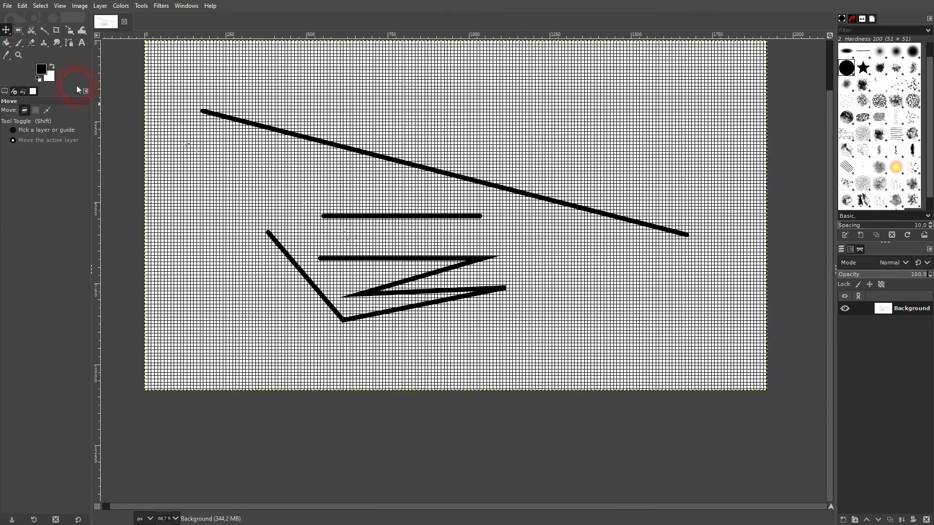
click(60, 6)
click(107, 227)
click(60, 6)
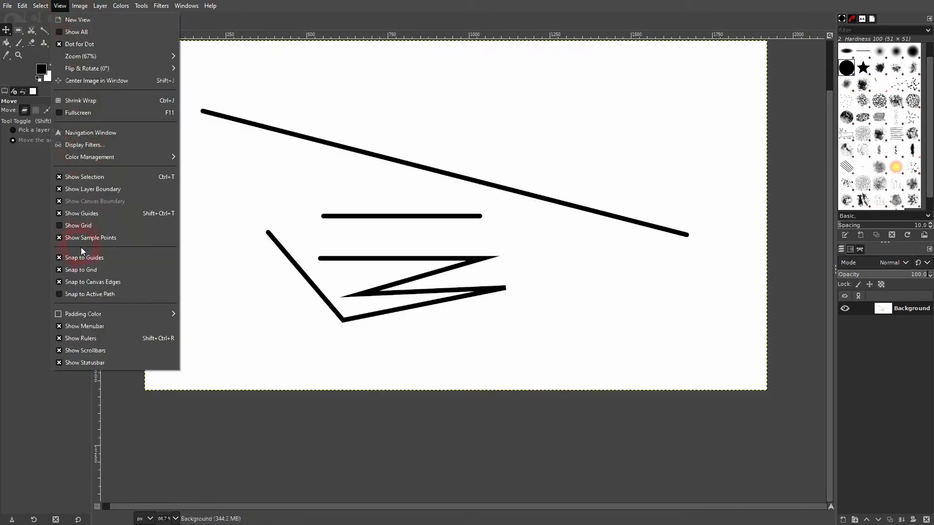
click(91, 271)
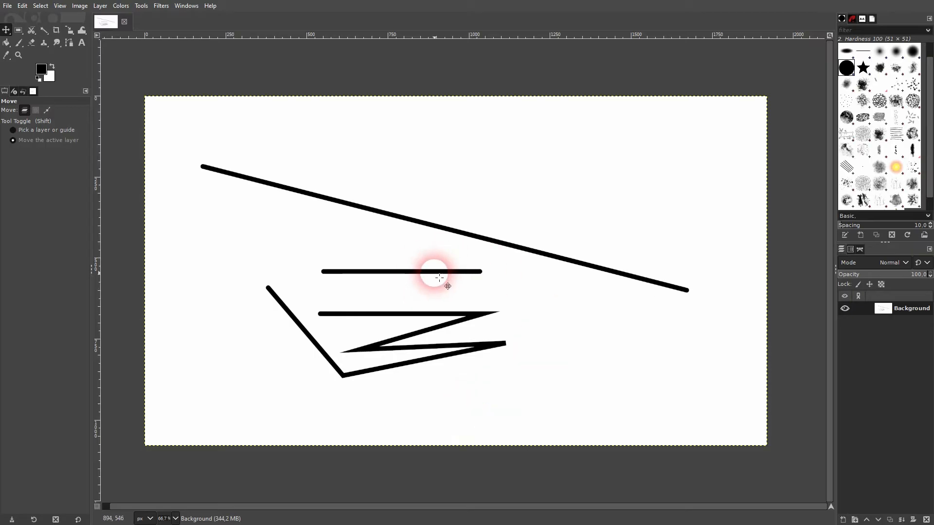
Step: Add a transparent layer named lines and delete the Background layer
click(839, 521)
click(865, 519)
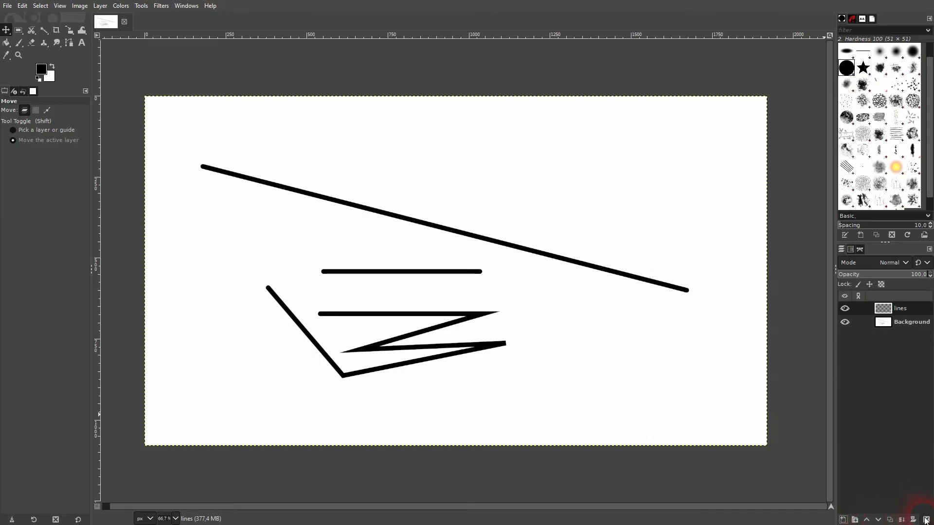
click(907, 328)
click(926, 518)
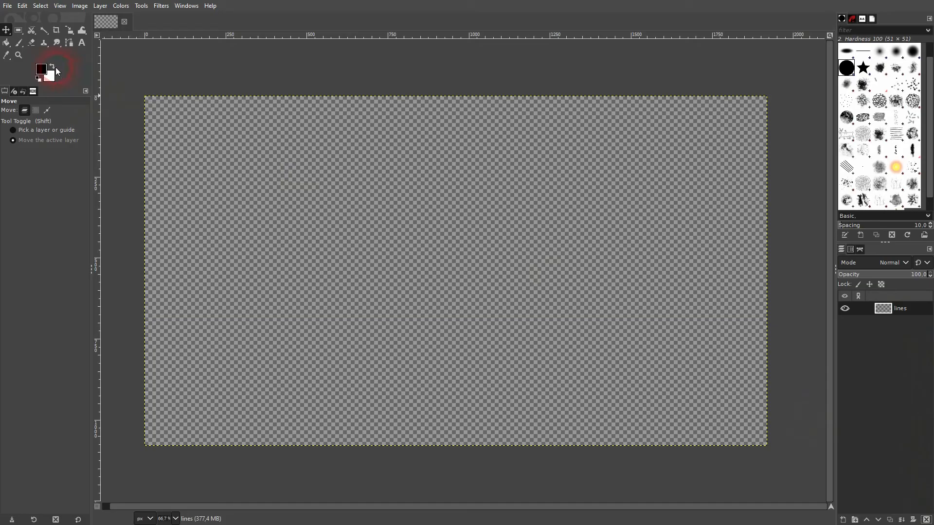
Step: Make white the foreground colour by swapping it with the background colour, and switch to the Bucket Fill tool
drag(41, 69, 495, 251)
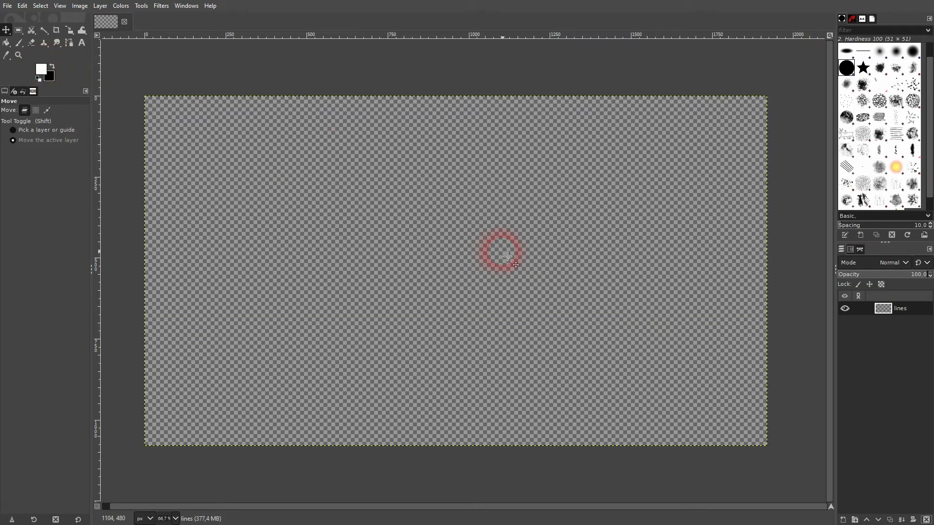
click(7, 43)
drag(41, 70, 429, 293)
Step: Try filling the transparent lines layer with the Red Cubes pattern, and undo the fill
click(403, 285)
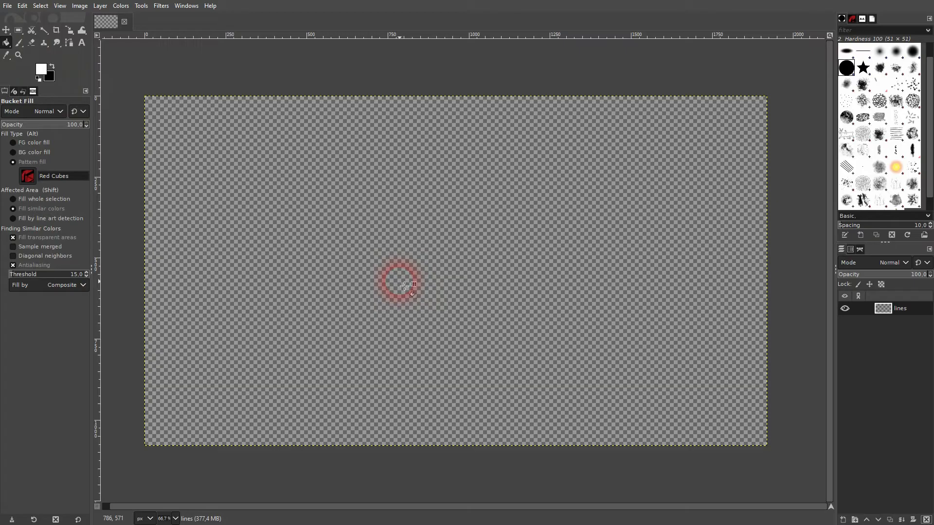
click(432, 283)
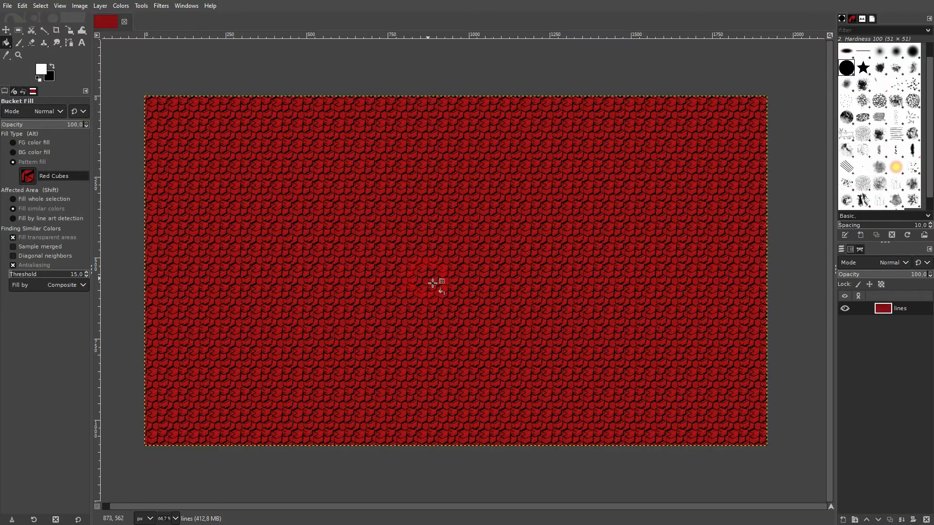
key(ctrl+z)
Step: Set Bucket Fill to use the foreground colour, fill the lines layer with white, and return to the Move tool
click(64, 169)
click(33, 143)
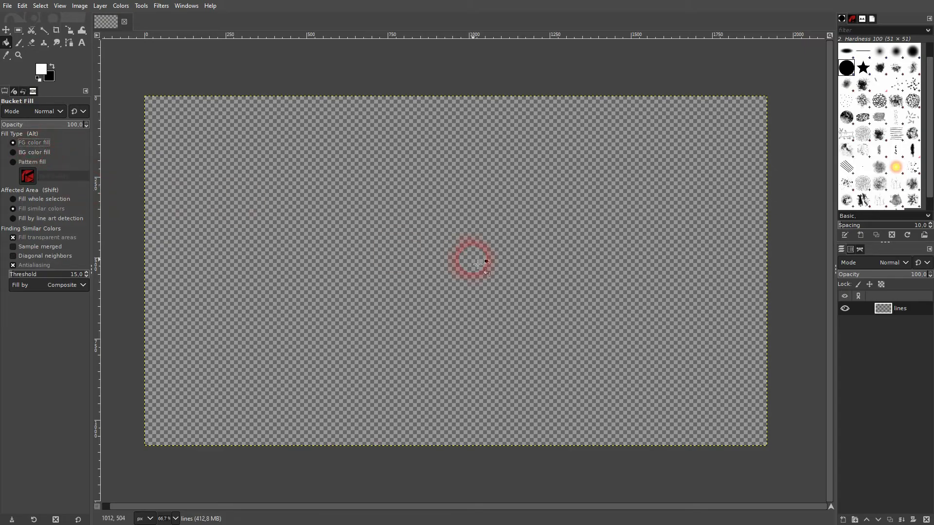
click(476, 262)
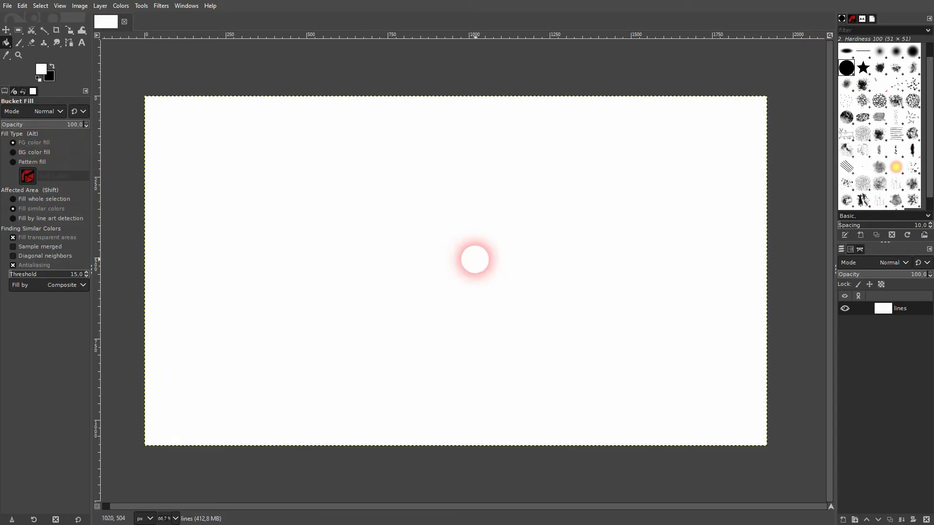
key(ctrl+z)
drag(43, 69, 451, 284)
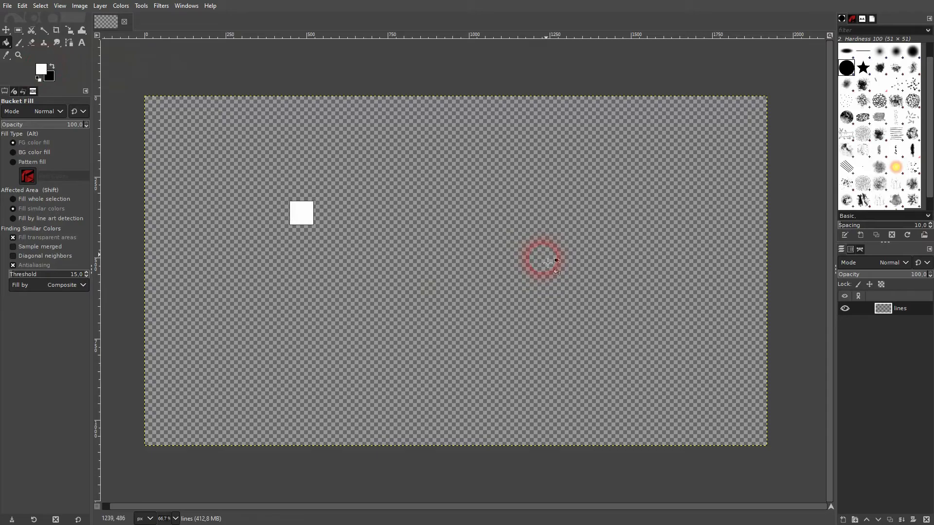
click(530, 268)
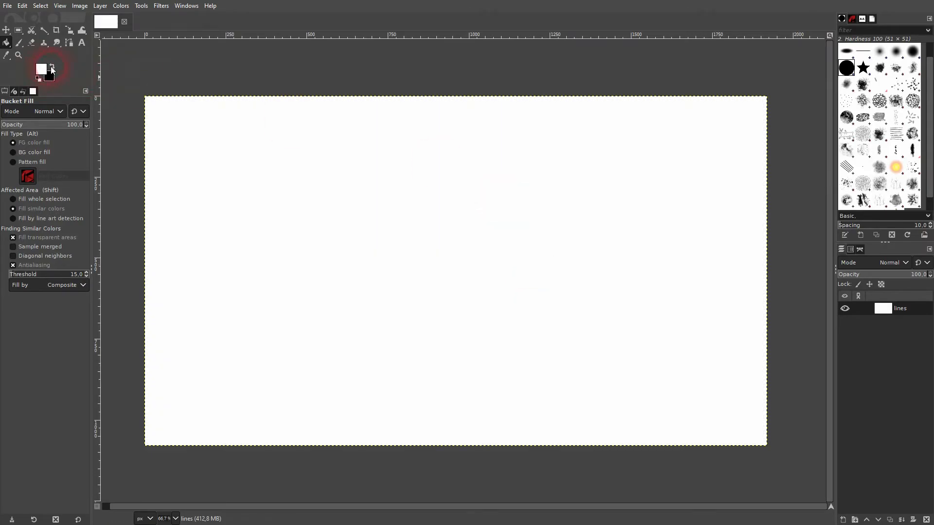
click(6, 30)
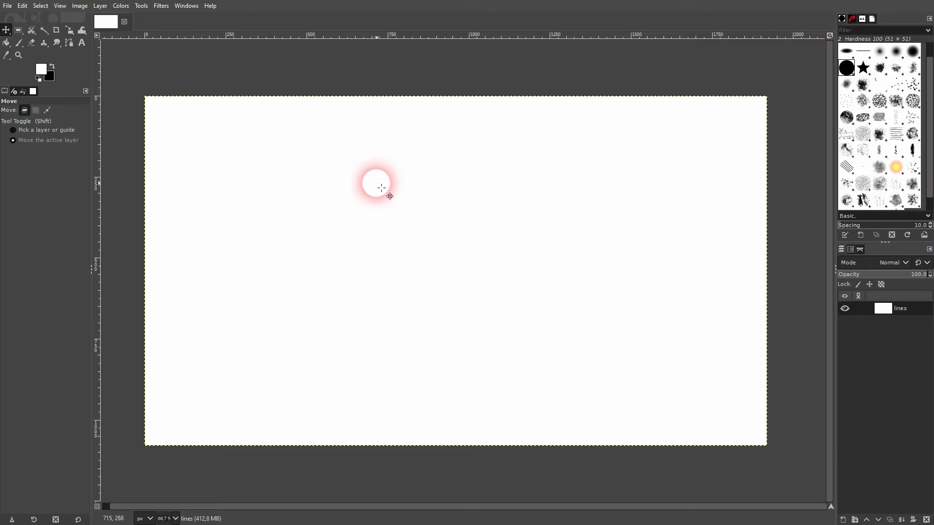
Step: Draw a nearly horizontal two-anchor path about 1140 px long across the upper half of the white canvas
click(74, 48)
click(233, 201)
click(602, 196)
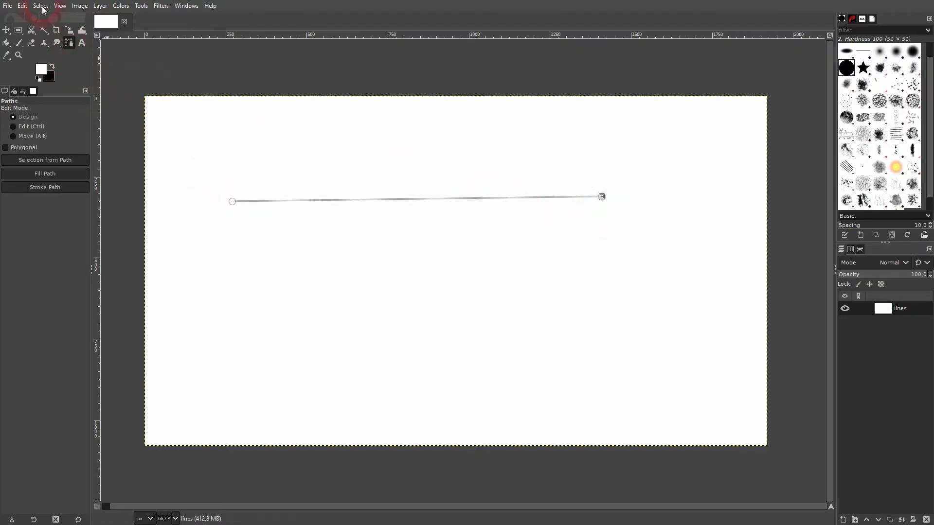
Step: Stroke the path with a solid antialiased line 25 px wide in the white foreground colour
click(23, 5)
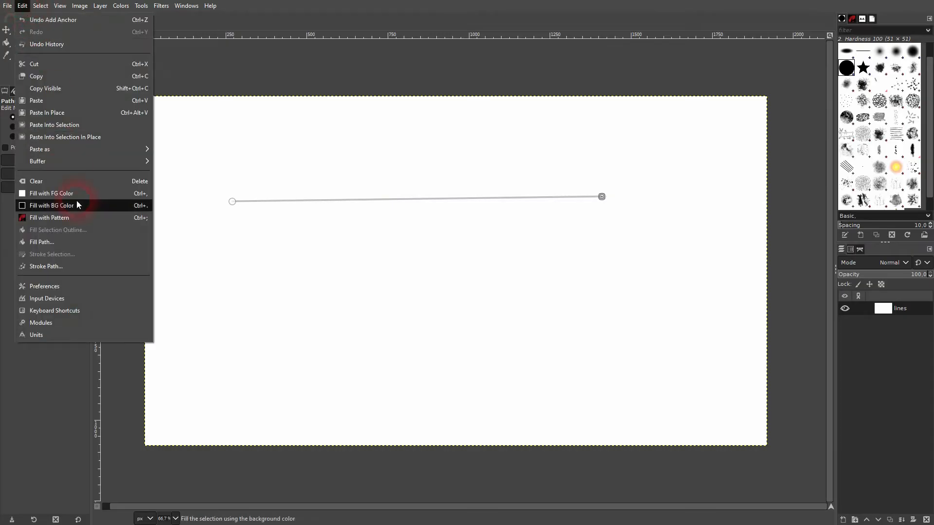
click(80, 269)
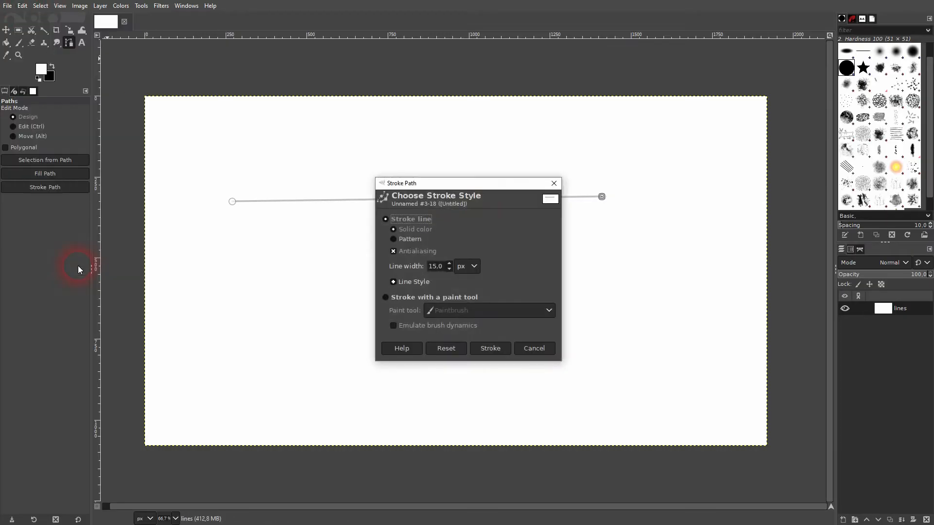
drag(463, 181, 796, 120)
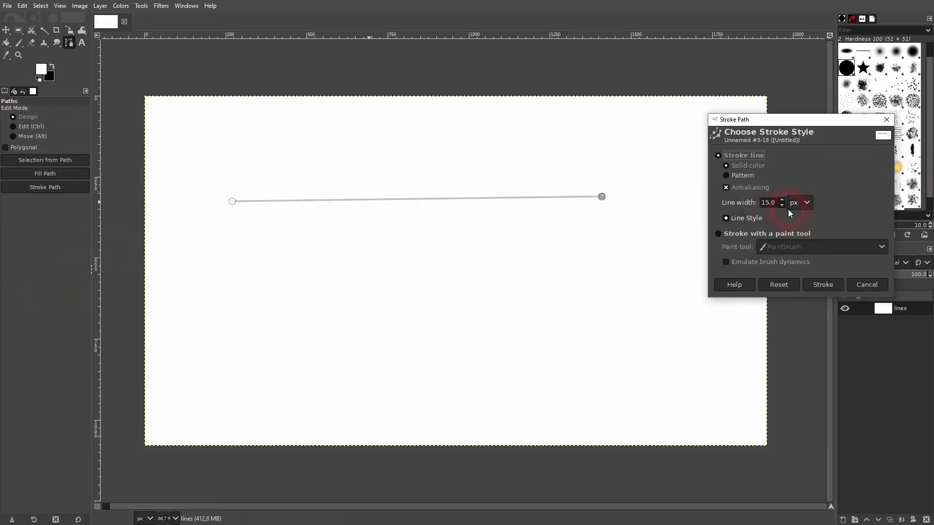
drag(777, 203, 755, 204)
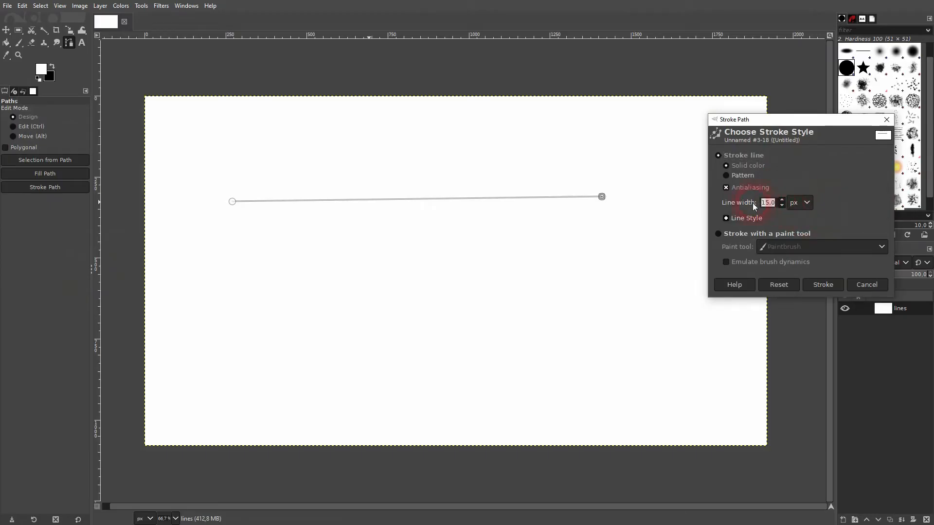
click(822, 284)
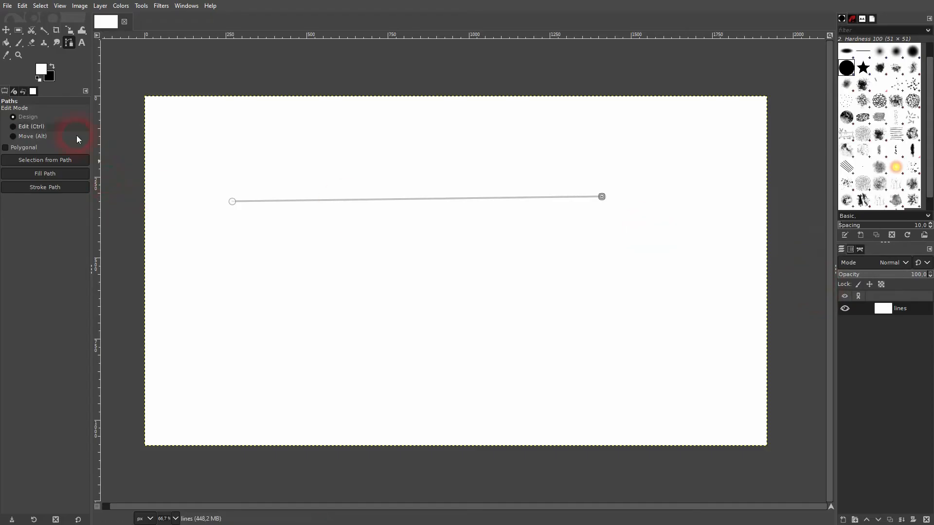
Step: Make black the foreground colour, stroke the same path again at 25 px, and leave path editing with the Move tool
right_click(576, 200)
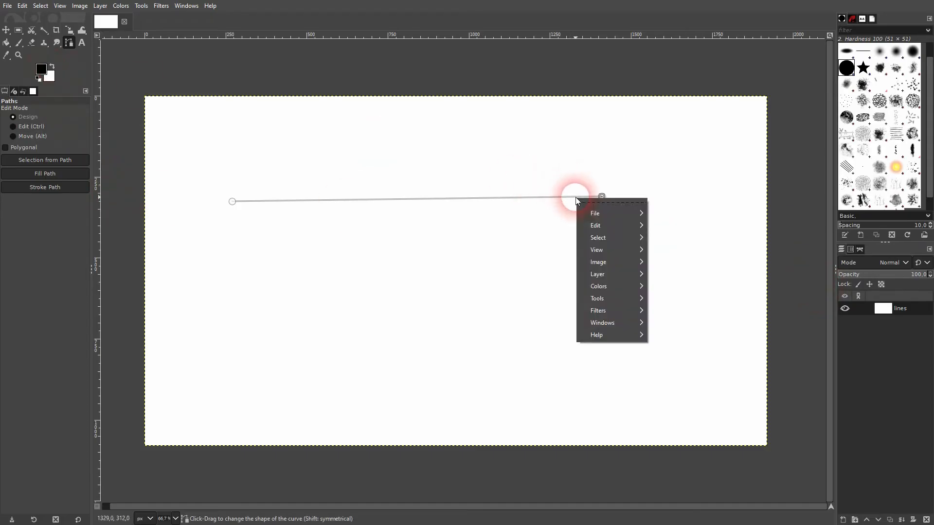
mouse_move(605, 223)
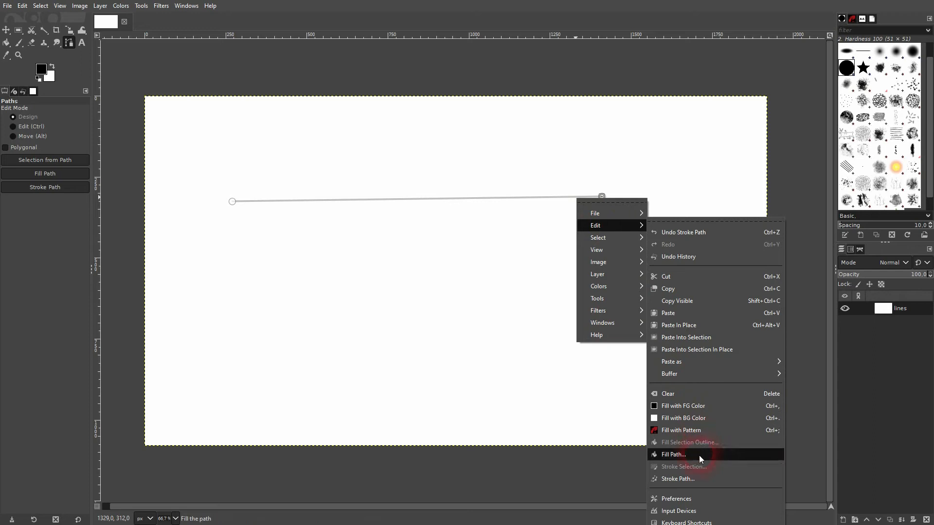
click(694, 479)
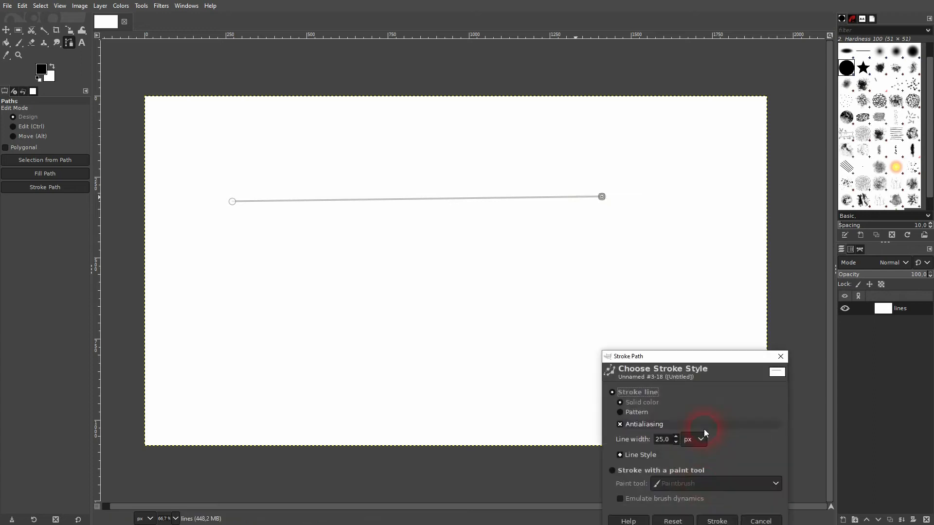
click(714, 521)
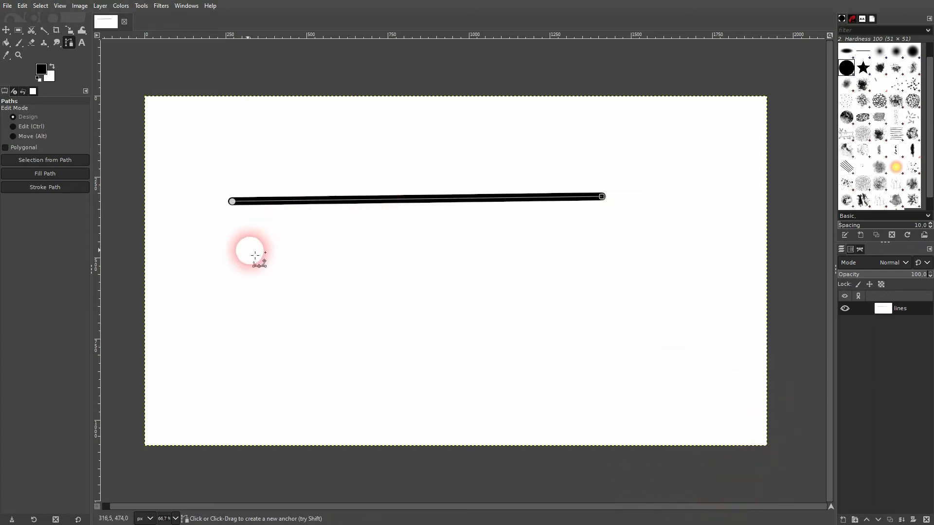
click(6, 30)
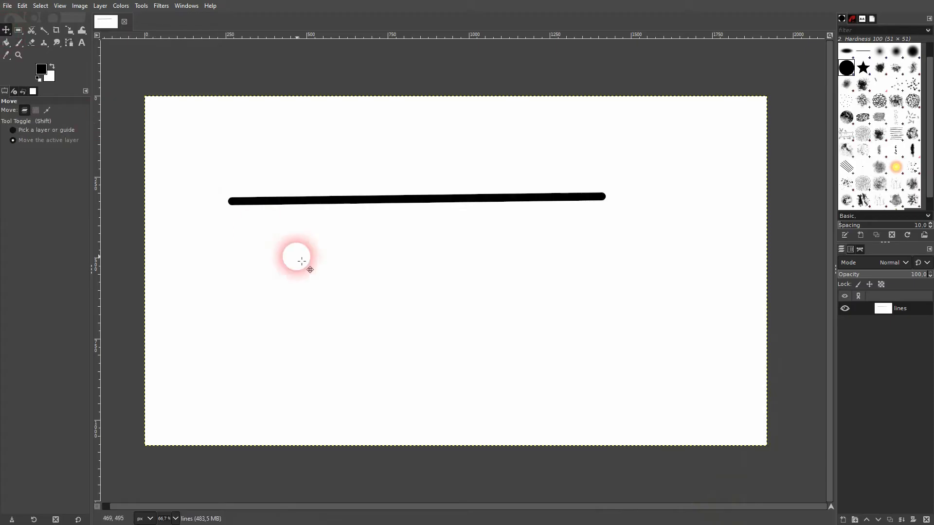
Step: Draw a second two-anchor path below the black line, sloping slightly downward and about as long
click(69, 43)
click(229, 250)
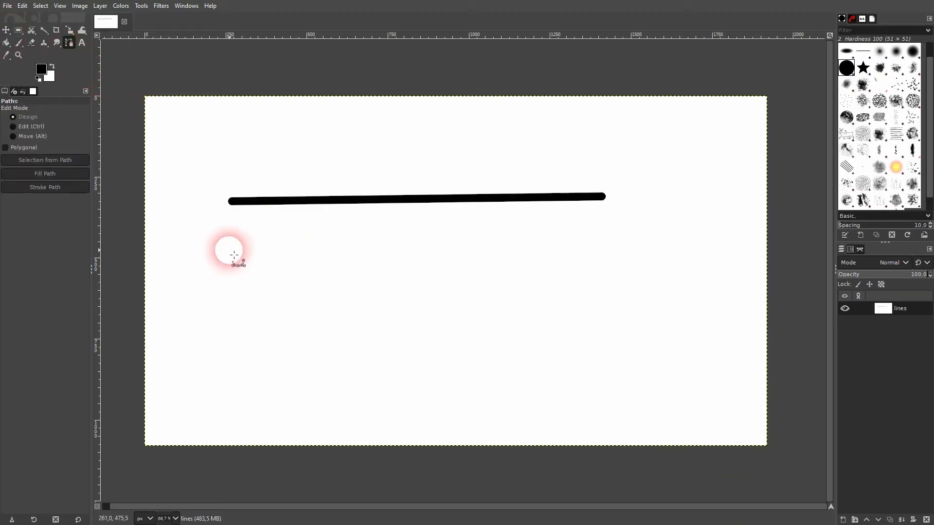
click(607, 260)
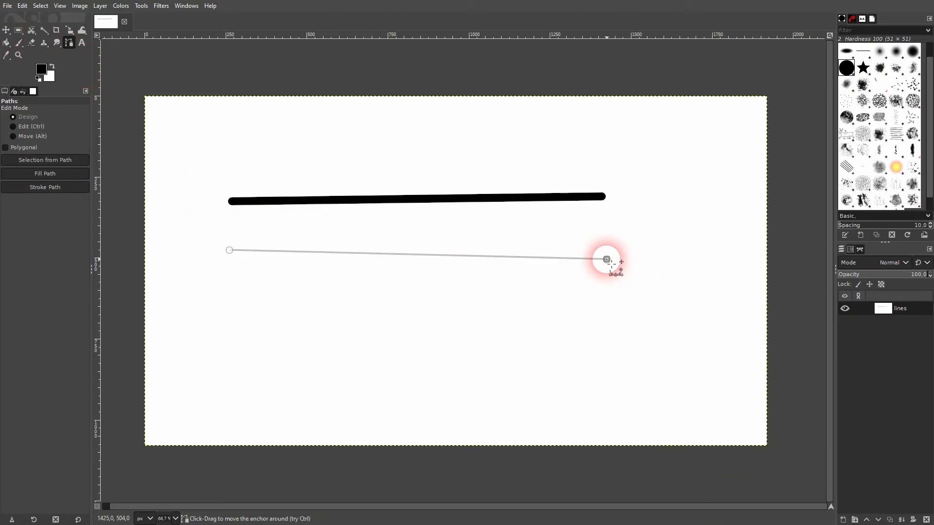
Step: Stroke the second path in black at 25 px with the Square cap style, and return to the Move tool
click(23, 6)
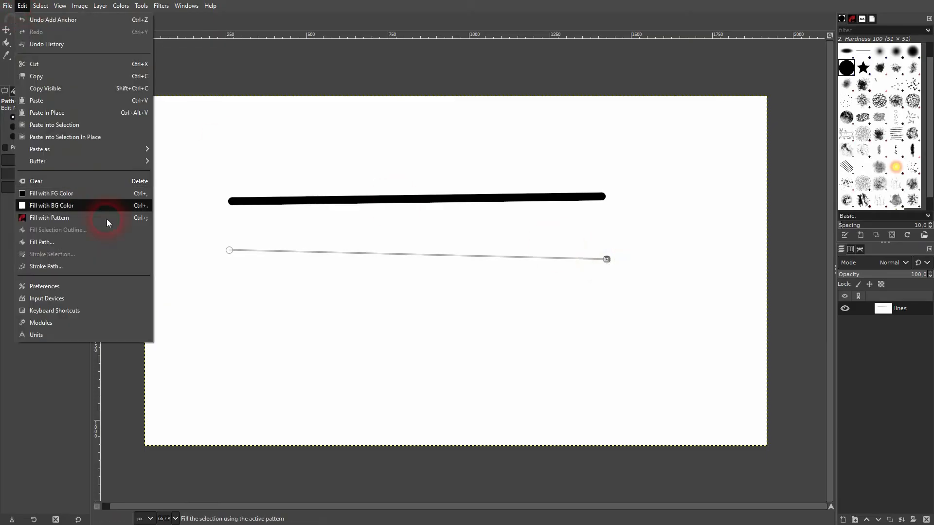
click(102, 264)
drag(482, 189, 789, 101)
click(719, 194)
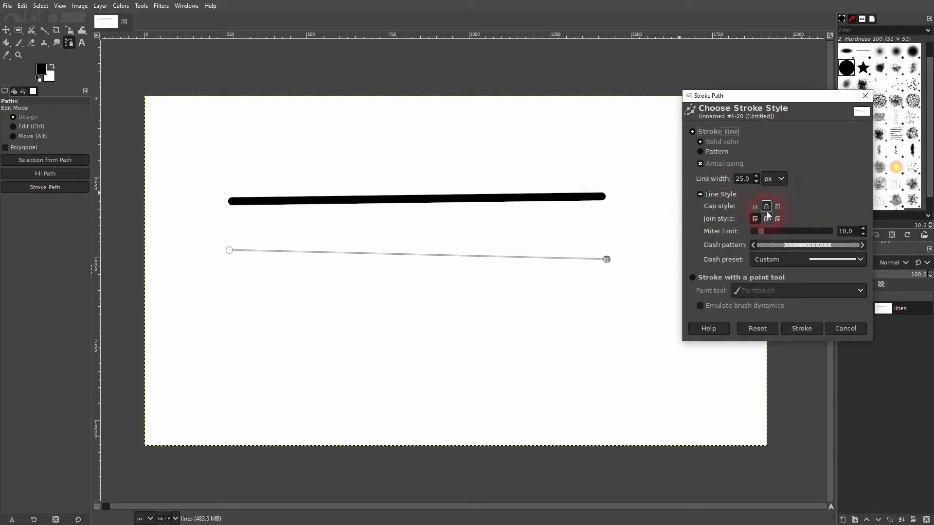
click(755, 206)
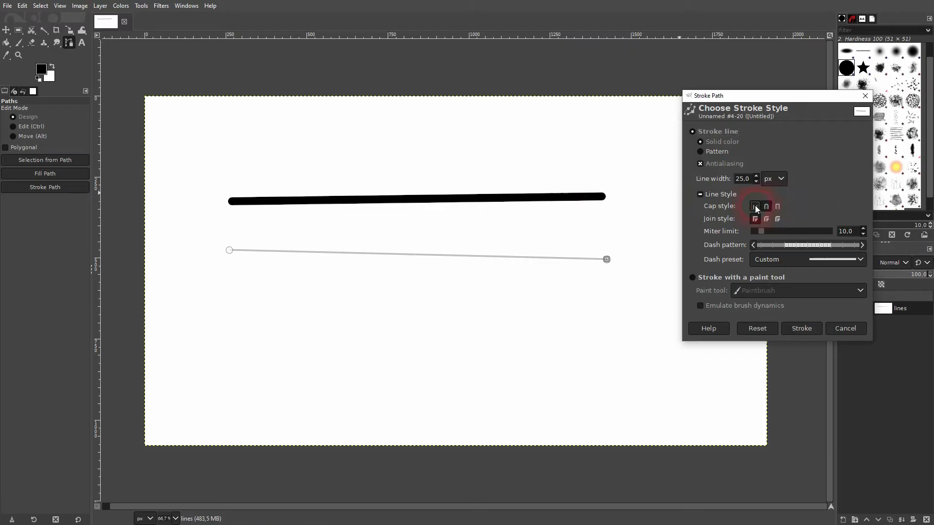
click(777, 207)
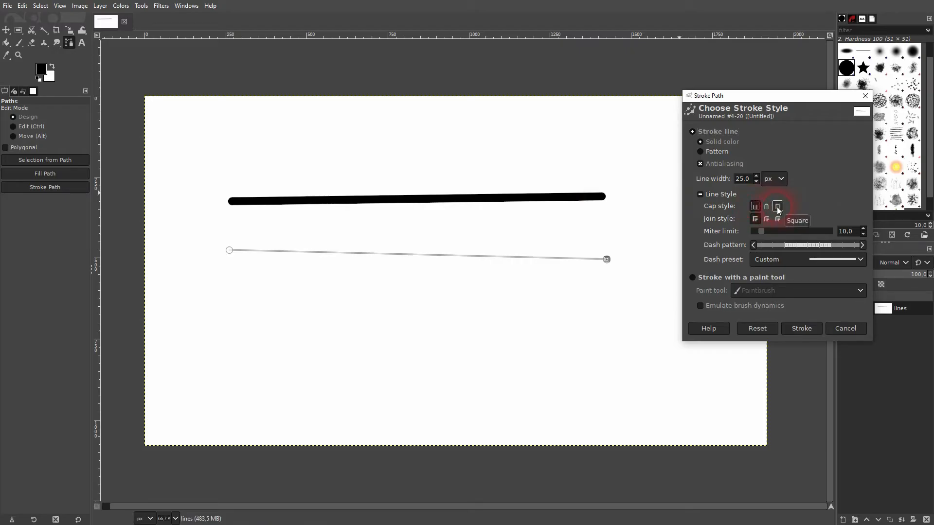
click(801, 328)
click(428, 251)
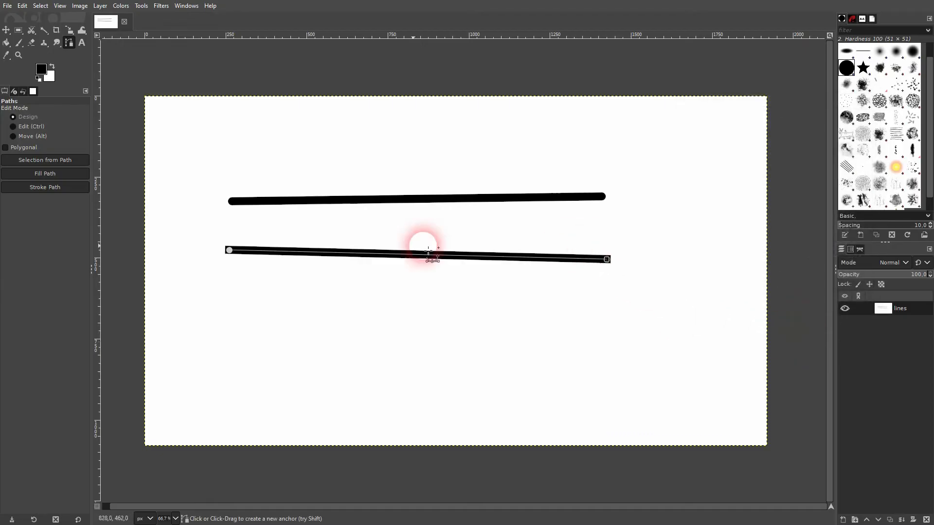
click(4, 31)
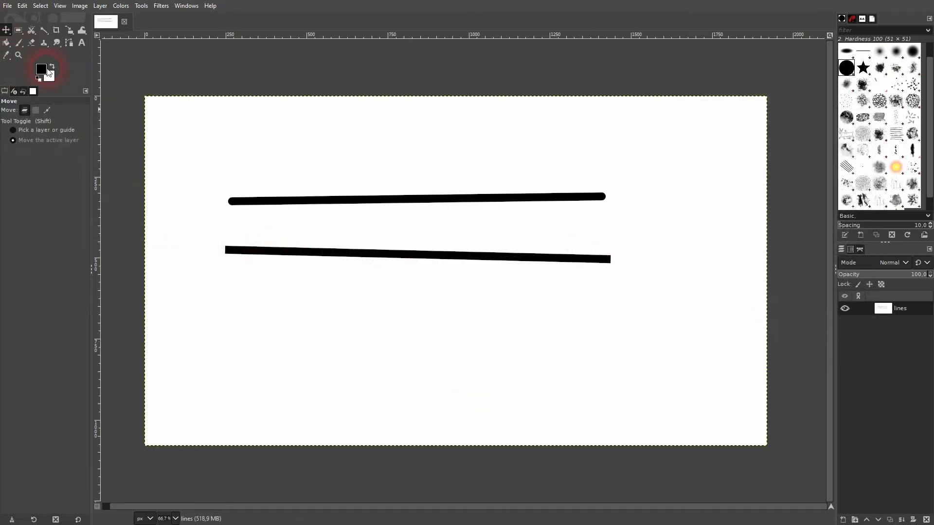
Step: Draw a third two-anchor path just below the square-ended line, running roughly parallel to it
click(69, 43)
click(225, 282)
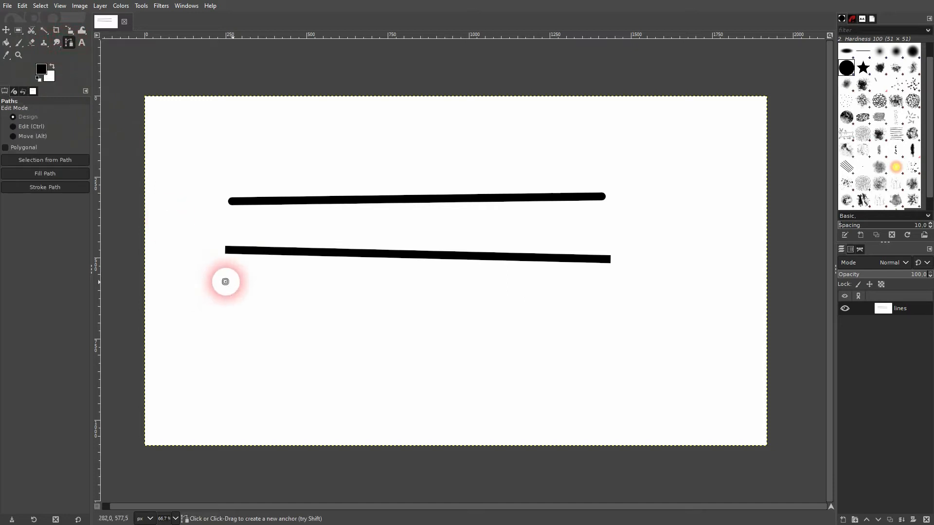
click(605, 293)
Step: Stroke the third path in black at 25 px with the Butt cap style, and return to the Move tool
click(33, 6)
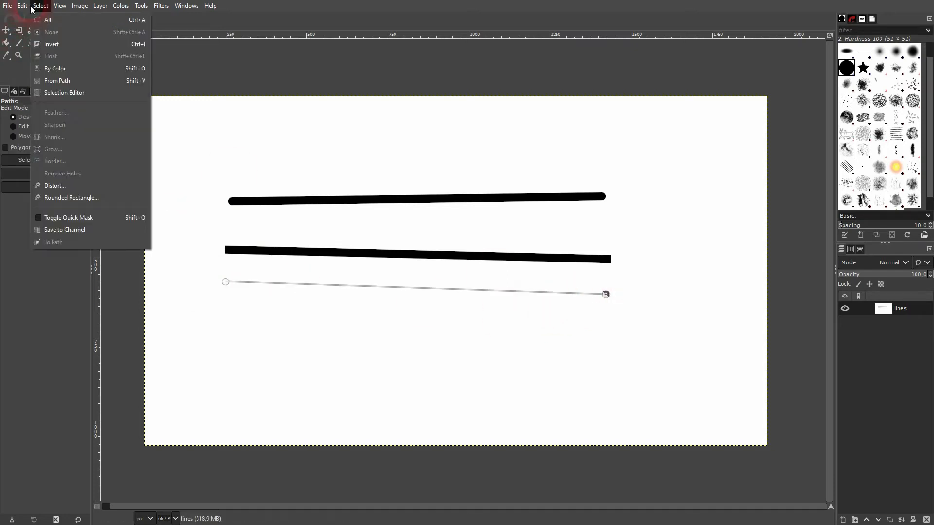
mouse_move(23, 5)
click(84, 266)
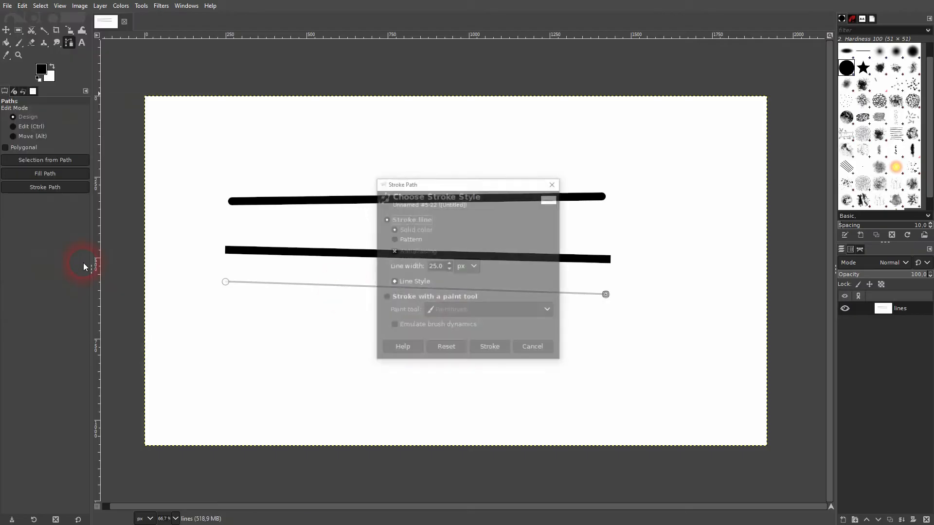
click(408, 287)
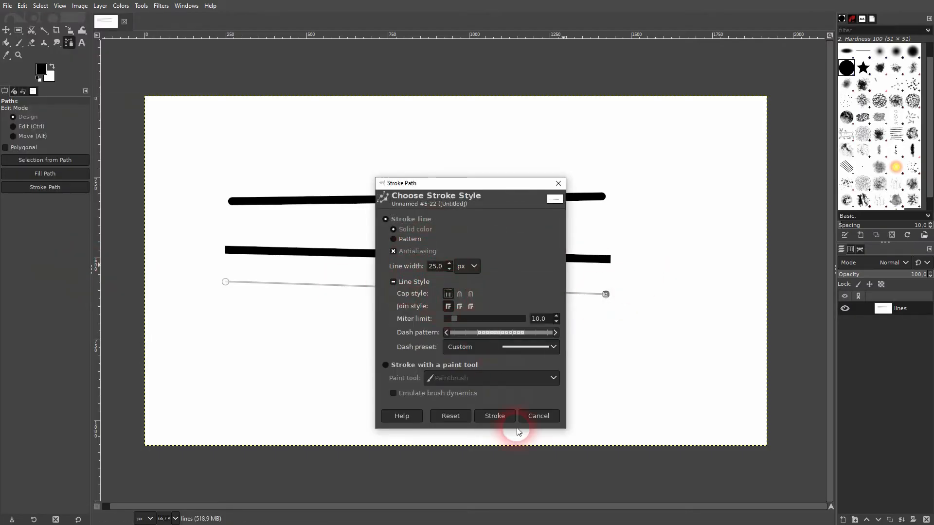
click(505, 418)
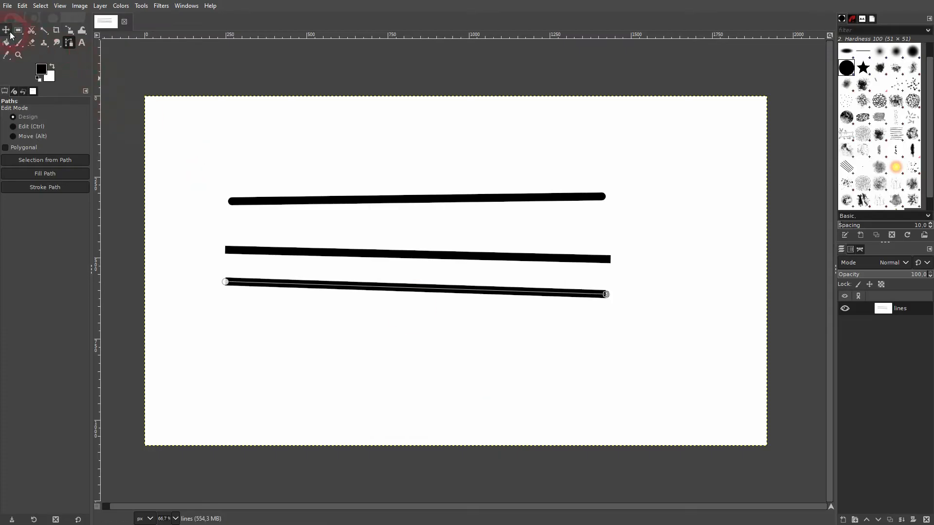
click(10, 32)
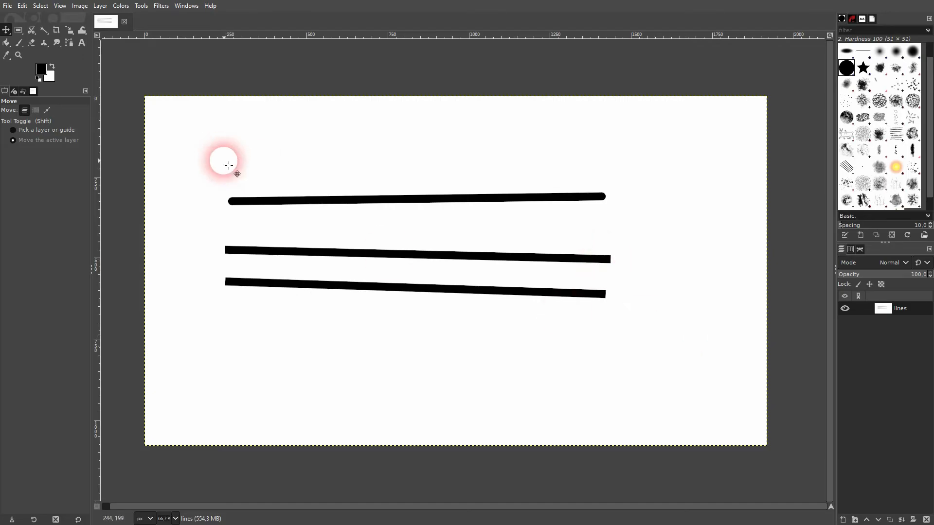
Step: Draw a zigzag path with four anchors in the empty space above the round-ended line
click(69, 45)
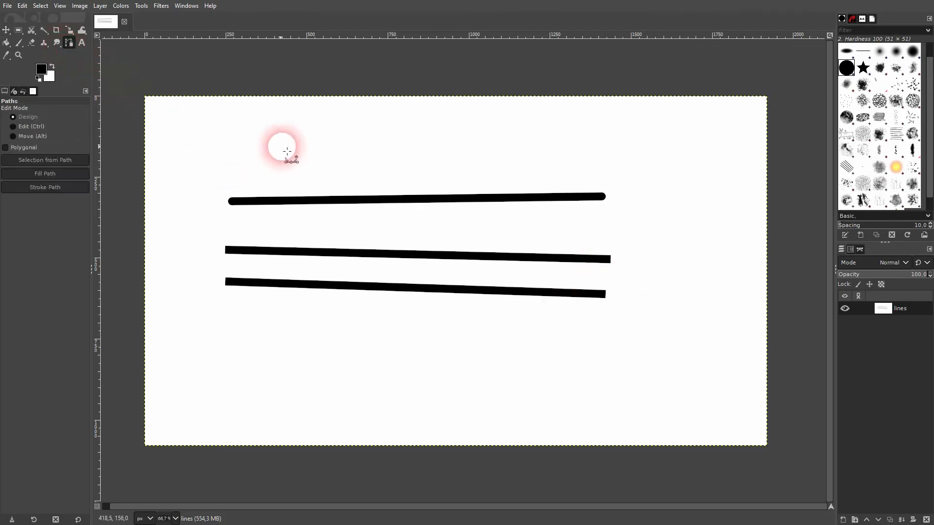
click(241, 124)
click(318, 132)
click(261, 170)
click(408, 137)
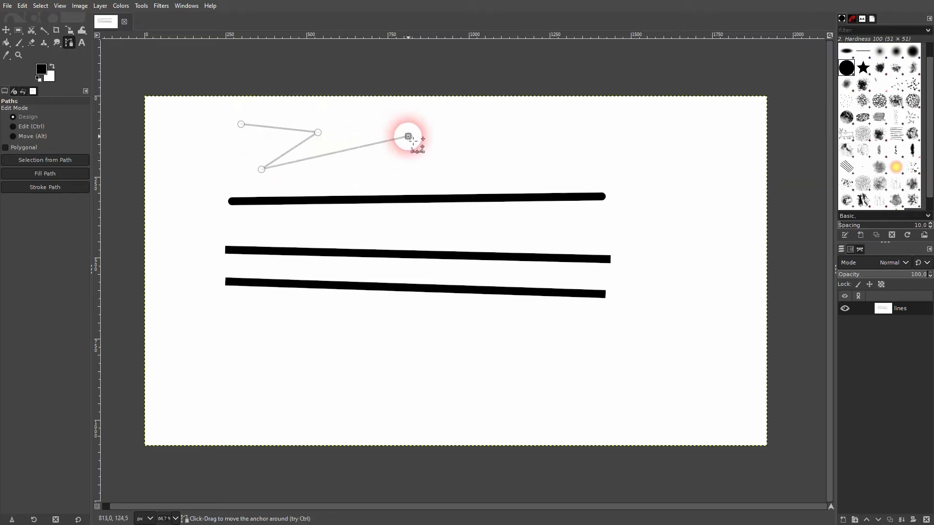
Step: Stroke the zigzag path in black at 25 px with Butt caps and the Miter join style, and return to the Move tool
click(22, 7)
click(68, 264)
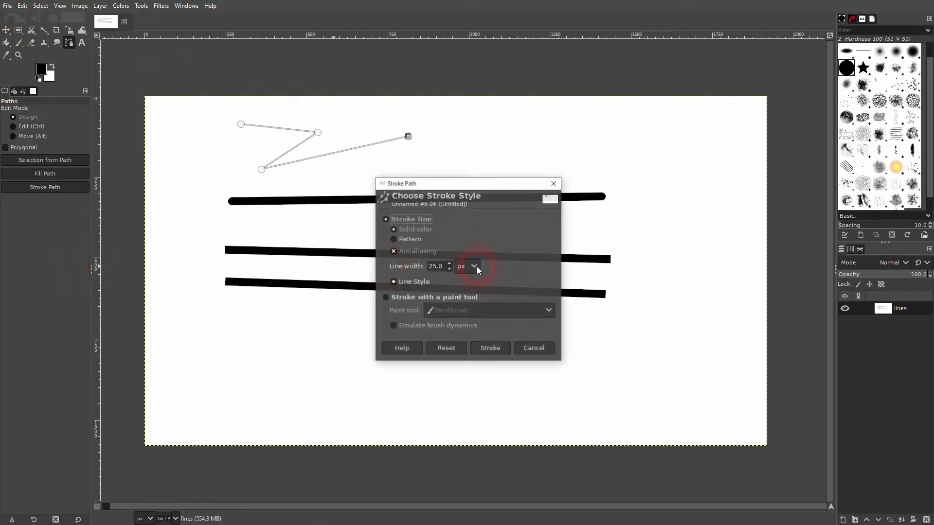
drag(449, 183, 671, 135)
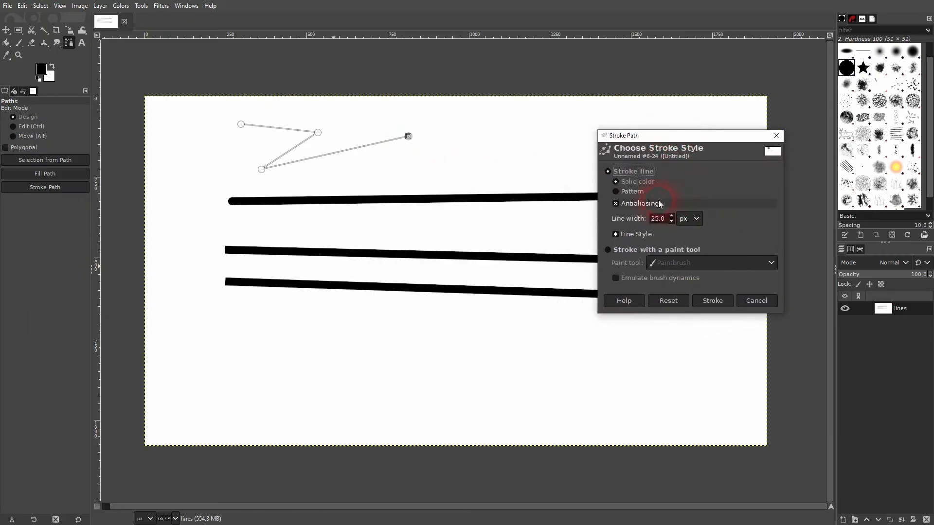
click(636, 236)
click(672, 259)
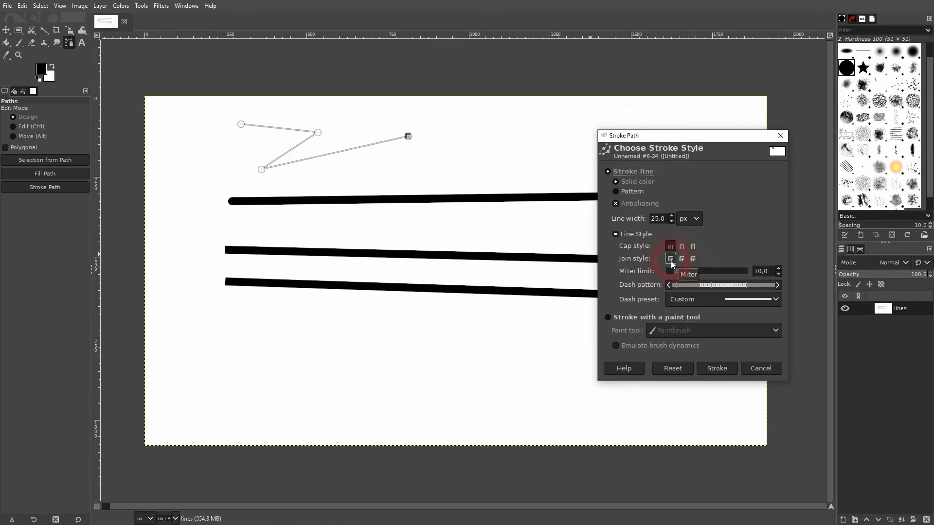
click(718, 368)
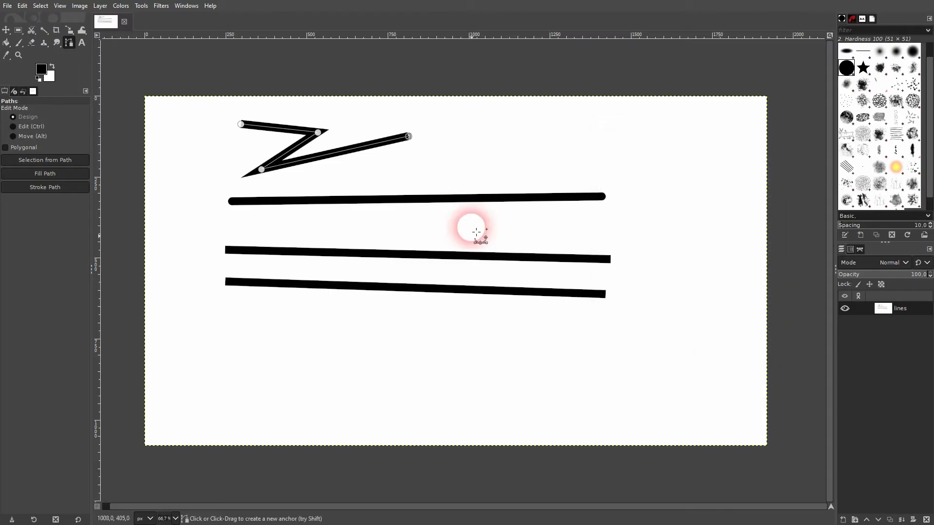
scroll(298, 138, up, 2)
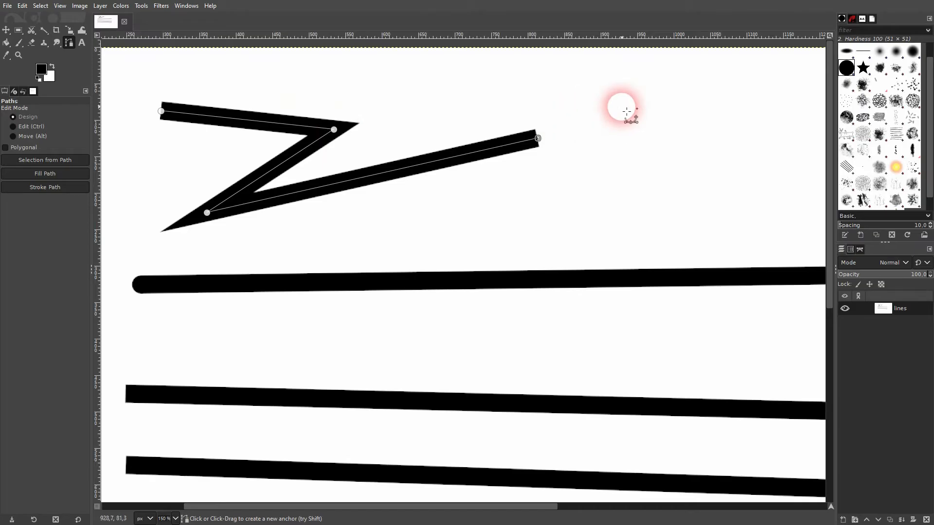
click(4, 31)
Step: Draw a second four-anchor zigzag path to the right of the mitered zigzag
click(70, 44)
click(645, 102)
click(745, 144)
click(609, 222)
click(773, 175)
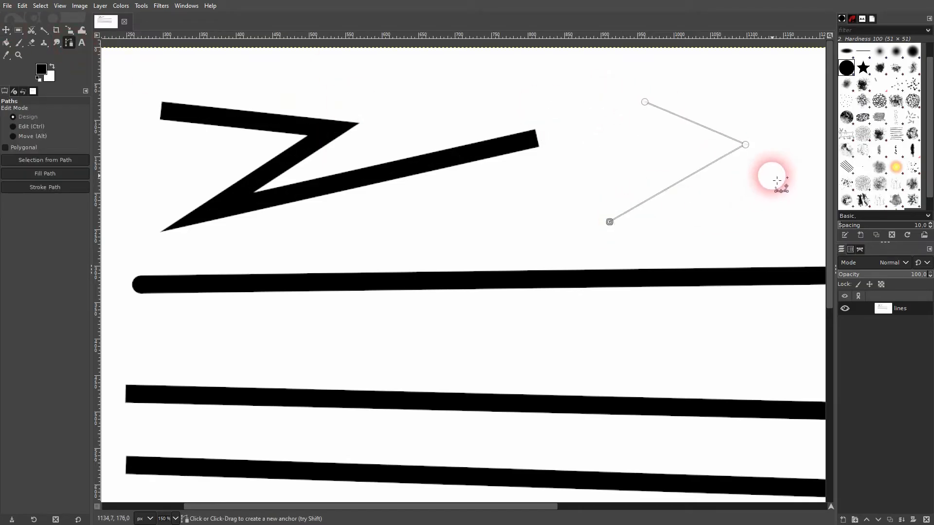
Step: Stroke the second zigzag path in black at 25 px with Butt caps and the Round join style
click(23, 6)
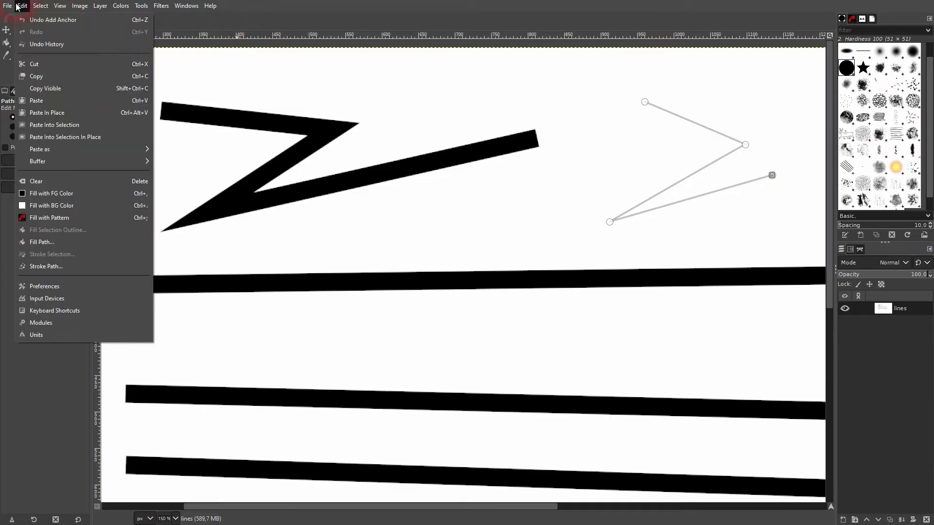
click(94, 268)
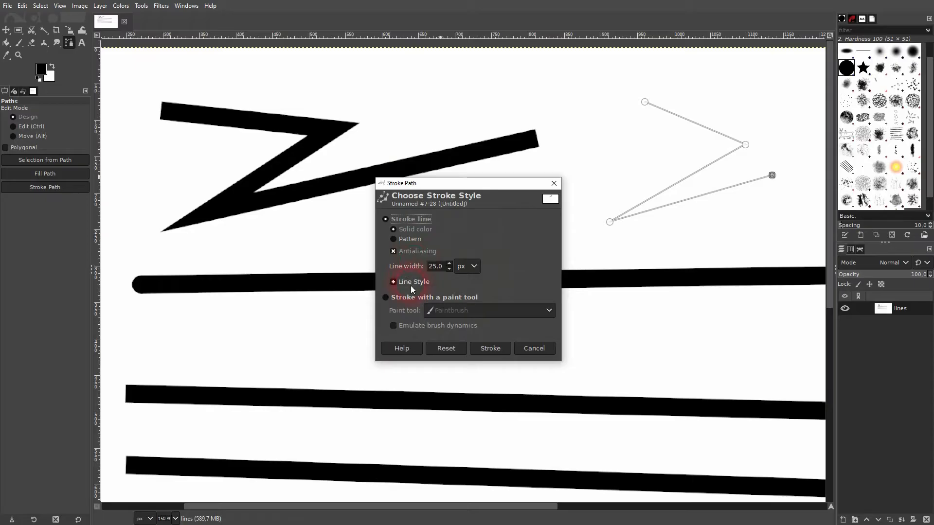
click(411, 282)
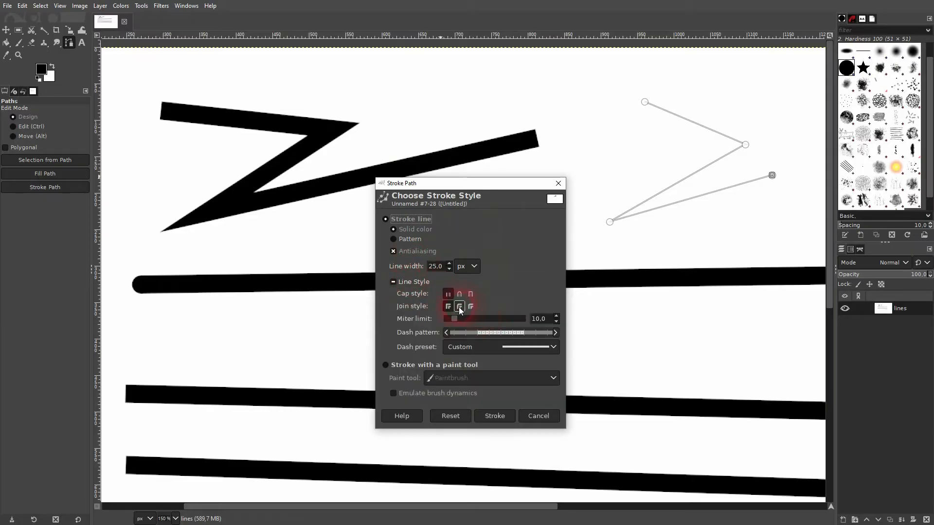
click(501, 416)
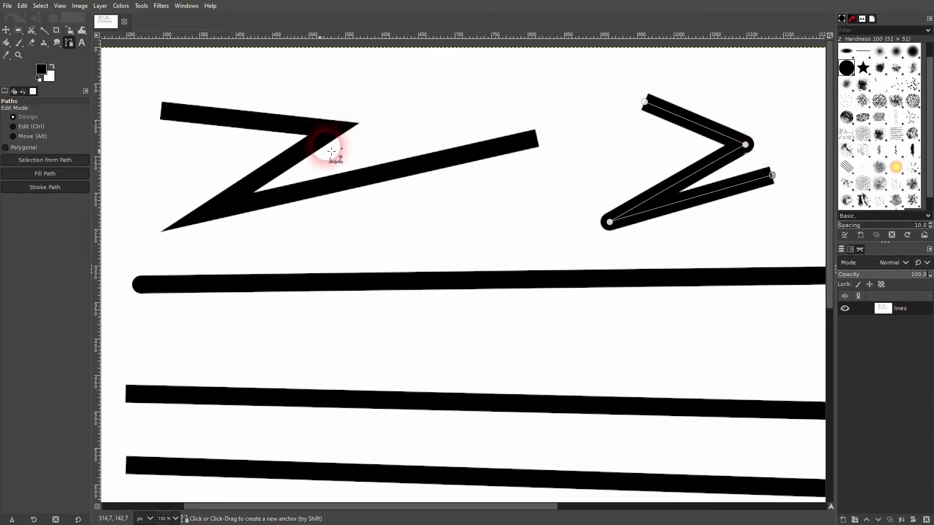
Step: Draw a third four-anchor zigzag path to the right of the round-joined zigzag
drag(490, 509, 645, 486)
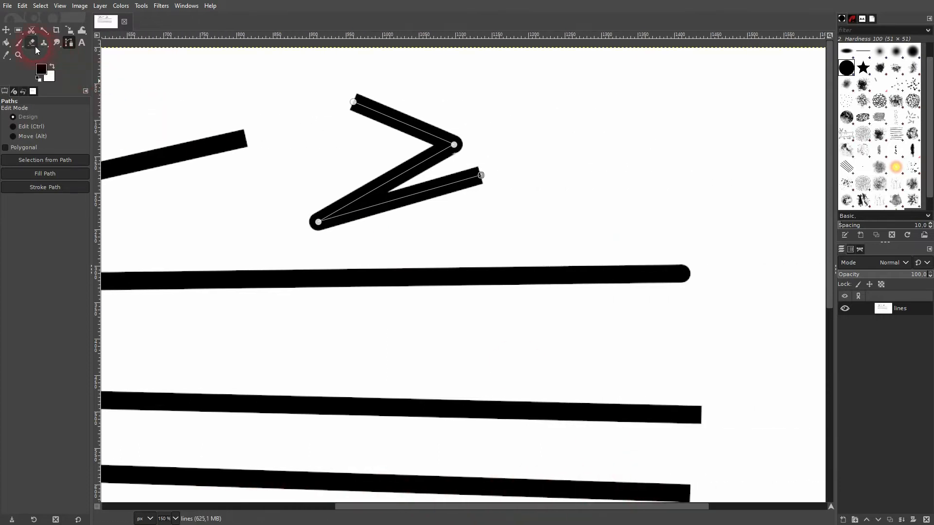
click(7, 42)
click(69, 43)
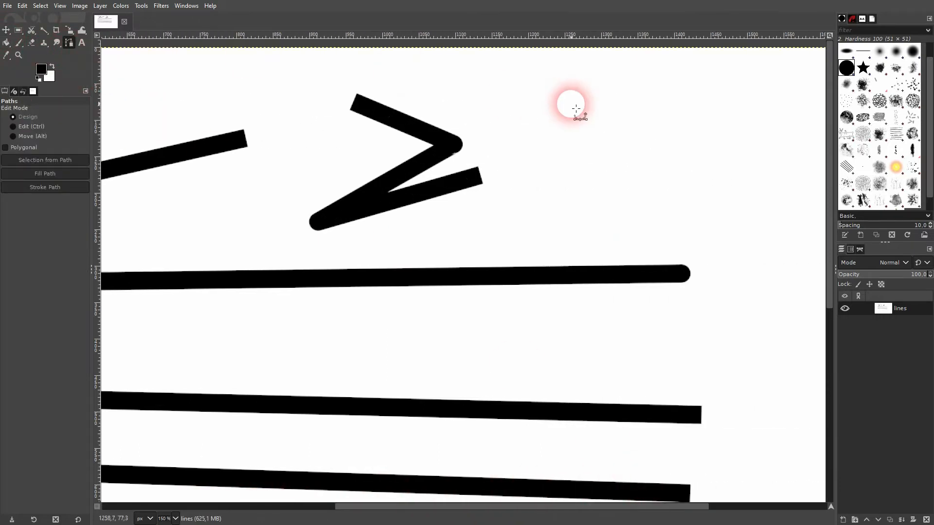
click(665, 139)
click(585, 216)
click(773, 157)
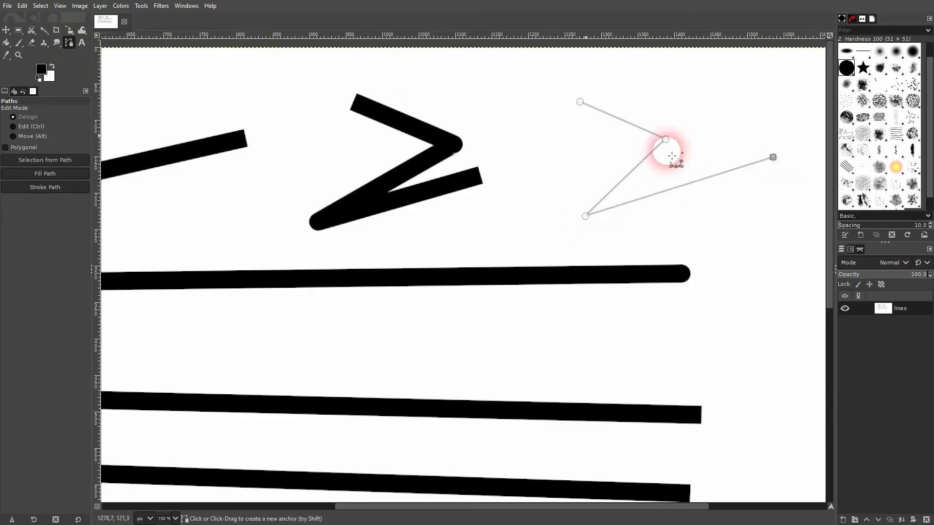
Step: Stroke the third zigzag path in black at 25 px with the Bevel join style, and return to the Move tool
click(23, 6)
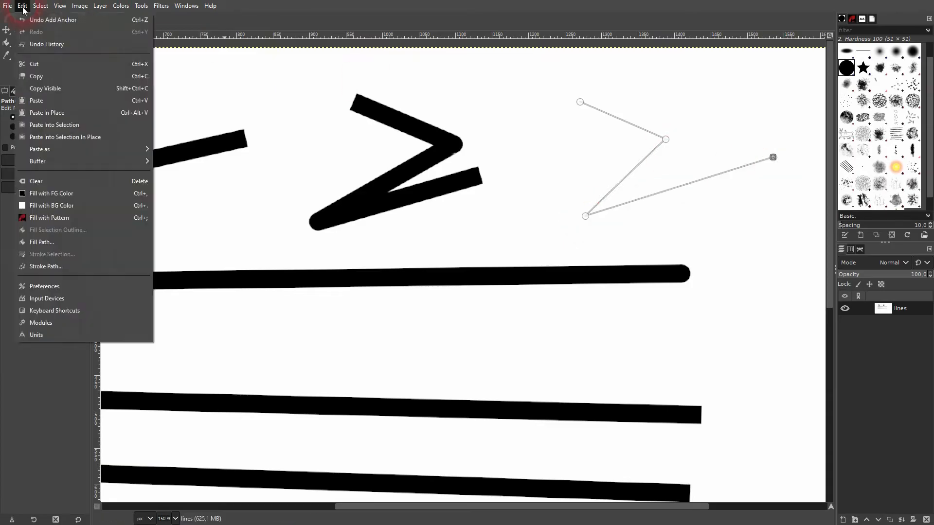
click(88, 267)
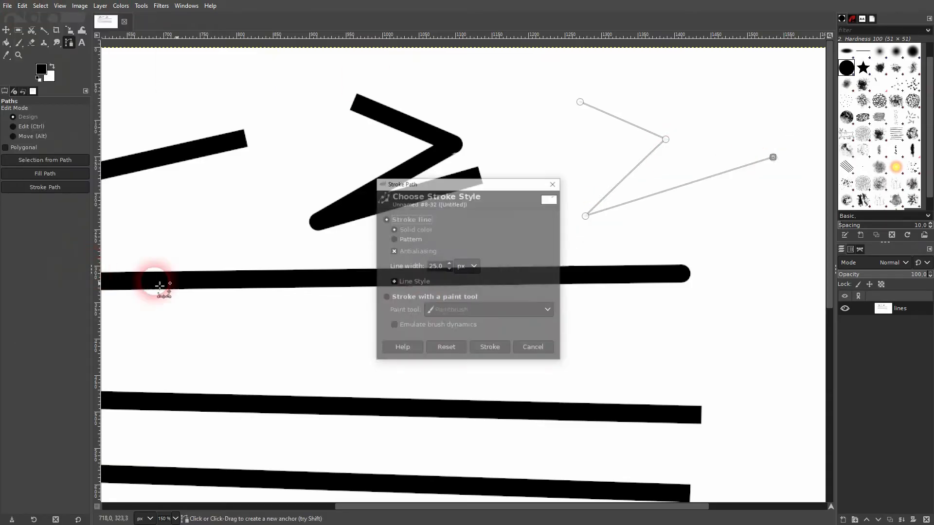
click(416, 282)
click(470, 307)
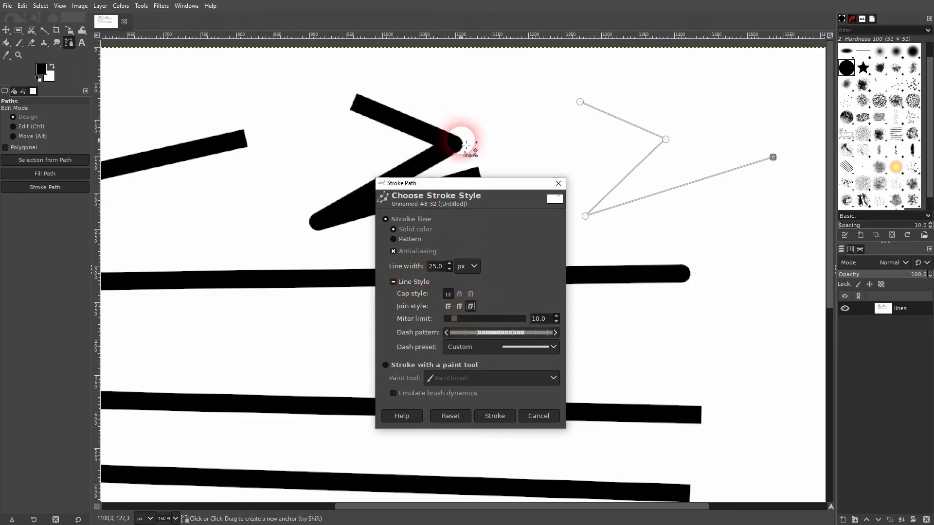
click(496, 417)
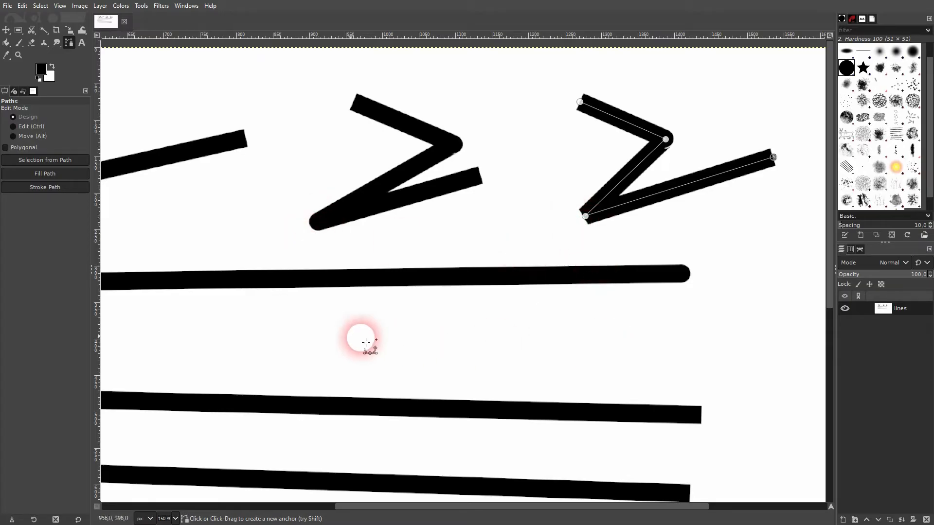
click(7, 30)
Step: Draw a nearly horizontal two-anchor path about 1140 px long below the three straight lines
scroll(313, 158, down, 4)
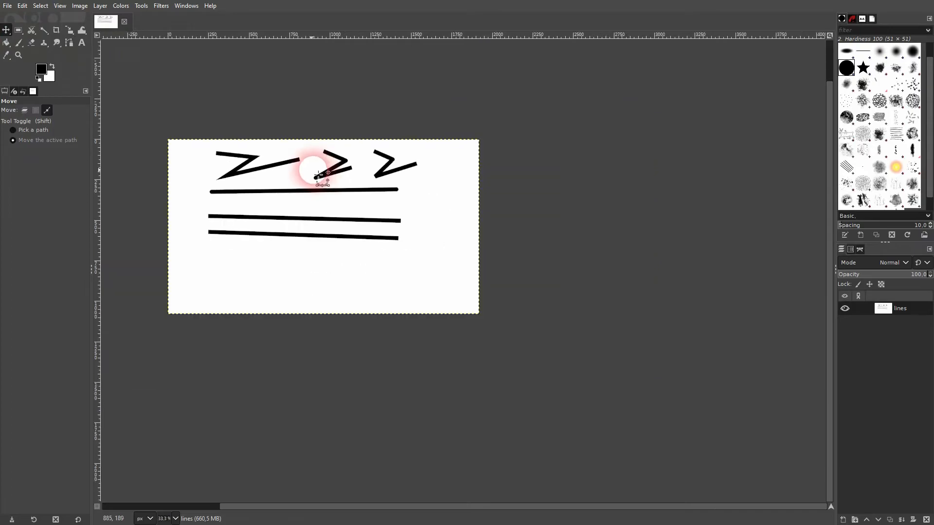
scroll(196, 192, up, 1)
scroll(199, 193, up, 1)
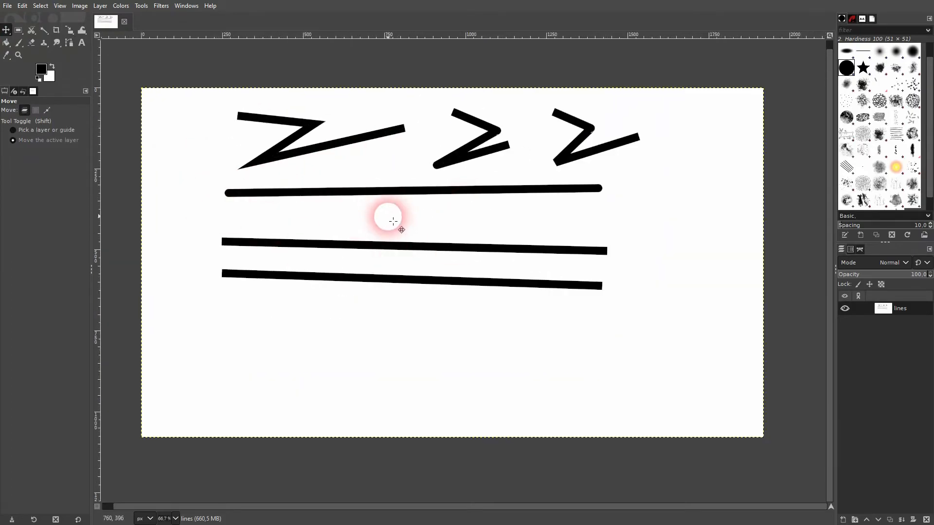
click(69, 41)
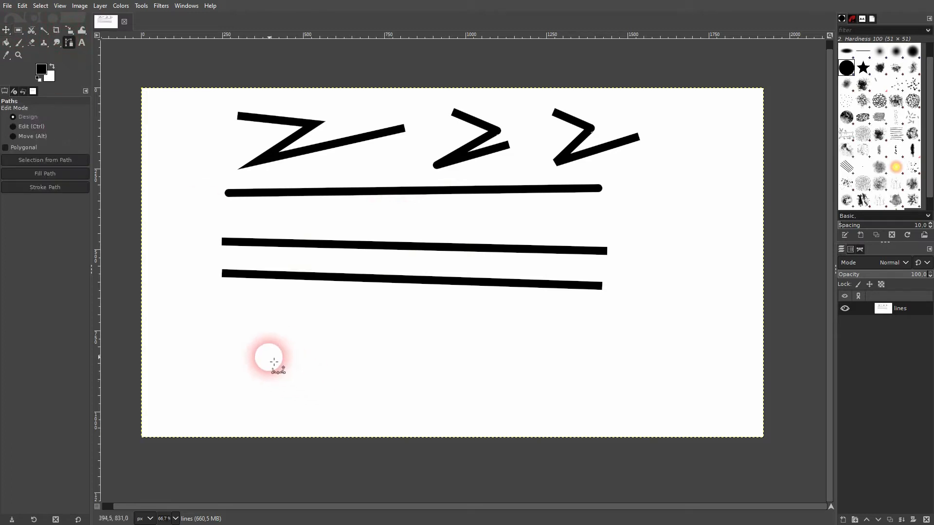
click(237, 334)
click(608, 338)
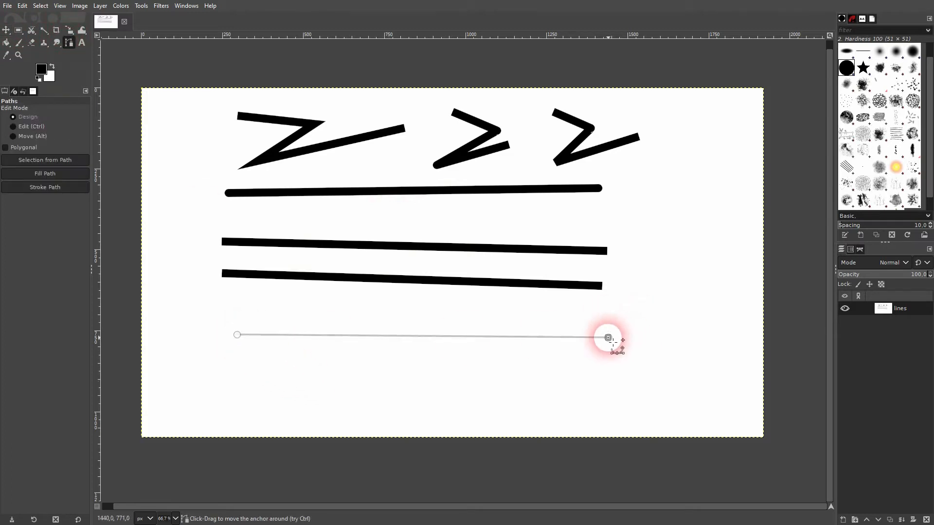
Step: Stroke the new path in black at 25 px with the Medium dashes preset, and return to the Move tool
click(22, 6)
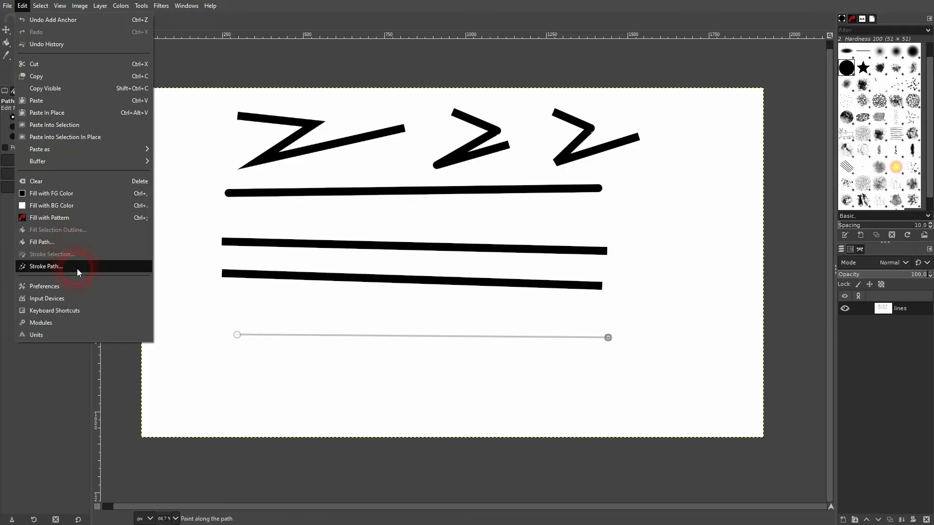
click(46, 267)
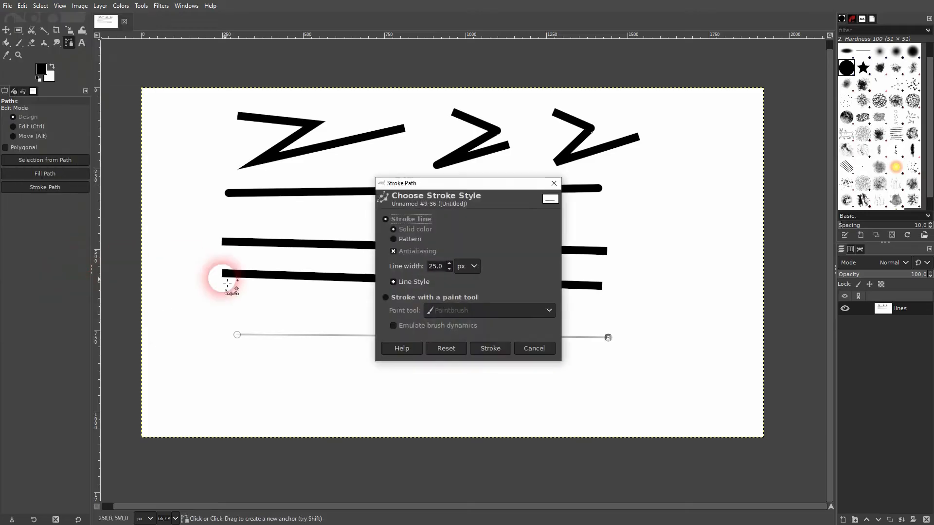
click(415, 281)
click(528, 347)
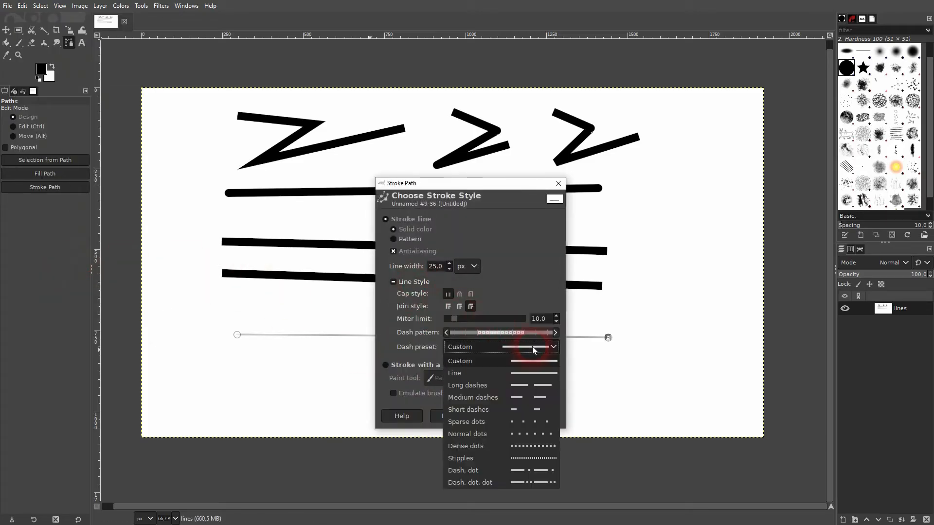
click(501, 397)
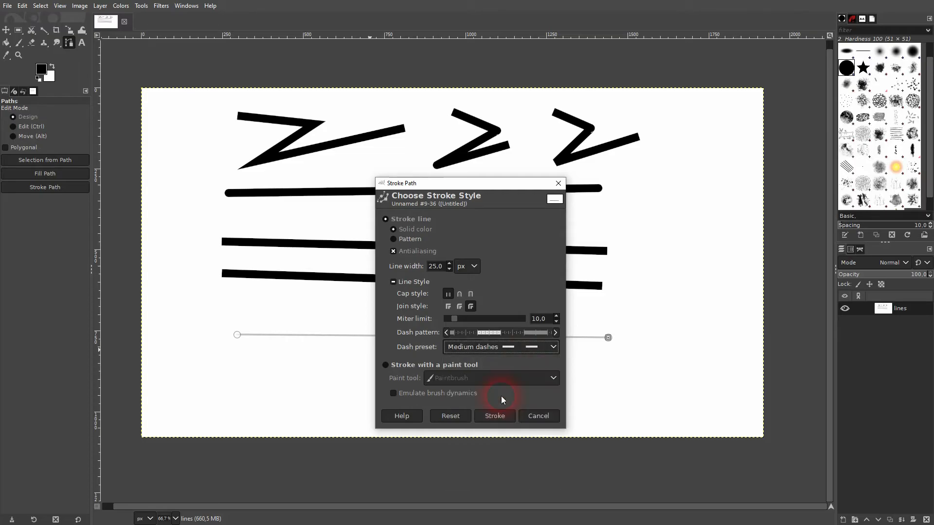
click(500, 417)
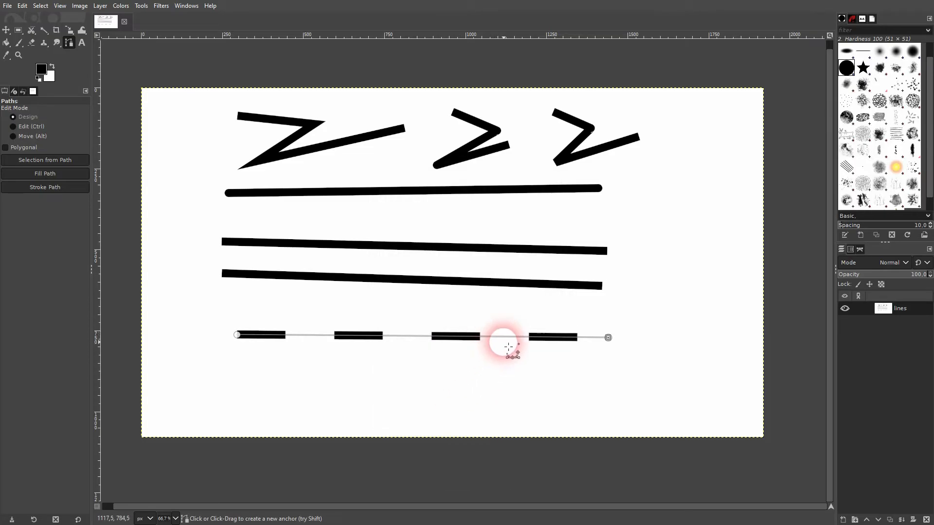
click(62, 68)
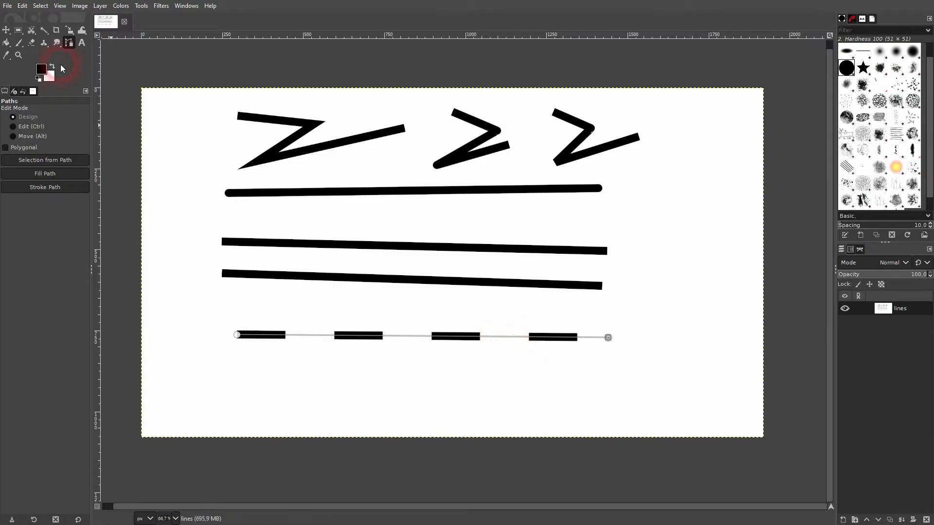
click(6, 31)
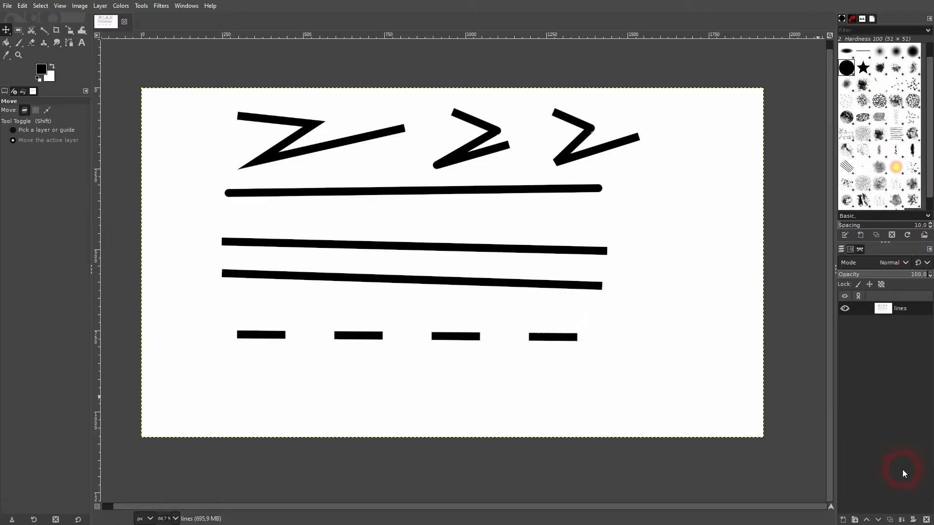
Step: Delete the layer with the drawn lines and create a transparent 1920 × 1080 px layer named lines
click(926, 520)
click(843, 521)
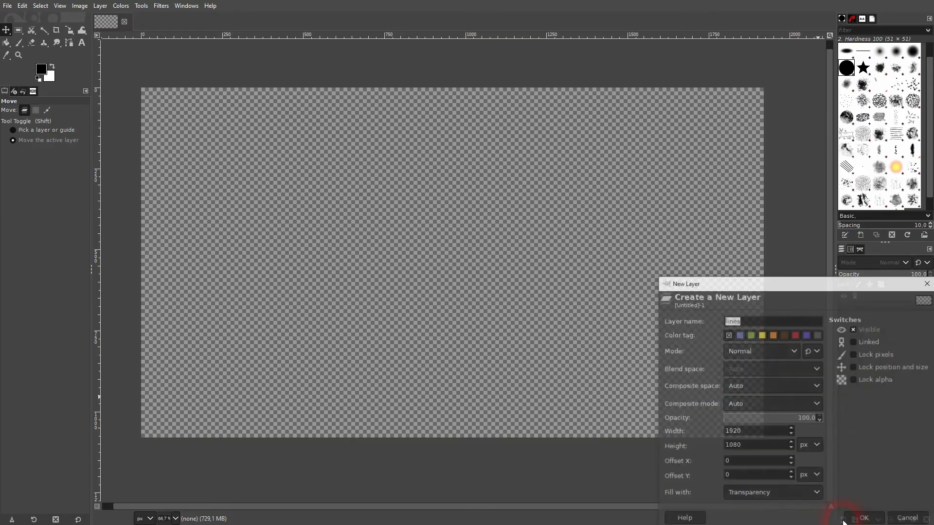
click(867, 519)
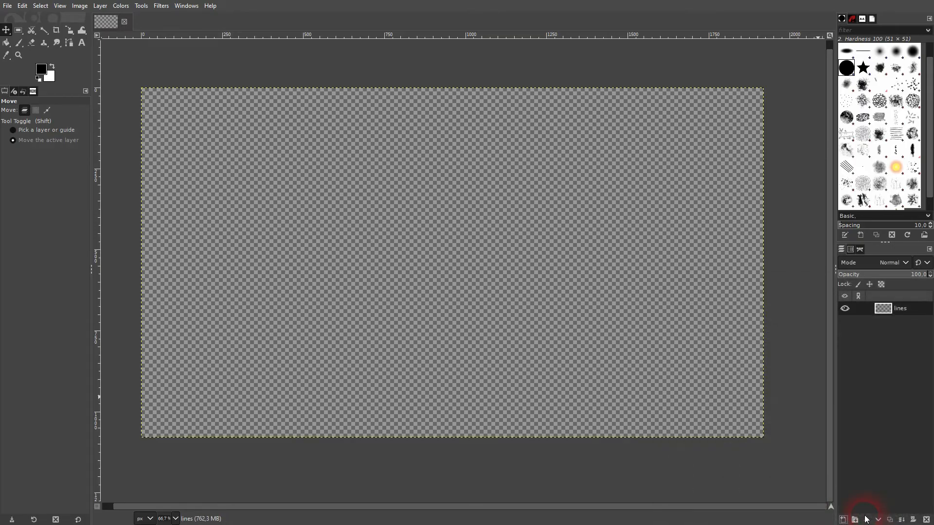
Step: Fill the empty layer with black using Bucket Fill, and return to the Move tool
click(53, 66)
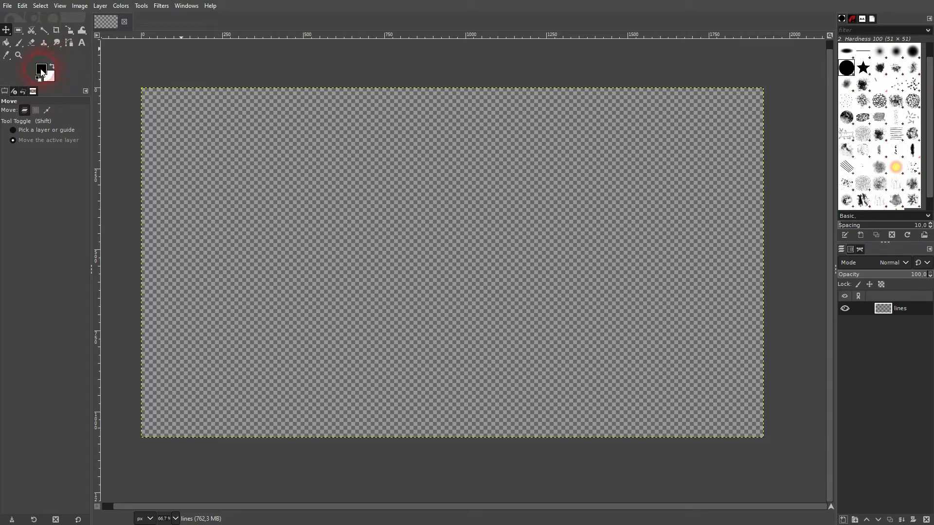
click(7, 44)
click(311, 244)
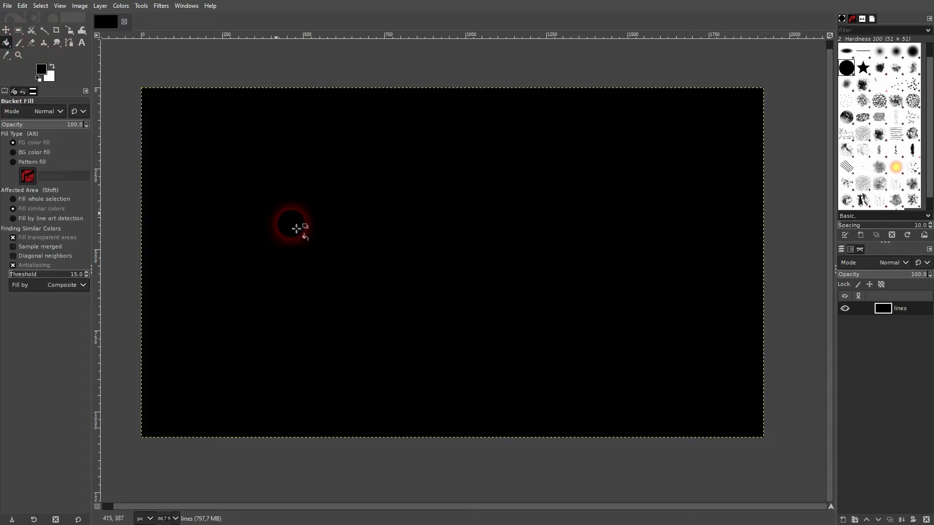
click(6, 30)
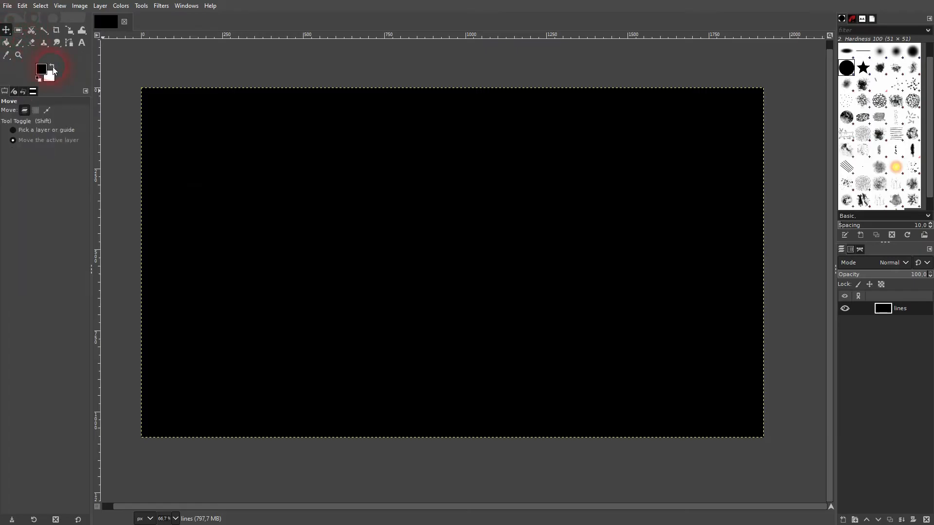
Step: Paint a roughly horizontal white line about 1190 px long near the canvas's upper edge using the Paintbrush with 2. Hardness 025
click(19, 42)
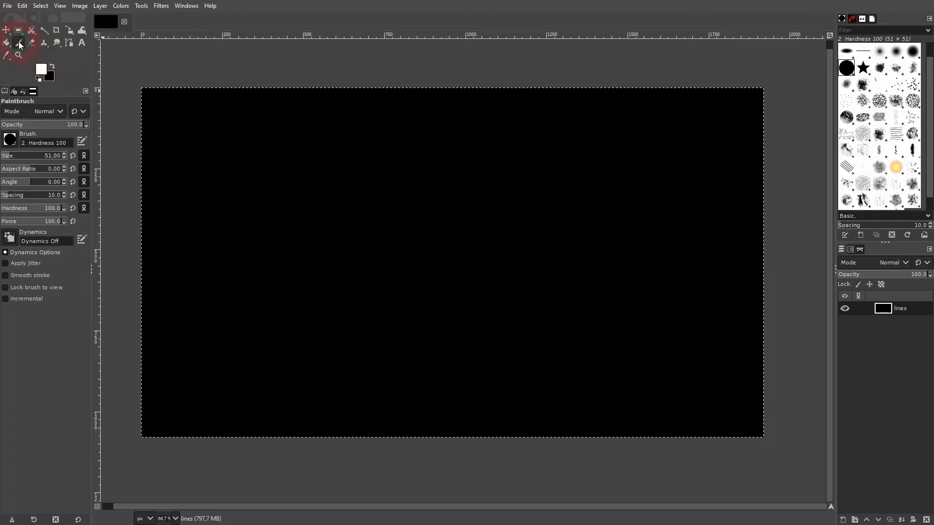
click(10, 140)
click(23, 169)
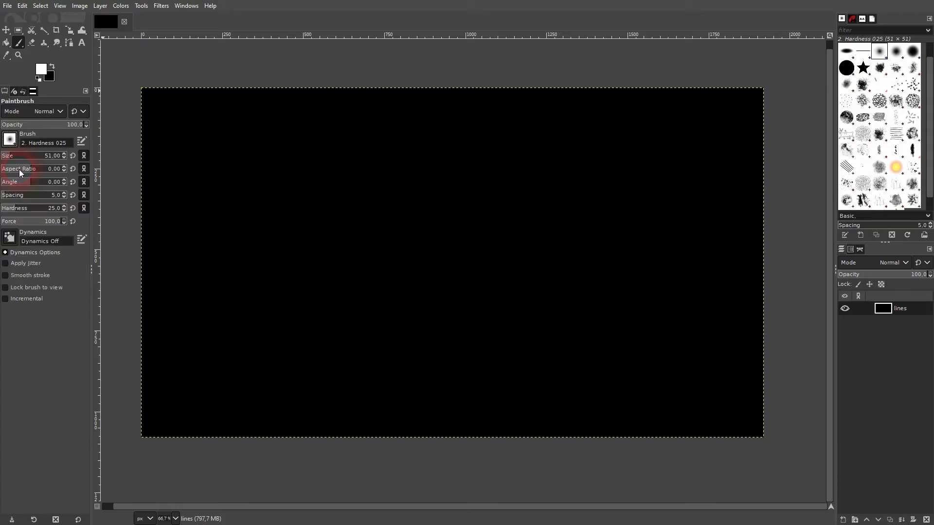
drag(234, 153, 620, 149)
Step: Paint a second white line about 1220 px long below the first using the 2. Hardness 050 brush with hardness 100
click(10, 140)
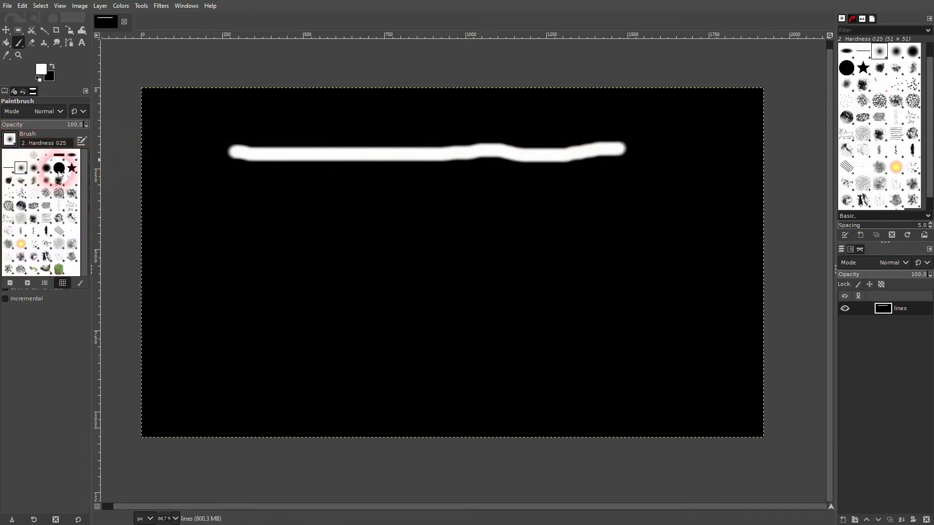
click(33, 169)
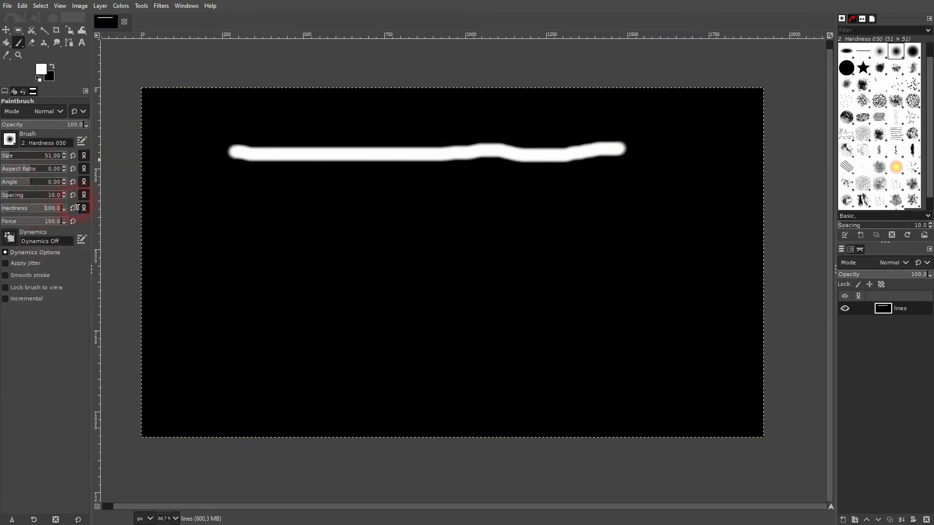
drag(234, 219, 628, 215)
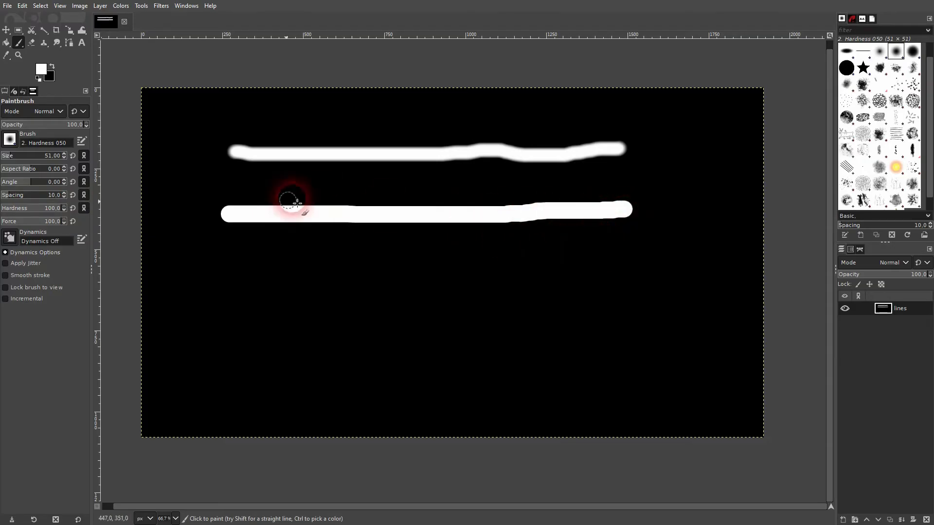
Step: Draw an open zigzag path with four anchors, about 1340 px wide, below the two white lines
click(69, 43)
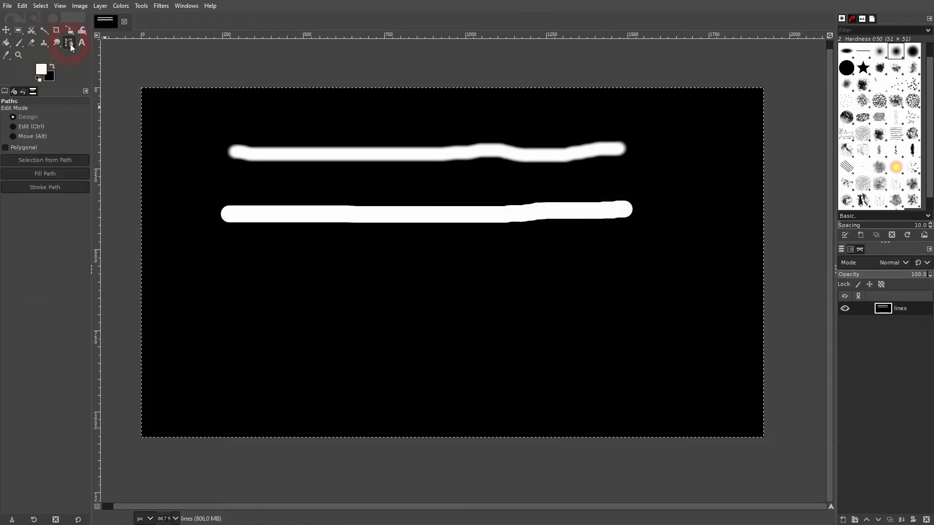
click(220, 300)
click(394, 255)
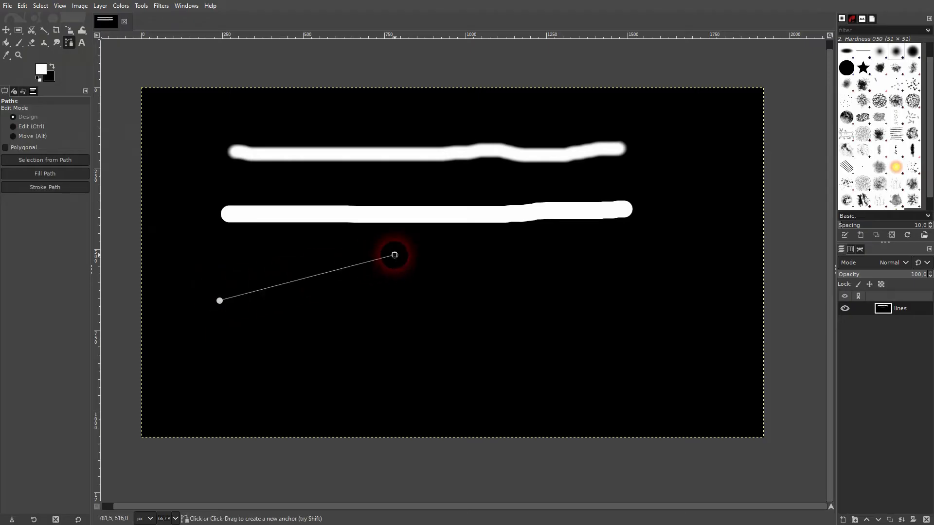
click(338, 353)
click(654, 287)
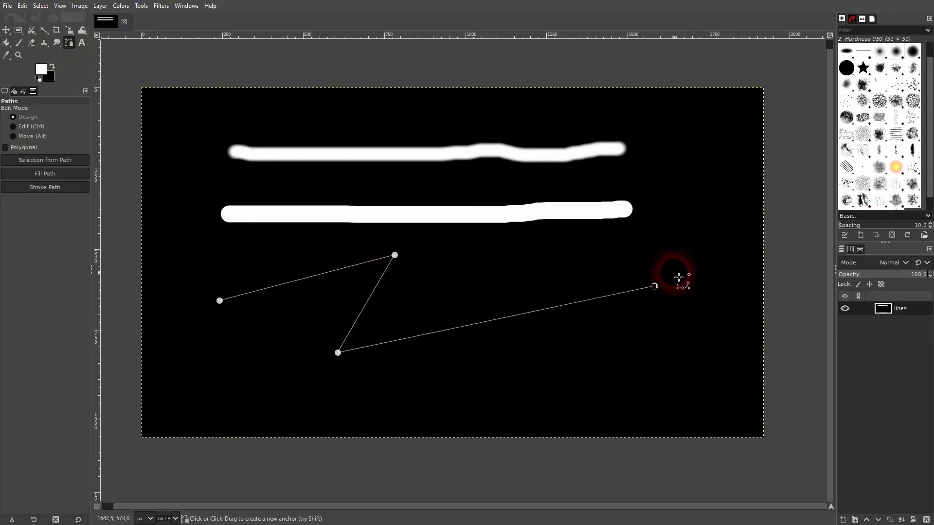
Step: Set up a stroke for the zigzag path with round caps, round joins and the Line dash preset
click(23, 5)
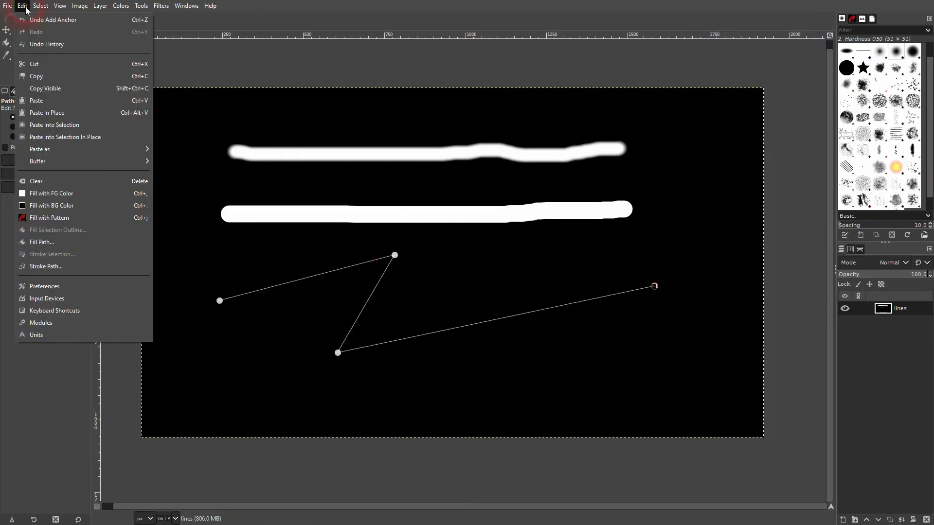
click(78, 265)
mouse_move(452, 184)
mouse_down()
mouse_move(635, 152)
mouse_move(792, 82)
mouse_up()
click(746, 180)
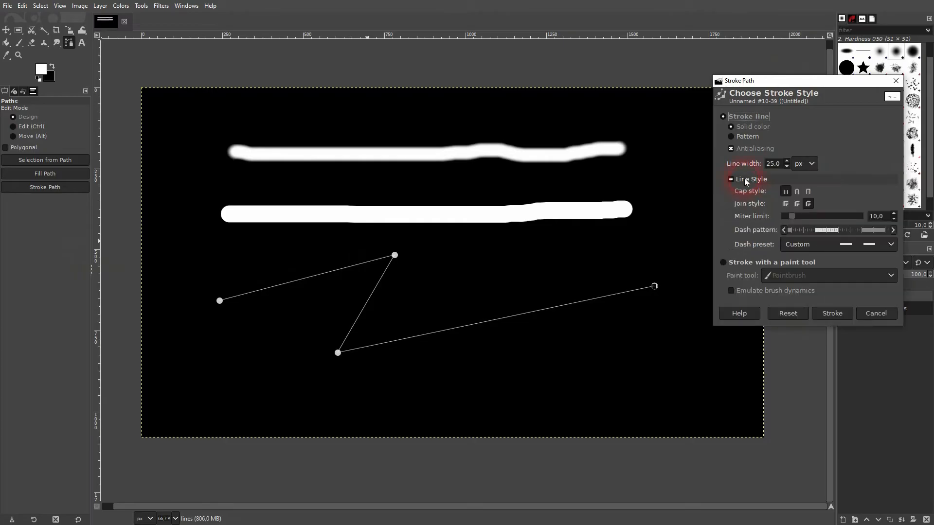
click(798, 194)
click(796, 204)
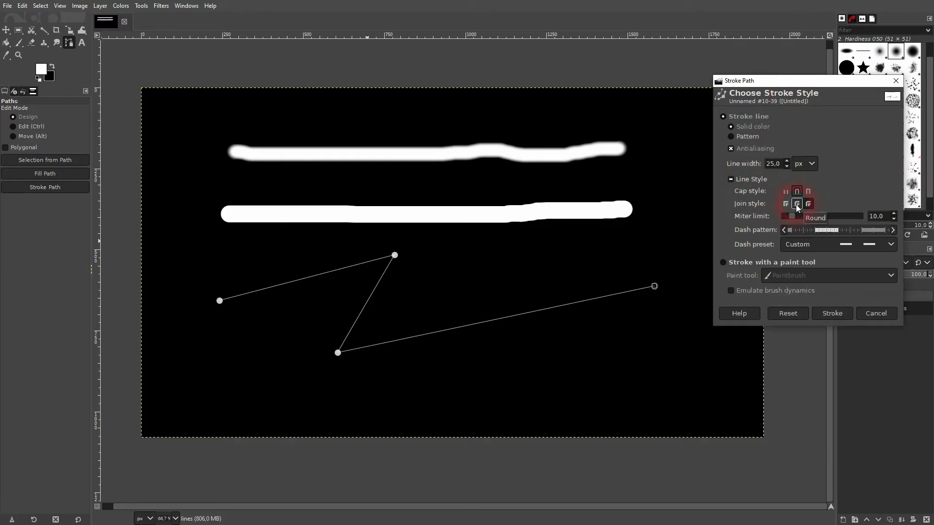
click(842, 244)
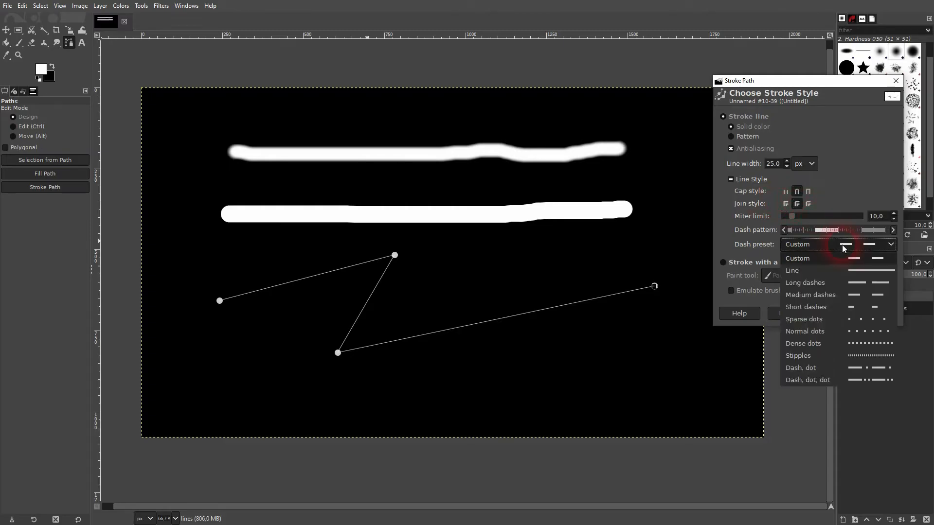
click(828, 270)
Step: Change the foreground color to red ff0000, stroke the zigzag path at 25 px, and return to the Move tool
click(41, 71)
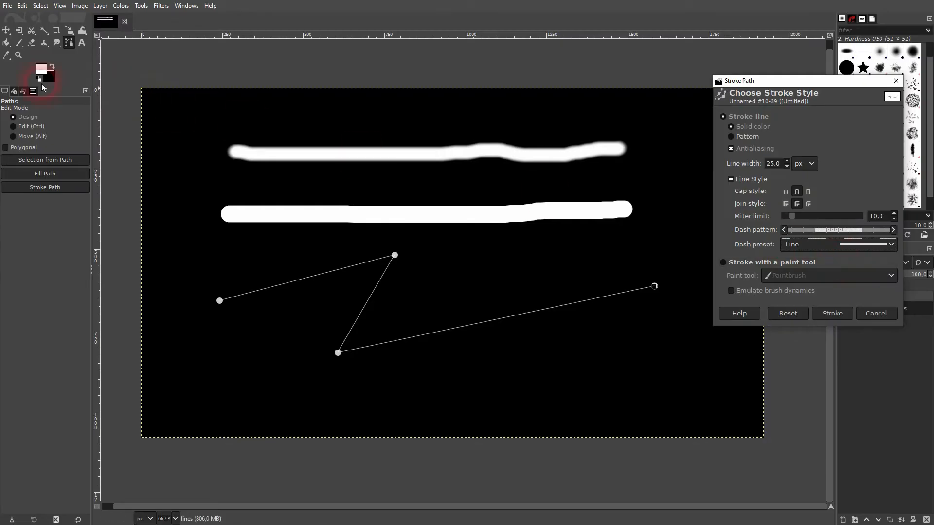
drag(193, 129, 246, 55)
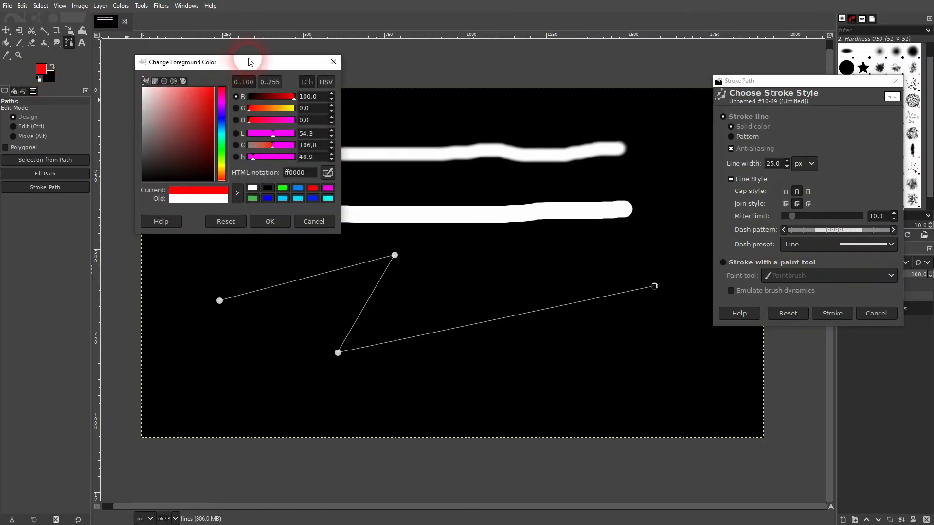
click(264, 225)
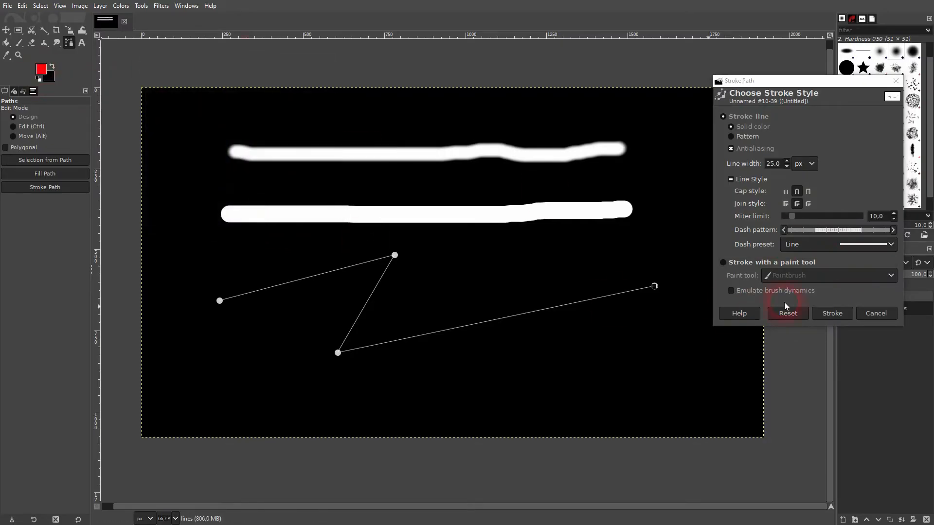
click(838, 318)
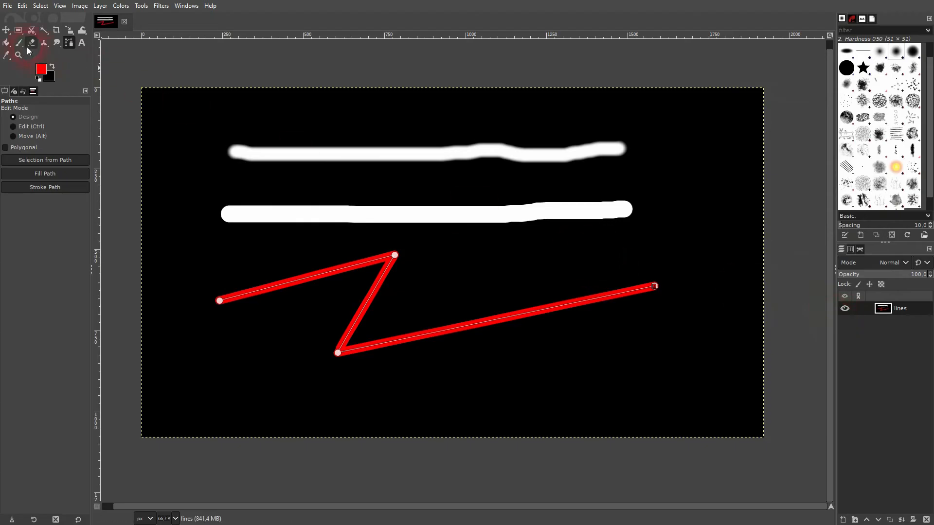
click(6, 30)
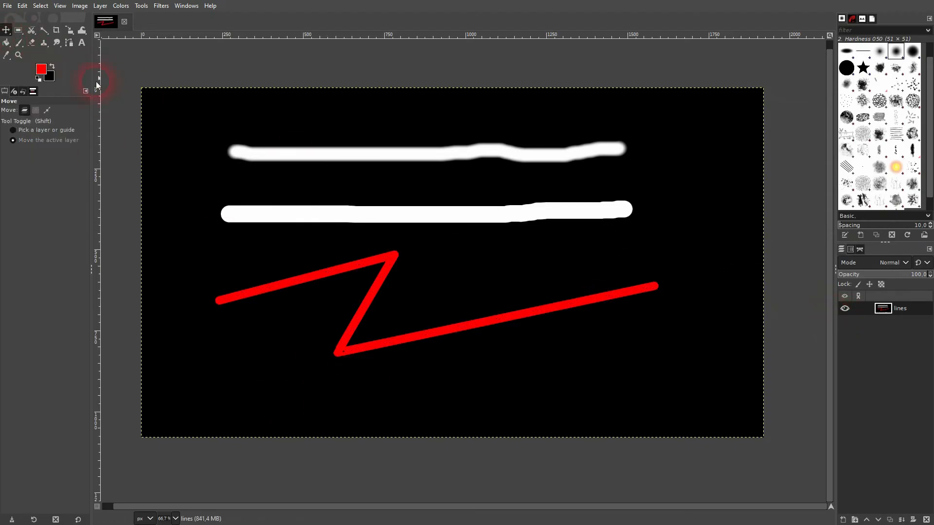
Step: Draw a second open four-anchor path about 1580 px wide below the red zigzag
click(68, 47)
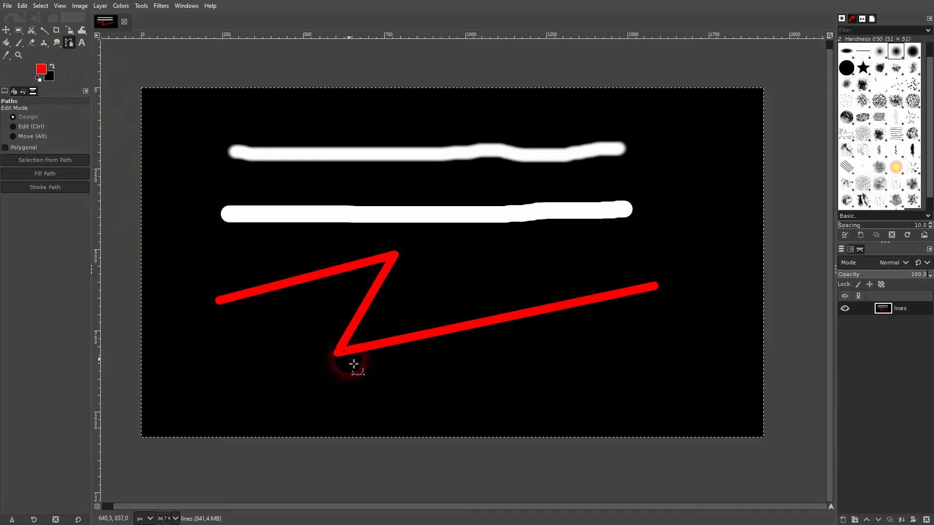
scroll(353, 366, up, 1)
scroll(352, 366, up, 5)
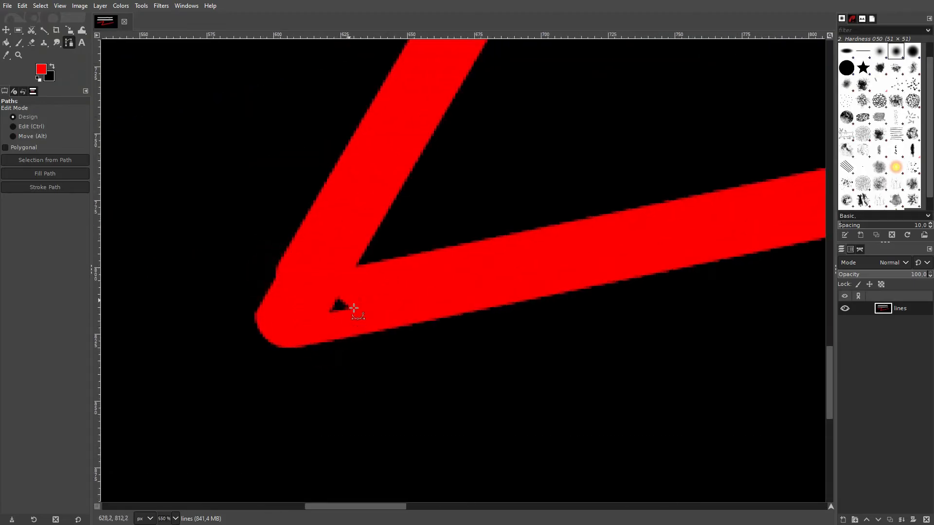
scroll(363, 306, down, 7)
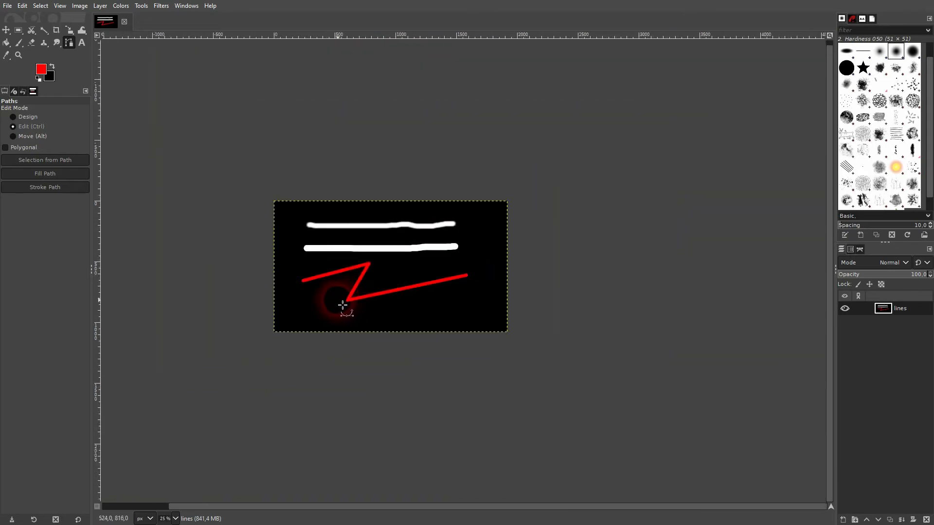
scroll(338, 308, up, 3)
click(188, 359)
click(603, 306)
click(726, 360)
scroll(720, 353, right, 4)
click(763, 284)
scroll(727, 299, down, 2)
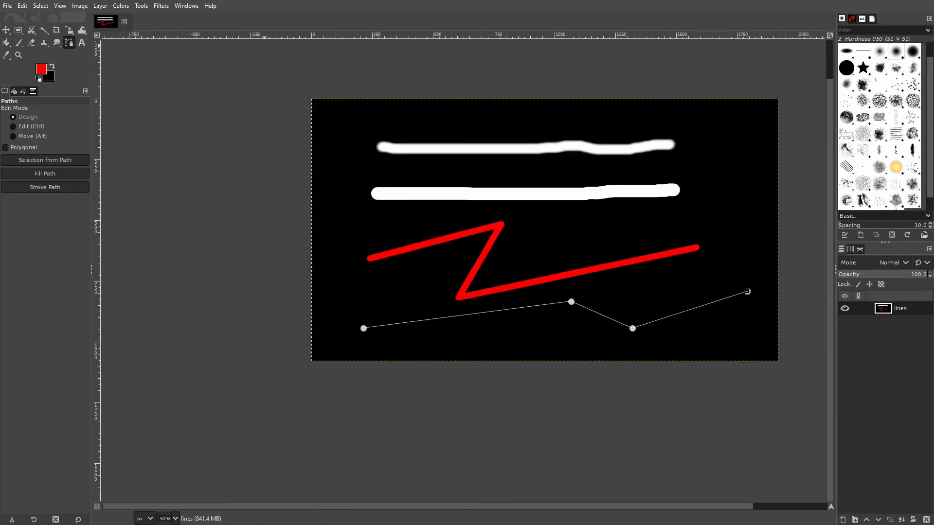
Step: Open the stroke options for the new path and change the foreground color to blue 007eff
click(22, 6)
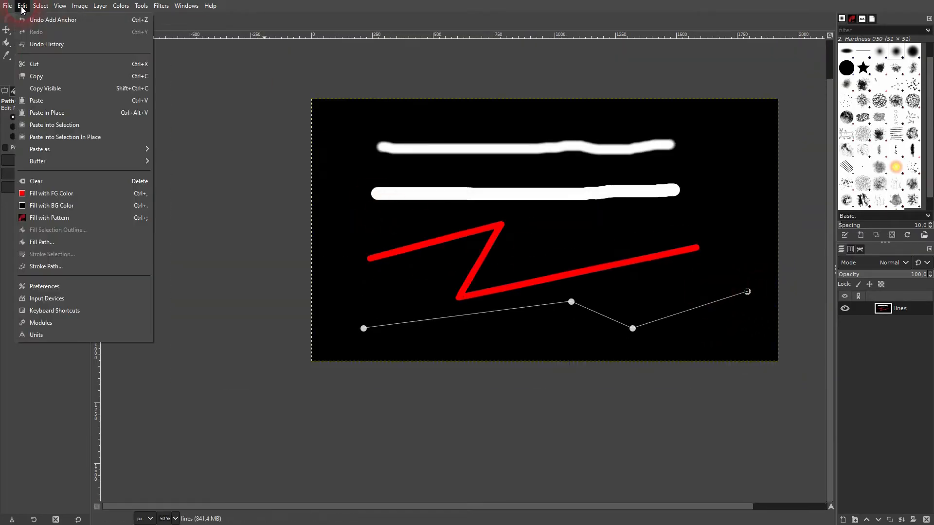
click(86, 266)
click(41, 67)
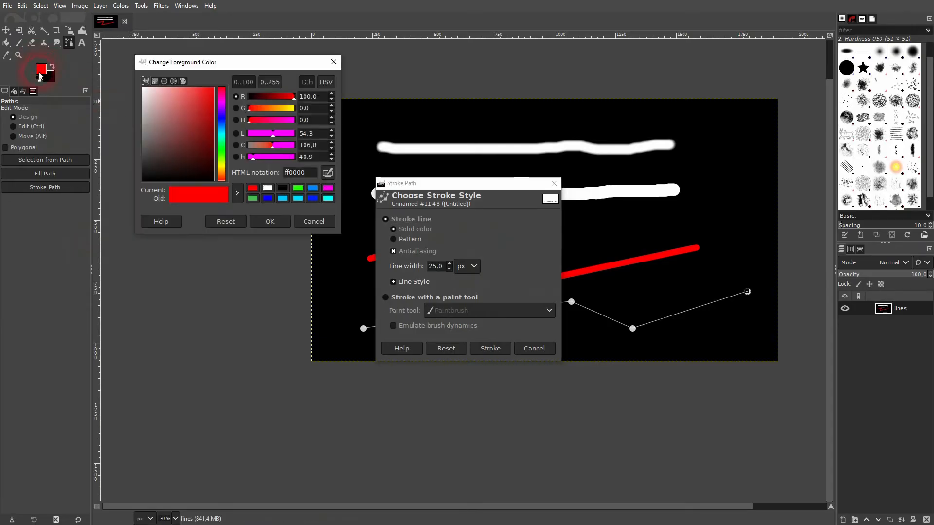
click(223, 126)
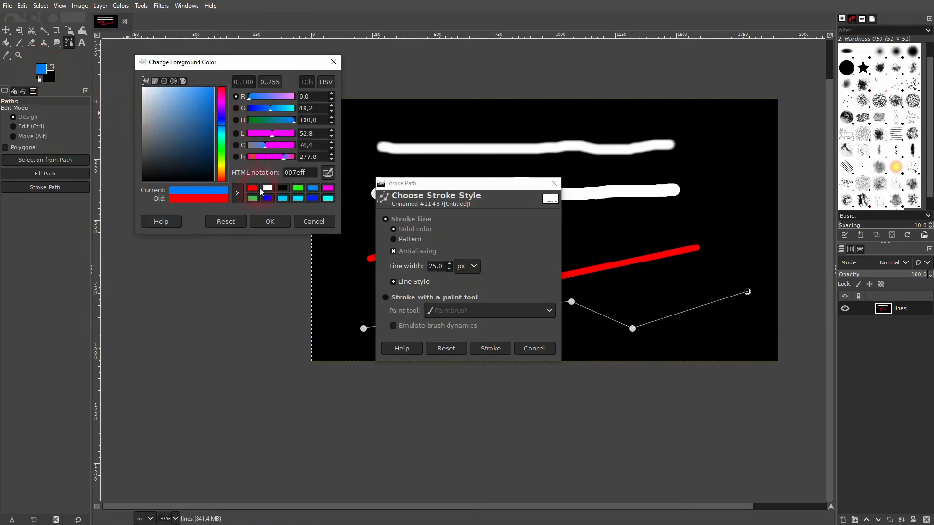
click(285, 225)
Step: Stroke the new path at 25 px with the Stipples dash preset, and return to the Move tool
click(423, 284)
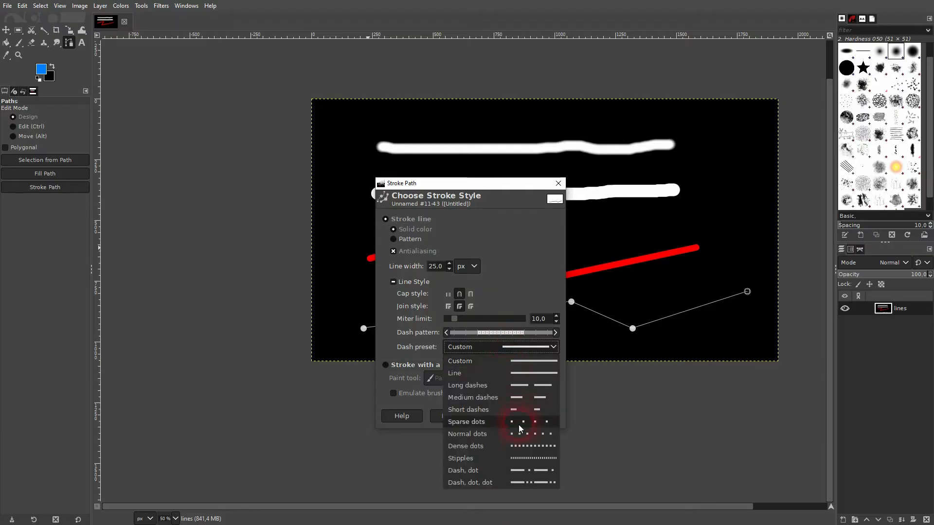
click(466, 458)
click(494, 416)
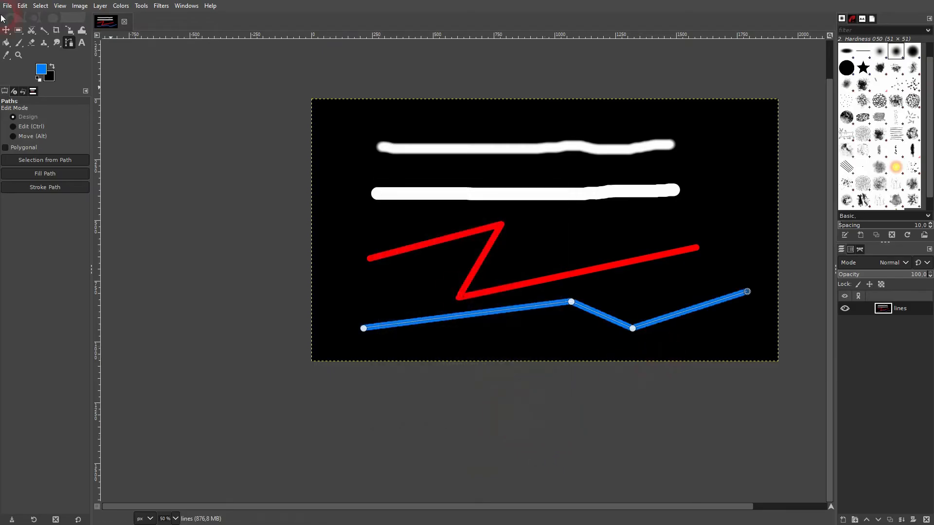
click(6, 30)
Step: Open the Gfig filter and draw a diagonal line about 830 px long rising across the two white lines
scroll(630, 324, up, 5)
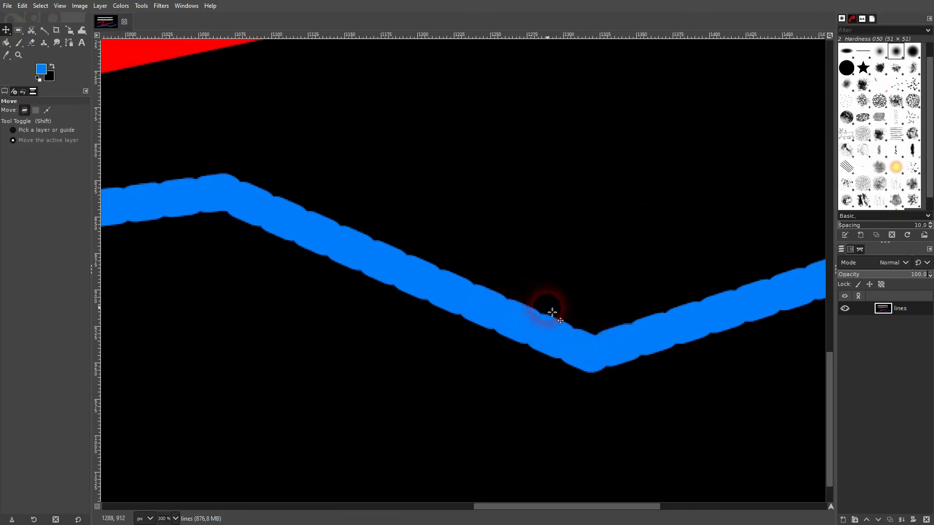
scroll(392, 219, down, 5)
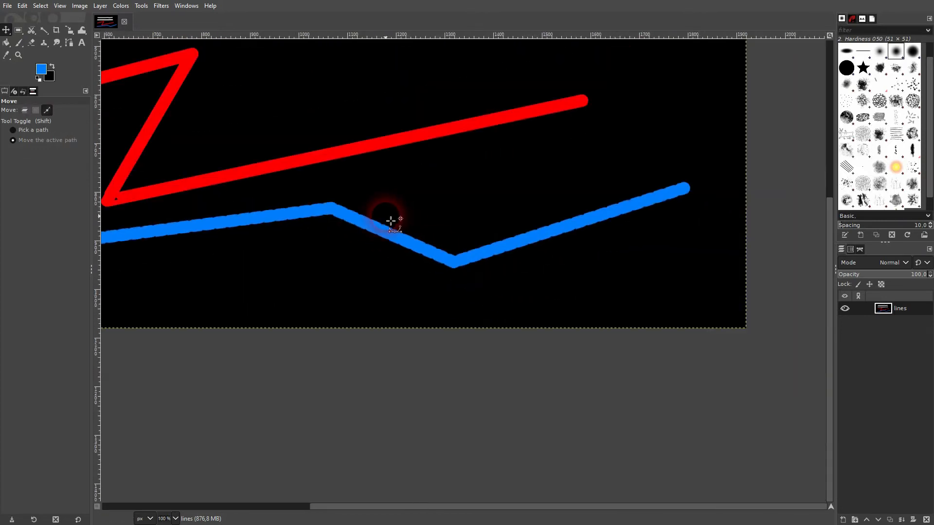
scroll(287, 162, up, 3)
scroll(346, 217, left, 3)
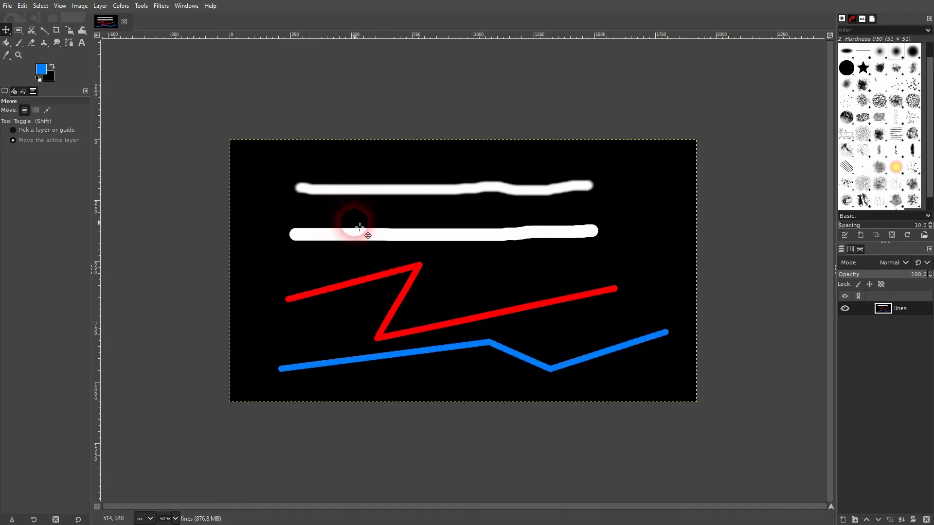
click(161, 6)
mouse_move(232, 209)
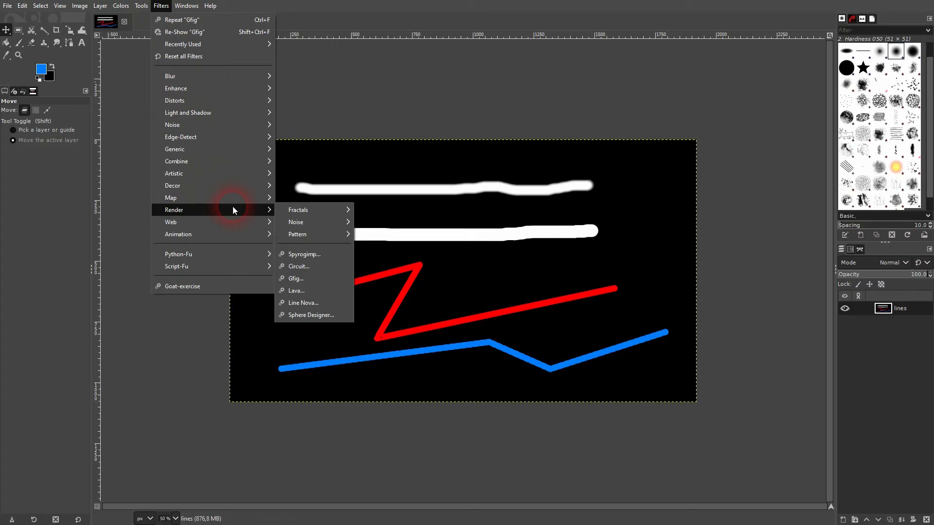
click(313, 280)
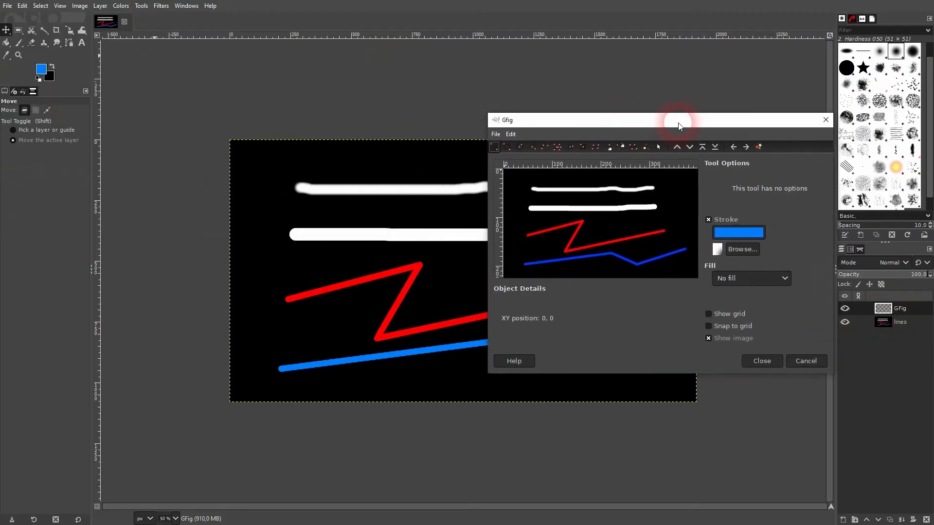
drag(636, 121, 783, 102)
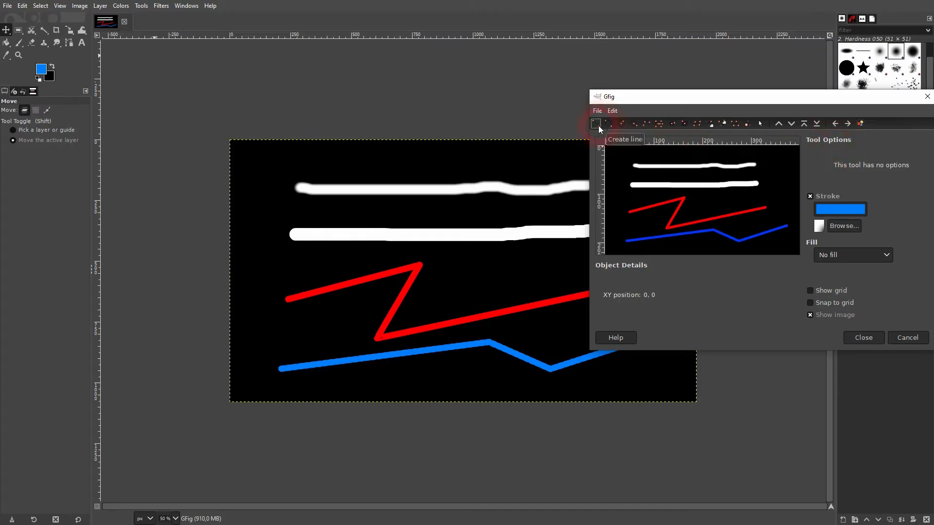
drag(618, 195, 690, 152)
Step: Change the Gfig line's stroke color to magenta, and turn on both the grid display and grid snapping
click(851, 209)
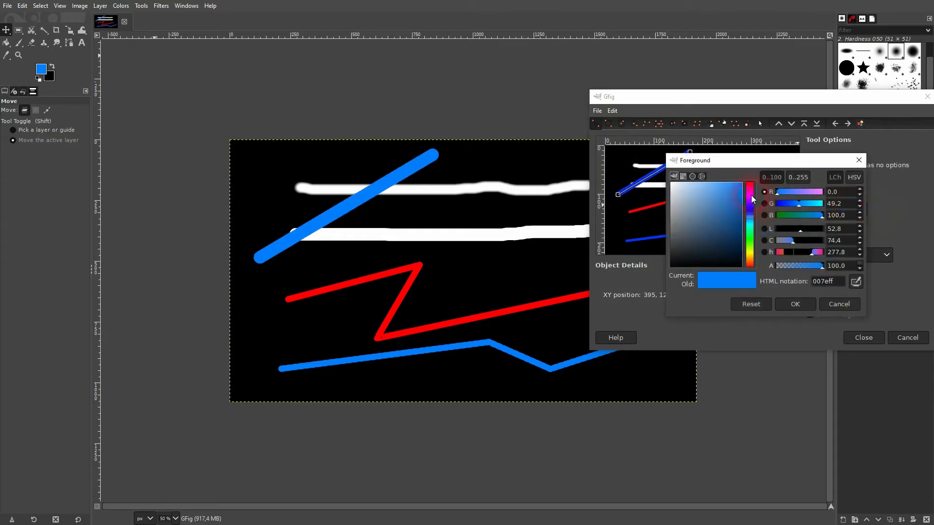
click(751, 197)
click(795, 303)
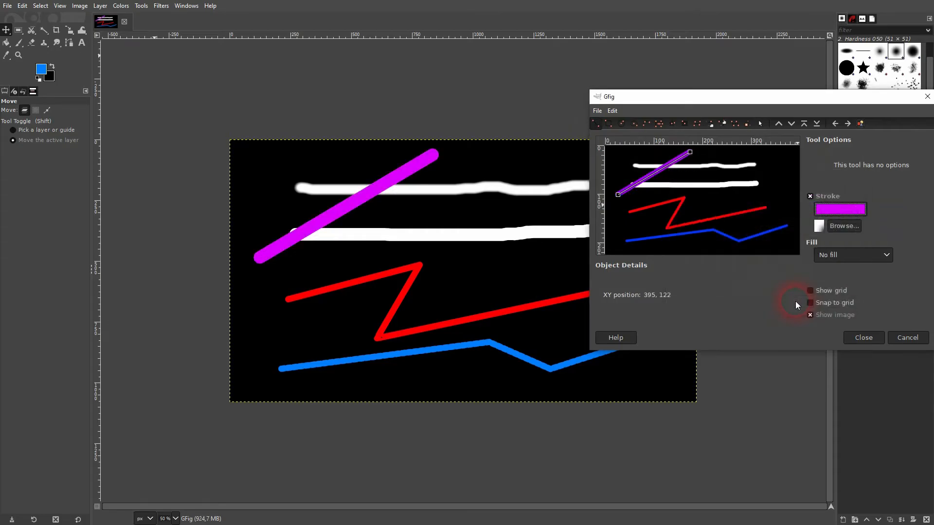
click(828, 289)
click(831, 302)
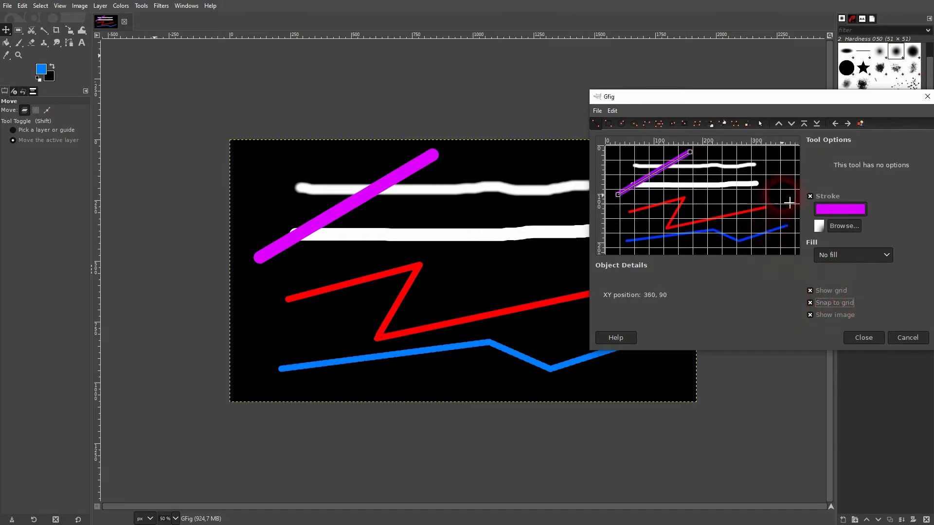
Step: Draw a second snapped Gfig line from 360, 90 to 150, 210 and recolor its stroke yellow, closing the filter
drag(780, 189, 678, 248)
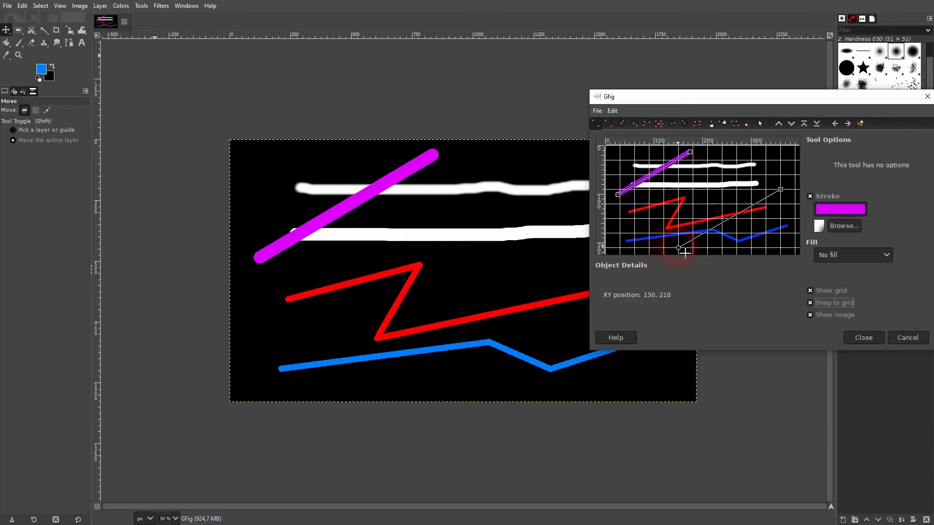
click(855, 210)
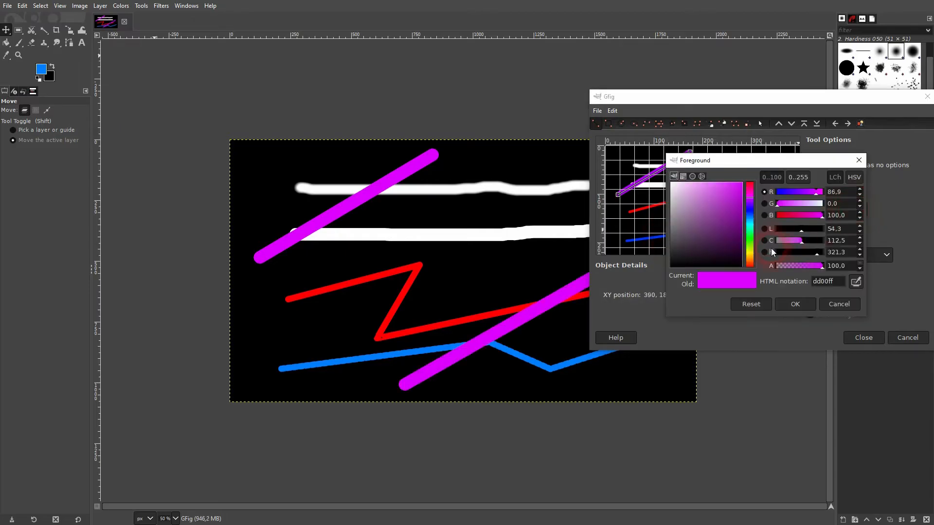
click(751, 252)
click(795, 303)
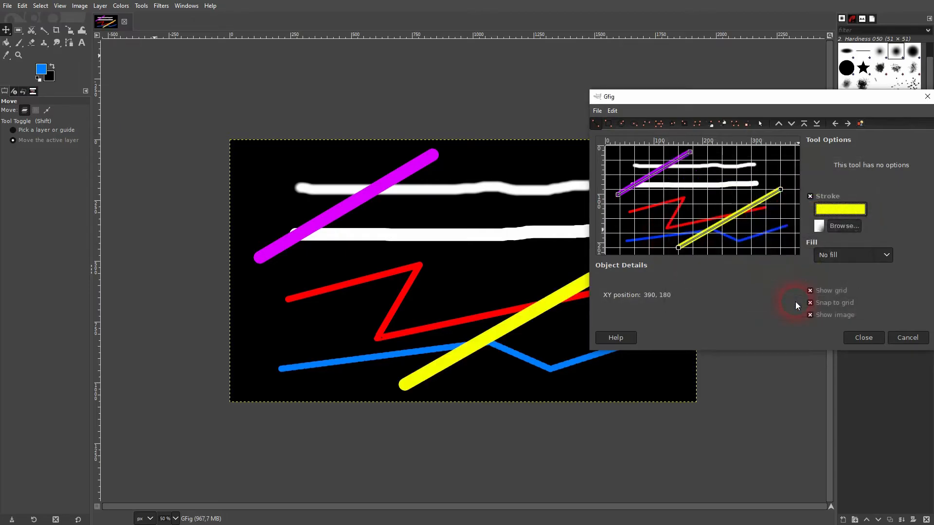
click(858, 337)
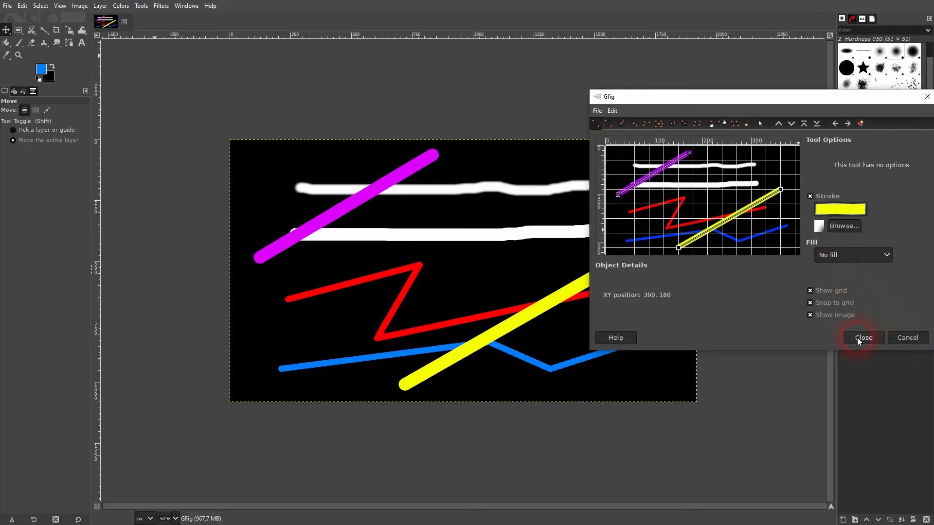
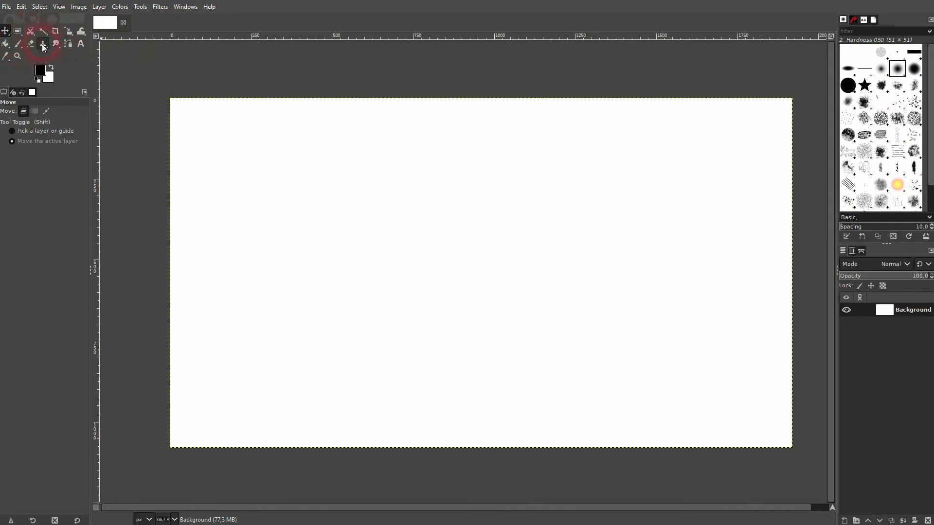
Step: Show the grid on the blank white image and turn on snapping to the grid
click(59, 8)
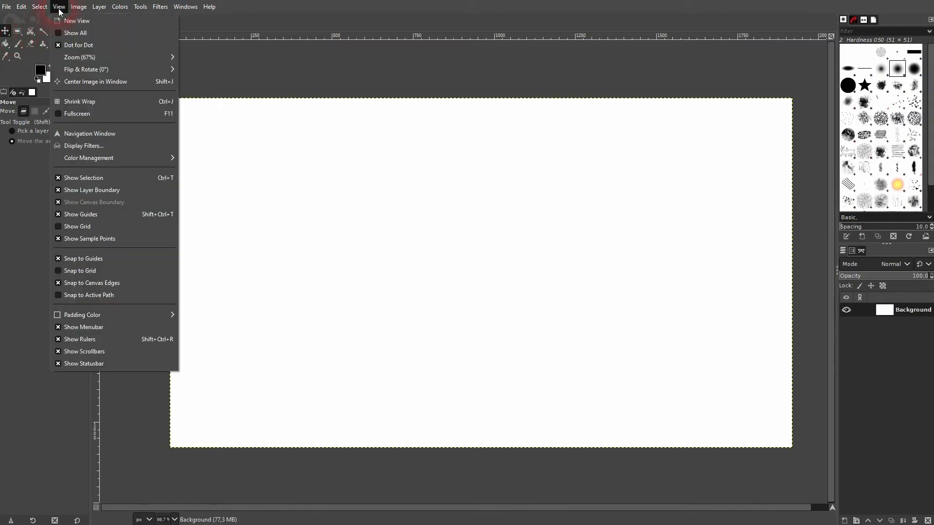
click(104, 226)
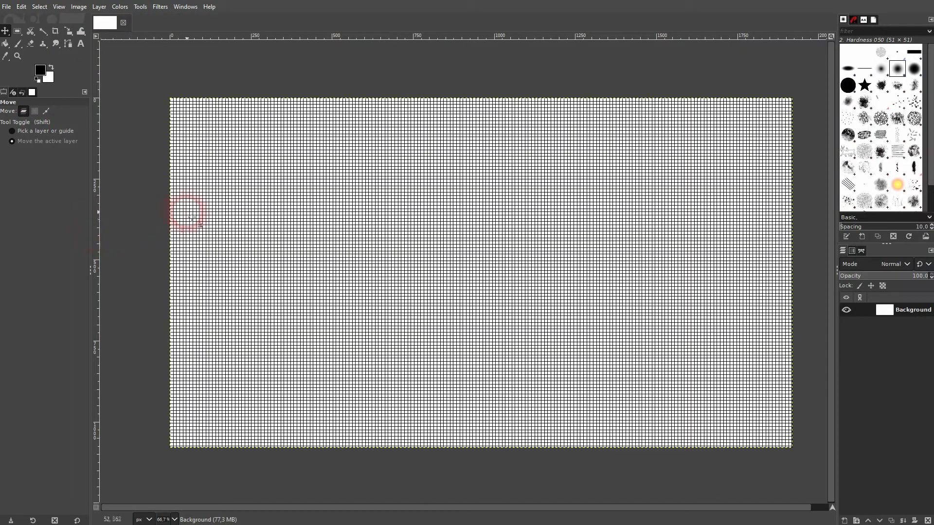
click(58, 7)
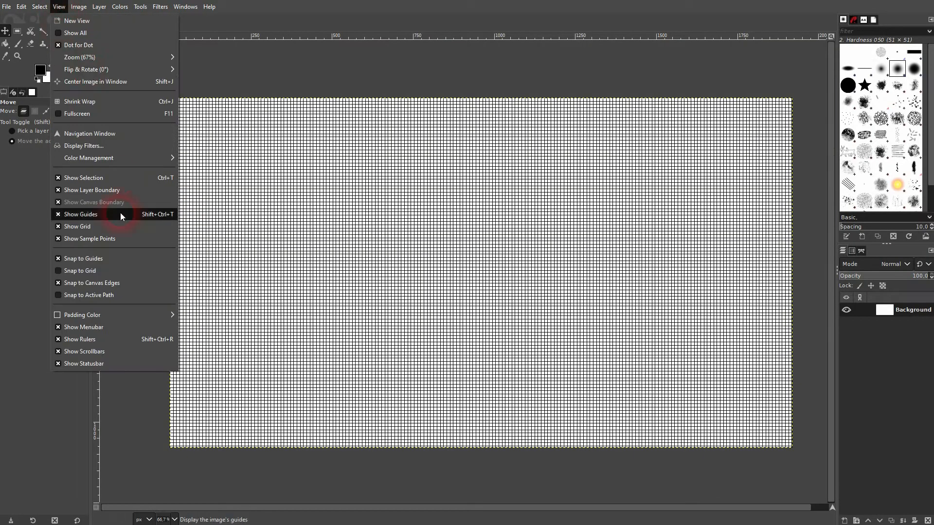
click(92, 270)
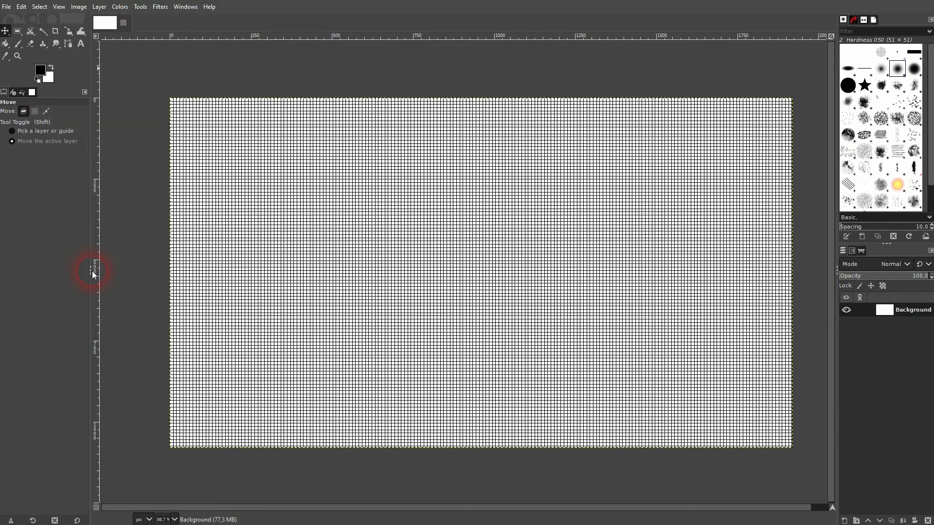
Step: Draw a closed triangular path about 100 px wide and 50 px high, snapping its three corners to grid intersections
click(68, 45)
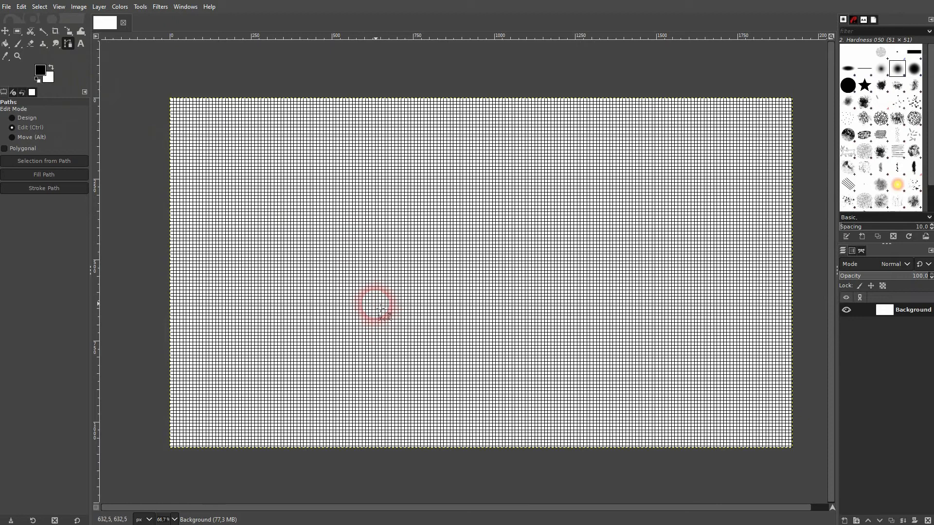
key(2)
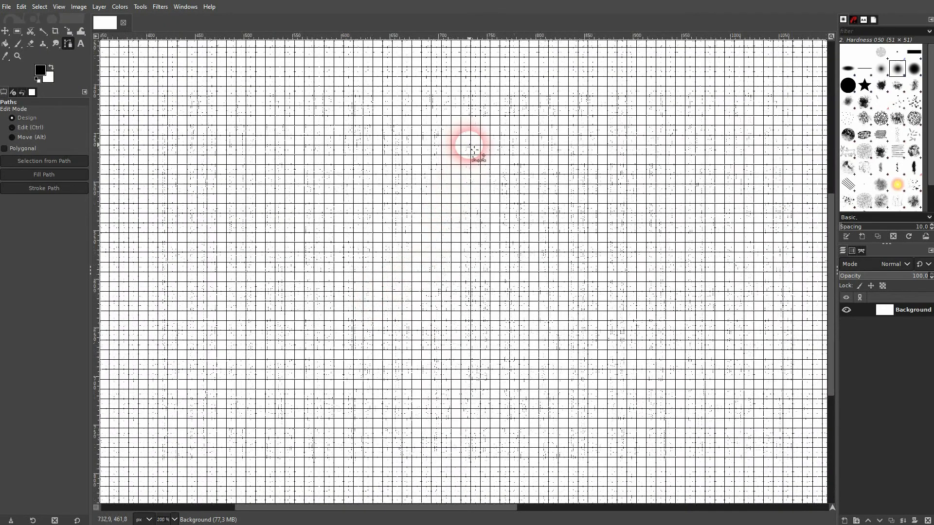
click(472, 147)
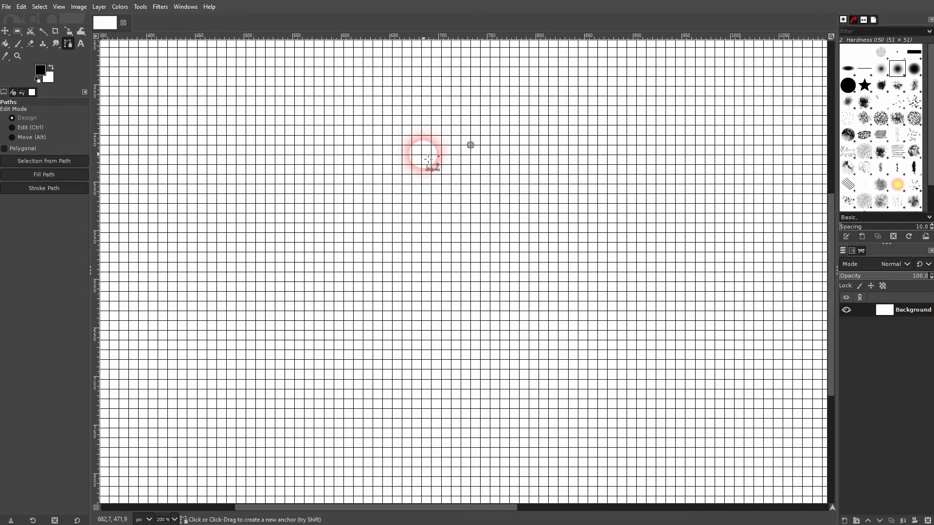
click(421, 194)
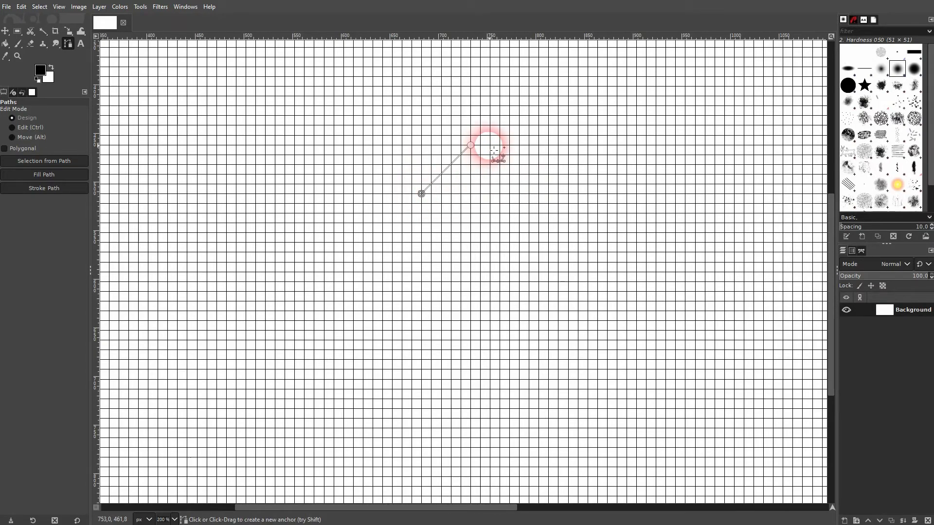
click(519, 194)
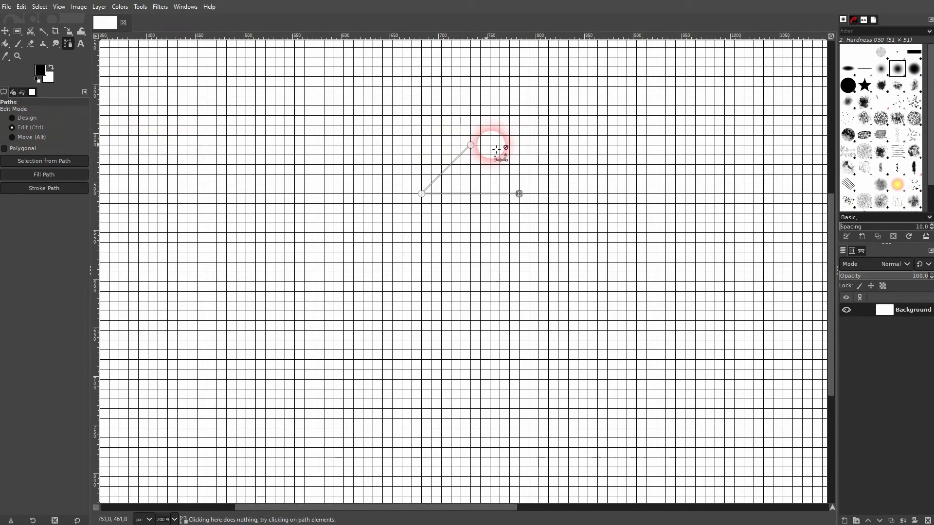
ctrl+click(471, 145)
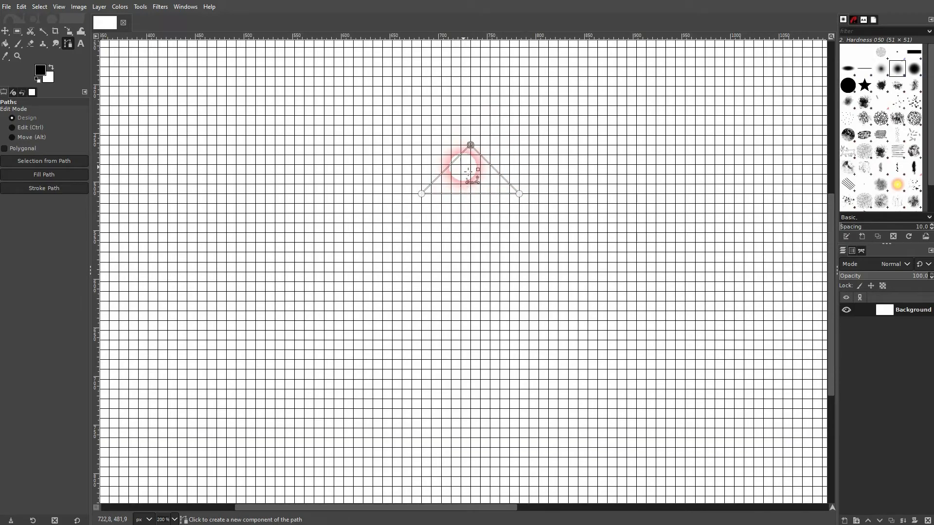
Step: Fill the triangular path with solid black using the antialiased solid color style, and return to the Move tool
right_click(465, 169)
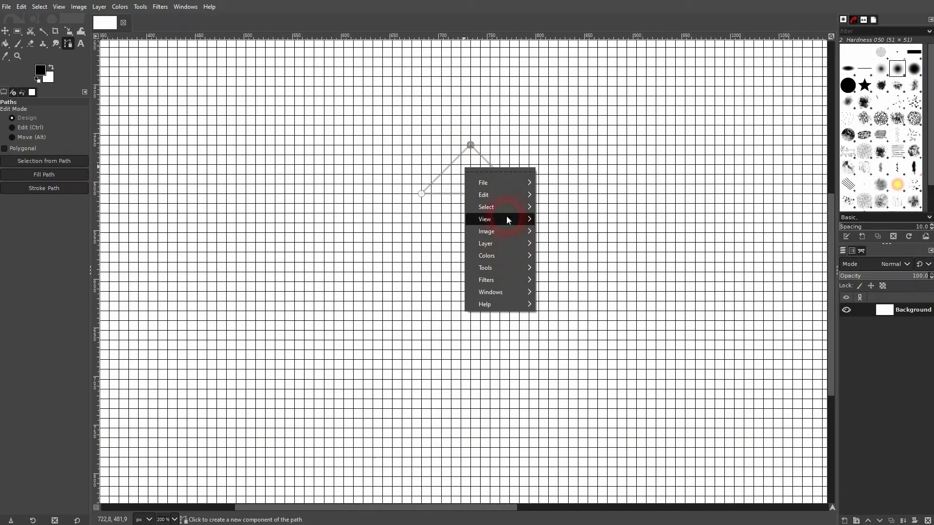
mouse_move(507, 195)
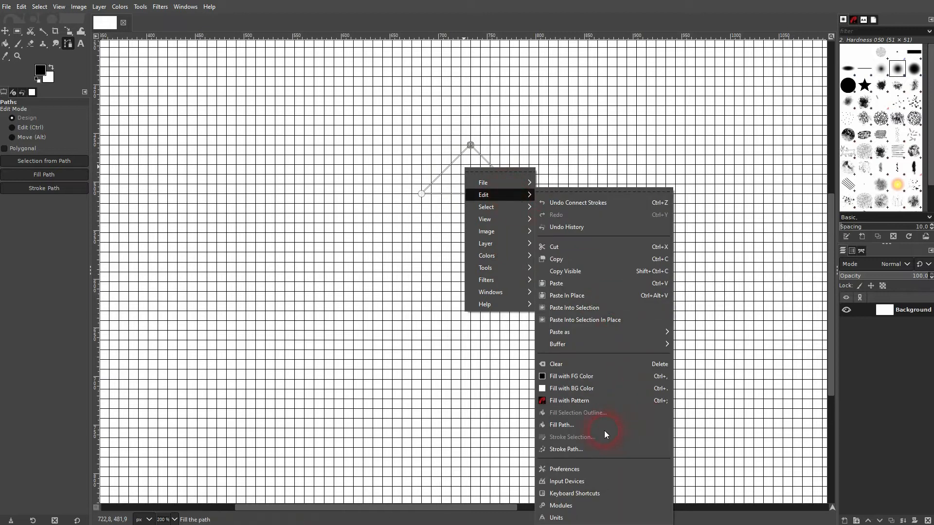
click(576, 425)
drag(577, 393, 671, 127)
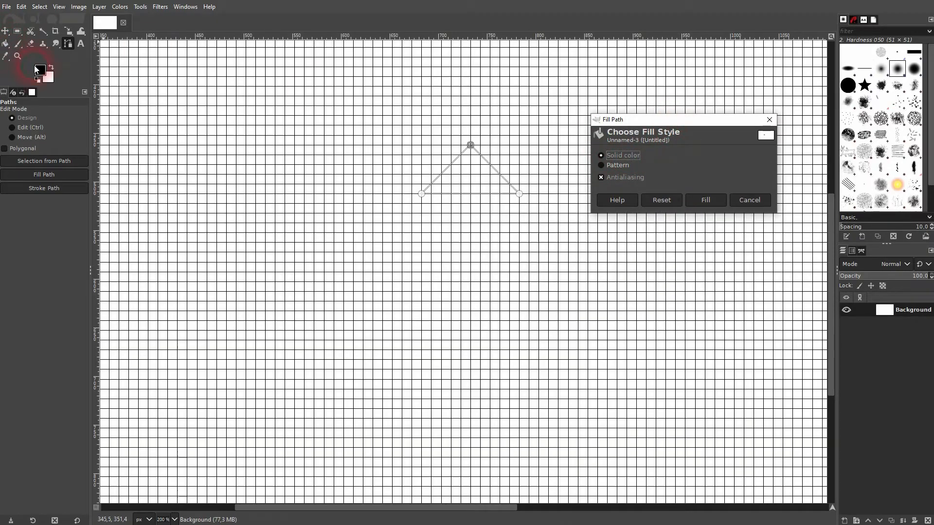
click(703, 200)
click(5, 30)
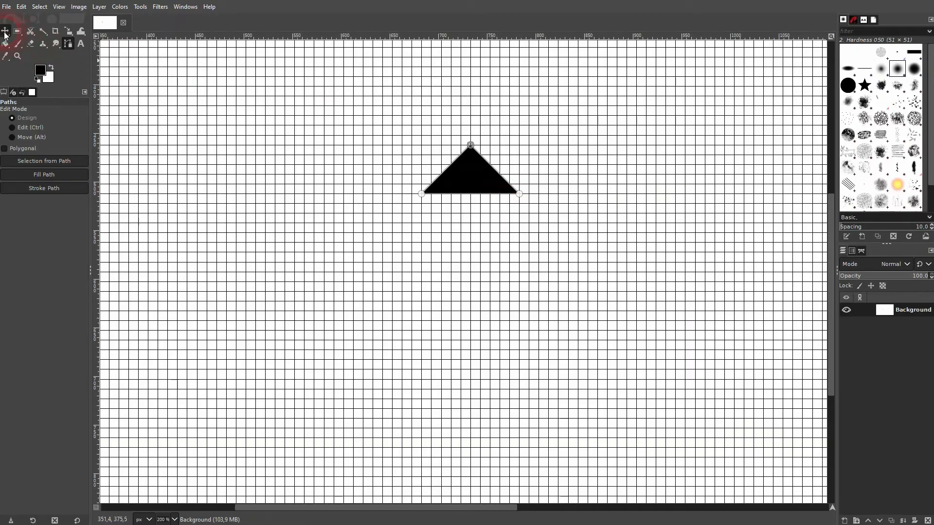
Step: Hide the grid so the filled triangle shows on the plain white image
scroll(417, 220, down, 1)
scroll(417, 220, down, 2)
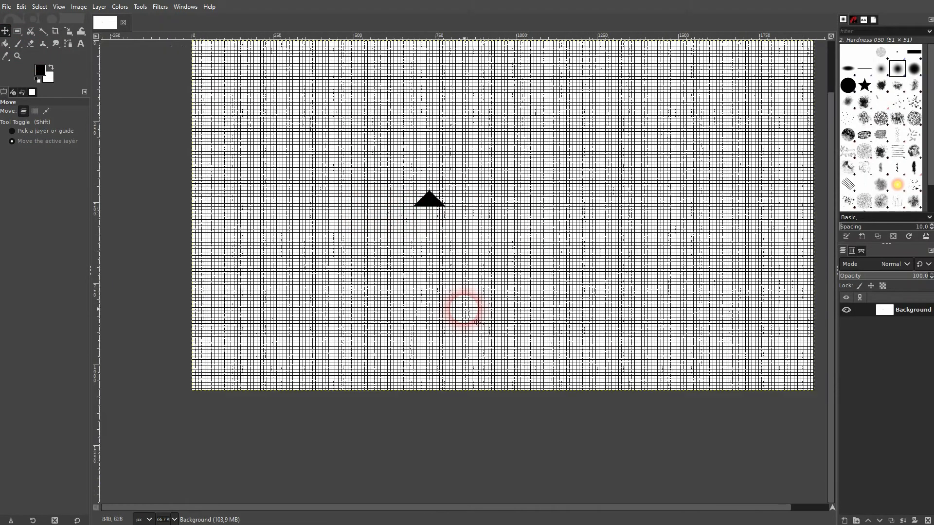
click(78, 7)
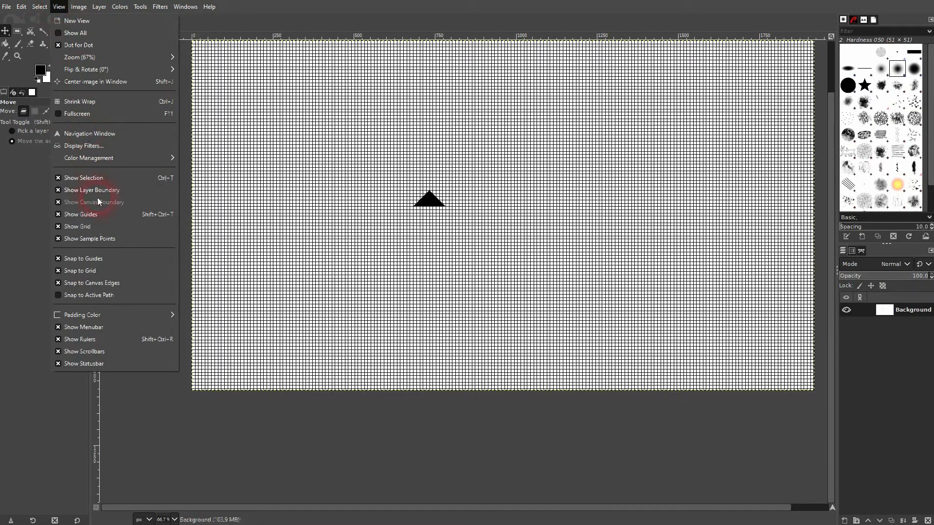
click(98, 227)
Step: Try the Scale tool on the Background layer, applying it at 1920 × 1080 px
click(80, 33)
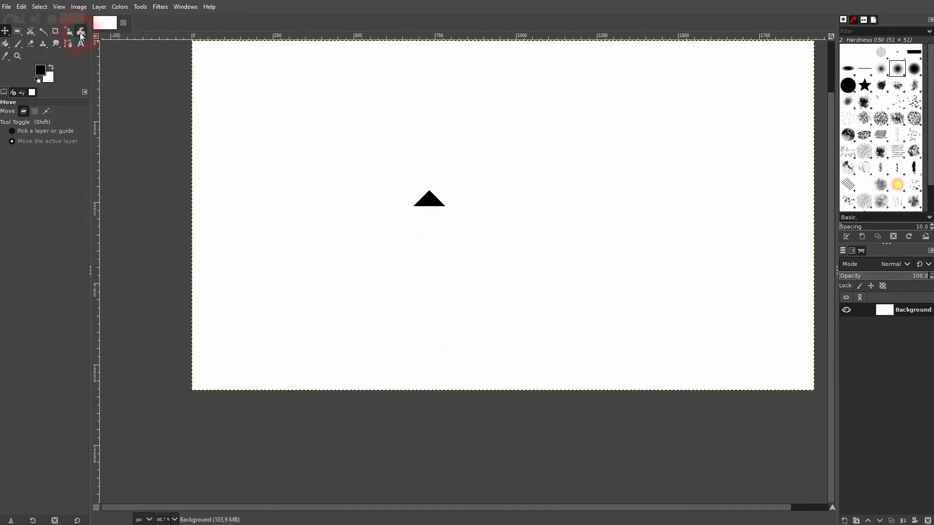
drag(67, 33, 109, 54)
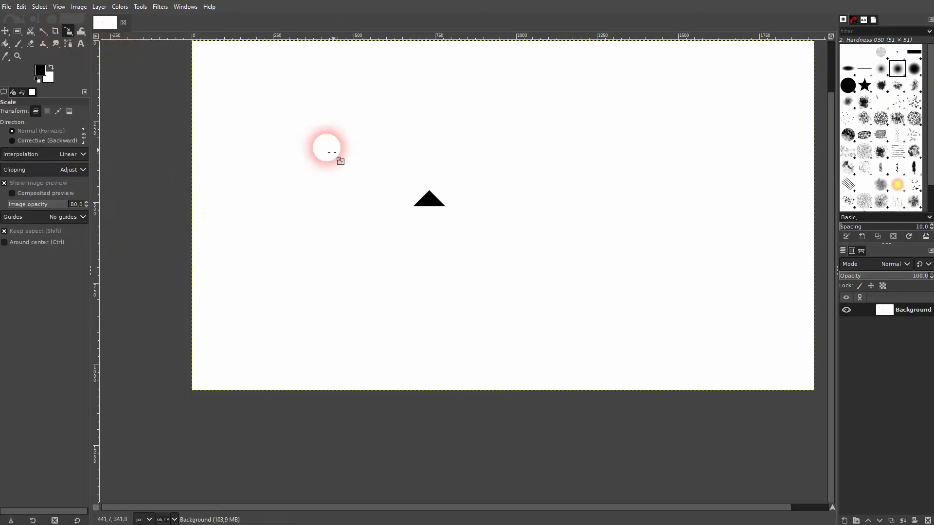
click(424, 205)
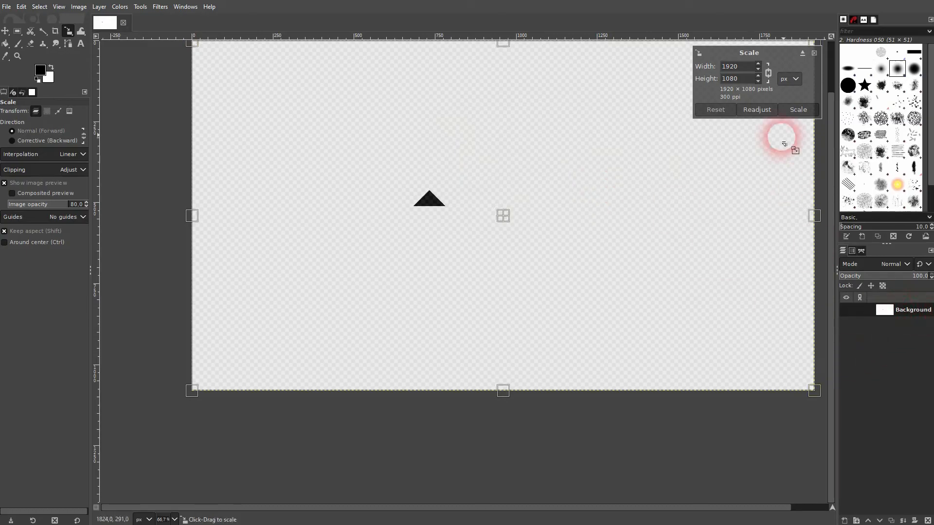
click(798, 110)
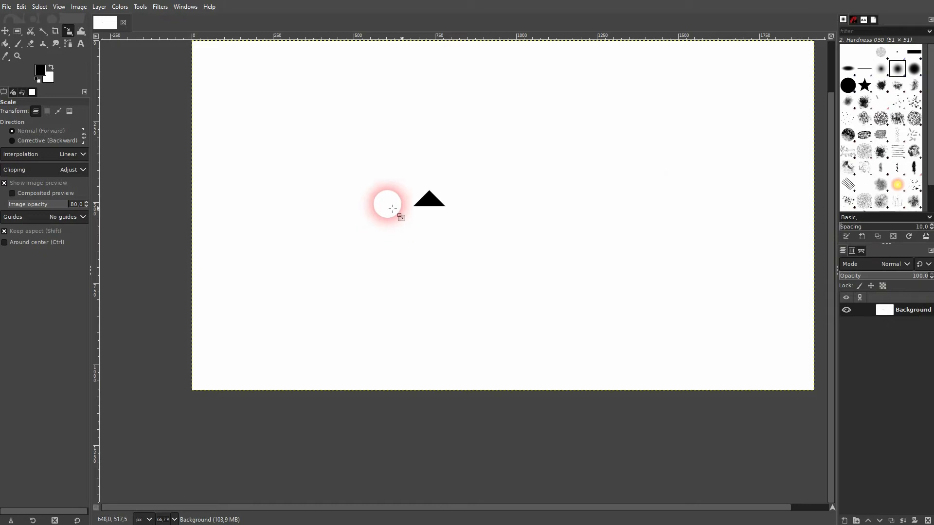
Step: Create a new 1920 × 1080 px transparent layer named triangle
click(846, 521)
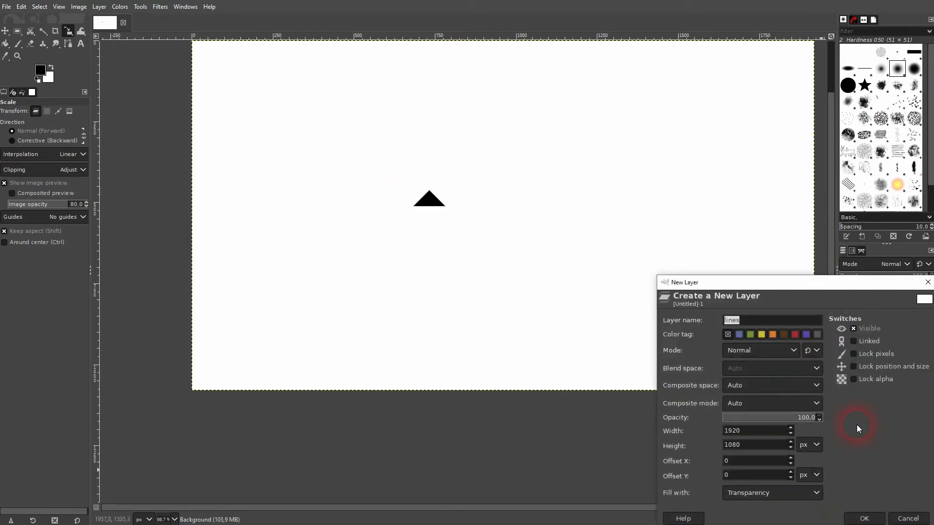
text(triangle)
click(864, 517)
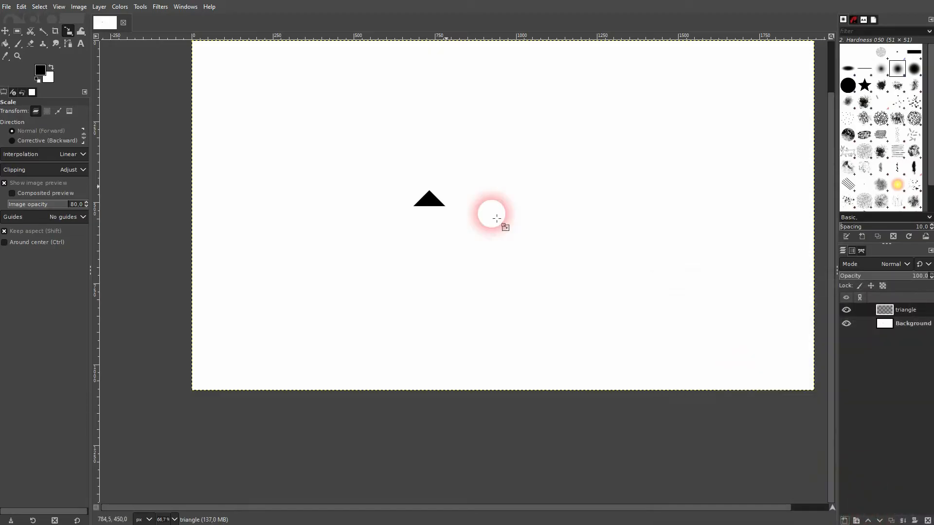
Step: Show the grid over the image again and check that snapping to the grid is on
click(59, 7)
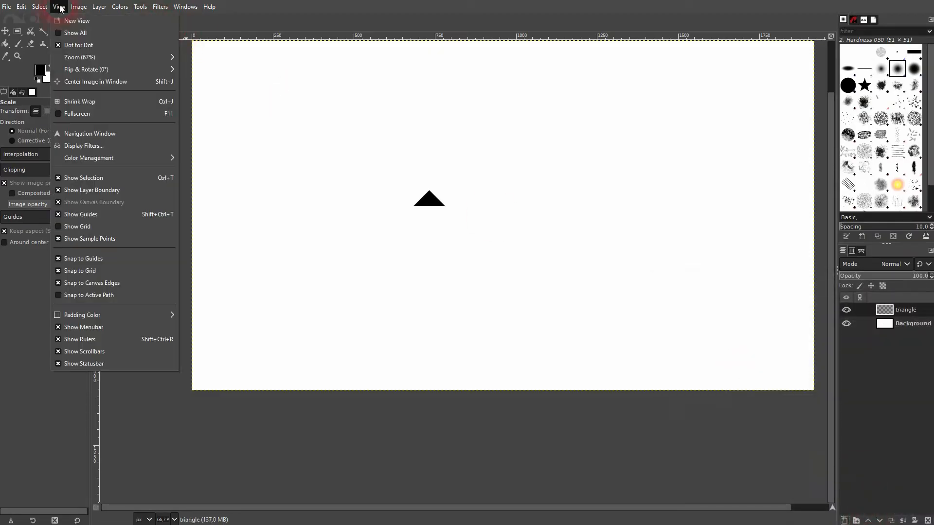
click(81, 227)
click(59, 7)
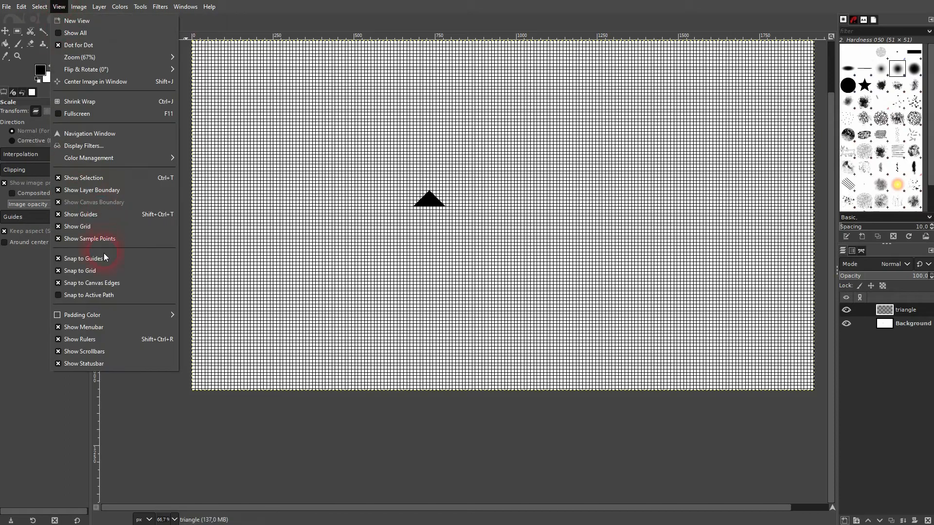
click(85, 275)
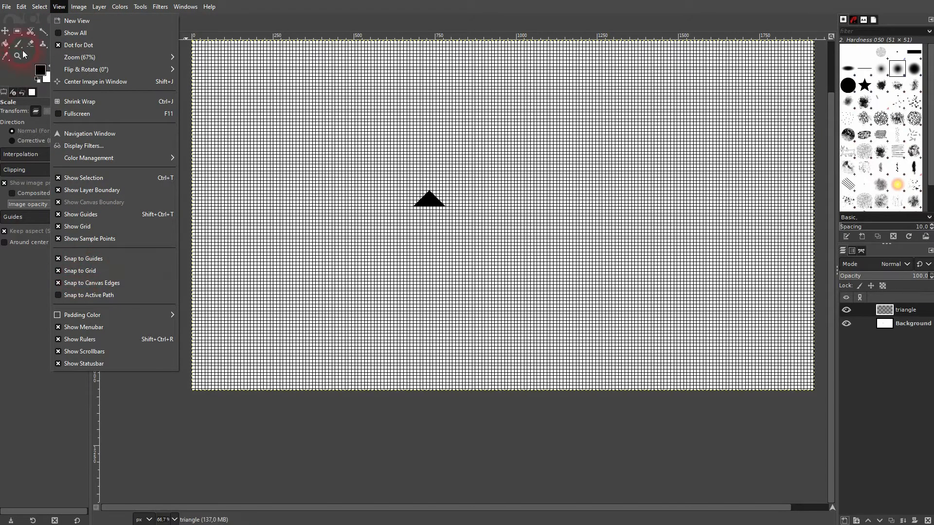
Step: Draw a closed triangular path on the grid intersections around x = 1395 px, about 260 px wide and 130 px high
click(68, 44)
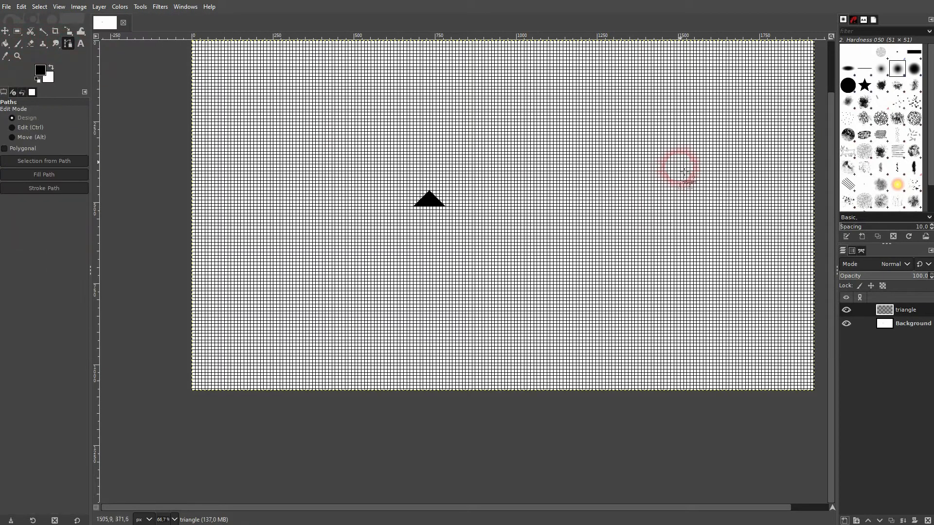
scroll(642, 142, up, 5)
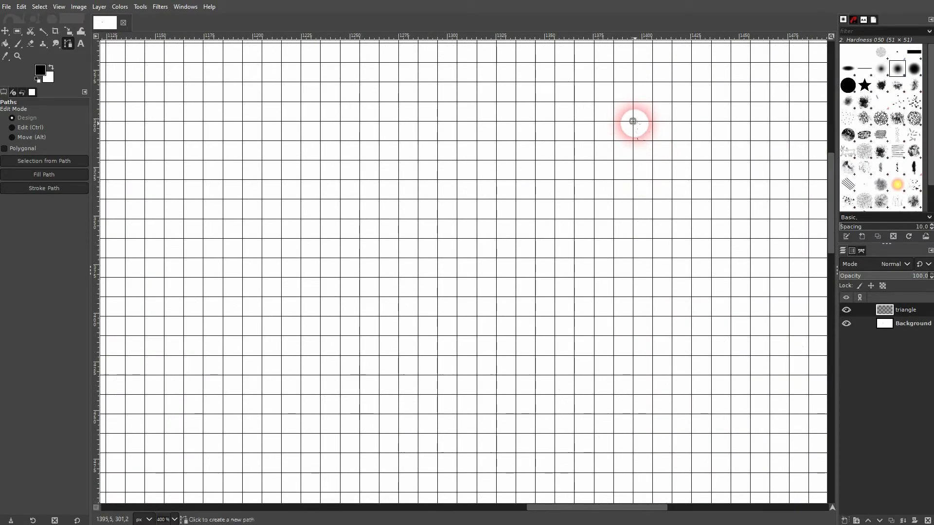
click(633, 121)
click(379, 375)
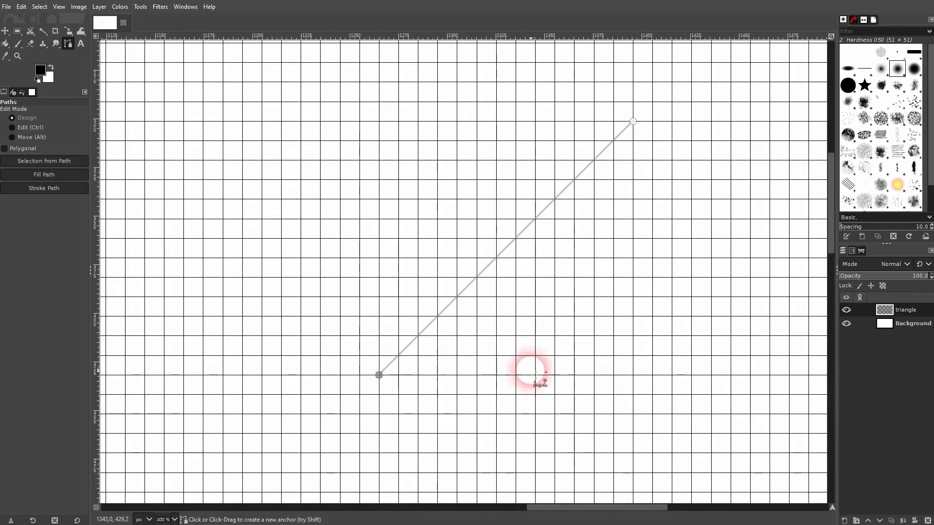
drag(636, 507, 669, 506)
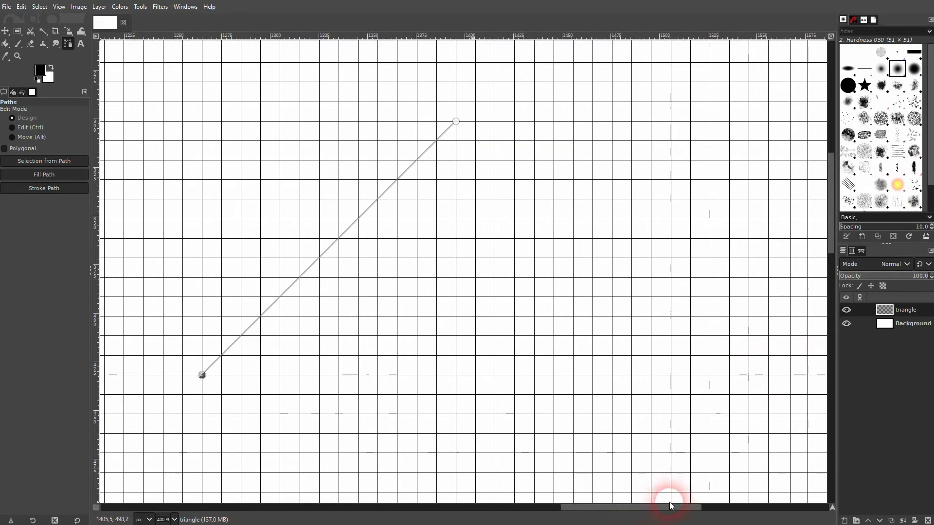
click(716, 380)
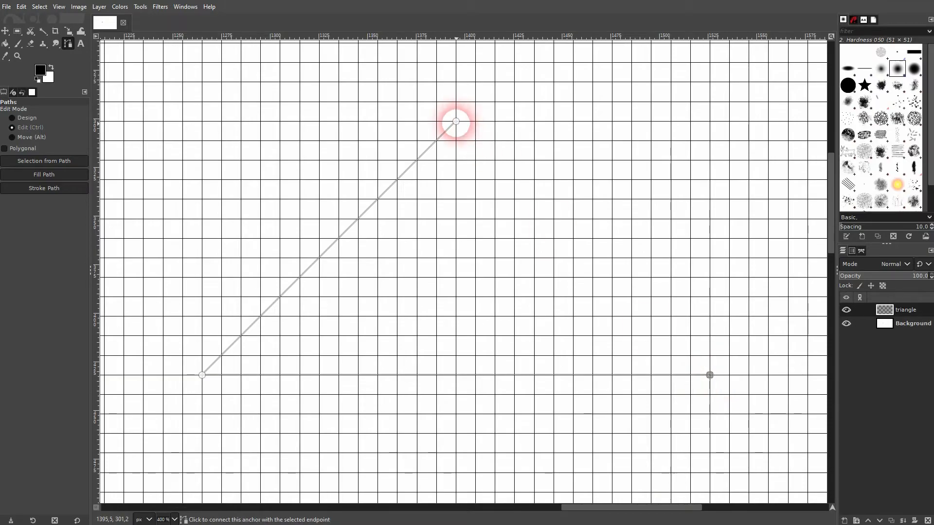
ctrl+click(456, 122)
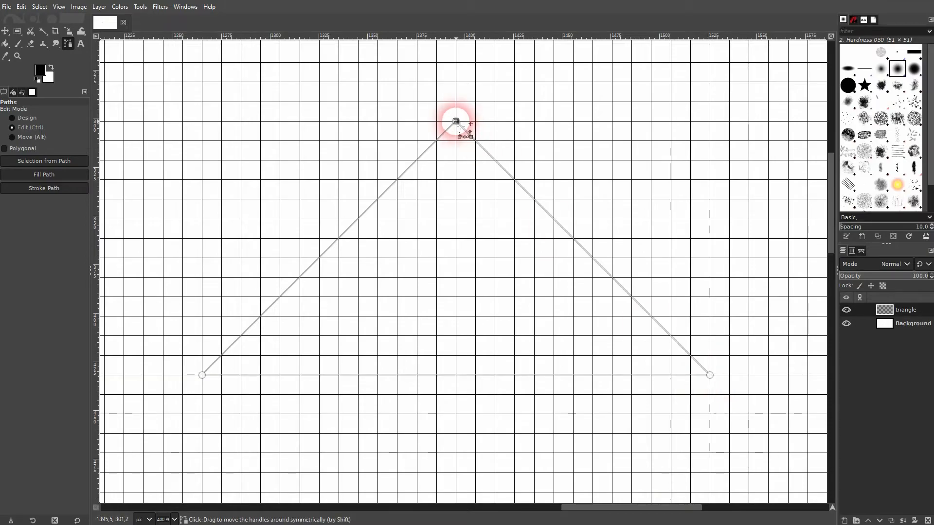
Step: Fill the triangular path with the solid black color and hide the grid
click(21, 7)
click(65, 242)
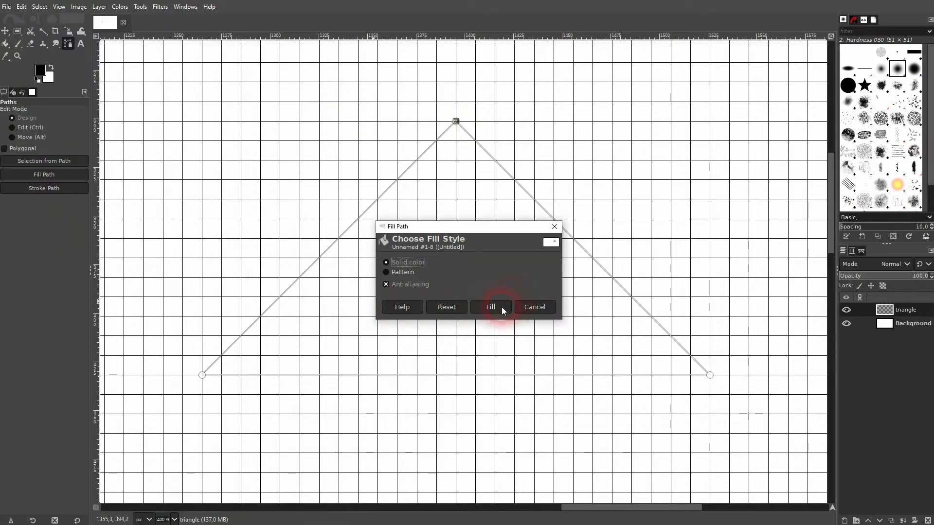
click(507, 309)
click(59, 7)
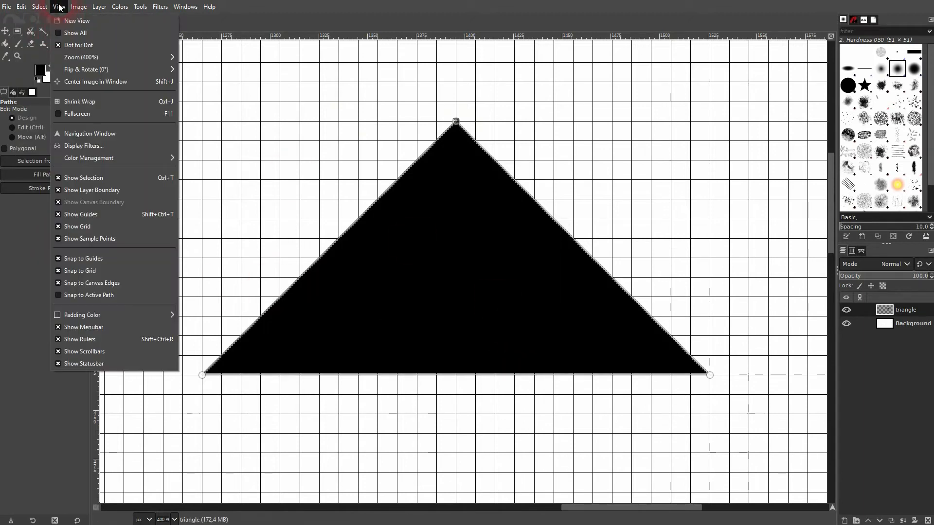
click(77, 232)
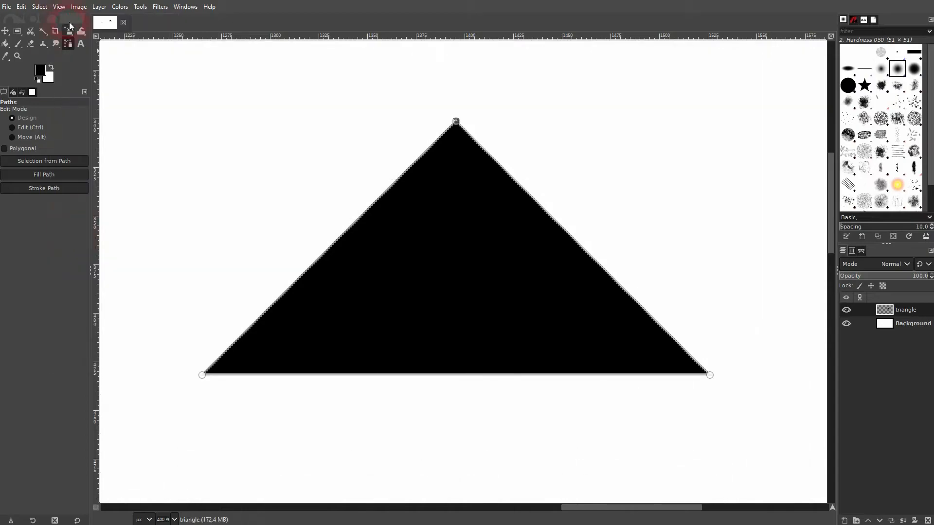
Step: Start the Scale tool on the triangle layer with the whole image in view
click(69, 35)
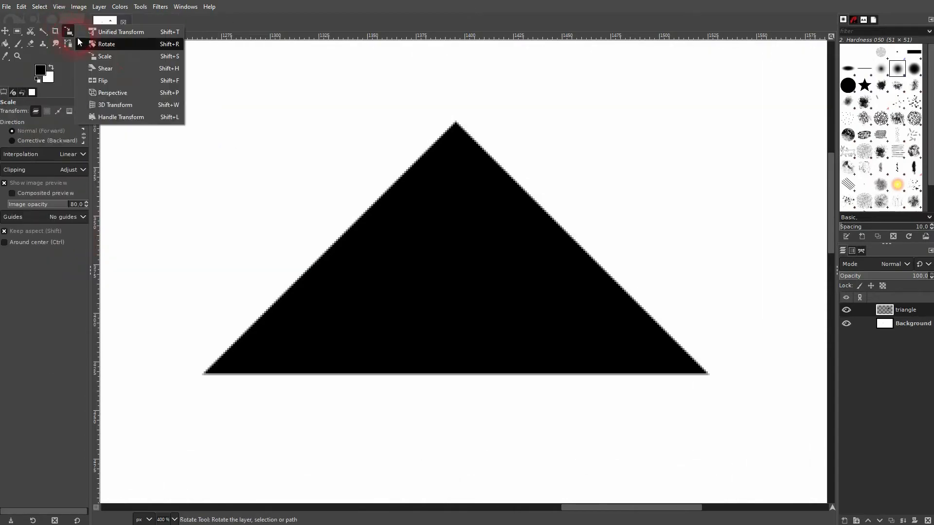
click(120, 59)
scroll(331, 202, down, 7)
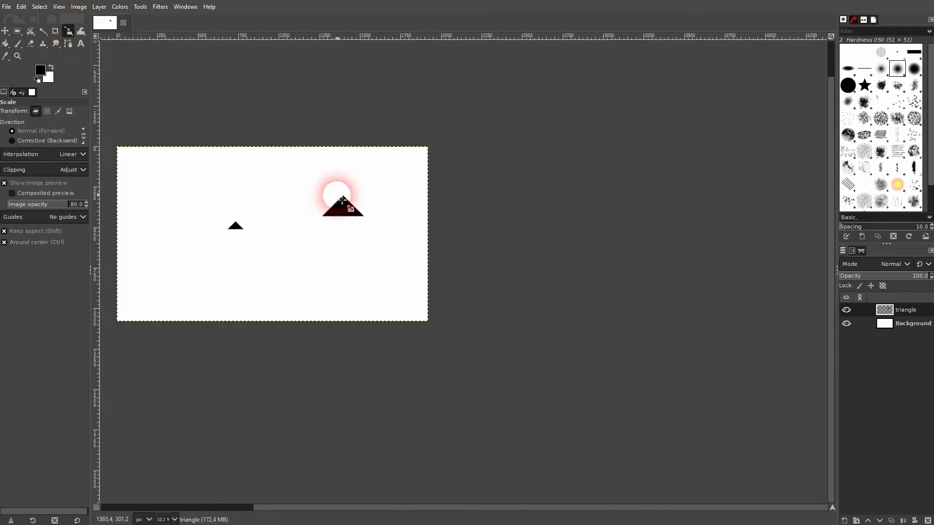
click(349, 210)
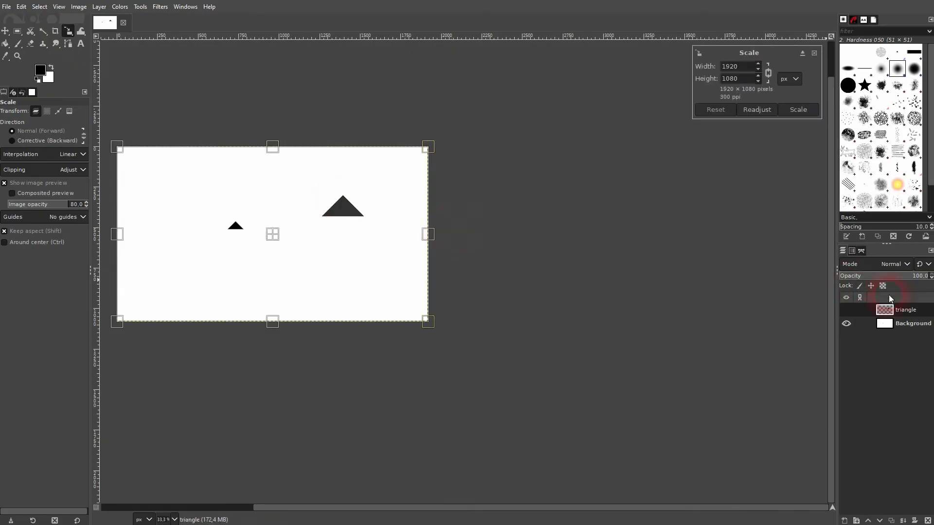
Step: Toggle the visibility of the triangle and Background layers to check which triangle belongs to which layer
click(847, 311)
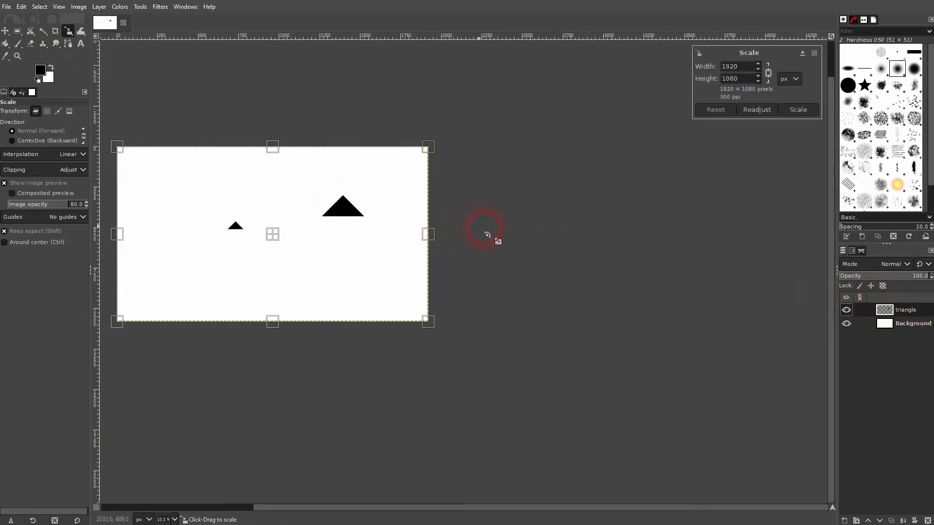
click(893, 324)
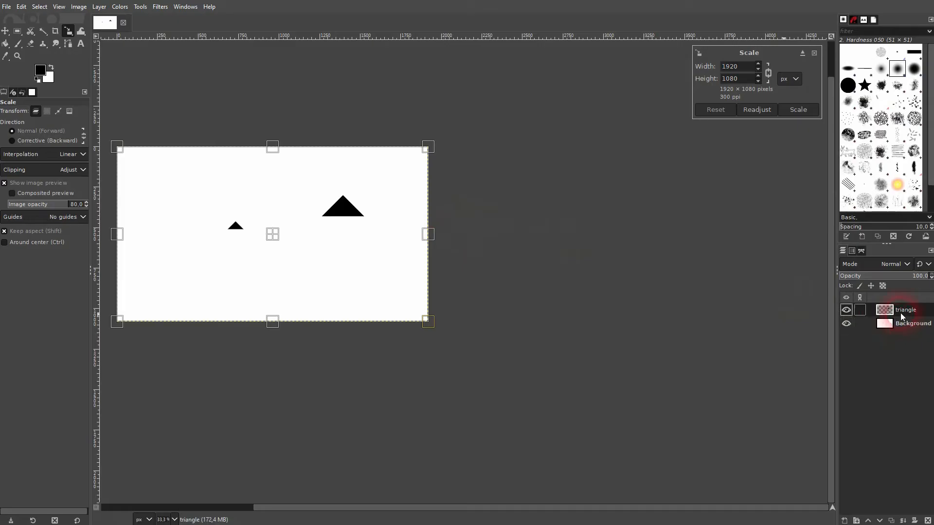
click(847, 324)
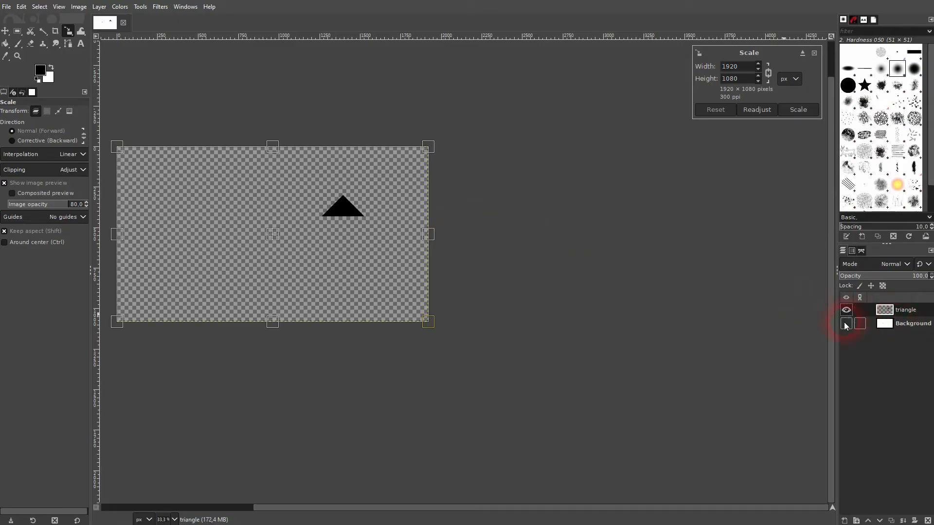
click(846, 324)
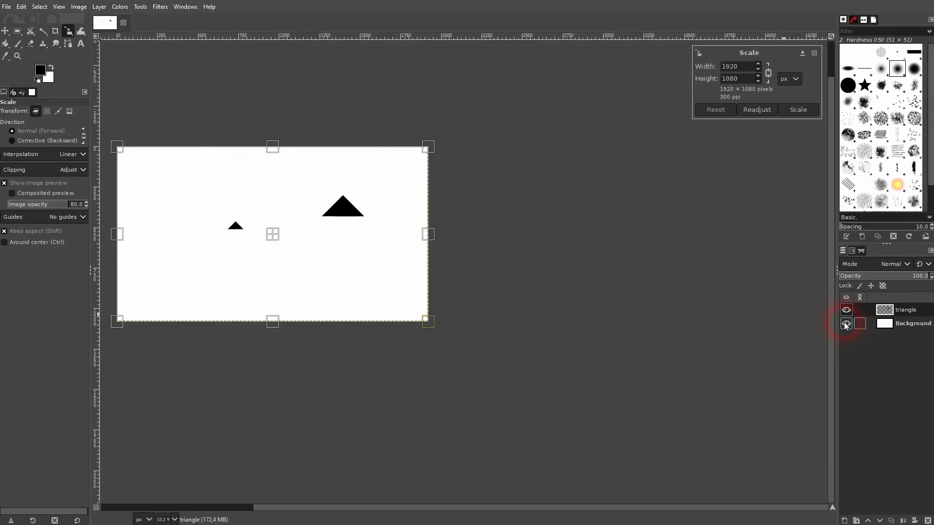
click(847, 312)
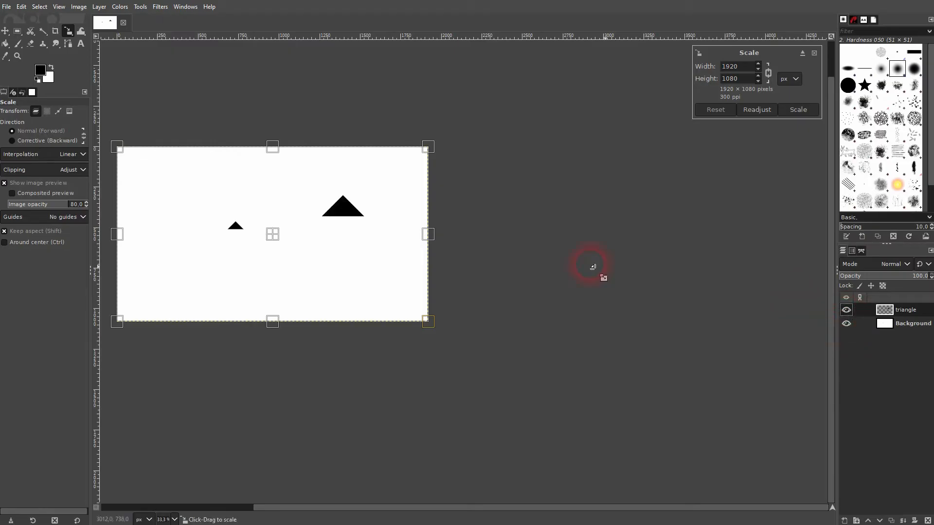
click(847, 310)
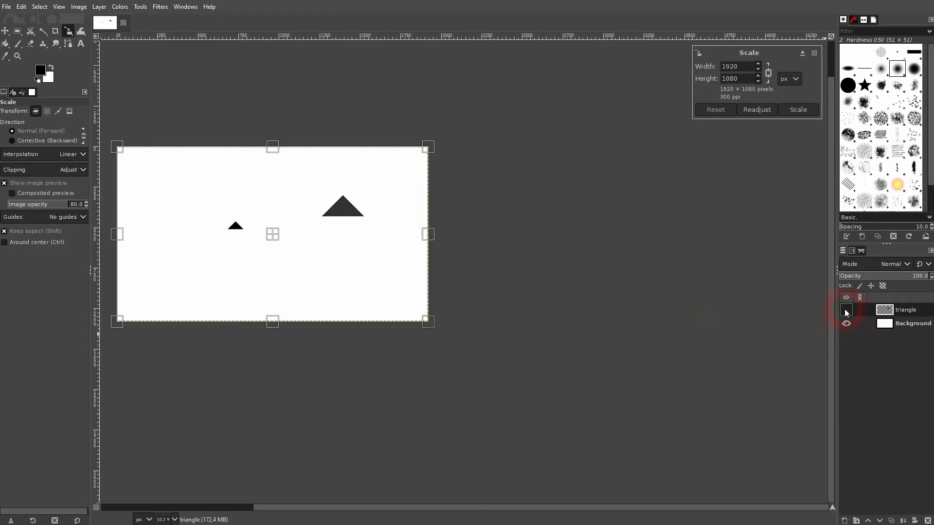
Step: Apply the scaling at 1920 × 1080 px and toggle the triangle layer's visibility
scroll(348, 219, up, 5)
scroll(320, 222, down, 4)
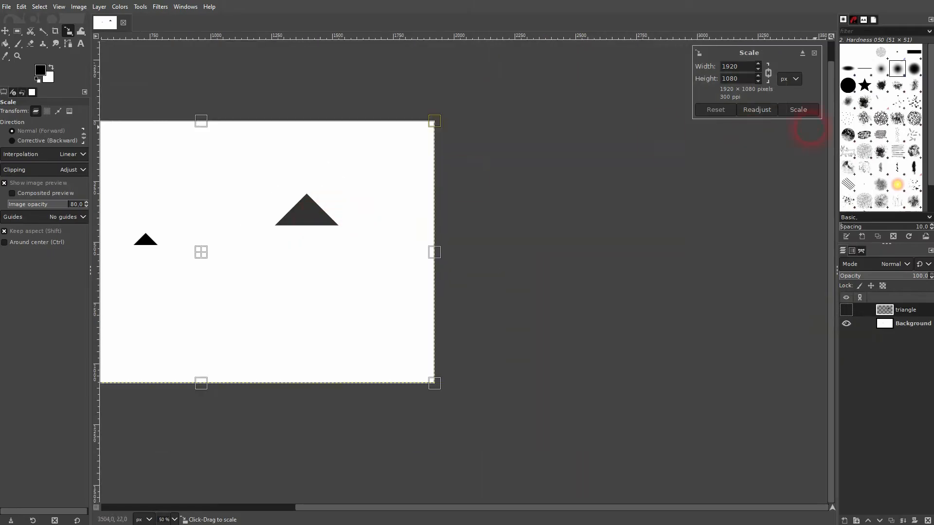
click(817, 113)
click(847, 309)
click(847, 310)
Step: Shift the triangle layer about 425 px right and 60 px down with the Scale tool's center handle, applying it at 1920 × 1080 px
click(322, 214)
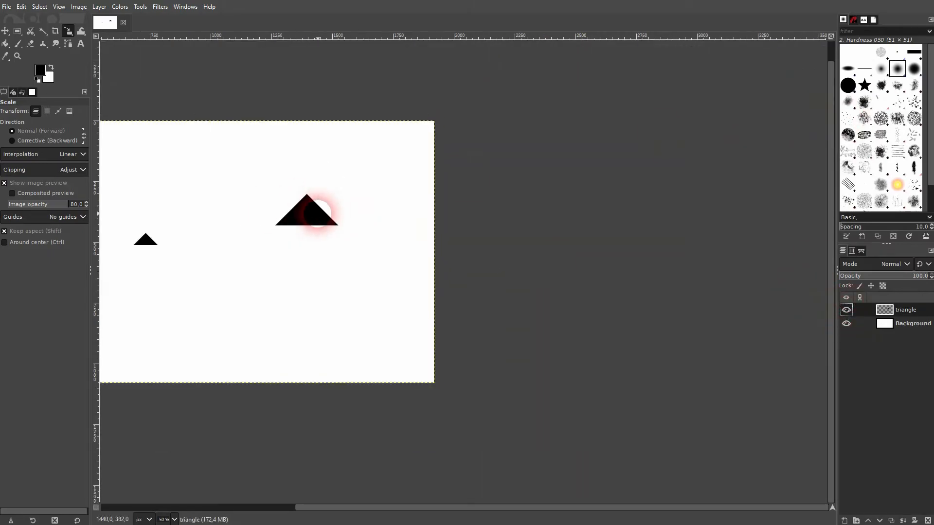
drag(220, 256, 311, 270)
scroll(266, 256, down, 3)
scroll(146, 282, up, 3)
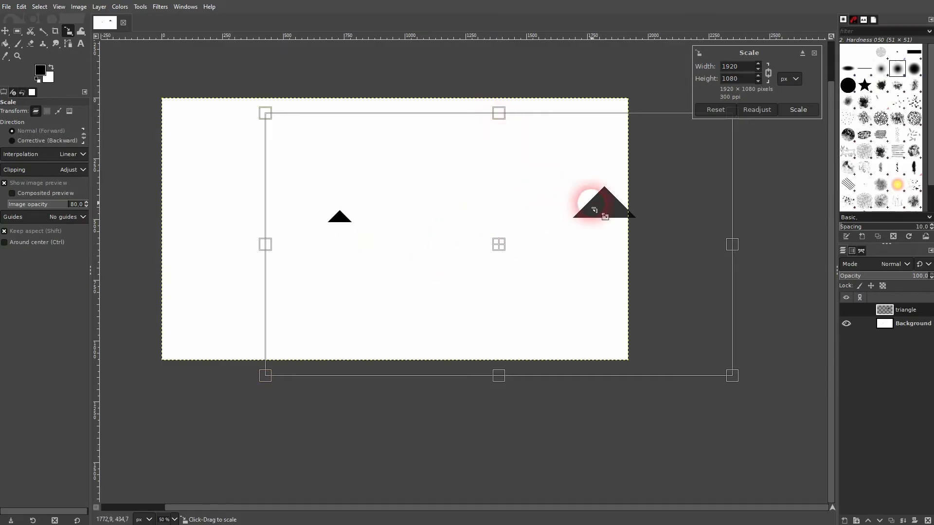
click(798, 109)
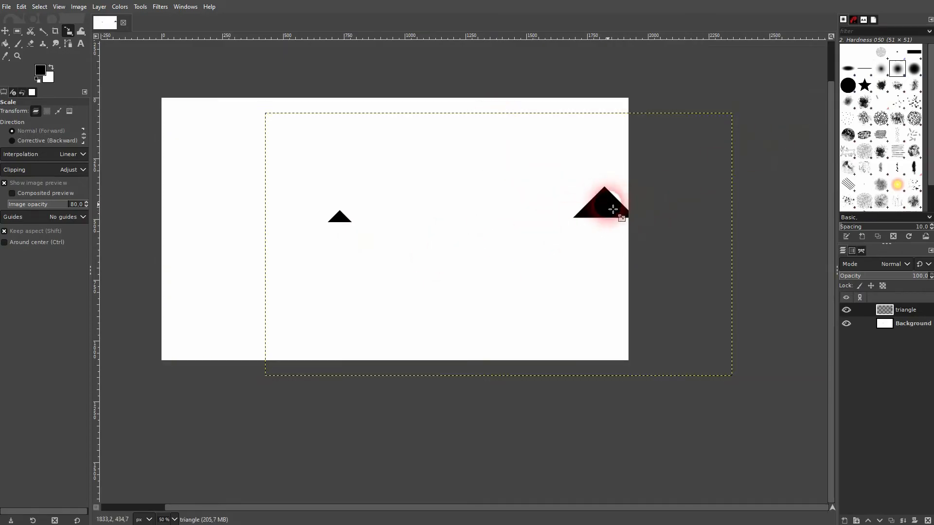
Step: Move the triangle layer about 375 px back to the left and crop the layer to its content
click(5, 30)
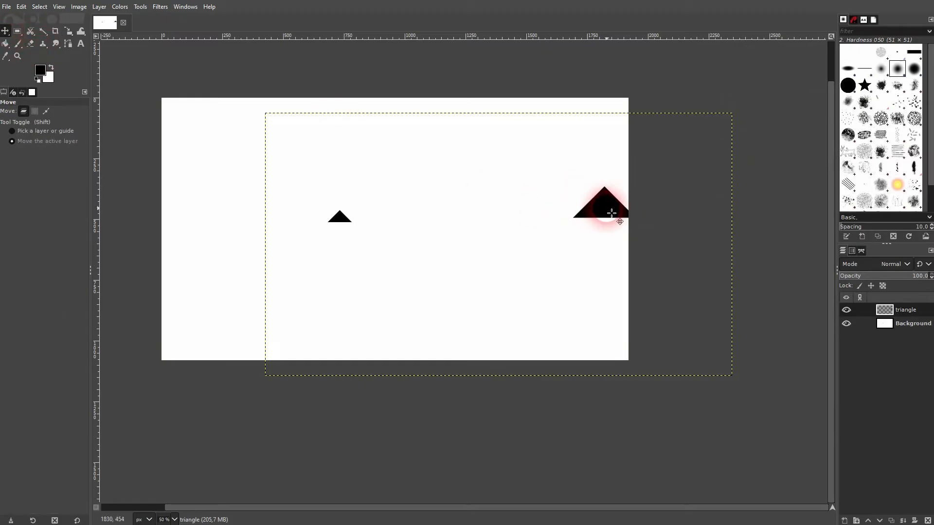
drag(606, 211, 514, 206)
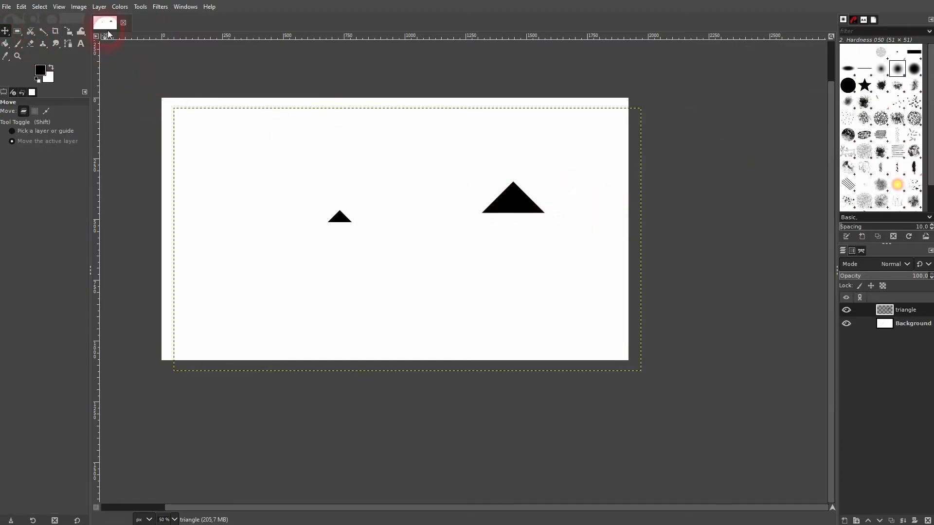
click(99, 7)
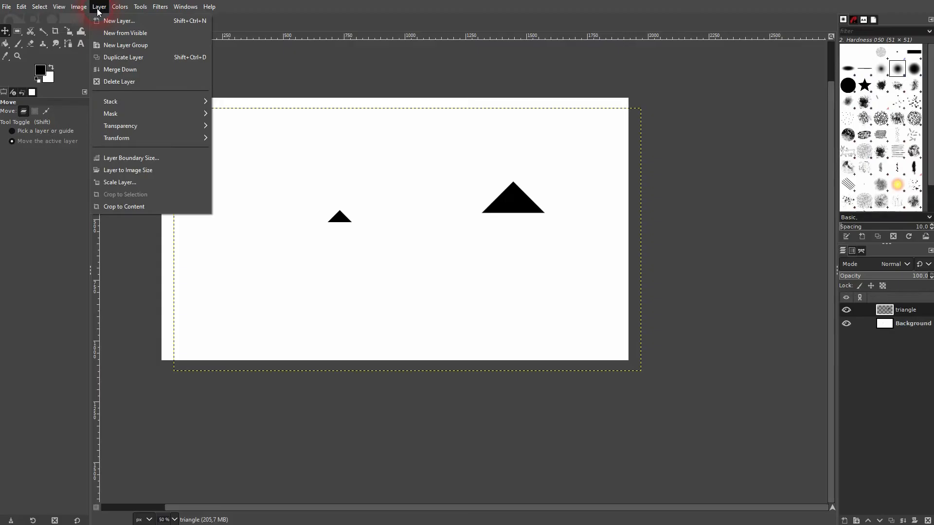
click(124, 207)
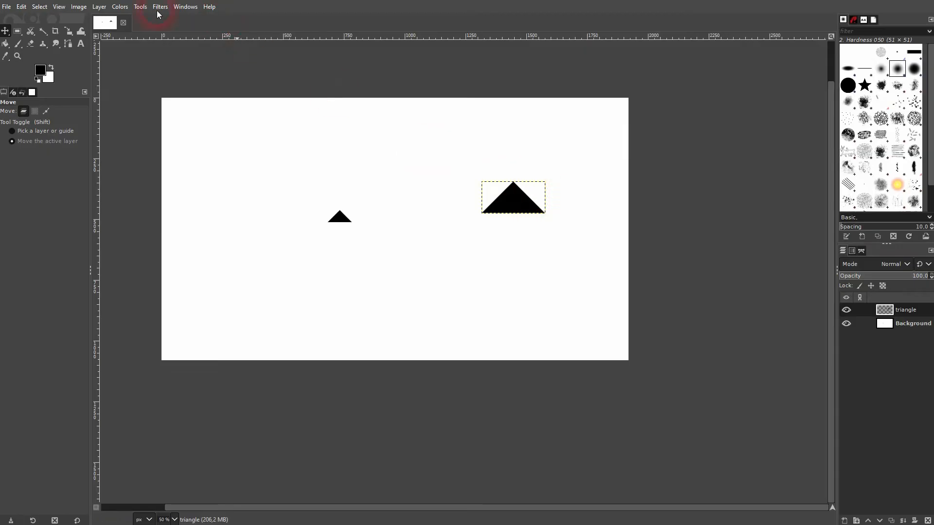
click(98, 6)
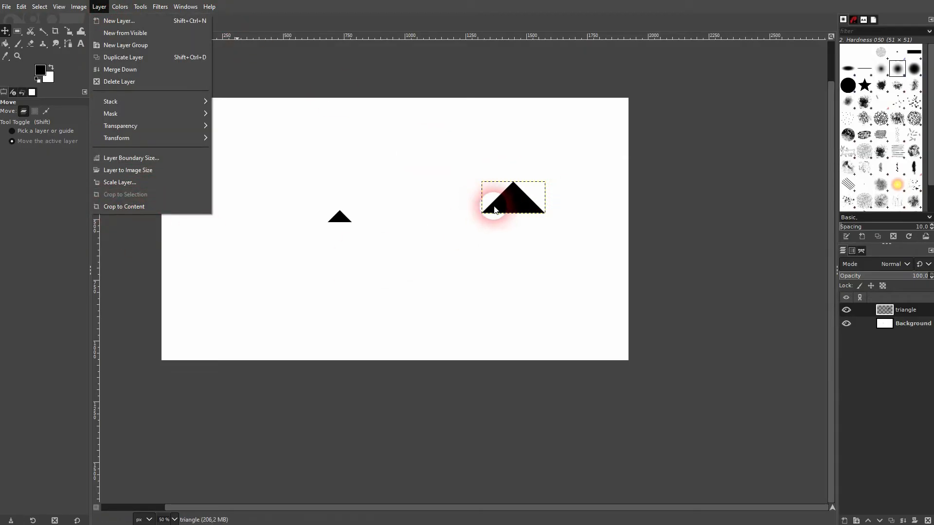
click(475, 191)
Step: Scale the cropped triangle layer up to about 550 × 445 px near the right side of the canvas
click(70, 32)
click(511, 202)
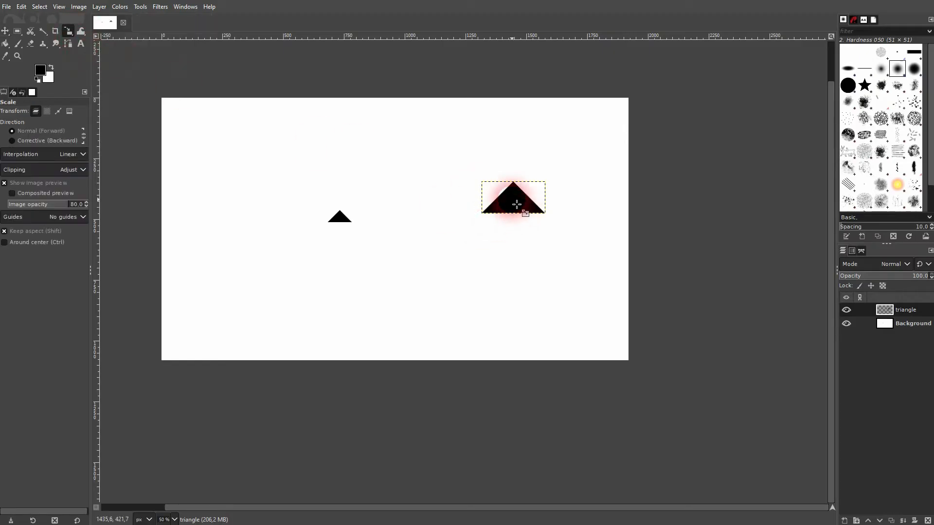
drag(512, 217, 511, 293)
drag(419, 232, 495, 249)
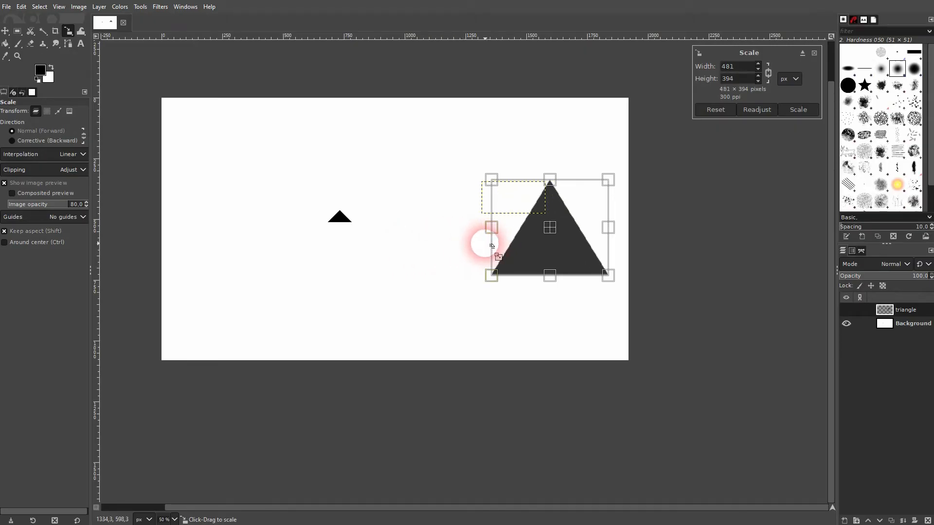
drag(550, 173, 550, 160)
click(818, 113)
Step: Examine the enlarged triangle's slanted edge at high magnification and return to the 50% view
click(8, 33)
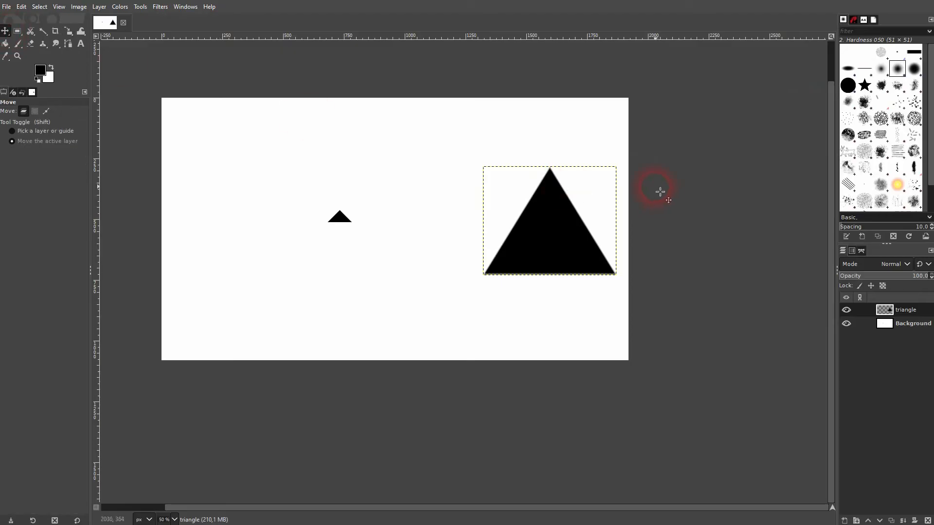
key(2)
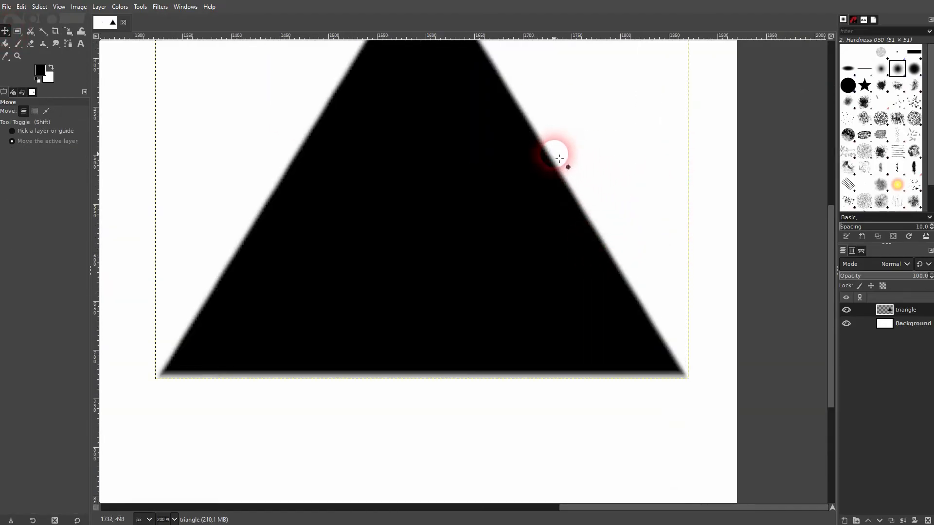
key(5)
key(plus)
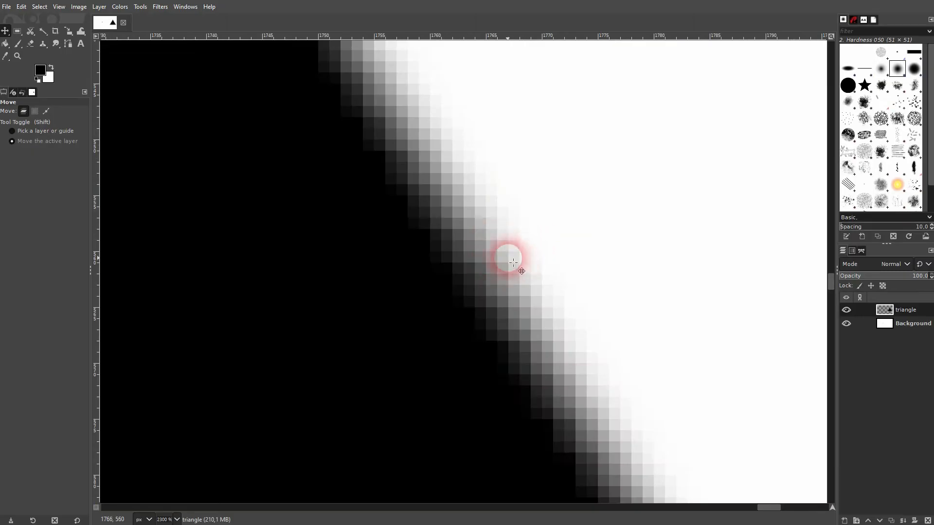
key(minus)
key(minus)
key(minus)
key(minus)
key(minus)
key(minus)
key(minus)
key(minus)
key(minus)
key(minus)
key(minus)
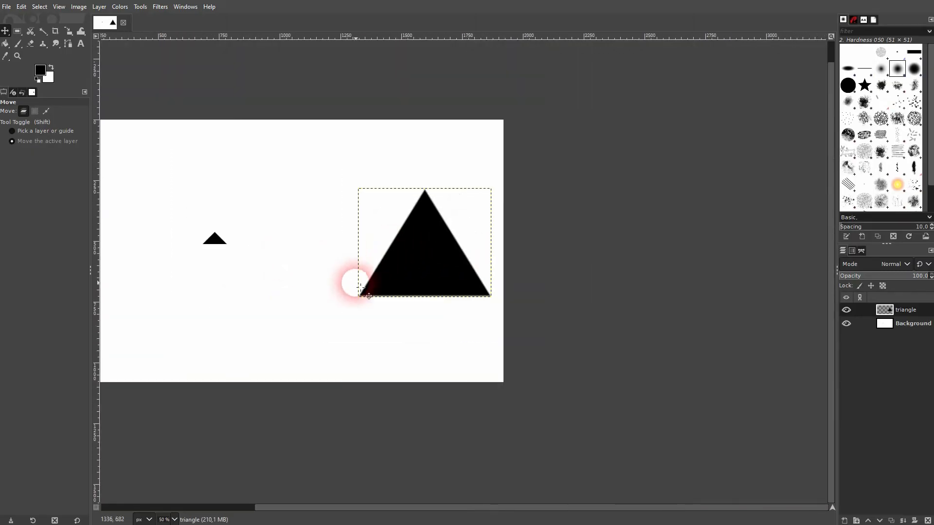
Step: Delete both the triangle and Background layers from the image
drag(577, 508, 407, 509)
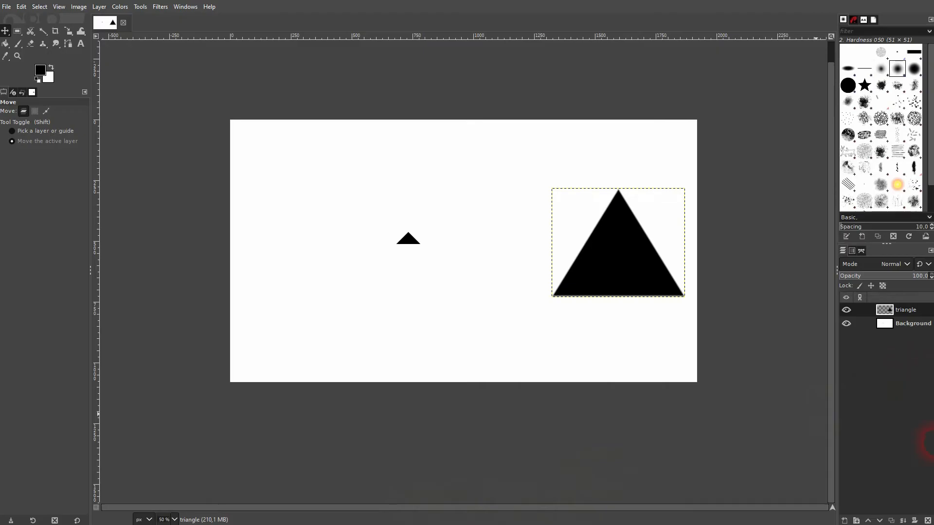
click(927, 520)
click(928, 521)
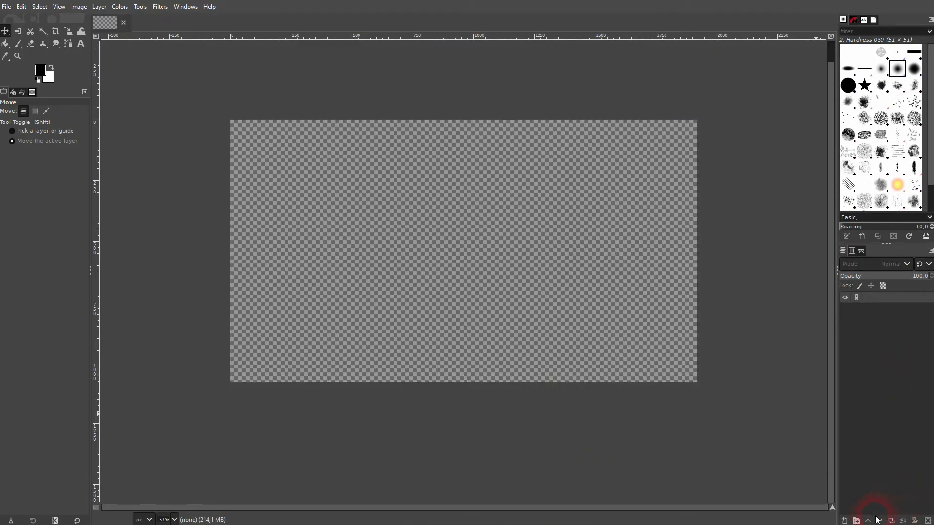
Step: Add a transparent 1920 × 1080 px layer named bg and fill it with black using Bucket Fill
click(5, 43)
click(248, 117)
click(848, 521)
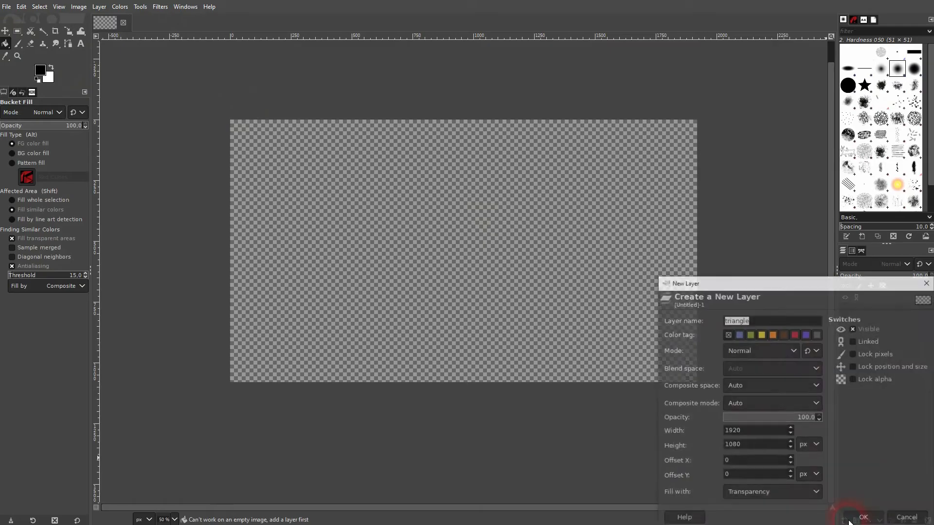
click(864, 519)
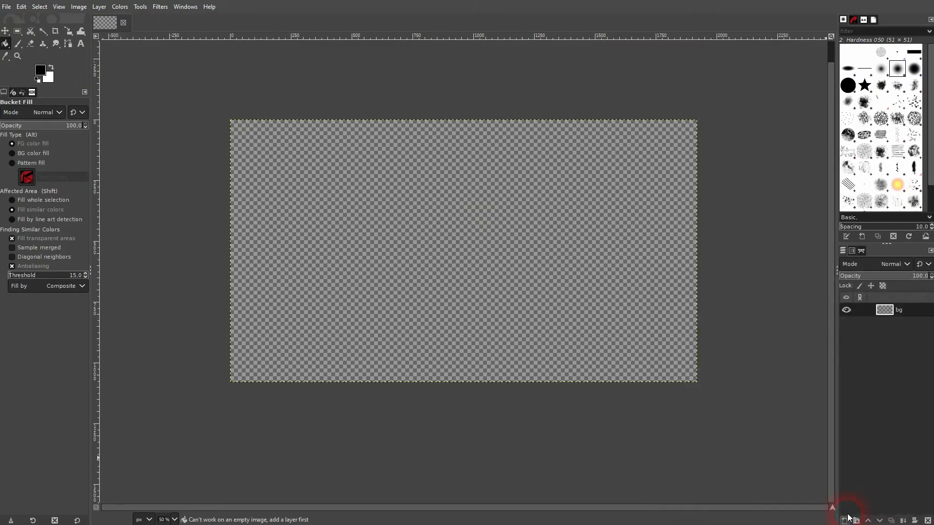
click(430, 197)
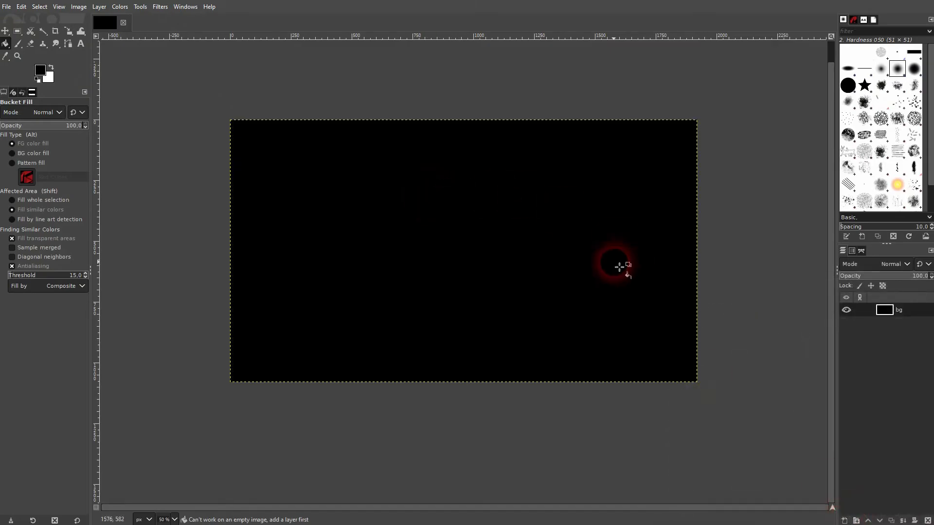
click(5, 31)
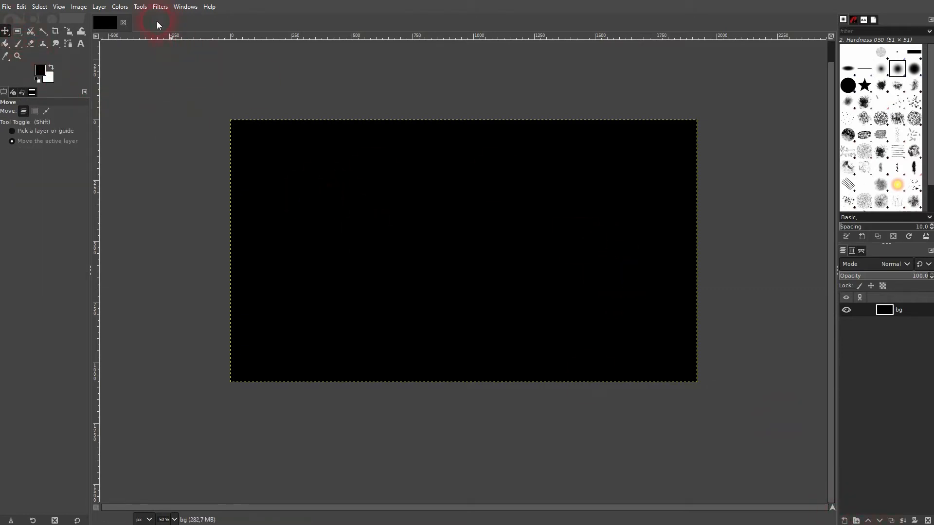
Step: Start the Gfig render filter with the grid shown and snapping enabled, and choose a regular polygon with 3 sides
click(159, 8)
click(253, 199)
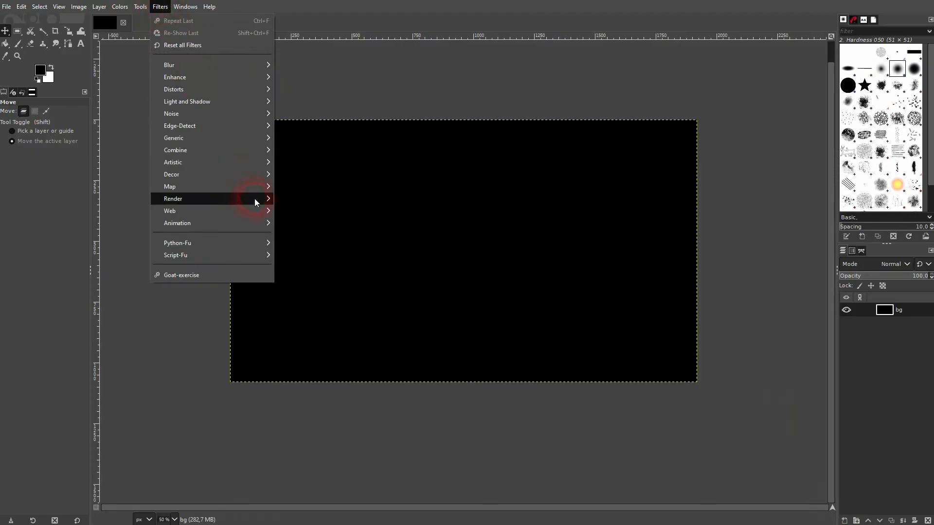
click(302, 267)
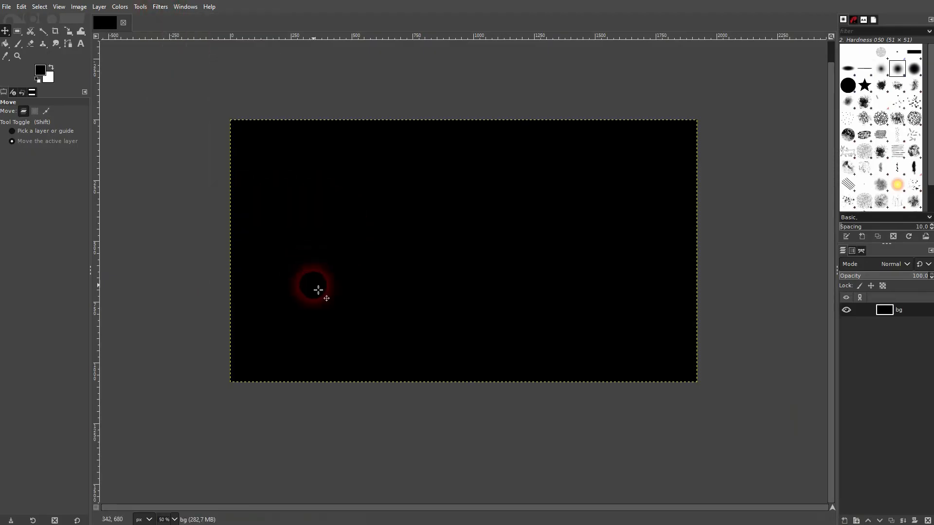
drag(319, 289, 344, 245)
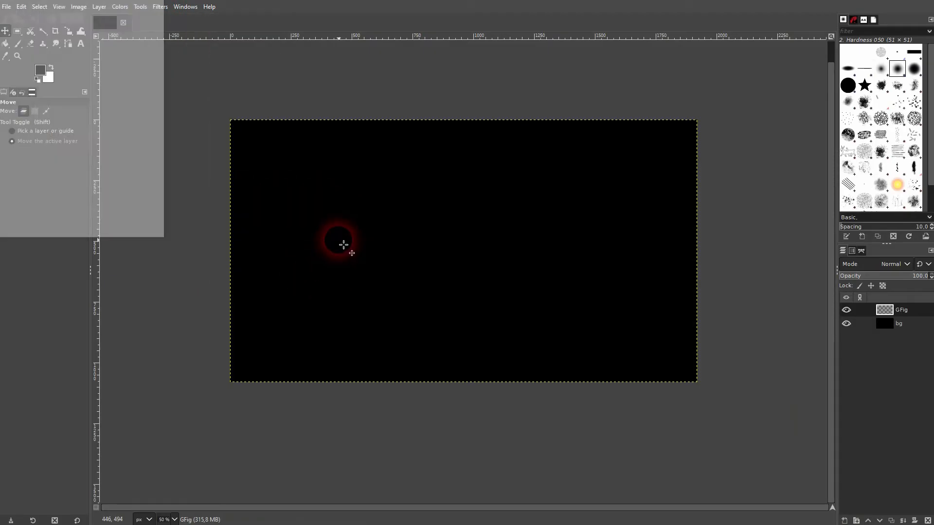
drag(286, 79, 719, 61)
click(850, 257)
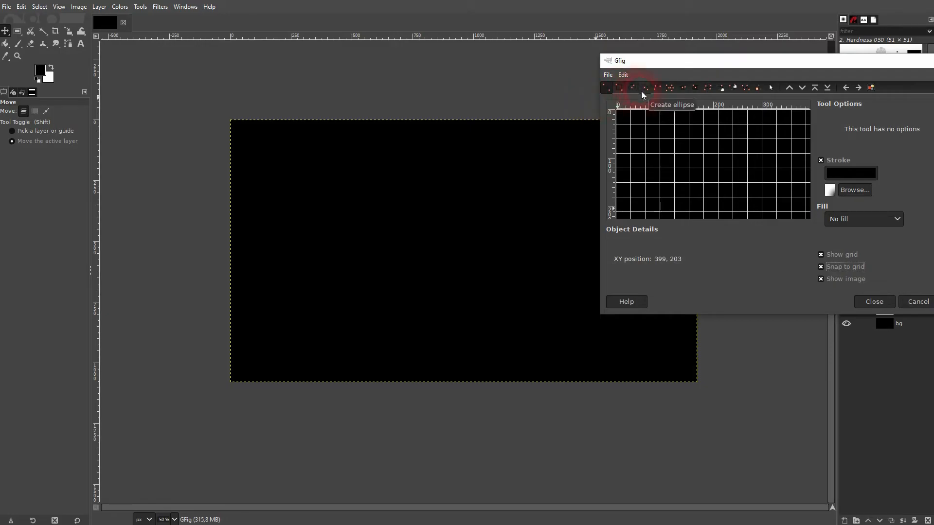
click(671, 92)
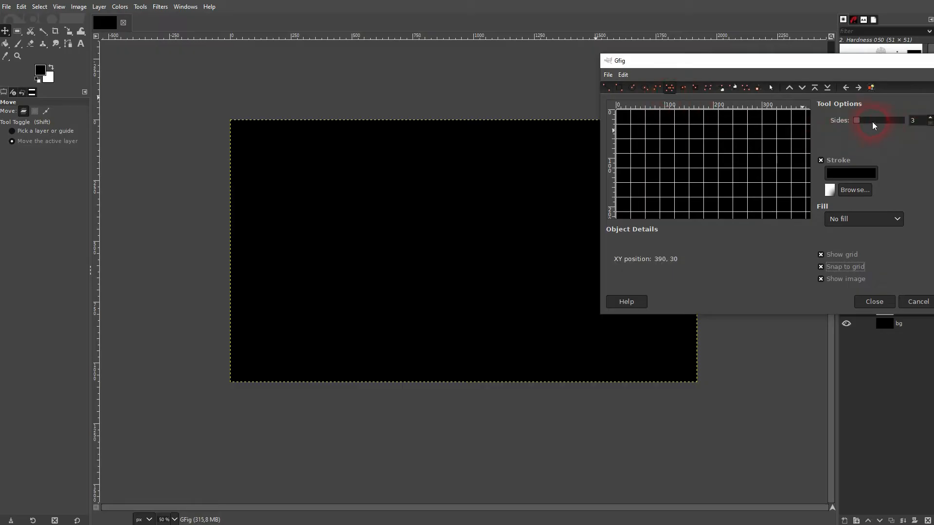
drag(873, 123, 871, 124)
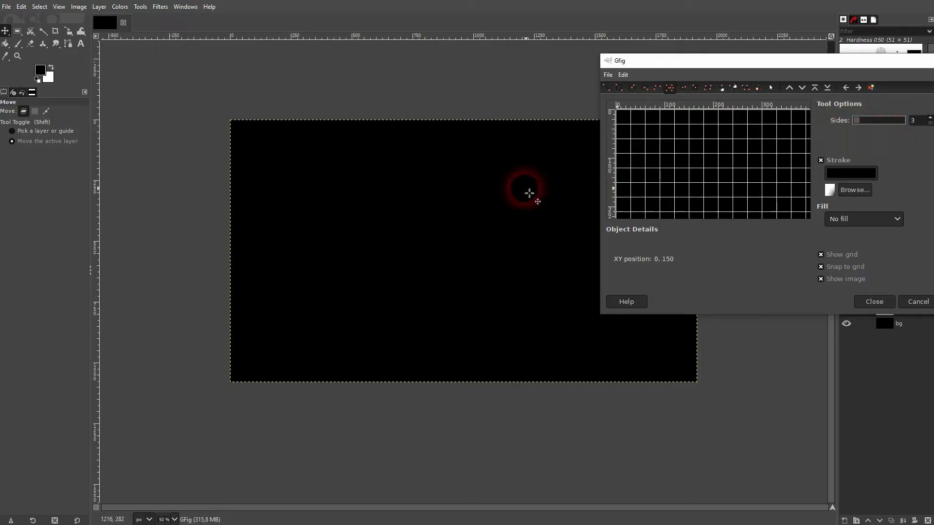
Step: Try a small stroked triangle near the upper edge of the Gfig preview and check its stroke color
mouse_move(698, 133)
mouse_down()
mouse_move(684, 157)
mouse_move(705, 177)
mouse_move(742, 148)
mouse_move(710, 131)
mouse_move(715, 135)
mouse_up()
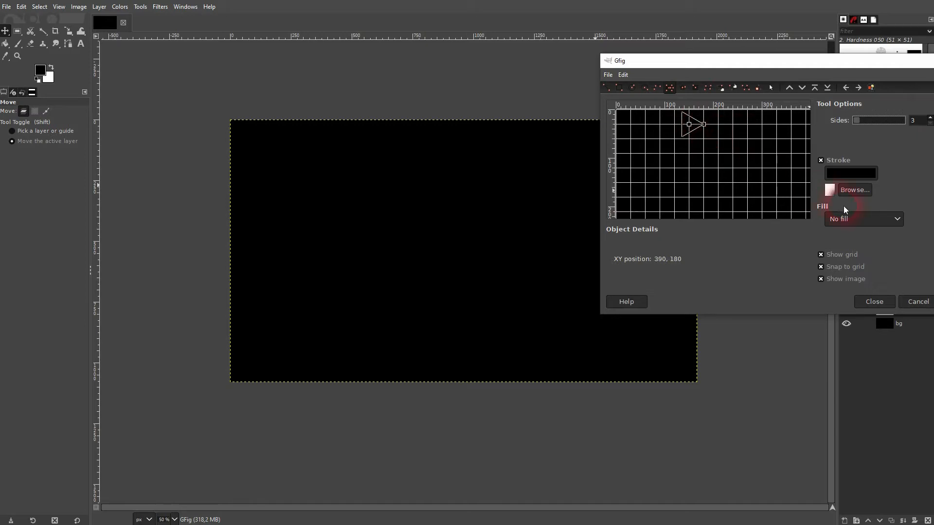
click(833, 174)
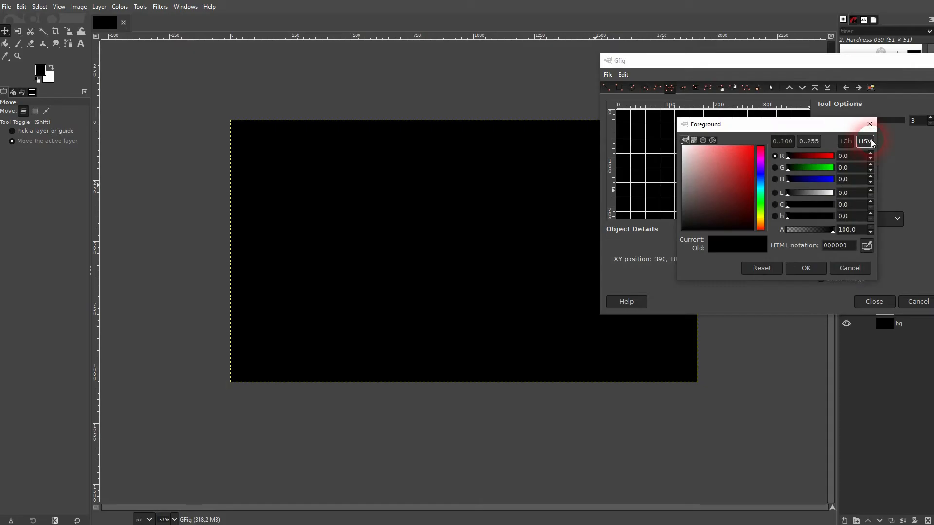
click(871, 127)
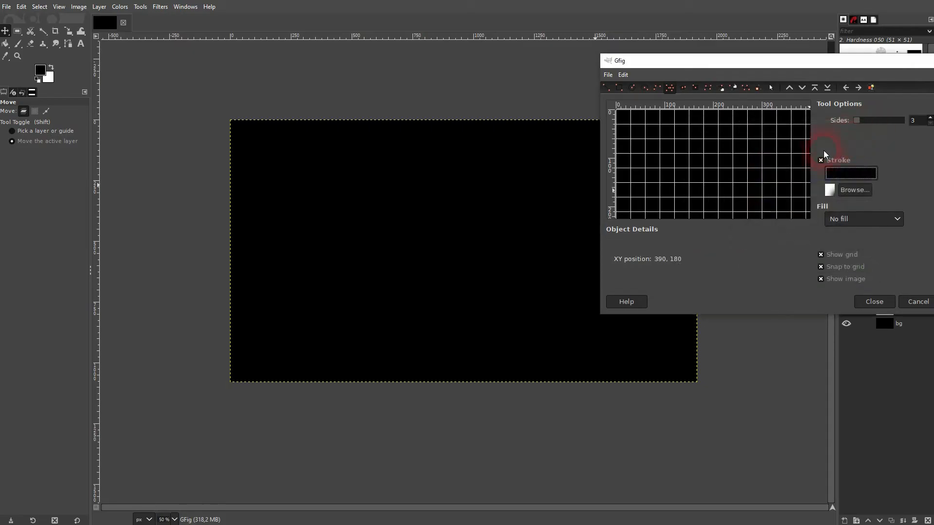
Step: Turn the stroke off, choose Color fill, and draw a large upright white triangle about 750 × 645 px near the canvas center
click(856, 219)
click(856, 245)
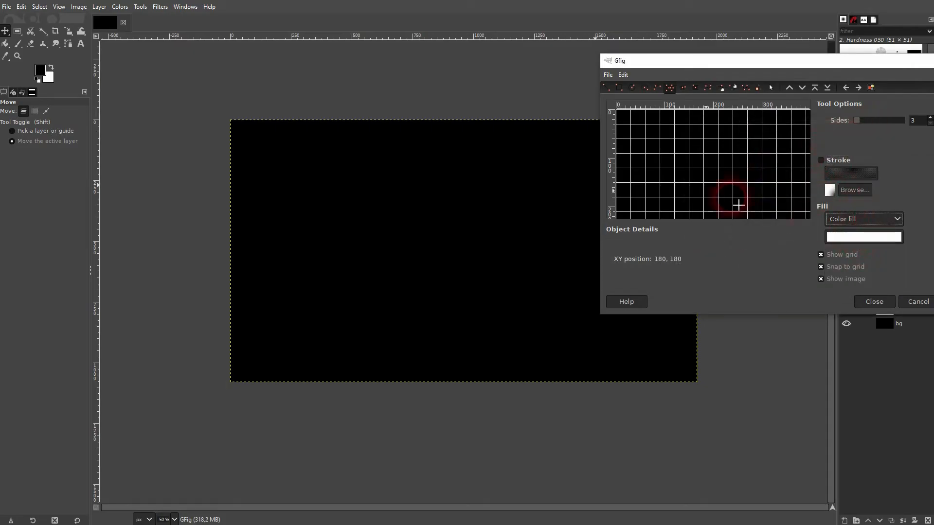
drag(725, 176, 722, 139)
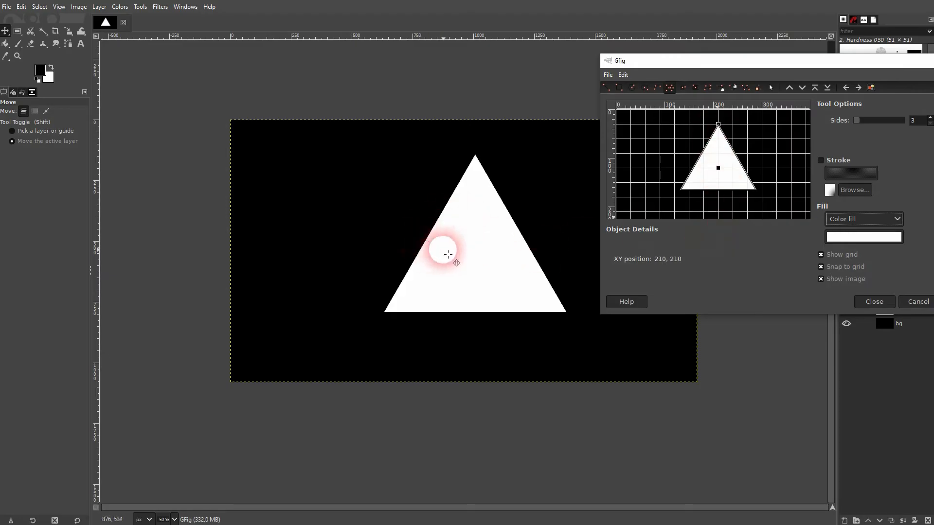
Step: Add a smaller tilted triangle beside the large one's apex with No fill and a red stroke, and close Gfig
drag(761, 139, 785, 153)
click(874, 239)
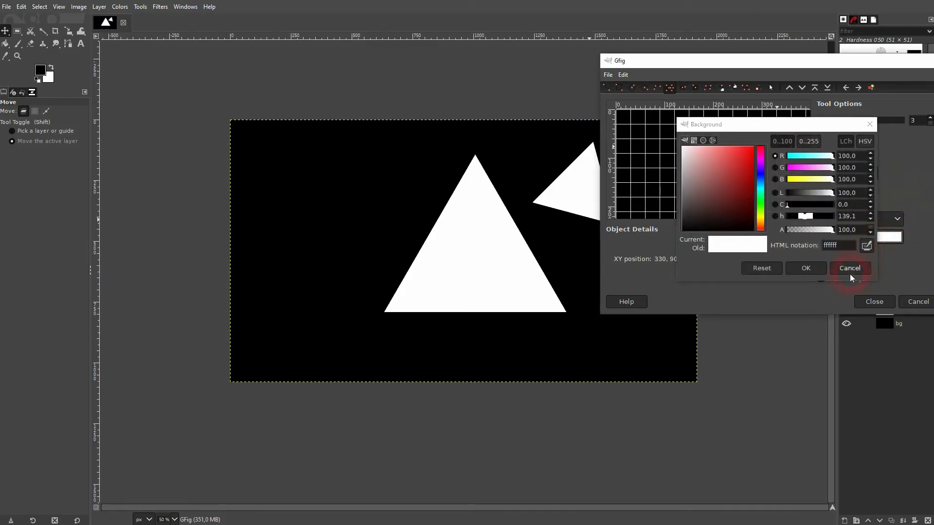
click(852, 270)
click(892, 218)
click(869, 229)
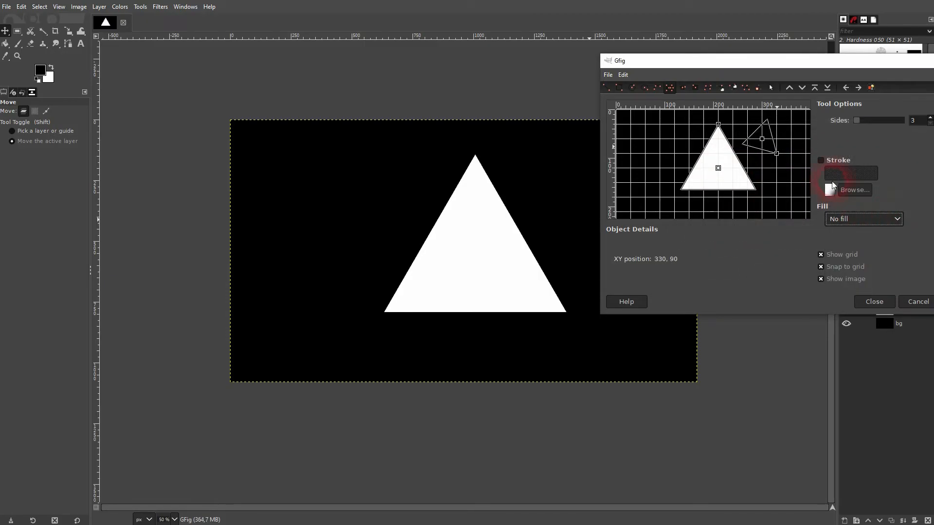
click(838, 172)
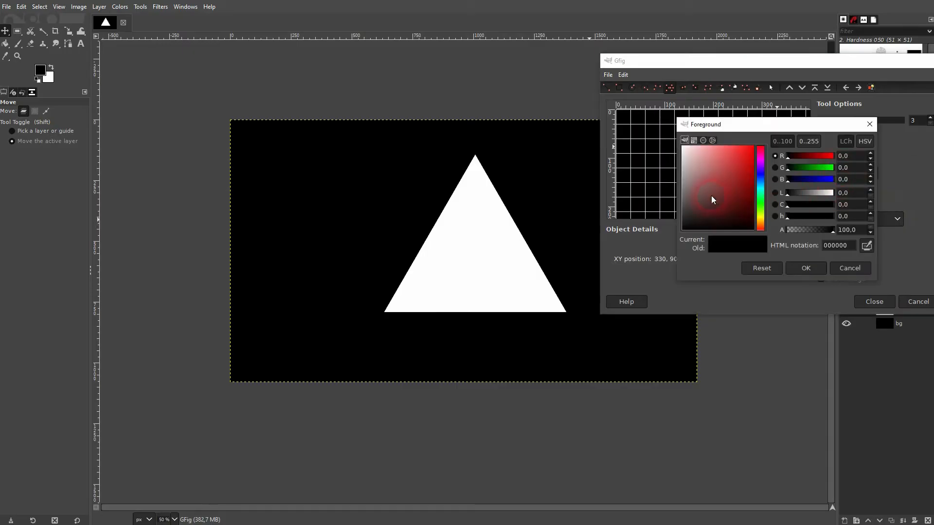
drag(716, 195, 793, 131)
click(809, 267)
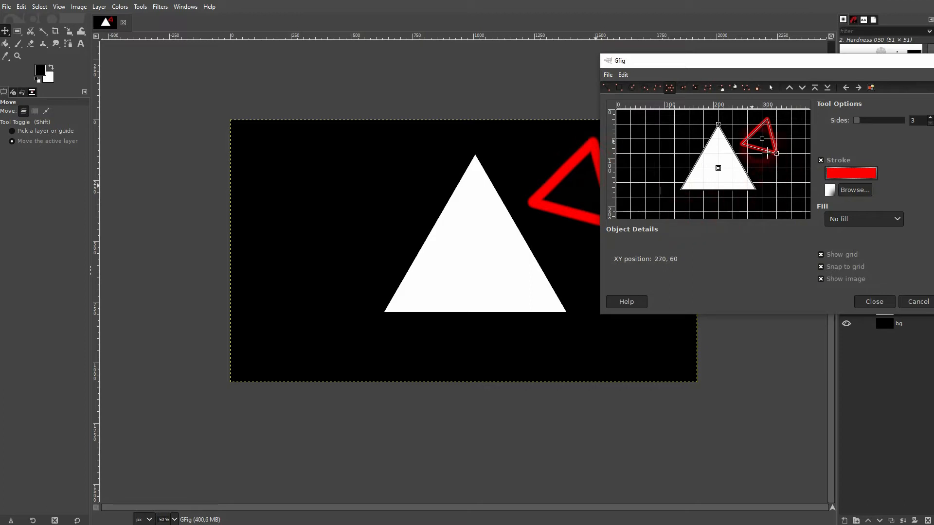
click(874, 302)
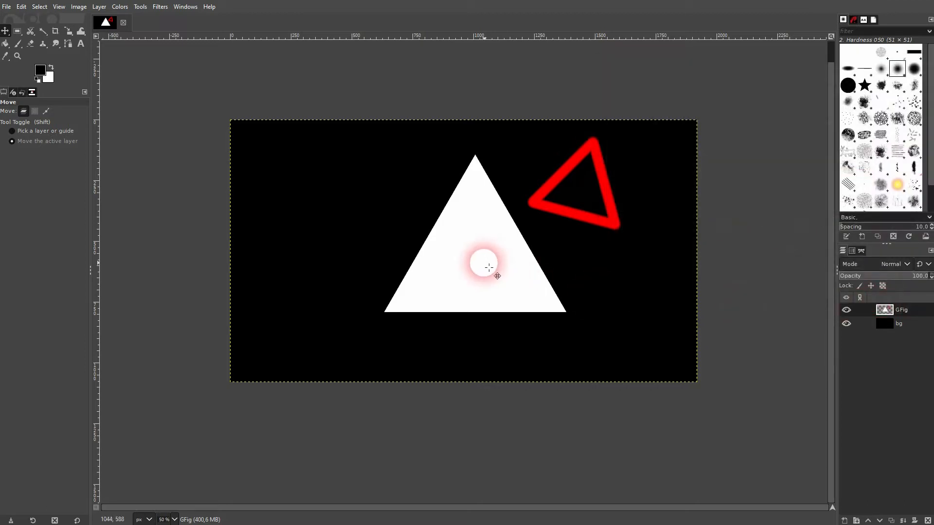
Step: Examine the white triangle's base and slanted edge at high magnification and return to the 50% view of the whole canvas
key(1)
scroll(525, 303, up, 5)
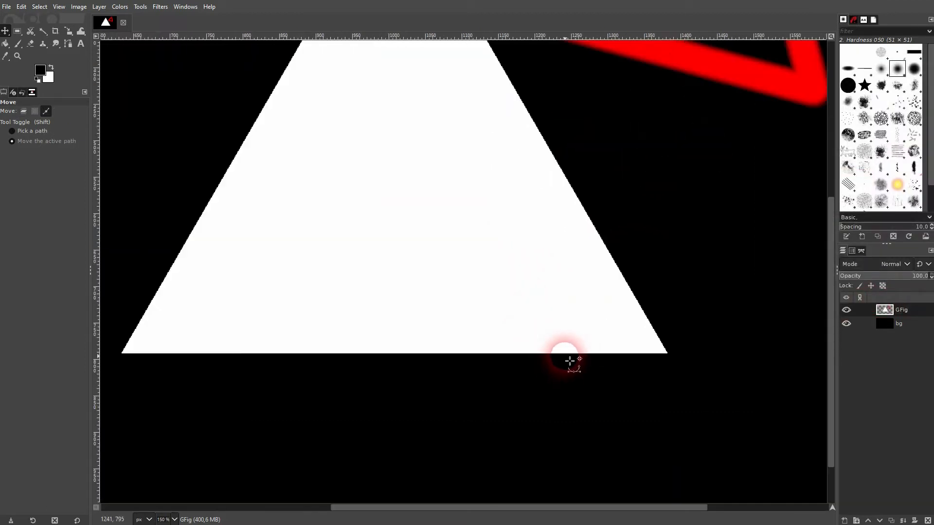
scroll(696, 272, down, 2)
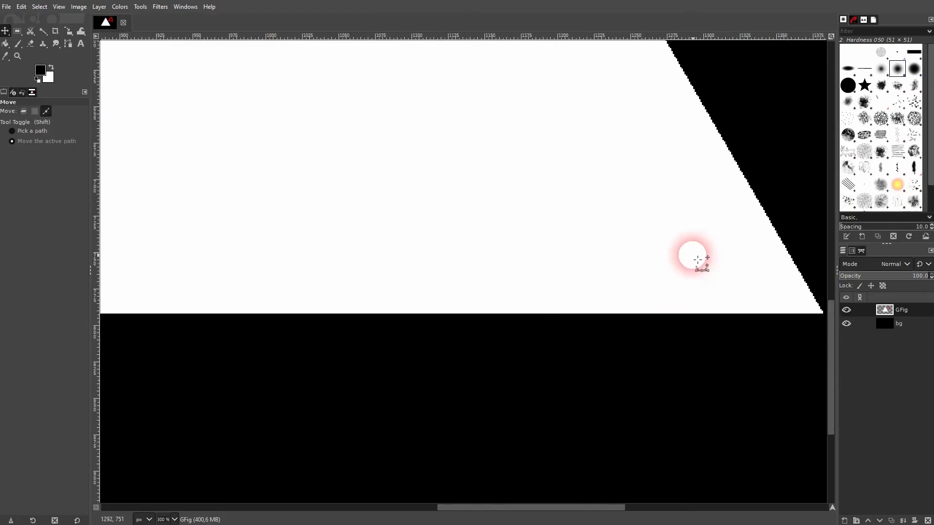
scroll(362, 214, down, 3)
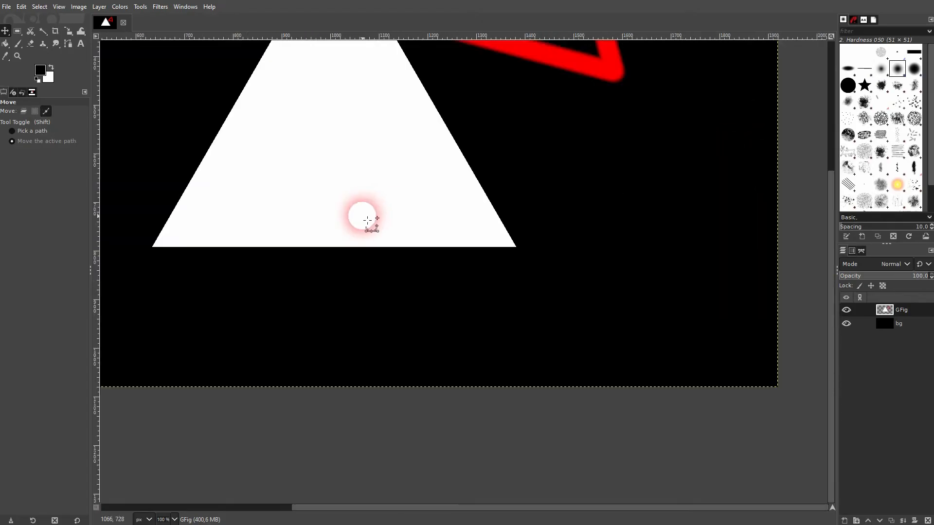
scroll(340, 223, down, 2)
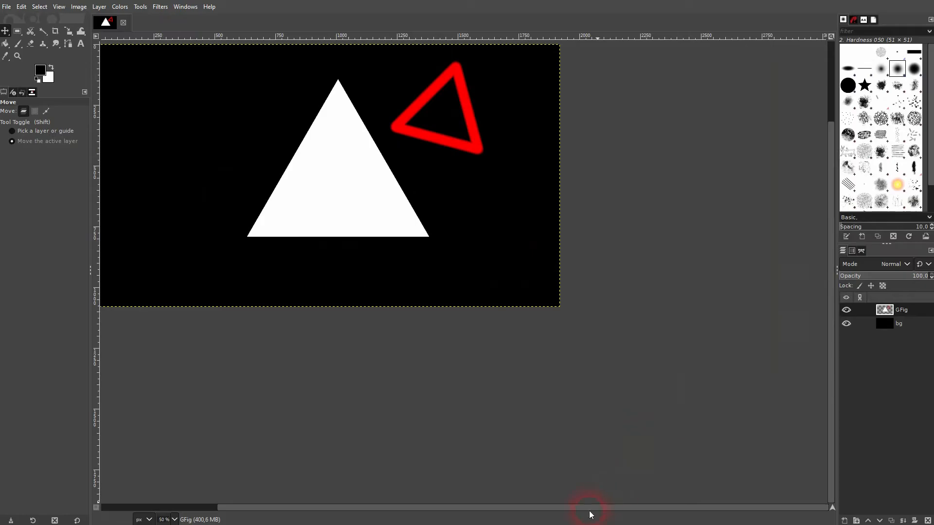
drag(585, 510, 475, 456)
scroll(549, 377, up, 3)
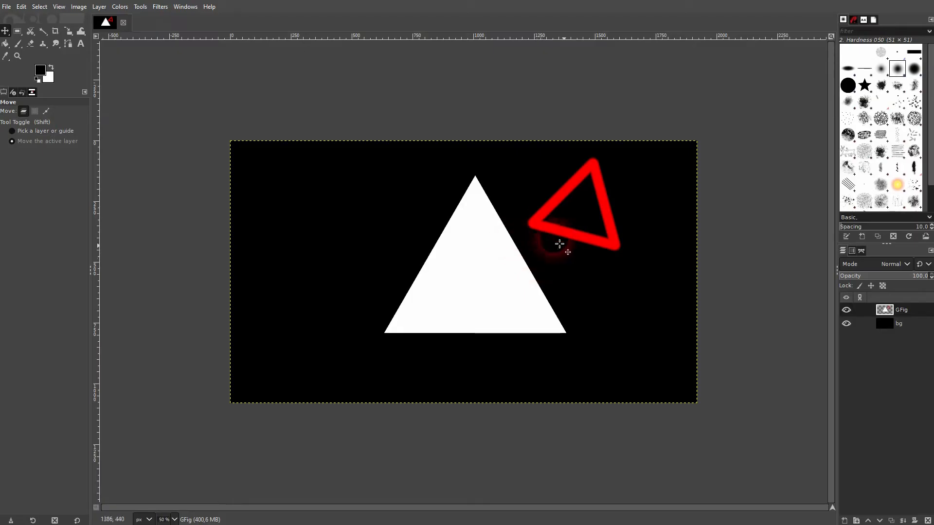
Step: Delete the GFig layer and add a transparent 1920 × 1080 px layer named triangle above bg
click(928, 520)
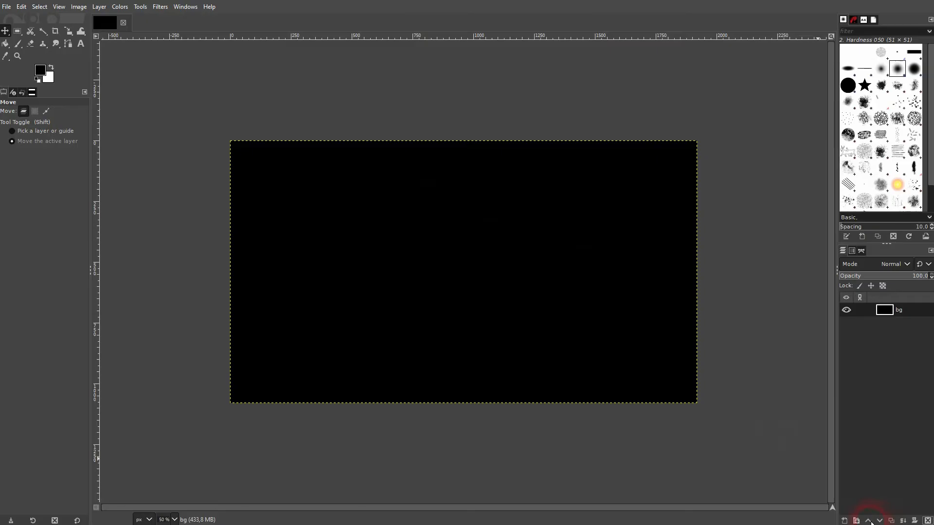
click(845, 521)
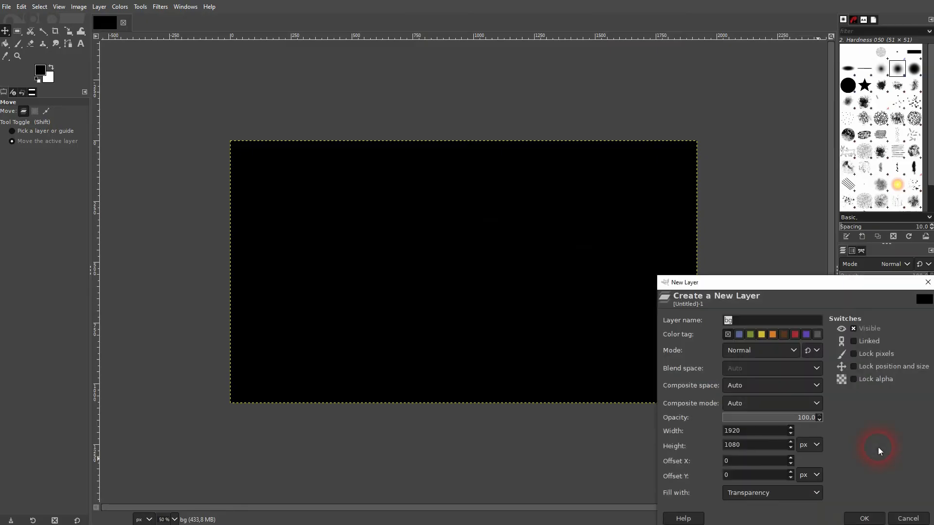
click(865, 519)
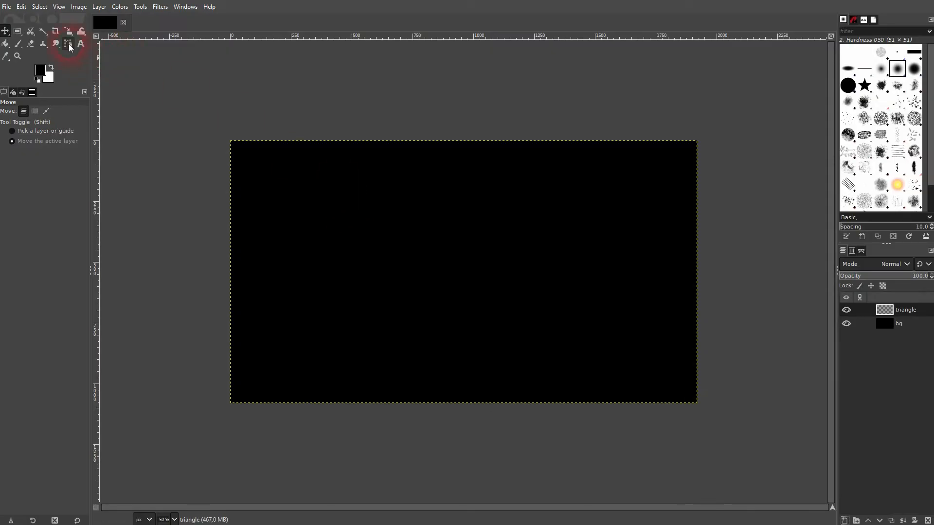
Step: Draw a closed triangular path in the upper left of the canvas, about 780 px wide and 270 px high
click(69, 45)
click(393, 183)
click(294, 248)
click(484, 246)
ctrl+click(393, 183)
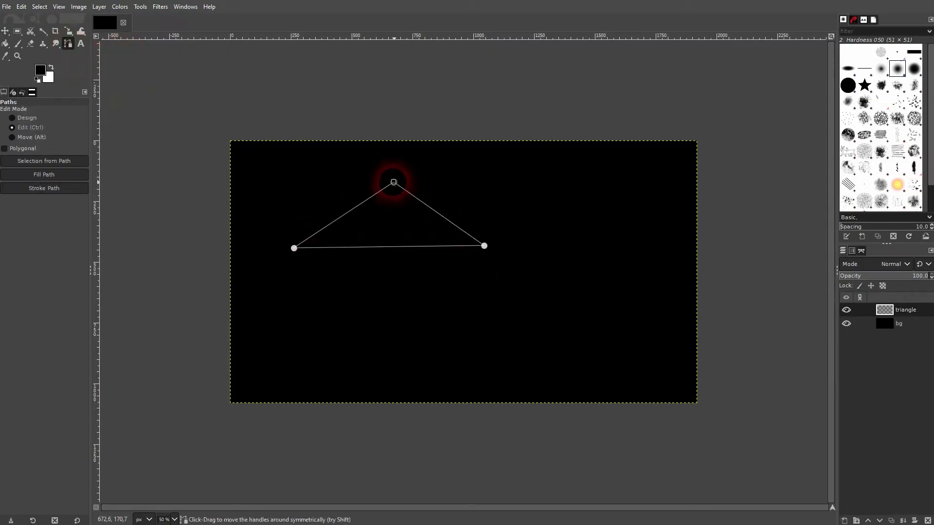
Step: Set the foreground color to red and fill the triangular path with it
right_click(369, 198)
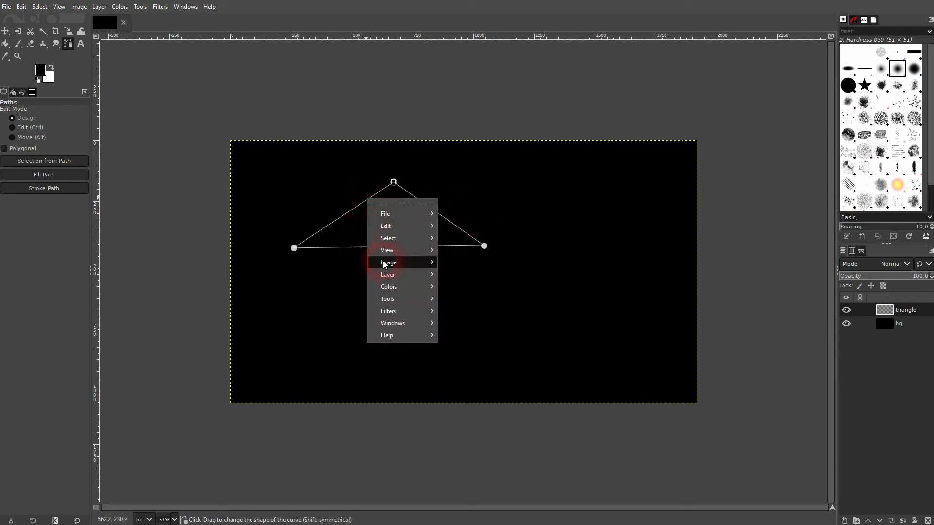
mouse_move(418, 226)
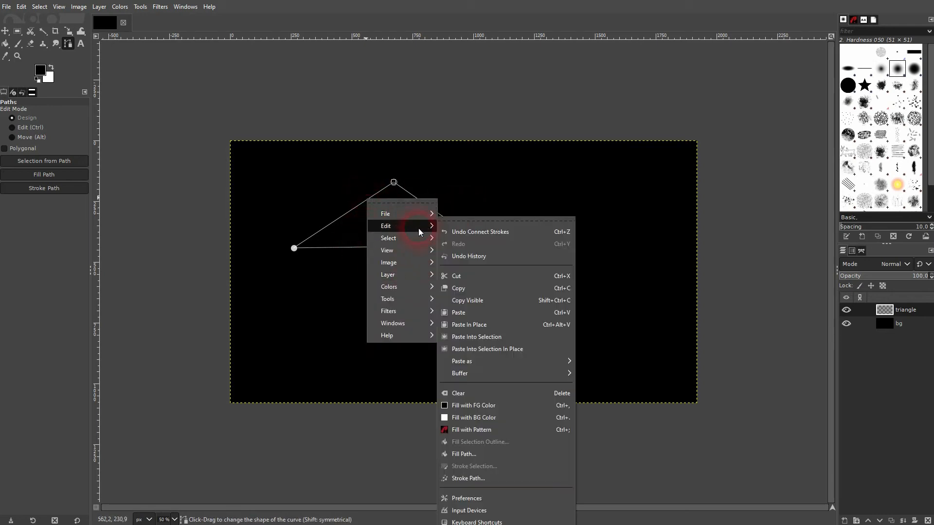
click(489, 454)
drag(501, 417, 556, 364)
click(38, 80)
click(40, 71)
click(213, 79)
click(268, 219)
click(594, 469)
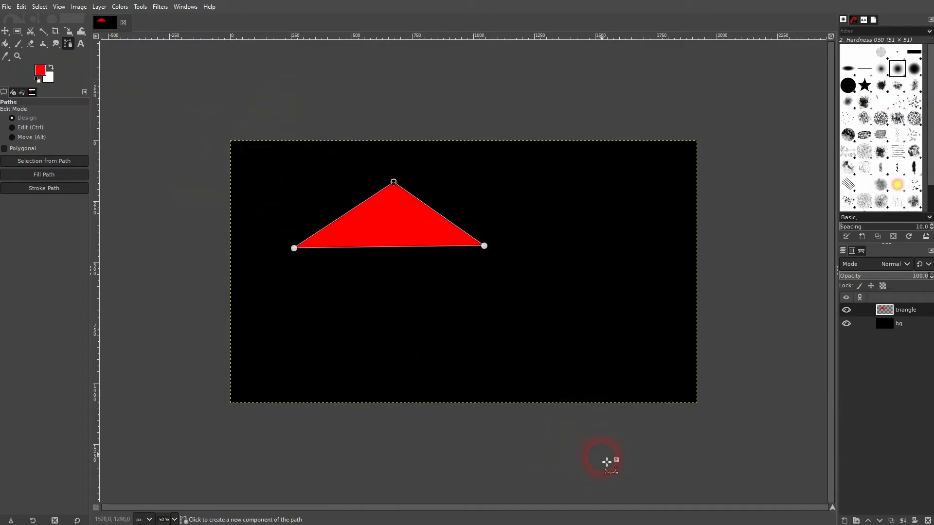
Step: Switch to the Move tool and show the grid over the image
click(5, 32)
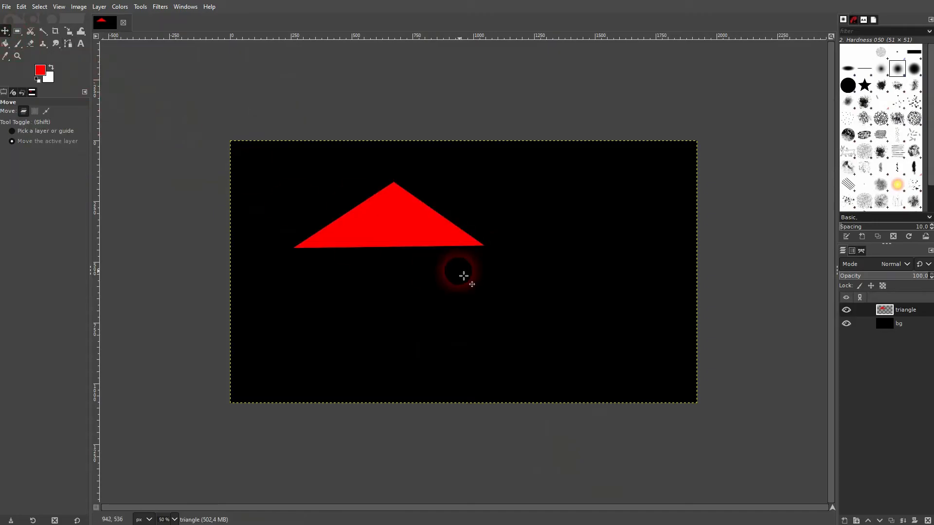
click(59, 7)
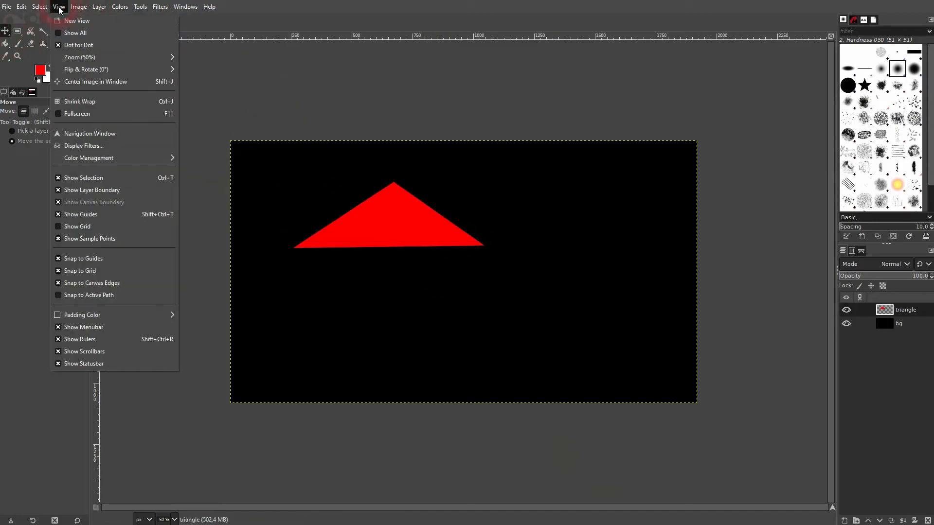
click(89, 227)
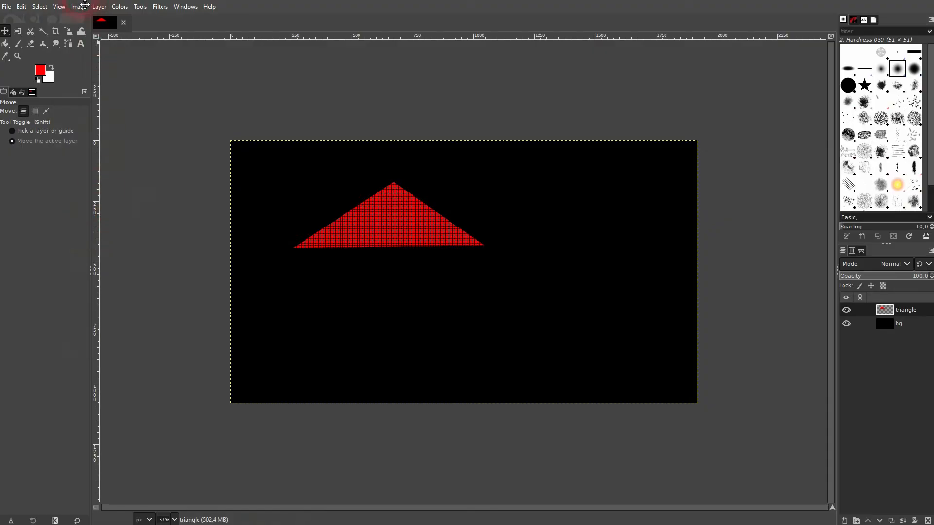
Step: Check in the view options that snapping to the grid is on, and hide the bg layer
click(59, 8)
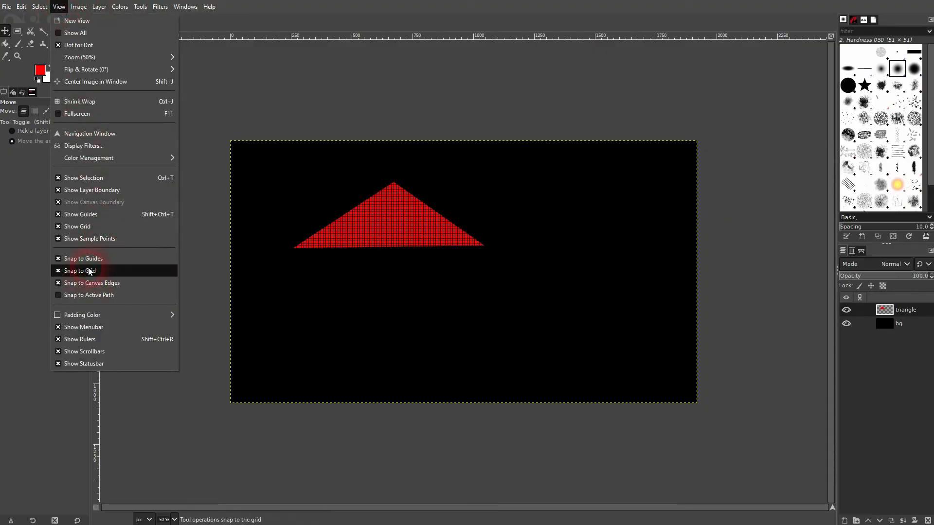
click(845, 324)
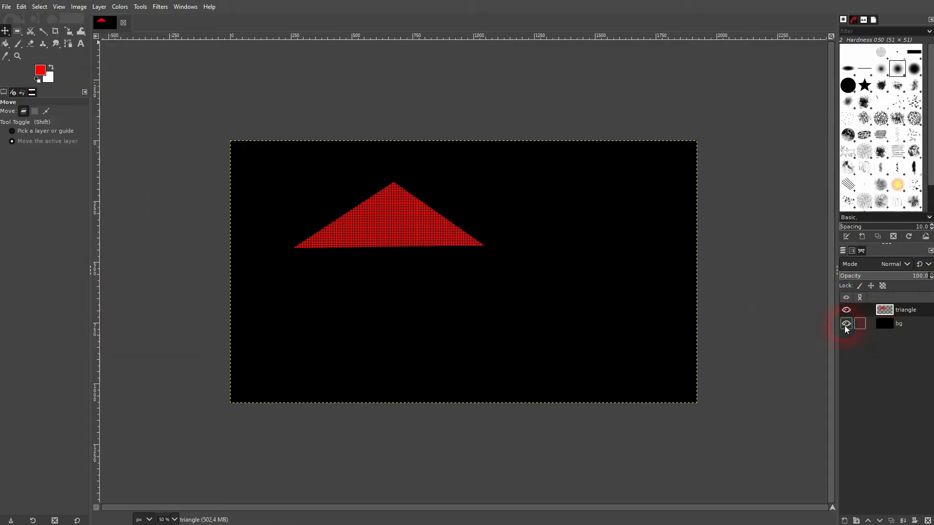
click(845, 325)
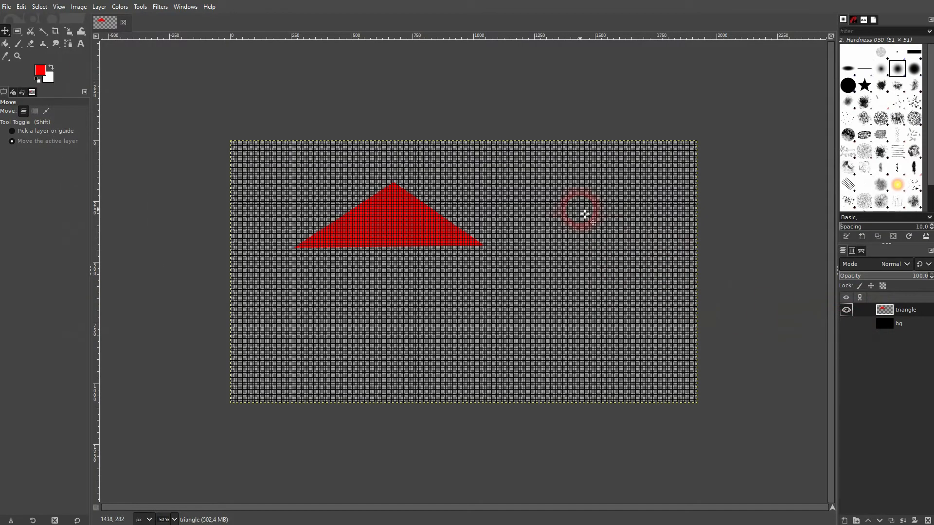
ctrl+scroll(571, 246, up, 7)
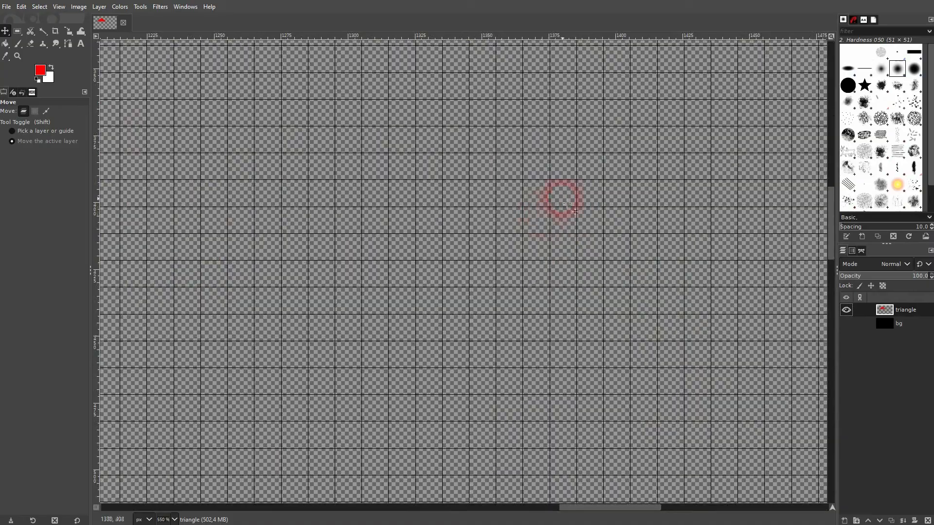
Step: Draw a closed triangular path on the grid beyond the red triangle's right side, about 130 px wide and 60 px high
click(69, 43)
click(550, 100)
click(389, 261)
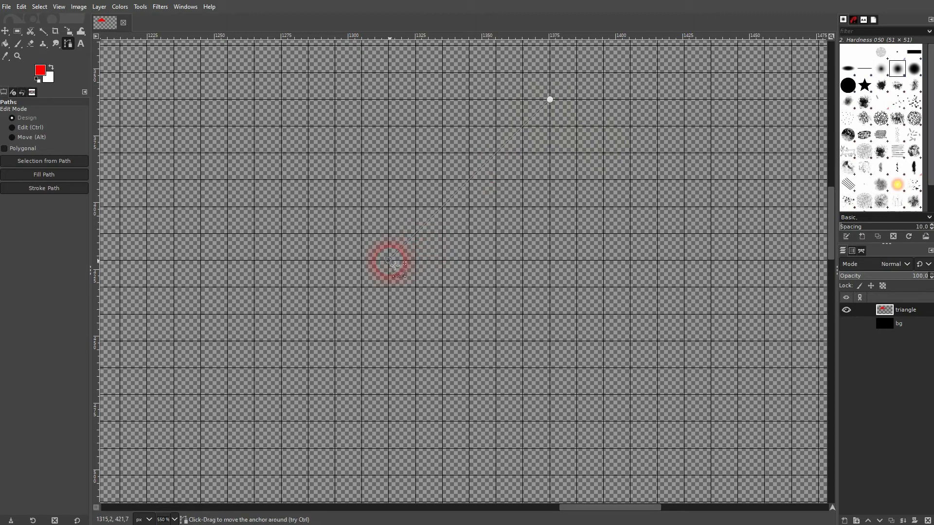
shift+click(738, 261)
ctrl+click(550, 100)
Step: Set the foreground color to blue 001fff and fill the small triangular path with it as a solid color
click(42, 73)
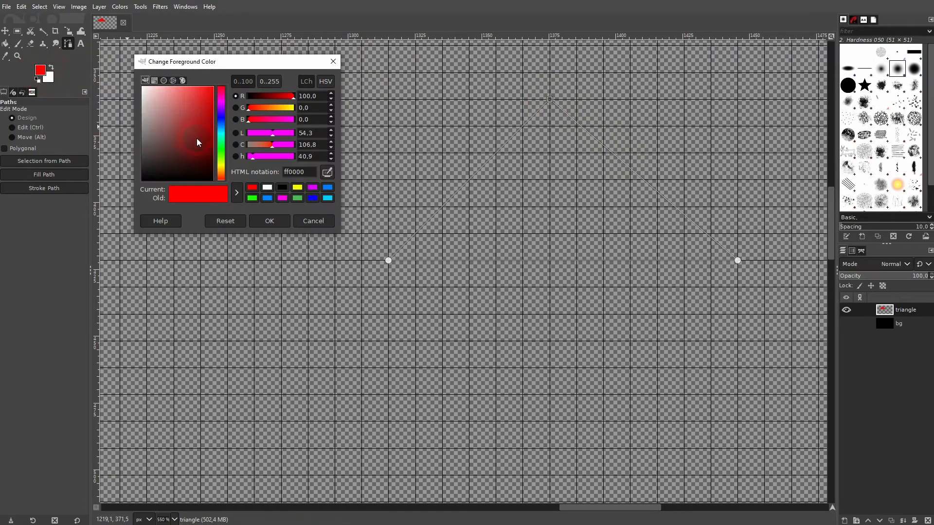
click(218, 118)
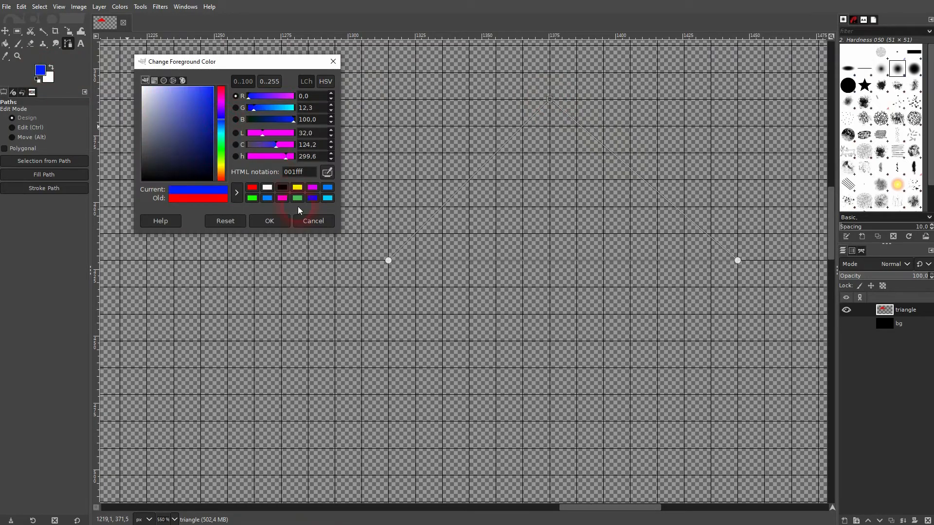
click(269, 221)
click(21, 7)
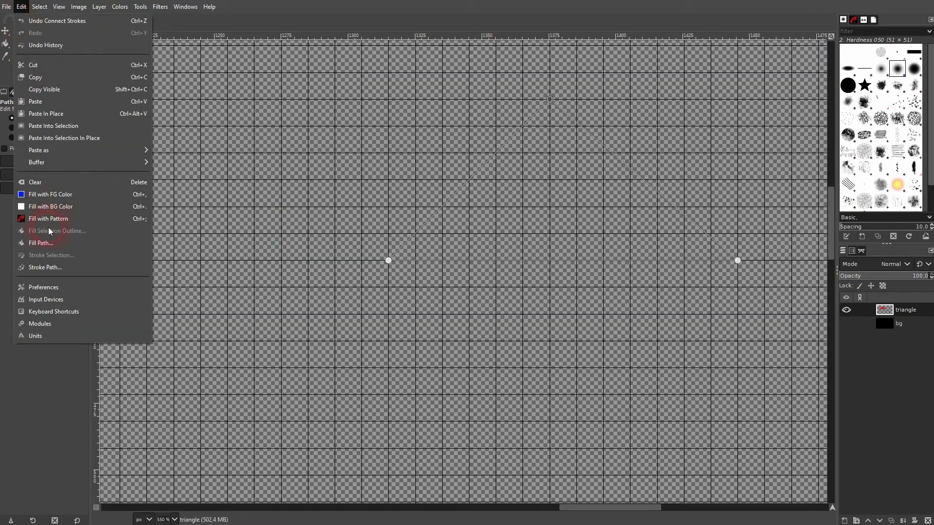
click(40, 245)
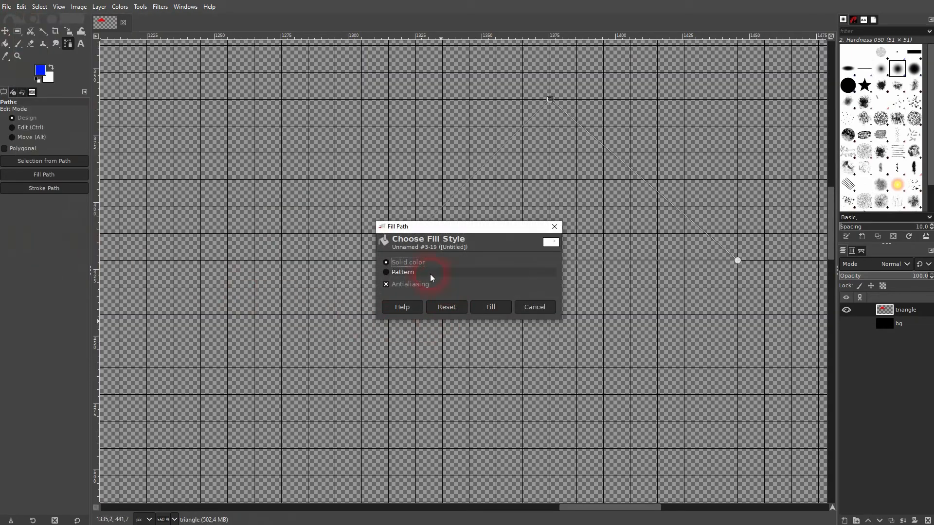
click(491, 308)
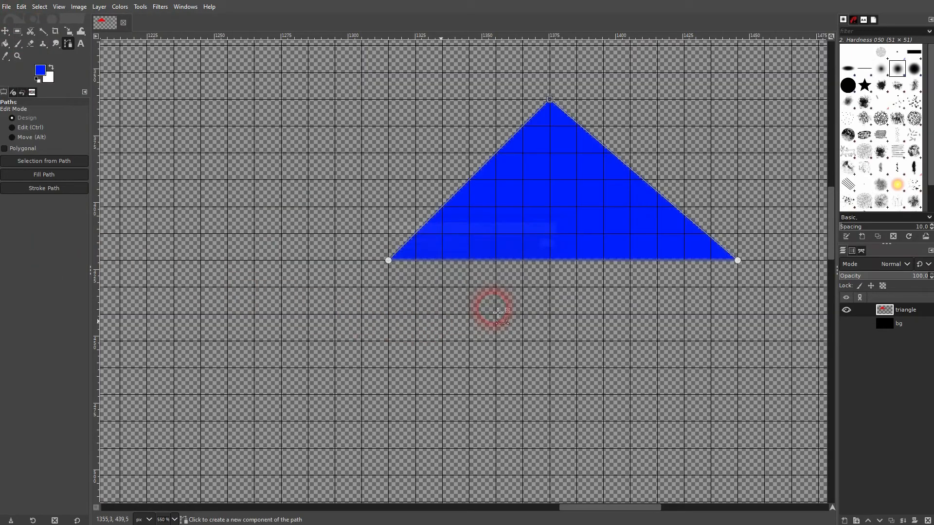
Step: Show the bg layer again and turn off both the grid display and snapping to the grid
click(847, 323)
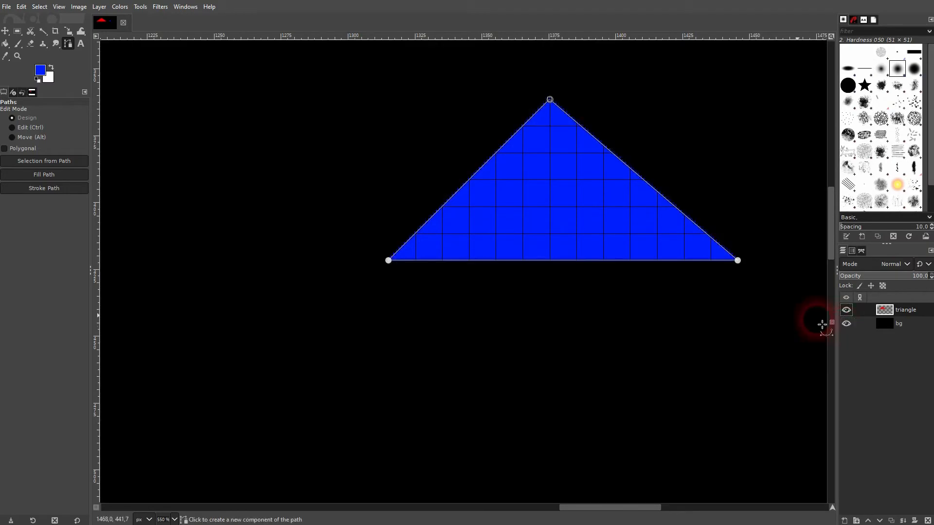
key(1)
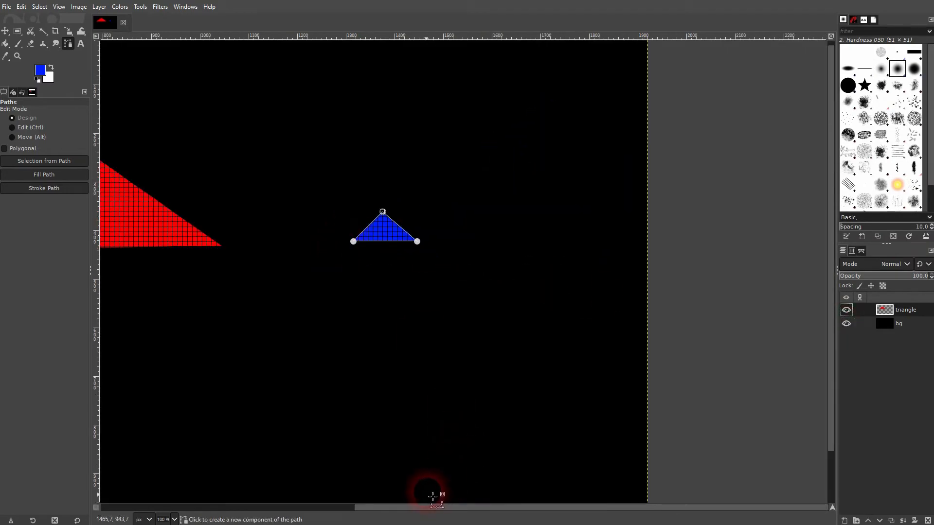
drag(431, 510, 195, 508)
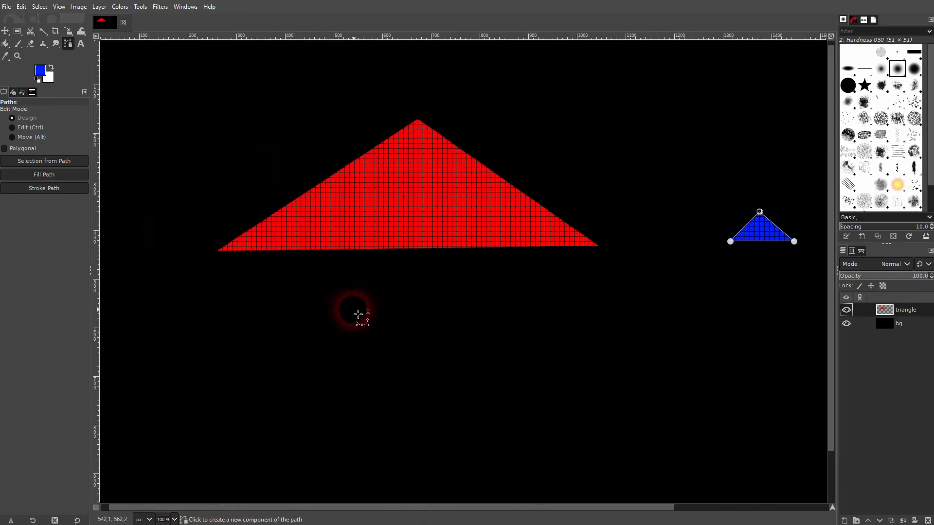
scroll(362, 317, down, 3)
click(59, 7)
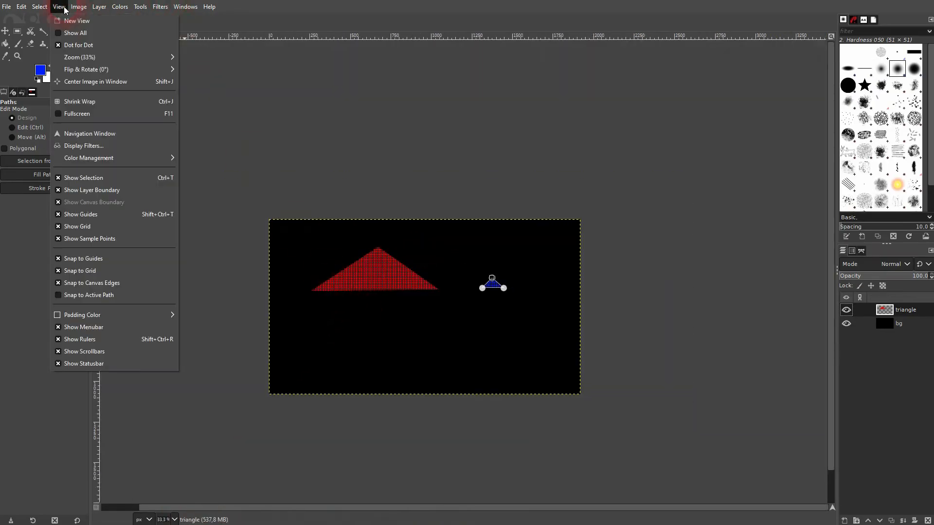
click(105, 227)
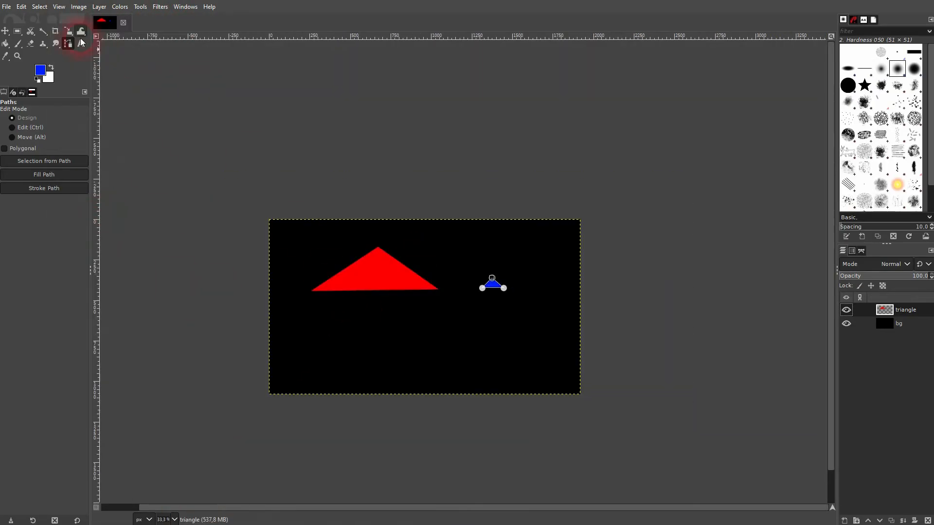
click(60, 7)
click(77, 270)
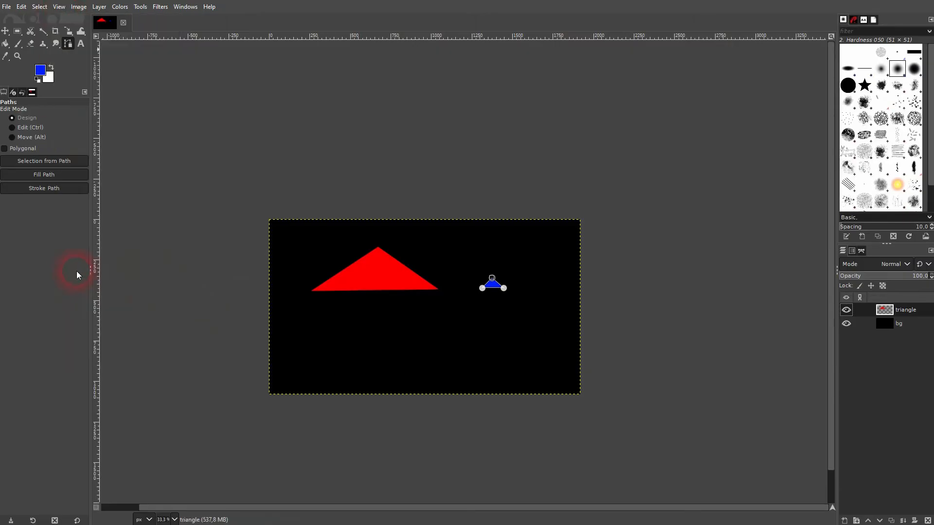
Step: Open the Gfig filter, choose its regular polygon tool with 3 sides and set the stroke color to green
click(160, 7)
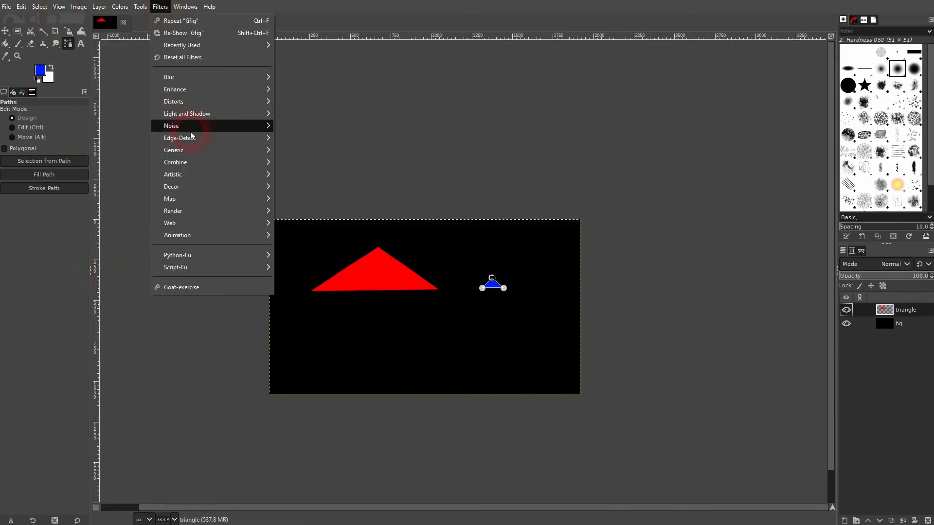
mouse_move(231, 211)
mouse_move(313, 236)
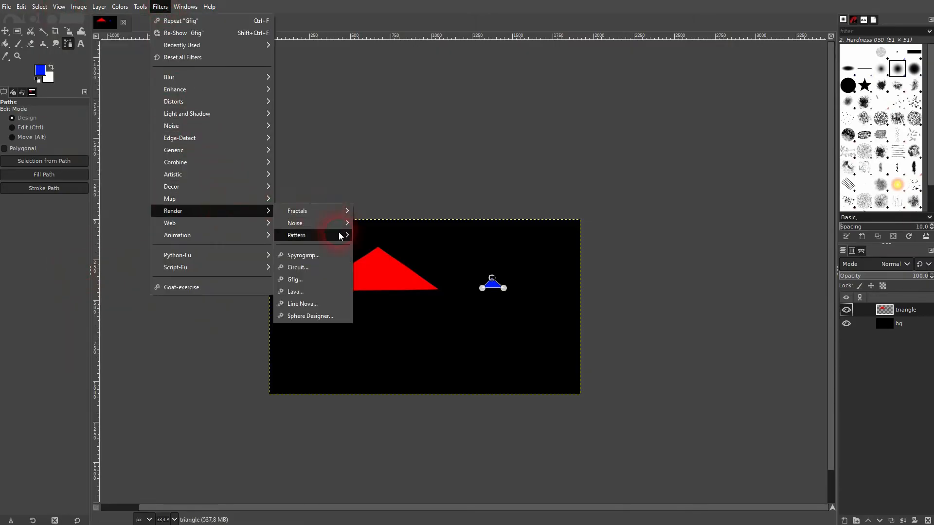
click(316, 288)
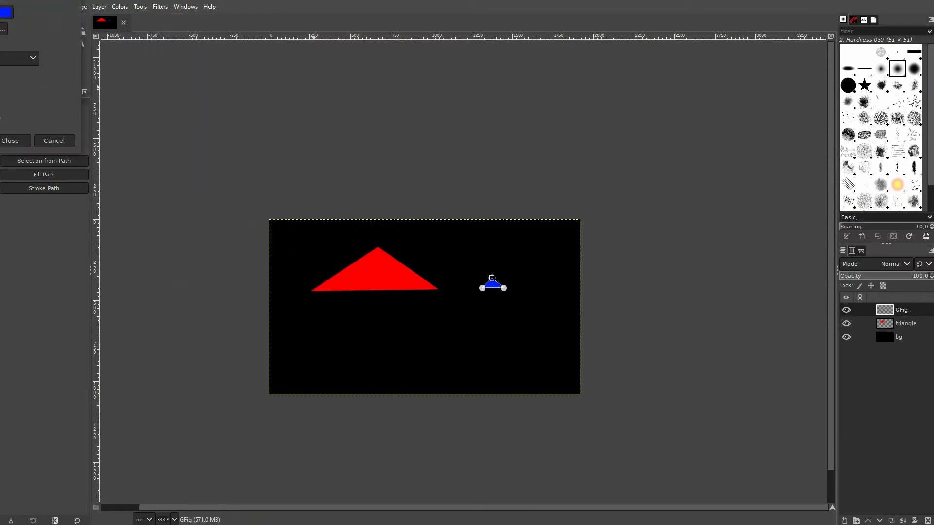
drag(719, 27, 818, 29)
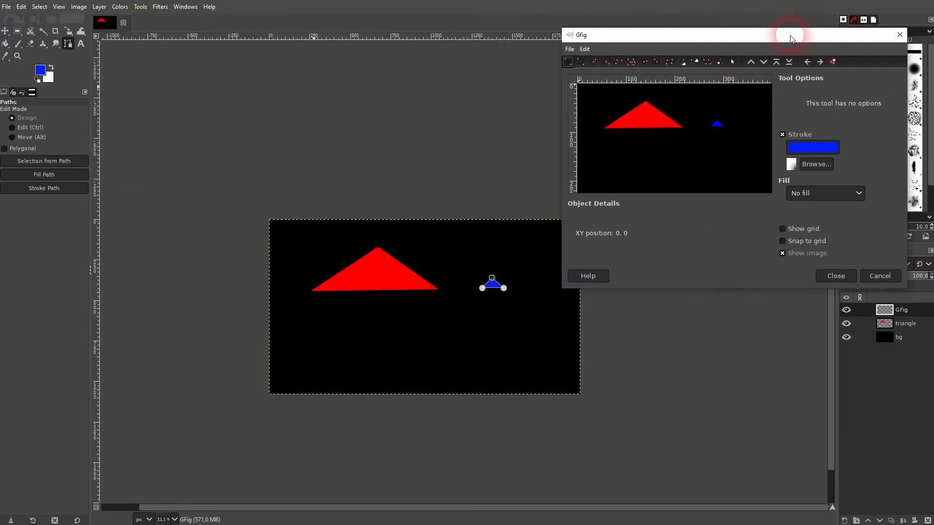
click(631, 62)
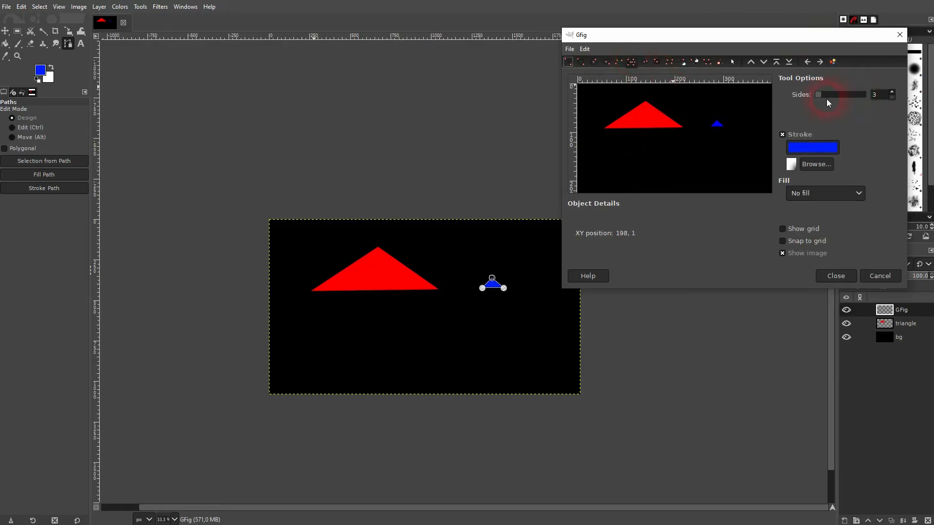
click(801, 148)
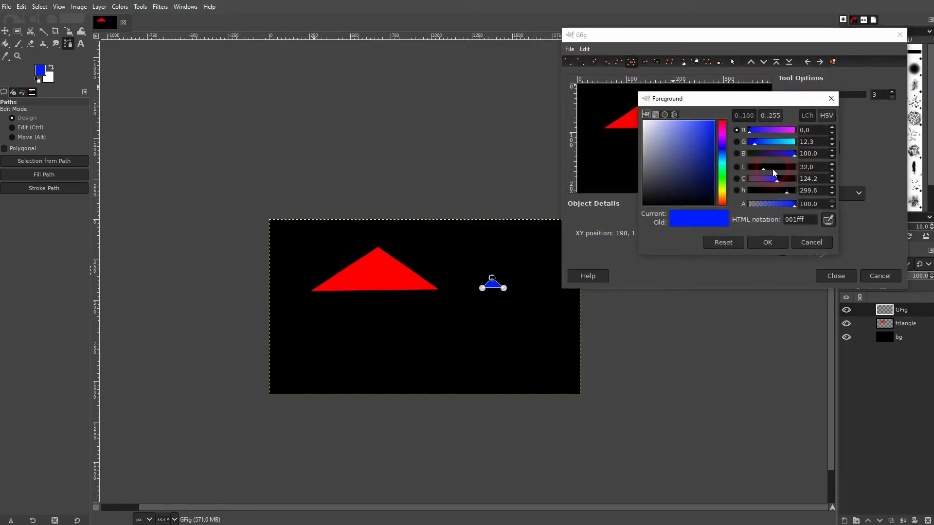
click(723, 173)
click(768, 242)
Step: Show and snap to the Gfig grid, and draw a small triangle below the red one and a larger tilted triangle to its right
click(806, 229)
click(807, 242)
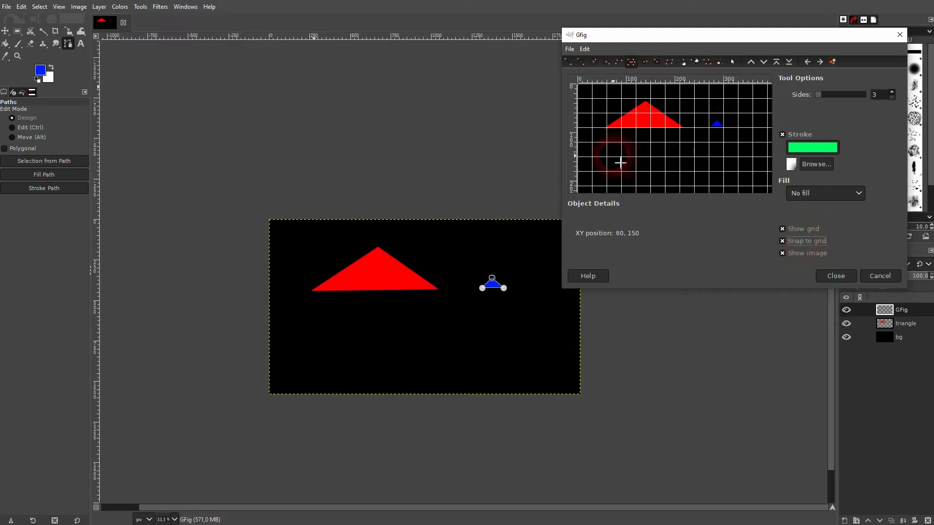
drag(607, 157, 606, 157)
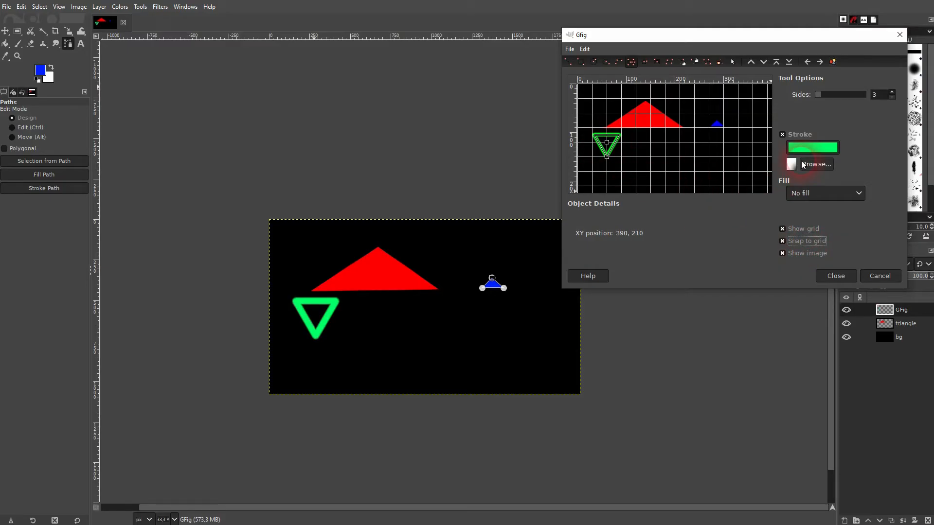
mouse_move(694, 157)
mouse_down()
mouse_move(722, 189)
mouse_move(676, 191)
mouse_move(650, 171)
mouse_up()
Step: Turn off the larger triangle's stroke, give it a pattern fill of light yellow wood planks, and close Gfig
click(781, 135)
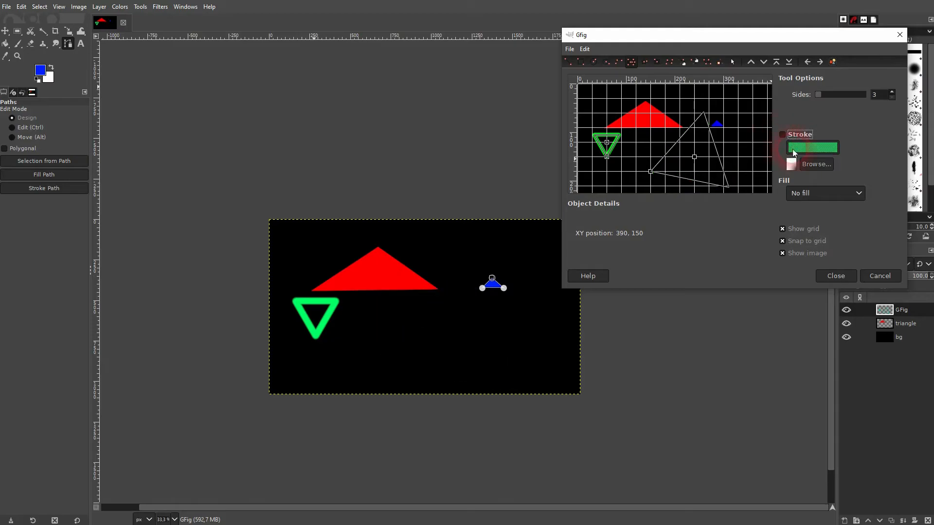
click(810, 192)
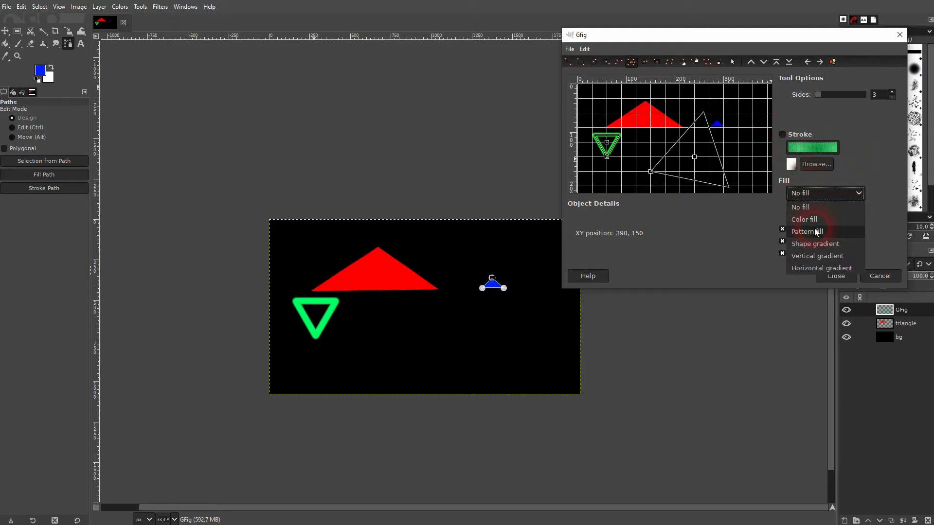
click(816, 232)
click(818, 213)
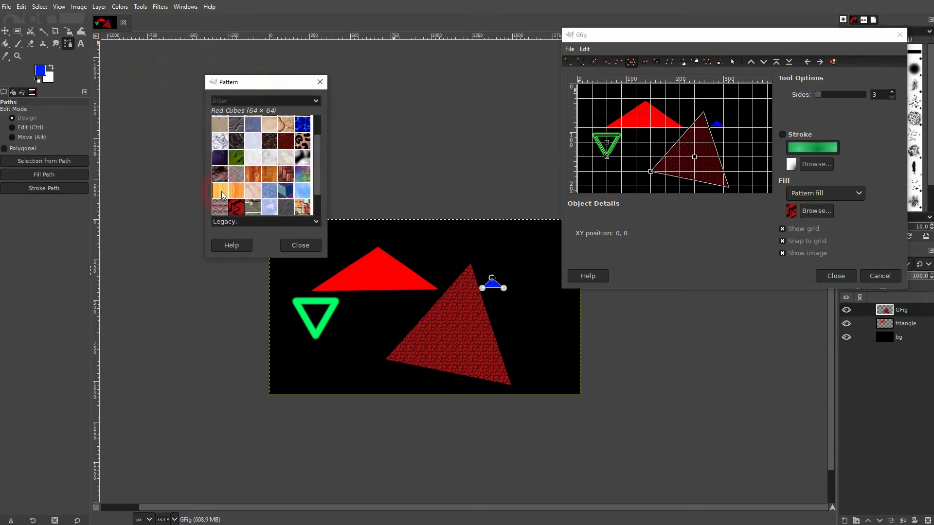
click(221, 192)
click(301, 245)
click(836, 276)
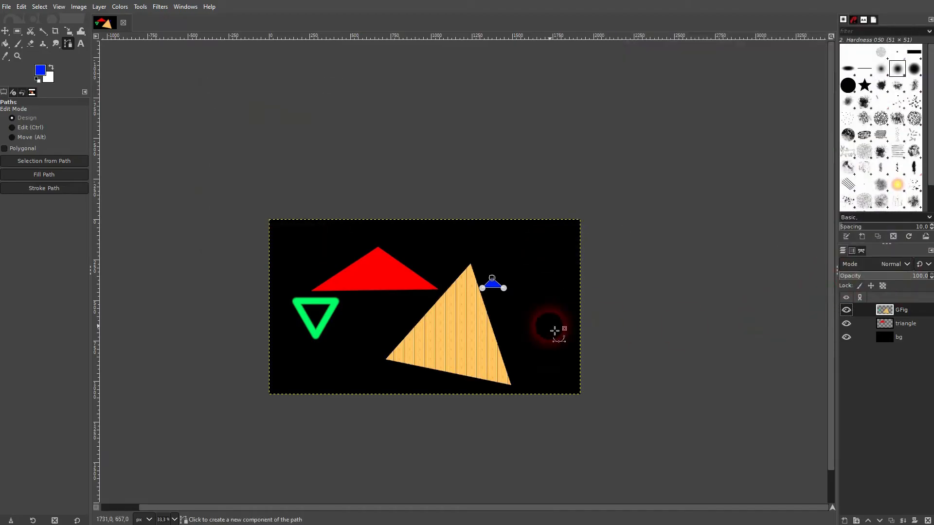
Step: Add a transparent 1920 × 1080 px layer named scale triangle on top, and hide the GFig and triangle layers
scroll(427, 367, up, 2)
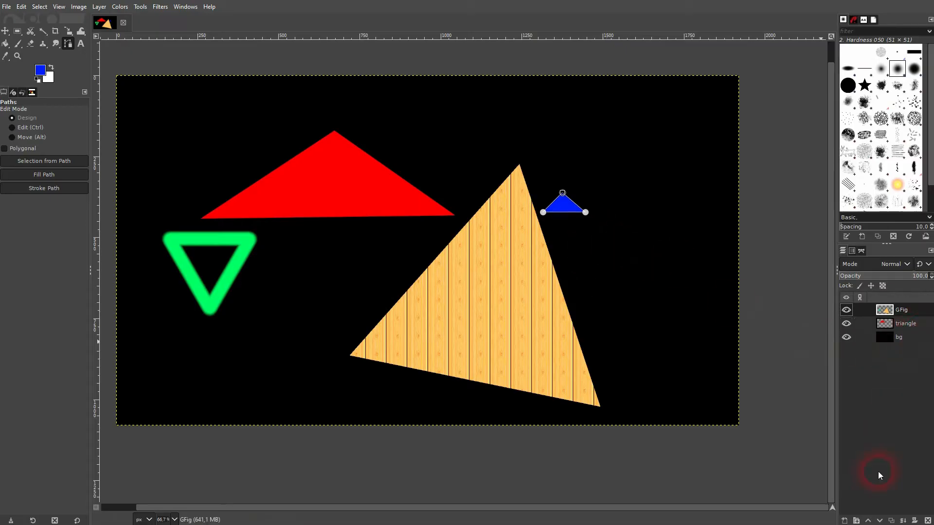
click(845, 520)
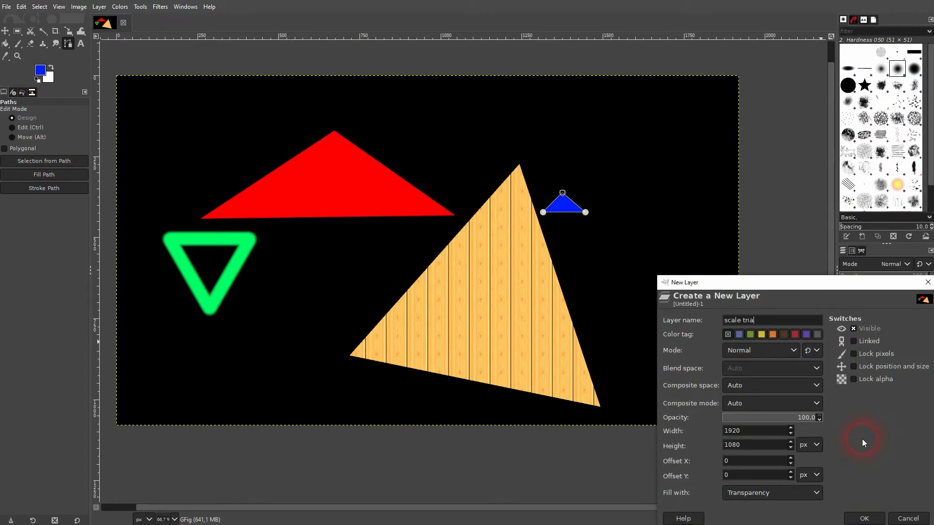
click(865, 519)
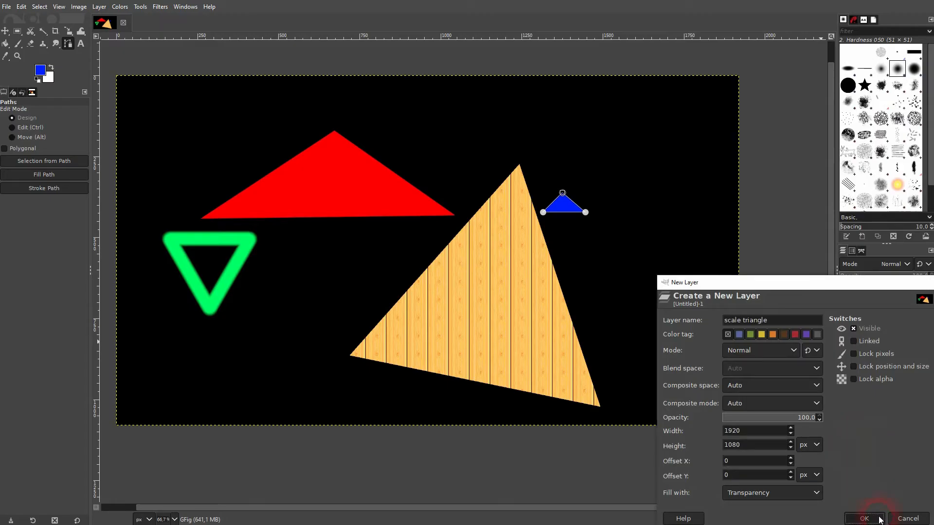
click(847, 324)
click(846, 337)
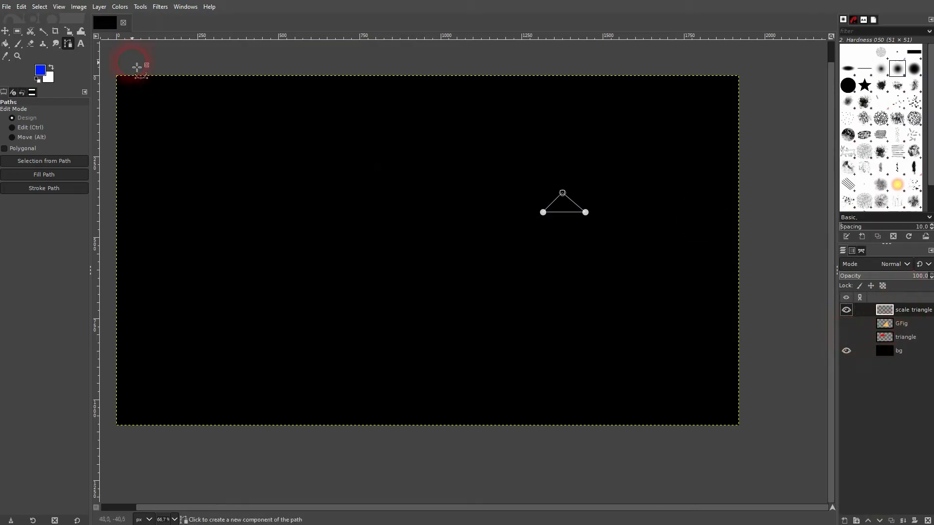
Step: Start a new path and draw a closed triangle across the middle of the canvas, about 1240 px wide and 590 px high
click(5, 32)
click(69, 44)
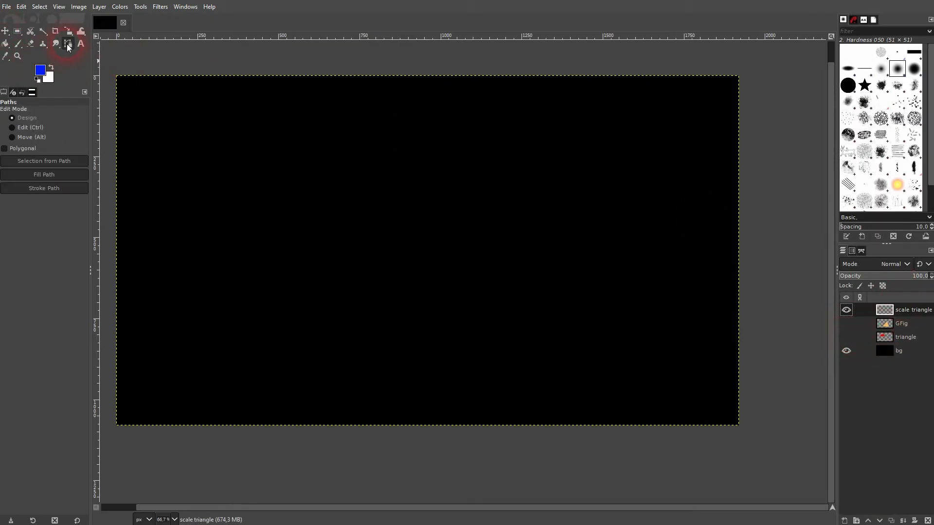
click(435, 150)
click(227, 317)
click(628, 340)
ctrl+click(435, 151)
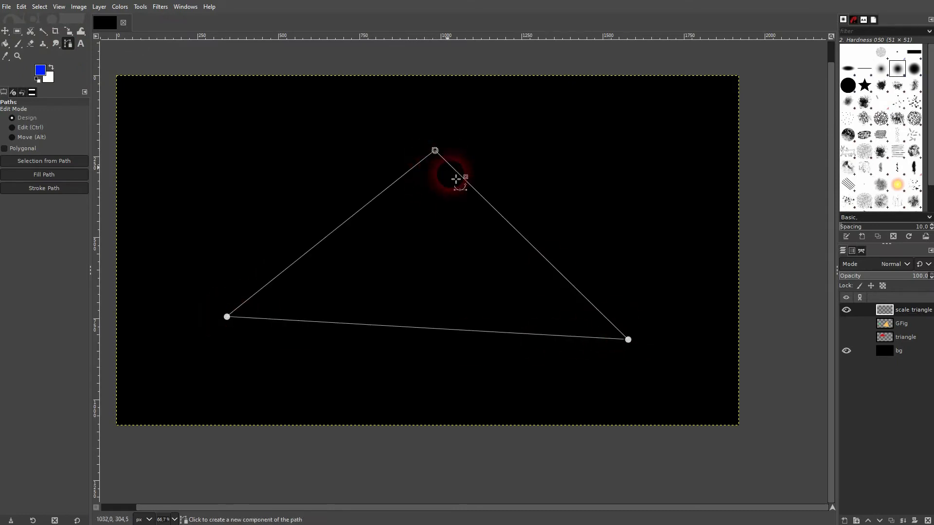
Step: Change the foreground color to orange (ffad00) and fill the triangle path with it as an antialiased solid color
click(39, 71)
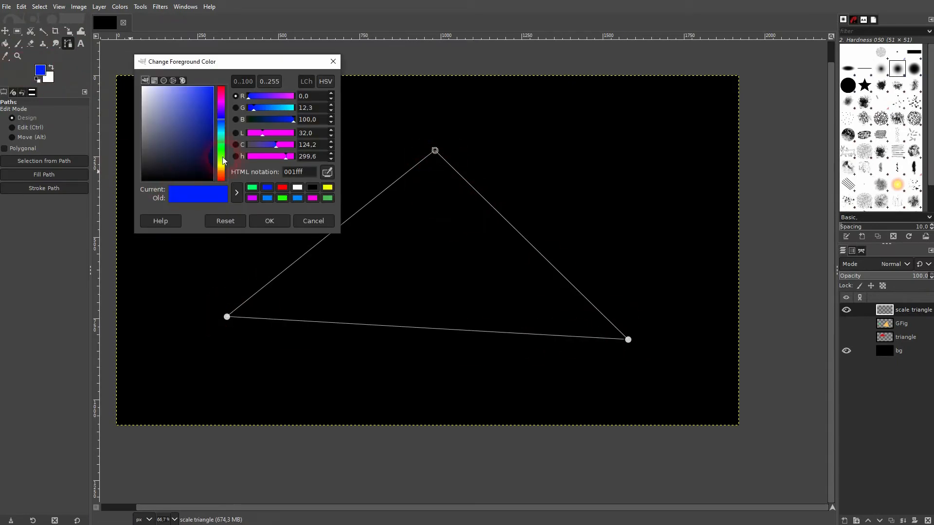
click(221, 177)
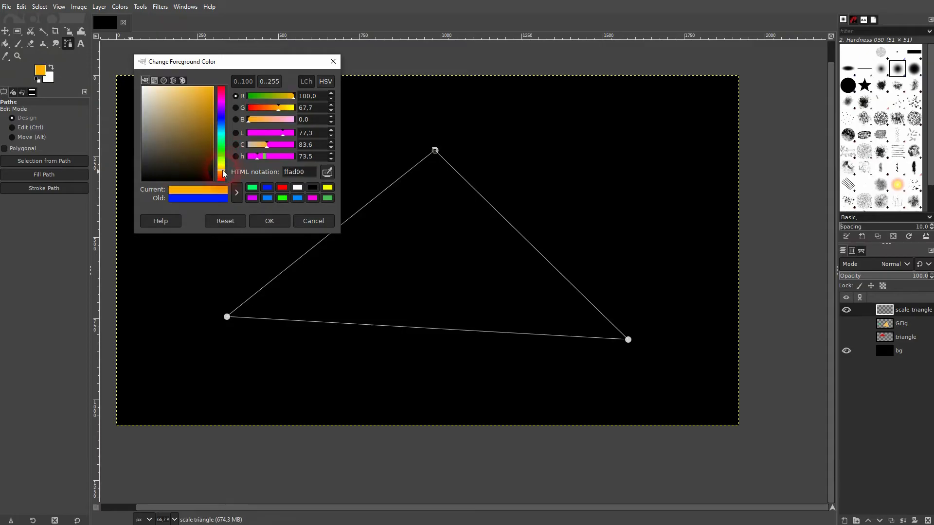
click(269, 221)
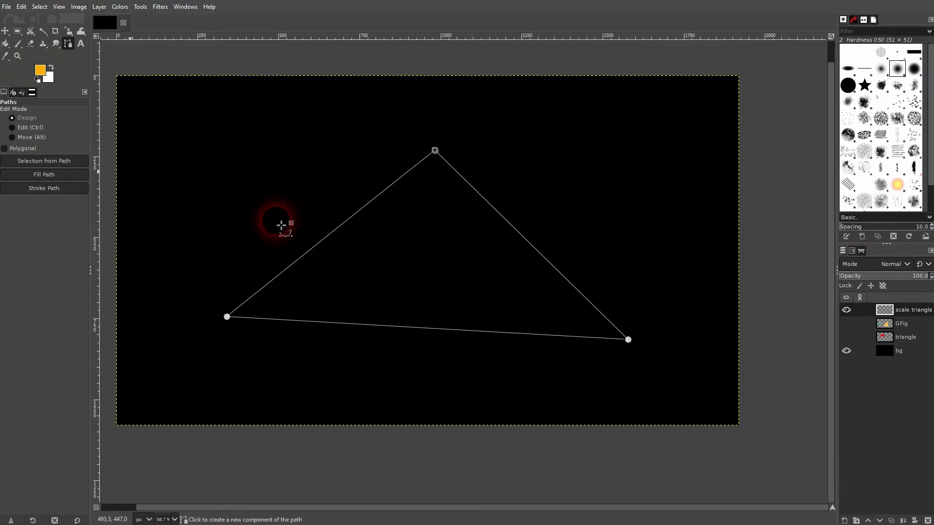
click(21, 6)
click(90, 244)
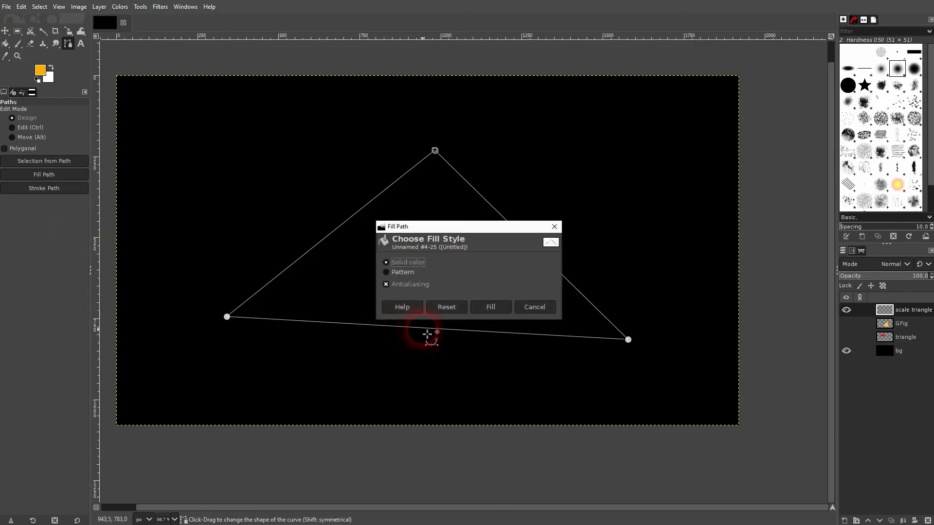
click(488, 309)
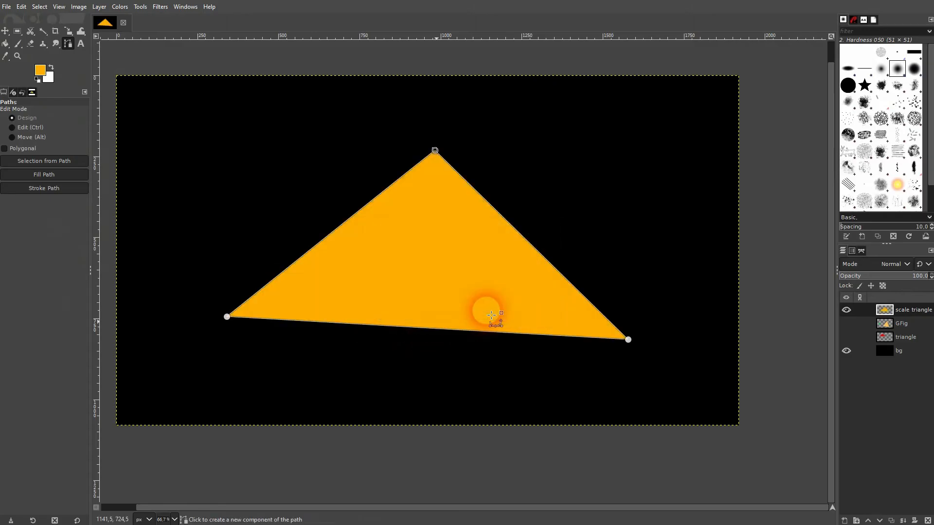
click(7, 31)
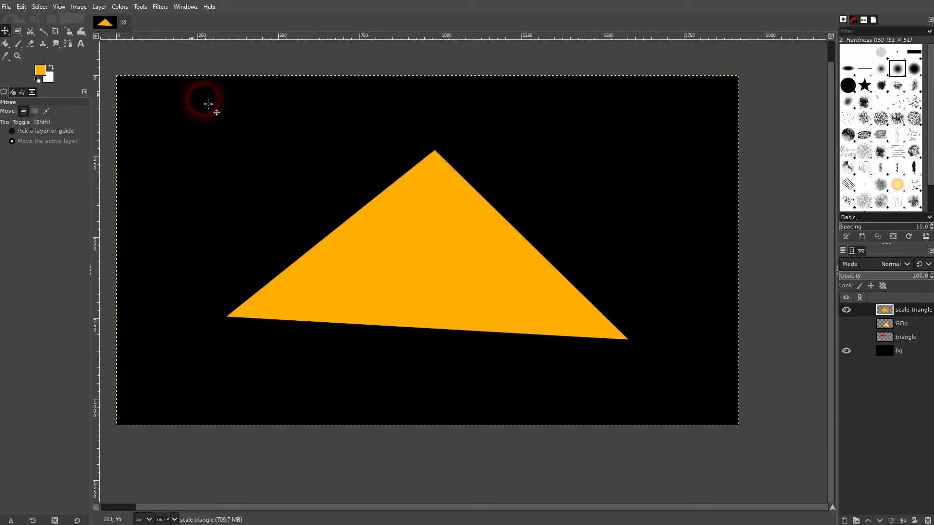
drag(69, 34, 108, 54)
click(668, 246)
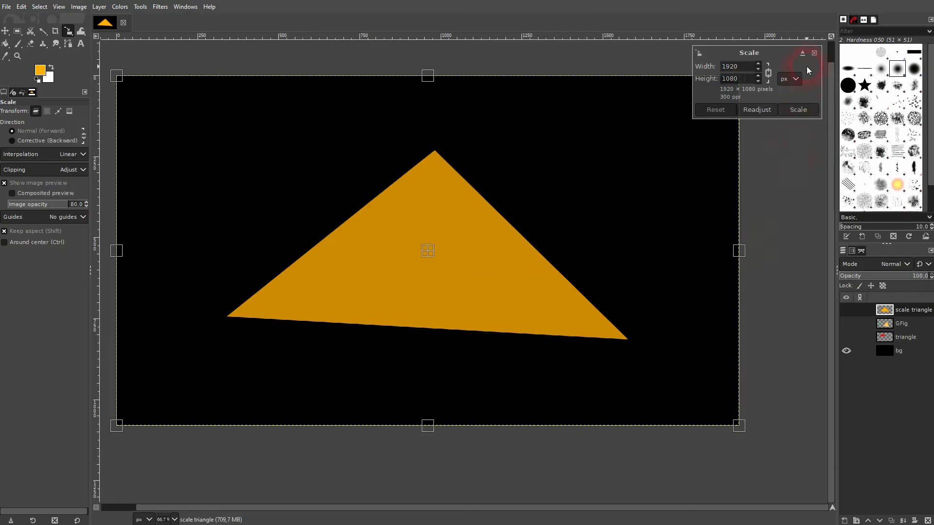
click(814, 54)
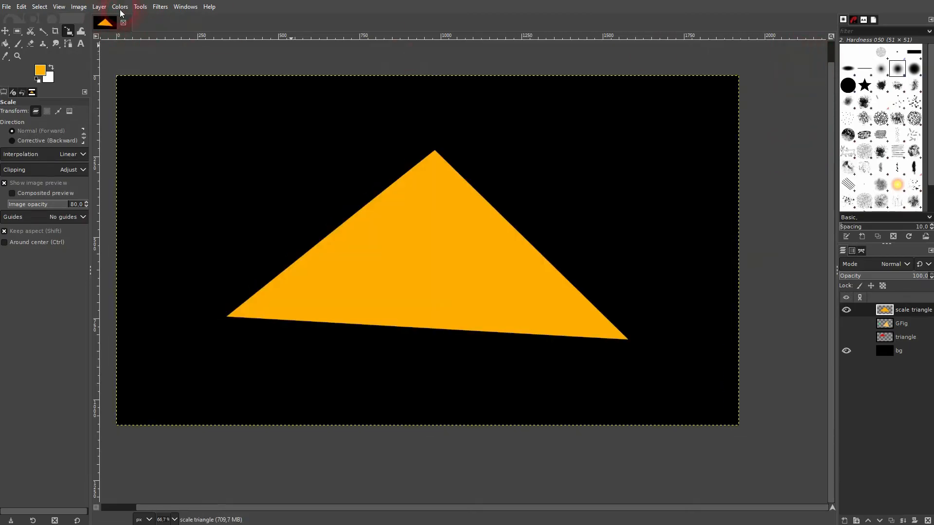
Step: Crop the scale triangle layer to its content so its boundary fits tightly around the orange triangle
click(99, 7)
click(122, 210)
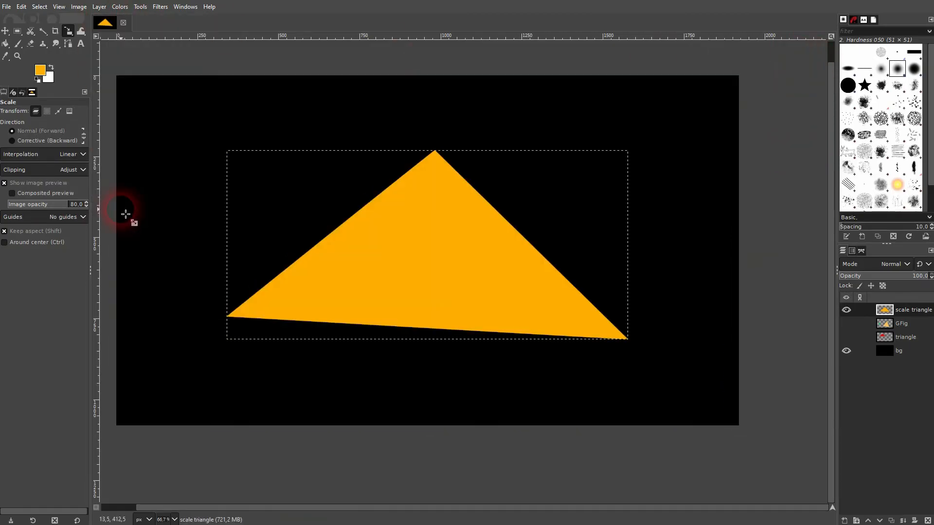
Step: Scale the orange triangle up around its center to 1691 × 798 px, keeping its proportions
click(414, 218)
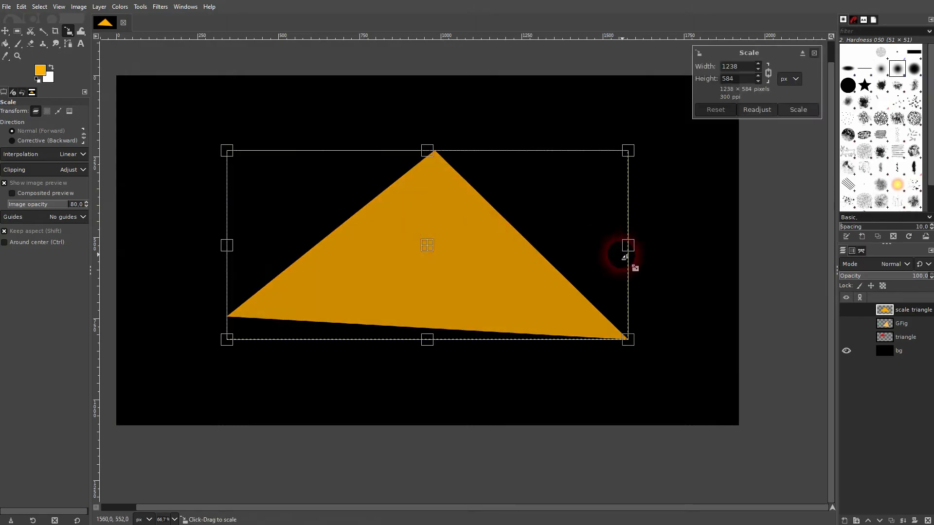
drag(635, 251, 705, 250)
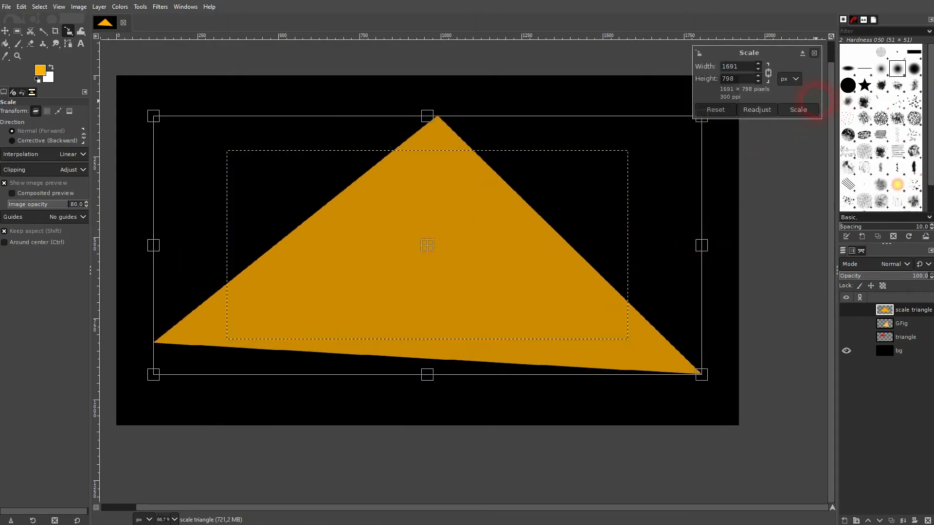
click(798, 109)
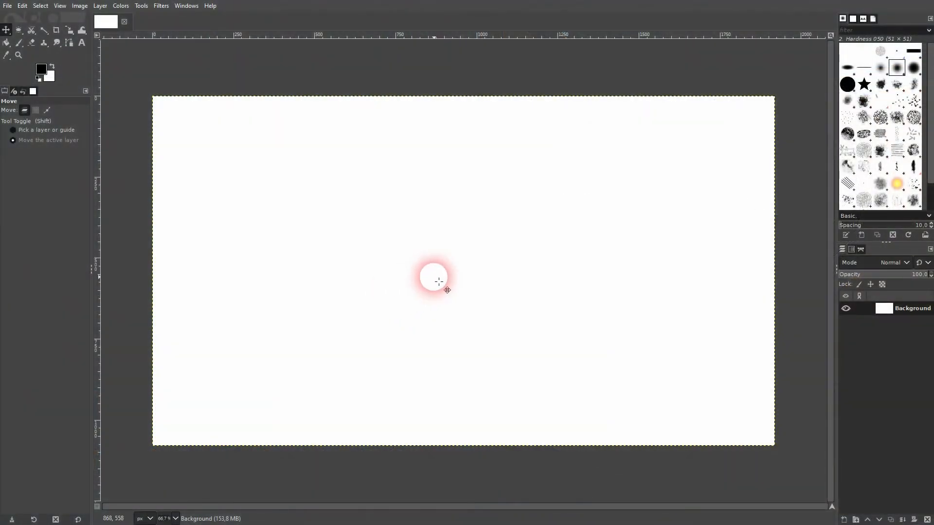
Step: Create a new 1920 × 1080 px layer named "shape 1" filled with transparency
click(846, 520)
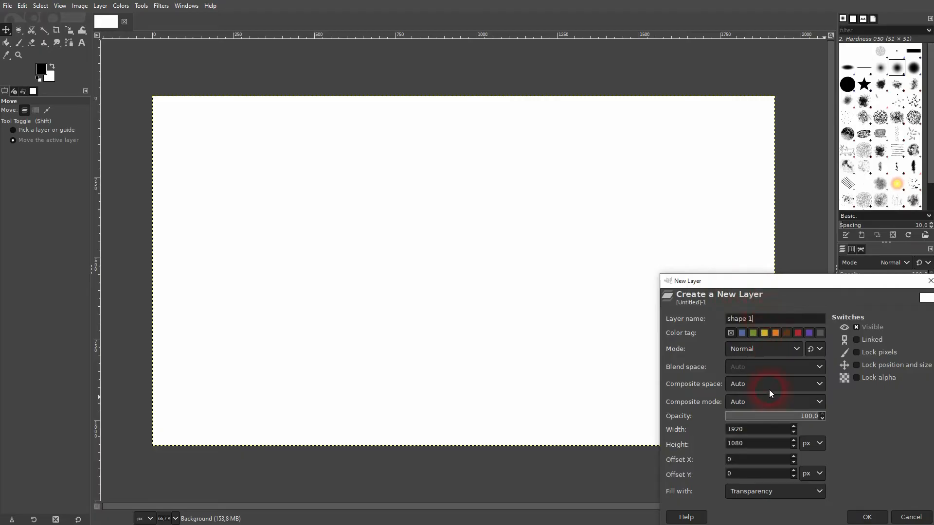
click(780, 493)
click(769, 467)
click(871, 516)
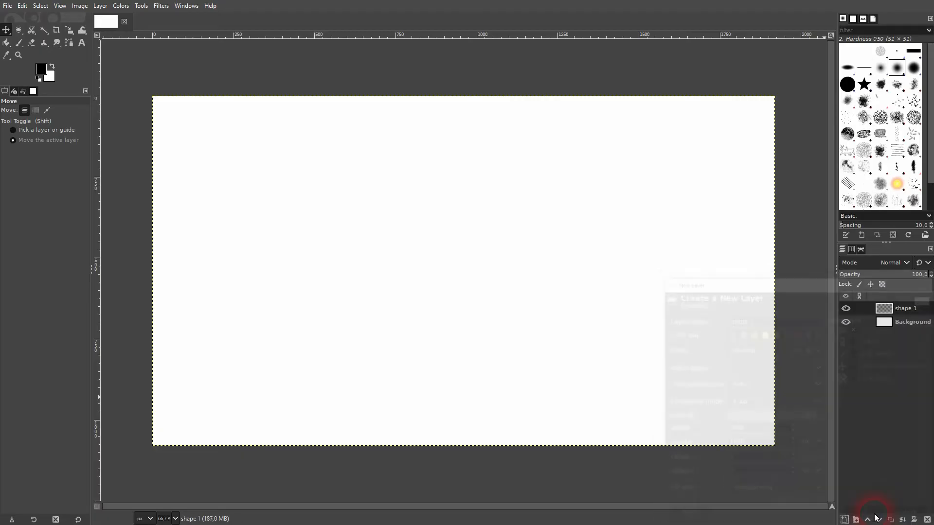
Step: Draw a closed, straight-sided path with eight anchor points across the middle of the canvas using the Paths tool
click(69, 42)
click(228, 273)
click(365, 181)
click(656, 251)
click(531, 356)
click(470, 253)
click(316, 355)
click(248, 299)
click(164, 319)
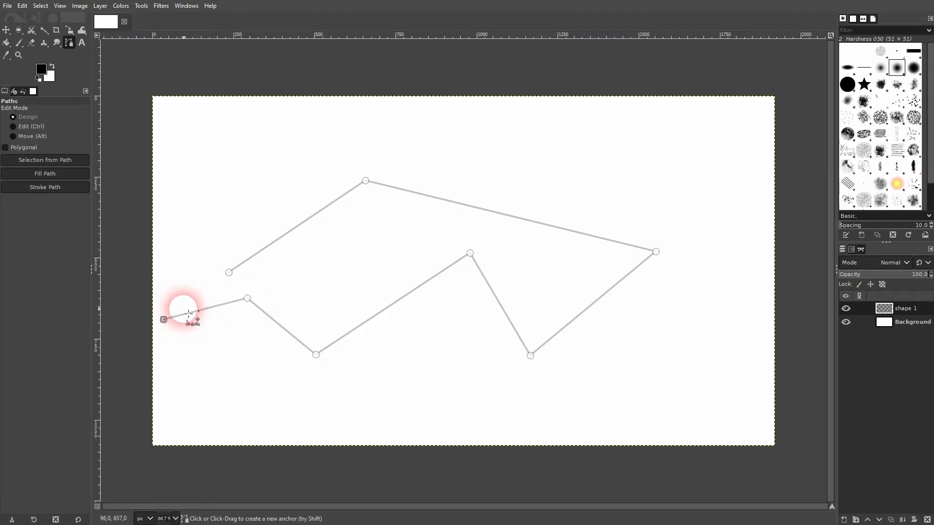
ctrl+click(229, 273)
Step: Fill the closed path with solid black on the shape 1 layer and check the result by toggling the layer's visibility
click(22, 6)
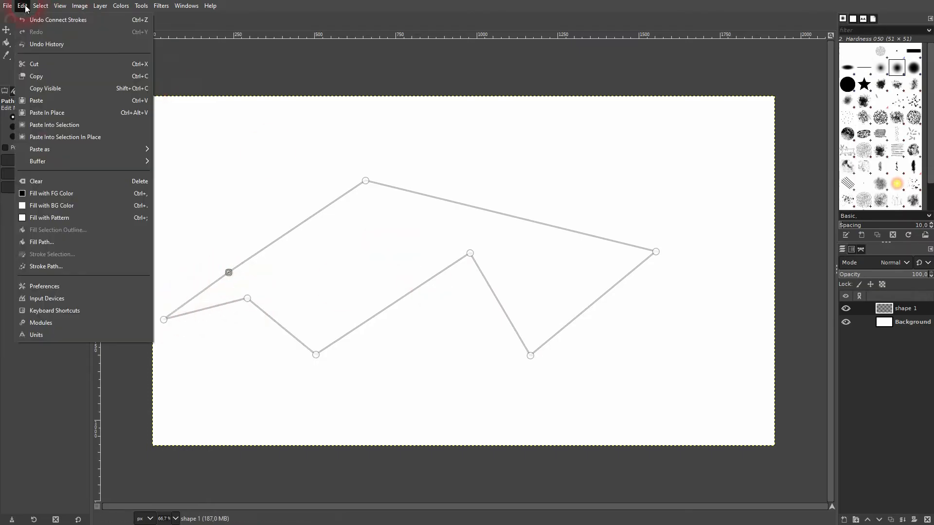
click(49, 243)
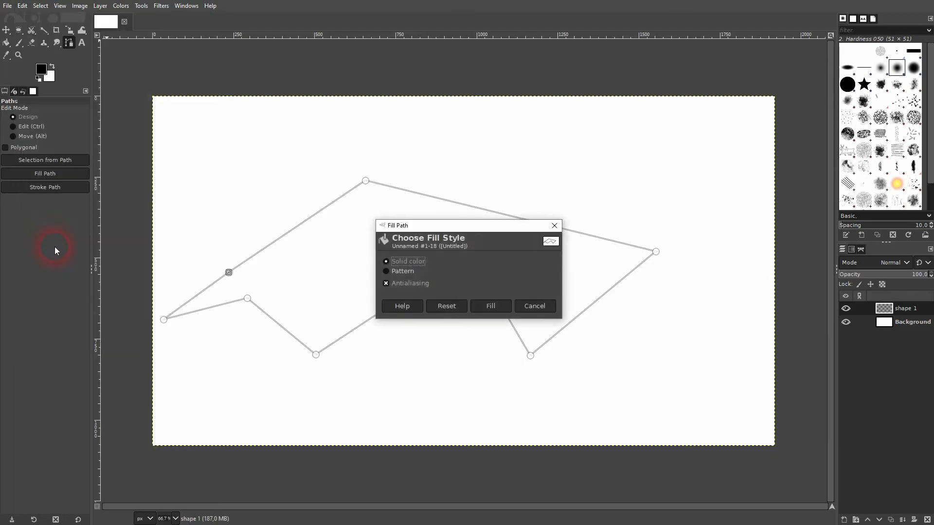
click(508, 310)
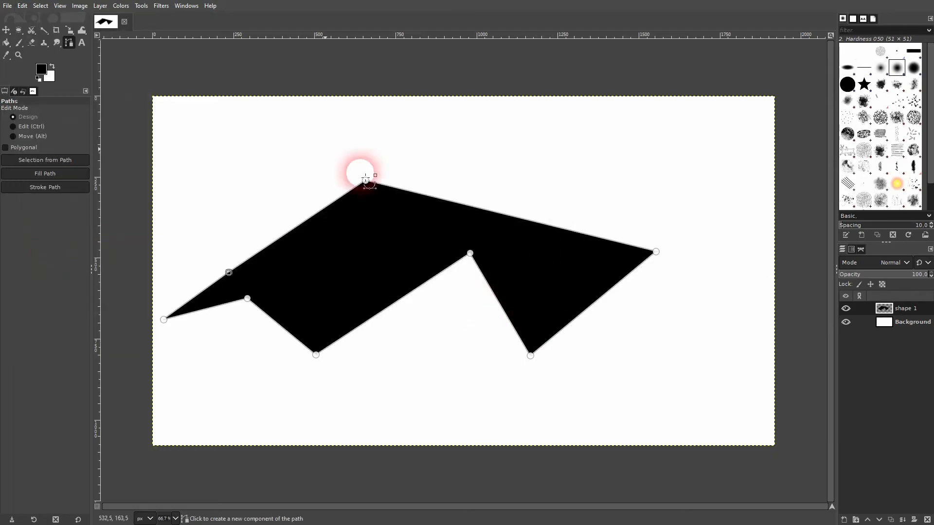
click(6, 30)
click(846, 308)
click(846, 308)
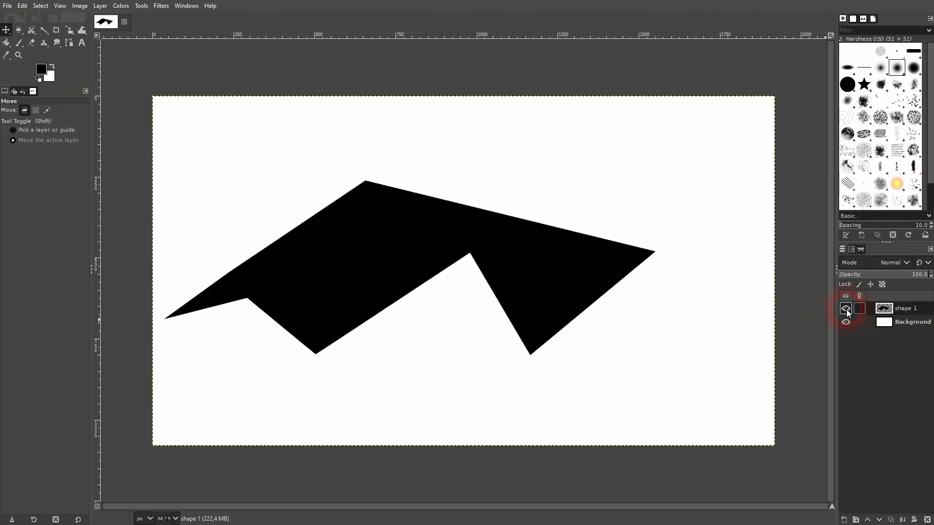
Step: Create a new transparent layer named "shape 2" and hide the shape 1 layer
click(845, 520)
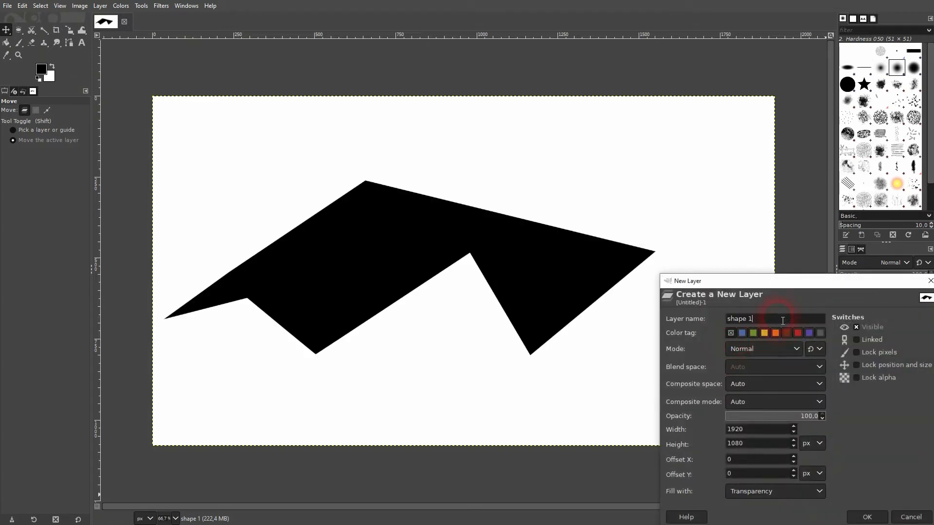
click(867, 517)
click(846, 323)
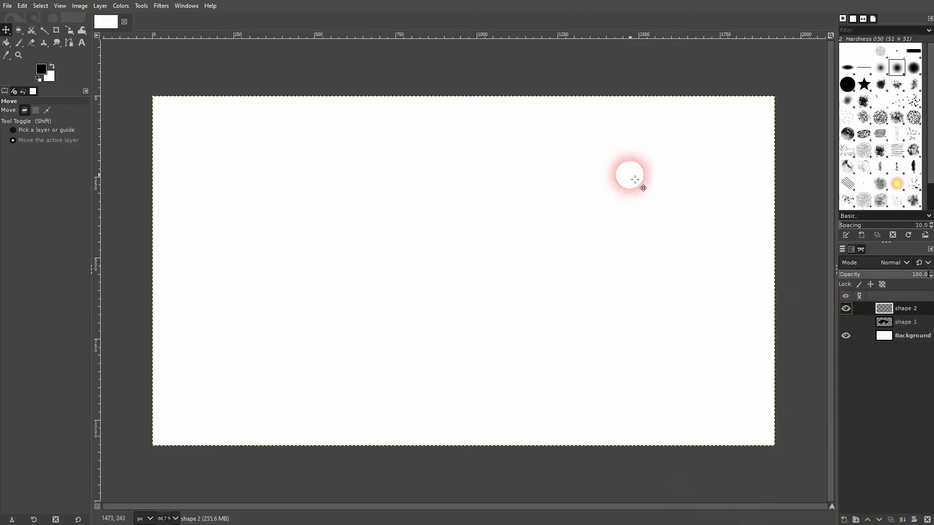
Step: Select a rectangle of about 835 × 464 px and add two smaller overlapping rectangles at its upper-right corner and lower-left edge
click(18, 30)
drag(275, 195, 551, 349)
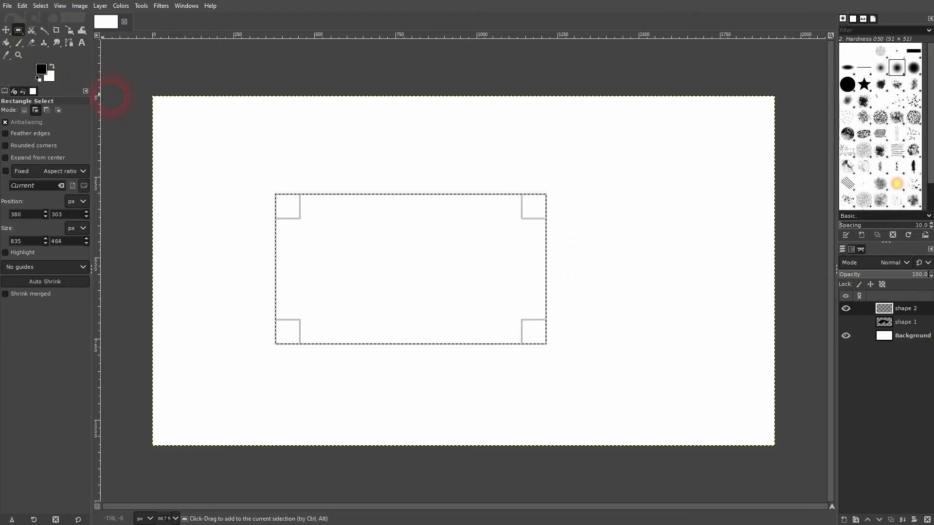
click(36, 110)
drag(495, 145, 562, 222)
click(313, 358)
drag(299, 370, 386, 316)
click(6, 30)
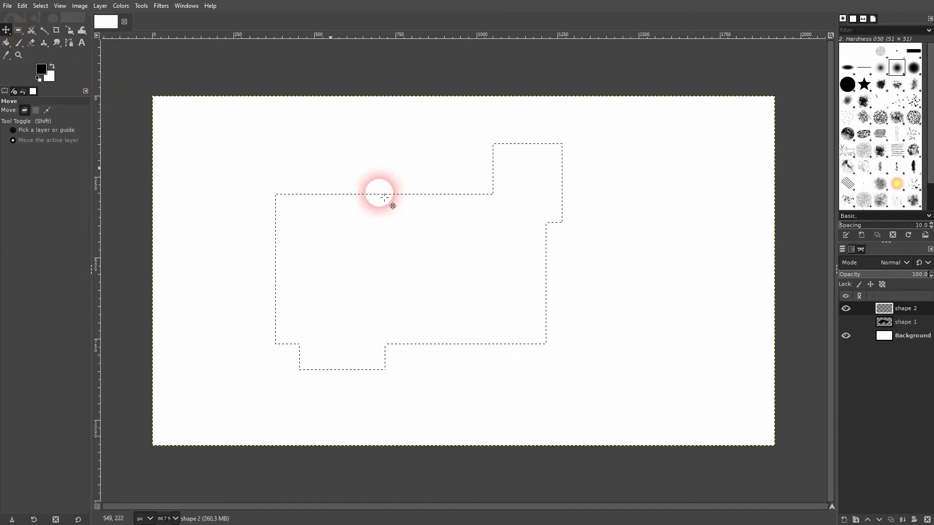
Step: Add two circles and two flat ellipses to the selection, including a circle of about 198 px and an ellipse of about 257 × 104 px
drag(18, 33, 37, 41)
drag(496, 274, 640, 391)
drag(439, 116, 501, 141)
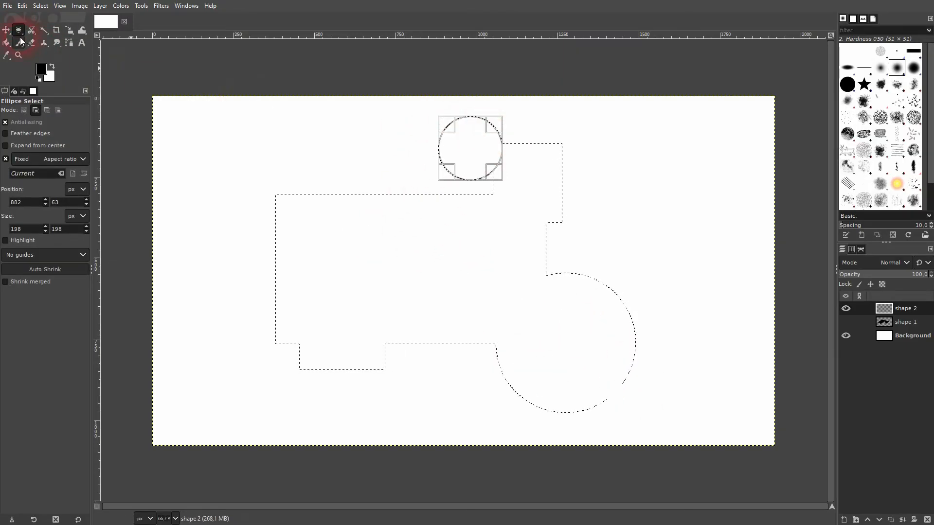
drag(610, 160, 532, 189)
drag(219, 246, 303, 280)
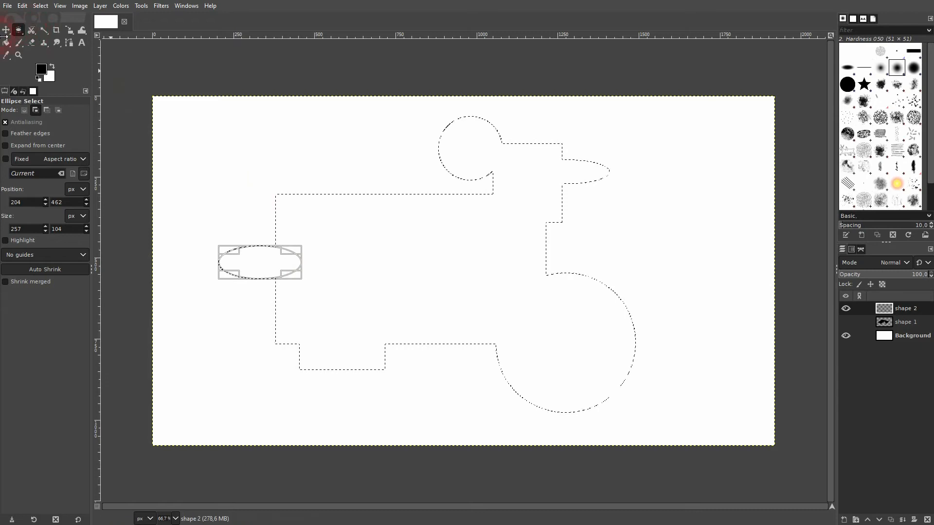
click(6, 30)
click(245, 301)
Step: Fill the combined selection with red (ff0000) on the shape 2 layer and remove the selection
click(32, 43)
click(9, 43)
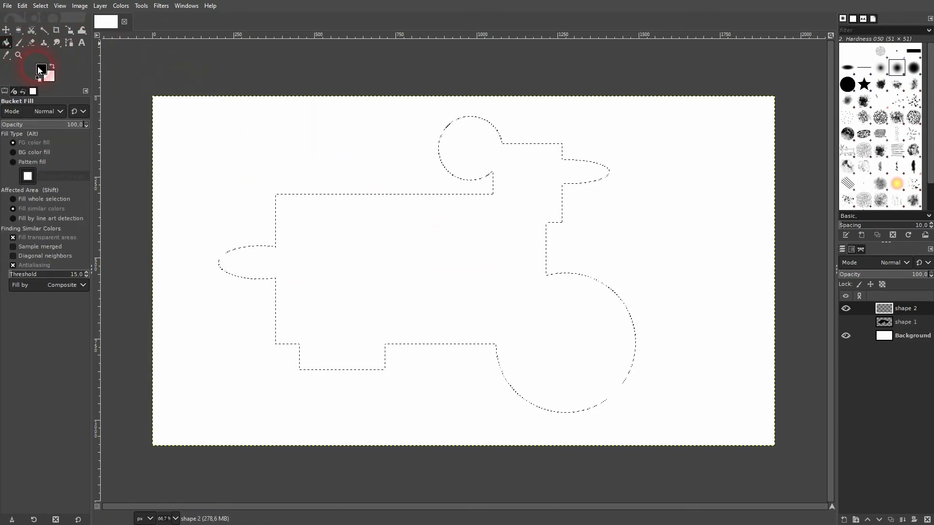
click(39, 68)
drag(207, 108, 219, 82)
click(269, 219)
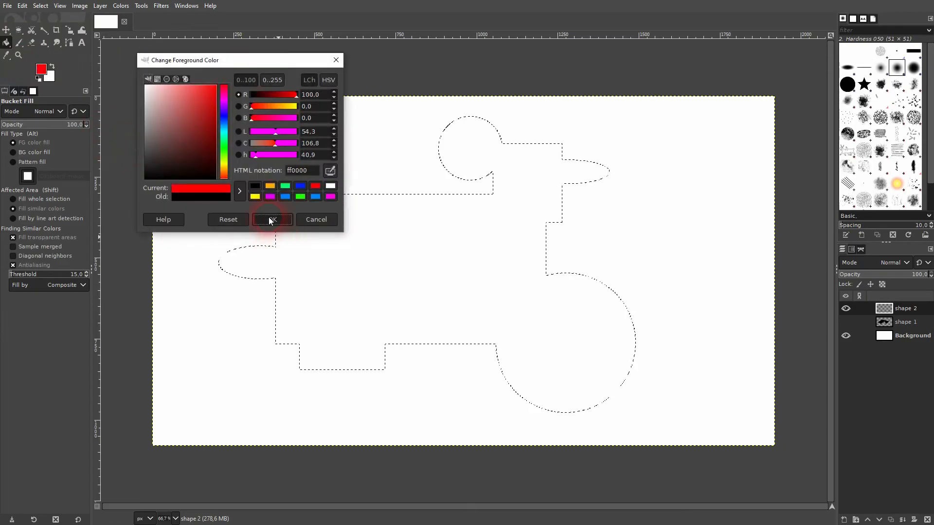
click(446, 269)
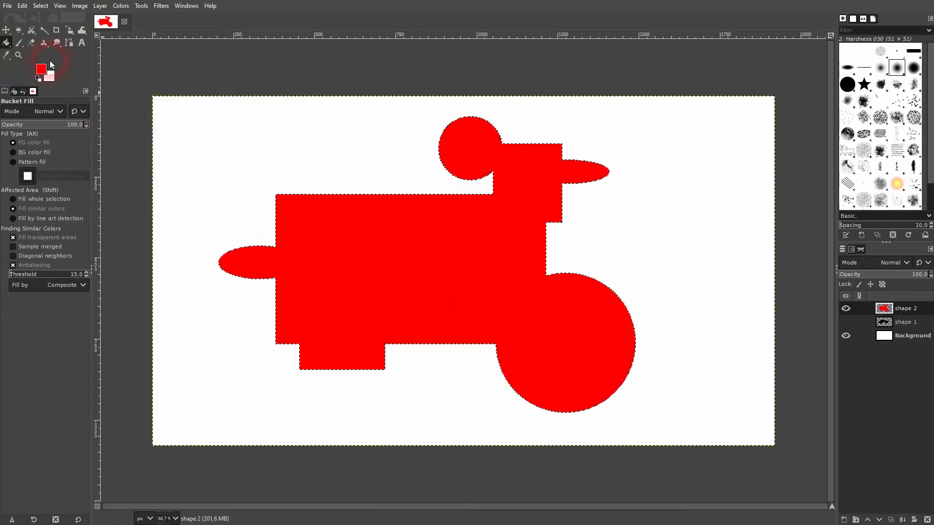
key(ctrl+shift+a)
click(6, 30)
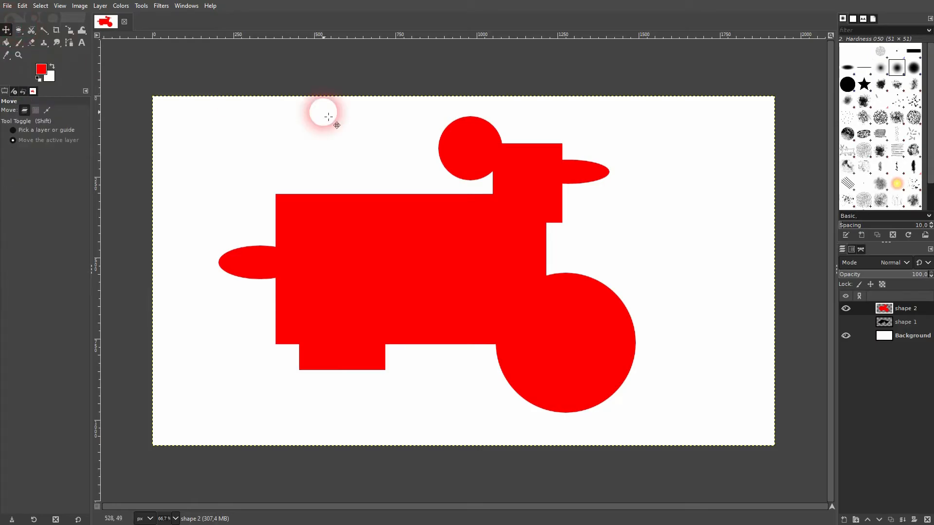
Step: Toggle the shape 2 layer's visibility to compare, leaving the layer hidden
click(847, 309)
click(847, 309)
click(847, 310)
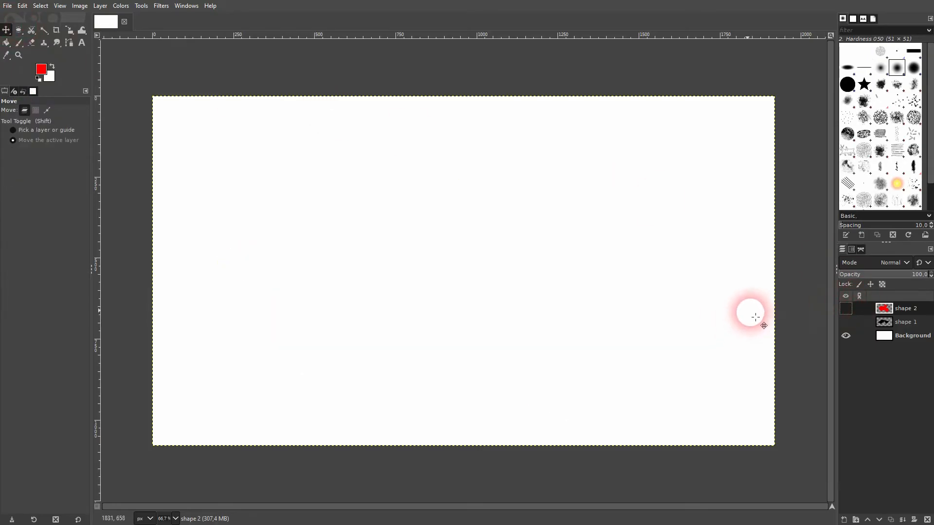
Step: Open the Gfig render filter and enable both the grid display and snapping to the grid
click(163, 6)
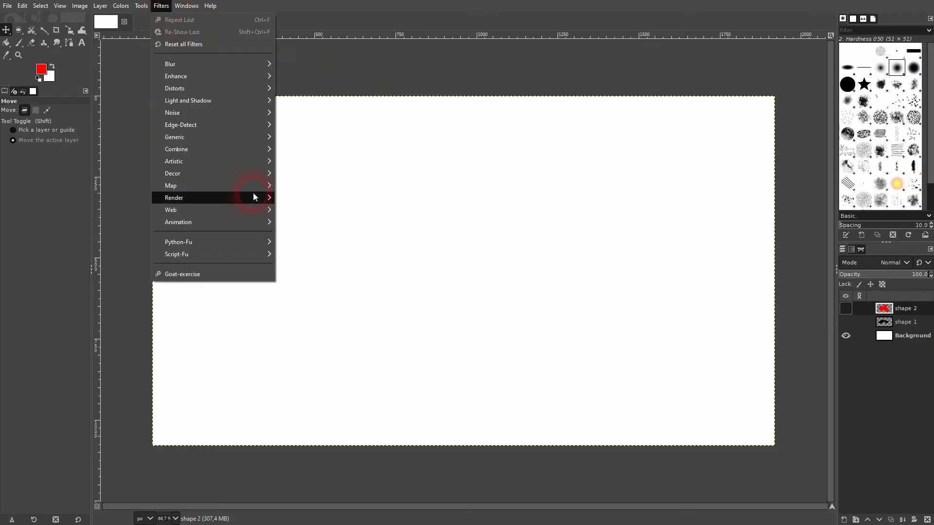
mouse_move(249, 198)
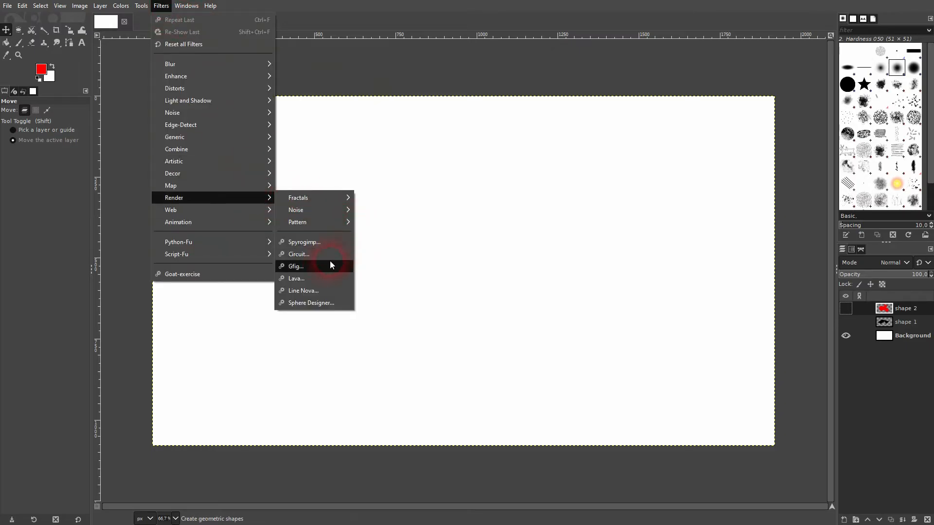
click(318, 267)
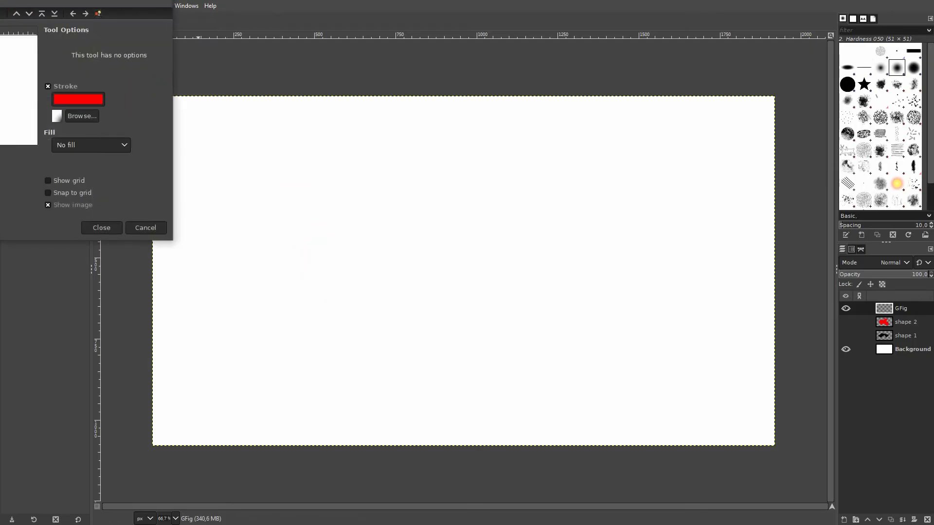
drag(0, 0, 520, 66)
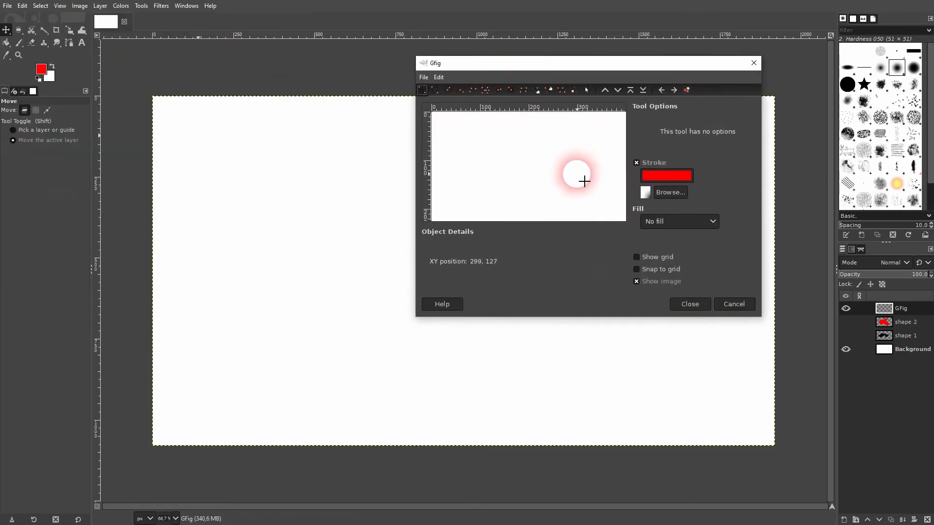
click(670, 257)
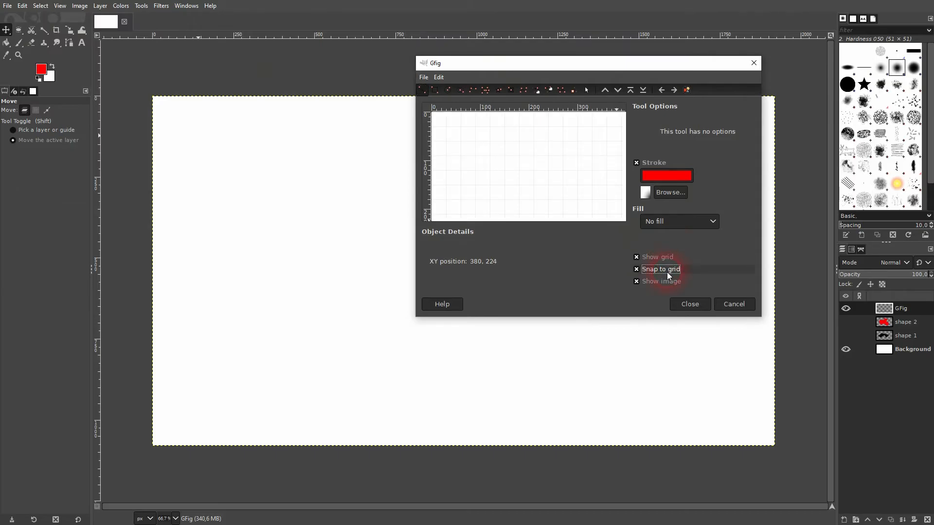
Step: Set the Gfig stroke color to blue (0020ff)
click(664, 179)
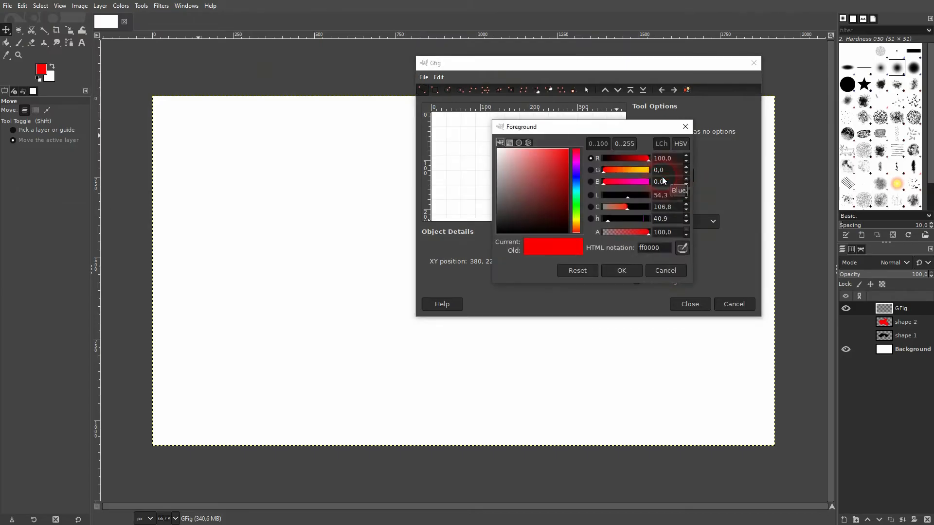
click(576, 179)
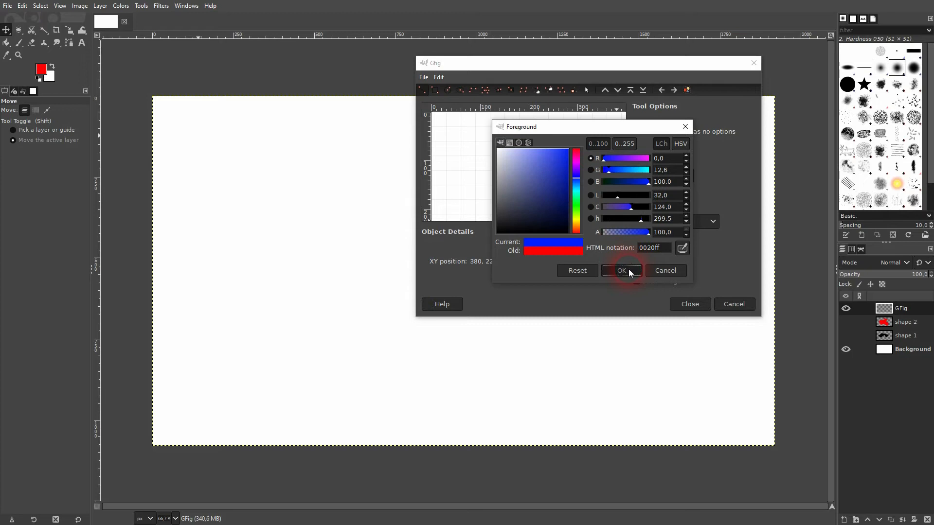
click(622, 270)
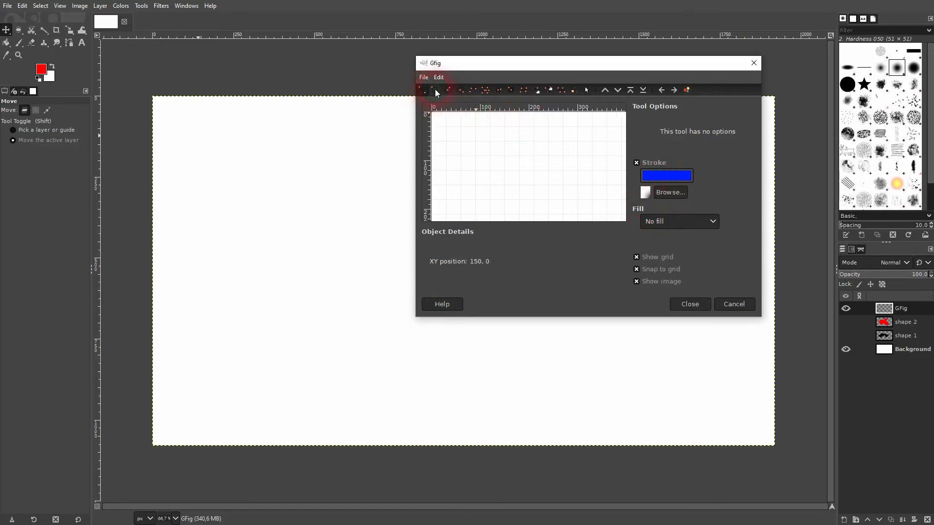
Step: Try drawing a blue arc through three points in the Gfig preview, and undo it
click(473, 91)
drag(450, 129, 512, 148)
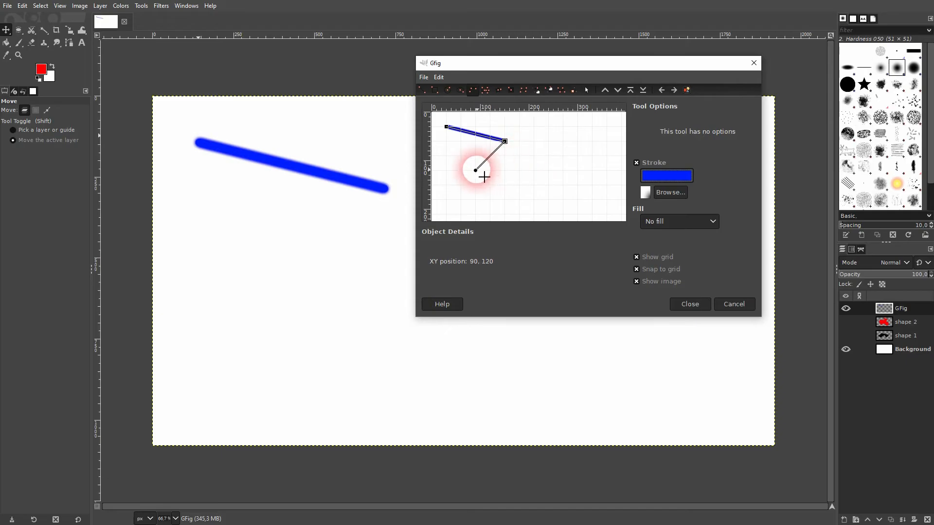
click(484, 178)
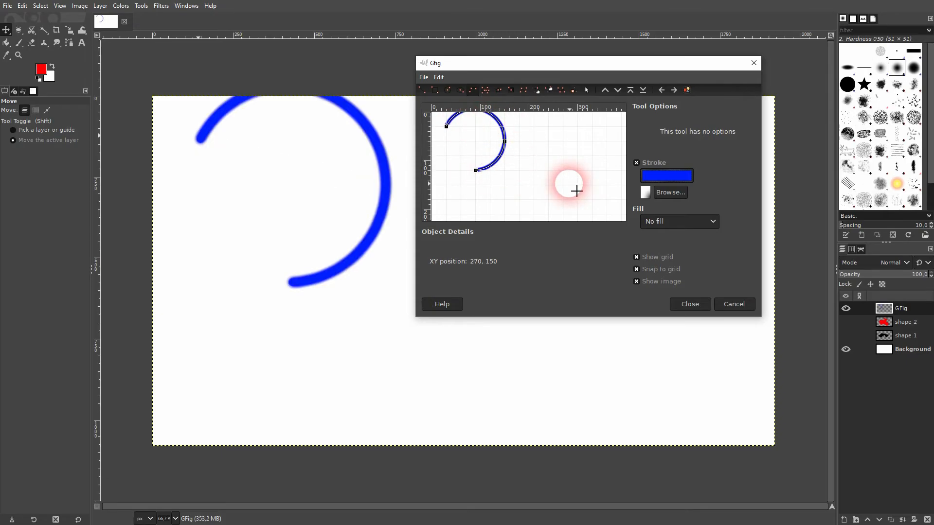
key(ctrl+z)
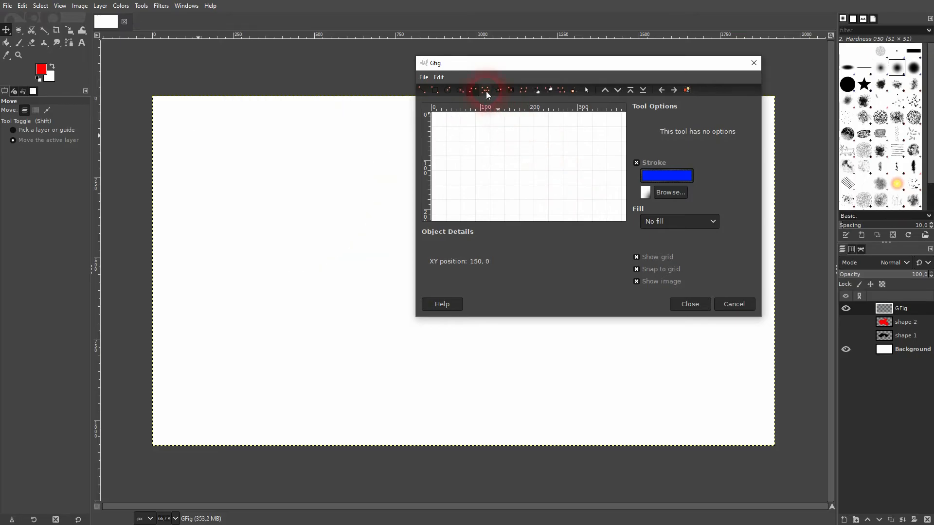
Step: Try the regular polygon tool in the Gfig preview with a triangle and a separate five-sided polygon
click(486, 91)
drag(504, 156, 519, 170)
click(733, 127)
click(746, 121)
click(745, 121)
mouse_move(563, 141)
mouse_down()
mouse_move(591, 172)
mouse_move(577, 156)
mouse_up()
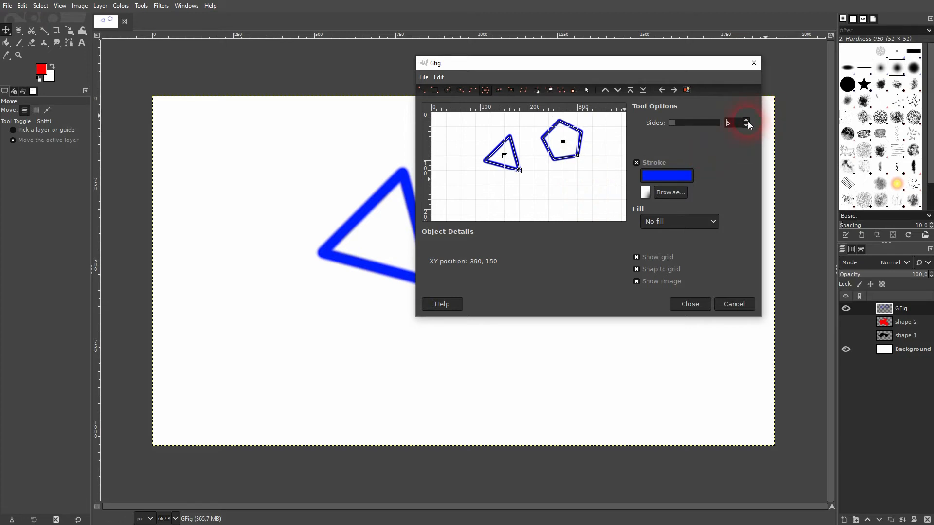
Step: Try a regular polygon with 200 sides in the Gfig preview, and undo all the trial polygons
drag(669, 128, 677, 124)
drag(548, 170, 563, 185)
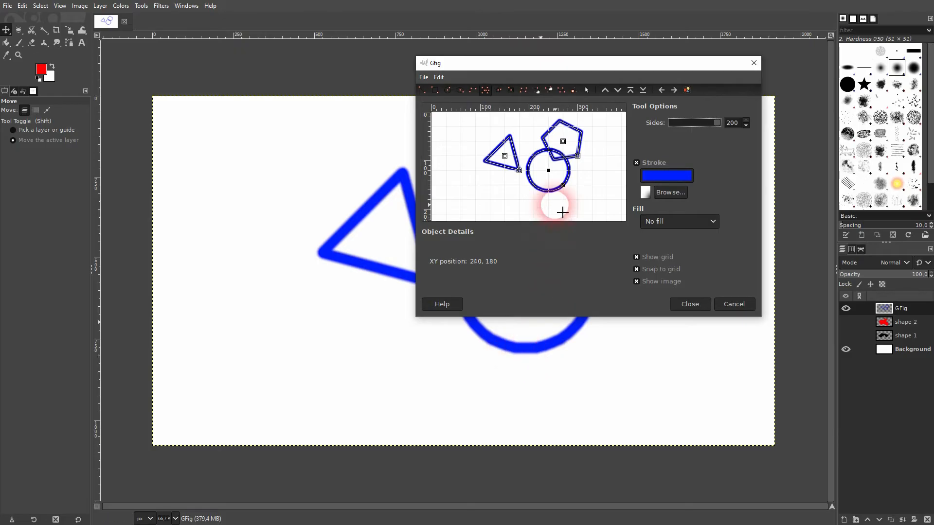
key(ctrl+z)
key(ctrl+z)
key(ctrl+z)
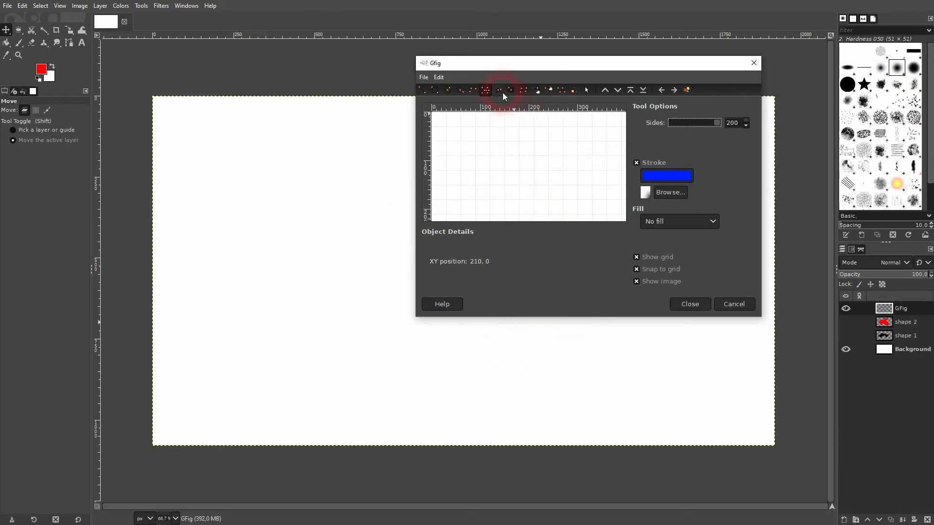
Step: Try the Gfig star tool with a three-sided star near the upper-left part of the preview grid
click(501, 92)
click(518, 152)
click(729, 138)
click(531, 141)
drag(444, 138, 475, 156)
click(227, 168)
click(750, 141)
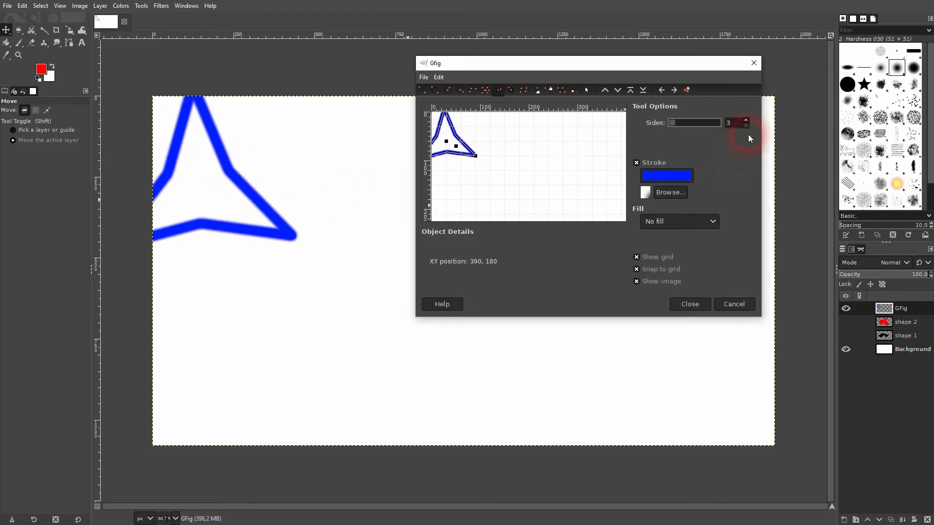
Step: Try a star with 5 sides in the middle of the Gfig preview, and undo both trial stars
click(747, 120)
click(747, 120)
drag(534, 169, 534, 142)
click(612, 192)
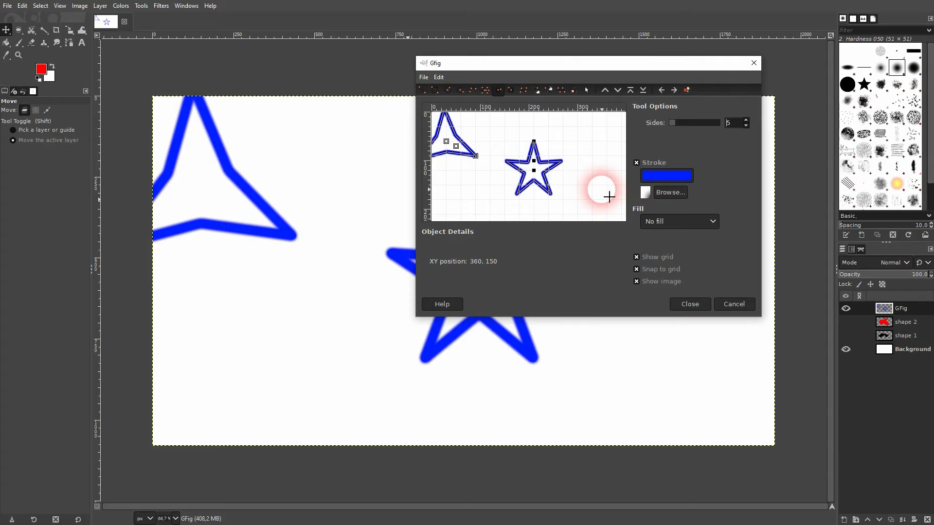
key(ctrl+z)
key(ctrl+z)
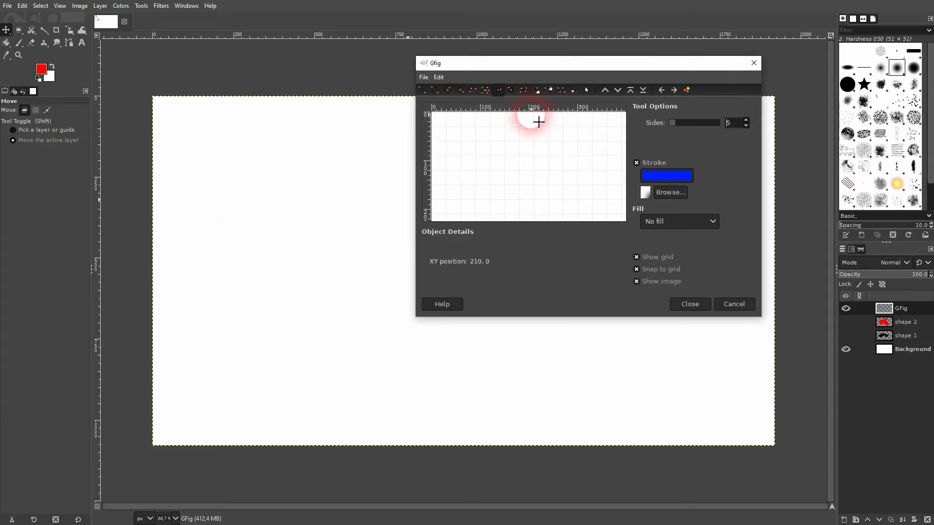
Step: Try a right-oriented spiral with 4 sides in the Gfig preview, undo it and cancel the filter
click(510, 91)
drag(504, 155, 546, 181)
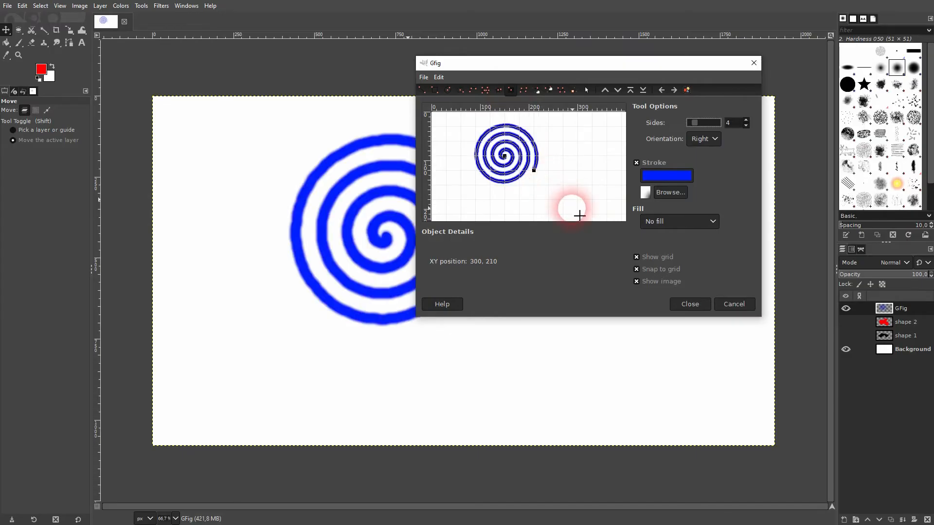
drag(549, 66, 682, 91)
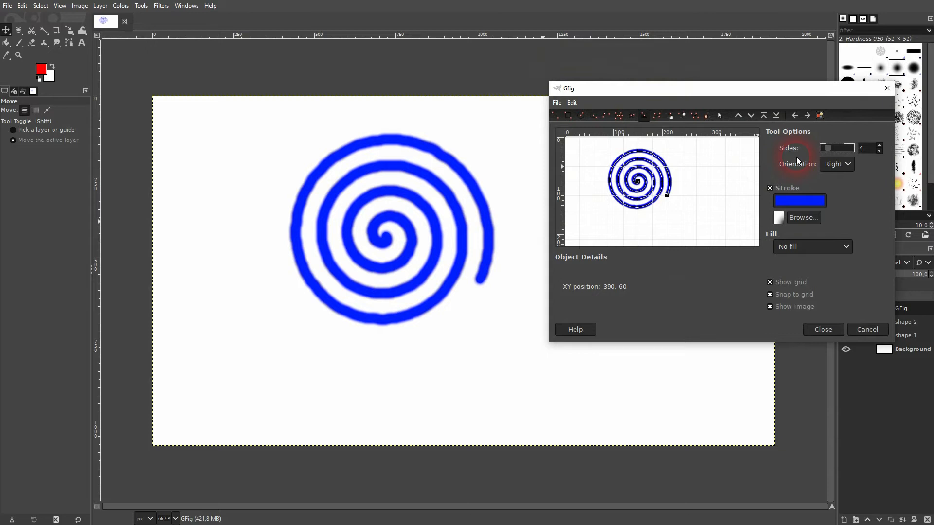
key(ctrl+z)
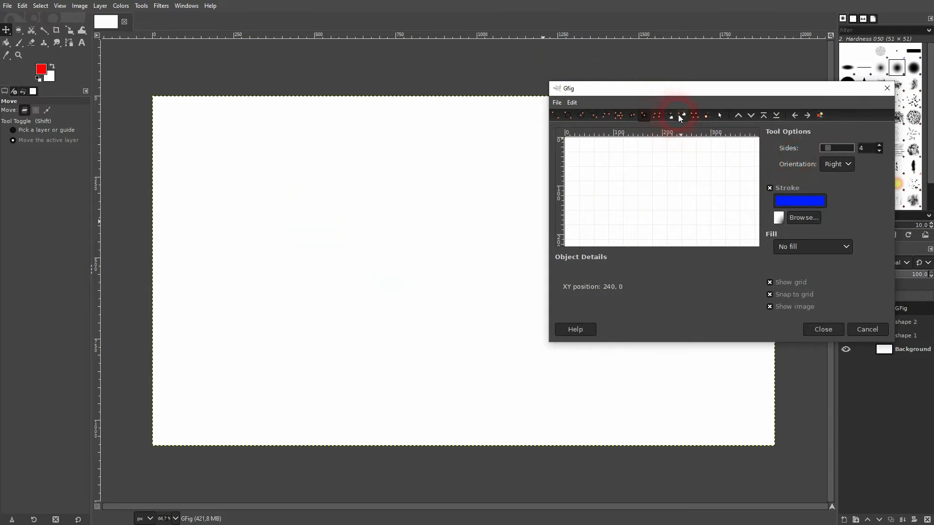
mouse_move(705, 167)
mouse_down()
mouse_move(730, 194)
mouse_move(693, 192)
mouse_up()
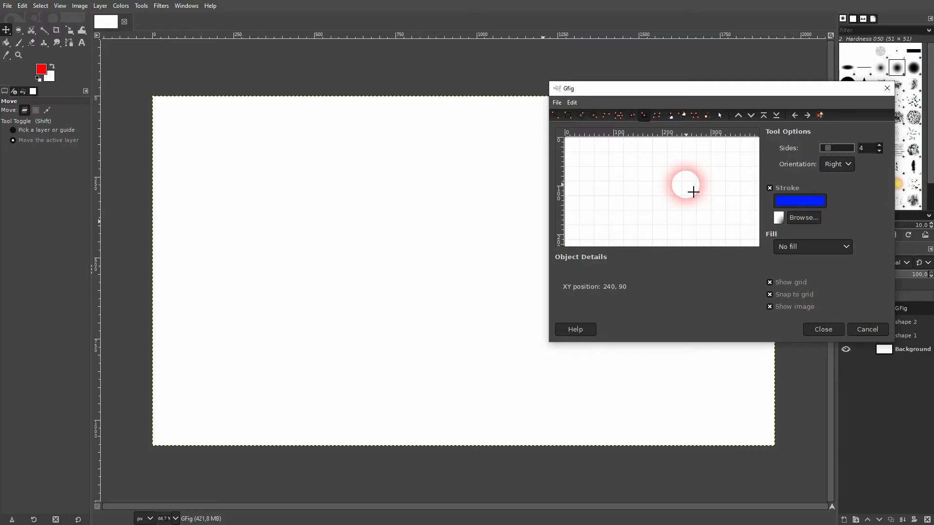
drag(693, 192, 765, 281)
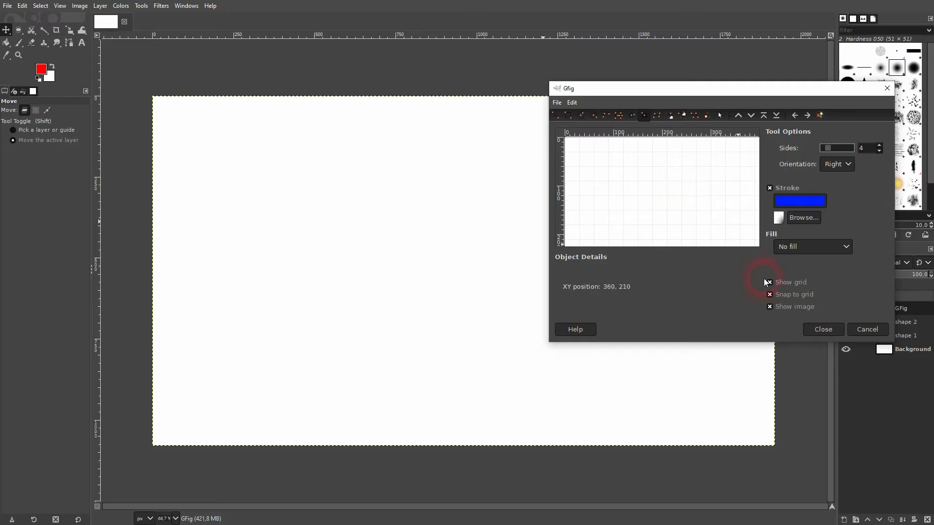
click(872, 329)
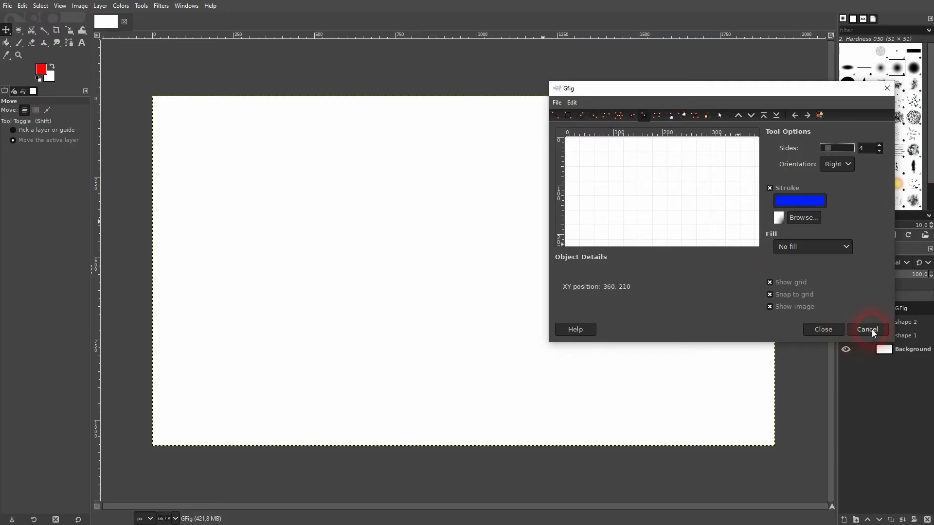
Step: Delete the shape 2 and shape 1 layers so only the Background layer is kept
click(866, 307)
click(919, 331)
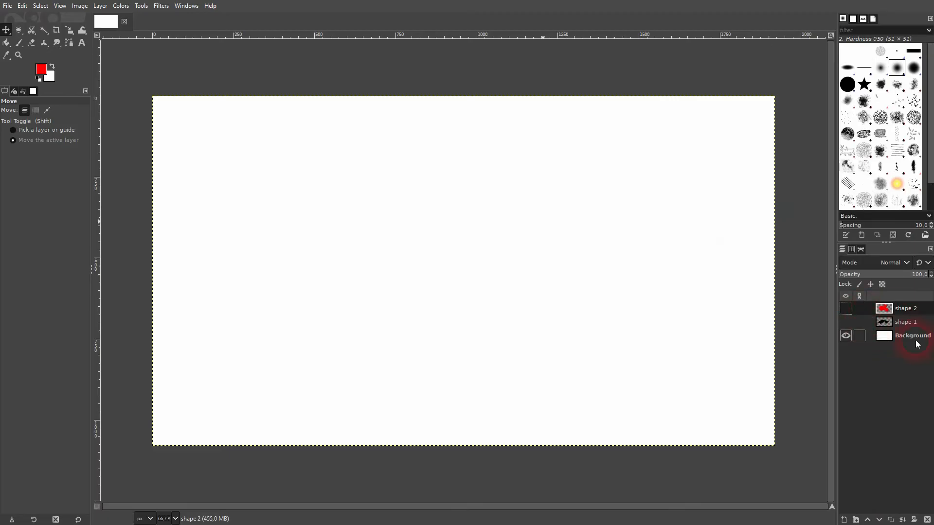
click(928, 520)
click(928, 519)
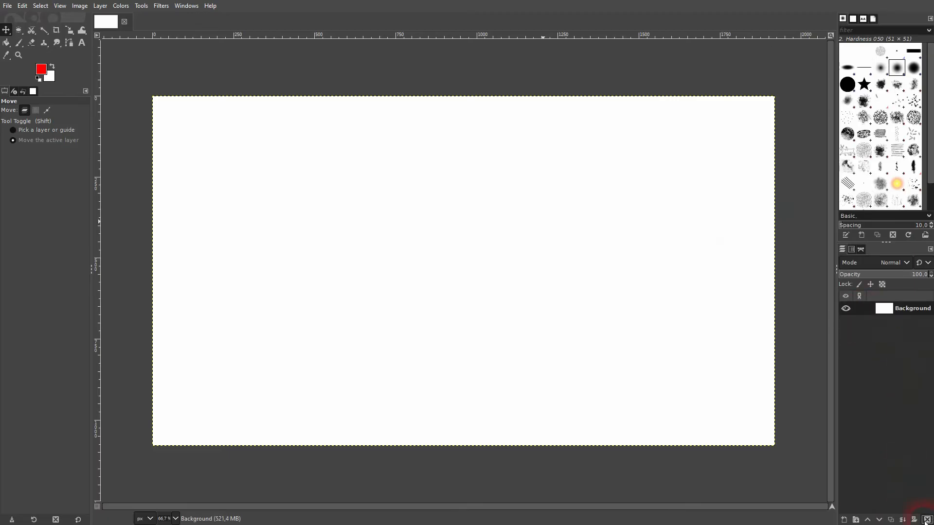
Step: Create a new 1920 × 1080 px transparent layer named shape A
click(844, 519)
click(781, 322)
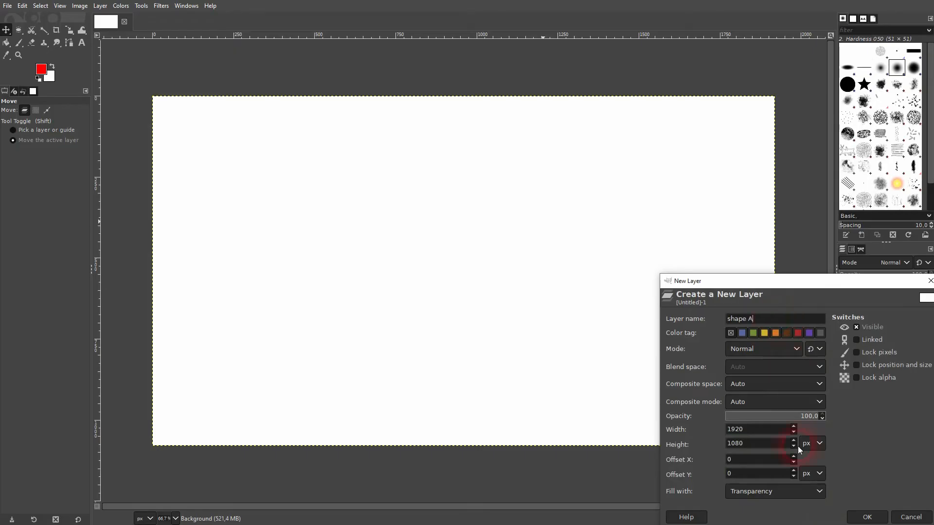
click(868, 517)
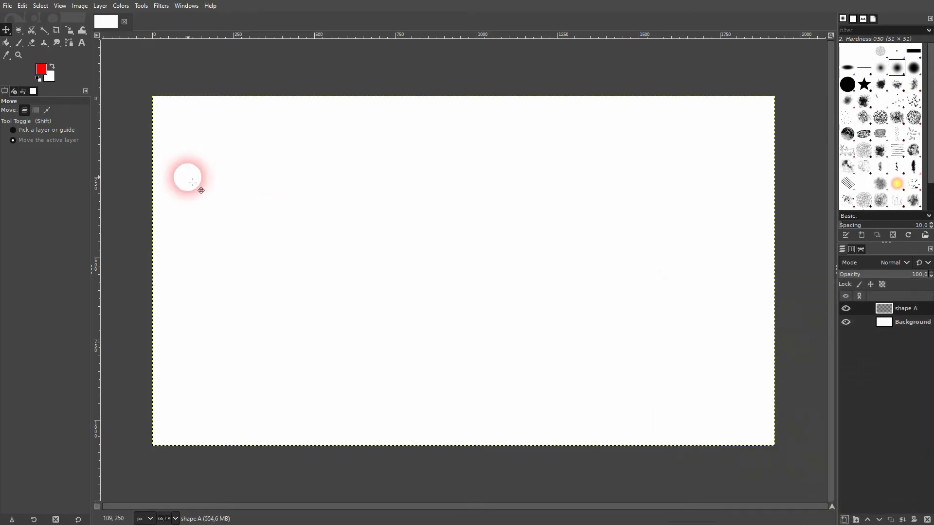
Step: Draw a closed, irregular ten-point path with straight segments across the canvas using the Paths tool
click(69, 42)
click(227, 211)
click(402, 133)
click(424, 247)
click(619, 192)
click(719, 299)
click(546, 389)
click(356, 276)
click(263, 334)
click(276, 262)
click(210, 263)
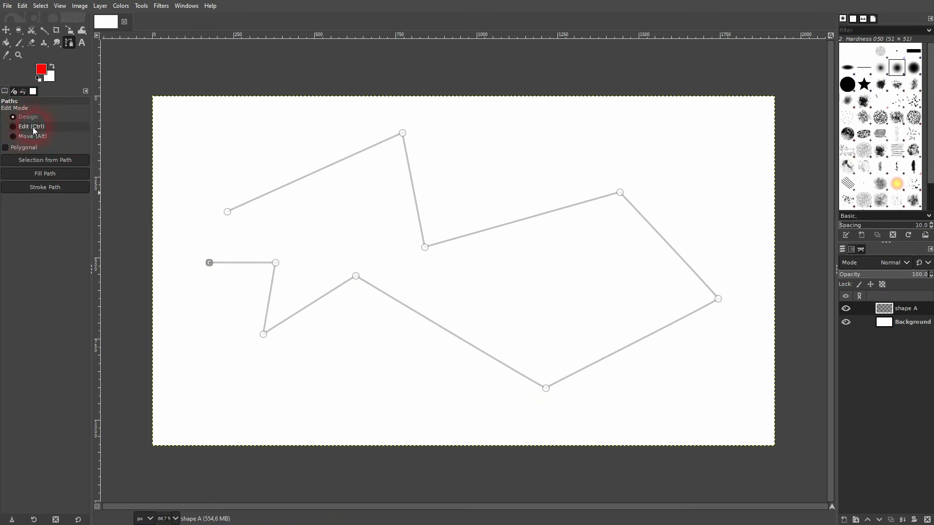
ctrl+click(227, 212)
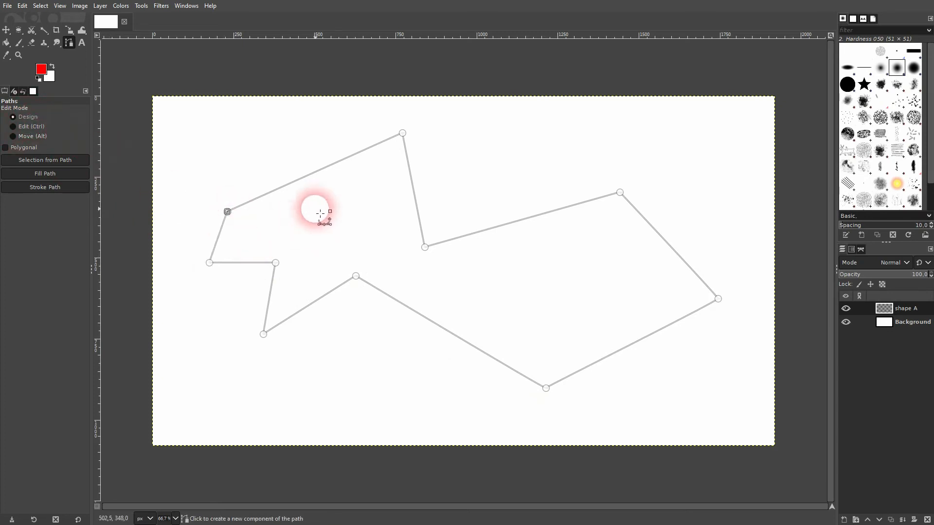
Step: Fill the closed path on the shape A layer with the solid red foreground color, and leave path editing
right_click(322, 206)
mouse_move(372, 234)
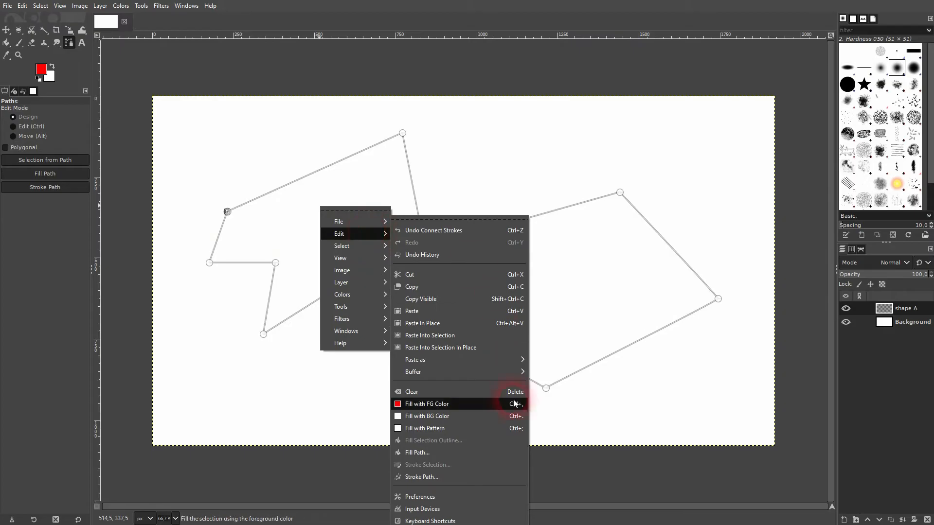
click(468, 451)
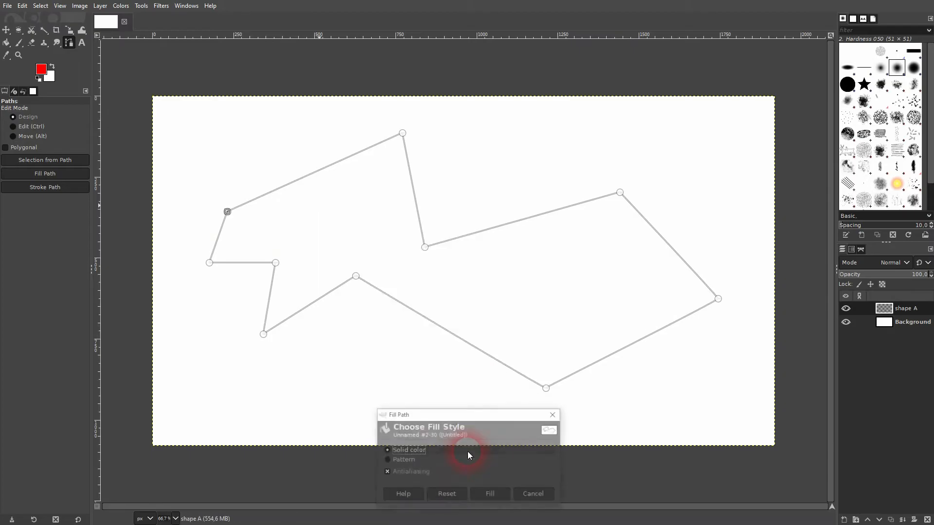
click(486, 494)
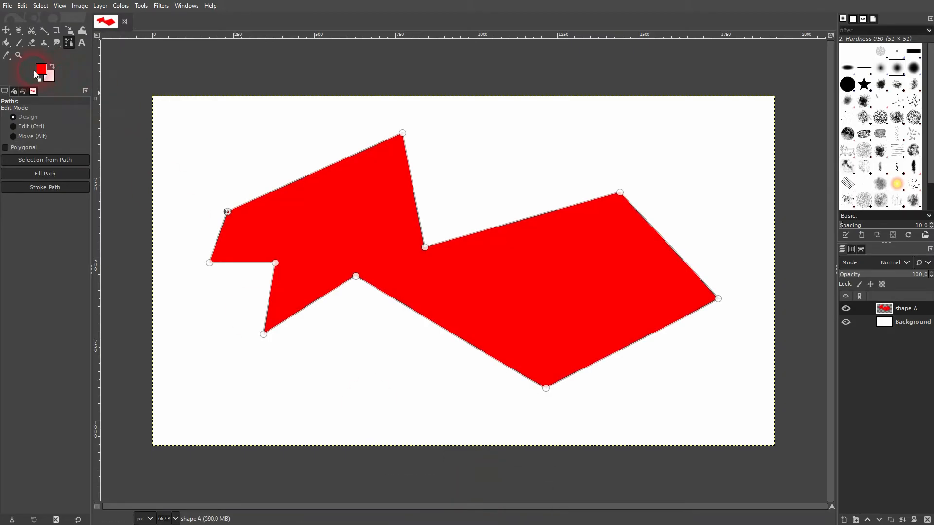
click(8, 32)
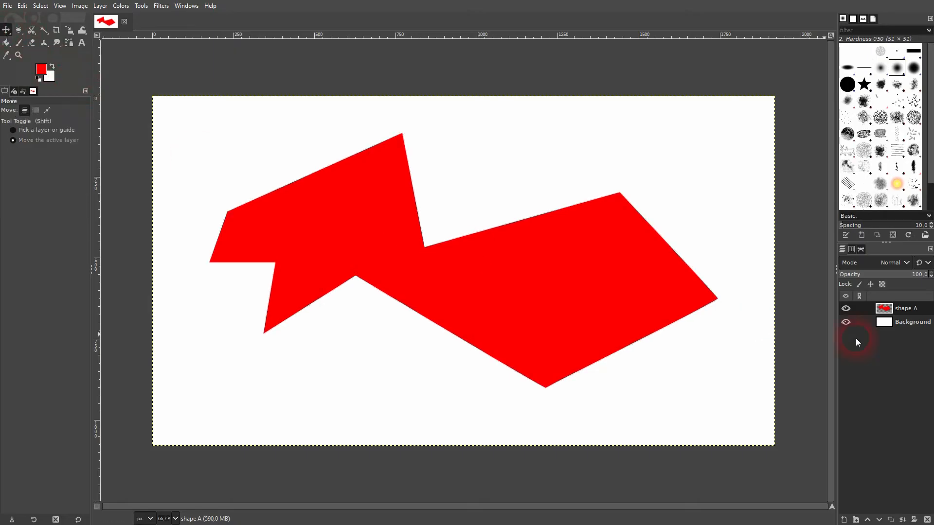
Step: Hide the shape A layer and create a new 1920 × 1080 px transparent layer named shape B
click(846, 309)
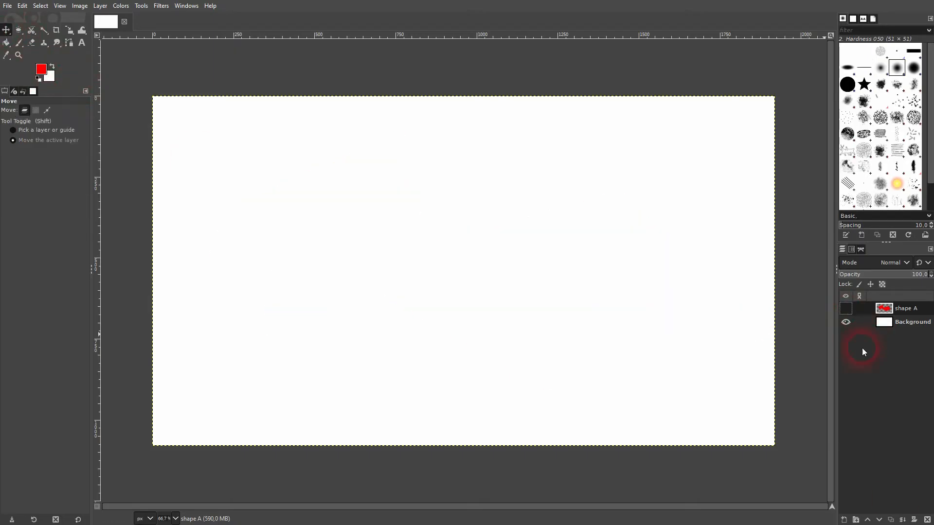
click(844, 520)
click(773, 319)
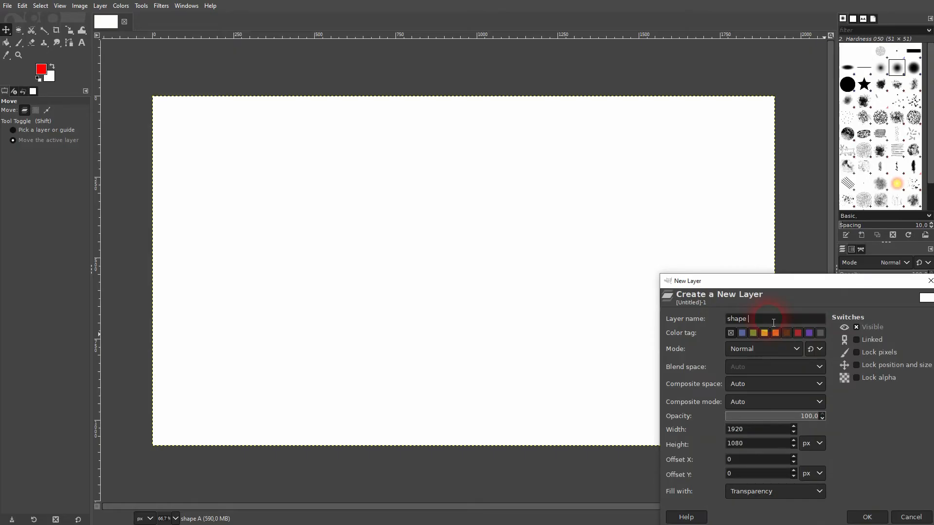
text(B)
click(852, 520)
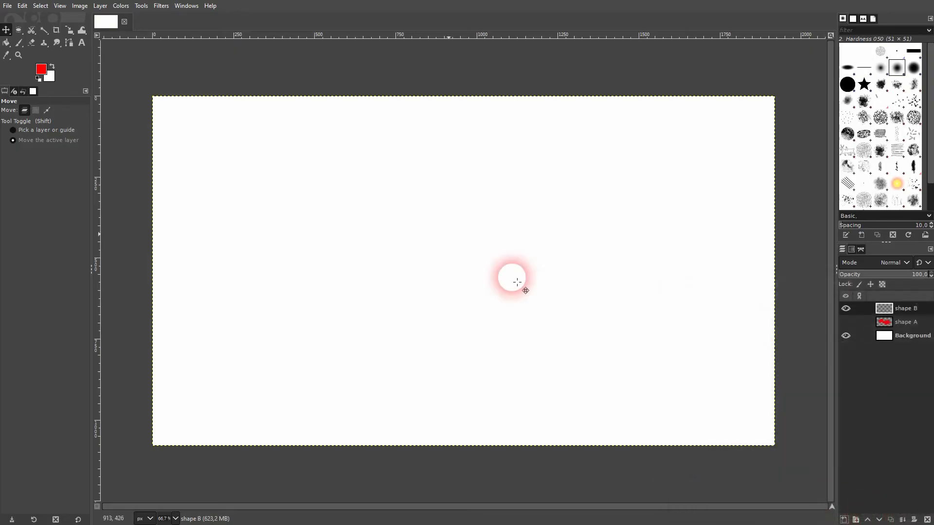
Step: Select an ellipse about 700 × 397 px near the canvas center, and add a rectangle about 174 × 336 px over its upper-right part
click(19, 29)
drag(337, 190, 564, 320)
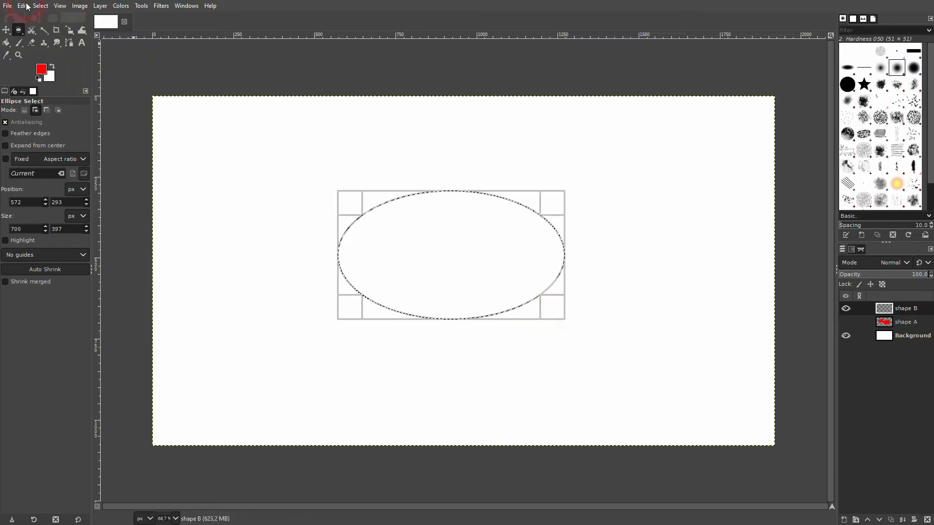
drag(20, 30, 53, 35)
drag(497, 133, 553, 243)
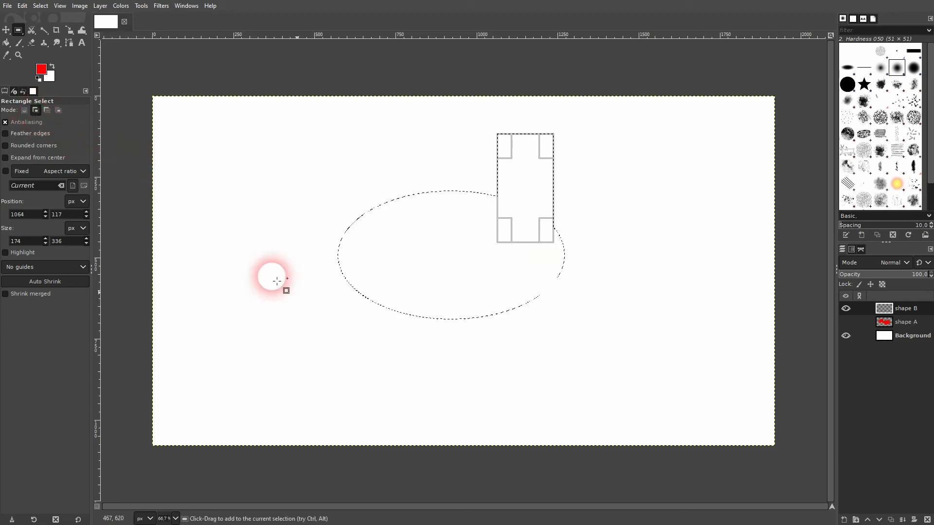
Step: Add a thin rectangle about 426 × 46 px on the ellipse's left side and one about 1317 × 339 px beneath it to the selection
drag(247, 258, 390, 271)
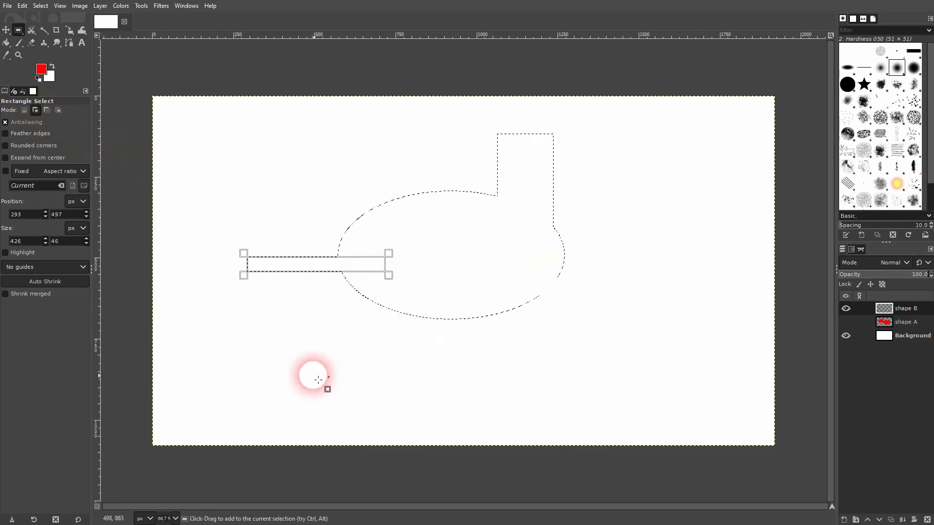
click(303, 313)
drag(304, 313, 726, 419)
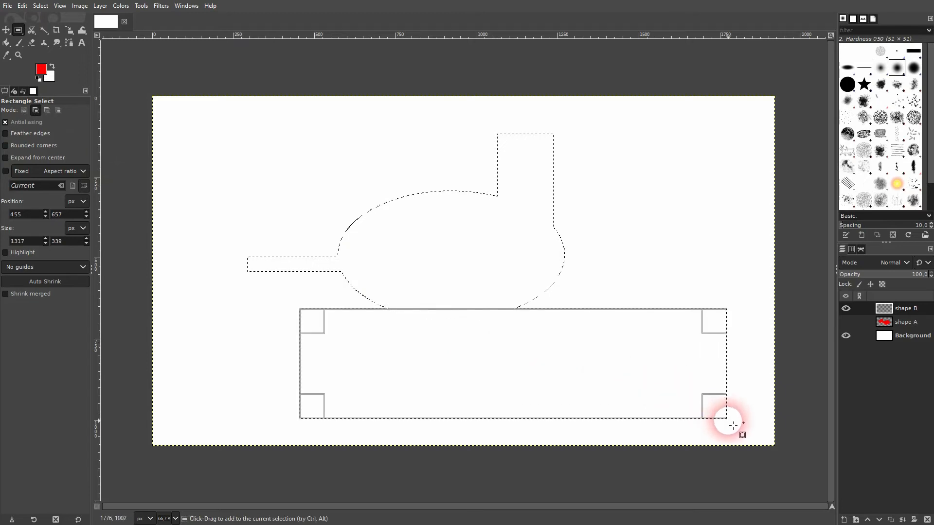
click(6, 31)
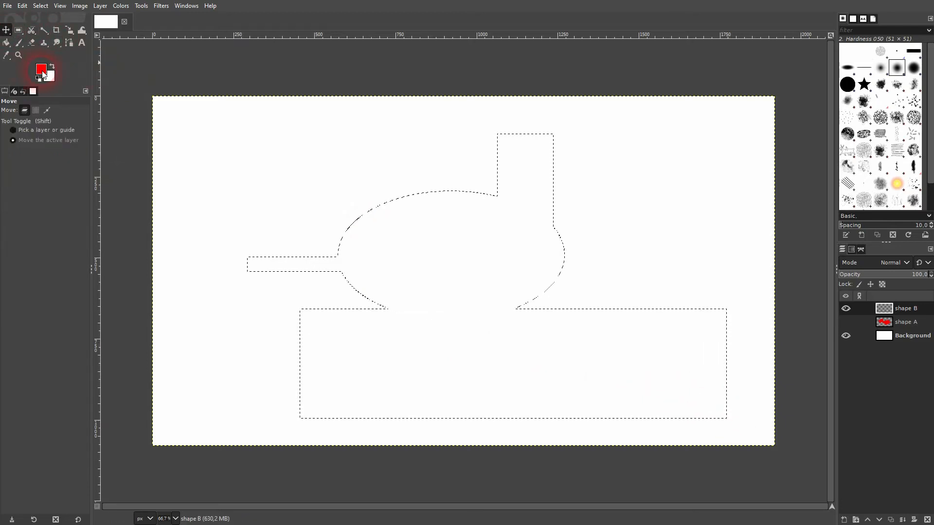
Step: Set the foreground color to blue (0037ff)
click(42, 72)
click(225, 119)
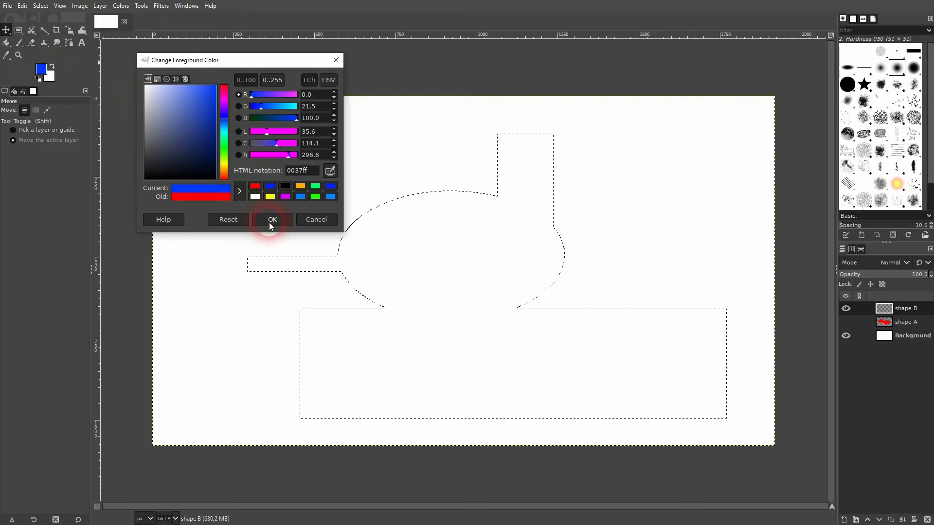
click(271, 220)
Step: Bucket-fill the combined selection on the shape B layer with the foreground color, and clear the selection
click(7, 43)
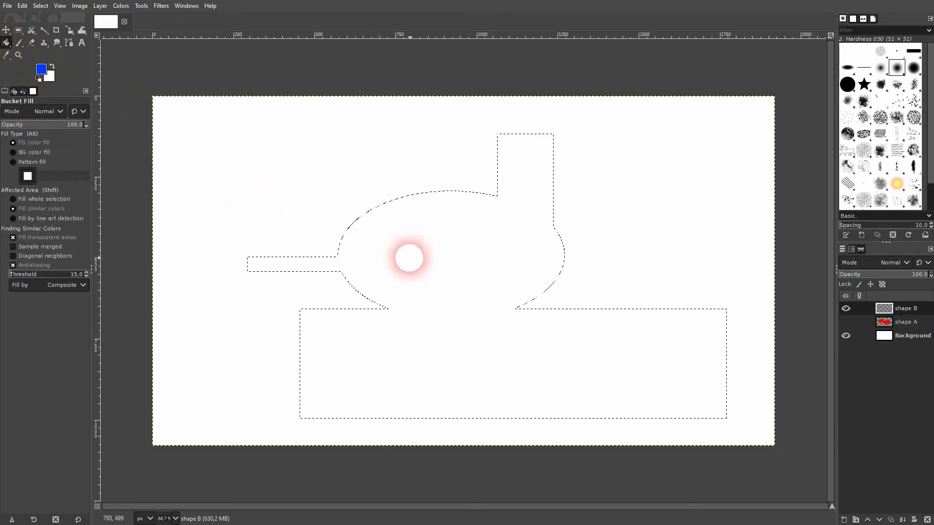
click(415, 263)
key(ctrl+shift+a)
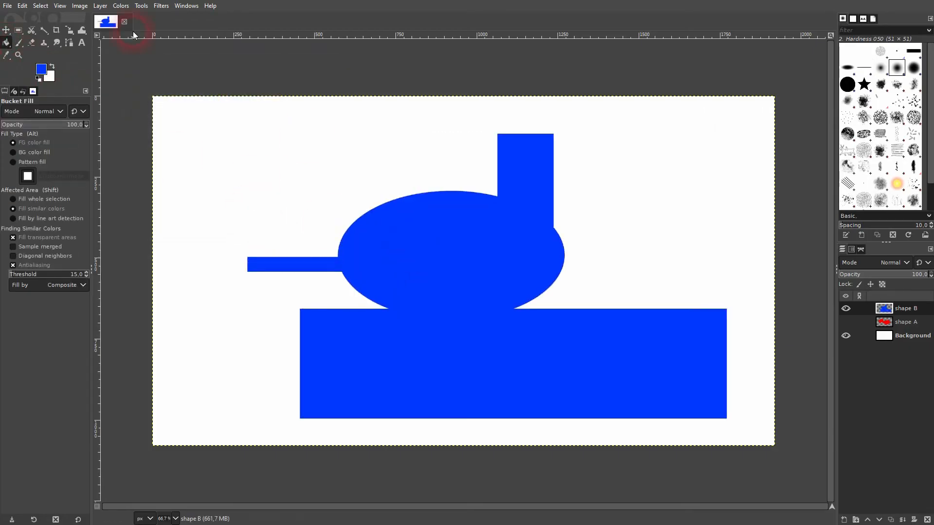
click(6, 30)
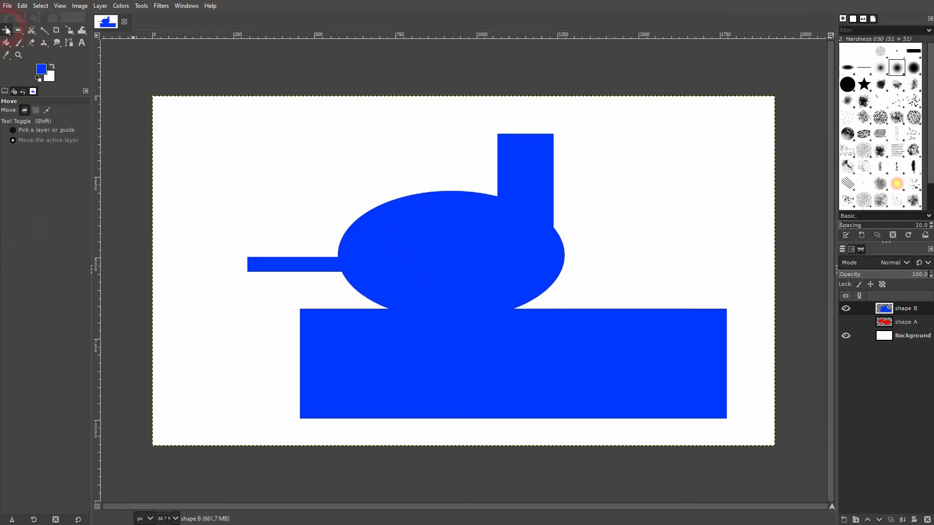
Step: Hide the shape B layer and open the Gfig render filter
click(849, 309)
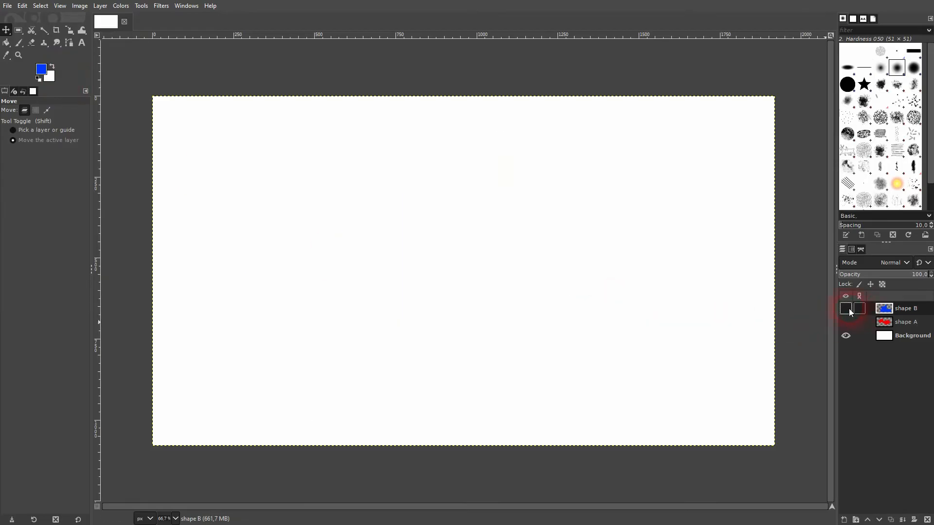
click(166, 9)
mouse_move(256, 212)
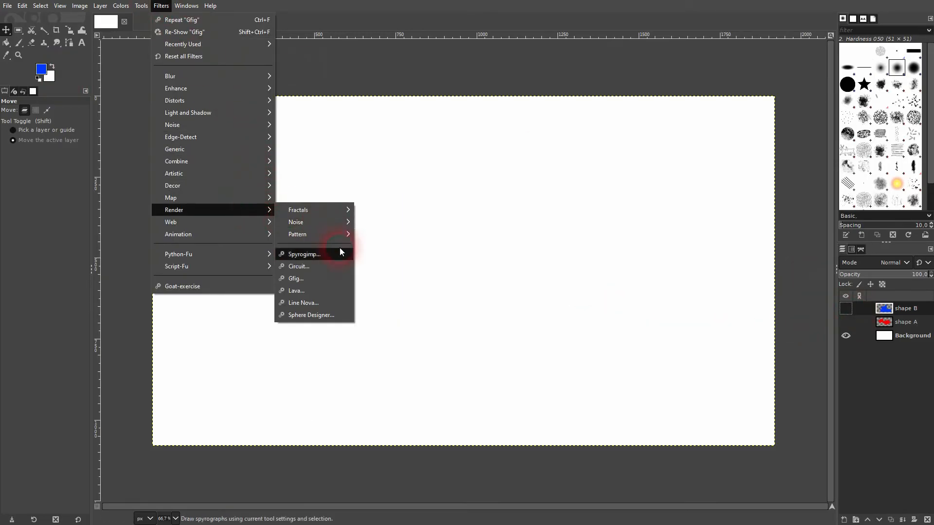
click(328, 279)
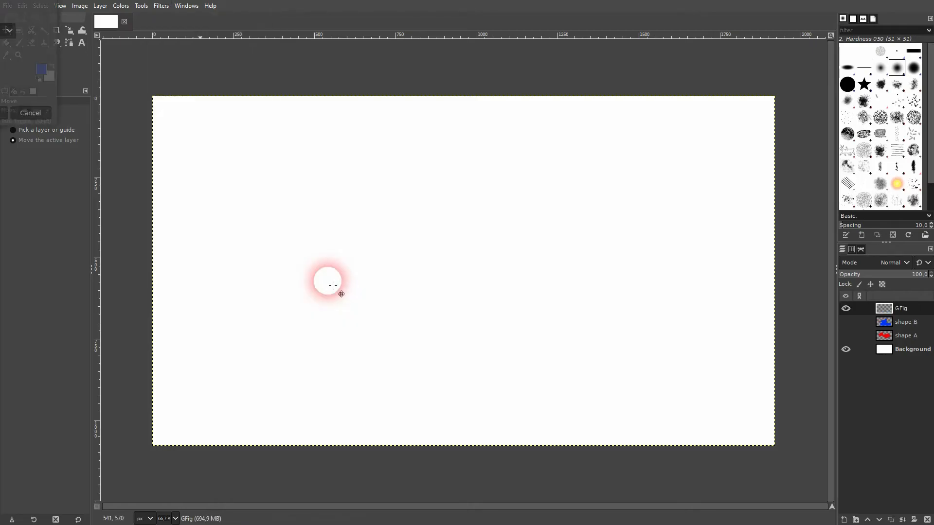
drag(715, 41, 746, 47)
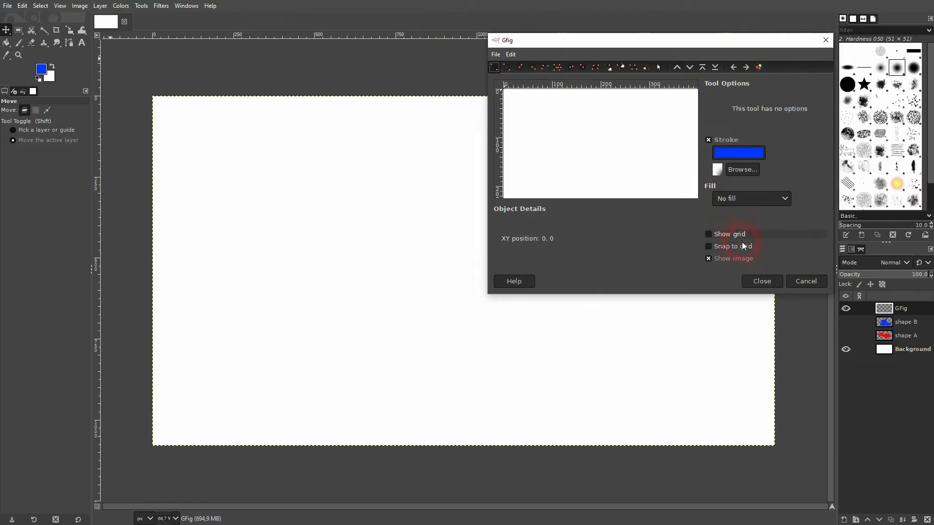
Step: Set the stroke color to bright green and draw a small five-sided regular polygon near the upper-left corner of the preview
click(558, 68)
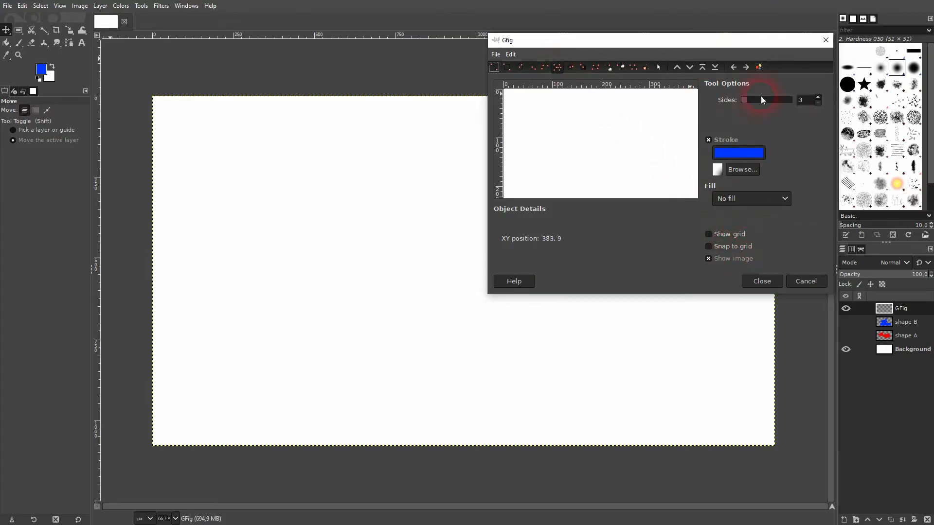
click(753, 154)
click(648, 173)
drag(648, 173, 648, 187)
click(694, 248)
drag(521, 110, 530, 118)
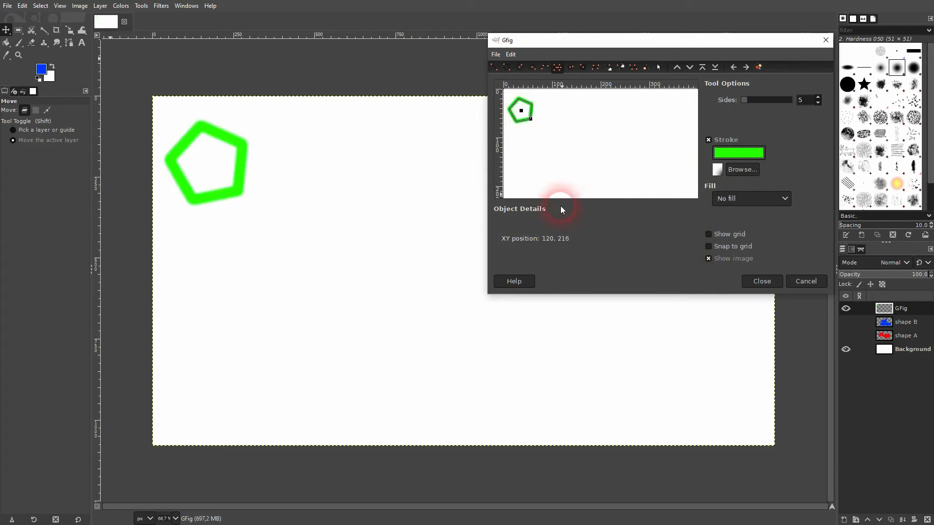
Step: Turn off the stroke, set the fill to Color fill, and draw a five-pointed star in the middle of the preview
click(570, 67)
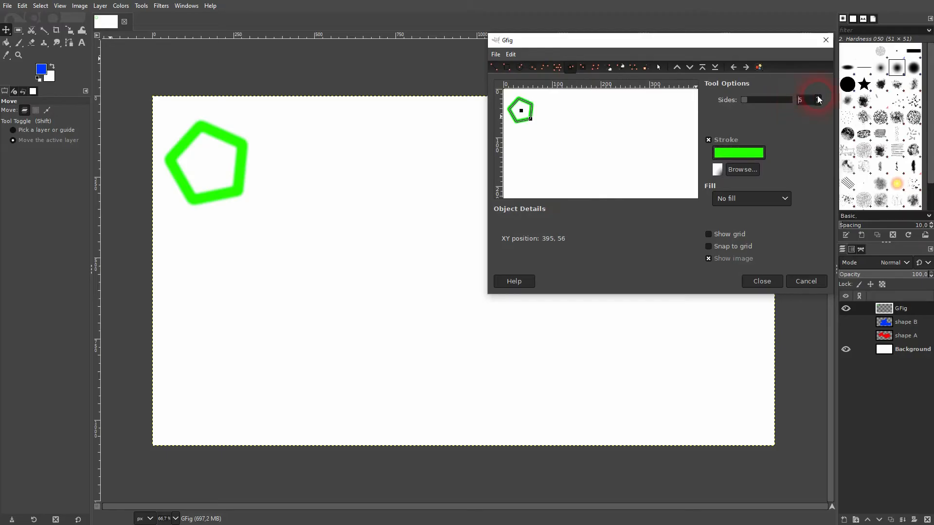
click(708, 140)
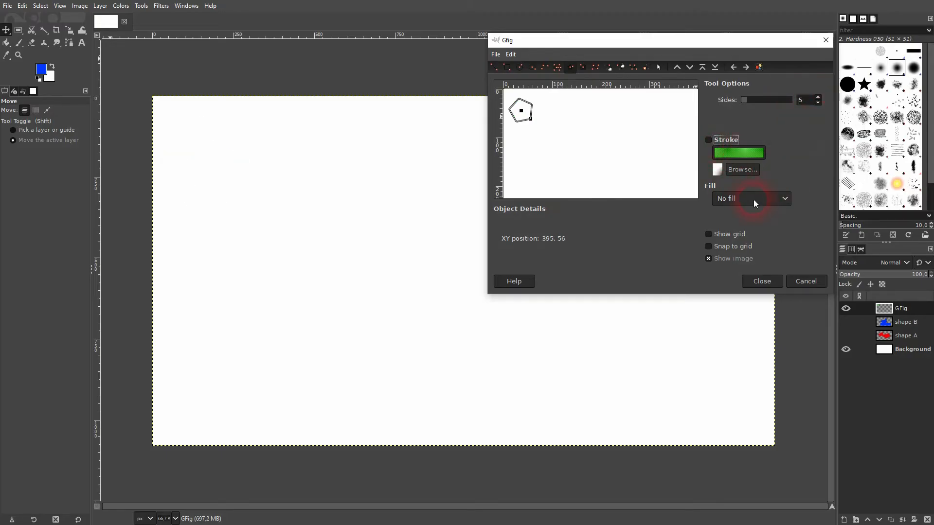
click(752, 198)
click(749, 226)
drag(589, 136, 608, 155)
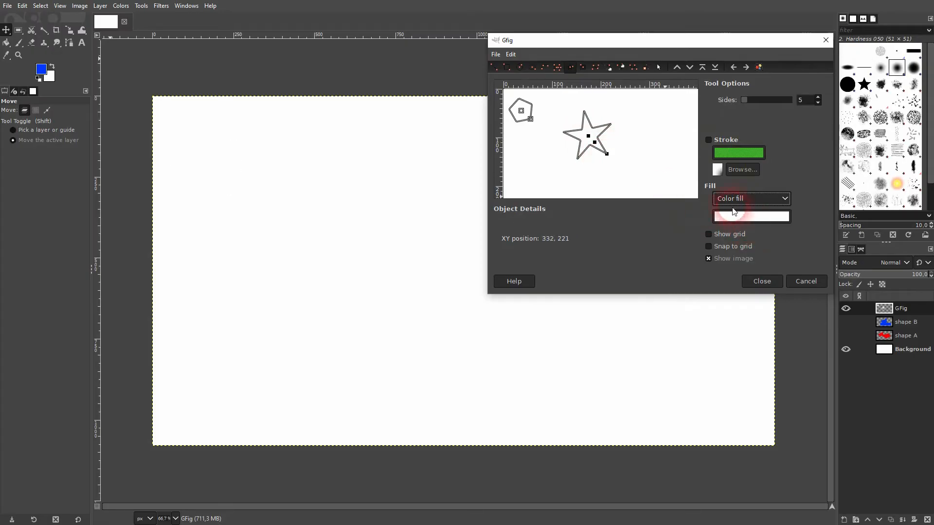
Step: Try to choose a yellow fill color, and draw a second five-pointed star to the right of the first
click(745, 220)
click(648, 202)
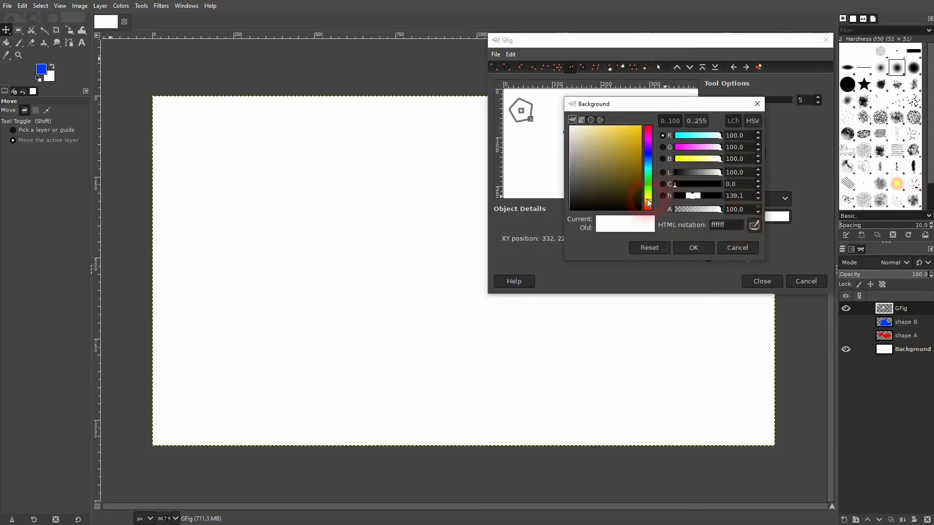
click(702, 247)
drag(631, 135, 659, 160)
click(721, 154)
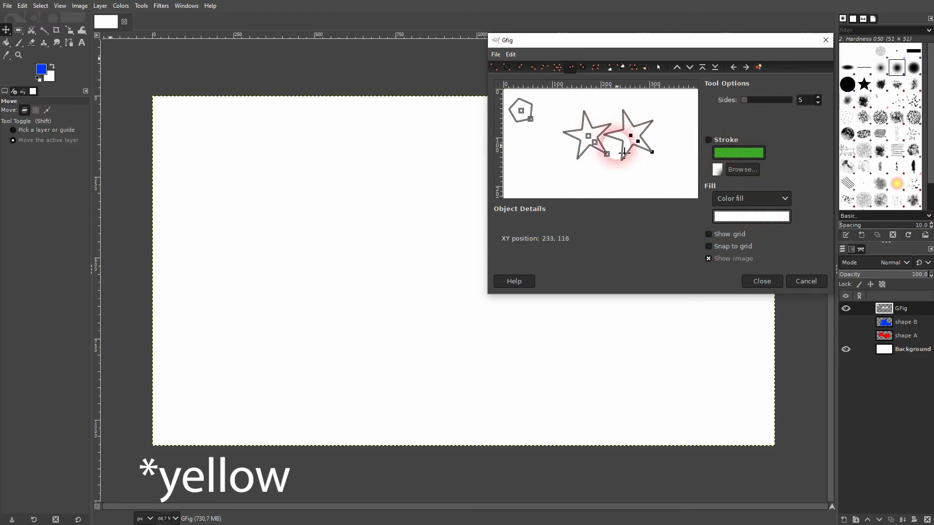
Step: Set the second star's fill color to yellow (fffe00) and move the Gfig dialog off the star on the canvas
click(735, 220)
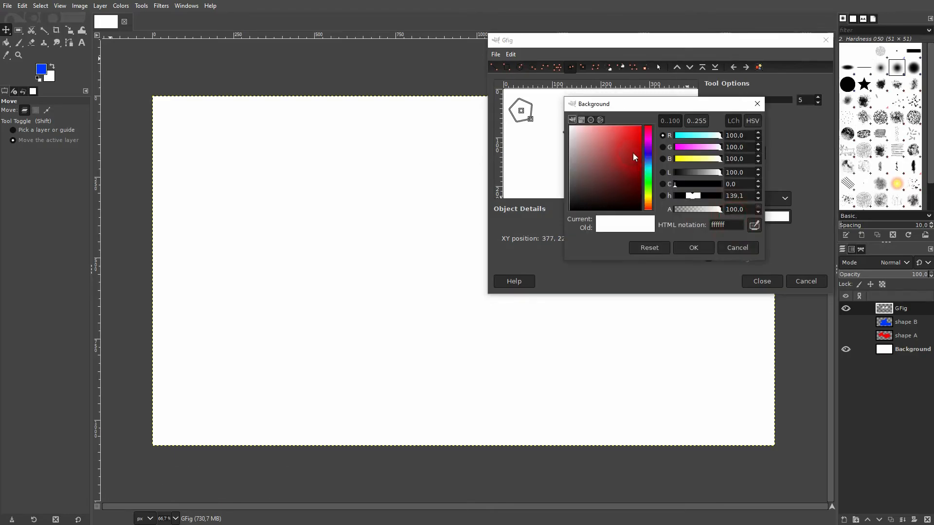
click(649, 196)
drag(611, 176, 664, 111)
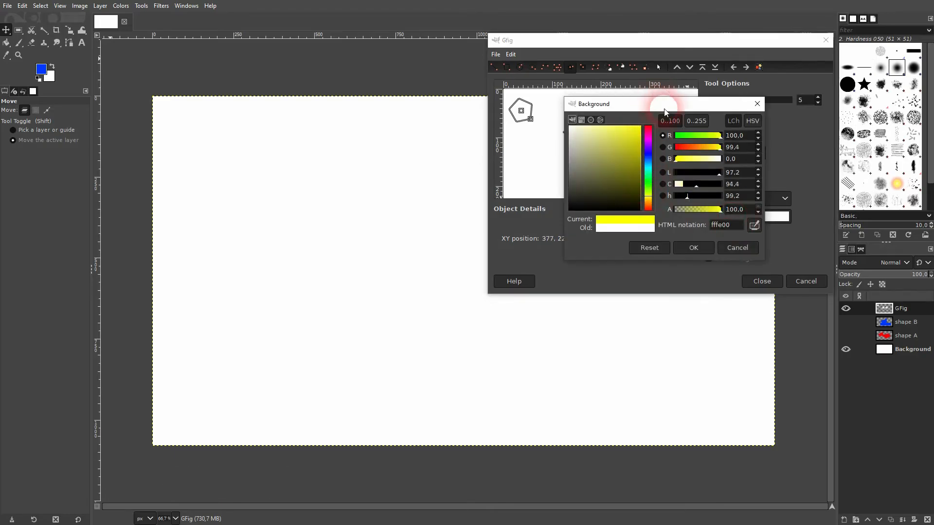
click(693, 249)
drag(753, 46, 252, 77)
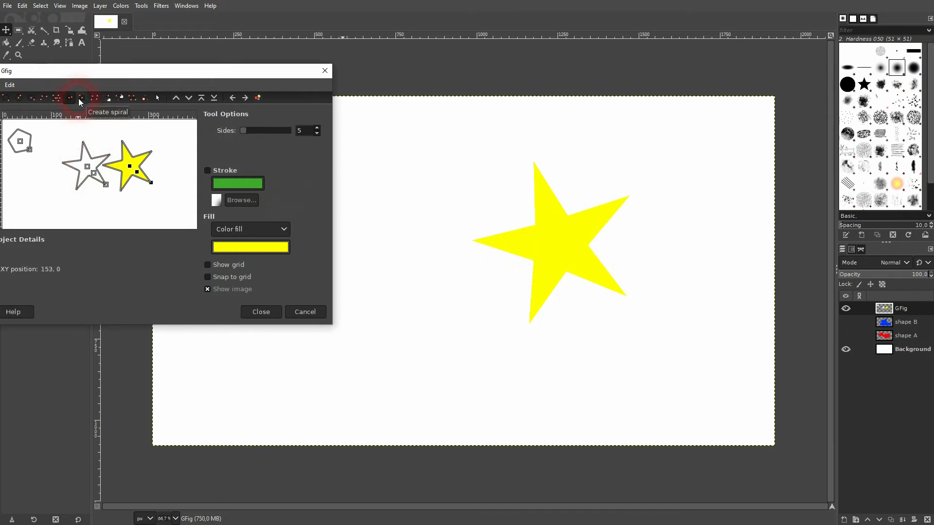
Step: Enable the green stroke and draw a right-oriented spiral with 4 sides below the pentagon, moving the dialog clear of it
click(81, 98)
click(215, 171)
click(209, 170)
drag(30, 189, 46, 202)
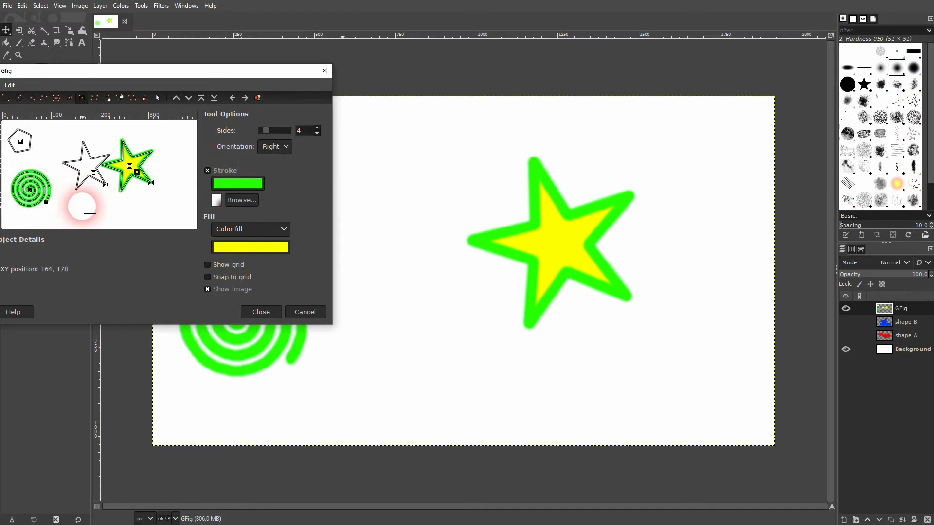
drag(131, 68, 619, 98)
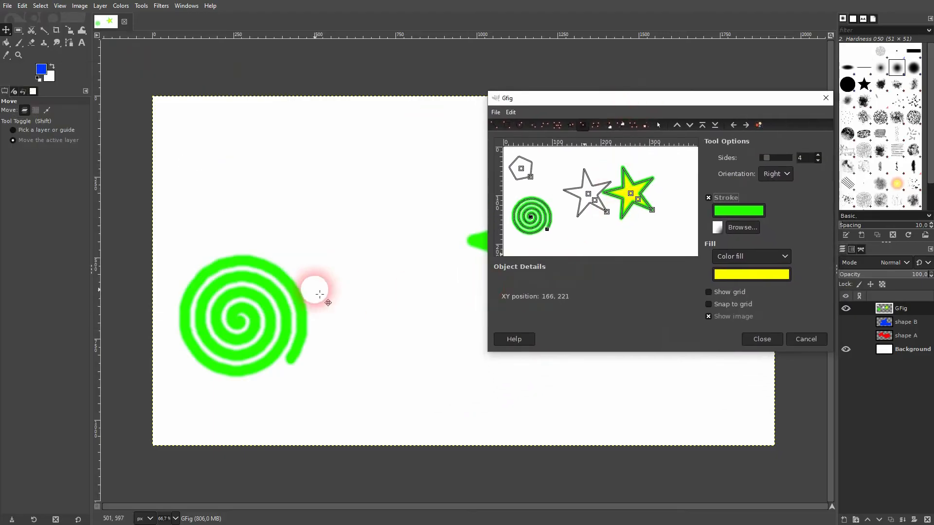
Step: Pick a different hue for the Gfig fill color and accept it
click(744, 276)
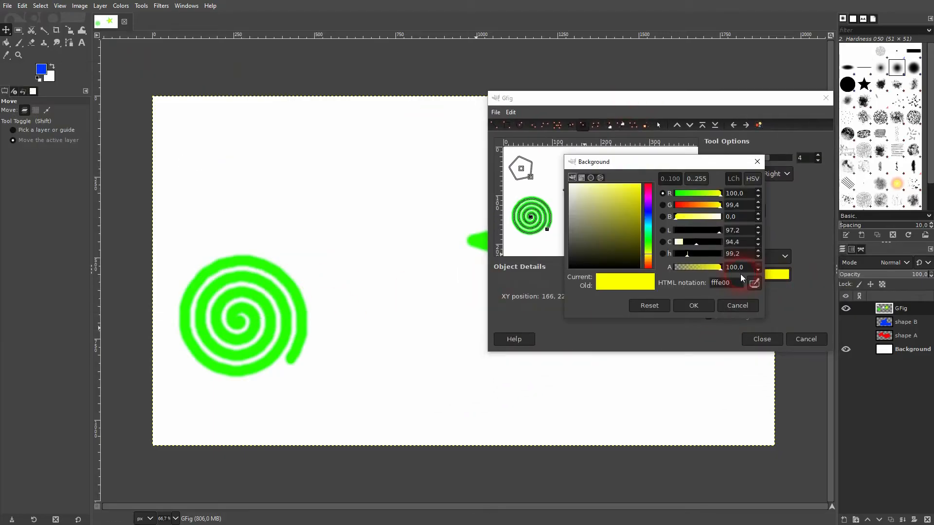
click(649, 190)
click(695, 304)
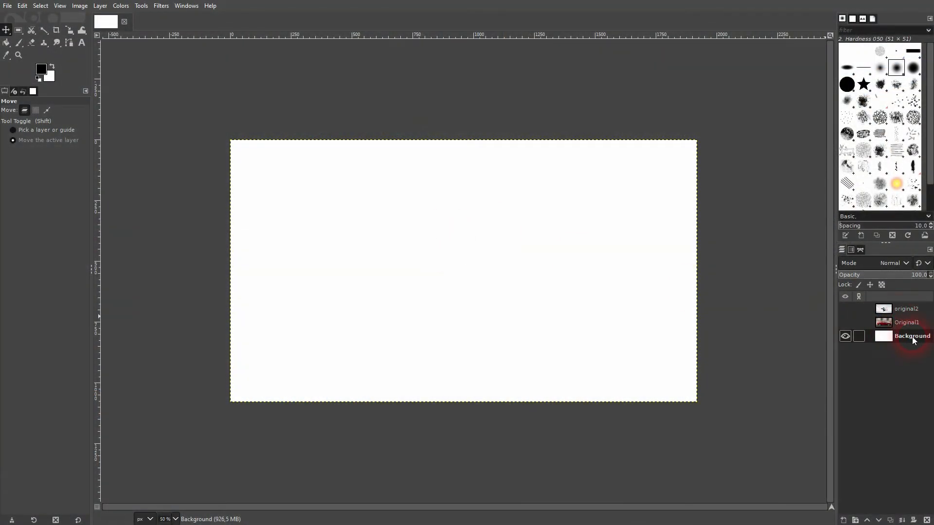
Step: With the Paths tool, draw an open angular path of six straight-connected anchors across the middle of the blank canvas
click(65, 48)
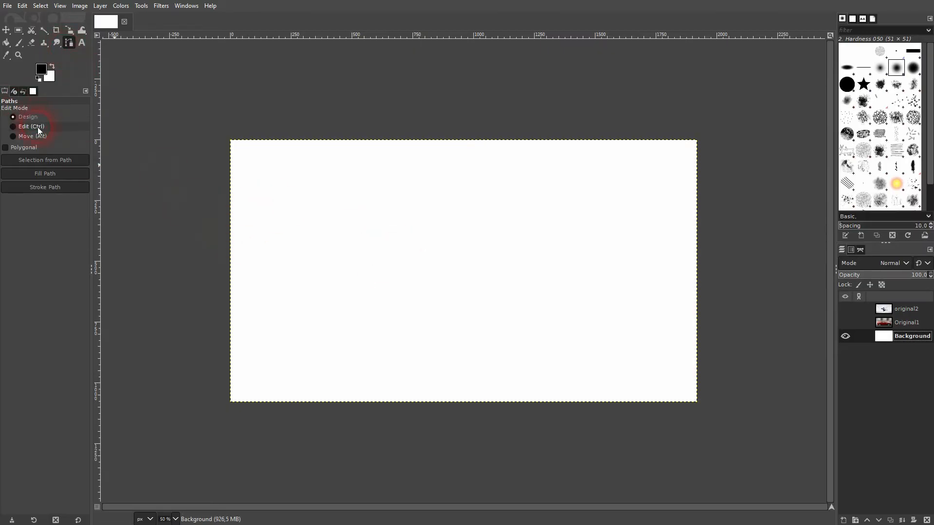
click(343, 211)
click(491, 176)
click(604, 256)
click(486, 328)
click(439, 228)
click(318, 282)
click(349, 215)
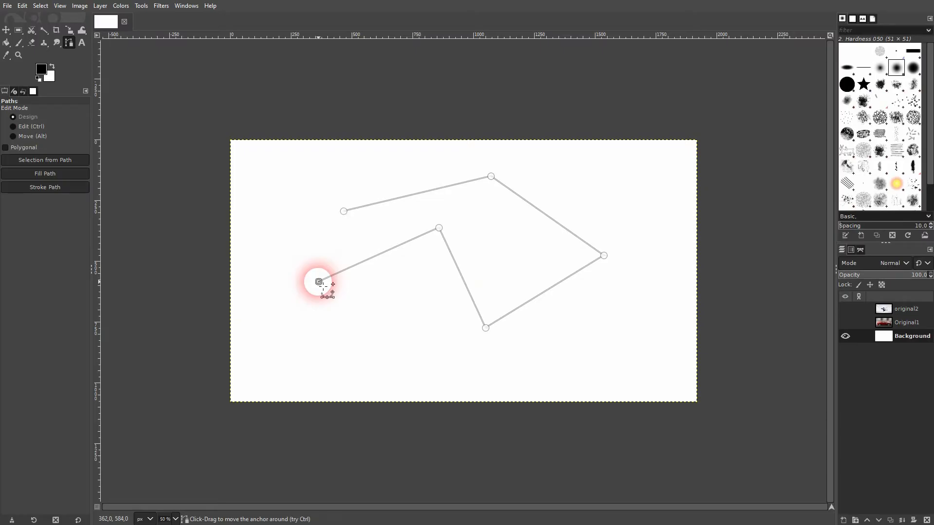
Step: Close the path at its first anchor in Edit mode and return to Design mode
click(94, 141)
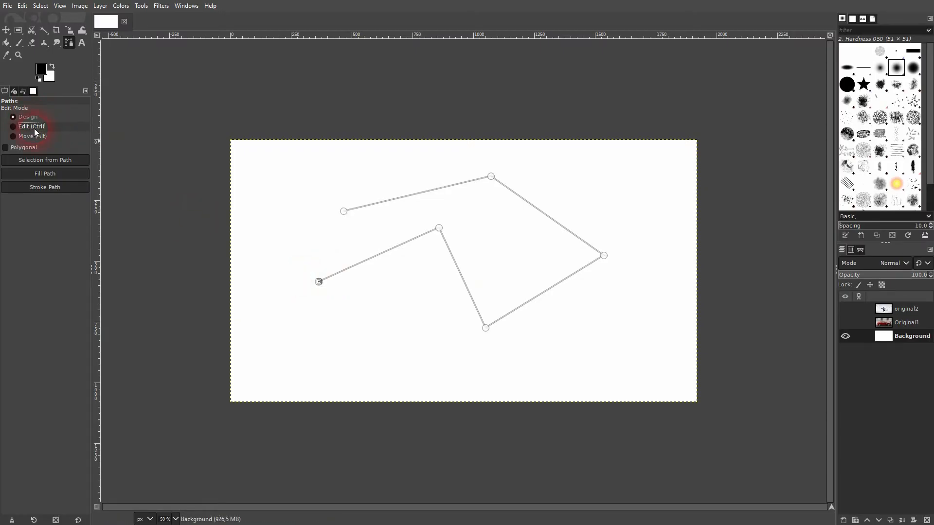
ctrl+click(343, 211)
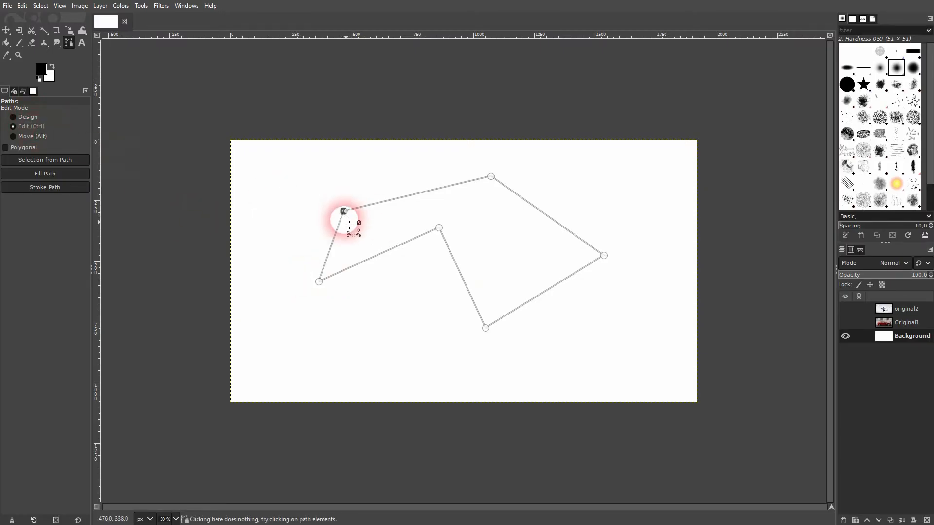
click(28, 116)
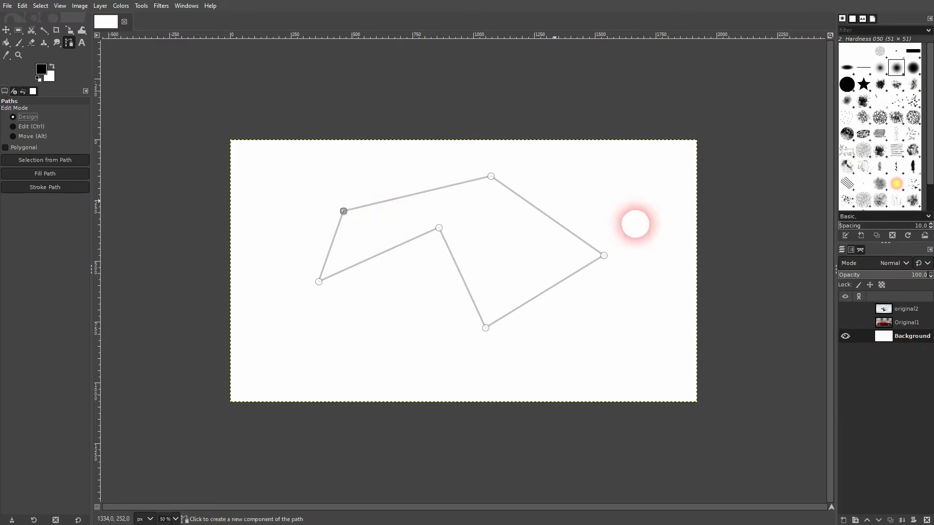
Step: Deactivate the path by switching tools, return to the Paths tool, and show the stored path on the canvas
click(7, 33)
click(67, 43)
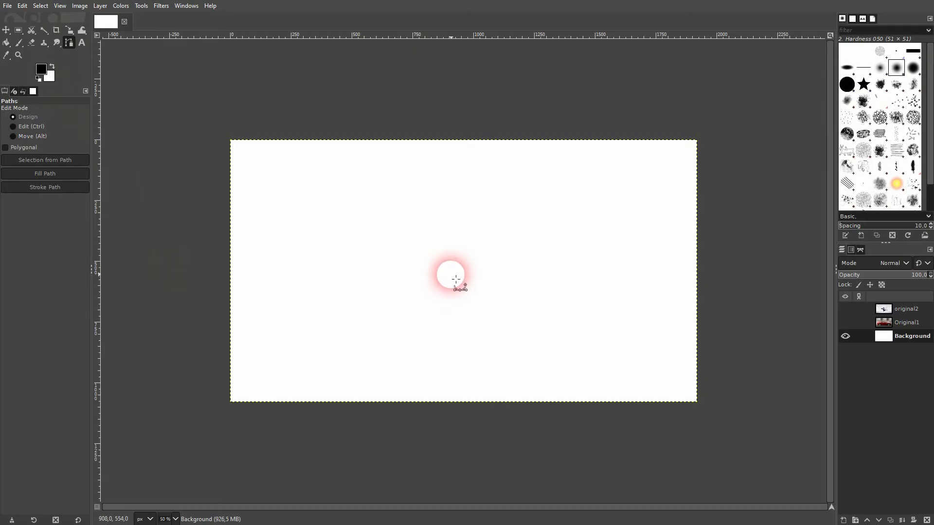
click(851, 250)
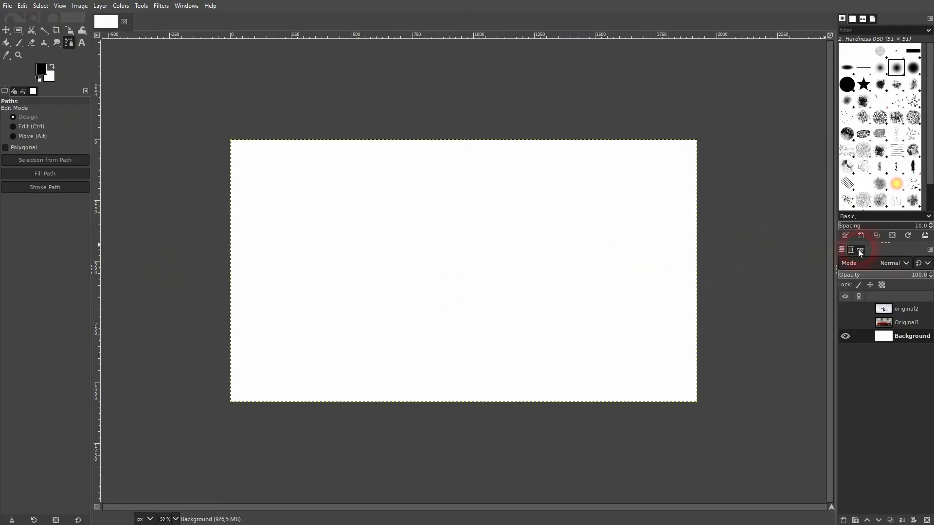
click(859, 250)
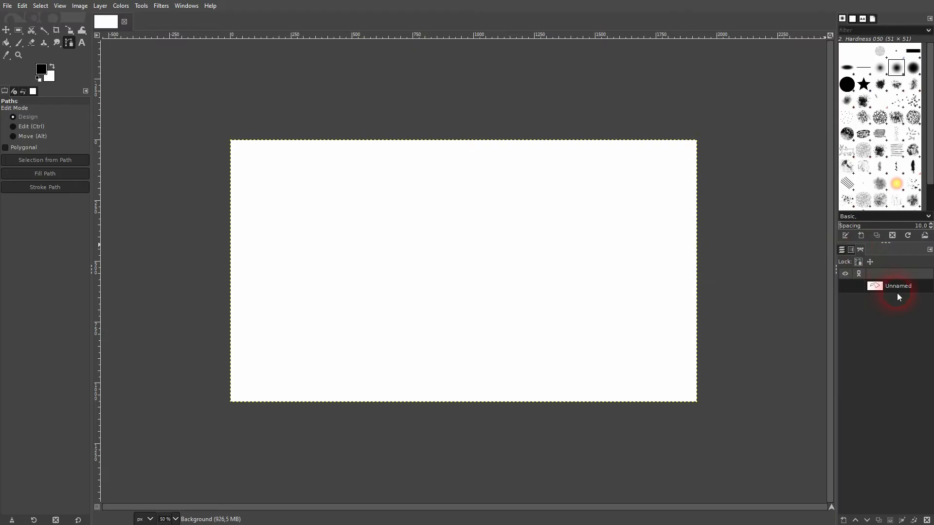
click(846, 287)
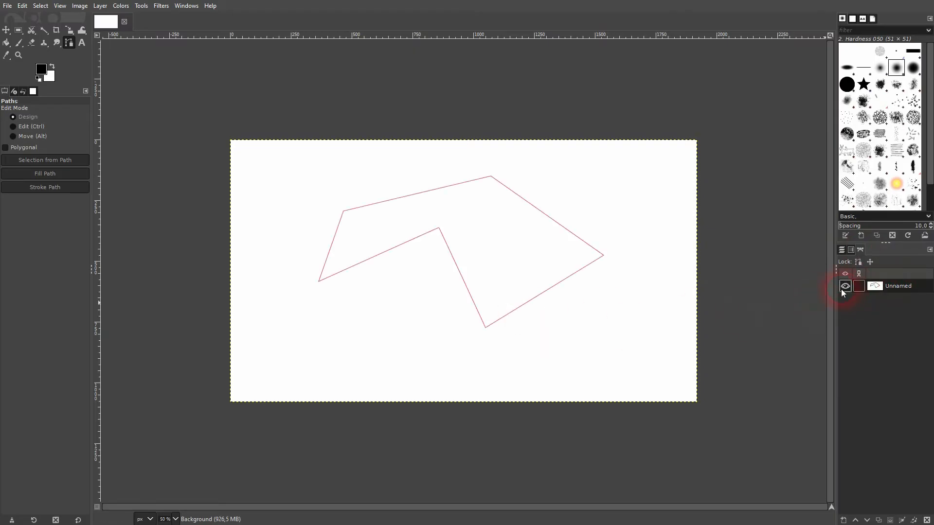
Step: Delete the stored angular path from the paths list and make the Background layer active
click(193, 6)
mouse_move(202, 31)
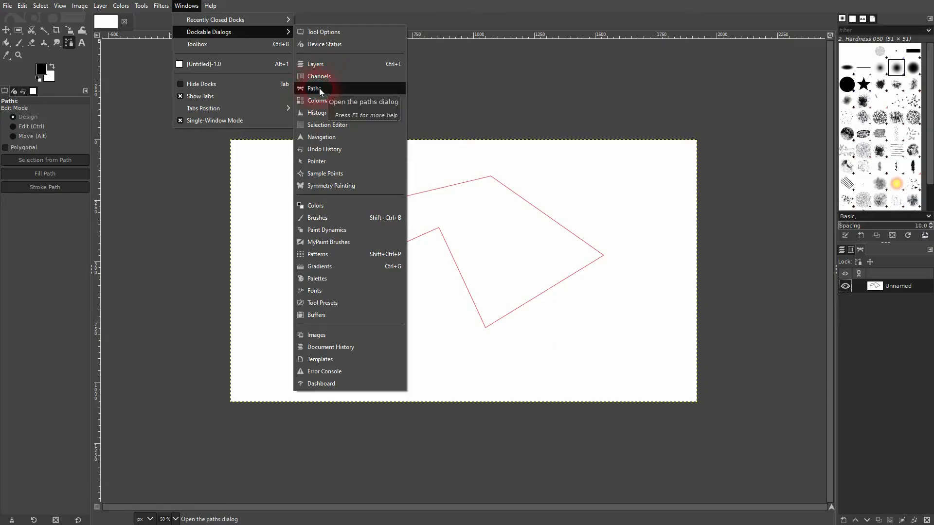
click(911, 314)
click(931, 487)
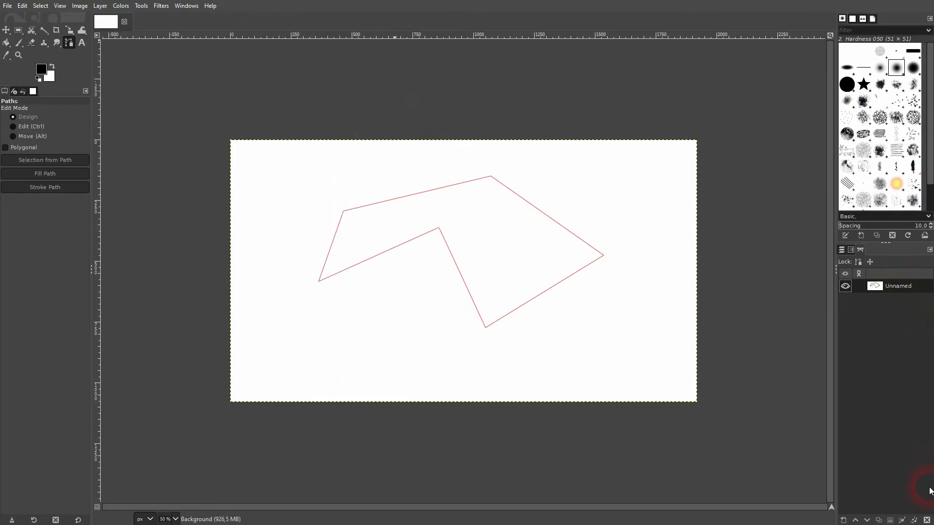
click(927, 520)
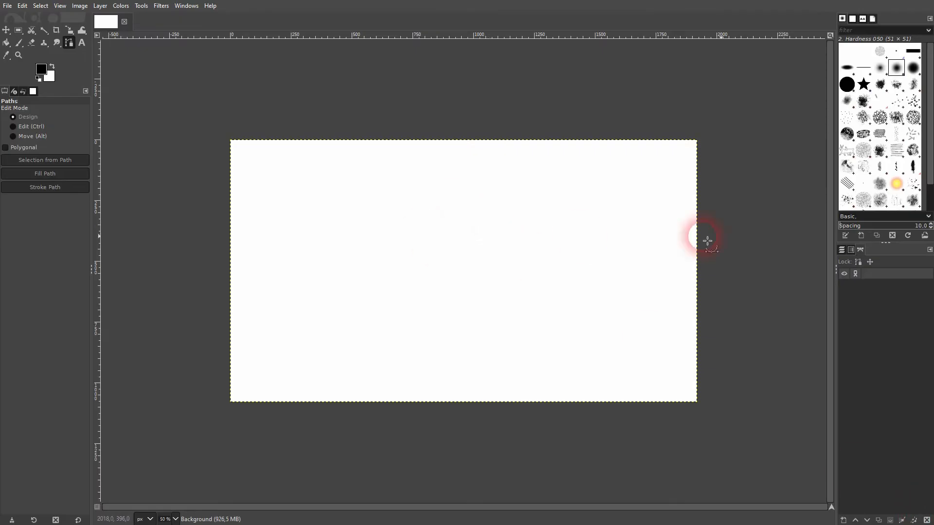
click(842, 250)
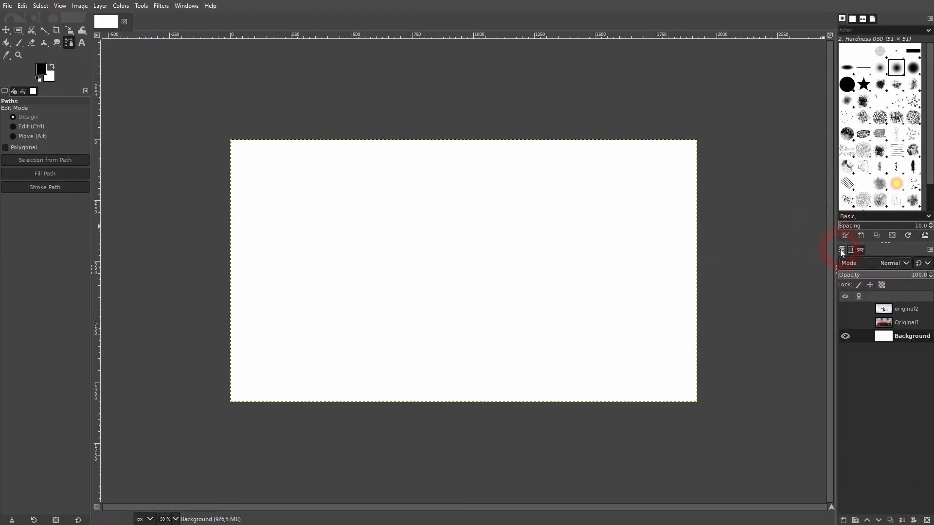
click(894, 338)
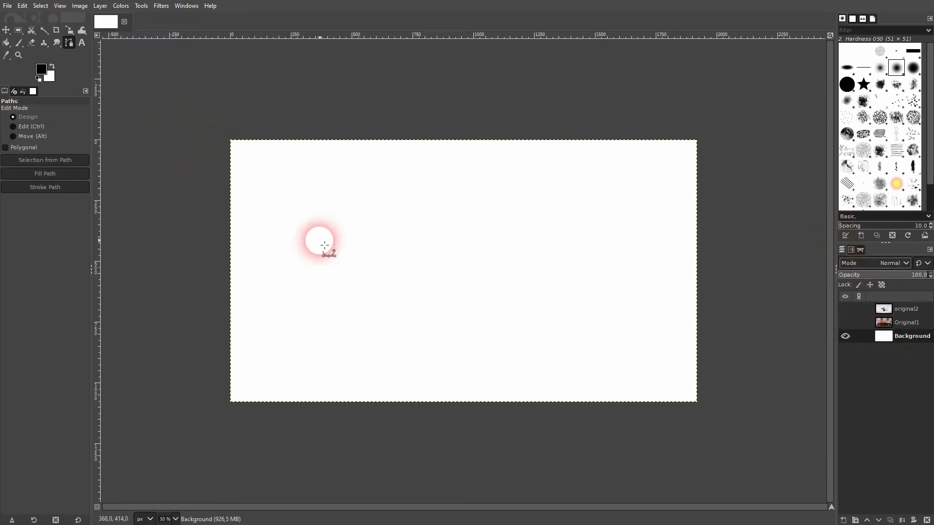
Step: Draw a straight horizontal two-anchor path across the canvas and undo it
click(295, 257)
click(566, 256)
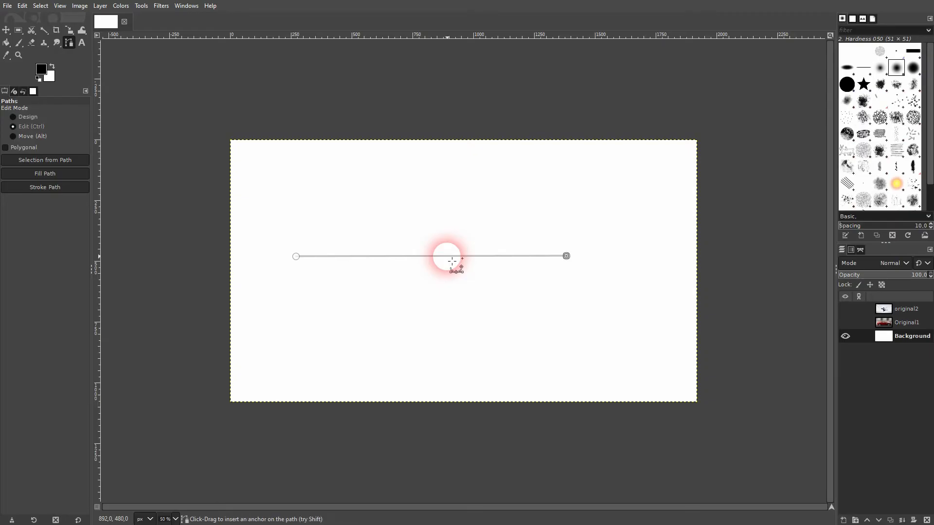
key(ctrl+z)
key(ctrl+z)
Step: Draw a two-anchor path curved by pulling out the second anchor's handles toward the lower right, and undo it
click(326, 253)
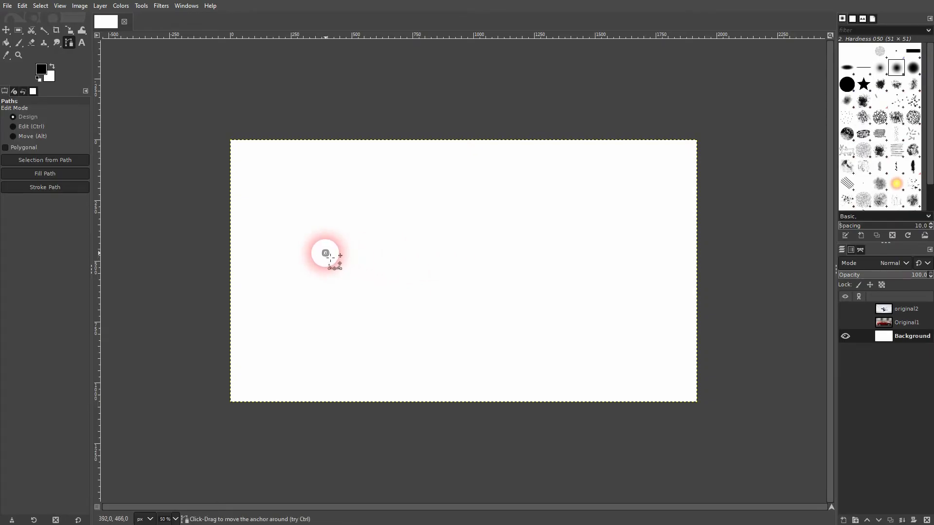
drag(537, 250, 672, 345)
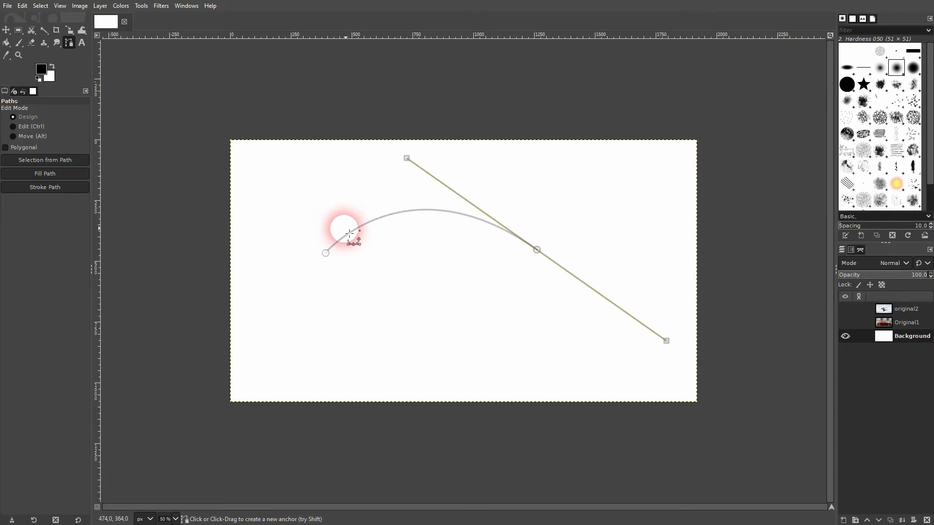
key(ctrl+z)
key(ctrl+z)
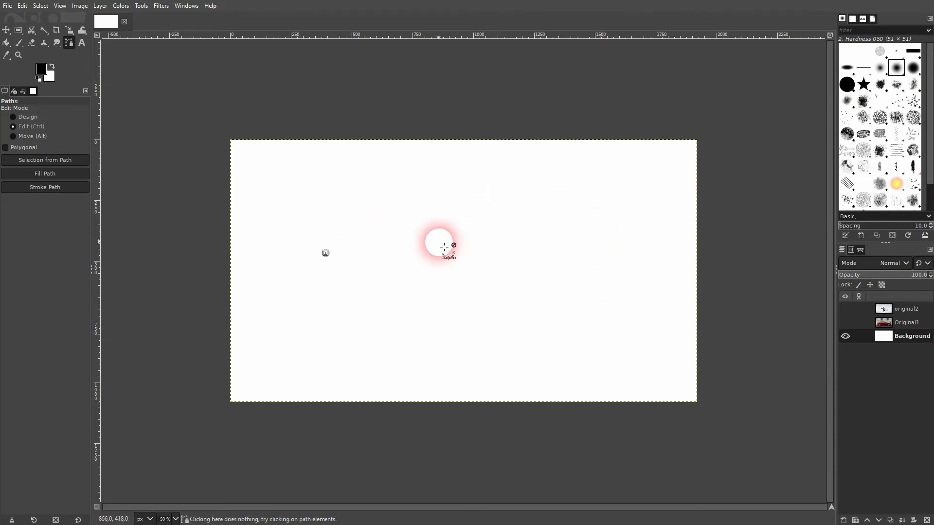
Step: Draw a horizontal two-anchor path about 970 px long and bend it upward into an arc, angling the left anchor's handle inward
click(307, 249)
click(544, 247)
scroll(407, 256, up, 1)
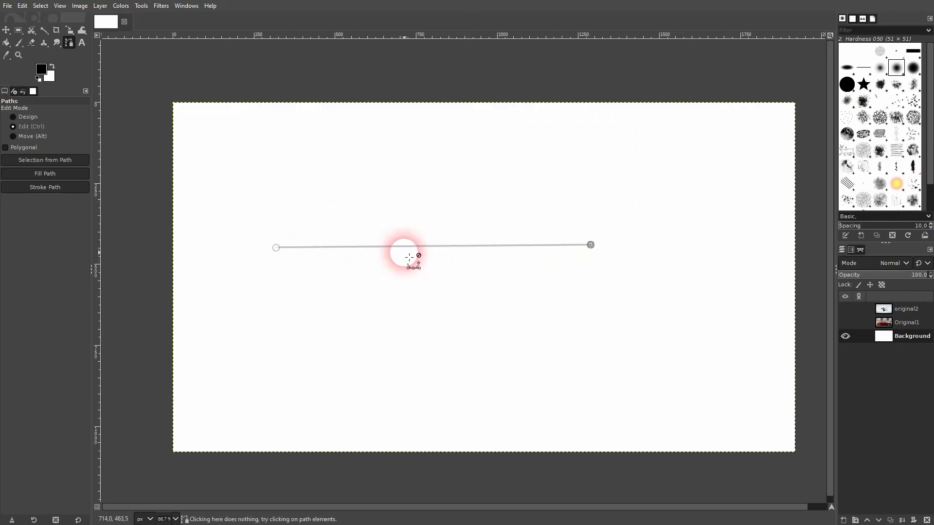
drag(420, 252, 420, 188)
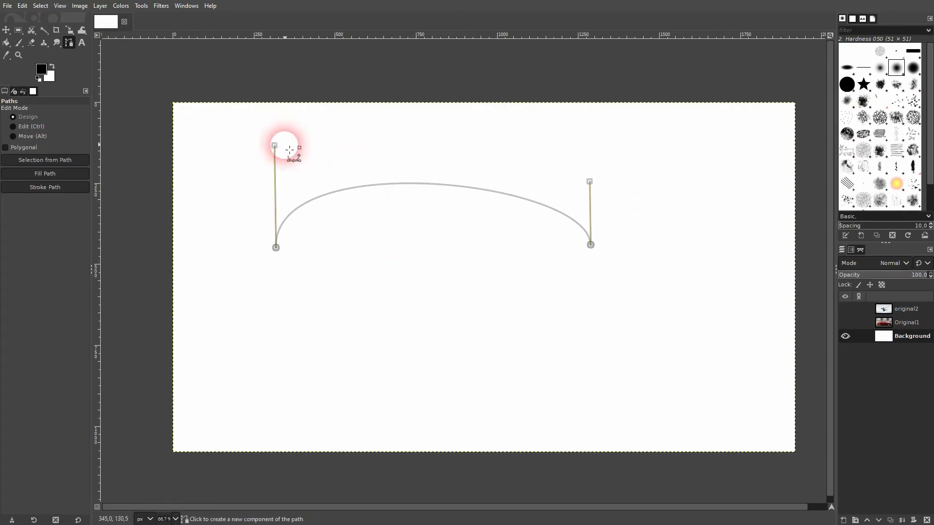
drag(279, 149, 356, 166)
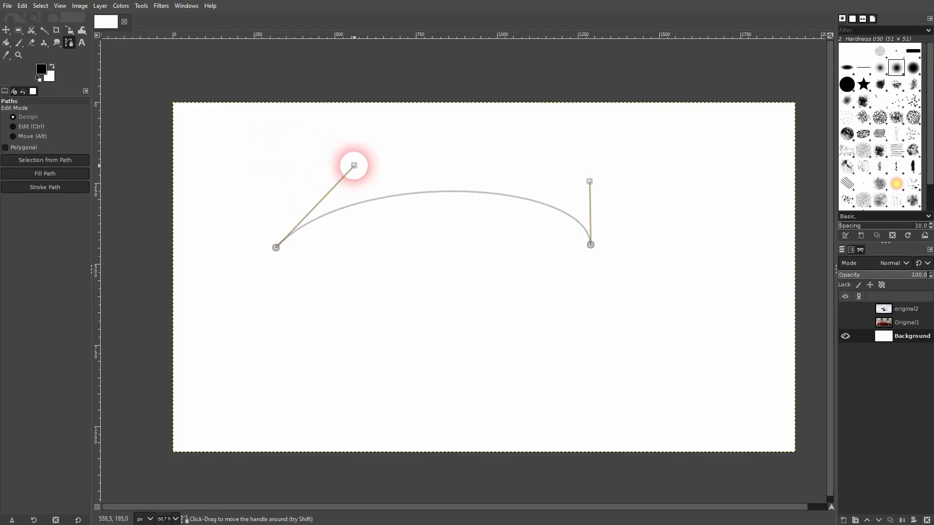
Step: Swing the arc's right anchor handle inward, and undo the entire two-anchor path
drag(596, 188, 490, 174)
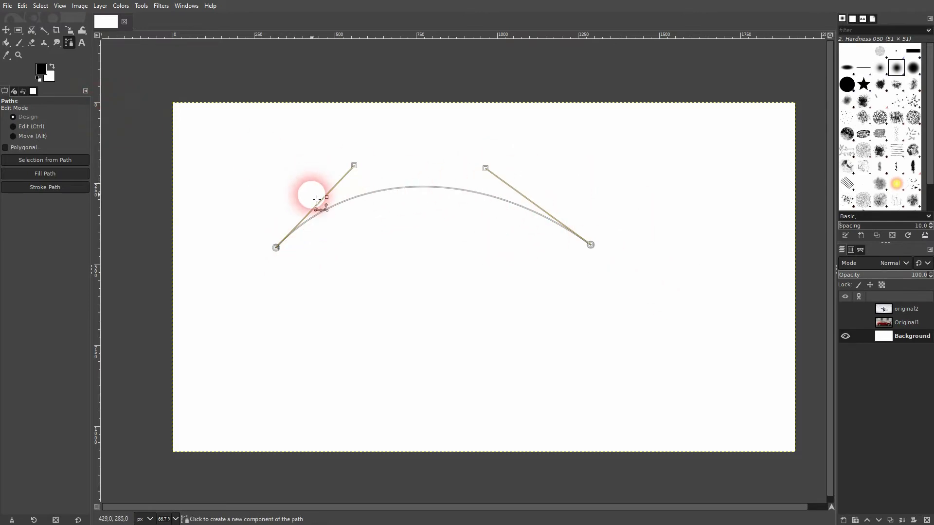
key(ctrl+z)
key(ctrl+z)
key(ctrl+z)
key(ctrl+z)
key(ctrl+z)
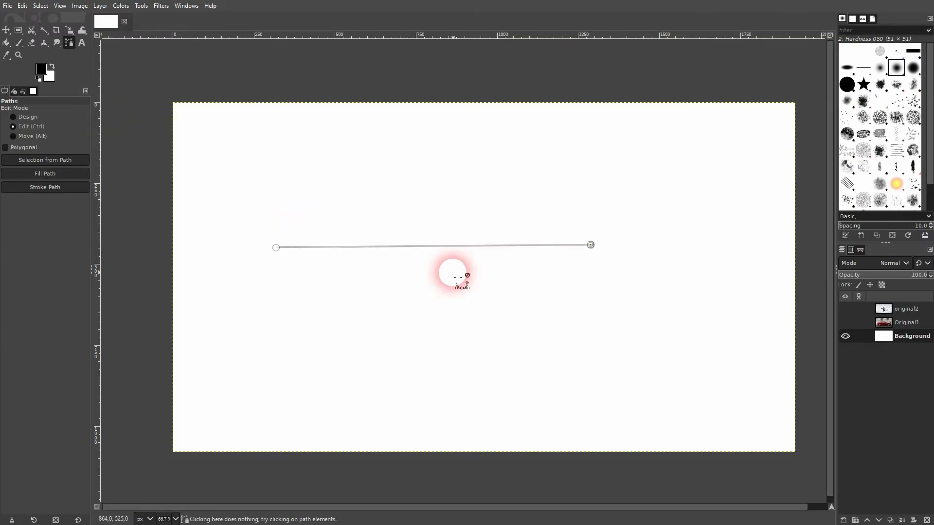
key(ctrl+z)
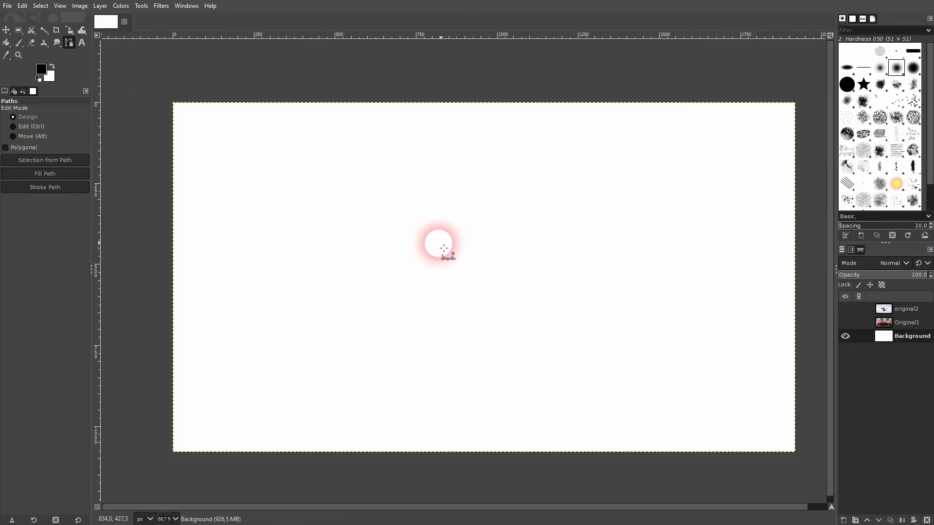
Step: Draw a closed eight-anchor path with straight sides, curving it at the last two anchors near the canvas's left edge
click(316, 241)
click(499, 173)
click(694, 309)
click(458, 389)
click(437, 277)
click(295, 354)
drag(255, 290, 209, 313)
drag(205, 229, 258, 227)
click(316, 240)
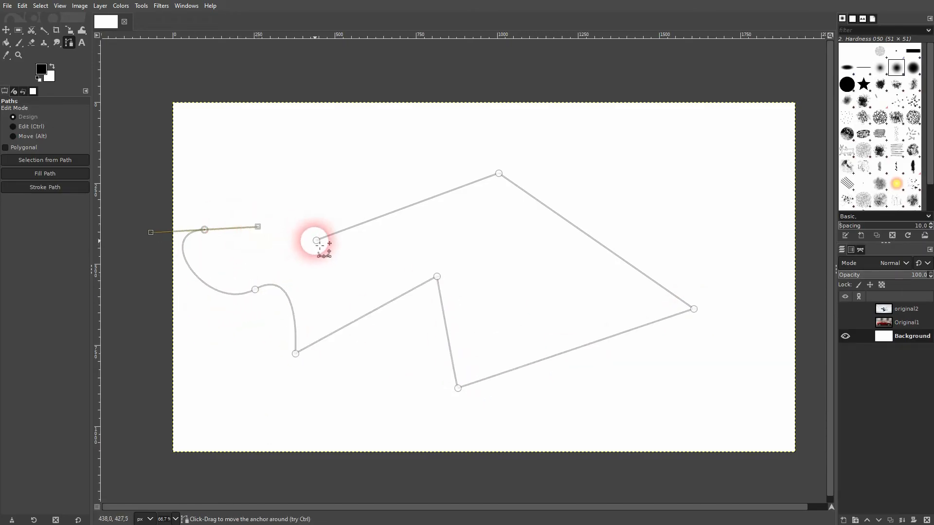
click(112, 121)
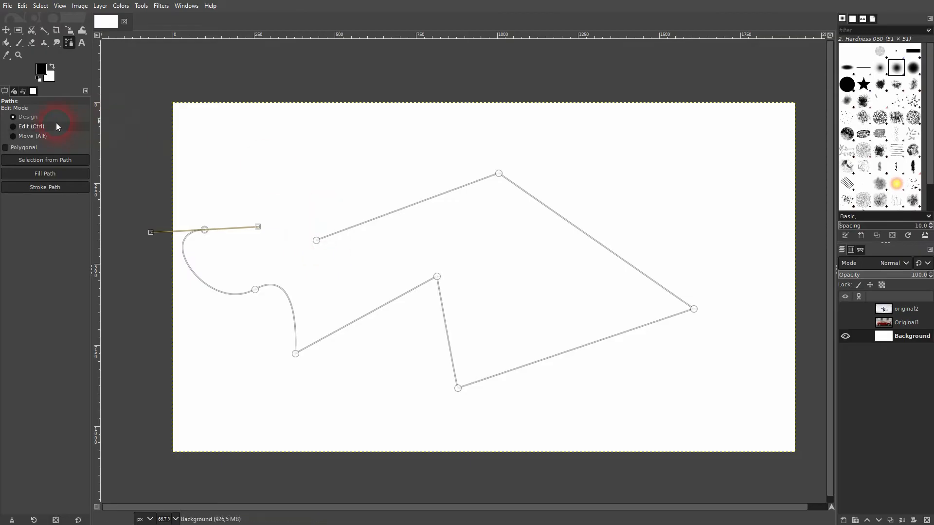
ctrl+click(317, 240)
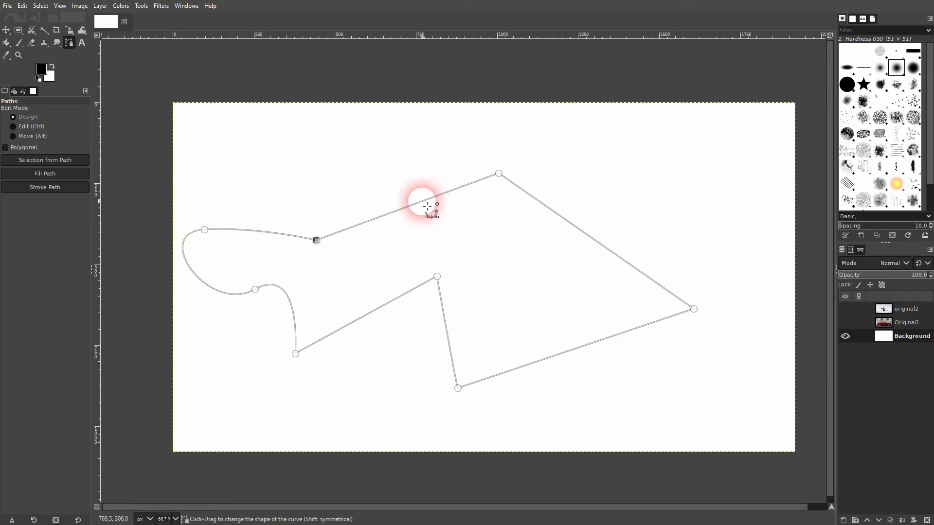
Step: Bend the path's two upper straight segments outward into curves around the topmost corner anchor
drag(427, 207, 413, 167)
drag(578, 226, 647, 213)
drag(616, 140, 634, 163)
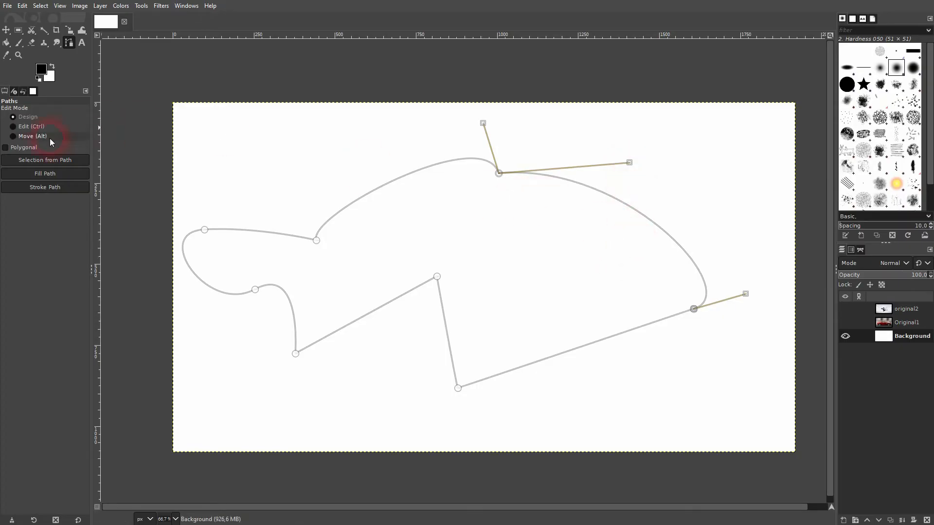
Step: Shift the whole path slightly right, raise its upper-left anchor and move the lower-left anchor down and outward
click(19, 137)
drag(344, 209, 388, 197)
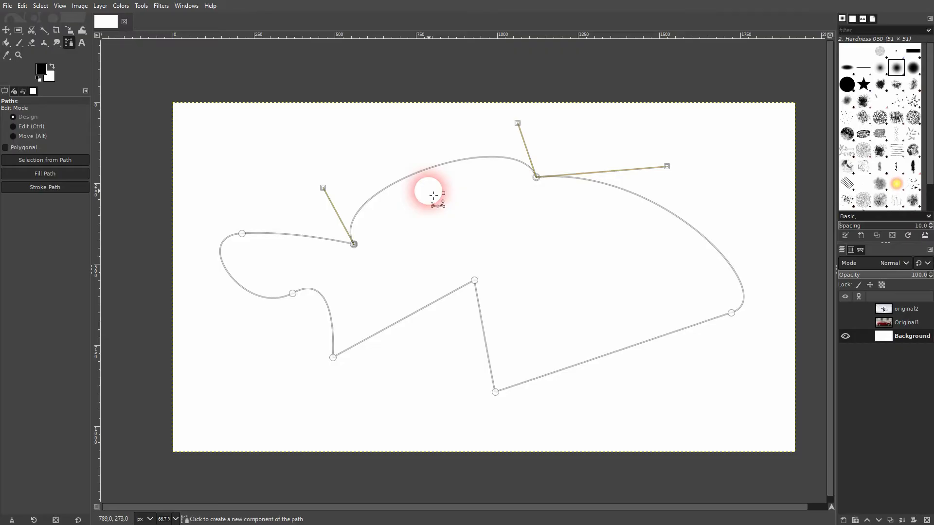
drag(249, 237, 280, 166)
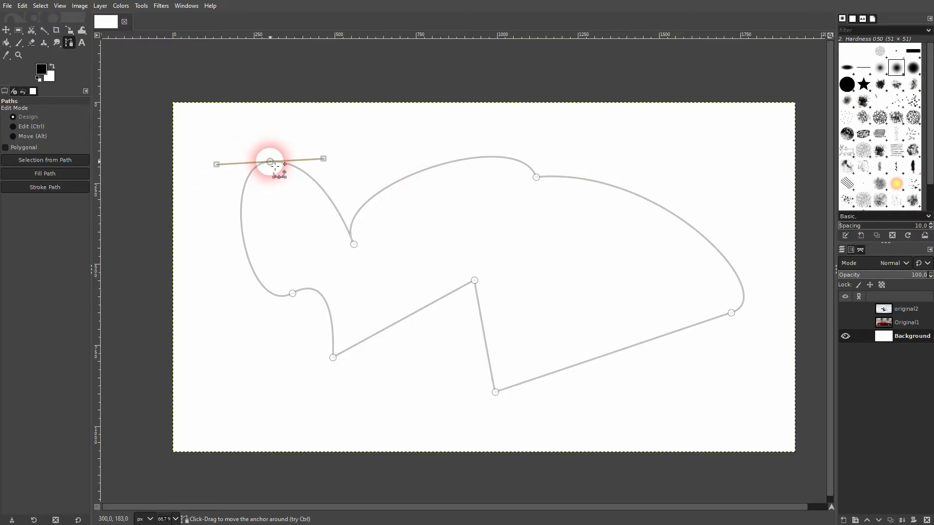
drag(338, 361, 276, 412)
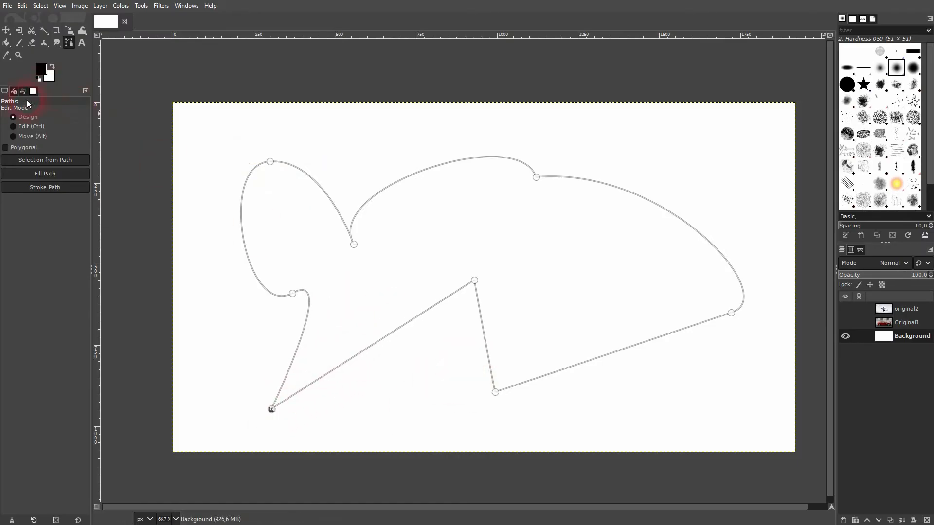
Step: Pull handles out of the lower-left anchor and the inner corner anchor to curve the path's adjoining lower segments
click(23, 130)
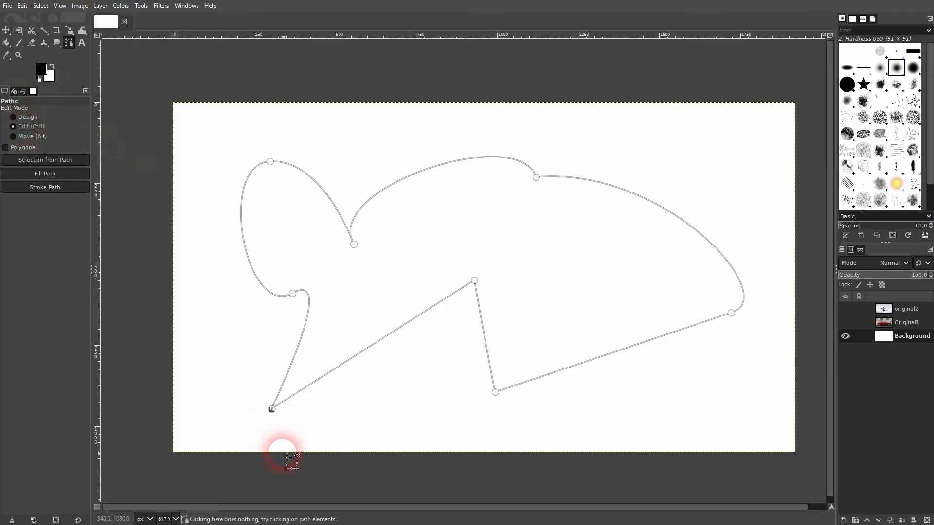
drag(272, 410, 355, 414)
drag(474, 280, 425, 409)
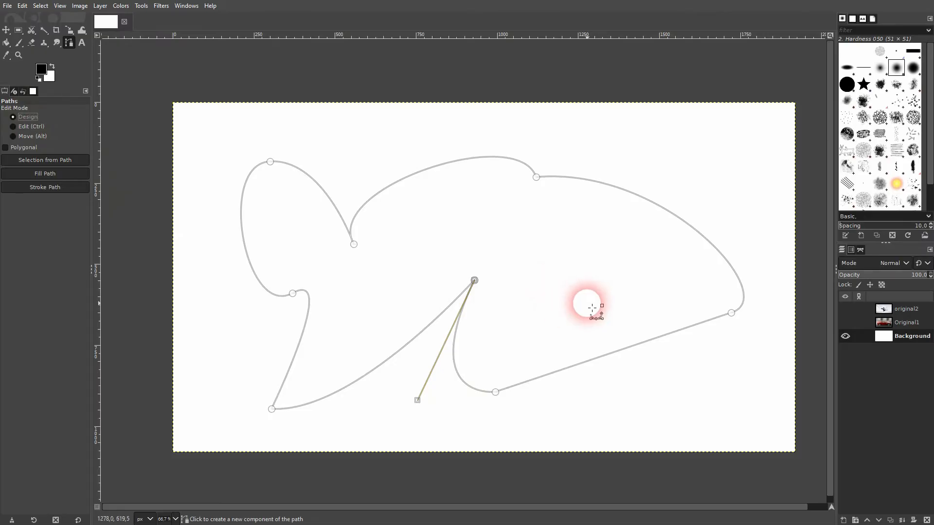
Step: Toggle the visibility of the drawn path in the paths list
click(861, 250)
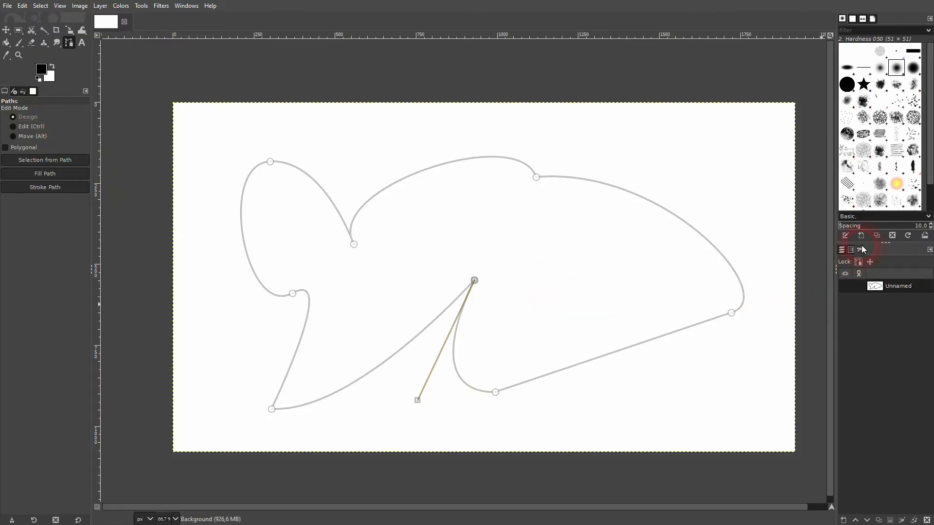
click(846, 287)
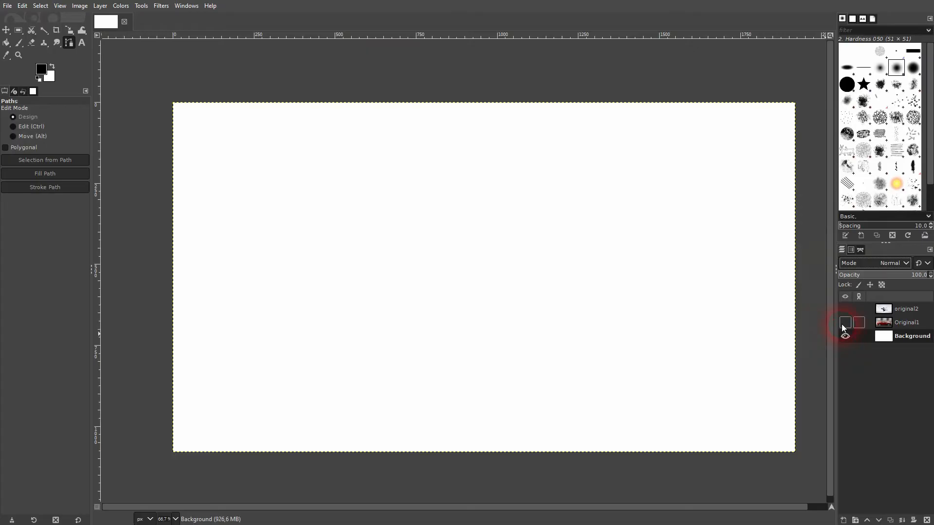
Step: Show the Original1 car layer and duplicate it
click(845, 323)
click(905, 323)
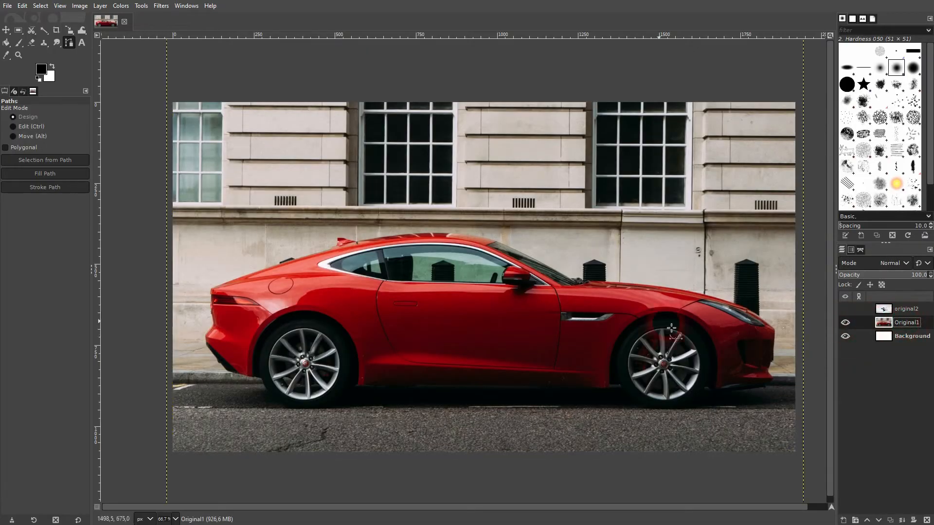
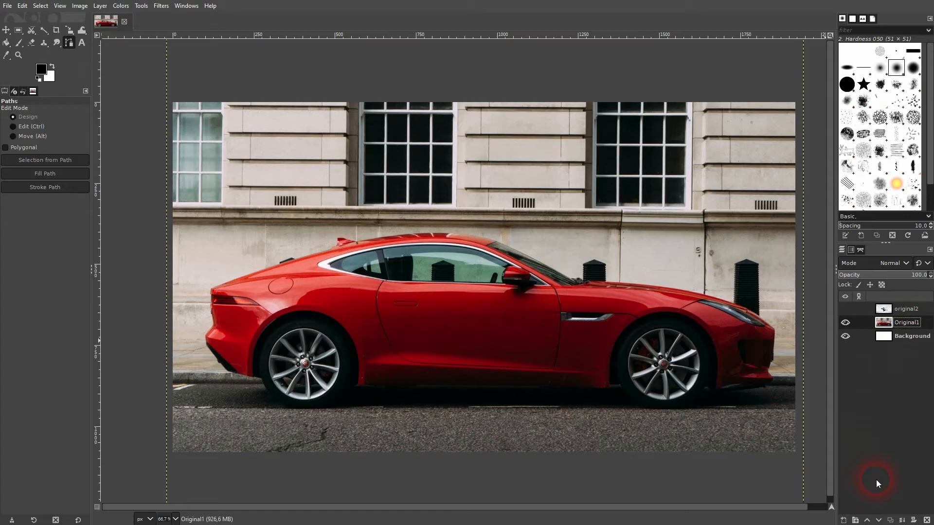
click(891, 521)
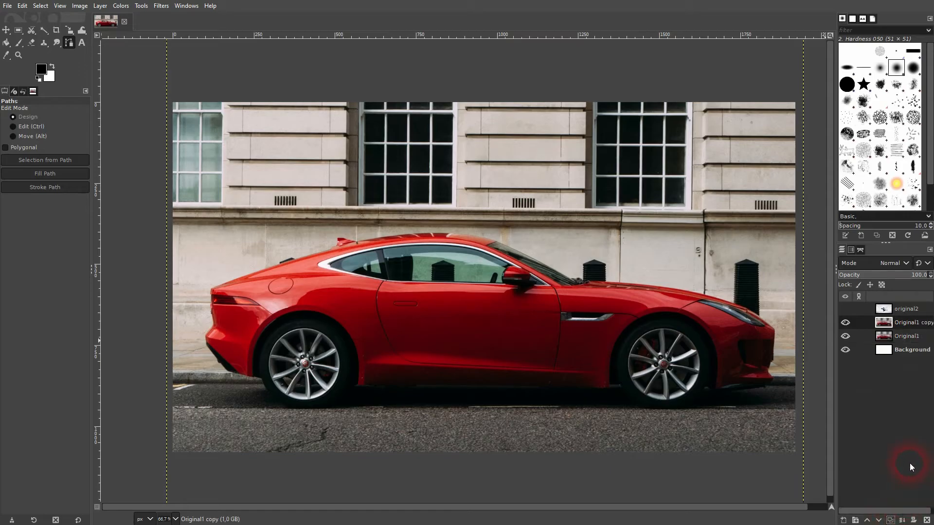
Step: Start a path beside the rear wheel on the layer copy and trace the lower rear bumper up to its inward notch
scroll(251, 380, up, 5)
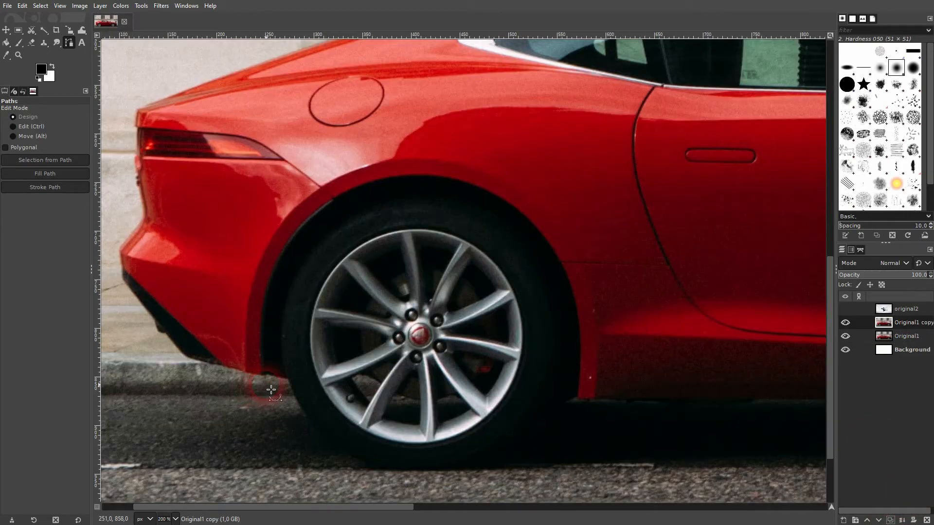
click(310, 373)
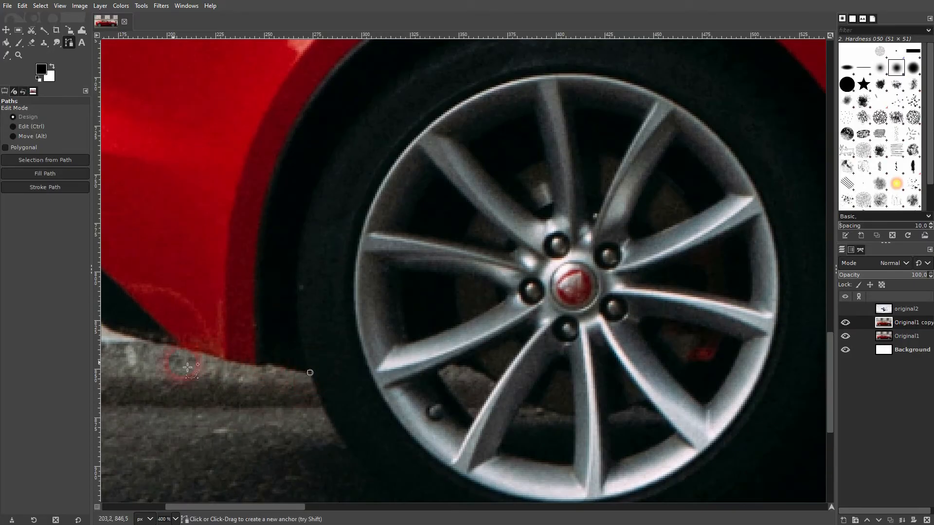
drag(156, 265, 493, 320)
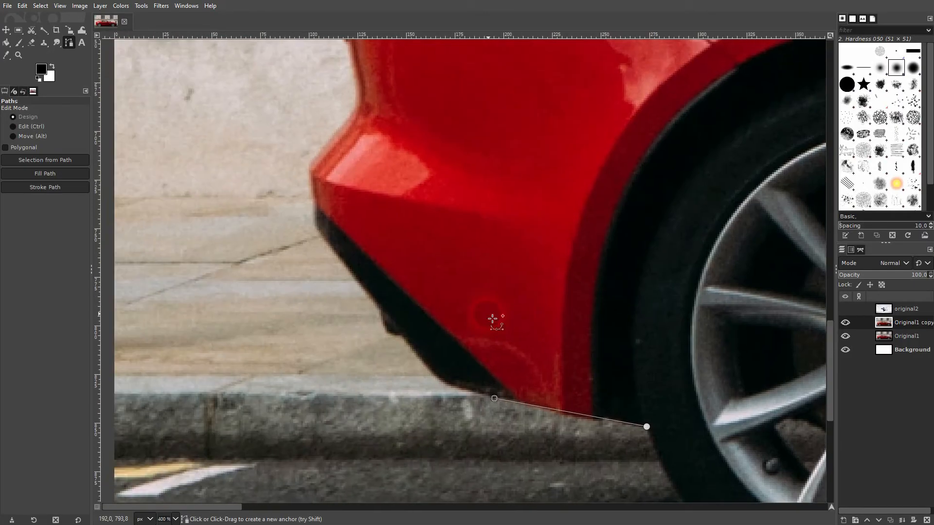
click(439, 383)
click(384, 334)
click(381, 312)
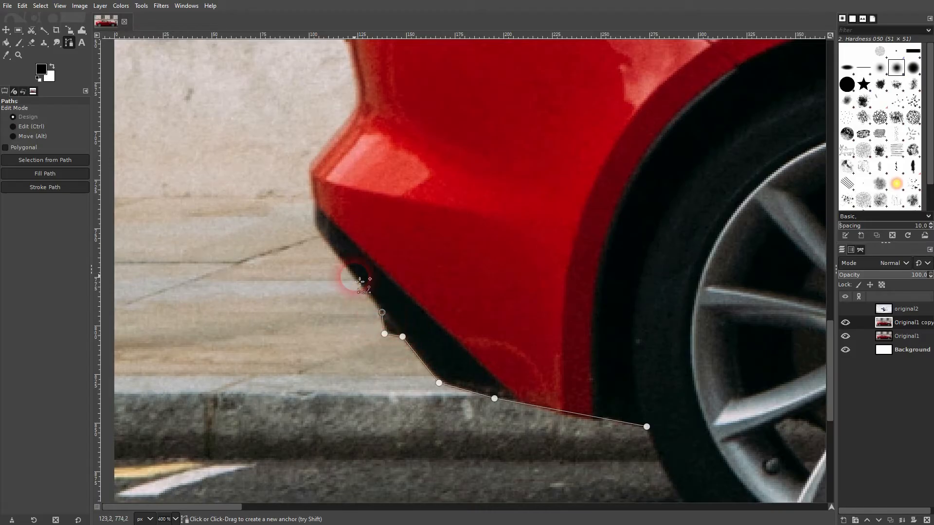
click(316, 227)
click(315, 201)
click(310, 167)
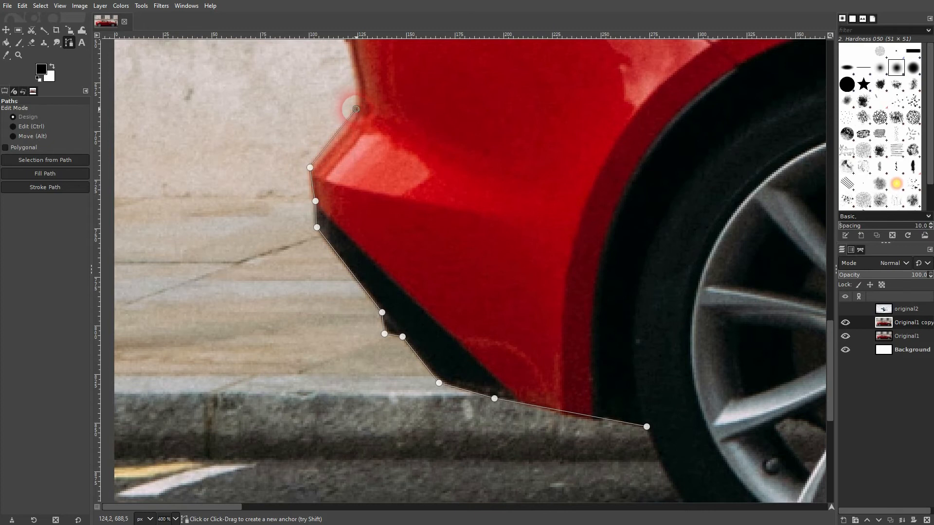
click(361, 113)
Step: Continue the path up the car's rear edge past the tail light and onto the start of the sloping rear deck
scroll(451, 248, up, 5)
scroll(450, 248, left, 2)
click(447, 360)
click(442, 319)
click(434, 287)
click(441, 240)
click(437, 222)
click(443, 193)
click(535, 157)
Step: Extend the path up the sloping rear deck and around the small black piece protruding from it
scroll(458, 239, up, 5)
scroll(457, 238, right, 8)
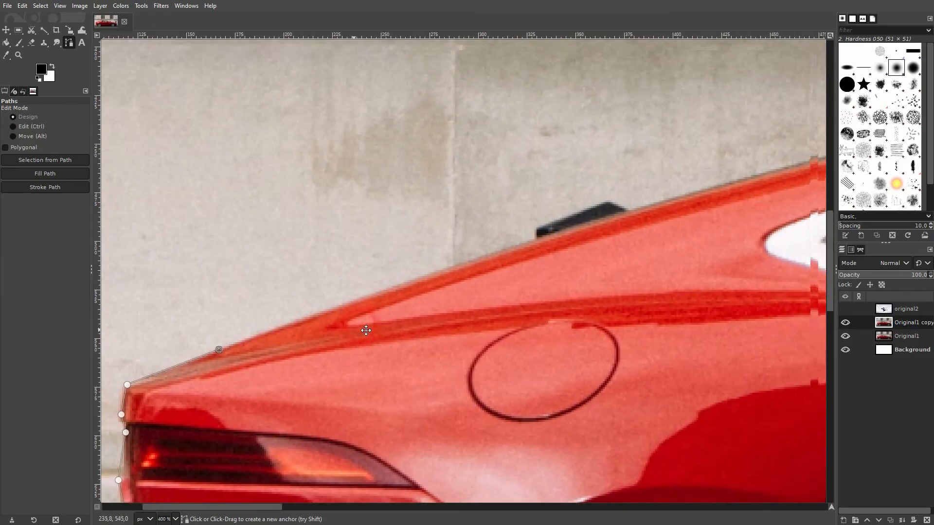
click(404, 284)
click(531, 243)
click(603, 207)
click(627, 215)
Step: Trace the path along the rear roofline and around the antenna fin
scroll(575, 255, up, 2)
scroll(576, 255, right, 6)
click(575, 244)
click(579, 233)
click(607, 225)
click(613, 178)
click(653, 174)
click(729, 198)
Step: Extend the path over the car's roof from the antenna fin to the top edge of the windscreen
scroll(481, 258, up, 2)
scroll(482, 258, right, 6)
click(476, 247)
click(648, 225)
click(788, 217)
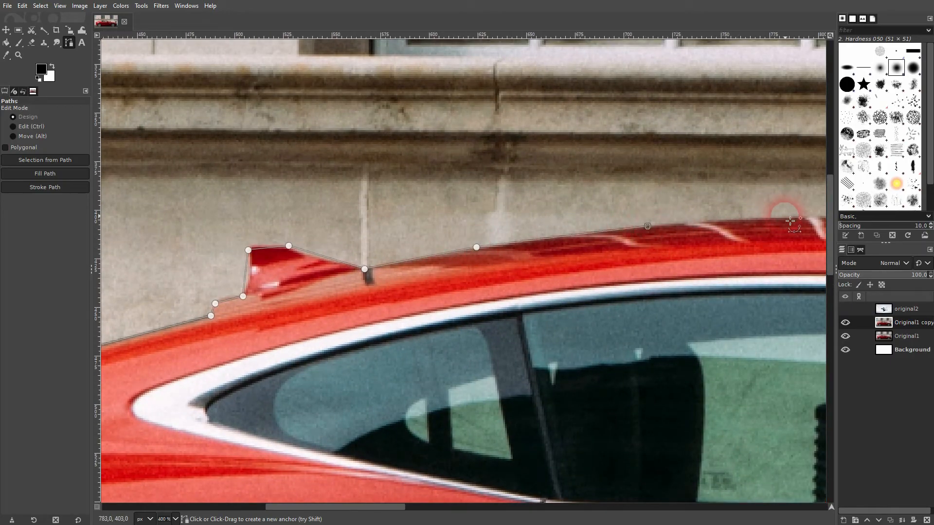
drag(802, 241, 180, 294)
click(304, 270)
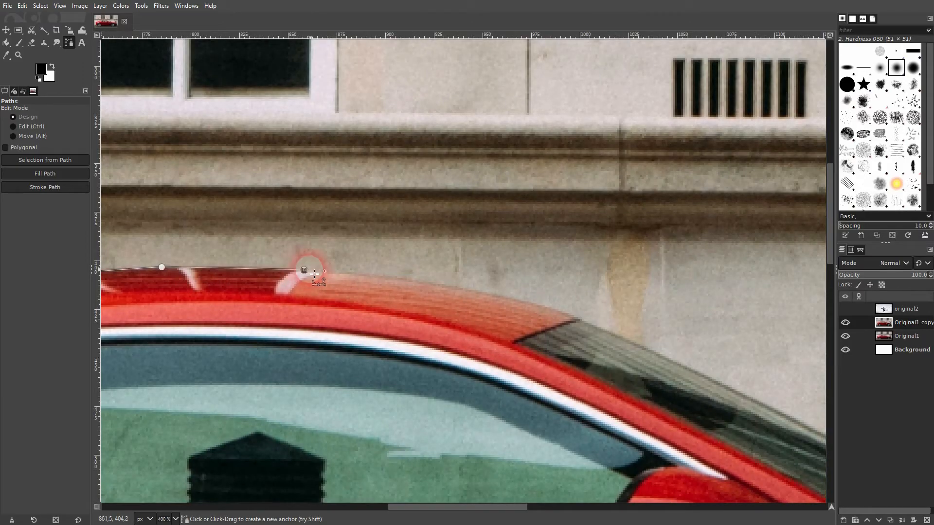
click(435, 284)
click(579, 318)
Step: Trace the path down the windscreen and around the wipers to the rear edge of the bonnet
drag(672, 401, 396, 300)
click(553, 348)
drag(710, 436, 736, 436)
drag(763, 464, 526, 383)
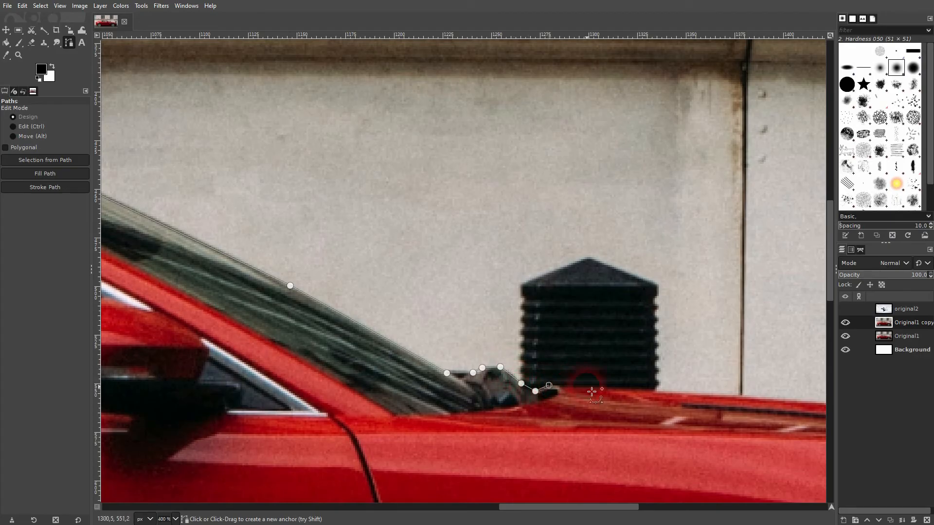
Step: Continue the path along the top edge of the bonnet to above the headlight
drag(795, 410, 480, 331)
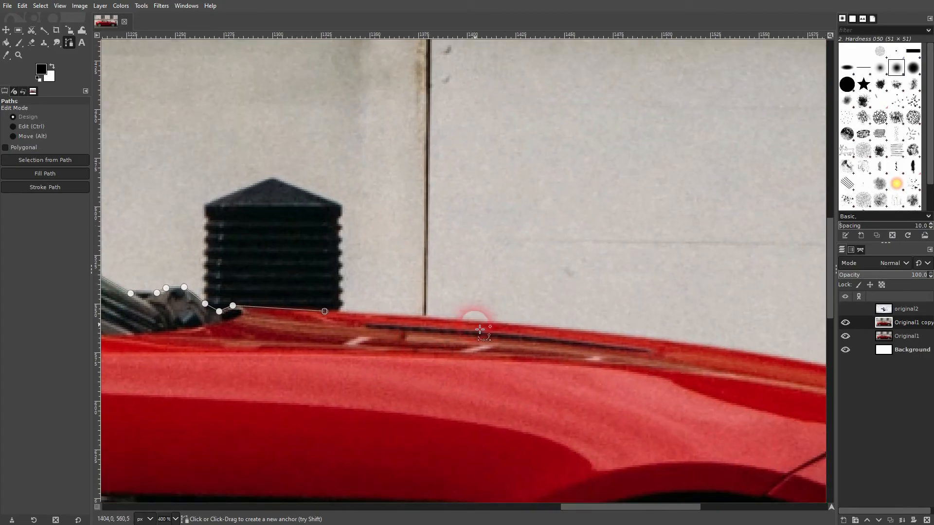
click(476, 320)
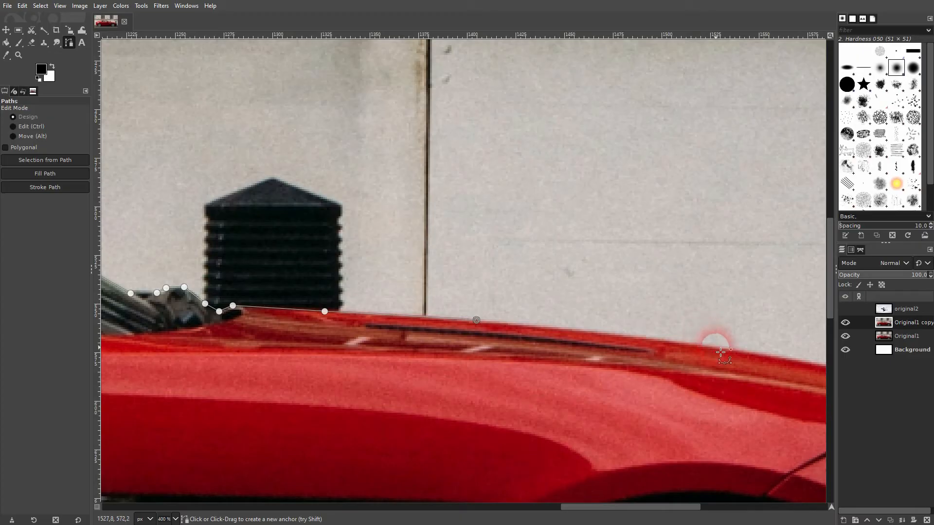
scroll(501, 365, right, 10)
scroll(501, 365, down, 2)
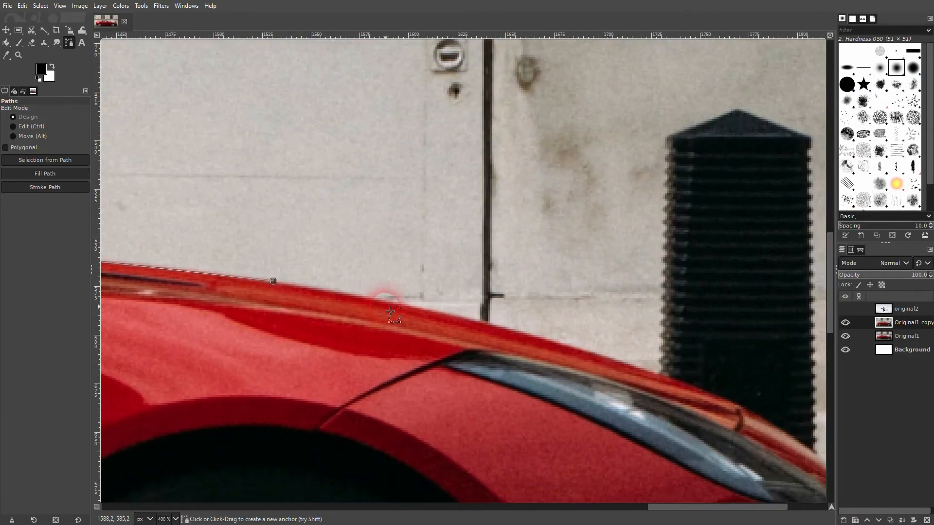
click(422, 307)
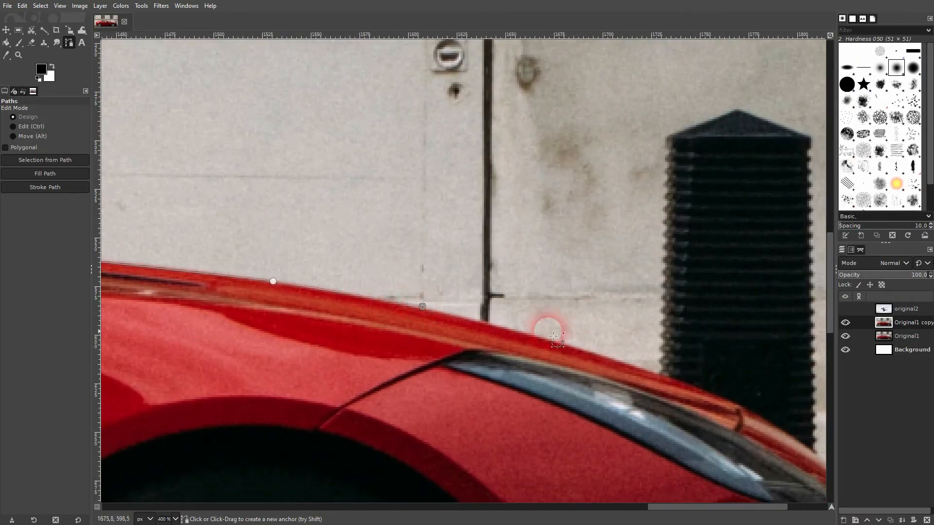
click(592, 352)
click(731, 402)
Step: Extend the path past the headlight, over the car's nose and down the front edge of the bumper
drag(772, 437, 330, 315)
click(357, 320)
click(431, 374)
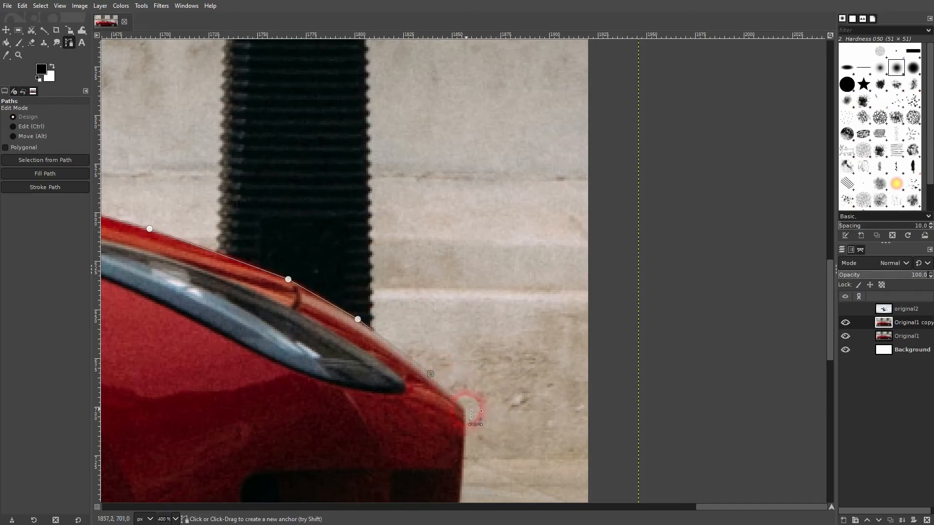
scroll(451, 396, down, 5)
scroll(451, 397, right, 1)
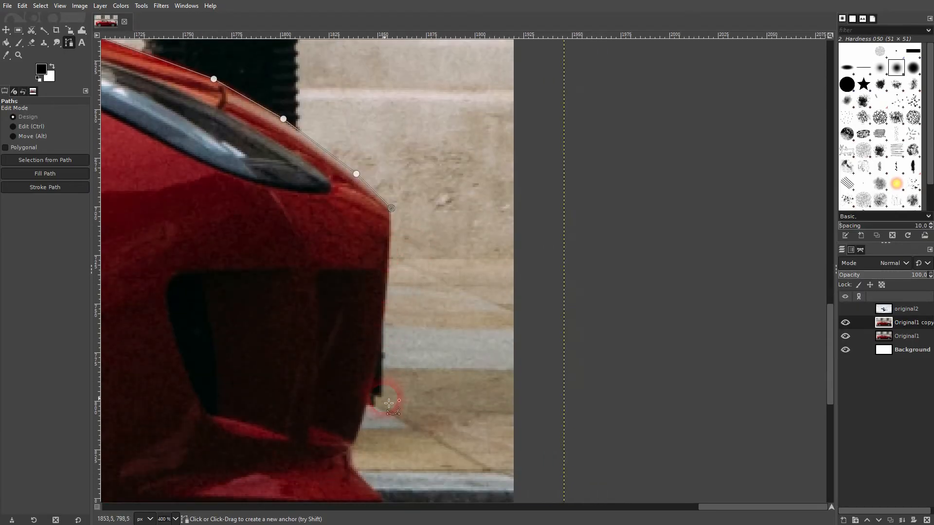
click(381, 397)
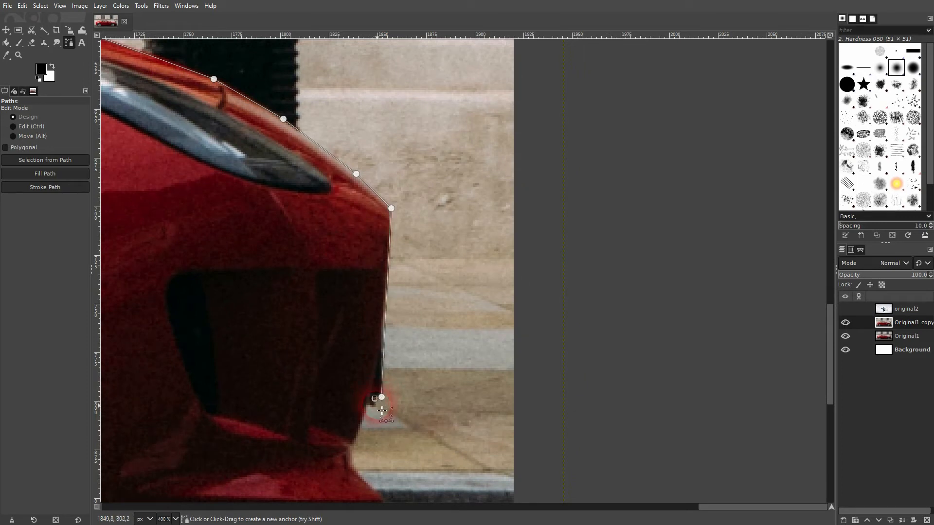
Step: Trace the path around the small notch in the front bumper and the projecting tip of its lower lip
click(374, 410)
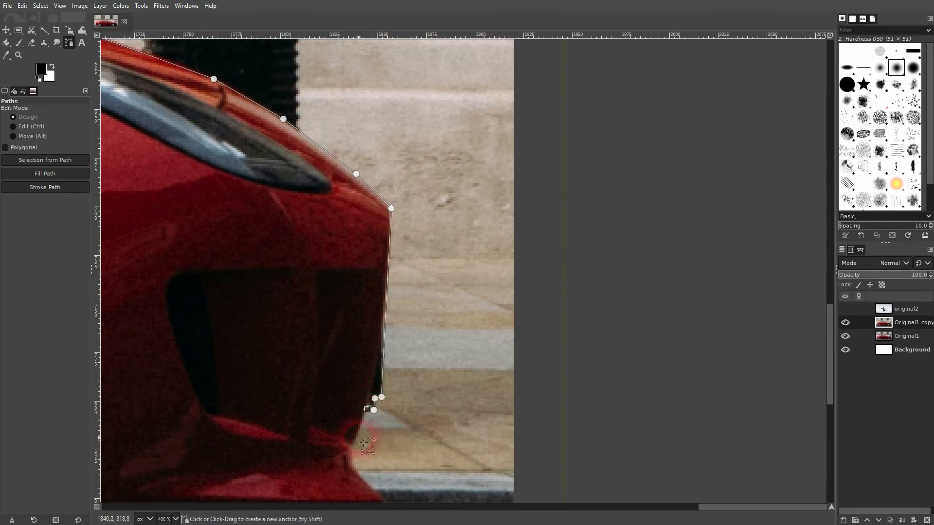
click(352, 449)
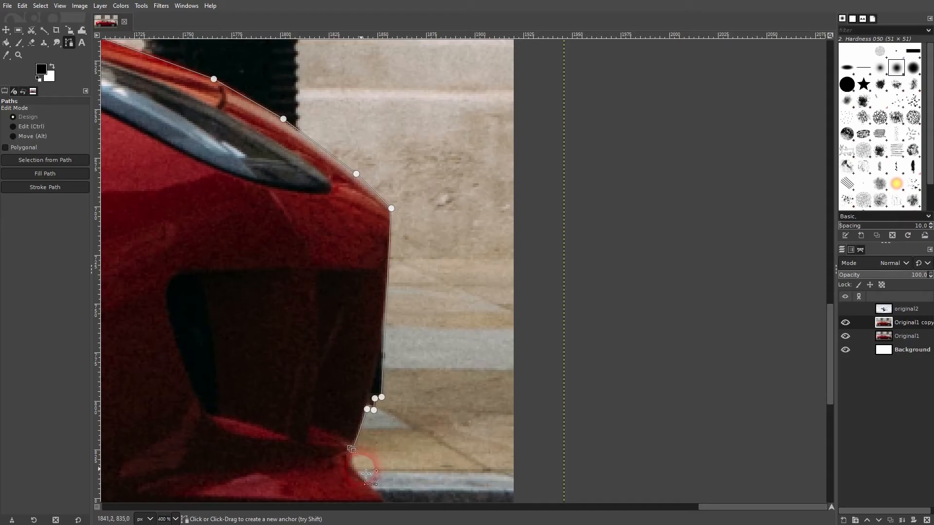
drag(406, 478, 357, 279)
click(302, 273)
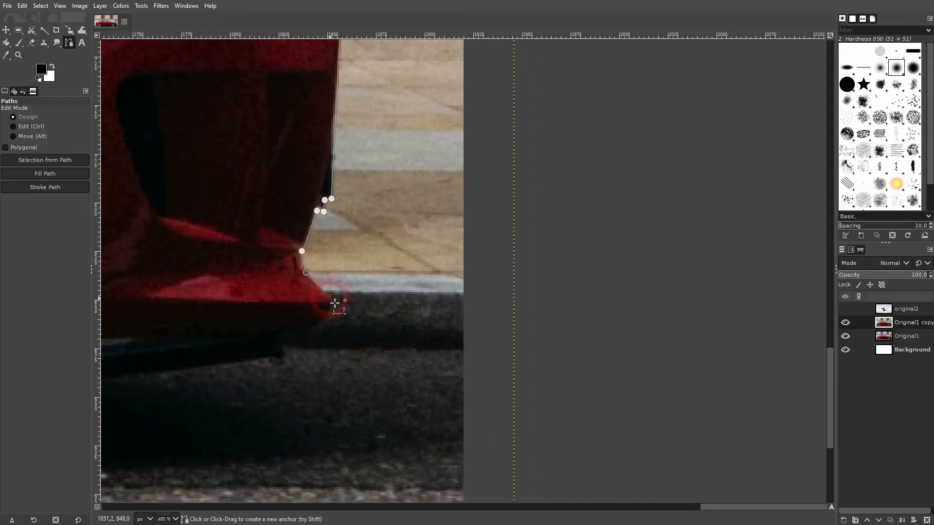
click(326, 322)
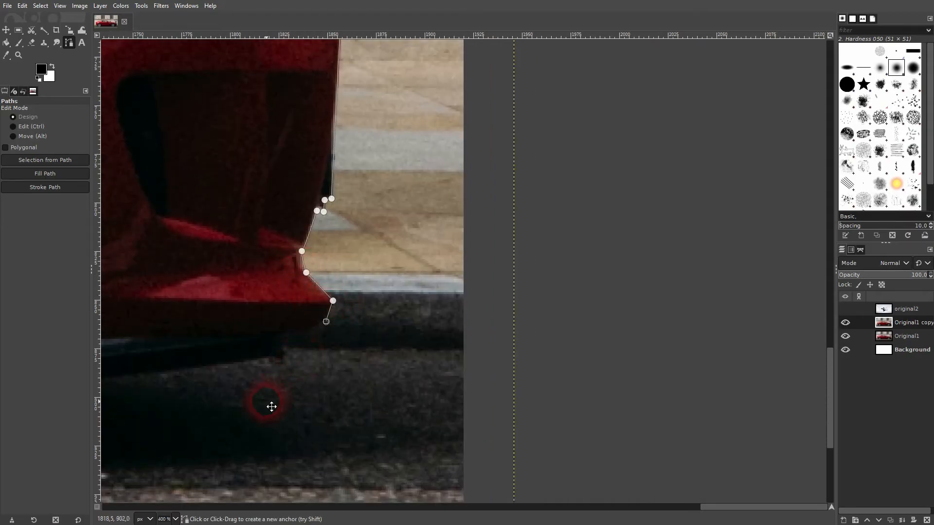
Step: Trace the path along the underside of the front bumper back to the front tyre
drag(267, 403, 523, 318)
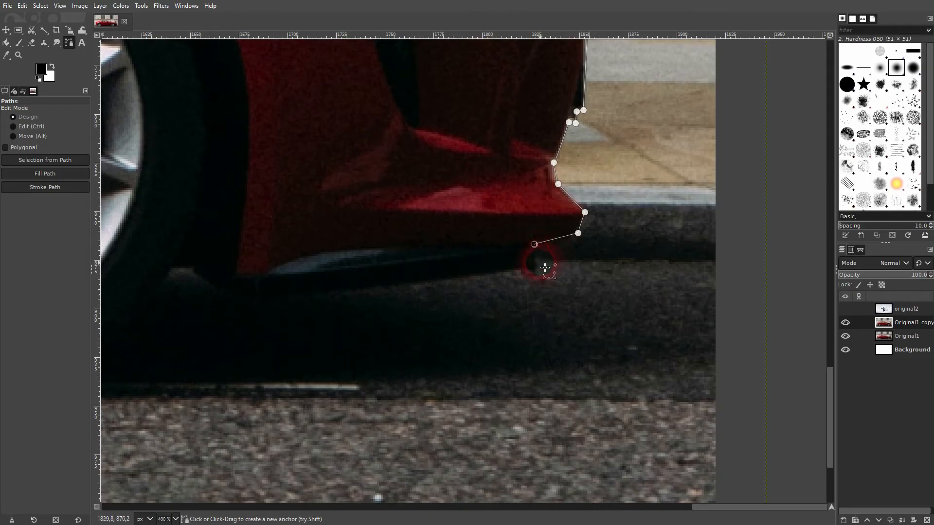
click(252, 305)
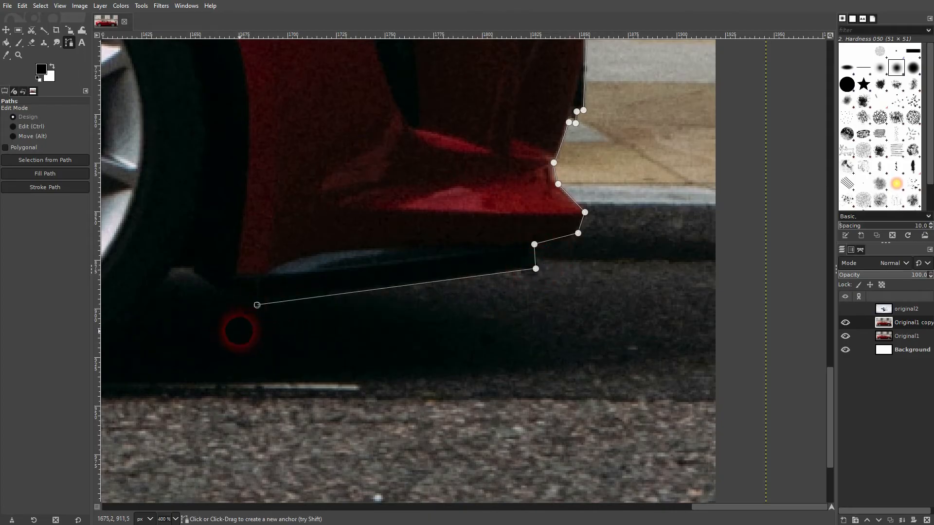
drag(247, 329, 691, 321)
click(639, 262)
Step: Trace the path around the bottom of the front tyre, adjusting the misplaced anchor to the tyre's contact edge with the road
click(471, 390)
drag(287, 425, 662, 405)
click(646, 371)
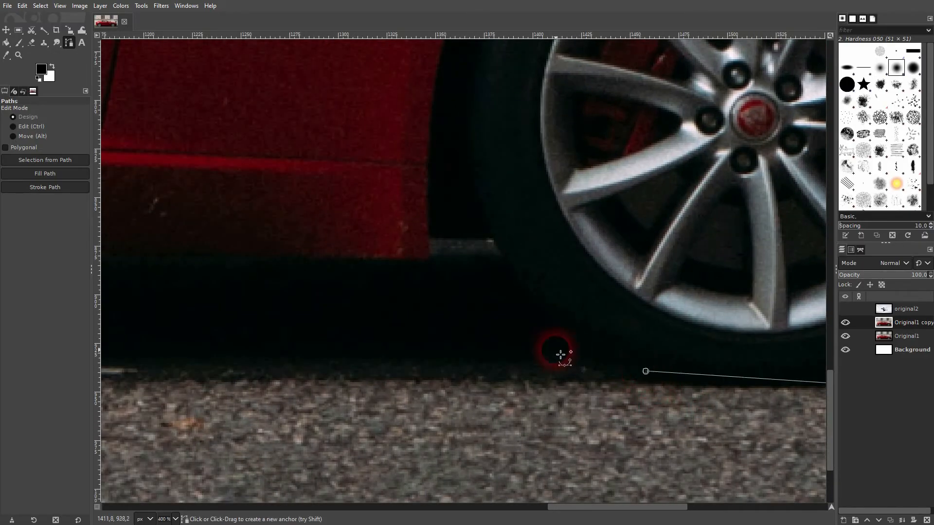
click(601, 371)
drag(646, 372, 645, 380)
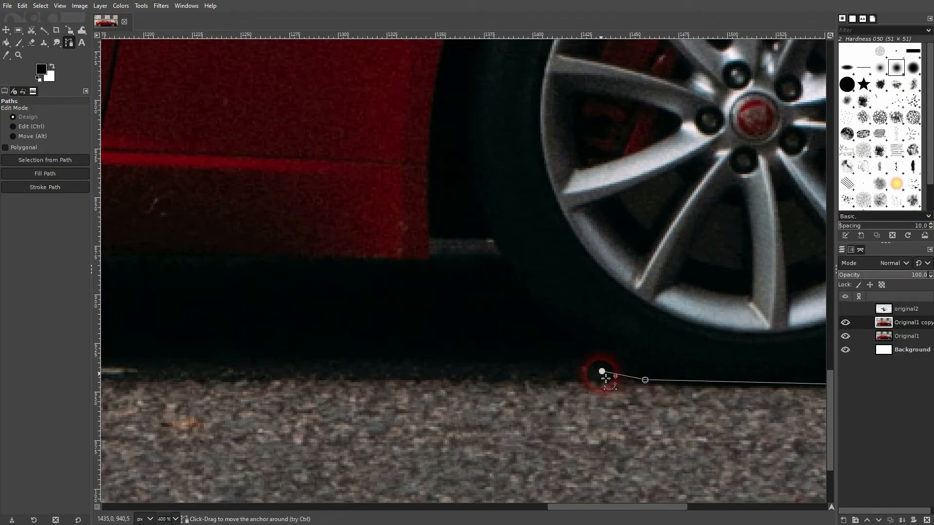
click(499, 264)
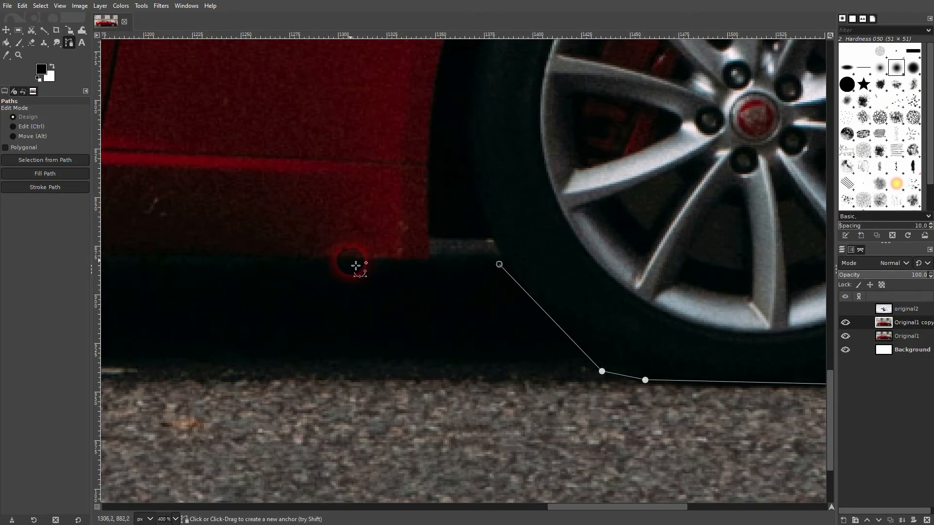
Step: Run the path along the car's lower sill from the front tyre to the rear tyre
drag(186, 278, 728, 321)
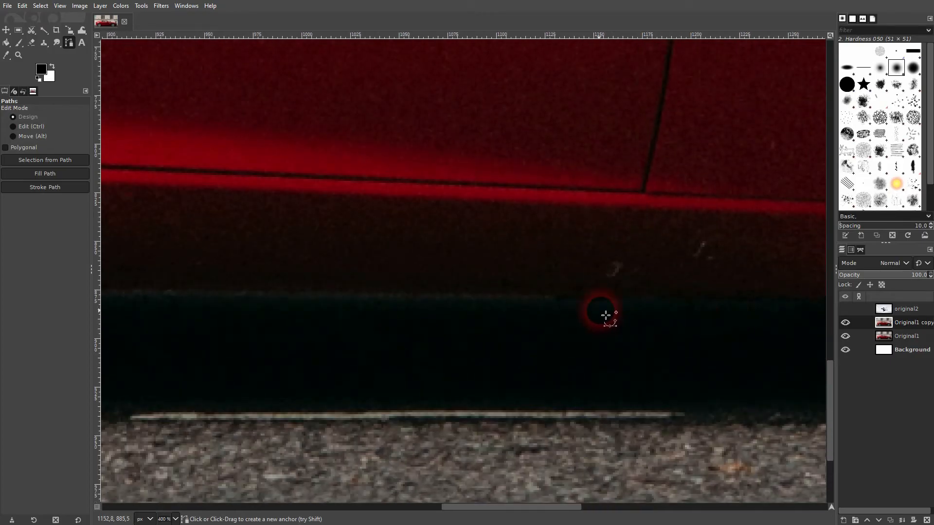
click(559, 308)
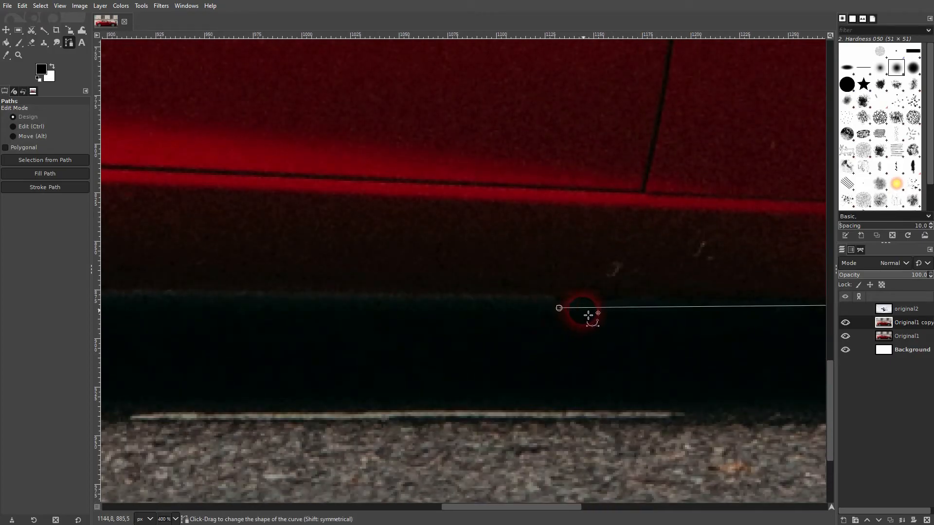
click(213, 301)
drag(214, 302, 674, 315)
click(344, 321)
click(308, 332)
drag(225, 344, 678, 368)
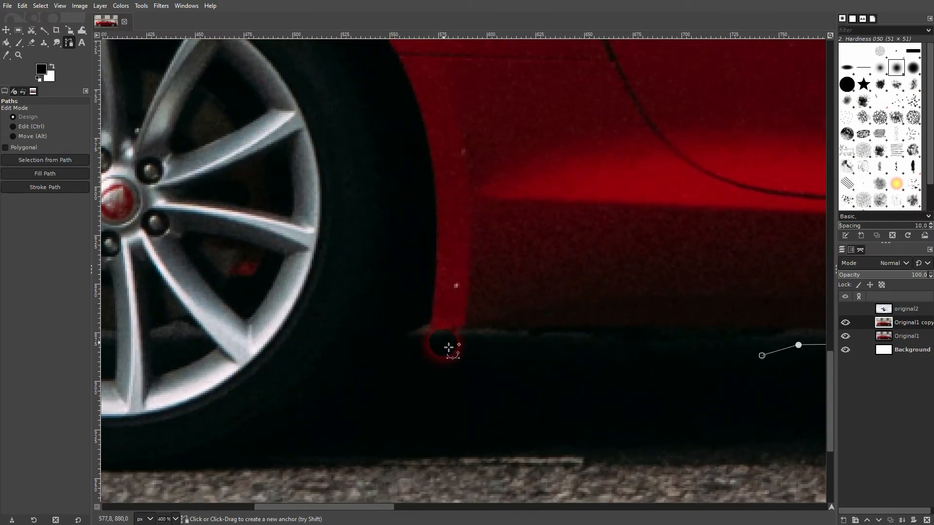
click(546, 335)
click(429, 330)
click(409, 331)
Step: Trace the path beneath the rear tyre and close it at the starting anchor beside the rear bumper
drag(349, 411, 655, 325)
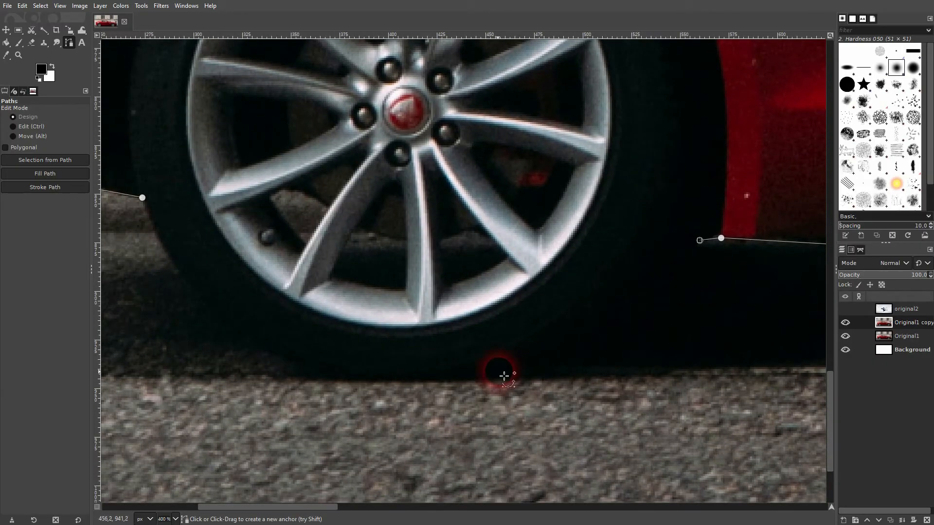
click(453, 382)
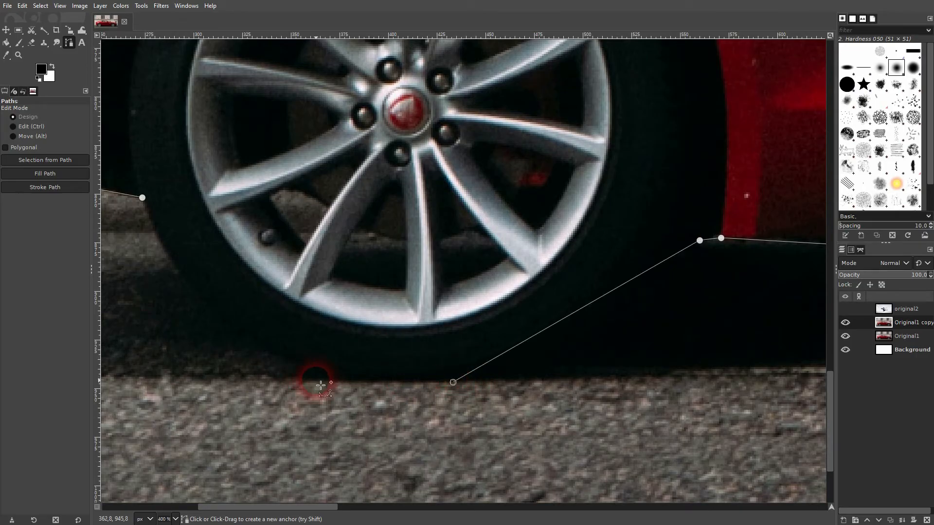
drag(391, 324, 610, 396)
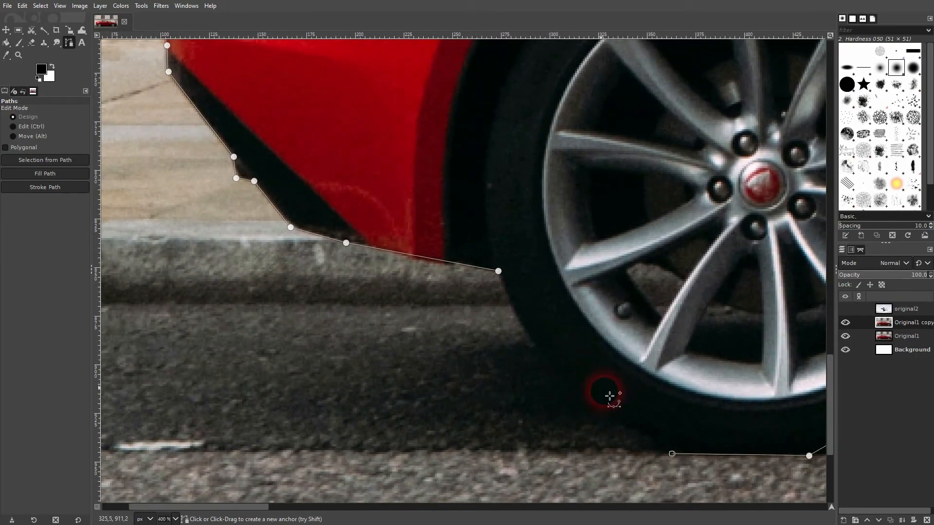
click(500, 272)
Step: Bend the path segments on both sides of the rear tyre to follow its round lower edge
drag(613, 389, 616, 446)
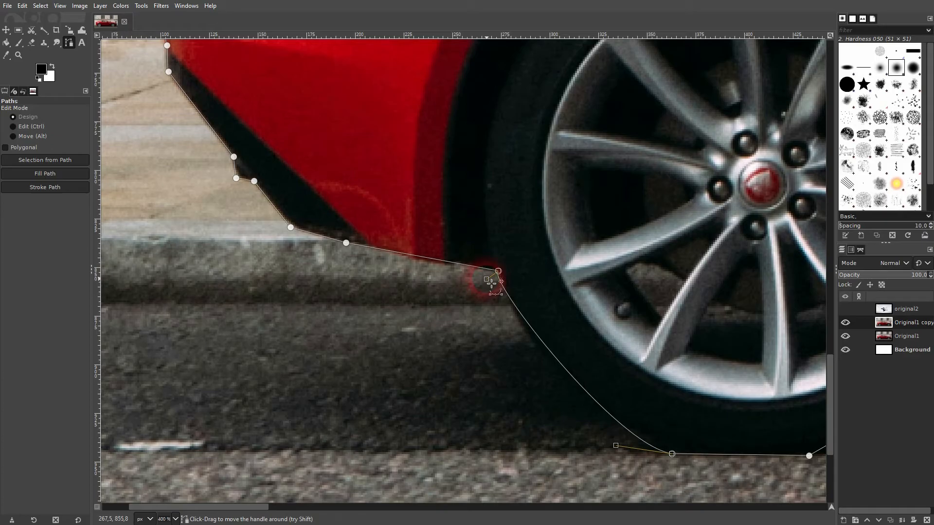
drag(490, 284, 531, 344)
scroll(719, 334, right, 8)
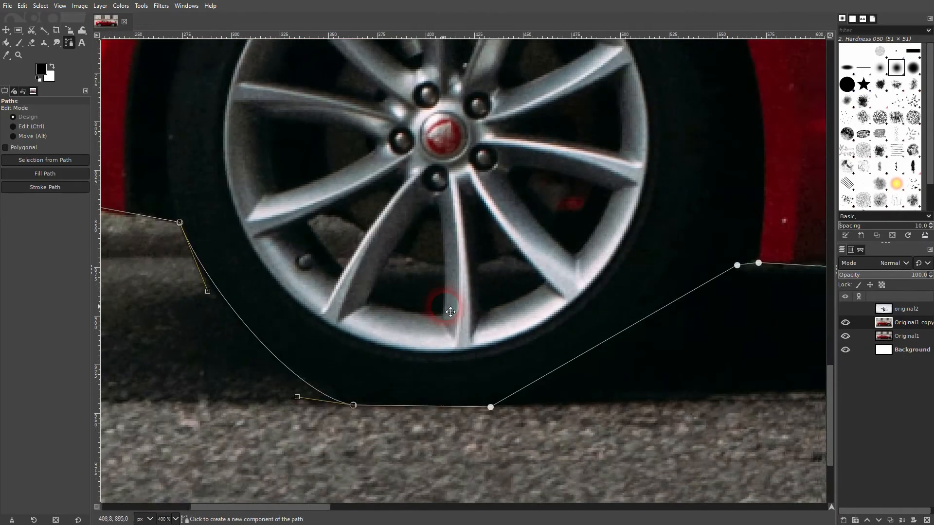
drag(561, 347, 570, 351)
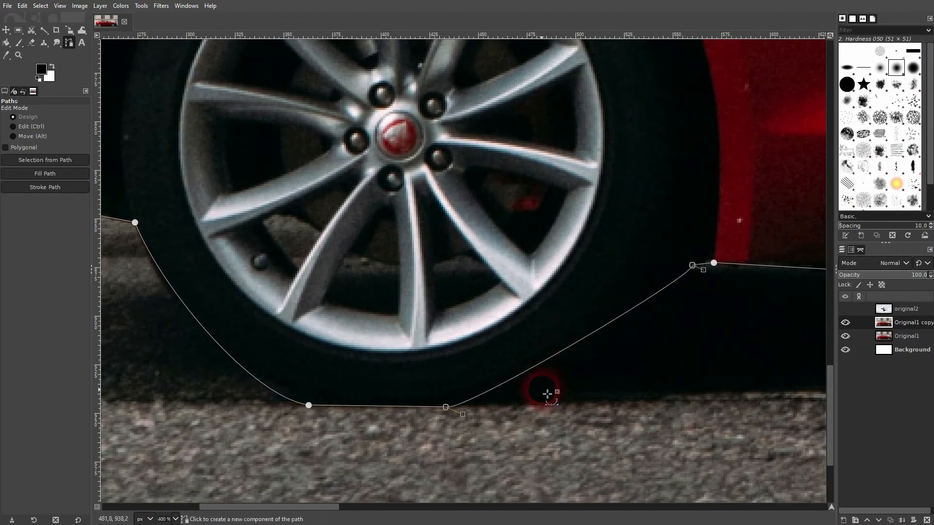
drag(462, 415, 502, 403)
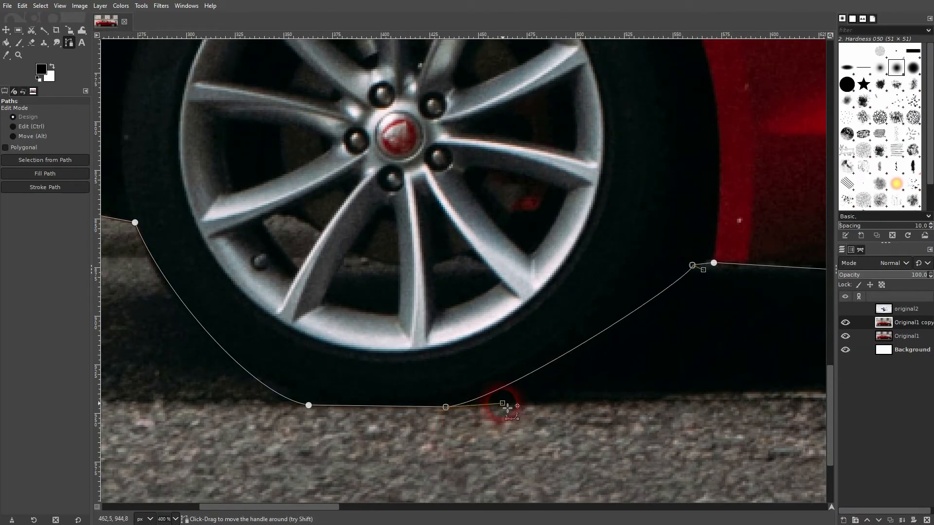
drag(704, 270, 677, 291)
Step: Curve the path segments on both sides of the front tyre to follow its round lower edge
scroll(779, 359, right, 15)
scroll(757, 334, right, 18)
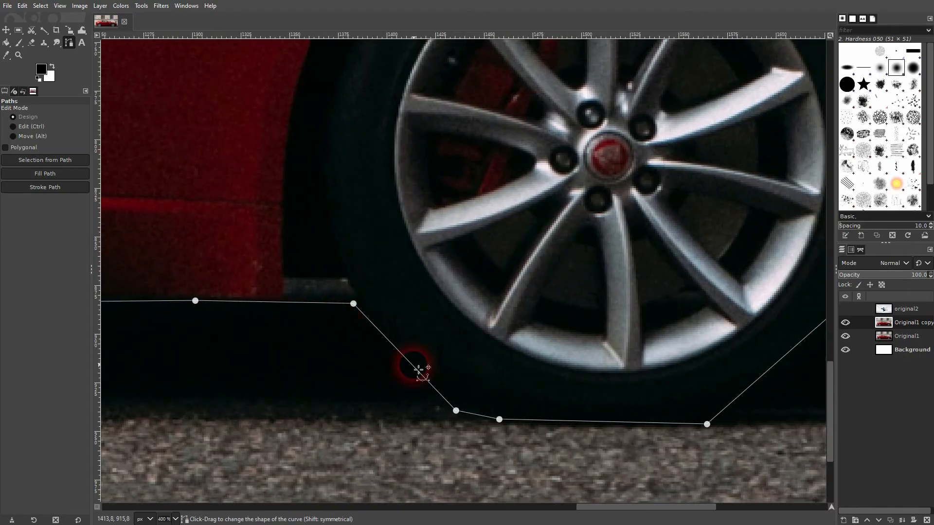
drag(412, 365, 419, 378)
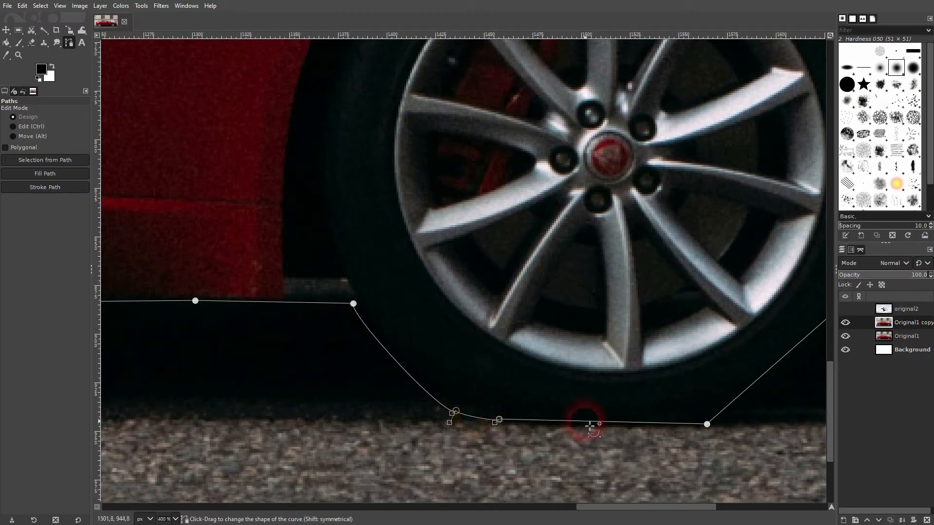
scroll(455, 360, right, 8)
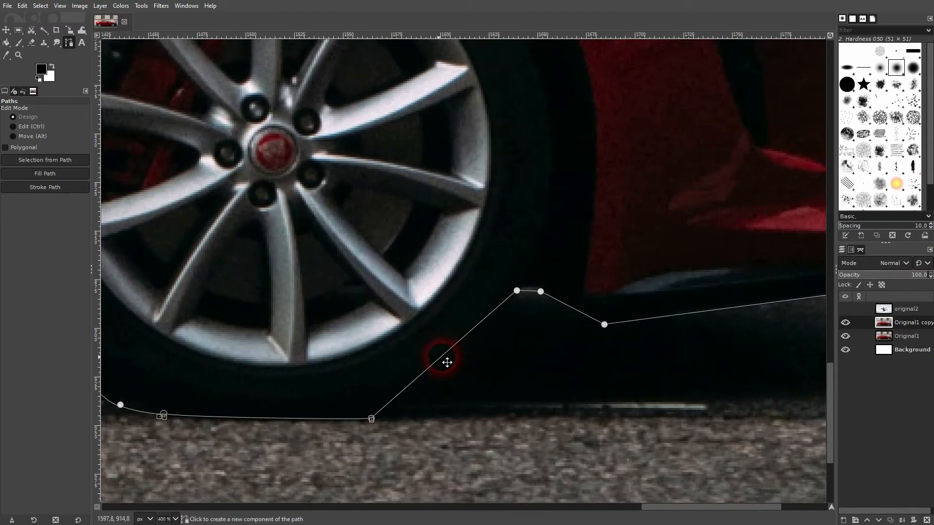
mouse_move(443, 362)
mouse_down()
mouse_move(469, 373)
mouse_move(440, 375)
mouse_up()
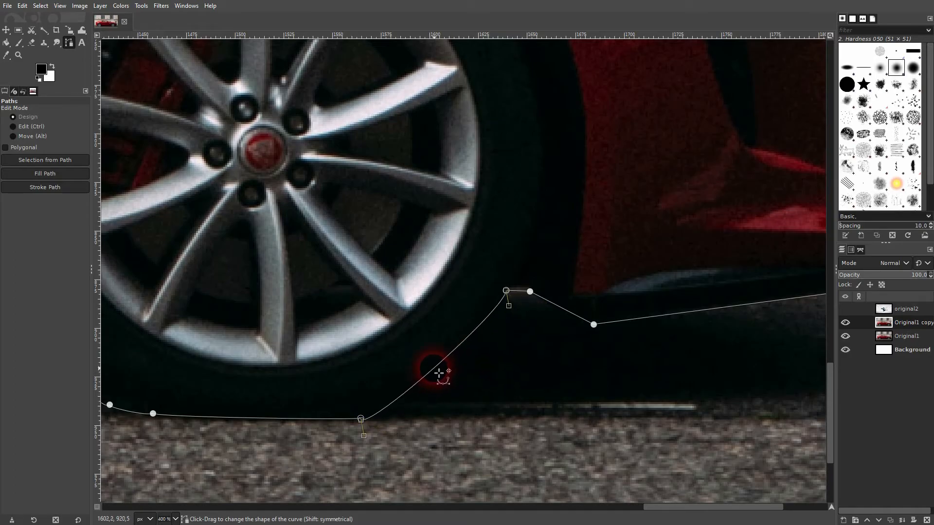
drag(364, 436, 403, 400)
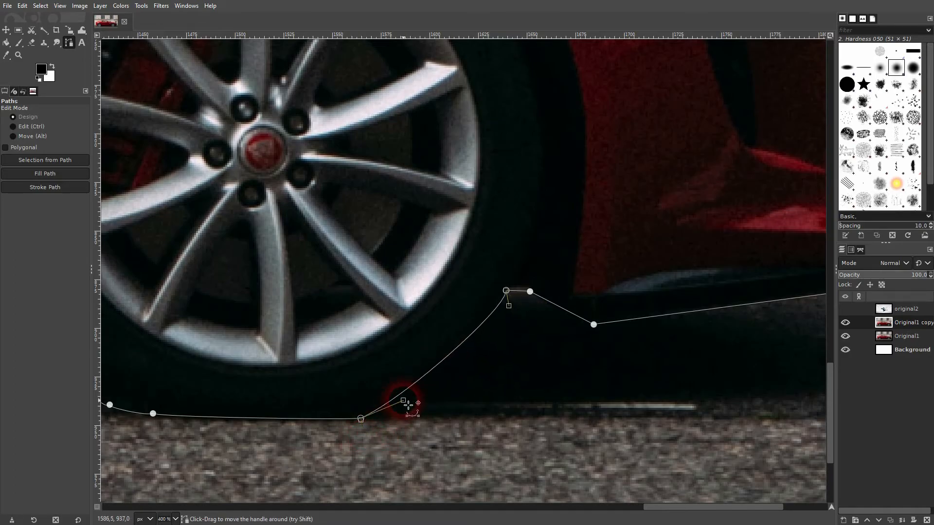
Step: Fine-tune the curve of the path segment above the headlight to match the bonnet's edge
drag(729, 332, 331, 353)
drag(516, 196, 566, 356)
drag(532, 168, 528, 362)
drag(376, 215, 677, 336)
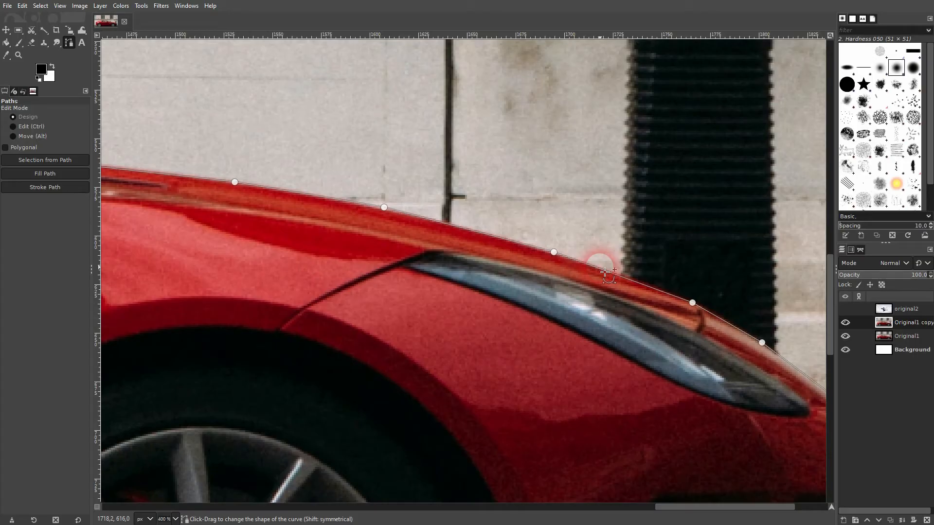
drag(606, 272, 610, 274)
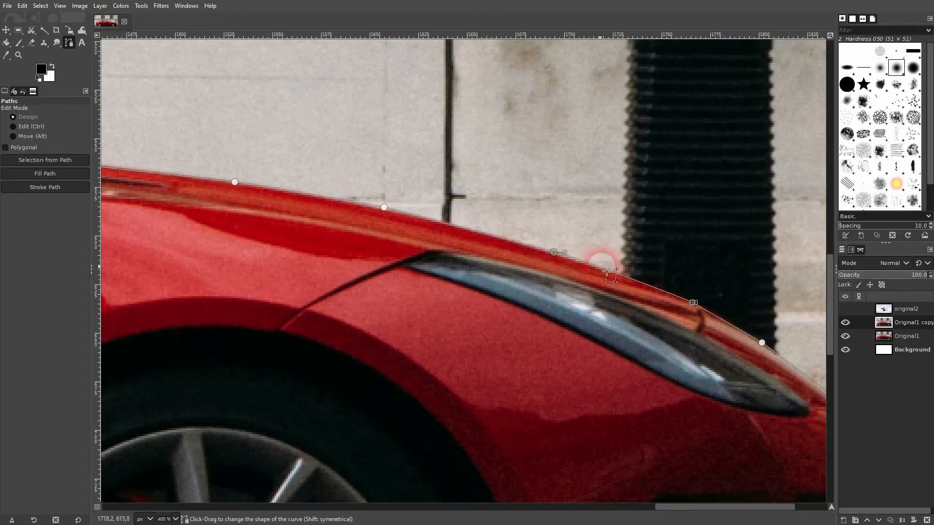
Step: Adjust the path segments along the windscreen and the front of the roof to follow their curves
scroll(613, 275, left, 10)
scroll(630, 275, left, 4)
scroll(559, 368, up, 3)
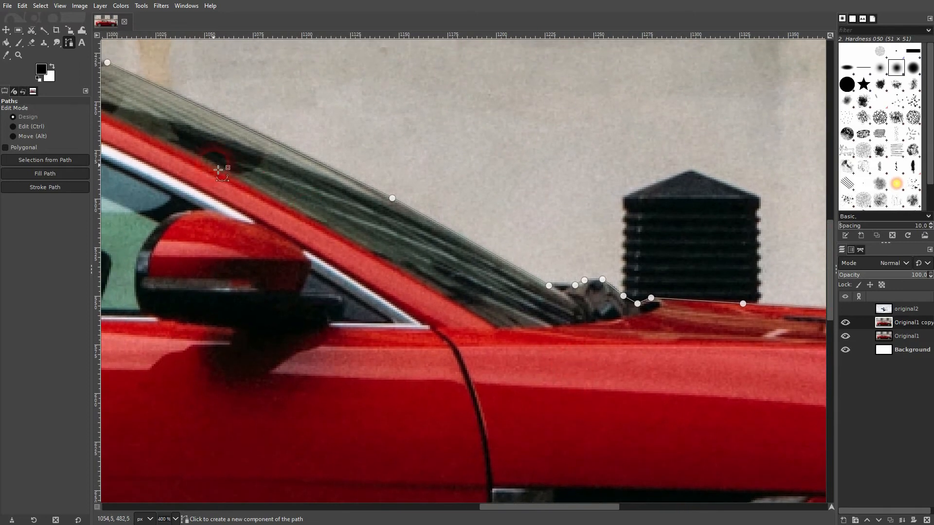
scroll(611, 358, left, 7)
scroll(611, 358, up, 3)
click(619, 305)
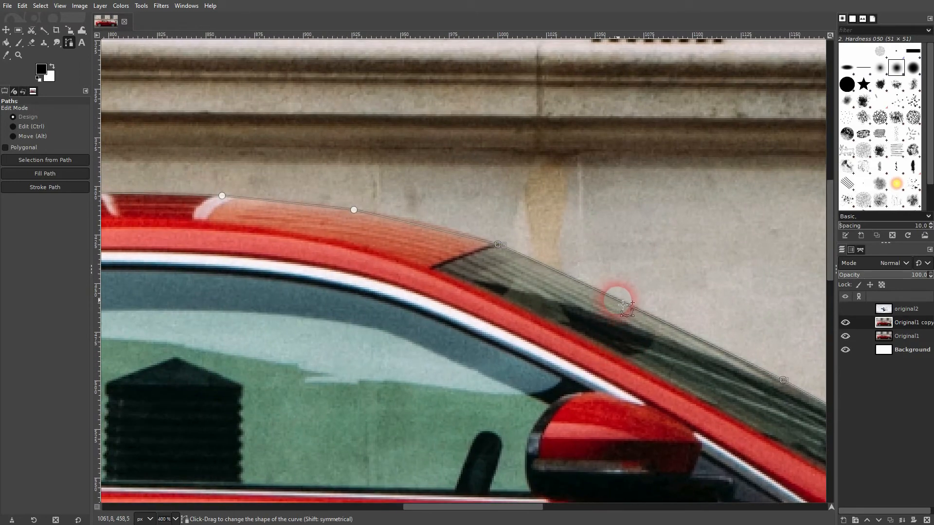
scroll(617, 292, left, 3)
scroll(618, 291, up, 1)
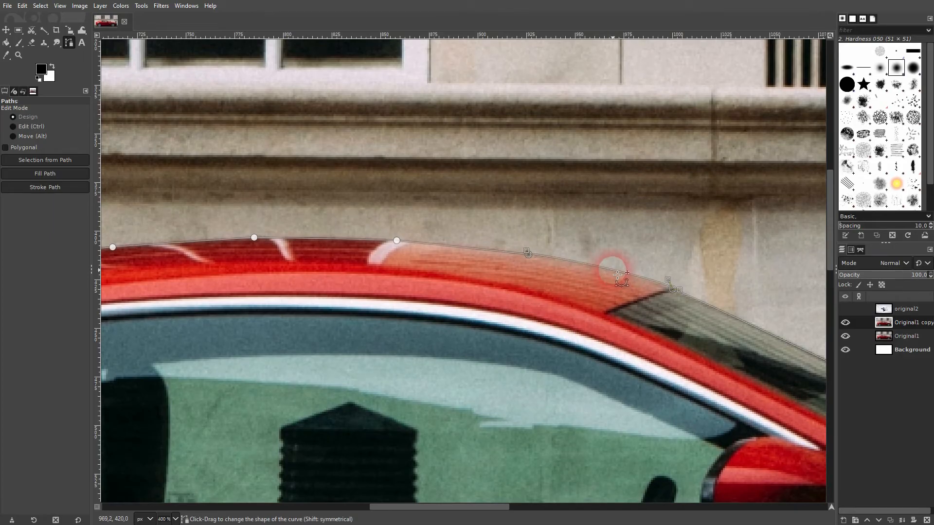
Step: Refine the path at the rear edge of the antenna fin by repositioning the anchors at its tip and base
scroll(501, 294, left, 12)
scroll(501, 294, down, 1)
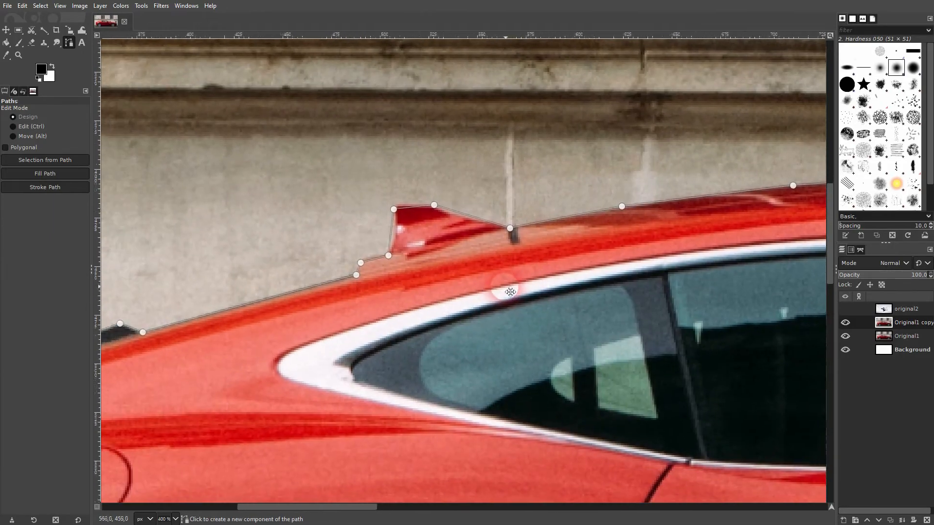
scroll(389, 241, up, 4)
drag(389, 244, 393, 144)
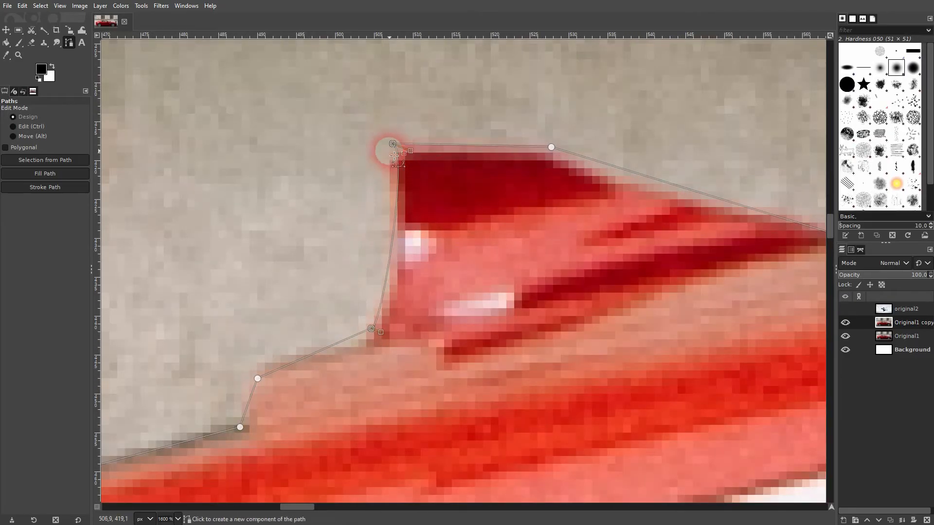
drag(371, 330, 368, 340)
scroll(383, 391, down, 5)
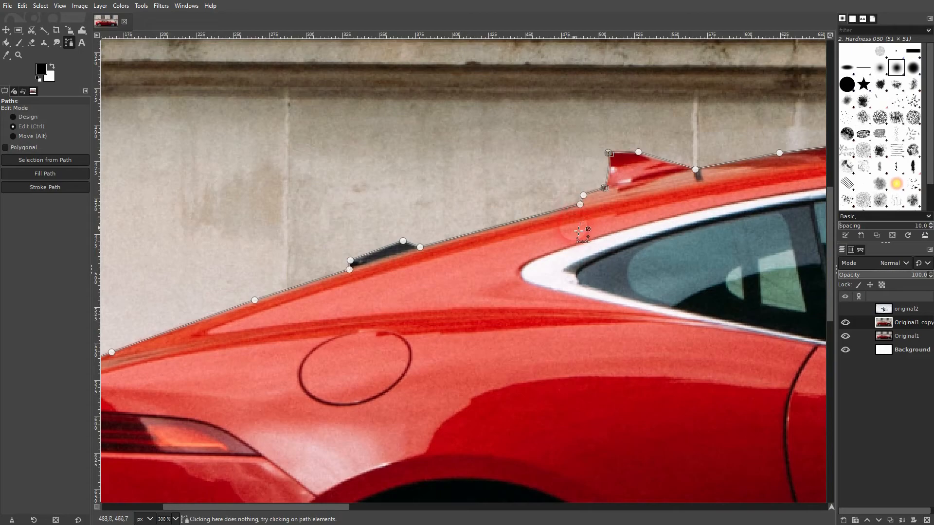
Step: Refine the path along the car's rear edge below the tail light to follow the bodywork
drag(359, 316, 680, 240)
scroll(381, 377, up, 3)
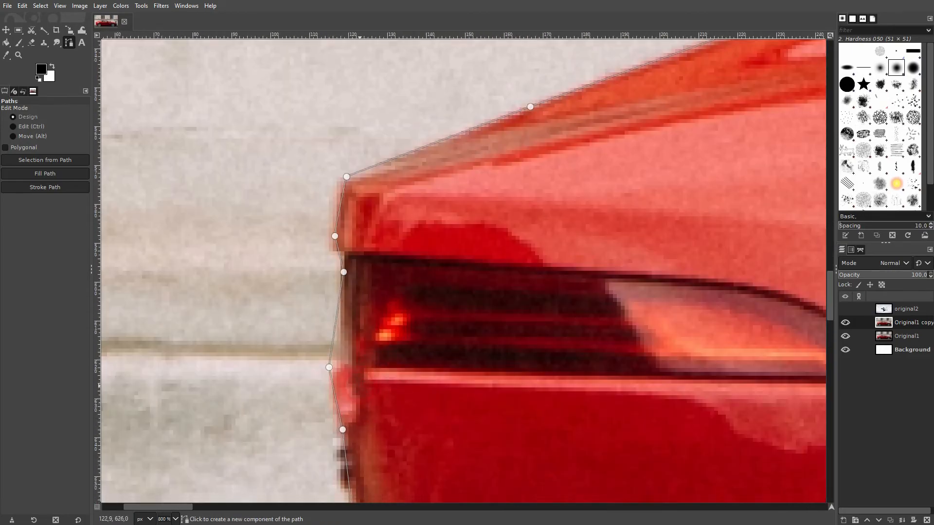
scroll(357, 214, down, 5)
mouse_move(356, 214)
mouse_down()
mouse_move(366, 222)
mouse_move(361, 209)
mouse_up()
drag(429, 423, 368, 256)
drag(320, 275, 327, 277)
scroll(363, 382, down, 2)
drag(357, 434, 324, 222)
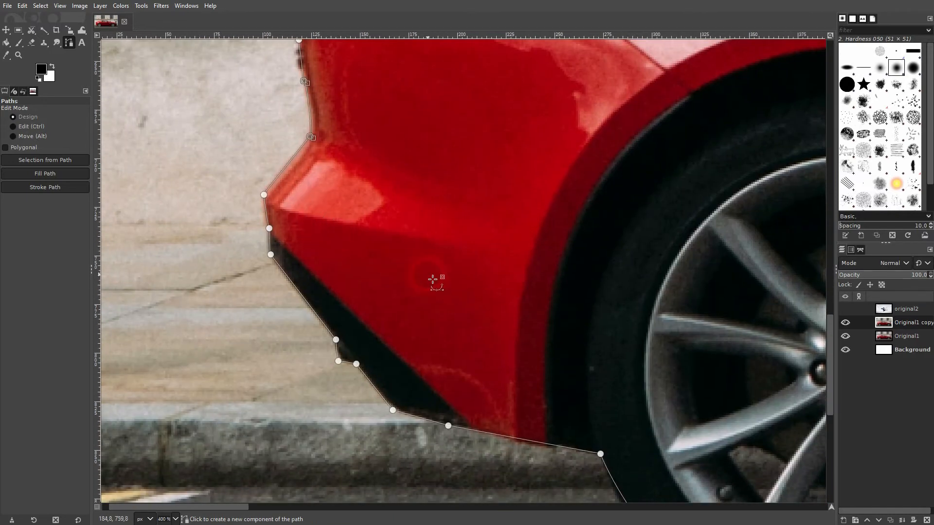
Step: Create a selection of the whole car from the finished path
scroll(430, 278, down, 3)
scroll(446, 496, down, 2)
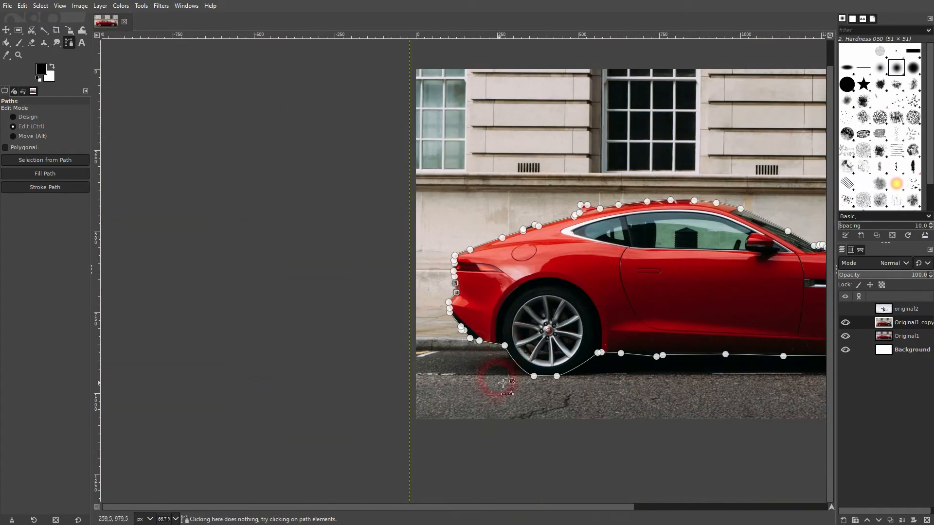
drag(420, 510, 520, 512)
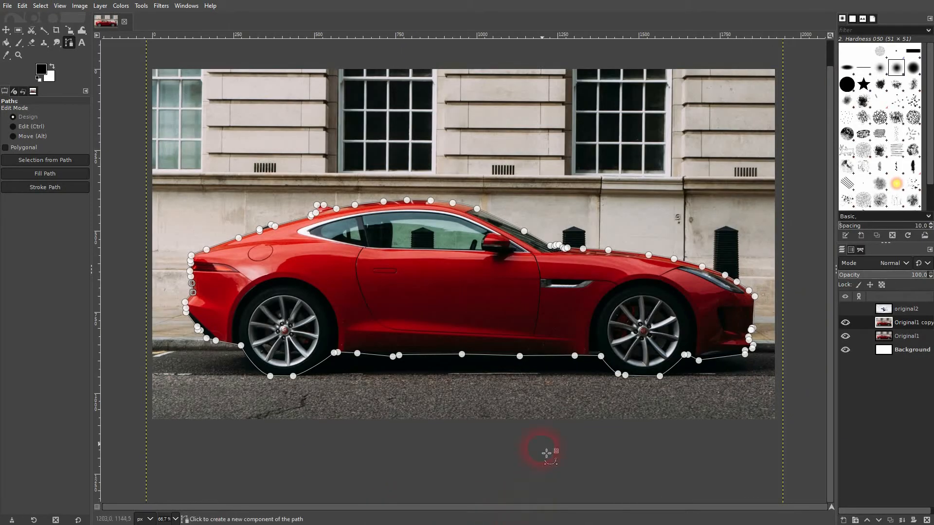
right_click(406, 259)
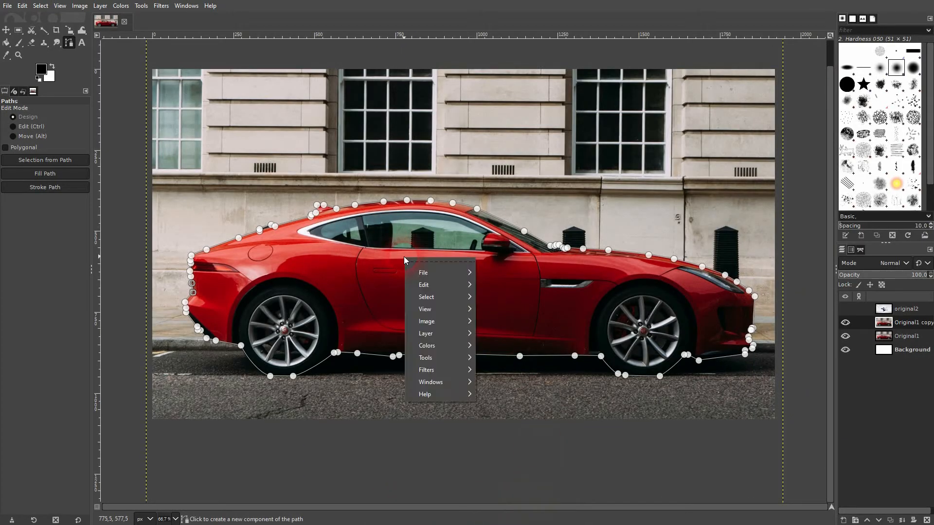
click(460, 297)
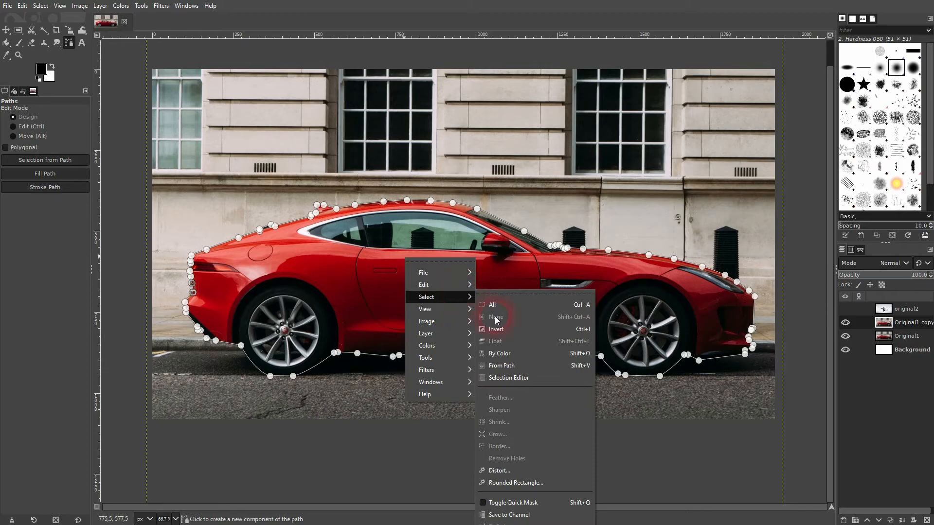
click(544, 370)
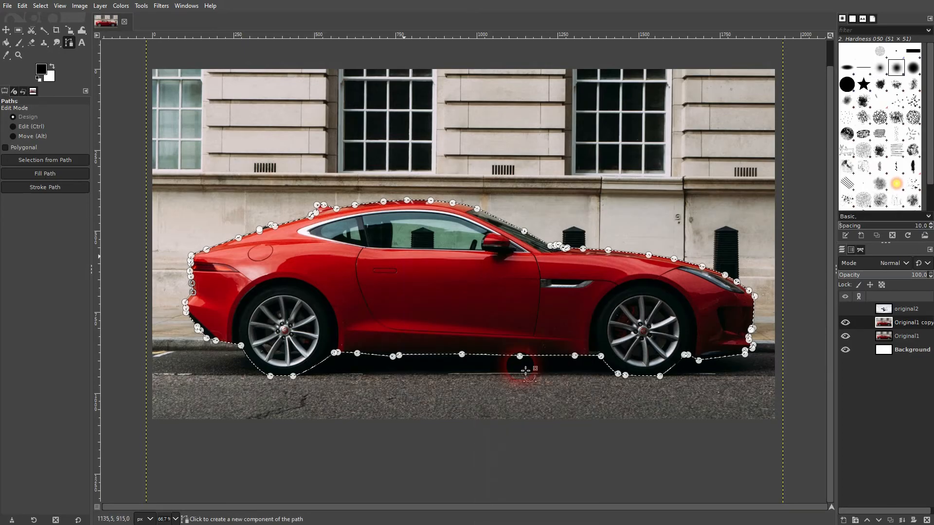
Step: Switch to the Move tool and add a layer mask to the Original1 copy layer, initialized from the selection
click(7, 31)
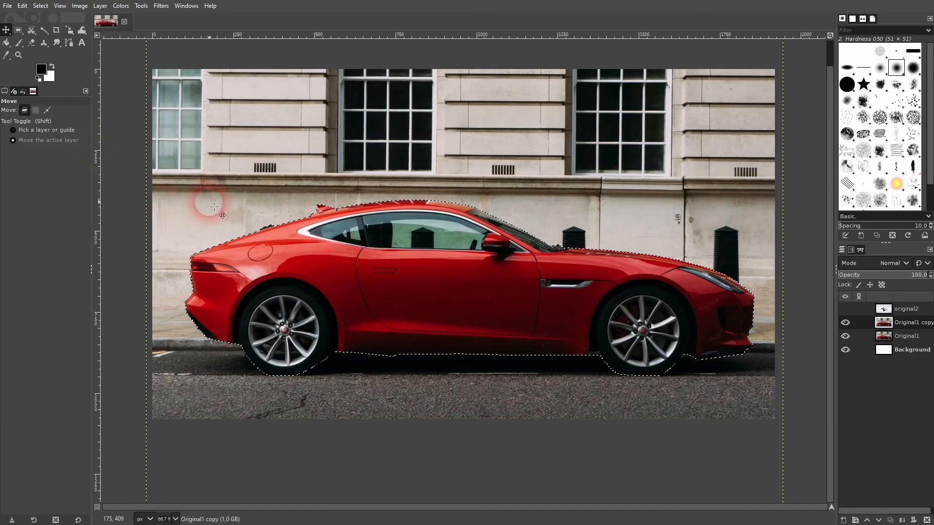
right_click(909, 323)
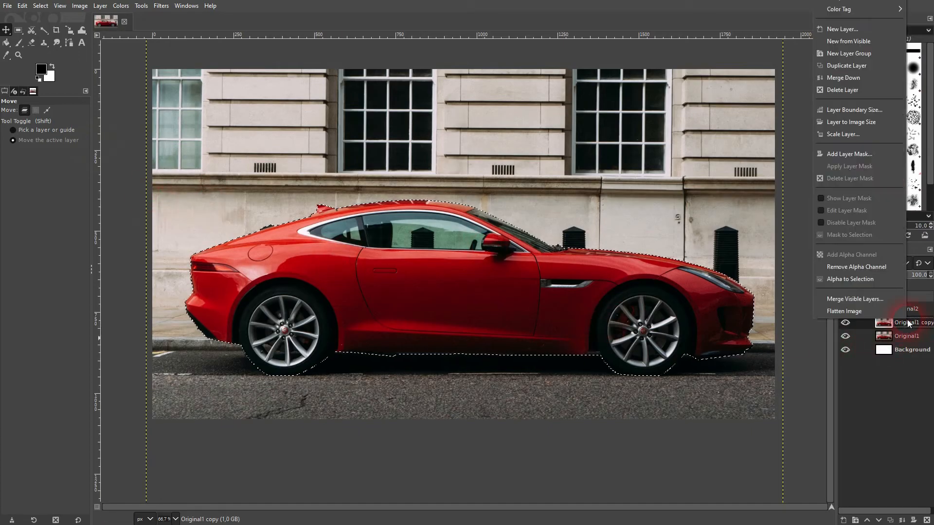
click(851, 151)
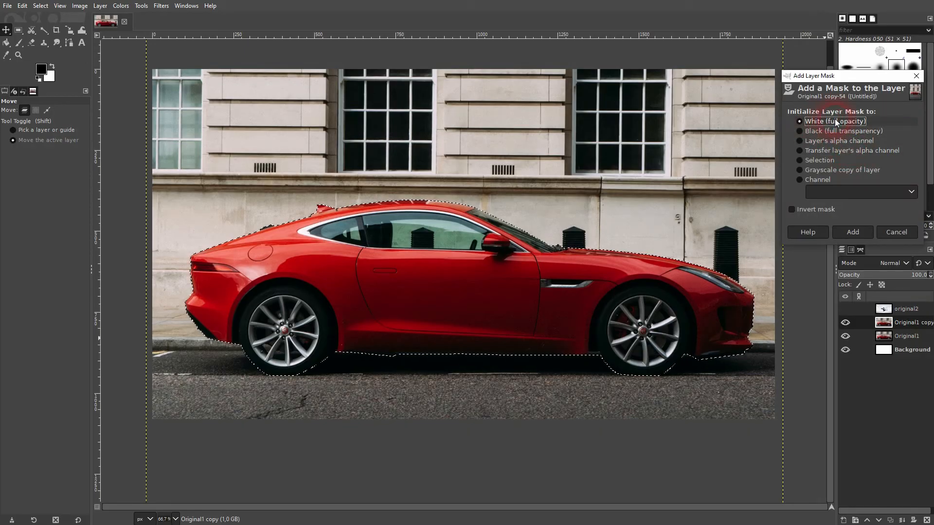
click(807, 160)
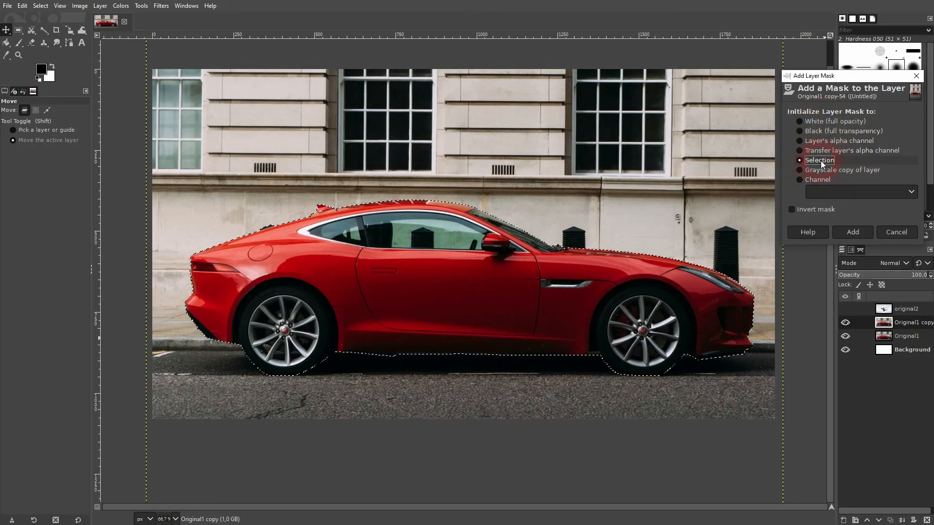
click(854, 232)
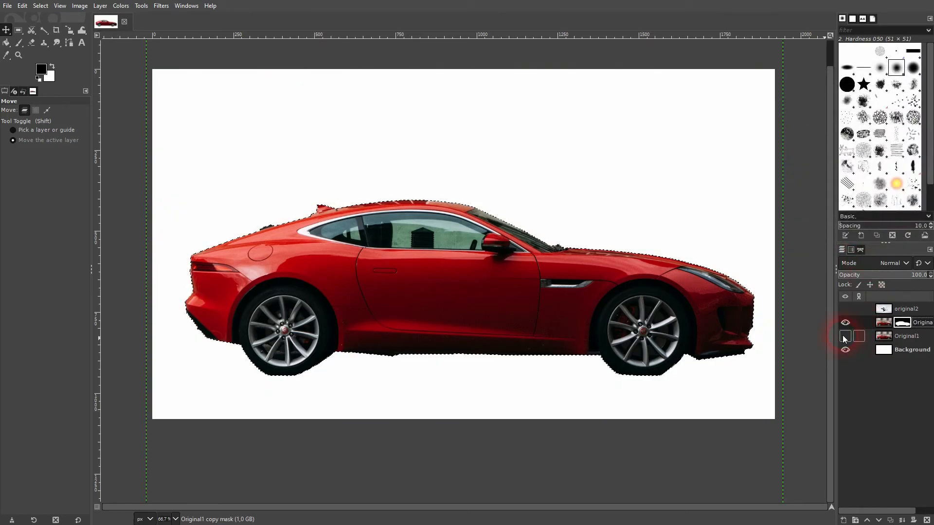
Step: Make the Original1 layer visible and clear the selection around the car
click(845, 336)
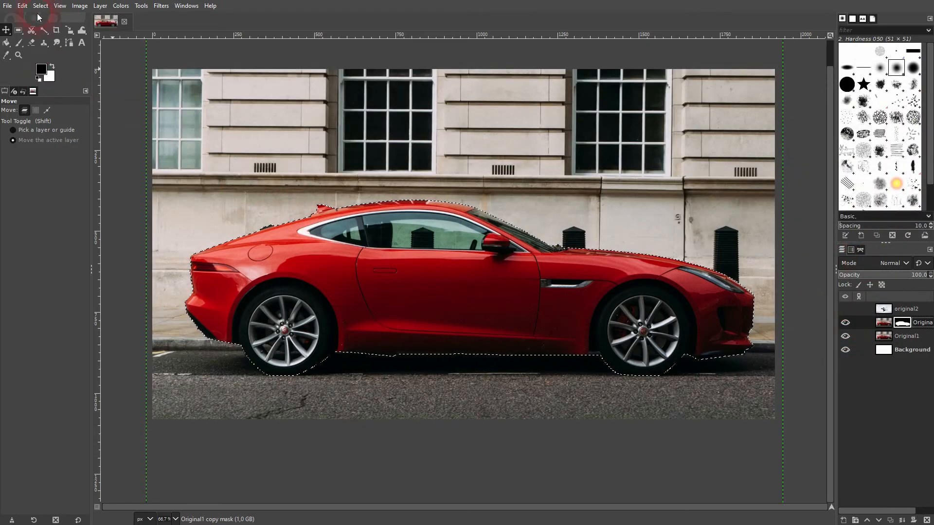
click(23, 6)
mouse_move(40, 6)
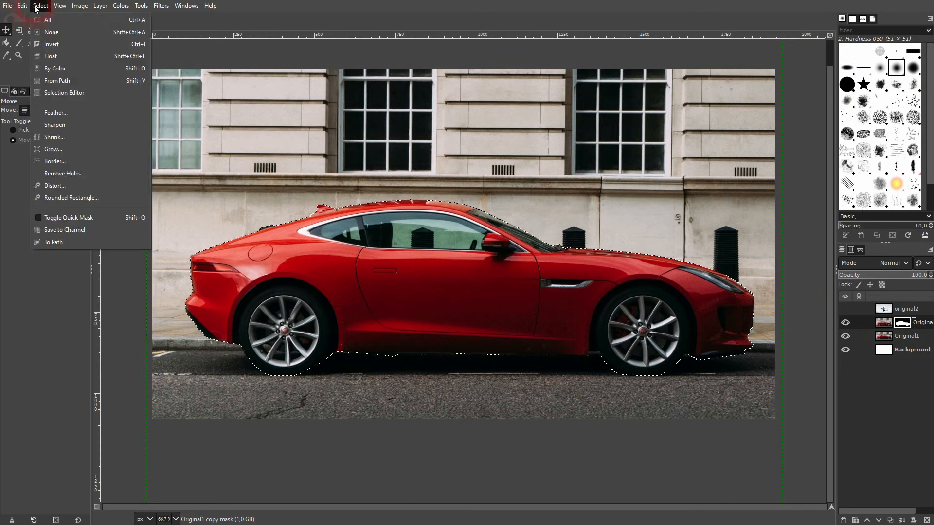
click(48, 33)
Step: Compare the masked car with and without its background by toggling the Original1 layer's visibility
click(845, 341)
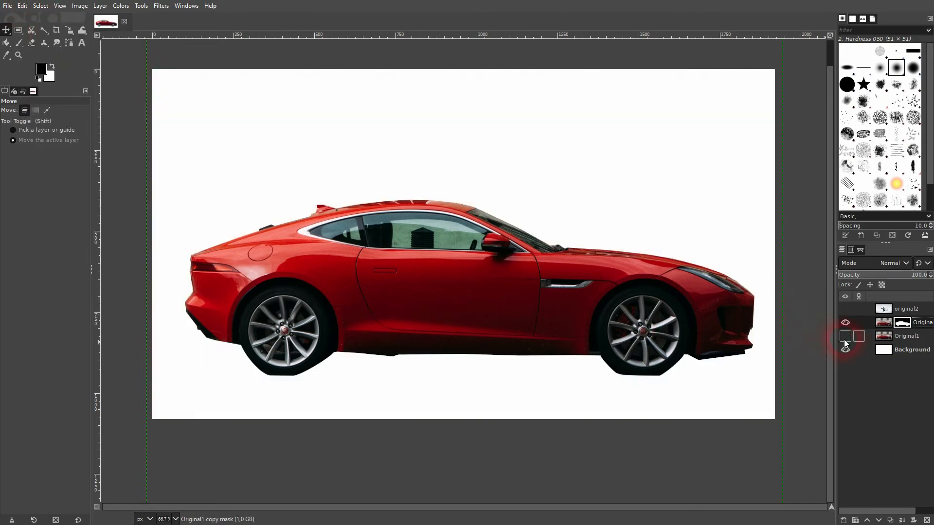
click(845, 336)
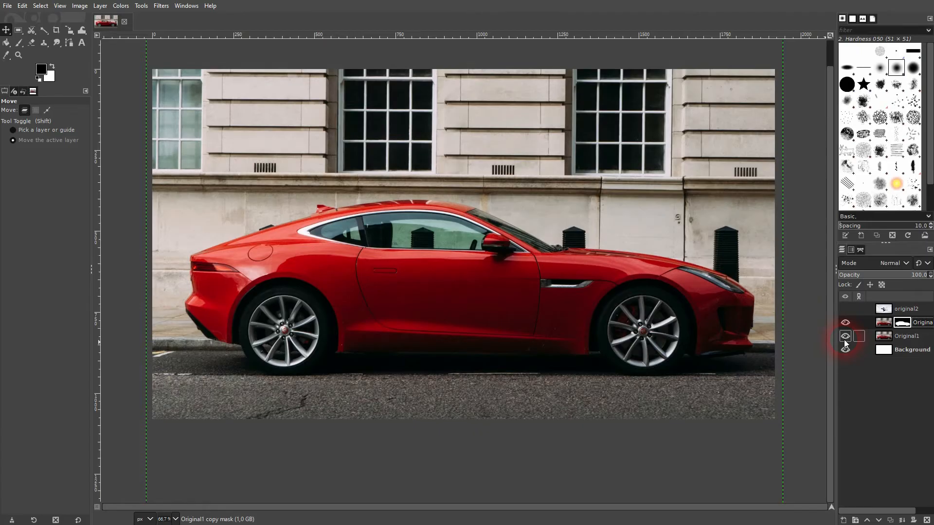
click(845, 336)
click(845, 336)
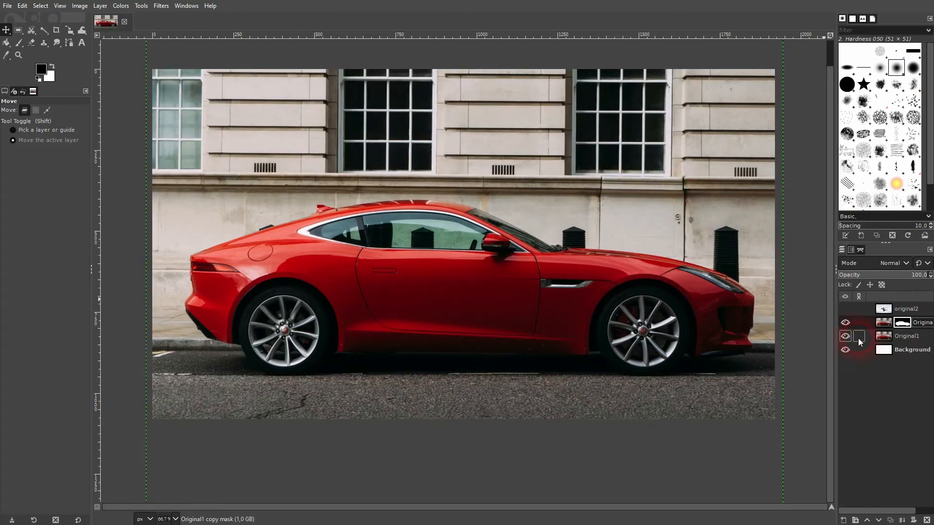
Step: Hide the Original1 and Original1 copy layers, then activate and show the original2 layer
drag(843, 325, 844, 340)
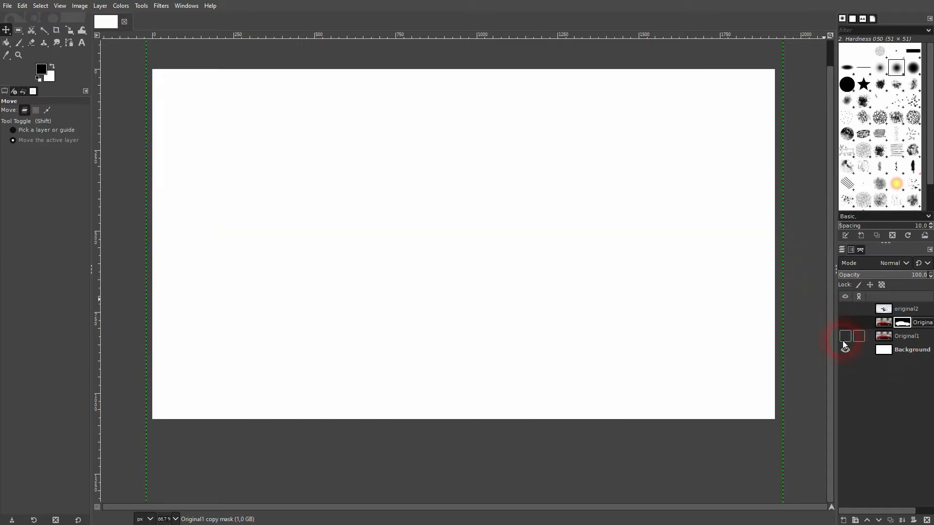
click(904, 313)
click(845, 309)
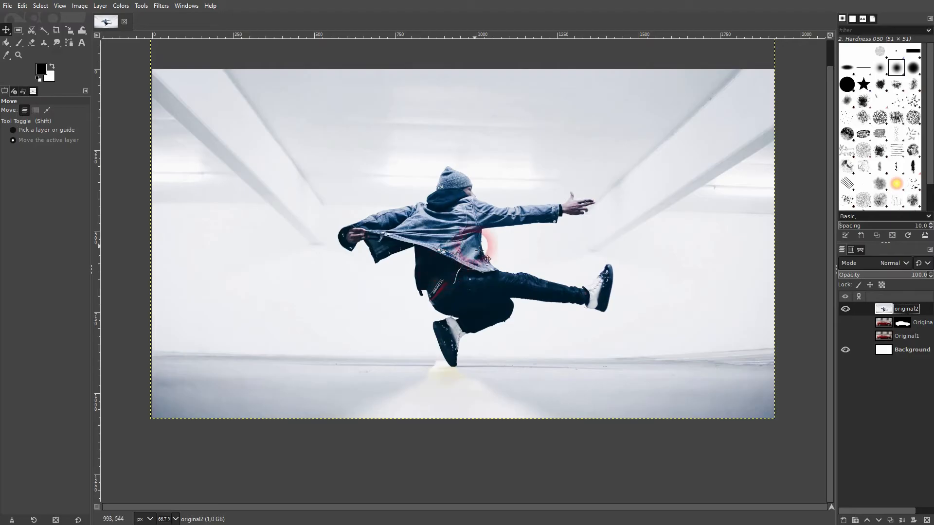
Step: Start a path with the Paths tool by placing three anchors around the toe tip of the dancer's supporting shoe
click(70, 45)
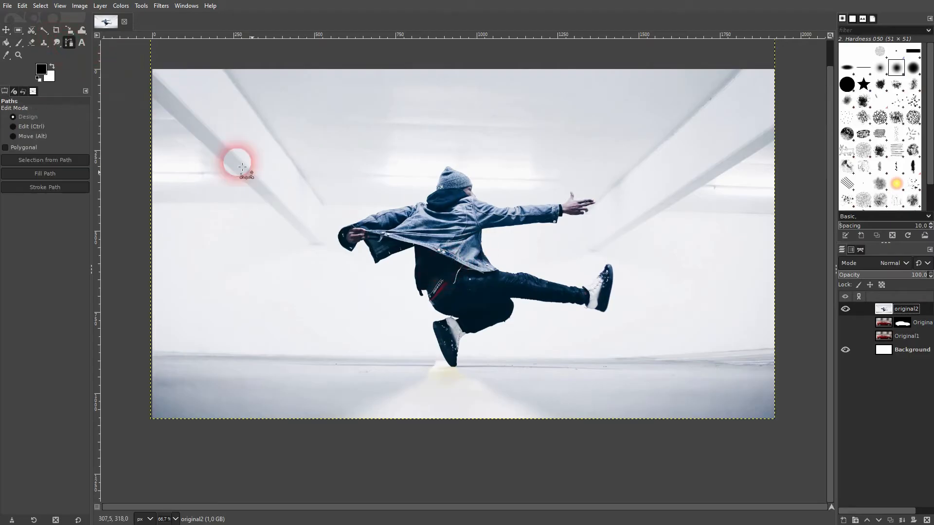
scroll(465, 371, up, 3)
scroll(465, 371, up, 3)
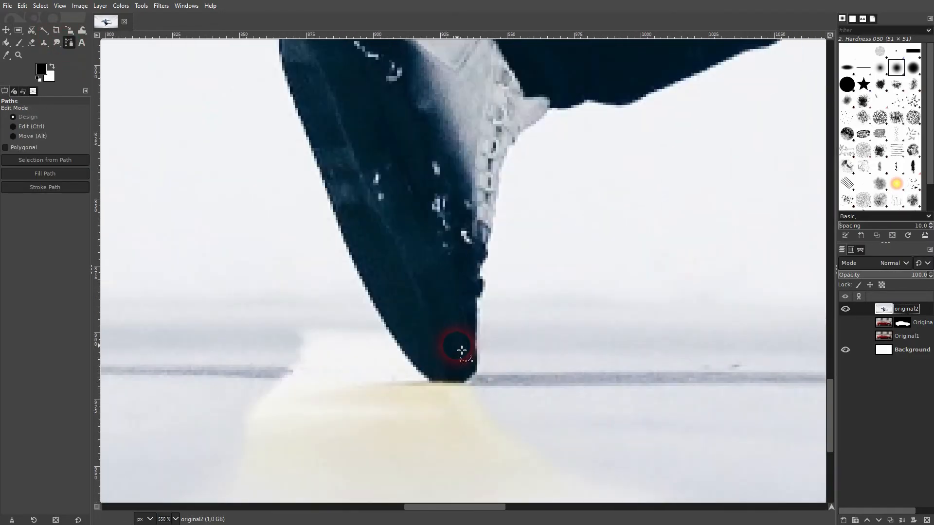
click(476, 371)
click(465, 382)
click(431, 381)
Step: Extend the path up the outer edge of the supporting shoe's sole and across the heel to the ankle
drag(318, 256, 459, 364)
click(468, 309)
click(419, 166)
click(424, 124)
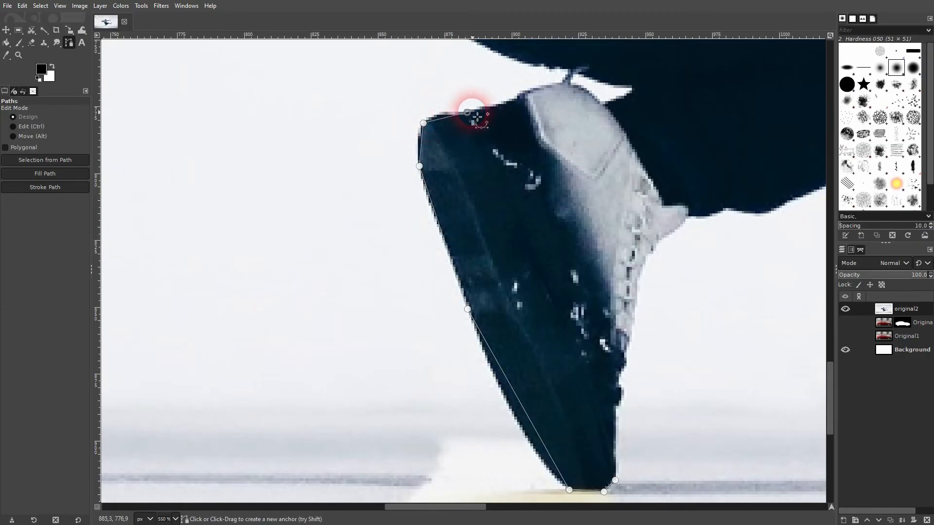
click(524, 92)
click(561, 83)
Step: Trace the path from the ankle along the underside of the dark trousers up to the red waistband stripe
scroll(619, 181, up, 5)
drag(568, 71, 651, 286)
click(592, 254)
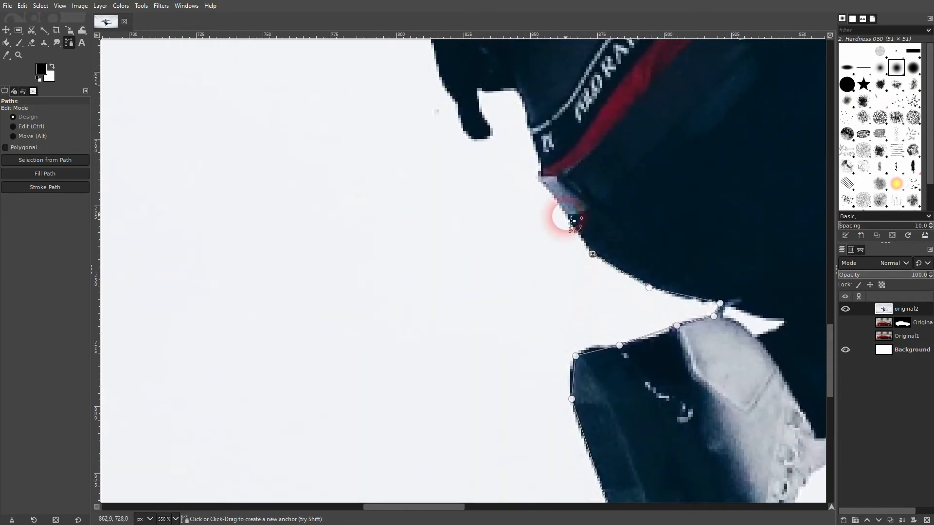
click(538, 180)
click(542, 165)
Step: Continue the path up the waistband's edge to the corner of the notch, redoing the corner anchor
scroll(535, 160, up, 3)
scroll(535, 160, left, 1)
click(570, 276)
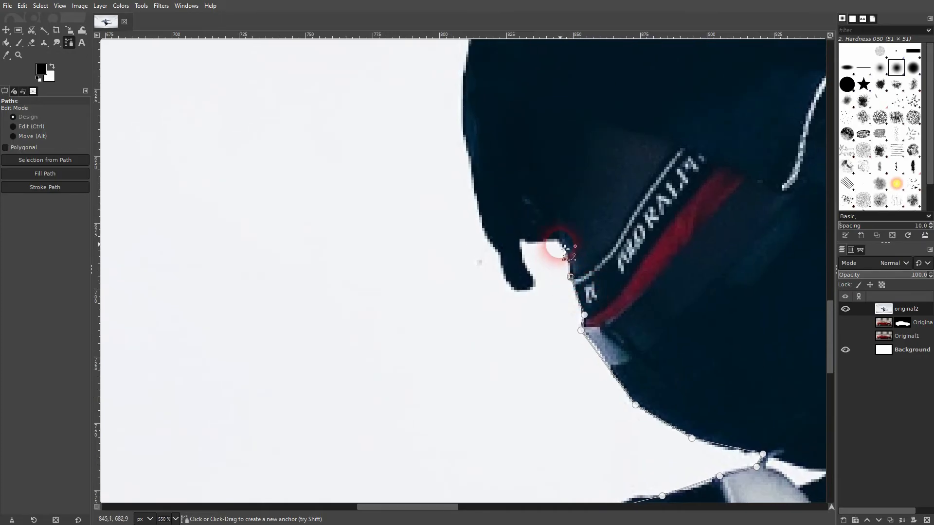
click(555, 243)
key(ctrl)
key(ctrl+z)
click(559, 242)
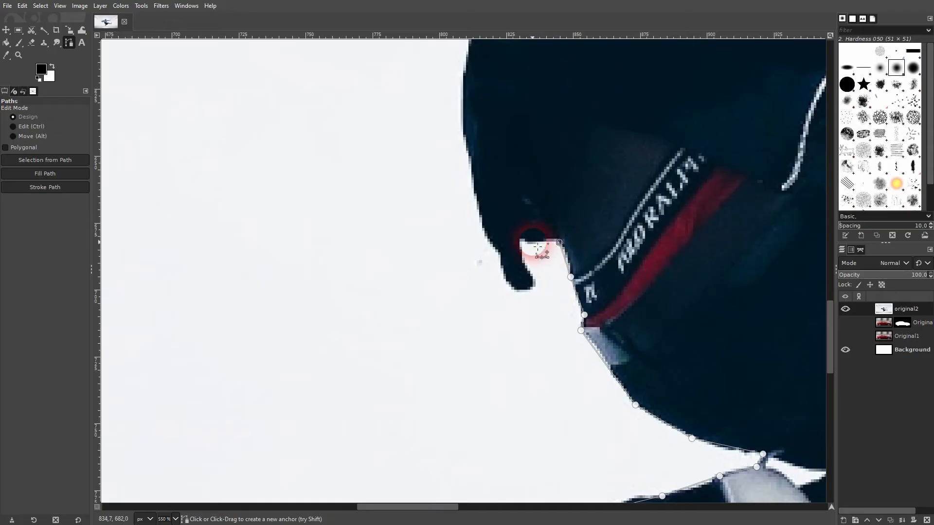
Step: Trace the path around the small hanging tip of the shirt and up its outer edge
click(522, 242)
click(524, 258)
click(534, 283)
click(514, 290)
click(502, 272)
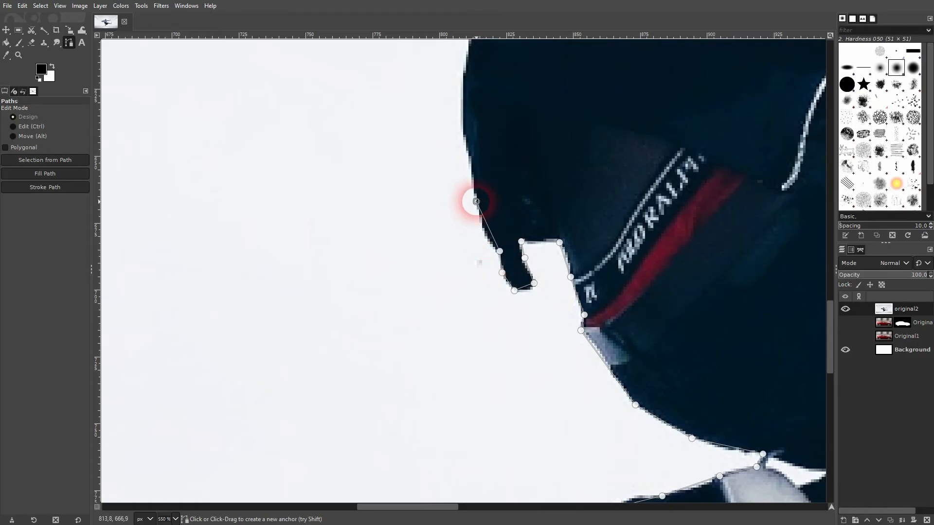
click(477, 202)
Step: Continue the path up the back edge of the dark shirt to the corner where it meets the jacket
scroll(476, 205, up, 5)
click(477, 320)
click(476, 264)
click(482, 217)
scroll(490, 208, up, 5)
click(489, 303)
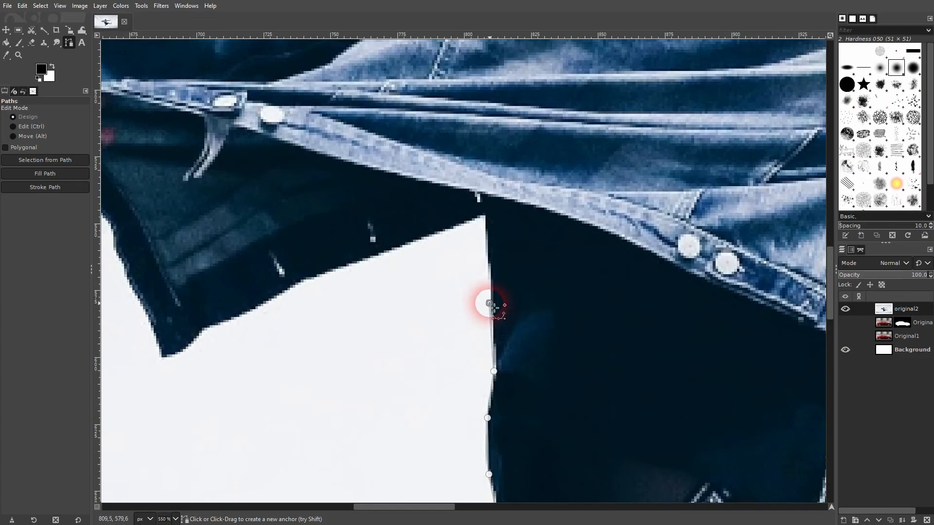
click(485, 217)
Step: Trace the path along the lower edge of the jacket flap to its pointed corner
click(330, 270)
click(248, 313)
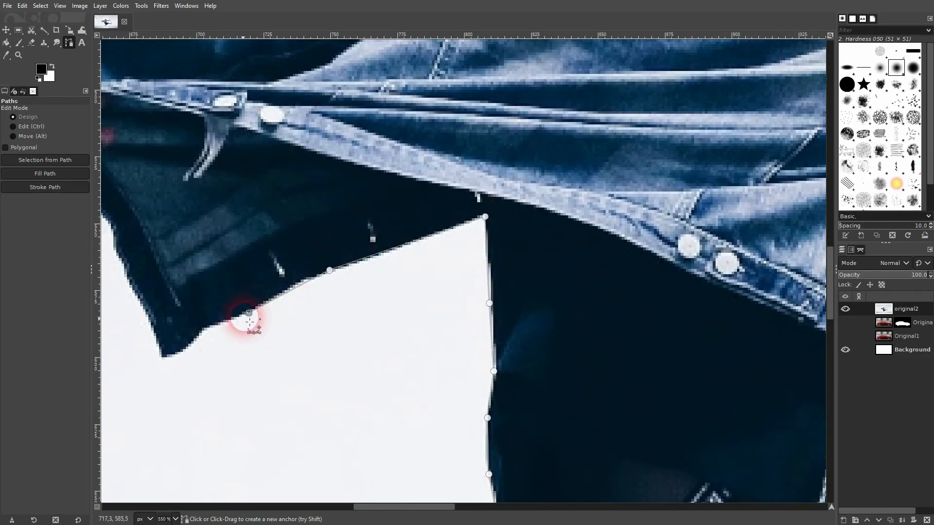
click(206, 328)
drag(169, 364, 372, 438)
click(387, 436)
Step: Trace the path up the jacket flap's edge, beneath the hand and down to the sleeve cuff's lower corner
click(345, 350)
click(338, 323)
click(336, 304)
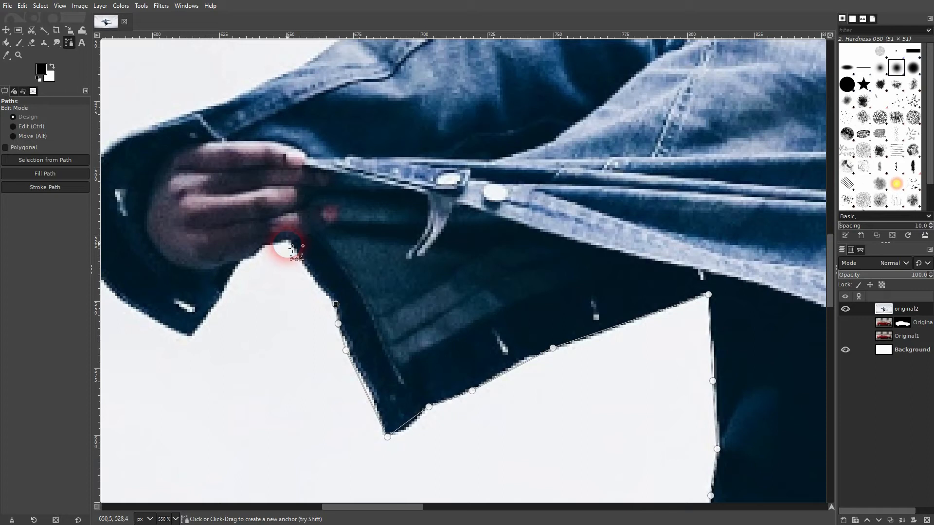
click(287, 242)
click(263, 246)
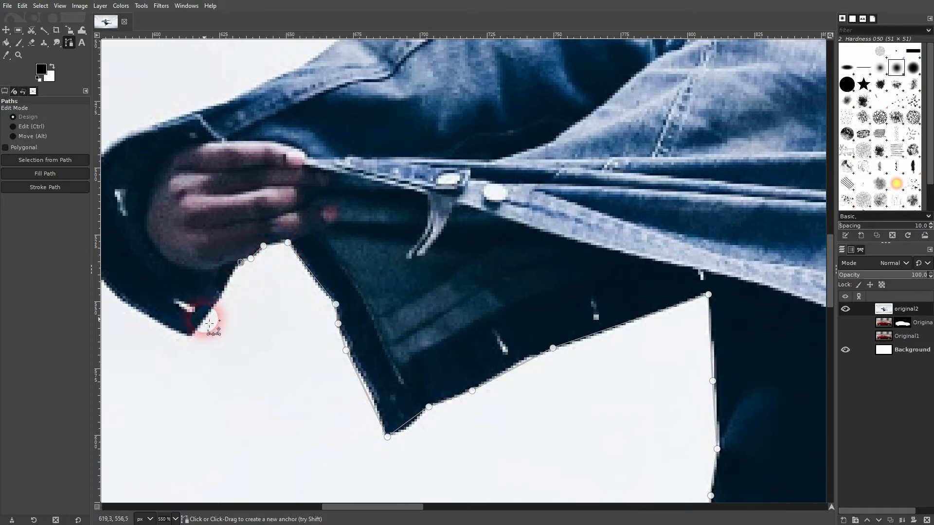
click(195, 338)
Step: Trace the path around the rounded outer edge of the sleeve cuff to the start of the forearm
scroll(323, 417, down, 3)
scroll(424, 462, up, 3)
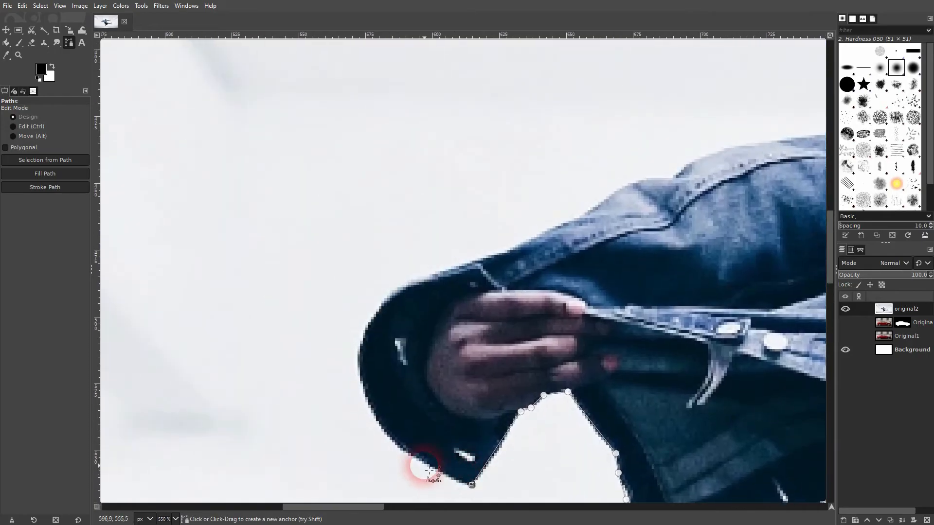
click(391, 440)
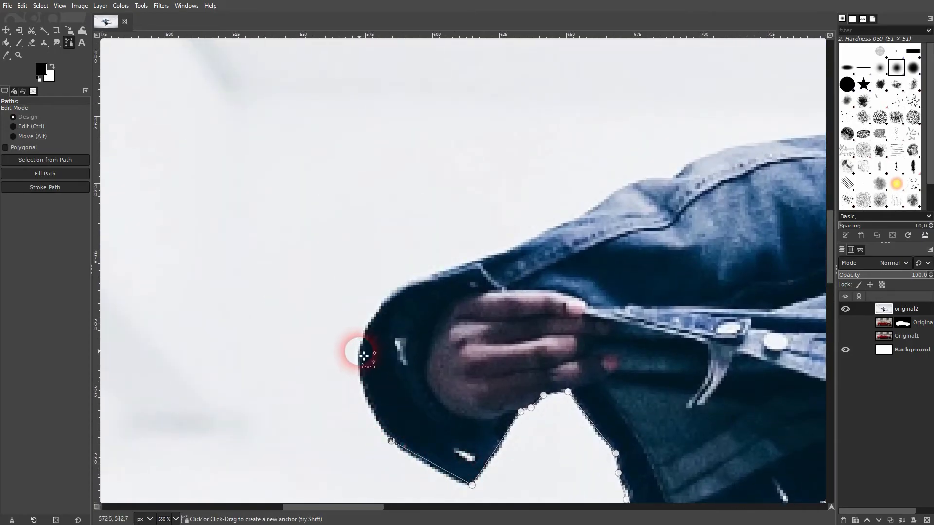
click(359, 350)
click(405, 284)
click(500, 255)
Step: Continue the path along the upper edge of the denim sleeve, past the elbow fold
click(594, 207)
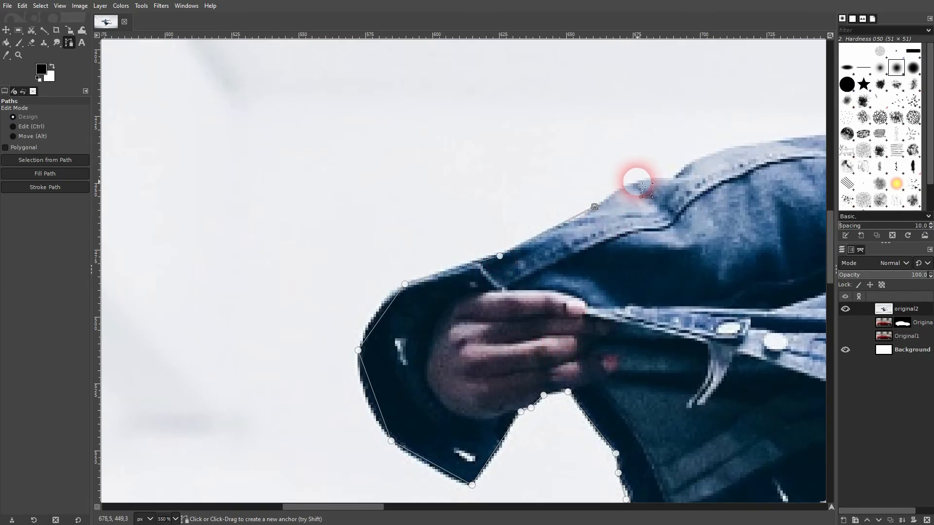
click(636, 181)
click(670, 177)
scroll(775, 177, right, 5)
scroll(775, 177, up, 2)
click(463, 246)
click(541, 227)
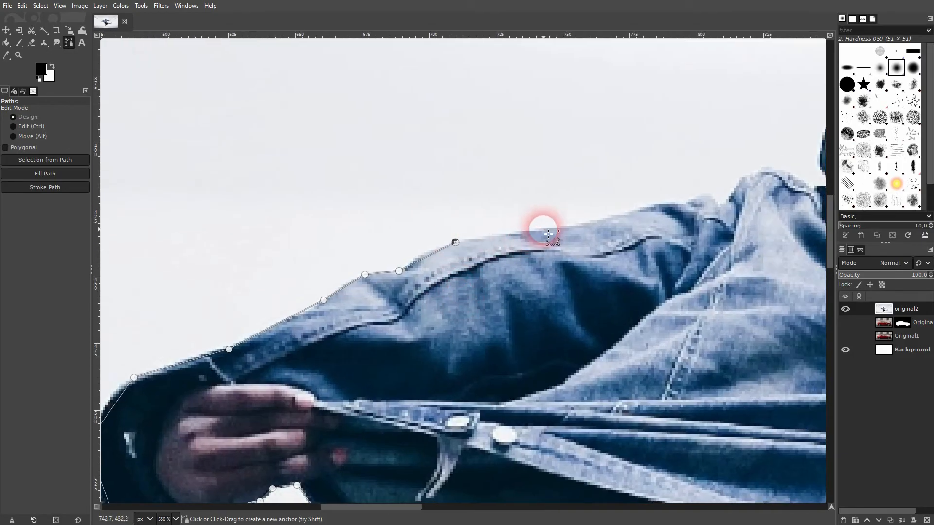
Step: Trace the path over the fabric folds of the upper sleeve to the top of the shoulder
click(624, 214)
click(669, 201)
click(662, 204)
click(688, 203)
click(702, 191)
click(720, 203)
click(745, 178)
click(774, 168)
Step: Trace the path from the shoulder up the back edge of the dark hood to the base of the beanie
scroll(779, 194, right, 5)
scroll(779, 195, up, 2)
click(804, 181)
click(482, 262)
click(498, 261)
click(487, 233)
click(491, 202)
click(564, 148)
scroll(603, 233, up, 5)
scroll(603, 233, right, 2)
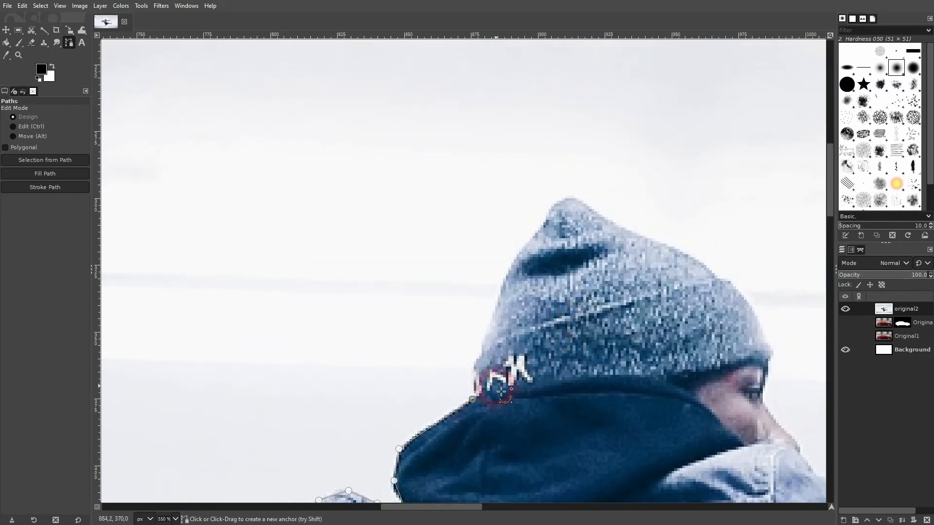
Step: Trace the path from the base of the beanie up its back edge to the peak
click(474, 363)
click(492, 320)
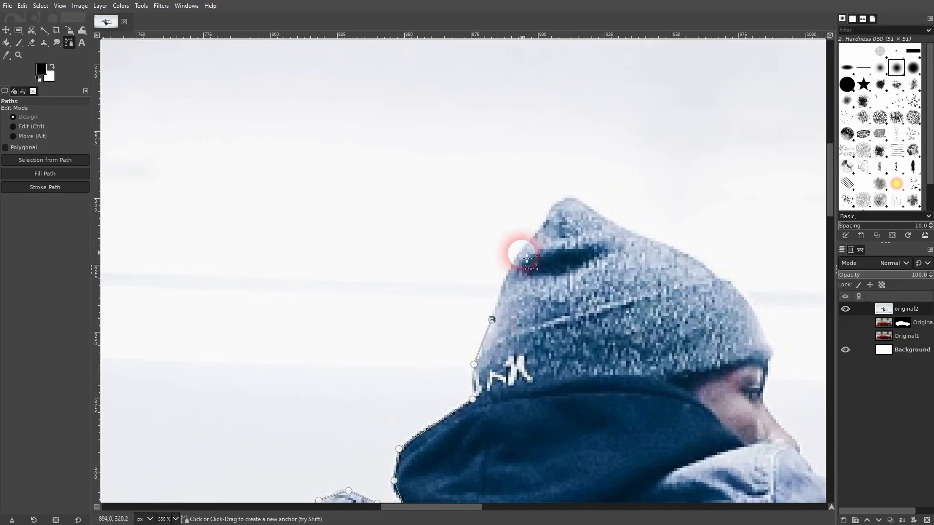
click(515, 260)
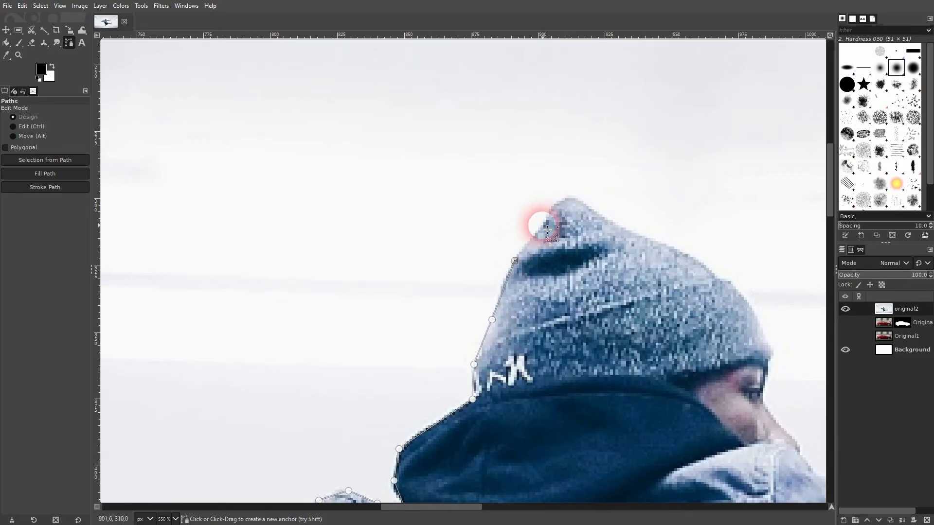
click(543, 225)
click(575, 195)
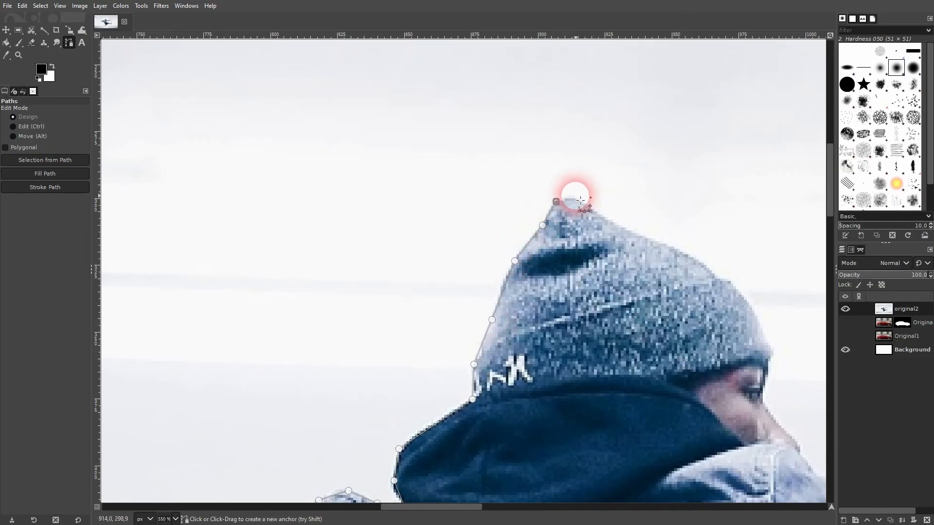
Step: Continue the path down the front slope of the beanie to the brim above the forehead
click(621, 226)
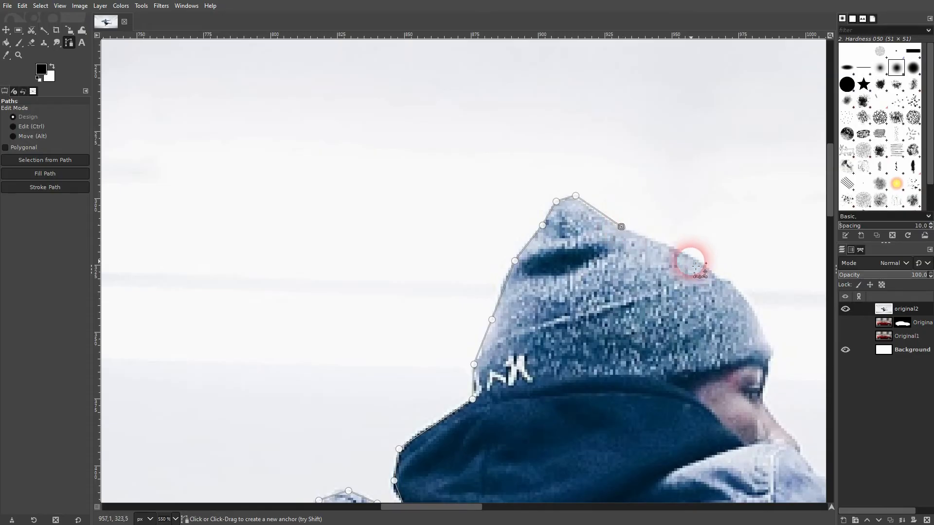
click(671, 249)
click(717, 278)
click(728, 279)
drag(774, 337, 553, 287)
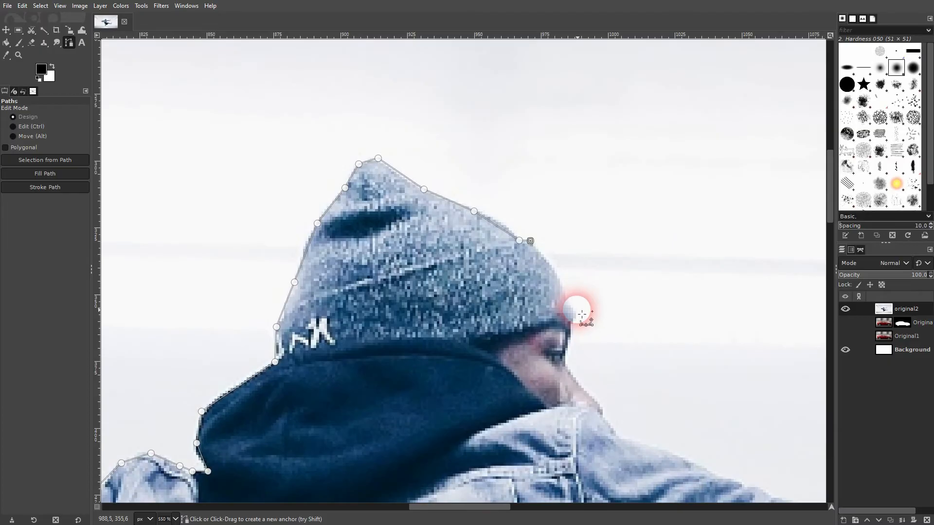
click(575, 317)
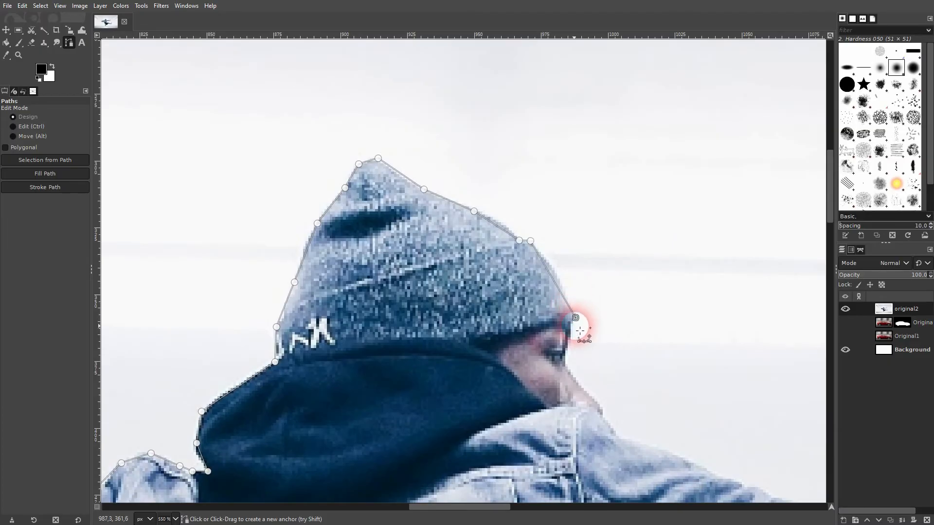
Step: Trace the path along the face profile, past the eye and nose, to the jacket's shoulder
click(567, 354)
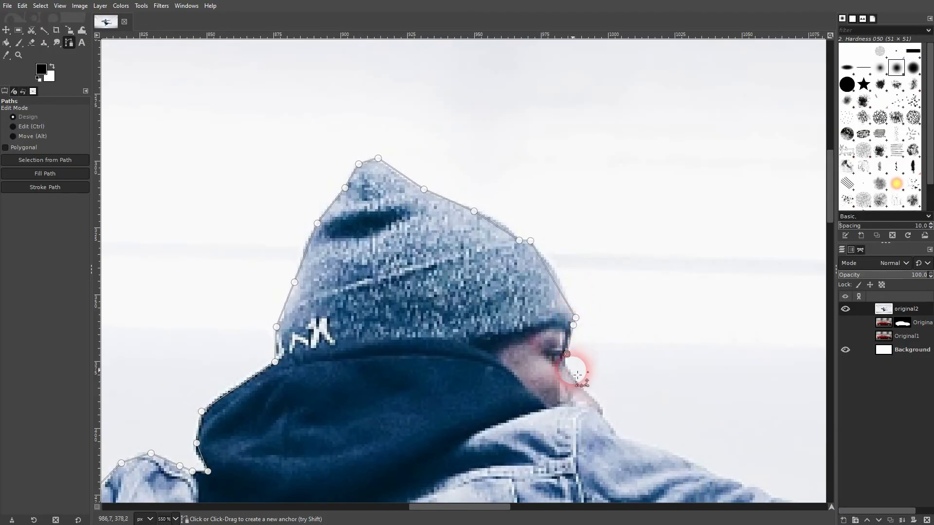
click(575, 377)
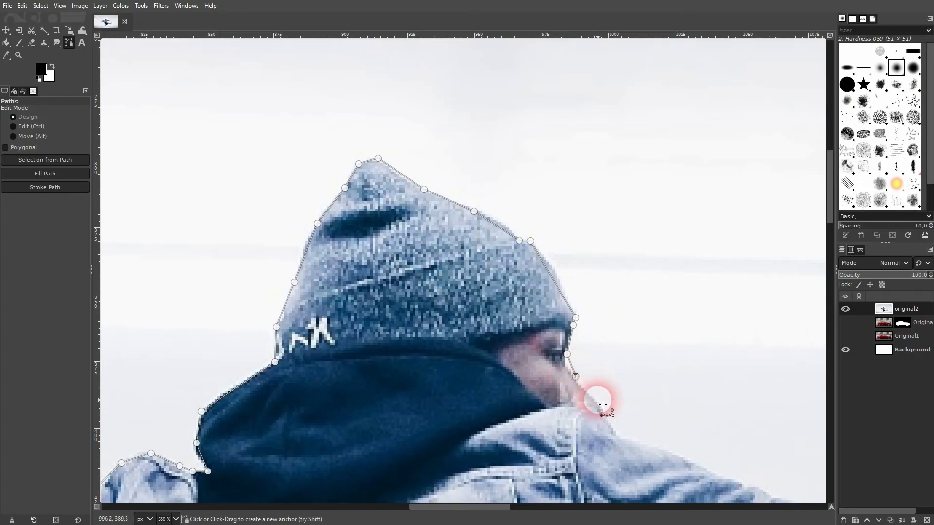
click(601, 408)
click(608, 421)
Step: Trace the path along the top of the outstretched arm from the shoulder to the start of the elbow folds
drag(674, 471, 395, 335)
click(371, 309)
click(426, 331)
click(480, 353)
click(533, 370)
click(572, 364)
click(579, 359)
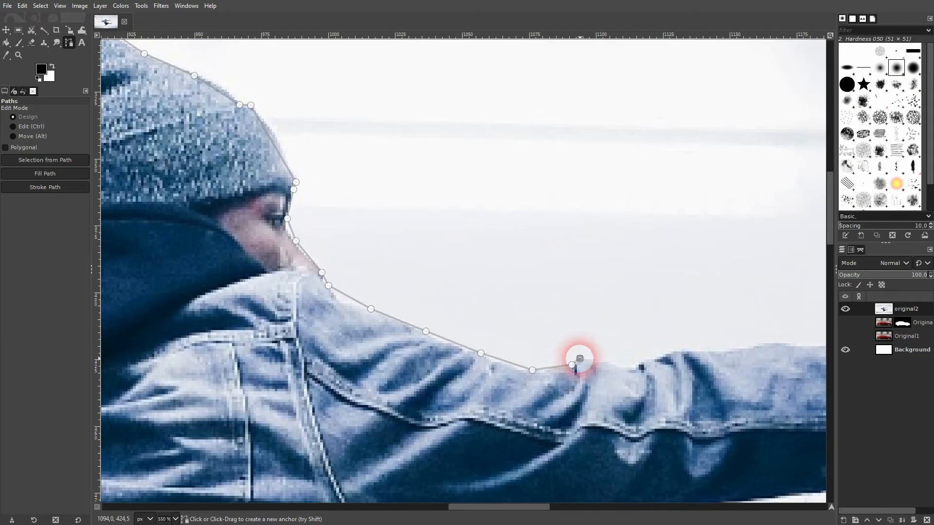
Step: Continue the path over the elbow folds and along the upper edge of the forearm sleeve towards the cuff
click(631, 367)
click(658, 358)
click(694, 352)
scroll(663, 358, right, 5)
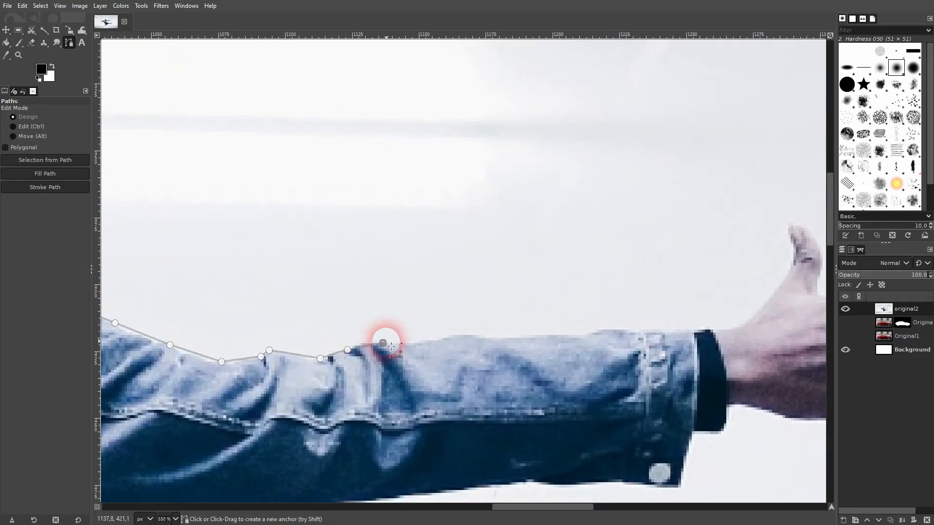
click(440, 339)
click(516, 334)
click(589, 333)
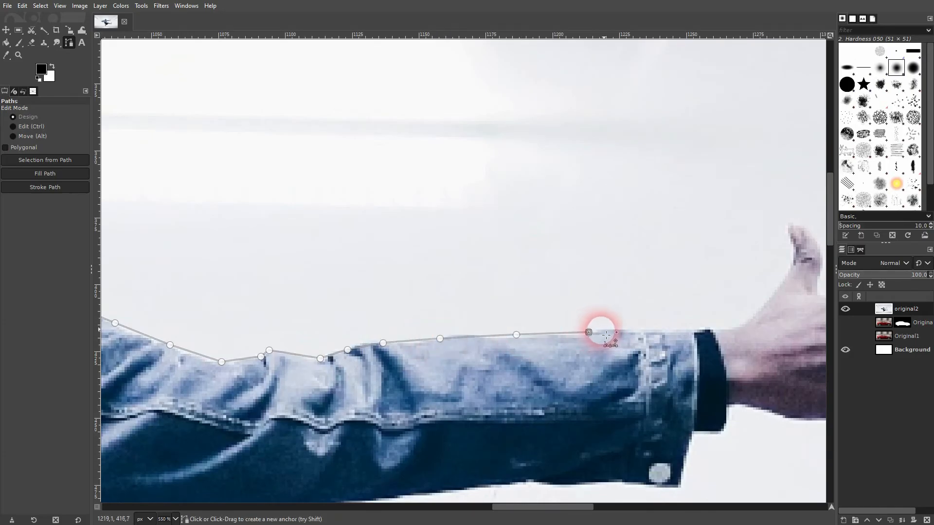
click(609, 329)
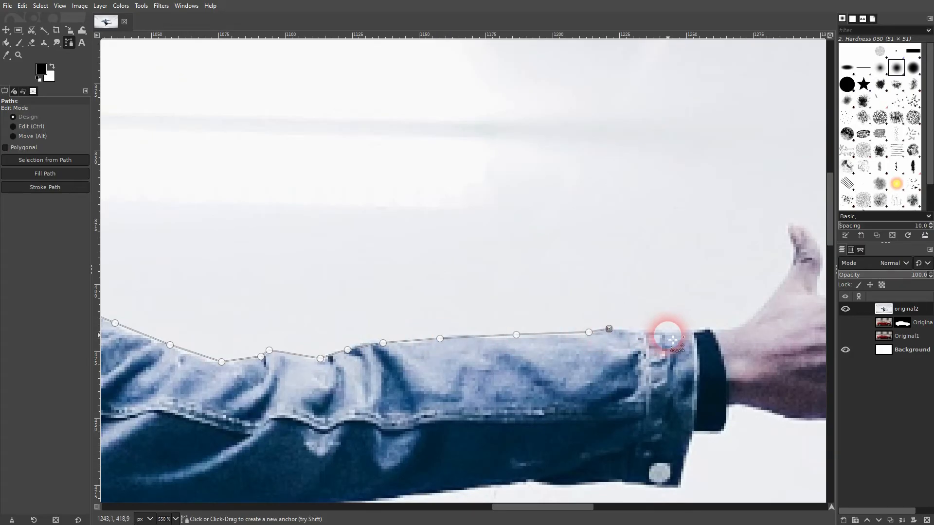
Step: Trace the path past the cuff to the wrist and around the raised thumb to its base
click(737, 326)
click(794, 261)
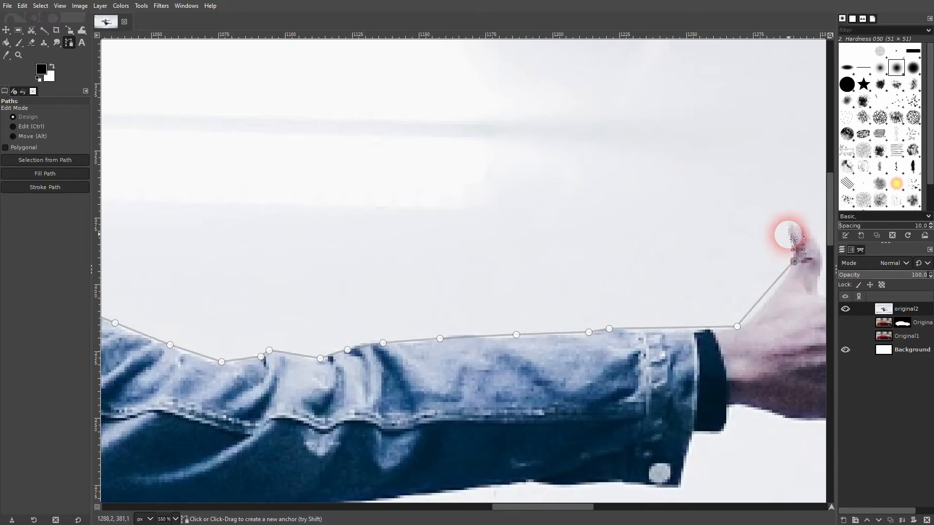
click(789, 228)
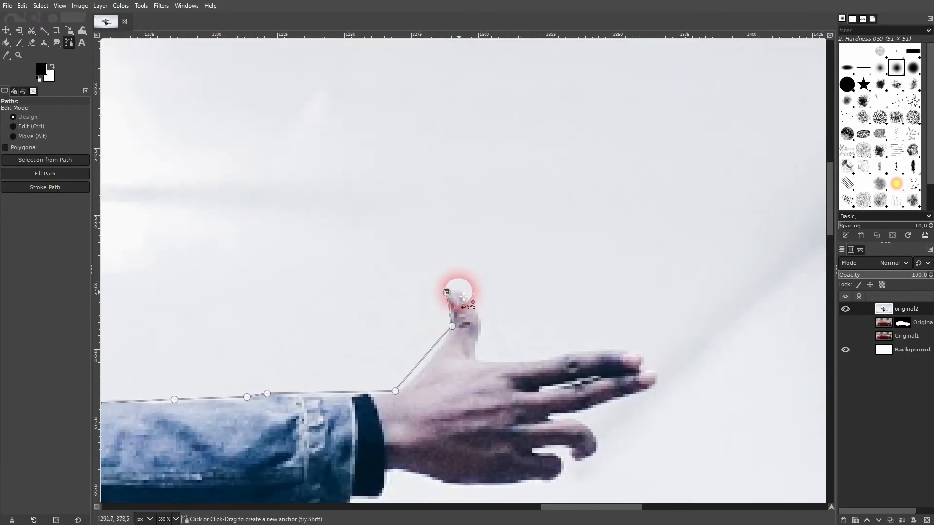
click(460, 290)
click(480, 321)
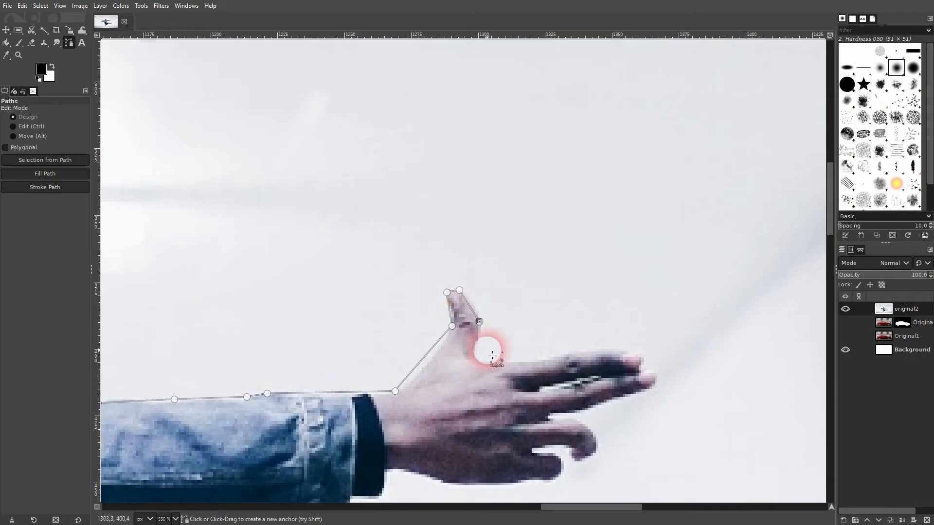
click(477, 358)
Step: Trace the path along the top of the extended index finger and around the two fingertips
click(530, 360)
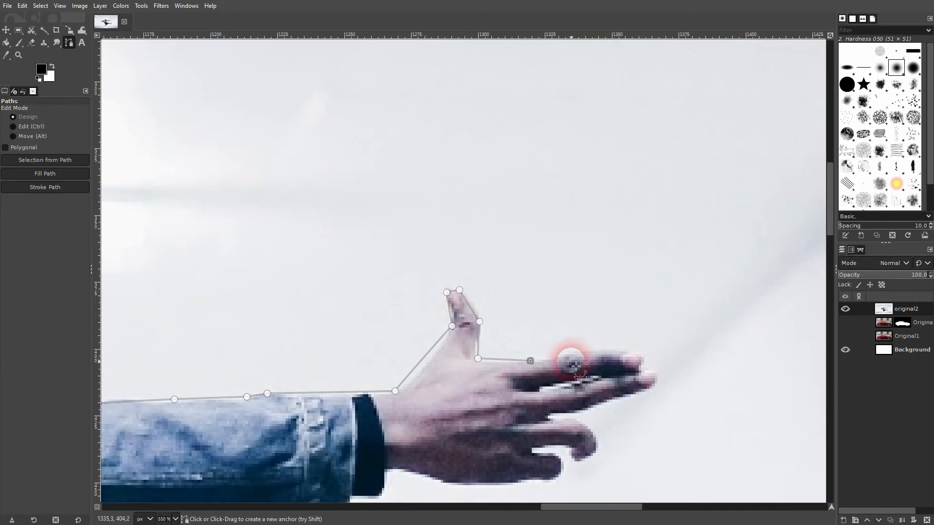
click(642, 356)
click(644, 368)
click(656, 373)
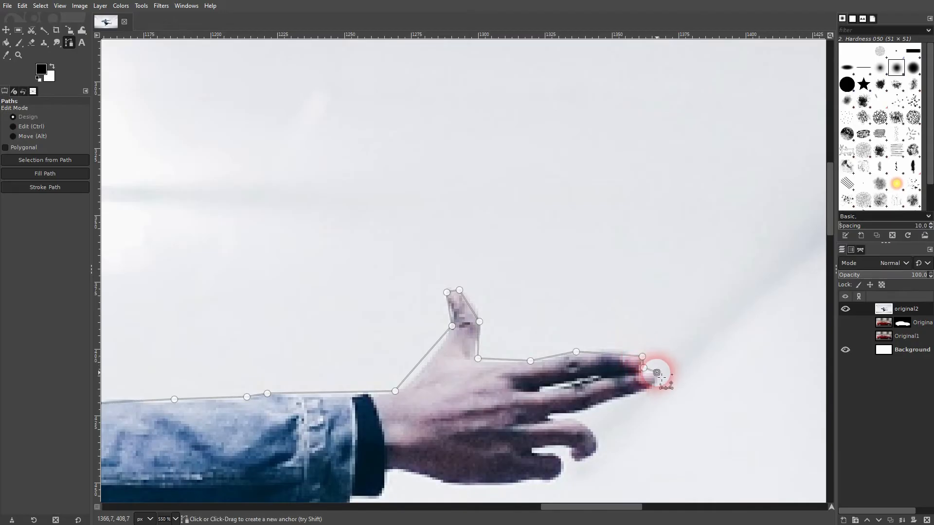
click(652, 384)
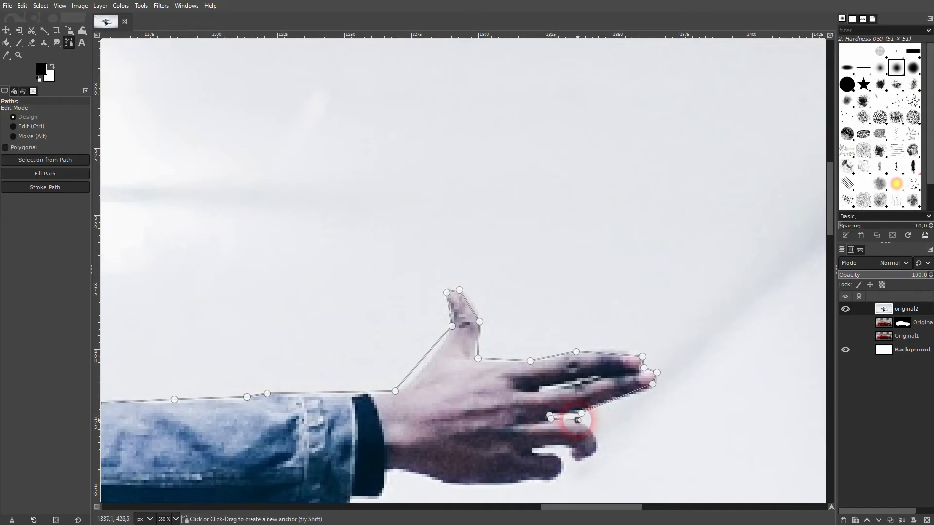
Step: Trace the path around the curled ring finger and the tip of the little finger
click(597, 443)
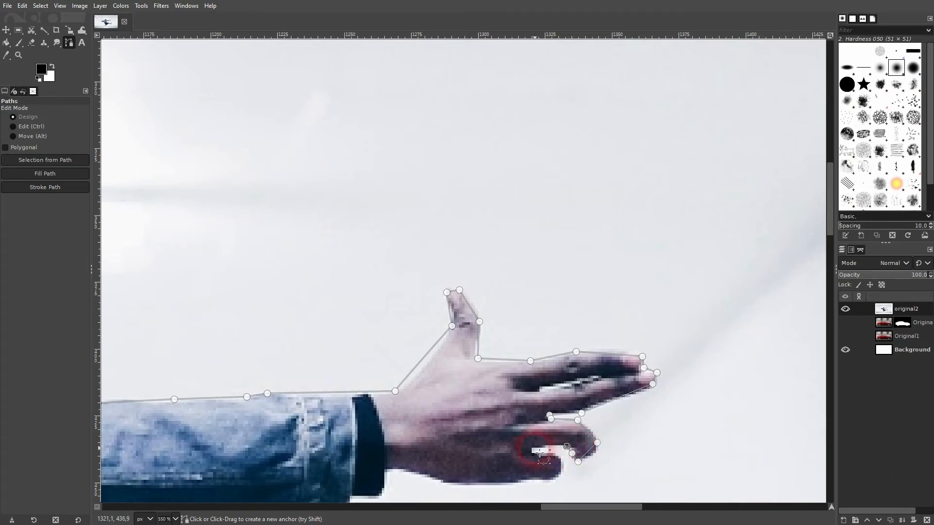
click(557, 454)
click(556, 480)
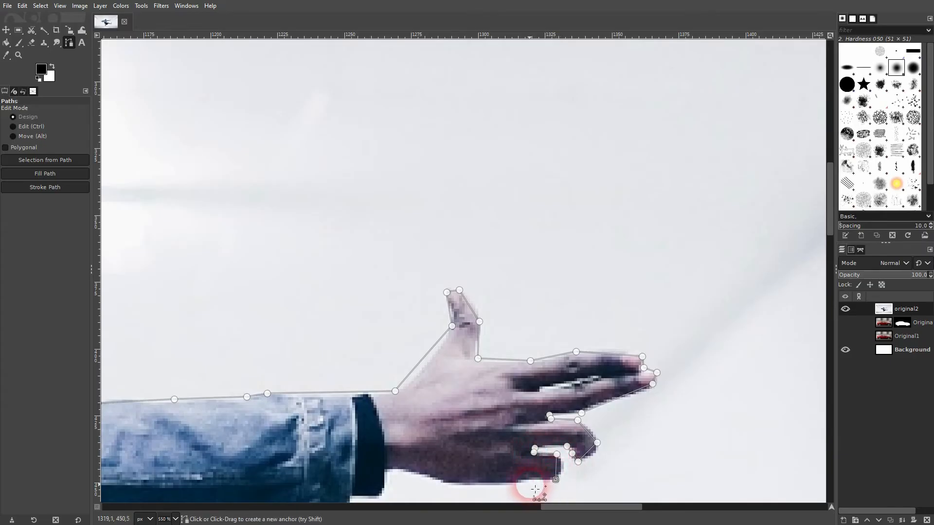
Step: Continue the path along the underside of the hand to the wrist and around the dark inner cuff
click(499, 485)
click(442, 485)
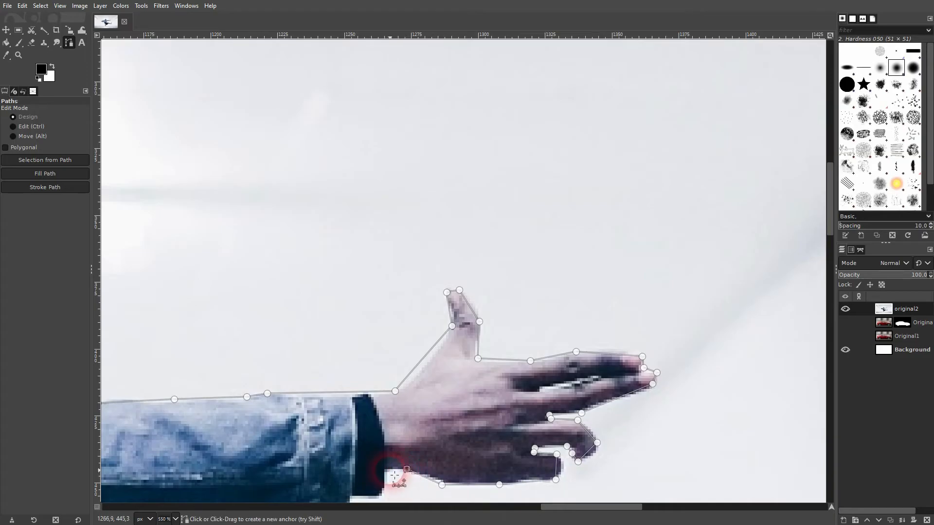
drag(393, 488, 445, 380)
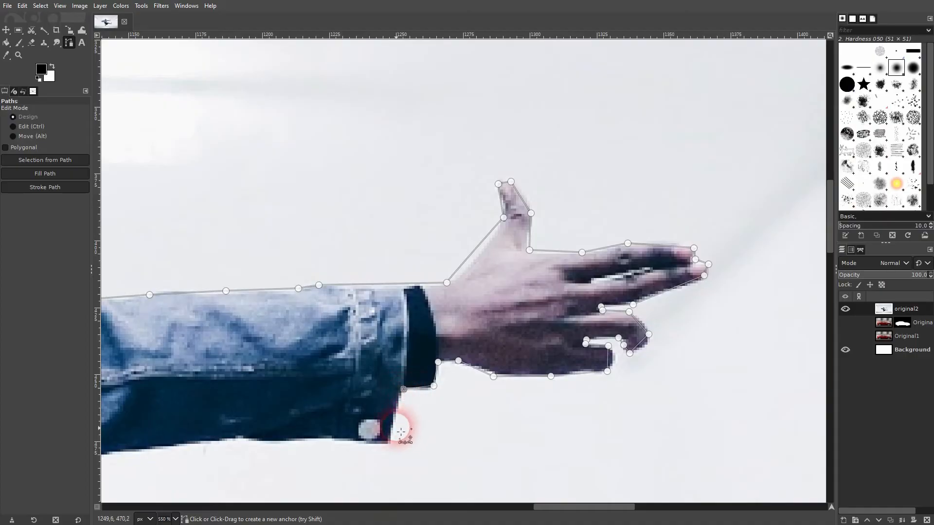
Step: Trace the path along the underside of the denim sleeve from the cuff back to the armpit
drag(147, 461, 486, 395)
click(439, 390)
click(275, 404)
drag(242, 421, 646, 327)
click(574, 323)
click(512, 333)
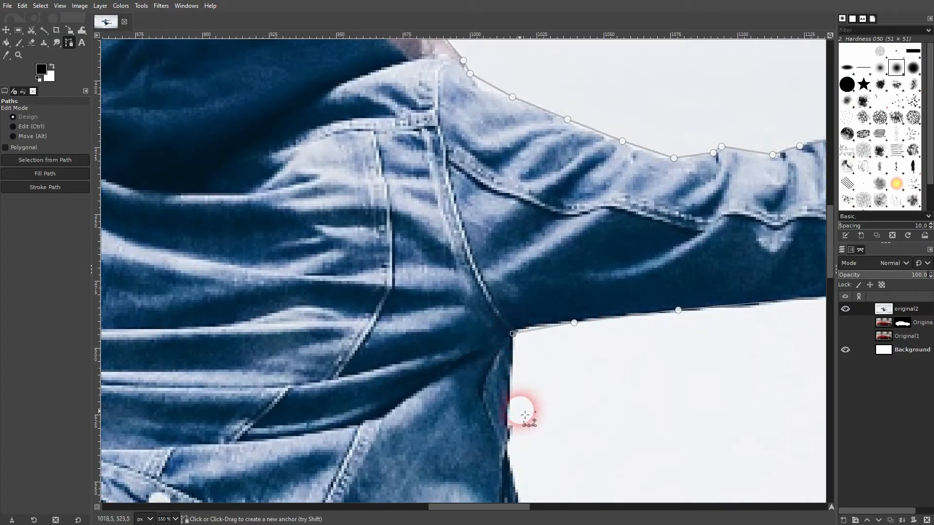
Step: Trace the path down the side of the denim jacket from the armpit to the hem
click(511, 421)
scroll(539, 484, down, 5)
scroll(486, 244, right, 2)
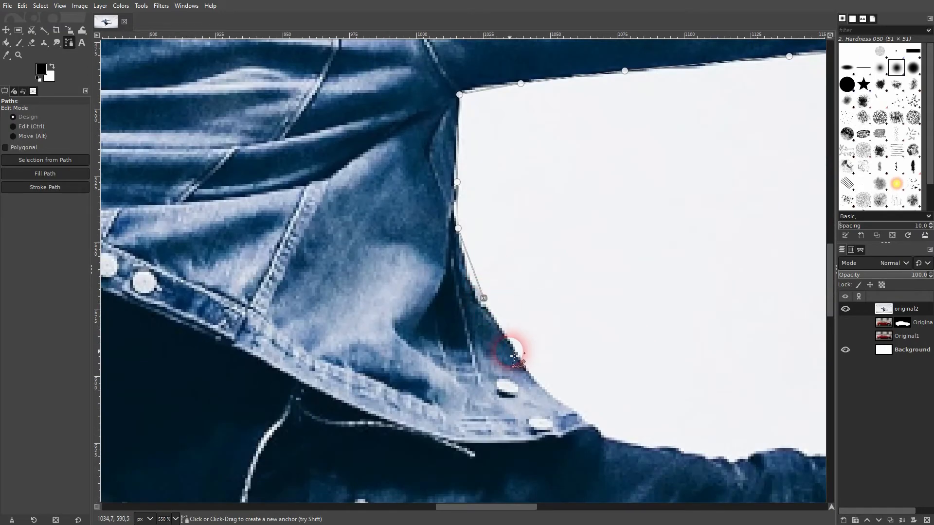
click(519, 352)
click(576, 413)
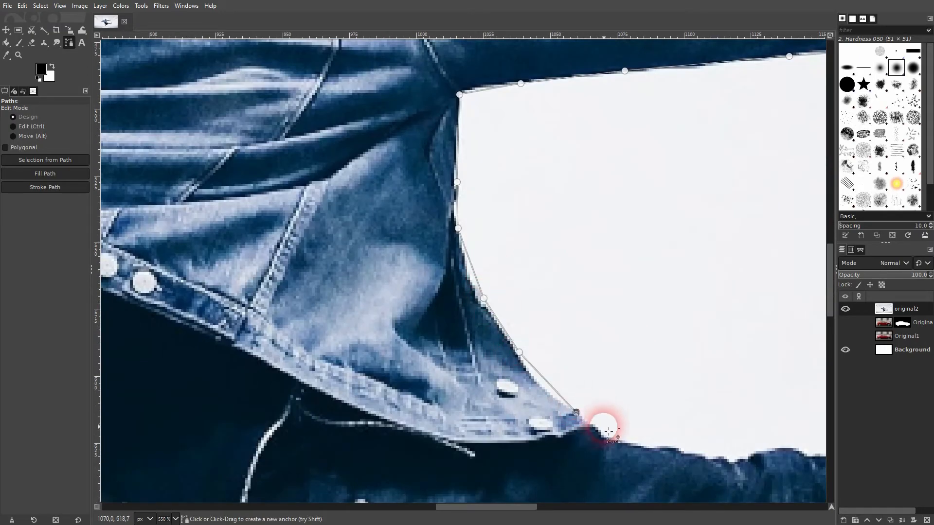
Step: Trace the path from the jacket hem over the fabric folds along the upper edge of the raised thigh
scroll(510, 408, right, 8)
scroll(422, 381, down, 2)
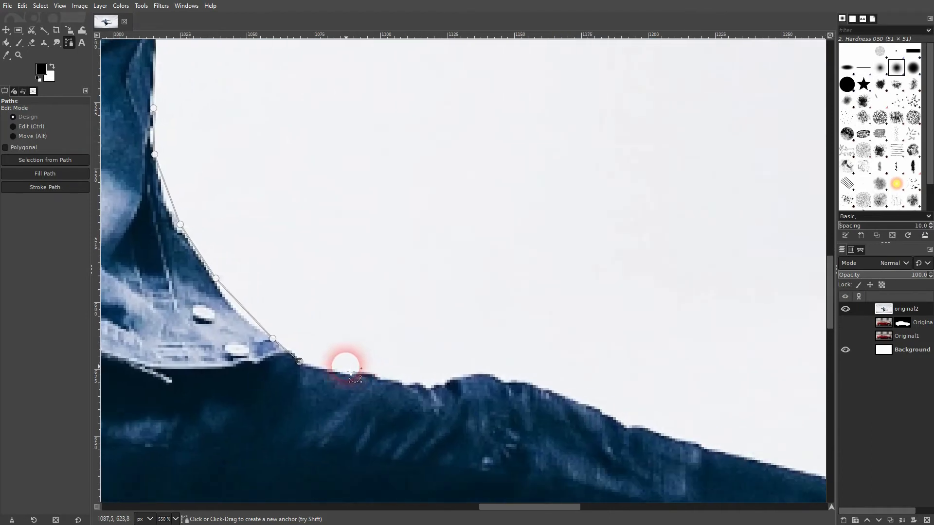
click(367, 374)
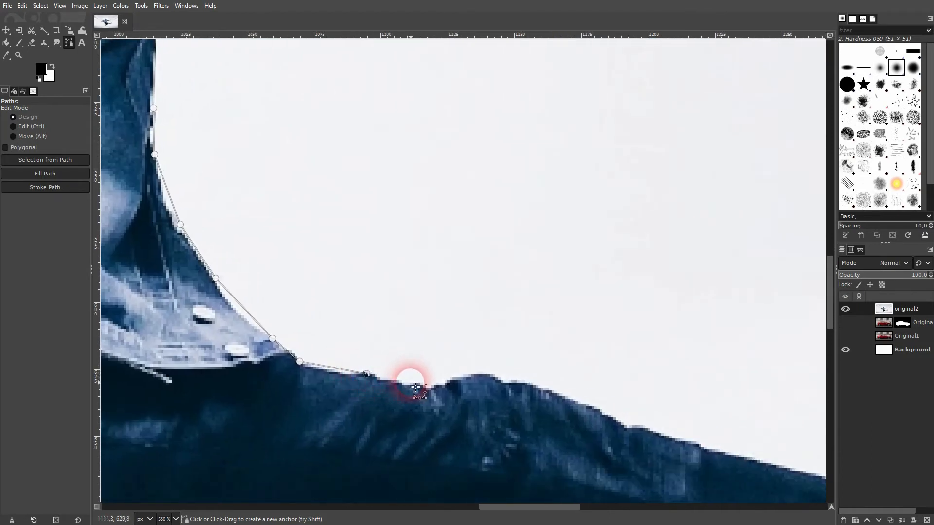
click(412, 382)
click(504, 381)
click(556, 391)
click(625, 427)
click(644, 426)
click(713, 448)
Step: Continue the path along the upper edge of the lower trouser leg to the first crease near the ankle
scroll(747, 448, right, 8)
scroll(746, 448, down, 3)
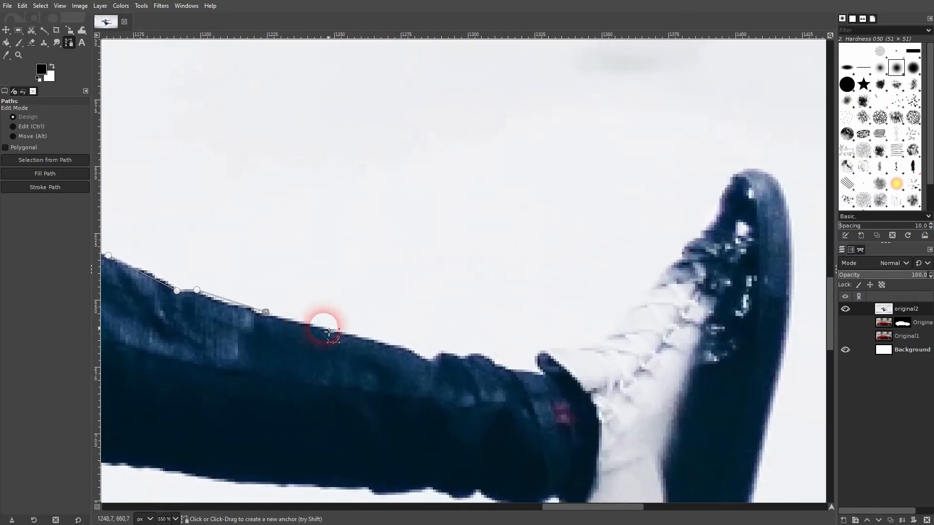
click(410, 347)
click(427, 358)
click(441, 352)
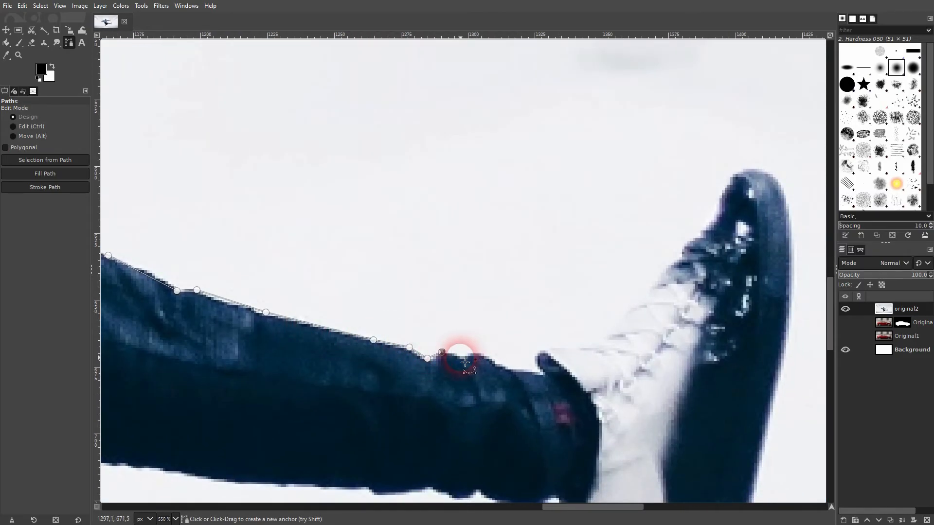
Step: Trace the path over the ankle creases and around the raised edge of the trouser hem
click(463, 358)
click(478, 352)
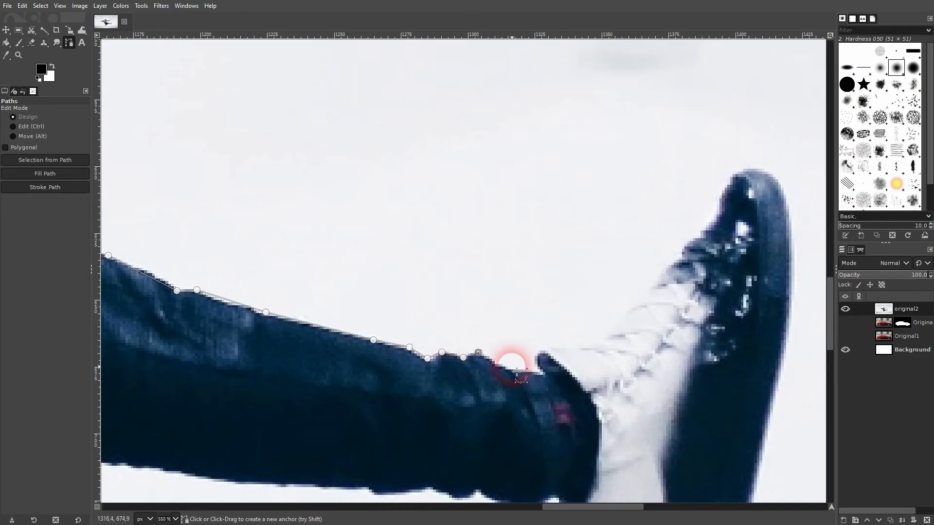
click(508, 369)
click(539, 372)
click(536, 357)
click(548, 352)
Step: Trace the path up the laced front of the shoe to the tip of the toe
click(592, 347)
click(615, 328)
click(666, 271)
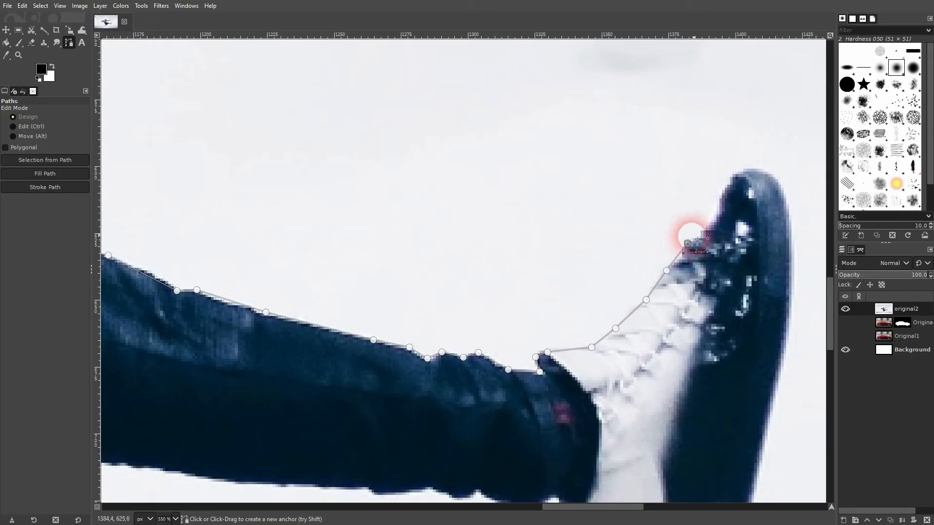
click(717, 213)
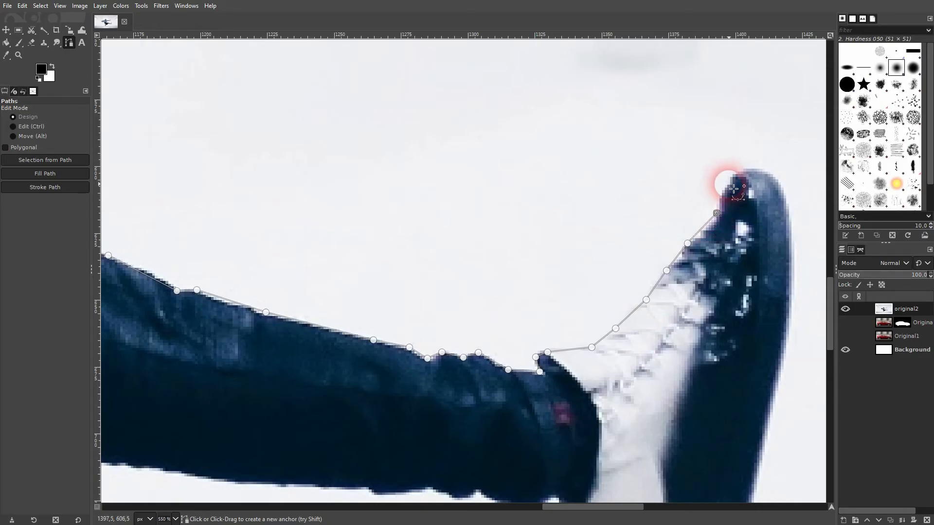
click(728, 184)
click(753, 169)
Step: Trace the path down the shoe's sole, around the heel and along its back edge towards the ankle
click(786, 202)
click(778, 381)
scroll(761, 334, down, 5)
scroll(761, 334, right, 2)
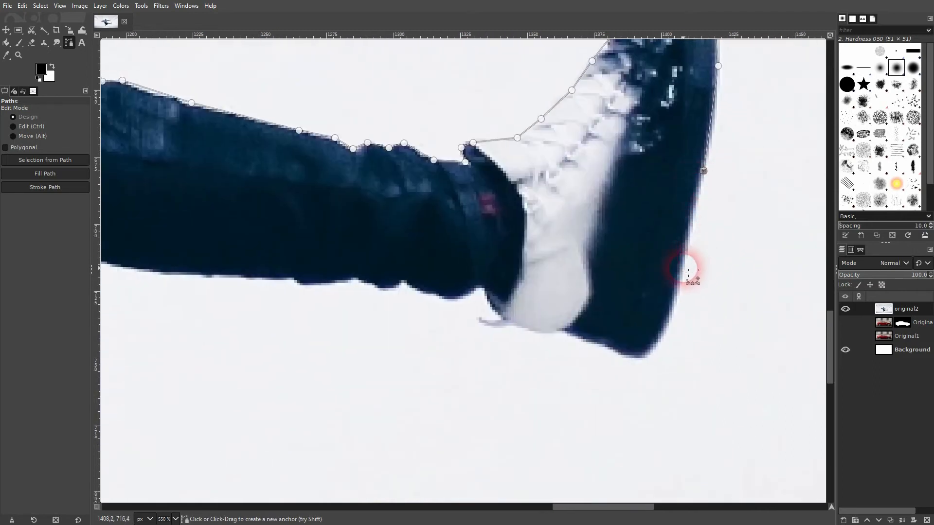
click(664, 331)
click(641, 360)
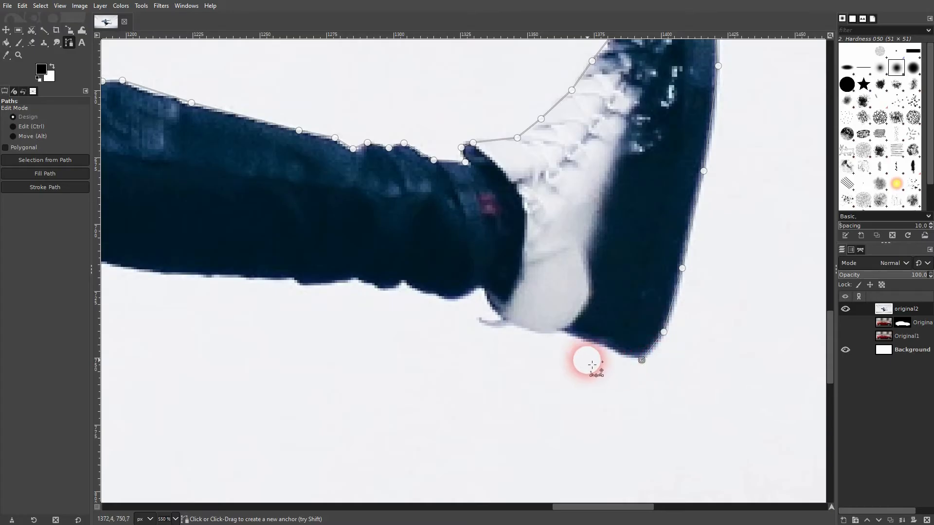
click(564, 333)
click(526, 330)
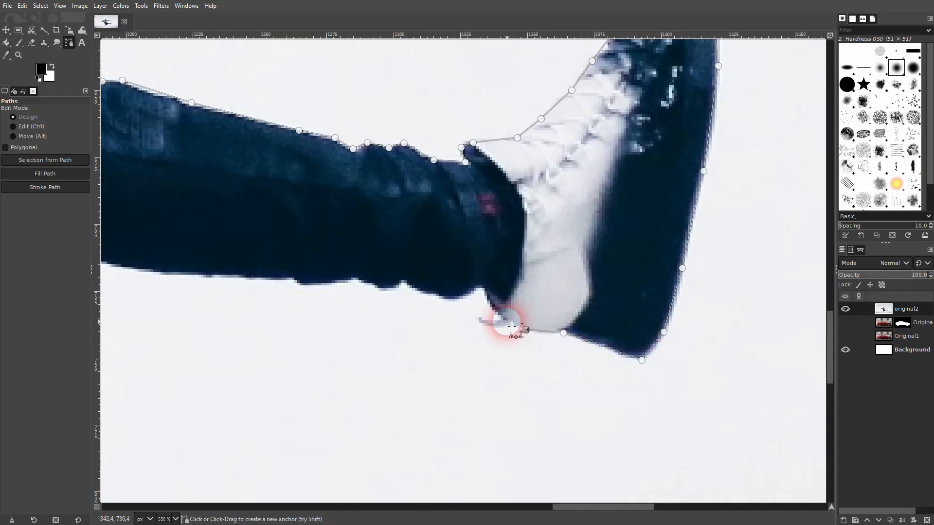
Step: Continue the path around the small tab at the shoe's ankle and up over the corner of the trouser hem
click(508, 324)
click(479, 323)
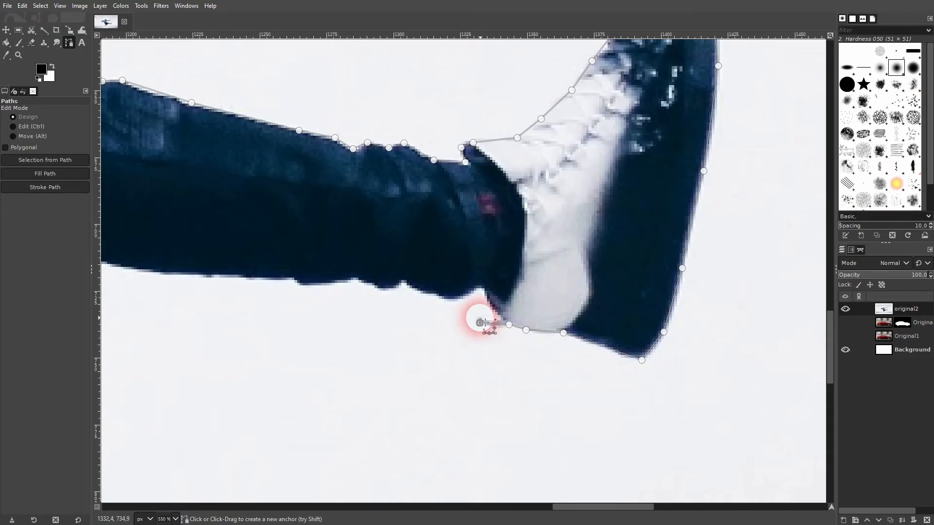
click(480, 316)
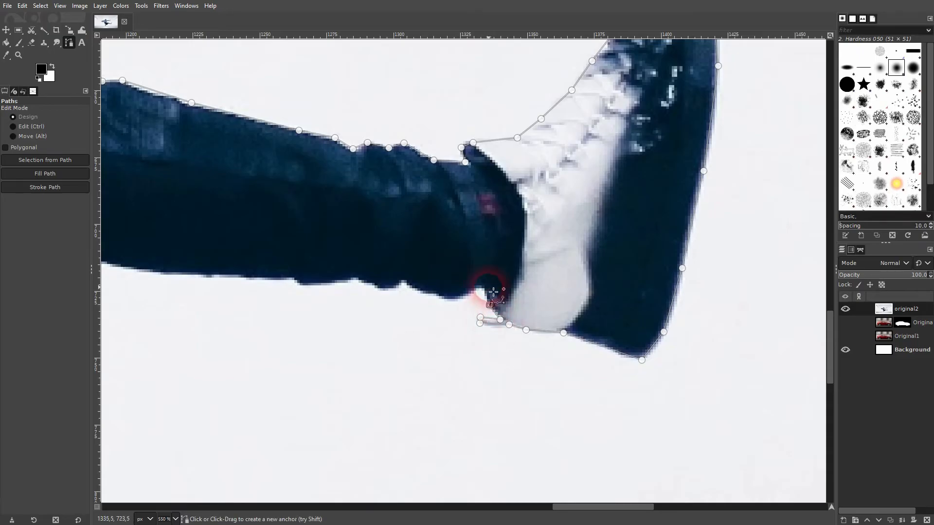
click(459, 299)
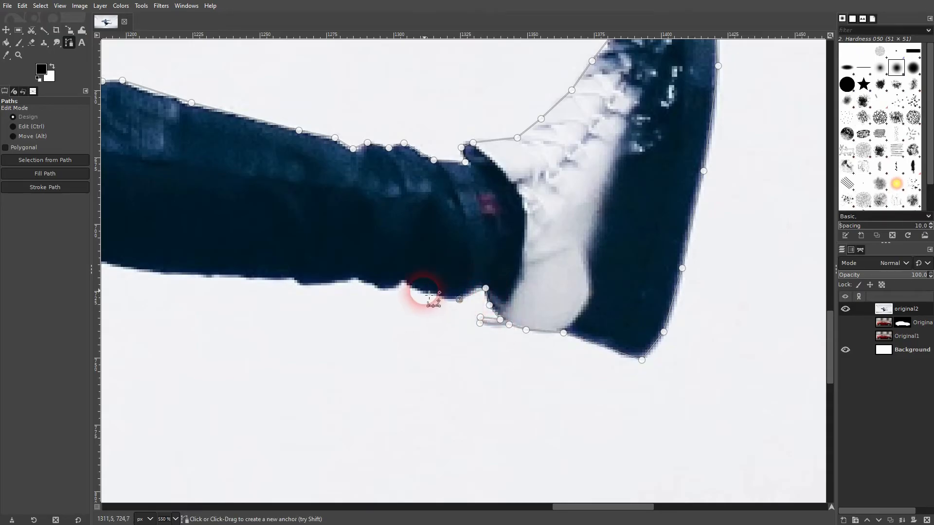
Step: Trace the path along the creased underside of the raised trouser leg near the ankle
click(402, 284)
click(384, 292)
click(357, 280)
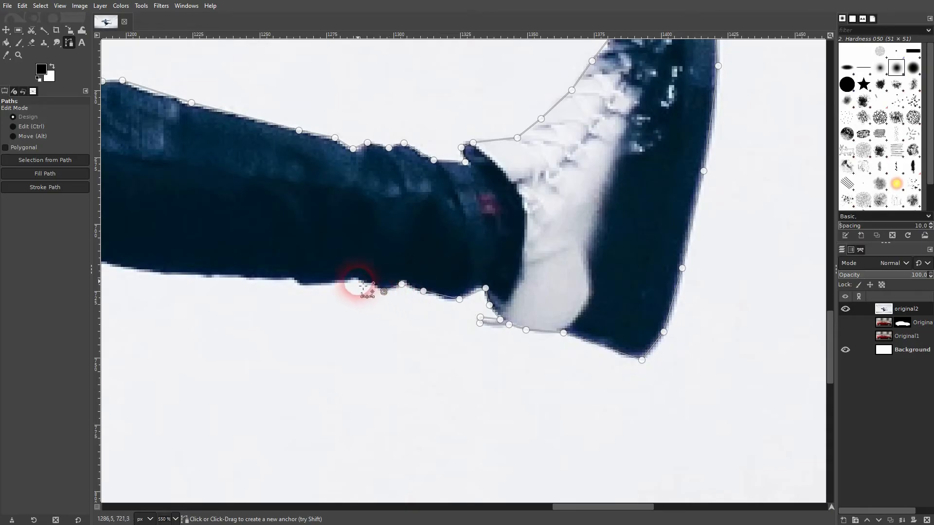
click(319, 287)
click(281, 276)
Step: Extend the path along the smooth underside of the raised leg to the inner corner where the legs meet
scroll(292, 292, left, 10)
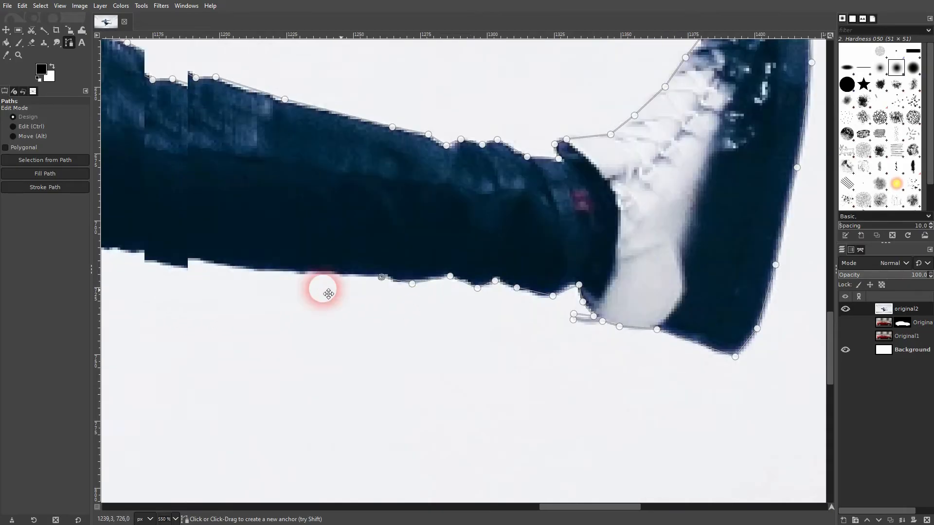
click(618, 241)
click(530, 227)
click(448, 219)
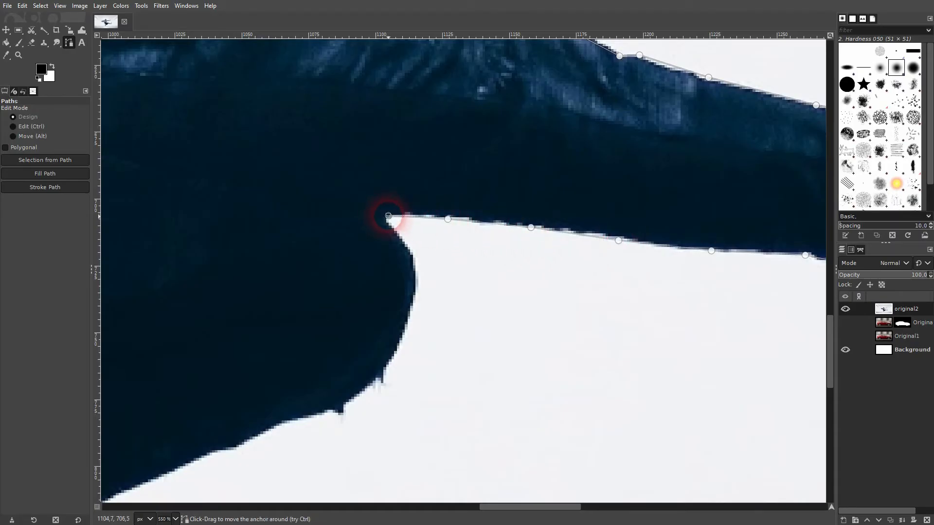
Step: Trace the path around the rounded trouser bulge below the inner corner between the legs
click(416, 273)
click(357, 398)
click(298, 420)
Step: Trace the path along the underside of the bent leg to the tab of the planted shoe
scroll(250, 460, down, 3)
scroll(250, 459, left, 5)
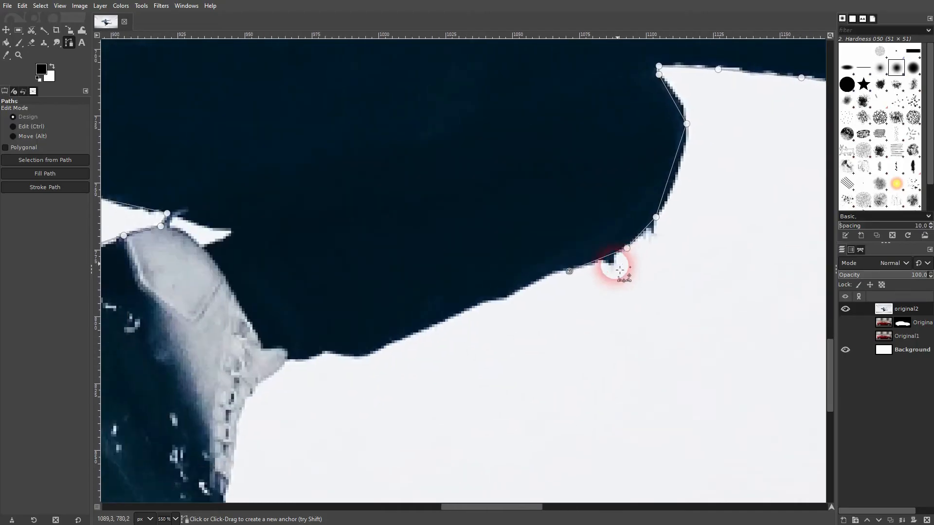
click(459, 315)
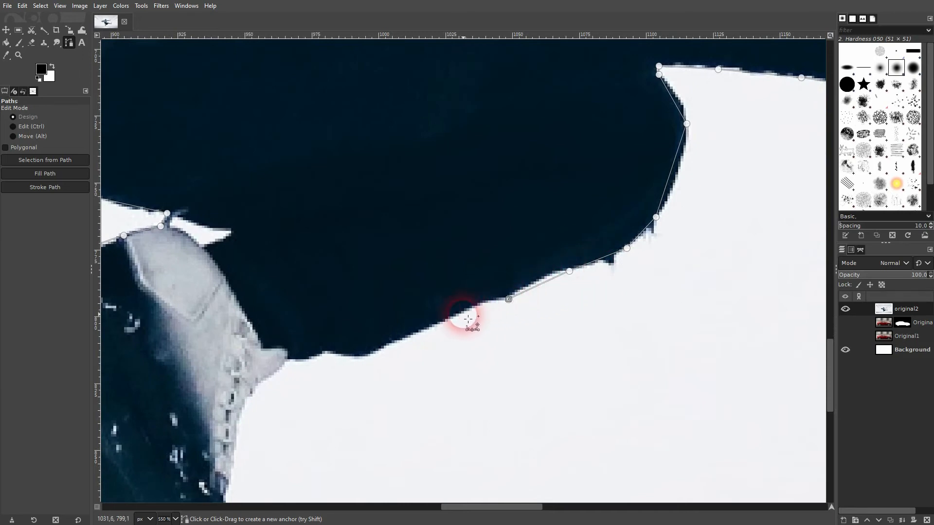
click(378, 350)
click(358, 360)
click(327, 355)
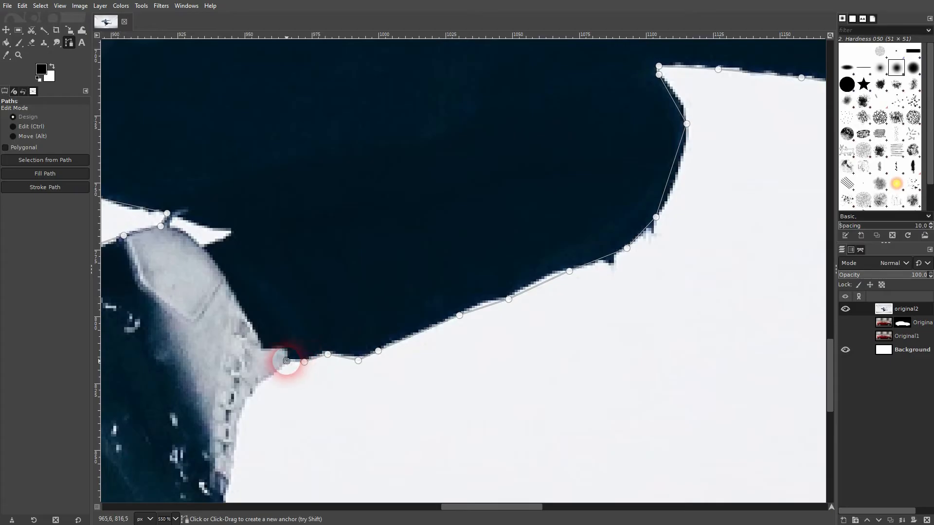
Step: Trace the path down the laced front of the planted shoe and close it at the starting anchor near the toe
click(255, 388)
click(245, 409)
drag(275, 428, 547, 201)
click(505, 221)
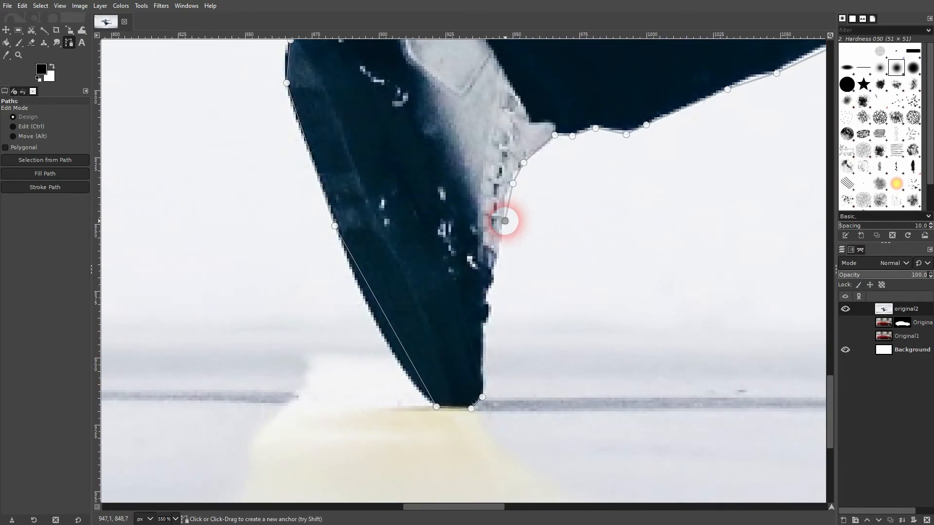
click(495, 267)
click(485, 298)
click(488, 315)
click(486, 333)
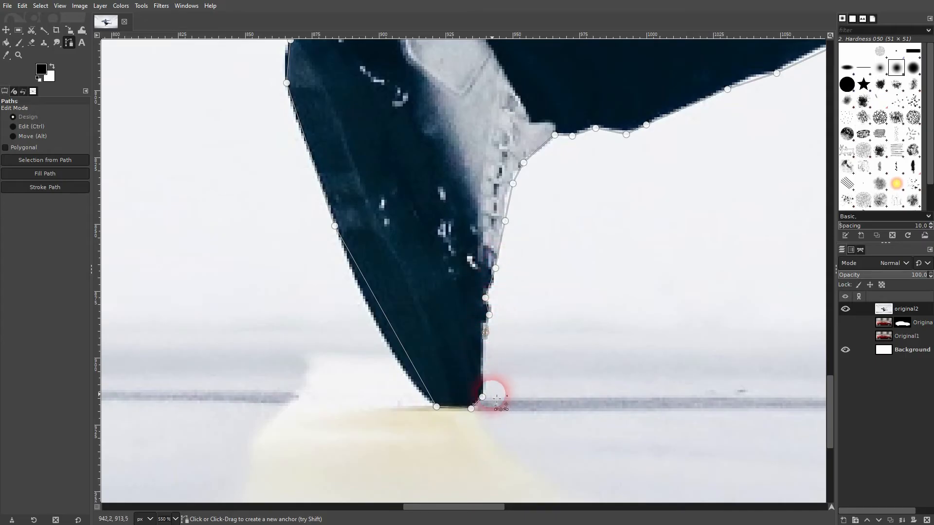
ctrl+click(486, 403)
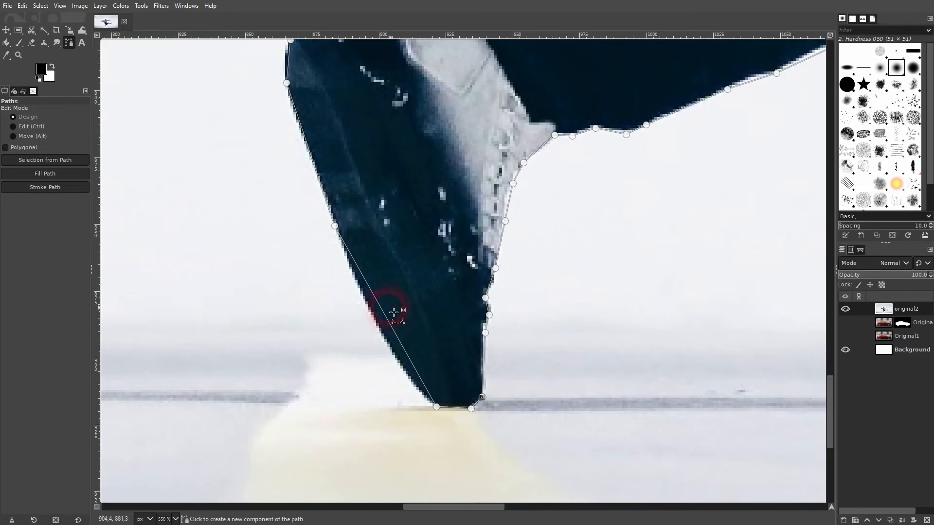
Step: Bend the path segments along the planted shoe's sole and heel and the trouser edge above to follow their contours
drag(397, 331, 379, 329)
scroll(405, 333, up, 5)
scroll(405, 333, left, 2)
scroll(404, 332, up, 3)
scroll(405, 333, left, 1)
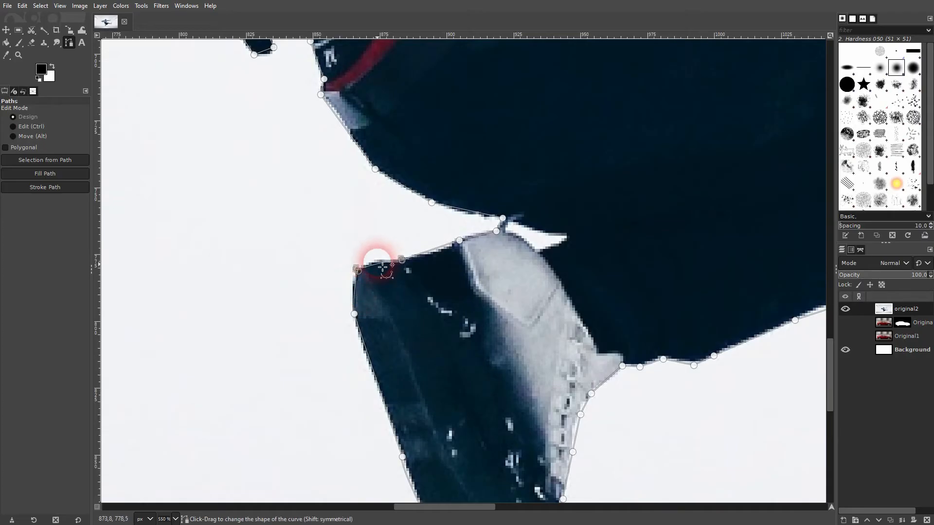
scroll(574, 334, up, 5)
scroll(532, 333, left, 3)
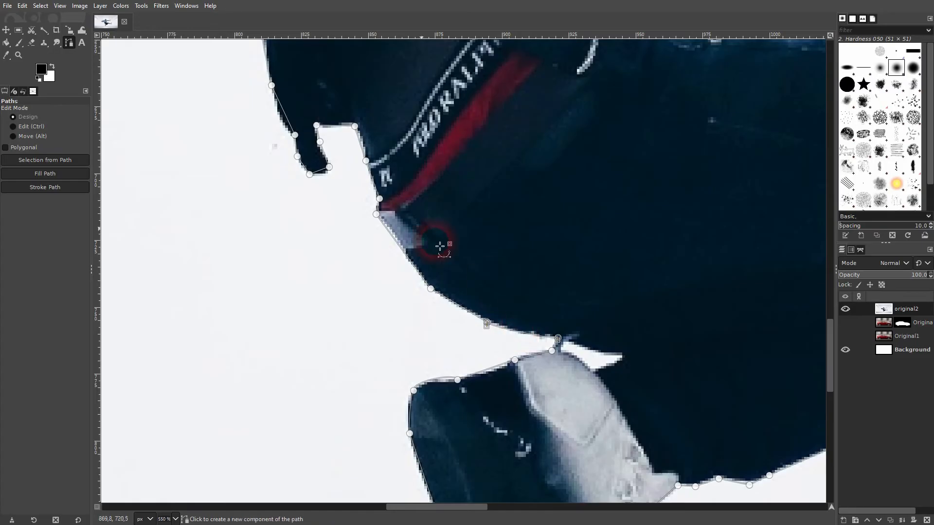
Step: Curve the path segments at the tip of the dark hanging flap and at the jacket's lower corner
scroll(494, 281, up, 6)
scroll(455, 355, left, 4)
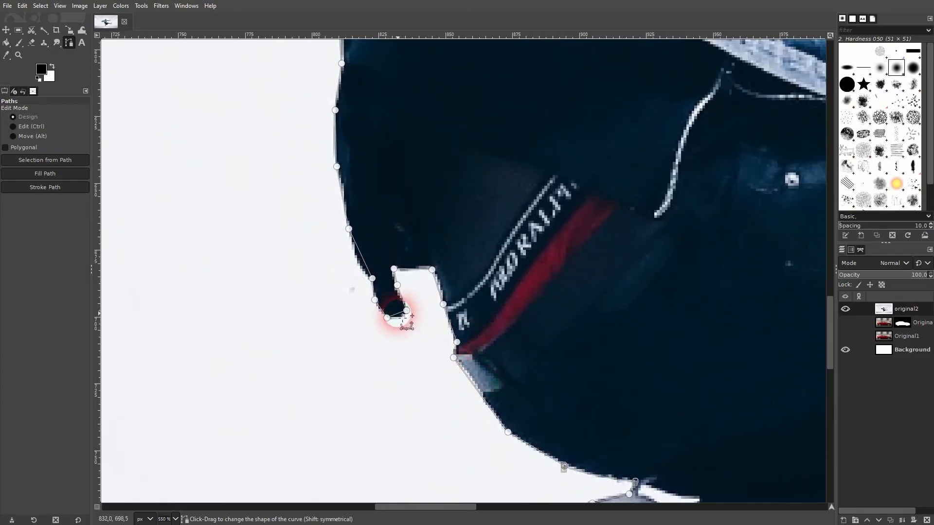
scroll(382, 314, up, 4)
scroll(382, 315, right, 1)
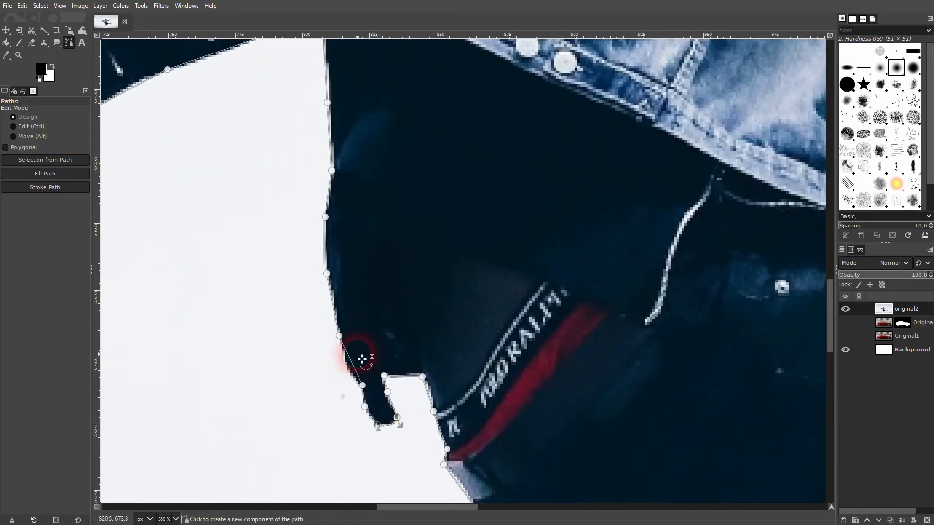
scroll(355, 366, up, 8)
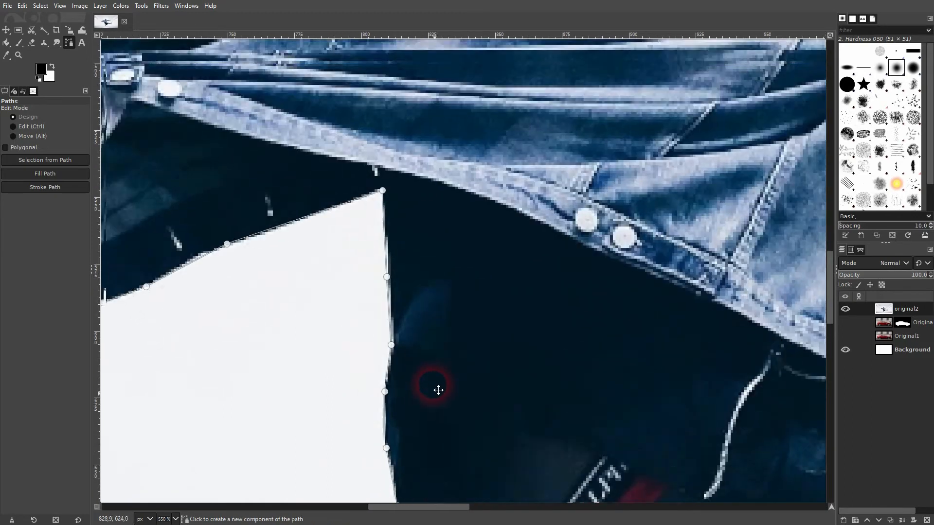
scroll(371, 305, left, 8)
scroll(694, 260, left, 2)
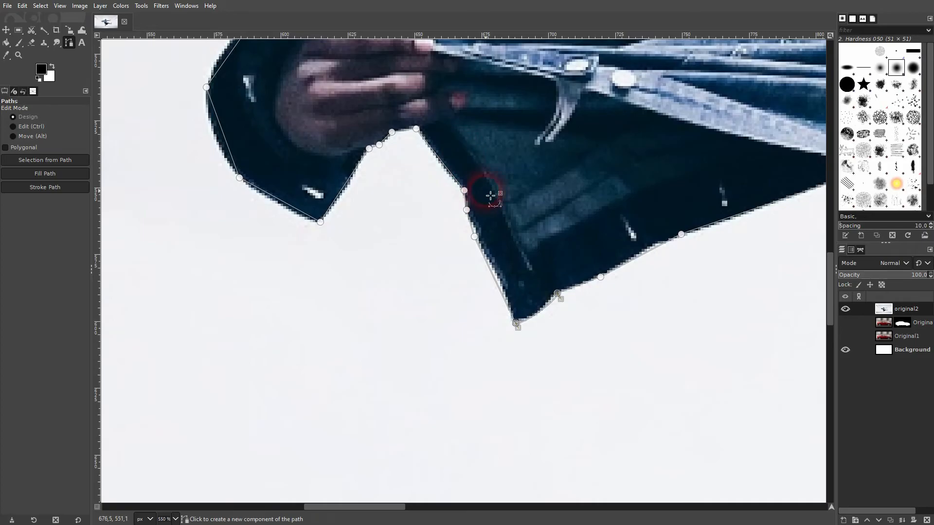
Step: Bend the path segments around the sleeve cuff beside the bent arm's hand to match its rounded outline
scroll(487, 205, up, 6)
scroll(545, 312, left, 3)
click(408, 314)
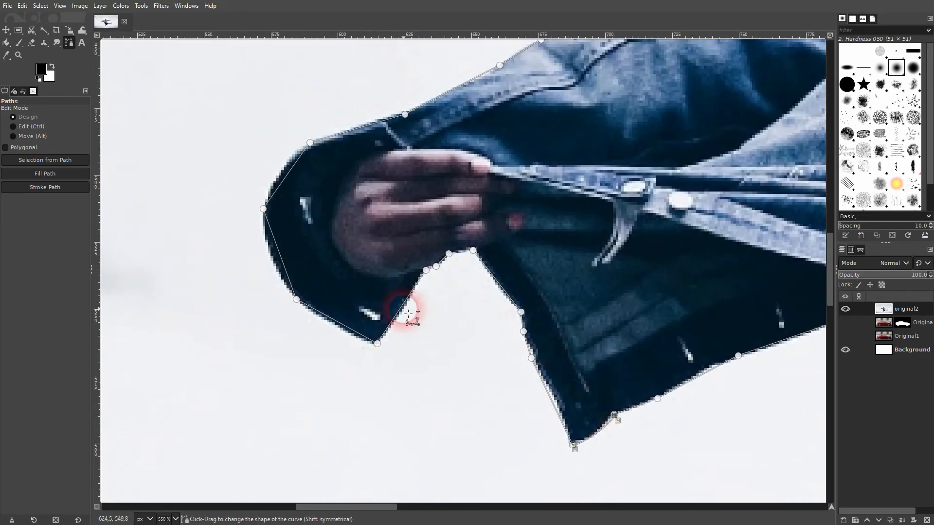
drag(409, 314, 413, 318)
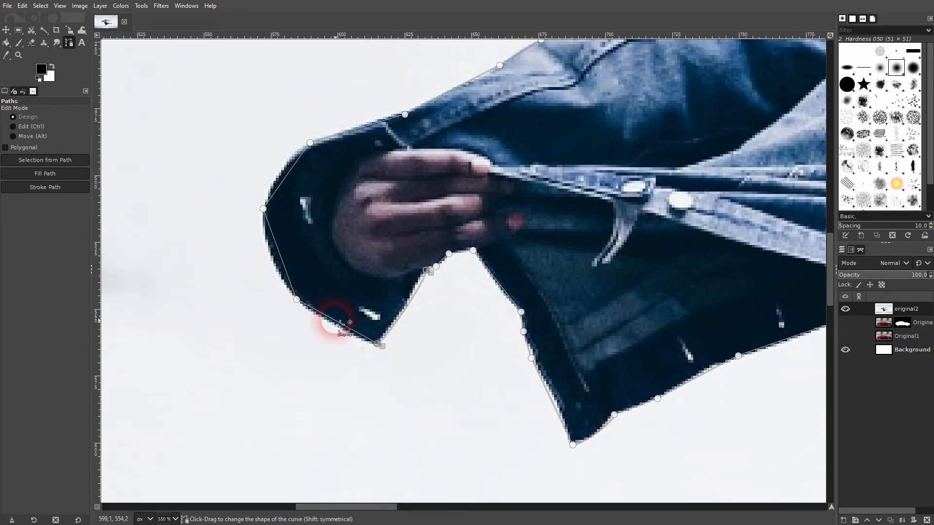
drag(278, 252, 271, 253)
drag(288, 175, 279, 167)
drag(439, 152, 361, 297)
drag(305, 284, 304, 281)
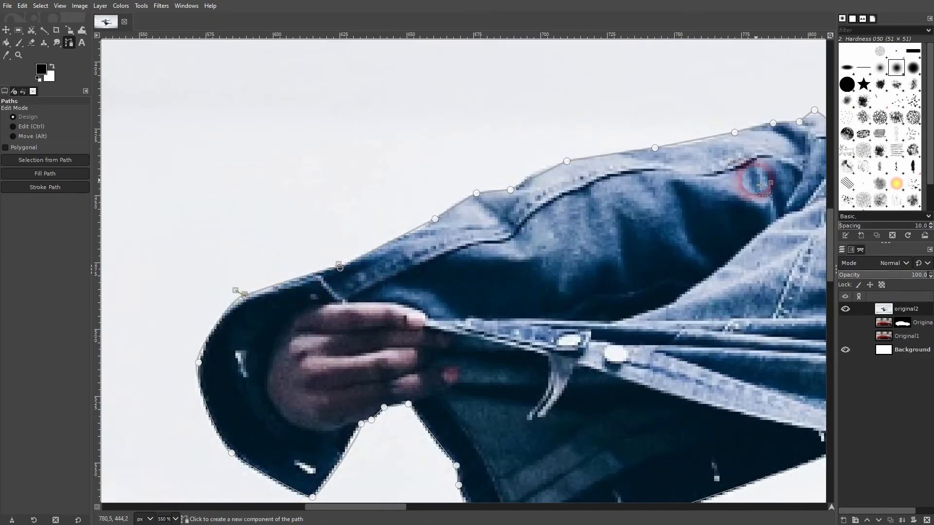
Step: Curve the path segments at the peak and along the front edge of the beanie
drag(751, 187, 384, 267)
drag(631, 200, 393, 394)
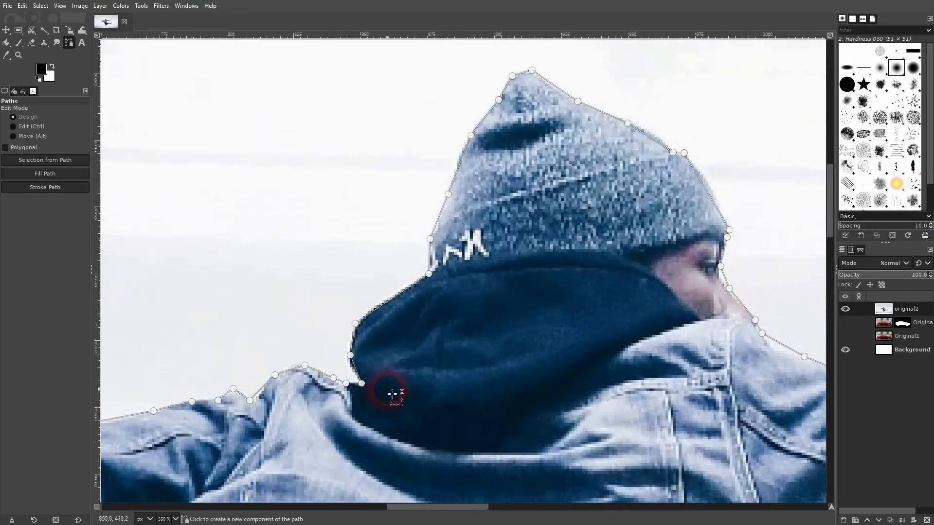
drag(515, 197, 487, 265)
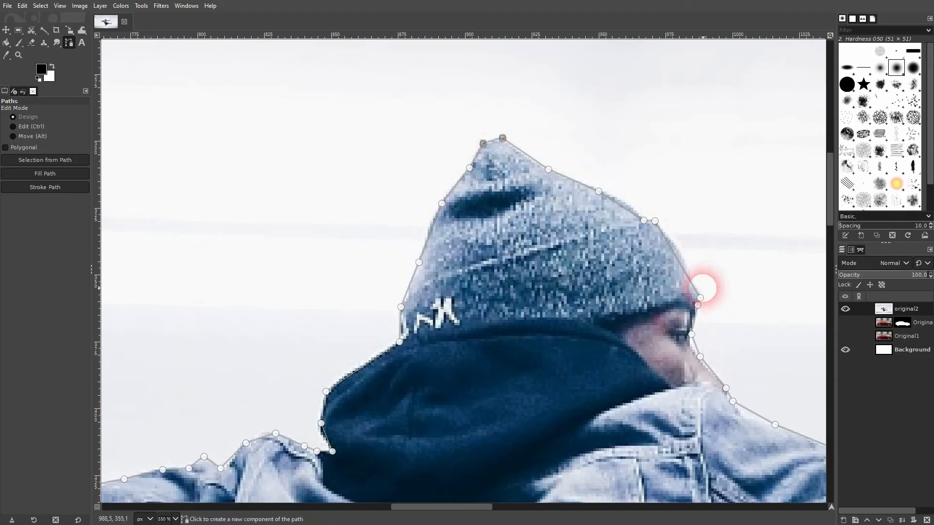
drag(714, 282, 504, 317)
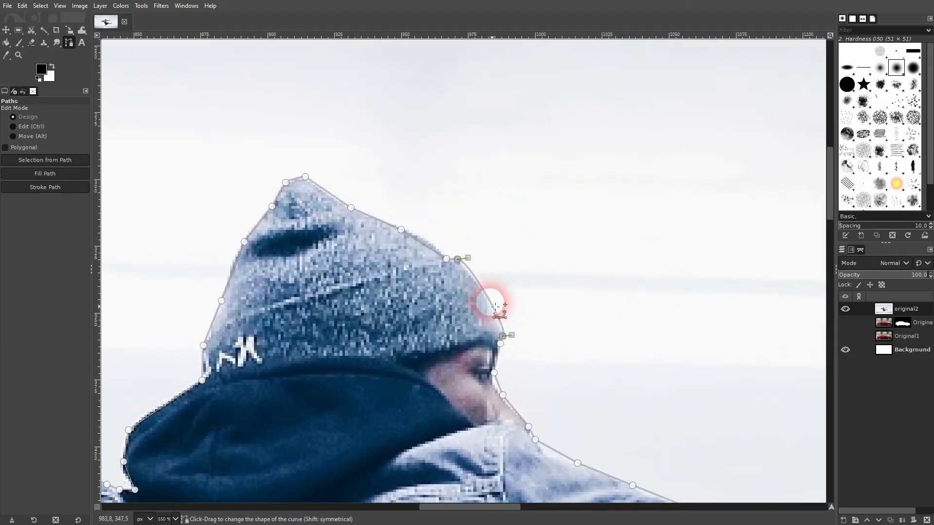
Step: Bend the path segment below the eye so it follows the edge of the face
ctrl+scroll(454, 329, up, 4)
ctrl+scroll(454, 324, up, 2)
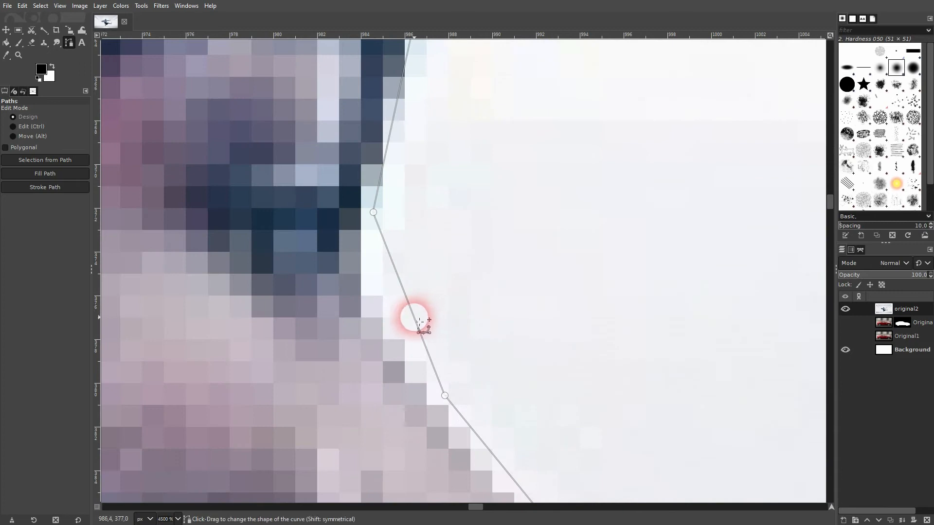
drag(415, 317, 404, 327)
ctrl+scroll(455, 334, down, 6)
Step: Refine the path's curvature along the shoulder and the upper edge of the outstretched denim sleeve
drag(554, 412, 296, 333)
ctrl+scroll(250, 340, up, 2)
click(249, 310)
drag(676, 446, 265, 338)
drag(709, 305, 304, 387)
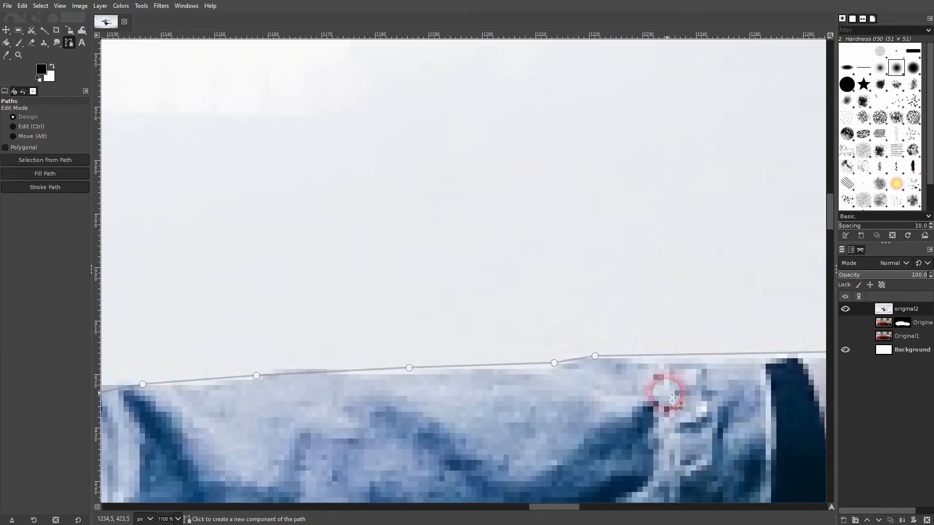
Step: Curve the path segments from the wrist around the thumb and along the back of the outstretched hand
drag(653, 392, 229, 377)
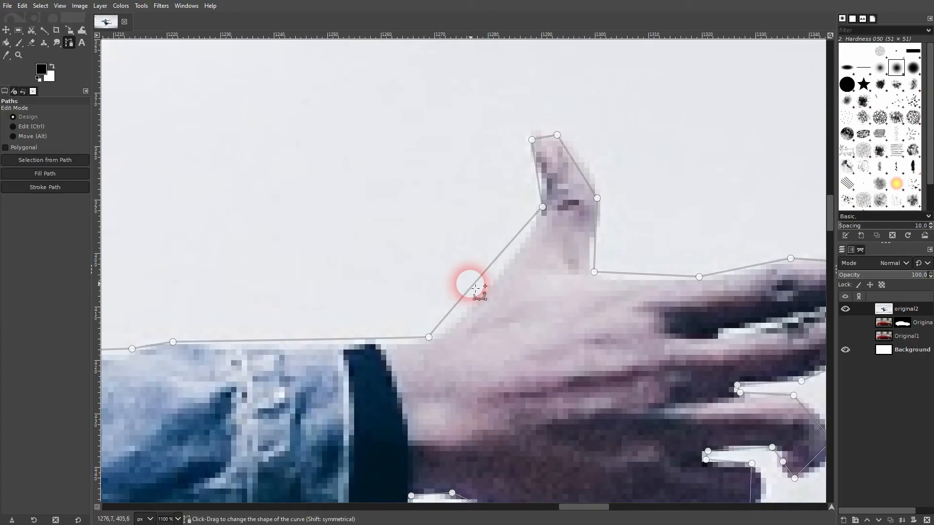
drag(476, 293, 480, 294)
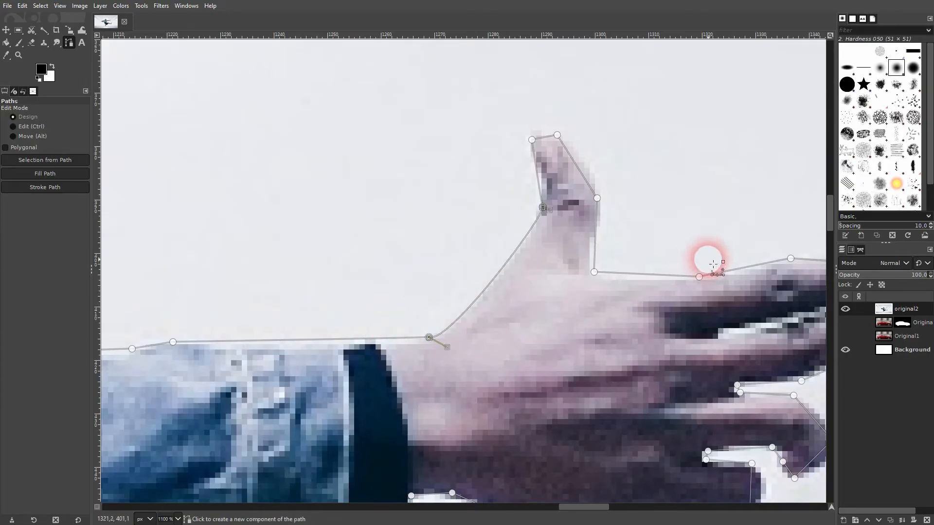
drag(655, 278, 647, 281)
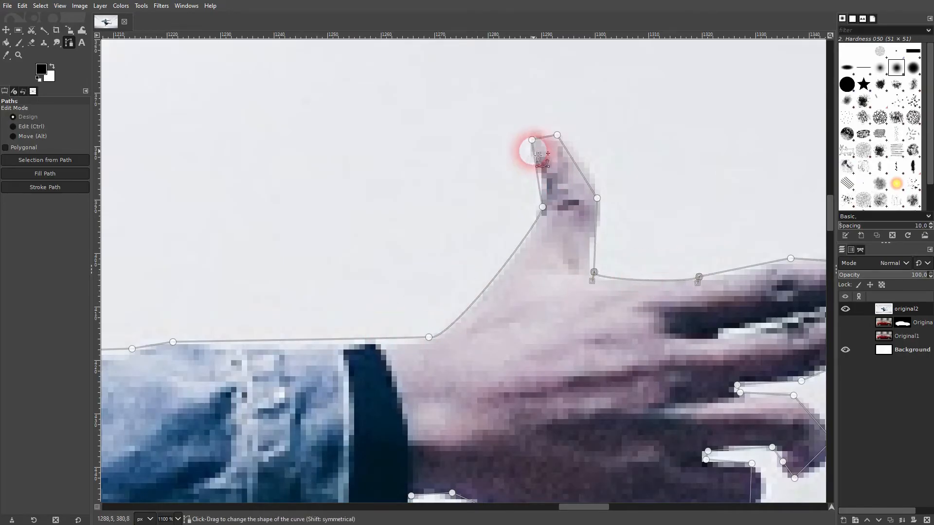
drag(539, 139, 540, 134)
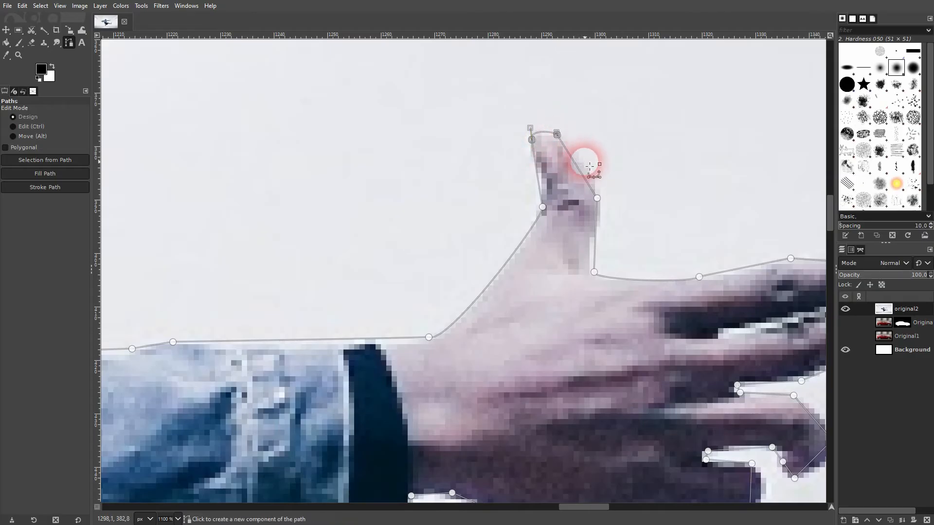
drag(583, 171, 584, 163)
Step: Bend the path segments around the tips of the two curled fingers
drag(762, 322, 424, 296)
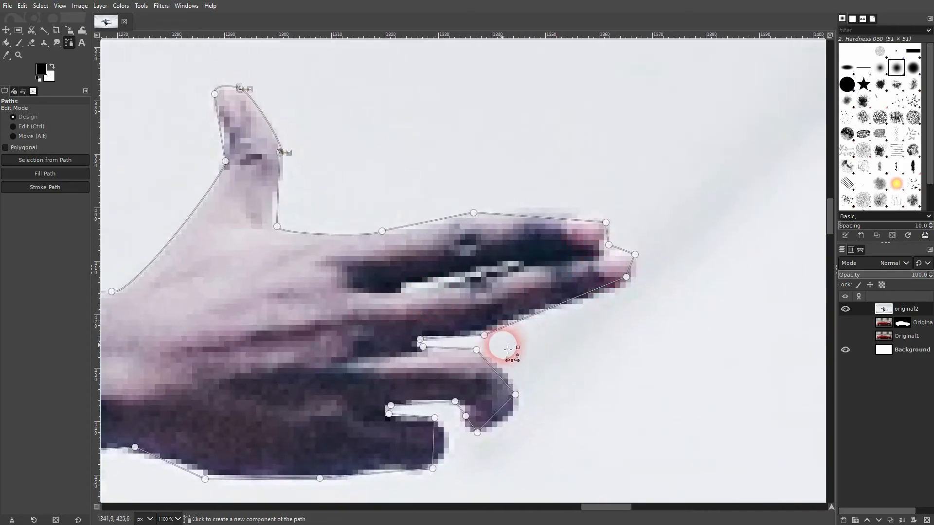
drag(493, 367, 507, 381)
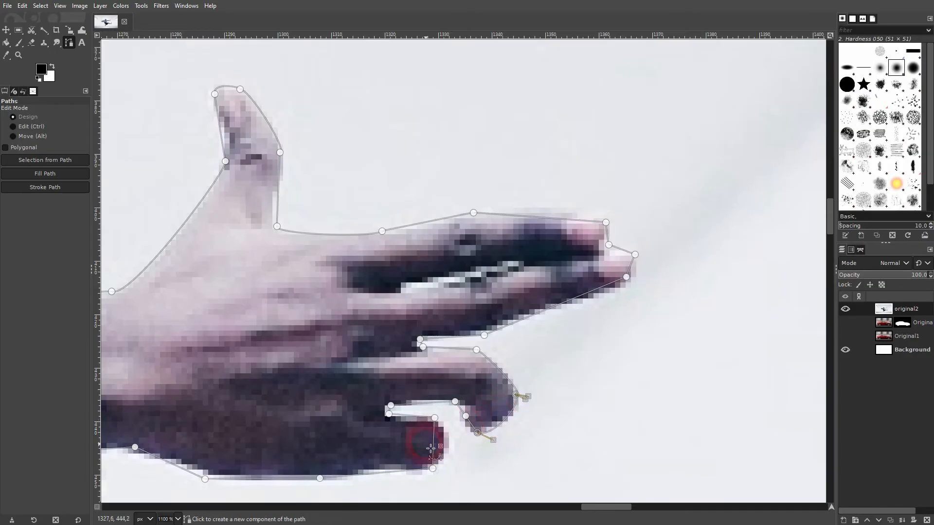
drag(434, 446, 453, 449)
Step: Adjust the path's curve handles along the underside of the outstretched denim sleeve
drag(223, 486, 637, 325)
scroll(584, 334, down, 5)
scroll(584, 333, left, 8)
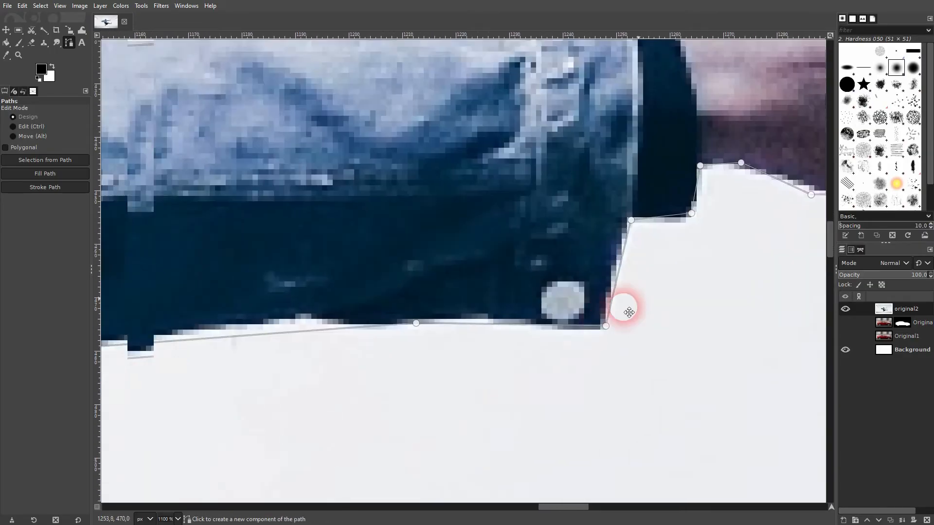
drag(289, 326, 502, 330)
scroll(502, 330, down, 4)
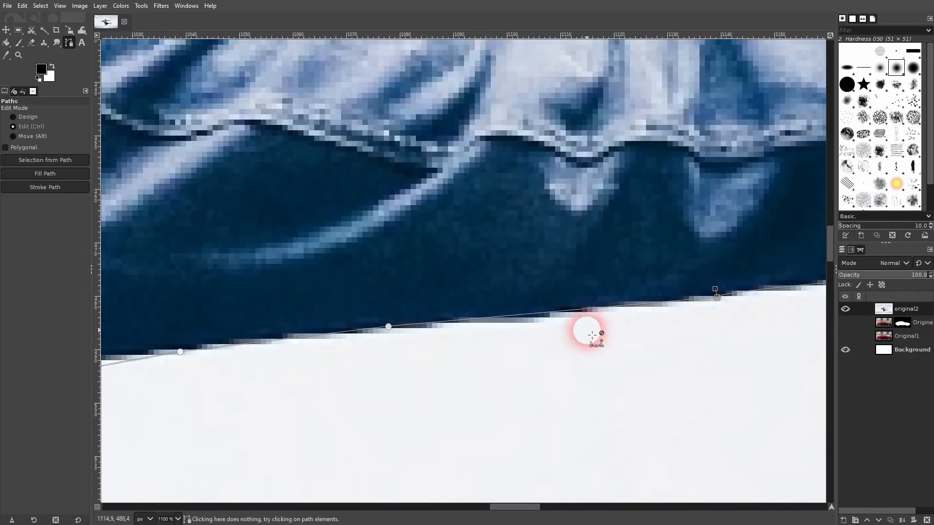
Step: Curve the path segment along the jacket's side below the outstretched arm
scroll(506, 428, up, 4)
scroll(411, 400, down, 7)
scroll(410, 401, left, 3)
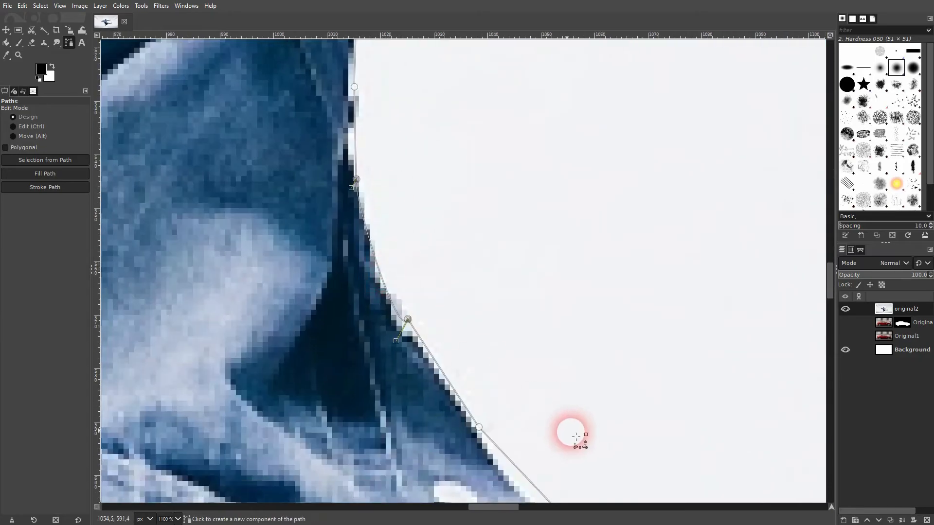
Step: Curve the path segments along the jacket's lower corner and over the folds on the upper edge of the extended leg
drag(518, 395, 328, 267)
drag(330, 350, 333, 358)
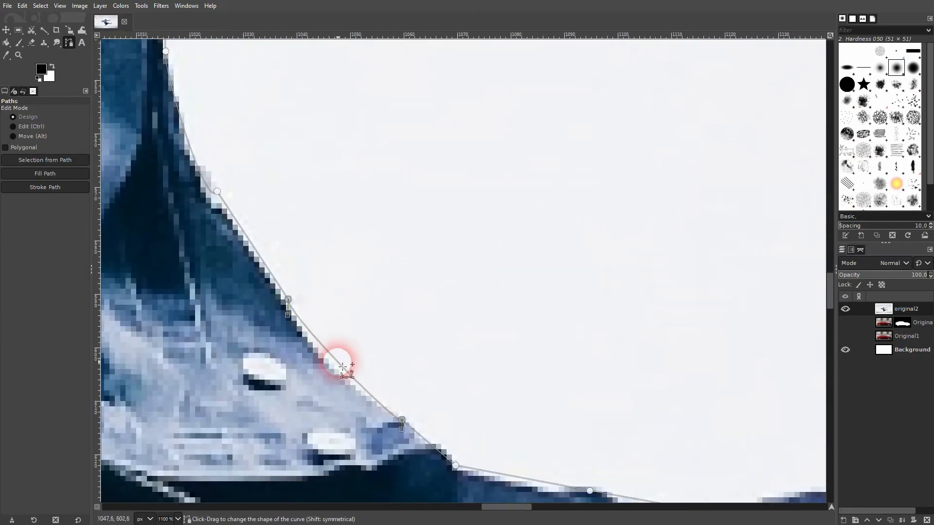
drag(510, 403, 260, 261)
drag(283, 333, 286, 338)
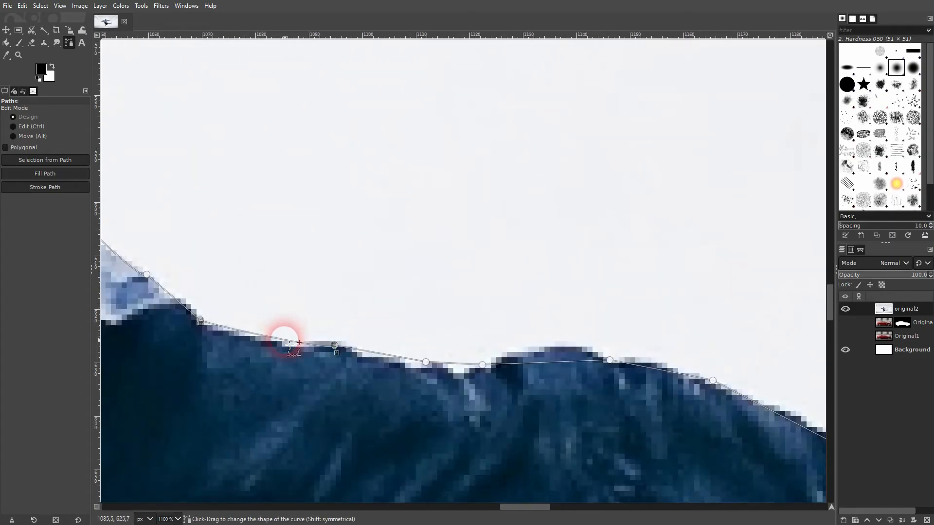
click(398, 359)
drag(694, 396, 347, 302)
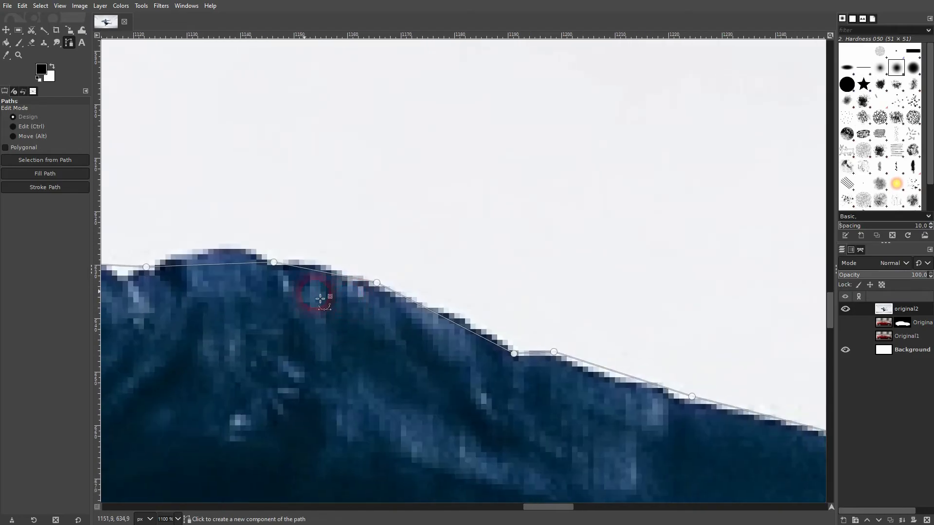
drag(210, 271, 214, 252)
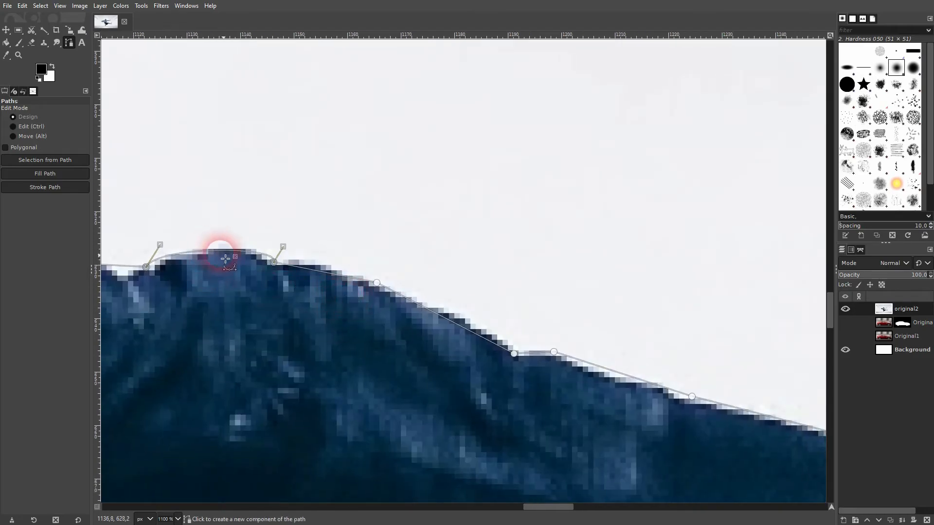
drag(491, 343, 495, 335)
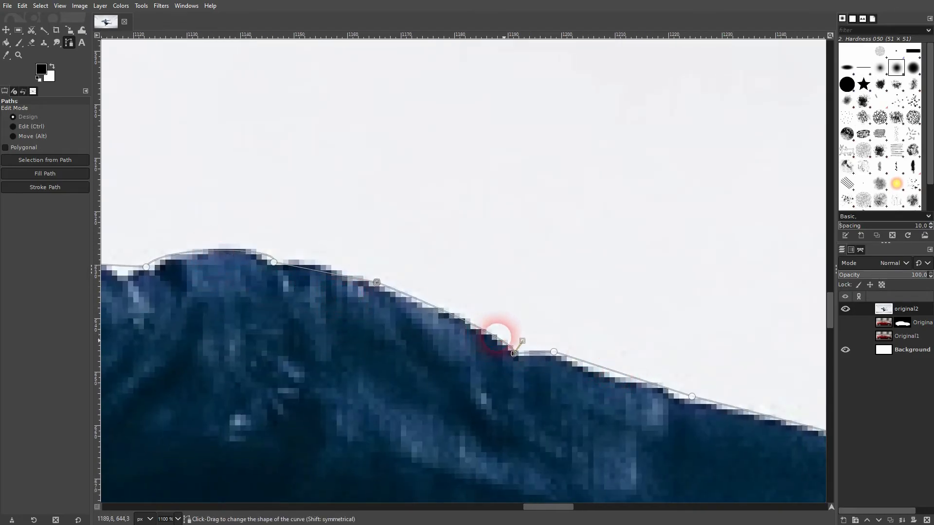
Step: Bend the path segments along the laces and around the rounded toe of the raised shoe
scroll(624, 400, down, 3)
drag(720, 435, 378, 339)
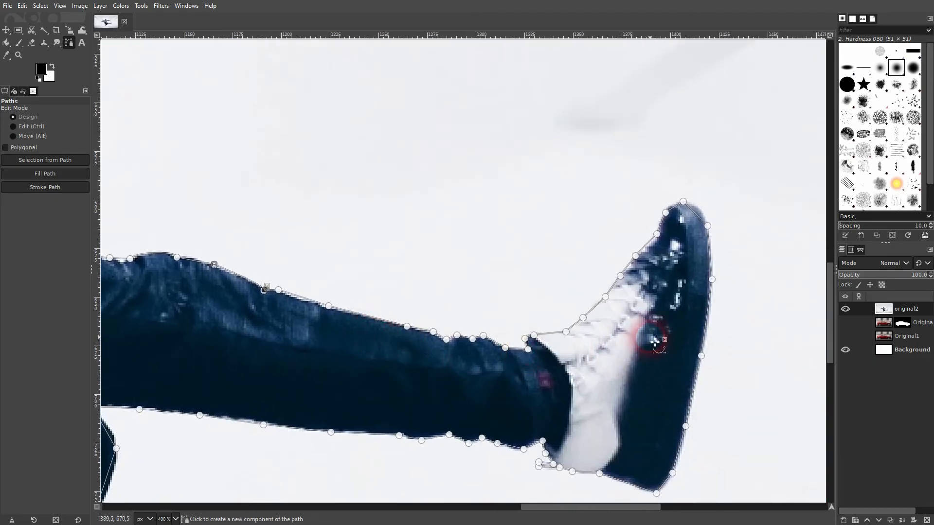
scroll(644, 340, up, 2)
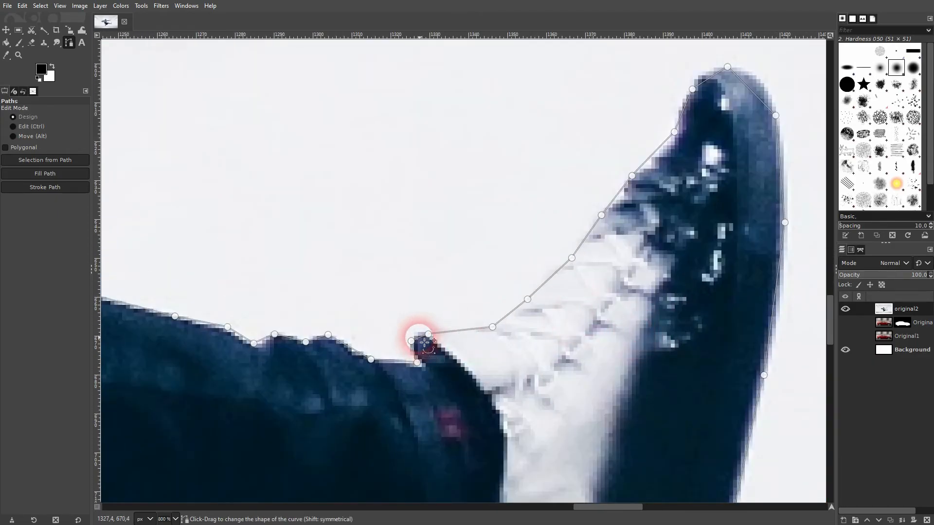
drag(708, 162, 607, 247)
click(559, 241)
drag(553, 237, 555, 239)
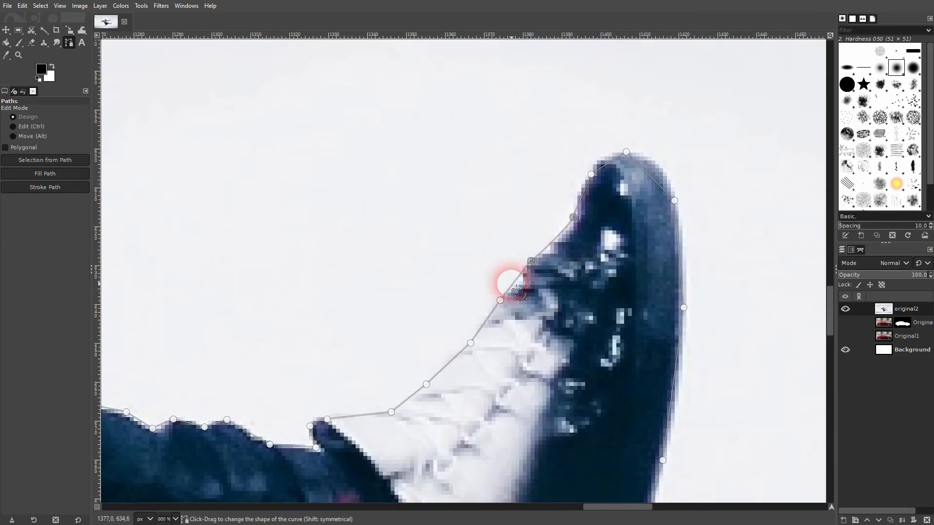
drag(623, 155, 661, 163)
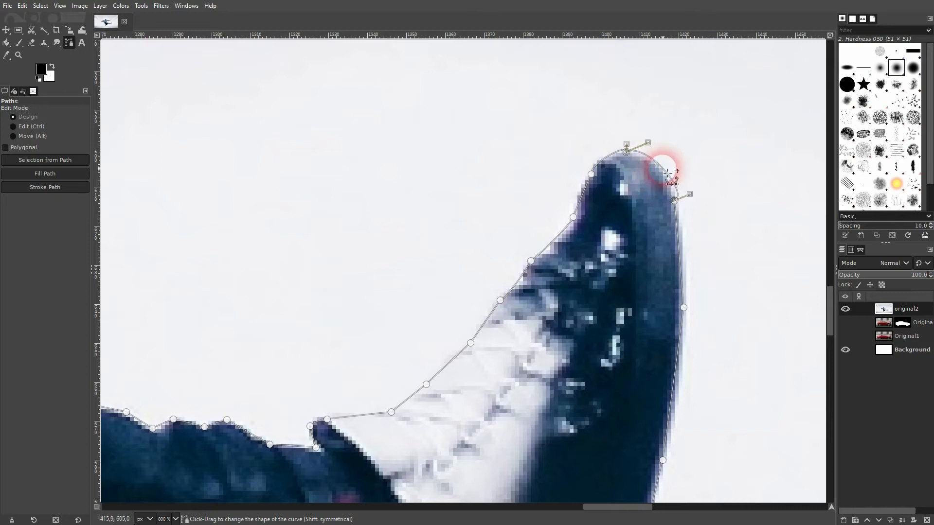
Step: Curve the path segment on the underside of the extended trouser leg, just before the cuff
scroll(615, 223, down, 7)
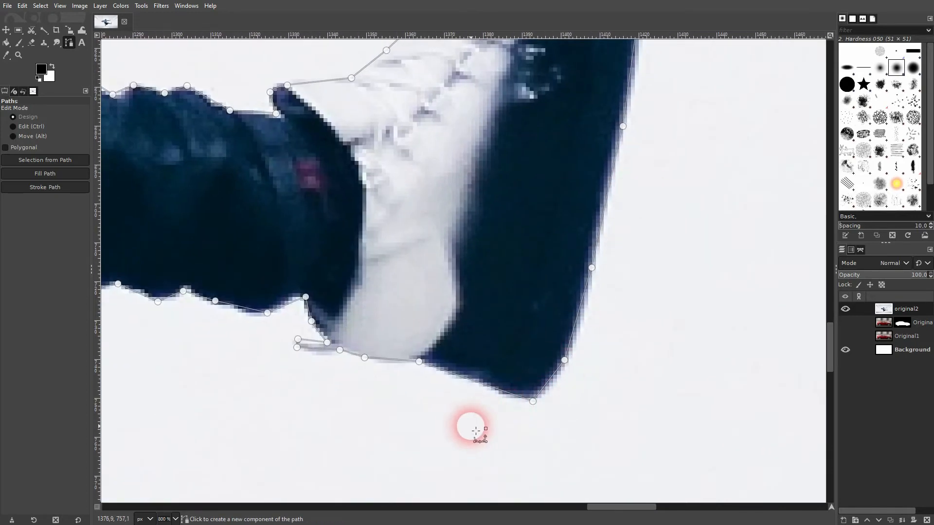
scroll(555, 432, left, 3)
scroll(555, 432, up, 1)
scroll(583, 391, left, 4)
scroll(583, 390, left, 2)
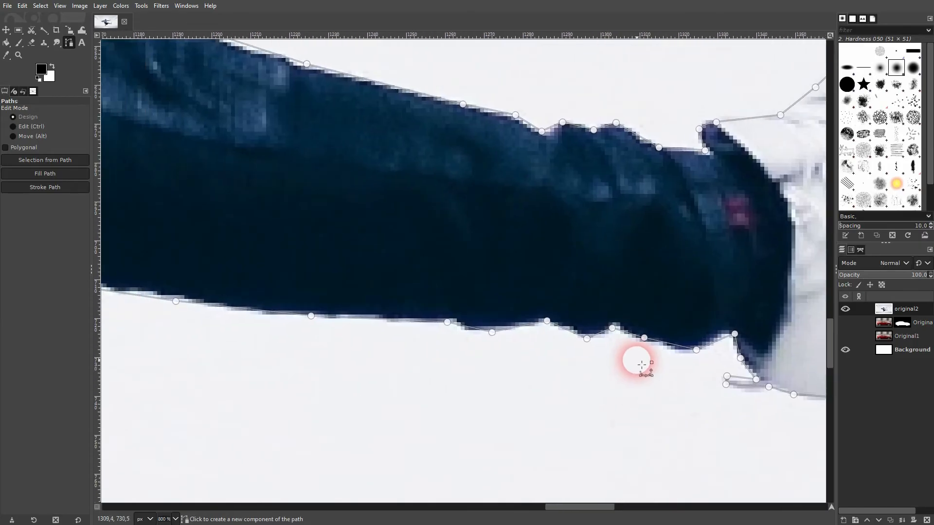
drag(669, 346, 663, 347)
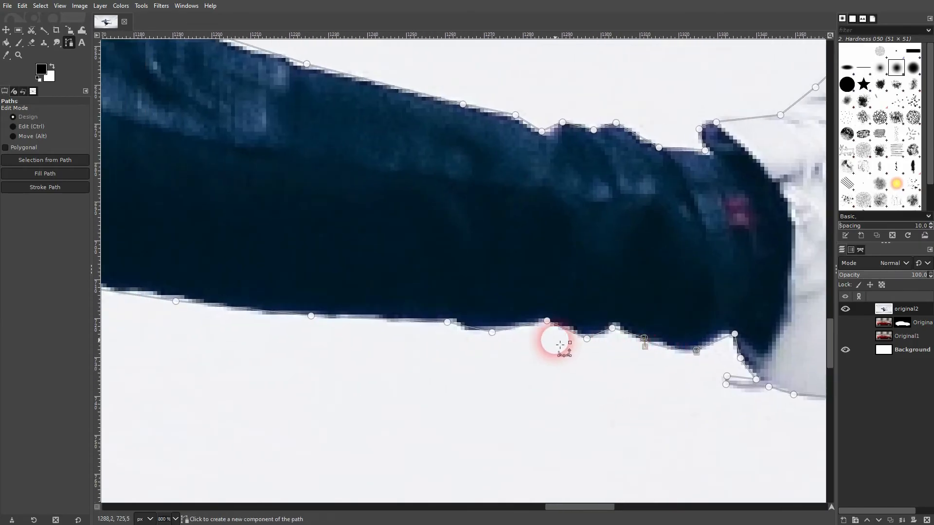
Step: Curve the path segments around the bent knee and along the underside of the folded leg
scroll(380, 354, left, 20)
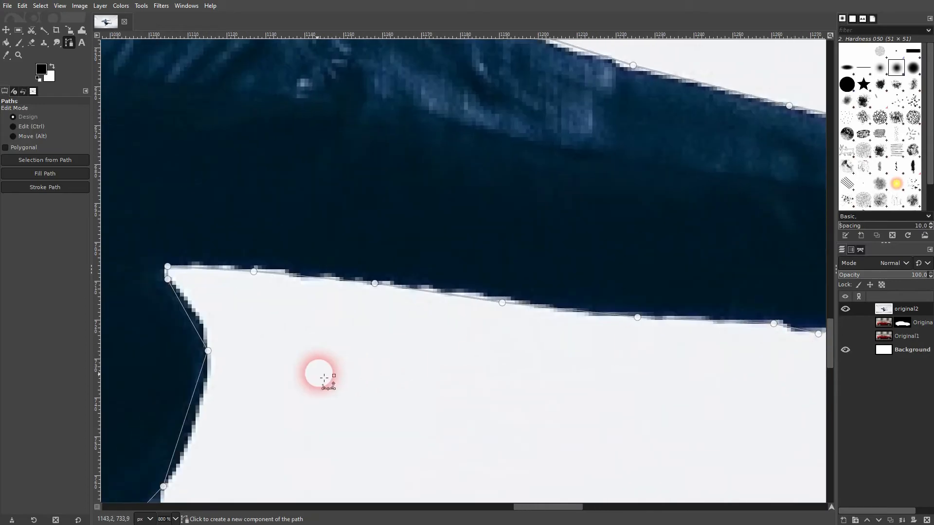
scroll(340, 371, down, 2)
drag(426, 255, 431, 254)
drag(431, 365, 439, 369)
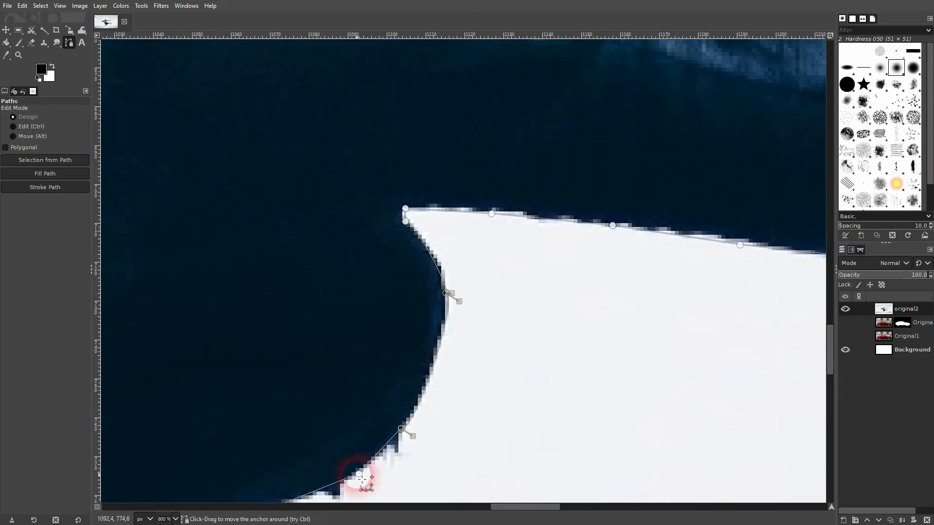
drag(366, 473, 653, 245)
drag(510, 301, 506, 297)
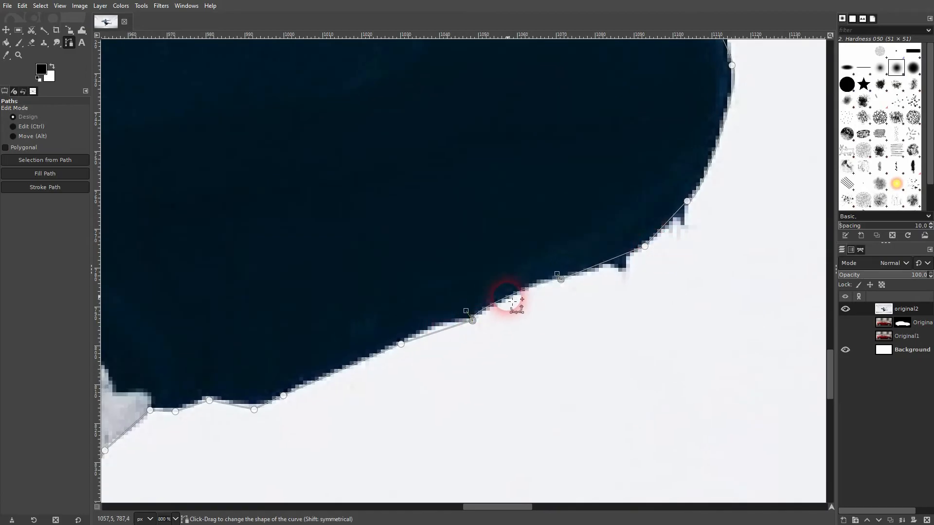
drag(439, 334, 435, 328)
Step: Convert the finished path around the dancer into a selection and switch to the Move tool
scroll(487, 331, left, 5)
scroll(553, 351, down, 5)
ctrl+scroll(484, 304, down, 8)
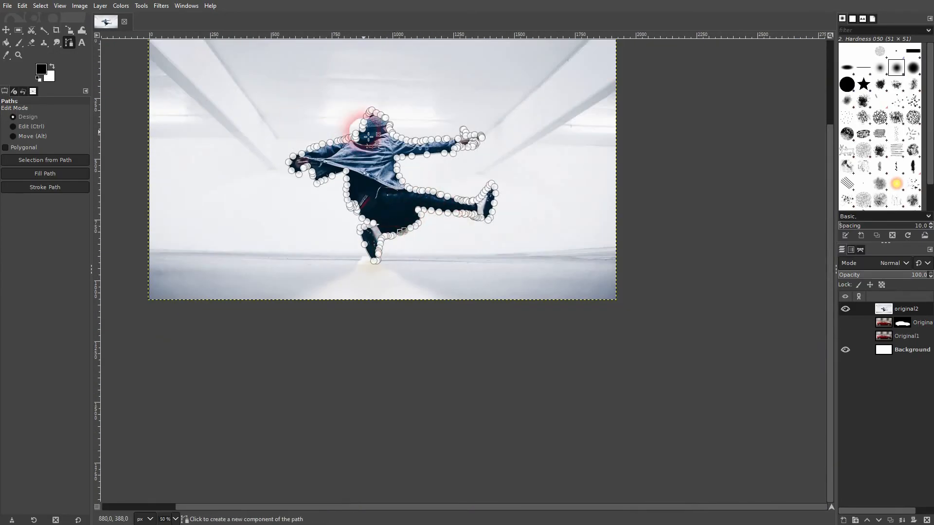
scroll(354, 125, up, 3)
ctrl+scroll(382, 278, up, 1)
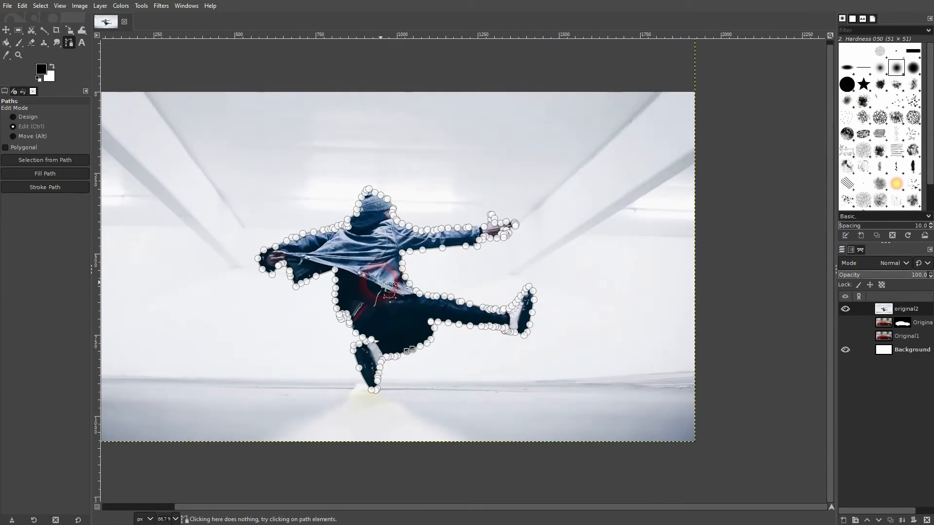
right_click(385, 248)
mouse_move(432, 288)
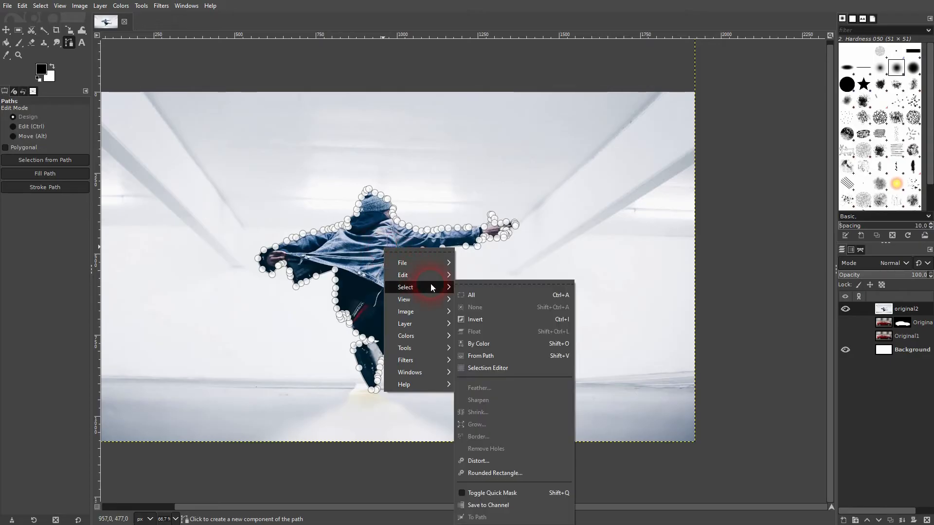
click(501, 357)
click(69, 57)
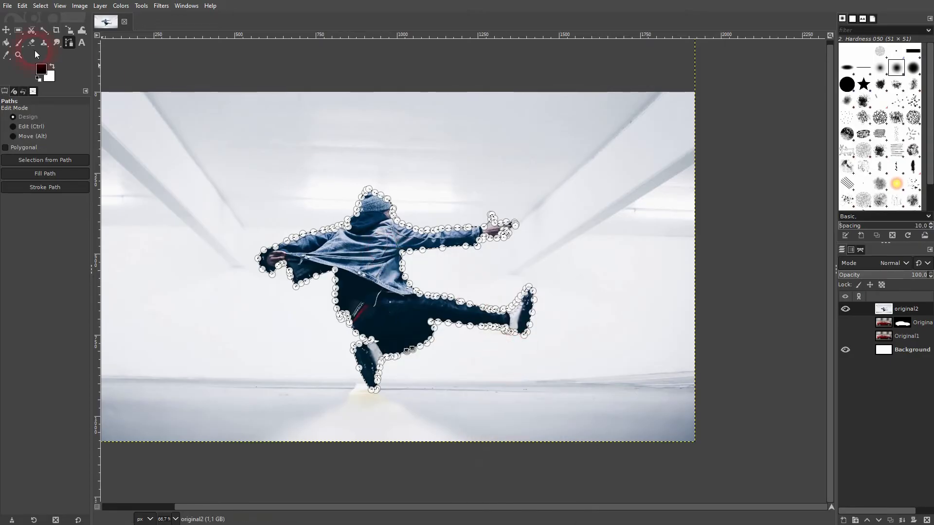
click(6, 32)
click(388, 288)
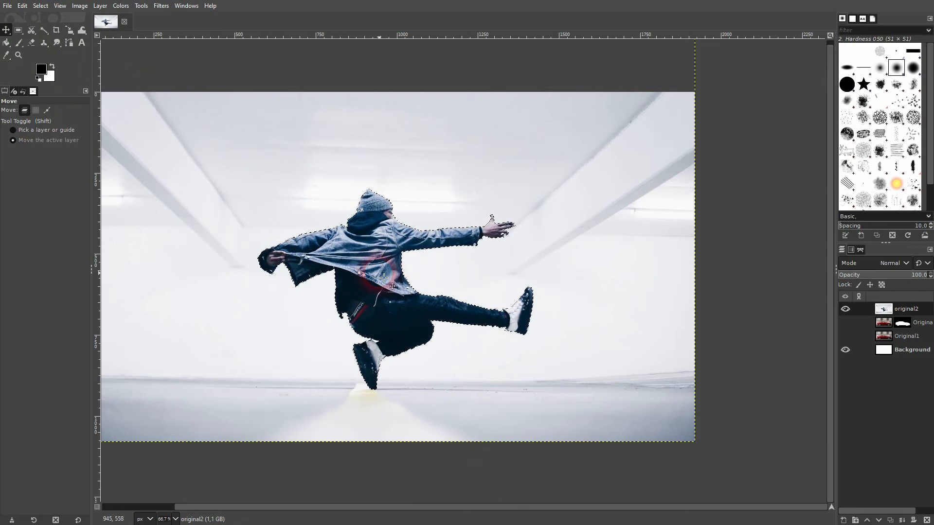
Step: Create a new layer named silhouette, filled with transparency, above original2
click(845, 521)
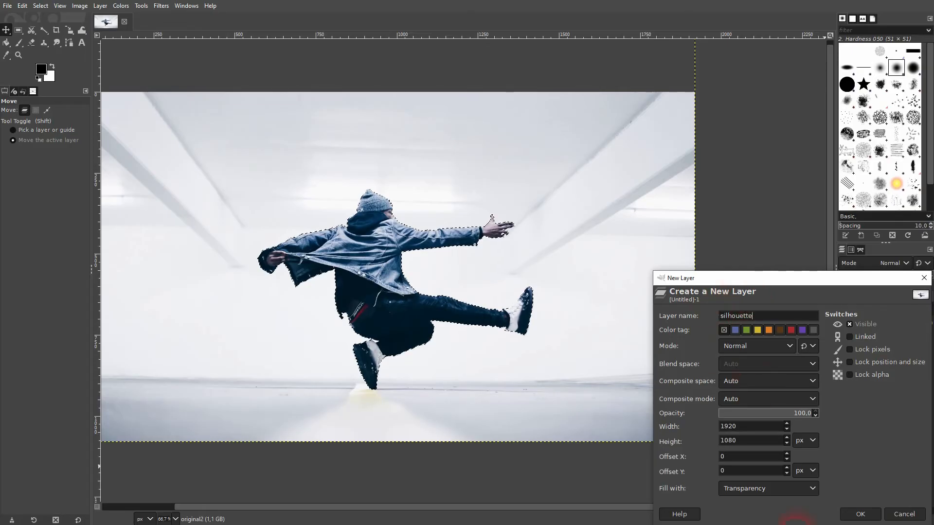
click(773, 490)
click(760, 469)
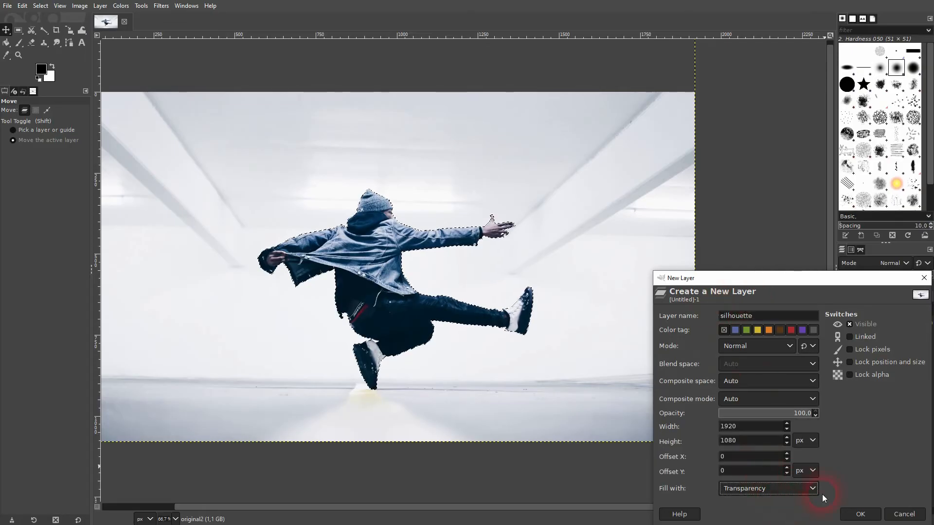
click(860, 516)
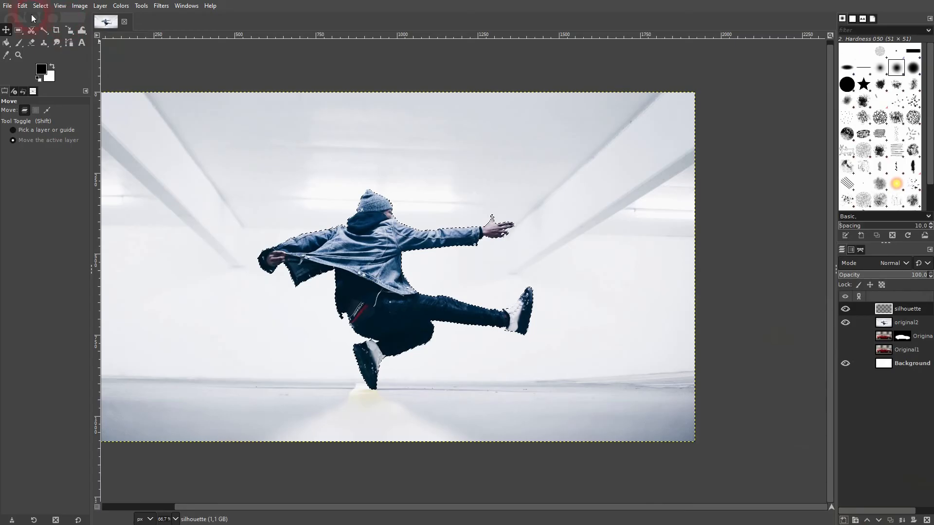
Step: Bucket-fill the dancer selection on the silhouette layer with black (000000) and remove the selection
click(7, 44)
click(42, 69)
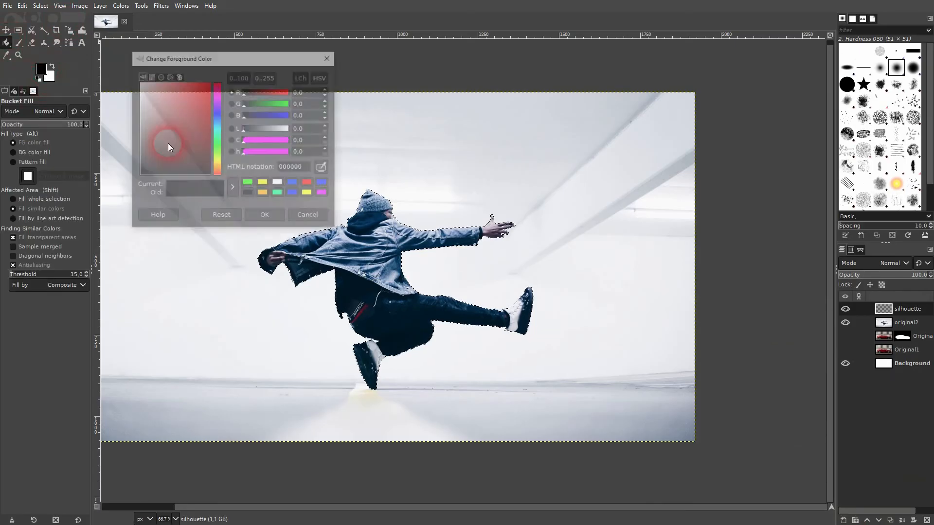
click(251, 216)
click(371, 258)
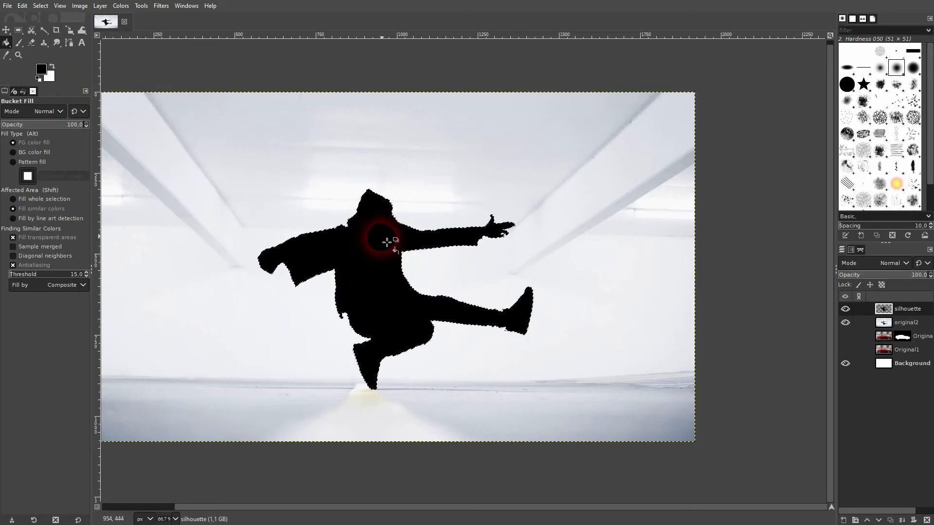
click(40, 6)
click(47, 28)
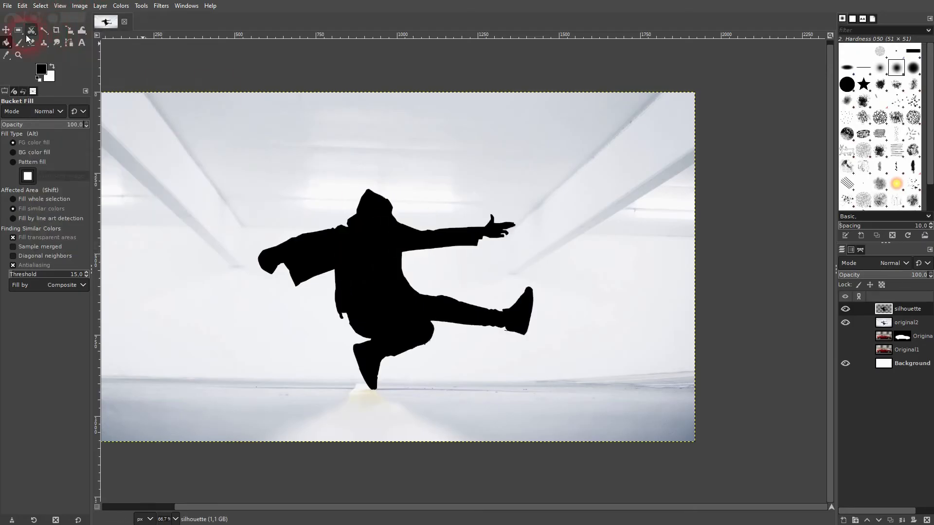
Step: Compare the silhouette layer with original2 by toggling their visibility, leaving original2 hidden and the silhouette shown on the white background
click(7, 31)
click(847, 323)
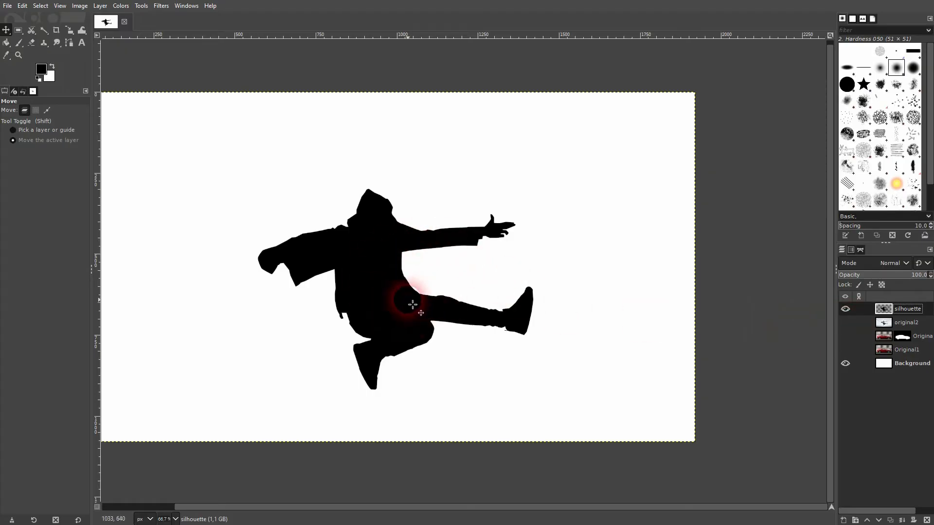
click(845, 324)
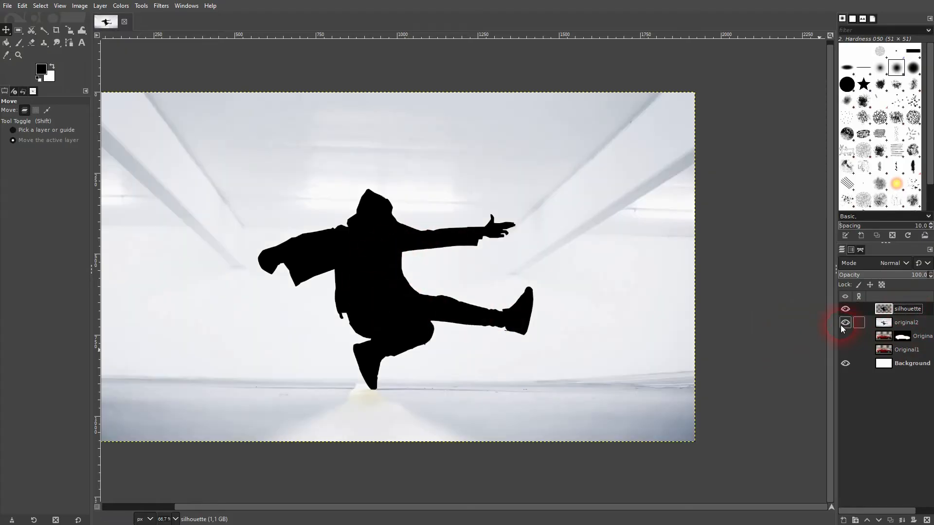
click(845, 309)
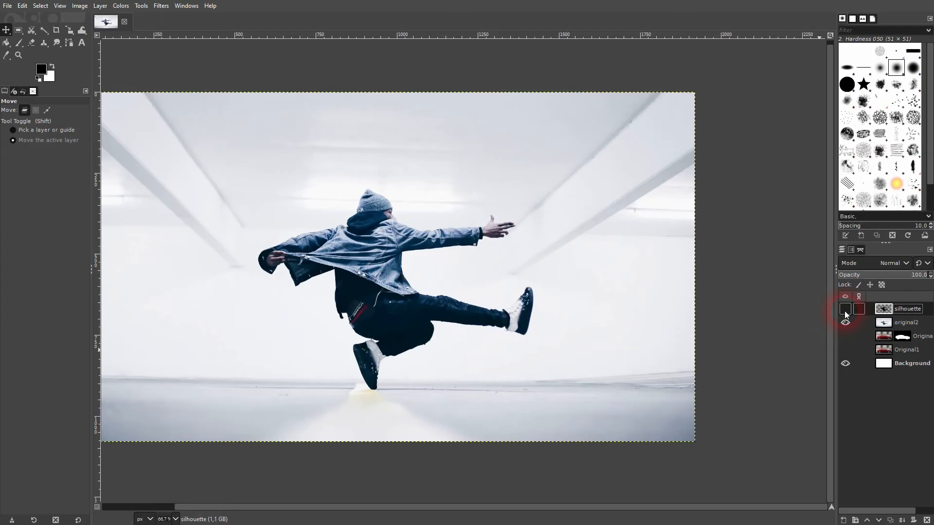
click(845, 309)
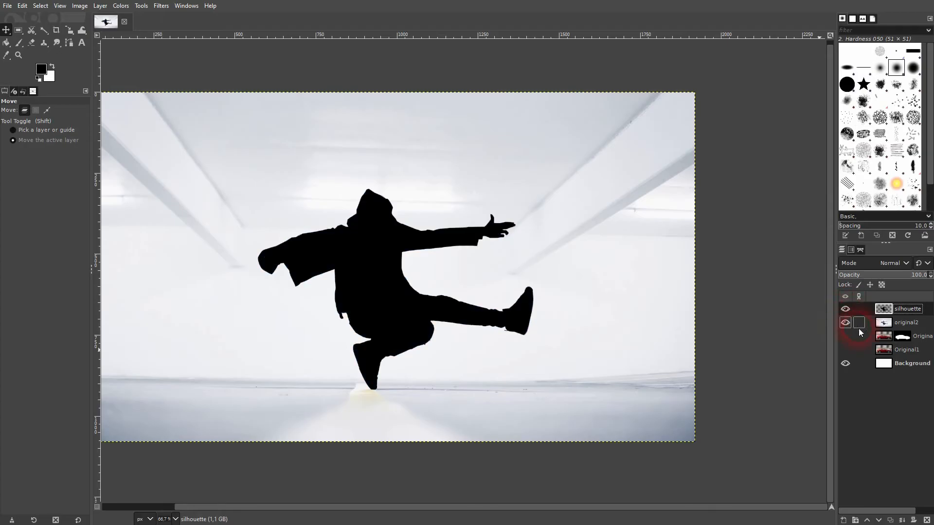
click(845, 323)
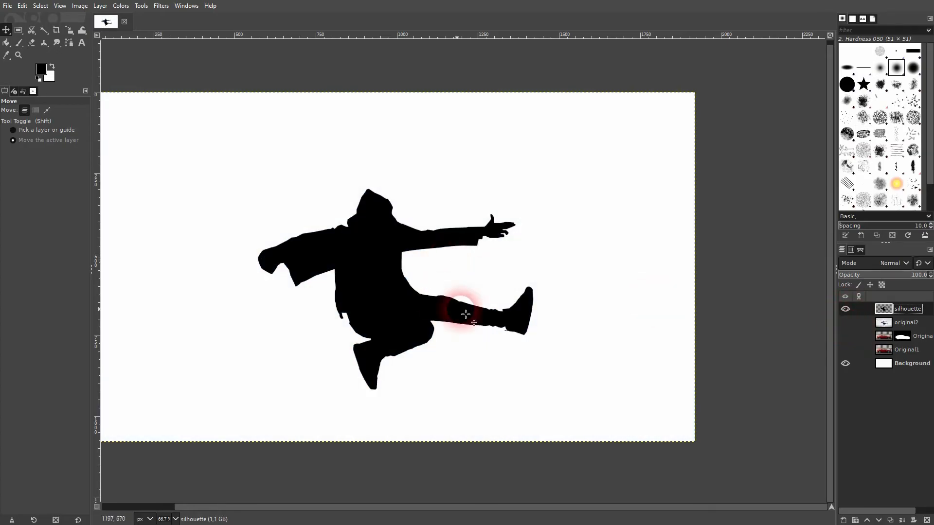
drag(533, 507, 497, 508)
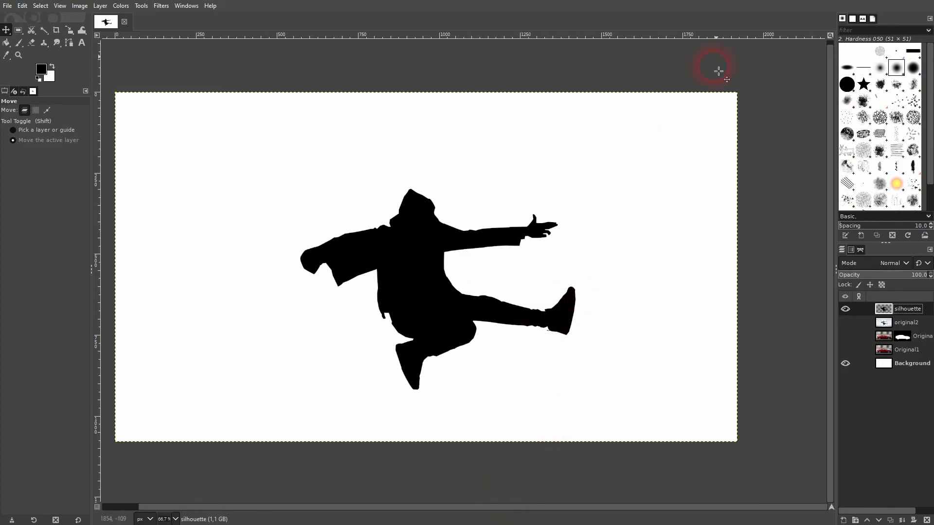
Step: Switch to the browser to view the Unsplash source photos of the dancer and the red car, and return to GIMP
key(alt+Tab)
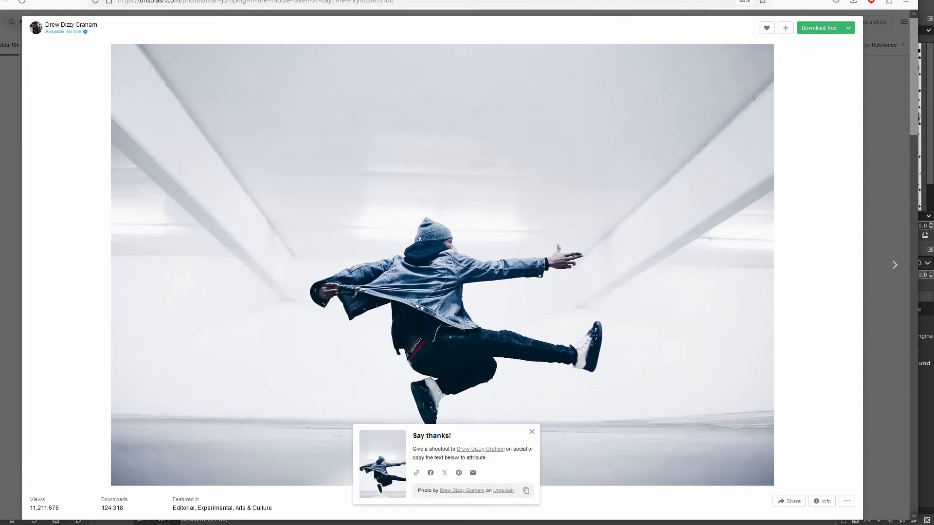
key(Right)
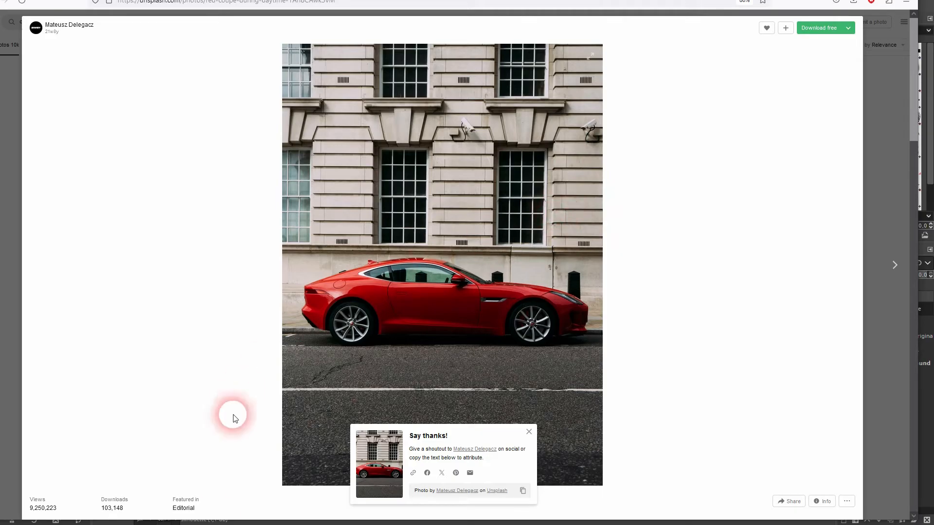
click(214, 520)
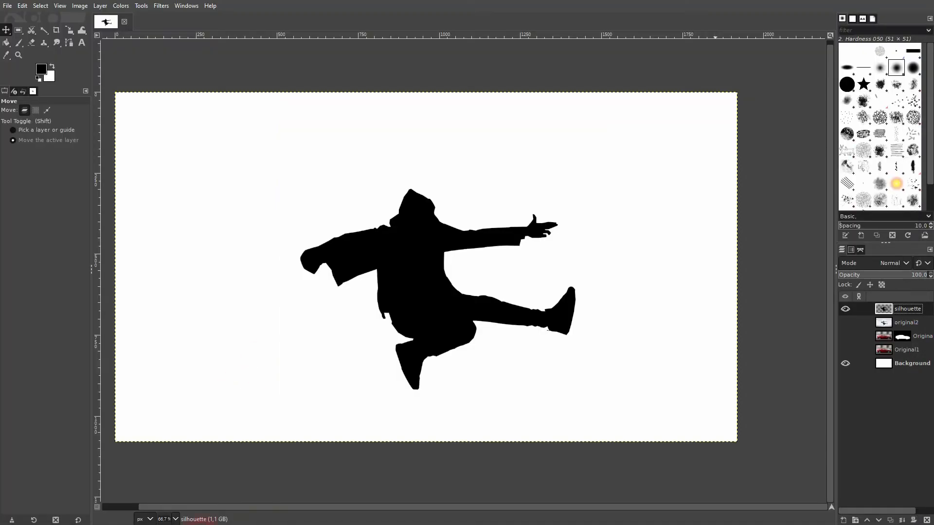
Step: Hide the silhouette layer and show the masked red car layer
click(845, 309)
click(846, 337)
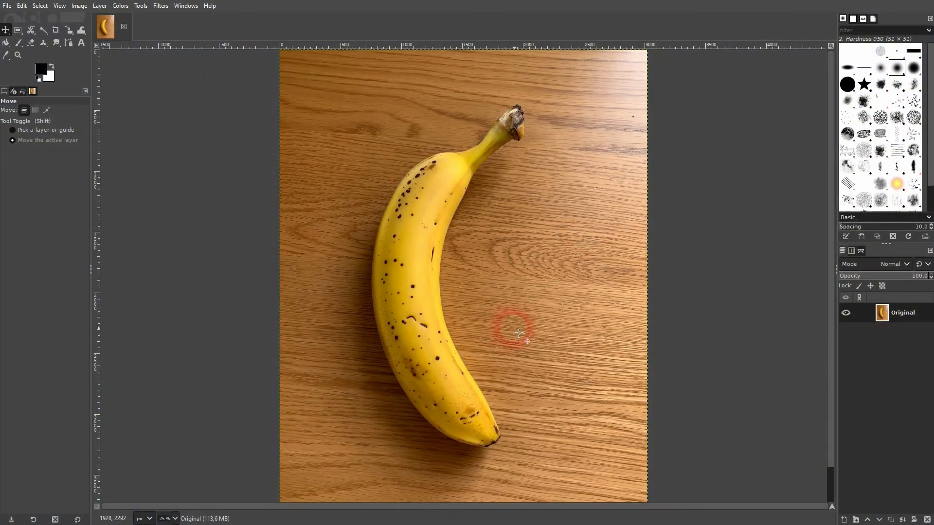
Step: Duplicate the Original banana layer under the name Black and White and widen the layers dock to fit the full name
click(893, 520)
double_click(905, 315)
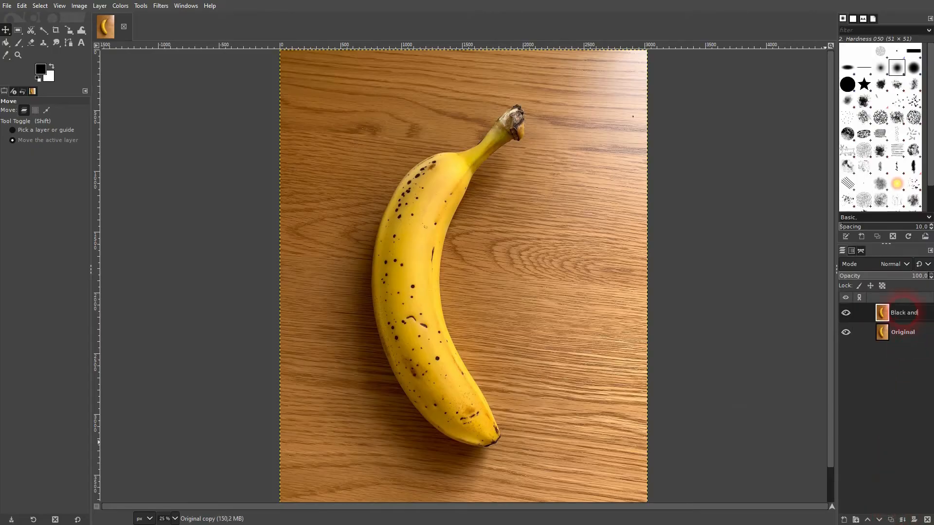
key(Return)
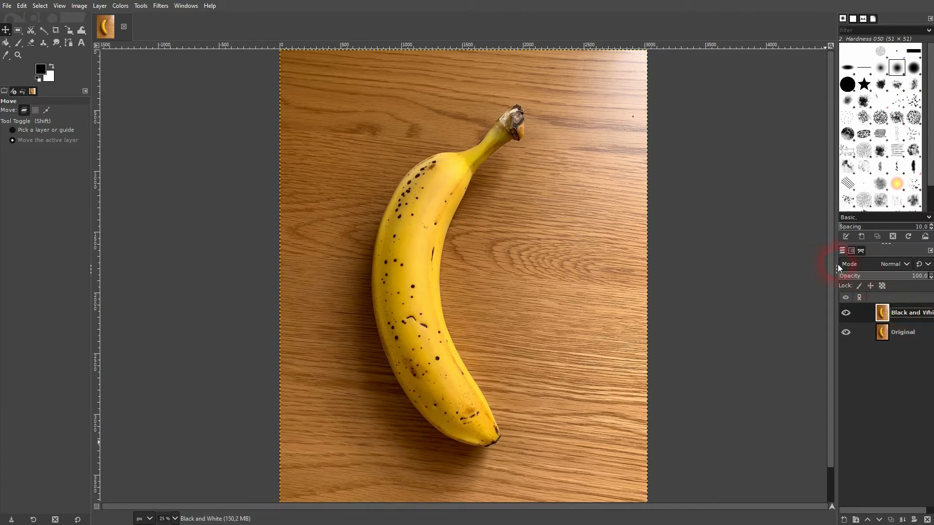
drag(840, 272, 792, 267)
click(855, 310)
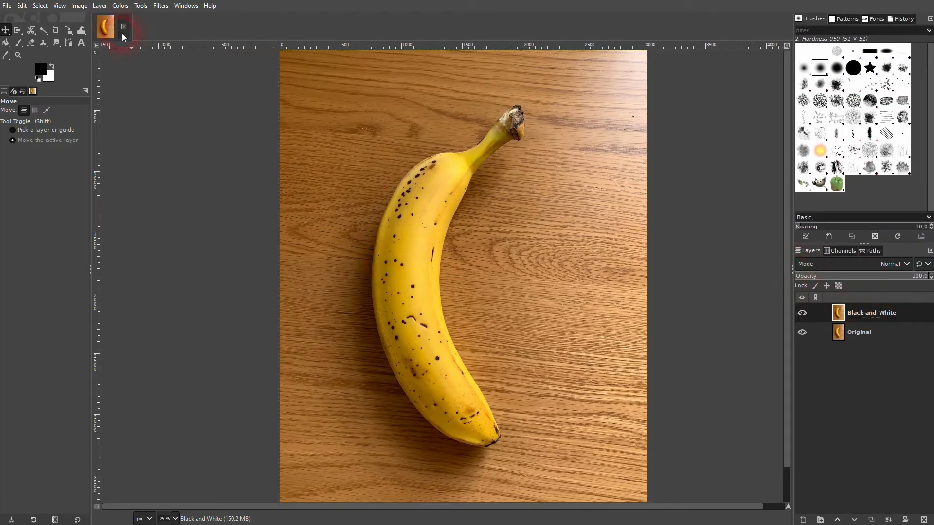
Step: Start Desaturate on the Black and White layer and compare the result by switching the preview off and on
click(119, 6)
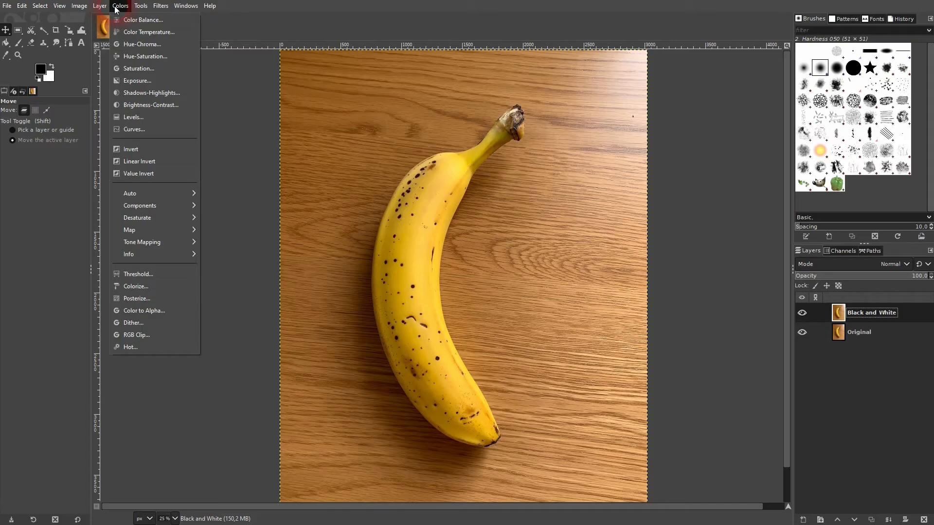
mouse_move(176, 222)
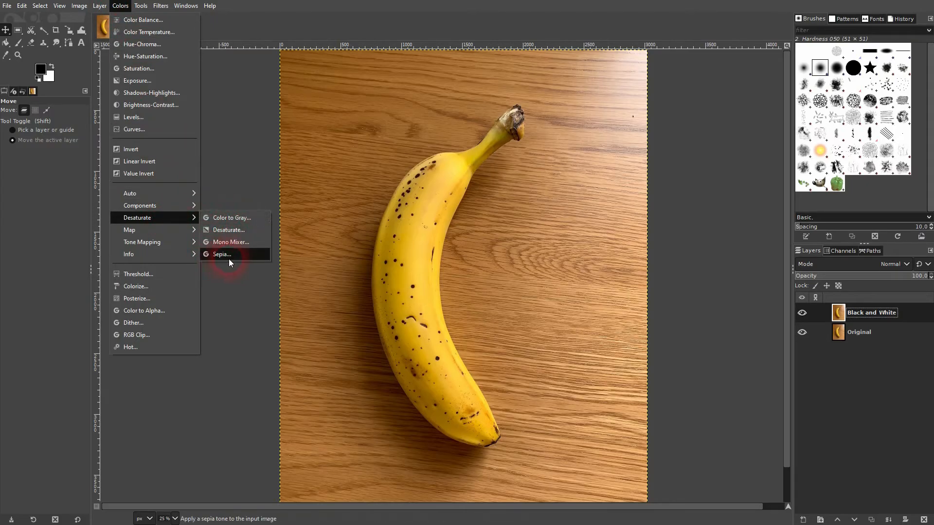
click(228, 230)
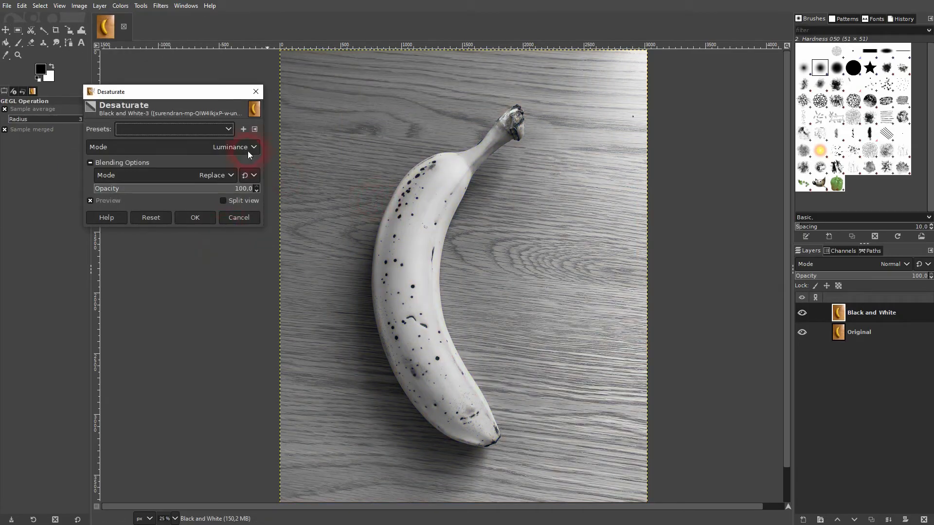
click(105, 200)
click(105, 200)
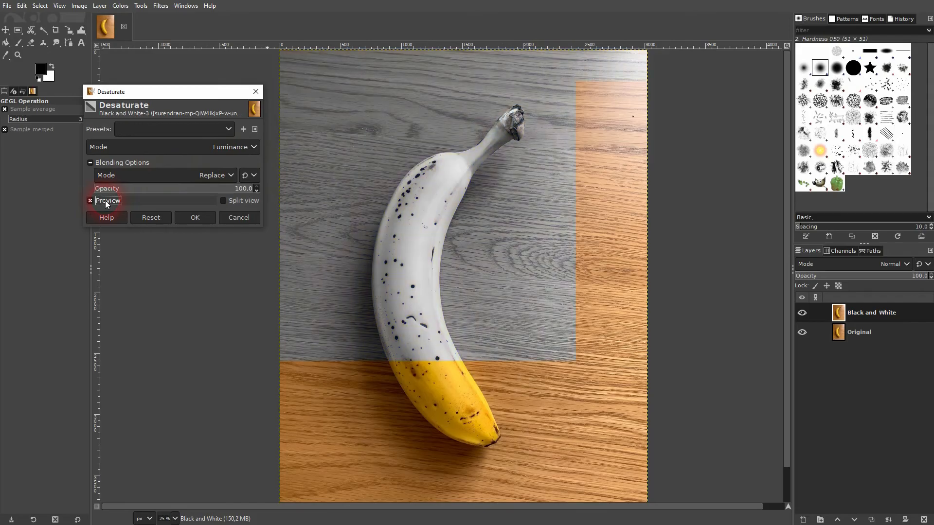
Step: Try the Desaturate modes Luma, Lightness (HSL), Average (HSI Intensity) and Value (HSV) on the banana photo
click(254, 148)
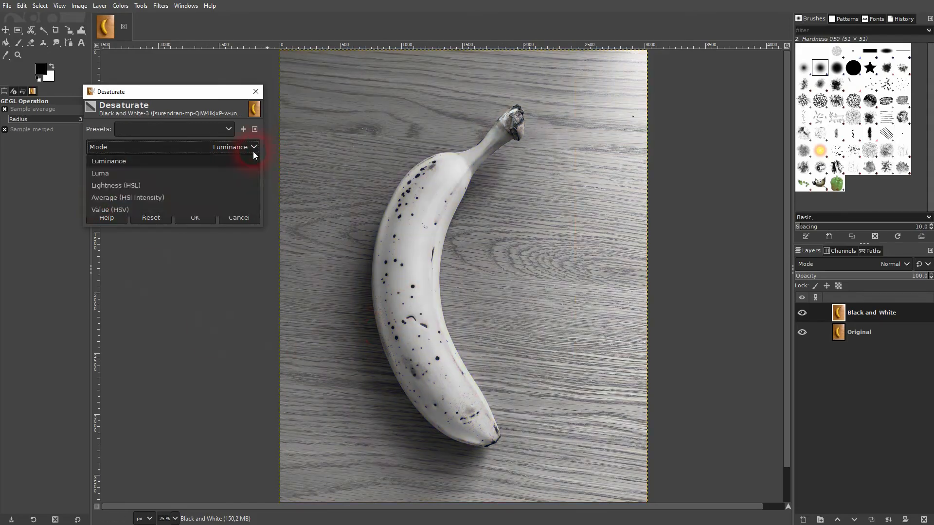
click(221, 174)
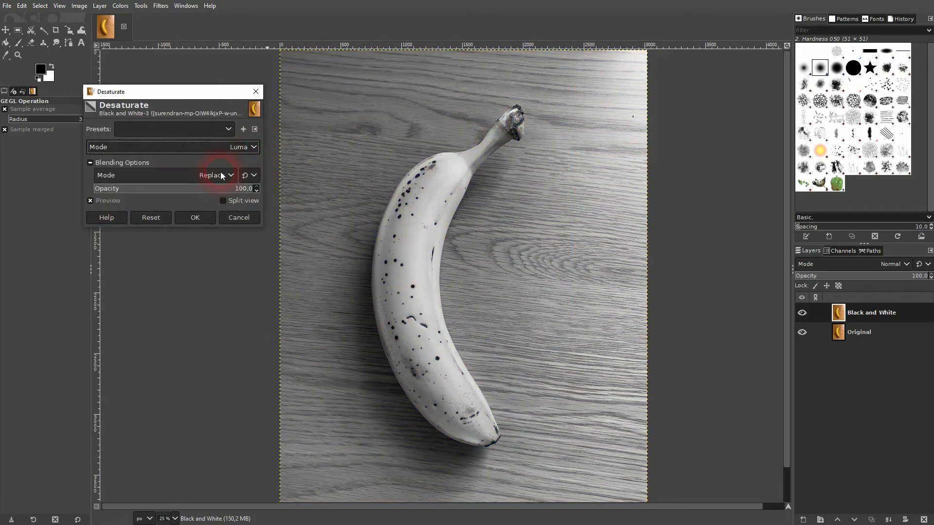
click(238, 148)
click(220, 183)
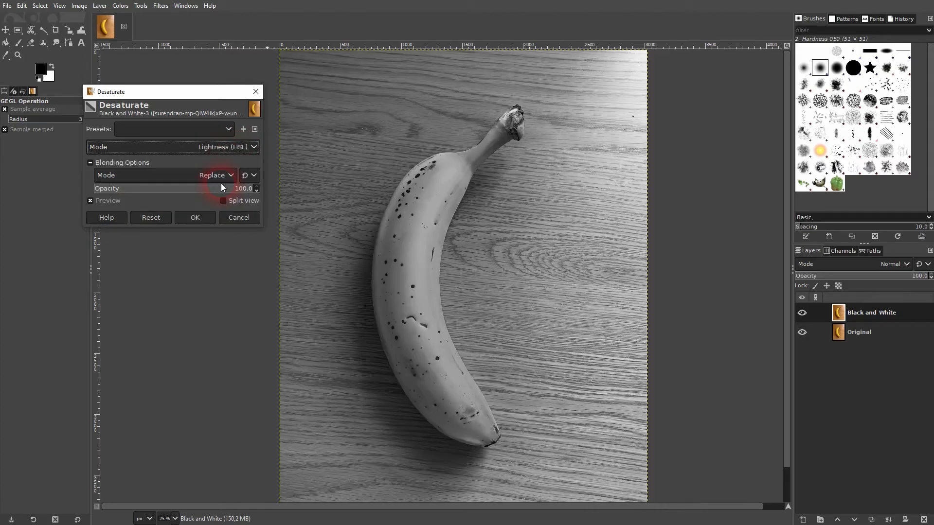
click(241, 148)
click(217, 197)
click(244, 149)
click(188, 210)
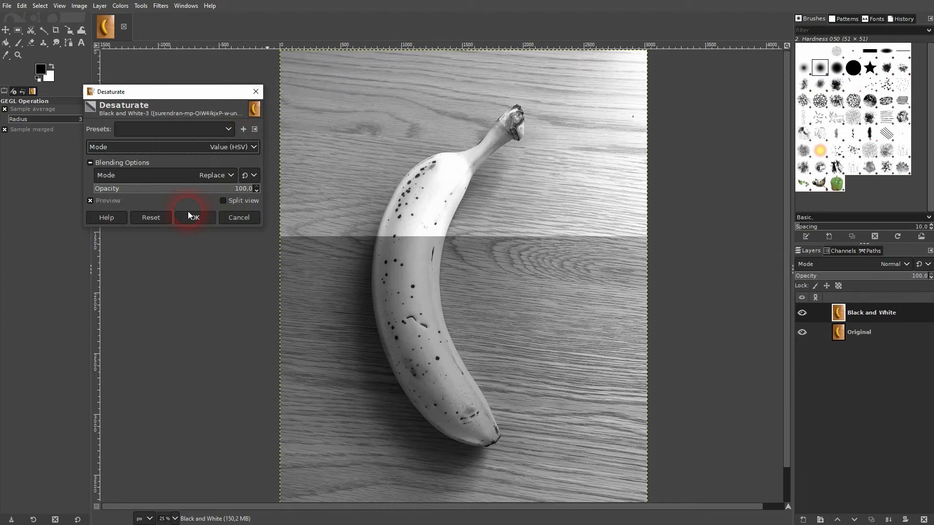
Step: Desaturate the Black and White layer in Lightness (HSL) mode and compare it with the Original by toggling its visibility
click(243, 148)
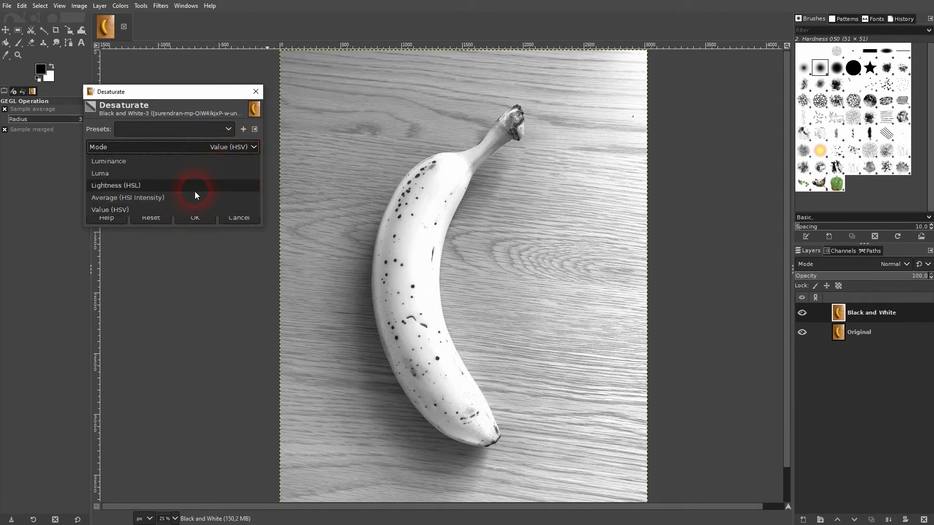
click(194, 188)
click(194, 218)
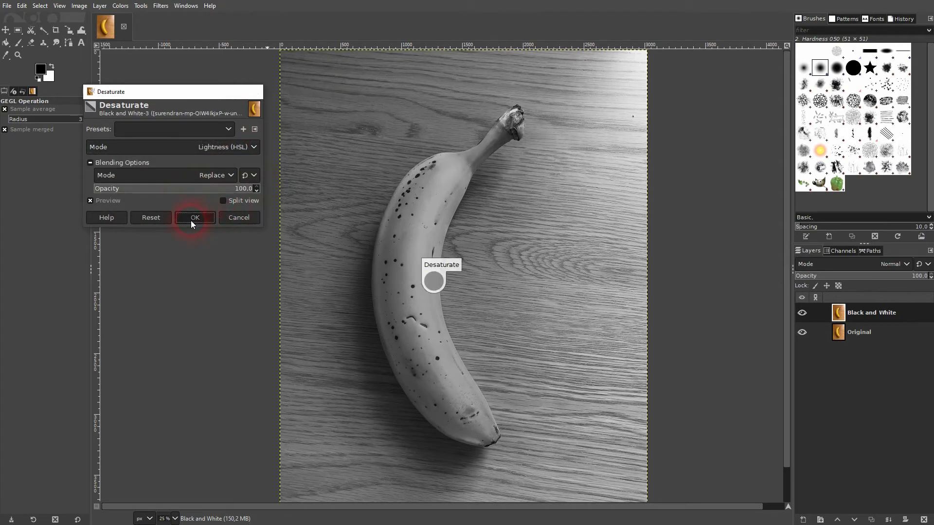
click(801, 314)
click(801, 314)
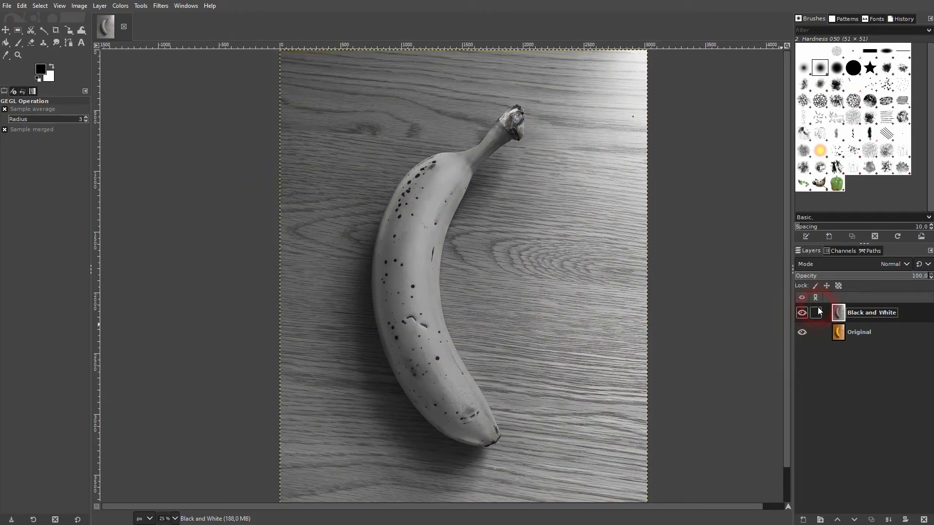
click(120, 5)
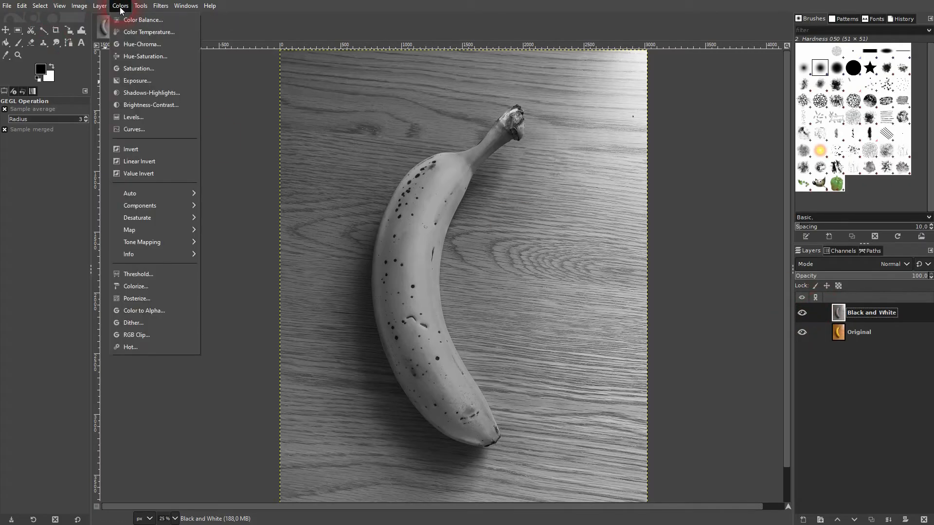
mouse_move(175, 215)
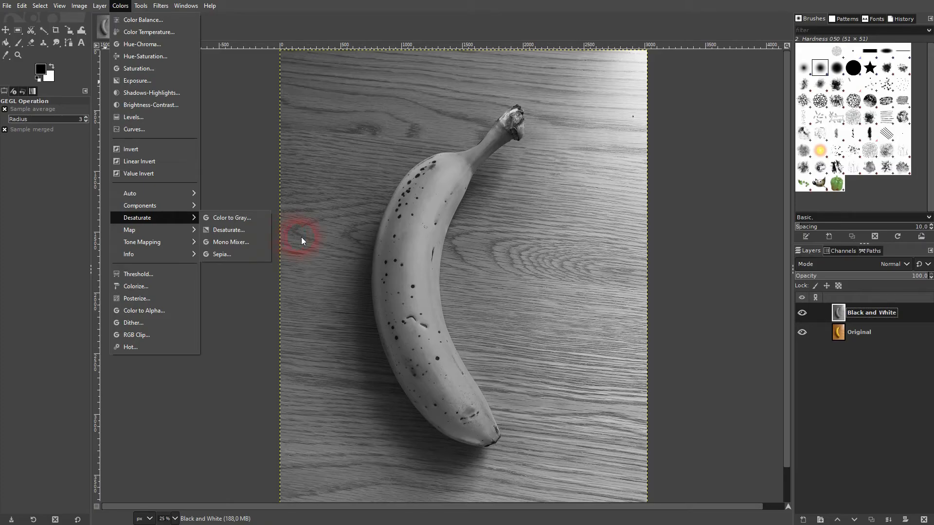
click(743, 349)
Step: Duplicate the Original layer, hide the Black and White layer and make the new copy active
click(877, 332)
click(871, 520)
click(802, 313)
click(851, 330)
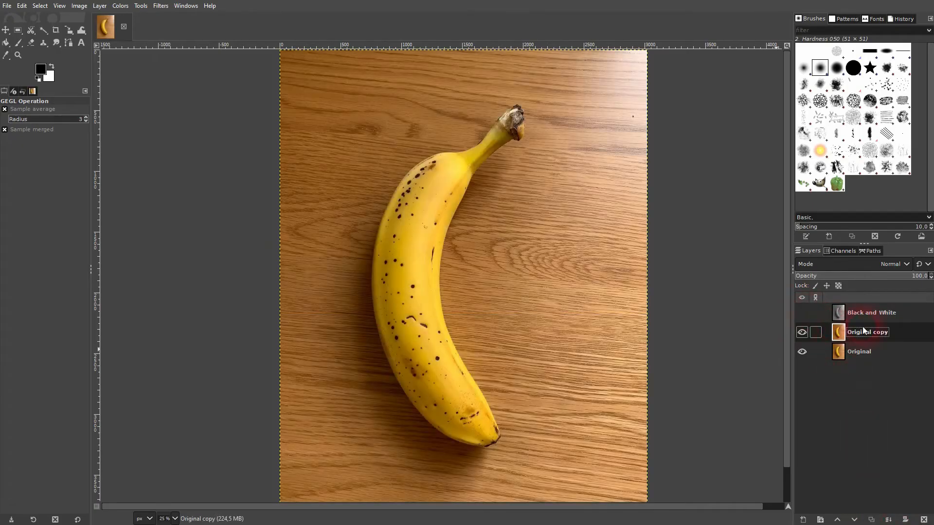
Step: Preview Color to Gray on the Original copy layer and cancel it
click(118, 6)
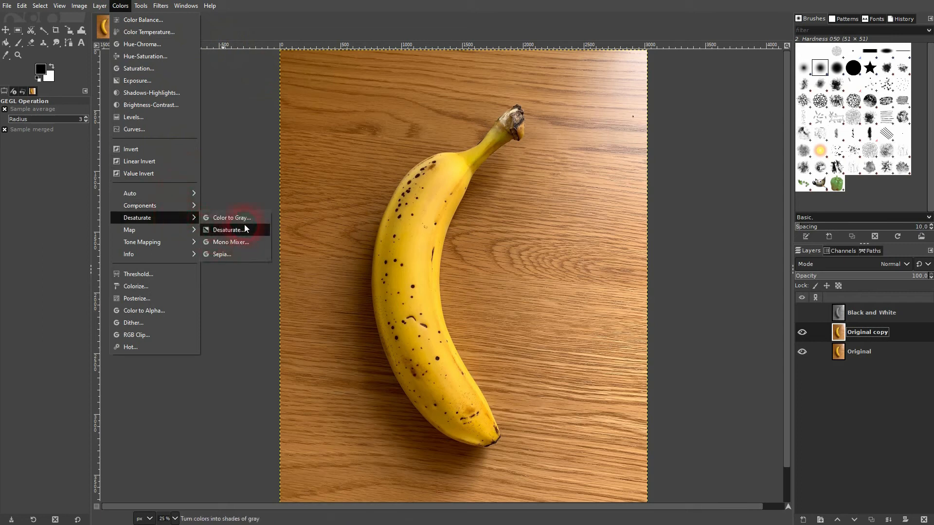
click(241, 219)
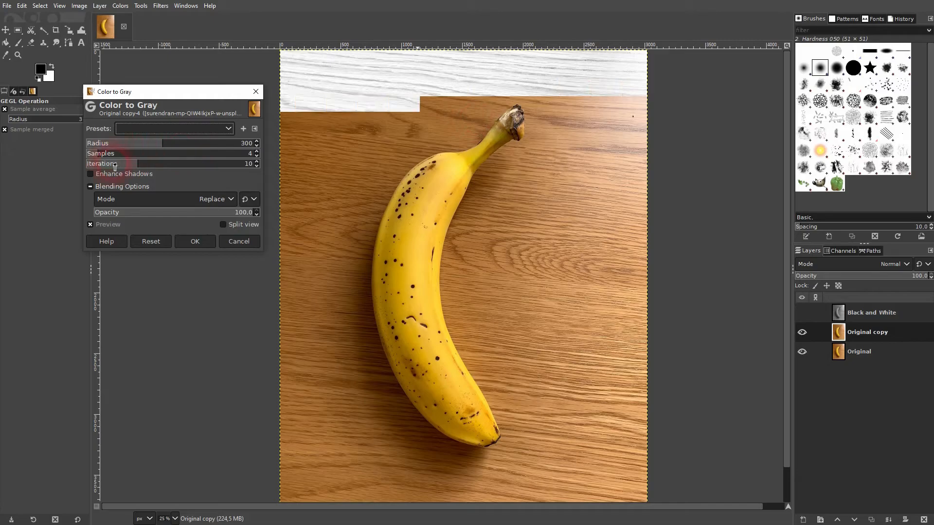
click(238, 243)
Step: Try Mono Mixer on the Original copy with red multiplier 0.512 and green multiplier -0.105, and discard it
click(120, 6)
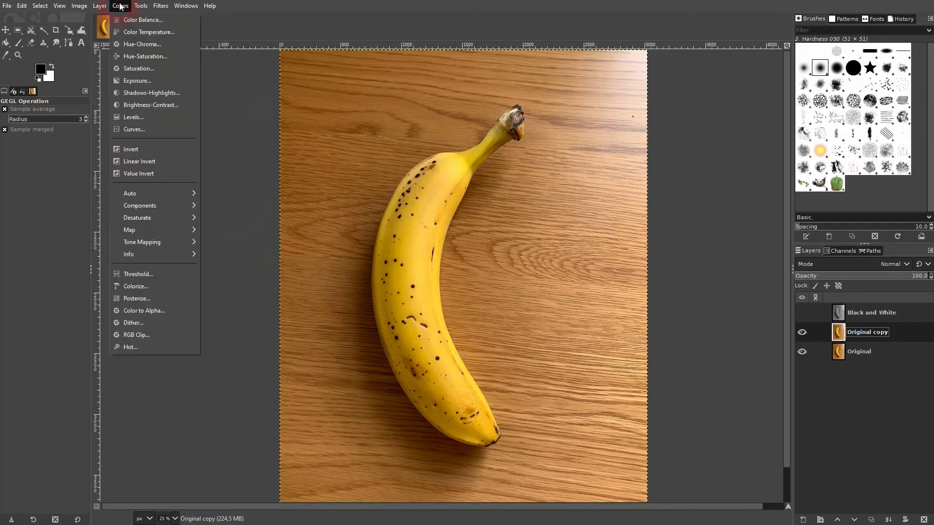
mouse_move(163, 223)
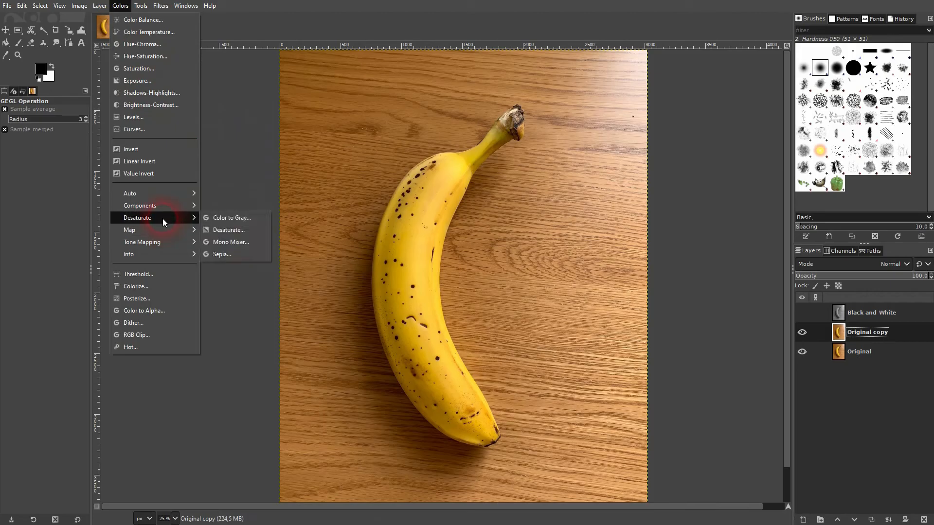
click(232, 242)
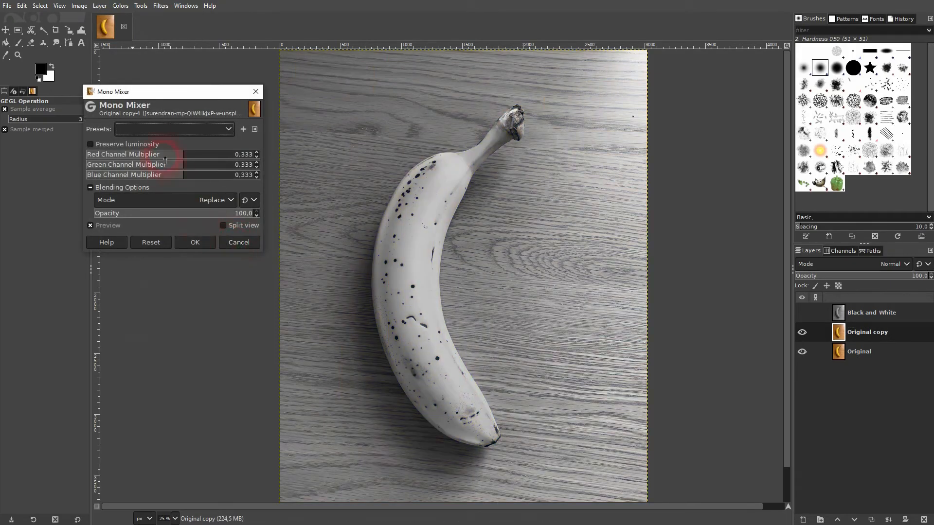
mouse_move(184, 156)
mouse_down()
mouse_move(144, 156)
mouse_move(171, 155)
mouse_up()
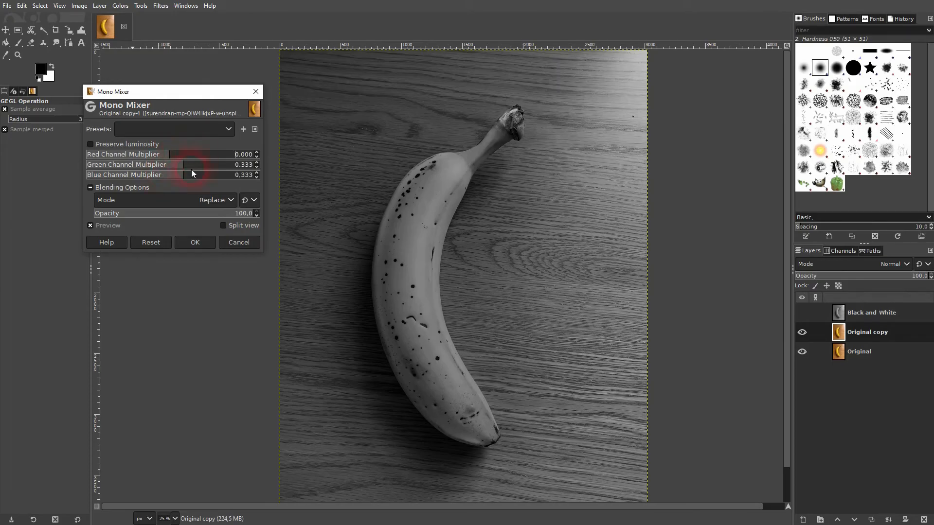
drag(193, 163, 194, 165)
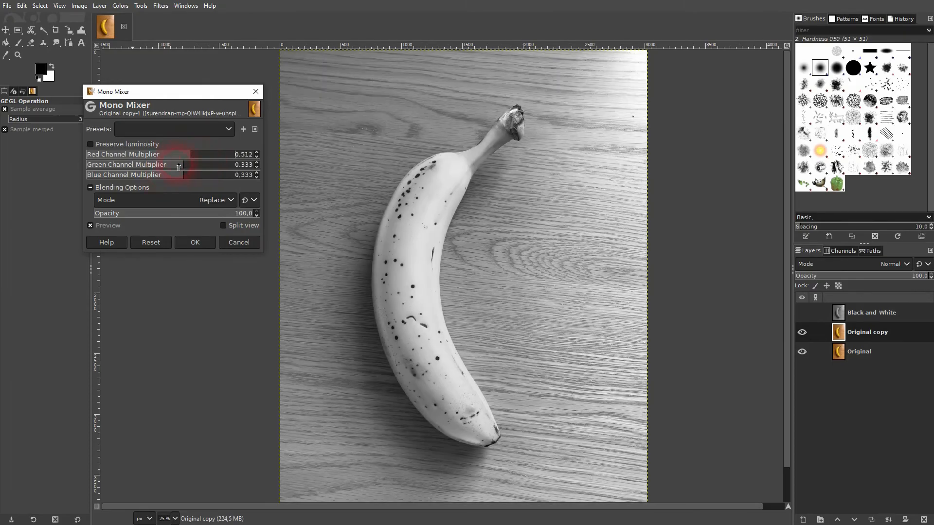
click(167, 165)
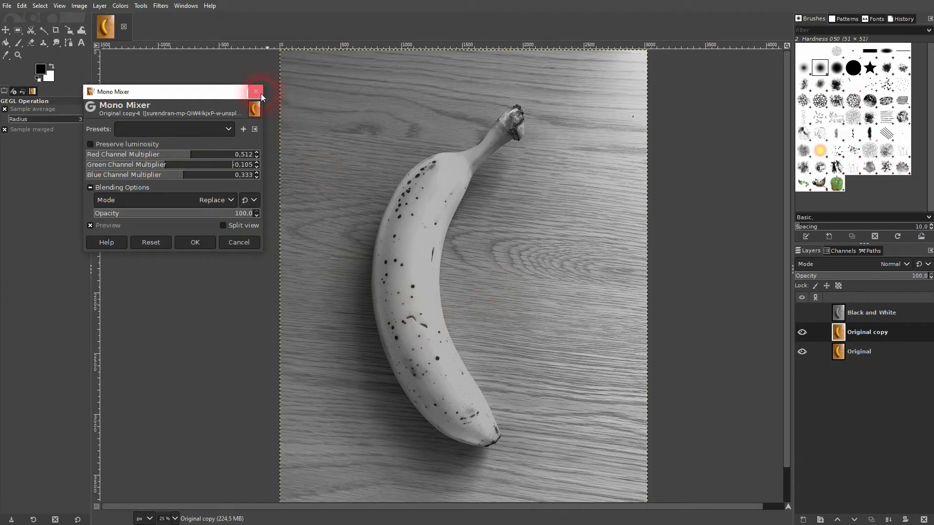
click(256, 92)
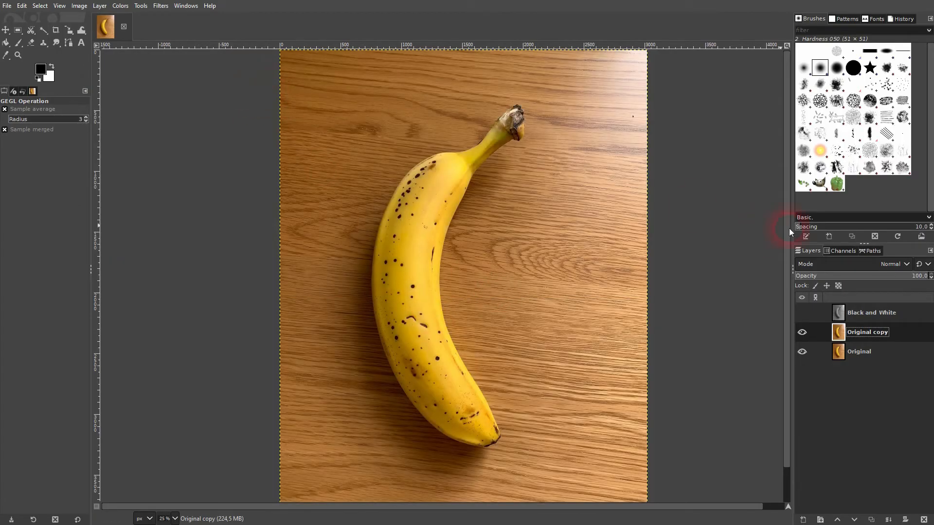
Step: Show the Black and White layer, delete the Original copy layer and make Black and White active
click(803, 313)
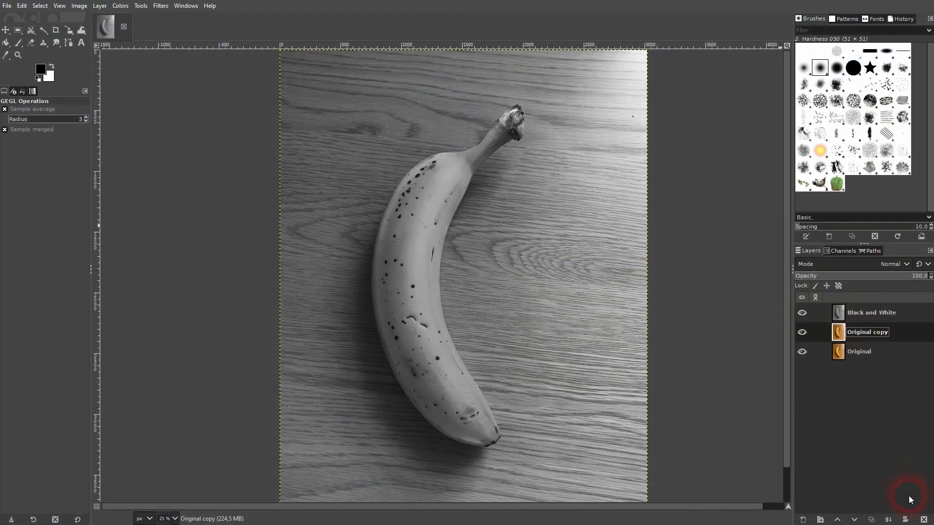
click(924, 520)
click(871, 332)
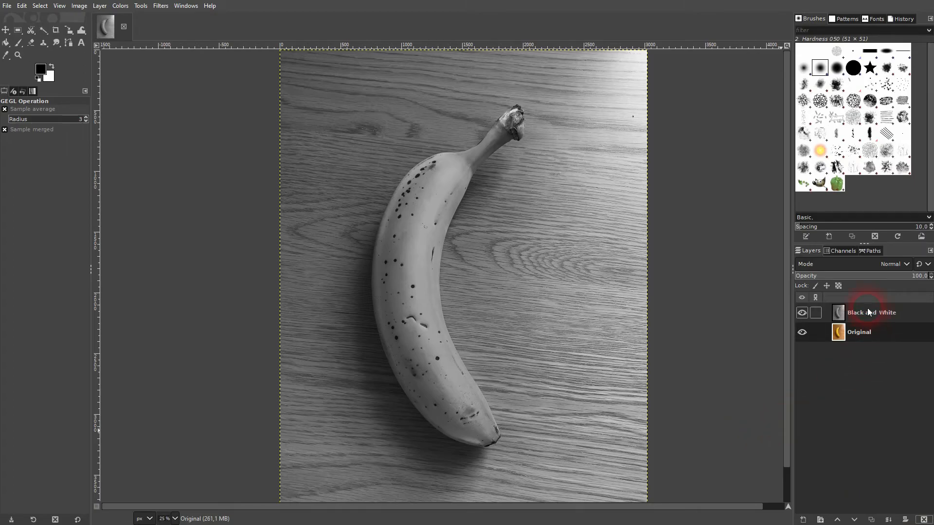
click(869, 312)
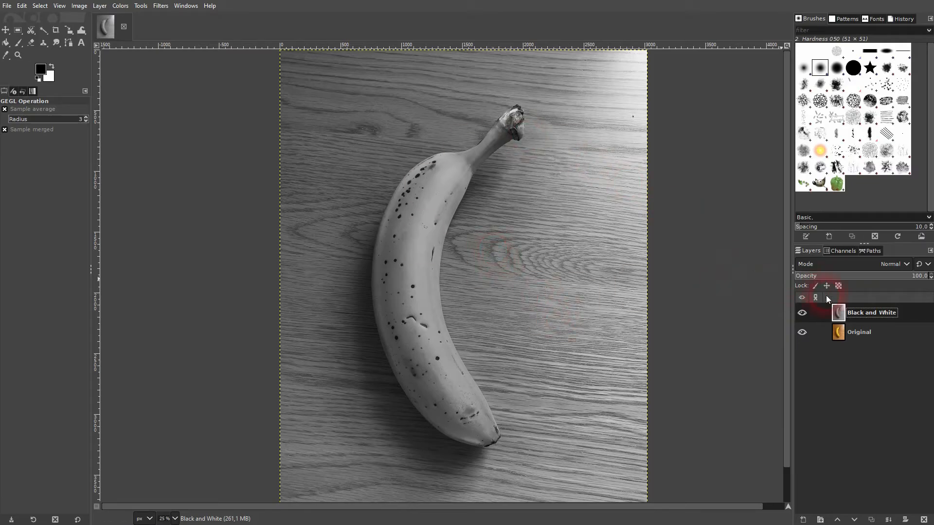
Step: Add a layer mask initialized to White (full opacity) to the Black and White layer
right_click(861, 314)
click(807, 149)
drag(817, 79, 702, 79)
click(646, 162)
click(669, 123)
click(673, 133)
click(670, 124)
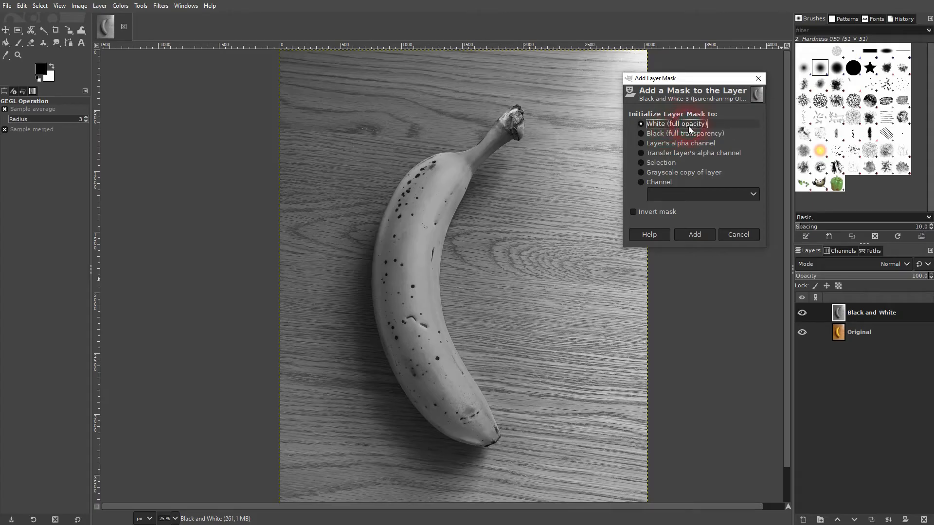
click(675, 134)
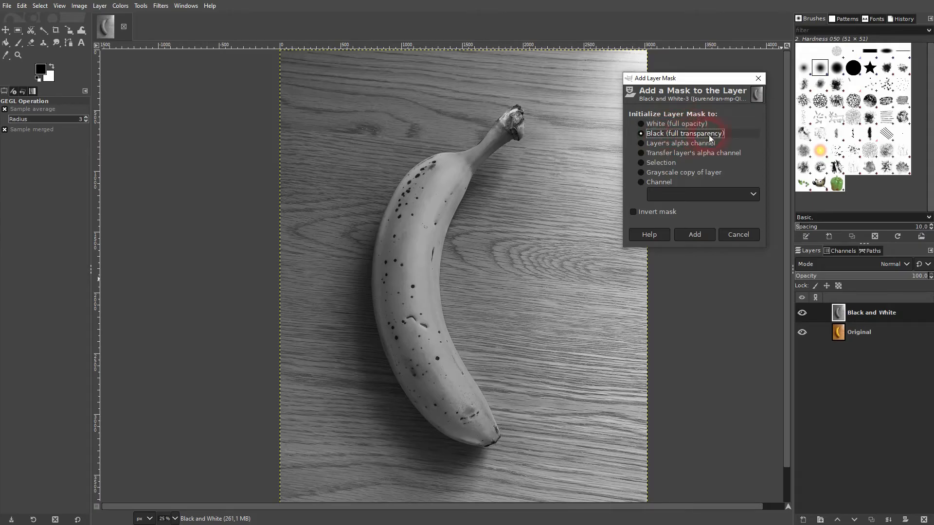
click(690, 124)
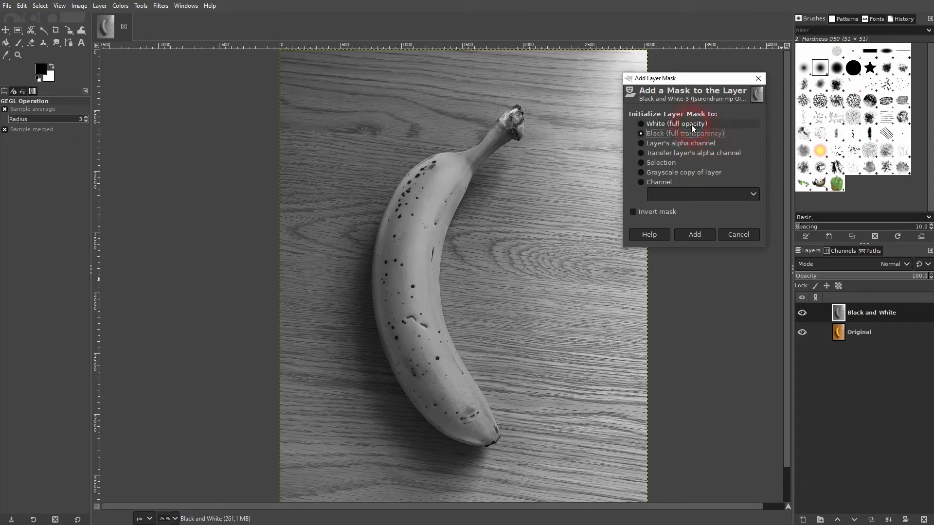
click(695, 227)
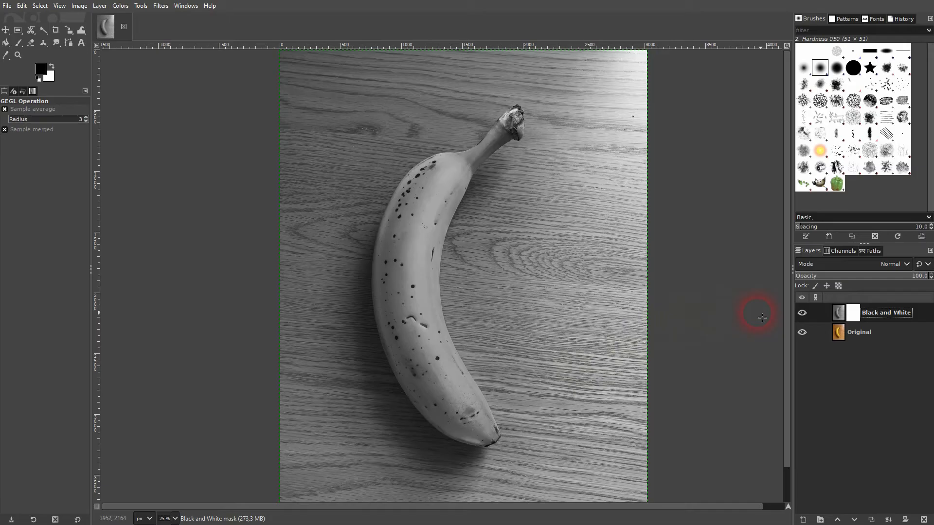
Step: Add a layer mask initialized to Black (full transparency) to the Black and White layer
click(838, 316)
right_click(839, 317)
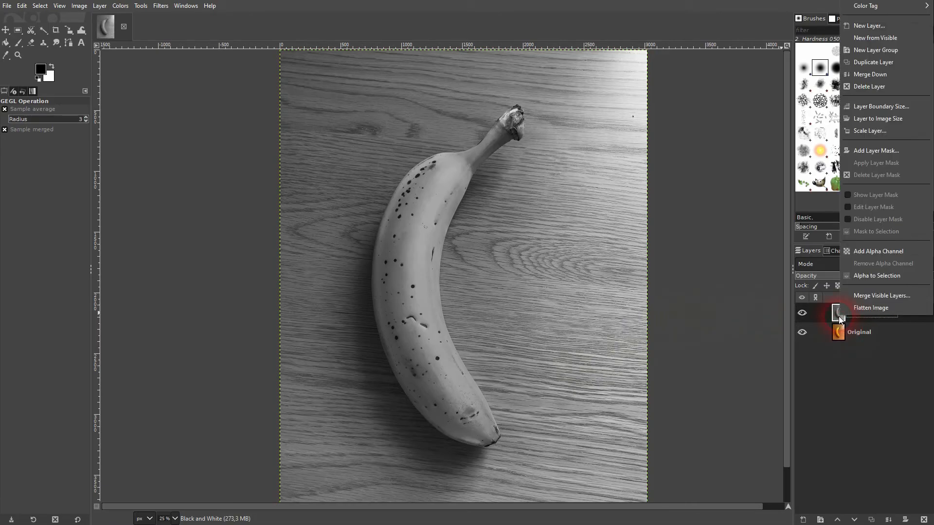
click(865, 152)
click(839, 132)
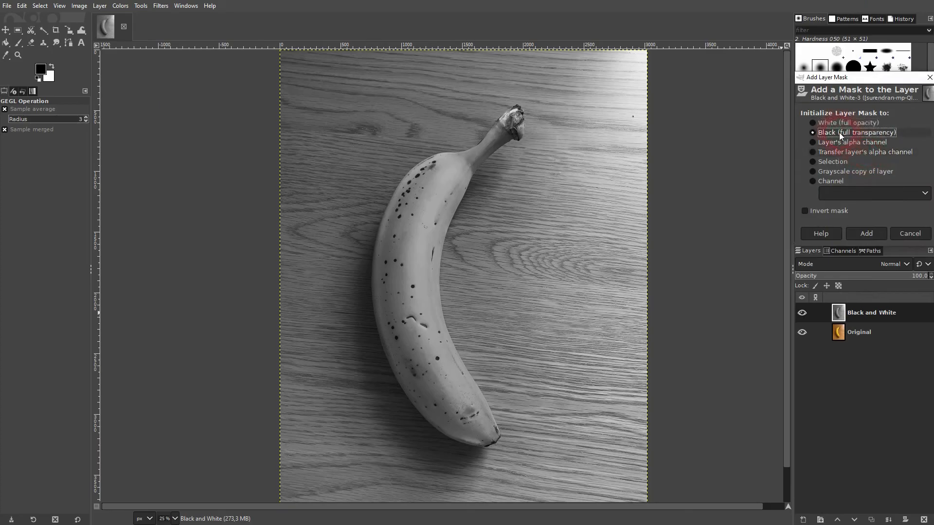
click(873, 232)
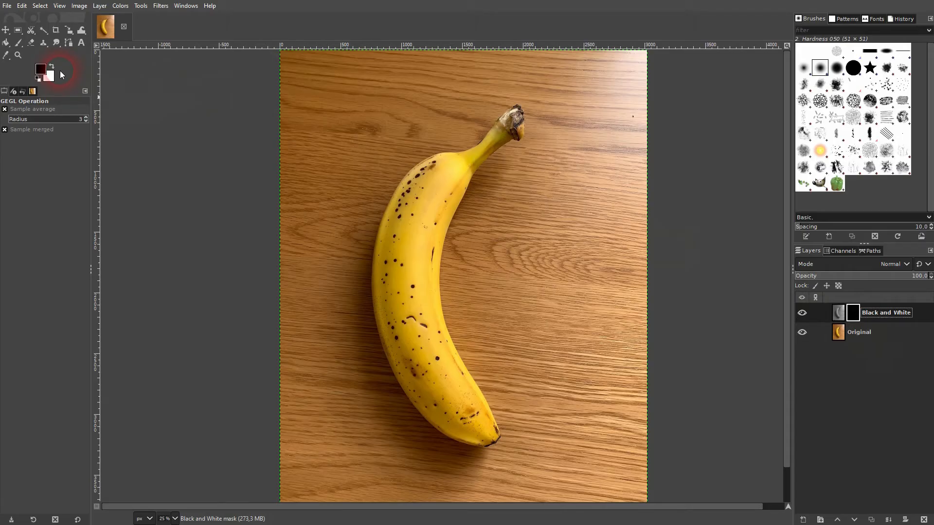
Step: Paint two crossing white diagonal strokes on the Black and White layer's mask with the Paintbrush at size 230
click(51, 65)
click(18, 44)
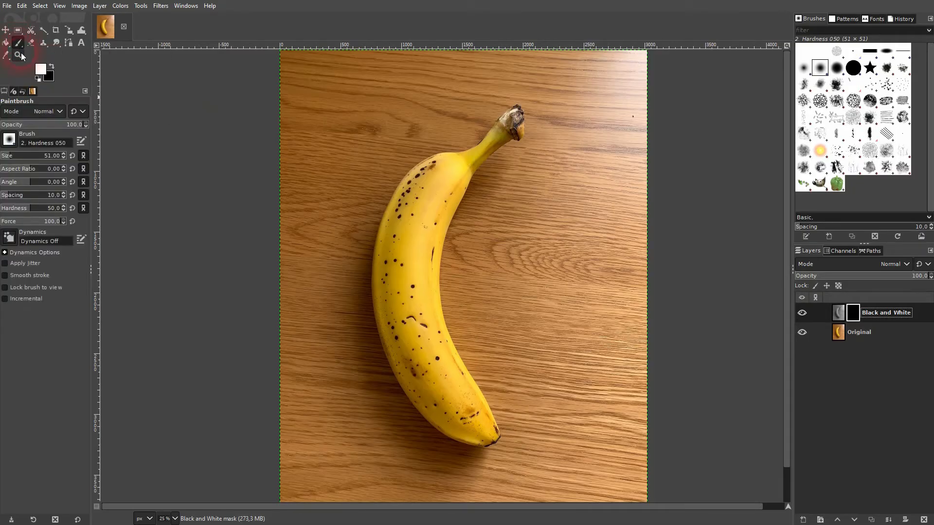
drag(25, 159, 12, 156)
click(26, 154)
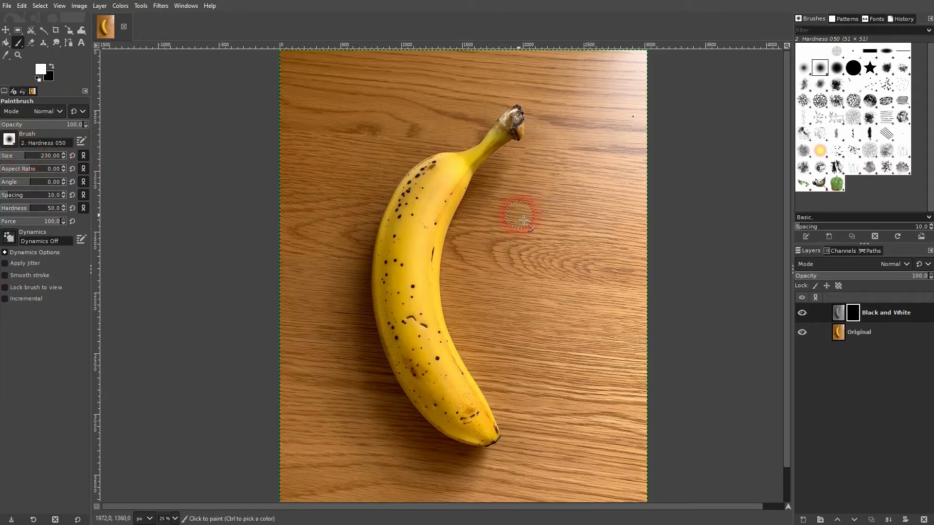
click(839, 313)
click(854, 316)
mouse_move(521, 188)
mouse_down()
mouse_move(502, 199)
mouse_move(253, 384)
mouse_up()
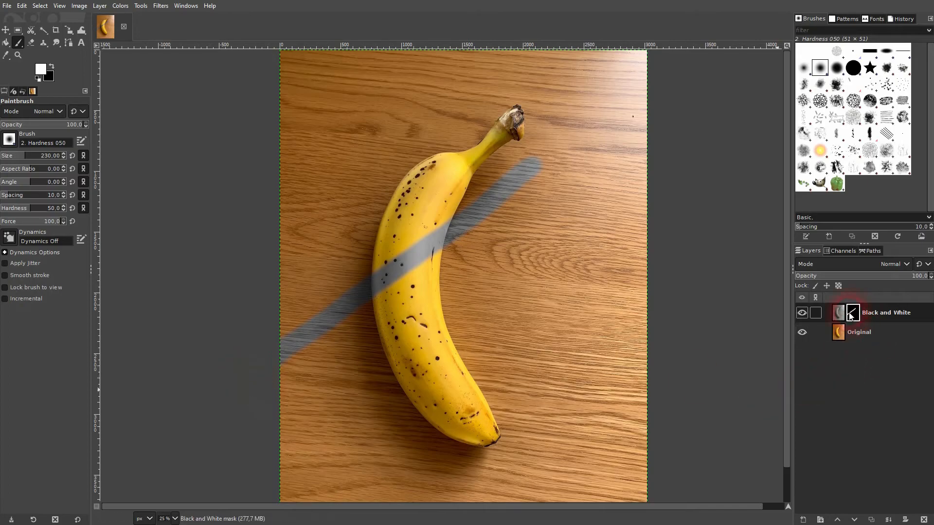
mouse_move(298, 151)
mouse_down()
mouse_move(471, 296)
mouse_move(629, 402)
mouse_up()
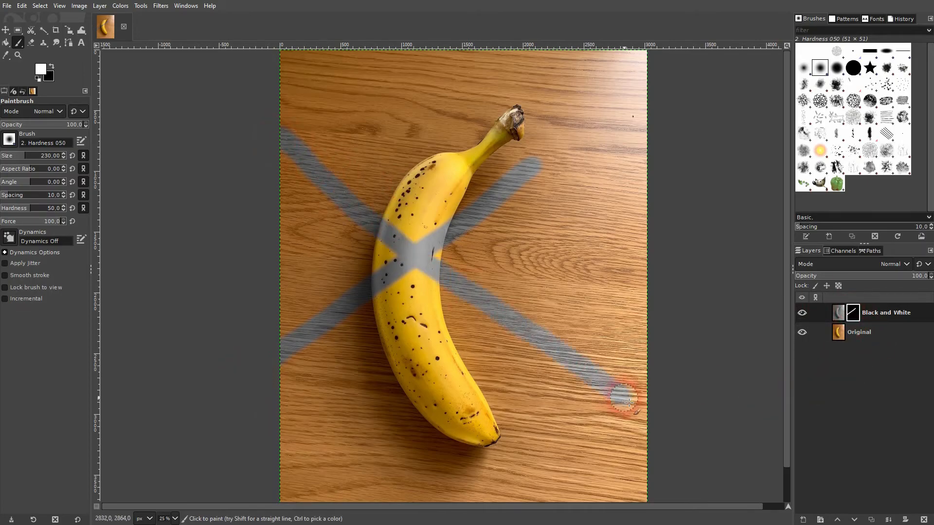
Step: Enlarge the brush to size 415 and paint white over the banana on the layer mask
click(837, 314)
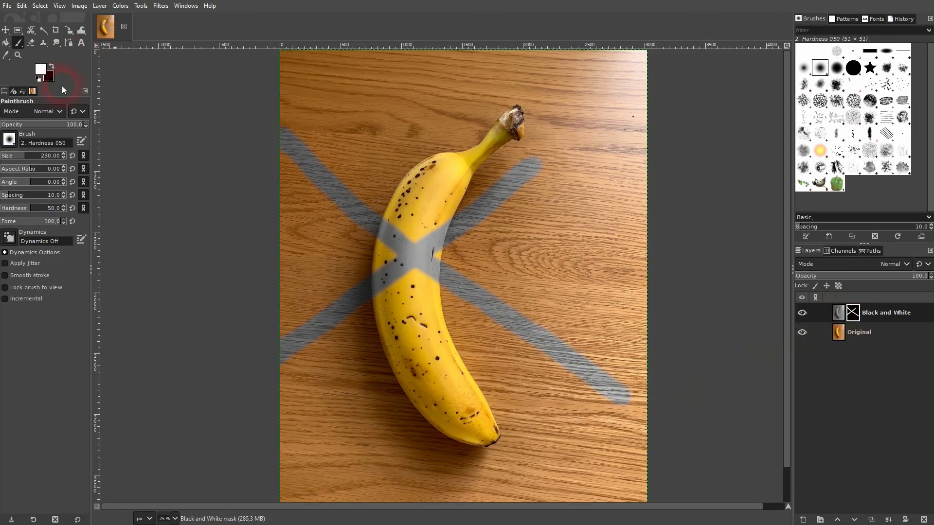
click(35, 152)
mouse_move(411, 241)
mouse_down()
mouse_move(427, 311)
mouse_move(422, 267)
mouse_move(382, 228)
mouse_move(424, 155)
mouse_move(467, 160)
mouse_move(530, 118)
mouse_move(487, 321)
mouse_move(486, 423)
mouse_move(462, 414)
mouse_up()
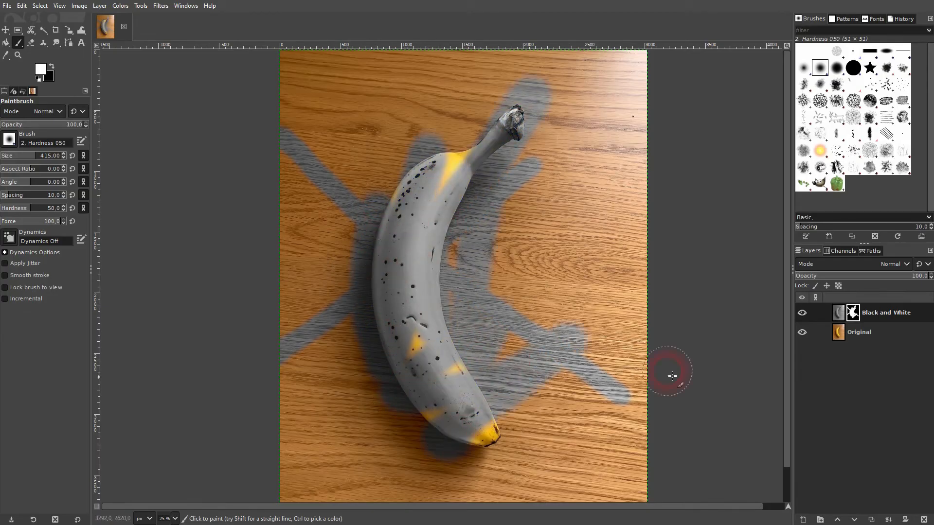
Step: Delete the Black and White layer's mask, add one initialized to White (full opacity) and make the mask active
click(854, 315)
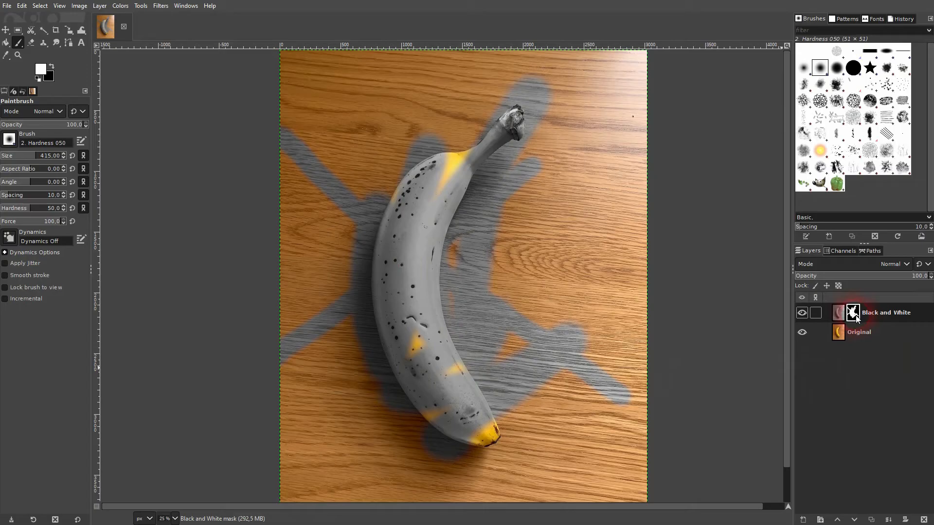
right_click(856, 317)
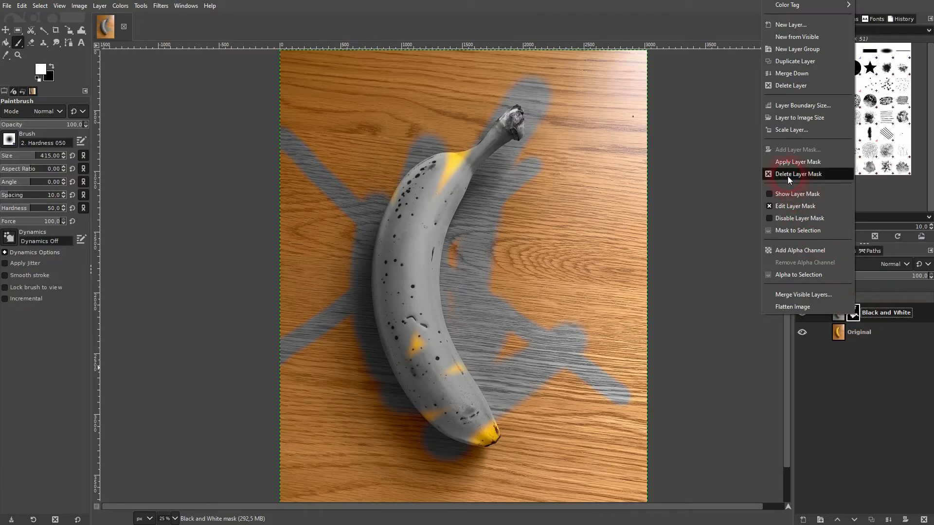
click(788, 175)
right_click(839, 312)
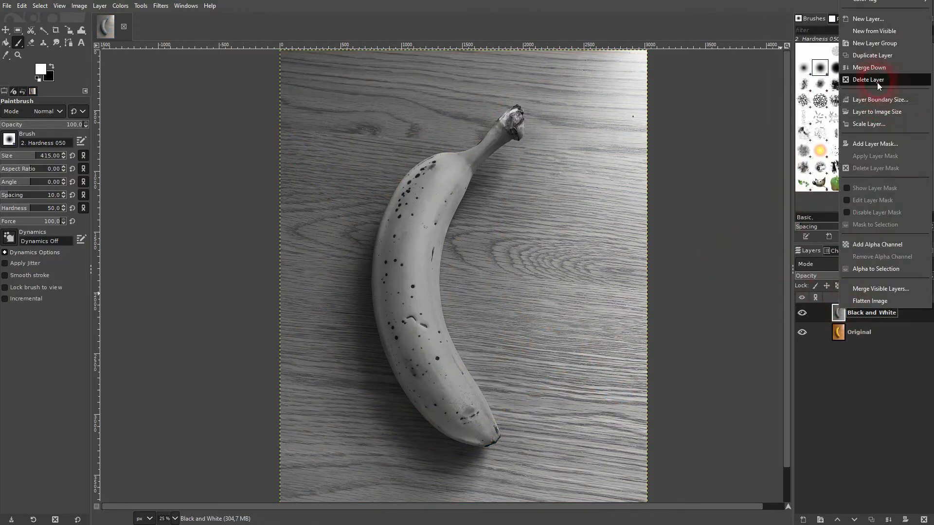
click(872, 145)
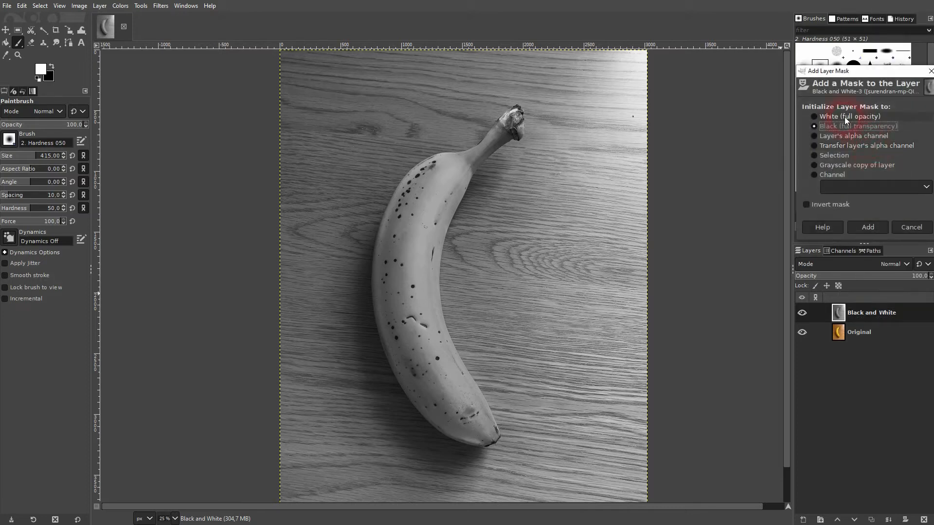
click(830, 116)
click(882, 231)
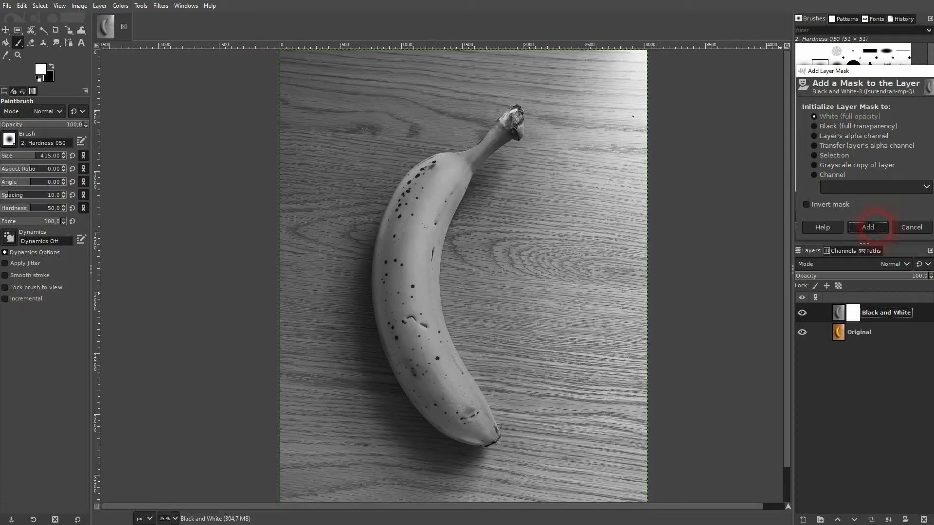
click(855, 321)
click(854, 318)
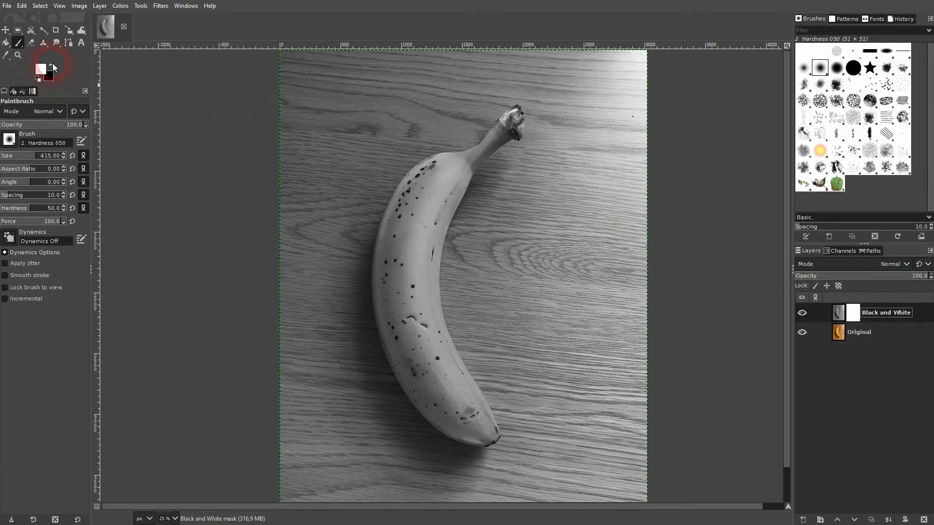
Step: Paint a black diagonal stroke across the banana on the mask and toggle the Original layer's visibility to inspect the cut-out
mouse_move(579, 178)
mouse_down()
mouse_move(494, 209)
mouse_move(225, 350)
mouse_up()
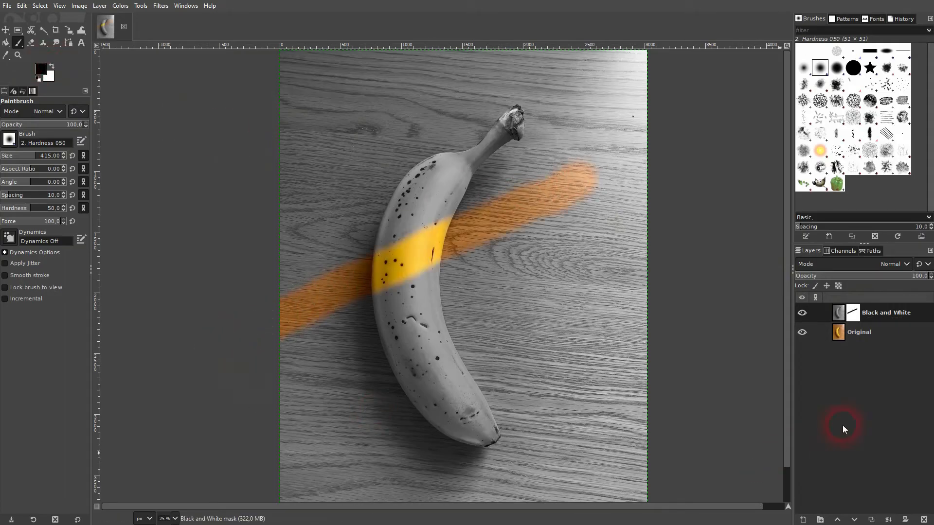
click(854, 314)
click(838, 315)
click(842, 335)
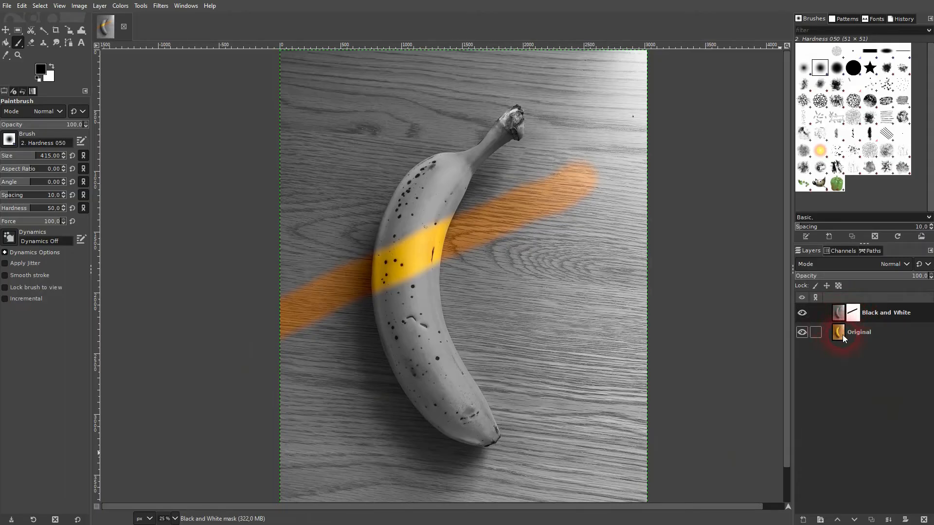
click(802, 332)
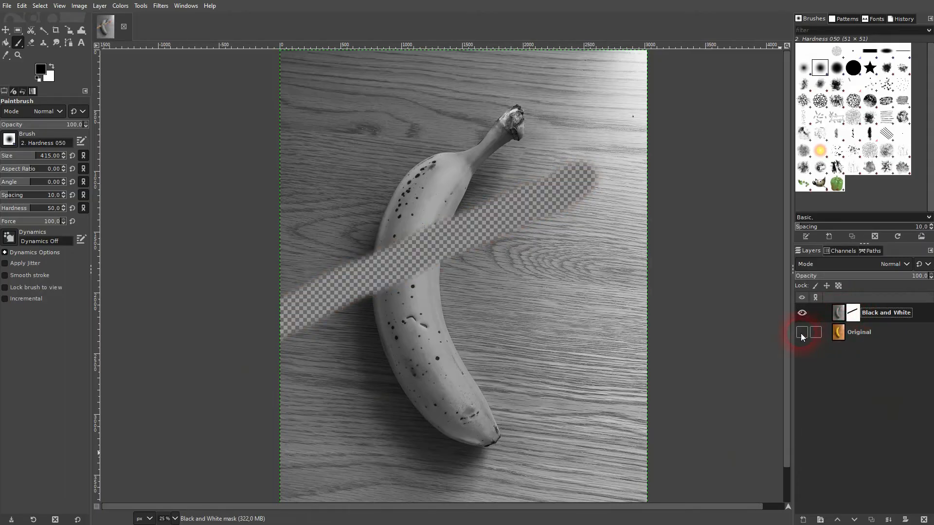
click(801, 333)
click(802, 332)
Step: Paint a crossing black stroke and the banana's body on the mask, and check it with the Original layer hidden and shown
mouse_move(271, 88)
mouse_down()
mouse_move(454, 257)
mouse_move(594, 403)
mouse_up()
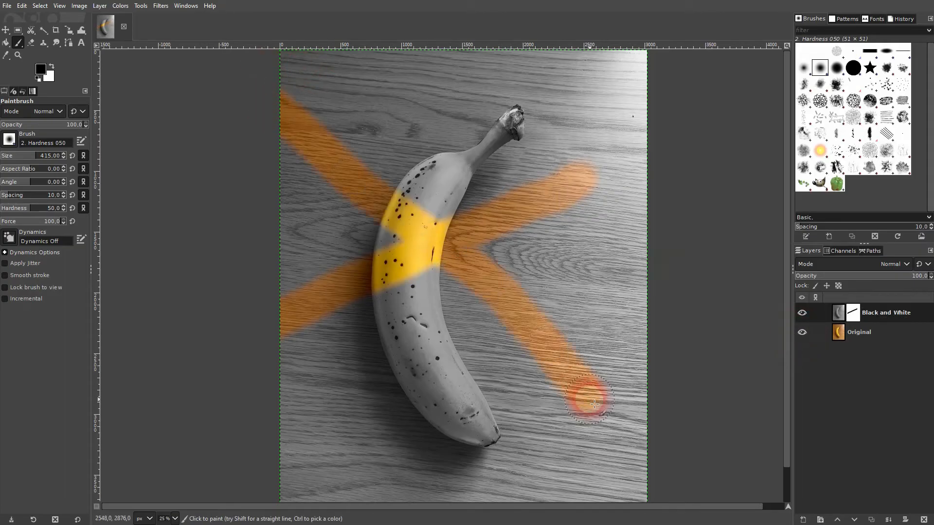
mouse_move(448, 296)
mouse_down()
mouse_move(440, 275)
mouse_move(409, 319)
mouse_move(386, 311)
mouse_move(477, 353)
mouse_move(395, 360)
mouse_move(490, 316)
mouse_move(519, 407)
mouse_move(515, 379)
mouse_move(560, 423)
mouse_move(480, 433)
mouse_move(521, 332)
mouse_move(513, 200)
mouse_move(397, 226)
mouse_move(489, 132)
mouse_up()
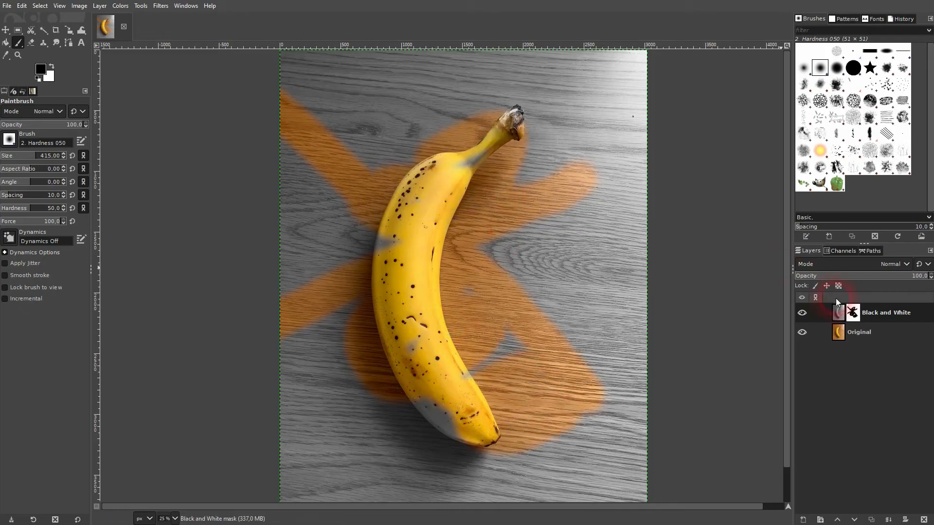
click(802, 333)
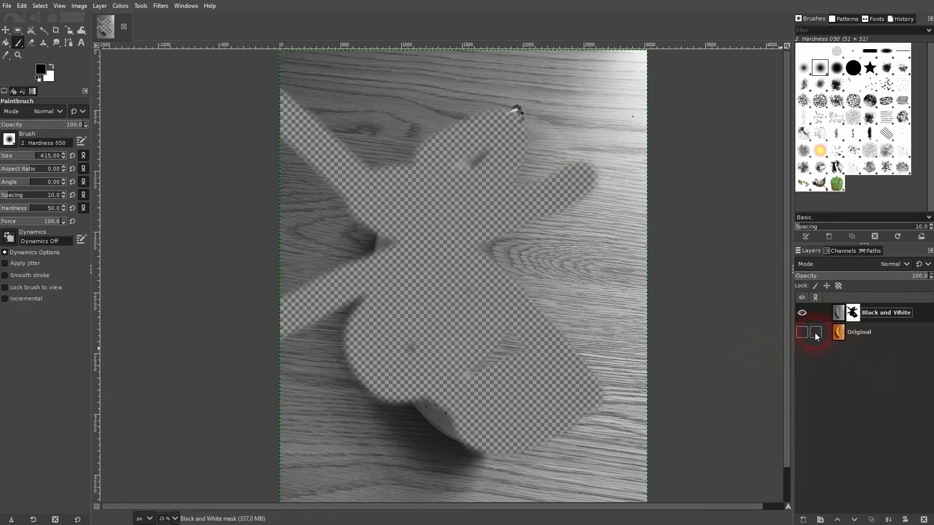
click(802, 332)
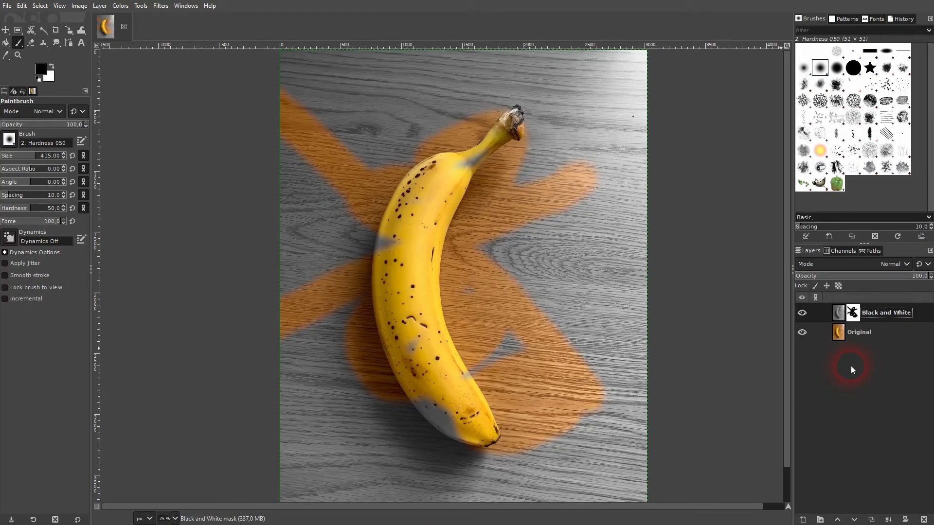
Step: Replace the painted mask on the Black and White layer with a fresh one initialized to White (full opacity)
right_click(856, 317)
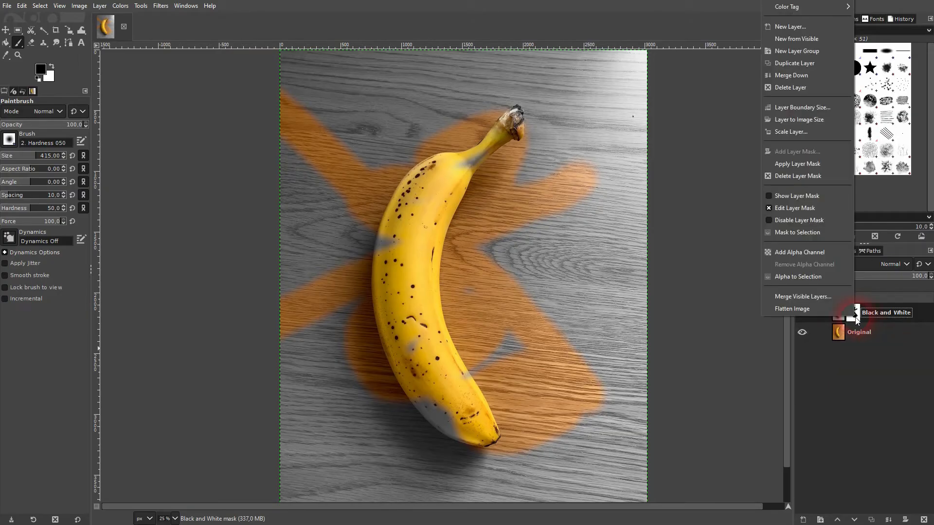
click(829, 175)
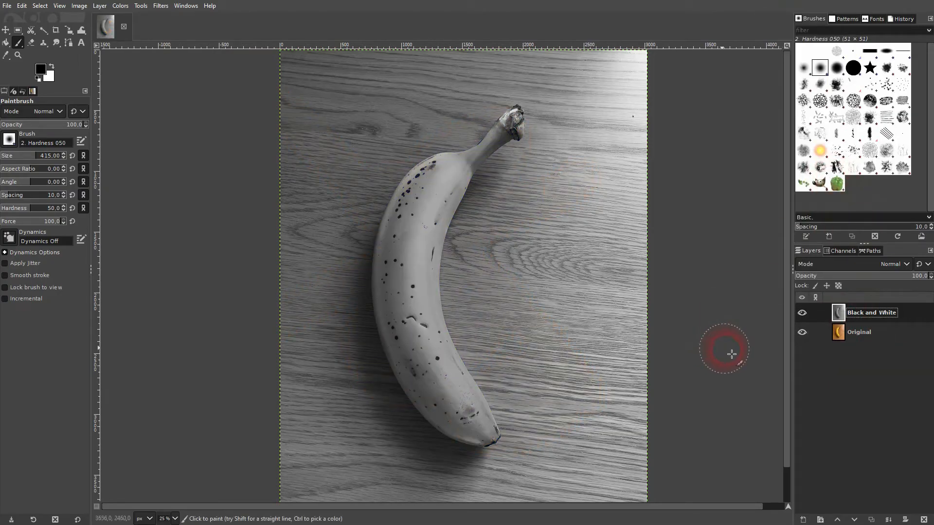
right_click(858, 317)
click(796, 148)
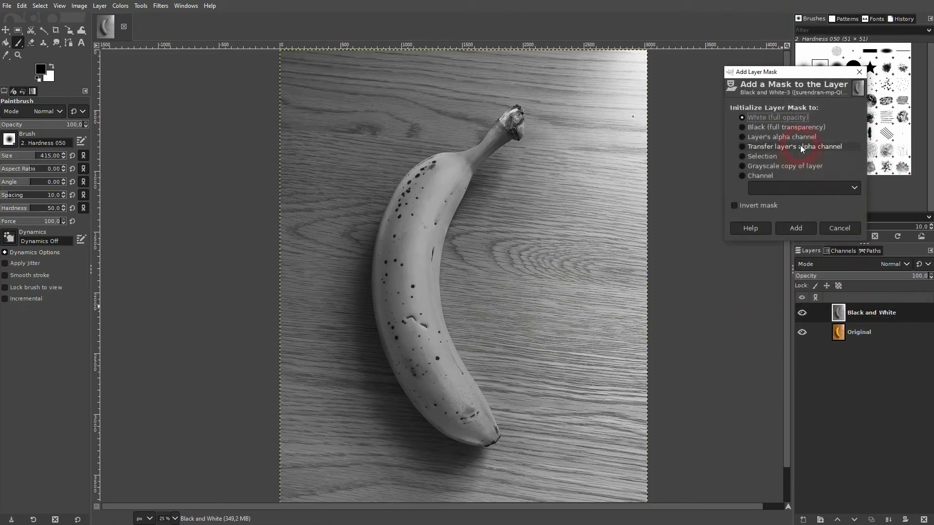
click(796, 228)
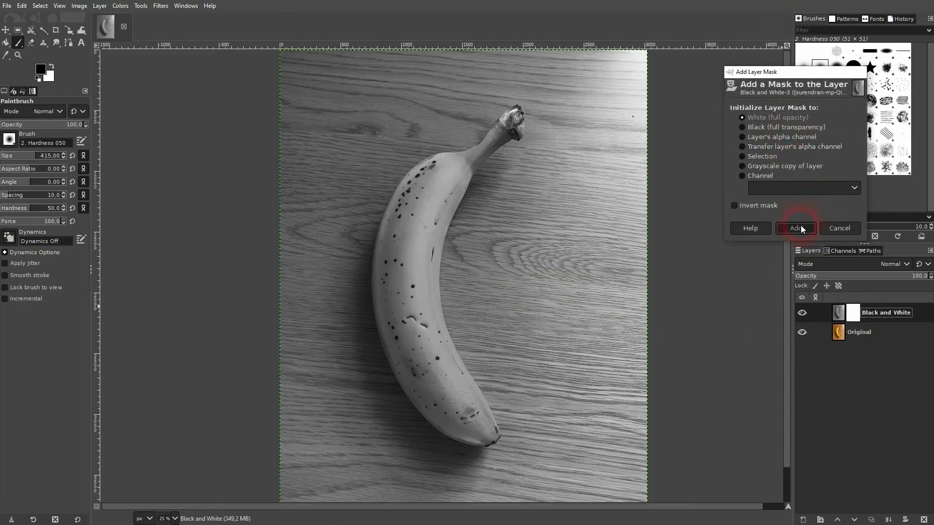
Step: Paint black over the banana's stem on the layer mask with a smaller brush, starting at size 69
ctrl+scroll(417, 286, up, 2)
scroll(486, 194, up, 5)
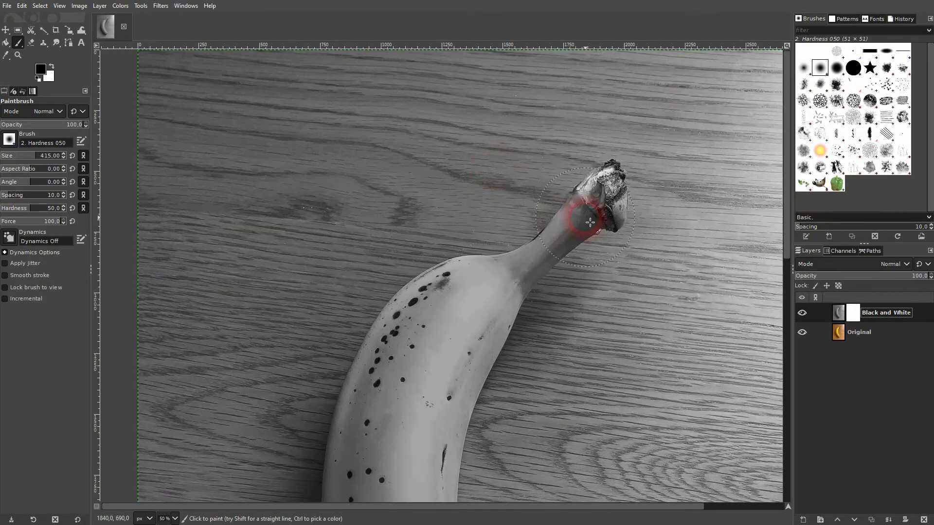
click(17, 156)
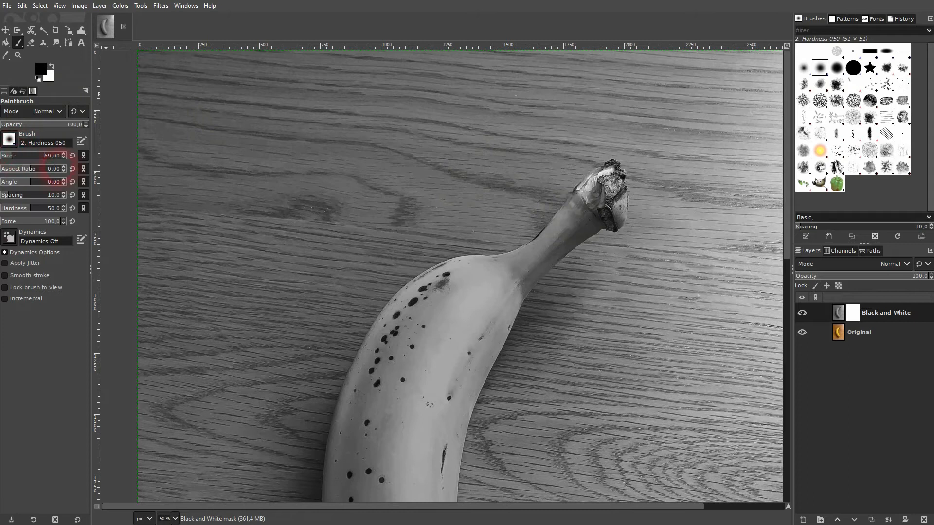
mouse_move(582, 198)
mouse_down()
mouse_move(553, 240)
mouse_move(587, 217)
mouse_move(554, 252)
mouse_move(599, 225)
mouse_move(617, 180)
mouse_move(593, 214)
mouse_move(610, 185)
mouse_move(581, 211)
mouse_move(609, 180)
mouse_move(618, 185)
mouse_move(619, 227)
mouse_move(626, 222)
mouse_move(619, 176)
mouse_move(590, 192)
mouse_move(570, 226)
mouse_move(614, 225)
mouse_move(592, 228)
mouse_move(510, 299)
mouse_move(559, 243)
mouse_move(503, 299)
mouse_move(536, 254)
mouse_up()
mouse_move(493, 284)
mouse_down()
mouse_move(449, 316)
mouse_move(512, 281)
mouse_move(442, 338)
mouse_move(519, 290)
mouse_up()
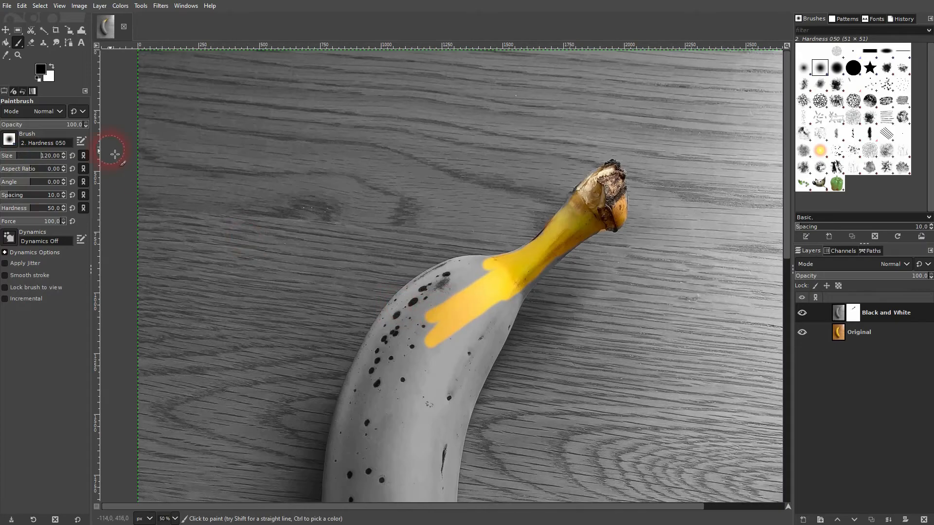
Step: Paint the interior of the banana's body black on the mask from top to tip with a size 245 brush
mouse_move(459, 307)
mouse_down()
mouse_move(411, 368)
mouse_move(394, 409)
mouse_move(433, 389)
mouse_move(488, 316)
mouse_move(451, 361)
mouse_move(423, 425)
mouse_up()
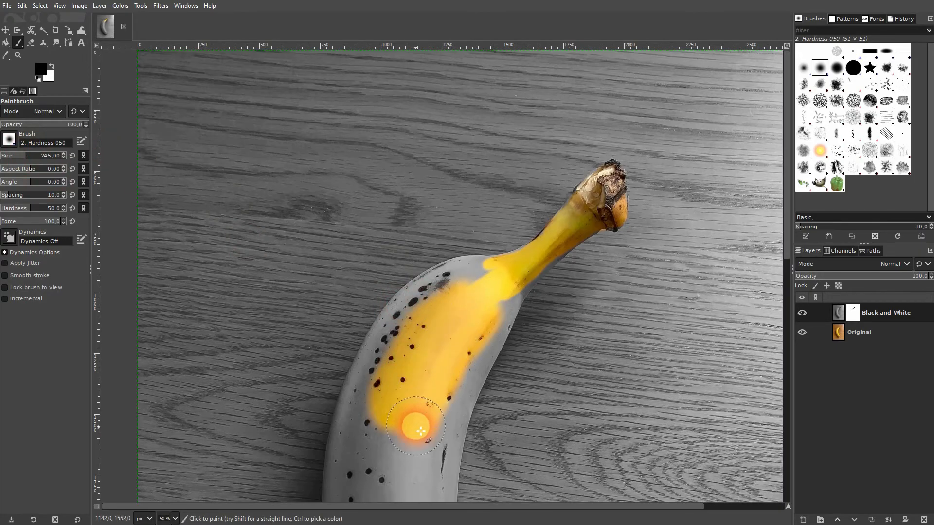
scroll(413, 418, down, 10)
mouse_move(530, 280)
mouse_down()
mouse_move(448, 152)
mouse_move(480, 229)
mouse_move(519, 282)
mouse_move(408, 160)
mouse_up()
mouse_move(442, 217)
mouse_down()
mouse_move(489, 279)
mouse_move(484, 211)
mouse_move(455, 143)
mouse_move(519, 219)
mouse_move(546, 285)
mouse_up()
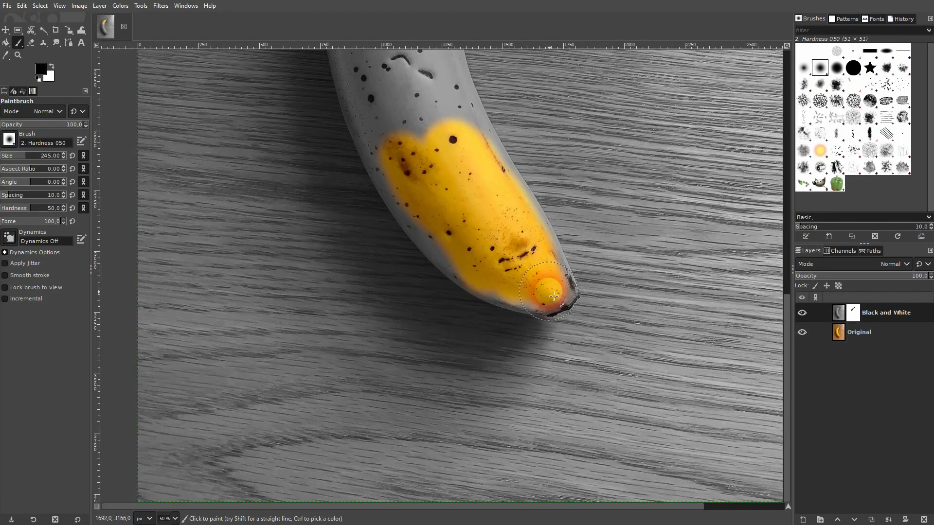
scroll(463, 192, up, 10)
mouse_move(428, 298)
mouse_down()
mouse_move(389, 448)
mouse_move(448, 278)
mouse_move(483, 236)
mouse_move(427, 354)
mouse_move(416, 446)
mouse_move(392, 325)
mouse_move(367, 423)
mouse_move(424, 233)
mouse_move(480, 199)
mouse_move(431, 224)
mouse_move(393, 294)
mouse_move(359, 393)
mouse_move(395, 423)
mouse_up()
scroll(399, 292, down, 10)
scroll(425, 164, up, 3)
mouse_move(428, 233)
mouse_down()
mouse_move(437, 286)
mouse_move(391, 116)
mouse_move(386, 189)
mouse_move(404, 270)
mouse_move(363, 101)
mouse_move(424, 151)
mouse_move(459, 276)
mouse_move(426, 113)
mouse_move(440, 177)
mouse_move(501, 324)
mouse_move(469, 370)
mouse_up()
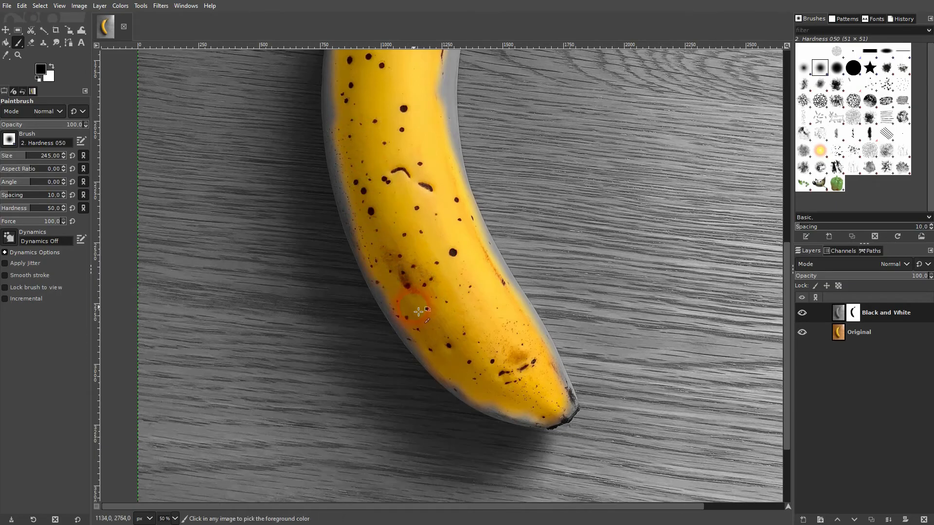
Step: Paint black on the mask along the banana's lower tip and its adjoining right edge with a size 78 brush
scroll(505, 388, up, 3)
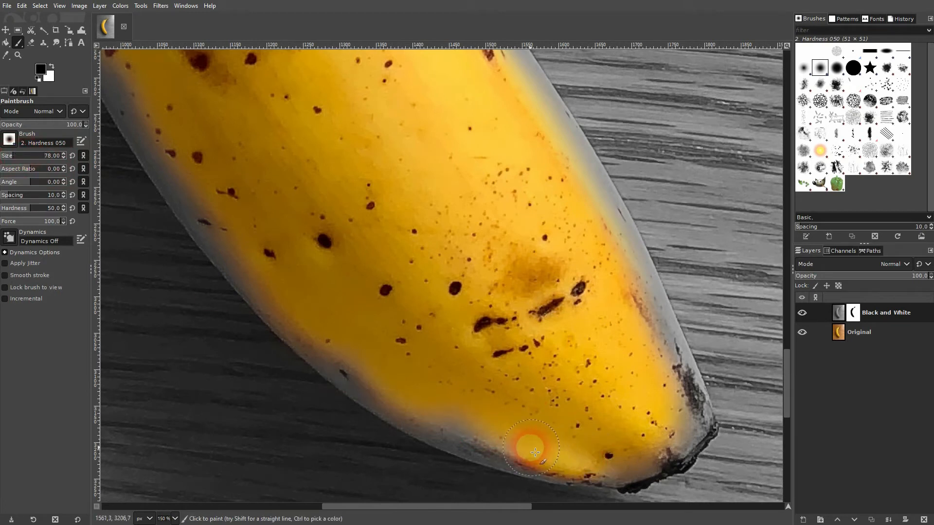
drag(540, 452, 462, 432)
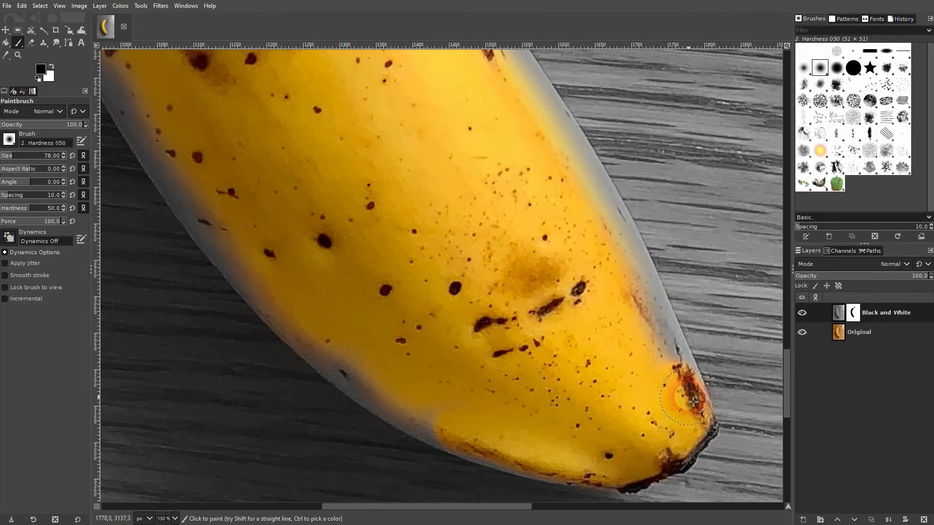
mouse_move(674, 373)
mouse_down()
mouse_move(636, 302)
mouse_move(665, 334)
mouse_up()
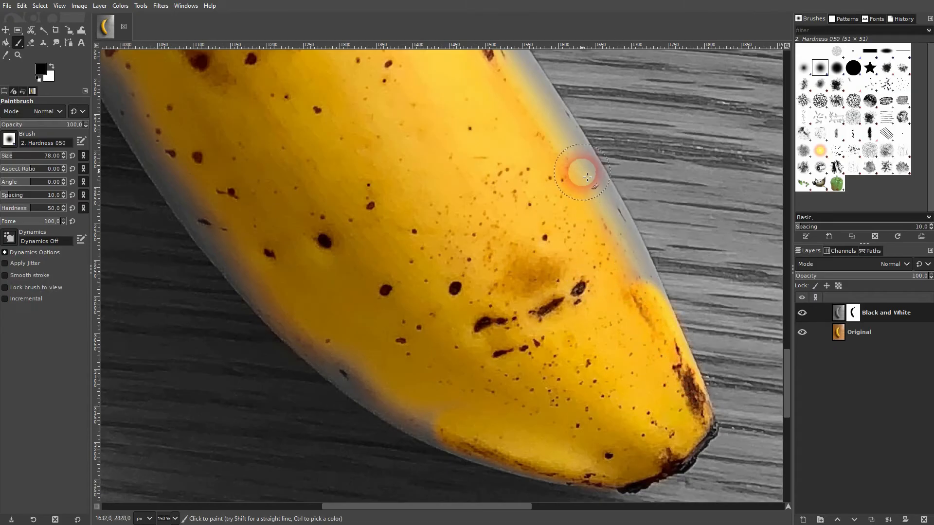
mouse_move(579, 180)
mouse_down()
mouse_move(650, 309)
mouse_move(623, 263)
mouse_move(627, 273)
mouse_move(564, 341)
mouse_move(578, 409)
mouse_move(540, 339)
mouse_move(623, 466)
mouse_move(528, 355)
mouse_move(516, 327)
mouse_move(547, 345)
mouse_move(454, 223)
mouse_move(471, 246)
mouse_move(459, 247)
mouse_move(462, 237)
mouse_move(531, 341)
mouse_move(555, 350)
mouse_move(606, 438)
mouse_up()
Step: Continue painting black on the mask up the banana's right edge, from the lower part to the middle
scroll(615, 255, up, 5)
mouse_move(438, 188)
mouse_down()
mouse_move(424, 142)
mouse_move(489, 262)
mouse_move(519, 295)
mouse_move(402, 101)
mouse_up()
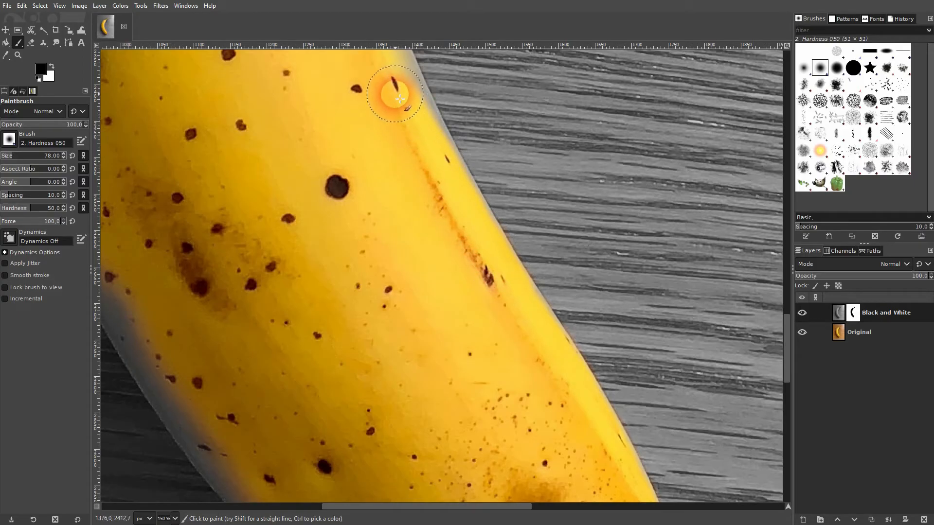
scroll(409, 180, up, 5)
mouse_move(407, 214)
mouse_down()
mouse_move(481, 347)
mouse_move(449, 316)
mouse_move(386, 174)
mouse_move(434, 257)
mouse_move(367, 167)
mouse_up()
scroll(367, 167, up, 5)
mouse_move(371, 233)
mouse_down()
mouse_move(392, 286)
mouse_move(370, 250)
mouse_move(369, 230)
mouse_move(404, 305)
mouse_move(378, 284)
mouse_move(357, 188)
mouse_move(338, 161)
mouse_move(360, 189)
mouse_move(358, 209)
mouse_move(349, 167)
mouse_up()
scroll(349, 166, up, 5)
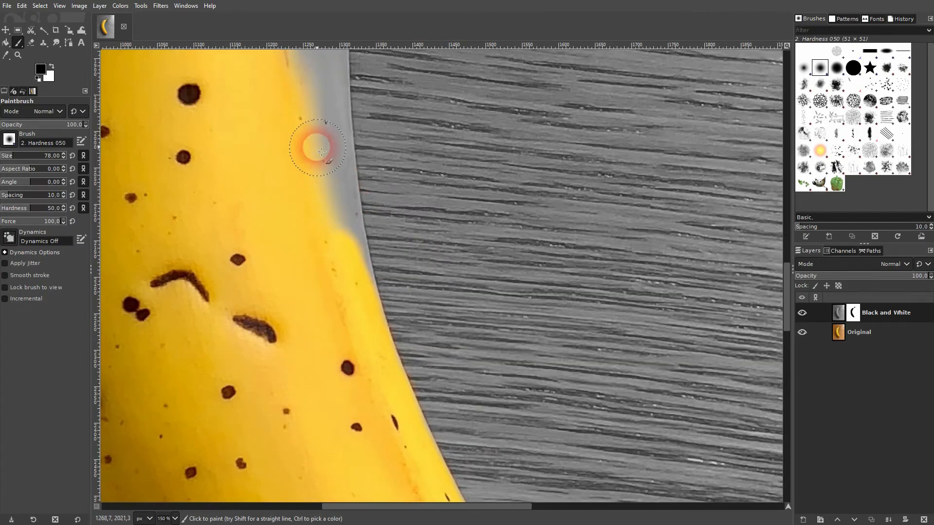
mouse_move(310, 96)
mouse_down()
mouse_move(313, 178)
mouse_move(327, 242)
mouse_move(348, 267)
mouse_move(323, 110)
mouse_move(354, 253)
mouse_move(351, 292)
mouse_move(326, 219)
mouse_up()
scroll(324, 225, up, 3)
mouse_move(296, 102)
mouse_down()
mouse_move(312, 168)
mouse_move(307, 200)
mouse_move(297, 180)
mouse_move(291, 110)
mouse_move(323, 221)
mouse_move(331, 159)
mouse_move(330, 214)
mouse_up()
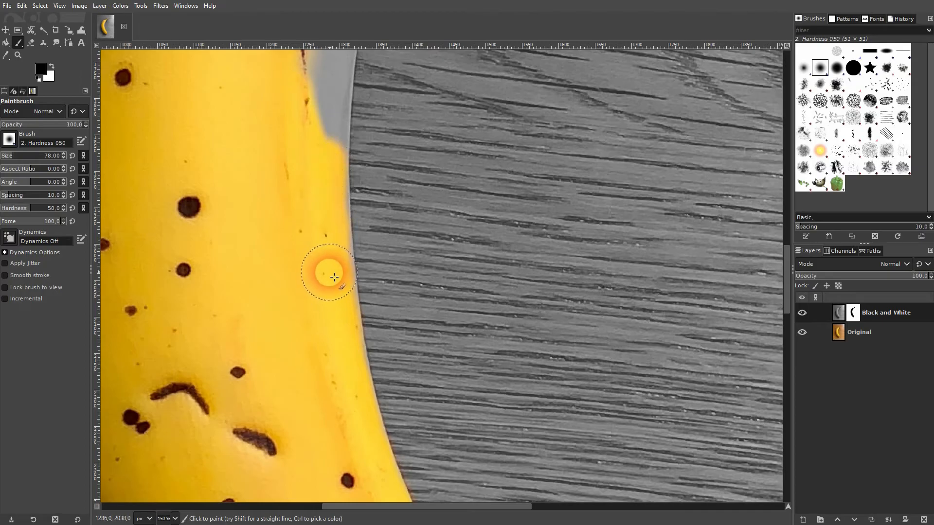
Step: Paint black on the Black and White layer's mask along the banana's right edge, from mid-body up toward the neck, to restore its colour
drag(333, 216, 317, 115)
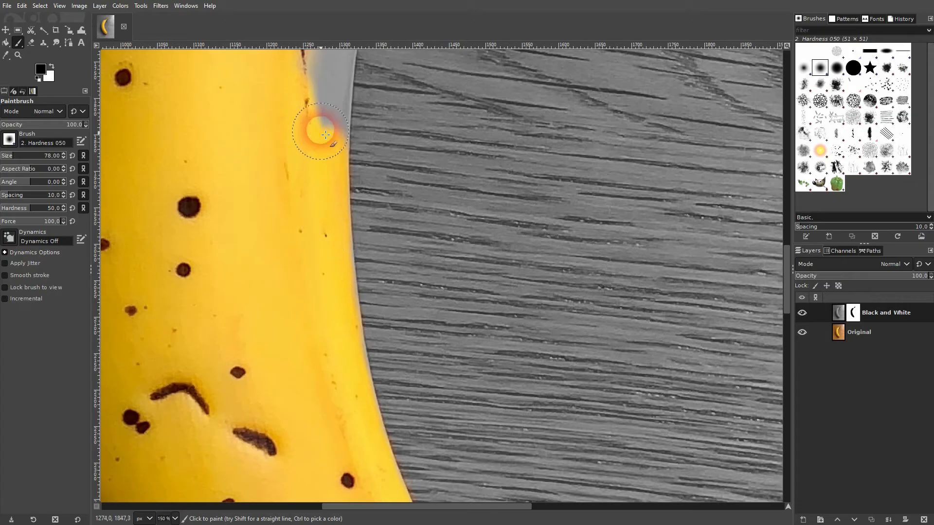
scroll(315, 146, up, 6)
mouse_move(342, 177)
mouse_down()
mouse_move(308, 338)
mouse_move(329, 365)
mouse_move(333, 277)
mouse_move(356, 169)
mouse_move(340, 125)
mouse_up()
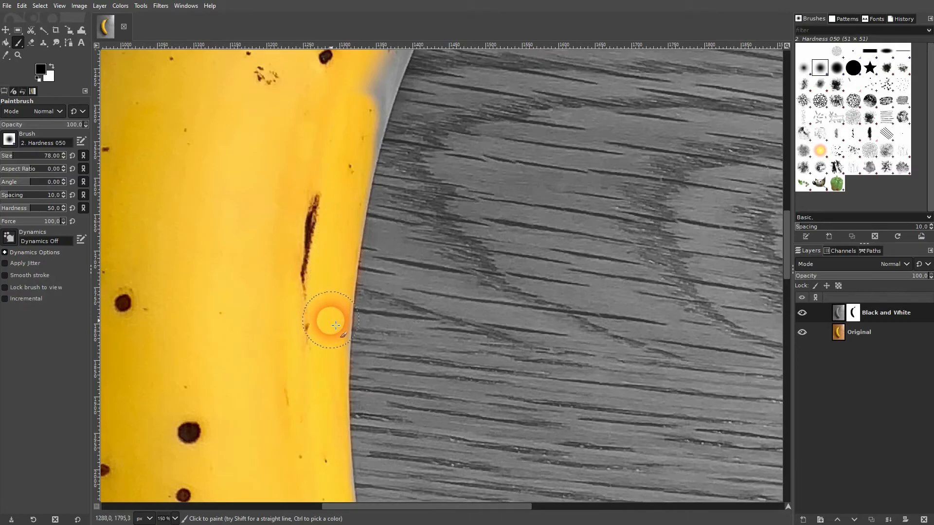
scroll(333, 209, up, 3)
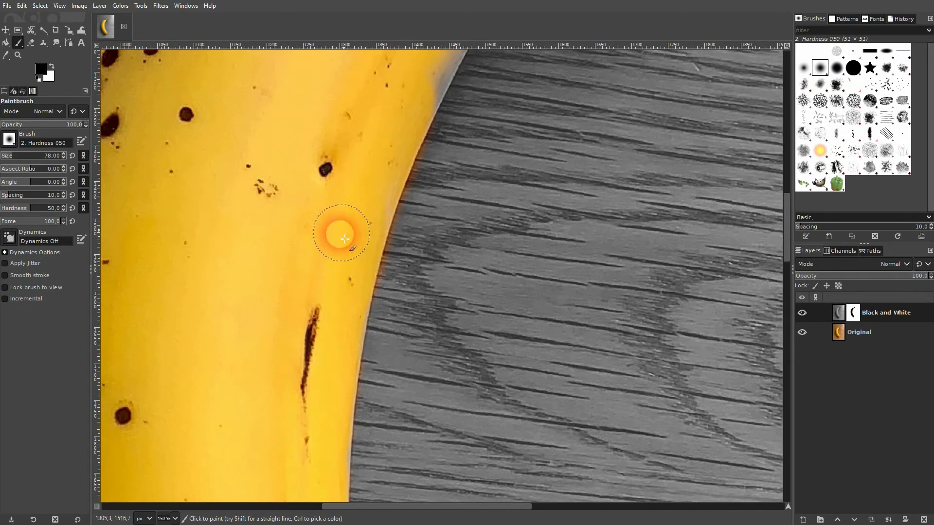
scroll(365, 215, up, 3)
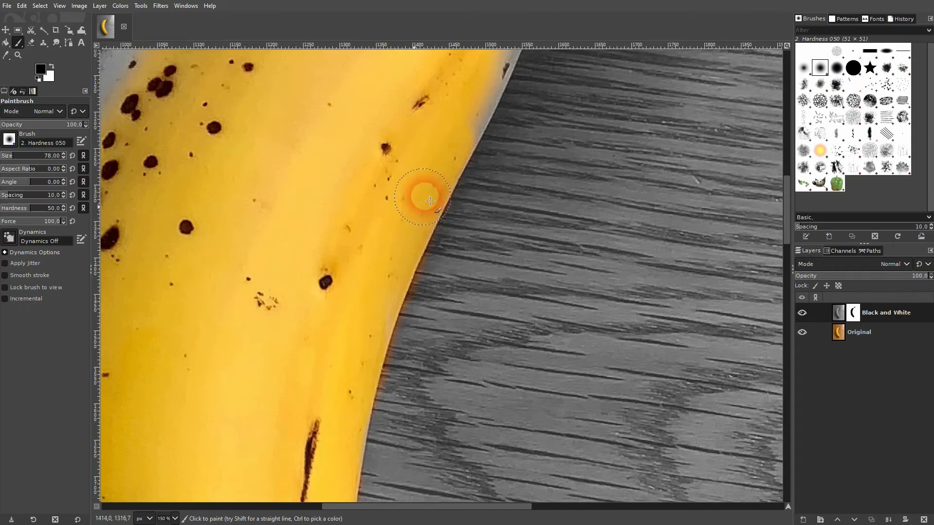
scroll(454, 190, up, 3)
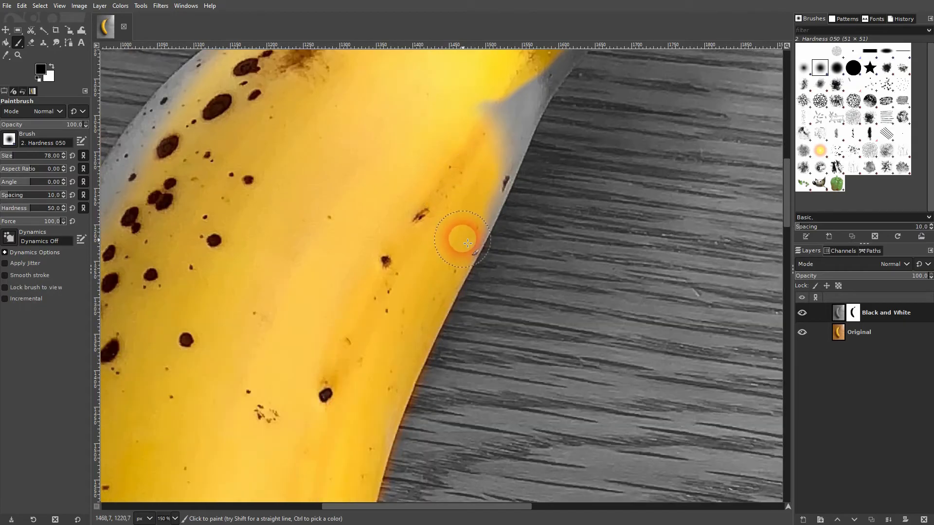
mouse_move(472, 237)
mouse_down()
mouse_move(508, 108)
mouse_move(448, 147)
mouse_up()
Step: Paint the mask black over the remaining grey area where the banana's right side meets the underside of the neck
scroll(531, 186, up, 5)
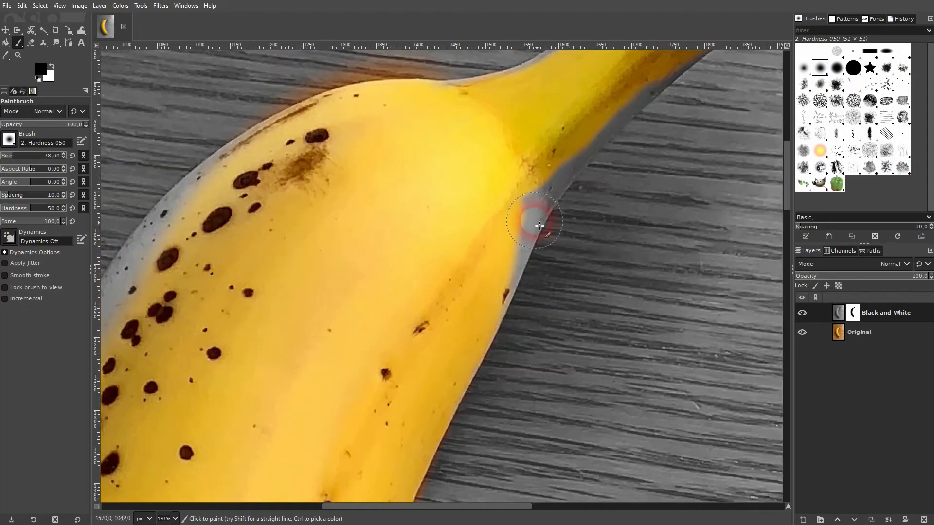
mouse_move(540, 186)
mouse_down()
mouse_move(523, 200)
mouse_move(487, 308)
mouse_up()
mouse_move(557, 156)
mouse_down()
mouse_move(529, 217)
mouse_move(535, 183)
mouse_move(562, 161)
mouse_up()
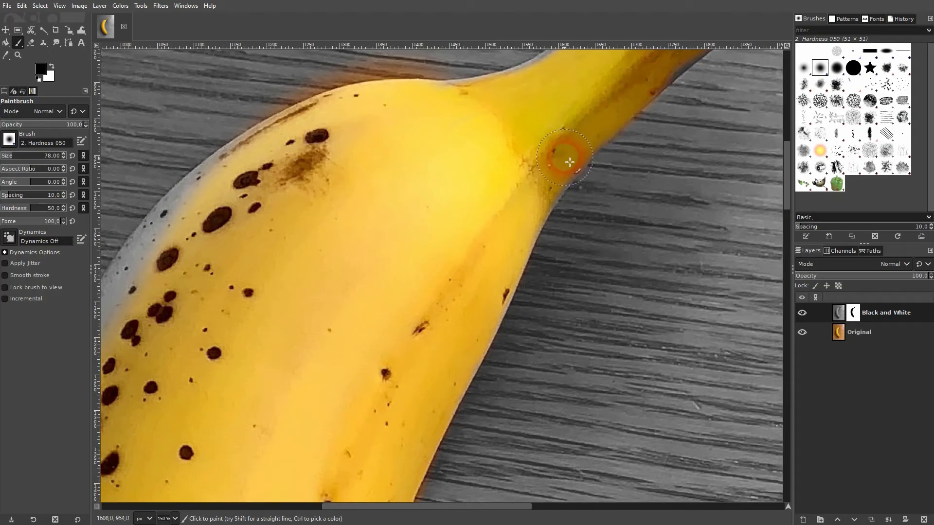
drag(541, 201, 602, 187)
Step: Paint the mask black around the stem tip and along the upper edge of the stem and neck
scroll(700, 195, up, 3)
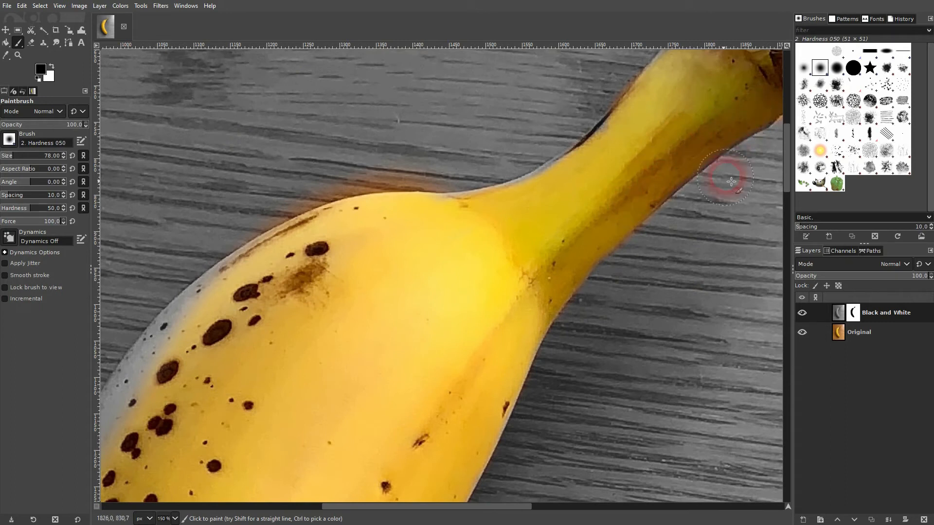
drag(393, 507, 488, 492)
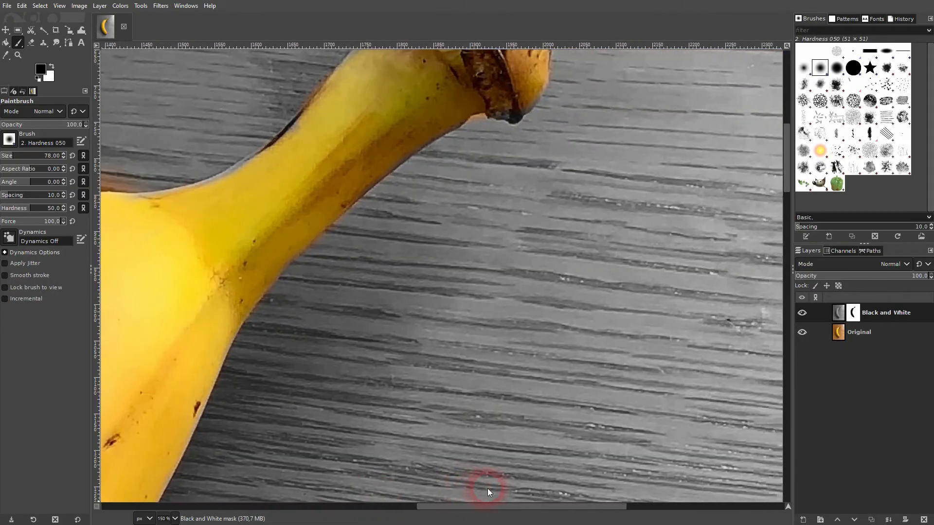
scroll(467, 165, up, 2)
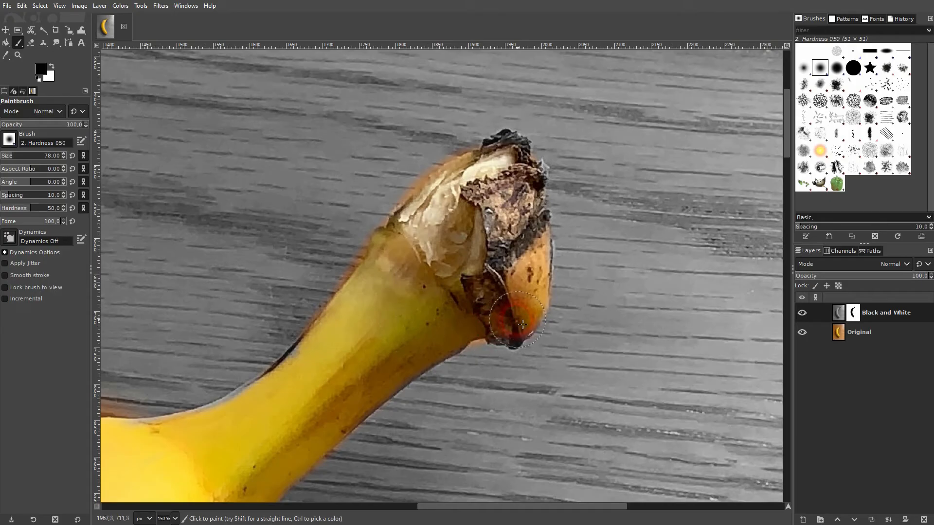
mouse_move(357, 343)
mouse_down()
mouse_move(185, 450)
mouse_move(198, 450)
mouse_up()
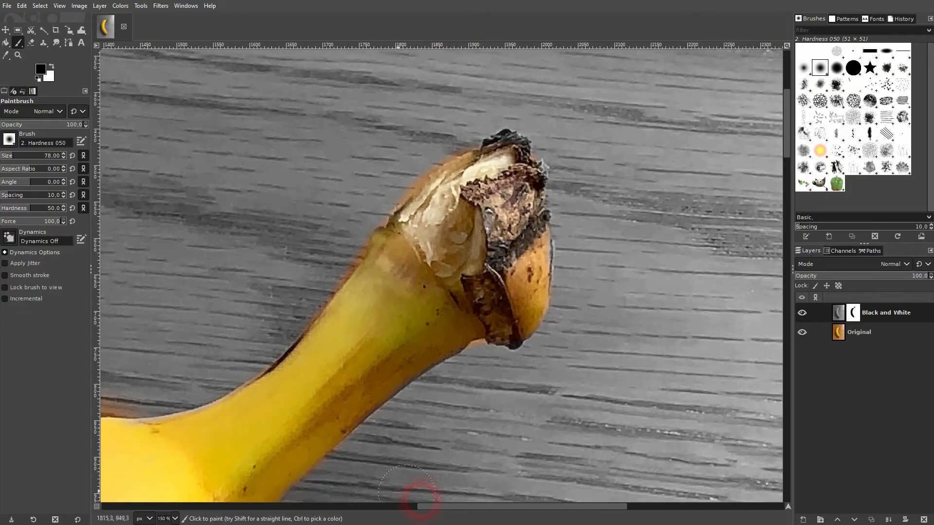
drag(457, 506, 381, 506)
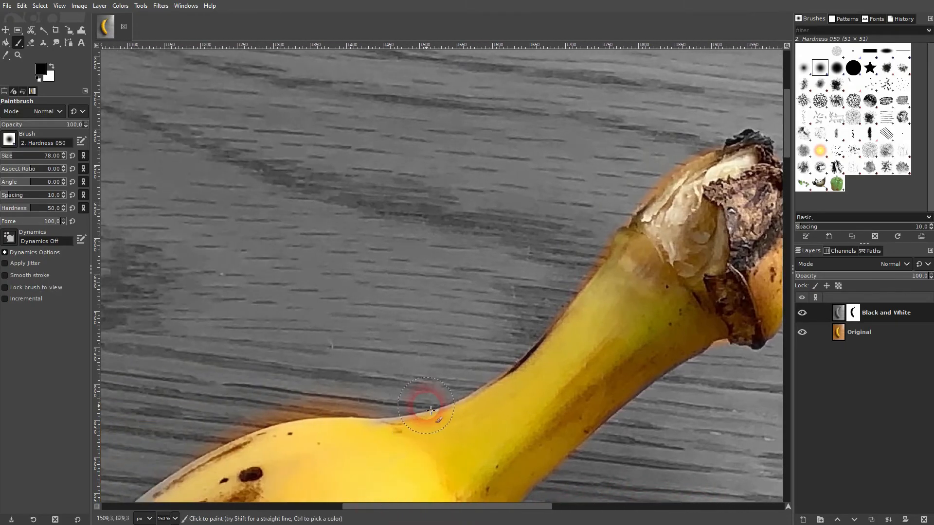
scroll(428, 408, down, 1)
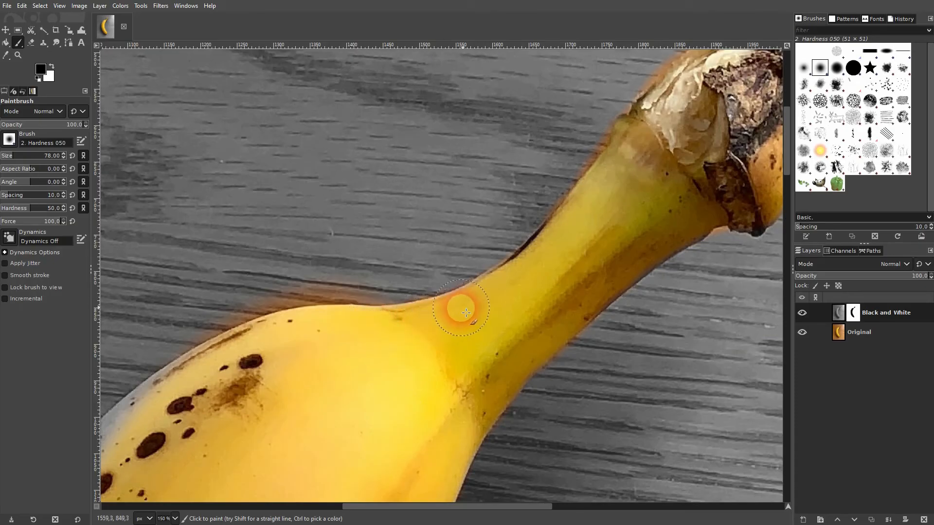
Step: Paint the mask black over the grey strip along the banana's upper left shoulder and edge
drag(409, 507, 301, 502)
scroll(411, 362, down, 4)
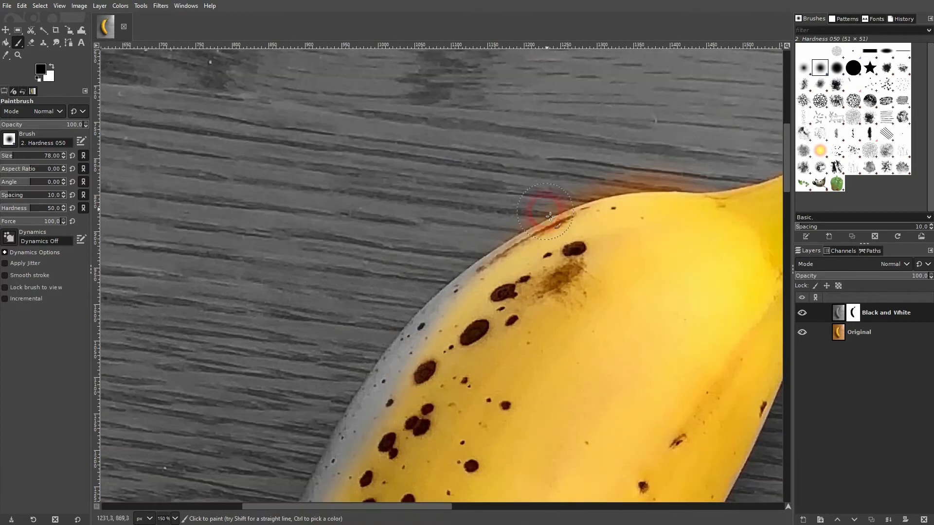
mouse_move(496, 280)
mouse_down()
mouse_move(458, 292)
mouse_move(428, 323)
mouse_move(410, 364)
mouse_up()
drag(380, 409, 365, 442)
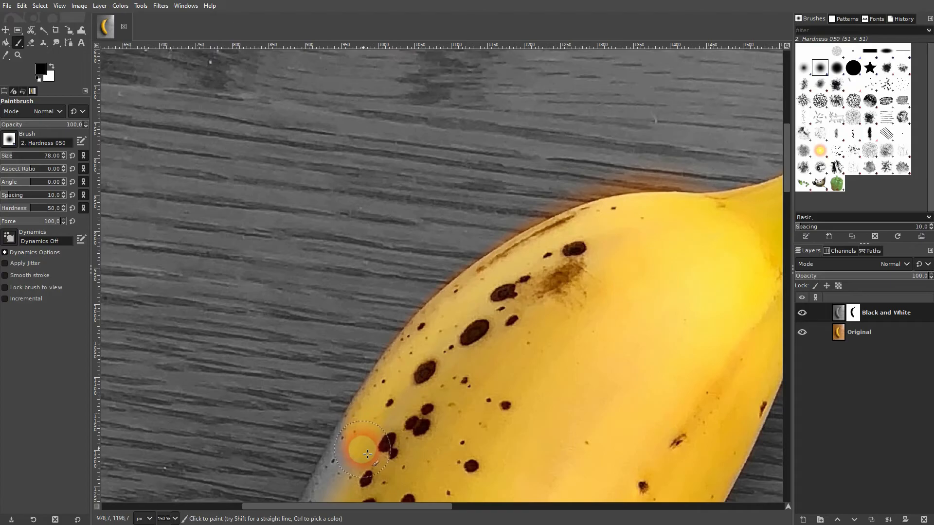
scroll(489, 355, down, 5)
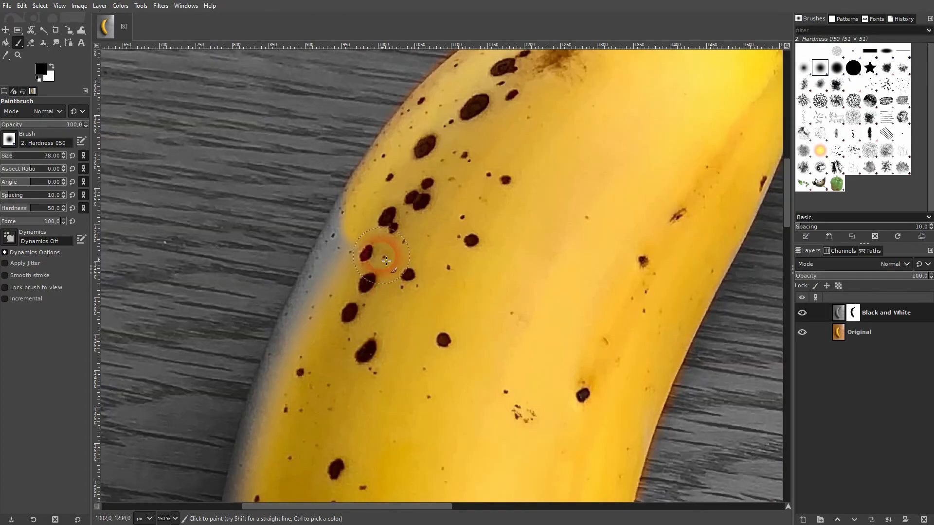
mouse_move(351, 251)
mouse_down()
mouse_move(340, 287)
mouse_move(387, 165)
mouse_move(324, 272)
mouse_move(286, 368)
mouse_move(280, 407)
mouse_move(313, 392)
mouse_up()
Step: Extend the black mask painting down the middle and lower parts of the banana's left edge
scroll(311, 382, down, 5)
mouse_move(292, 109)
mouse_down()
mouse_move(271, 100)
mouse_move(260, 126)
mouse_move(274, 69)
mouse_move(252, 180)
mouse_move(256, 137)
mouse_move(249, 159)
mouse_move(232, 271)
mouse_move(232, 257)
mouse_move(245, 167)
mouse_move(238, 450)
mouse_move(225, 408)
mouse_move(230, 280)
mouse_up()
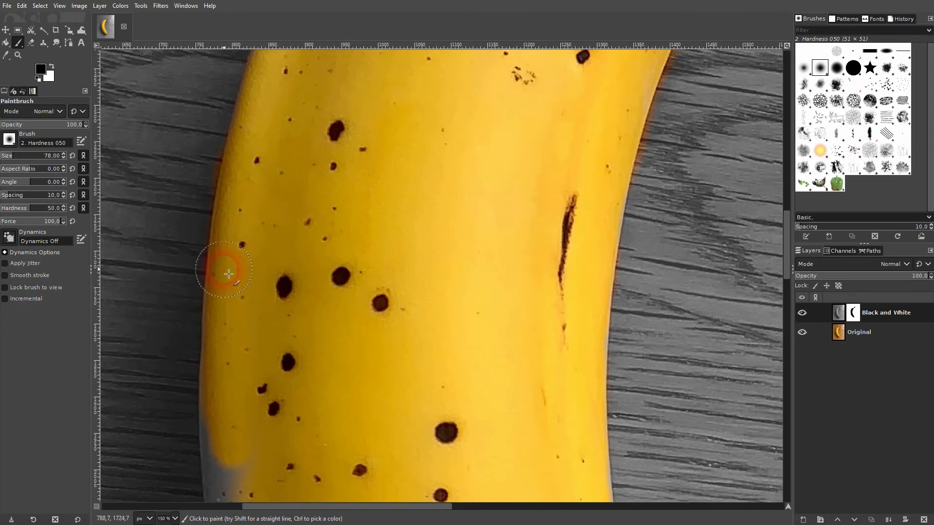
scroll(253, 325, down, 3)
mouse_move(244, 108)
mouse_down()
mouse_move(242, 146)
mouse_move(223, 89)
mouse_move(234, 227)
mouse_move(258, 328)
mouse_move(252, 155)
mouse_move(290, 276)
mouse_up()
mouse_move(306, 408)
mouse_down()
mouse_move(263, 305)
mouse_move(246, 334)
mouse_move(278, 427)
mouse_move(291, 353)
mouse_up()
scroll(291, 352, down, 5)
drag(292, 110, 300, 141)
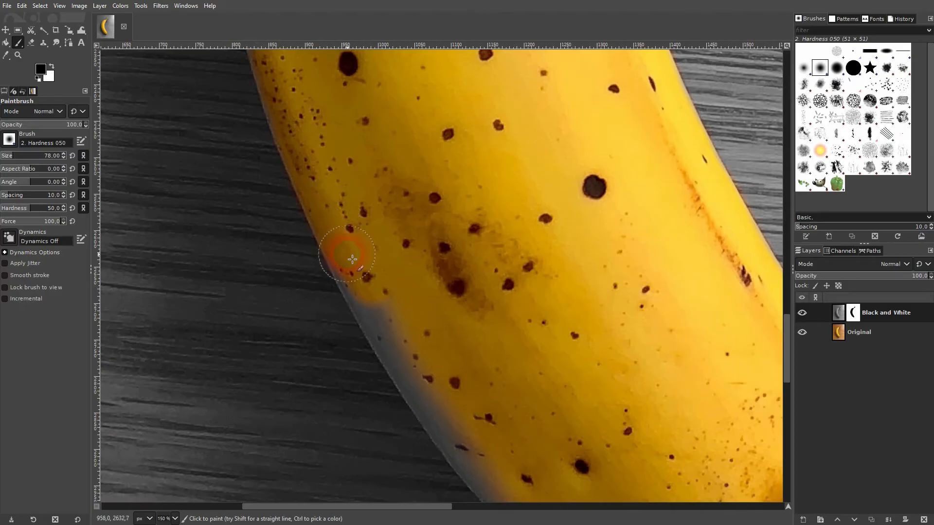
drag(378, 301, 389, 350)
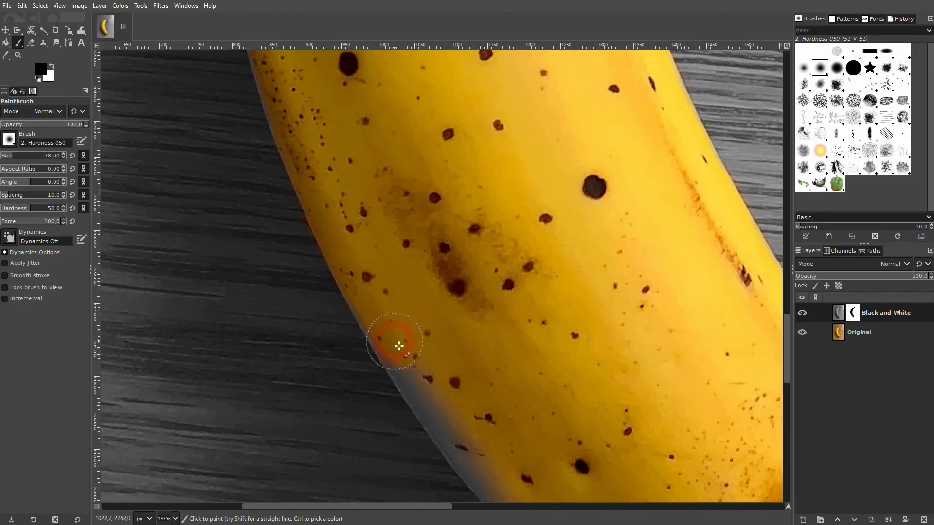
Step: Paint the mask black along the banana's curved bottom edge until the colour reaches the dark tip
scroll(495, 231, down, 5)
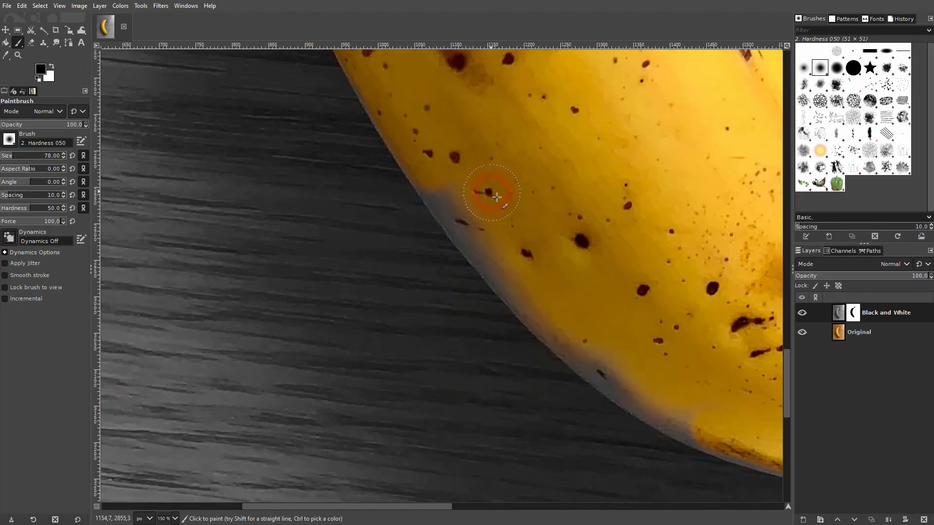
drag(440, 192, 507, 276)
mouse_move(569, 333)
mouse_down()
mouse_move(683, 416)
mouse_move(700, 403)
mouse_up()
drag(435, 506, 540, 506)
scroll(345, 311, down, 5)
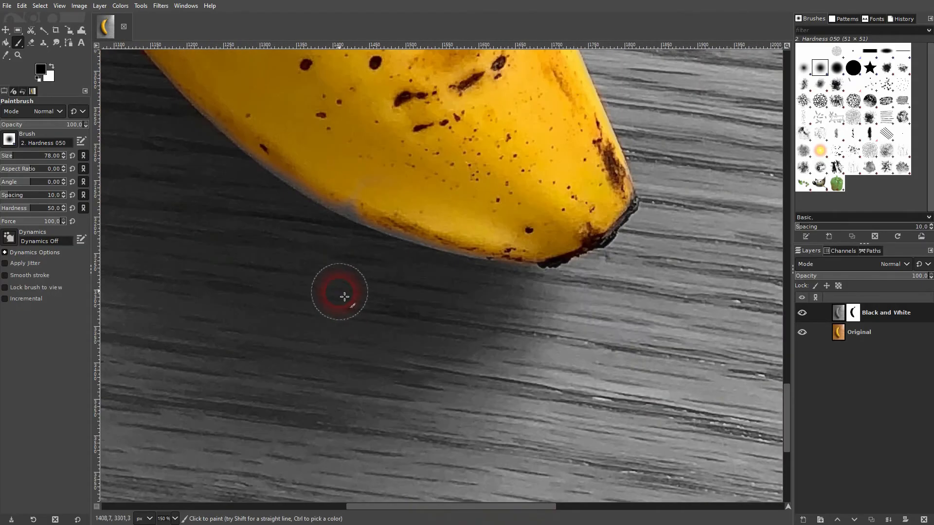
mouse_move(263, 134)
mouse_down()
mouse_move(319, 185)
mouse_move(388, 220)
mouse_move(493, 246)
mouse_move(562, 250)
mouse_up()
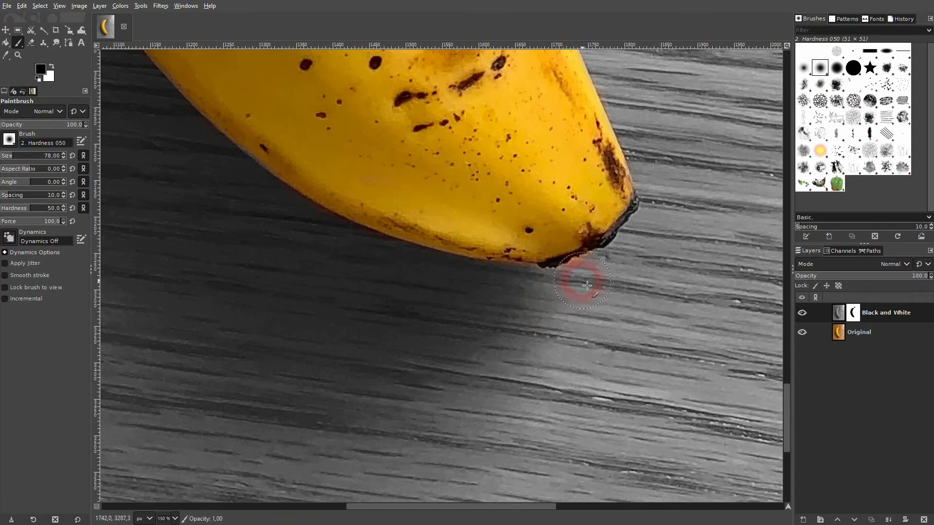
Step: Switch the paint colour to white, reduce the brush size to 24, and paint out the colour spill beneath the banana's dark bottom tip
scroll(586, 283, up, 4)
scroll(594, 334, down, 4)
scroll(582, 183, up, 1)
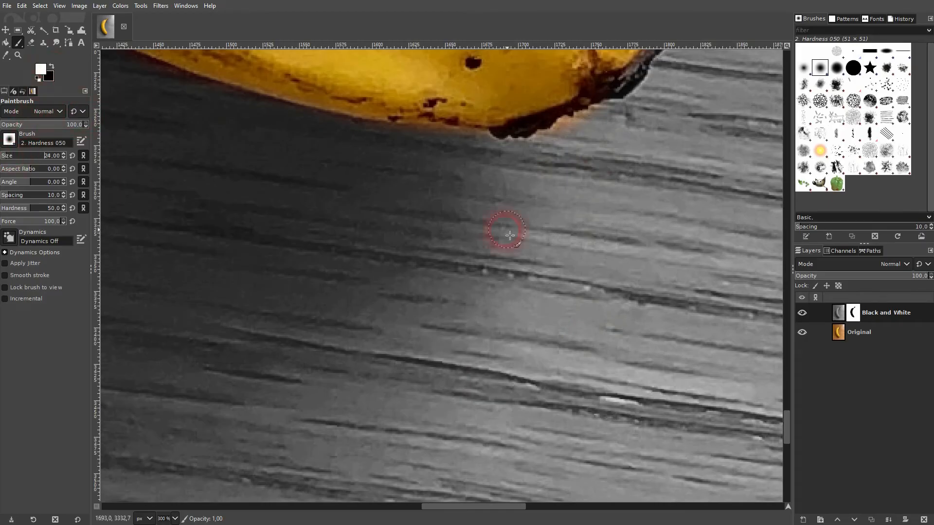
drag(566, 130, 549, 141)
Step: Paint white on the mask over the orange spill above the banana's shoulder beside the neck
scroll(449, 176, down, 4)
scroll(496, 147, down, 2)
scroll(604, 103, up, 3)
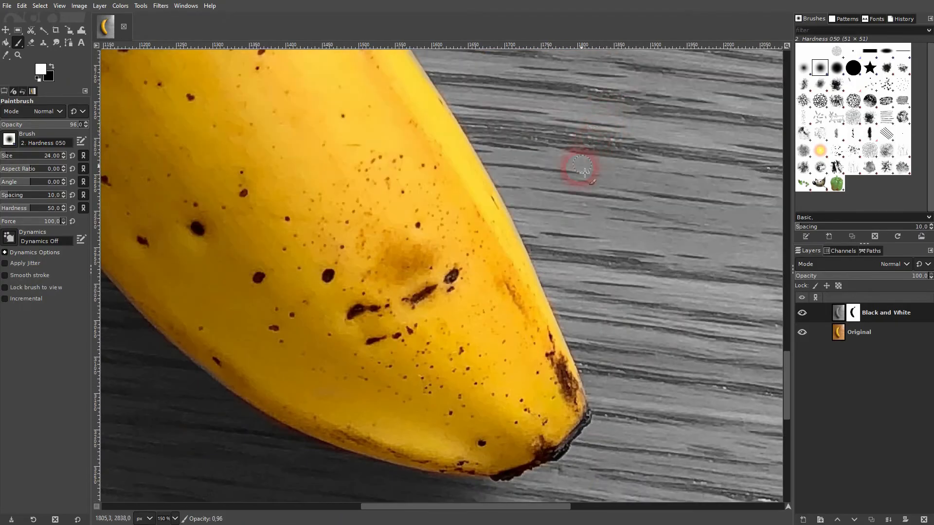
scroll(590, 365, up, 5)
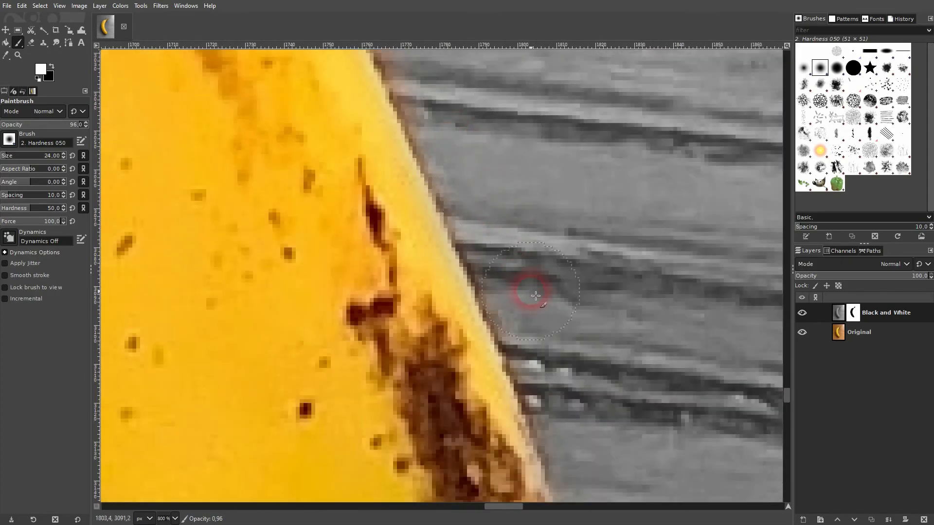
scroll(467, 167, up, 6)
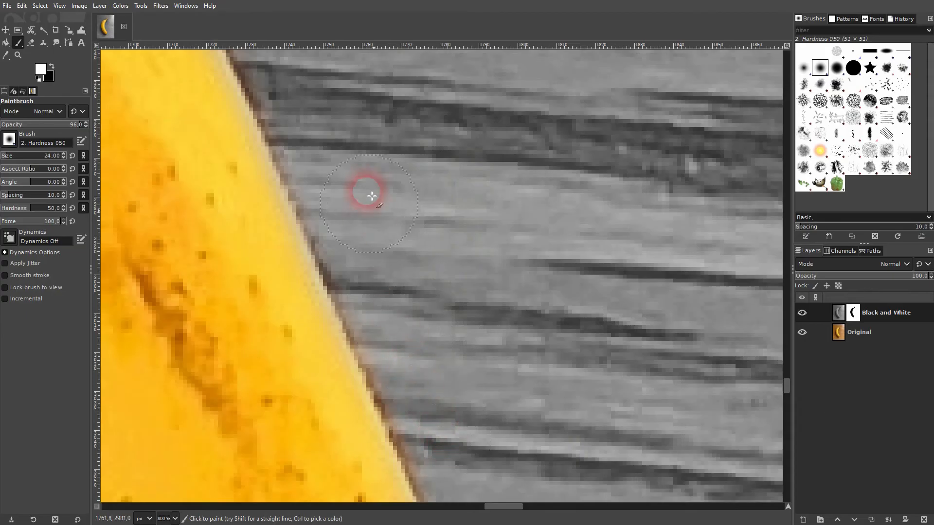
scroll(377, 218, down, 9)
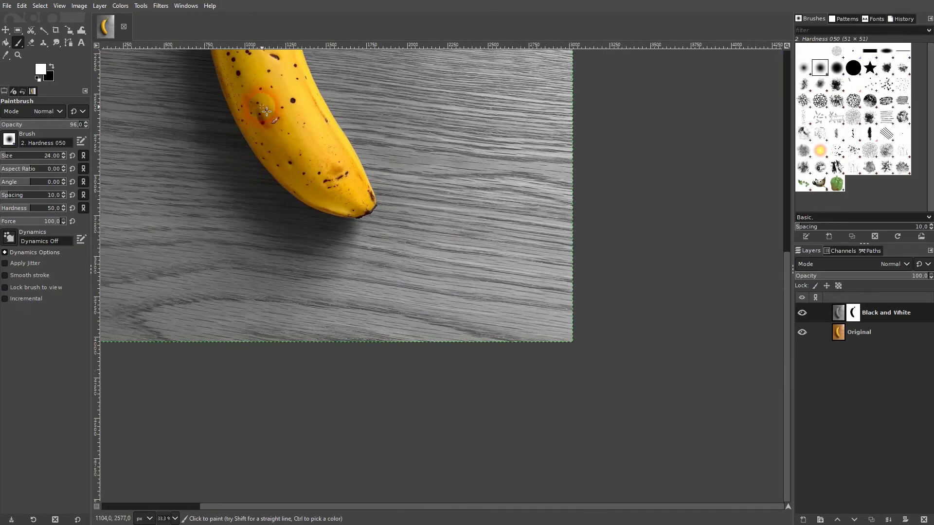
scroll(263, 131, up, 5)
scroll(312, 145, up, 5)
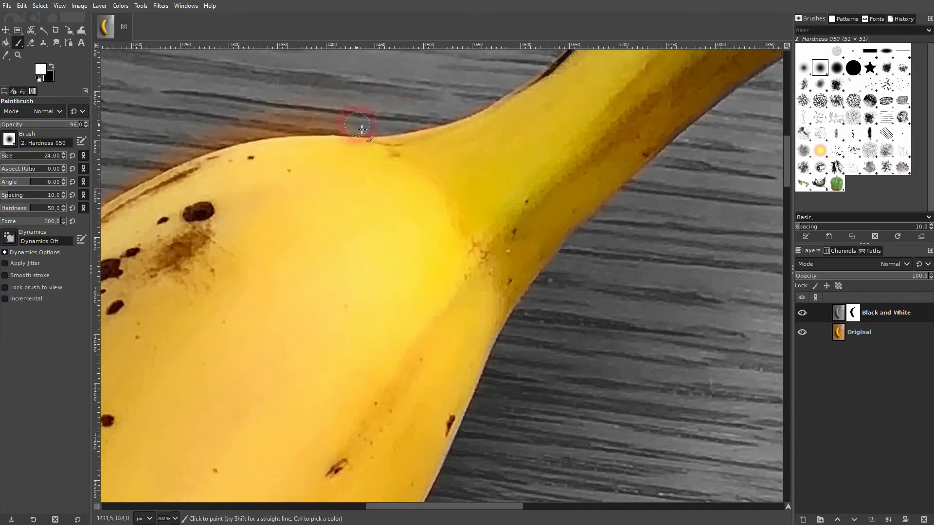
drag(388, 117, 233, 140)
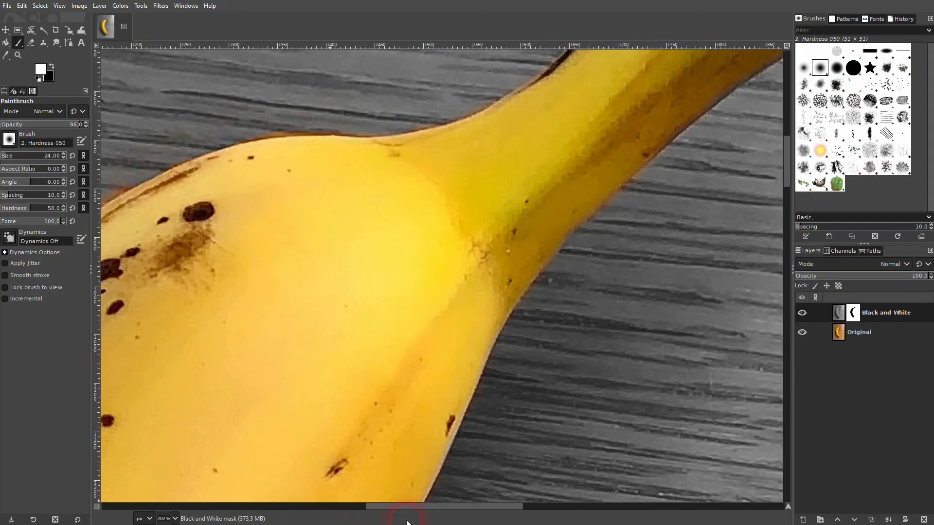
Step: Paint white on the mask along the outside of the banana's upper left shoulder to remove the orange fringe
drag(400, 508, 324, 508)
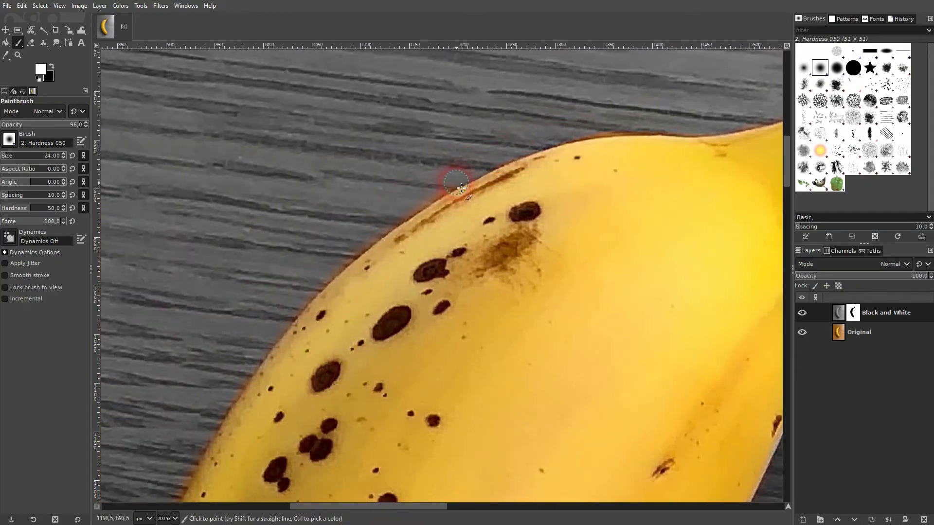
drag(454, 176, 429, 192)
drag(382, 237, 349, 264)
drag(317, 292, 280, 333)
mouse_move(240, 375)
mouse_down()
mouse_move(396, 209)
mouse_move(427, 191)
mouse_move(302, 340)
mouse_up()
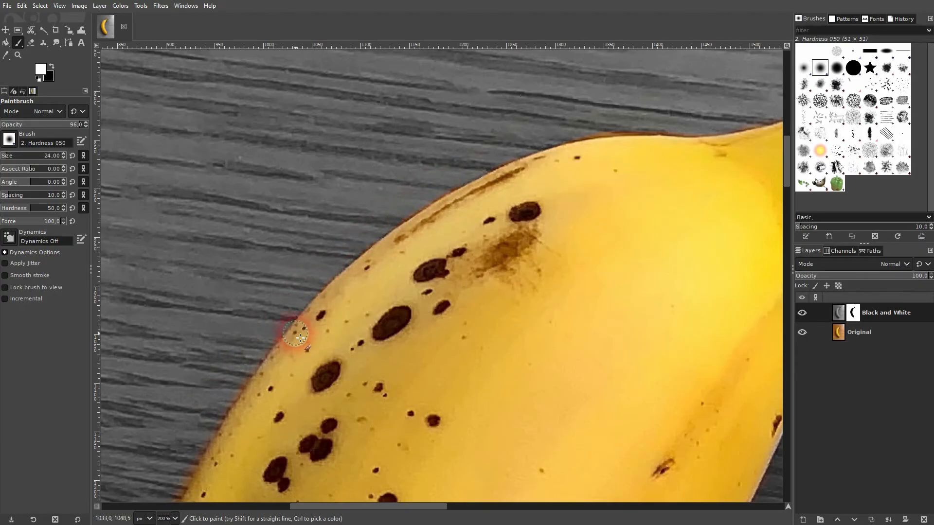
Step: Paint white on the mask down the outside of the banana's long left edge to clear the remaining orange fringe
scroll(301, 339, down, 5)
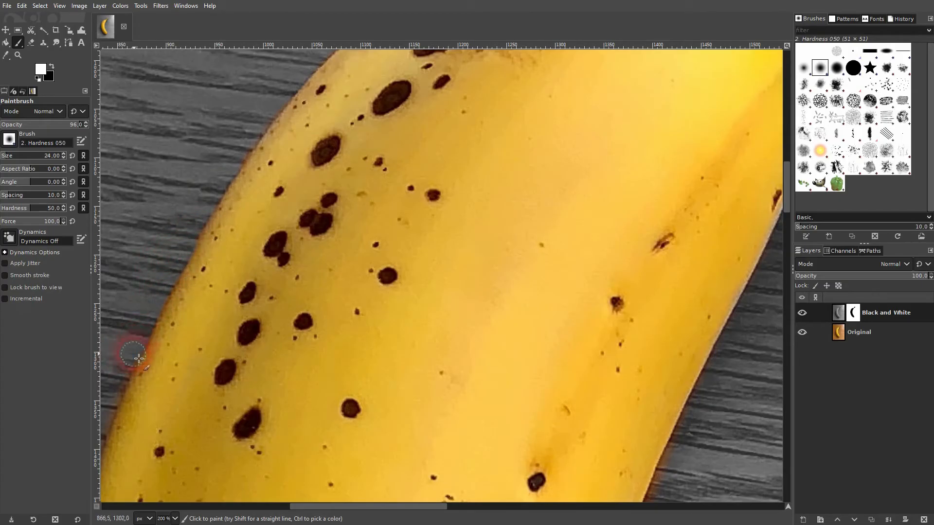
drag(345, 507, 281, 508)
scroll(406, 253, down, 5)
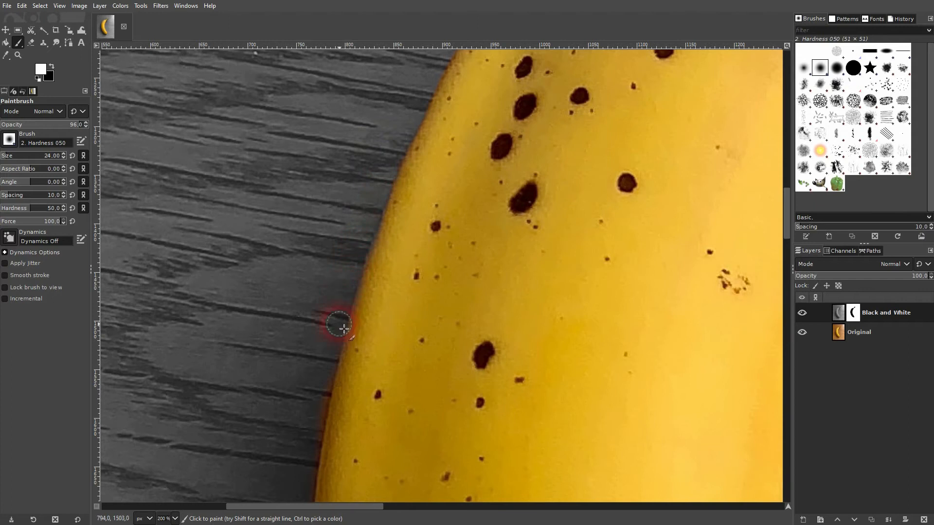
scroll(344, 329, down, 6)
scroll(310, 116, up, 2)
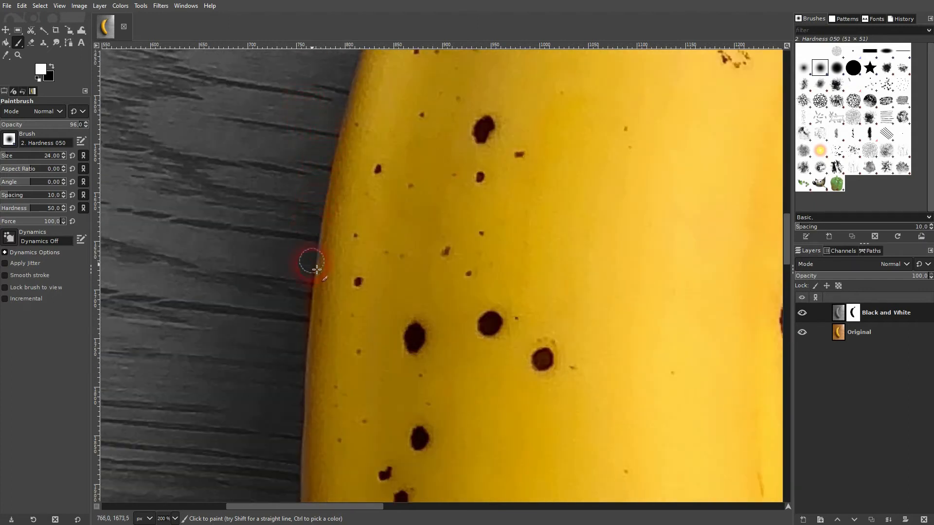
scroll(311, 265, down, 2)
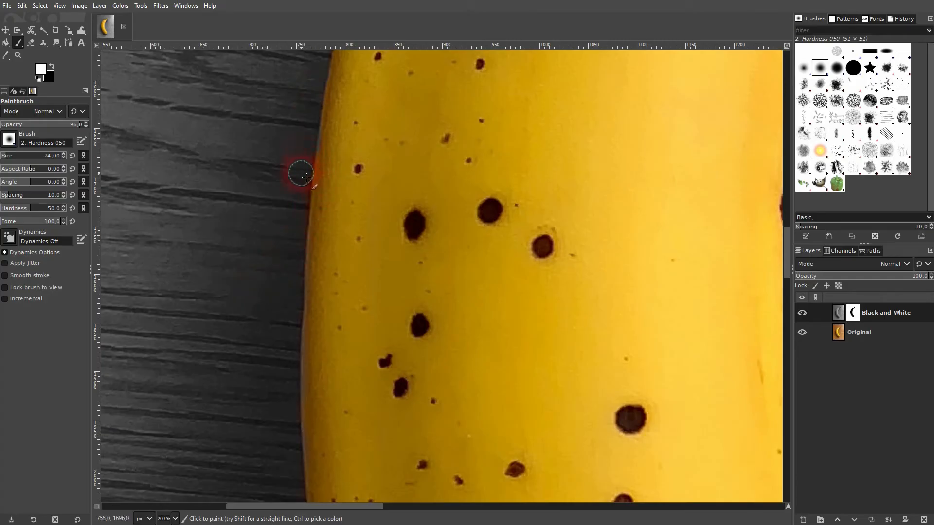
scroll(292, 301, down, 12)
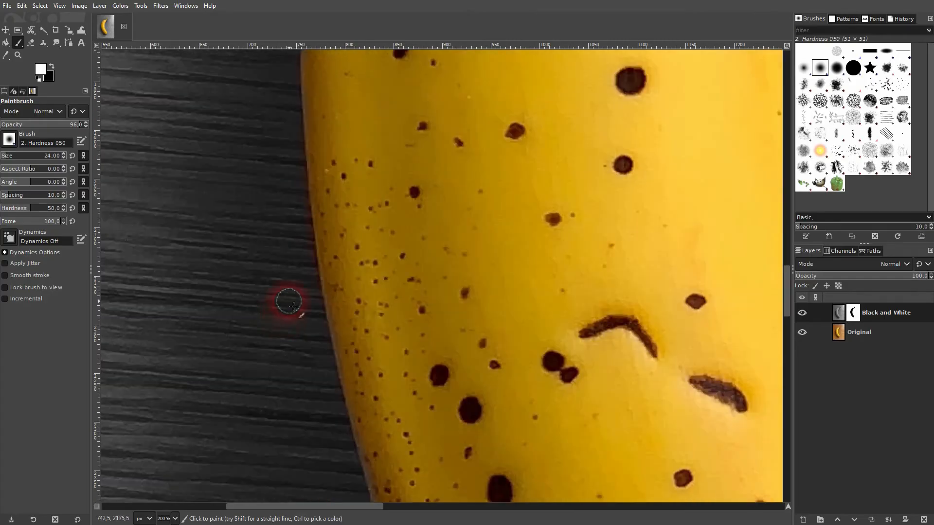
ctrl+scroll(474, 266, down, 5)
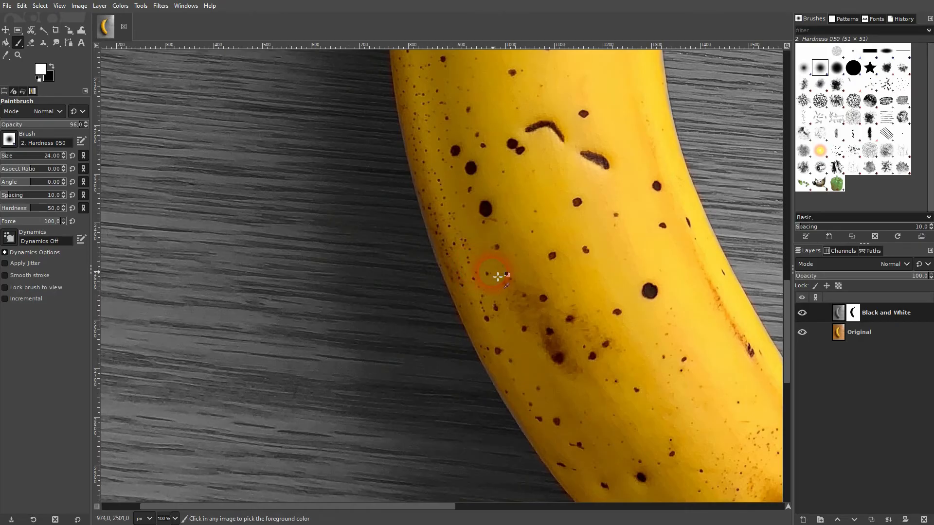
Step: Paint white on the mask along the upper left edge of the banana's stem and cut end to remove the orange spill
ctrl+scroll(635, 76, up, 8)
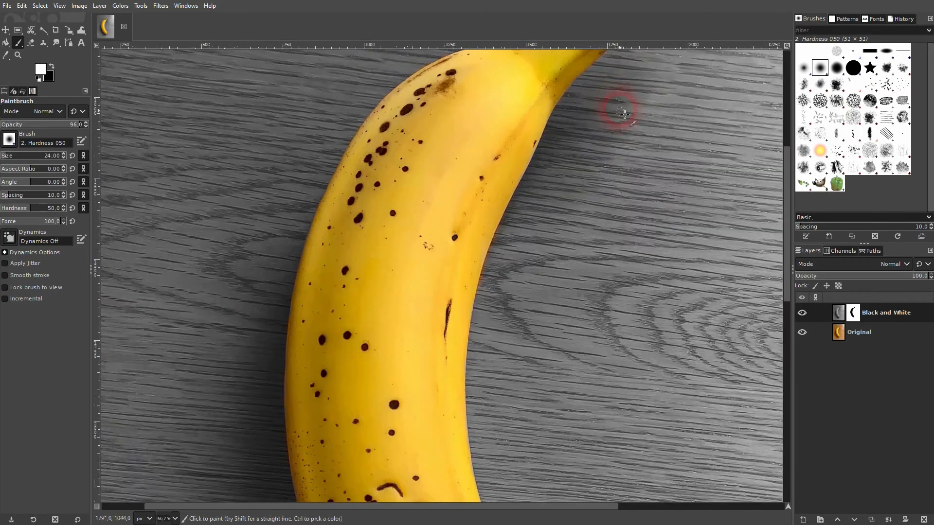
ctrl+scroll(711, 222, up, 4)
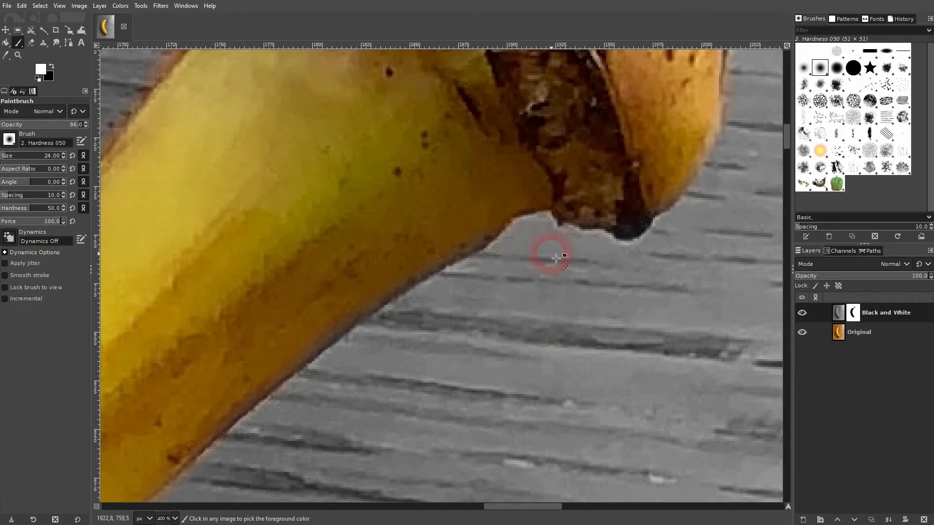
ctrl+scroll(622, 203, down, 2)
ctrl+scroll(652, 197, up, 2)
ctrl+scroll(651, 197, up, 2)
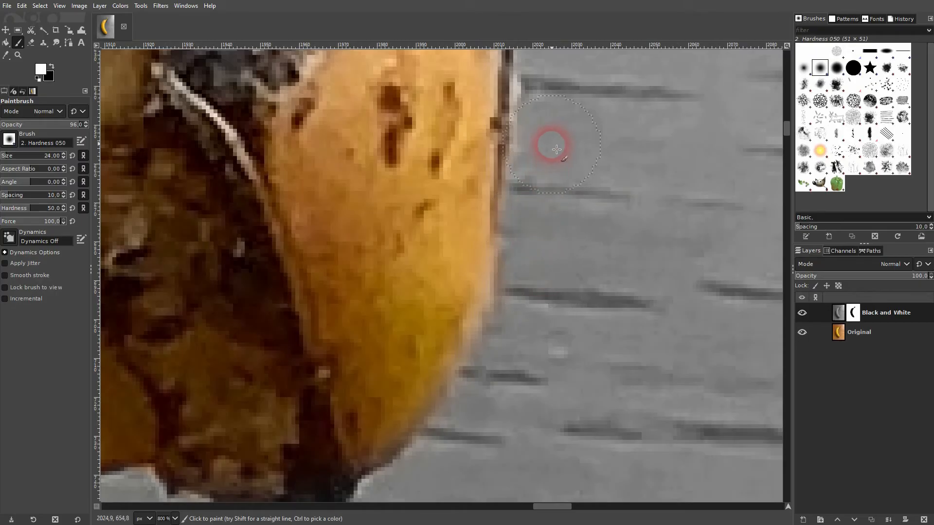
ctrl+scroll(553, 156, down, 5)
ctrl+scroll(560, 177, down, 2)
ctrl+scroll(494, 115, up, 5)
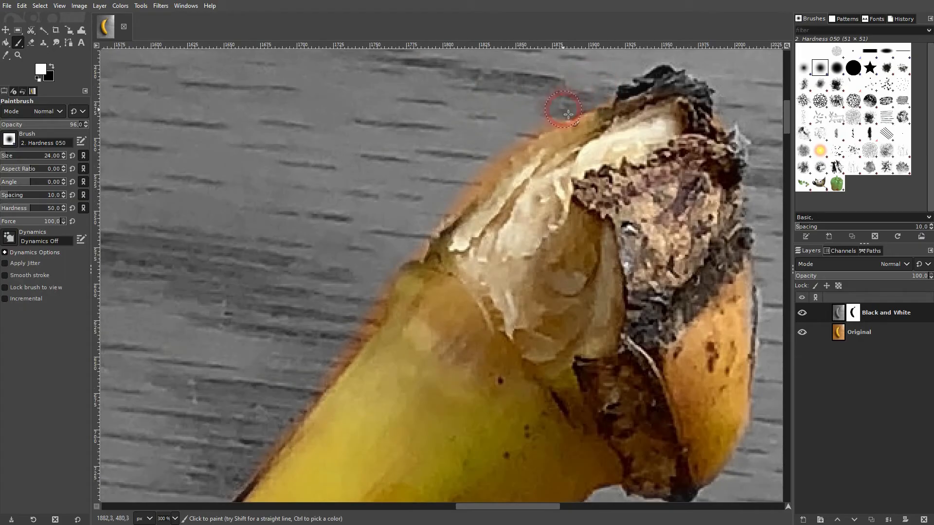
click(435, 210)
mouse_move(421, 250)
mouse_down()
mouse_move(379, 286)
mouse_move(358, 338)
mouse_up()
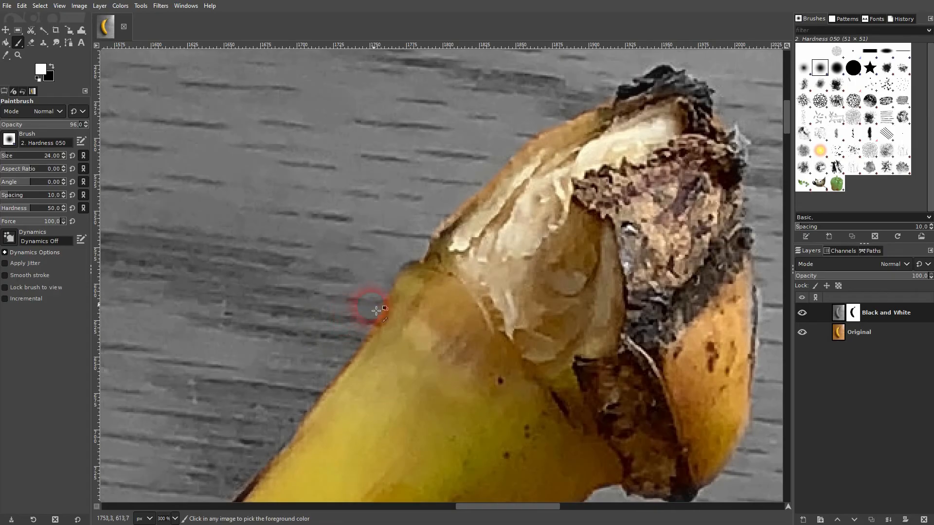
Step: Check the masking on the whole image by hiding and showing the Black and White layer and the Original layer
scroll(376, 310, down, 8)
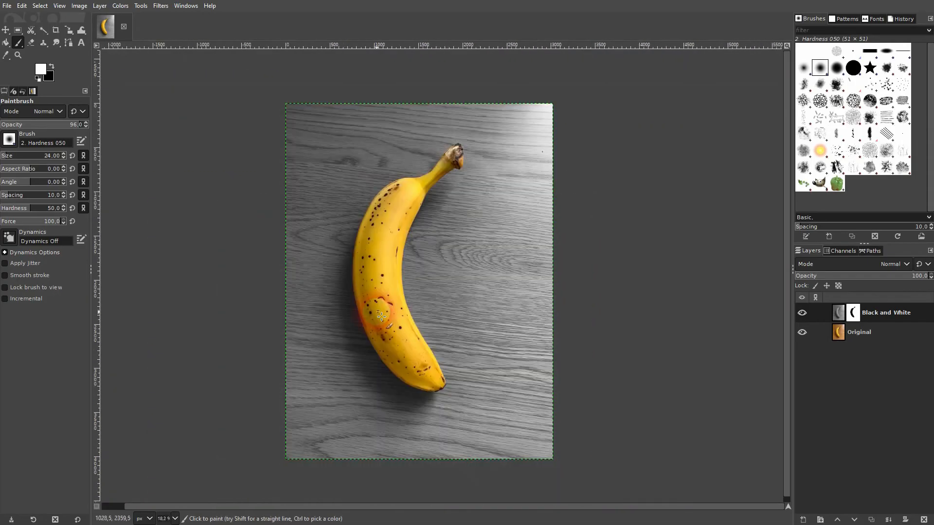
click(801, 313)
click(802, 313)
click(801, 333)
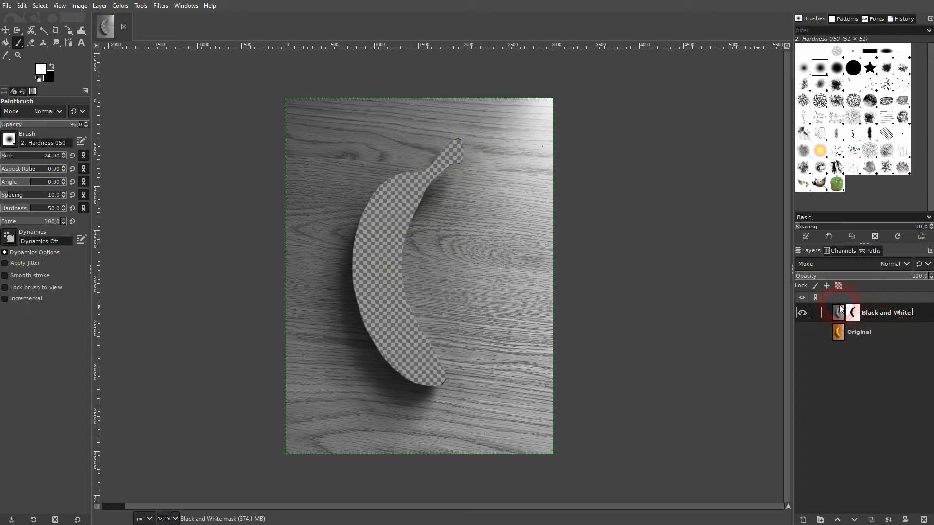
click(800, 333)
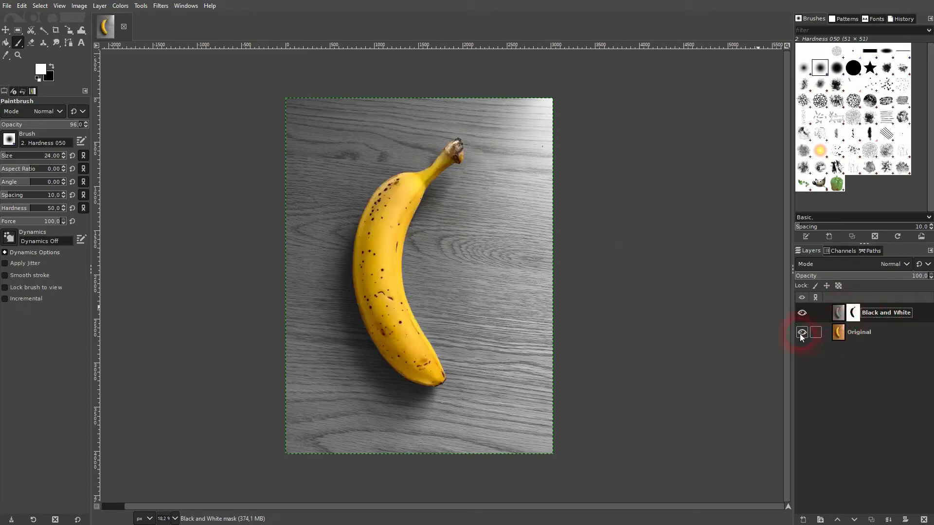
click(801, 314)
click(801, 315)
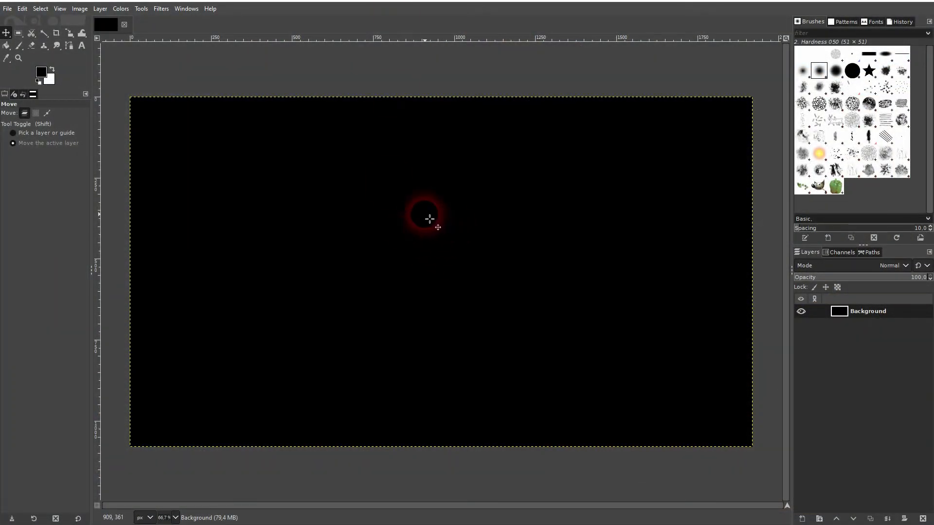
Step: Hide and reshow the black Background layer, and add a new transparency-filled layer named shape above it
click(801, 311)
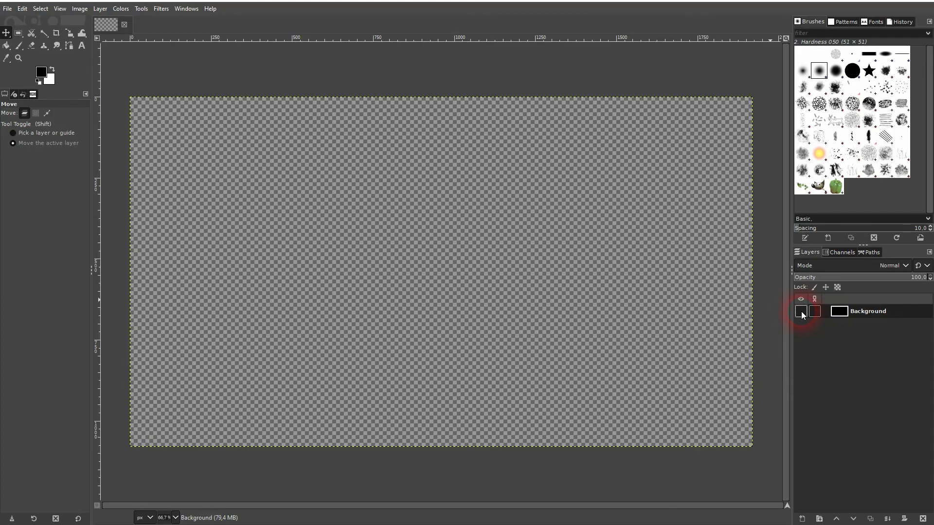
click(802, 311)
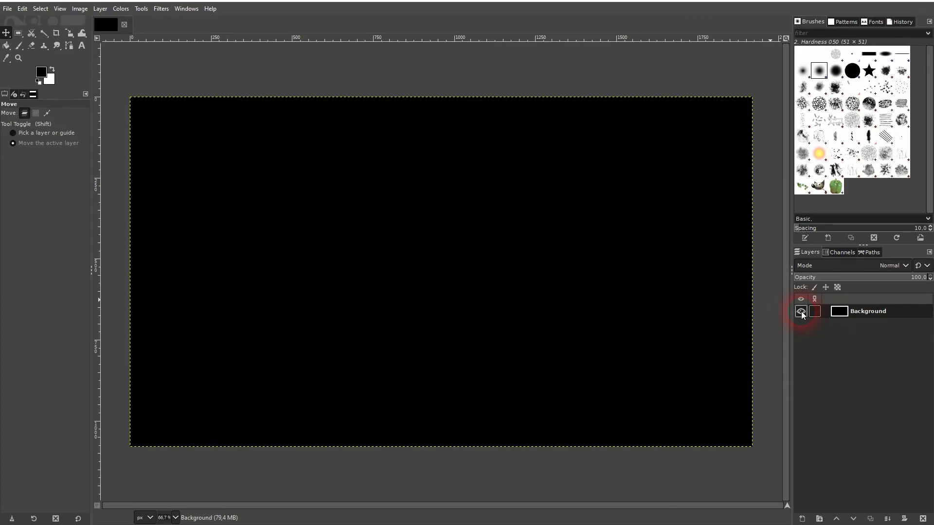
click(803, 519)
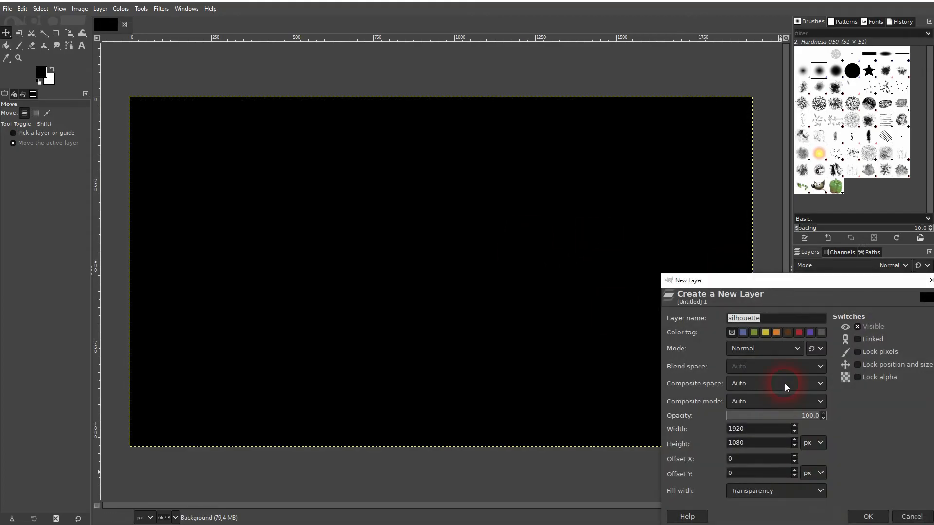
text(shape)
click(768, 493)
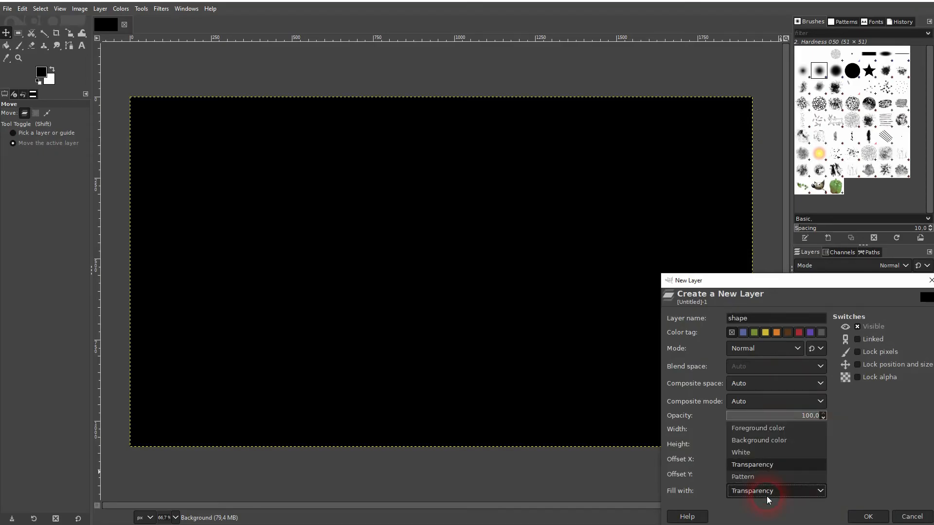
click(763, 469)
click(866, 518)
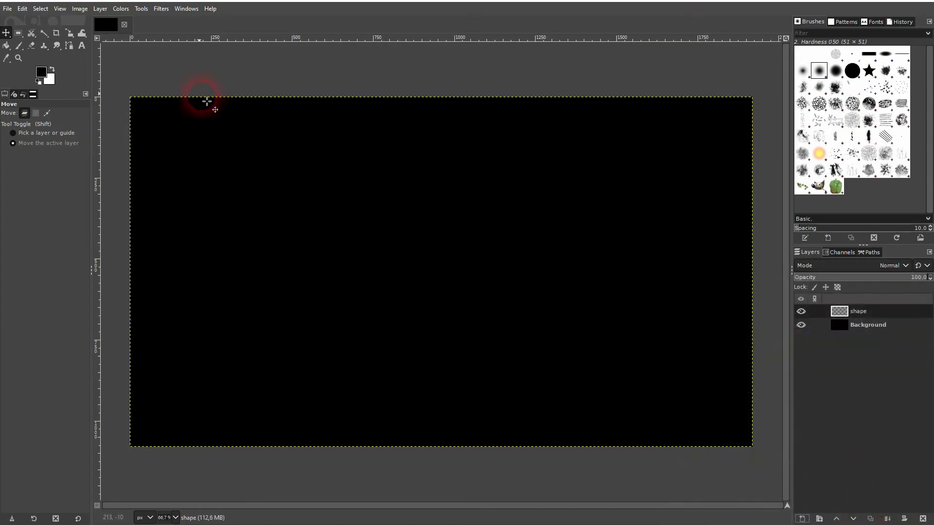
Step: Select a rectangle about 918 × 445 px on the shape layer and set the foreground colour to pure red, ff0000
click(18, 32)
drag(267, 175, 564, 319)
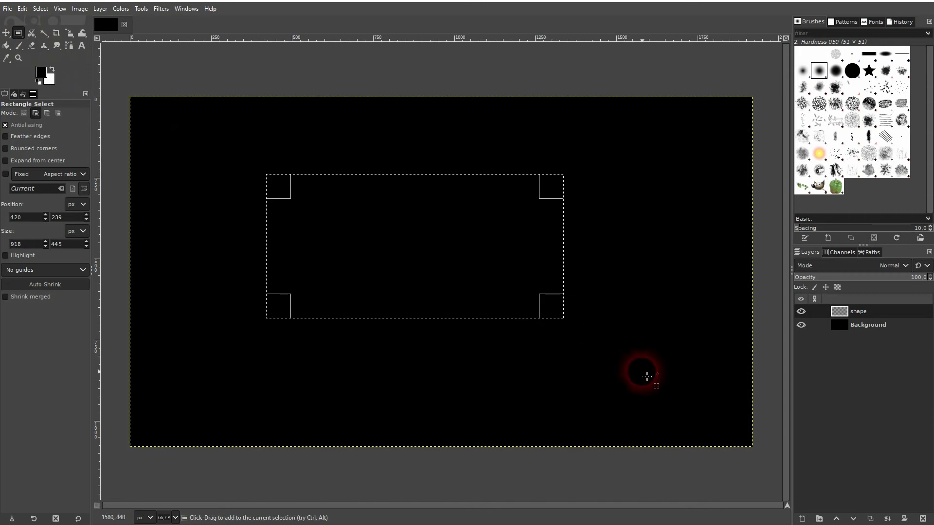
click(43, 72)
drag(170, 132, 220, 83)
click(279, 221)
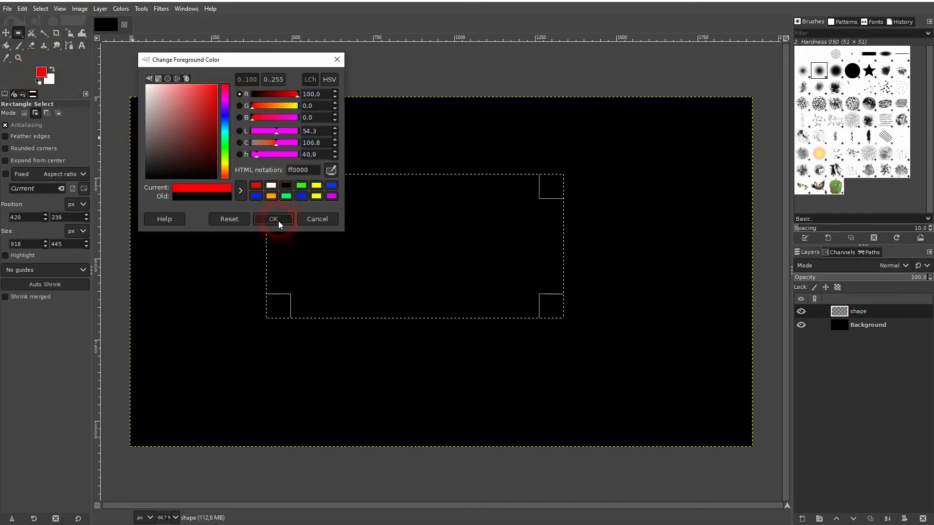
Step: Fill the rectangular selection with the red foreground colour using Bucket Fill, and clear the selection
click(6, 45)
click(411, 219)
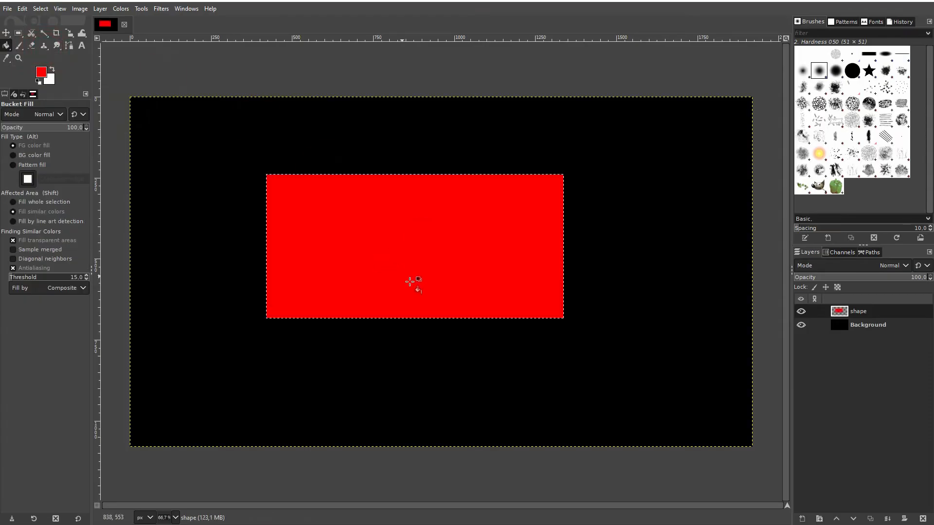
key(ctrl+shift+a)
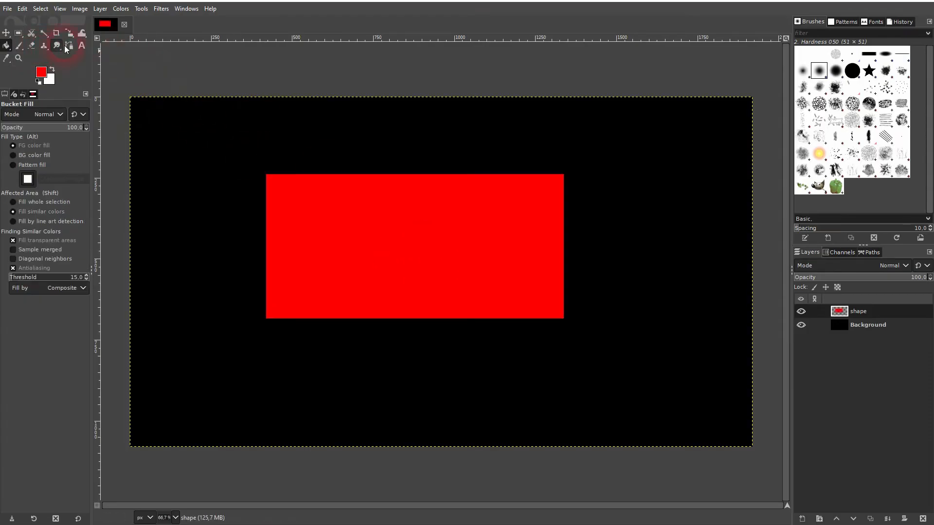
click(6, 32)
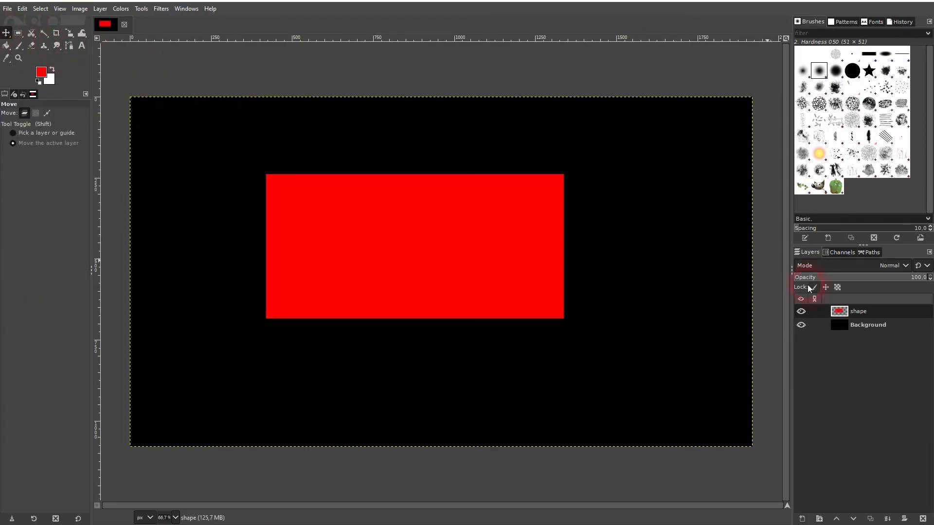
Step: Hide the Background layer and export the red rectangle with transparency as Untitled.png to the Desktop folder
click(801, 325)
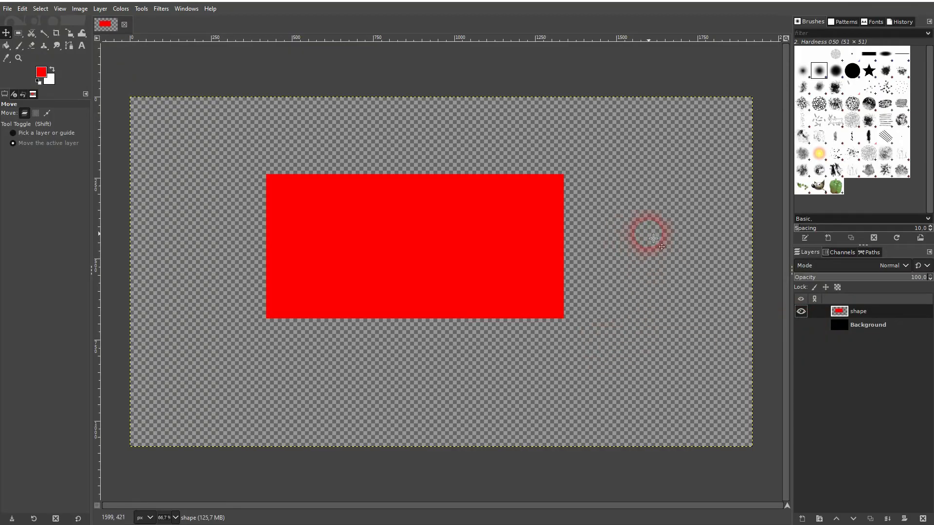
click(8, 9)
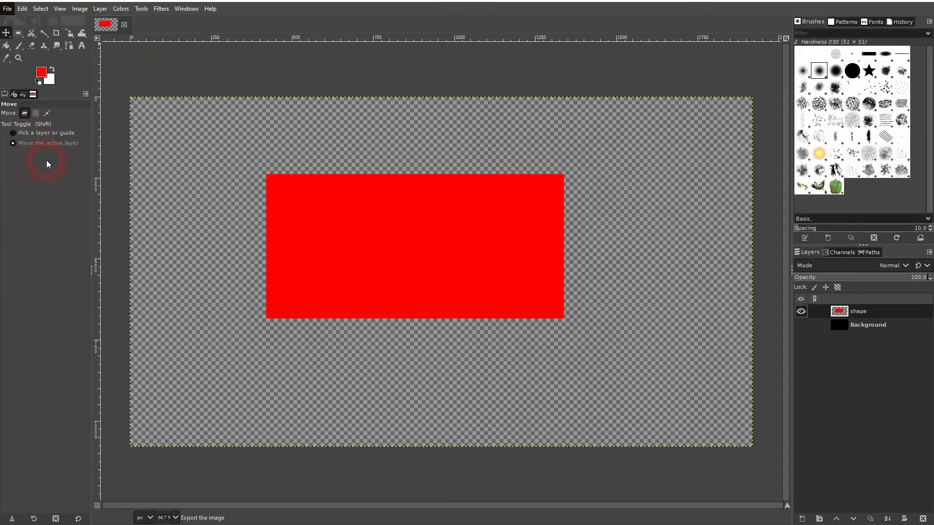
click(47, 162)
drag(128, 26, 396, 108)
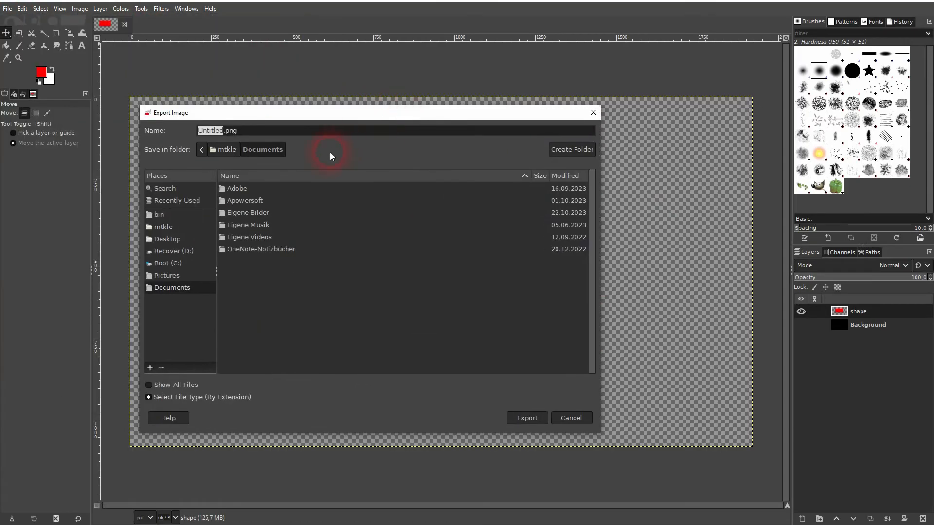
double_click(231, 131)
drag(224, 130, 205, 230)
click(174, 239)
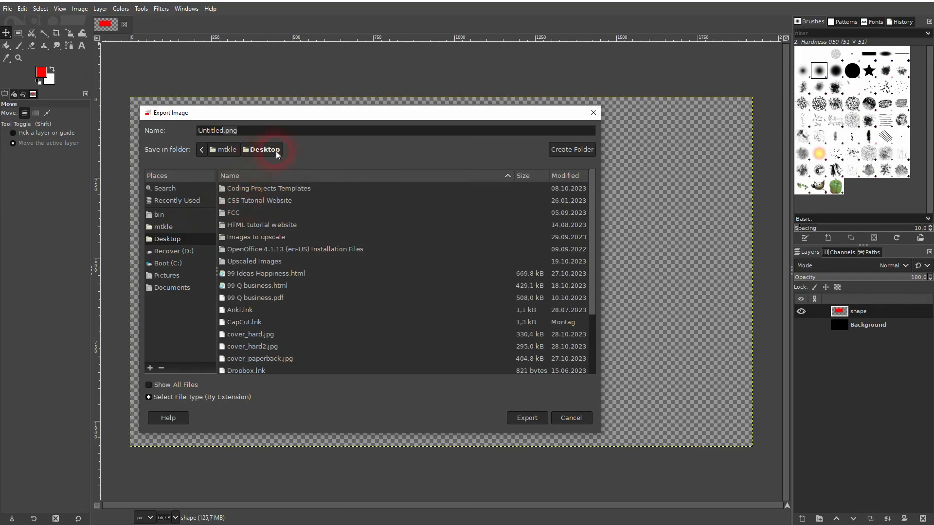
drag(258, 136, 201, 138)
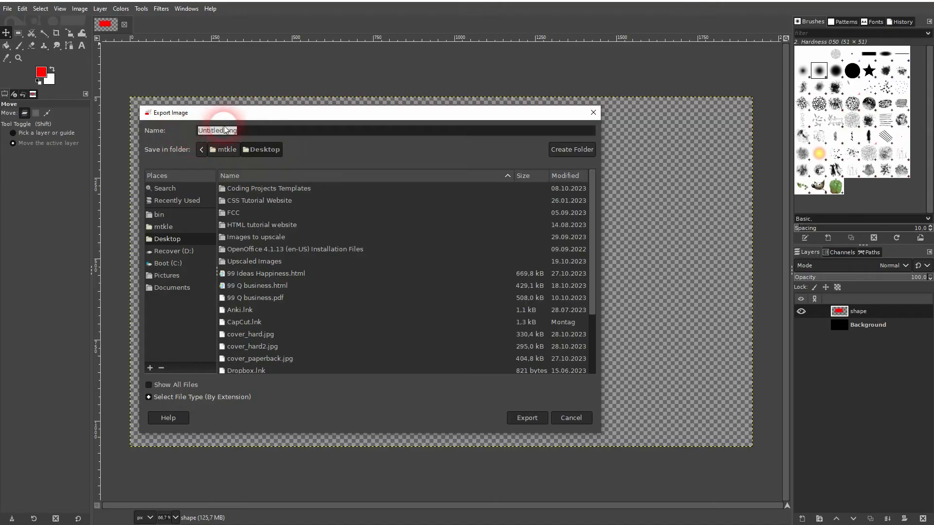
click(530, 419)
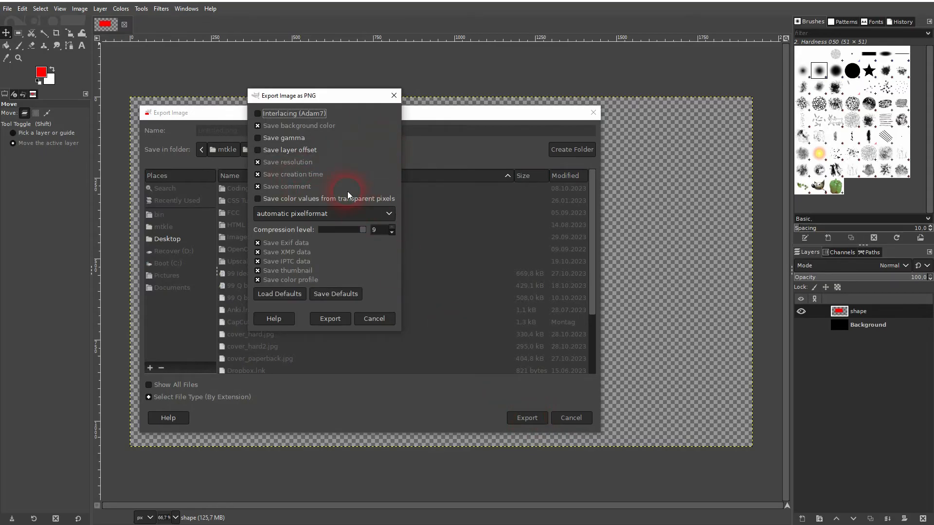
click(331, 320)
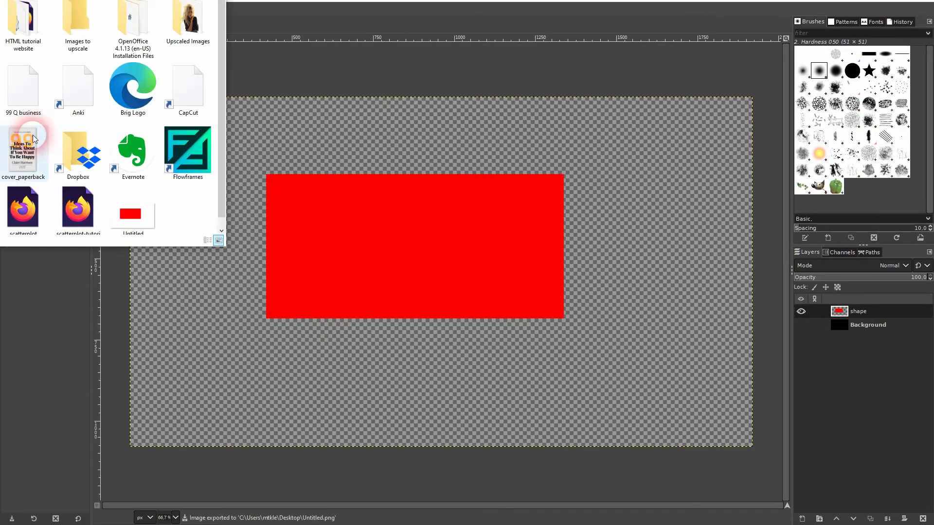
Step: Delete the shape layer and bring the exported Untitled.png from the Desktop folder into the image as a layer
click(173, 212)
scroll(174, 210, down, 1)
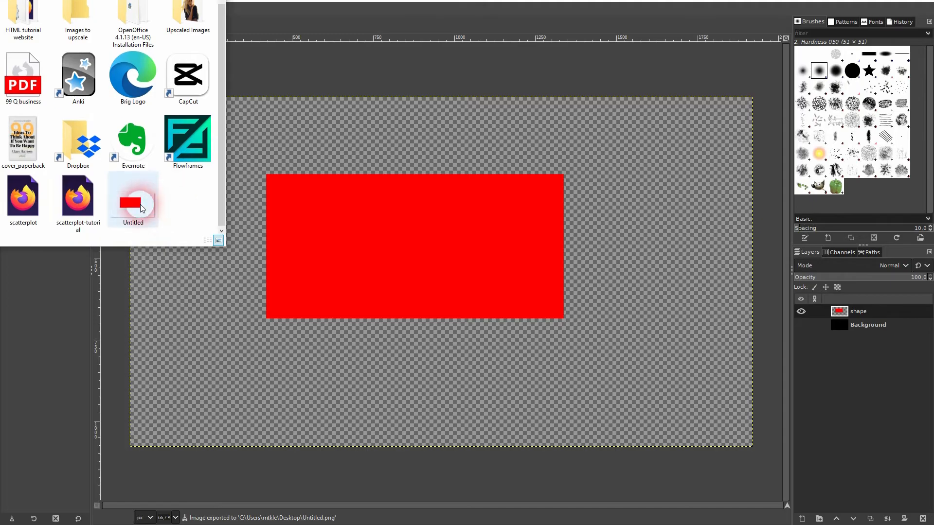
click(923, 519)
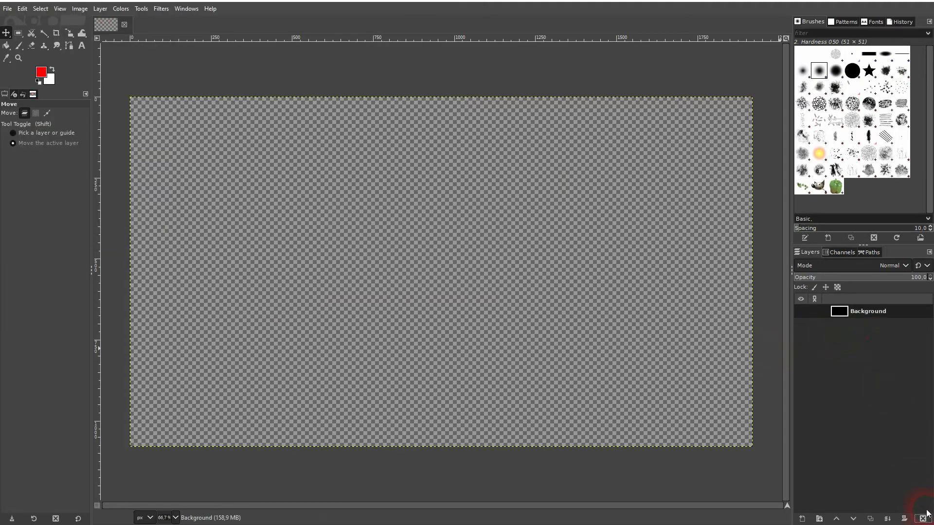
key(alt+Tab)
drag(154, 183, 290, 266)
drag(474, 282, 475, 280)
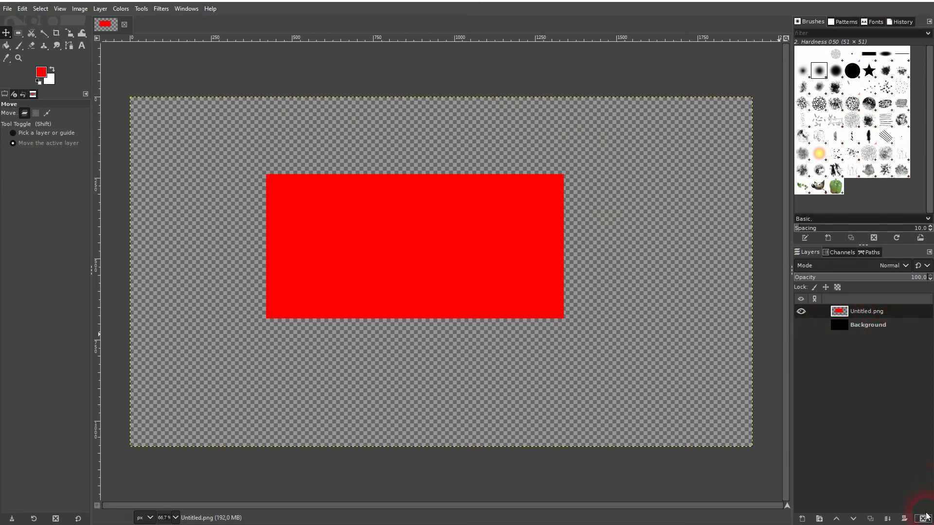
Step: Export the red rectangle as Untitled2.jpg to the Desktop folder with the Background layer hidden
click(798, 325)
click(799, 325)
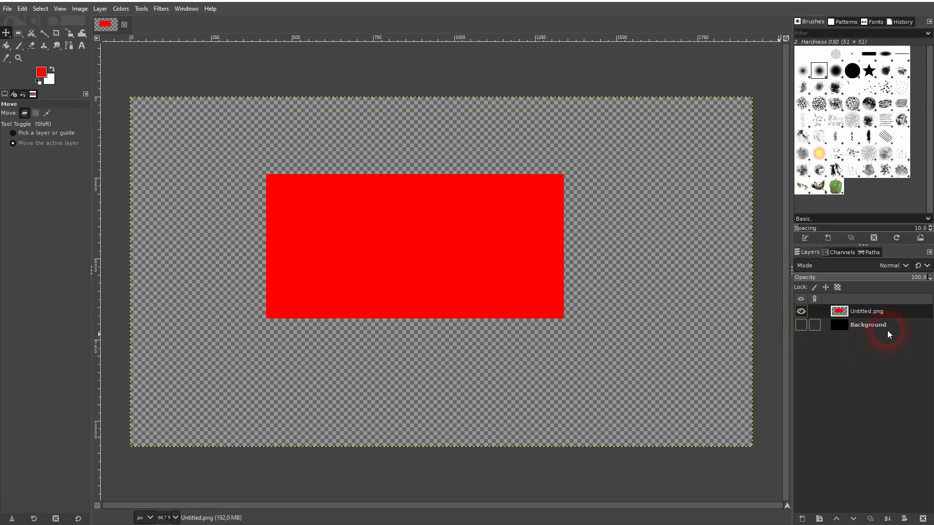
click(7, 9)
click(77, 172)
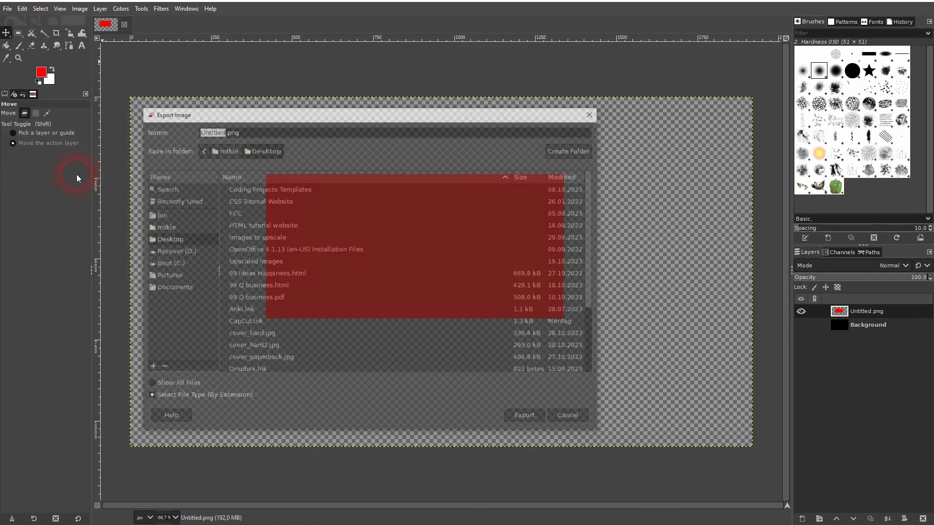
drag(253, 137, 171, 135)
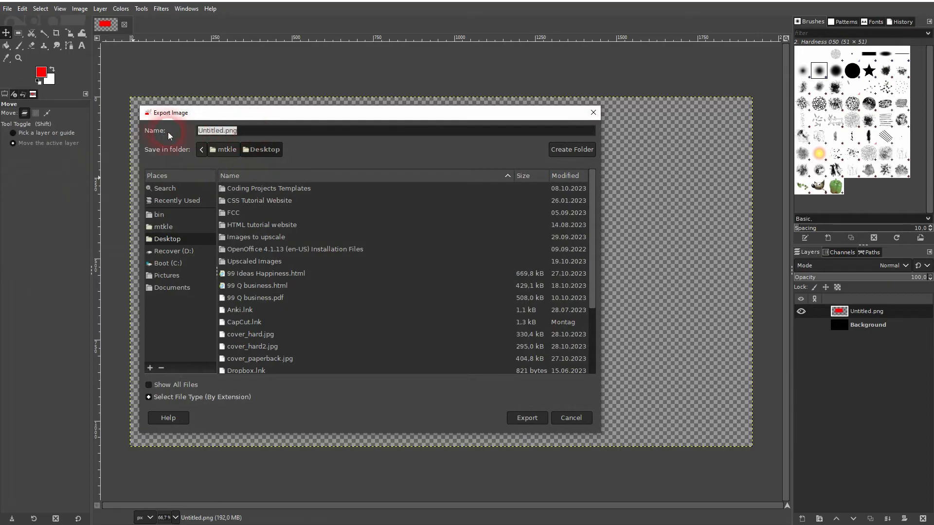
click(223, 131)
text(2)
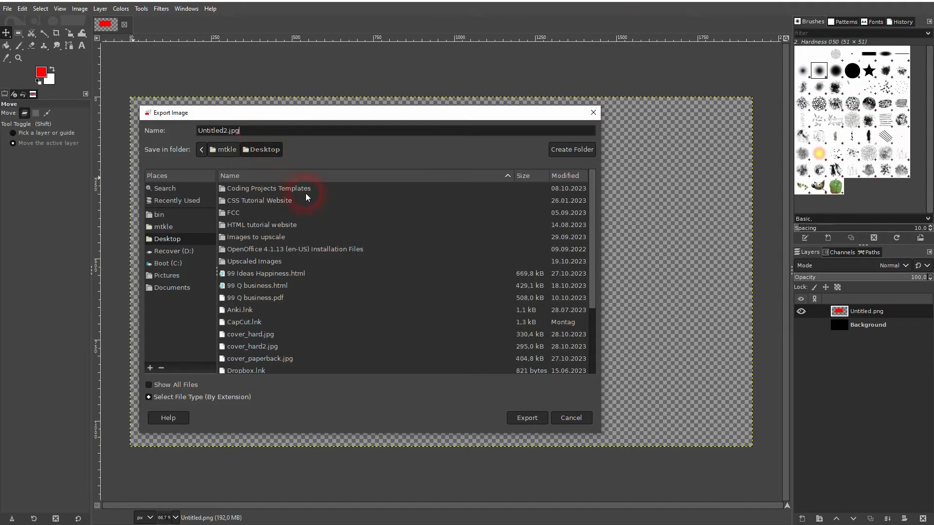
click(533, 420)
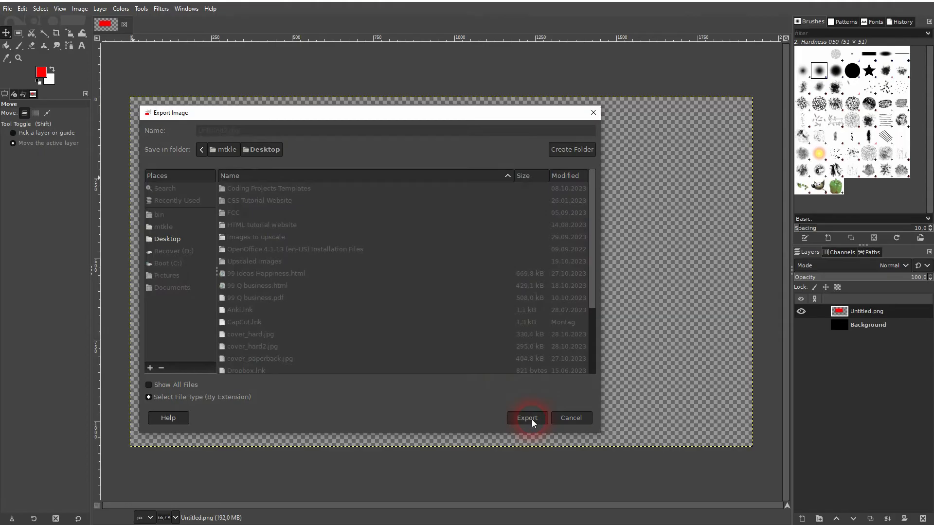
click(325, 319)
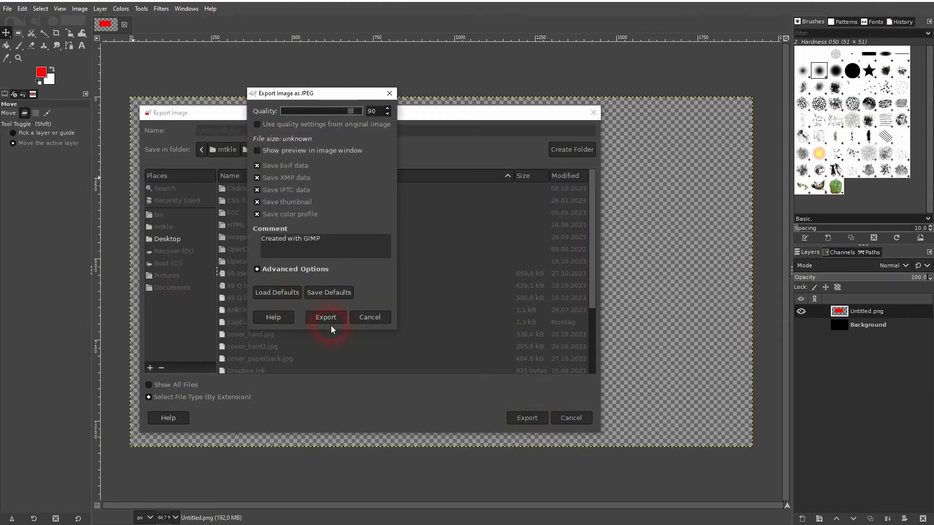
Step: Hide the Untitled.png layer and bring the exported Untitled2.jpg from the Desktop into the image as a layer
click(830, 306)
click(801, 311)
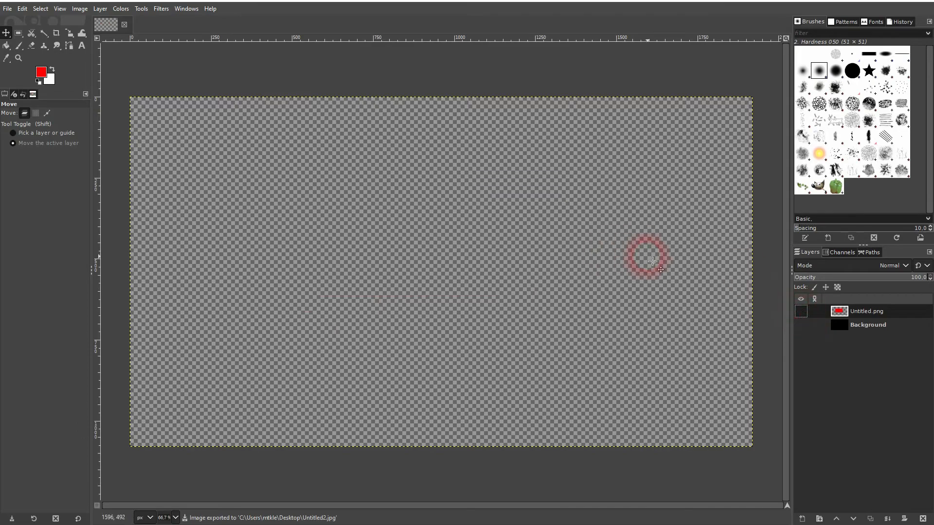
key(alt+Tab)
drag(184, 229, 513, 321)
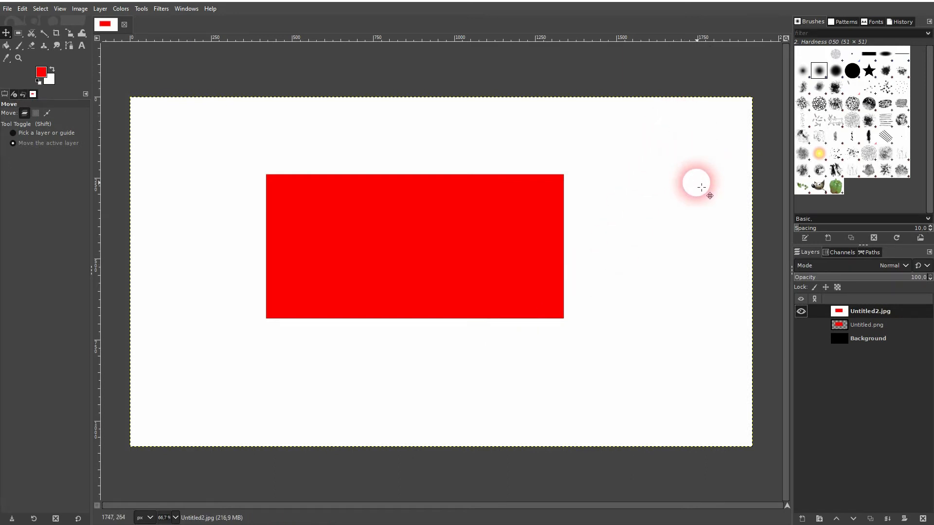
Step: Compare the backgrounds of the Untitled2.jpg and Untitled.png layers by showing and hiding each one
click(880, 312)
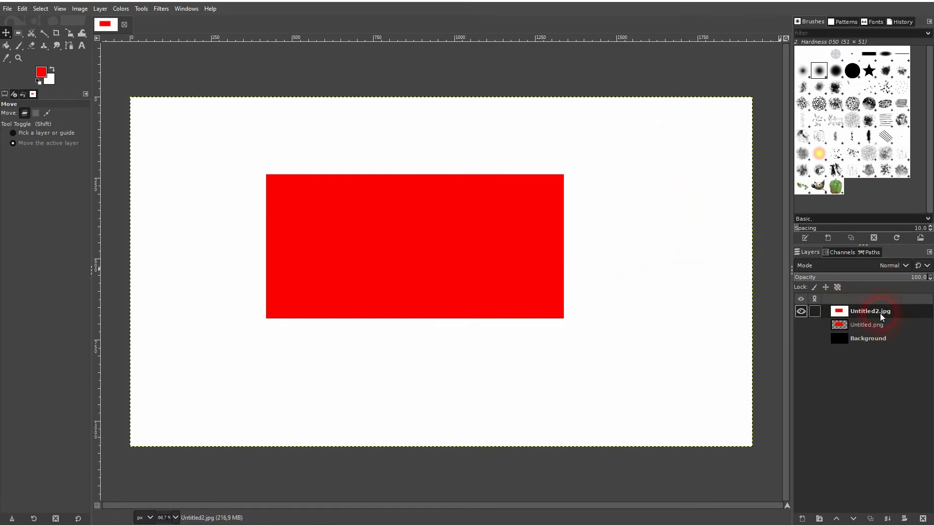
click(872, 326)
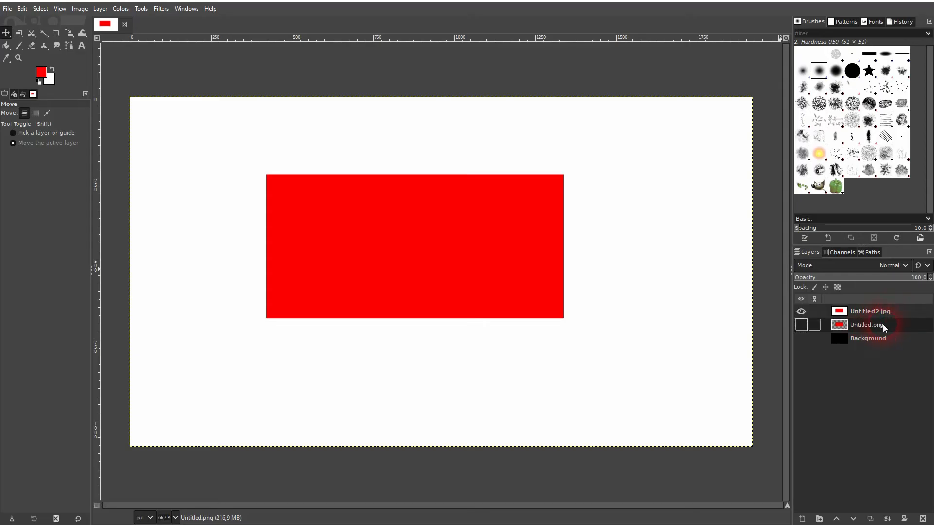
click(801, 312)
click(801, 326)
click(801, 326)
click(800, 312)
click(890, 315)
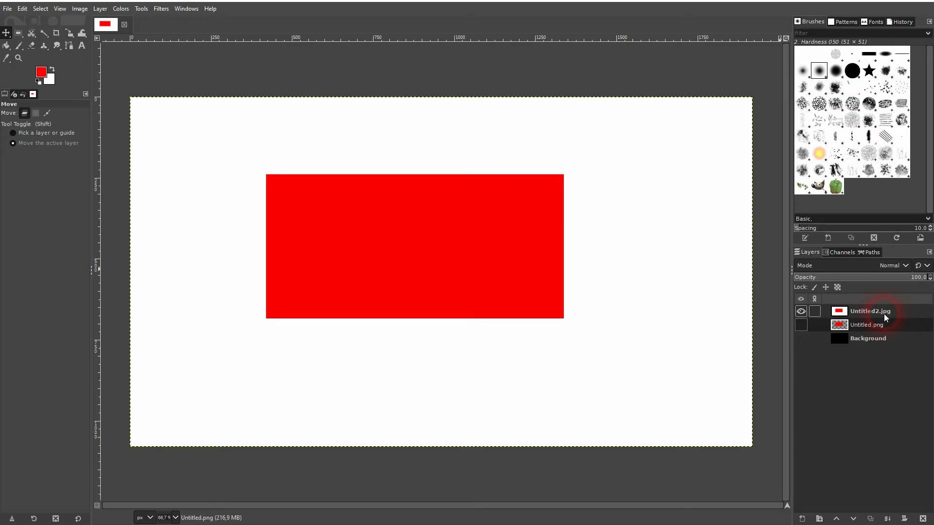
click(625, 173)
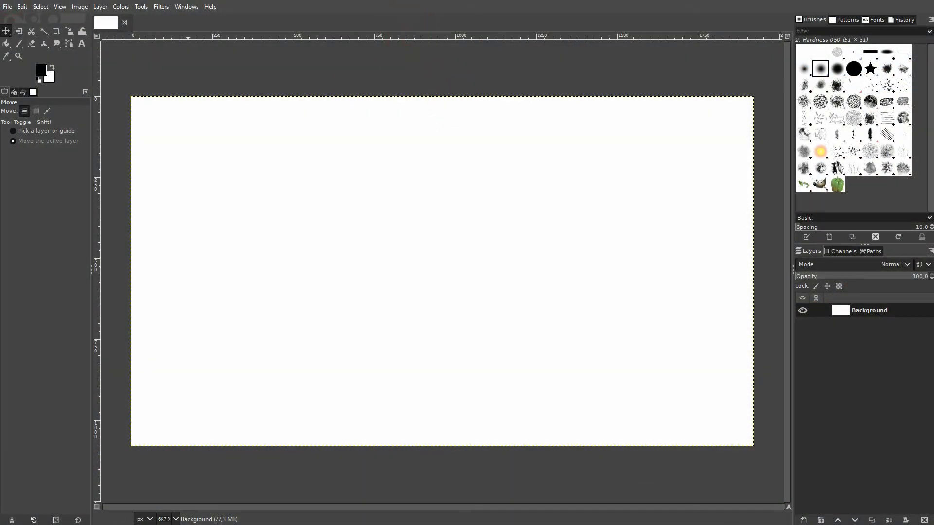
Step: Bring the car photo into the blank image as a layer and scale it around its centre to about 1914 × 1277 px
drag(308, 143, 463, 252)
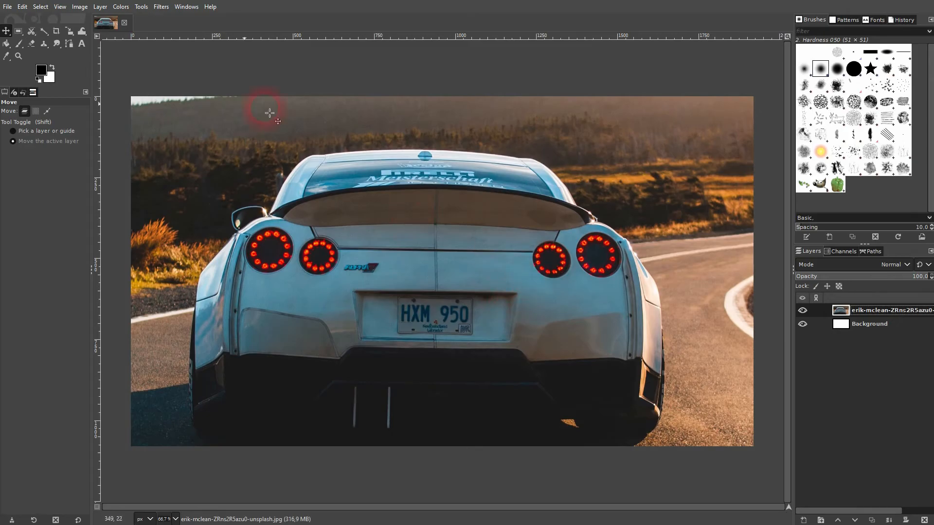
click(69, 31)
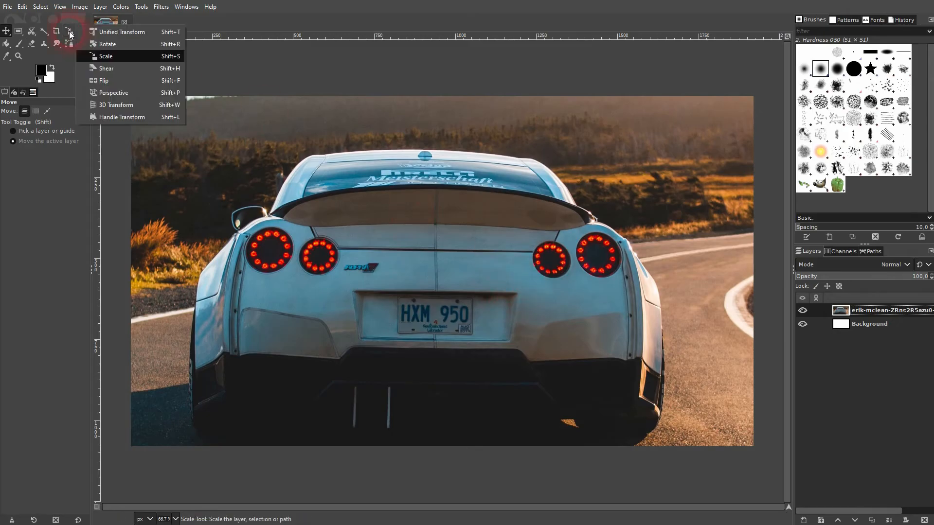
click(106, 49)
click(417, 265)
scroll(418, 265, down, 3)
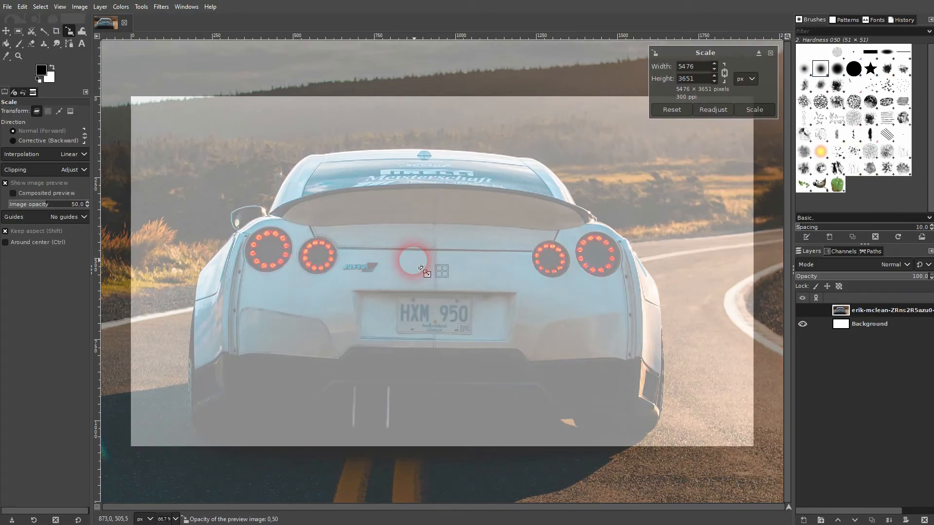
scroll(416, 260, down, 2)
scroll(420, 258, down, 3)
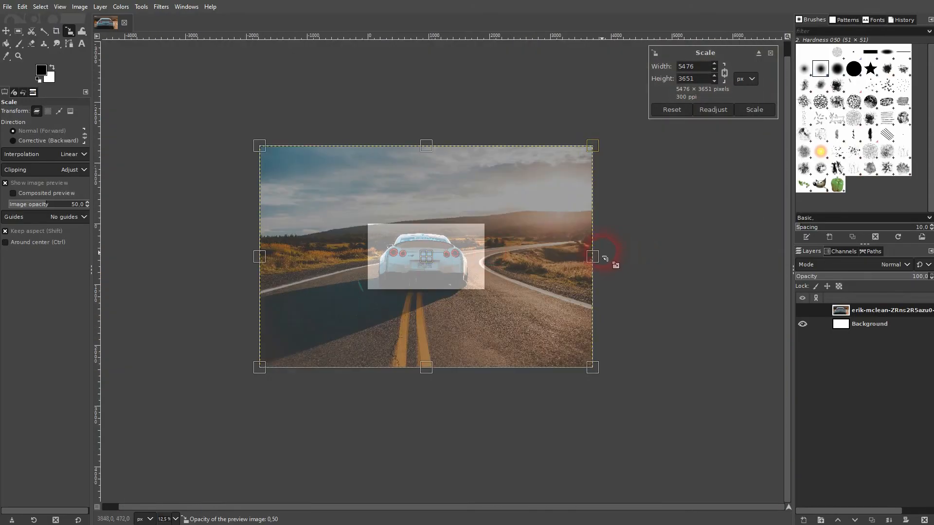
drag(595, 260, 488, 259)
scroll(417, 261, up, 4)
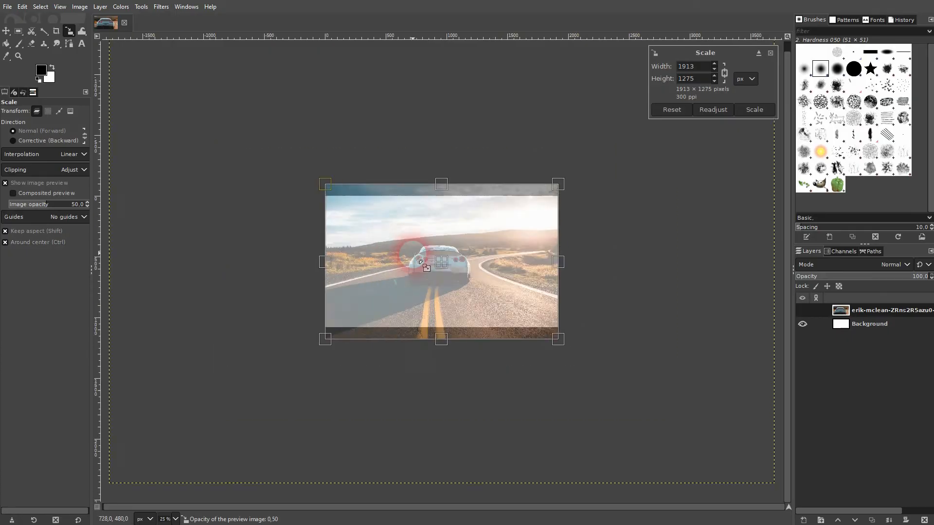
click(754, 110)
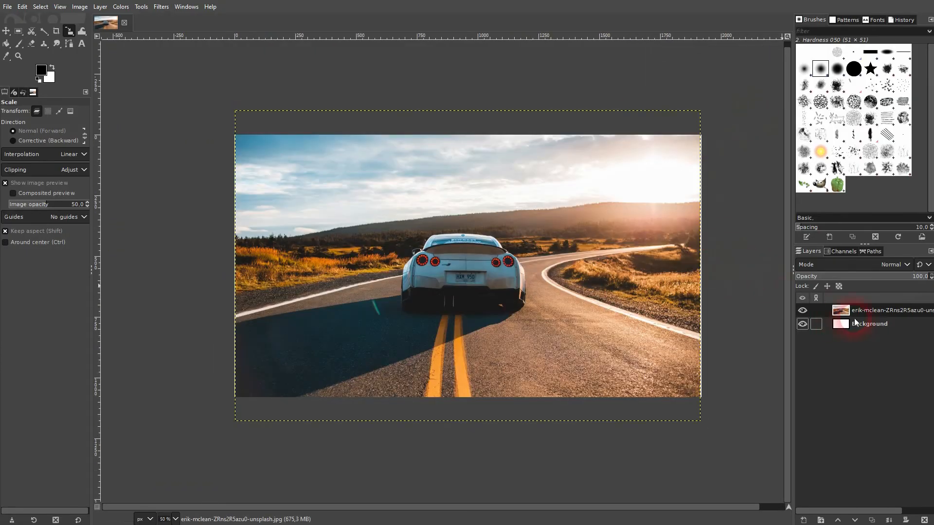
Step: Rename the car photo layer to Original
double_click(882, 309)
text(Original)
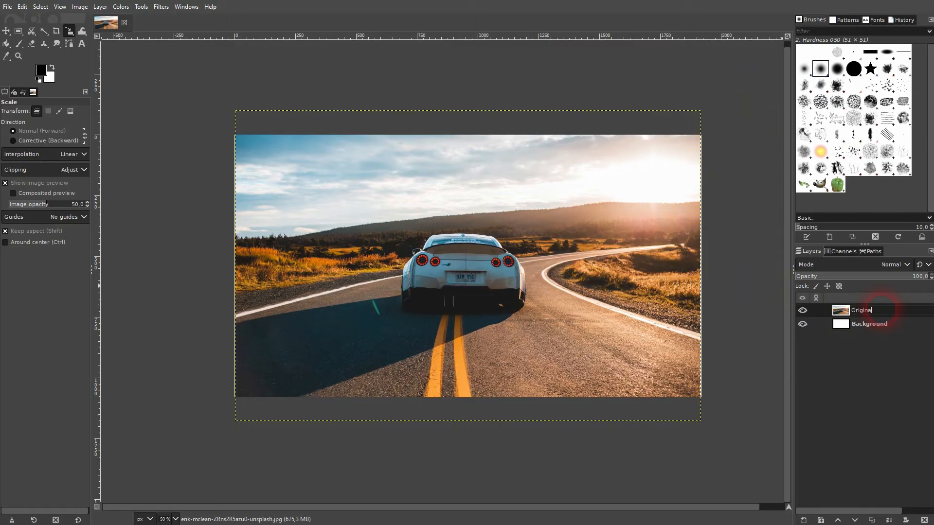
key(Return)
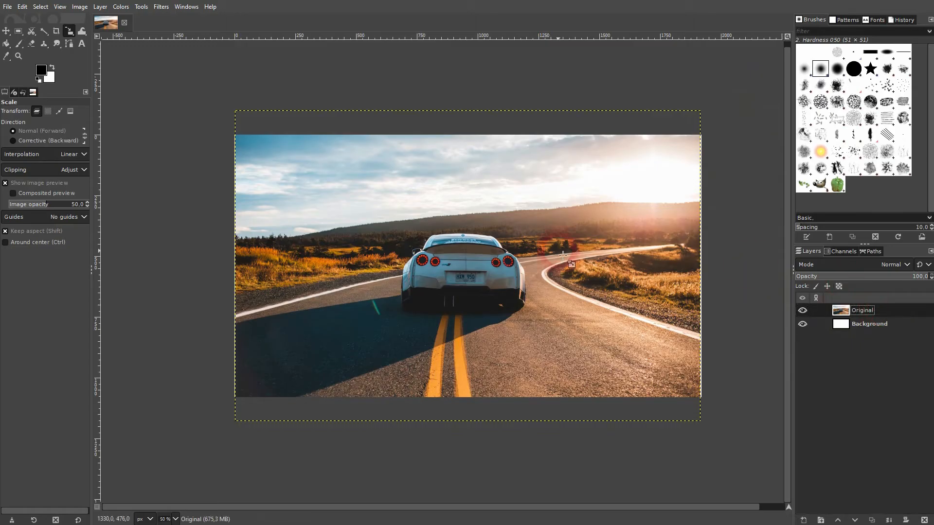
Step: Scale the Original layer to 1944 × 1297 px with its aspect ratio kept, so it covers the canvas width, and switch to the Move tool
click(669, 259)
click(634, 255)
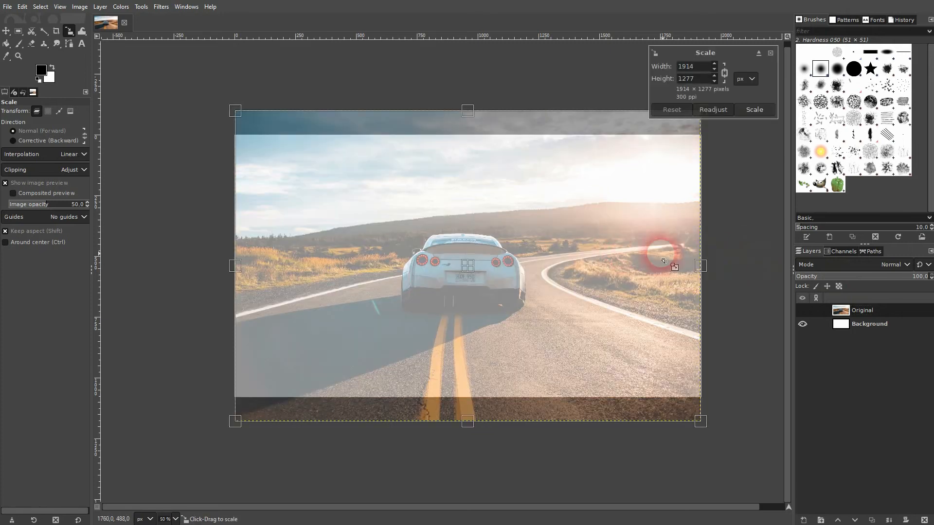
drag(699, 264, 702, 265)
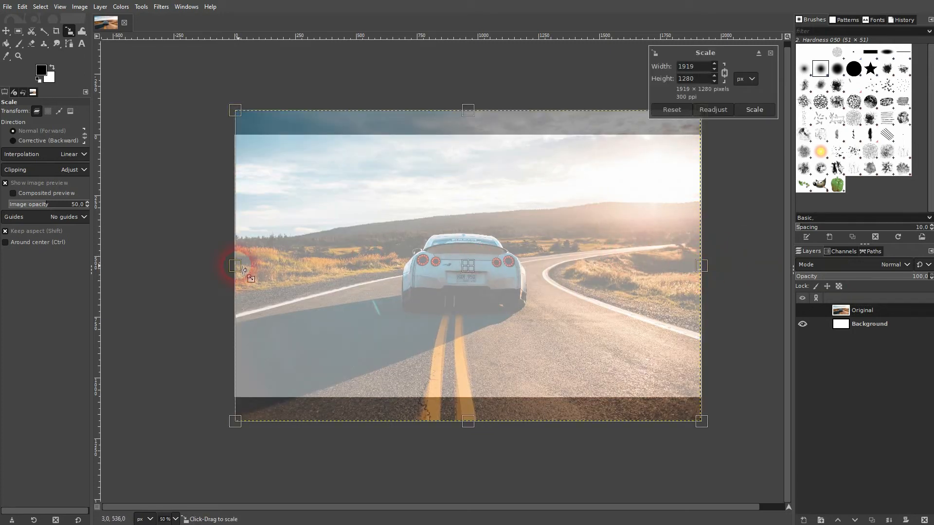
drag(234, 266, 229, 266)
click(761, 109)
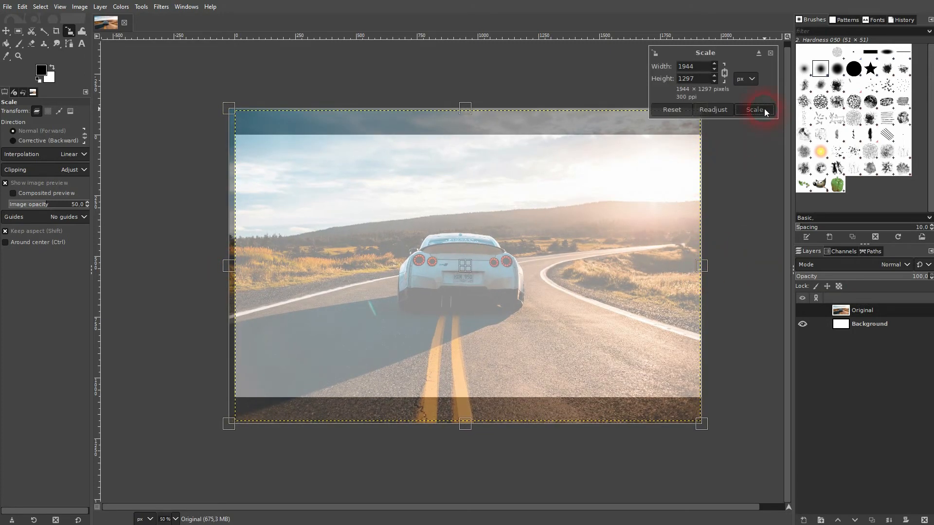
click(6, 30)
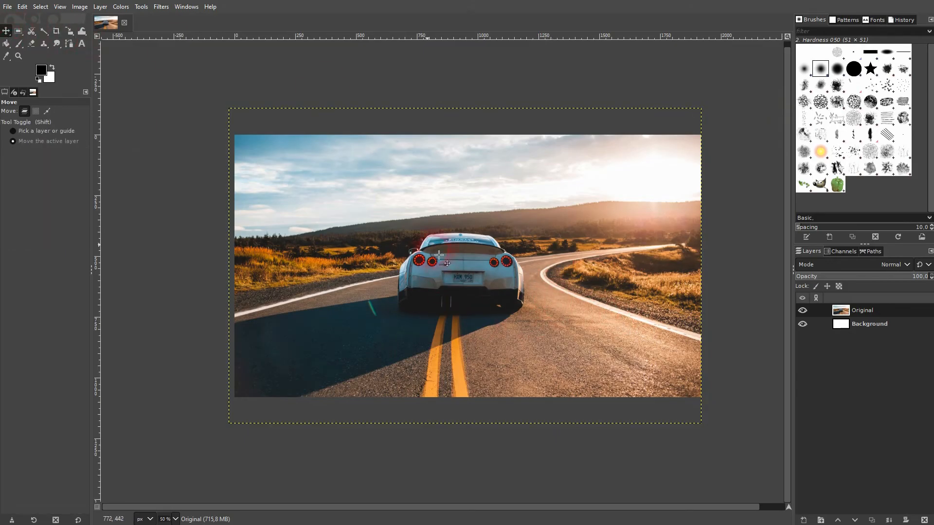
Step: Flip the Original layer horizontally several times with the Flip tool, ending in its starting orientation
click(68, 32)
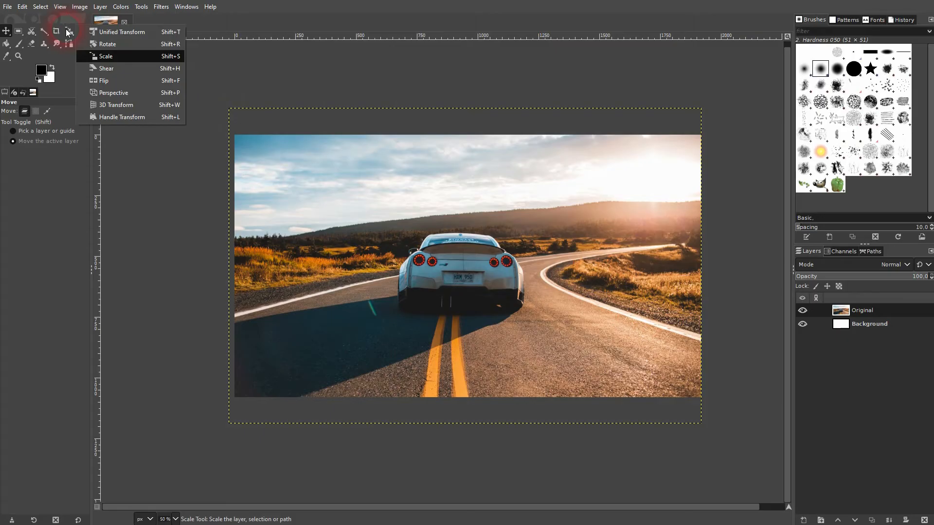
click(120, 79)
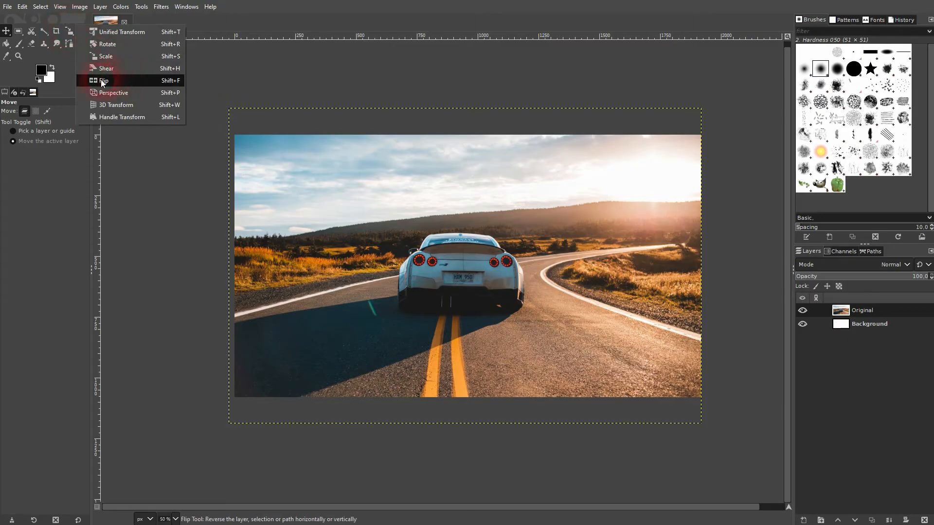
click(116, 80)
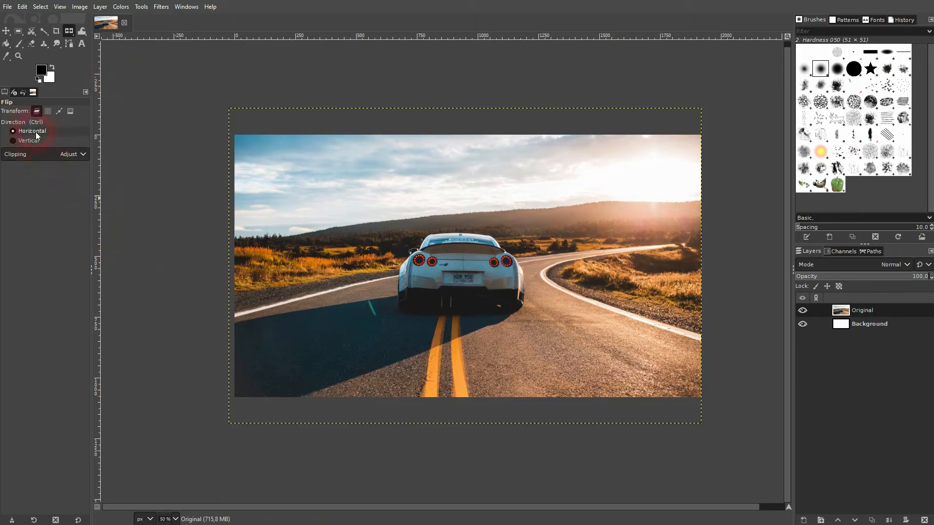
click(522, 271)
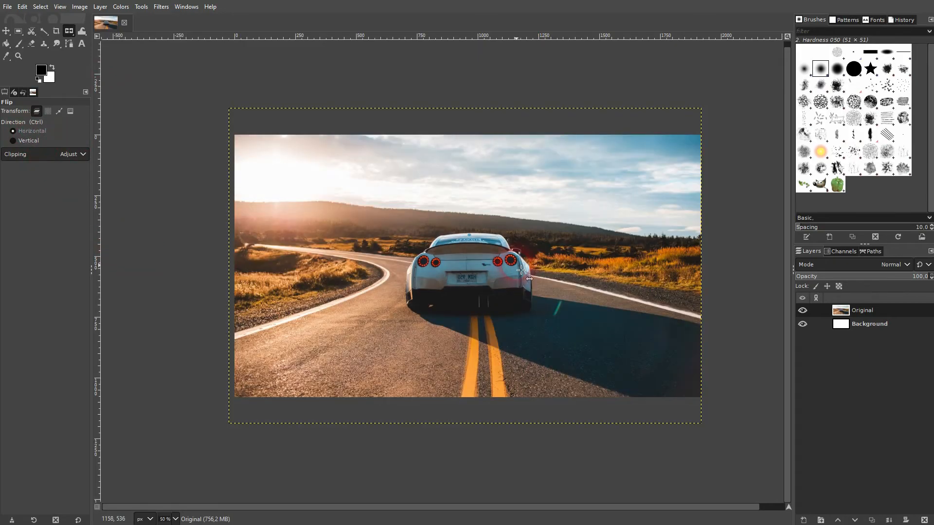
click(521, 271)
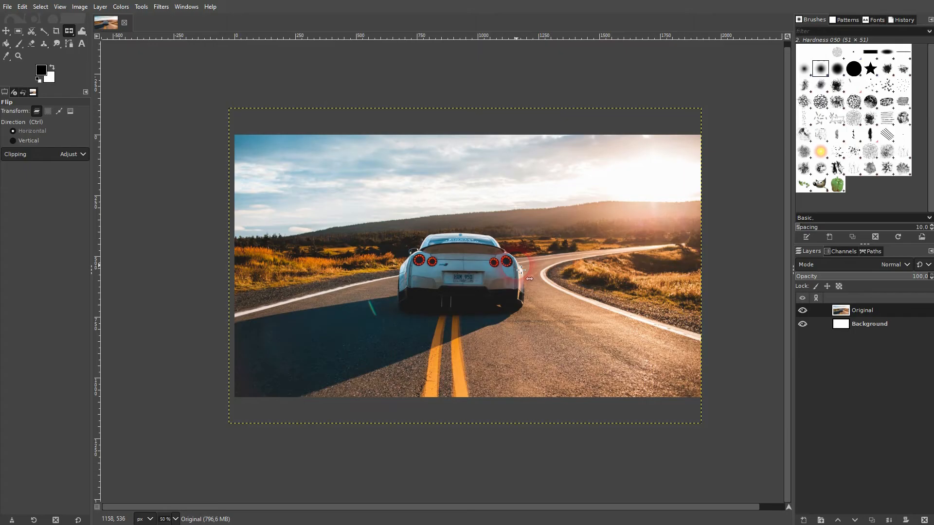
click(522, 270)
click(522, 271)
Step: Set the Flip direction to Vertical and flip the Original layer repeatedly, ending upright
click(28, 141)
click(475, 266)
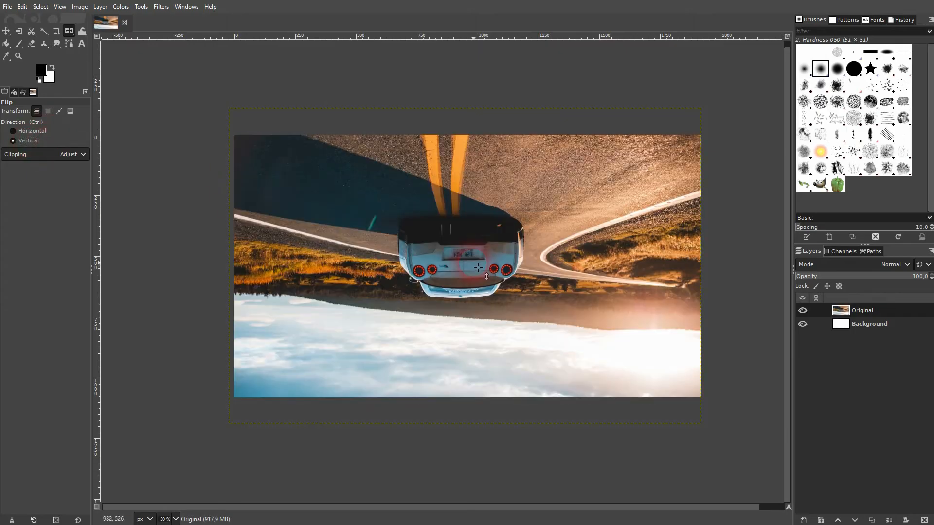
click(478, 267)
click(478, 267)
click(478, 267)
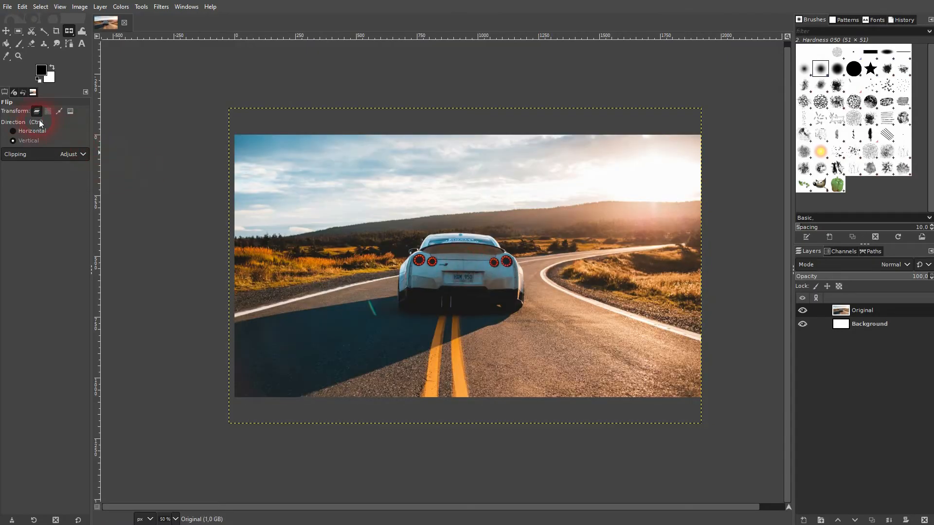
Step: Flip the Original layer horizontally and vertically by temporarily switching the flip direction, and restore its starting orientation
key(ctrl)
ctrl+click(558, 269)
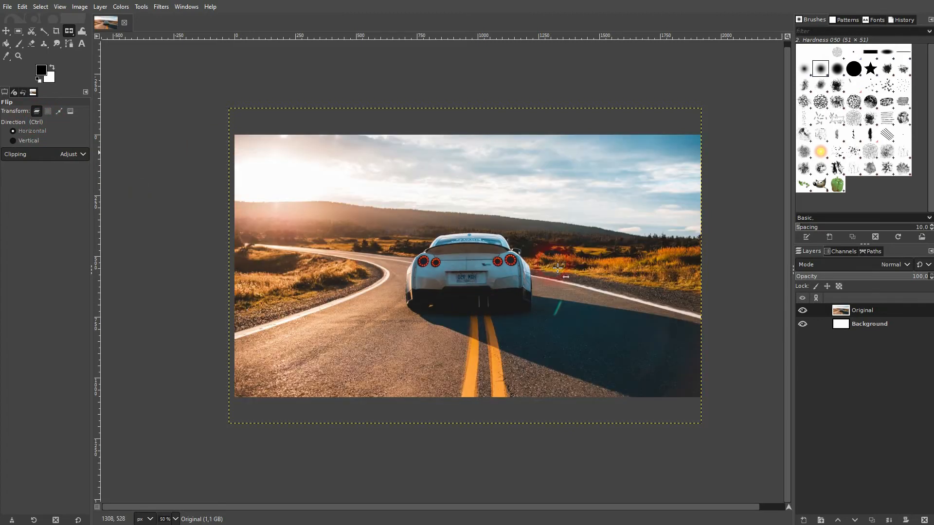
ctrl+click(587, 253)
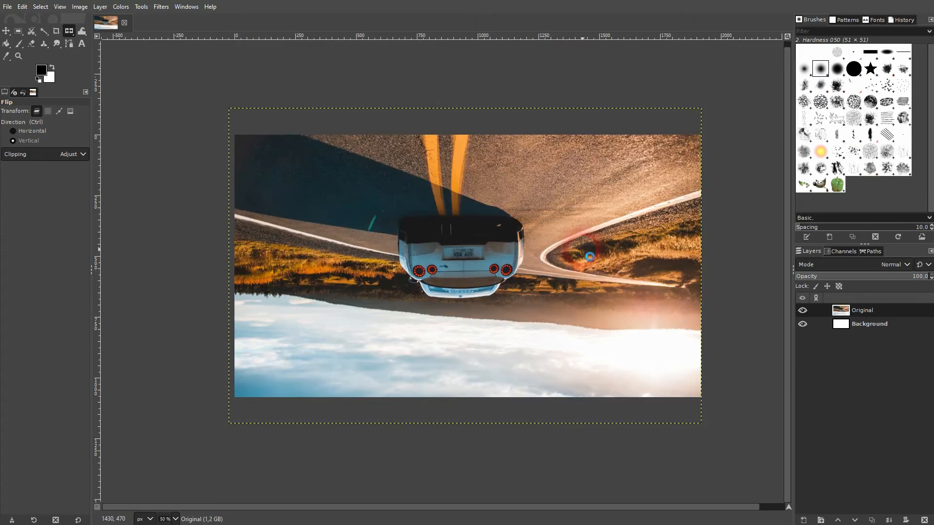
click(587, 254)
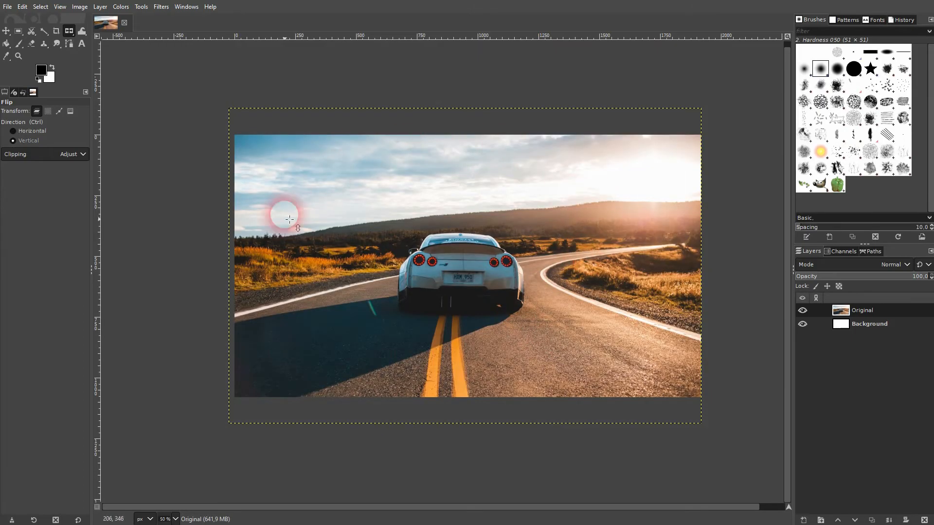
Step: Start the Rotate tool on the Original layer and set the rotation angle to 90°
click(68, 31)
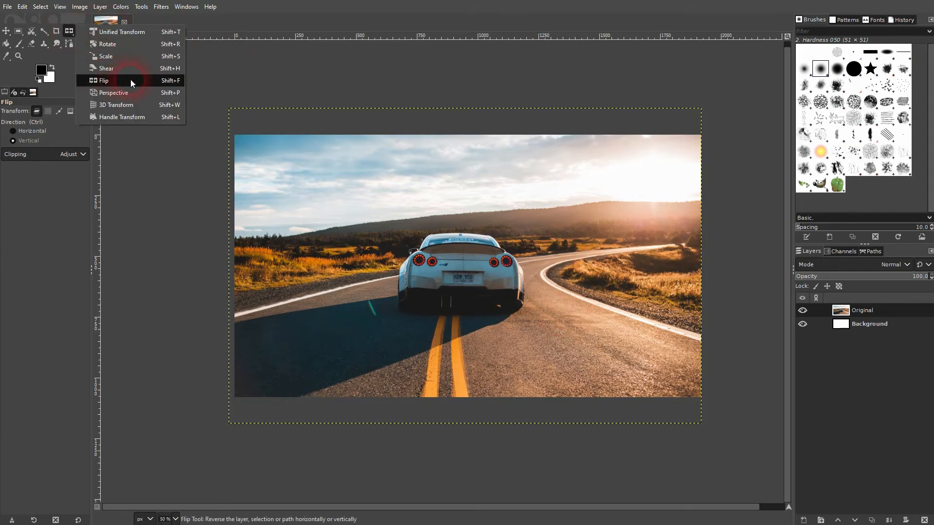
click(124, 47)
click(430, 246)
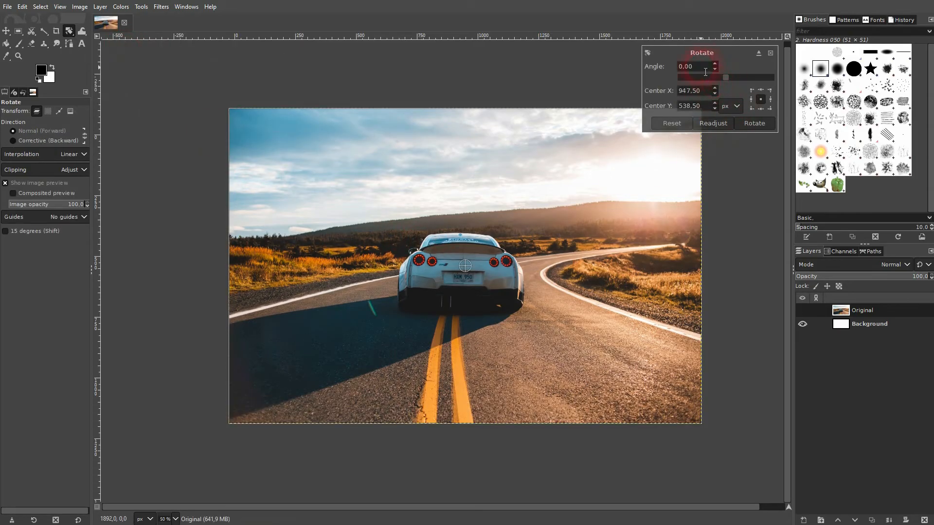
text(90)
key(Return)
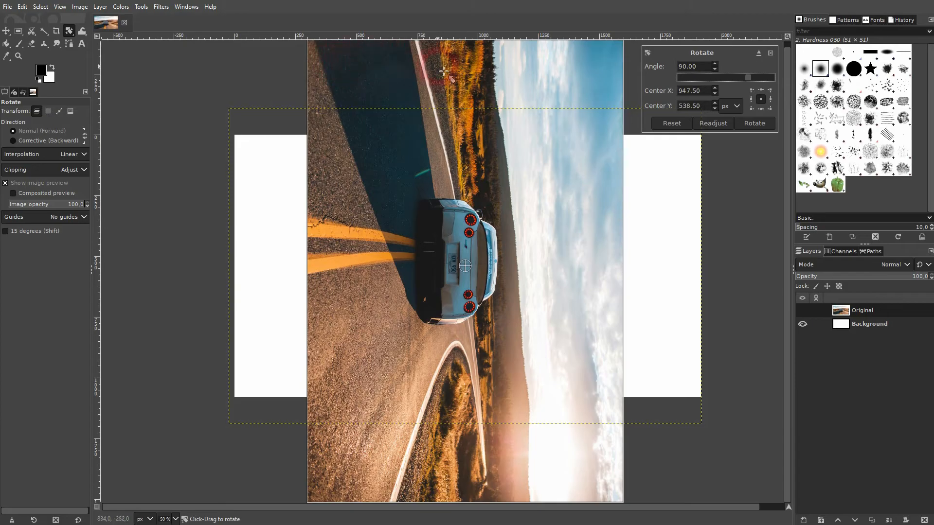
Step: Preview the Original layer rotated at 180° and at -90°
drag(711, 69, 673, 65)
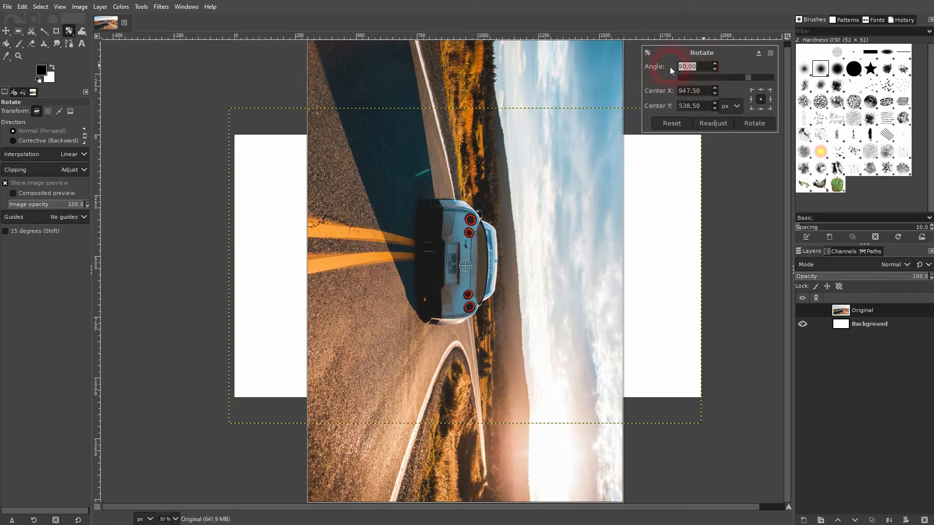
key(Tab)
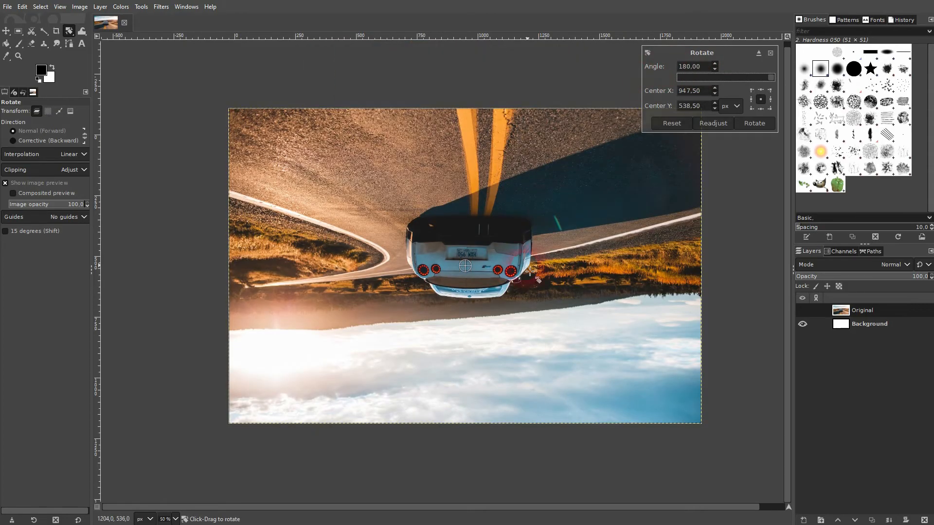
drag(709, 71, 669, 66)
text(-90)
key(Tab)
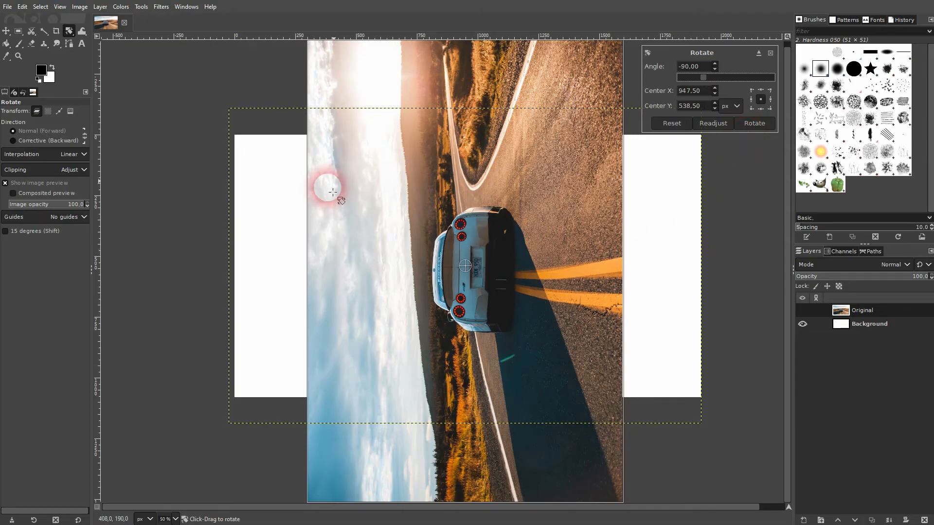
Step: Try several freehand rotation angles on the Original layer, from about 9° to 90° to -180°, and reset the rotation
drag(701, 74, 728, 79)
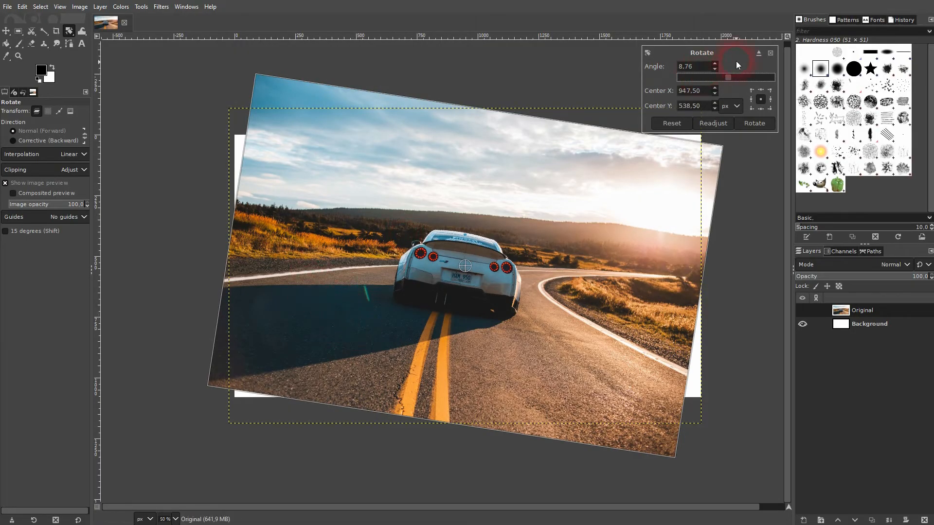
mouse_move(732, 77)
mouse_down()
mouse_move(774, 77)
mouse_move(750, 79)
mouse_up()
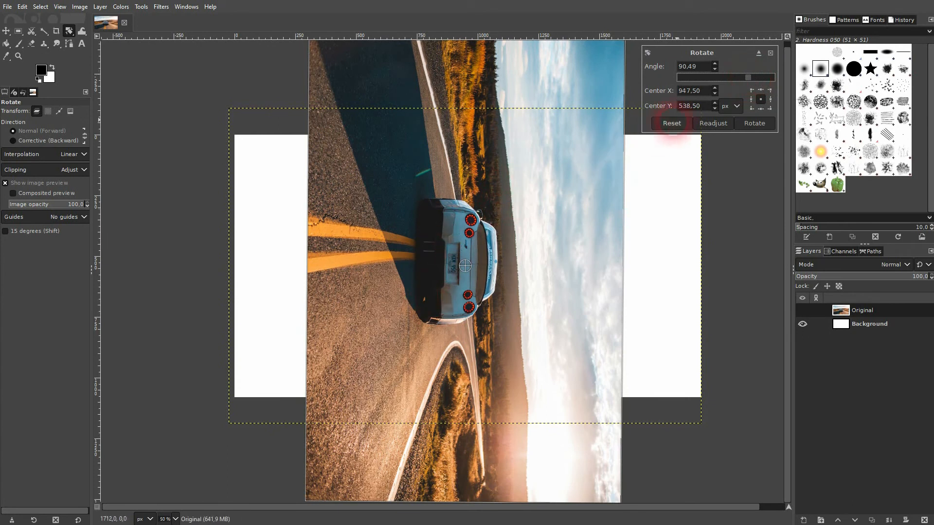
drag(749, 76, 648, 86)
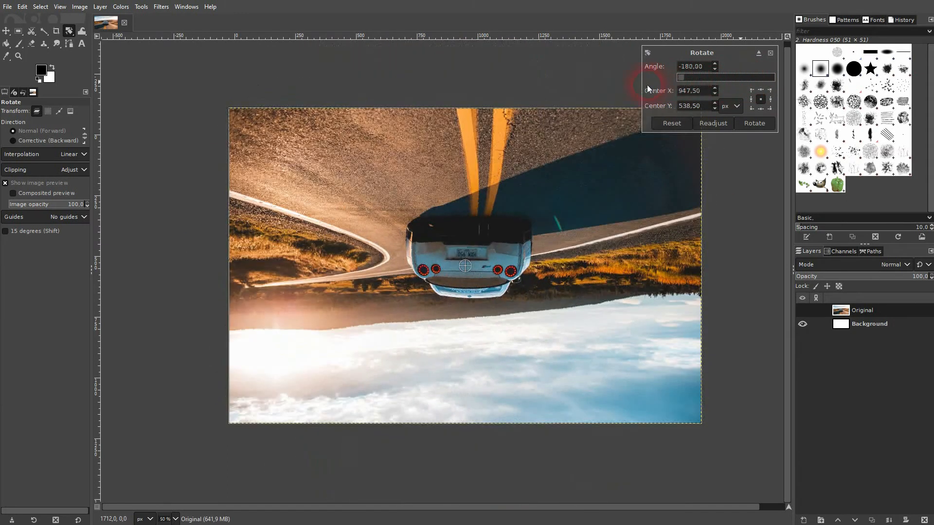
click(676, 123)
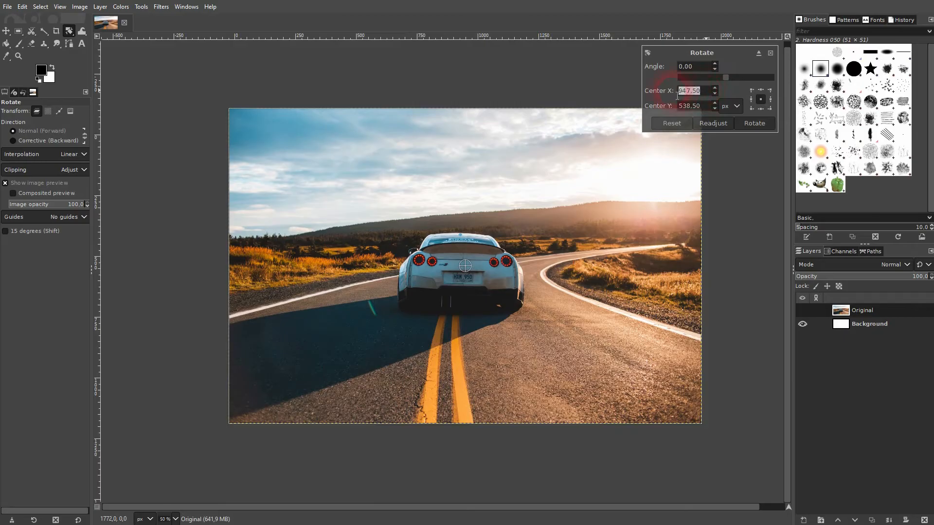
Step: Move the rotation center to about 157, 556 px, preview a rotation of about -40° around it, and reset
drag(466, 265, 273, 271)
mouse_move(725, 76)
mouse_down()
mouse_move(736, 80)
mouse_move(716, 78)
mouse_up()
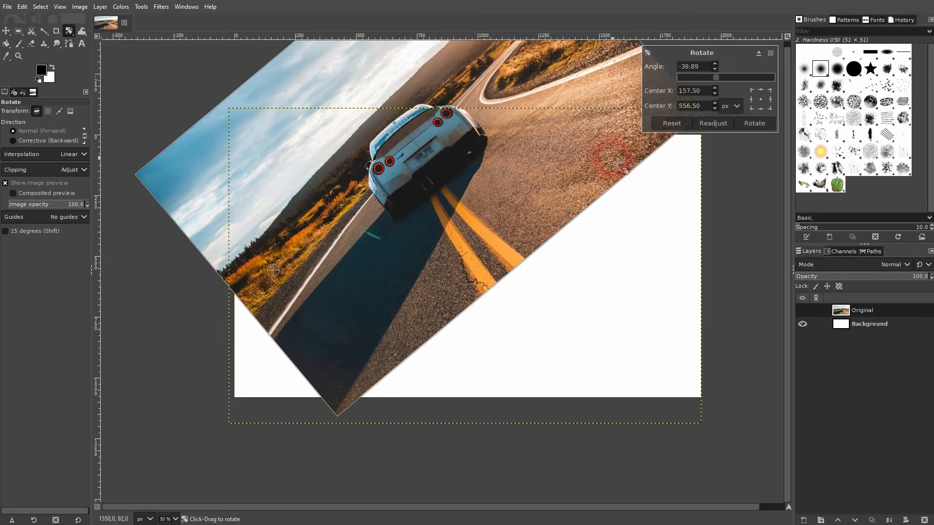
click(671, 126)
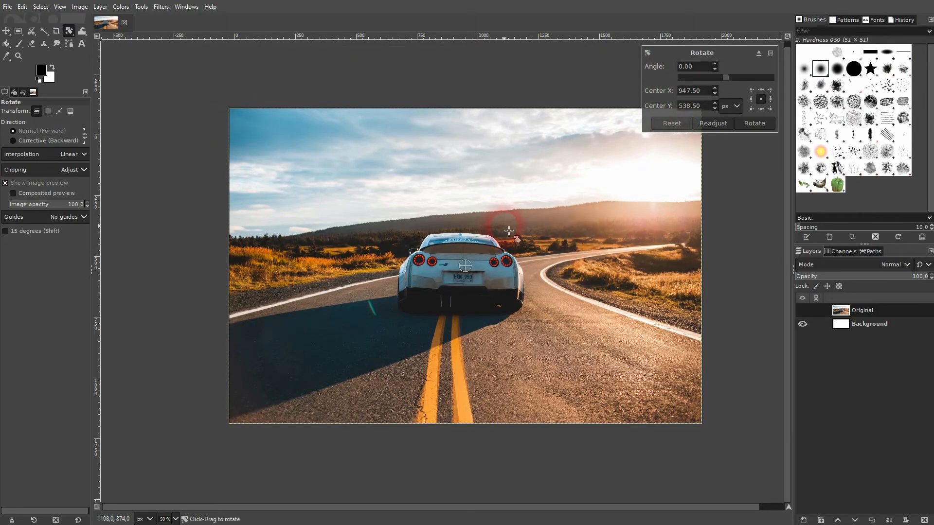
Step: Rotate the Original layer freehand by about 4.7° around its center and apply the rotation
drag(672, 164, 679, 177)
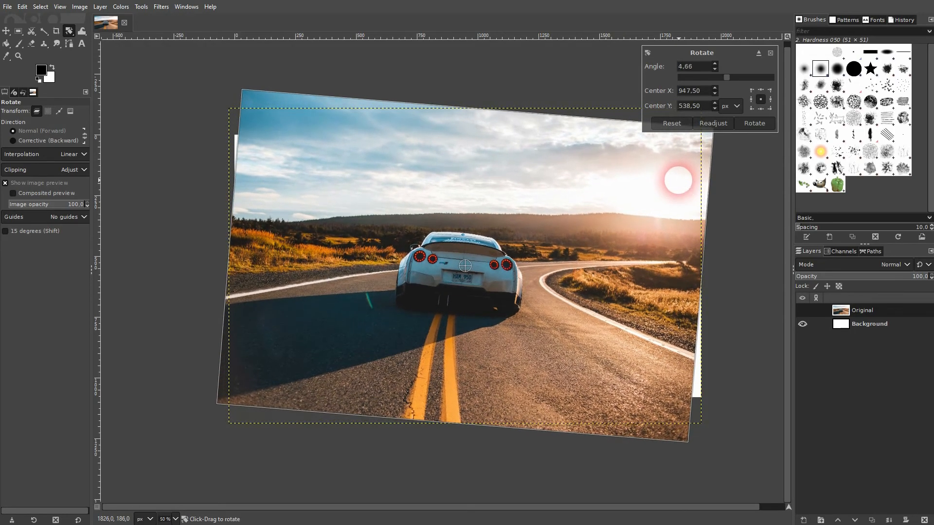
click(743, 125)
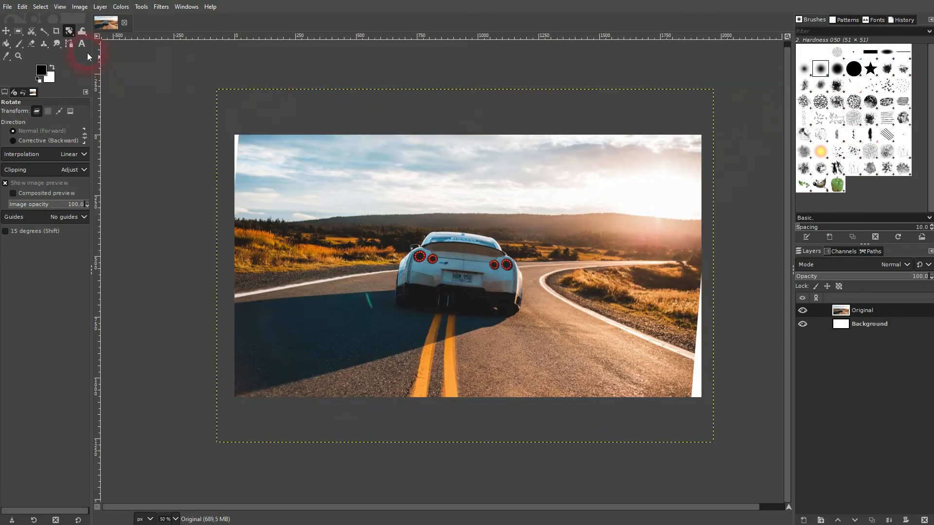
Step: Scale the rotated Original layer to about 2161 × 1535 px with its aspect ratio kept, so it covers the canvas corners
click(70, 32)
click(112, 57)
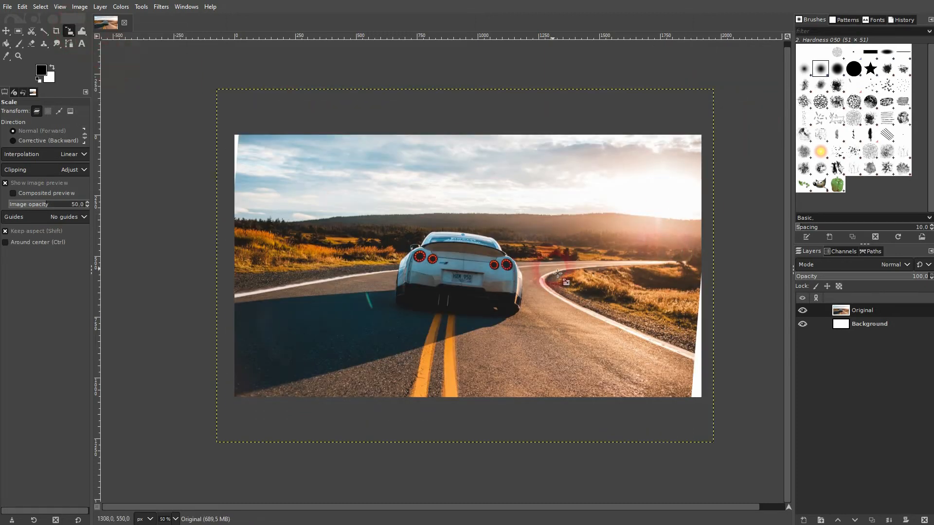
click(699, 269)
drag(716, 271, 701, 392)
click(226, 183)
drag(217, 92, 206, 83)
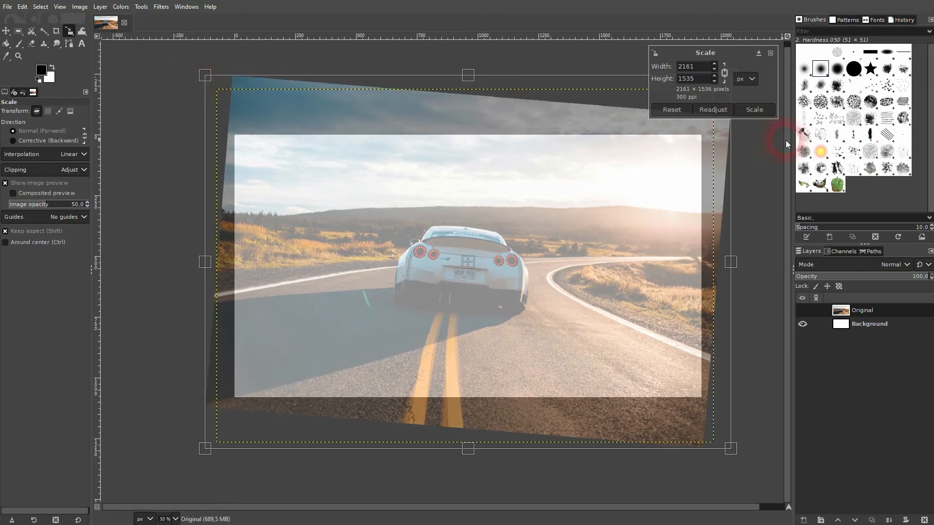
click(753, 109)
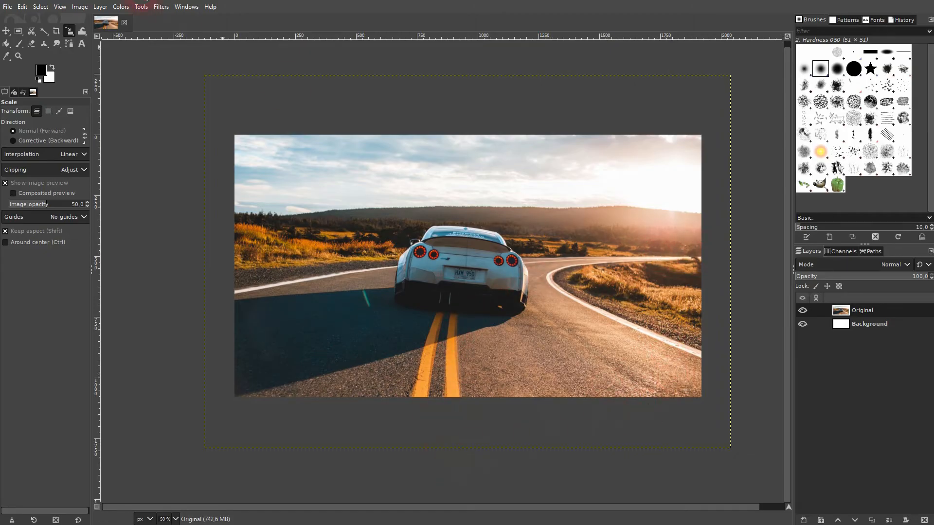
click(68, 34)
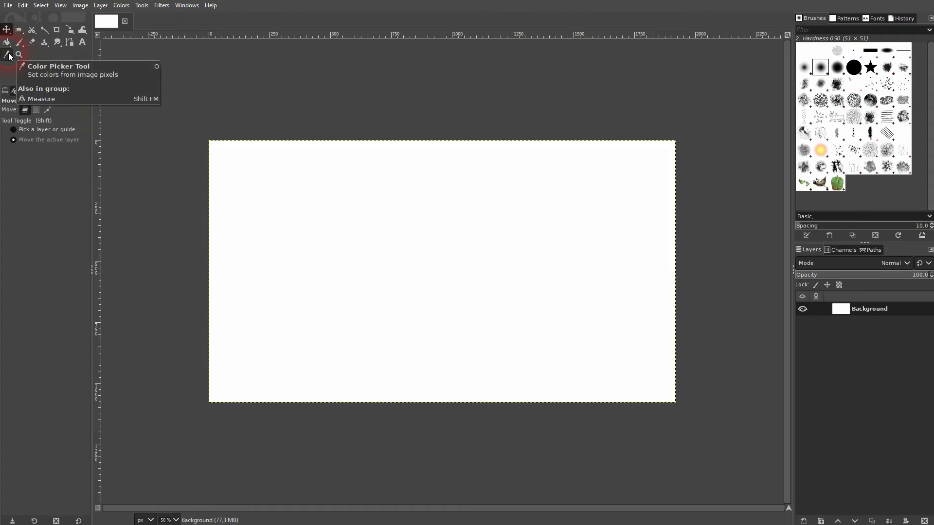
Step: Add a transparent layer named shape and fill a rectangular selection of about 472 × 410 px on it with black
click(18, 29)
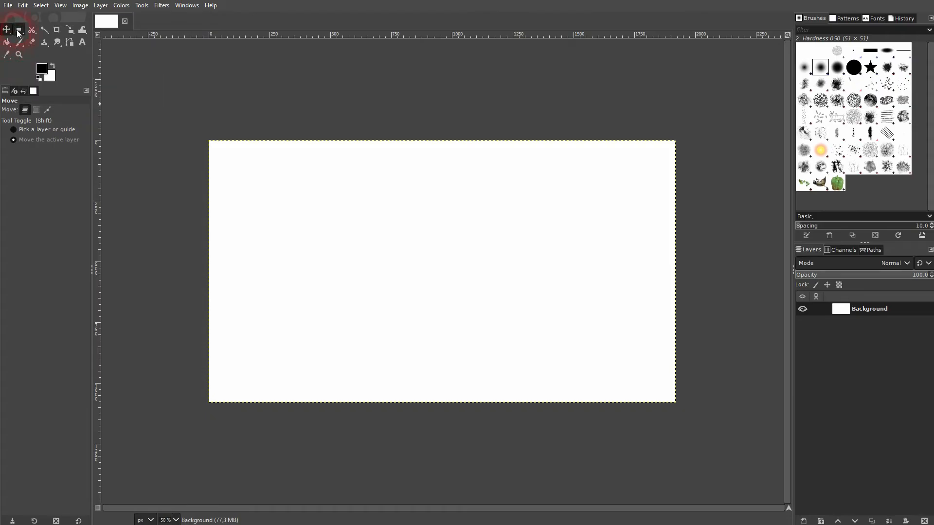
click(803, 522)
click(864, 514)
drag(324, 177, 439, 277)
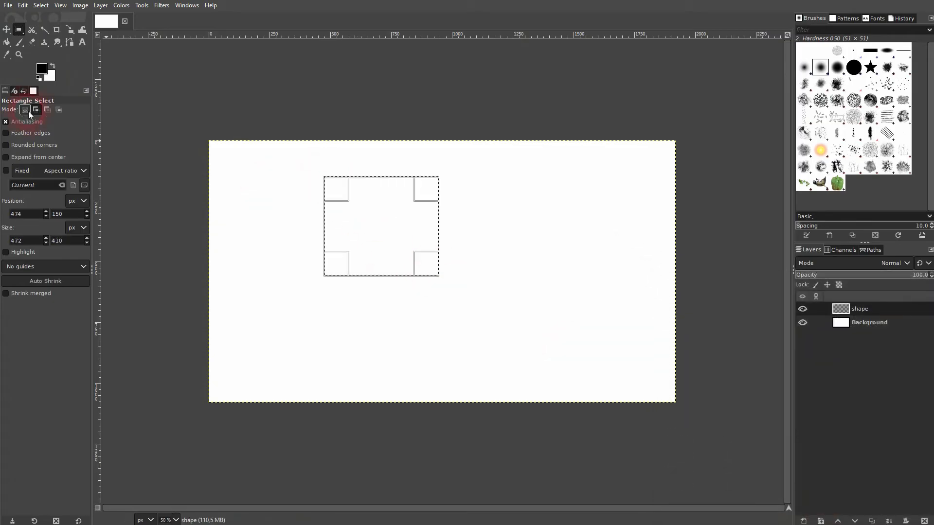
click(7, 43)
click(401, 231)
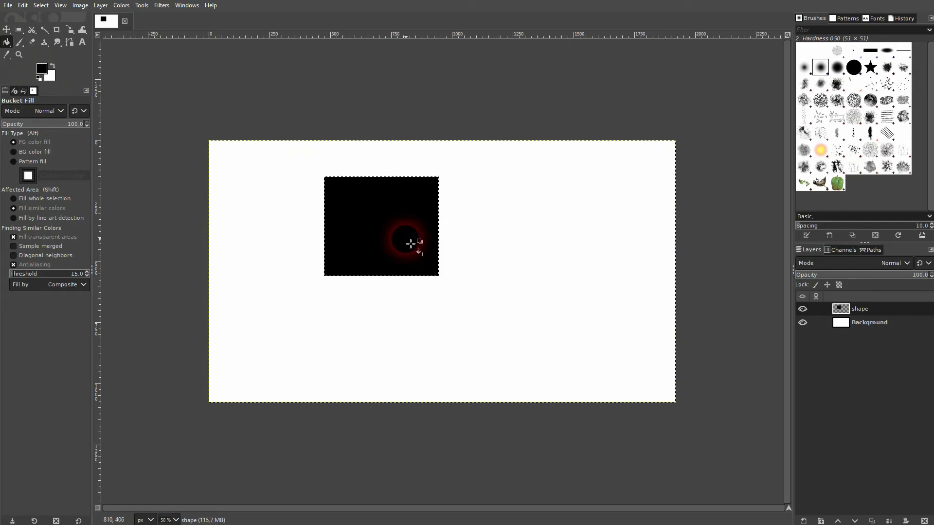
Step: Select a second rectangle of about 522 × 408 px below and right of the black one, fill it with blue 2b73ad, and deselect
click(19, 30)
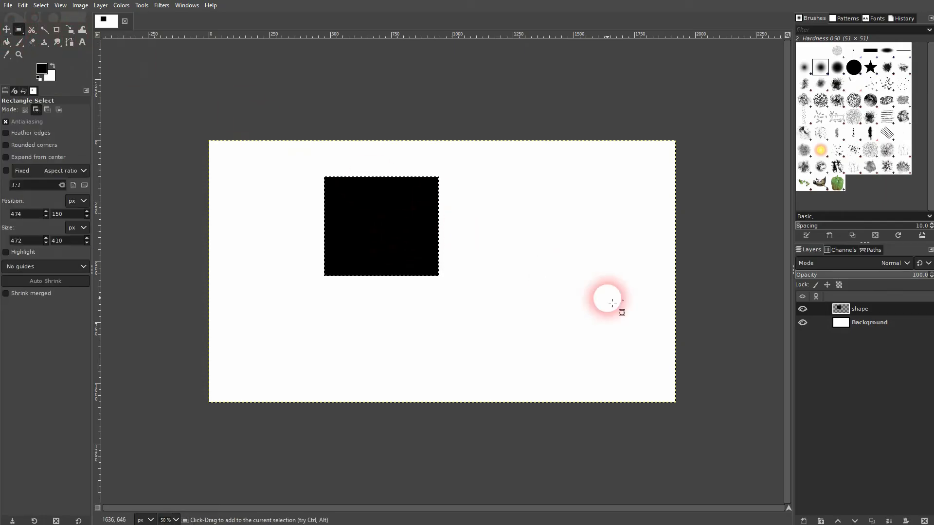
click(587, 296)
drag(516, 250, 642, 348)
click(43, 70)
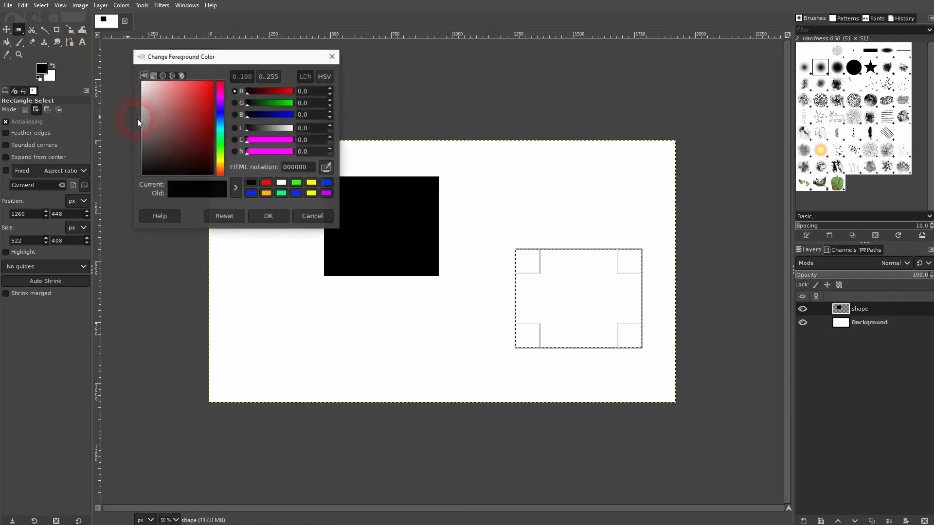
click(221, 125)
click(199, 108)
click(268, 216)
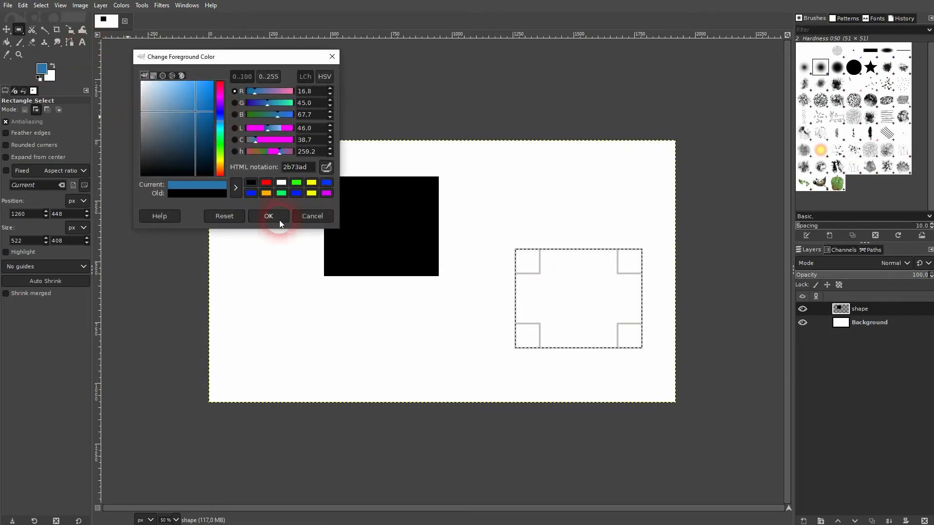
click(7, 43)
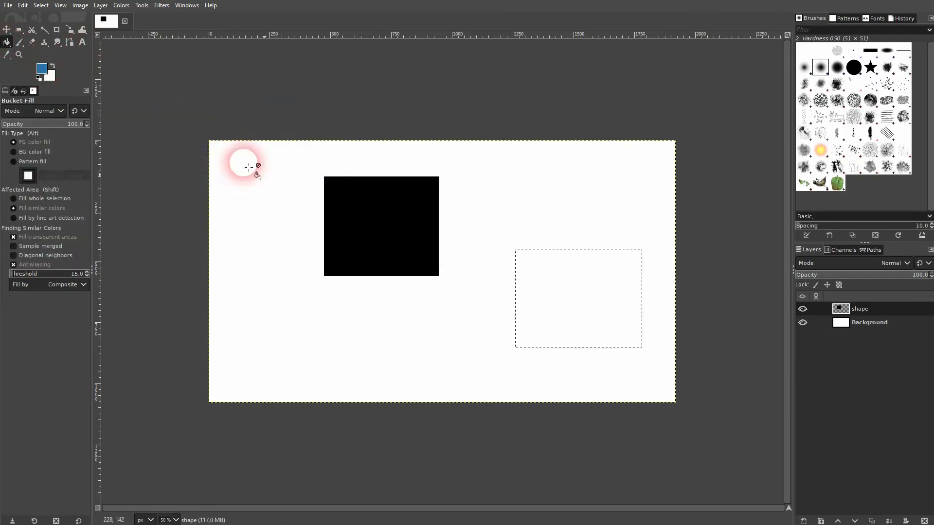
click(576, 301)
key(ctrl+shift+a)
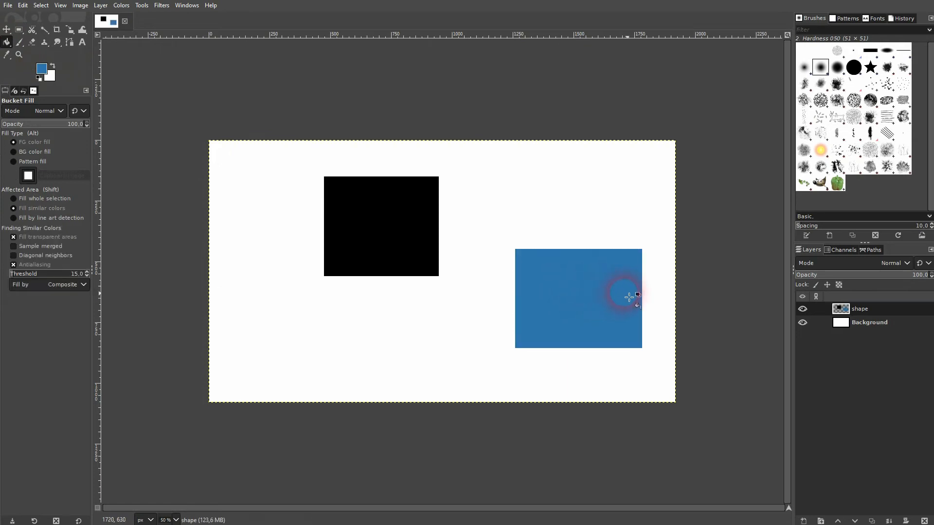
Step: Sample the foreground color with the Color Picker from the blue rectangle and finally from the black rectangle
click(6, 29)
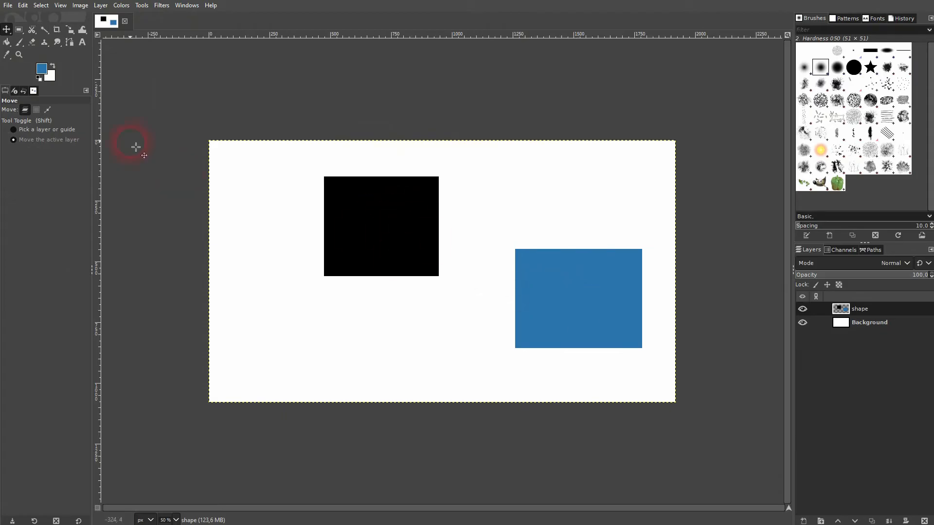
click(7, 56)
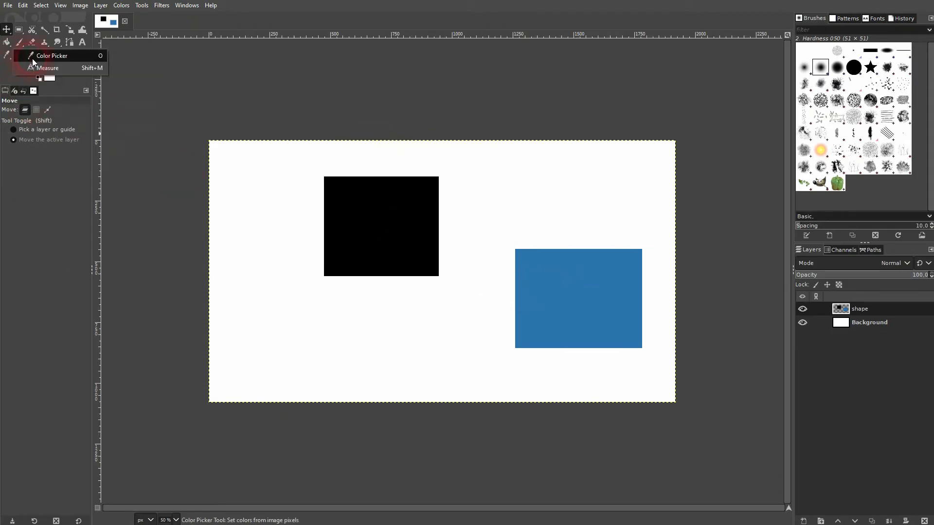
click(49, 56)
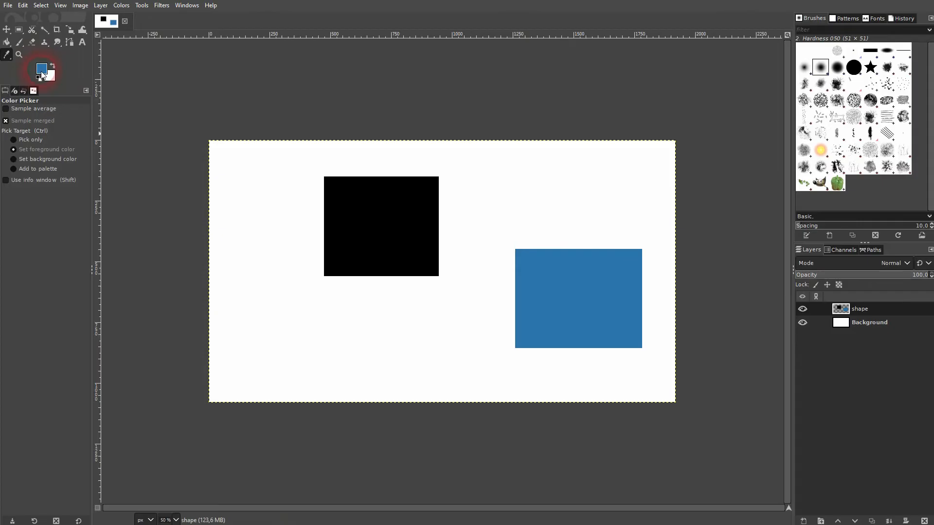
click(60, 84)
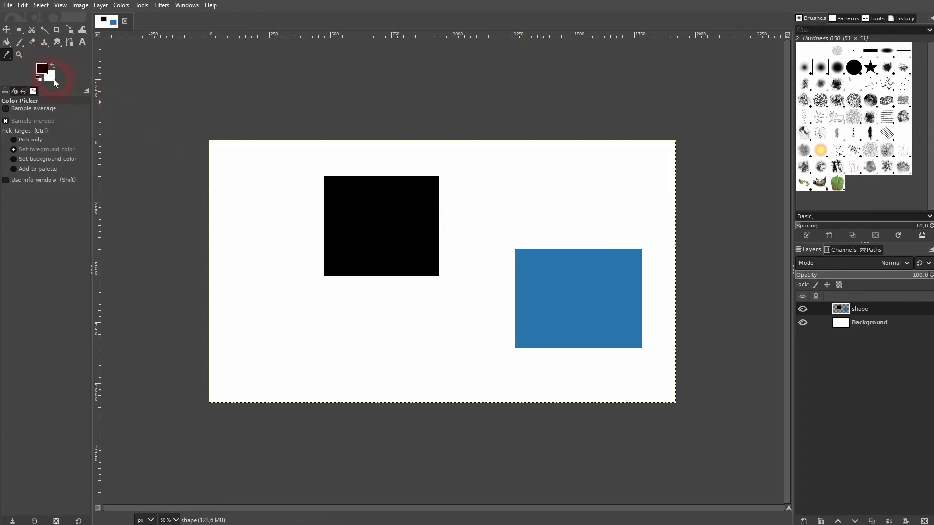
click(604, 300)
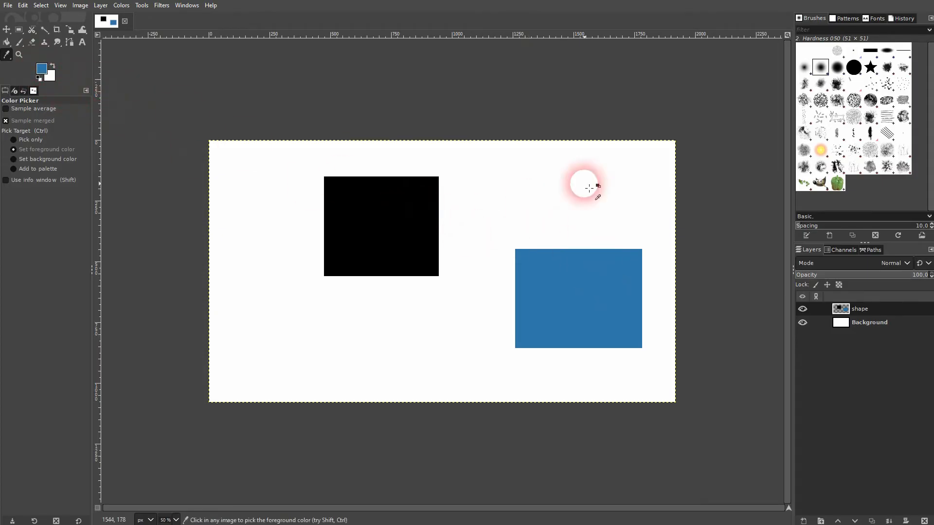
click(403, 225)
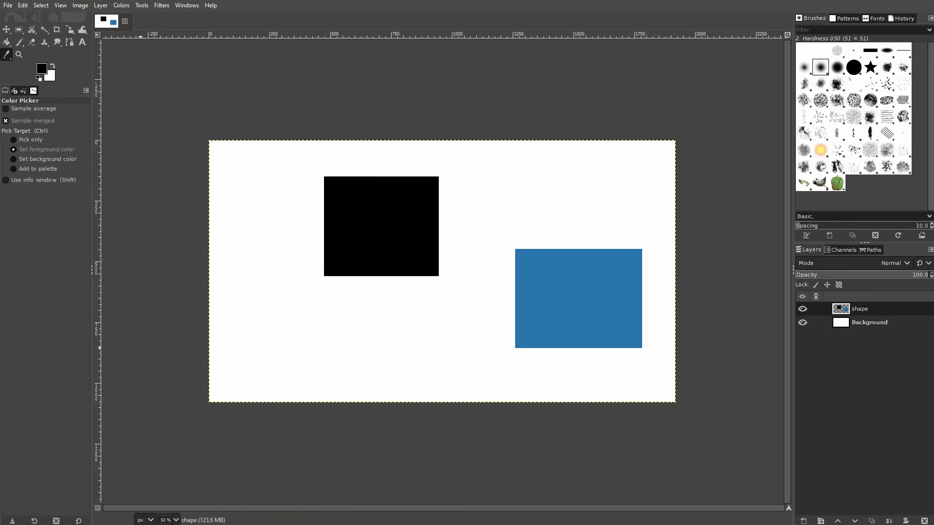
Step: Switch to File Explorer and import the 13,498 KB JPG file onto the canvas as a new layer
key(super+e)
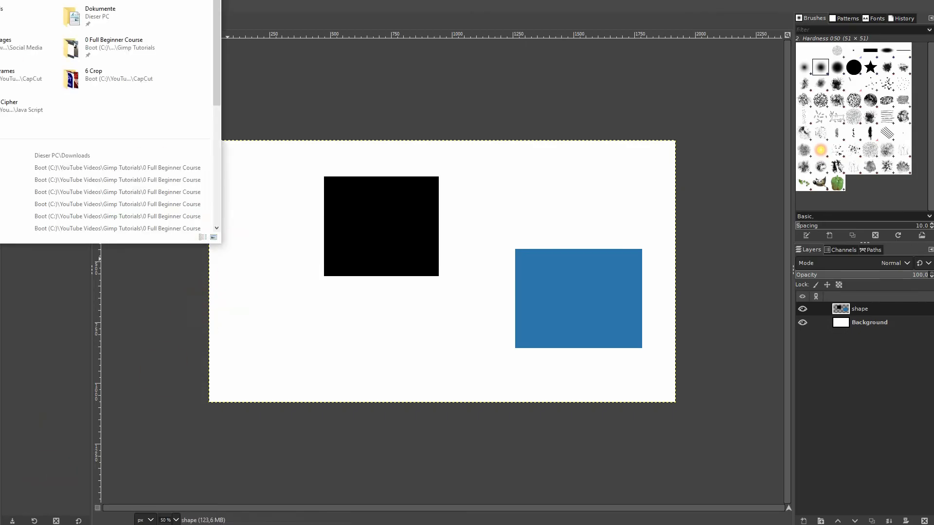
click(203, 237)
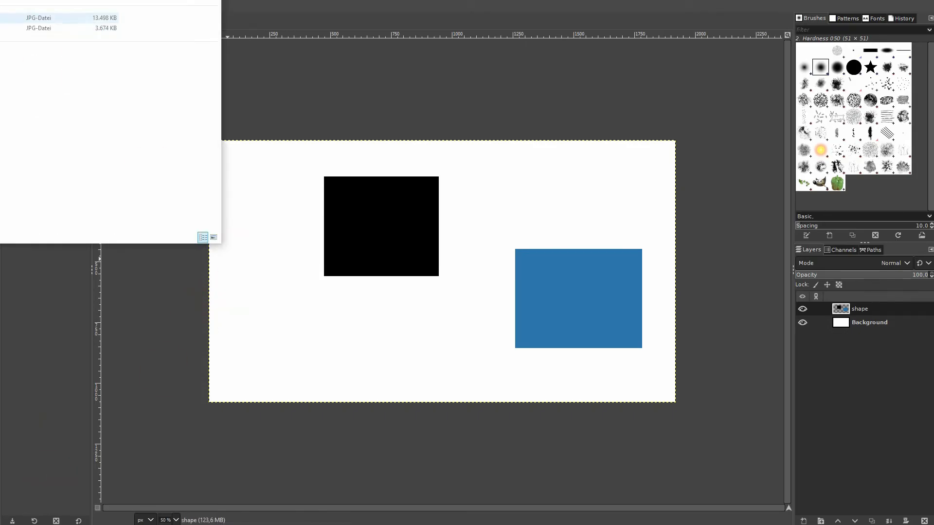
drag(39, 18, 533, 276)
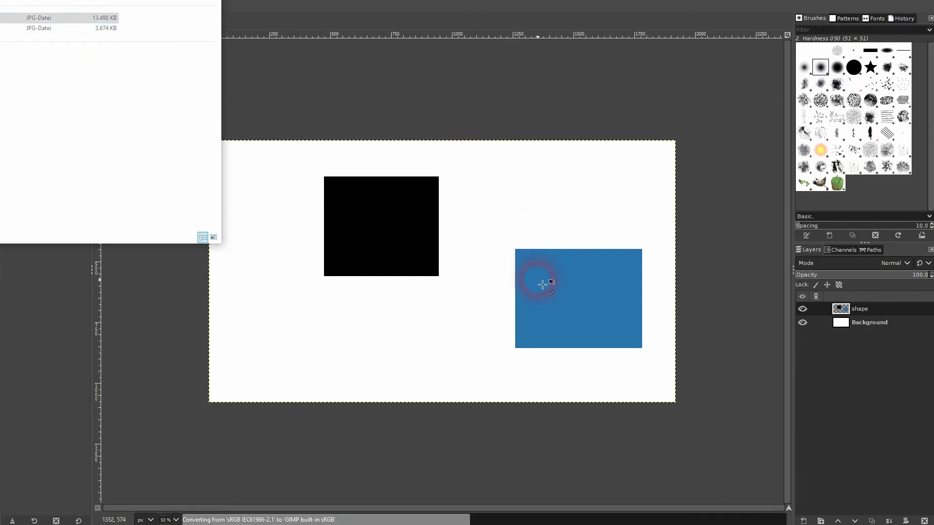
Step: Rename the imported photo layer as Original
click(810, 353)
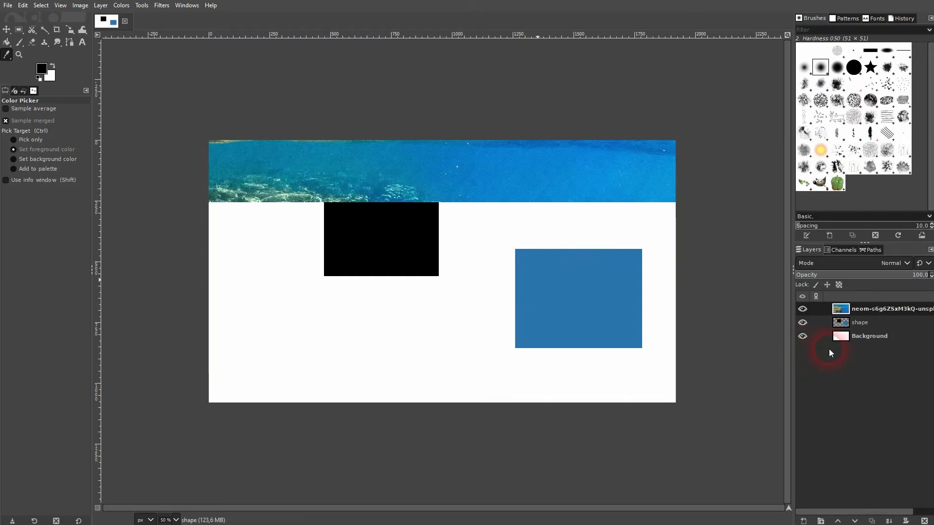
double_click(863, 310)
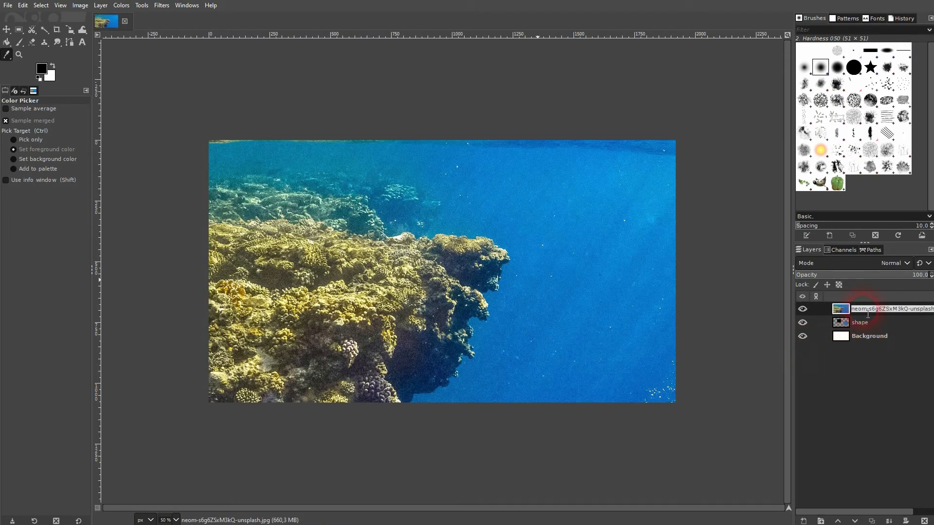
text(Original)
key(Return)
click(603, 276)
Step: Scale the Original layer to about 1952 × 1302 px so the photo covers the canvas, and check it by toggling its visibility
drag(72, 29, 111, 56)
click(449, 323)
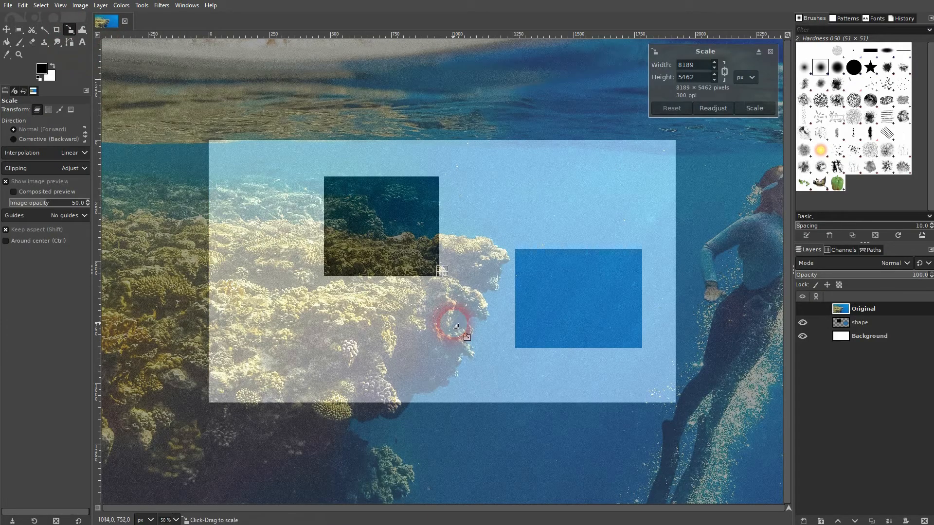
scroll(444, 317, down, 2)
scroll(730, 310, down, 2)
drag(306, 297, 494, 303)
scroll(494, 303, right, 2)
drag(694, 298, 506, 298)
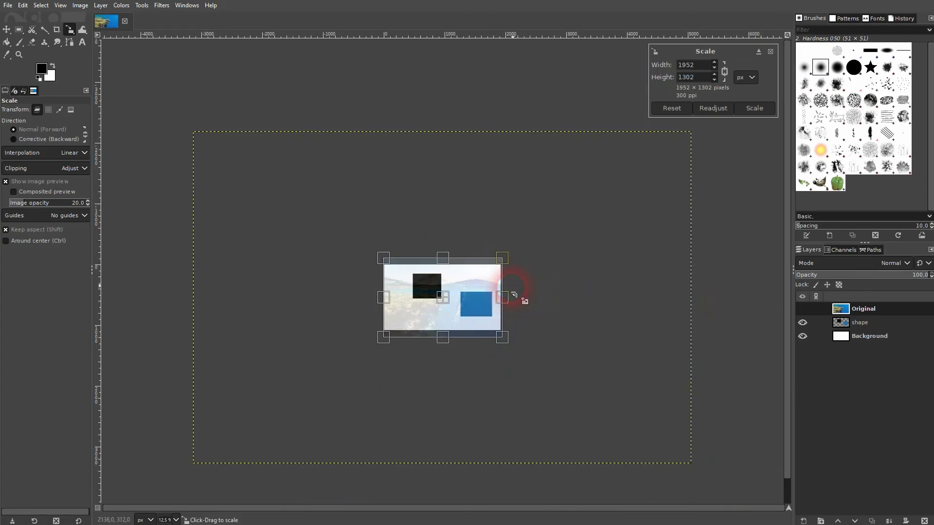
key(Return)
scroll(421, 303, up, 4)
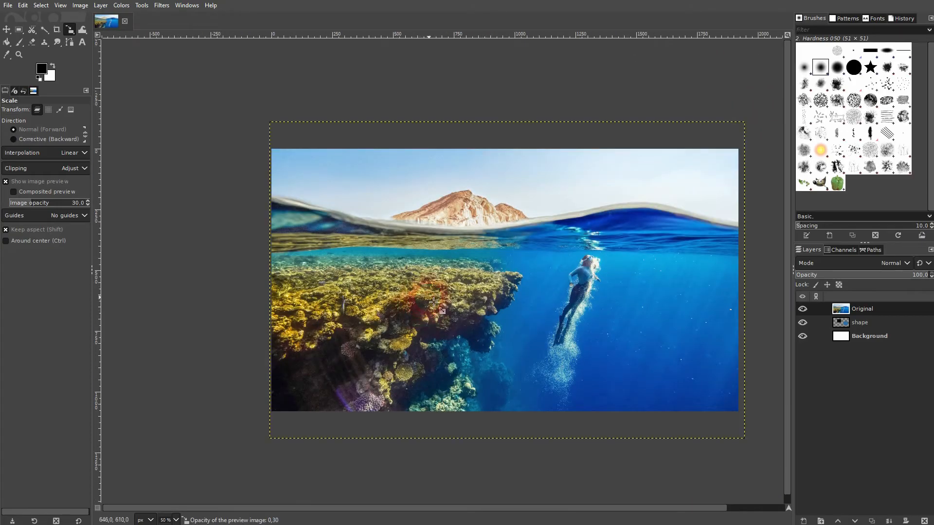
click(802, 310)
click(803, 310)
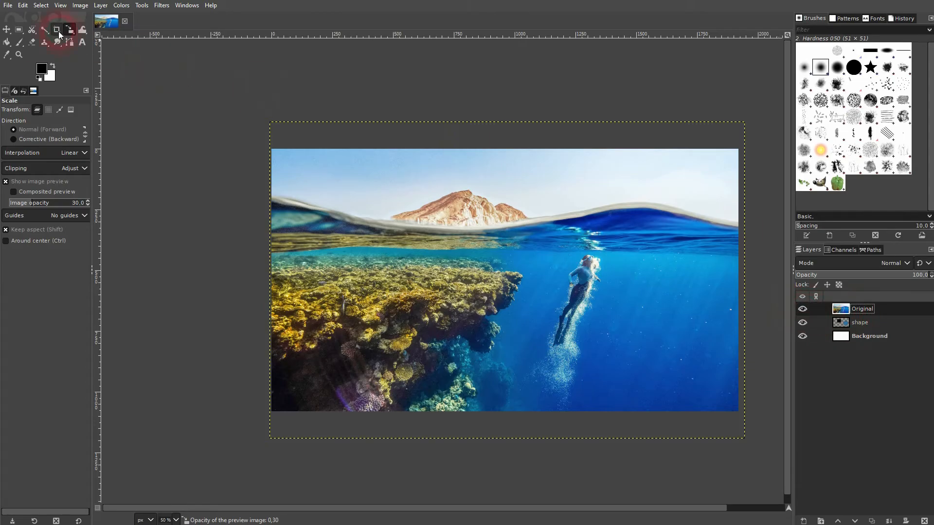
Step: Sample the deep blue wave in the photo as the foreground color and select its HTML notation in the color dialog
mouse_move(7, 57)
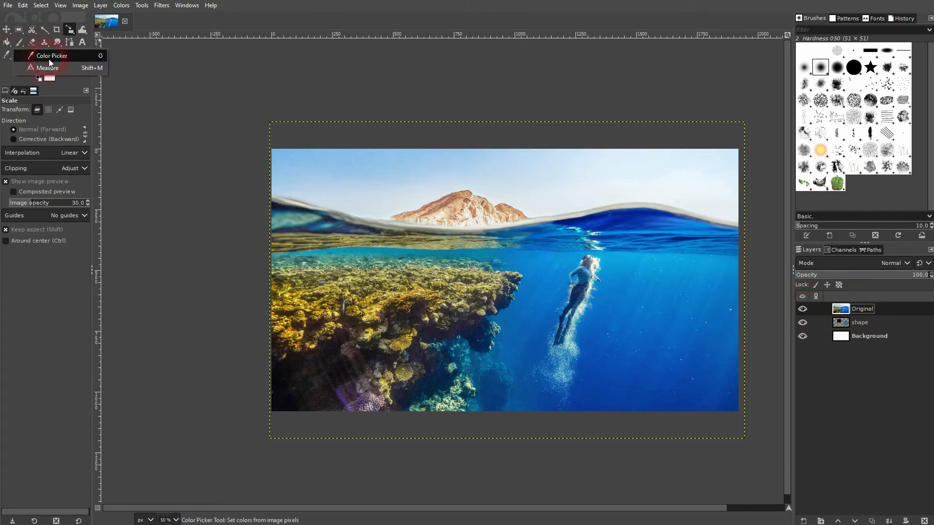
click(51, 57)
click(644, 220)
click(50, 69)
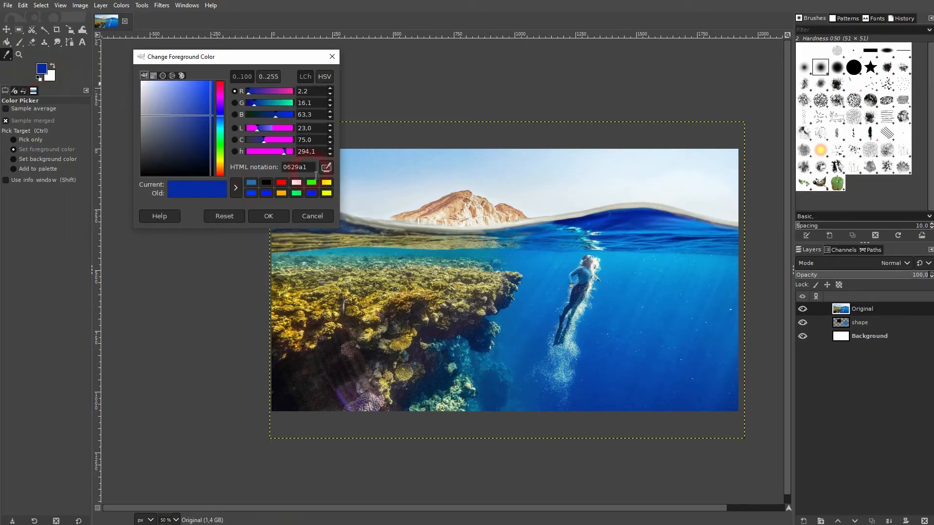
drag(314, 168, 279, 171)
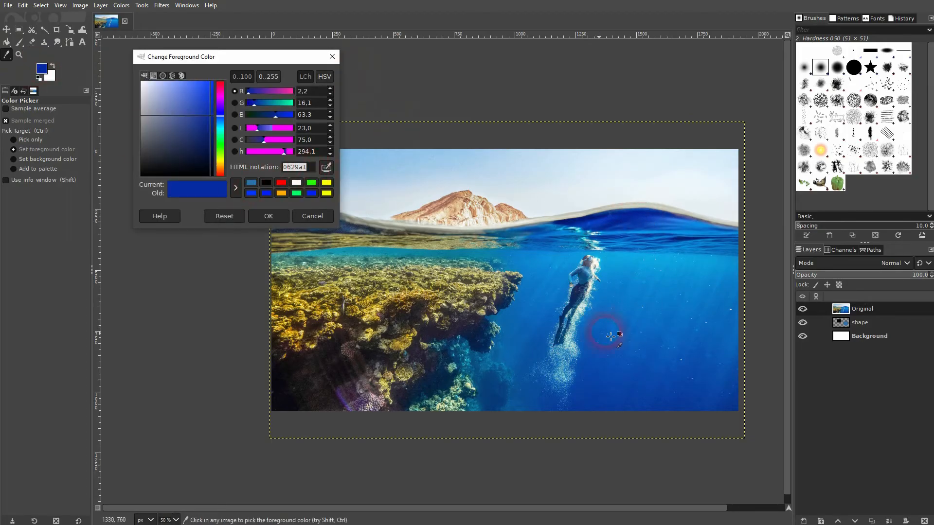
Step: Try sampling the reef, the mountain, the purple coral and the turquoise water with the color dialog open, then discard the changes
click(470, 304)
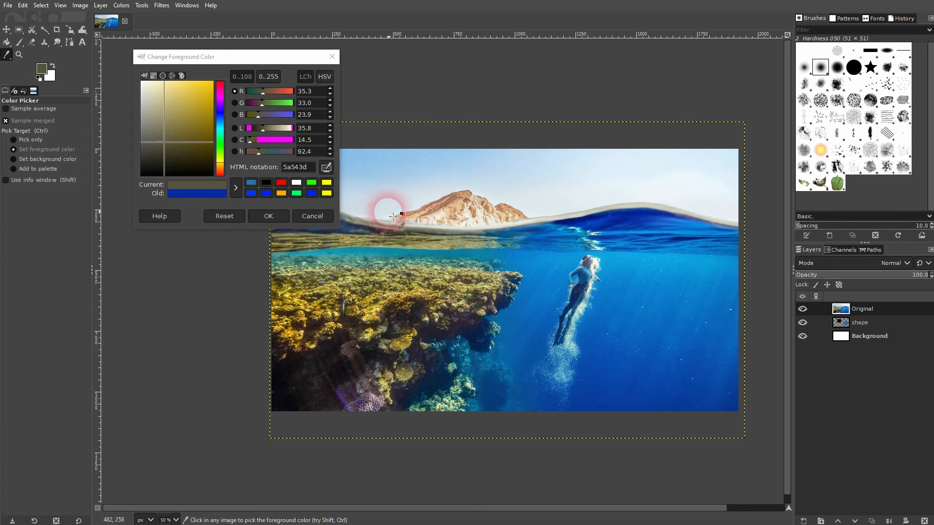
click(461, 207)
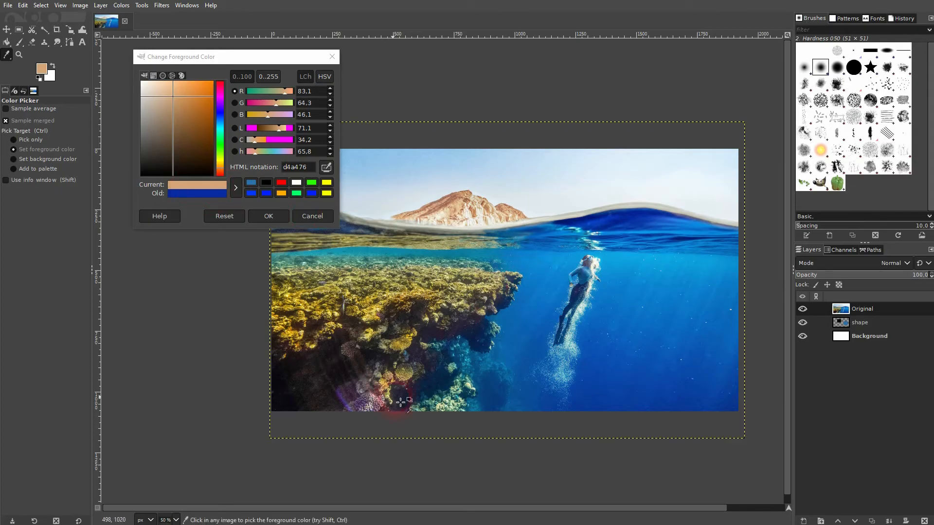
click(350, 408)
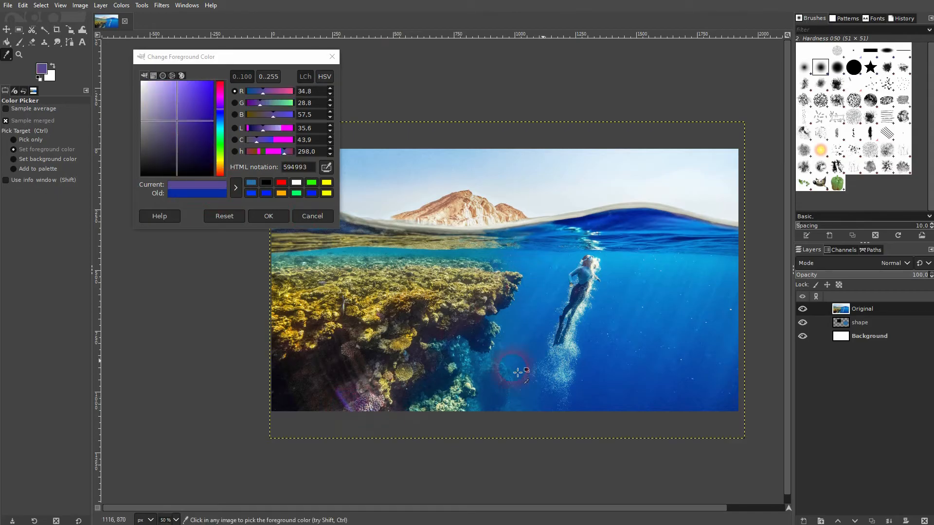
click(440, 266)
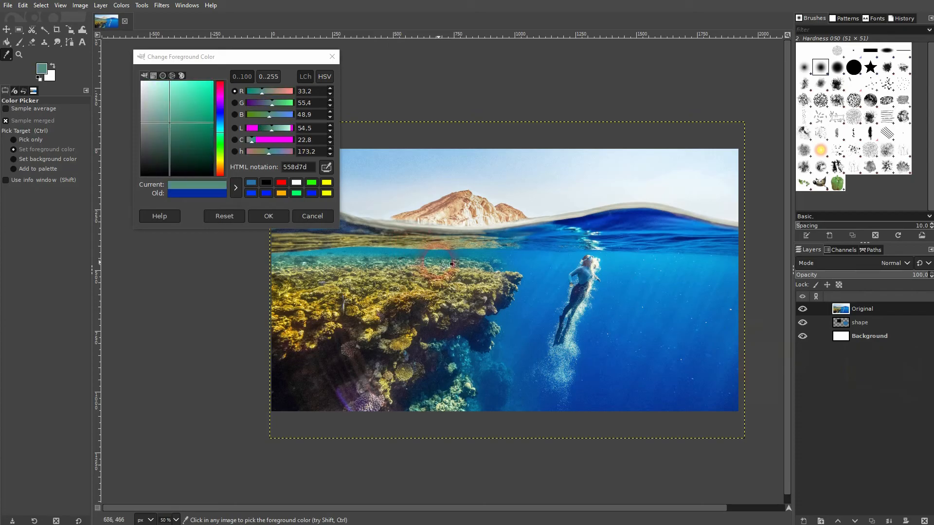
click(332, 56)
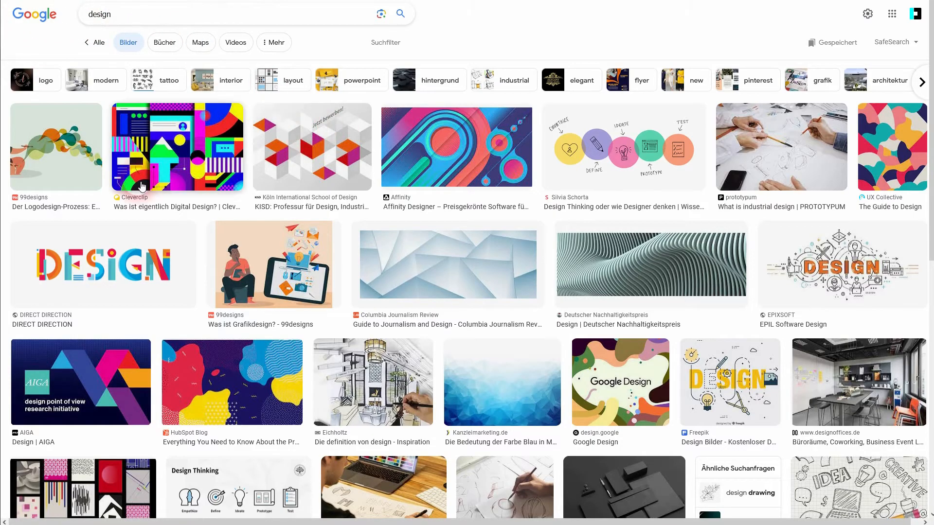
Step: Switch to the browser, open the Cleverclip digital design image from the image results and capture its full preview with Snipping Tool
click(164, 173)
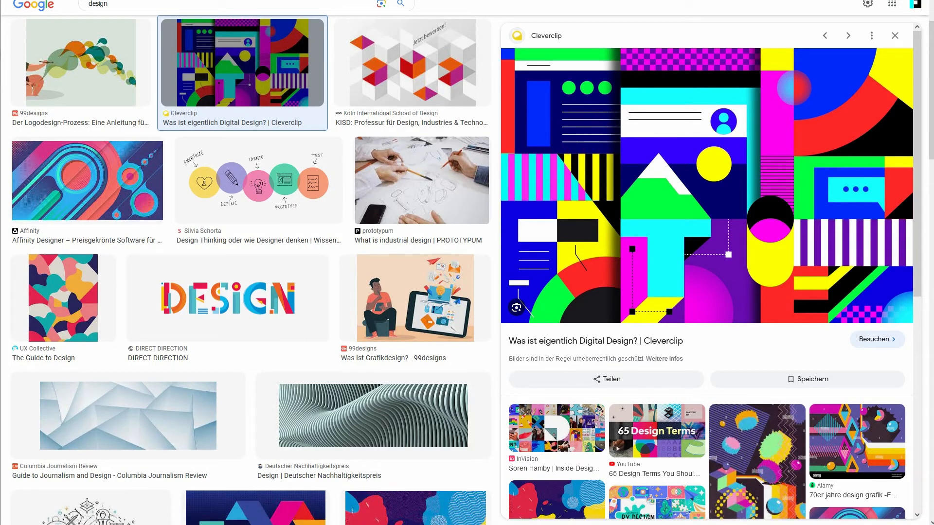
drag(519, 47, 177, 147)
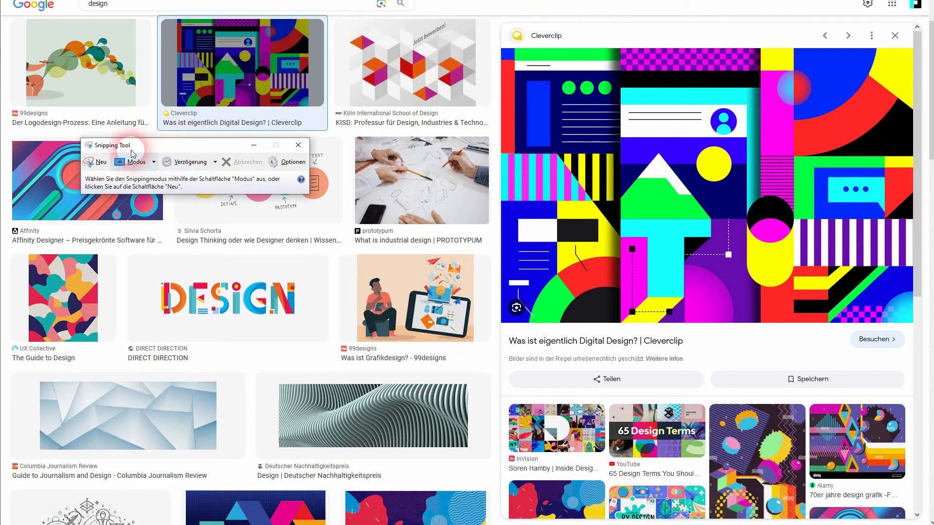
click(101, 164)
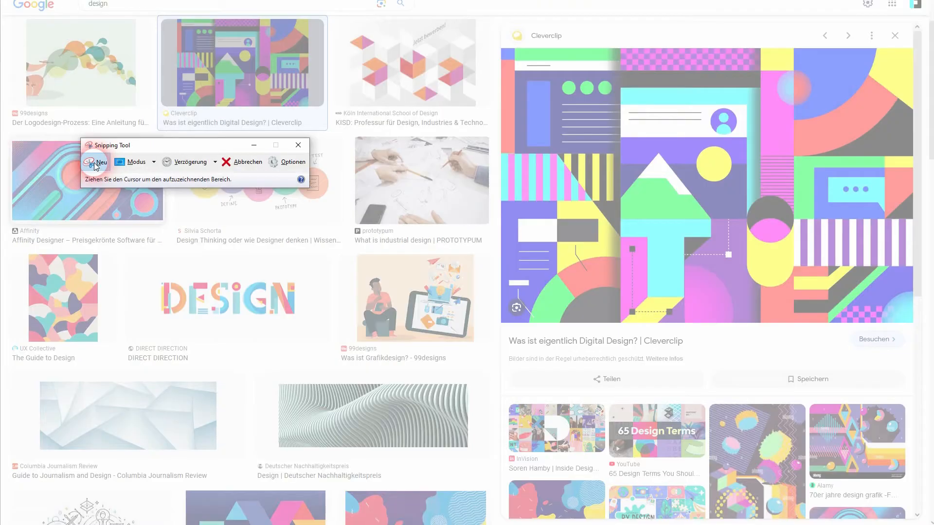
drag(500, 51, 915, 322)
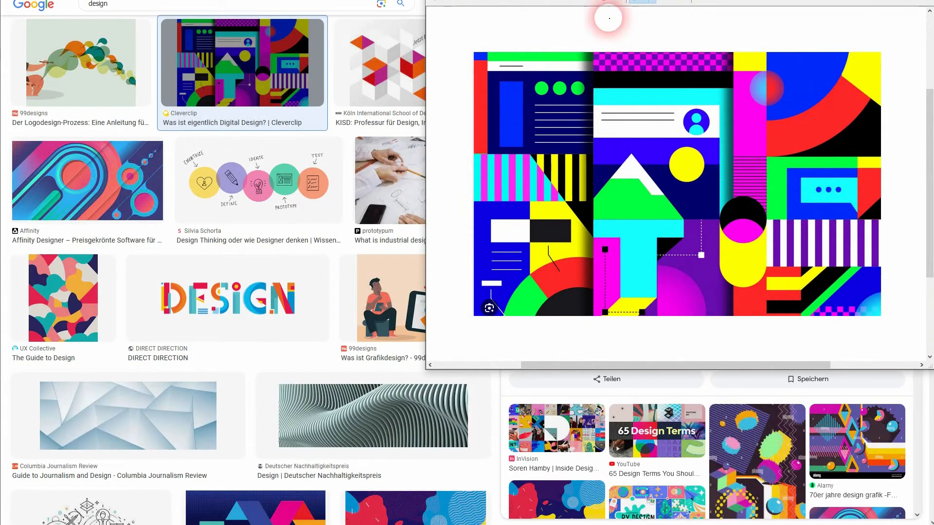
Step: Save the captured design image as the PNG file Unbenannt in the Downloads folder and put Snipping Tool away
drag(642, 0, 427, 53)
click(218, 63)
click(236, 87)
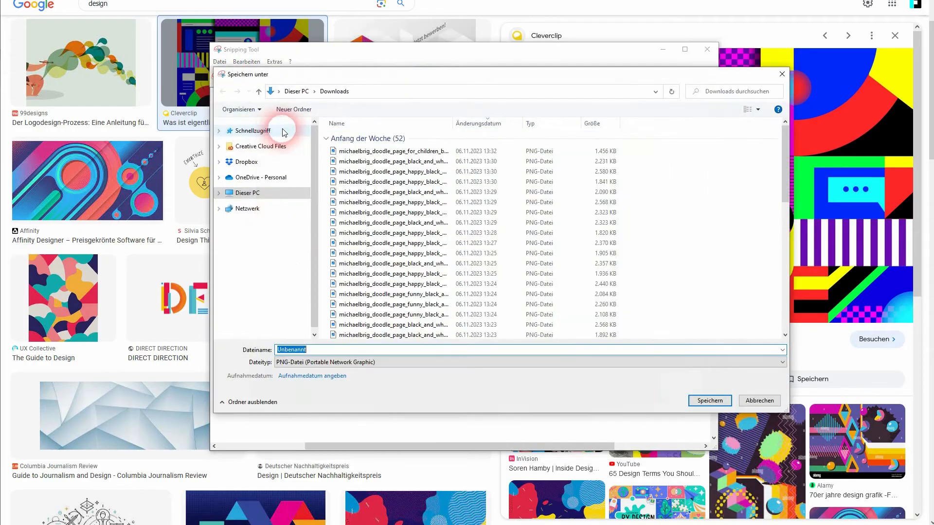
click(255, 159)
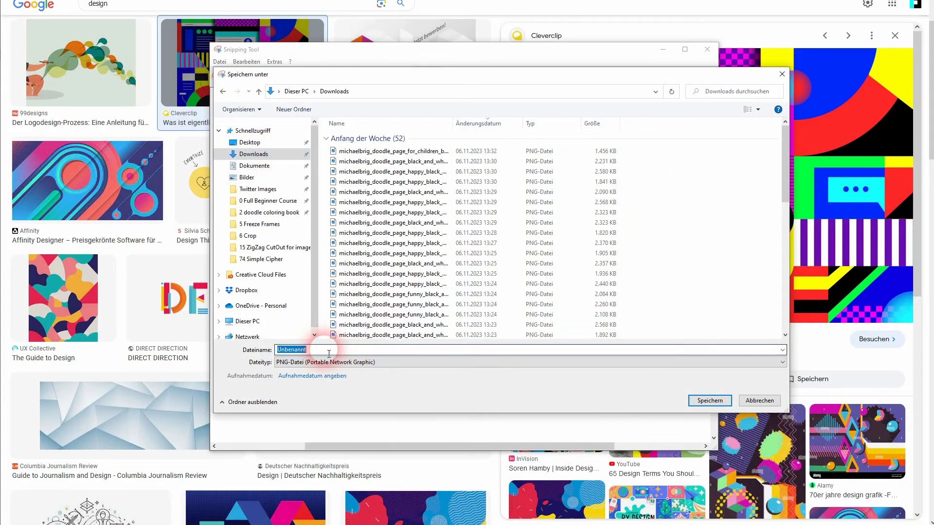
click(701, 400)
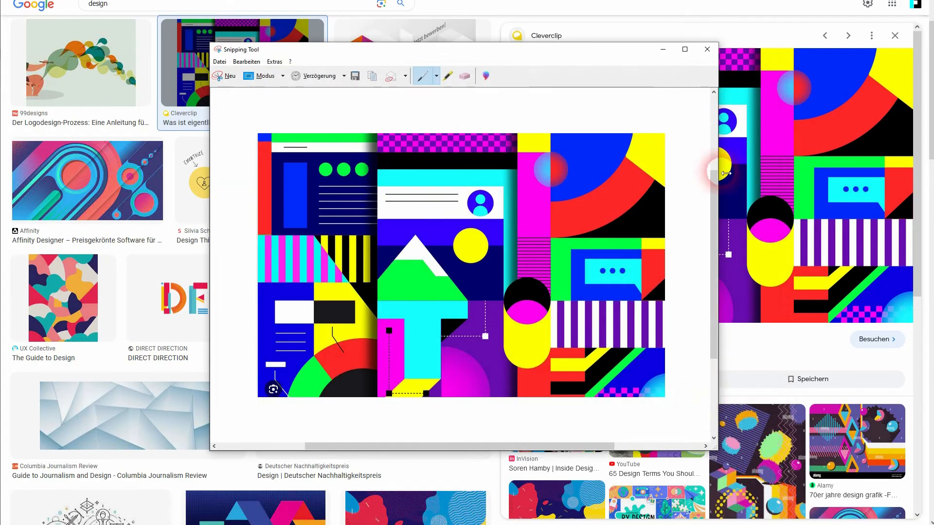
click(663, 50)
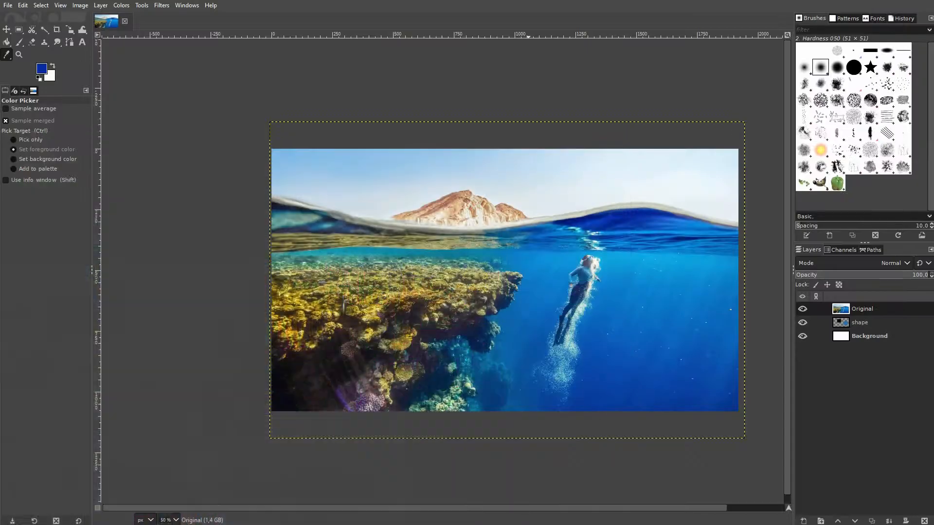
Step: Import Unbenannt.PNG from File Explorer onto the canvas as a new layer
drag(81, 28, 135, 35)
drag(45, 181, 606, 402)
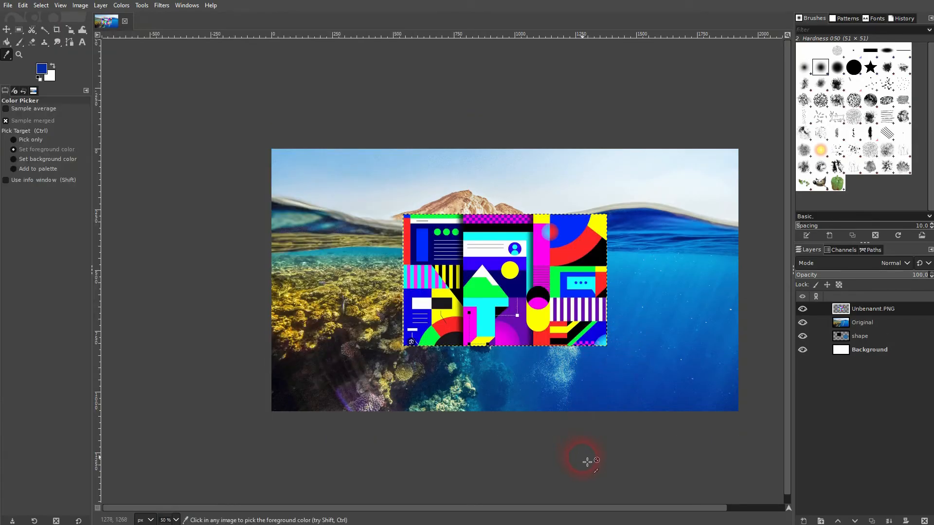
click(872, 349)
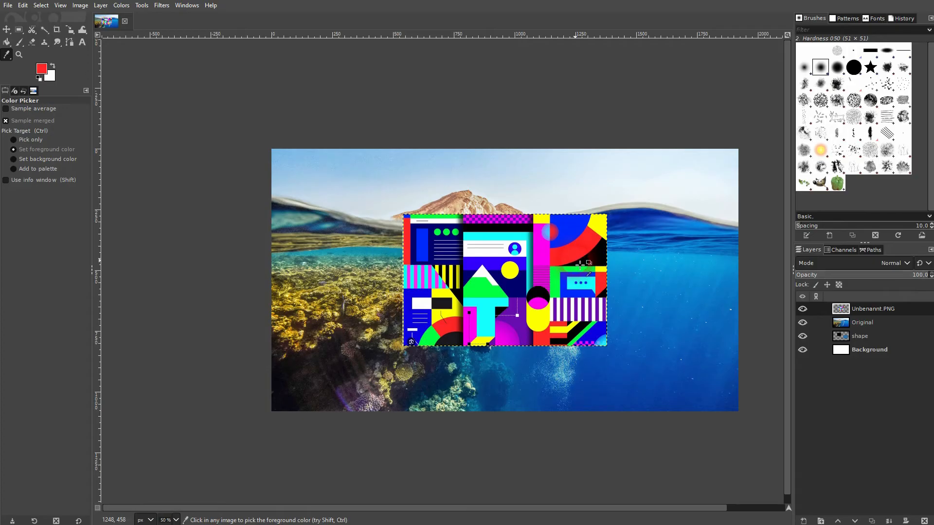
Step: Sample green and then magenta ff00f1 from the imported design with the Color Picker and accept magenta as the foreground color
click(560, 290)
click(47, 83)
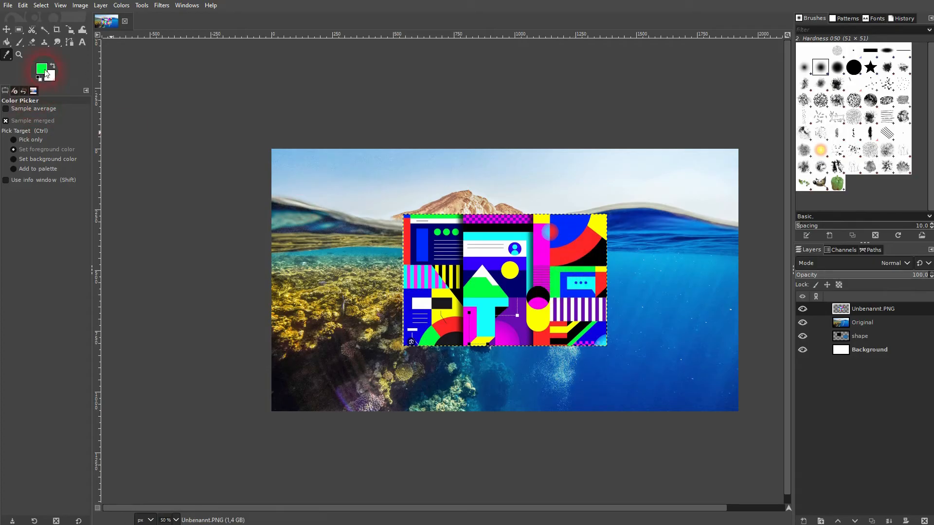
click(539, 316)
click(545, 267)
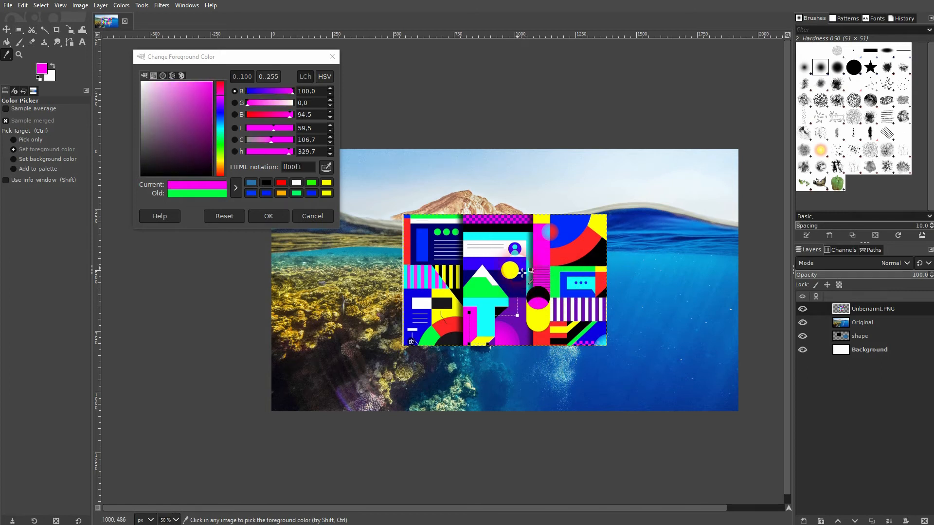
click(659, 238)
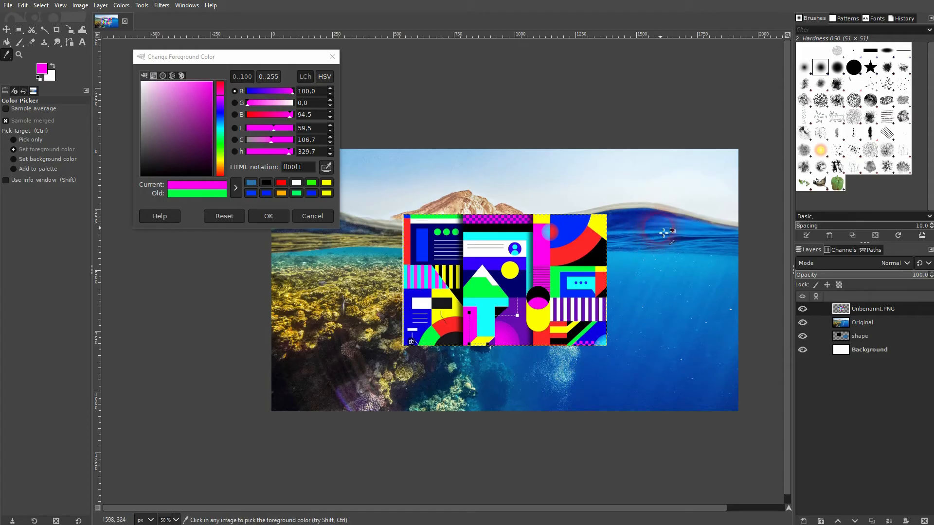
click(267, 215)
Step: Select a rectangle of about 150 × 306 px at the photo's upper left and fill it with magenta on a new layer
click(18, 30)
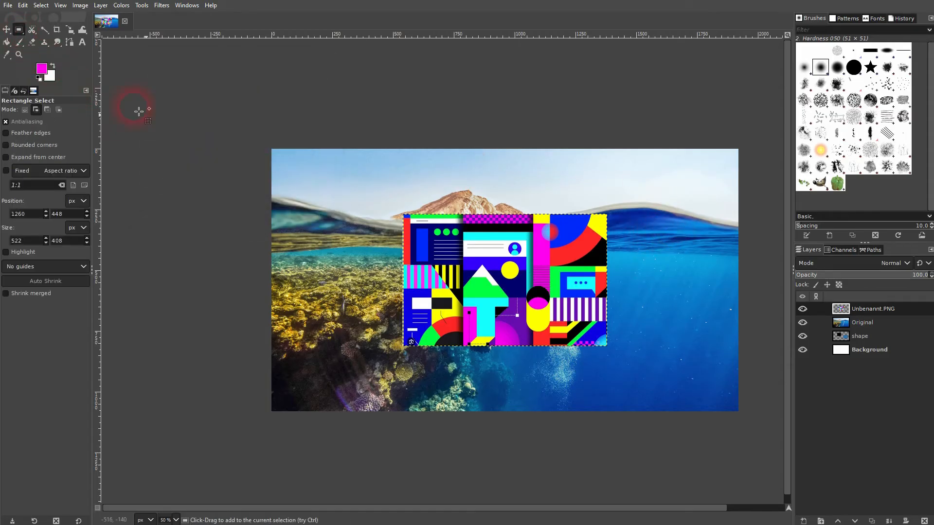
drag(310, 182, 346, 256)
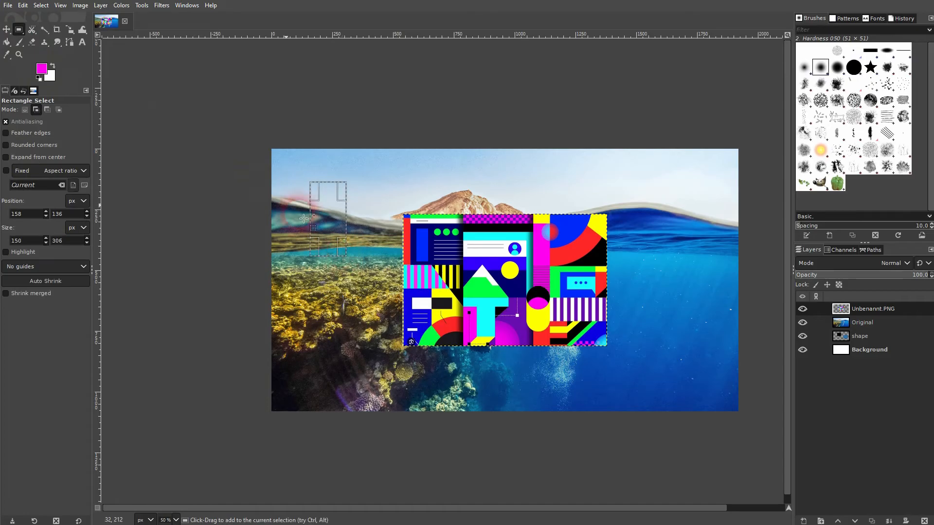
click(6, 41)
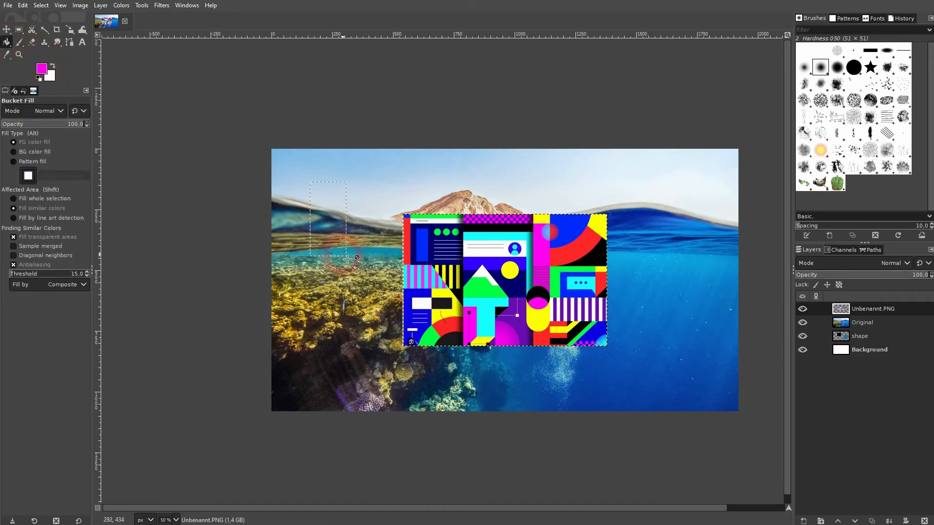
click(804, 521)
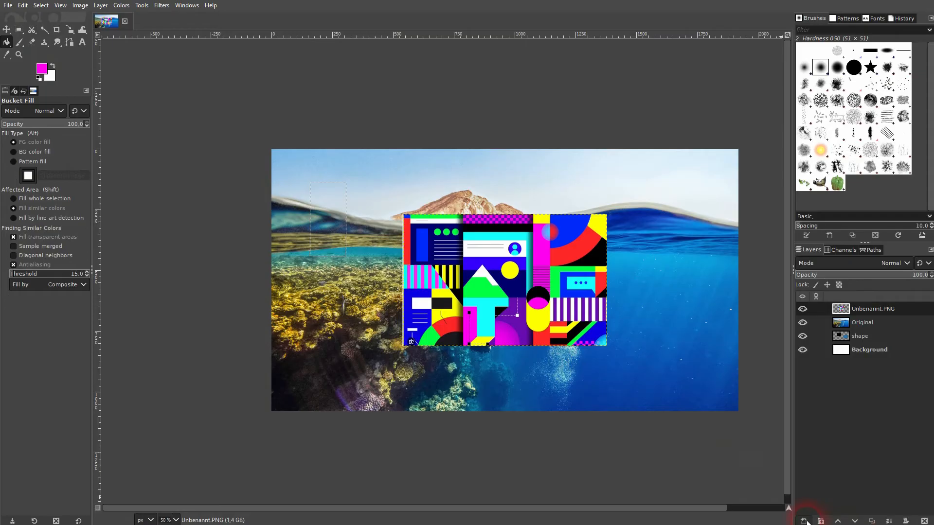
click(864, 514)
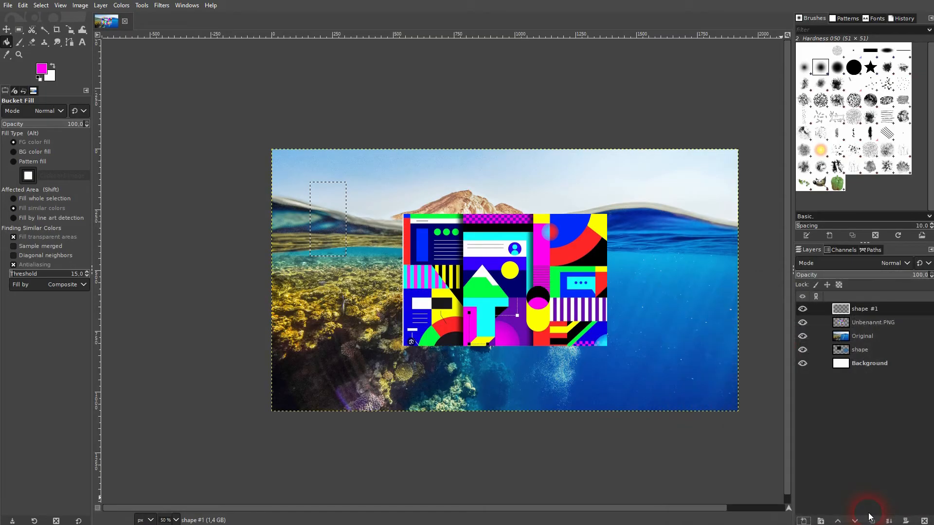
click(318, 213)
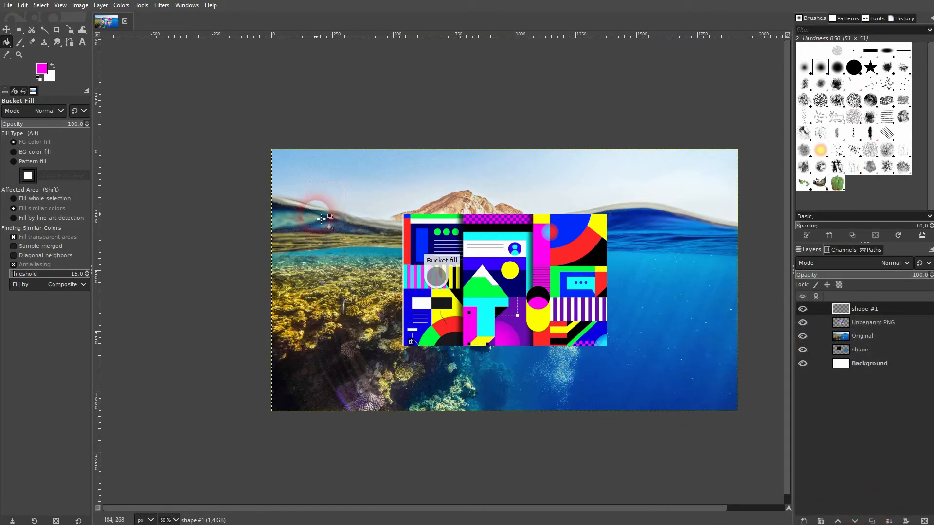
click(803, 315)
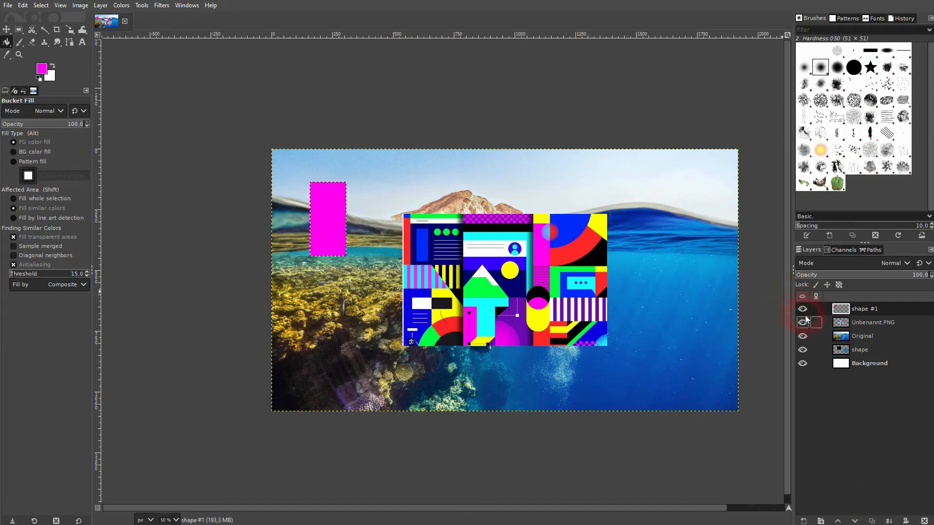
click(802, 310)
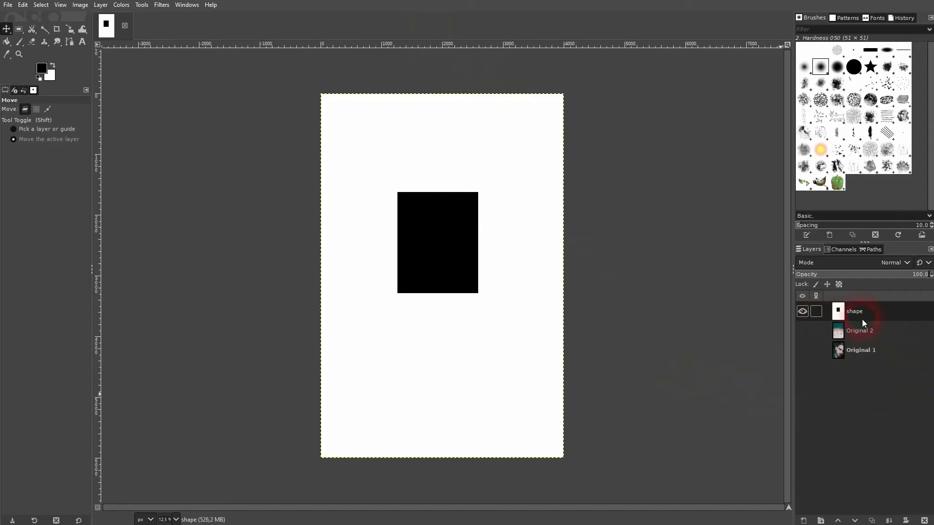
Step: Duplicate the shape layer and clone white from beside the black rectangle across its upper part in two crossing diagonal strokes
click(872, 520)
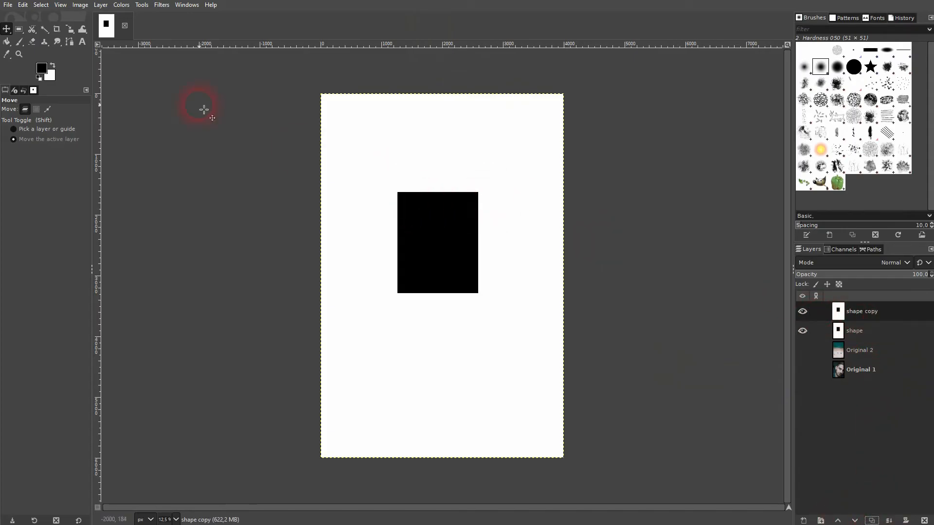
mouse_move(42, 44)
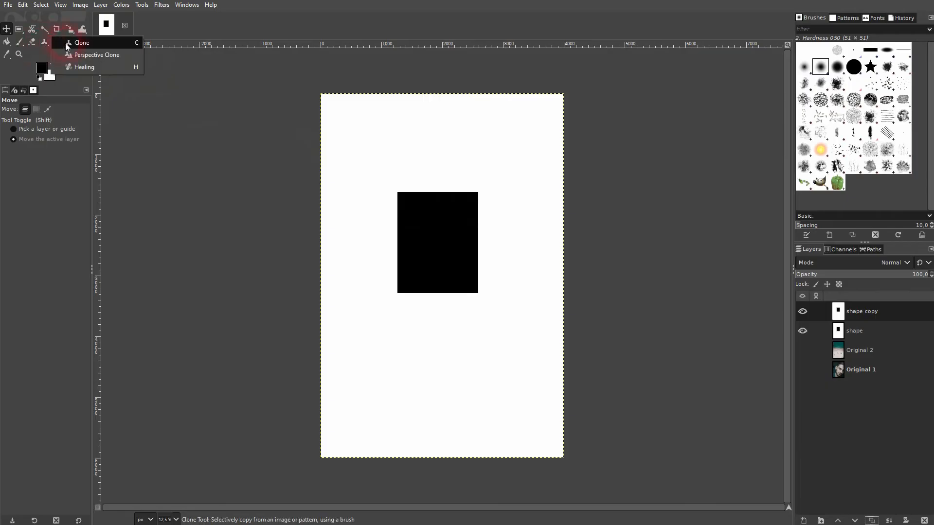
click(99, 45)
scroll(436, 236, up, 2)
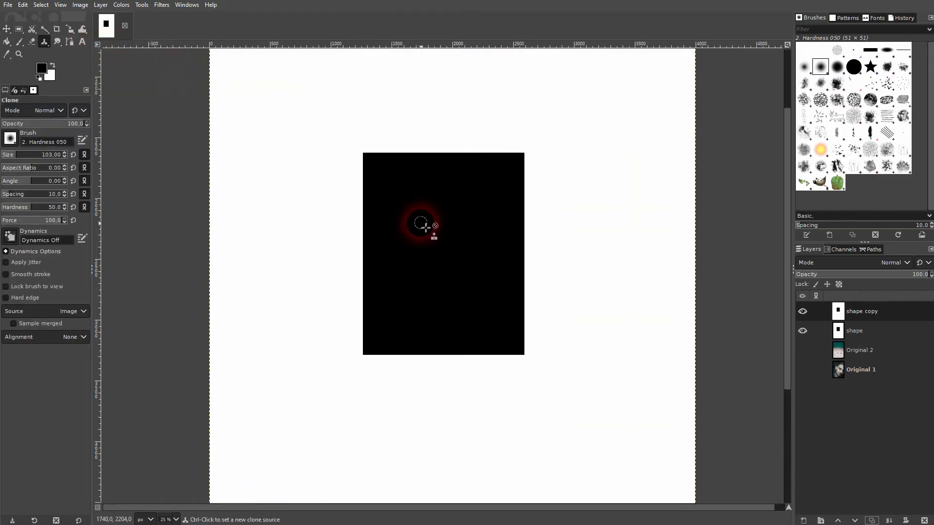
click(436, 224)
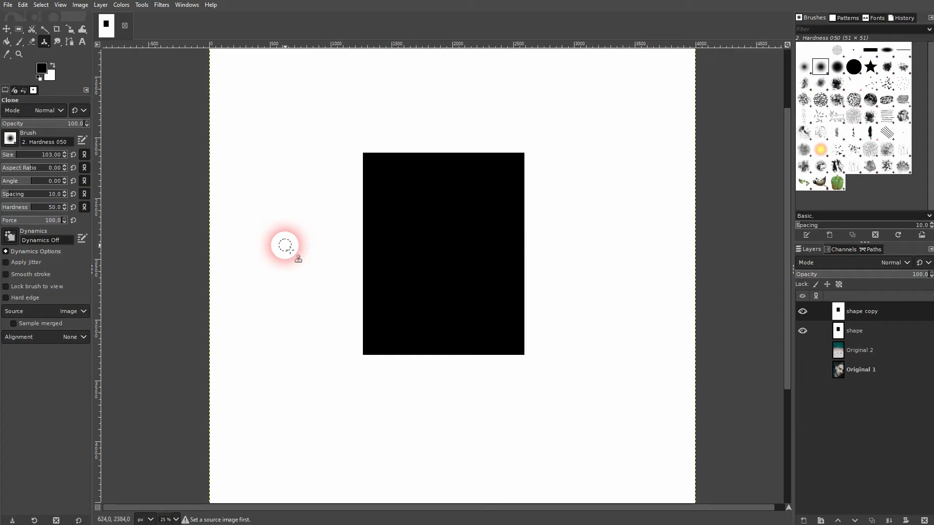
ctrl+click(285, 246)
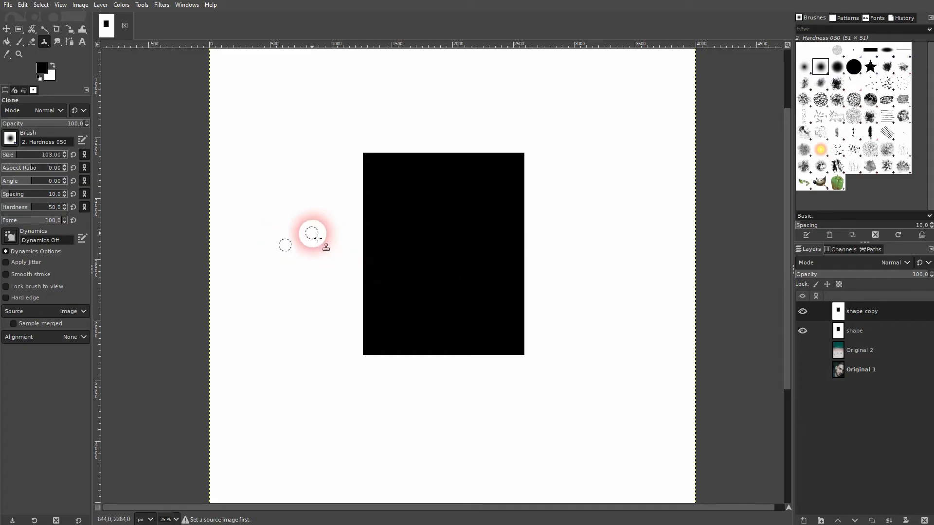
mouse_move(364, 256)
mouse_down()
mouse_move(546, 130)
mouse_move(555, 111)
mouse_up()
drag(339, 140, 440, 266)
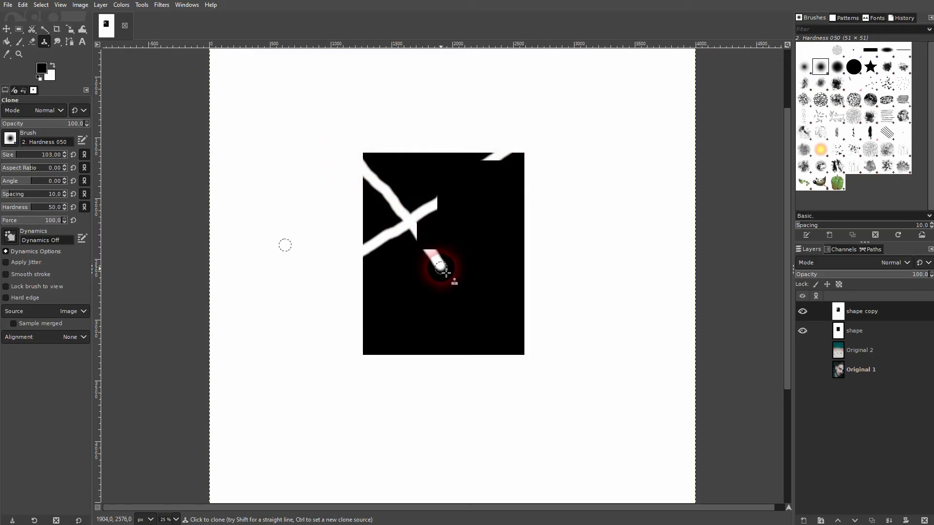
Step: Resample the clone source at two white spots beside the rectangle and clone horizontal strokes across its lower part and beyond its edge
ctrl+click(348, 300)
drag(358, 342, 613, 338)
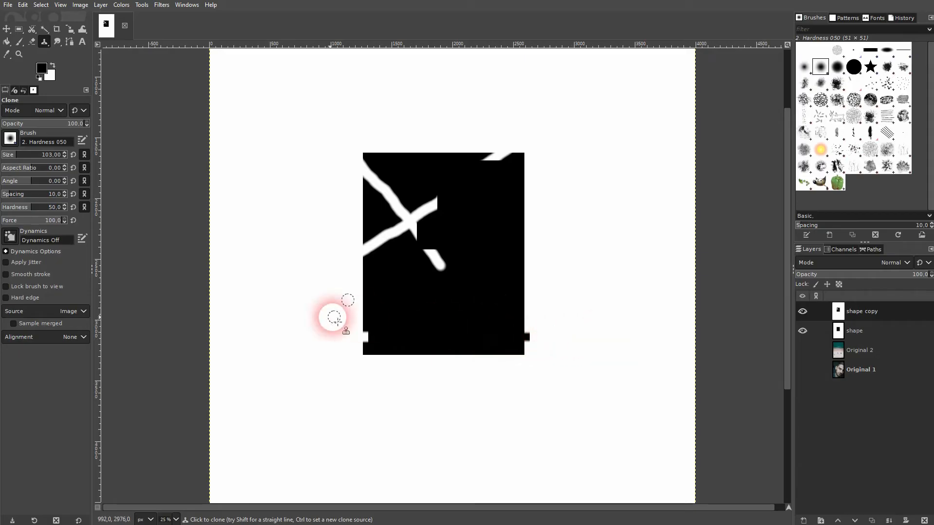
ctrl+click(227, 301)
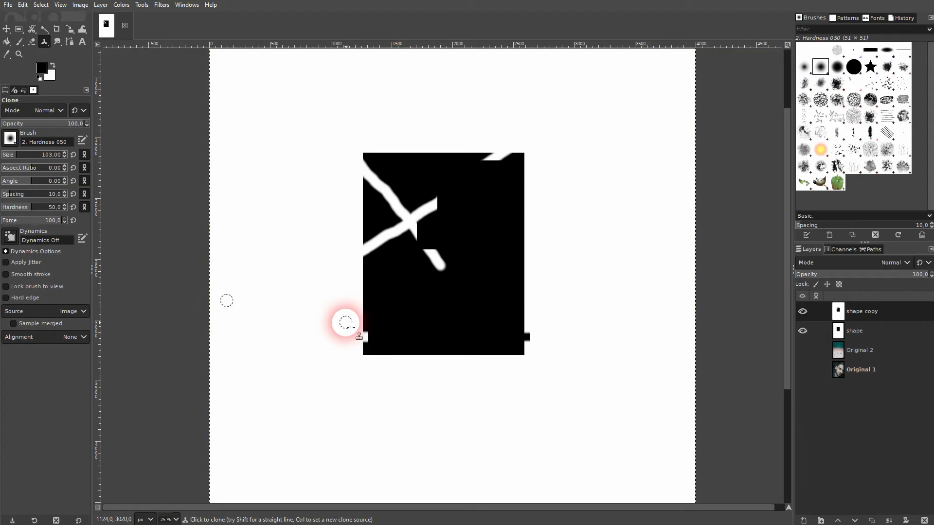
drag(350, 328, 688, 310)
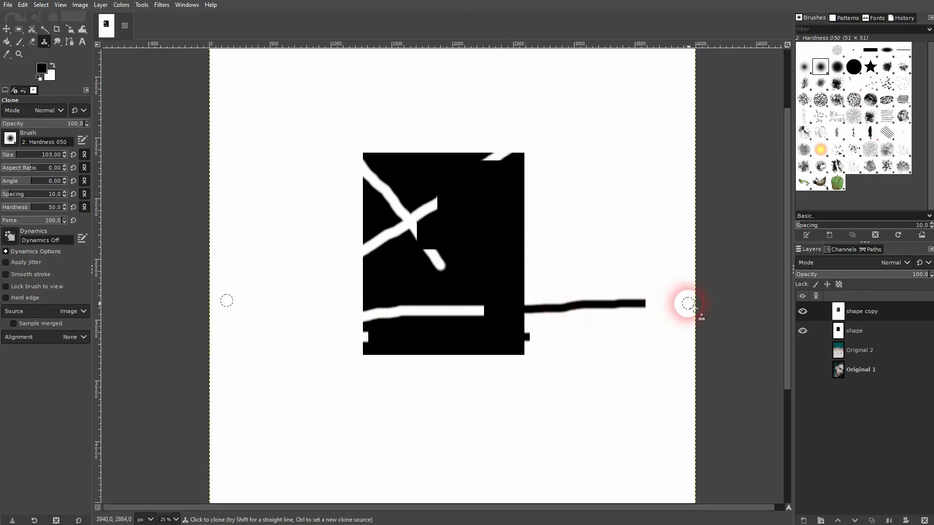
click(450, 259)
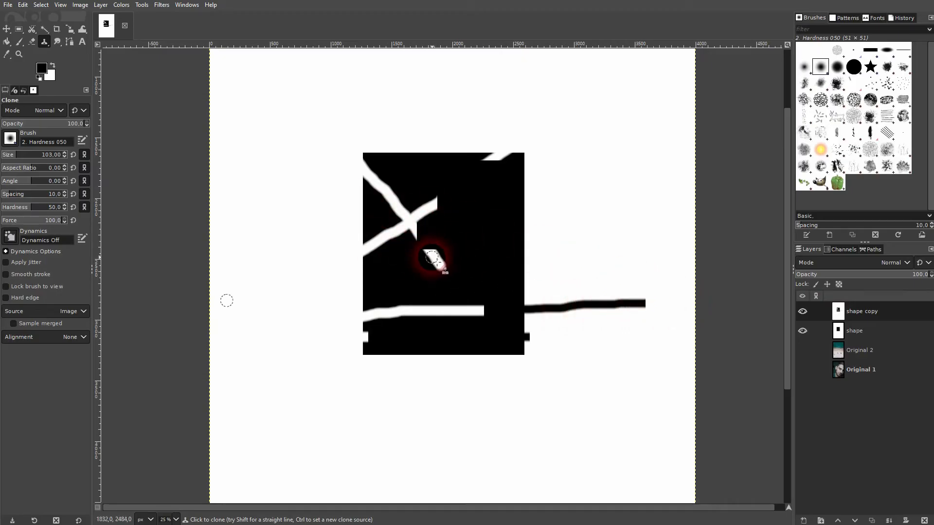
click(257, 294)
Step: Sample the white area with the Healing tool and brush several strokes across the black rectangle and its edges
drag(45, 42, 66, 66)
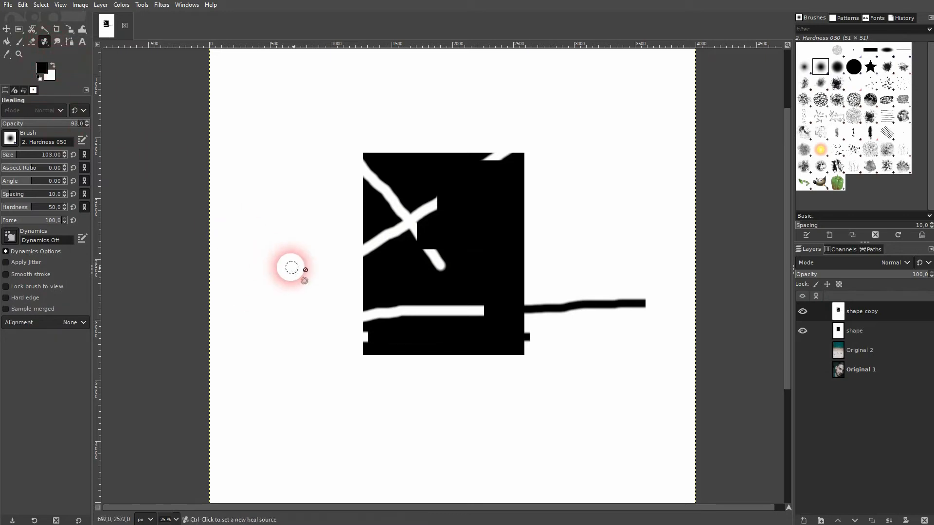
ctrl+click(257, 260)
drag(343, 288, 543, 292)
mouse_move(572, 292)
mouse_down()
mouse_move(543, 290)
mouse_move(385, 138)
mouse_move(334, 129)
mouse_move(436, 230)
mouse_move(555, 396)
mouse_move(569, 385)
mouse_move(366, 151)
mouse_move(344, 146)
mouse_move(396, 184)
mouse_up()
drag(433, 247, 465, 220)
mouse_move(45, 44)
mouse_down()
mouse_move(65, 45)
mouse_move(205, 165)
mouse_up()
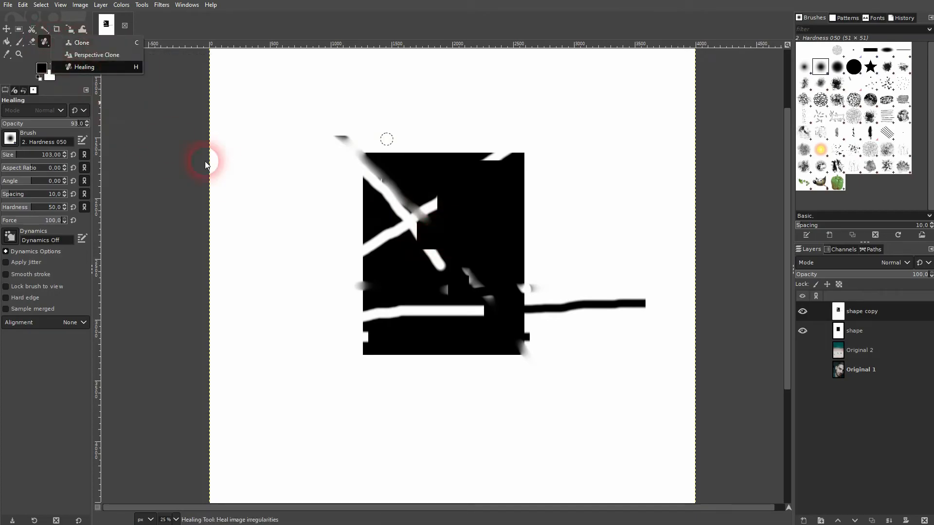
click(95, 68)
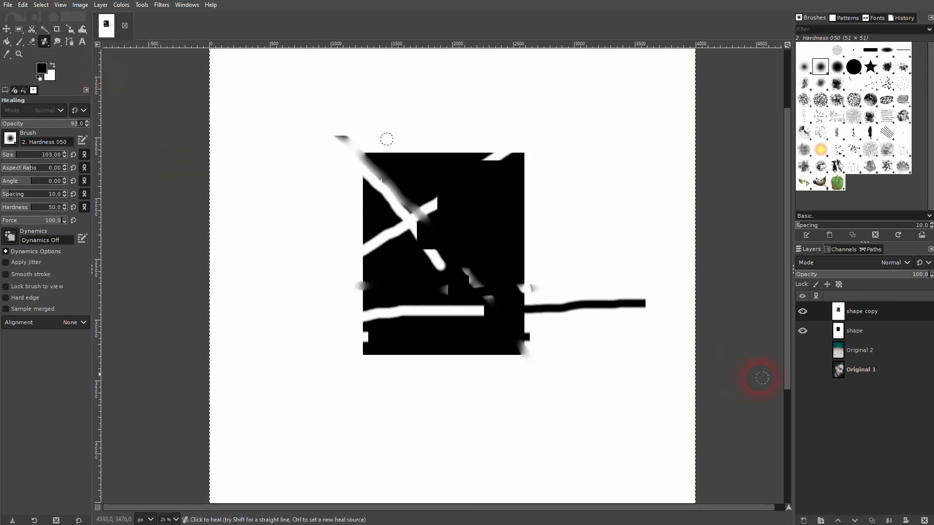
Step: Compare the shape copy layer with the shape layer beneath, and delete both layers
click(803, 313)
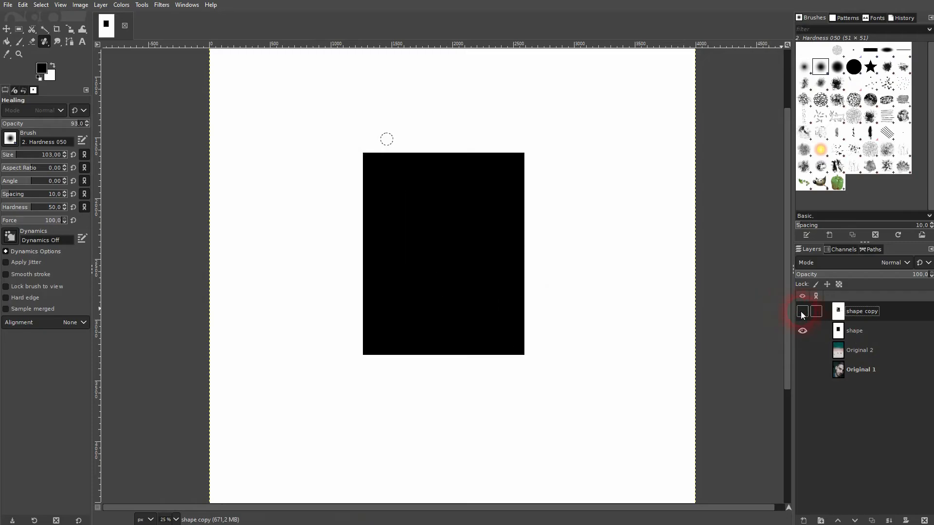
click(802, 313)
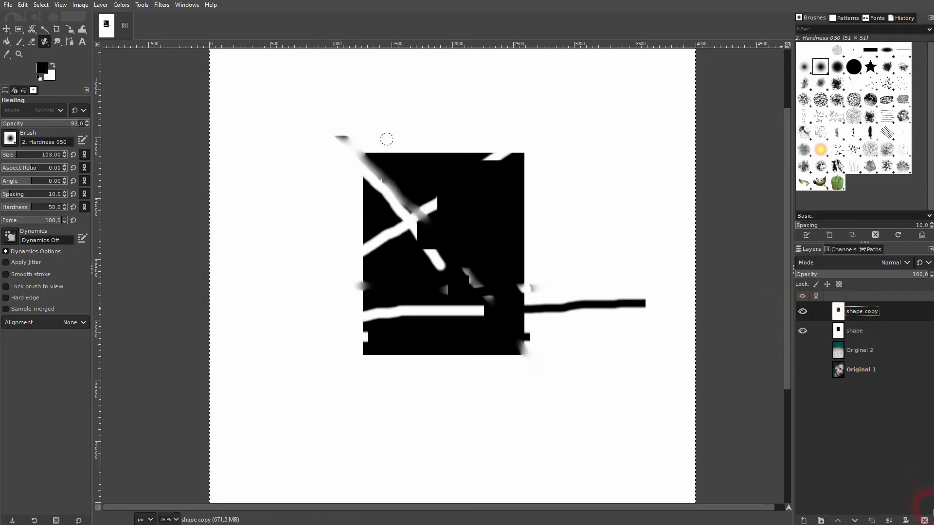
click(924, 521)
click(925, 521)
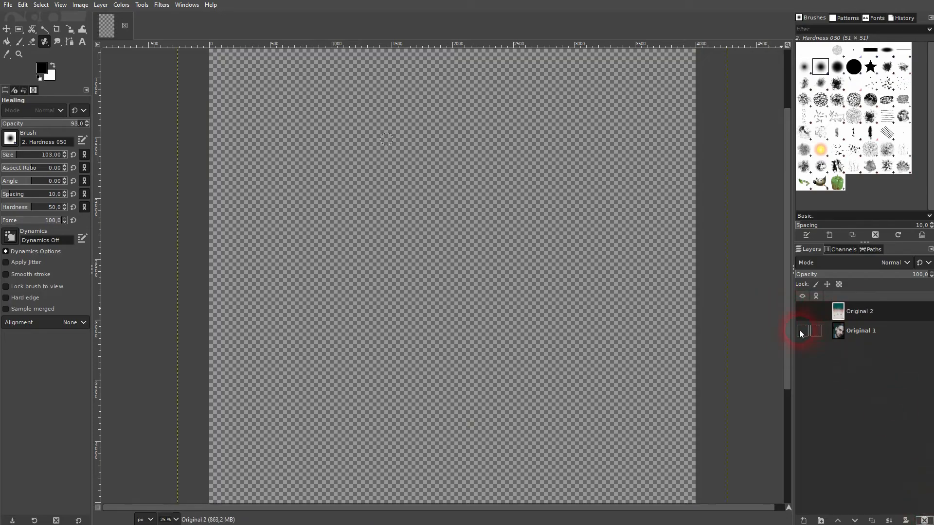
Step: Make the Original 1 portrait layer visible and duplicate it for retouching
click(801, 332)
click(859, 335)
scroll(589, 335, down, 1)
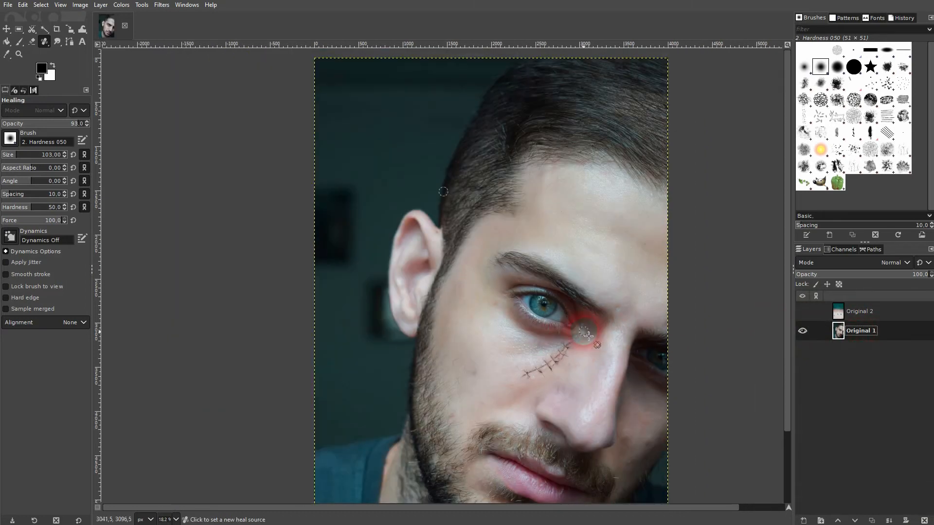
scroll(583, 340, down, 1)
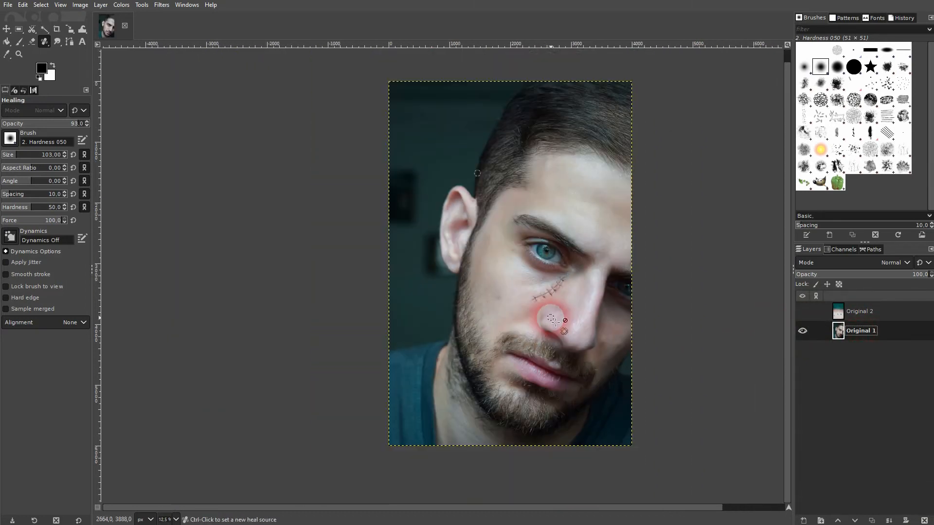
scroll(555, 322, right, 2)
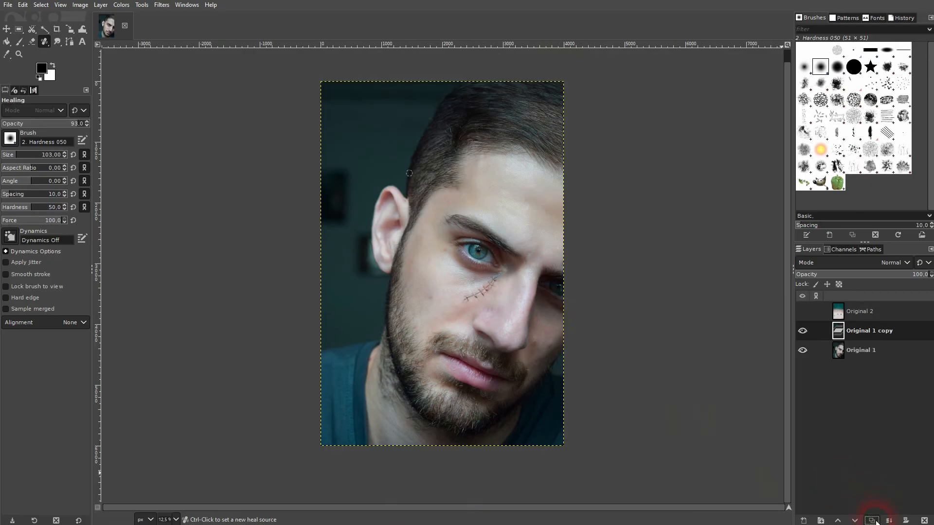
mouse_move(660, 376)
mouse_down()
mouse_move(455, 376)
mouse_move(475, 334)
mouse_move(480, 311)
mouse_move(468, 308)
mouse_move(508, 282)
mouse_up()
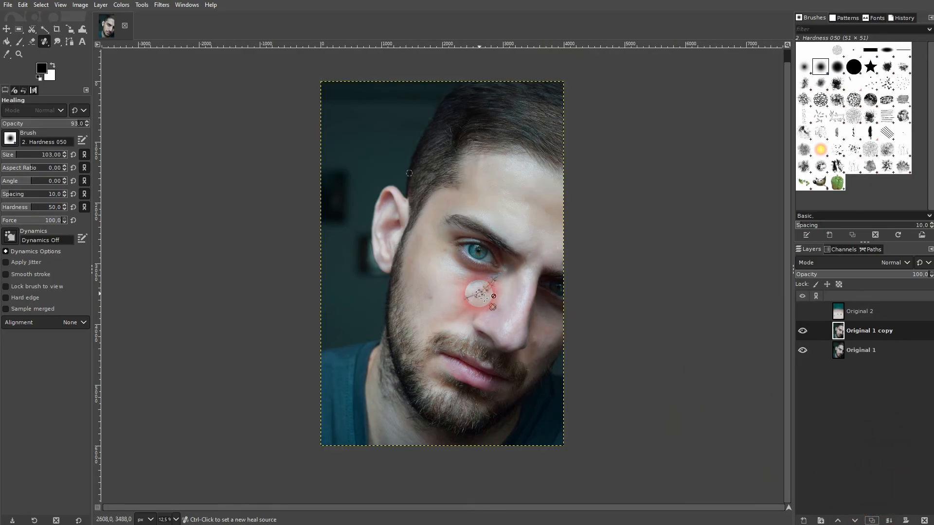
Step: Set the healing brush size to 65 and heal the lower half of the stitched scar using nearby cheek skin
scroll(483, 297, up, 5)
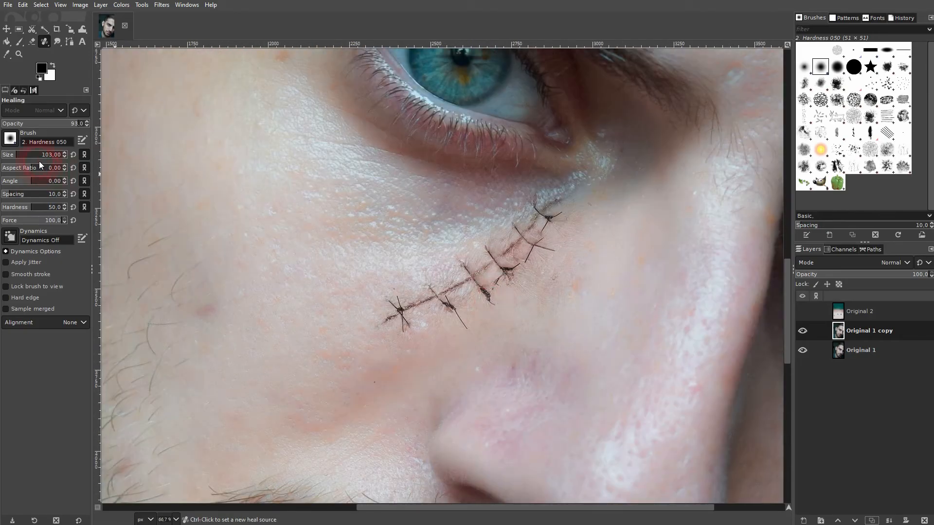
click(379, 242)
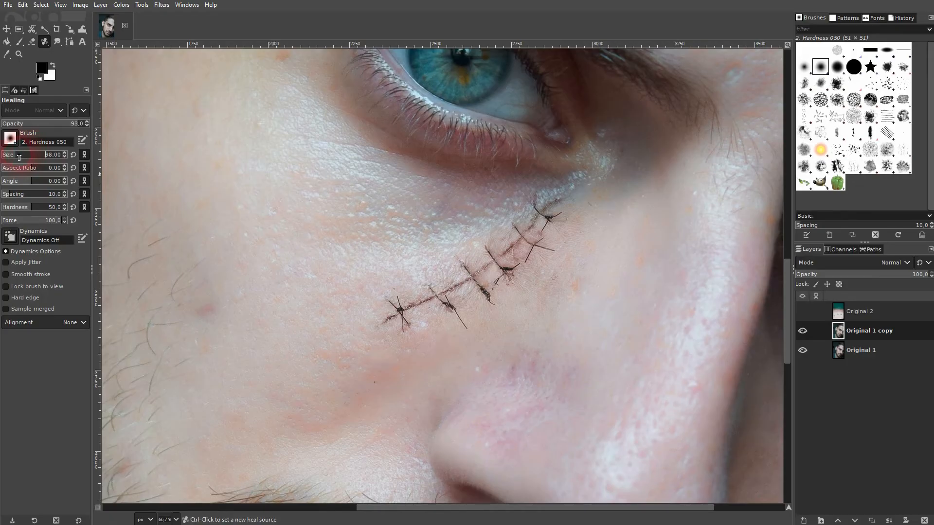
ctrl+click(304, 279)
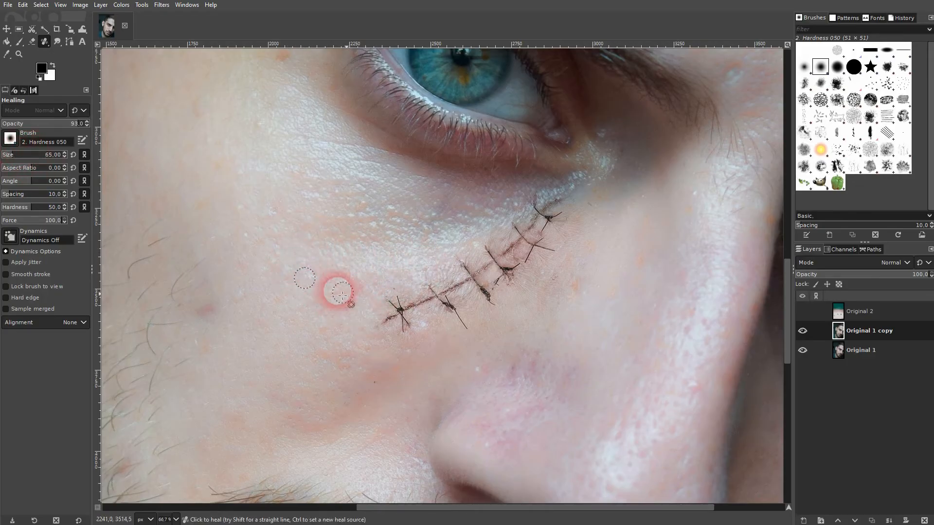
mouse_move(374, 333)
mouse_down()
mouse_move(410, 305)
mouse_move(396, 325)
mouse_move(419, 319)
mouse_move(391, 307)
mouse_move(416, 300)
mouse_move(312, 338)
mouse_move(336, 346)
mouse_move(410, 335)
mouse_move(464, 300)
mouse_move(395, 320)
mouse_move(458, 289)
mouse_move(395, 301)
mouse_move(447, 296)
mouse_move(457, 325)
mouse_move(431, 359)
mouse_move(446, 359)
mouse_move(463, 304)
mouse_move(462, 330)
mouse_move(489, 306)
mouse_move(465, 304)
mouse_move(508, 282)
mouse_move(492, 305)
mouse_up()
ctrl+click(317, 340)
ctrl+click(443, 352)
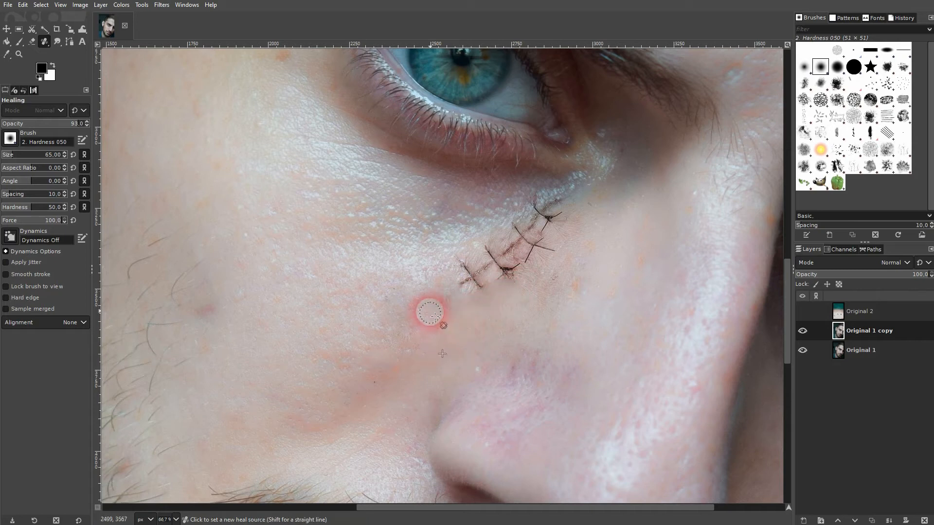
Step: Heal the middle stitches of the scar with strokes toward the inner eye corner, resampling clean skin next to them
ctrl+click(399, 283)
mouse_move(435, 289)
mouse_down()
mouse_move(464, 269)
mouse_move(507, 250)
mouse_move(480, 270)
mouse_move(523, 231)
mouse_move(532, 235)
mouse_move(511, 234)
mouse_move(561, 200)
mouse_up()
ctrl+click(434, 307)
mouse_move(486, 273)
mouse_down()
mouse_move(481, 294)
mouse_move(502, 273)
mouse_move(497, 291)
mouse_move(533, 265)
mouse_up()
ctrl+click(452, 267)
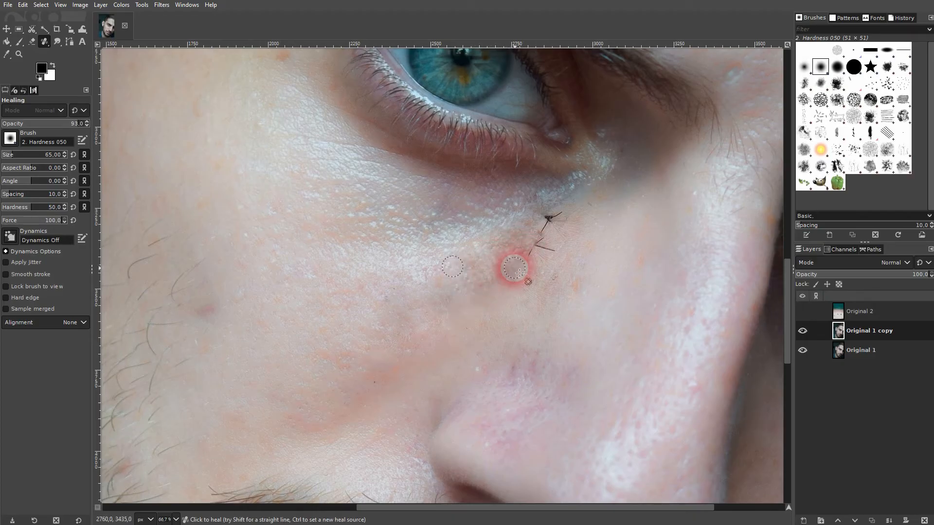
Step: Remove the last stitches below the inner eye corner and blend the healed skin, resampling sources around the area
ctrl+click(508, 307)
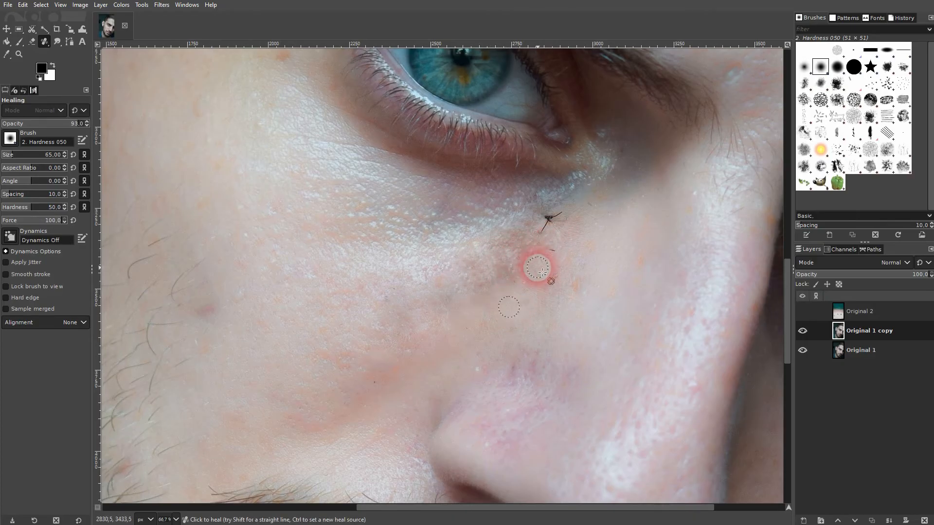
drag(586, 205, 598, 197)
click(553, 282)
click(559, 227)
click(575, 220)
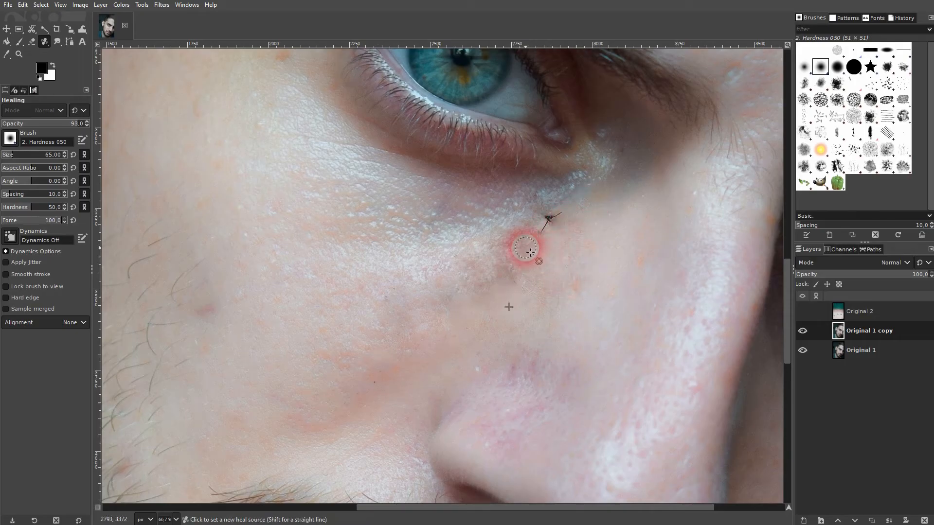
ctrl+click(519, 238)
click(549, 221)
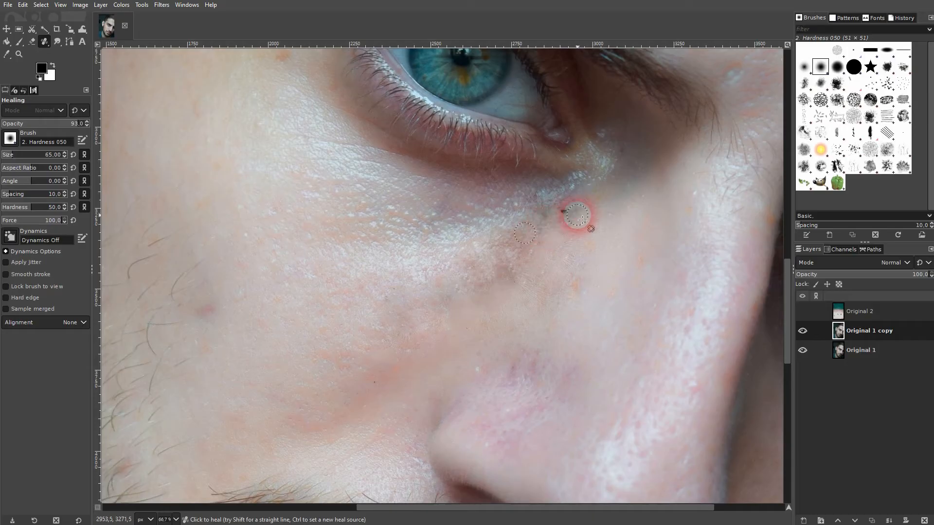
ctrl+click(556, 247)
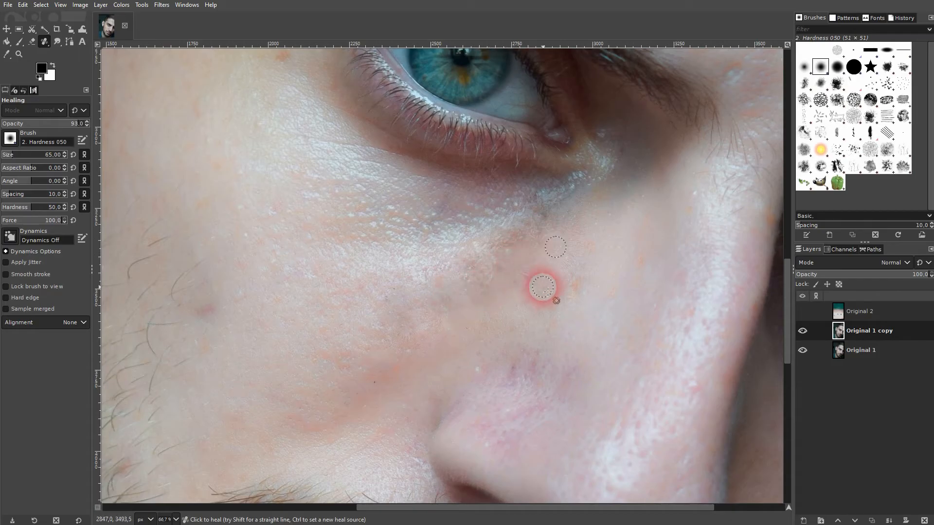
ctrl+click(473, 266)
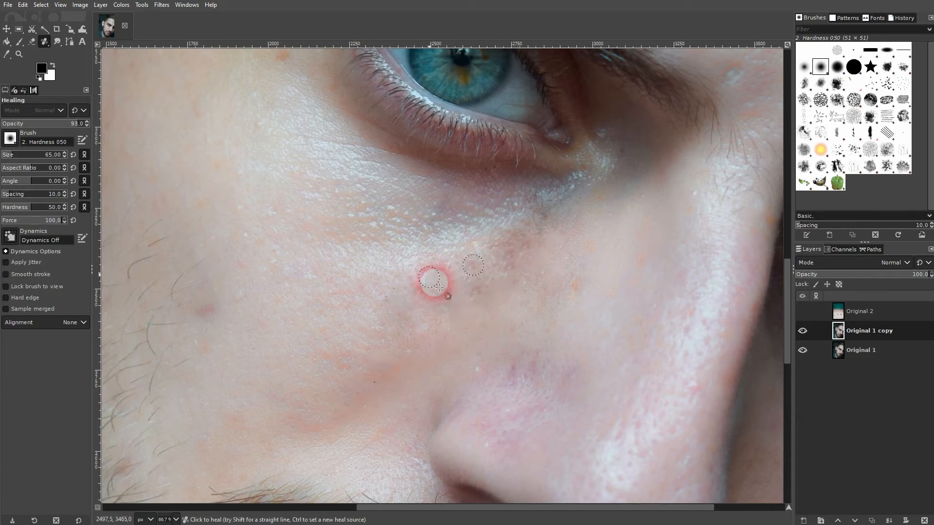
Step: Compare the retouched Original 1 copy with the original portrait, and examine the cheek up close with the Move tool active
ctrl+scroll(484, 316, down, 3)
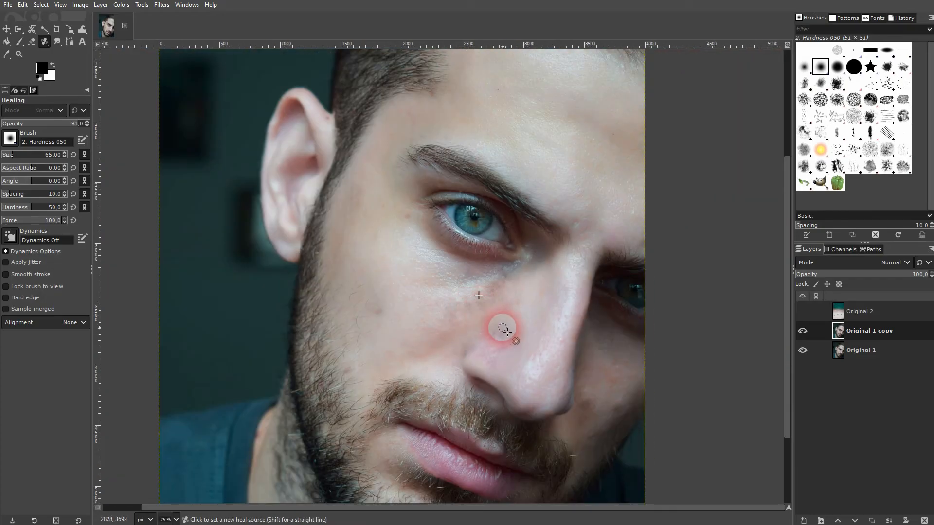
ctrl+scroll(506, 326, down, 1)
ctrl+scroll(541, 322, down, 1)
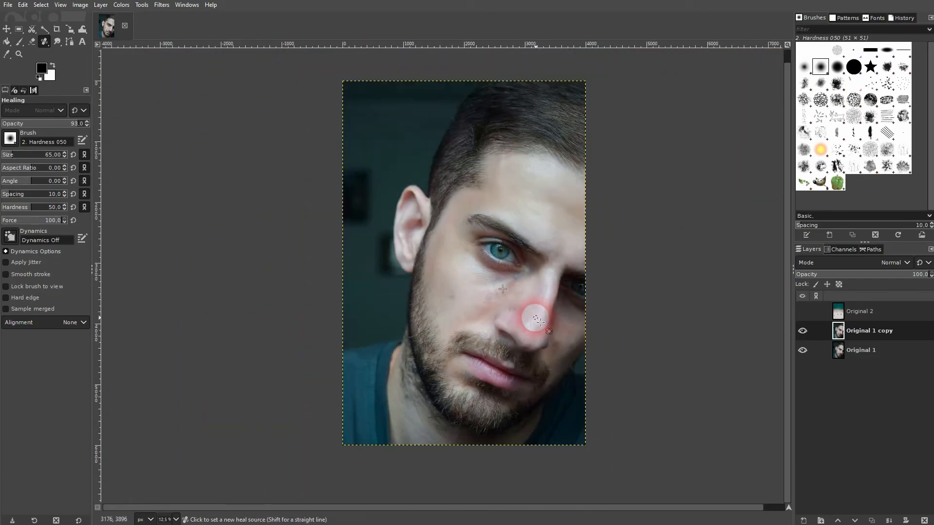
click(803, 332)
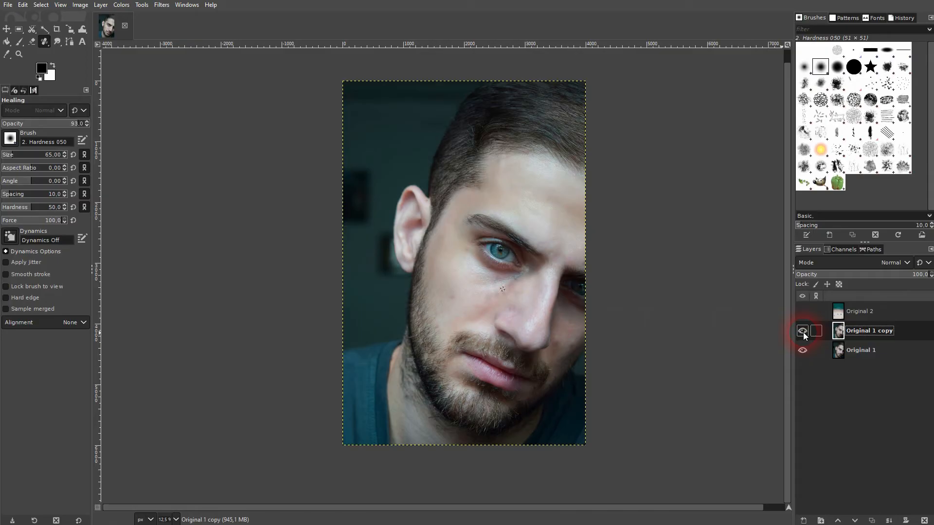
click(5, 30)
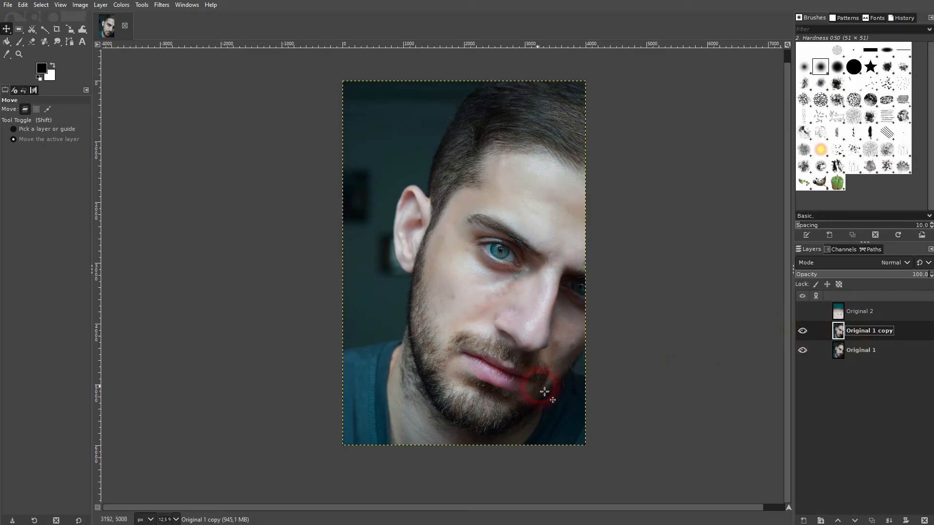
scroll(455, 315, up, 2)
scroll(471, 285, up, 3)
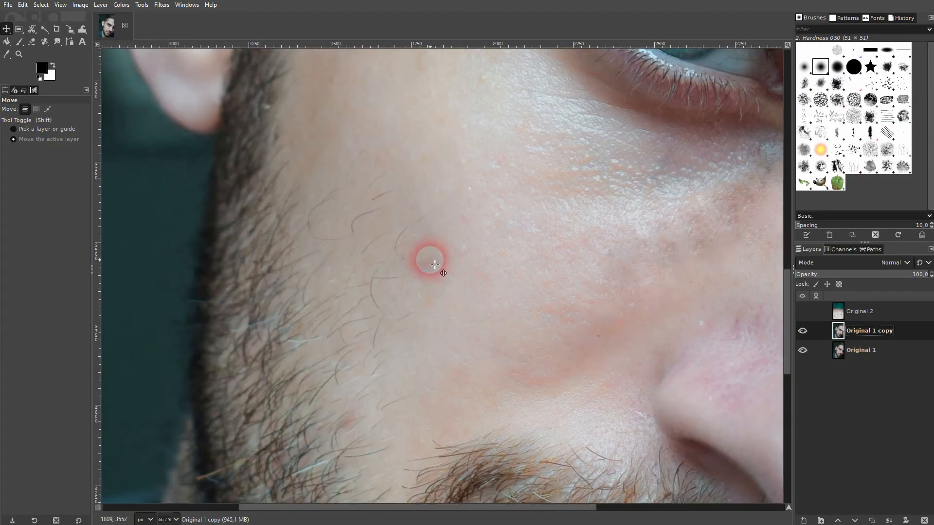
Step: Return to the Healing tool, resample clean skin on the cheek and touch up the cheek while checking the whole portrait
click(44, 42)
ctrl+click(455, 219)
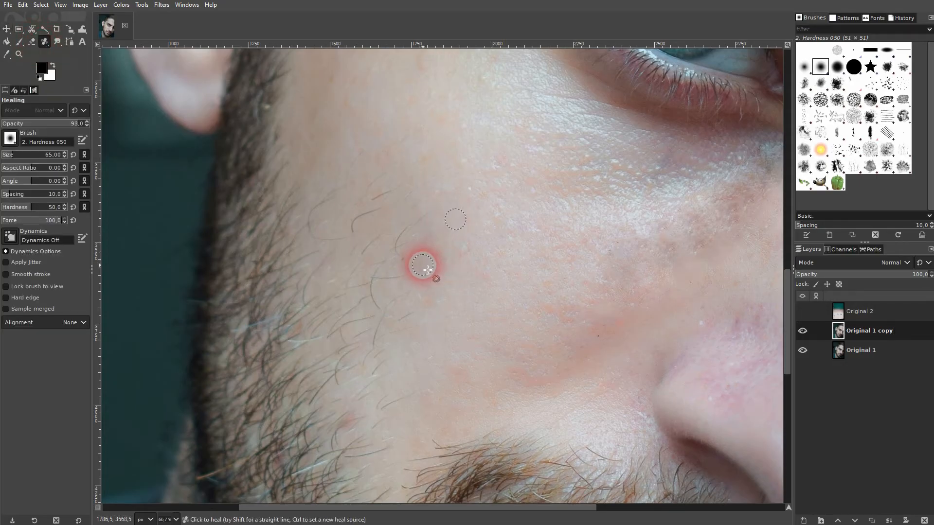
scroll(506, 291, down, 3)
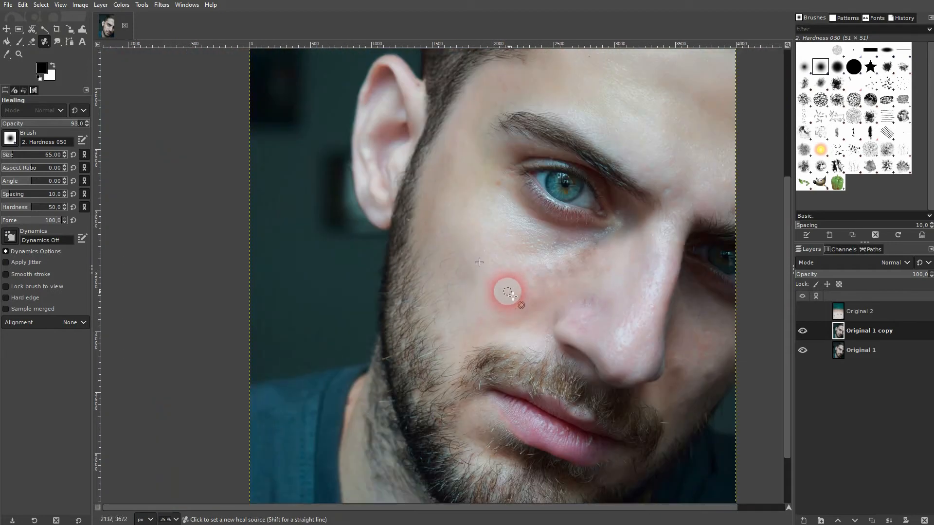
scroll(511, 295, down, 2)
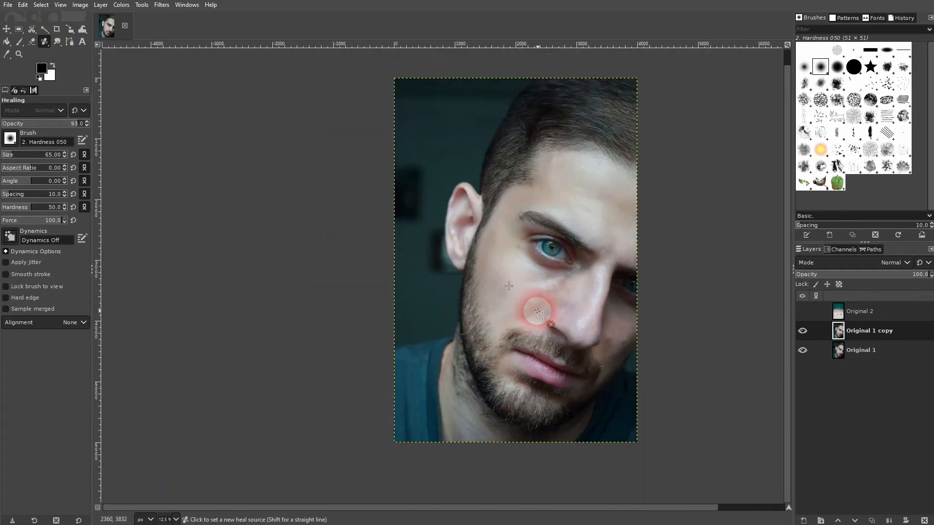
click(501, 295)
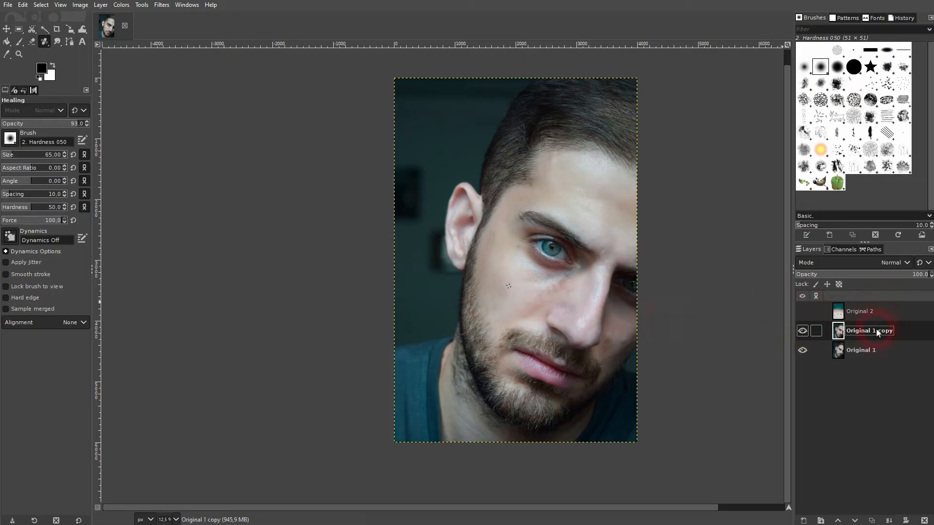
Step: Show the Original 2 beach layer and duplicate it for retouching
click(802, 312)
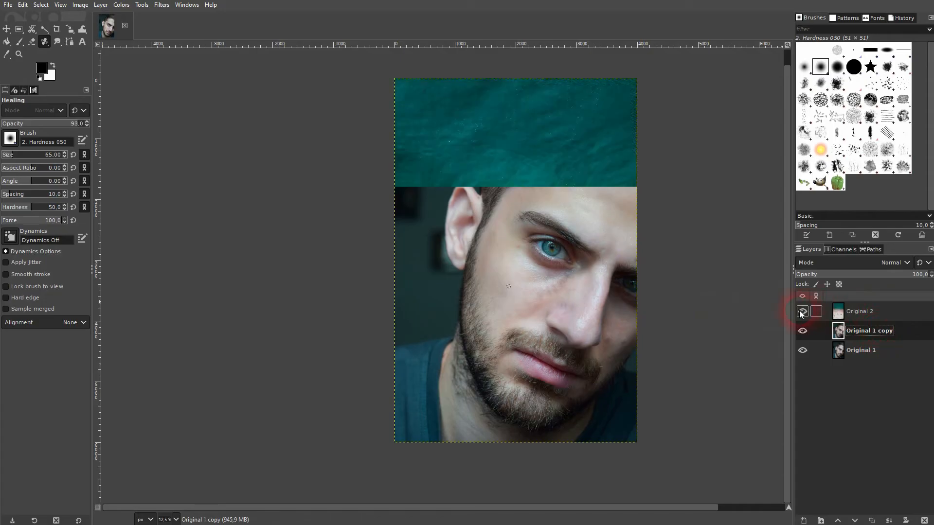
click(859, 314)
click(895, 505)
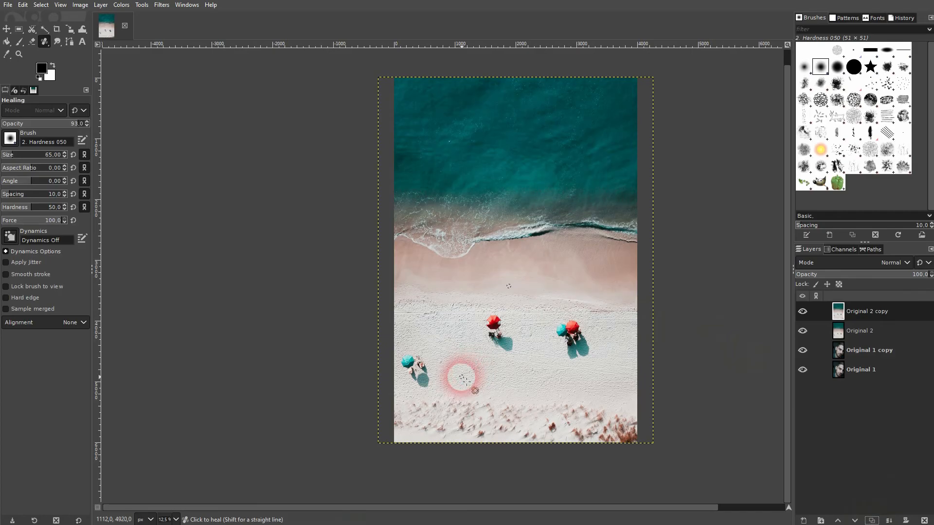
Step: Try to heal away the lone teal umbrella and people on the sand with brush size 109, sampling nearby sand
scroll(459, 377, up, 2)
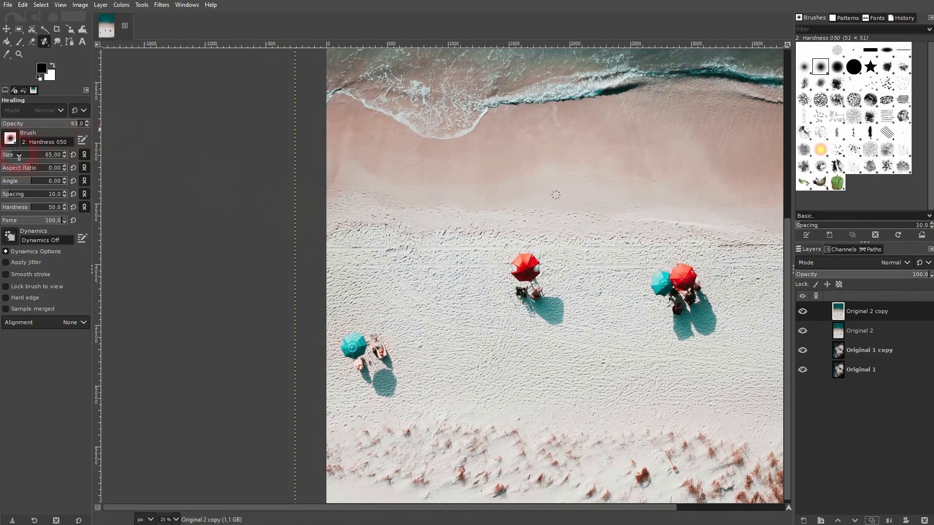
ctrl+click(420, 342)
mouse_move(354, 350)
mouse_down()
mouse_move(376, 352)
mouse_move(350, 362)
mouse_move(393, 355)
mouse_move(369, 376)
mouse_move(383, 373)
mouse_move(366, 376)
mouse_move(395, 369)
mouse_move(373, 360)
mouse_up()
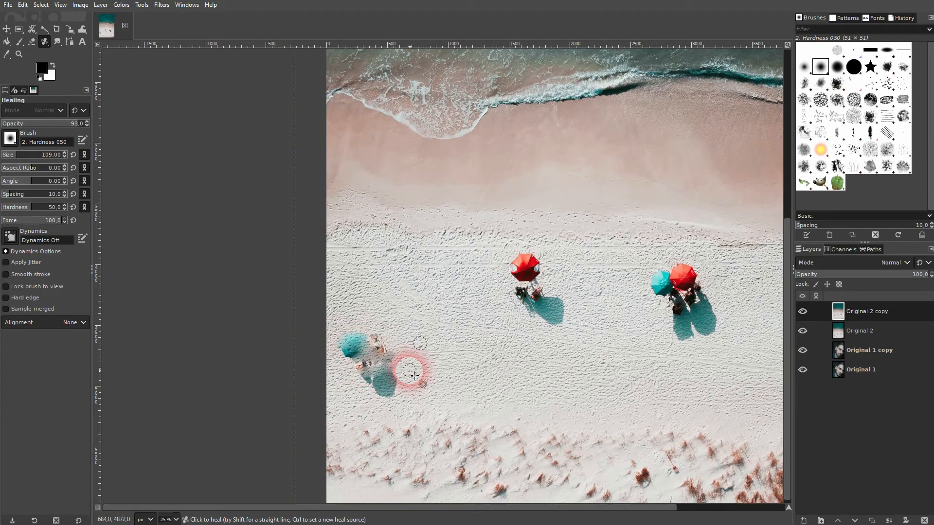
Step: Switch to the Clone tool, sample clean sand and paint over the lone teal umbrella, its people and their shadow
mouse_move(46, 50)
mouse_down()
mouse_move(63, 64)
mouse_move(88, 41)
mouse_up()
ctrl+click(433, 348)
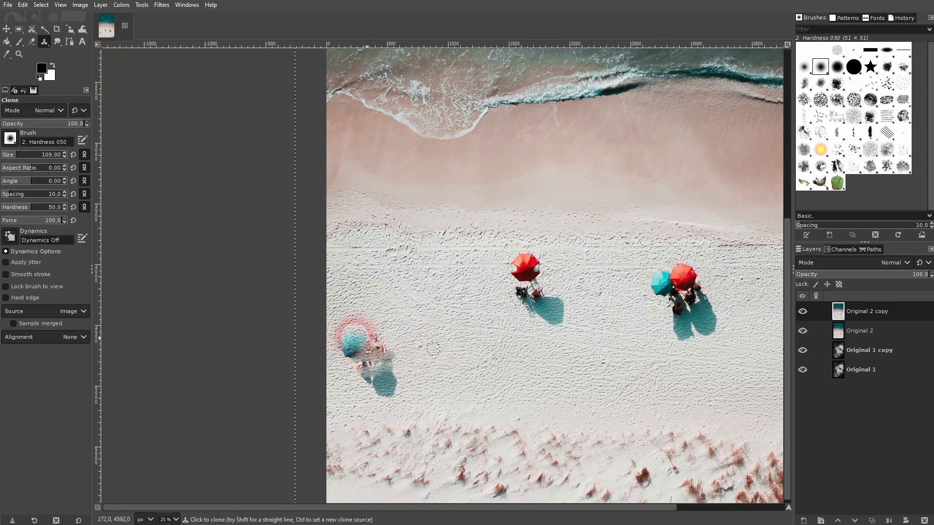
mouse_move(339, 344)
mouse_down()
mouse_move(387, 337)
mouse_move(342, 345)
mouse_move(390, 349)
mouse_move(349, 356)
mouse_move(386, 357)
mouse_move(356, 358)
mouse_move(396, 355)
mouse_move(359, 364)
mouse_move(400, 361)
mouse_move(362, 374)
mouse_move(406, 371)
mouse_move(365, 378)
mouse_move(406, 367)
mouse_move(363, 384)
mouse_move(402, 383)
mouse_move(354, 378)
mouse_move(412, 378)
mouse_move(376, 387)
mouse_move(408, 390)
mouse_move(380, 396)
mouse_move(394, 403)
mouse_move(409, 399)
mouse_move(366, 396)
mouse_move(415, 395)
mouse_move(389, 393)
mouse_up()
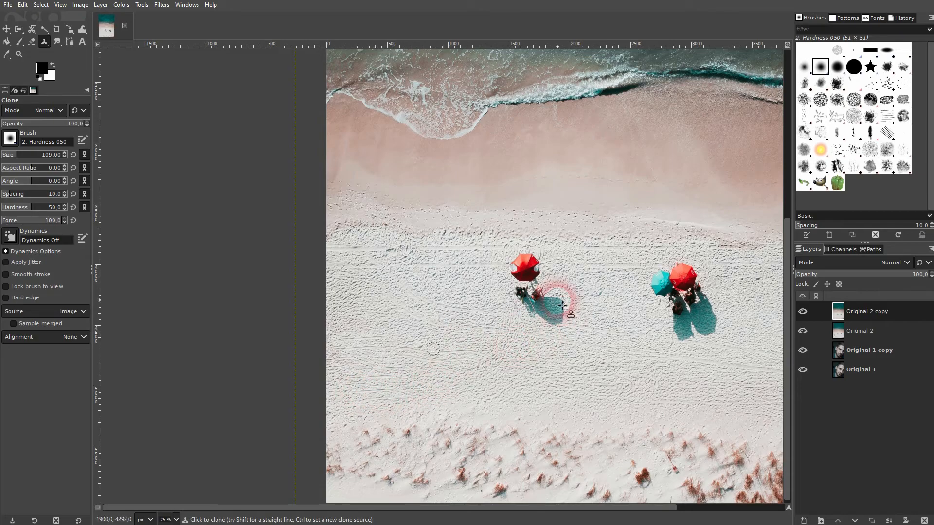
Step: Clone neighbouring sand over the single red umbrella, its people and shadow, resampling to cover the leftover patch
ctrl+click(567, 267)
mouse_move(509, 261)
mouse_down()
mouse_move(548, 259)
mouse_move(512, 267)
mouse_move(551, 273)
mouse_move(513, 275)
mouse_move(548, 283)
mouse_move(522, 269)
mouse_move(542, 260)
mouse_move(525, 255)
mouse_move(558, 263)
mouse_move(517, 279)
mouse_move(555, 282)
mouse_move(516, 284)
mouse_move(559, 284)
mouse_move(521, 294)
mouse_move(552, 298)
mouse_move(521, 297)
mouse_move(573, 304)
mouse_move(519, 302)
mouse_move(554, 311)
mouse_move(566, 307)
mouse_move(512, 299)
mouse_move(533, 314)
mouse_up()
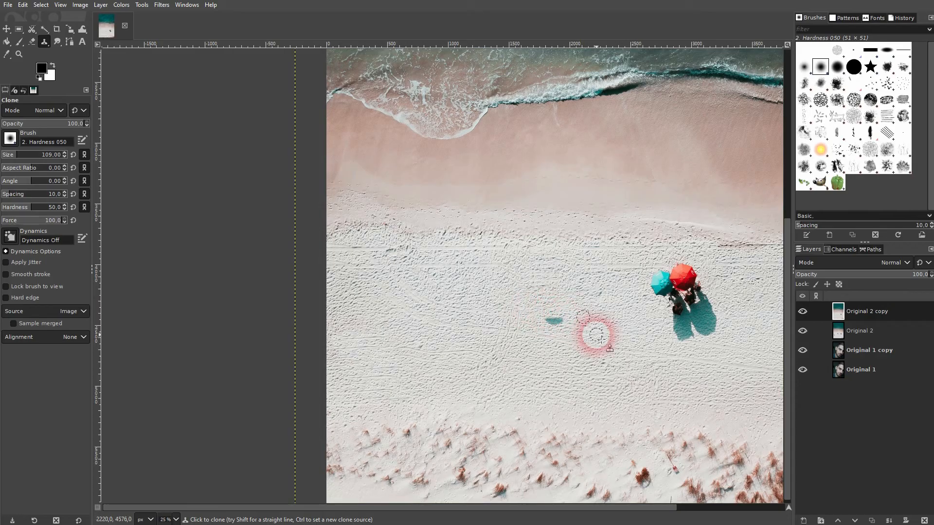
ctrl+click(579, 330)
drag(551, 322, 574, 314)
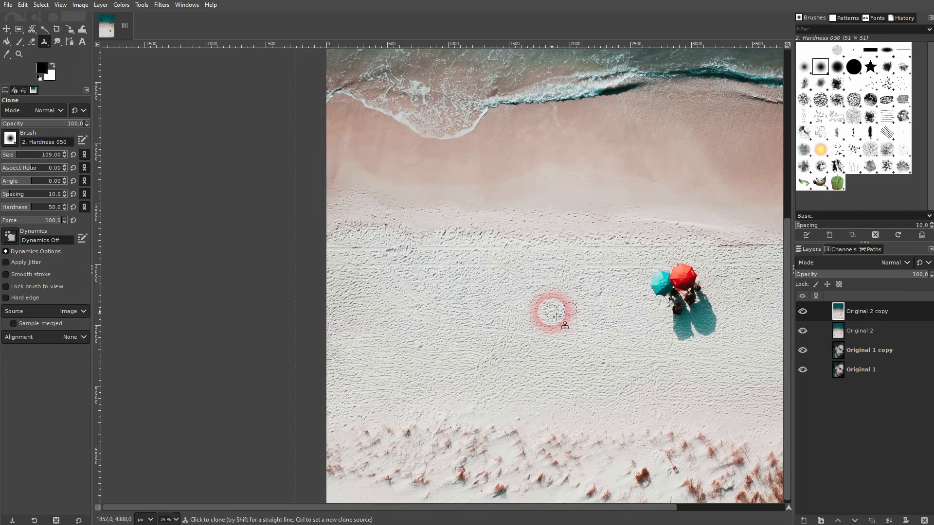
Step: Clone nearby sand over the paired teal and red umbrellas, the people under them and their shadows
ctrl+click(741, 283)
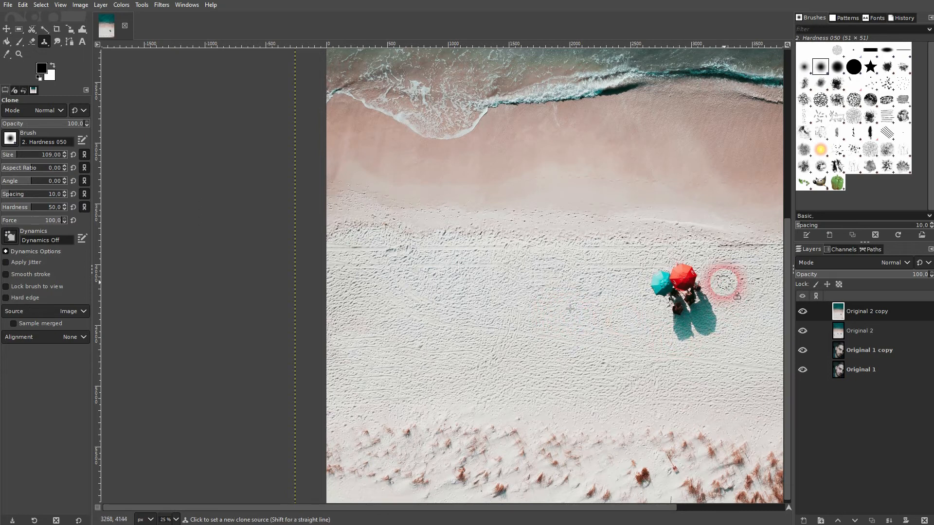
mouse_move(664, 271)
mouse_down()
mouse_move(694, 275)
mouse_move(668, 274)
mouse_move(704, 269)
mouse_move(659, 284)
mouse_move(701, 288)
mouse_move(695, 274)
mouse_move(712, 292)
mouse_move(716, 326)
mouse_move(714, 303)
mouse_up()
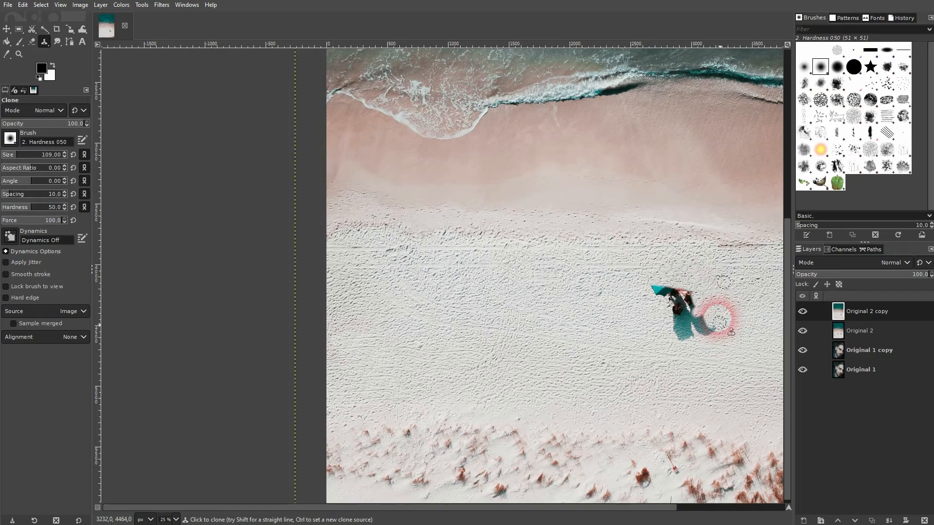
mouse_move(655, 293)
mouse_down()
mouse_move(698, 291)
mouse_move(634, 289)
mouse_move(693, 292)
mouse_move(645, 298)
mouse_move(696, 297)
mouse_move(661, 302)
mouse_move(701, 304)
mouse_move(673, 309)
mouse_move(724, 320)
mouse_move(677, 316)
mouse_move(711, 311)
mouse_move(684, 310)
mouse_move(680, 324)
mouse_move(707, 326)
mouse_move(672, 329)
mouse_move(704, 332)
mouse_move(681, 339)
mouse_move(723, 340)
mouse_move(733, 351)
mouse_move(674, 344)
mouse_move(713, 350)
mouse_up()
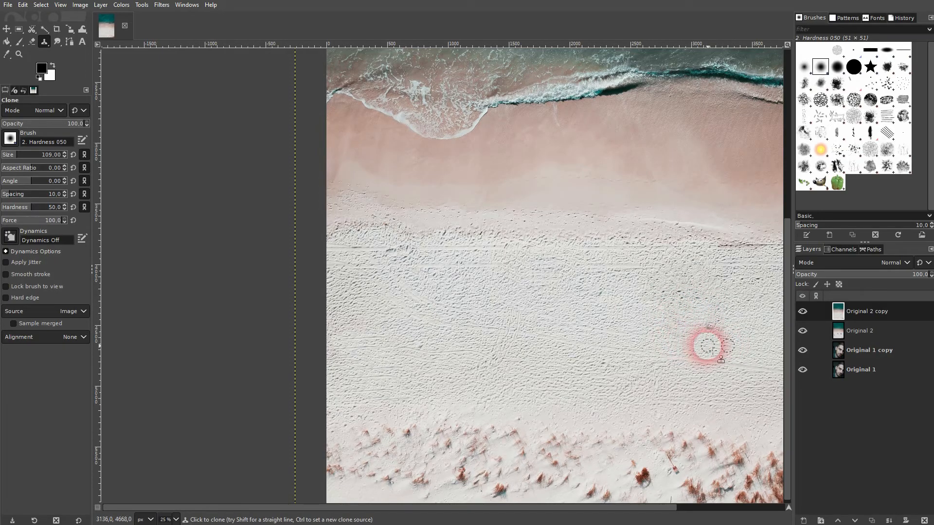
mouse_move(723, 333)
mouse_down()
mouse_move(684, 331)
mouse_move(713, 319)
mouse_move(655, 302)
mouse_move(748, 283)
mouse_move(655, 291)
mouse_move(695, 294)
mouse_move(673, 296)
mouse_move(702, 305)
mouse_move(659, 310)
mouse_move(714, 321)
mouse_move(688, 317)
mouse_move(695, 328)
mouse_move(677, 347)
mouse_move(638, 313)
mouse_move(707, 355)
mouse_move(777, 376)
mouse_up()
Step: Compare the retouched Original 2 copy with the original beach photo, and activate the Healing tool
scroll(688, 319, down, 2)
drag(646, 507, 789, 326)
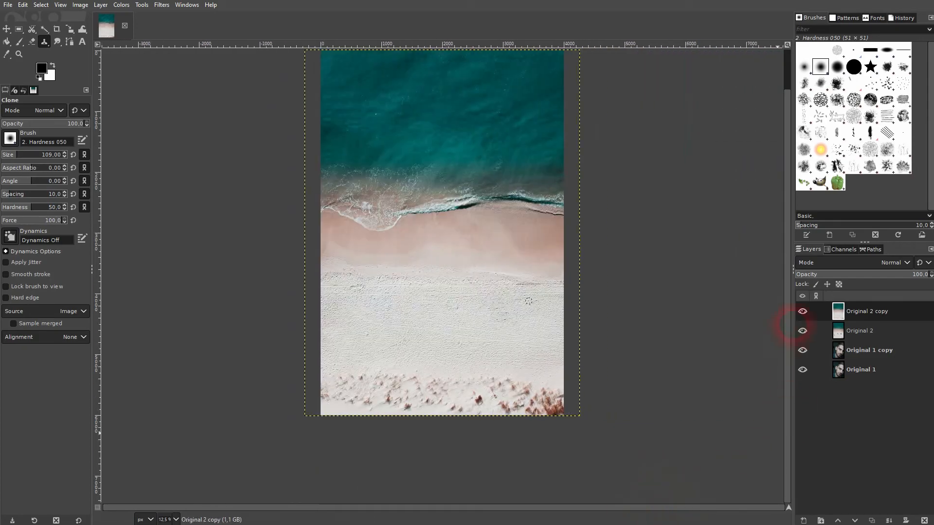
click(803, 311)
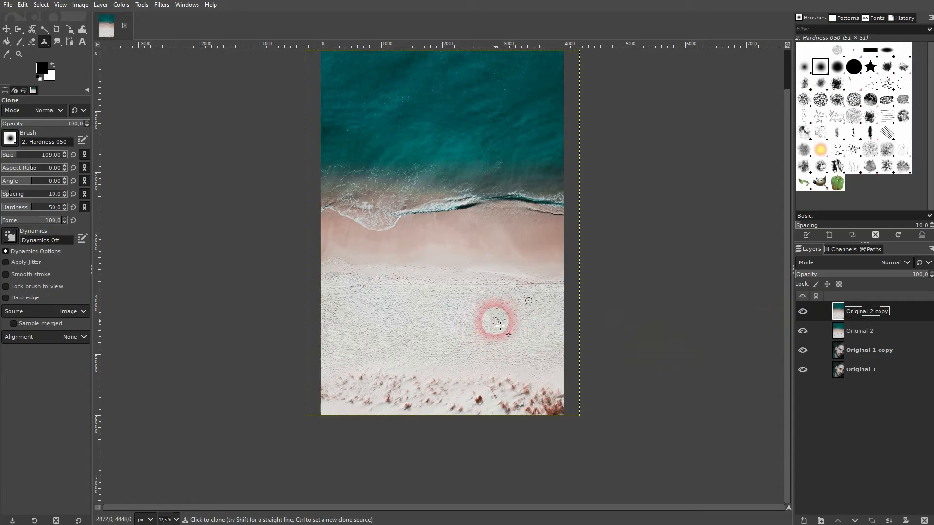
click(45, 41)
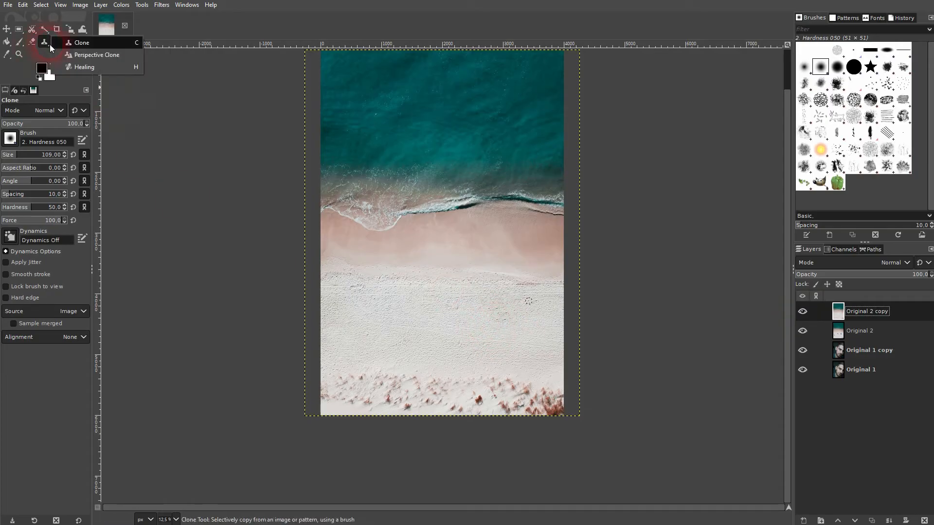
click(81, 66)
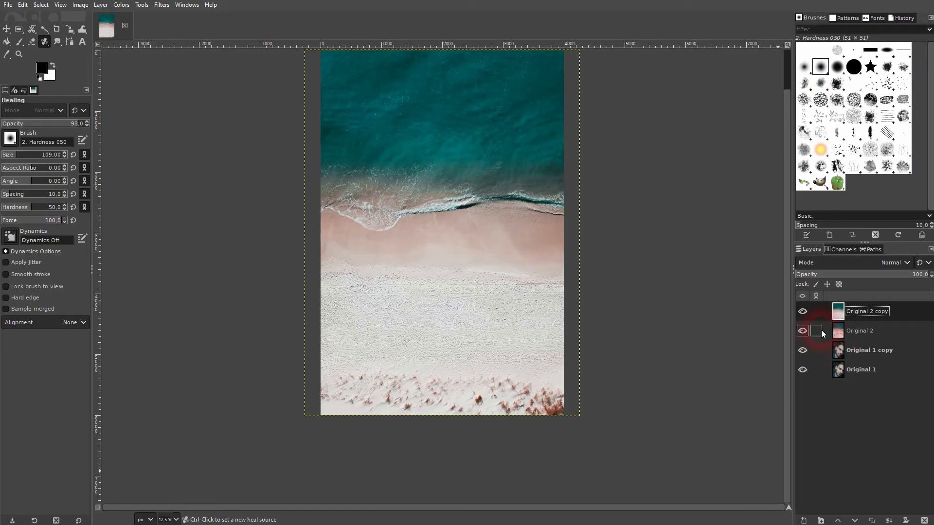
Step: Hide the Original 2 copy, Original 2 and Original 1 copy layers, and switch to the portrait's Unsplash page in the browser
click(802, 312)
click(871, 331)
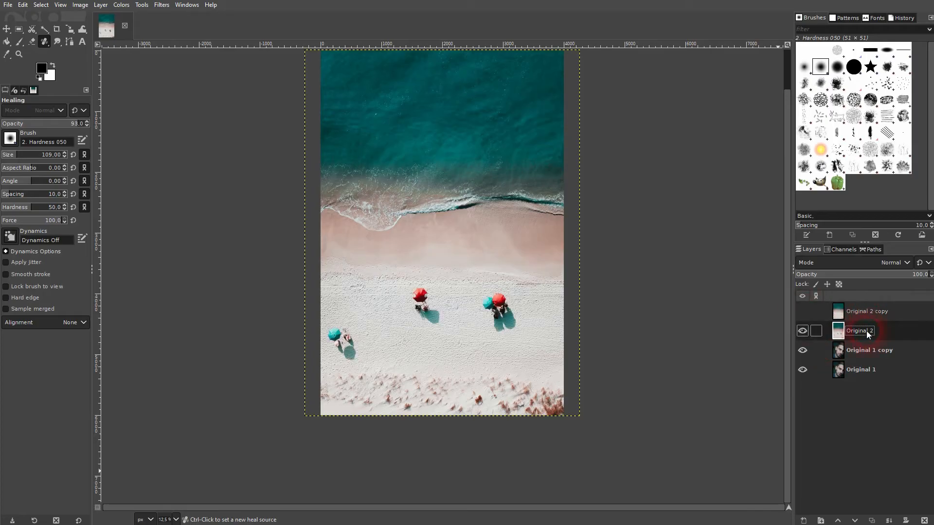
click(802, 330)
click(803, 350)
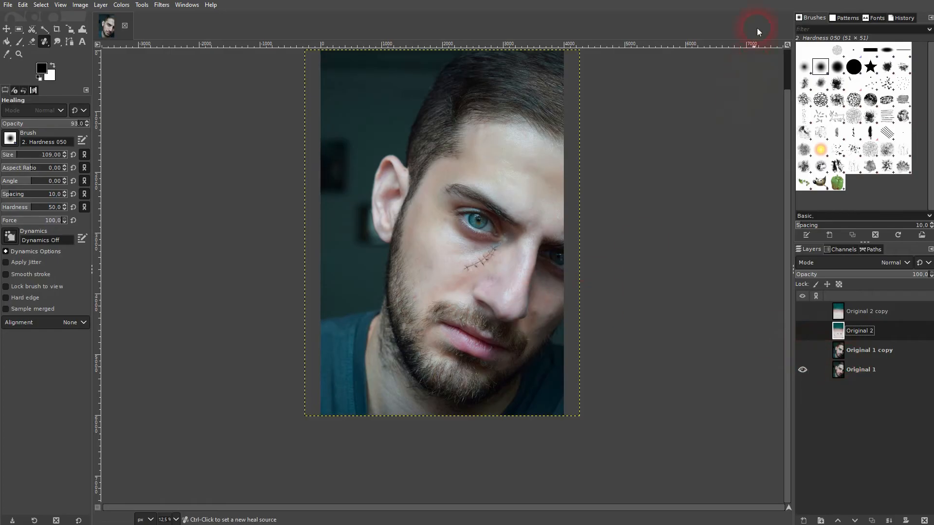
key(alt+Tab)
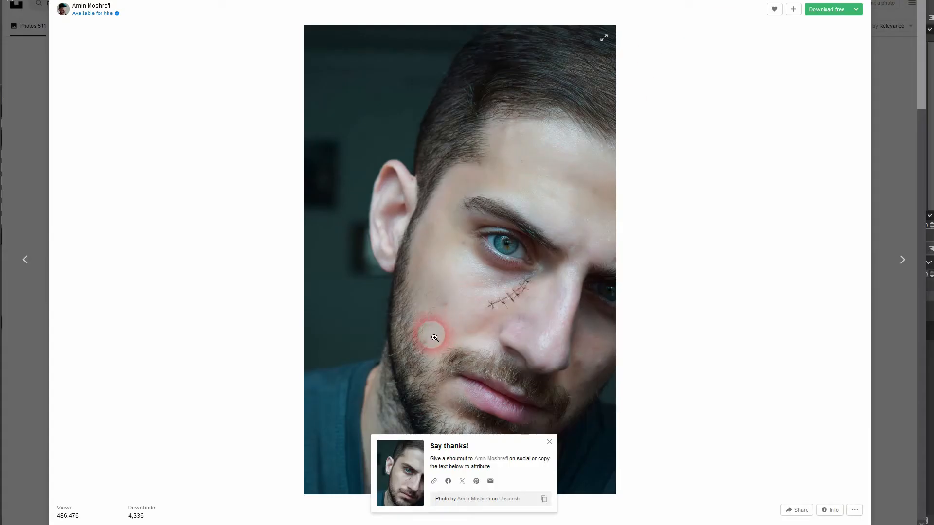
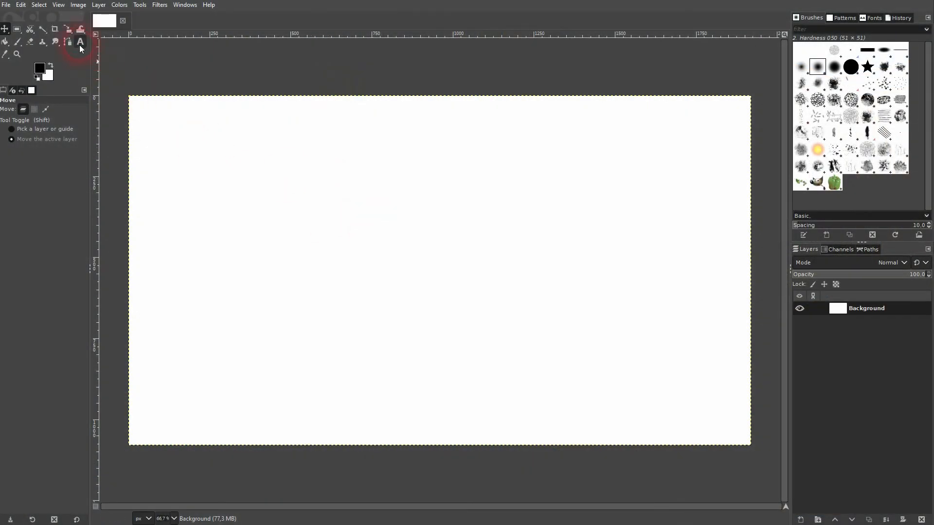
Step: Add a text layer reading "Text" near the middle of the blank white canvas
click(80, 41)
click(407, 250)
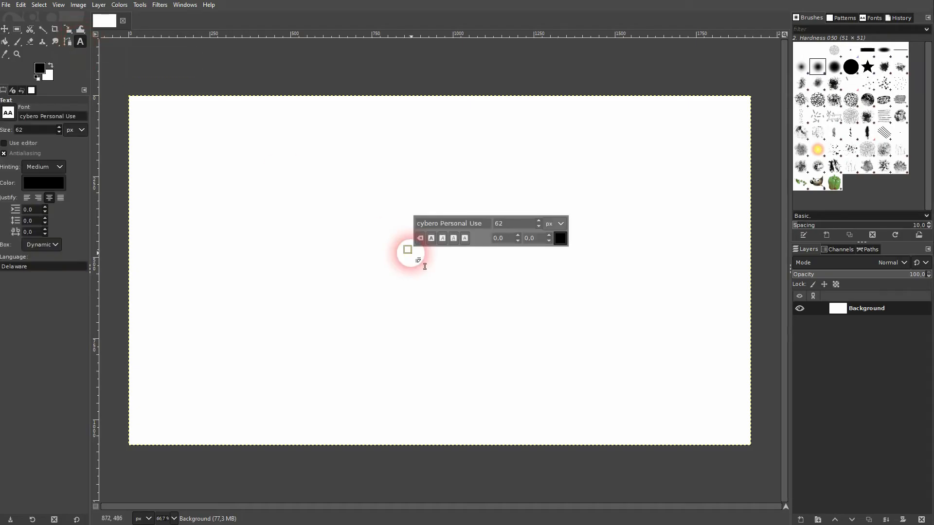
text(Text)
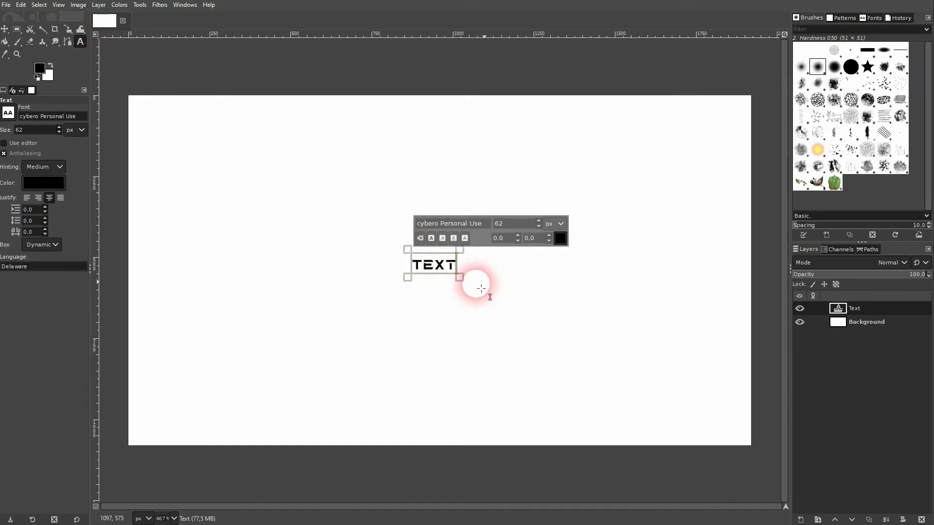
Step: Try selecting parts of the text, and enlarge only its second letter to 134 px
drag(474, 223, 425, 223)
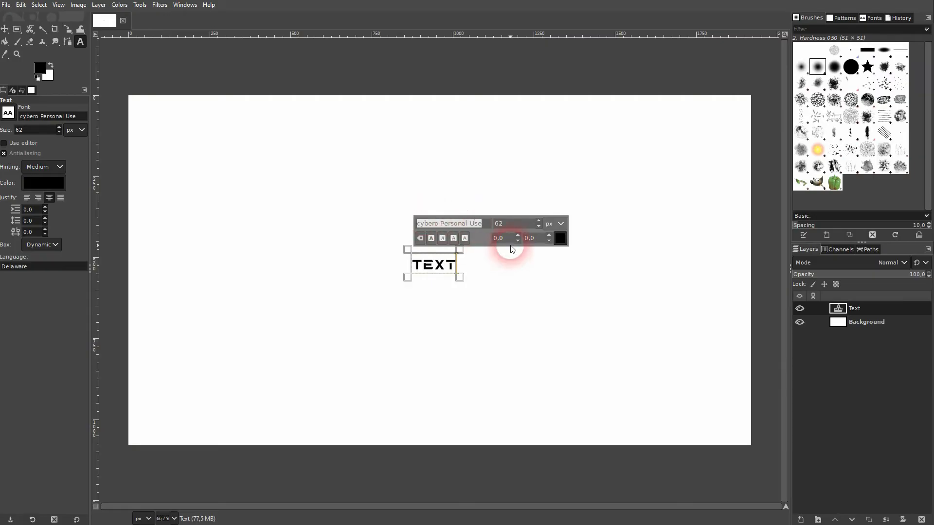
click(428, 266)
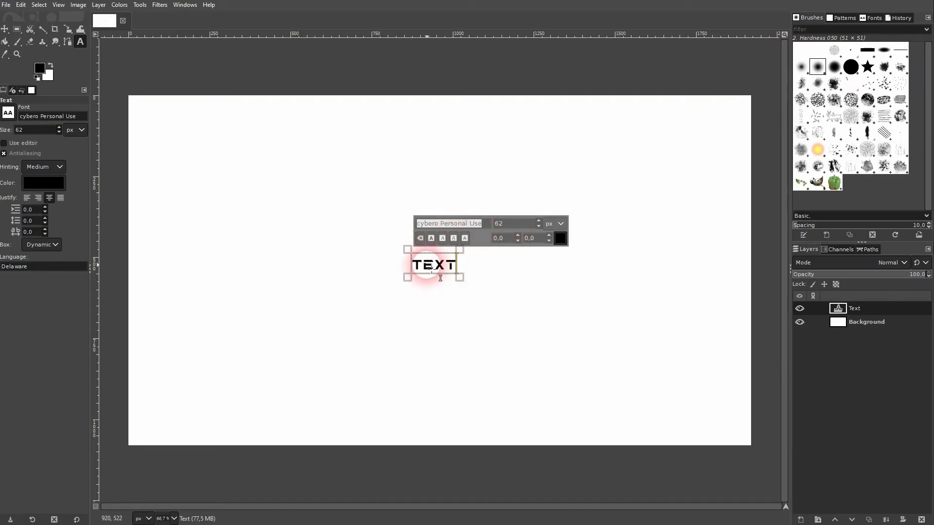
click(422, 263)
drag(424, 266, 473, 279)
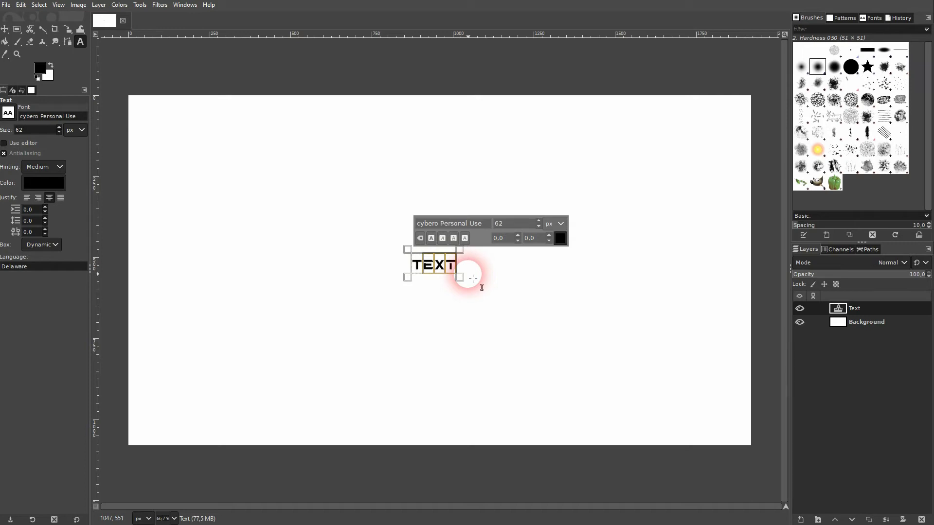
scroll(469, 275, up, 5)
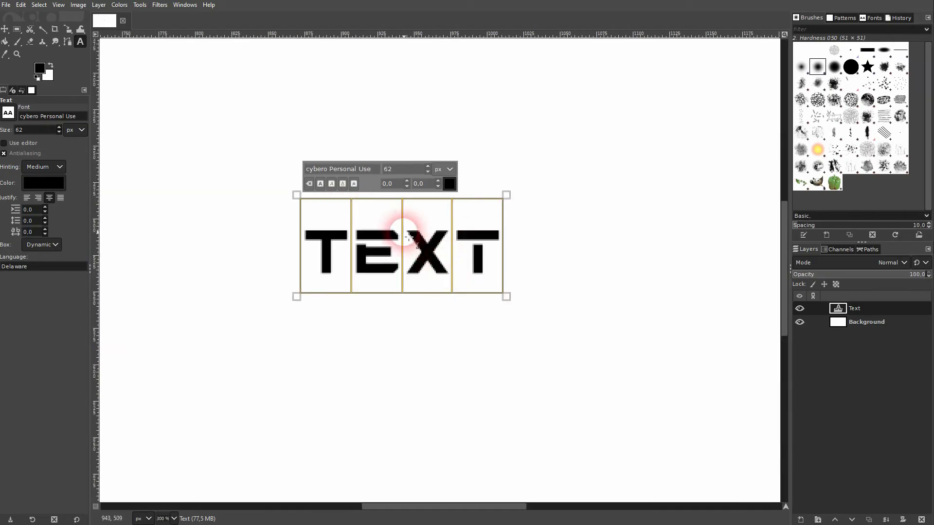
drag(350, 249, 390, 286)
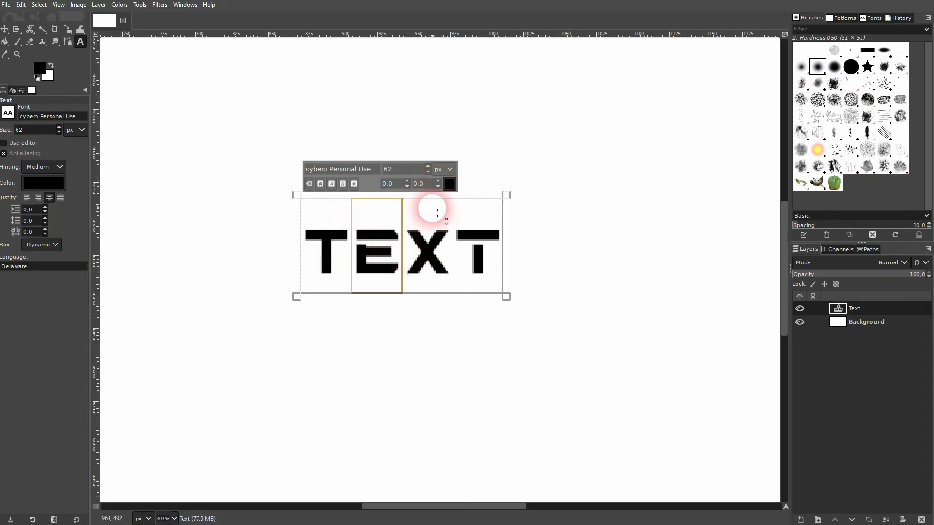
drag(428, 167, 428, 167)
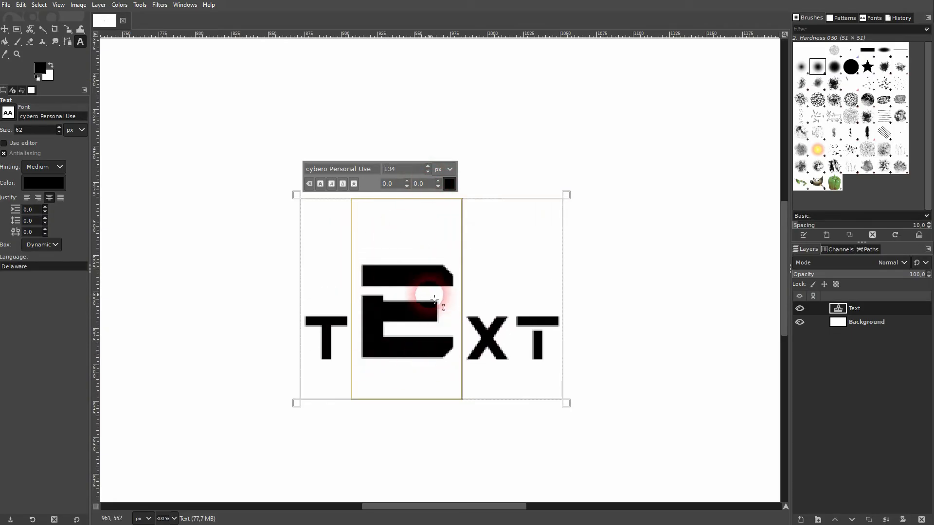
Step: Select all the letters and set the size of the whole text to 111 px
click(519, 334)
key(ctrl+a)
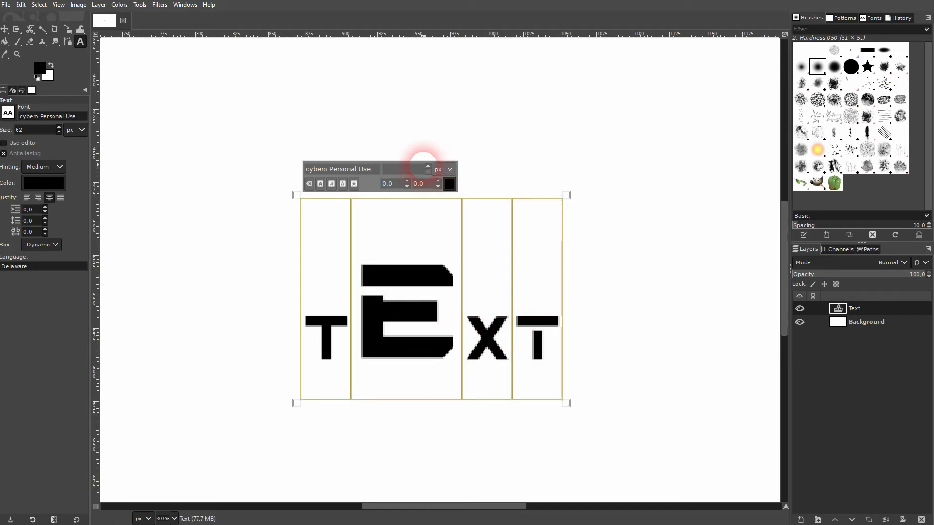
text(2)
text(111)
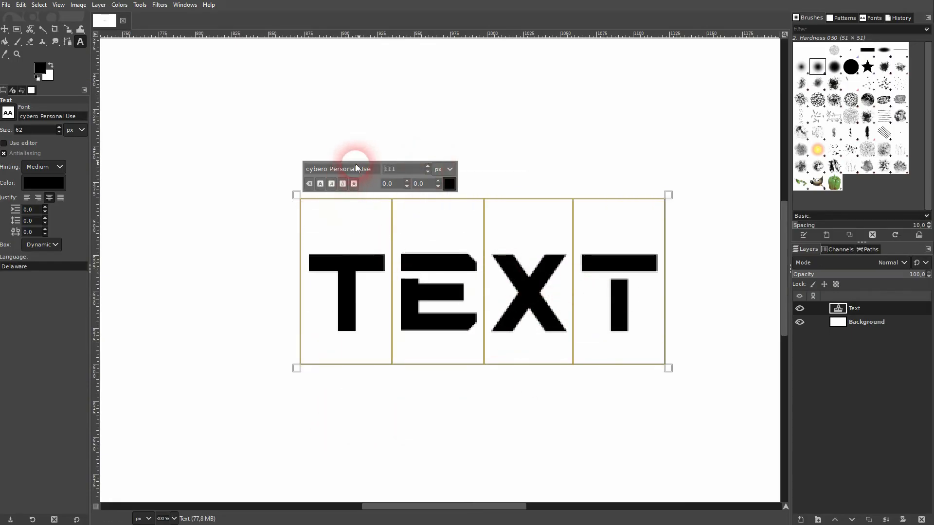
Step: Change the font of the whole text to Arial
click(305, 171)
text(ari)
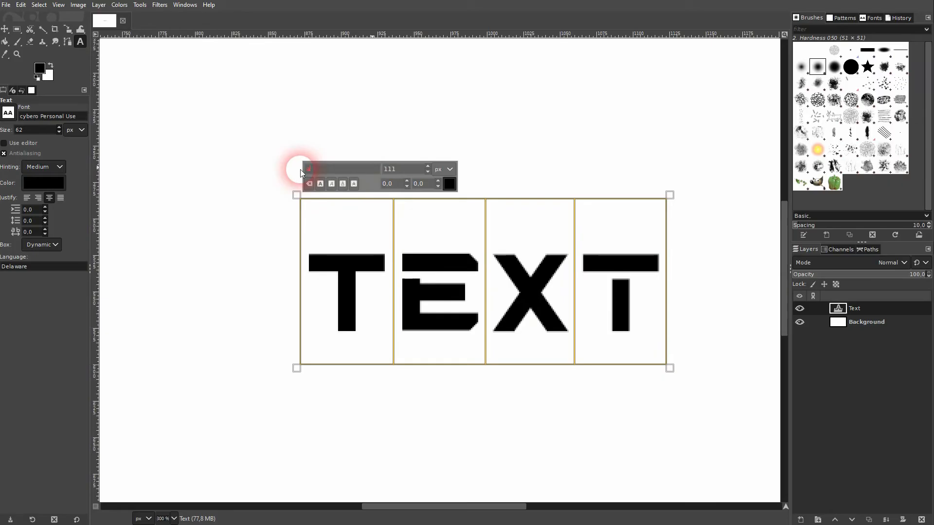
click(334, 182)
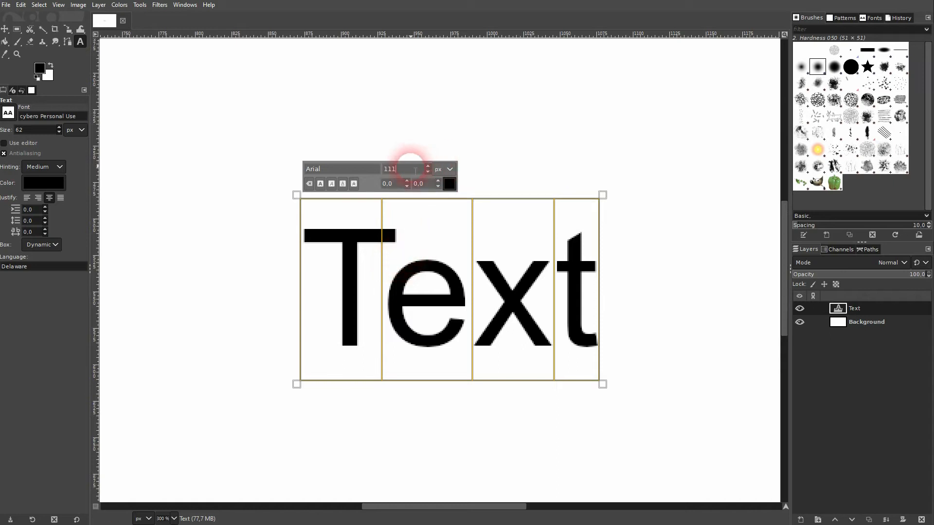
Step: Set the size of the whole text to 250 px and bring the entire canvas into view
double_click(390, 169)
text(250)
key(Return)
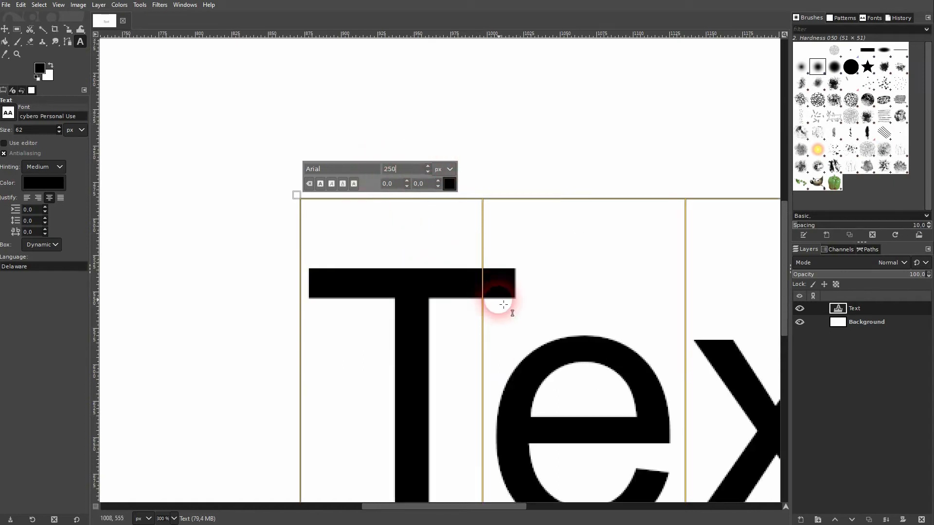
scroll(511, 328, down, 5)
scroll(505, 327, up, 1)
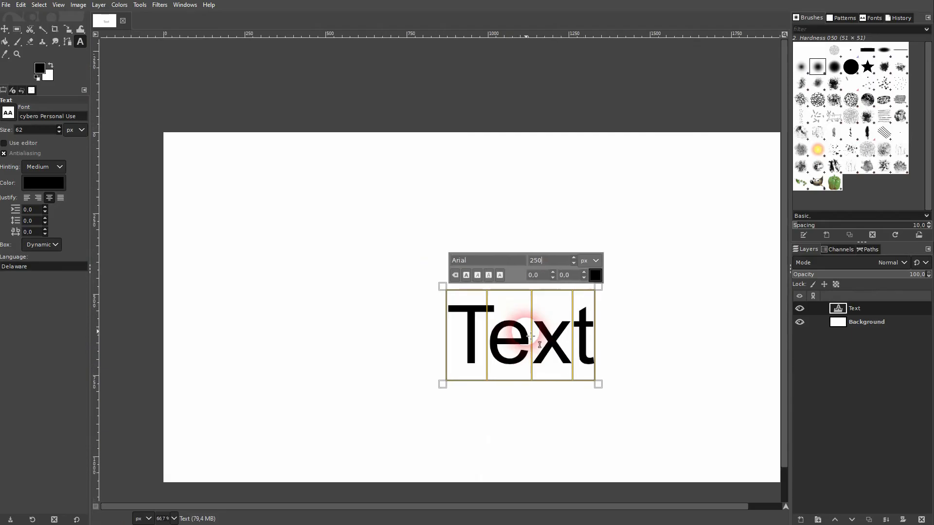
scroll(533, 335, down, 1)
scroll(534, 334, right, 1)
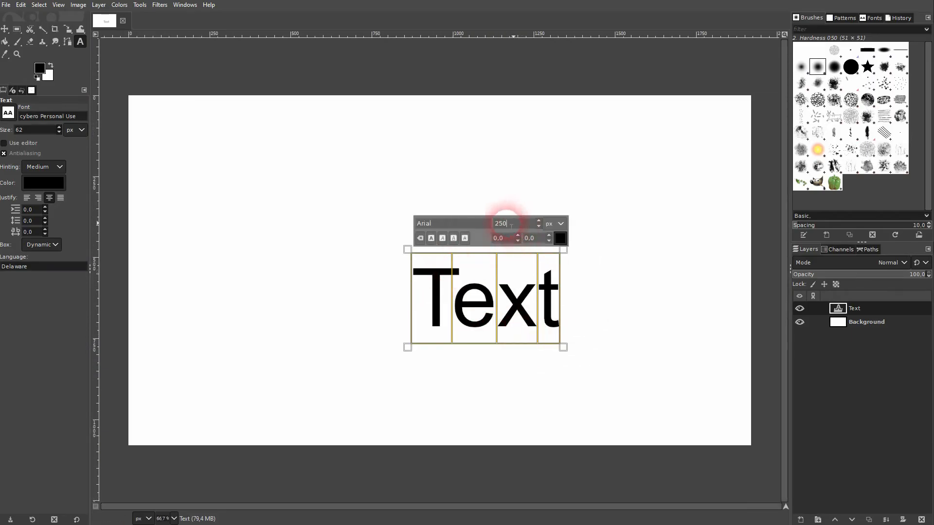
Step: Enlarge the whole text to 500 px
click(503, 305)
drag(518, 225, 493, 223)
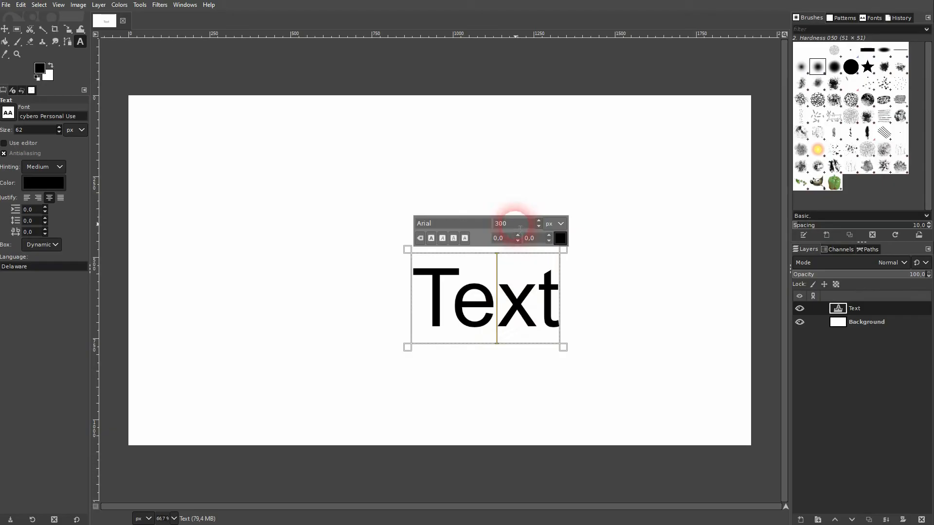
drag(520, 228, 485, 225)
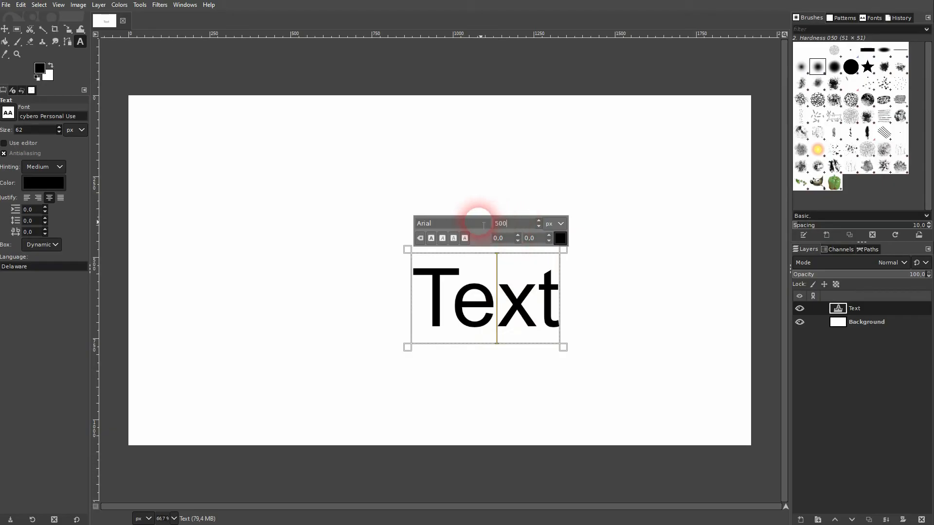
double_click(517, 306)
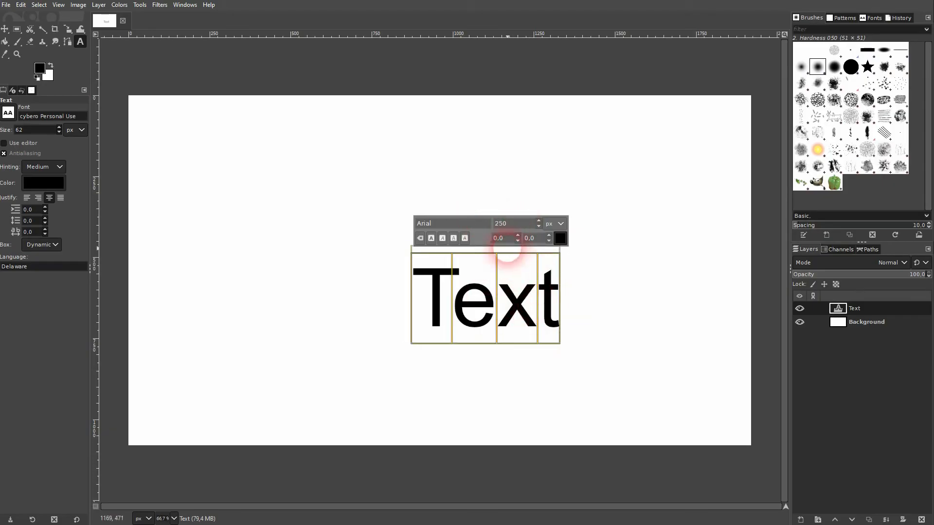
drag(518, 220, 483, 218)
text(500)
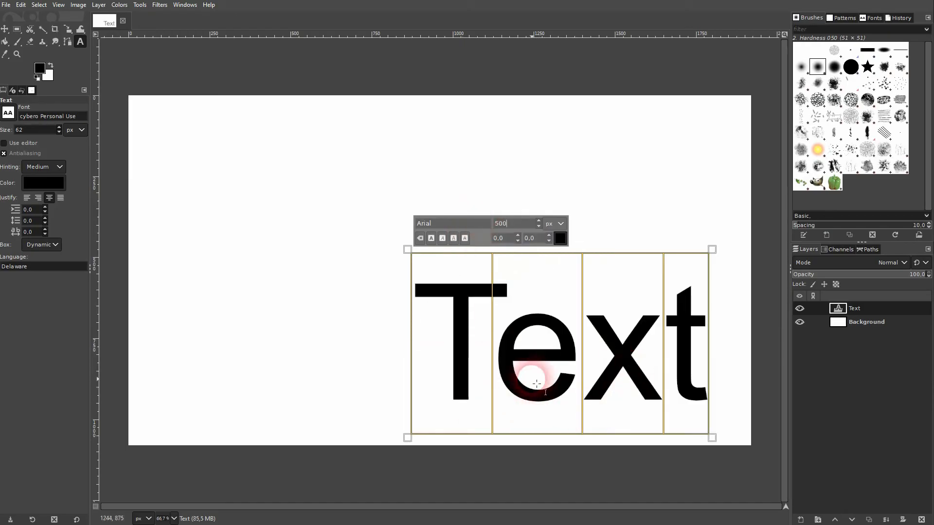
Step: Move the text layer to the middle of the canvas, toggling its visibility off and on along the way
click(4, 30)
drag(555, 358, 452, 268)
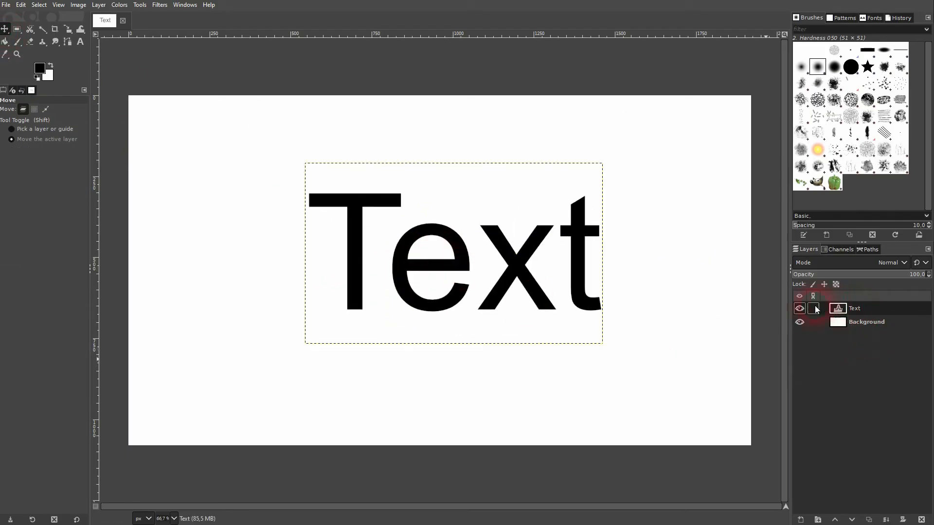
click(799, 308)
click(799, 308)
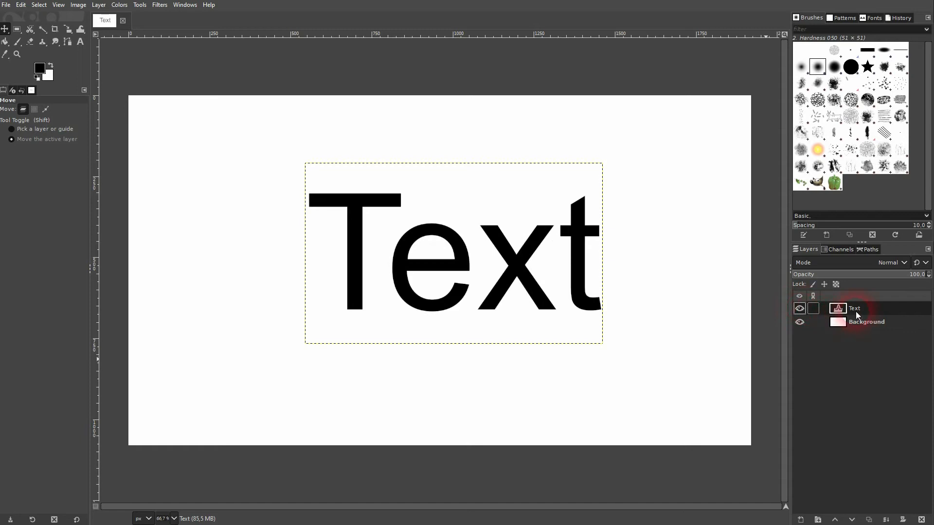
drag(433, 262, 443, 300)
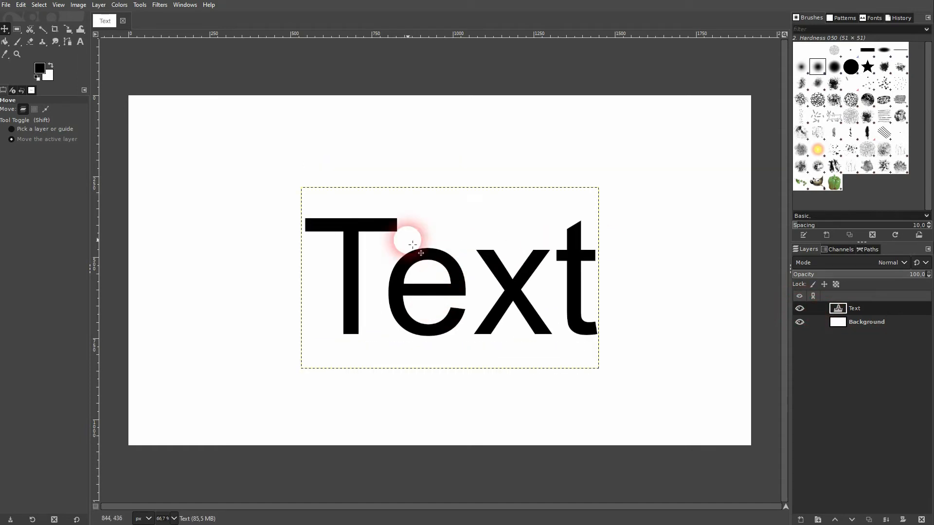
Step: Reopen the centred text for editing and set the size of all its letters to 250 px
click(81, 42)
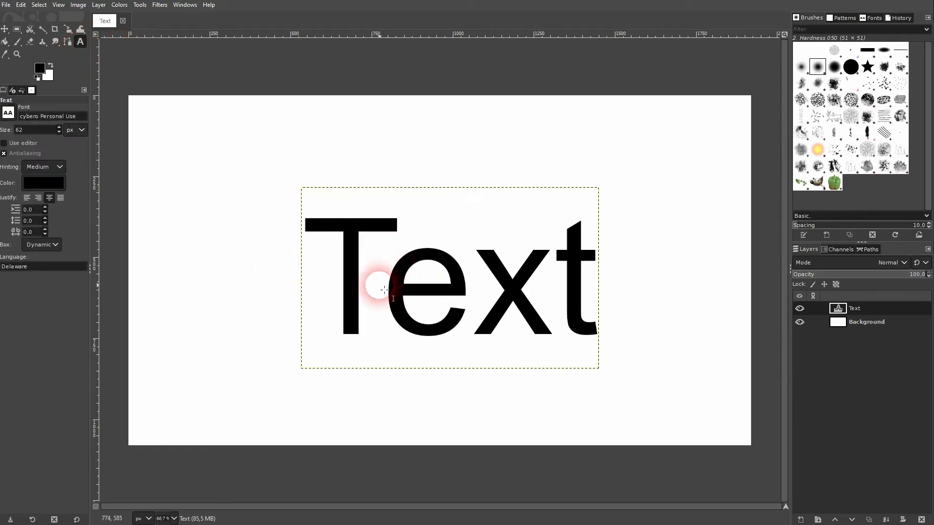
click(377, 281)
click(418, 239)
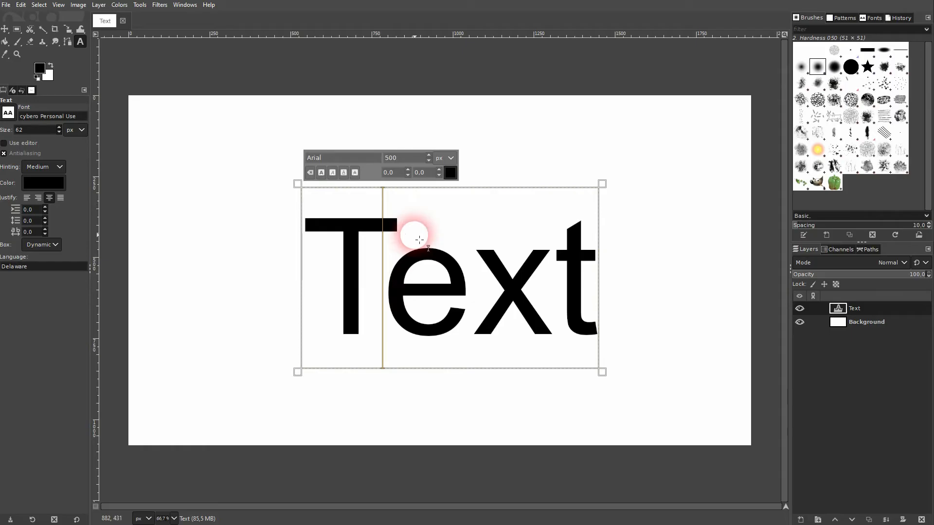
key(ctrl+a)
drag(407, 157, 378, 157)
text(250)
key(Return)
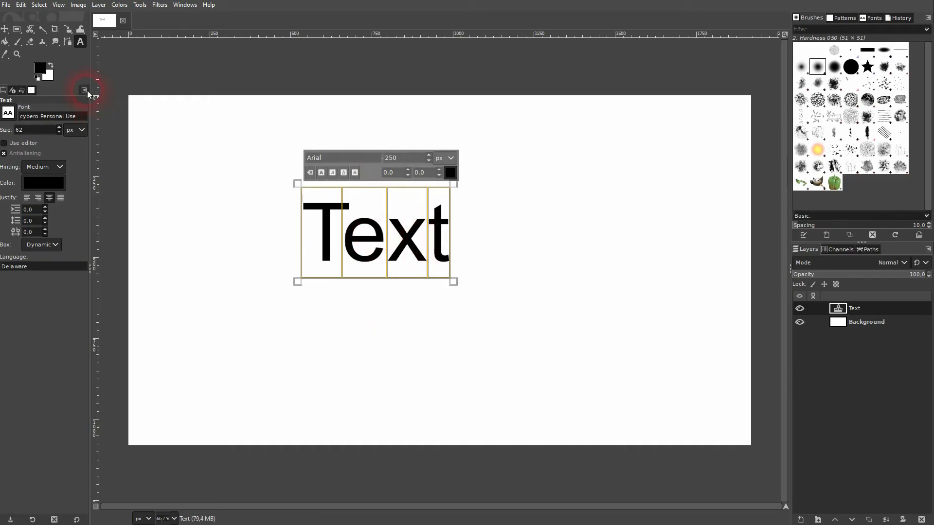
click(4, 32)
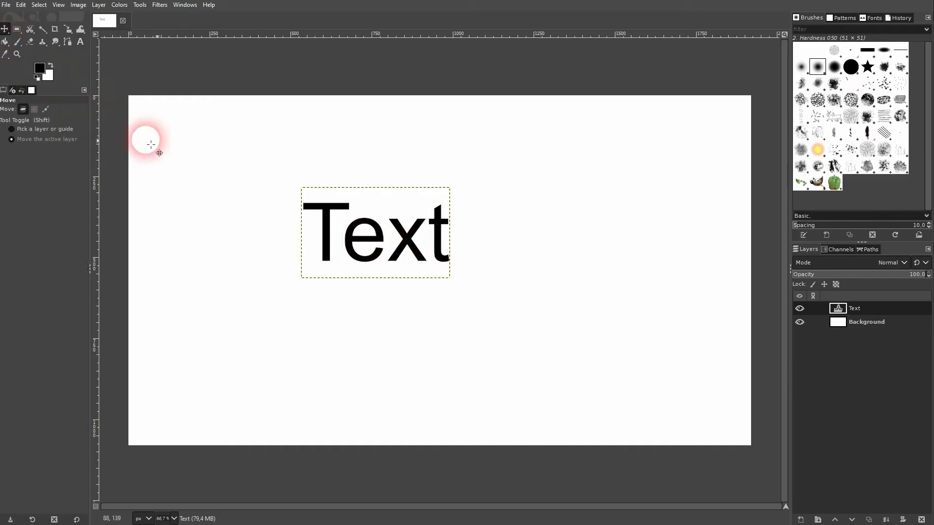
Step: Add a second text reading "Text 2" near the canvas's lower-right corner and set its font to Arial
click(79, 41)
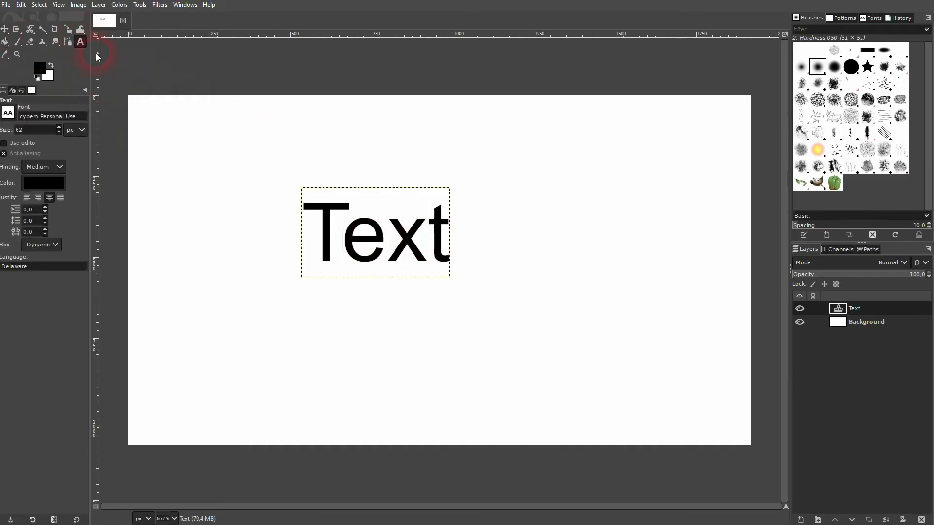
click(598, 365)
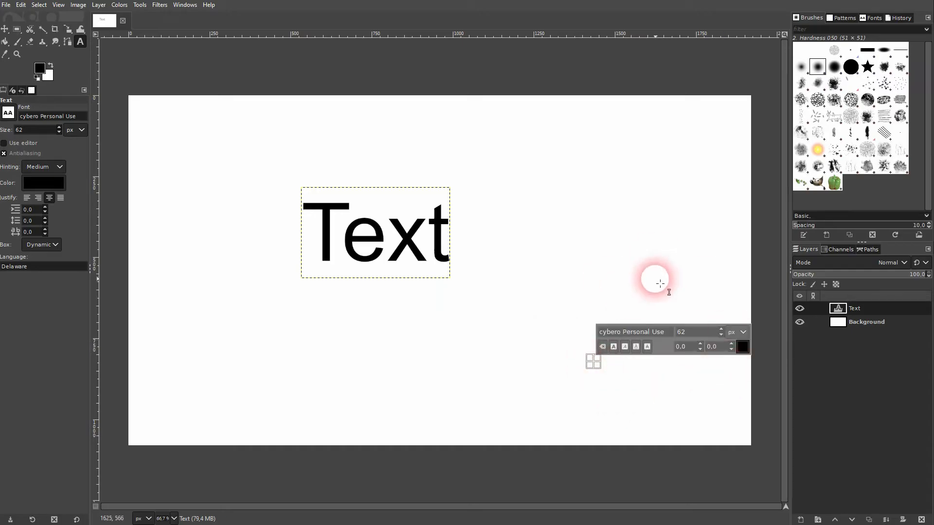
text(Text 2)
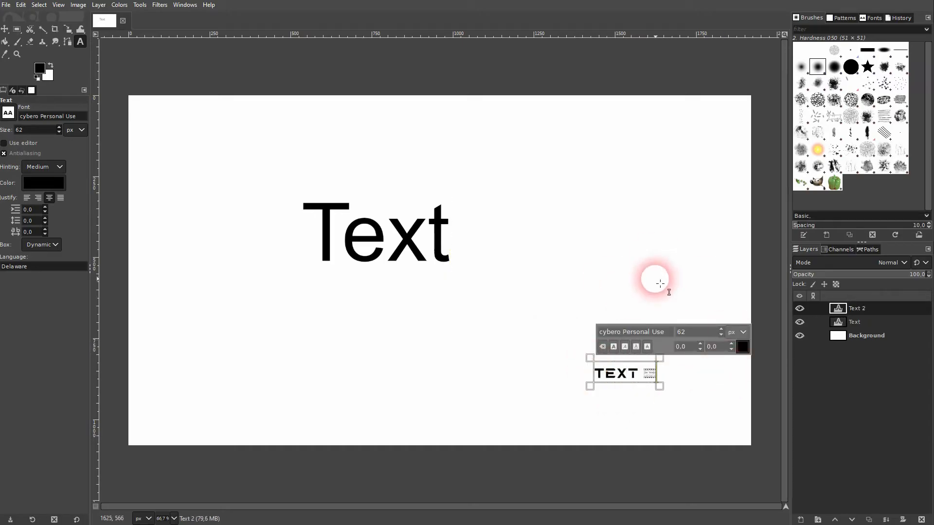
key(ctrl+a)
triple_click(653, 332)
text(Ar)
click(640, 347)
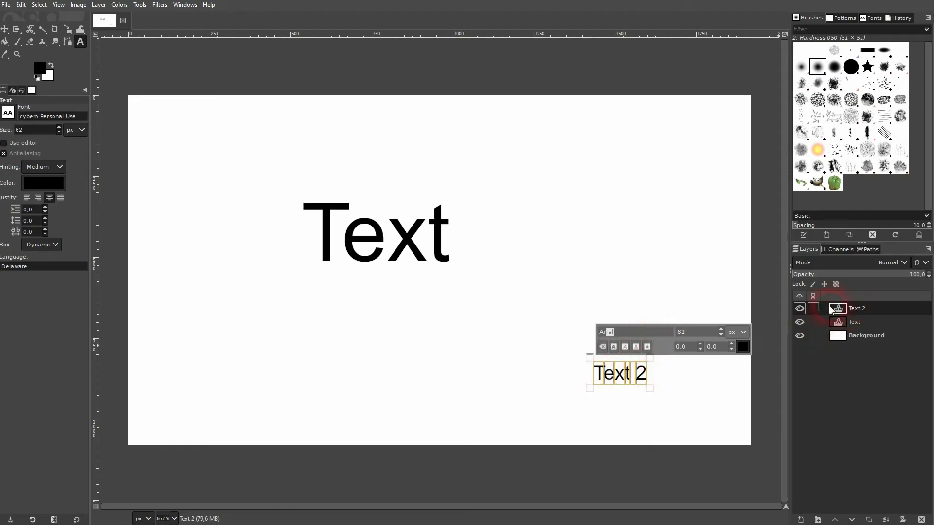
Step: Hide and show the Text 2 and Text layers in turn to check that each is separate
click(4, 30)
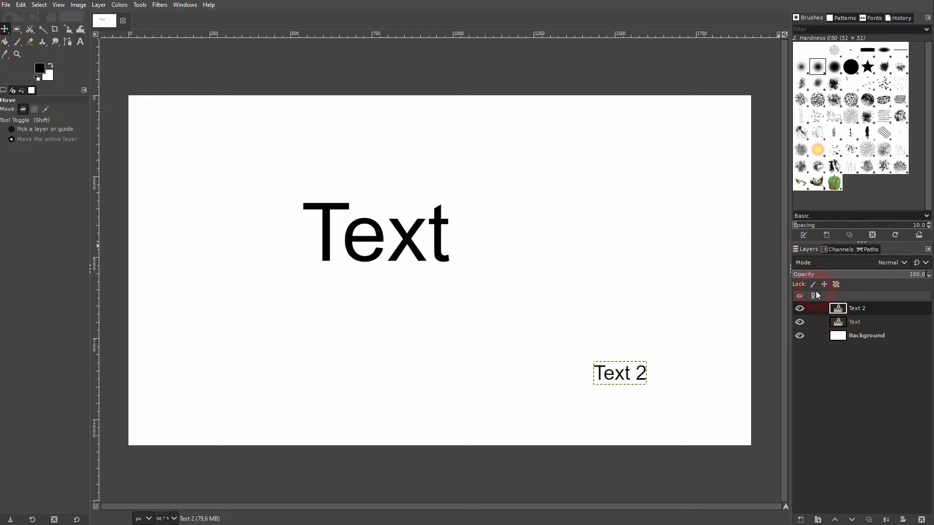
click(800, 311)
click(800, 312)
click(801, 323)
click(801, 325)
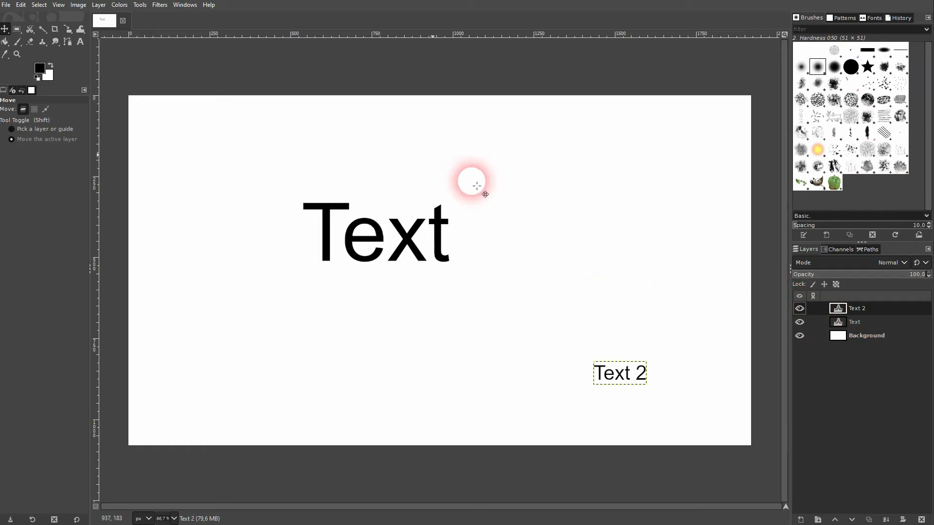
Step: Add a third text reading "TEXT 3" in the upper-right area of the canvas and set its font to Arial
click(80, 42)
click(560, 162)
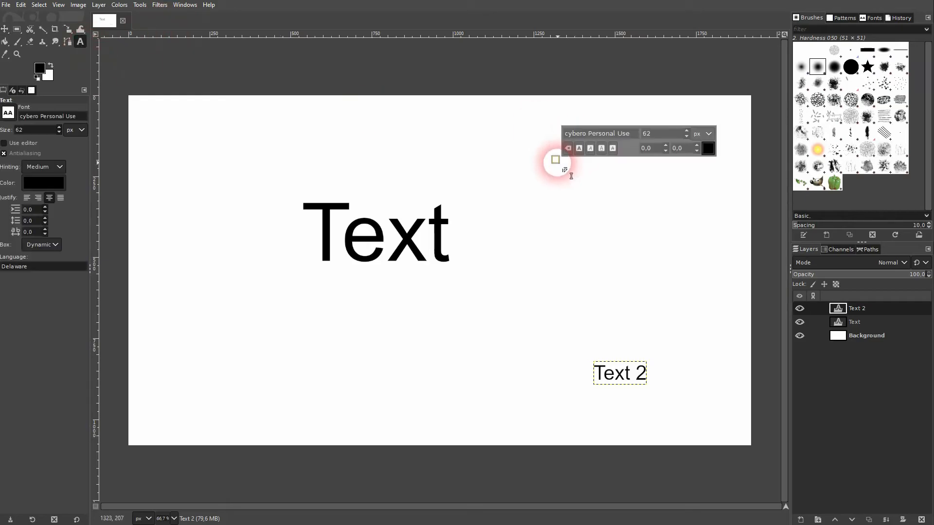
text(TEXT)
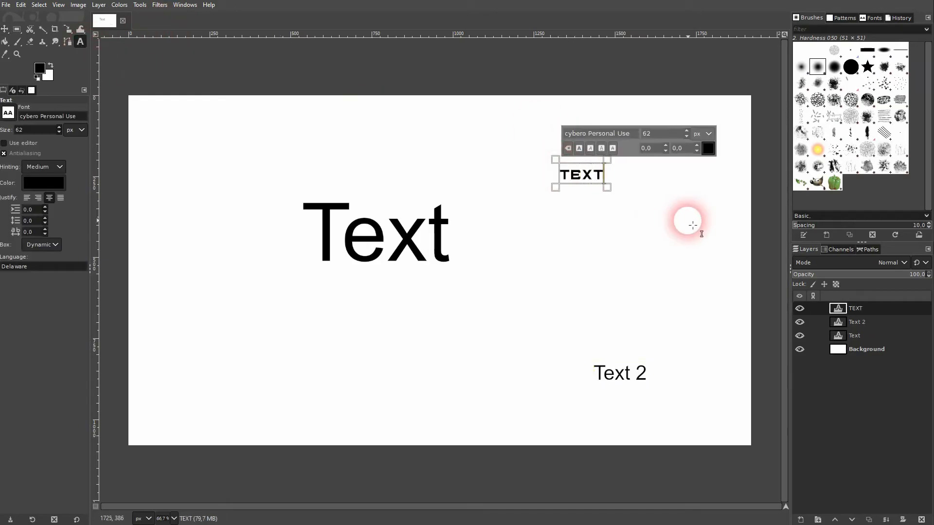
text( 3)
key(ctrl+a)
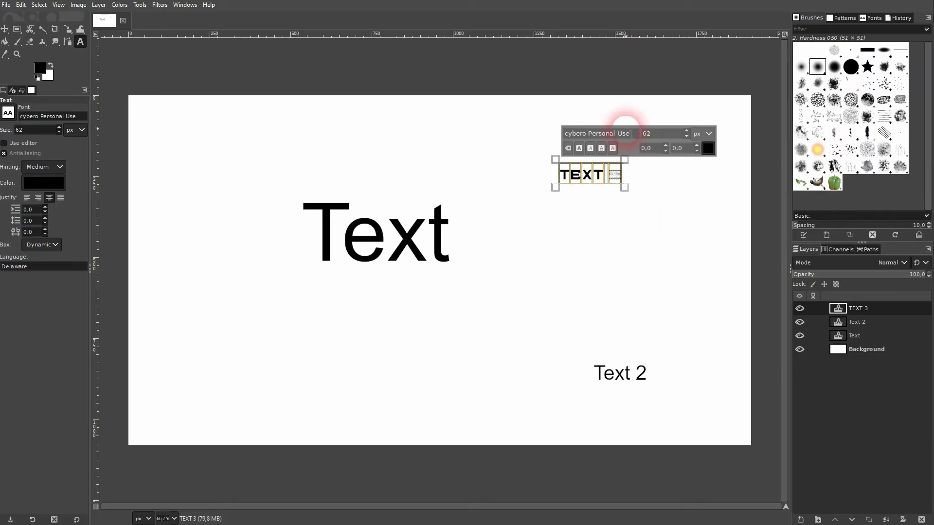
click(621, 134)
text(Arial)
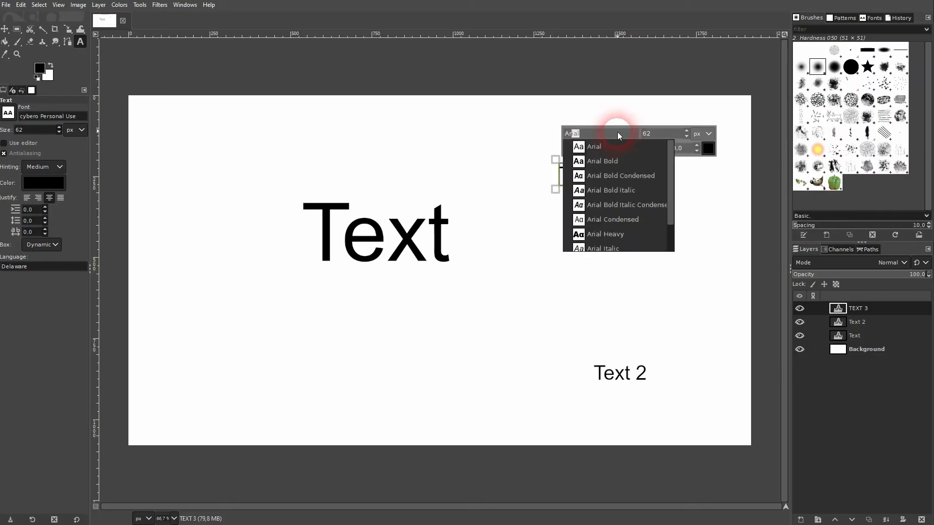
click(605, 146)
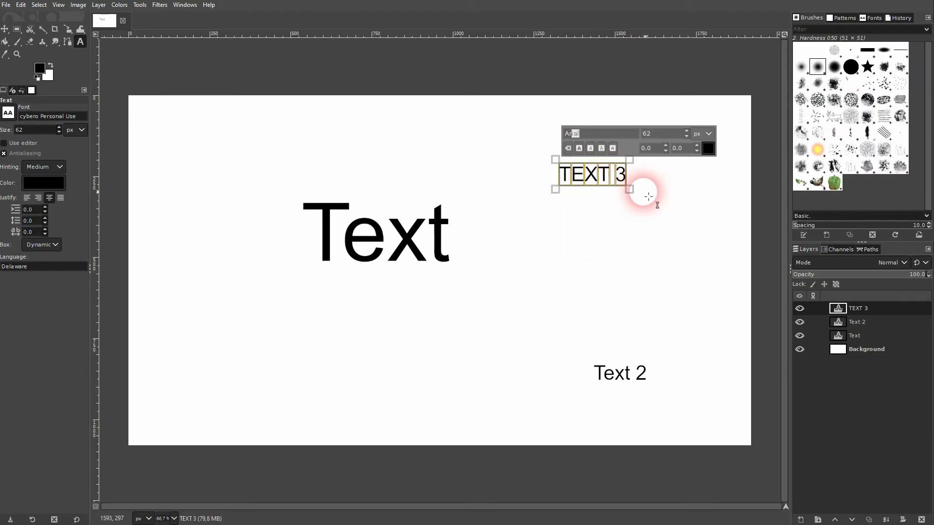
Step: Set the size of "TEXT 3" to 250 px and move it left and up so it fits fully on the canvas
drag(678, 134, 629, 134)
text(250)
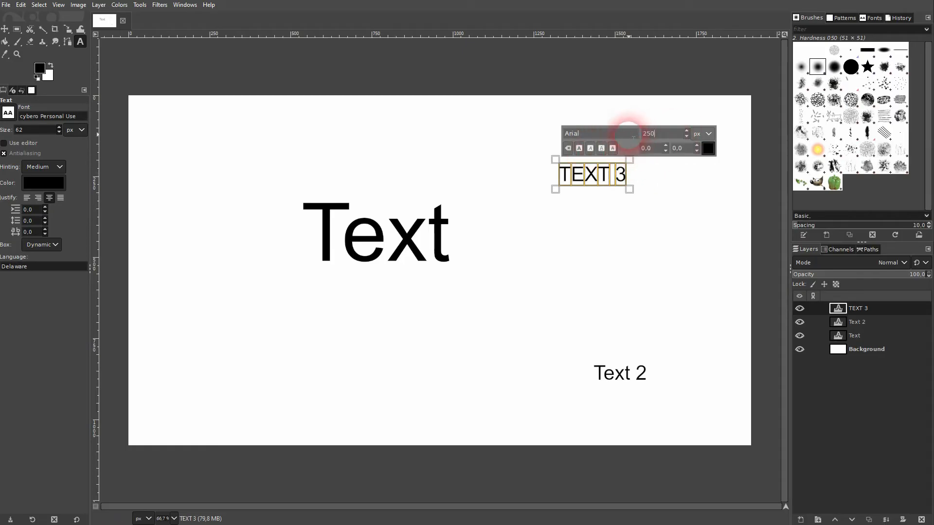
key(Return)
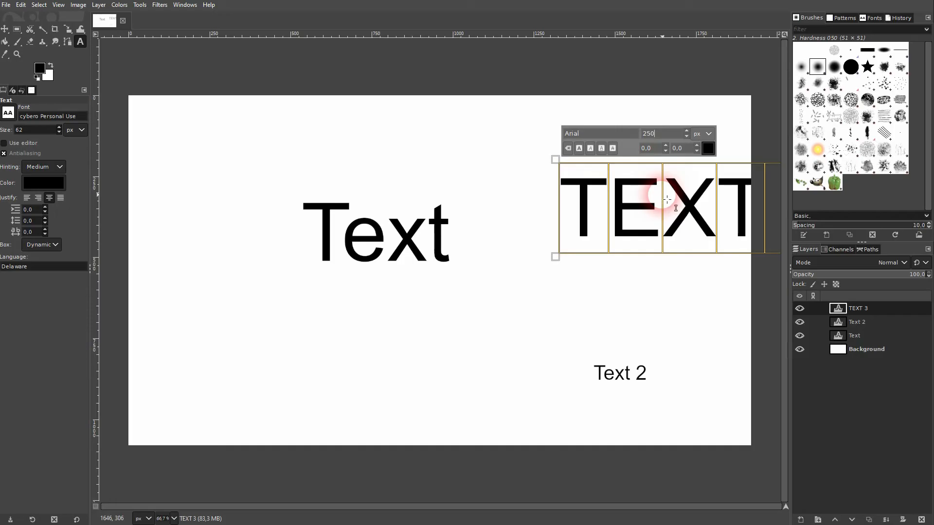
click(9, 32)
drag(639, 204, 486, 161)
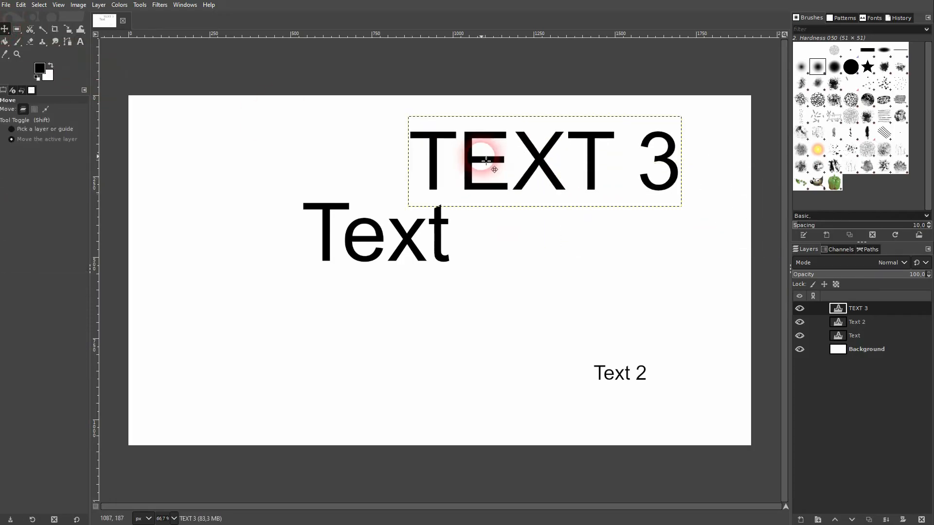
Step: Apply bold, italic, underline and strikethrough to the whole "TEXT 3" text
key(t)
click(486, 160)
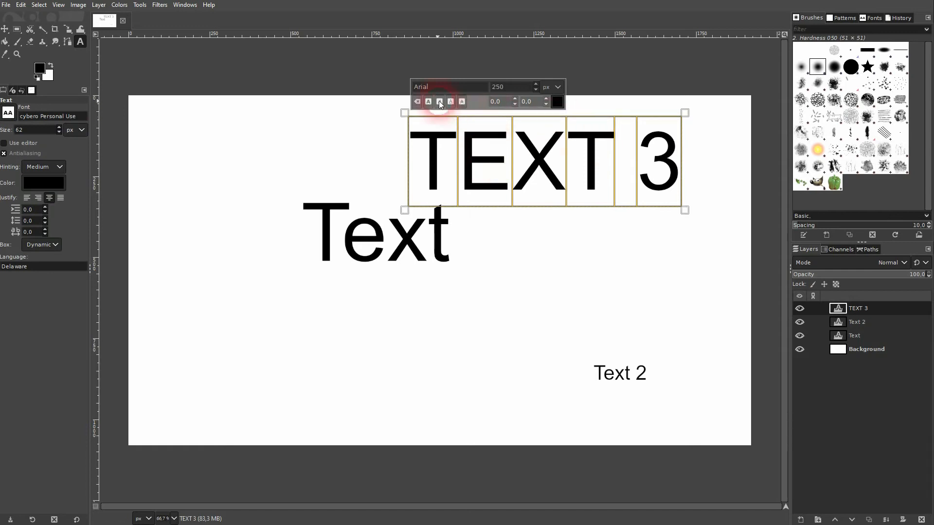
click(428, 101)
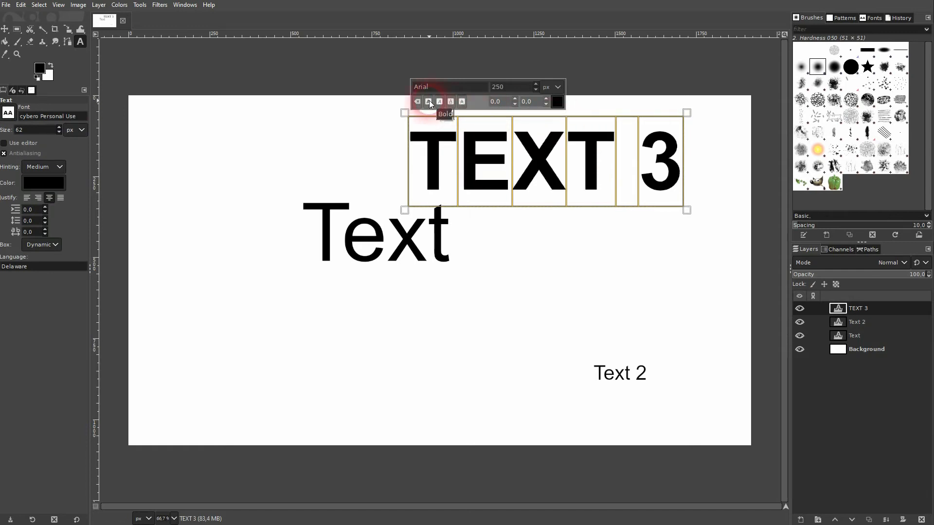
click(442, 100)
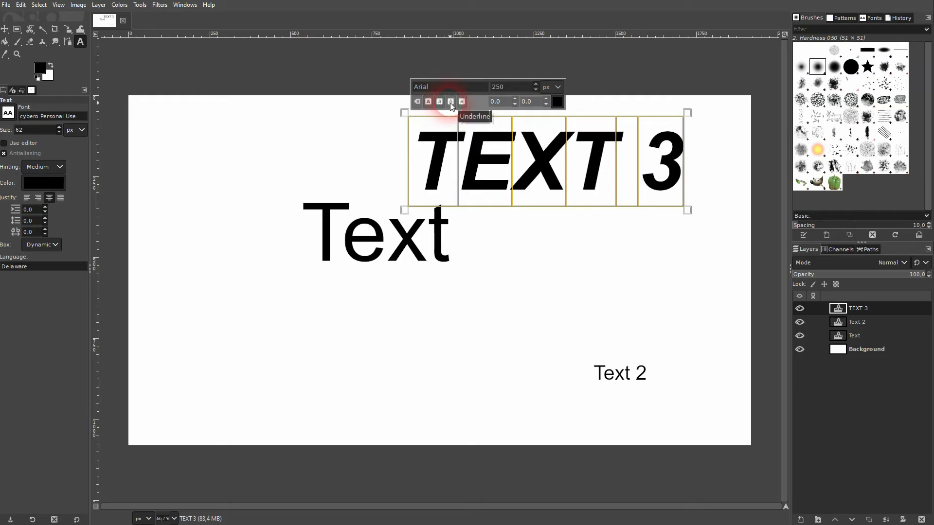
click(450, 101)
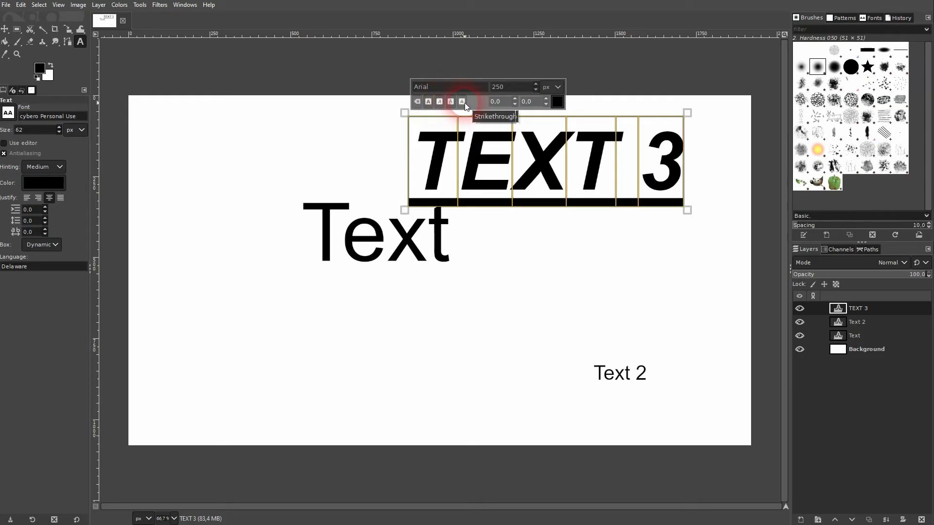
click(463, 102)
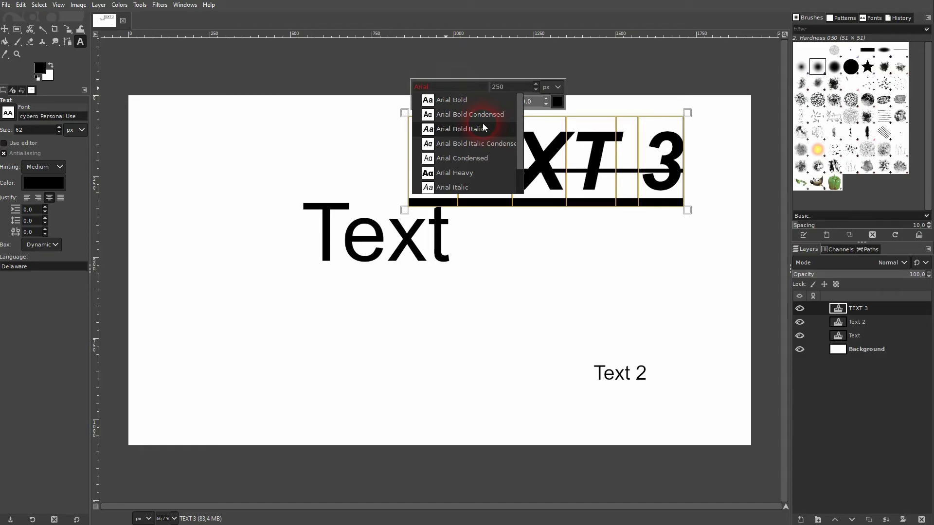
Step: Change the font of "TEXT 3" to Arial Heavy and remove its bold, italic, underline and strikethrough styles
click(454, 173)
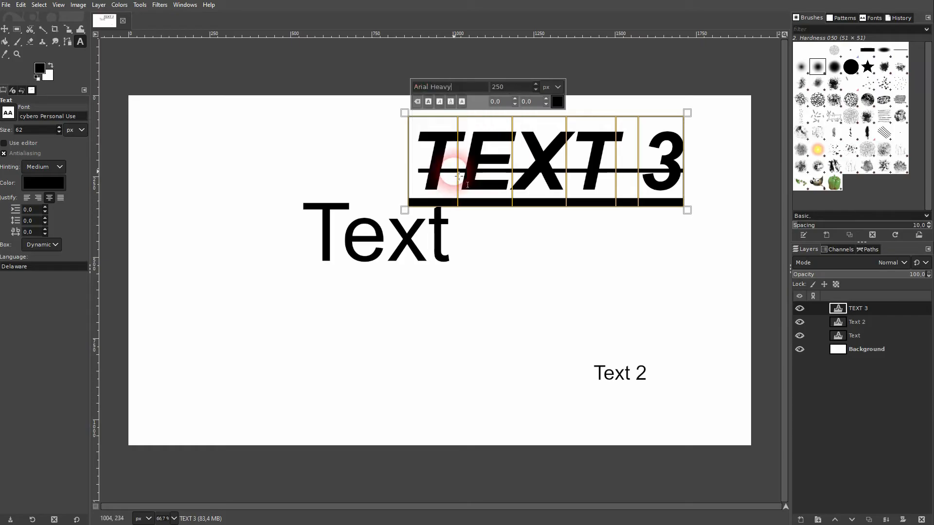
click(461, 94)
click(462, 101)
click(450, 101)
click(429, 103)
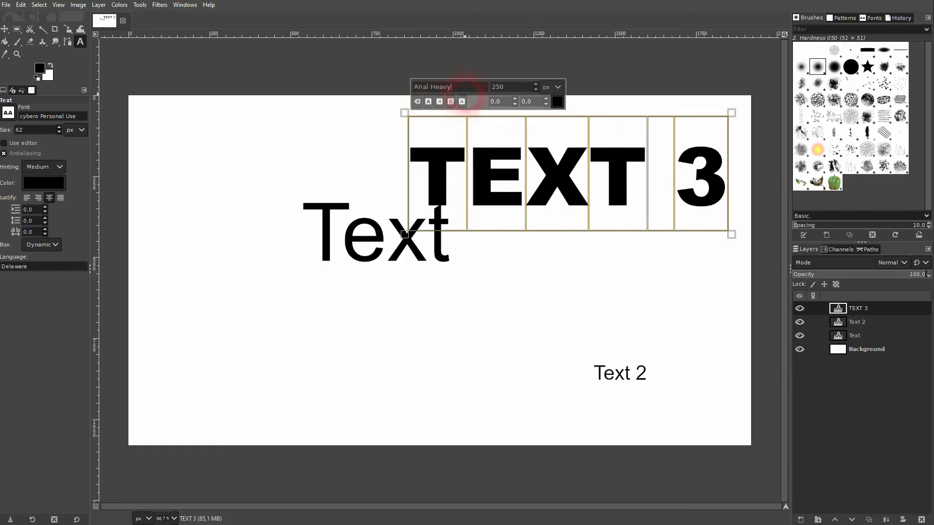
Step: Toggle bold on and back off for the whole "TEXT 3" text in Arial Heavy
click(439, 102)
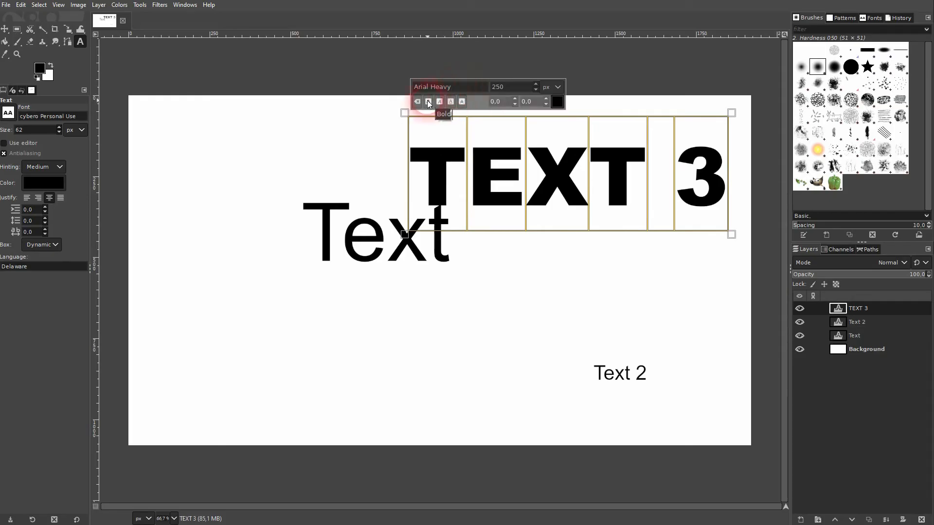
click(428, 102)
click(438, 151)
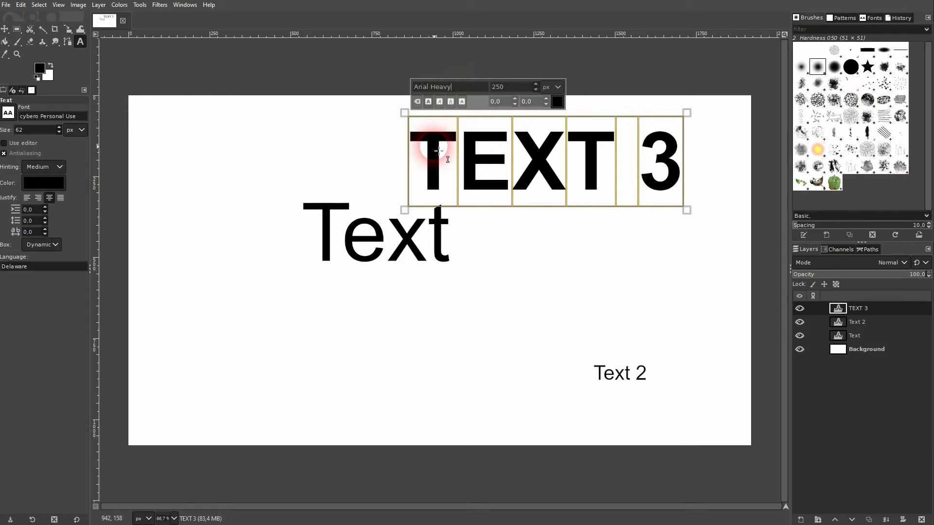
click(429, 103)
Step: Change the font of "TEXT 3" to Arial Bold
click(459, 90)
drag(458, 90, 427, 90)
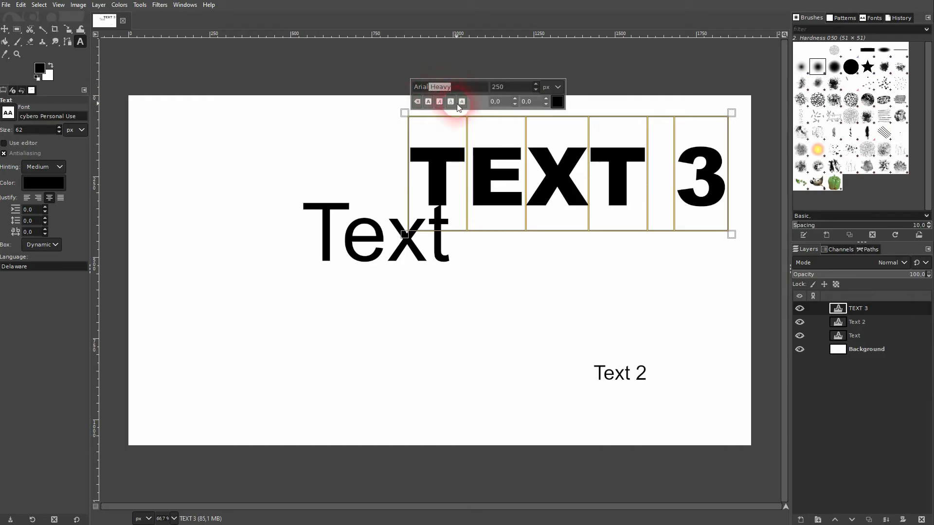
key(BackSpace)
click(456, 100)
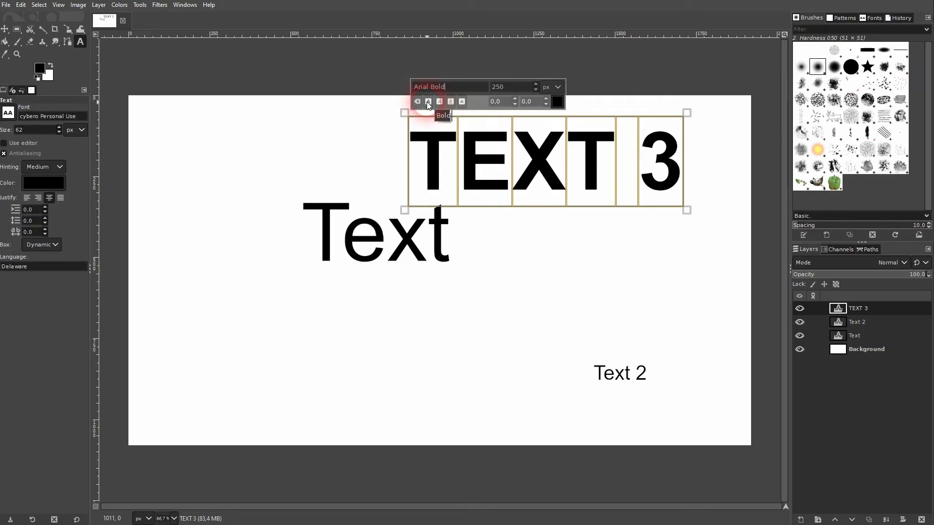
click(494, 142)
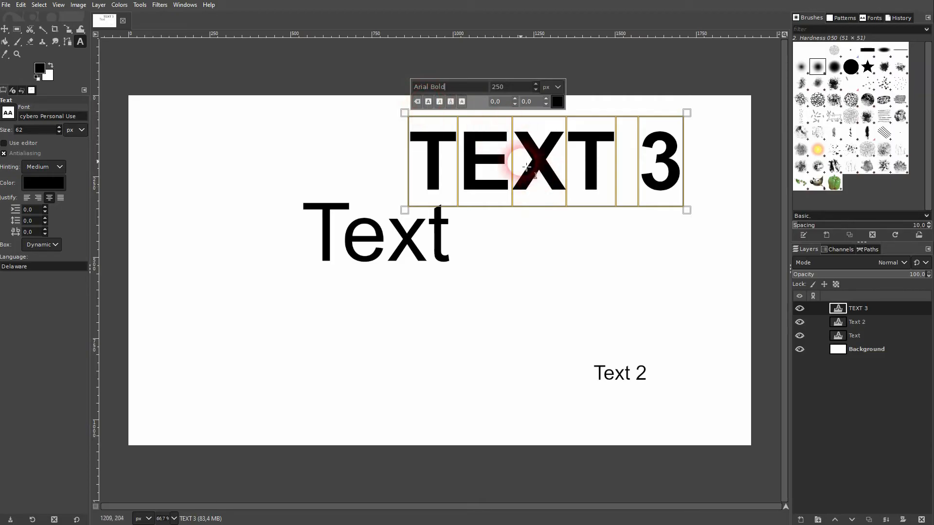
click(462, 136)
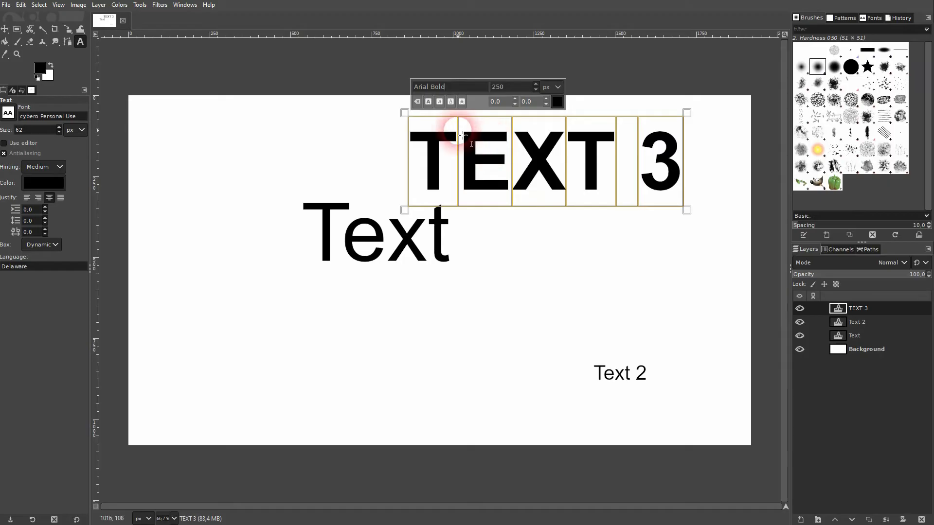
Step: Clear all styling from the selected "TEXT 3" text and set its font to Arial
click(419, 102)
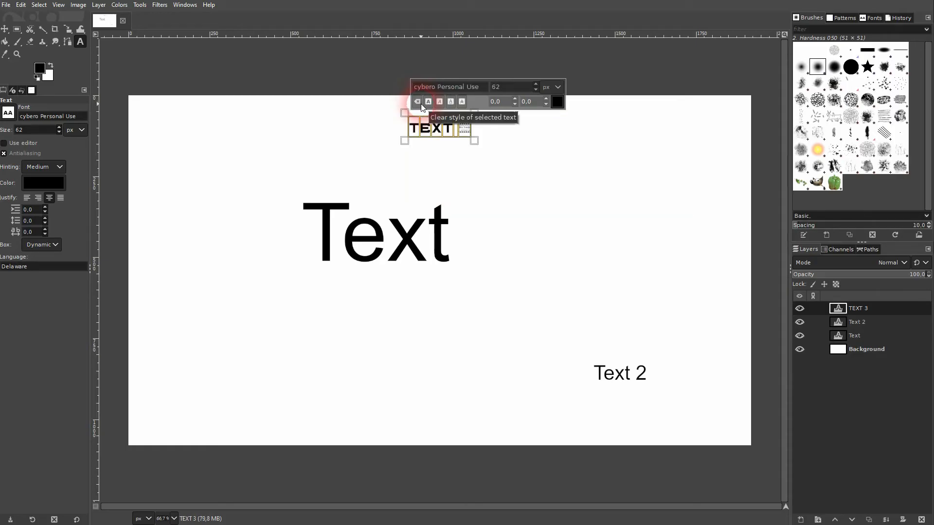
triple_click(456, 87)
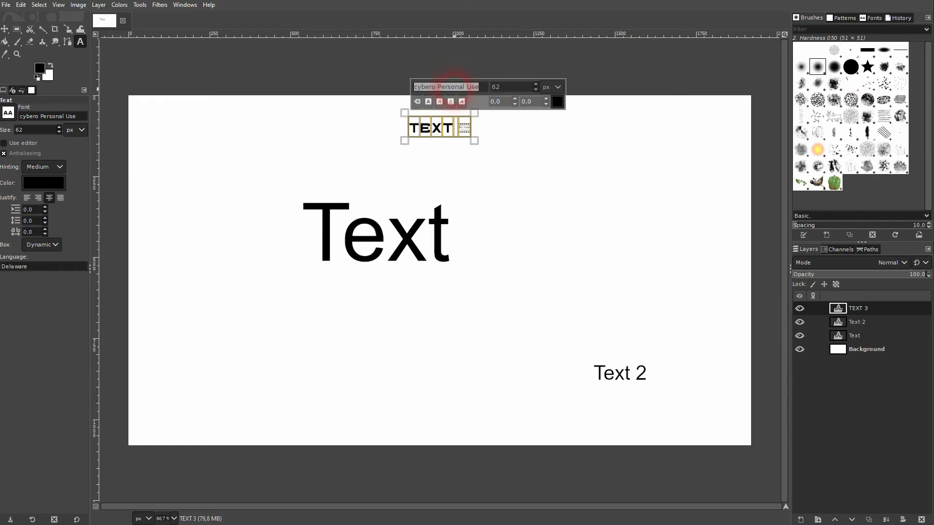
text(ar)
click(469, 102)
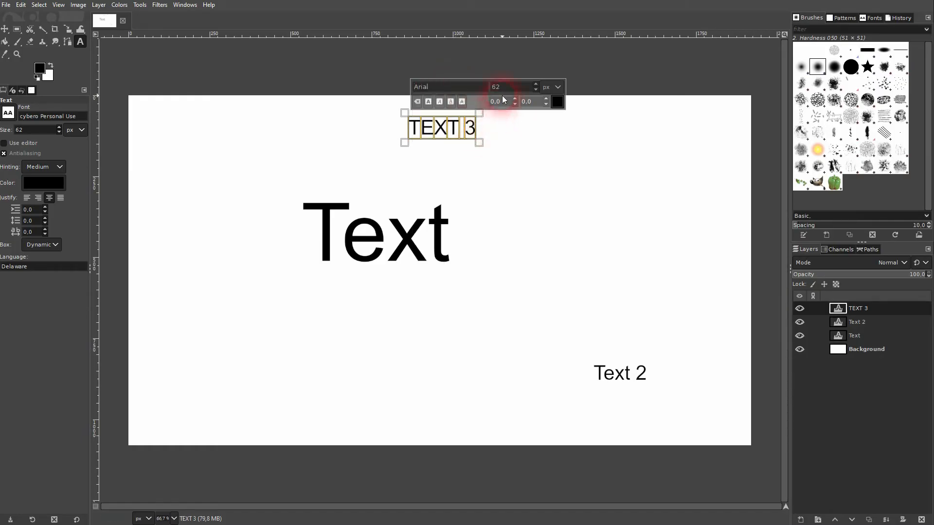
Step: Change the color of the selected "TEXT 3" text to red, ff0000
click(558, 103)
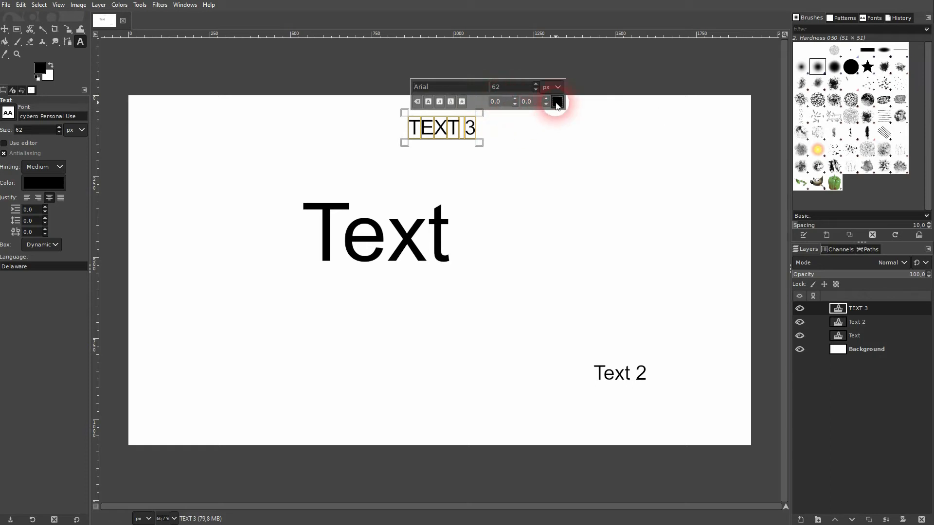
click(500, 98)
click(619, 154)
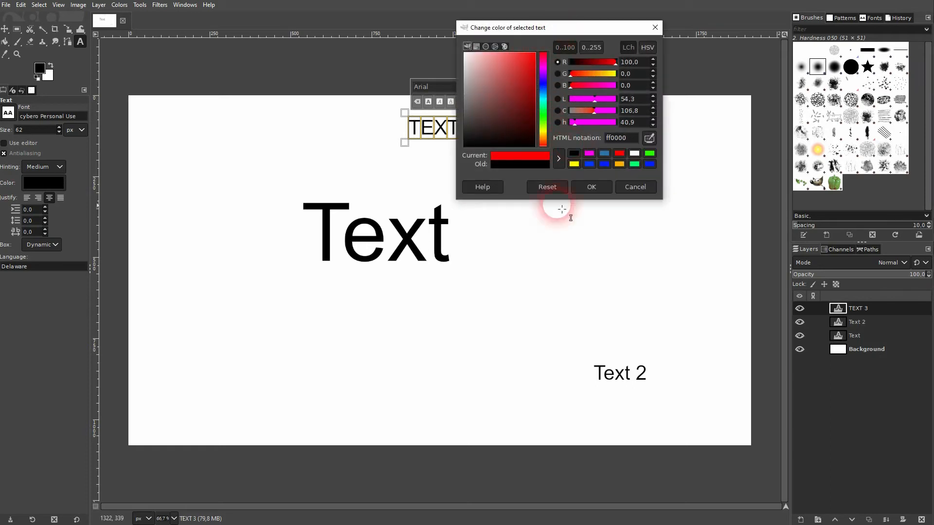
click(592, 185)
click(445, 130)
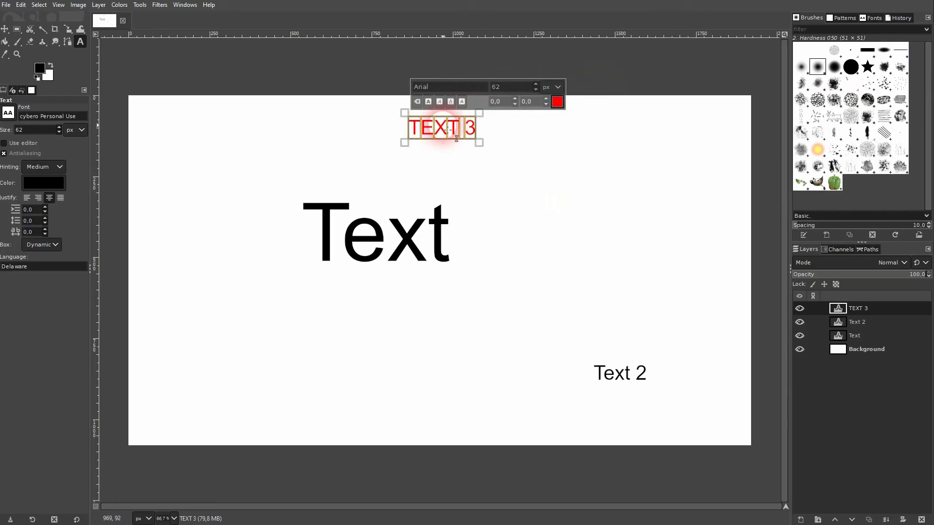
Step: Recolor the "TEXT 3" text to a muted medium blue
click(557, 102)
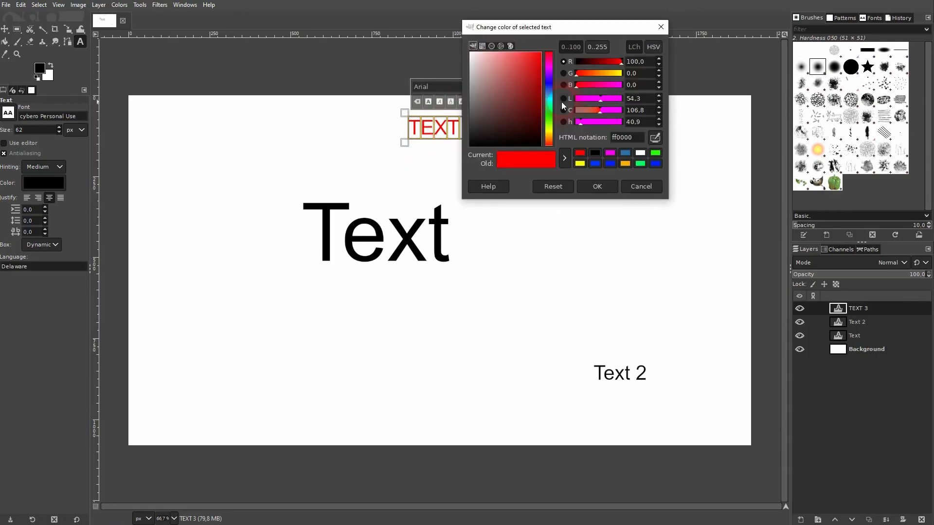
click(551, 93)
drag(520, 93, 516, 92)
click(609, 118)
click(601, 186)
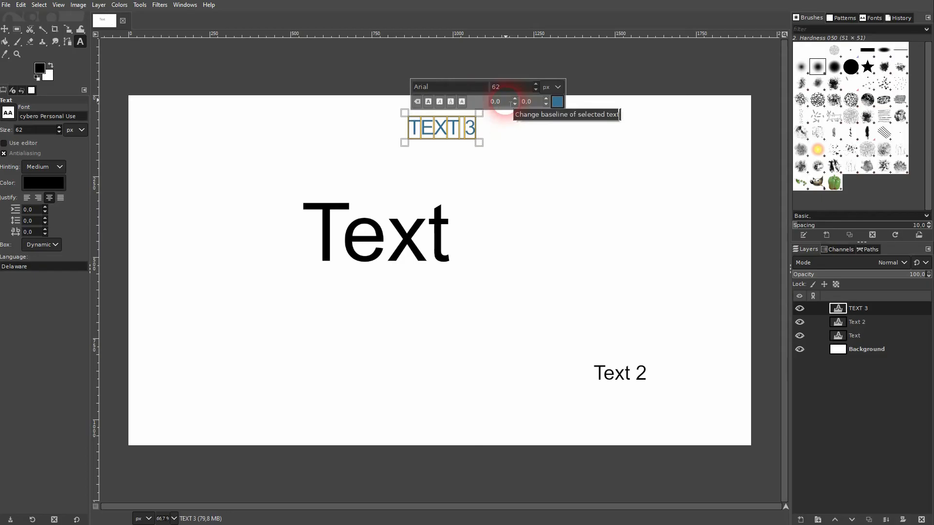
Step: Raise the baseline of "TEXT 3" to 92 and bring it back to 0
drag(515, 99, 495, 140)
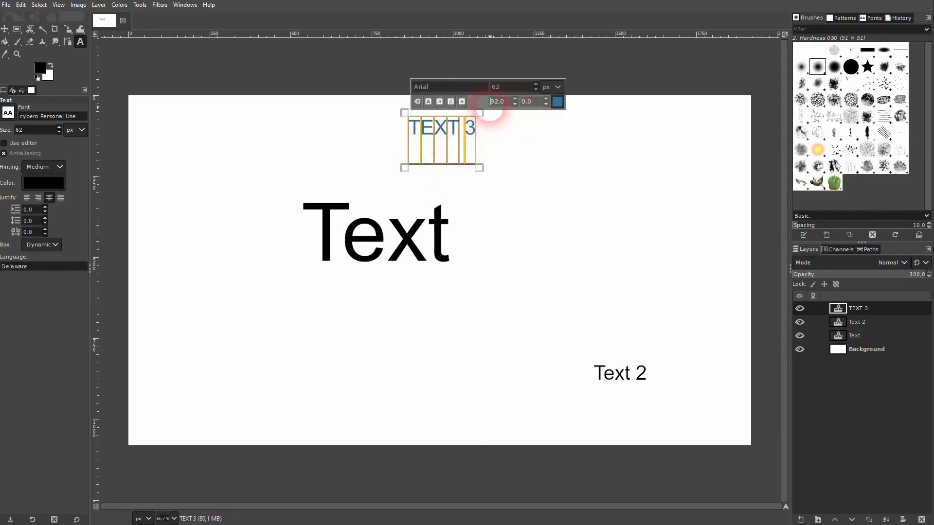
drag(515, 106, 514, 103)
click(515, 99)
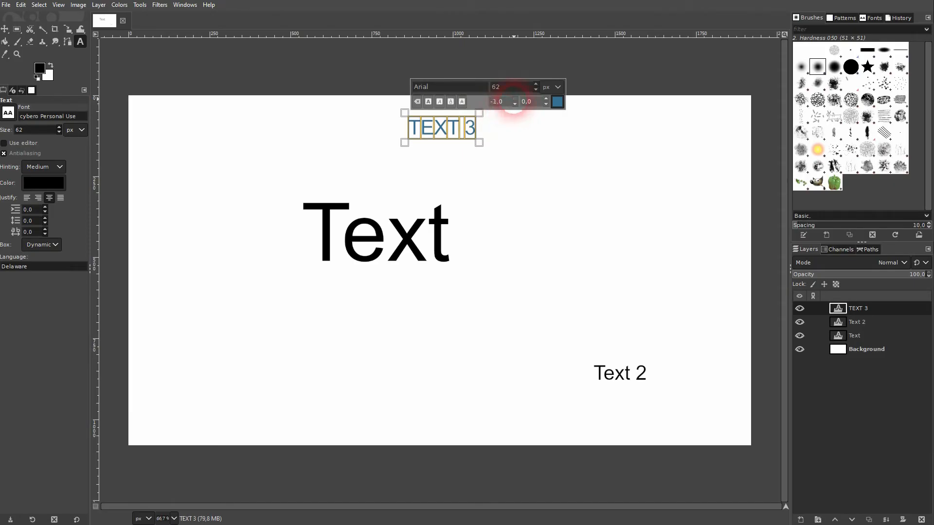
Step: Add two more lines below "TEXT 3" reading "second line" and "third line"
drag(476, 131, 494, 141)
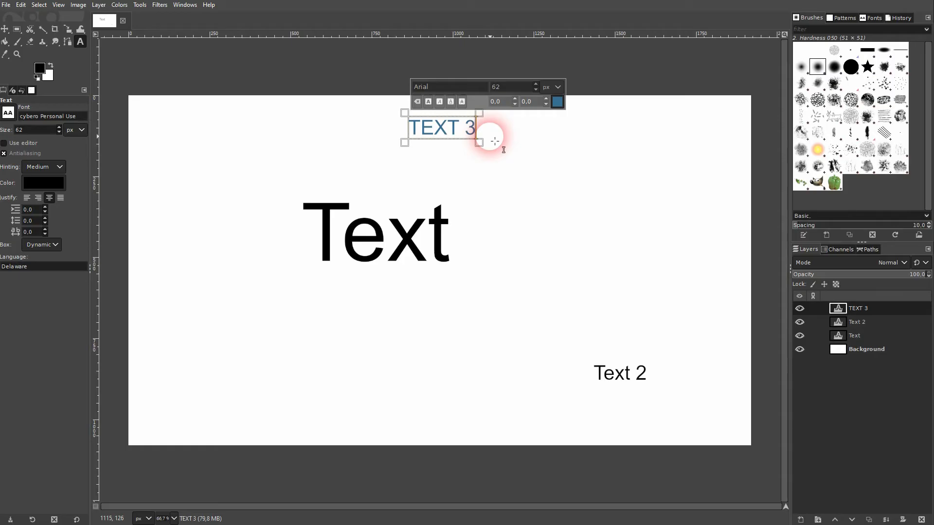
key(Return)
text(second line )
text(third )
text(line)
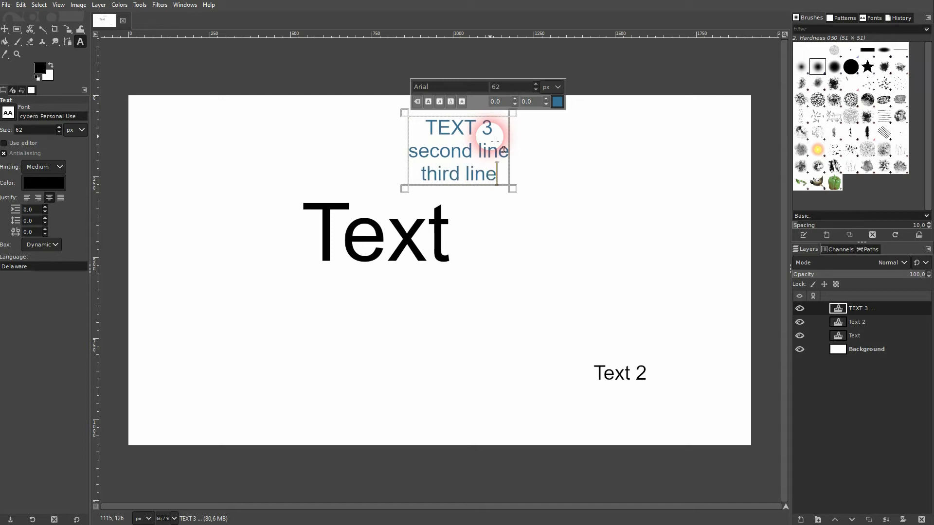
Step: Try a baseline of 77 on all three lines of text and reset it to 0
key(ctrl+a)
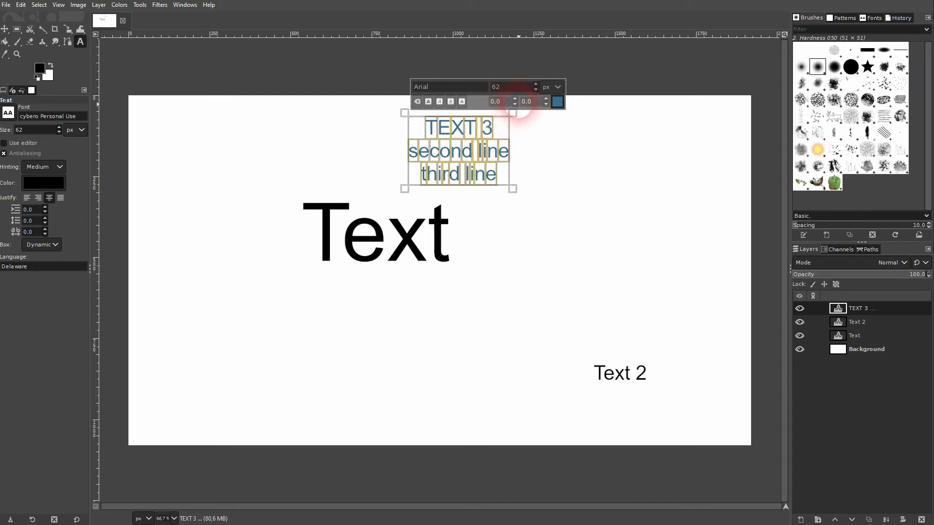
drag(518, 100, 492, 167)
click(463, 141)
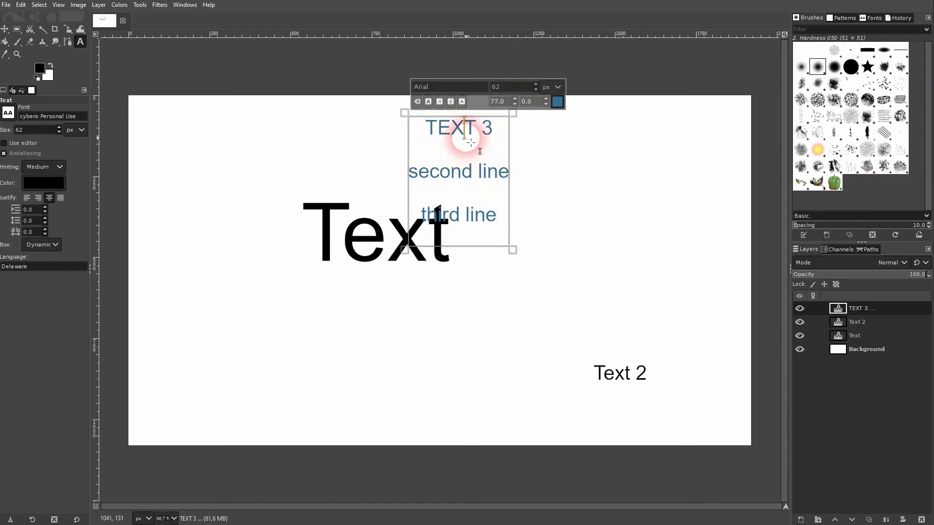
key(ctrl+a)
click(498, 102)
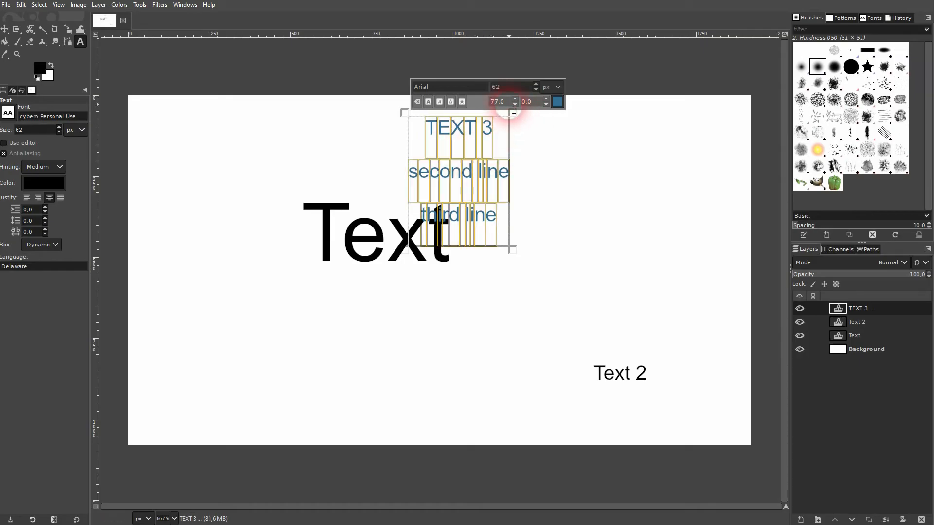
text(0)
key(Return)
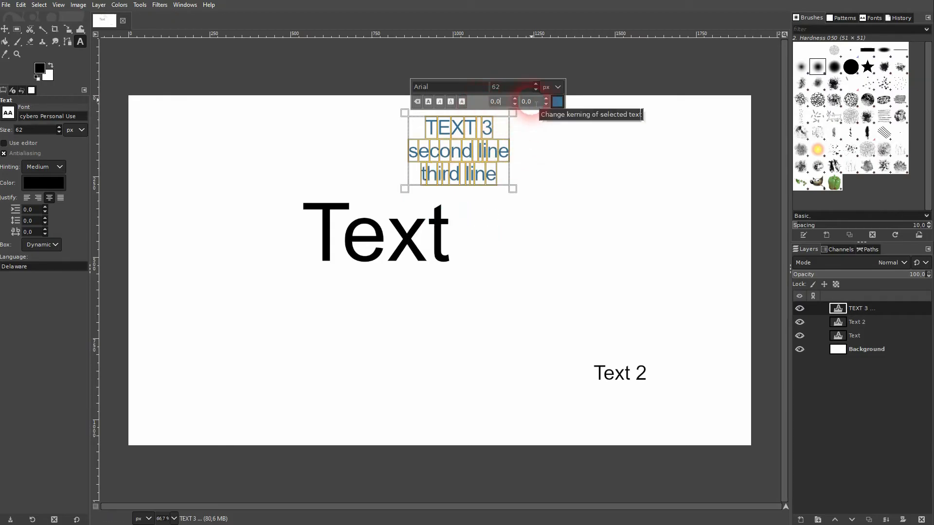
Step: Try a kerning of 42 on all three lines of text and reset it to 0
drag(547, 101, 484, 136)
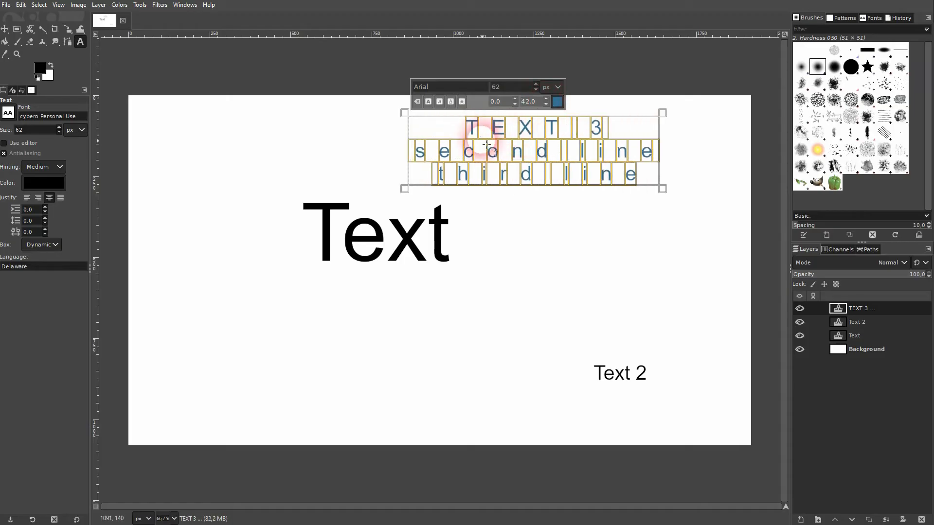
click(484, 137)
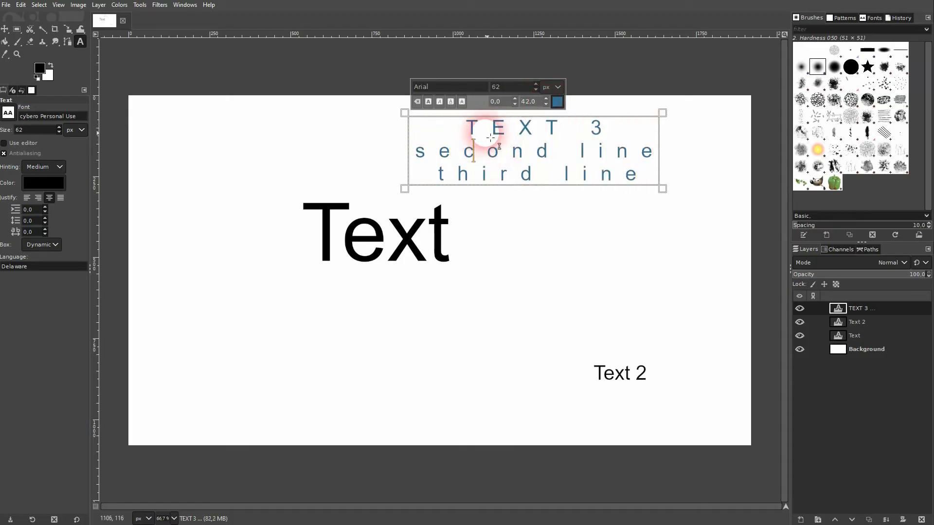
key(ctrl+a)
drag(537, 103, 521, 108)
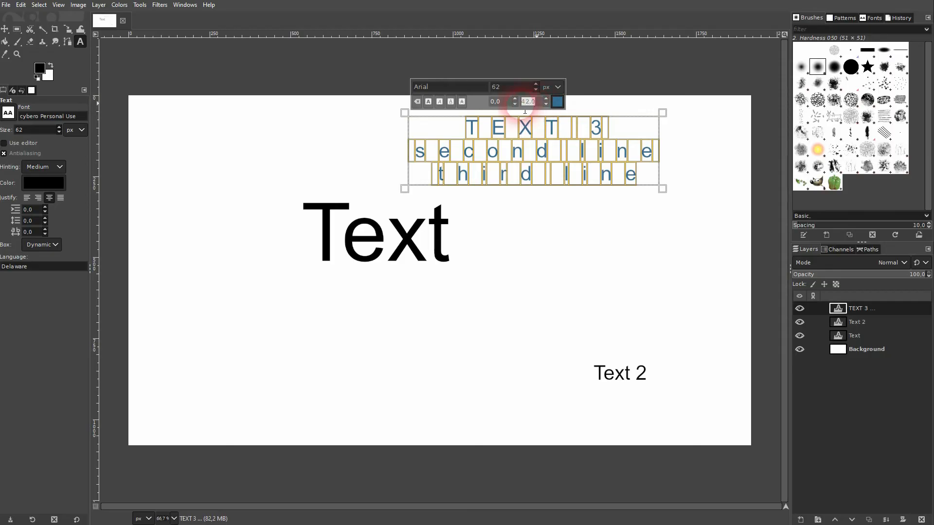
text(0)
key(Return)
click(557, 86)
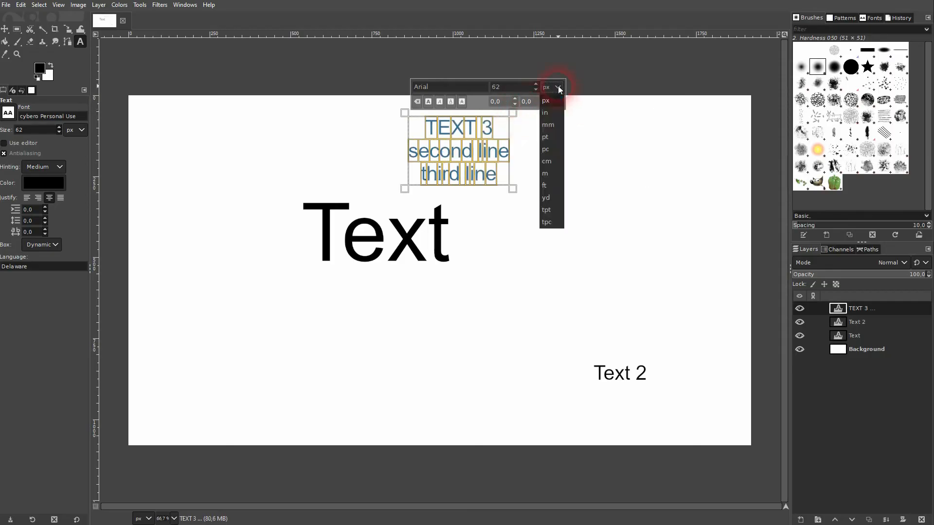
click(553, 101)
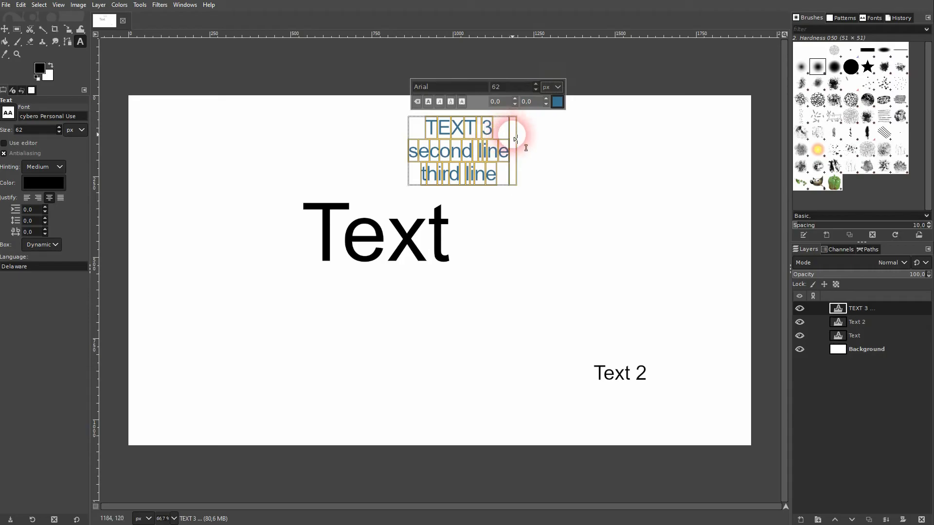
click(515, 140)
Step: Scale the three-line text layer up to 621 × 425 px with the Scale tool and inspect its letter edges up close
click(4, 29)
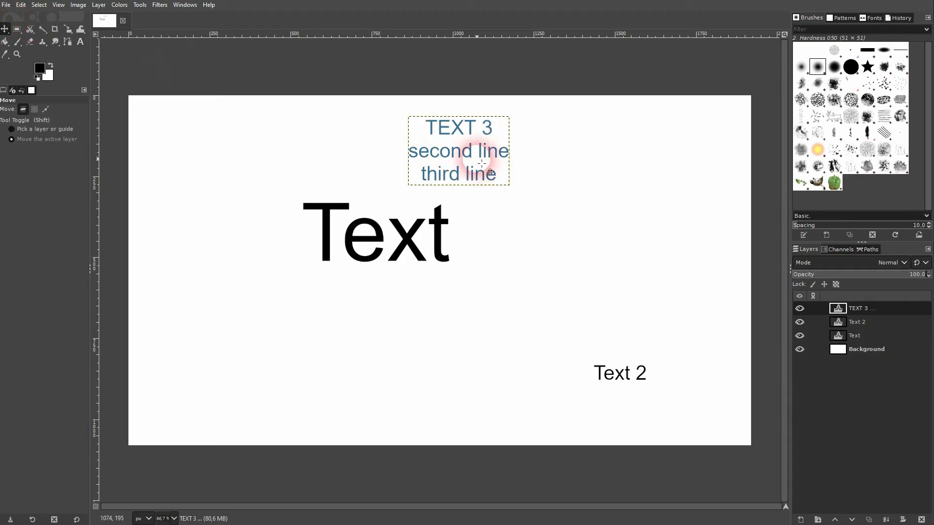
click(68, 30)
click(100, 53)
click(486, 191)
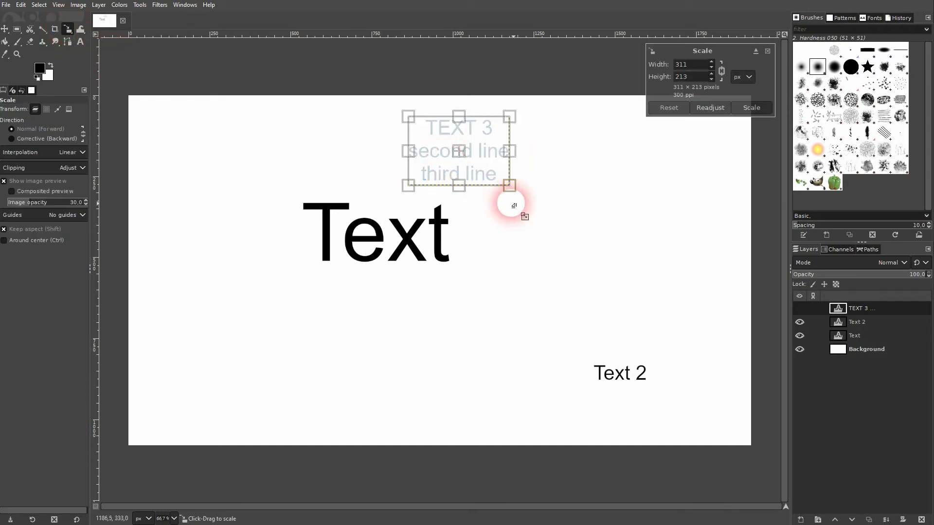
drag(511, 187, 609, 253)
click(762, 112)
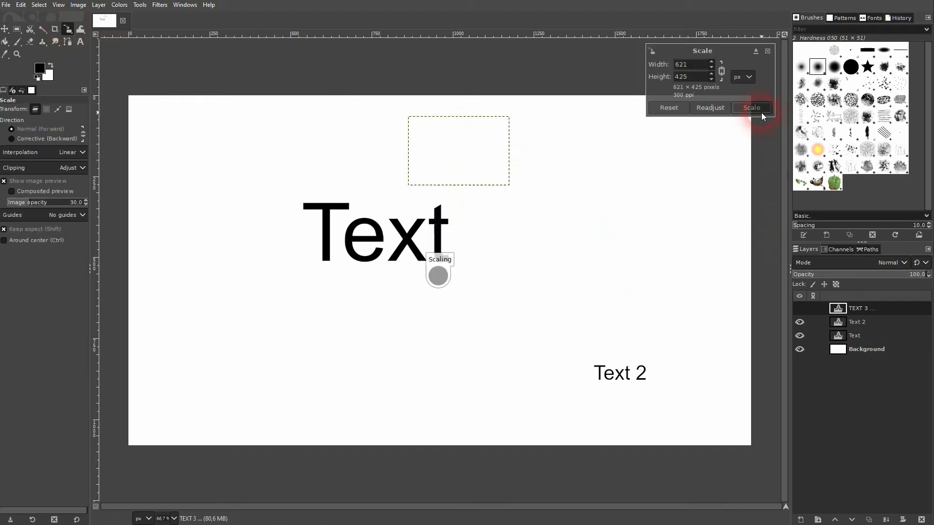
click(5, 30)
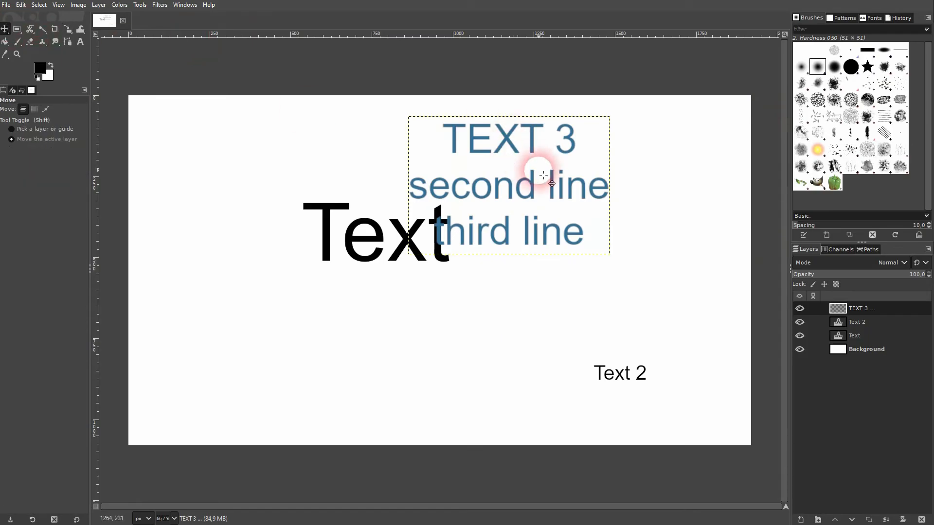
scroll(534, 168, up, 4)
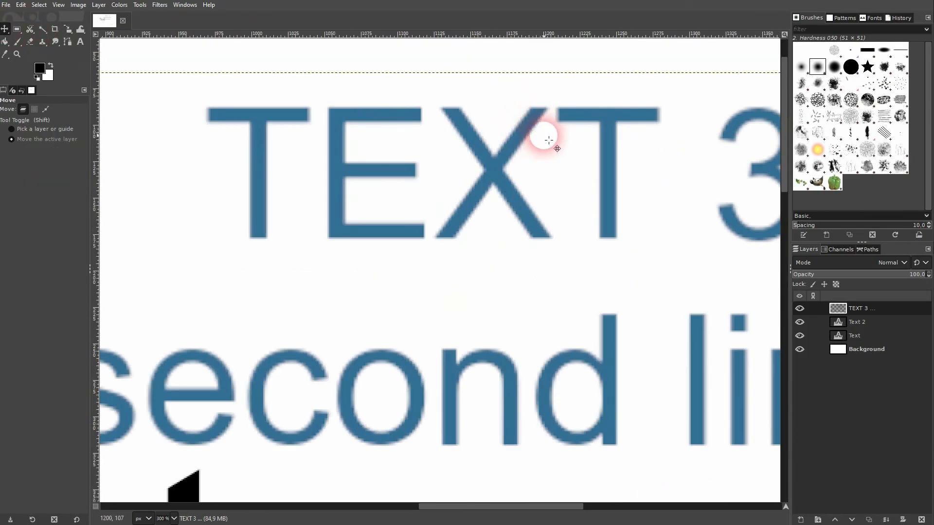
scroll(547, 138, down, 4)
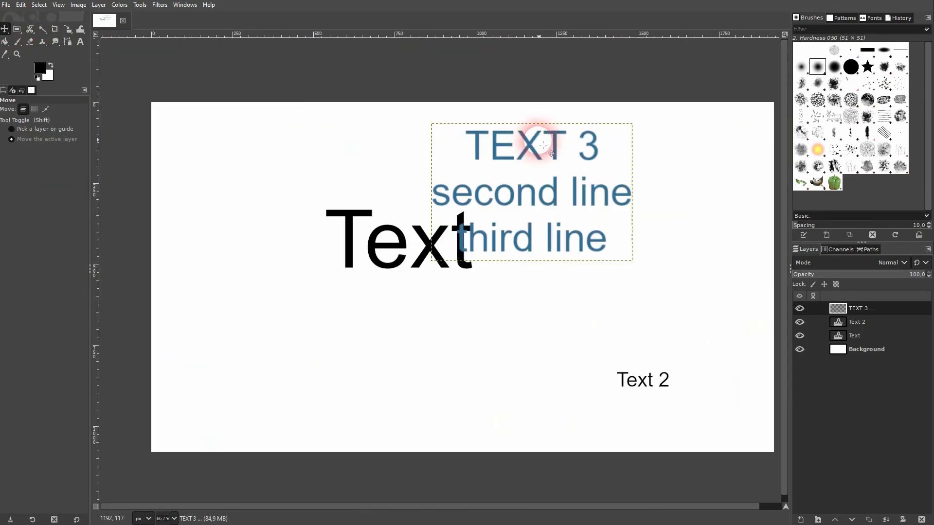
Step: Scale the three-line text layer up again until it spans most of the canvas, and examine the letter edges up close
click(69, 30)
click(574, 197)
drag(642, 274, 759, 355)
drag(434, 125, 354, 73)
drag(366, 341, 226, 433)
click(747, 109)
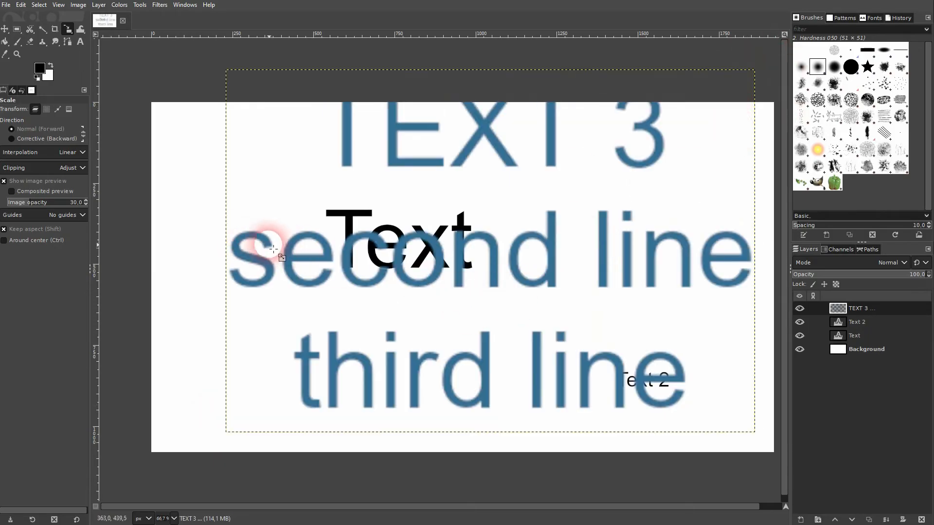
scroll(268, 245, up, 5)
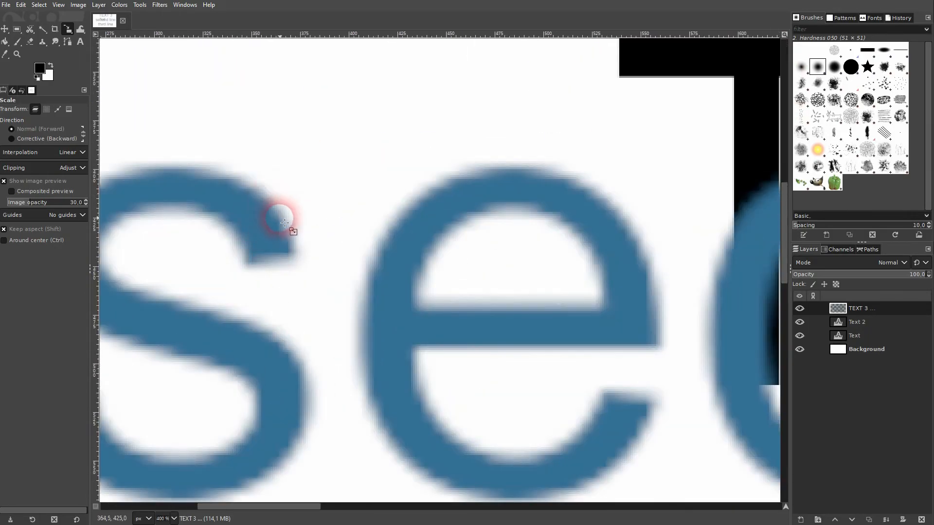
Step: Undo both scalings of the three-line text layer
scroll(294, 203, down, 4)
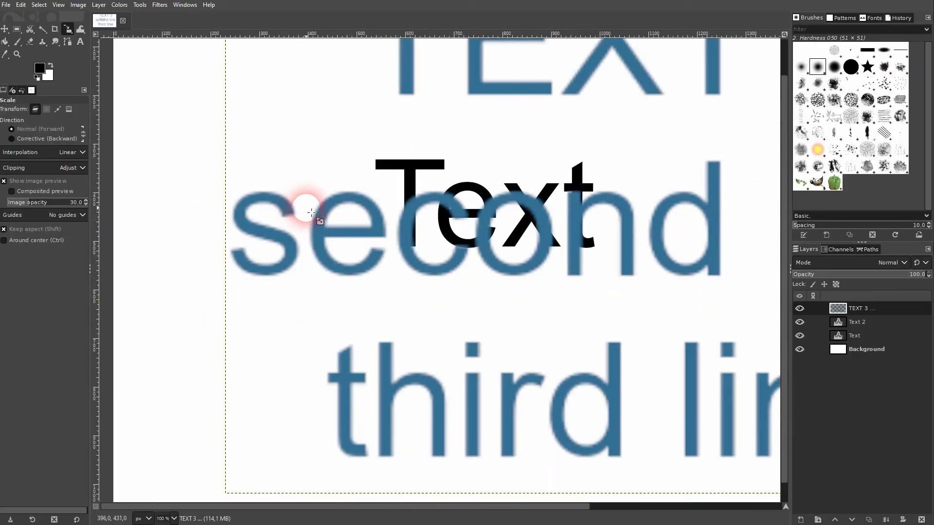
scroll(311, 213, down, 1)
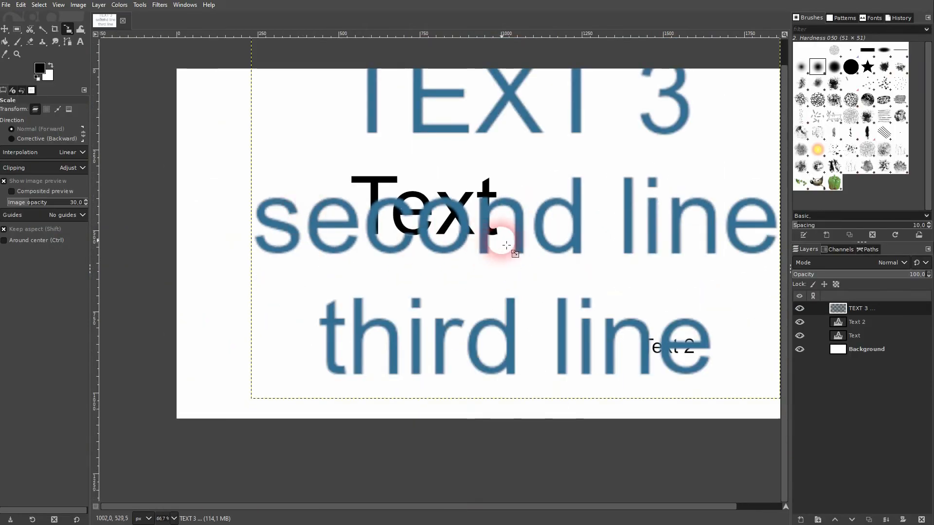
key(ctrl+z)
key(ctrl+z)
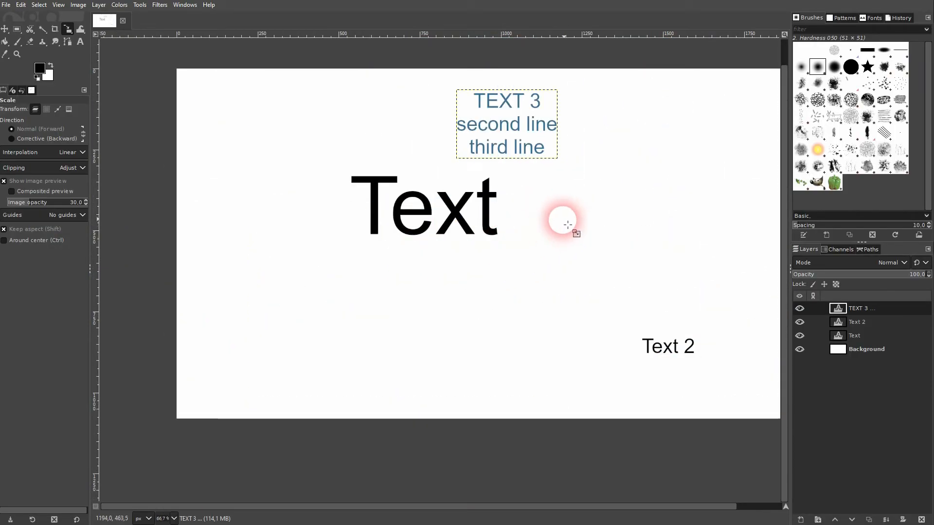
Step: Set the font size of all three lines of text to 500 px with the Text tool
key(t)
click(511, 127)
key(ctrl+a)
click(565, 62)
double_click(540, 61)
text(500)
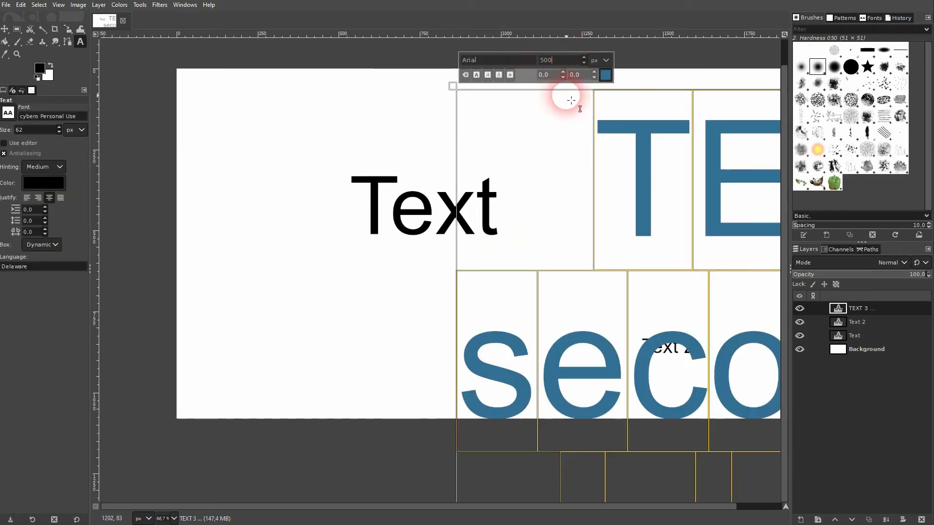
Step: Move the enlarged text layer left over the canvas and examine the sharpness of its letter edges up close
click(4, 28)
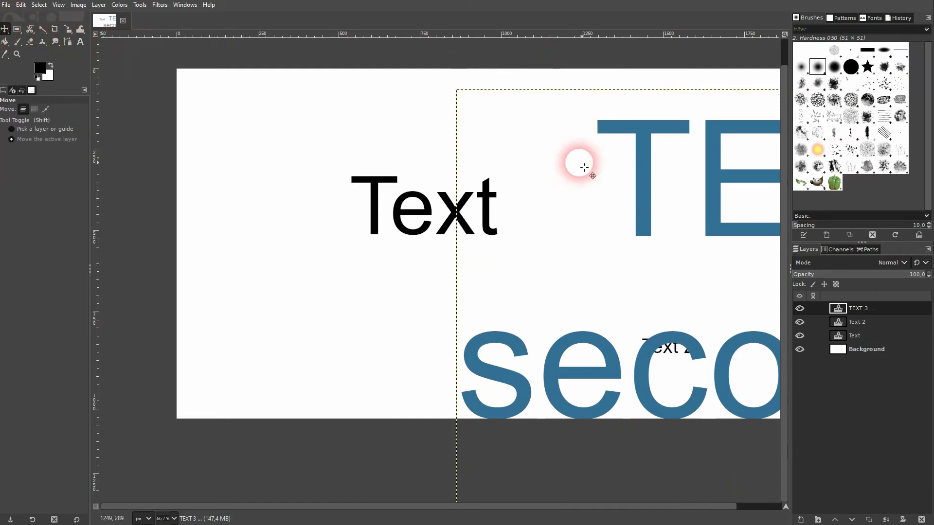
drag(640, 184, 354, 175)
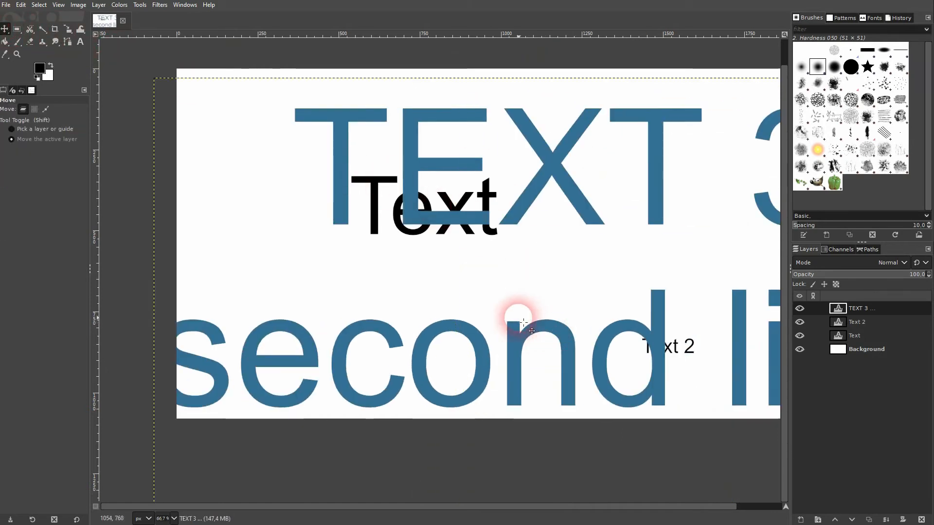
ctrl+scroll(528, 335, up, 1)
ctrl+scroll(528, 336, up, 5)
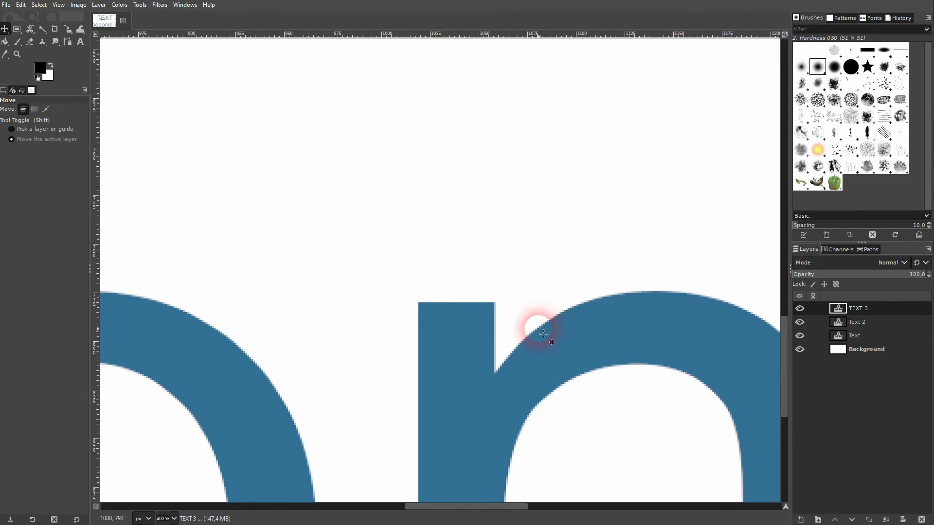
ctrl+scroll(550, 324, down, 6)
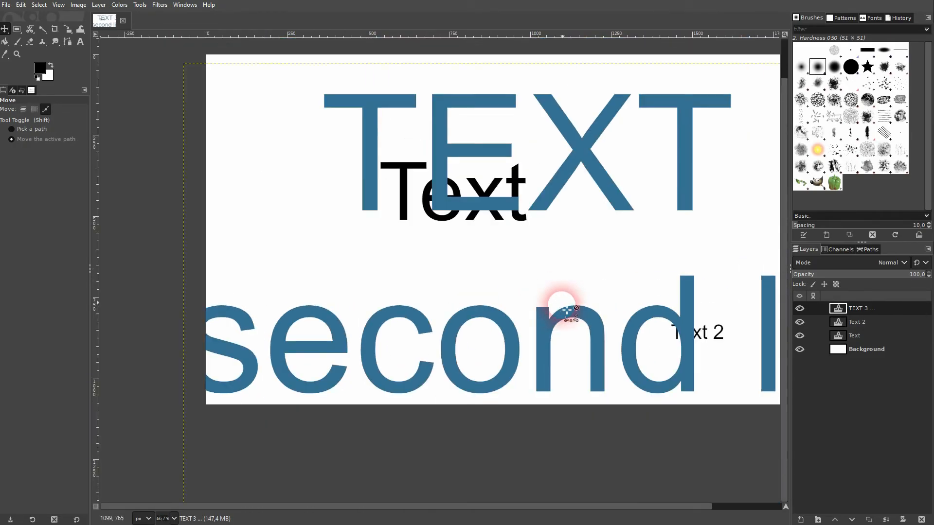
Step: Delete the enlarged three-line text layer
click(924, 519)
drag(688, 507, 727, 507)
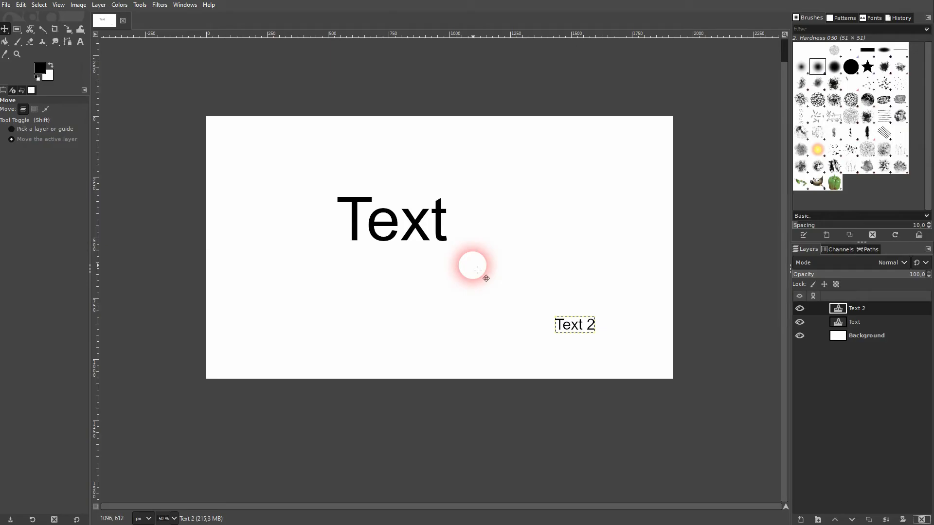
Step: Add the text "TEXT" in the upper-left part of the canvas, above the large word "Text"
click(81, 42)
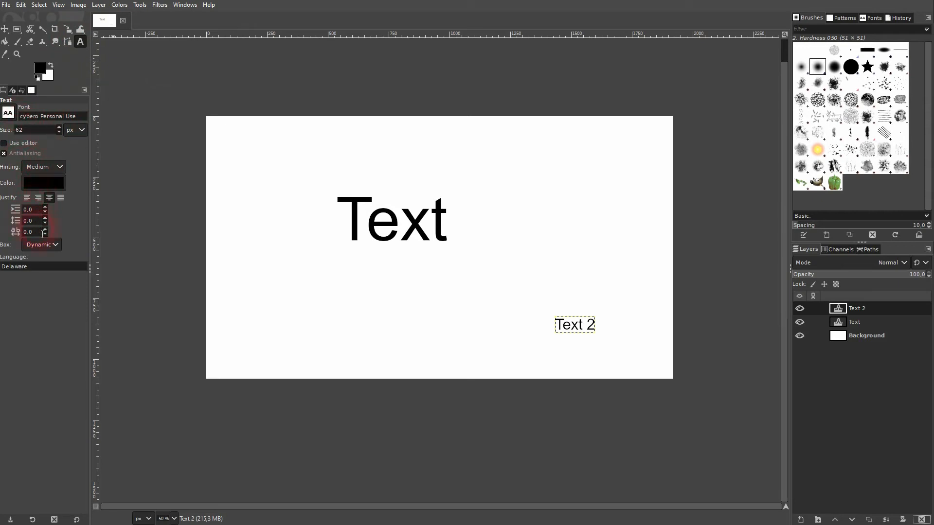
click(291, 161)
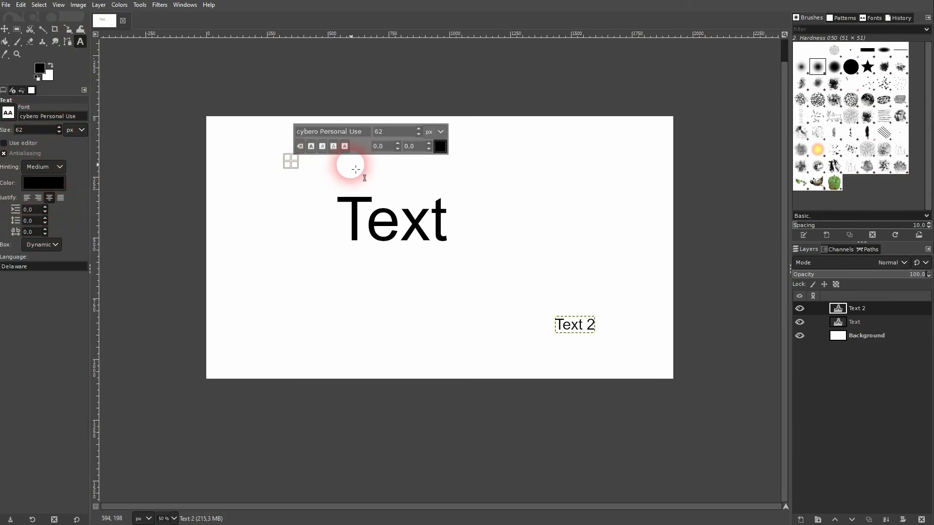
text(TEXT)
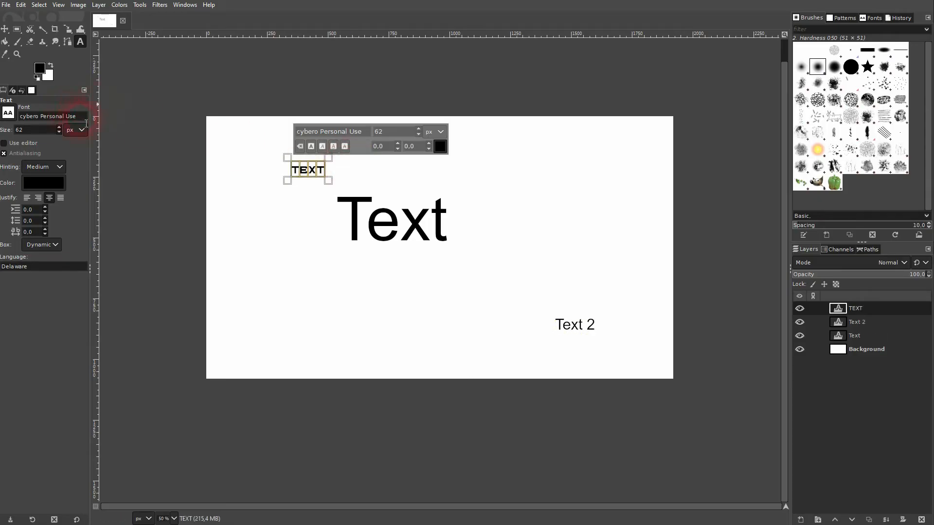
Step: Set the Text tool's font to Arial Bold and its size to 92 px, with centered justification
drag(49, 123, 20, 121)
text(a)
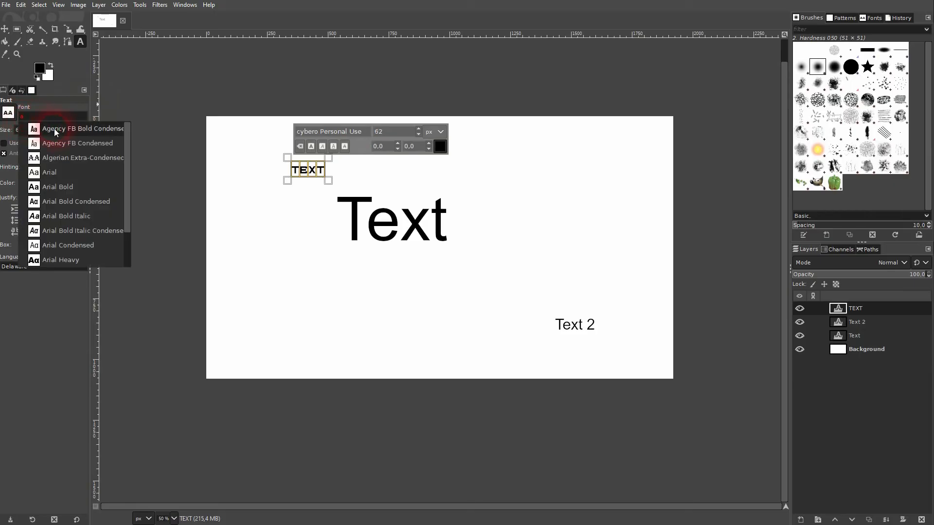
click(73, 185)
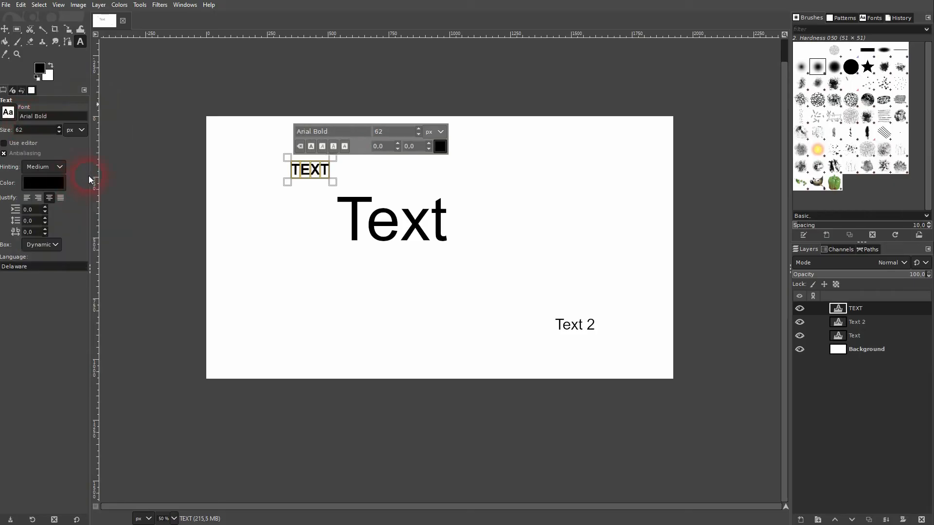
click(57, 128)
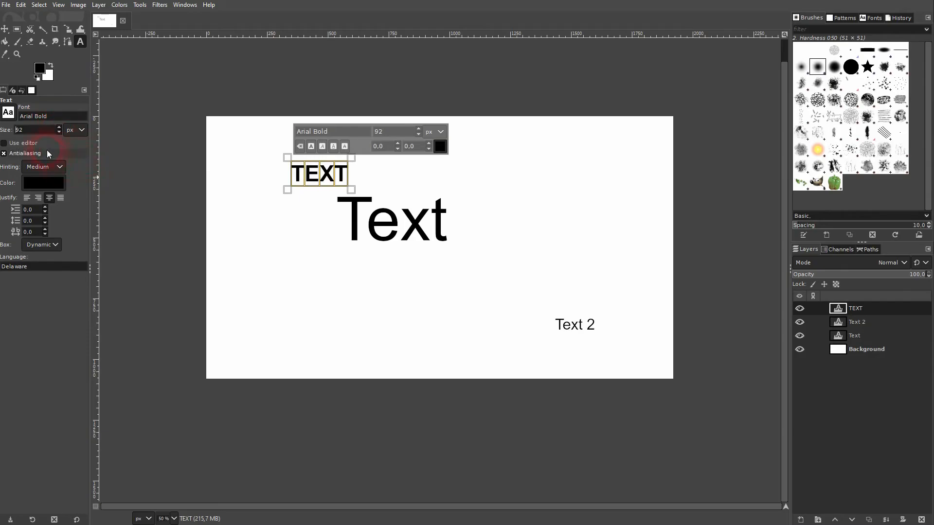
click(38, 199)
click(52, 197)
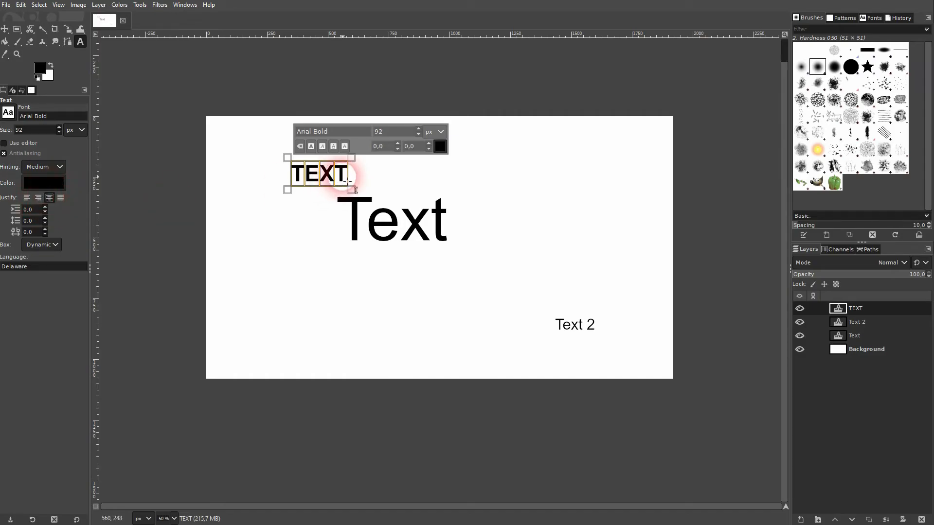
Step: Add three more lines reading "motre", "sadjkds" and "sdas" below "TEXT" in the same text layer
click(345, 178)
key(Return)
text(motre)
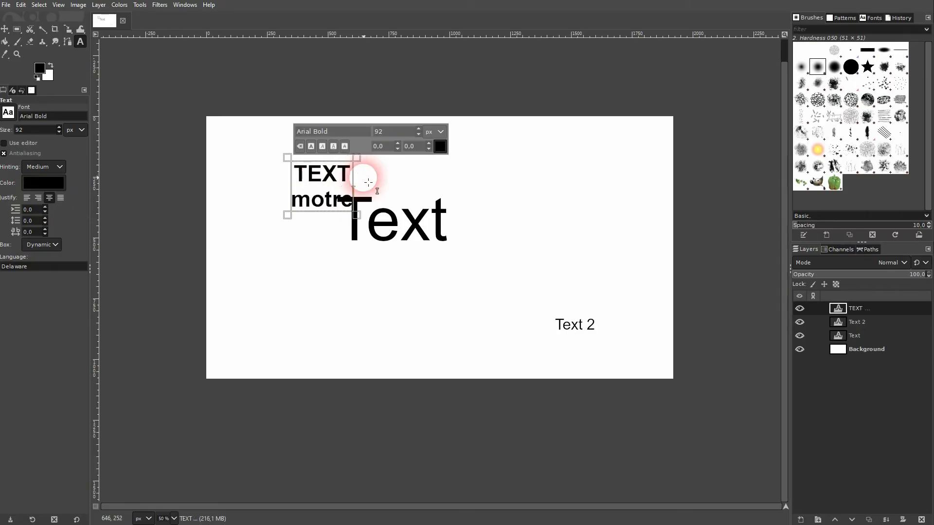
key(Return)
text(sadjkds)
key(Return)
text(sdas)
Step: Try left, right and filled justification on all four lines of text and return them to centered
key(ctrl+a)
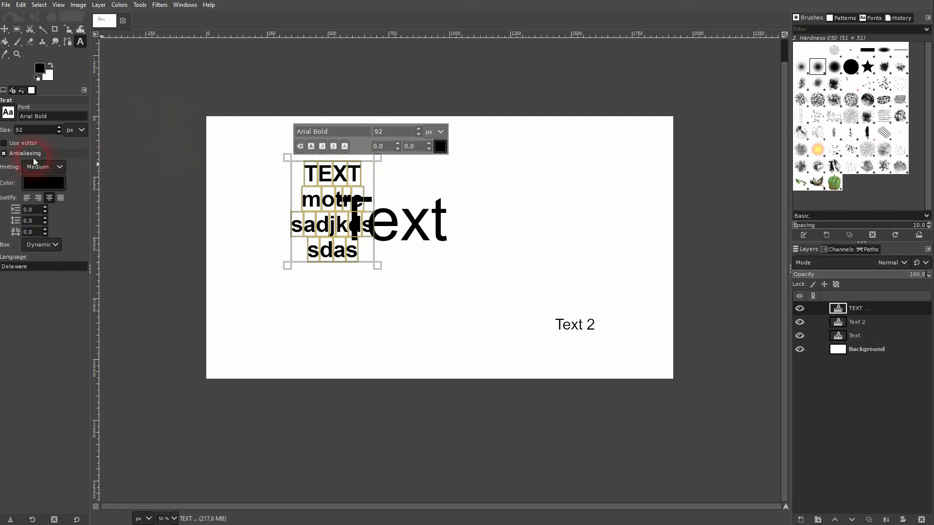
click(26, 198)
click(60, 198)
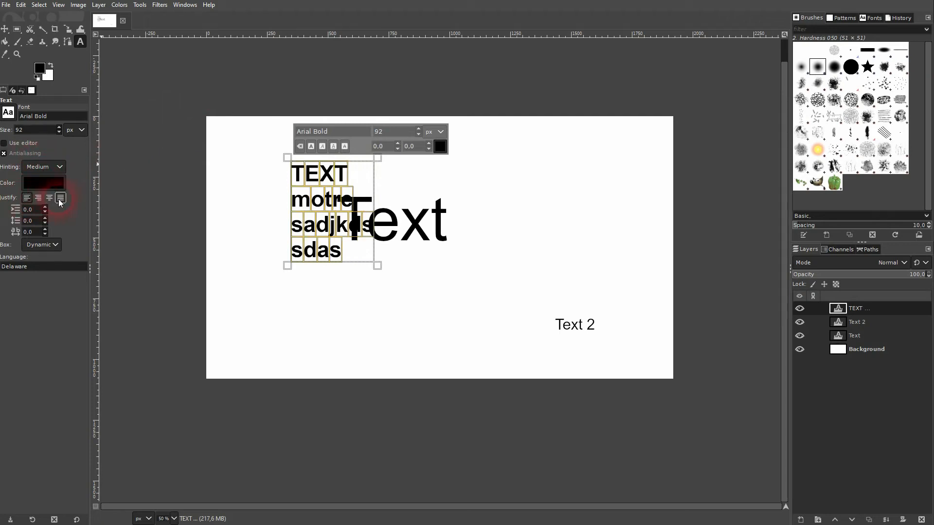
click(40, 199)
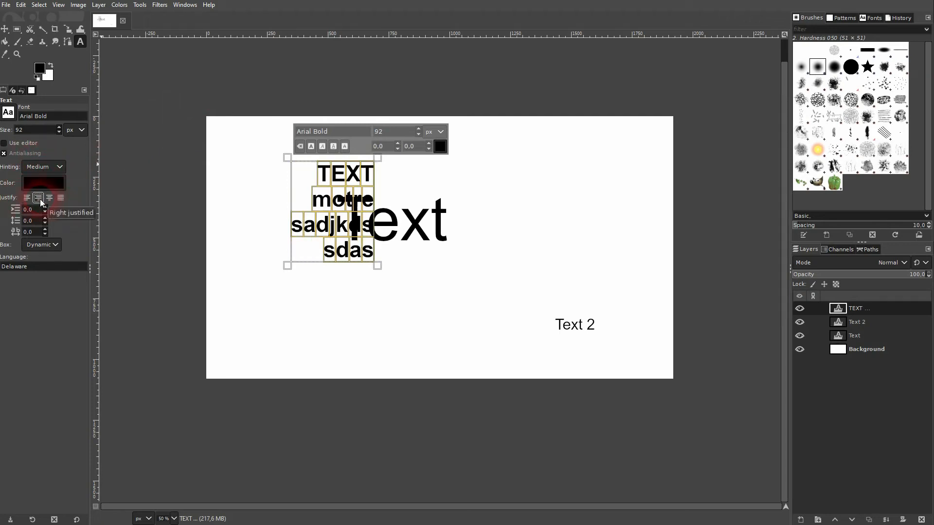
click(51, 197)
click(61, 199)
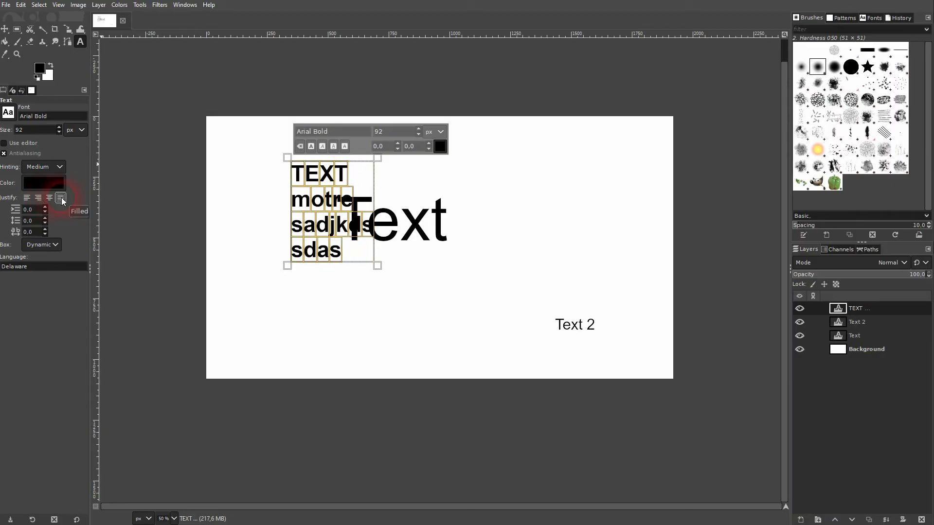
click(29, 198)
click(51, 199)
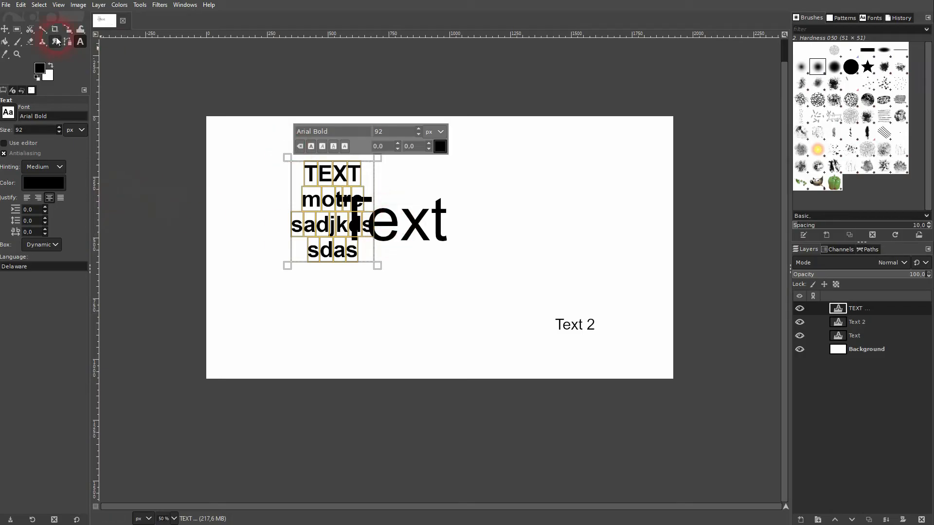
Step: Move the four-line text block clear of the large word "Text", and delete all three text layers
click(4, 29)
drag(329, 217, 263, 282)
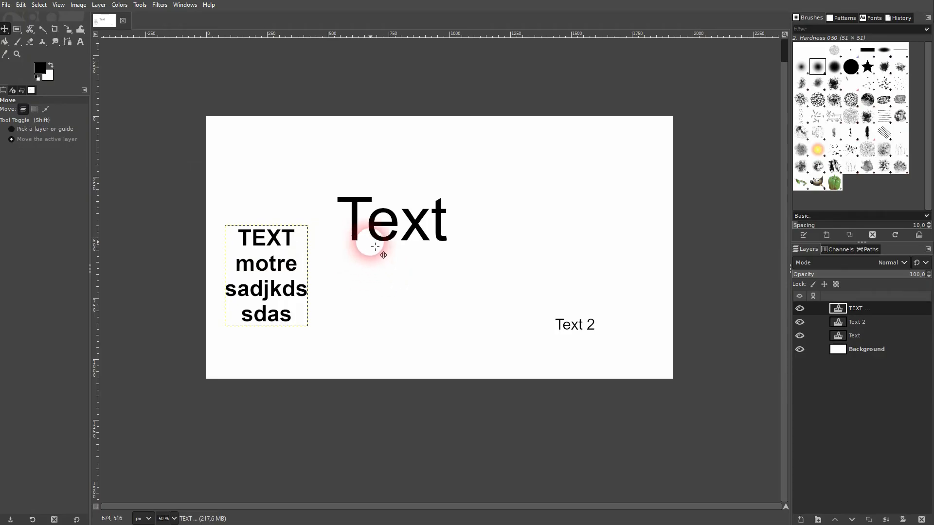
click(921, 520)
click(921, 519)
click(922, 519)
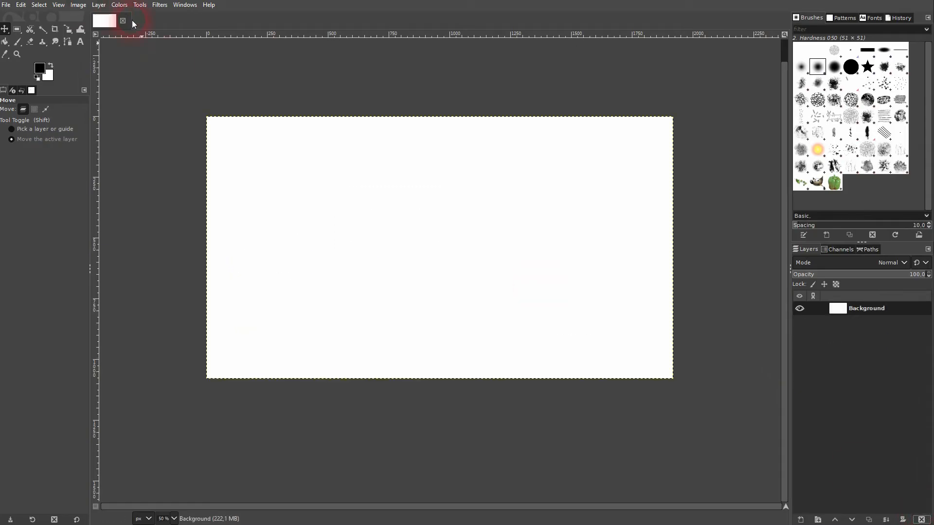
Step: Add the text "Arial Bold" in Arial Bold at 92 px on the empty canvas
click(80, 42)
click(298, 202)
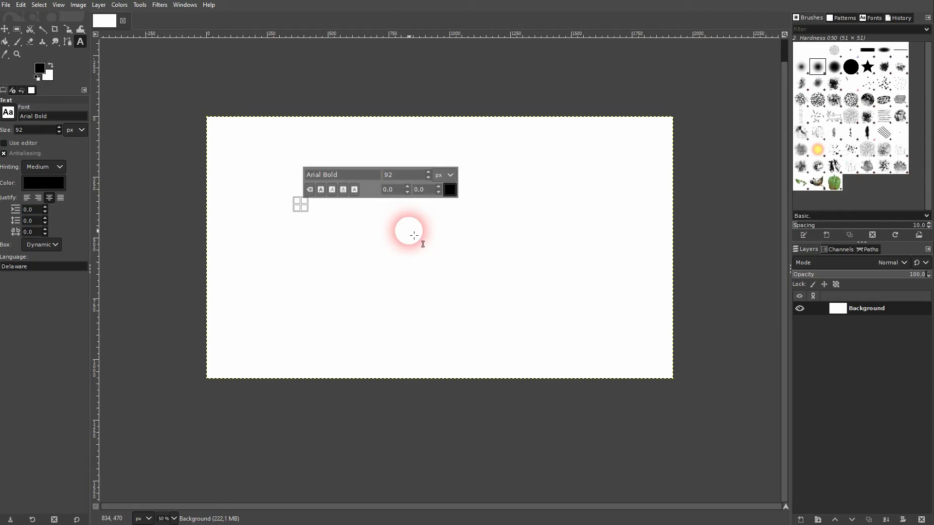
text(Arial Bold)
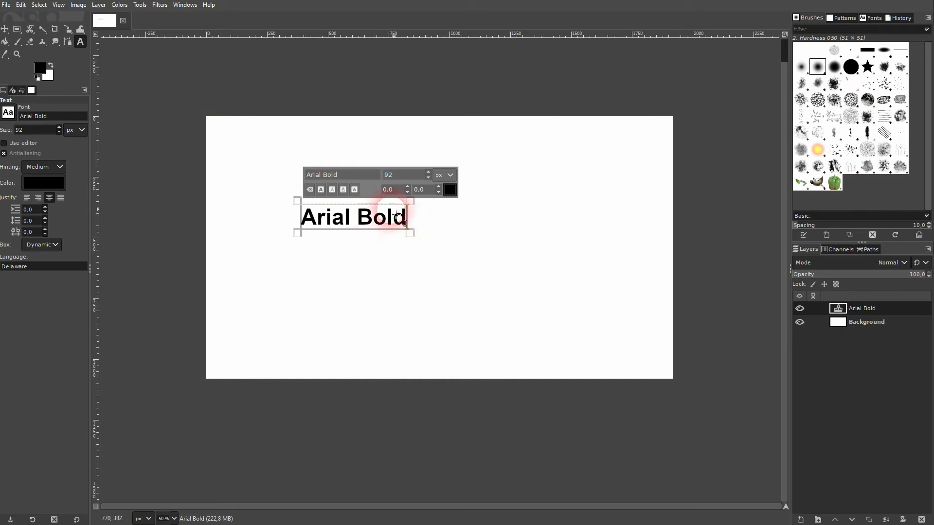
Step: Set the "Arial Bold" text's size to 150 px and move it to the canvas's upper-left corner
triple_click(398, 217)
click(344, 176)
drag(308, 176, 342, 188)
double_click(406, 175)
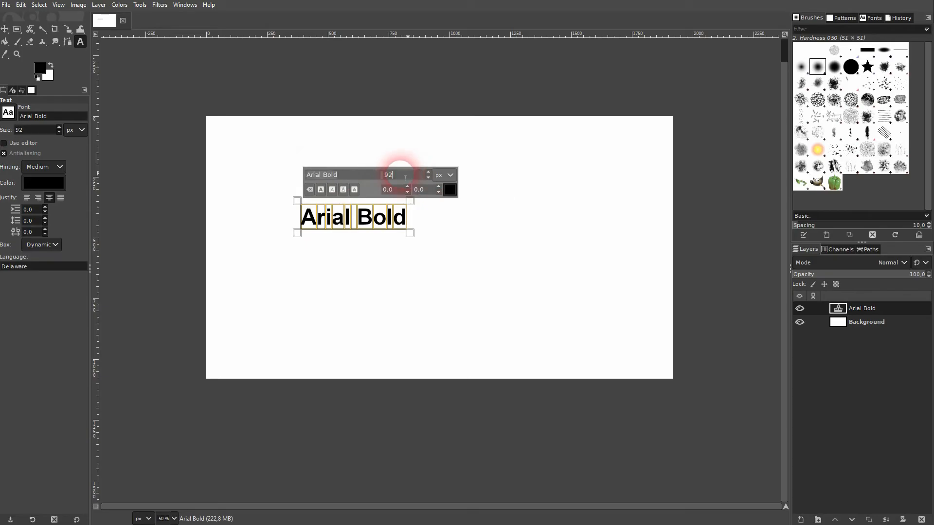
text(150)
key(Return)
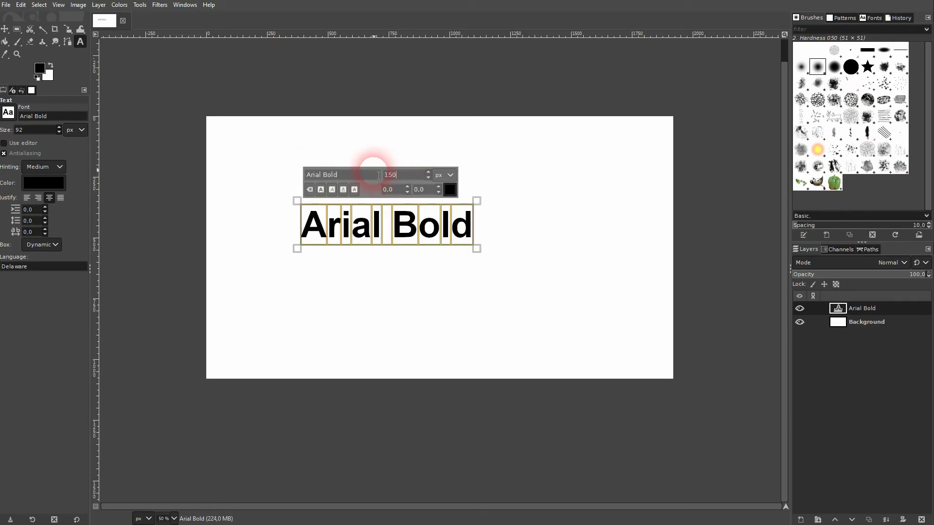
click(4, 31)
drag(374, 228, 298, 156)
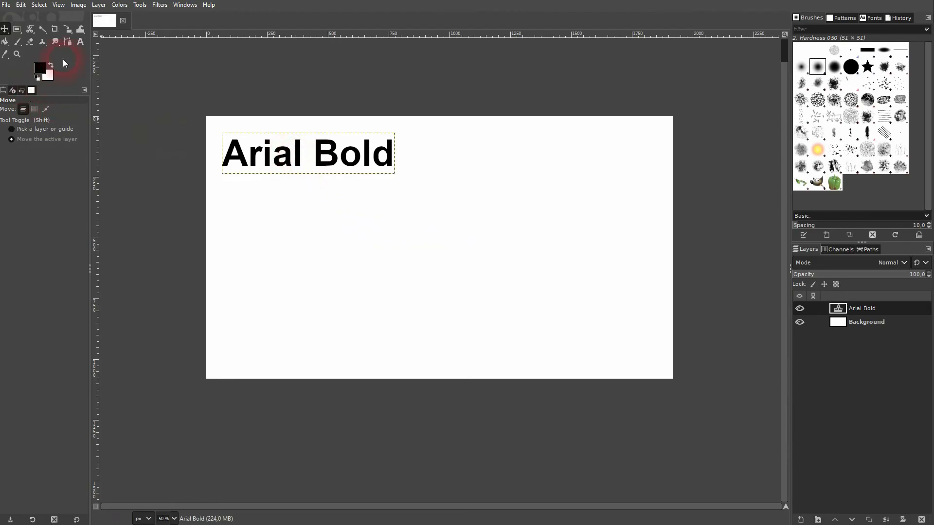
Step: Add the text "Arial red" near the middle of the canvas and set its font to Arial
click(80, 42)
click(376, 254)
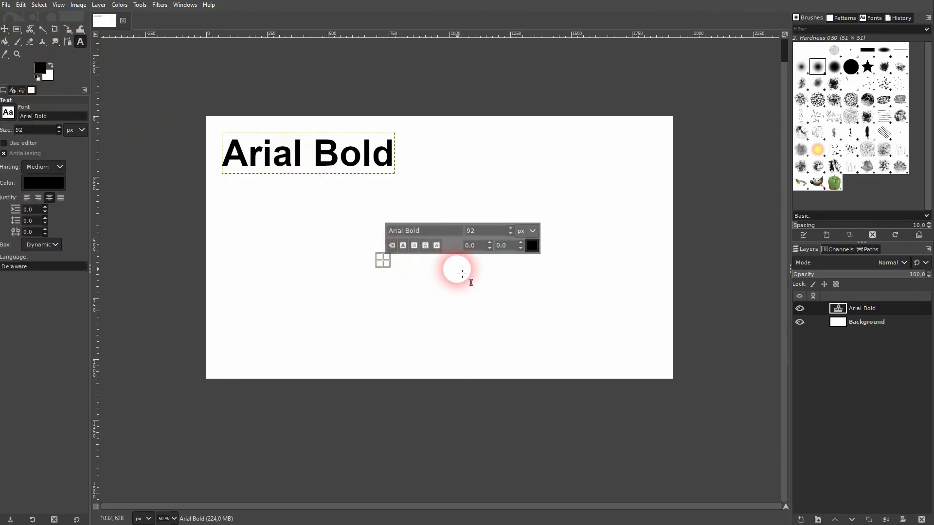
text(Arial red)
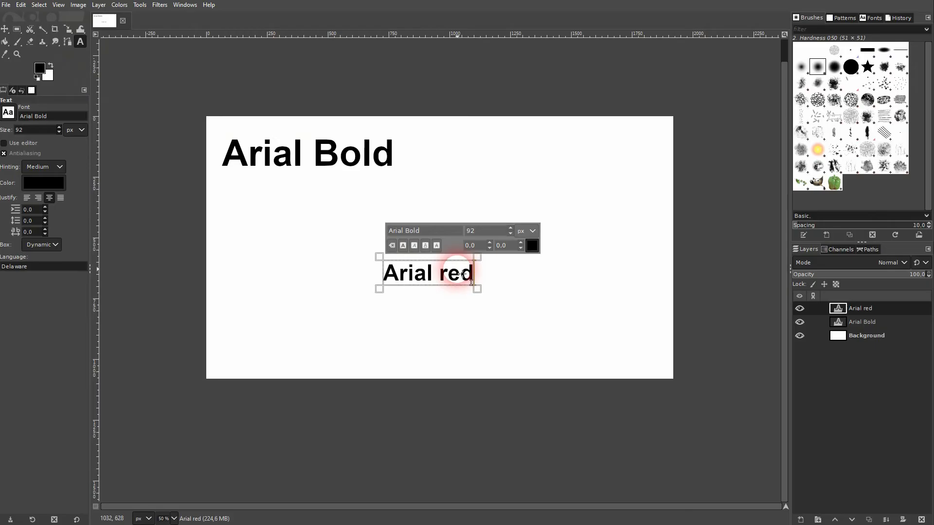
key(ctrl+a)
triple_click(445, 232)
text(Arial)
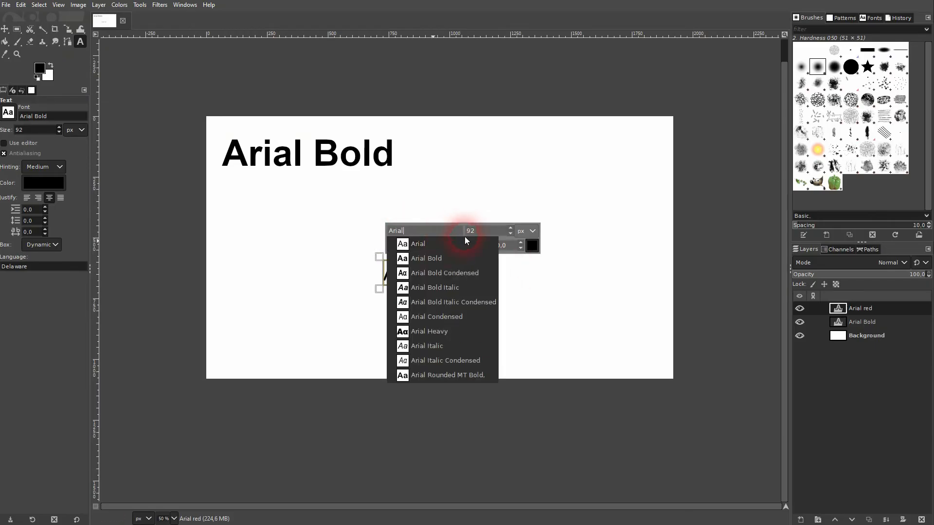
click(422, 244)
Step: Set the "Arial red" text's color to red (ff0000) and its size to 150 px
click(532, 247)
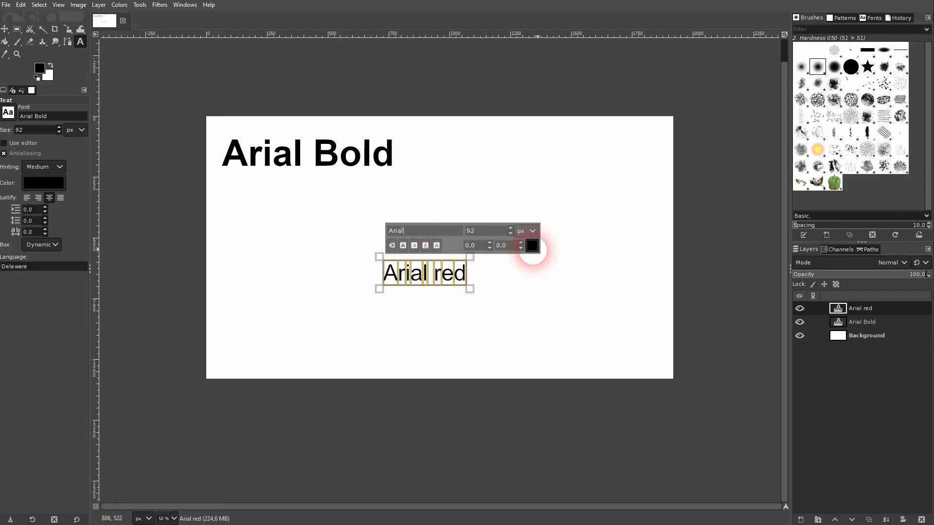
drag(511, 247, 512, 196)
click(568, 327)
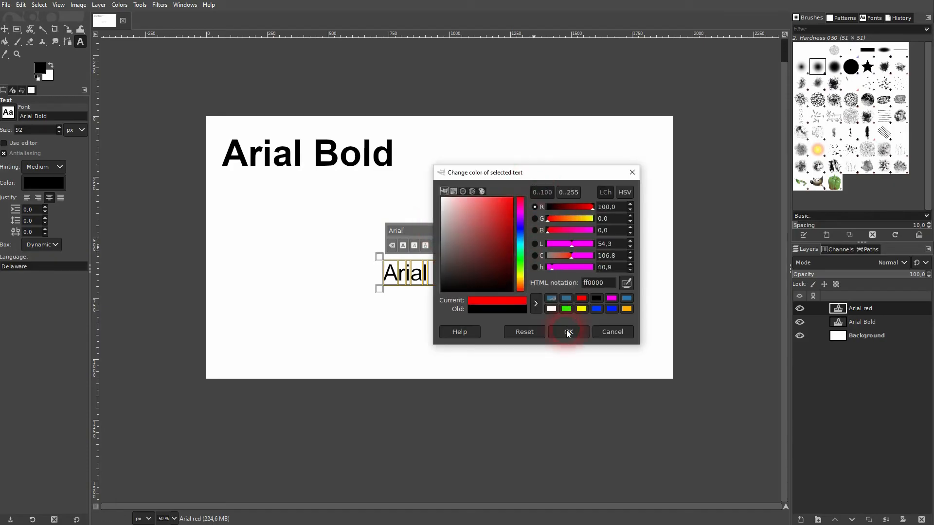
drag(488, 231, 463, 230)
text(150)
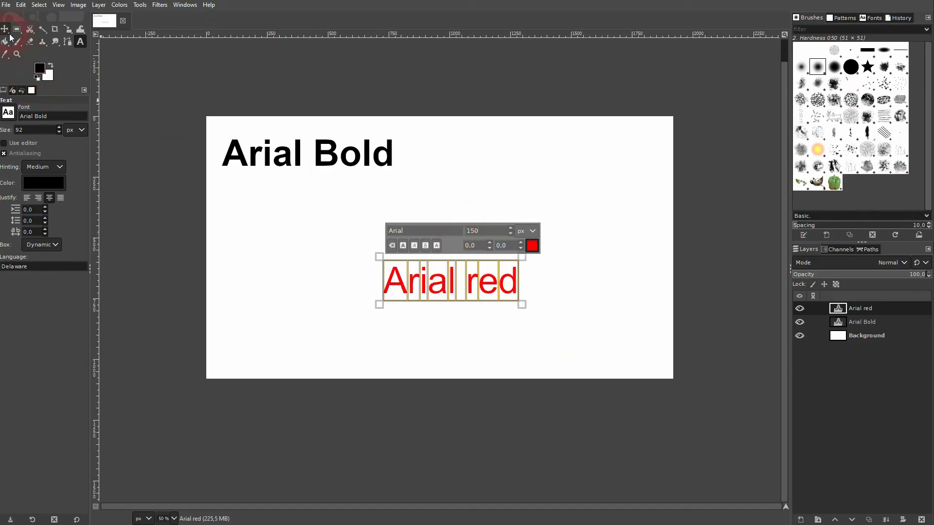
Step: Move the "Arial red" text beside "Arial Bold" and add the text "Arial styled" near the middle of the canvas
drag(461, 297, 520, 166)
click(81, 42)
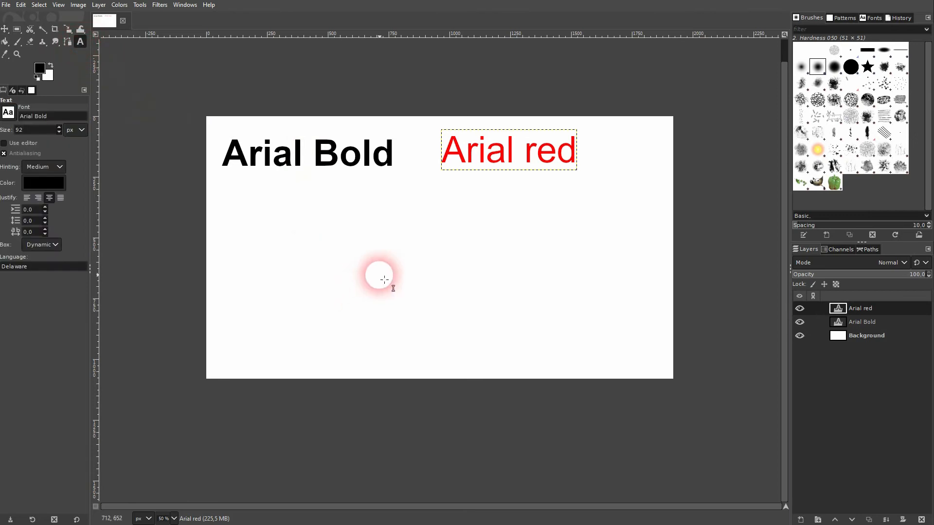
click(381, 272)
text(Arial)
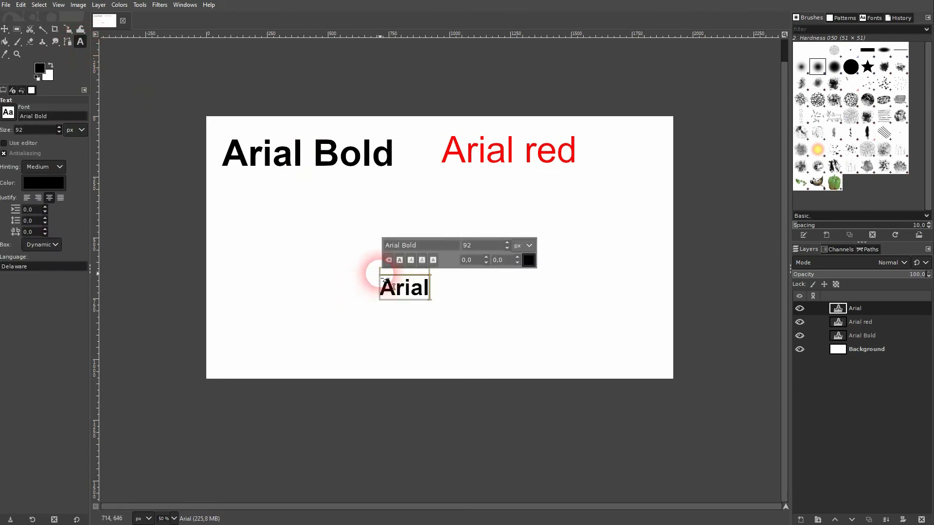
text( styled)
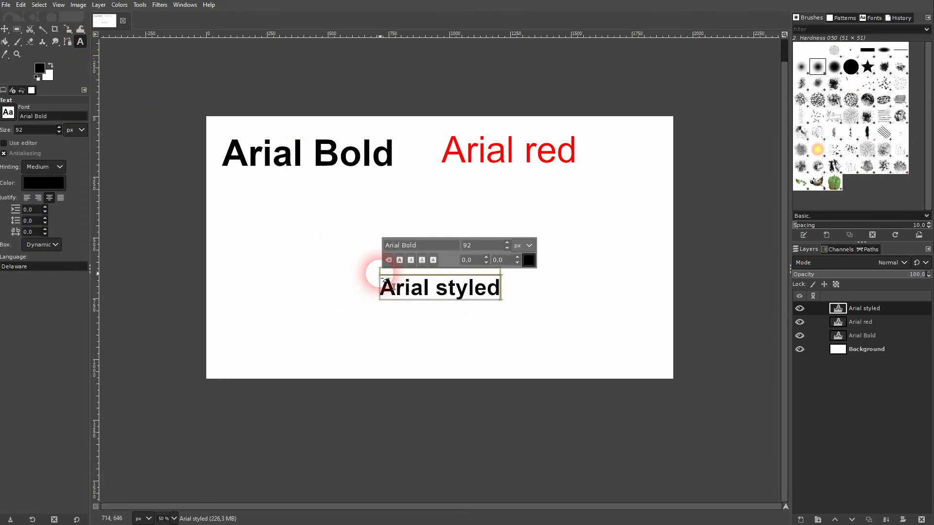
Step: Set the whole "Arial styled" text to the Arial font and make it bold, italic and underlined
key(ctrl+a)
click(411, 245)
text(Arial)
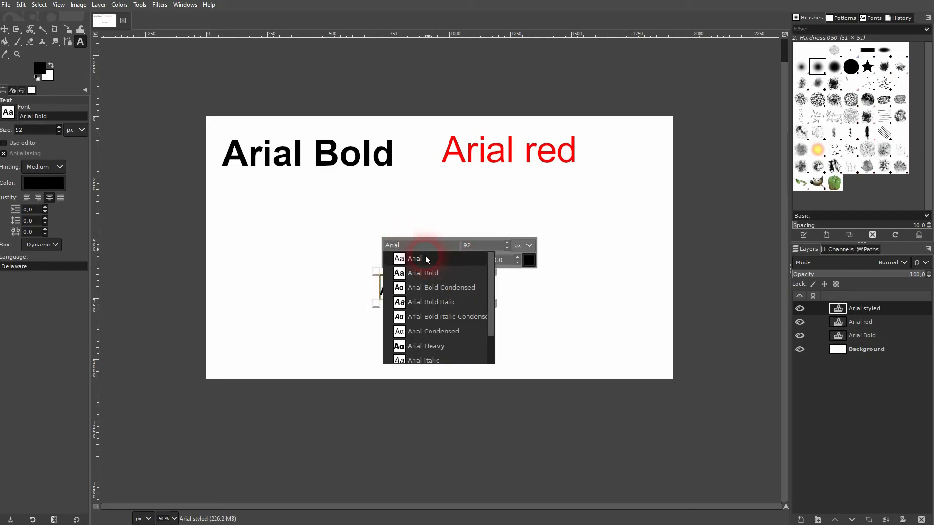
click(425, 256)
click(400, 260)
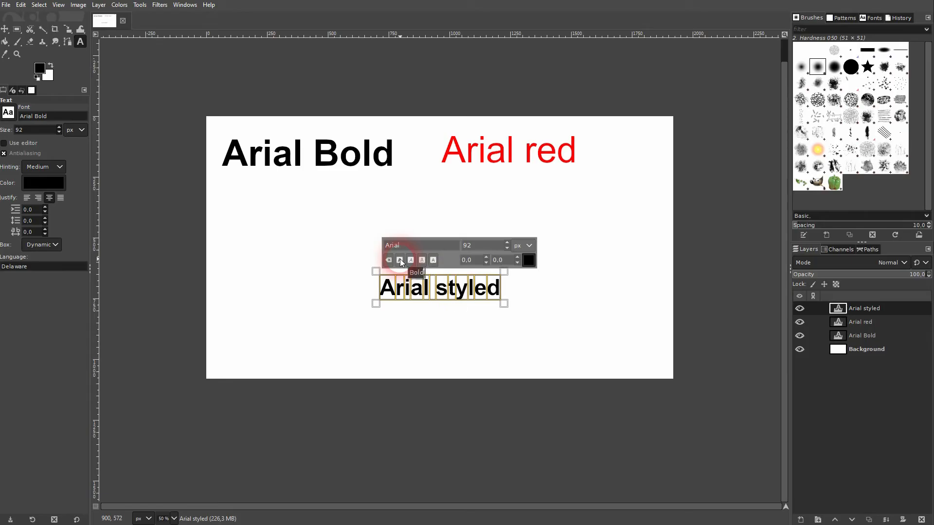
click(410, 259)
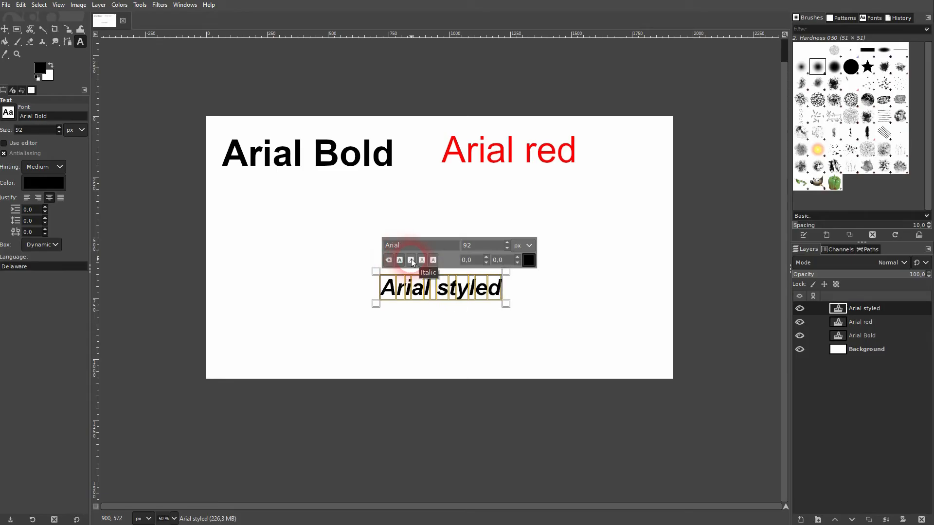
click(421, 262)
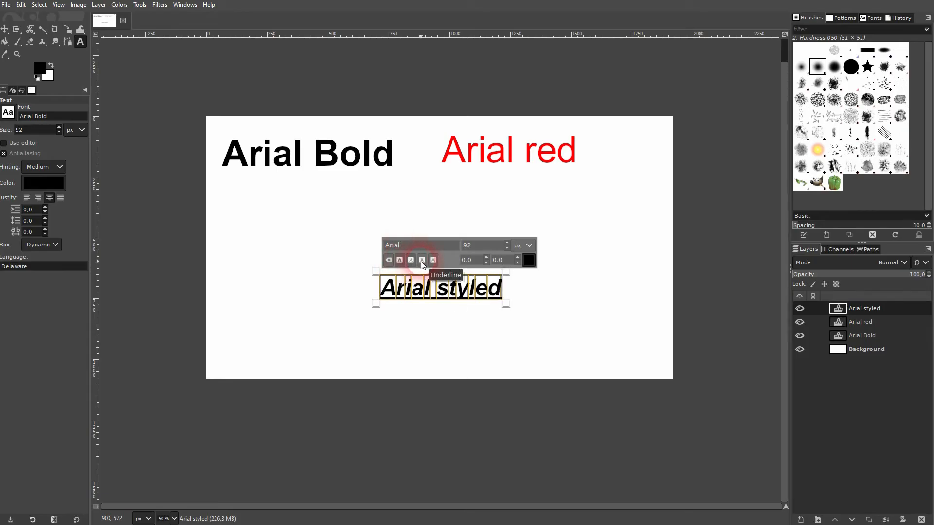
Step: Set the "Arial styled" text's color to light blue and its size to 150 px
click(530, 261)
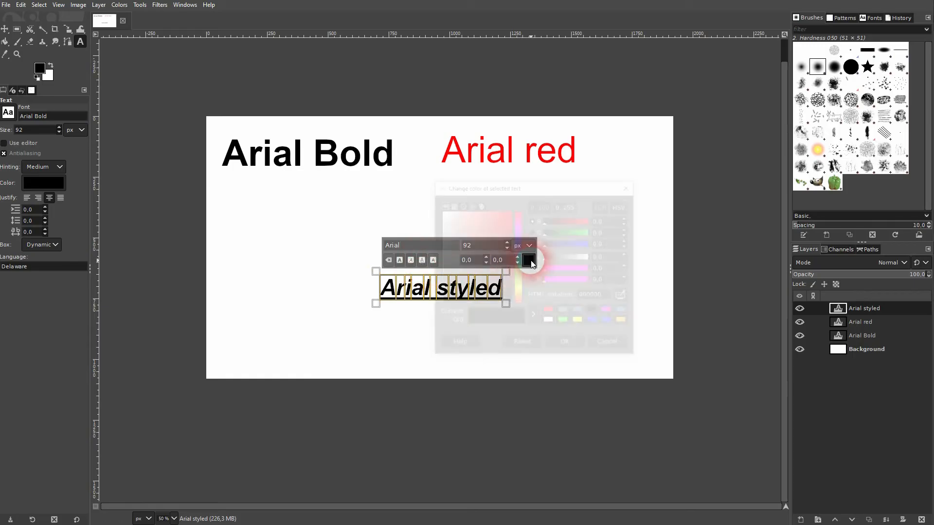
click(518, 254)
drag(497, 244, 503, 224)
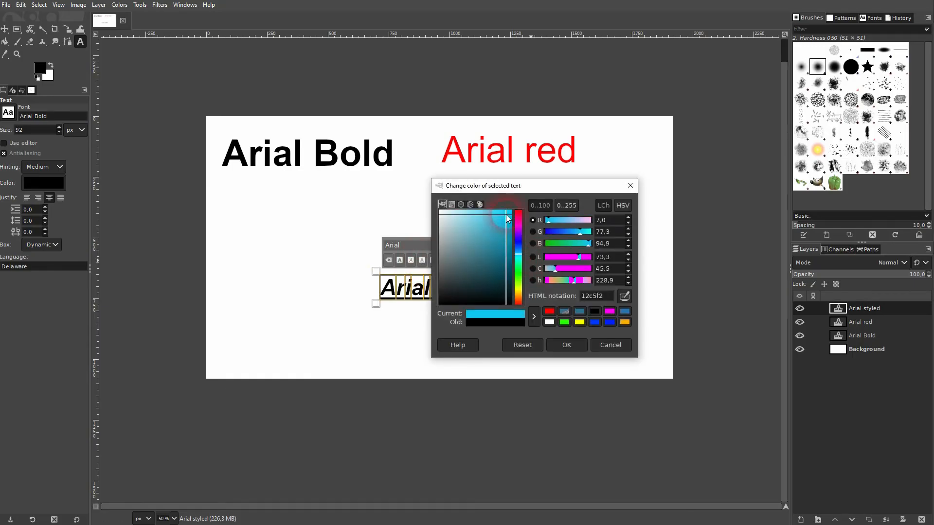
click(567, 345)
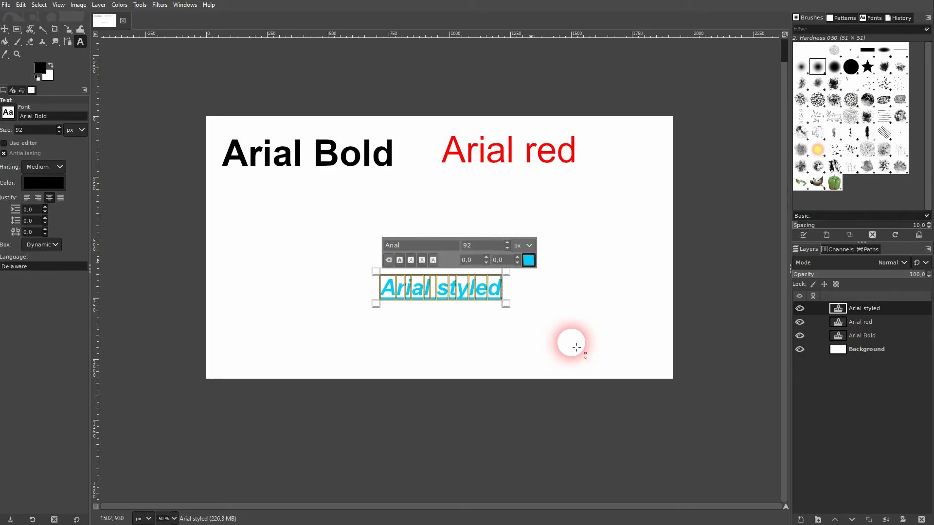
double_click(467, 246)
text(15)
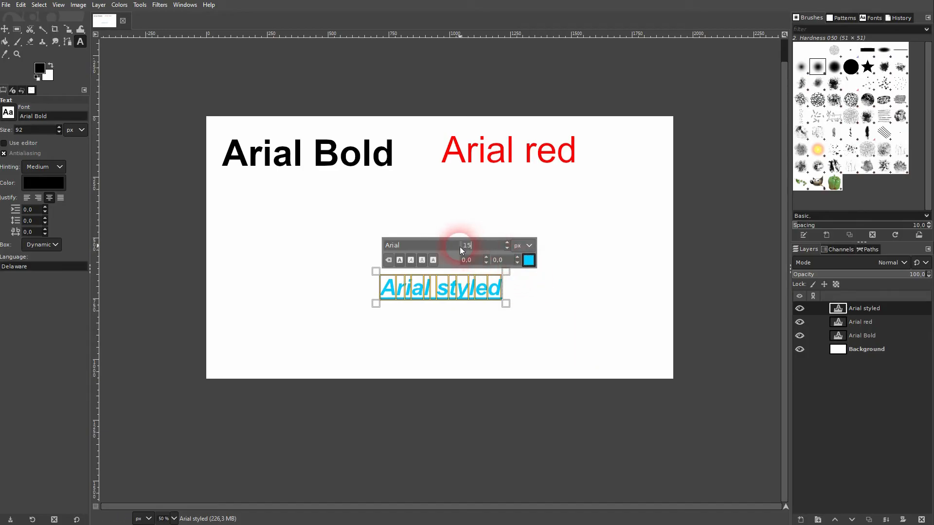
text(0)
Step: Move the "Arial styled" text directly below the "Arial Bold" text, aligned with its left edge
click(6, 29)
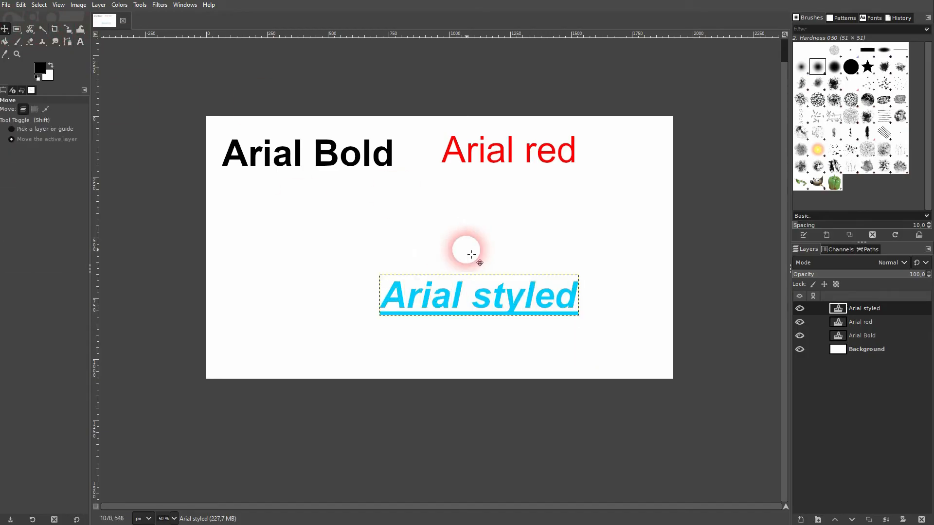
drag(457, 297, 298, 204)
click(191, 154)
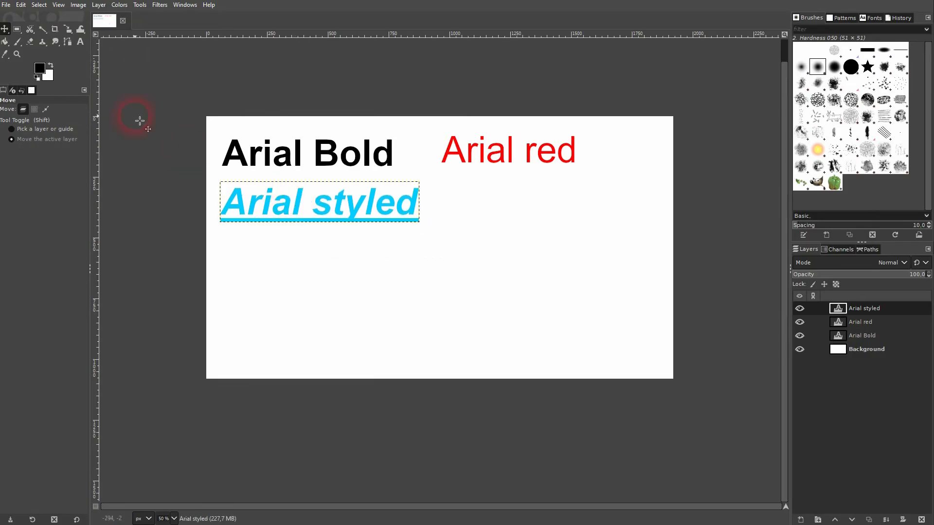
Step: Add the text "Arial strike" in the lower right part of the canvas and apply strikethrough to it
click(81, 42)
click(462, 296)
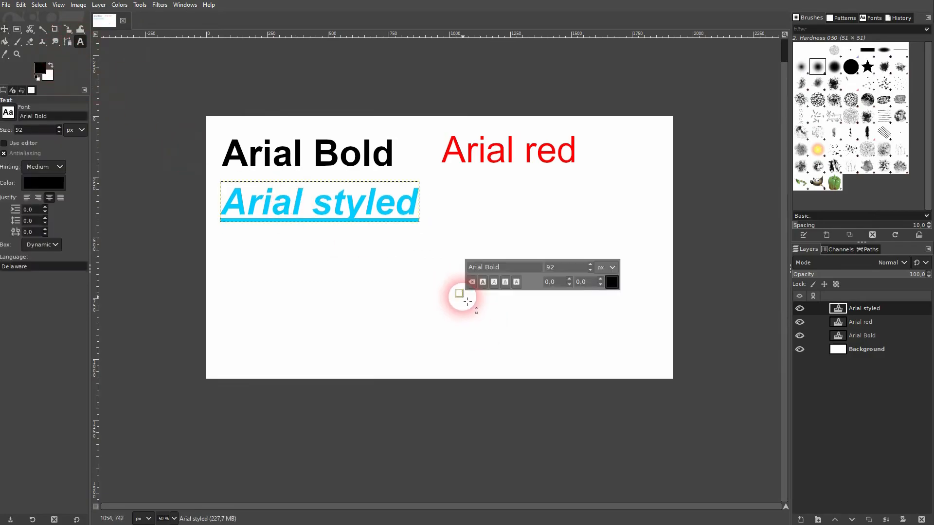
text(Arial strike)
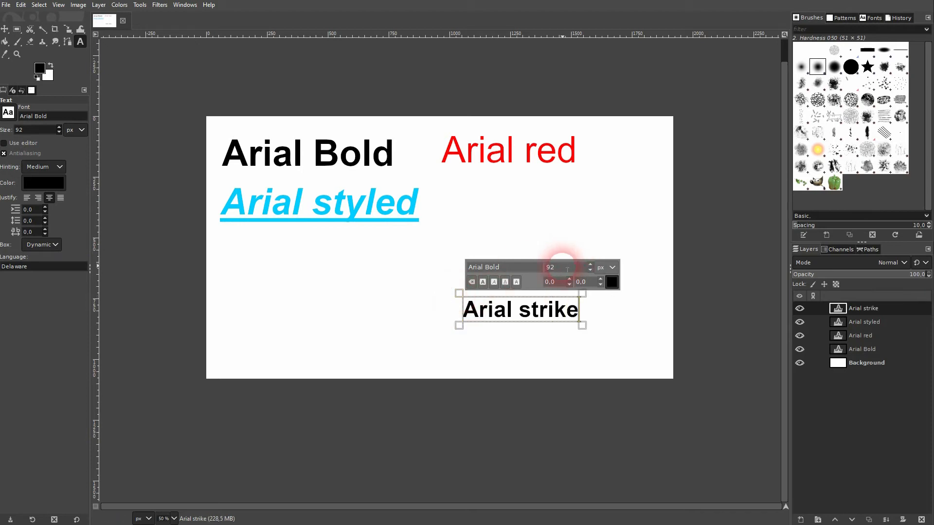
key(ctrl+a)
click(517, 282)
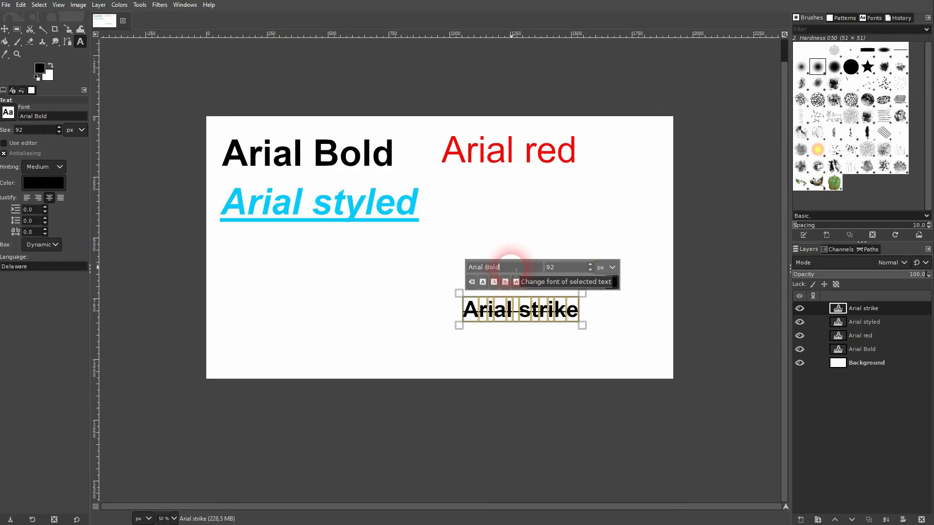
Step: Set the "Arial strike" text's font to Arial Heavy and its size to 150 px
double_click(489, 267)
key(BackSpace)
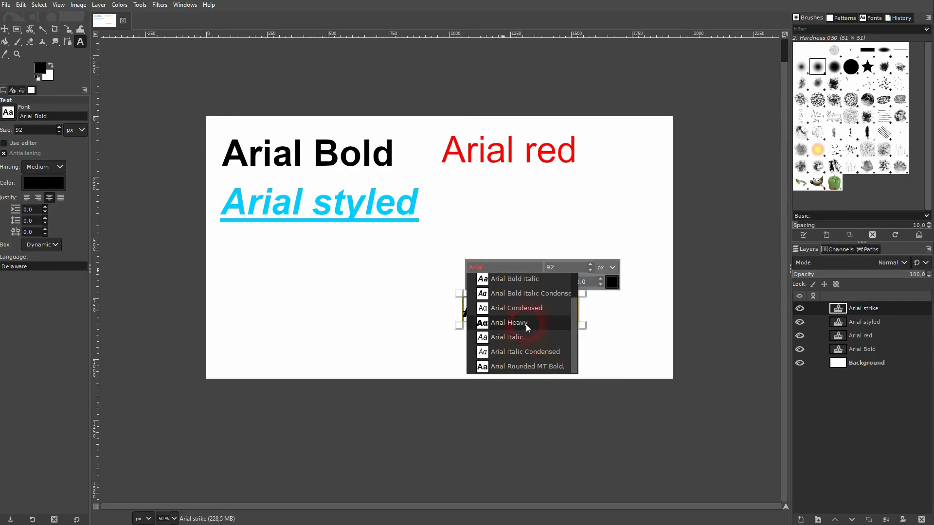
click(509, 323)
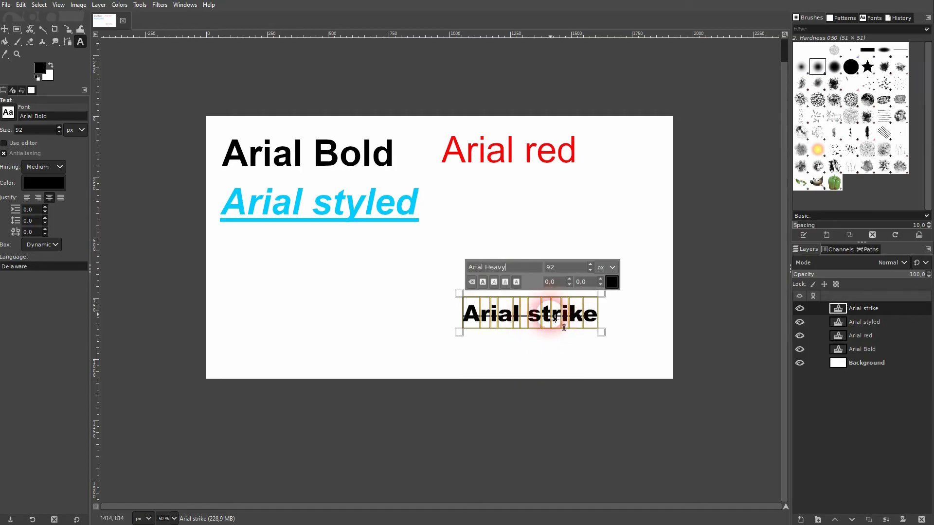
double_click(558, 266)
text(150)
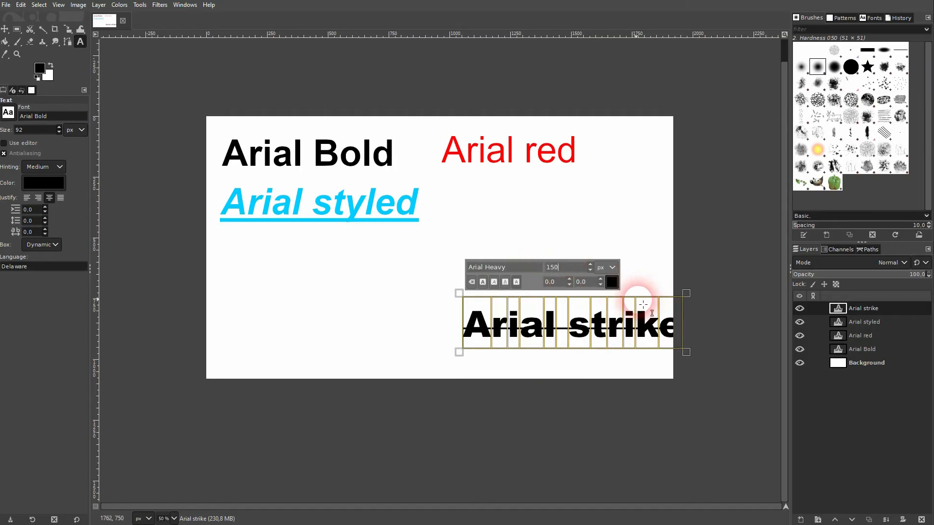
Step: Change the color of the "Arial strike" text to orange (ff8d00)
click(611, 283)
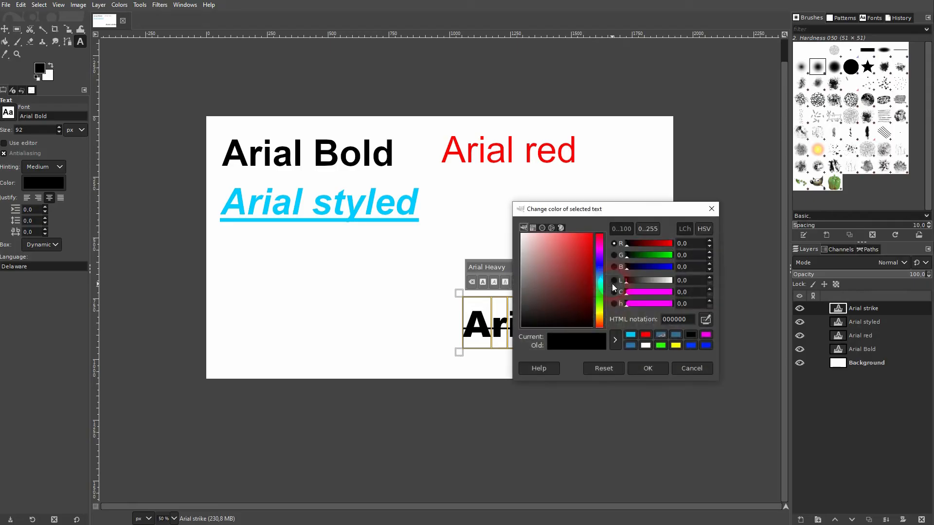
click(600, 314)
click(581, 285)
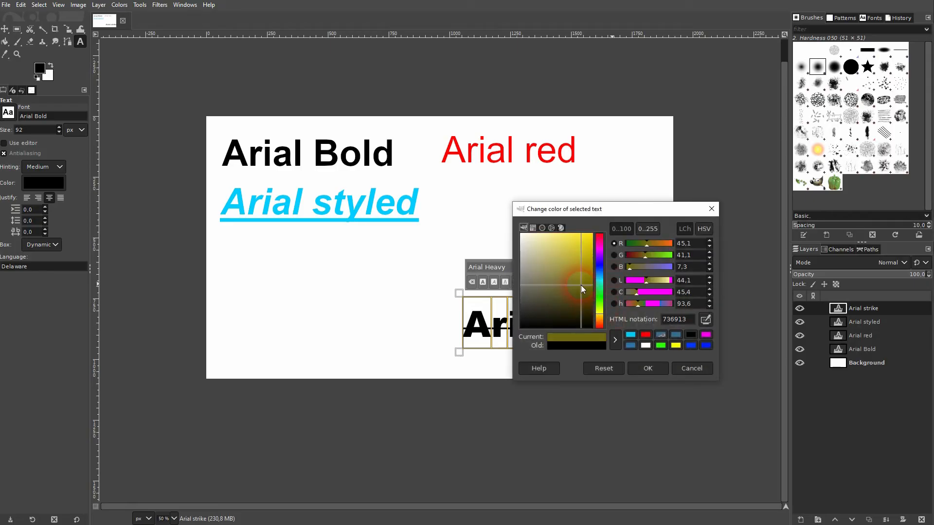
drag(581, 285, 583, 274)
drag(602, 313, 602, 320)
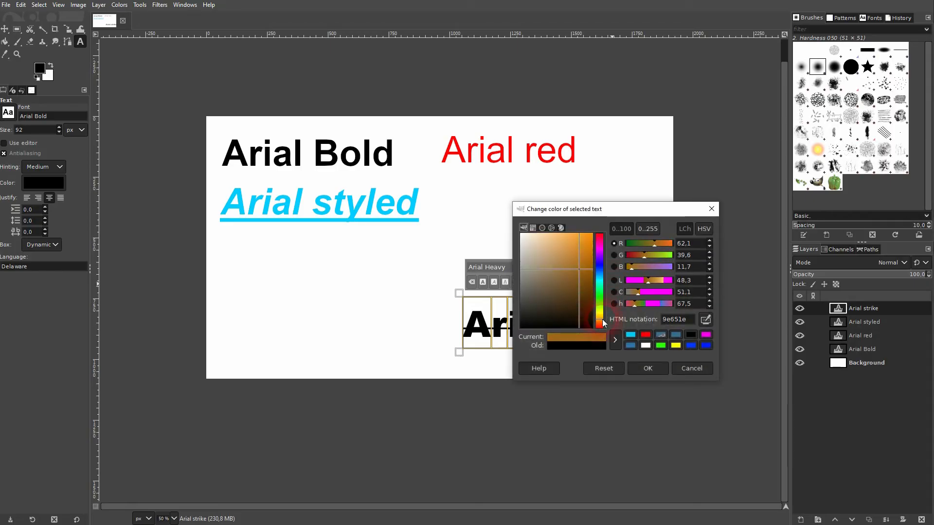
drag(582, 269, 596, 217)
click(650, 367)
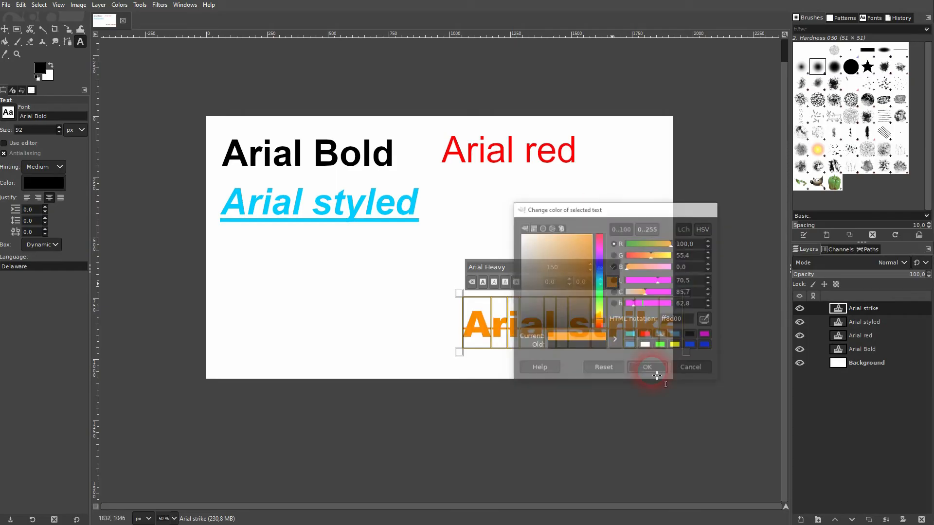
Step: Move the "Arial strike" text up and to the left so it fits on the canvas below "Arial styled"
key(m)
click(457, 297)
drag(575, 337, 407, 275)
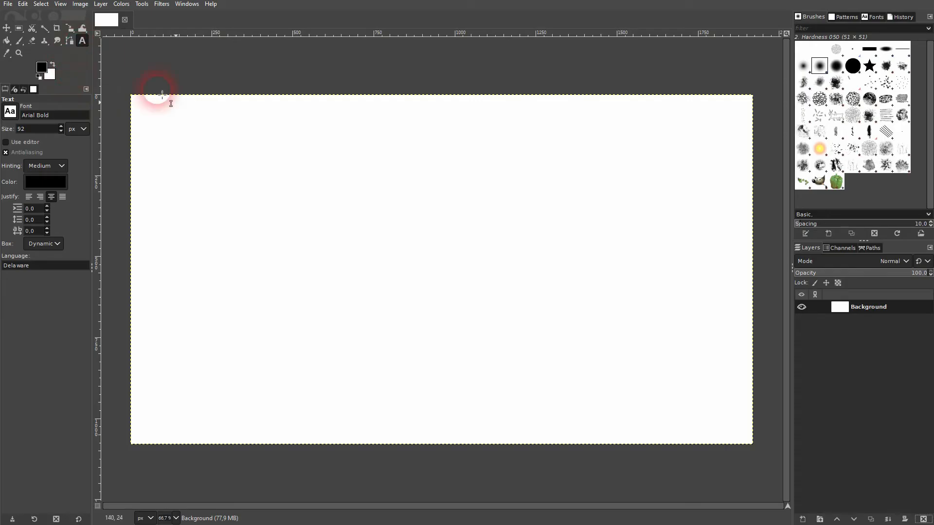
Step: Add the text "TEXT" in Arial Bold at 92 px to the upper middle of the empty canvas
click(337, 194)
text(TEXT)
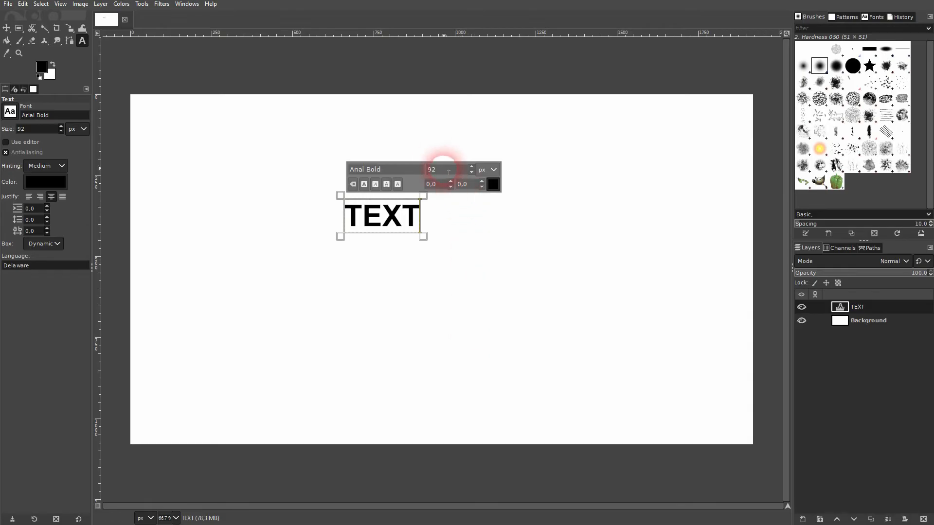
drag(441, 168, 420, 170)
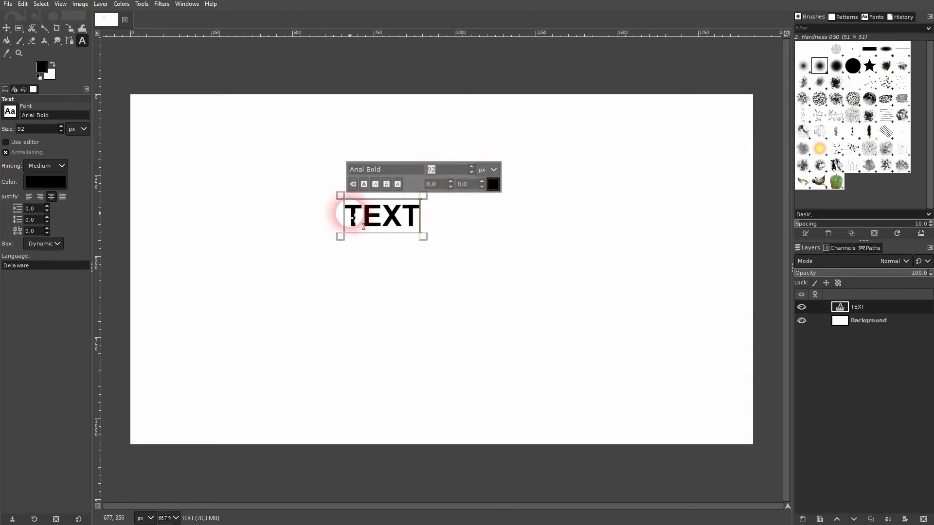
Step: Set the direction of "TEXT" to right to left, and return it to left to right
right_click(372, 224)
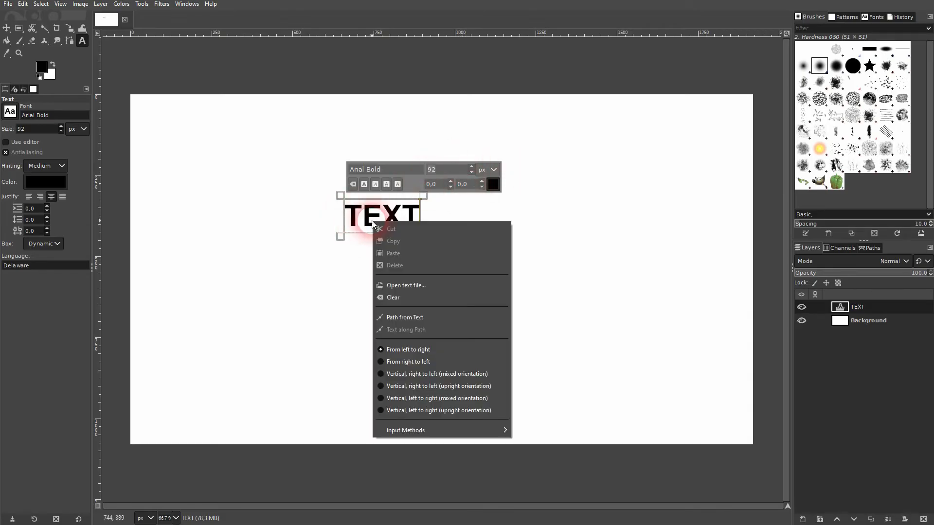
click(409, 364)
right_click(393, 212)
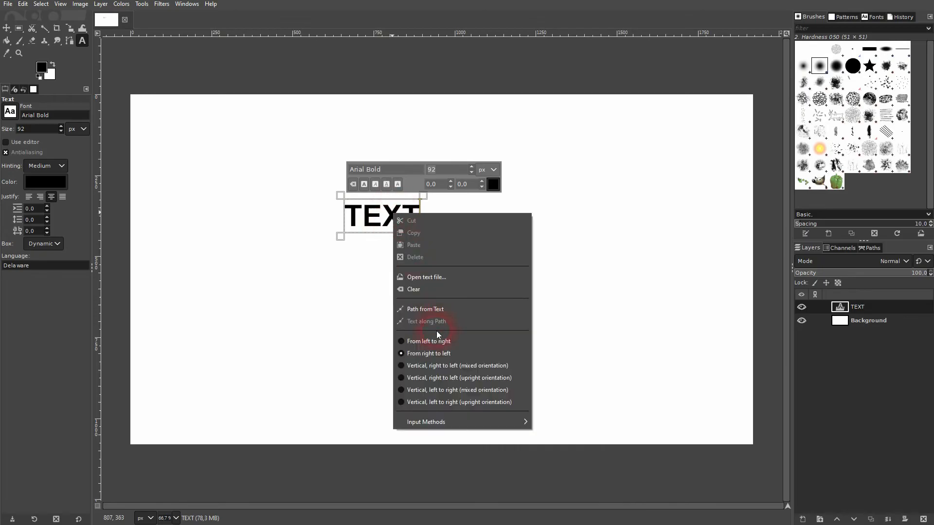
click(431, 342)
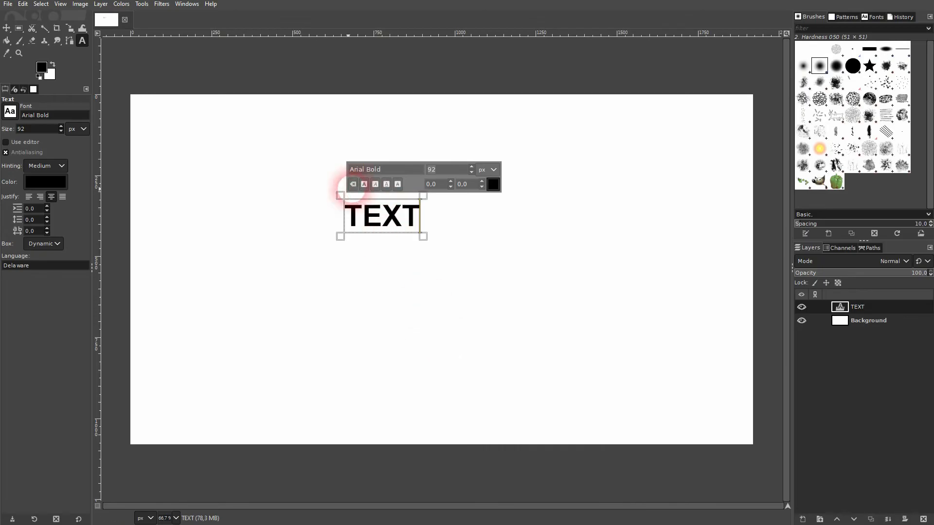
Step: Make "TEXT" vertical, right to left, trying both mixed and upright orientation and settling on mixed orientation
right_click(387, 220)
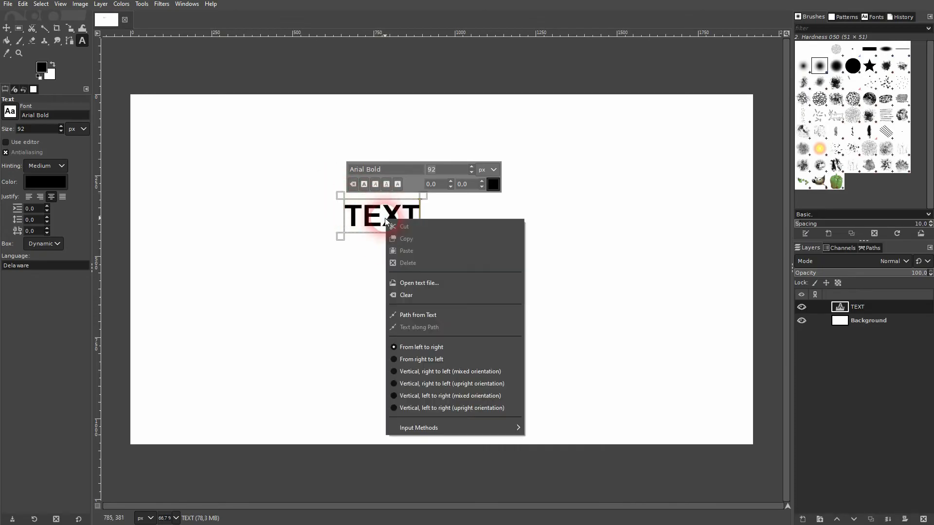
click(450, 372)
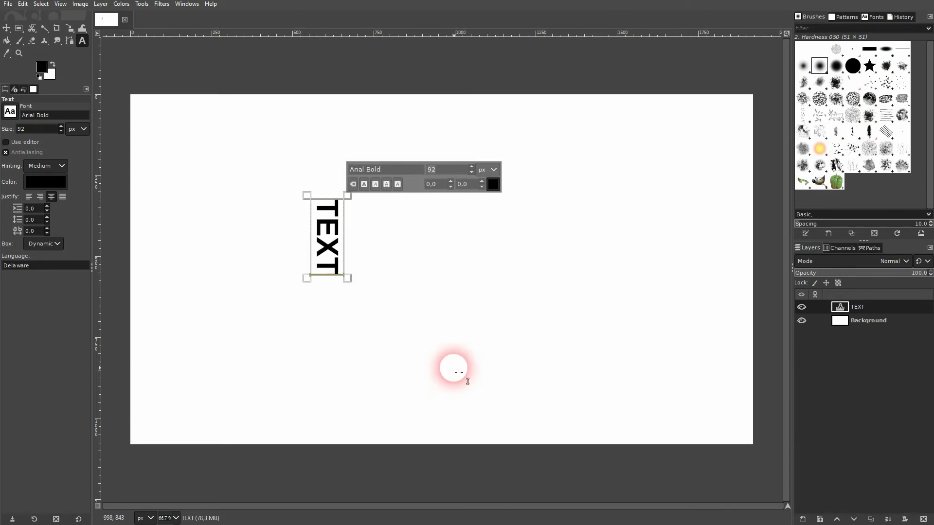
right_click(324, 234)
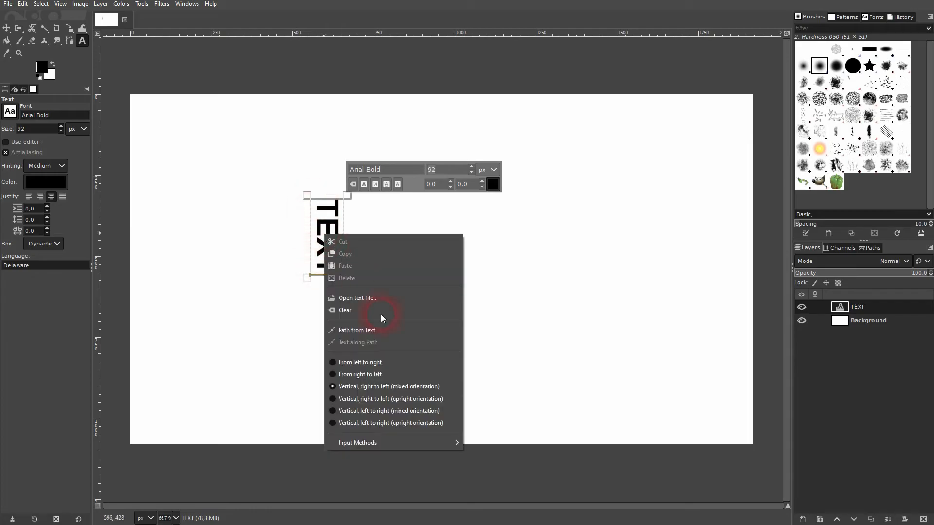
click(404, 399)
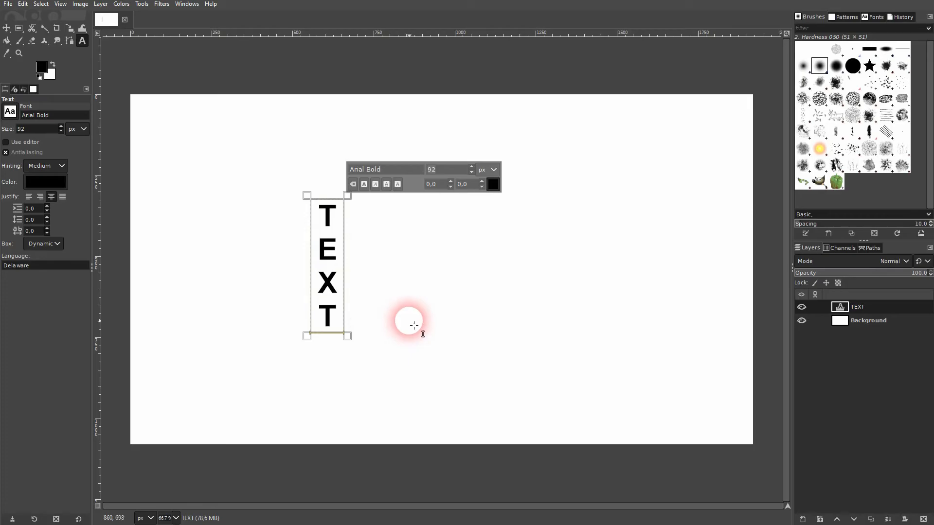
right_click(335, 252)
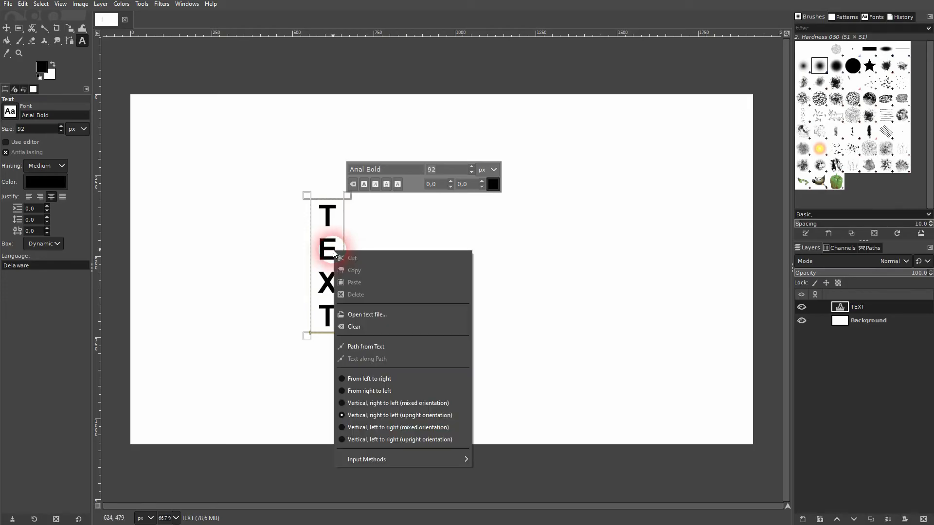
click(428, 403)
click(342, 241)
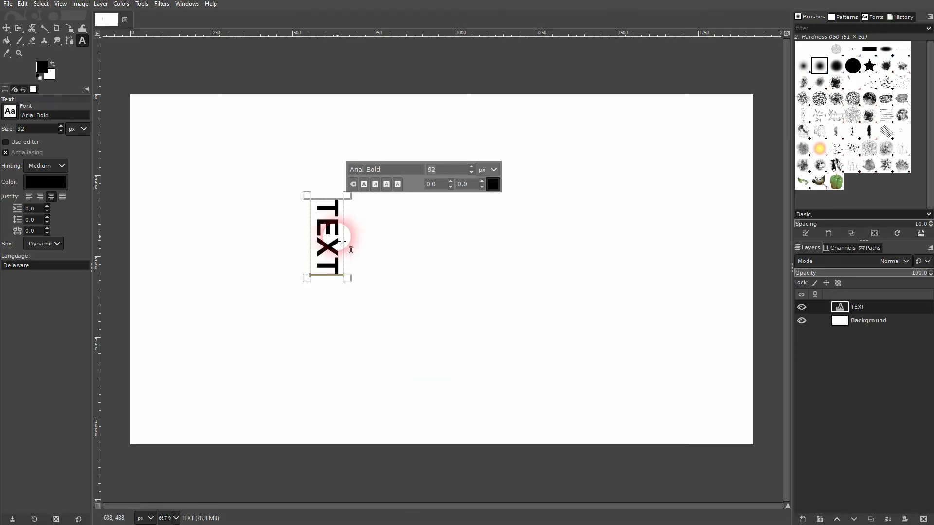
Step: Flip the "TEXT" layer vertically and horizontally with the Flip tool
click(69, 29)
click(121, 78)
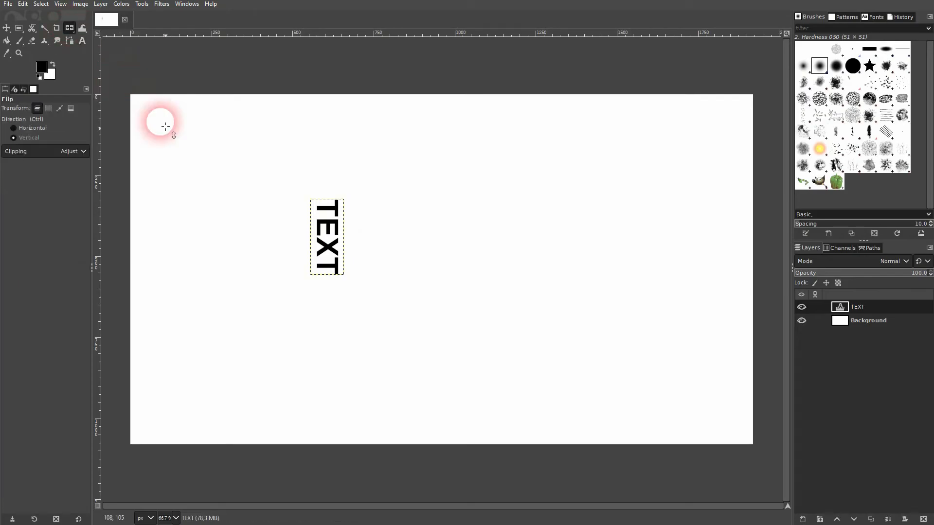
ctrl+click(323, 241)
click(337, 245)
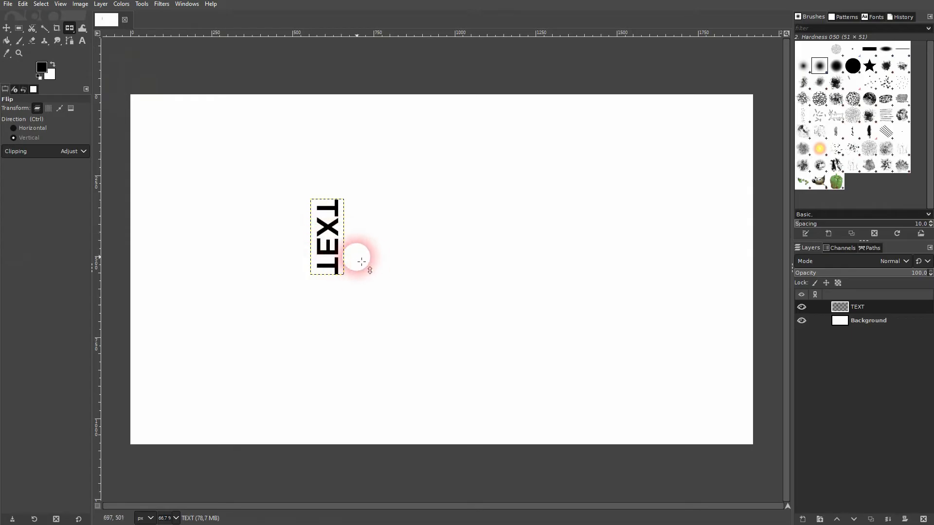
click(35, 128)
click(329, 232)
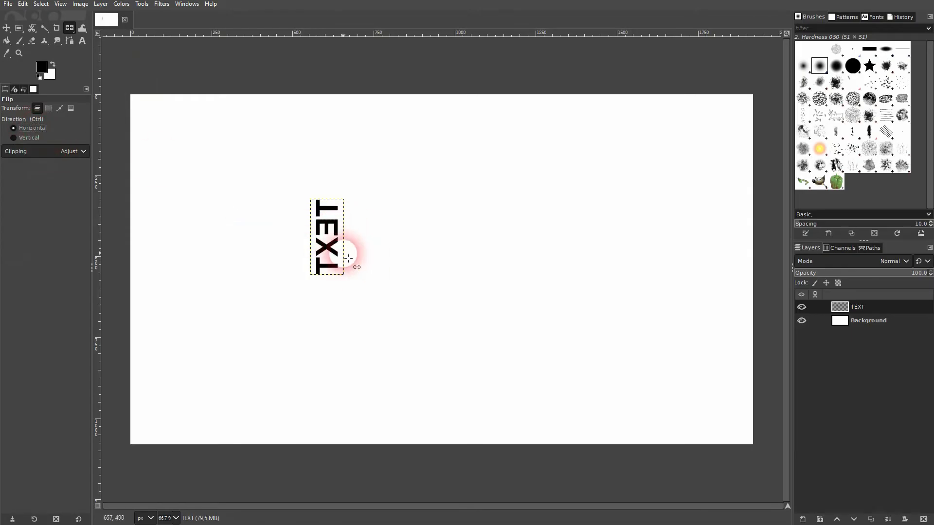
Step: Flip the TEXT layer vertically twice and horizontally once
click(30, 138)
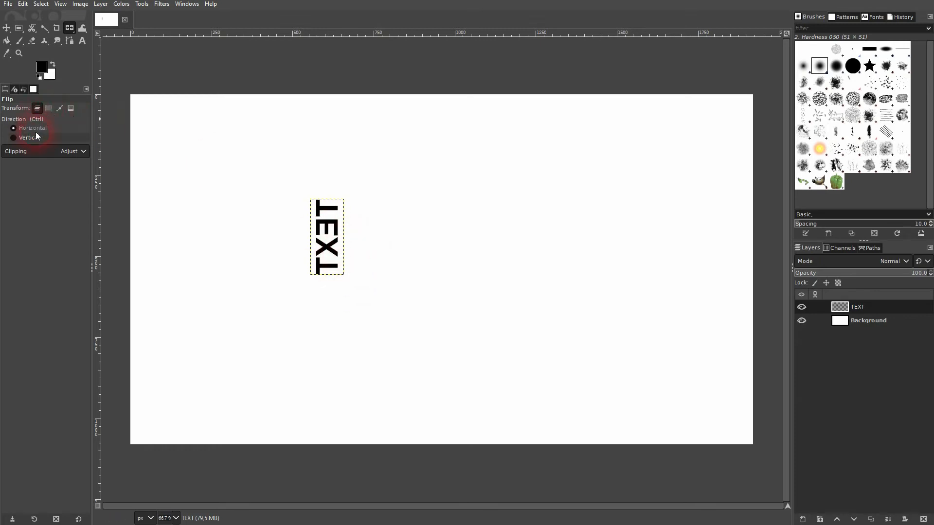
click(316, 223)
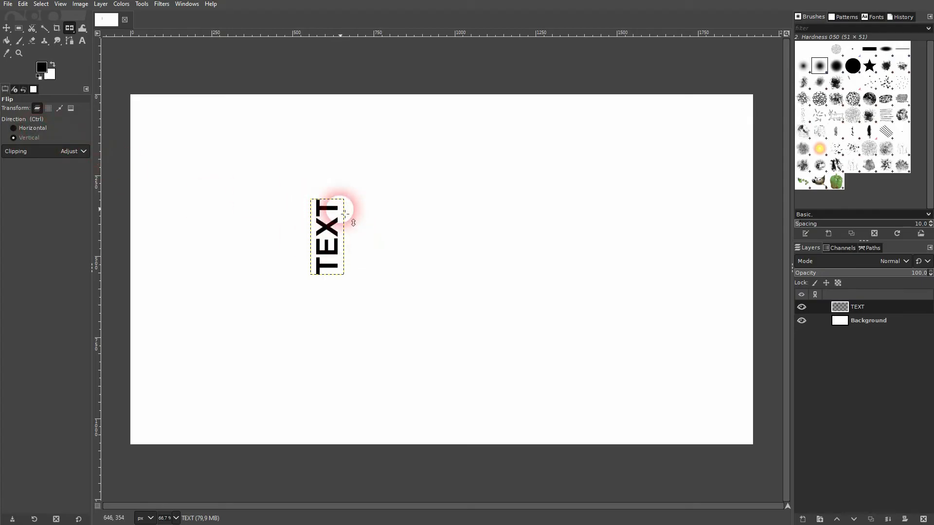
click(337, 227)
click(33, 128)
click(321, 231)
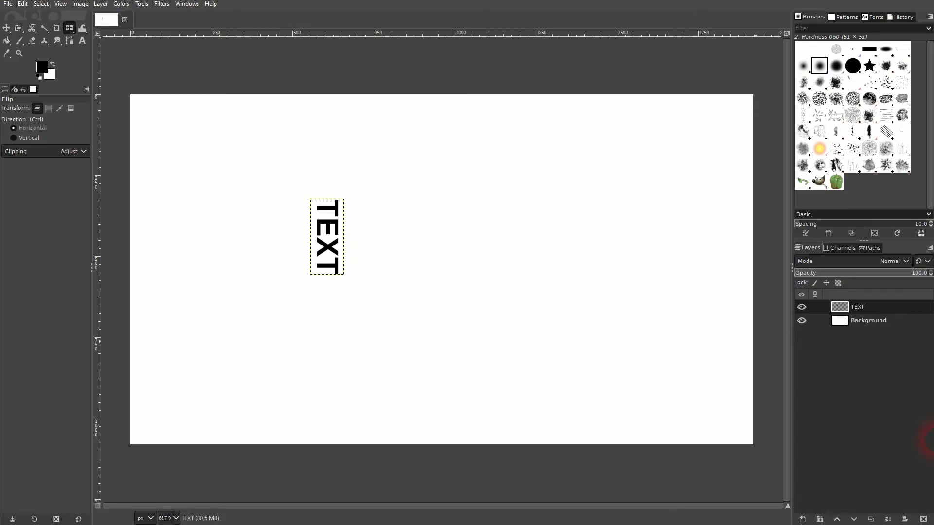
Step: Delete the TEXT layer and add a new text reading "Vertical" in the upper part of the canvas
click(924, 519)
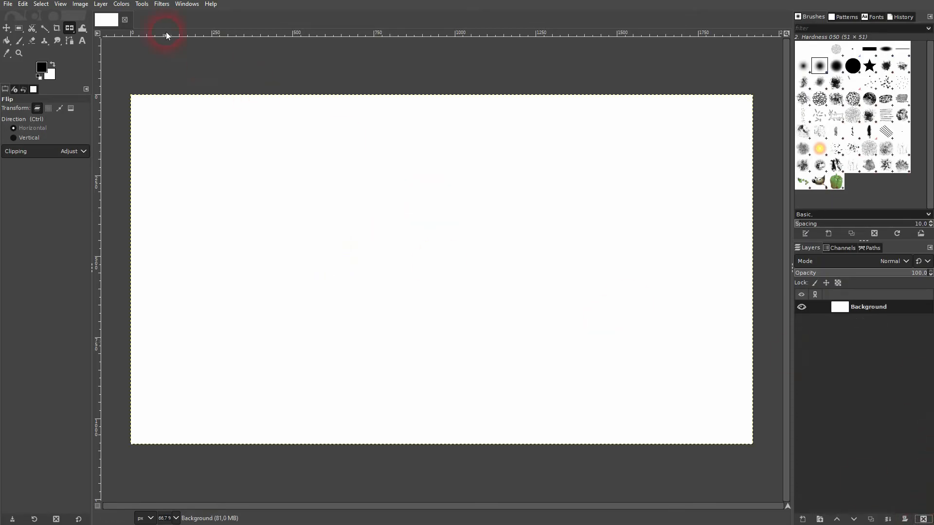
click(82, 41)
click(322, 196)
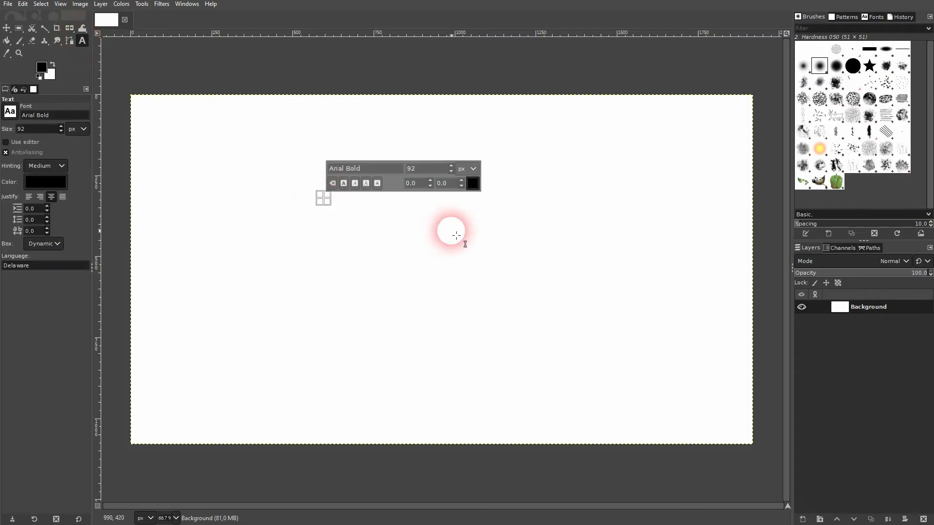
text(Vertical)
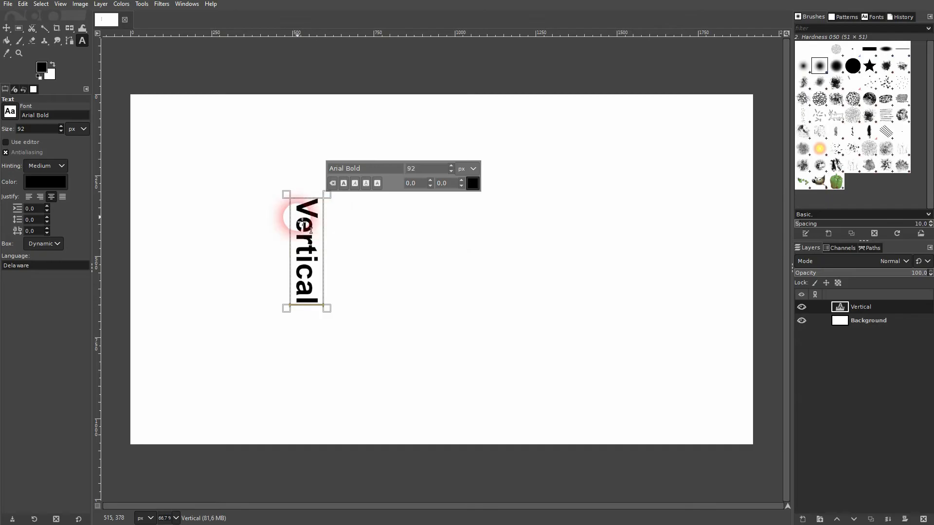
Step: Set the Vertical text's direction to from left to right and its font size to 100 px
right_click(296, 216)
click(366, 351)
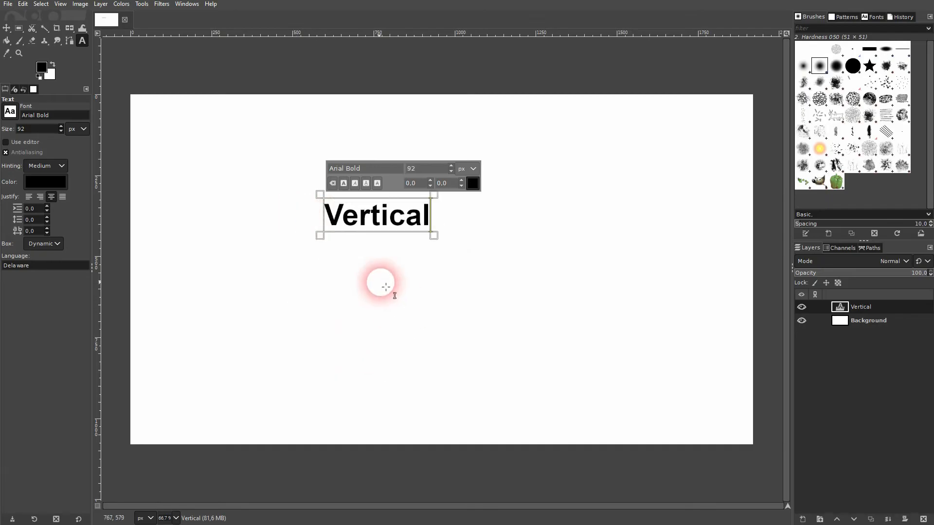
click(406, 216)
click(416, 167)
click(405, 168)
text(100)
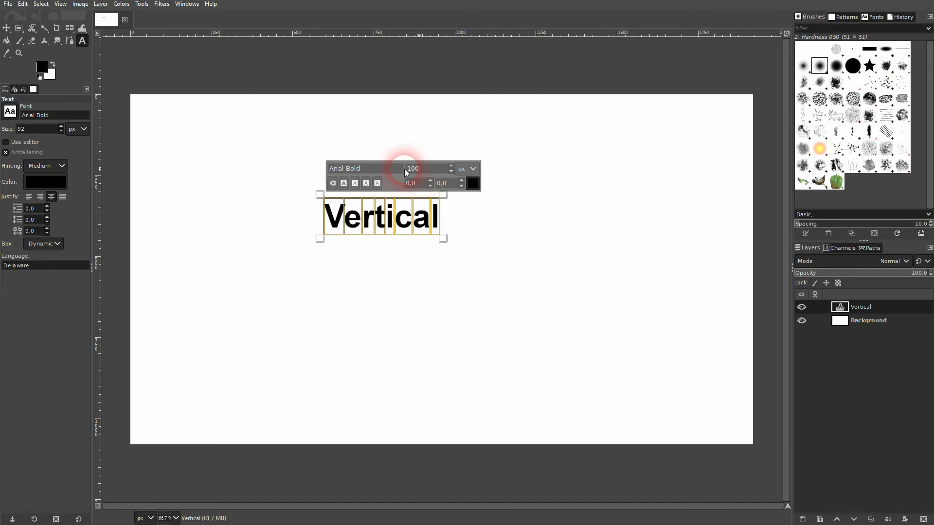
Step: Change the color of the selected Vertical text to bright green, 00ff10
click(473, 183)
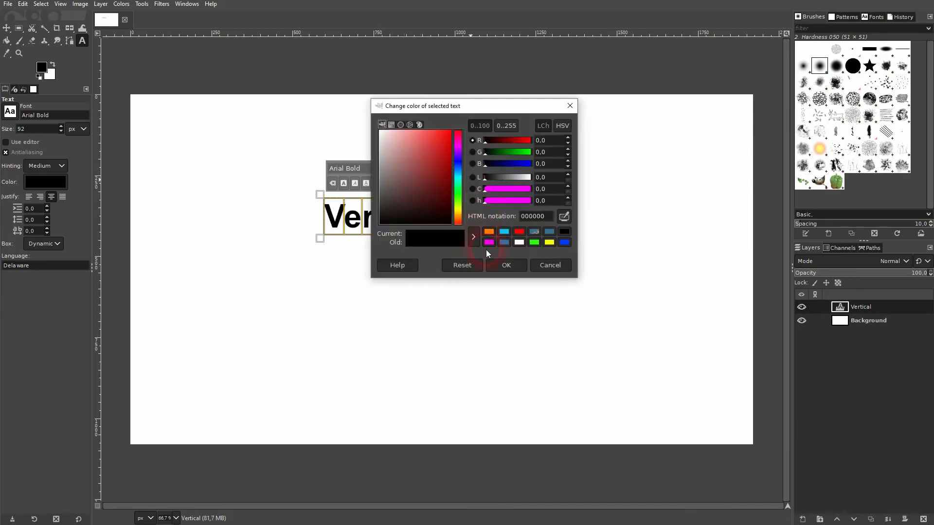
click(458, 197)
drag(422, 187, 454, 118)
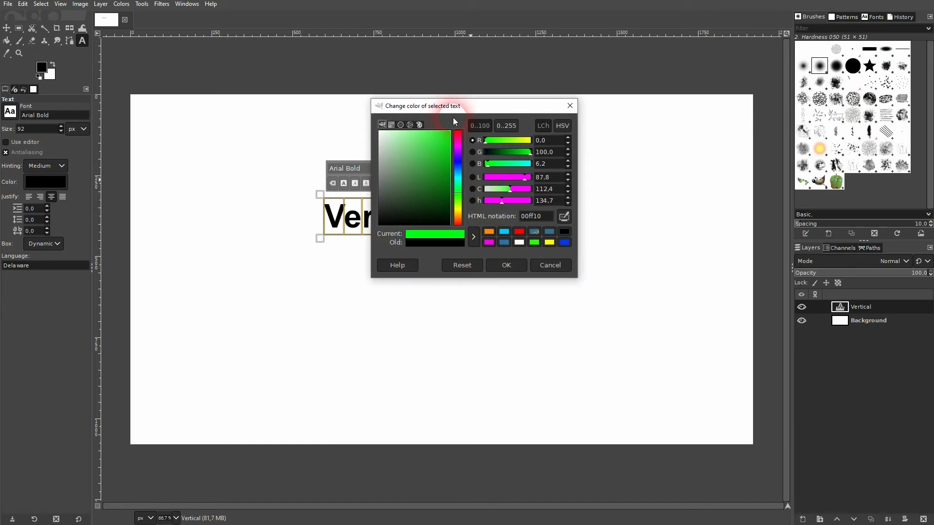
click(501, 262)
Step: Set the green text's direction to vertical, right to left (mixed orientation), and move it to the canvas's upper-left corner
right_click(353, 208)
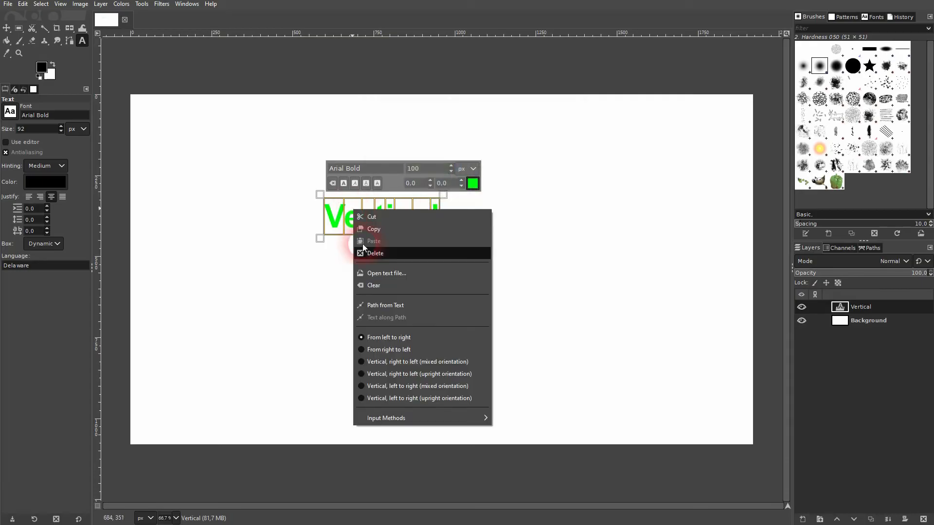
click(408, 362)
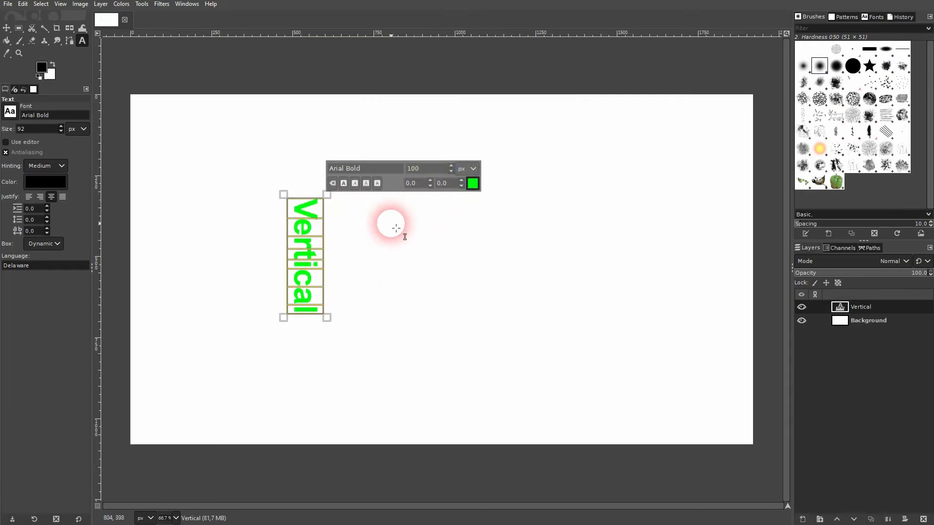
click(7, 28)
drag(281, 225, 172, 131)
Step: Add a text reading "Vertical 2" in the lower middle of the canvas with a font size of 100 px
click(82, 40)
click(476, 273)
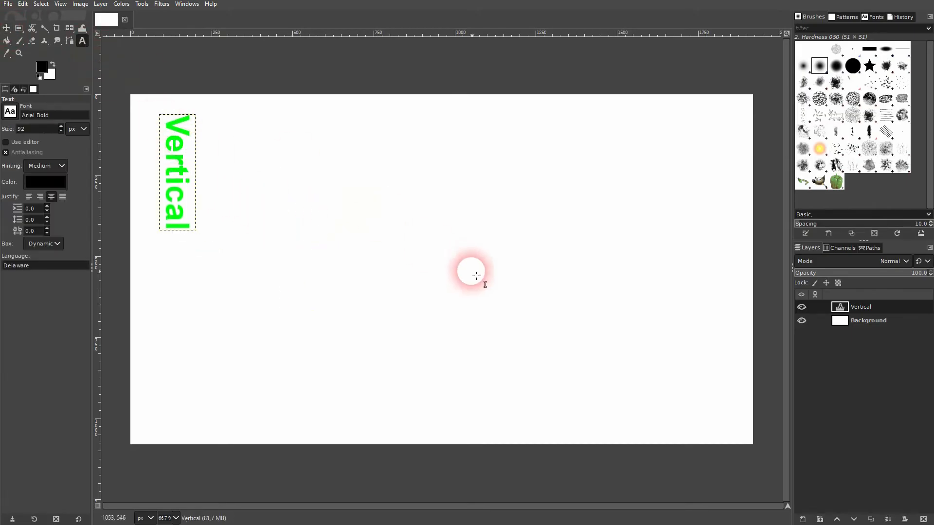
text(Vertical 2)
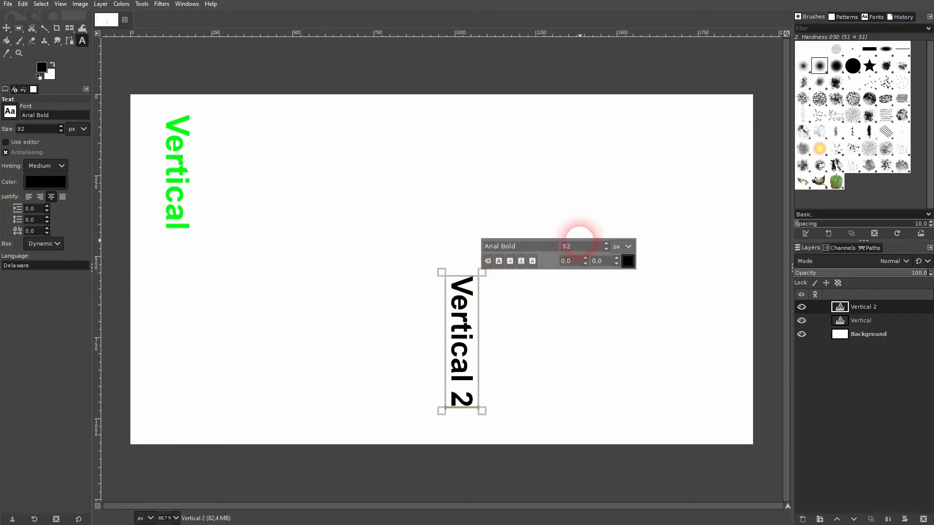
key(ctrl+a)
drag(582, 245, 554, 246)
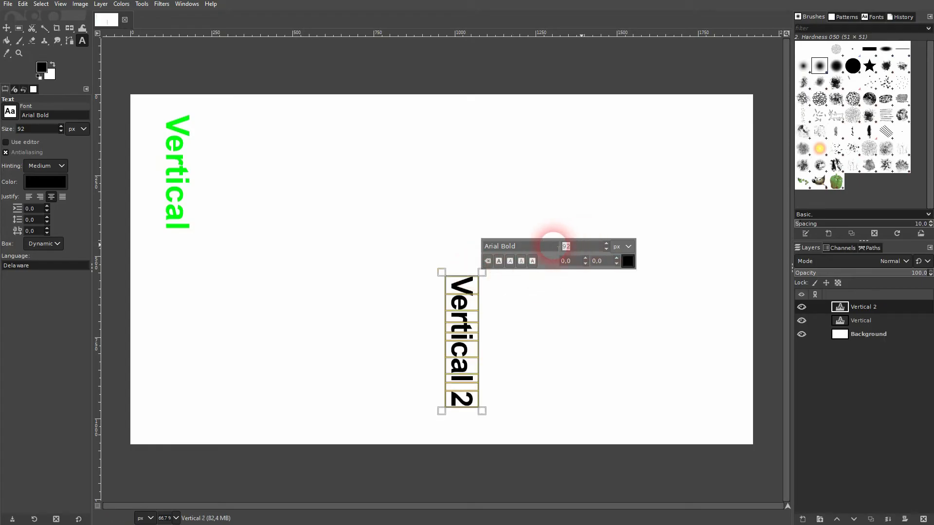
text(100)
key(Return)
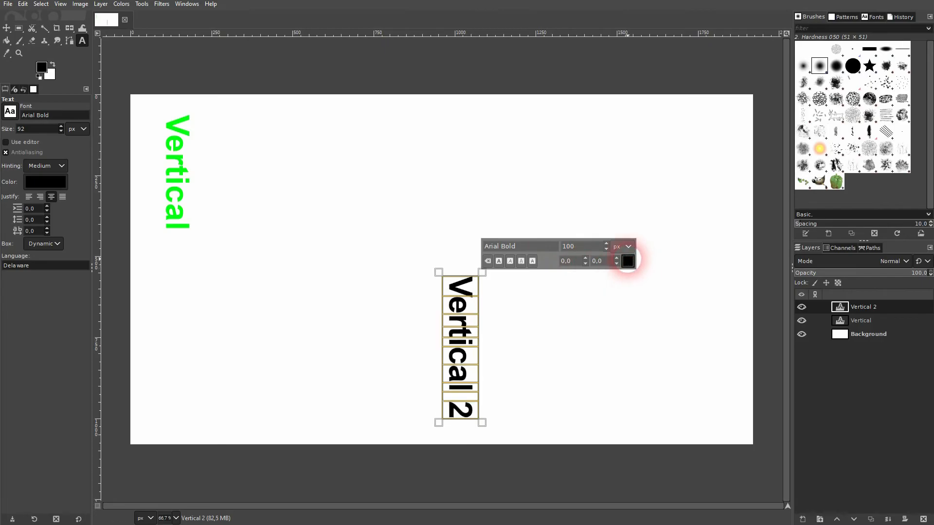
Step: Change the color of the selected Vertical 2 text to brownish red, 964c4c
click(627, 261)
mouse_move(582, 240)
mouse_down()
mouse_move(618, 197)
mouse_move(572, 248)
mouse_up()
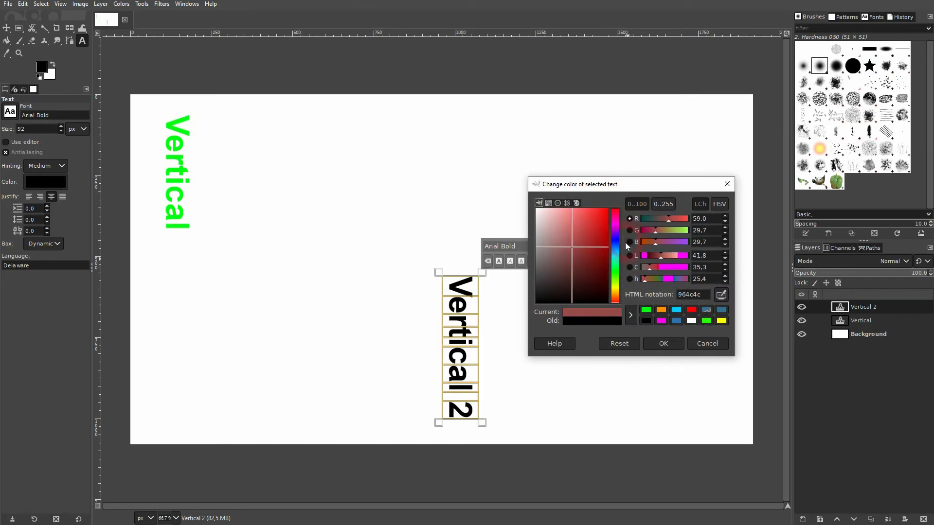
click(664, 343)
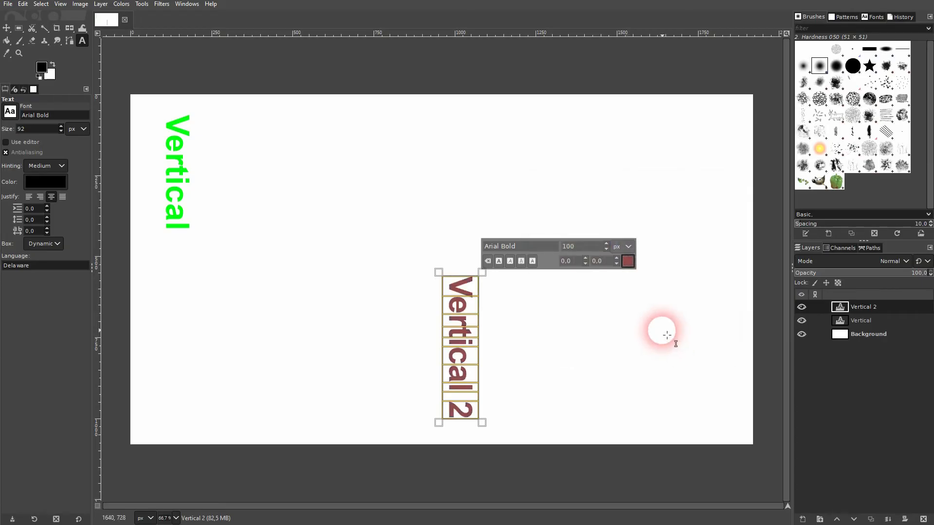
Step: Set the Vertical 2 text's direction to vertical, right to left (upright orientation), and move it just right of the green text
right_click(466, 311)
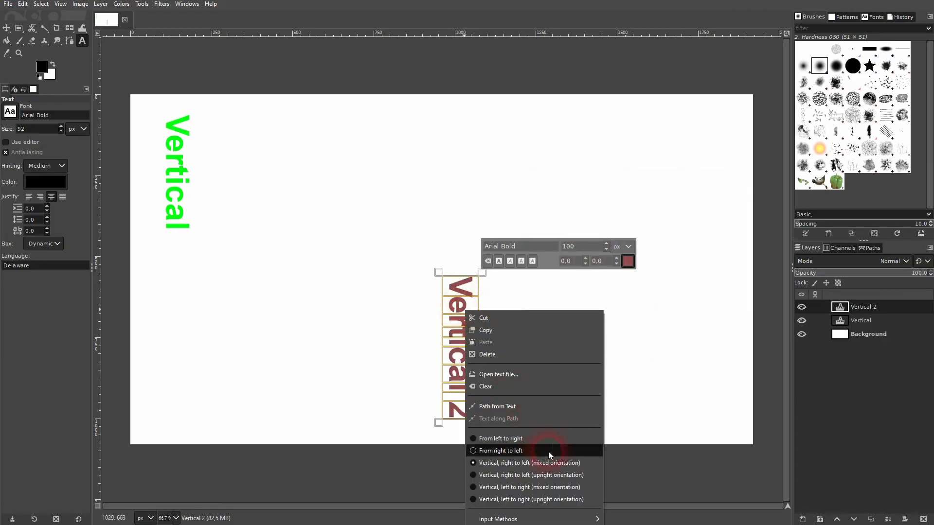
click(546, 475)
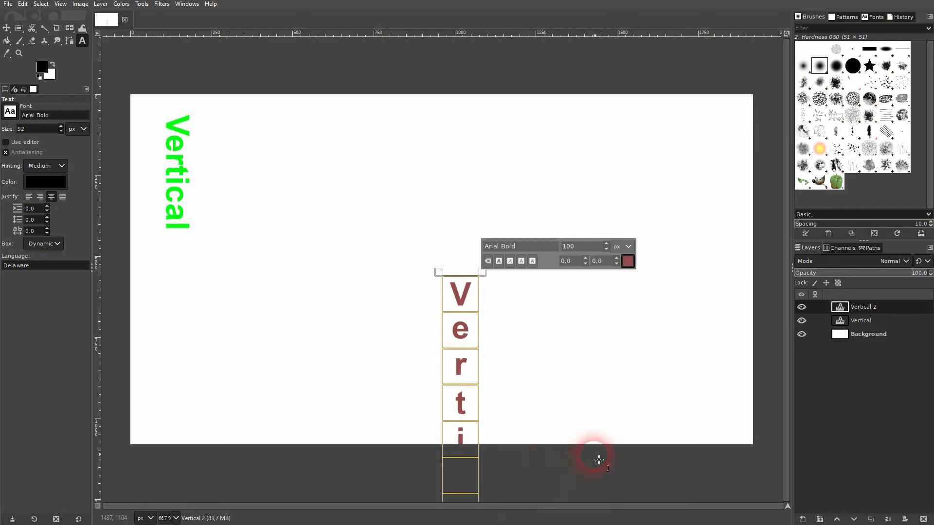
click(7, 28)
drag(469, 334, 225, 149)
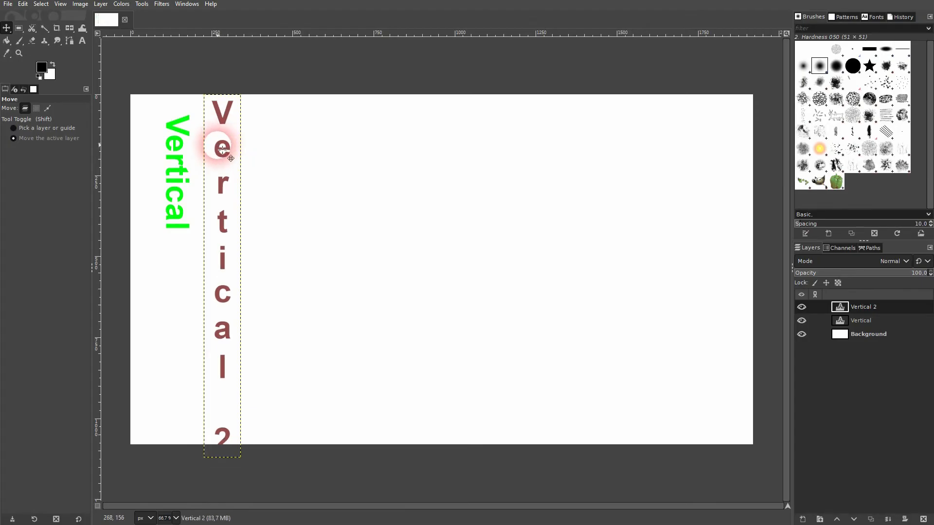
Step: Reduce the Vertical 2 text's size to 90 px and shift it slightly down so it fits the canvas height
key(t)
click(223, 148)
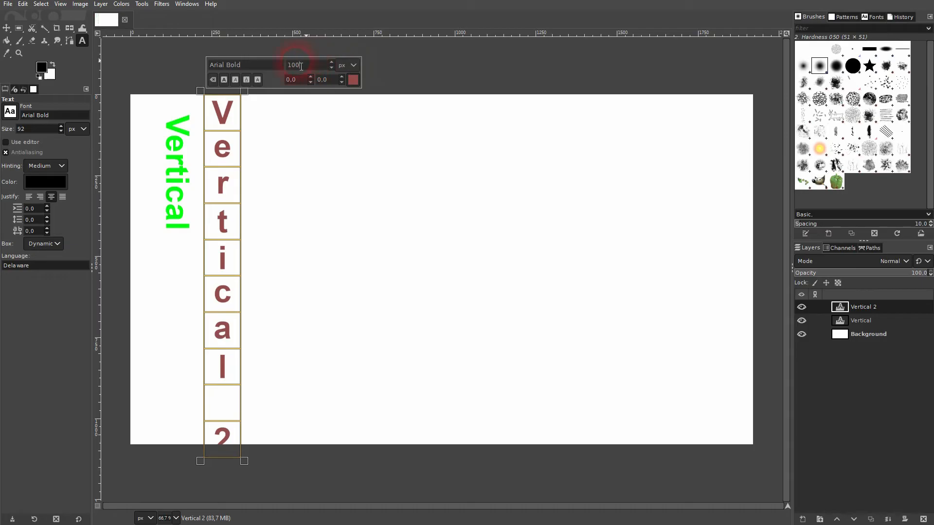
text(90)
key(Return)
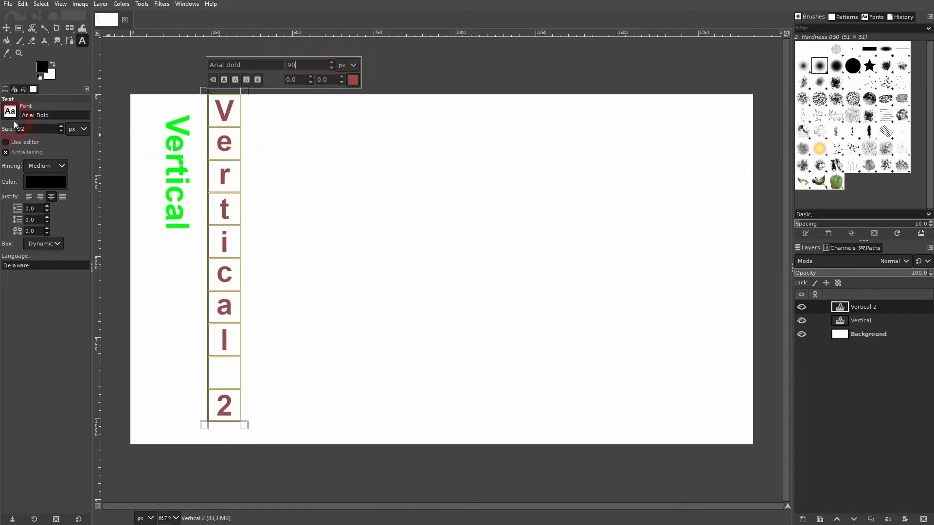
click(7, 28)
drag(226, 108, 223, 117)
Step: Add a new text reading "Vert" near the middle of the canvas
click(82, 45)
click(430, 220)
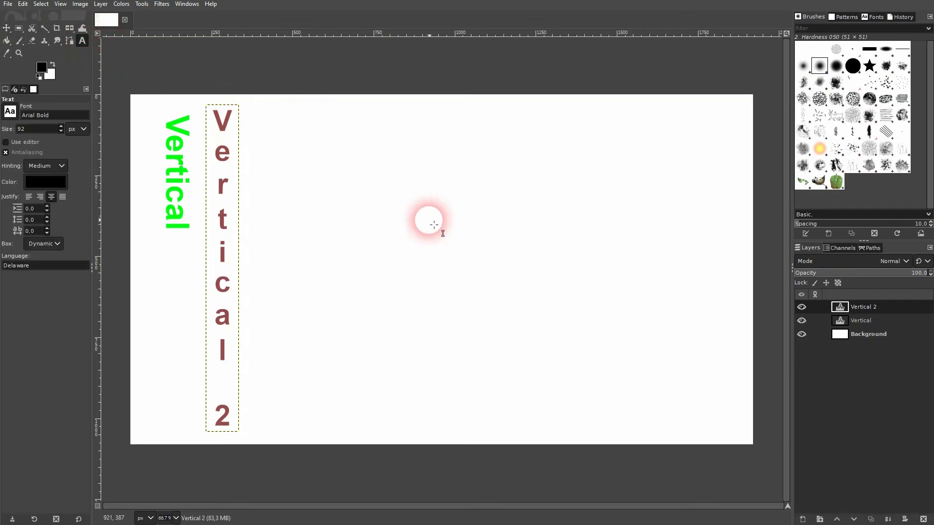
text(Vert)
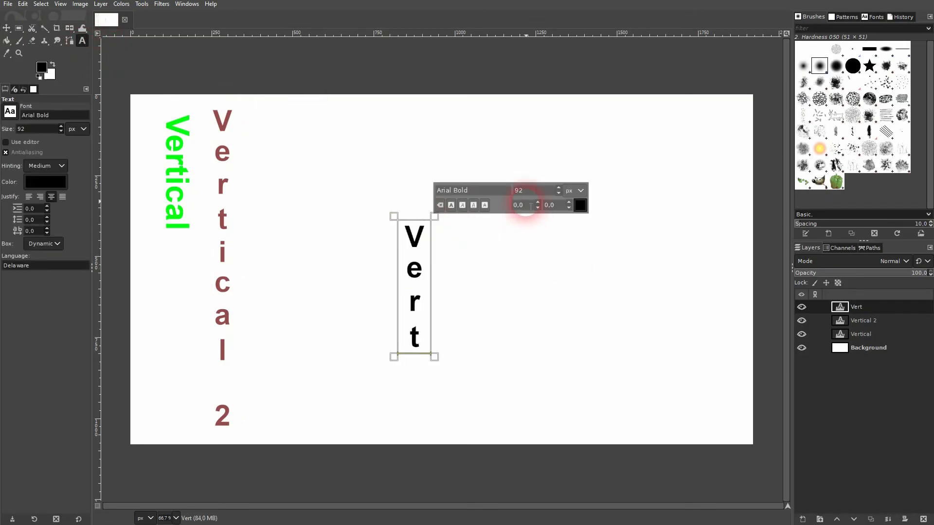
Step: Set the Vert text's size to 100 px and its direction to vertical, right to left (mixed orientation)
key(ctrl+a)
double_click(511, 190)
text(100)
key(Return)
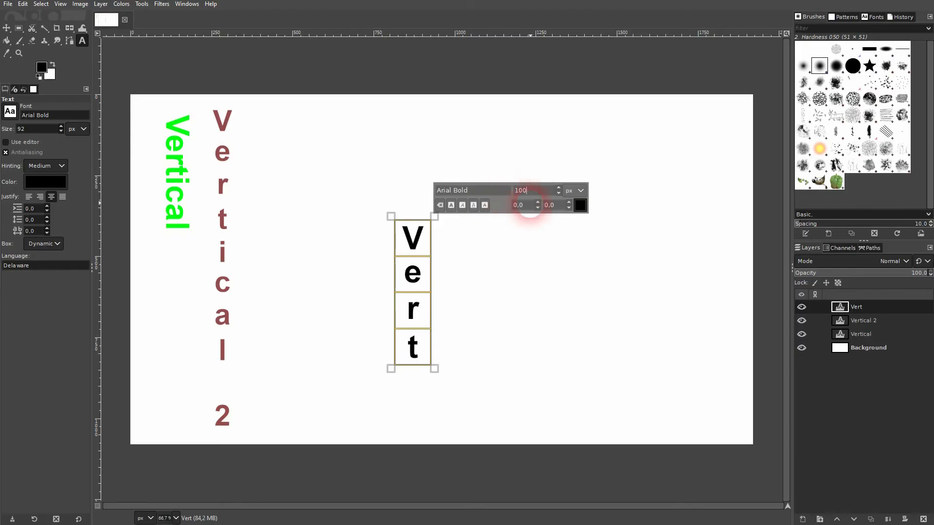
right_click(417, 283)
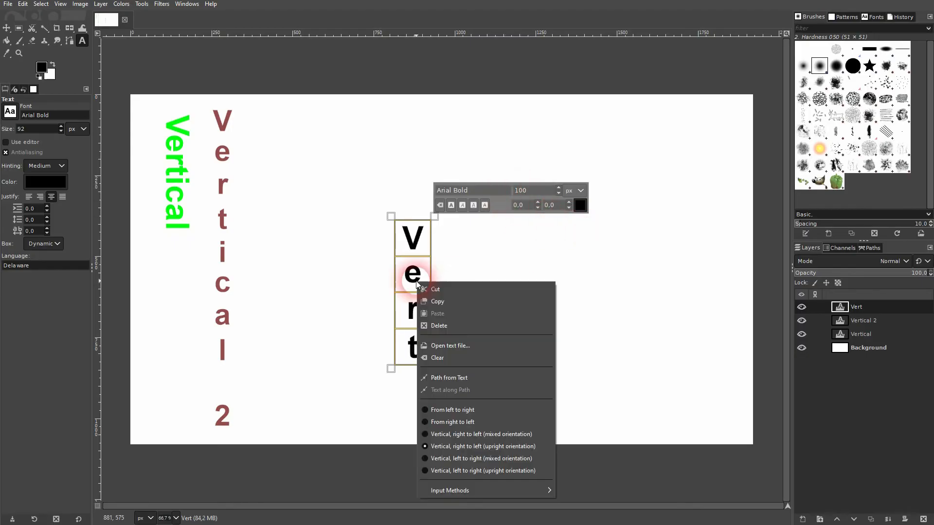
click(492, 434)
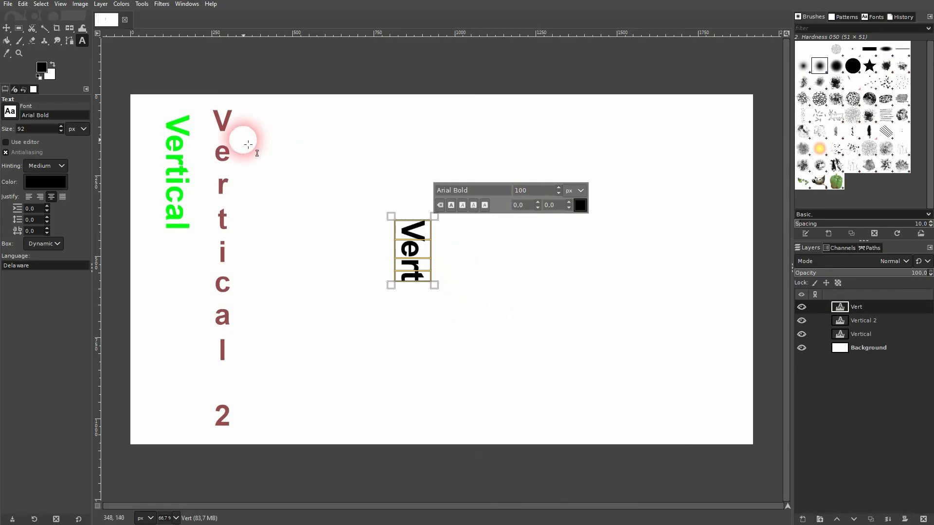
Step: Flip the Vert layer both horizontally and vertically, and move it to the upper right side of the Vertical 2 text
click(71, 31)
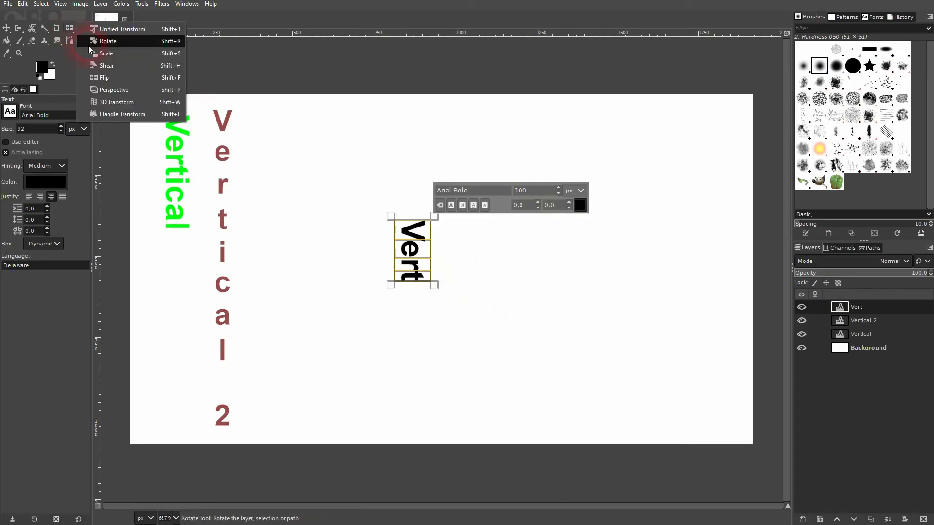
click(115, 78)
click(400, 251)
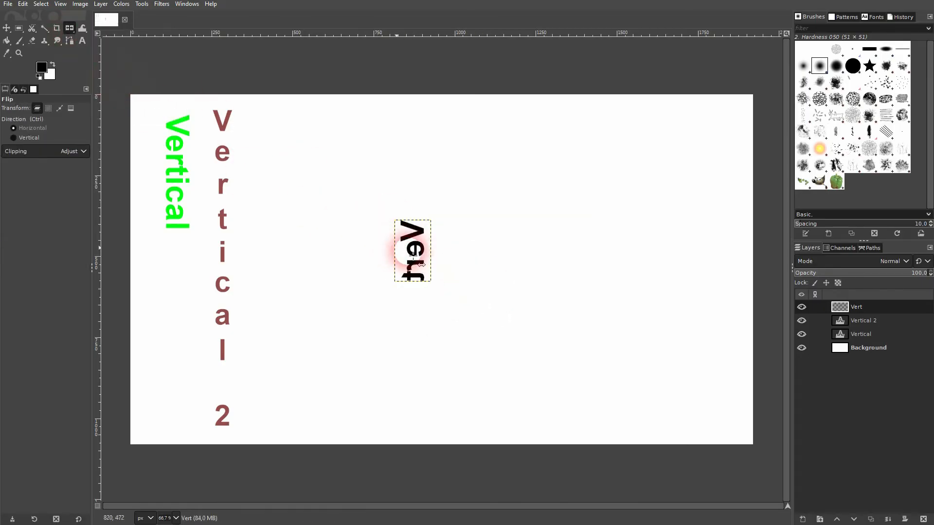
click(29, 137)
click(403, 250)
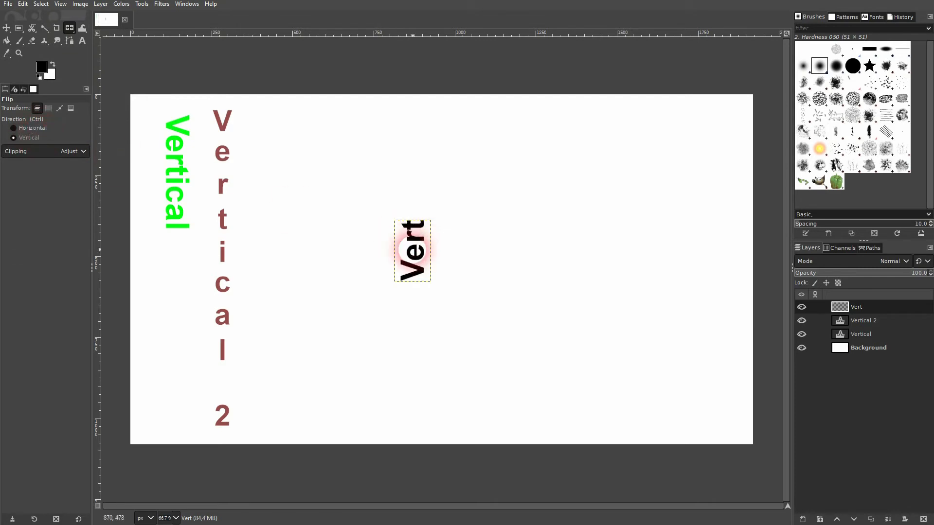
click(6, 32)
drag(421, 252, 266, 140)
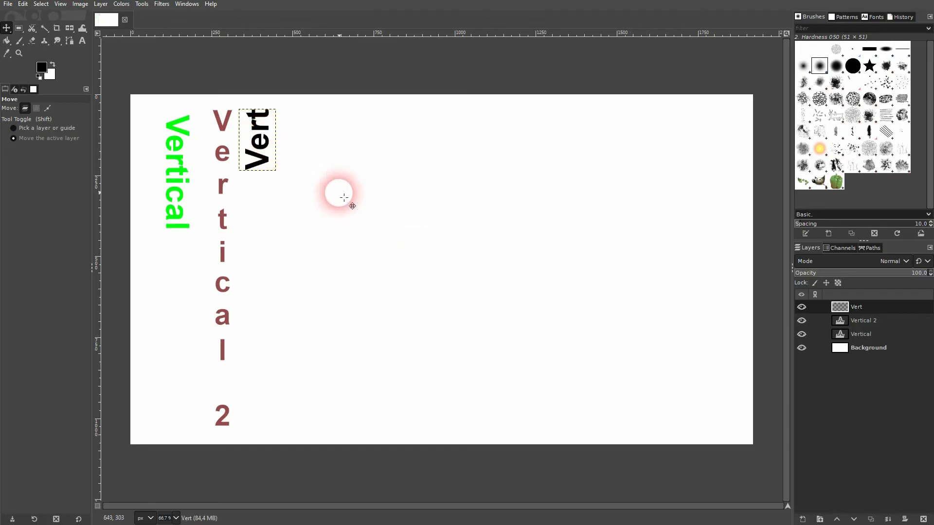
Step: Add a new text reading "Once more" right of the canvas center
click(83, 42)
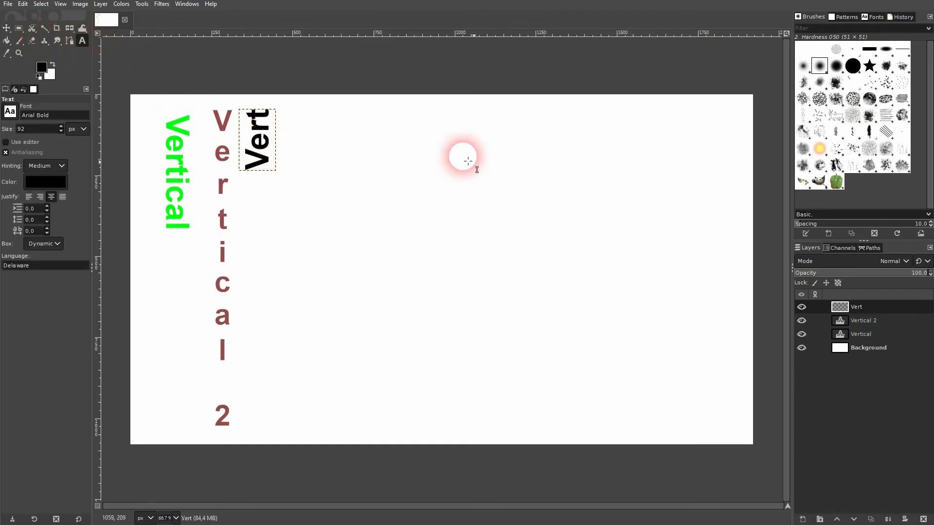
click(529, 227)
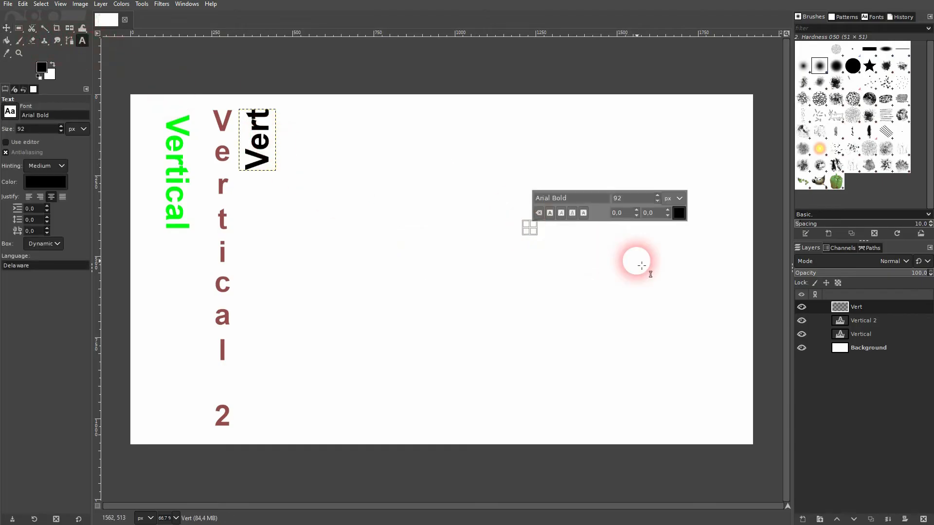
text(Once more)
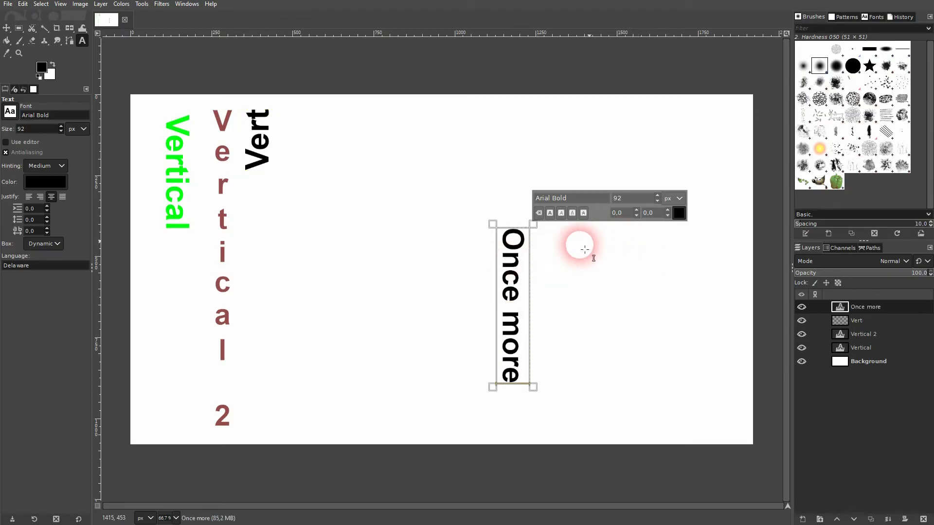
Step: Set the Once more text's direction to vertical, right to left (upright orientation) and its size to 75 px
right_click(516, 271)
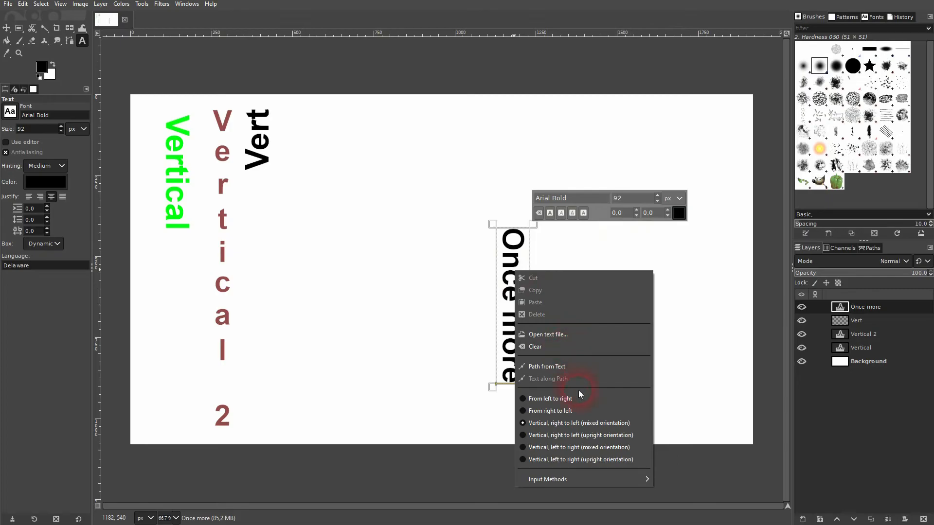
click(582, 435)
drag(636, 202, 606, 200)
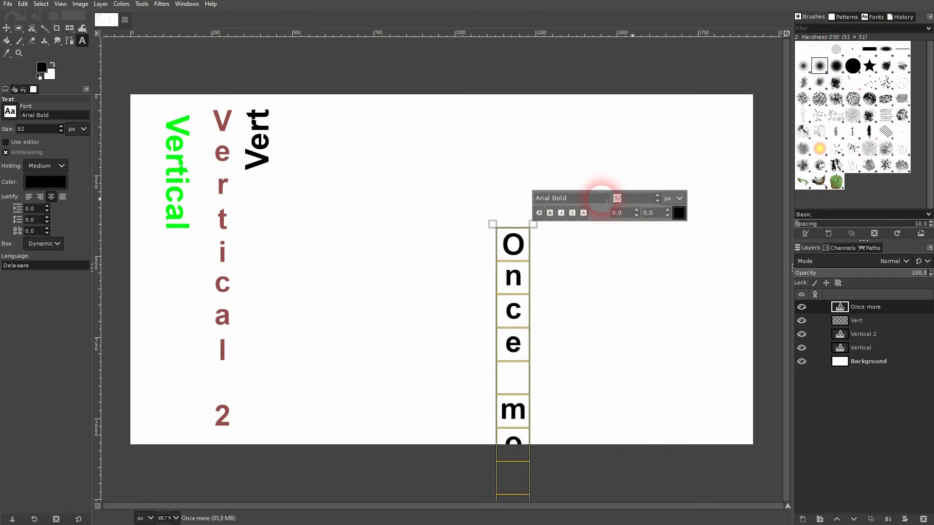
text(75)
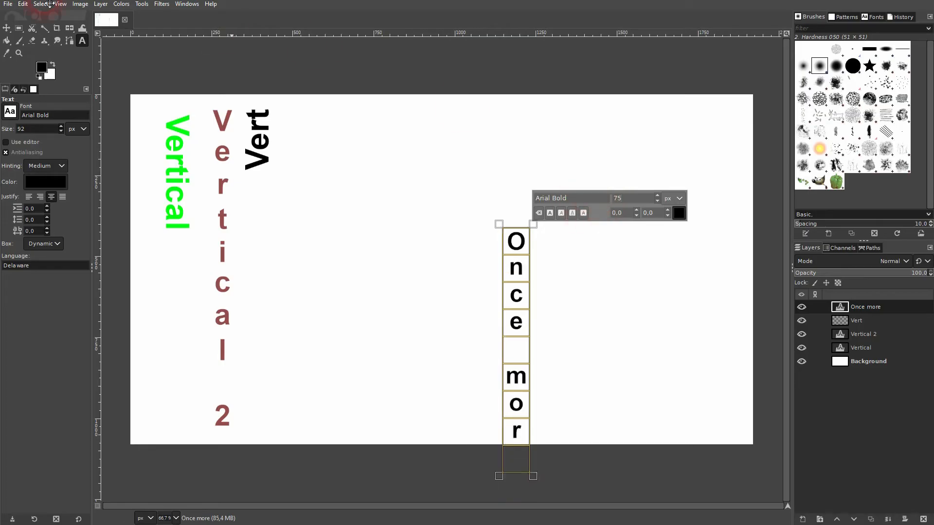
Step: Recolor the Once more text to a muted blue and move it to the right of the Vert text
click(679, 213)
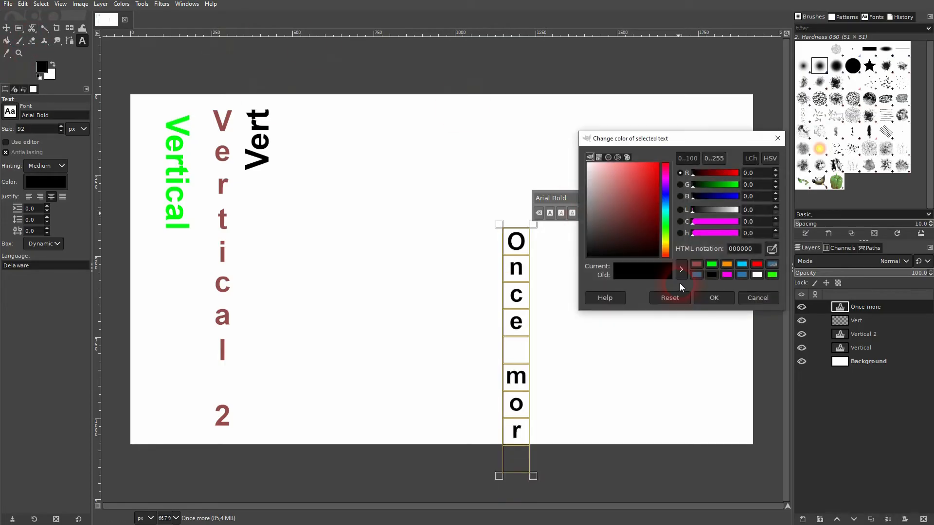
click(634, 202)
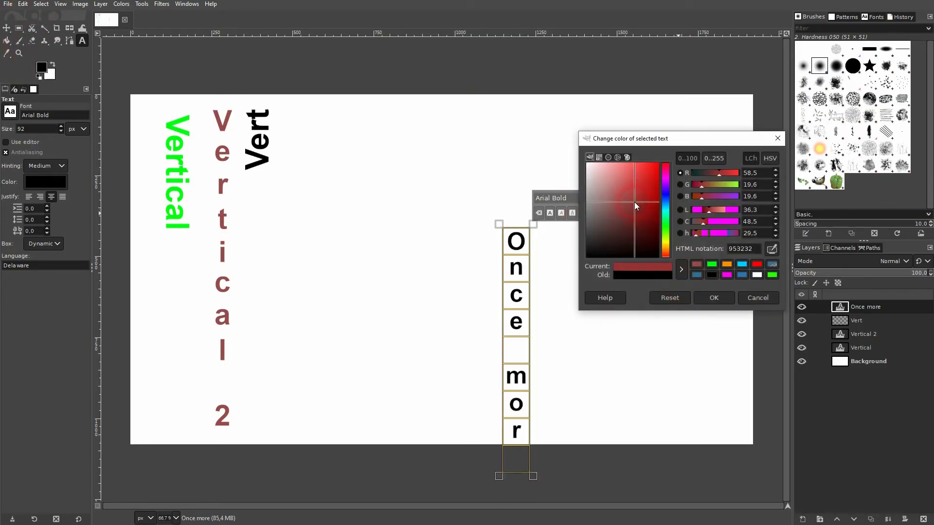
click(667, 202)
click(718, 298)
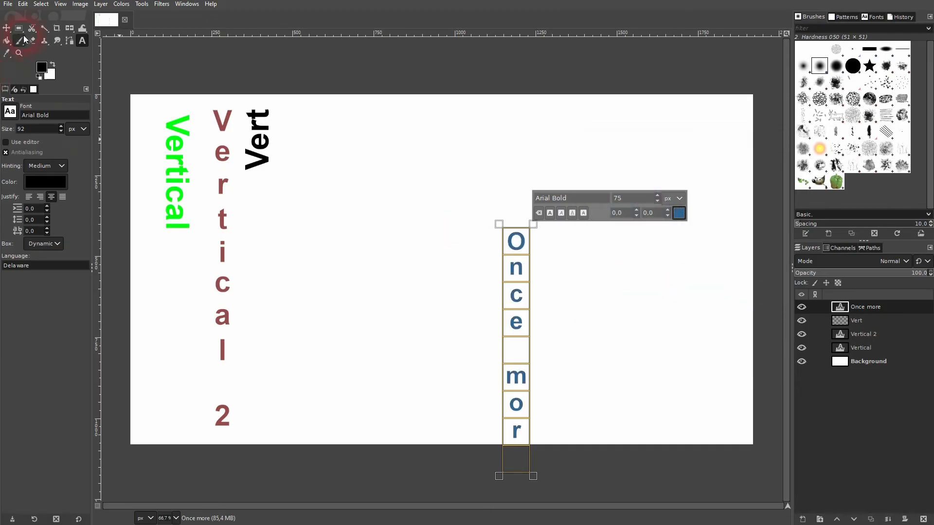
click(9, 29)
drag(511, 282, 345, 175)
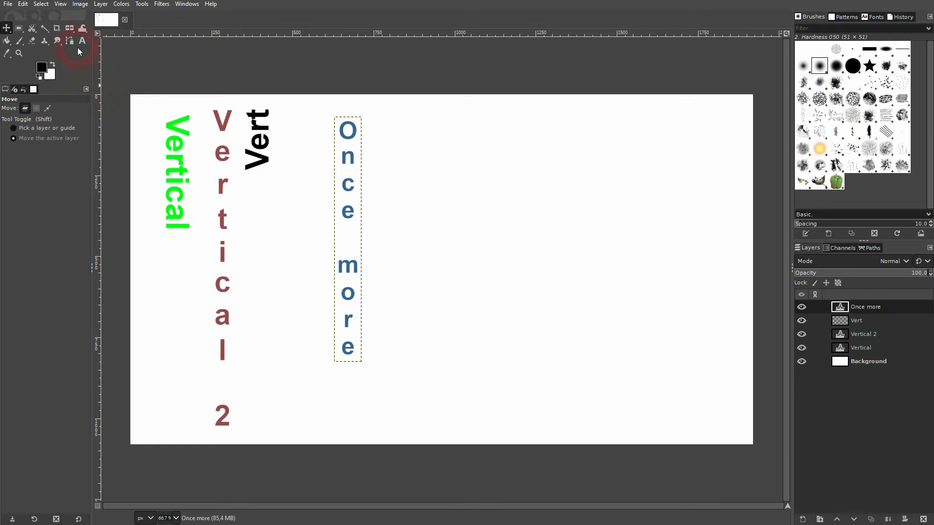
Step: Flip the Once more layer vertically and horizontally
right_click(70, 28)
click(130, 77)
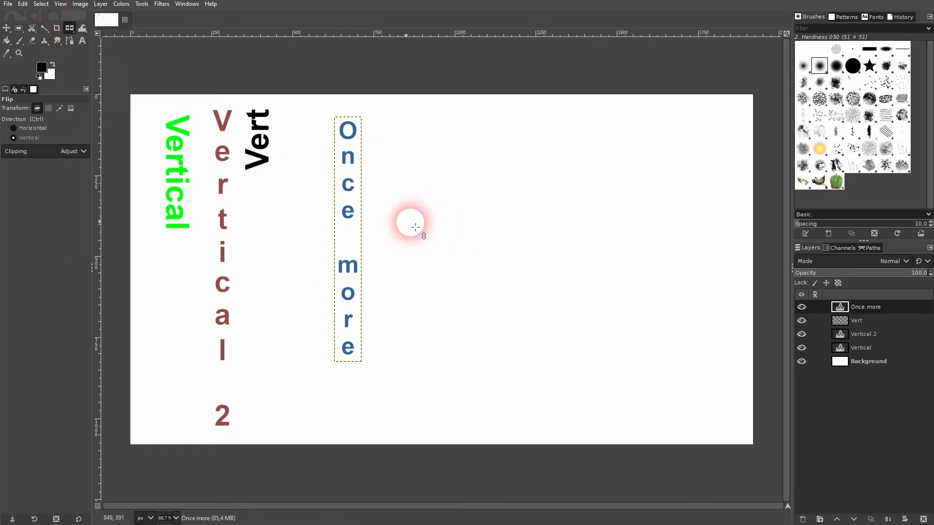
click(347, 206)
click(41, 128)
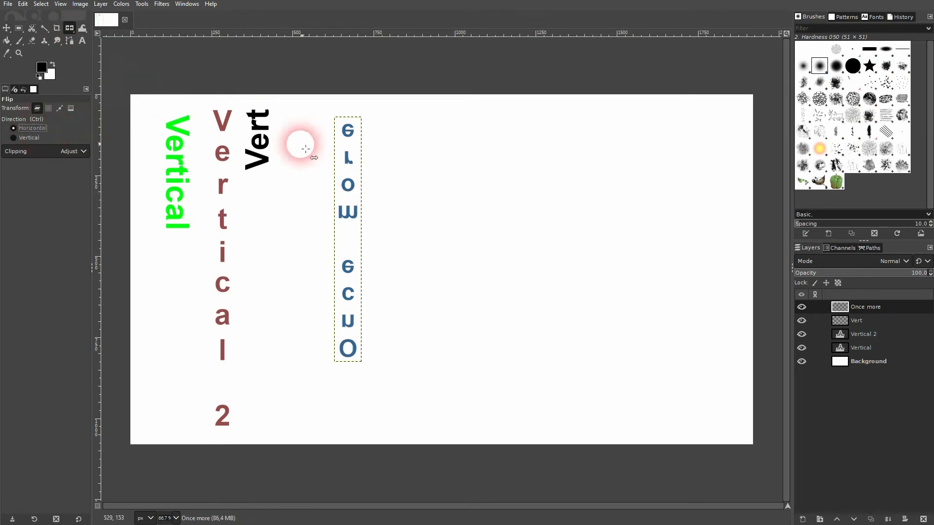
click(350, 189)
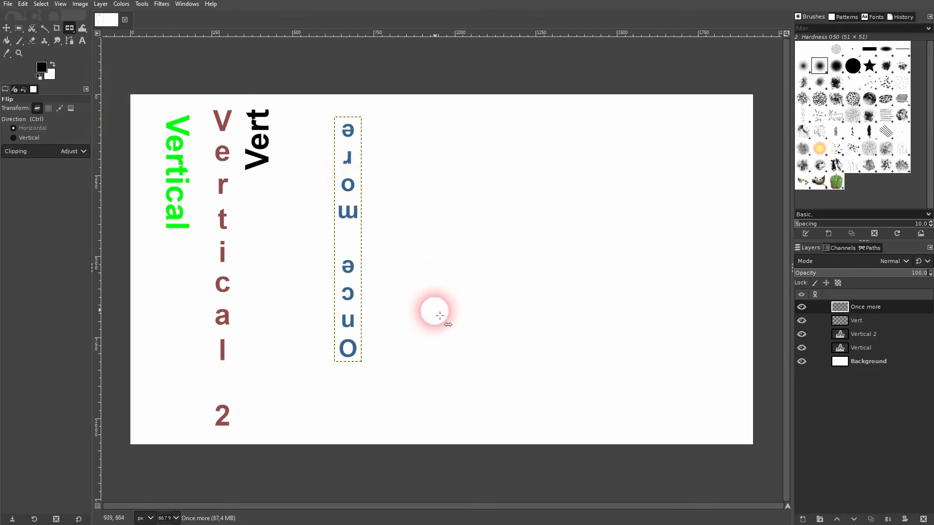
Step: Duplicate the Once more layer and place the copy to the right of the original at the same height
click(7, 27)
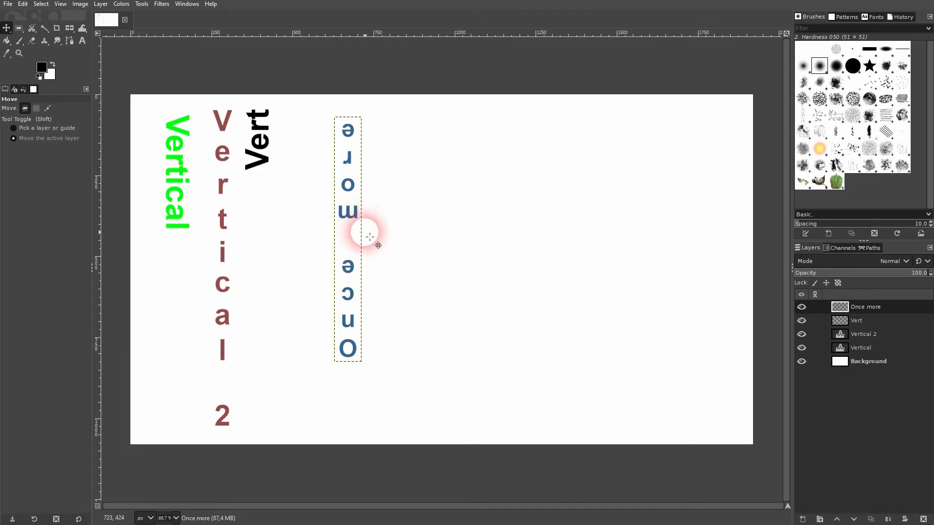
click(871, 519)
click(353, 160)
drag(353, 160, 446, 161)
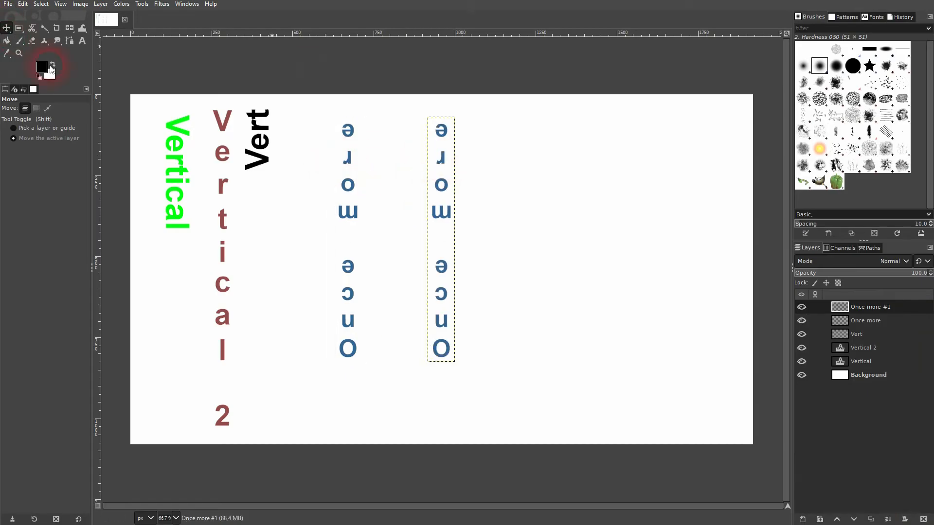
Step: Flip the duplicated Once more layer horizontally and vertically
key(d)
key(shift+f)
click(444, 179)
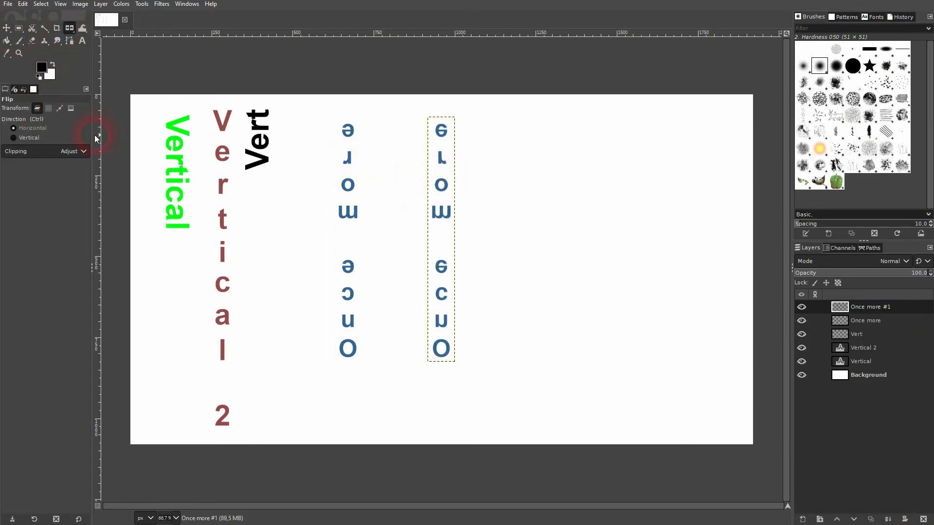
click(452, 183)
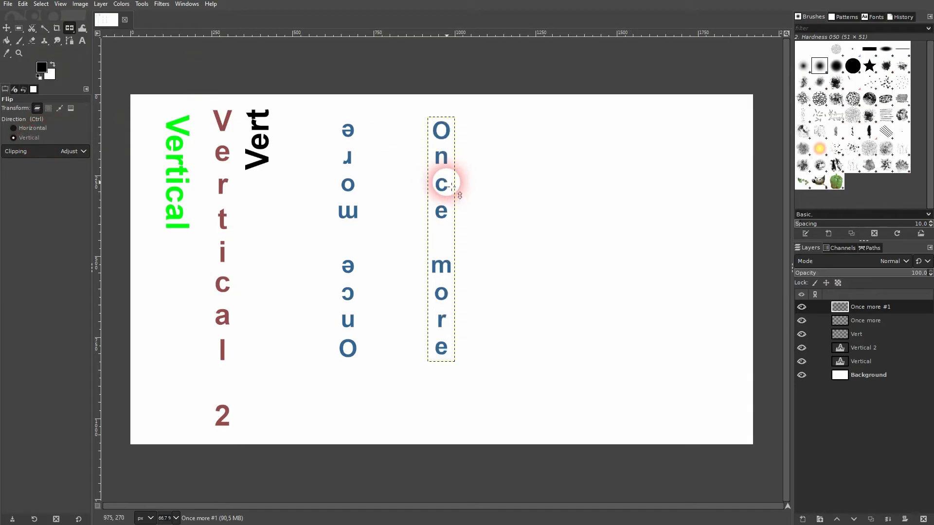
Step: Rotate the duplicated Once more layer by 180 degrees around its center
click(68, 30)
click(110, 52)
key(shift+r)
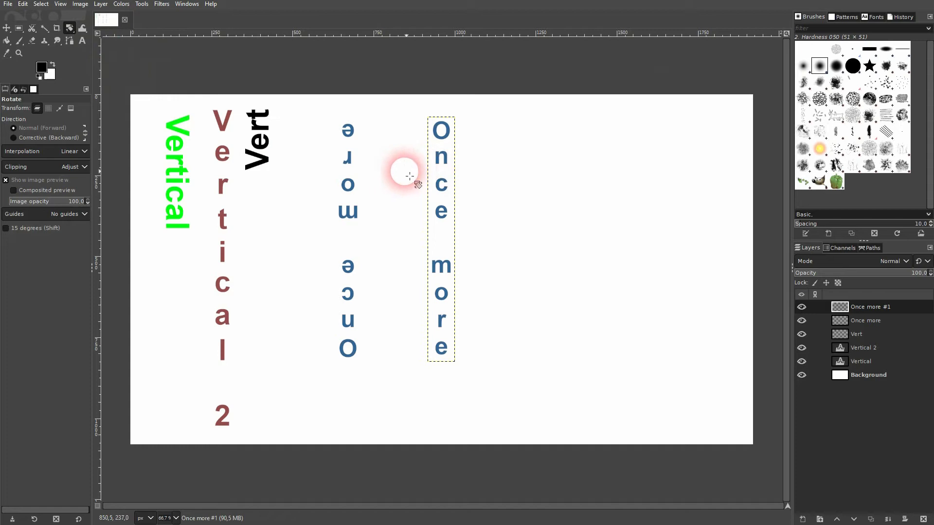
click(442, 131)
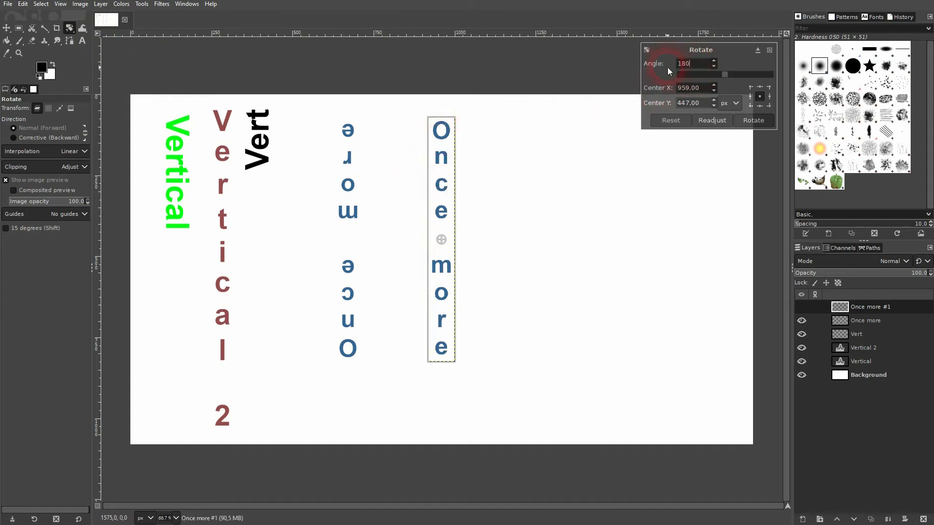
click(754, 120)
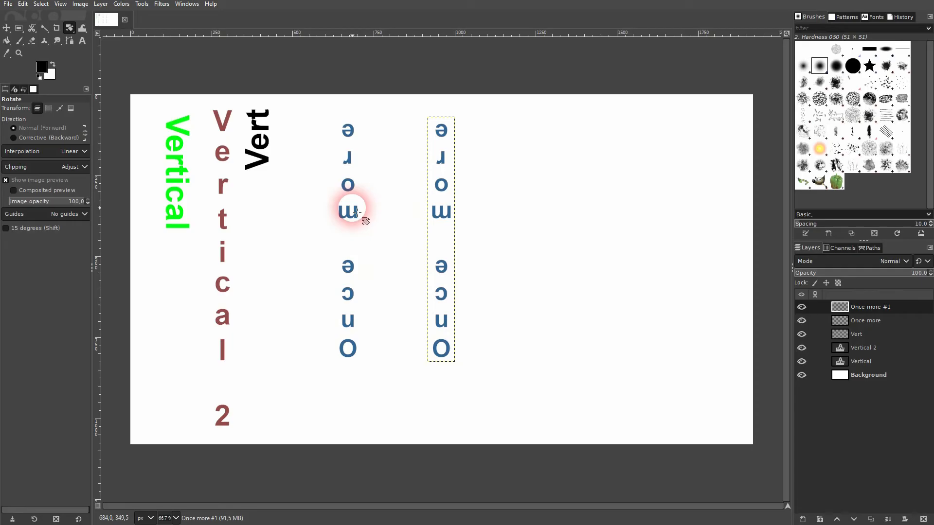
Step: Flip the duplicated Once more layer horizontally and move it closer to the original Once more text
click(69, 31)
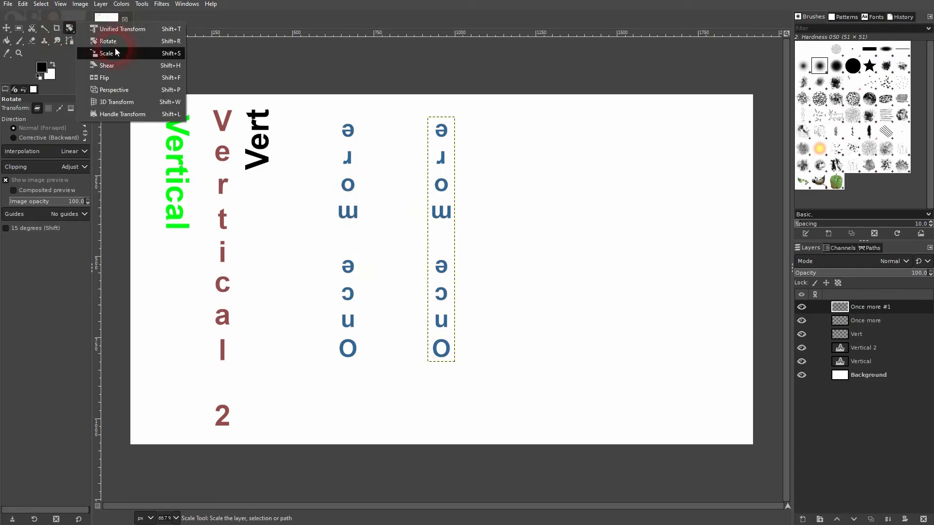
click(116, 78)
click(32, 129)
click(432, 212)
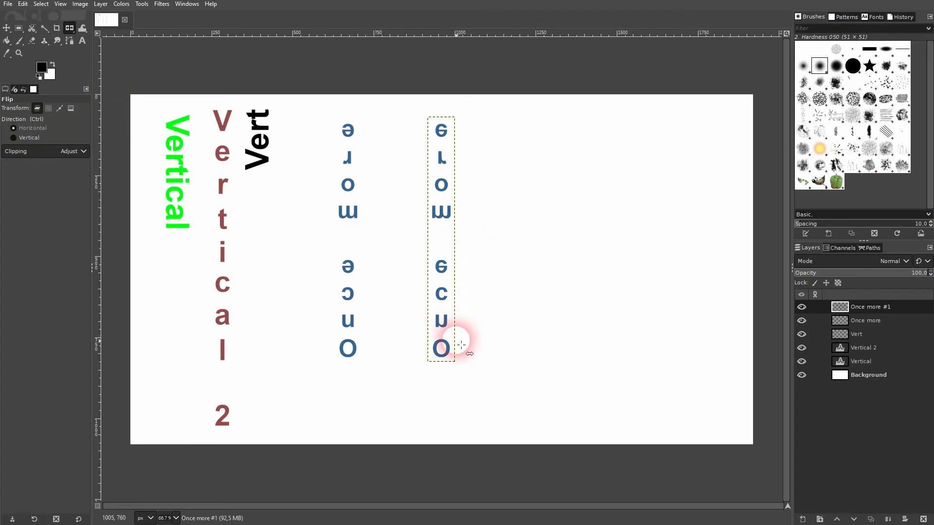
click(6, 29)
drag(442, 152, 395, 159)
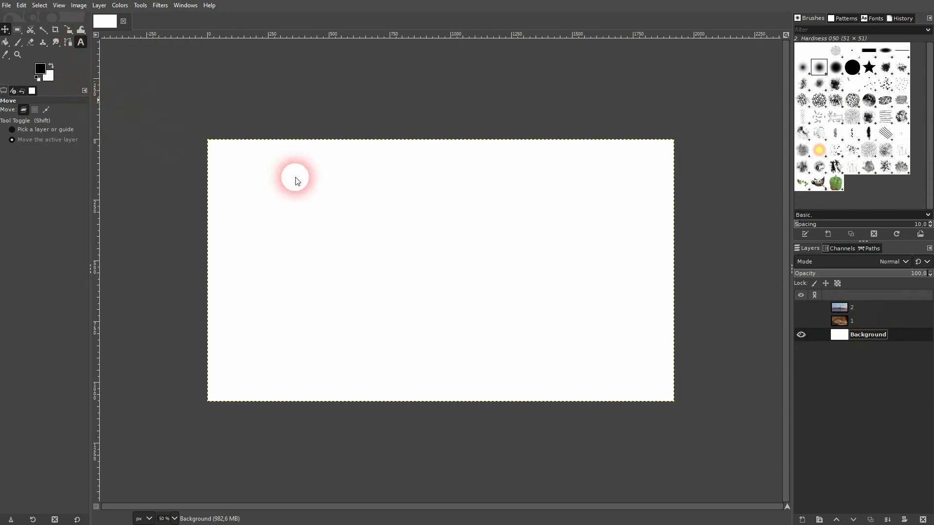
Step: Add a new text reading "TEXT" near the middle of the blank canvas
key(t)
click(379, 263)
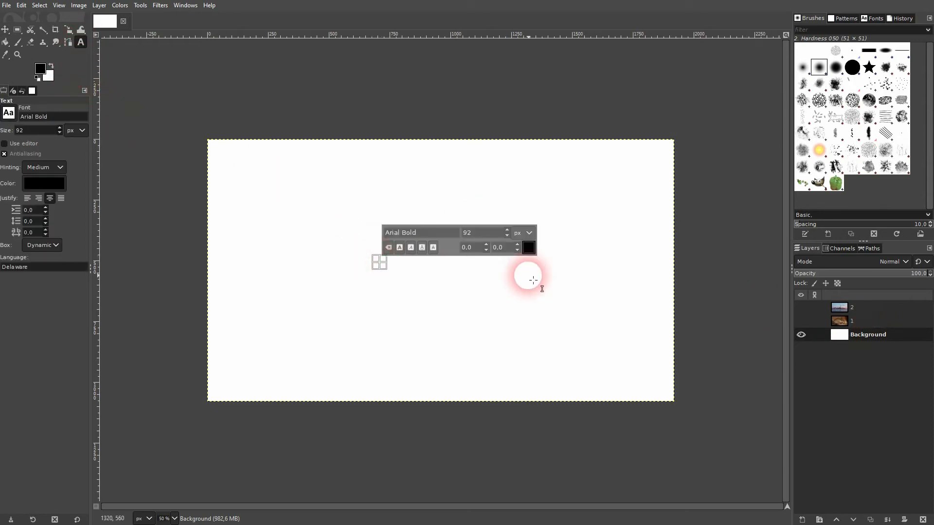
text(TEXT)
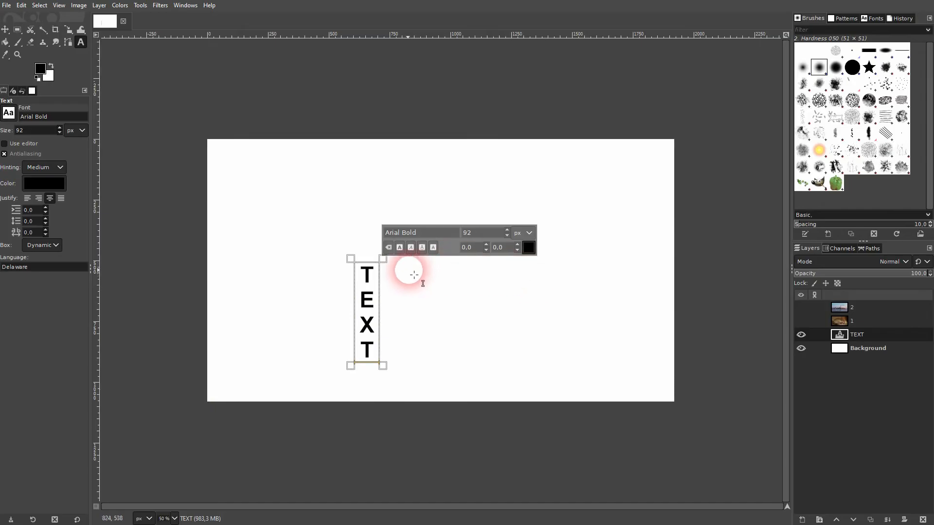
Step: Set the TEXT text's direction to left to right and its size to 400 px
right_click(369, 300)
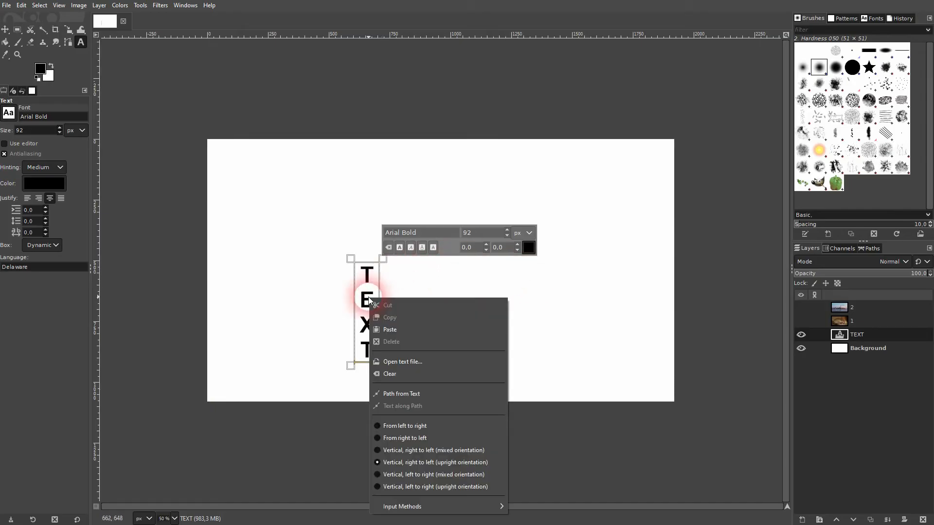
click(448, 428)
click(417, 277)
double_click(419, 280)
drag(488, 231, 458, 234)
text(40)
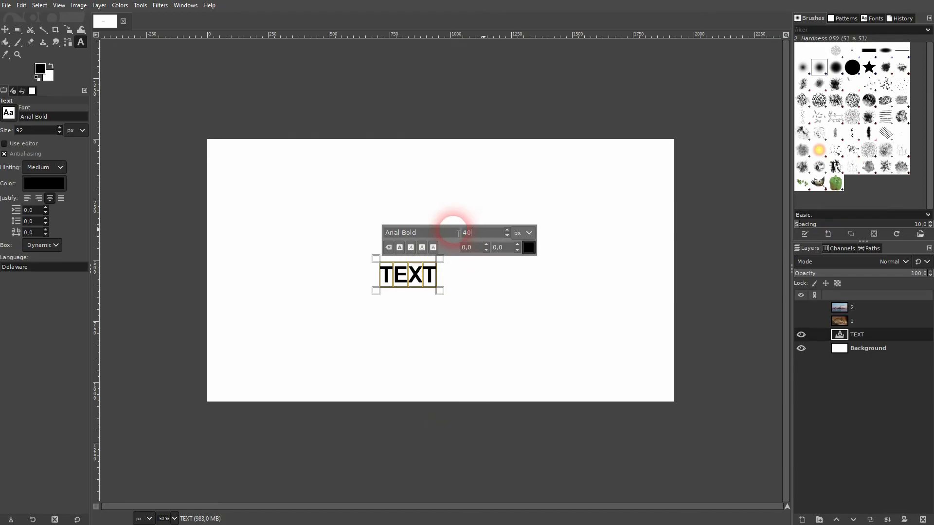
text(0)
key(Return)
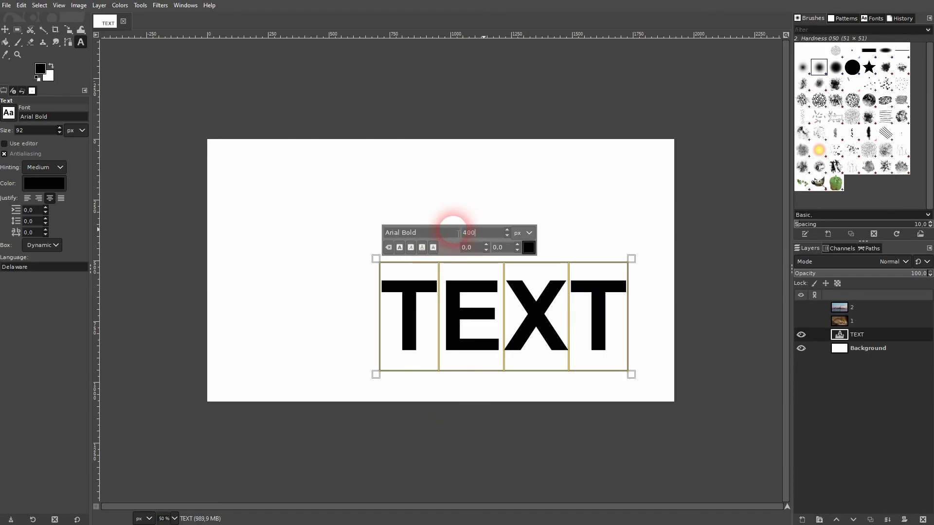
Step: Center the TEXT layer horizontally and vertically relative to the image with the Alignment tool
click(7, 30)
drag(469, 305, 410, 270)
click(8, 31)
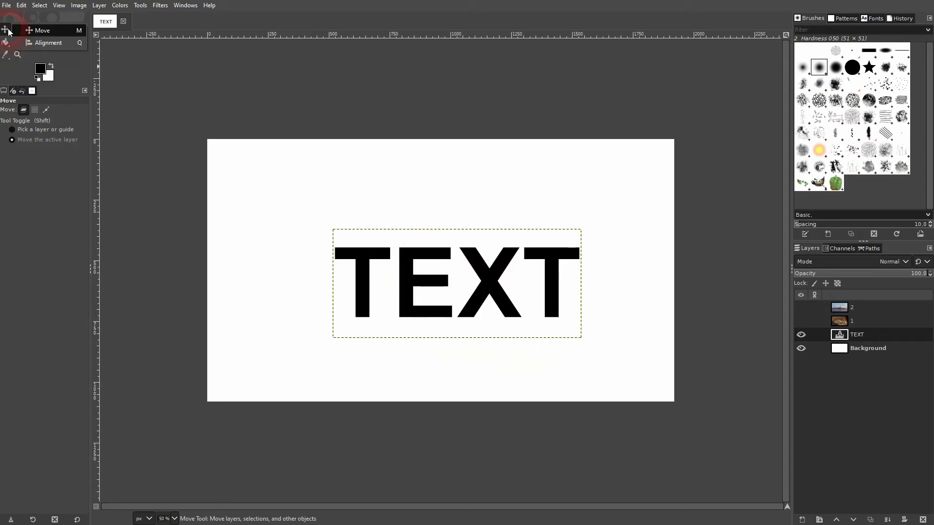
click(39, 43)
click(367, 270)
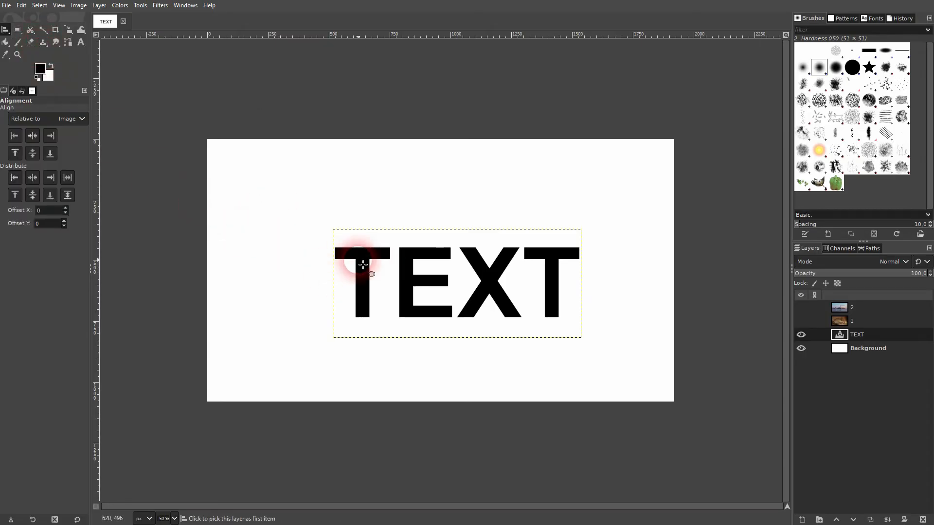
click(33, 136)
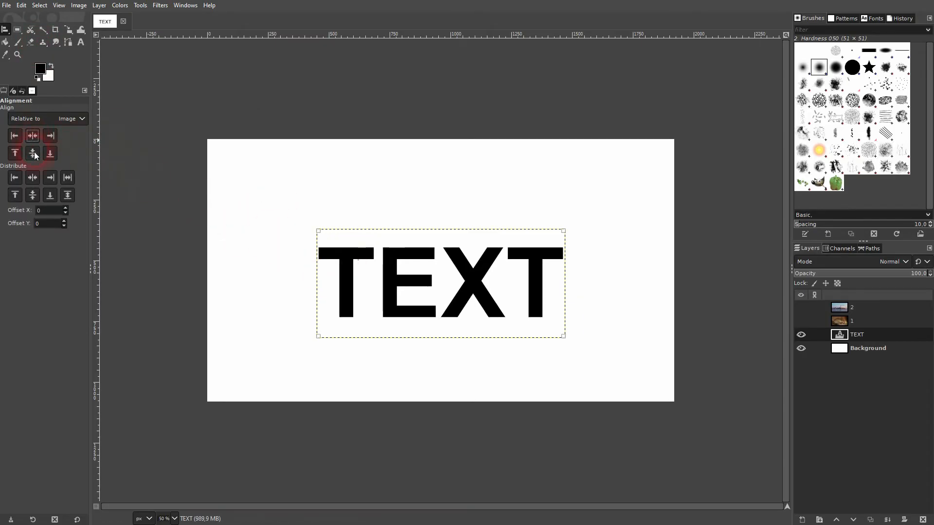
click(34, 153)
click(75, 119)
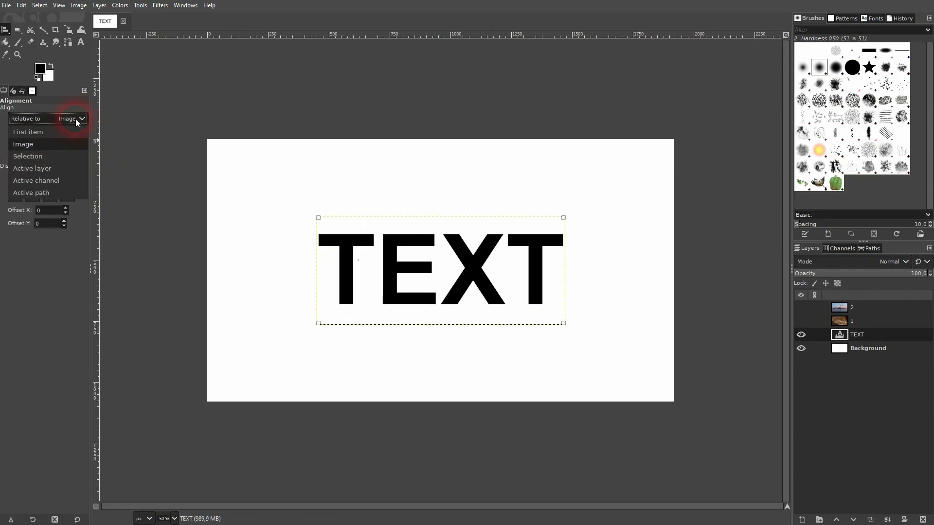
click(56, 144)
click(500, 229)
click(5, 31)
click(21, 32)
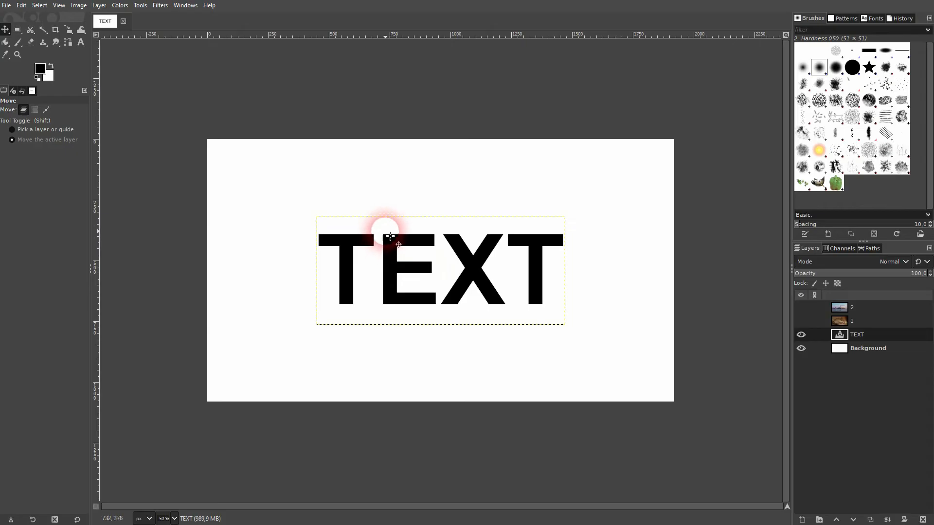
Step: Create a selection from the TEXT layer's alpha and hide that layer
right_click(845, 334)
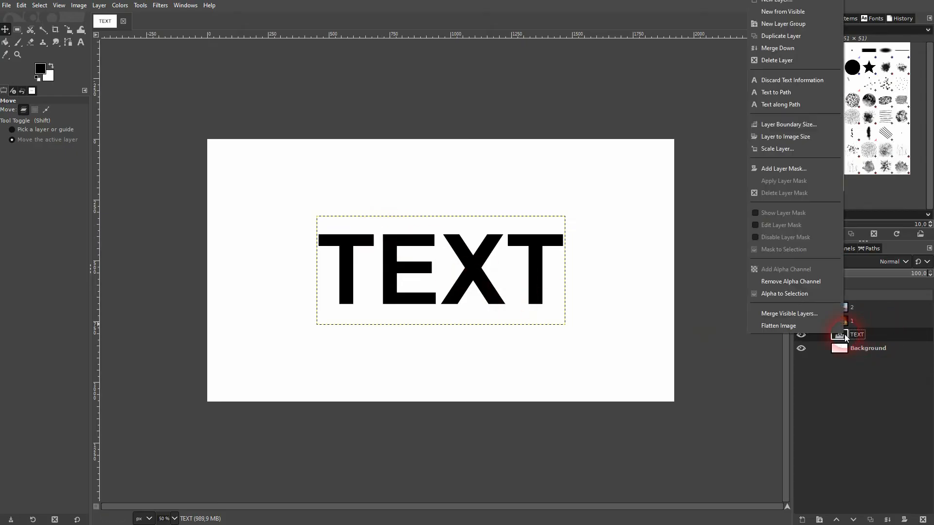
click(785, 294)
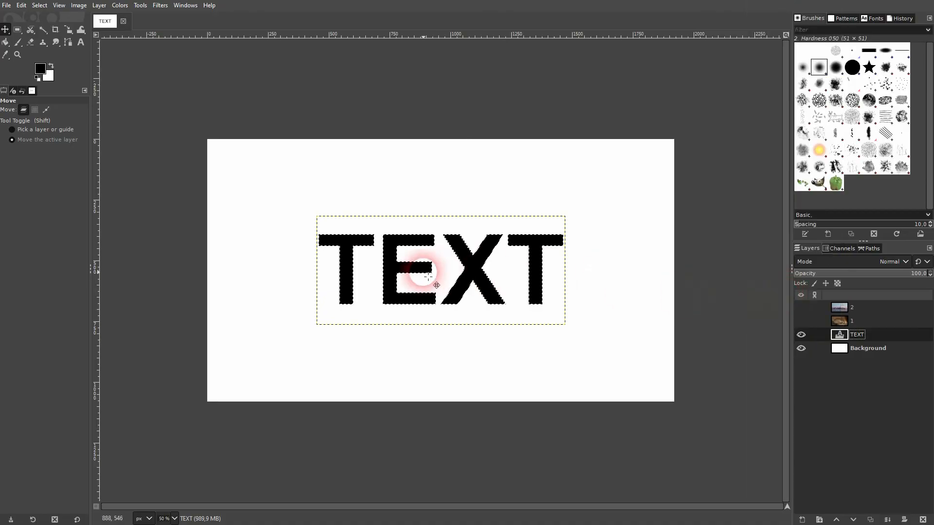
click(801, 335)
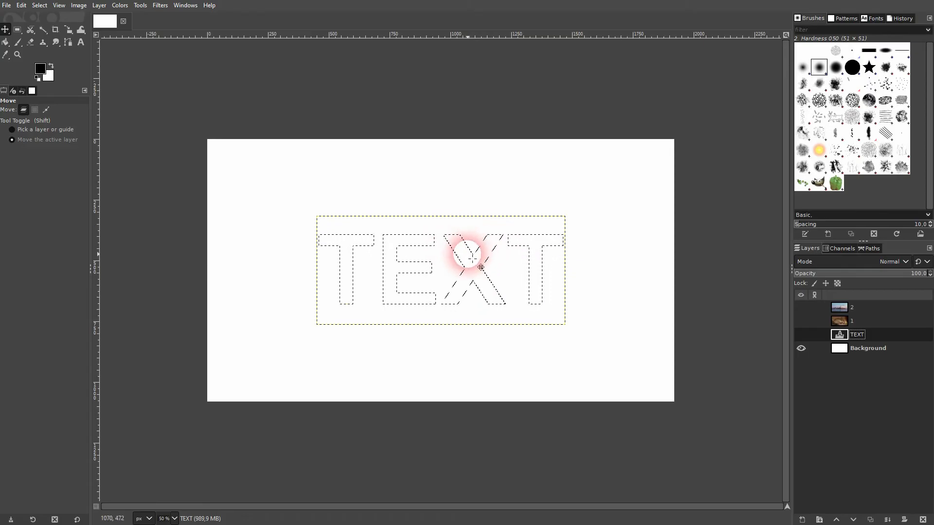
right_click(844, 336)
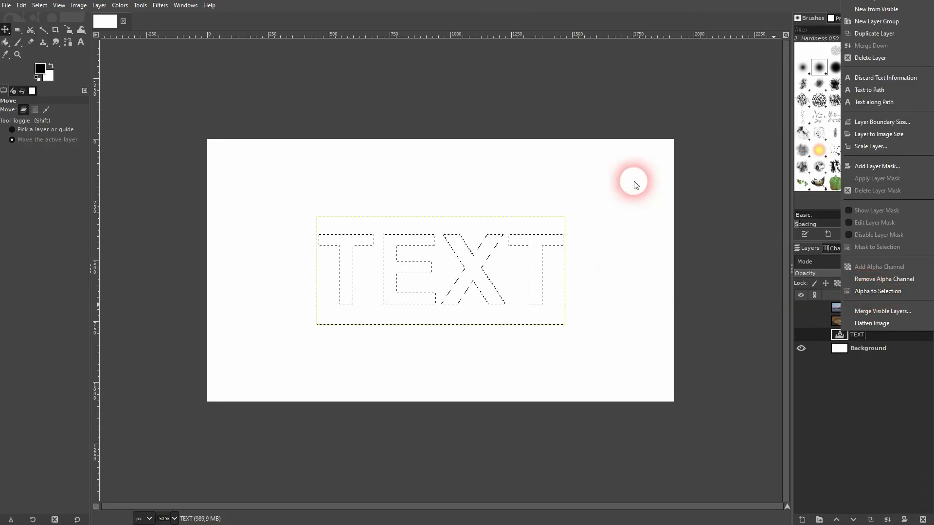
click(731, 360)
Step: Create a new 1920 × 1080 px layer named "outline" filled with transparency
click(802, 519)
text(outline)
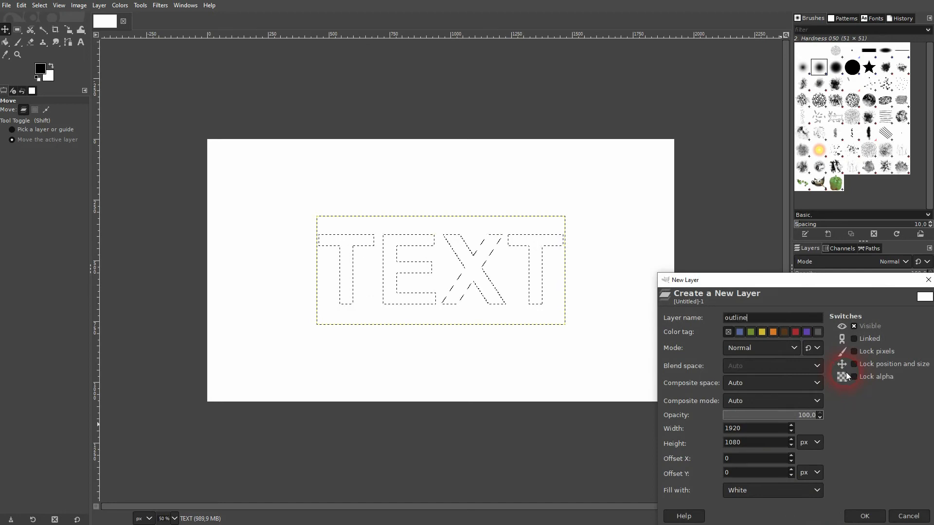
click(769, 488)
click(763, 480)
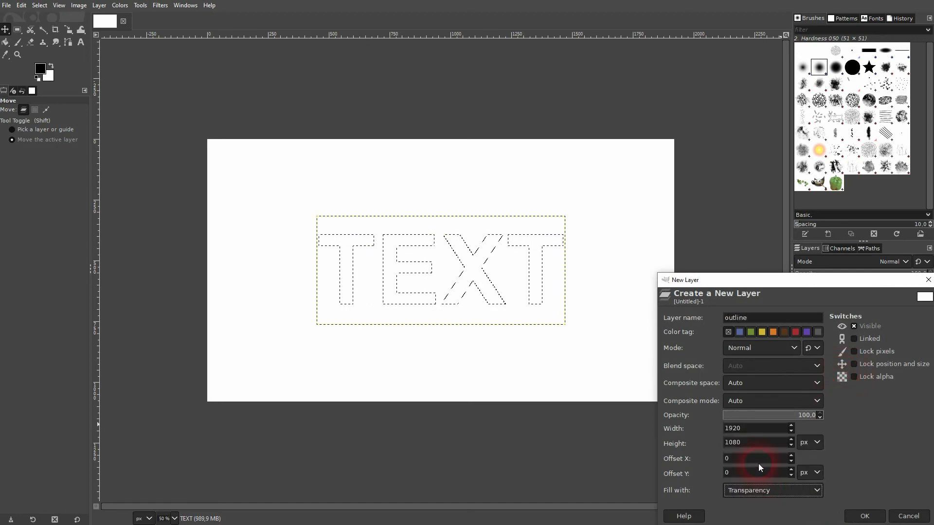
click(865, 514)
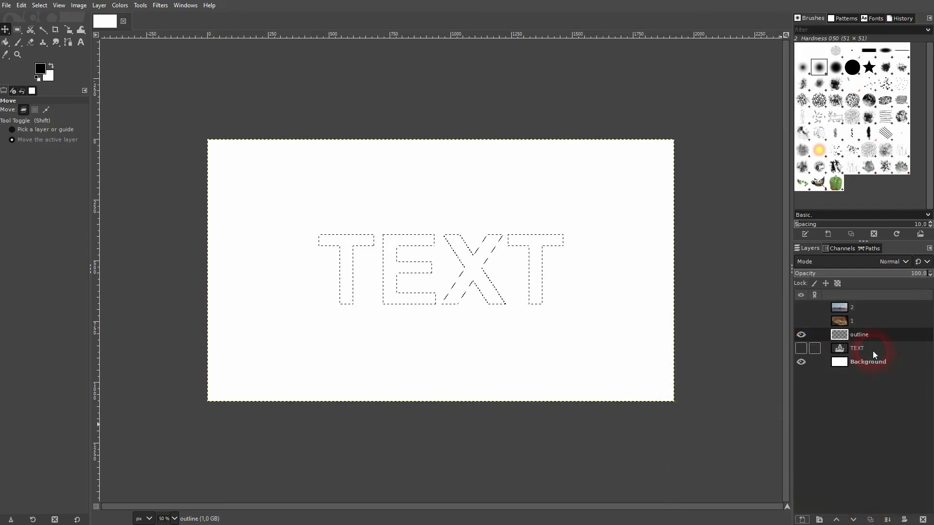
Step: Set the foreground color to bright red
click(43, 70)
drag(209, 127, 252, 71)
click(270, 218)
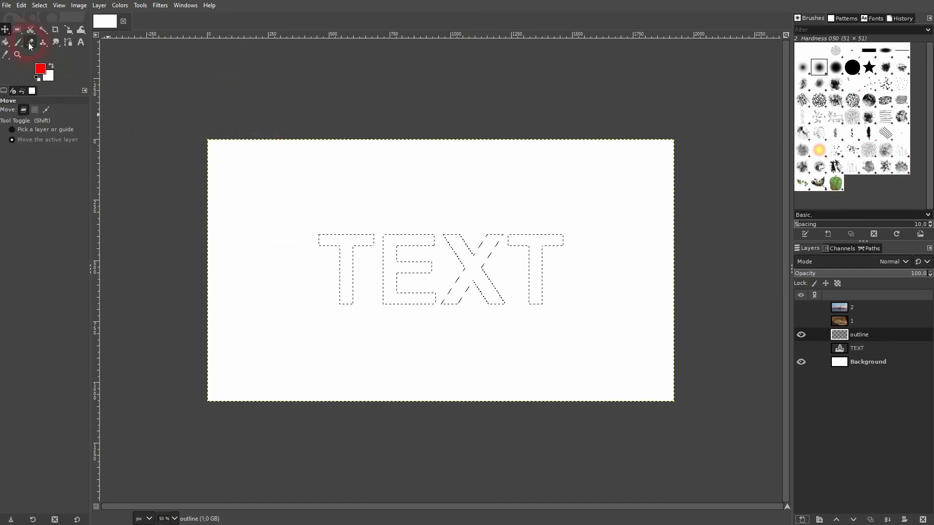
Step: Fill the selected letters with the red foreground color on the outline layer using Bucket Fill
click(5, 42)
click(292, 246)
click(354, 283)
click(377, 295)
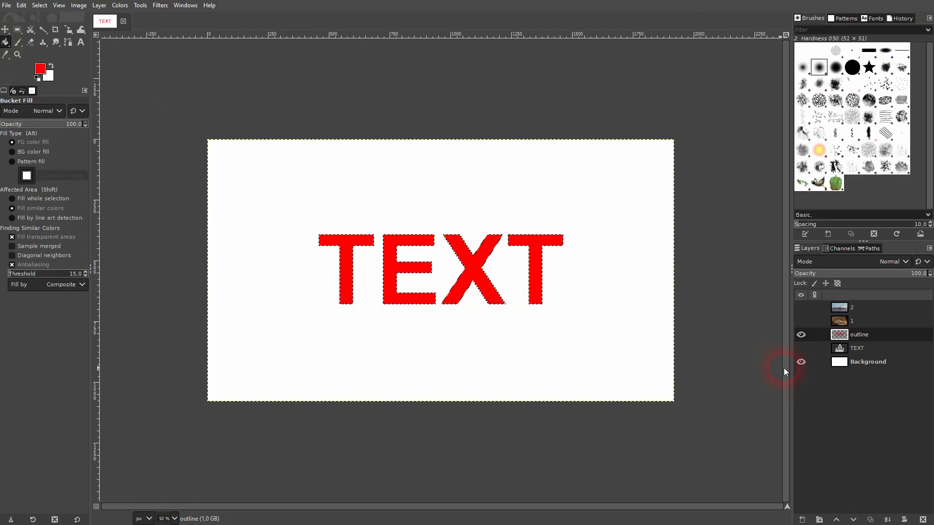
Step: Show the TEXT layer, raise it above the outline layer to compare, and lower it back below
click(801, 349)
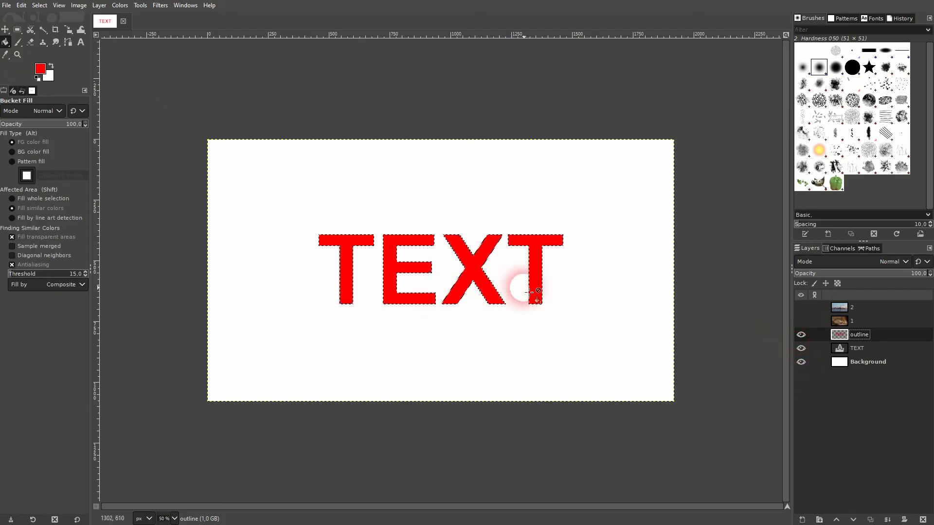
click(858, 349)
click(837, 519)
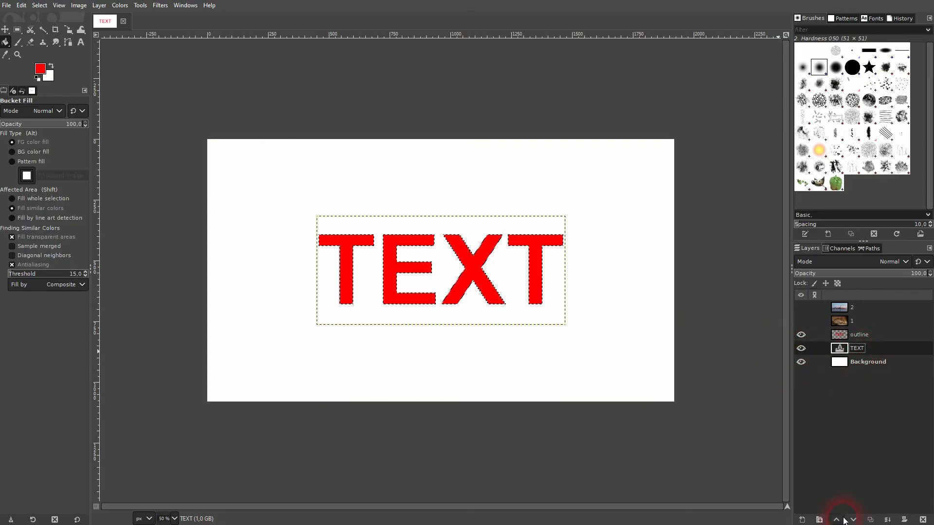
click(483, 277)
click(859, 349)
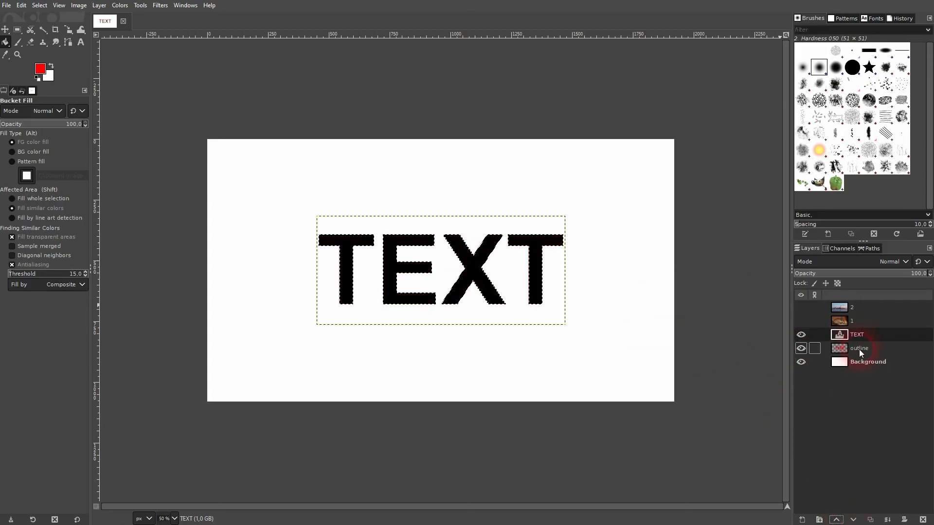
click(853, 520)
click(454, 267)
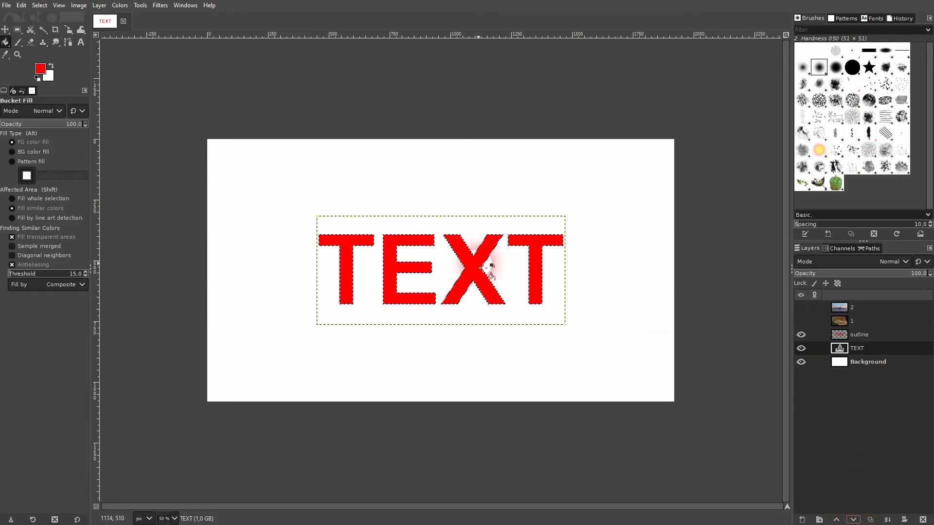
Step: Undo the layer reordering, the TEXT layer's visibility change and the red fill of the letters
key(ctrl+z)
key(ctrl+z)
key(ctrl+z)
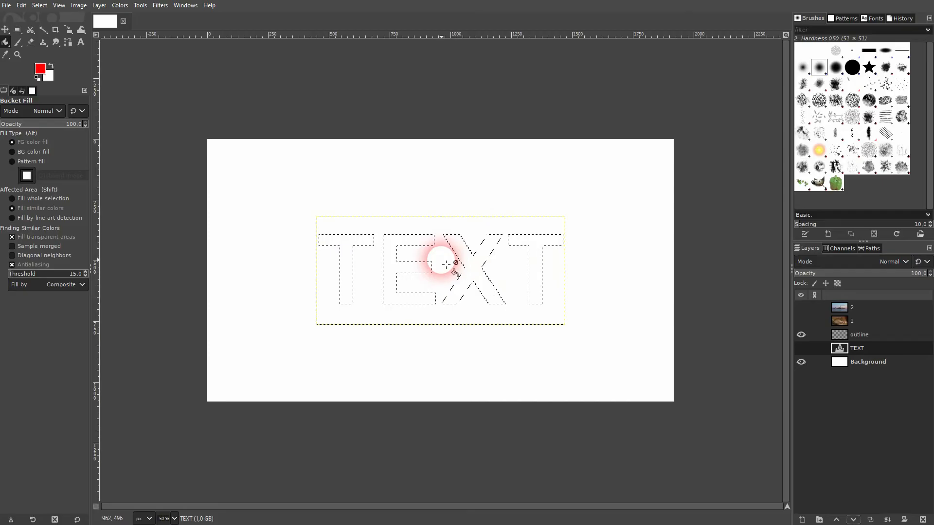
Step: Grow the letter selection by 5 pixels
click(42, 7)
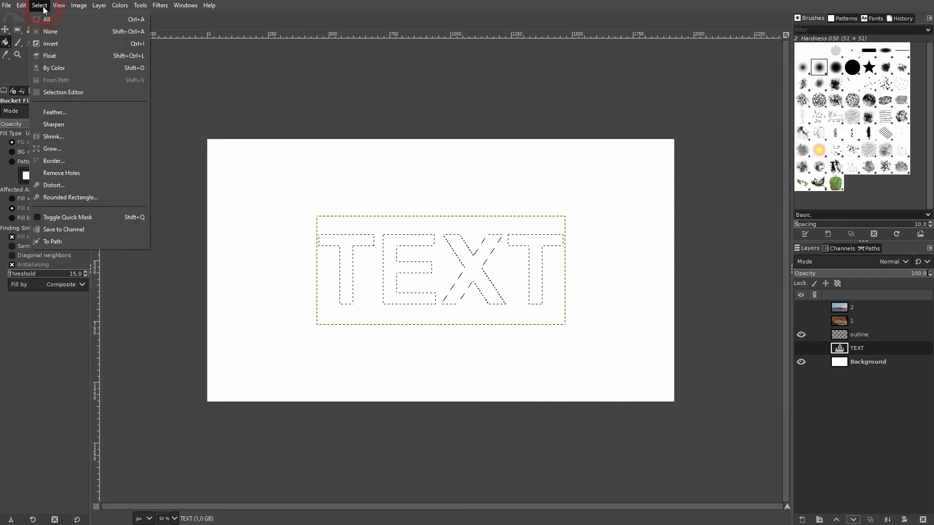
click(56, 149)
drag(103, 145, 385, 119)
text(5)
click(474, 114)
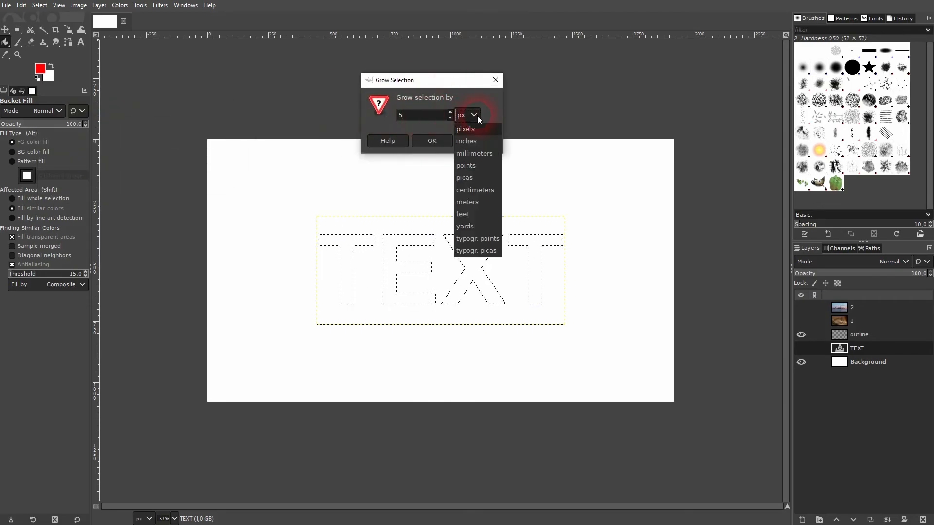
click(472, 129)
click(438, 140)
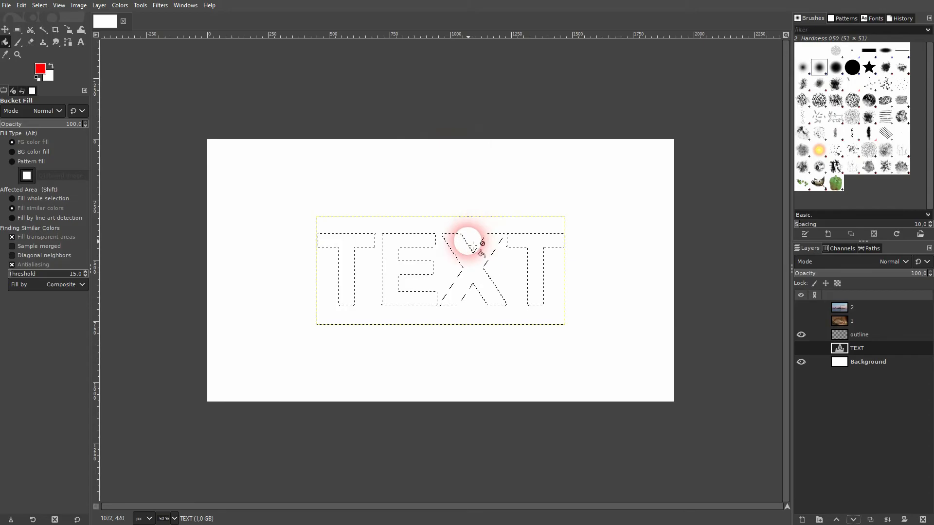
Step: Fill the grown selection with the red foreground color on the outline layer
click(858, 336)
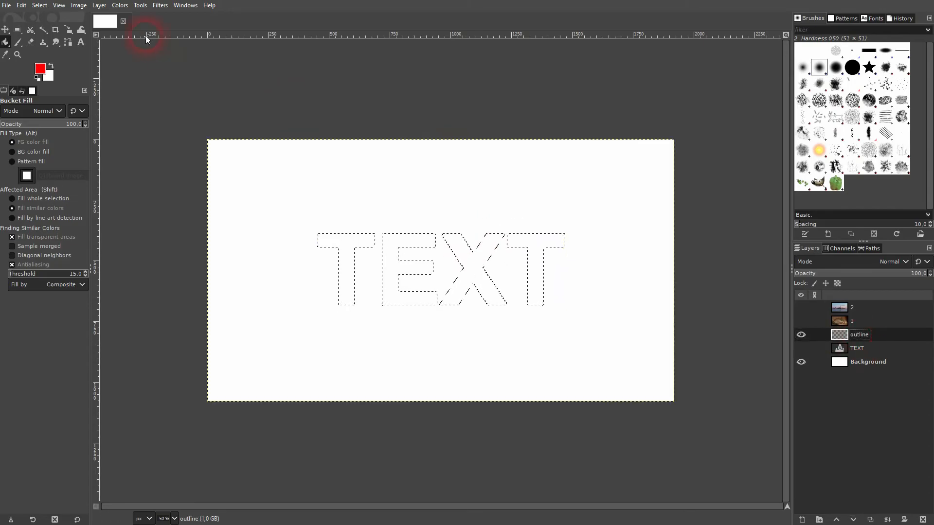
click(27, 7)
click(65, 195)
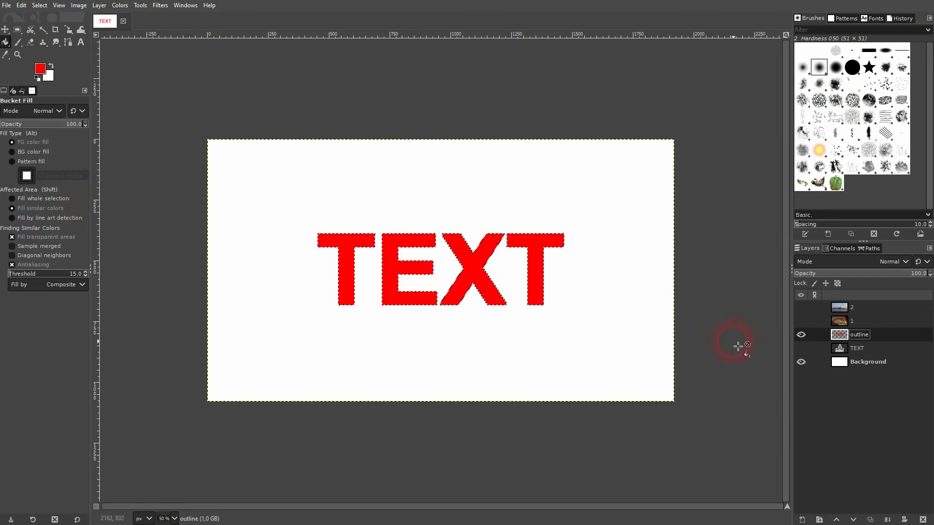
Step: Clear the selection, then show the TEXT layer and raise it above the outline layer
key(ctrl+shift+a)
click(853, 335)
click(860, 348)
click(838, 520)
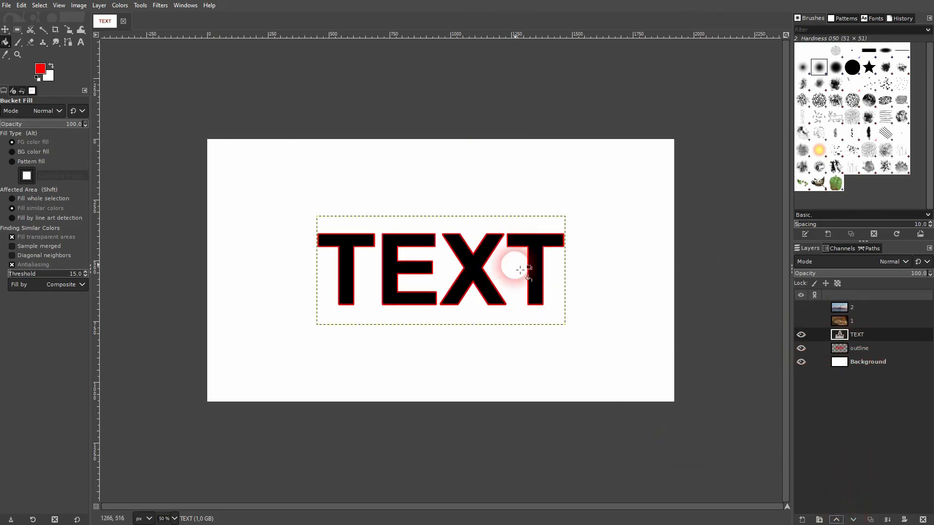
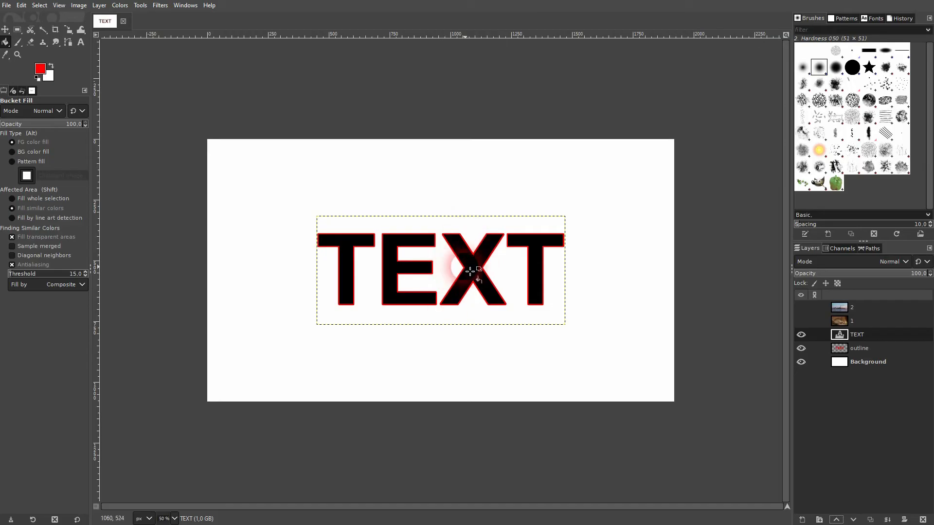
Step: Activate the outline layer and set the foreground color to blue 008dff
click(862, 349)
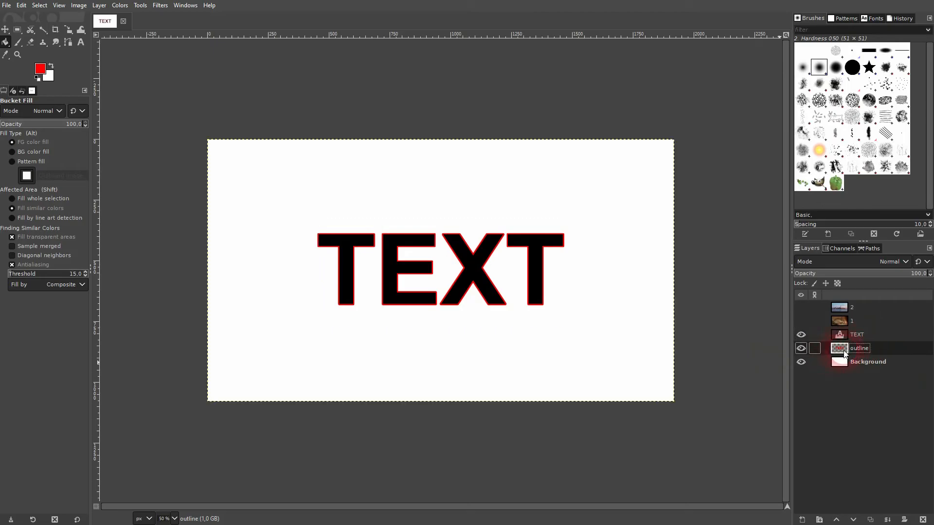
click(41, 70)
click(224, 123)
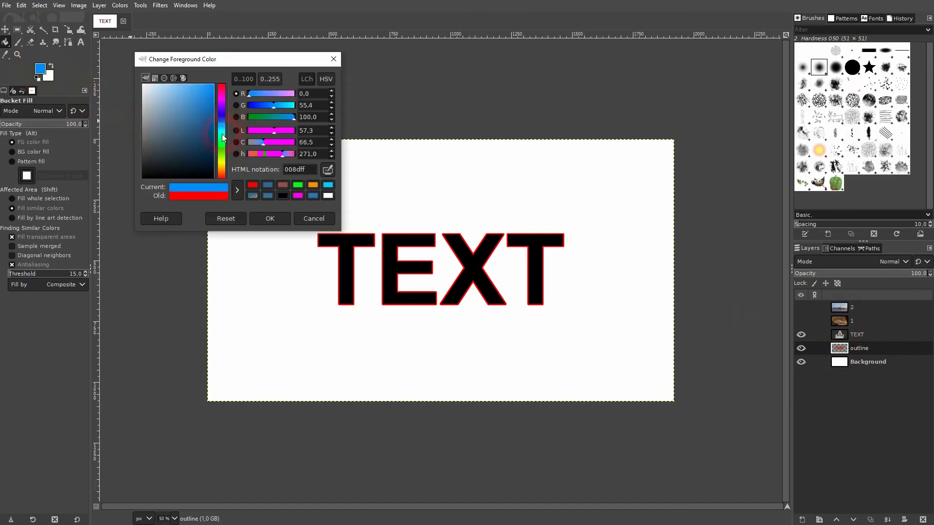
click(271, 218)
Step: Try to recolor the outline layer by filling it with the foreground color without a selection, and undo the fill
click(22, 5)
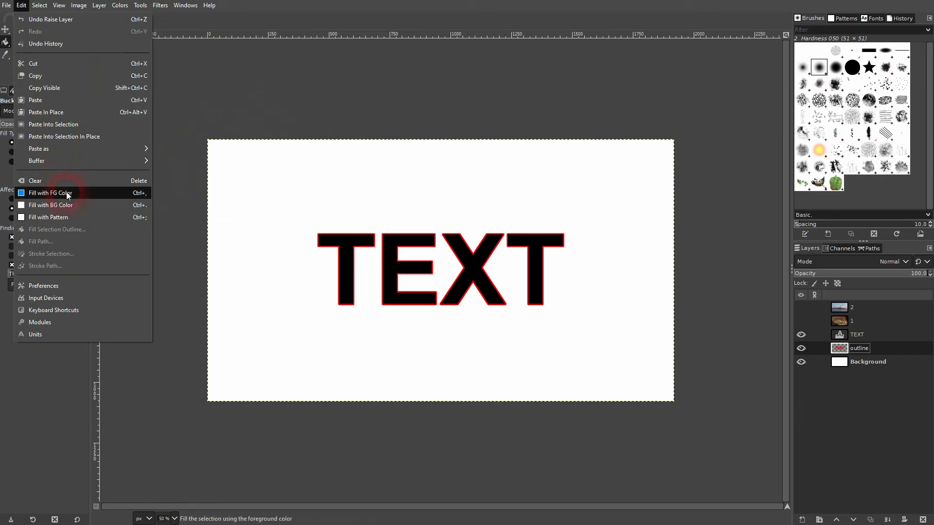
click(66, 192)
click(472, 265)
key(ctrl+z)
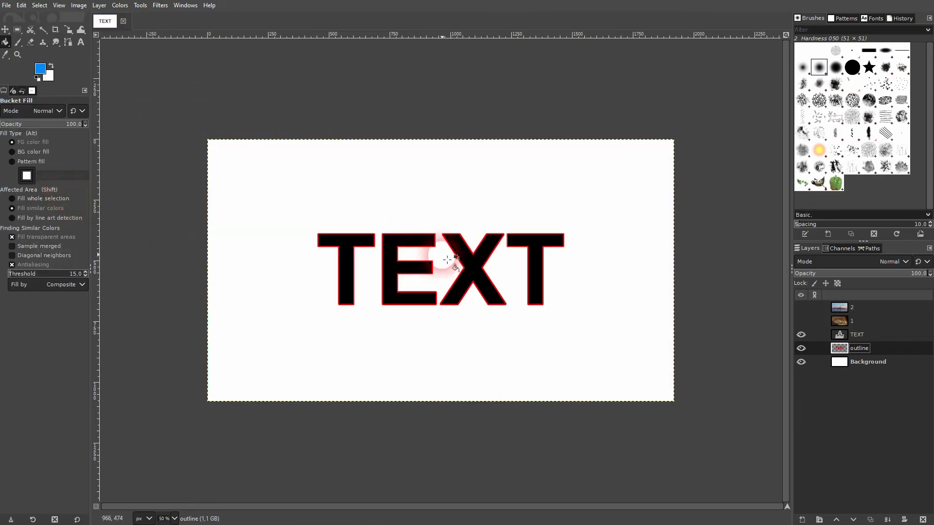
click(686, 336)
Step: Create a selection from the outline layer's alpha, fill it with the blue foreground color and clear the selection
right_click(827, 348)
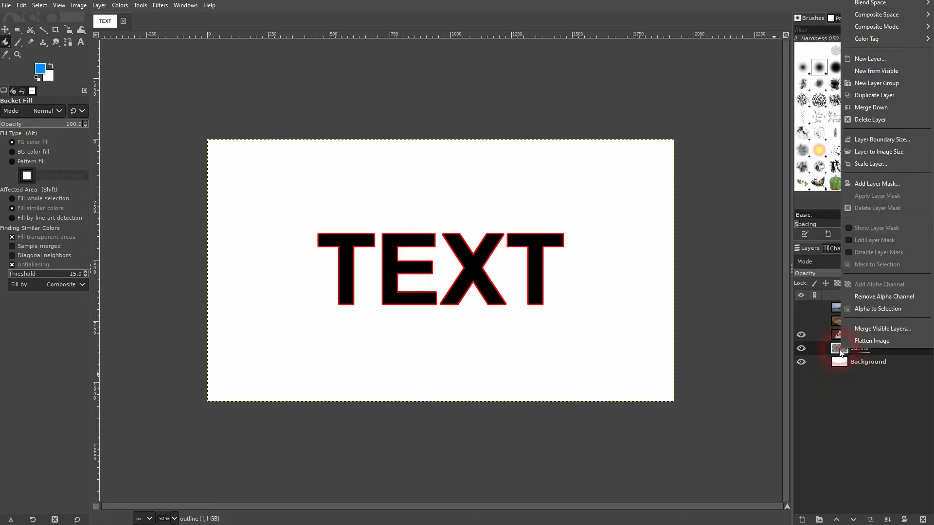
click(877, 308)
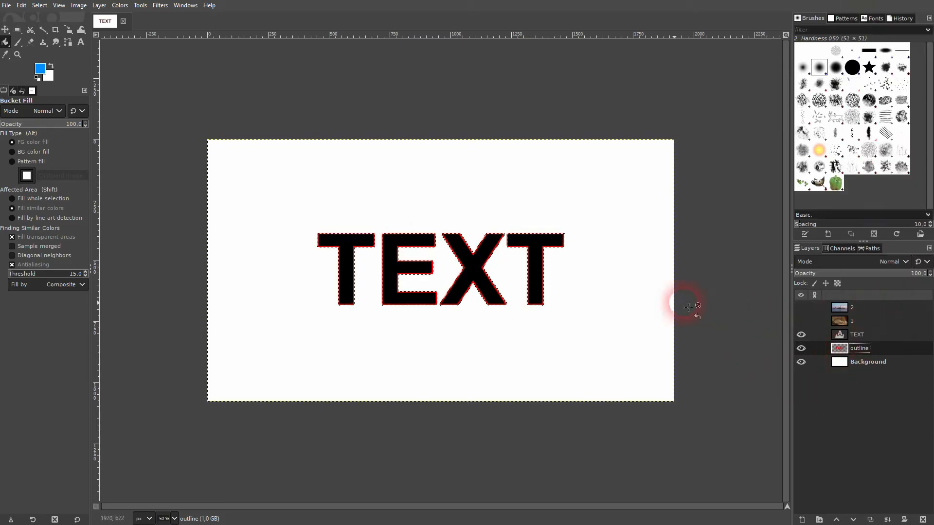
click(22, 5)
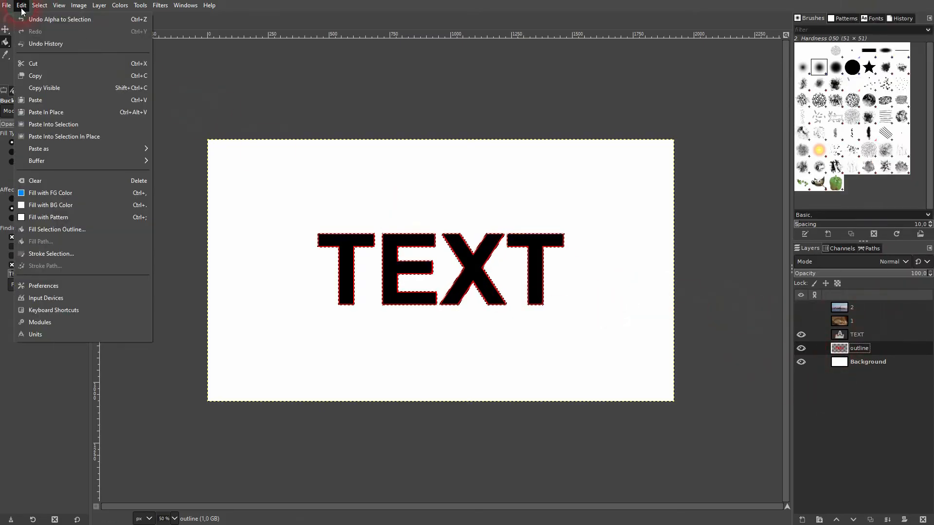
click(71, 191)
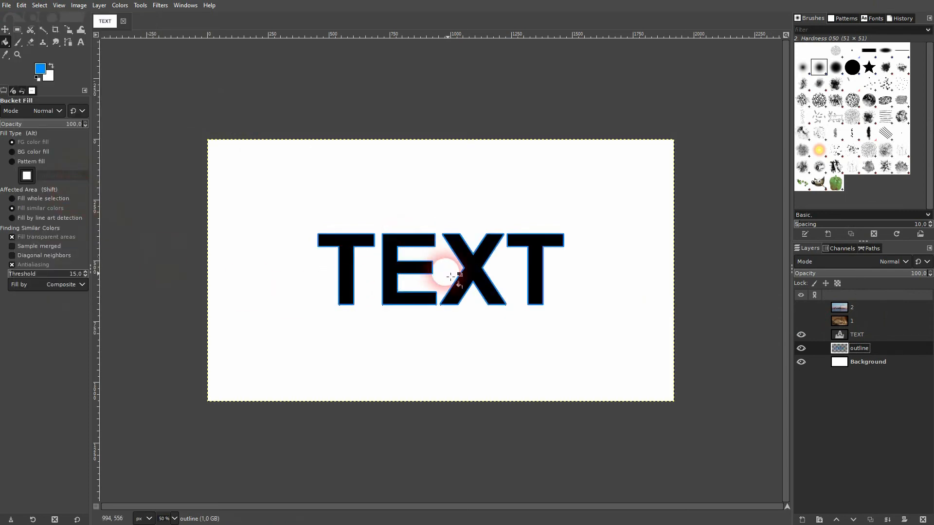
Step: Examine the pixels along the blue outline's edge at the letter E up close
key(2)
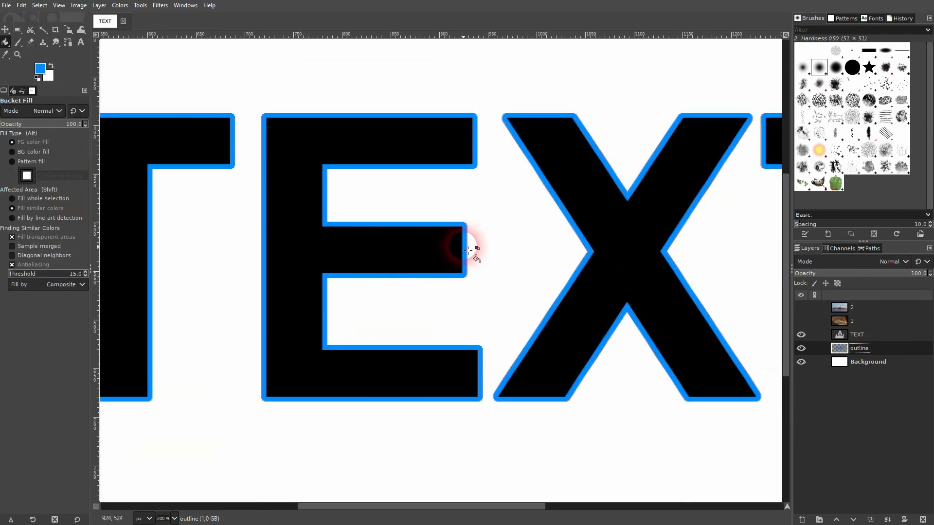
key(3)
key(4)
scroll(478, 232, up, 4)
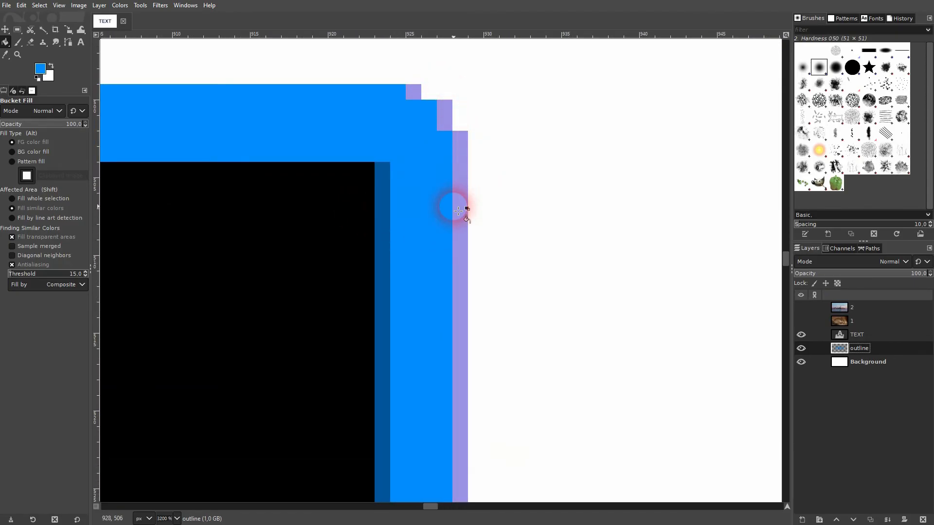
key(4)
scroll(457, 219, down, 9)
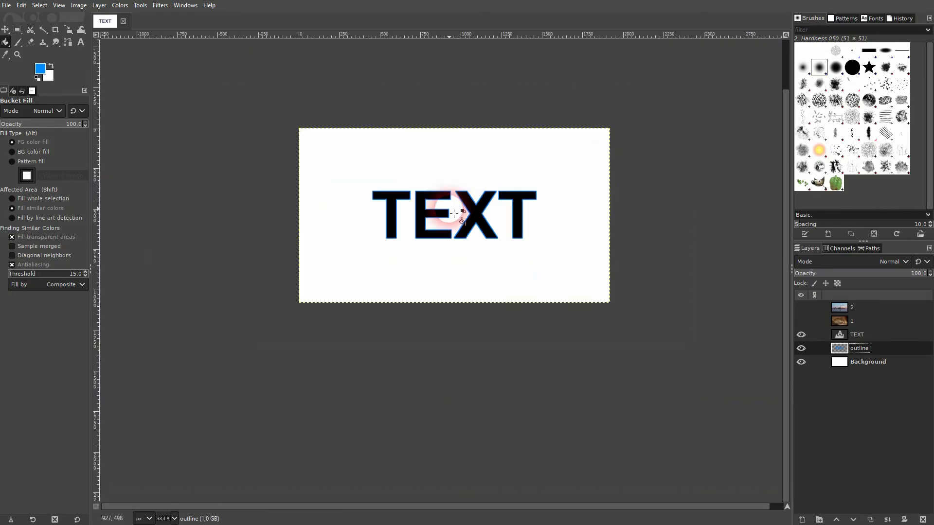
scroll(454, 213, up, 2)
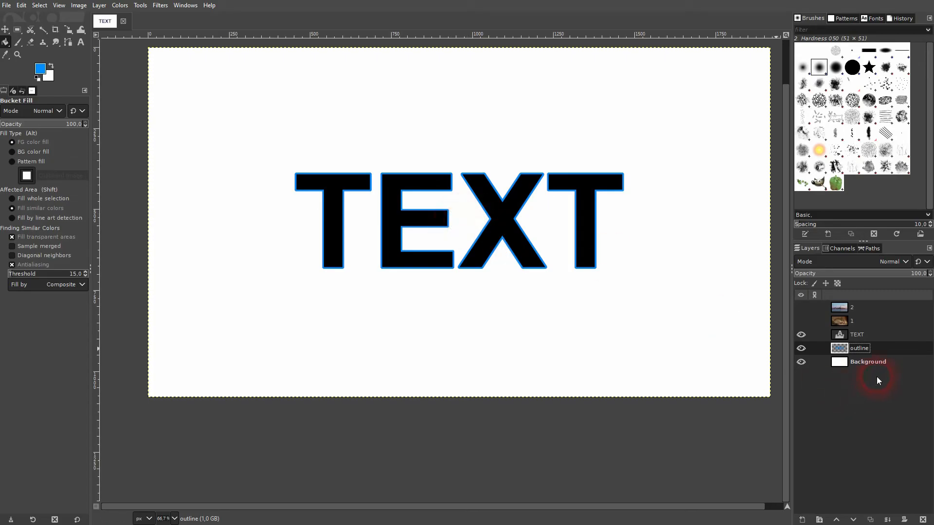
Step: Delete the TEXT and outline layers
click(862, 334)
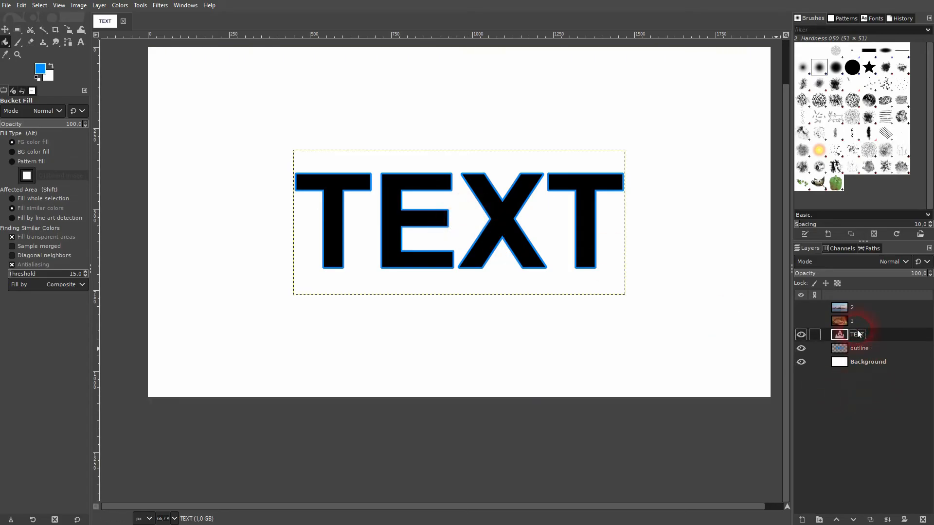
click(922, 520)
click(921, 520)
Step: Add a new text reading "OUTLINE" on the blank canvas
click(80, 42)
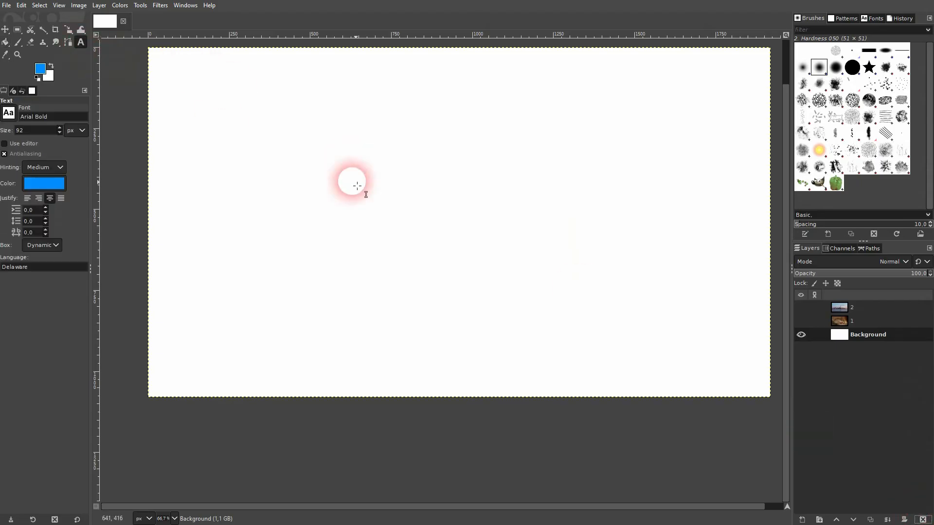
click(373, 185)
text(OUTLINE)
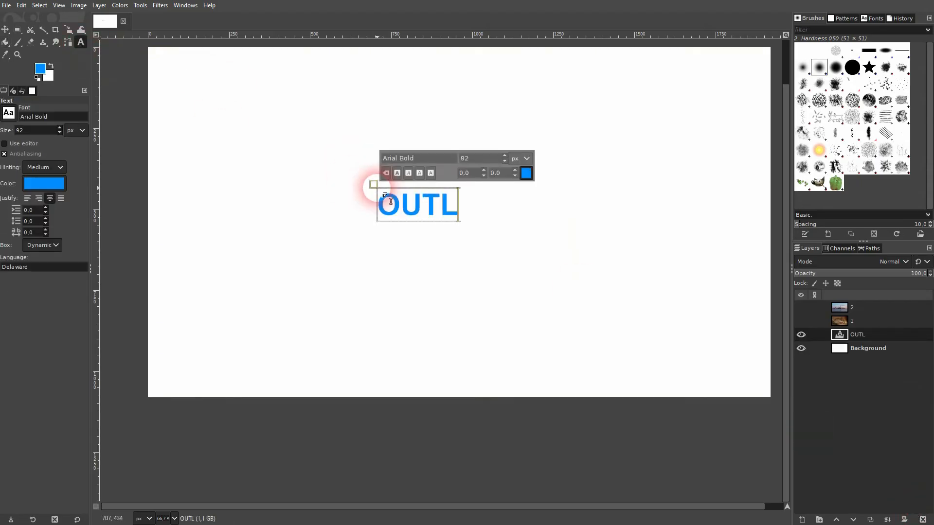
Step: Set the OUTLINE text's color to black 000000 and its size to 300 px
click(525, 173)
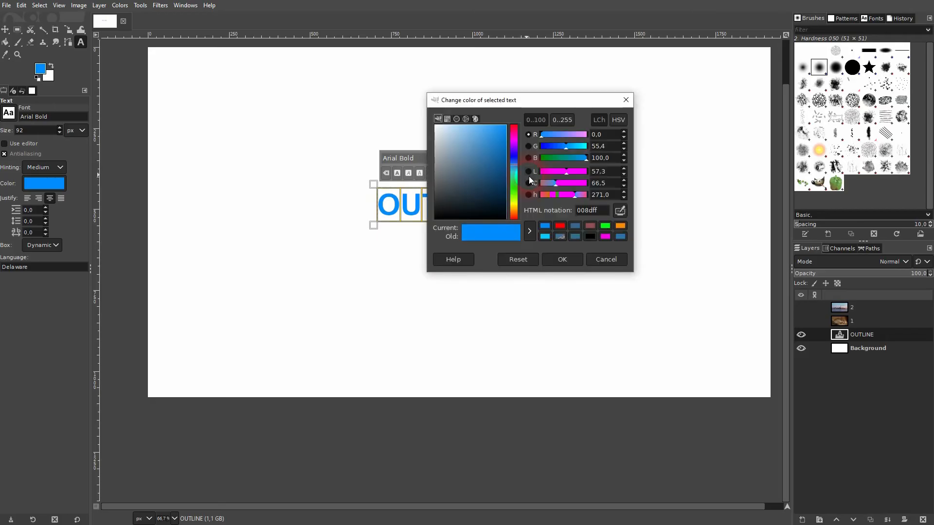
drag(477, 202, 423, 225)
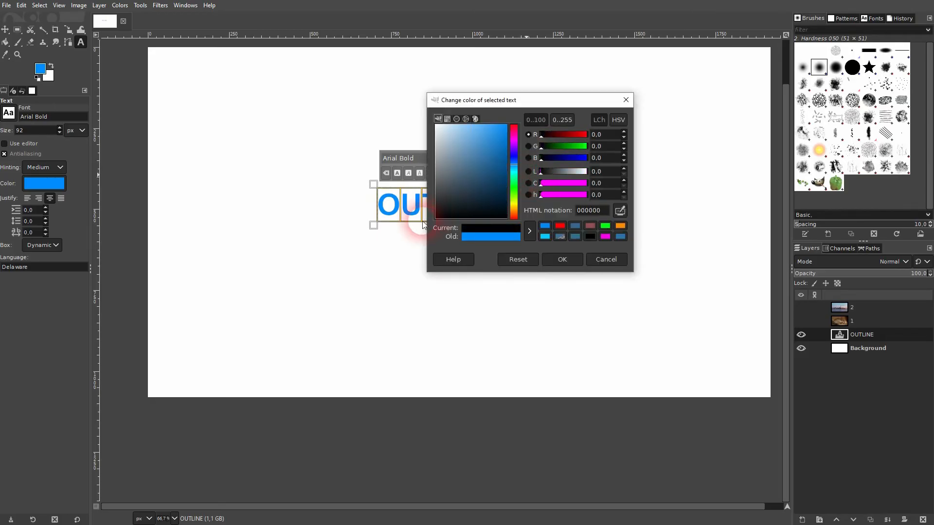
click(563, 260)
click(453, 156)
text(300)
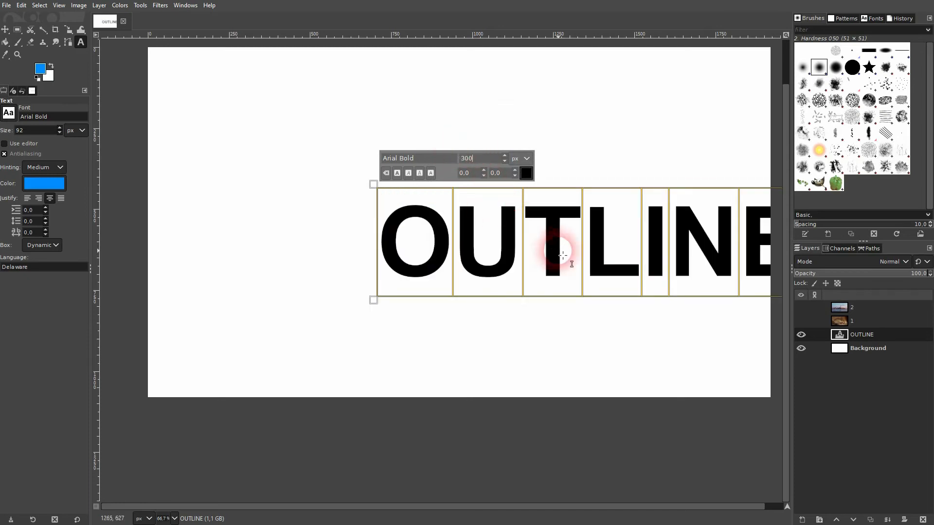
Step: Change the font of the OUTLINE text to Arial Heavy
click(382, 159)
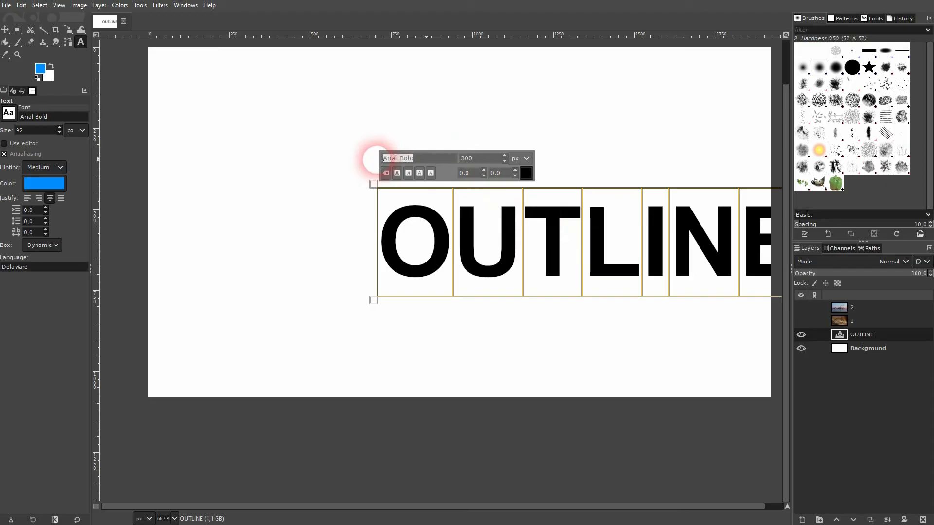
text(ar)
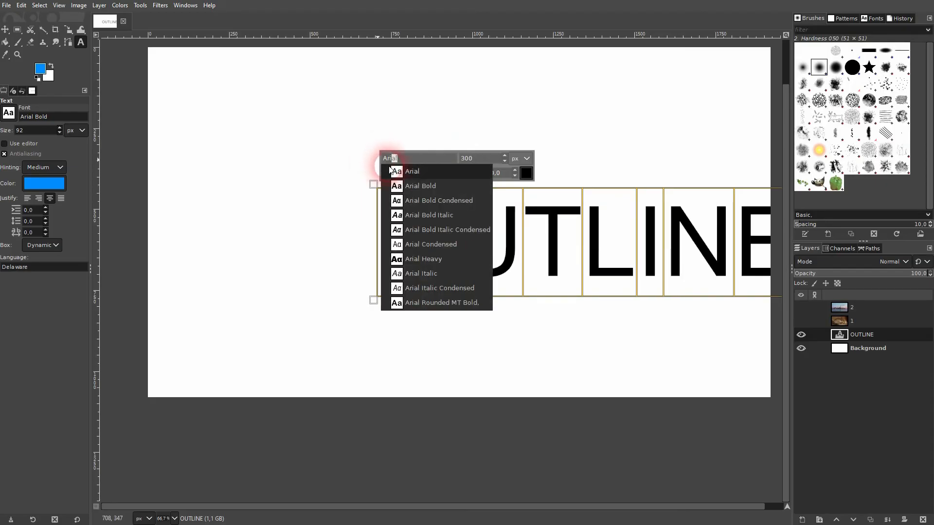
click(436, 260)
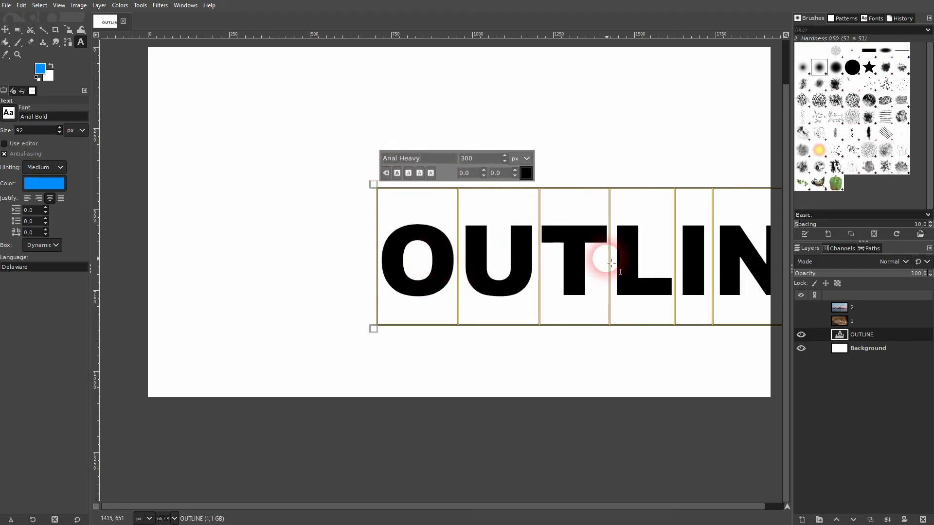
Step: Center the OUTLINE text layer horizontally and vertically relative to the image, and return to the Move tool
right_click(10, 33)
click(49, 40)
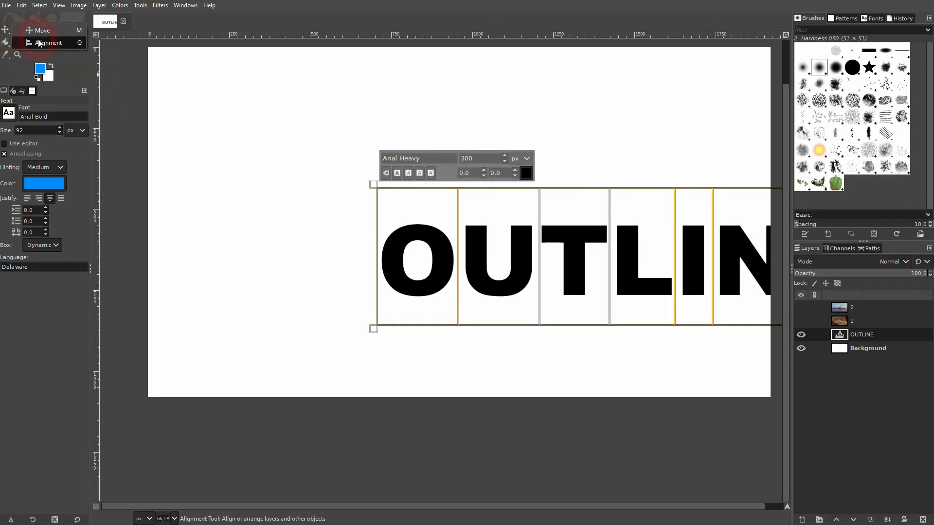
click(435, 233)
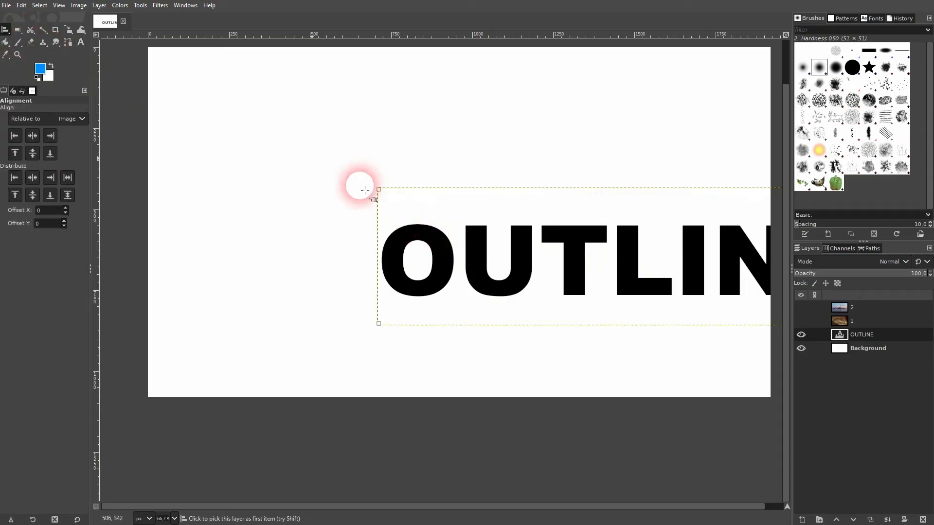
click(32, 136)
click(33, 153)
right_click(6, 29)
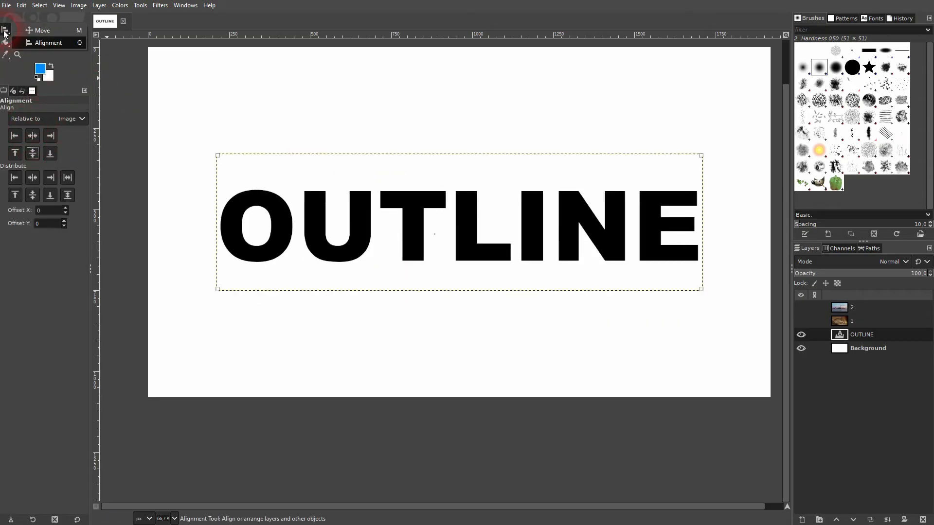
click(29, 30)
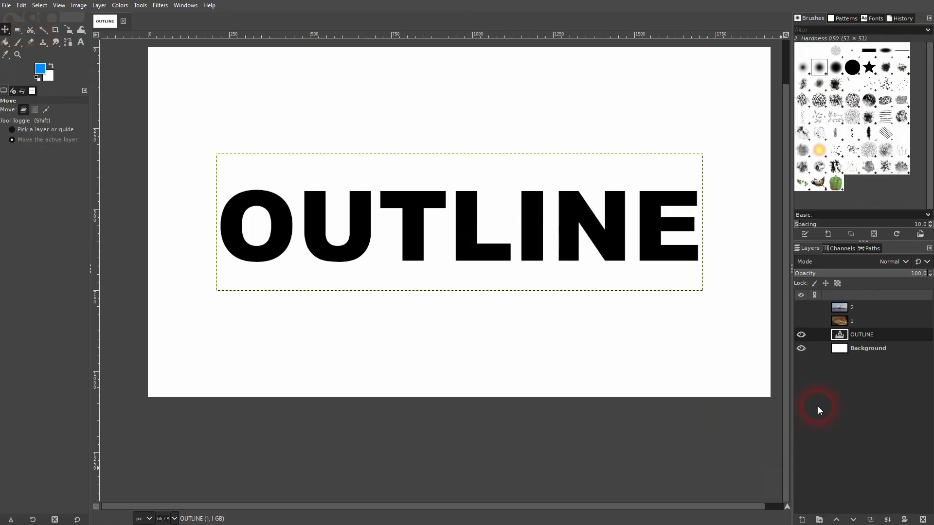
Step: Create a selection from the OUTLINE text's alpha and add a new transparent layer named "outline"
right_click(846, 337)
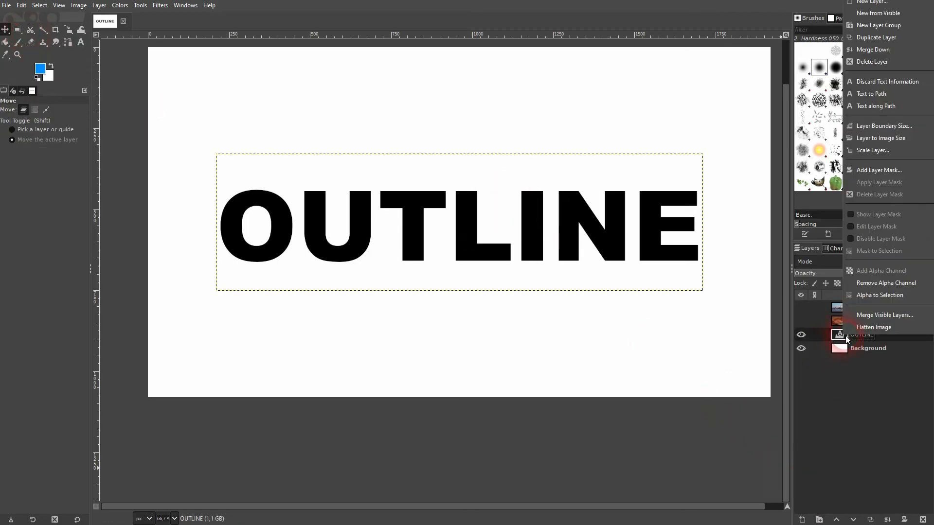
click(878, 296)
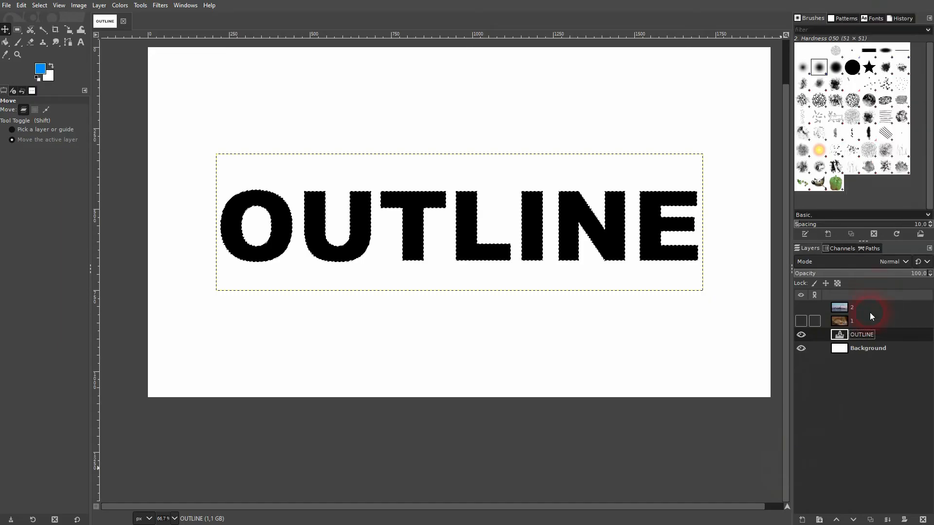
click(806, 519)
click(777, 492)
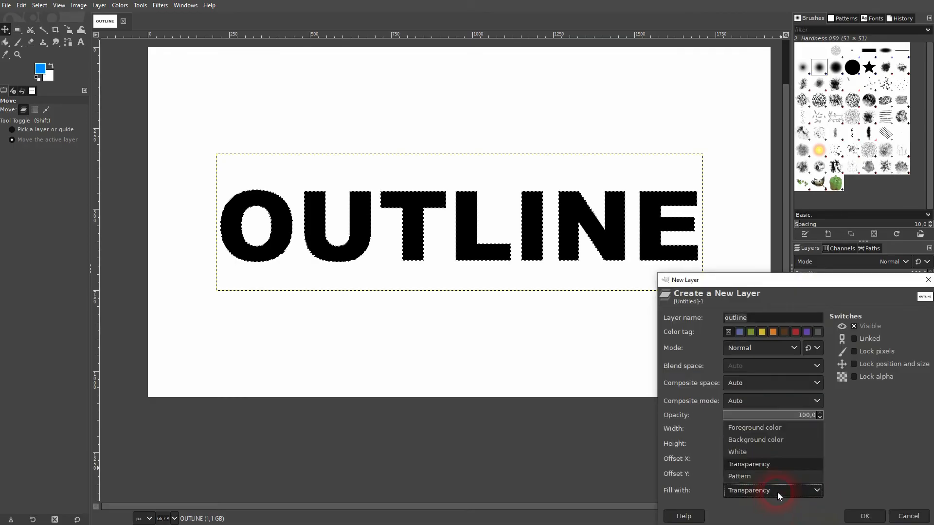
click(763, 463)
click(864, 516)
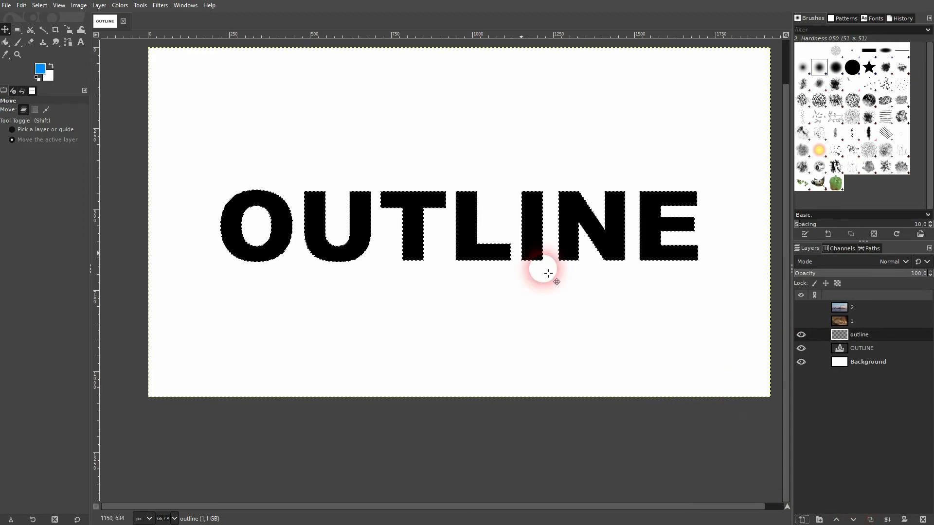
Step: Grow the selection a few pixels beyond the edges of the OUTLINE letters
click(21, 5)
mouse_move(38, 8)
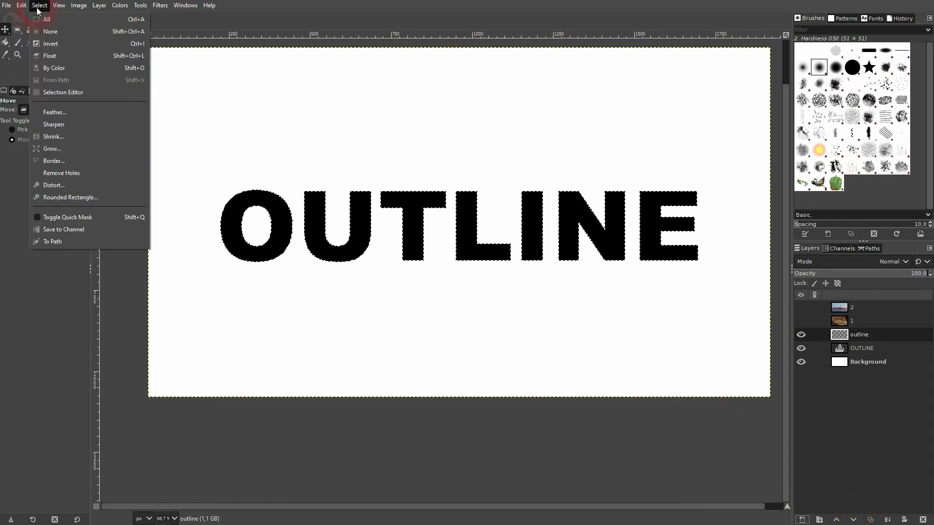
click(73, 148)
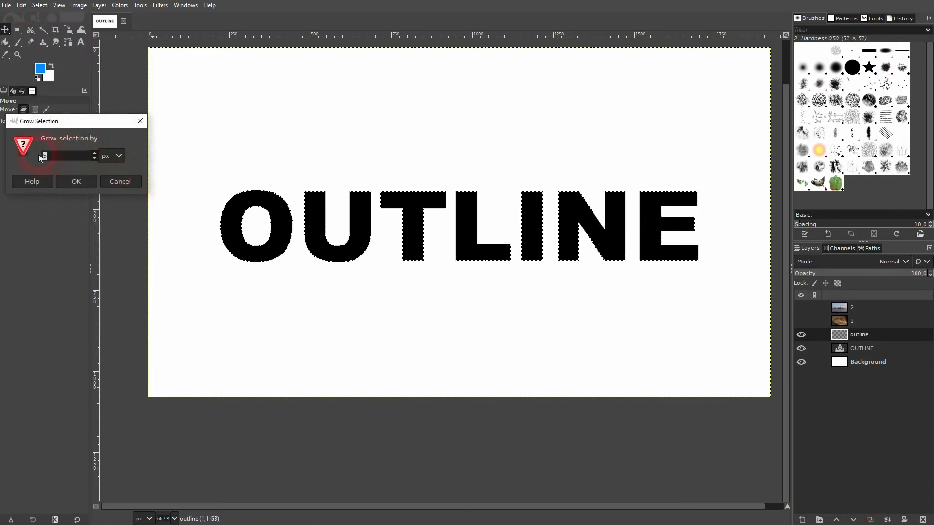
click(78, 181)
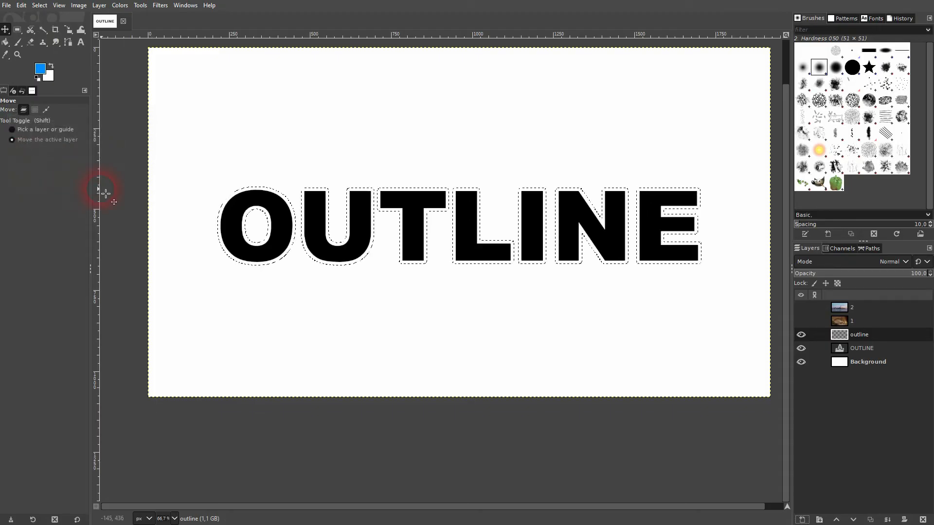
Step: Set the foreground color to golden yellow e6b614
click(42, 73)
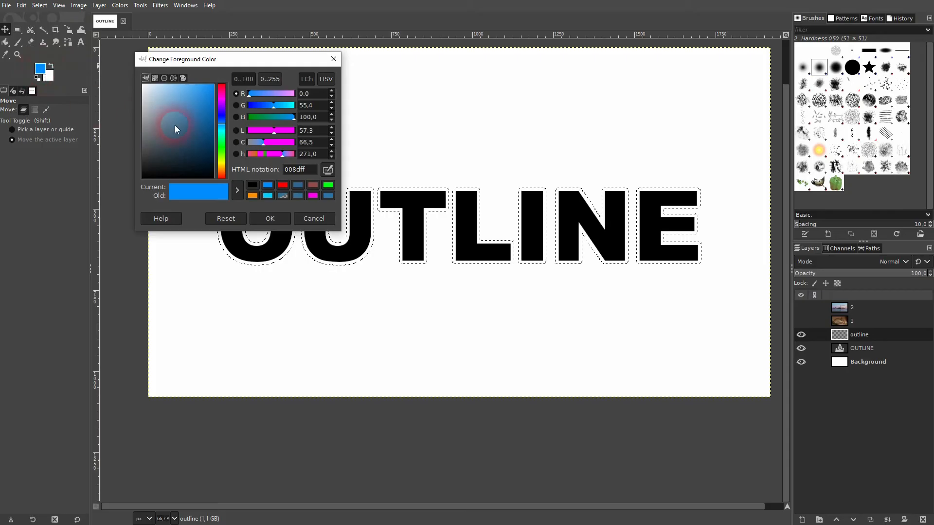
click(217, 164)
click(188, 110)
drag(188, 110, 208, 92)
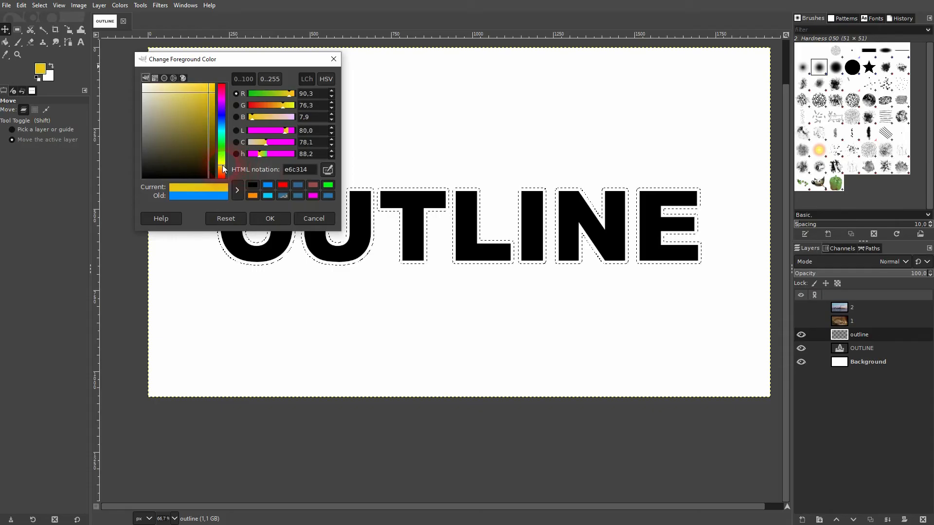
click(270, 221)
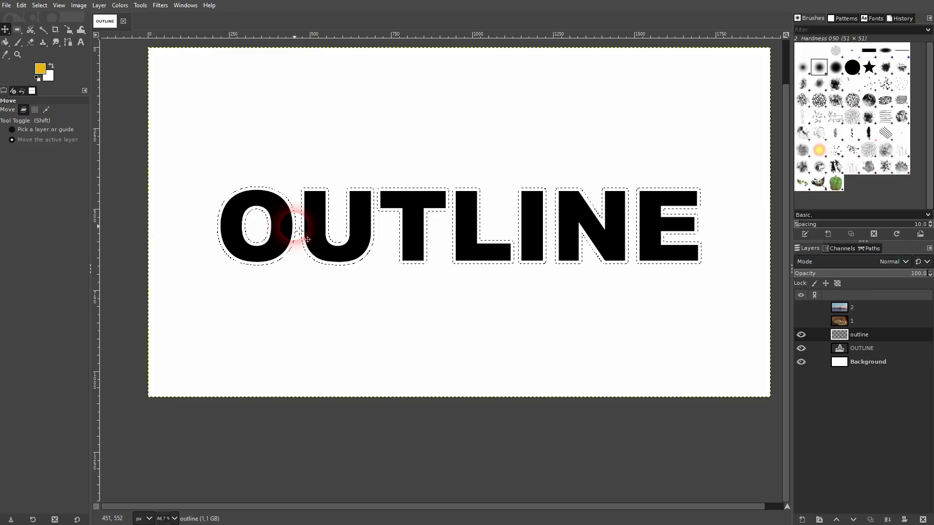
Step: Fill the grown selection on the outline layer with the foreground color and clear the selection
click(22, 7)
click(68, 191)
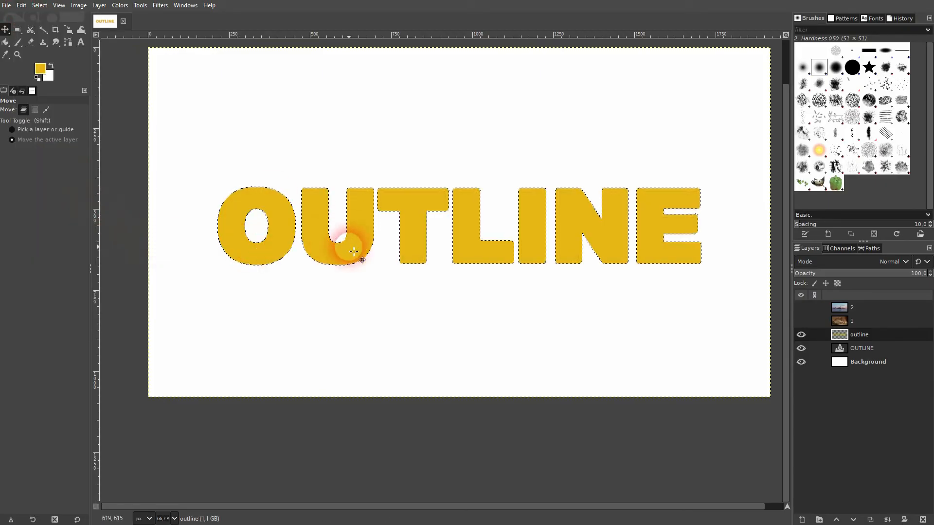
key(ctrl+shift+a)
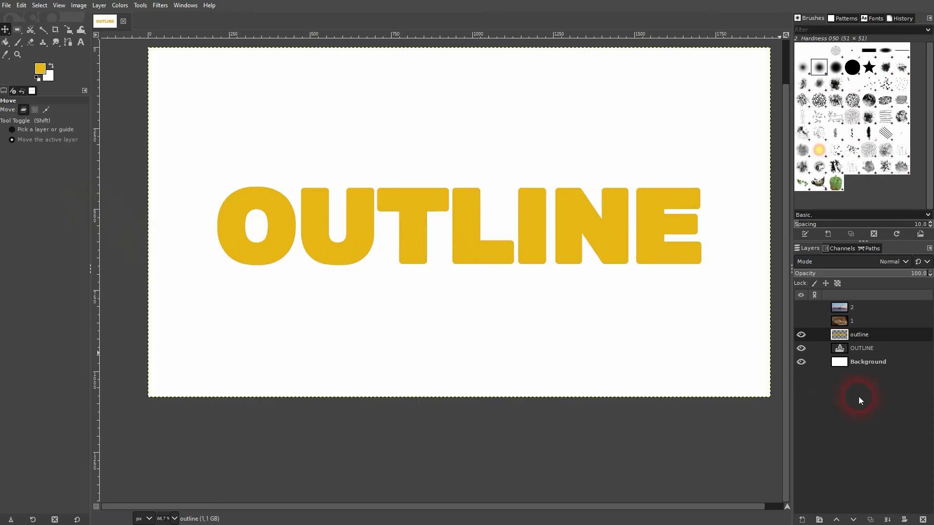
Step: Raise the OUTLINE text layer above the outline layer and check the outlined text on the canvas
click(869, 349)
click(836, 519)
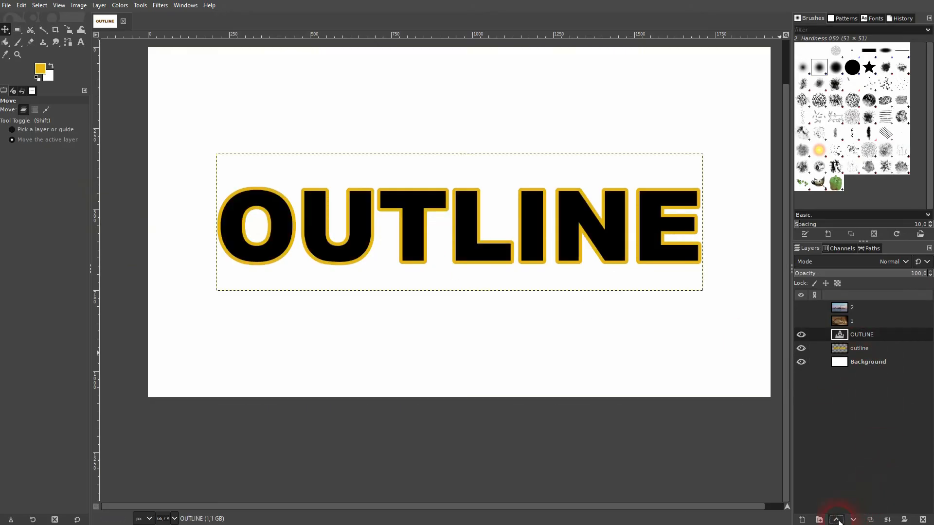
click(869, 362)
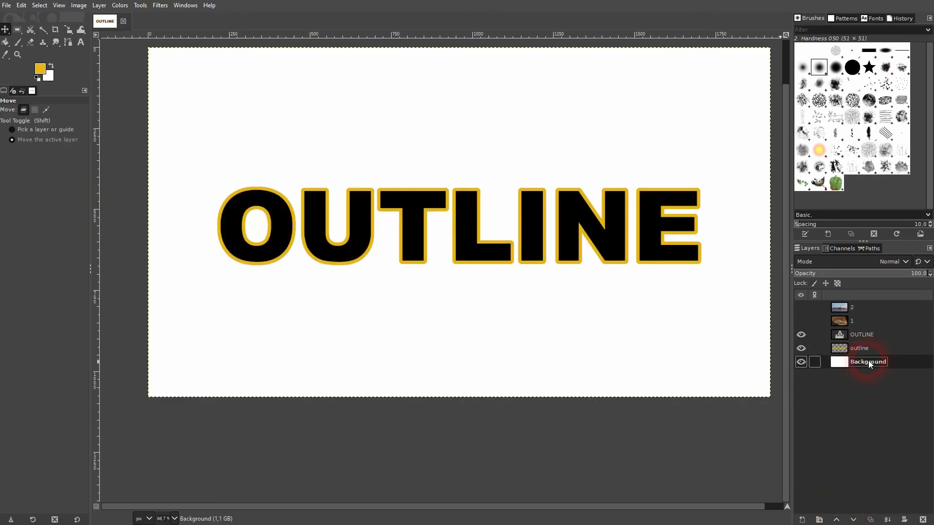
scroll(558, 231, down, 1)
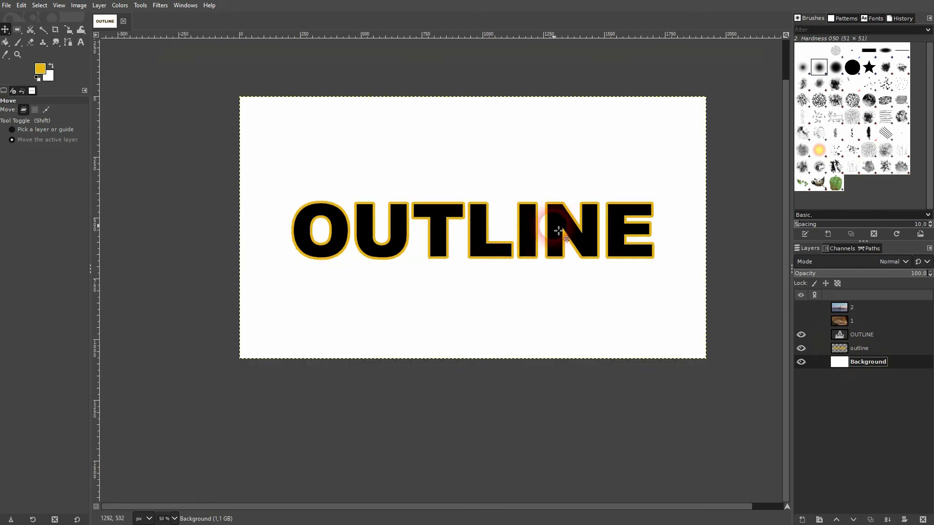
scroll(558, 230, up, 1)
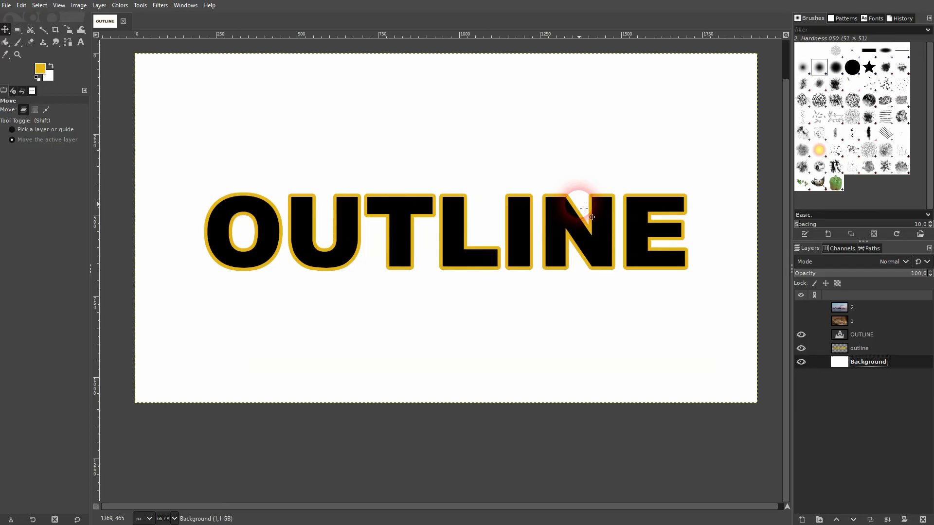
Step: Hide the OUTLINE and outline layers and show the city skyline photo, layer 2, as the active layer
click(881, 334)
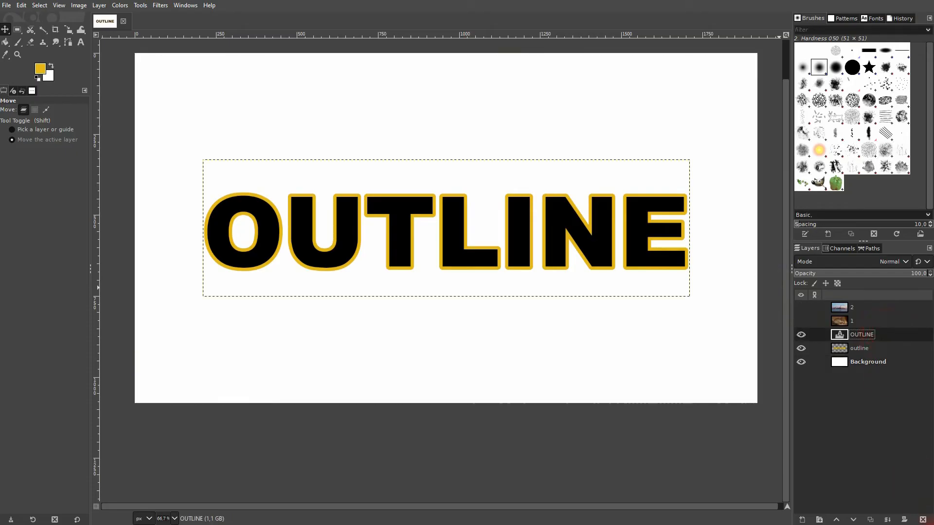
click(802, 340)
click(801, 348)
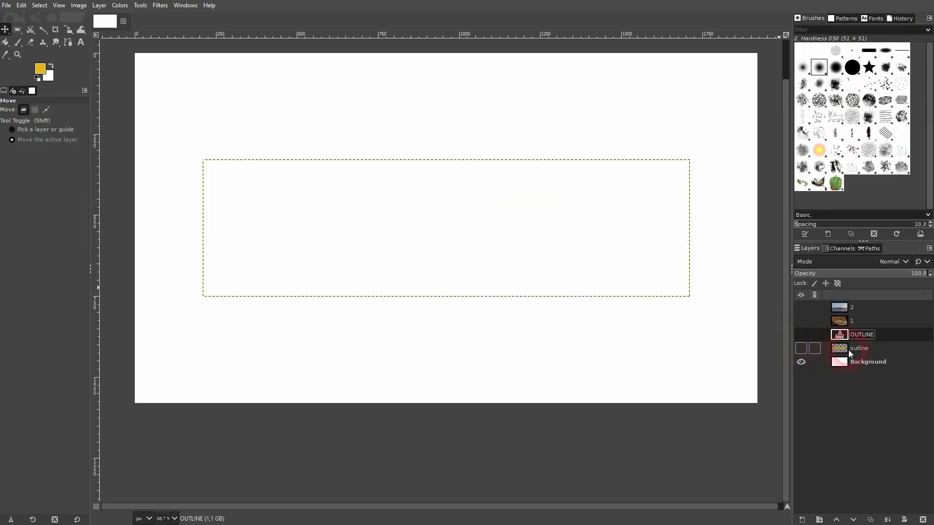
click(802, 321)
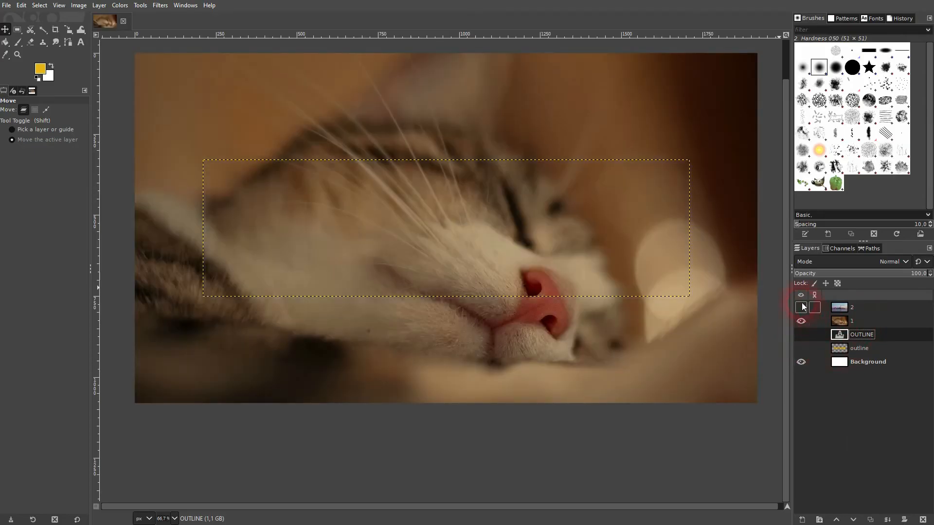
click(802, 307)
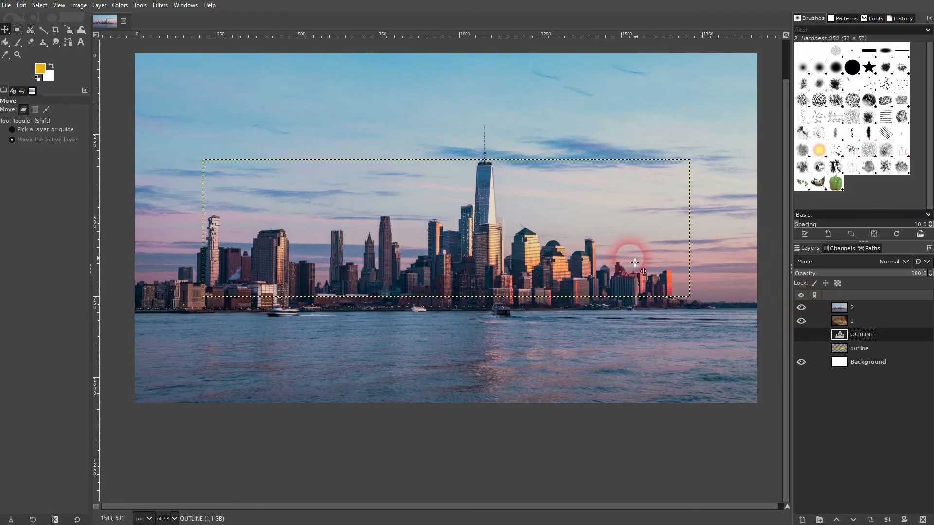
click(881, 363)
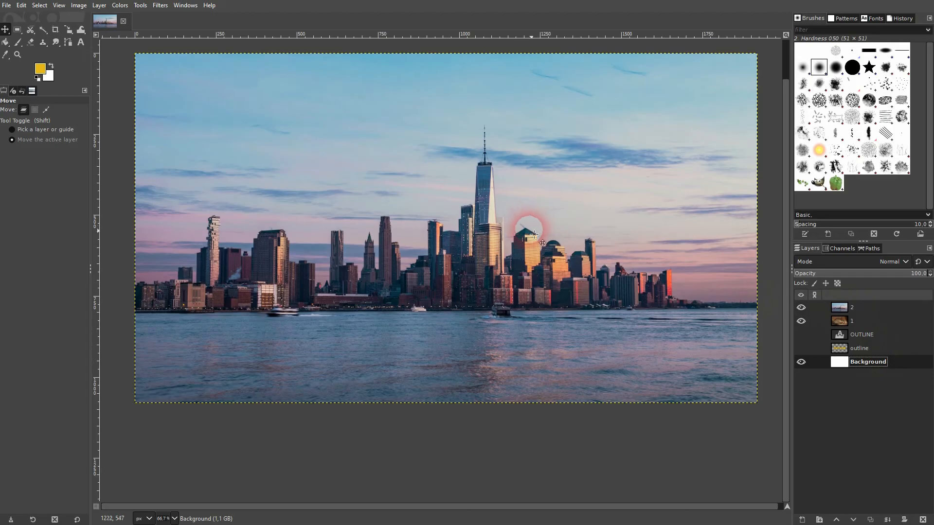
click(884, 306)
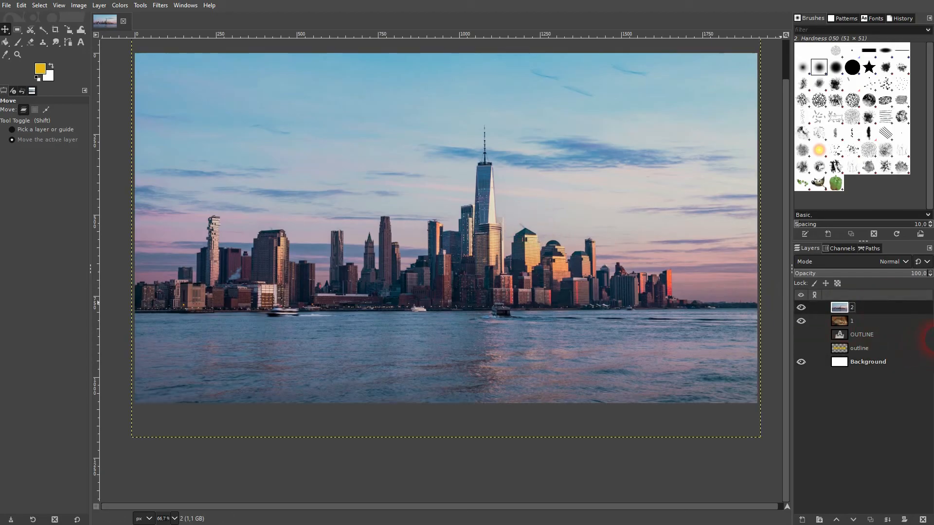
click(801, 321)
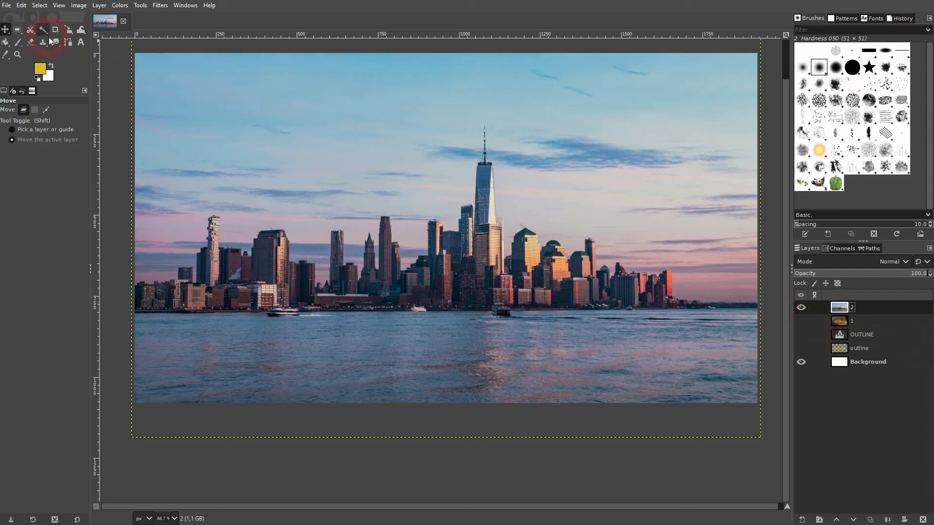
Step: Add a new text reading "NEW YORK" over the skyline photo
click(80, 42)
click(362, 264)
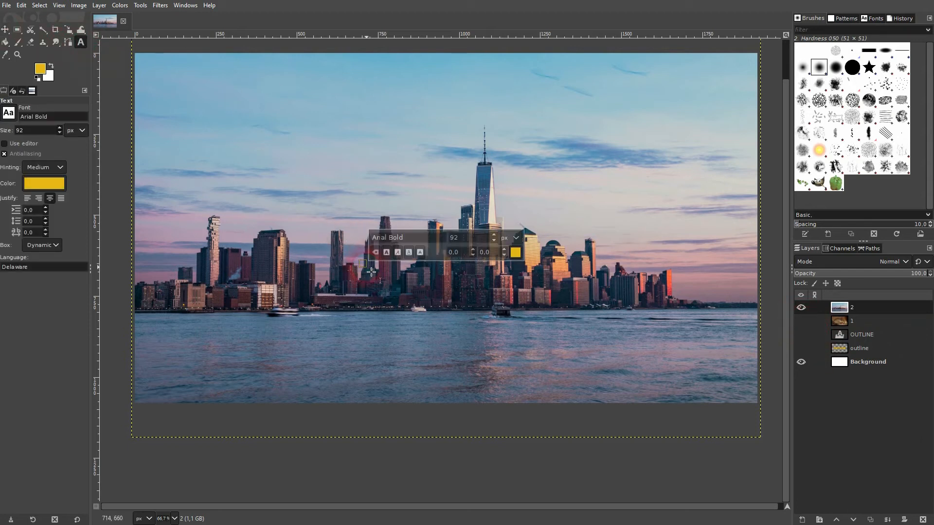
text(NEW YO)
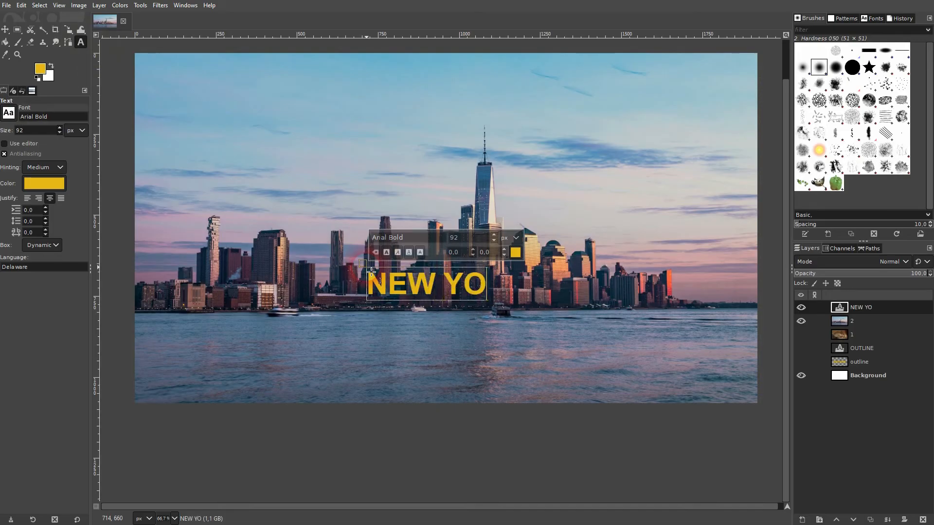
text(RK)
Step: Set the NEW YORK text's size to 400 px and its color to yellow ffc400
key(ctrl+a)
drag(479, 238, 447, 237)
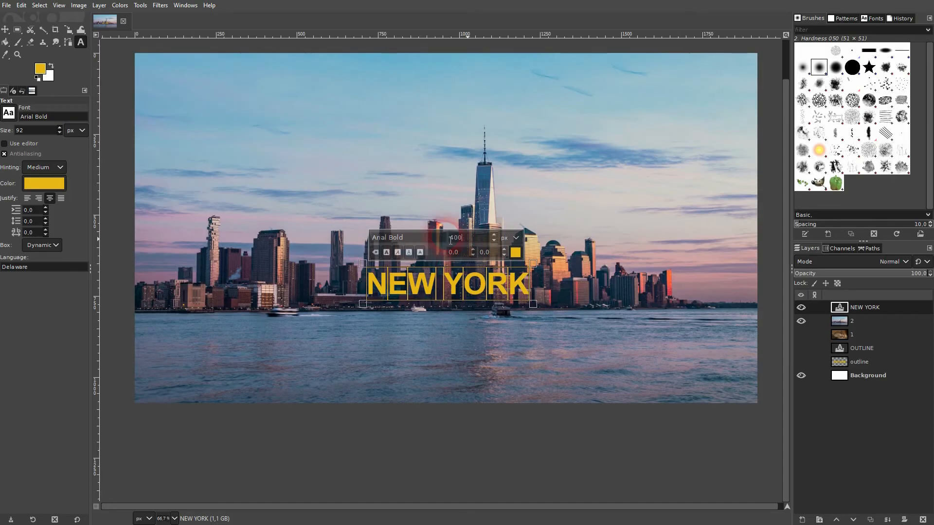
text(400)
key(Return)
click(516, 255)
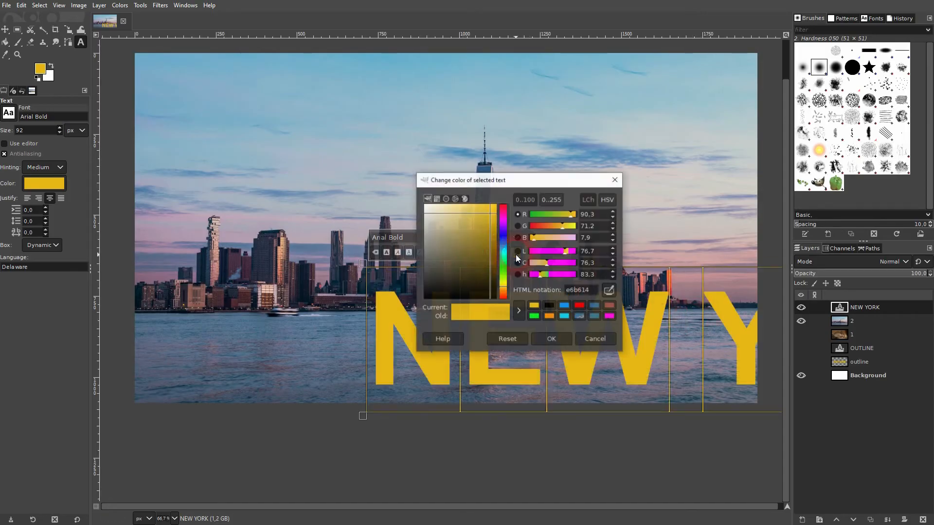
drag(463, 244, 391, 315)
drag(485, 268, 498, 203)
click(559, 343)
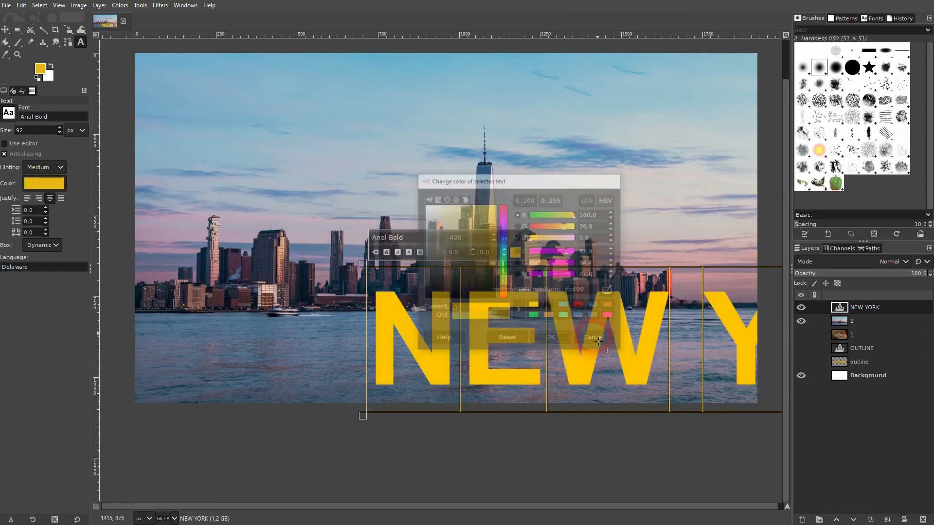
Step: Set the NEW YORK text's size to 300 px and place it across the skyline's buildings
key(m)
drag(594, 363, 351, 277)
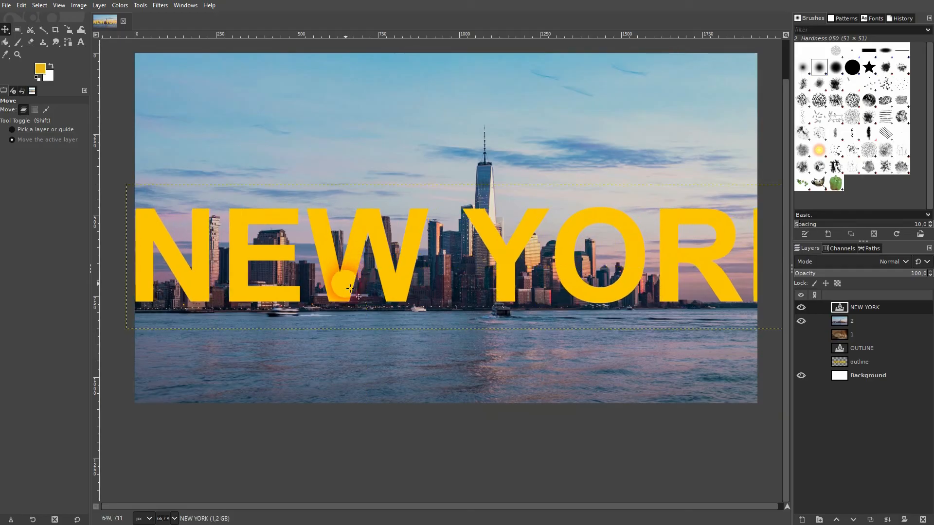
key(t)
click(351, 277)
drag(221, 154, 199, 154)
text(30)
key(Return)
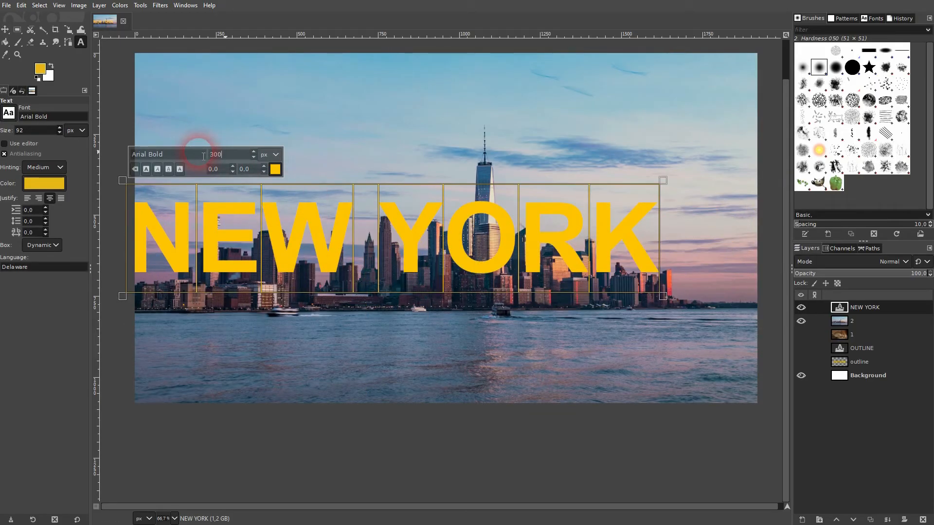
key(m)
drag(288, 248, 329, 287)
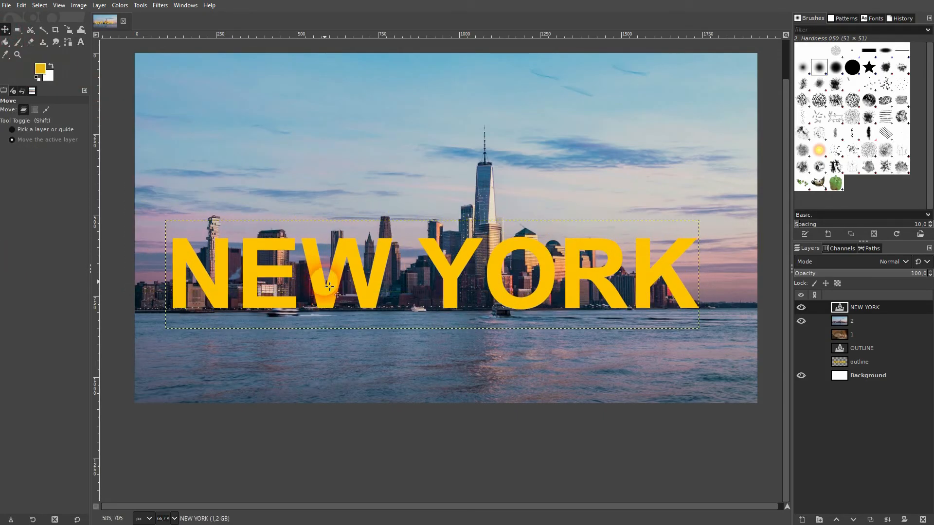
Step: Change the NEW YORK text's font to Arial Heavy and recenter the text over the skyline
key(t)
click(329, 287)
click(205, 190)
double_click(190, 191)
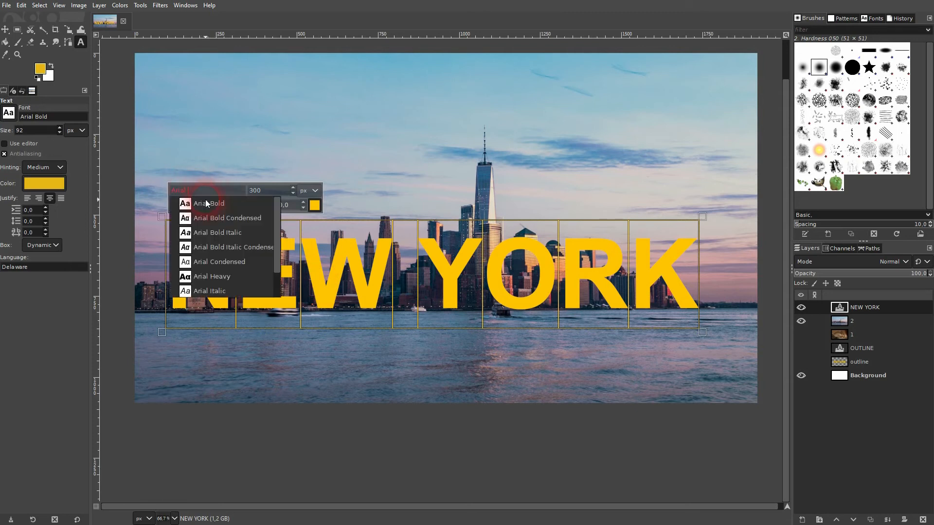
click(229, 270)
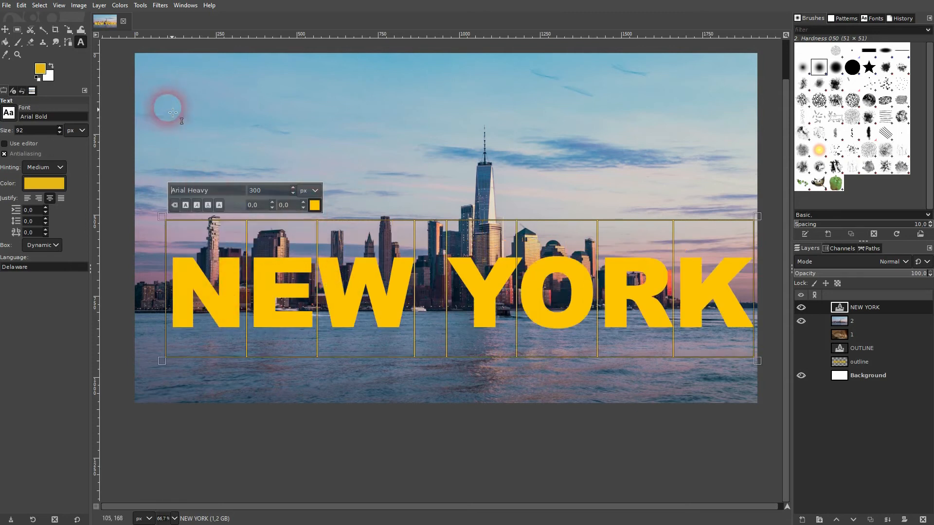
click(5, 29)
drag(489, 314, 467, 304)
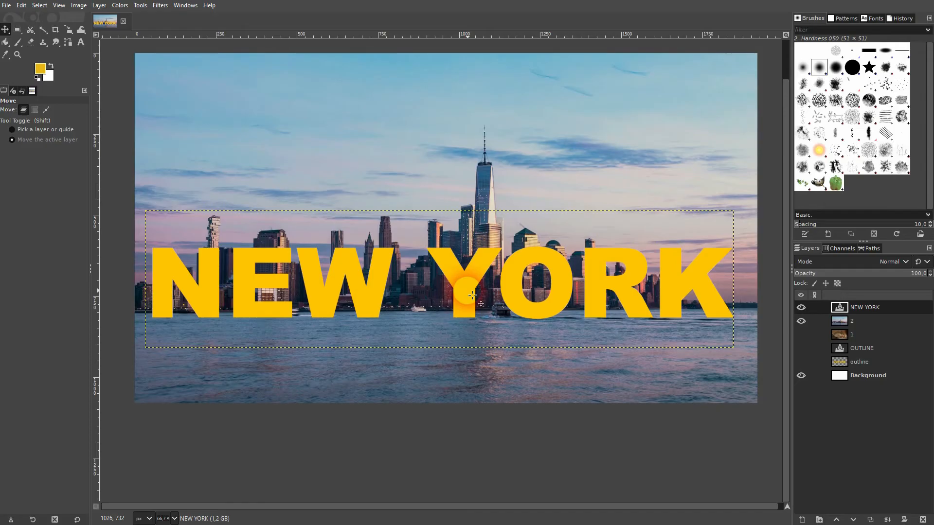
Step: Create a selection from the NEW YORK layer's alpha, then hide that text layer and activate skyline layer 2
right_click(843, 310)
click(886, 266)
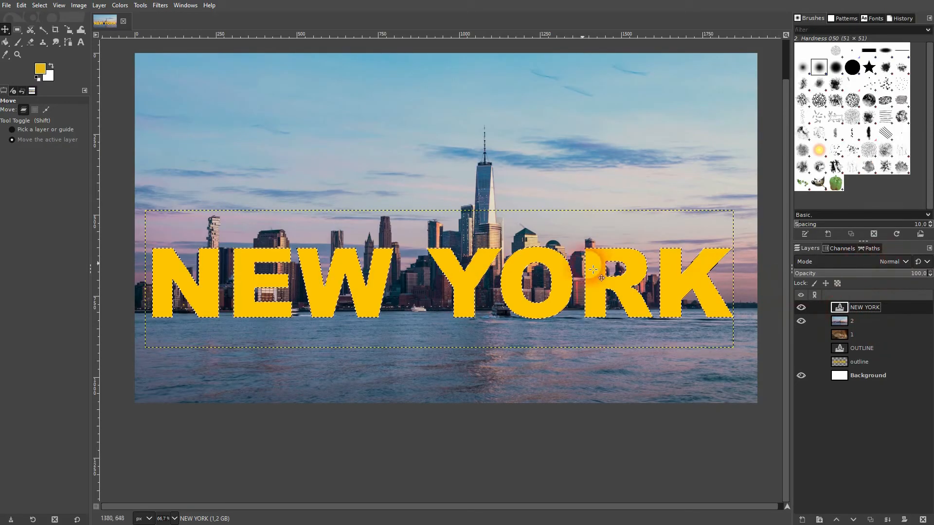
click(801, 308)
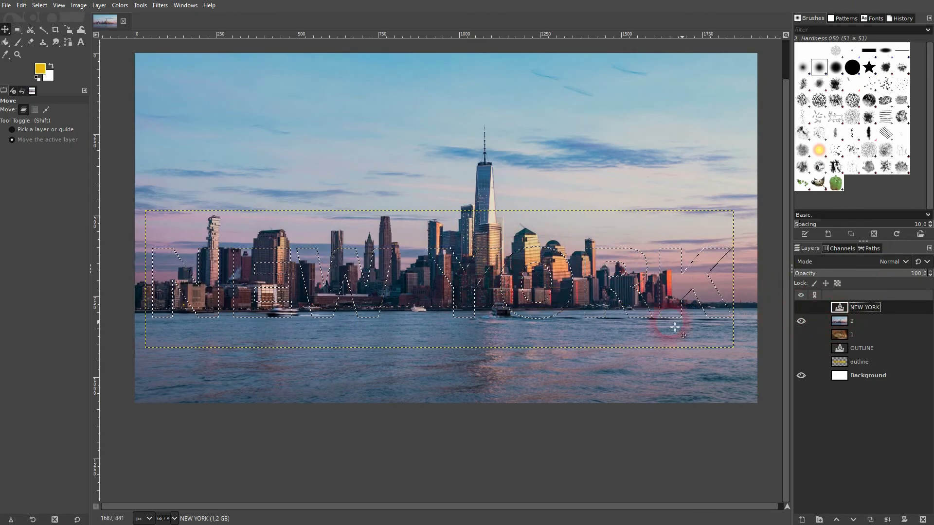
click(854, 322)
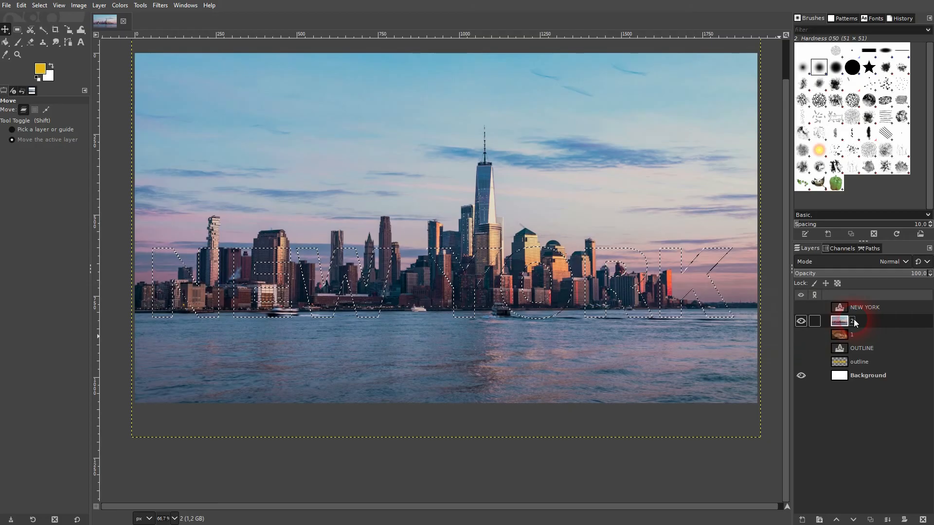
Step: Try adding a layer mask based on the text selection to layer 2, and undo it
right_click(840, 320)
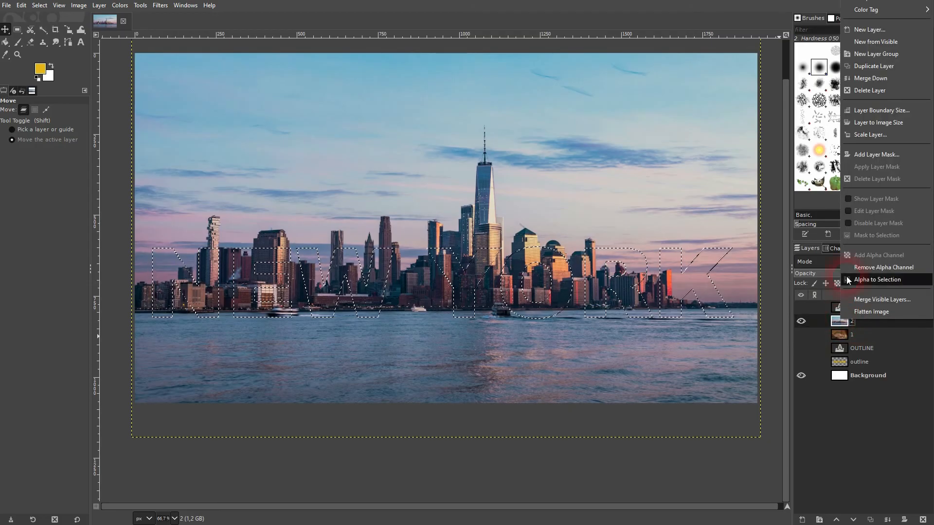
click(871, 154)
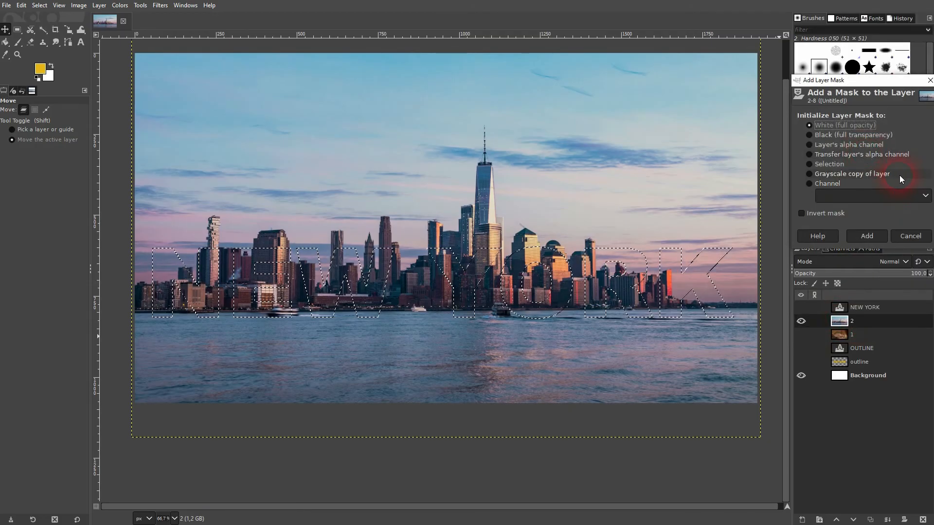
click(830, 164)
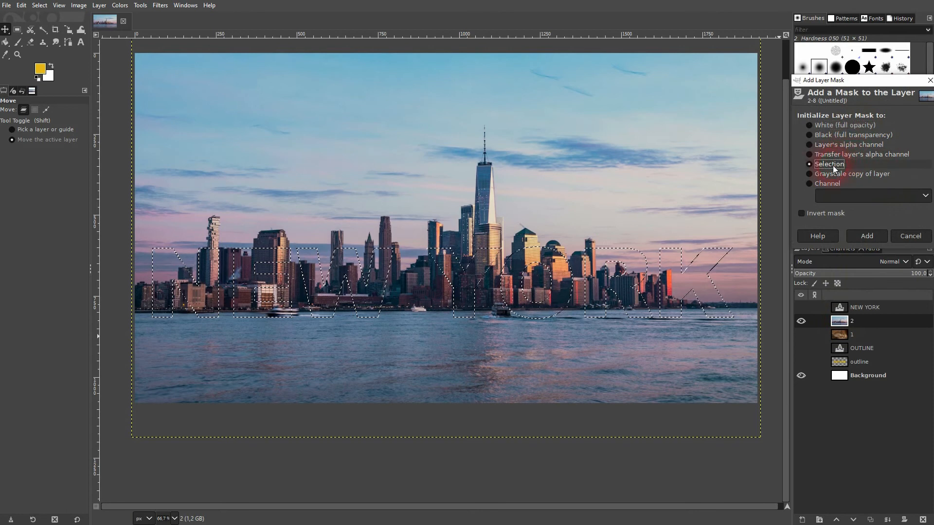
click(878, 242)
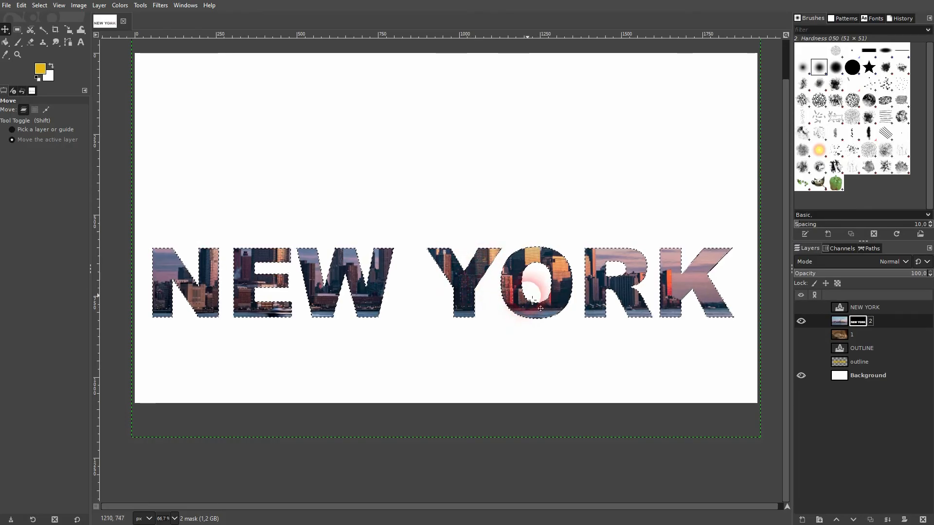
key(ctrl+z)
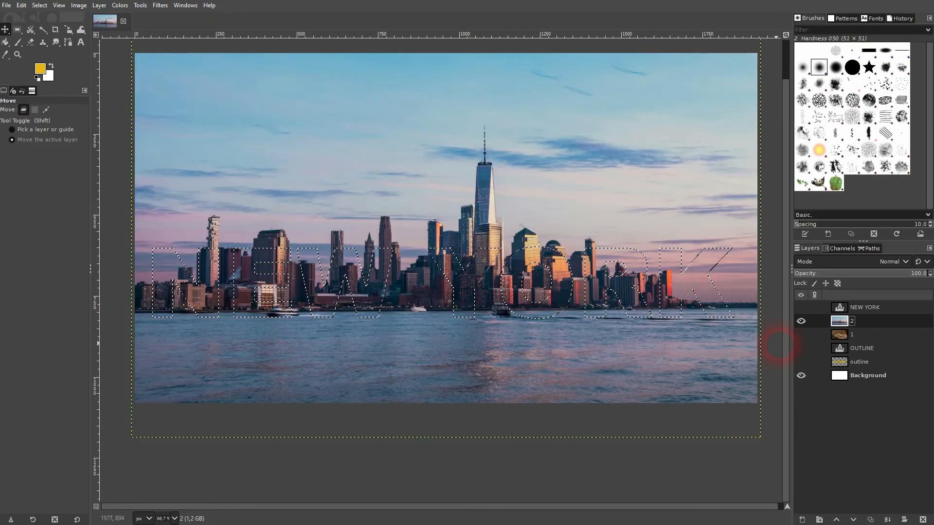
Step: Shift the skyline photo down within the letter selection and mask layer 2 with that selection, ending with nothing selected
click(489, 177)
drag(489, 177, 491, 213)
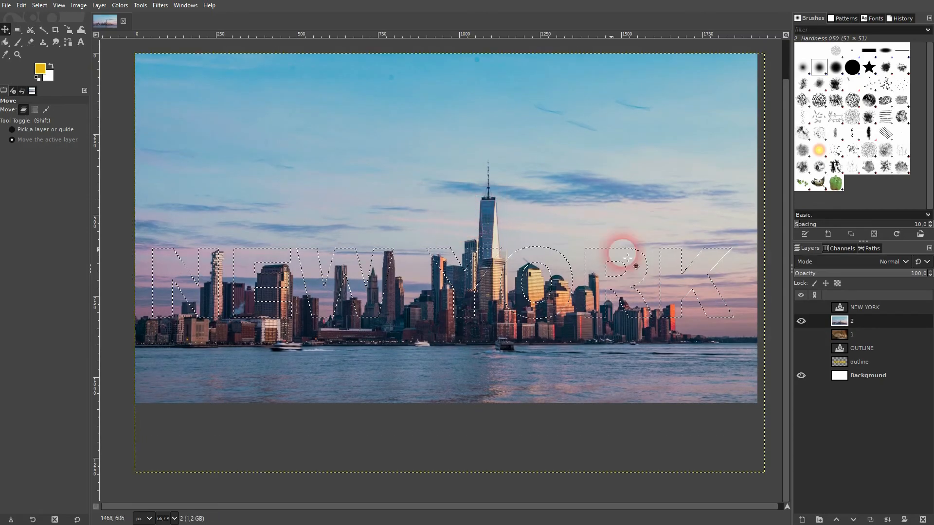
right_click(841, 323)
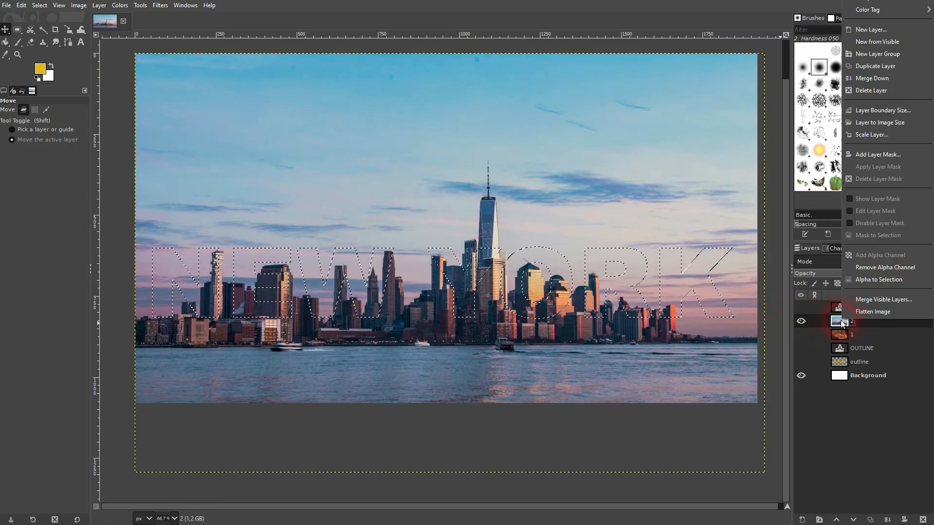
click(871, 154)
click(829, 161)
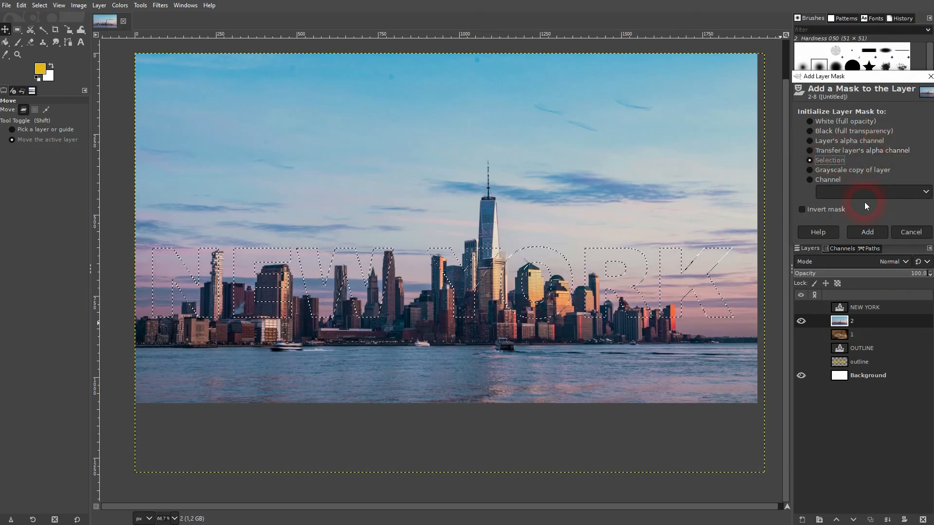
click(868, 232)
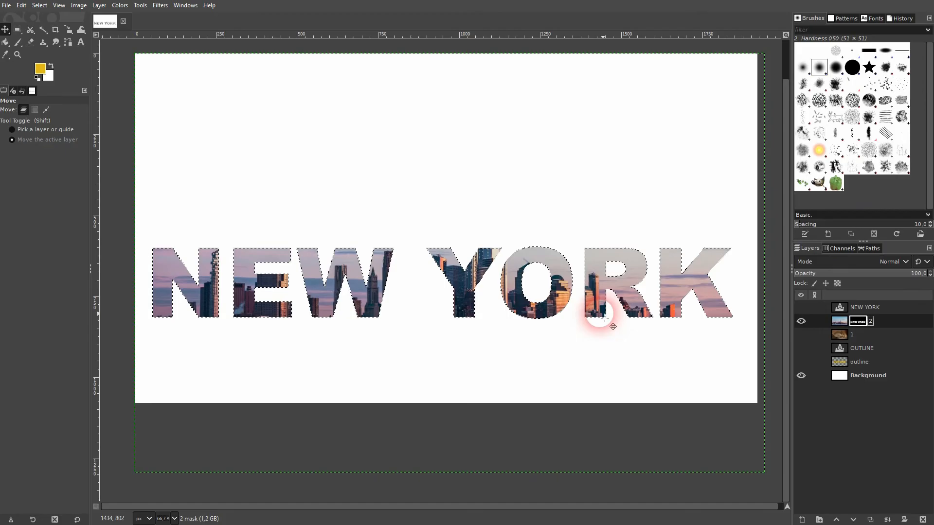
key(shift+ctrl+a)
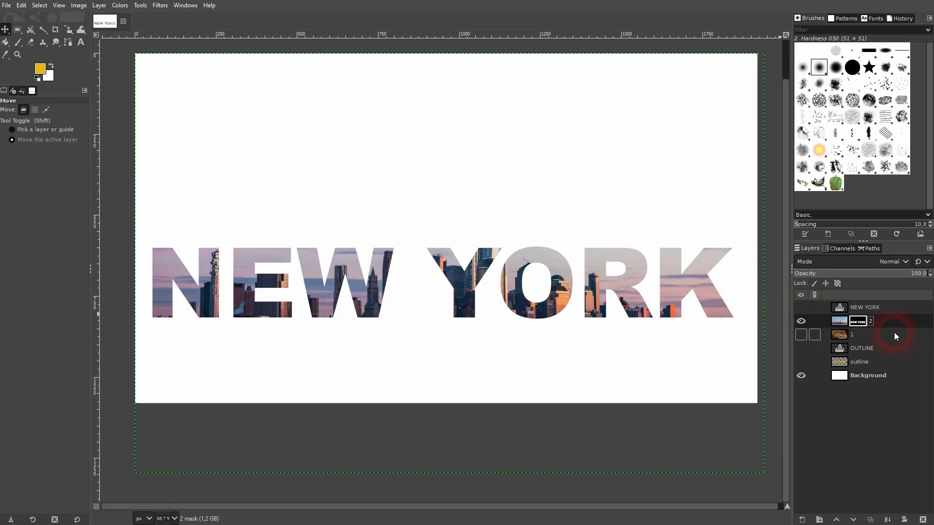
Step: Show the cat photo, layer 1, instead of layer 2 and add the text "DREAM" over it
click(802, 321)
click(801, 334)
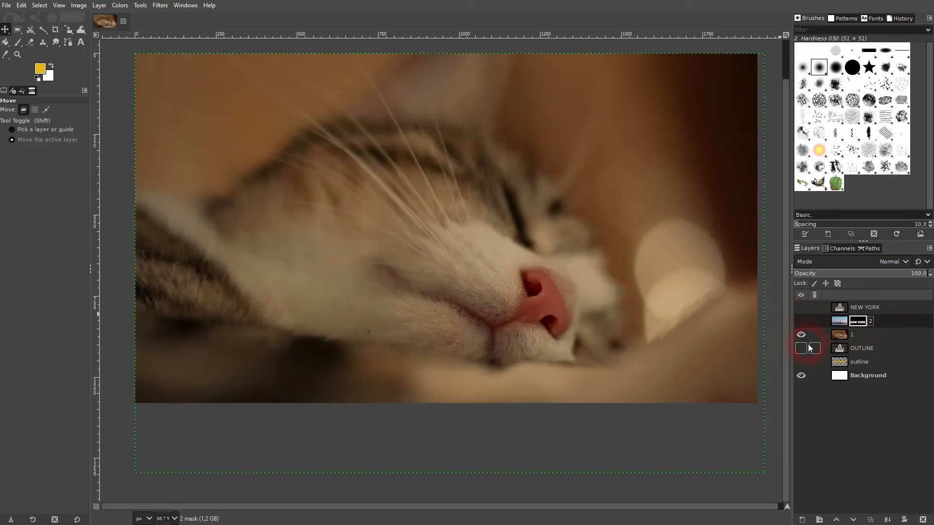
click(163, 44)
click(82, 43)
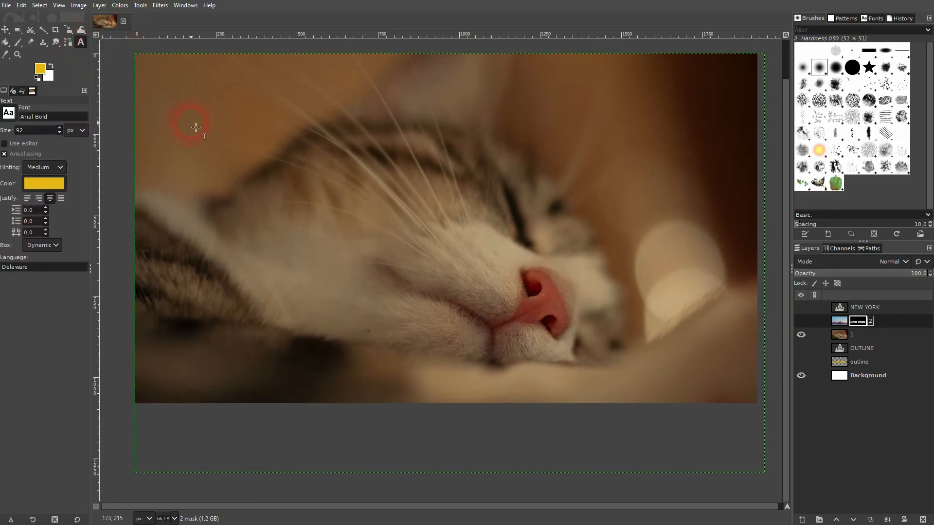
click(239, 207)
text(DREAM)
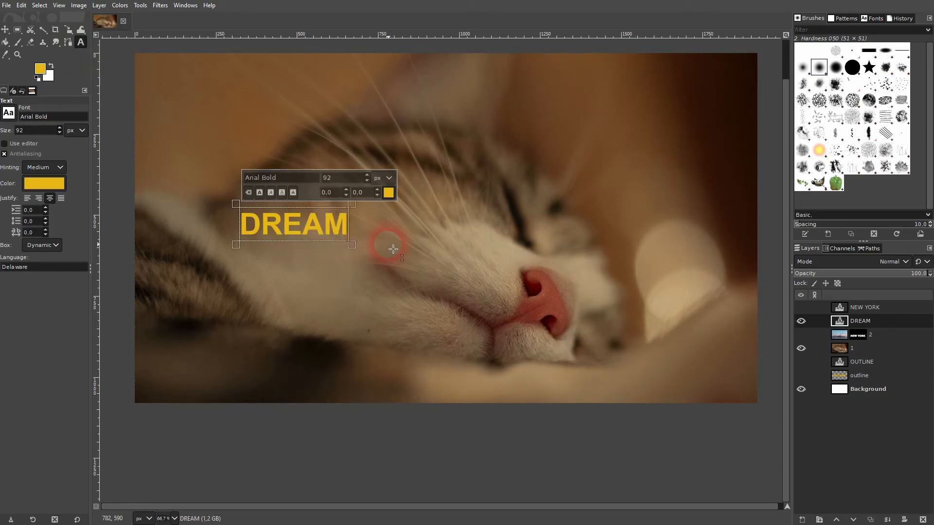
Step: Set the DREAM text's font to Arial Heavy and its size to 500 px
key(ctrl+a)
drag(290, 183, 269, 185)
key(BackSpace)
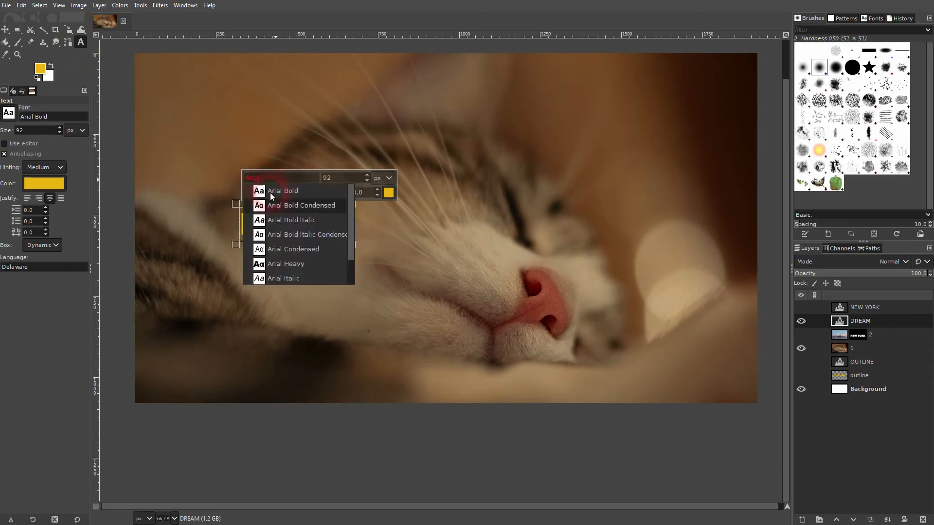
click(297, 264)
click(344, 180)
text(500)
key(Return)
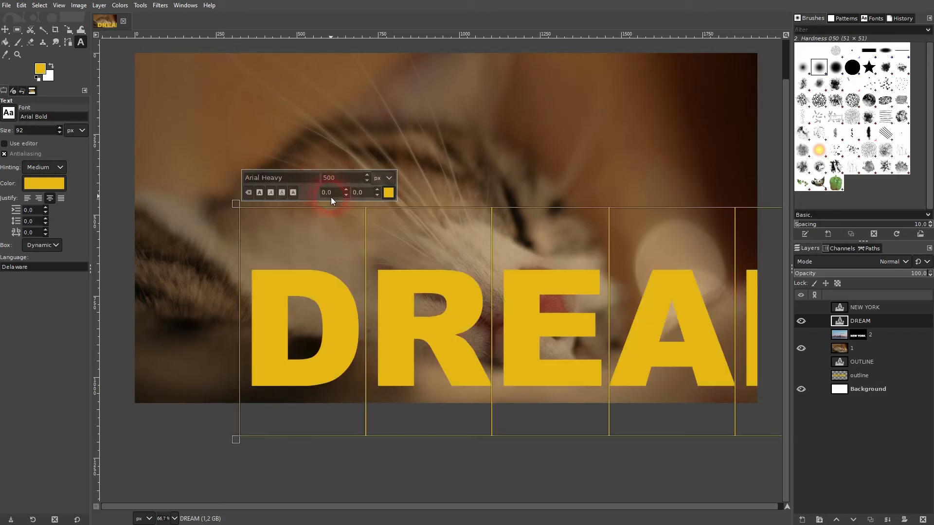
Step: Center the DREAM text across the cat photo and lower its layer to directly above layer 1
click(5, 30)
drag(462, 314, 353, 244)
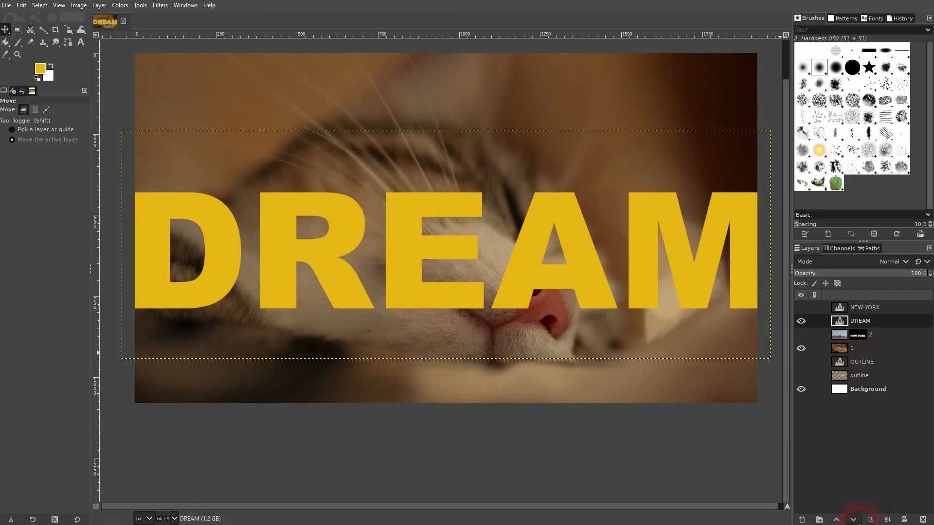
click(853, 520)
Step: Create a selection from the DREAM layer's alpha, then hide that text layer and activate cat photo layer 1
right_click(865, 334)
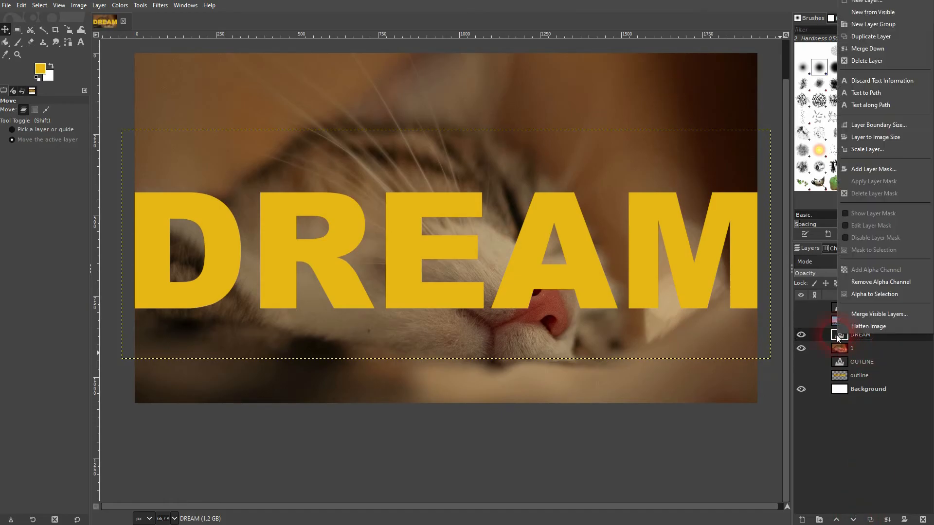
click(864, 295)
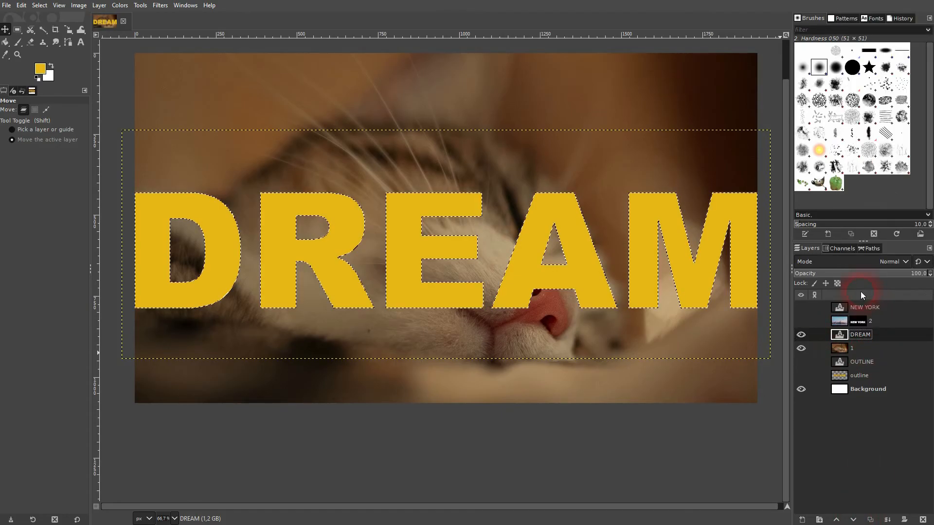
click(800, 335)
click(847, 348)
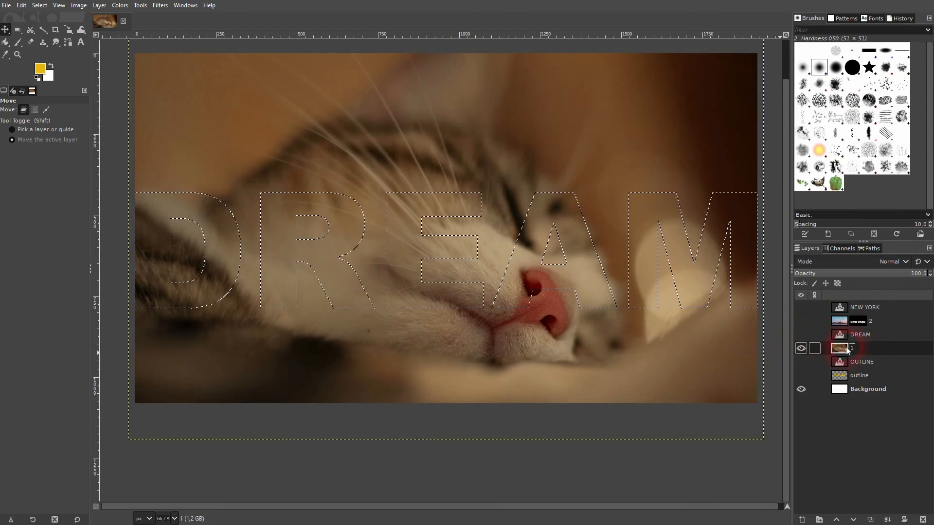
click(852, 349)
Step: Add a layer mask based on the DREAM selection to layer 1 and deselect everything
right_click(854, 349)
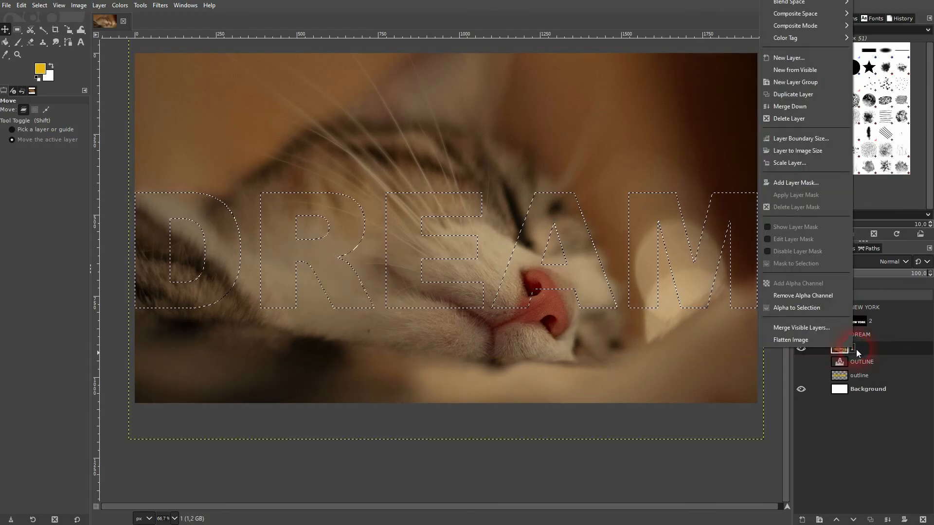
click(788, 183)
click(748, 192)
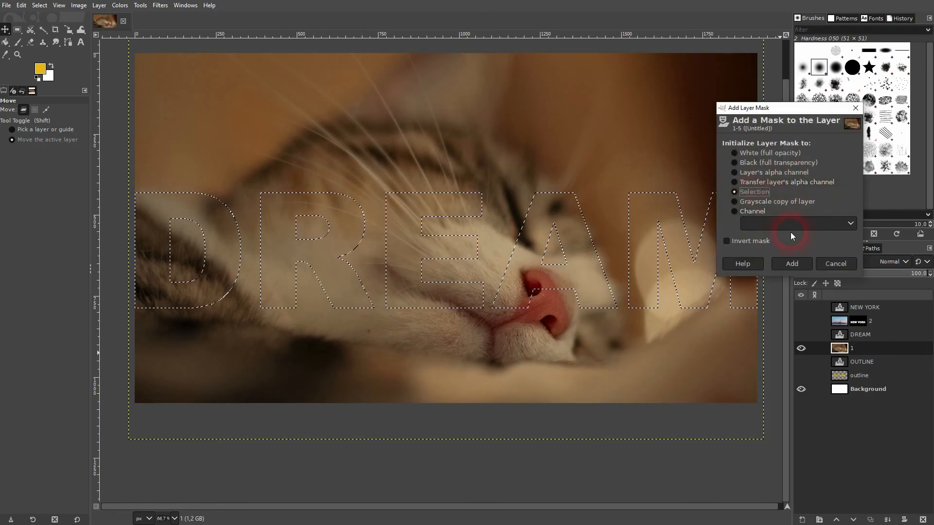
click(793, 263)
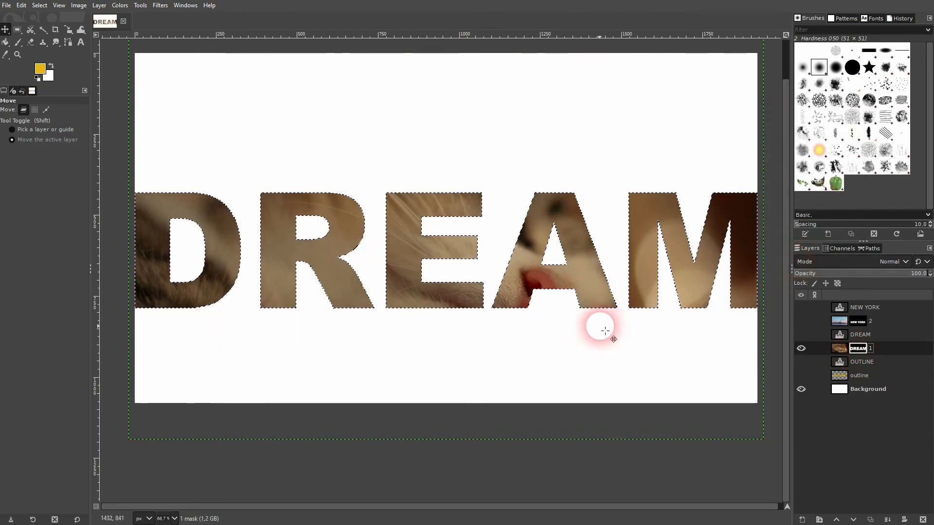
key(ctrl+shift+a)
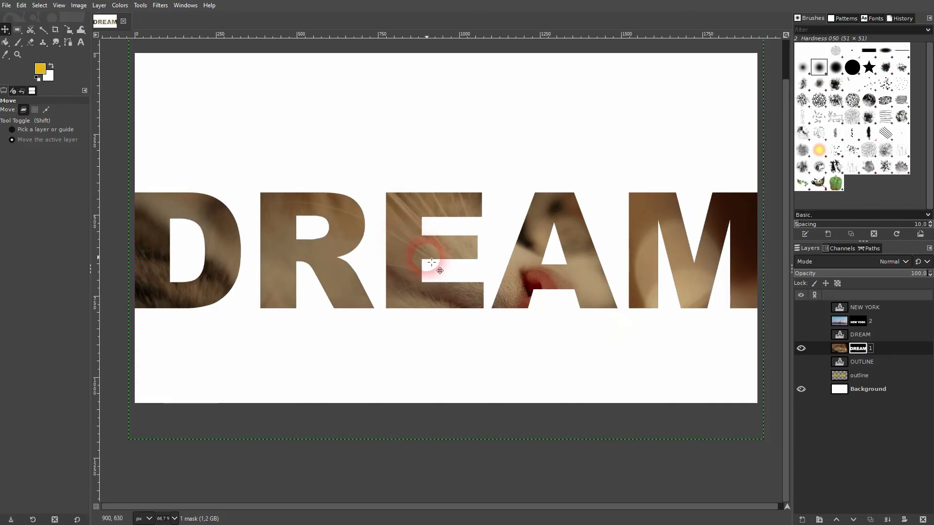
Step: Make the hidden NEW YORK text layer the active layer
ctrl+scroll(427, 260, down, 2)
ctrl+scroll(430, 258, up, 1)
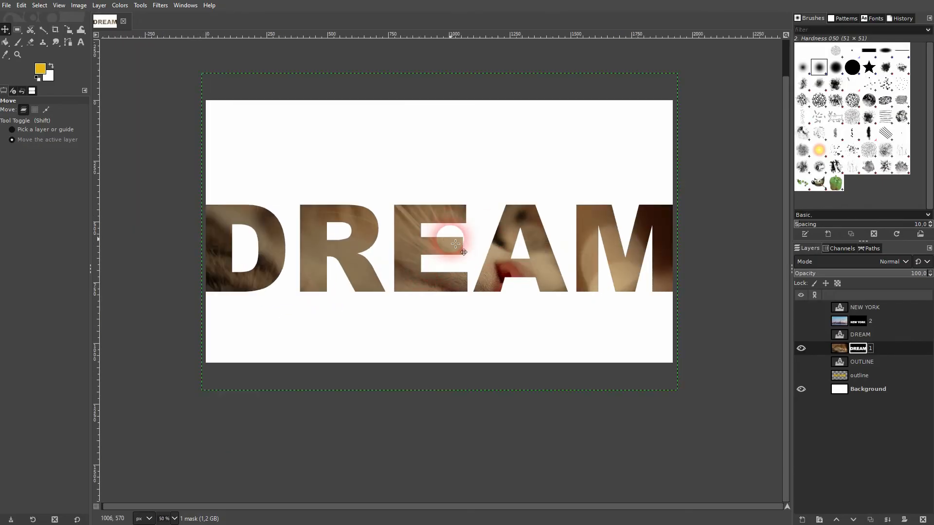
click(840, 346)
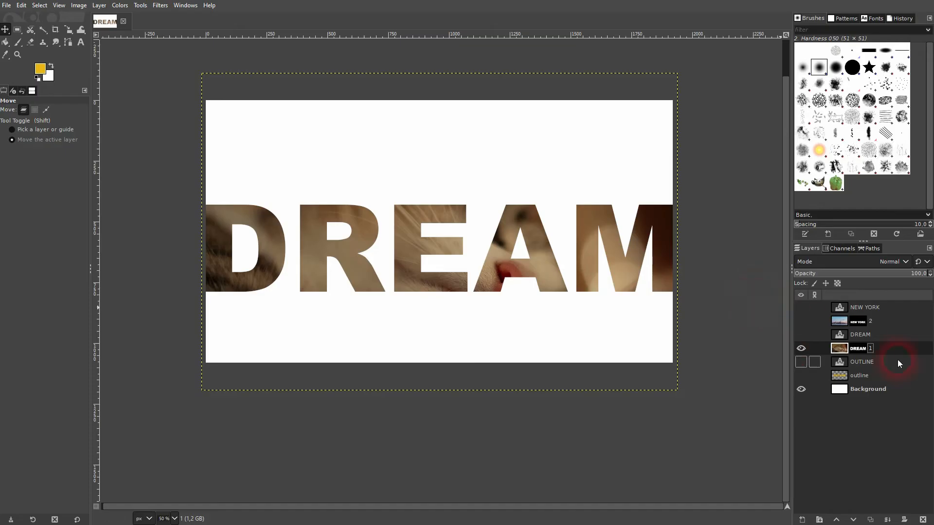
click(872, 308)
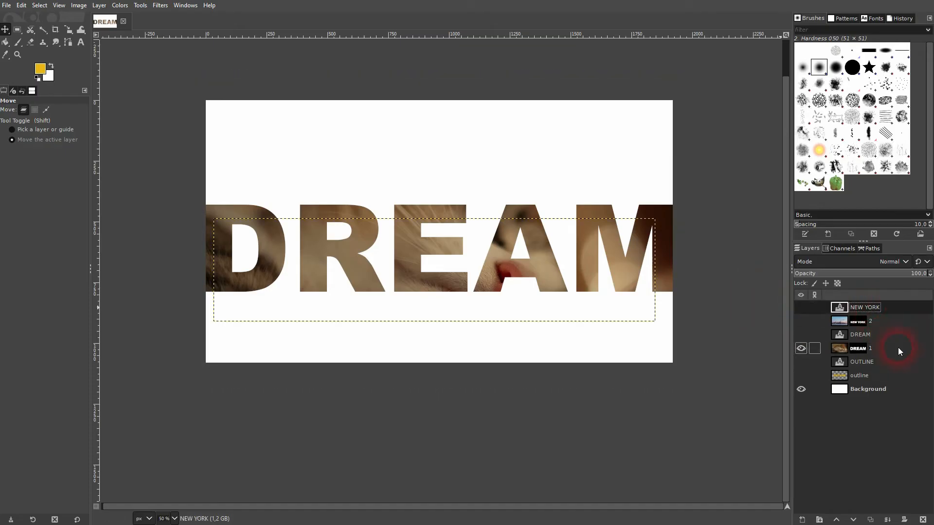
Step: Delete the NEW YORK, DREAM, OUTLINE and outline layers, keeping photo layers 2 and 1 and the Background
click(923, 519)
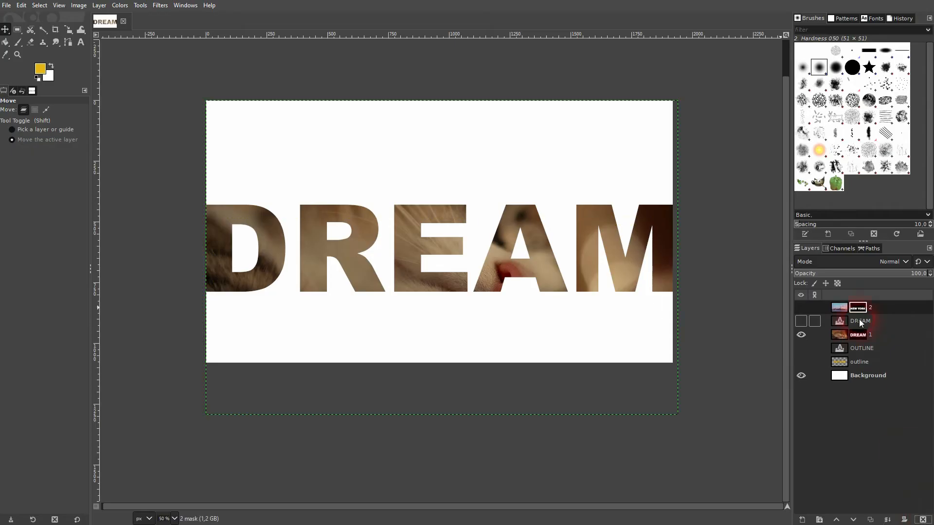
click(923, 520)
click(866, 340)
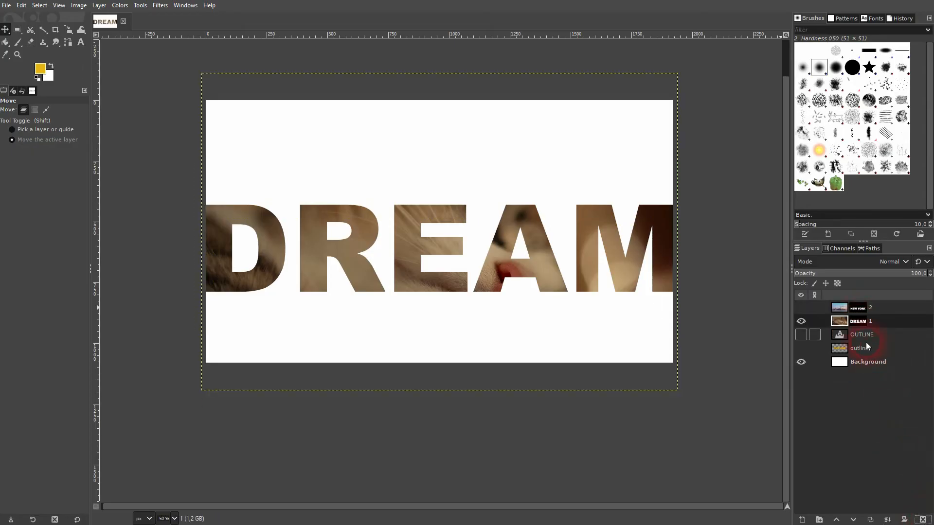
click(924, 520)
click(923, 520)
click(862, 355)
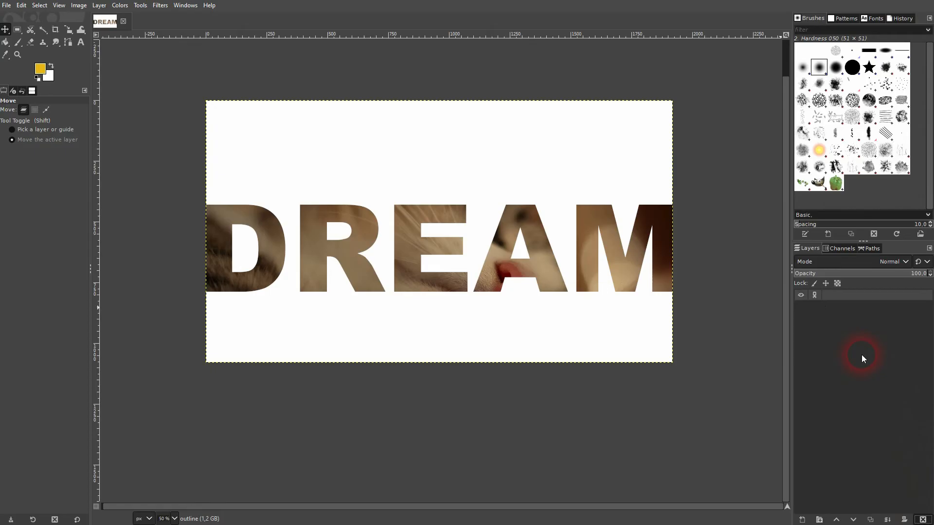
key(ctrl+z)
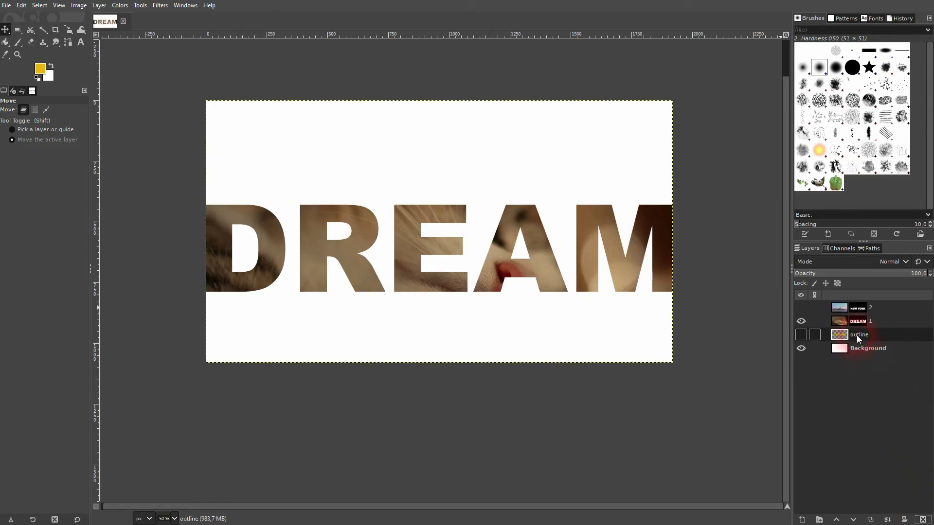
click(924, 520)
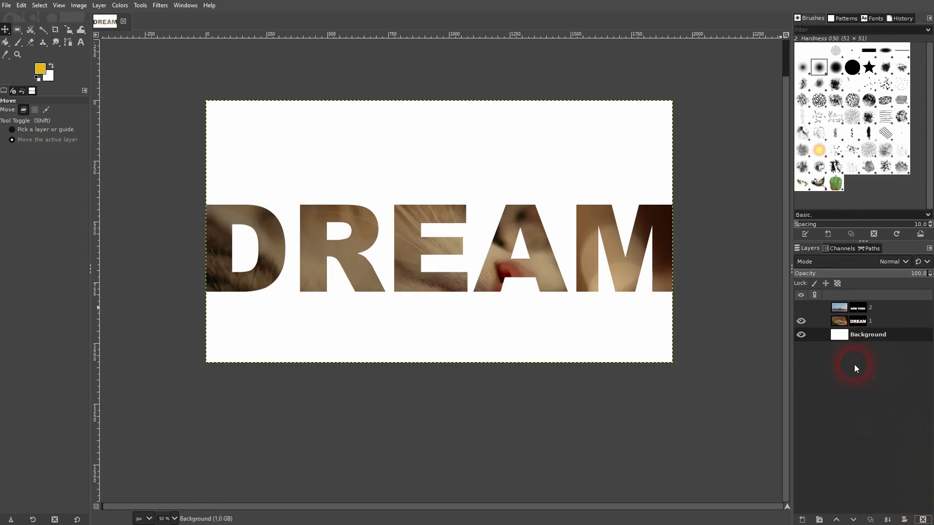
Step: Delete the layer masks from photo layers 1 and 2 and hide layer 1
click(857, 328)
right_click(858, 327)
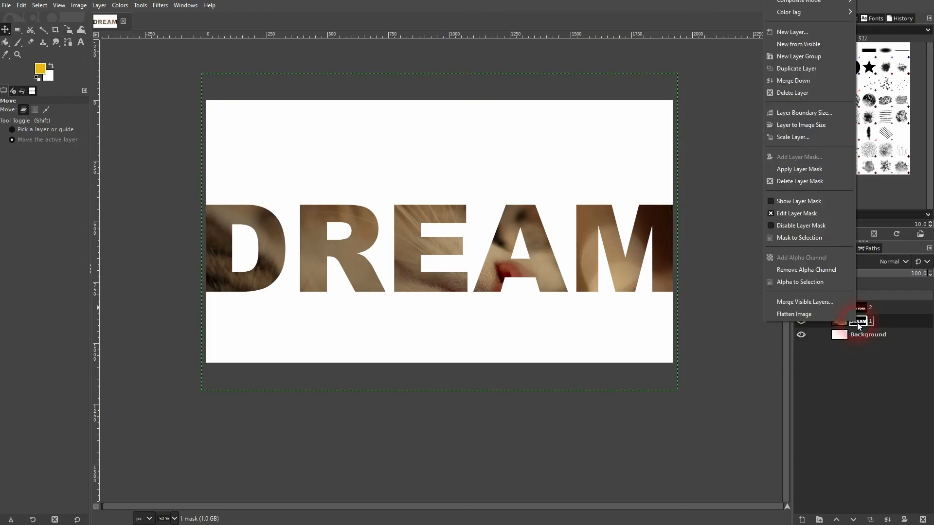
click(802, 182)
right_click(858, 315)
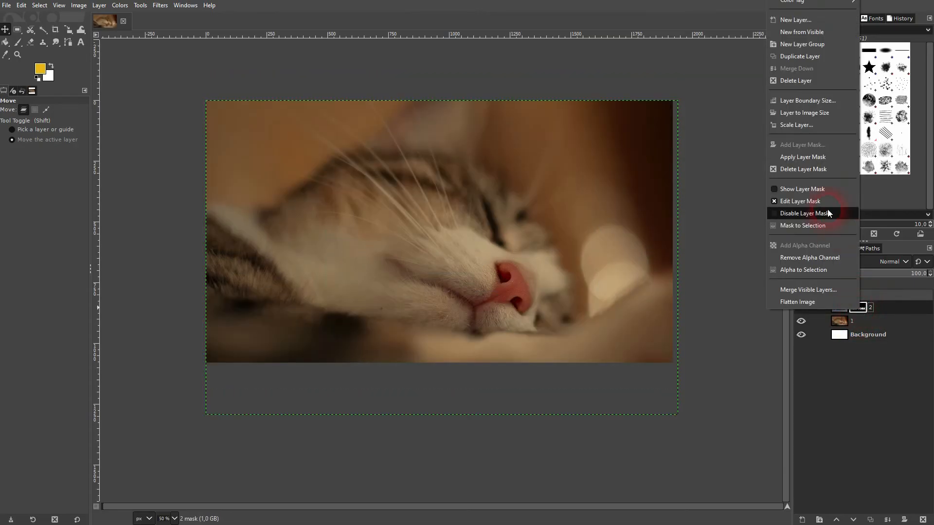
click(810, 179)
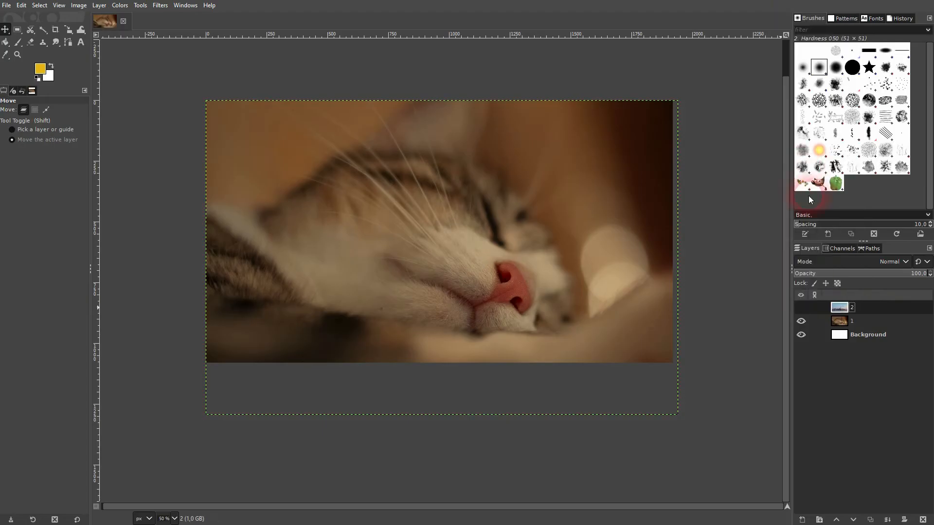
click(799, 325)
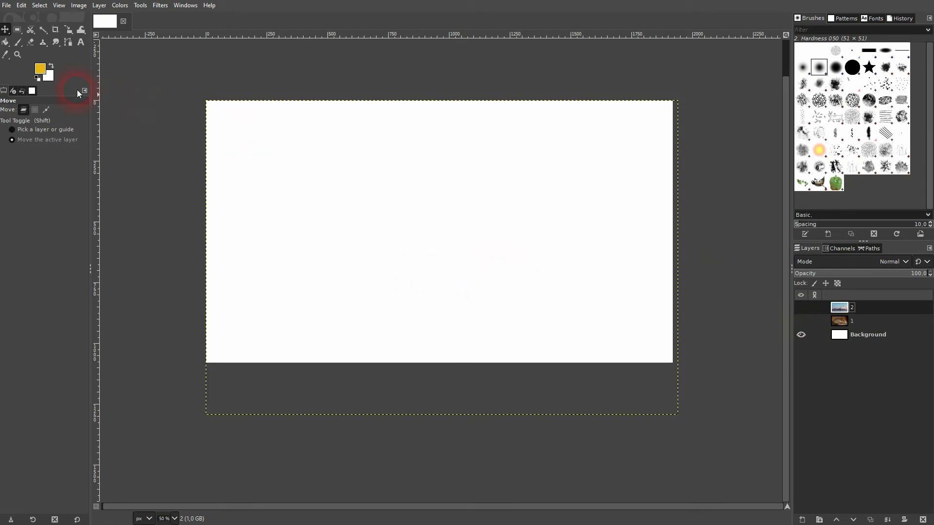
Step: Select a rectangle of about 1344 × 398 px reaching past the canvas's left edge and add a transparent layer named rect
click(19, 32)
drag(188, 194, 513, 289)
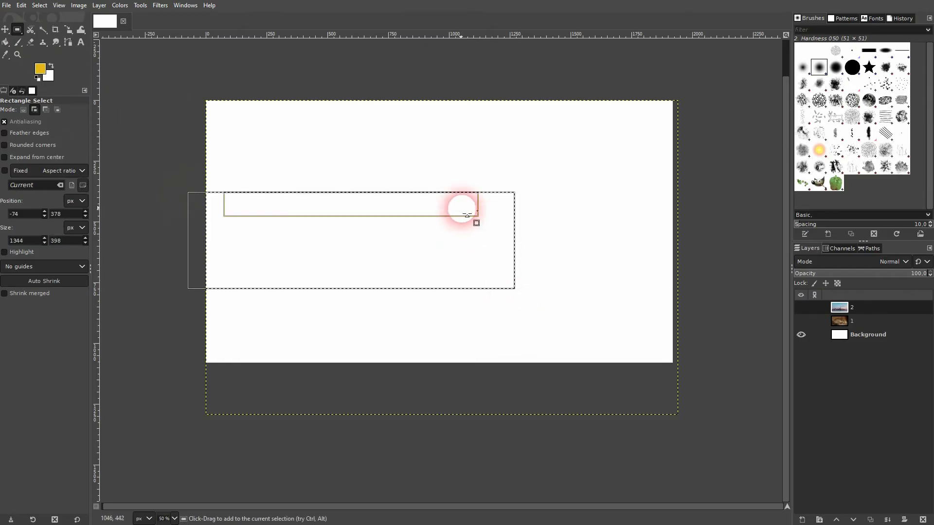
click(804, 521)
text(rect)
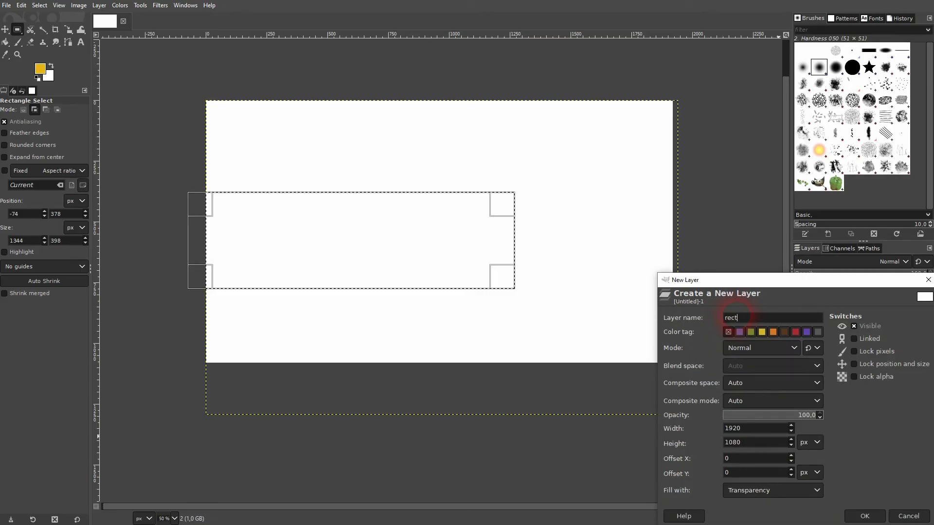
click(789, 496)
click(771, 473)
click(864, 514)
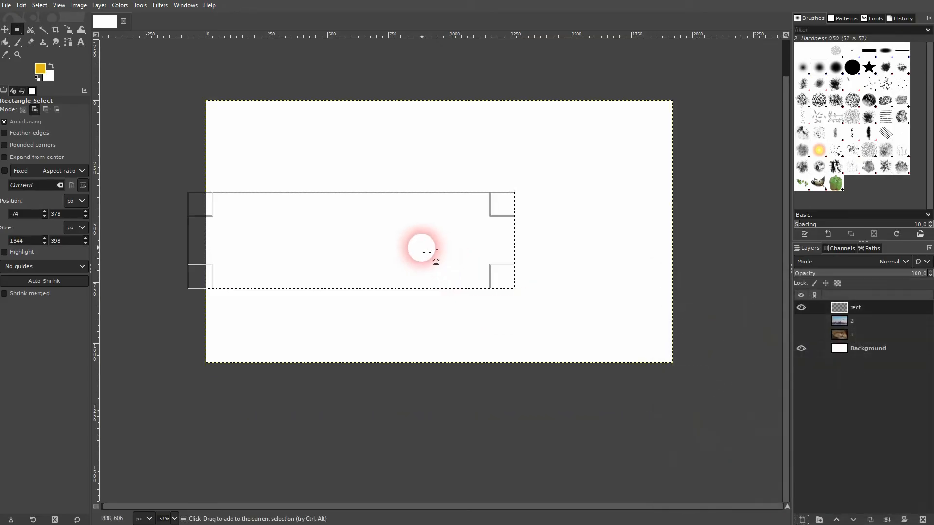
Step: Fill the rectangular selection on the rect layer with the yellow foreground color and deselect everything
click(6, 41)
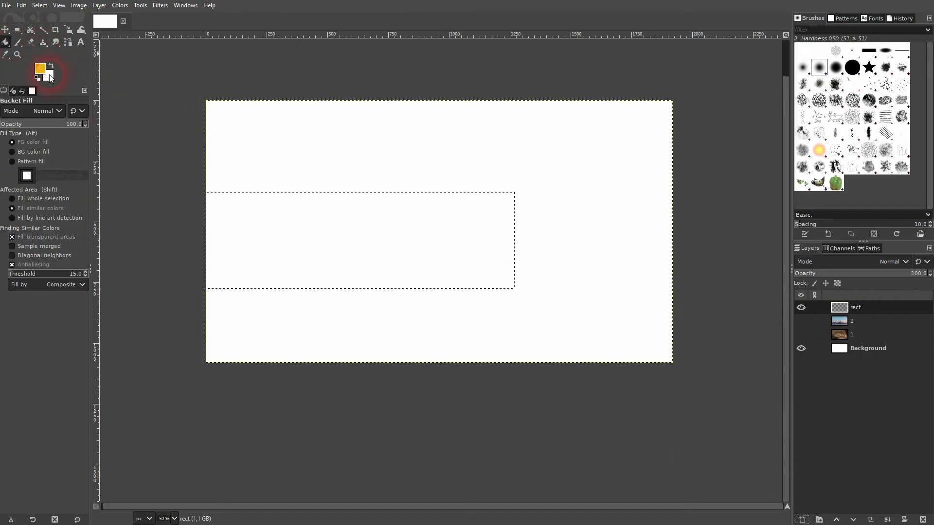
click(323, 240)
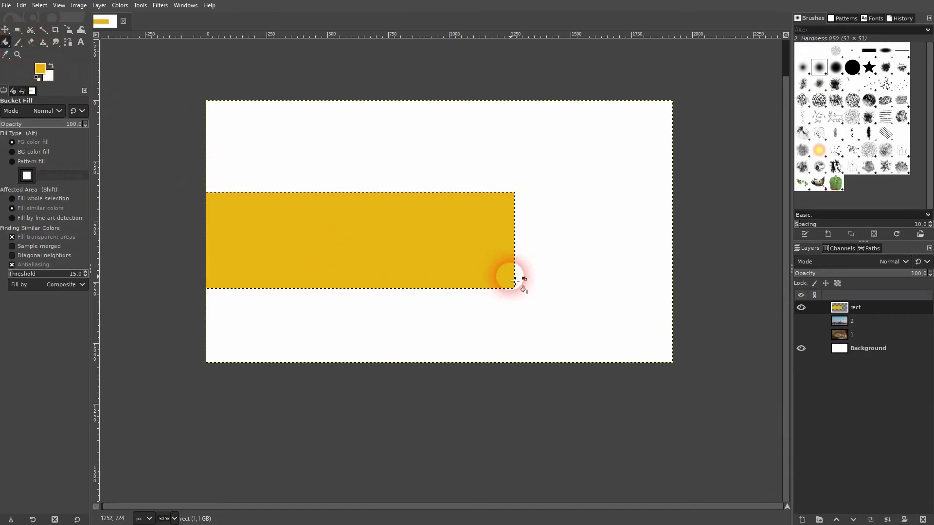
key(ctrl+shift)
key(ctrl+shift+a)
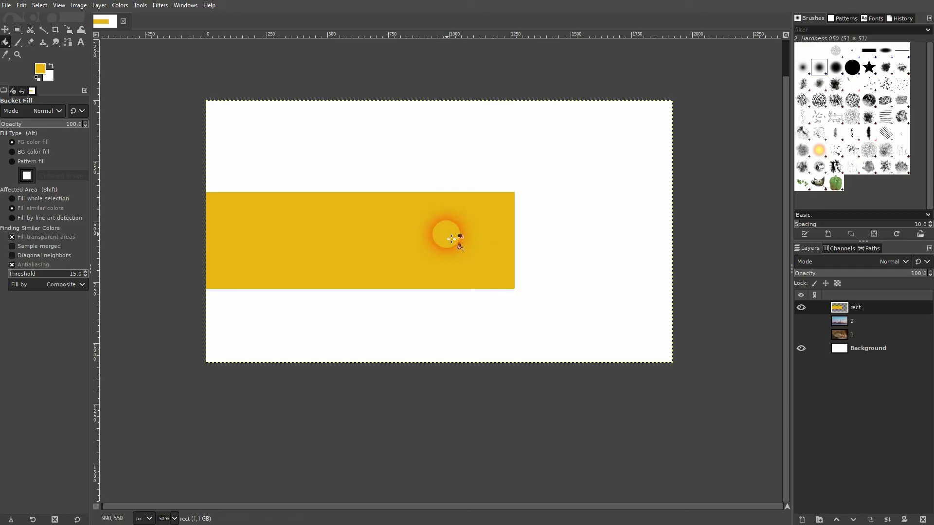
click(809, 519)
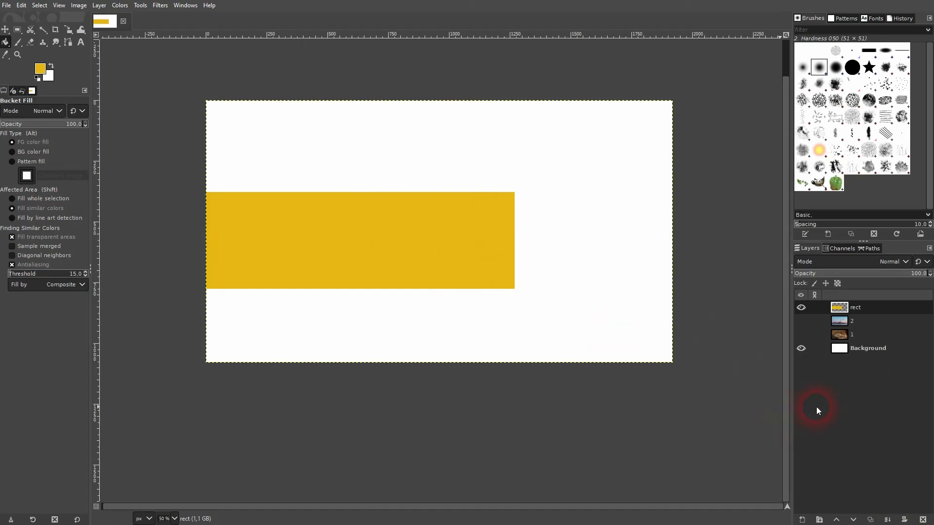
Step: Add the text KNOCKOUT above the yellow rectangle and color all of its letters black
click(80, 43)
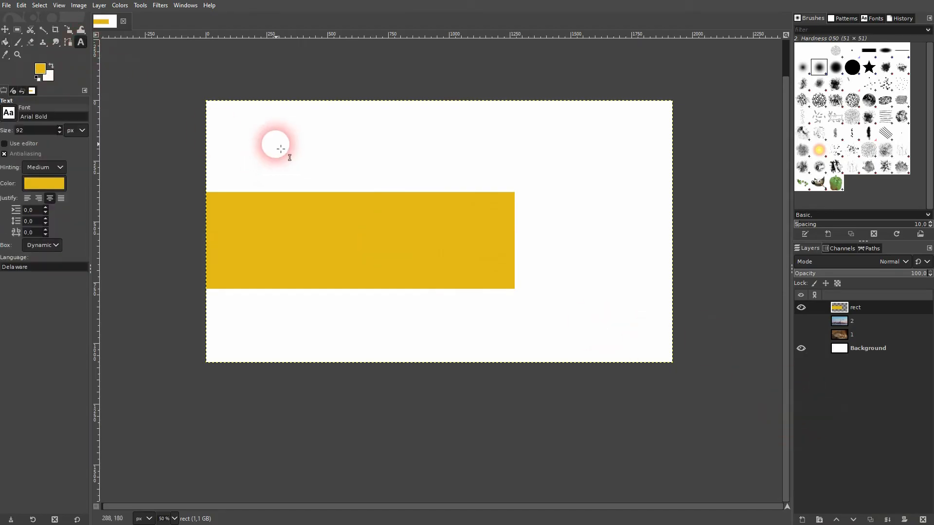
click(280, 149)
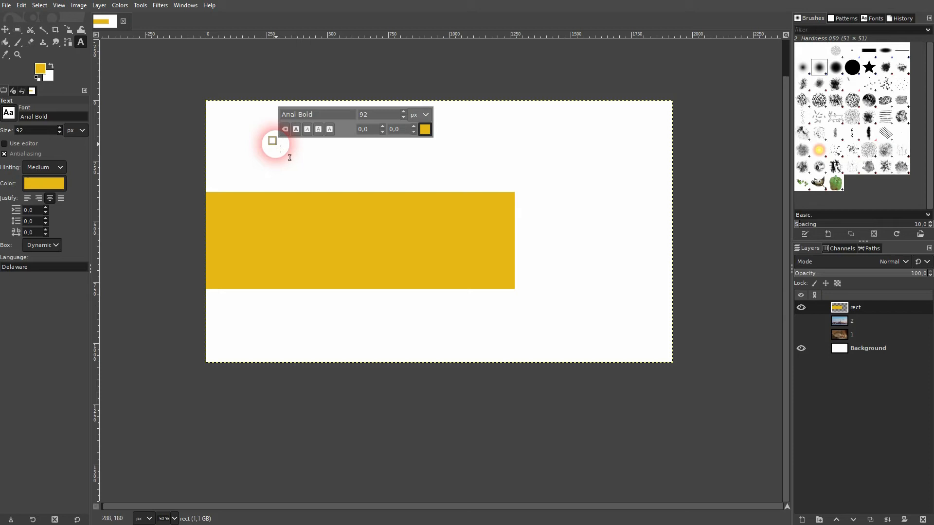
text(KNOCKOUT)
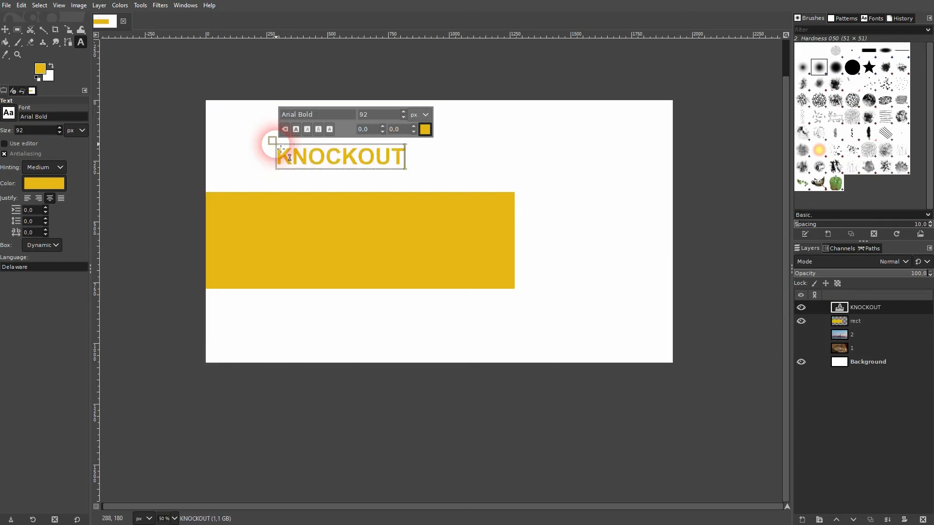
key(ctrl+a)
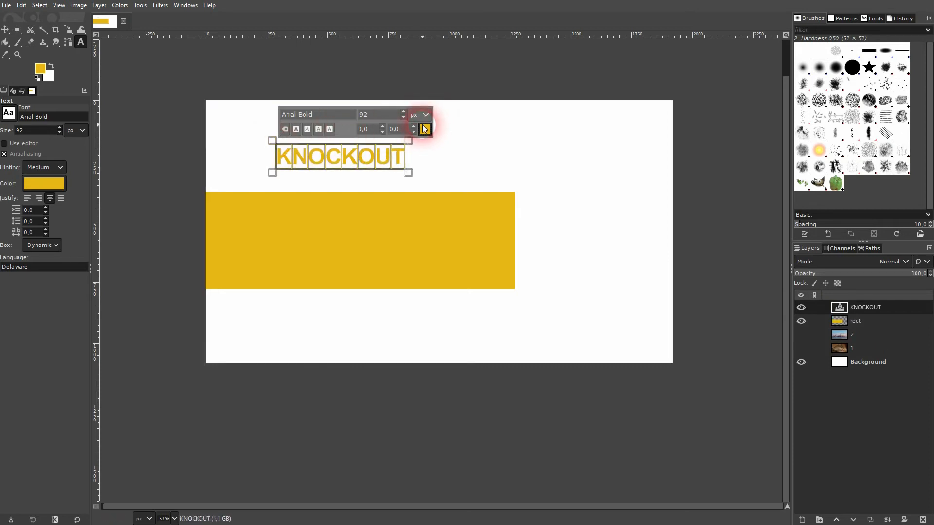
click(424, 129)
drag(370, 145, 300, 181)
click(459, 209)
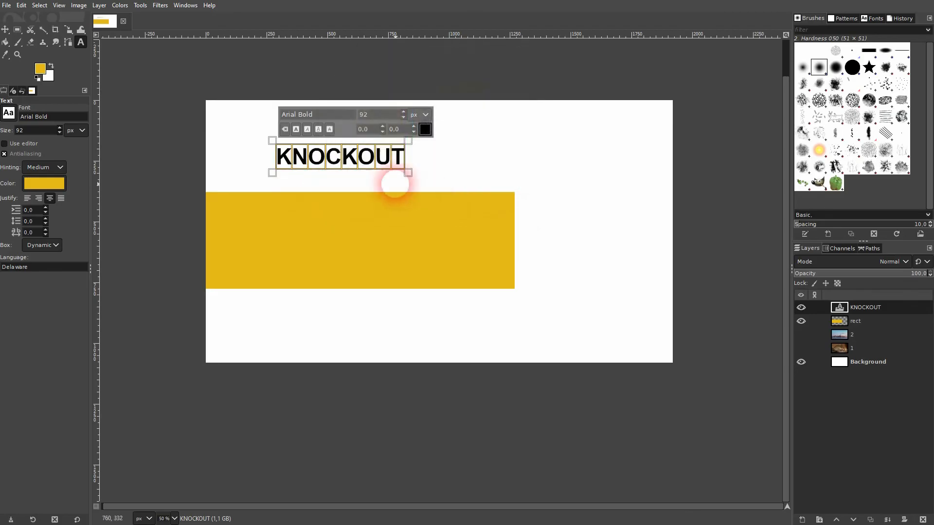
Step: Set the KNOCKOUT text's font to Arial Heavy and its size to 200 px
double_click(352, 115)
text(15)
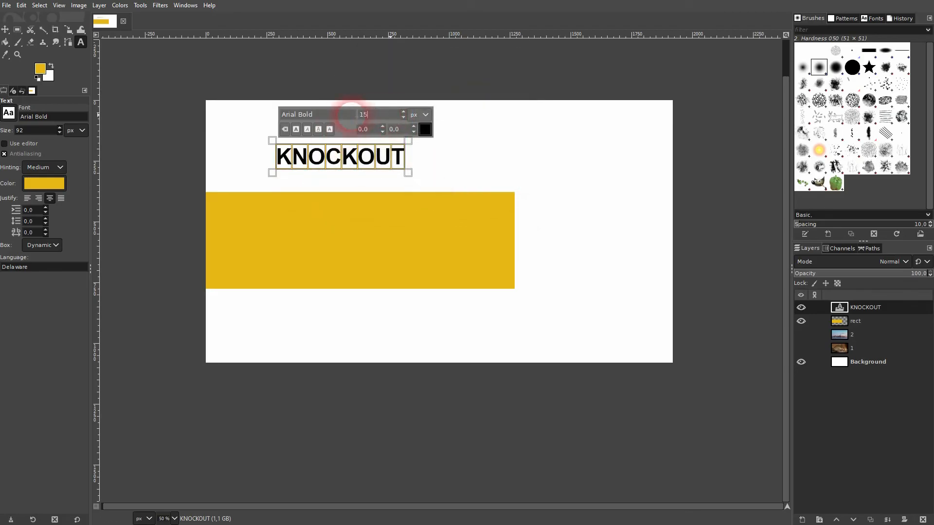
text(0)
key(Return)
double_click(303, 115)
key(BackSpace)
click(341, 202)
drag(388, 114, 352, 115)
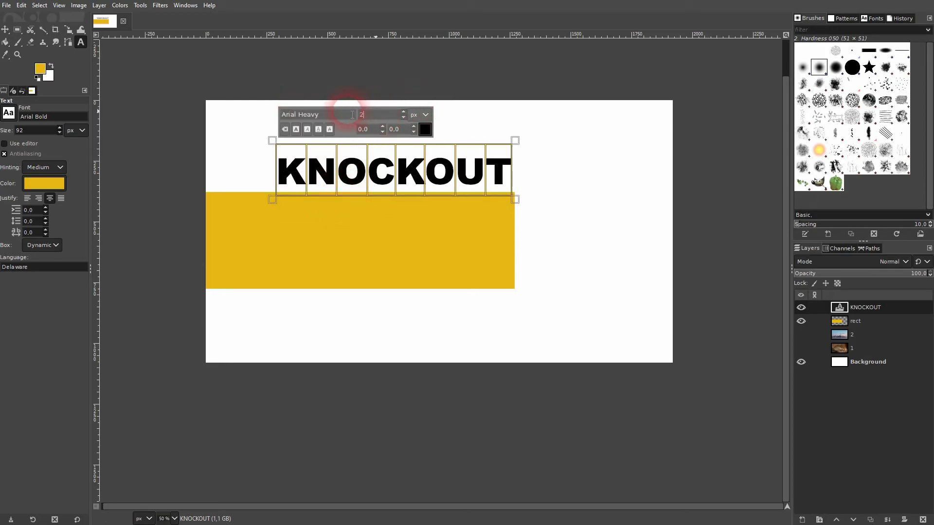
text(200)
Step: Move the KNOCKOUT text onto the yellow rectangle so that its first letter runs slightly off the canvas's left edge
click(403, 143)
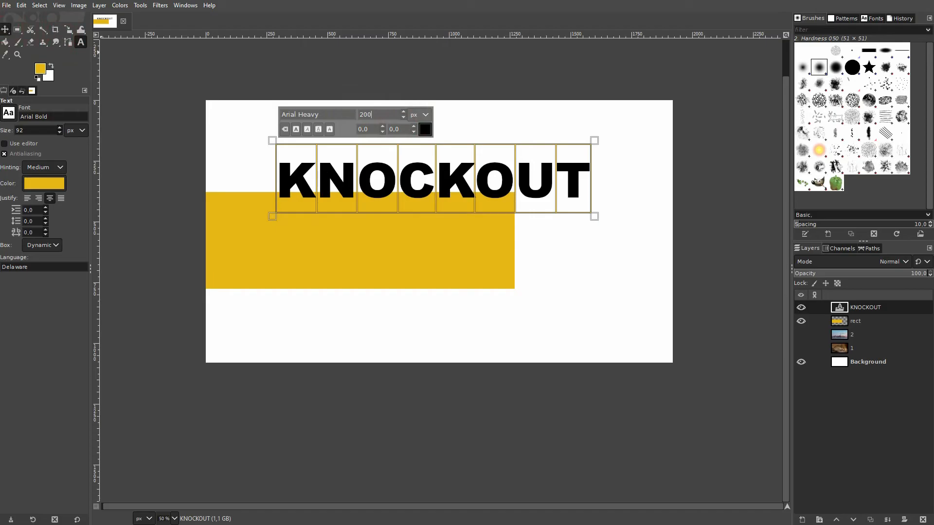
key(m)
drag(393, 181, 311, 241)
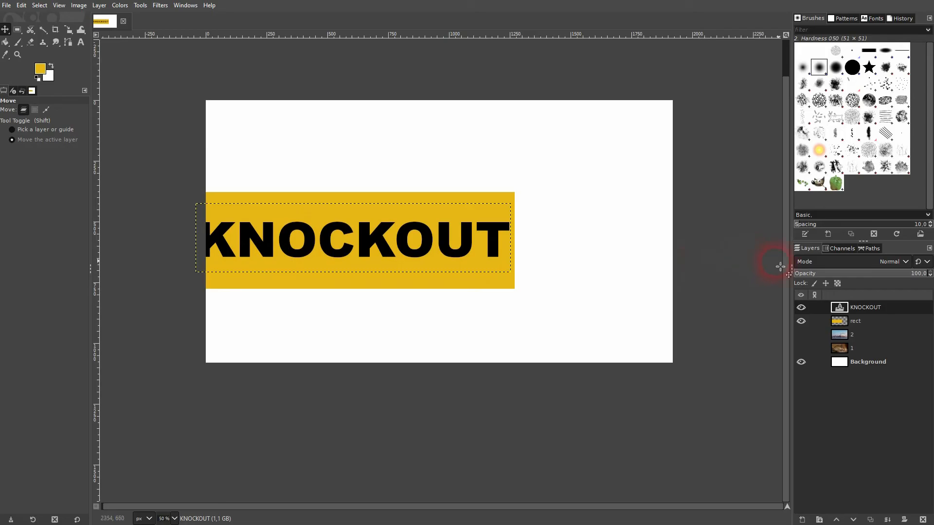
Step: Create a selection from the KNOCKOUT layer's alpha, hide that text layer and make the rect layer active
right_click(839, 309)
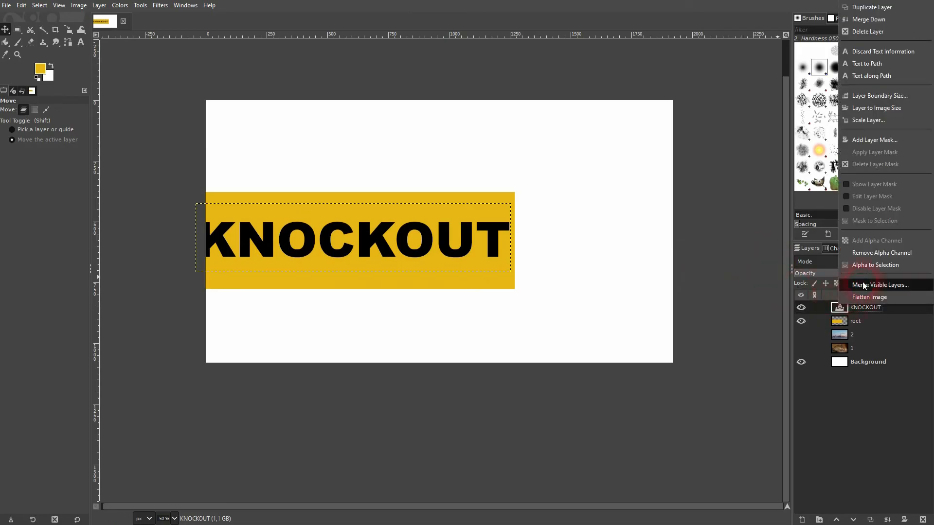
click(863, 264)
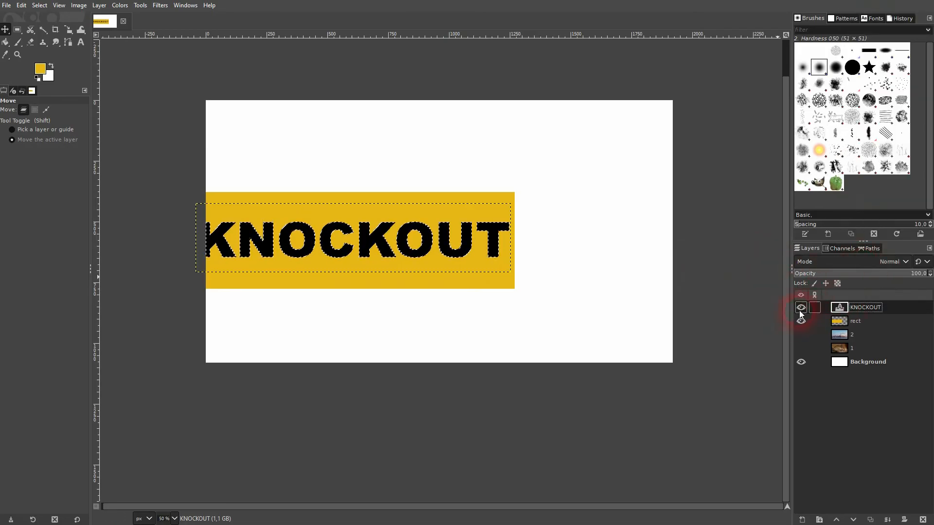
click(848, 321)
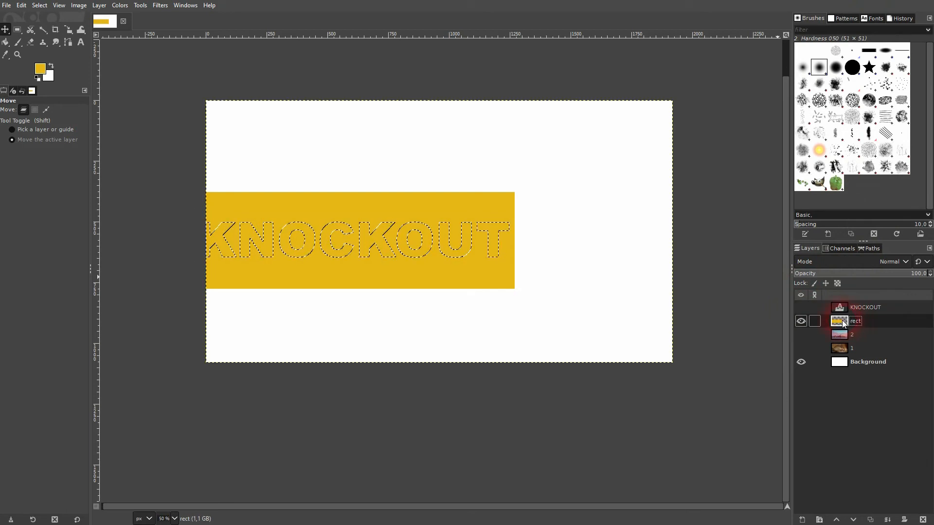
Step: Try masking the rect layer with the KNOCKOUT selection without inverting it, and undo the mask
right_click(843, 324)
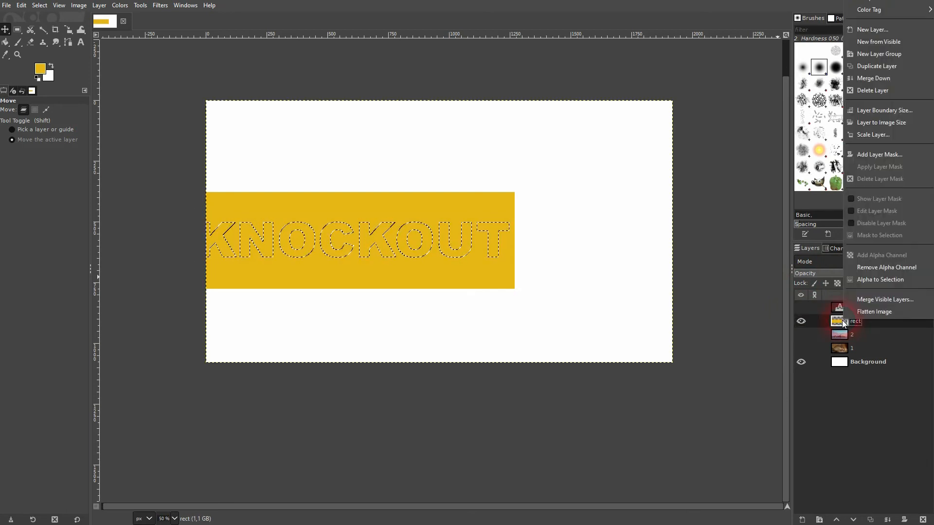
click(900, 155)
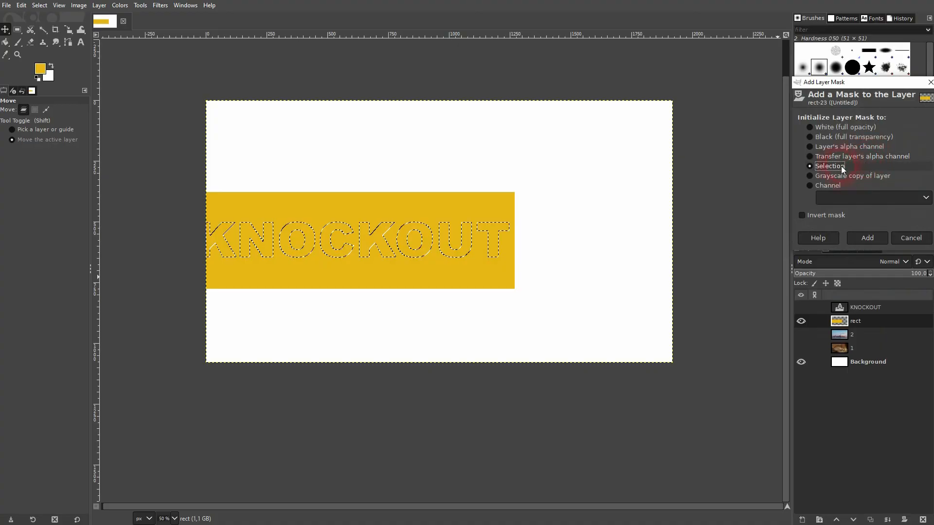
click(868, 240)
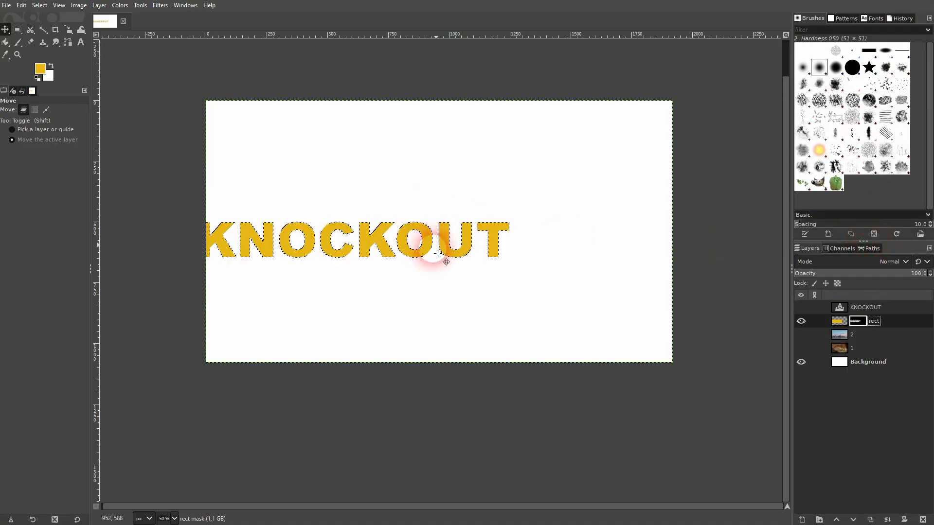
key(ctrl+z)
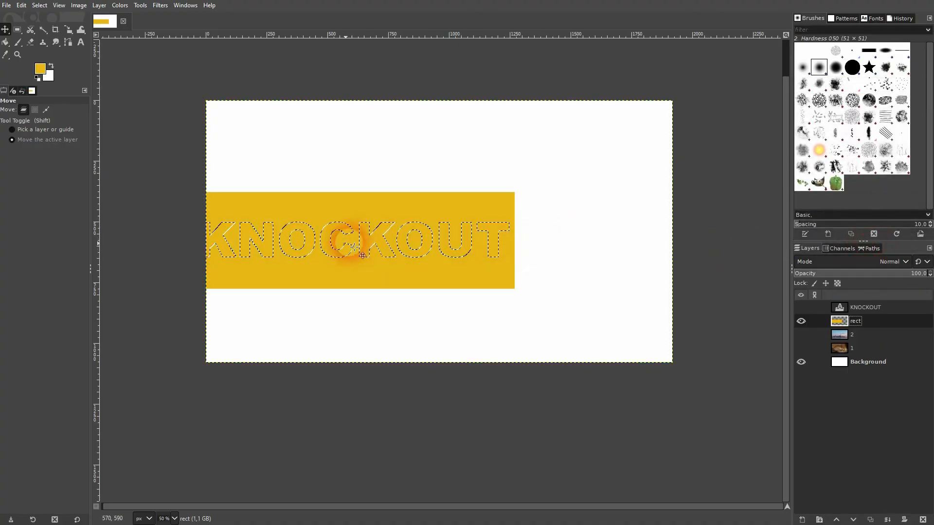
Step: Invert the KNOCKOUT selection, add it to the rect layer as a layer mask and clear the selection
click(40, 5)
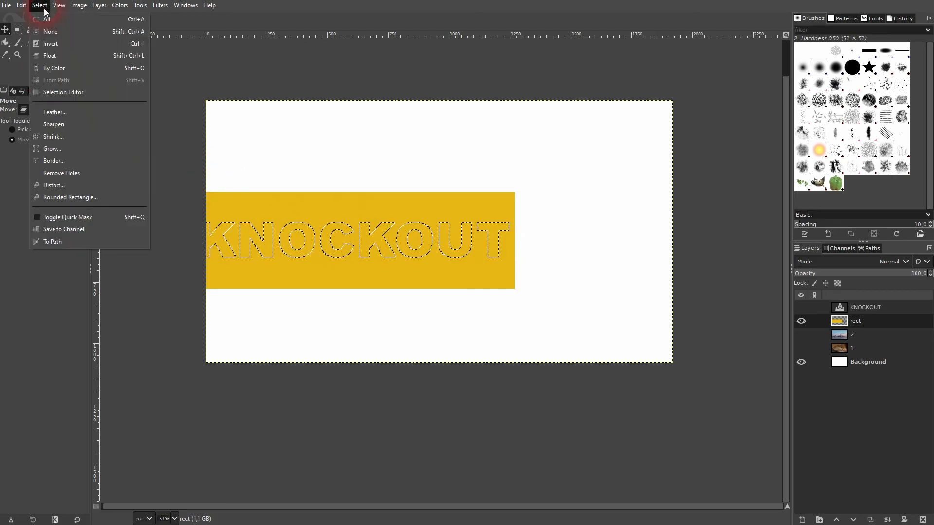
click(53, 45)
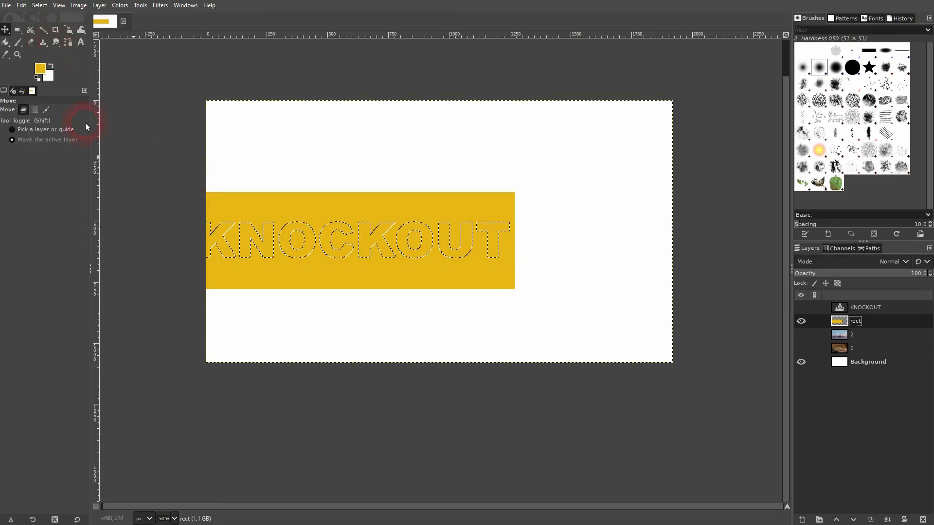
right_click(841, 322)
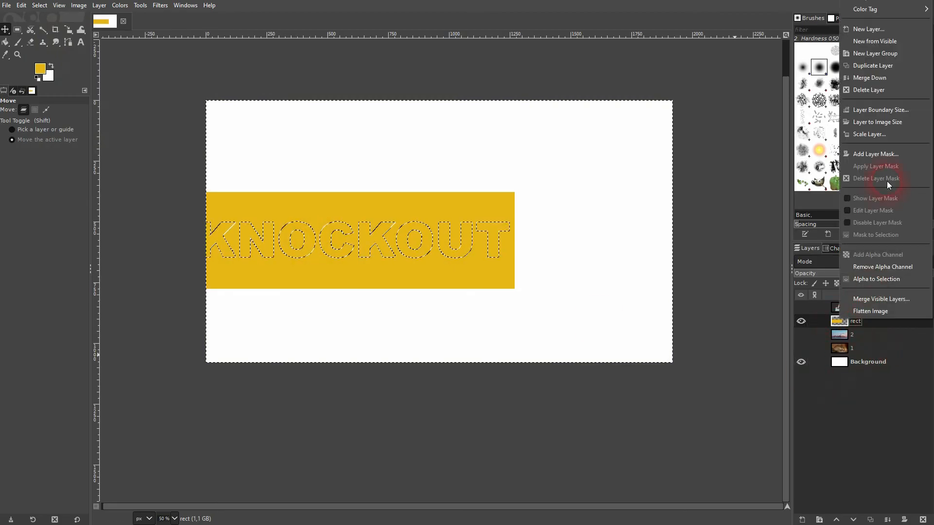
click(875, 153)
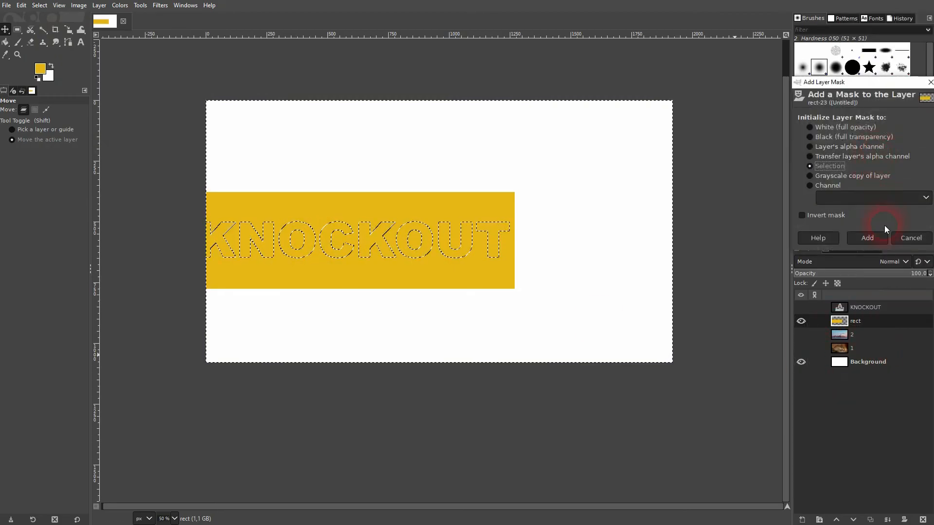
click(868, 238)
key(ctrl+shift+a)
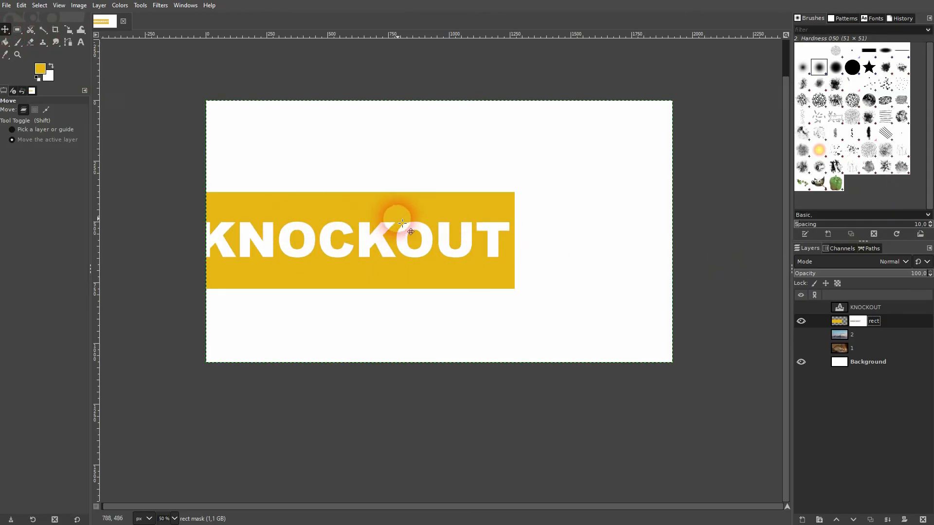
Step: Show photo layer 2 and move the masked KNOCKOUT rectangle higher over the skyline, flush with the canvas's left edge
click(801, 334)
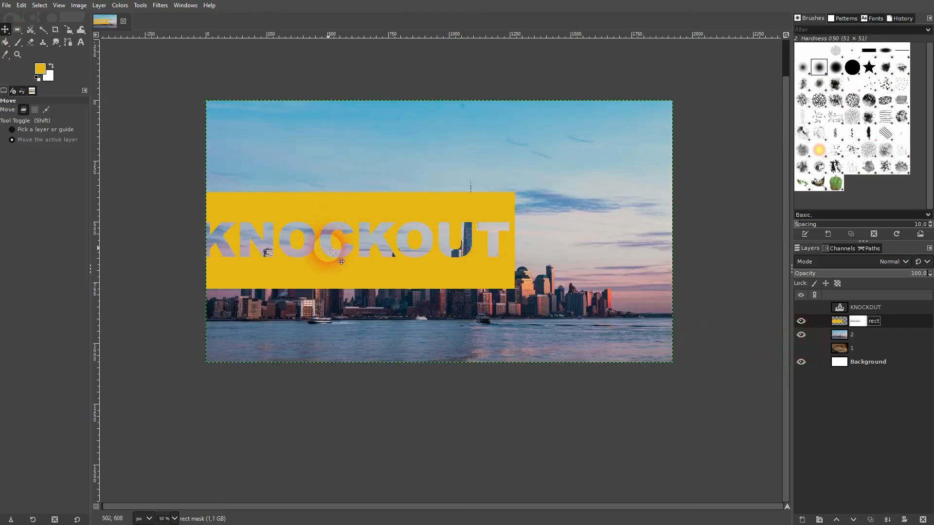
click(839, 321)
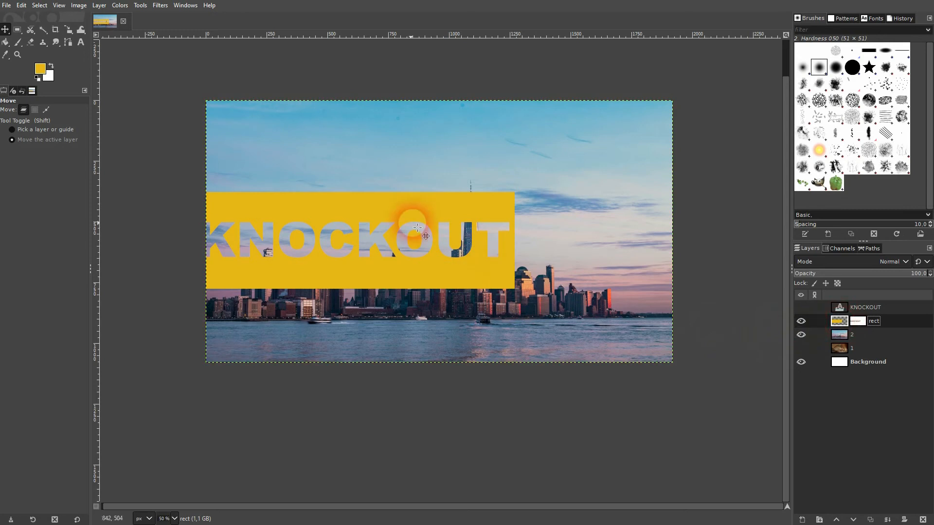
drag(368, 211, 560, 192)
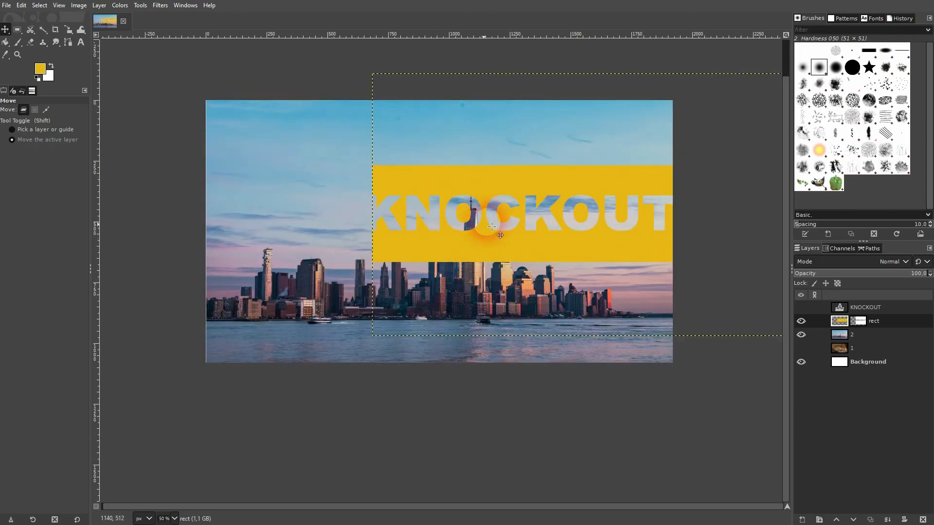
drag(498, 198, 350, 155)
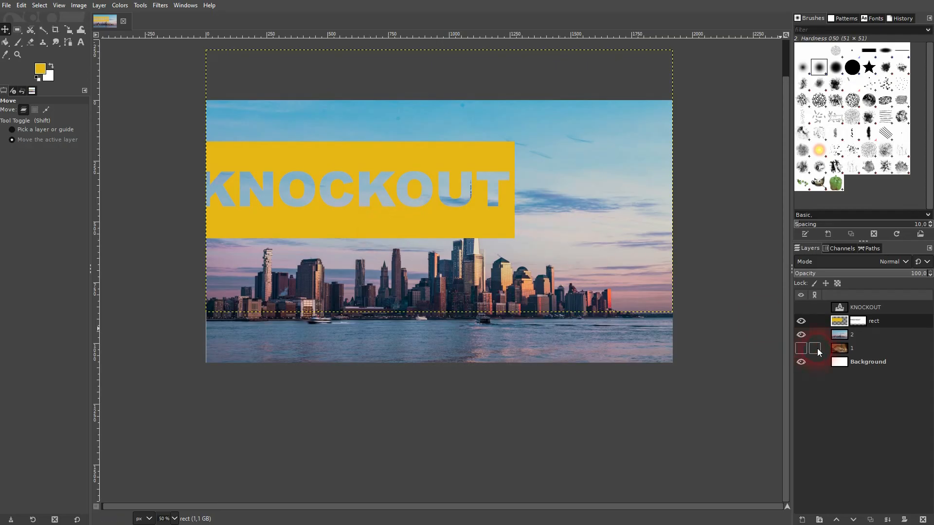
Step: Hide the rect layer and add a transparent 1920 x 1080 px layer named rect 2 above layer 2
click(802, 322)
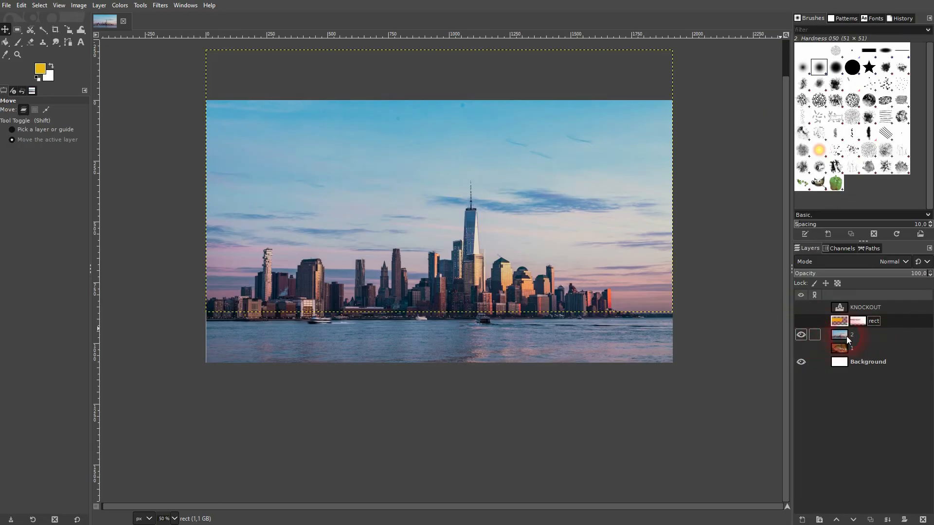
click(852, 337)
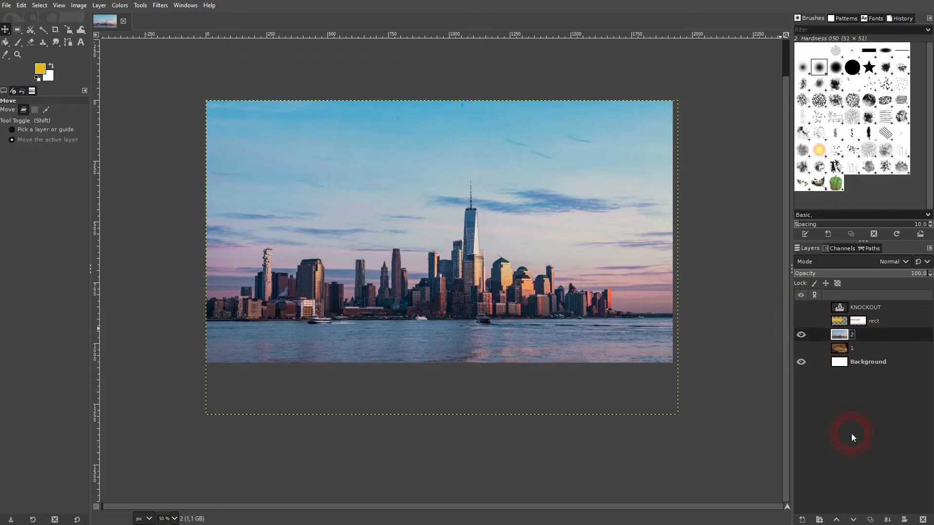
click(803, 520)
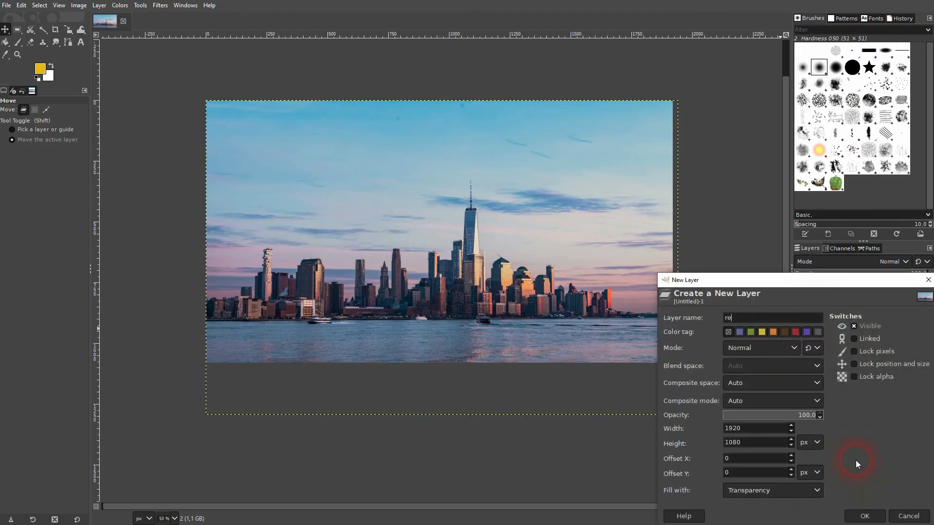
click(865, 516)
Step: Fill a rectangular selection of about 1648 x 532 px, starting beyond the canvas's left edge, with yellow on rect 2 and deselect it
click(17, 30)
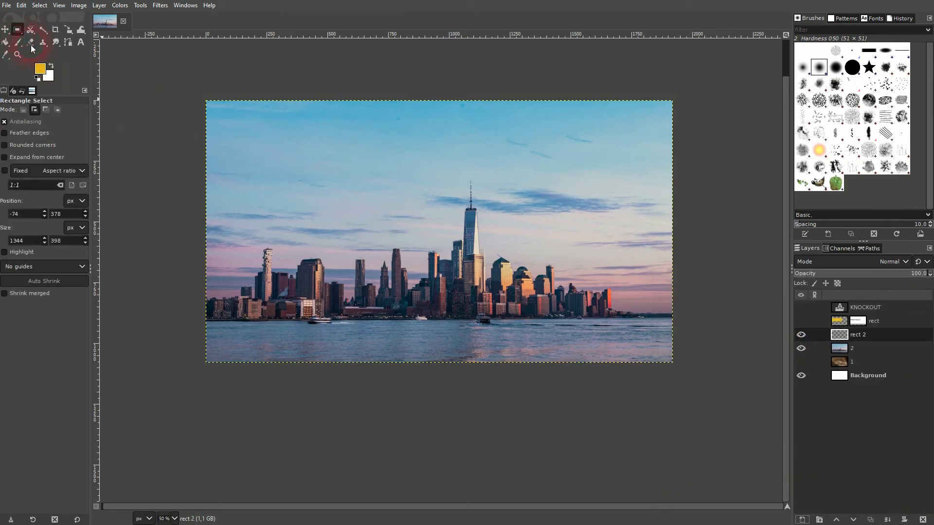
drag(182, 162, 588, 296)
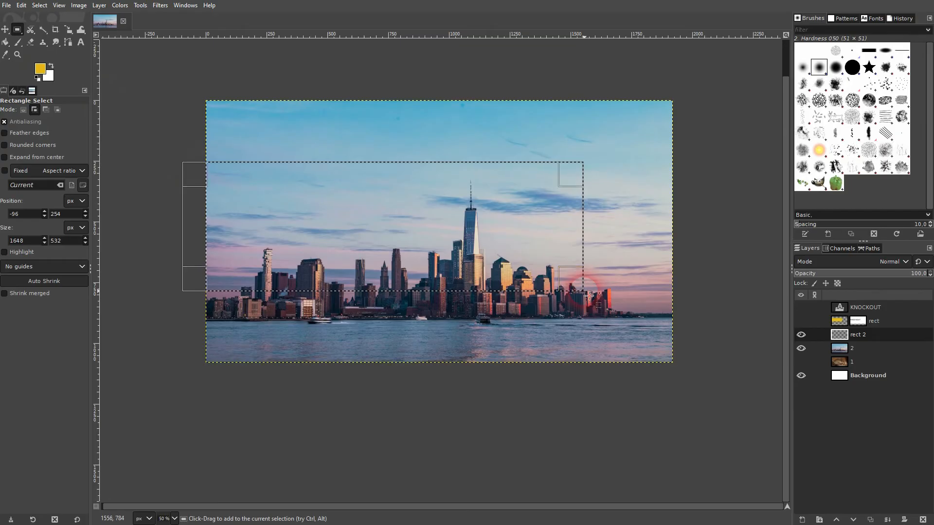
click(7, 43)
click(391, 278)
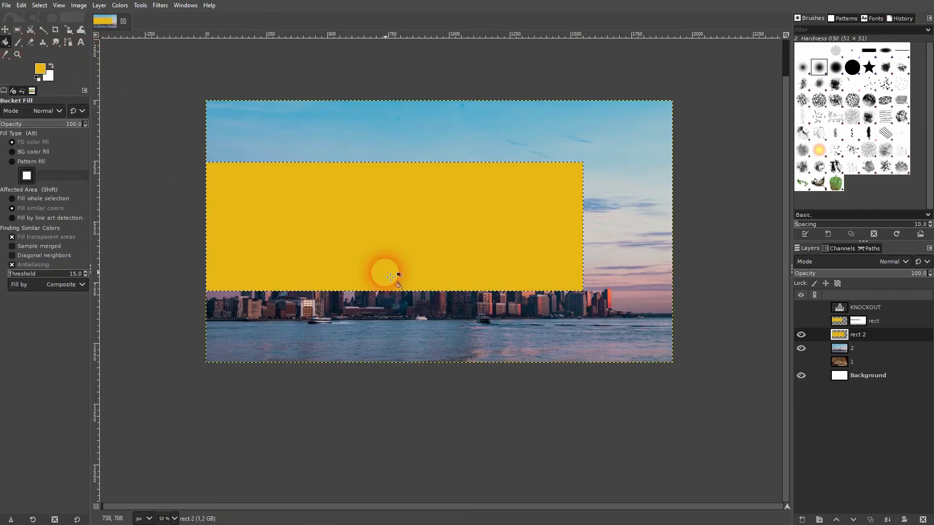
key(shift+ctrl+a)
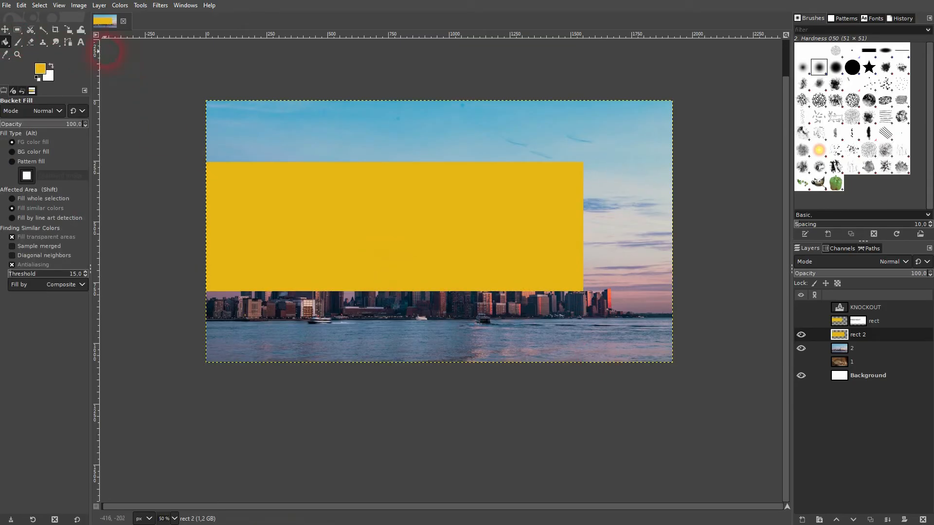
Step: Add the text "NEW YORK" above the yellow rectangle and set its colour to black (000000)
click(82, 43)
click(274, 136)
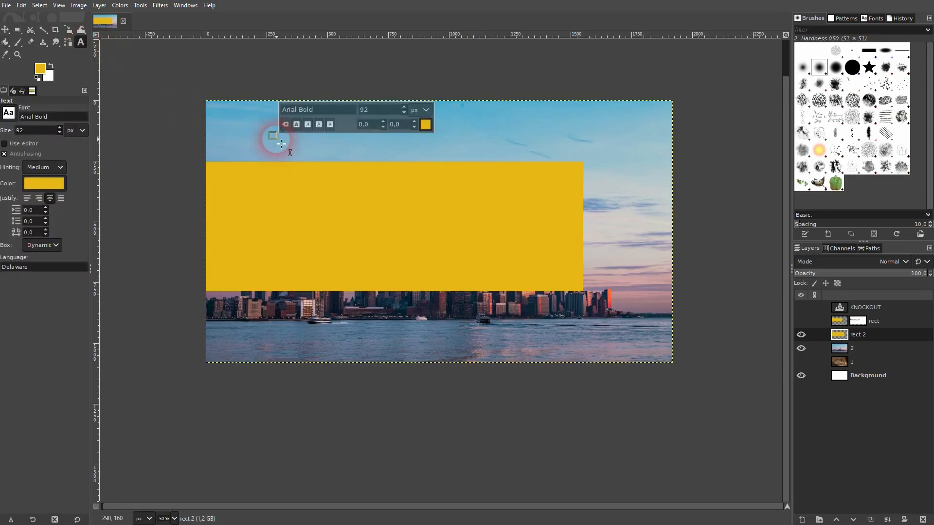
text(NEW YORK)
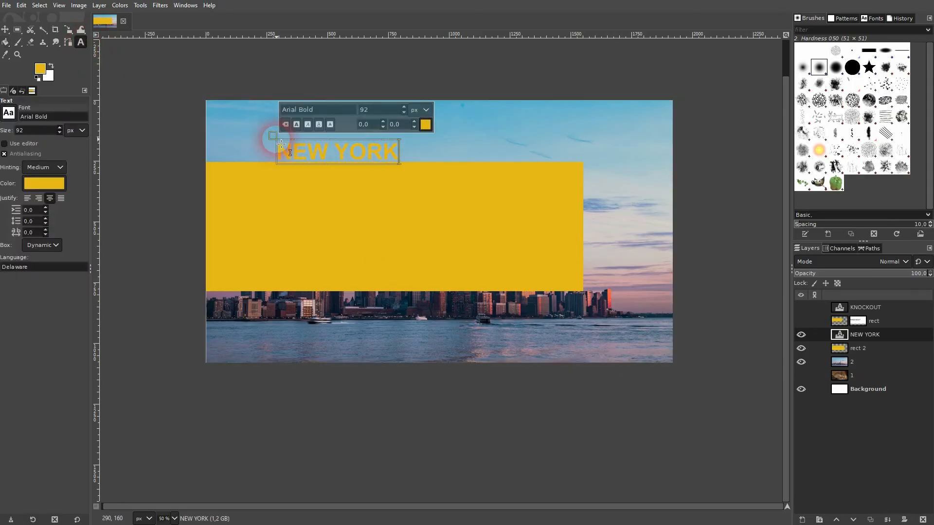
key(ctrl+a)
click(426, 124)
drag(370, 163, 302, 198)
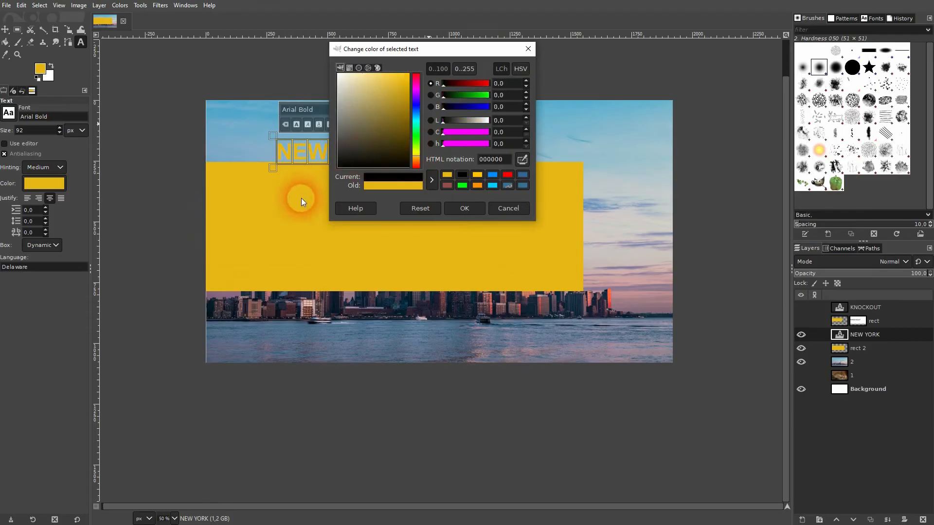
click(464, 208)
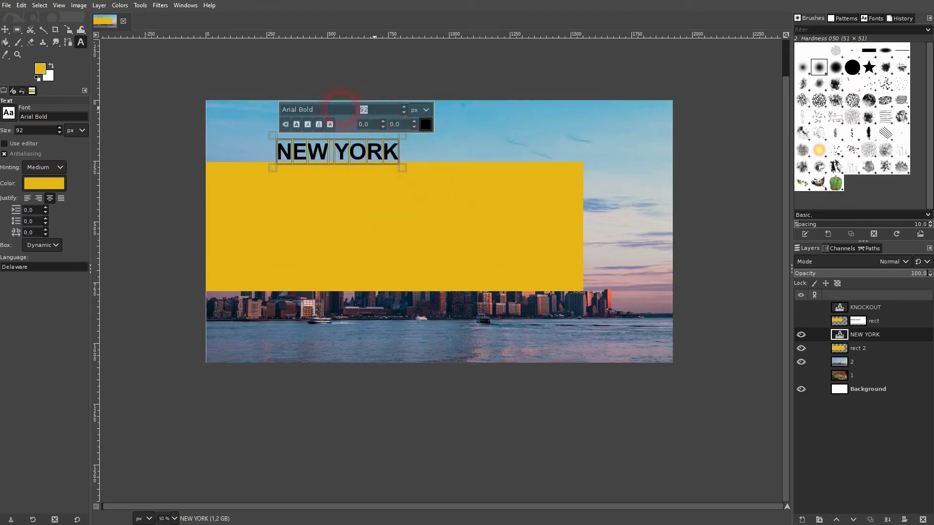
Step: Set the NEW YORK text to Arial Heavy at 250 px and centre it on the yellow rectangle
text(200)
key(Return)
double_click(306, 110)
key(BackSpace)
click(341, 194)
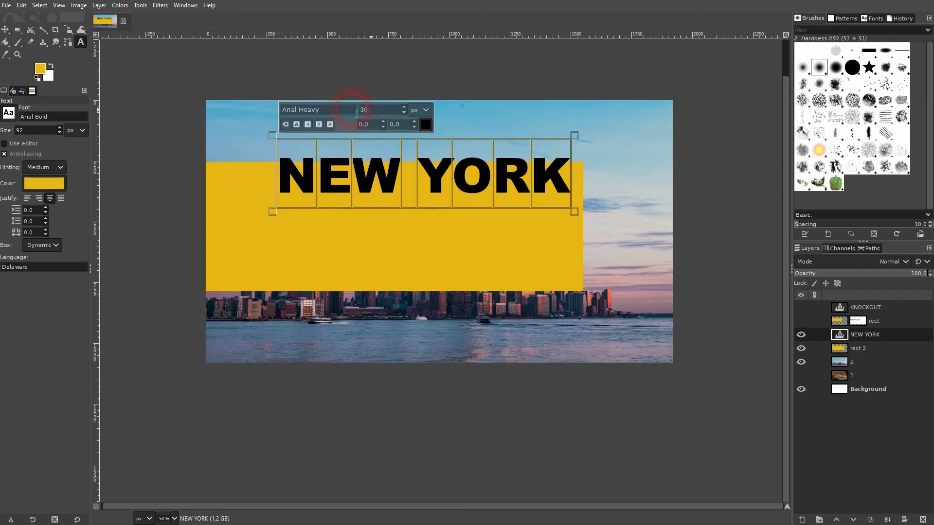
text(300)
key(Return)
drag(379, 116, 346, 109)
text(250)
key(Return)
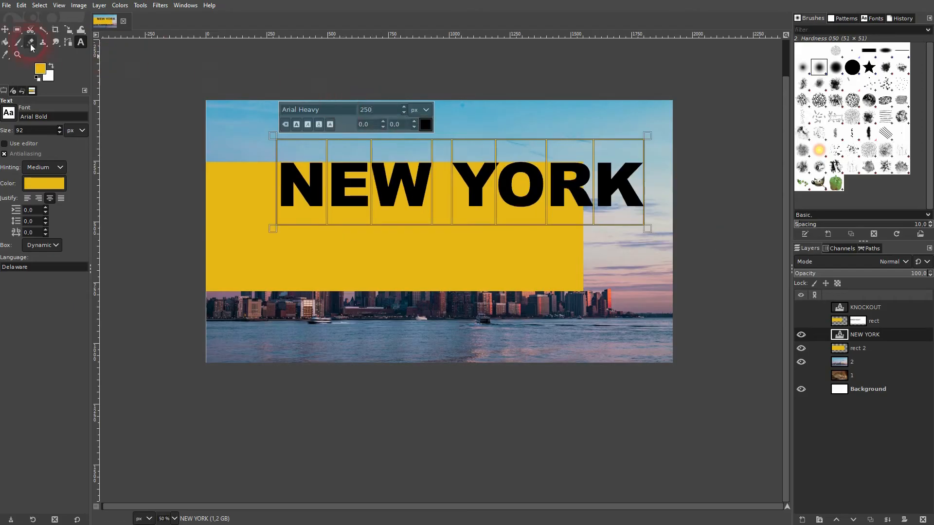
click(5, 29)
drag(419, 186, 354, 227)
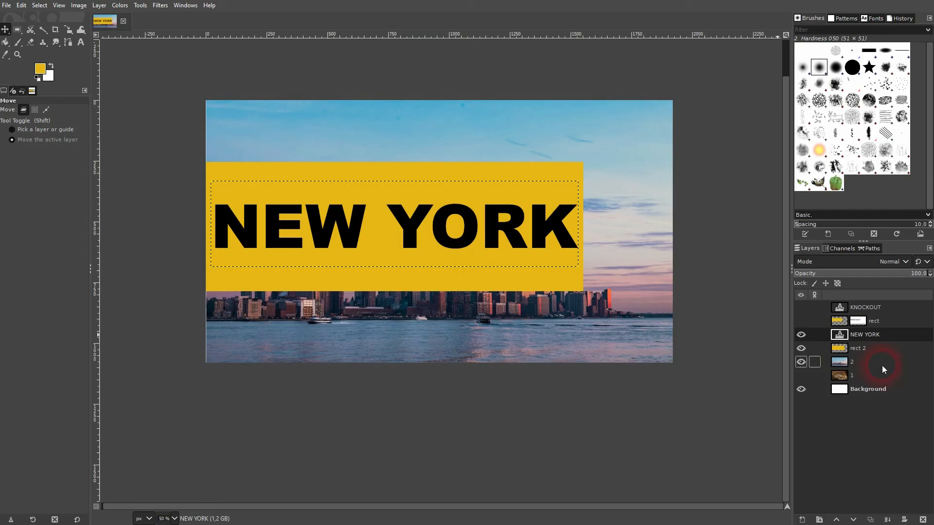
Step: Create a selection from the NEW YORK layer's alpha, hide that text layer and make rect 2 active
right_click(848, 334)
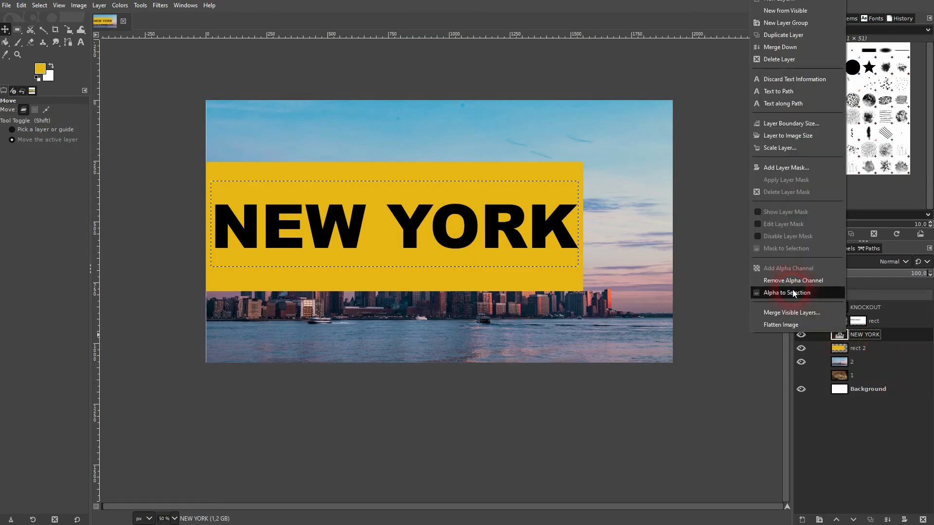
click(796, 293)
click(802, 335)
click(856, 348)
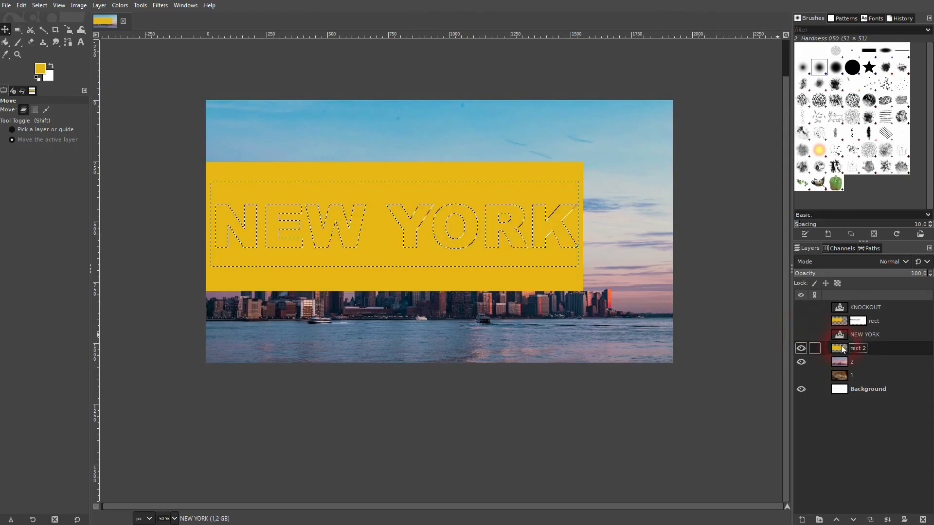
right_click(856, 348)
click(514, 225)
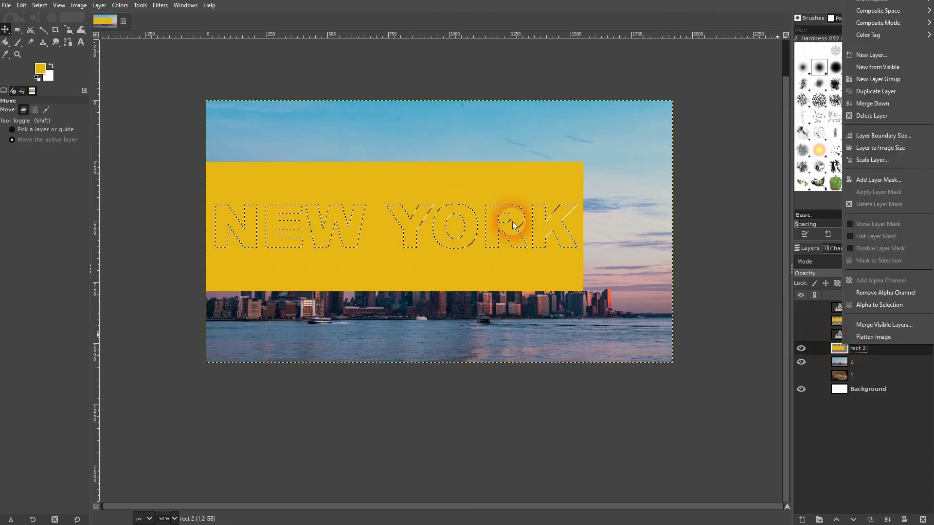
Step: Invert the NEW YORK selection, add it to rect 2 as a layer mask and clear the selection
click(39, 7)
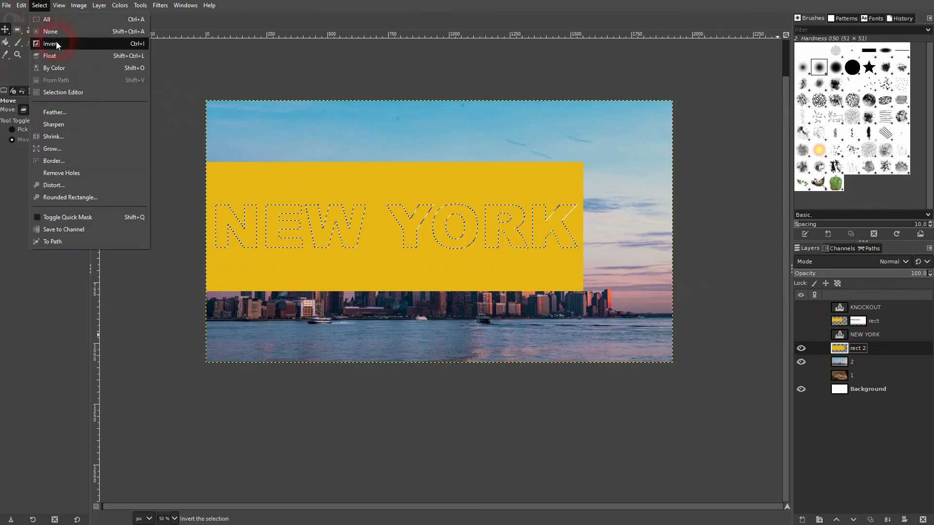
click(54, 45)
right_click(838, 351)
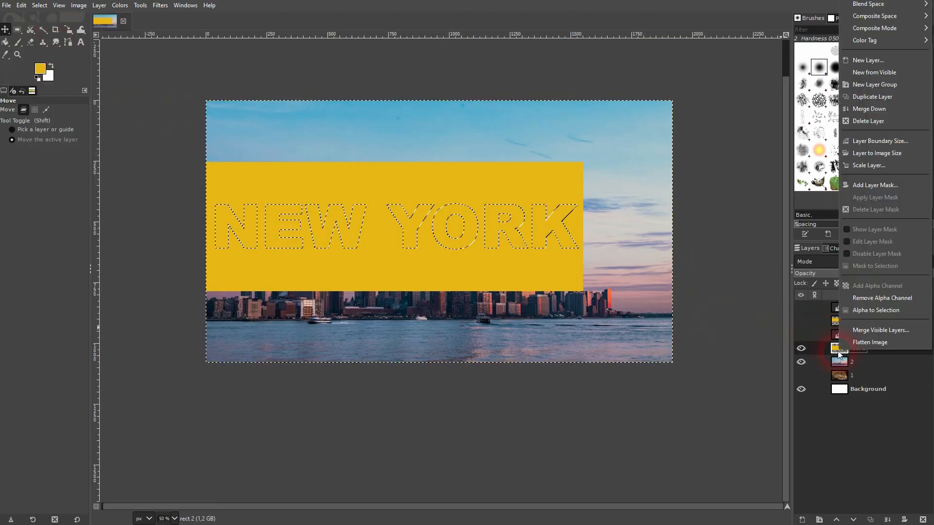
click(865, 185)
click(876, 265)
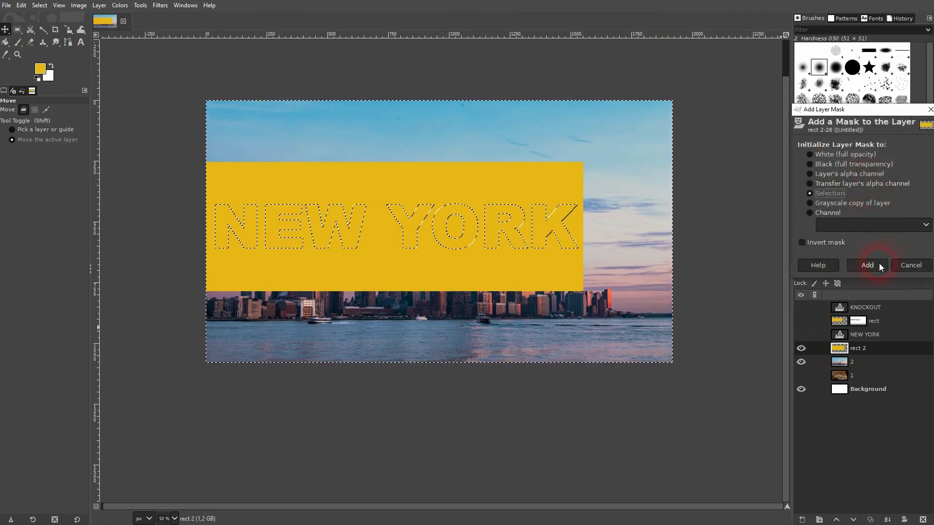
key(ctrl+shift+a)
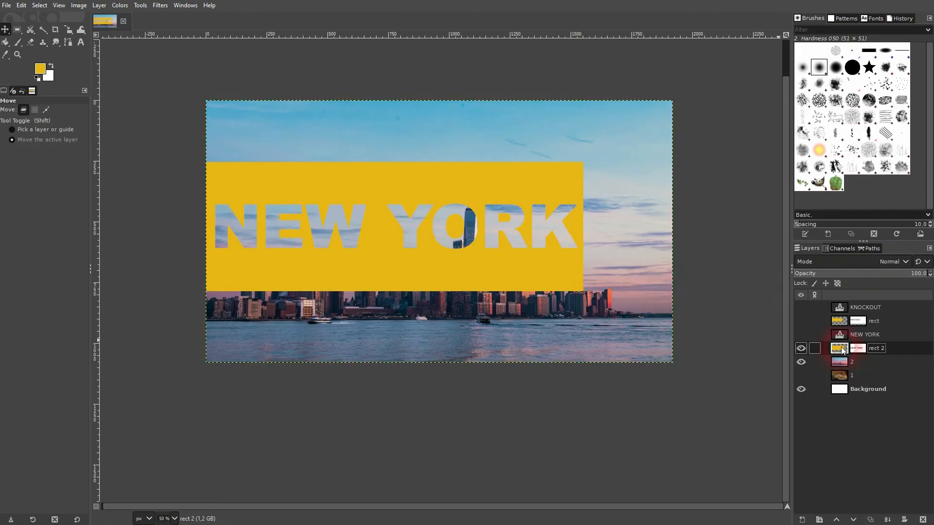
Step: Move the masked NEW YORK rectangle down and to the right over the skyline, leaving the Background layer in place
drag(259, 189, 296, 247)
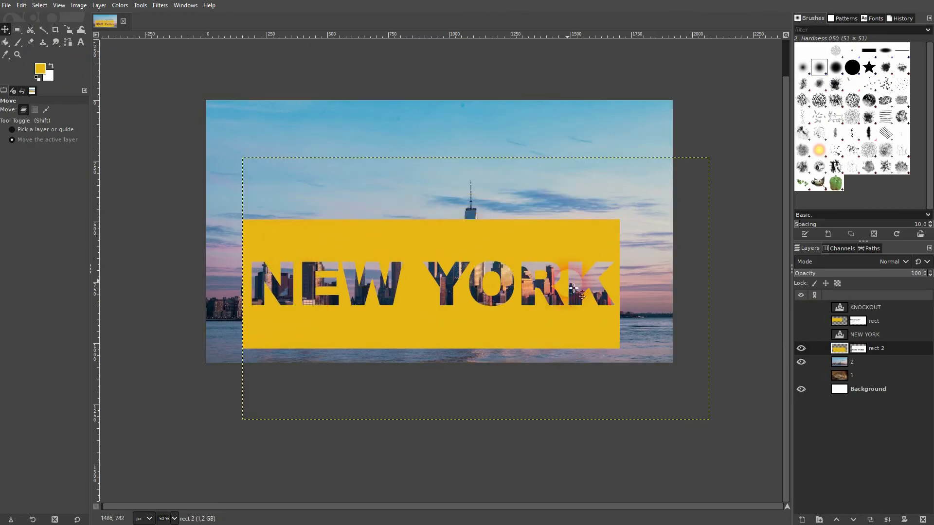
click(881, 389)
drag(440, 255, 434, 241)
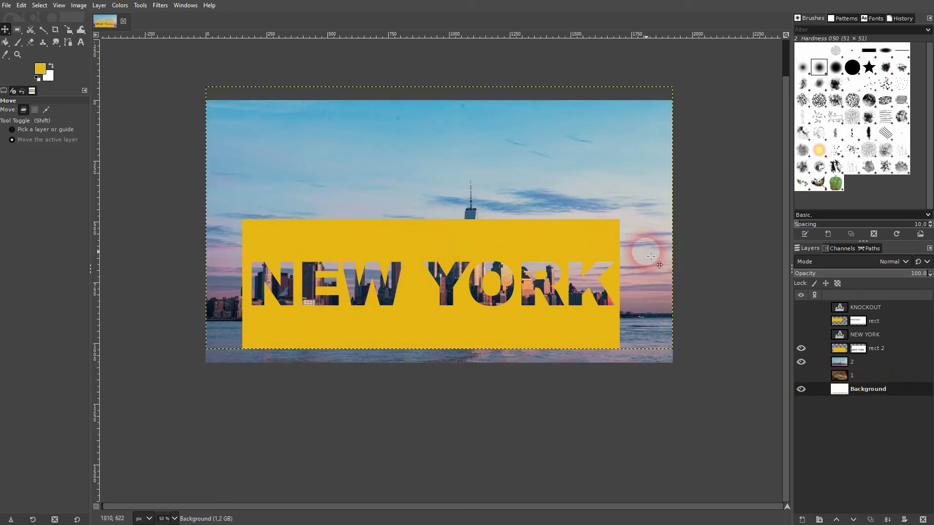
key(ctrl+z)
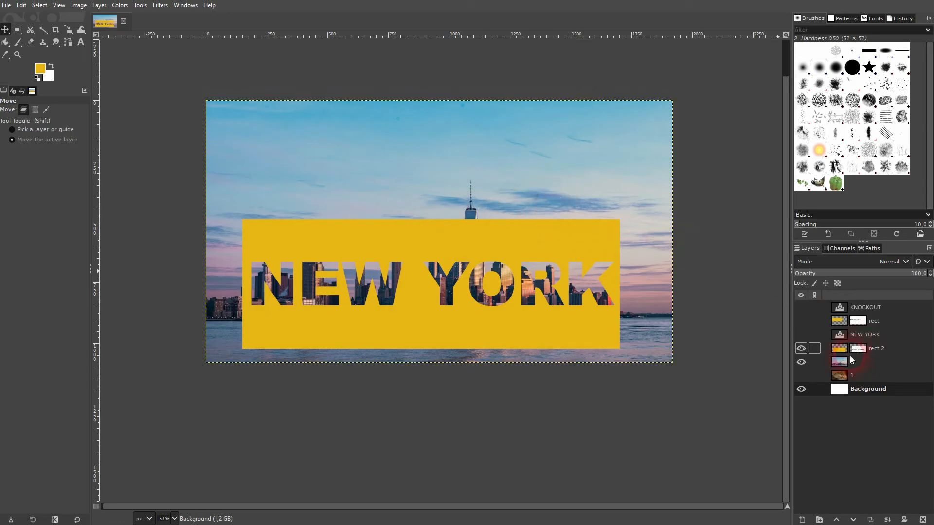
click(838, 351)
drag(483, 244, 492, 226)
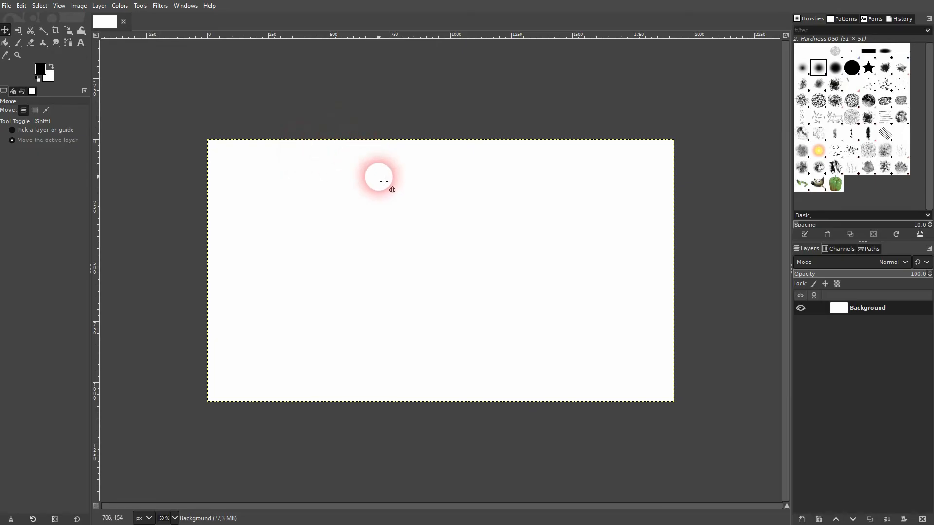
Step: Fill the blank Background layer with black using Bucket Fill
click(6, 44)
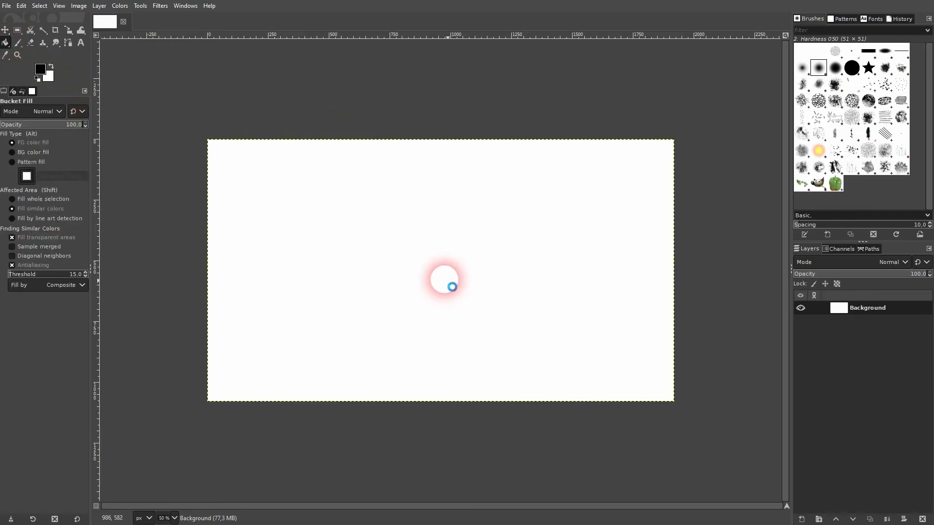
click(453, 285)
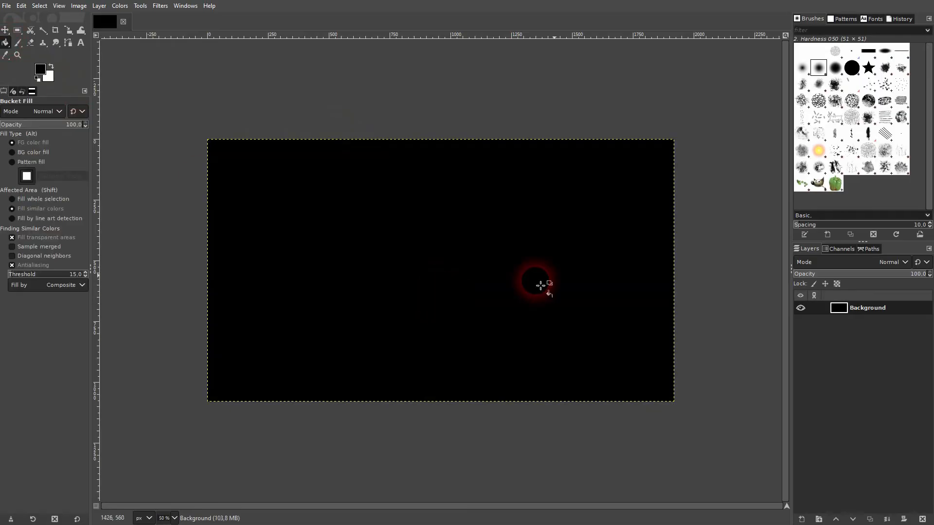
Step: Add the text SHADOW on the black canvas and colour it white
click(81, 44)
click(348, 228)
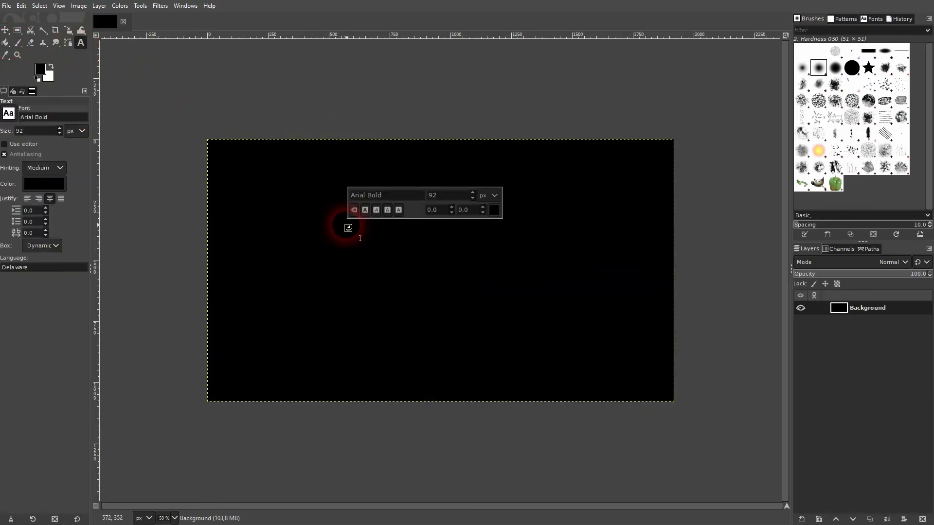
text(SHADOW)
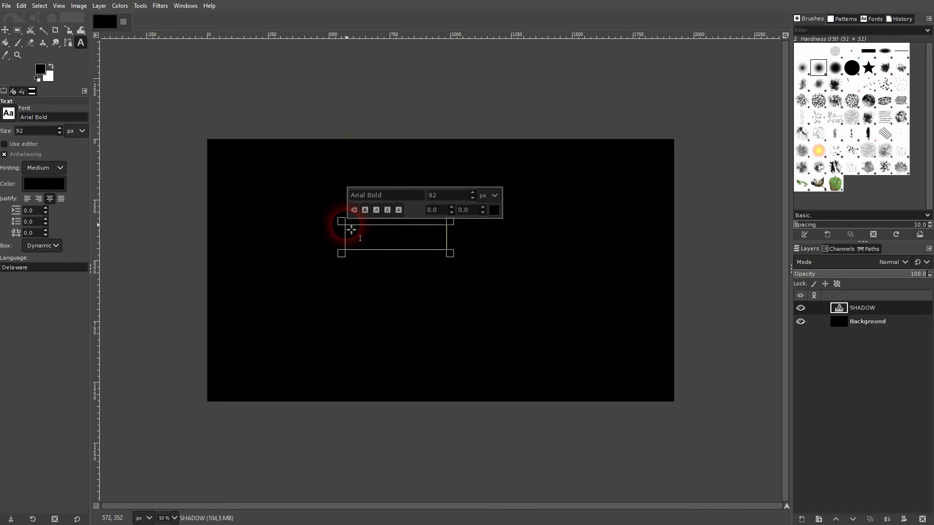
drag(351, 230, 446, 237)
click(494, 210)
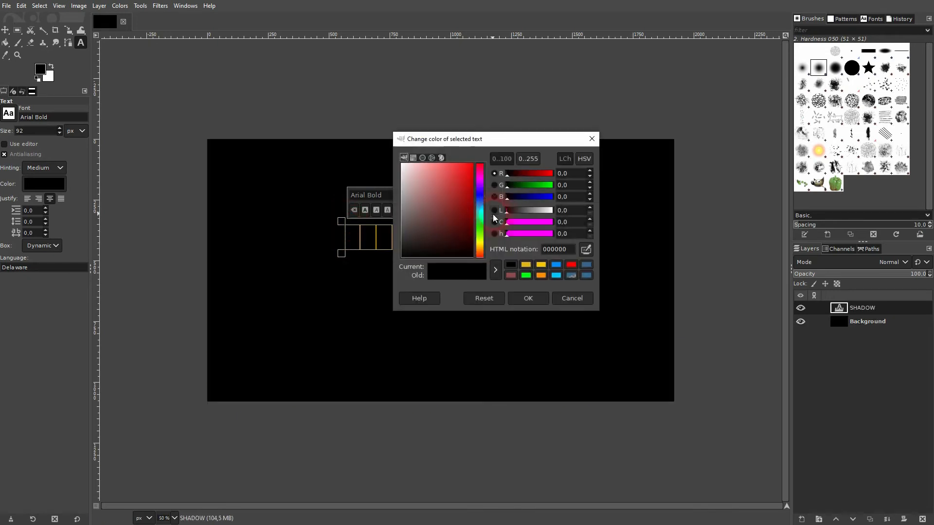
click(402, 174)
click(525, 299)
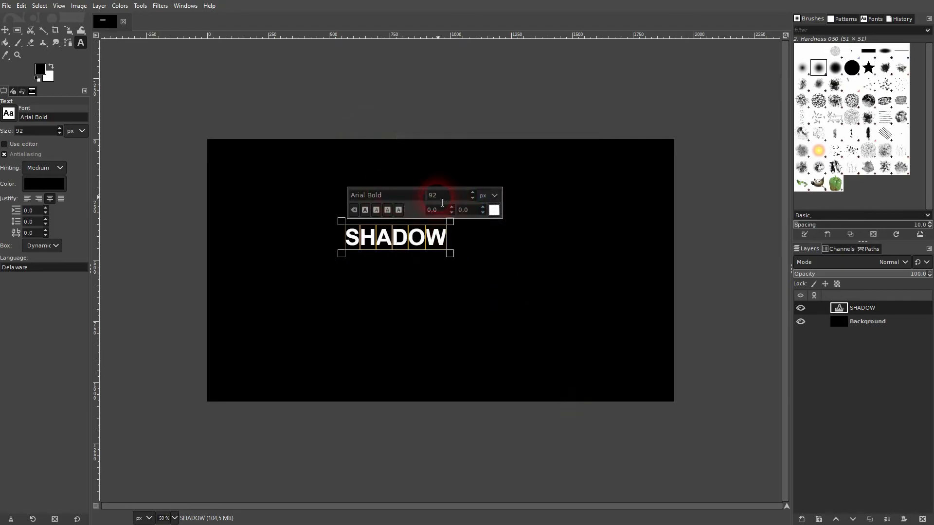
Step: Set the SHADOW text size to 250 px and move the text up and to the left on the canvas
click(427, 198)
text(150)
key(Return)
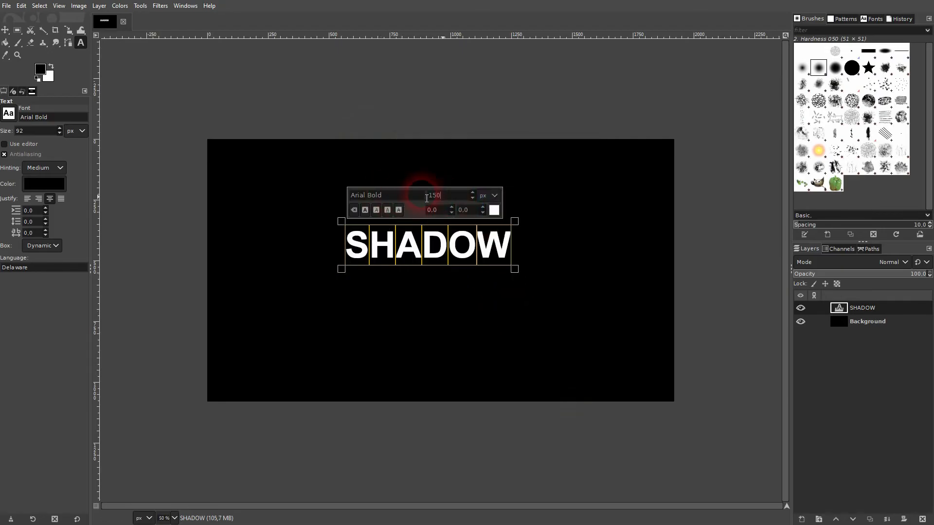
text(250)
key(Return)
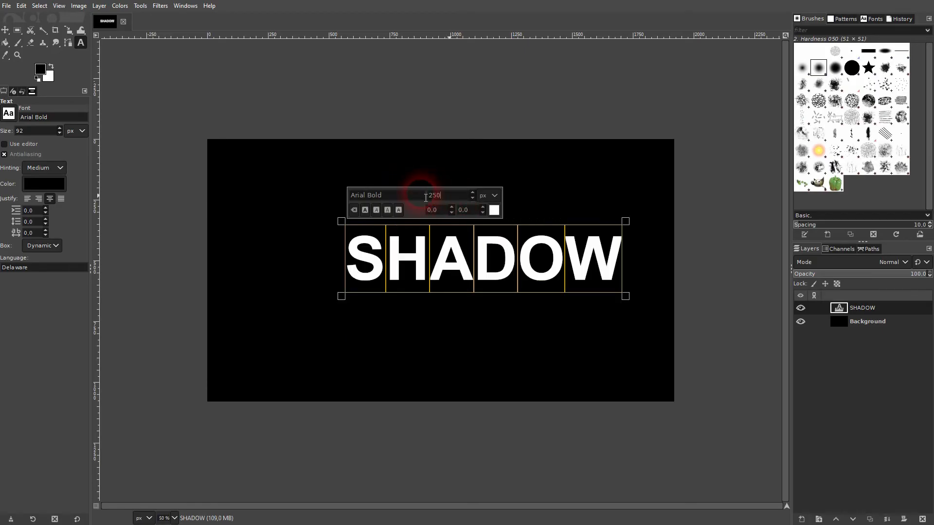
click(7, 31)
drag(508, 275, 405, 243)
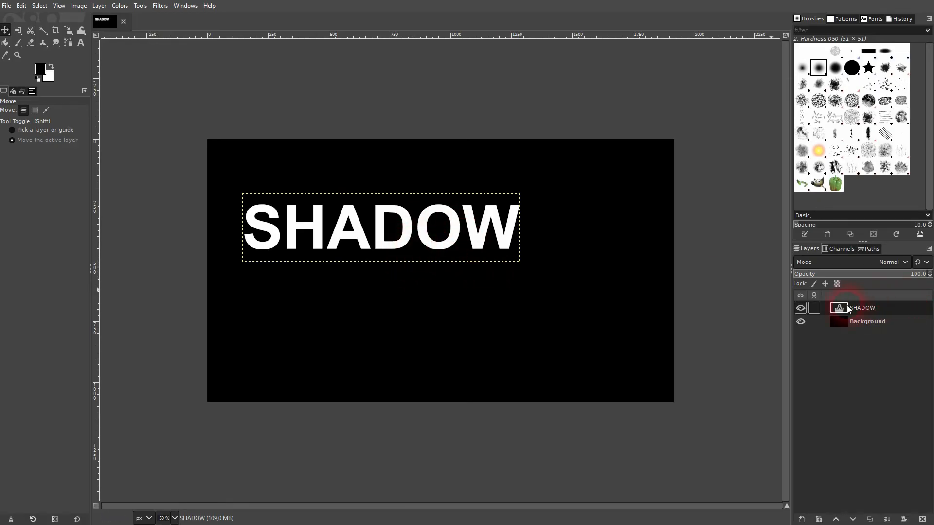
Step: Start the Long Shadow filter on the SHADOW layer with preview enabled and set the shadow colour to red ff0000
click(161, 6)
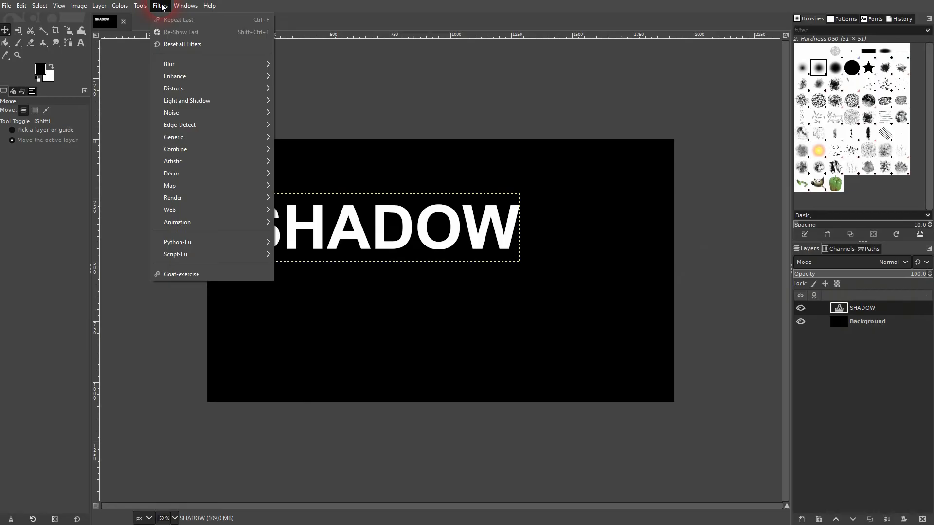
mouse_move(227, 98)
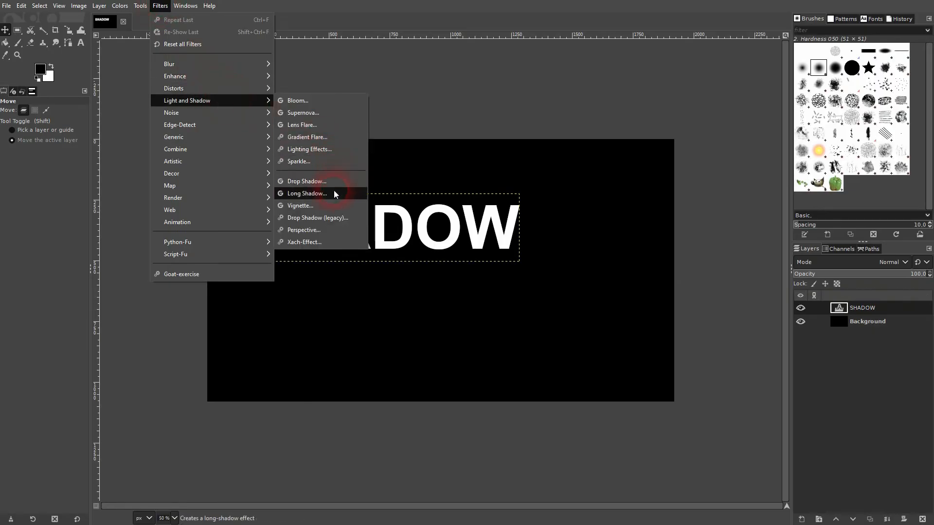
click(310, 193)
drag(191, 89, 128, 61)
click(43, 248)
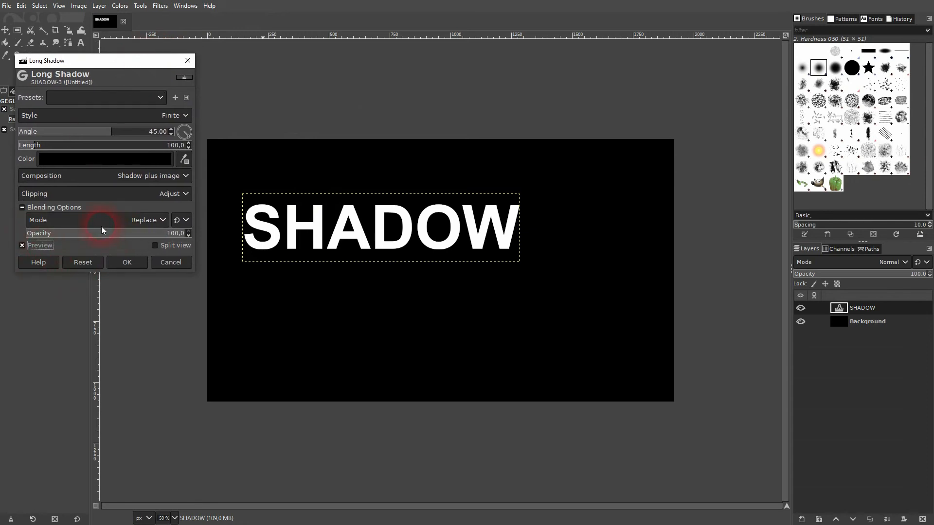
click(117, 163)
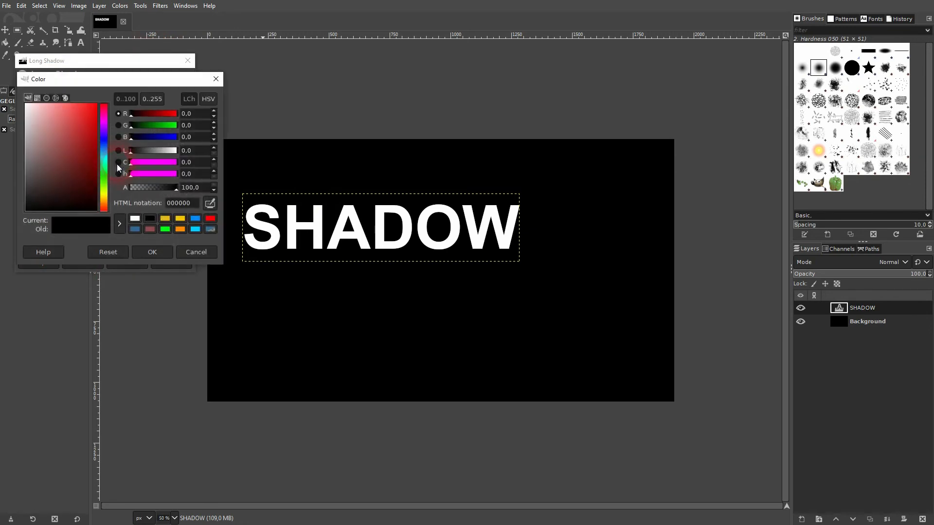
drag(71, 167, 26, 104)
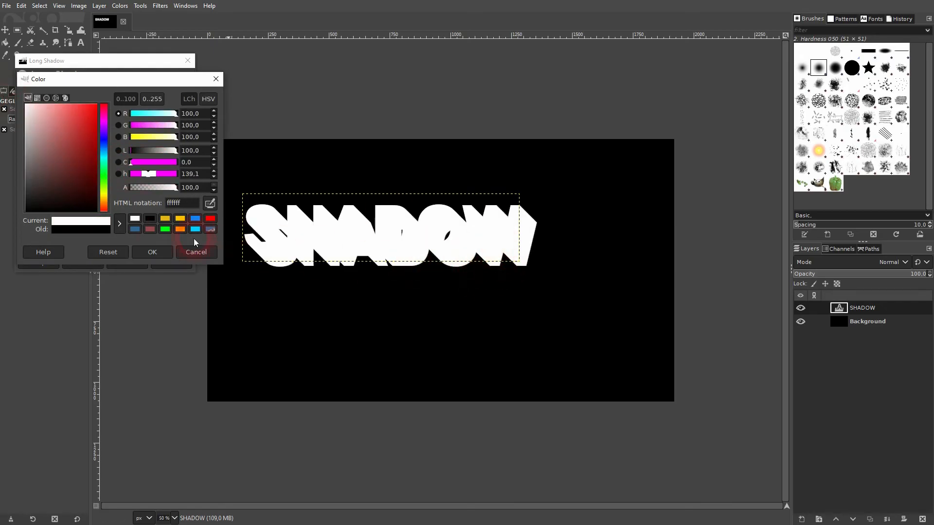
drag(60, 169, 111, 90)
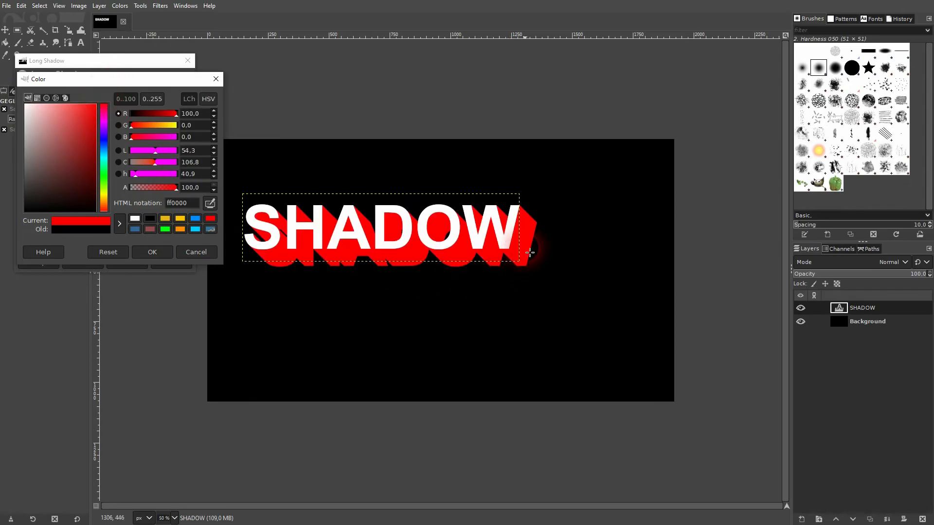
click(154, 251)
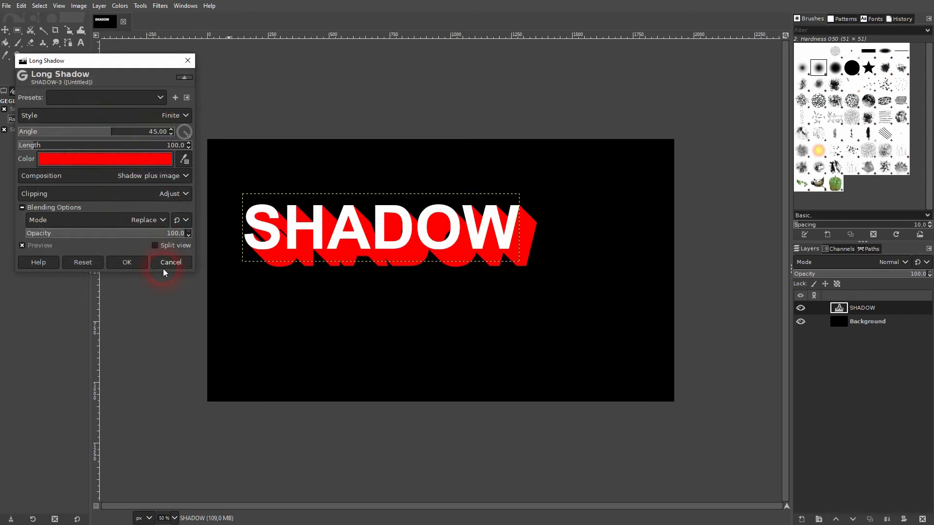
Step: Set the long shadow's angle to about 45.58 and its length to about 351.7
mouse_move(109, 132)
mouse_down()
mouse_move(92, 132)
mouse_move(110, 131)
mouse_up()
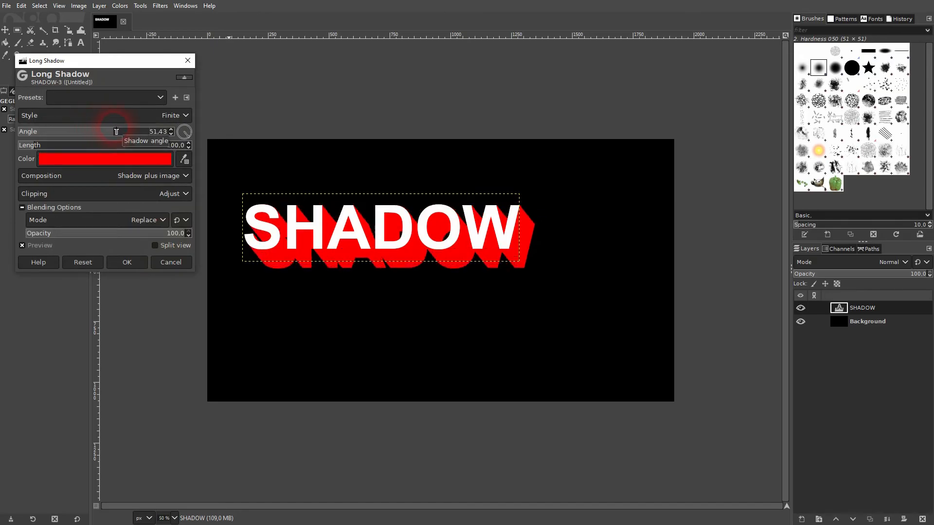
click(43, 147)
drag(43, 147, 79, 159)
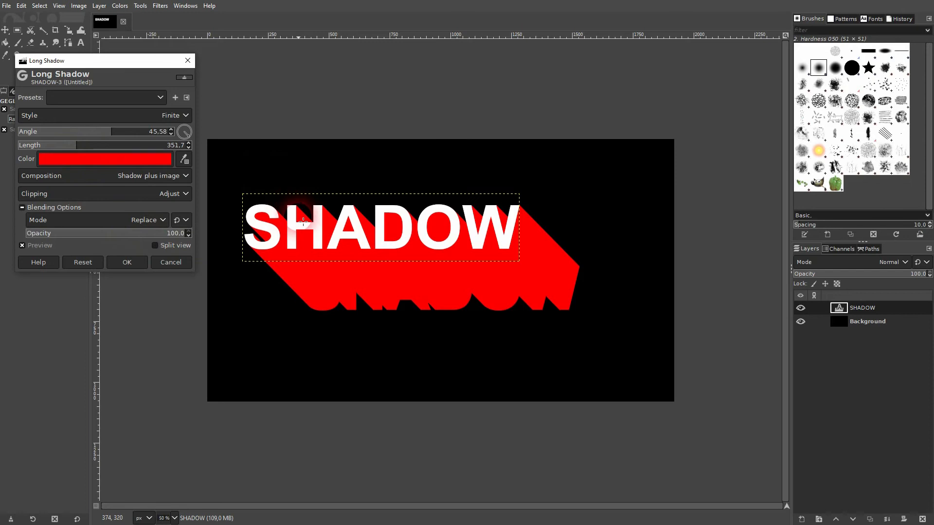
Step: Try the Infinite and Fading styles on the long shadow
click(177, 118)
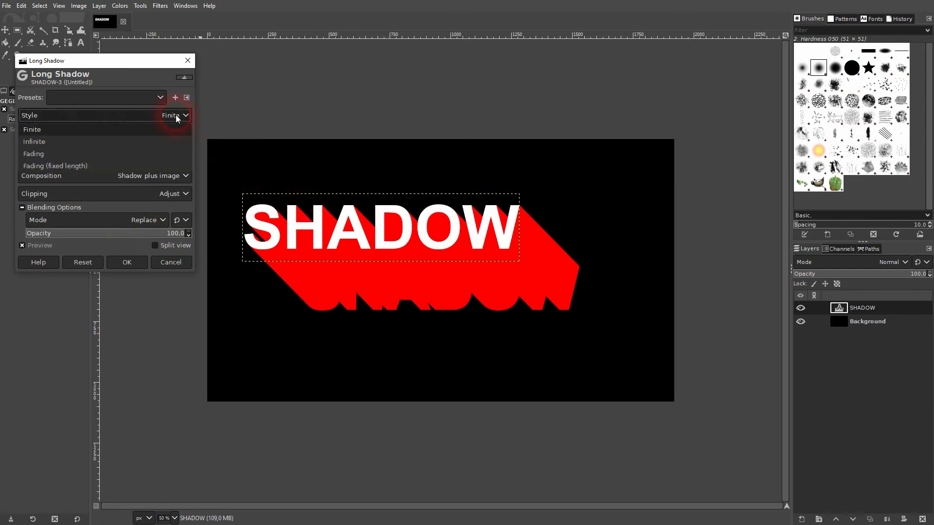
click(157, 141)
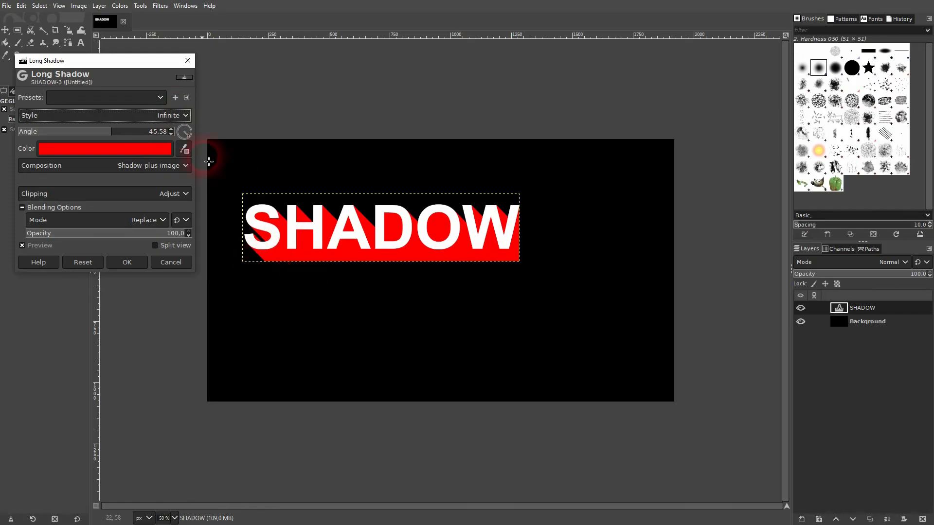
click(176, 116)
click(104, 153)
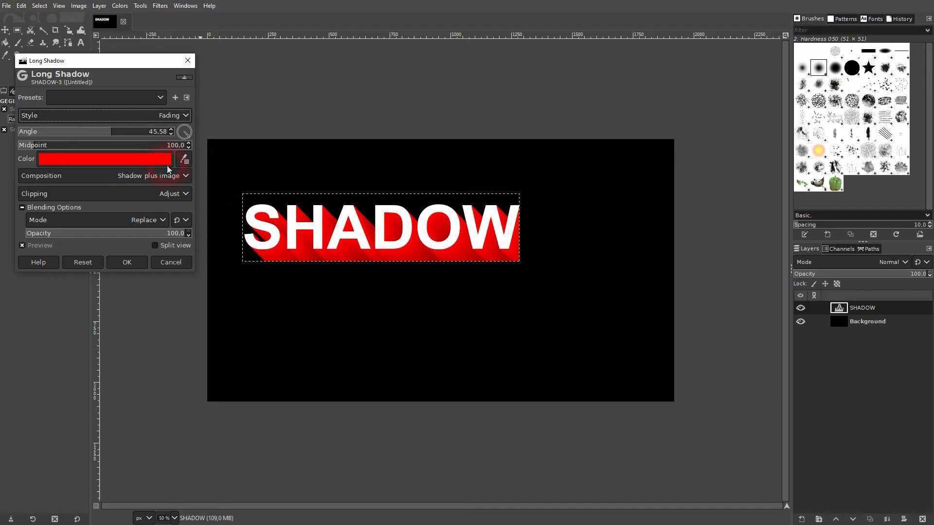
Step: Set the long shadow's style to Fading (fixed length) and apply the filter
click(171, 116)
click(95, 166)
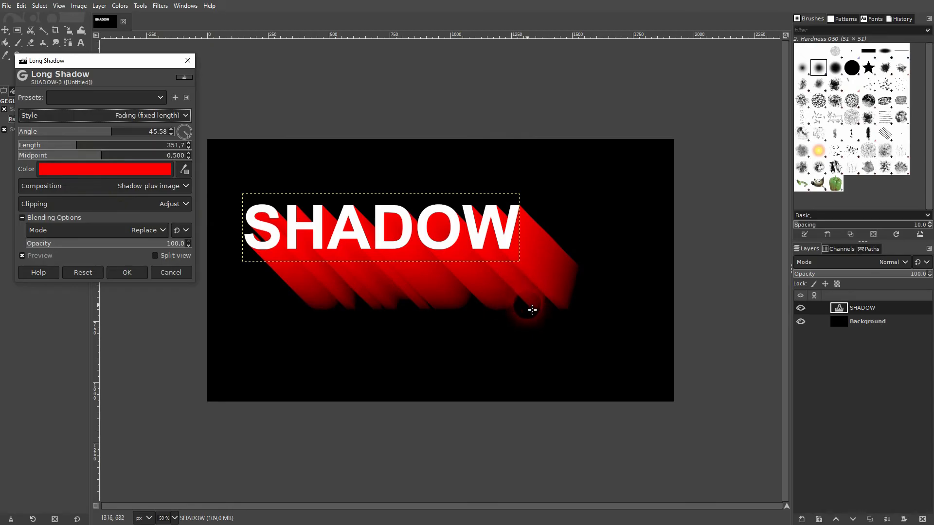
click(125, 282)
Step: Move the red-shadowed SHADOW layer down and to the right, then delete that layer
click(4, 31)
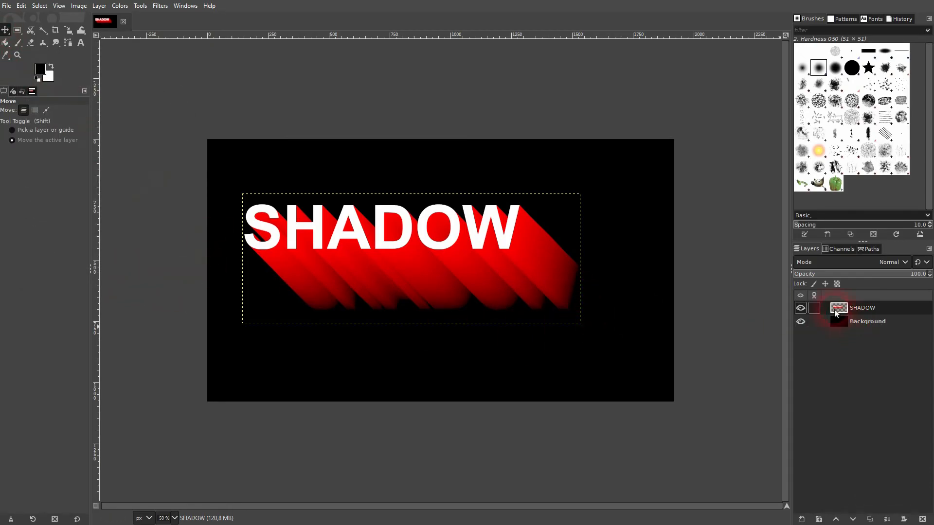
click(800, 308)
click(800, 308)
drag(389, 259, 414, 279)
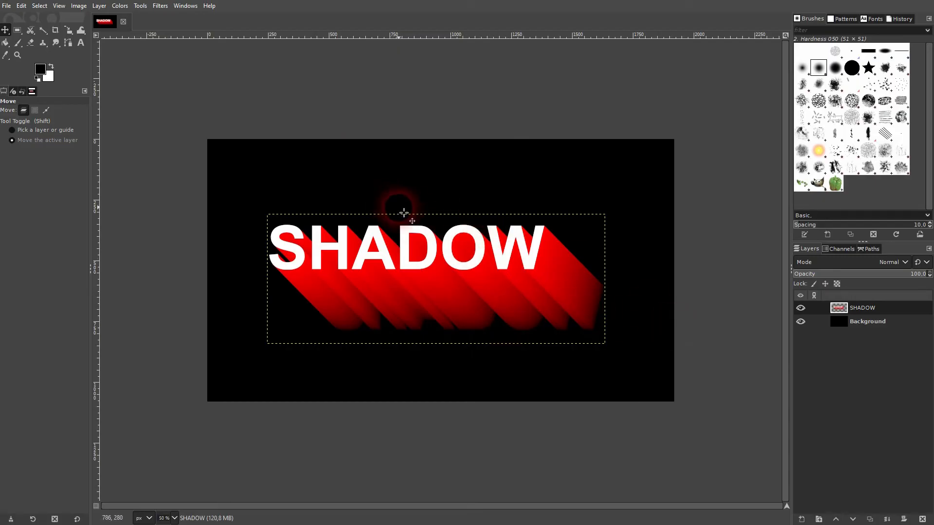
click(923, 520)
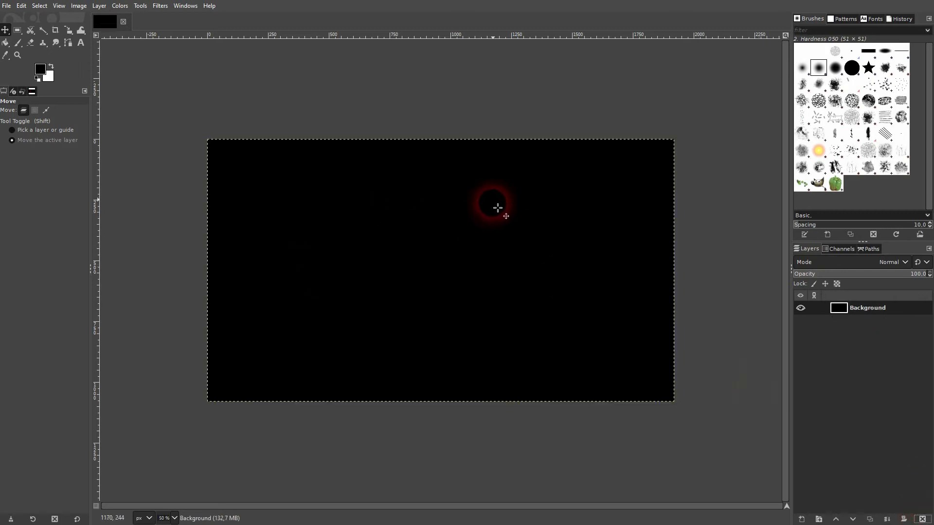
Step: Add new SHADOW text in Arial Bold at 300 px and colour it red
click(81, 43)
click(395, 261)
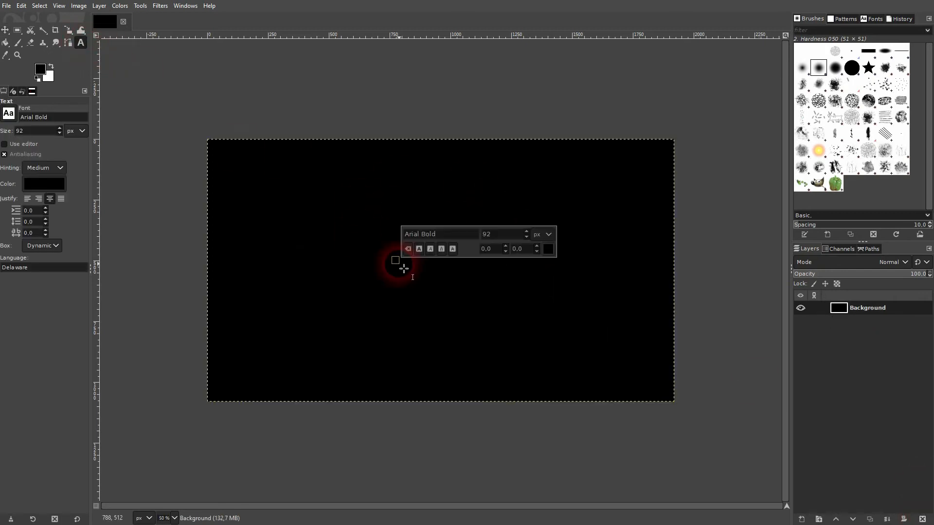
text(SHADOW)
drag(404, 268, 503, 241)
text(300)
click(548, 249)
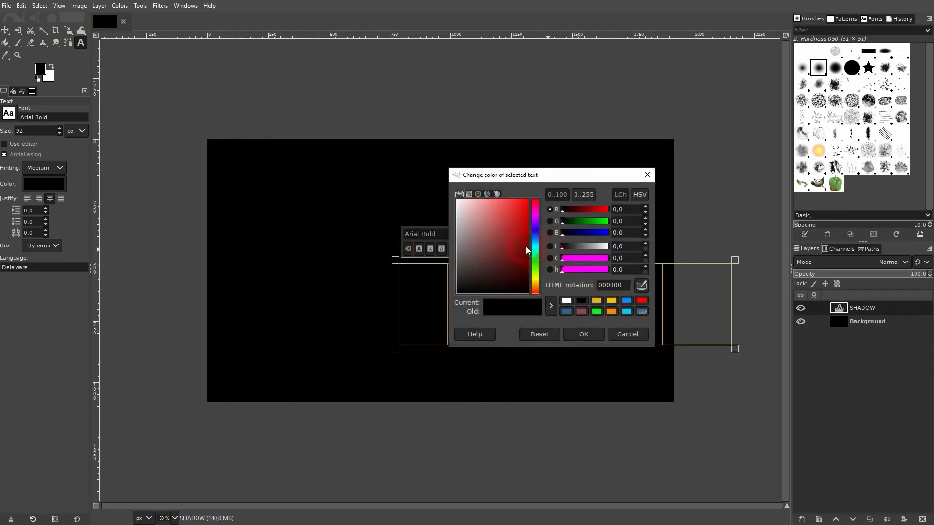
drag(498, 242, 559, 196)
click(586, 335)
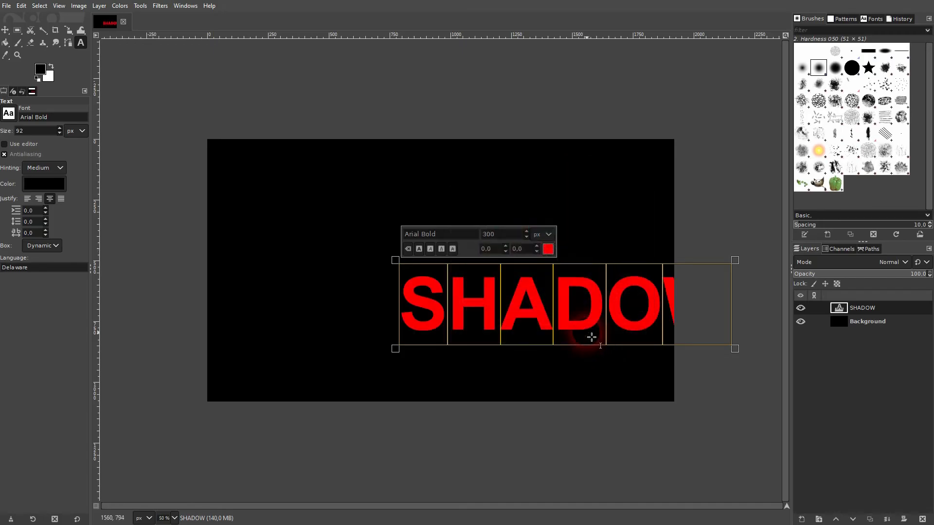
Step: Centre the red SHADOW text horizontally and vertically relative to the image
click(6, 33)
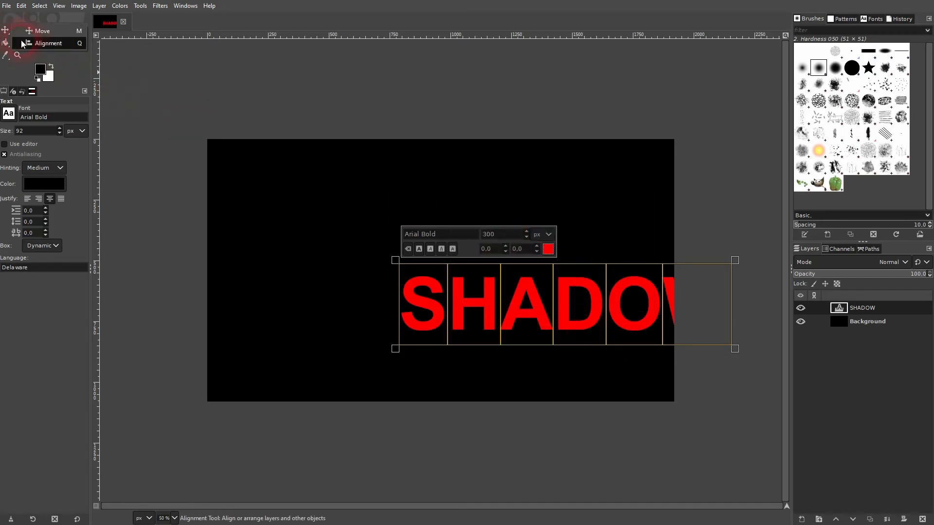
click(454, 242)
click(495, 313)
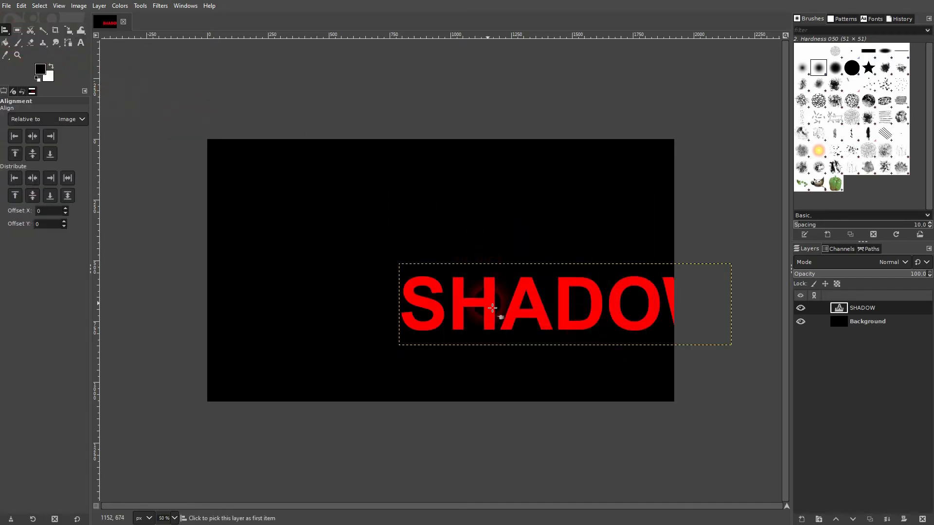
click(33, 136)
click(32, 155)
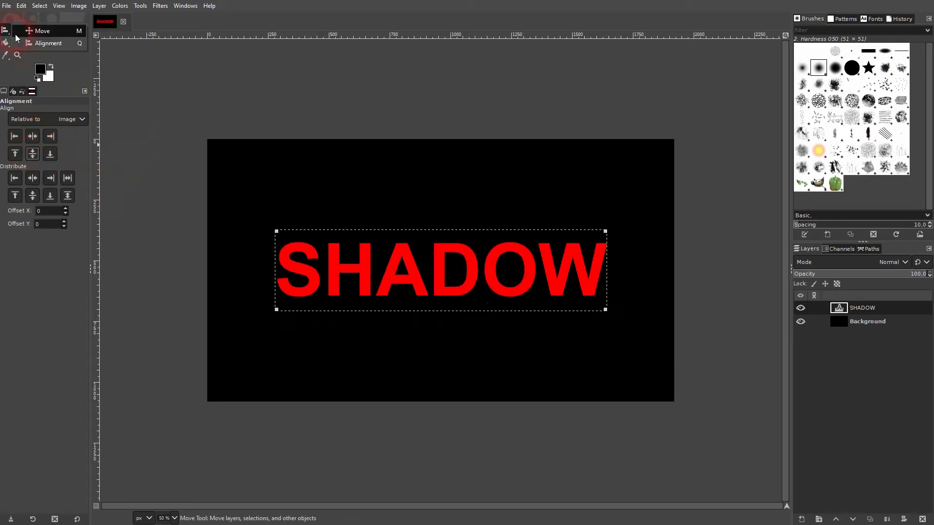
Step: Start a Long Shadow filter on the red SHADOW text layer and set the shadow colour to blue 0005ff
click(15, 33)
click(161, 6)
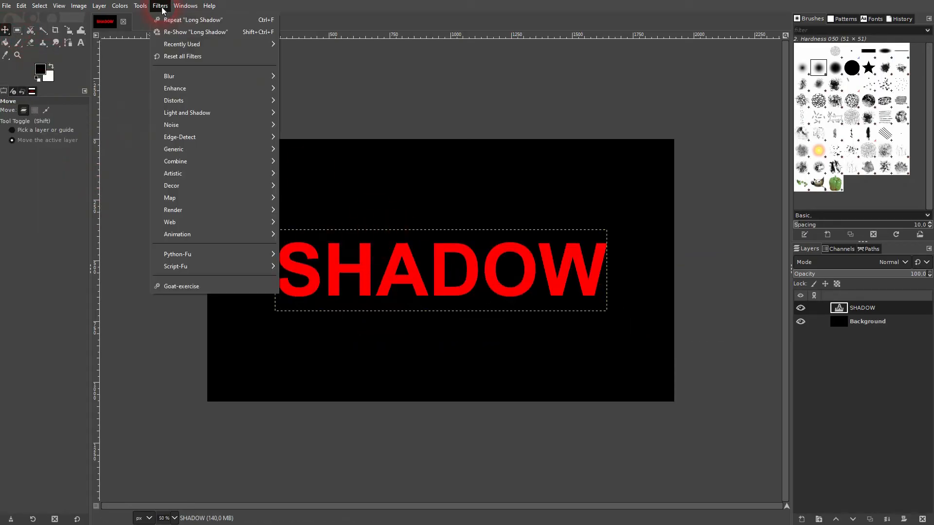
mouse_move(240, 117)
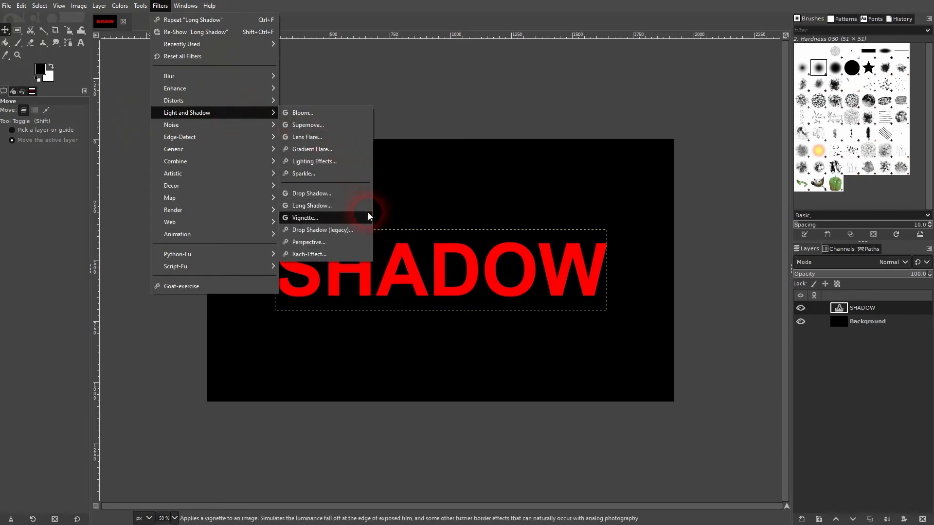
click(331, 207)
click(40, 245)
click(153, 158)
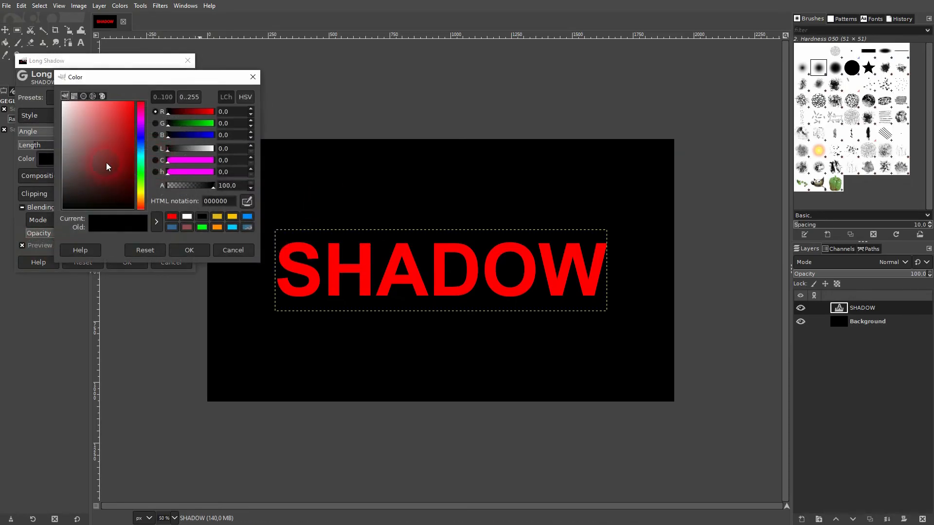
drag(106, 162, 182, 62)
drag(141, 164, 144, 142)
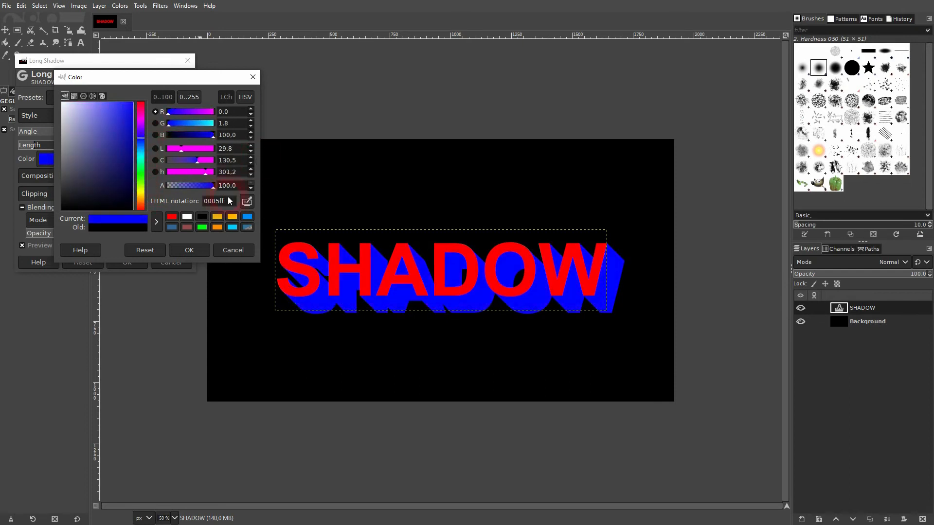
click(193, 254)
Step: Set the shadow length to 235.5 and the style to Fading (fixed length), and apply the filter
drag(38, 146, 78, 143)
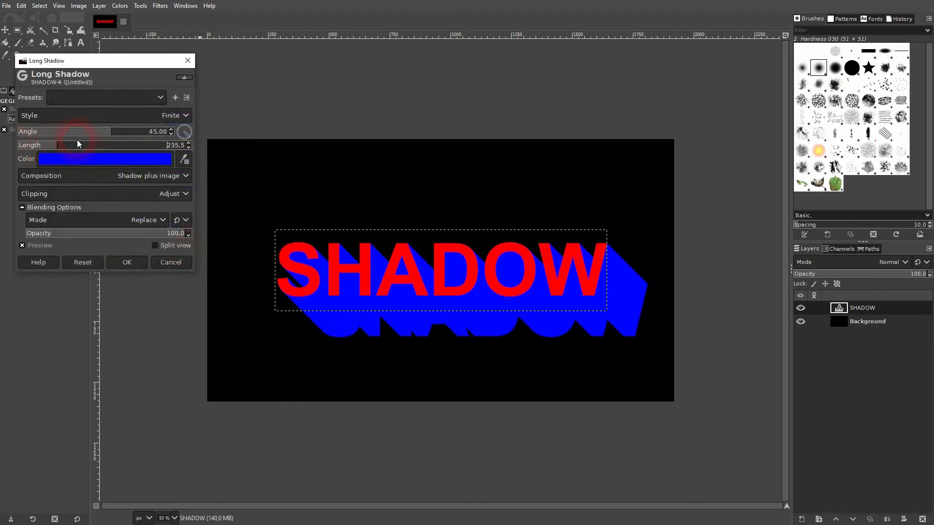
click(145, 119)
click(40, 166)
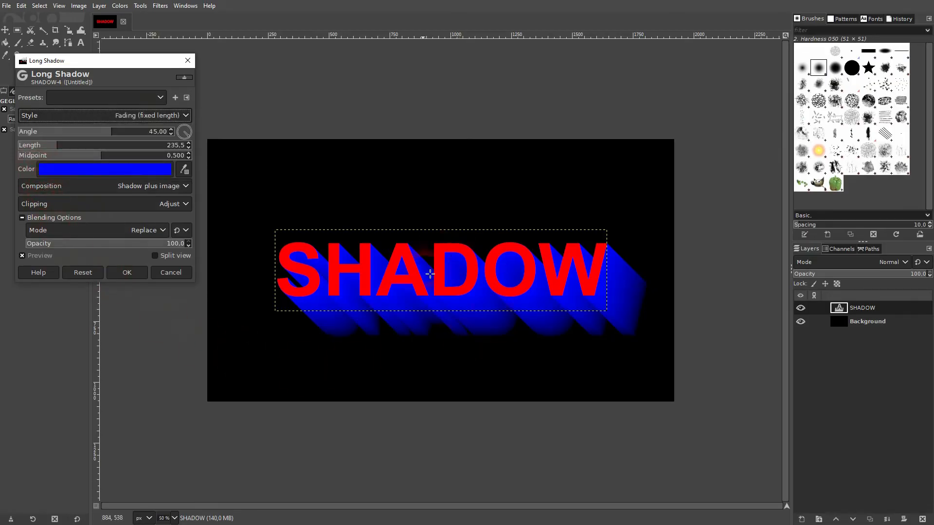
click(128, 272)
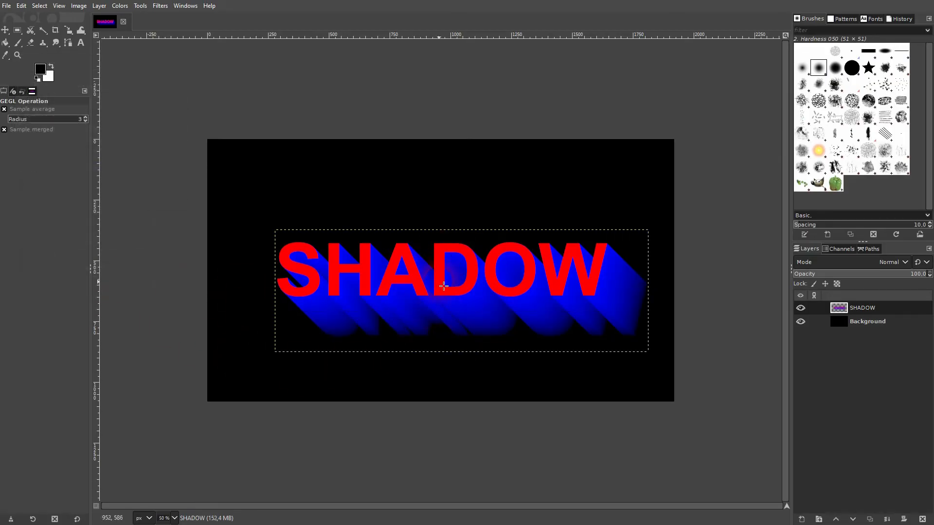
Step: Create a selection from the SHADOW layer's alpha and clear that selection again
right_click(840, 312)
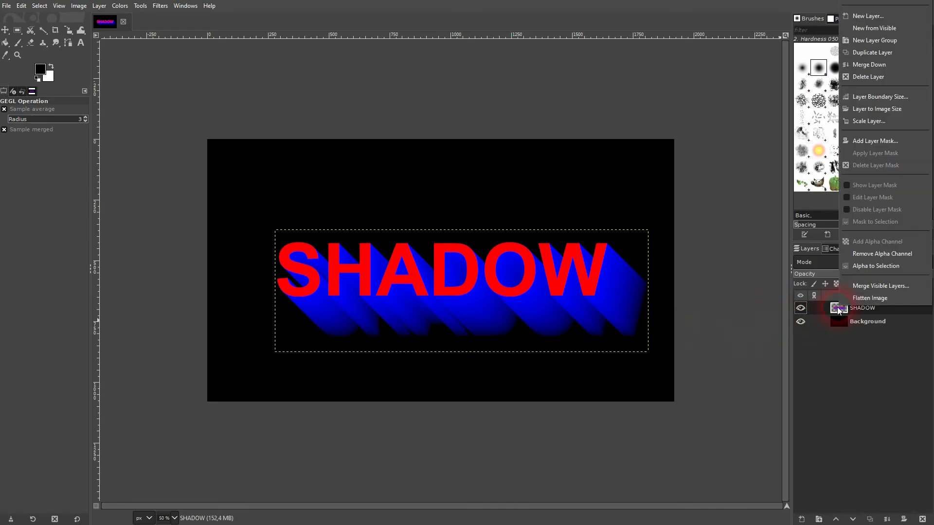
click(875, 266)
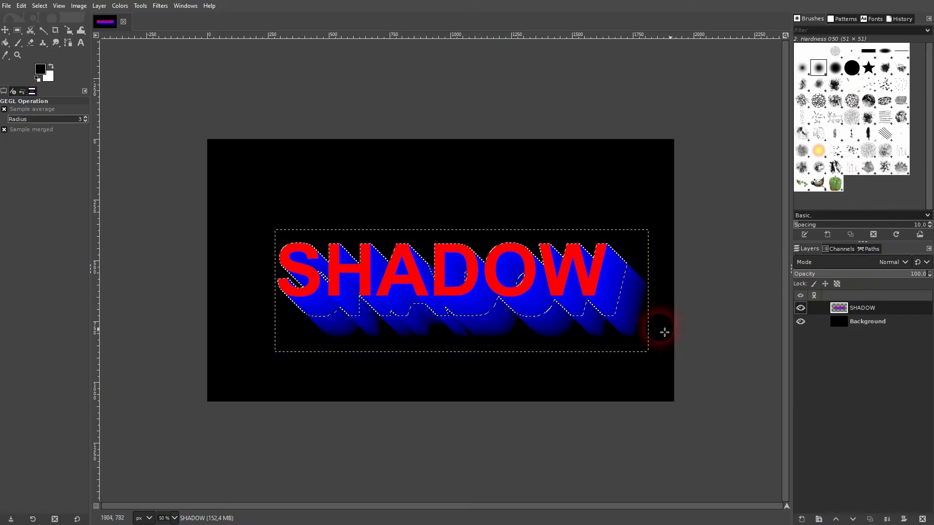
key(ctrl+shift+a)
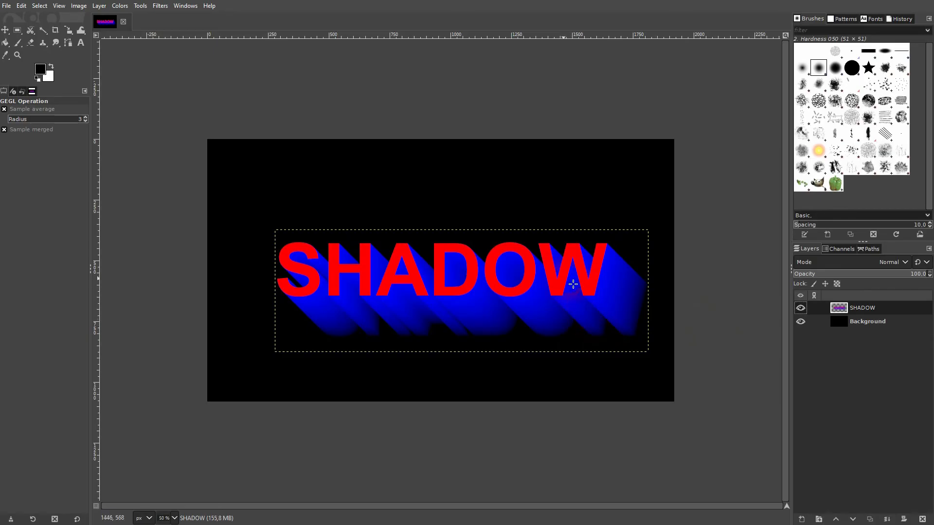
Step: Delete the blue-shadowed SHADOW layer so only the black background remains
click(864, 323)
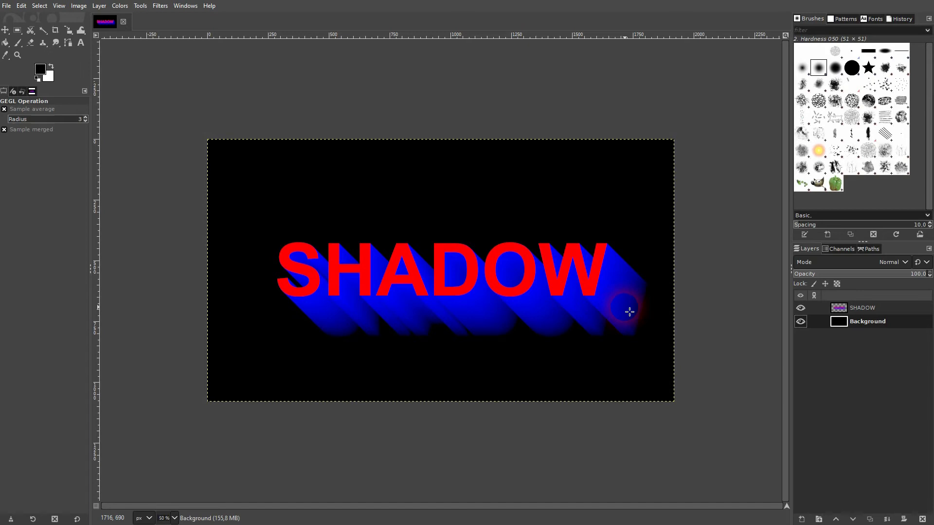
click(849, 307)
click(923, 520)
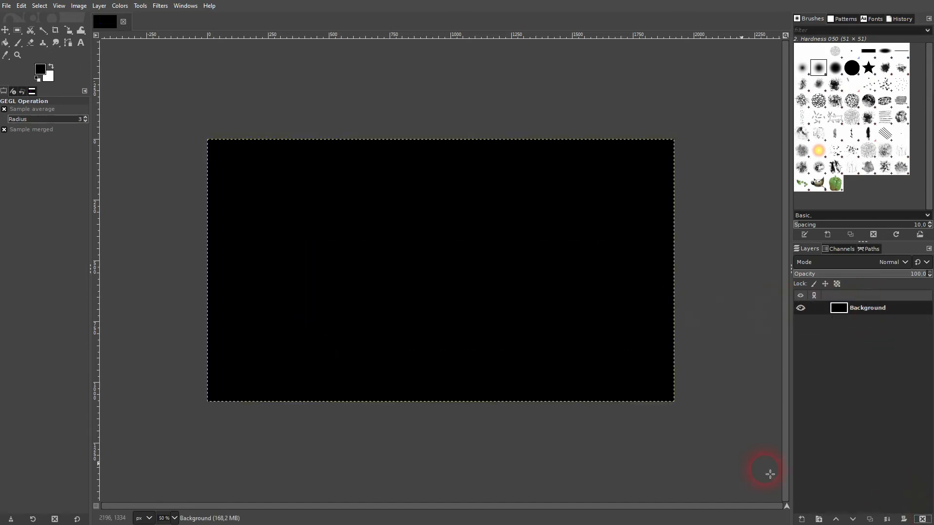
Step: Add the text TWISTED in Arial Bold on the black canvas and colour it white (ffffff)
click(81, 43)
click(295, 212)
text(TWISTED)
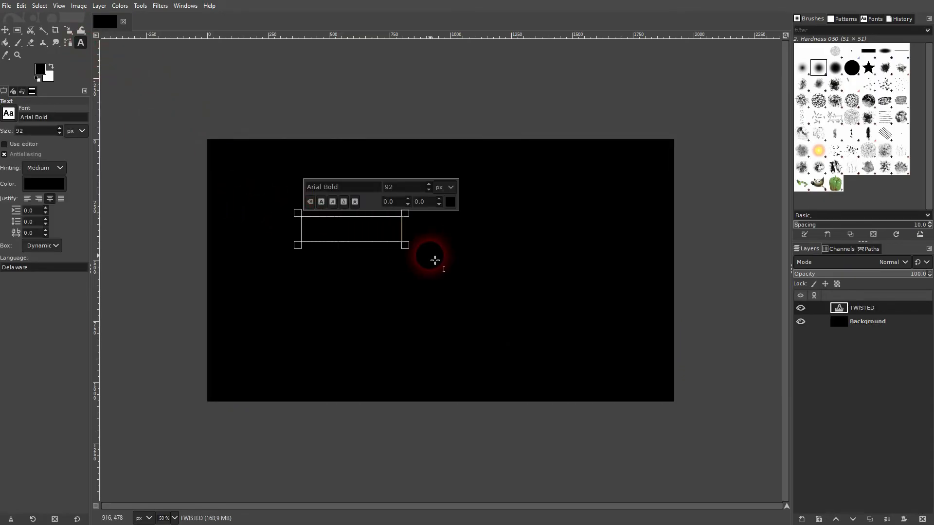
key(ctrl+a)
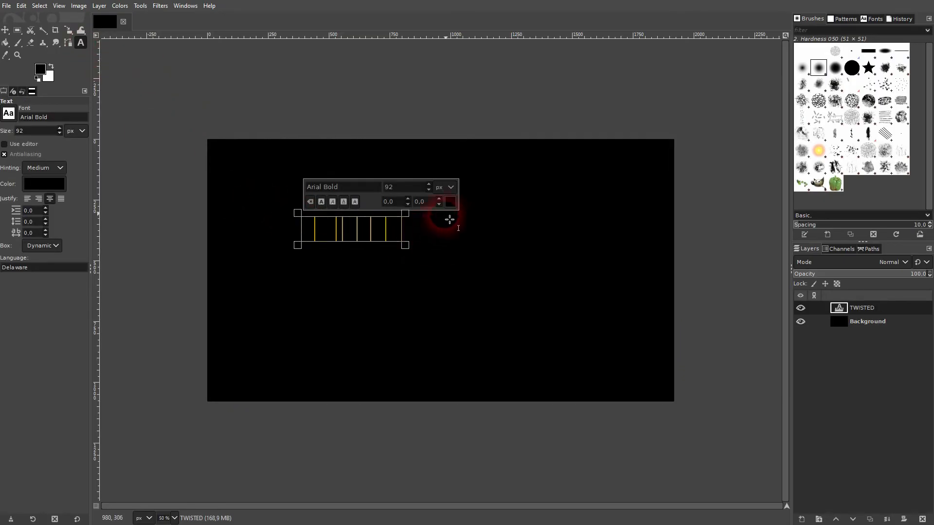
click(451, 201)
drag(384, 165, 301, 128)
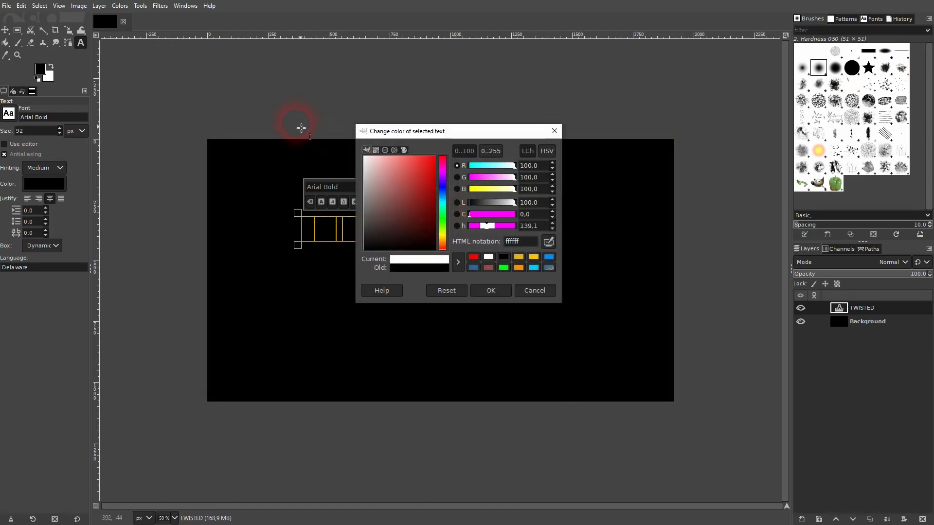
click(500, 292)
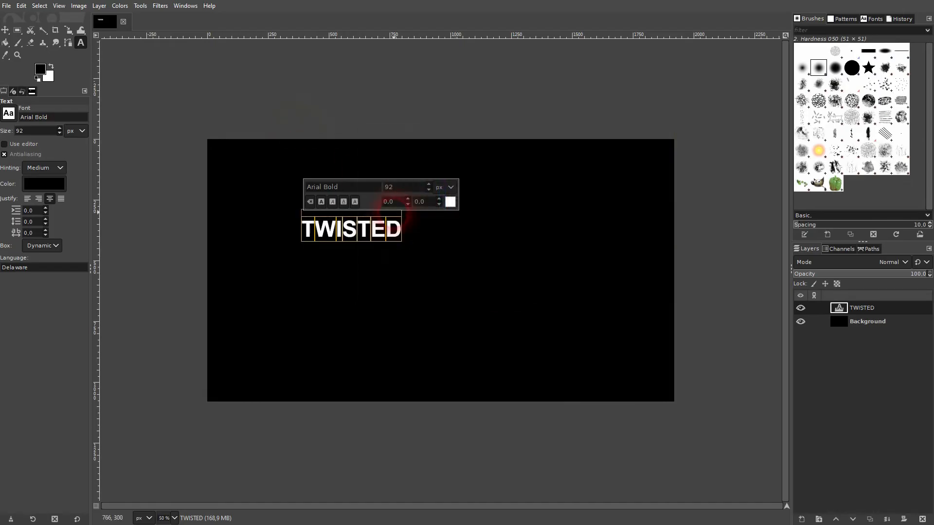
Step: Enlarge the TWISTED text to 300 px and move it to the middle of the canvas
click(381, 188)
text(200)
key(Return)
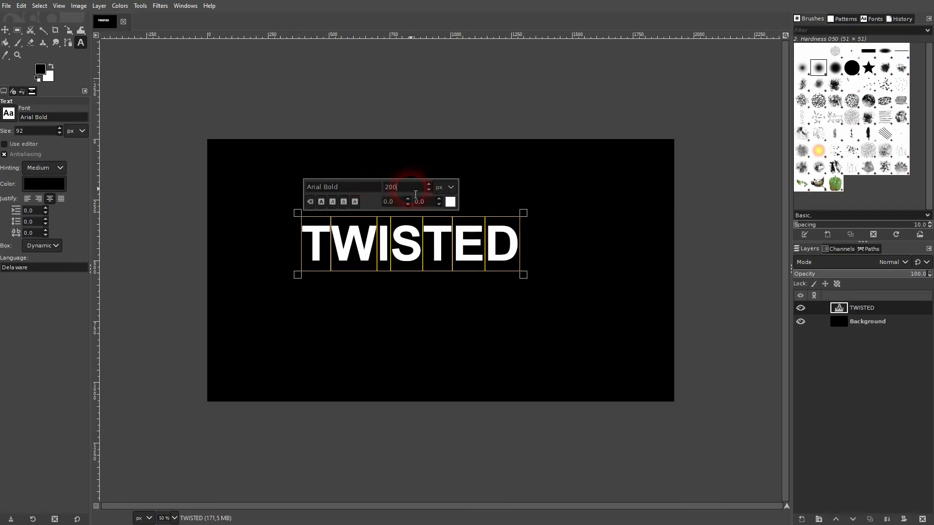
key(Return)
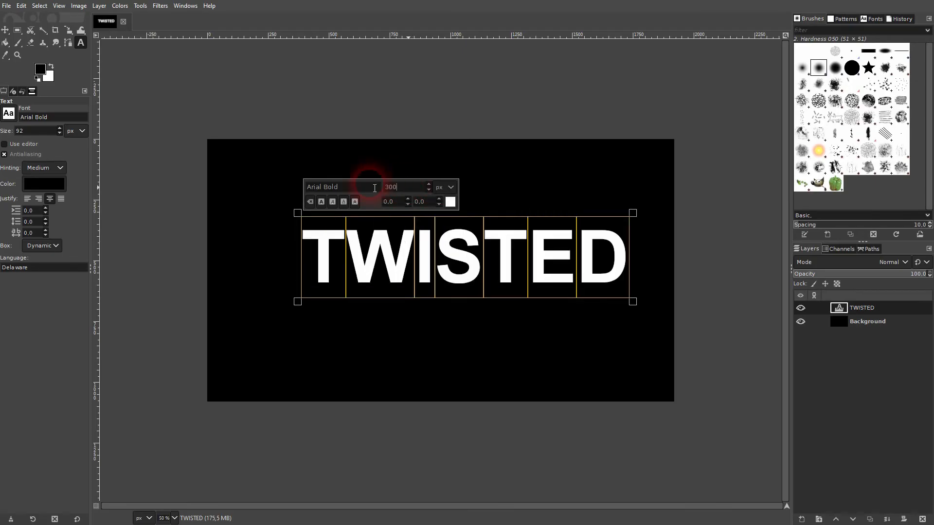
click(5, 30)
drag(432, 271, 406, 281)
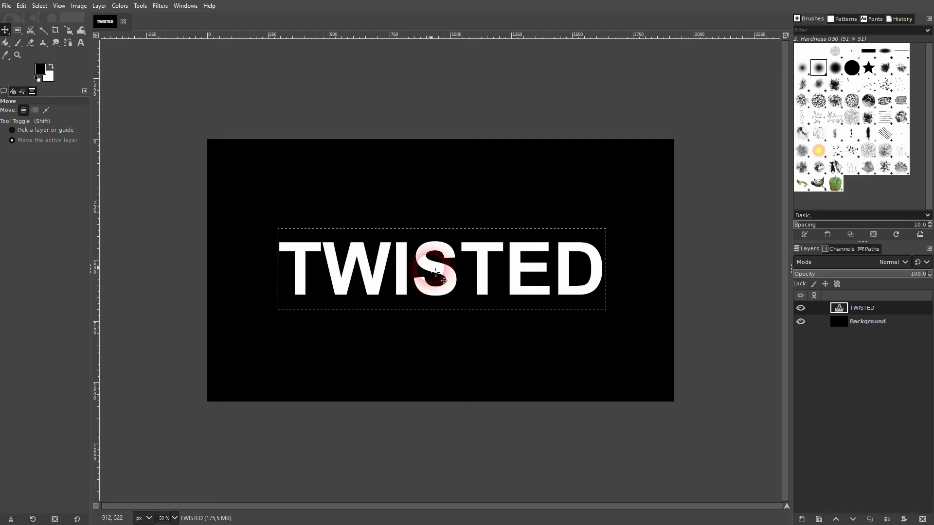
Step: Start the Whirl and Pinch distortion on the TWISTED layer and compare the text with the preview off and on
click(163, 7)
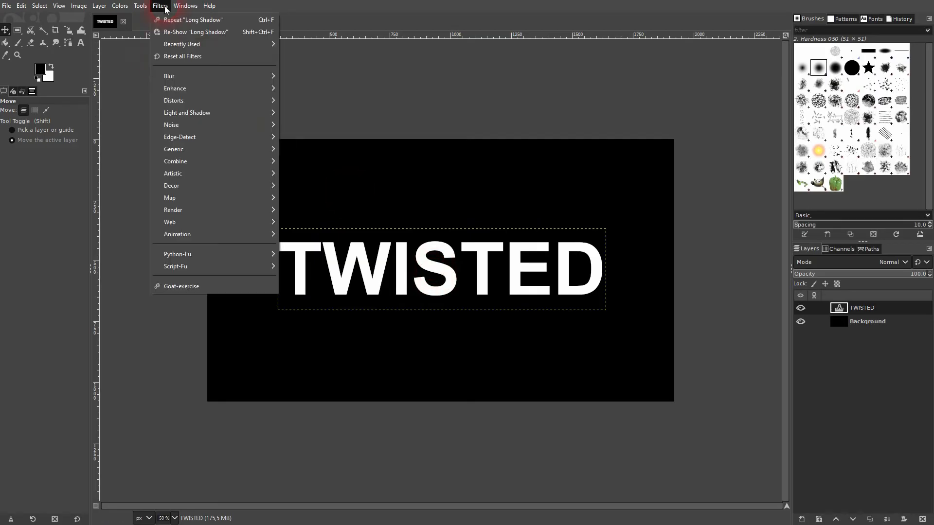
click(244, 97)
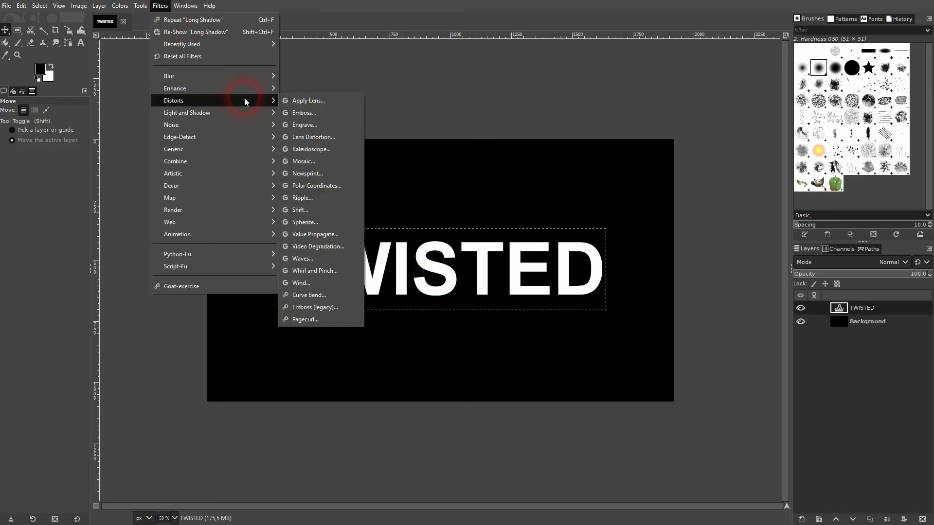
click(323, 247)
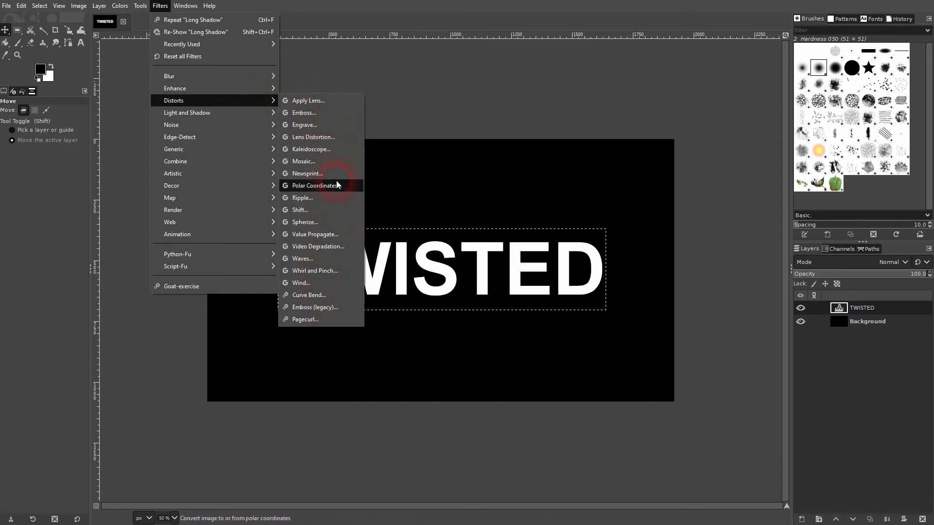
click(315, 271)
drag(100, 62, 123, 67)
click(42, 200)
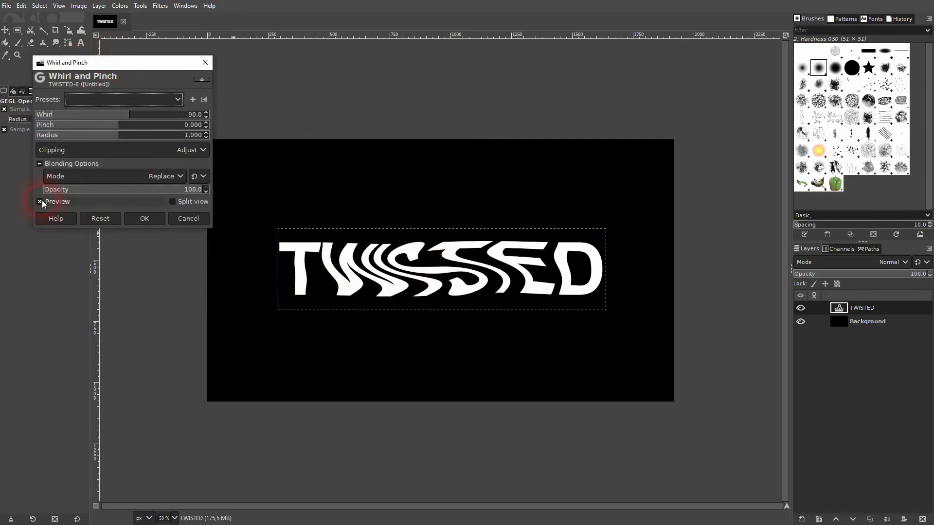
click(51, 203)
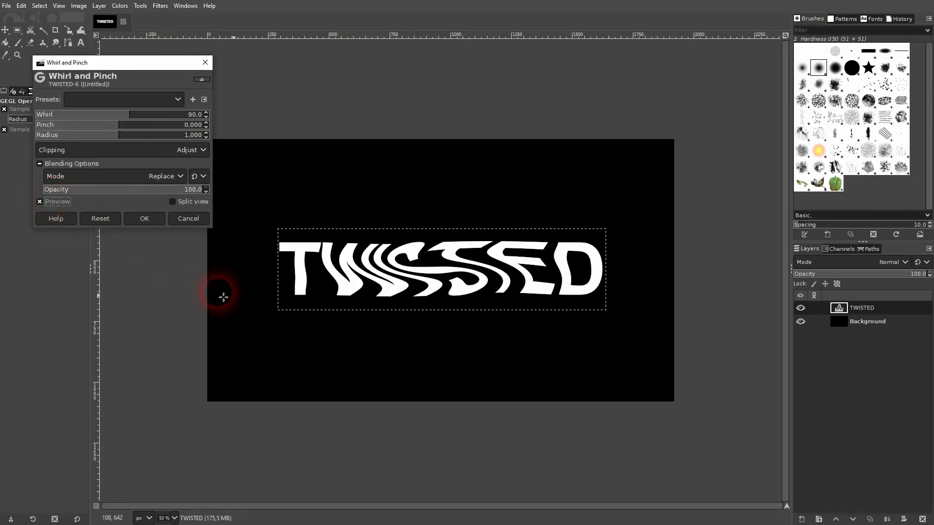
Step: Set the whirl to 104.7, the pinch to -0.128 and the radius to 0.483, and apply the distortion
drag(120, 139, 64, 135)
mouse_move(121, 126)
mouse_down()
mouse_move(66, 126)
mouse_move(174, 130)
mouse_move(113, 129)
mouse_move(109, 116)
mouse_move(129, 115)
mouse_up()
drag(66, 139, 79, 139)
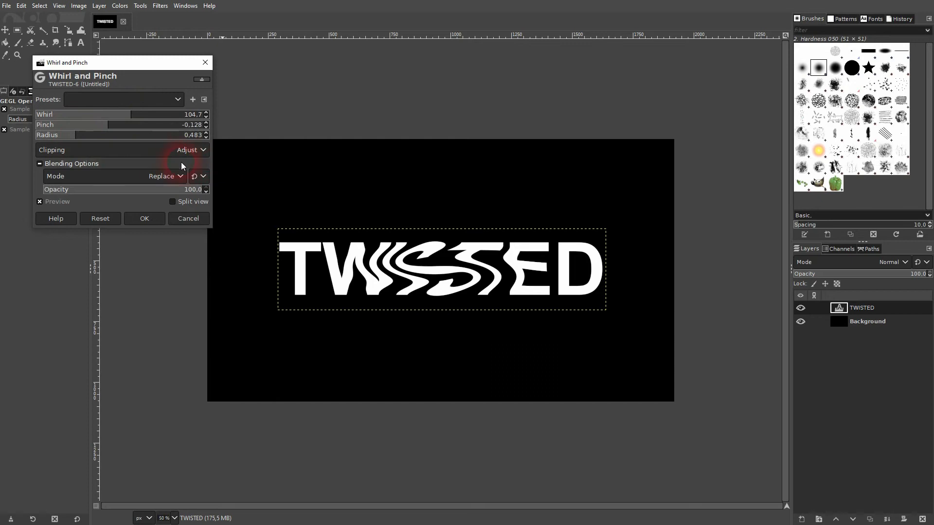
click(151, 218)
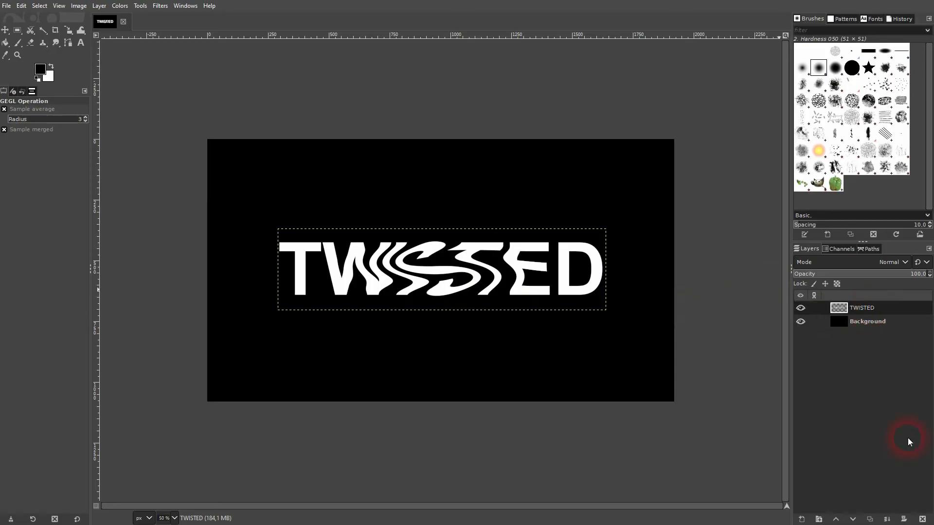
Step: Replace the distorted TWISTED layer with new white TWISTED text in Arial Bold at 300 px
click(922, 519)
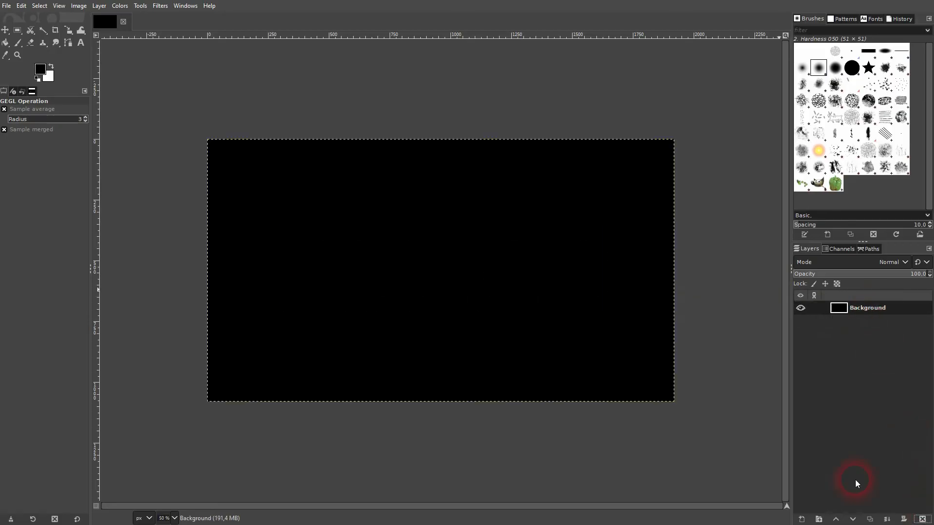
click(81, 43)
click(303, 202)
text(TWI)
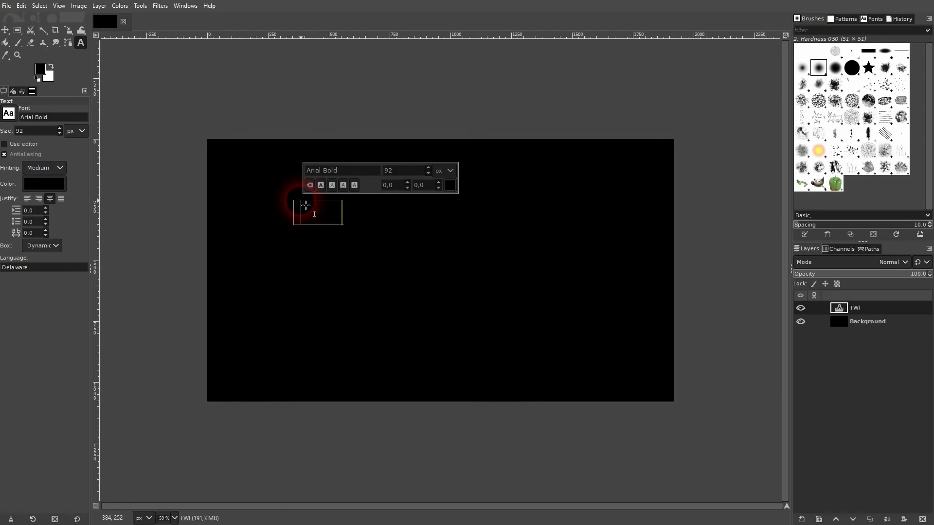
click(451, 187)
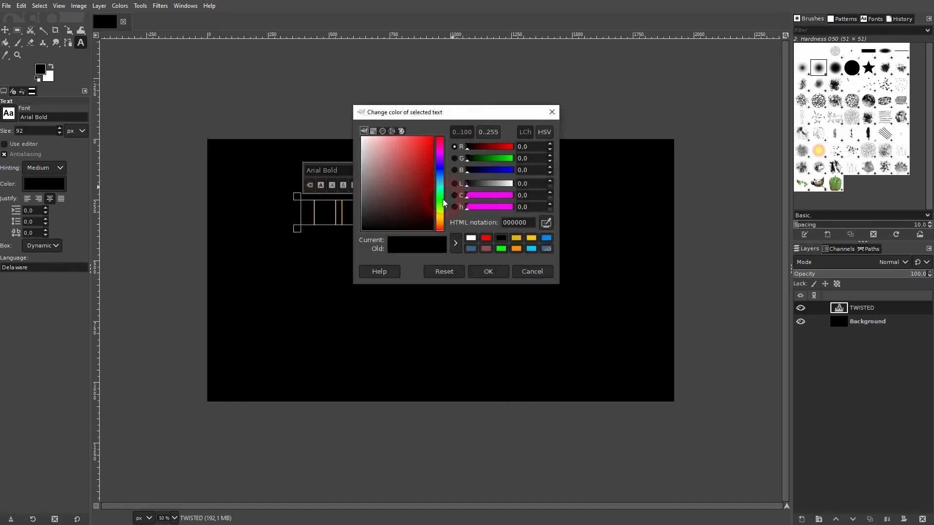
click(487, 272)
text(30)
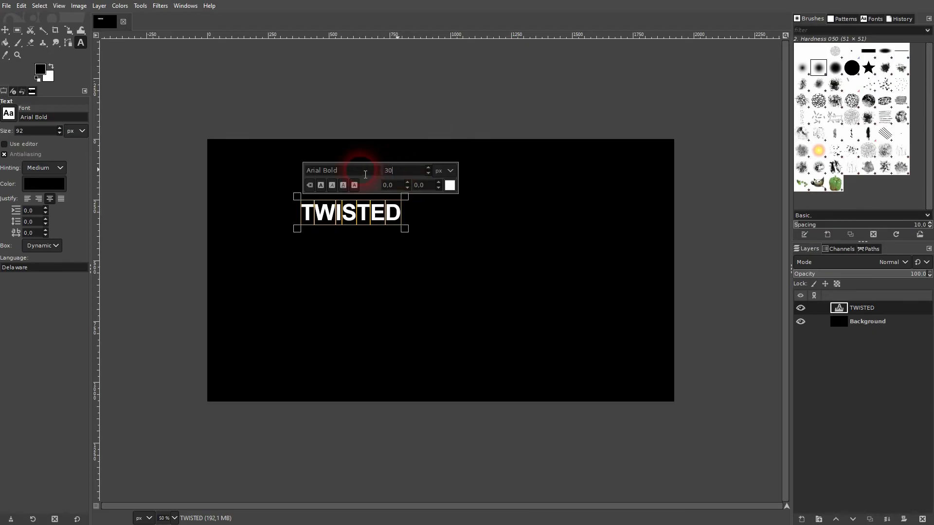
text(0)
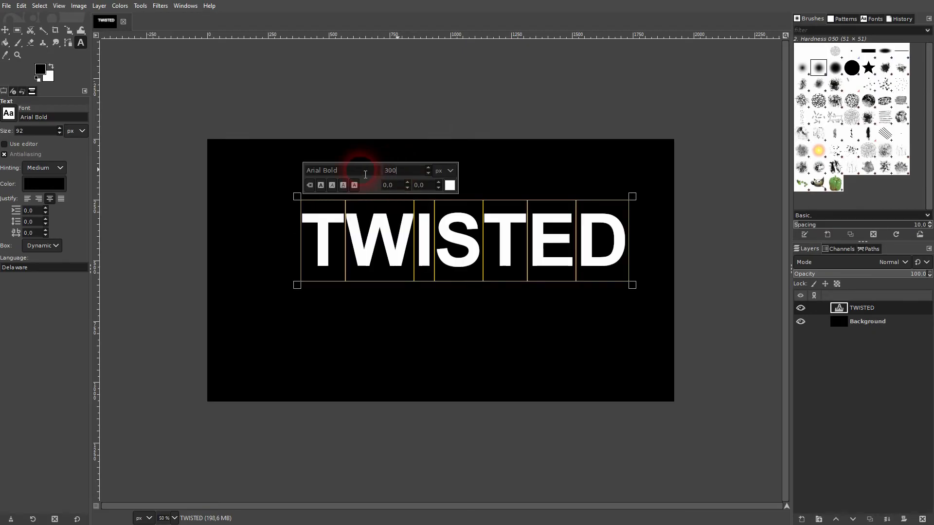
Step: Move the TWISTED text to the upper centre of the canvas and duplicate its layer three times
click(5, 30)
drag(428, 237, 406, 181)
click(873, 520)
click(873, 520)
click(873, 520)
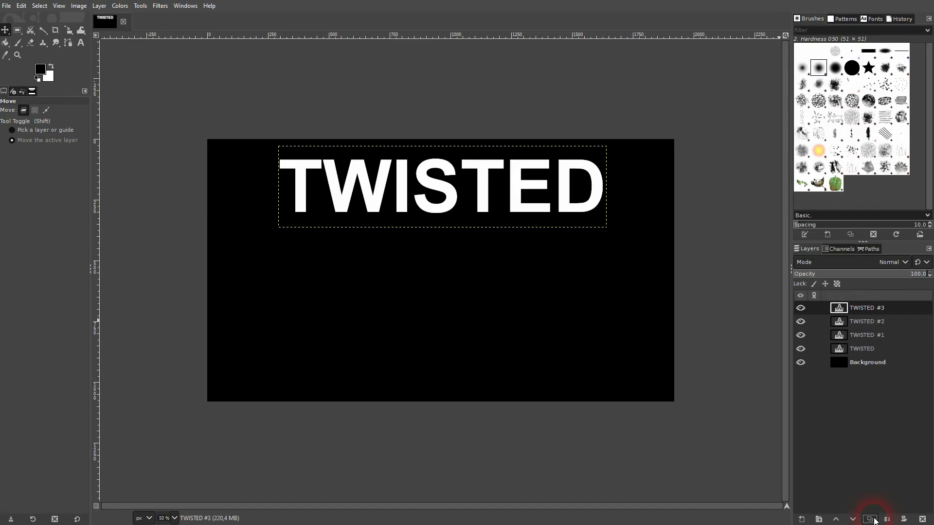
Step: Move the TWISTED #1 copy about 262 px down as a second row and TWISTED #2 below it as a third
click(857, 335)
drag(455, 203, 463, 265)
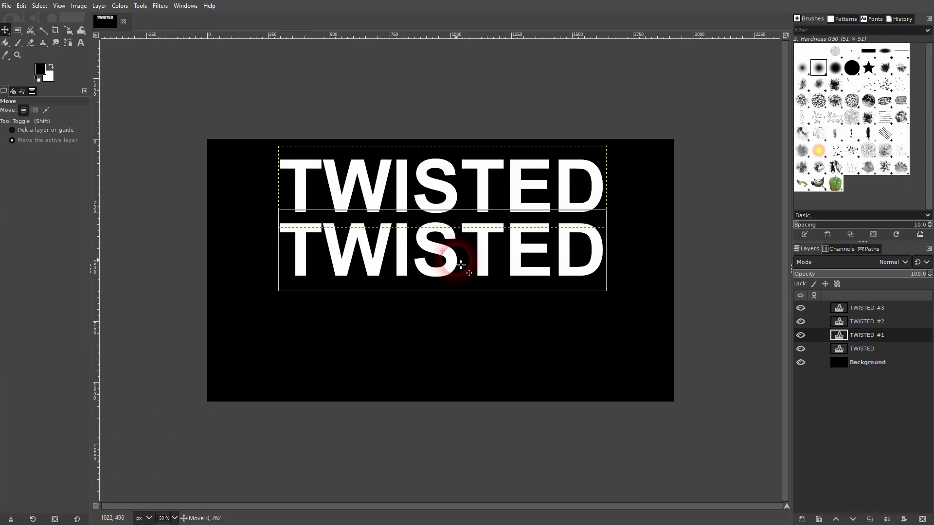
click(878, 323)
ctrl+click(400, 183)
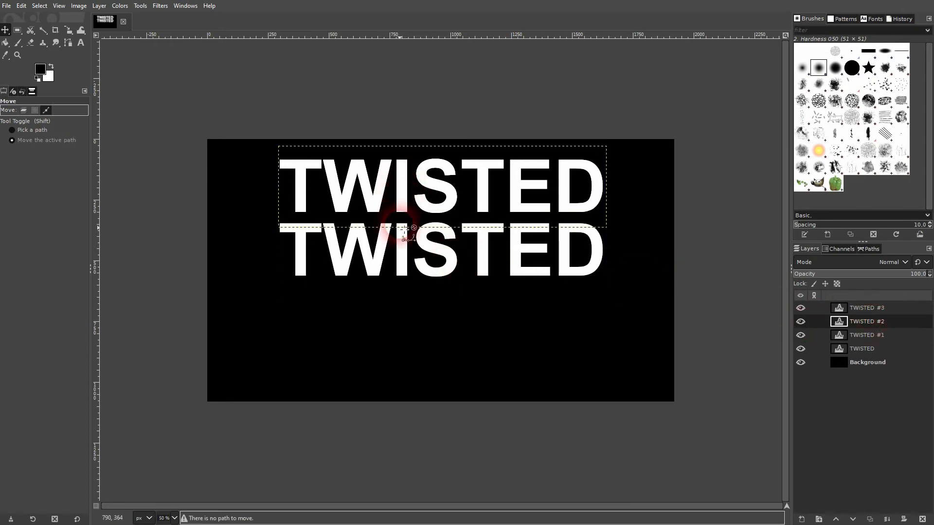
drag(404, 191, 420, 322)
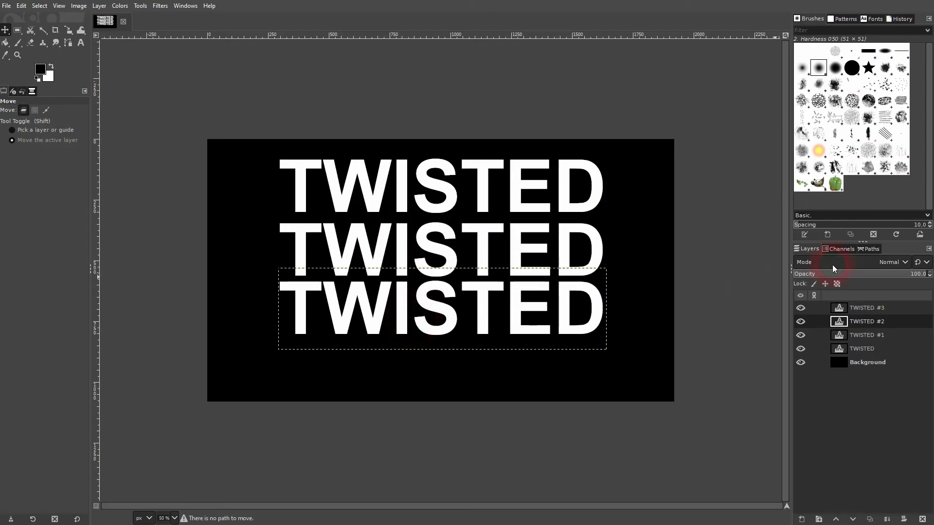
Step: Move the TWISTED #3 copy straight down as the fourth row of text
click(871, 313)
drag(418, 189, 428, 374)
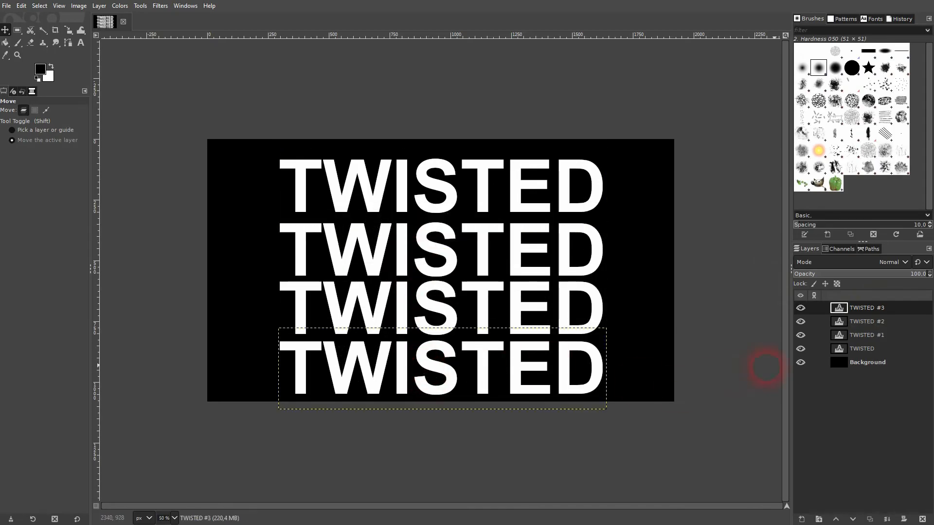
click(868, 350)
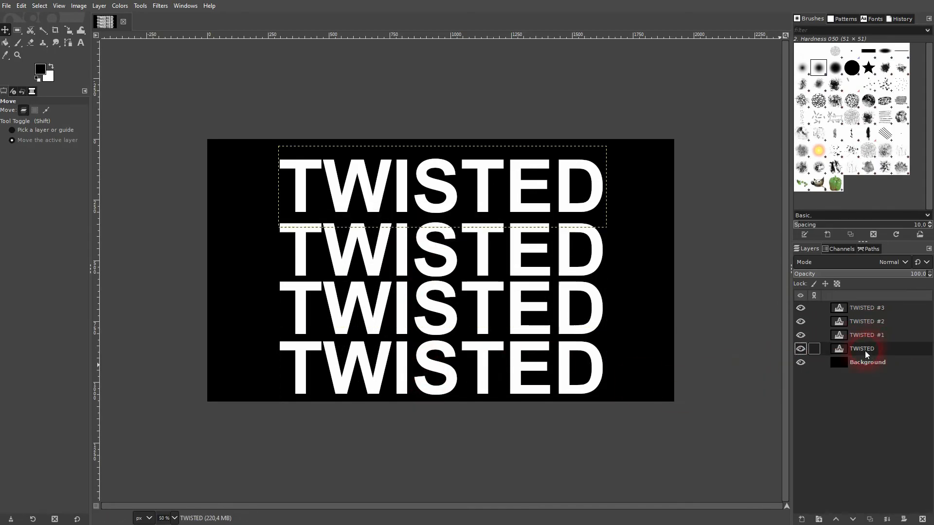
Step: Merge the four TWISTED text layers into one and move the merged layer up to the canvas's top edge
click(878, 312)
click(887, 520)
click(888, 519)
click(887, 519)
click(837, 284)
click(801, 311)
click(800, 311)
click(412, 178)
drag(406, 184, 407, 178)
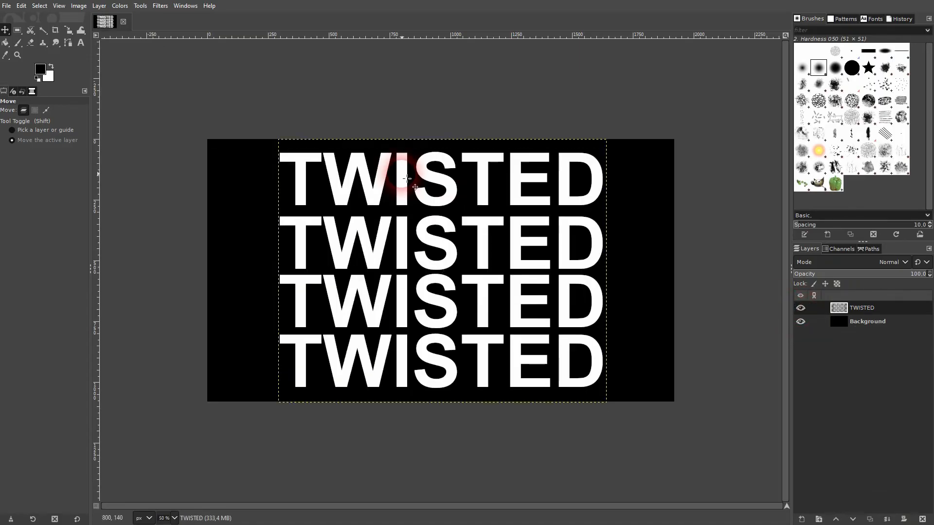
Step: Apply Whirl and Pinch to the merged TWISTED layer with whirl 104.7, pinch 0.076 and radius 1.302
click(160, 6)
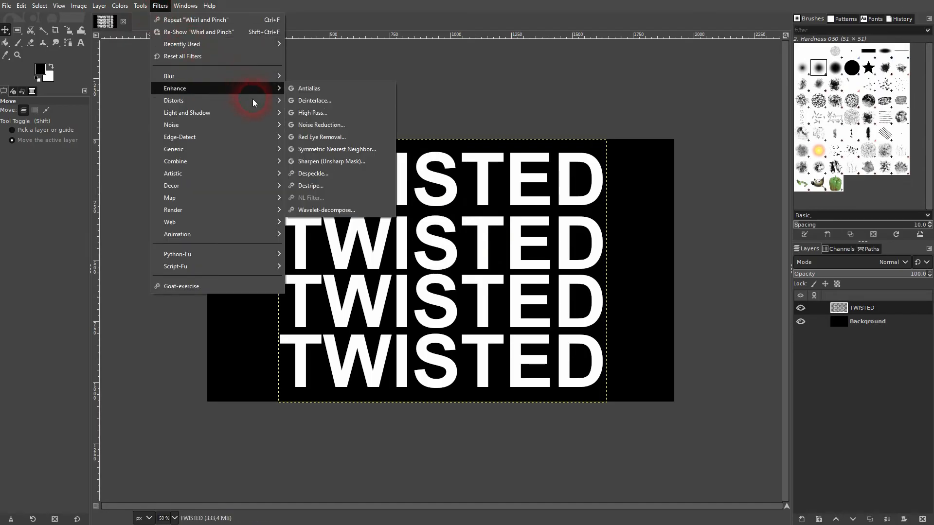
mouse_move(224, 100)
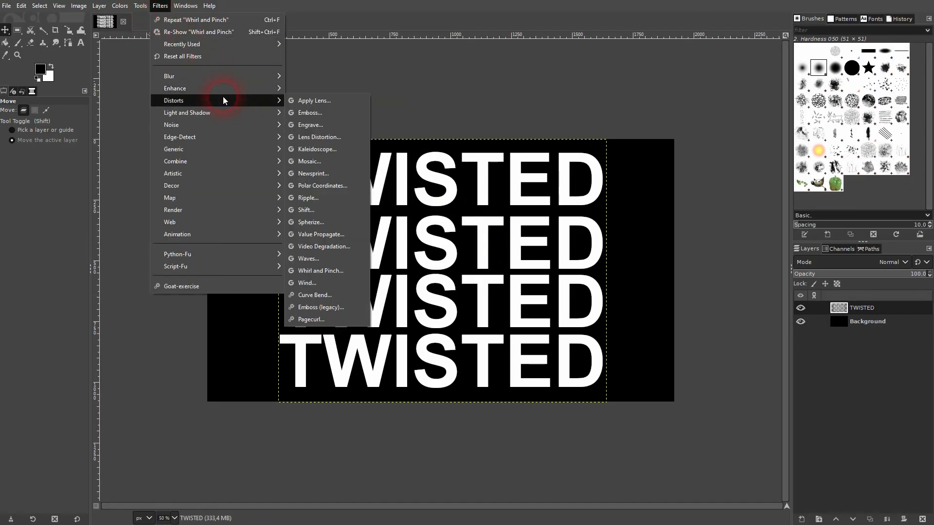
click(325, 272)
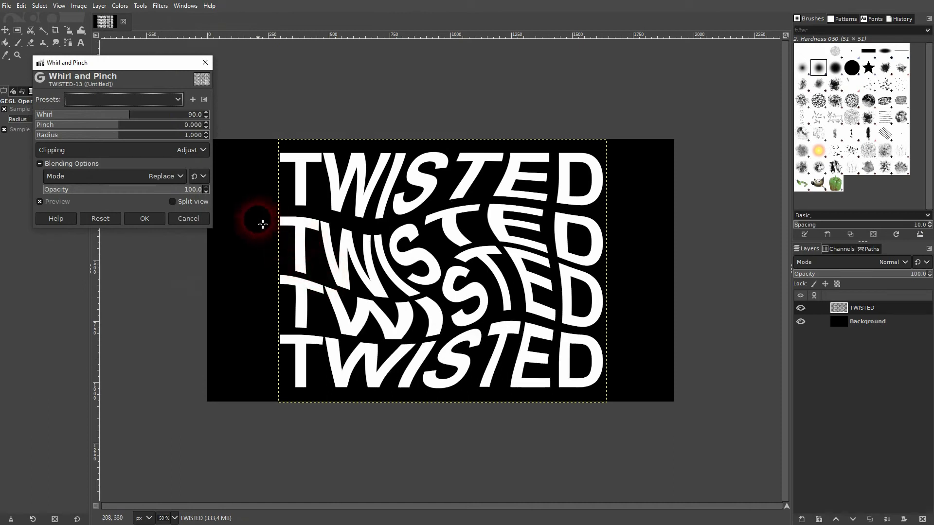
click(55, 203)
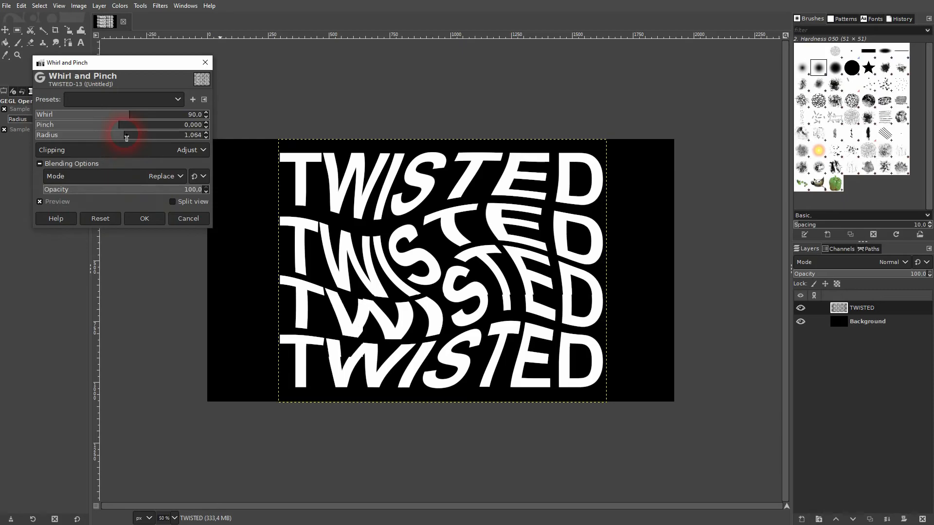
drag(127, 138, 195, 277)
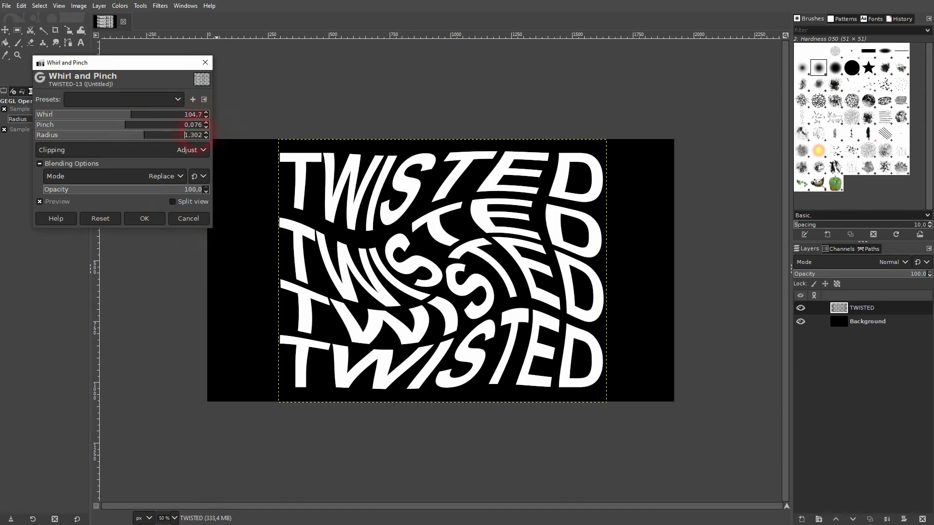
click(148, 221)
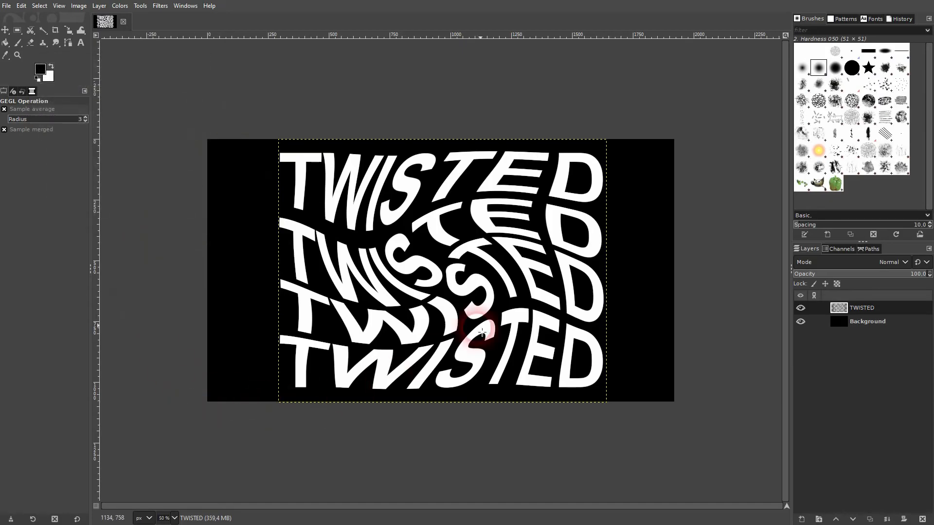
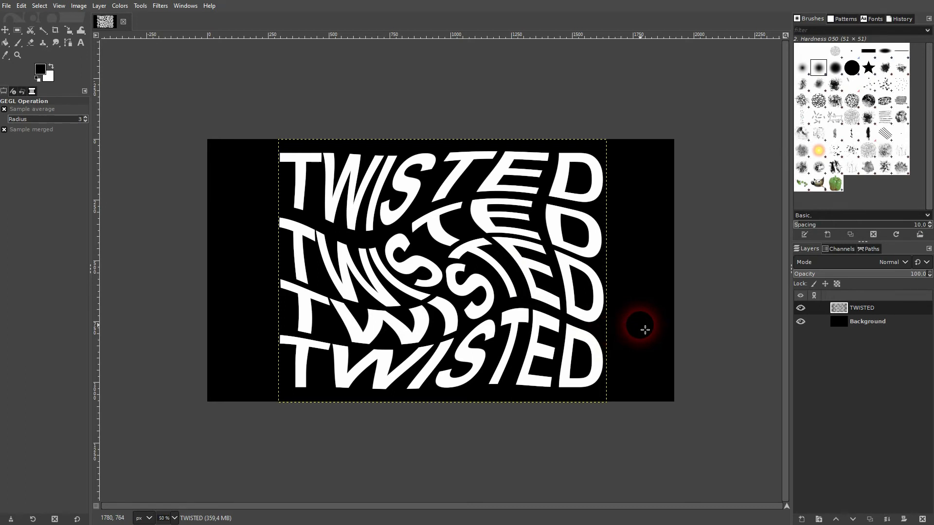
Step: Delete the whirled four-row layer and add new white TWISTED text in Arial Bold at 300 px
click(926, 520)
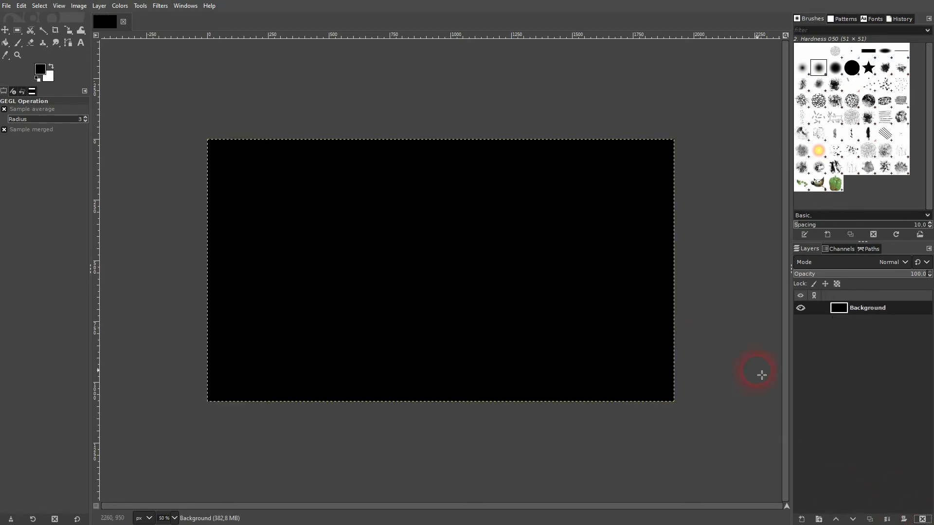
click(85, 45)
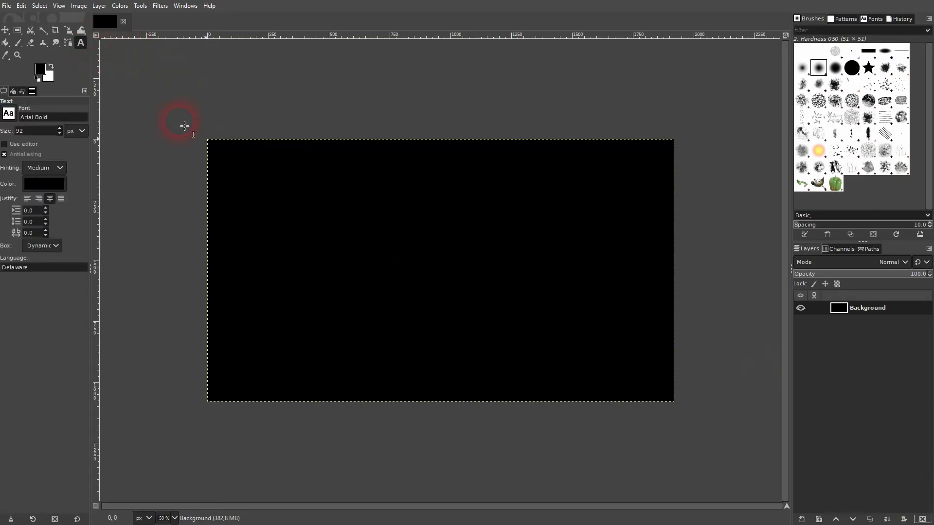
click(311, 170)
text(TWISTED)
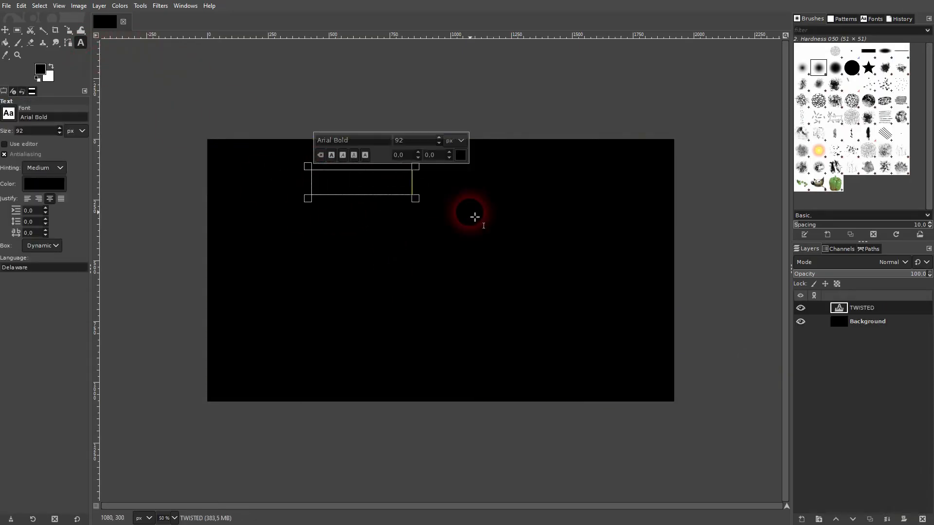
key(ctrl+a)
click(461, 155)
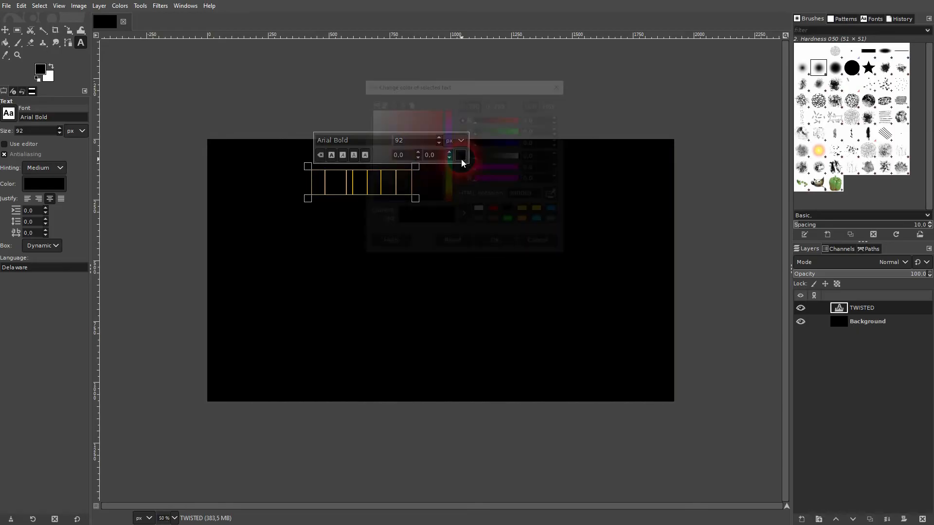
click(480, 210)
click(498, 244)
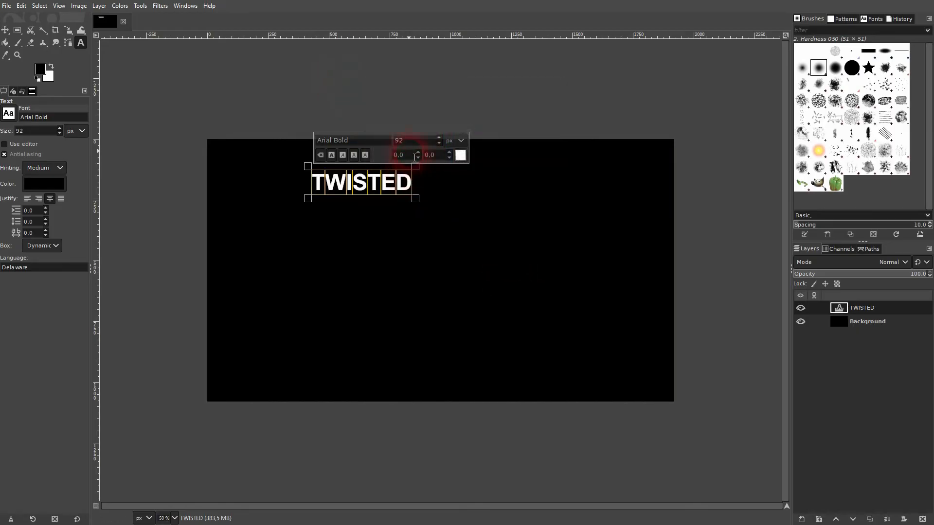
text(300)
key(Return)
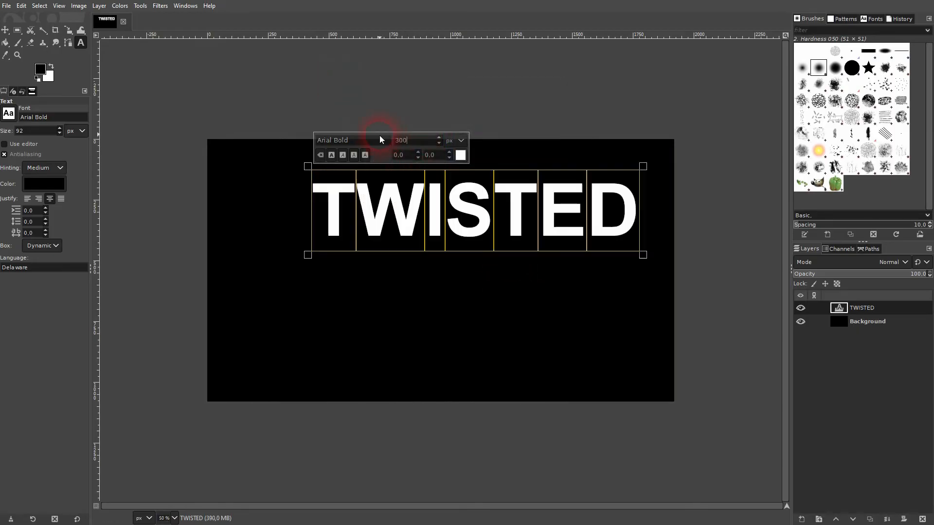
Step: Move the new TWISTED text to the canvas's top edge, roughly centred, and make three duplicates of its layer
click(5, 30)
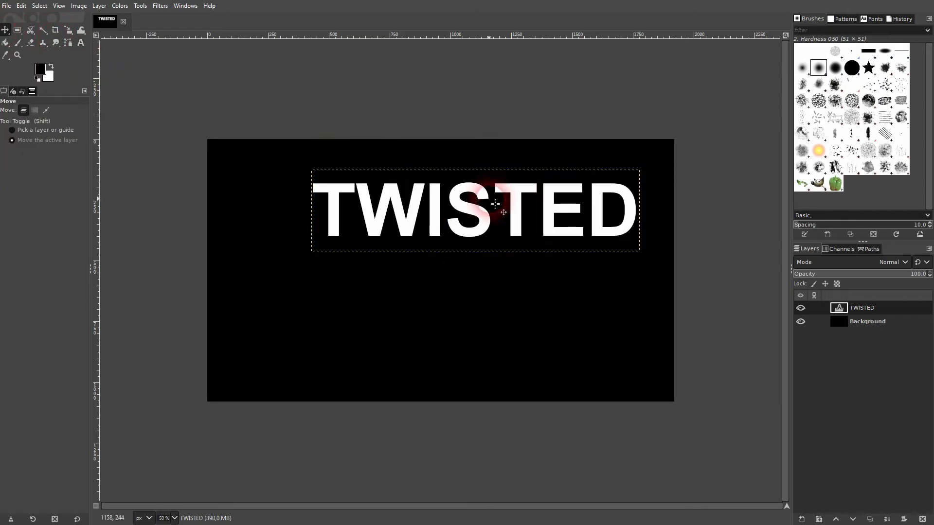
drag(474, 210, 445, 180)
click(682, 284)
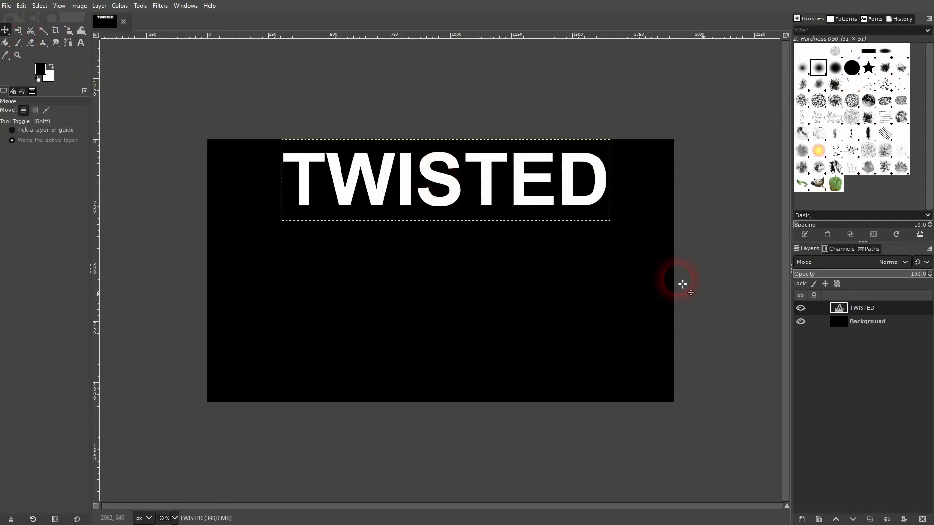
click(871, 519)
click(871, 520)
click(871, 519)
Step: Move TWISTED #1, #2 and #3 down as the evenly spaced second, third and fourth rows
click(856, 336)
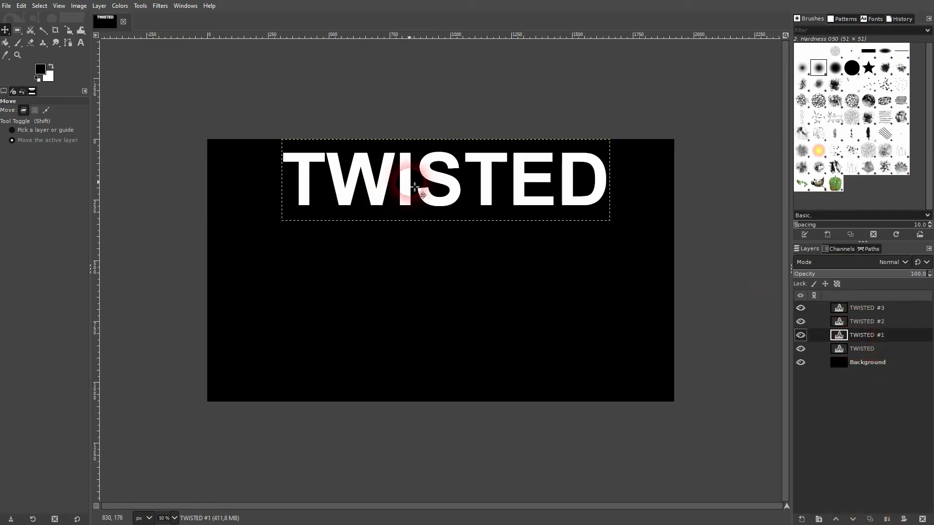
drag(411, 182, 416, 242)
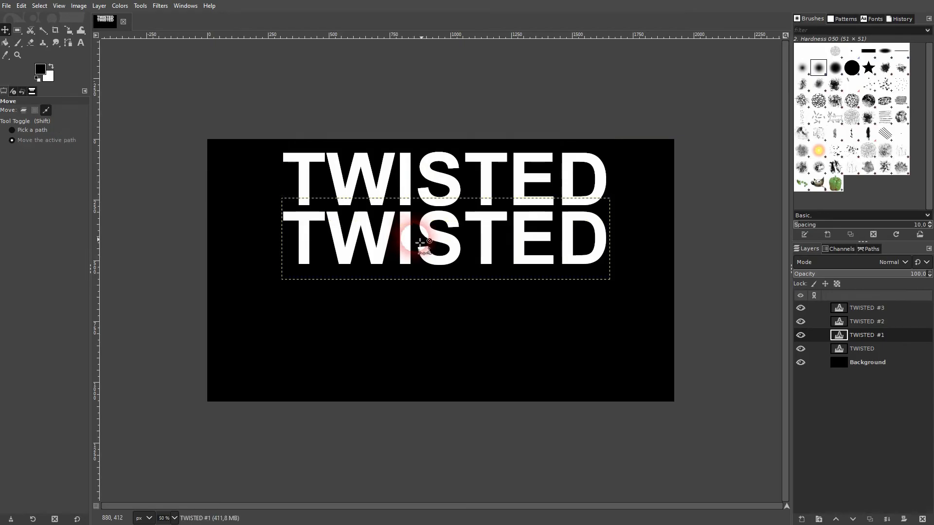
click(867, 322)
drag(417, 202, 413, 299)
click(856, 308)
drag(409, 177, 417, 355)
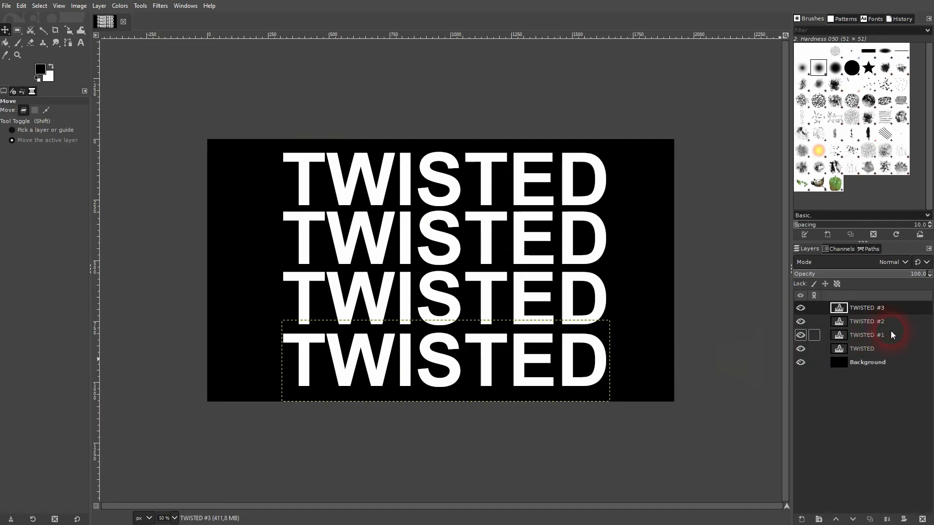
Step: Create a selection from the alpha of the TWISTED #1 layer in the second row
click(800, 336)
click(800, 335)
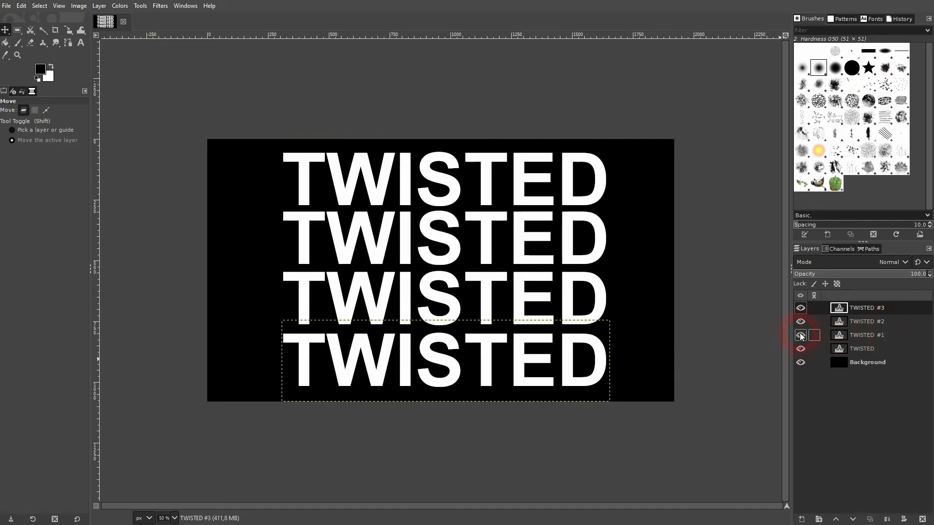
click(852, 337)
right_click(839, 336)
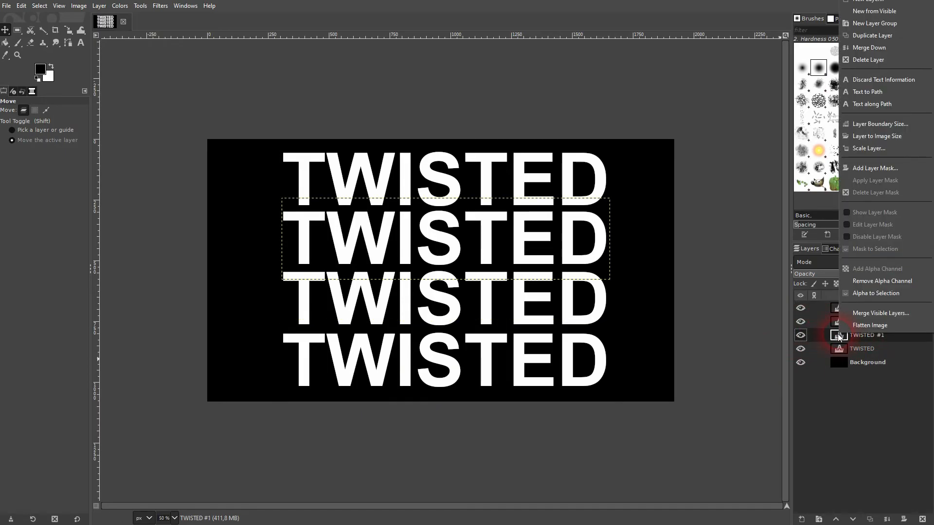
click(881, 293)
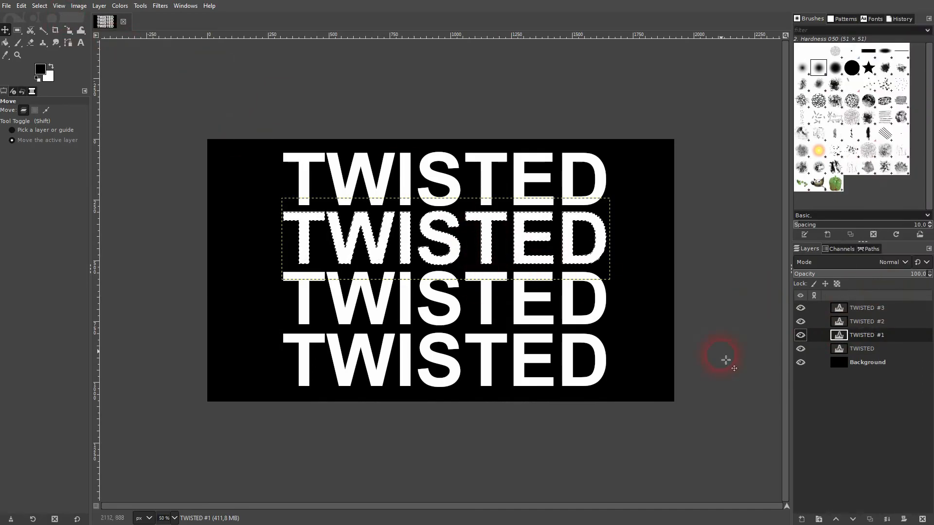
Step: Add a new layer named "outline" filled with transparency above TWISTED #1
click(802, 520)
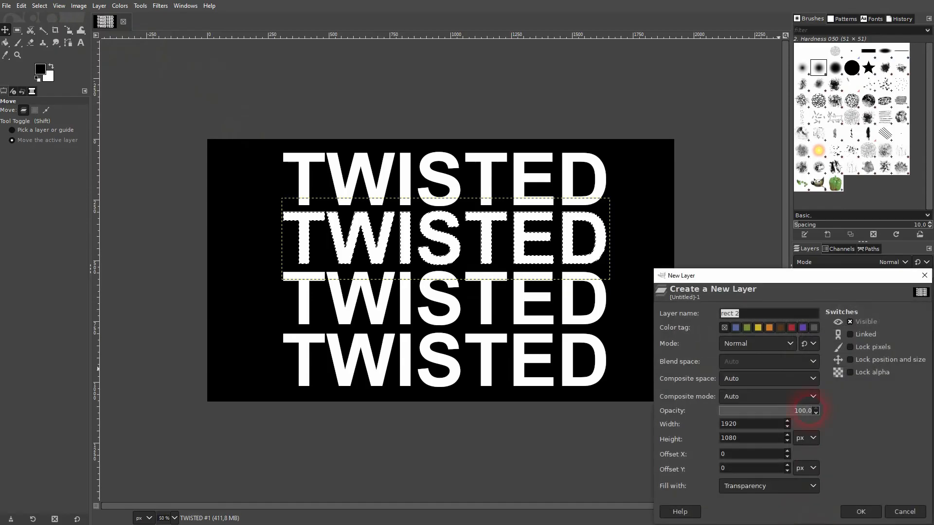
text(outline)
click(798, 486)
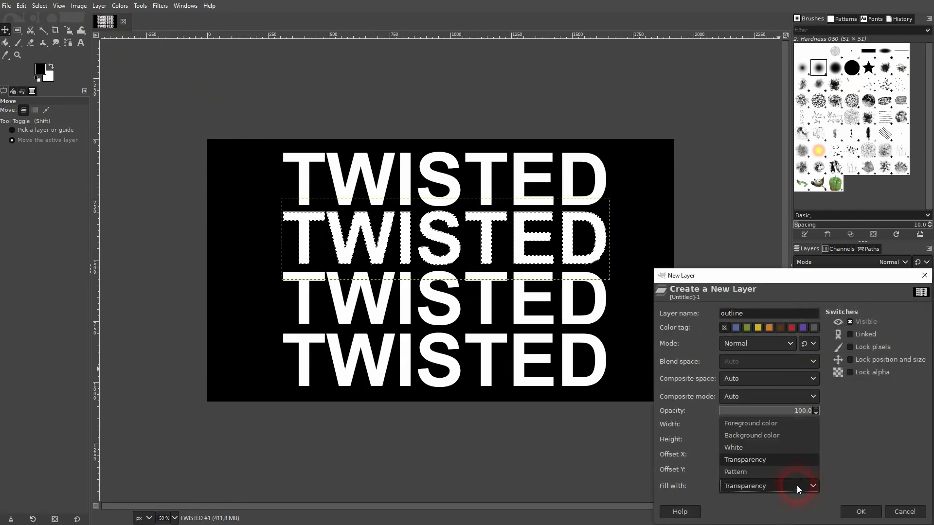
click(769, 461)
click(861, 510)
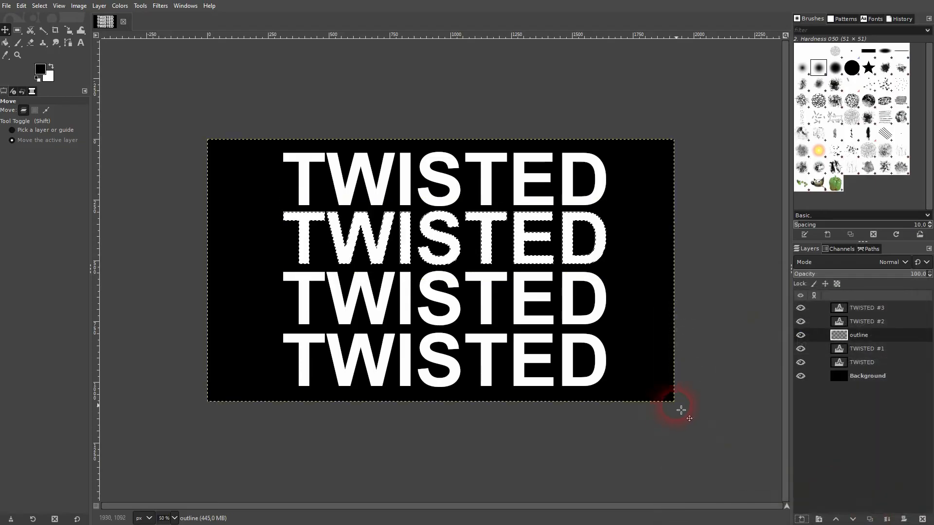
Step: Stroke the selection on the outline layer with a white solid-color line 10 px wide
click(22, 7)
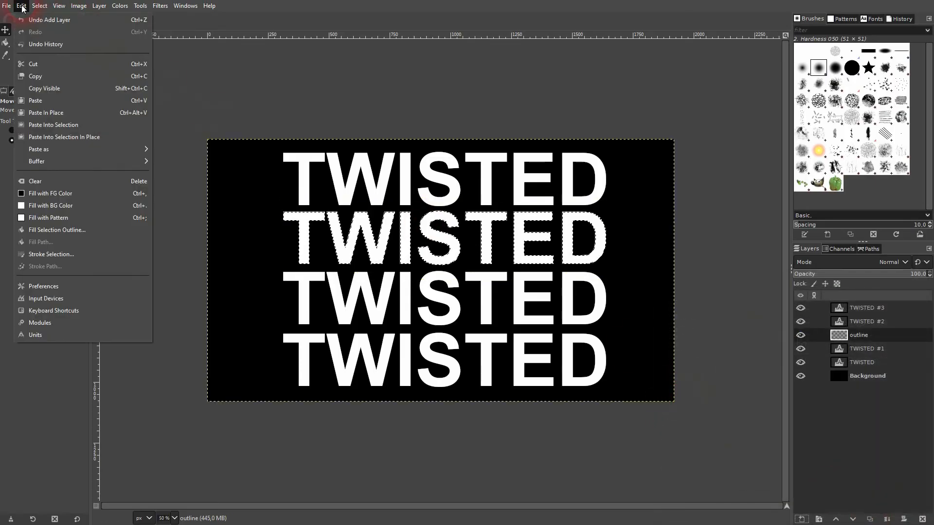
click(51, 254)
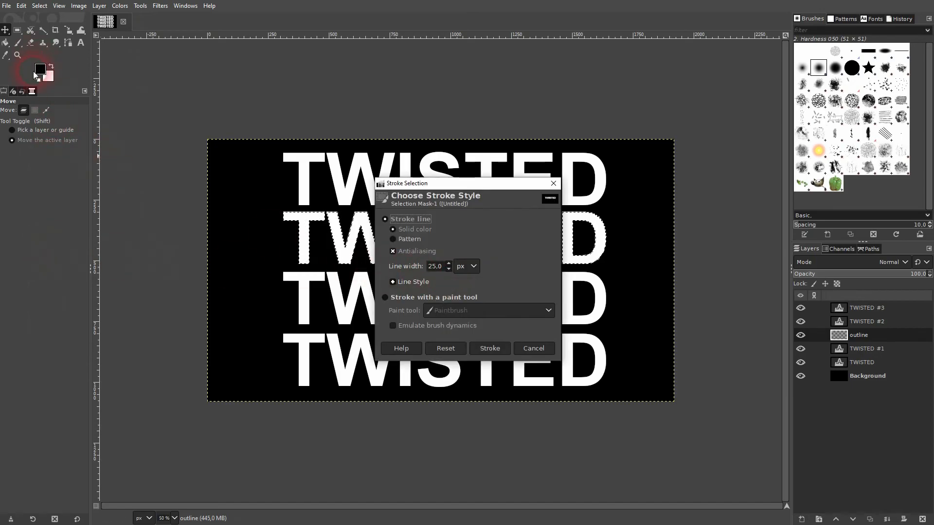
click(50, 67)
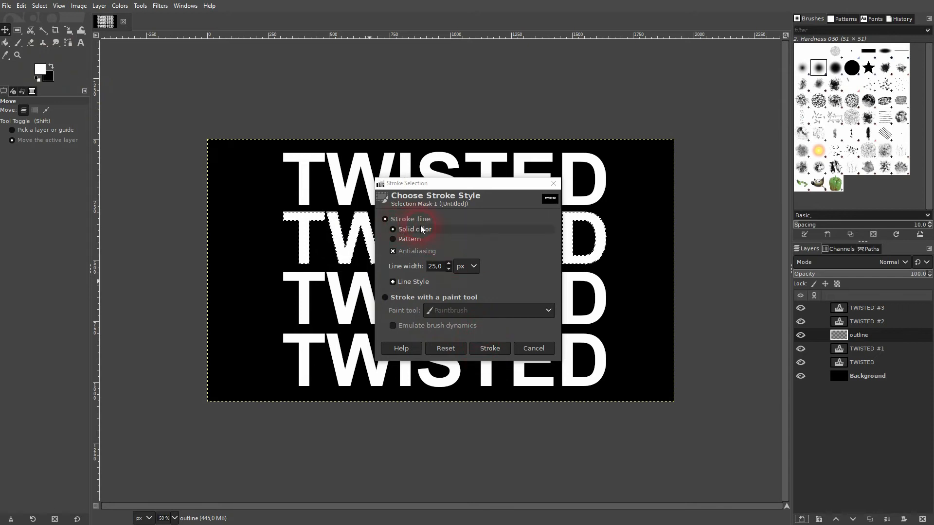
drag(447, 268, 420, 267)
text(10)
click(498, 321)
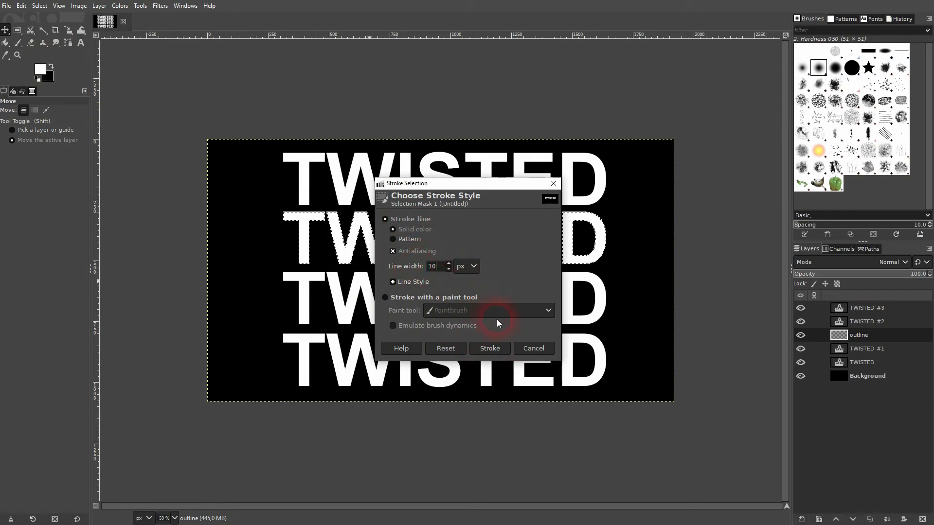
click(489, 348)
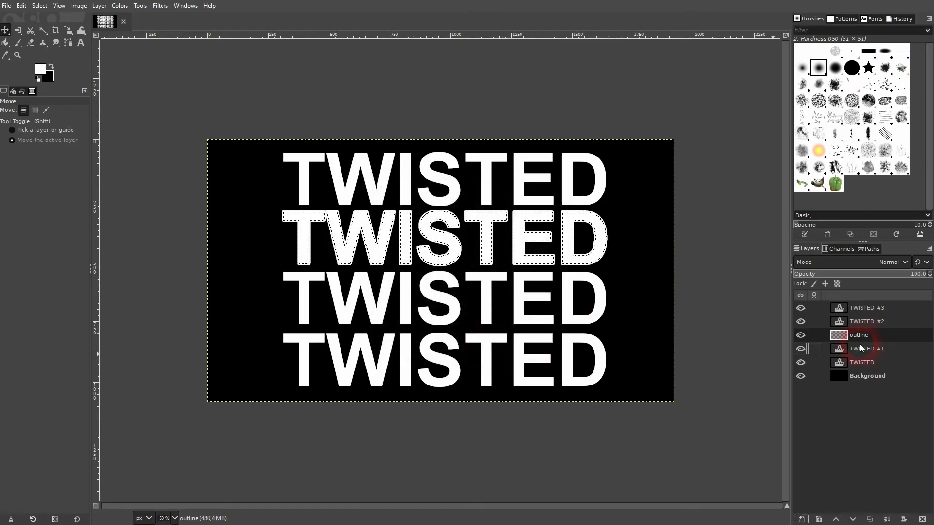
Step: Delete the solid TWISTED #1 layer beneath the outline and clear the selection
click(798, 350)
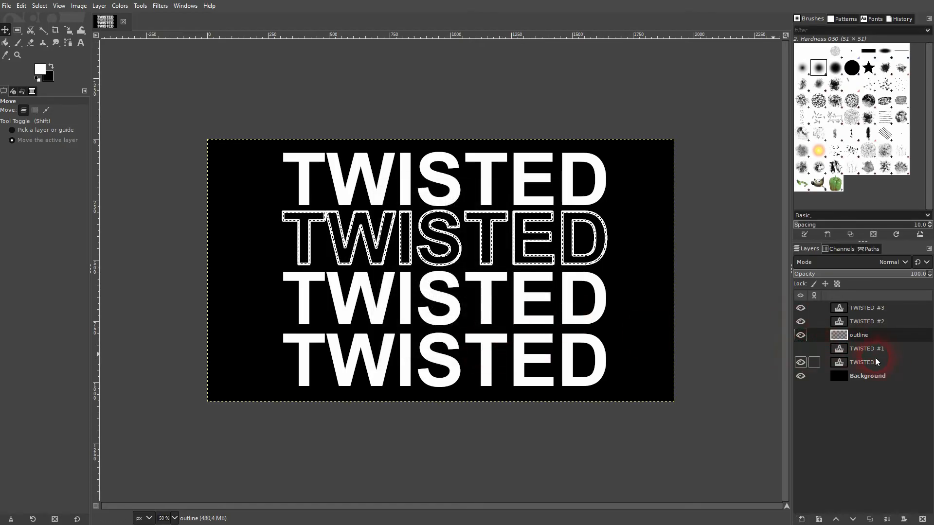
click(869, 352)
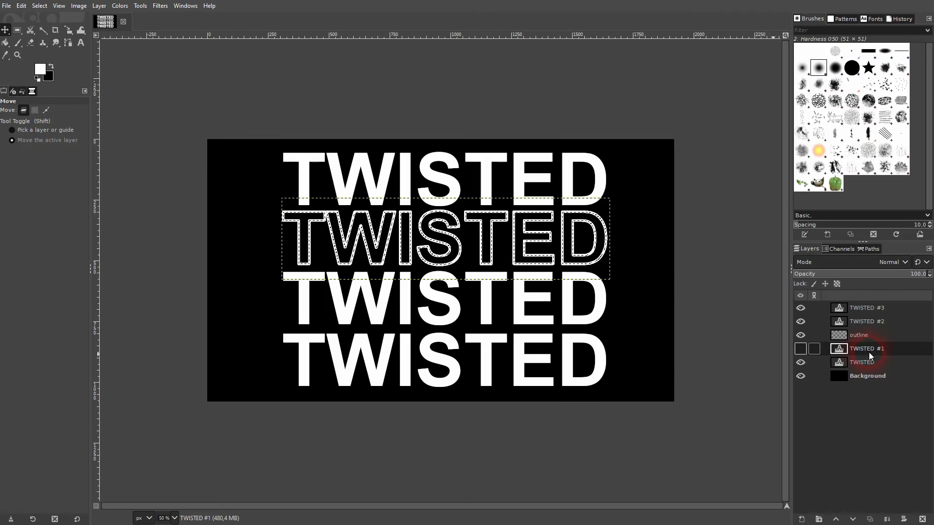
click(923, 520)
click(876, 384)
key(ctrl+shift+a)
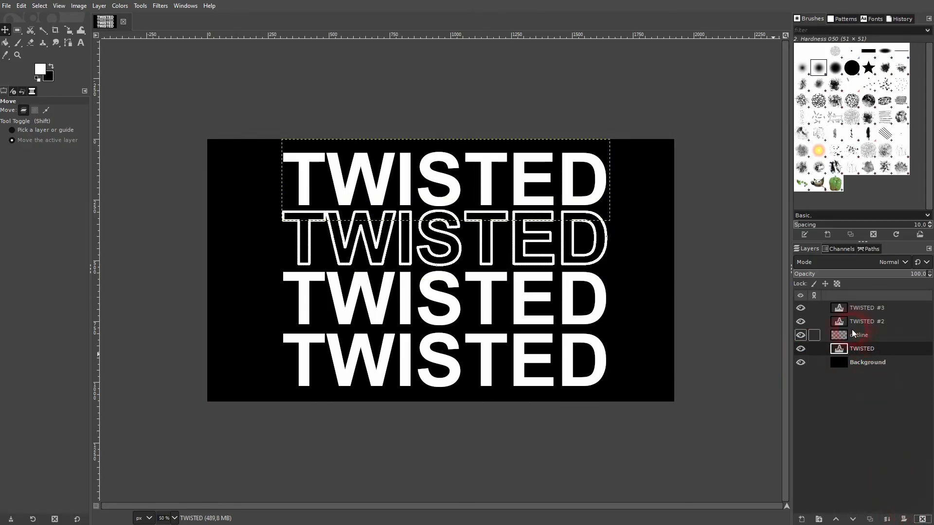
Step: Delete the TWISTED #3 layer that forms the solid fourth row
click(800, 308)
click(800, 308)
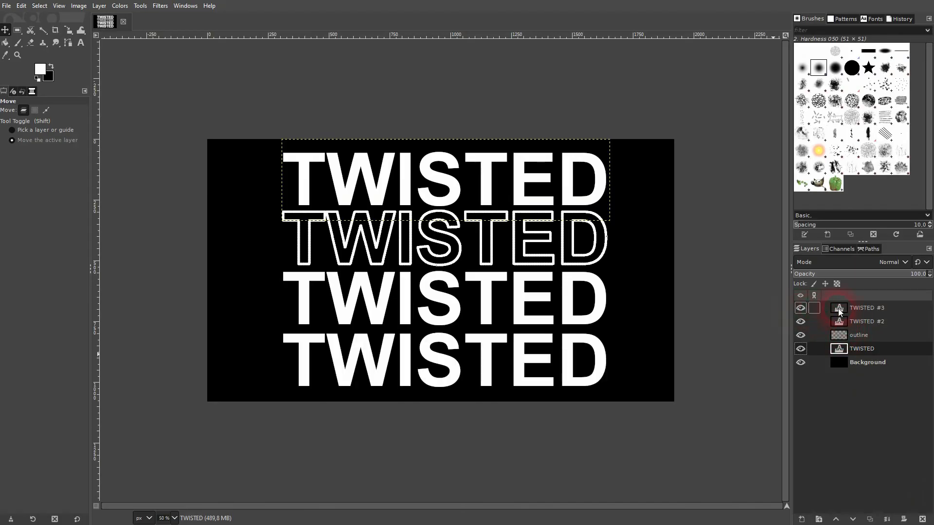
click(857, 308)
key(Delete)
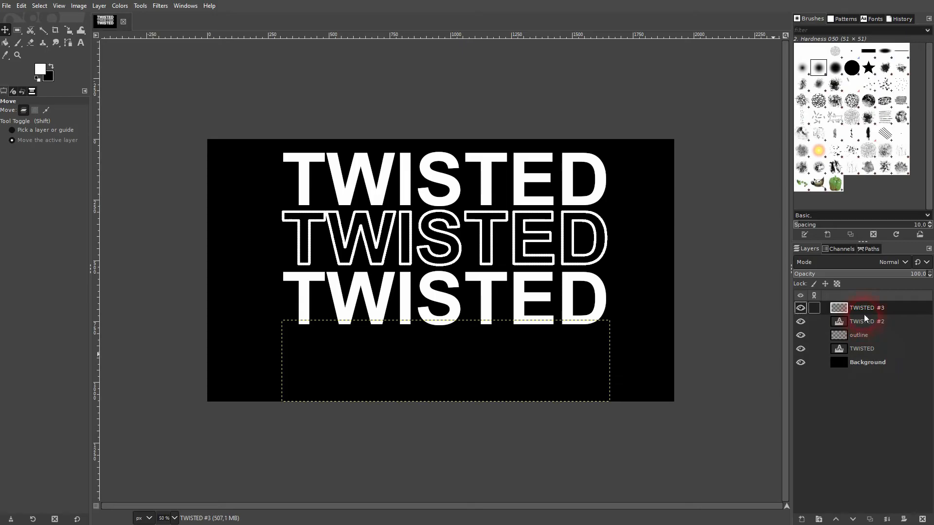
click(923, 519)
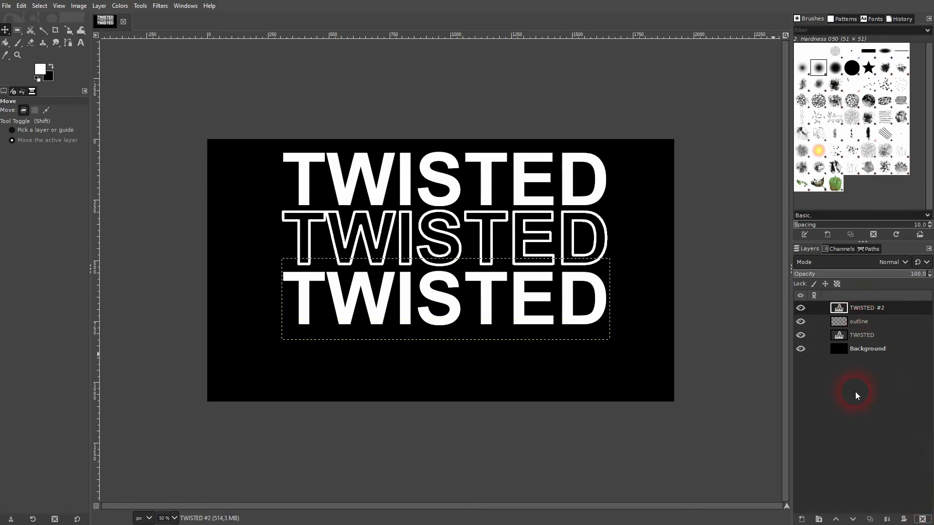
Step: Duplicate the outline layer, raise the copy to the top of the layer stack, and move it down into the empty fourth row
click(857, 323)
click(876, 520)
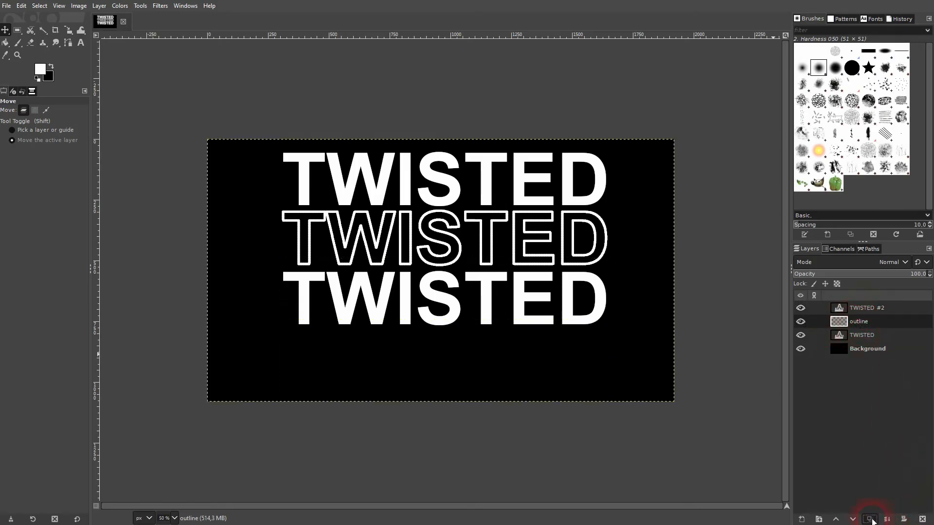
click(836, 520)
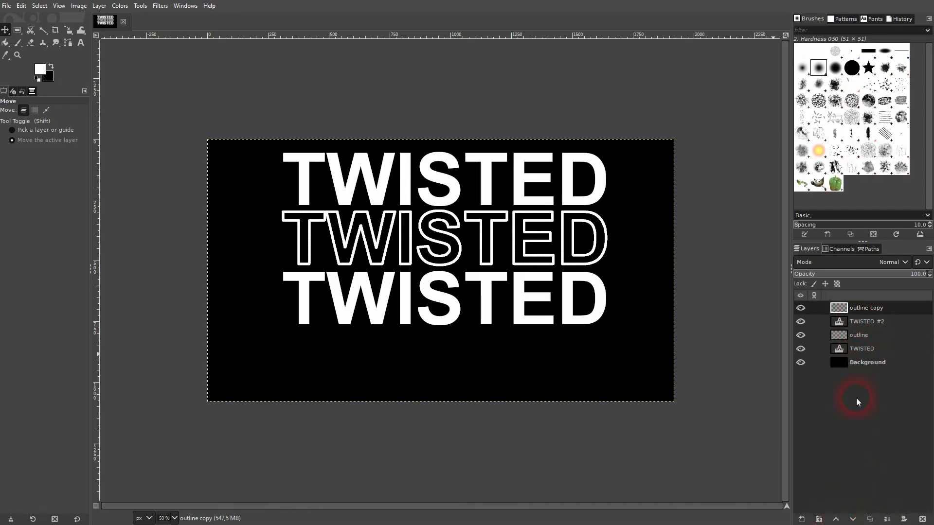
drag(412, 249, 414, 370)
Step: Merge all the solid and outlined text layers down into the single TWISTED layer above the background
click(887, 520)
click(887, 520)
click(887, 519)
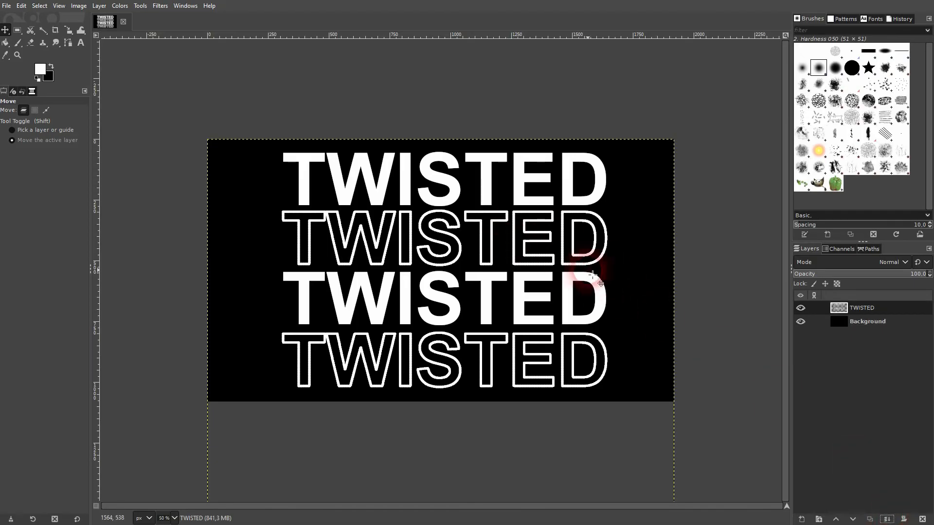
Step: Crop the merged TWISTED layer to its content
scroll(565, 372, down, 3)
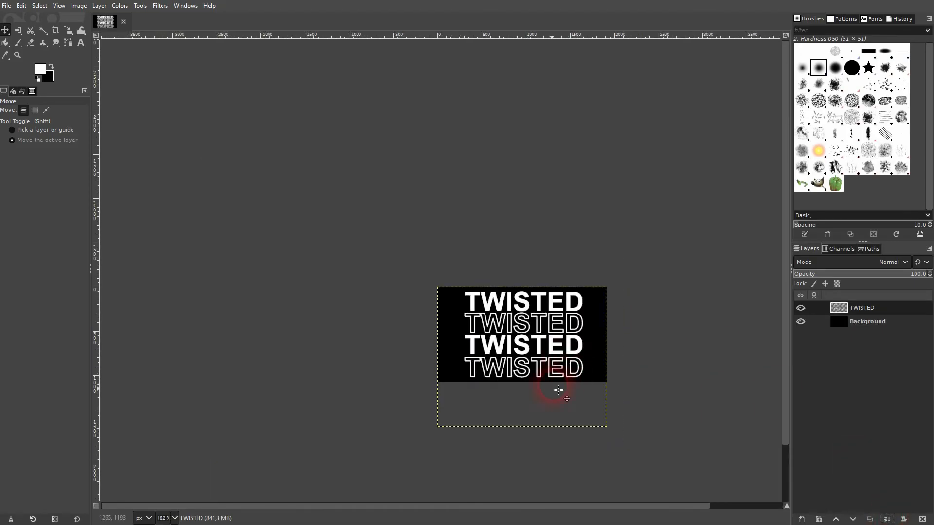
scroll(603, 406, up, 1)
scroll(606, 407, up, 1)
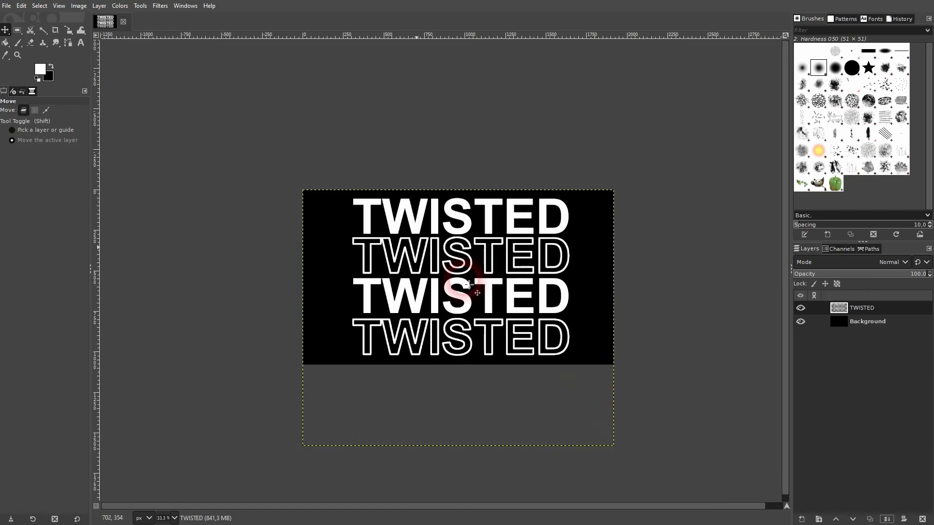
click(99, 6)
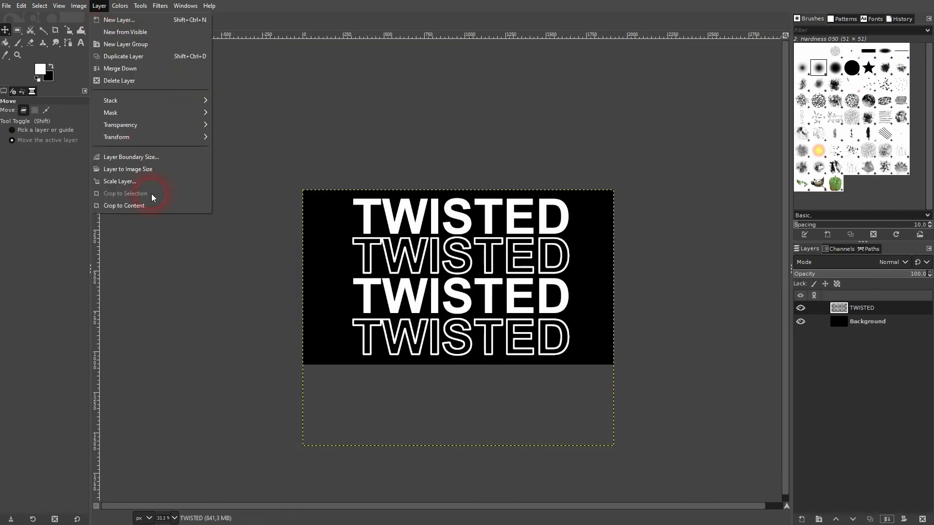
click(141, 205)
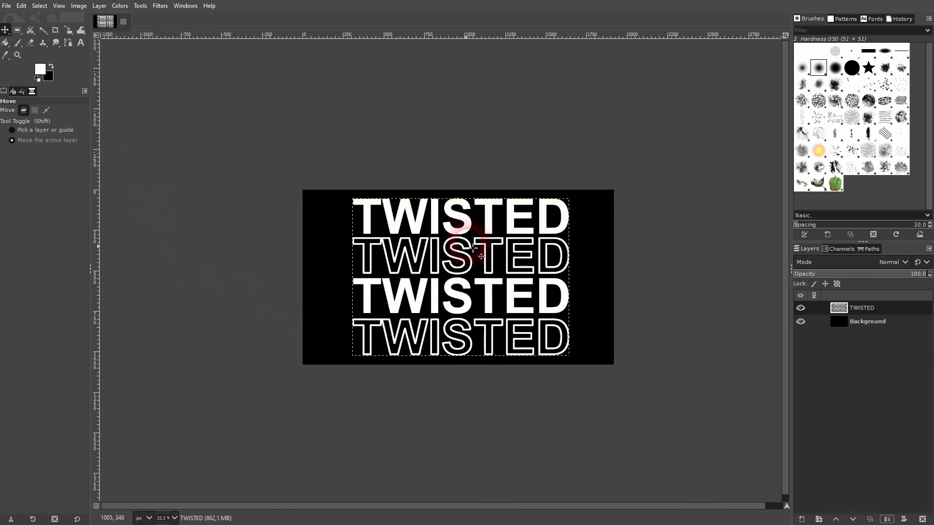
Step: Apply the Whirl and Pinch filter to the TWISTED layer with whirl 104.7, pinch 0.029 and radius 1.448
scroll(473, 248, up, 1)
scroll(452, 263, down, 1)
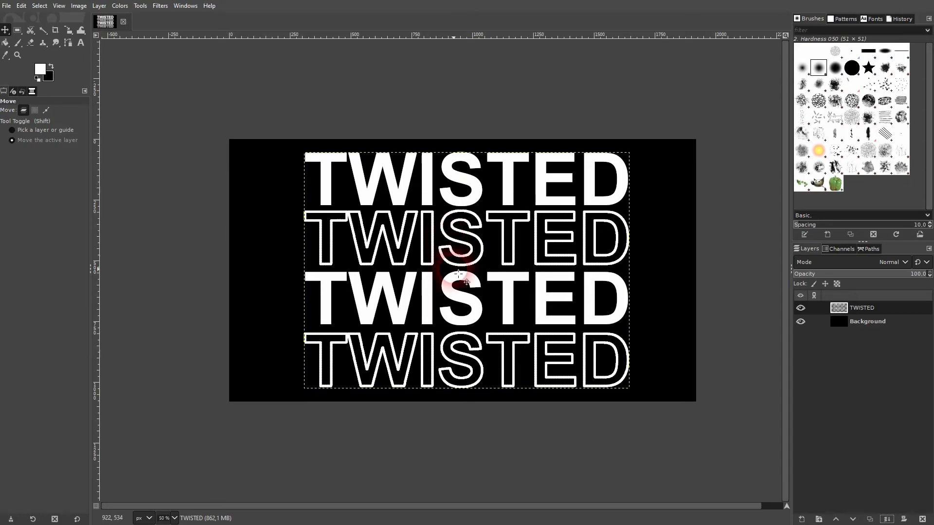
scroll(451, 268, right, 1)
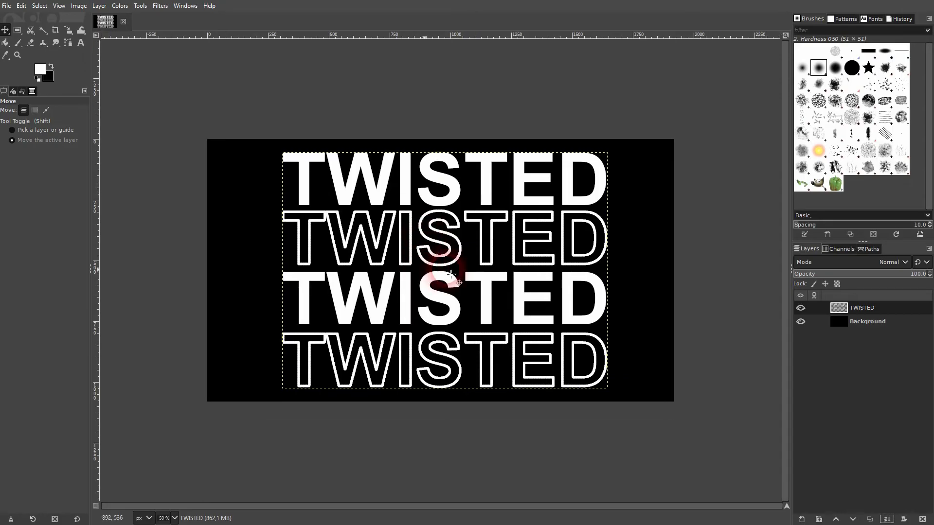
click(158, 7)
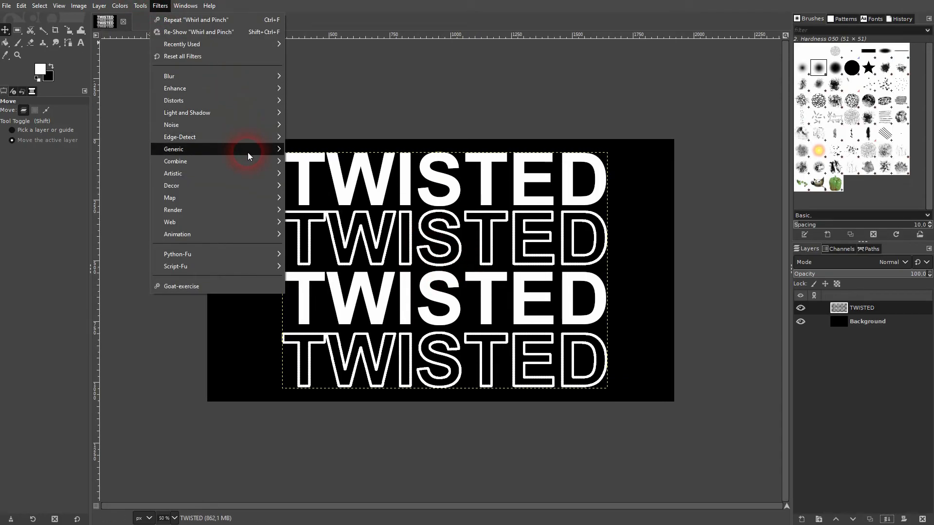
mouse_move(235, 100)
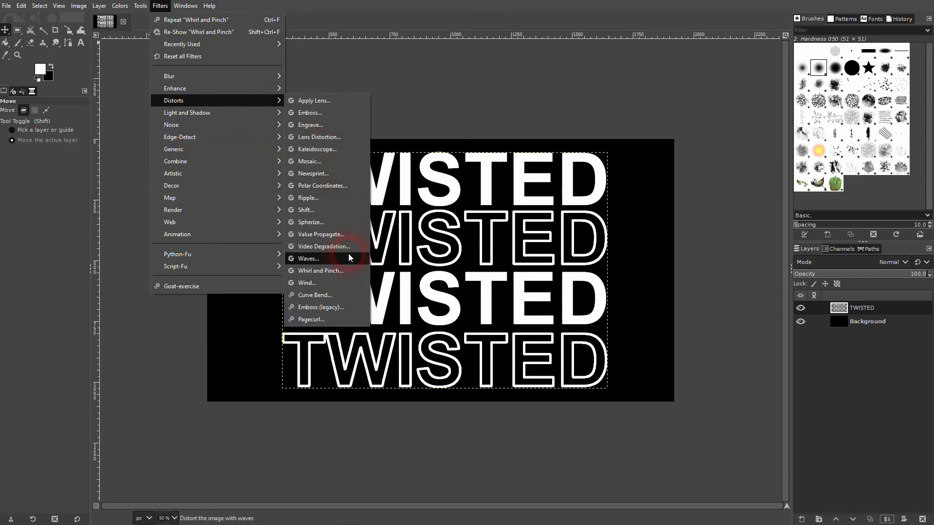
click(343, 271)
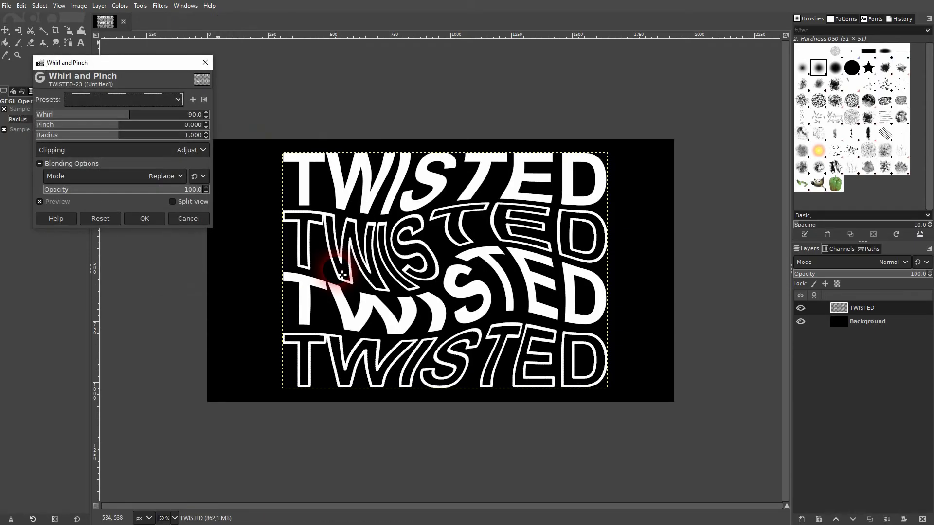
mouse_move(121, 142)
mouse_down()
mouse_move(158, 139)
mouse_move(134, 118)
mouse_move(119, 125)
mouse_up()
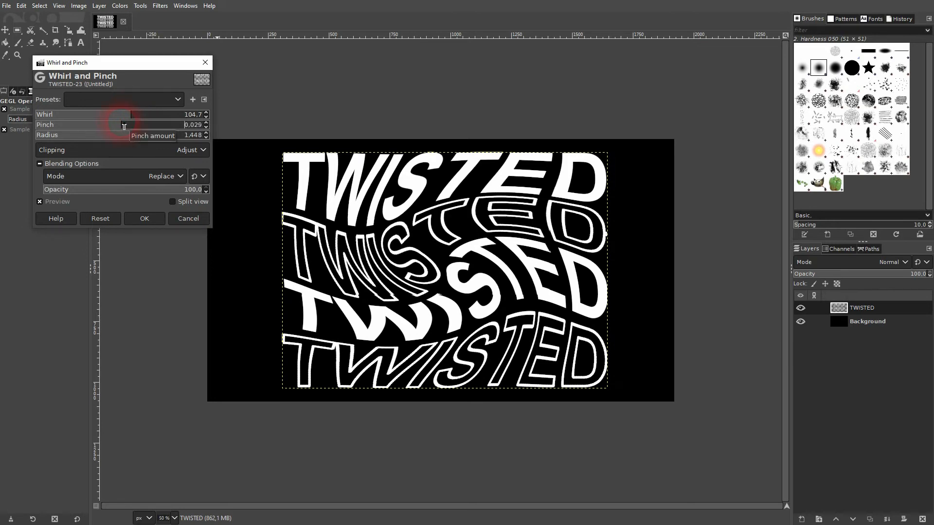
click(149, 225)
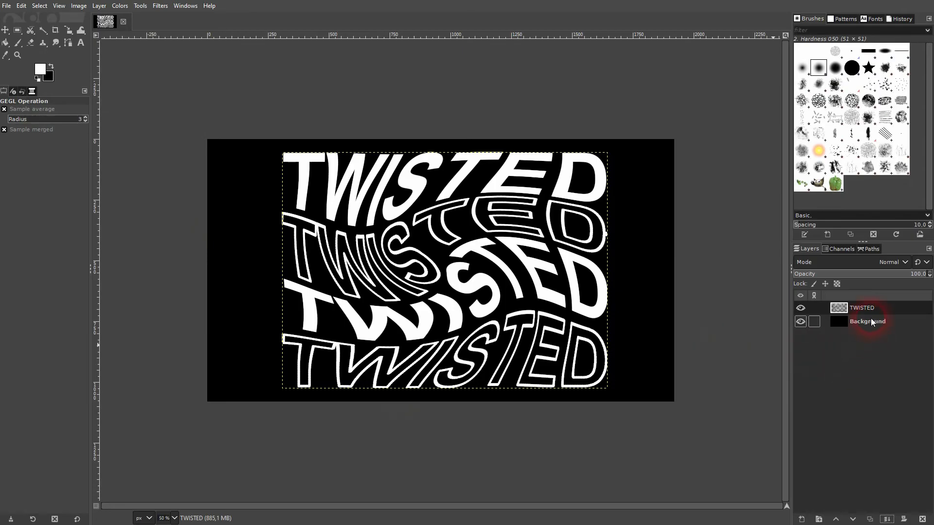
Step: Delete the distorted TWISTED layer, keeping only the black background
click(817, 321)
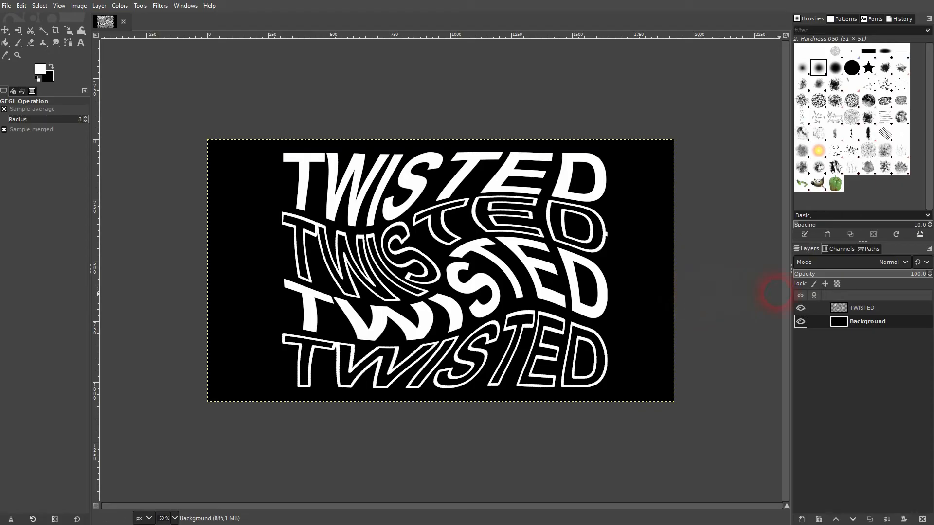
click(878, 307)
click(922, 520)
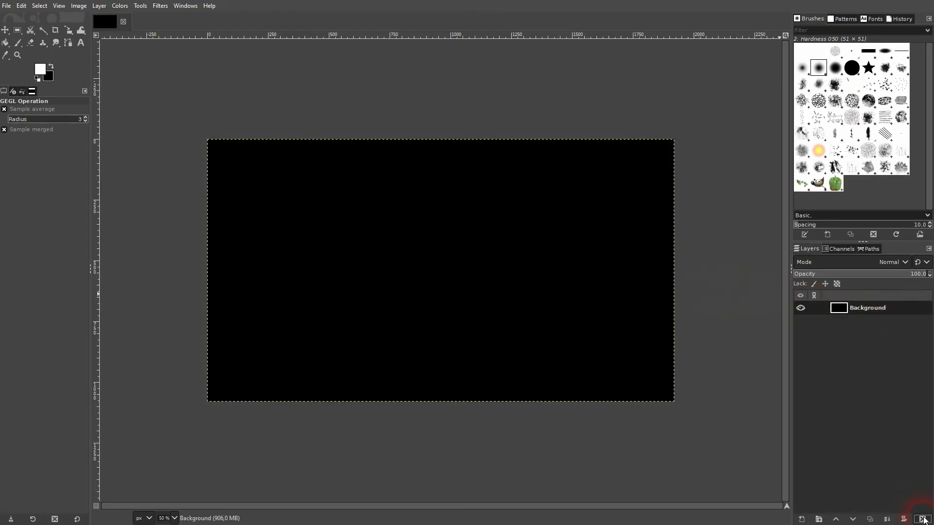
Step: Add the white text "NEON" on the black canvas and set its size to 300 px
click(82, 43)
click(345, 259)
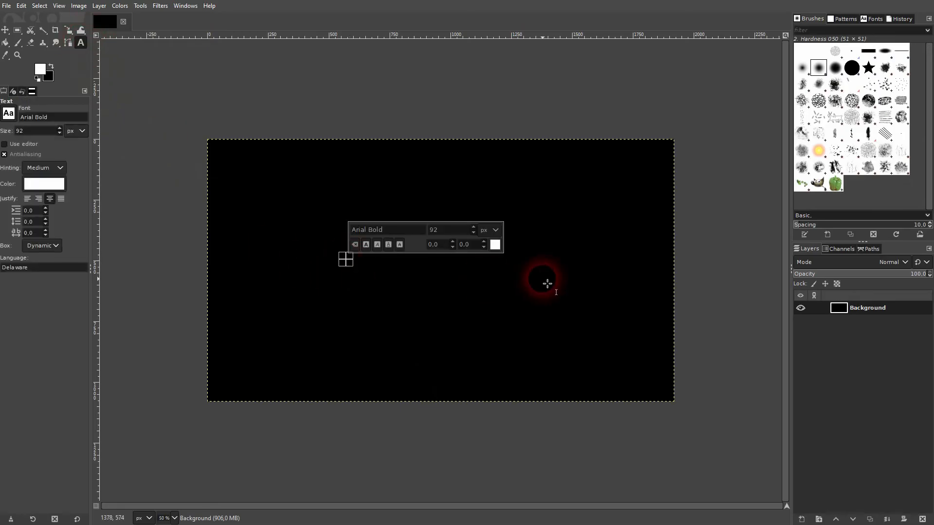
text(NEON)
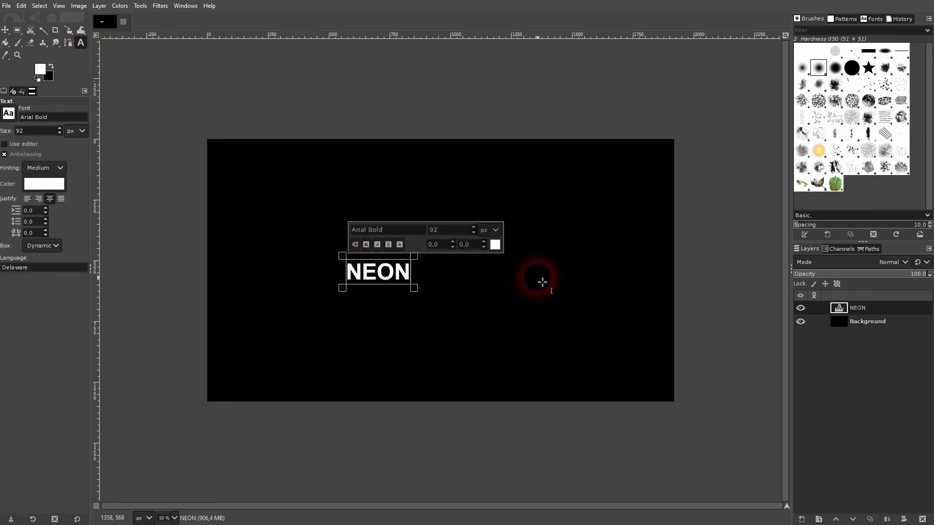
click(445, 230)
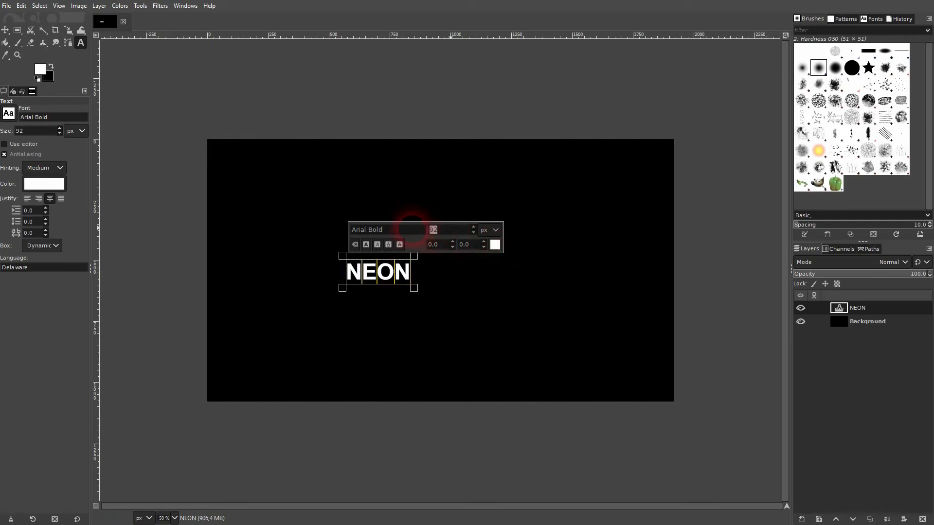
text(300)
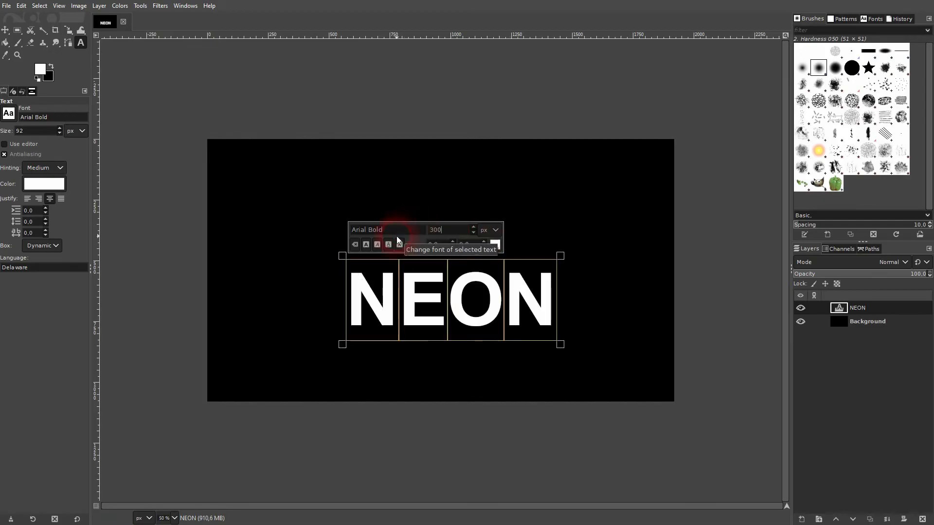
Step: Change the font of the NEON text to regular Arial
double_click(376, 229)
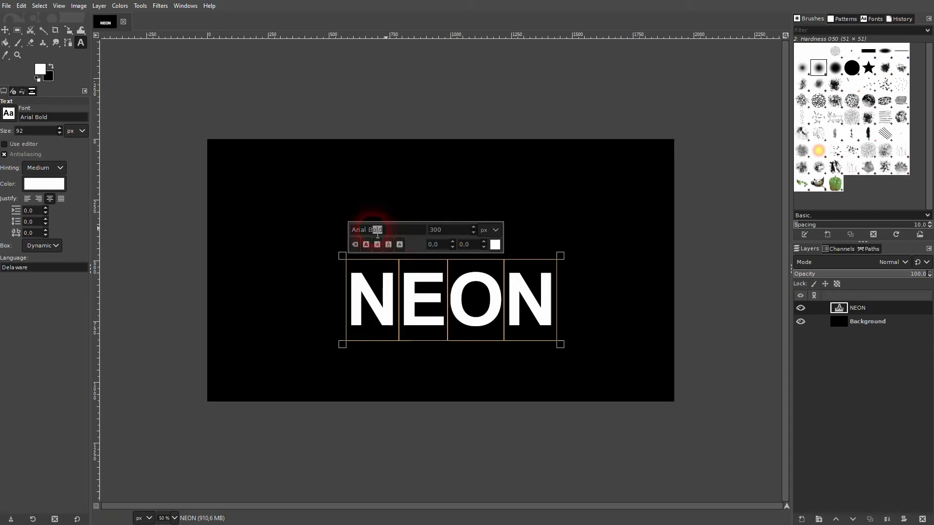
key(BackSpace)
key(BackSpace)
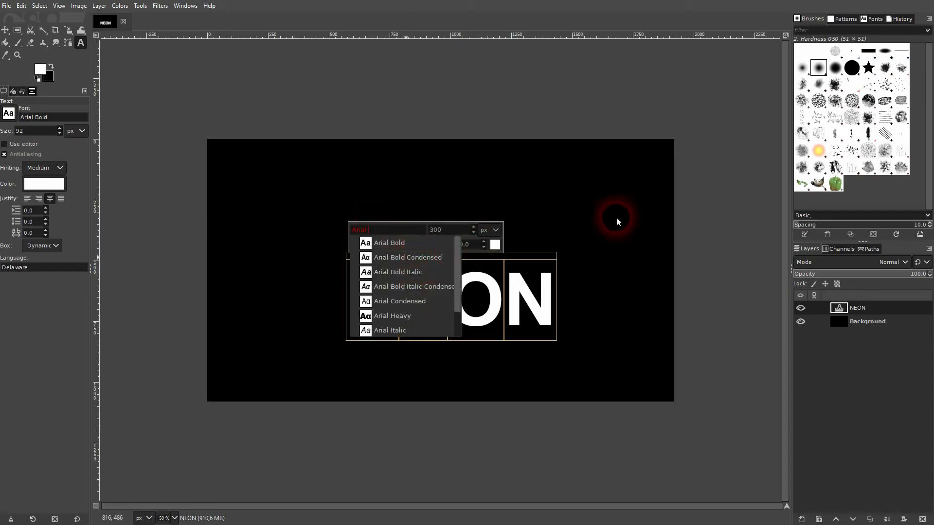
key(Return)
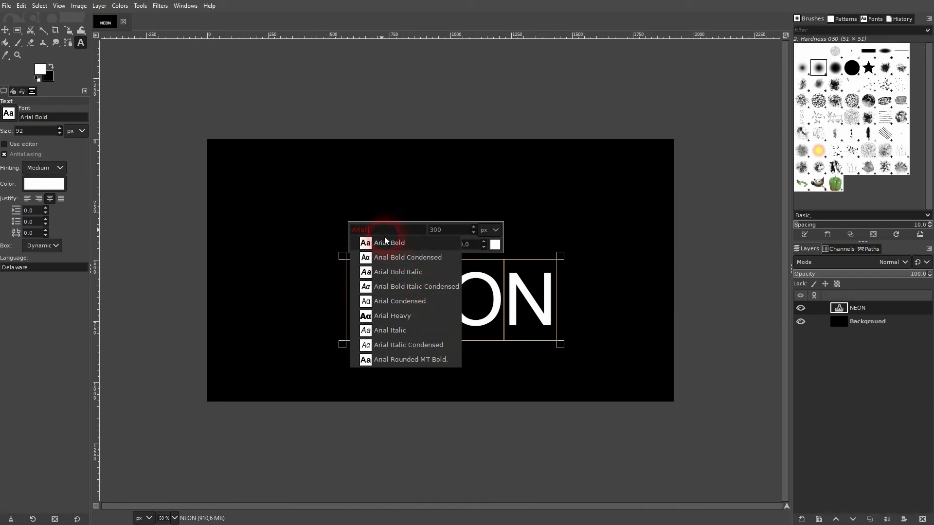
Step: Try the Agency FB Condensed and Agency FB Bold Condensed fonts on the NEON text
key(BackSpace)
key(BackSpace)
key(BackSpace)
key(BackSpace)
key(BackSpace)
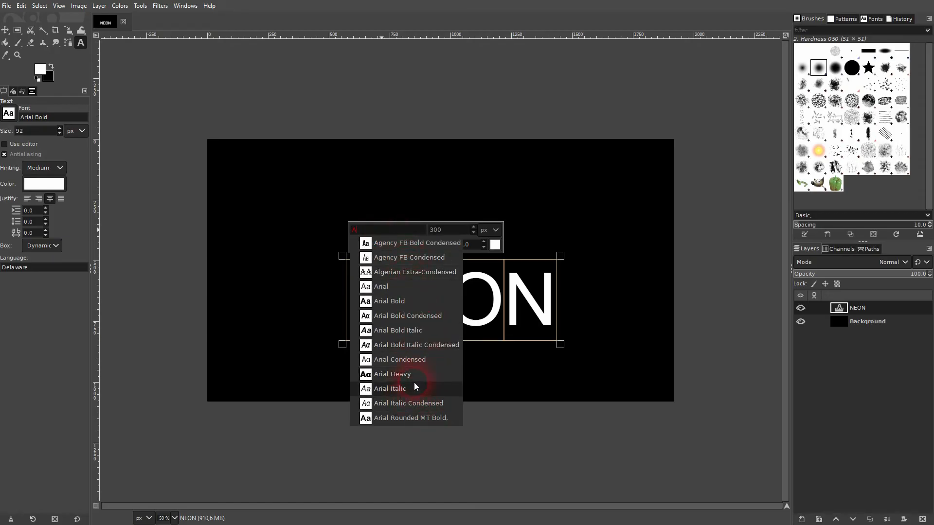
click(397, 260)
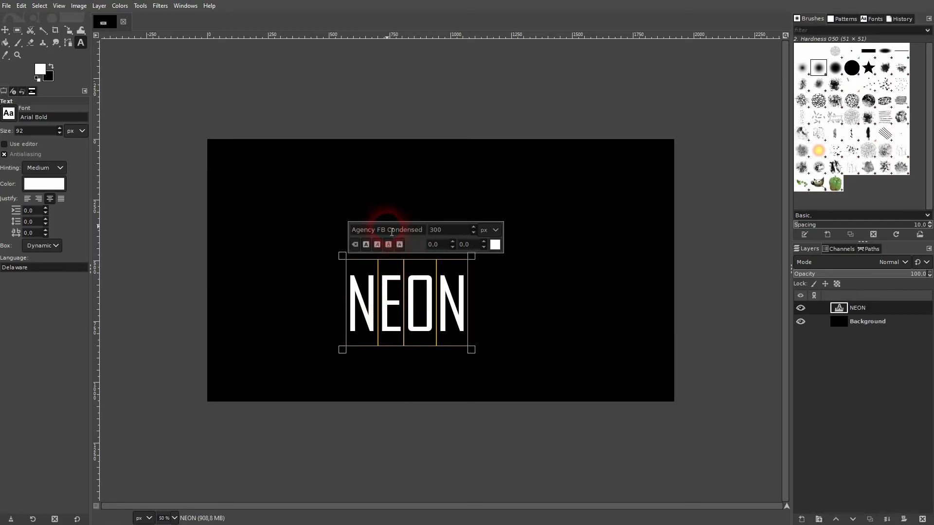
key(ctrl+Delete)
click(425, 243)
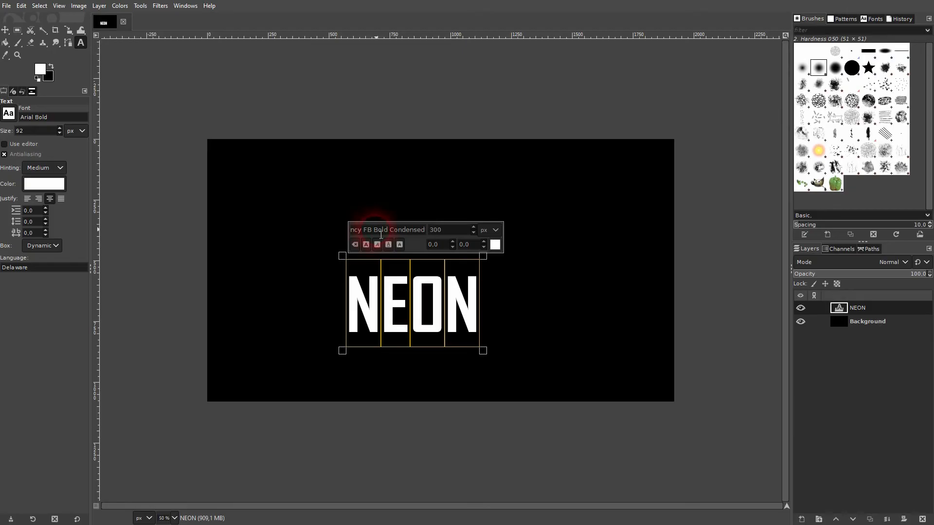
Step: Set the NEON text's font to Agency FB Condensed
drag(380, 234, 458, 236)
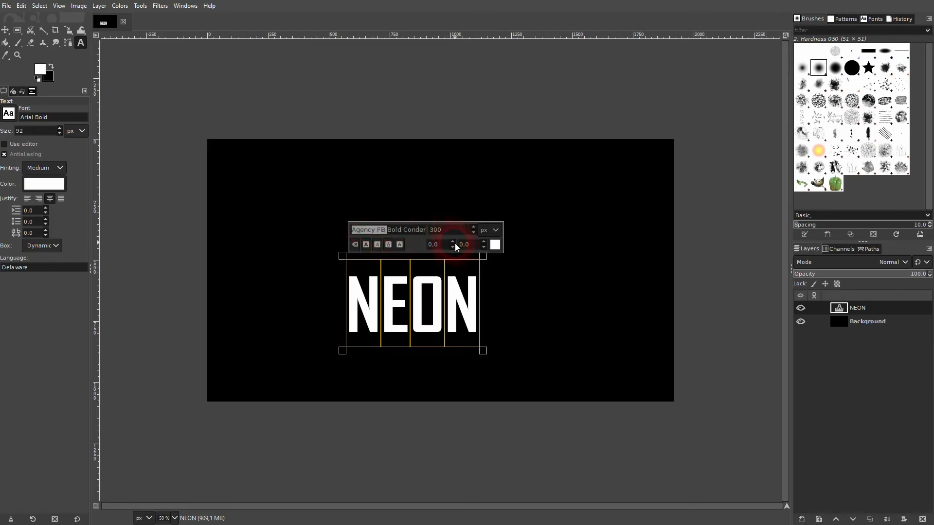
key(ctrl+a)
text(a)
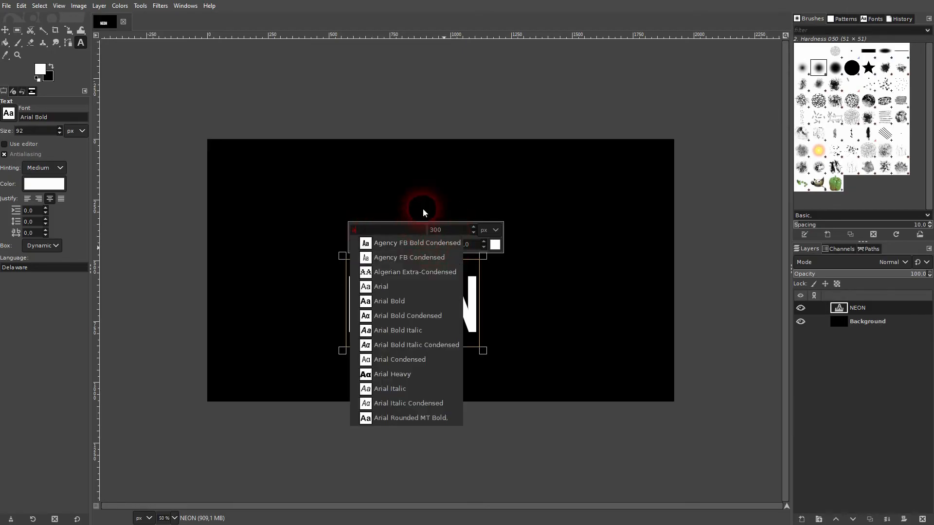
click(433, 258)
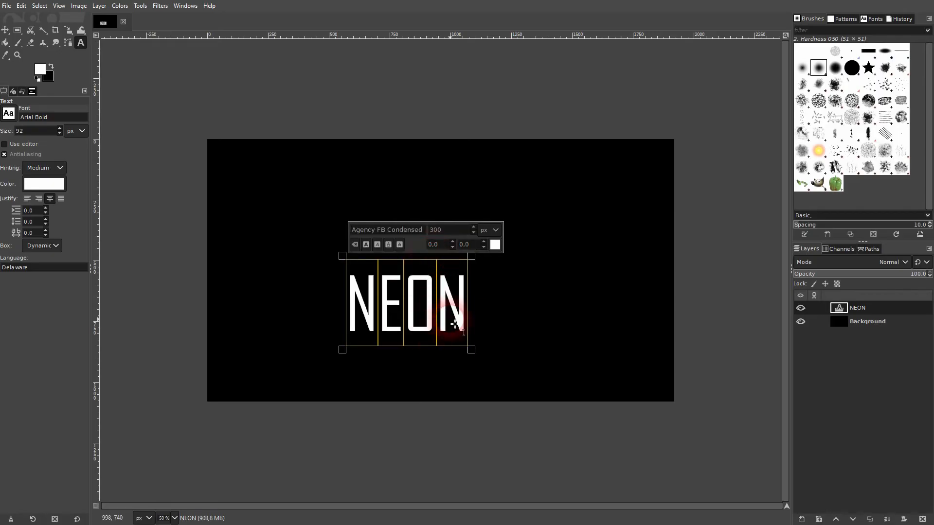
Step: Set the NEON text's size to 500 px and move the text up to the centre of the canvas
double_click(438, 229)
text(500)
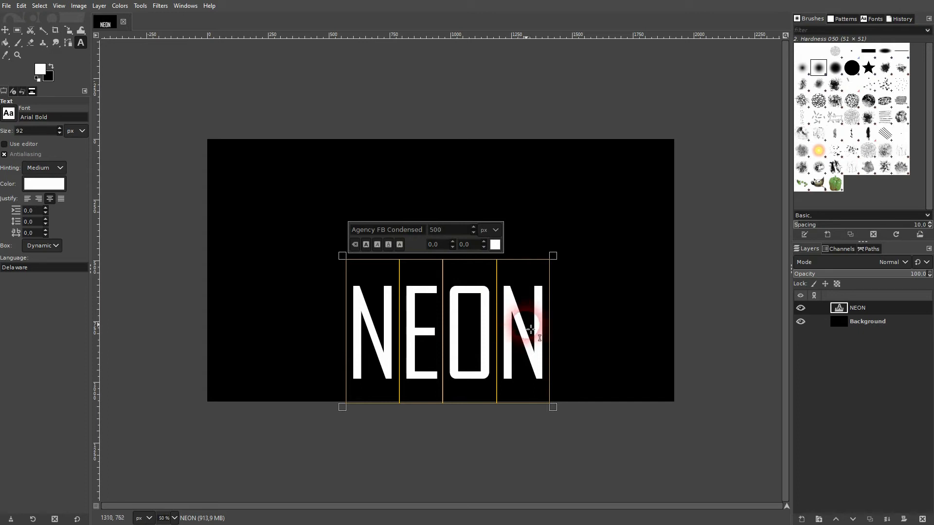
click(2, 32)
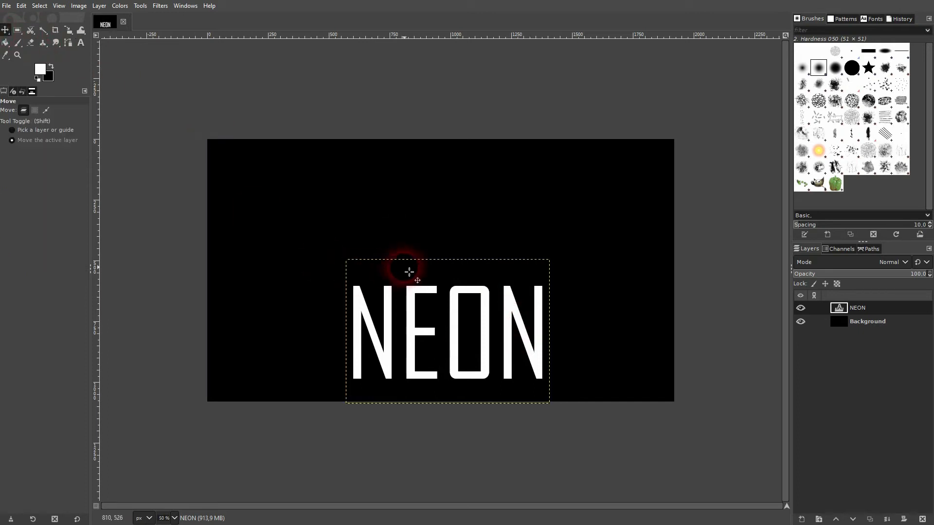
drag(418, 323, 416, 267)
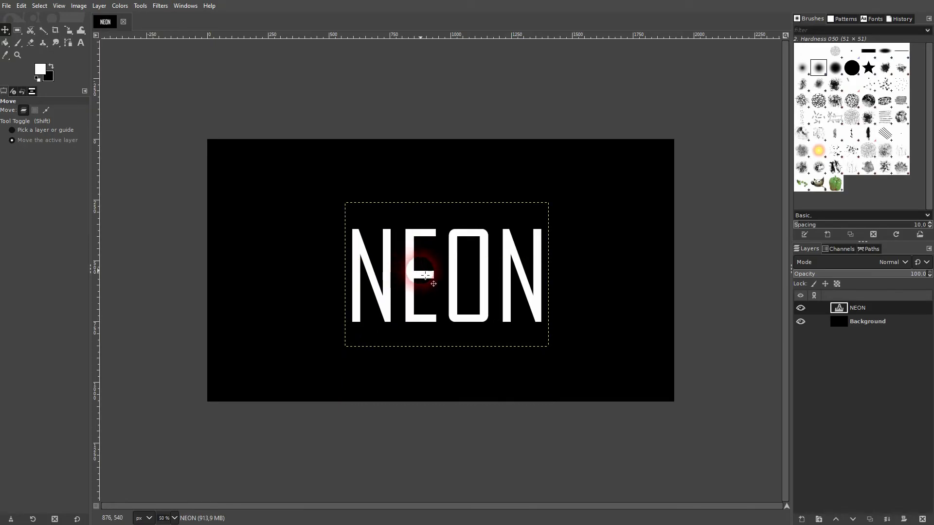
Step: Duplicate the NEON text layer and fill the duplicate with pure red (ff0000) as the foreground colour
click(876, 519)
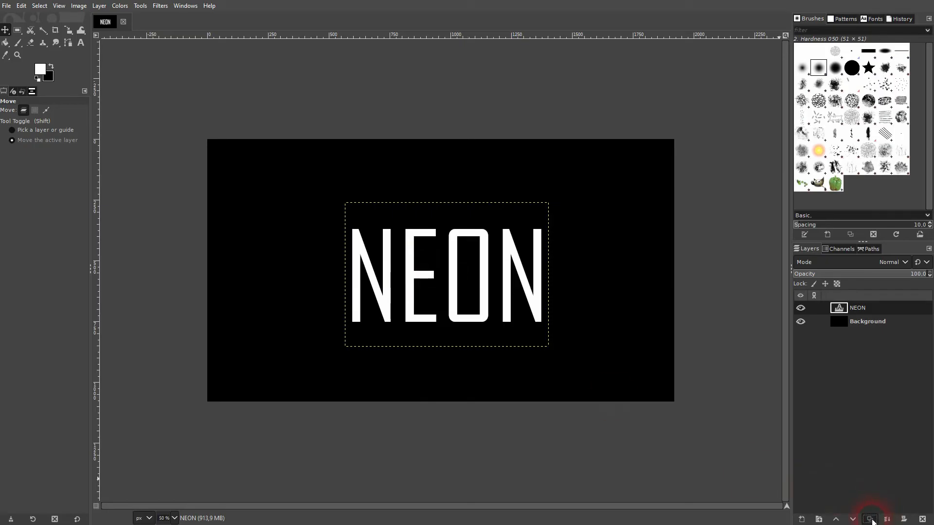
click(854, 311)
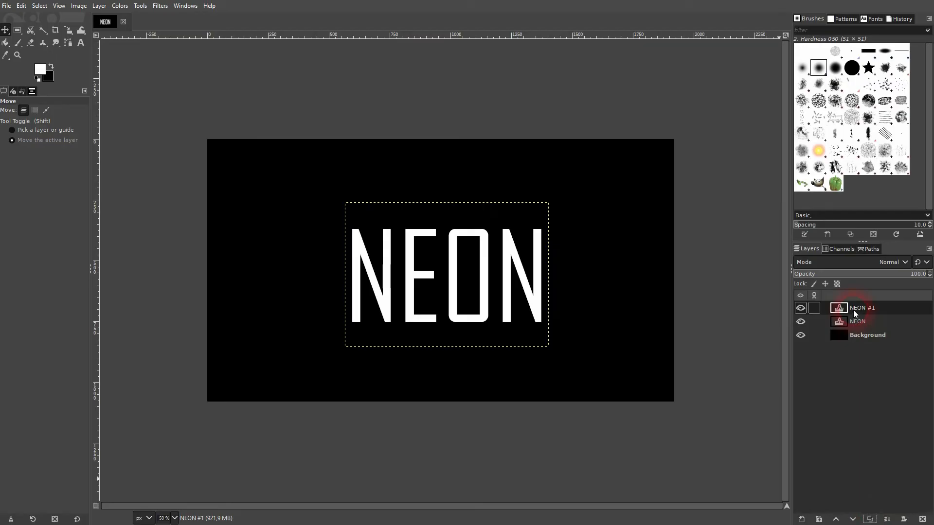
click(41, 71)
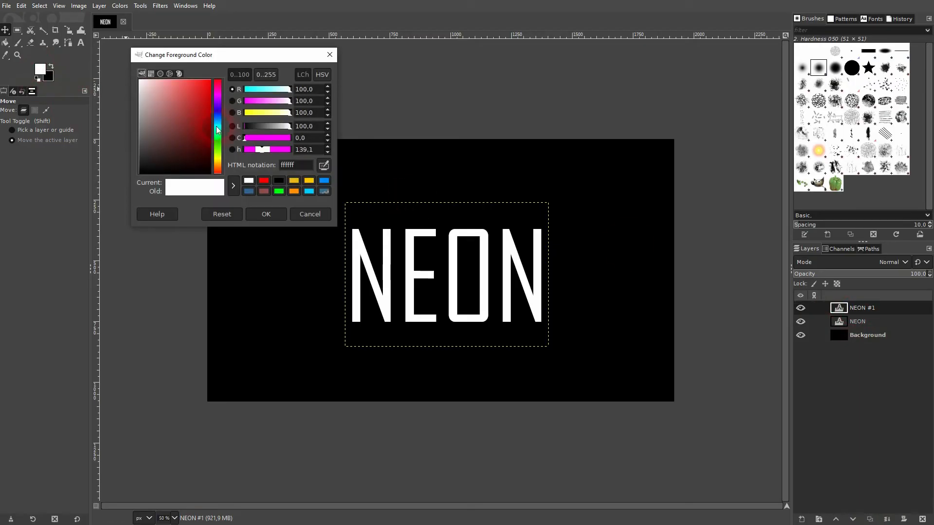
click(218, 86)
drag(190, 103, 222, 64)
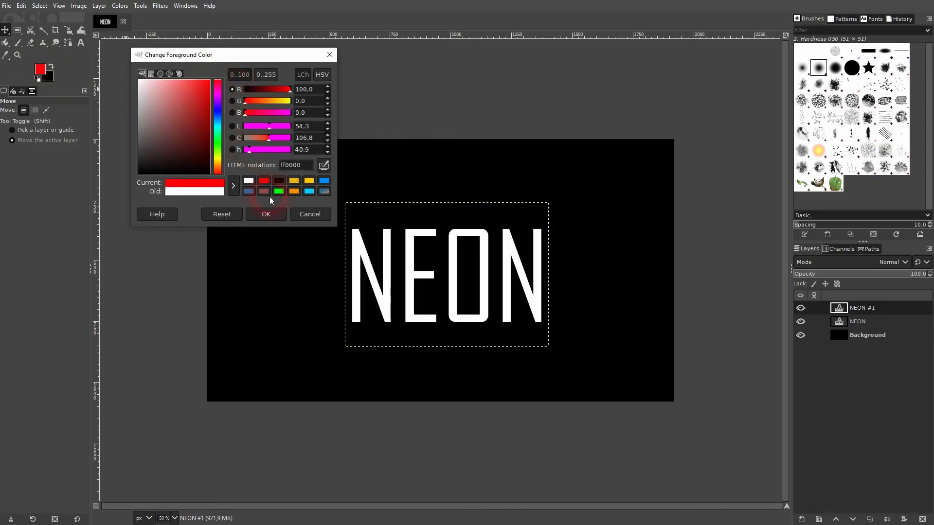
click(273, 214)
click(21, 5)
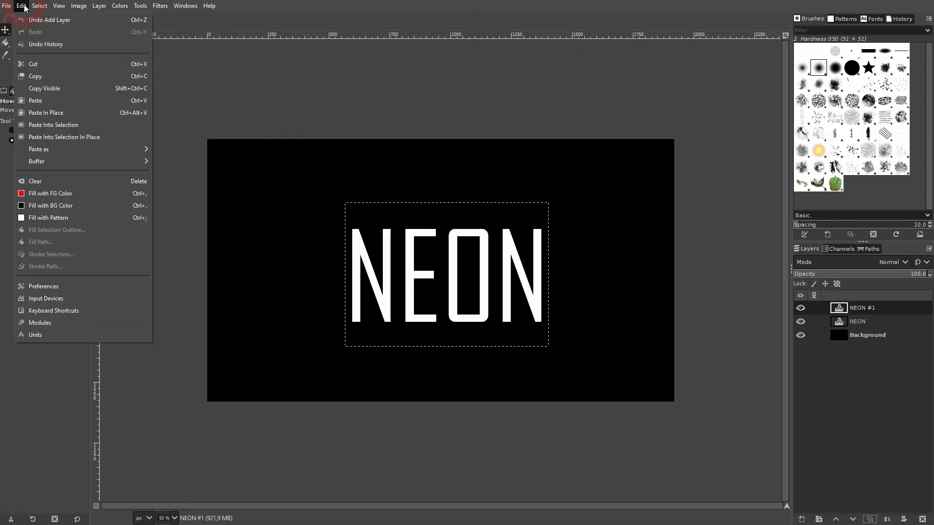
click(64, 193)
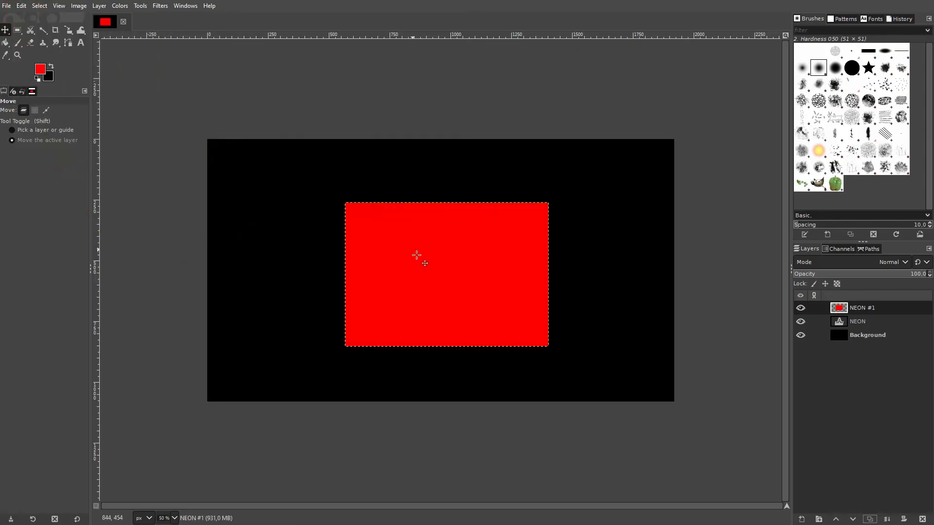
Step: Undo the full-layer red fill and fill only the NEON #1 lettering with red, using its alpha as the selection
key(ctrl+z)
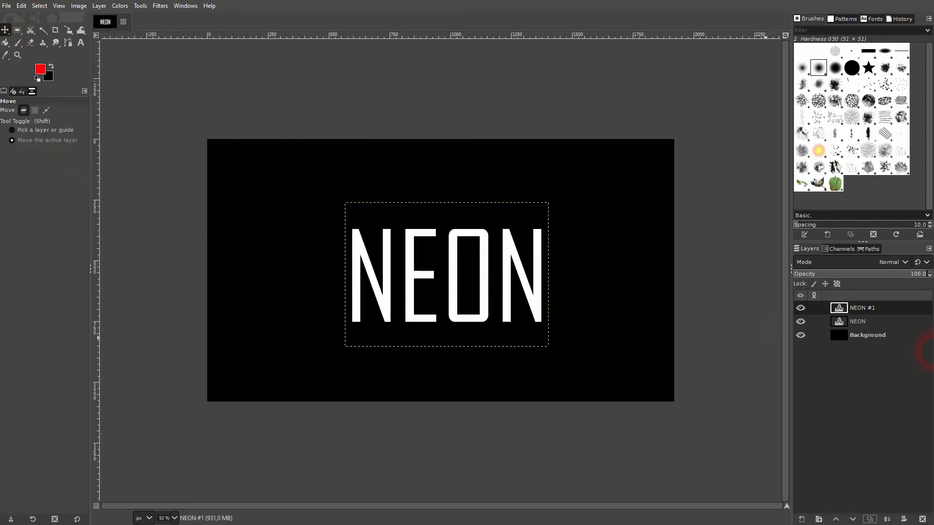
right_click(846, 313)
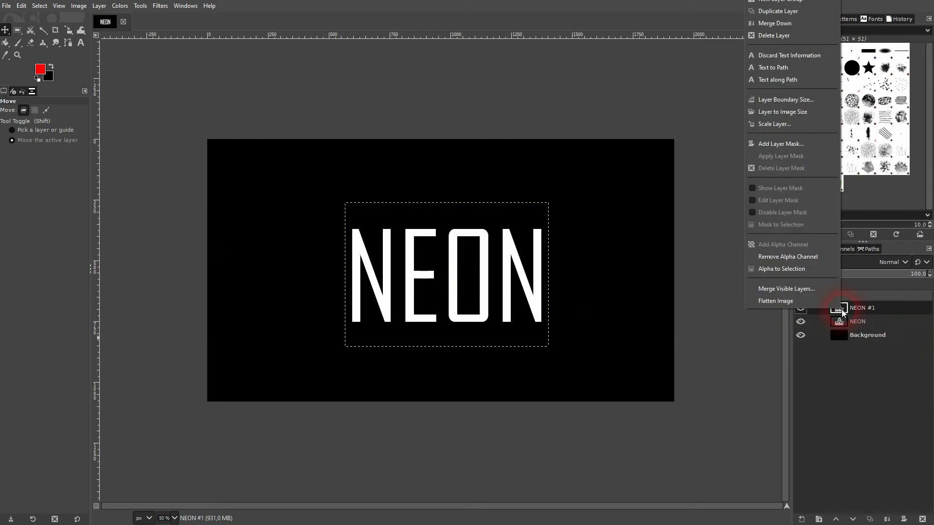
click(796, 269)
click(22, 6)
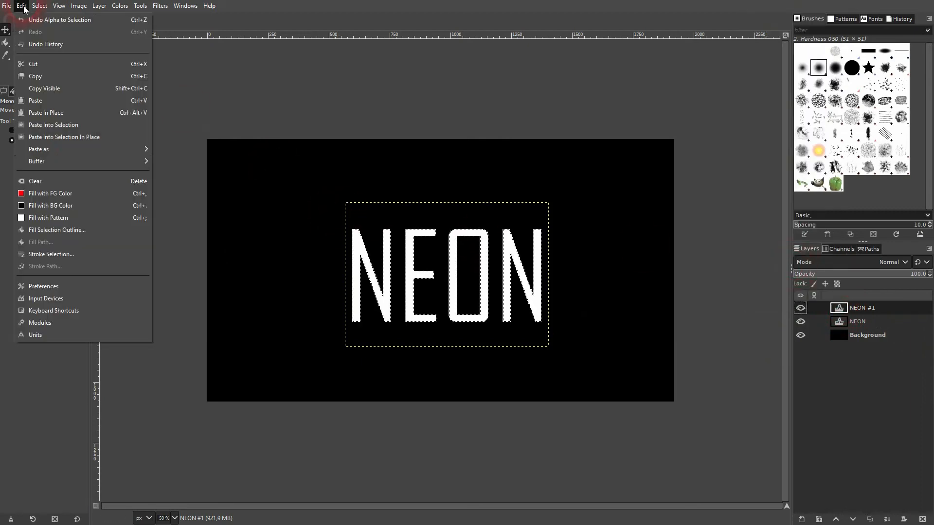
click(57, 195)
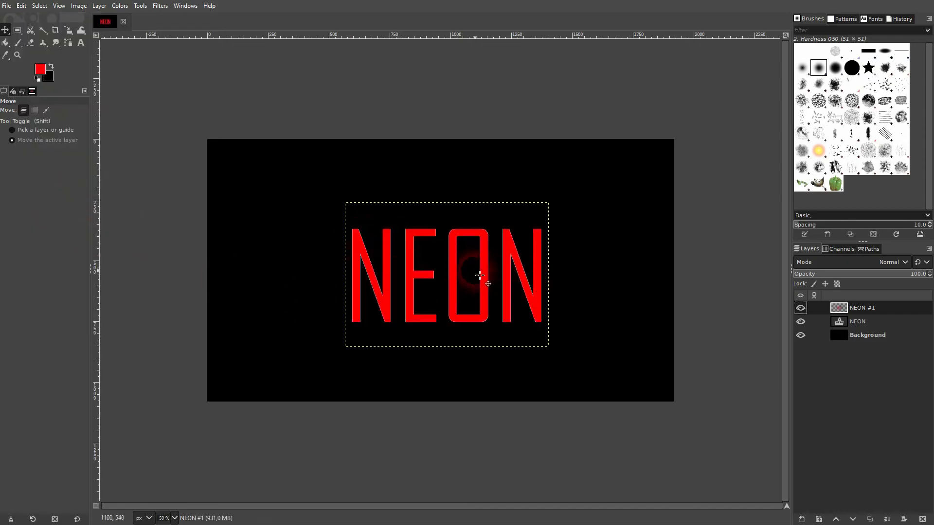
Step: Move the red NEON #1 layer beneath the NEON layer and rename the upper one white and the lower one red
click(854, 520)
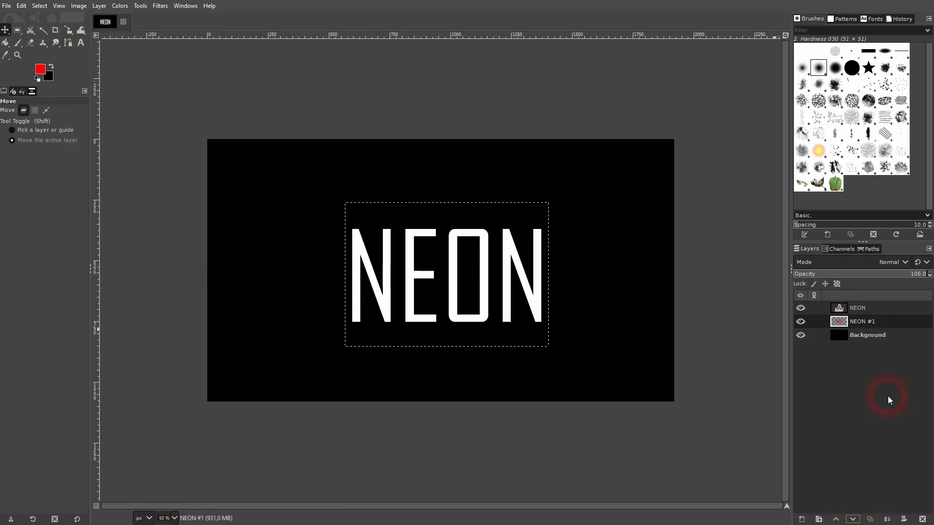
click(859, 310)
double_click(860, 311)
key(Return)
double_click(859, 322)
text(red)
key(Return)
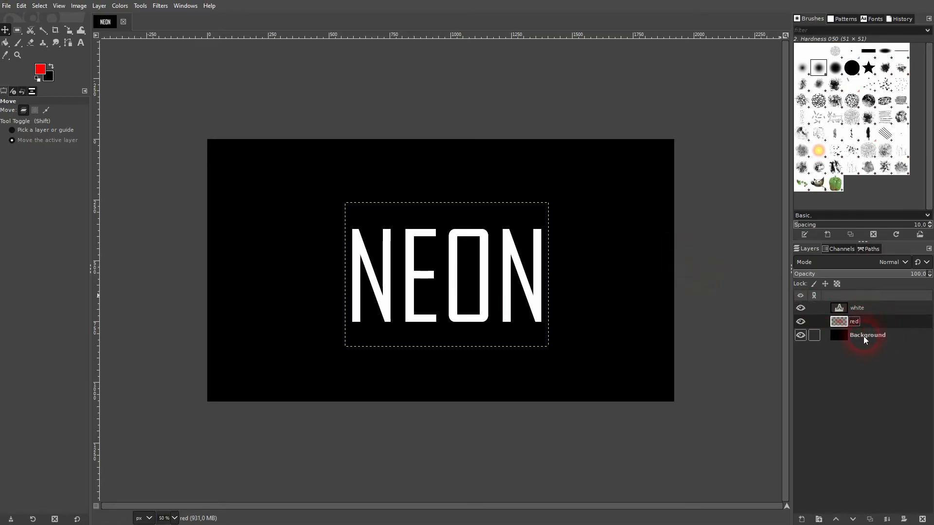
Step: Apply a Gaussian Blur of 20.51 in both X and Y to the red layer
click(160, 6)
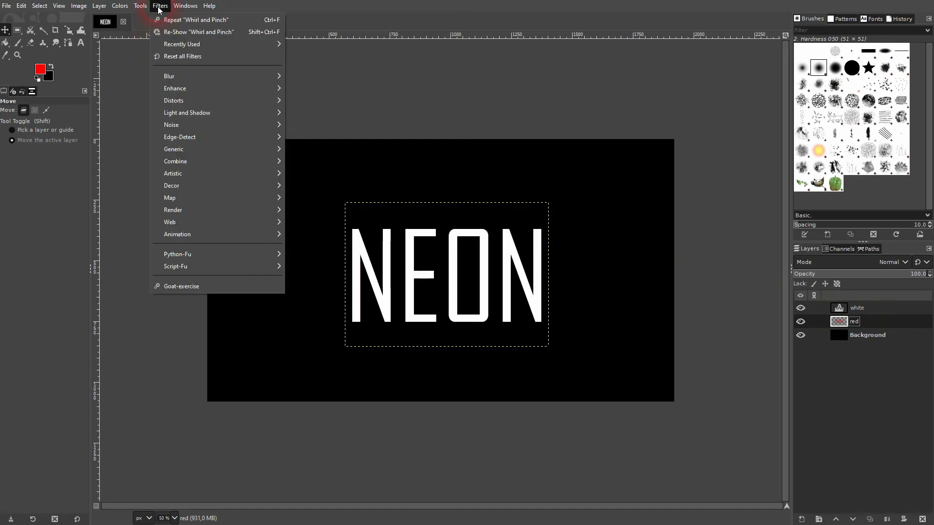
mouse_move(213, 83)
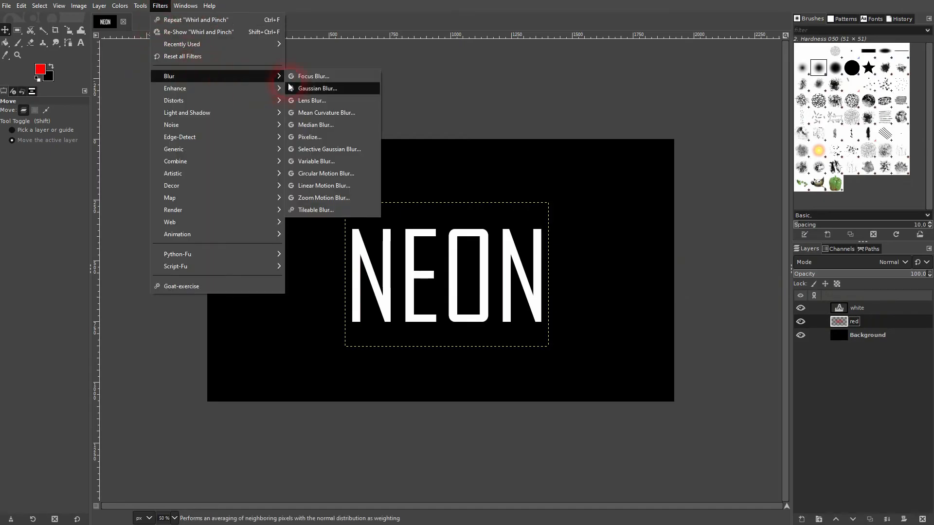
click(326, 91)
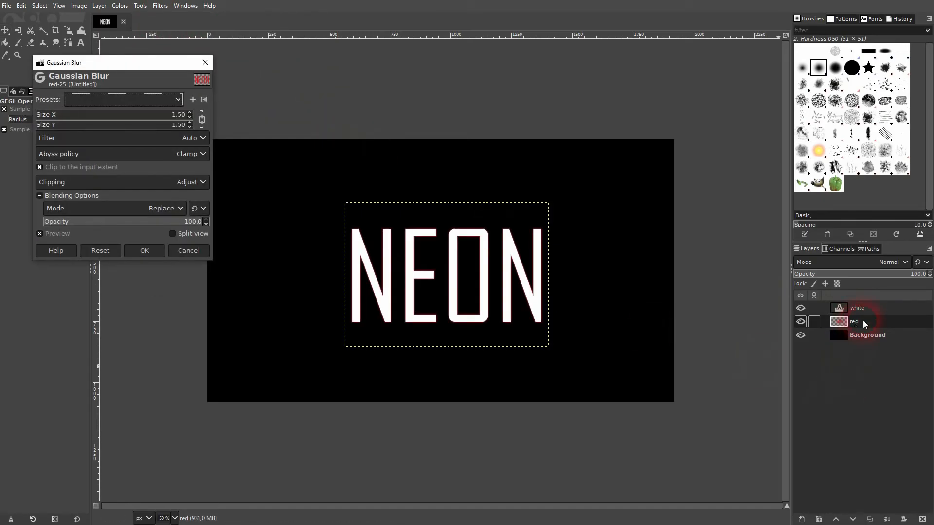
drag(53, 115, 72, 122)
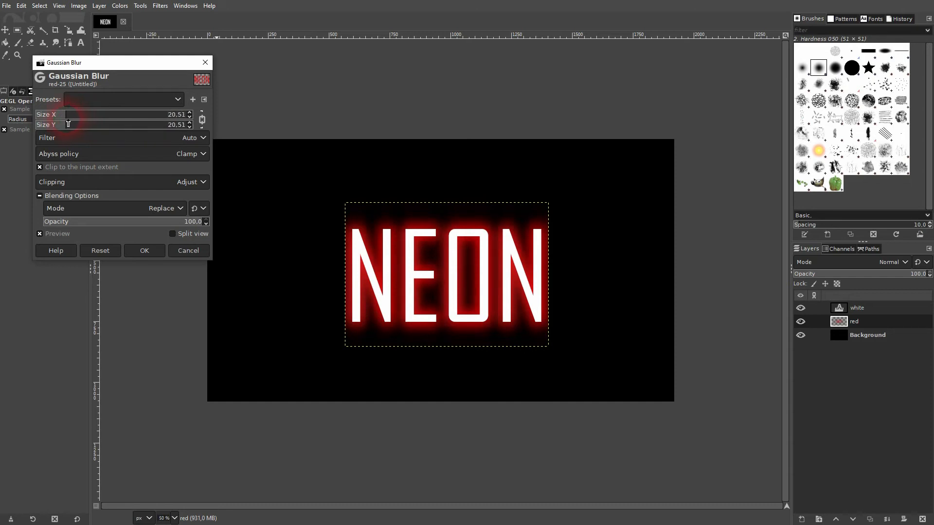
click(156, 252)
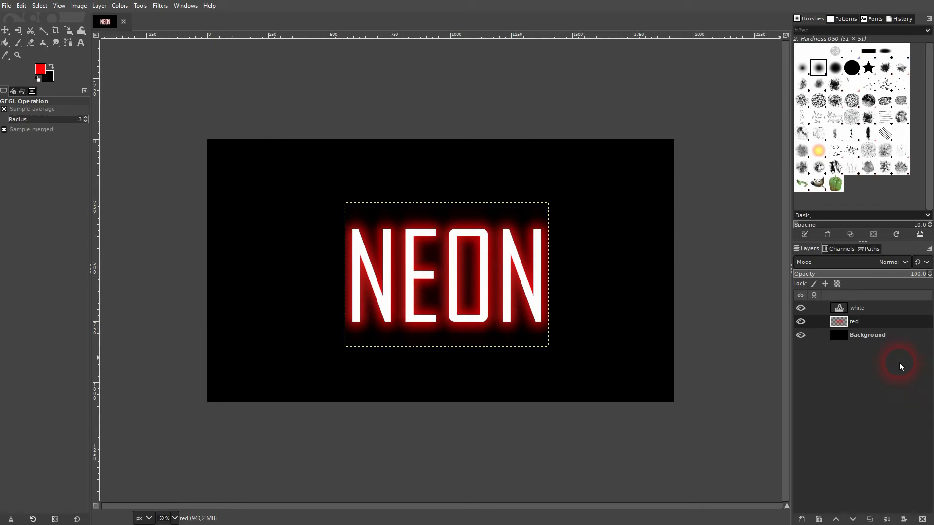
Step: Delete the white and red text layers, and reset the colours to a white foreground with a black background
shift+click(866, 310)
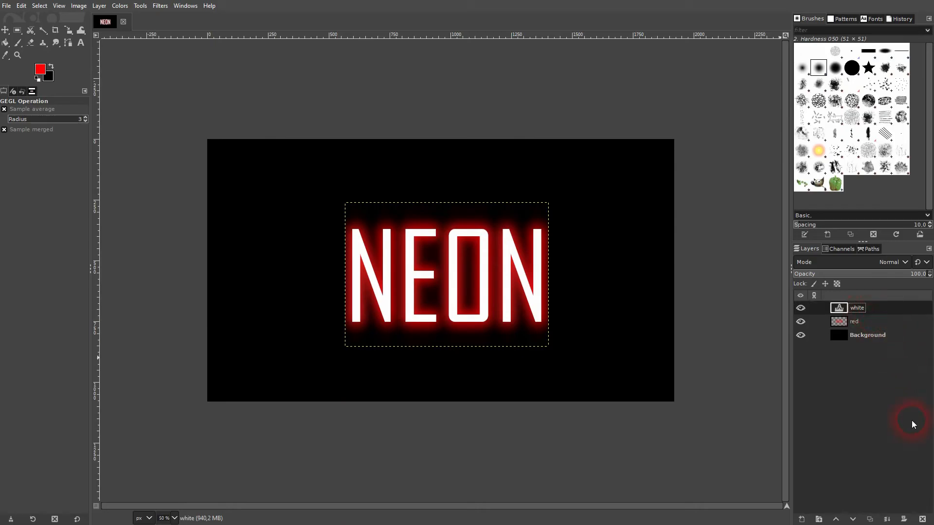
click(923, 519)
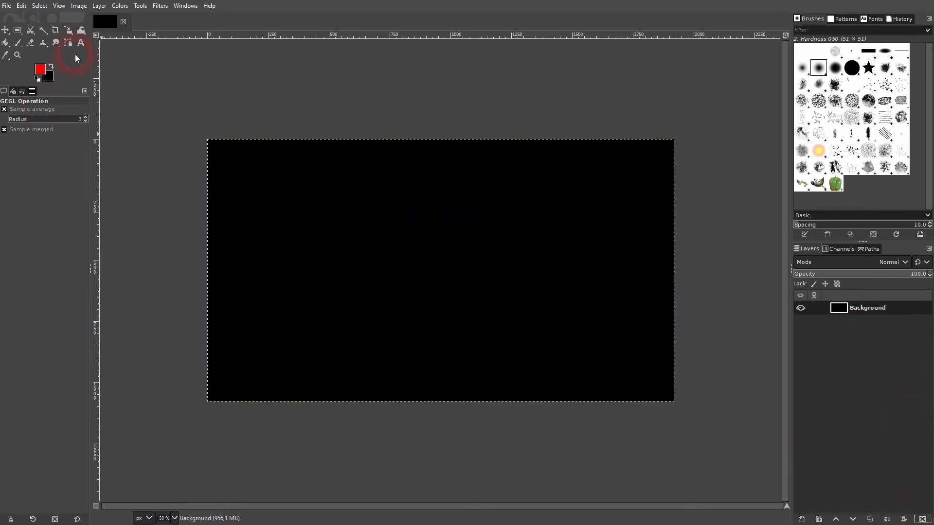
click(38, 79)
click(52, 67)
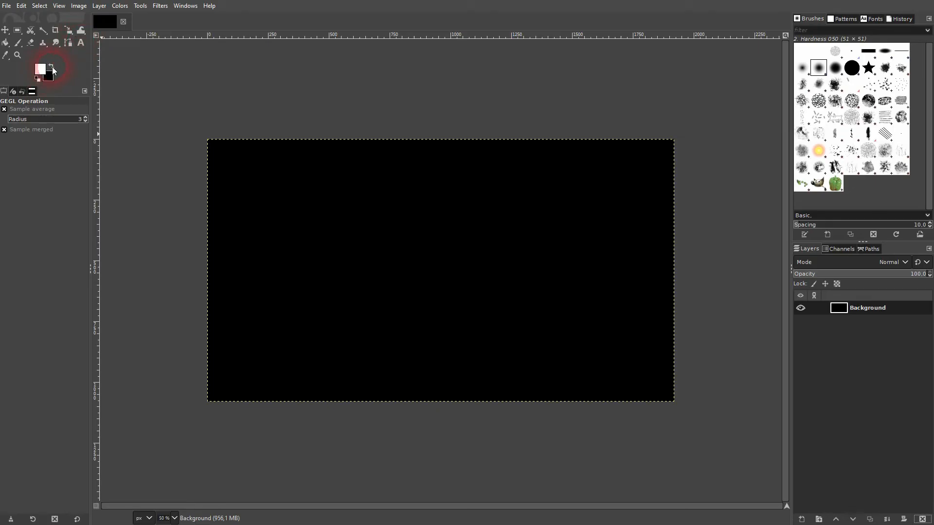
Step: Add the text NEON on the black canvas and set its size to 500 px
click(80, 44)
click(400, 247)
text(NEON)
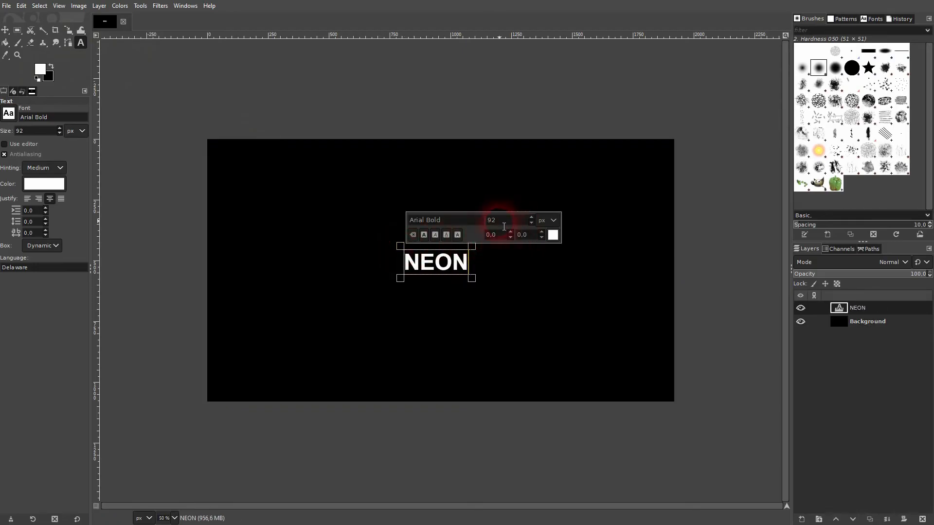
double_click(489, 220)
text(500)
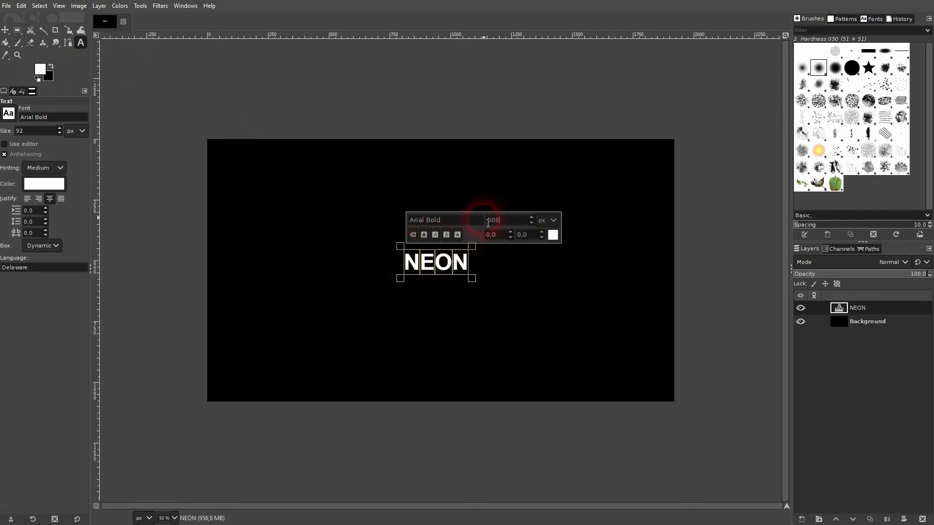
key(Return)
Step: Set the NEON text's font to Bebas Neue and move the text near the centre of the canvas
drag(447, 220, 396, 224)
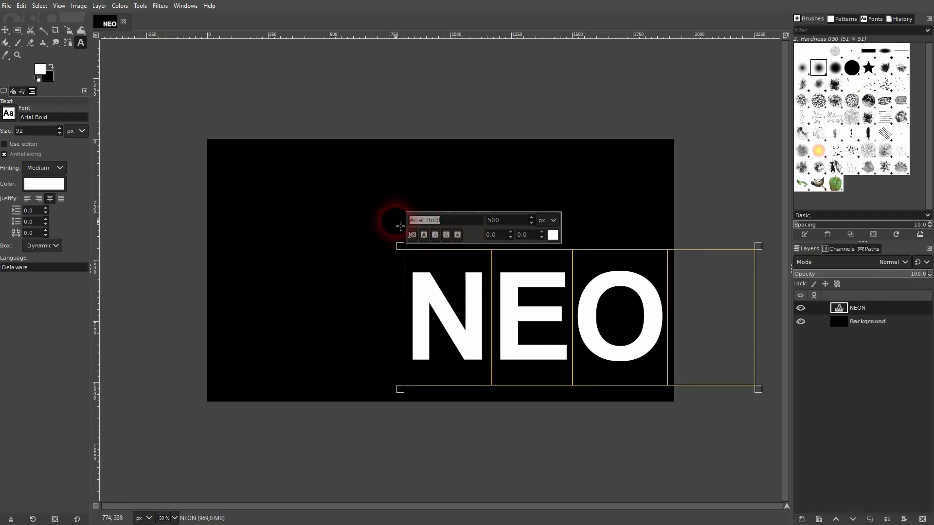
key(BackSpace)
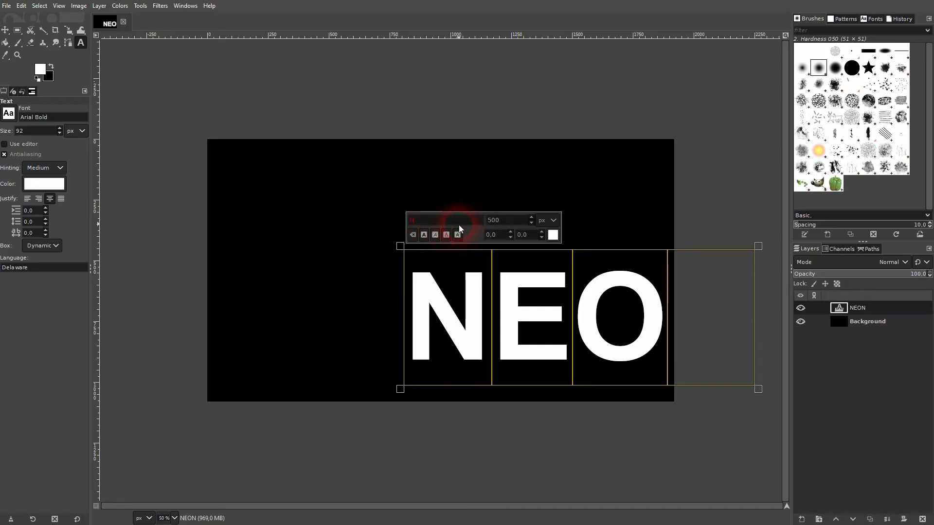
text(b)
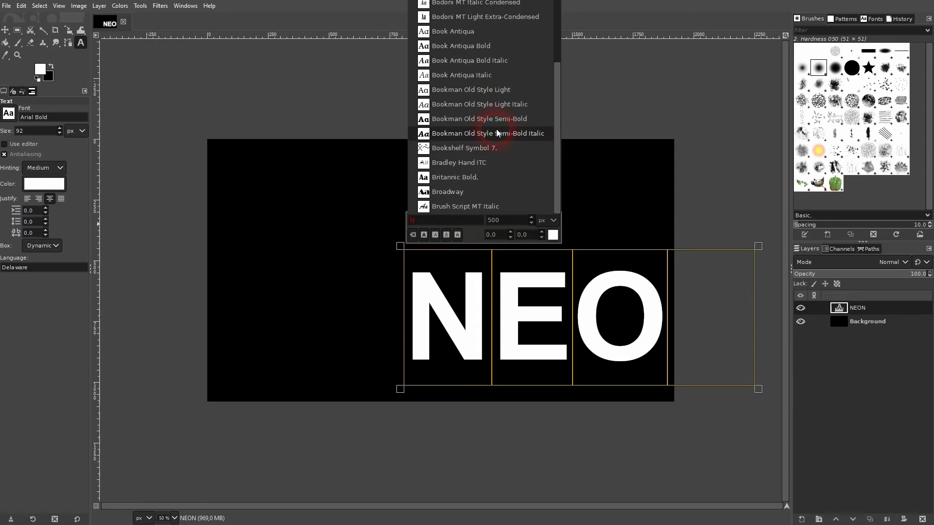
scroll(494, 127, up, 3)
scroll(496, 130, up, 10)
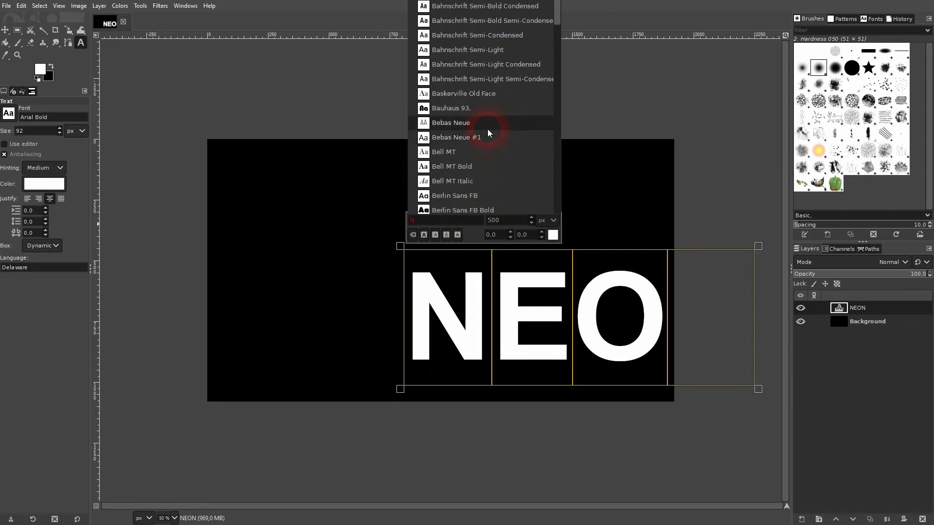
click(487, 127)
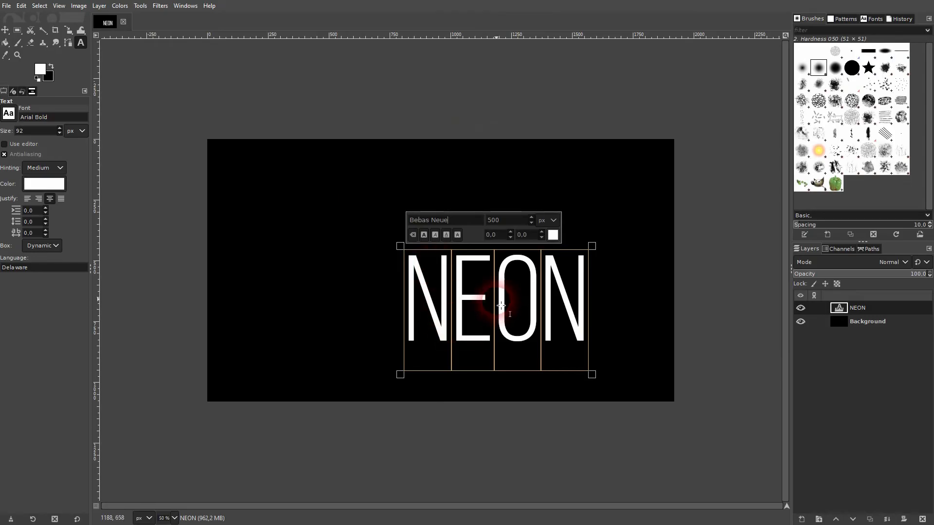
double_click(438, 221)
drag(435, 223, 395, 221)
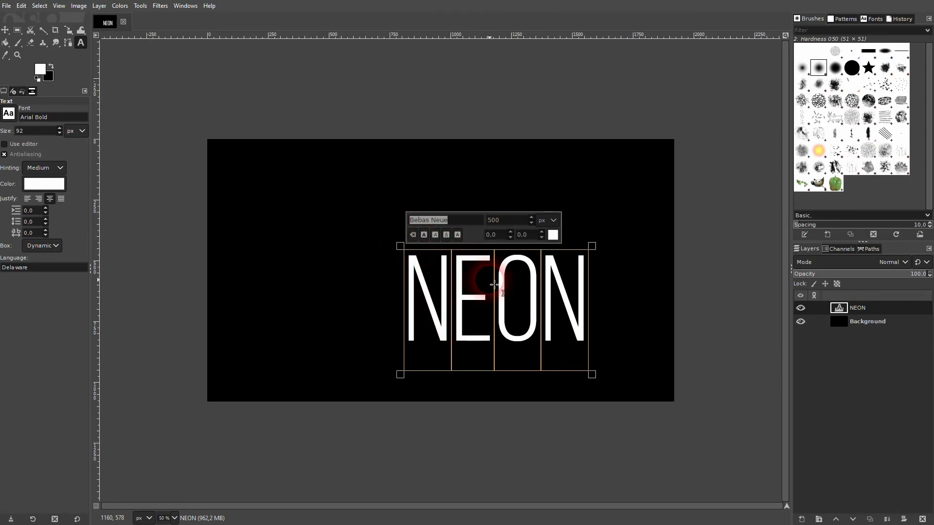
click(5, 29)
drag(465, 316, 408, 271)
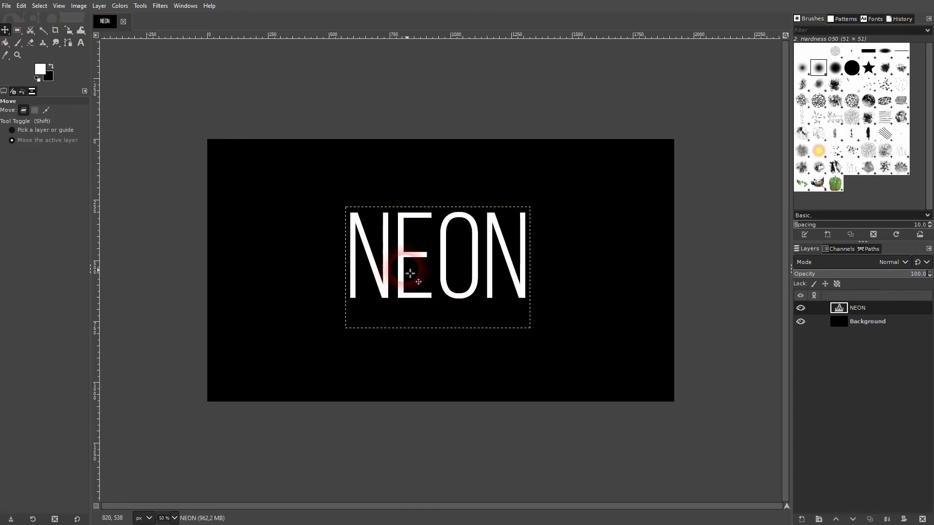
Step: Duplicate the NEON text layer and rename the copy white
click(870, 519)
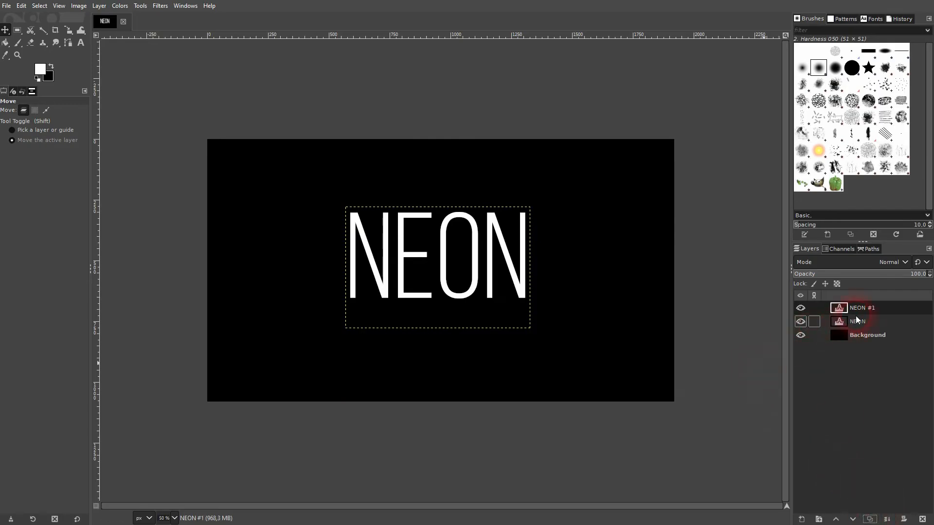
double_click(862, 311)
text(white)
key(Return)
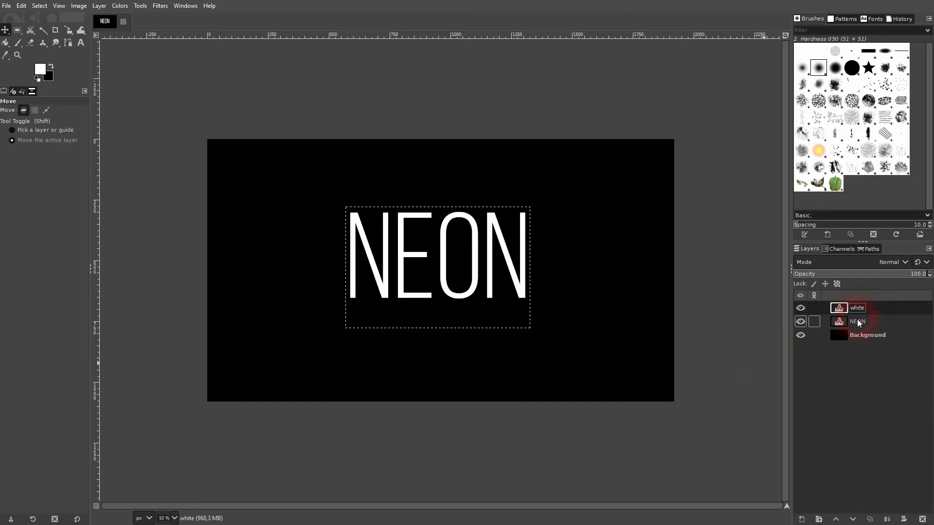
Step: Select the lower NEON layer and set the foreground colour to a bright turquoise
click(847, 322)
click(40, 69)
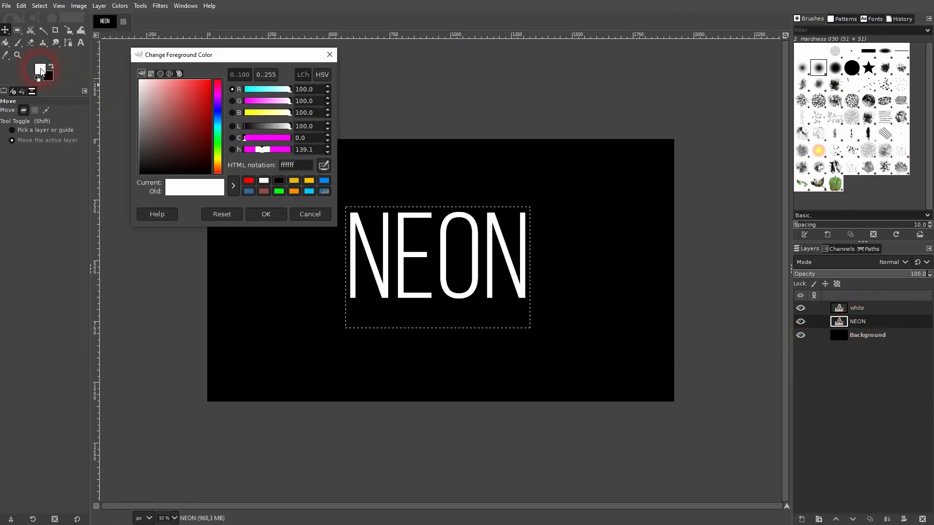
click(217, 126)
mouse_move(210, 94)
mouse_down()
mouse_move(212, 72)
mouse_move(189, 101)
mouse_move(206, 89)
mouse_up()
click(263, 215)
Step: Create a selection from the lower NEON layer's alpha and fill it with the turquoise foreground colour
click(844, 325)
right_click(843, 323)
click(771, 277)
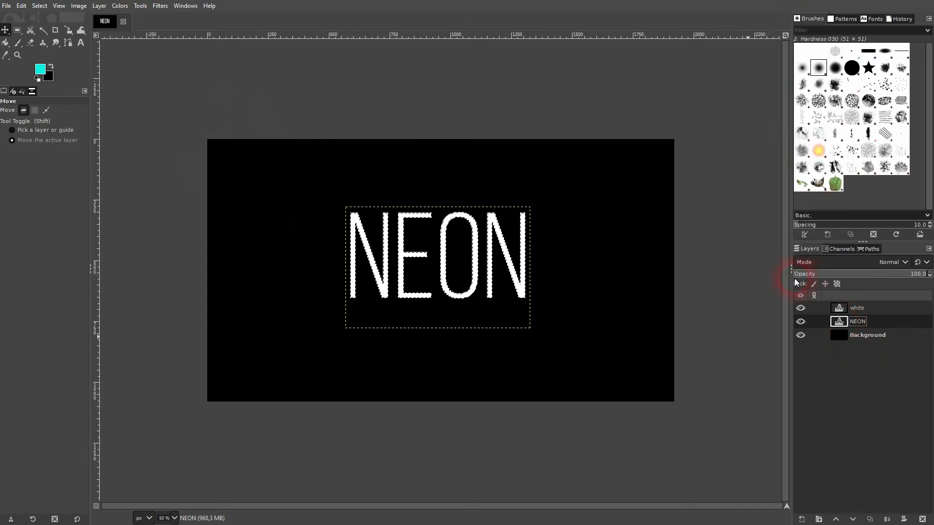
click(22, 5)
click(76, 194)
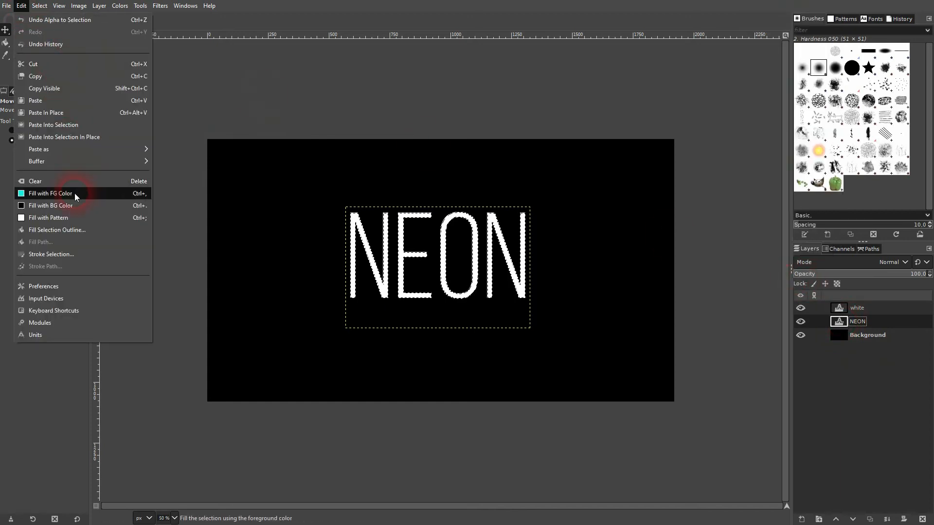
Step: Rename the filled NEON layer turquoise
click(856, 324)
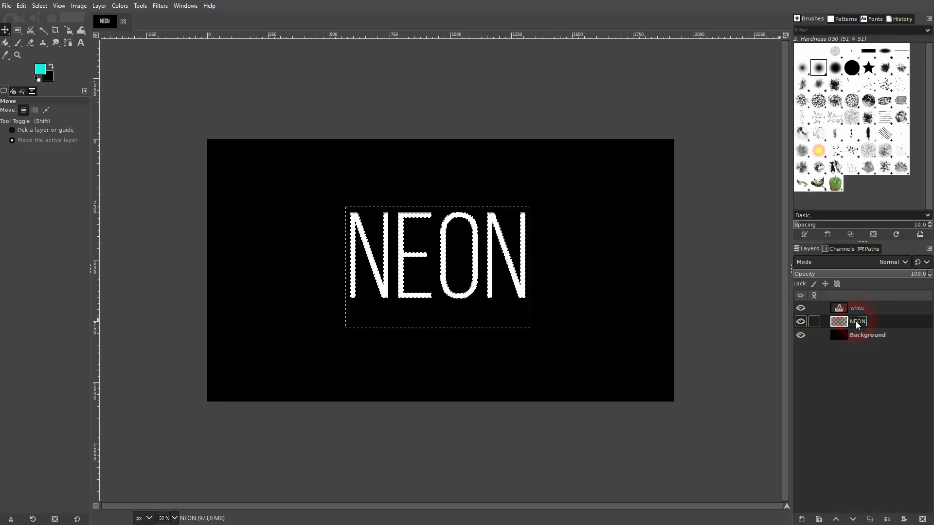
double_click(858, 323)
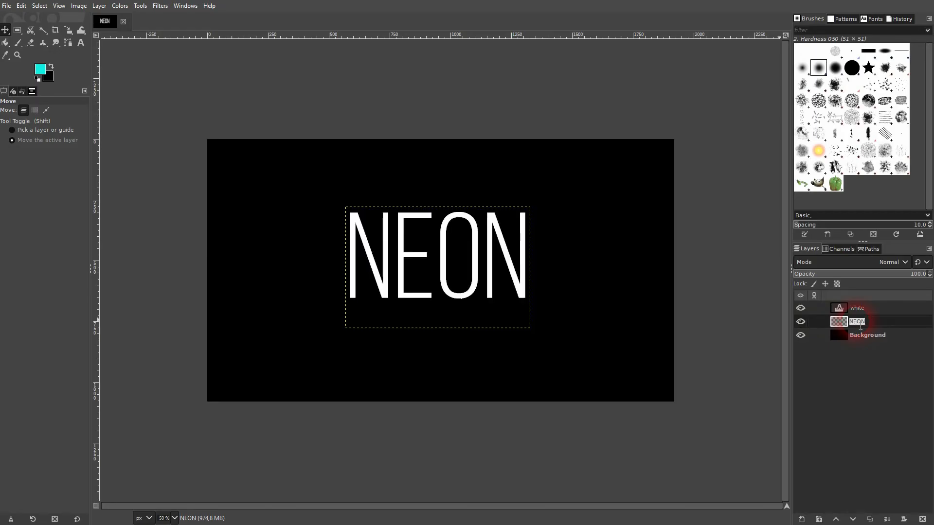
text(turquoise)
key(Return)
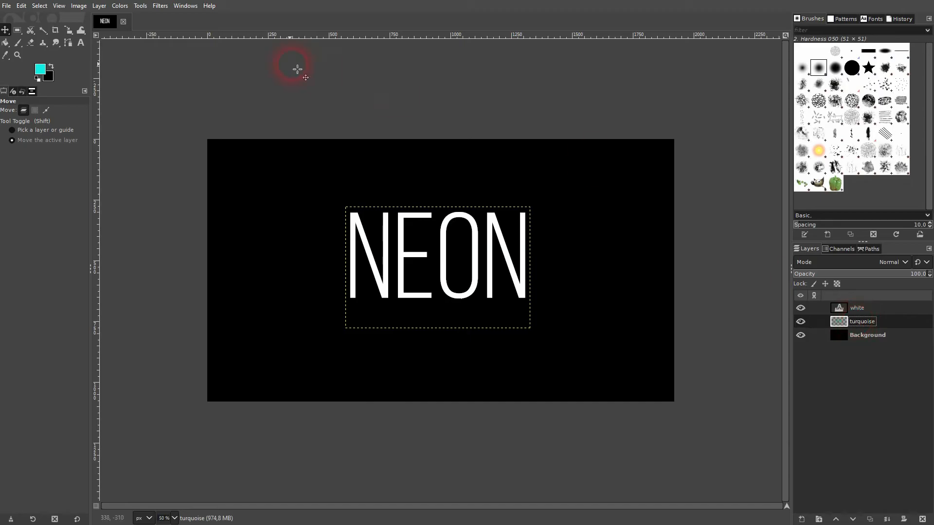
Step: Apply a Gaussian Blur with Size X and Size Y of 10.22 to the turquoise layer
click(161, 6)
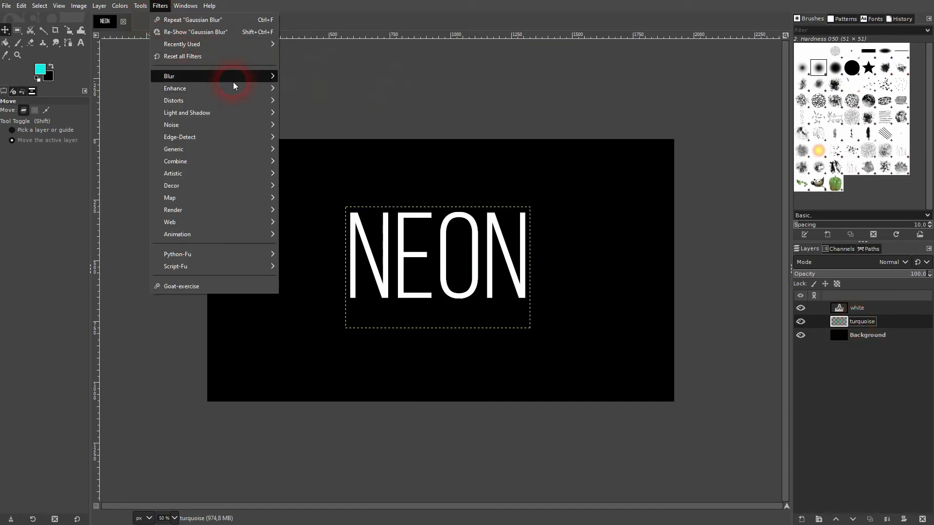
mouse_move(232, 80)
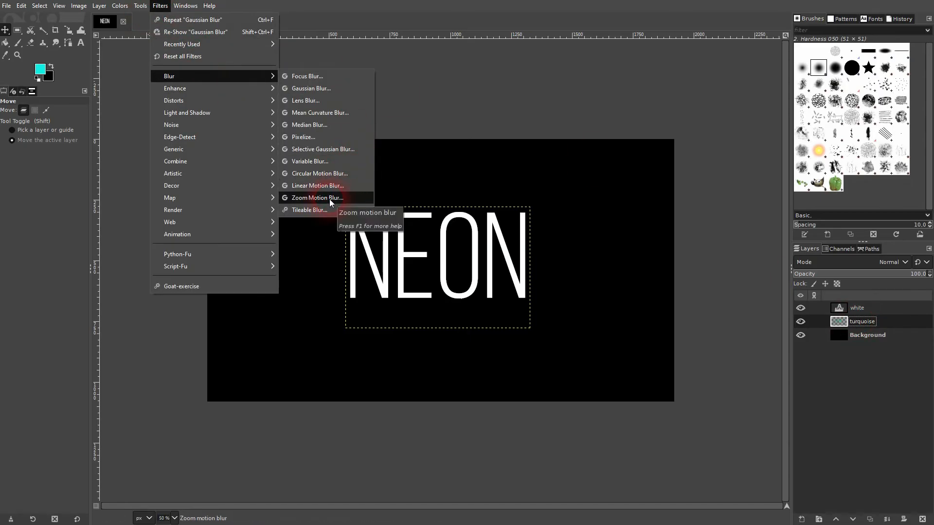
click(311, 89)
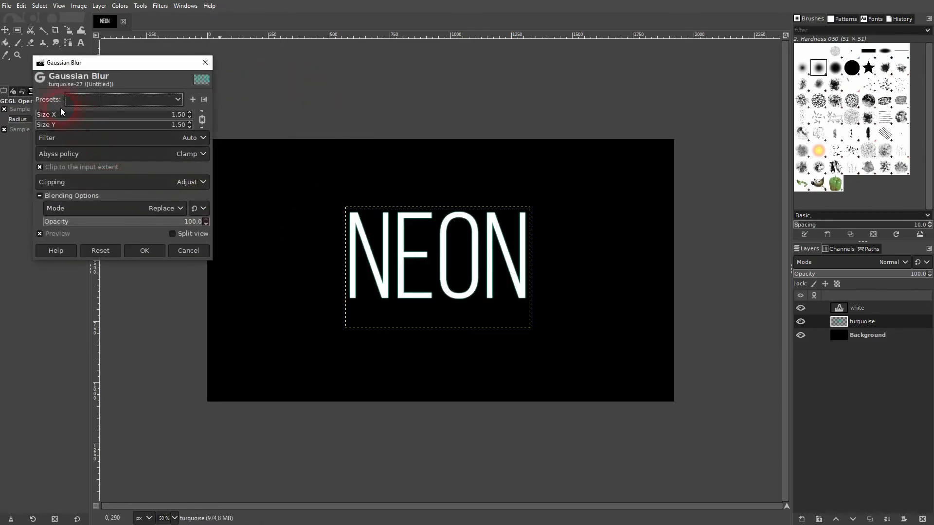
click(62, 112)
drag(62, 119, 53, 123)
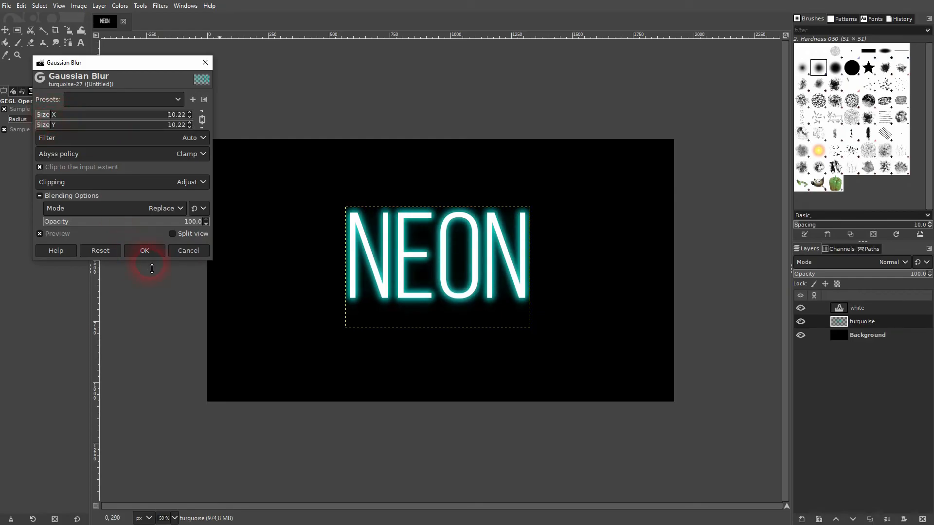
click(144, 251)
click(860, 334)
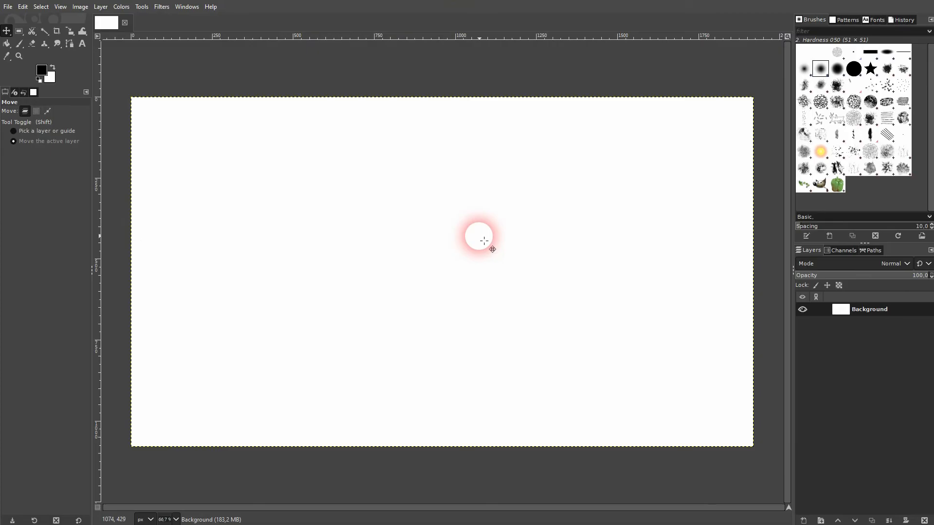
Step: Add the text TEXT ON A PATH in Arial Bold at 92 px and move it to the canvas's upper middle
click(83, 44)
click(202, 150)
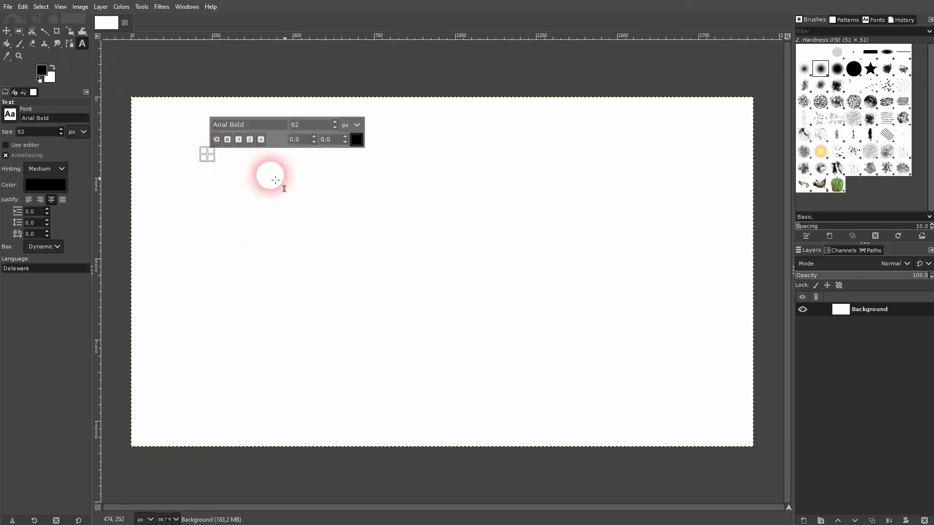
text(TEXT ON A PATH)
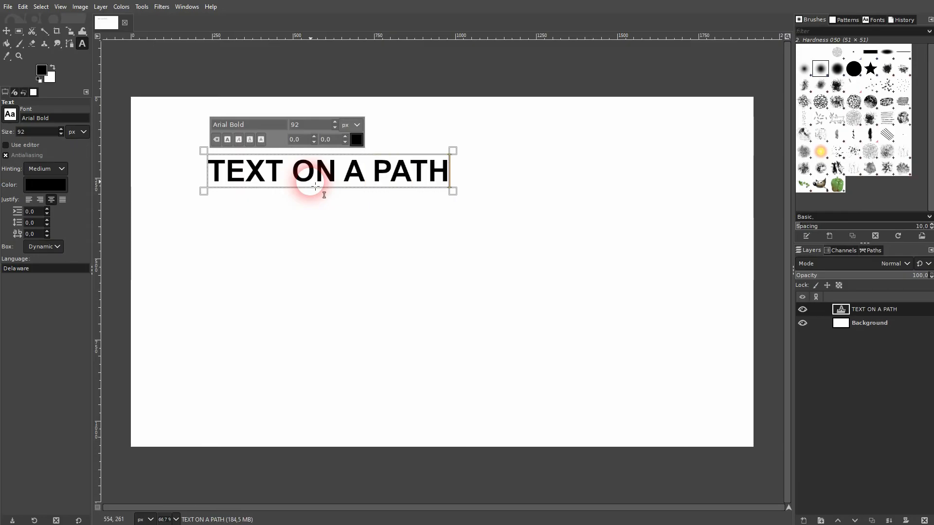
click(6, 30)
drag(375, 191, 468, 180)
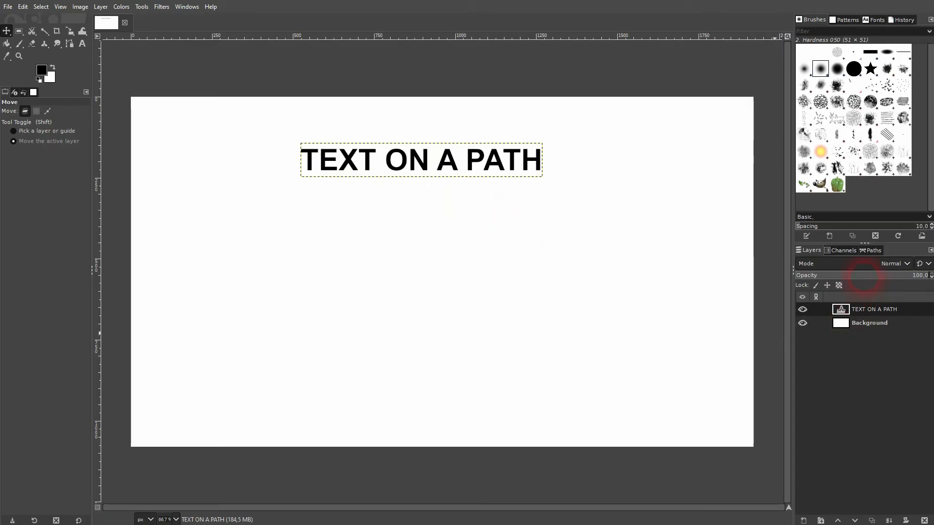
Step: Examine the Paths dialog and its entry among the dockable dialogs, and return to the layer list
click(872, 251)
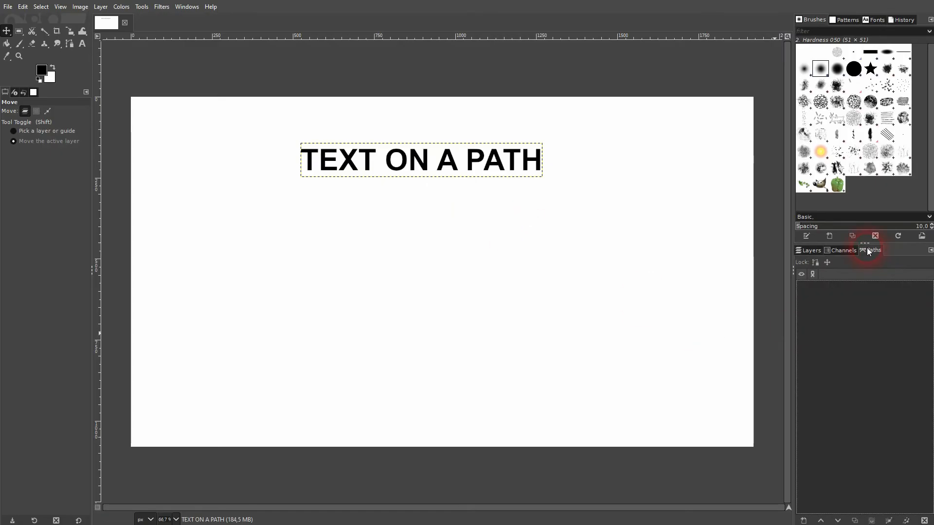
click(187, 6)
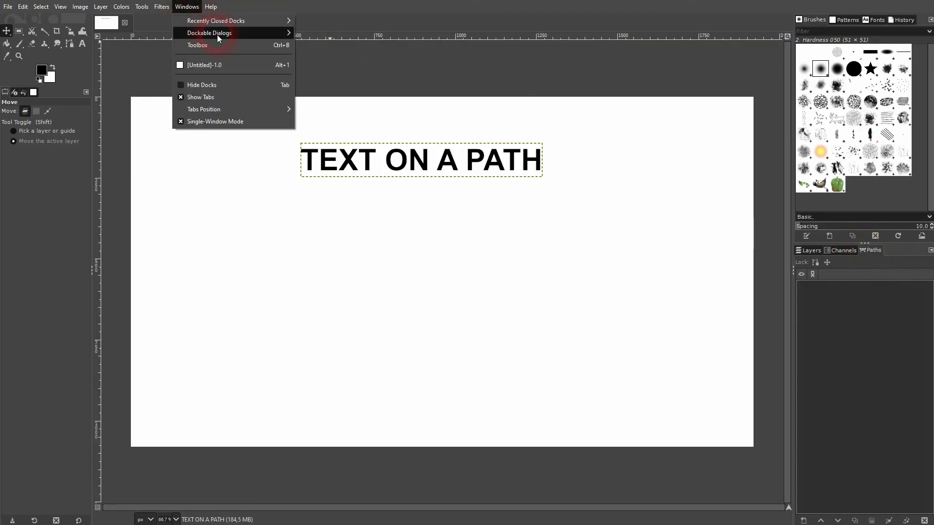
mouse_move(217, 34)
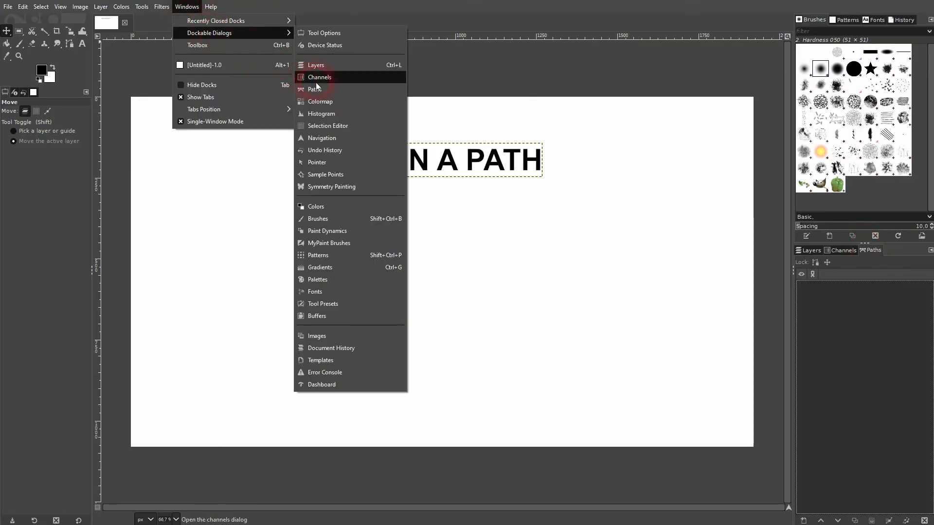
click(872, 250)
click(809, 252)
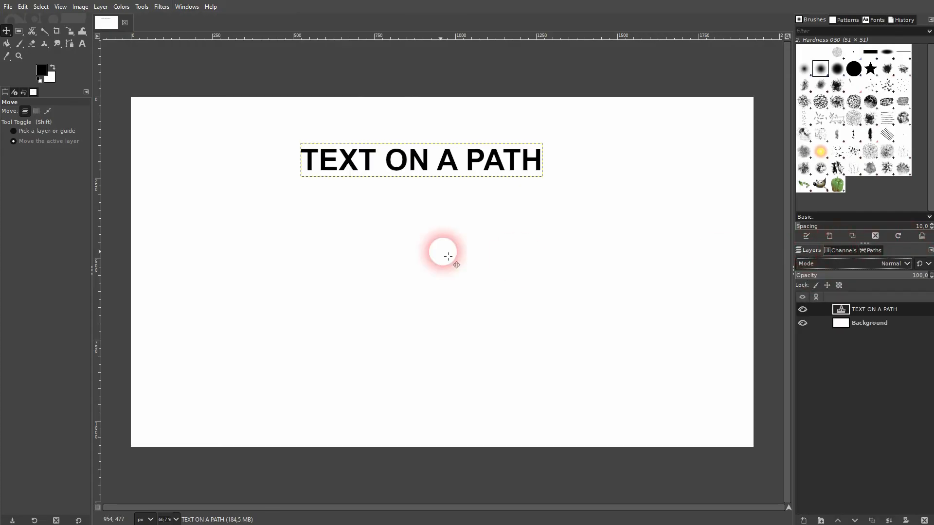
Step: Draw an open S-shaped path with four anchors across the canvas below the text using the Paths tool
click(71, 43)
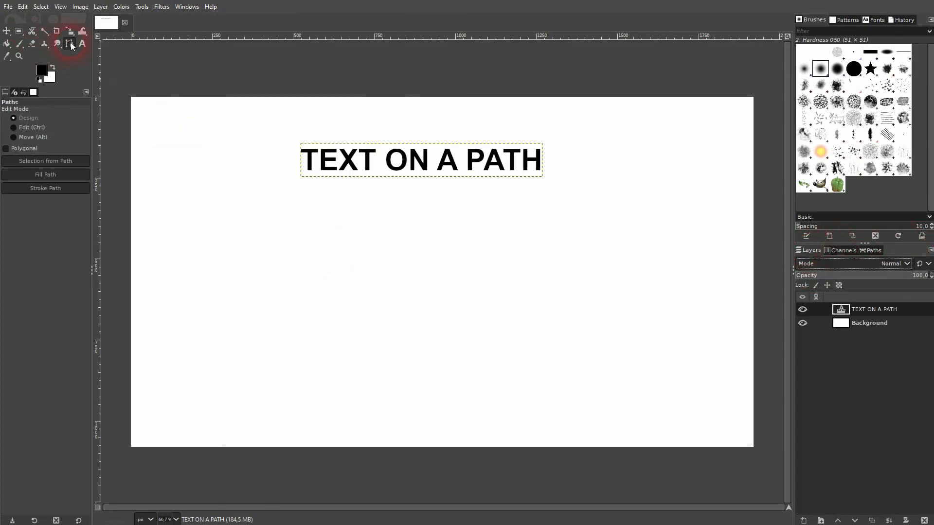
click(188, 343)
drag(348, 222, 459, 222)
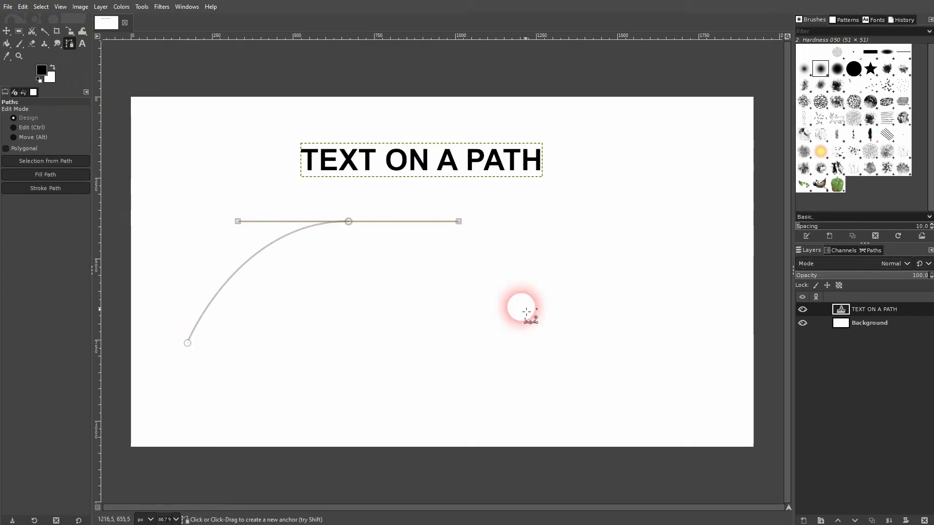
drag(584, 348, 704, 350)
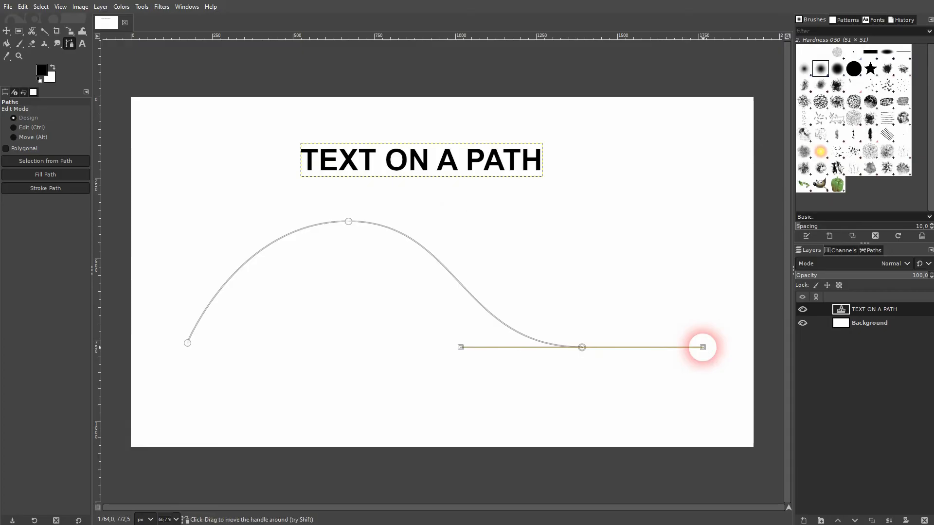
click(704, 226)
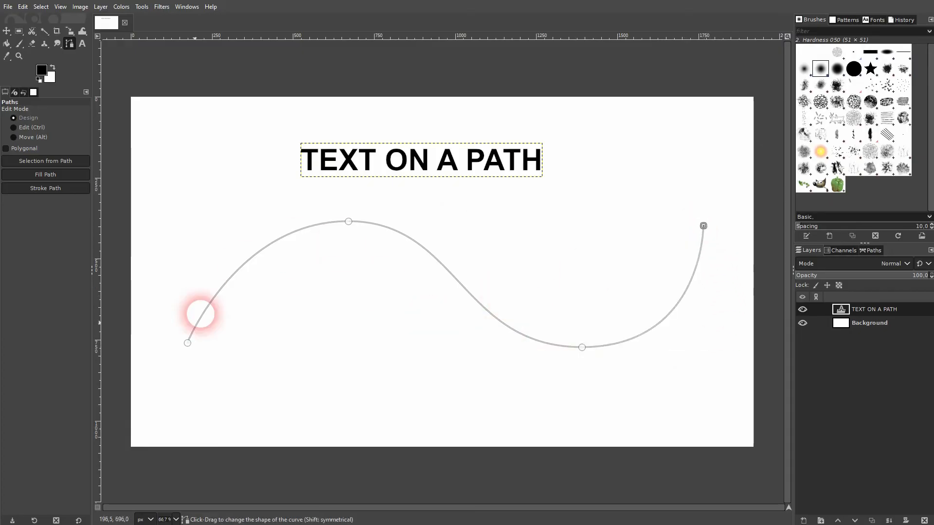
Step: Make the newly drawn curved path visible on the canvas with the Paths tool no longer active
click(885, 250)
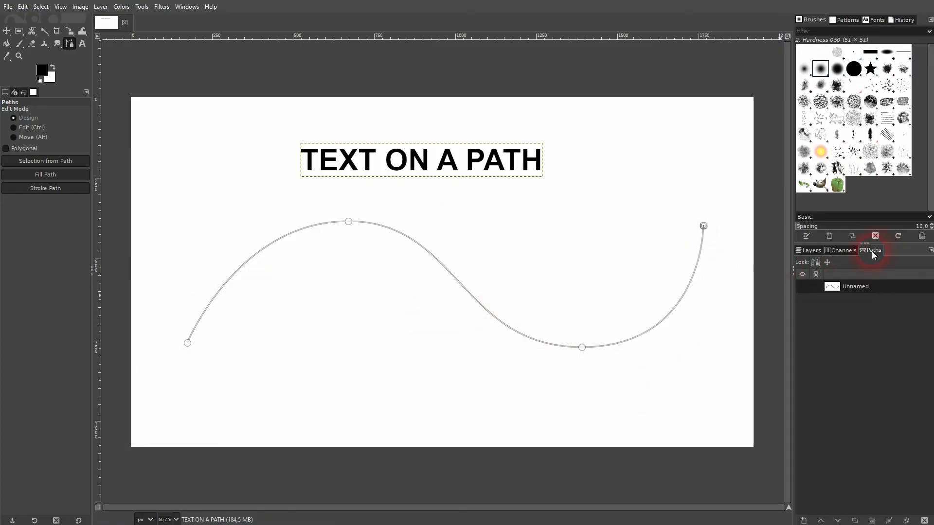
click(802, 287)
click(802, 288)
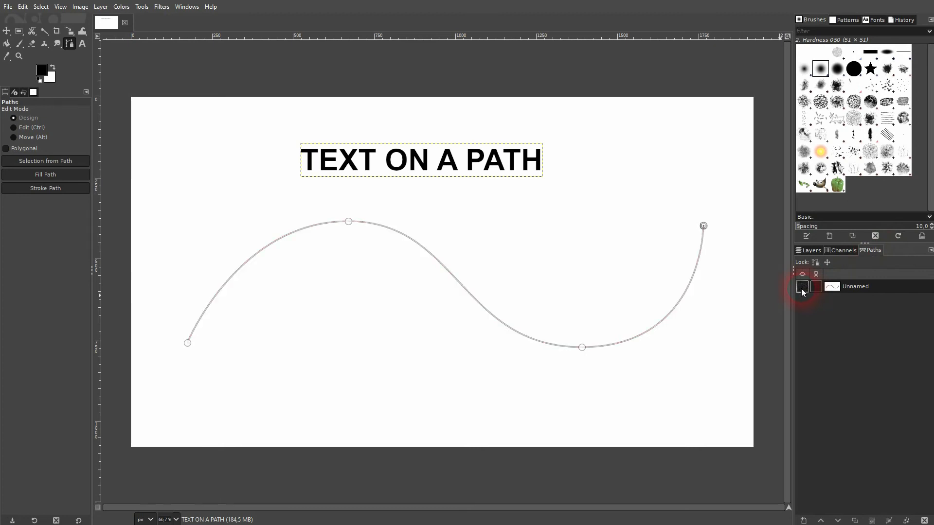
click(6, 31)
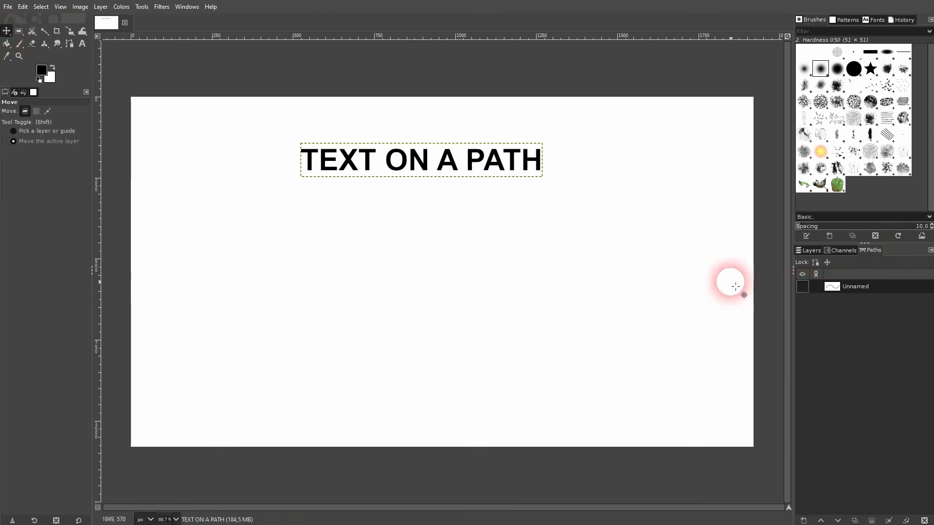
click(800, 287)
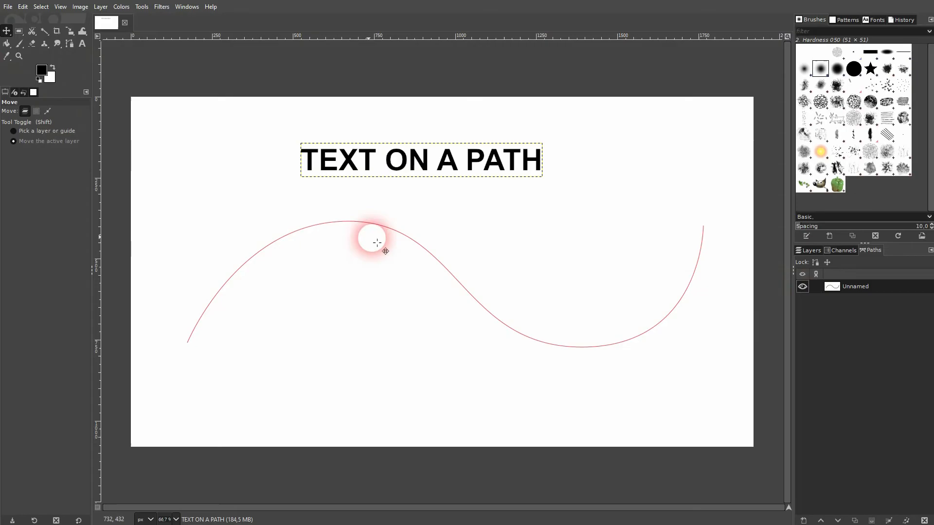
Step: Delete the TEXT ON A PATH text layer
right_click(451, 160)
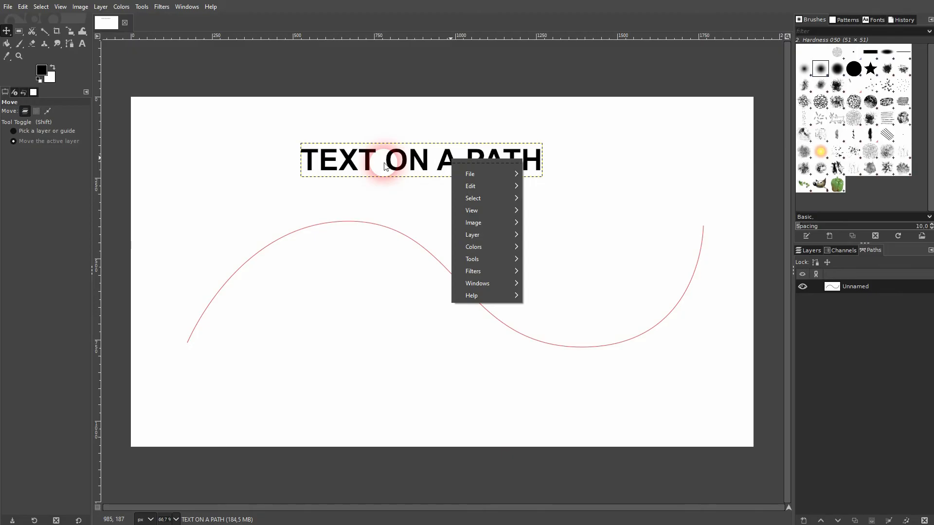
click(892, 337)
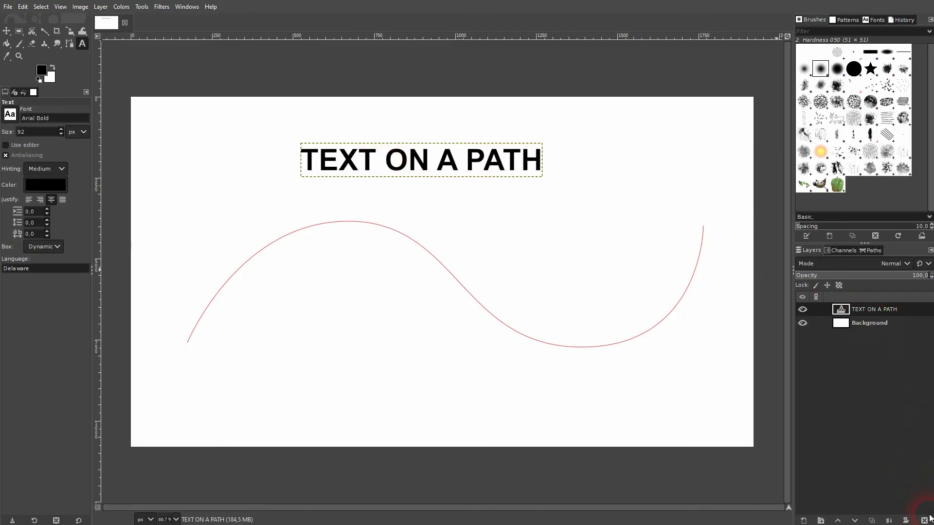
click(925, 520)
Step: Add the text TEXT ON A PATH in Arial Bold above the curved path
click(290, 140)
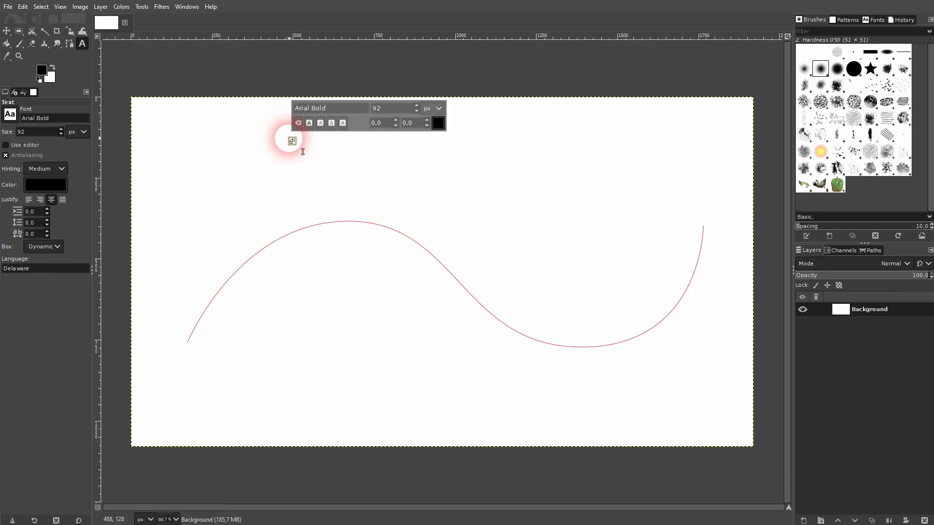
text(TEXT ON A PATH)
click(414, 168)
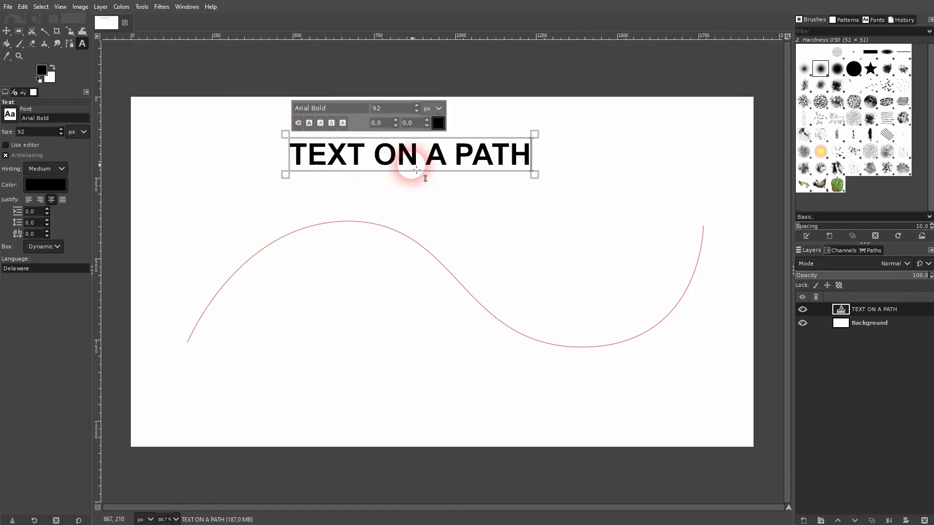
Step: Try laying the 92 px text along the curved path and undo the generated outline
click(475, 160)
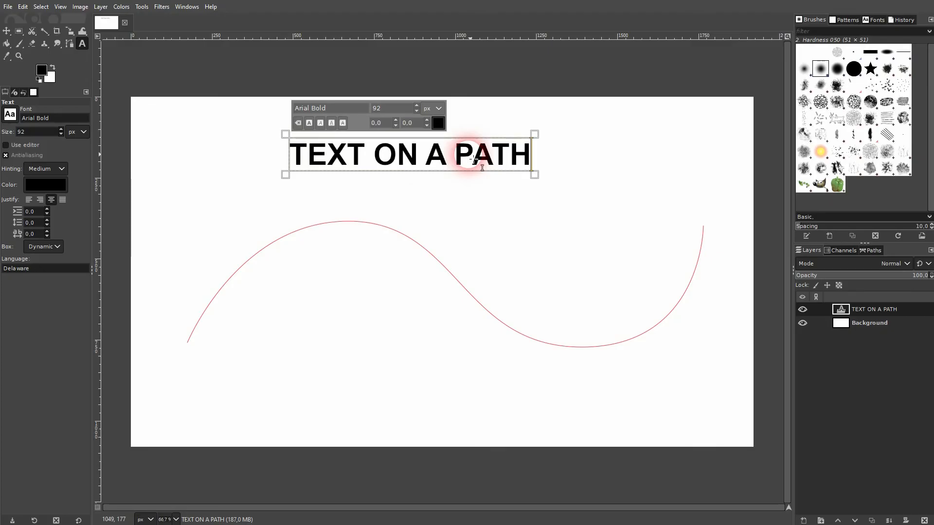
right_click(476, 159)
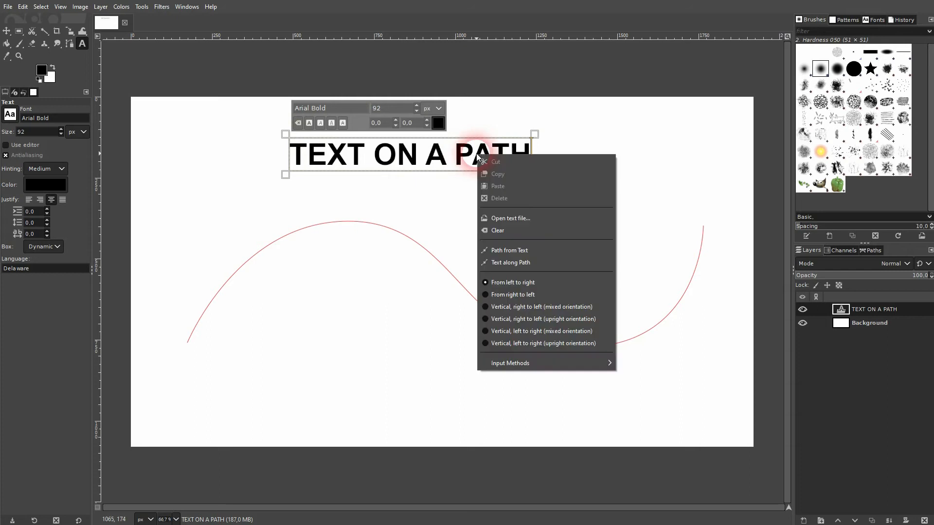
click(503, 262)
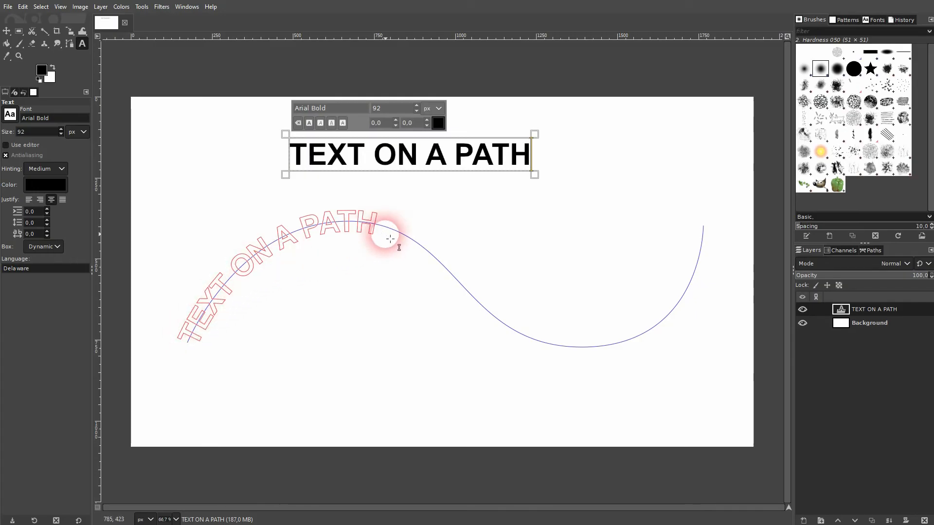
key(ctrl+z)
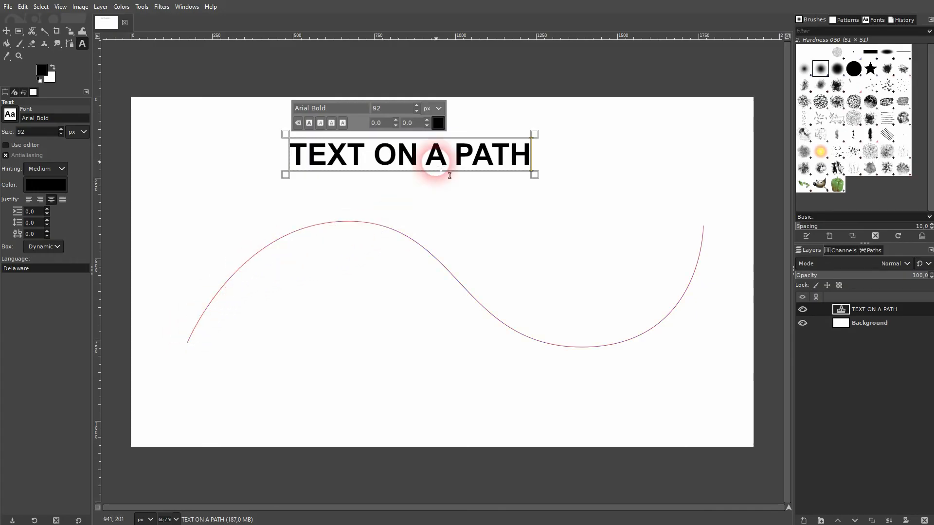
Step: Set the whole text's size to 200 px, try laying it along the curved path, and undo the generated outline
click(390, 109)
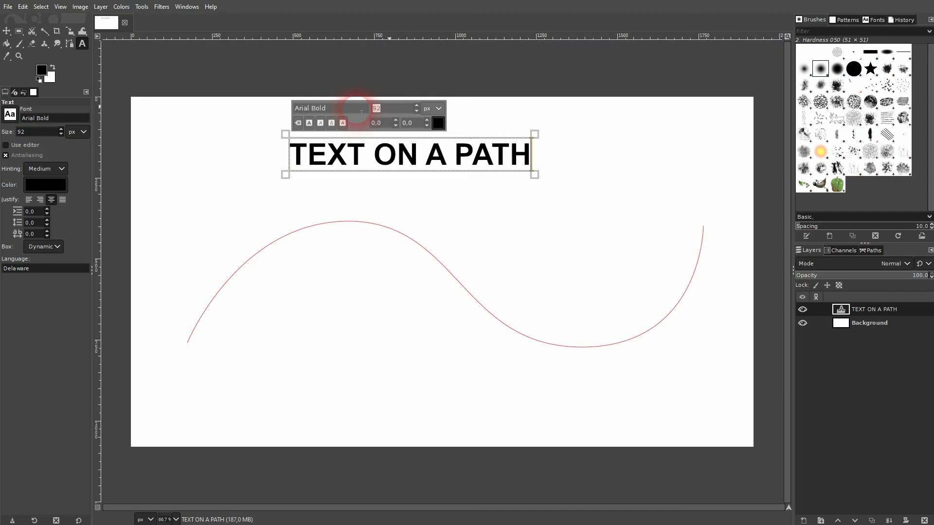
triple_click(423, 156)
click(362, 110)
text(200)
right_click(435, 171)
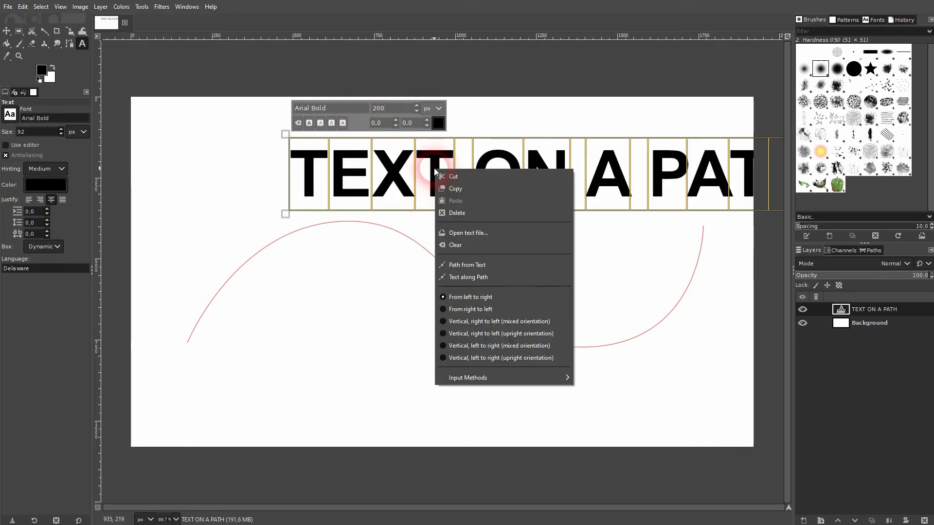
click(496, 275)
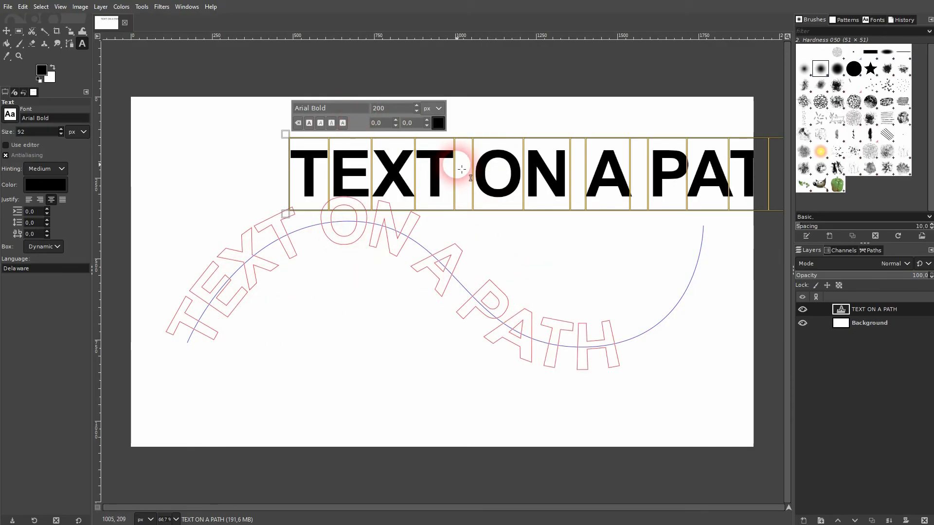
key(ctrl+z)
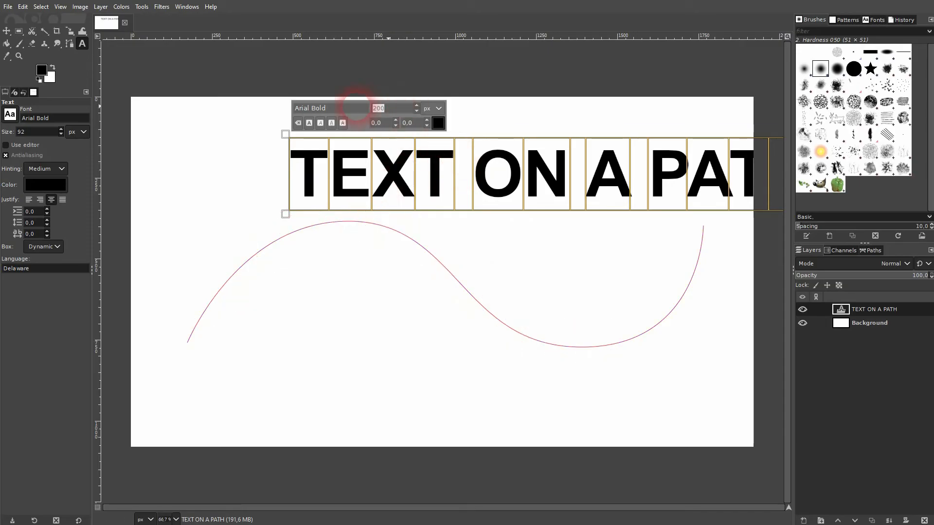
Step: Set the text size to 250 px and lay the text along the curved path
click(454, 214)
right_click(420, 177)
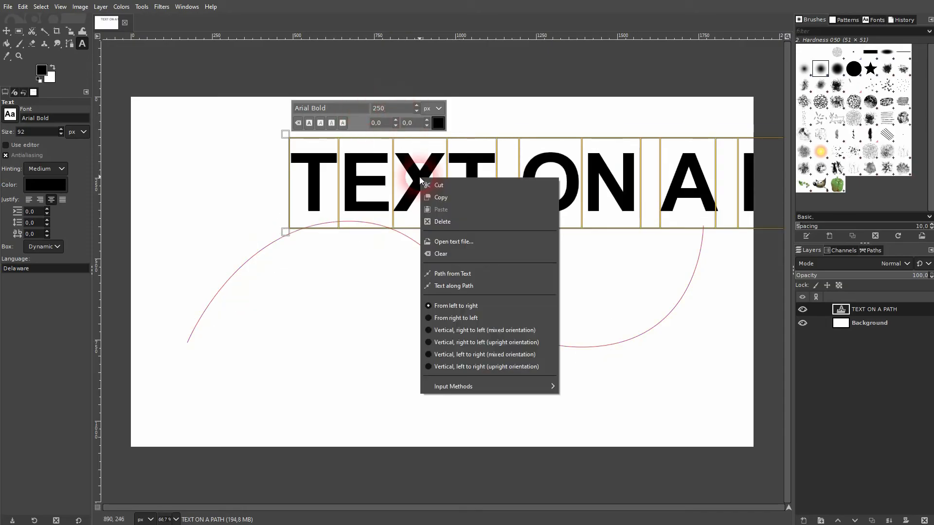
click(488, 291)
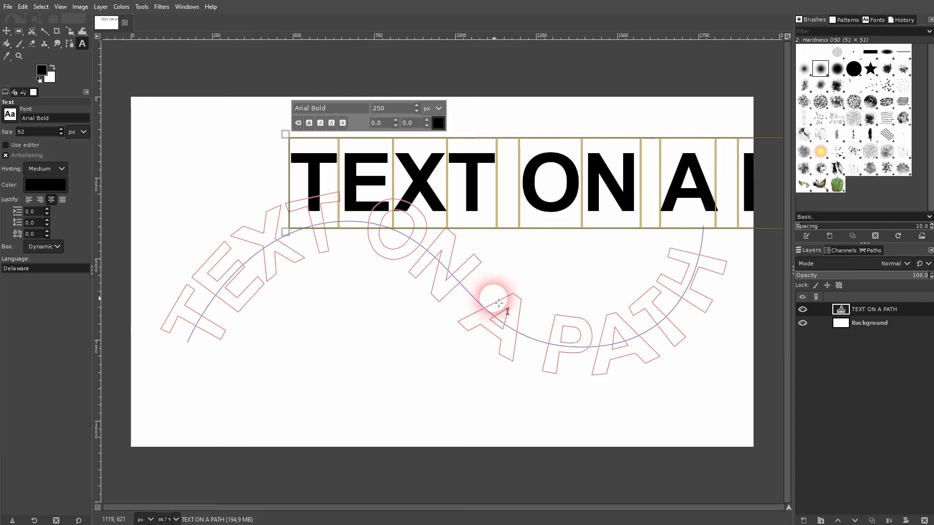
Step: Move the original straight text layer up to the canvas's upper left edge and keep it selected
click(9, 30)
drag(418, 171, 261, 114)
click(880, 313)
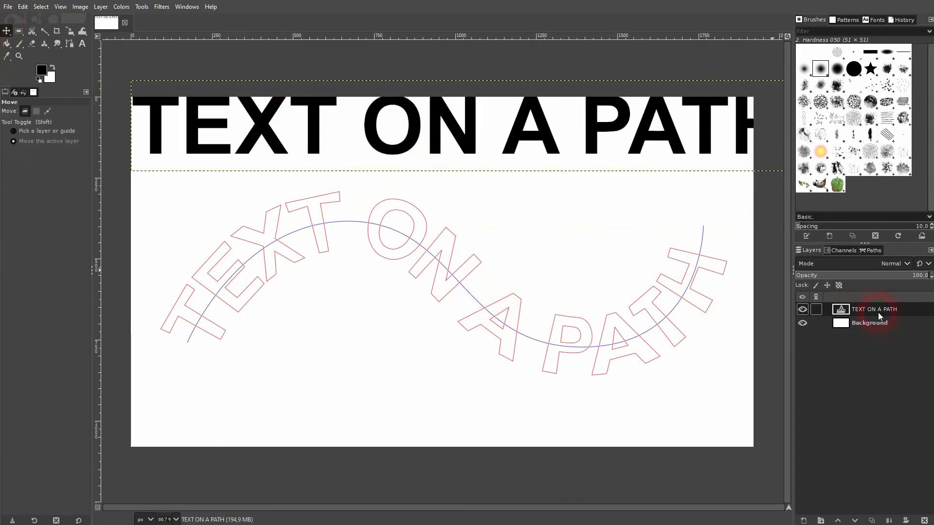
Step: Hide the straight text layer and check the text outline and the guide curve by toggling their visibility
click(803, 310)
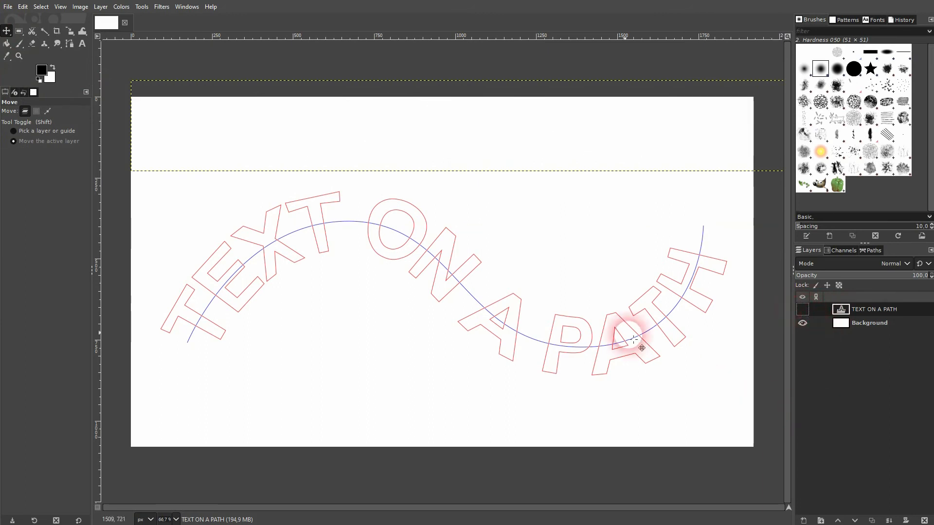
click(870, 251)
click(851, 287)
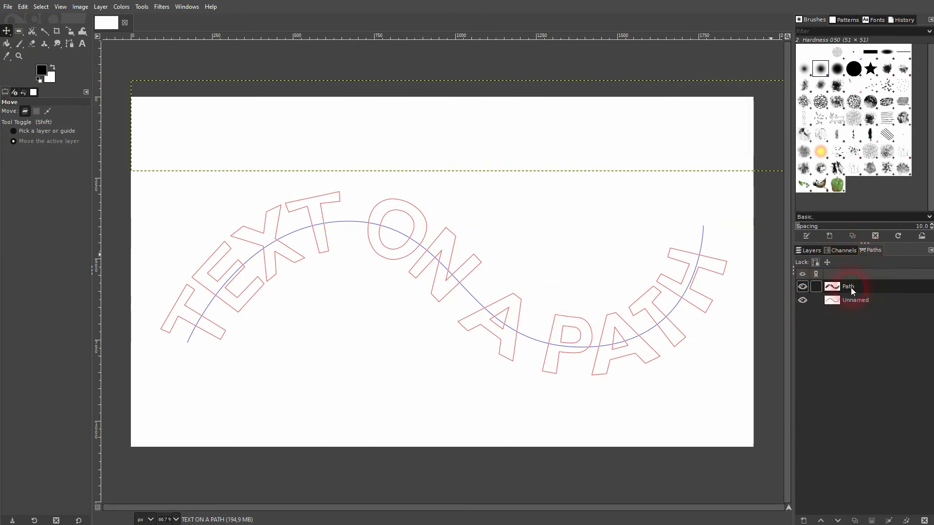
click(805, 288)
click(802, 300)
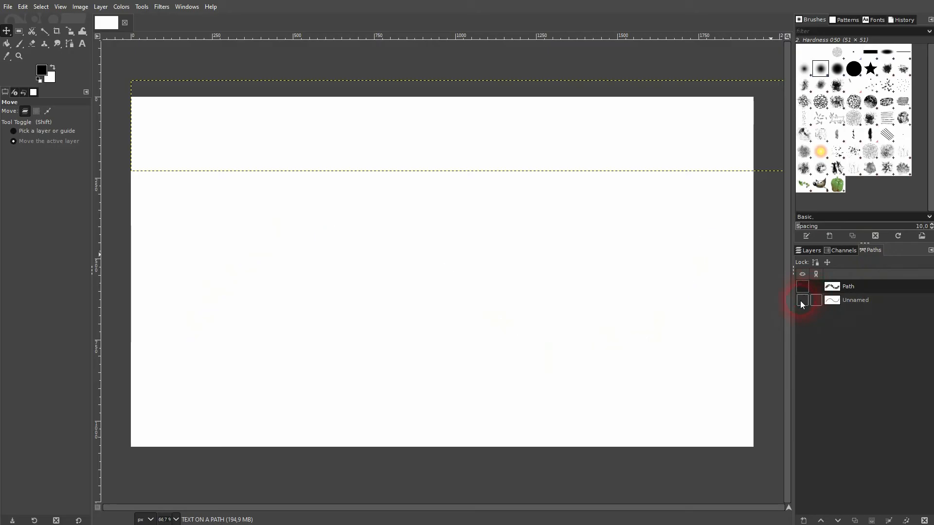
click(803, 287)
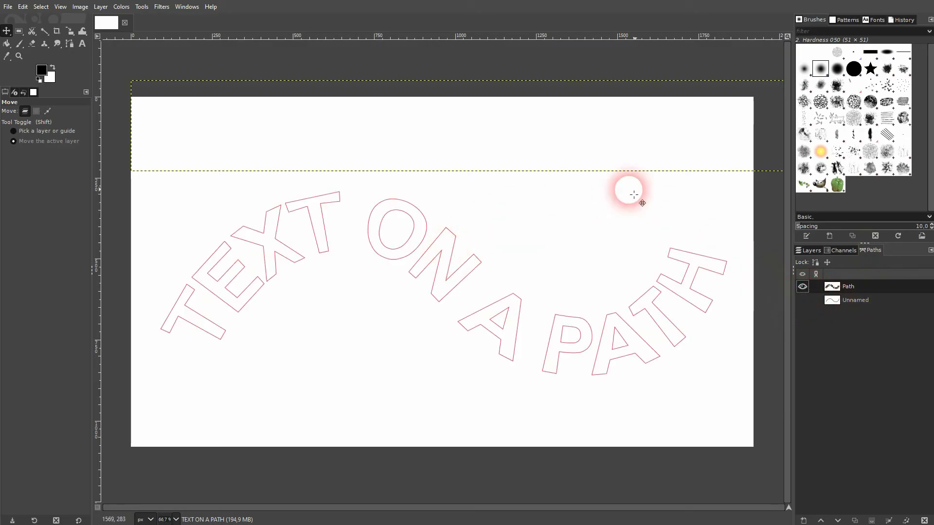
click(802, 301)
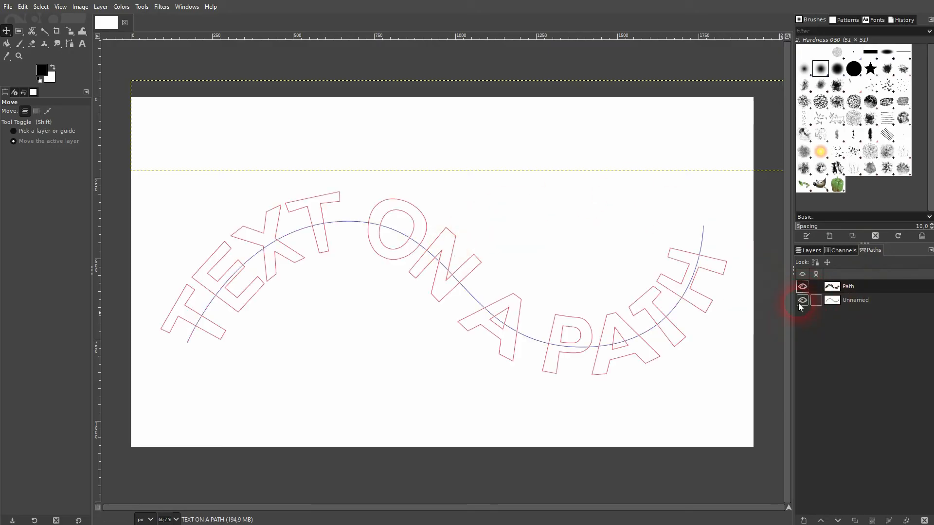
Step: Create a new 1920 × 1080 px layer named "text on path" filled with transparency
click(809, 250)
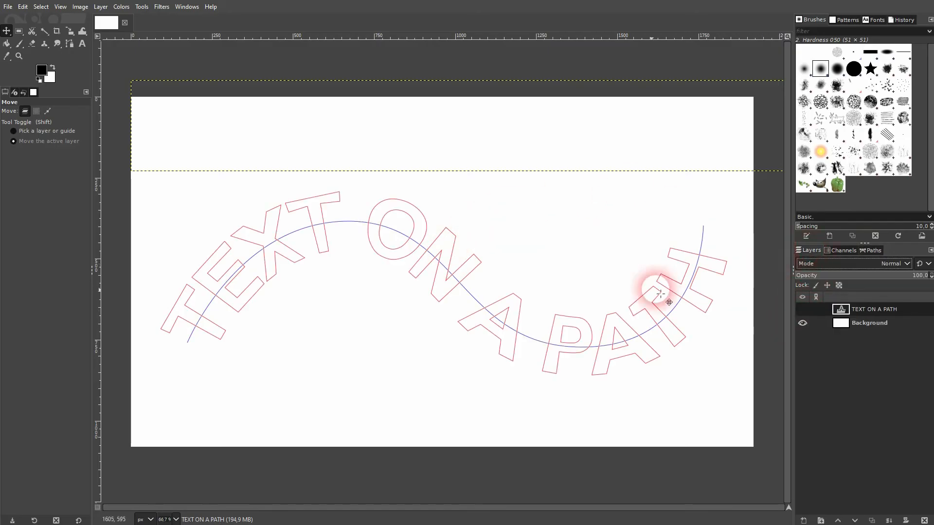
click(803, 521)
drag(787, 286, 775, 278)
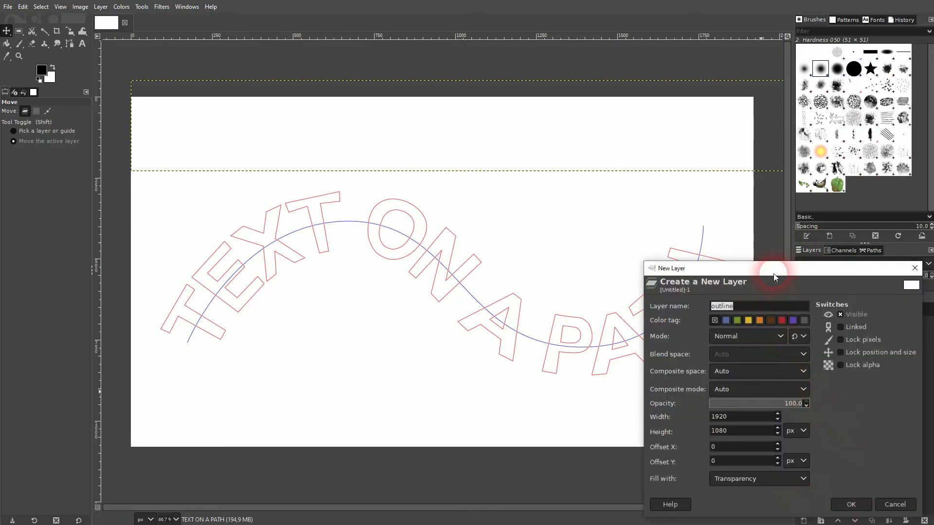
text(text on)
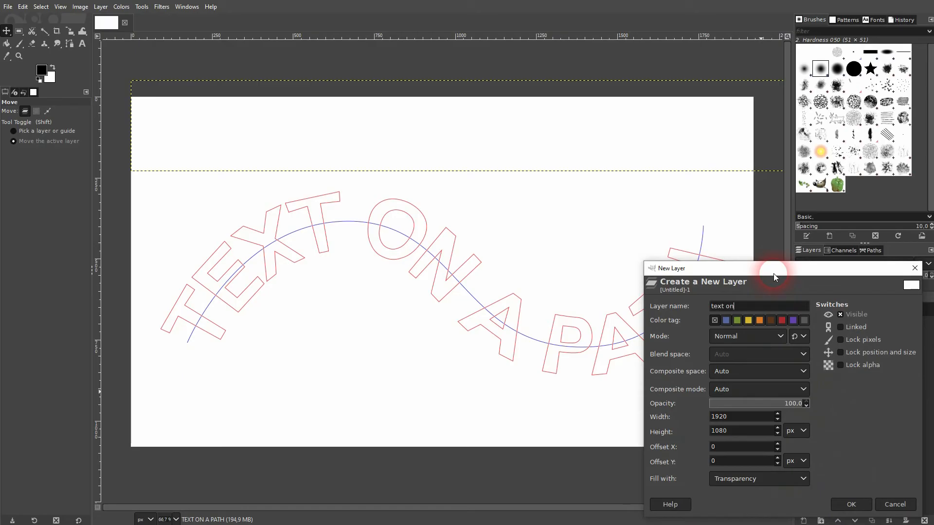
text( path)
click(757, 474)
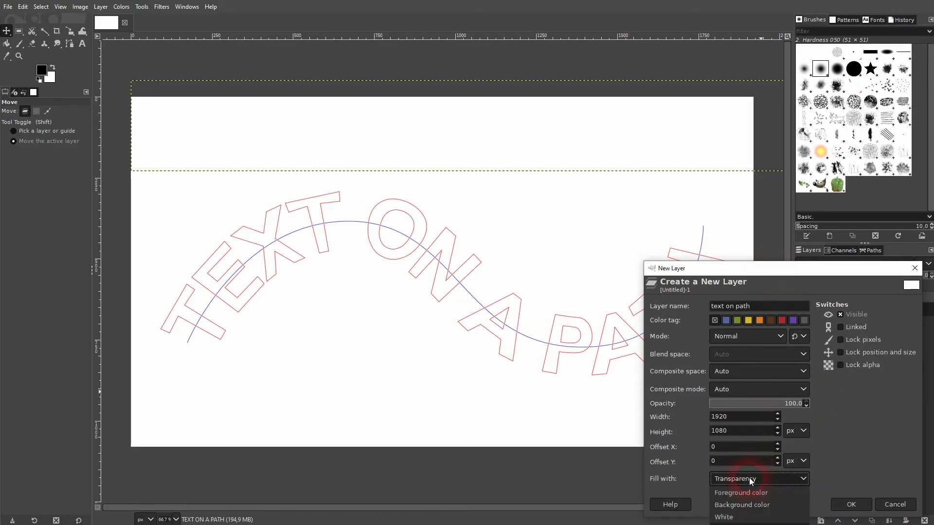
click(801, 272)
drag(801, 270, 643, 258)
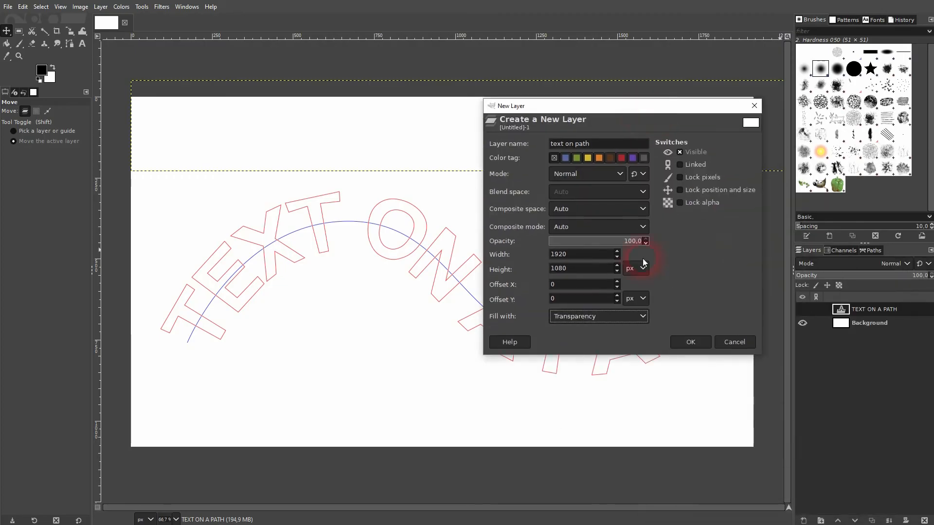
click(608, 317)
click(580, 365)
click(691, 342)
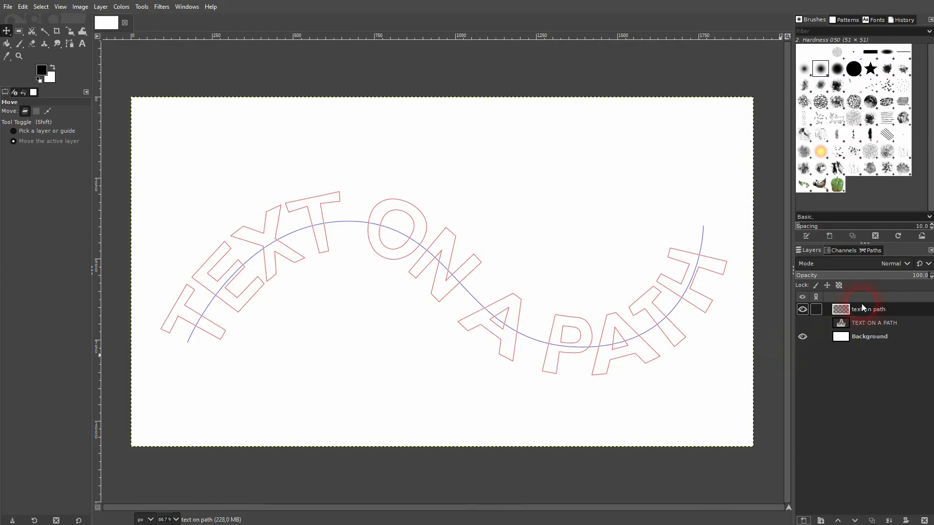
Step: Hide the guide curve and fill the text outline path with solid color on the new layer
click(868, 254)
click(840, 287)
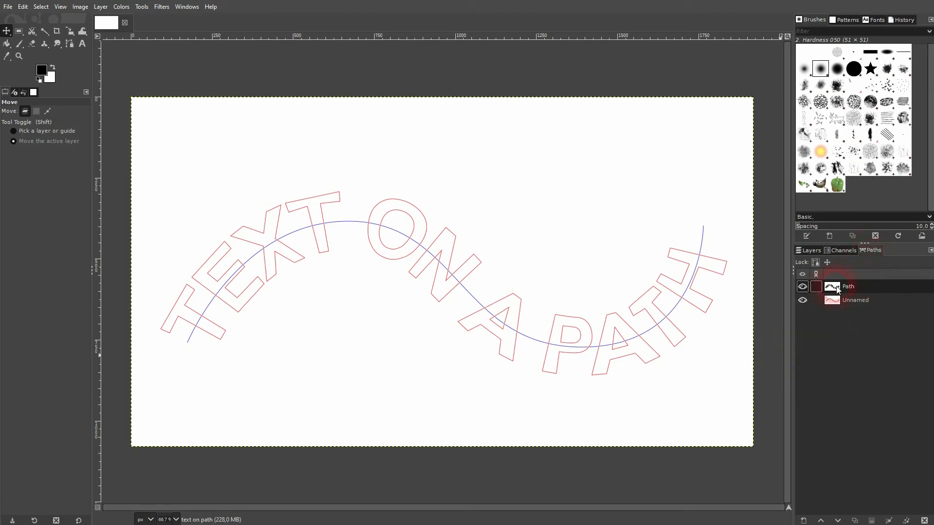
click(803, 301)
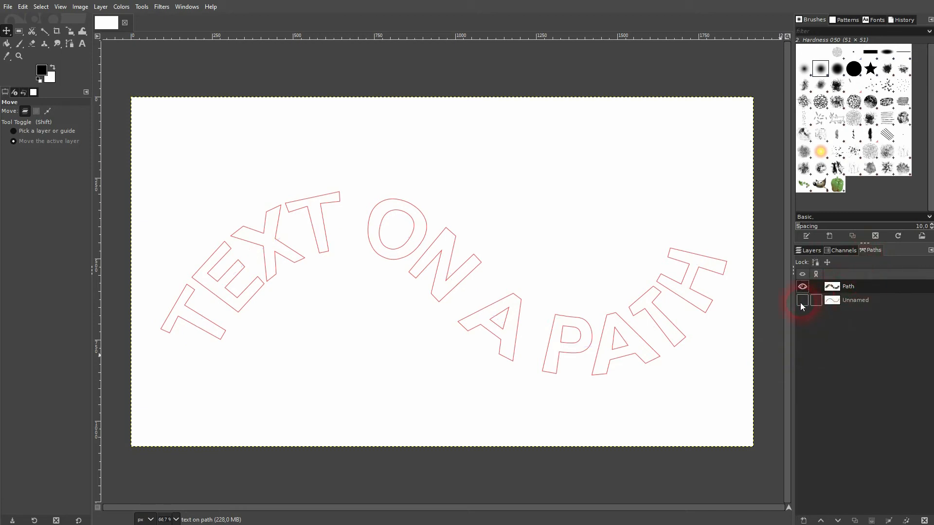
right_click(837, 290)
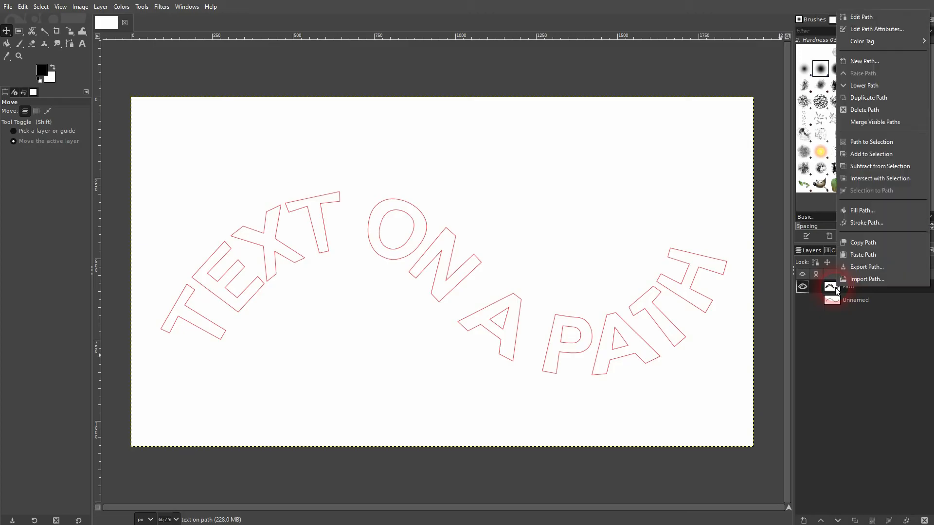
click(859, 212)
click(784, 213)
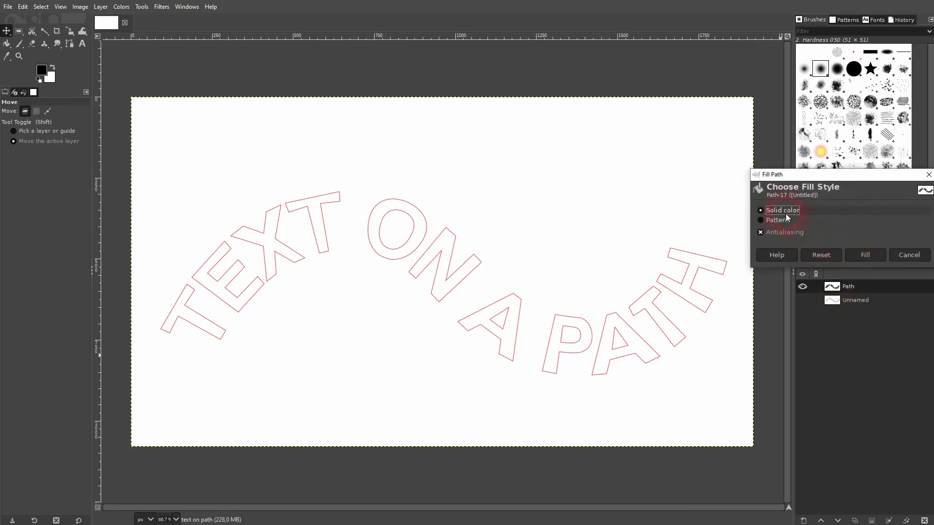
click(860, 255)
Step: Delete both paths and the straight text layer, and check the filled curved text by toggling its layer's visibility
click(803, 288)
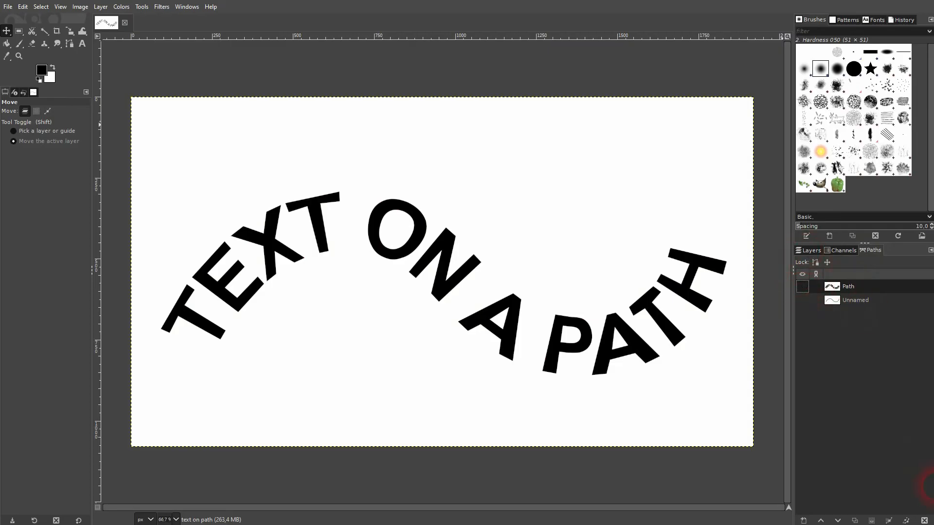
click(925, 520)
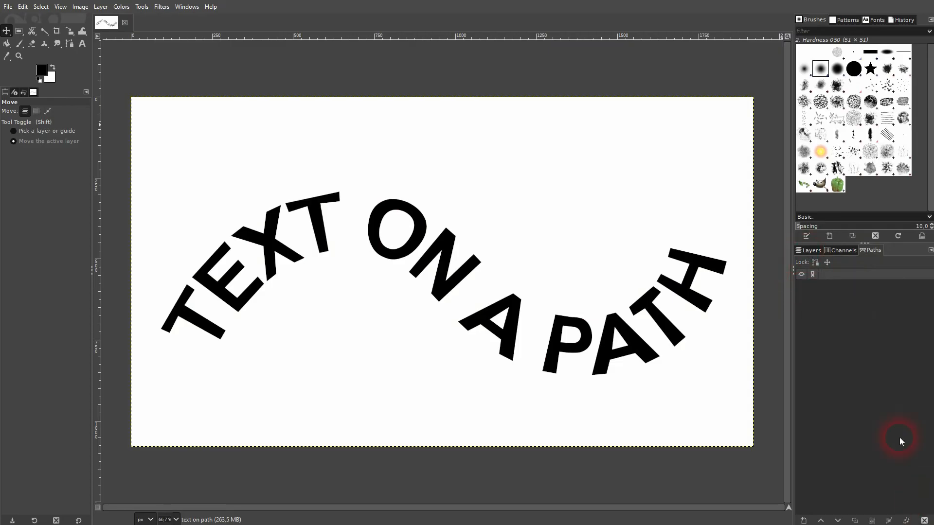
click(802, 255)
click(862, 325)
click(925, 521)
click(811, 308)
click(803, 310)
click(802, 309)
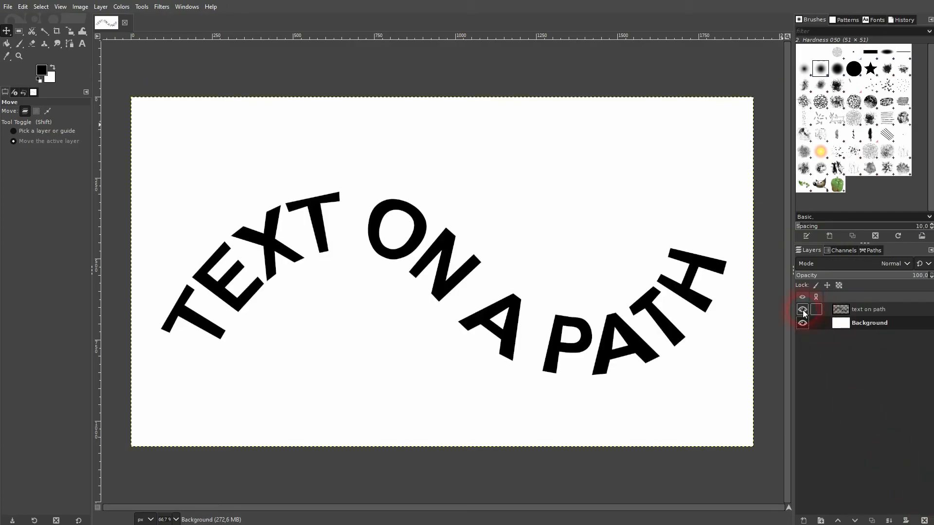
Step: Examine the letter edges of the filled curved text up close and its overall shape on the canvas
scroll(309, 183, up, 4)
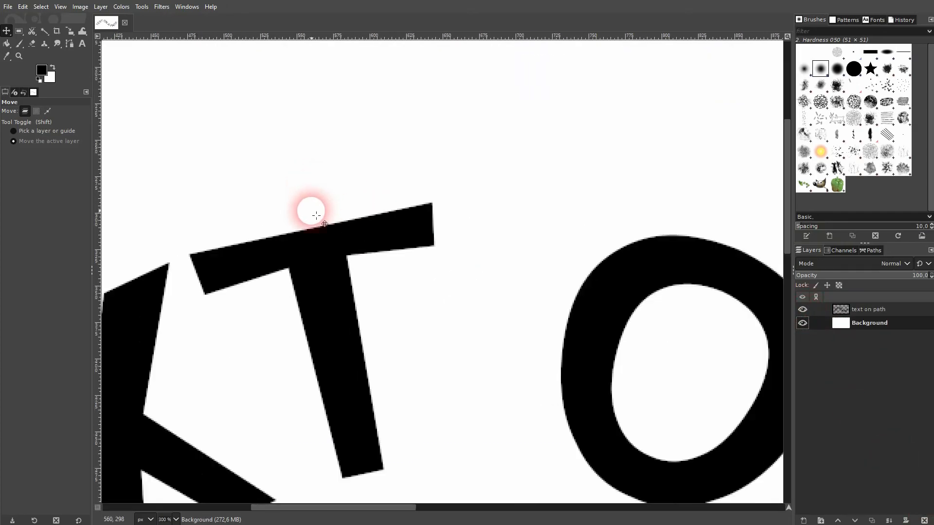
scroll(350, 229, down, 4)
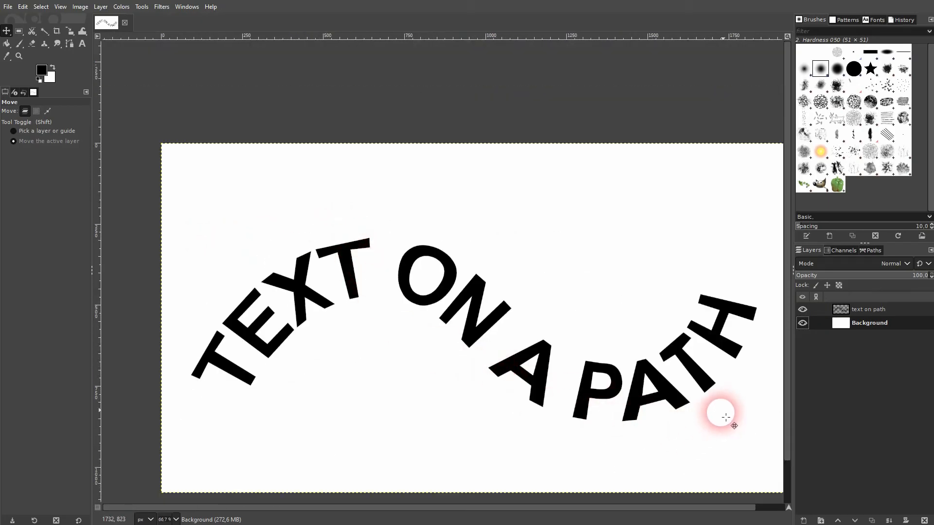
scroll(722, 322, up, 4)
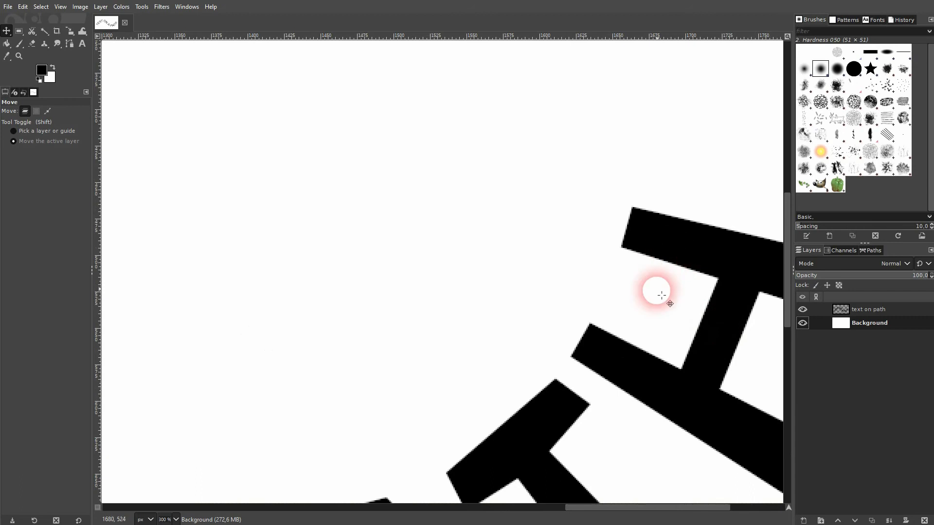
scroll(669, 326, down, 3)
scroll(559, 317, down, 2)
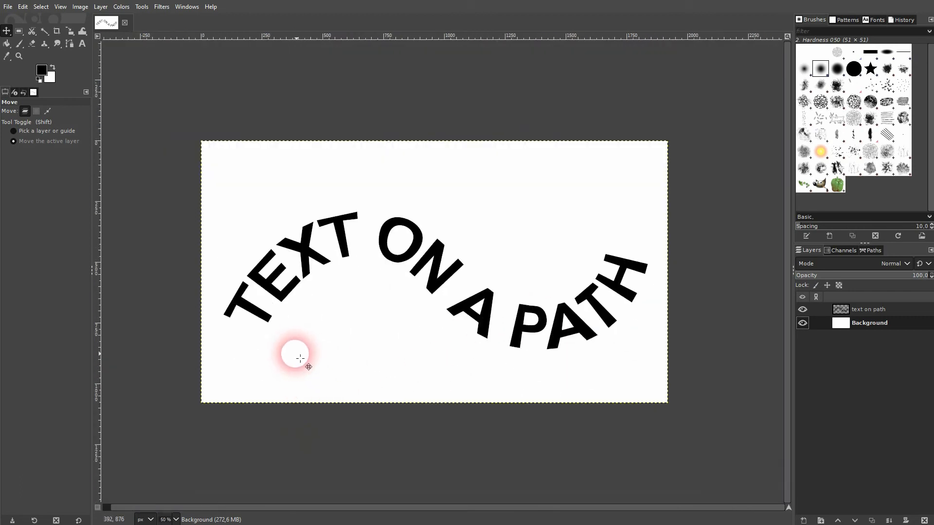
scroll(308, 354, up, 1)
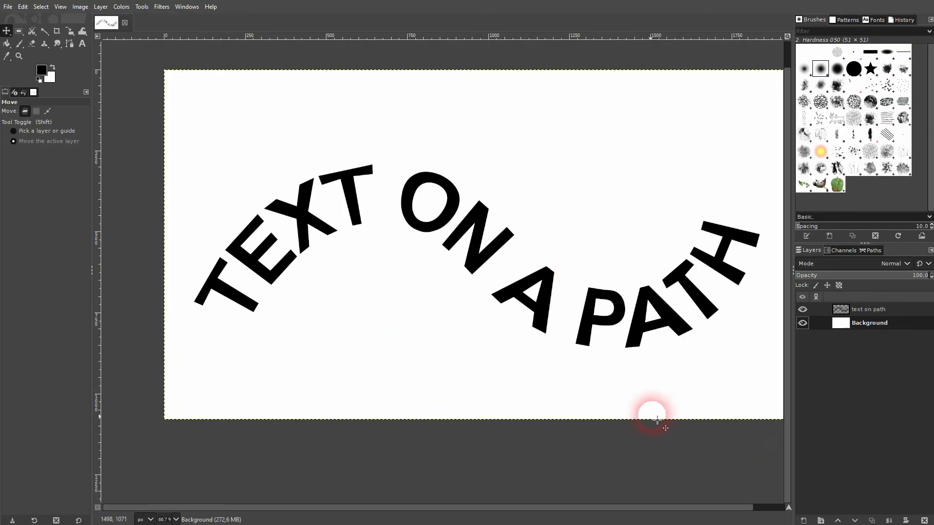
scroll(622, 435, down, 2)
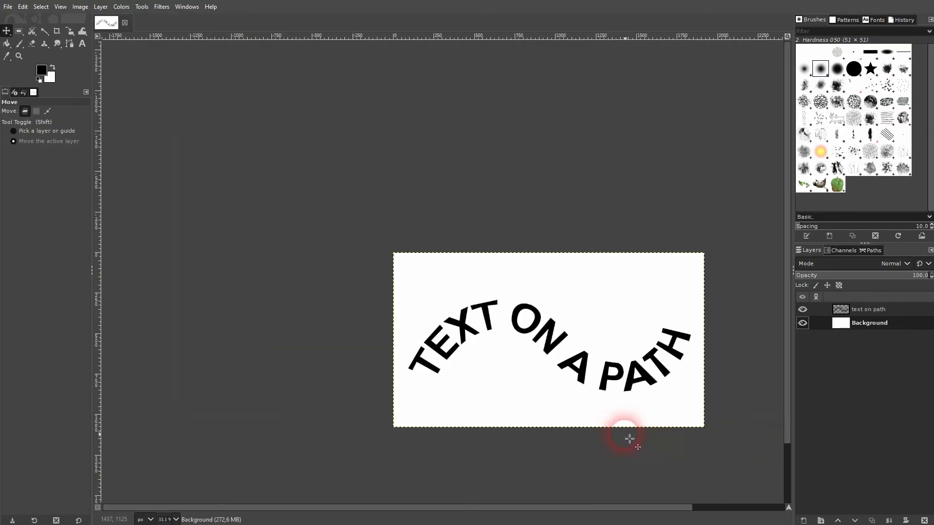
scroll(630, 439, up, 2)
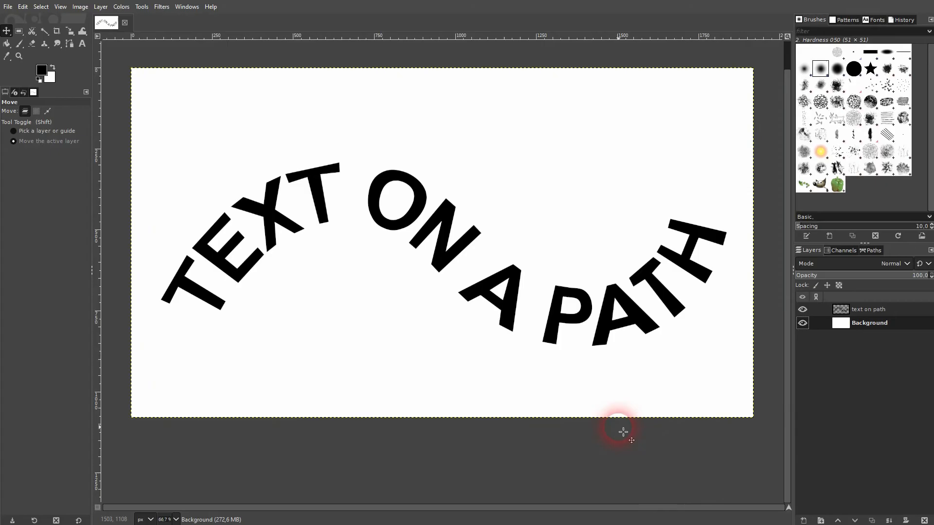
Step: Delete the "text on path" layer and draw a winding, self-crossing path with seven anchors across the canvas using the Paths tool
click(875, 309)
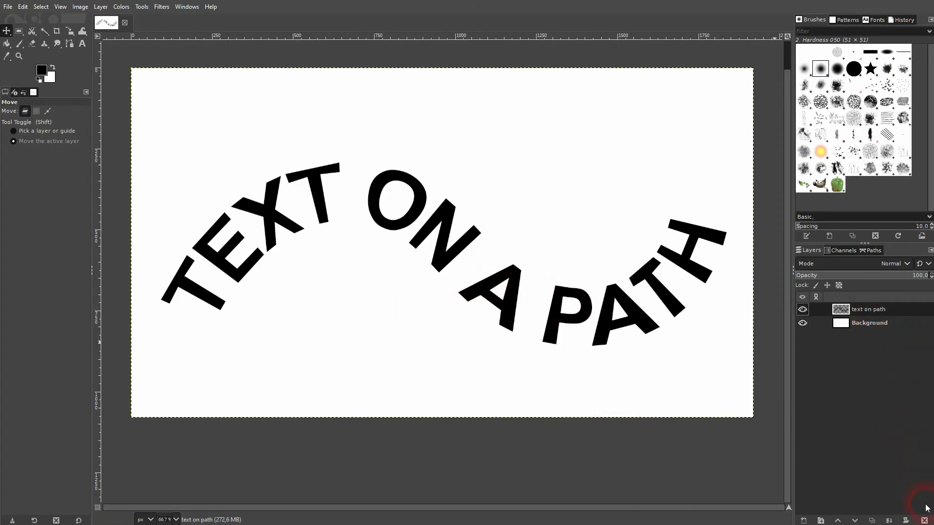
click(924, 521)
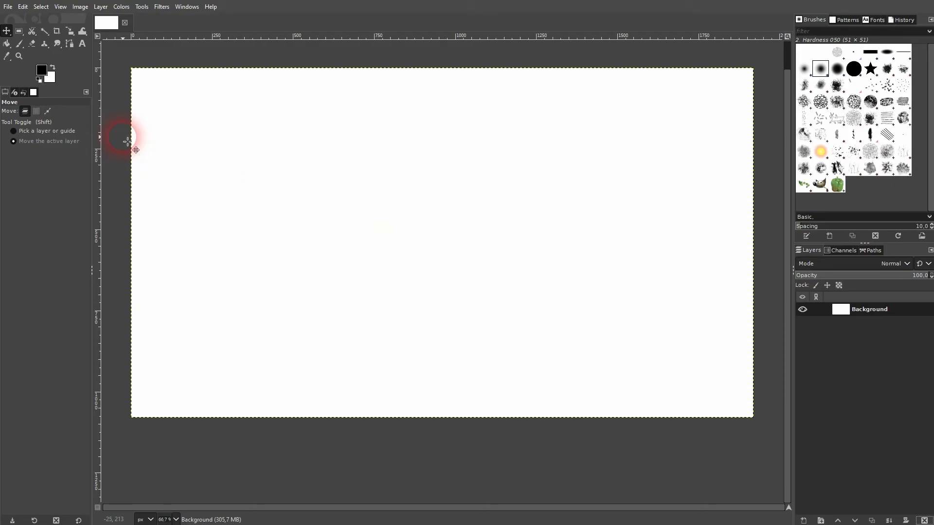
click(68, 43)
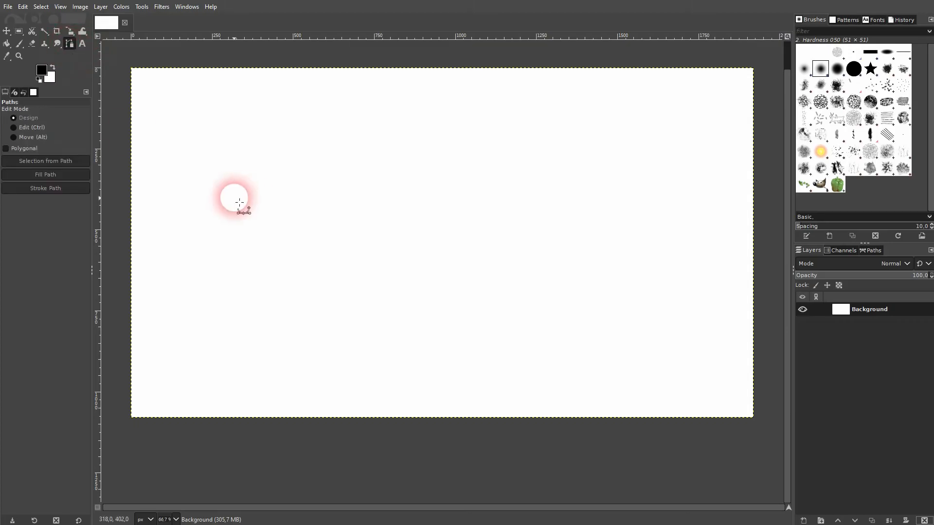
click(197, 257)
drag(248, 125, 326, 125)
drag(437, 239, 402, 273)
drag(335, 333, 433, 371)
click(651, 186)
drag(653, 196, 634, 209)
drag(715, 303, 684, 341)
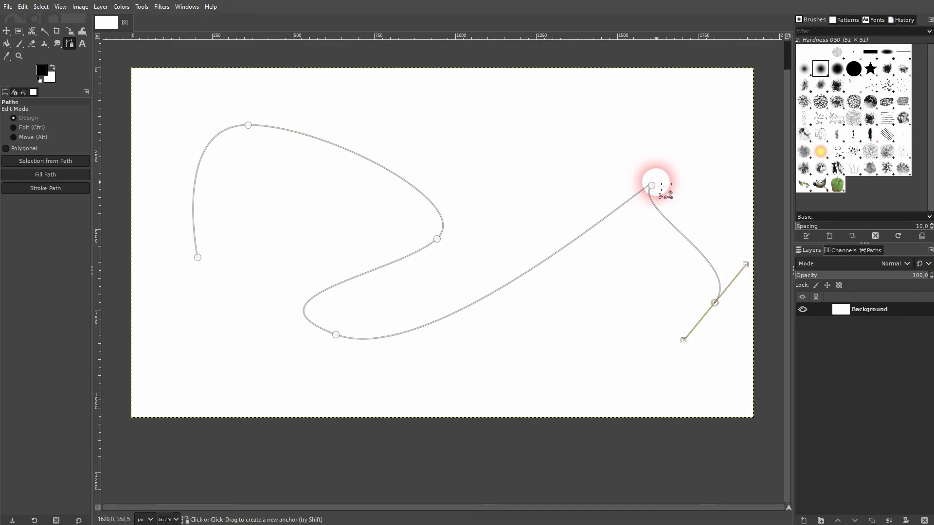
click(490, 130)
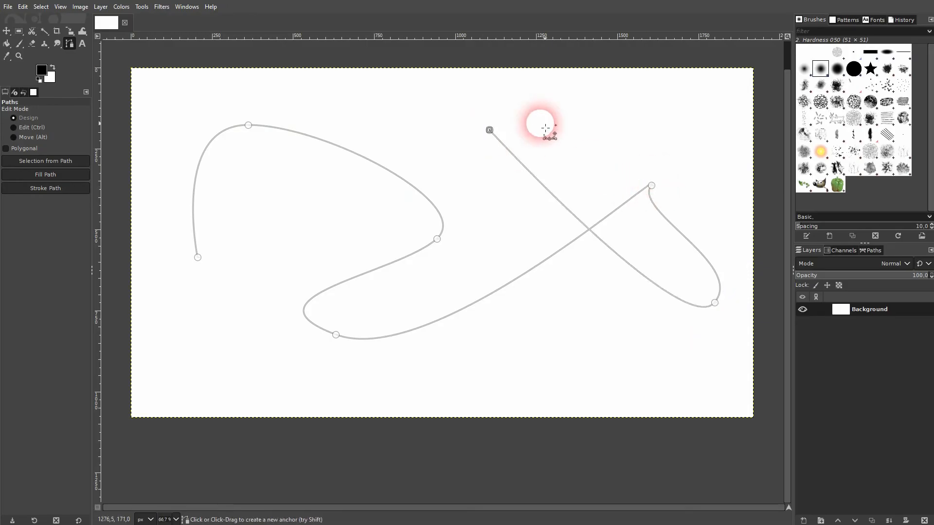
Step: Leave path drawing for the Move tool and make the new winding path visible on the canvas
click(6, 31)
click(870, 250)
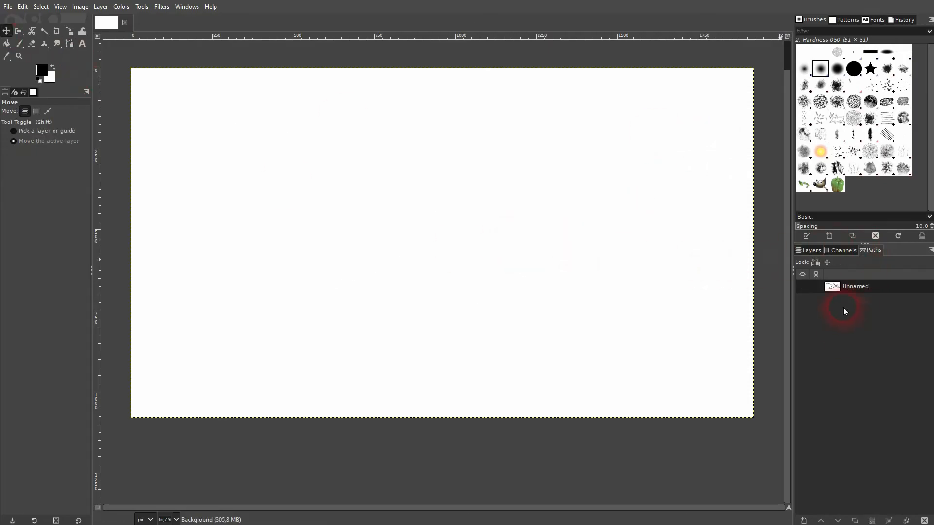
click(803, 287)
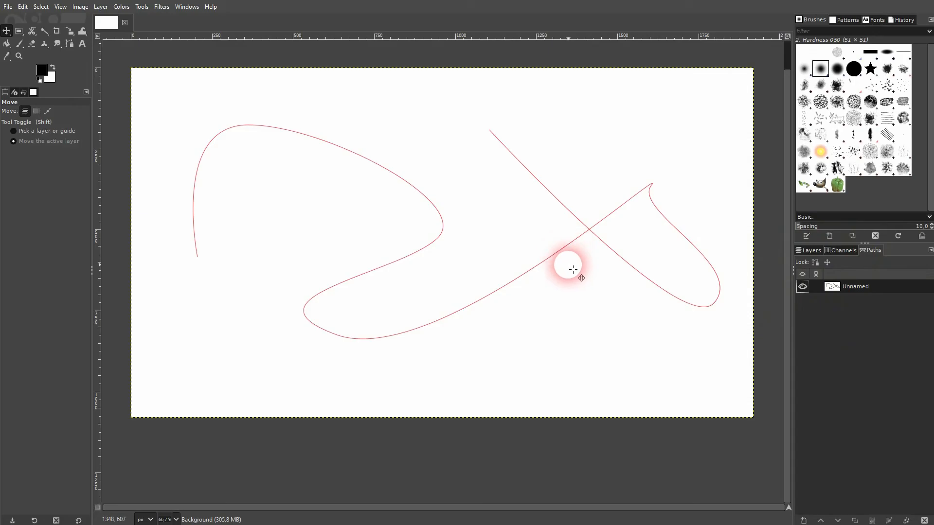
Step: Add the text TEXT ON A PATH in black near the canvas's upper left, just above the winding path
click(801, 251)
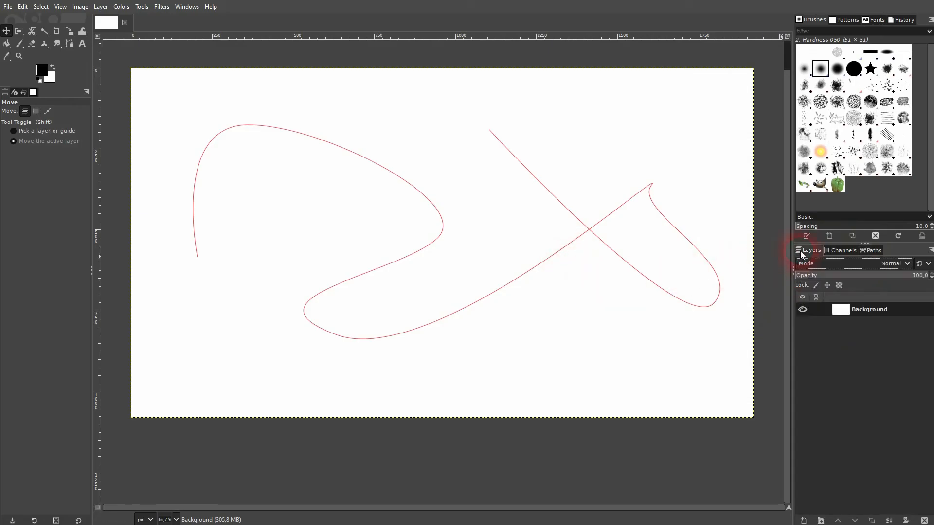
click(83, 45)
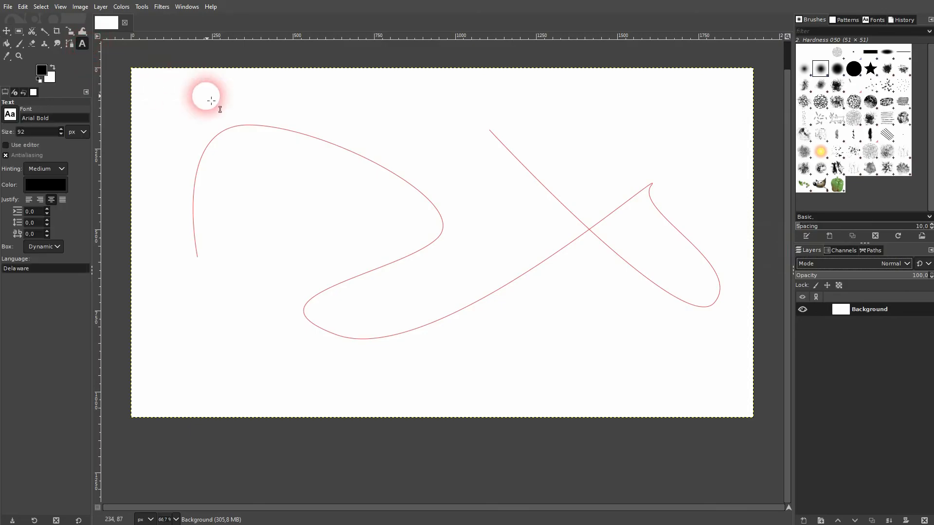
click(201, 91)
text(TEXT ON A PATH)
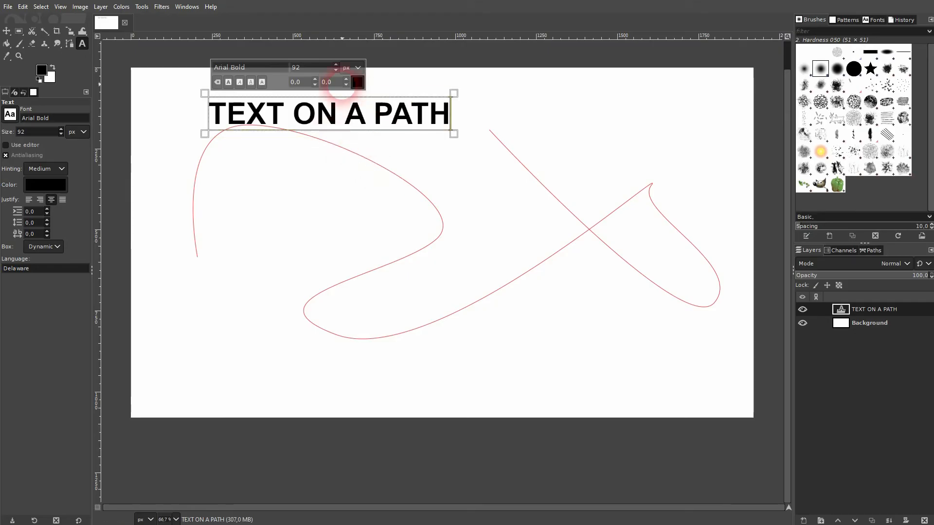
Step: Set the whole TEXT ON A PATH text to 250 px and run it along the winding path
key(ctrl+a)
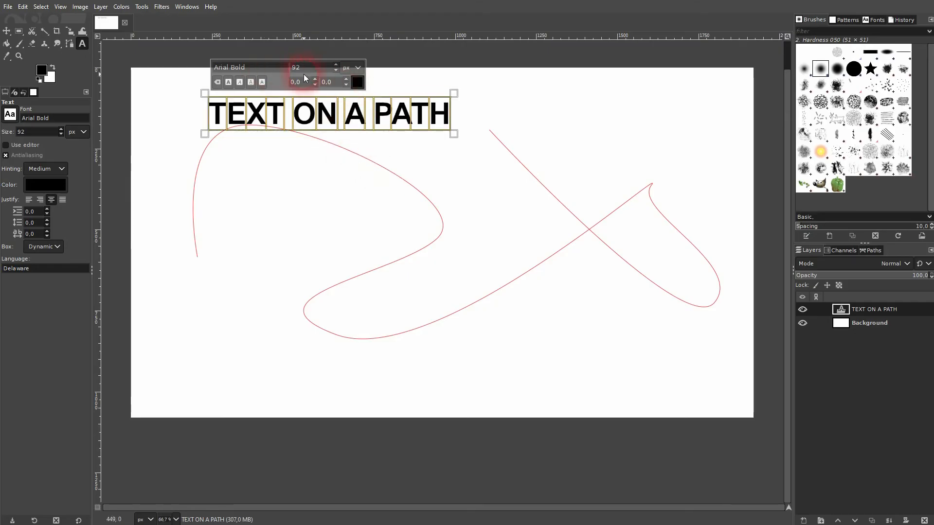
click(287, 67)
text(250)
key(Return)
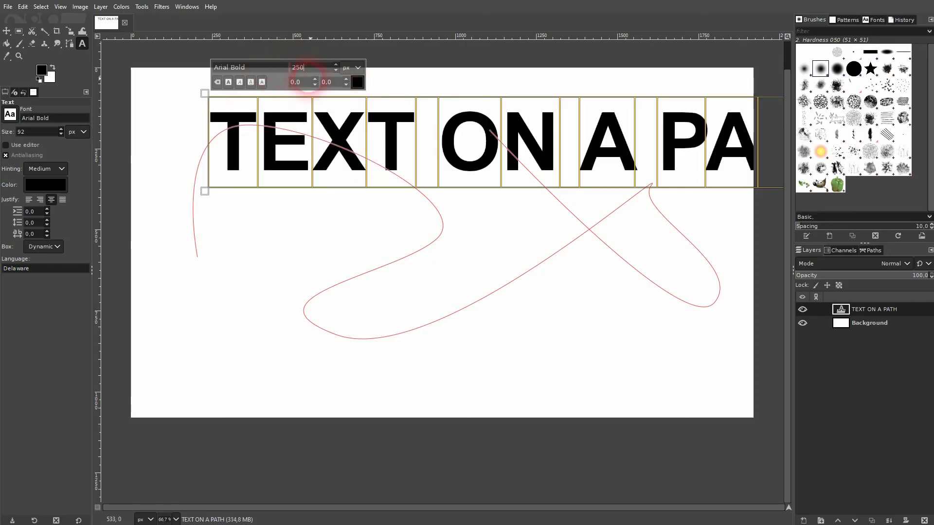
right_click(408, 143)
click(476, 252)
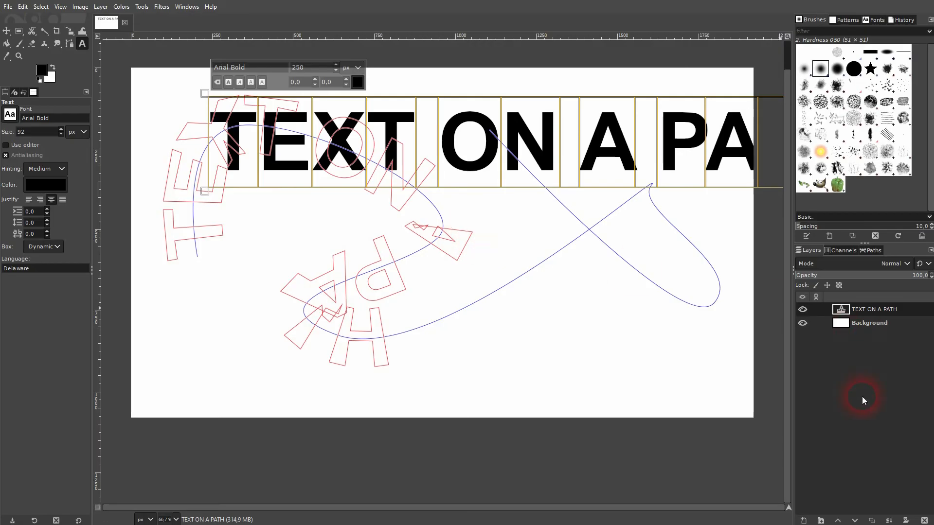
Step: Delete the TEXT ON A PATH text layer and both the letter-outline path and the winding path
click(7, 30)
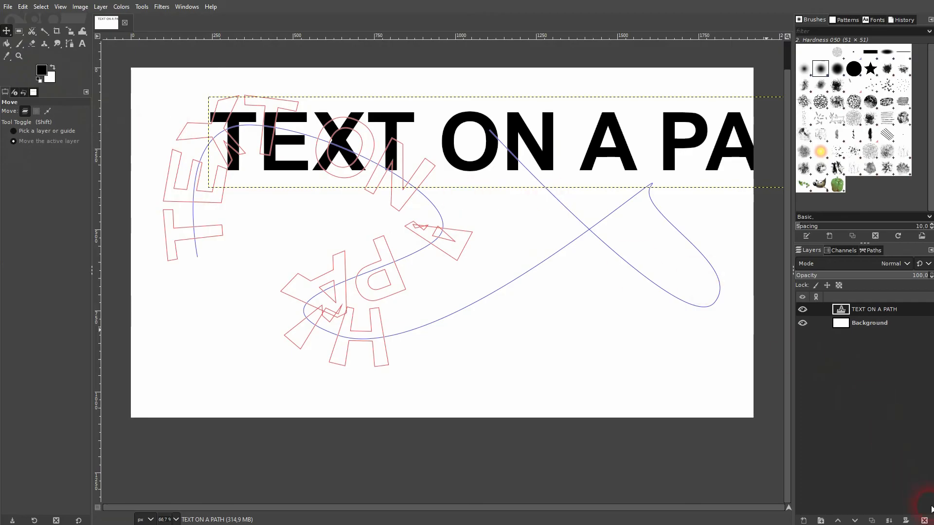
click(925, 521)
click(874, 250)
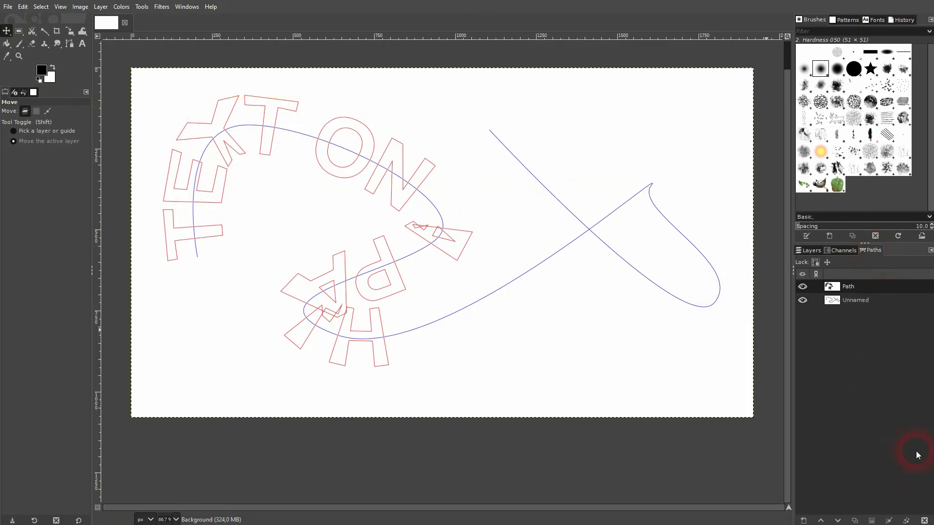
click(925, 521)
click(924, 520)
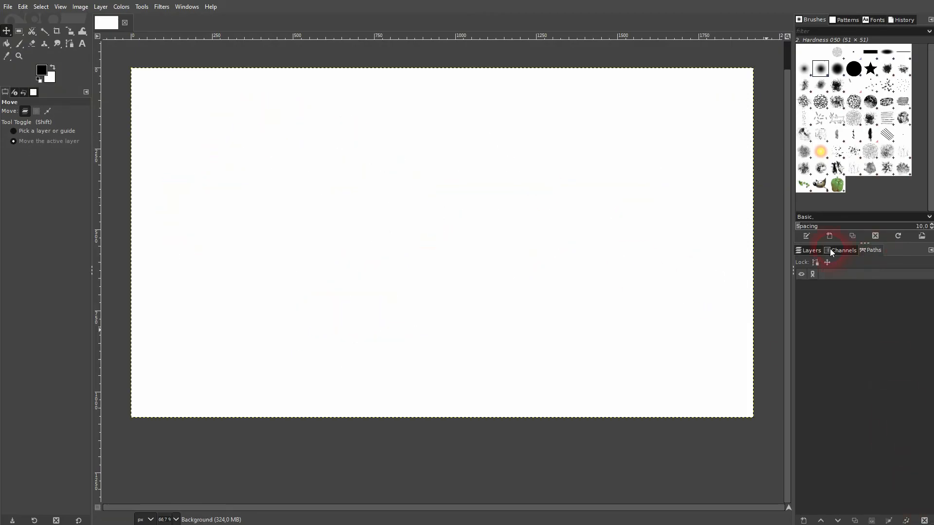
click(808, 250)
Step: Draw a smooth wave-shaped path with four anchors across the canvas using the Paths tool, starting near the lower-left corner
click(257, 154)
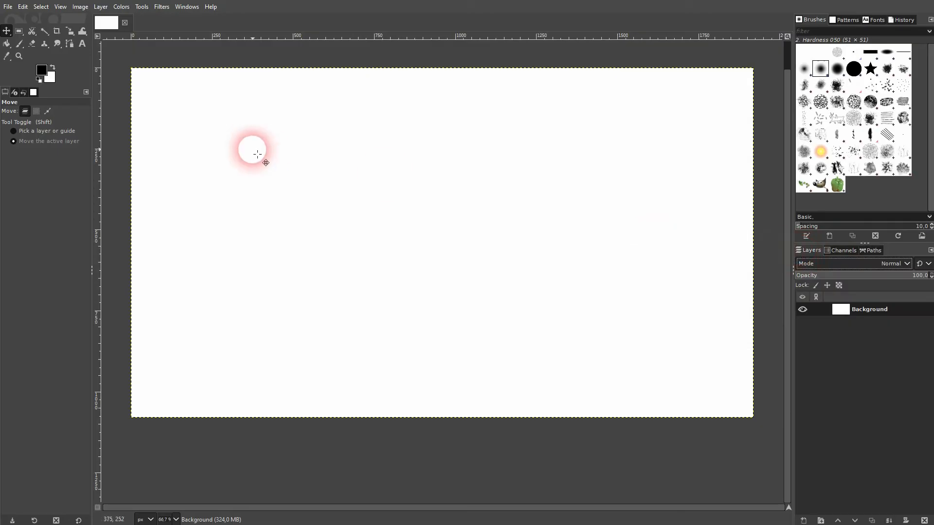
click(70, 43)
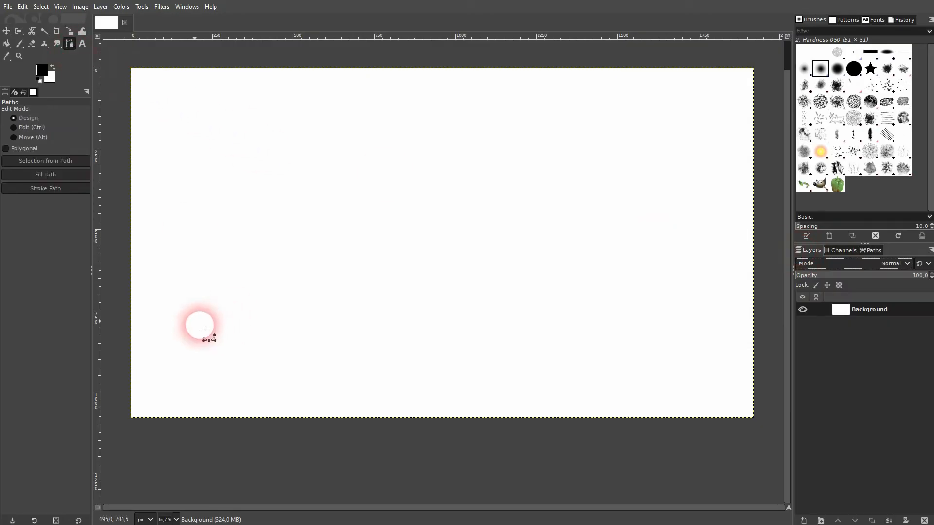
click(162, 381)
drag(276, 206, 422, 211)
key(ctrl+z)
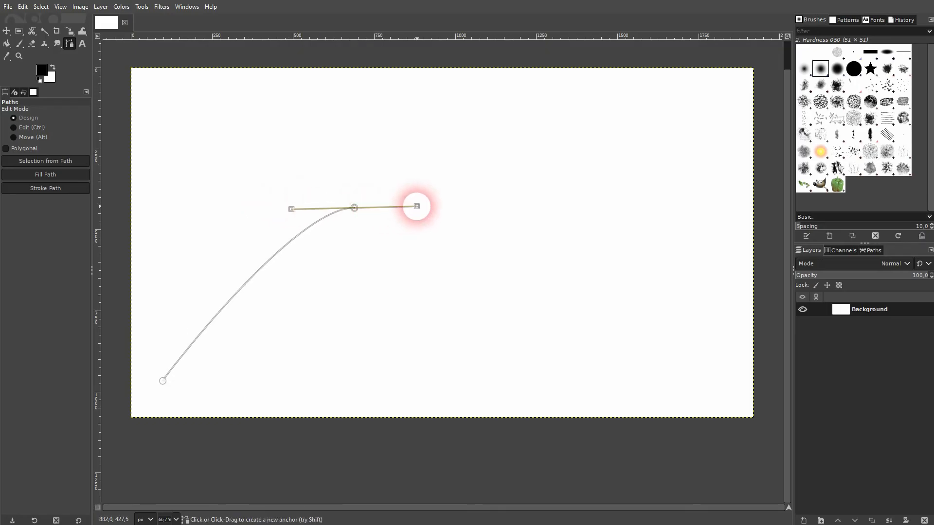
drag(535, 375, 602, 375)
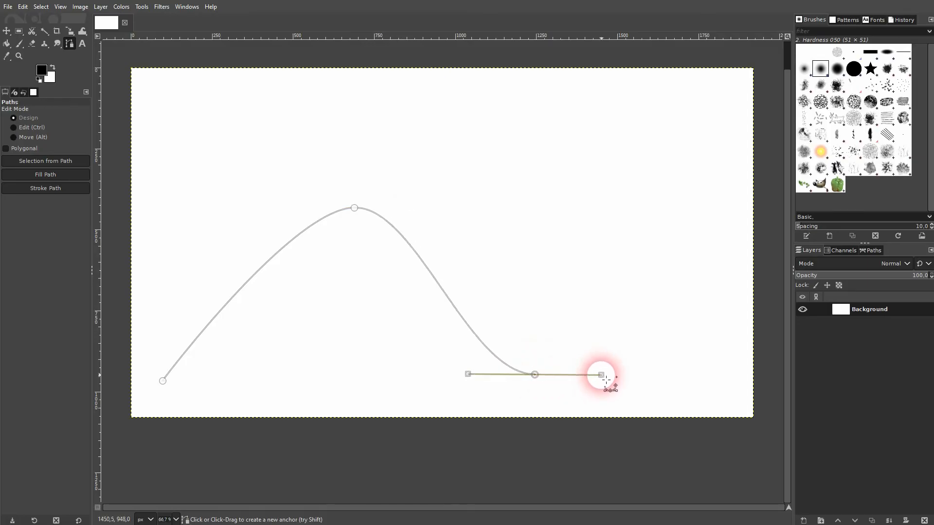
drag(681, 214, 727, 219)
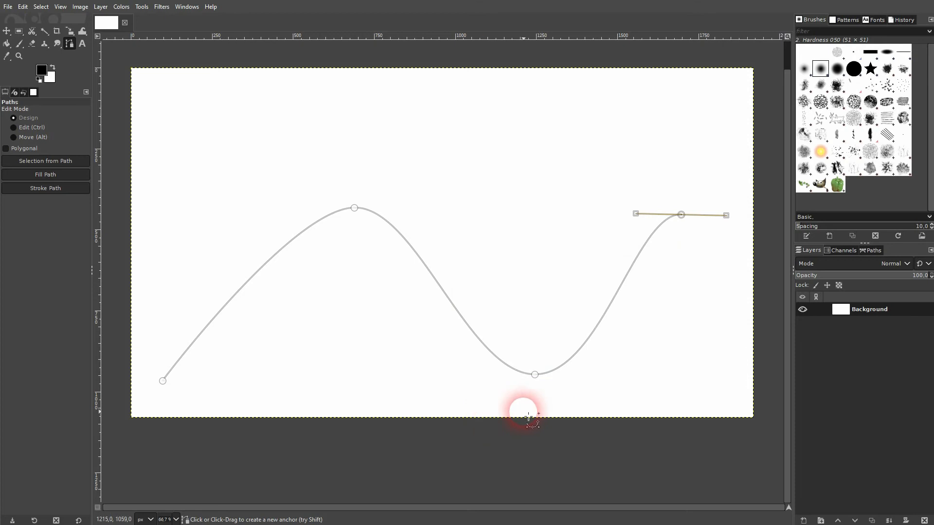
Step: Add the black Arial Bold text PRACTICE TEXT ON PATH near the canvas's upper left
click(78, 46)
click(223, 117)
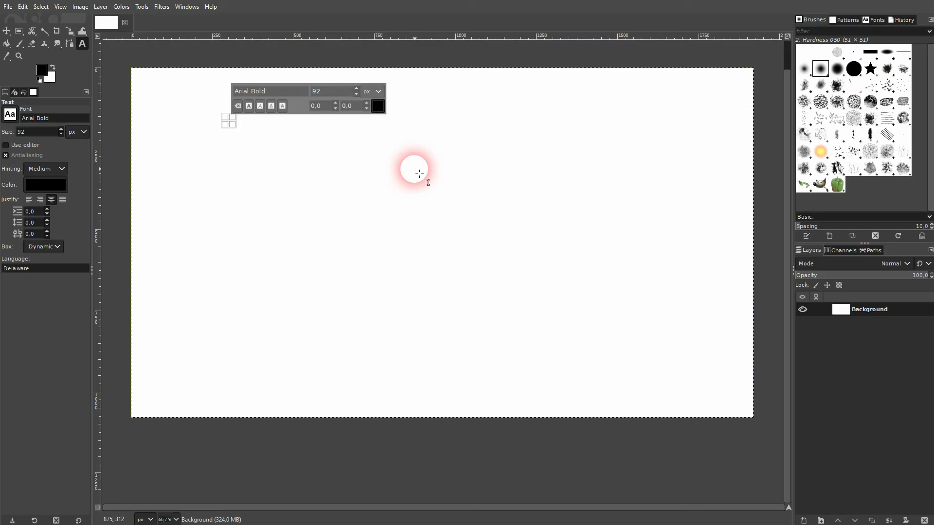
text(PRACTICE)
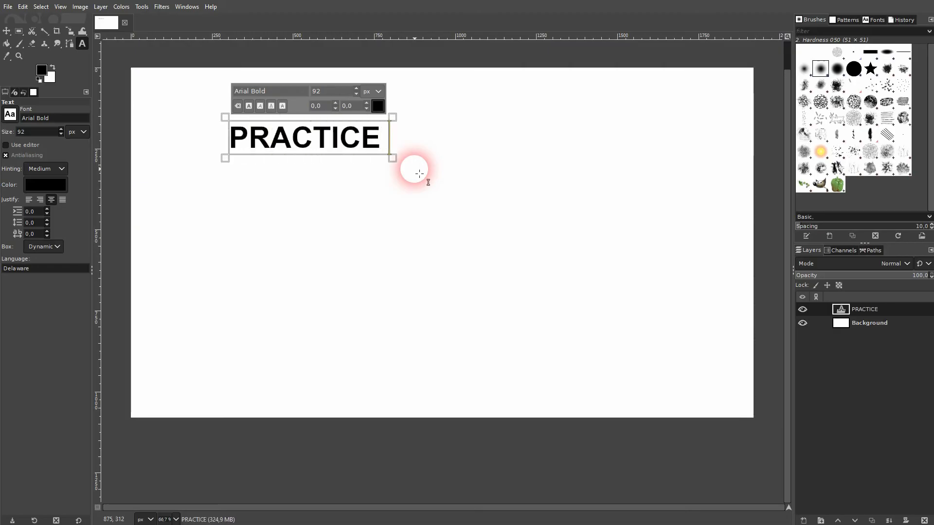
text( TEXT O)
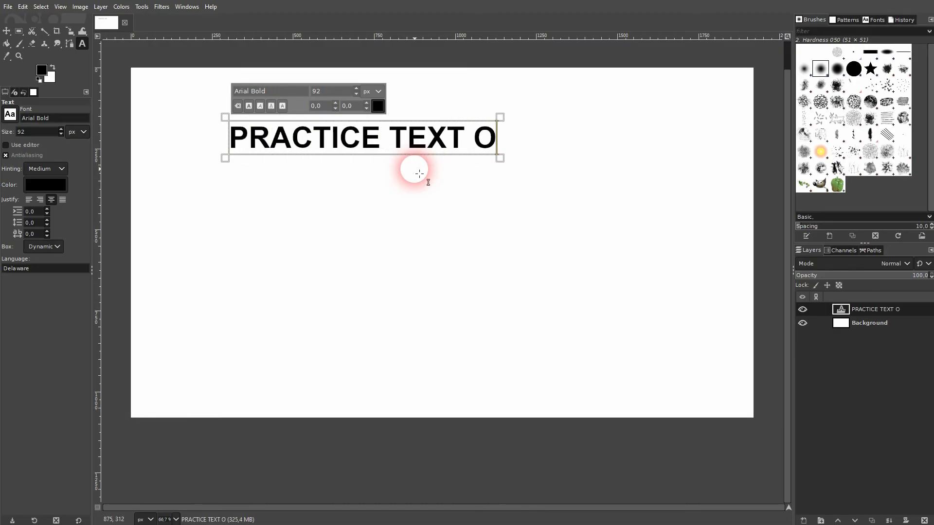
text(N PATH)
Step: Try running the whole text along the wave path at 250 px, and undo the resulting letter outlines
key(ctrl+a)
drag(331, 93, 305, 89)
text(250)
right_click(395, 158)
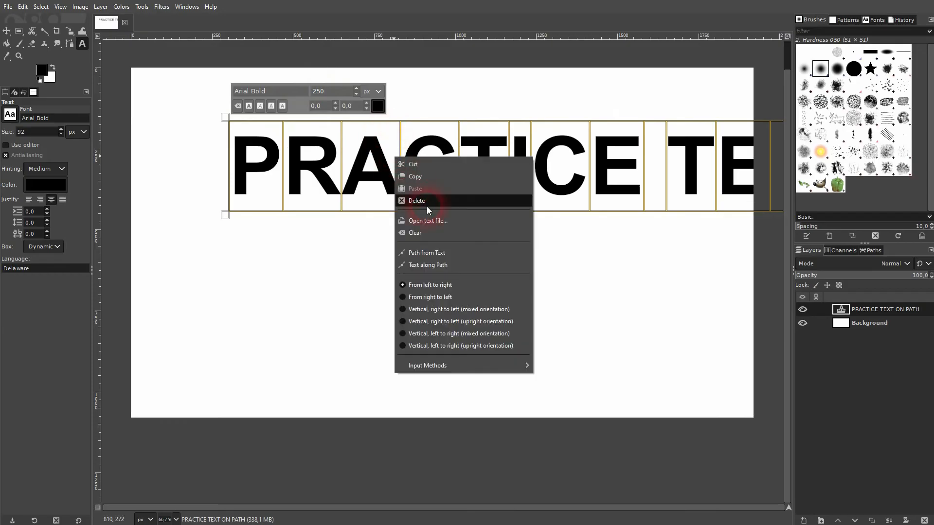
click(447, 266)
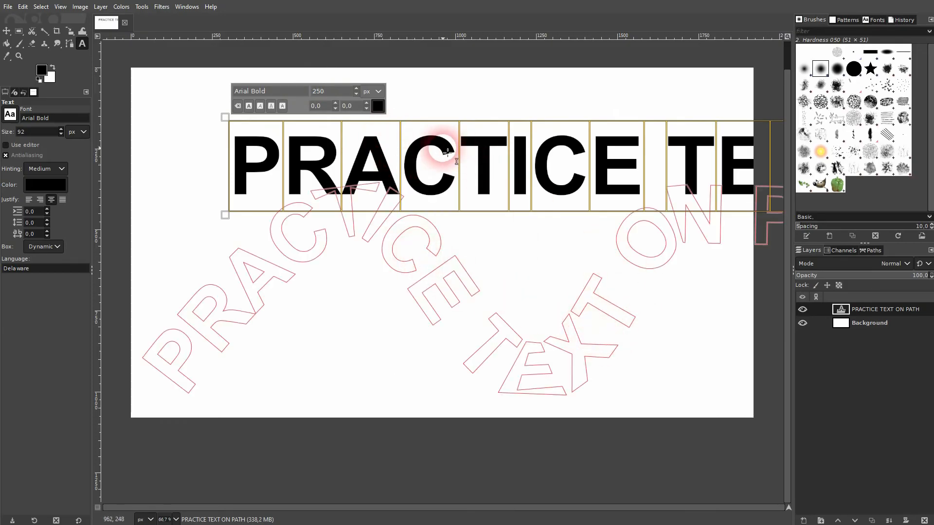
key(ctrl+z)
Step: Set the text size to 200 px and run the text along the wave path
drag(344, 92, 305, 91)
text(200)
key(Return)
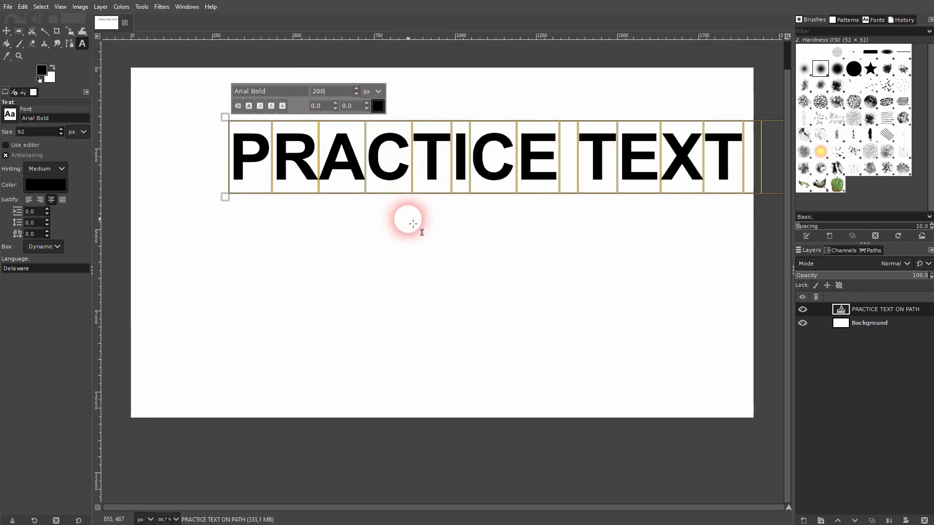
right_click(385, 156)
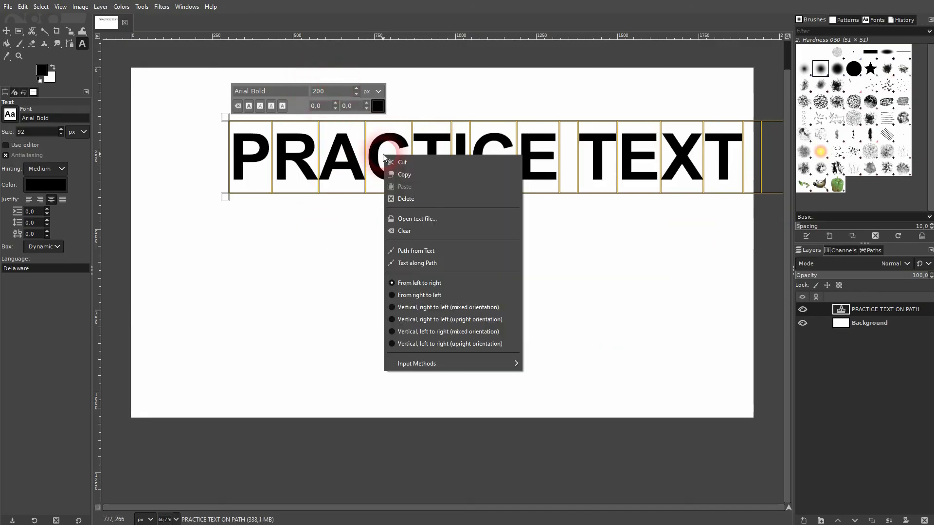
click(431, 263)
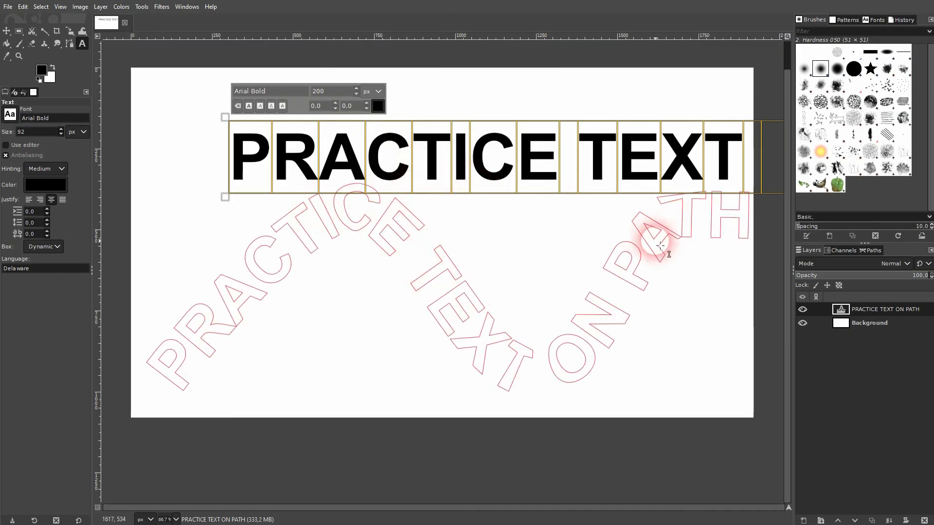
click(599, 203)
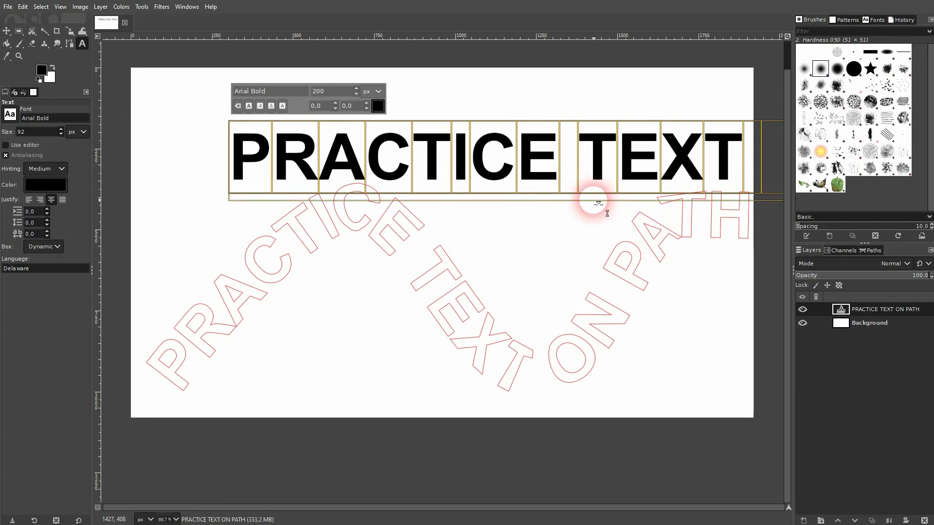
Step: Check the new letter-outline path by hiding it and showing it again
click(873, 251)
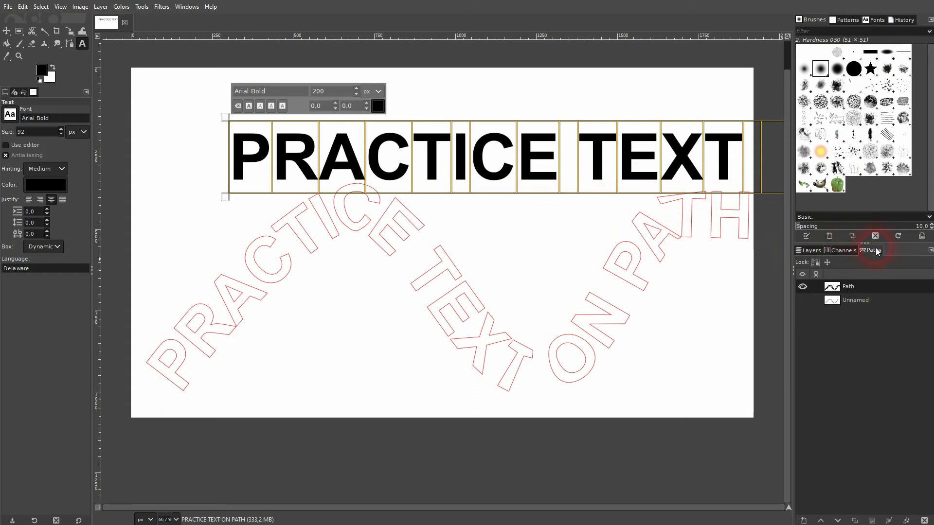
click(802, 287)
click(803, 287)
click(810, 250)
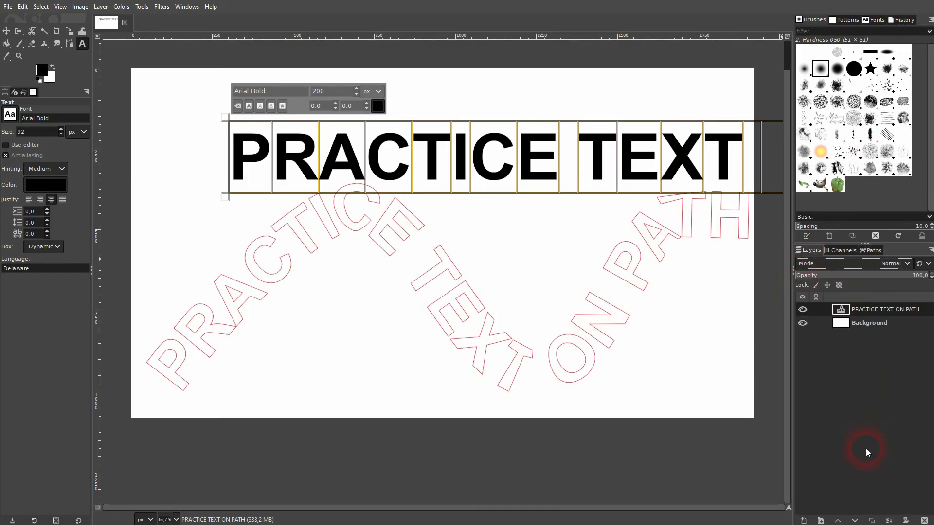
Step: Create a 1920 by 1080 px layer named "text on path" filled with transparency
click(804, 520)
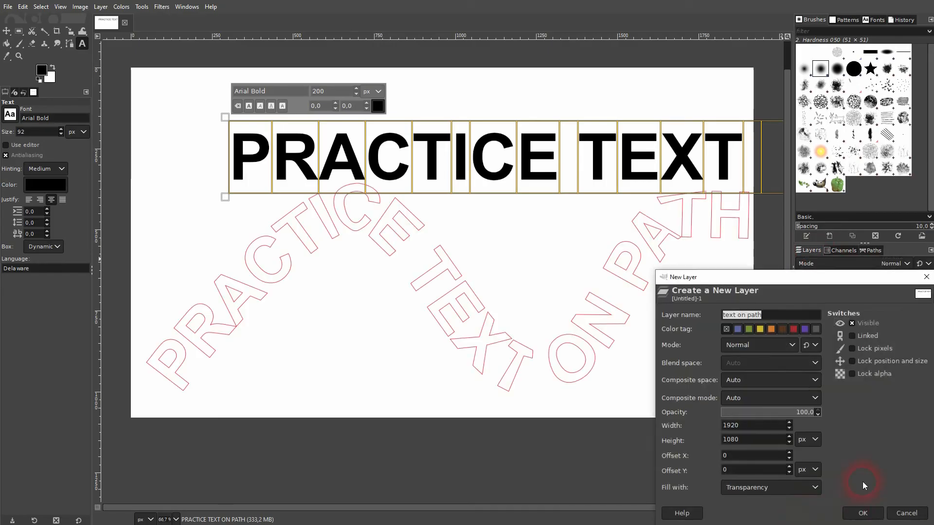
click(814, 488)
click(774, 466)
click(864, 515)
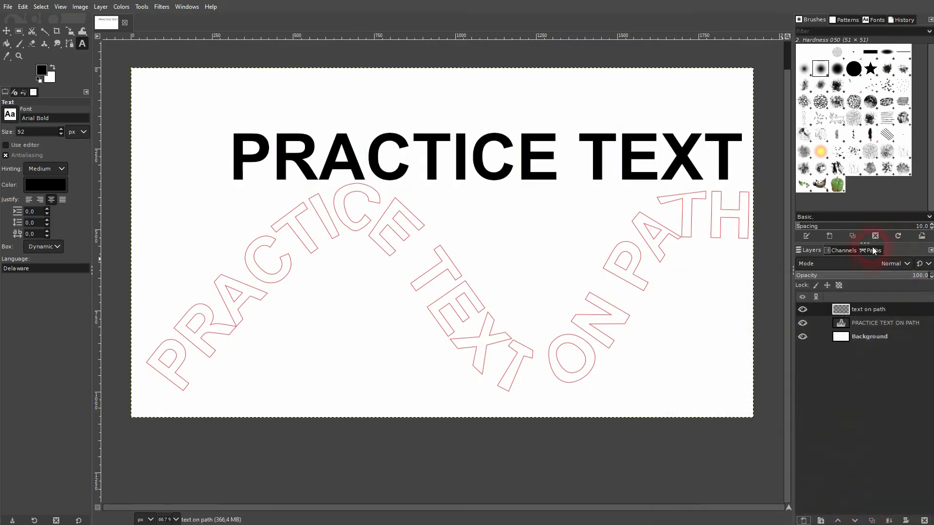
Step: Select the letter-outline path and set the foreground color to blue (0800ff)
click(874, 250)
click(857, 286)
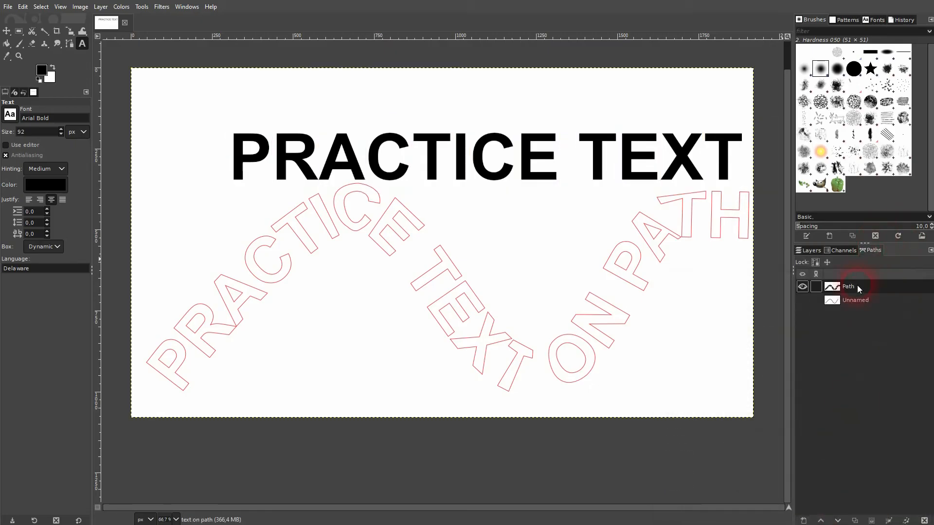
click(41, 73)
drag(178, 119, 251, 56)
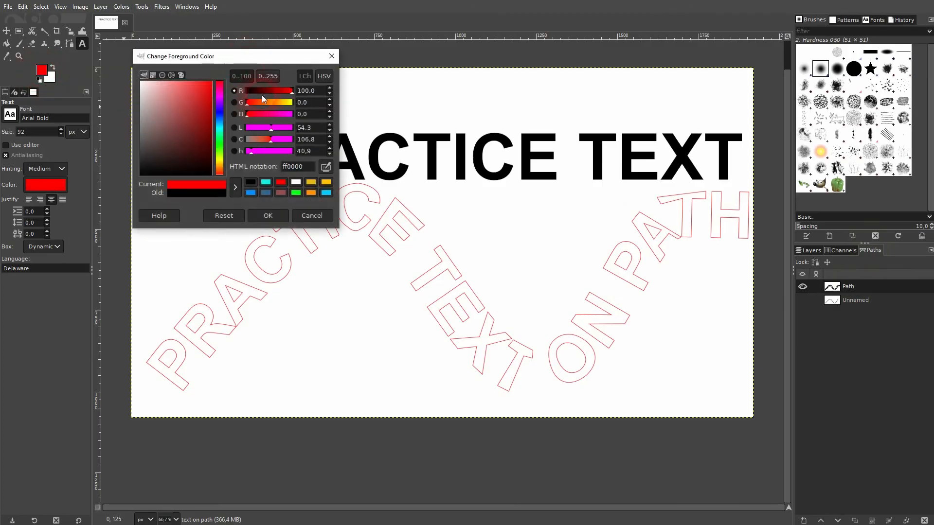
click(220, 112)
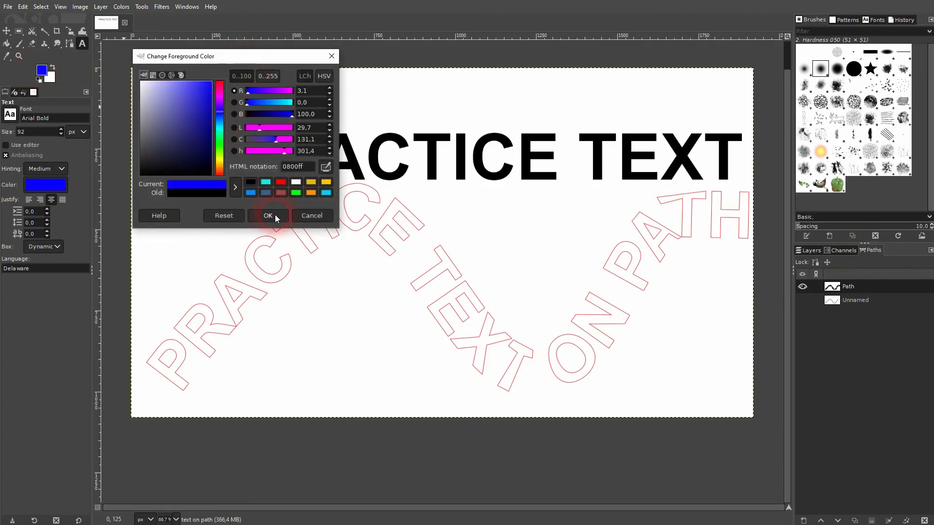
click(268, 216)
Step: Fill the letter-outline path with the solid blue foreground color on the "text on path" layer
click(847, 327)
click(832, 287)
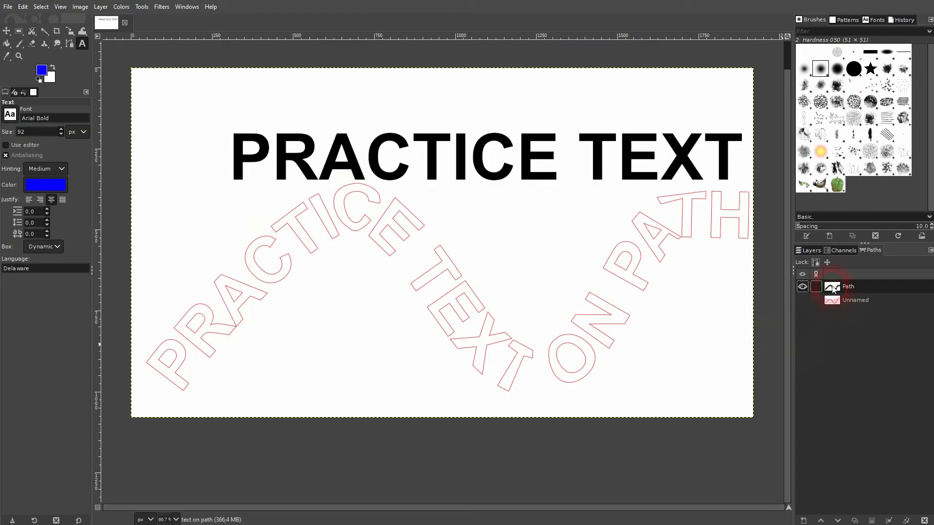
right_click(834, 288)
click(853, 211)
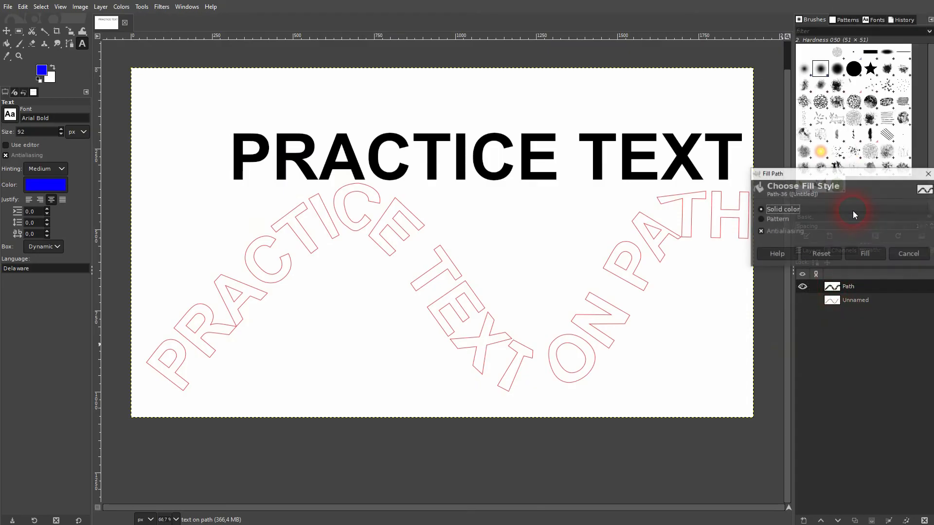
click(866, 254)
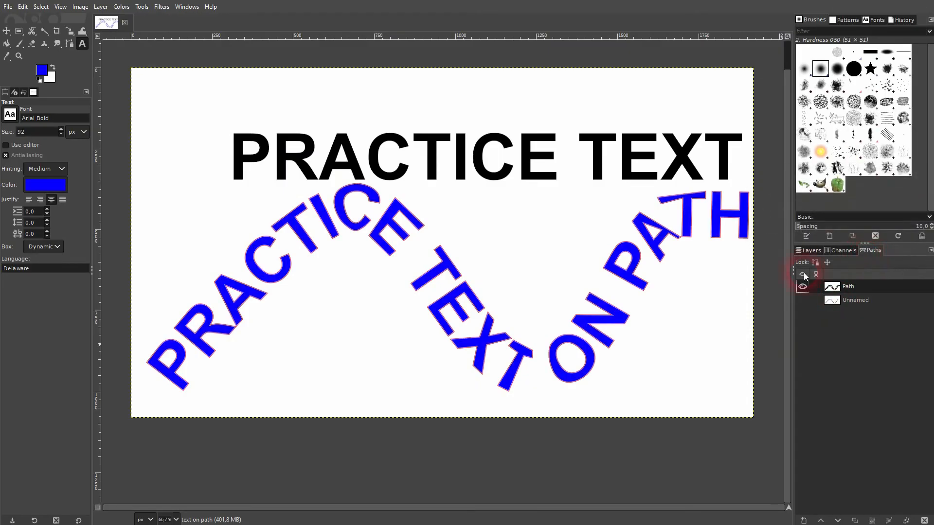
Step: Stroke the letter-outline path with a 10 px solid line in red, set as the foreground color
right_click(835, 290)
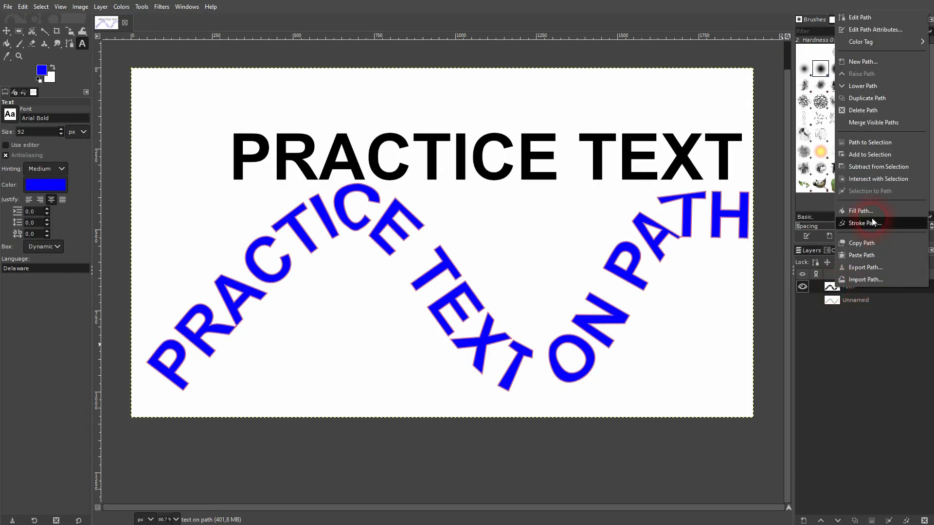
click(854, 222)
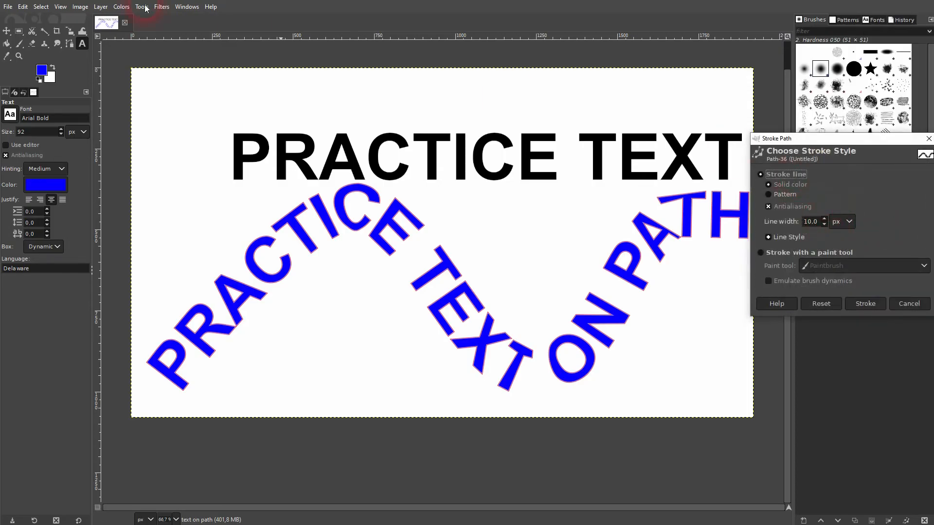
click(53, 67)
click(41, 71)
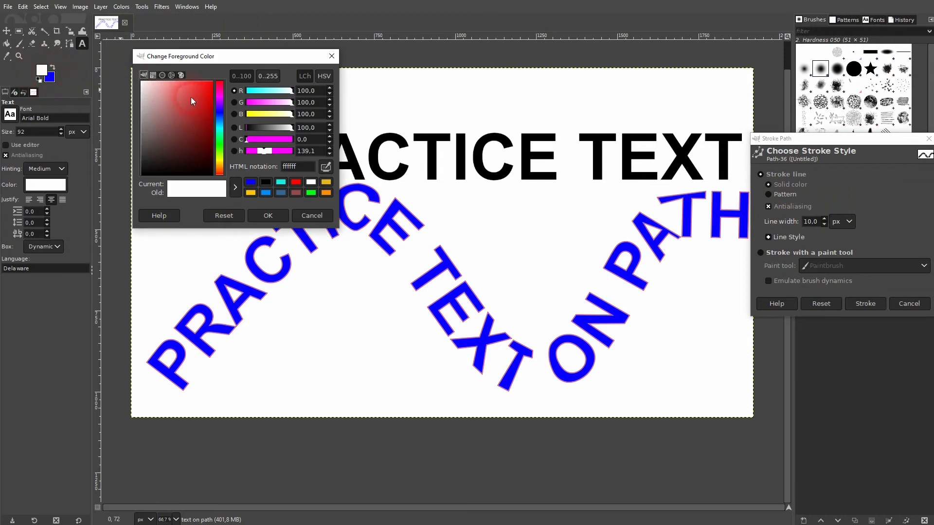
drag(205, 111, 234, 58)
click(268, 215)
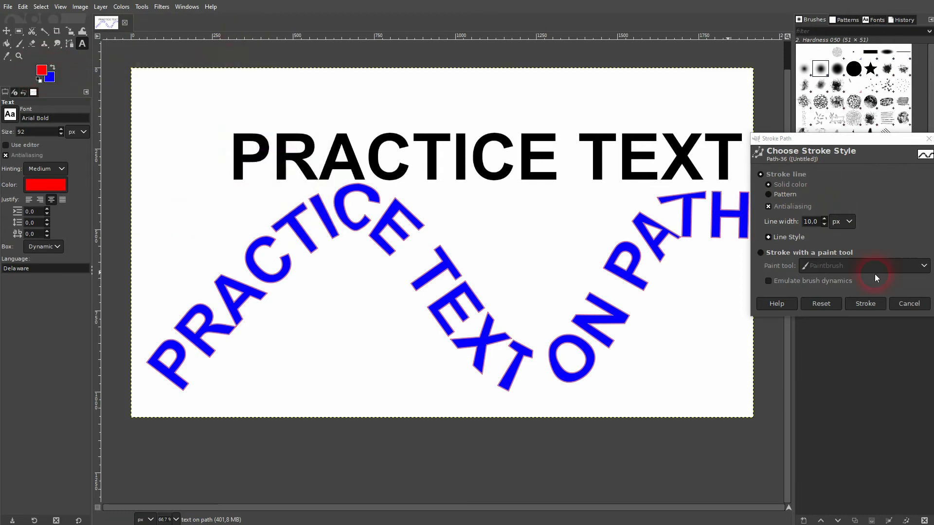
click(871, 307)
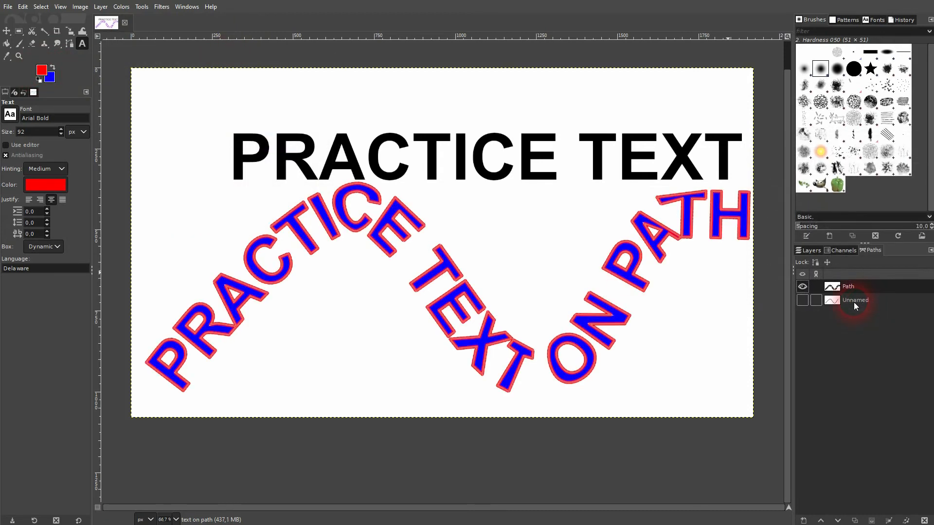
Step: Delete both the letter-outline path and the wave path, and delete the PRACTICE TEXT ON PATH text layer
click(860, 285)
click(924, 521)
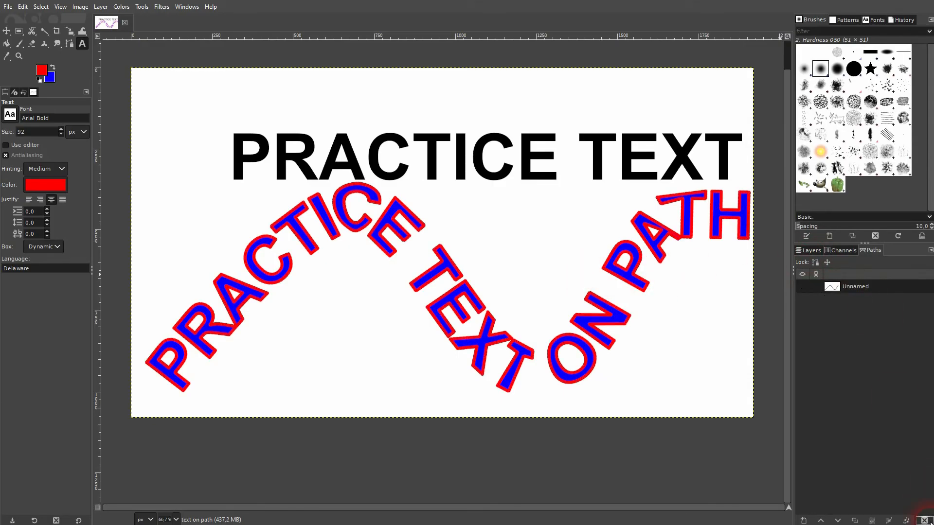
click(925, 521)
click(809, 254)
click(846, 324)
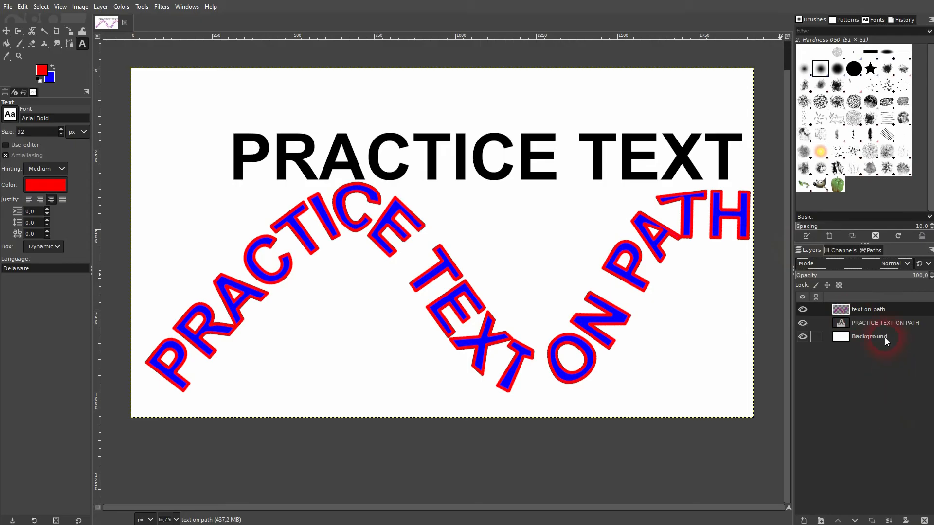
click(925, 521)
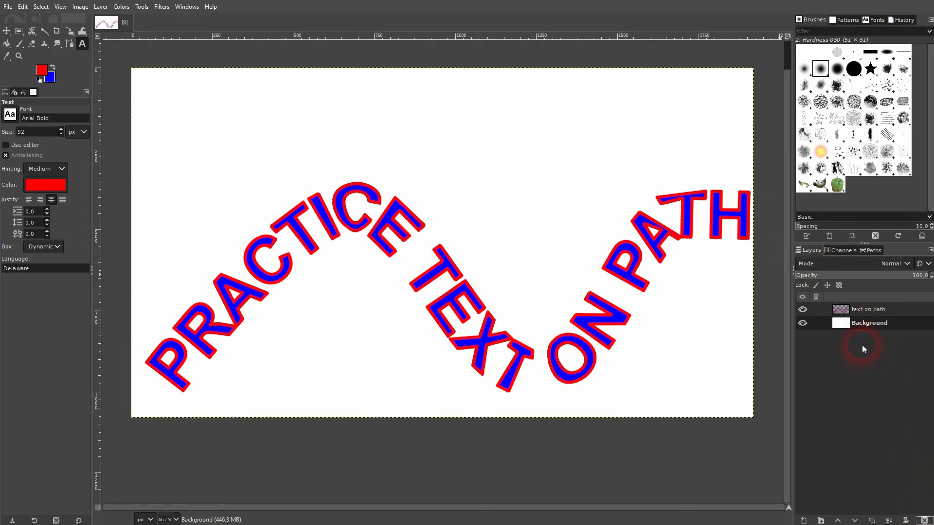
Step: Move the "text on path" layer slightly upward and examine the letter spacing around the curve's peak and at PATH
click(856, 309)
click(7, 31)
drag(375, 240, 368, 193)
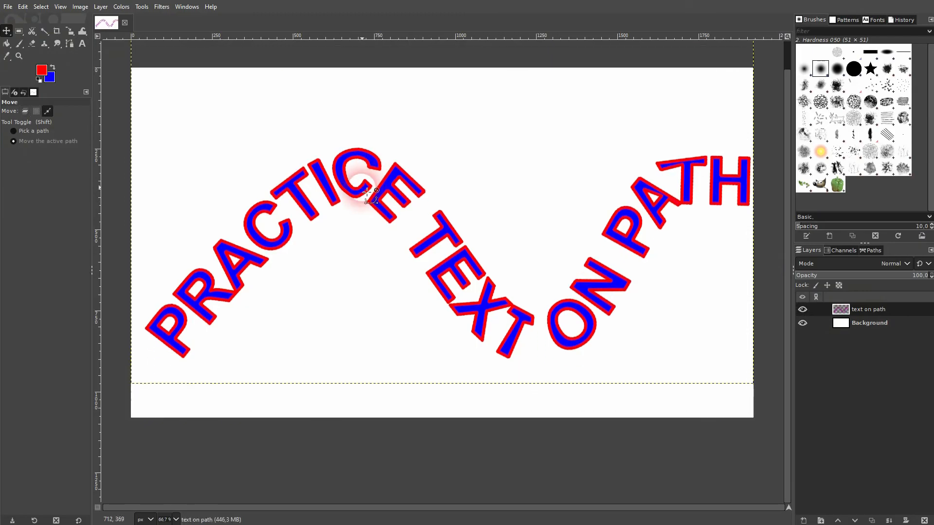
scroll(368, 193, up, 3)
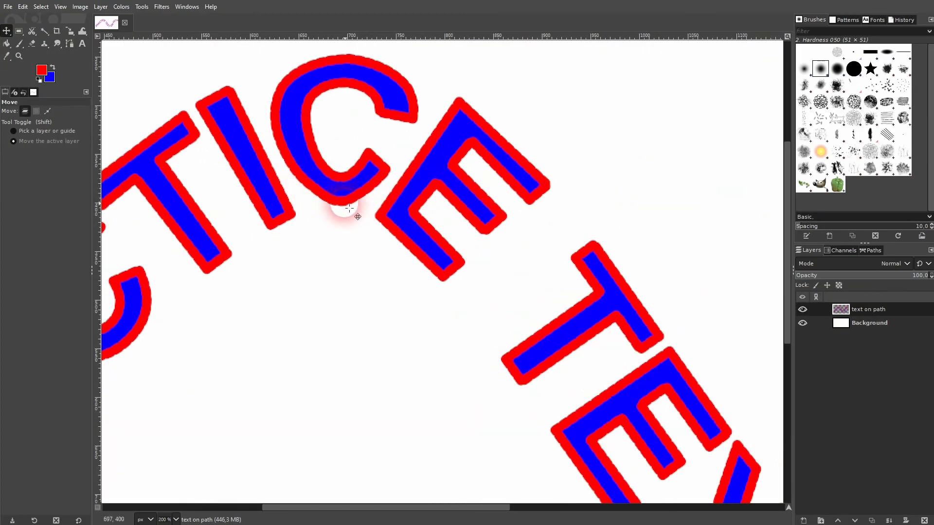
scroll(384, 243, down, 4)
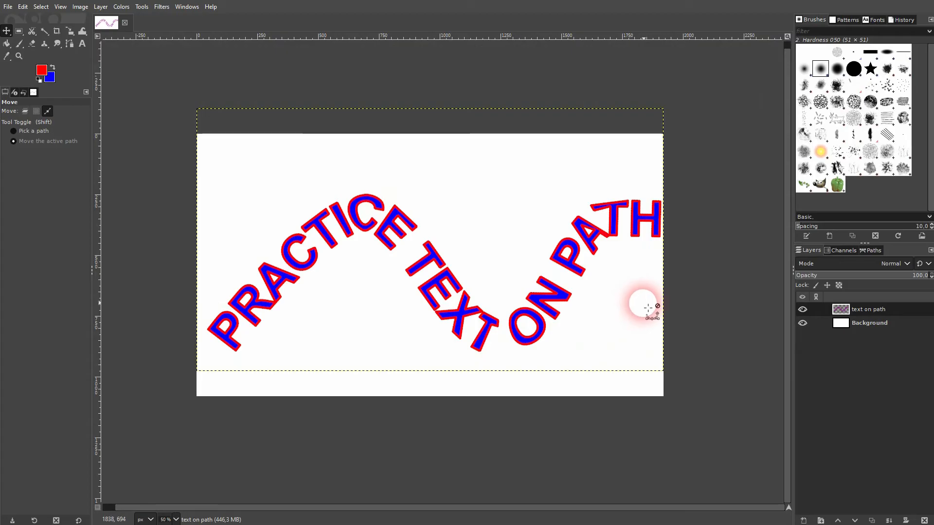
scroll(648, 308, up, 2)
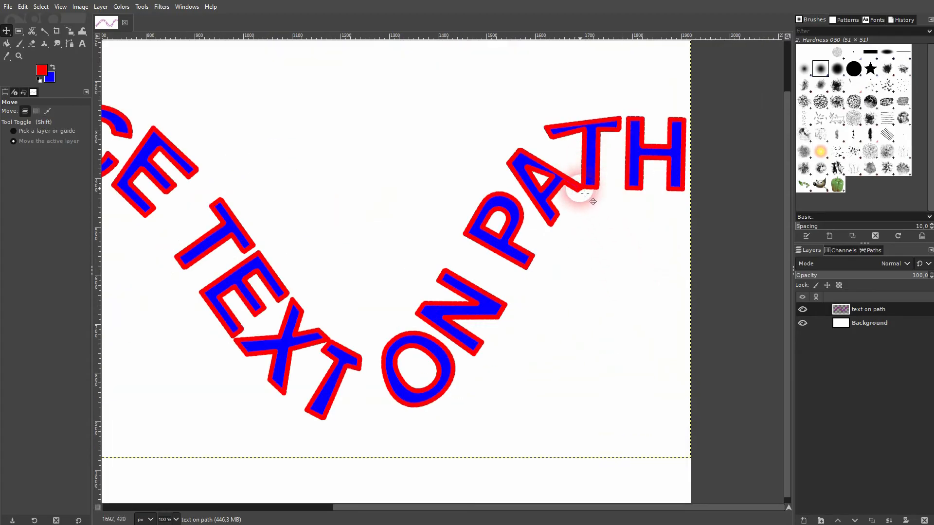
scroll(553, 338, down, 1)
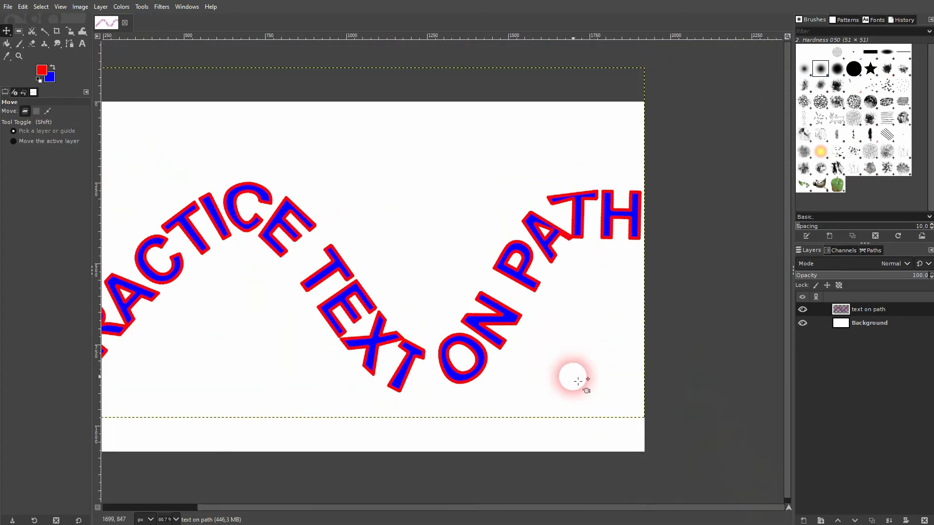
scroll(578, 380, left, 3)
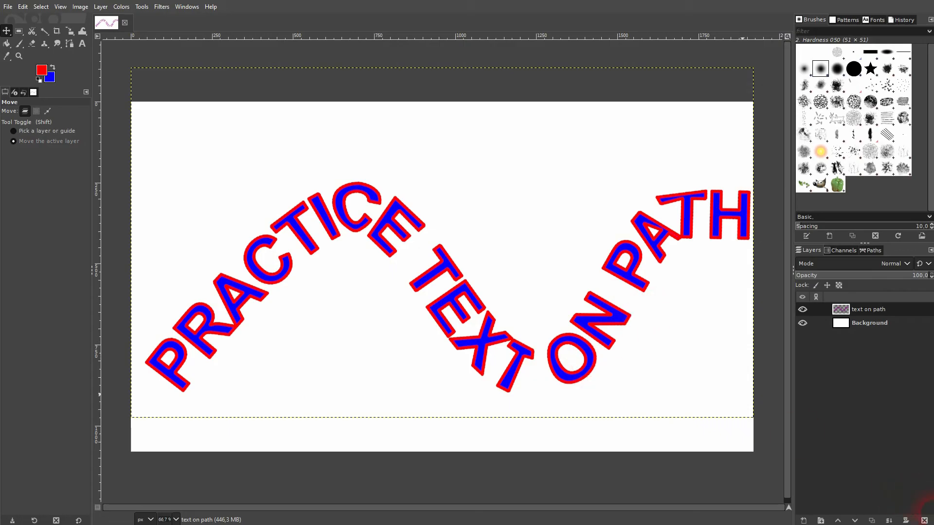
Step: Delete the "text on path" layer and draw a circular selection about 840 px in diameter near the middle of the canvas
click(924, 520)
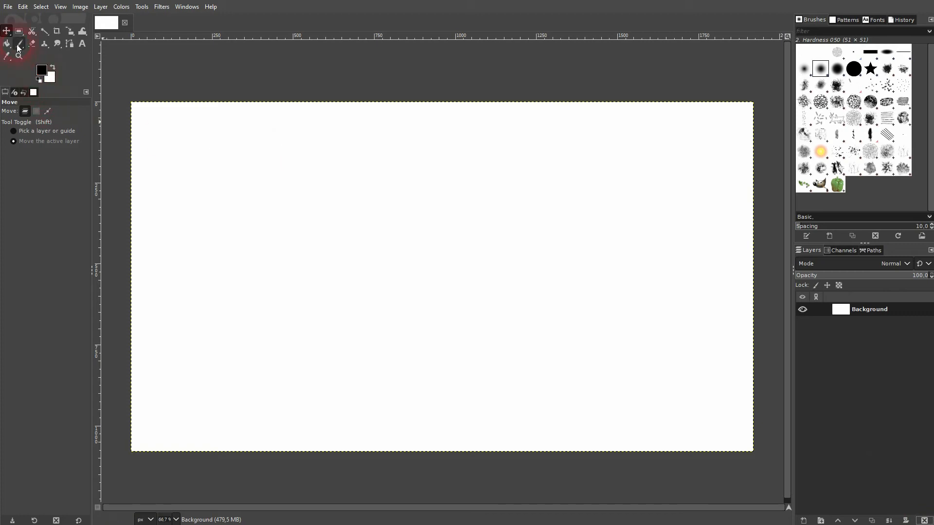
drag(19, 31, 32, 43)
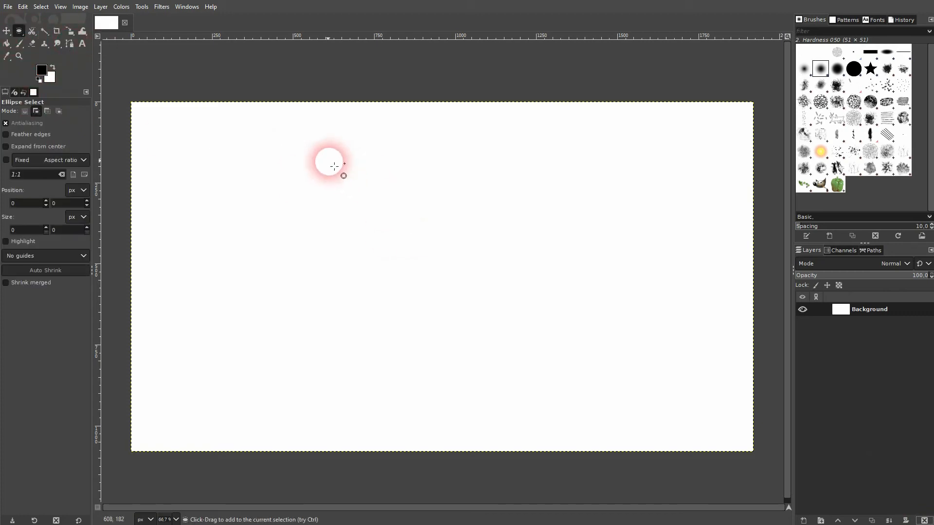
drag(299, 152, 572, 389)
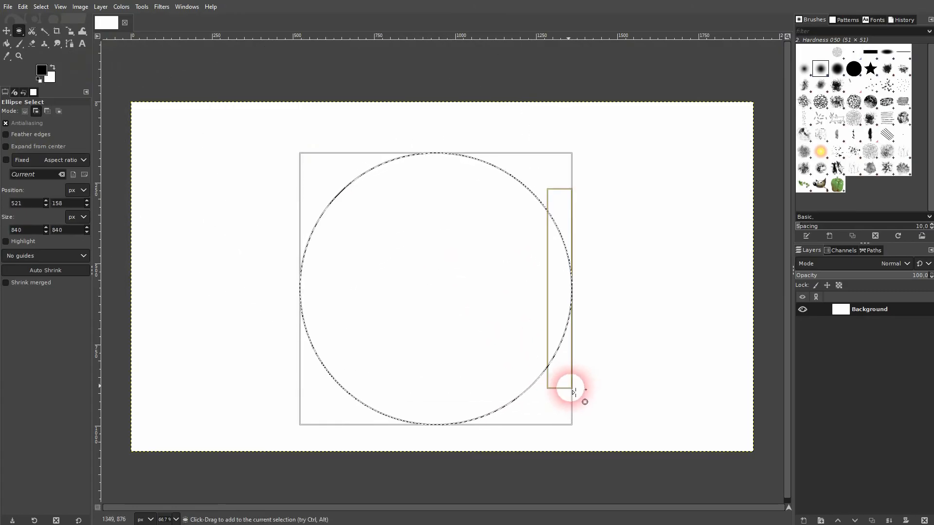
Step: Convert the circular selection to a path, make that path visible, and clear the selection
right_click(351, 184)
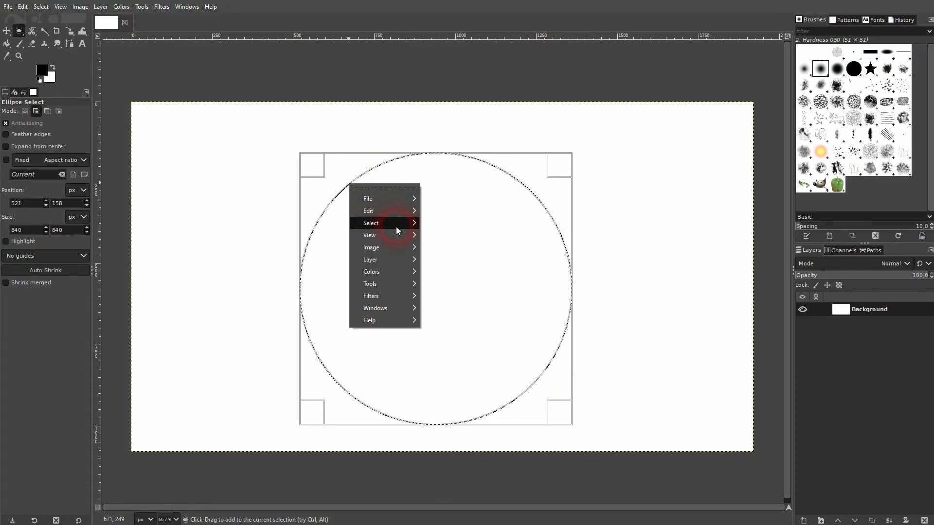
mouse_move(396, 227)
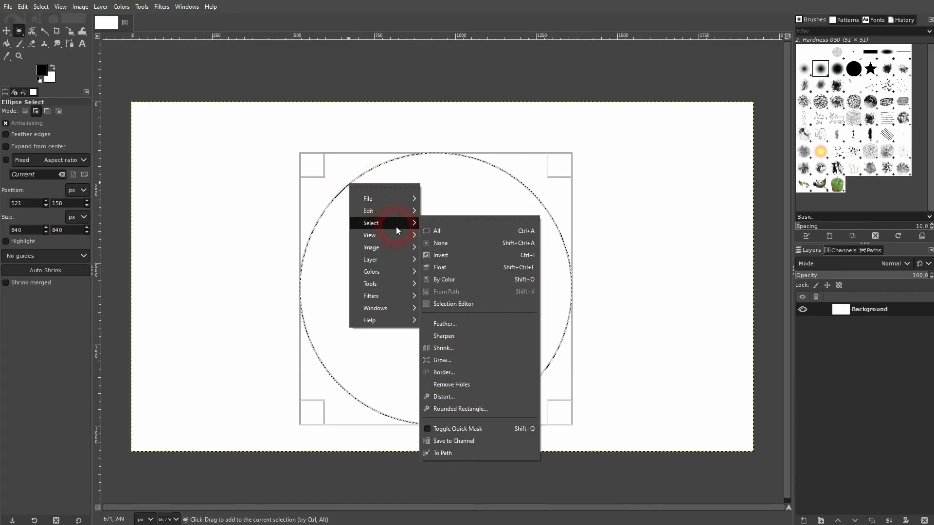
click(443, 453)
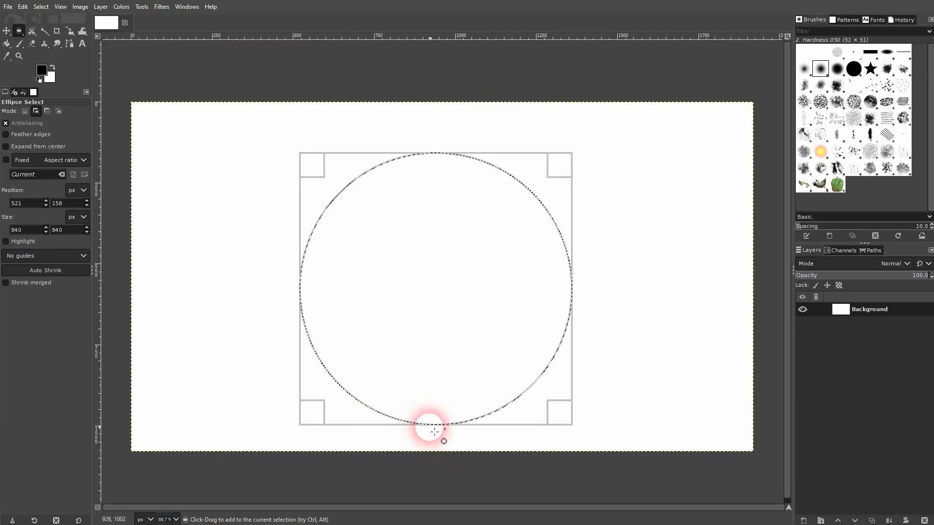
click(873, 250)
click(803, 287)
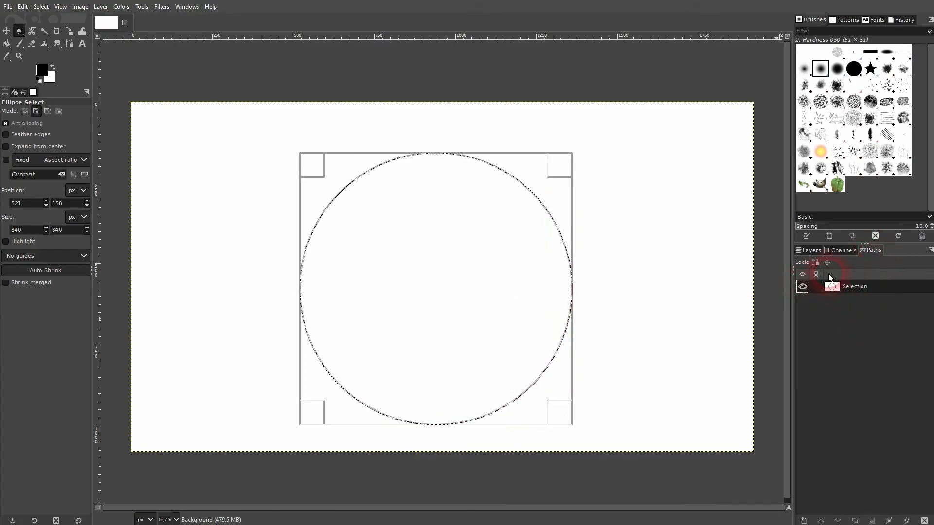
key(ctrl+shift+a)
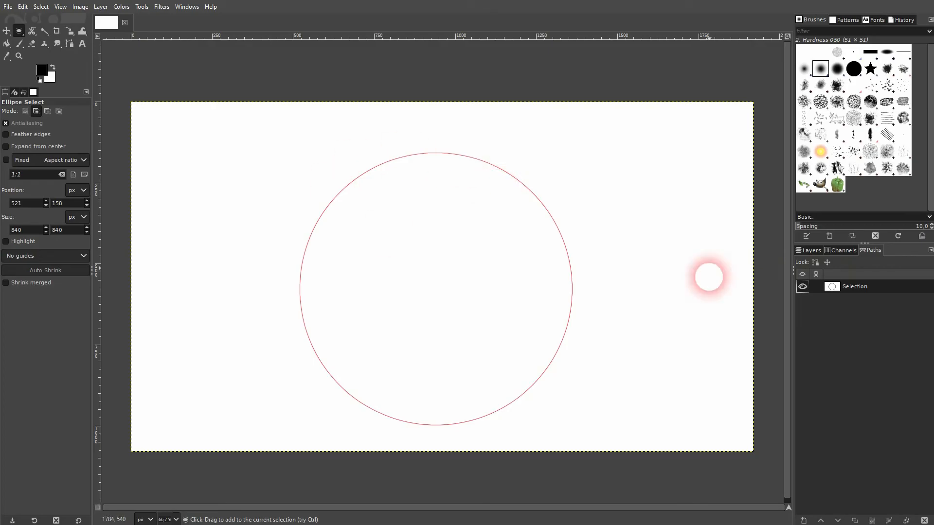
click(802, 287)
click(803, 287)
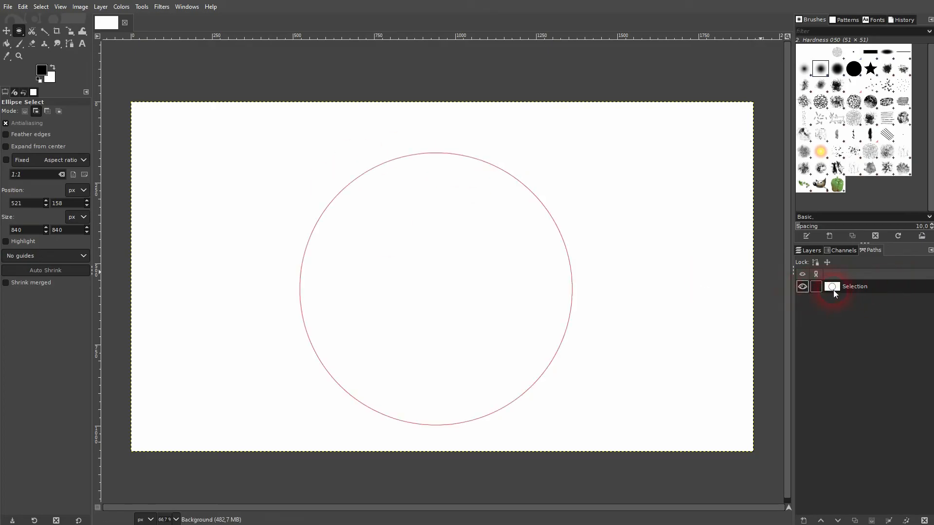
Step: Add the text "TEXT ON A CIRCLE" in black Arial Bold near the canvas's upper-left area
click(809, 251)
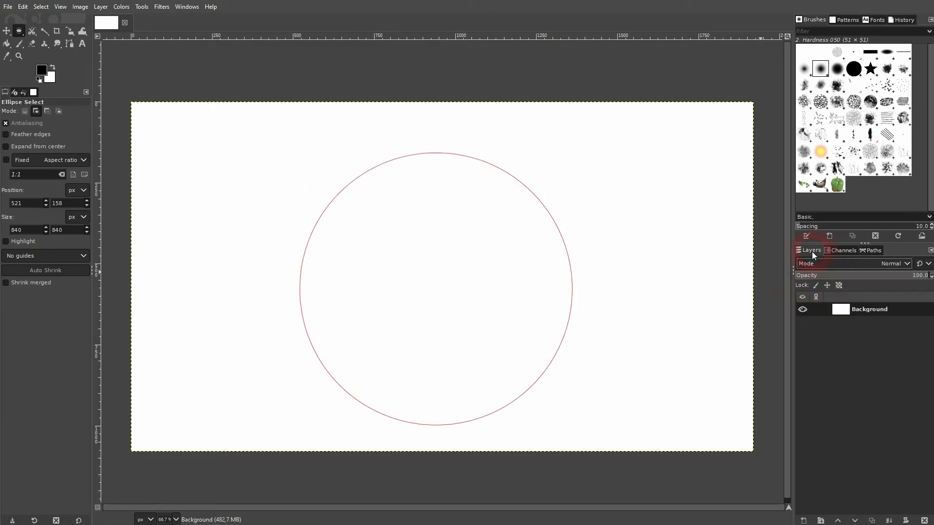
click(82, 44)
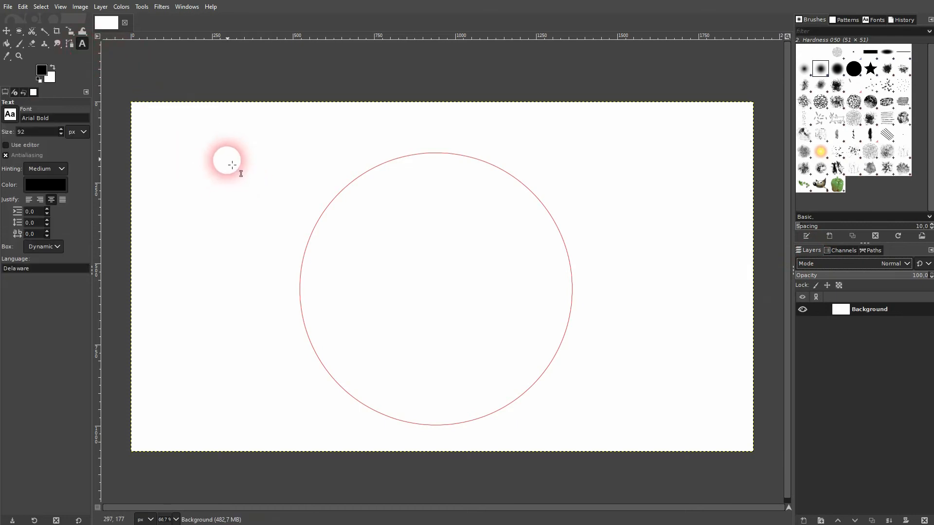
click(222, 153)
text(TEXT)
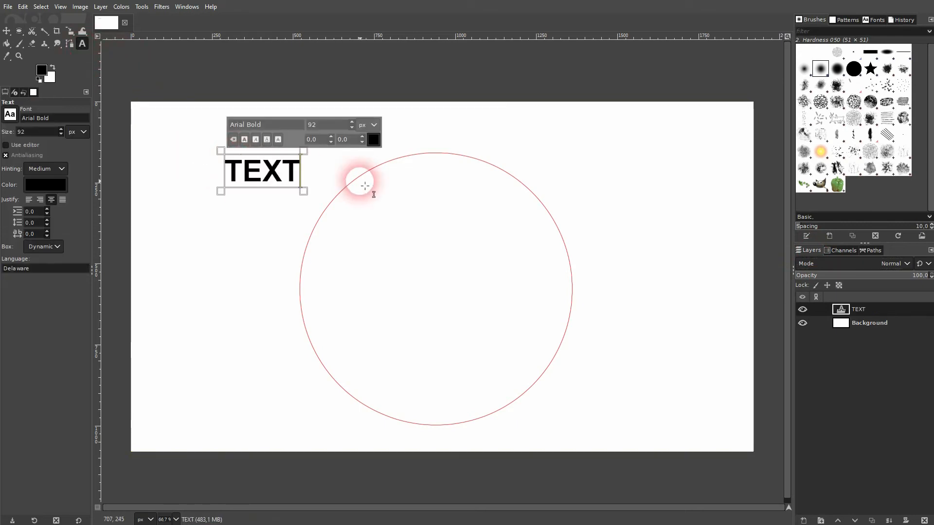
text( ON A)
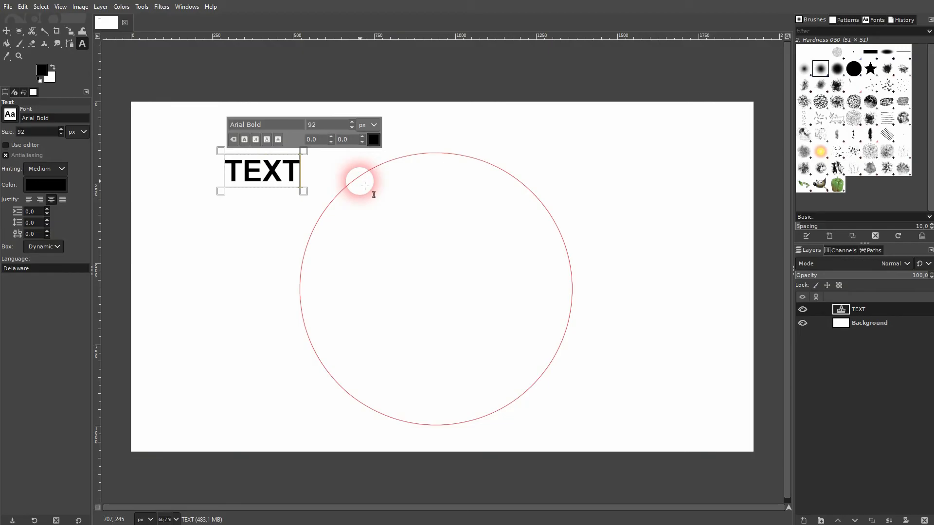
text( CIRCLE)
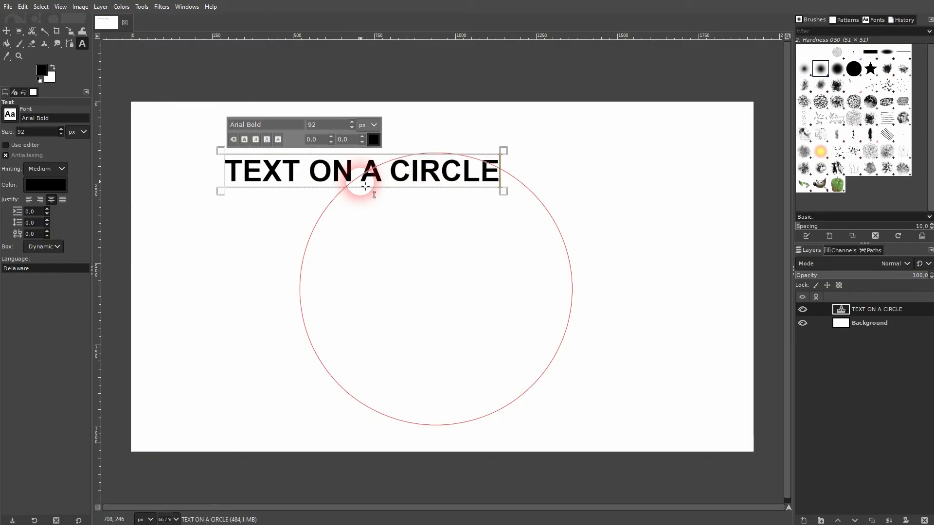
Step: Insert "EXAMPLE FOR" at the start of the text so it reads "EXAMPLE FOR TEXT ON A CIRCLE"
key(Left)
key(Left)
key(Left)
key(Left)
key(Left)
key(Left)
key(Left)
key(Left)
key(Left)
key(Left)
key(Left)
key(Left)
key(Left)
key(Left)
key(Left)
key(Left)
text(EYX)
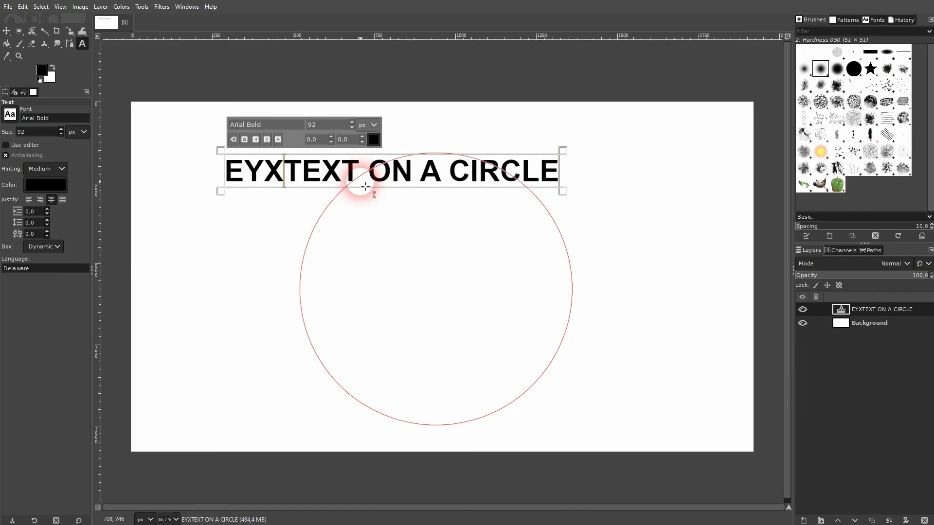
key(BackSpace)
key(BackSpace)
text(XAMPLE FO)
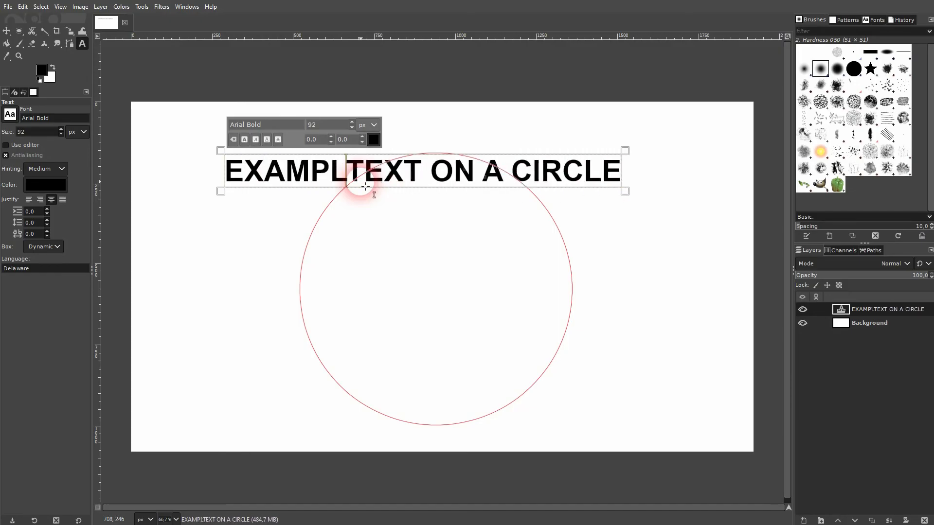
text(R)
Step: Try running the whole text along the circular path at a font size of 100 px
key(ctrl+a)
drag(326, 126, 303, 129)
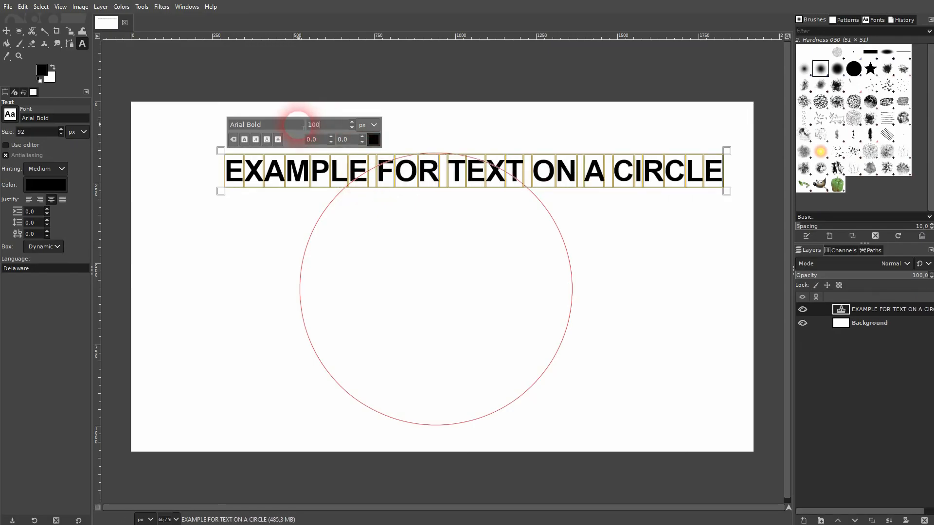
text(100)
key(Return)
right_click(461, 203)
click(509, 268)
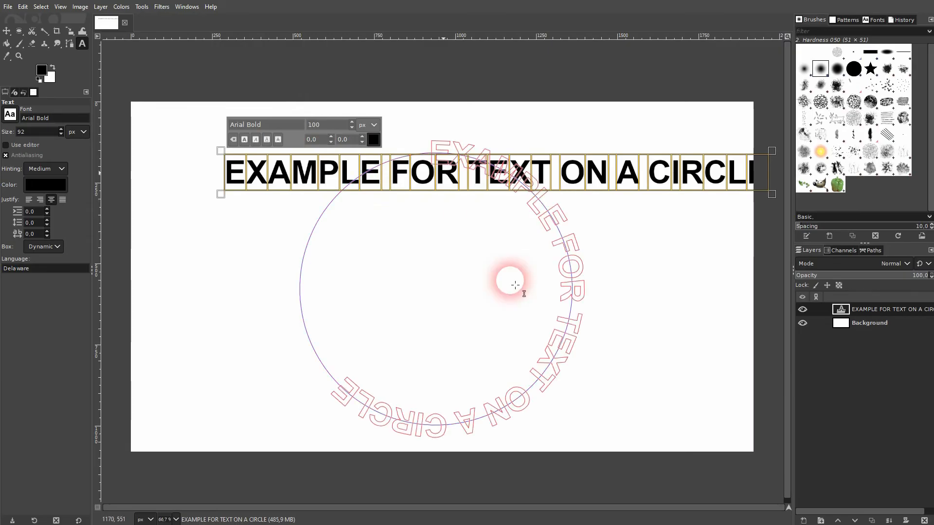
key(ctrl+z)
Step: Set the text size to 150 px and run the text along the circular path
drag(327, 126, 307, 126)
text(150)
key(Return)
right_click(465, 230)
click(480, 277)
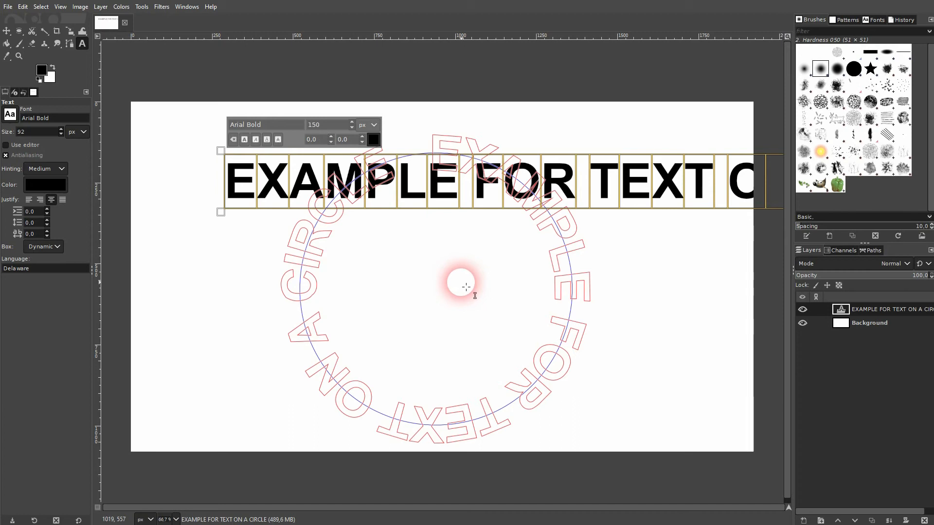
Step: Create a transparent 1920 by 1080 px layer named "text on path" and fill the letter-outline path on it with solid black
click(804, 520)
click(864, 514)
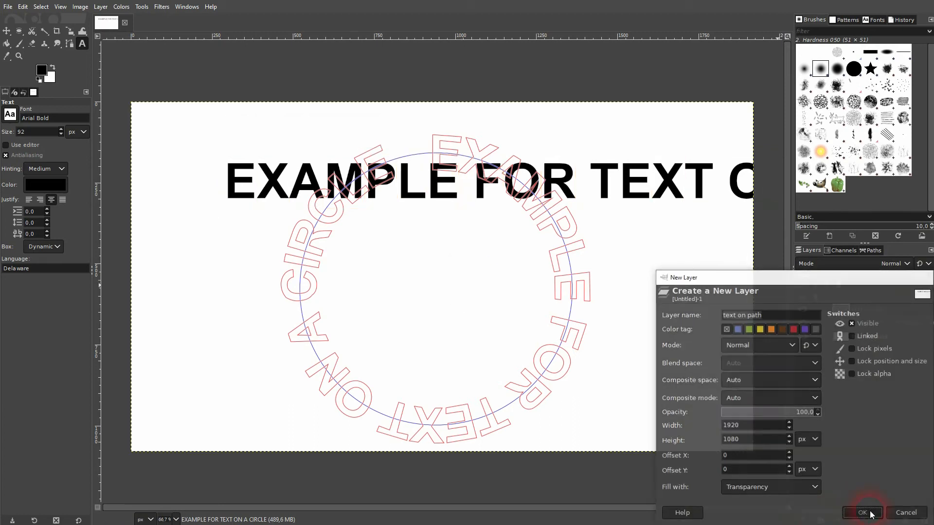
click(872, 250)
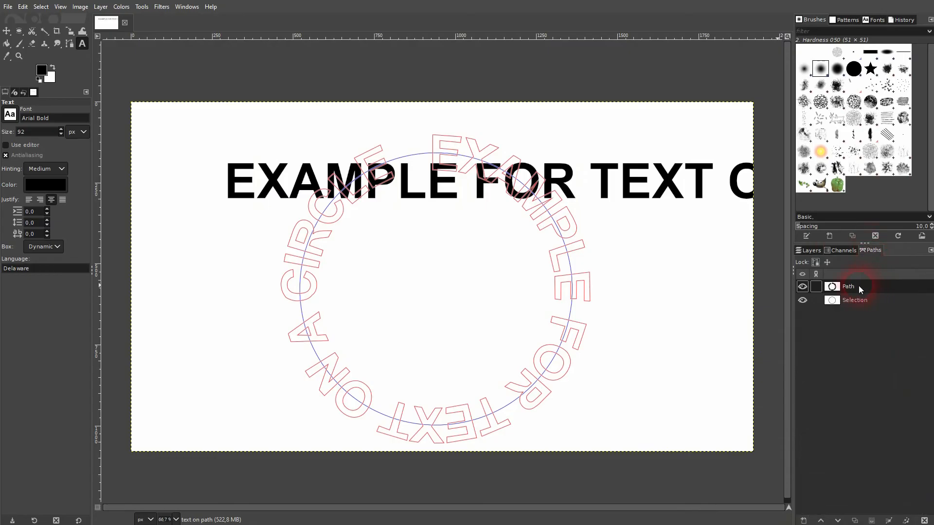
right_click(832, 287)
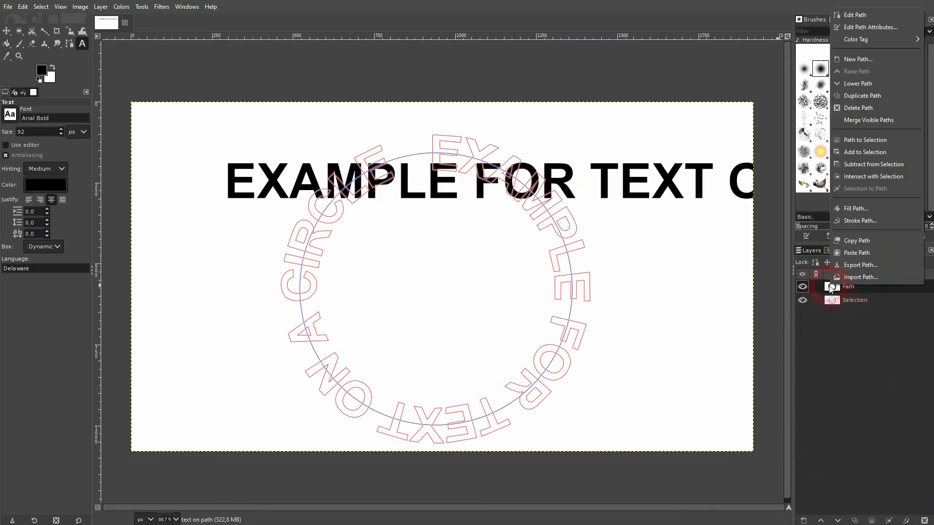
click(850, 209)
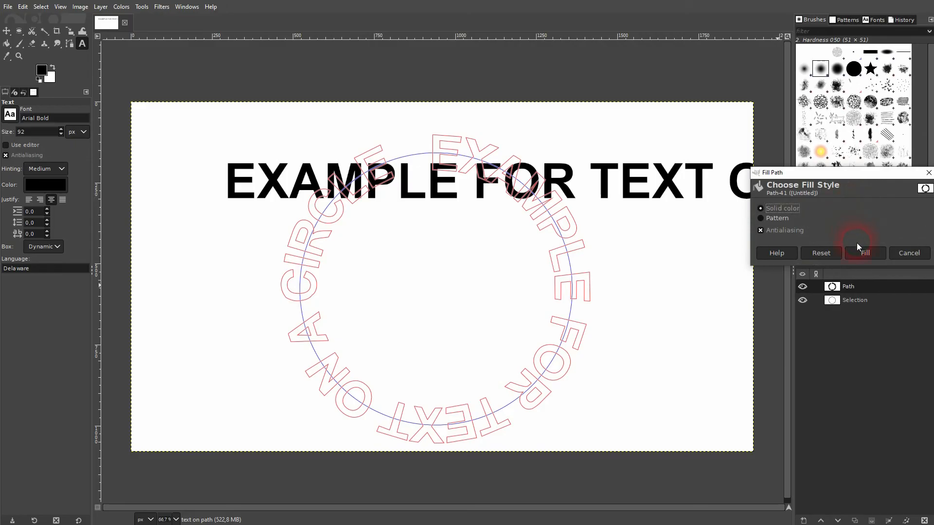
click(857, 254)
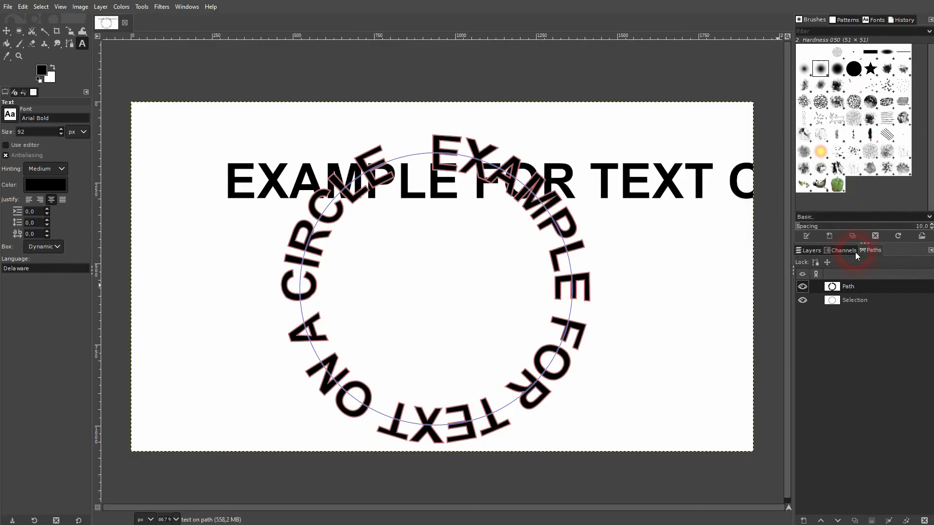
Step: Delete both paths and the straight EXAMPLE FOR TEXT ON A CIRCLE text layer, leaving the circular text over the background
click(926, 521)
click(926, 521)
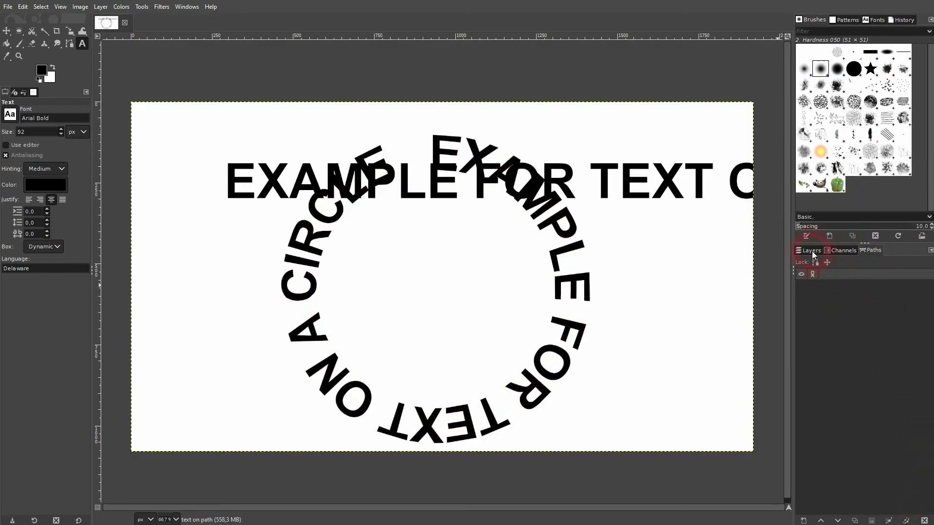
click(812, 254)
click(845, 323)
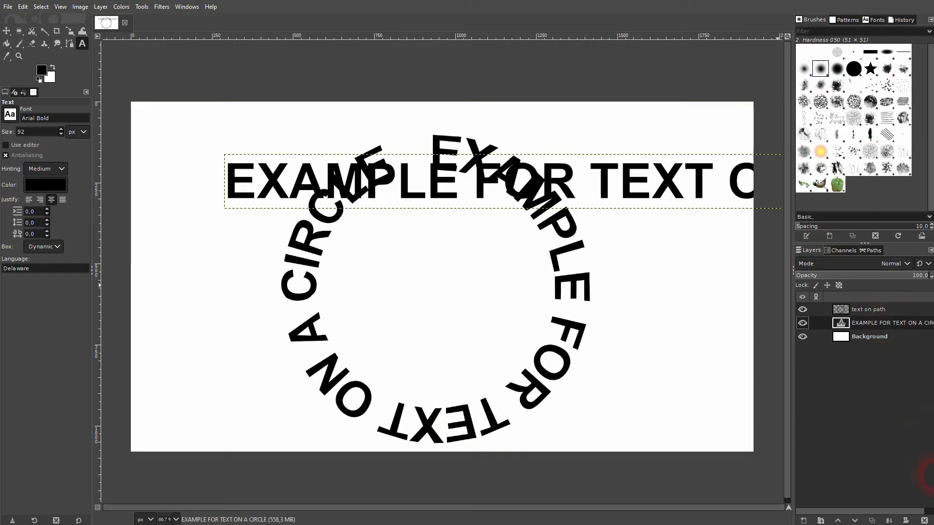
click(924, 522)
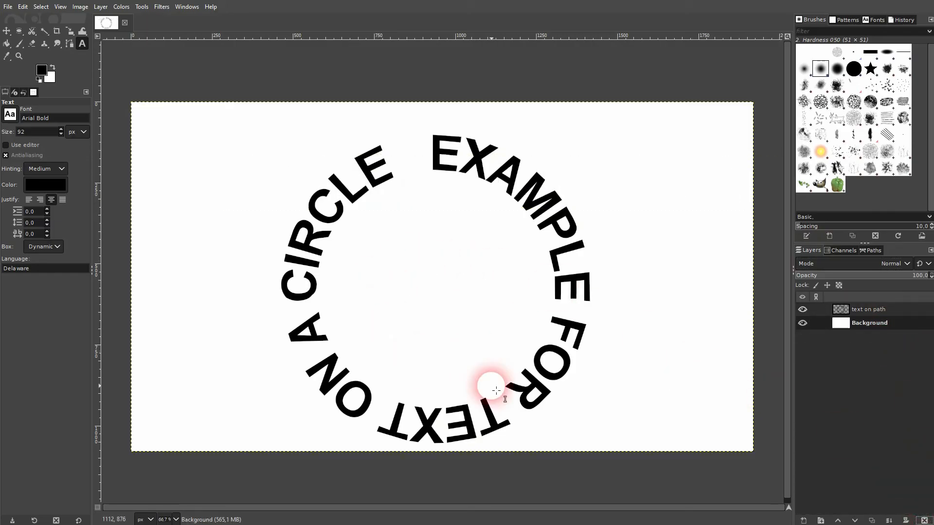
click(7, 31)
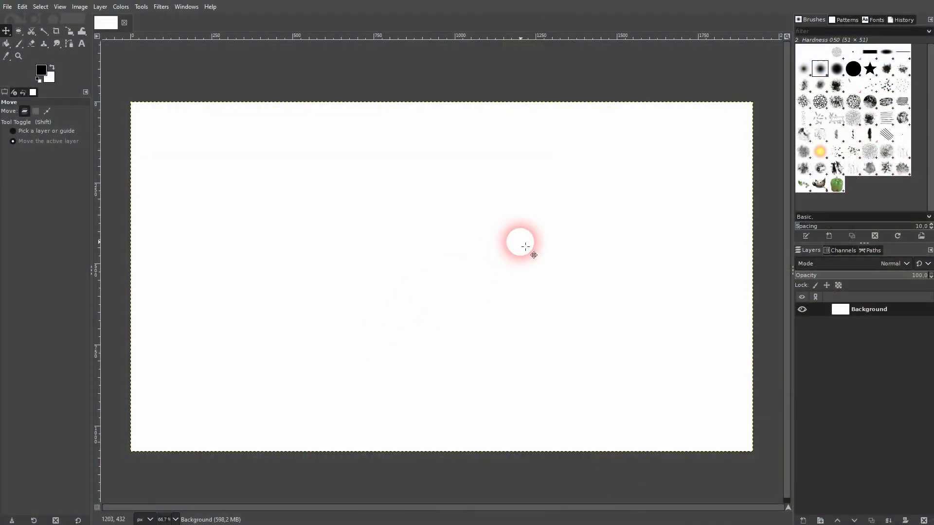
Step: Place the text "FONT" on the blank canvas and search the installed fonts for names beginning with h
click(83, 44)
click(382, 231)
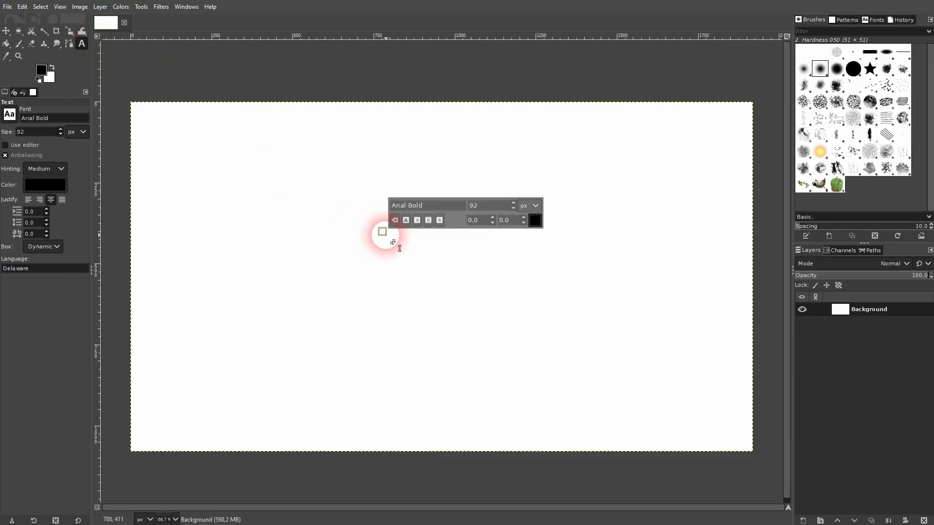
text(FONT)
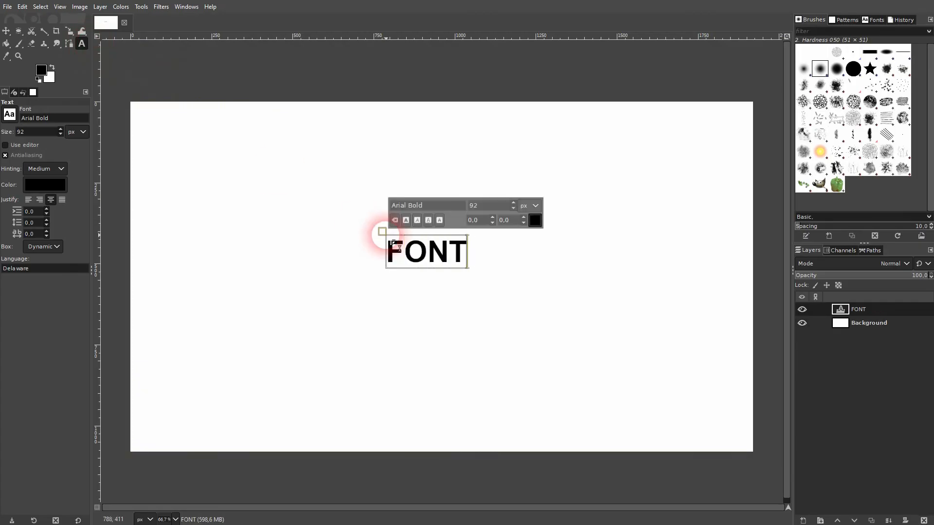
double_click(415, 248)
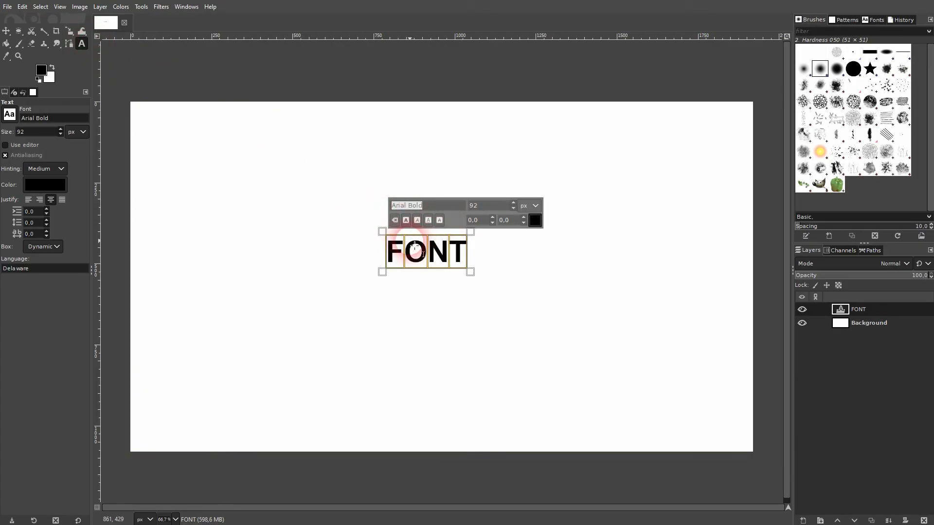
text(h)
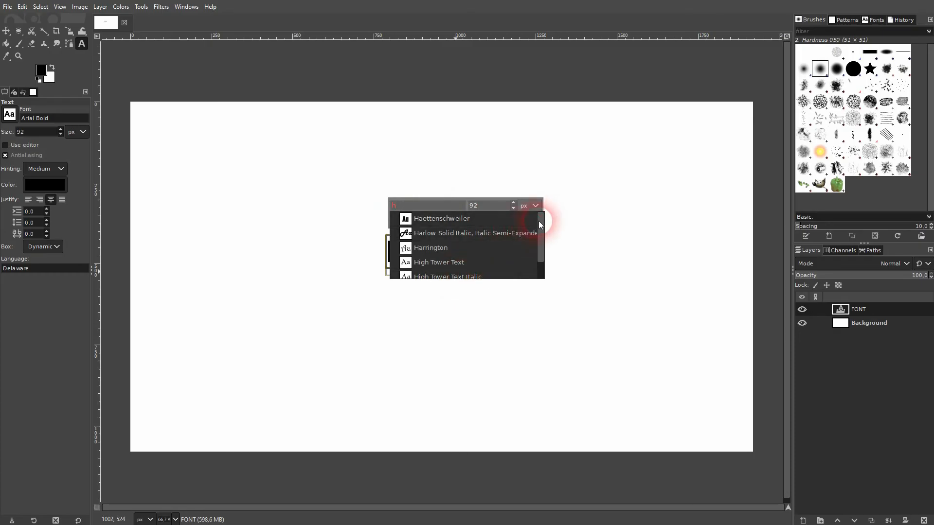
mouse_move(538, 221)
mouse_down()
mouse_move(541, 250)
mouse_move(538, 221)
mouse_up()
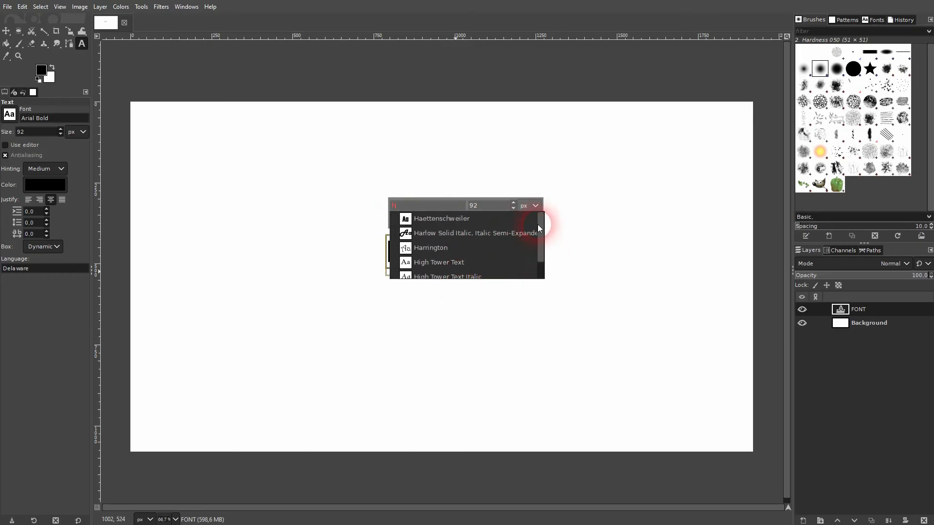
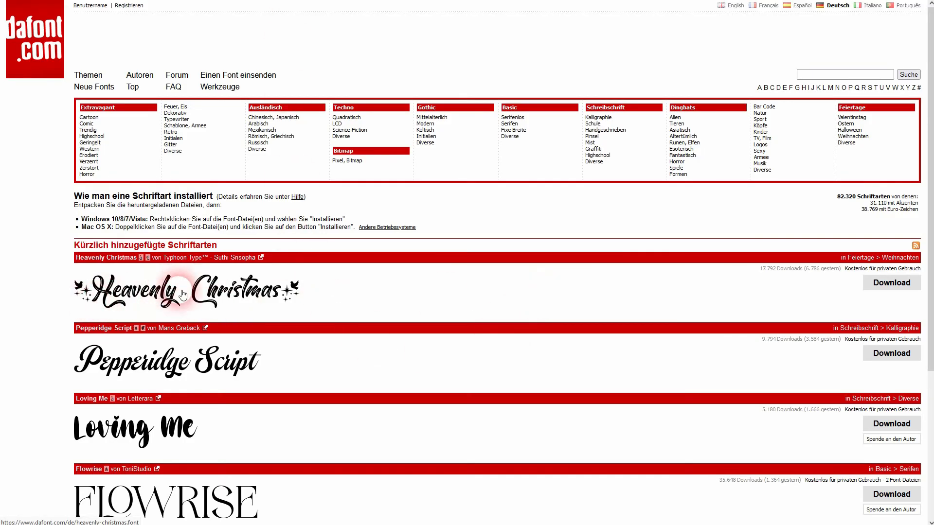
Step: On dafont.com, download the Heavenly Christmas font and extract all files from heavenly_christmas.zip
click(905, 286)
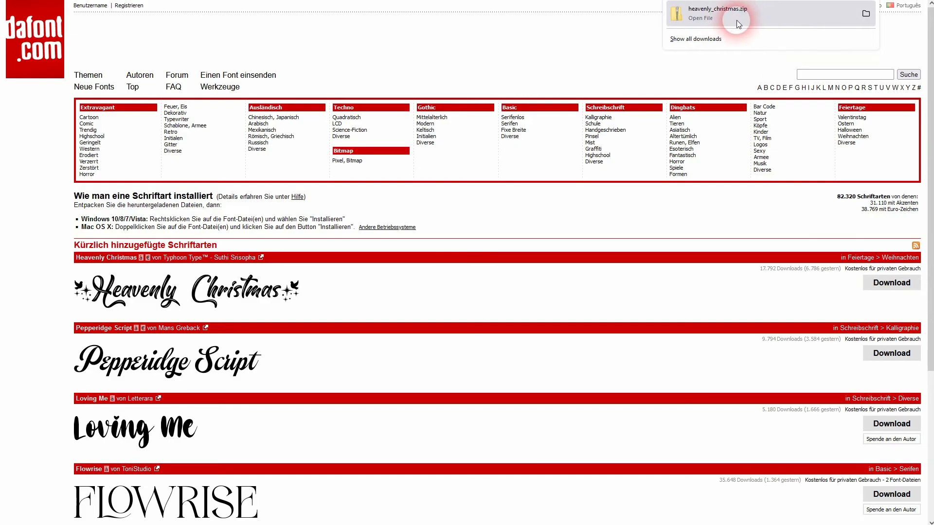
click(735, 22)
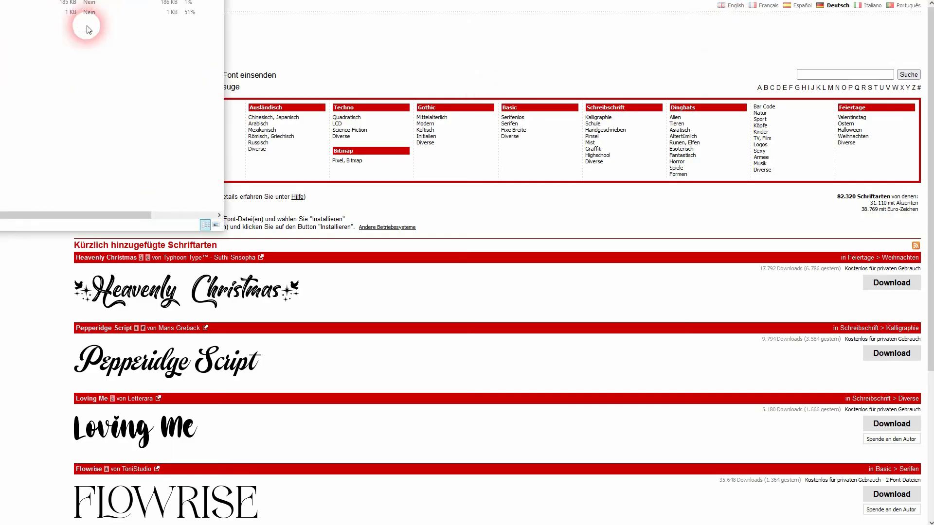
drag(48, 0, 237, 71)
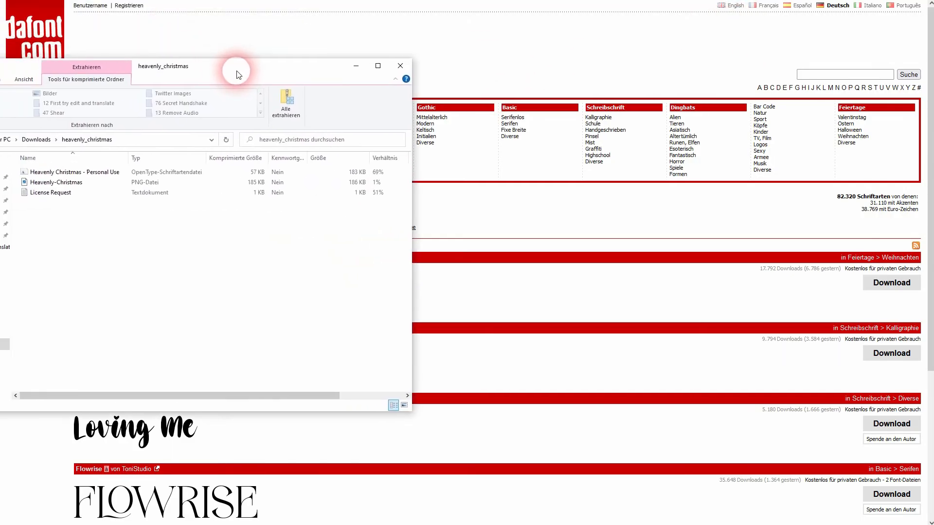
click(287, 115)
click(390, 288)
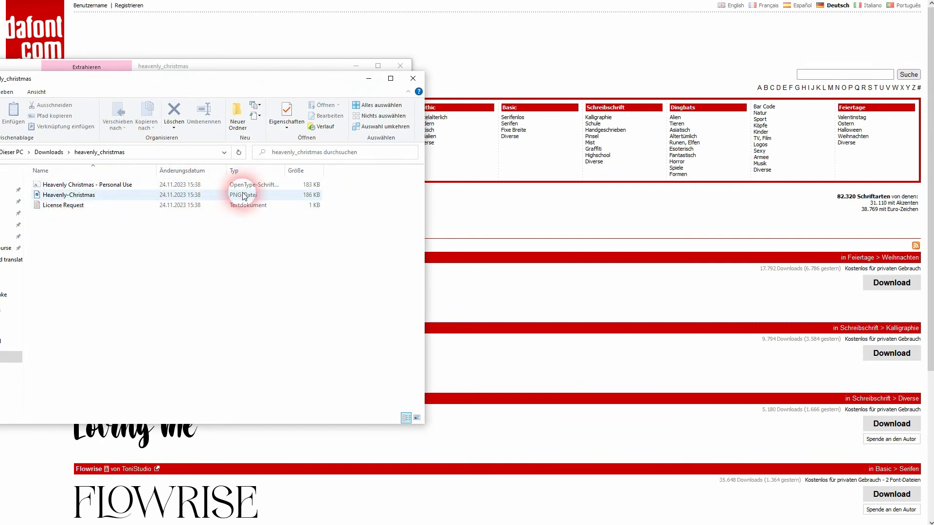
Step: Install the Heavenly Christmas - Personal Use font from the extracted folder and close the font preview and folder windows
click(109, 184)
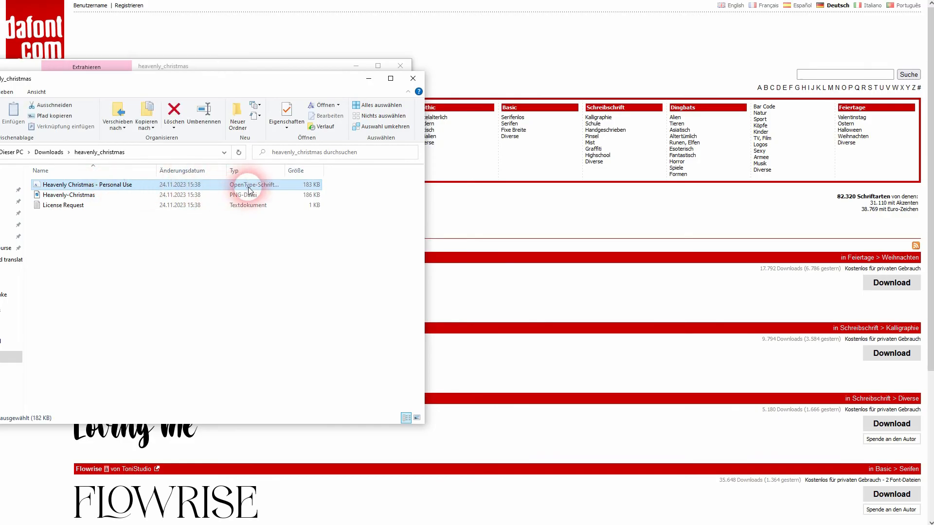
double_click(97, 185)
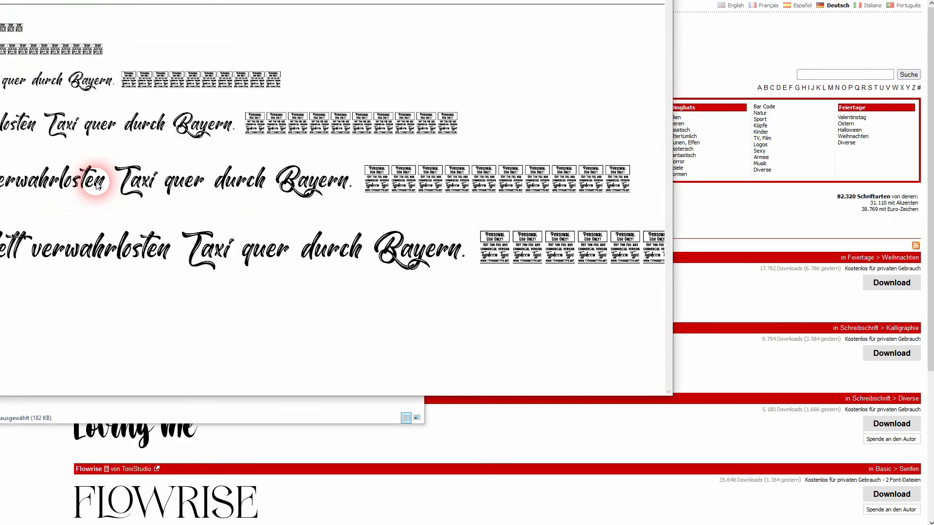
drag(88, 3, 353, 9)
click(50, 25)
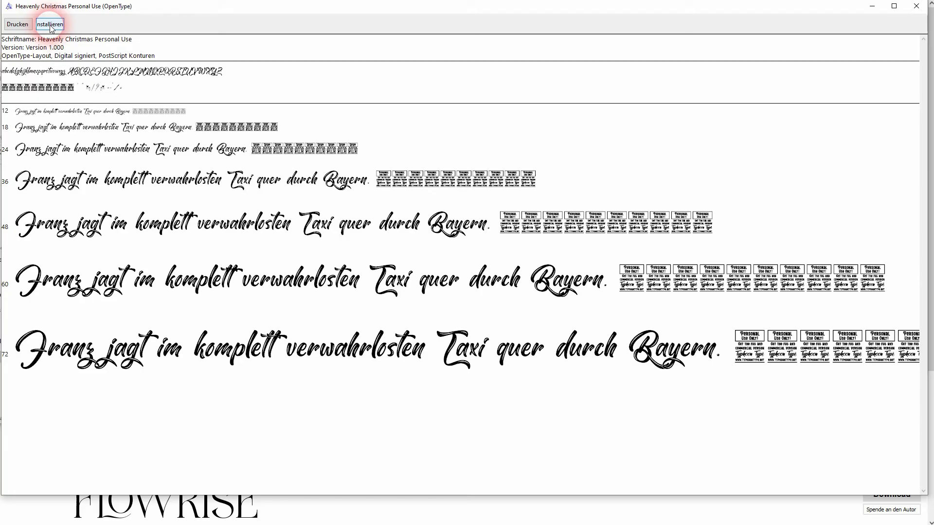
click(51, 25)
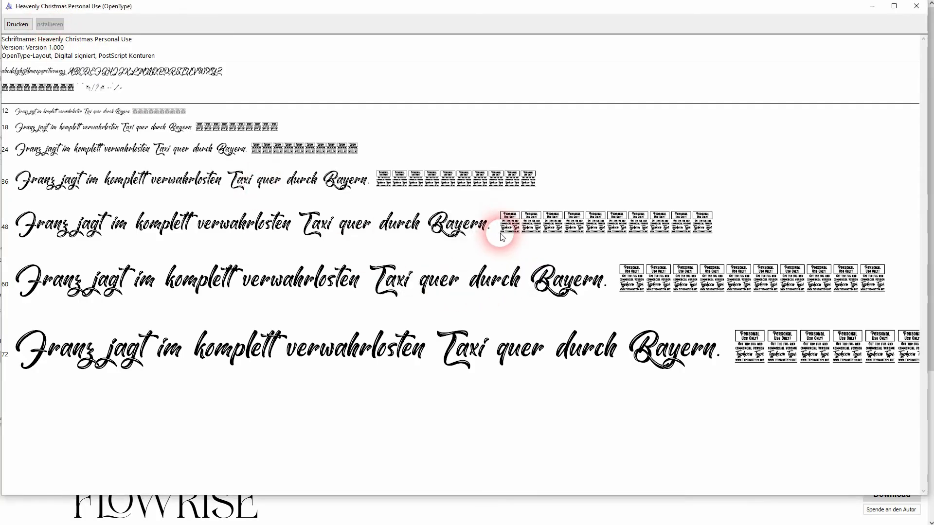
click(916, 6)
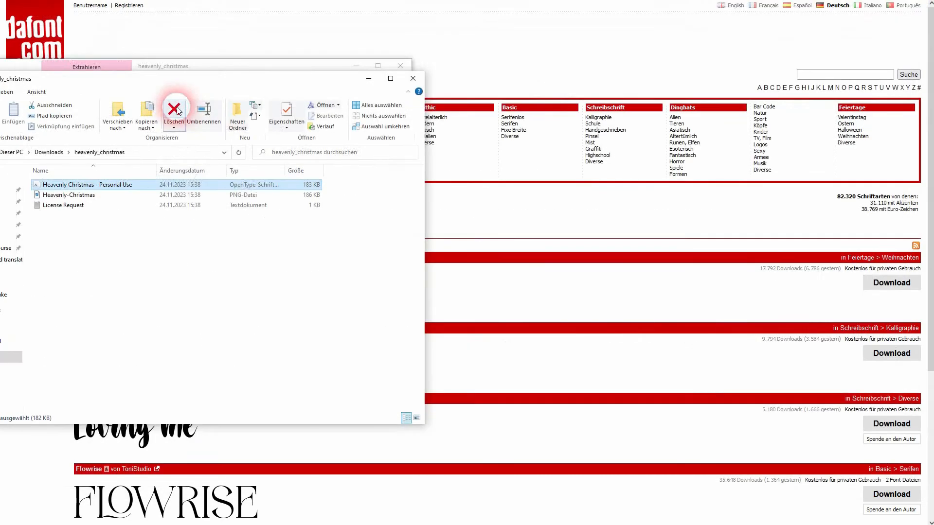
click(413, 79)
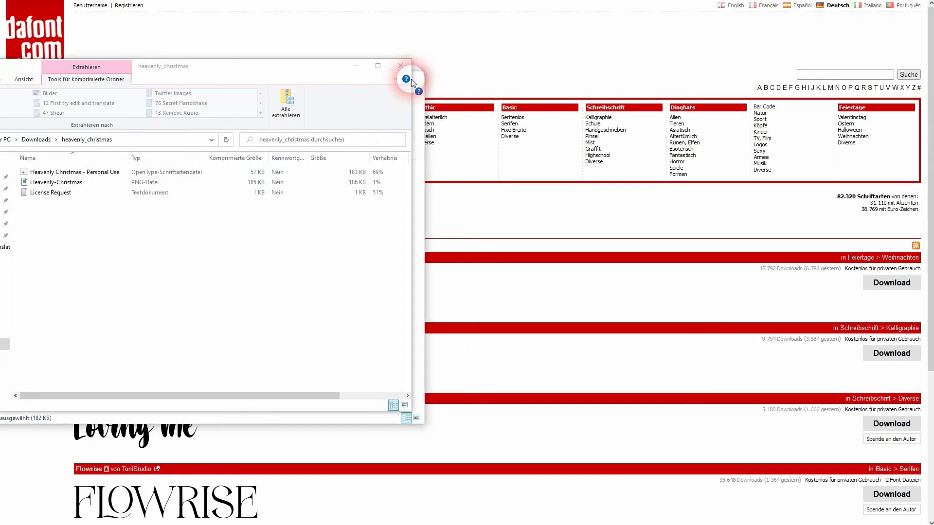
drag(58, 228, 173, 197)
click(400, 65)
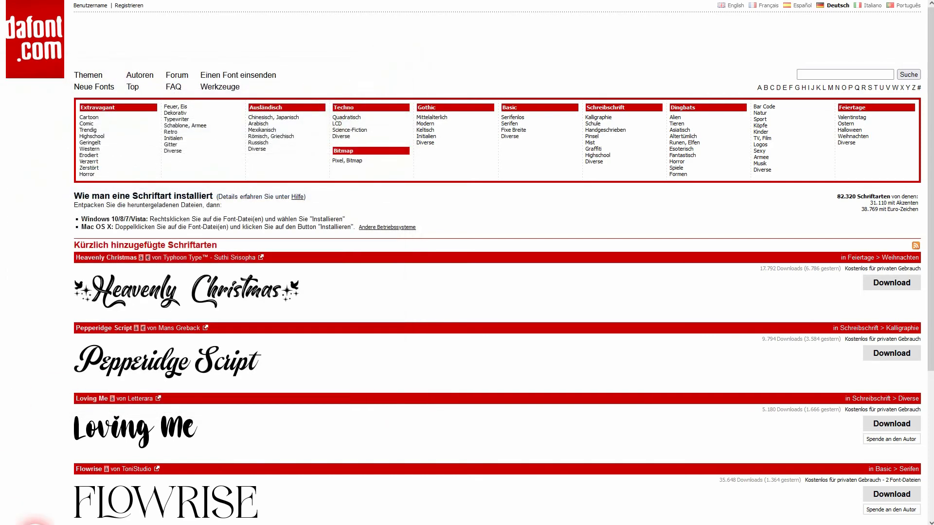
Step: Switch back to GIMP and check the fonts beginning with H for the newly installed one
click(210, 524)
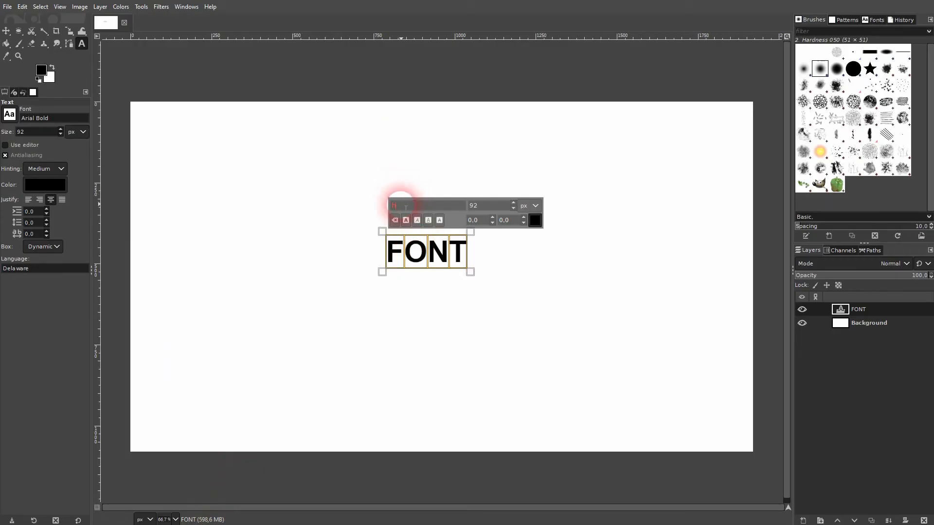
text(H)
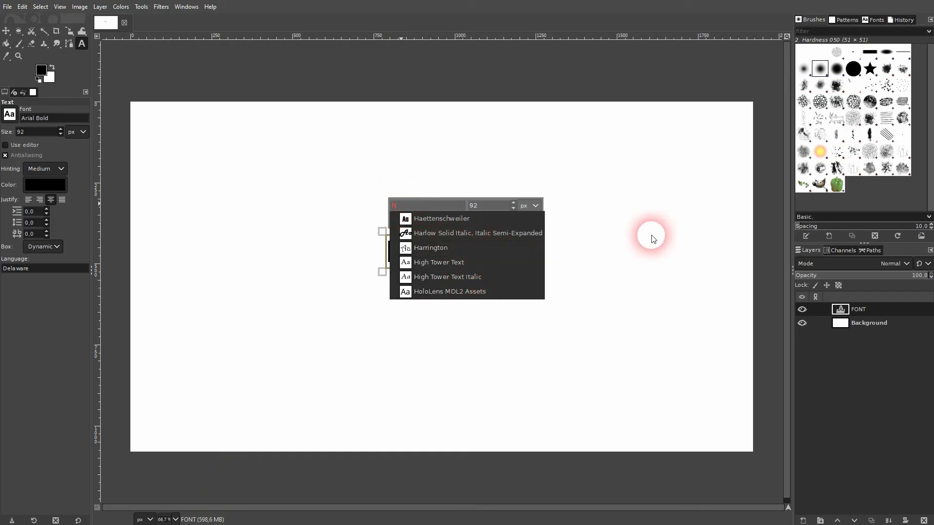
click(652, 236)
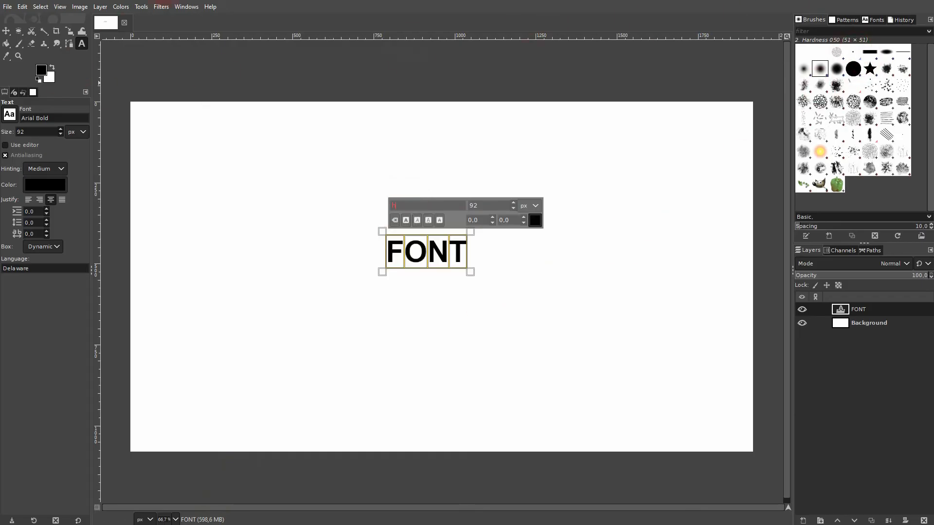
key(F11)
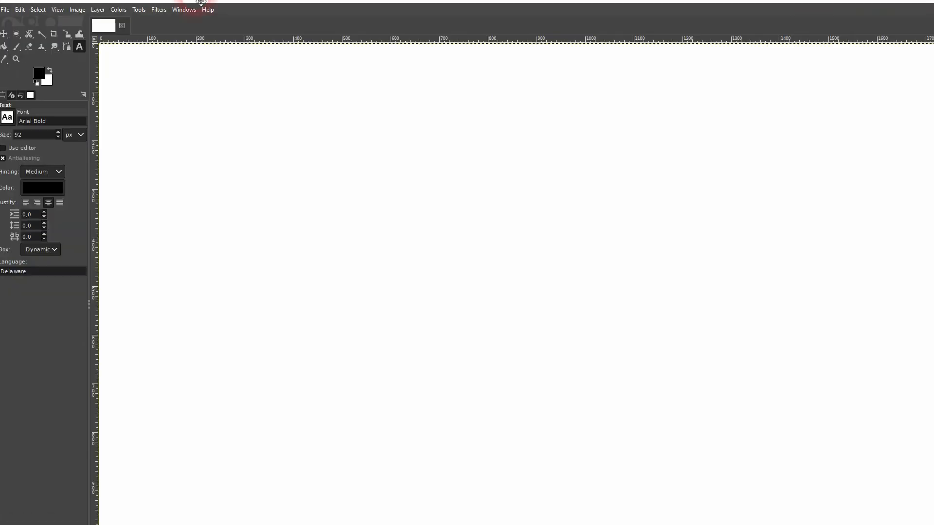
click(184, 10)
click(184, 11)
click(158, 10)
click(371, 27)
Step: Add the text "TEXT" to the canvas and set its font to Heavenly Christmas Personal Use
click(349, 148)
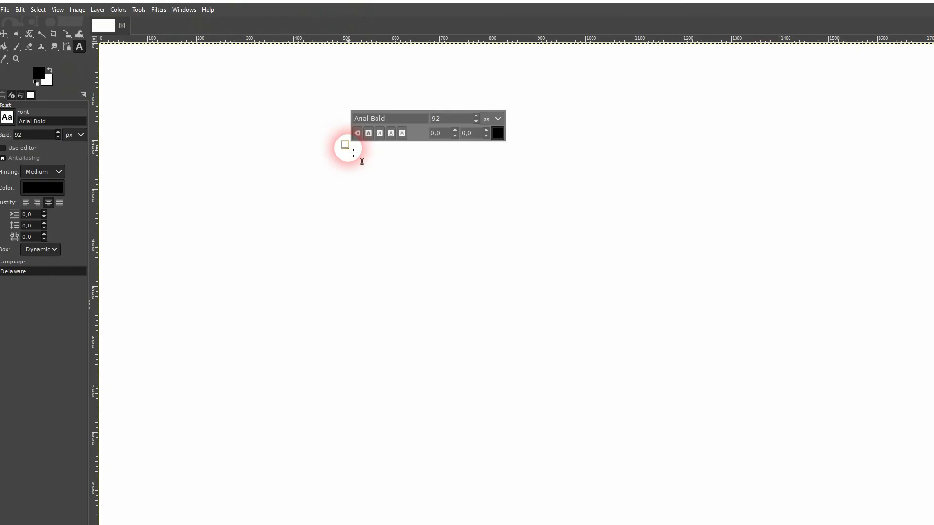
text(TEXT)
key(ctrl+a)
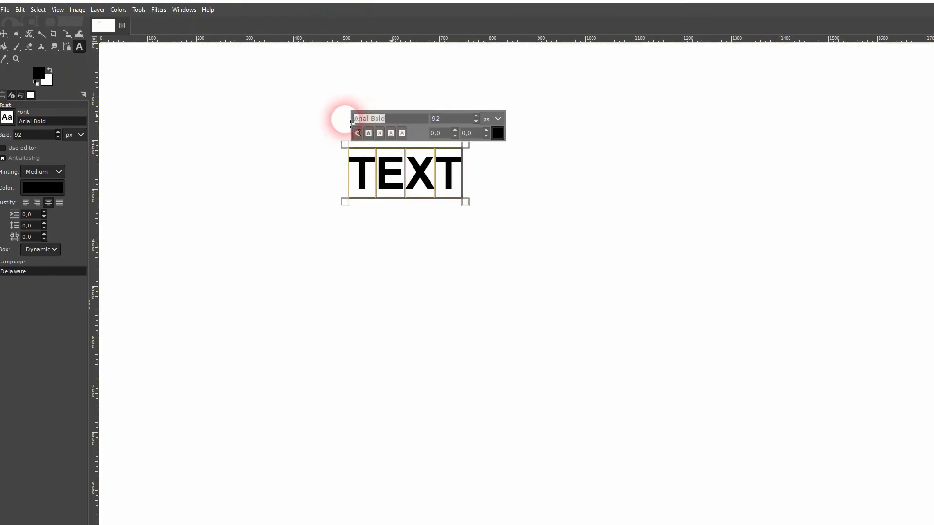
text(H)
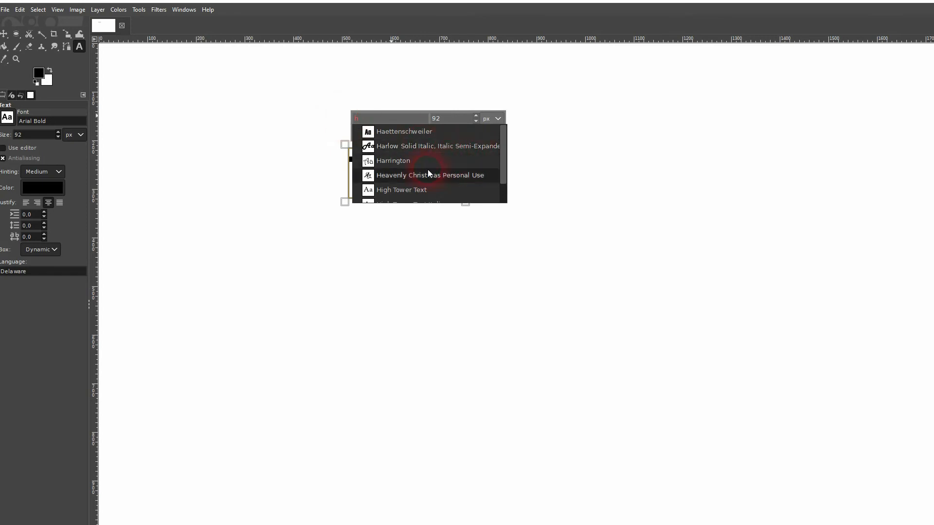
click(399, 176)
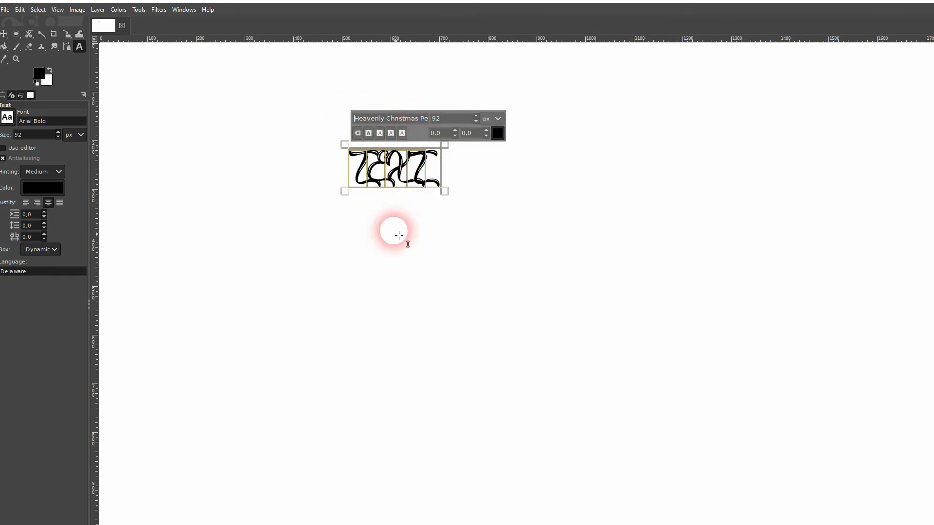
Step: Create a transparent 1920 by 1080 px layer named "gradient" above the white background of the blank image
key(alt+Tab)
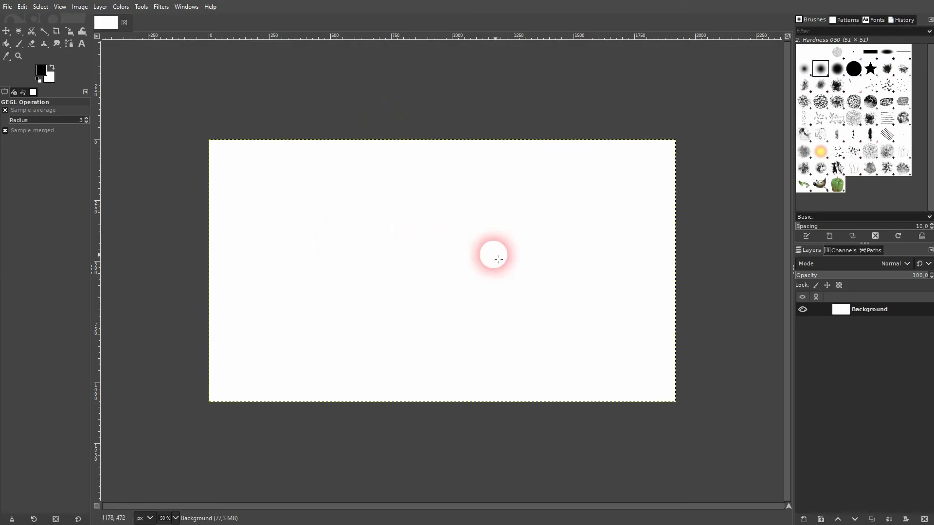
click(804, 519)
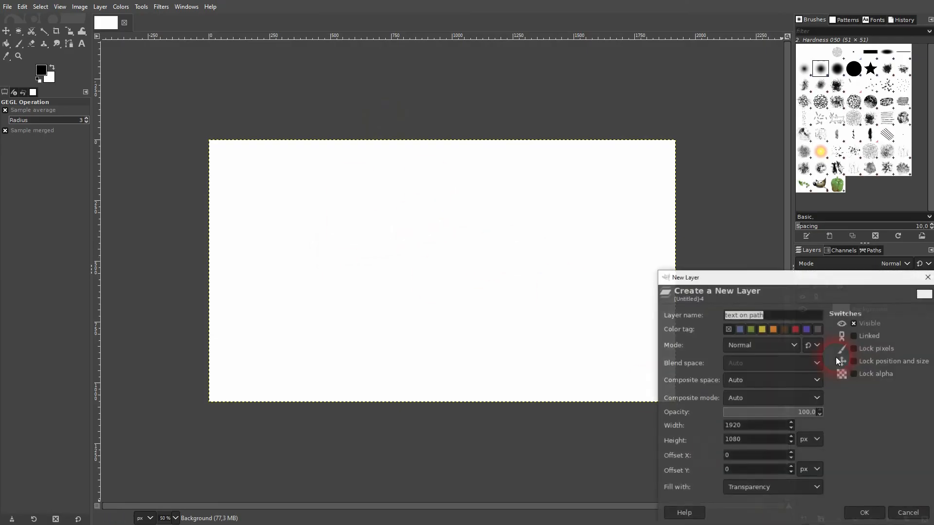
text(text on path)
drag(784, 320, 735, 322)
text(gradient)
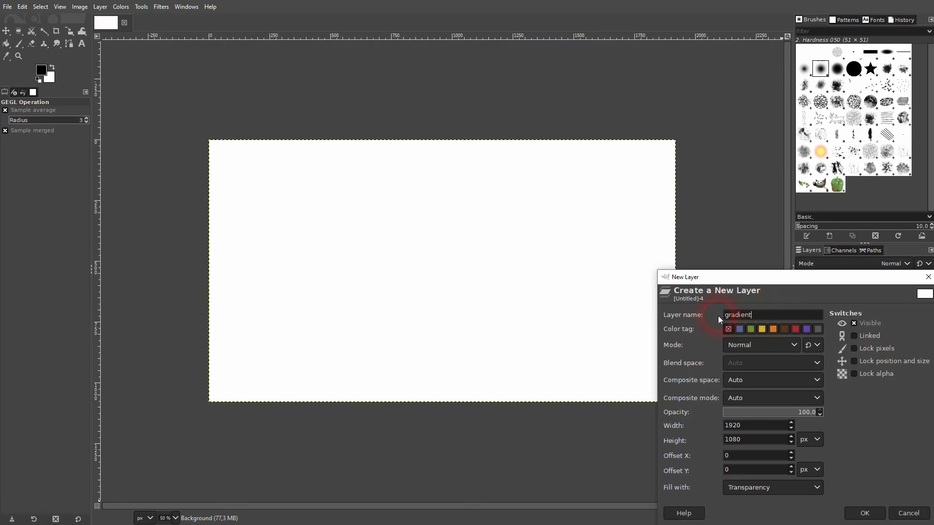
click(805, 491)
click(776, 463)
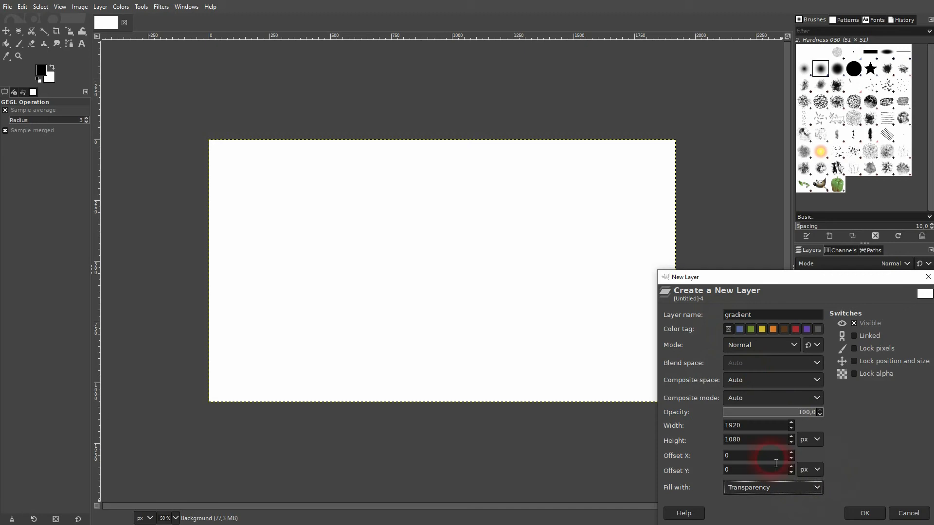
click(865, 513)
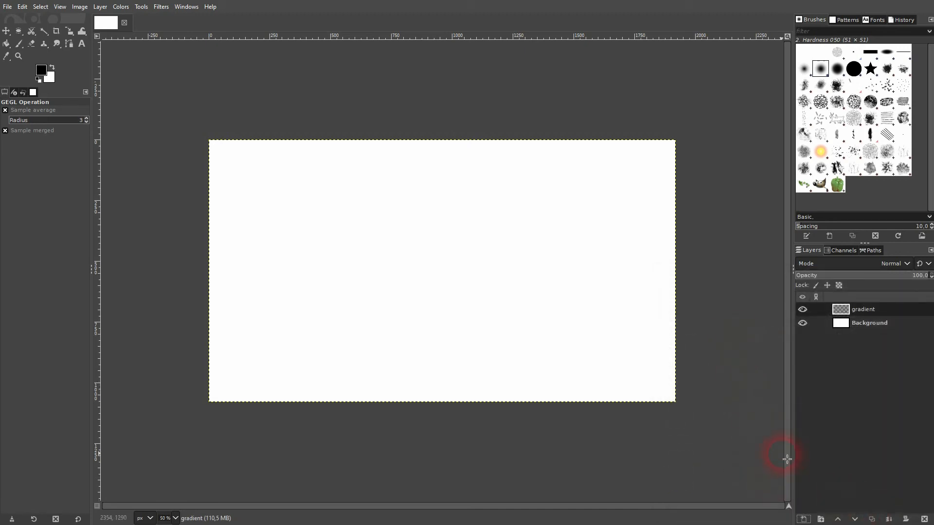
Step: Draw a linear FG to BG (RGB) gradient about 1920 px long horizontally across the middle of the gradient layer
click(9, 46)
drag(9, 46, 87, 57)
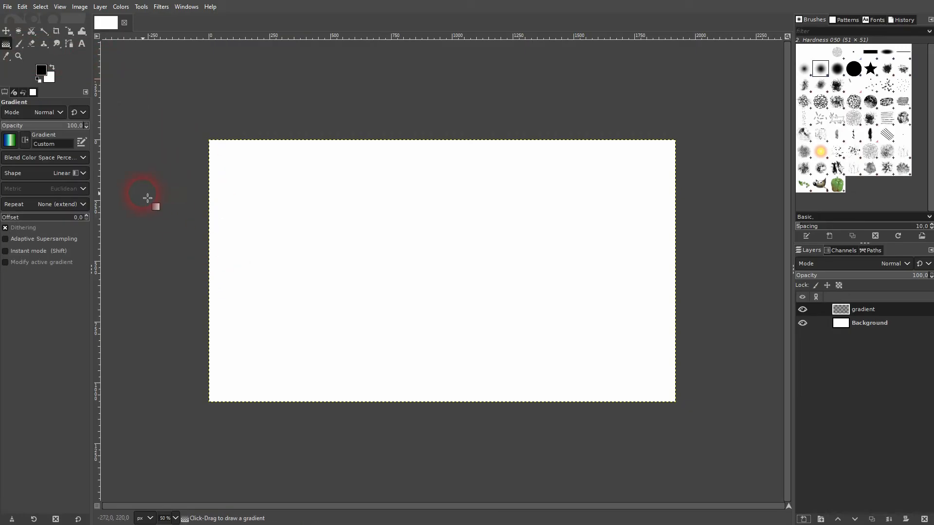
click(10, 140)
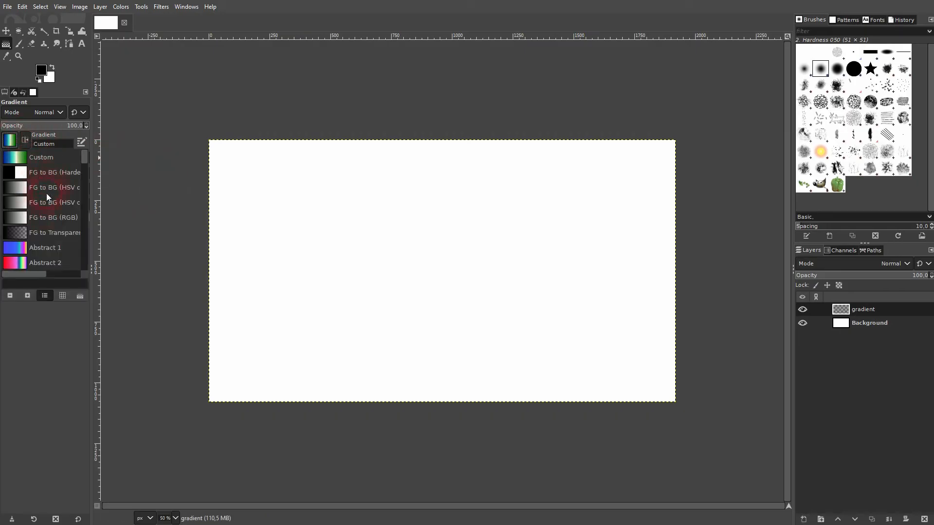
drag(85, 154, 84, 200)
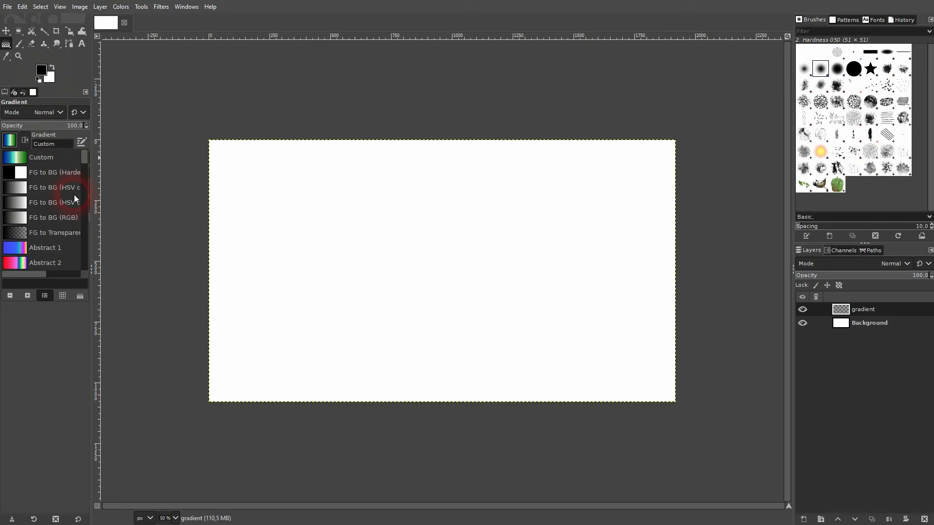
click(24, 221)
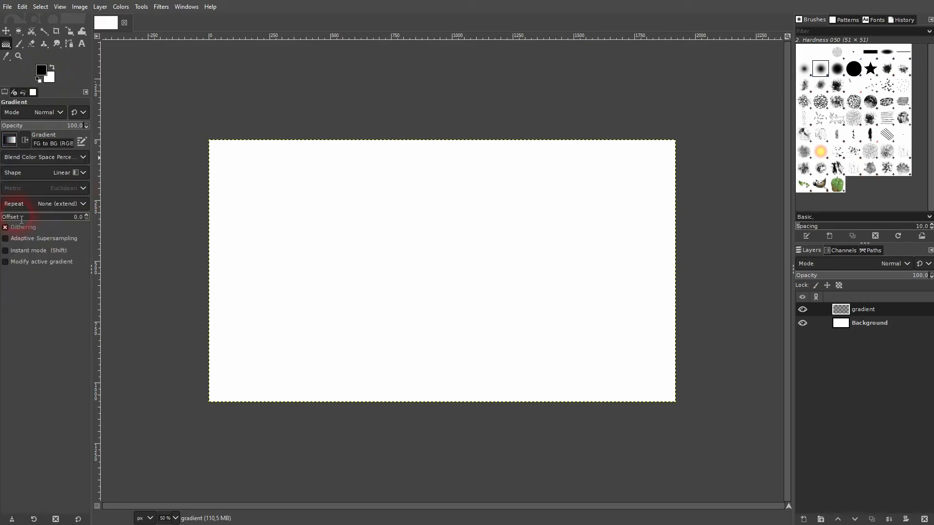
drag(209, 273, 679, 271)
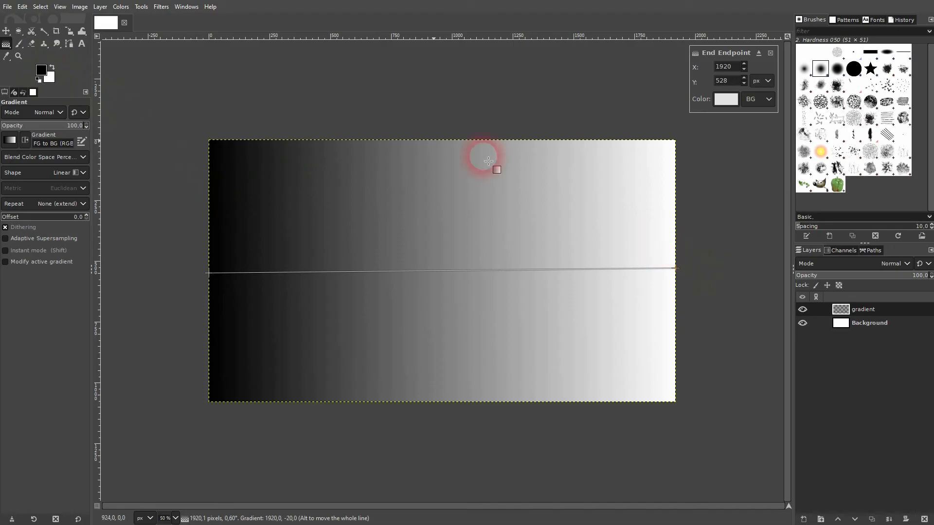
Step: Set the foreground colour to pure red so the active gradient runs from red to white
click(41, 72)
click(267, 182)
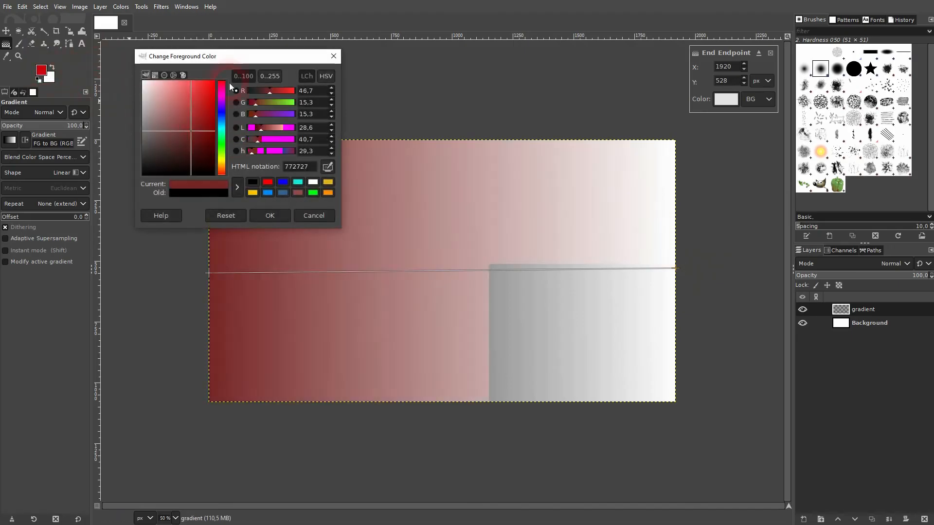
click(269, 216)
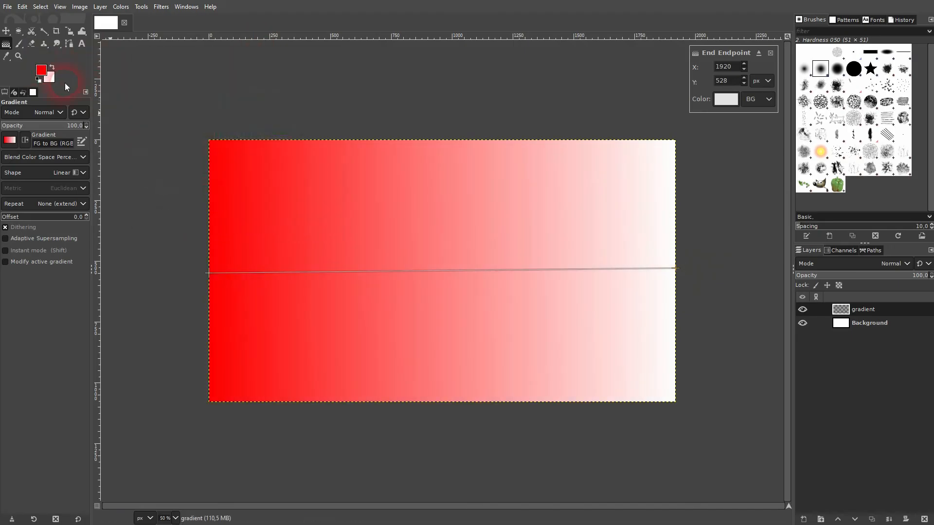
Step: Make the background colour blue (004eff) and keep red as the foreground colour, so the gradient runs from red to blue
click(52, 67)
click(41, 72)
click(222, 117)
click(212, 83)
click(256, 220)
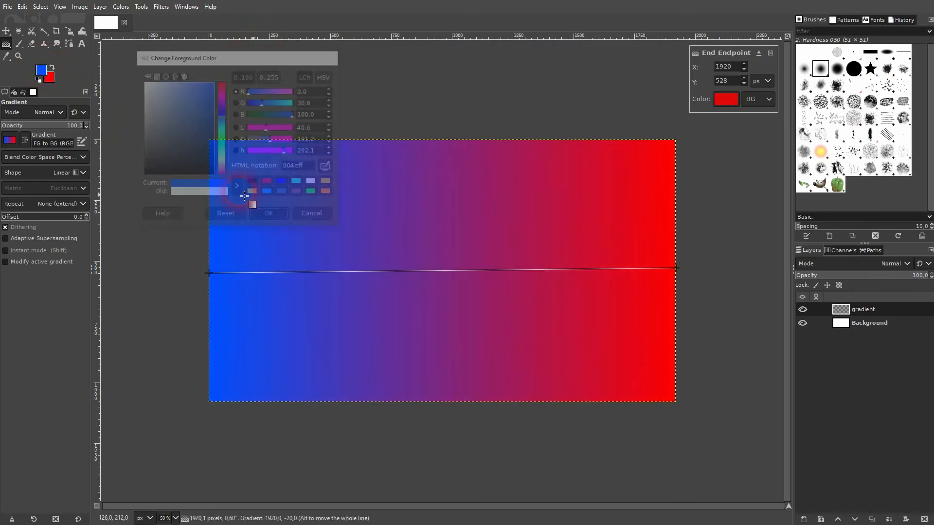
click(52, 67)
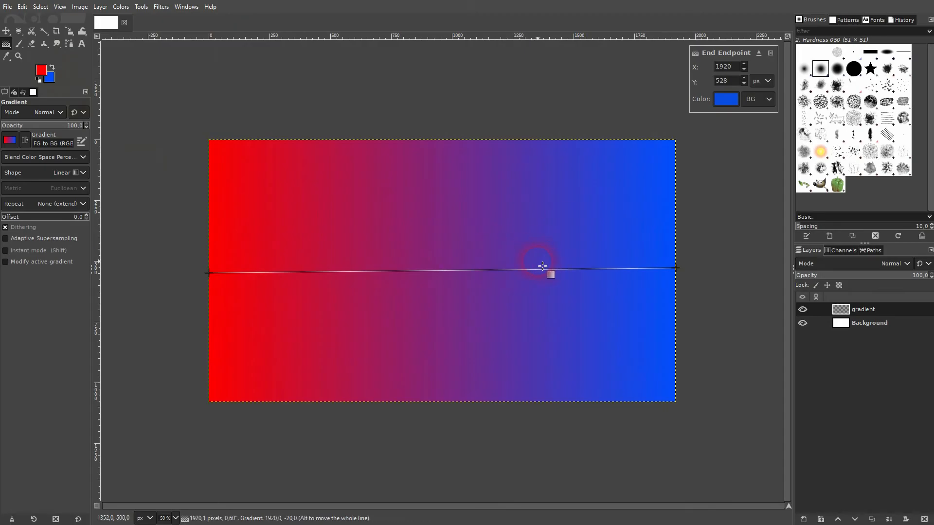
Step: Change the colour of the gradient's start endpoint to bright green (17ff00)
click(210, 274)
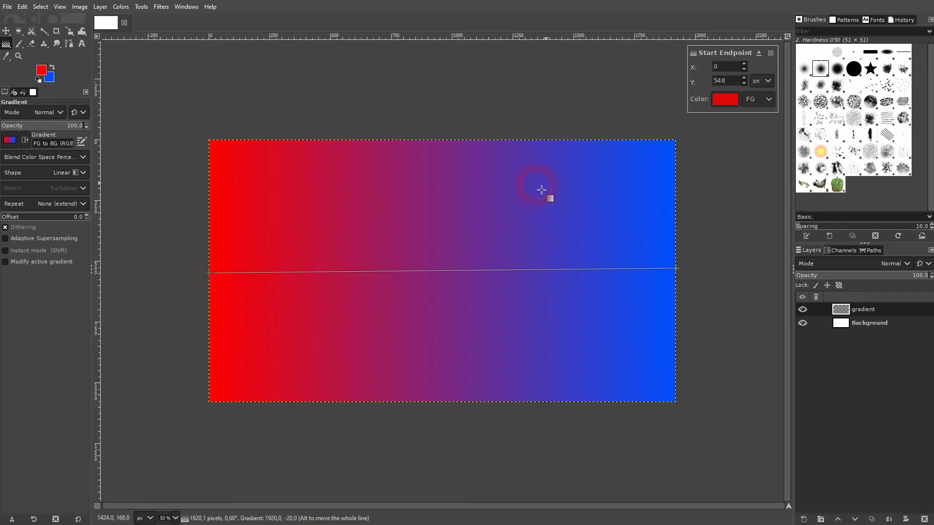
click(725, 98)
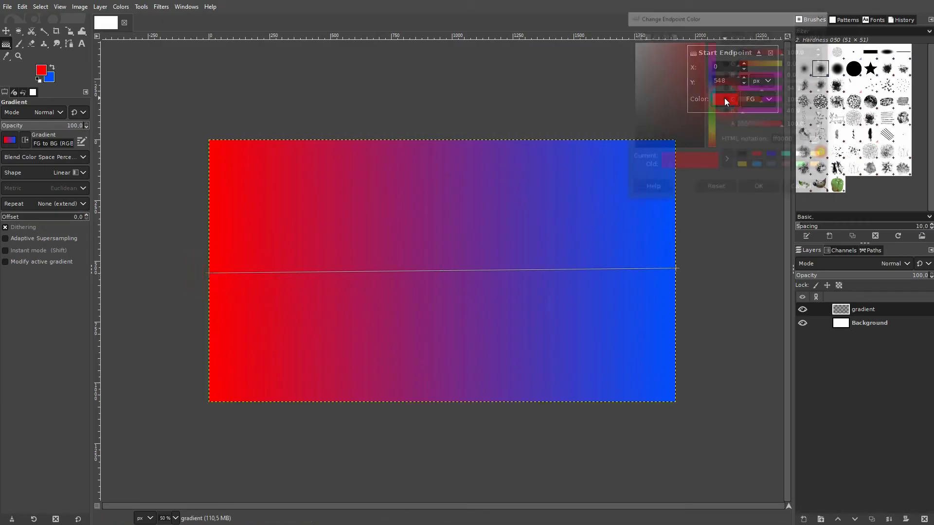
click(714, 115)
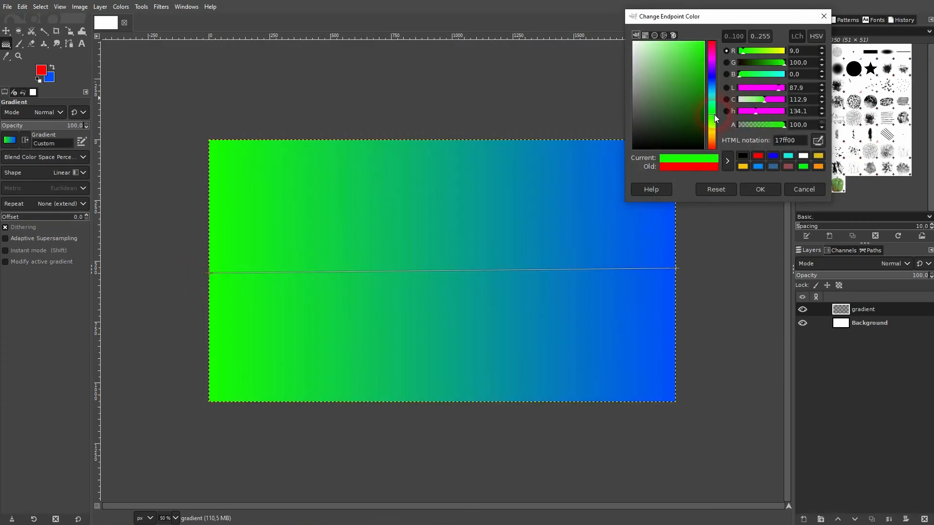
click(769, 188)
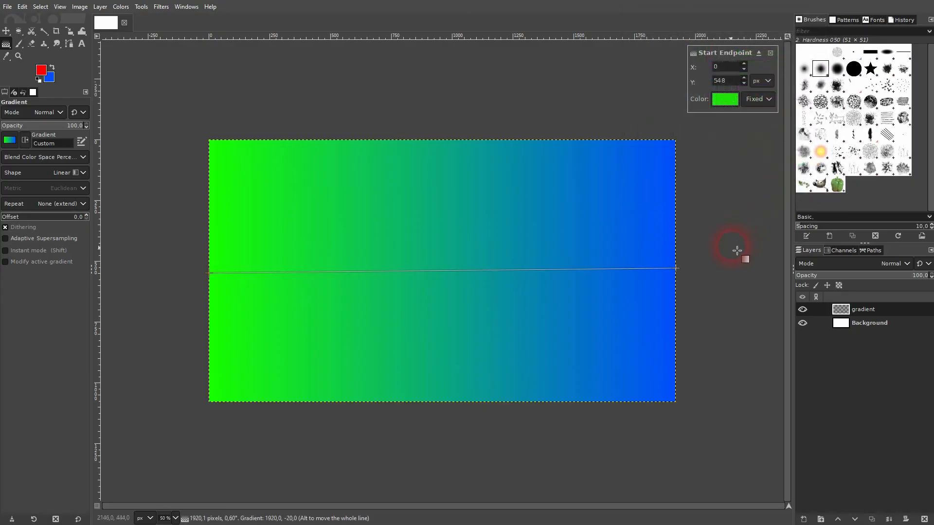
Step: Change the colour of the gradient's end endpoint to pinkish red (ff0037)
click(676, 268)
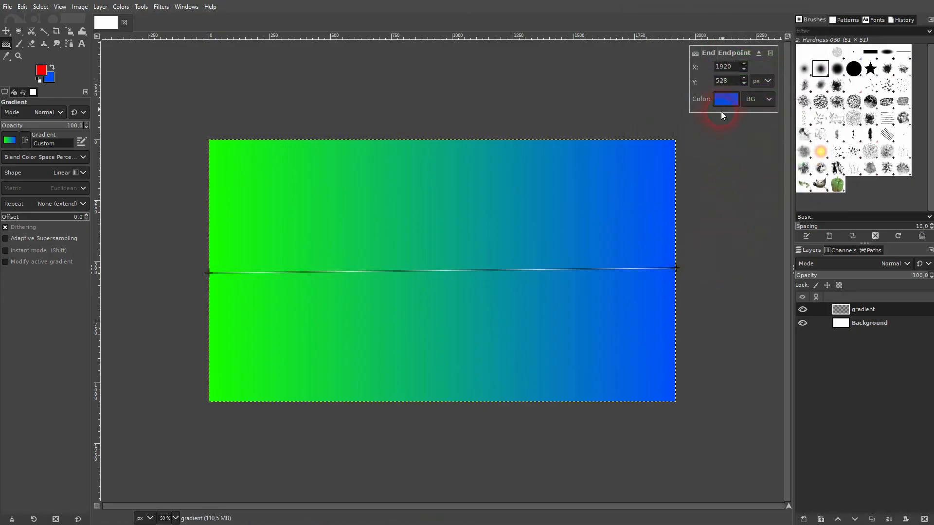
click(726, 99)
click(710, 56)
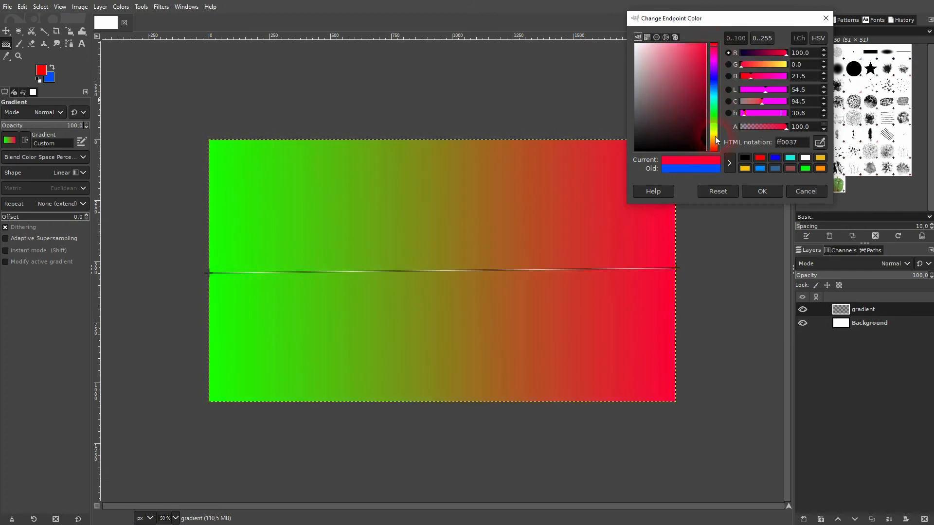
click(769, 192)
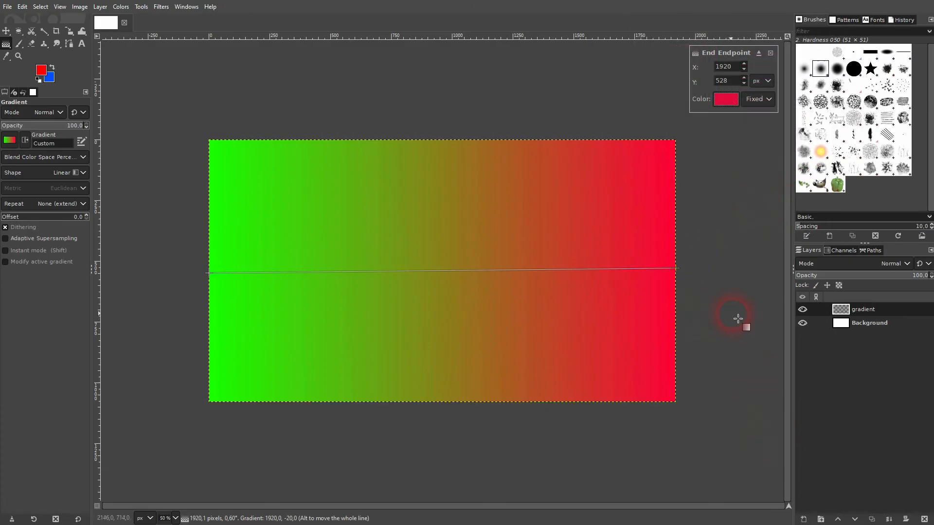
Step: Move the gradient's midpoint towards the red end to about 76.77, and return it to position 50.00
mouse_move(444, 271)
drag(446, 276, 578, 275)
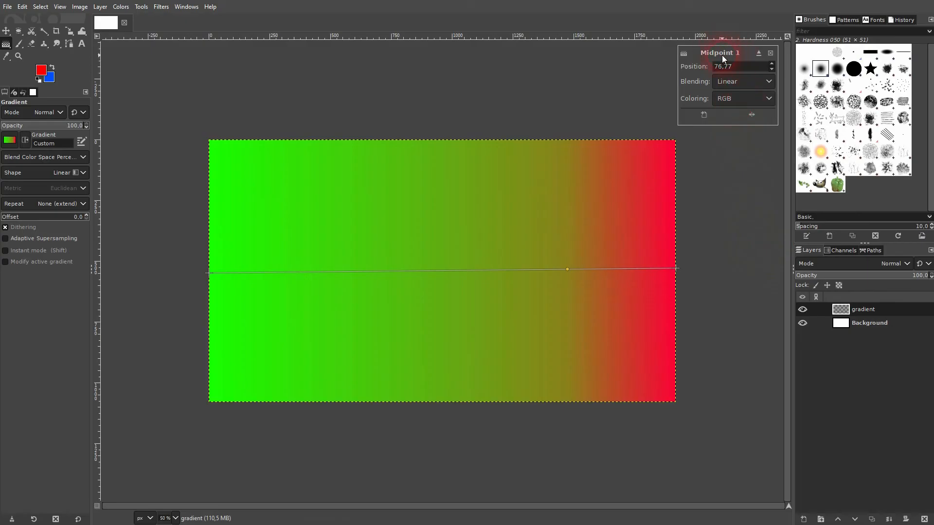
drag(746, 70, 708, 70)
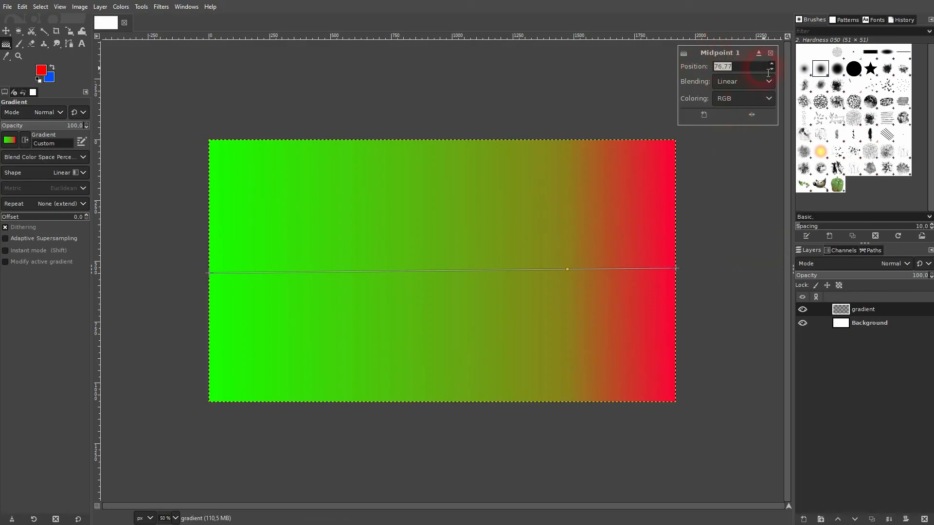
drag(567, 270, 448, 276)
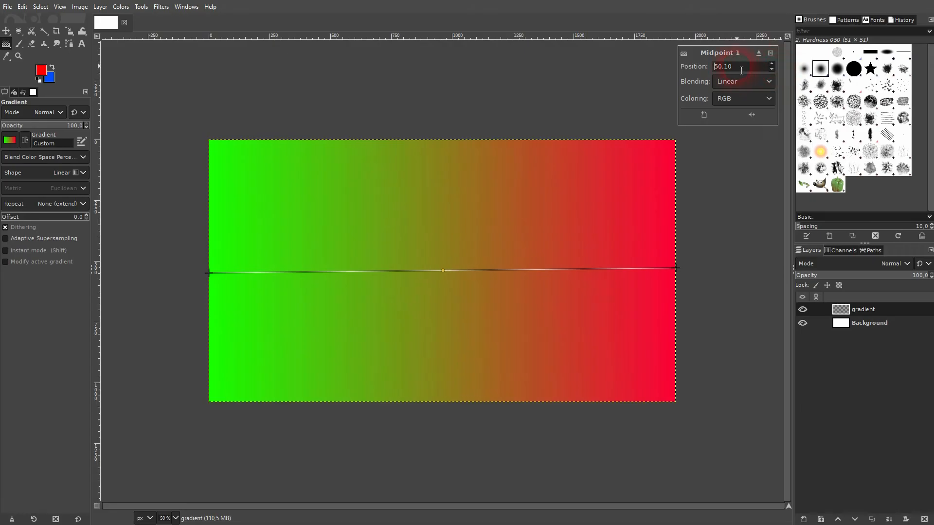
text(00)
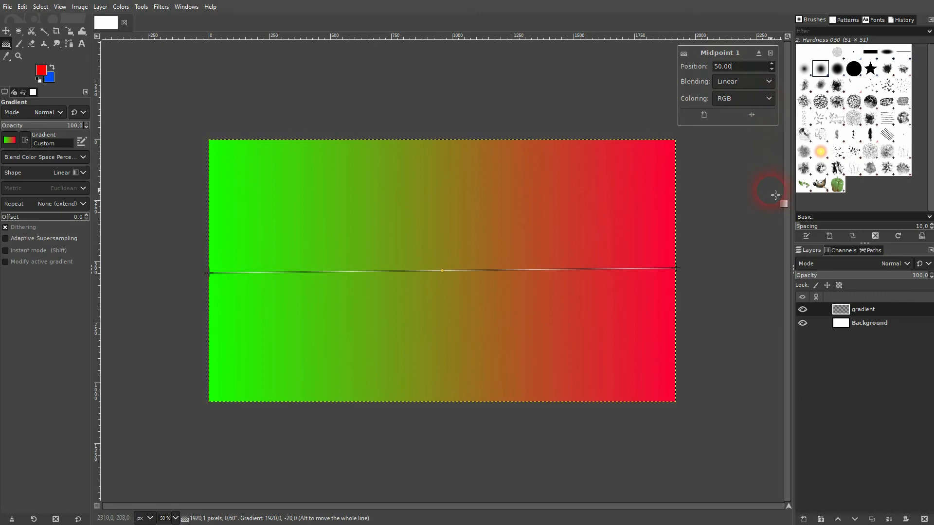
Step: Add a colour stop at about position 65 on the gradient line and another at about 24 near the green end
click(576, 269)
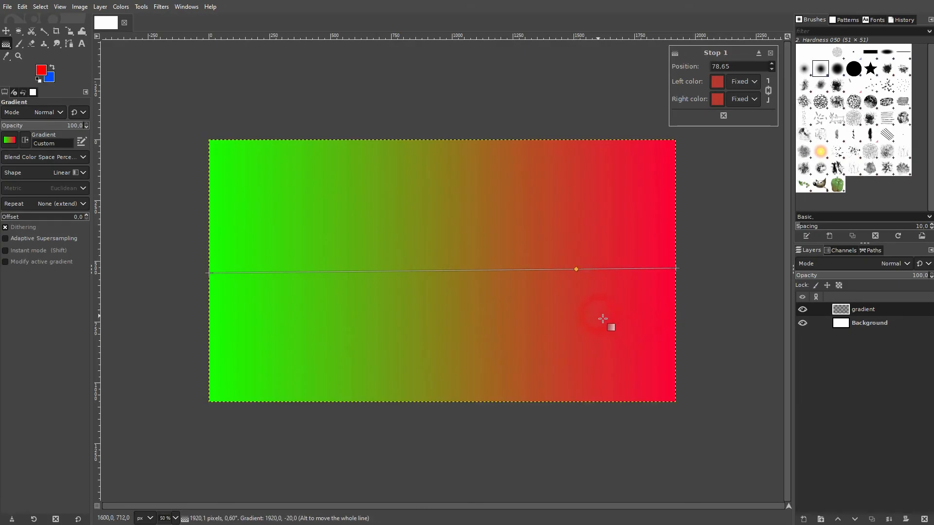
drag(578, 270, 514, 270)
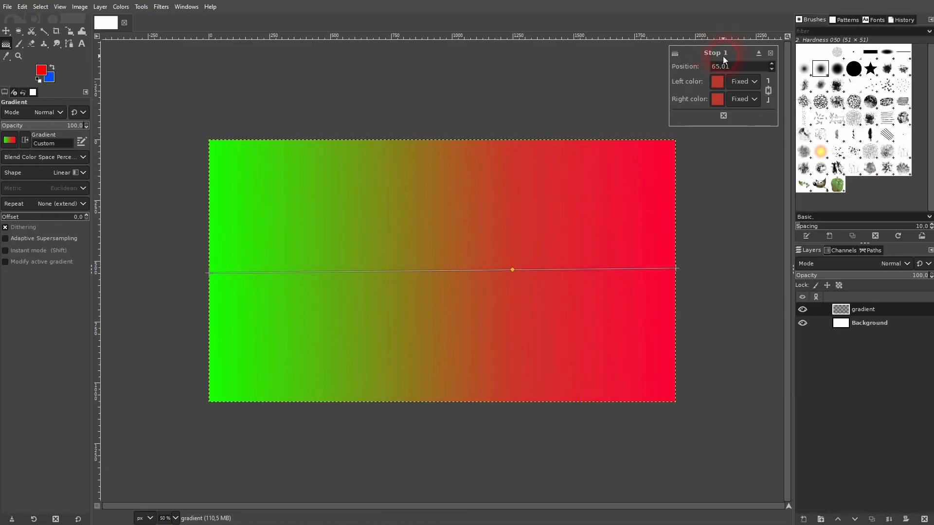
click(323, 271)
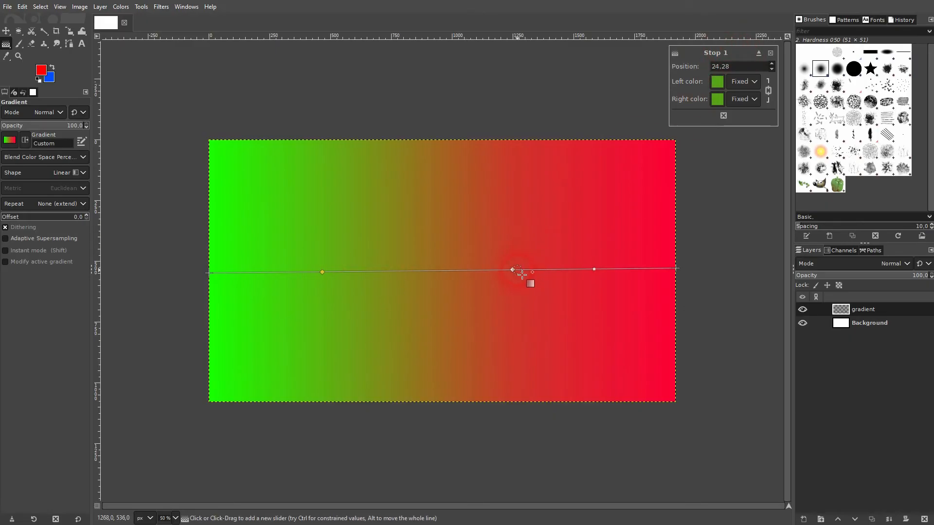
Step: Set both sides of the colour stop nearer the red end to the blue background colour
click(512, 270)
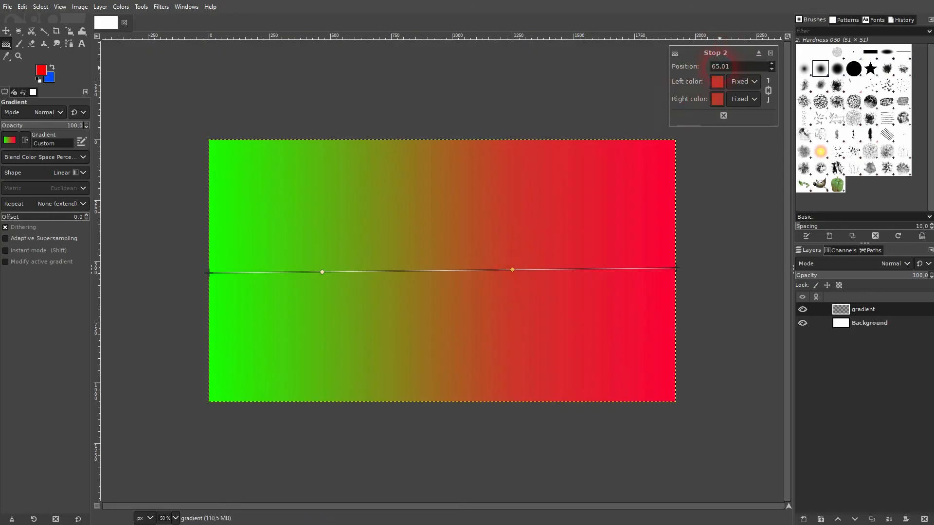
click(677, 269)
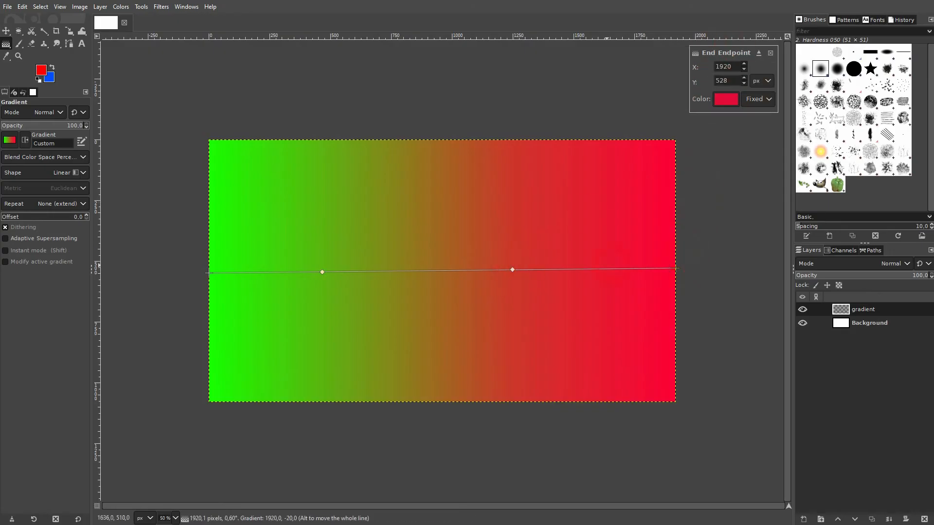
click(512, 270)
click(747, 81)
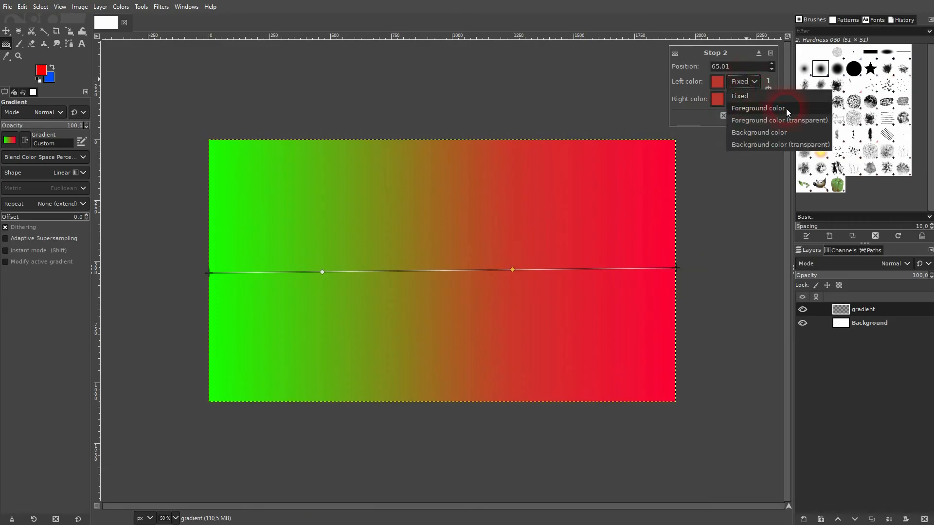
click(775, 132)
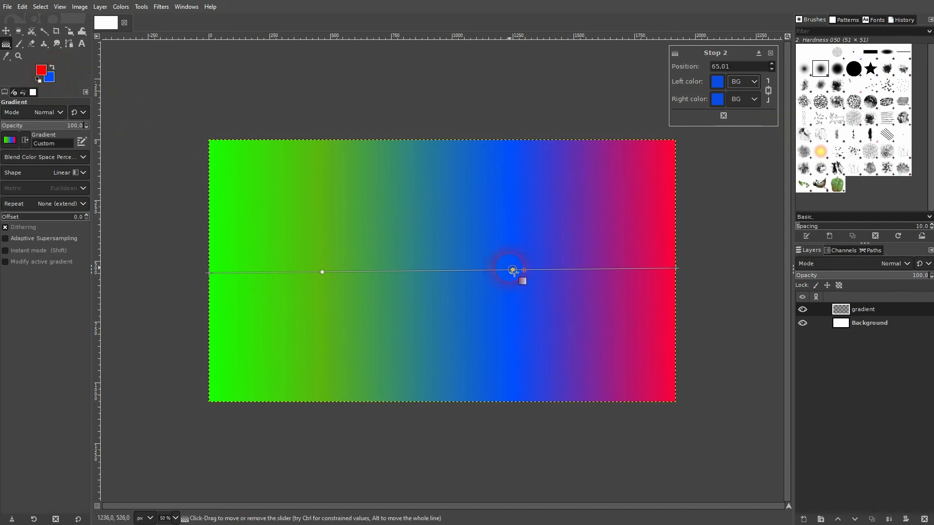
Step: Set both sides of the colour stop nearer the green end to the red foreground colour
click(676, 269)
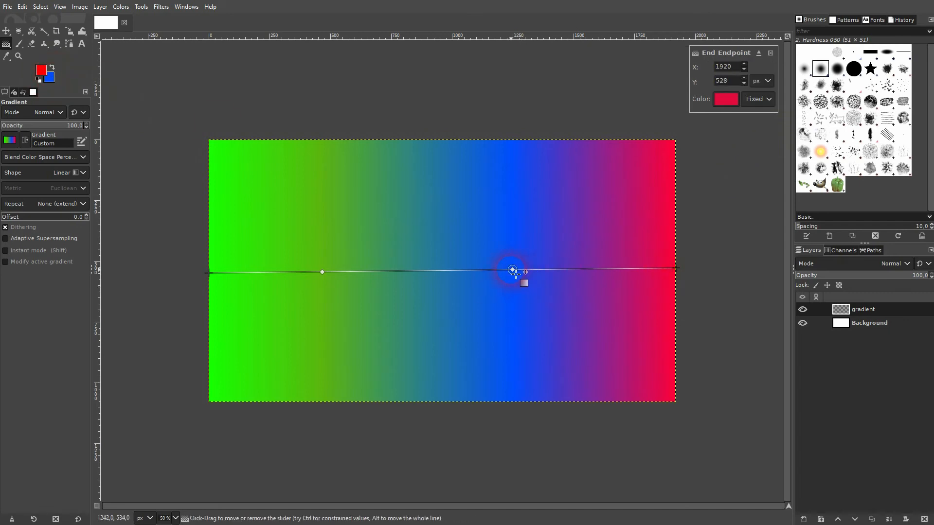
click(512, 270)
click(323, 273)
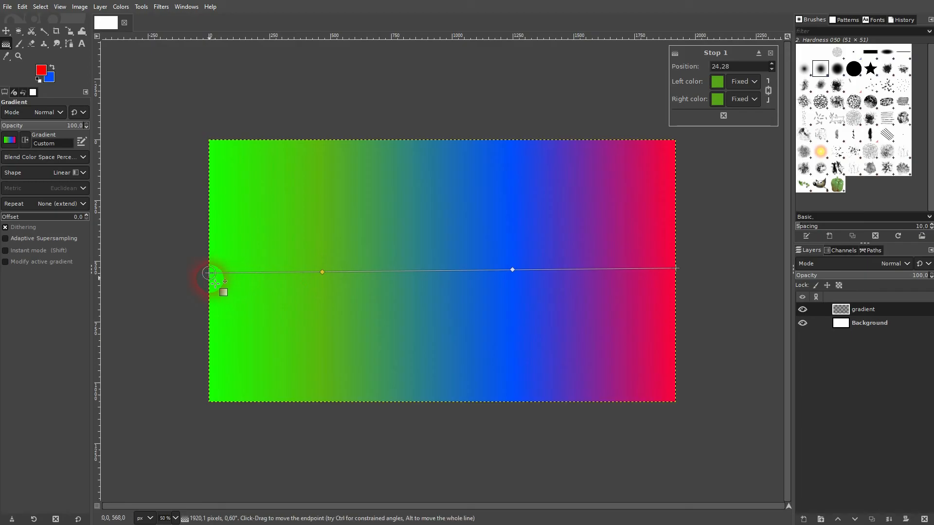
click(209, 273)
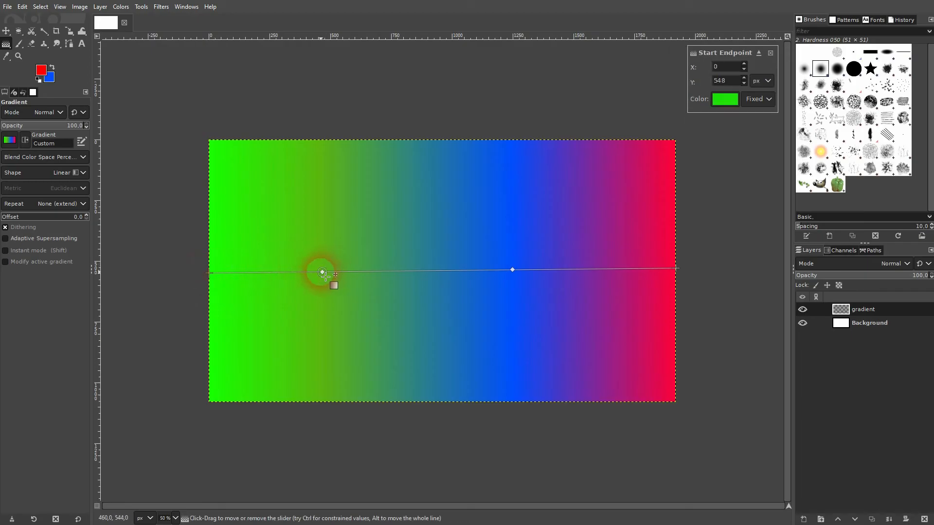
click(322, 271)
click(754, 83)
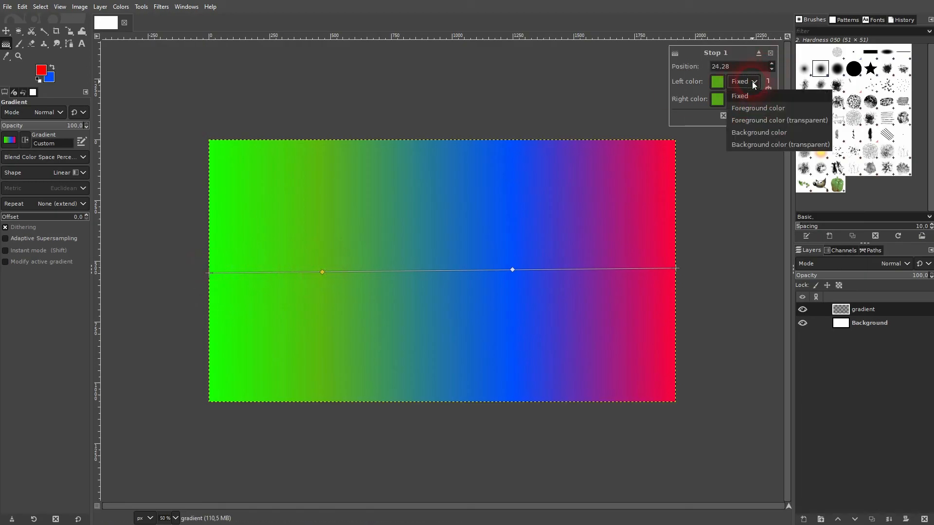
click(755, 108)
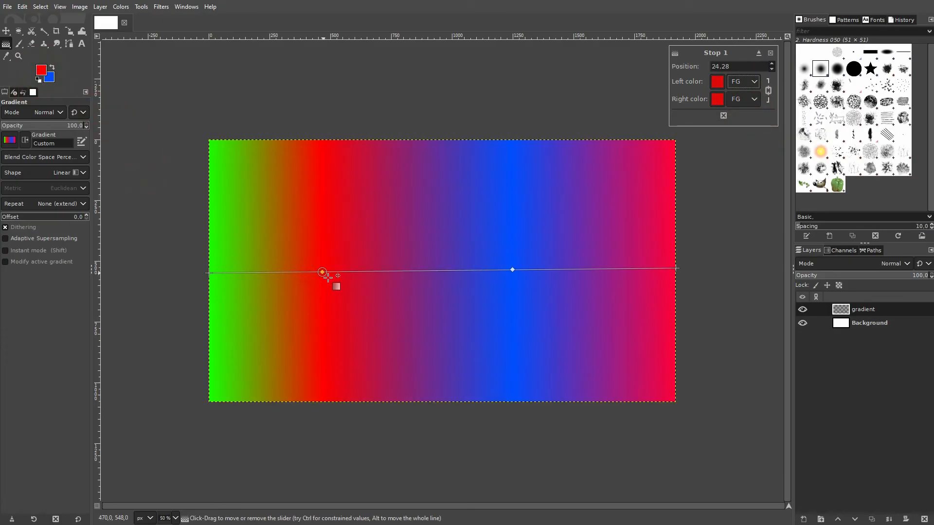
Step: Change both sides of the colour stop at position 24.28 to golden yellow, ffc700
click(718, 82)
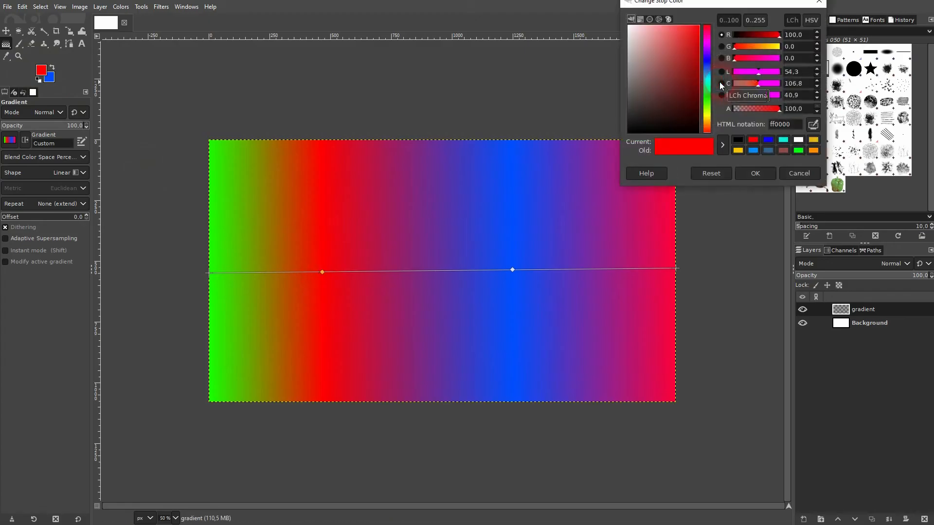
click(708, 97)
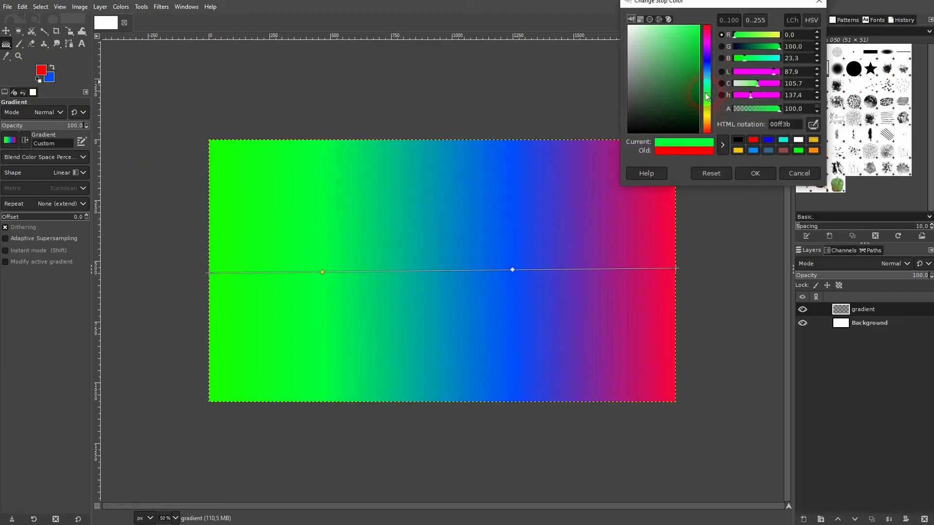
click(708, 72)
click(709, 119)
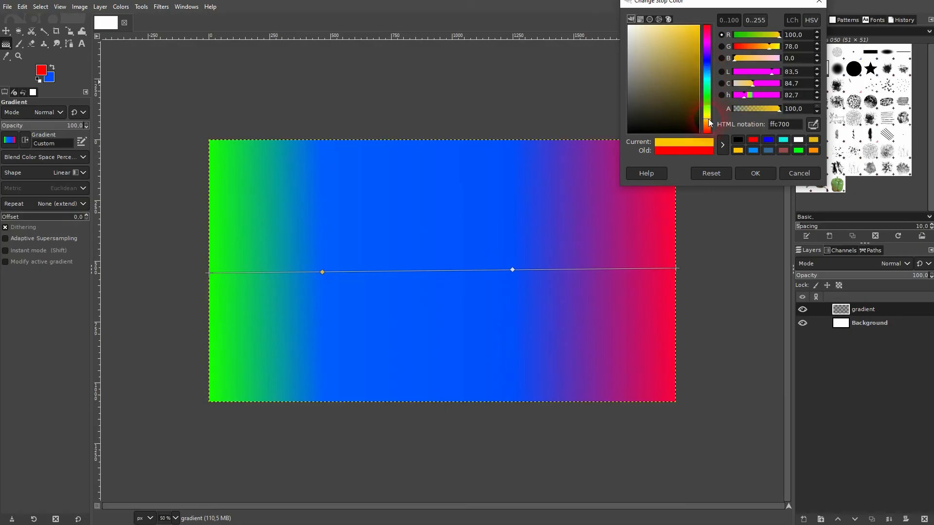
click(755, 173)
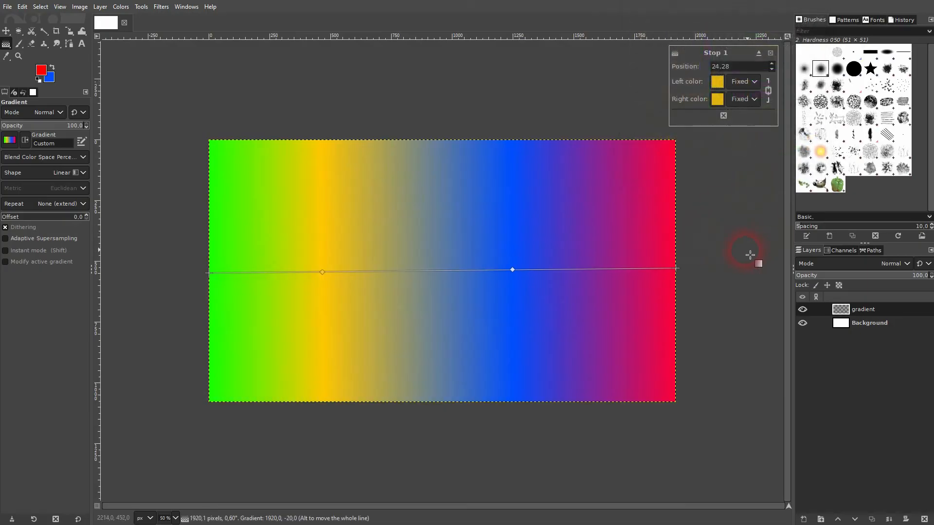
click(767, 91)
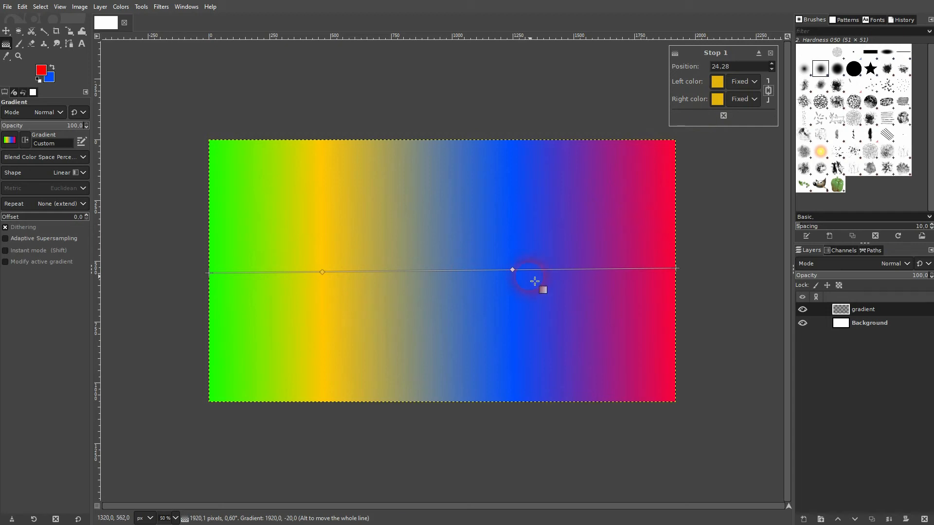
Step: Apply the Full saturation preset to the gradient drawn on the canvas
click(10, 141)
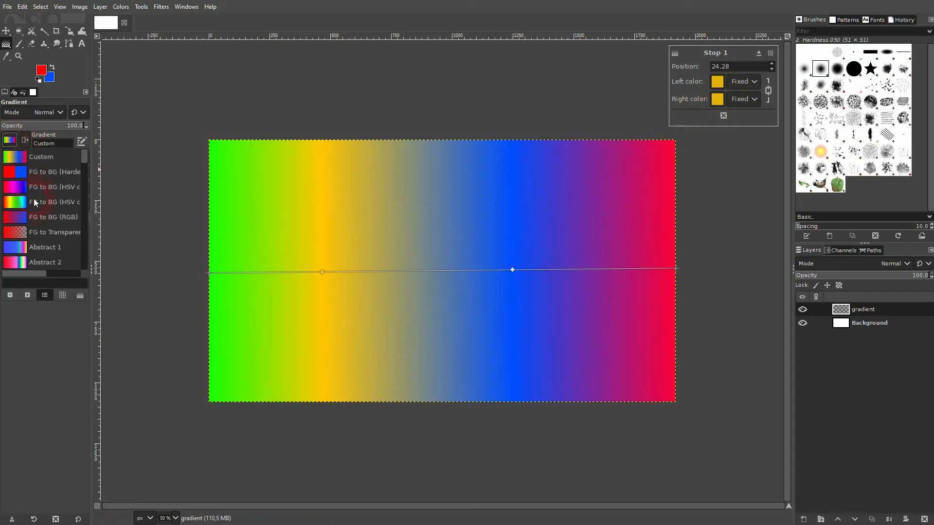
drag(83, 160, 91, 224)
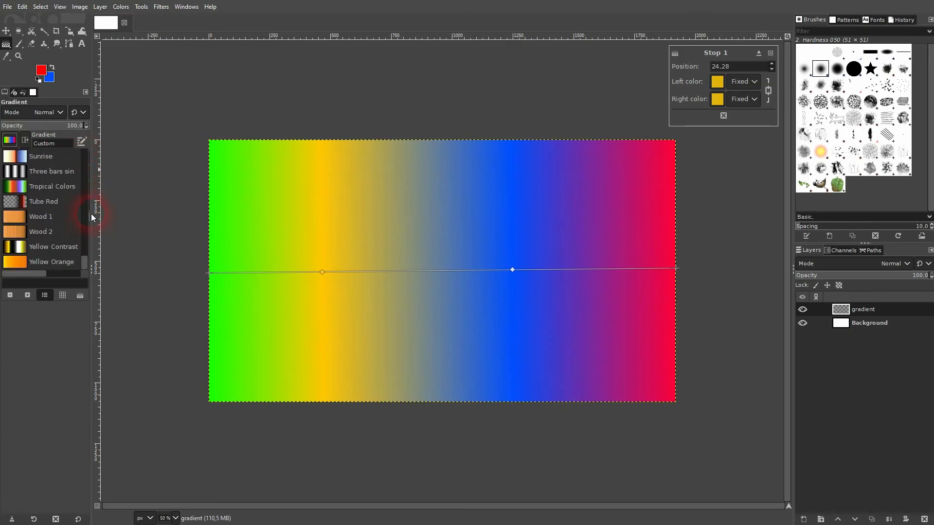
scroll(52, 253, up, 5)
click(48, 188)
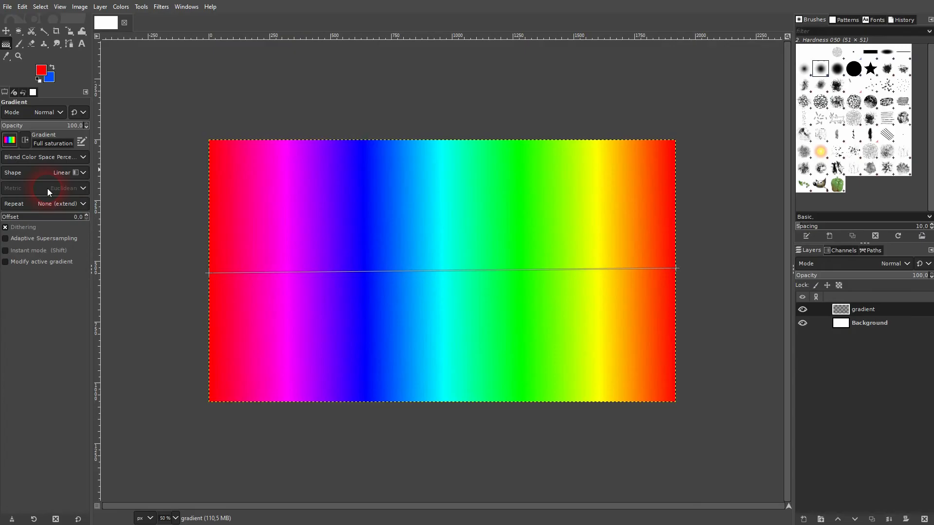
Step: Apply the Incandescent preset to the drawn gradient and select its dark red and orange colour stops in turn
click(10, 141)
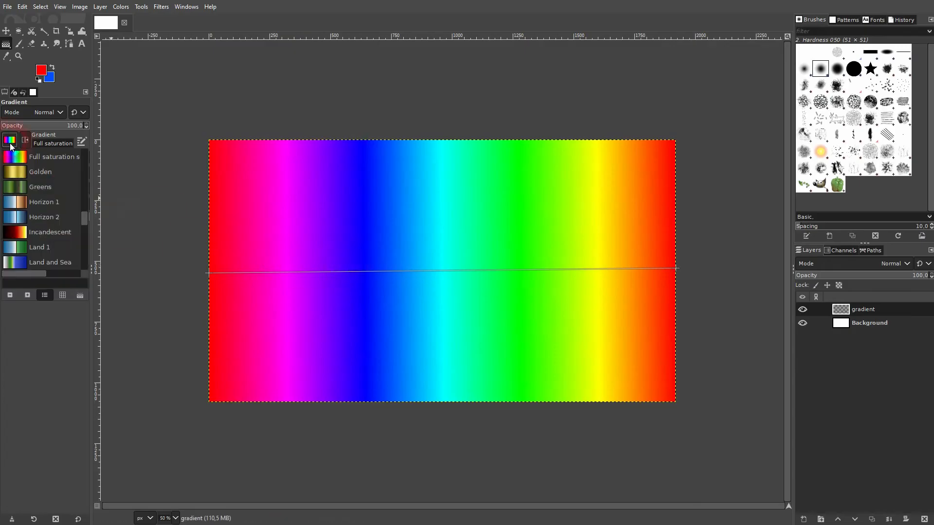
click(53, 233)
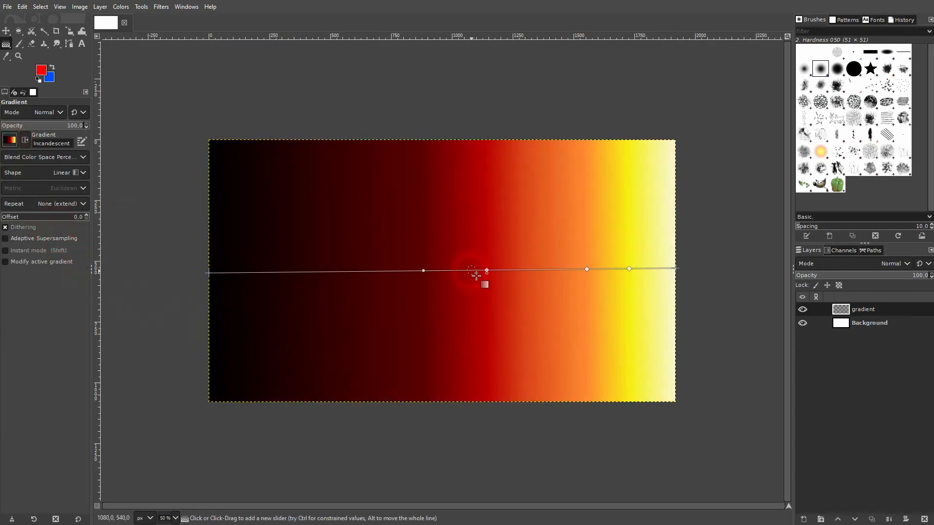
click(487, 270)
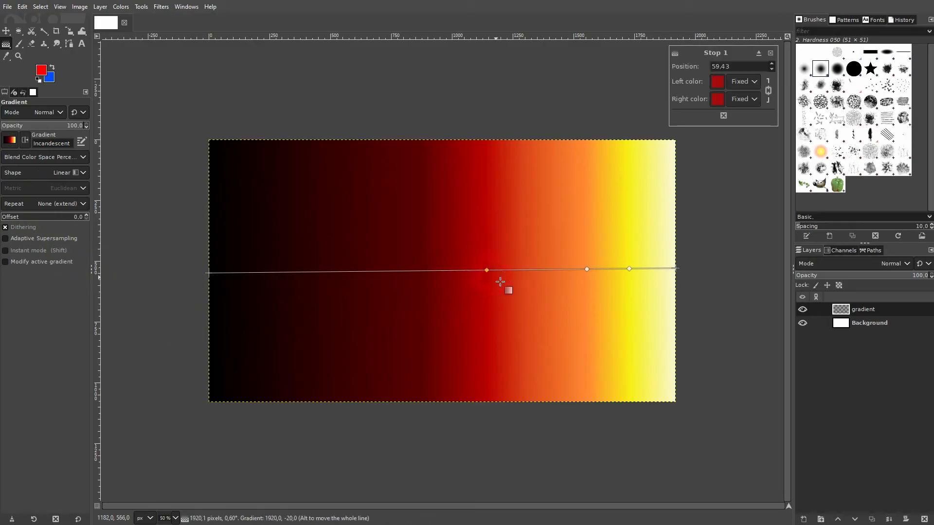
click(588, 269)
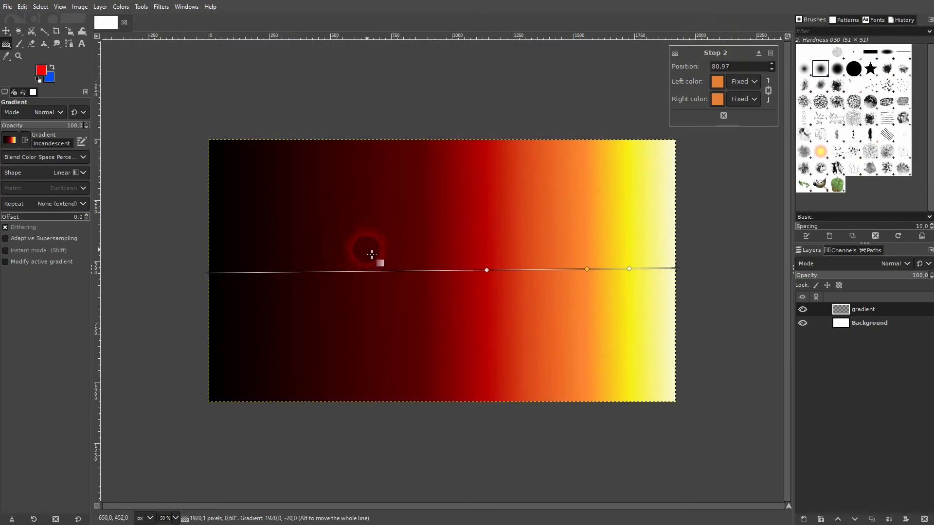
Step: Delete the gradient layer and create a new 1920 × 1080 px layer named gradient, filled with transparency
click(925, 520)
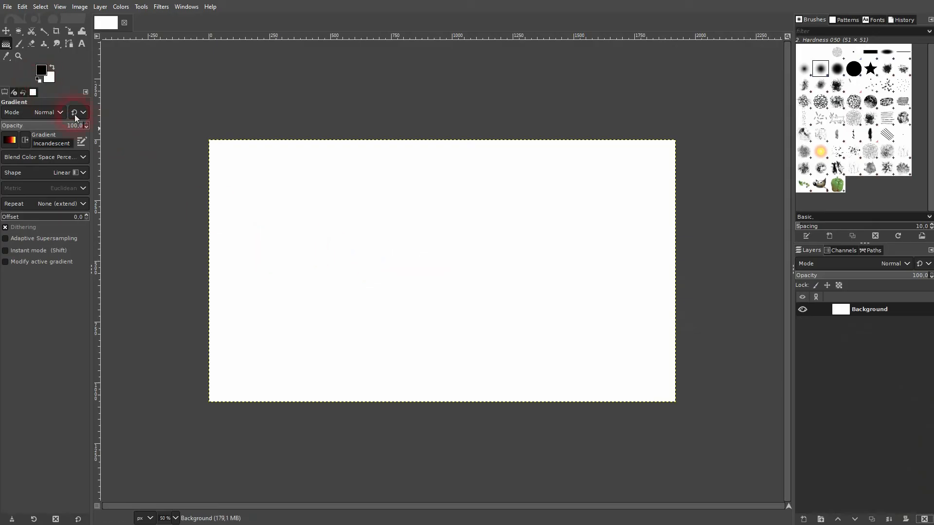
click(803, 520)
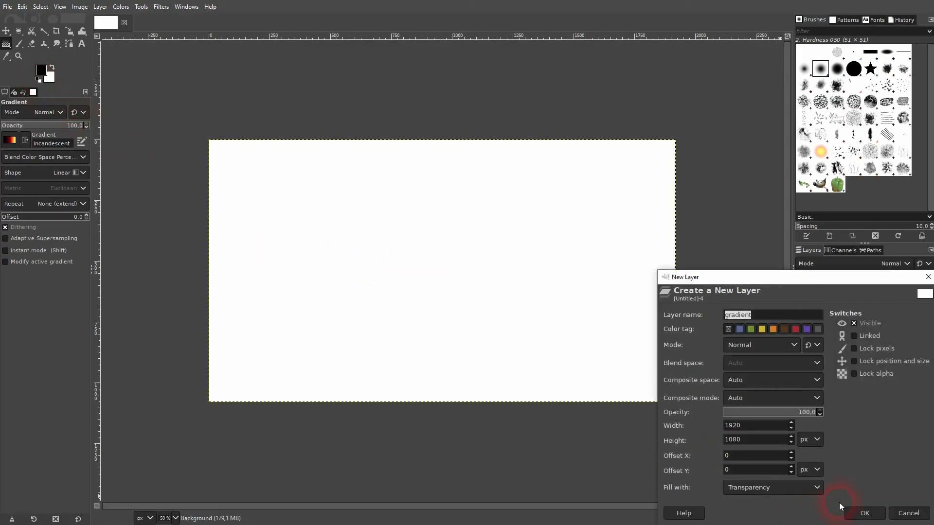
click(768, 486)
click(772, 459)
click(864, 516)
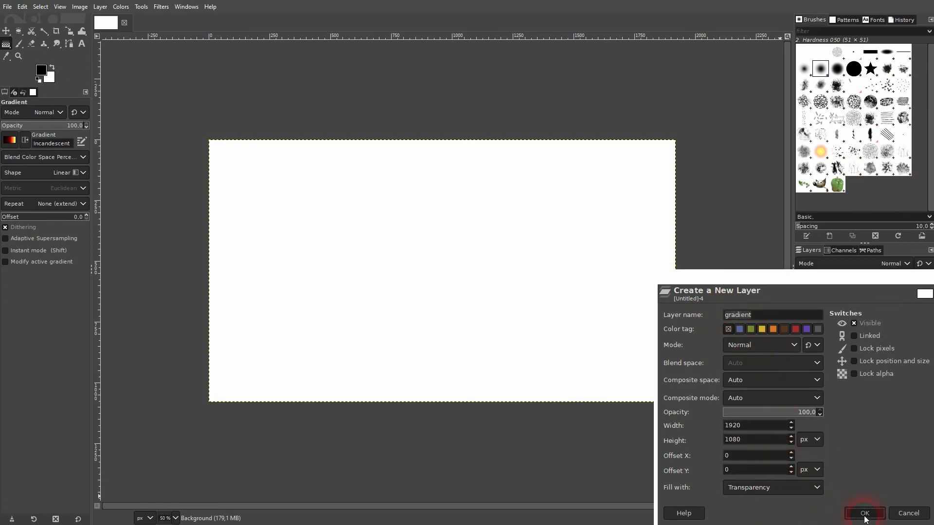
Step: Draw a horizontal FG to BG (RGB) gradient across the full canvas width, from x 0 to 1920 at about y 482
click(10, 141)
drag(84, 227, 83, 147)
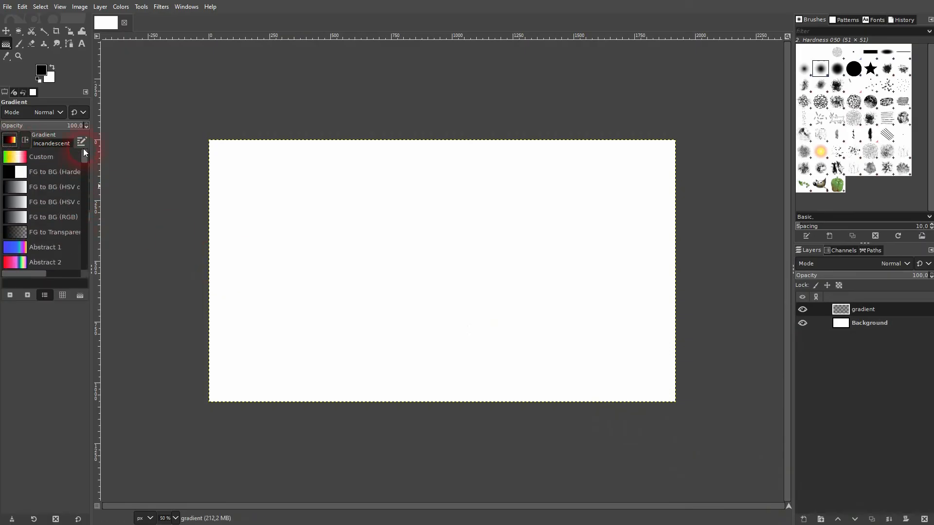
click(48, 219)
drag(209, 256, 676, 256)
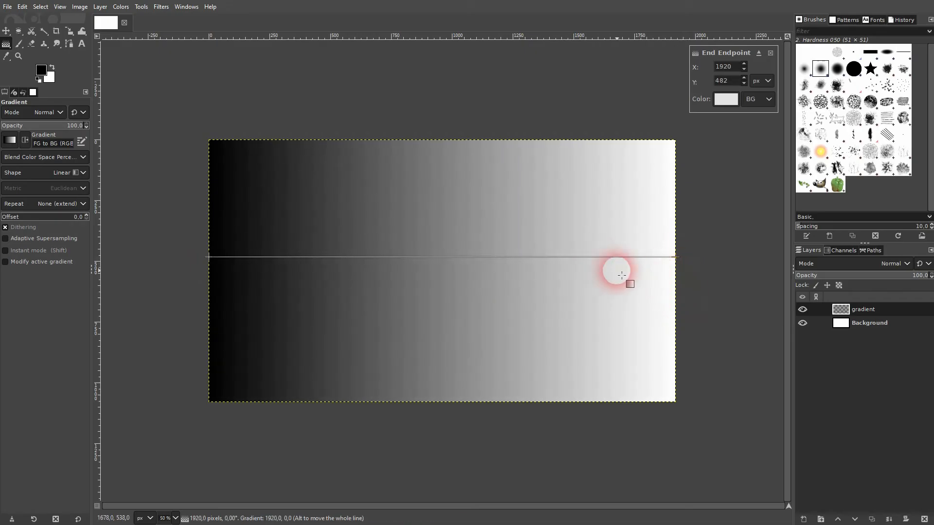
Step: Set the gradient's end endpoint colour to red ff0000 and its start endpoint colour to green 02ff00
click(725, 99)
drag(705, 91, 728, 32)
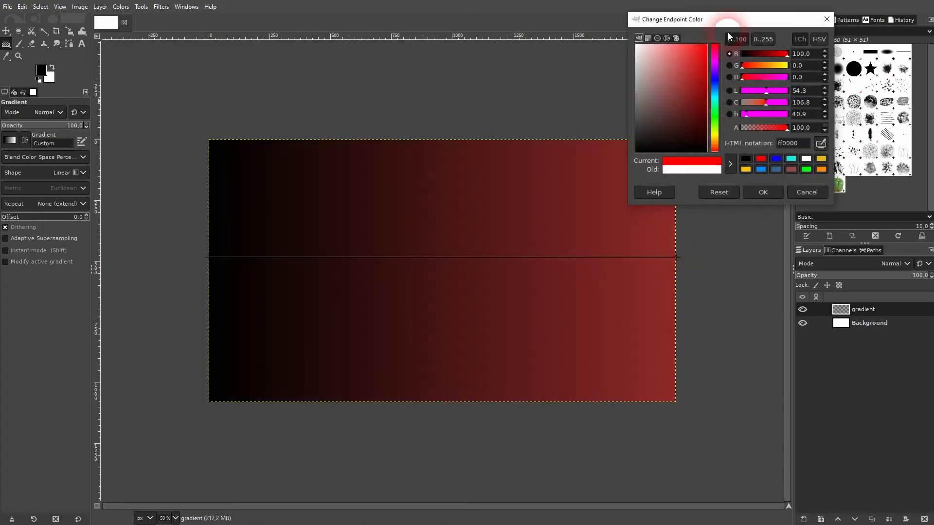
click(763, 192)
click(209, 257)
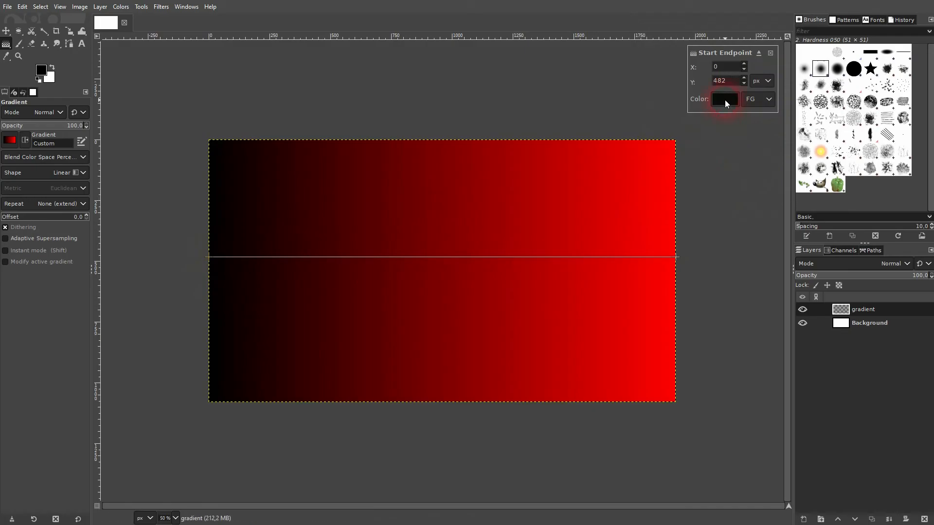
click(725, 100)
click(713, 119)
drag(673, 102, 723, 21)
click(761, 192)
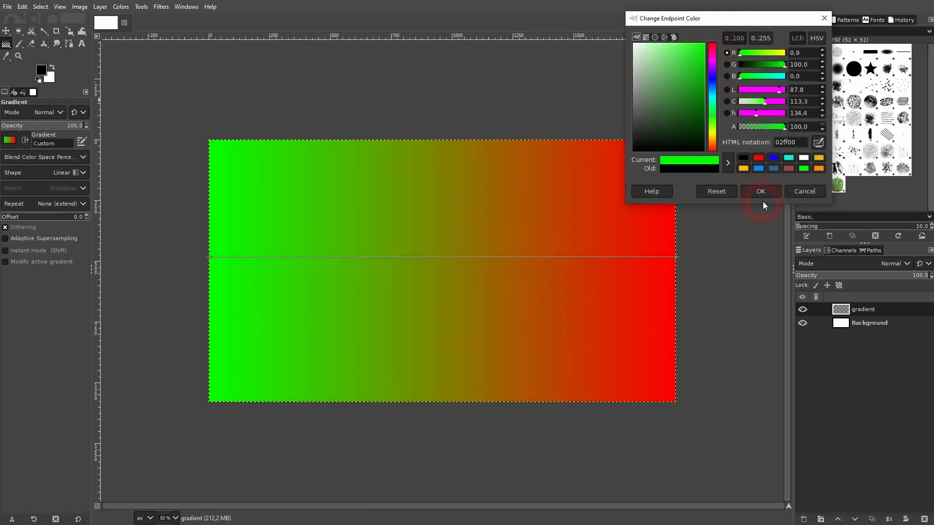
Step: Move the midpoint of the green-to-red gradient to position 25
click(447, 260)
click(713, 68)
text(25)
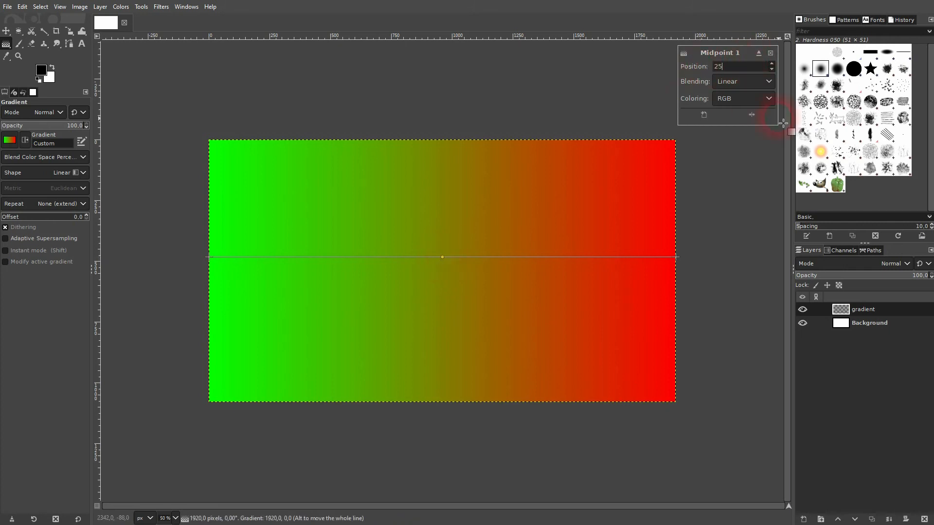
key(Return)
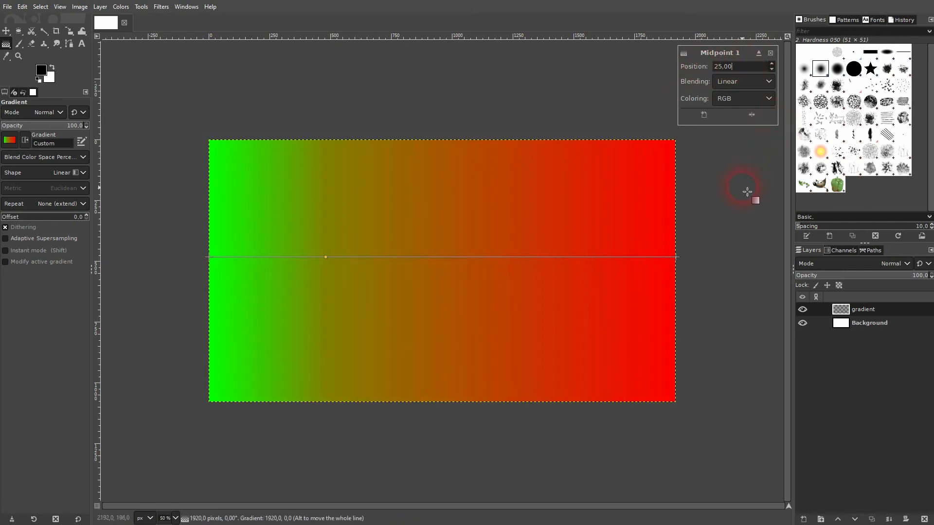
Step: Add a colour stop to the gradient line at position 75 and set both of its sides to blue
click(544, 260)
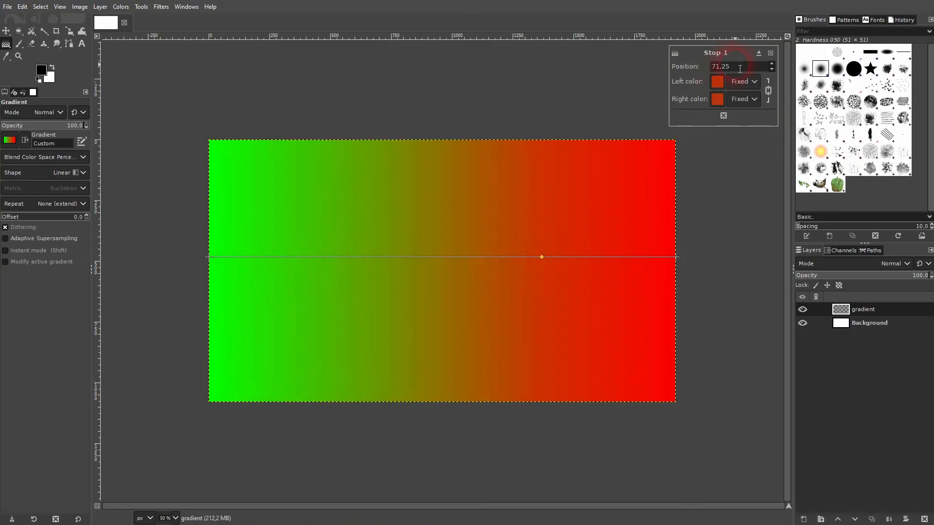
key(Return)
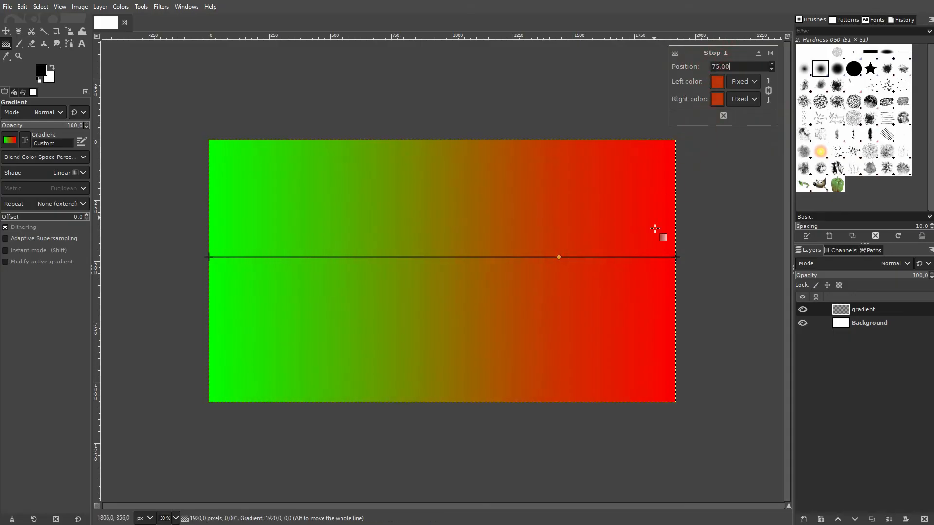
click(717, 82)
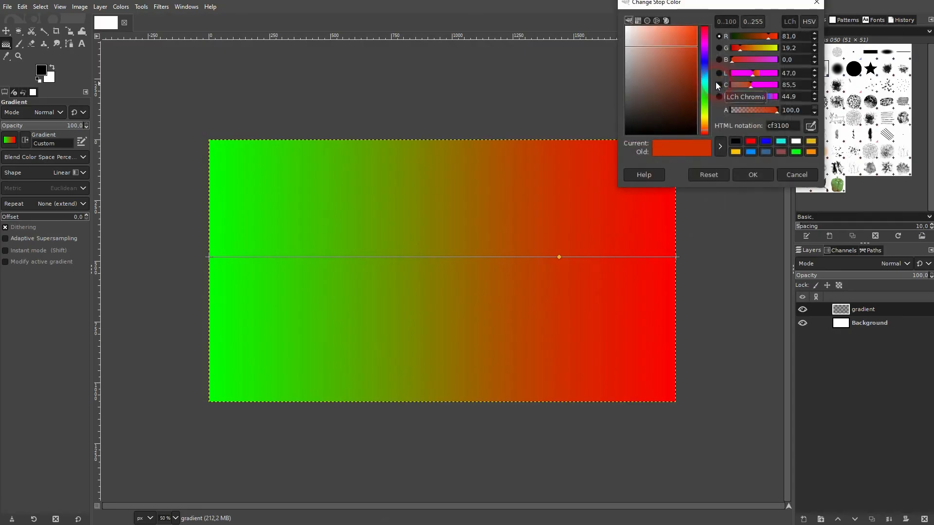
click(705, 64)
drag(697, 57, 725, 9)
click(752, 176)
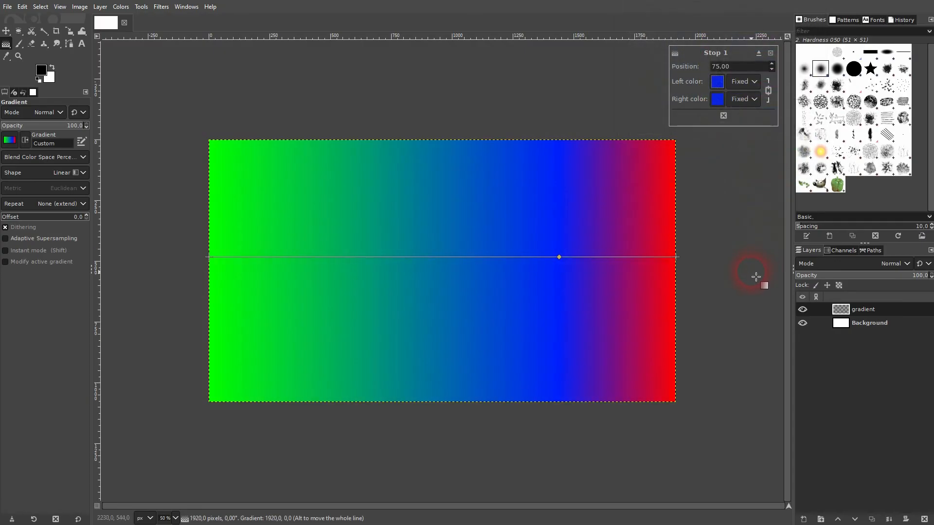
Step: Try to commit the gradient by selecting the Background layer and switching to the Move tool, and undo the gradient
click(871, 323)
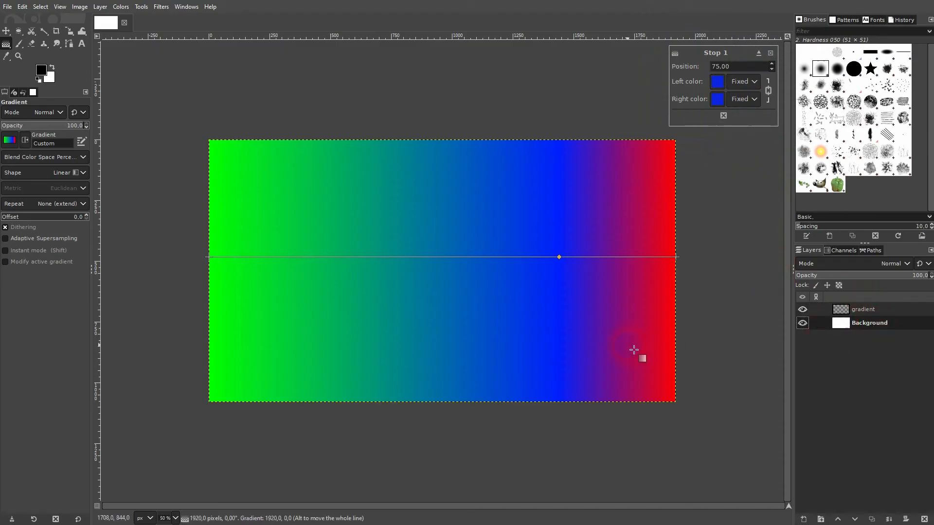
click(6, 31)
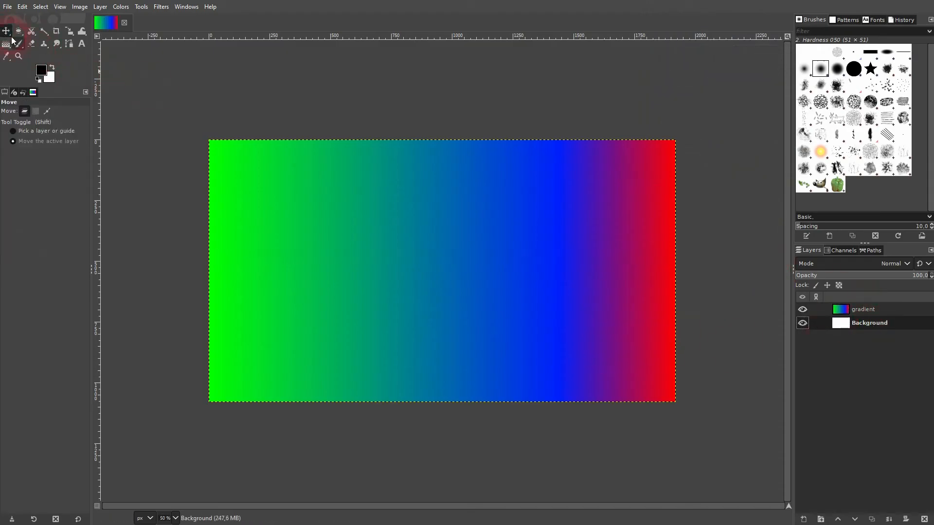
key(ctrl+z)
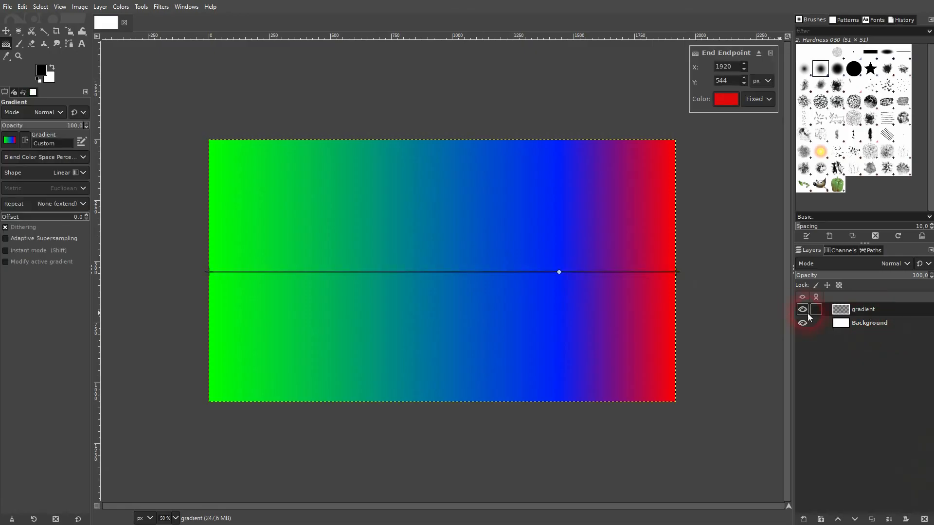
Step: Hide the gradient layer and create a 1920 × 1080 px layer named radial gradient, filled with transparency
click(803, 310)
click(804, 520)
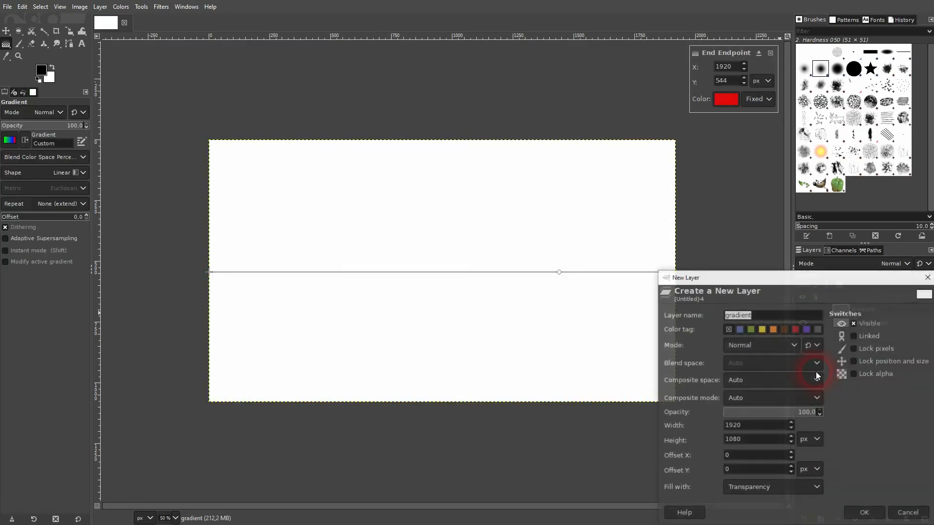
text(radial)
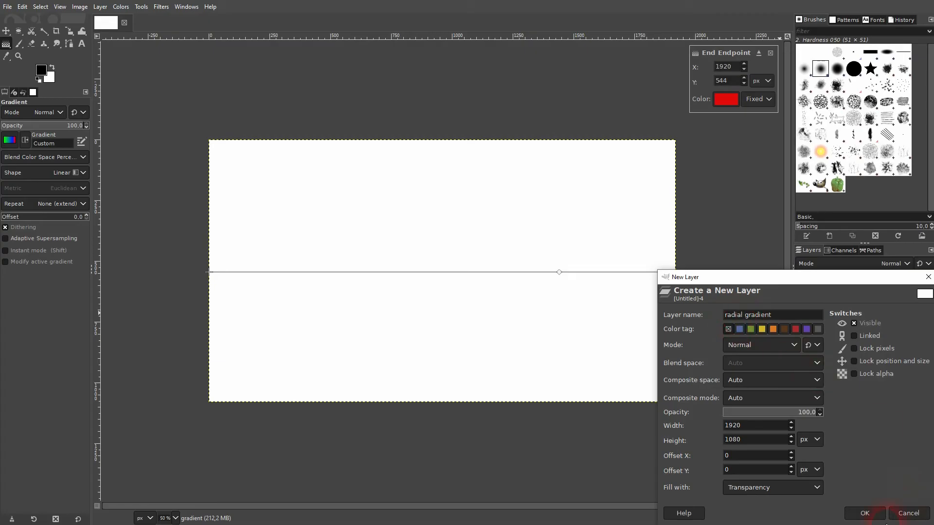
click(788, 494)
click(767, 461)
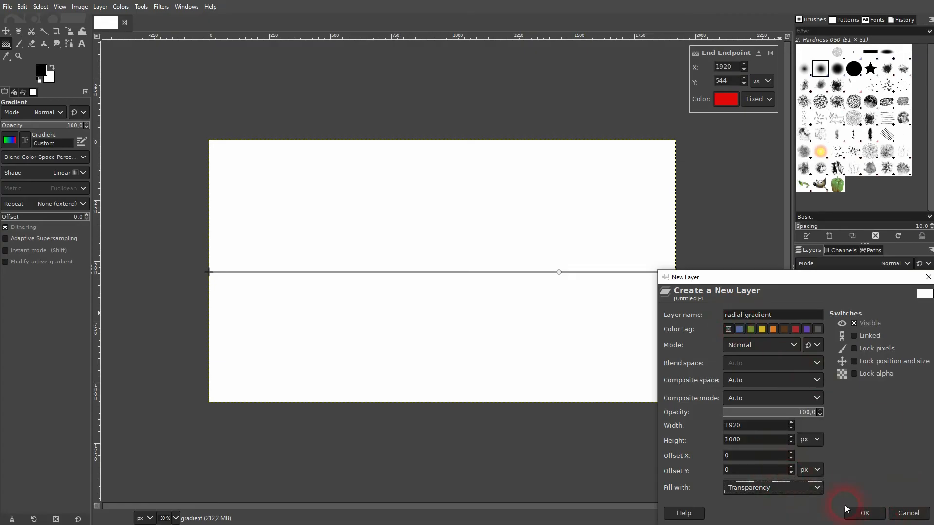
click(861, 512)
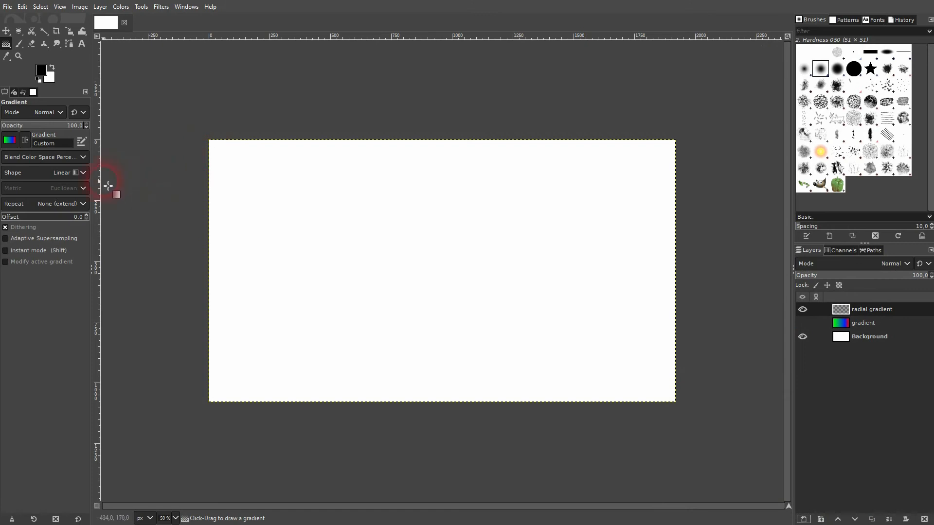
Step: Draw a radial gradient with the current custom colours, centred on the canvas and ending just inside its right edge
click(75, 173)
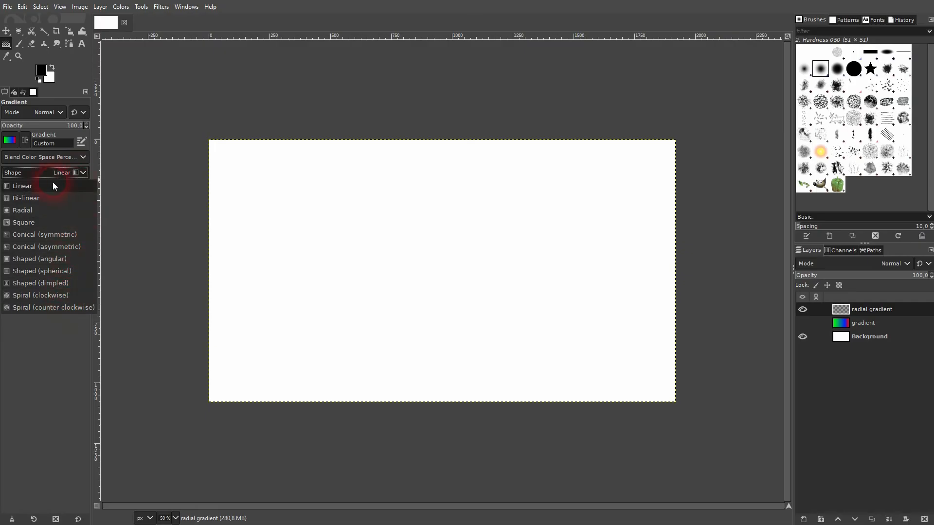
click(66, 209)
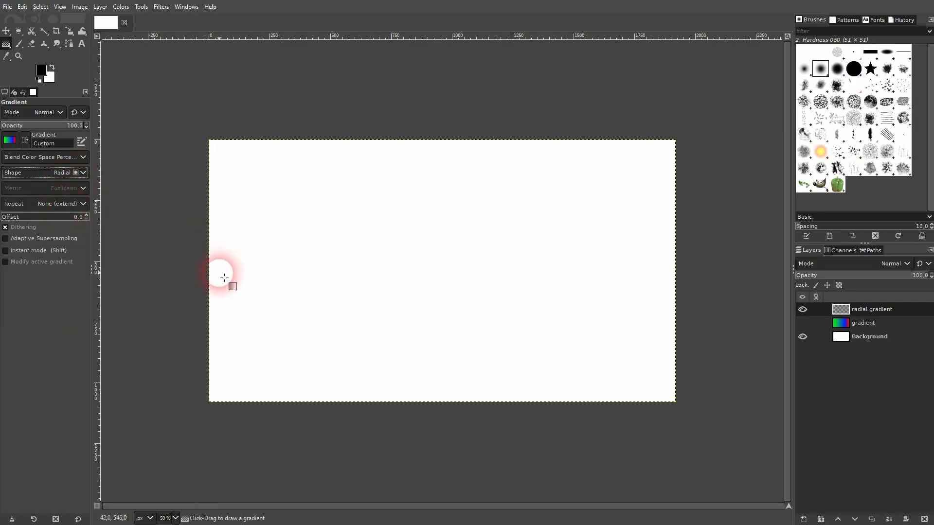
drag(213, 273, 680, 278)
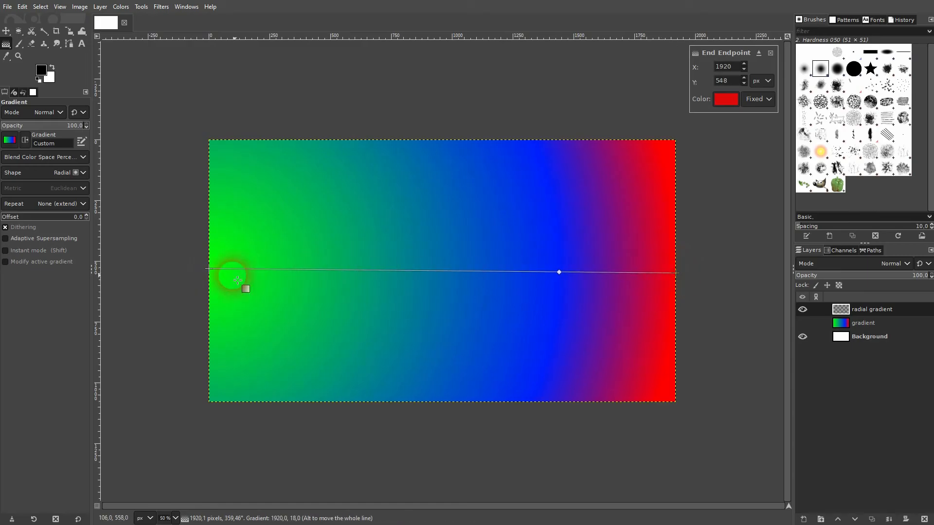
drag(205, 277, 440, 276)
mouse_move(681, 278)
mouse_down()
mouse_move(586, 277)
mouse_move(739, 272)
mouse_move(672, 275)
mouse_up()
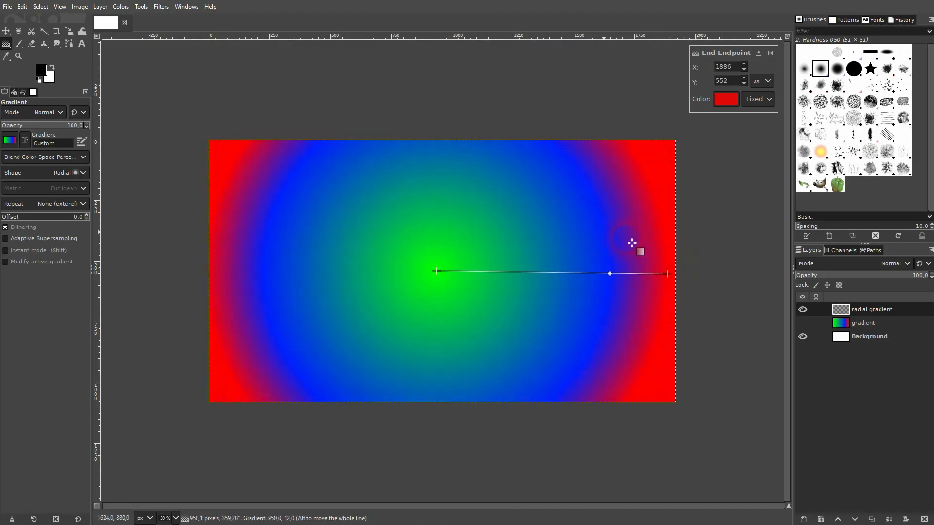
Step: Apply the Abstract 2 preset to the radial gradient, moving the pink stop inward and the yellow stop outward to position 86.11
click(10, 141)
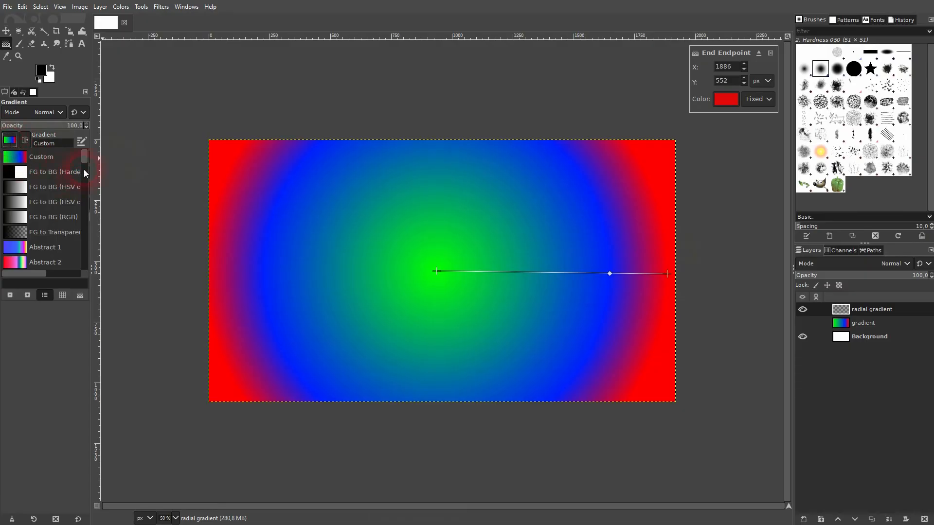
drag(85, 159, 72, 174)
click(40, 193)
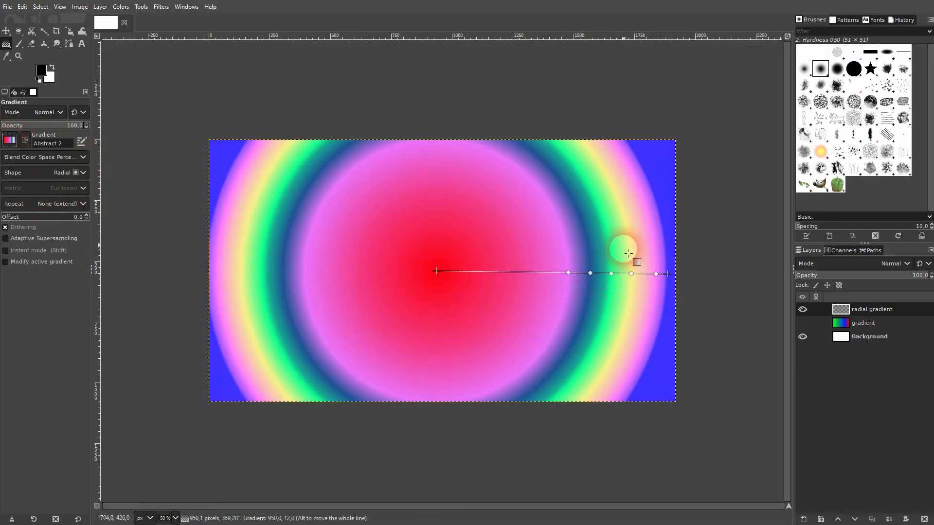
drag(568, 273, 542, 281)
drag(599, 283, 635, 274)
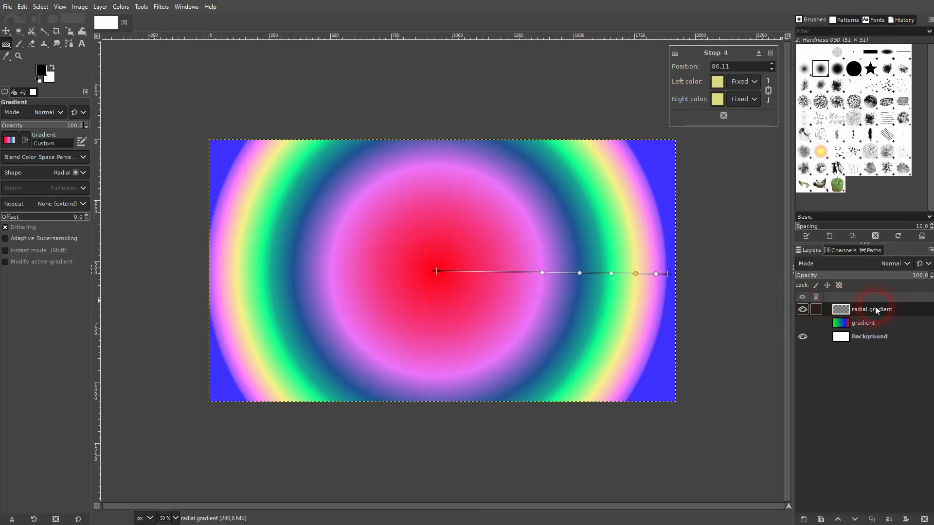
Step: Delete the radial gradient layer and recreate it as an empty 1920 × 1080 px layer with the same name
click(925, 520)
click(804, 519)
click(861, 514)
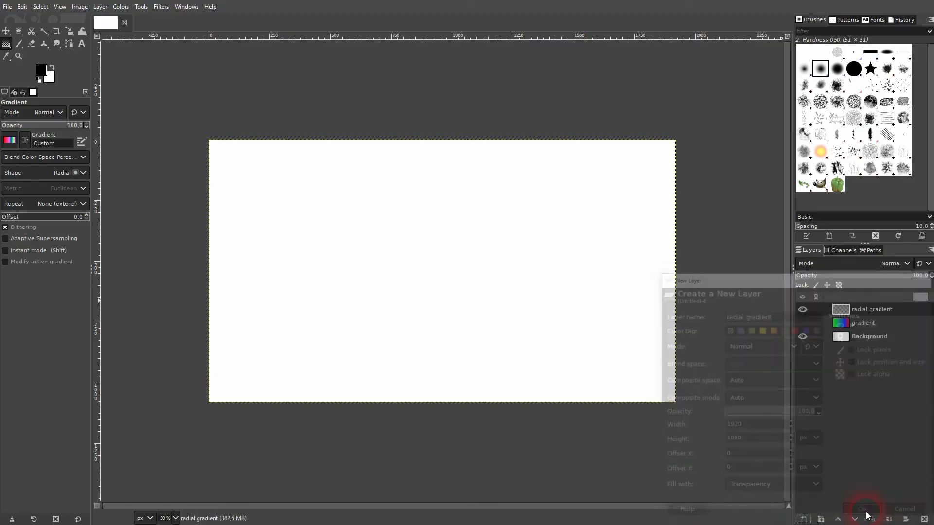
Step: Draw a radial gradient with the FG to BG (RGB) preset from the canvas centre to its right edge
click(10, 141)
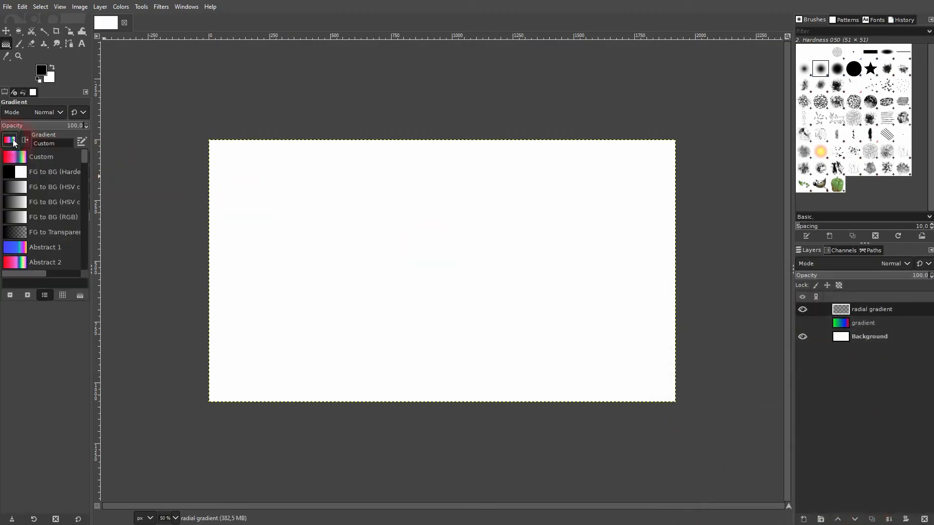
click(56, 217)
drag(438, 266, 677, 266)
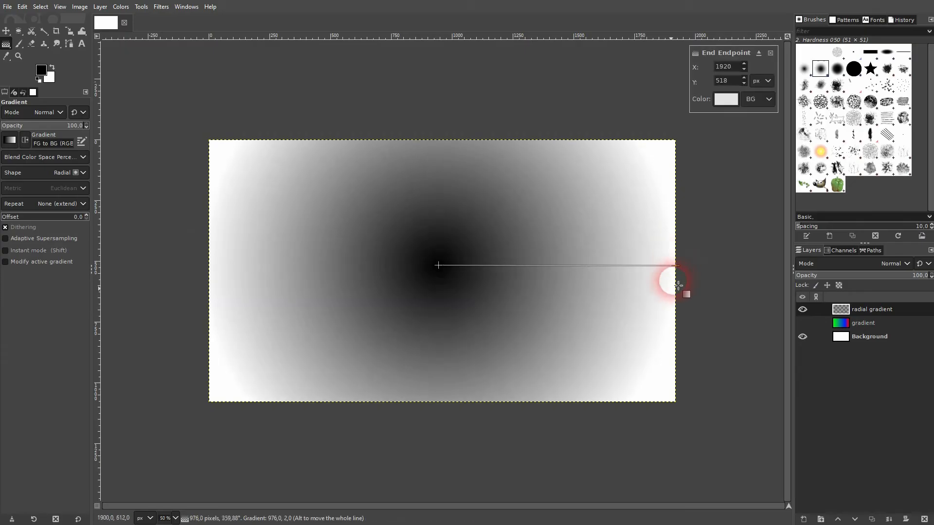
Step: Change the radial gradient to the first Full saturation preset and commit it by selecting the Background layer and the Move tool
click(9, 140)
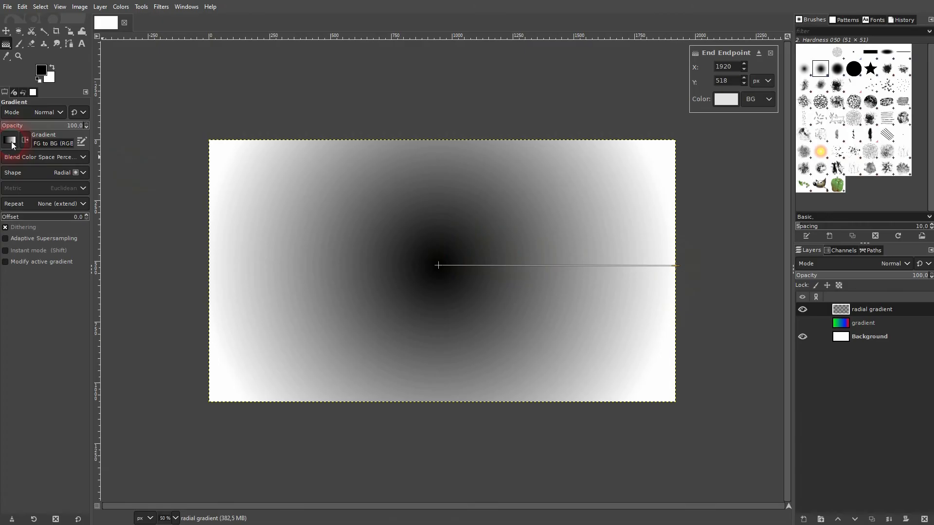
drag(85, 155, 95, 215)
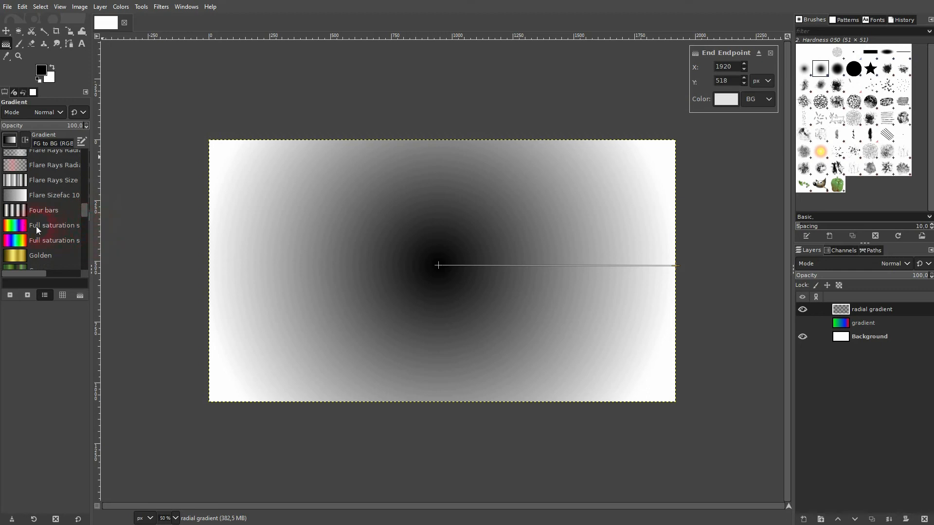
click(57, 226)
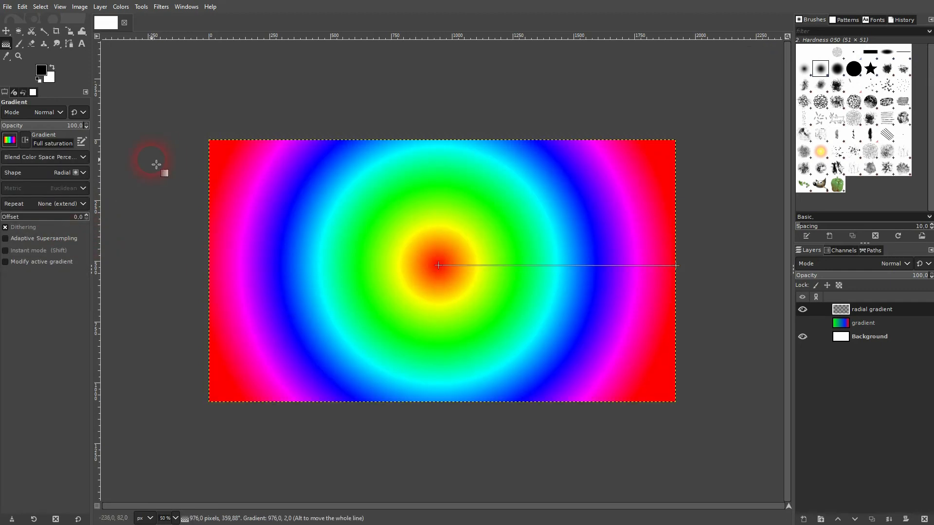
click(873, 337)
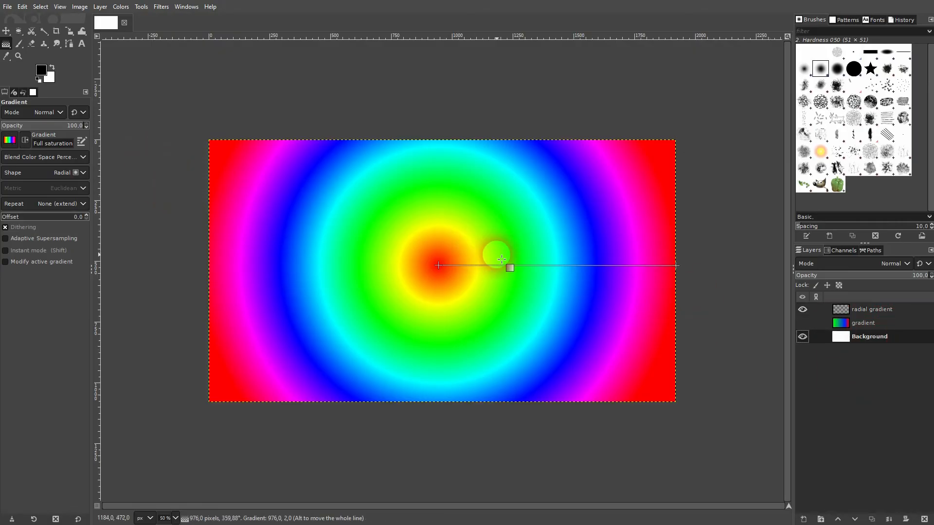
click(6, 32)
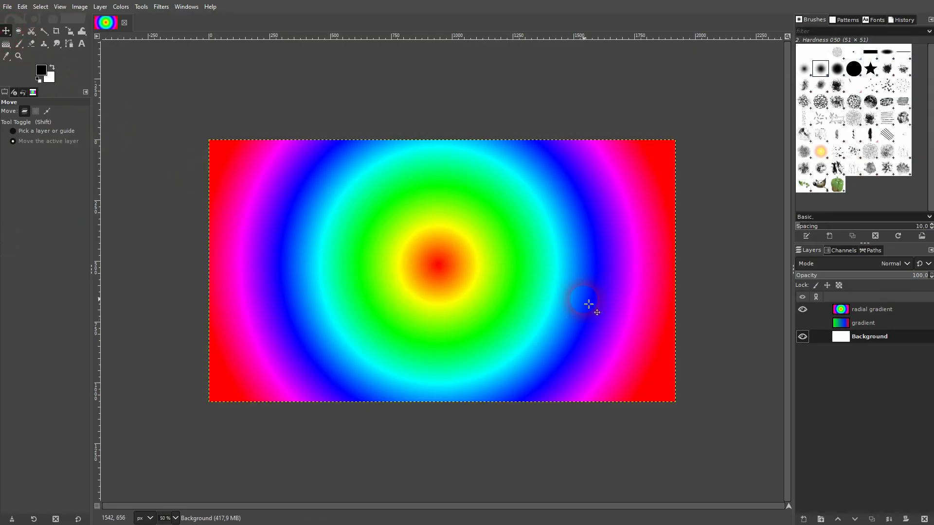
Step: Hide the radial gradient layer and create a 1920 × 1080 px layer named transparent gradient, filled with transparency
click(803, 309)
click(804, 520)
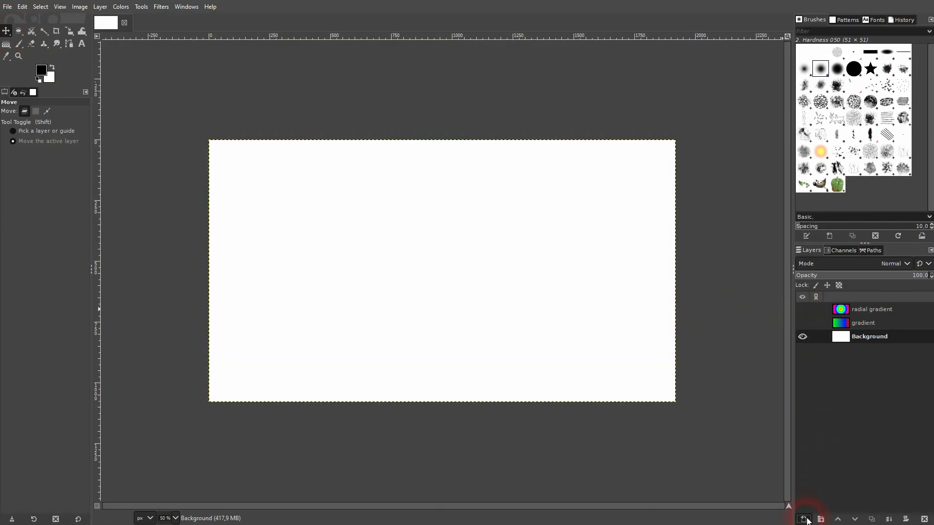
double_click(733, 316)
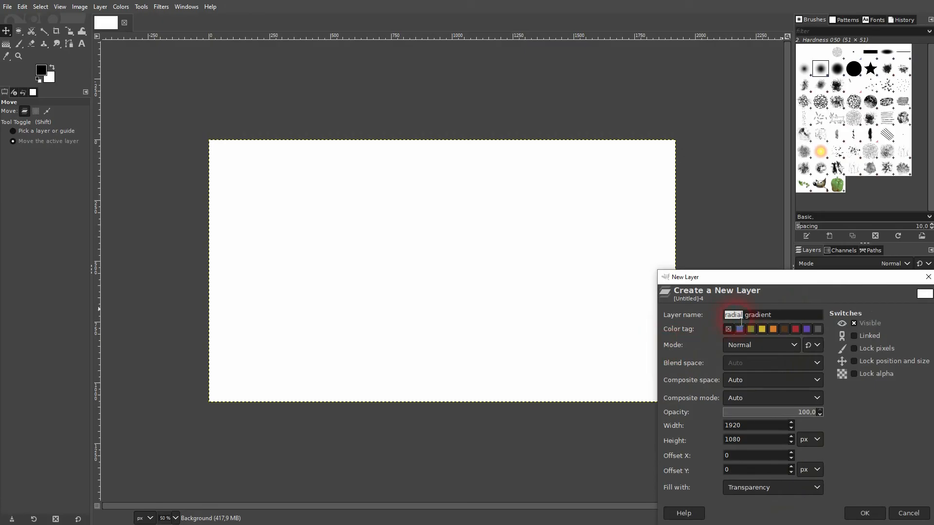
text(transparent)
click(811, 488)
click(793, 466)
click(879, 514)
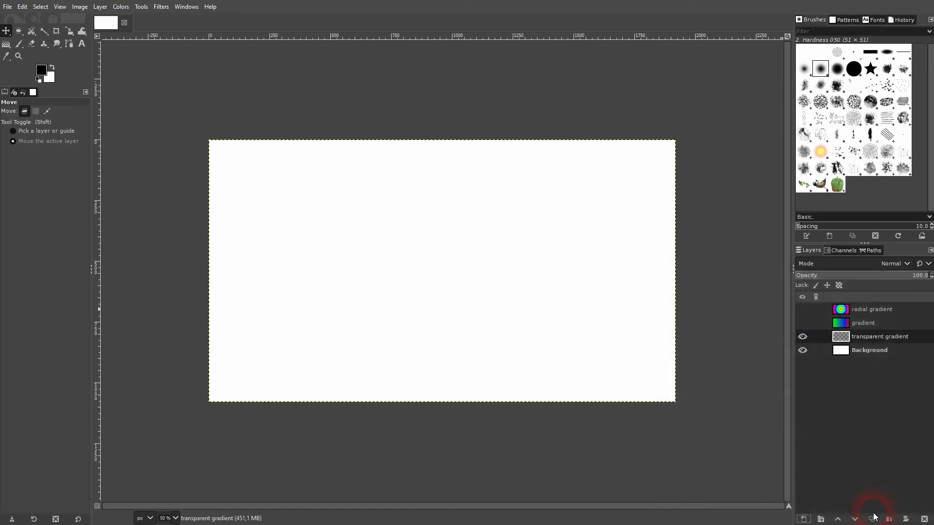
Step: Hide the Background layer and draw a radial FG to Transparent gradient from the canvas's left edge to its right edge
click(802, 350)
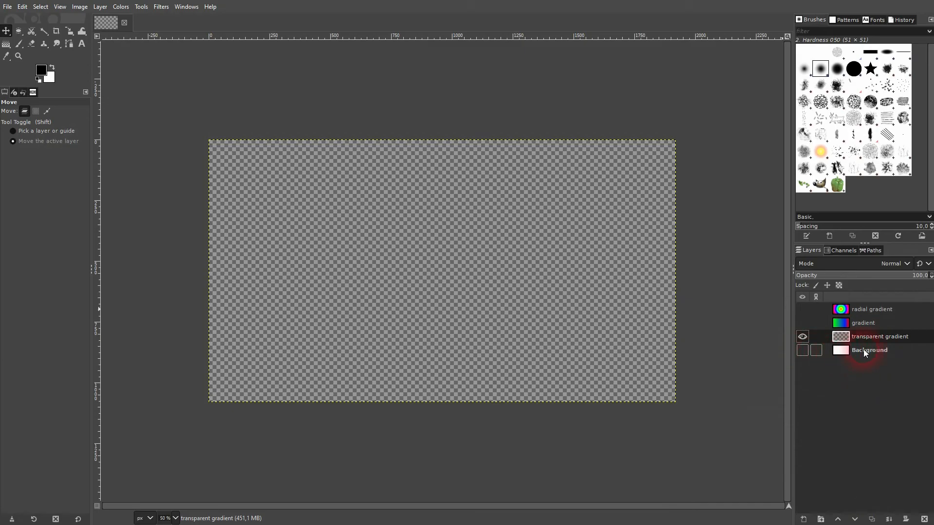
click(5, 44)
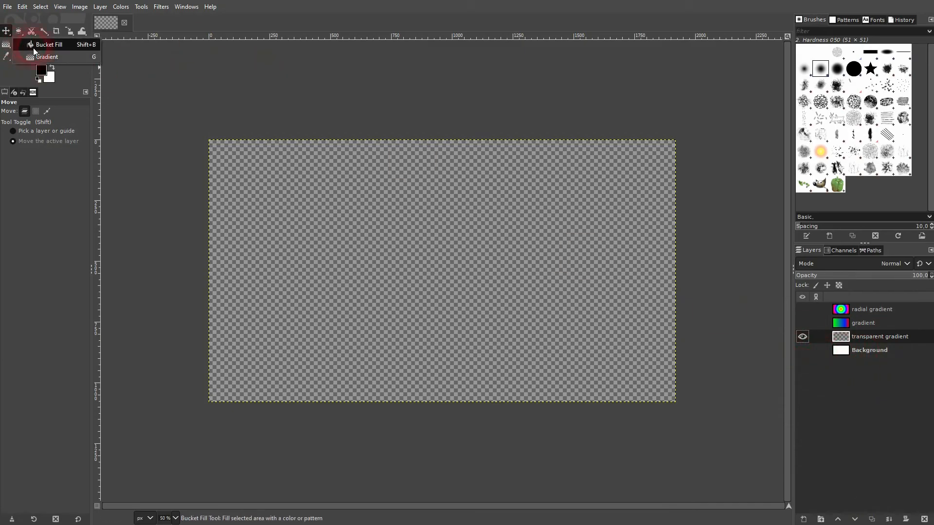
click(42, 56)
click(9, 140)
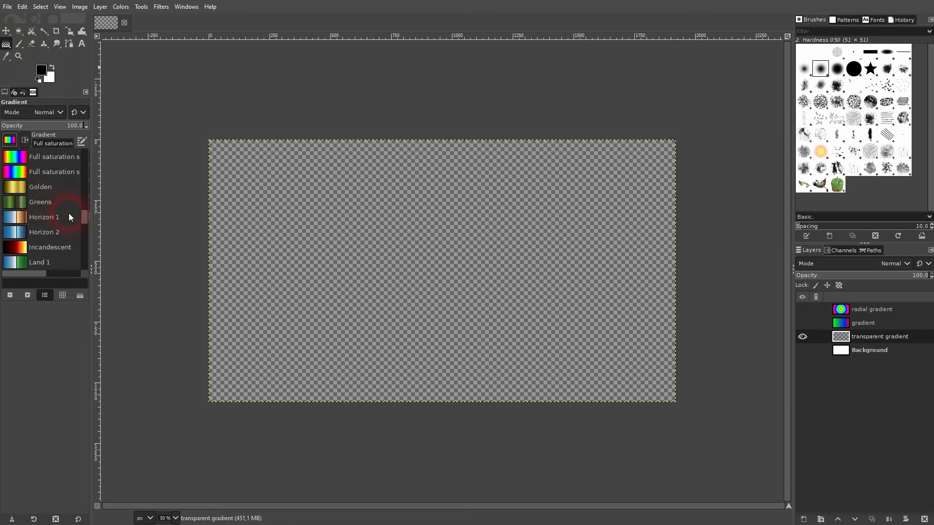
drag(84, 217, 82, 156)
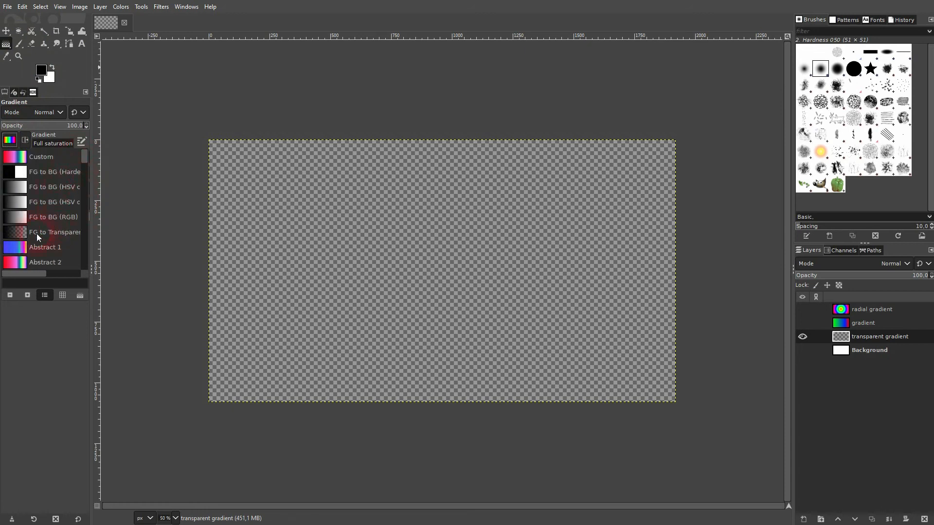
click(60, 235)
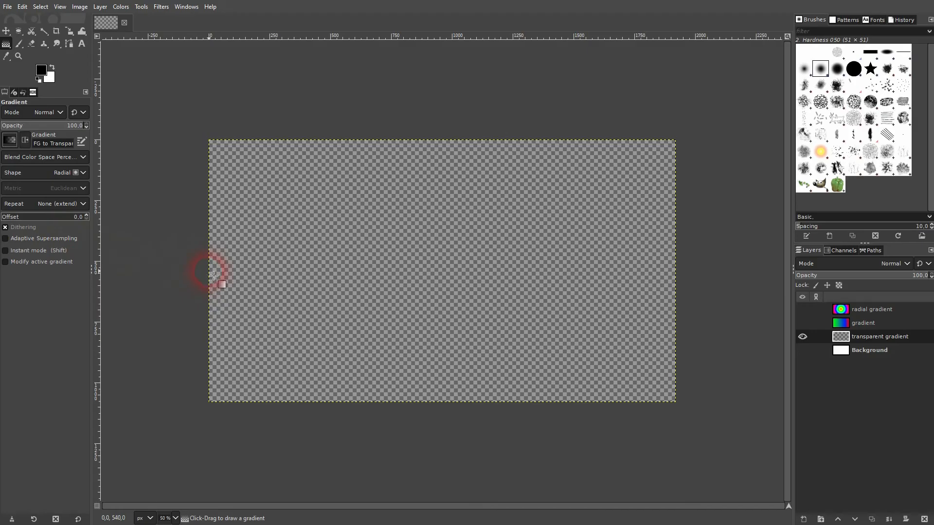
drag(213, 276, 680, 278)
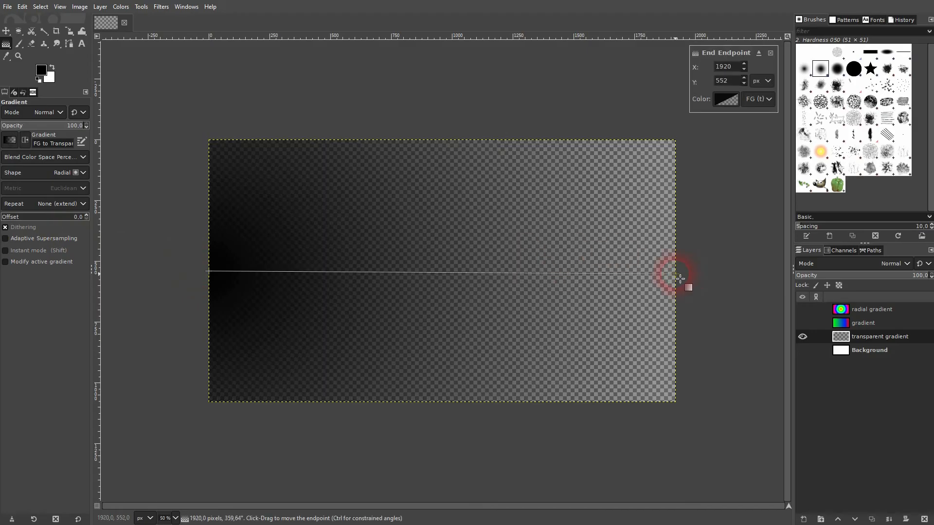
Step: Inspect the transparent gradient's start and end endpoints, and set its midpoint to position 75
click(214, 278)
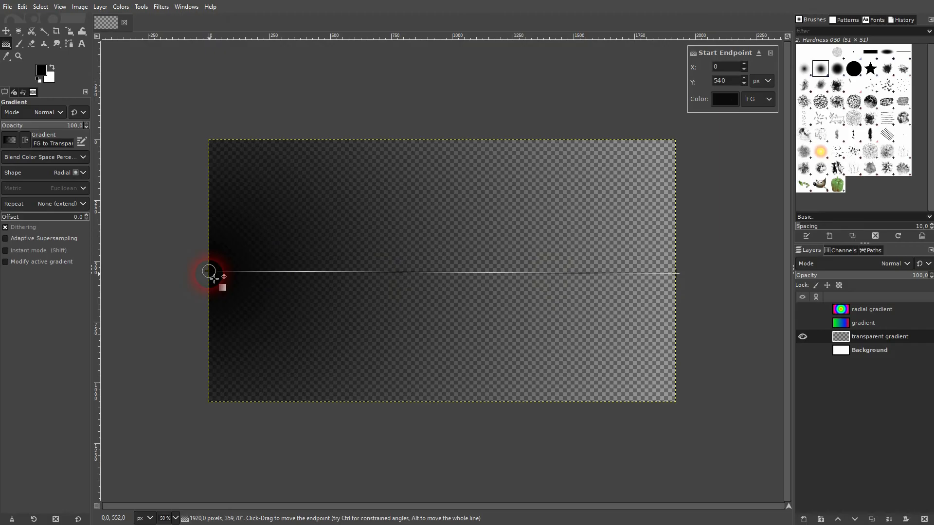
click(684, 280)
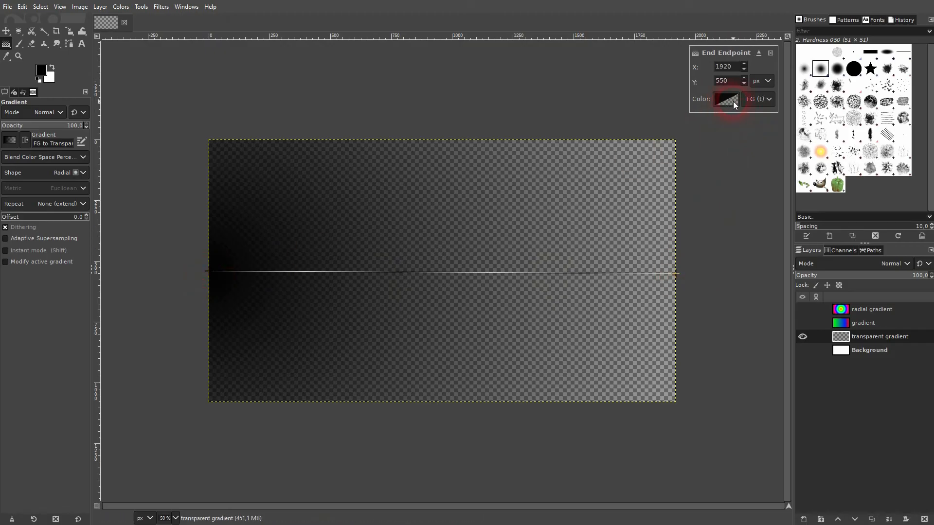
drag(442, 273, 572, 274)
drag(734, 72, 707, 71)
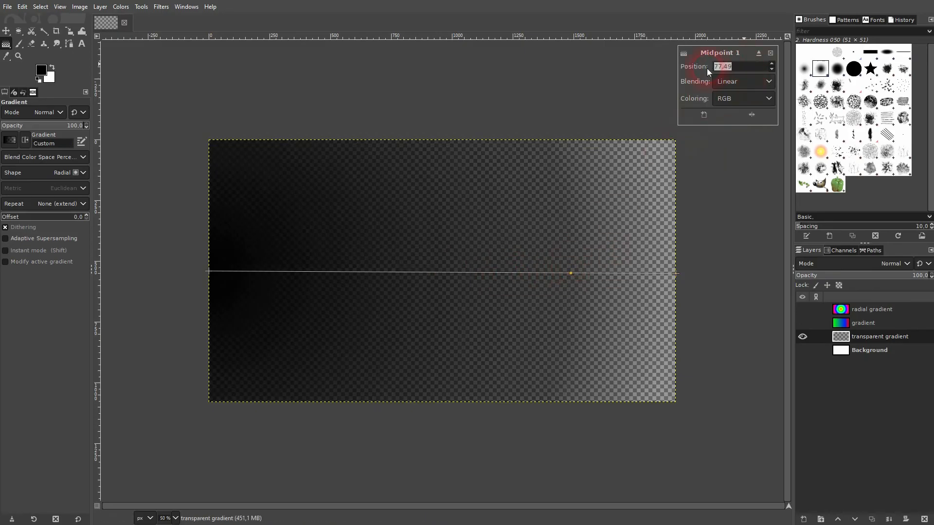
key(Return)
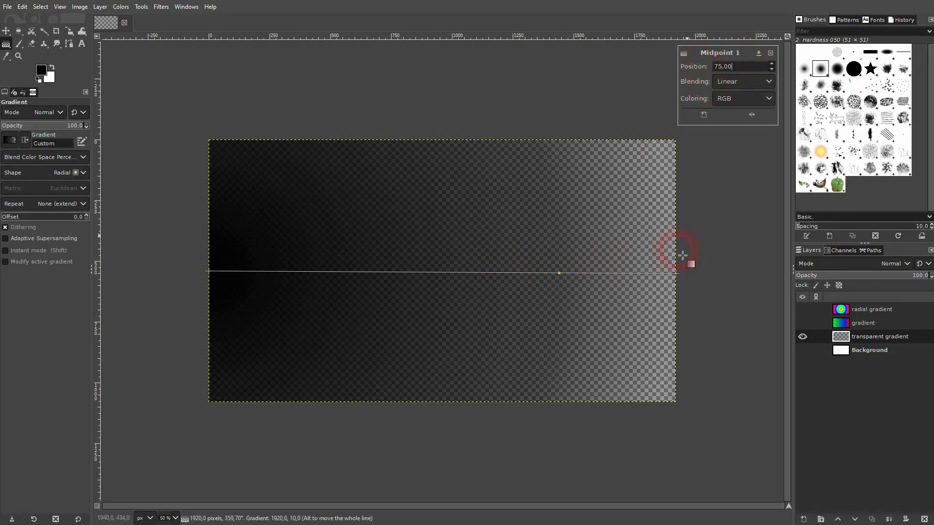
Step: Commit the transparent gradient by selecting the Background layer and the Move tool, and make the Background visible again
click(872, 352)
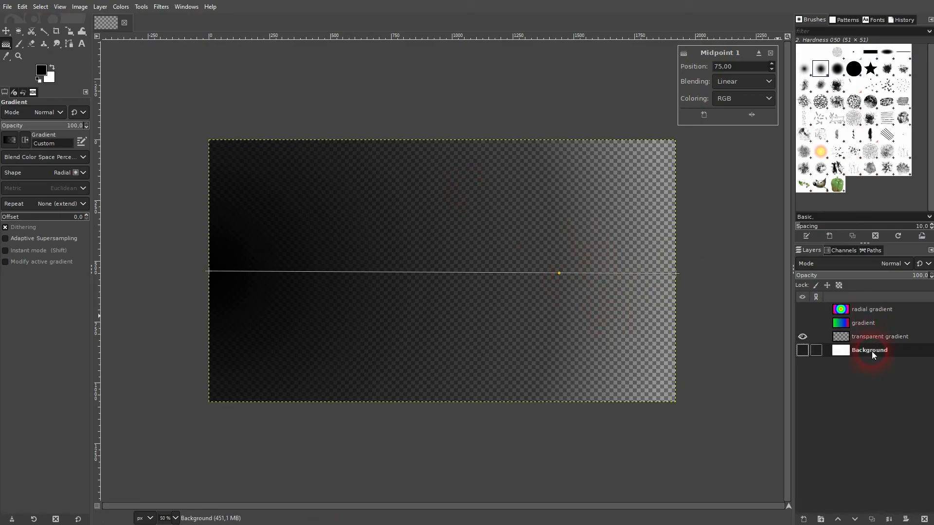
click(5, 31)
click(803, 350)
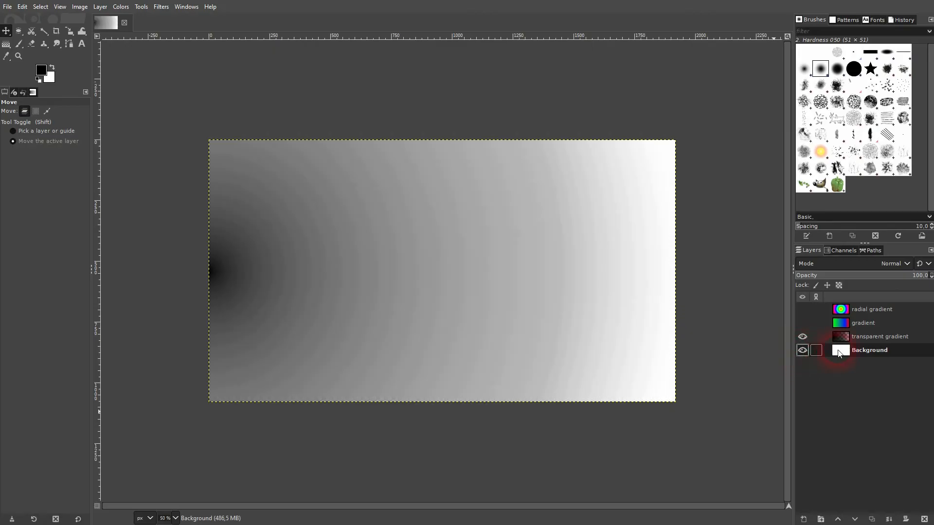
Step: Set the foreground colour to red and fill the Background layer with it using Bucket Fill
drag(4, 50, 39, 52)
click(41, 70)
click(208, 115)
click(269, 216)
click(652, 373)
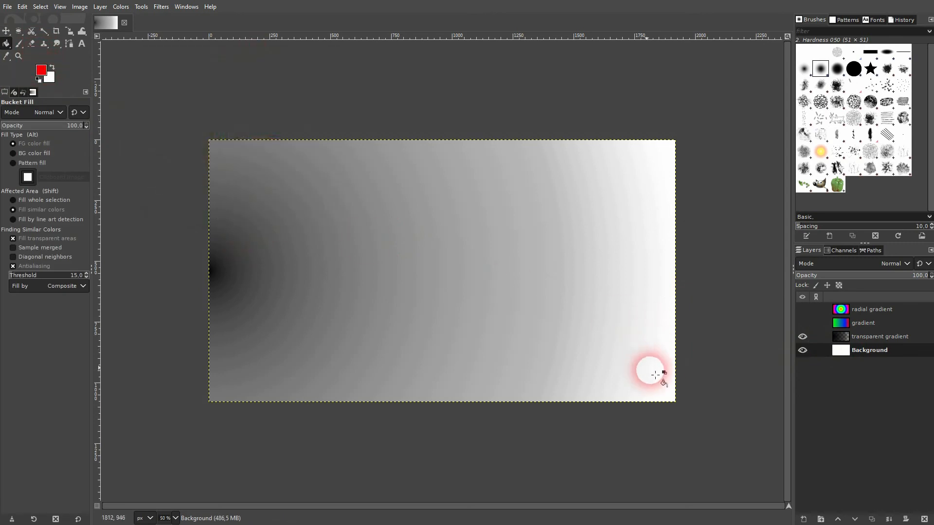
Step: Toggle the Background layer's visibility off and on to compare the transparent gradient with and without the red behind it
click(912, 358)
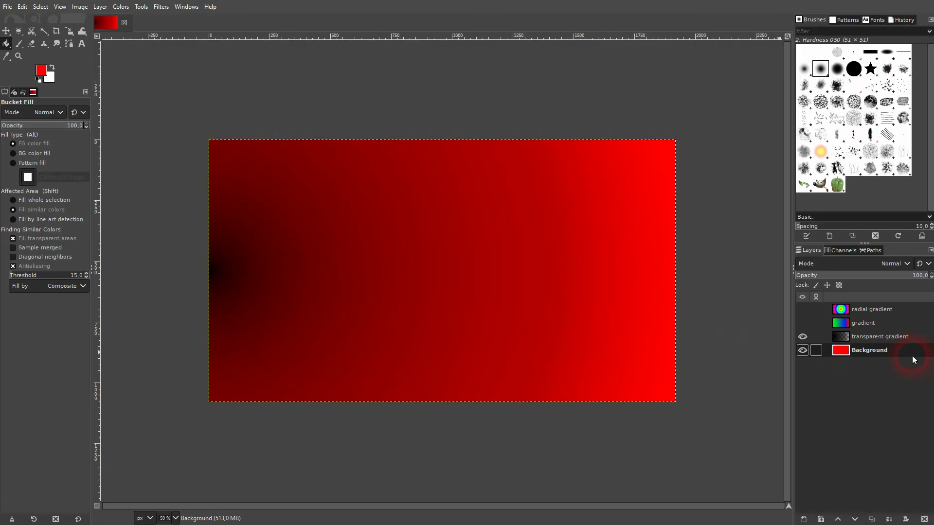
click(803, 351)
click(803, 350)
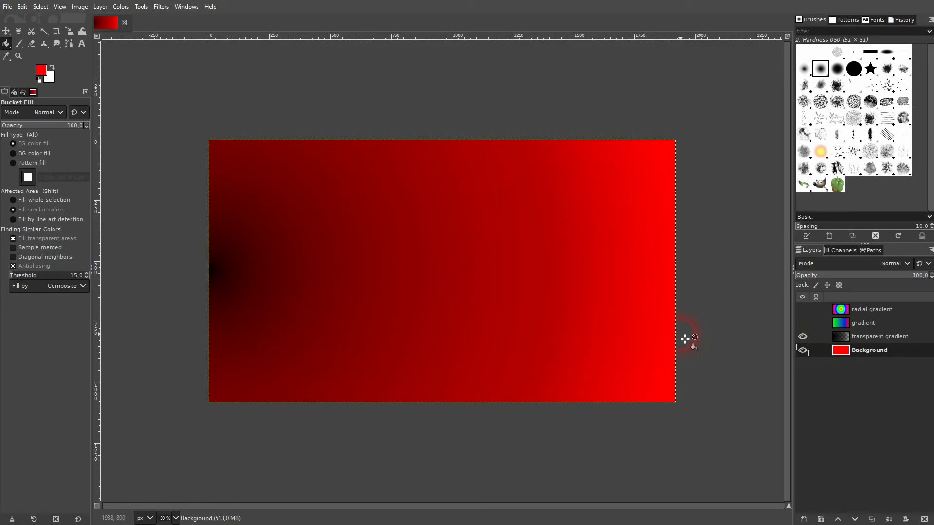
Step: Hide the transparent gradient layer, swap the foreground and background colours, and fill the Background layer with white
click(803, 337)
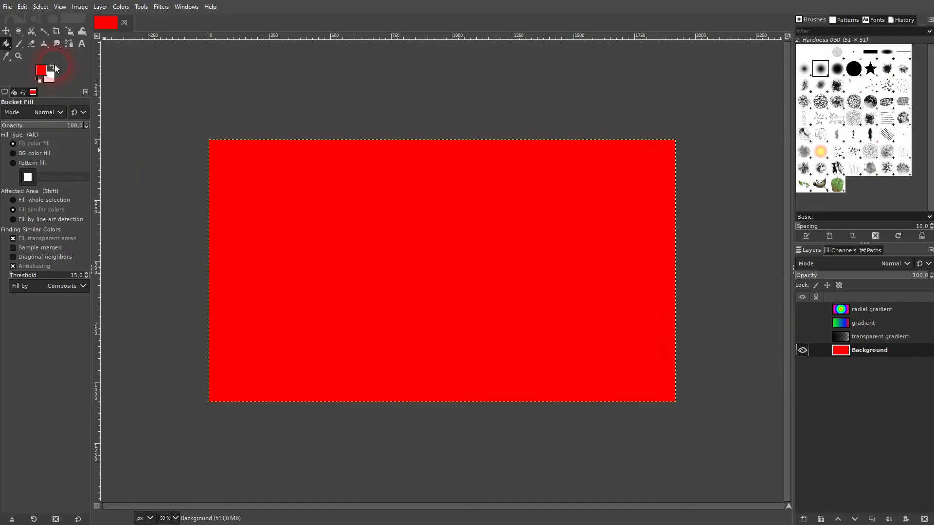
click(52, 69)
key(ctrl+comma)
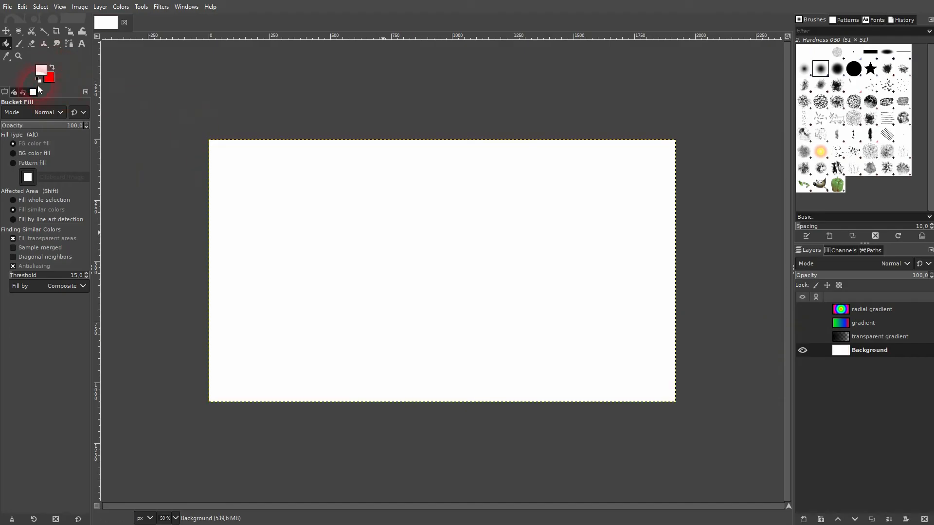
Step: Reset the foreground and background colours to black and white, and place the text "GRADIENT" on the canvas
click(38, 79)
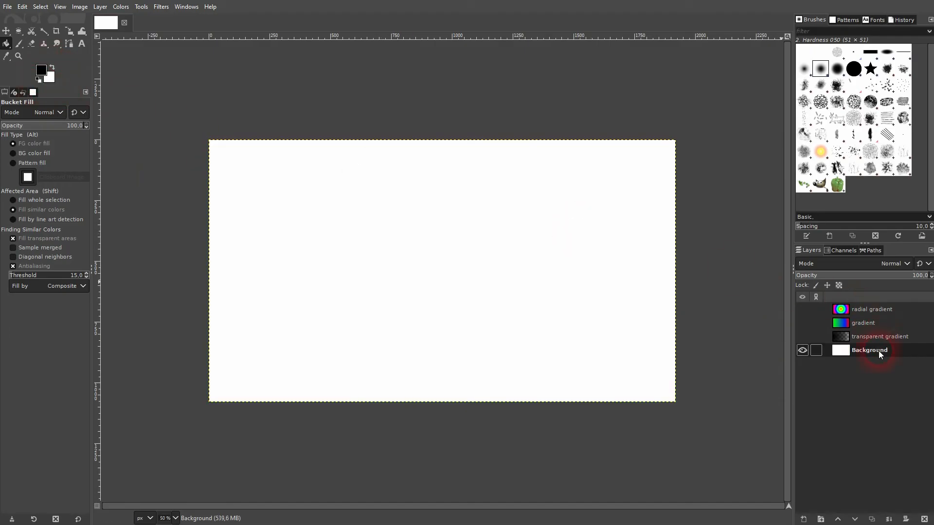
click(82, 45)
click(316, 269)
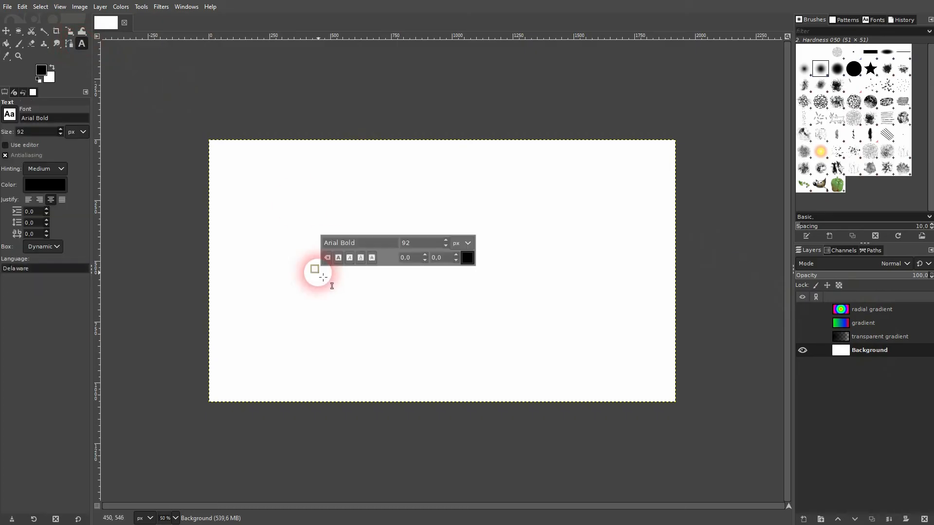
text(GRADIENT)
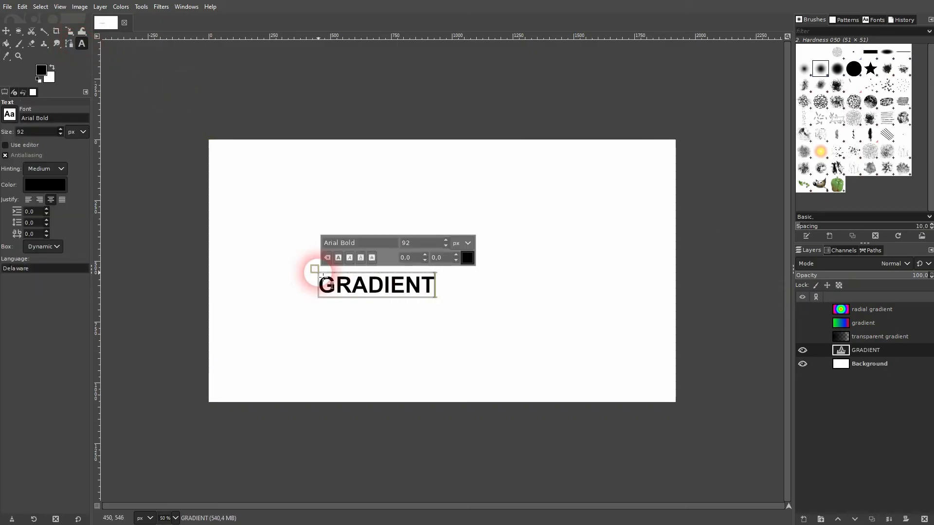
Step: Set the font of the whole GRADIENT text to Arial Heavy
key(ctrl+a)
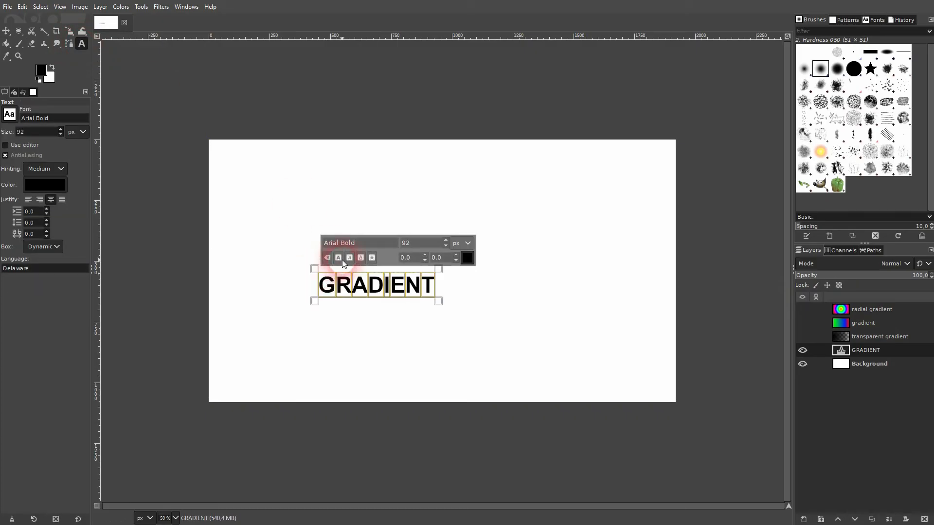
drag(366, 242, 315, 242)
text(ar)
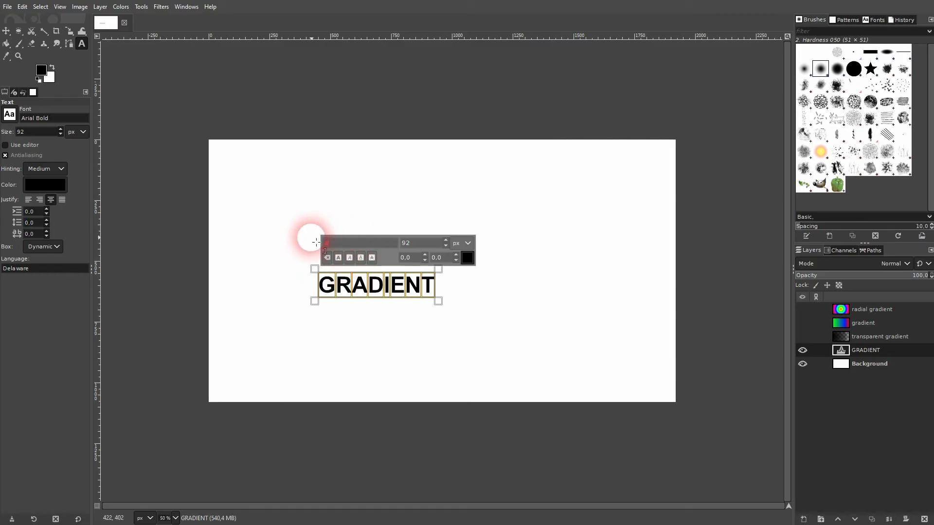
drag(429, 289, 430, 316)
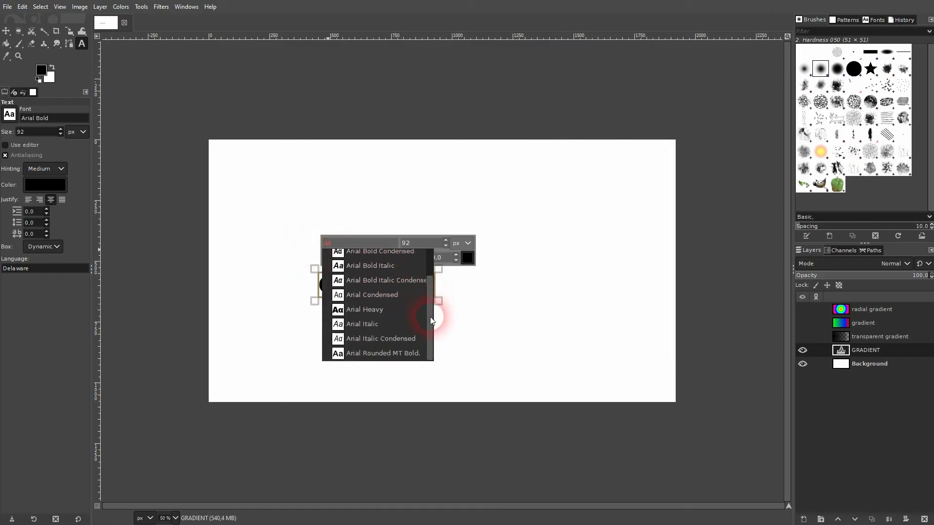
click(370, 312)
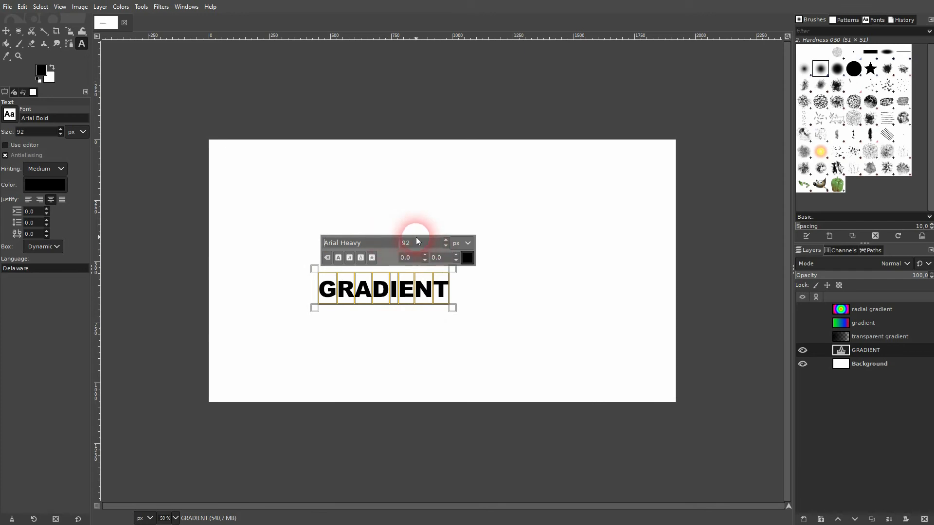
Step: Enlarge the GRADIENT text first to 150 px and finally to 250 px, and move it to the middle of the canvas
double_click(402, 243)
text(150)
key(Return)
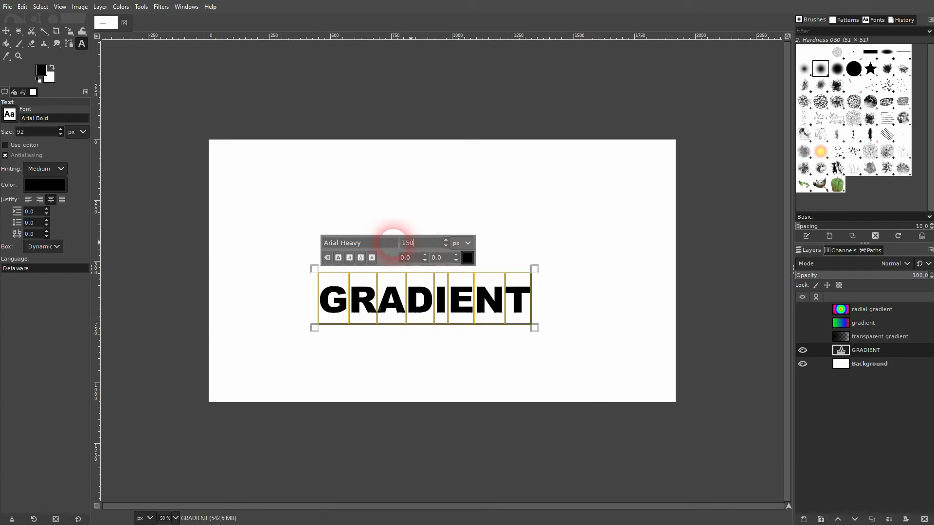
double_click(405, 242)
text(2)
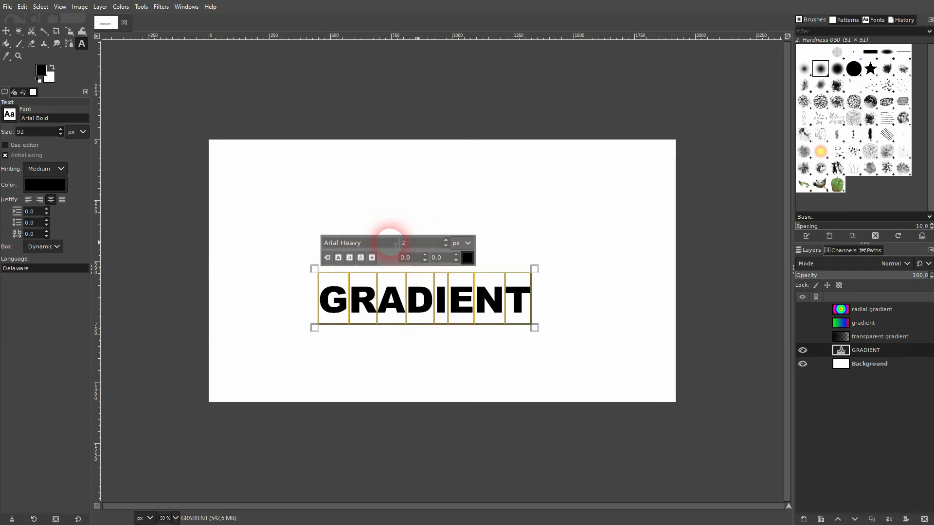
text(50)
key(Return)
click(6, 31)
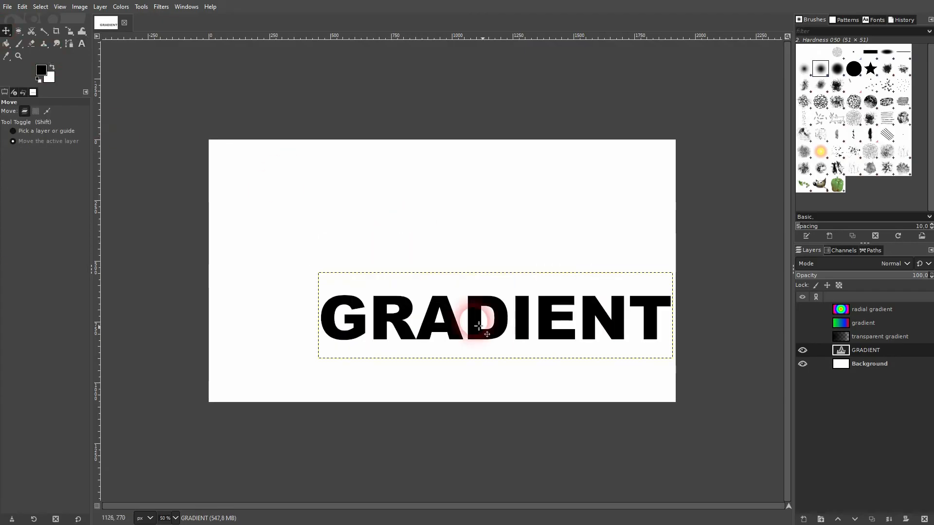
drag(475, 327, 436, 287)
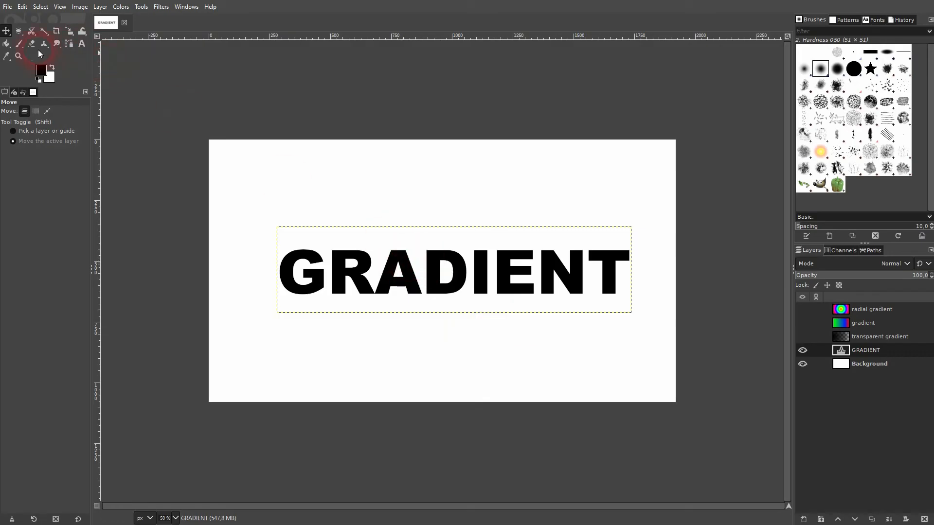
Step: Set the Gradient tool to the FG to BG (RGB) preset and try drawing it across the text layer, cancelling that gradient
drag(8, 44, 47, 50)
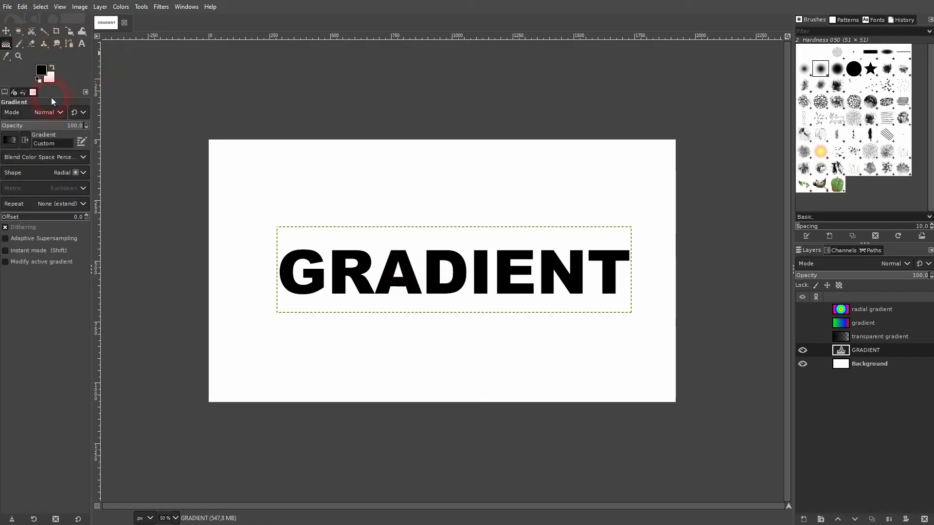
click(9, 140)
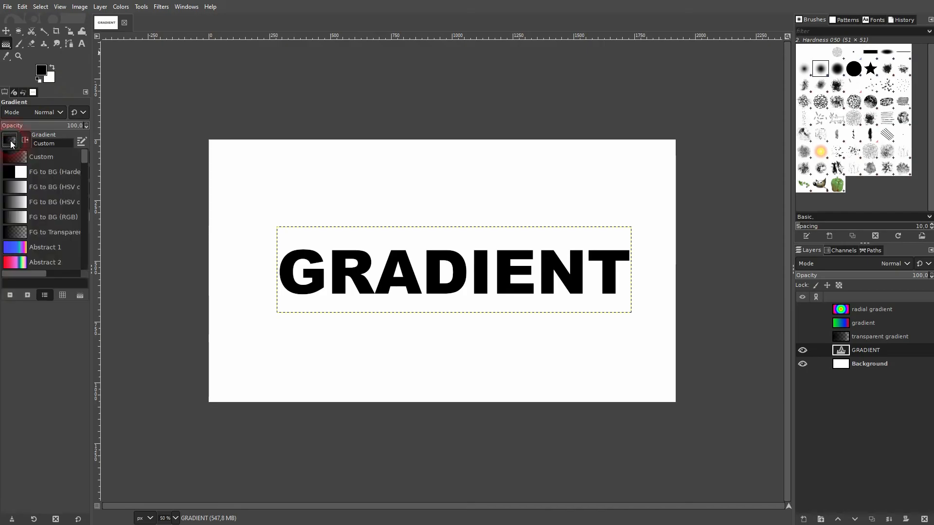
click(46, 217)
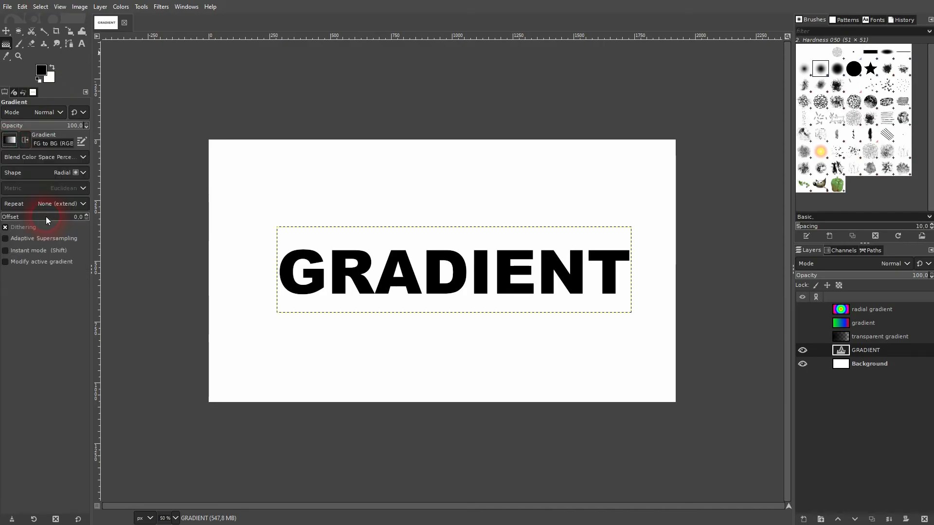
drag(280, 271, 631, 268)
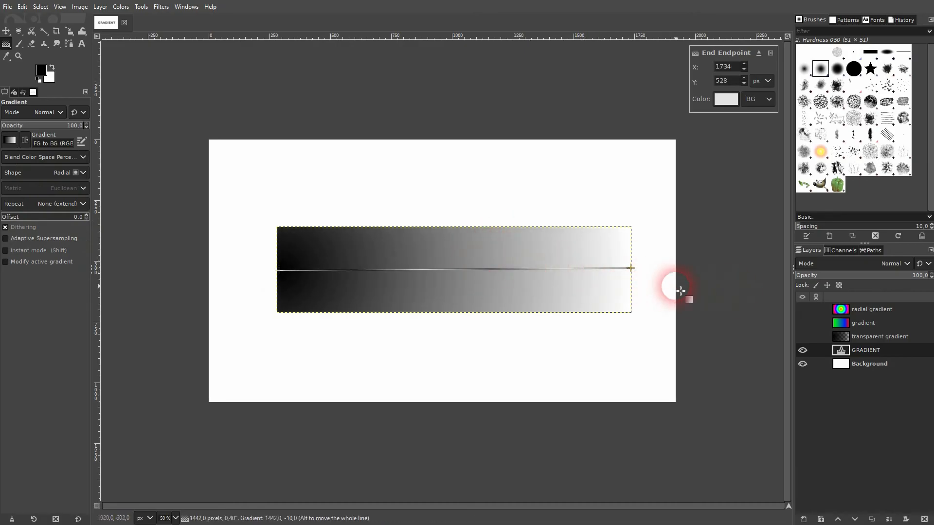
key(Escape)
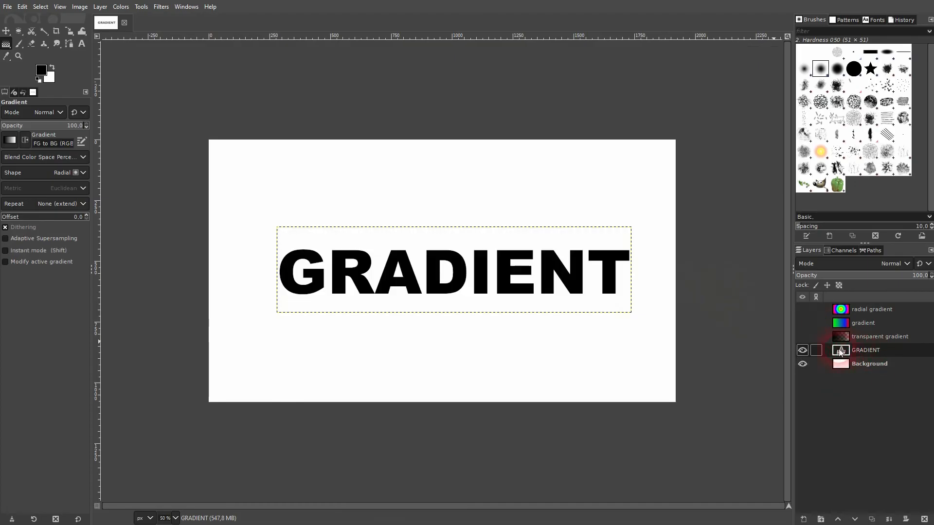
Step: Turn the GRADIENT layer's alpha into a selection and draw a gradient across the letters from the G to the T
right_click(841, 355)
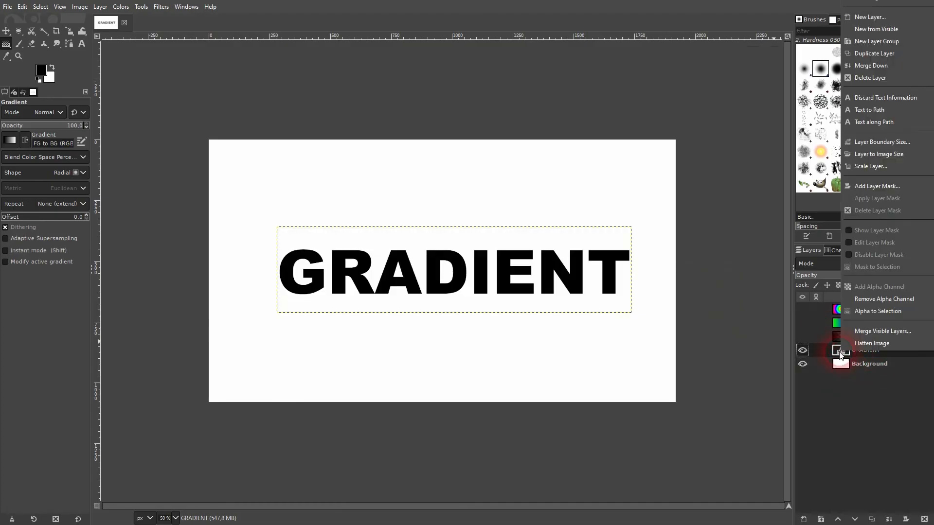
click(878, 312)
drag(285, 276, 626, 275)
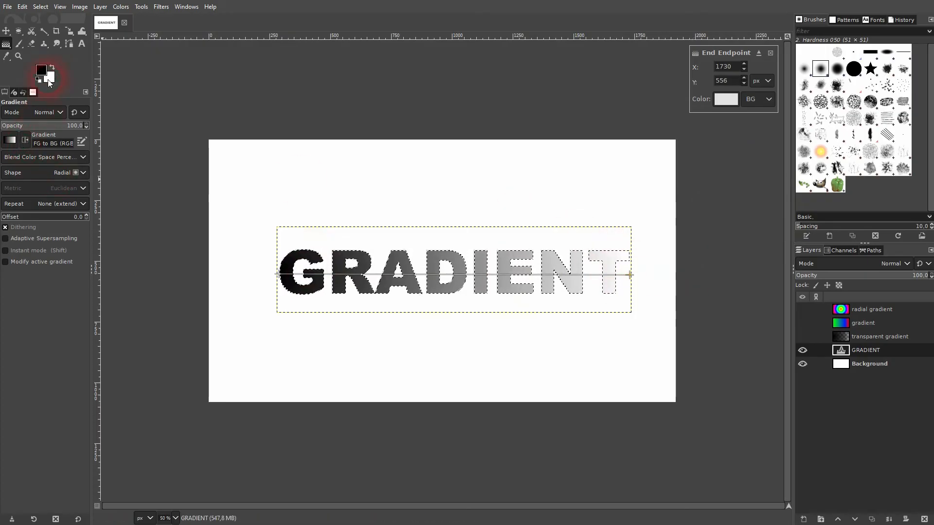
Step: Change the colour of the gradient's end endpoint to red
click(726, 100)
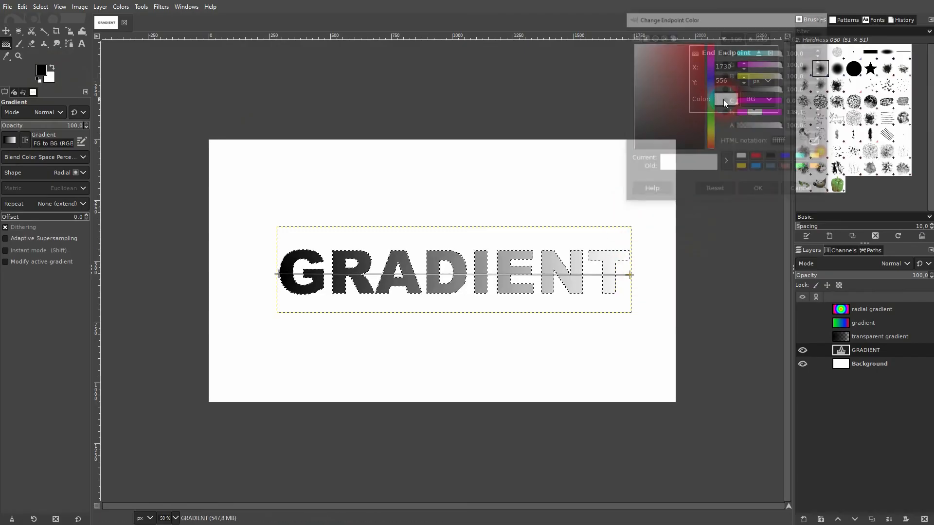
drag(685, 94, 727, 26)
click(759, 190)
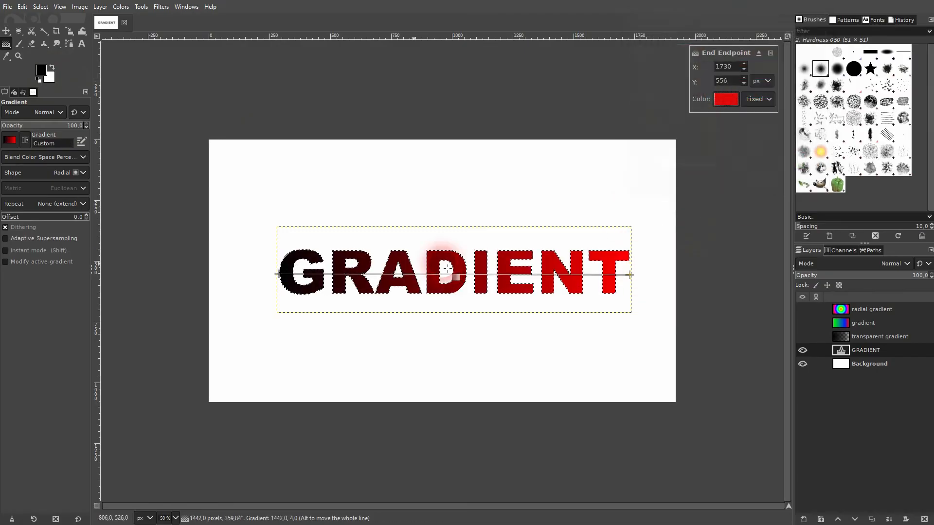
Step: Change the gradient's start endpoint colour to blue (0012ff), and commit the gradient with the selection cleared
click(279, 276)
click(724, 99)
drag(688, 70, 728, 42)
click(711, 80)
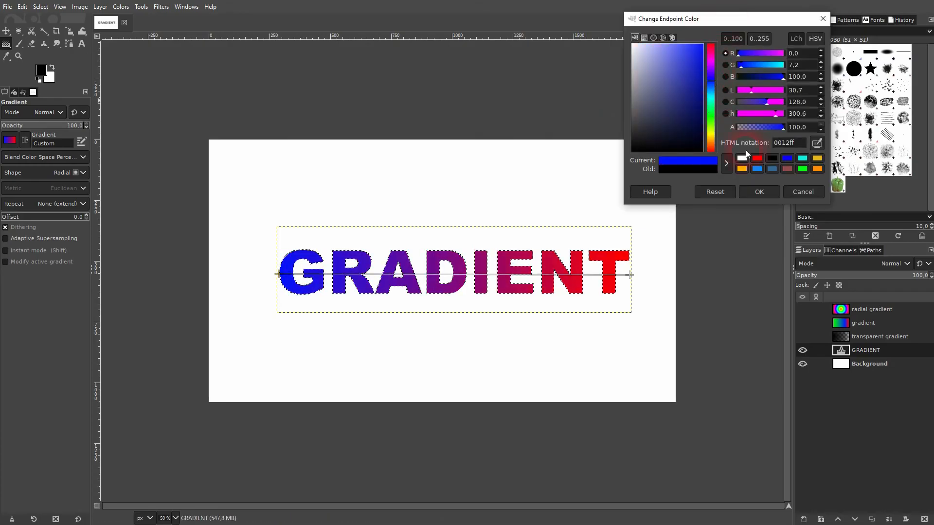
click(756, 192)
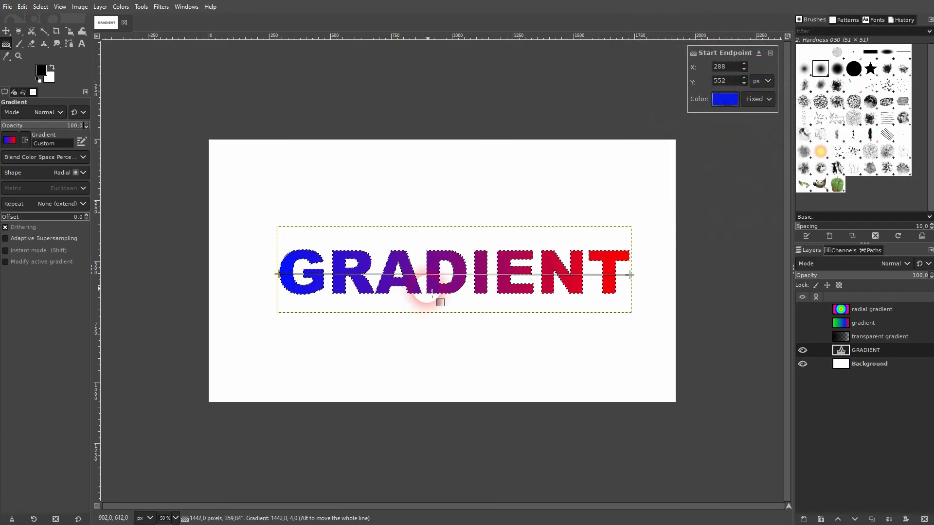
click(6, 31)
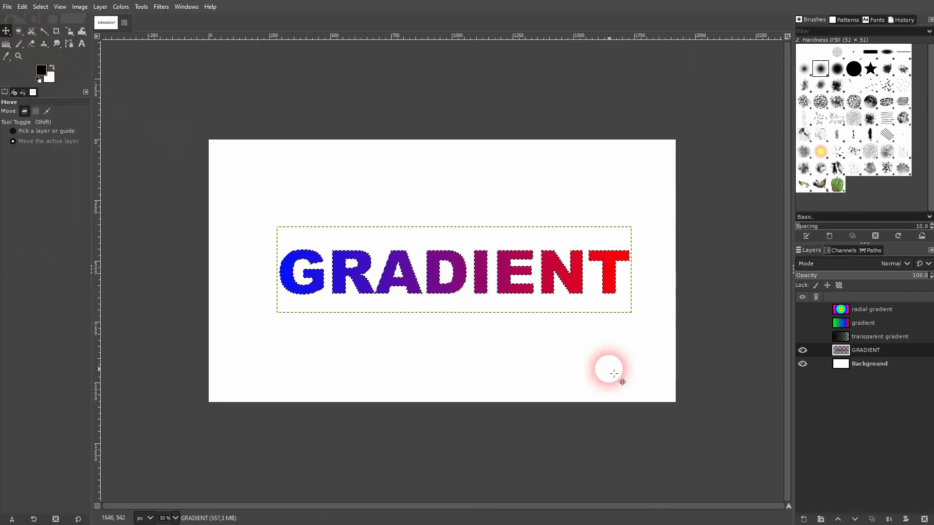
key(ctrl+shift+a)
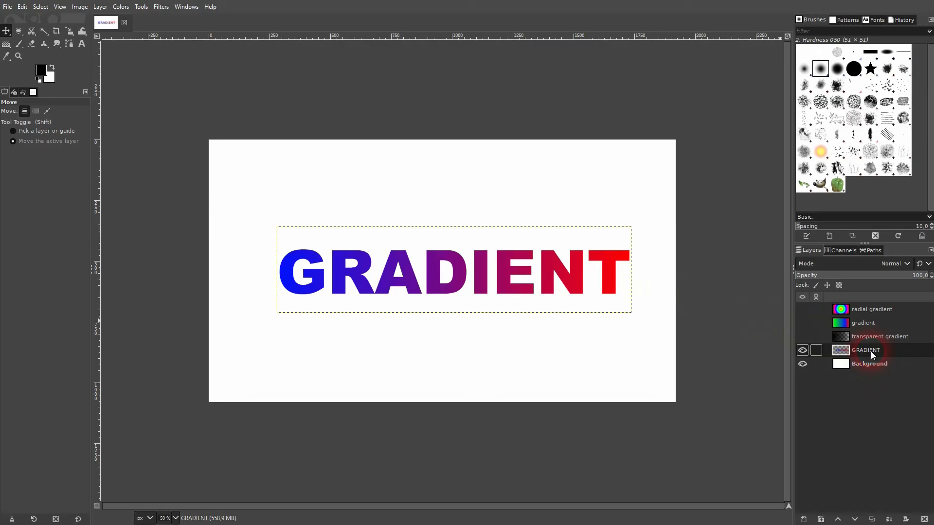
Step: Hide the coloured GRADIENT layer and place a new text "GRADIENT" in the upper part of the canvas
click(803, 351)
key(plus)
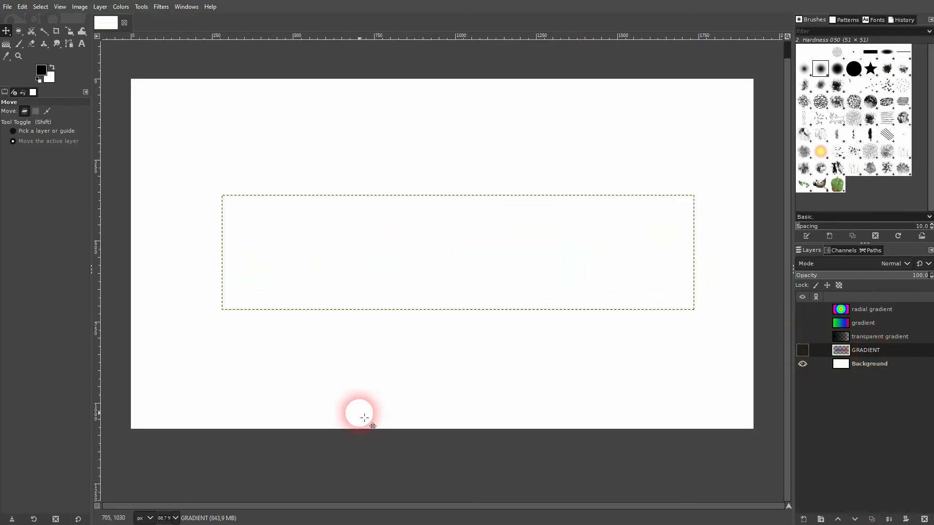
click(80, 44)
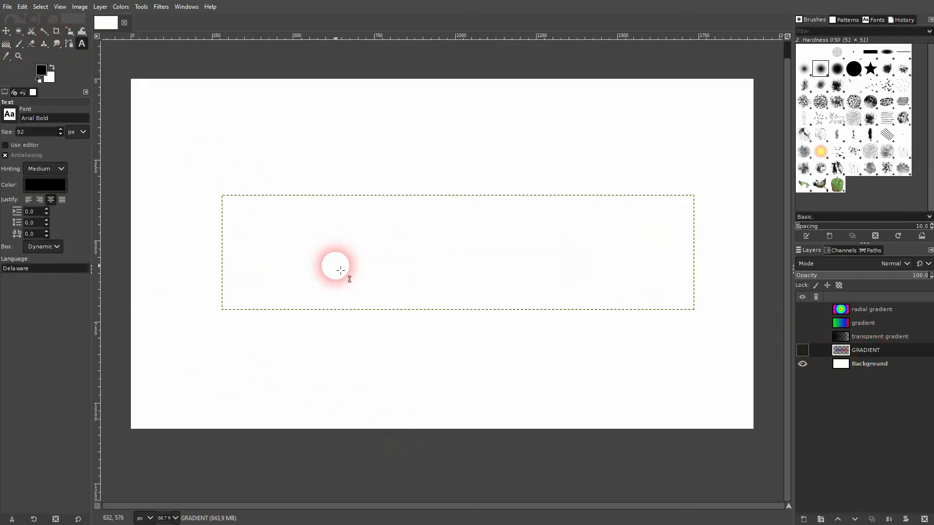
click(283, 137)
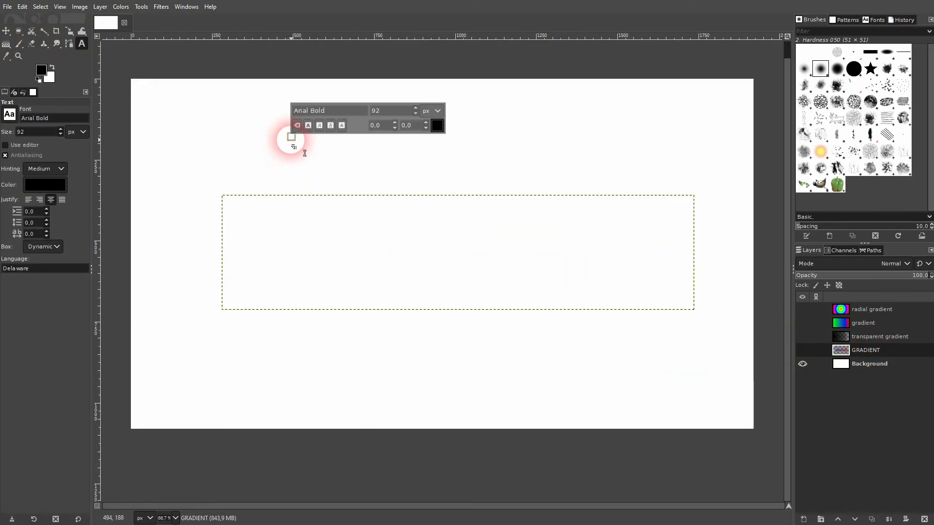
text(ADIENT)
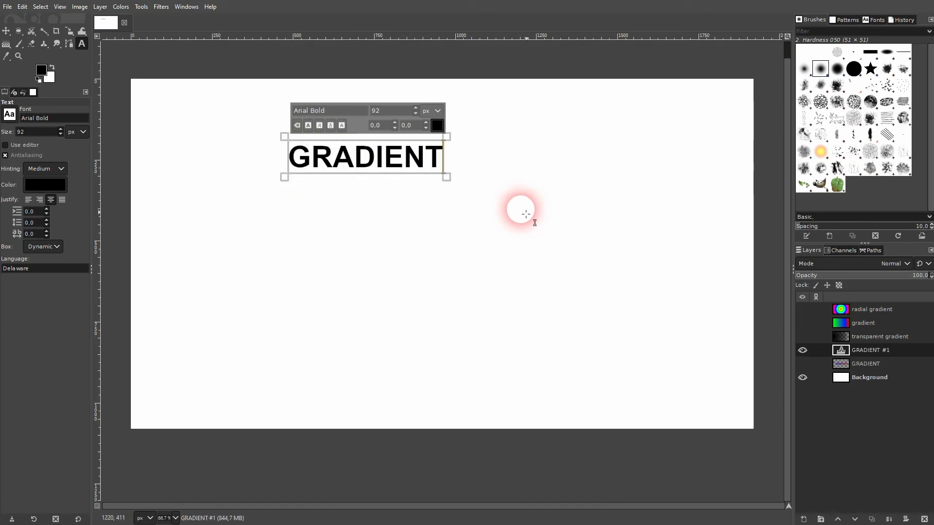
Step: Format the new text as Arial Bold Italic at 250 px and move it to the middle of the canvas
key(ctrl+a)
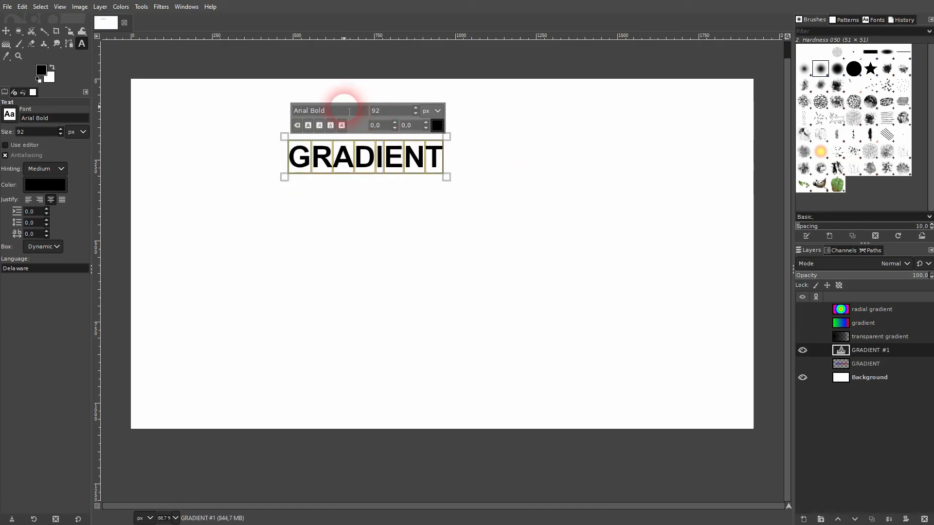
click(346, 139)
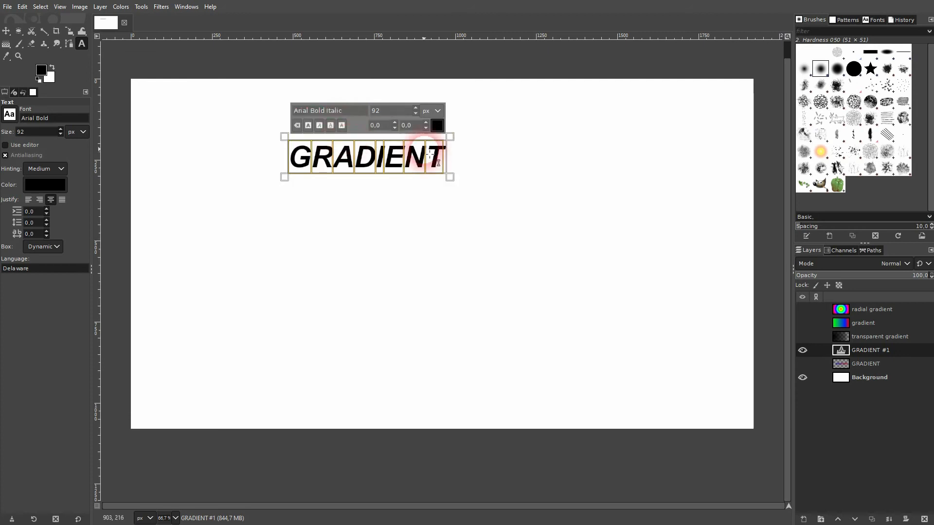
drag(384, 112, 364, 110)
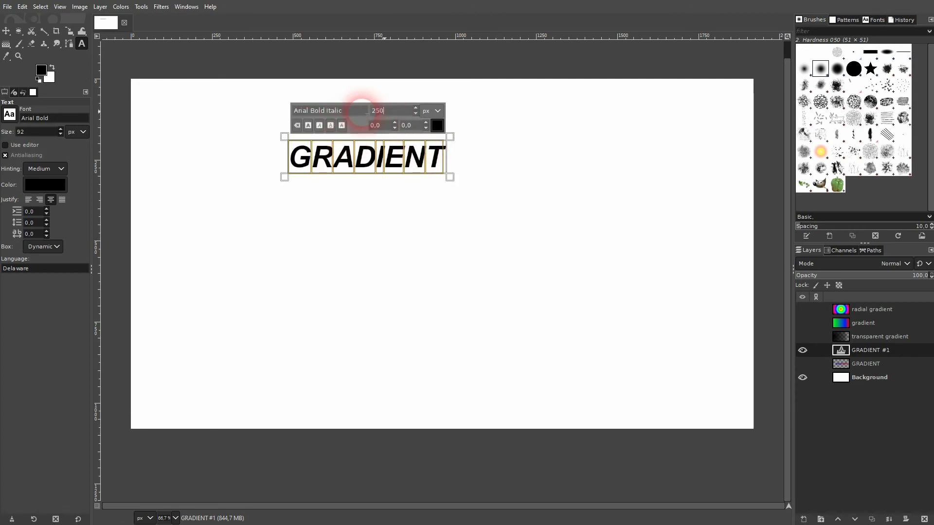
key(Return)
click(6, 31)
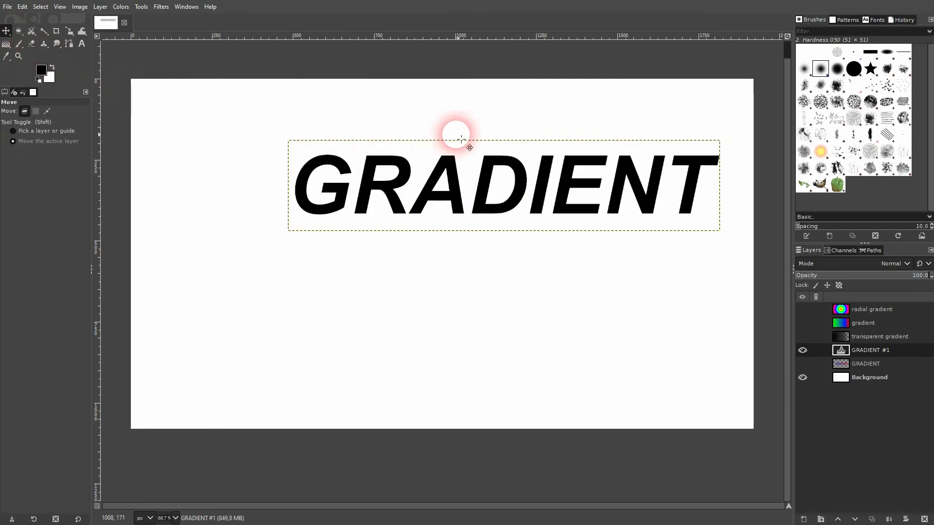
drag(487, 175, 427, 240)
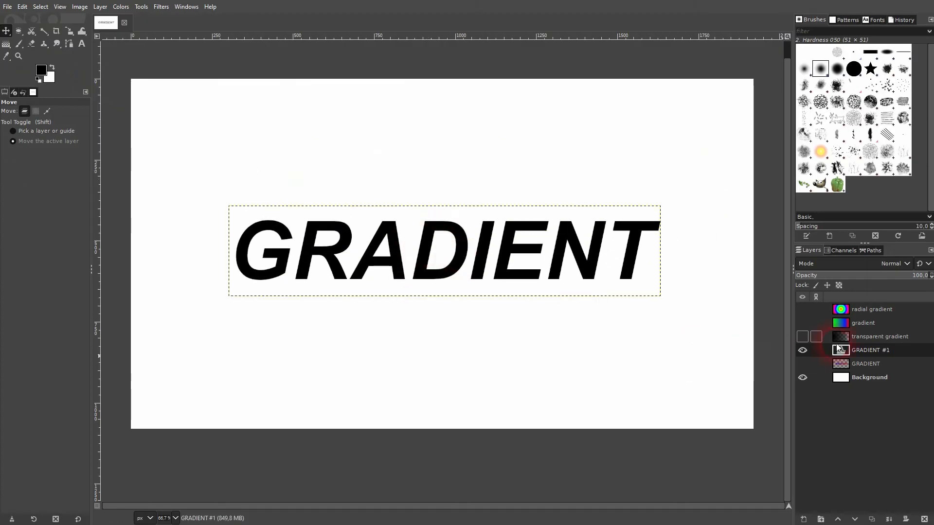
Step: Select the letters of layer GRADIENT #1 from their alpha and draw an FG to Transparent radial gradient about 1233 px long across them
right_click(840, 351)
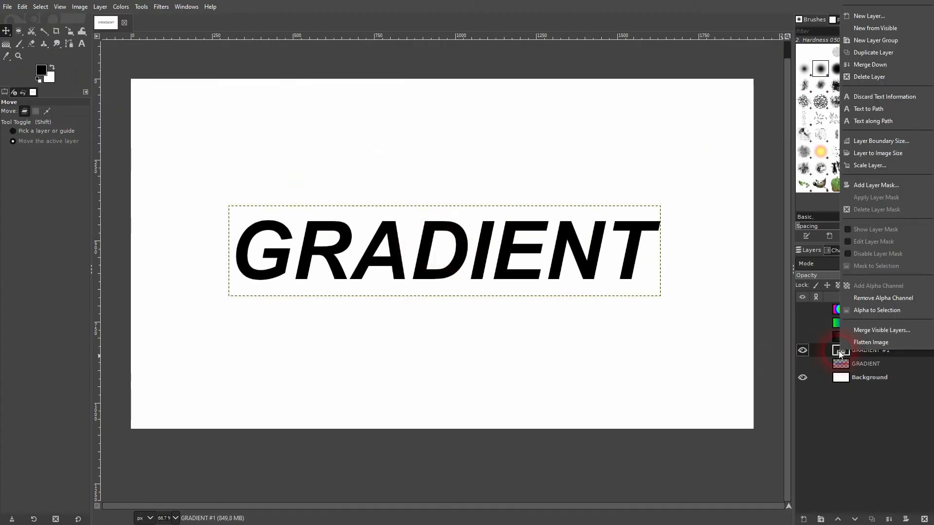
click(863, 314)
click(6, 43)
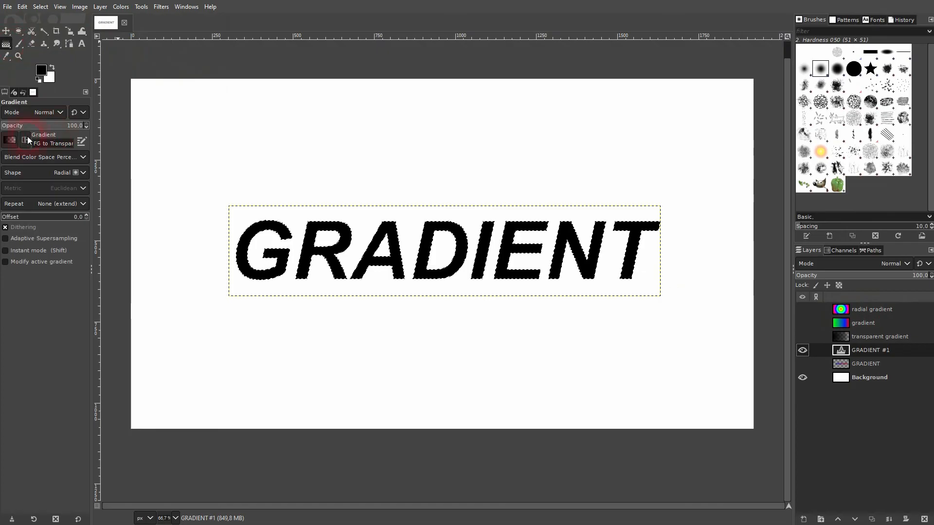
click(10, 140)
click(273, 243)
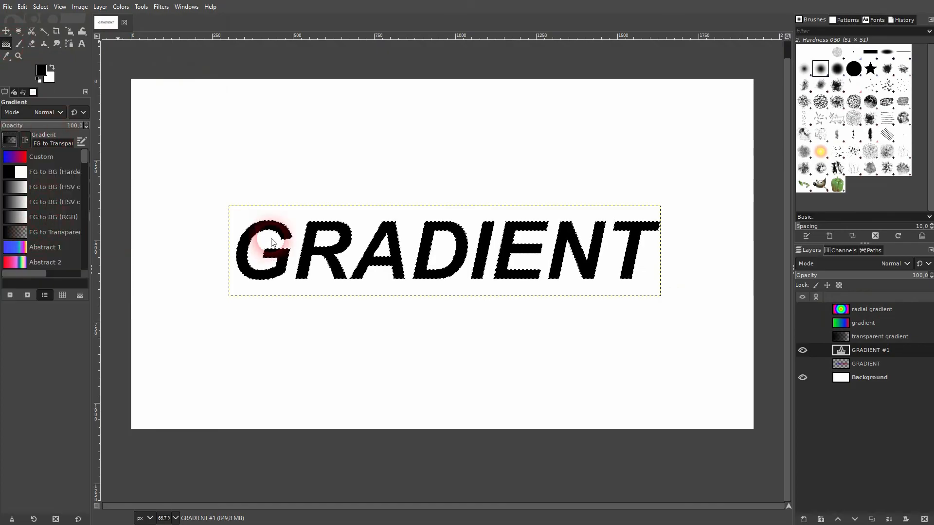
click(47, 233)
drag(235, 245, 637, 245)
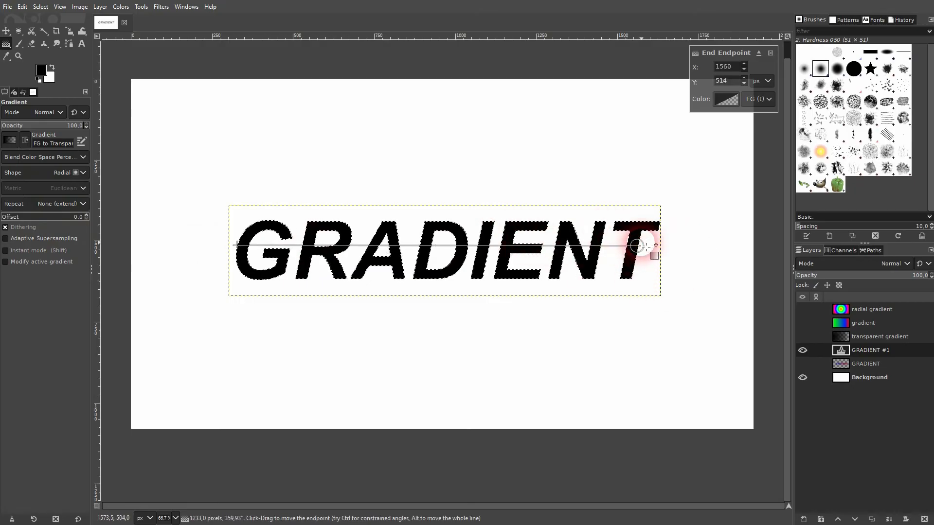
drag(647, 248, 679, 187)
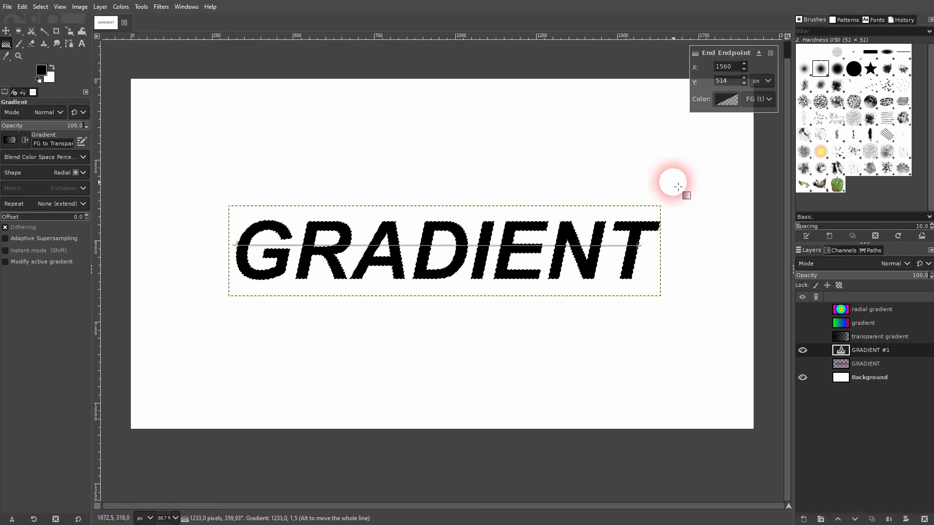
click(6, 32)
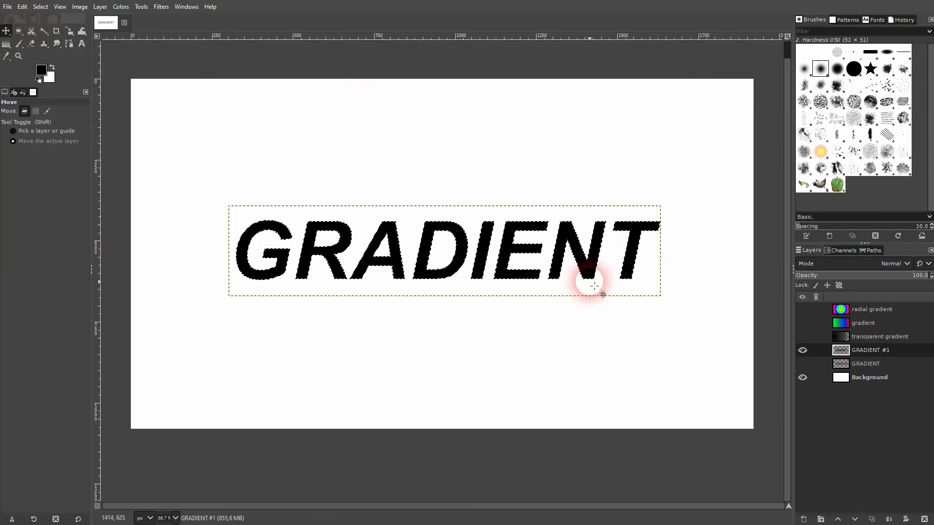
click(803, 351)
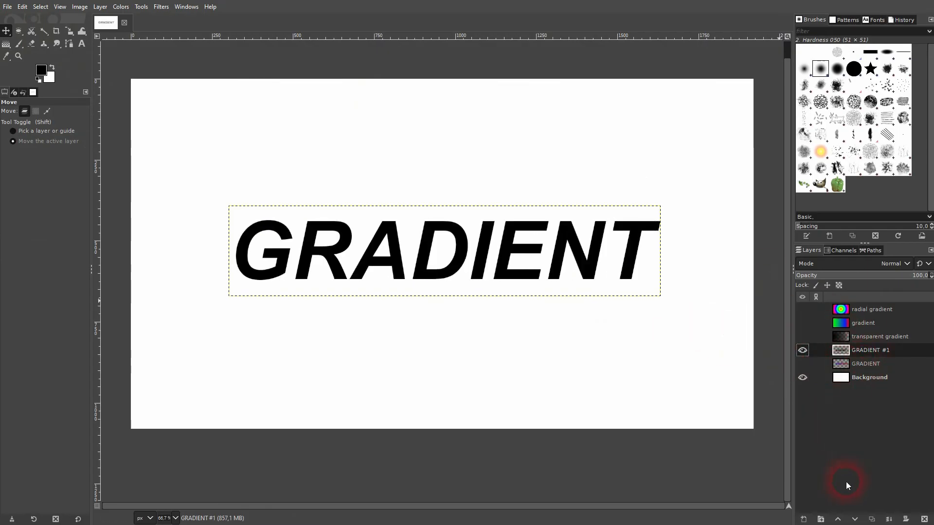
Step: Create a new 1920 x 1080 px layer named "transparent gradient text layer", filled with transparency
click(804, 520)
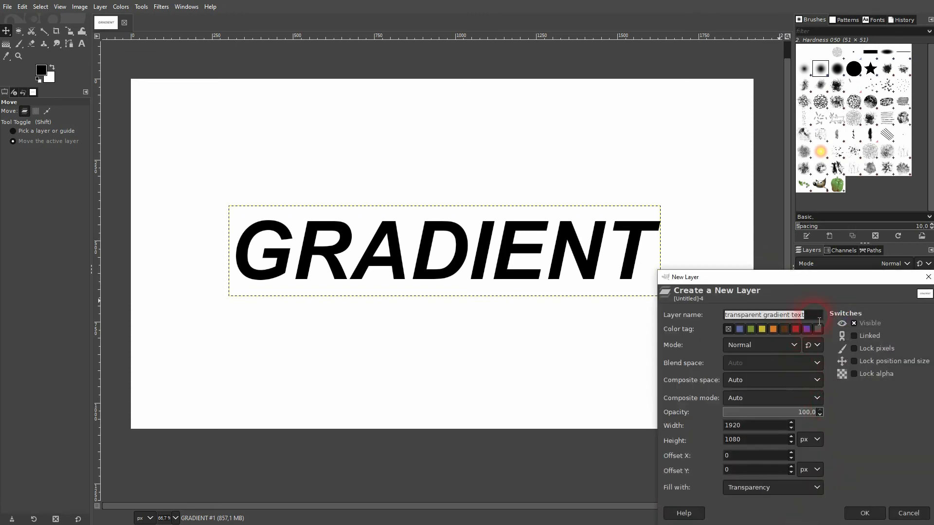
click(819, 321)
text(layer)
click(784, 488)
click(775, 482)
click(864, 514)
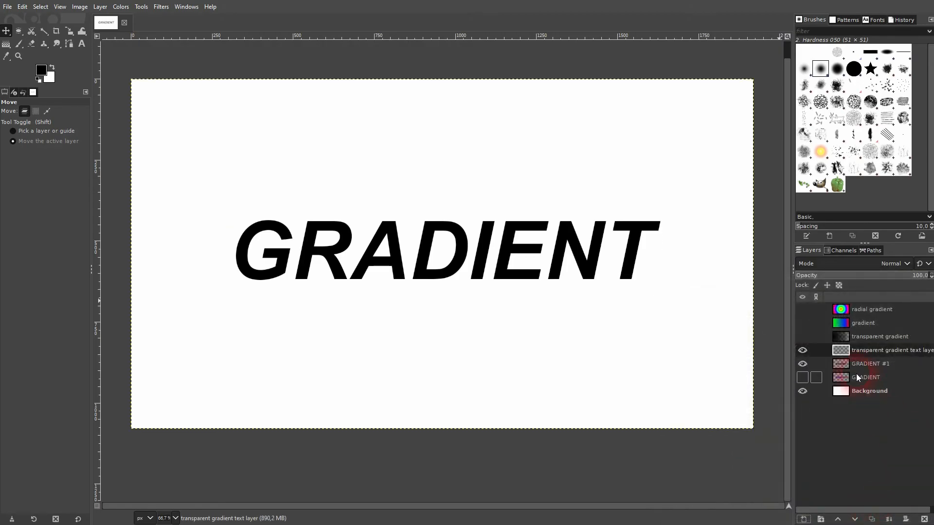
Step: Select the GRADIENT #1 letters from their alpha, hide that layer, and make the transparent gradient text layer active and visible
click(867, 363)
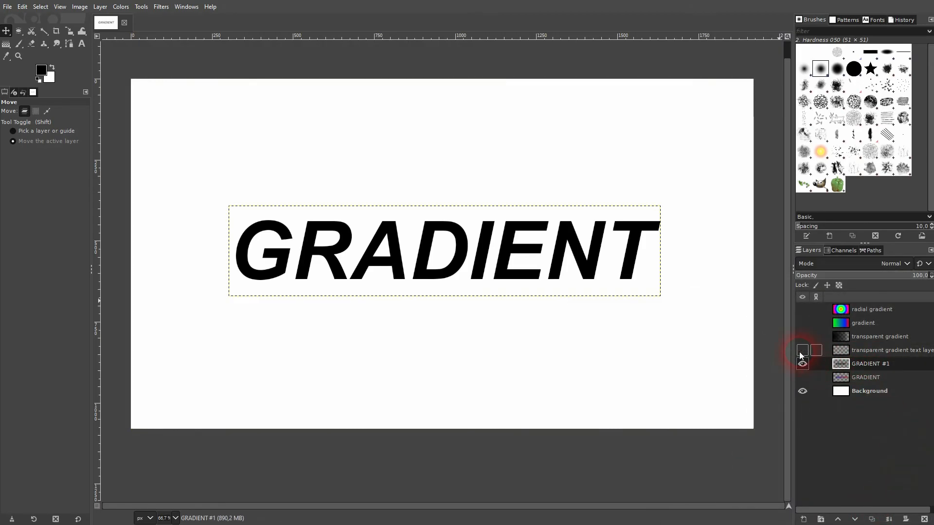
click(803, 365)
click(803, 365)
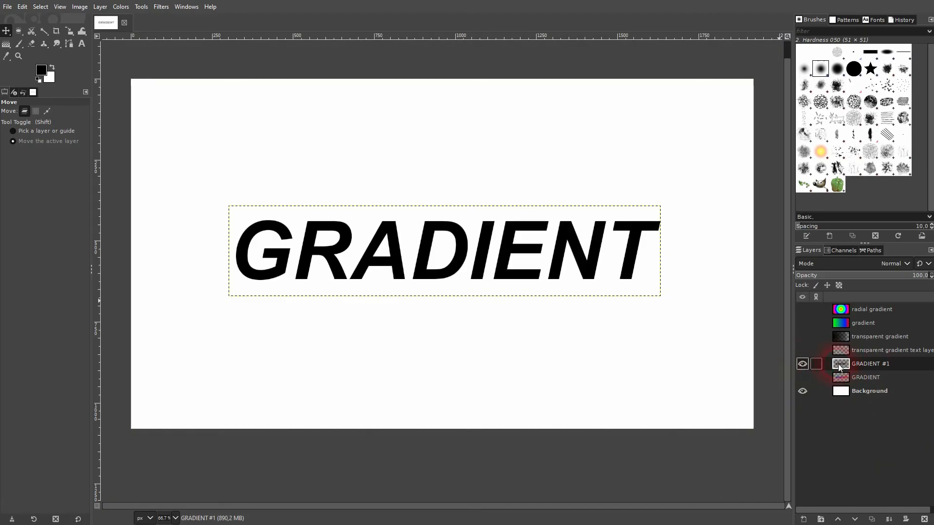
right_click(839, 364)
click(873, 326)
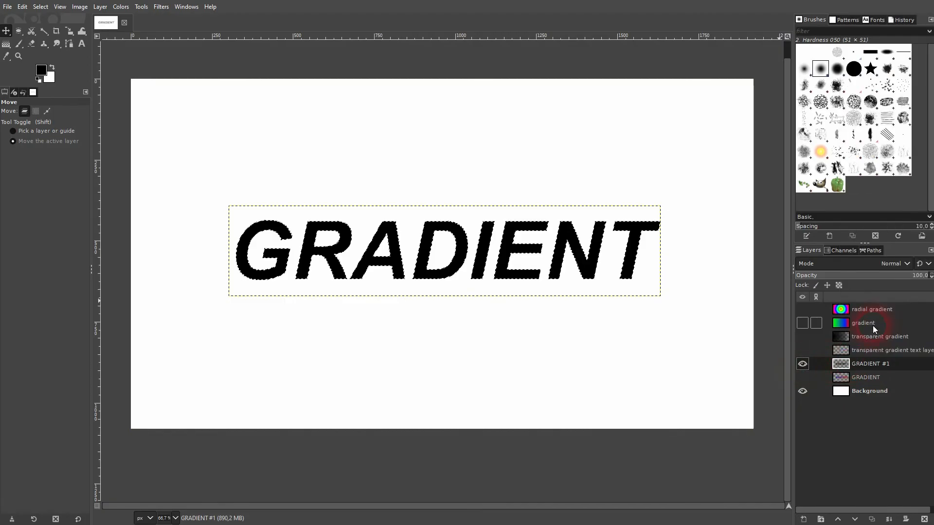
click(868, 351)
click(803, 351)
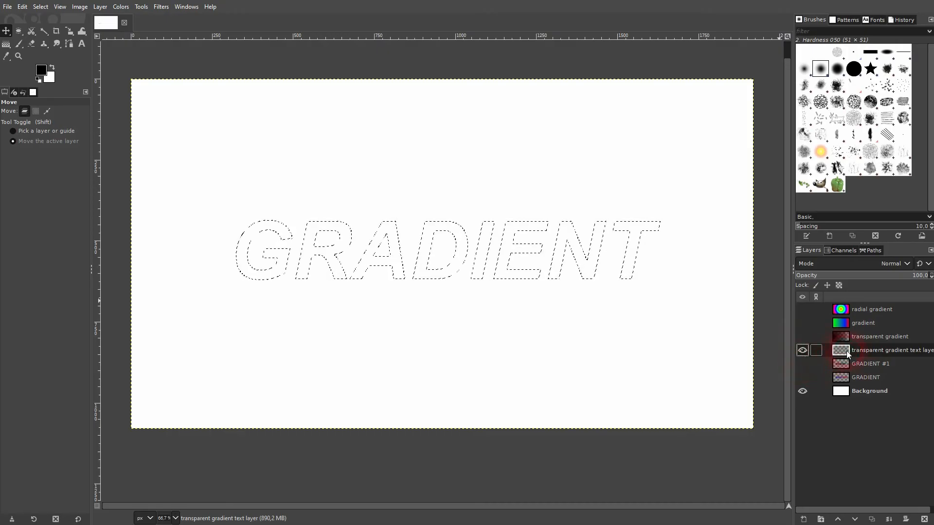
Step: Draw an FG to Transparent radial gradient about 1259 px long across the selected letters, from the G to the T
click(5, 43)
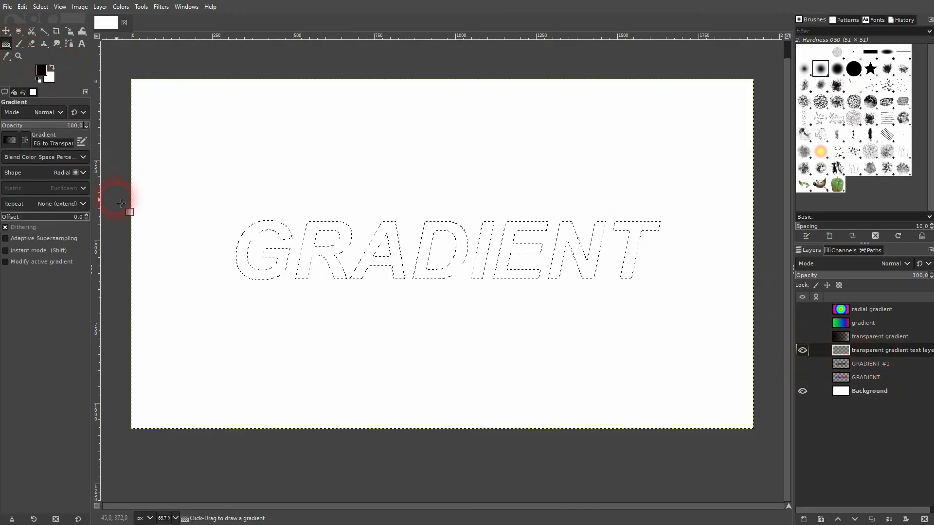
click(10, 140)
click(60, 235)
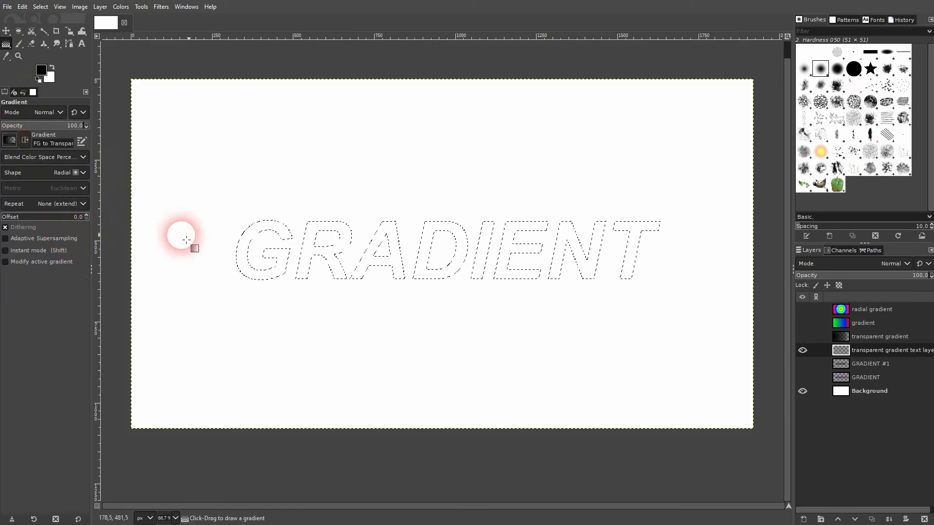
drag(235, 247, 628, 244)
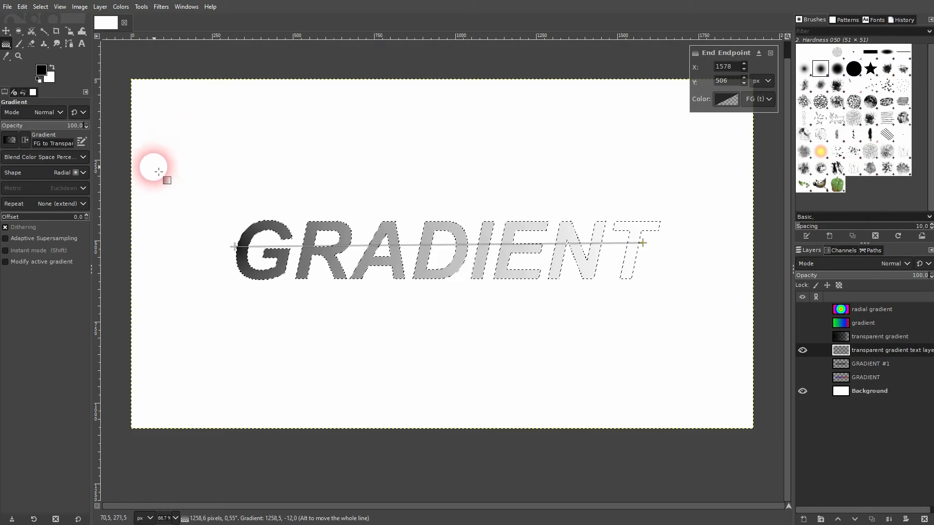
Step: Try red as the colour of the gradient's start endpoint
click(234, 246)
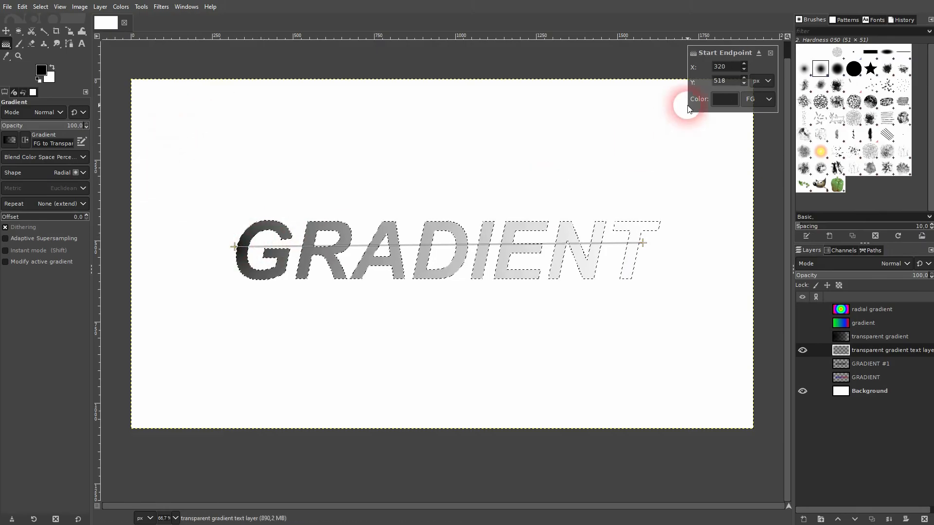
click(727, 99)
drag(688, 101, 735, 28)
click(763, 190)
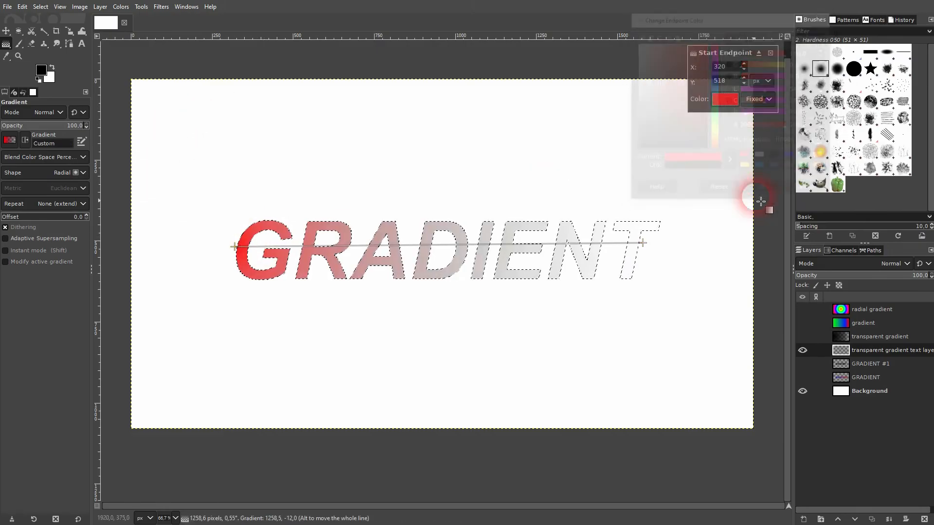
click(643, 243)
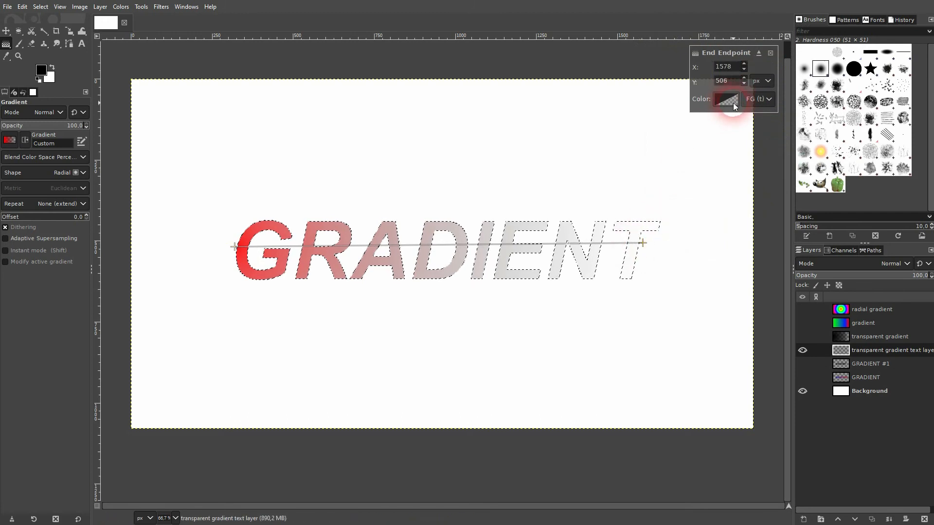
Step: Set the gradient's start endpoint colour to black (000000), then commit the gradient and clear the selection
click(234, 247)
click(725, 99)
drag(677, 88, 736, 191)
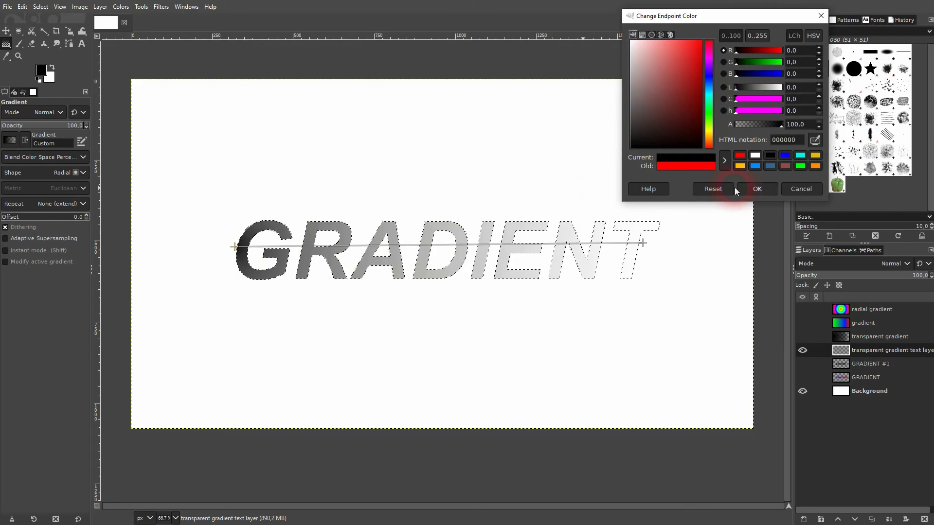
click(761, 190)
click(6, 30)
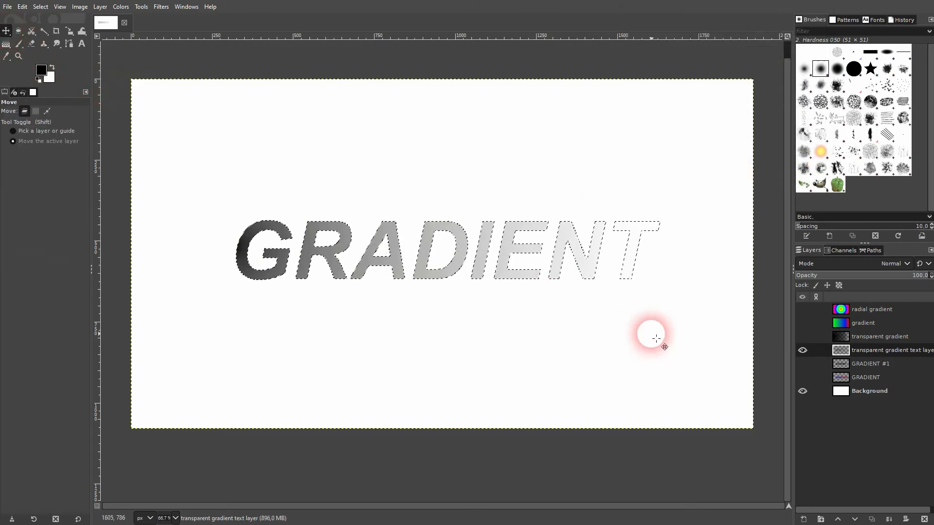
key(ctrl+shift+a)
Step: Bucket-fill the Background layer with red (ff0000) and toggle the transparent gradient text layer's visibility to compare
click(869, 392)
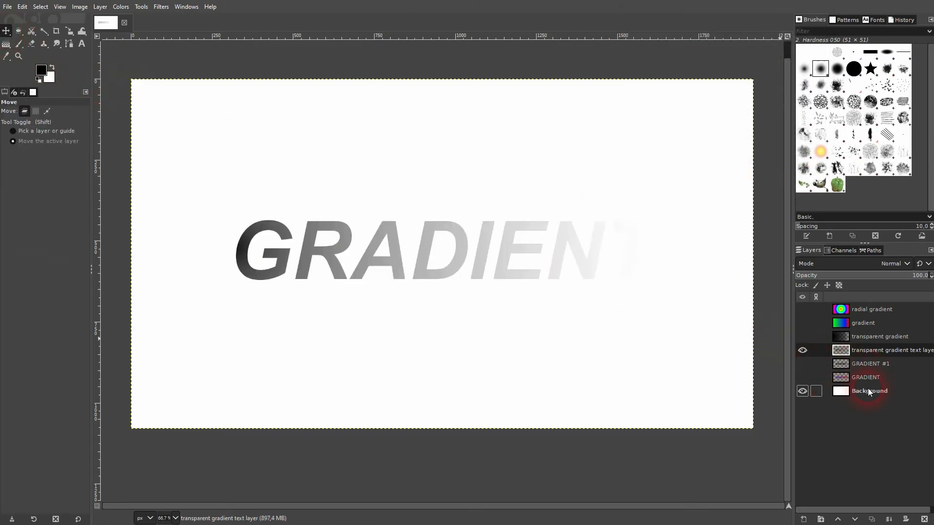
click(6, 43)
click(42, 48)
click(40, 71)
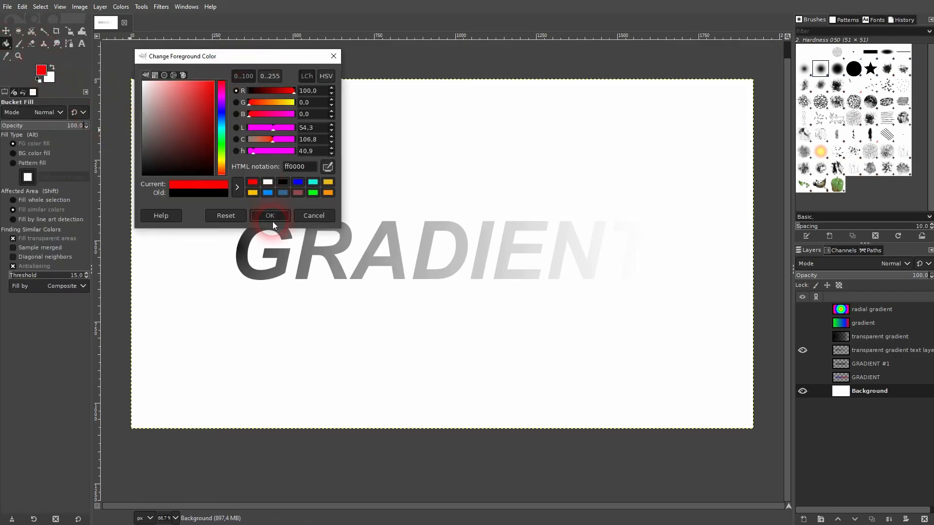
click(273, 220)
click(734, 141)
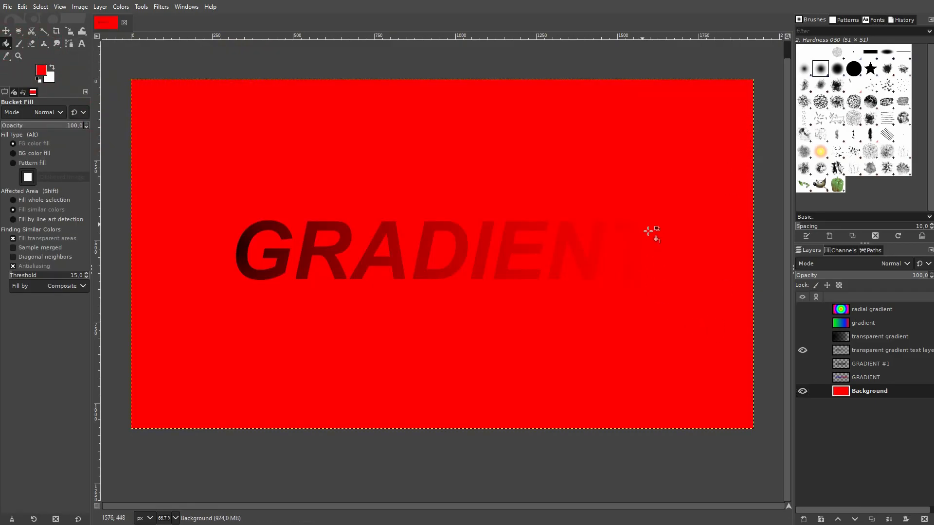
click(803, 352)
click(804, 352)
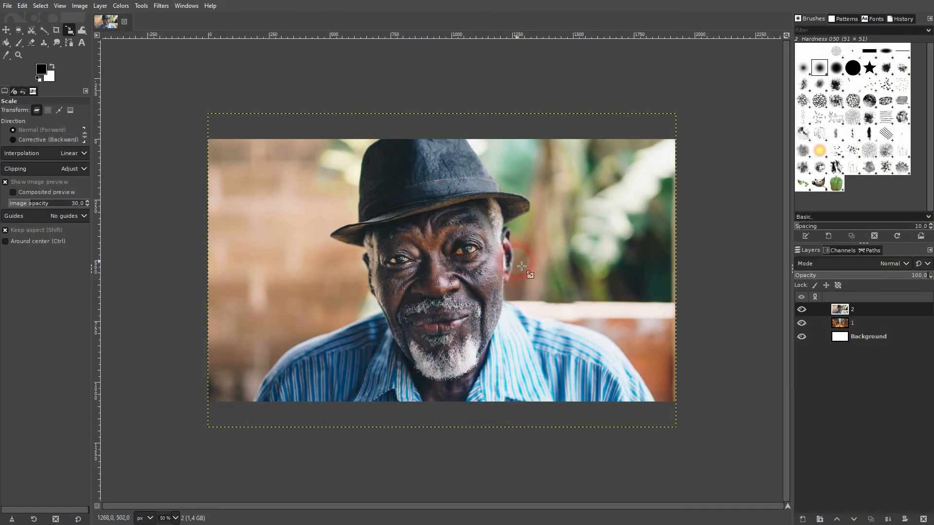
Step: Lower the opacity of portrait layer 2 to 61.5 and move it so the man sits in the canvas's right half
click(801, 310)
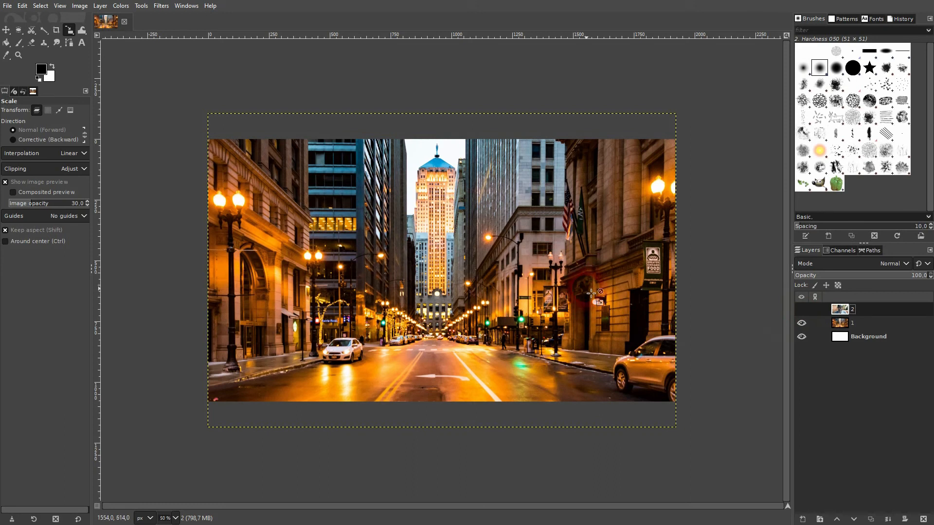
click(801, 310)
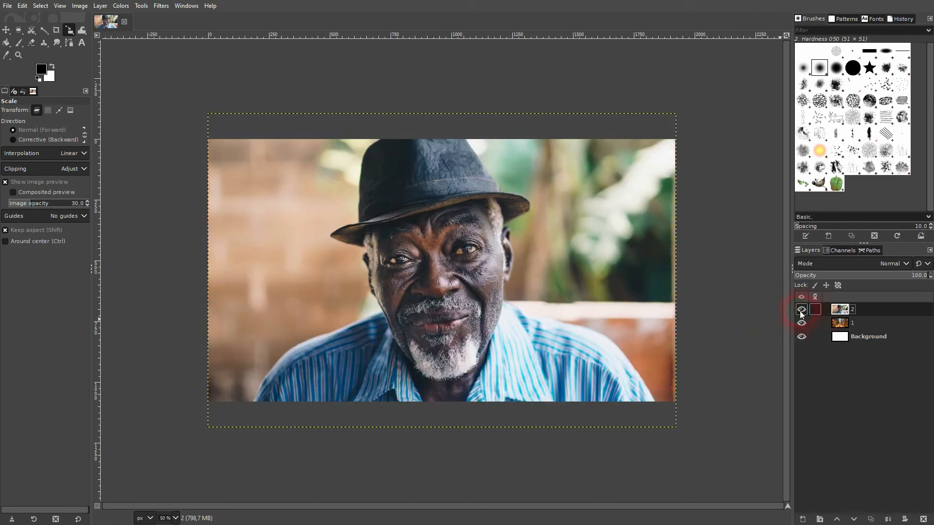
click(6, 30)
click(878, 276)
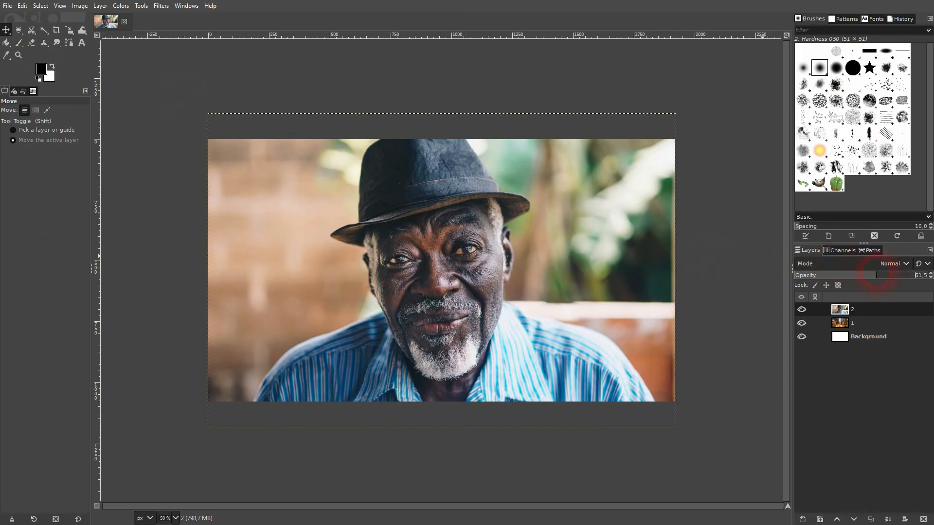
drag(422, 262, 550, 271)
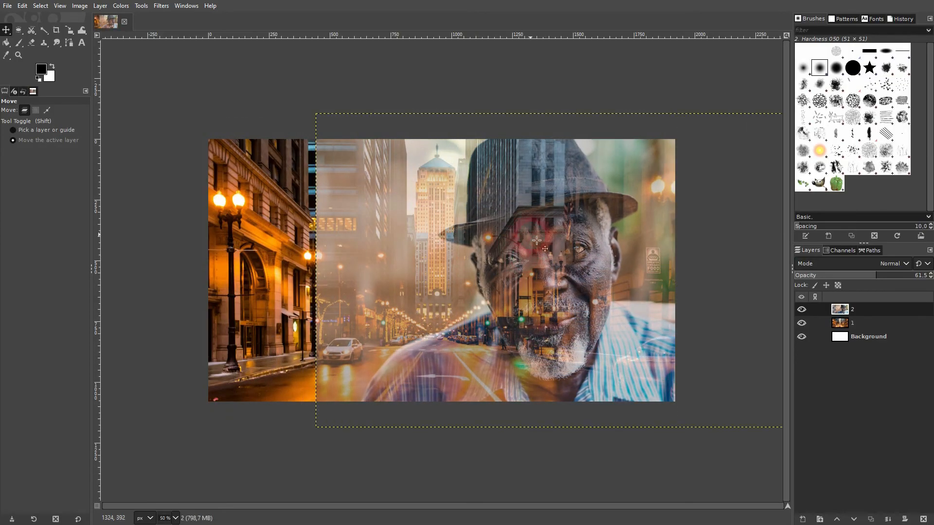
Step: Shift the street photo on layer 1 slightly to the left, and set layer 2's opacity to 100
click(854, 327)
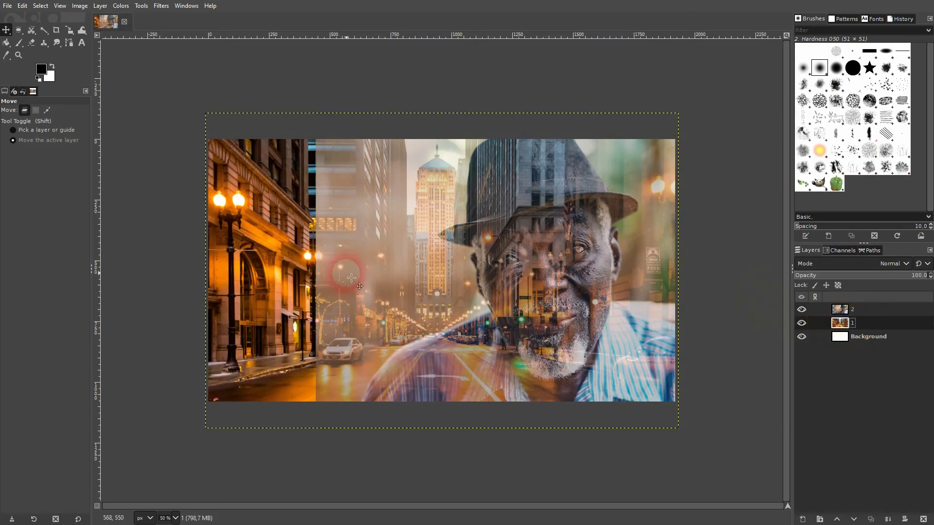
mouse_move(222, 268)
mouse_down()
mouse_move(199, 265)
mouse_move(227, 264)
mouse_up()
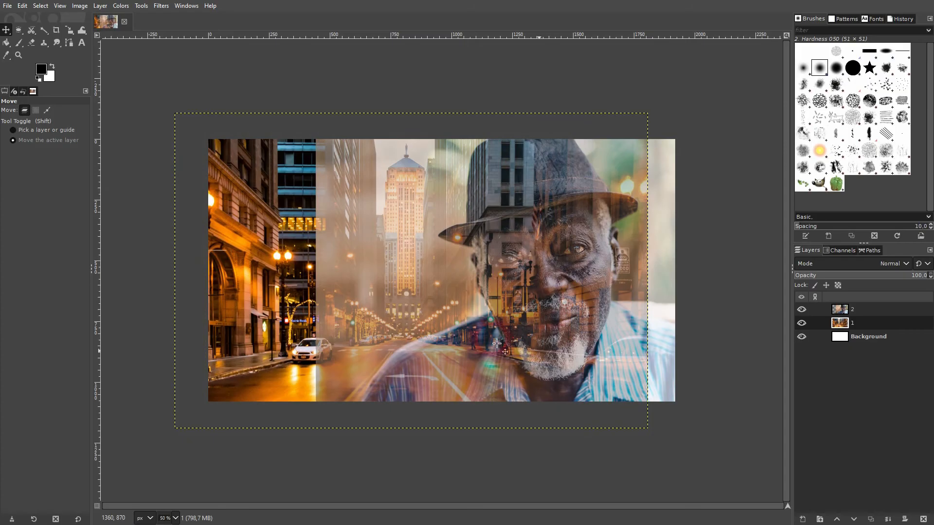
click(865, 311)
click(880, 274)
click(880, 268)
click(877, 275)
drag(877, 275, 933, 275)
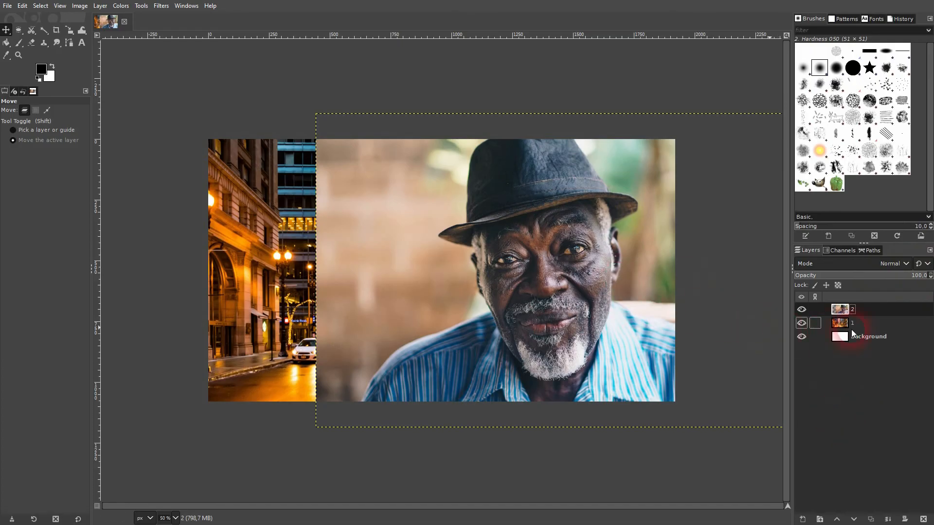
Step: Add a white (full opacity) layer mask to portrait layer 2 and make the mask the active target
right_click(838, 309)
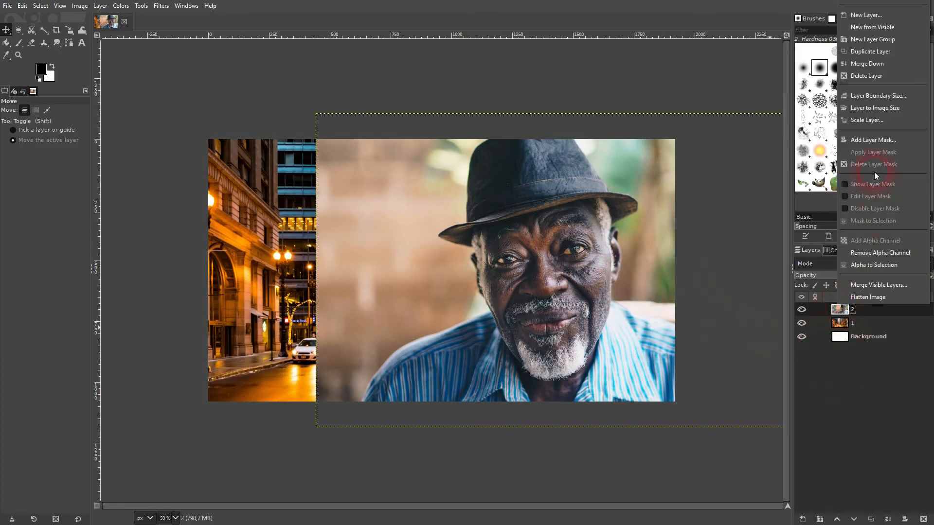
click(874, 140)
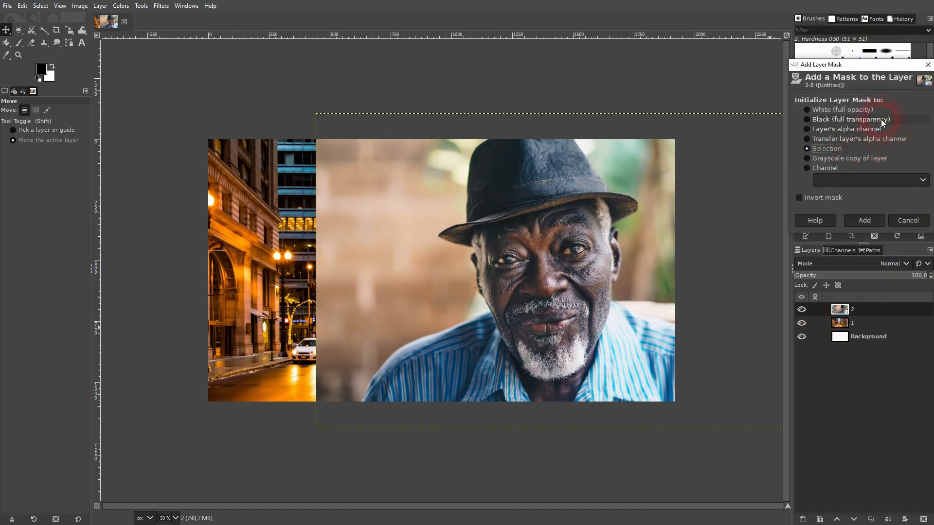
click(852, 108)
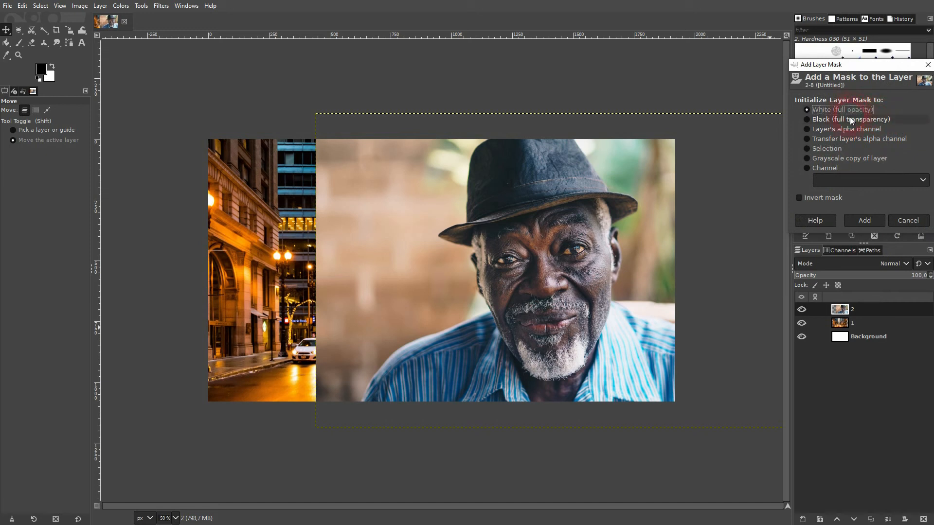
click(864, 221)
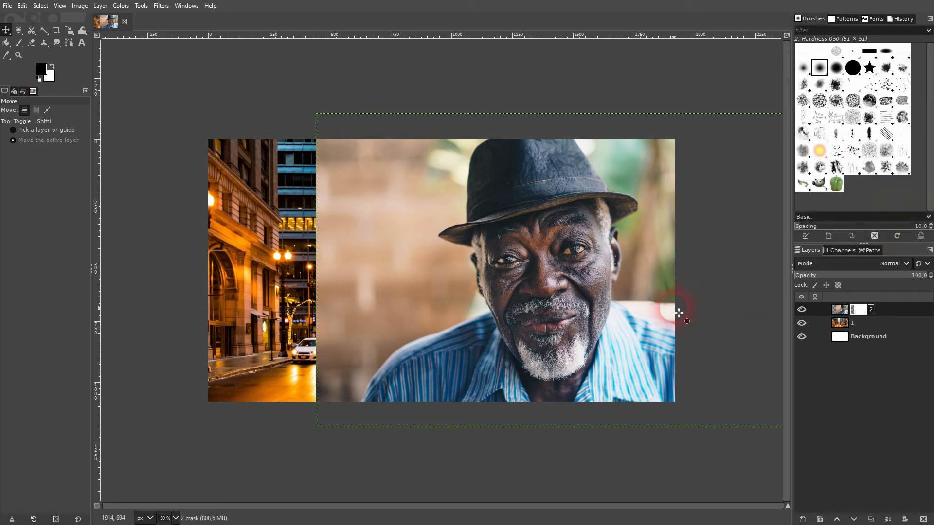
click(862, 314)
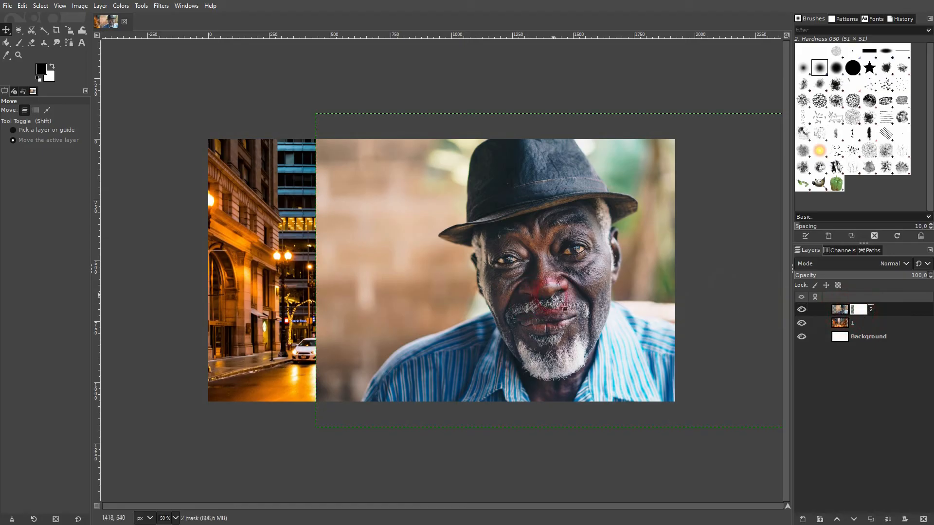
Step: Draw a radial FG to BG (RGB) gradient about 738 px long on layer 2's mask, from the portrait's left edge to the man's face, and commit it
drag(6, 43, 39, 55)
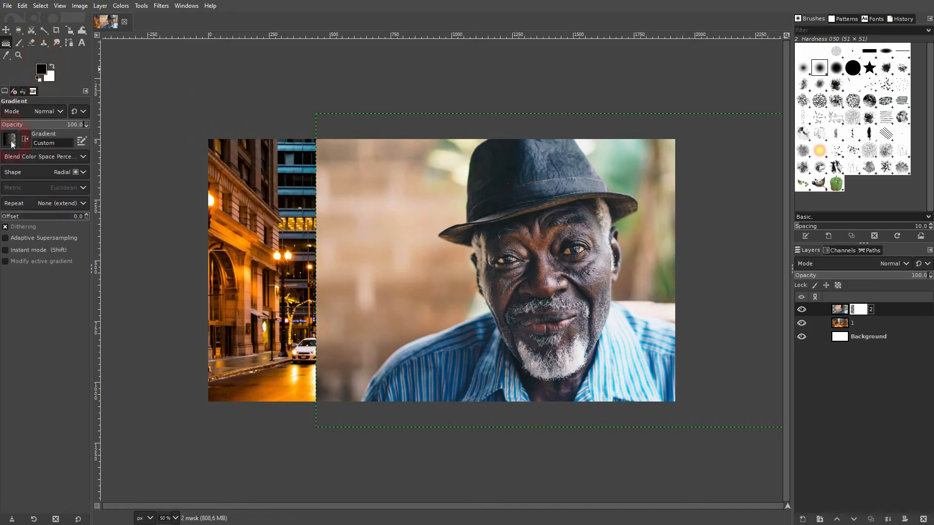
click(10, 140)
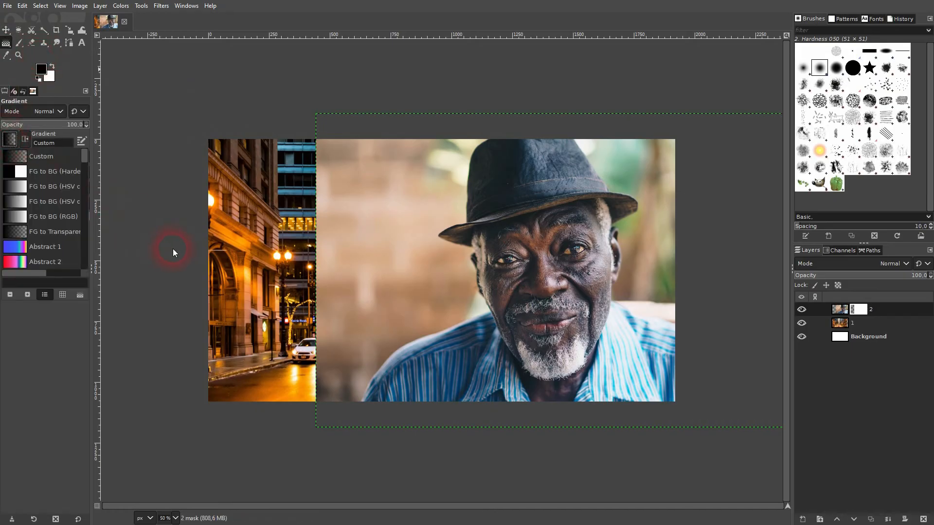
click(51, 216)
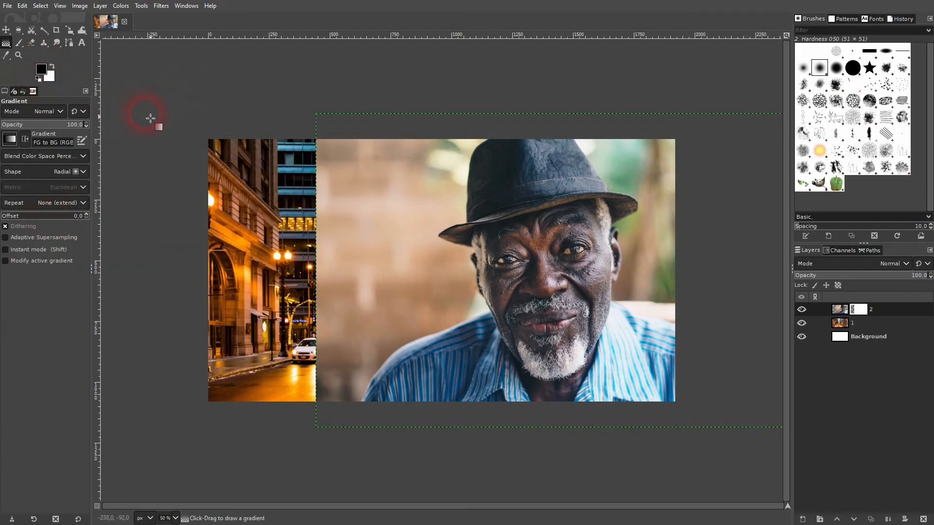
drag(321, 276, 500, 274)
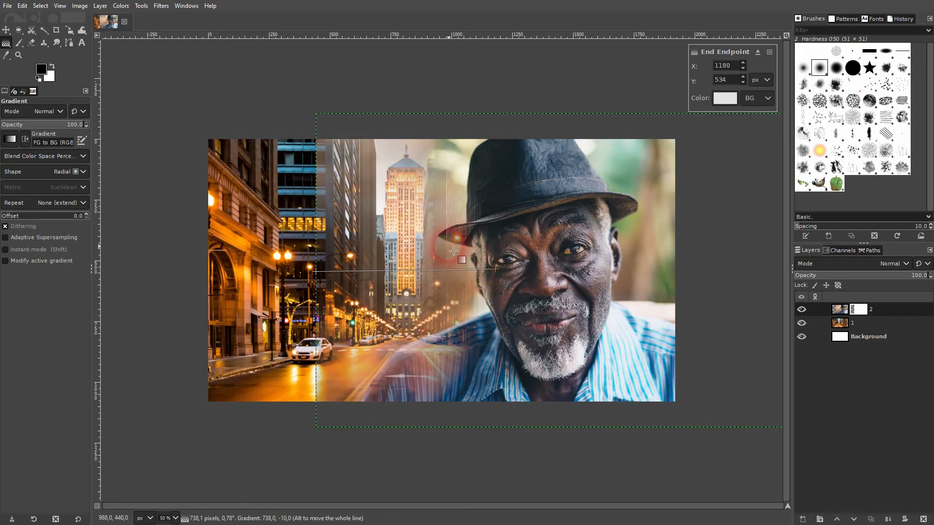
click(912, 347)
click(869, 337)
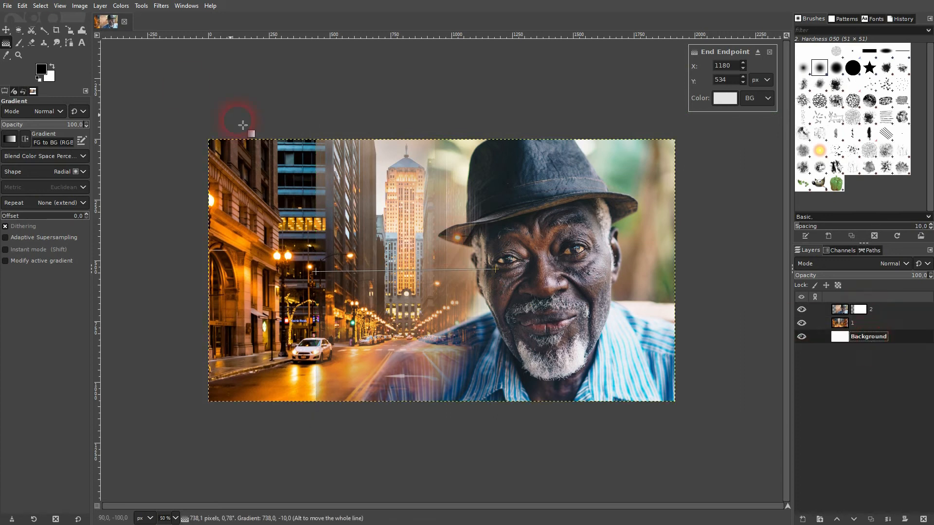
click(6, 30)
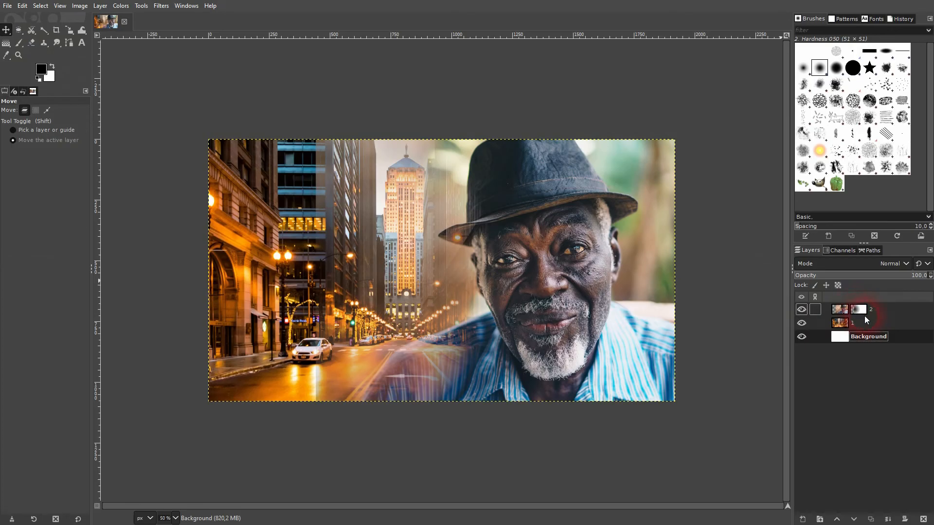
Step: Redo the blend on layer 2's mask with a linear gradient about 684 px long, from the portrait's left edge to the man's face
click(859, 312)
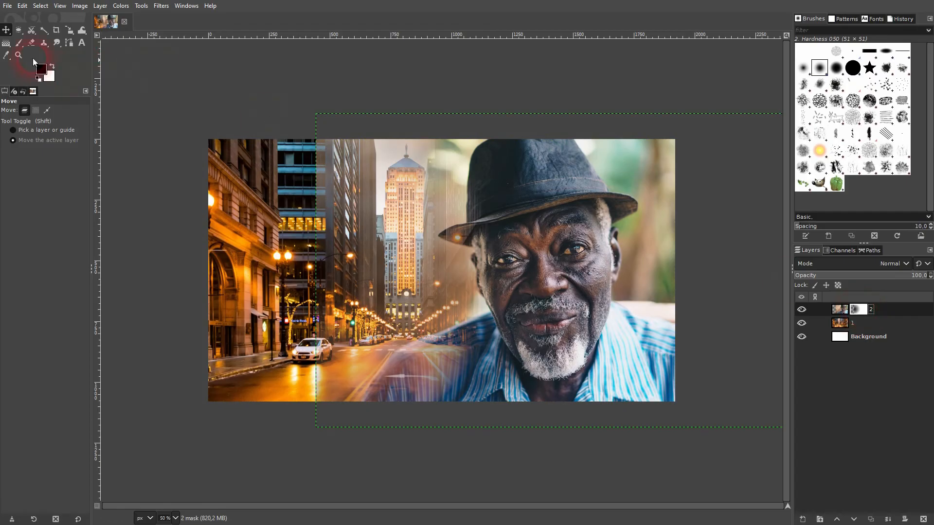
click(6, 43)
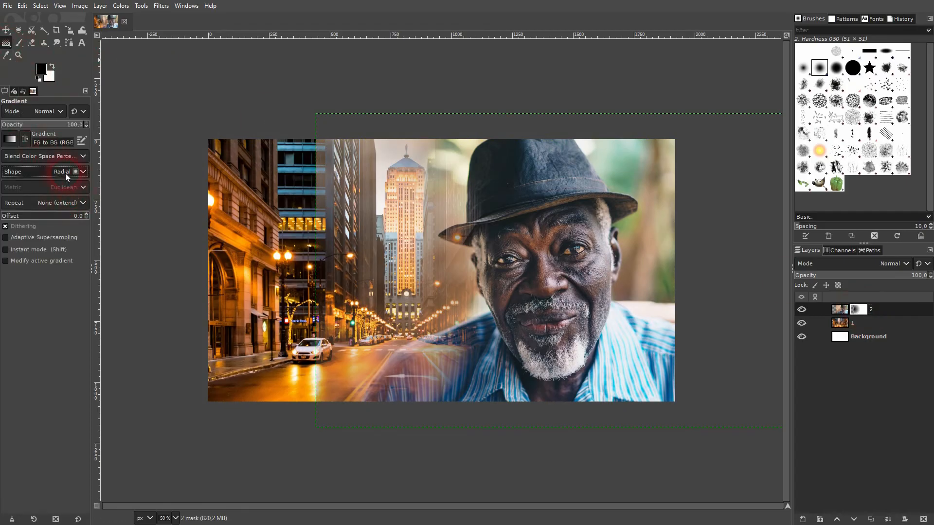
click(65, 174)
click(53, 188)
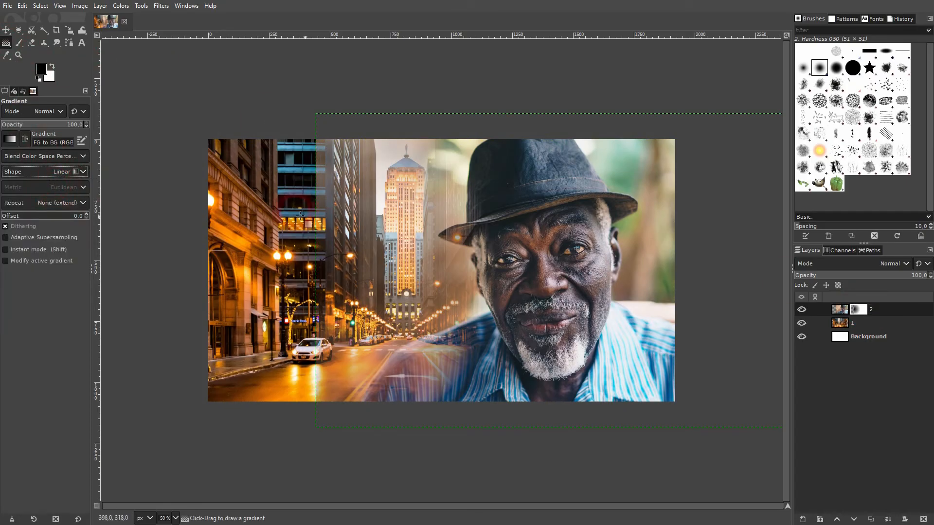
drag(317, 271, 486, 273)
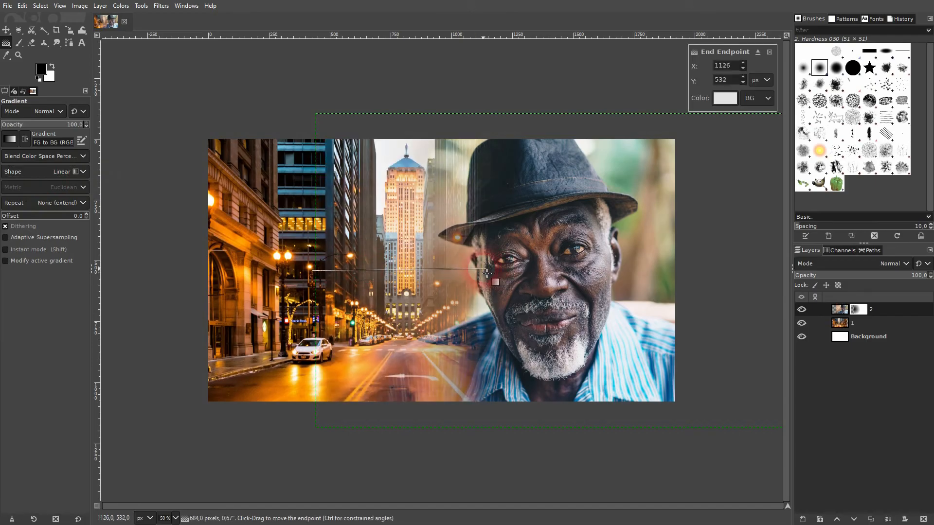
Step: Commit the pending gradient on layer 2's mask by switching to the Move tool, and reselect that mask
click(860, 310)
click(6, 31)
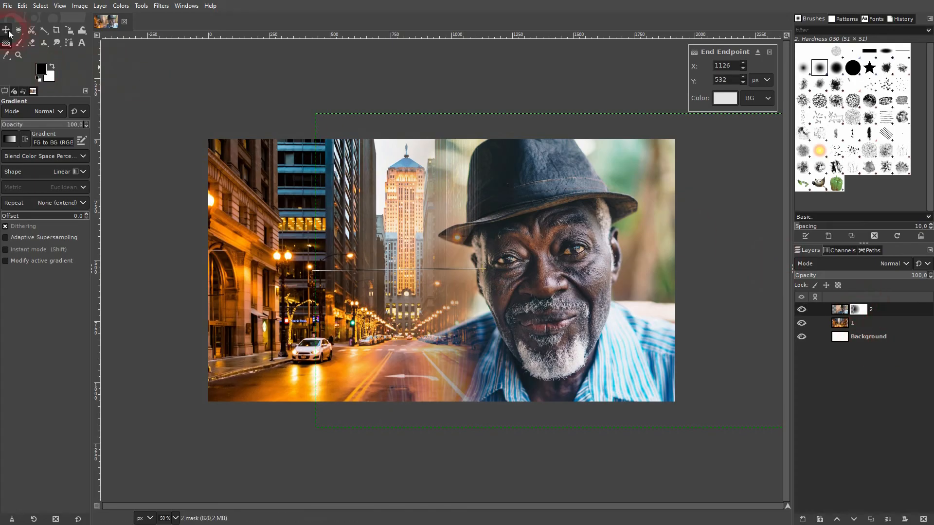
click(859, 312)
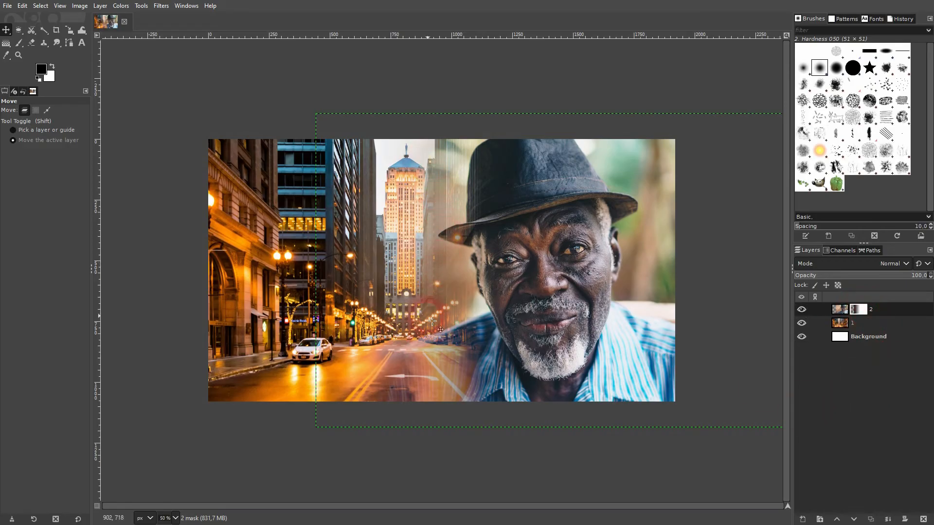
click(891, 337)
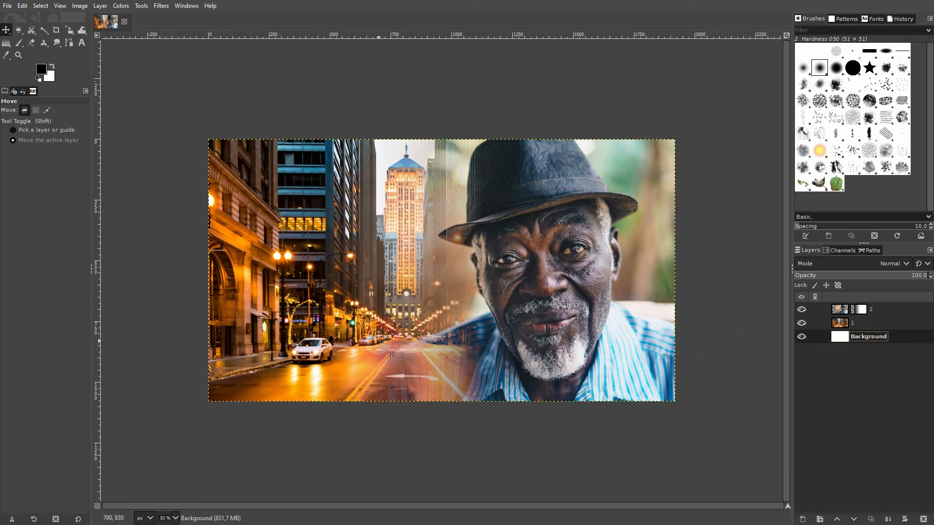
click(860, 310)
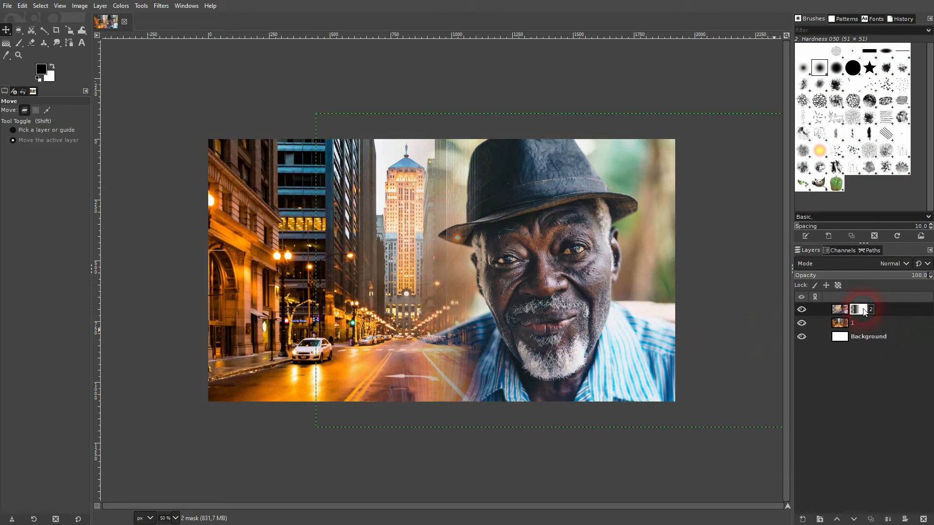
Step: Try painting black on layer 2's mask over the background beside the hat and across the face, and undo the strokes
click(19, 42)
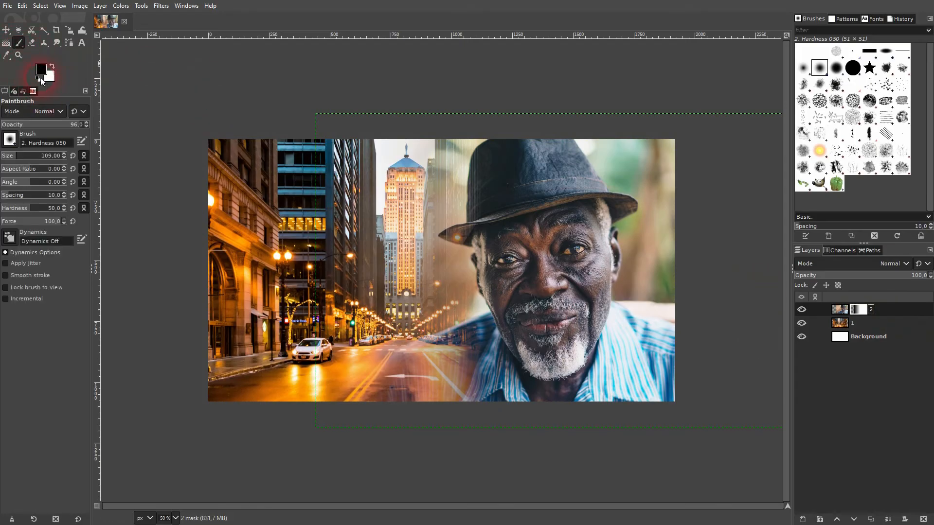
mouse_move(628, 145)
mouse_down()
mouse_move(680, 185)
mouse_move(664, 131)
mouse_move(678, 201)
mouse_move(644, 137)
mouse_move(624, 145)
mouse_up()
mouse_move(602, 139)
mouse_down()
mouse_move(647, 171)
mouse_move(654, 174)
mouse_move(634, 150)
mouse_move(709, 192)
mouse_up()
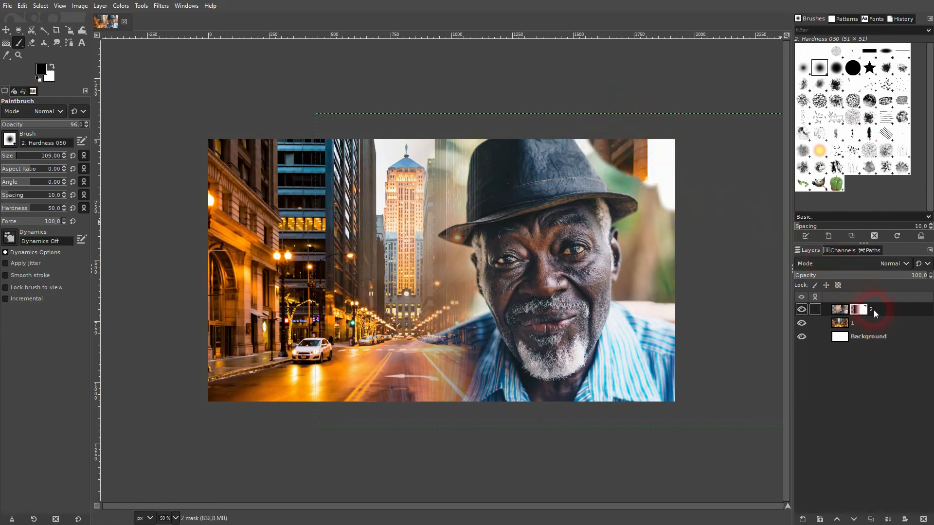
drag(646, 208, 487, 302)
click(582, 276)
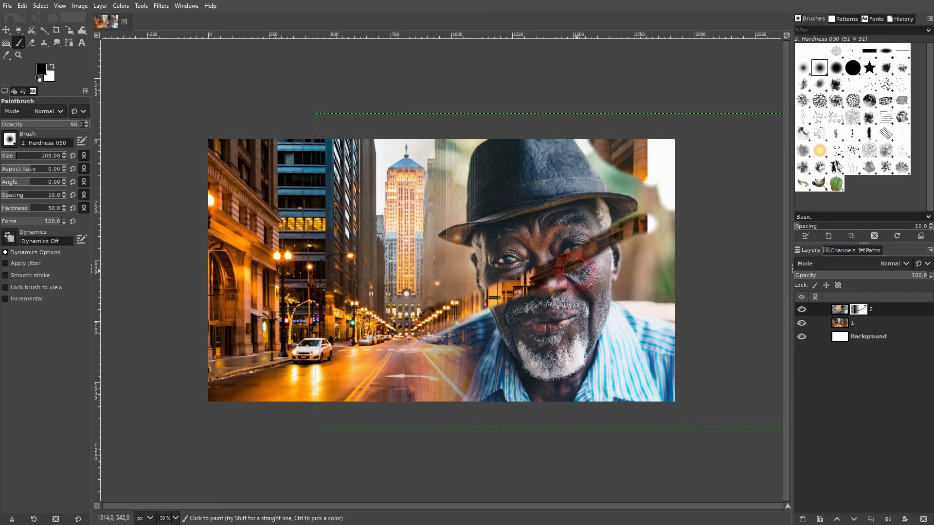
click(876, 314)
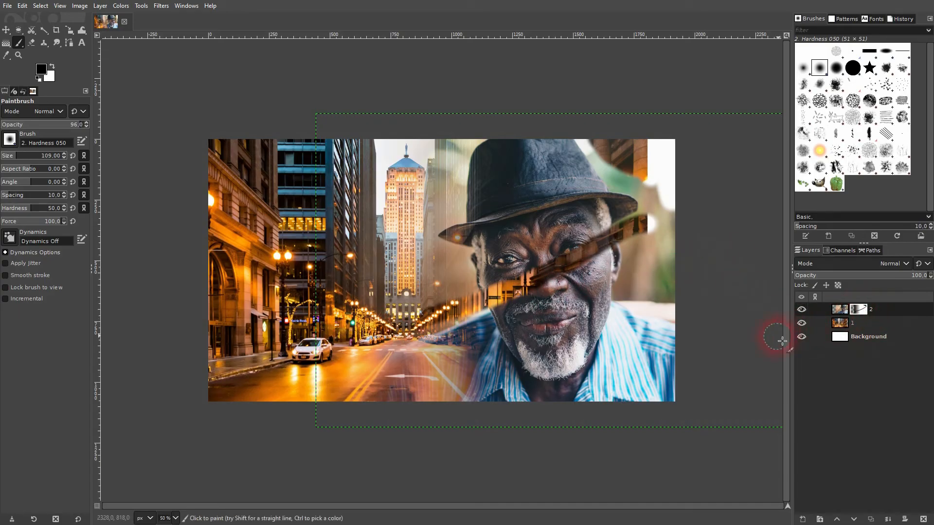
key(ctrl+z)
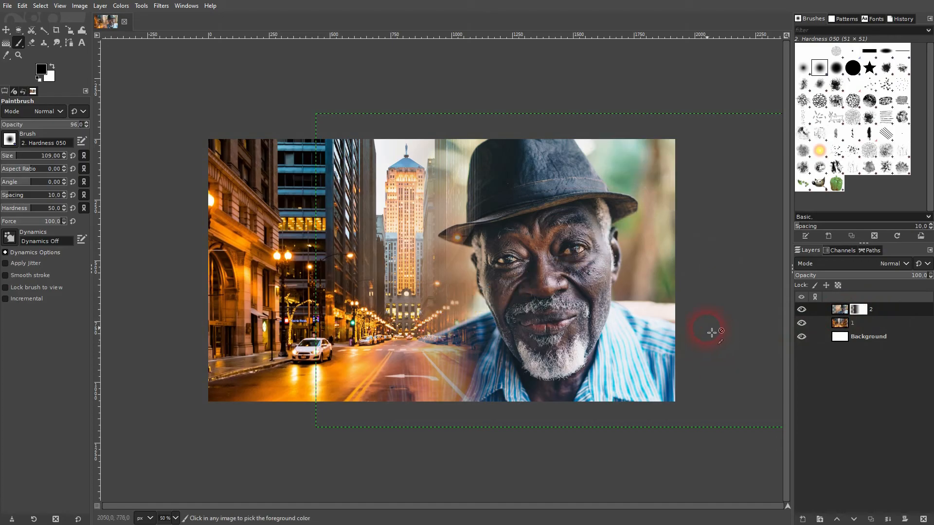
click(917, 467)
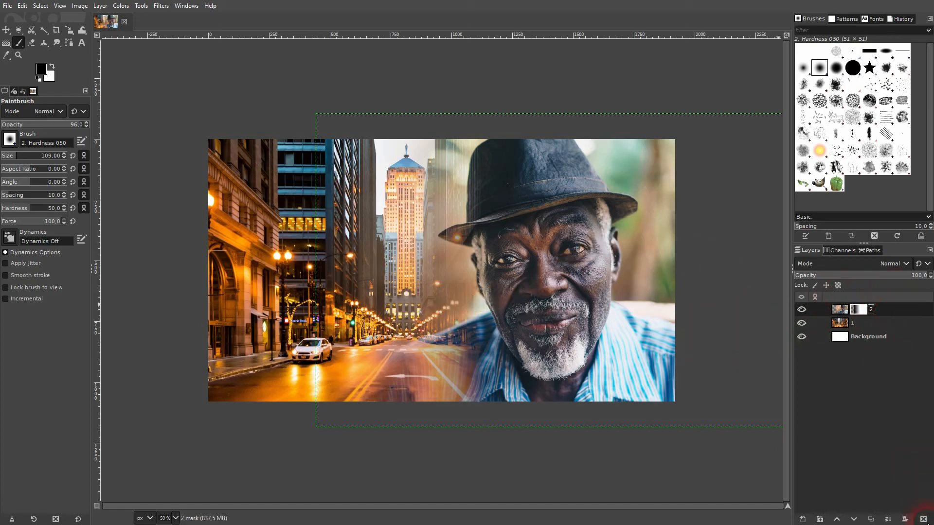
Step: Delete the layer mask from layer 2
right_click(860, 311)
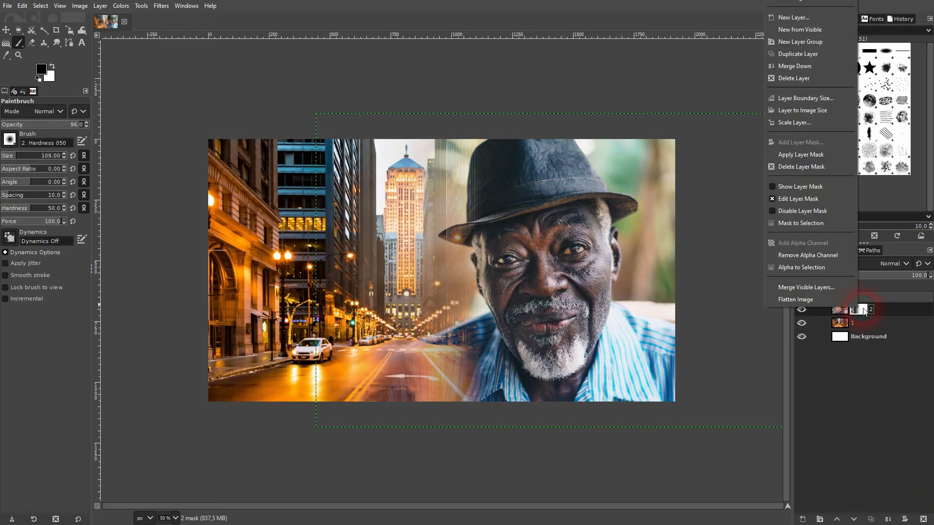
click(801, 167)
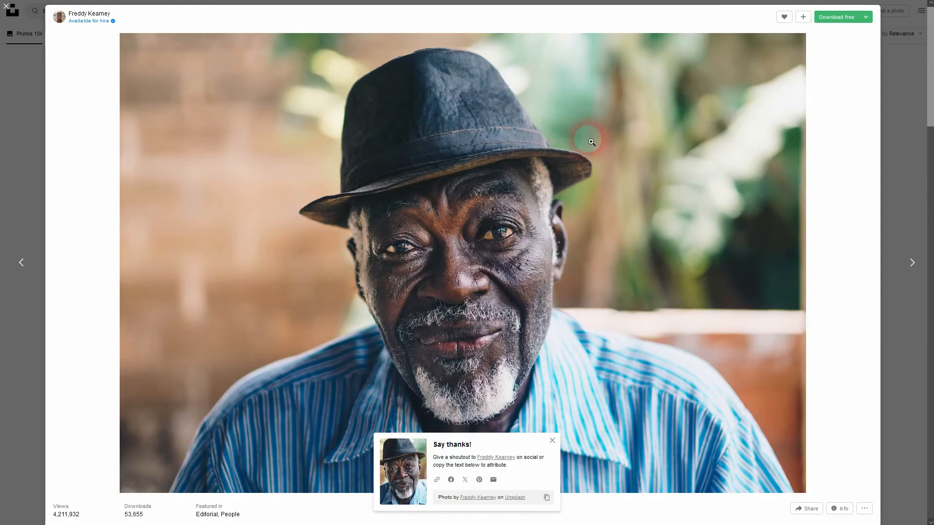
key(Right)
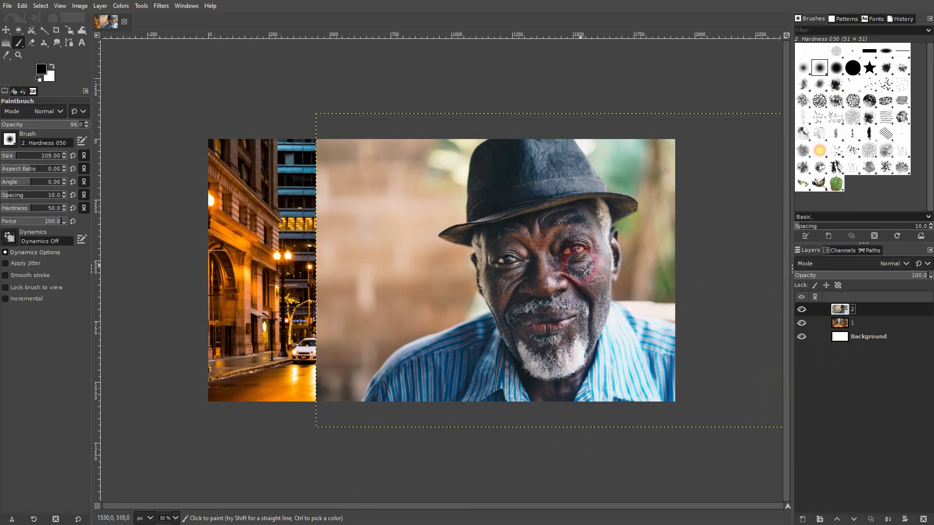
Step: Move portrait layer 2 so the man's hat and face fill the left part of the canvas
click(21, 31)
click(7, 31)
click(551, 298)
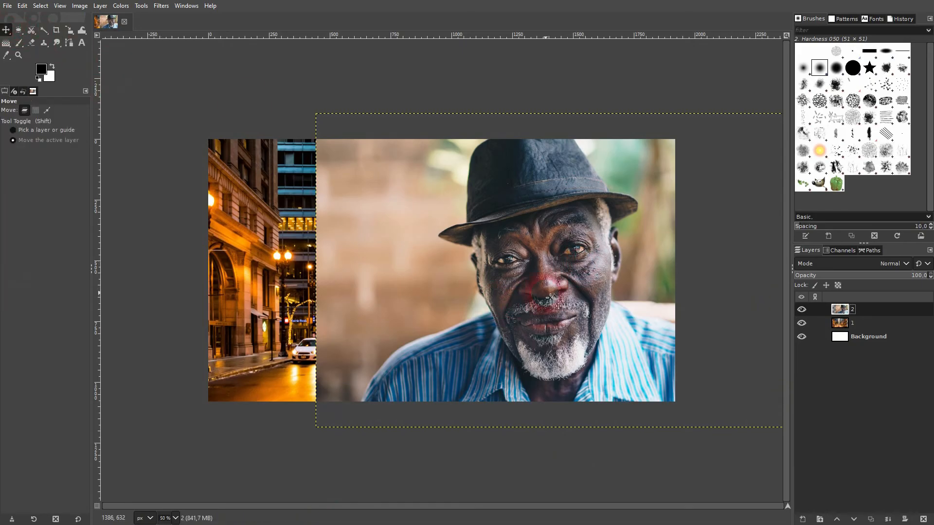
drag(564, 291, 325, 273)
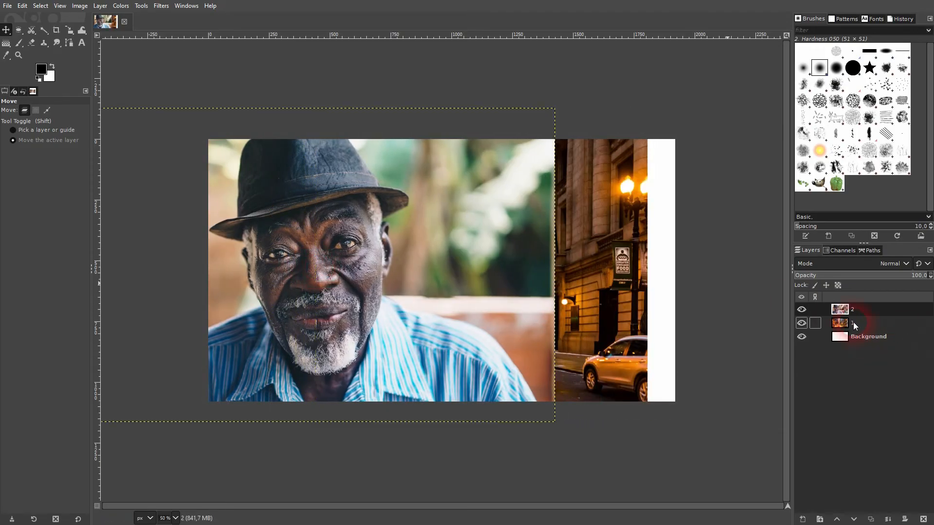
Step: Shift street layer 1 rightward beneath a semi-transparent layer 2 so the lit tower sits right of the man's head
click(847, 323)
drag(561, 277, 703, 271)
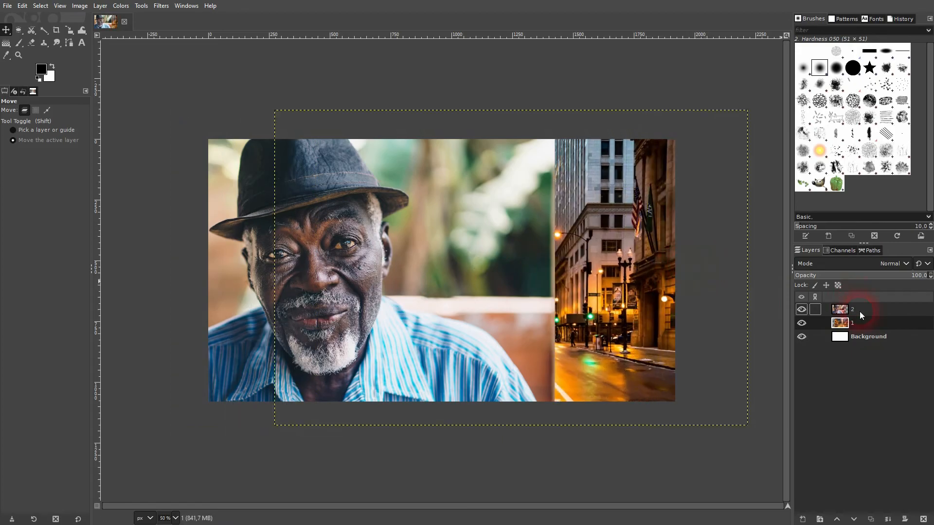
click(859, 310)
click(874, 277)
click(844, 323)
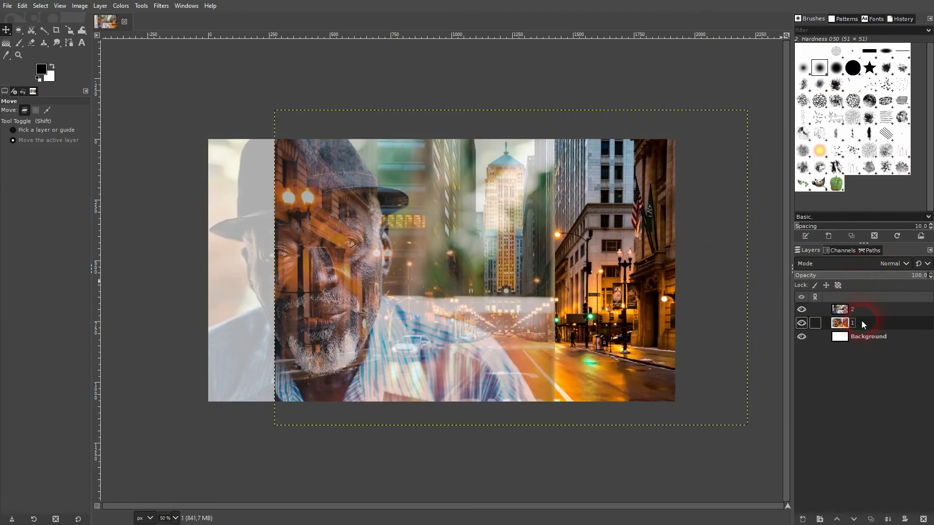
drag(593, 280, 625, 277)
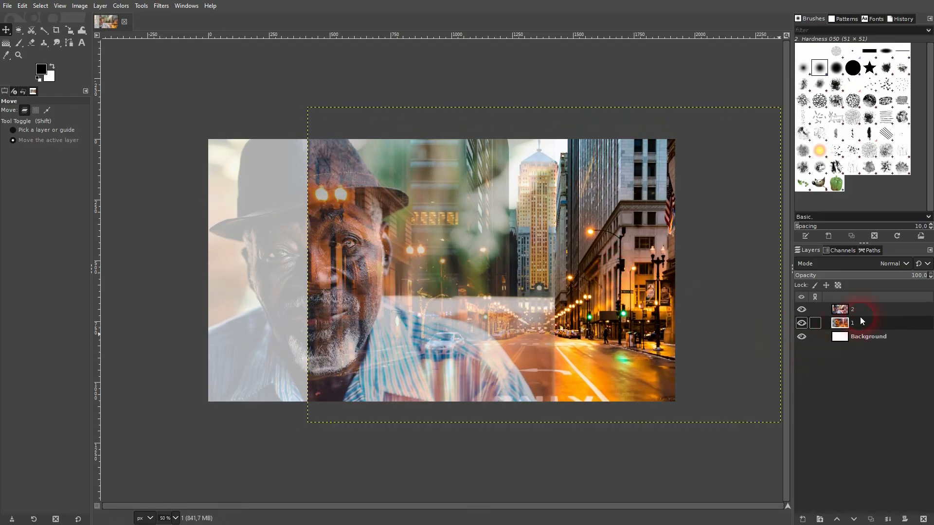
Step: Set layer 2's opacity to 100 so the portrait is fully opaque again
click(872, 309)
click(898, 263)
drag(900, 276, 930, 280)
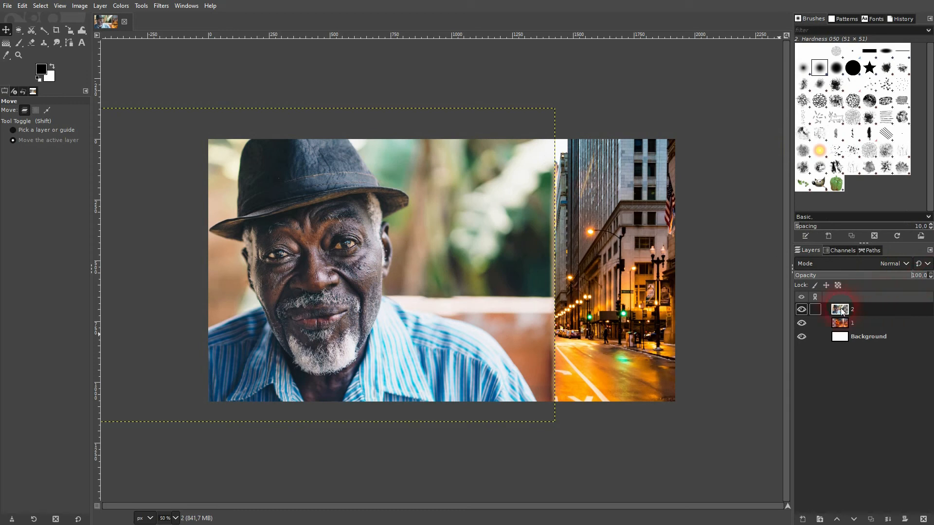
Step: Add a White (full opacity) layer mask to layer 2 and make the mask active
right_click(843, 312)
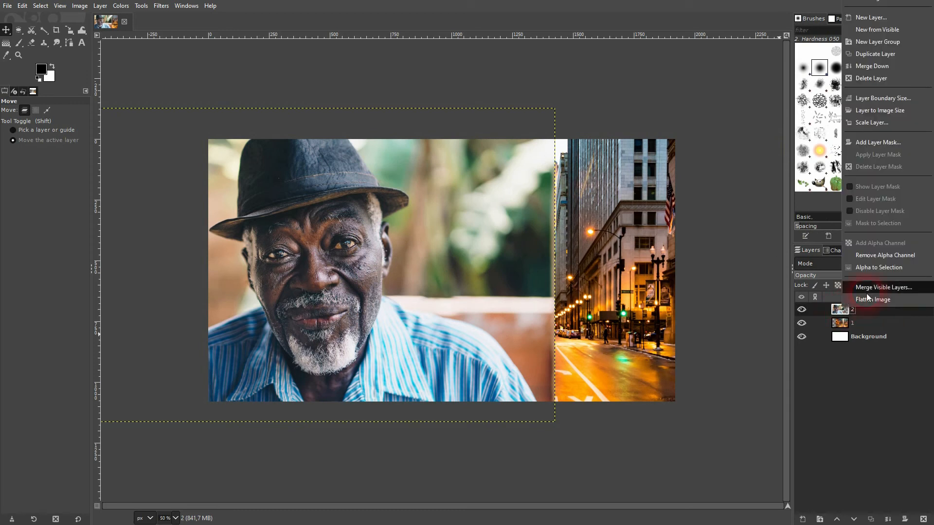
click(866, 144)
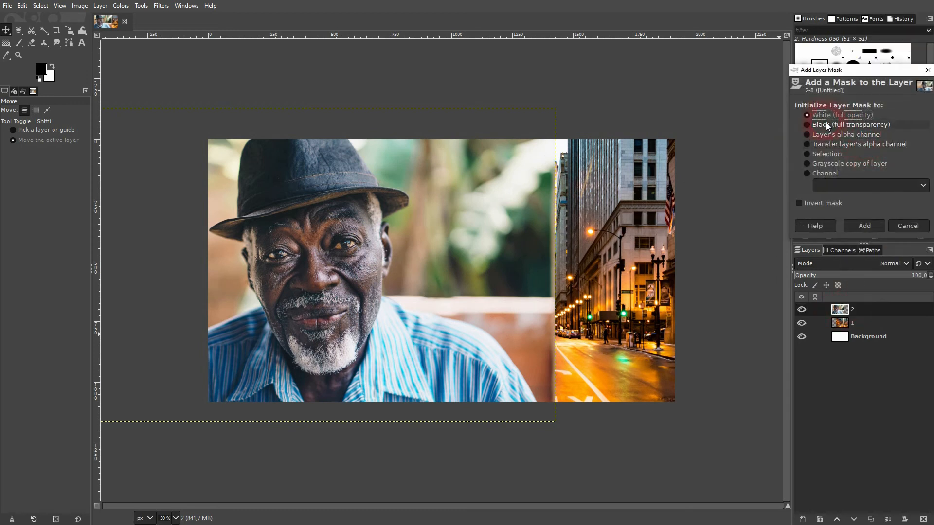
click(864, 226)
click(859, 314)
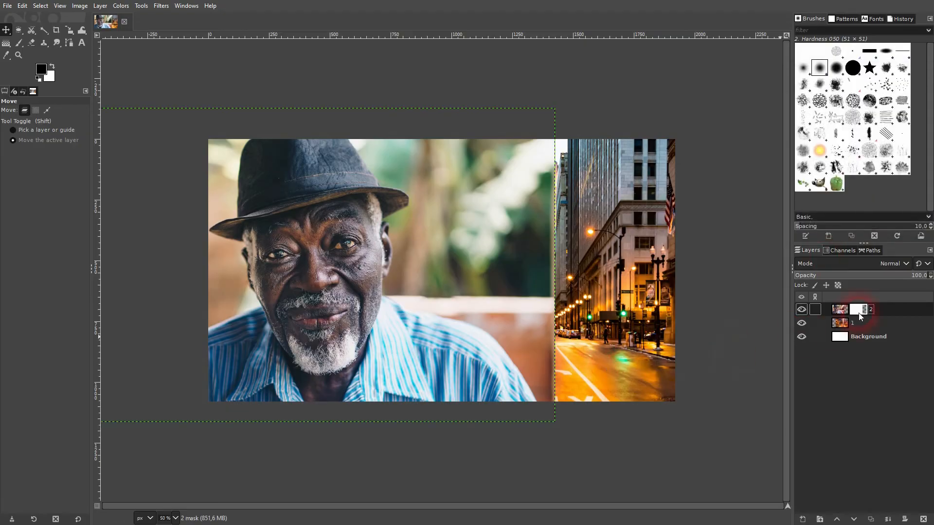
click(859, 317)
Step: Set up the Gradient tool with the Linear shape and the FG to BG (RGB) gradient, black as foreground
click(8, 47)
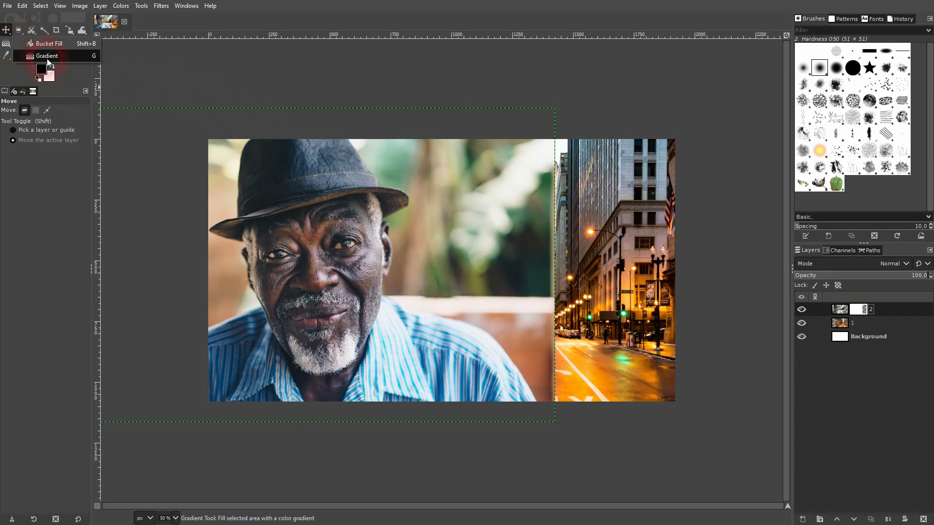
click(47, 56)
click(67, 173)
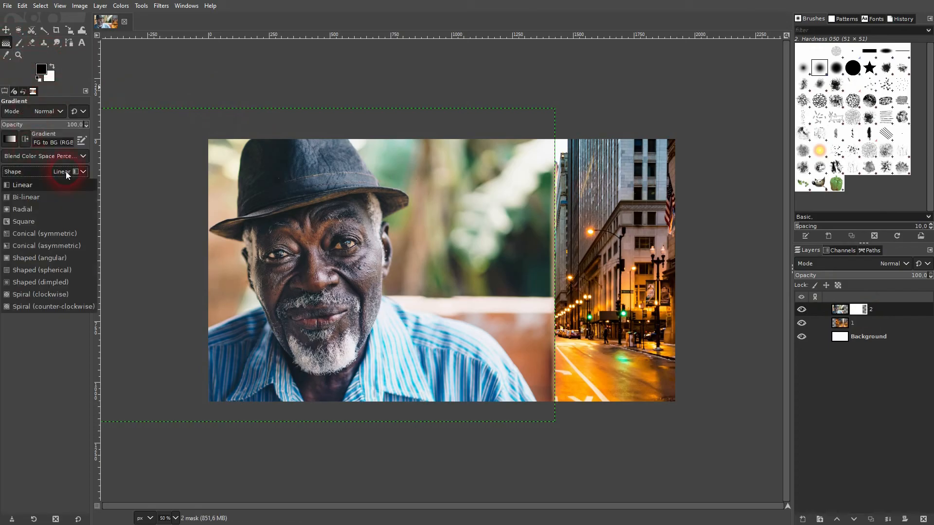
click(47, 187)
click(10, 139)
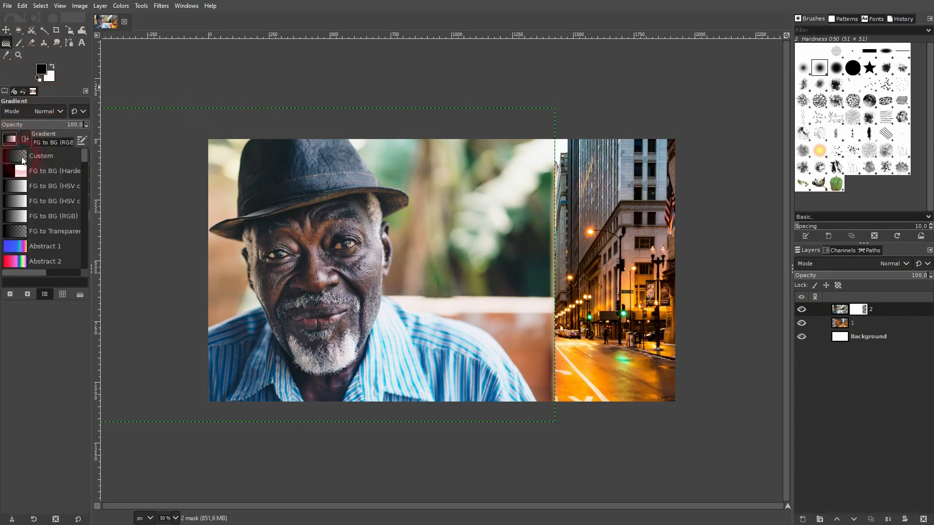
click(52, 69)
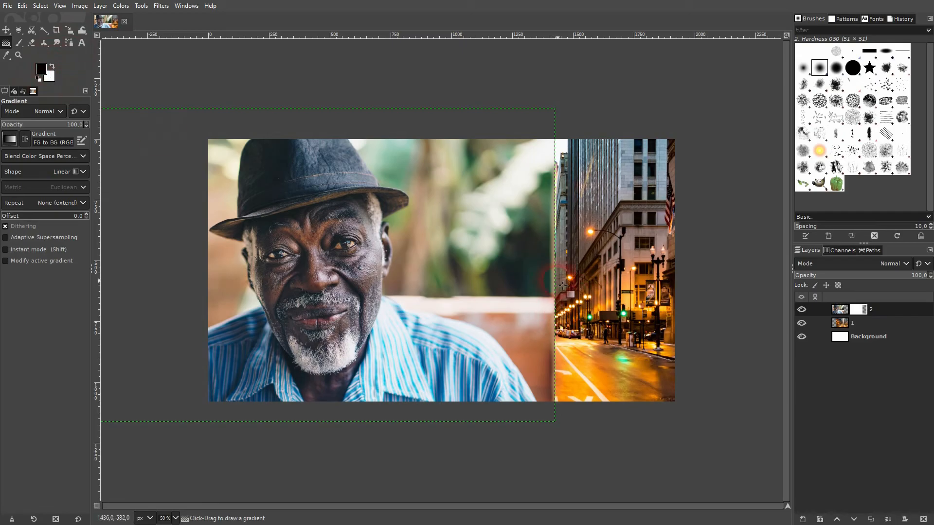
Step: Draw a gradient on layer 2's mask from about 1426, 498 px at its right edge to 716, 510 px by the ear, and commit it
drag(558, 280, 389, 281)
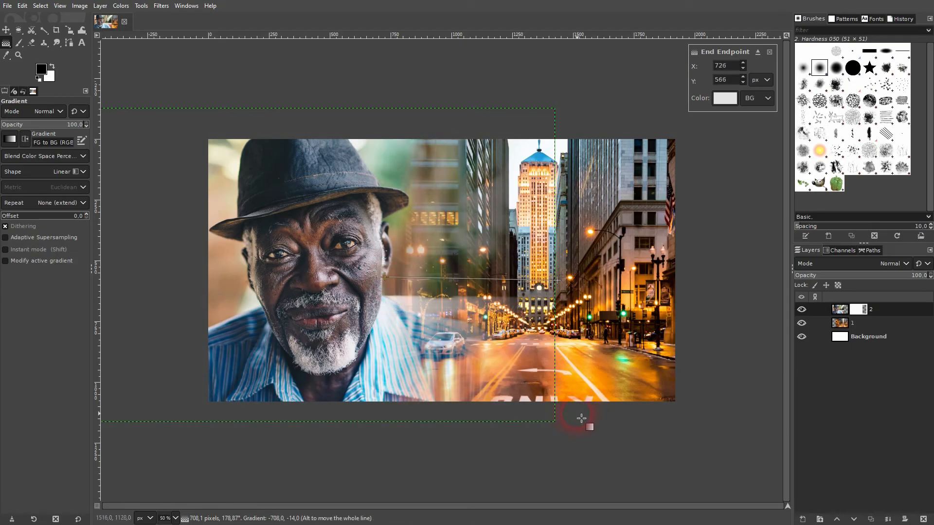
click(561, 410)
drag(558, 280, 555, 400)
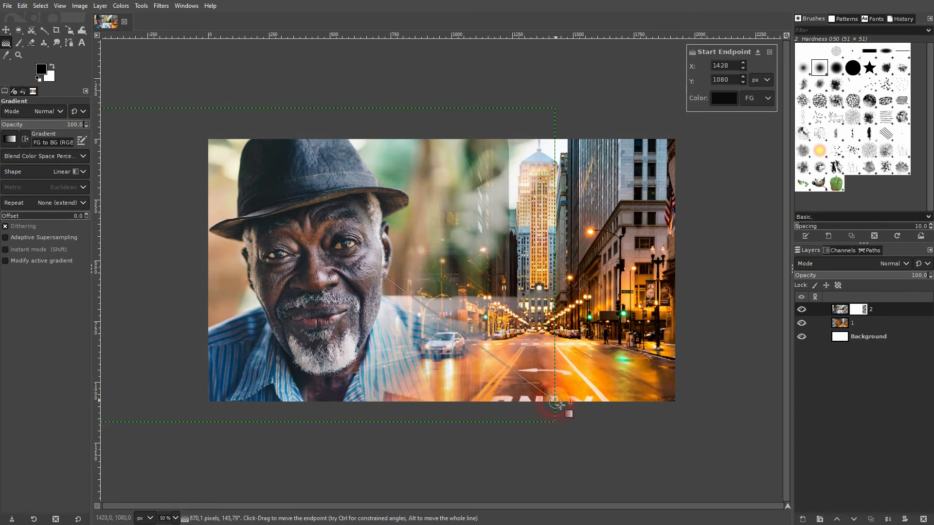
drag(392, 282, 401, 246)
drag(559, 407, 576, 289)
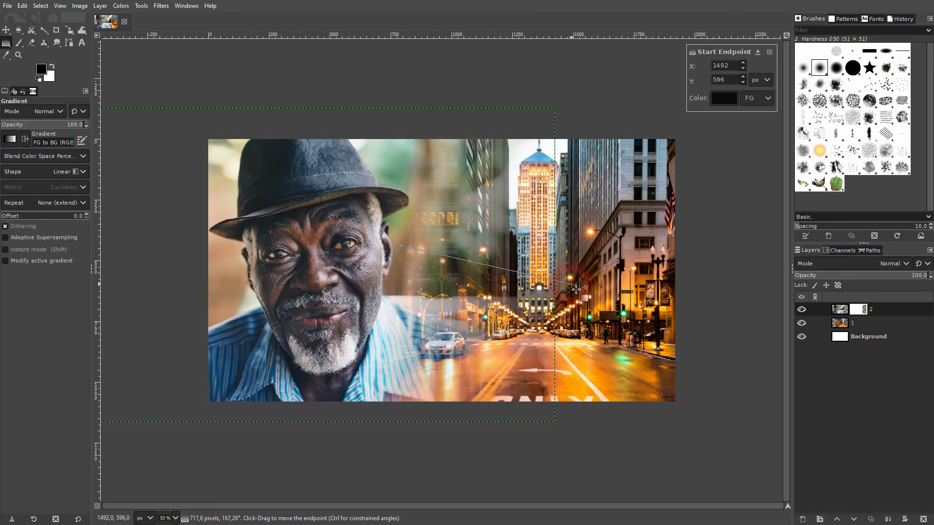
drag(576, 289, 559, 264)
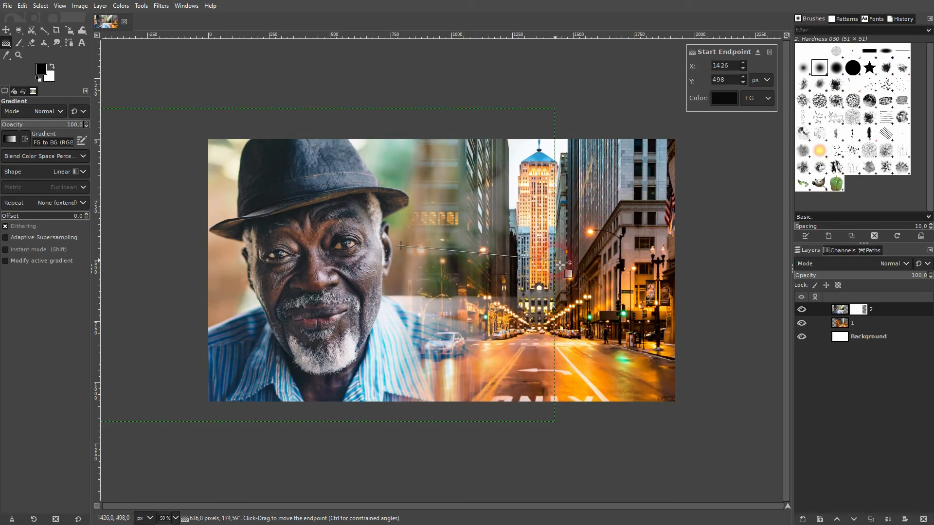
drag(401, 246, 386, 267)
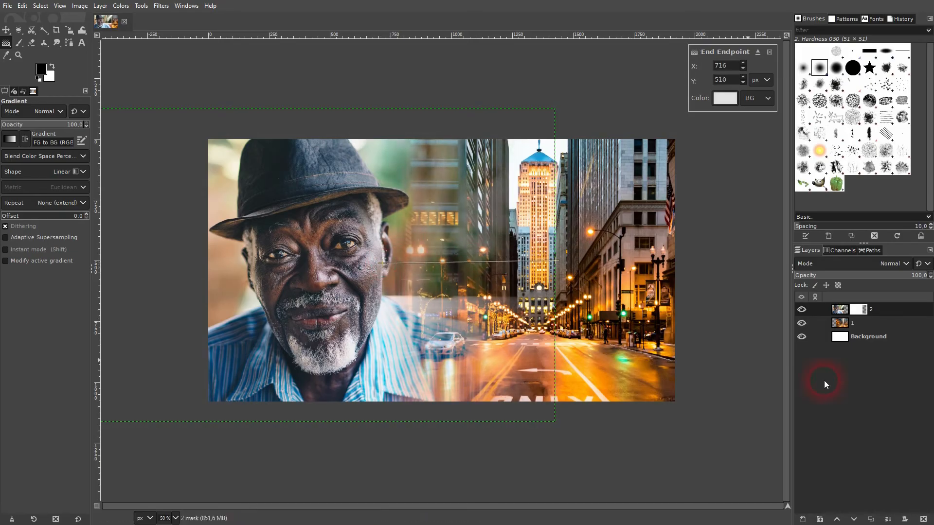
click(857, 337)
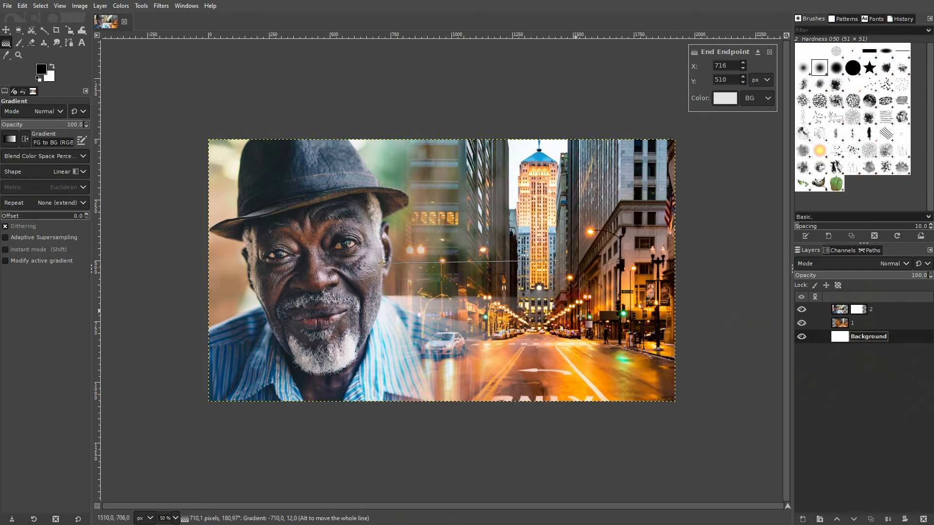
click(6, 30)
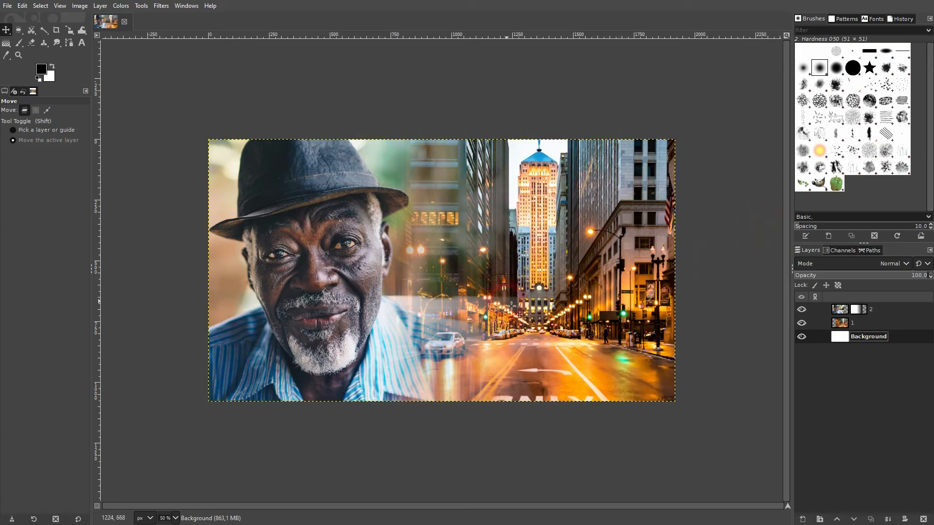
Step: Paint black on layer 2's mask with the size 109 Paintbrush, hiding the pale background strip beside the man's neck and shoulder
click(859, 310)
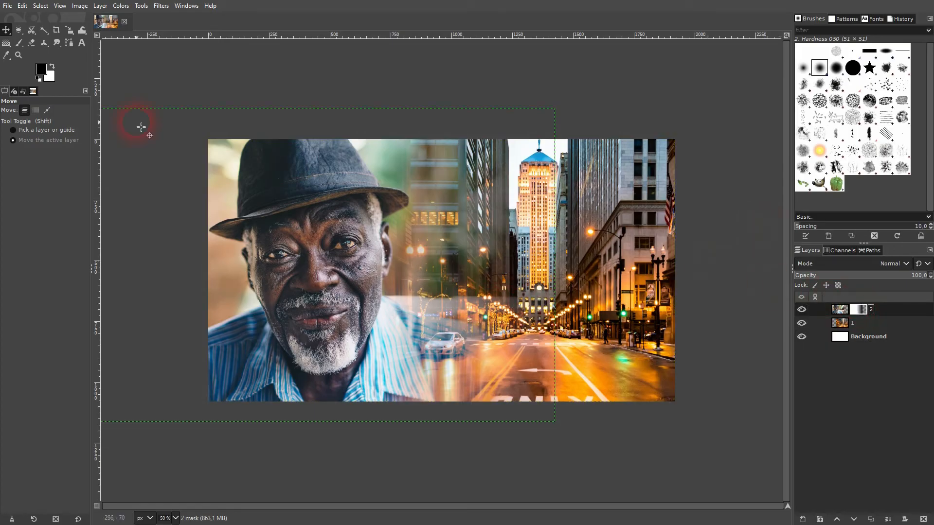
click(18, 44)
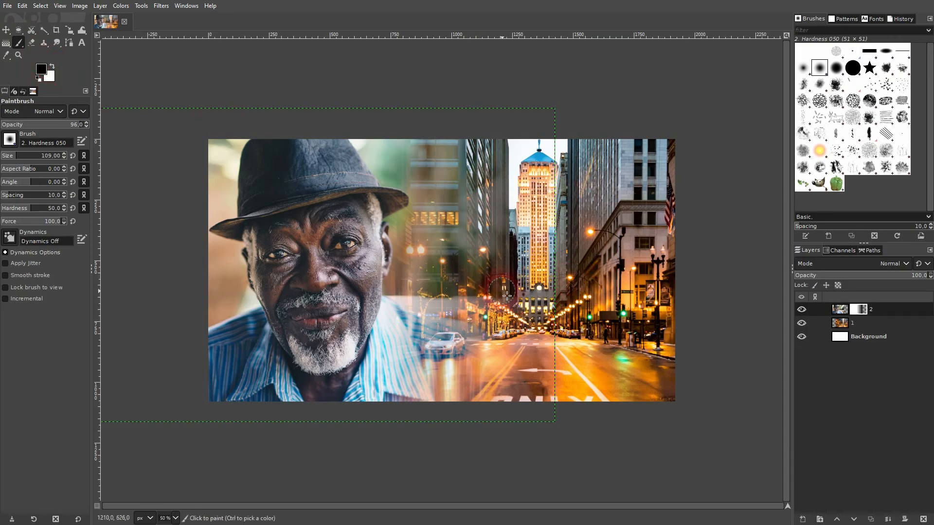
mouse_move(452, 287)
mouse_down()
mouse_move(487, 299)
mouse_move(407, 292)
mouse_move(474, 311)
mouse_move(391, 284)
mouse_move(397, 296)
mouse_move(511, 333)
mouse_move(456, 298)
mouse_move(404, 292)
mouse_move(438, 294)
mouse_move(433, 304)
mouse_move(404, 295)
mouse_move(501, 323)
mouse_up()
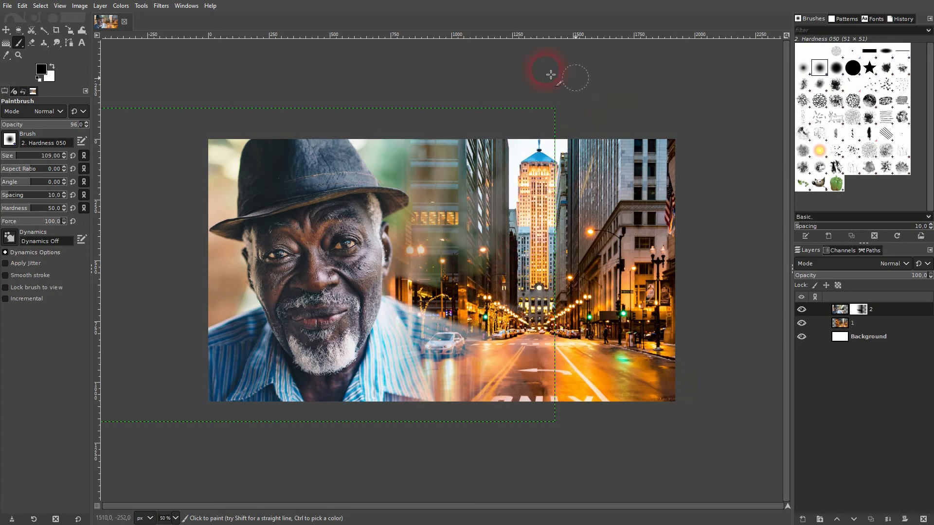
click(6, 30)
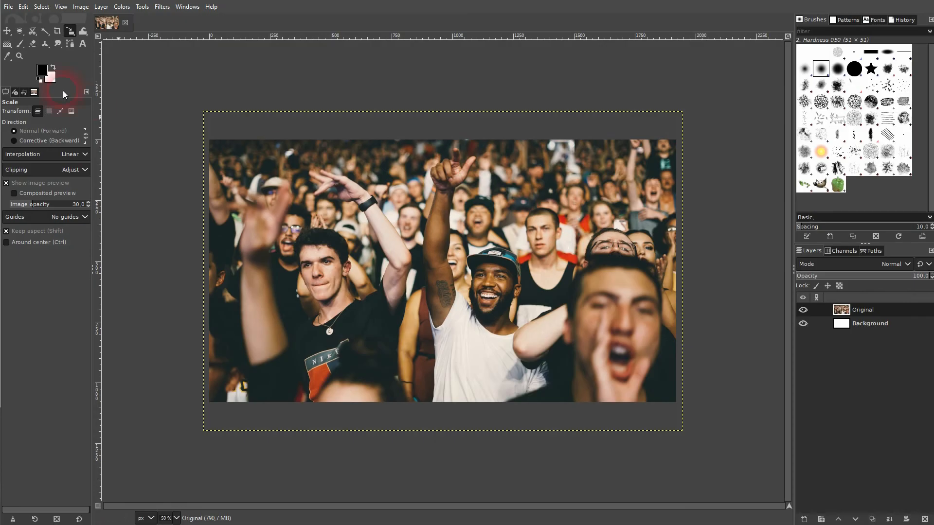
Step: Duplicate the Original layer of the concert crowd photo
click(7, 30)
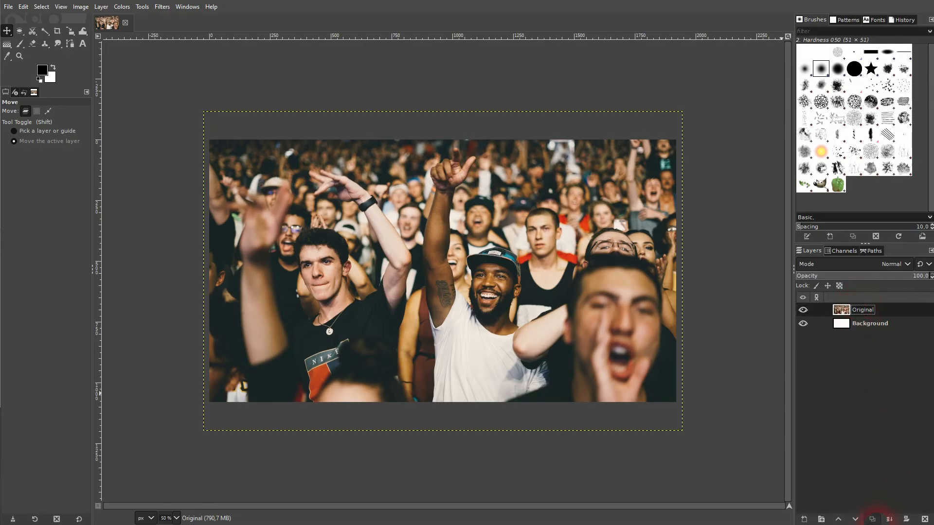
click(872, 519)
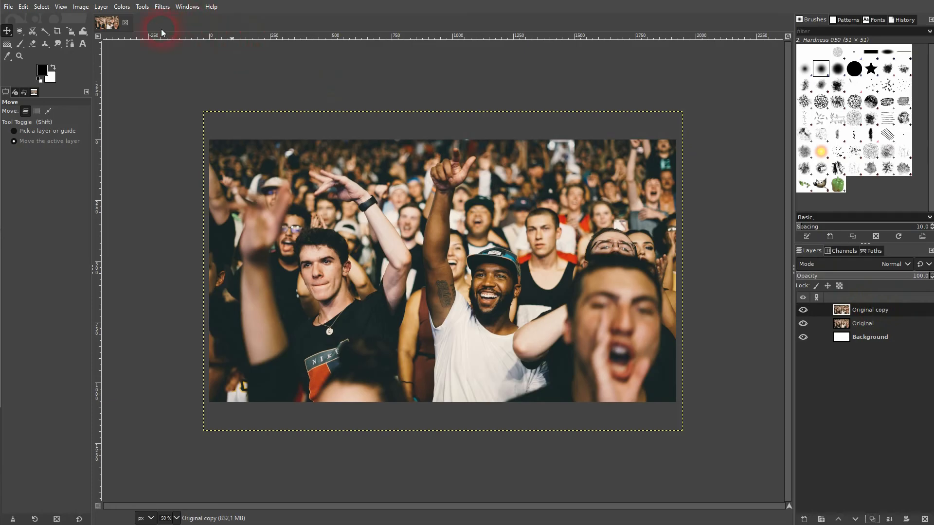
click(162, 8)
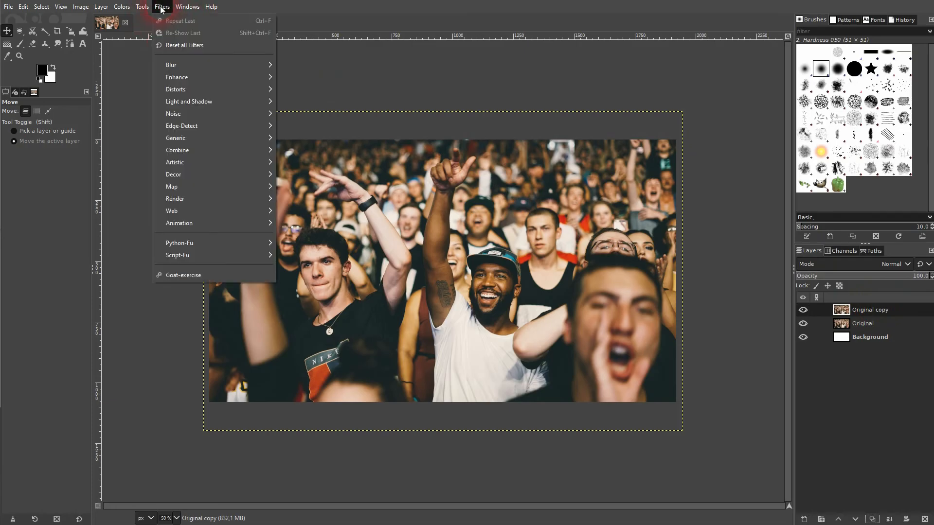
click(162, 8)
Step: Apply Color Balance to the duplicate's midtones with Cyan–Red 69.6, Magenta–Green 47.3 and Yellow–Blue 35.7
click(122, 7)
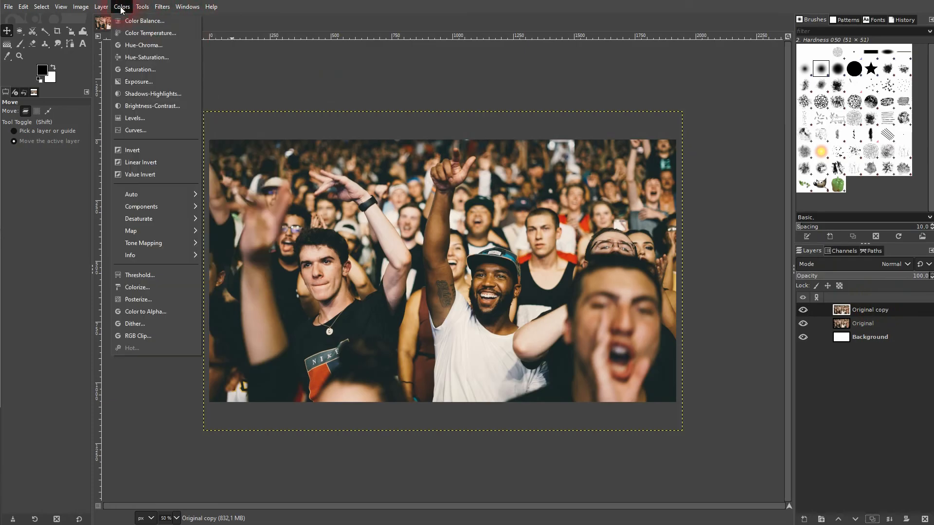
mouse_move(153, 219)
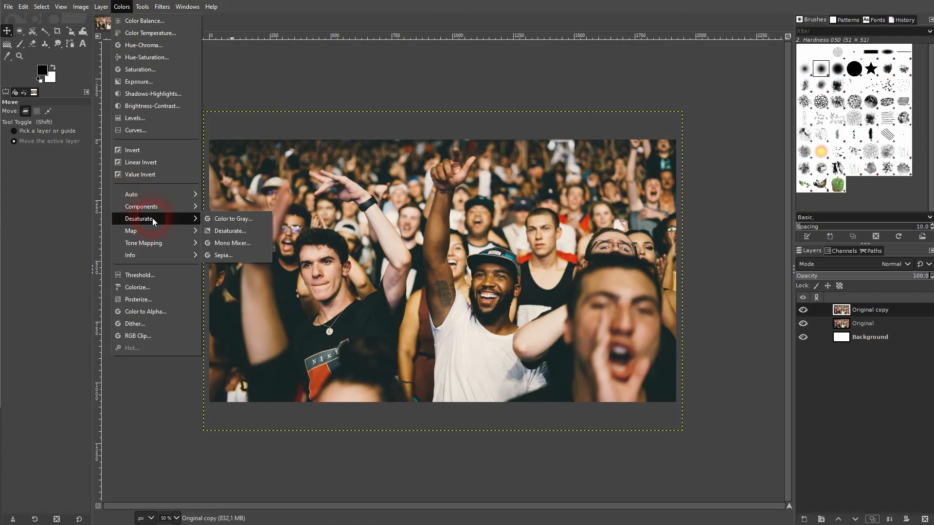
click(220, 234)
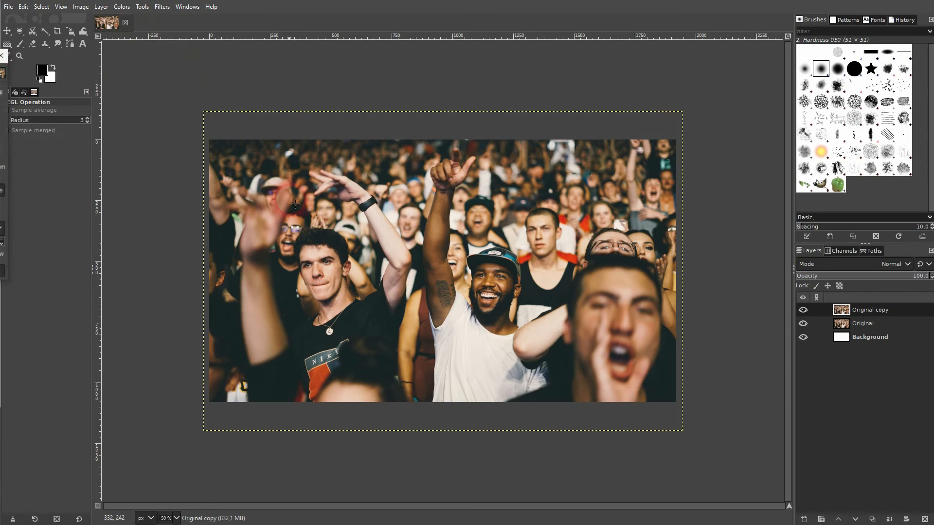
drag(0, 56, 184, 63)
drag(163, 161, 177, 183)
click(175, 185)
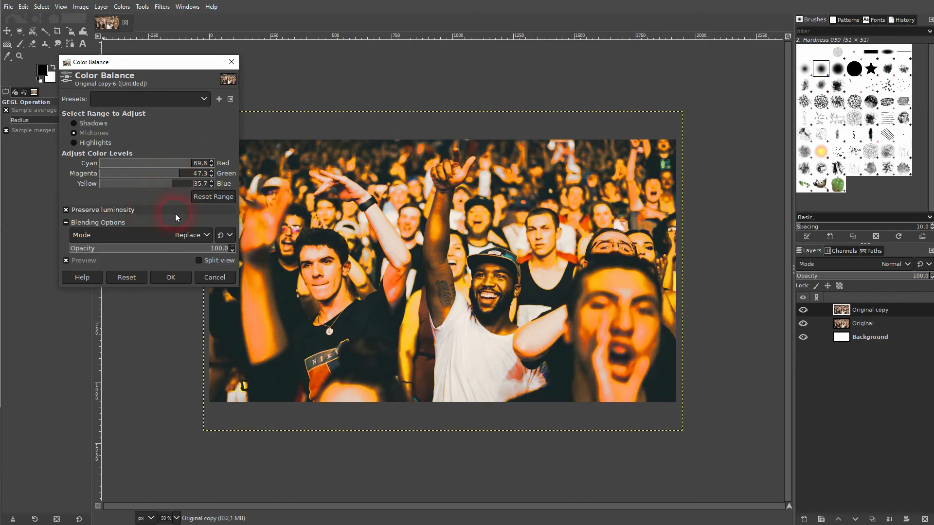
click(170, 277)
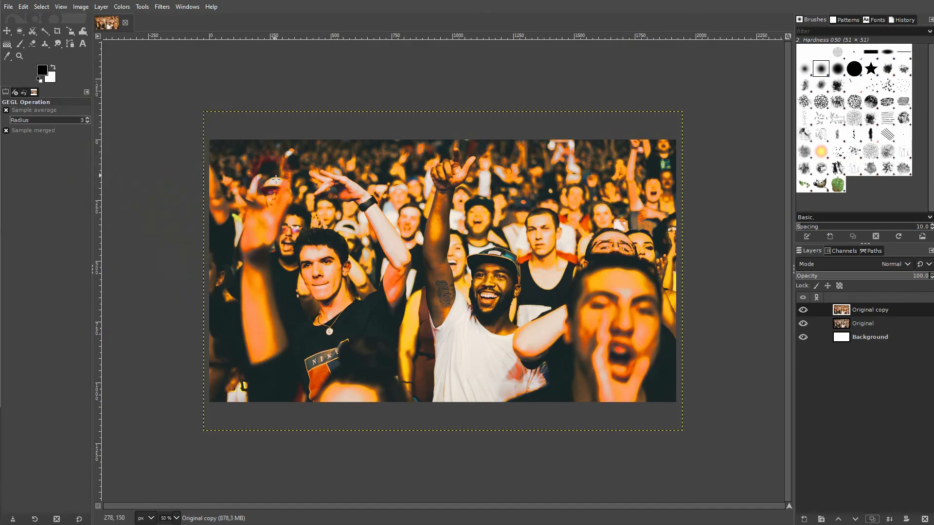
Step: Add a White (full opacity) layer mask to the colour-balanced Original copy layer
right_click(868, 313)
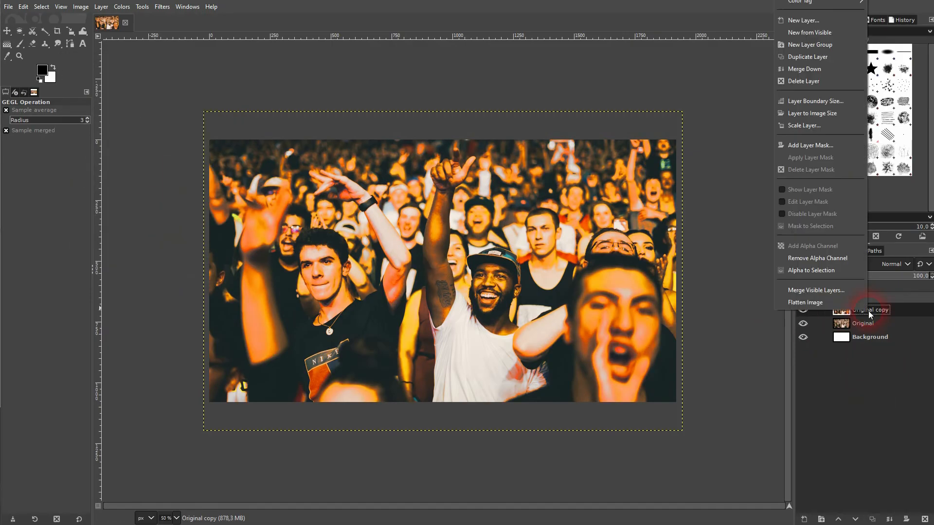
click(807, 145)
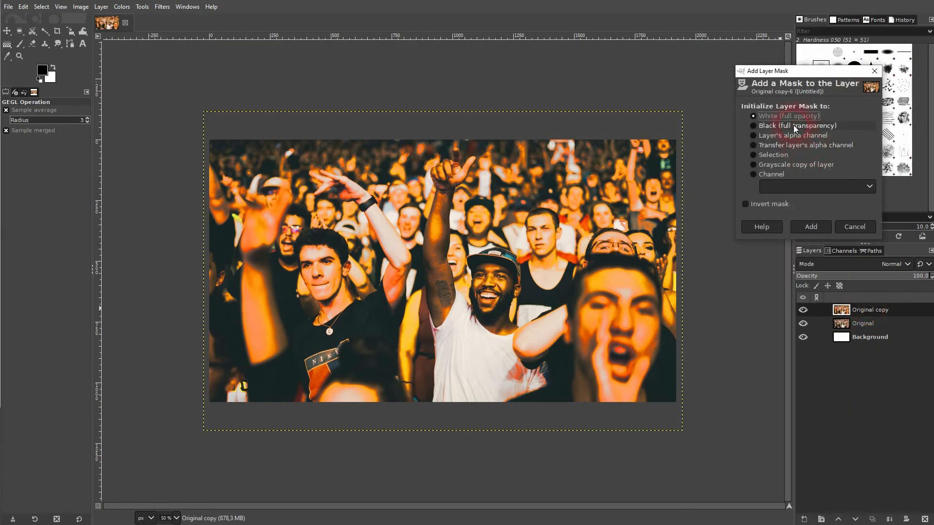
click(811, 227)
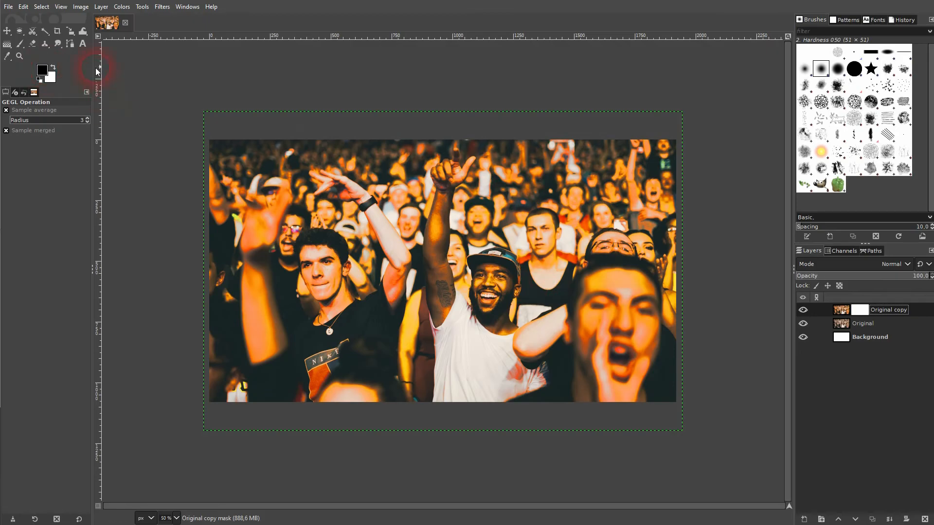
Step: Paint black on the mask over the faces of the capped man, the dark-haired man and the man in the black tank top
click(19, 46)
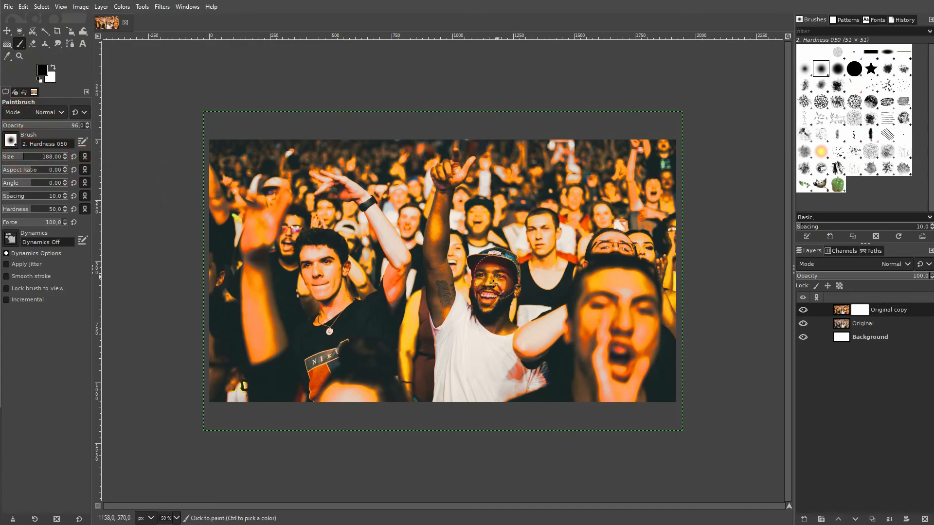
drag(486, 291, 492, 297)
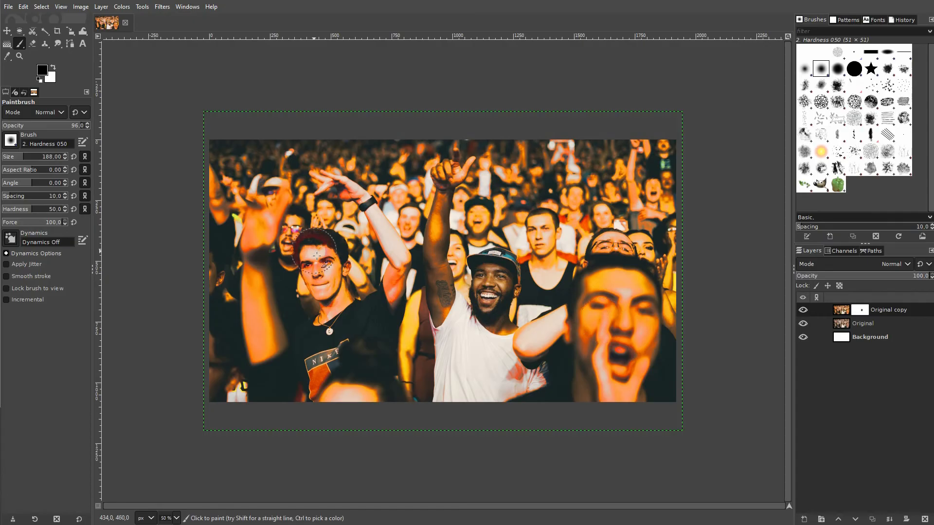
mouse_move(533, 238)
mouse_down()
mouse_move(546, 240)
mouse_move(541, 213)
mouse_up()
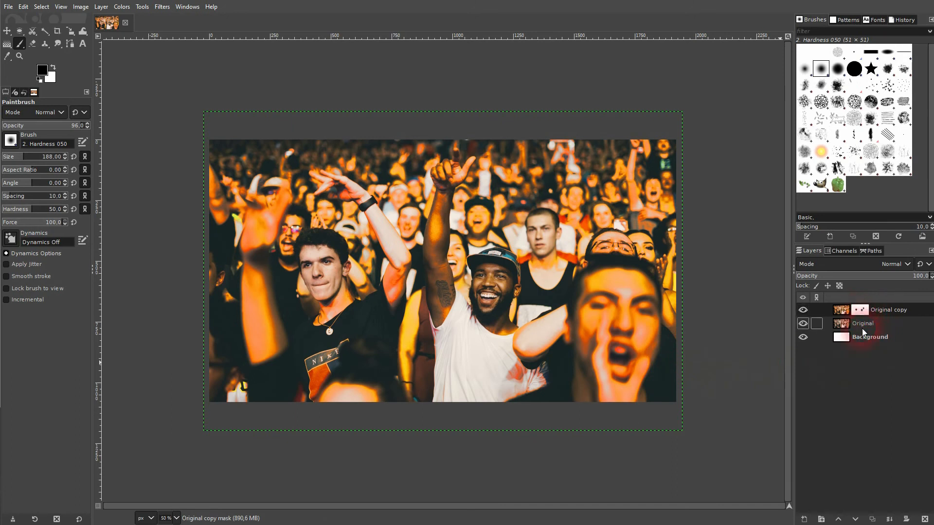
Step: Toggle the Original layer's visibility off and on to examine what shows through the mask
click(803, 324)
click(803, 324)
click(803, 324)
click(803, 324)
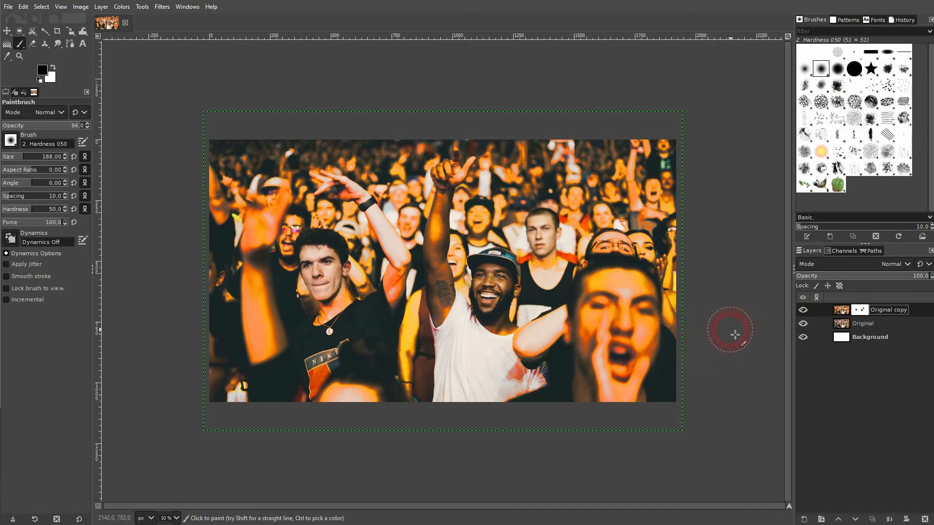
Step: Delete the colour-balanced Original copy layer together with its mask
click(841, 310)
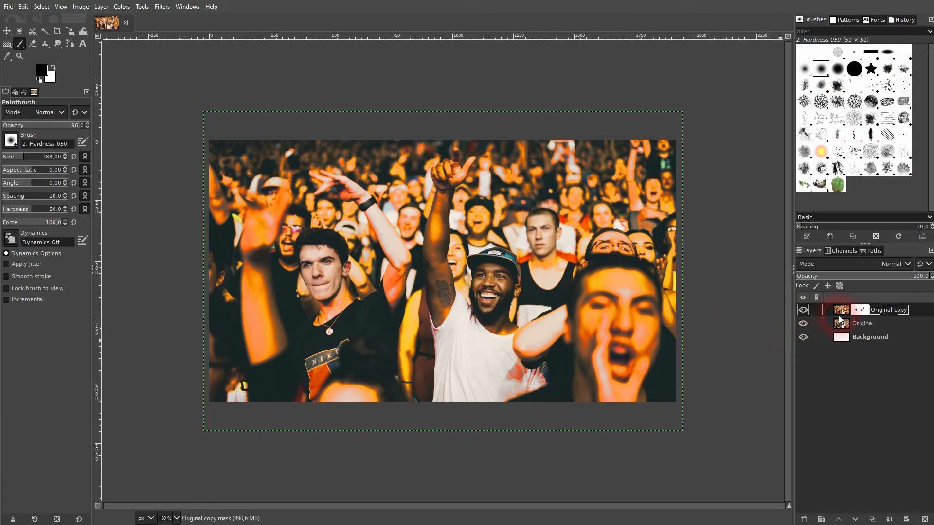
click(925, 520)
click(849, 390)
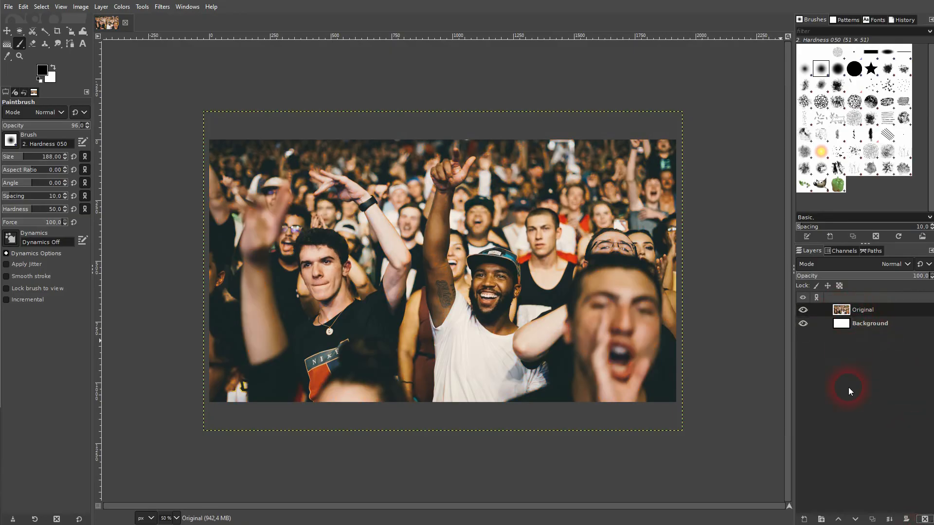
Step: Make a fresh duplicate of the Original layer and start the Pixelize filter on it, comparing the preview
click(874, 518)
click(863, 435)
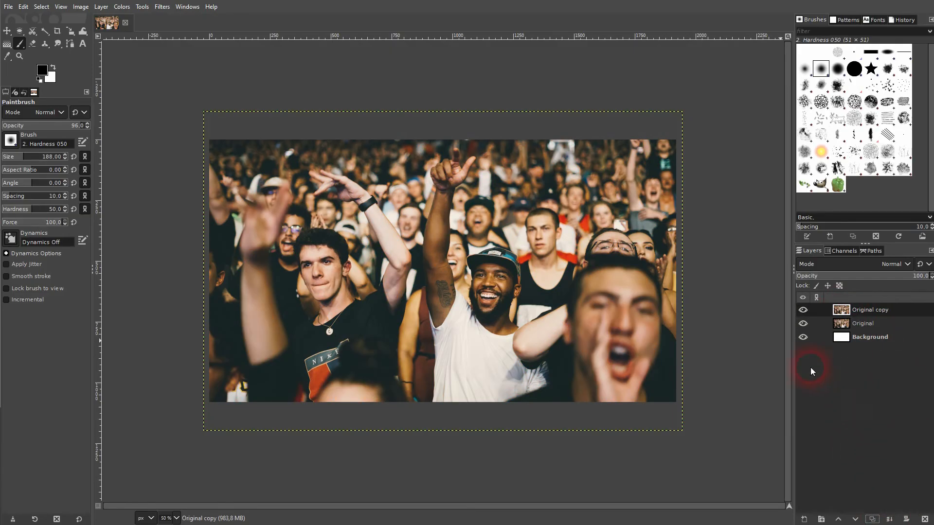
click(162, 8)
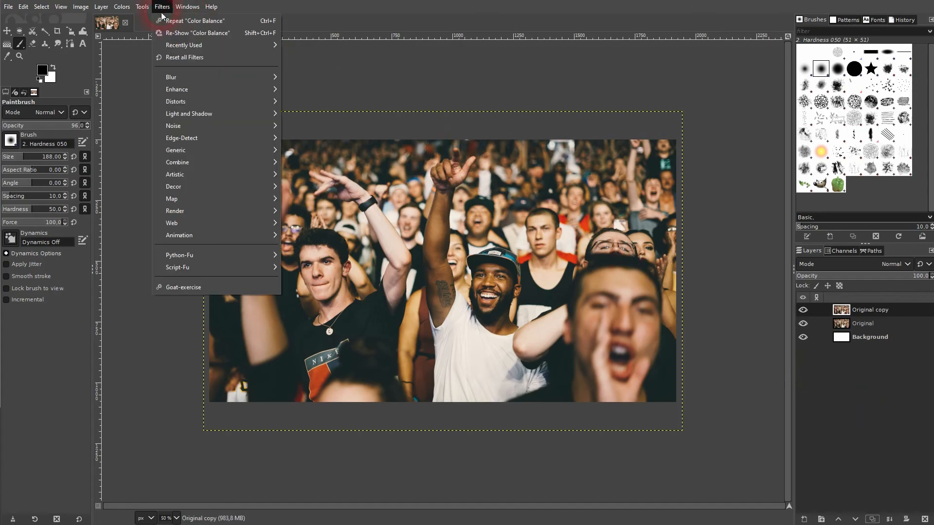
mouse_move(219, 83)
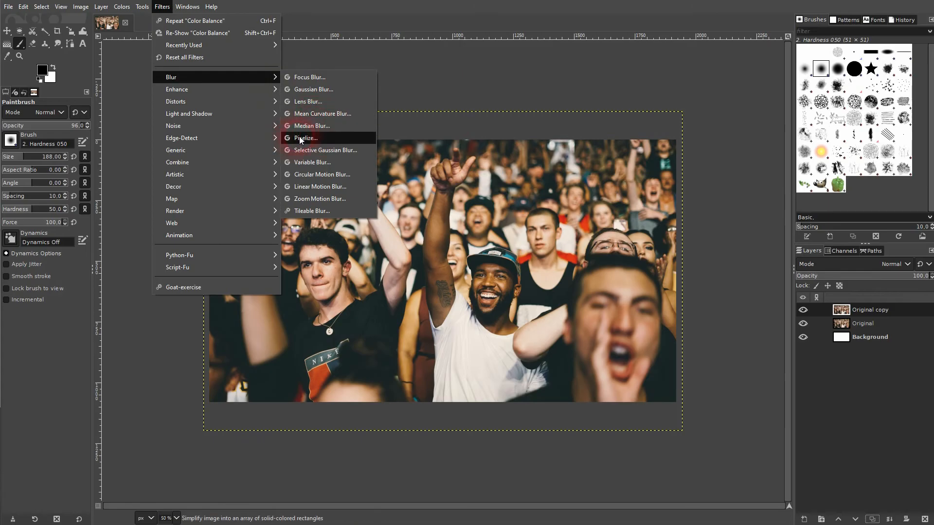
click(330, 138)
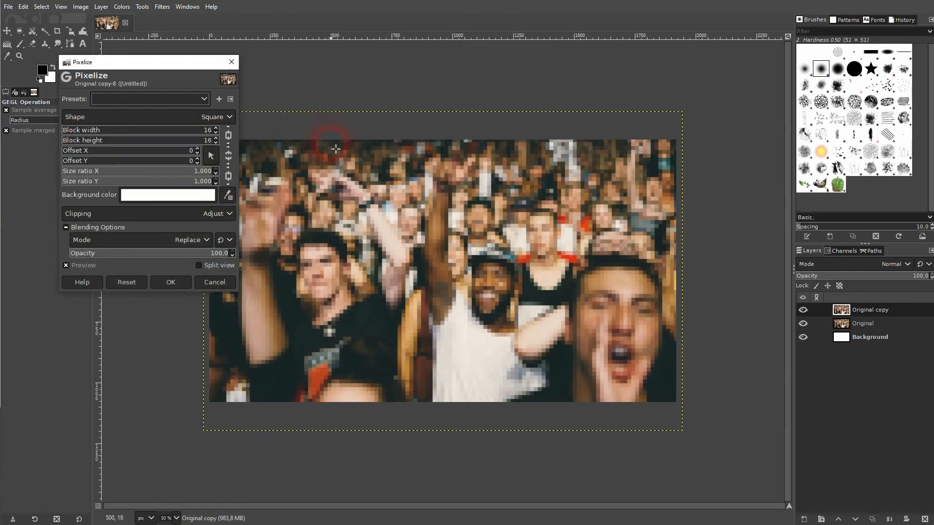
click(85, 265)
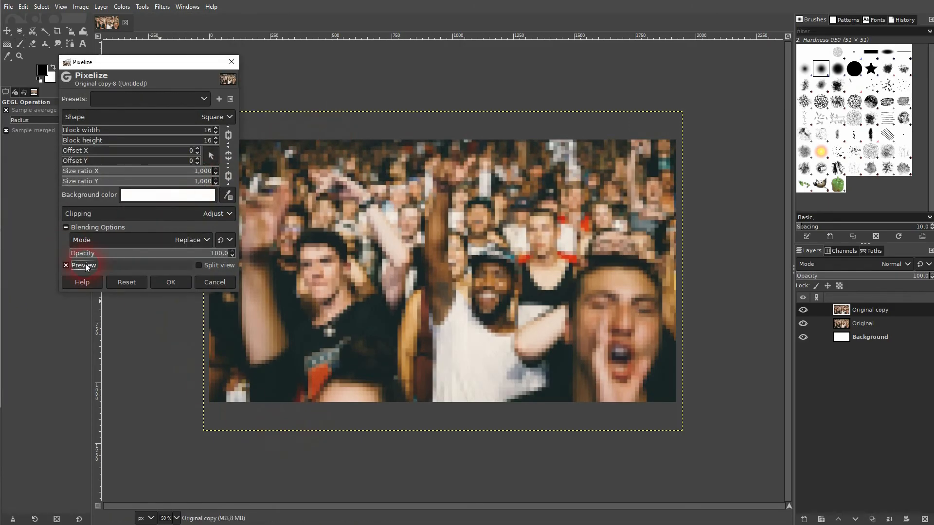
click(88, 265)
Step: Pixelize the Original copy layer with linked block width and height of 25
click(82, 131)
drag(83, 131, 67, 133)
click(226, 135)
click(215, 133)
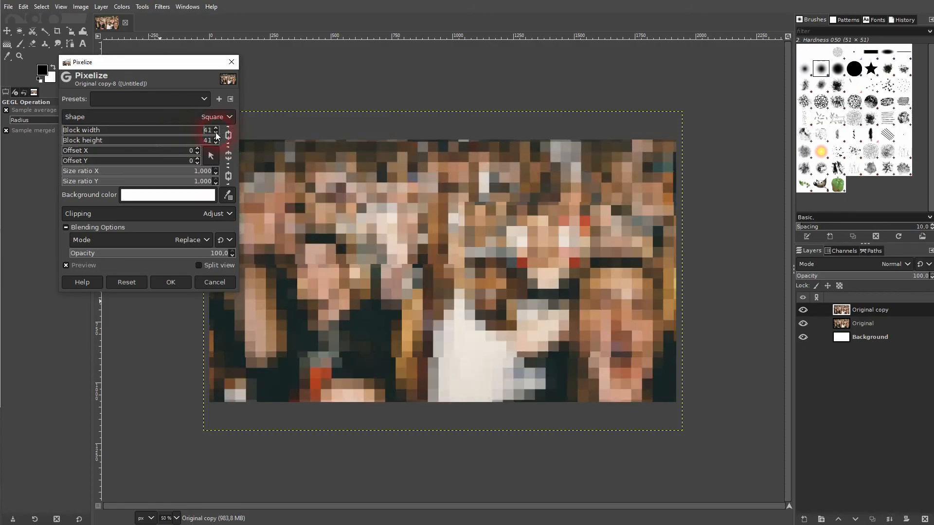
click(216, 133)
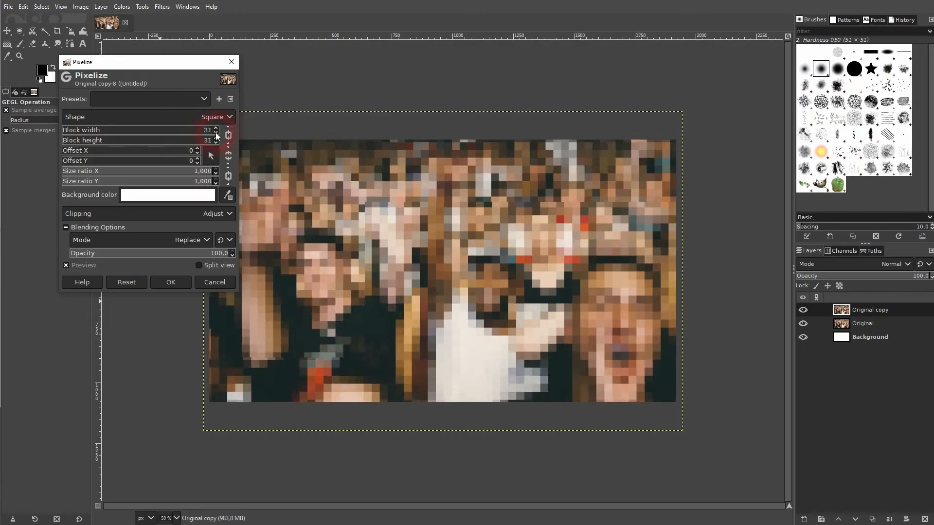
click(216, 133)
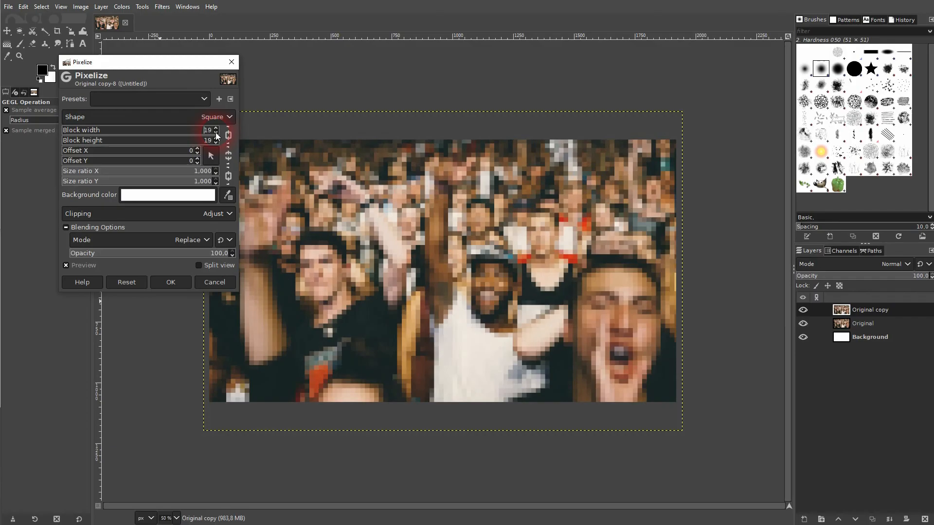
click(216, 128)
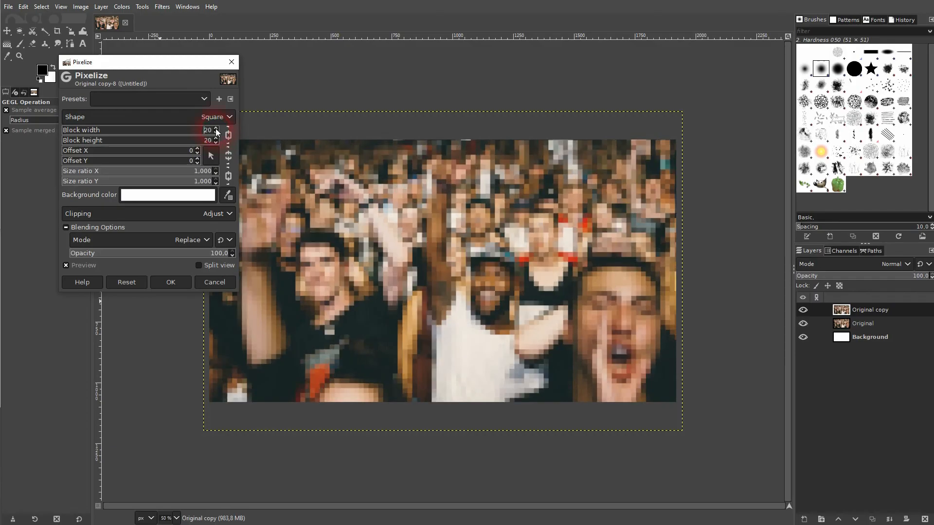
click(215, 128)
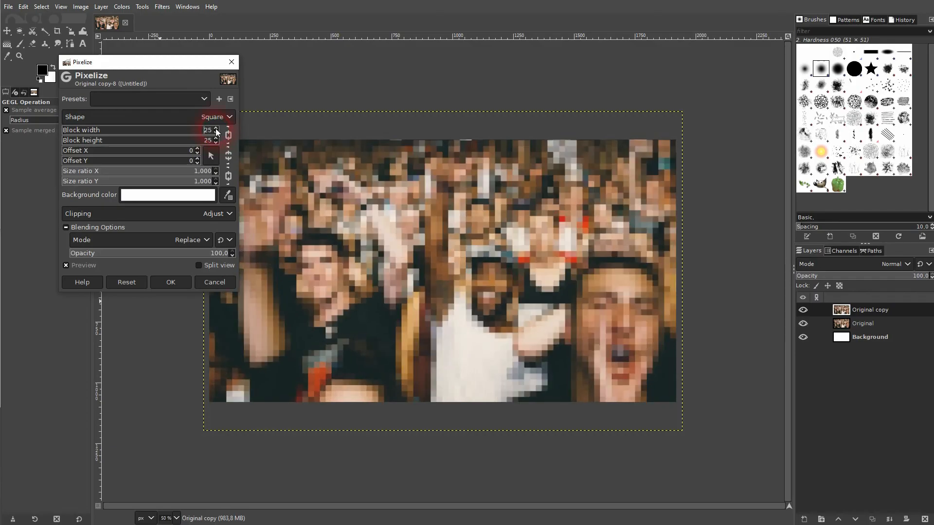
click(170, 283)
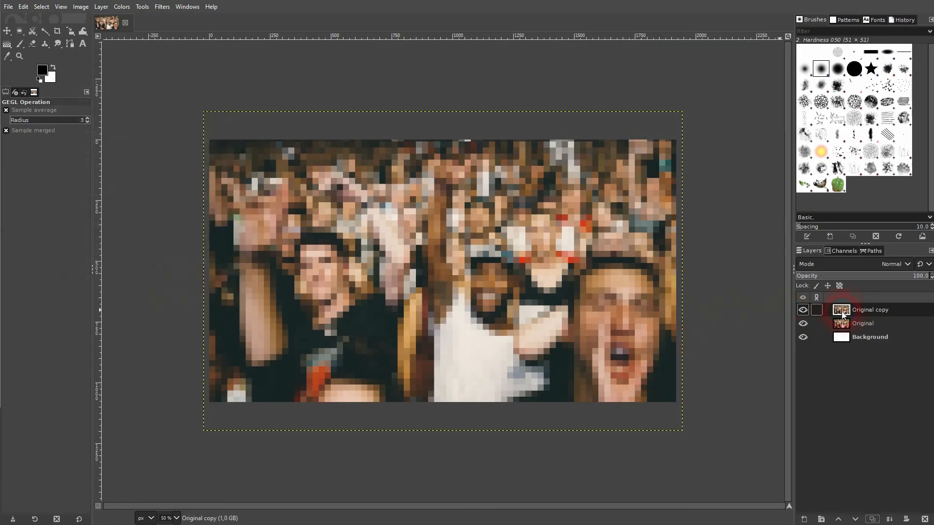
Step: Add a Black (full transparency) layer mask to the pixelized Original copy layer
right_click(844, 315)
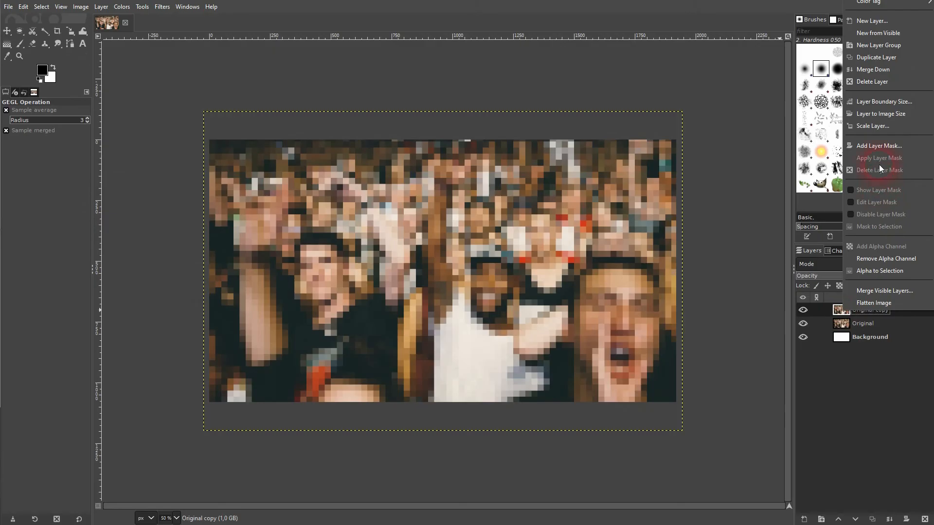
click(873, 147)
click(860, 130)
click(867, 230)
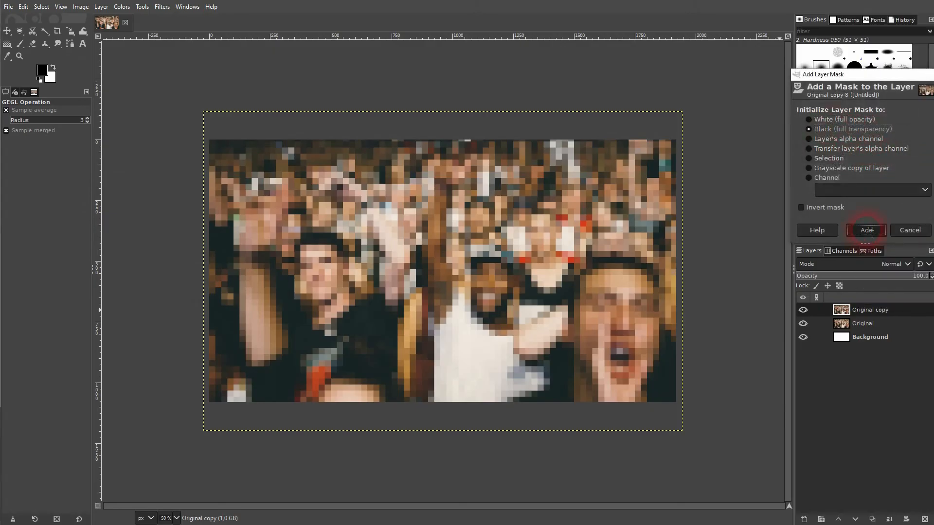
Step: Paint white with the Paintbrush on the Original copy layer's mask over several faces to reveal their pixelation
click(20, 44)
click(53, 68)
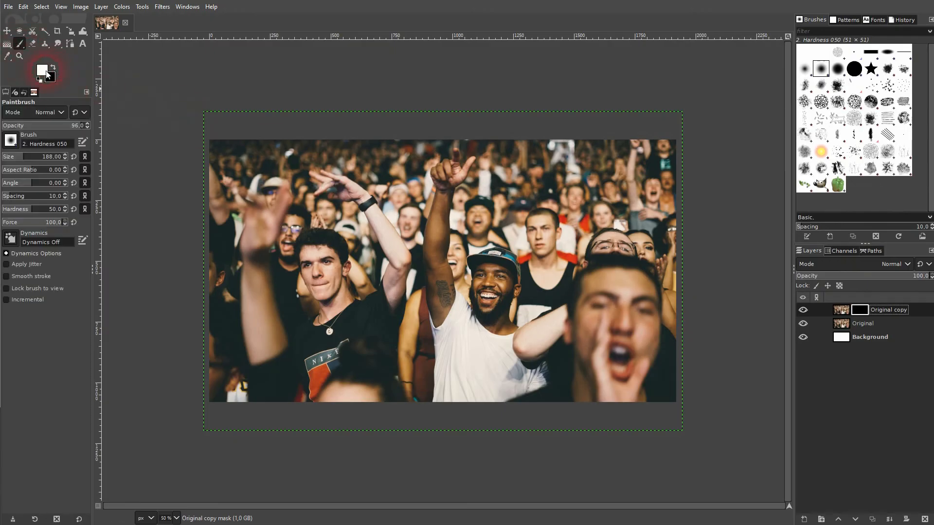
mouse_move(479, 292)
mouse_down()
mouse_move(499, 281)
mouse_move(489, 275)
mouse_move(486, 304)
mouse_move(504, 283)
mouse_up()
mouse_move(324, 266)
mouse_down()
mouse_move(309, 256)
mouse_move(327, 290)
mouse_move(331, 267)
mouse_up()
drag(618, 306, 621, 310)
mouse_move(555, 238)
mouse_down()
mouse_move(538, 219)
mouse_move(545, 245)
mouse_move(540, 228)
mouse_move(543, 235)
mouse_up()
drag(296, 221, 302, 255)
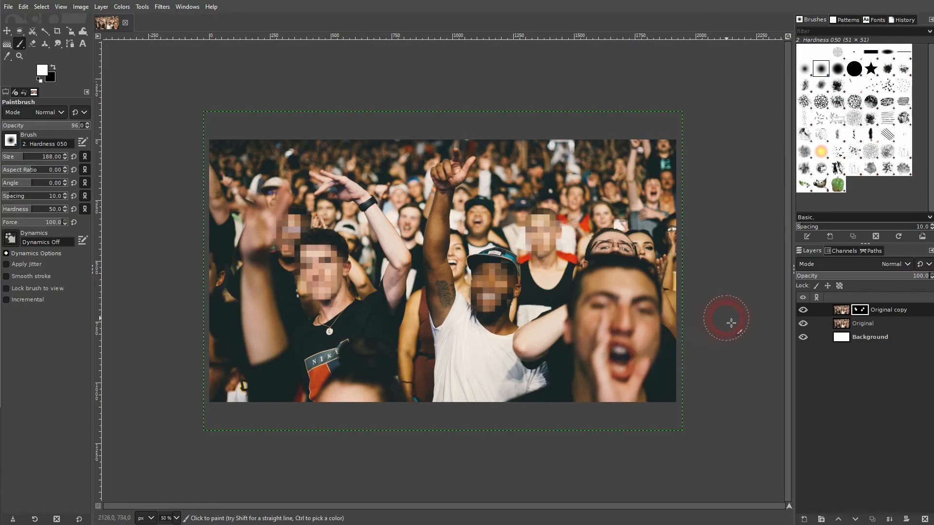
mouse_move(473, 213)
mouse_down()
mouse_move(465, 219)
mouse_move(482, 214)
mouse_move(486, 226)
mouse_up()
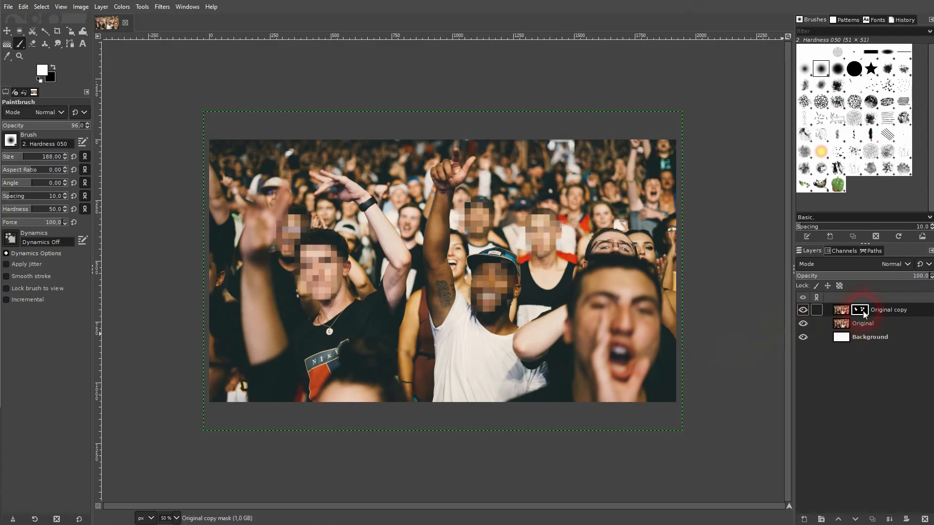
Step: Compare the pixelized faces by toggling the visibility of the Original layer and the masked Original copy layer
click(801, 324)
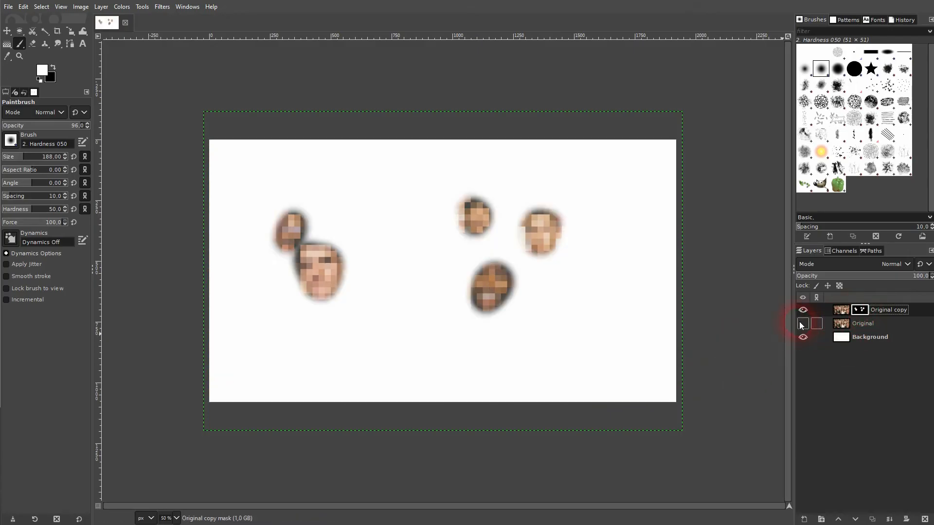
click(803, 323)
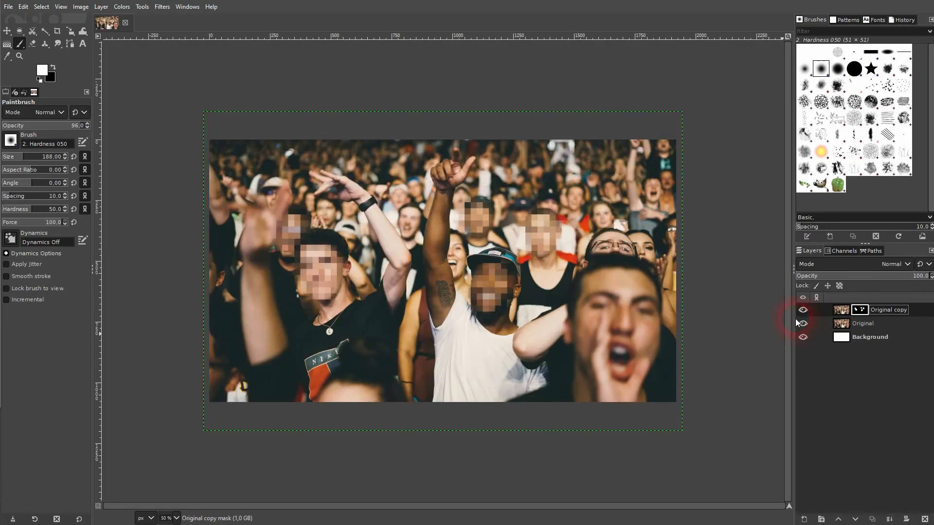
click(804, 311)
click(804, 311)
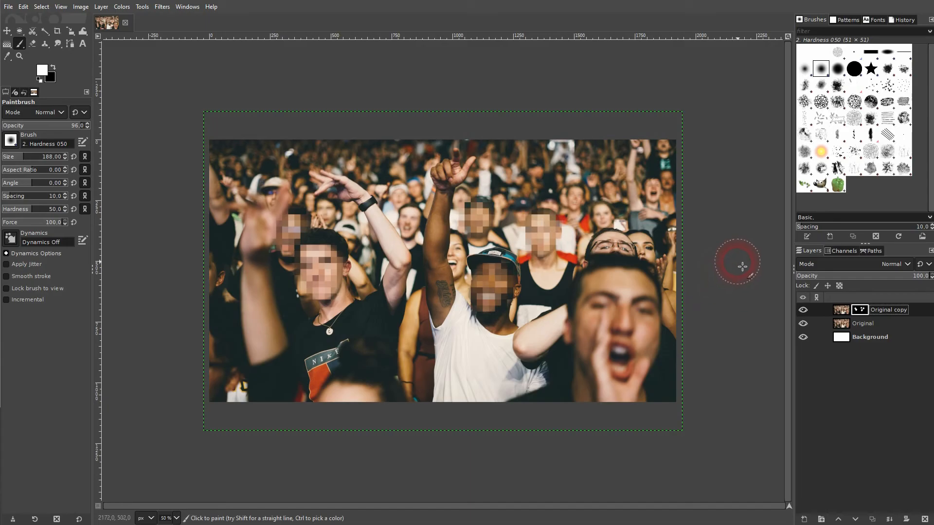
key(alt+Tab)
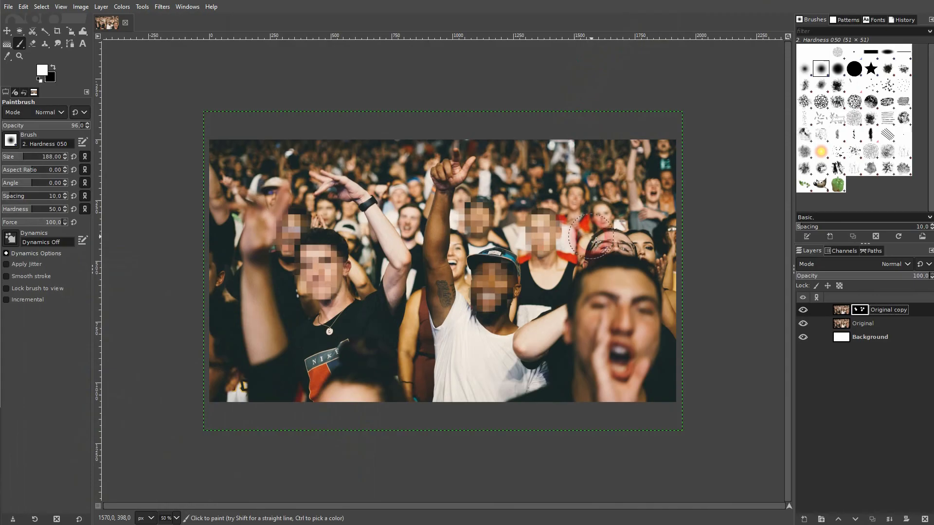
drag(596, 242, 607, 229)
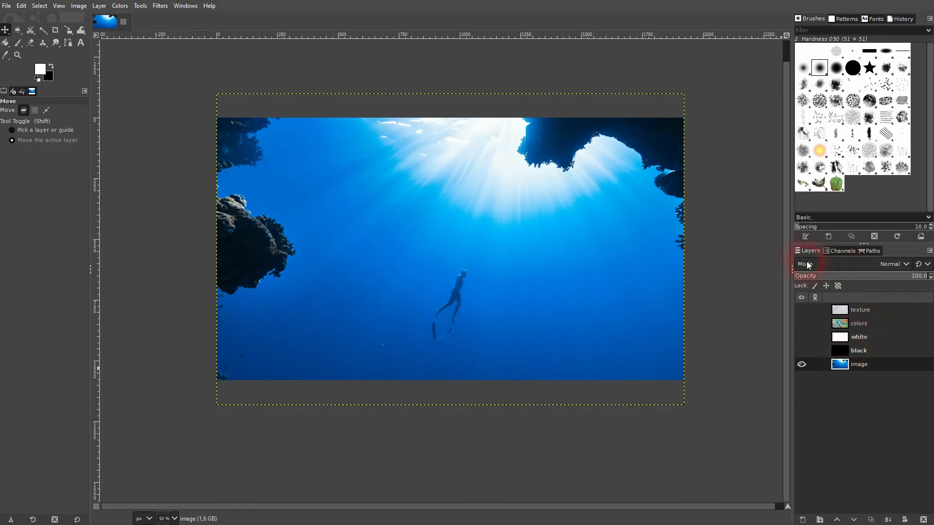
Step: Try the Difference blend mode on the image layer and return it to Normal
click(898, 266)
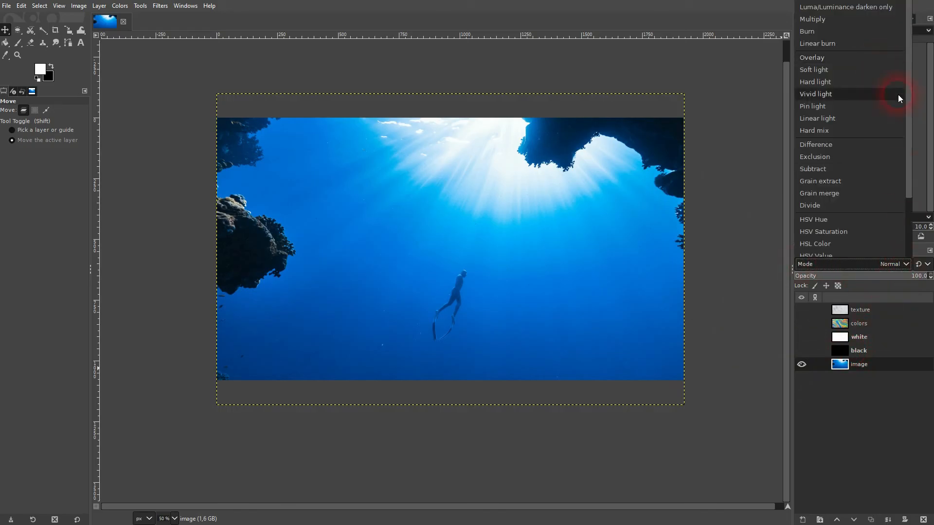
scroll(918, 177, down, 3)
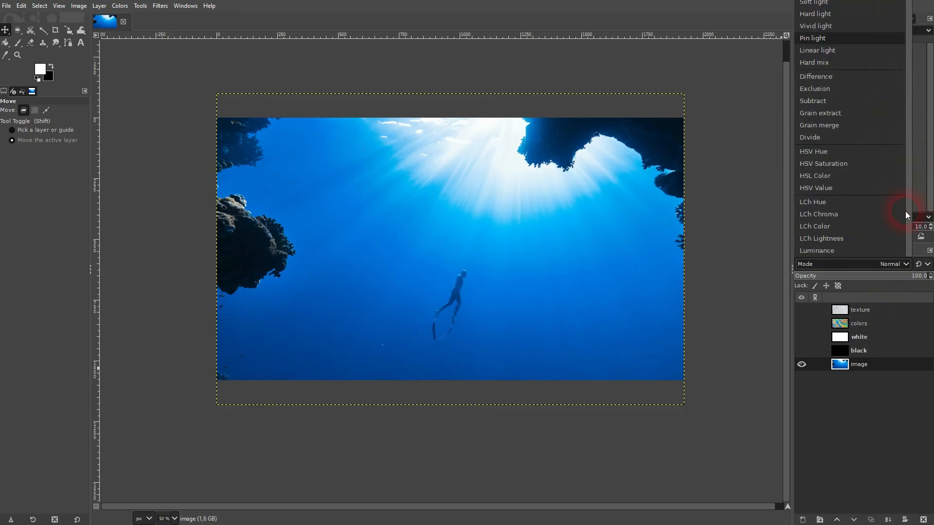
scroll(908, 176, up, 3)
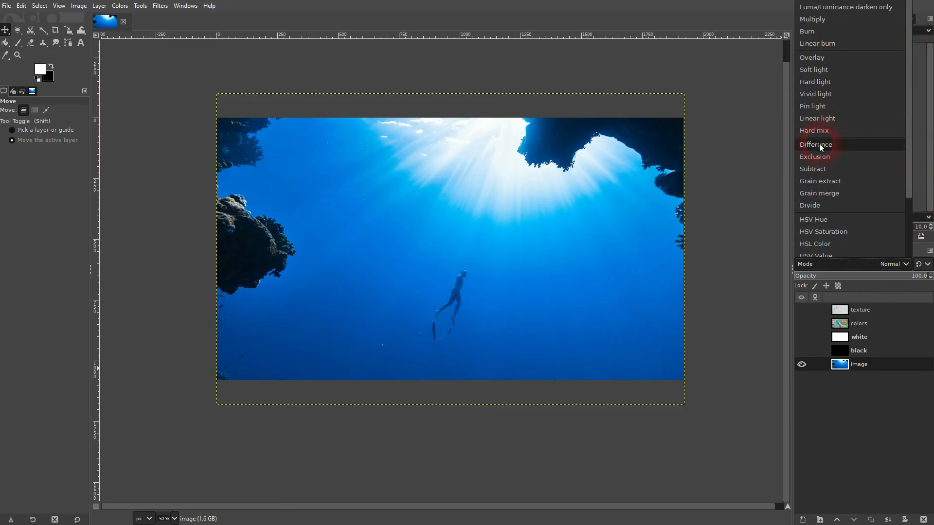
click(819, 144)
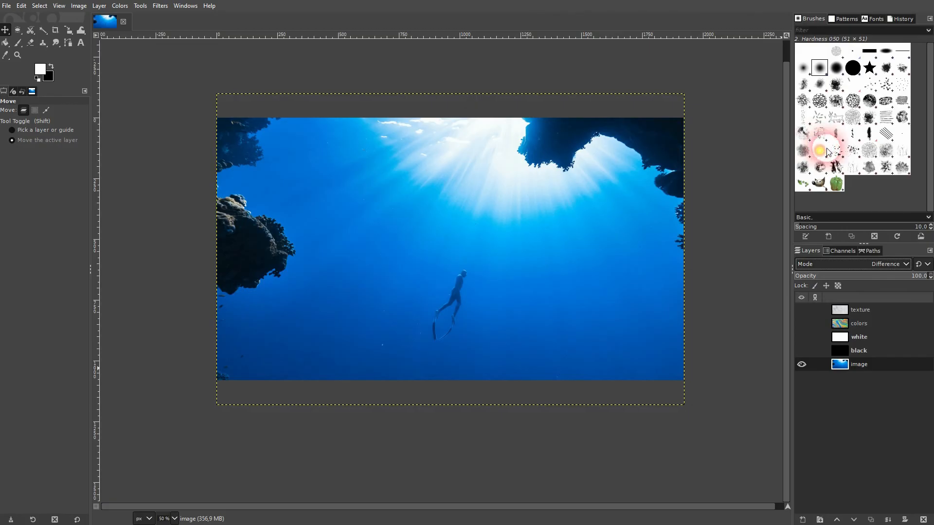
click(890, 265)
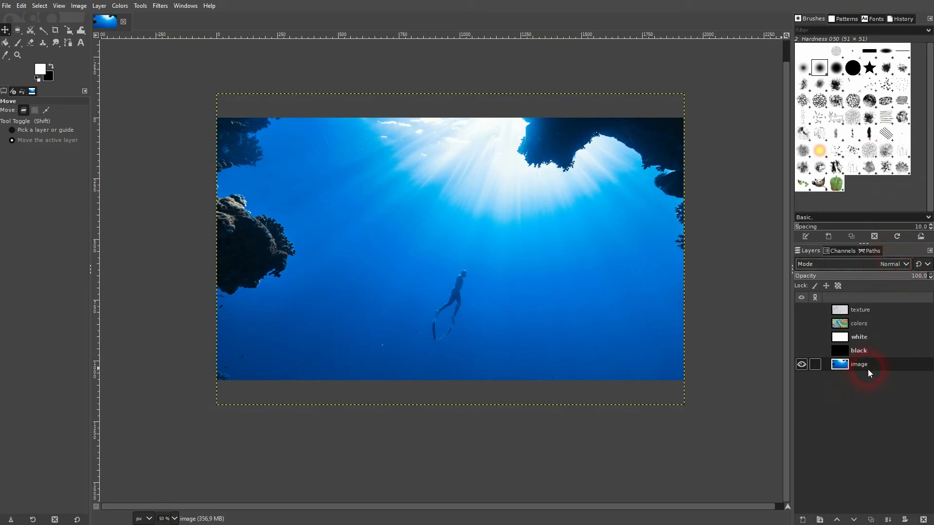
Step: Make the colors layer visible above the image layer and set its blend mode to Difference
click(858, 351)
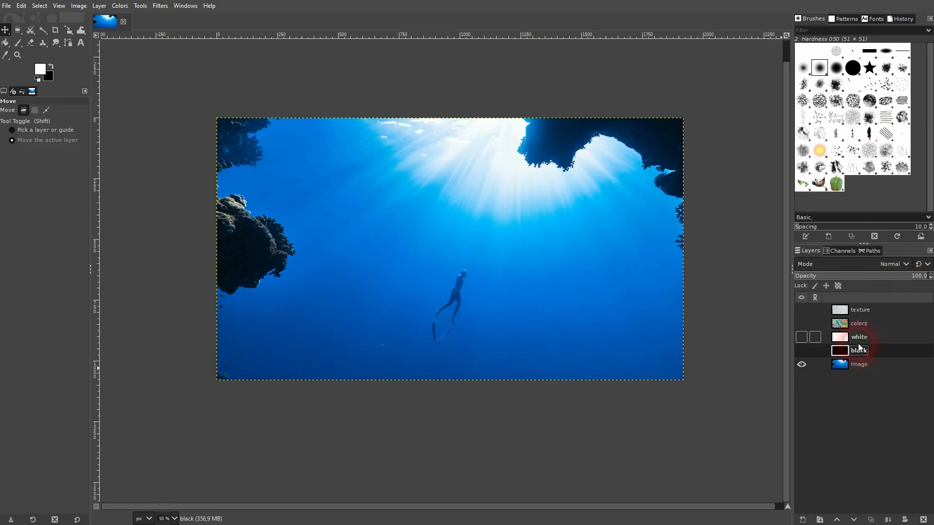
click(856, 323)
click(801, 324)
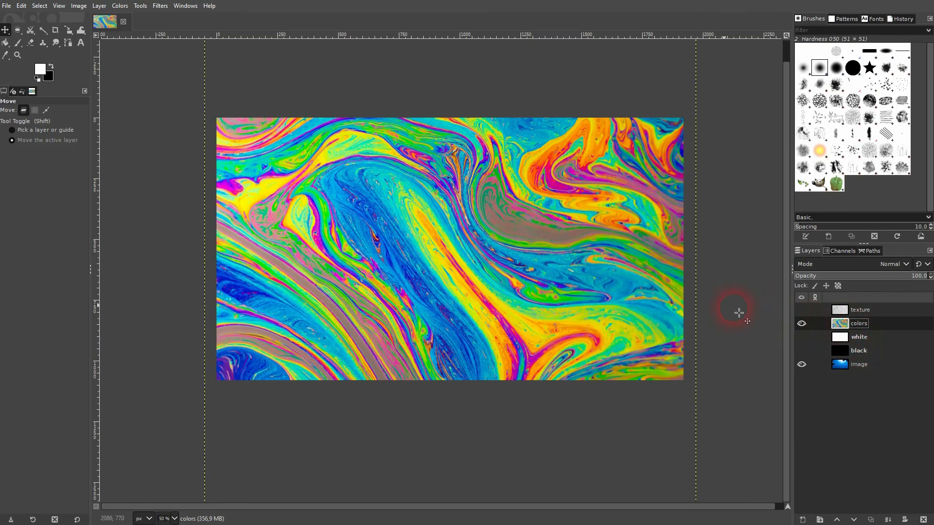
click(900, 264)
click(857, 145)
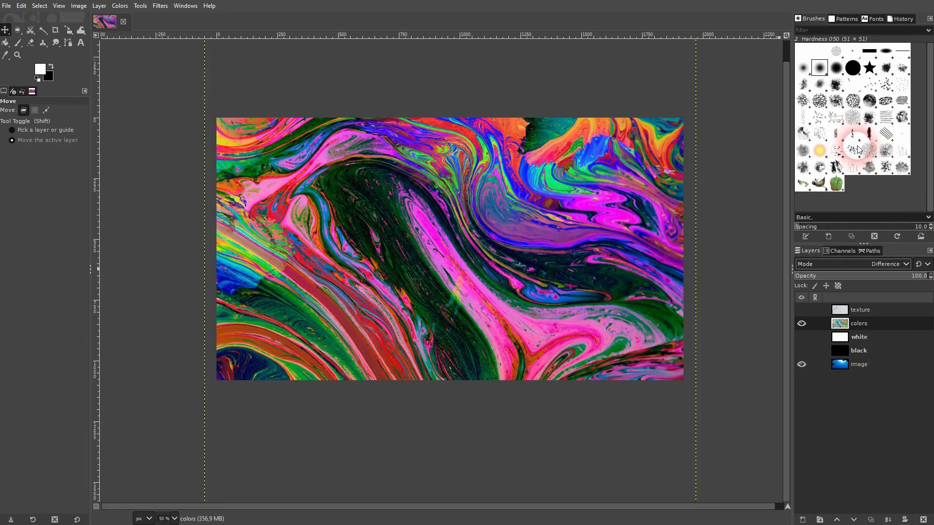
Step: Try the colors layer's blend modes backwards from Multiply through Luma darken only, Darken only, Luma lighten only and Split to Dissolve
click(893, 269)
click(829, 34)
click(905, 248)
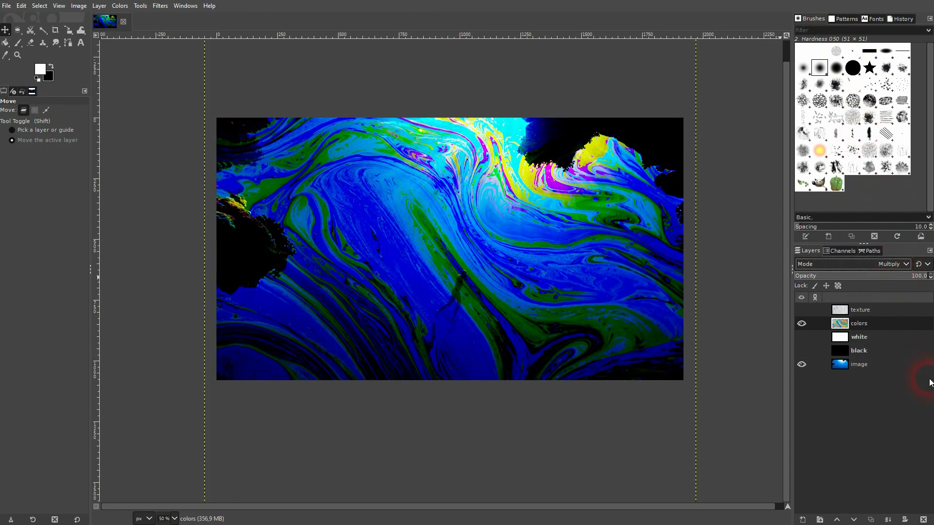
key(Up)
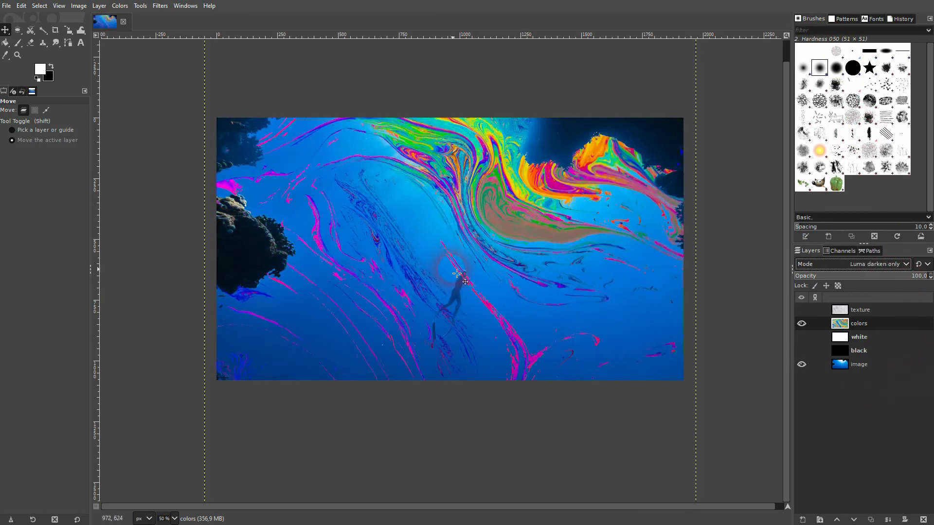
key(Up)
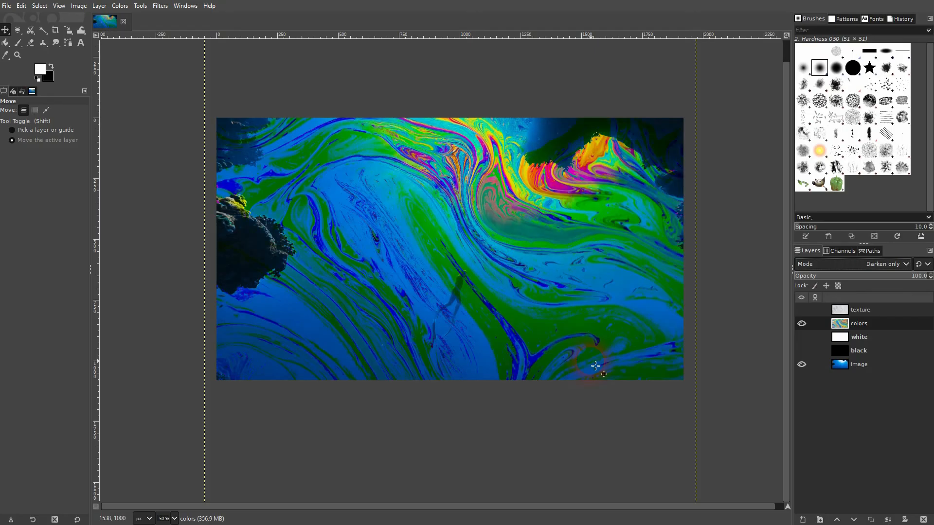
key(Up)
key(Up)
key(Up)
key(Up)
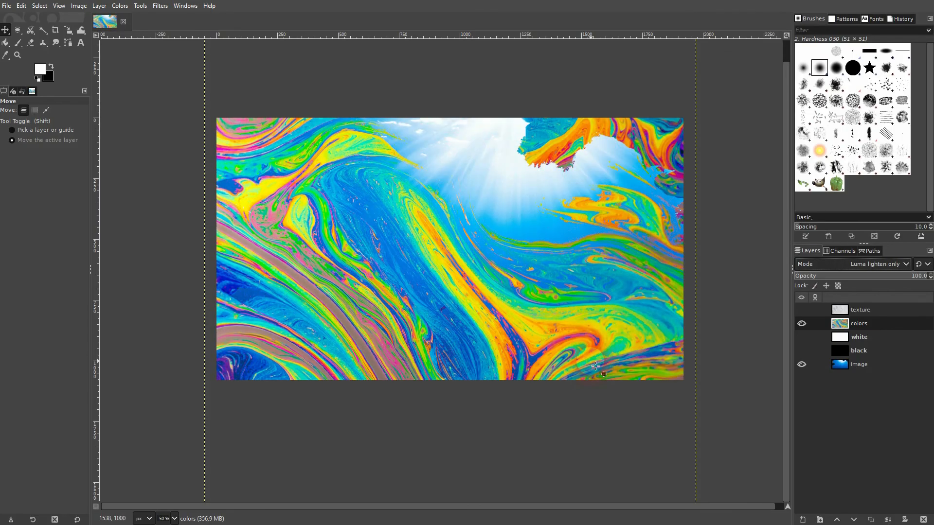
key(Up)
key(Up)
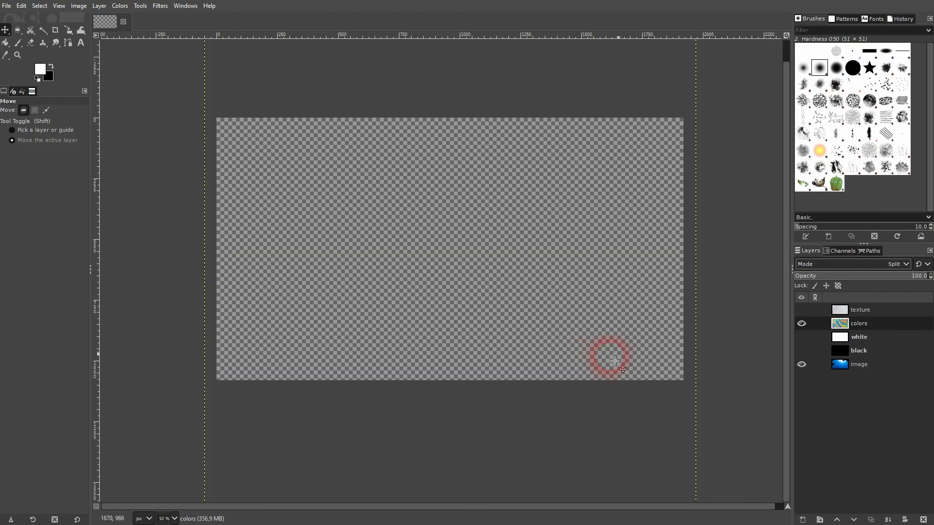
key(Up)
key(Up)
key(Up)
key(Up)
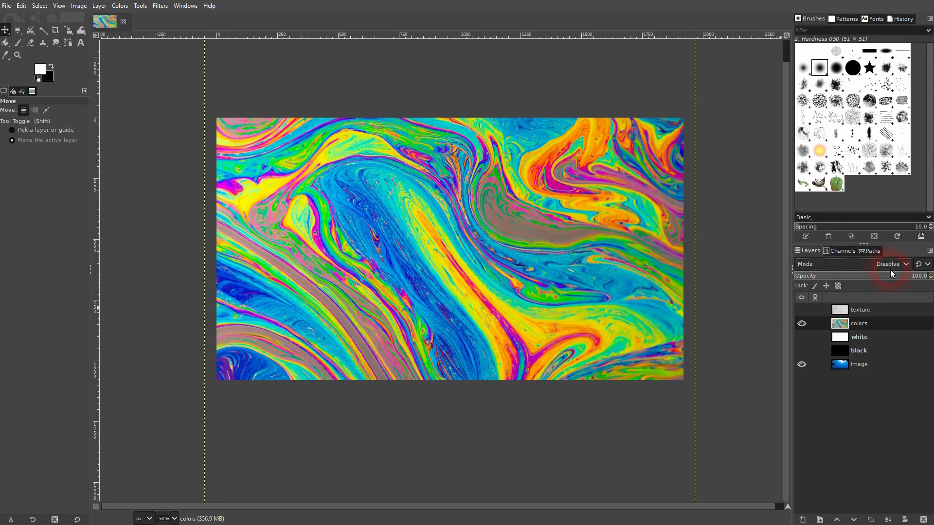
Step: Try the colors layer in Color erase and Normal, and move forward through the blend modes to Screen
key(Down)
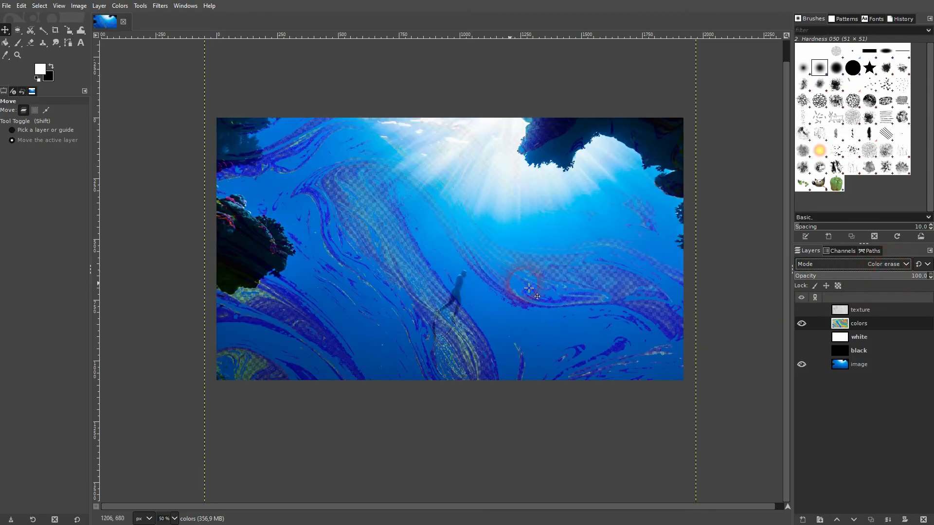
key(Up)
key(Up)
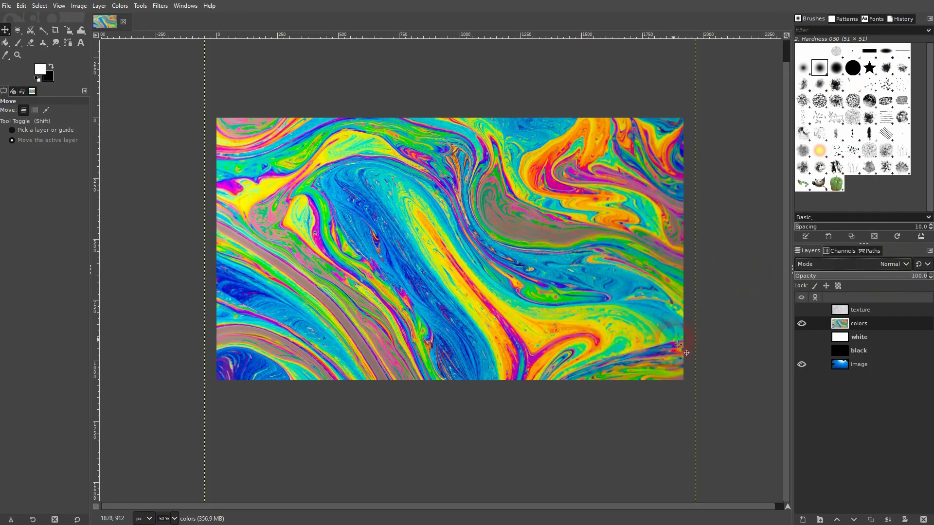
key(Down)
key(Down)
key(Down)
key(Down)
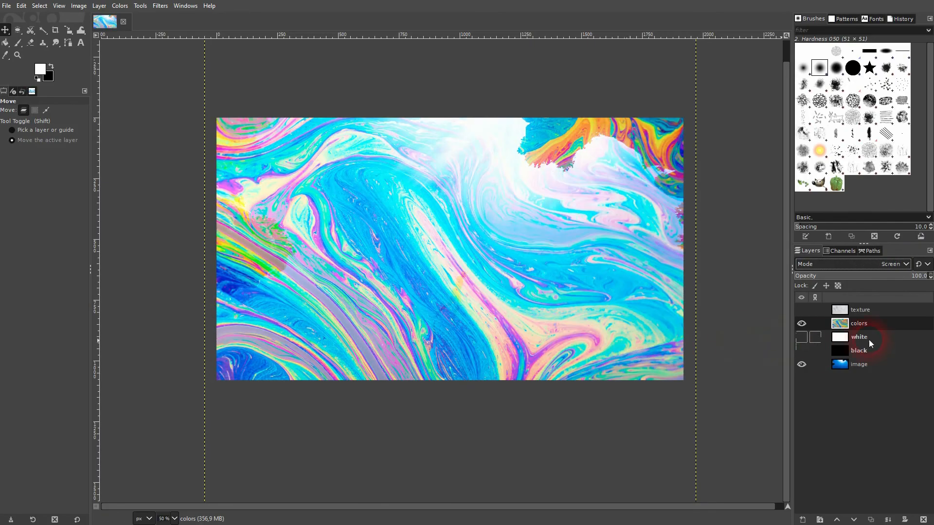
key(Down)
key(Up)
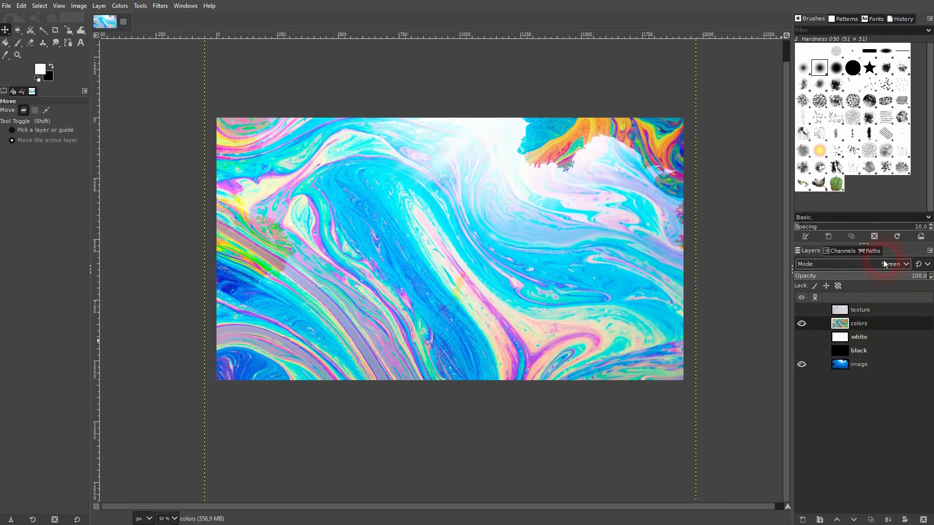
Step: Step the colors layer's blend mode forward from Screen past Multiply to Overlay
key(Down)
key(Down)
key(Down)
key(Down)
key(Down)
key(Down)
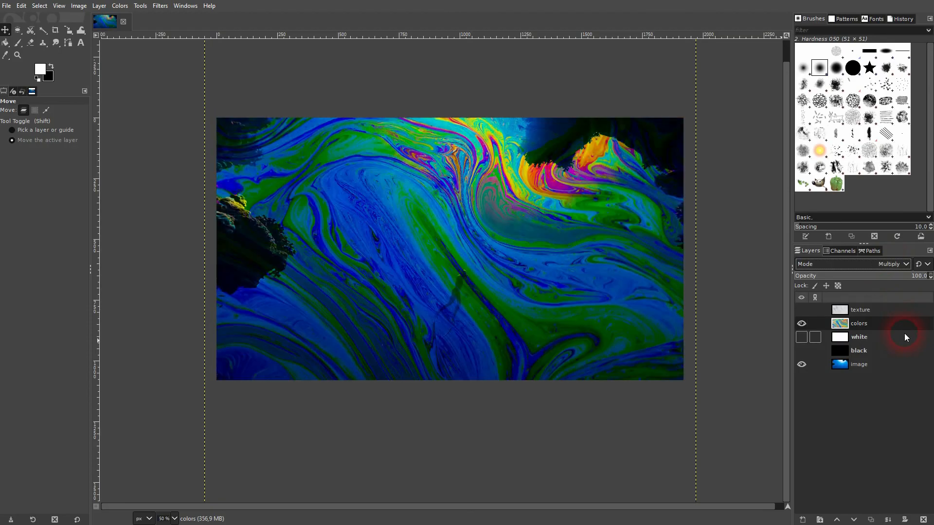
key(Up)
key(Down)
key(Down)
key(Down)
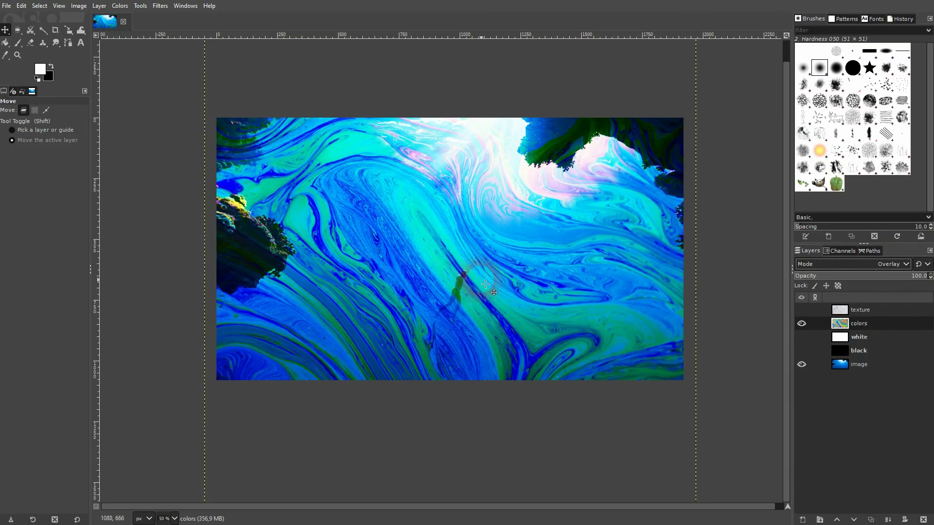
Step: Cycle the colors layer through the contrast blend modes from Overlay to Pin light
key(Down)
key(Up)
key(Down)
key(Down)
key(Down)
key(Down)
key(Down)
key(Down)
key(Down)
key(Down)
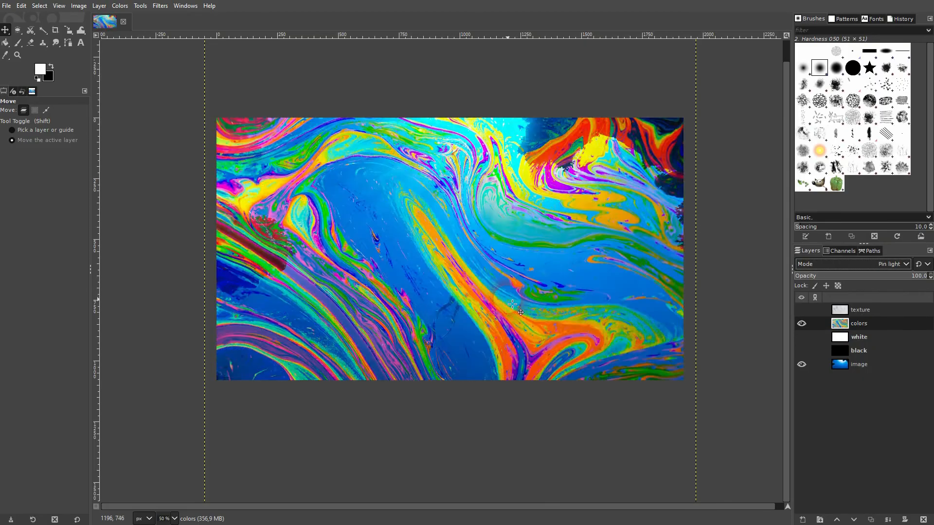
Step: Cycle the colors layer through the remaining blend modes, trying HSV Value and leaving it on HSL Color
key(Down)
key(Down)
key(Down)
key(Down)
key(Down)
key(Down)
key(Down)
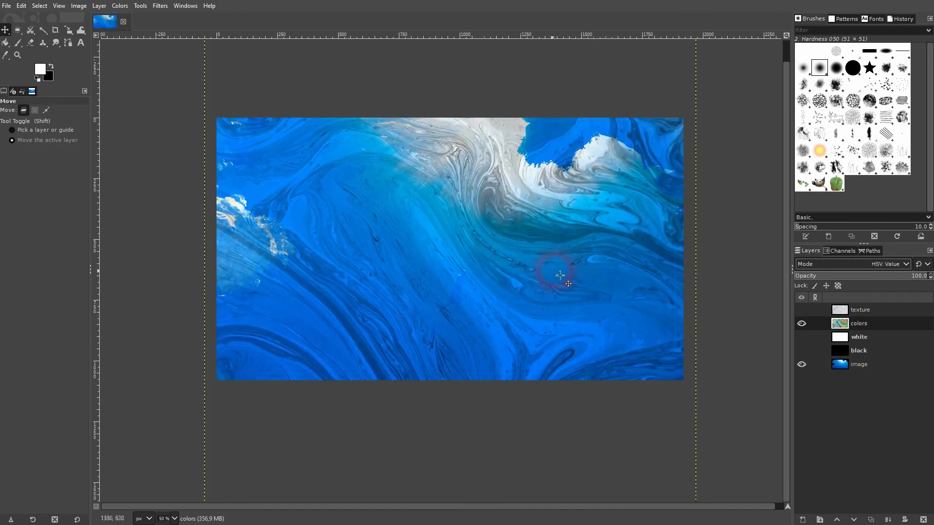
key(Down)
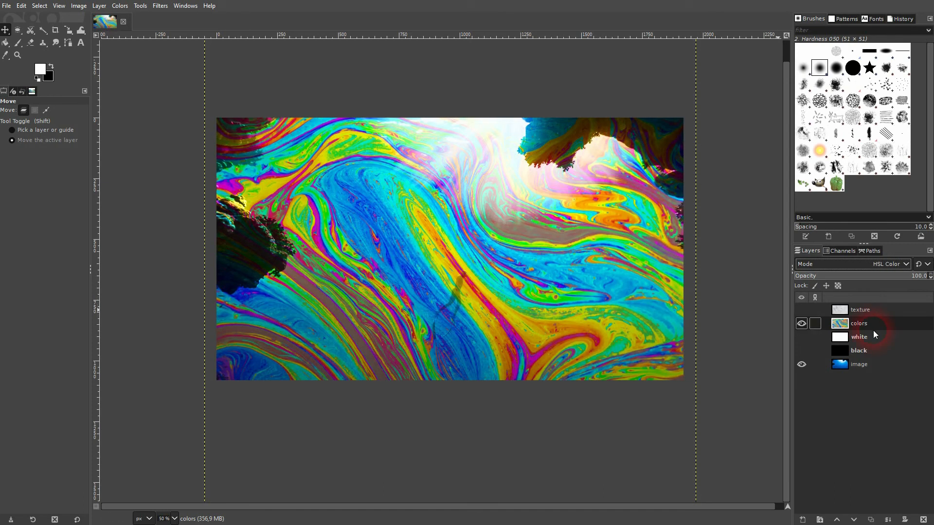
Step: Show the white layer instead of the colors layer and set its blend mode to Multiply
click(802, 325)
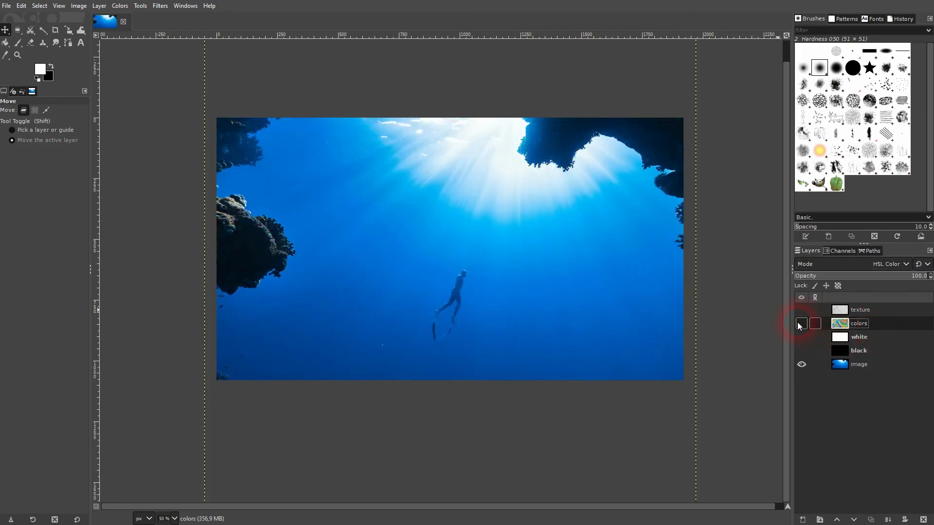
click(802, 337)
click(860, 339)
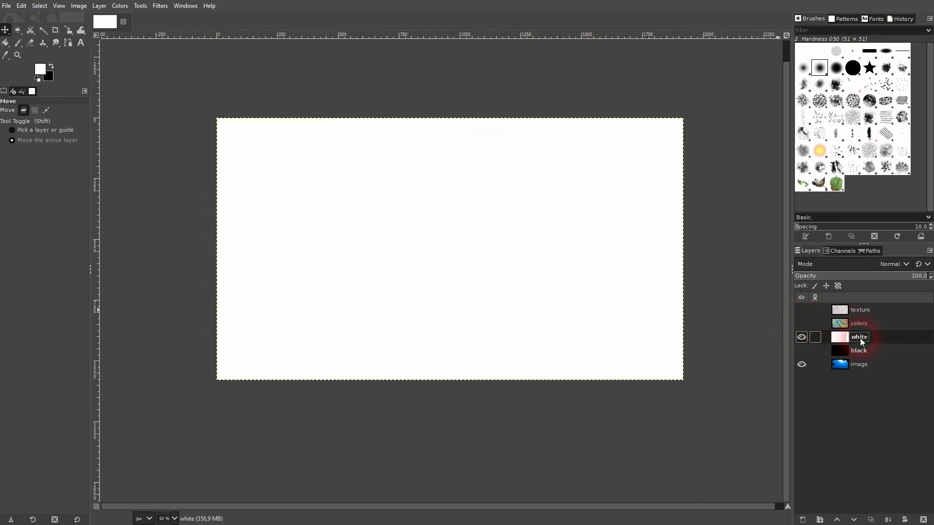
click(890, 263)
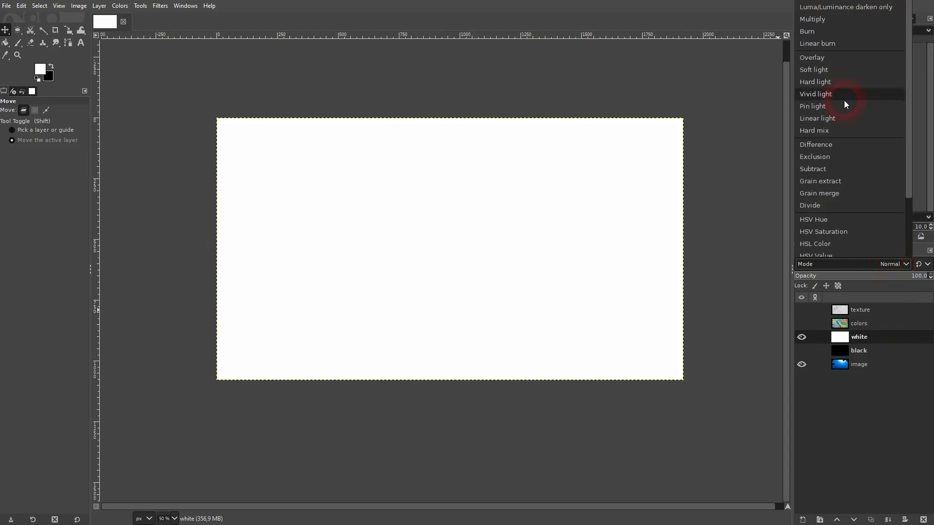
click(813, 18)
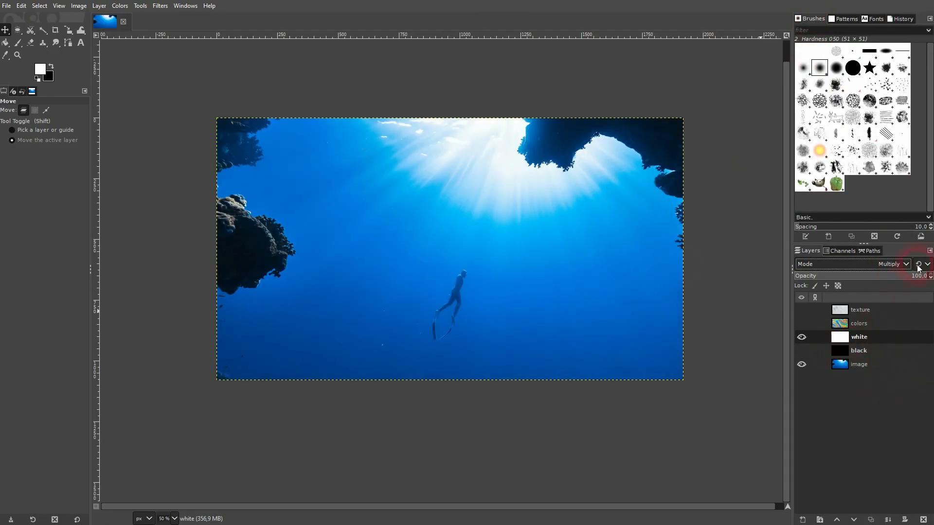
Step: Show the black layer instead of the white layer and set its blend mode to Screen
drag(910, 275, 931, 283)
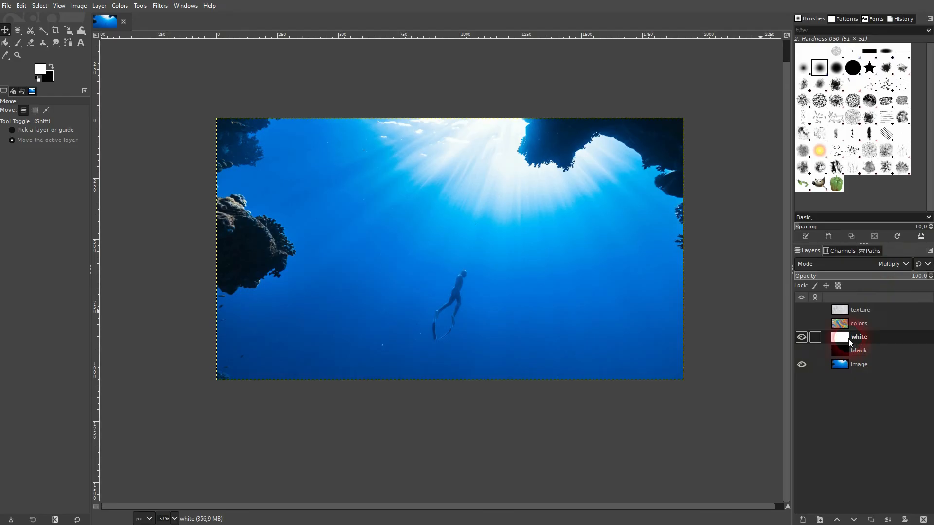
click(802, 337)
click(802, 350)
click(860, 357)
click(893, 264)
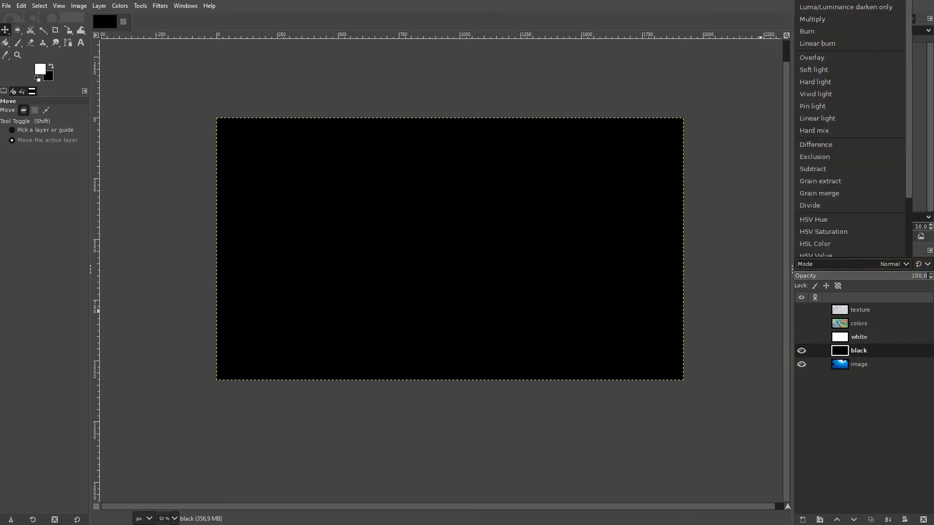
click(827, 20)
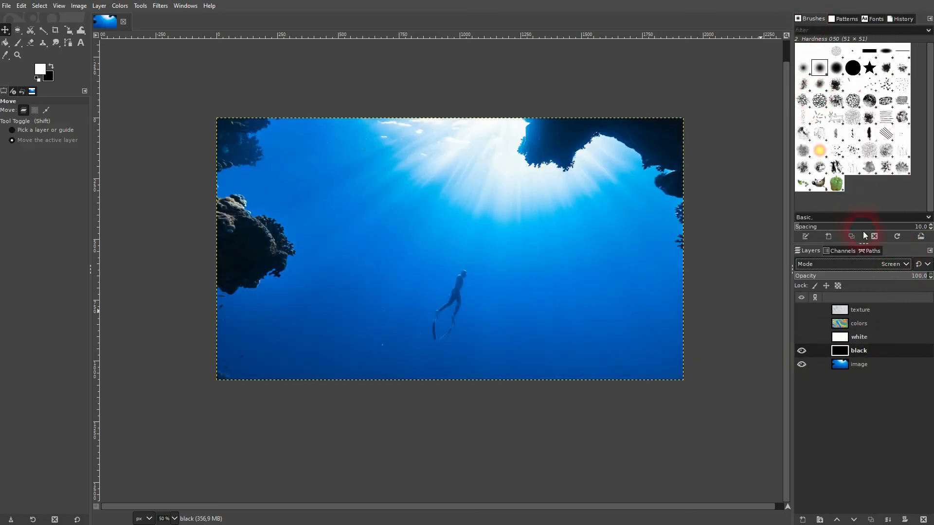
click(911, 275)
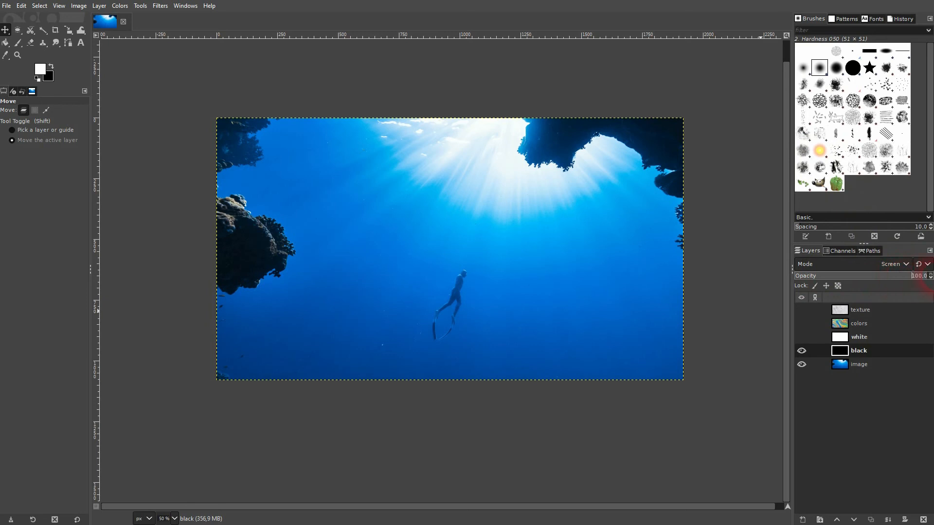
Step: Try Difference, Hard mix and Overlay as the black layer's blend mode, compare Overlay with the layer hidden, and return to Screen
click(893, 267)
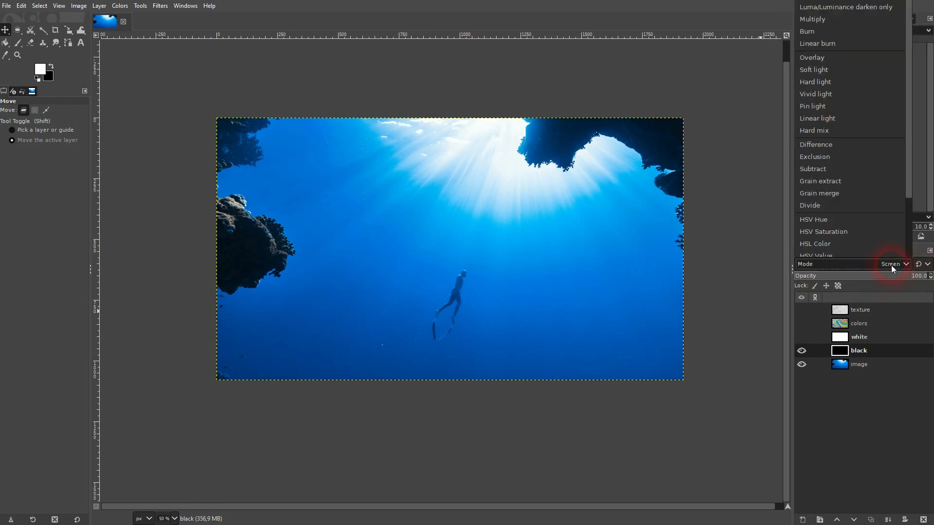
click(847, 145)
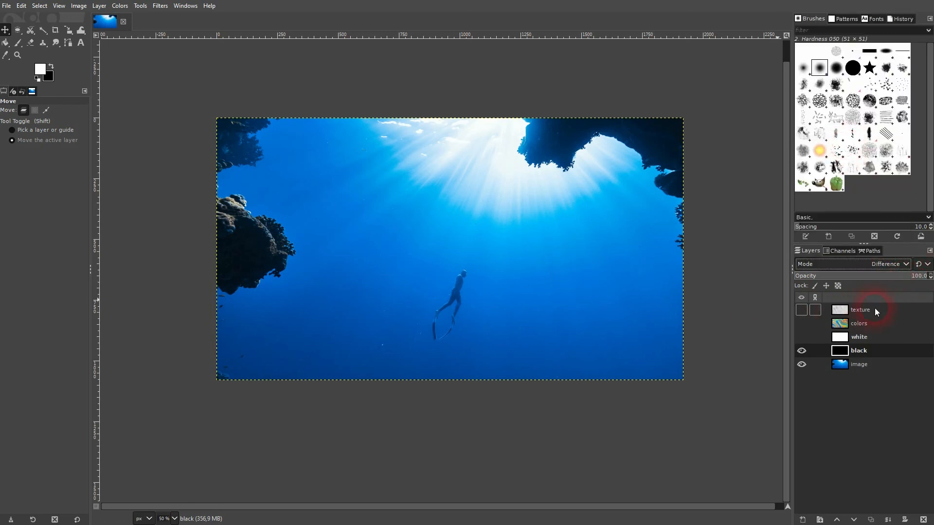
scroll(892, 263, up, 1)
click(891, 264)
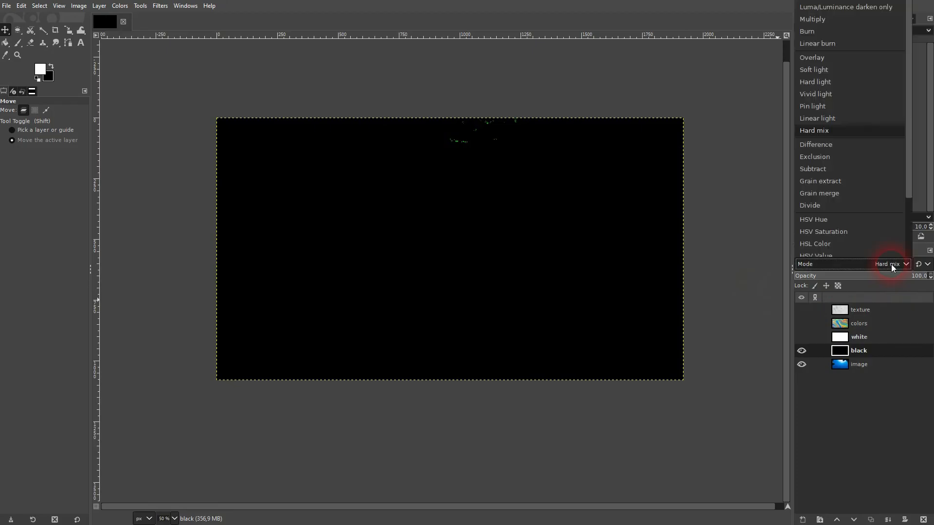
click(818, 57)
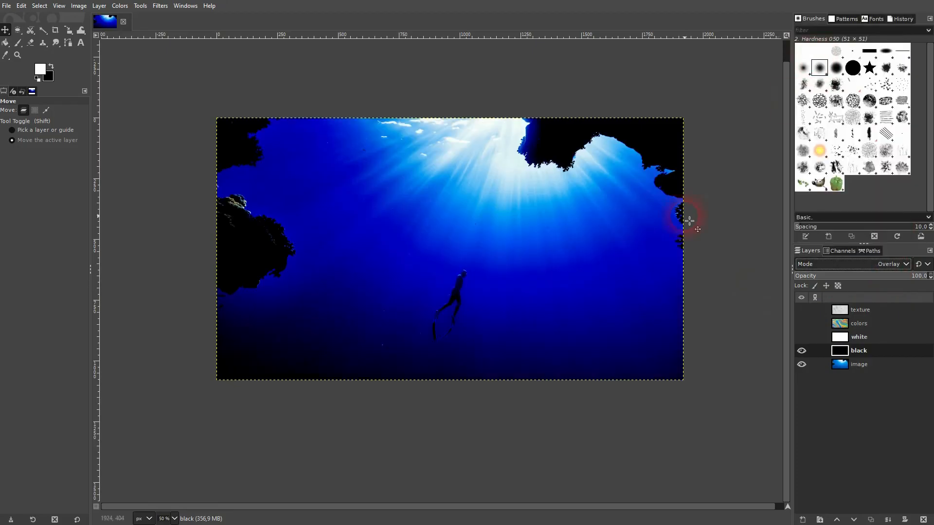
click(801, 351)
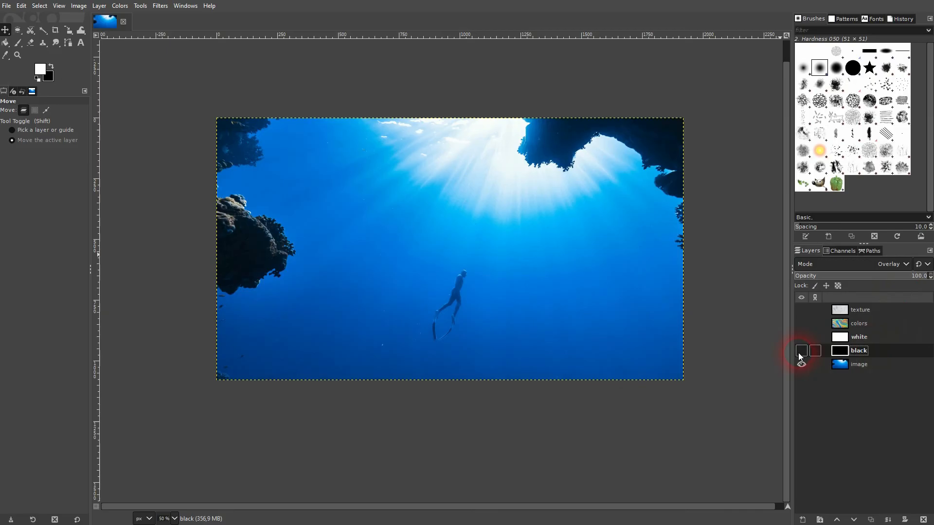
click(800, 351)
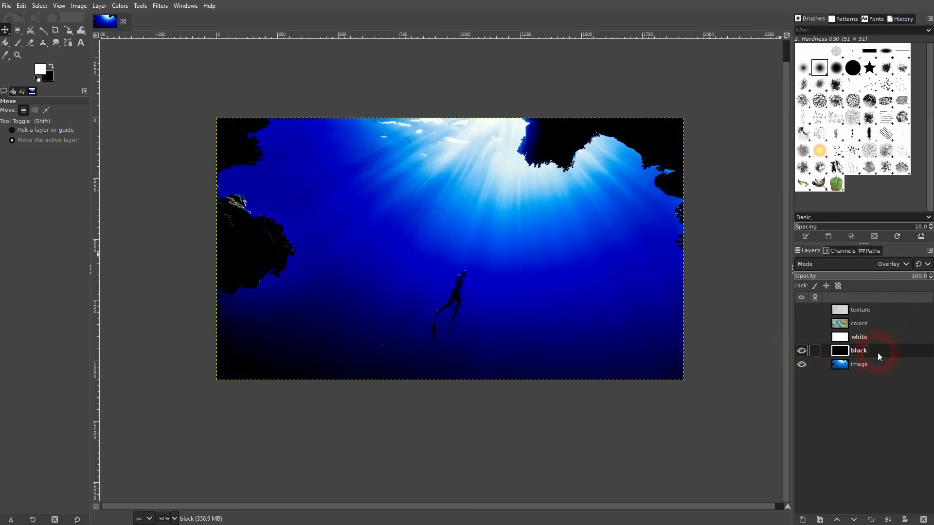
click(897, 265)
click(832, 77)
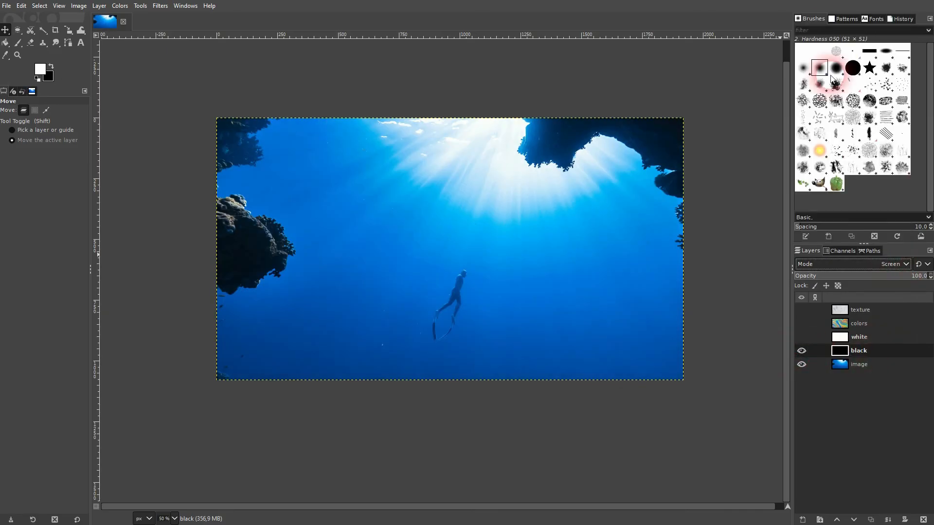
Step: Show the colors layer instead of the black layer and lower its opacity to 34.2
click(798, 352)
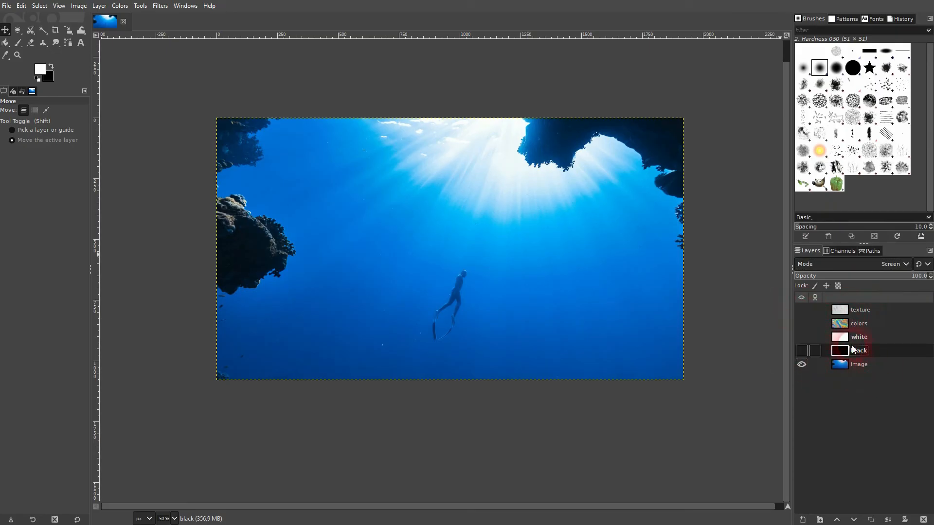
click(802, 324)
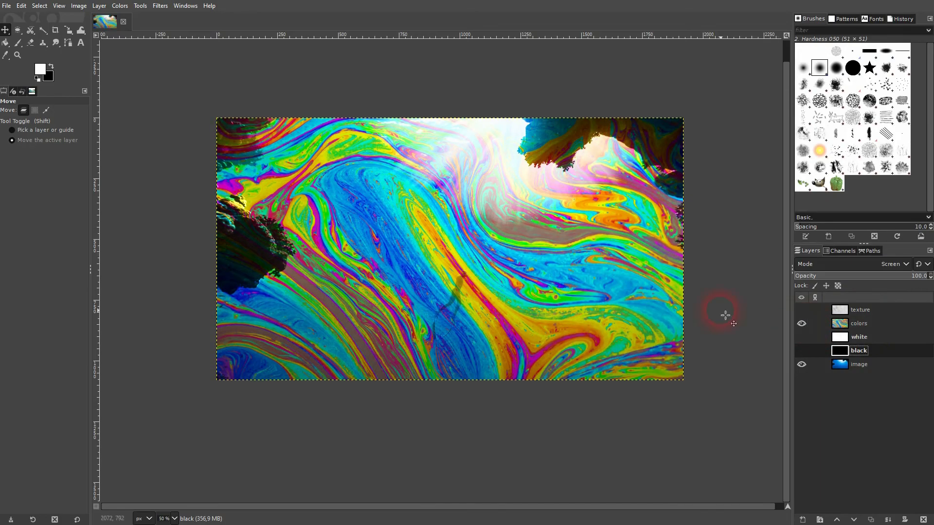
click(869, 276)
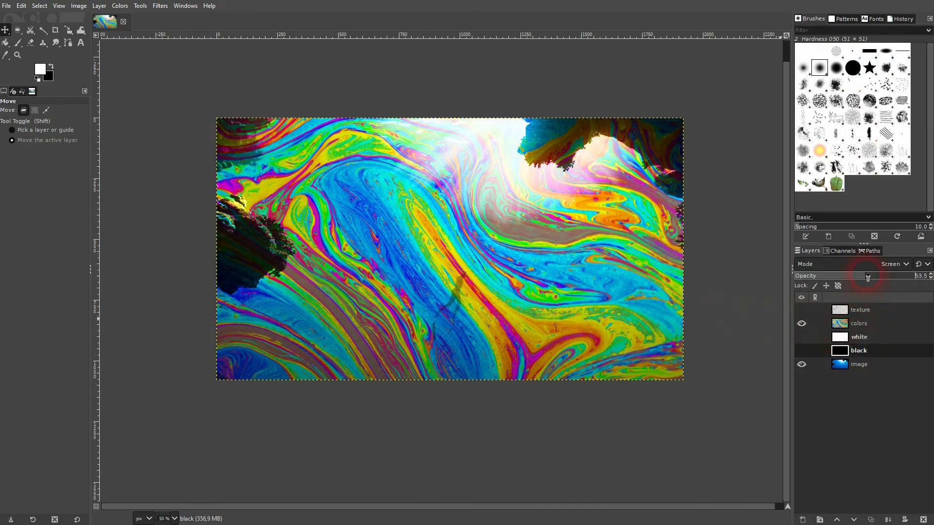
click(863, 324)
drag(863, 281, 841, 280)
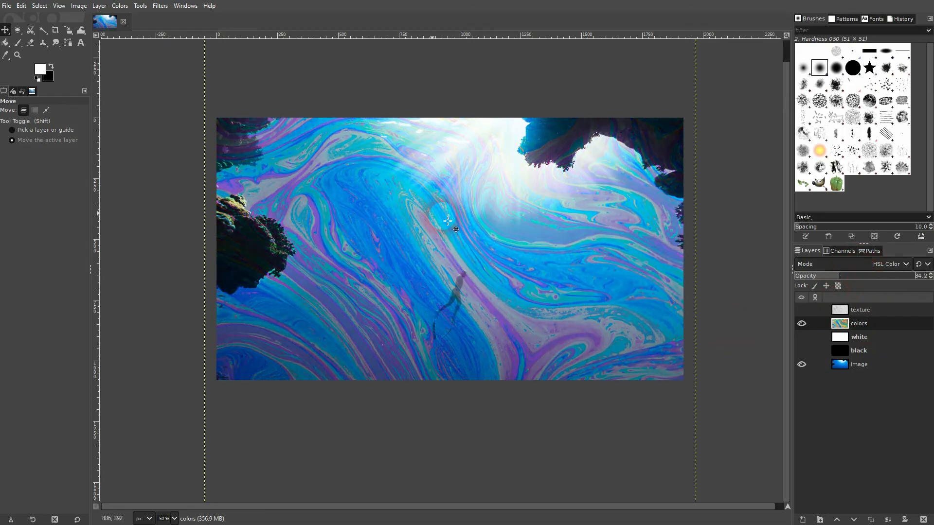
Step: Change the colors layer's blend mode to LCh Hue
click(802, 324)
click(888, 263)
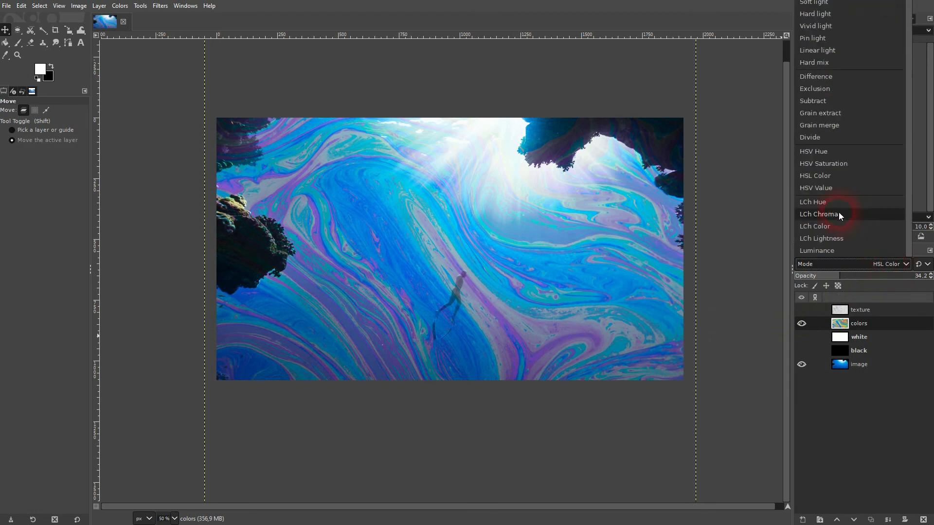
click(813, 203)
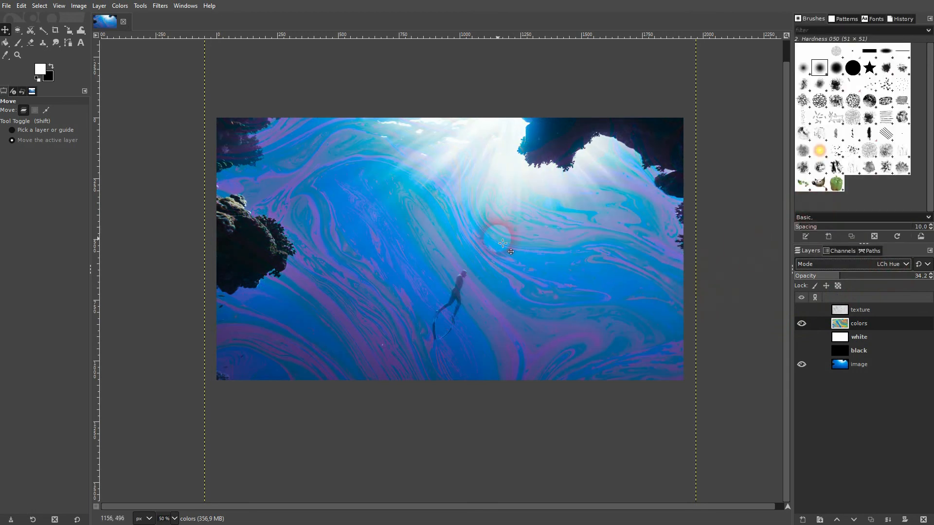
click(876, 322)
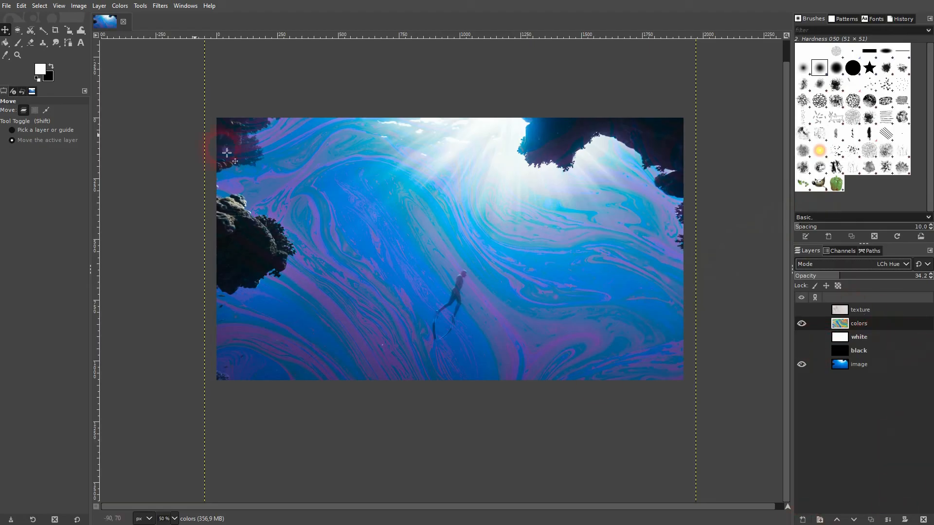
Step: Add a text layer reading "TEXT" beside the diver near the middle of the image
click(81, 42)
click(414, 264)
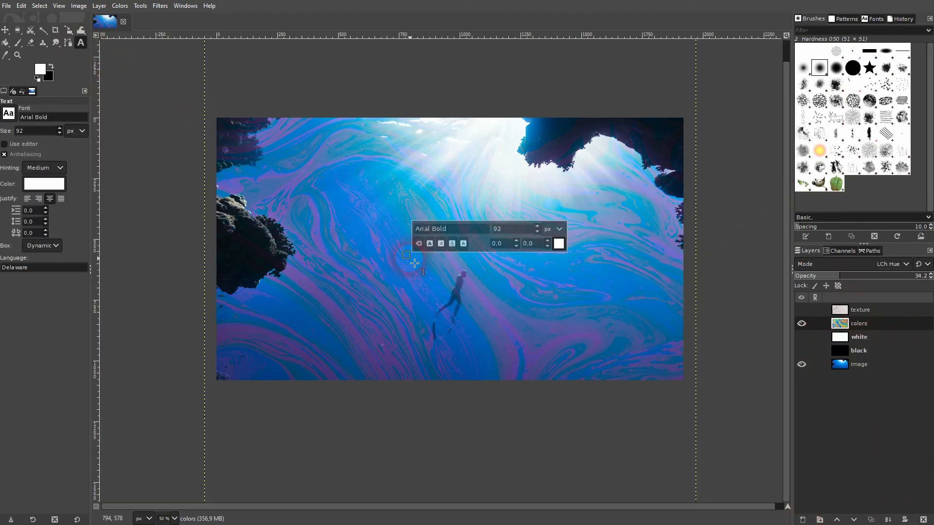
text(TEXT)
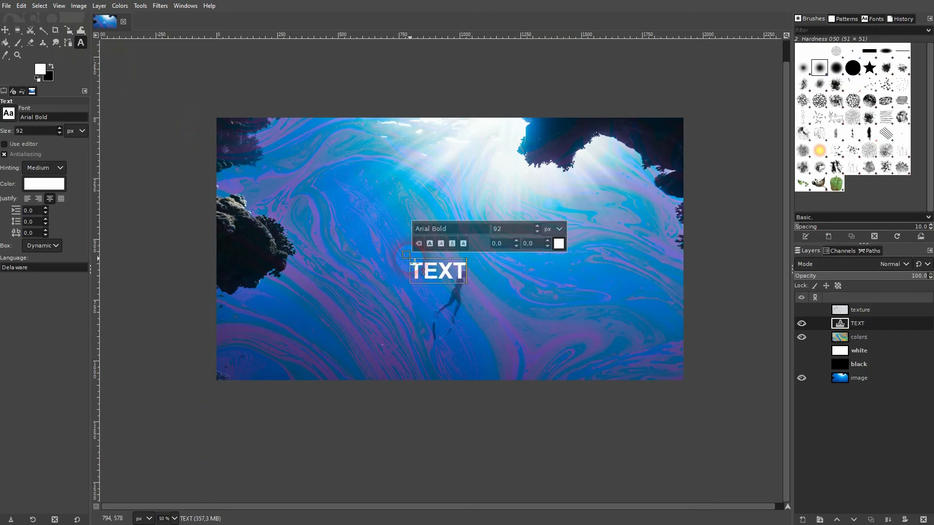
Step: Format the whole text in Arial Heavy at a size of 250 px
key(ctrl+a)
drag(461, 229, 406, 230)
text(a)
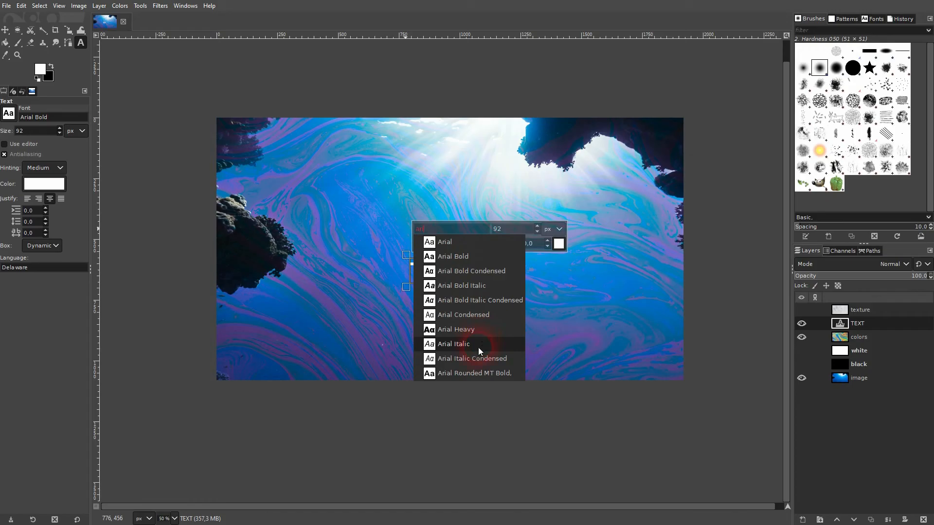
click(470, 331)
double_click(497, 229)
text(250)
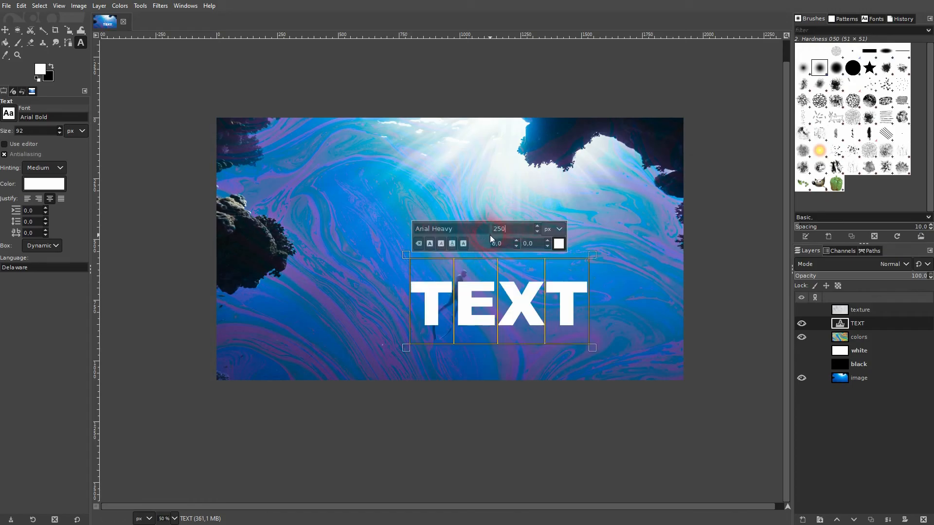
Step: Move the text layer to the center of the image
click(5, 30)
click(466, 308)
drag(466, 309, 414, 258)
Step: Show the black layer instead of the image layer and set its blend mode to Normal
click(802, 378)
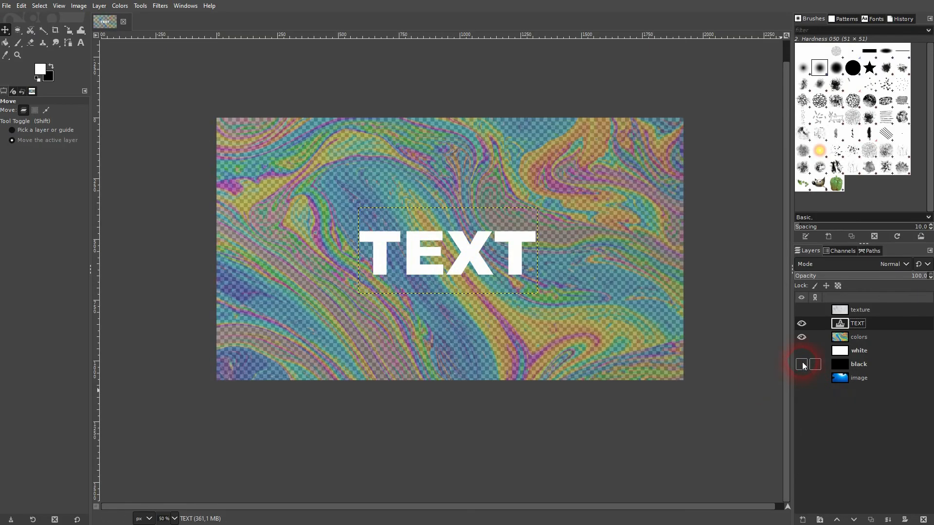
click(802, 364)
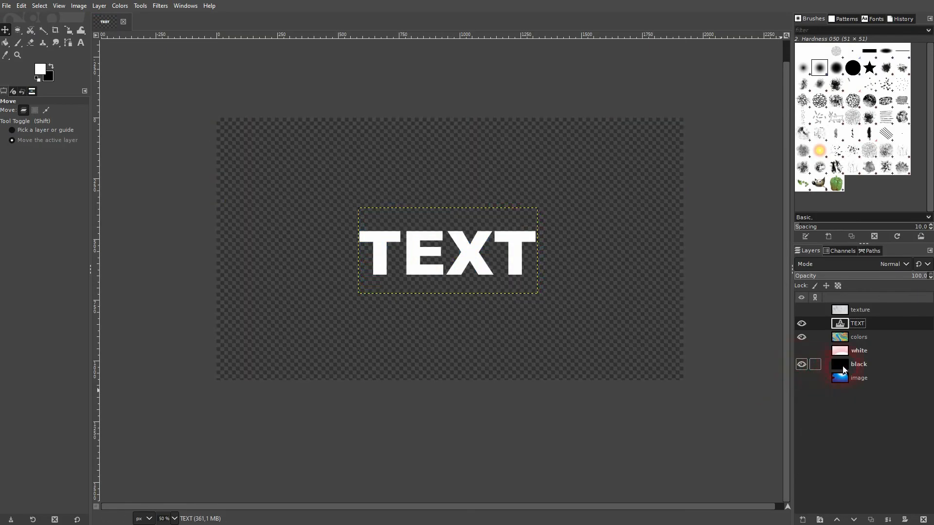
click(868, 364)
click(919, 266)
click(900, 264)
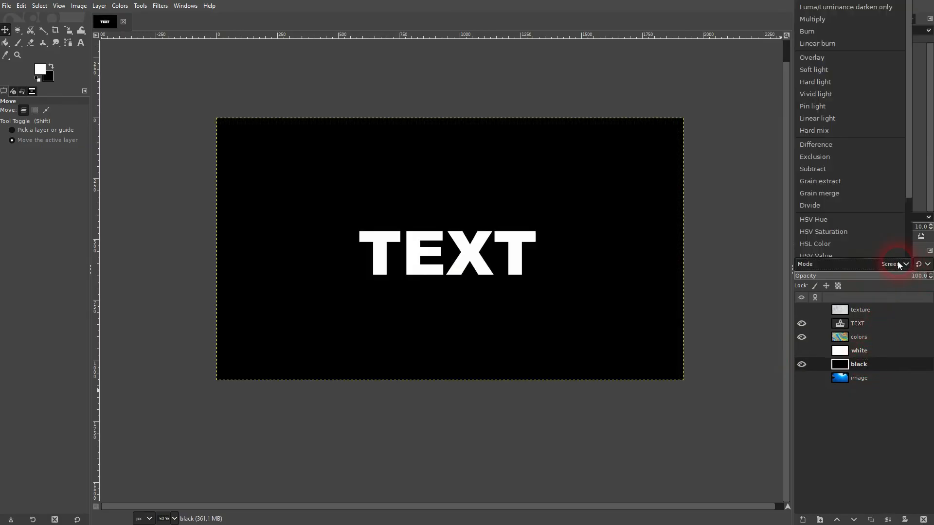
click(857, 1)
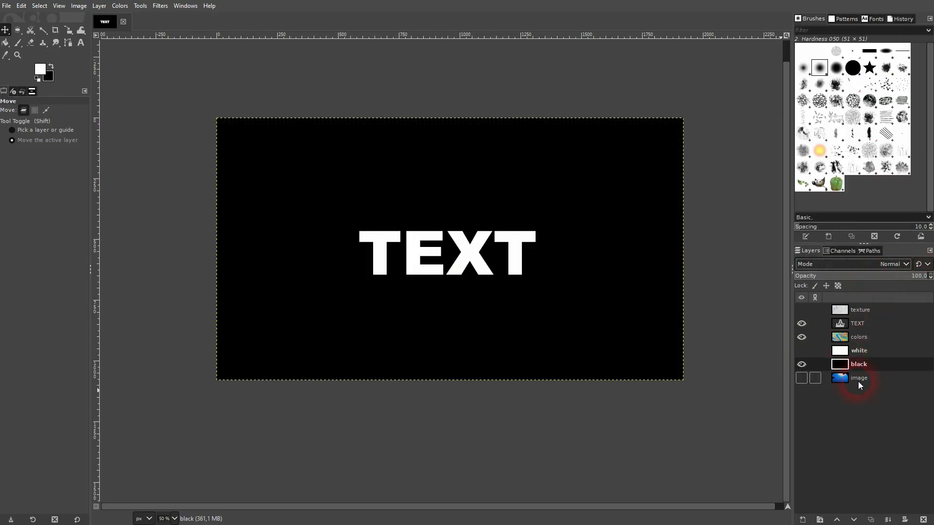
Step: Hide the colors layer and lower the TEXT layer until it sits directly above the black layer
click(859, 324)
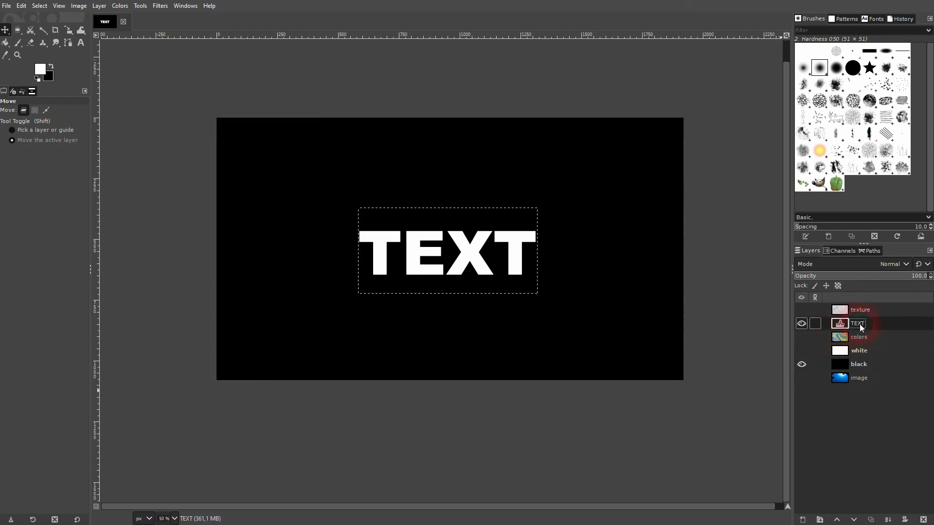
click(884, 520)
double_click(853, 519)
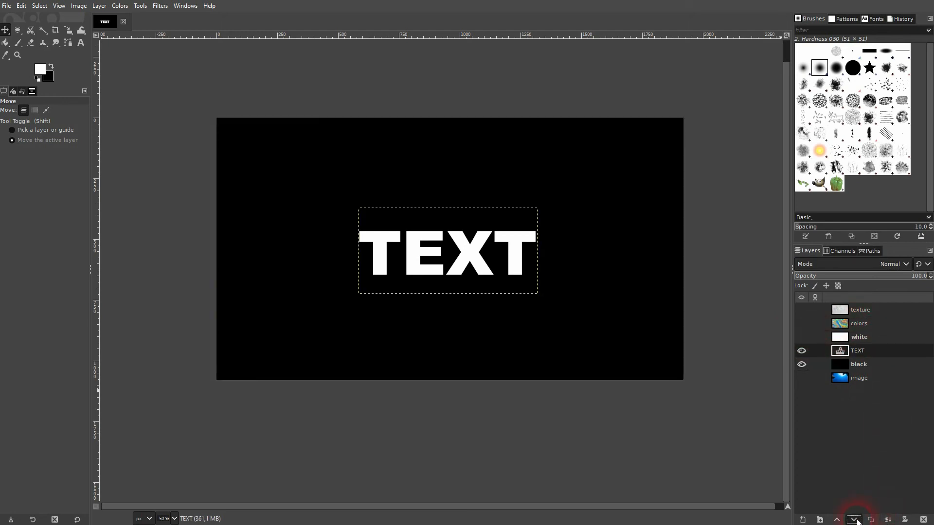
Step: Lower the texture layer until it sits directly above the TEXT layer and make it visible
click(858, 311)
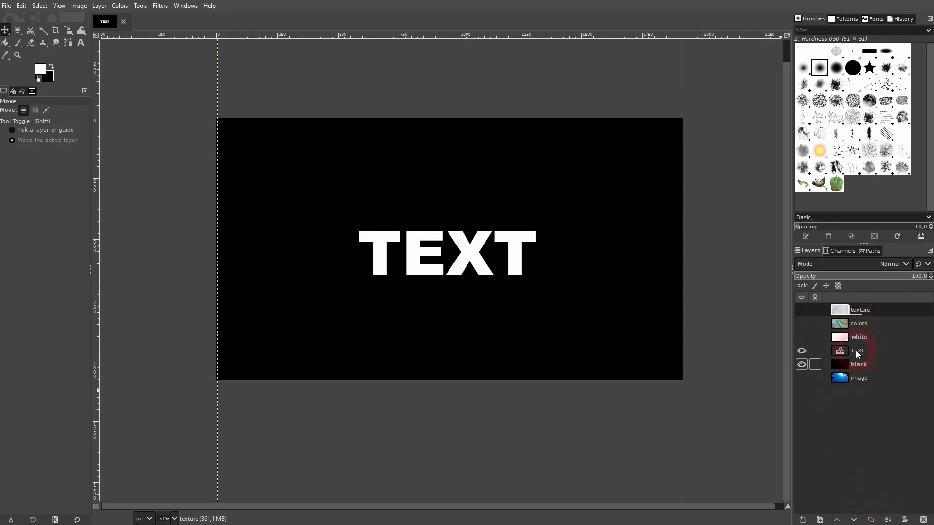
click(855, 520)
click(855, 520)
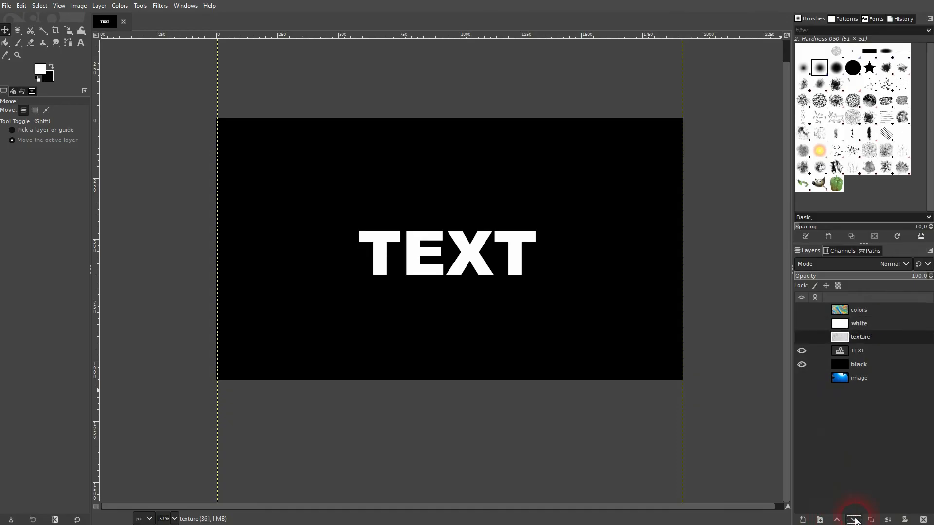
click(802, 338)
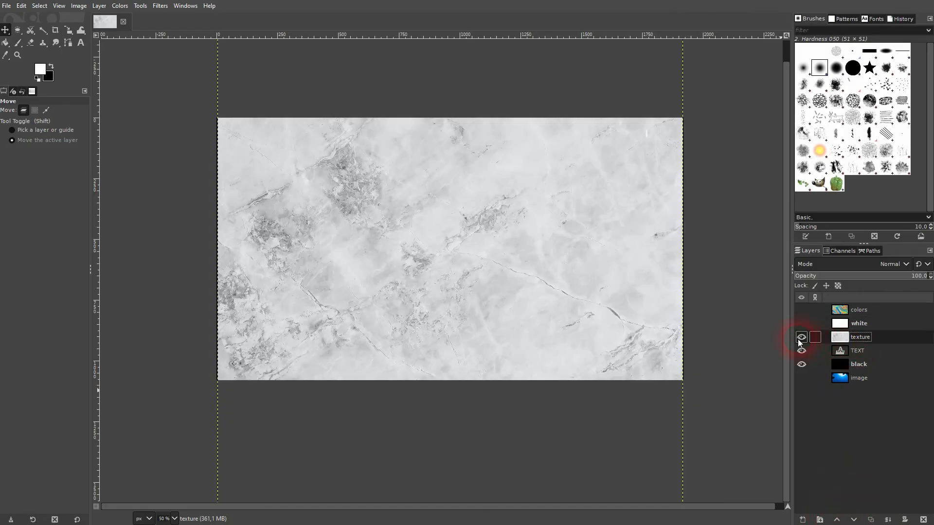
Step: Set the texture layer's blend mode to Multiply and inspect the marble texture on the letters up close
click(901, 264)
click(814, 22)
click(646, 167)
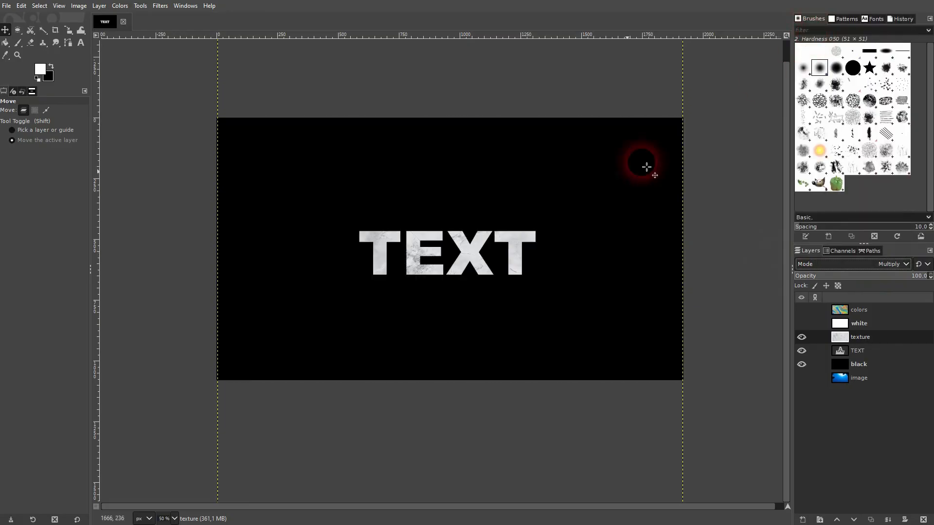
scroll(439, 264, up, 4)
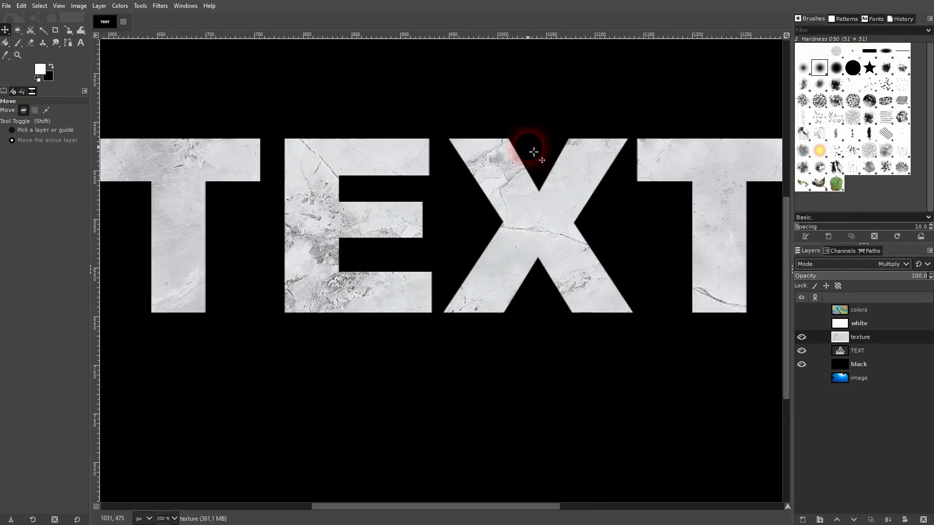
scroll(519, 235, down, 2)
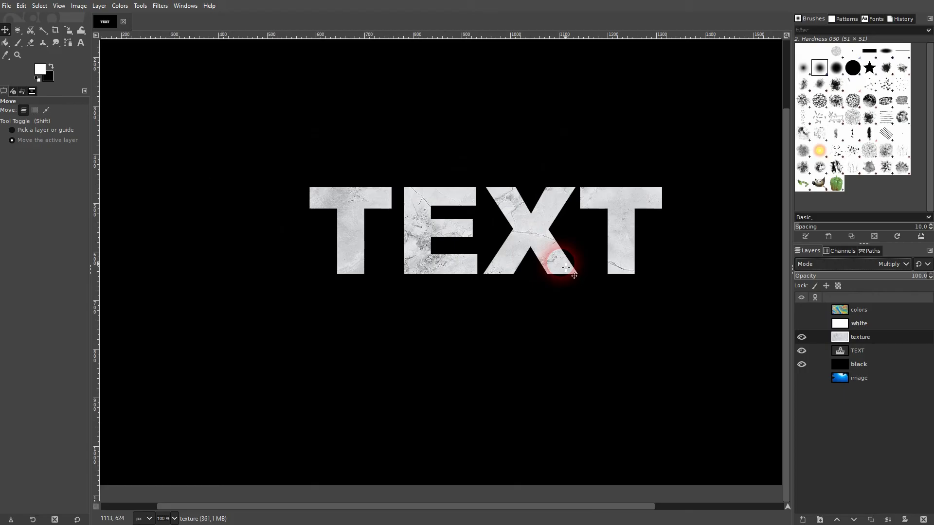
Step: Change the texture layer's blend mode to Screen
click(895, 264)
click(827, 1)
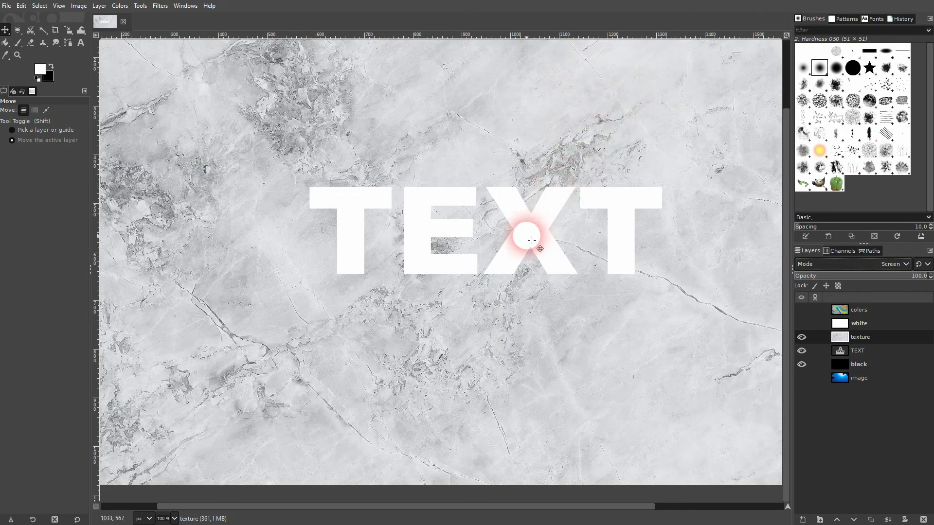
Step: Change the texture layer's blend mode to Overlay
click(893, 265)
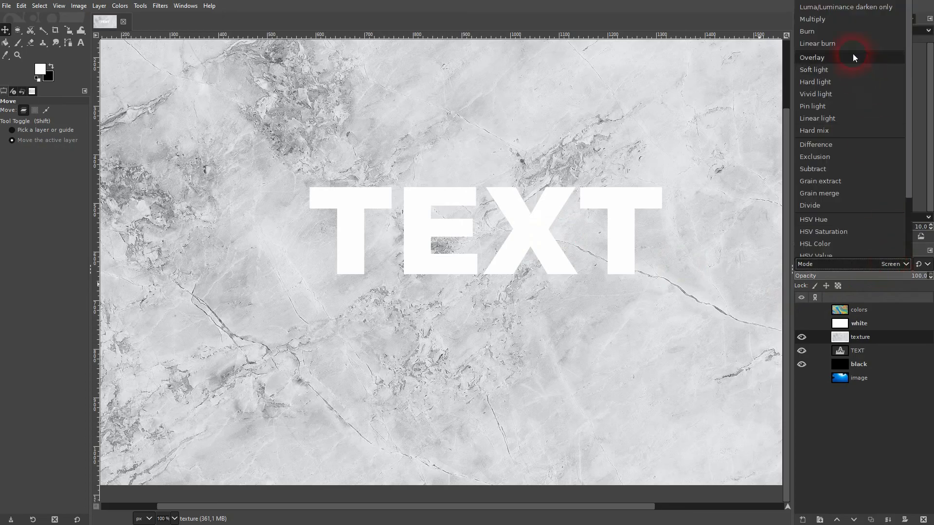
click(825, 63)
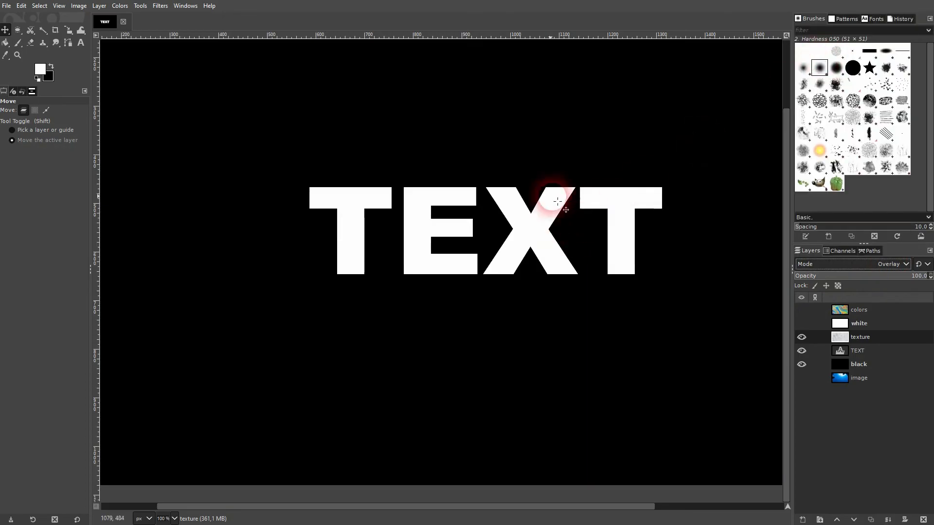
Step: Set the texture layer's blend mode back to Multiply and inspect the marble texture on the letters
click(892, 265)
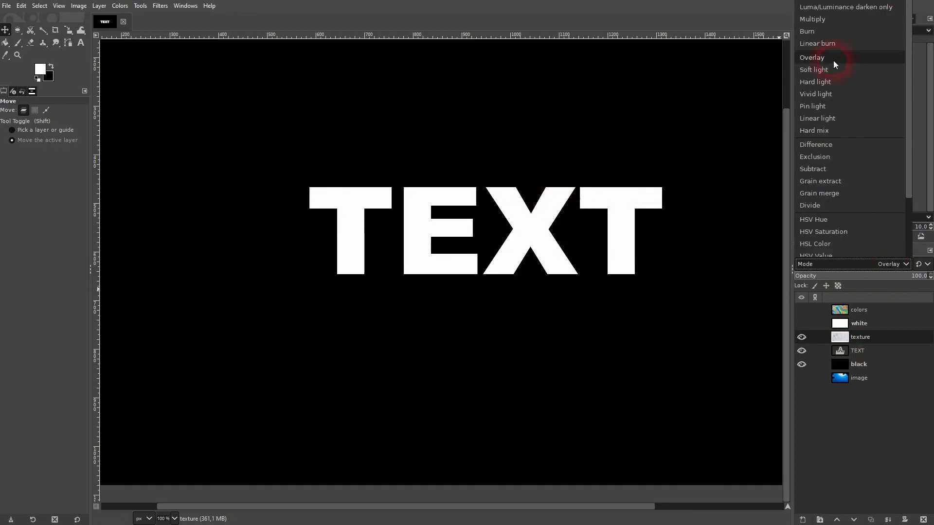
click(822, 26)
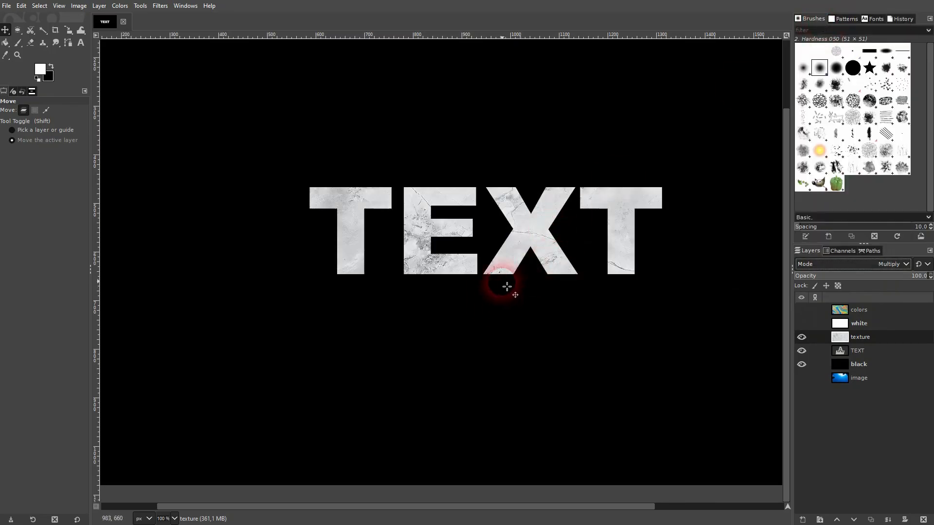
scroll(618, 262, up, 2)
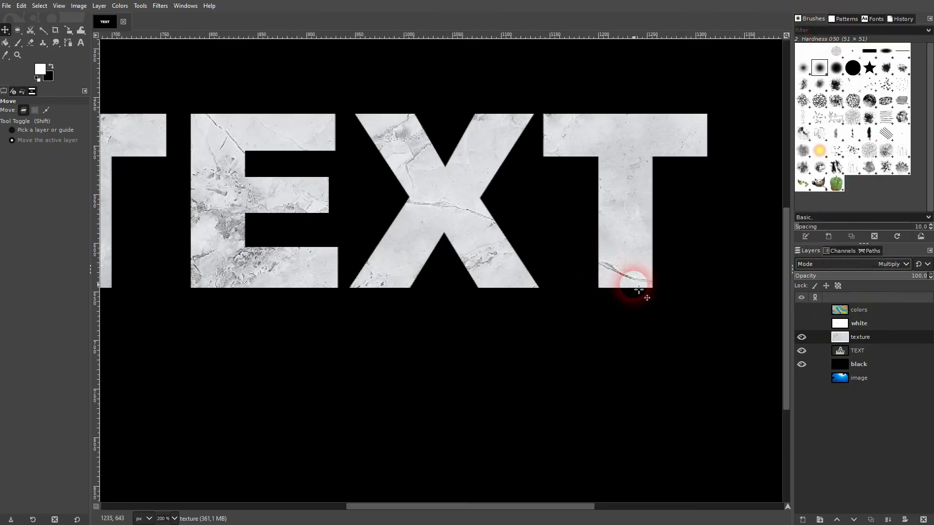
scroll(639, 291, down, 3)
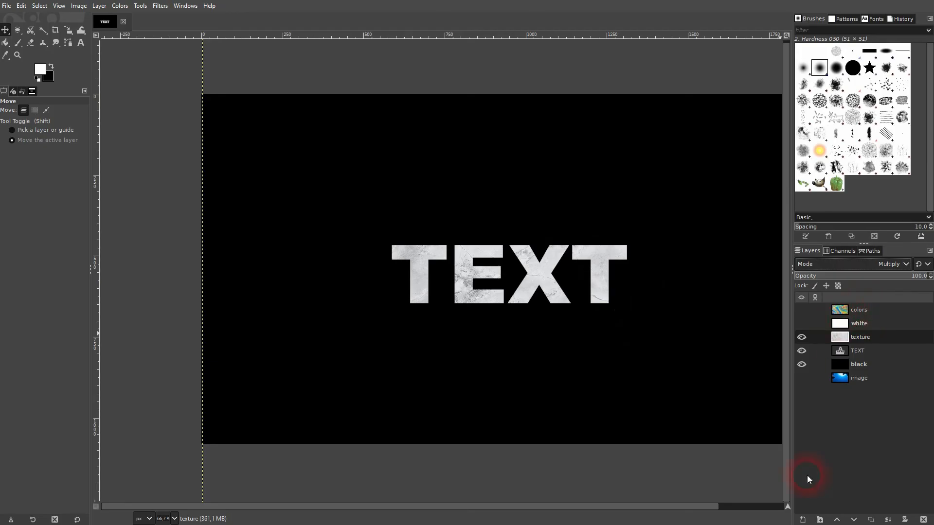
click(761, 506)
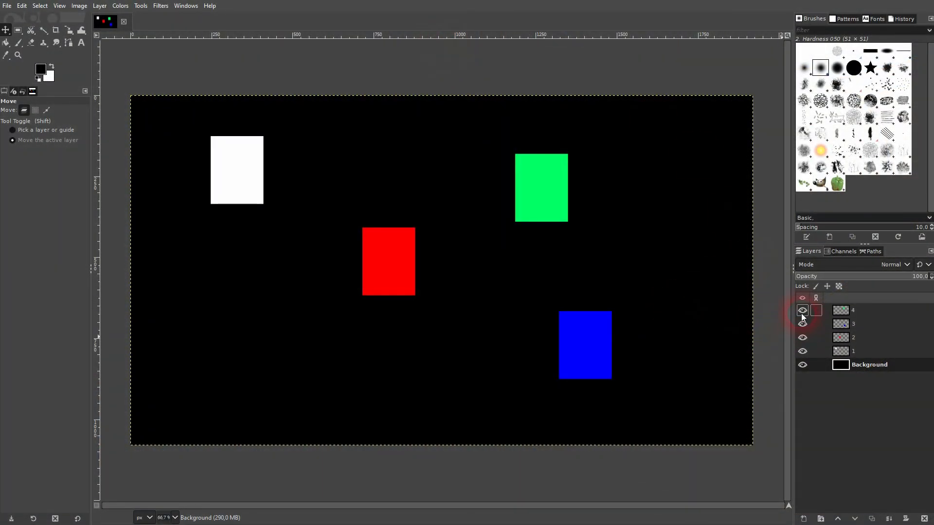
Step: Hide and show layers 4, 3, 2 and 1 one after another to examine which rectangle each one holds
click(803, 310)
click(801, 310)
click(802, 325)
click(801, 324)
click(802, 338)
click(803, 338)
click(803, 351)
click(804, 351)
Step: Make layer 1 the active layer and hide and show it once to check the white rectangle
click(849, 349)
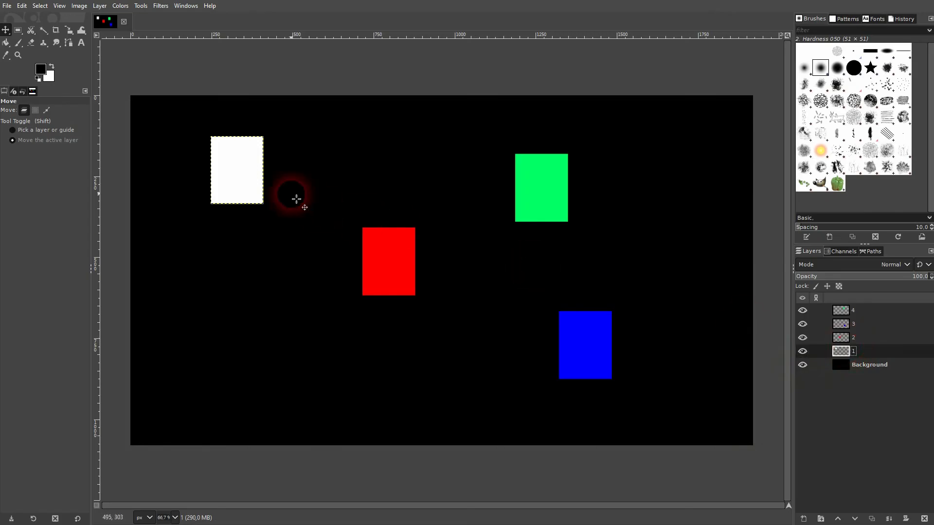
click(803, 351)
click(803, 351)
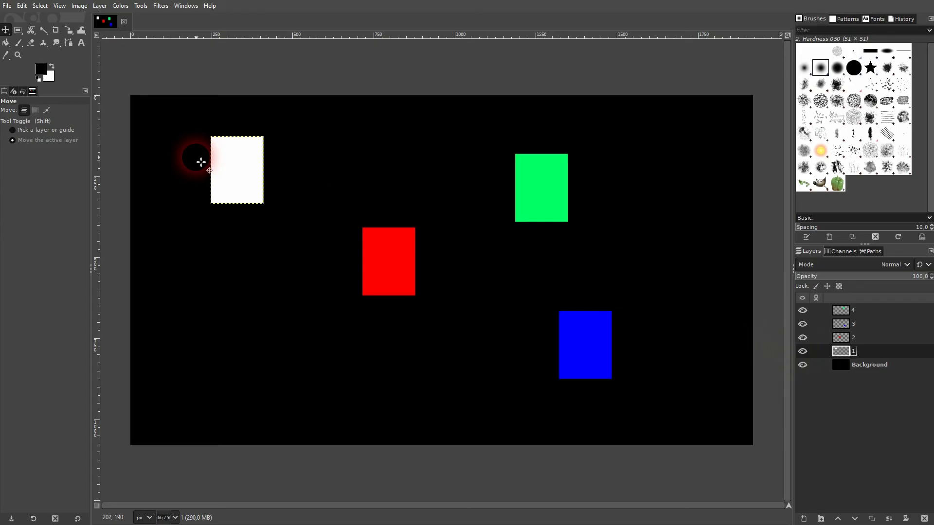
Step: Activate the Alignment tool and set it to align relative to Image
click(5, 30)
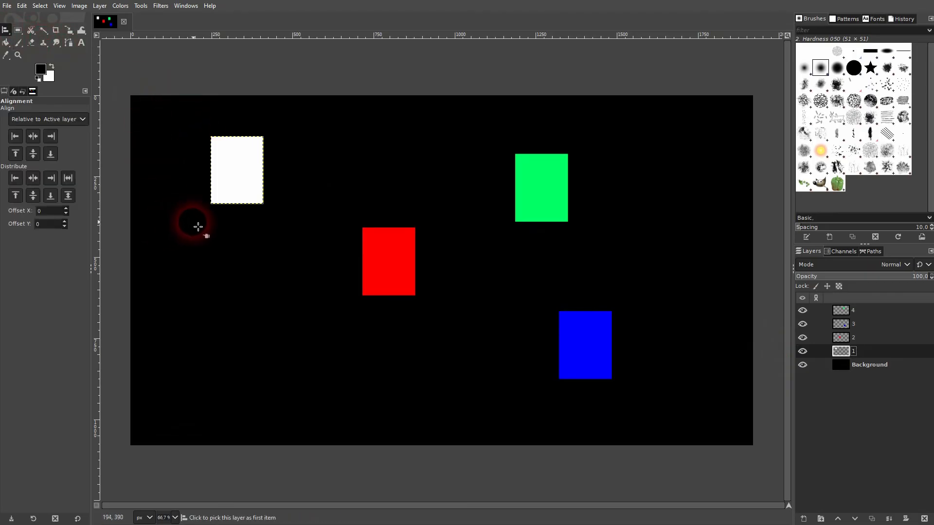
click(73, 121)
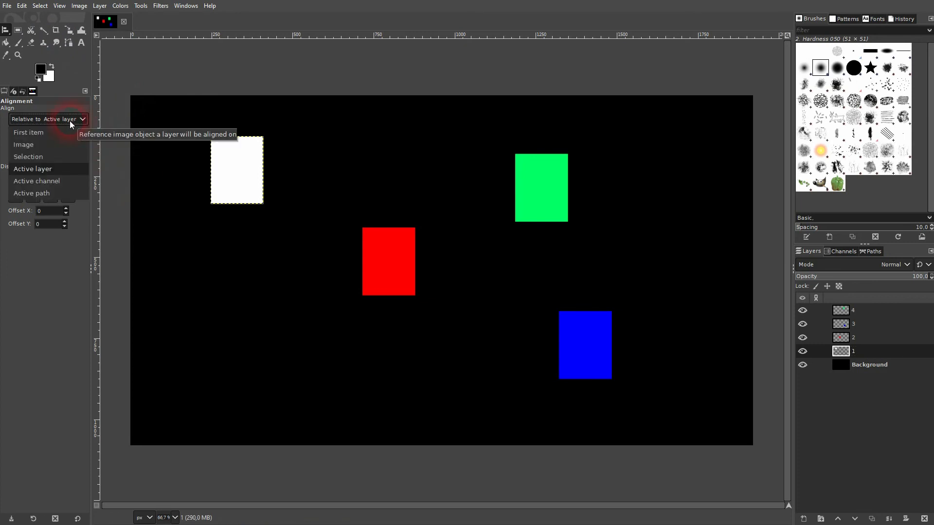
click(24, 144)
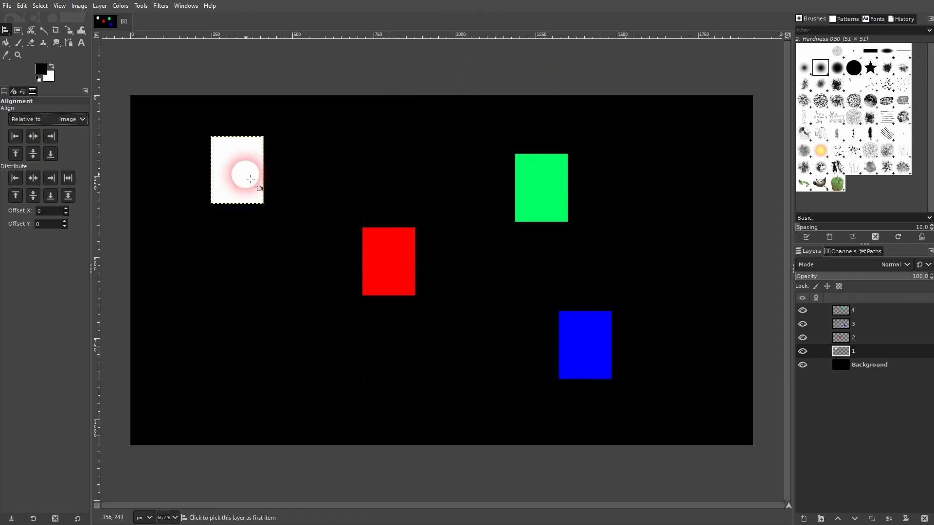
Step: Try picking different rectangles as alignment target, settle on the white one and centre it horizontally and vertically in the image
click(217, 142)
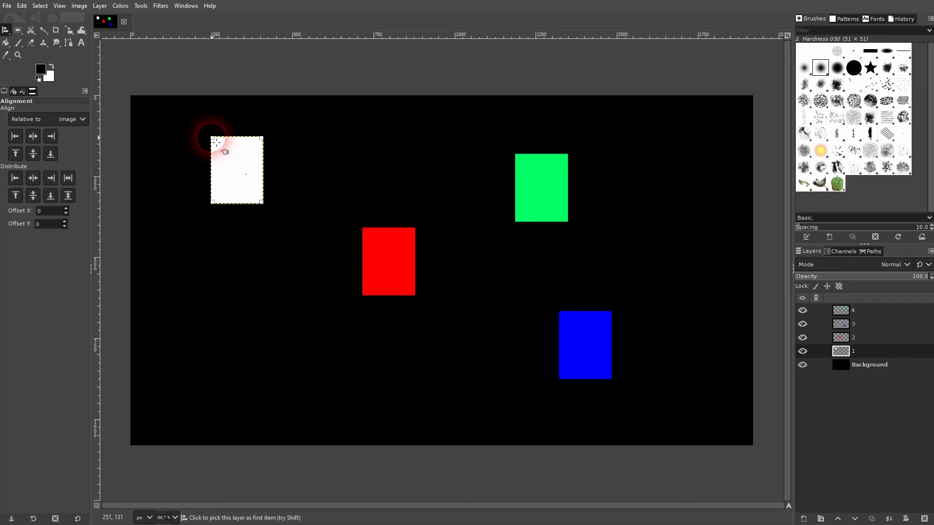
click(412, 266)
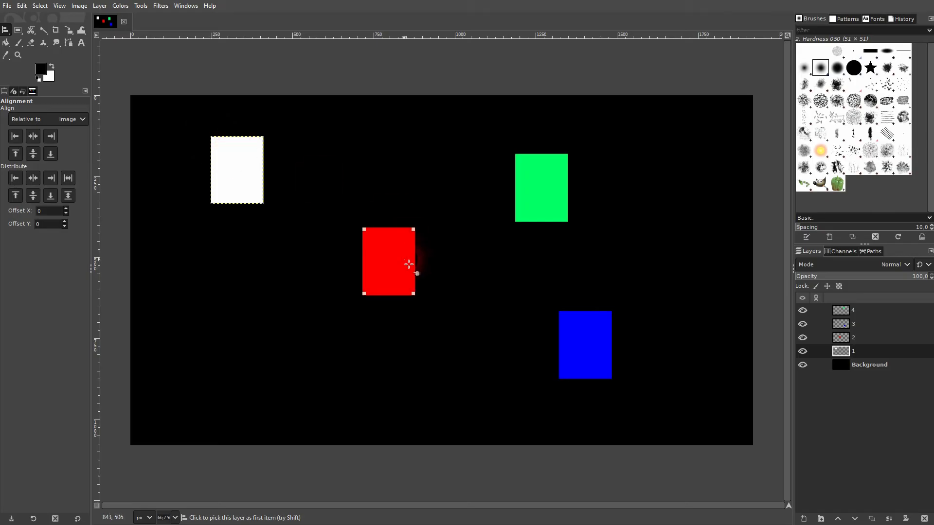
click(604, 372)
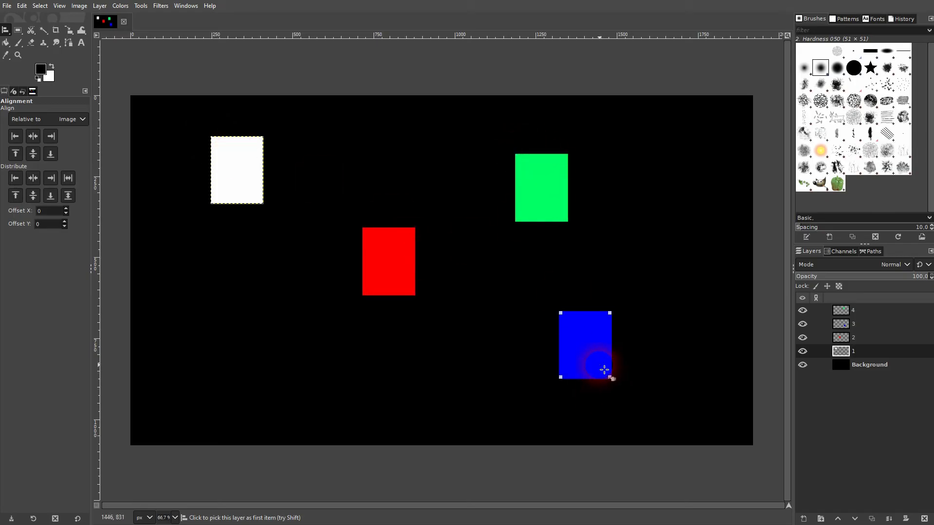
click(250, 190)
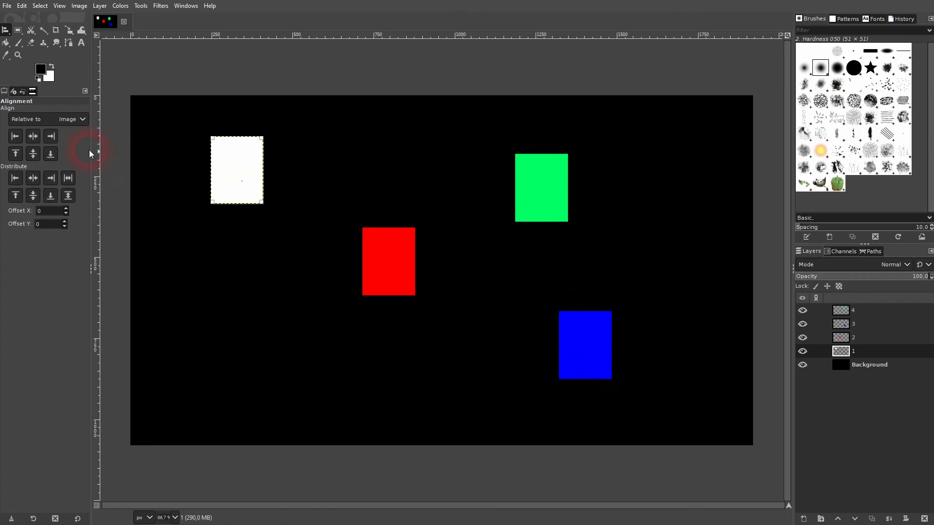
click(38, 138)
click(36, 153)
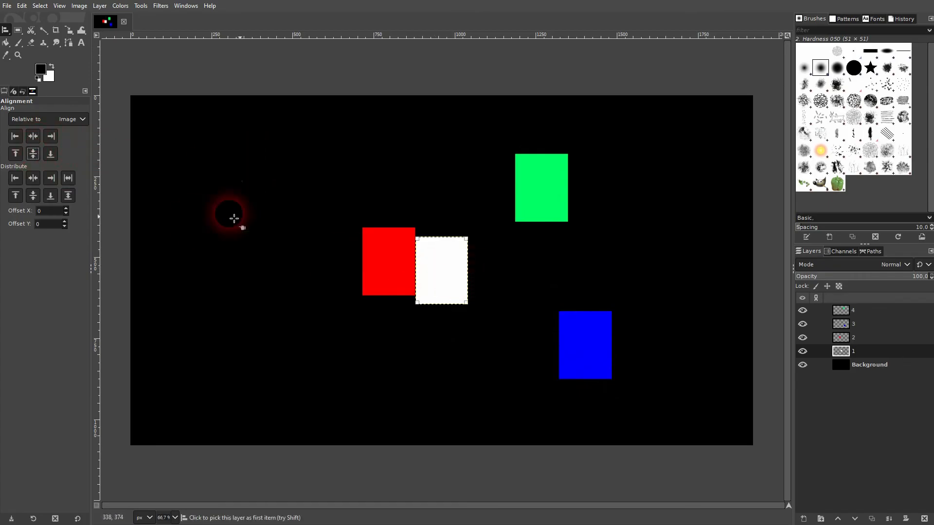
Step: Align the white rectangle to each edge of the image in turn, ending in the canvas's top-left corner
click(16, 137)
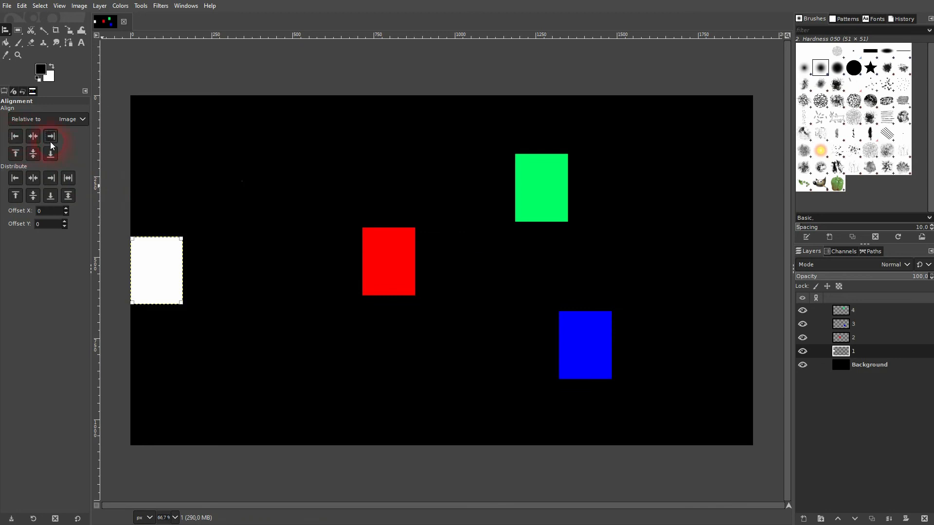
click(51, 138)
click(50, 154)
click(15, 154)
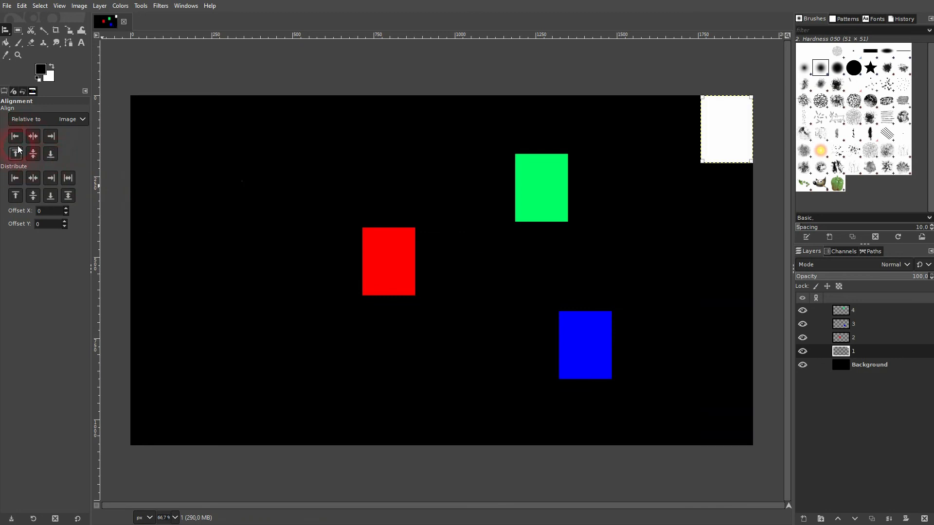
click(15, 136)
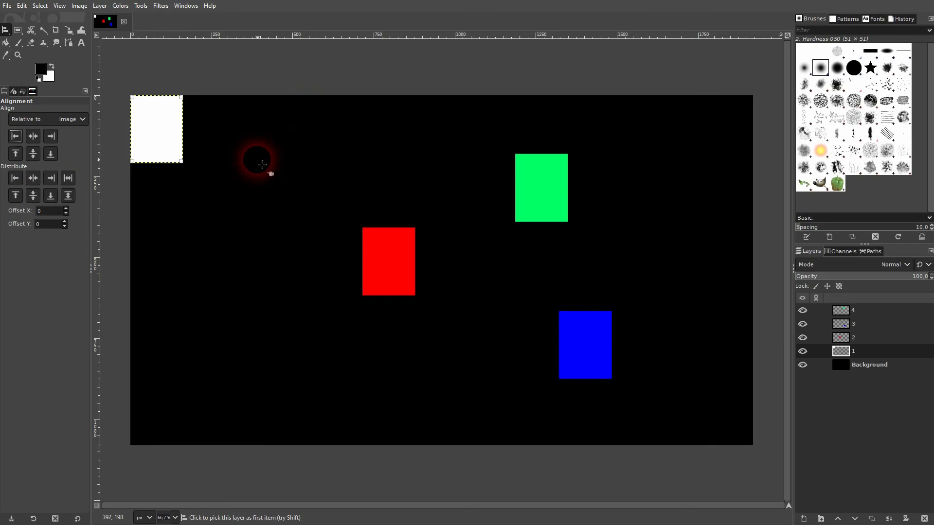
Step: Set the alignment reference to Active layer and make layer 4, the green rectangle, active
click(72, 119)
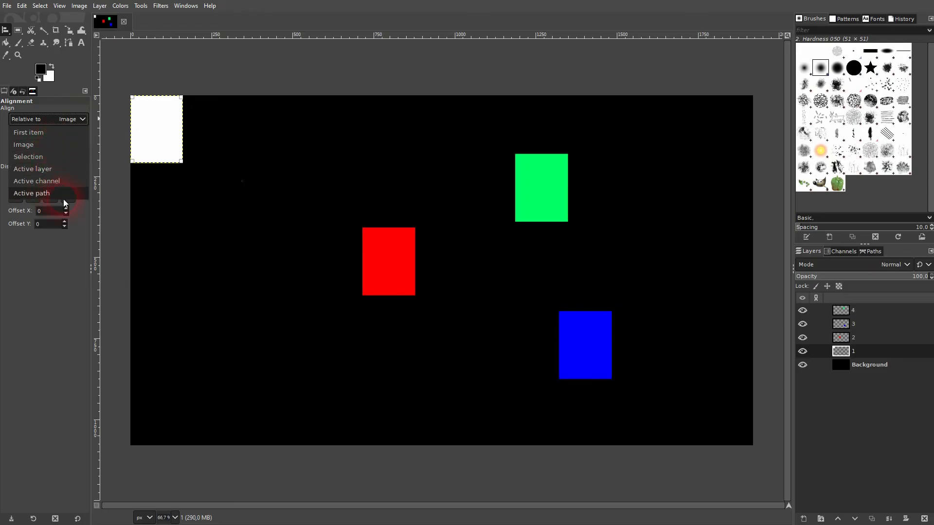
click(40, 170)
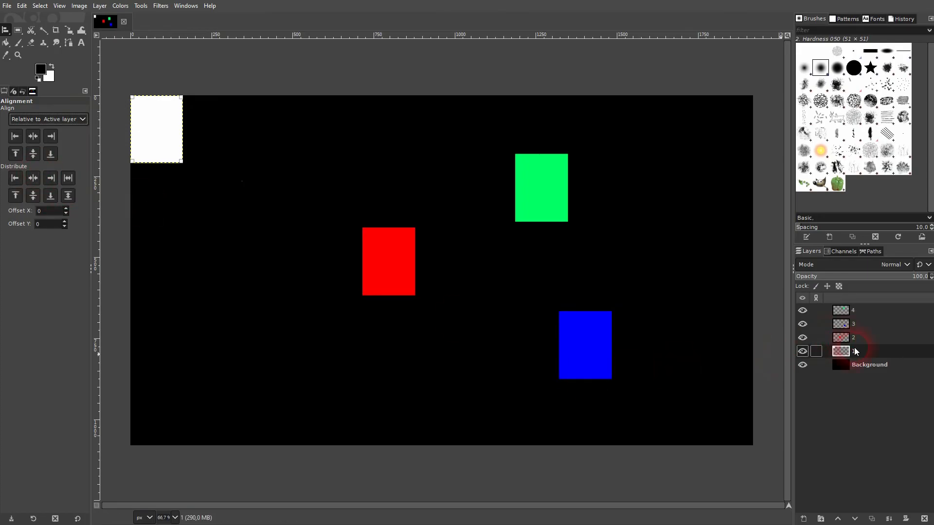
click(868, 341)
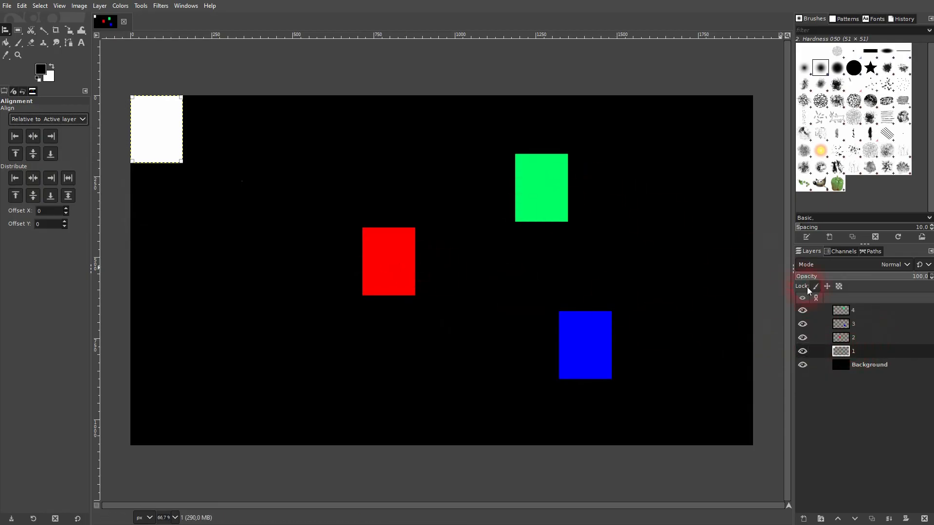
click(866, 312)
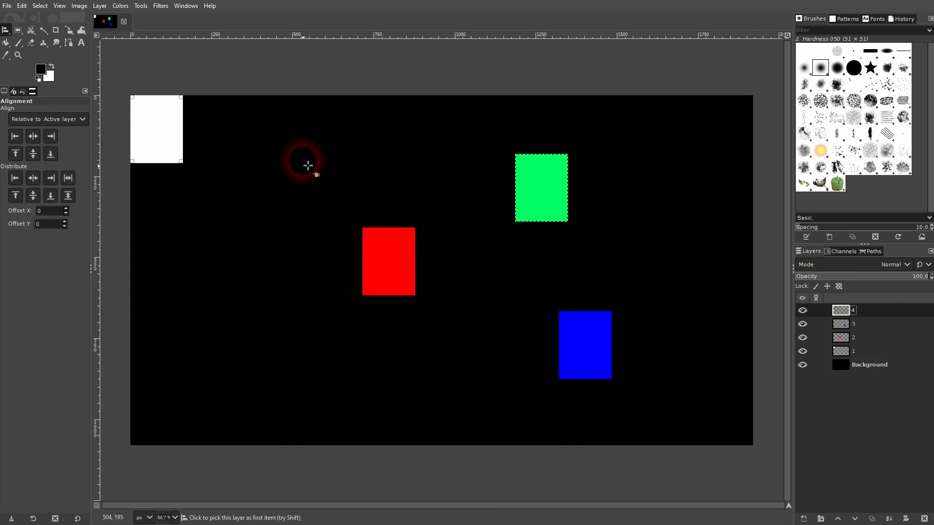
Step: Pick the white rectangle as alignment target and centre it horizontally and vertically on the active green layer
click(381, 256)
click(171, 130)
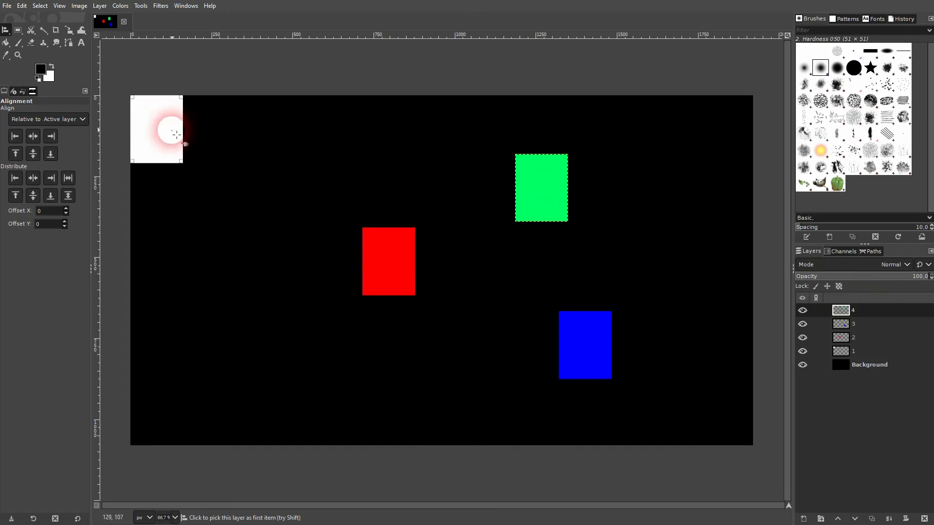
click(33, 137)
click(40, 154)
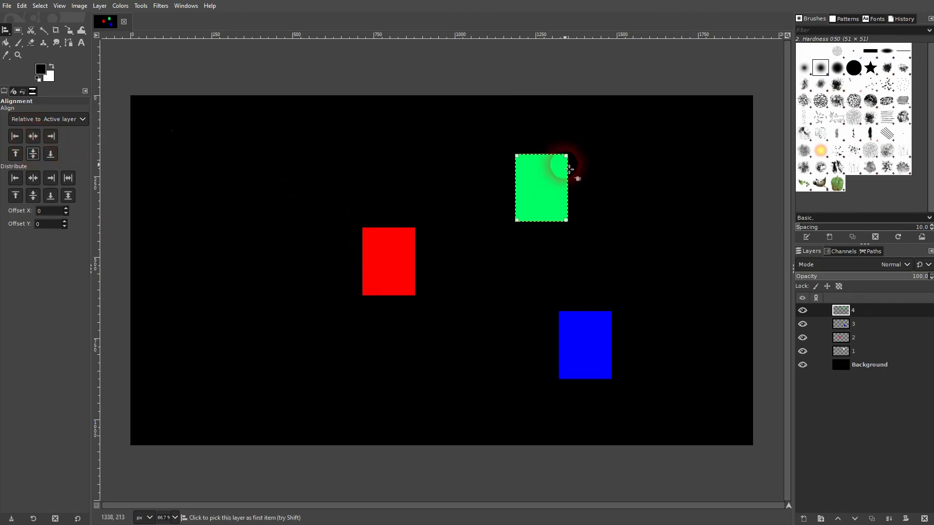
Step: Hide and show layer 4 to examine where the white rectangle sits behind the green one
click(619, 202)
click(803, 311)
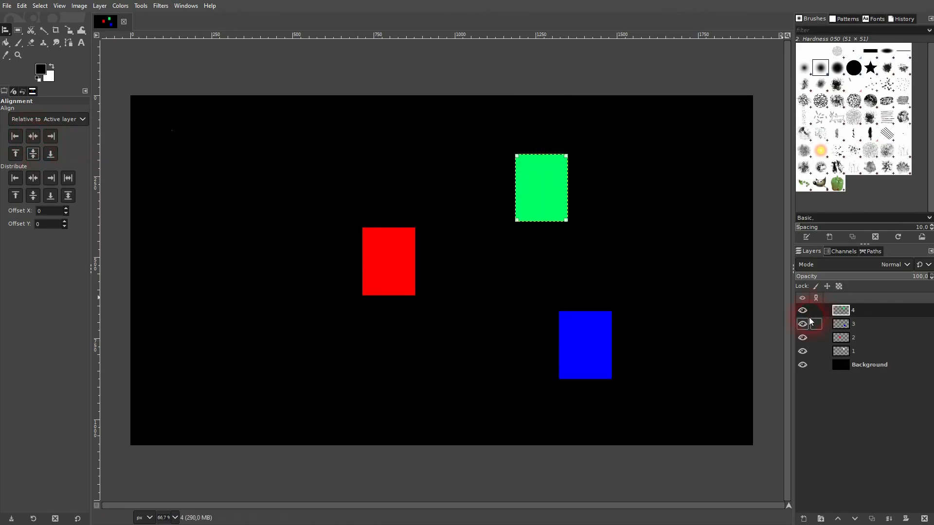
click(803, 311)
click(505, 189)
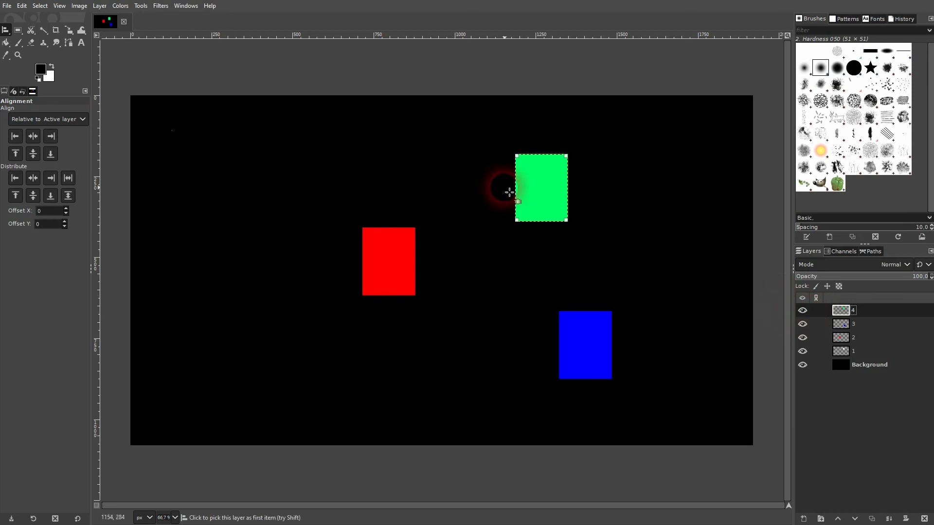
Step: Set the alignment reference to Image and centre the white rectangle horizontally and vertically in the image
click(15, 137)
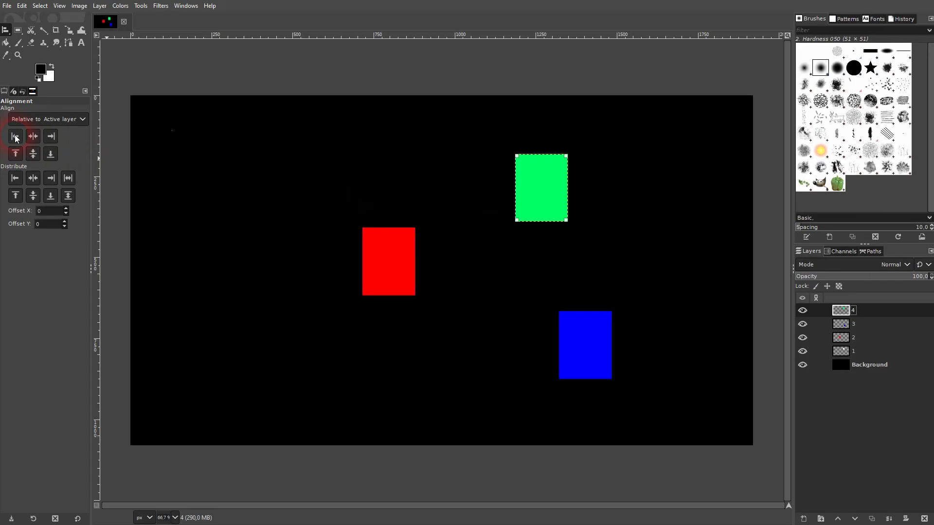
click(51, 120)
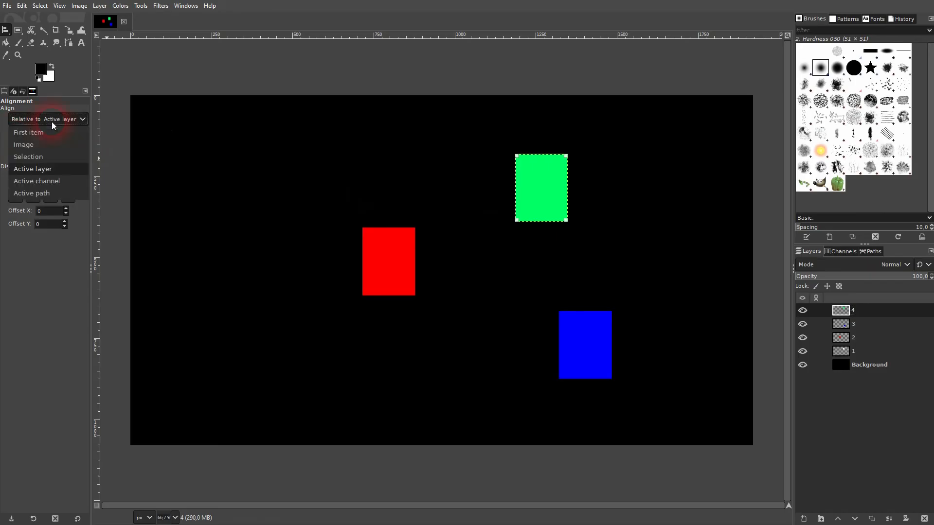
click(51, 145)
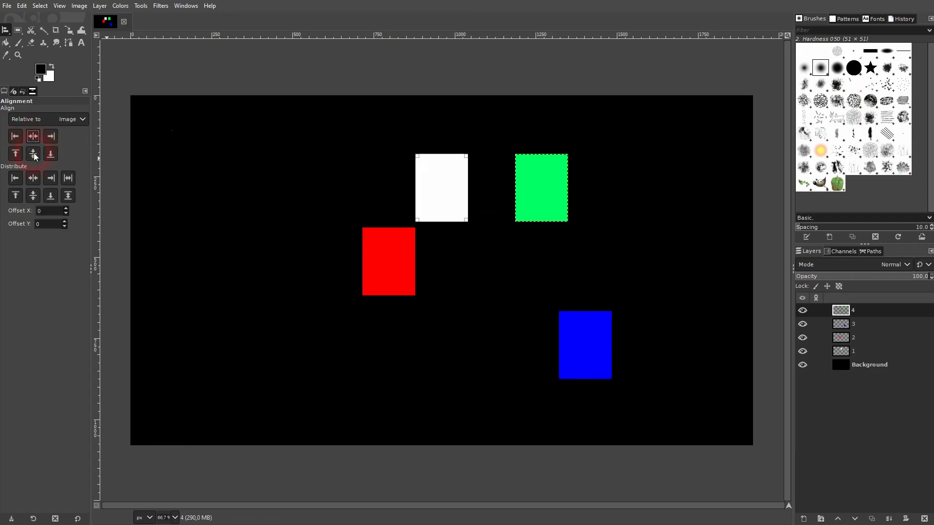
click(37, 153)
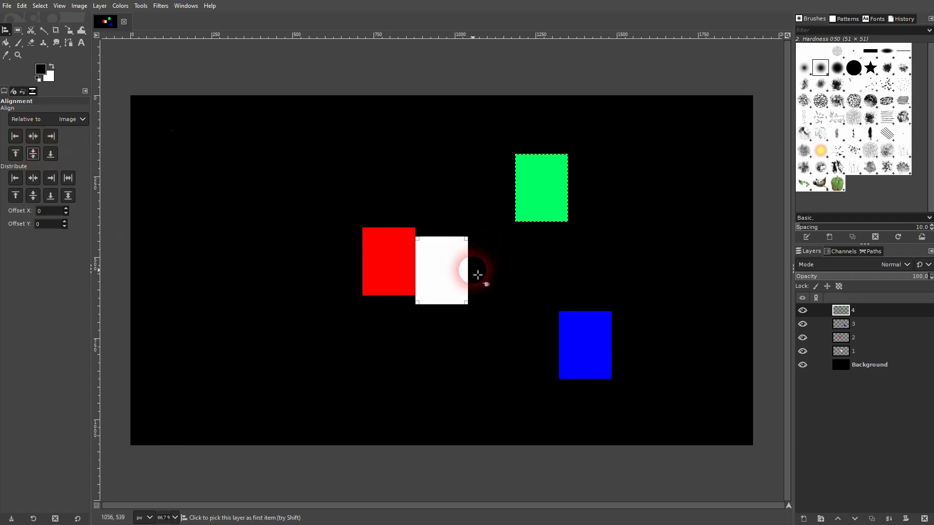
click(77, 119)
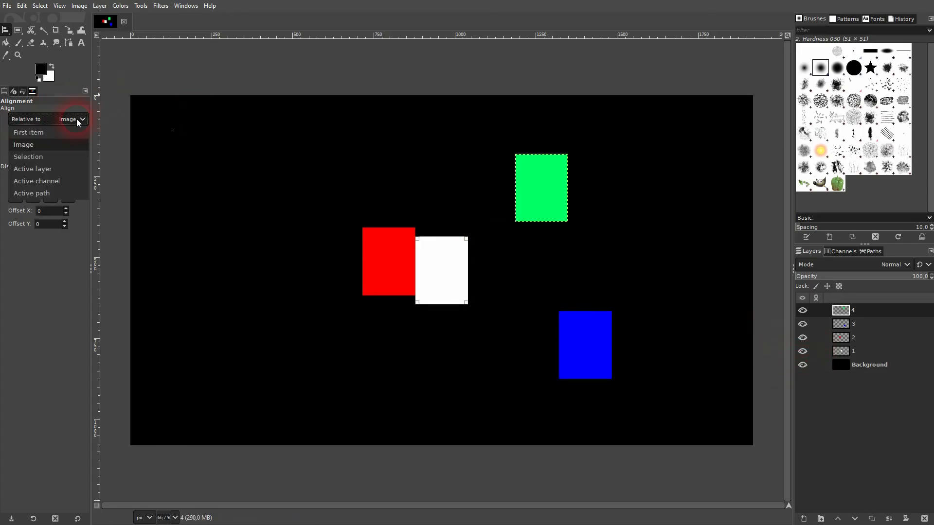
click(49, 144)
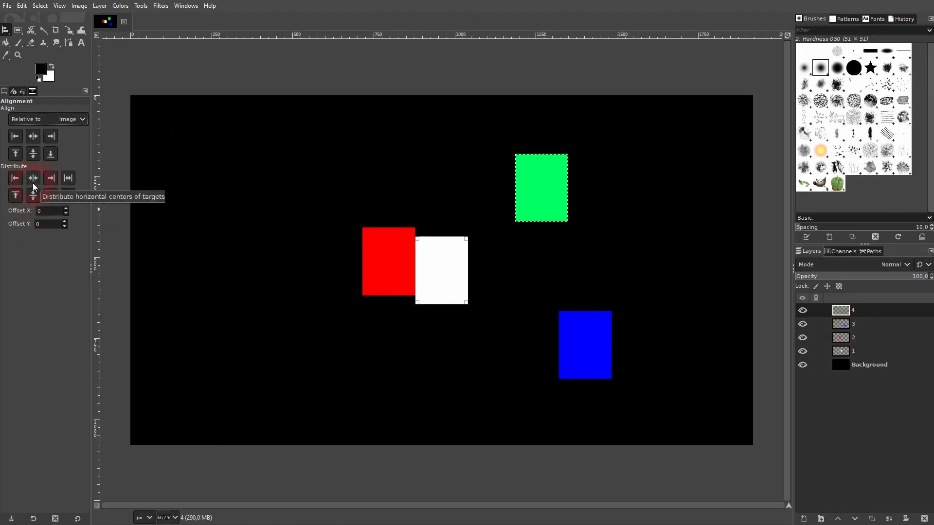
click(677, 343)
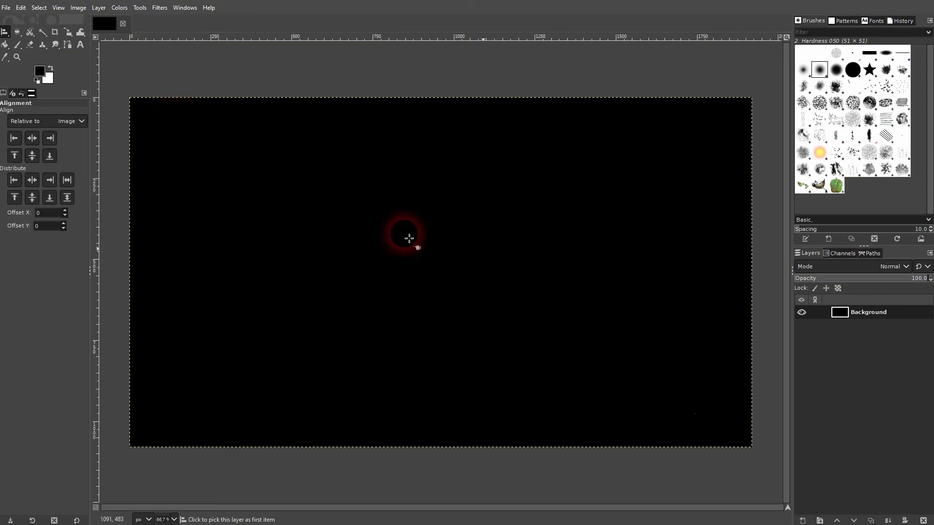
Step: Create a new 1920 × 1080 px transparent layer named frame above the Background
click(802, 521)
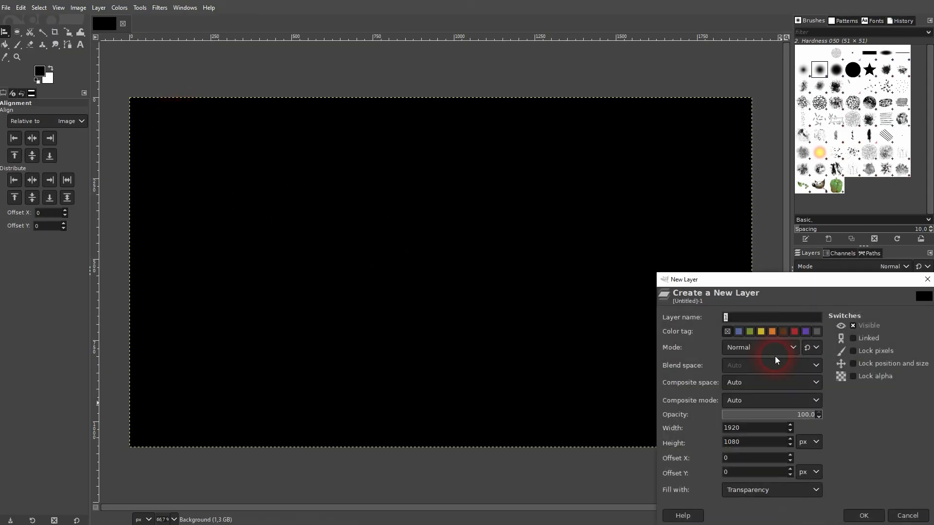
text(frame)
click(808, 489)
click(781, 464)
click(864, 516)
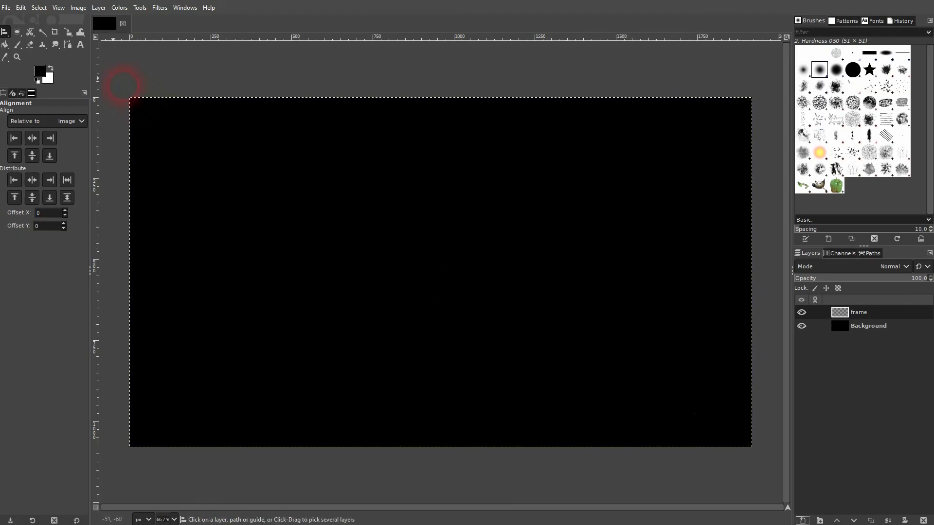
Step: Select the entire image and stroke the selection on the frame layer with a 10 px solid white line
click(39, 7)
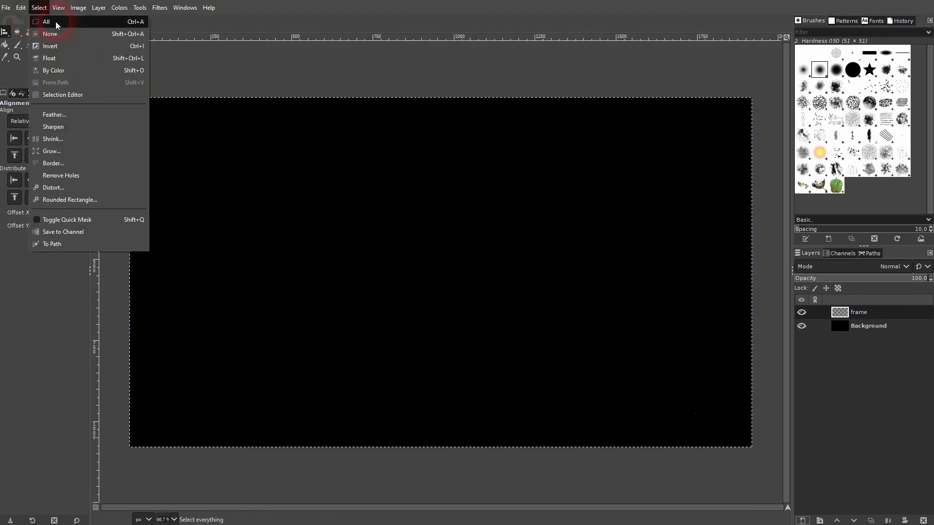
click(307, 18)
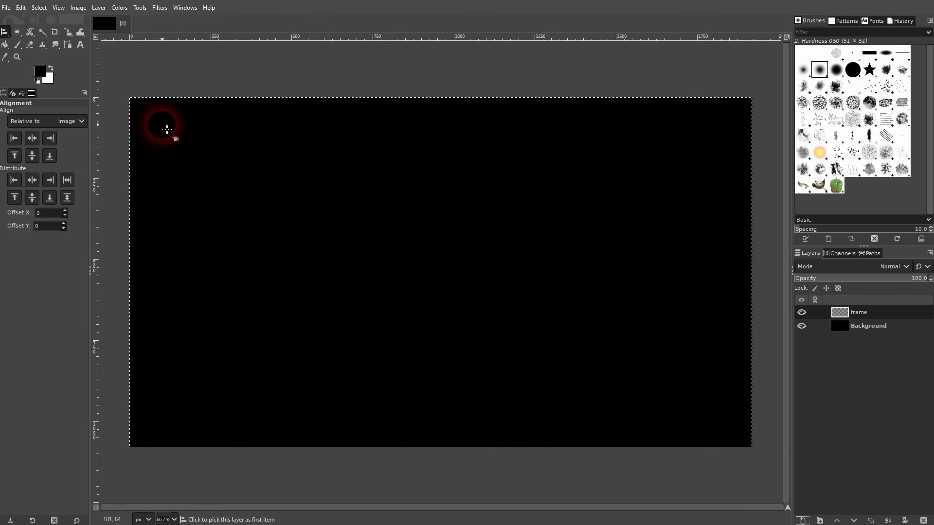
click(20, 7)
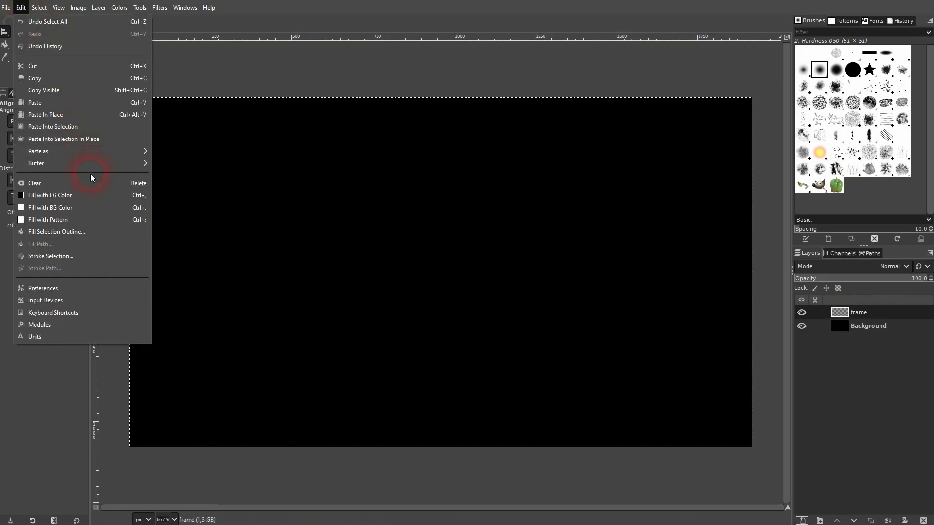
click(56, 256)
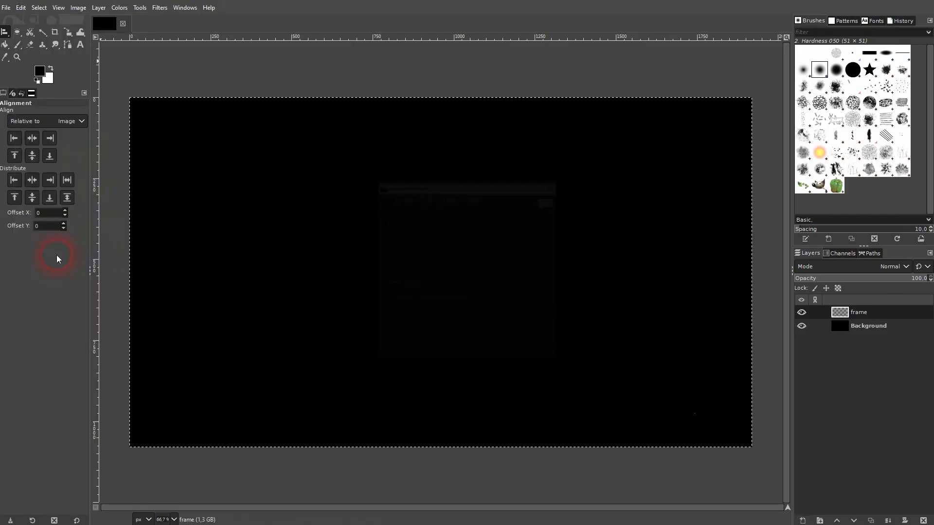
click(446, 222)
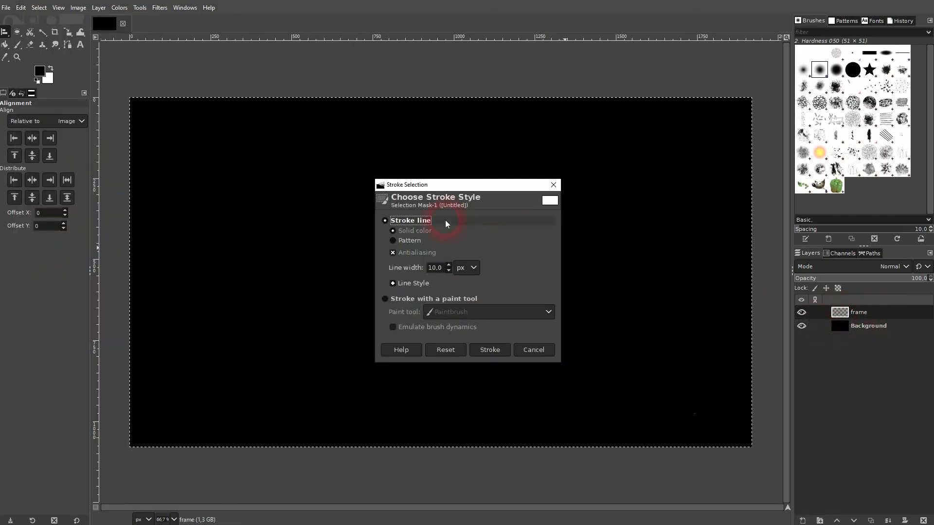
click(51, 69)
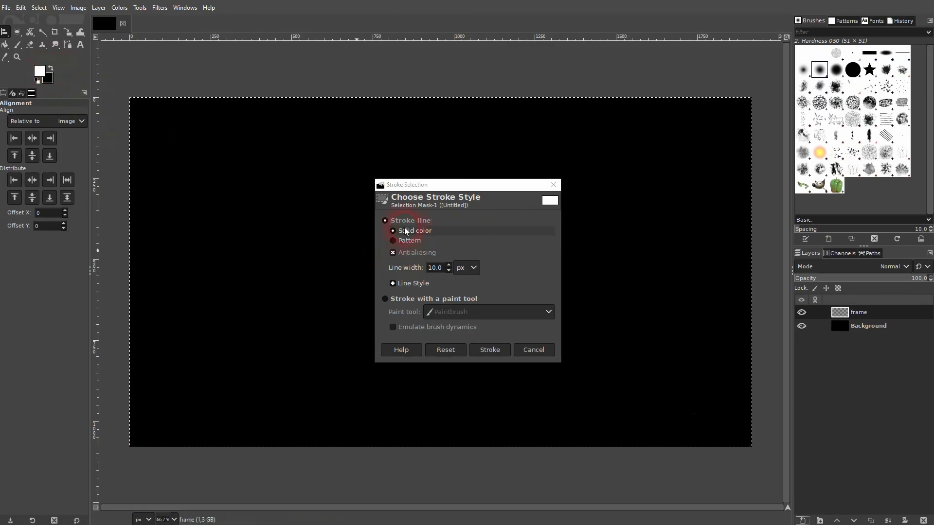
click(495, 351)
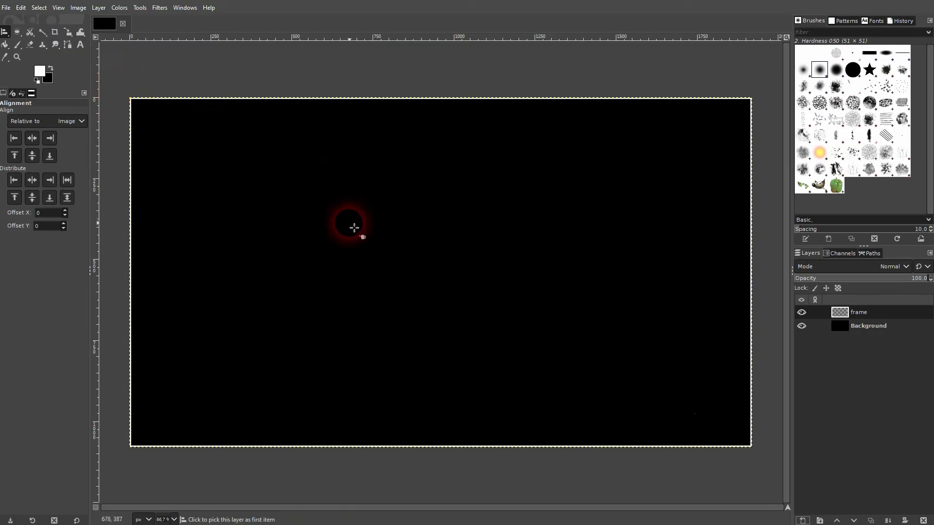
Step: Stroke the full-image selection on the frame layer with a 20 px solid white line
click(21, 8)
click(49, 256)
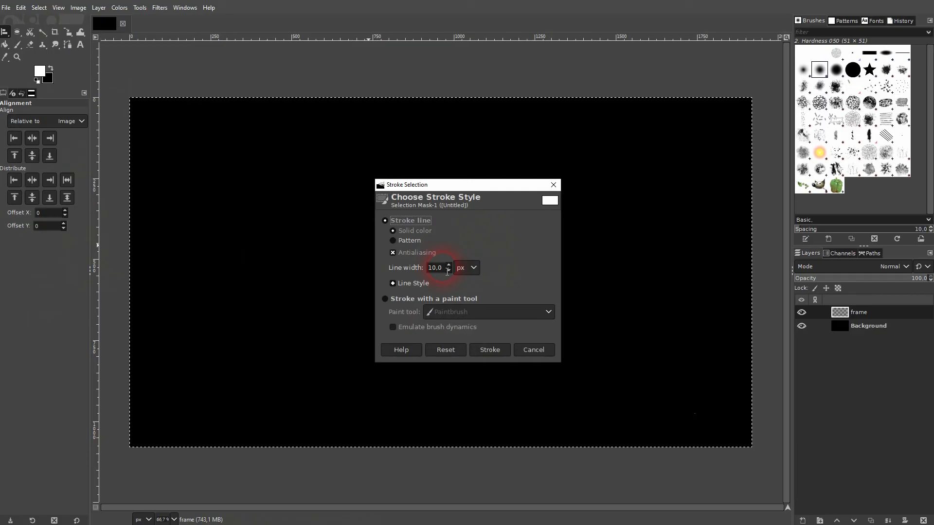
drag(440, 268, 419, 267)
text(20)
click(489, 350)
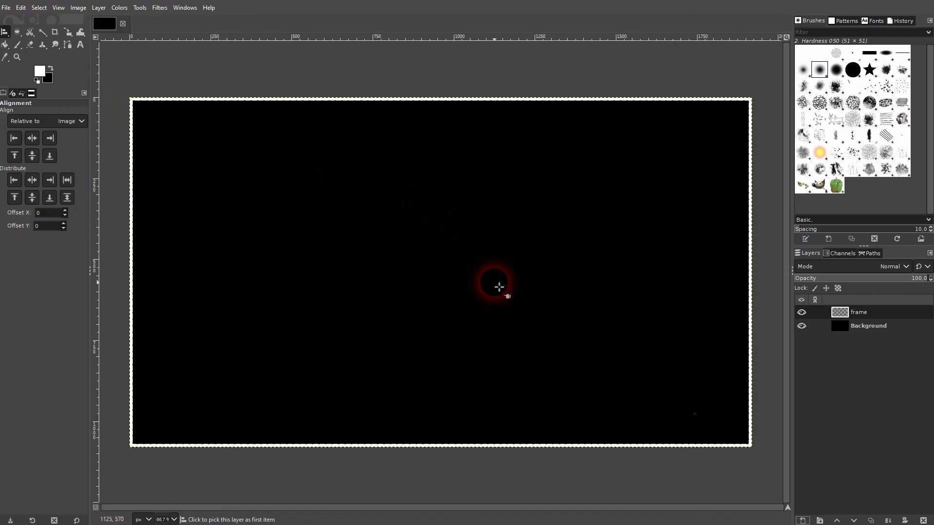
Step: Make the Background layer active and hide and show the frame layer to examine the border separately
click(857, 326)
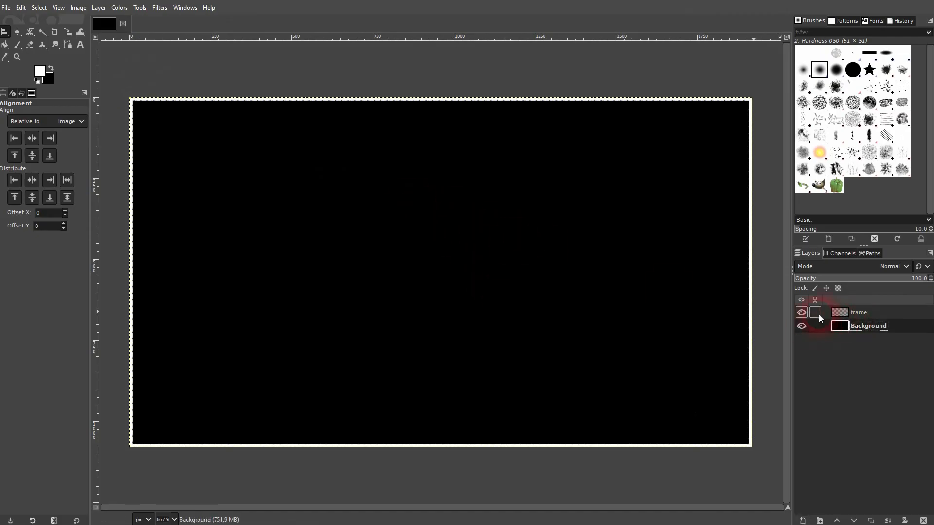
click(802, 312)
click(802, 312)
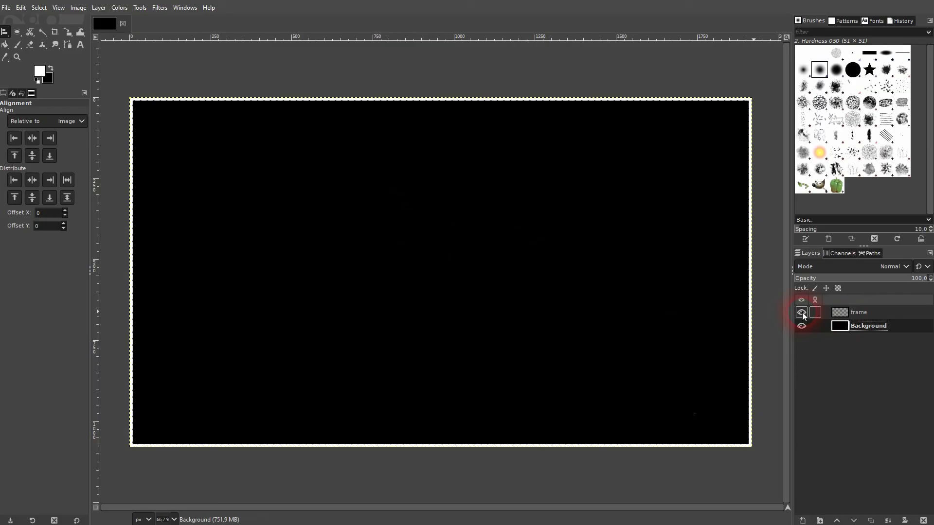
Step: Convert the frame layer's alpha to a selection and fill the border with a red foreground colour
right_click(838, 313)
click(870, 273)
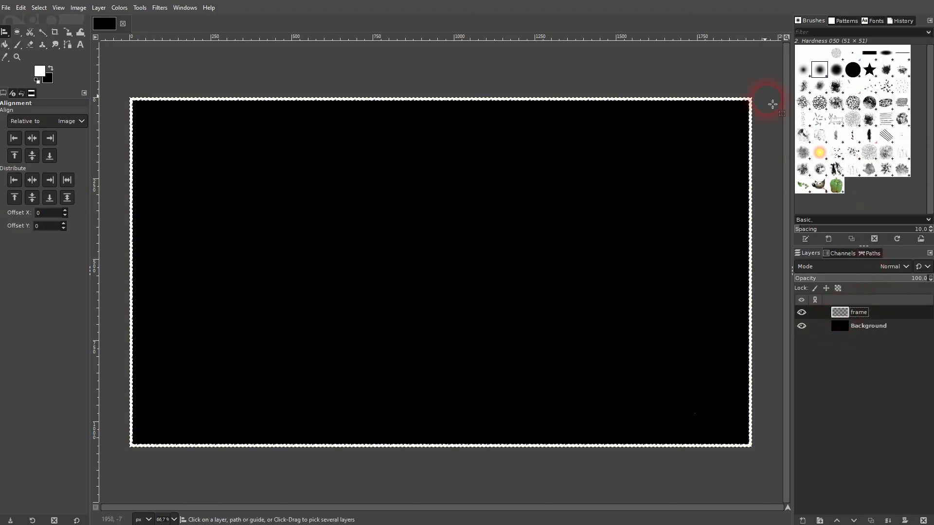
click(267, 185)
click(269, 218)
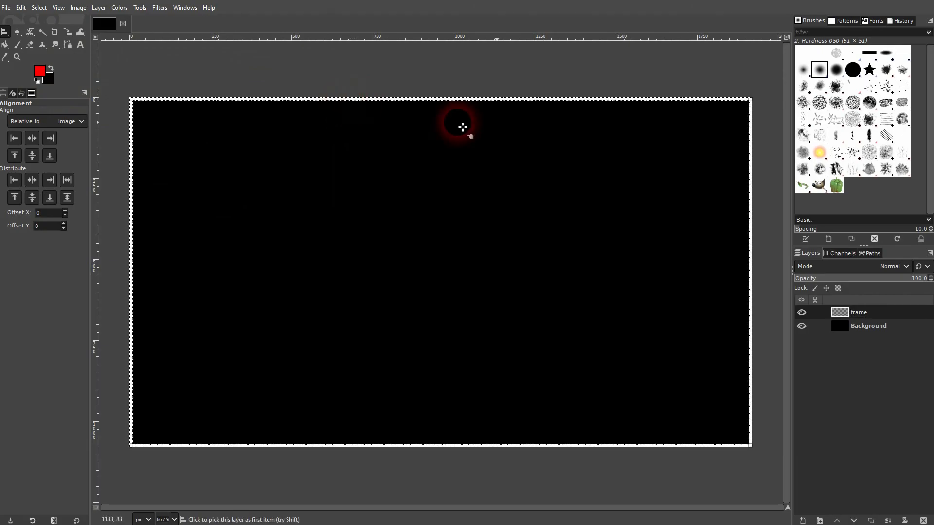
click(755, 144)
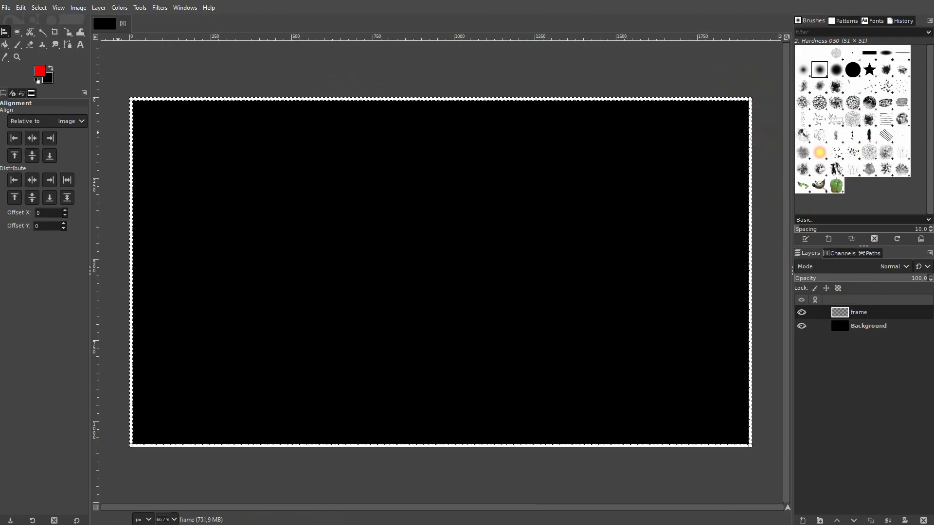
click(21, 7)
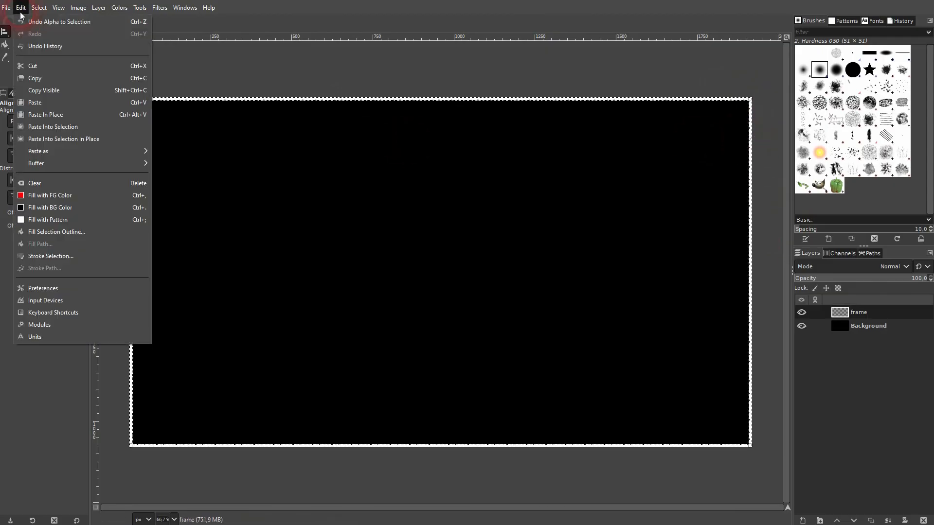
click(94, 195)
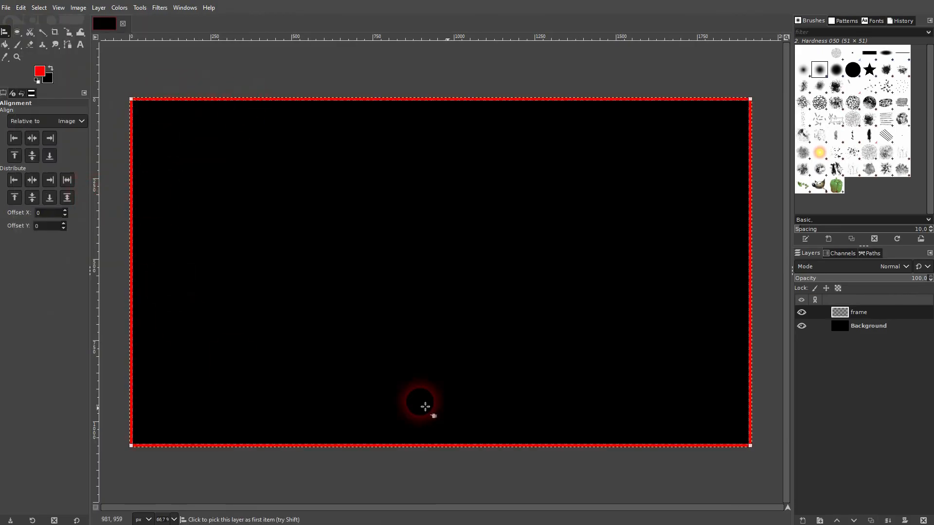
Step: Delete the frame layer with the red border
click(861, 327)
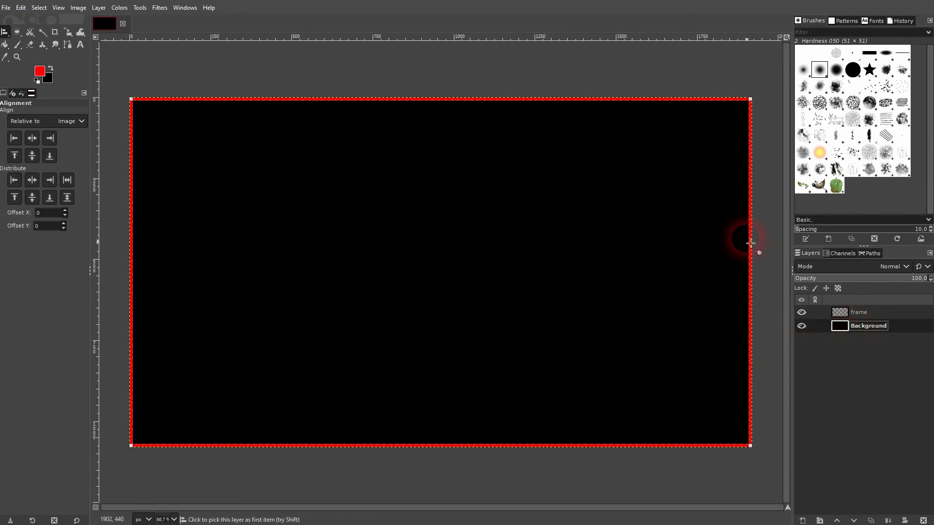
click(878, 314)
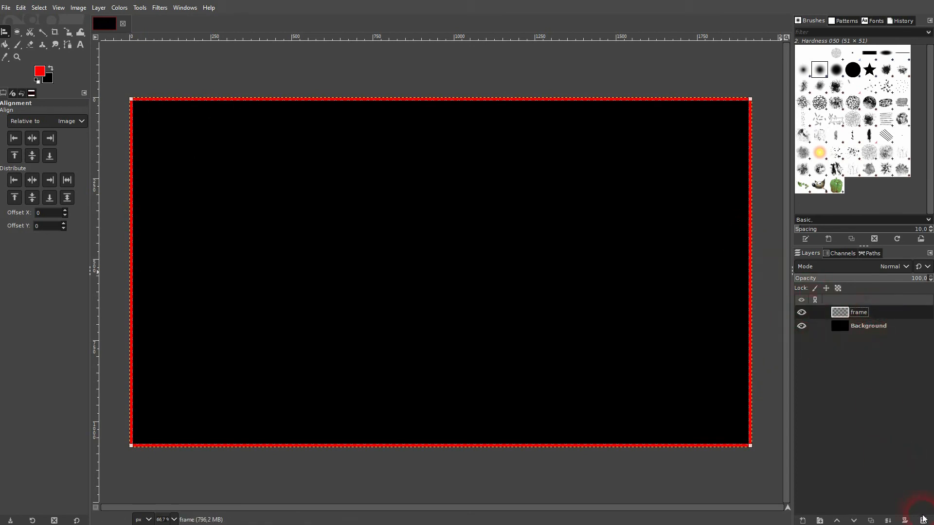
click(923, 520)
Step: Bring the neom-HYtBA9xDyfg-unsplash.jpg photo in as a new layer and rename it Original
drag(460, 196, 537, 257)
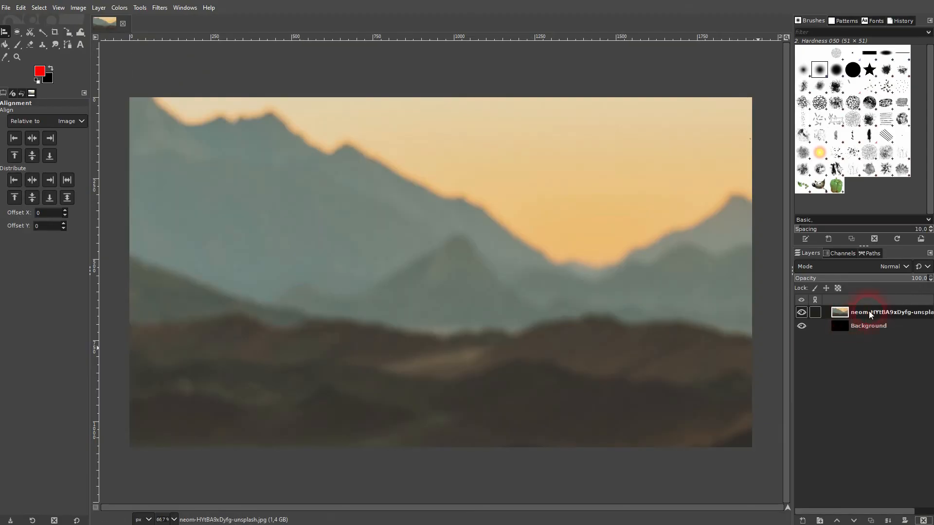
double_click(869, 310)
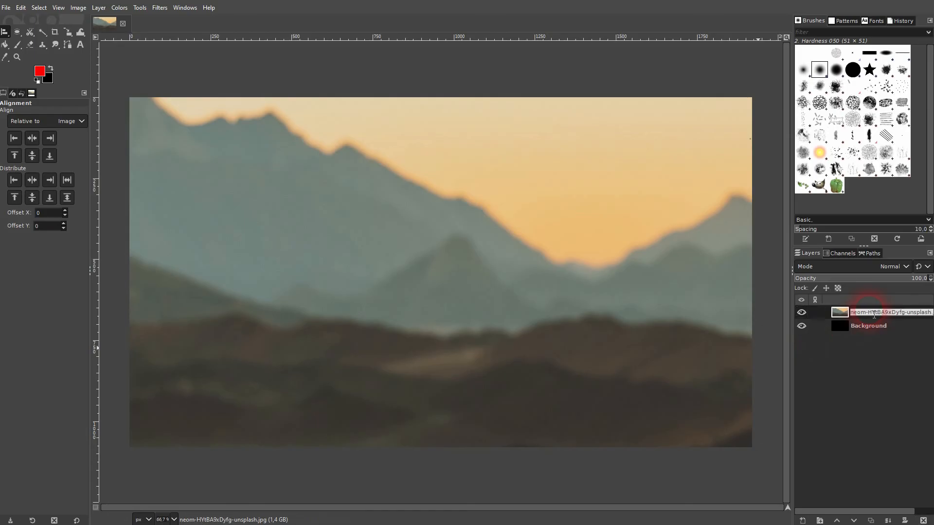
text(Original)
key(Return)
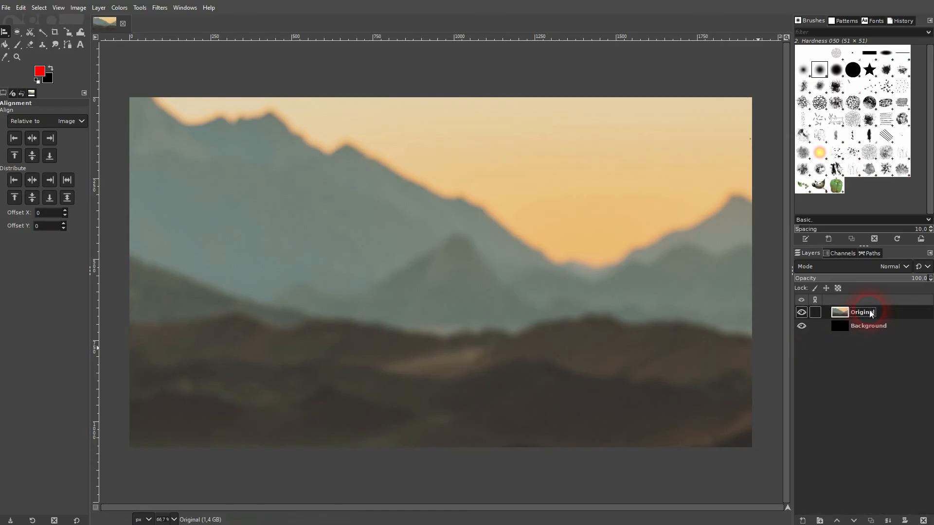
Step: Scale the Original layer around its centre to 1925 × 1283 px, keeping its aspect ratio, so it spans the canvas width
drag(71, 37, 130, 58)
click(353, 239)
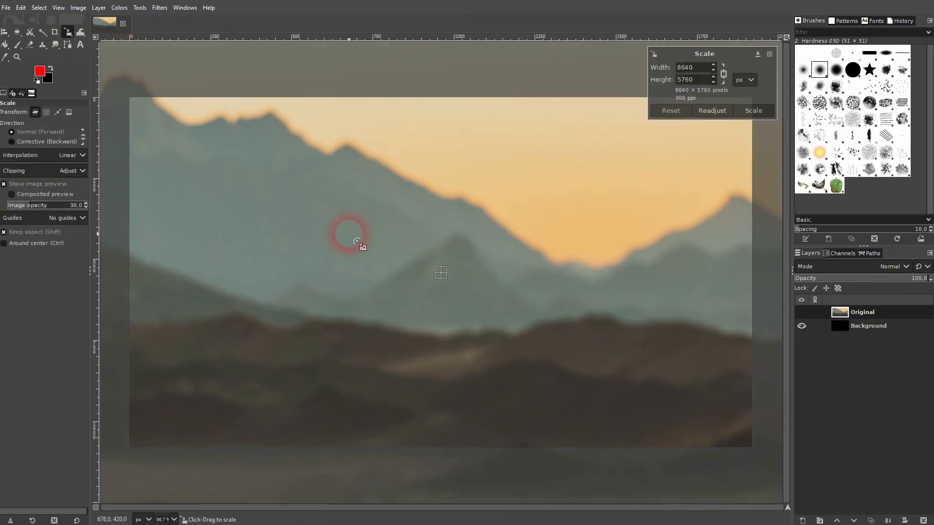
ctrl+scroll(423, 250, down, 2)
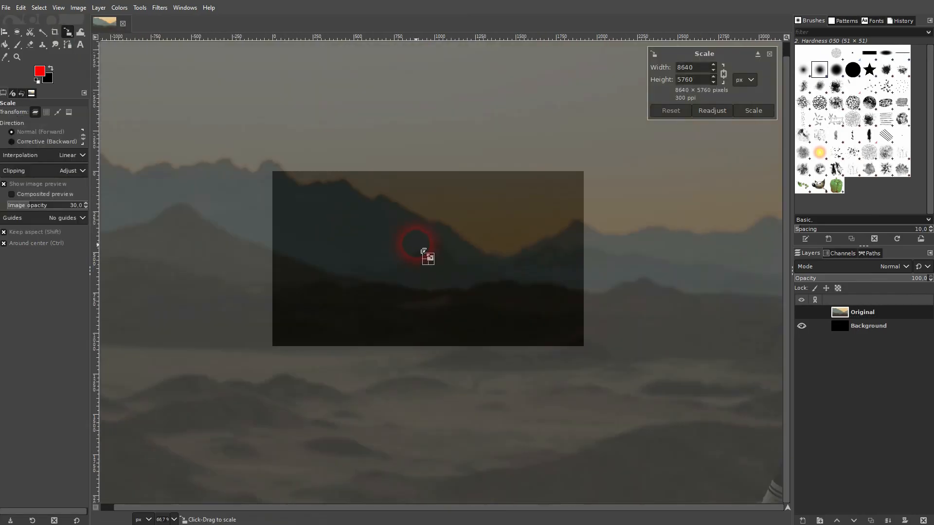
ctrl+scroll(441, 238, down, 1)
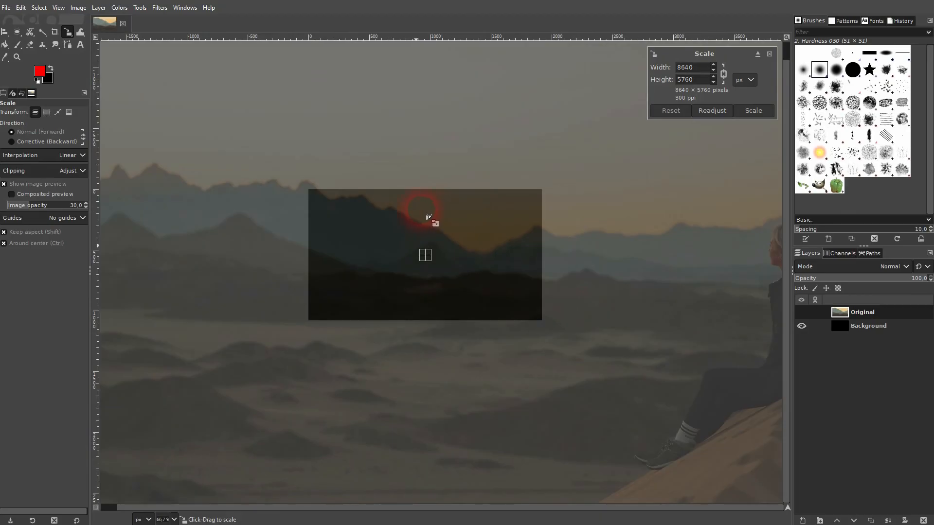
ctrl+scroll(427, 214, down, 1)
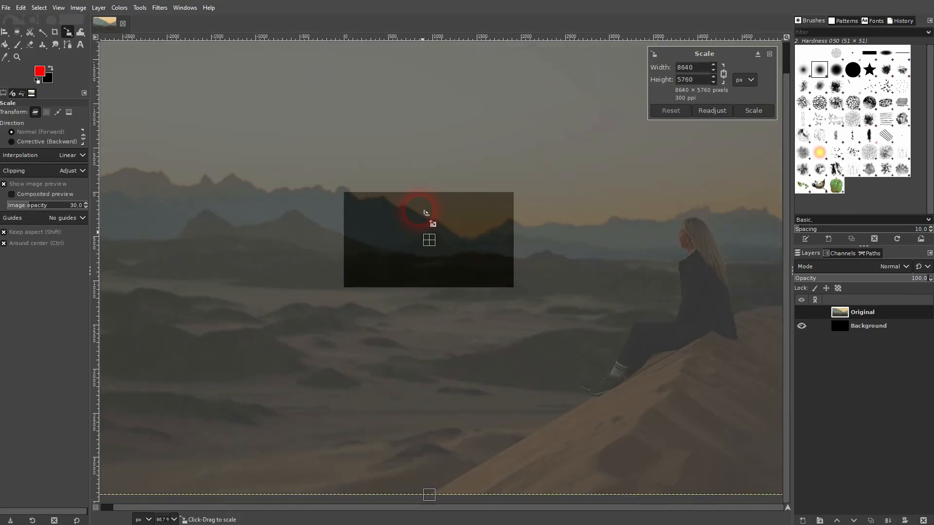
ctrl+scroll(432, 218, down, 1)
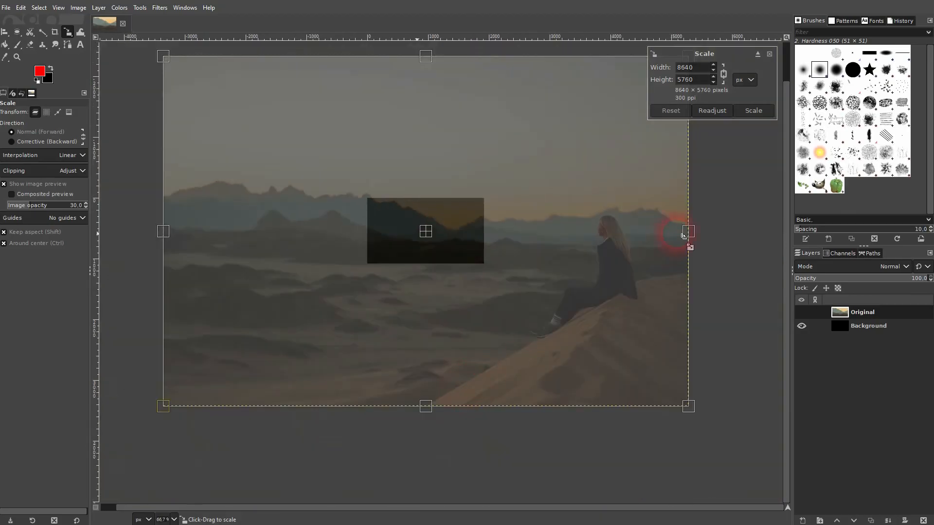
ctrl+scroll(643, 236, down, 2)
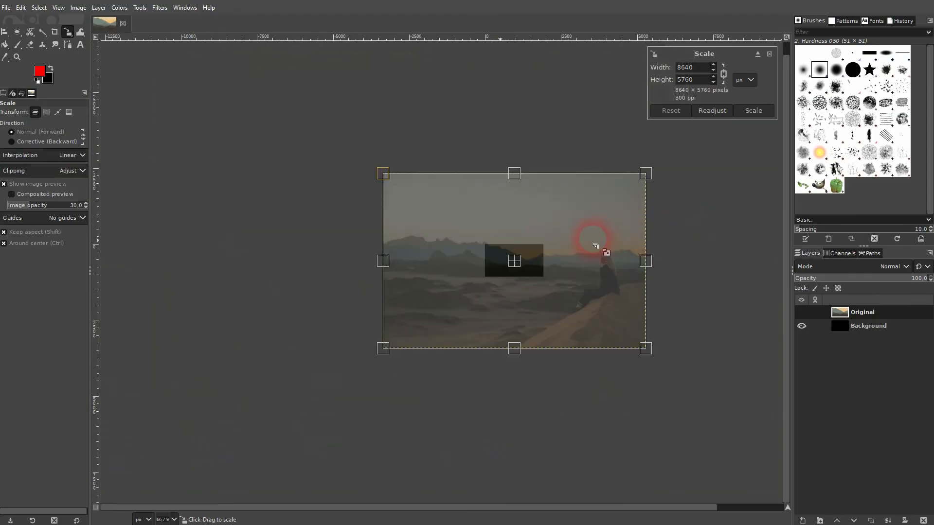
ctrl+scroll(650, 265, down, 2)
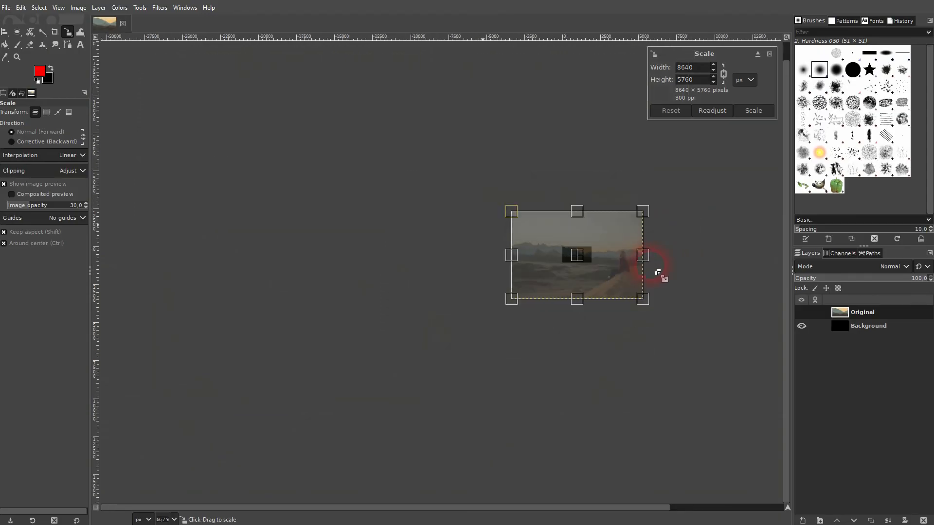
drag(648, 273, 644, 268)
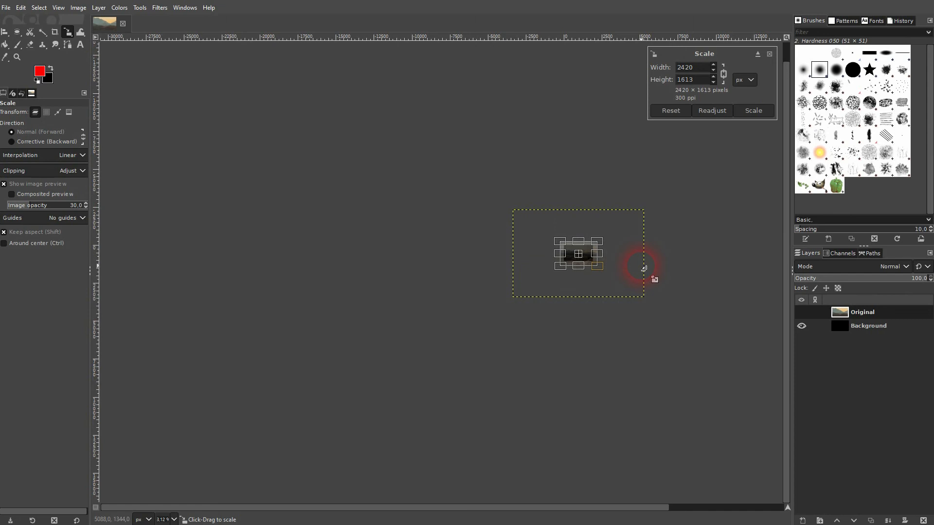
ctrl+scroll(637, 267, up, 4)
drag(549, 248, 531, 246)
ctrl+scroll(477, 241, up, 3)
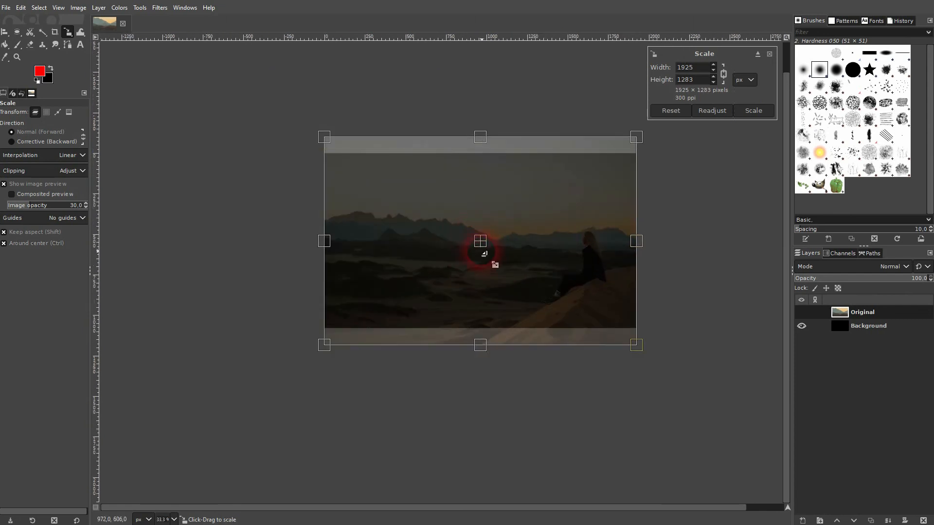
ctrl+scroll(484, 254, up, 1)
click(757, 112)
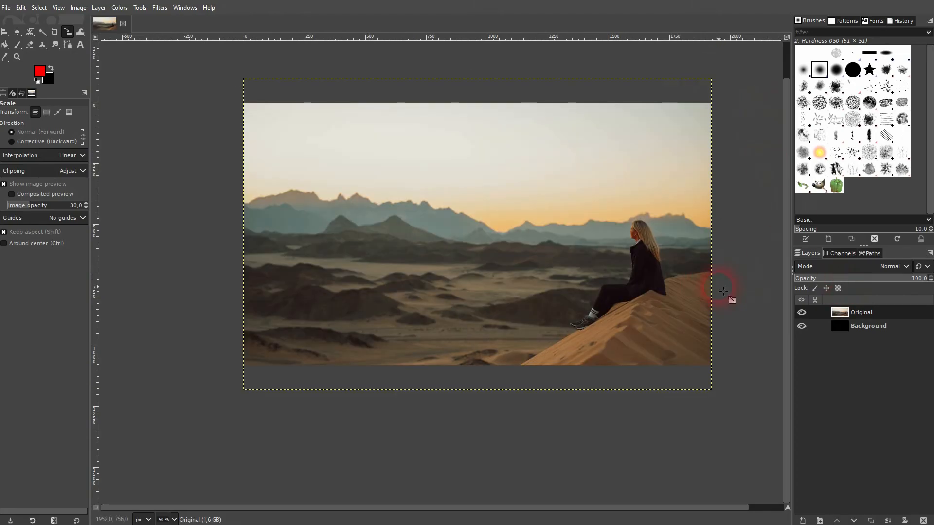
Step: Create a new 1920 × 1080 px transparent layer named frame above the Original layer
click(803, 521)
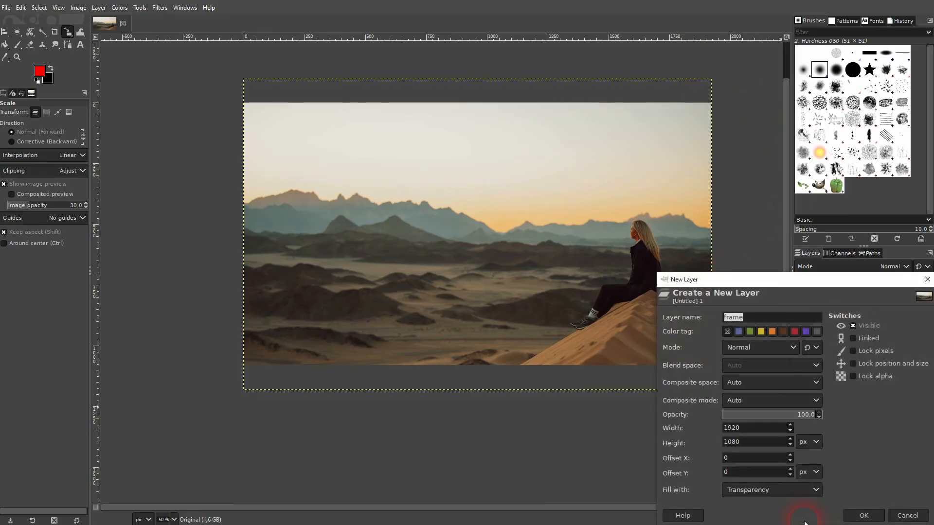
click(815, 495)
click(793, 467)
click(862, 515)
Step: Reset the colours to default and swap them so white is the foreground and black the background
click(389, 209)
click(37, 81)
click(51, 69)
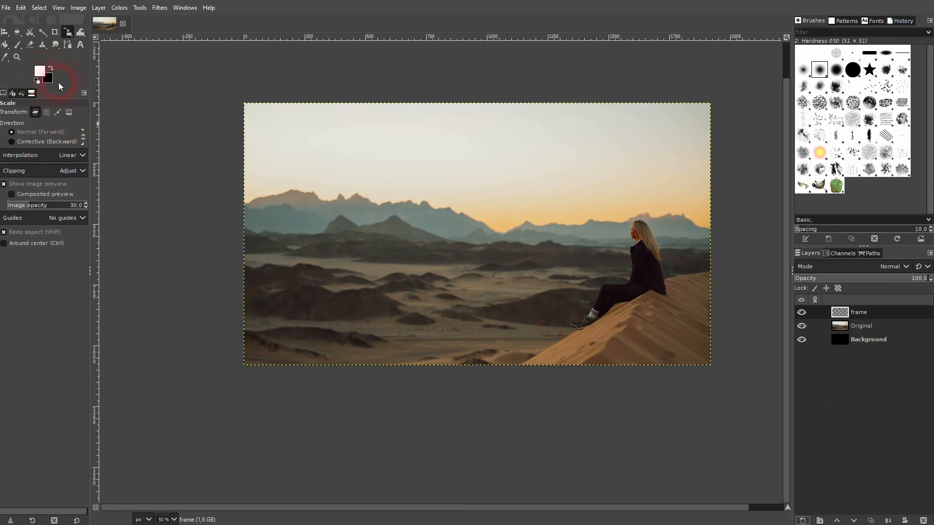
Step: Select the whole image and stroke the selection with a 20 px solid white line on the frame layer
click(41, 9)
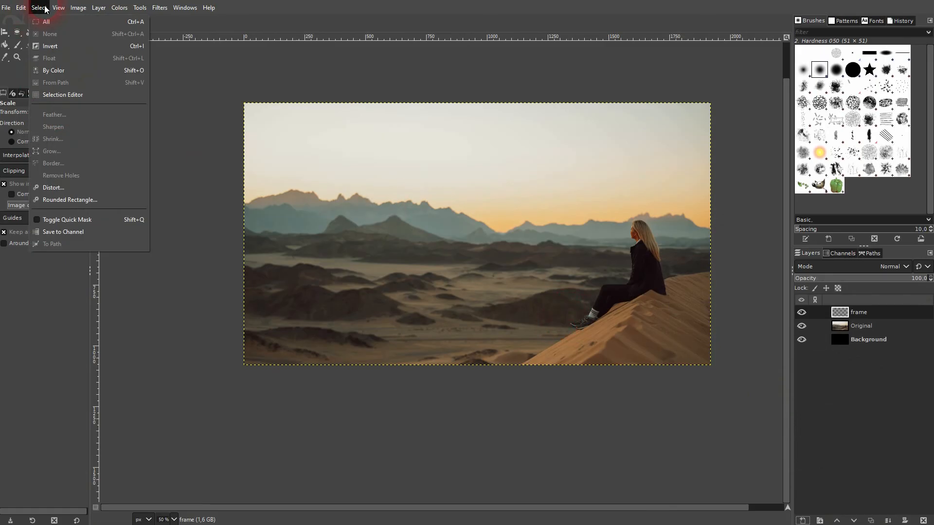
click(47, 21)
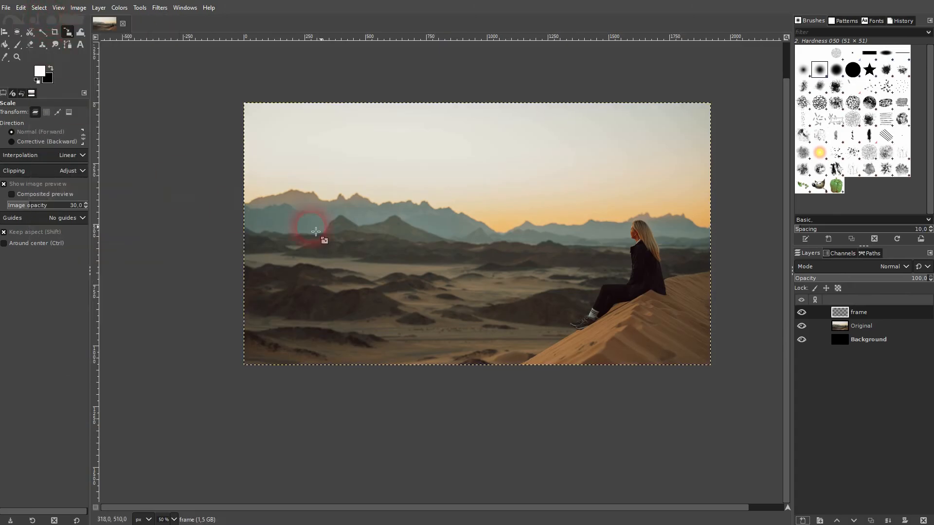
click(21, 8)
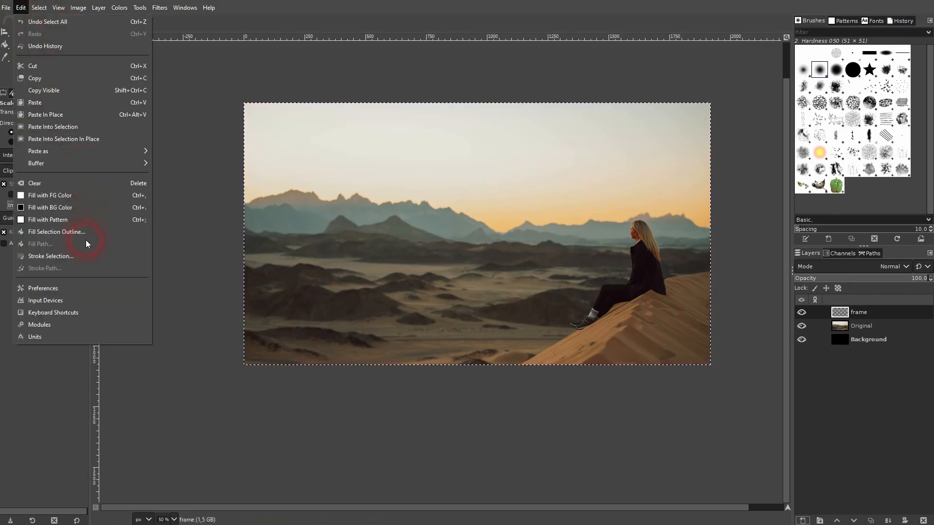
click(73, 256)
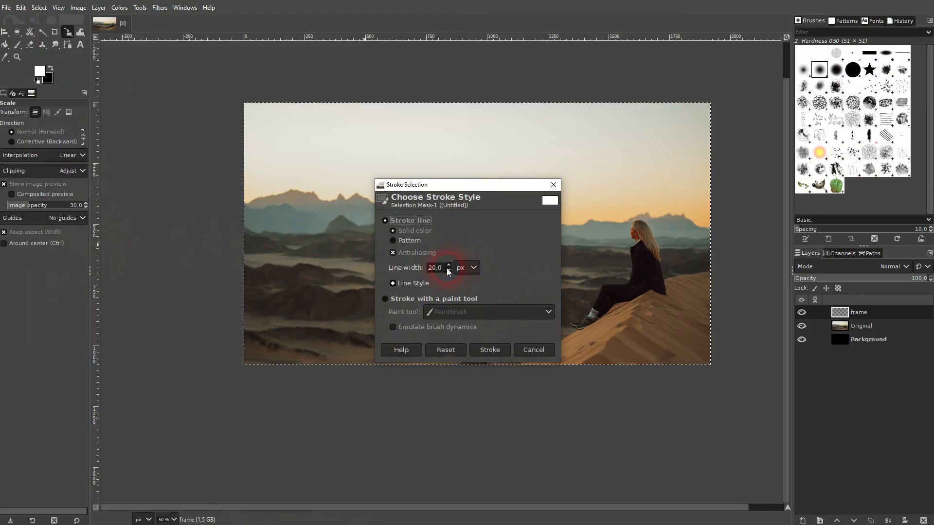
click(490, 350)
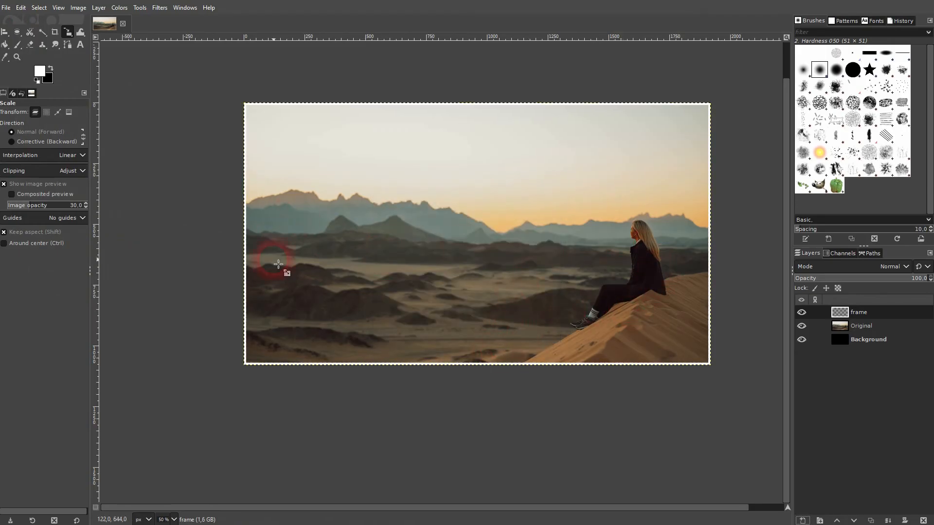
scroll(268, 351, up, 1)
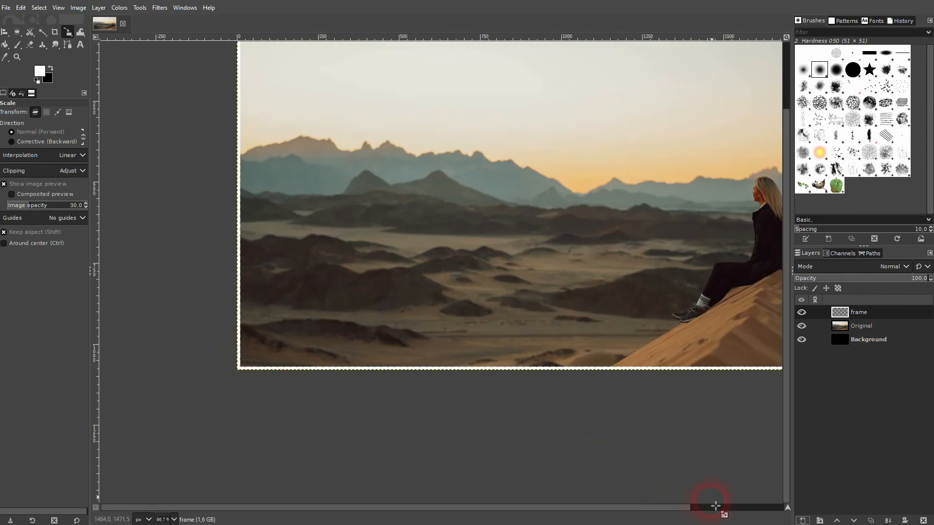
drag(669, 509, 776, 508)
scroll(433, 413, up, 1)
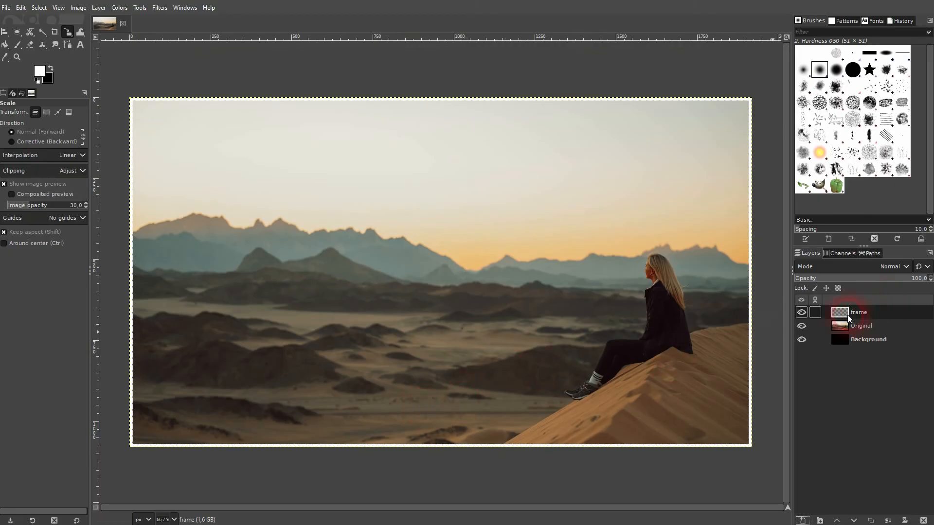
Step: Hide the frame layer and create a new 1920 × 1080 px transparent layer named frame rounded corners
click(802, 313)
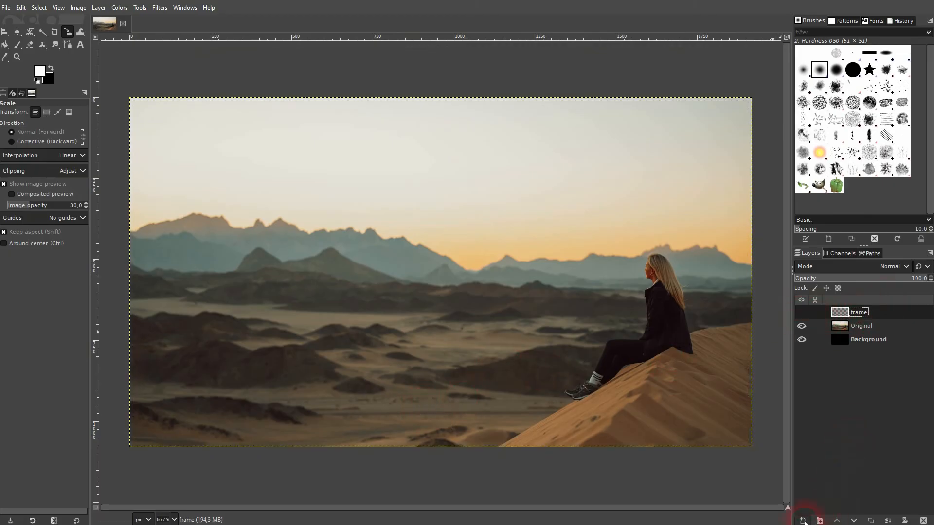
click(804, 520)
click(757, 317)
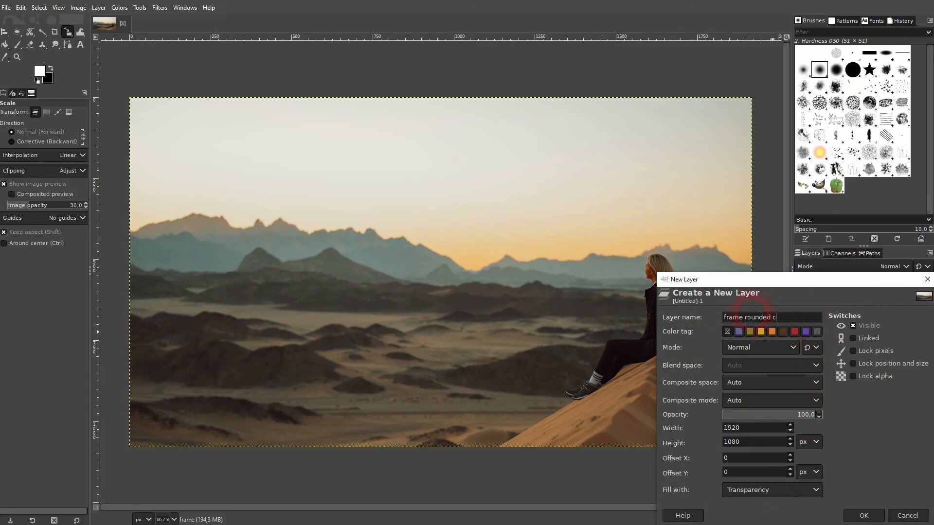
key(Return)
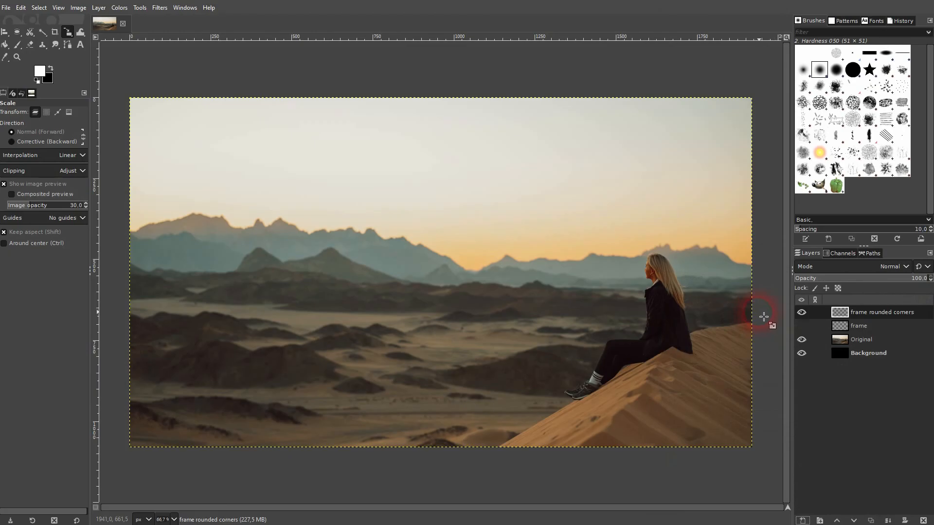
Step: Select the whole image and switch to the Rectangle Select tool
key(ctrl+a)
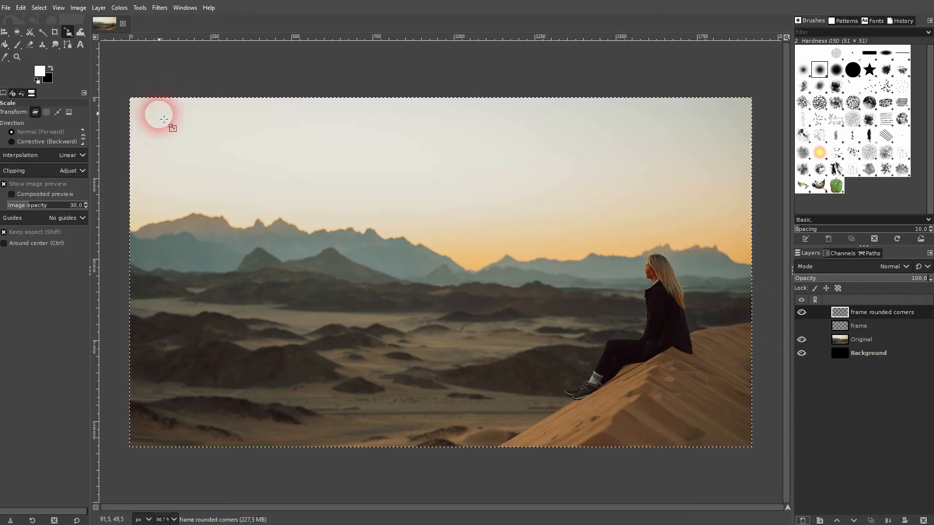
click(17, 32)
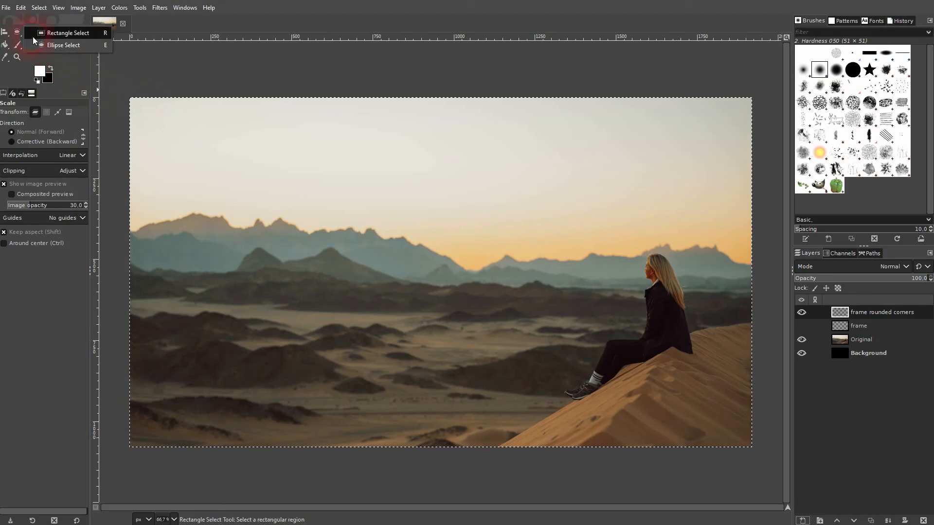
click(33, 37)
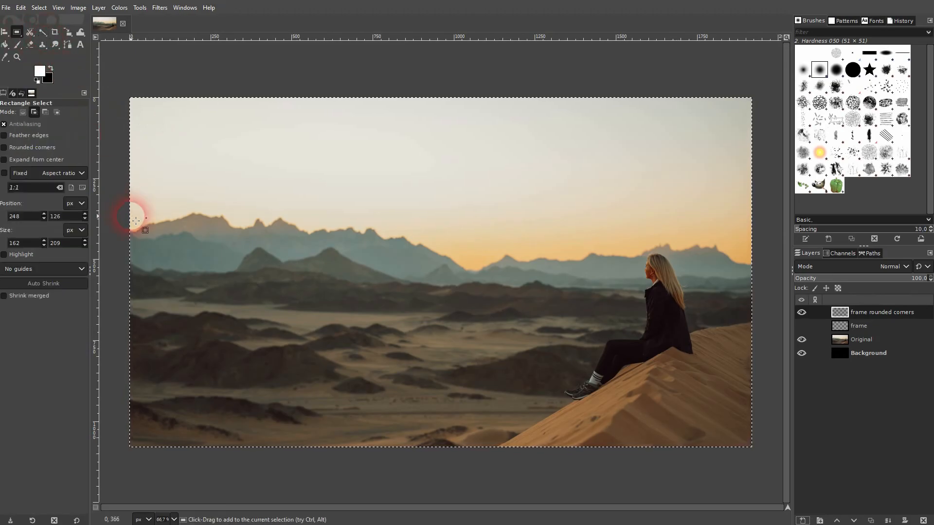
drag(225, 159, 376, 257)
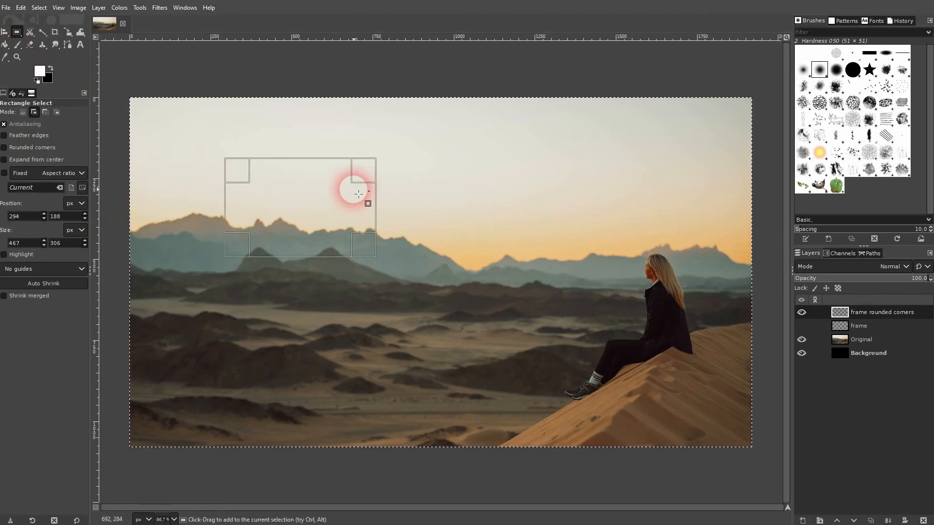
drag(121, 95, 769, 464)
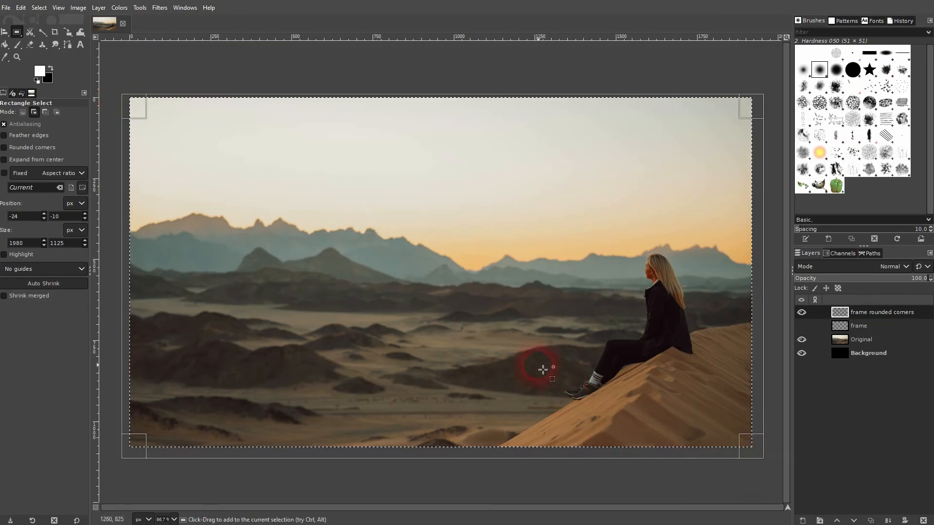
drag(136, 450, 144, 437)
drag(147, 119, 142, 111)
mouse_move(744, 435)
mouse_down()
mouse_move(754, 438)
mouse_move(740, 436)
mouse_up()
drag(734, 114, 728, 110)
click(688, 174)
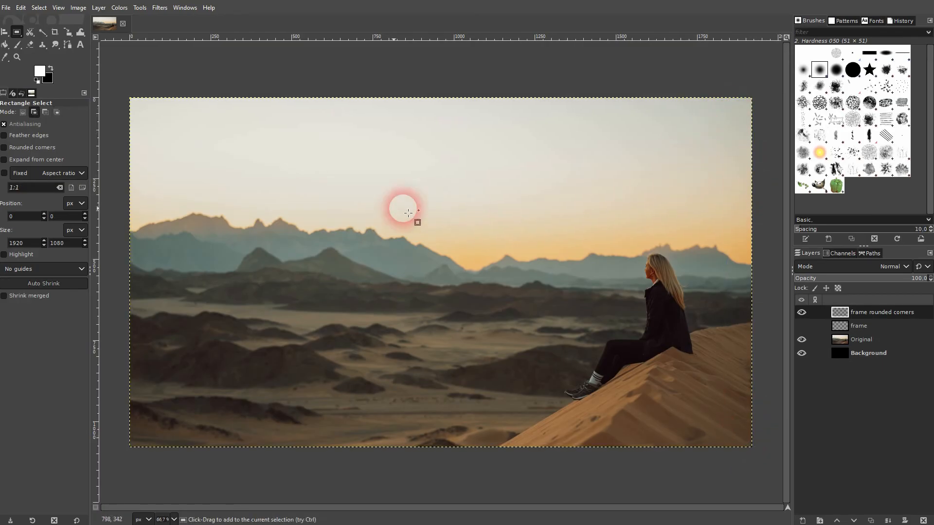
Step: Draw a rectangular selection over the full 1920 × 1080 px canvas and round its corners with a radius of about 105.4
drag(129, 101, 755, 448)
drag(148, 116, 156, 124)
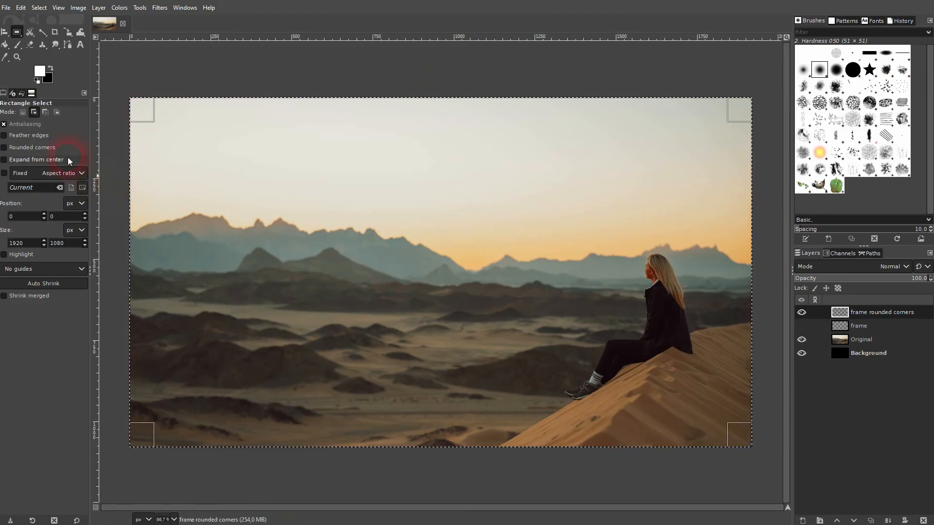
click(48, 148)
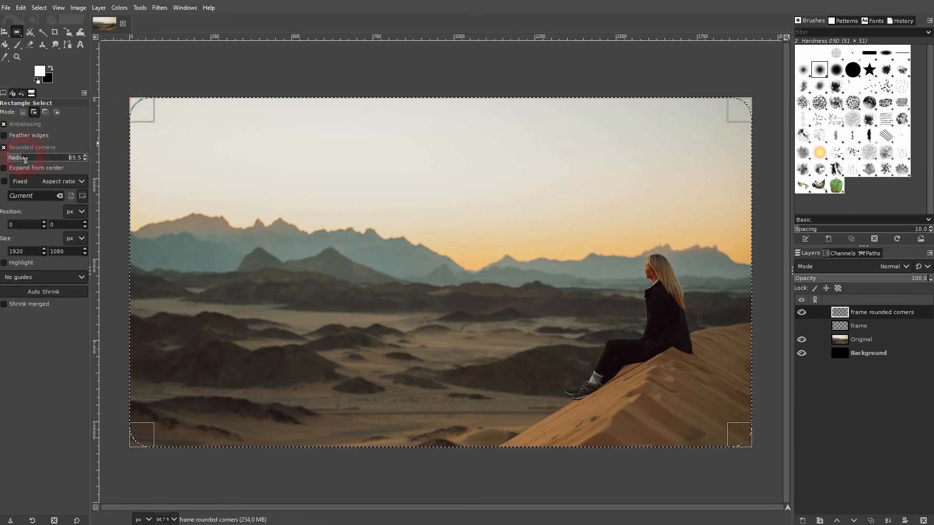
drag(34, 160, 36, 161)
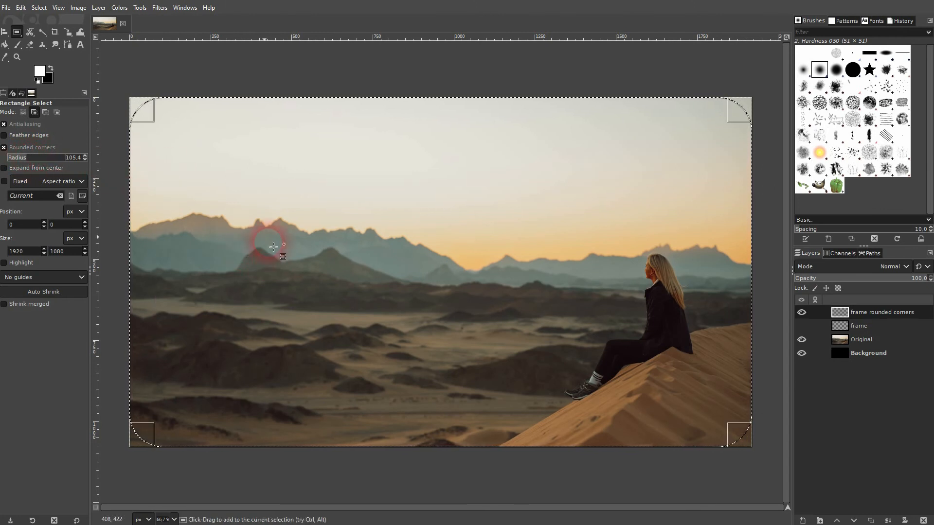
Step: Stroke the rounded selection with a 20 px solid white line and deselect everything
click(21, 8)
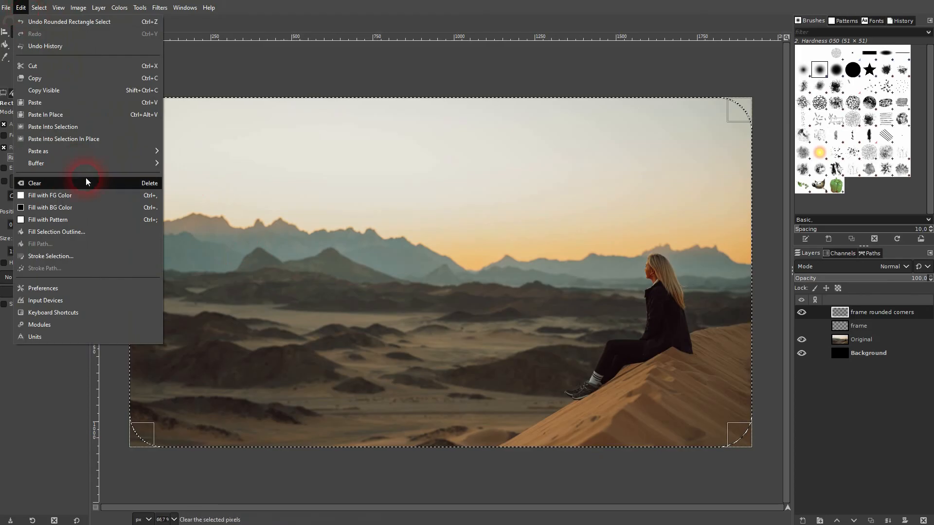
click(98, 255)
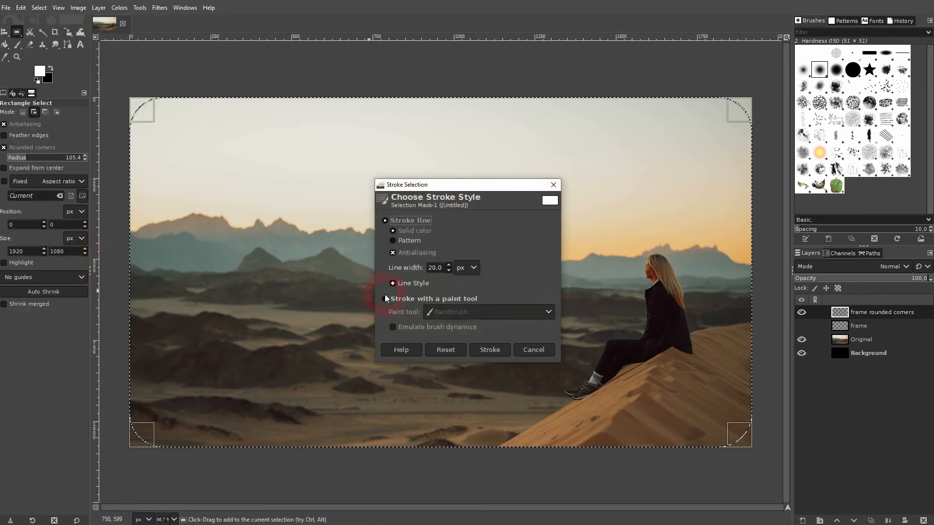
click(495, 352)
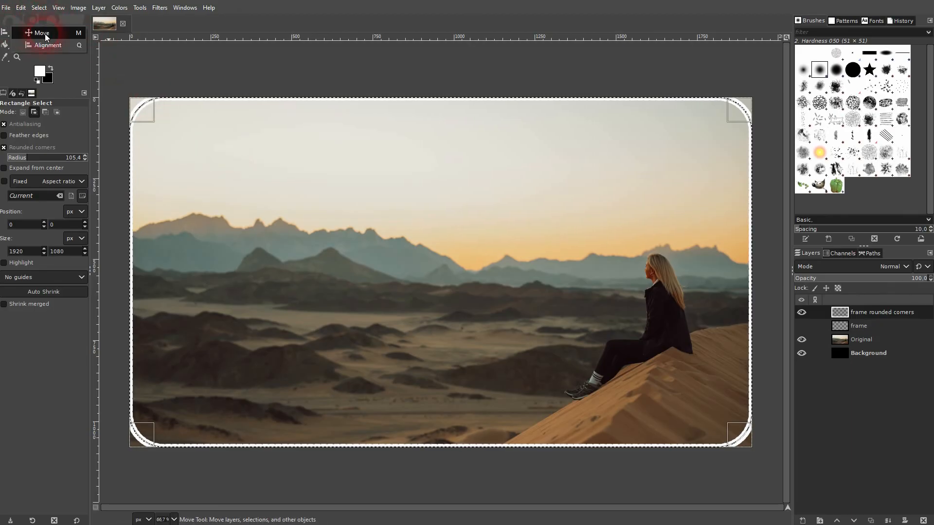
click(4, 32)
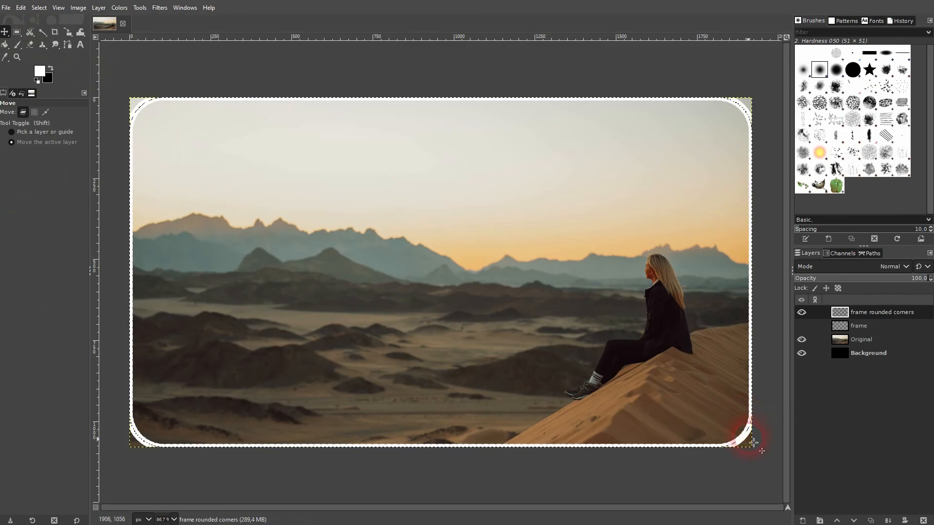
key(ctrl+shift+a)
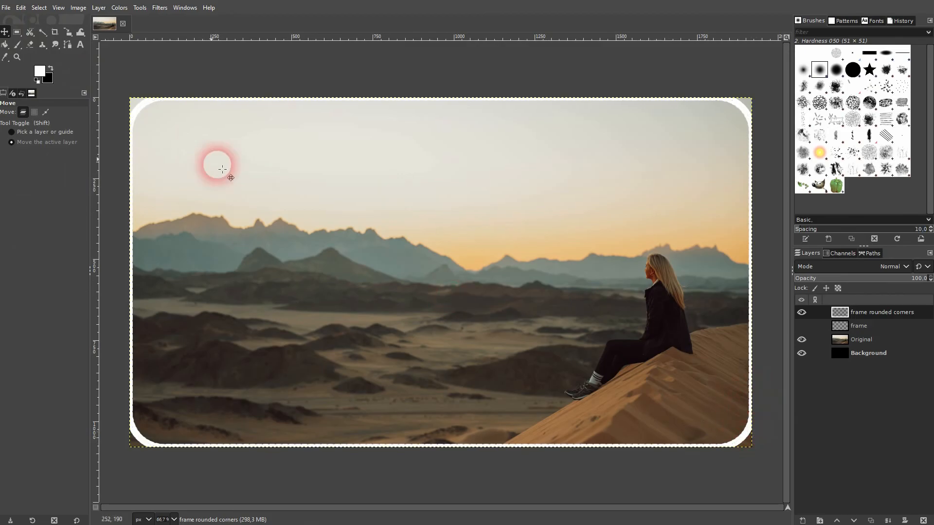
Step: Examine the rounded border's upper corners up close and compare the image with the frame rounded corners layer hidden and shown
scroll(120, 91, up, 1)
scroll(158, 121, up, 1)
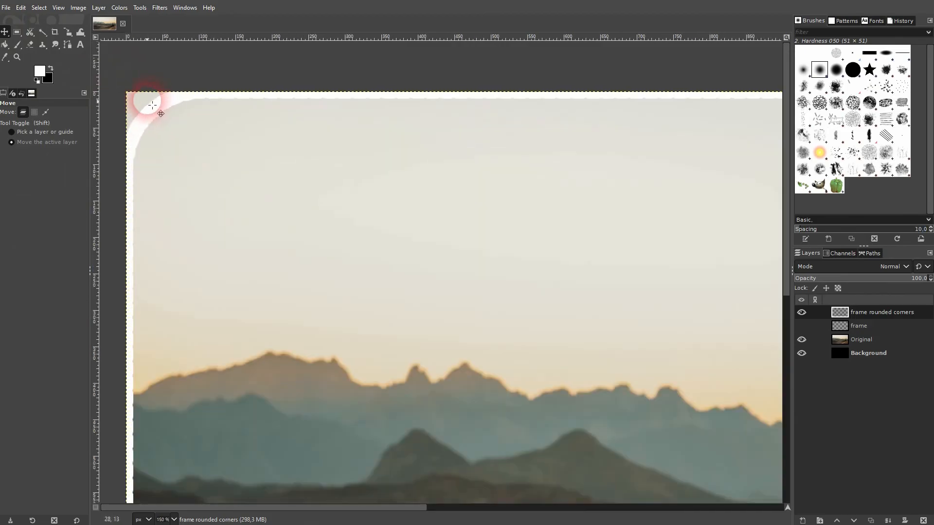
scroll(488, 213, down, 2)
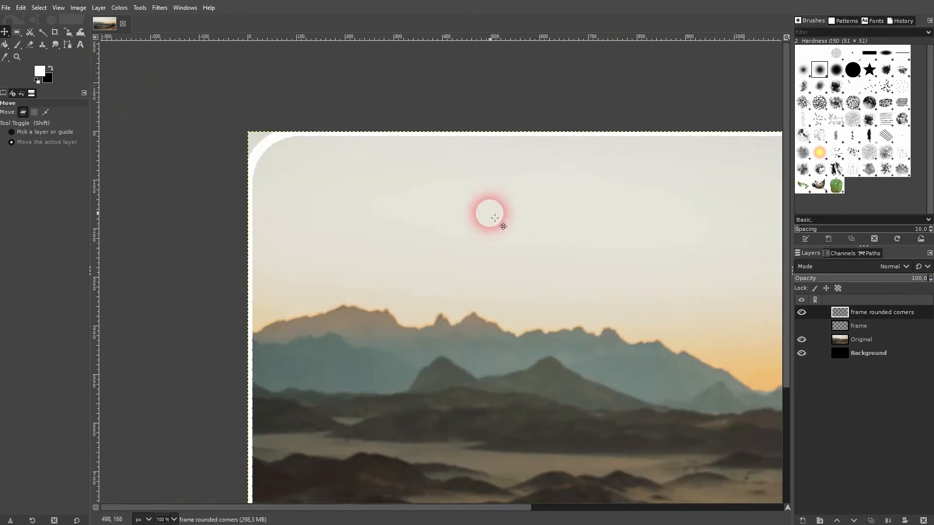
drag(614, 508, 696, 507)
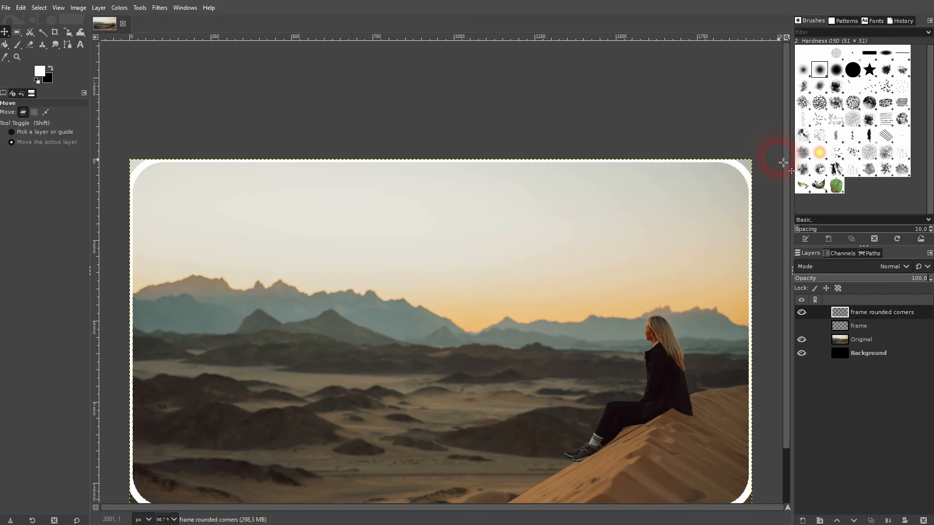
click(801, 312)
click(801, 312)
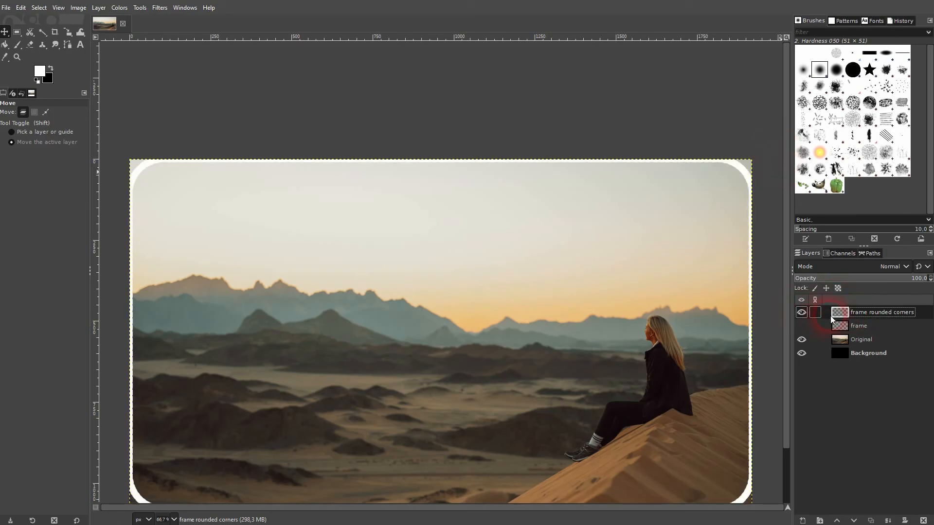
Step: Set the Paintbrush size to 44 and paint white over the gaps outside the border's two upper rounded corners
mouse_move(18, 44)
mouse_down()
mouse_move(62, 56)
mouse_move(54, 45)
mouse_up()
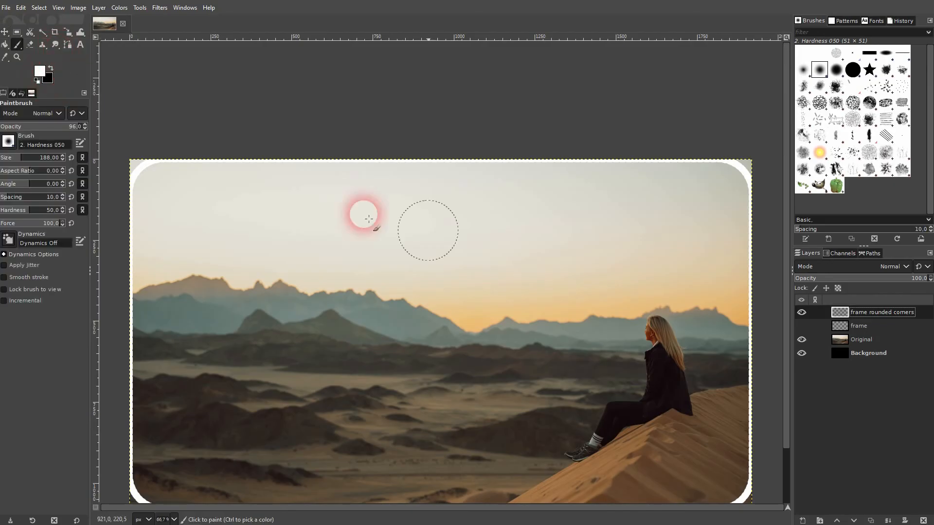
click(8, 158)
mouse_move(741, 162)
mouse_down()
mouse_move(764, 176)
mouse_move(738, 163)
mouse_up()
click(139, 166)
drag(139, 165, 131, 152)
scroll(133, 159, up, 8)
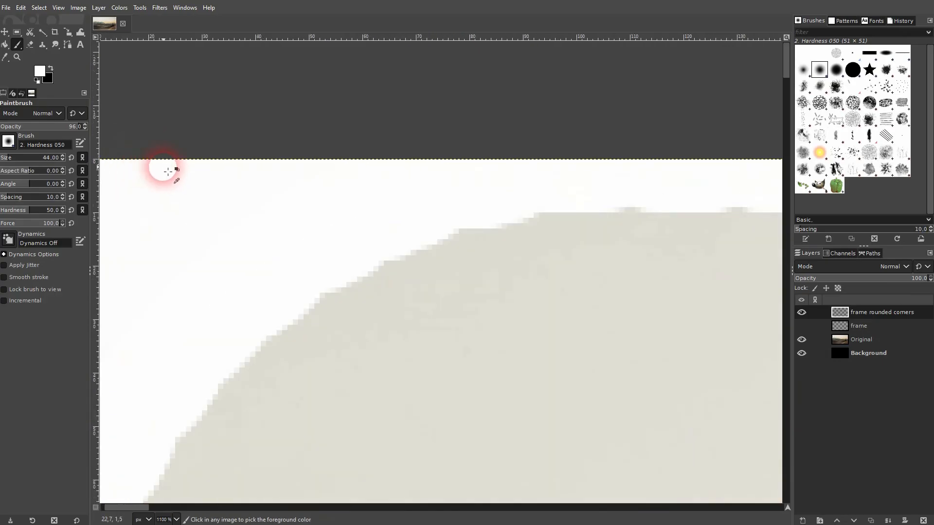
Step: Paint white over the gap outside the border's lower-left rounded corner
scroll(165, 168, down, 10)
scroll(190, 314, up, 8)
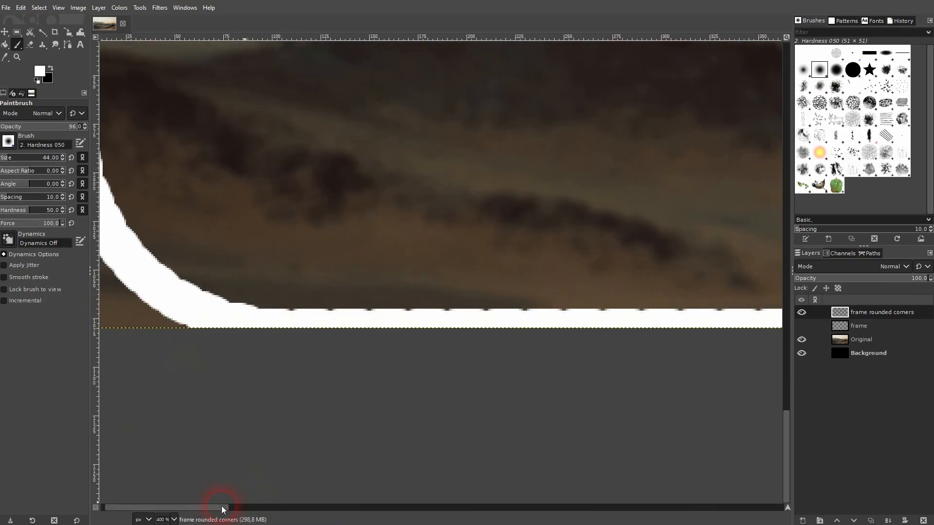
drag(222, 508, 212, 507)
mouse_move(182, 325)
mouse_down()
mouse_move(133, 320)
mouse_move(110, 235)
mouse_up()
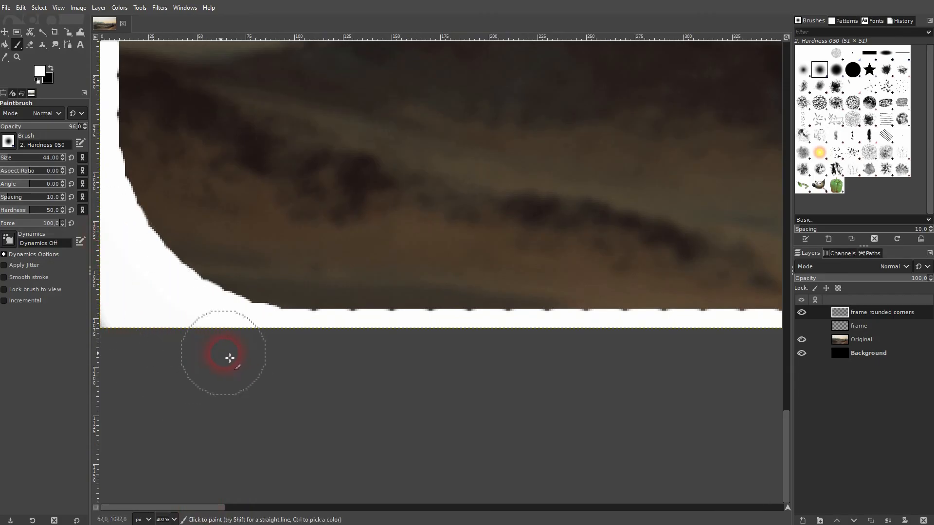
scroll(296, 386, down, 1)
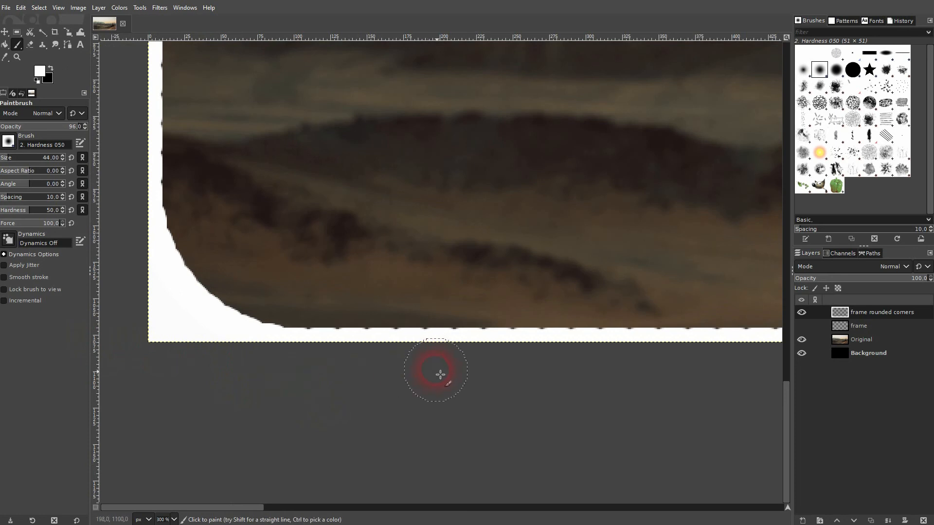
drag(244, 509, 803, 497)
mouse_move(711, 343)
mouse_down()
mouse_move(769, 333)
mouse_move(773, 254)
mouse_move(746, 313)
mouse_move(730, 255)
mouse_up()
key(ctrl+z)
key(ctrl+z)
Step: Paint white over the gap outside the border's lower-right rounded corner
mouse_move(762, 319)
mouse_down()
mouse_move(712, 350)
mouse_move(756, 332)
mouse_move(774, 340)
mouse_move(778, 267)
mouse_up()
scroll(737, 396, down, 2)
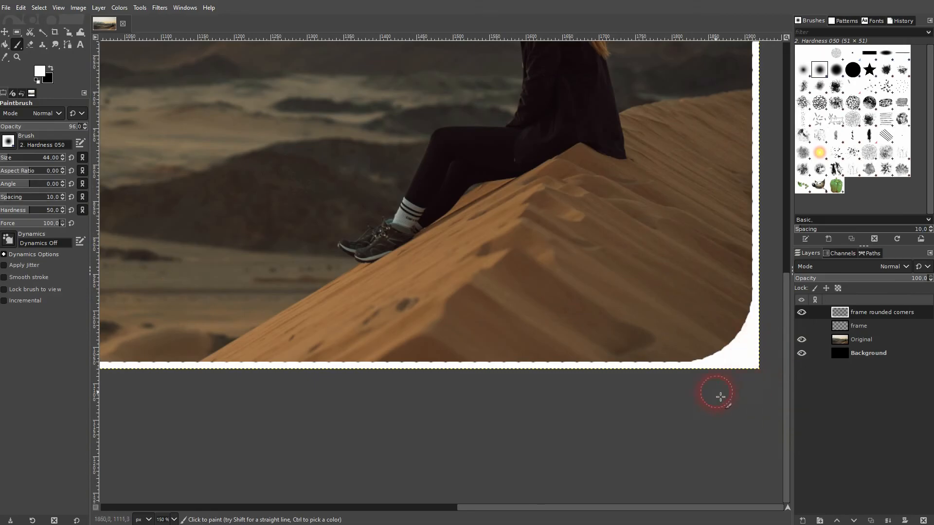
scroll(417, 282, down, 3)
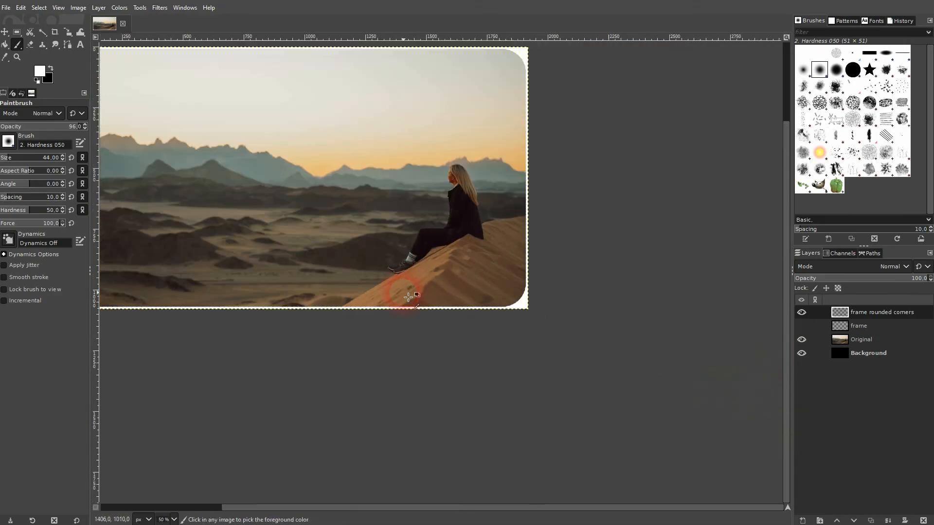
Step: Compare the photo with the rounded border and with the straight frame by switching the visibility of the two frame layers
scroll(510, 509, left, 2)
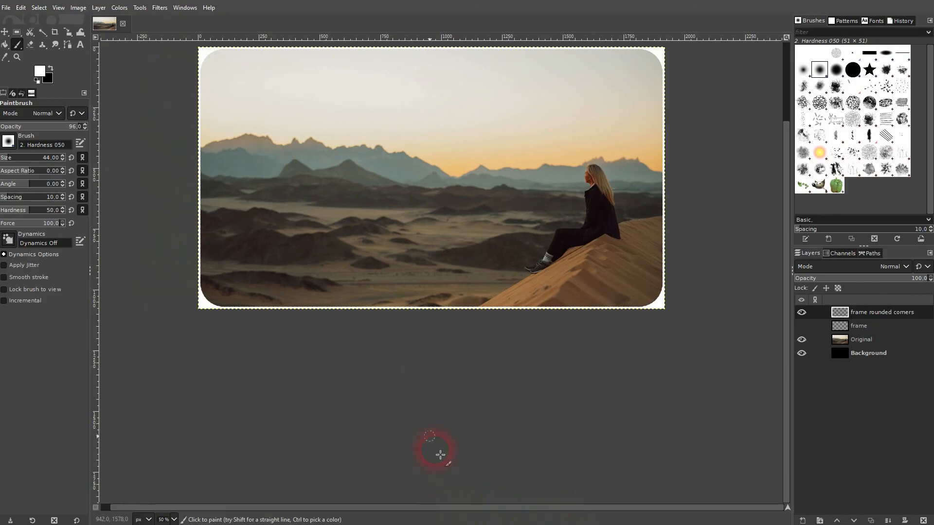
scroll(560, 292, up, 2)
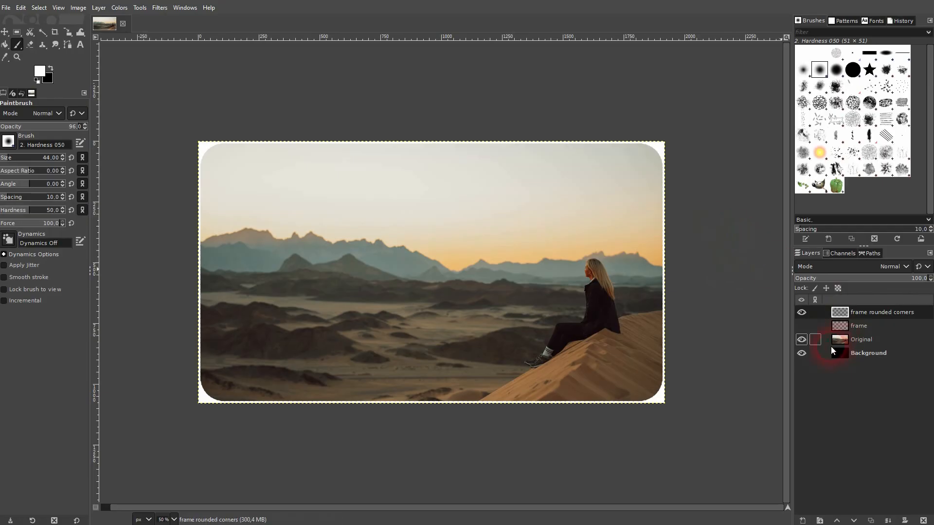
click(802, 313)
click(801, 327)
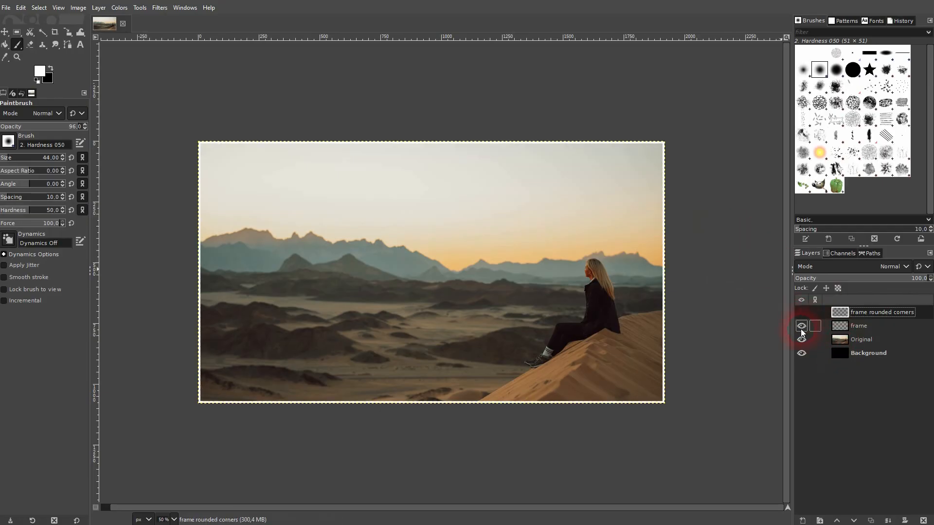
click(802, 327)
click(801, 313)
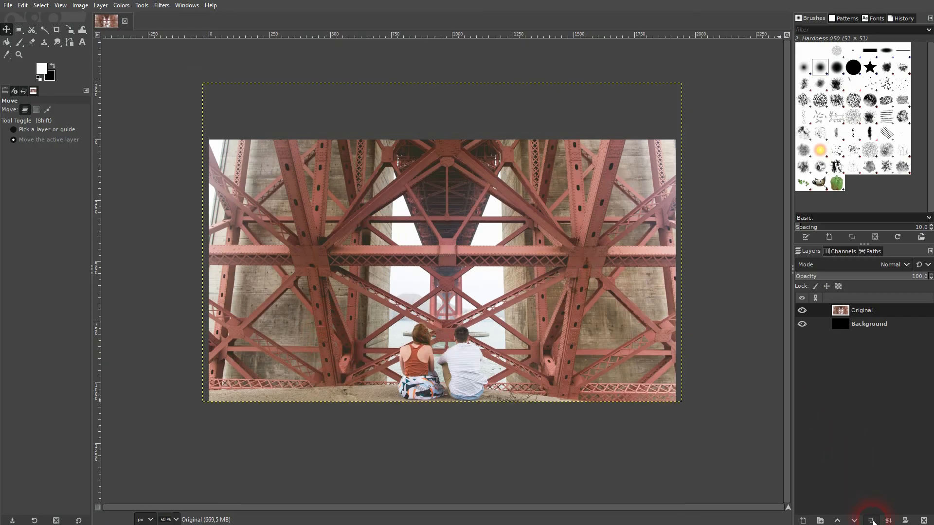
Step: Duplicate the Original bridge photo layer and name the copy Edit
click(871, 520)
double_click(880, 311)
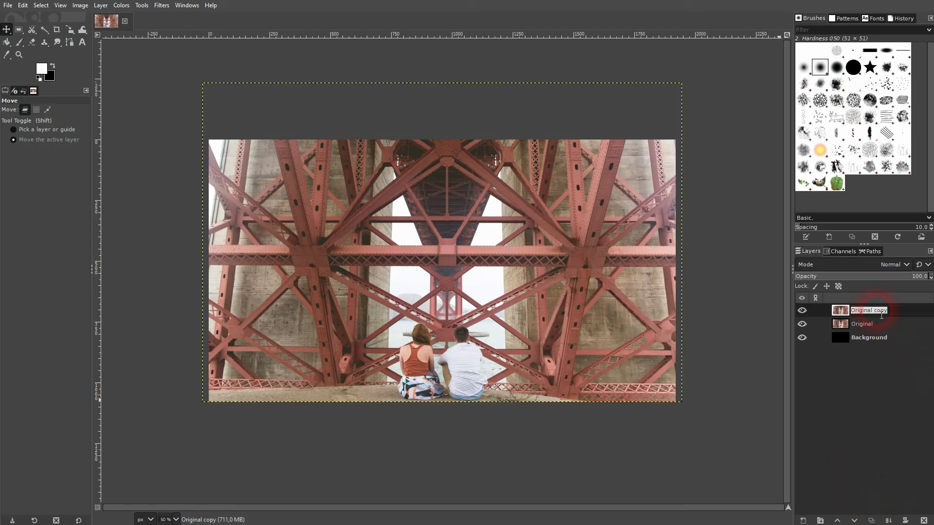
text(Edit)
key(Return)
click(622, 269)
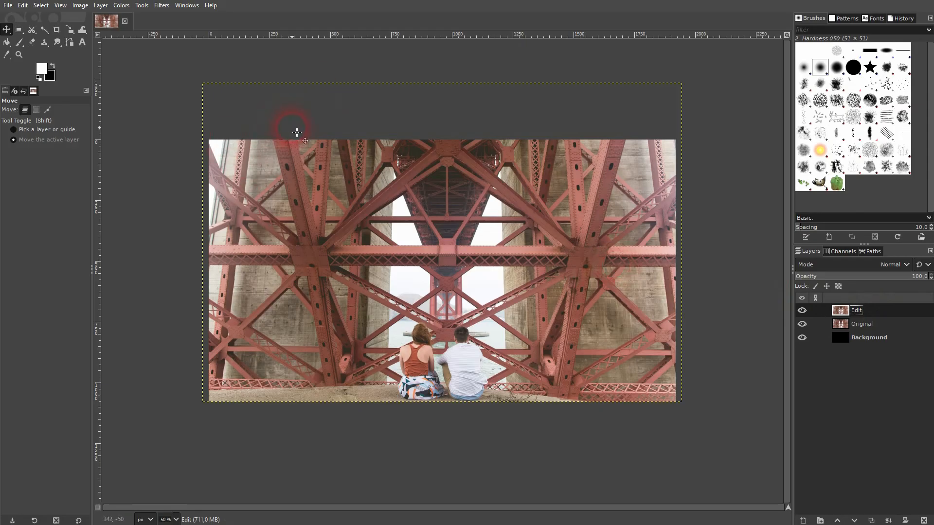
Step: Start a Color Balance adjustment on the Edit layer and set the midtones' Cyan-Red level to about 16.1
click(87, 6)
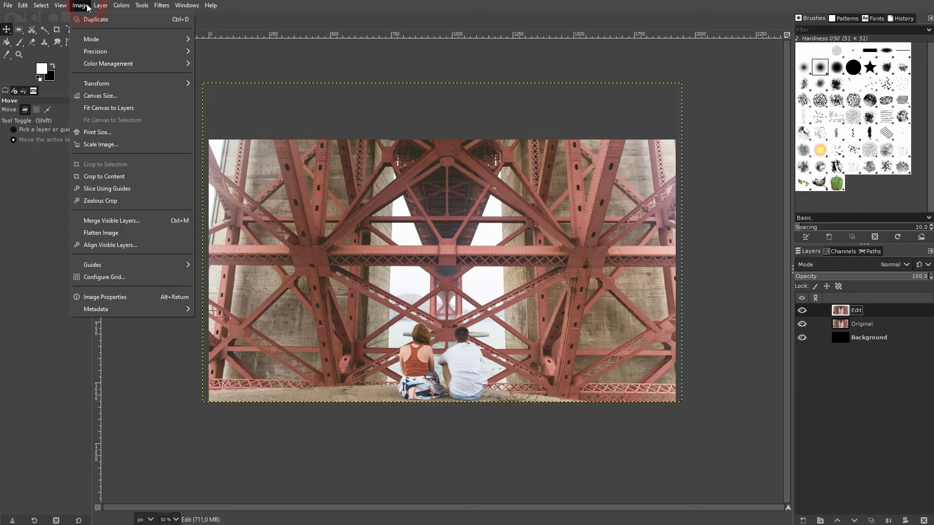
mouse_move(119, 8)
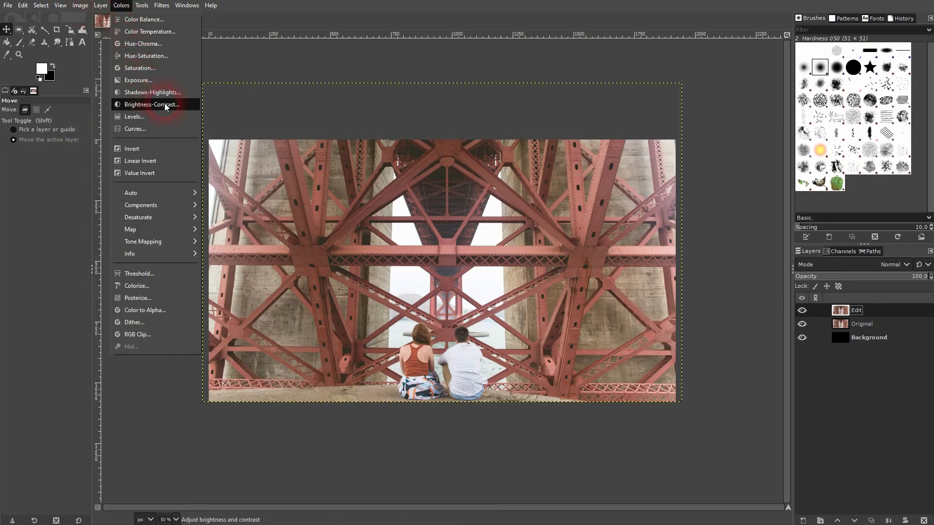
click(151, 23)
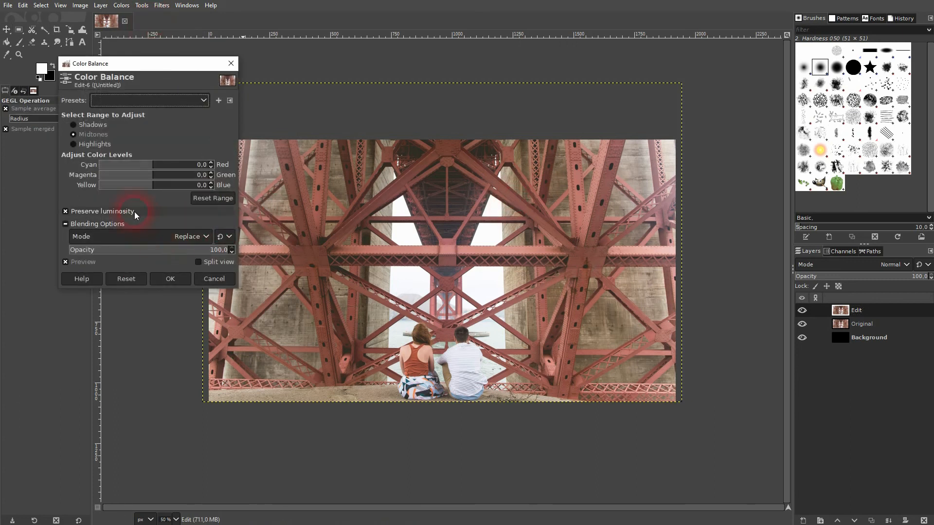
mouse_move(159, 168)
mouse_down()
mouse_move(183, 165)
mouse_move(164, 168)
mouse_up()
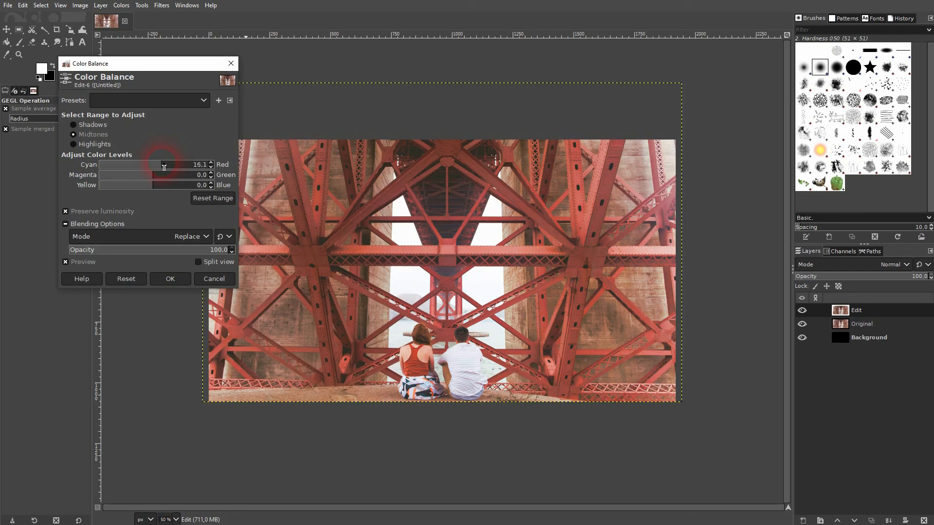
Step: Set the Color Balance shadows to about -11.6 Cyan-Red, -2.7 Magenta-Green and 8.0 Yellow-Blue
click(90, 126)
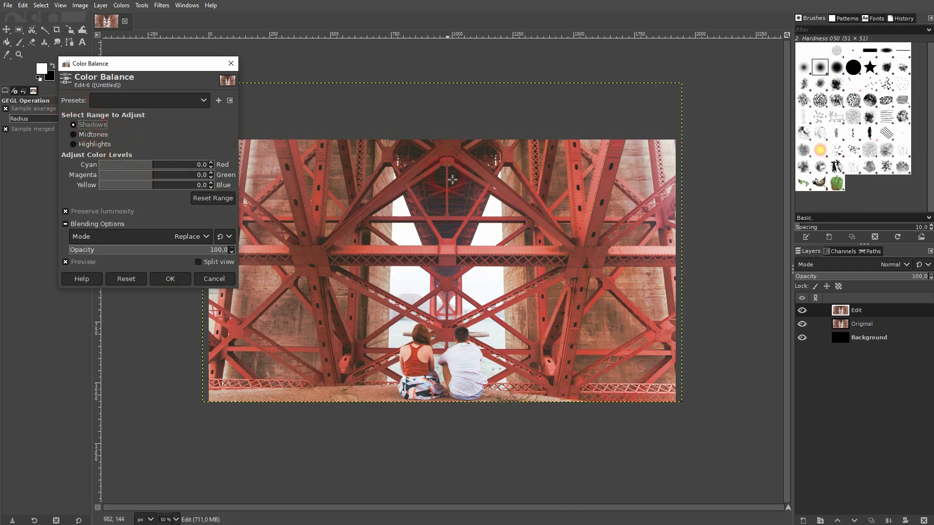
mouse_move(161, 174)
mouse_down()
mouse_move(178, 176)
mouse_move(150, 174)
mouse_move(147, 187)
mouse_move(162, 188)
mouse_up()
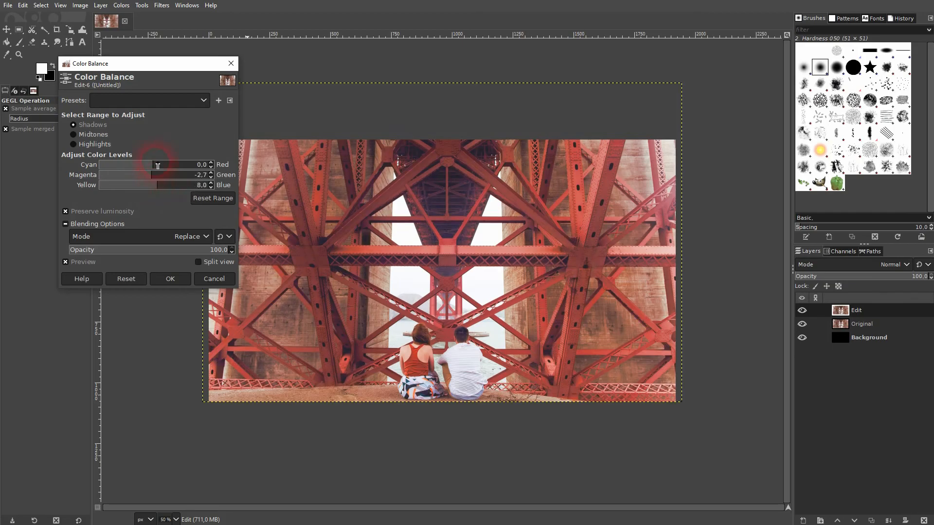
drag(154, 166, 152, 166)
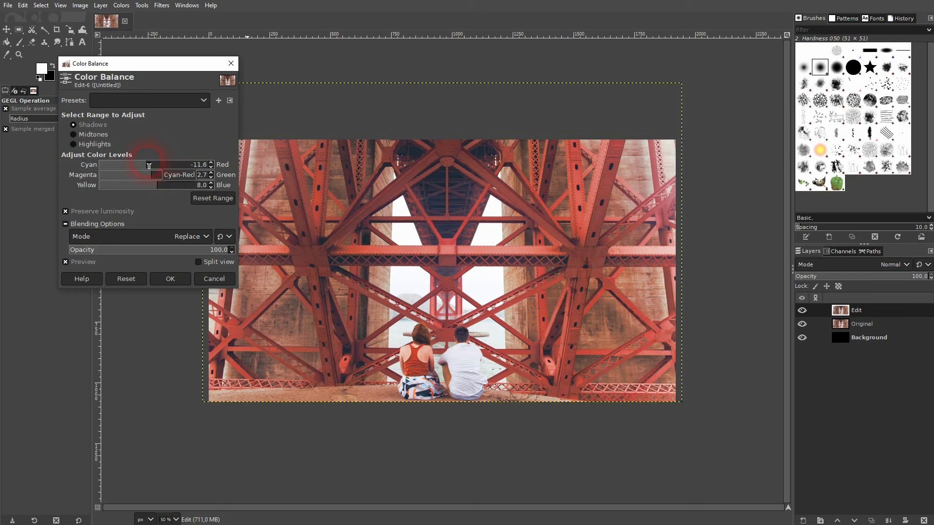
Step: Check the color balance change with the preview off and on, apply it, and compare the Edit layer with the original
click(79, 263)
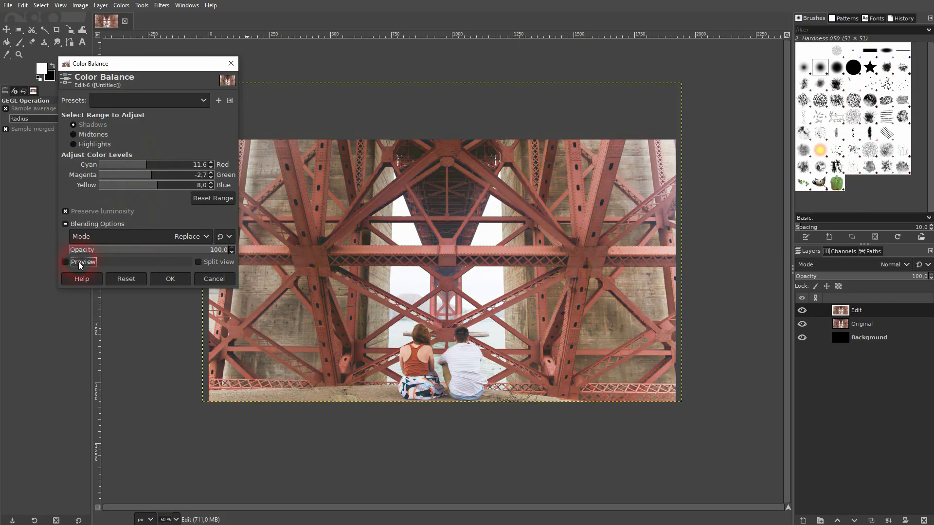
click(80, 265)
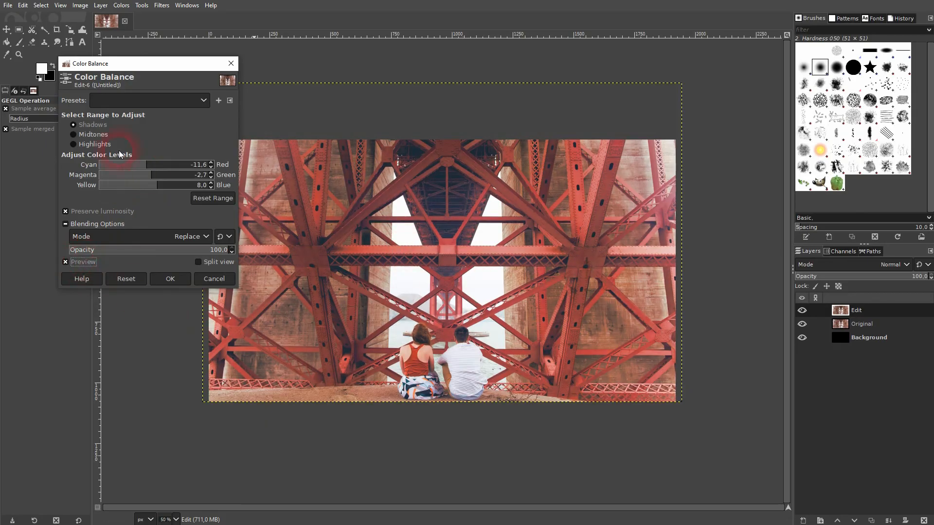
click(171, 279)
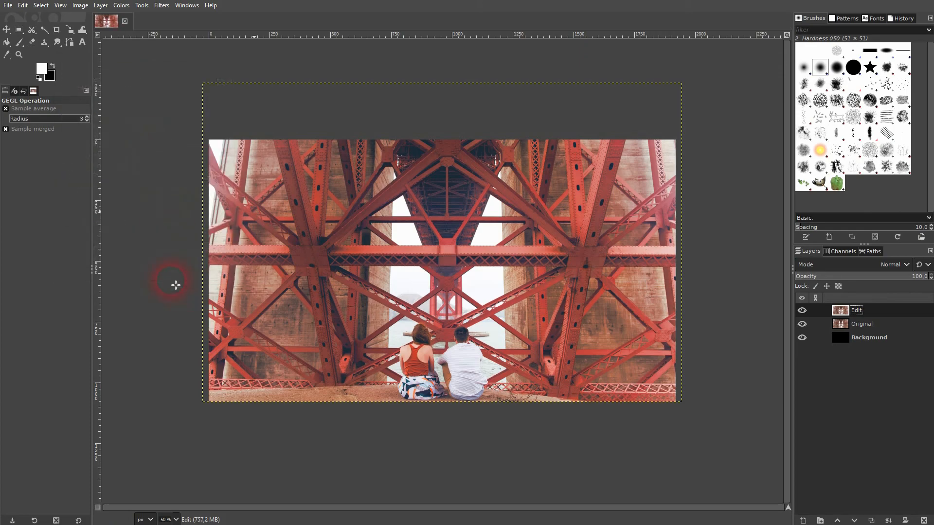
click(802, 311)
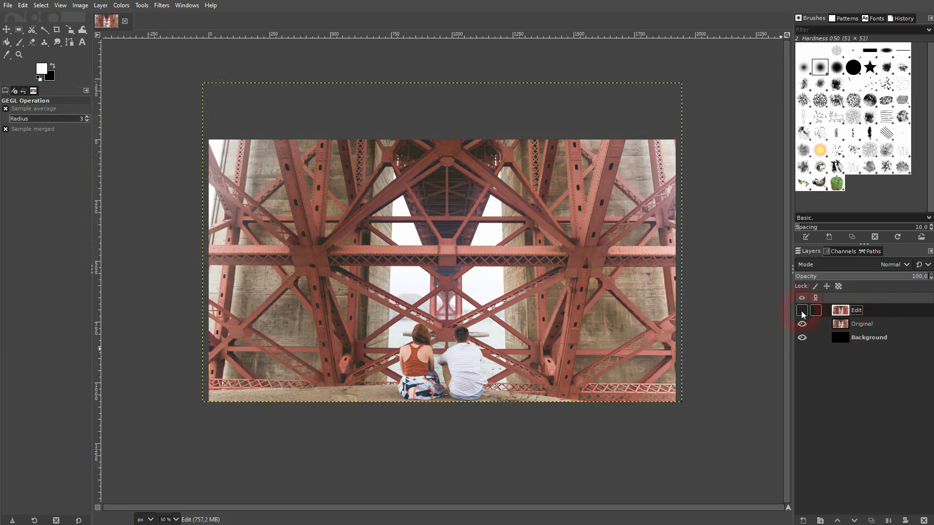
click(802, 311)
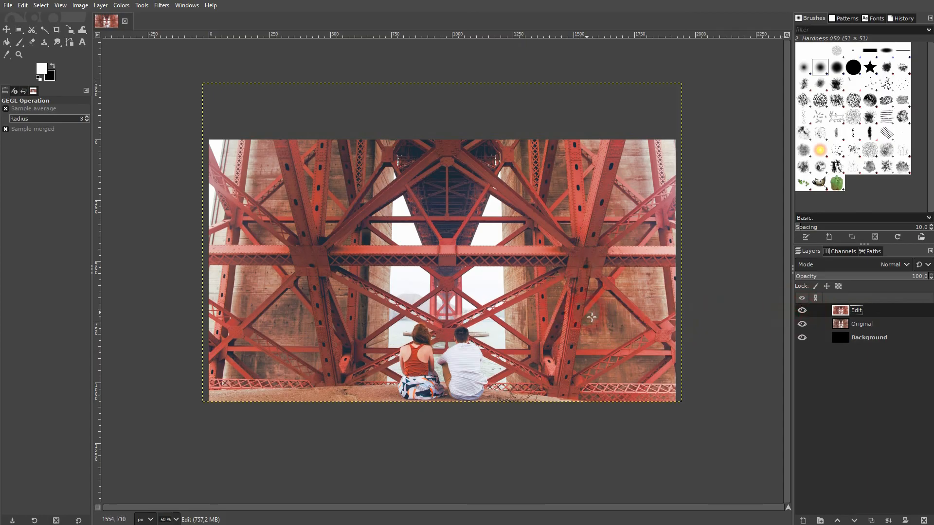
click(121, 6)
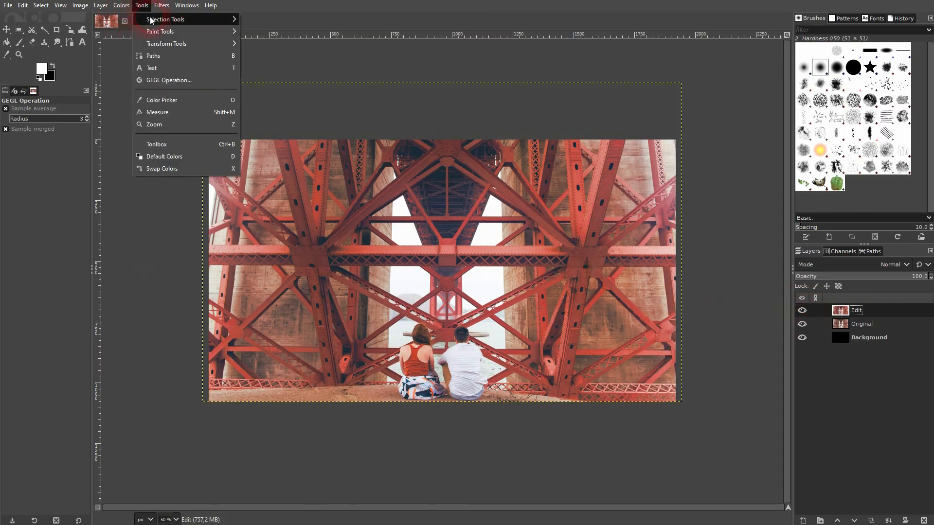
click(149, 25)
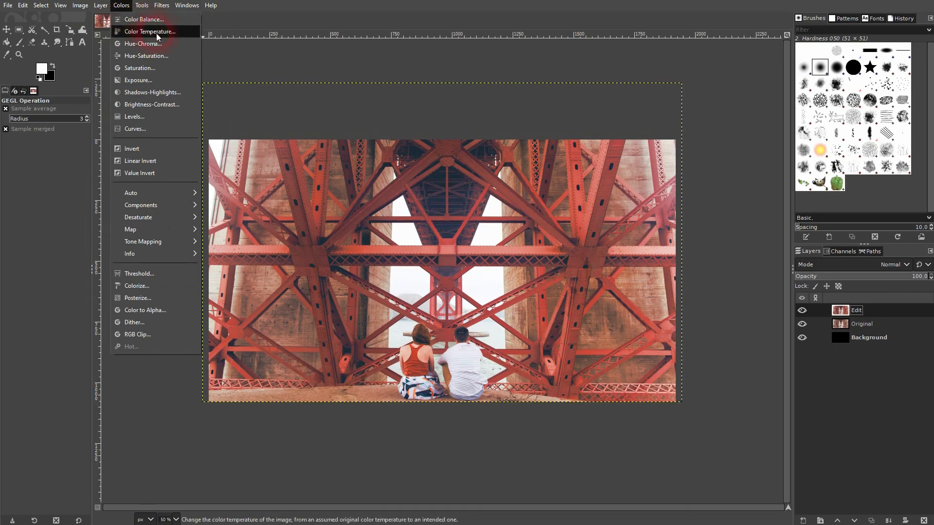
click(861, 316)
Step: Hide the Edit layer, then duplicate the Original layer and name the copy Edit 2
click(803, 310)
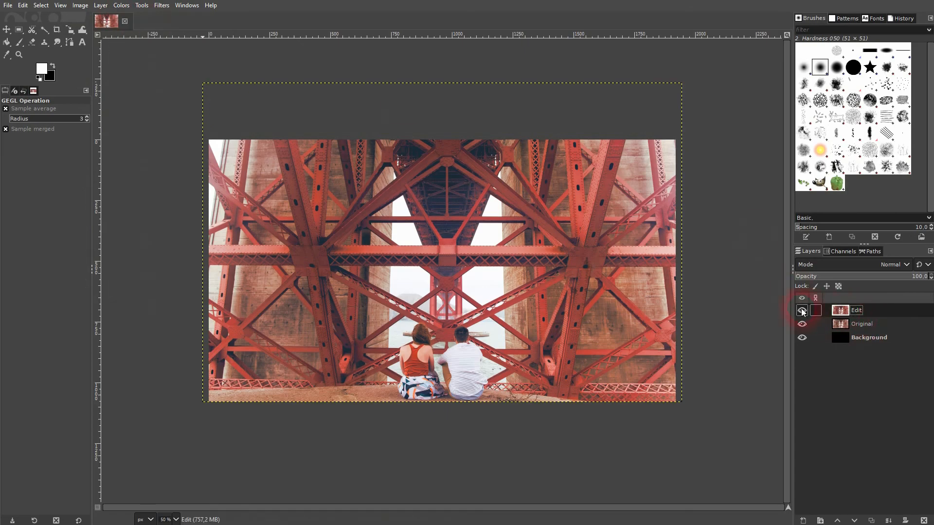
click(861, 323)
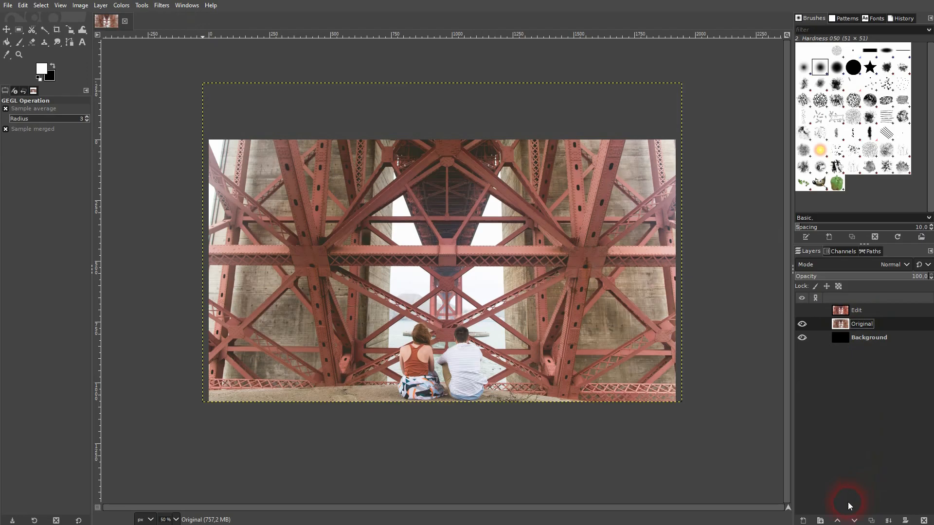
click(871, 521)
double_click(868, 323)
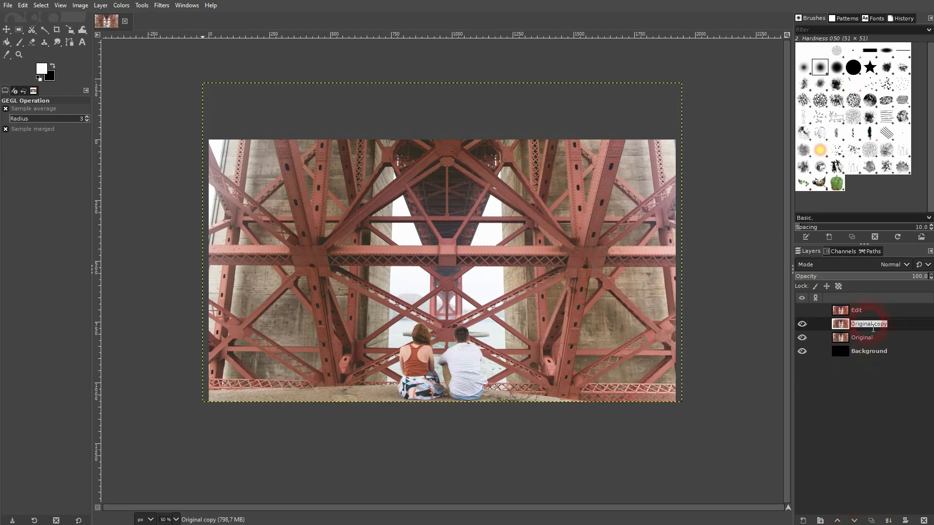
text(Edit 2)
key(Return)
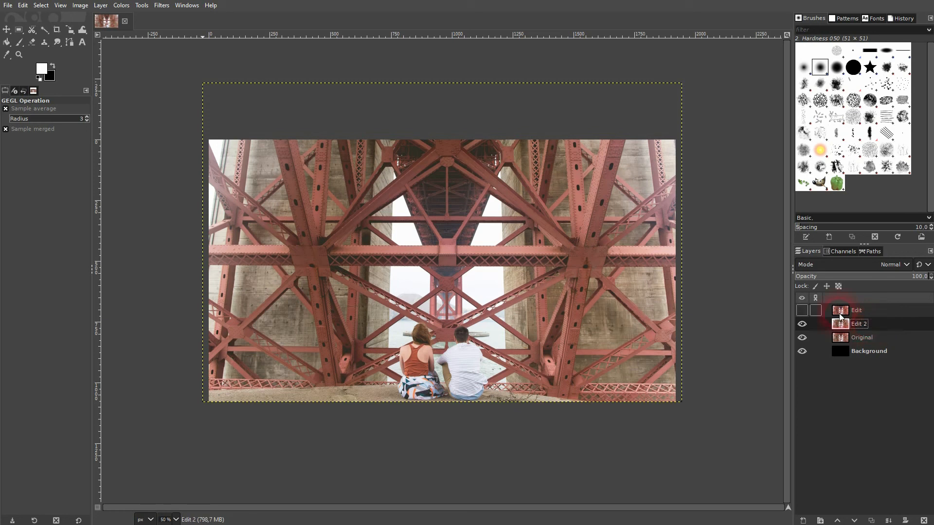
Step: Try Color Temperature on the Edit 2 layer with different original and intended temperatures, then cancel the adjustment
click(121, 5)
click(133, 30)
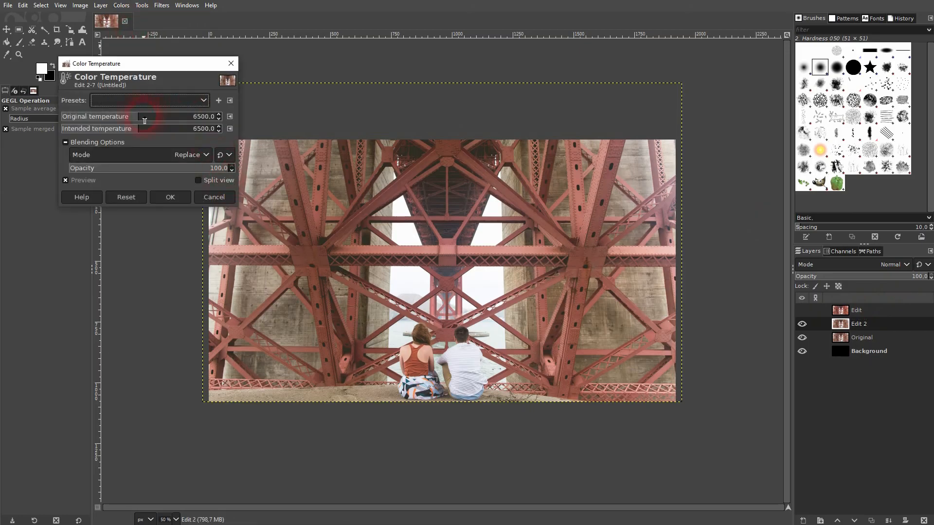
drag(144, 118, 215, 103)
mouse_move(136, 127)
mouse_down()
mouse_move(94, 130)
mouse_move(128, 129)
mouse_up()
drag(208, 115, 183, 116)
click(222, 197)
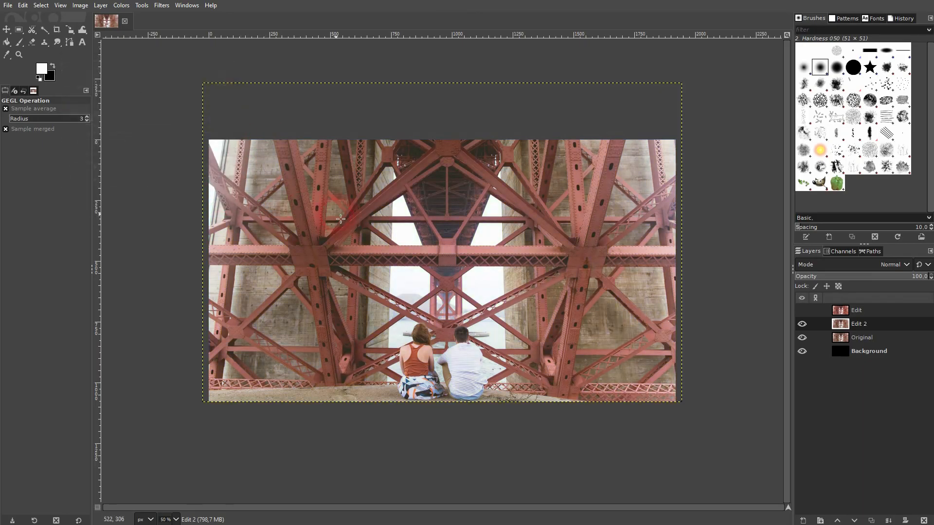
Step: Try Hue-Chroma on the Edit 2 layer with hue -1.05 and chroma -12.21, then discard the adjustment
click(122, 6)
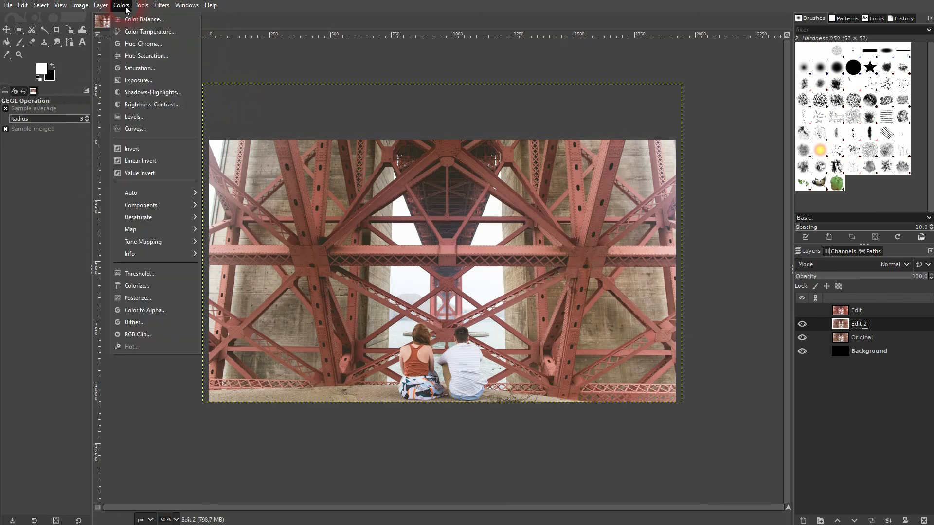
click(147, 44)
mouse_move(149, 116)
mouse_down()
mouse_move(195, 117)
mouse_move(137, 126)
mouse_up()
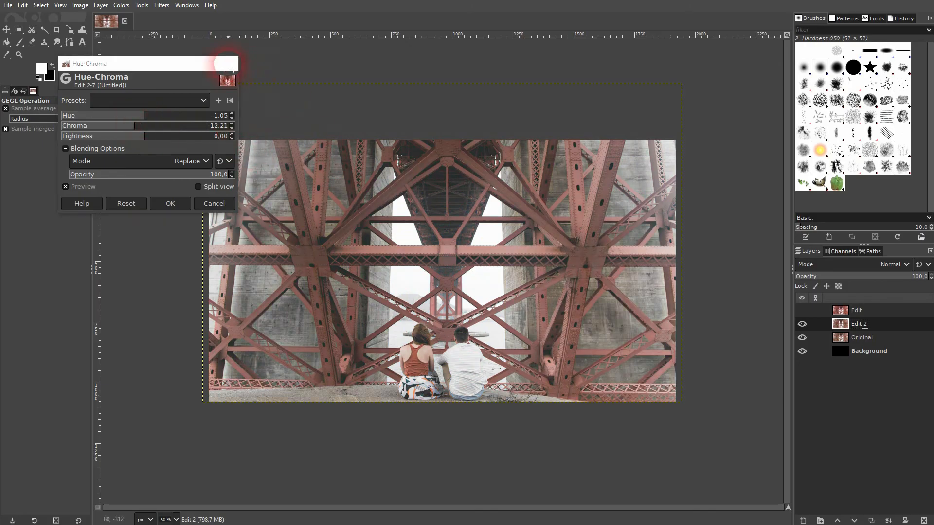
click(226, 64)
Step: Apply an Exposure adjustment to the Edit 2 layer with black level 0.014 and exposure -0.523, then hide the layer to compare
click(121, 6)
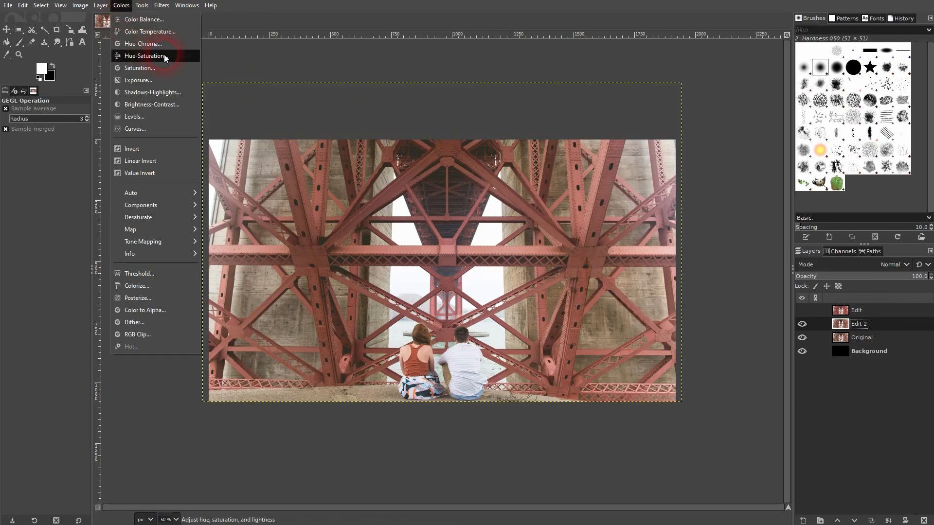
click(138, 80)
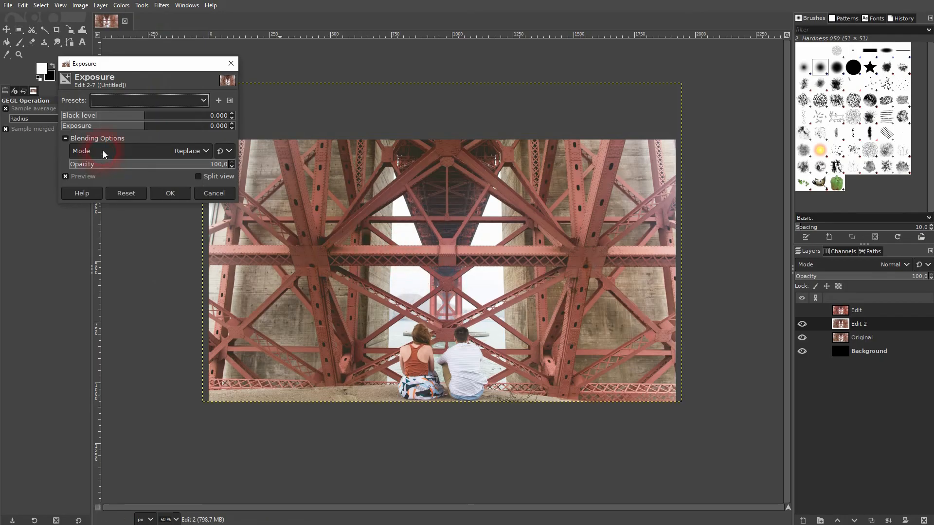
drag(146, 127, 140, 128)
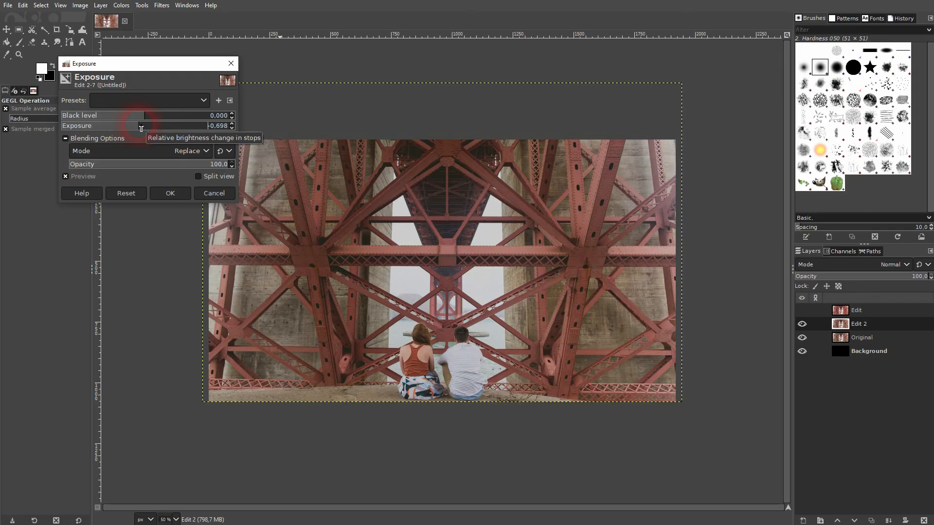
drag(142, 115, 164, 121)
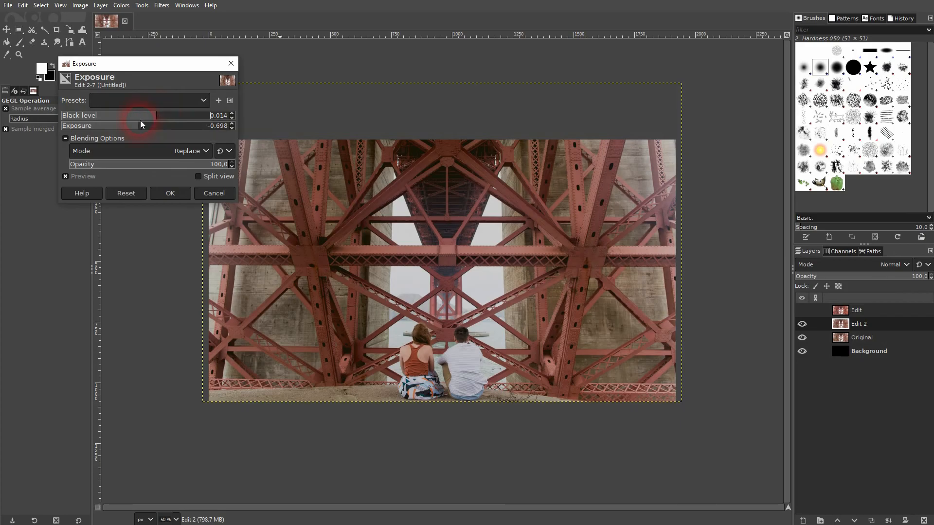
drag(141, 125, 143, 127)
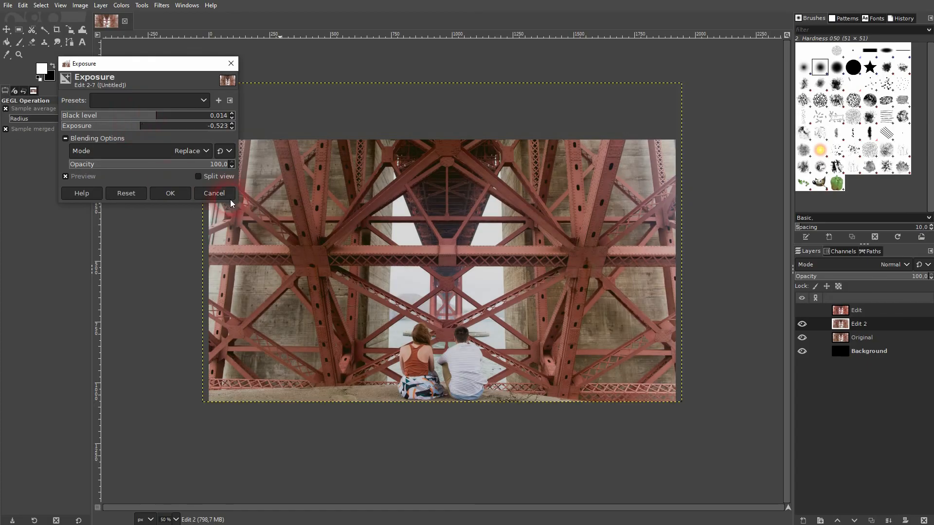
click(170, 193)
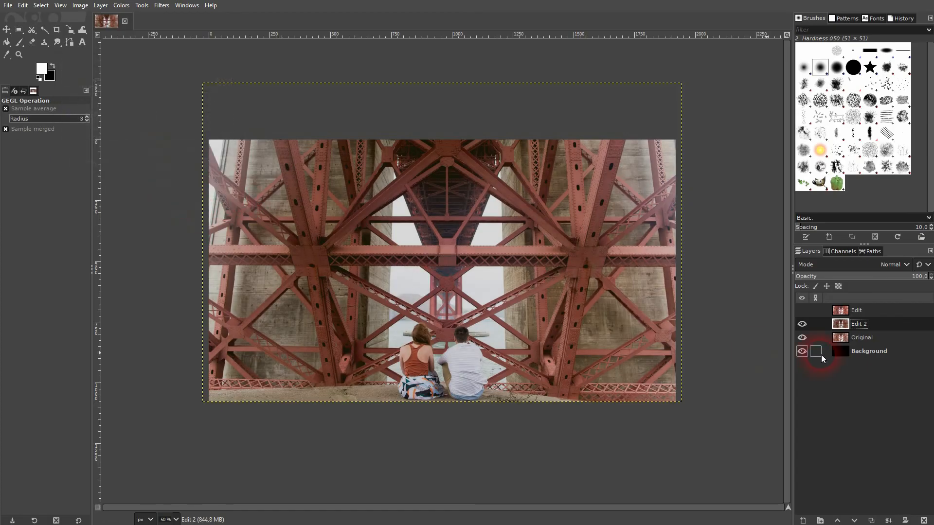
click(802, 324)
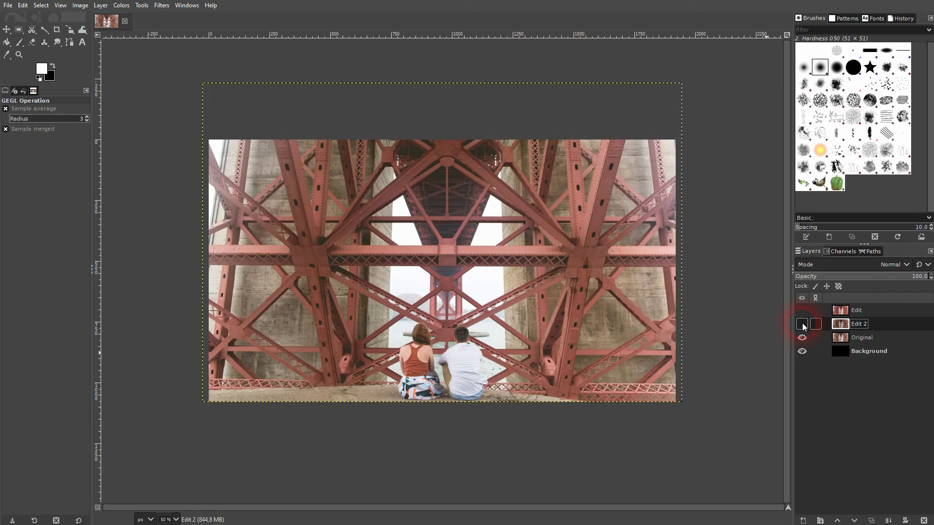
Step: Show and hide the Edit 2 layer to compare, then duplicate the Original layer and name the copy Edit 3
click(802, 324)
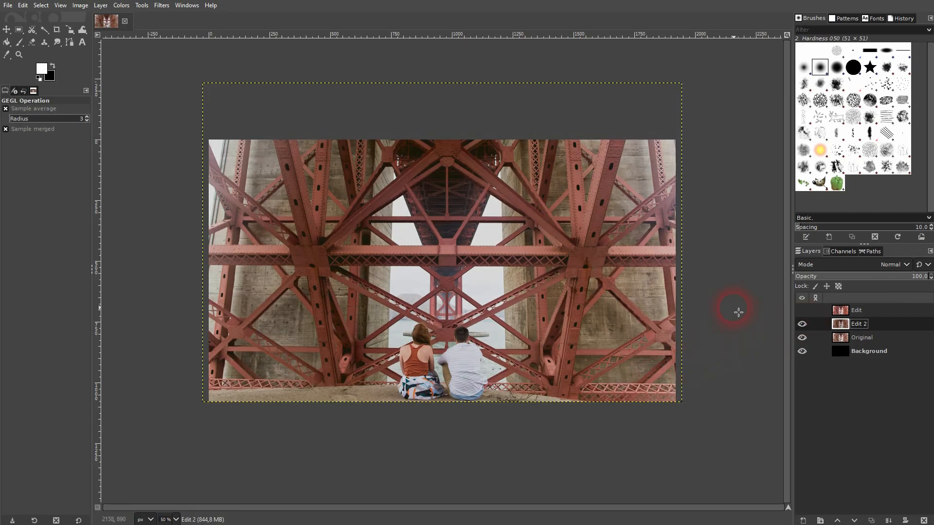
click(802, 324)
click(874, 338)
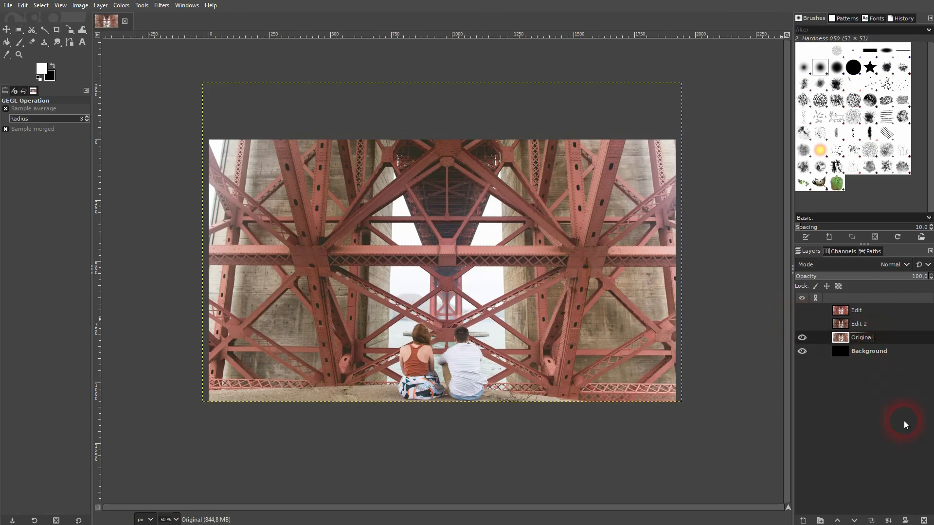
click(871, 520)
double_click(866, 337)
text(Edit 3)
key(Return)
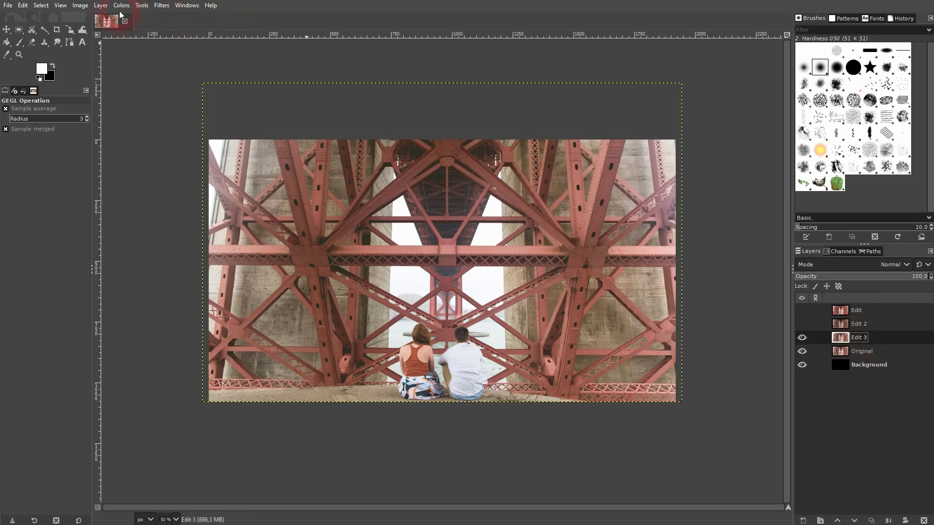
Step: Apply Brightness-Contrast to the Edit 3 layer with brightness -0.192 and contrast 0.087, then toggle the layer's visibility to compare
click(120, 5)
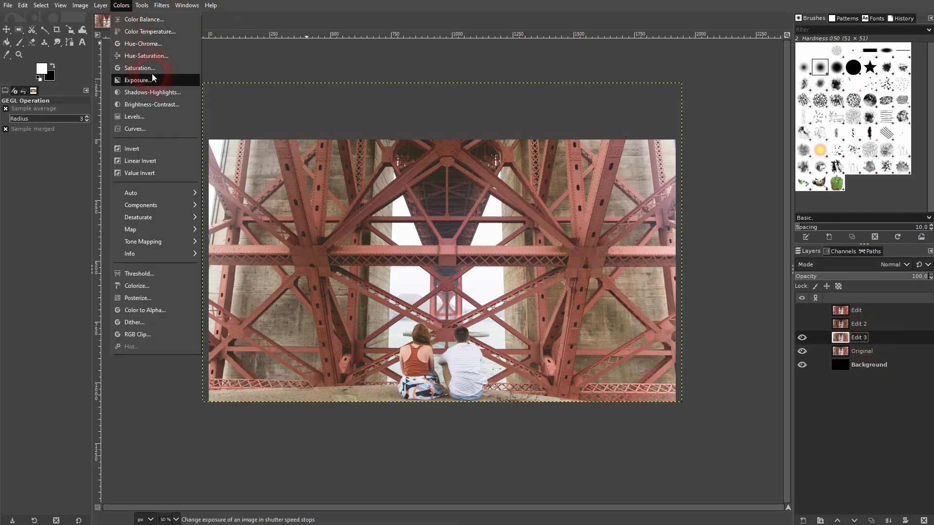
click(146, 108)
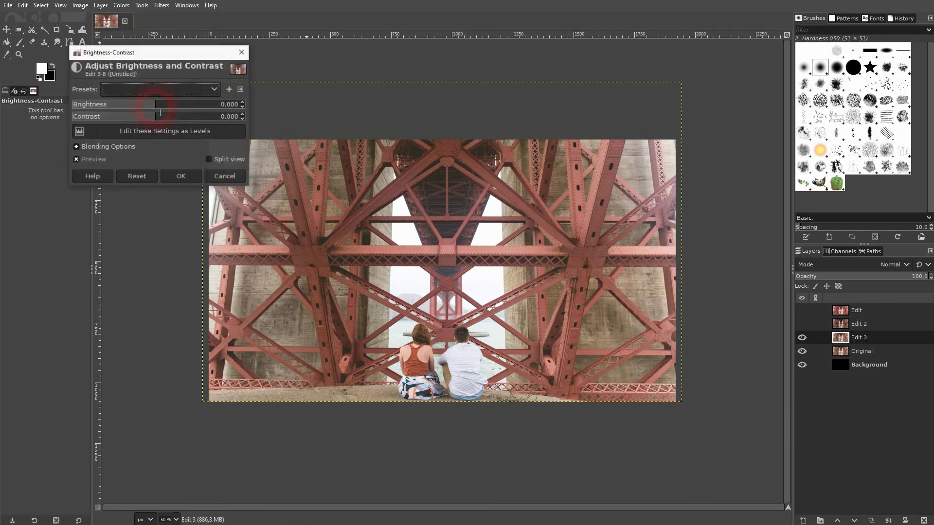
drag(155, 107, 112, 111)
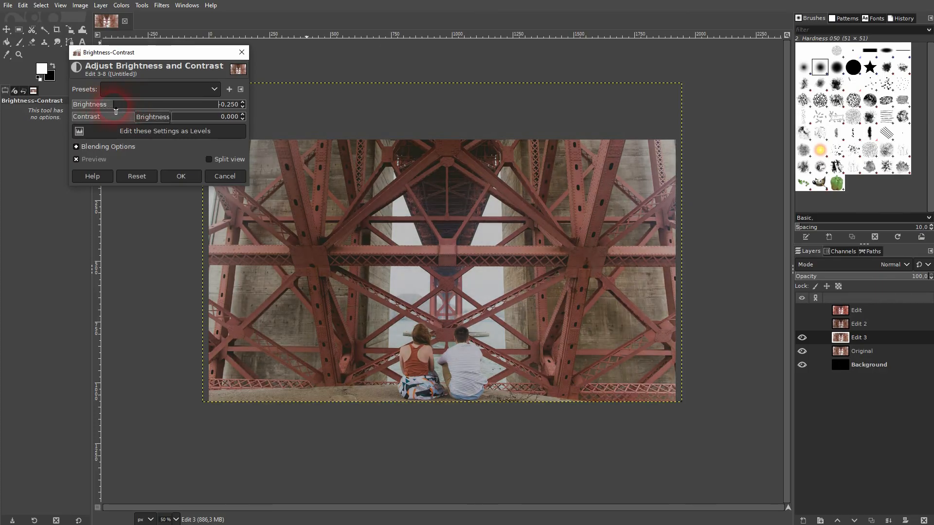
mouse_move(158, 118)
mouse_down()
mouse_move(197, 119)
mouse_move(173, 122)
mouse_up()
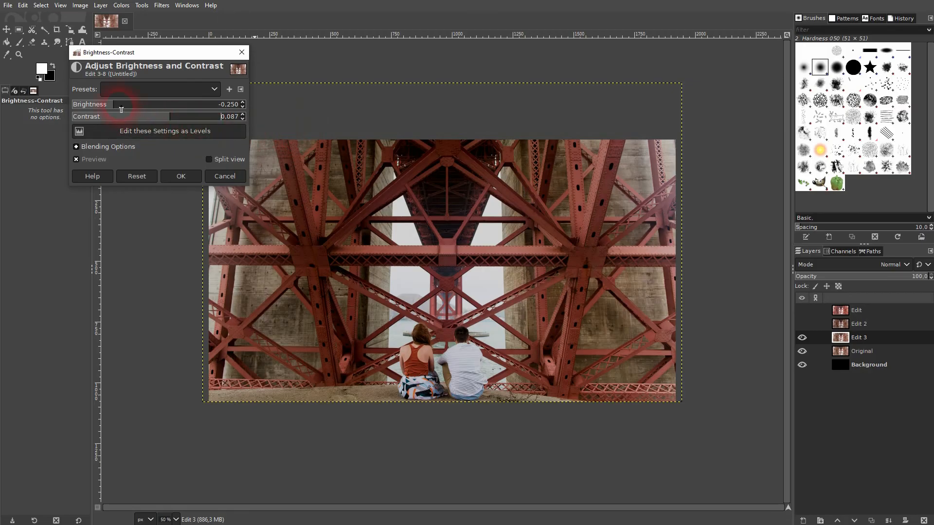
drag(116, 106, 126, 106)
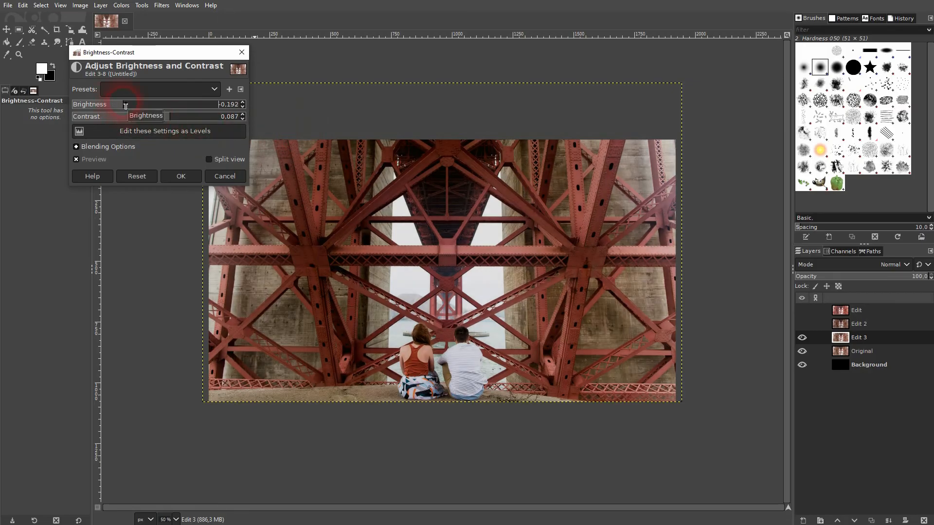
click(181, 176)
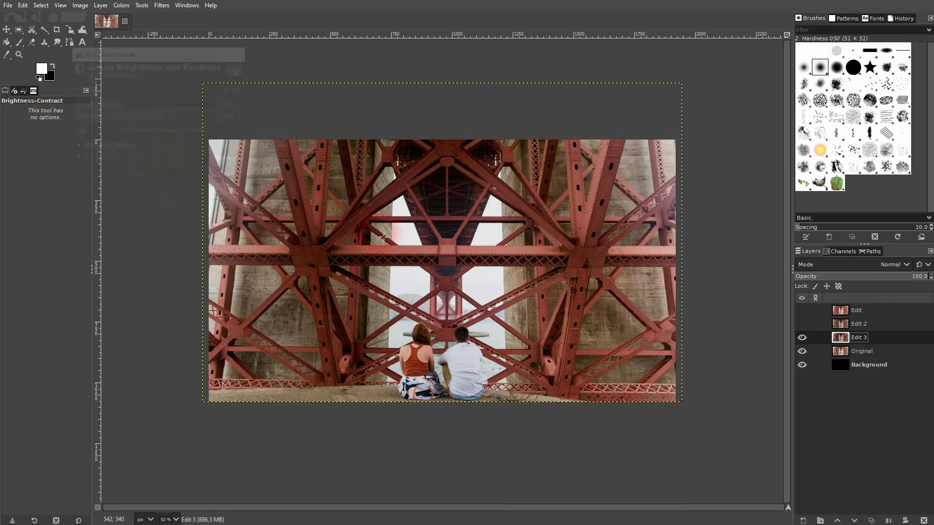
click(802, 338)
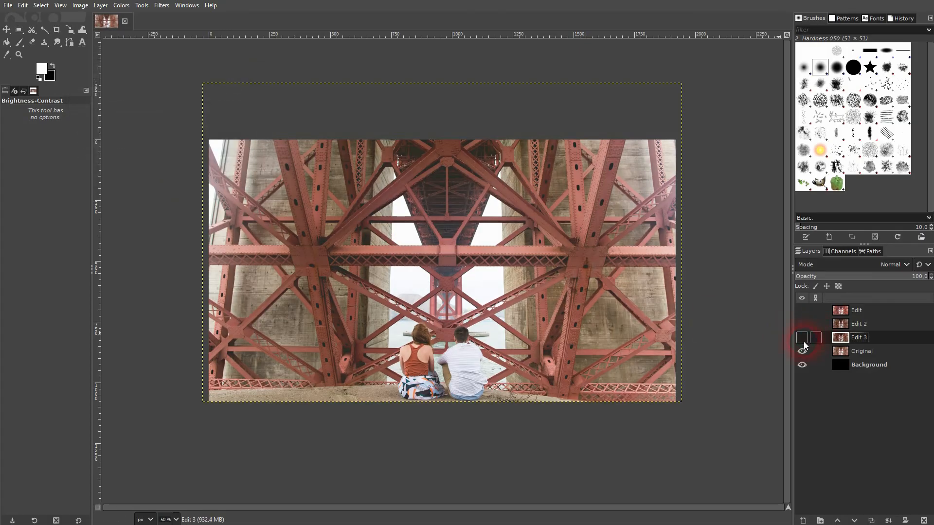
click(803, 342)
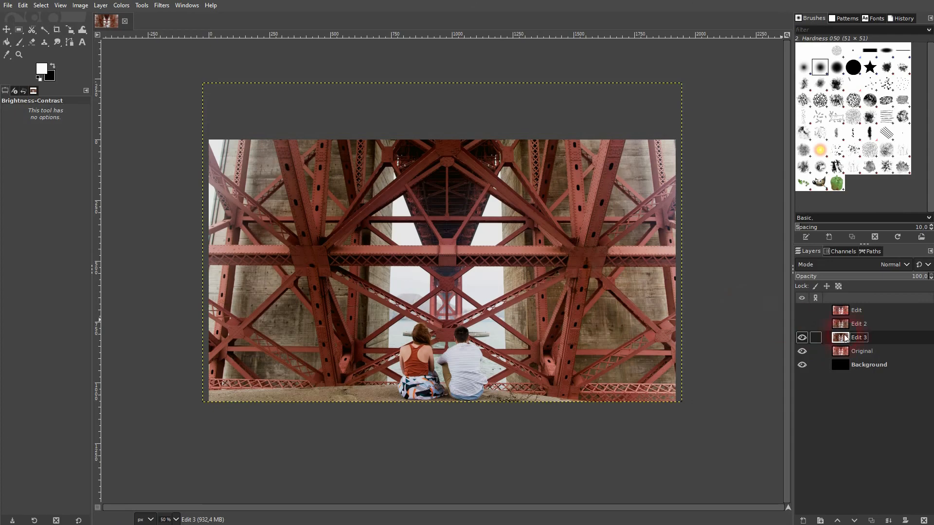
Step: Hide the Edit 3 layer, then duplicate the Original layer and name the copy Edit 4
click(803, 339)
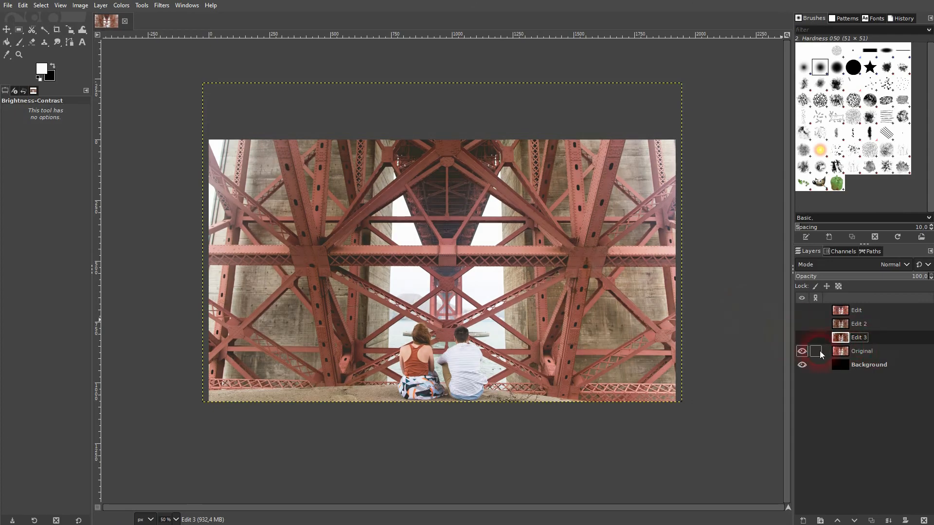
click(859, 352)
click(871, 520)
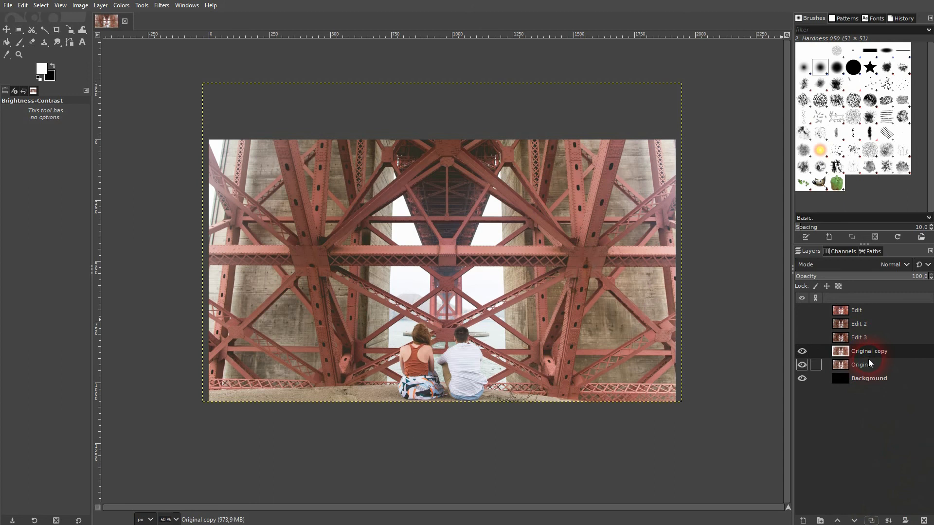
double_click(859, 352)
text(Edit 4)
key(Return)
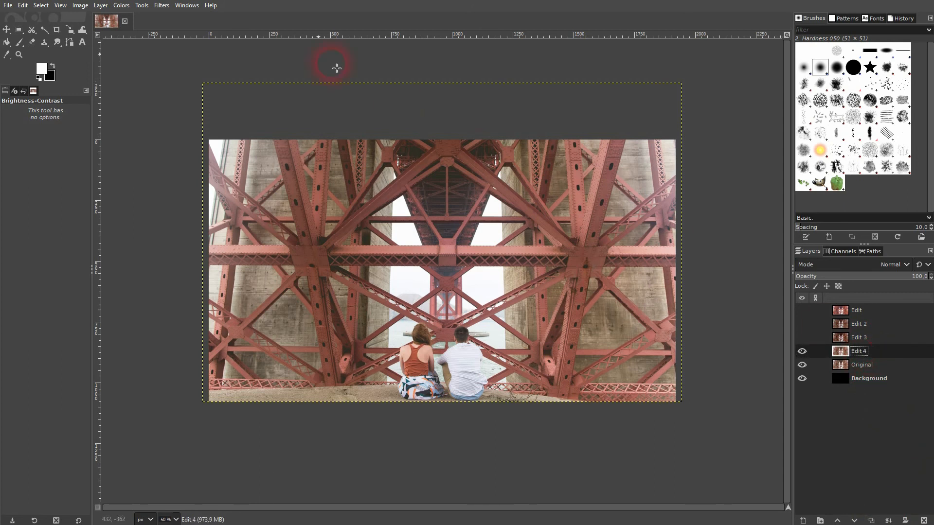
Step: Apply Levels to the Edit 4 layer with a raised black input level and gamma 0.91, then toggle the layer's visibility to compare
click(121, 7)
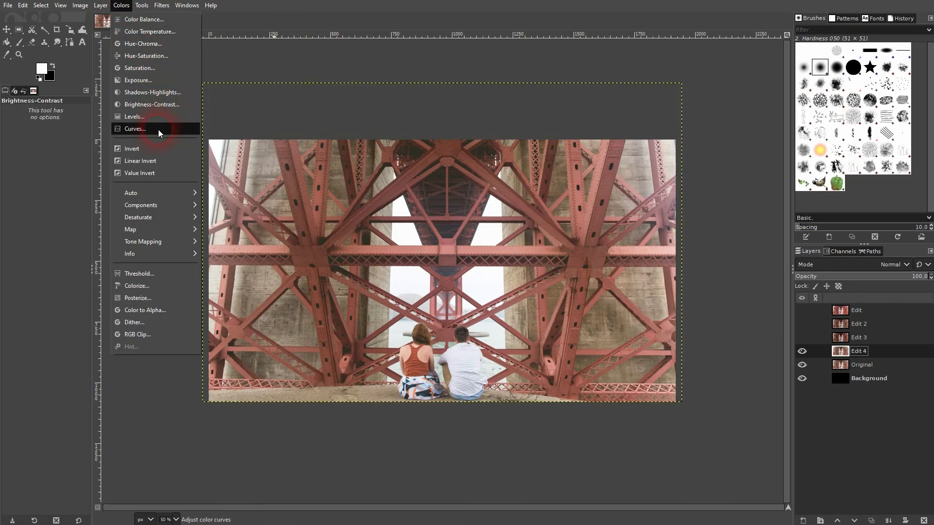
click(152, 118)
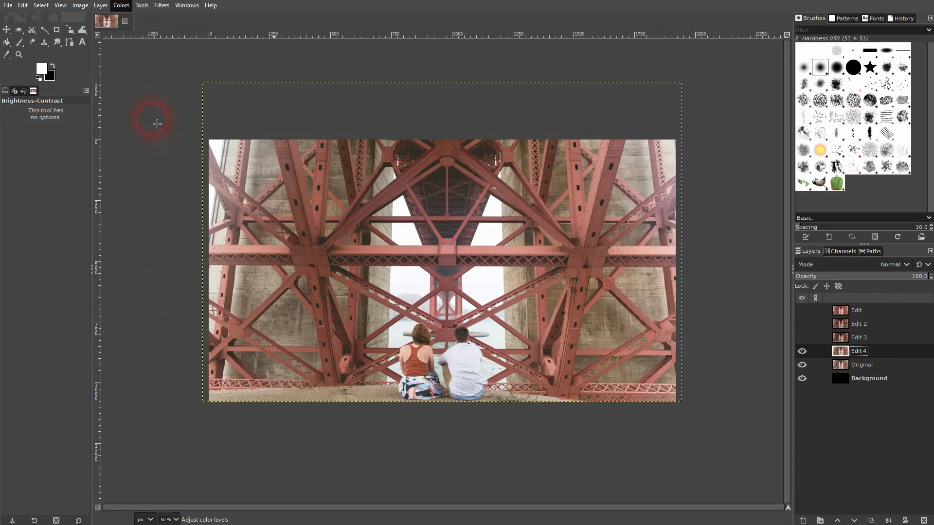
drag(190, 6, 183, 60)
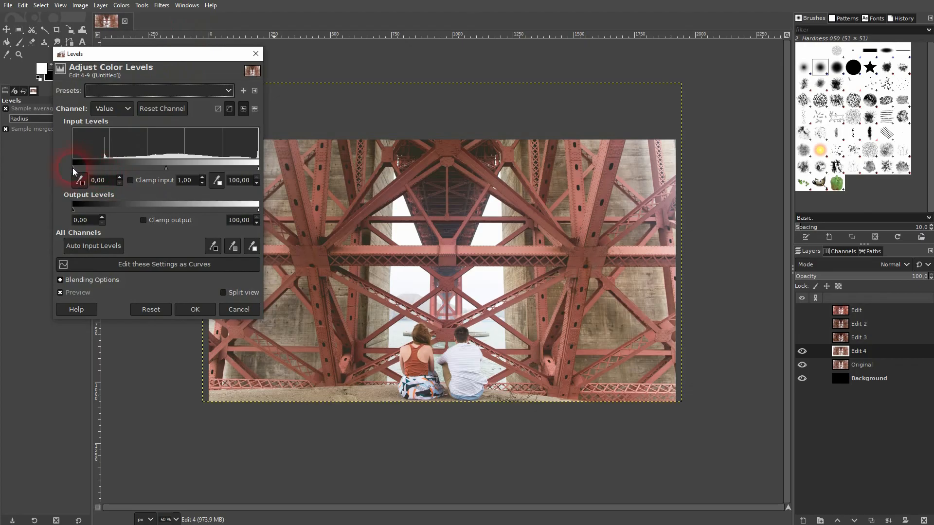
drag(72, 168, 95, 167)
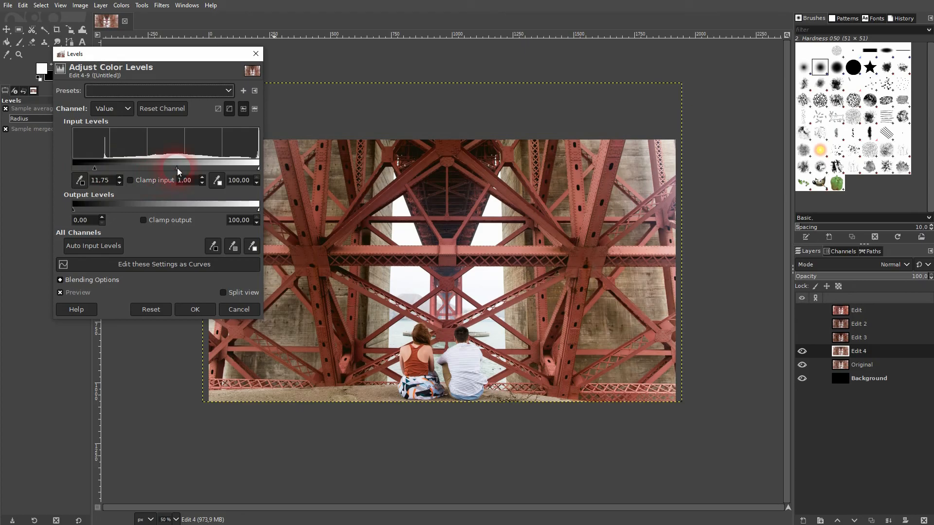
drag(177, 168, 170, 172)
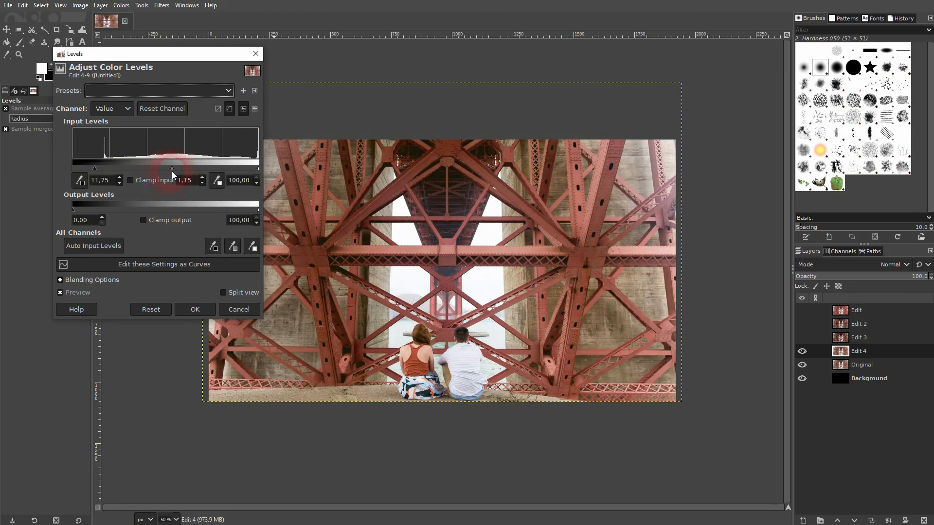
mouse_move(258, 169)
mouse_down()
mouse_move(238, 168)
mouse_move(269, 167)
mouse_move(259, 149)
mouse_up()
drag(171, 169, 177, 168)
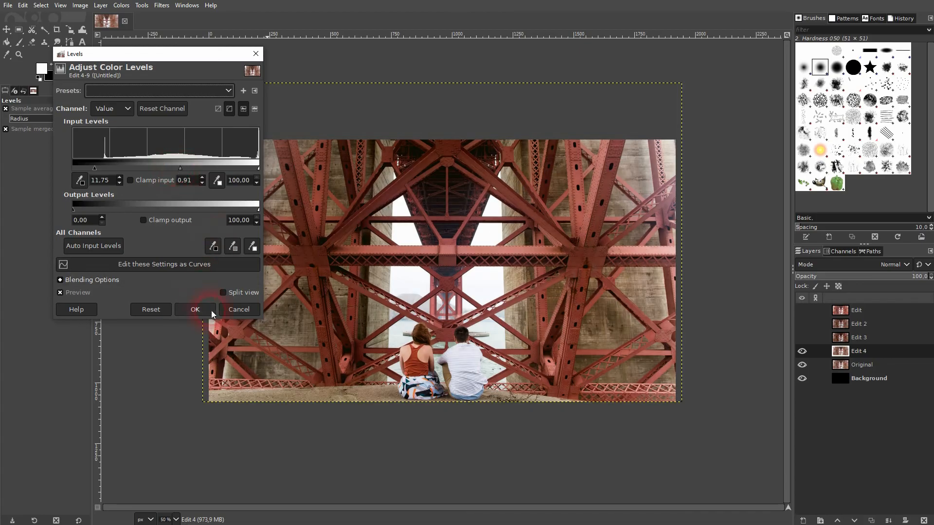
drag(92, 169, 99, 170)
click(195, 310)
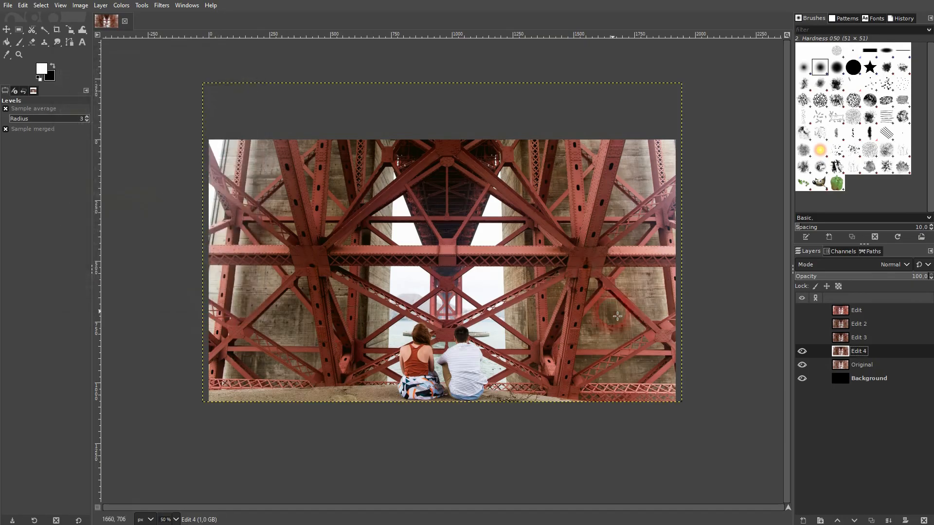
click(801, 352)
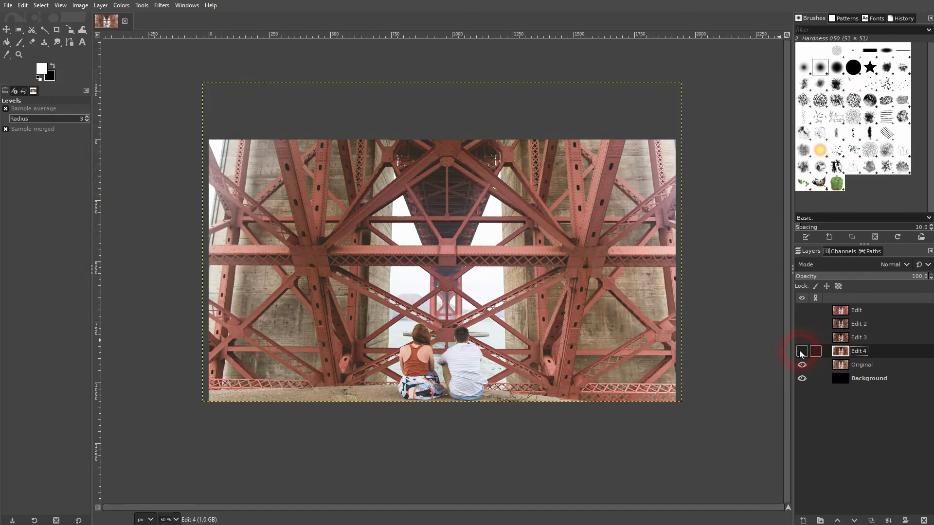
click(801, 352)
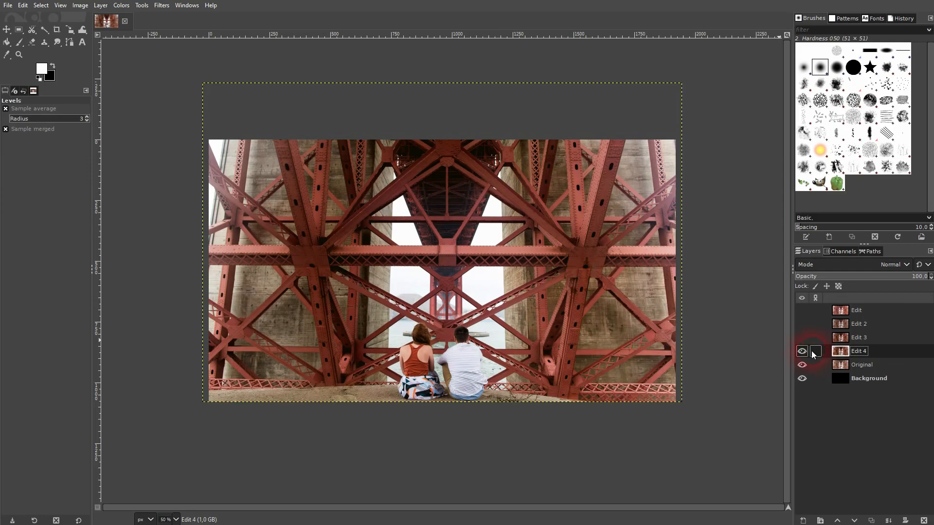
Step: Hide the Edit 4 layer, then duplicate the Original layer and name the copy Edit 5
click(801, 351)
click(851, 365)
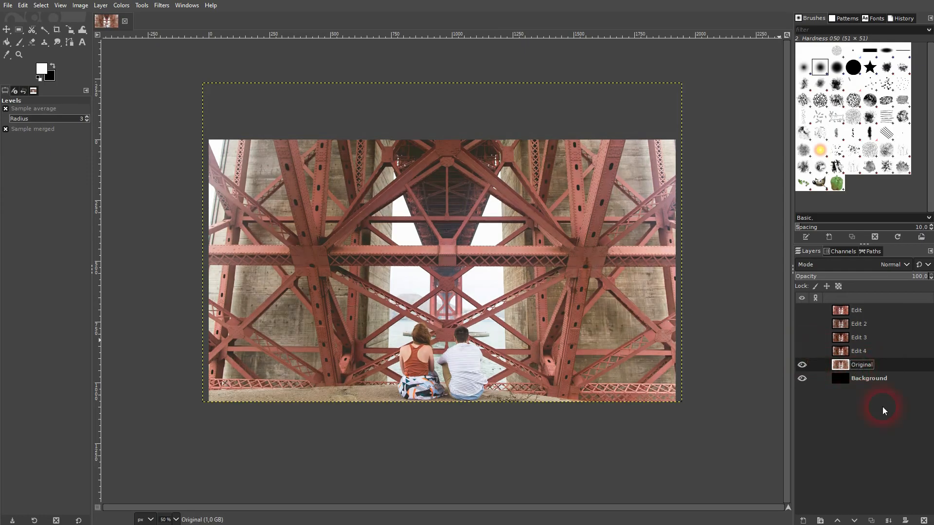
click(871, 520)
double_click(860, 368)
text(E)
key(Return)
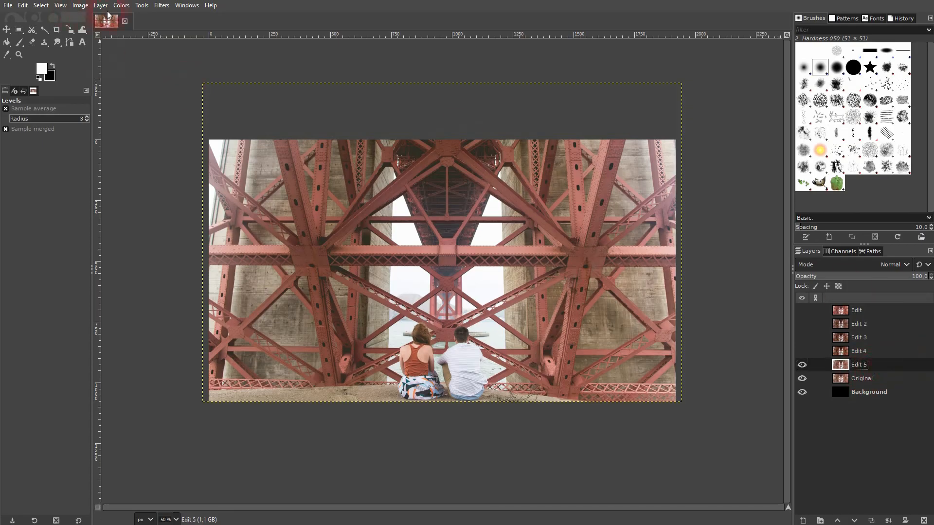
Step: Start a Curves adjustment on Edit 5 and add value points at input 24.92, output 18.75 and input 63.36, output 67.19
click(121, 5)
click(144, 127)
drag(161, 6, 177, 84)
click(82, 268)
mouse_move(83, 269)
mouse_down()
mouse_move(81, 227)
mouse_move(80, 269)
mouse_up()
drag(250, 149, 278, 151)
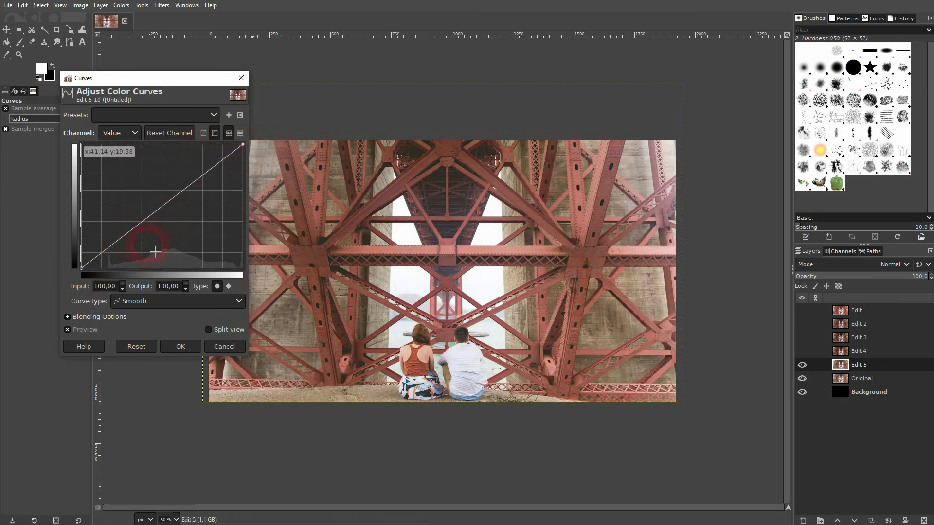
click(122, 245)
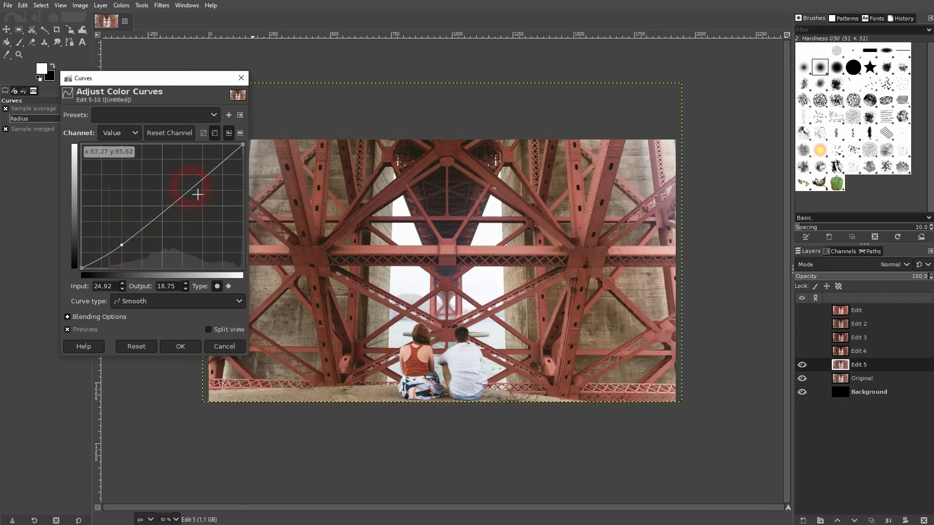
click(184, 185)
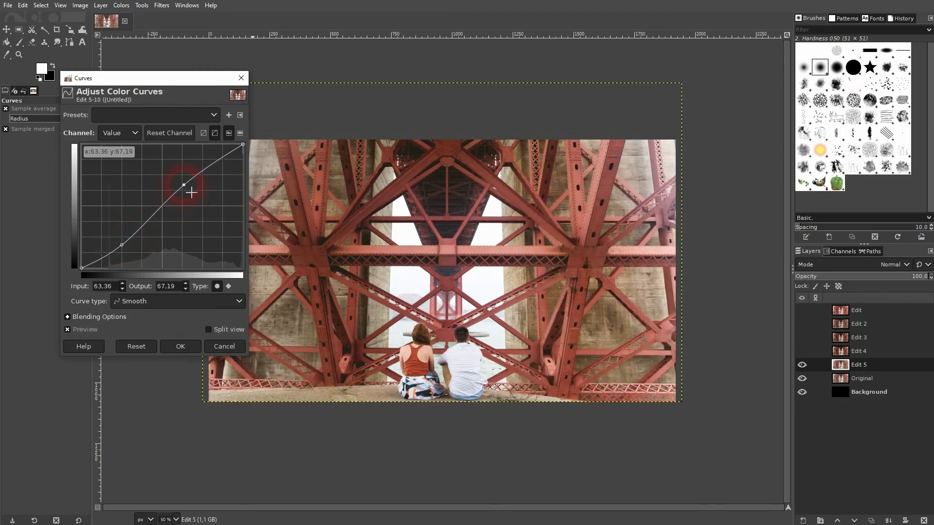
Step: Move the curve's shadow point to input 27.93, output 18.75 and the highlight point to input 61.86, output 65.23
drag(87, 274, 45, 289)
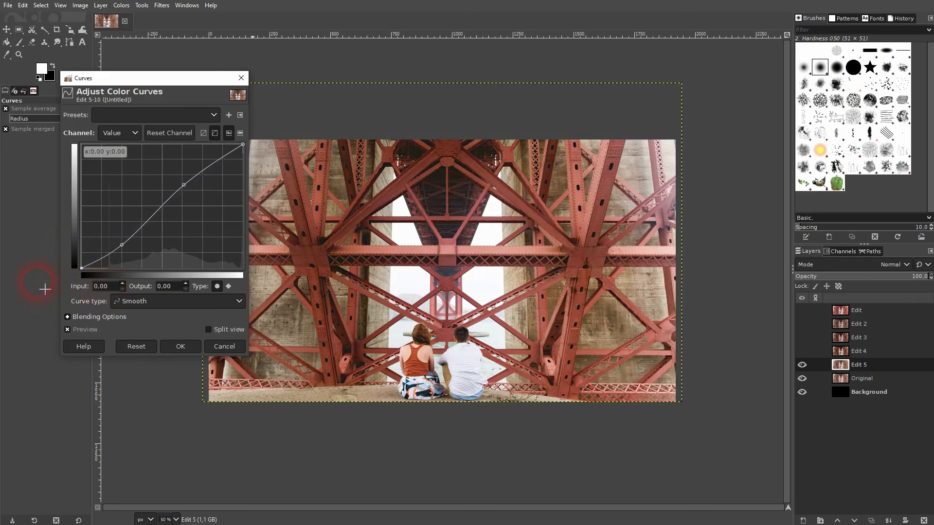
mouse_move(121, 246)
mouse_down()
mouse_move(126, 234)
mouse_move(132, 253)
mouse_up()
key(shift+Down)
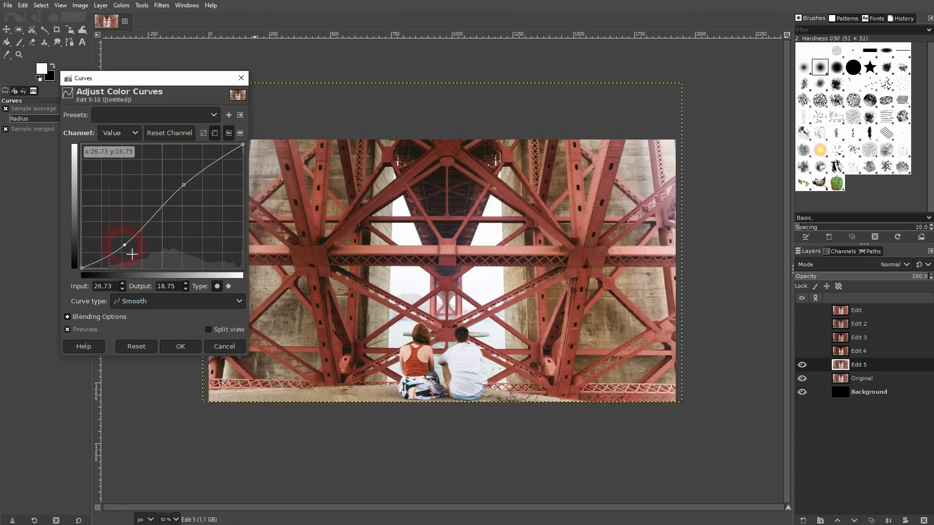
drag(184, 188, 189, 189)
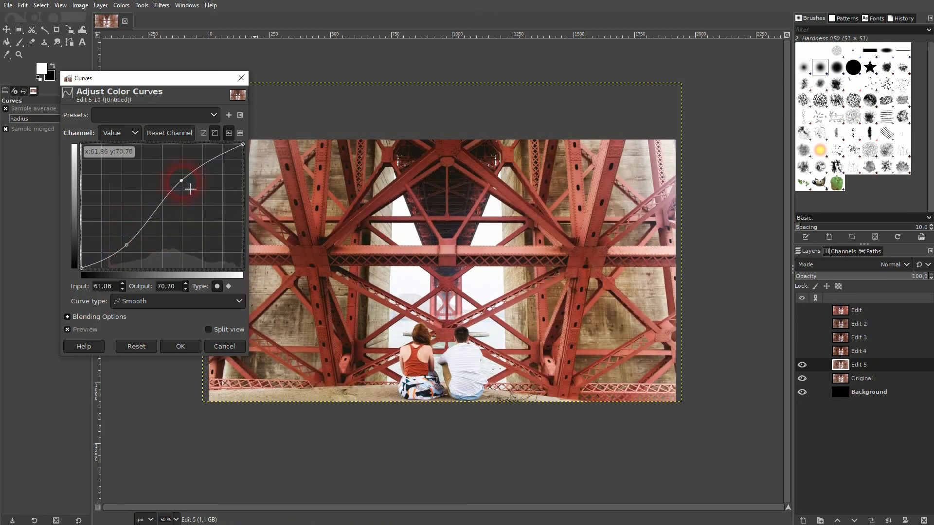
key(Down)
key(Down)
key(Down)
key(Down)
key(Down)
key(Down)
key(Down)
key(Down)
key(Down)
key(Down)
key(Down)
key(Down)
key(Down)
key(Down)
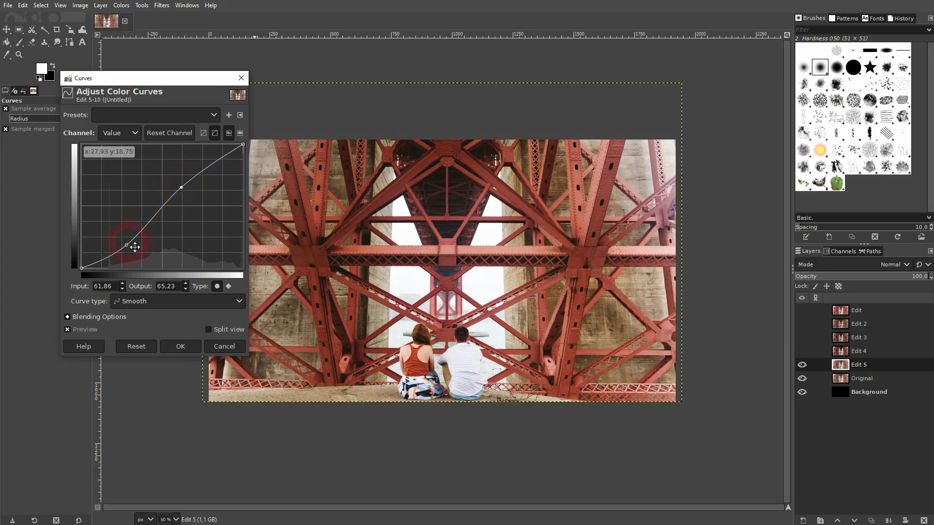
Step: Refine the shadow point, place a midtone point and a highlight point at input 69.97, output 72.27, and apply the curve
drag(130, 250, 128, 248)
drag(174, 217, 195, 179)
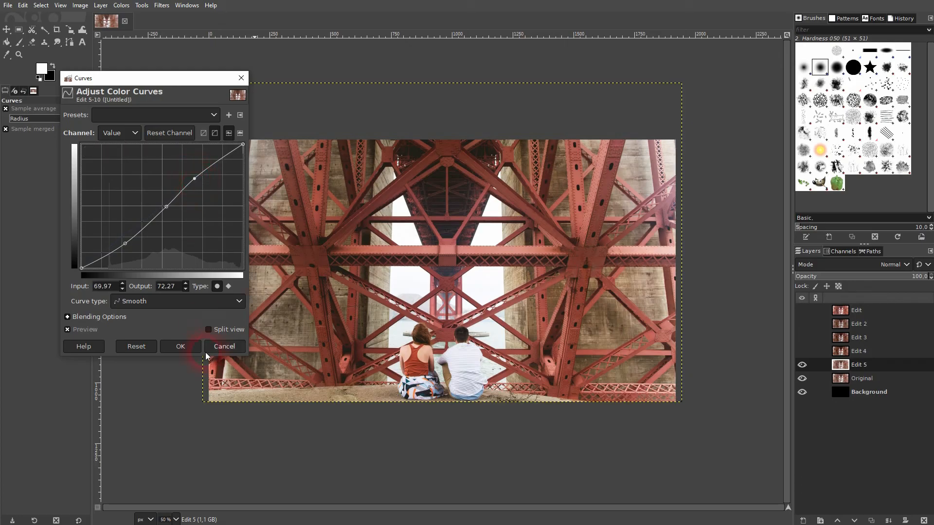
click(183, 347)
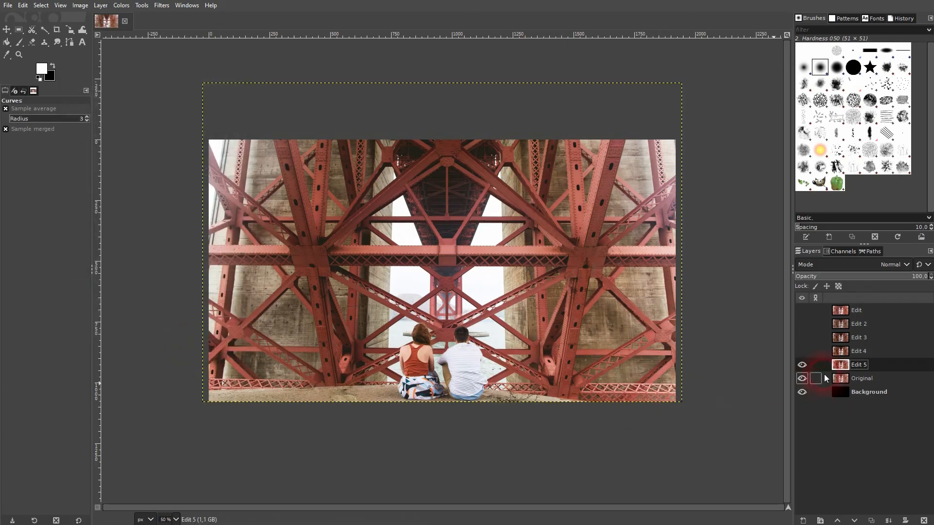
Step: Toggle the Edit 5 layer's visibility to compare, leave it hidden, and select the Original layer
click(802, 366)
click(801, 366)
click(802, 365)
click(870, 380)
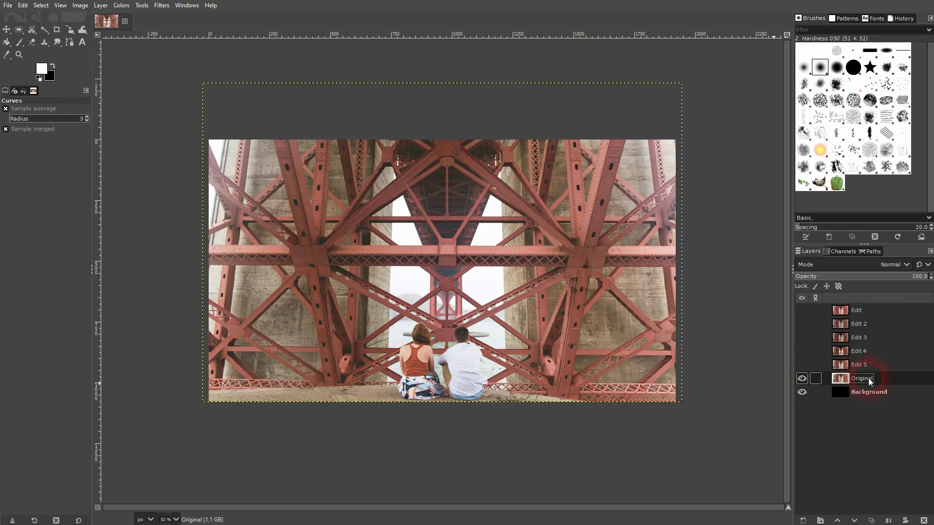
Step: Duplicate the Original layer and rename the copy Edit 6
click(871, 521)
double_click(865, 384)
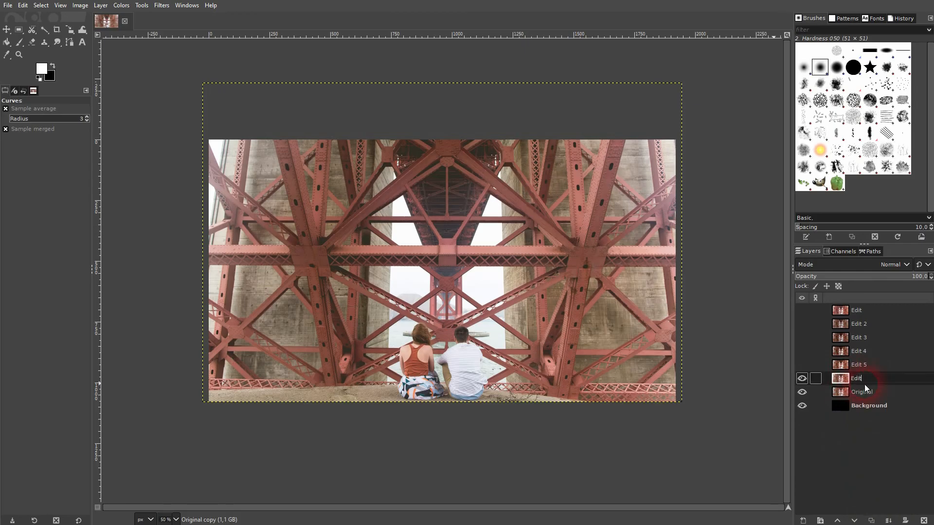
text(Edit 6)
key(Return)
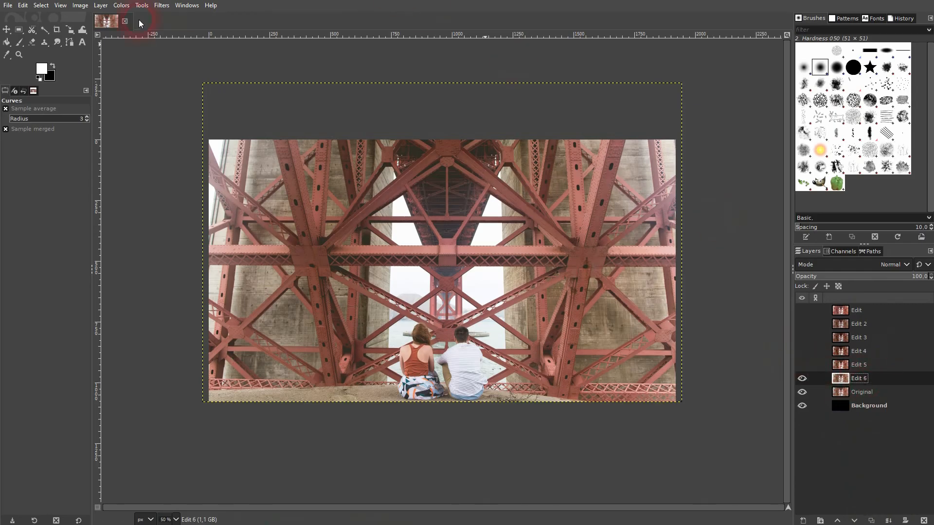
Step: Try the Invert command on the Edit 6 layer, then undo it
click(127, 8)
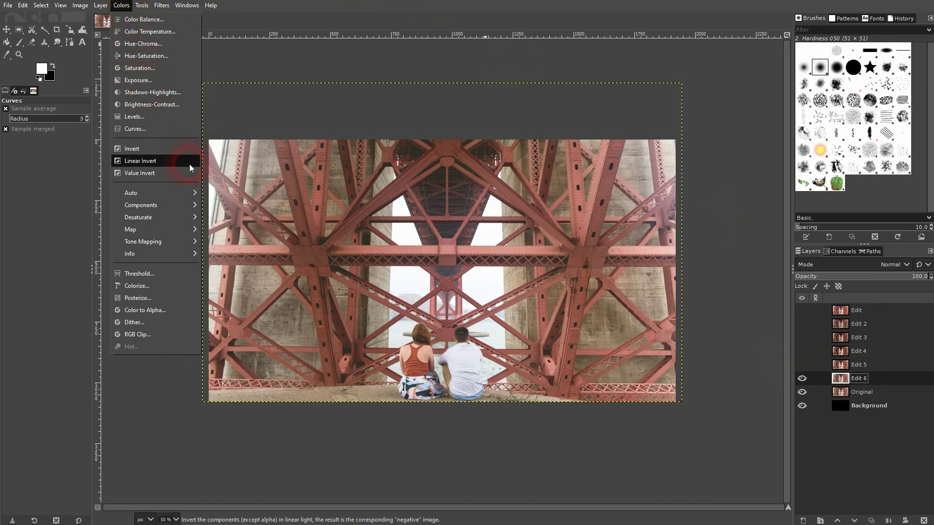
click(150, 149)
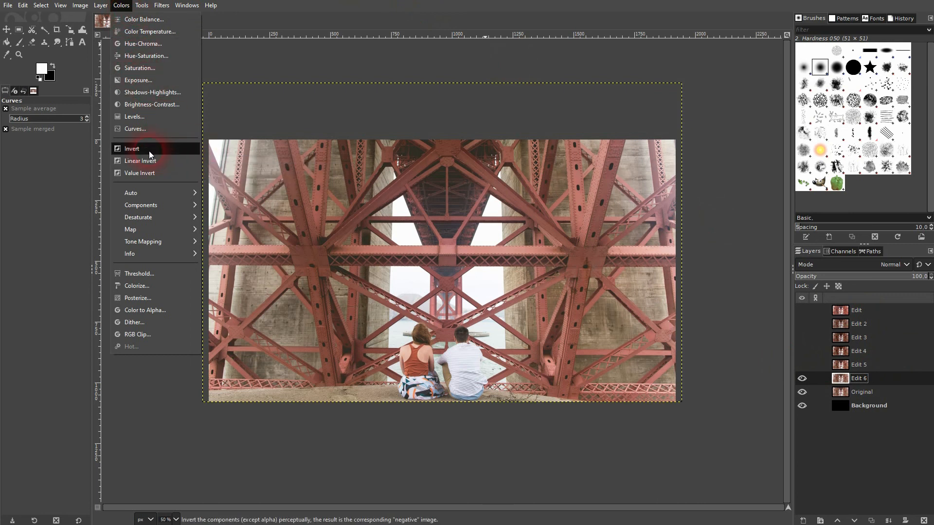
click(150, 149)
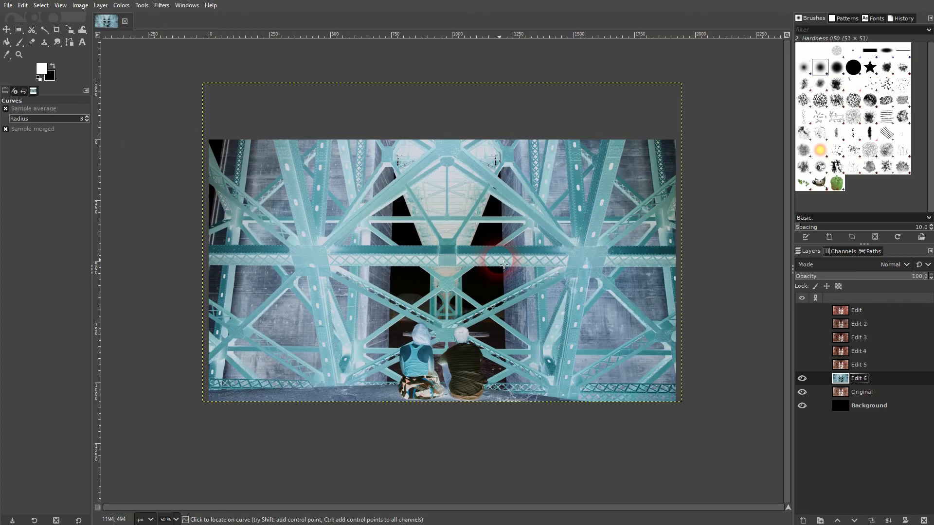
key(ctrl+z)
Step: Try Linear Invert on the Edit 6 layer and undo it
click(122, 5)
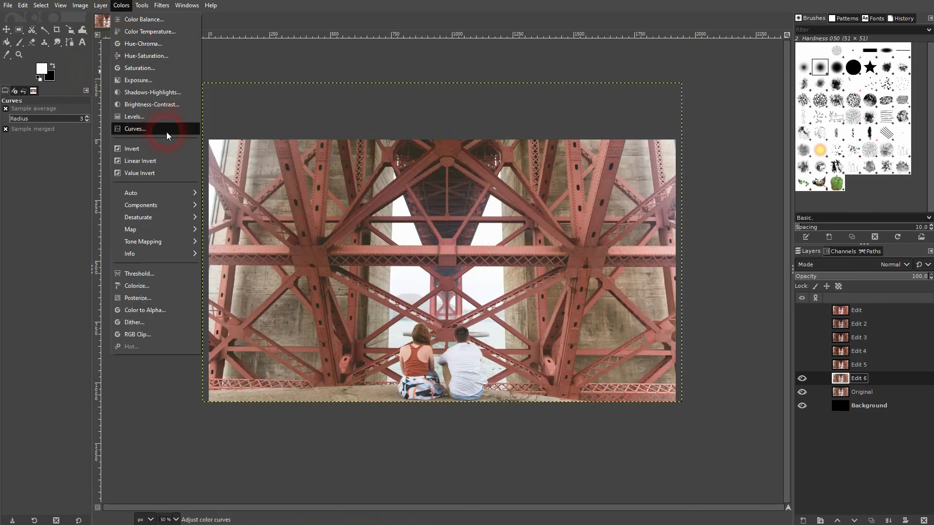
click(167, 160)
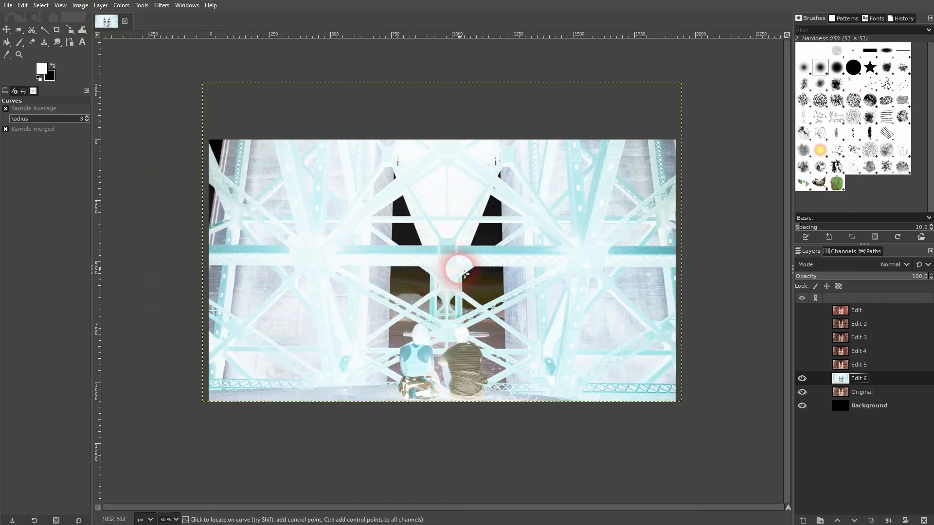
key(ctrl+z)
Step: Try Value Invert on the Edit 6 layer and undo it
click(121, 5)
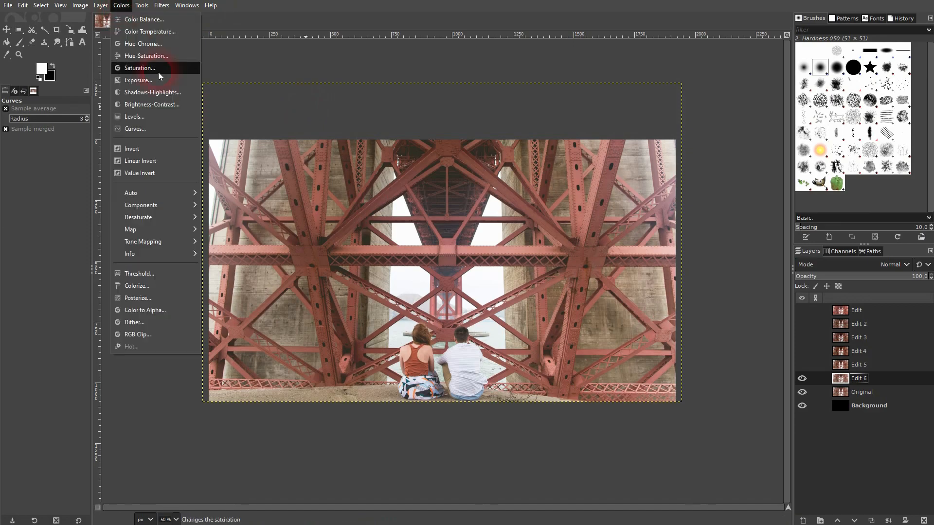
click(166, 174)
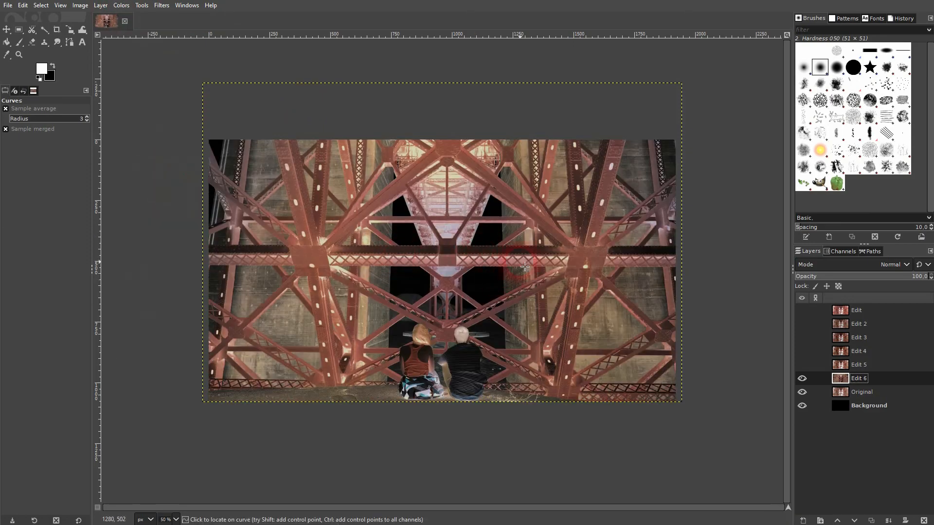
key(ctrl+z)
Step: Preview a Threshold adjustment on Edit 6 with the low threshold at 0.507, and close it without applying
click(122, 5)
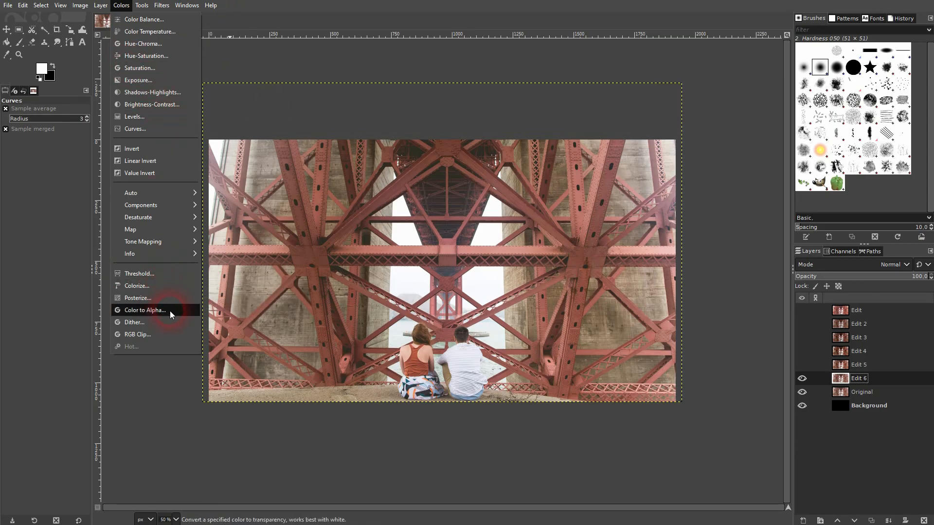
click(156, 275)
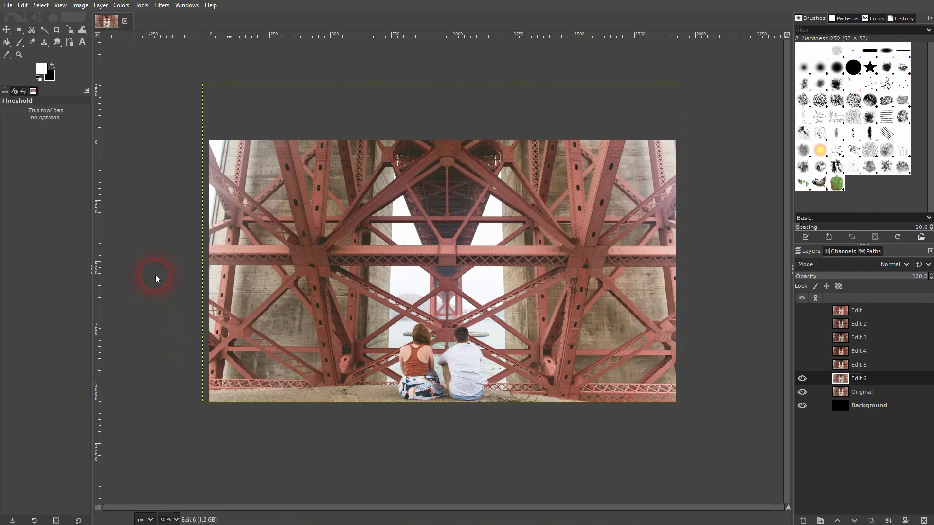
drag(182, 195, 152, 157)
click(461, 284)
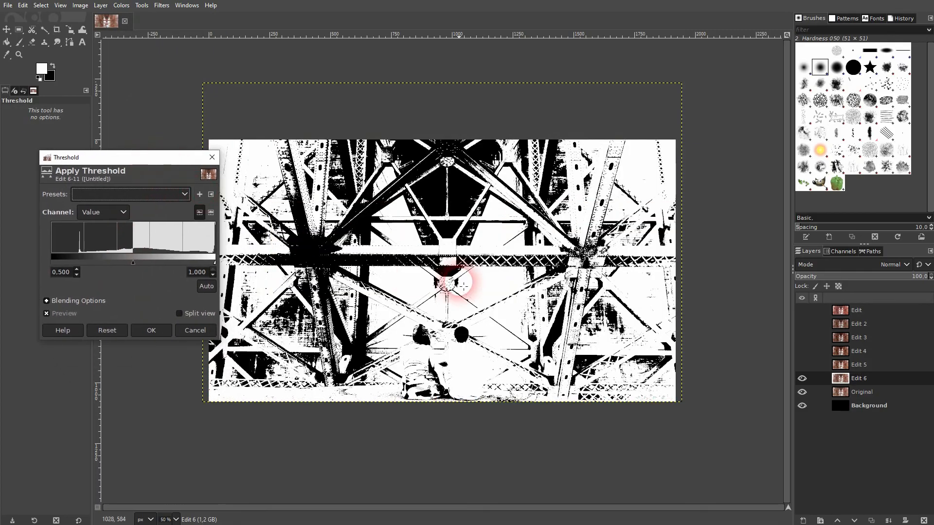
click(163, 273)
mouse_move(134, 262)
mouse_down()
mouse_move(153, 264)
mouse_move(126, 258)
mouse_move(134, 262)
mouse_up()
click(63, 273)
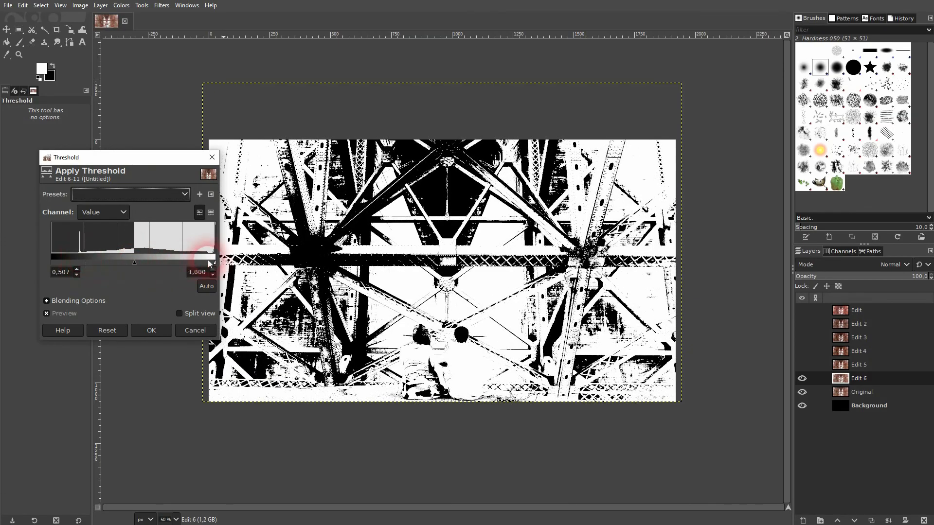
click(218, 155)
key(Escape)
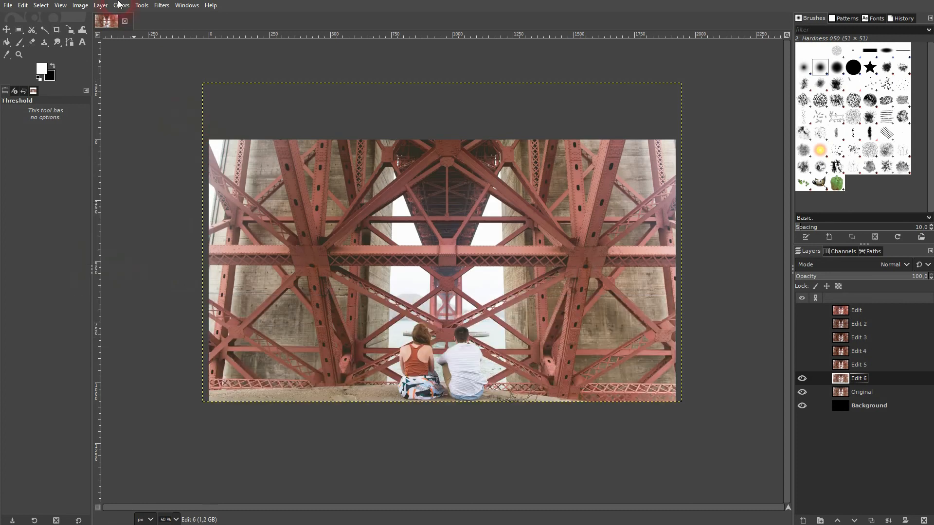
Step: Preview Colorize on Edit 6 with the hue shifted to 0.7064, and close it without applying
click(121, 5)
click(163, 285)
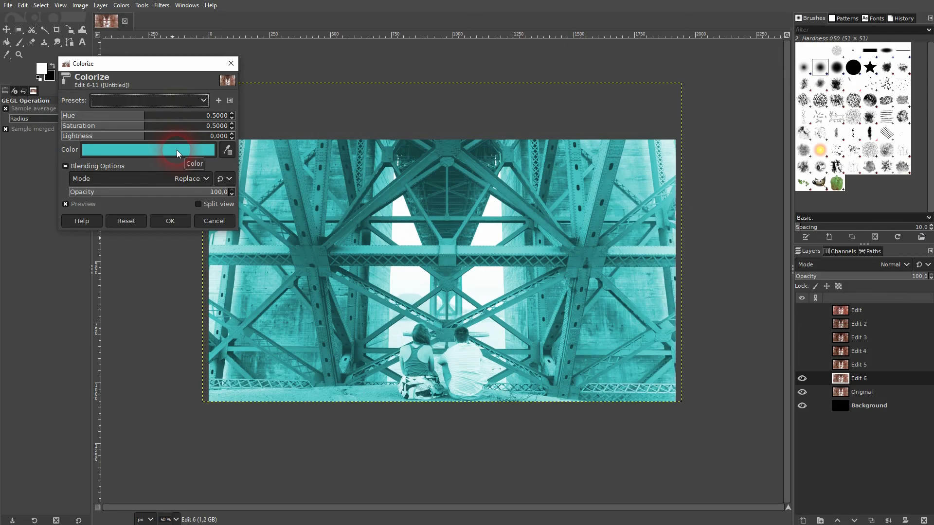
drag(148, 117, 182, 117)
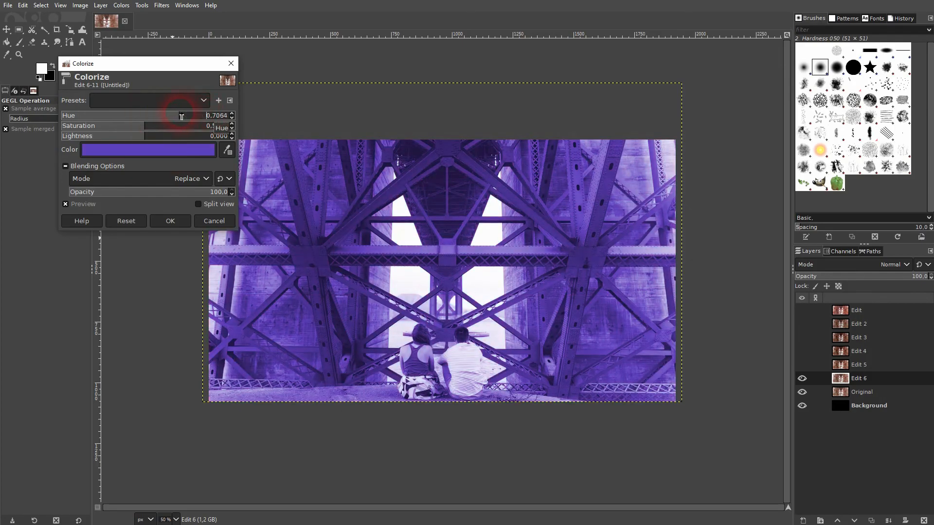
click(230, 66)
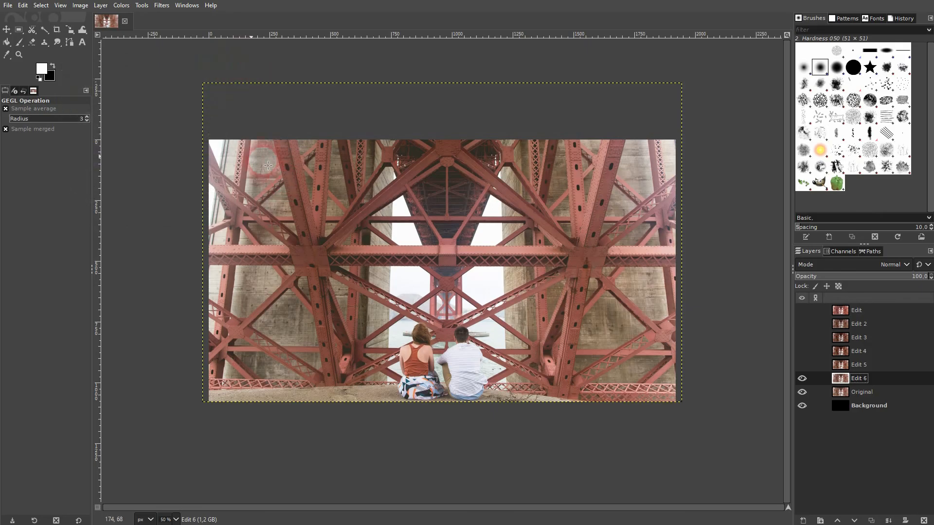
Step: Preview Posterize on Edit 6, raise the posterize levels to 6, and cancel the adjustment
click(121, 5)
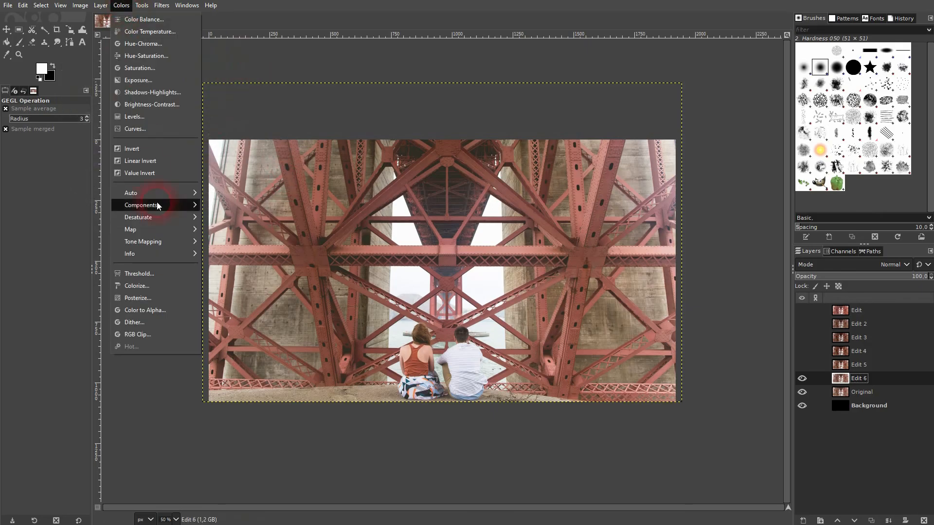
click(168, 298)
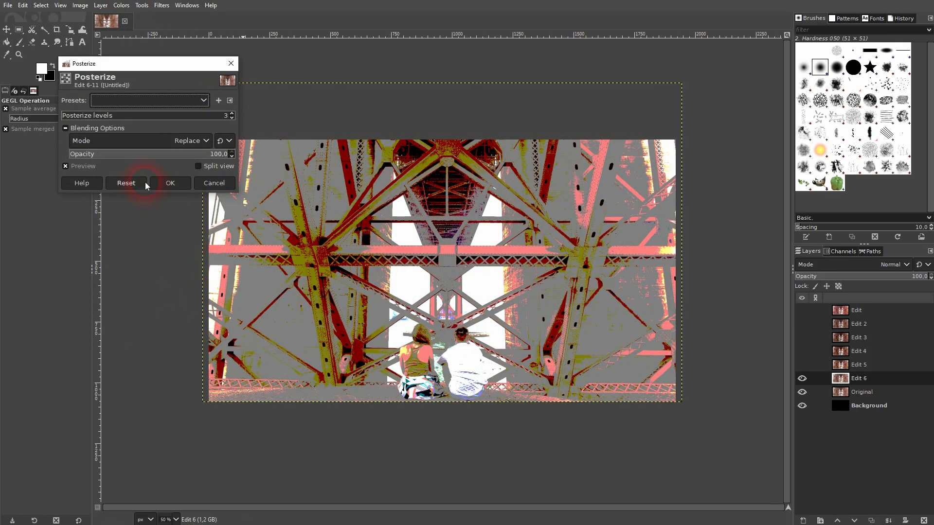
click(109, 116)
drag(109, 116, 62, 117)
click(232, 116)
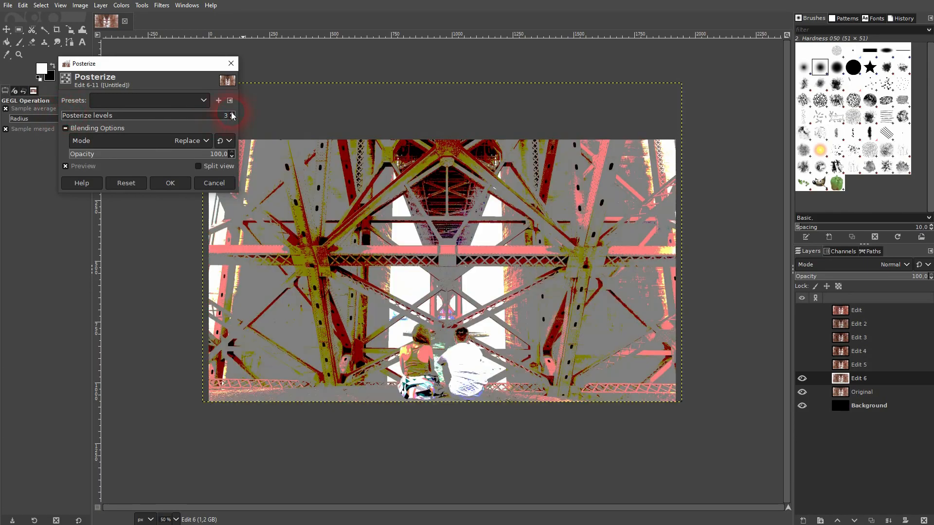
click(233, 115)
click(232, 115)
click(232, 115)
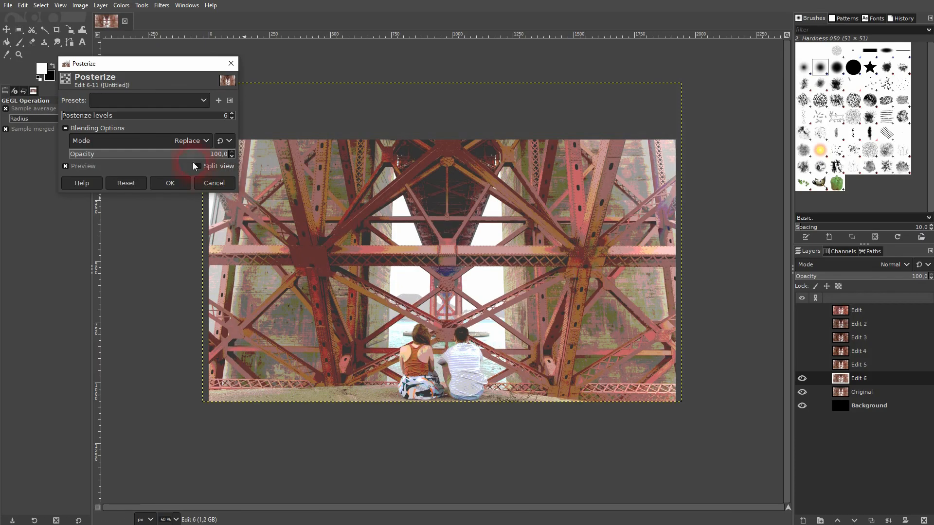
click(213, 183)
Step: Apply the Sepia desaturation to Edit 6 with an effect strength of 0.427 and the blending mode kept at Replace
click(123, 6)
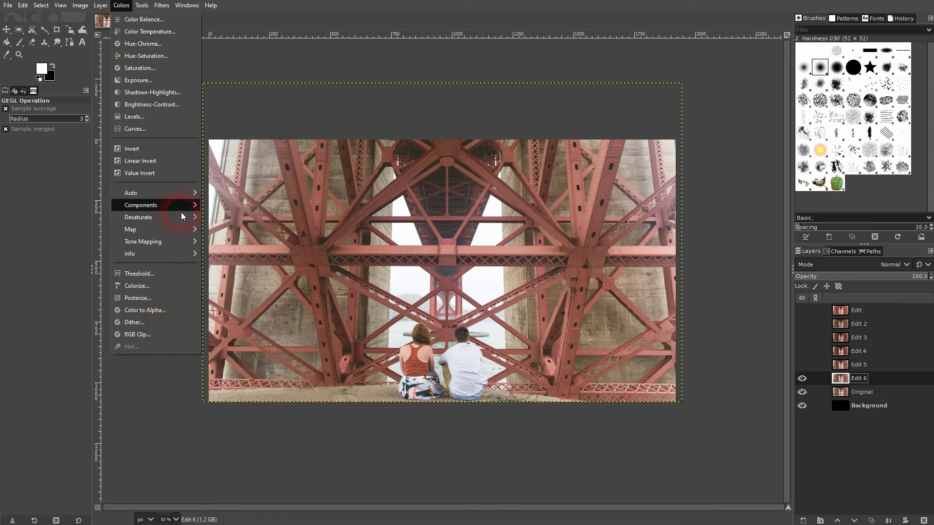
mouse_move(177, 198)
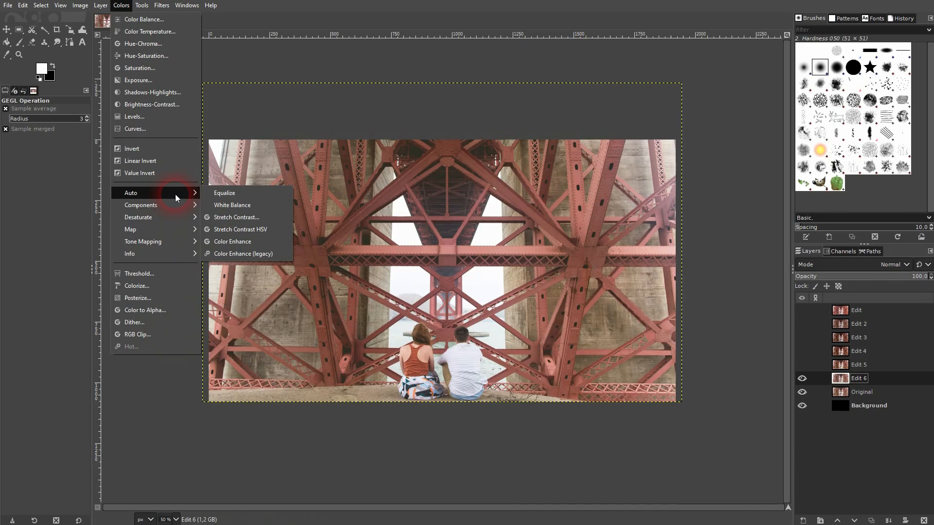
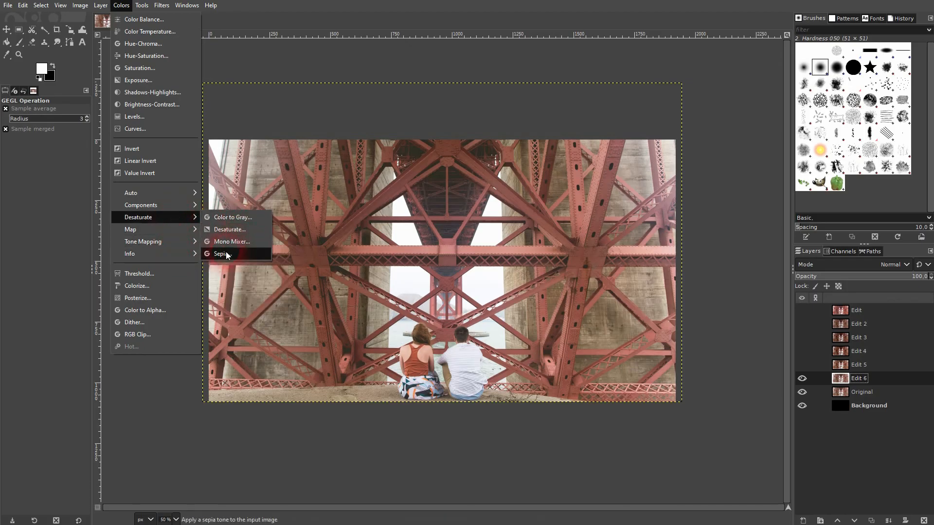
click(223, 253)
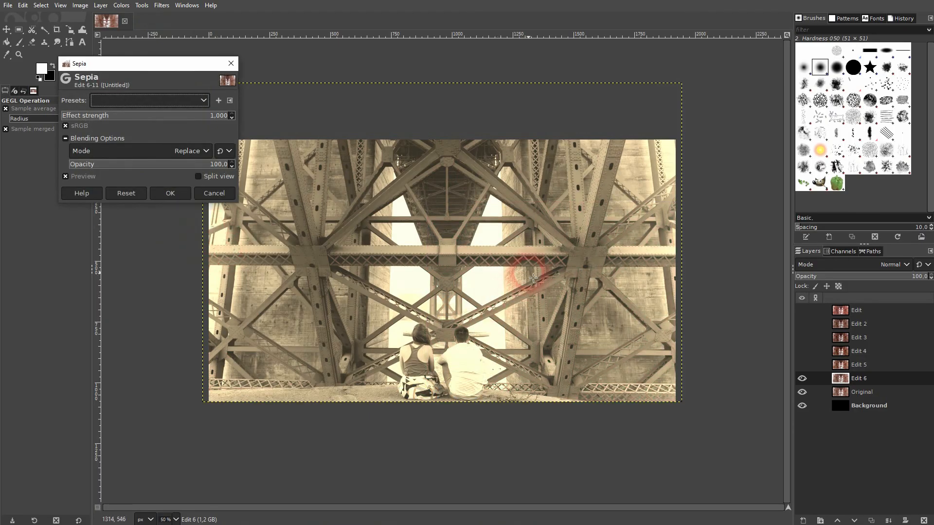
drag(203, 123, 114, 124)
click(258, 188)
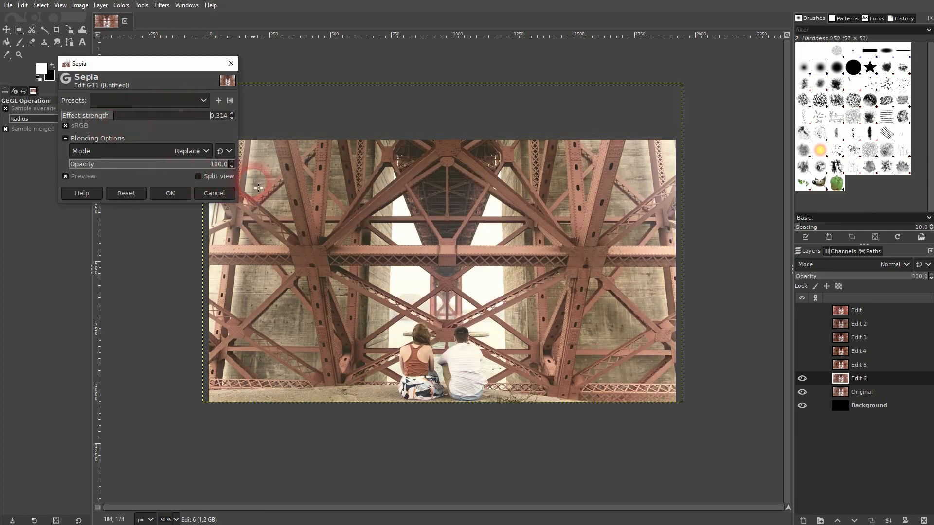
click(206, 151)
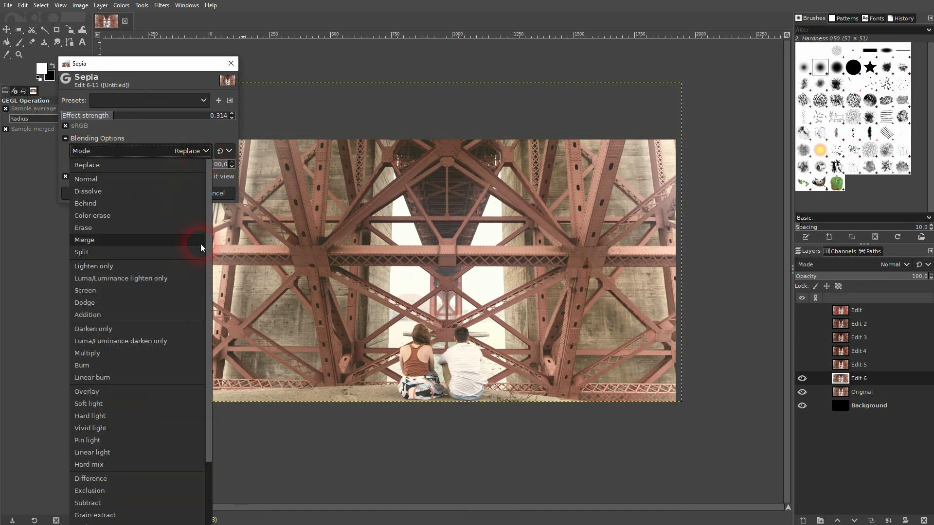
click(177, 136)
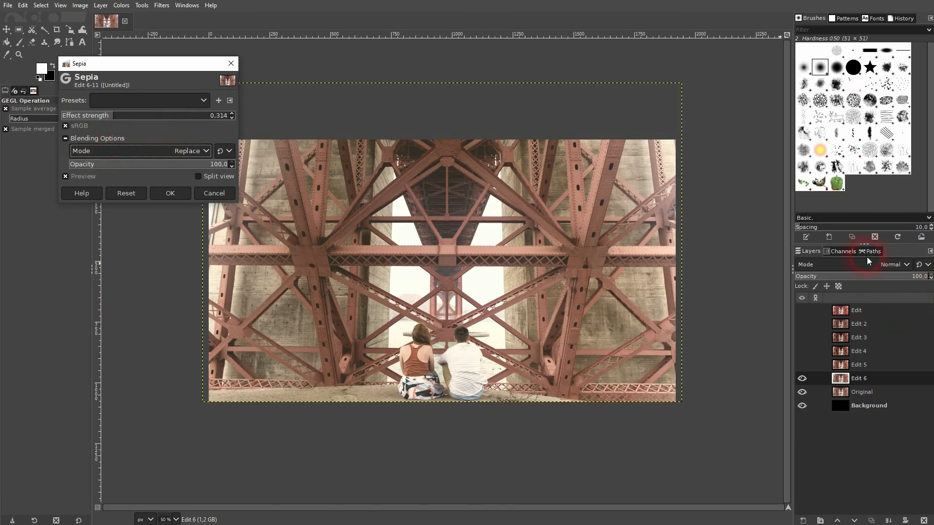
click(128, 117)
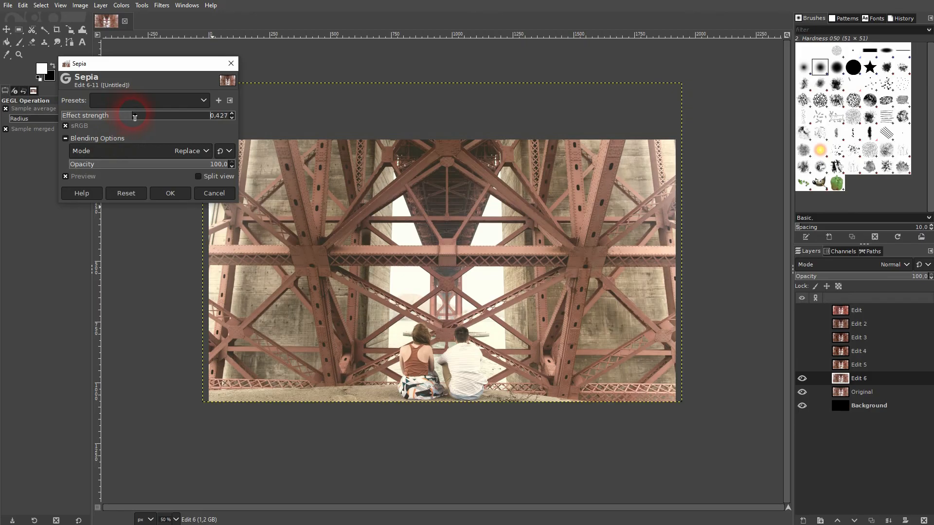
click(165, 194)
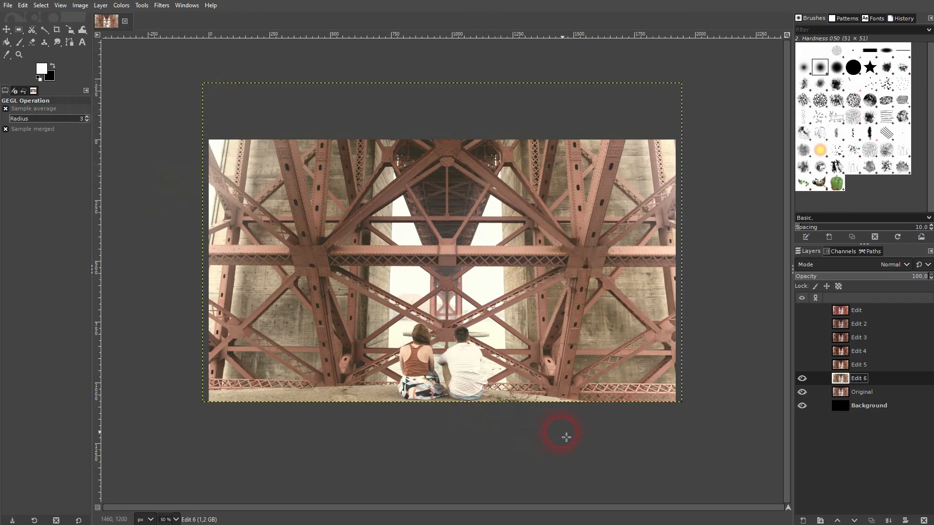
Step: Toggle the Edit 6 layer's visibility to compare it with the original, and leave it hidden
click(803, 379)
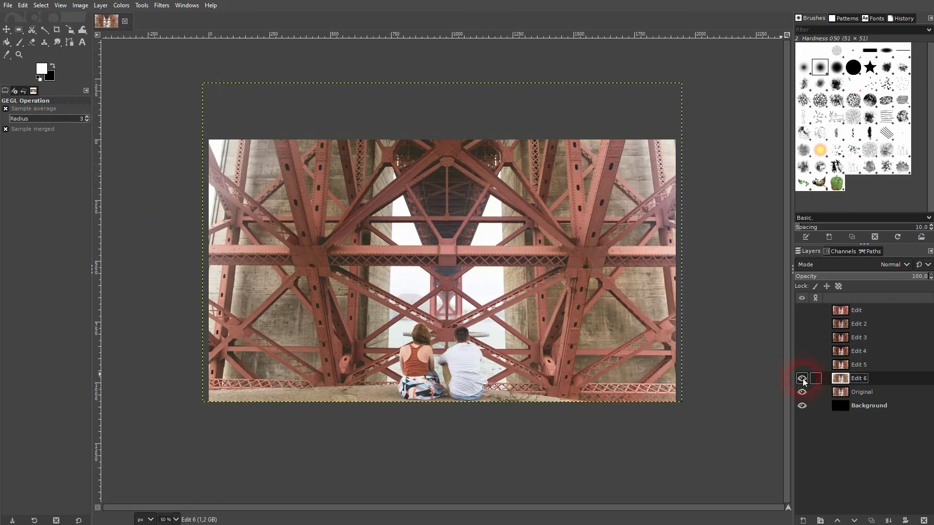
click(803, 379)
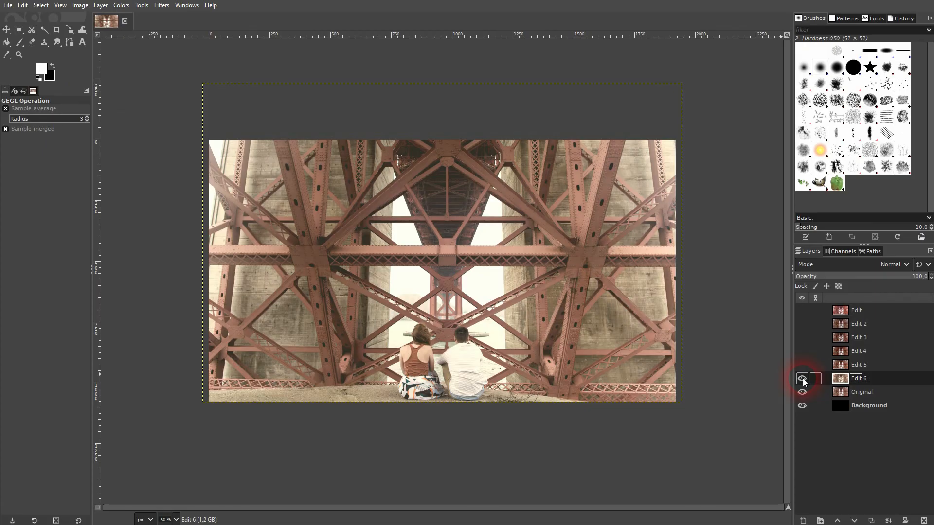
click(803, 379)
Step: Duplicate the Original layer again and name the new copy Edit 7
click(876, 389)
click(872, 520)
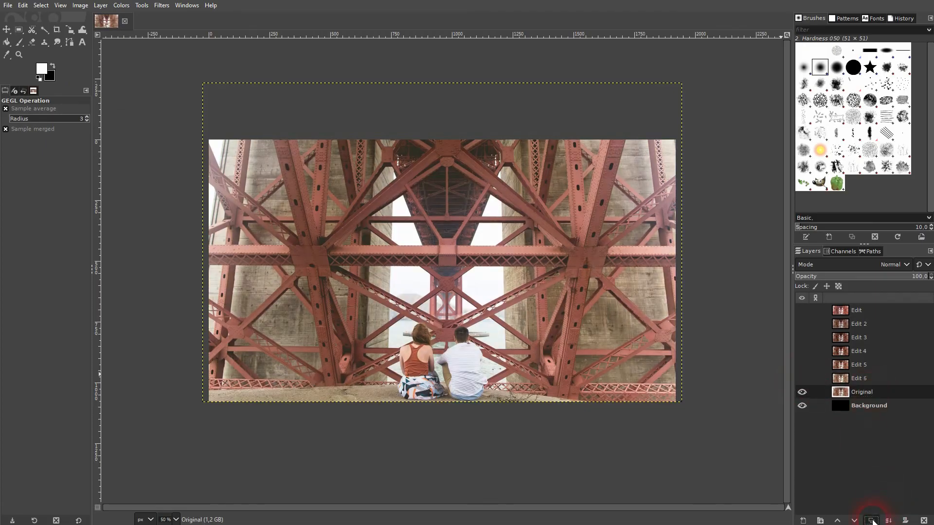
double_click(869, 392)
text(Edit 7)
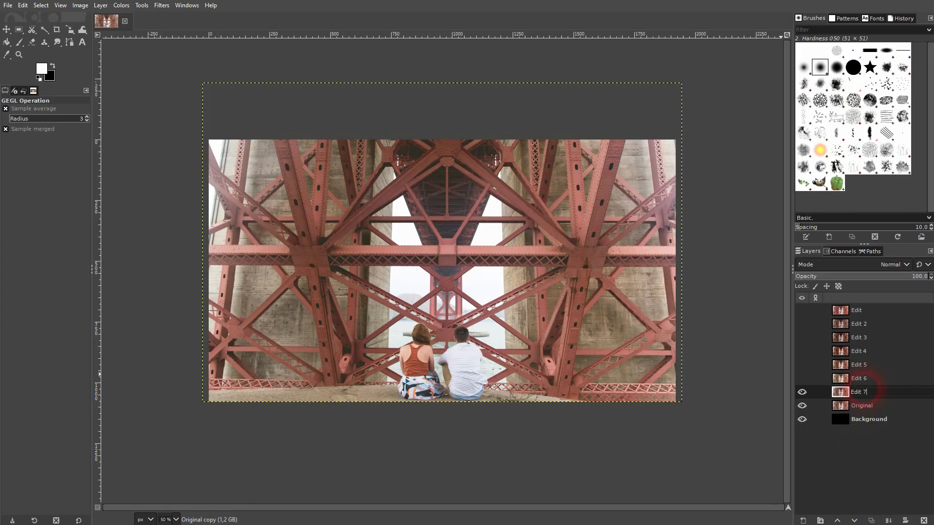
key(Return)
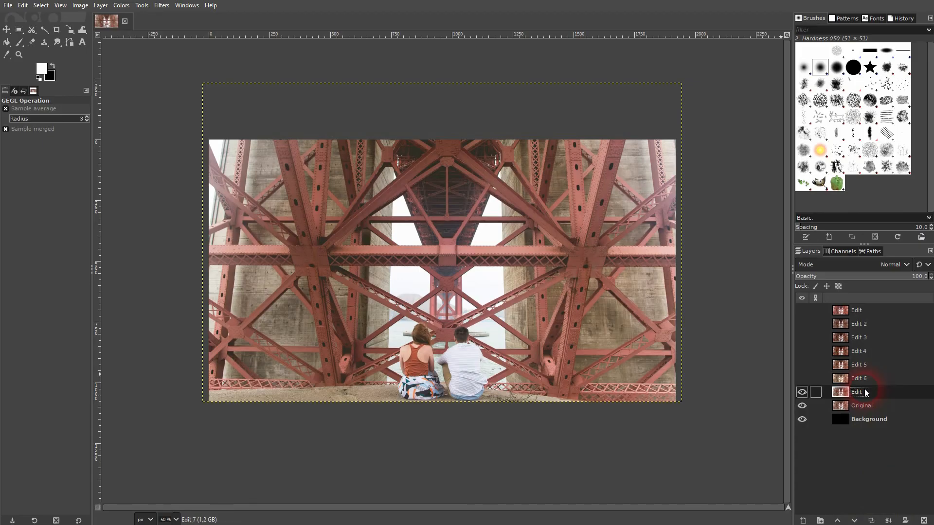
Step: Apply the automatic White Balance to the Edit 7 layer, compare it with the original by toggling its visibility, and leave it hidden
click(120, 6)
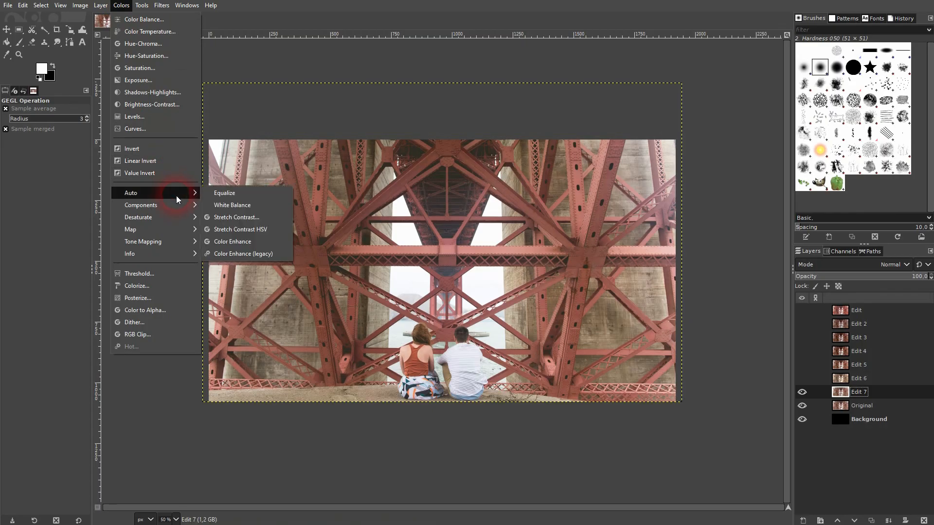
click(255, 210)
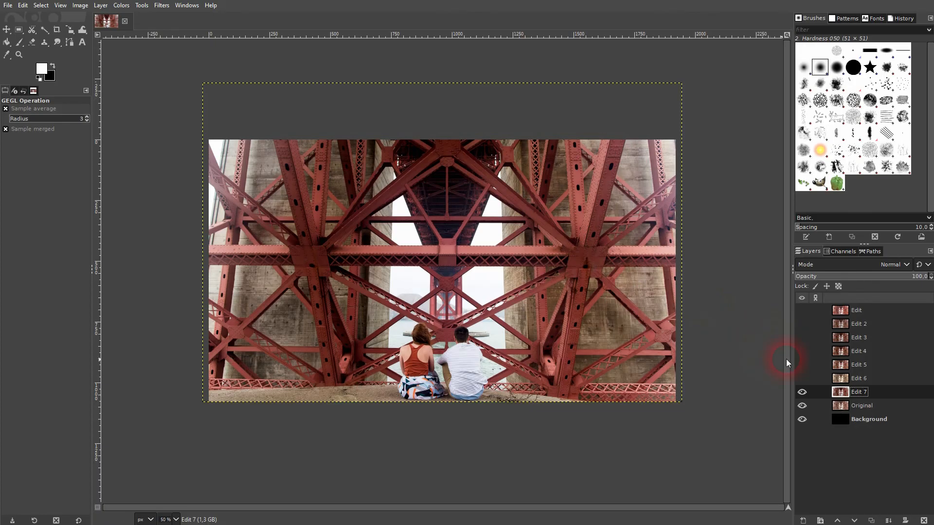
click(802, 393)
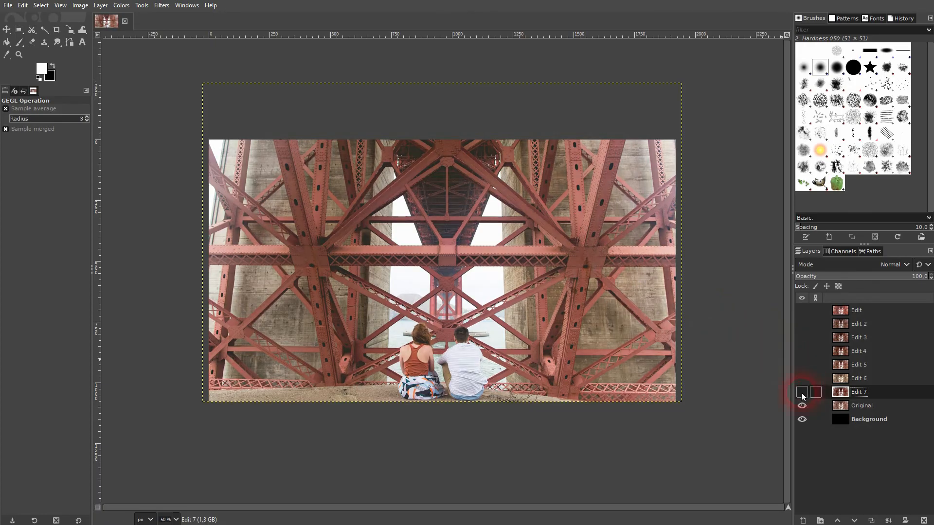
click(803, 394)
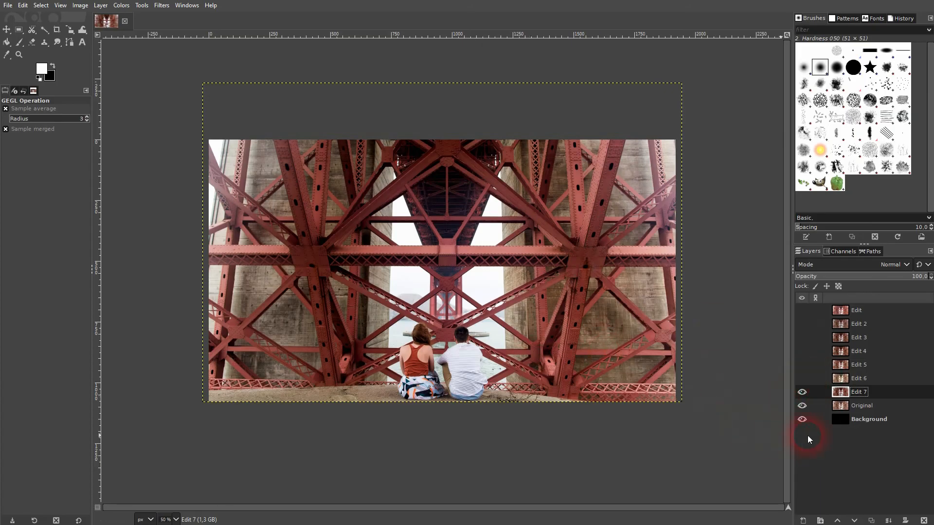
click(801, 394)
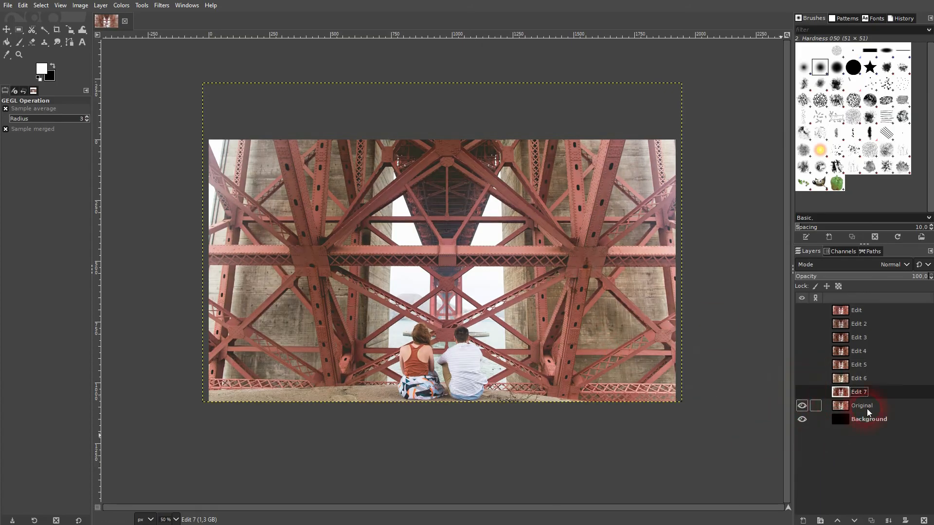
Step: Duplicate the Original layer and name the new copy Edit 8
click(867, 409)
click(871, 520)
double_click(865, 406)
text(Edit 8)
key(Return)
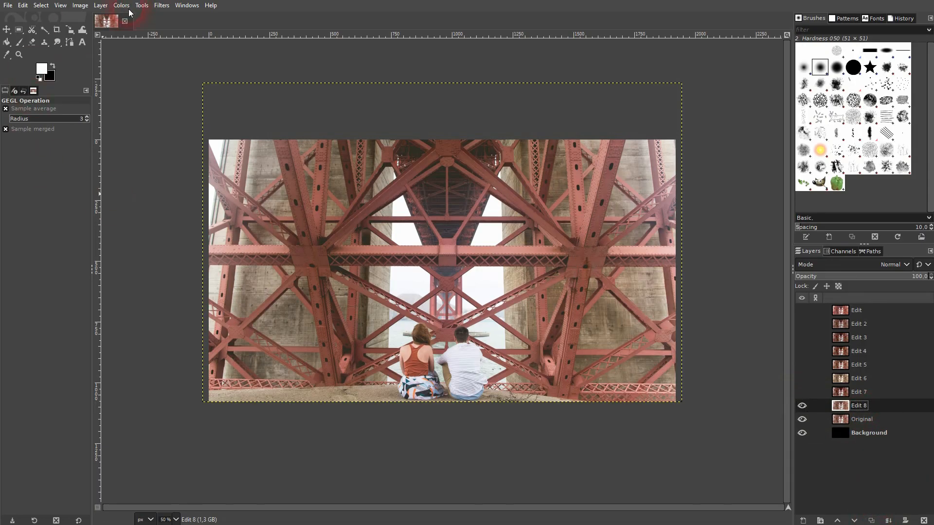
Step: Try the Gradient Map on the Edit 8 layer and undo it
click(127, 7)
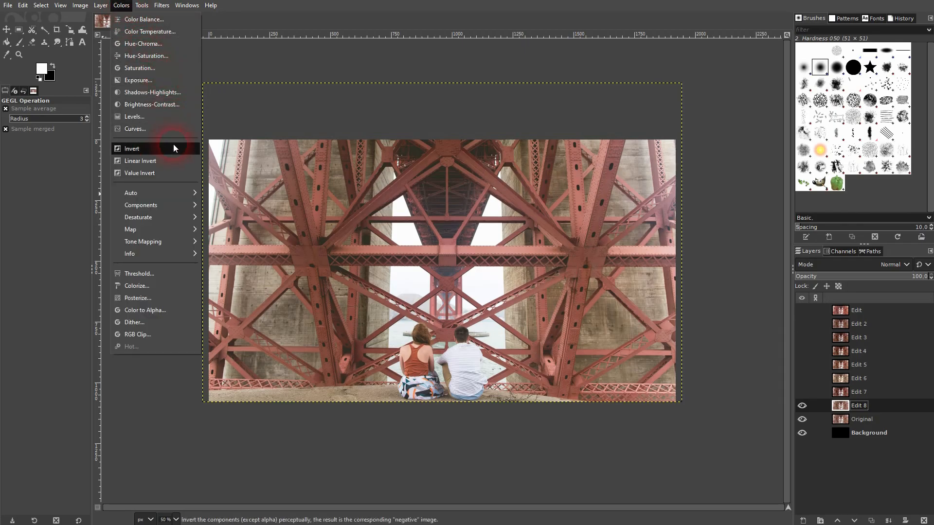
mouse_move(169, 206)
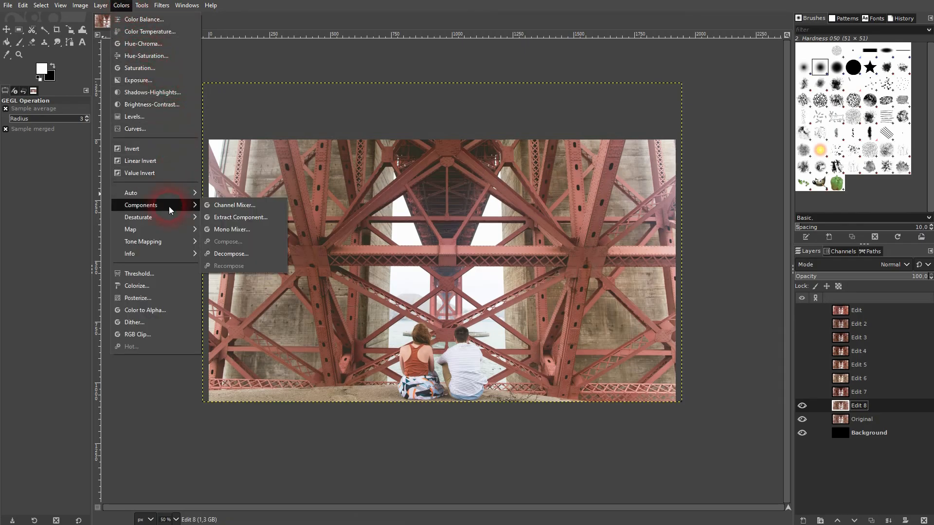
mouse_move(170, 229)
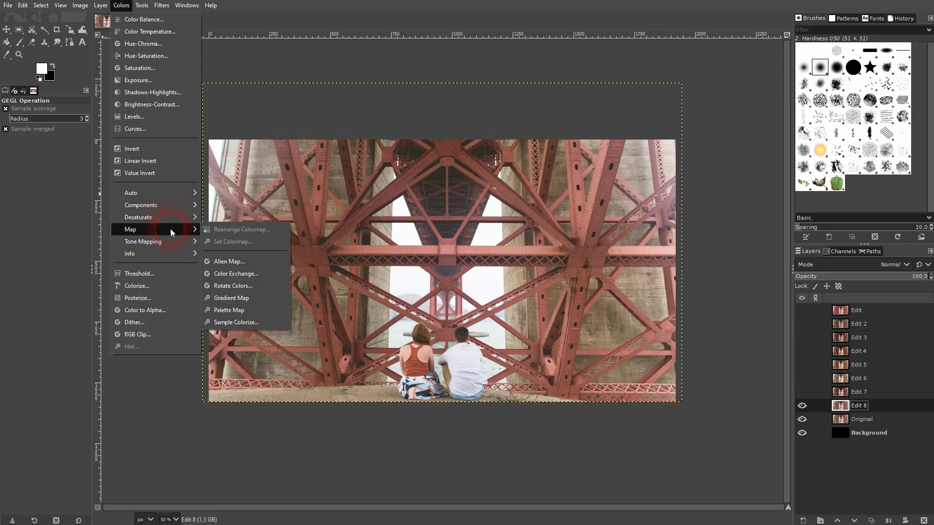
click(246, 298)
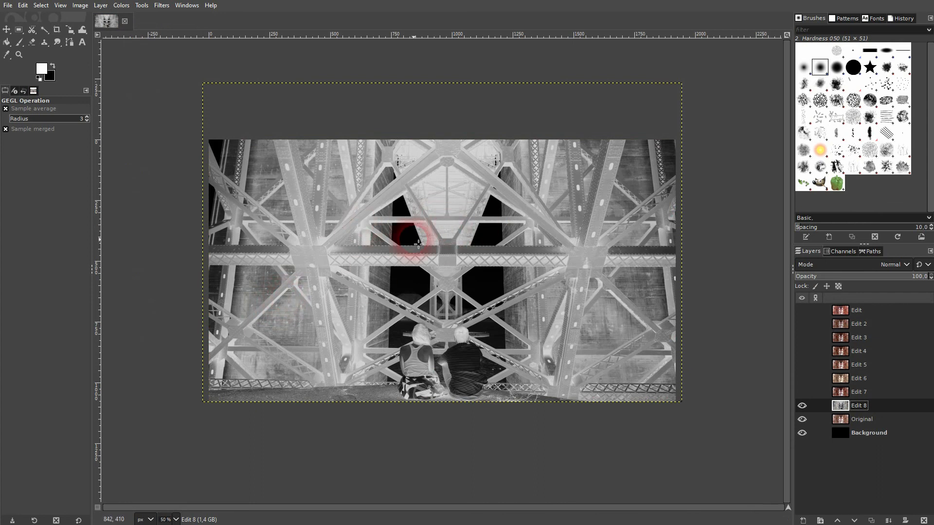
key(ctrl+z)
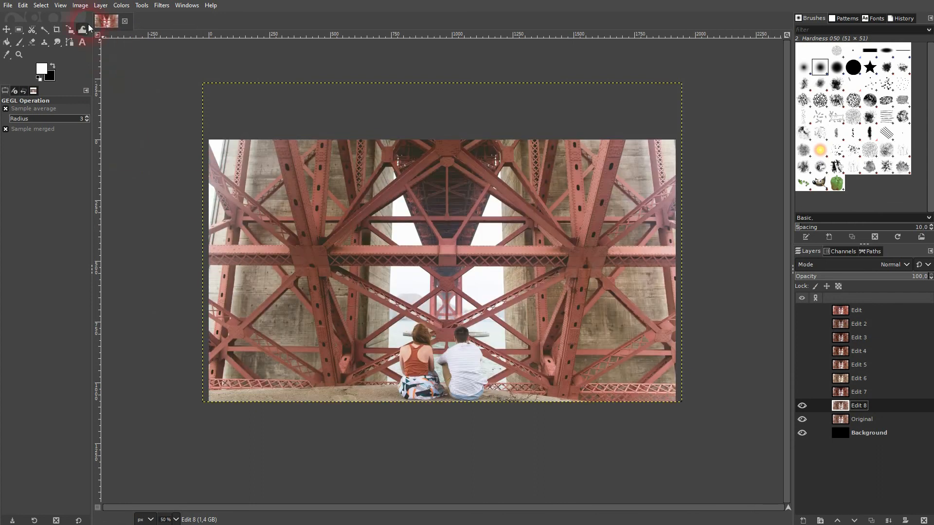
Step: Preview the Alien Map on Edit 8 with the red frequency raised to 6.686, and cancel the adjustment
click(121, 4)
mouse_move(188, 236)
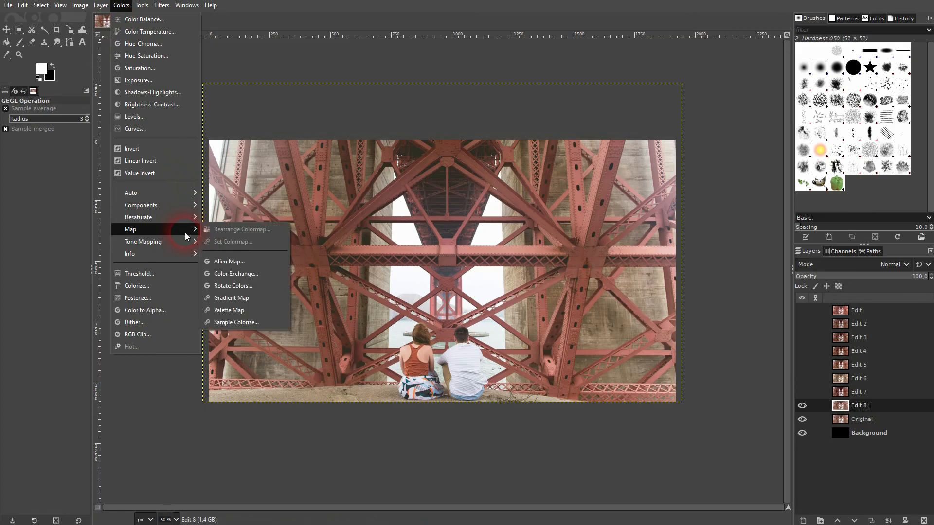
click(251, 262)
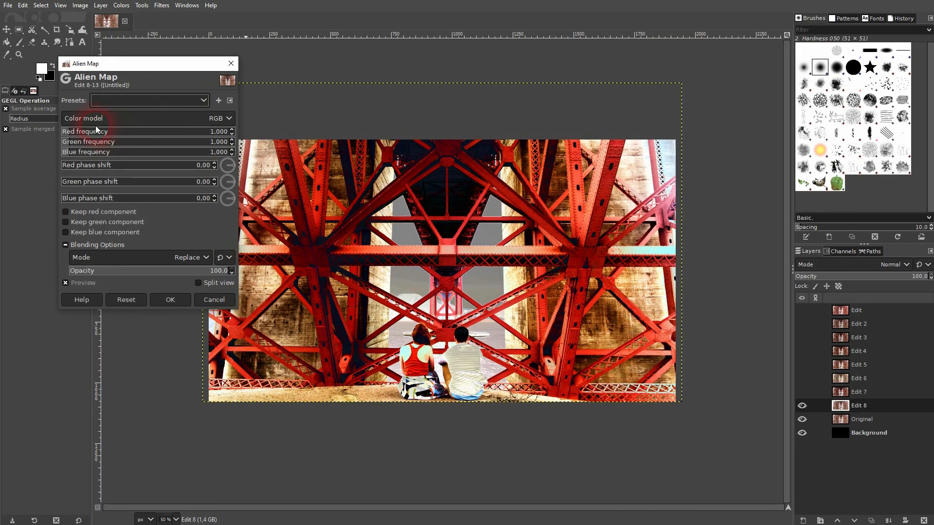
drag(99, 134, 117, 131)
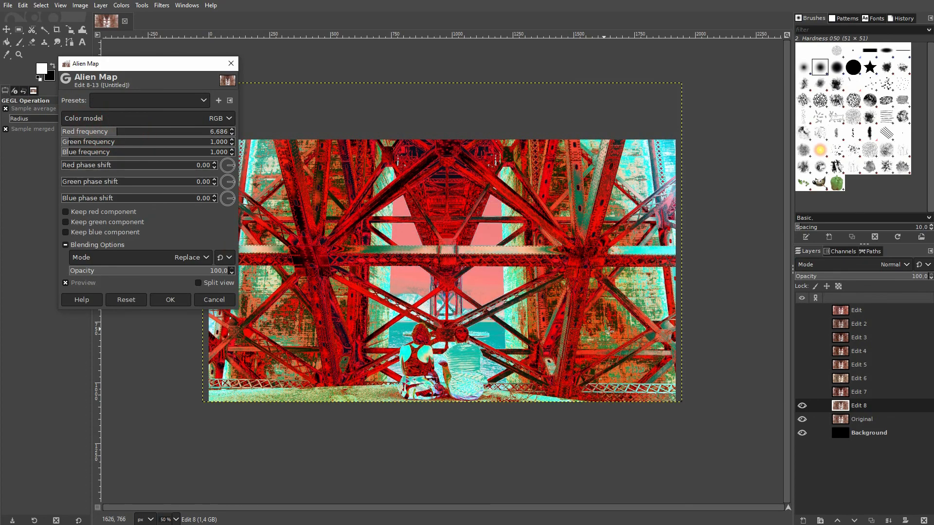
click(231, 64)
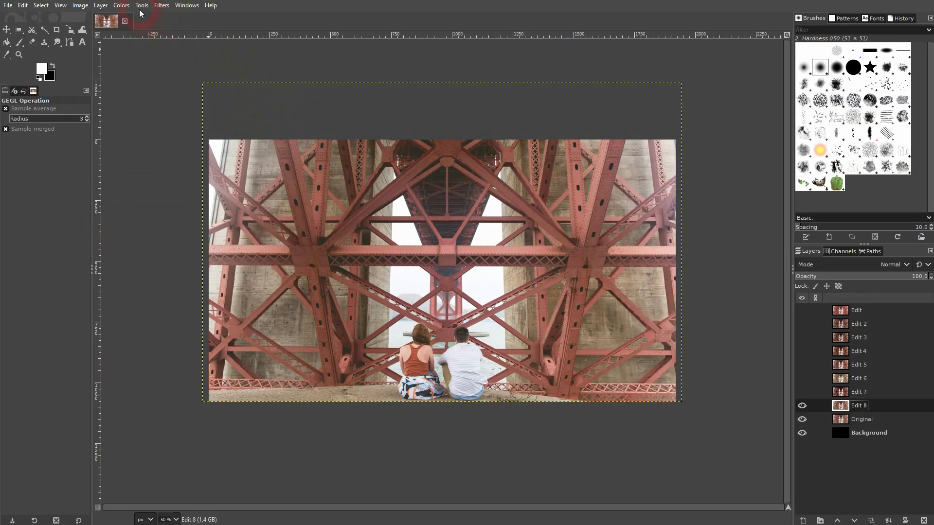
Step: Preview Rotate Colors on Edit 8 with a source range from 237.36 to 155.10, and cancel the adjustment
click(122, 6)
mouse_move(176, 235)
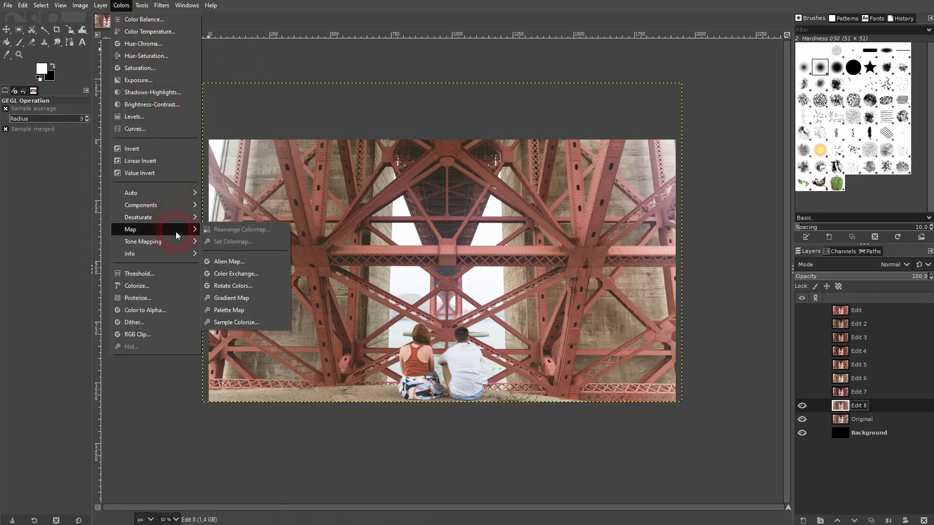
click(239, 286)
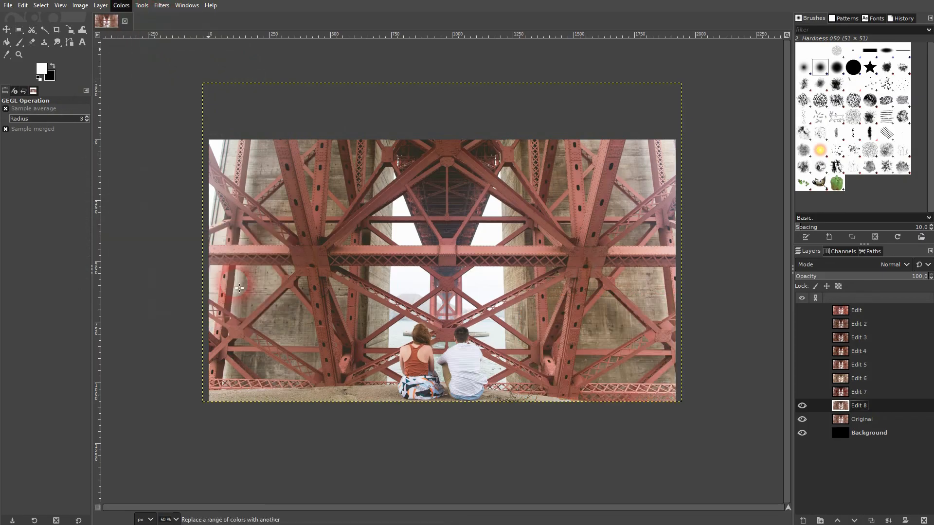
drag(234, 126, 222, 141)
drag(101, 125, 158, 125)
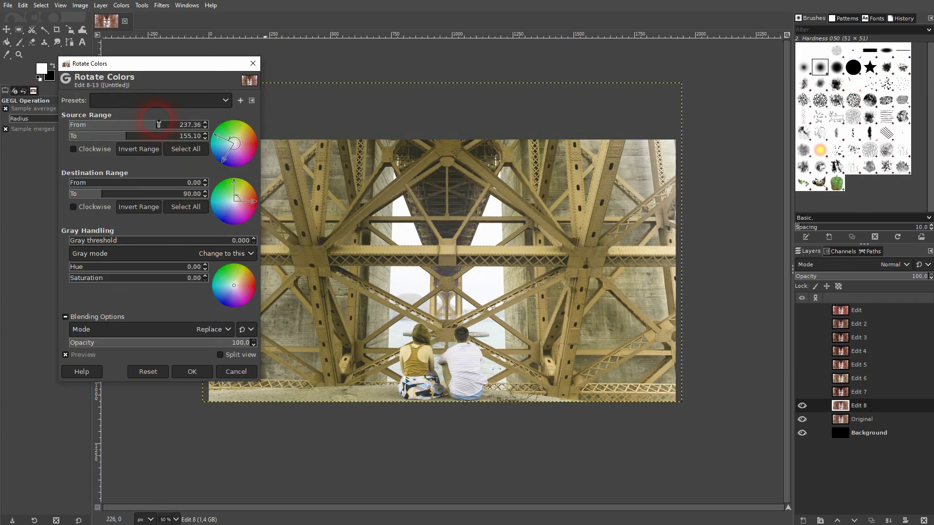
click(253, 64)
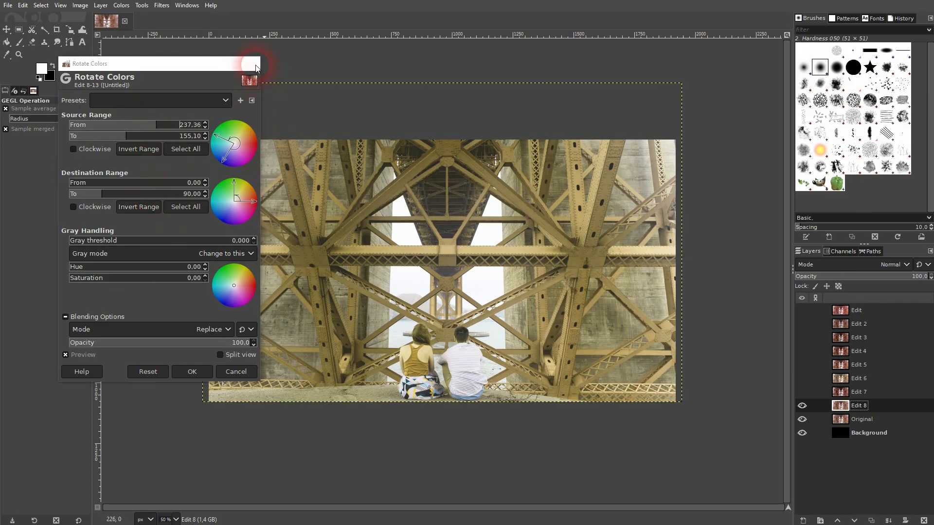
Step: Try the automatic Equalize correction on the Edit 8 layer and undo it
click(121, 5)
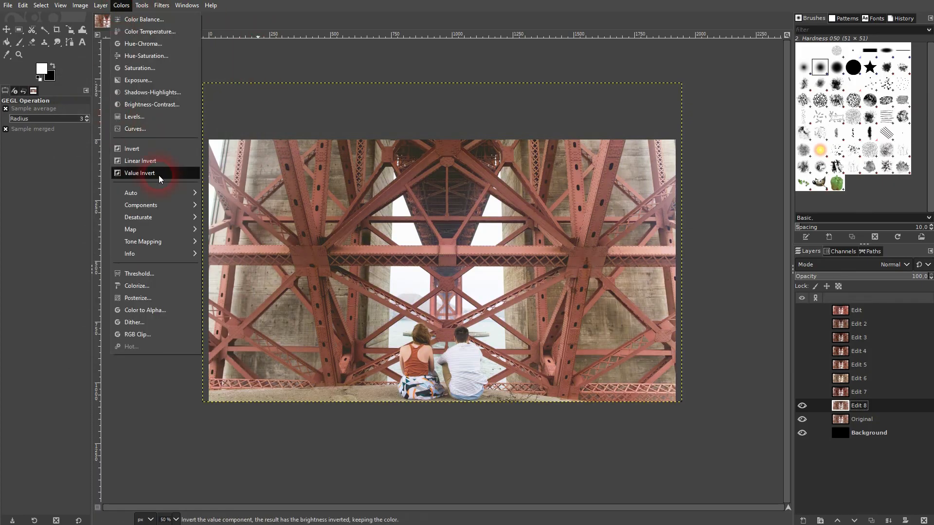
mouse_move(174, 244)
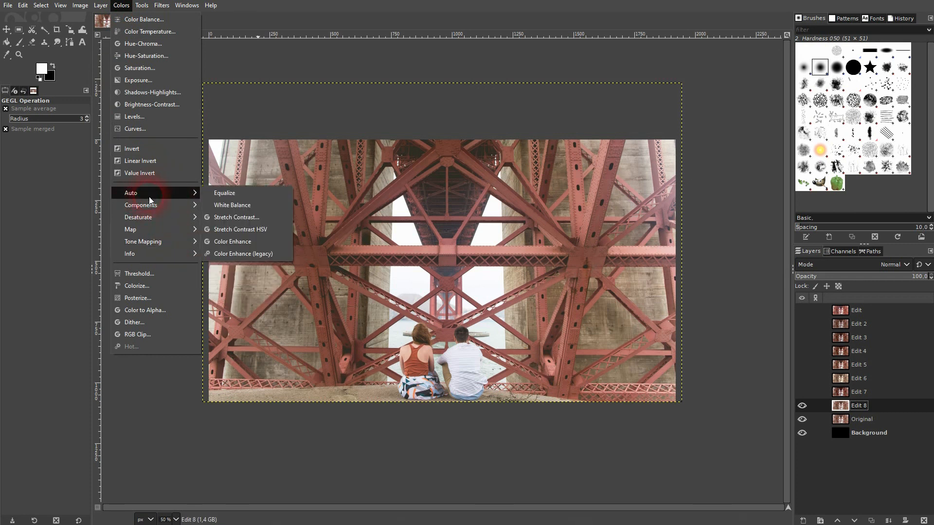
click(246, 194)
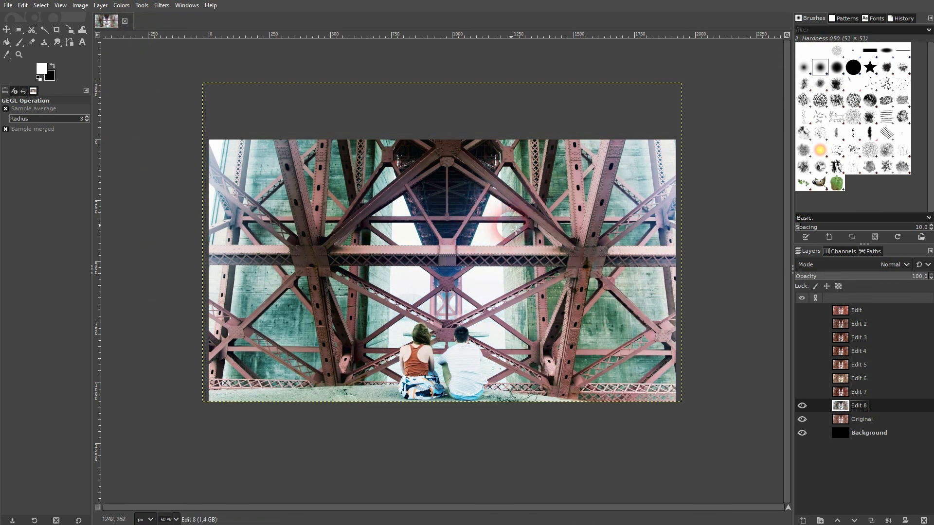
key(ctrl+z)
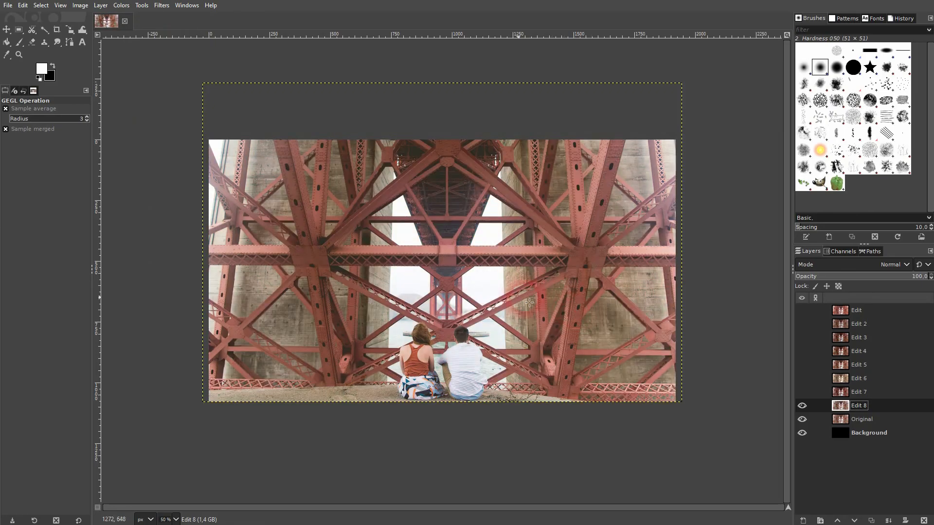
Step: Apply the automatic Color Enhance to the Edit 8 layer, hide that layer, and make the Original layer active
click(121, 6)
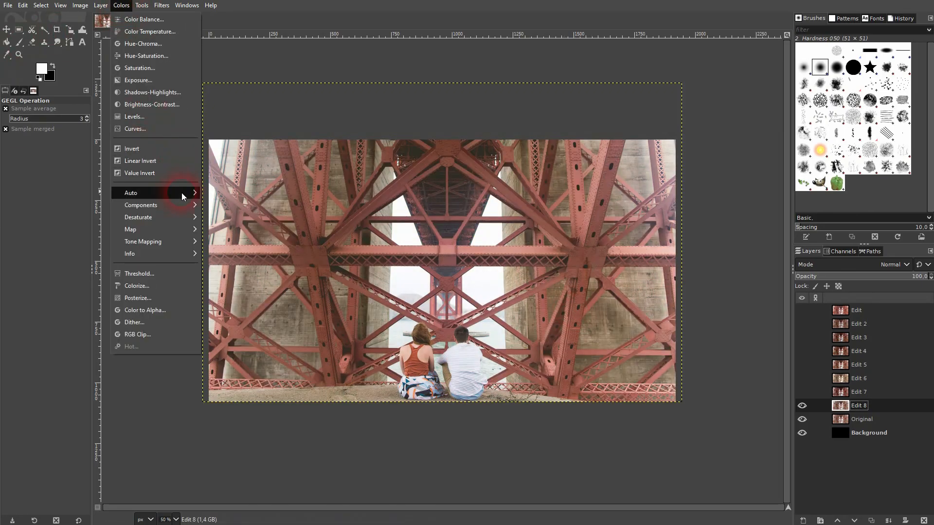
click(271, 244)
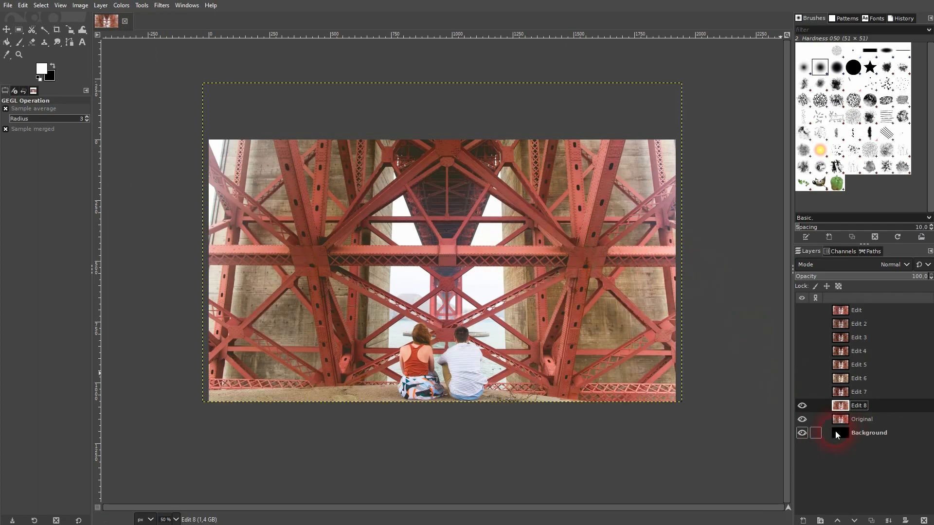
click(802, 406)
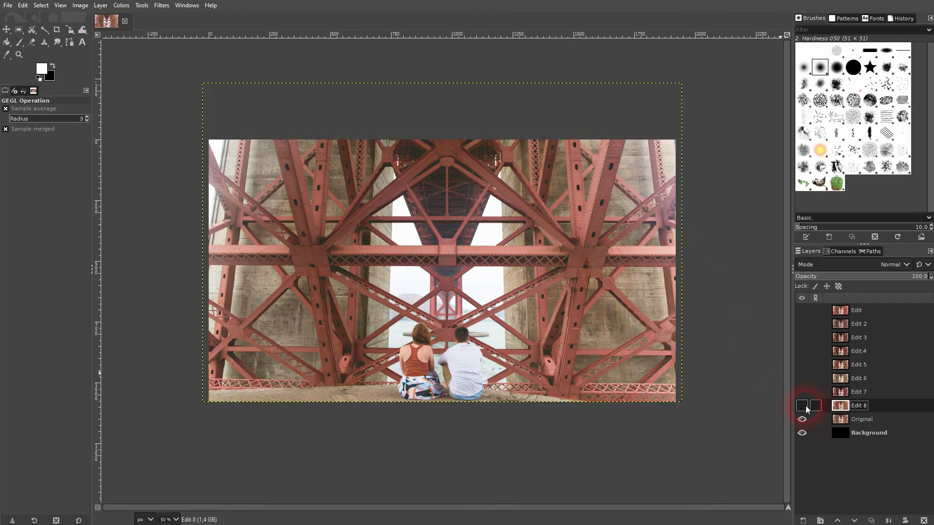
click(863, 422)
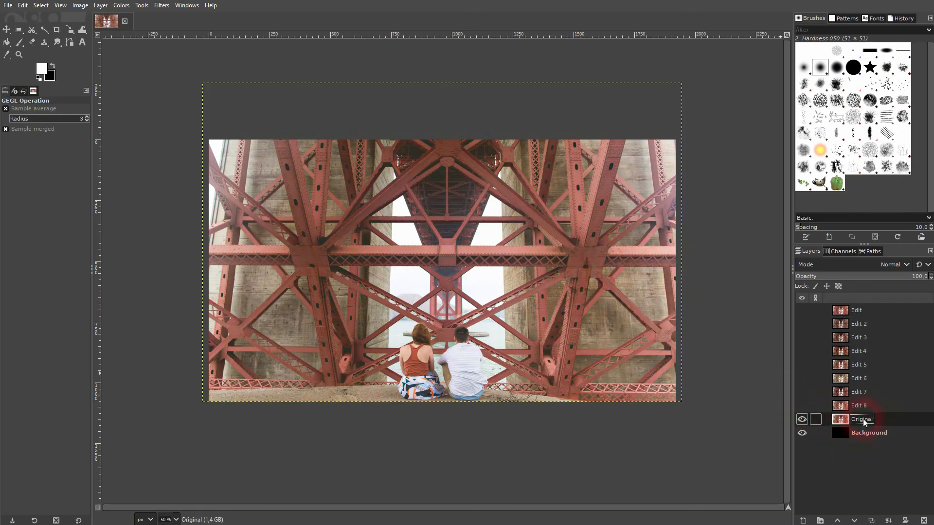
click(120, 5)
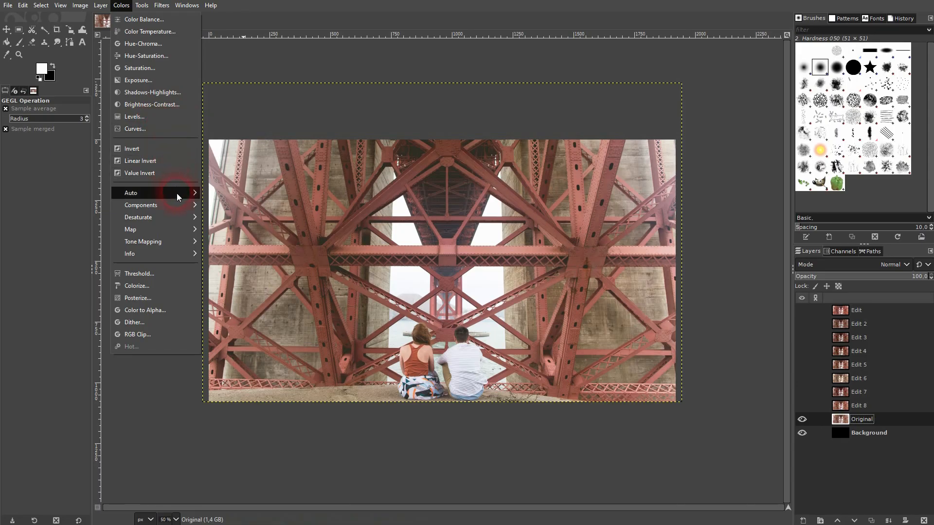
mouse_move(177, 193)
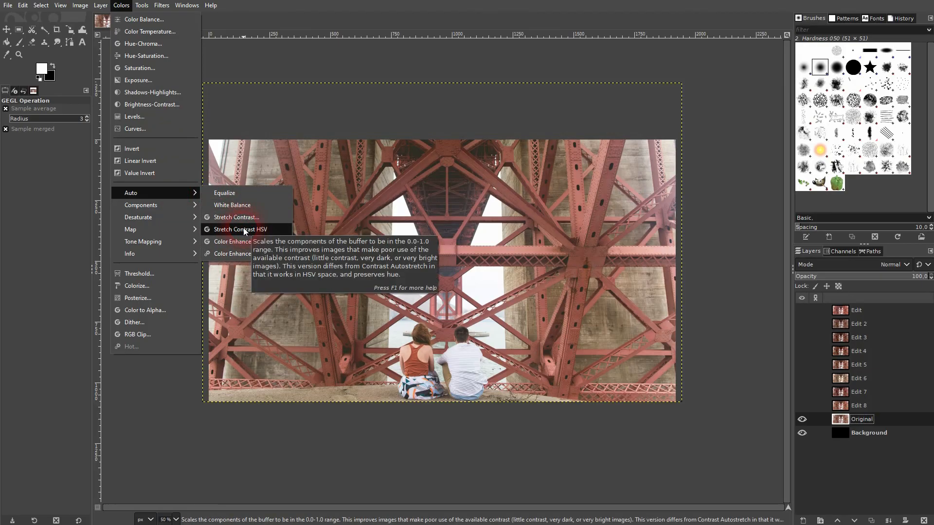
mouse_move(161, 217)
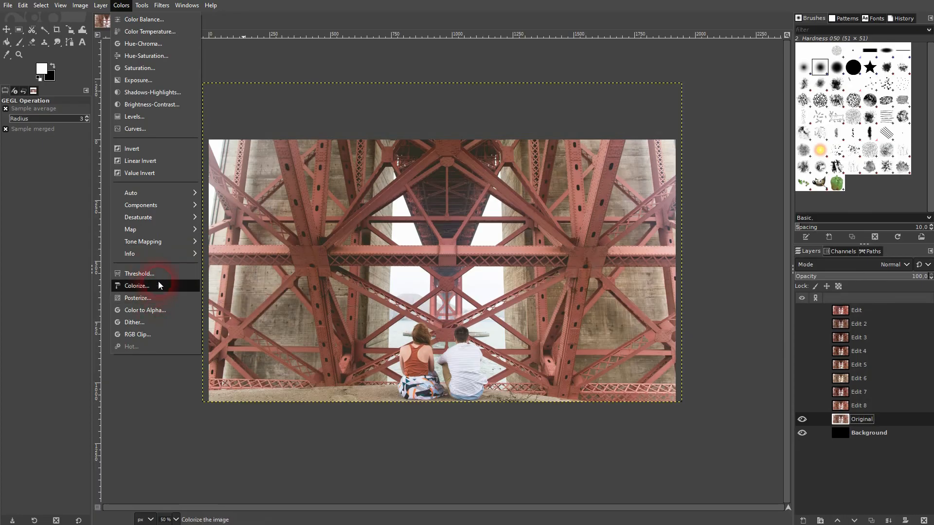
click(724, 359)
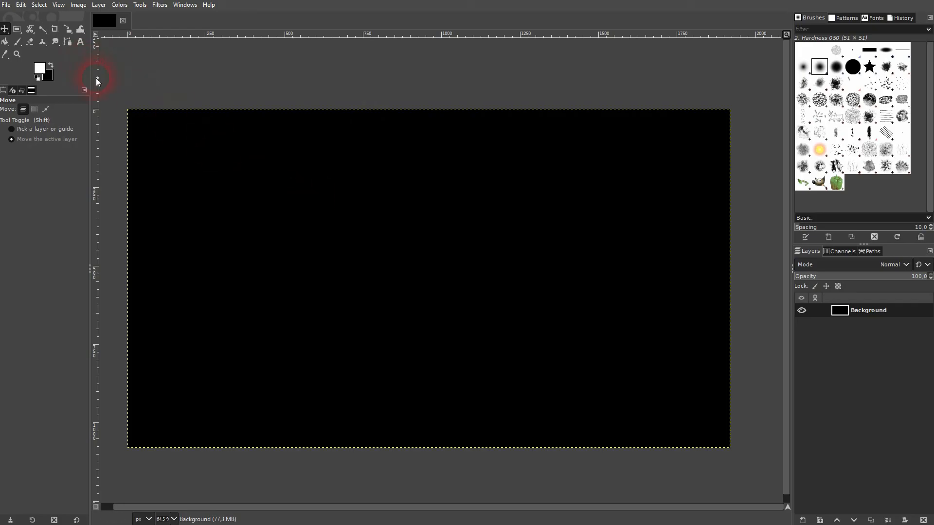
Step: Place a vertical guide at 460 px and a horizontal guide about a third of the way down the black canvas
drag(95, 79, 271, 199)
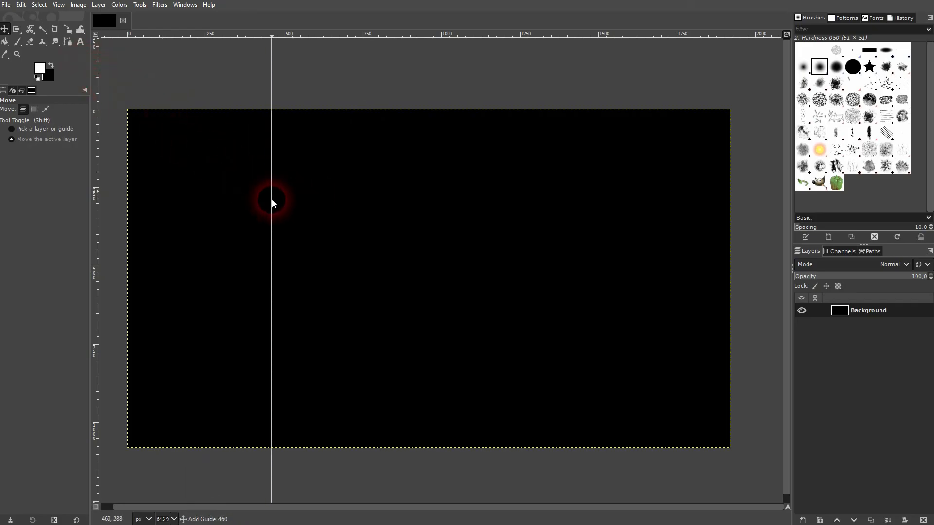
drag(496, 35, 530, 228)
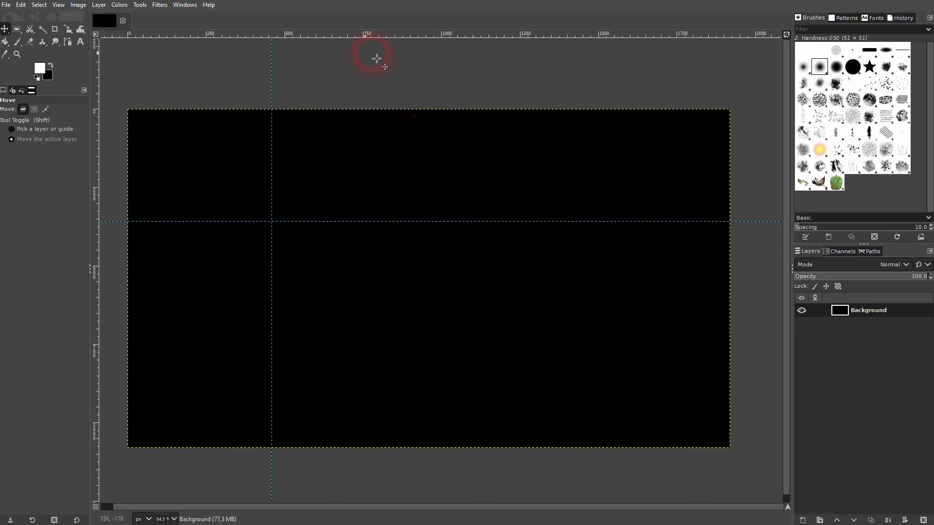
Step: Try shifting the Background layer down and to the left, and undo both that move and the horizontal guide
drag(273, 94, 255, 152)
click(834, 307)
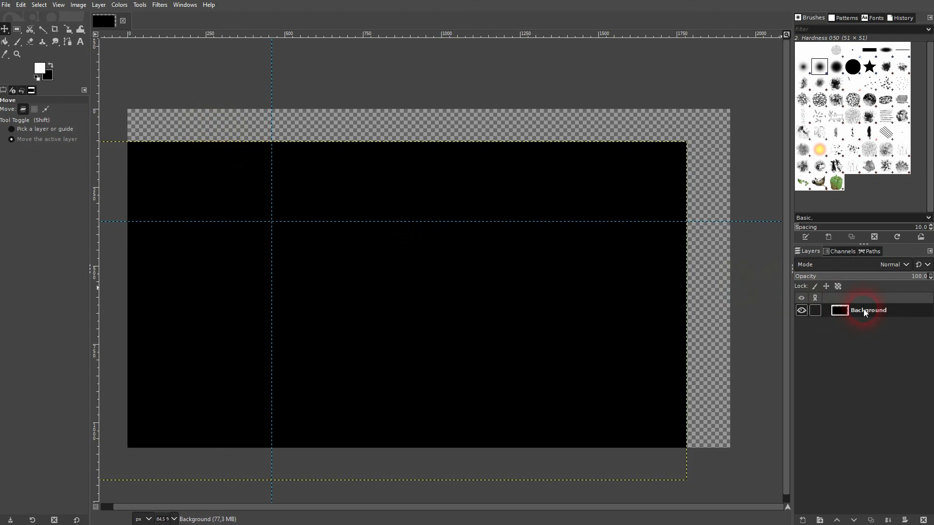
key(ctrl+z)
key(ctrl+z)
key(ctrl+z)
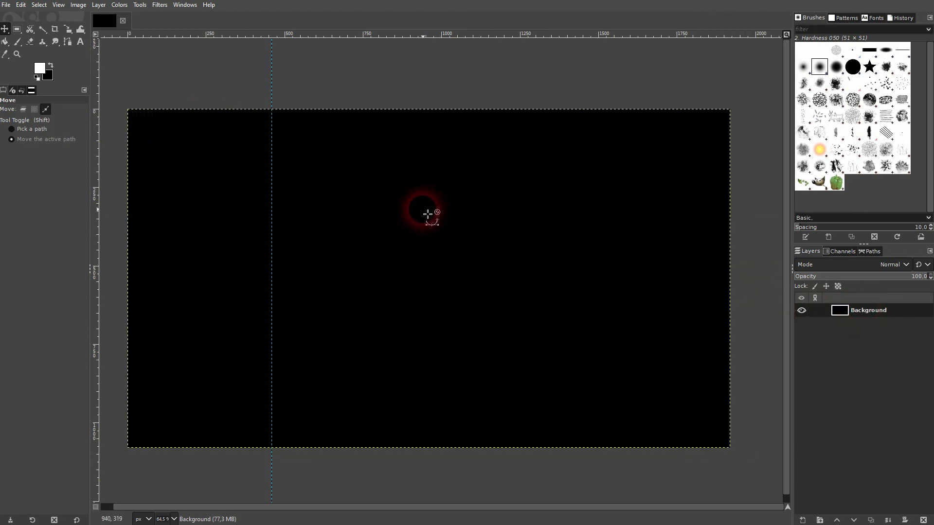
Step: Pull a vertical guide out of the ruler to about 1330 px across the image
drag(94, 104, 545, 294)
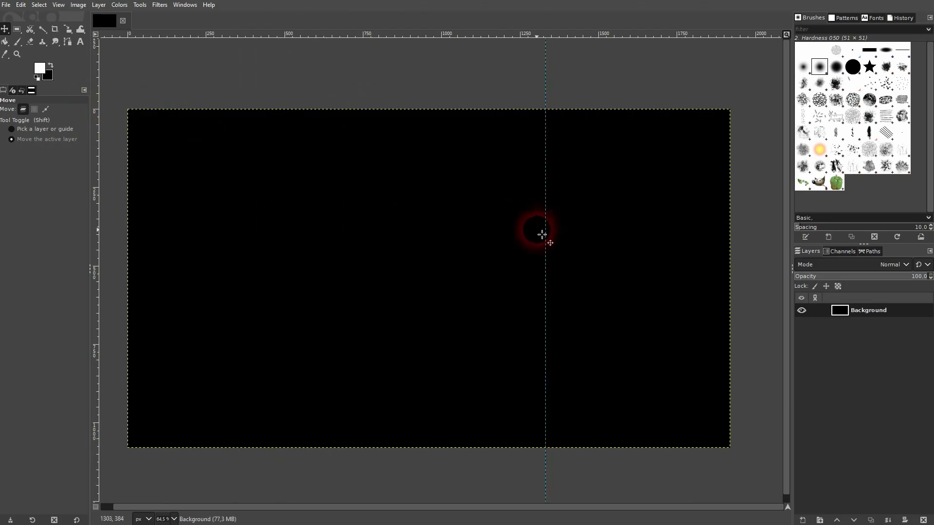
right_click(547, 226)
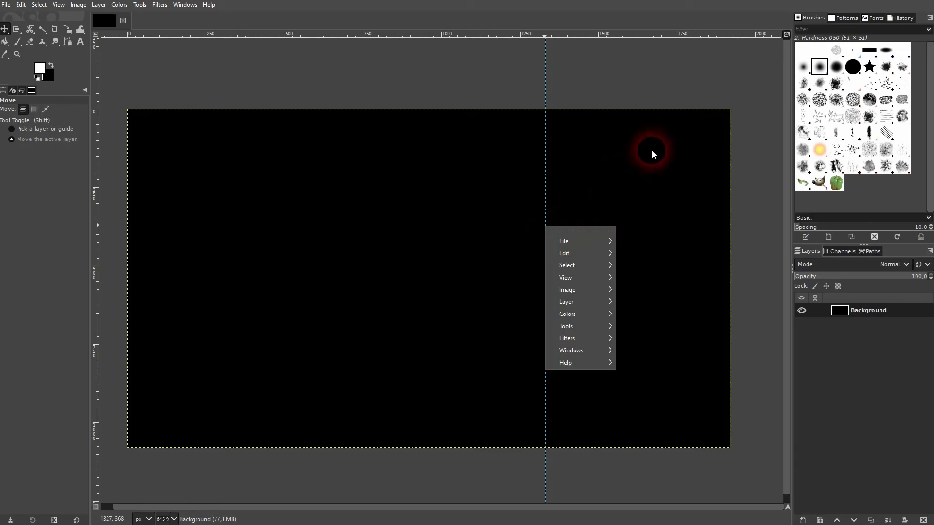
click(615, 96)
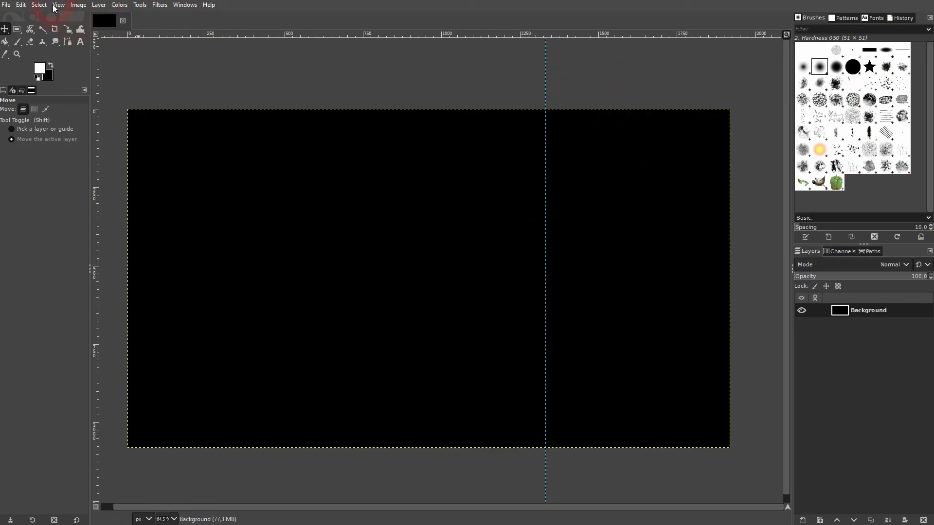
Step: Remove all guides from the image
click(58, 5)
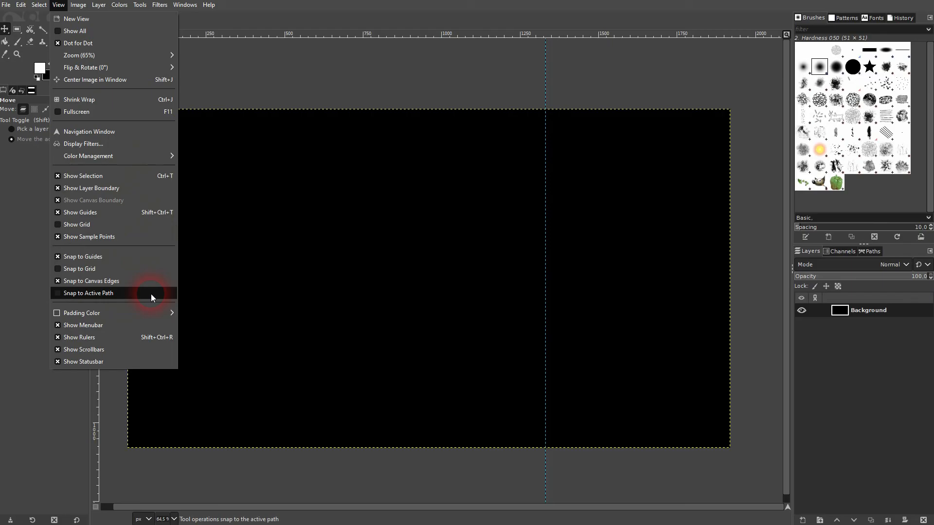
click(78, 5)
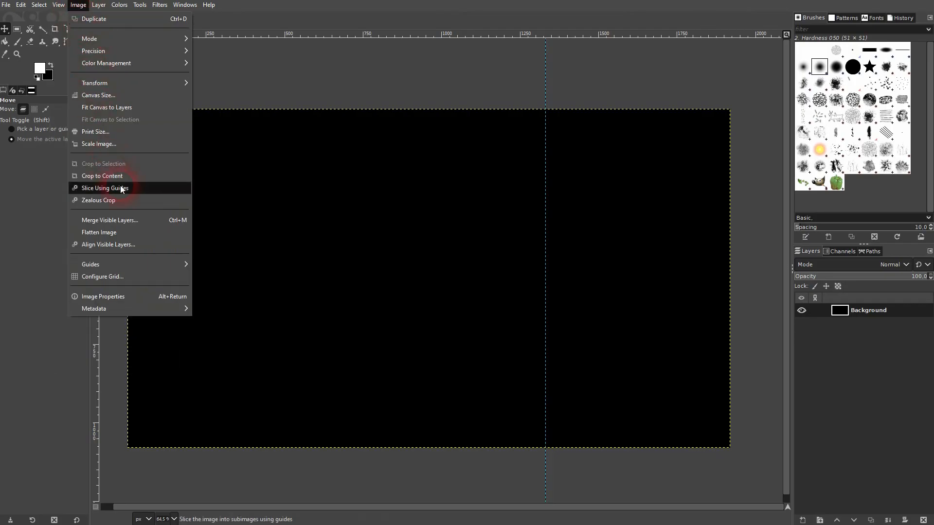
mouse_move(166, 263)
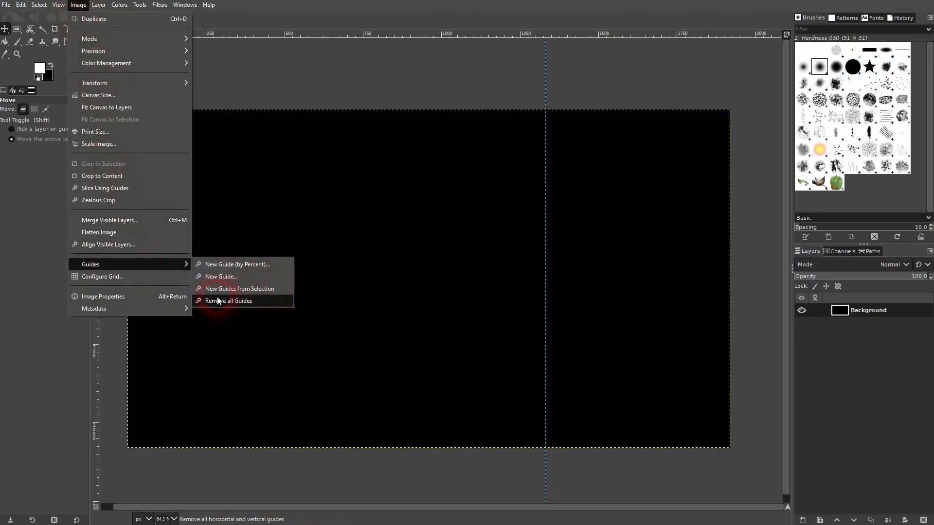
click(246, 300)
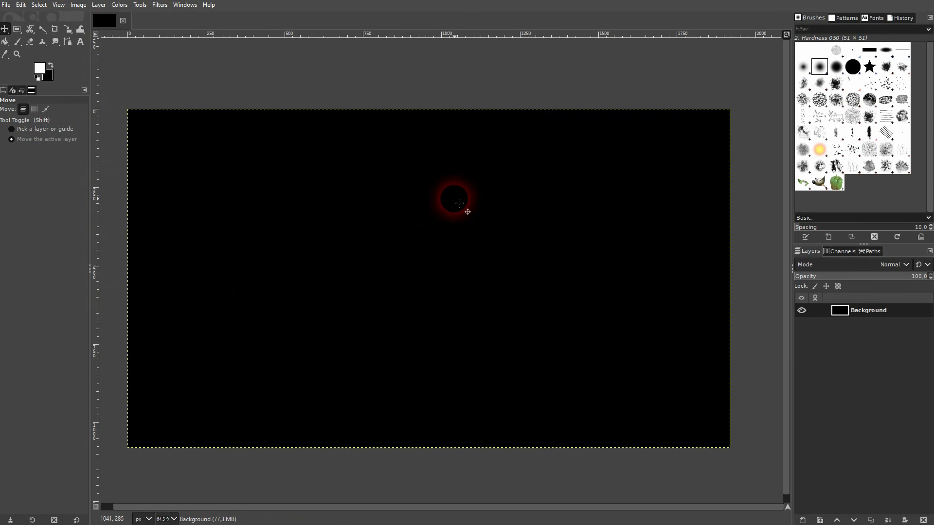
Step: Check the Snap to Guides setting and place a vertical guide at about 373 px across the image
click(59, 5)
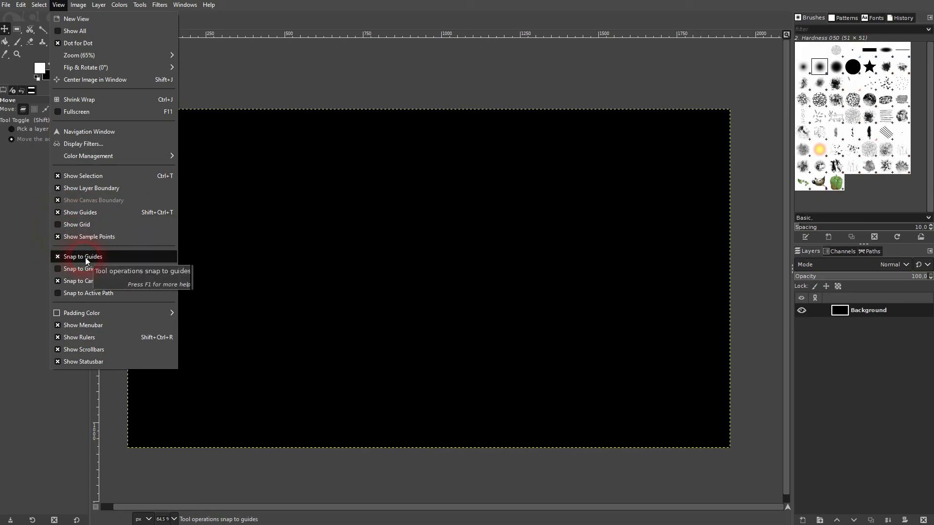
click(322, 81)
drag(94, 129, 244, 202)
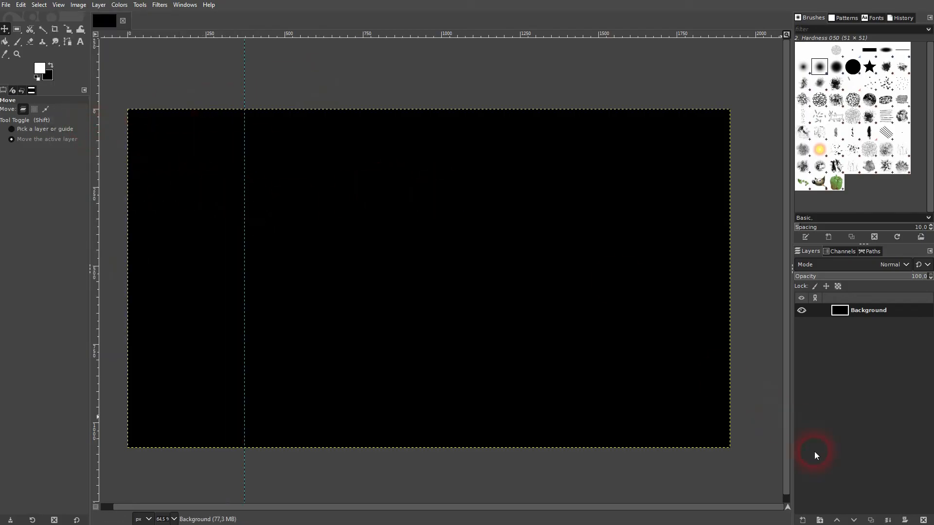
Step: Create a new 1920 × 1080 px transparent layer named "shape"
click(803, 520)
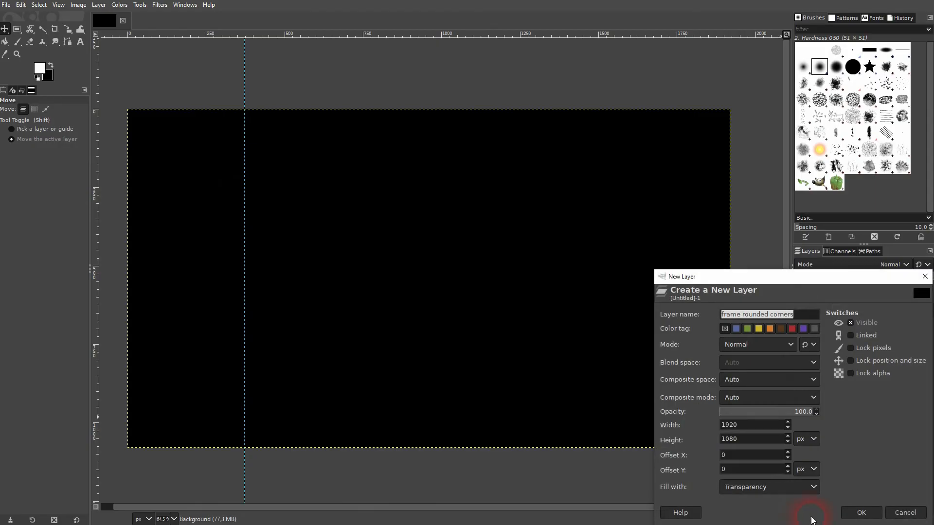
text(sha)
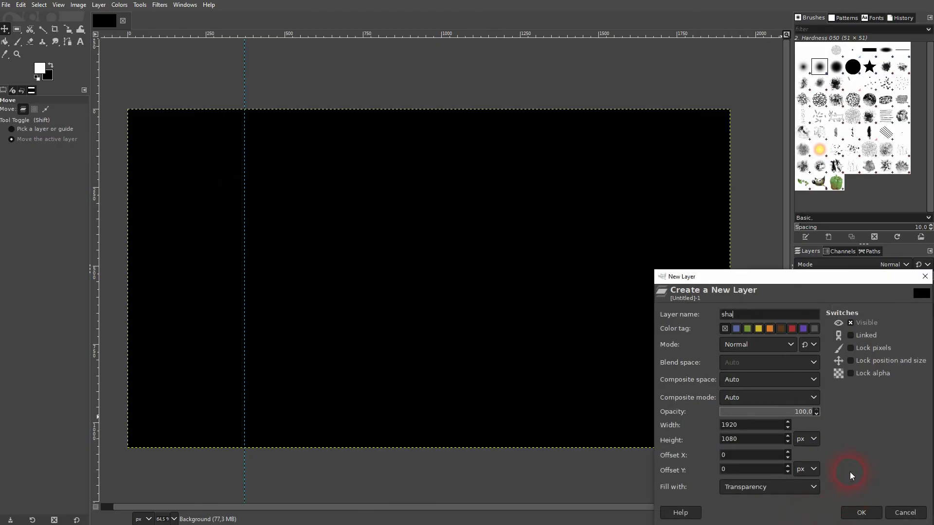
click(862, 513)
Step: Fill a square-cornered rectangular selection about 96 × 186 px with white on the shape layer, and clear the selection
click(16, 29)
drag(470, 216, 500, 274)
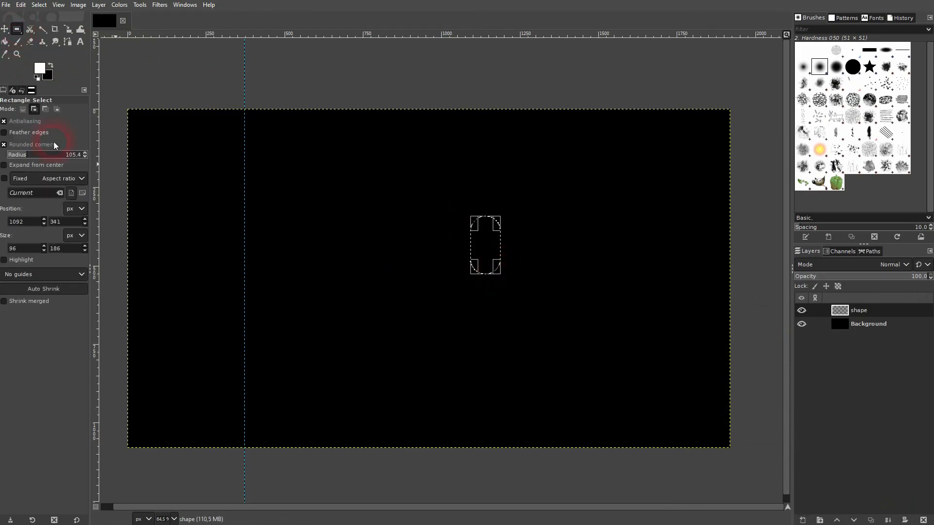
click(4, 145)
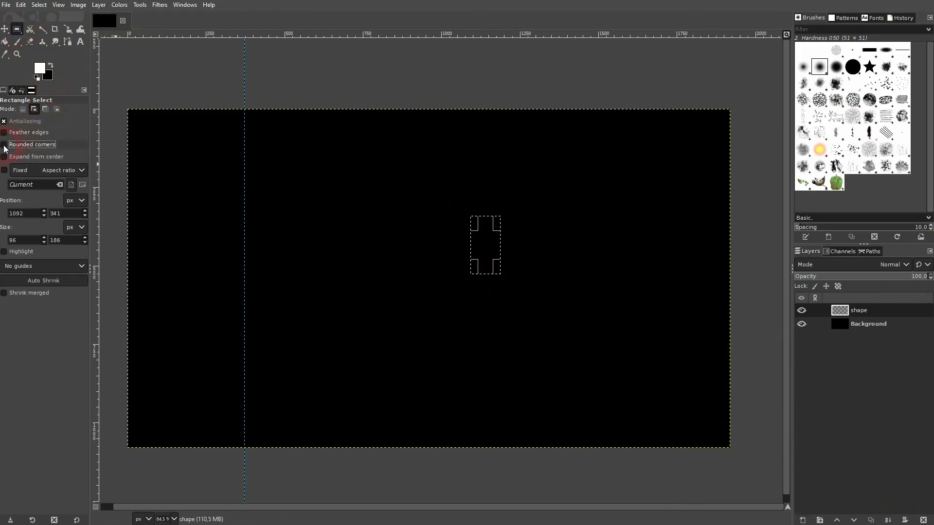
click(5, 42)
click(486, 252)
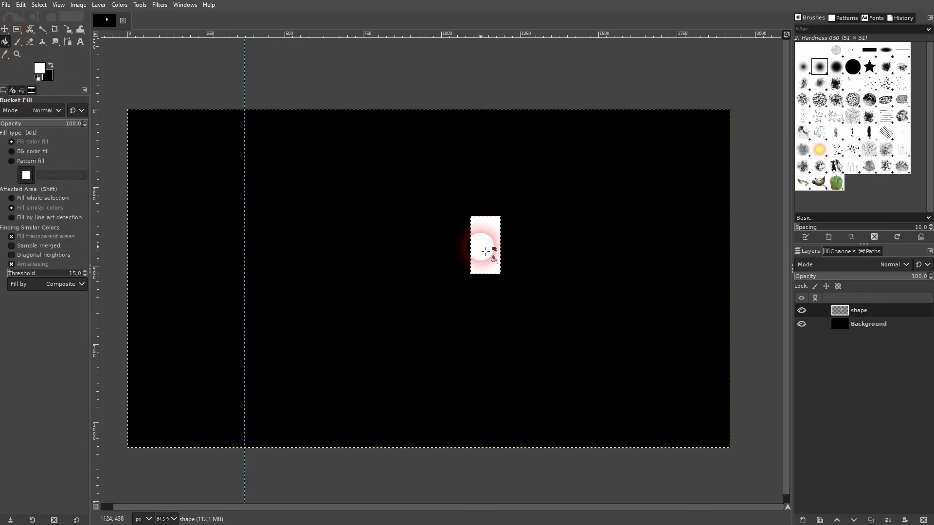
key(ctrl+shift+a)
Step: Crop the shape layer to its content and move the white rectangle so its left edge snaps to the vertical guide
click(4, 29)
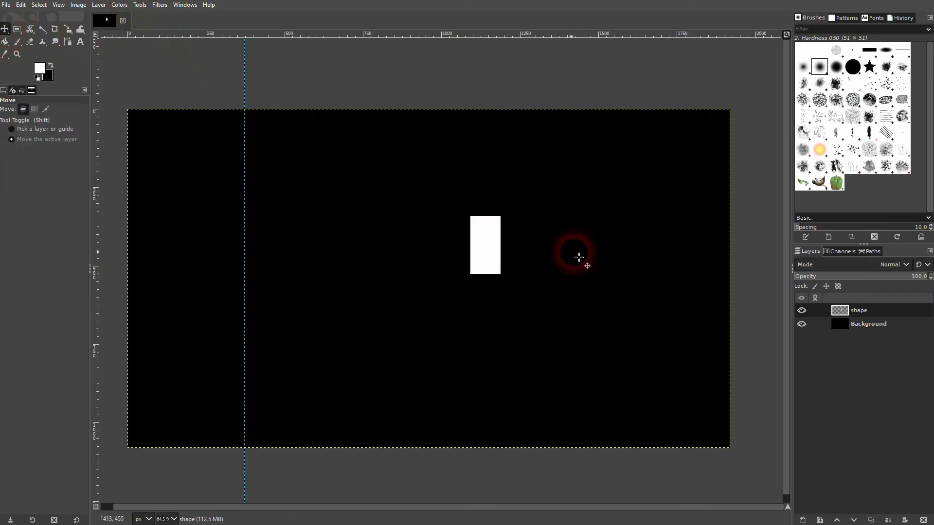
drag(484, 245, 448, 222)
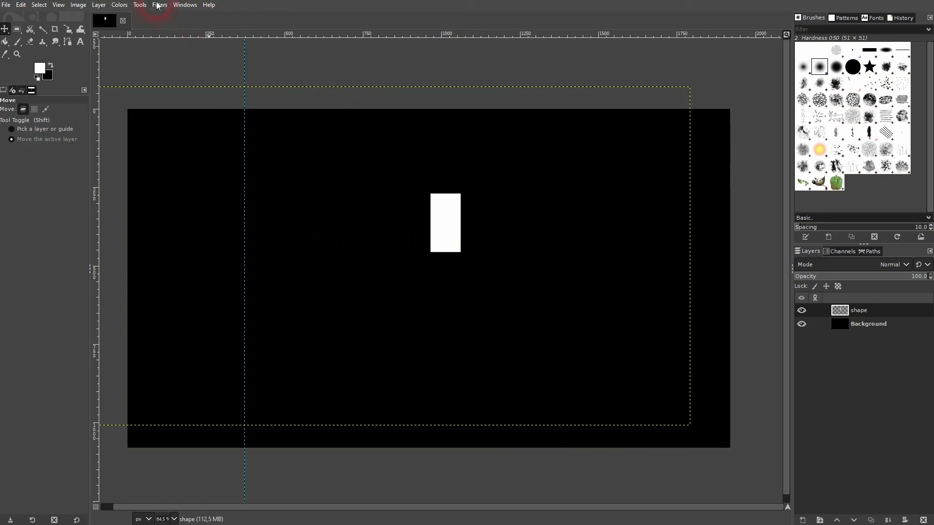
click(100, 5)
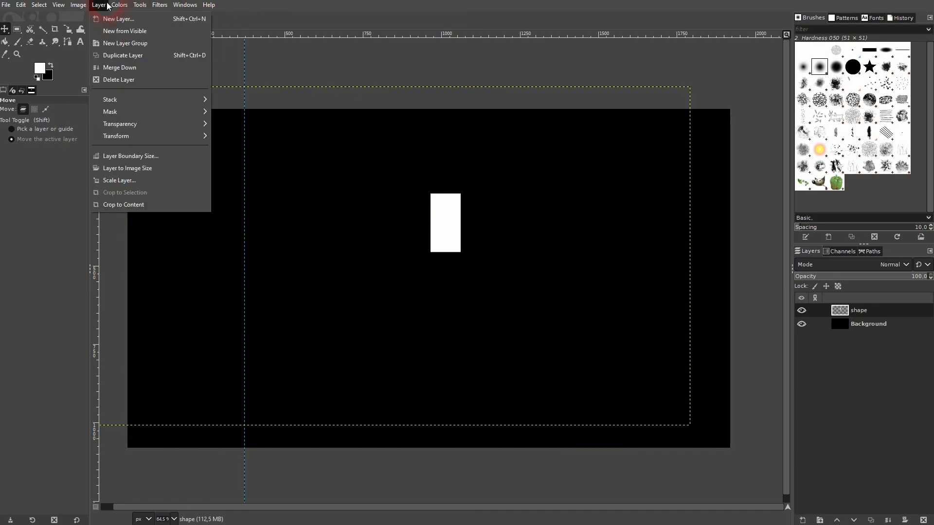
click(138, 204)
drag(444, 218, 269, 263)
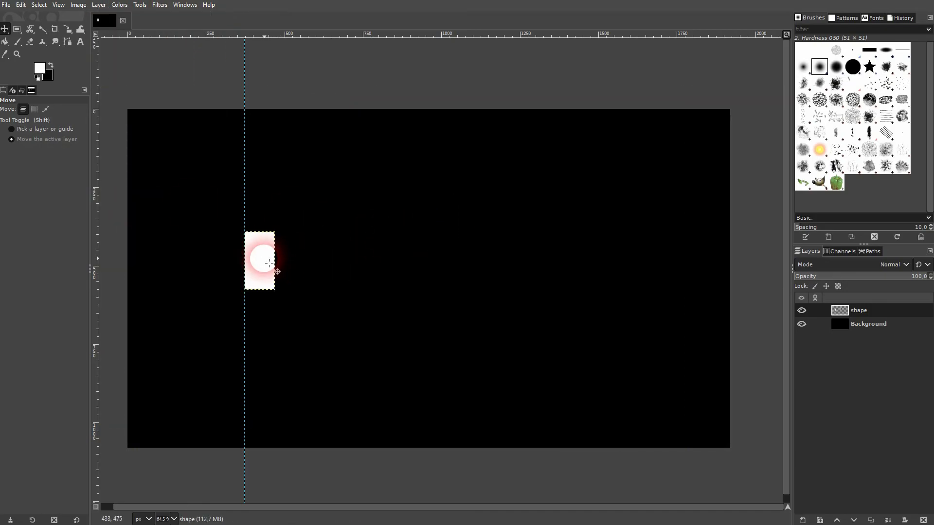
Step: Draw a rectangular selection about 430 × 152 px on the Background layer, snapped to the vertical guide, and discard it
click(874, 324)
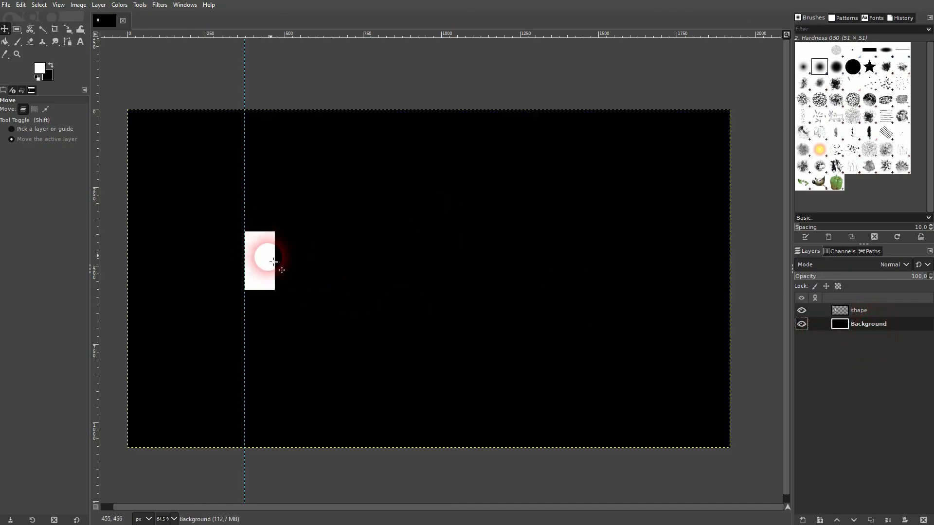
click(17, 29)
drag(379, 133, 250, 186)
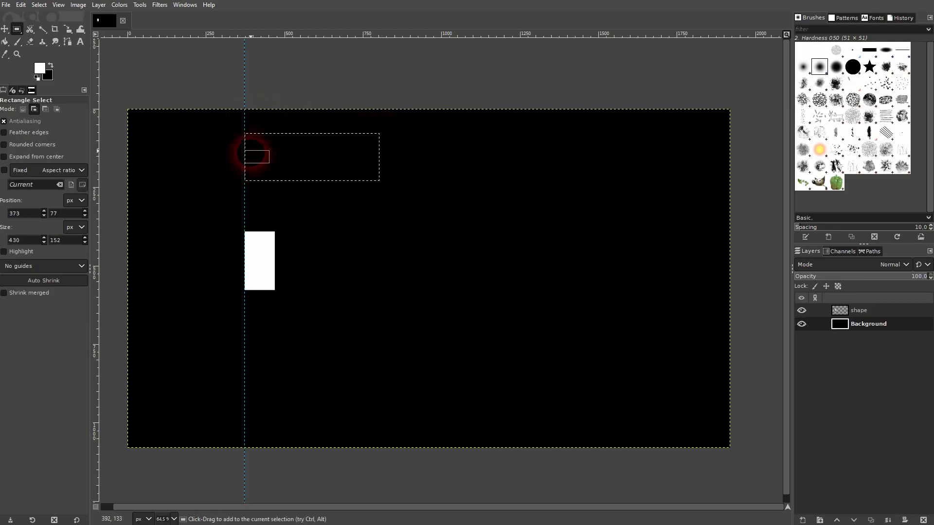
click(519, 244)
Step: Delete the shape layer and remove all guides from the image
click(856, 311)
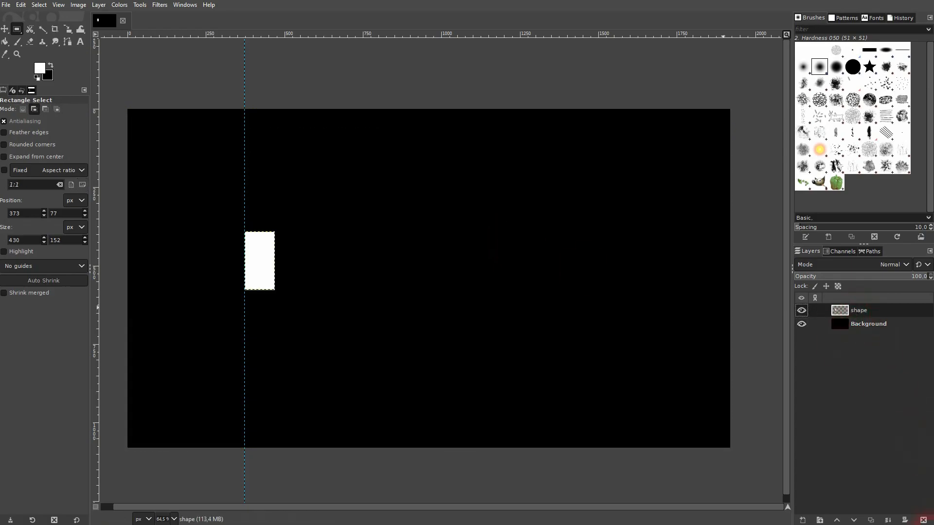
click(923, 520)
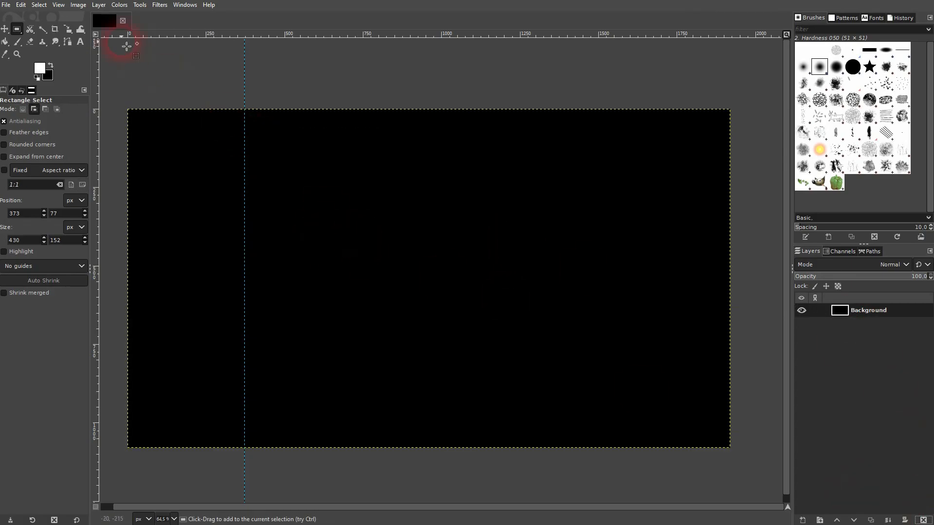
click(79, 5)
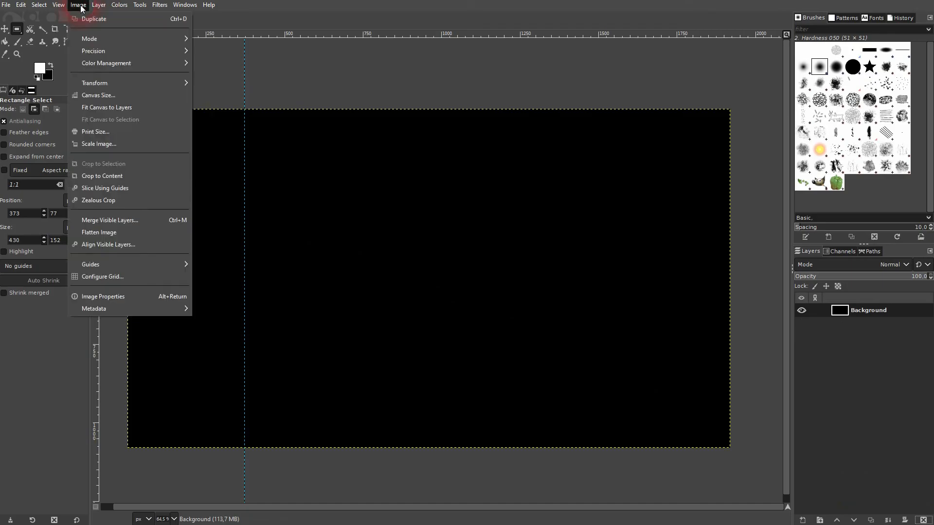
mouse_move(150, 264)
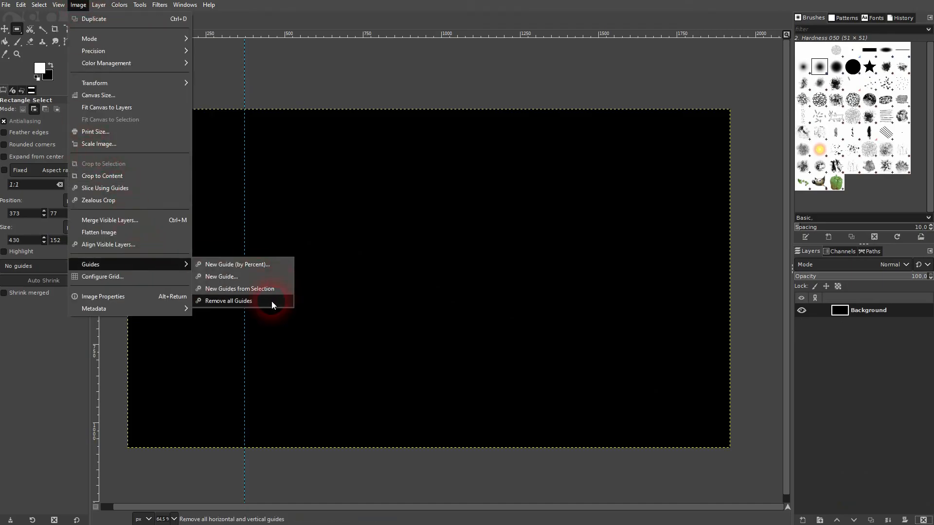
click(272, 302)
Step: Add a horizontal guide by pixel position at about 90 px below the image's top edge
click(58, 4)
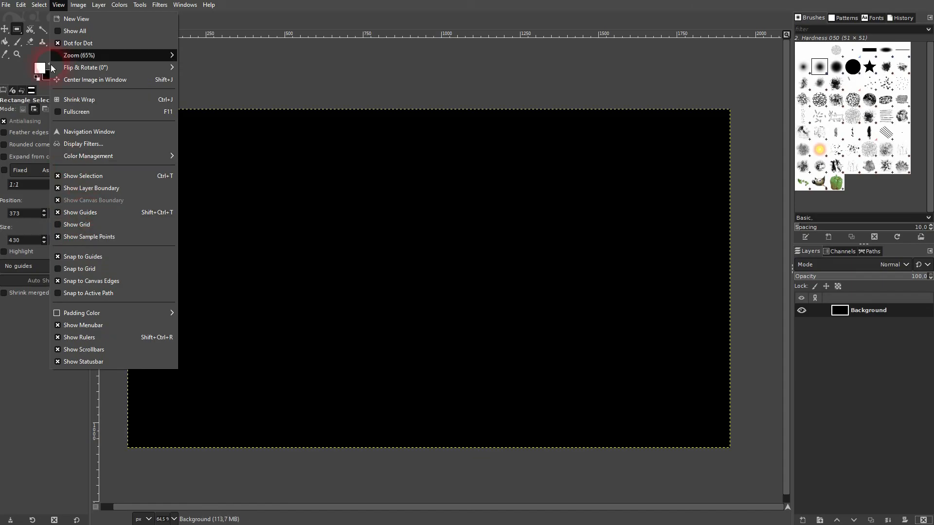
mouse_move(77, 7)
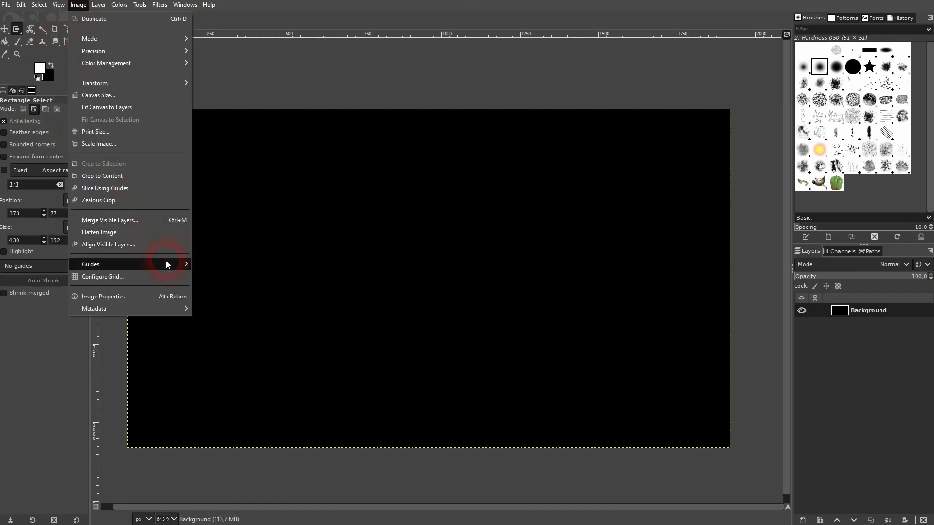
mouse_move(166, 261)
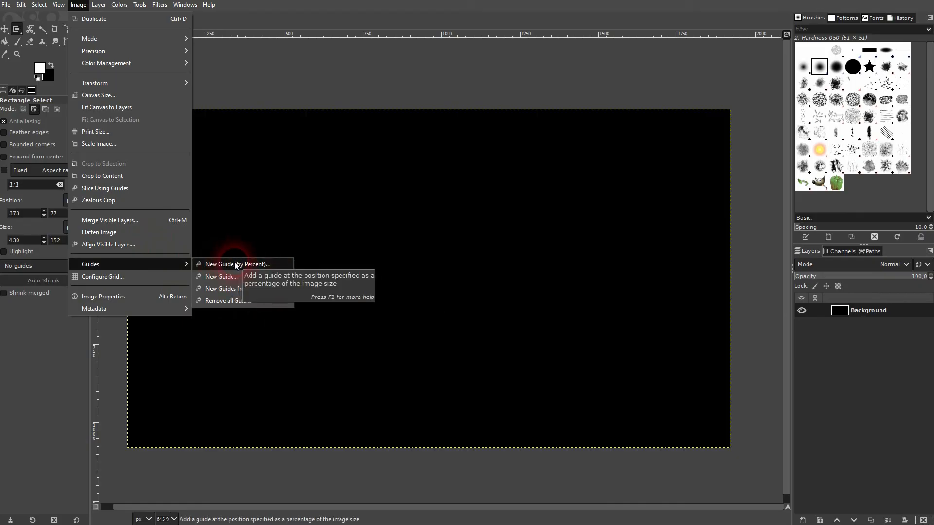
click(223, 276)
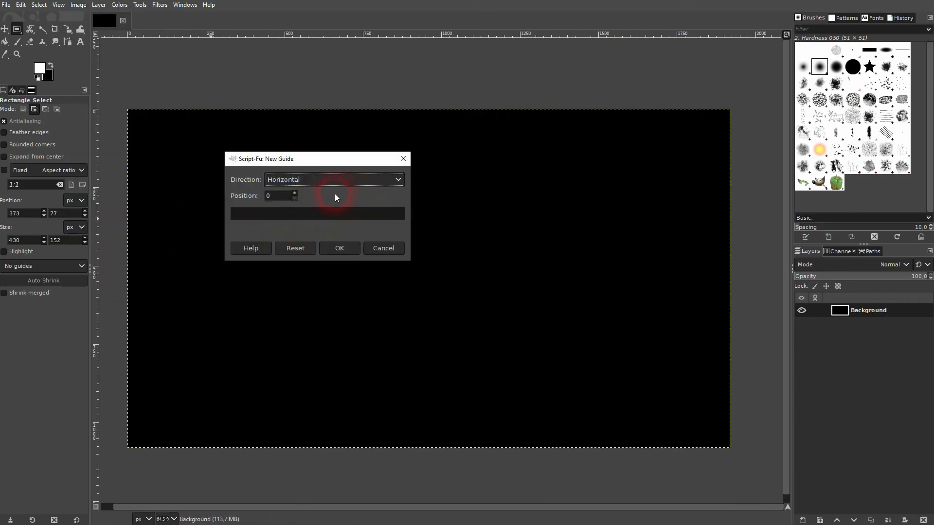
click(294, 193)
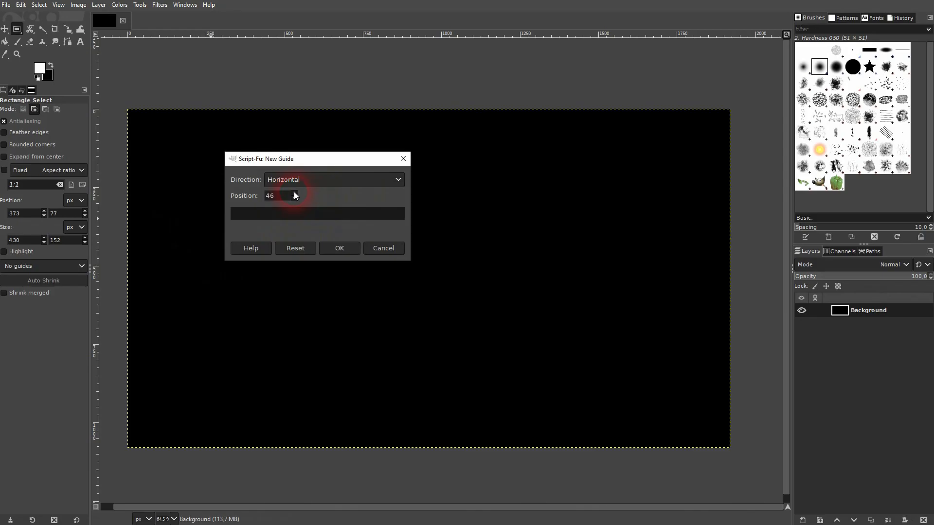
click(335, 248)
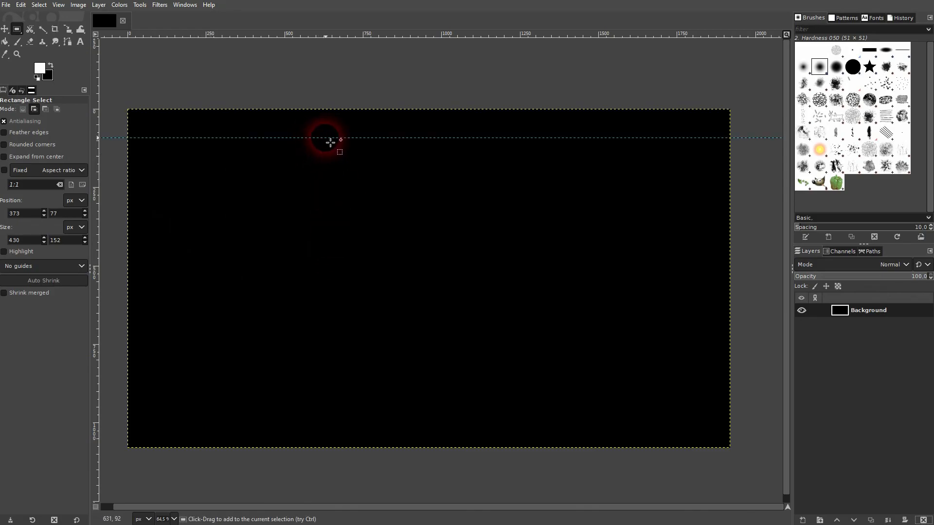
Step: Add a horizontal guide by percentage at 50% of the image height
click(78, 5)
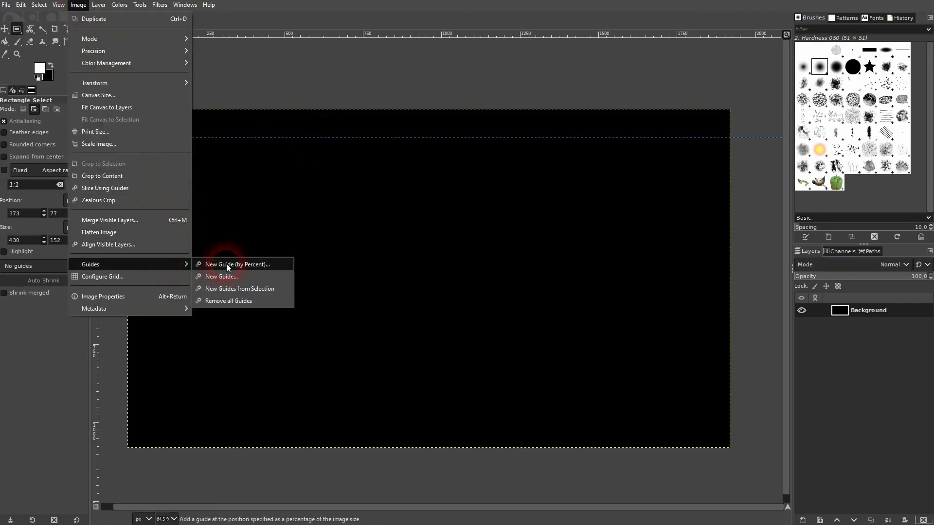
click(227, 264)
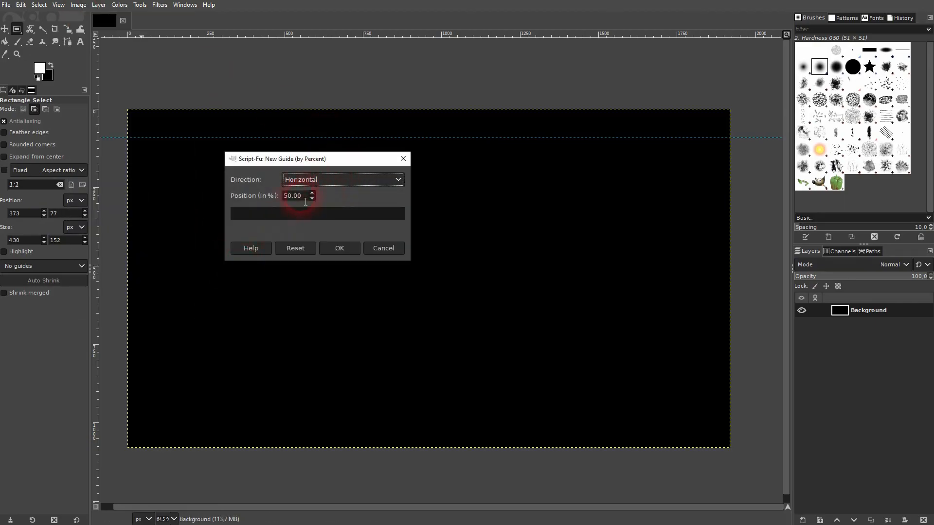
click(355, 249)
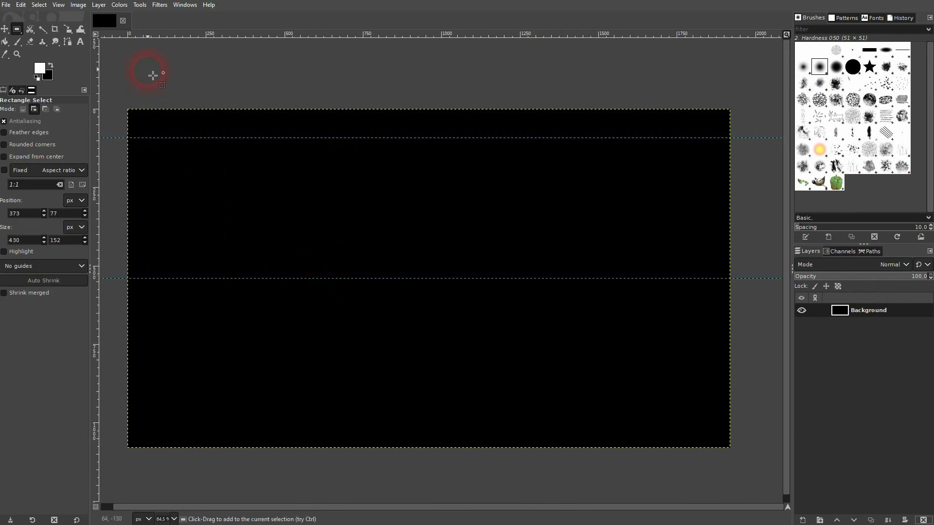
Step: Add a vertical guide by percentage at 50% of the image width
click(83, 7)
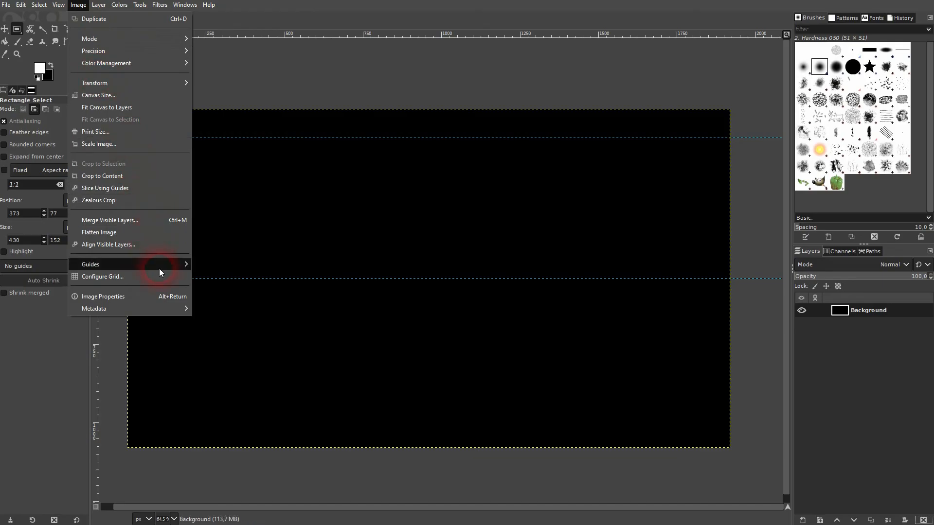
mouse_move(159, 270)
click(252, 267)
click(345, 179)
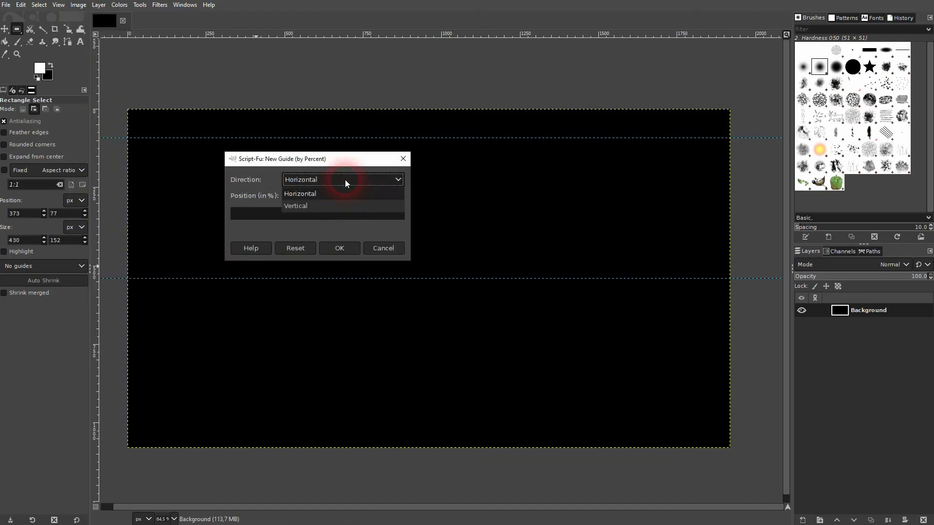
click(328, 206)
click(346, 248)
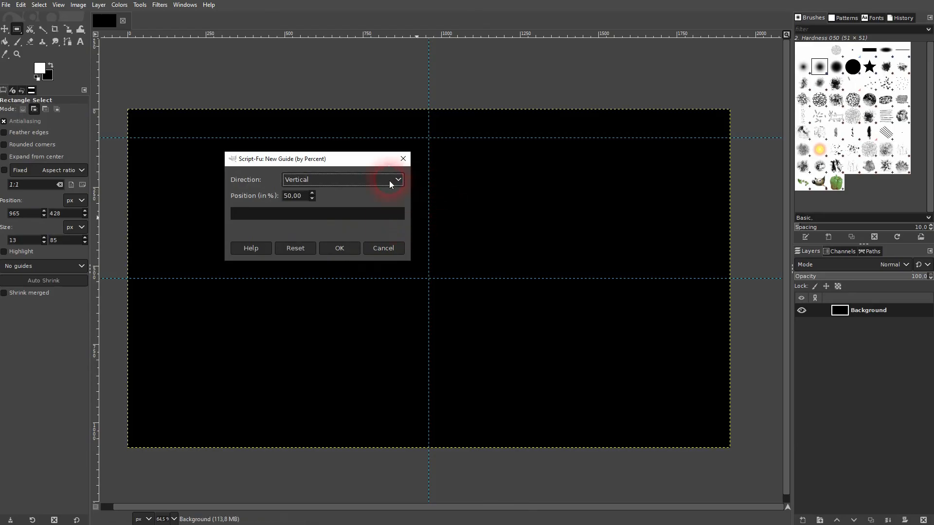
click(402, 158)
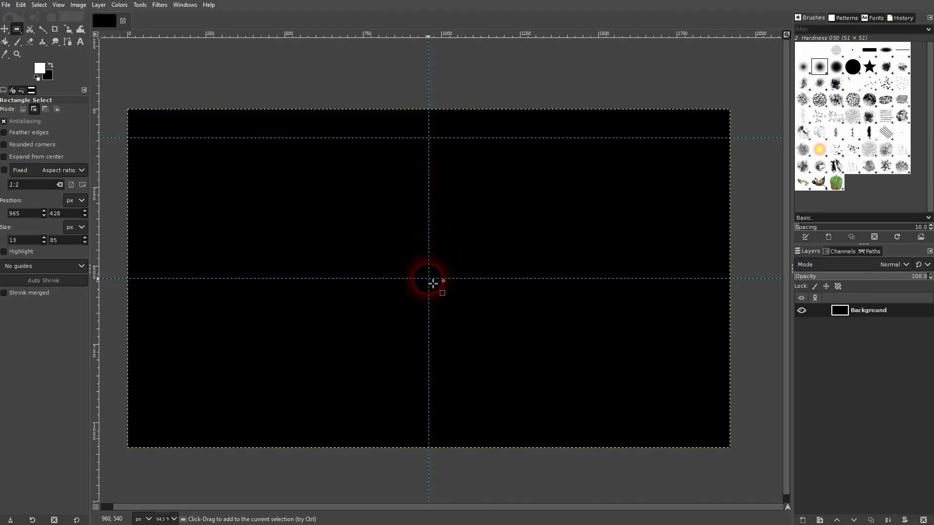
Step: Remove all guides from the image
click(79, 5)
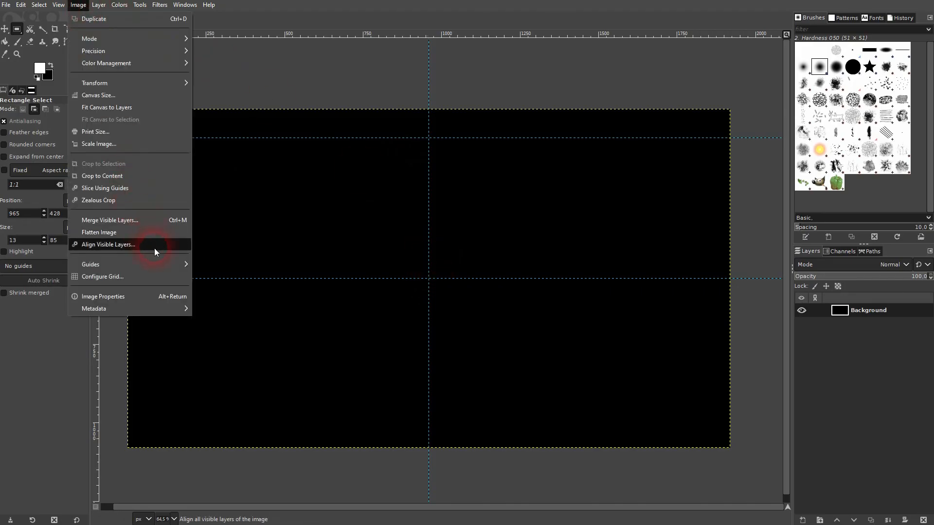
mouse_move(156, 266)
click(229, 297)
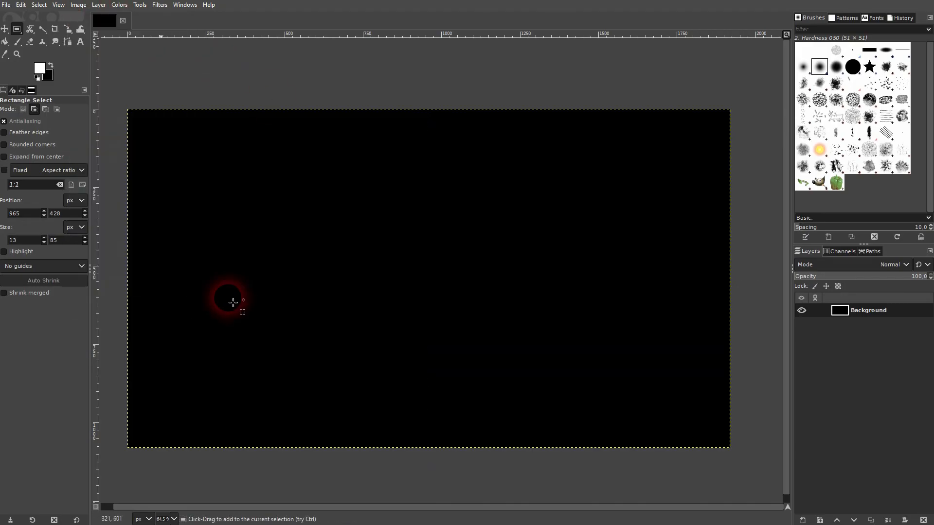
Step: Review the image grid's appearance, spacing and offset settings and accept them as they are
click(78, 9)
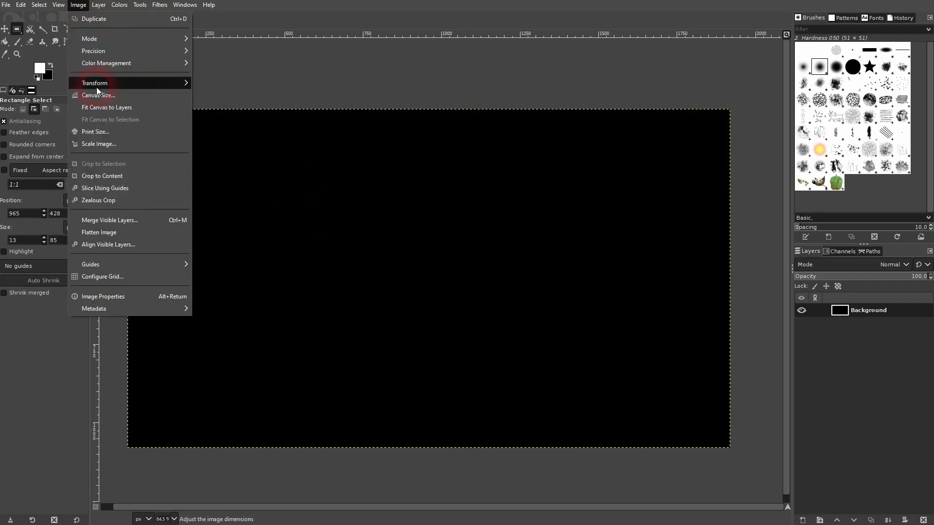
click(114, 276)
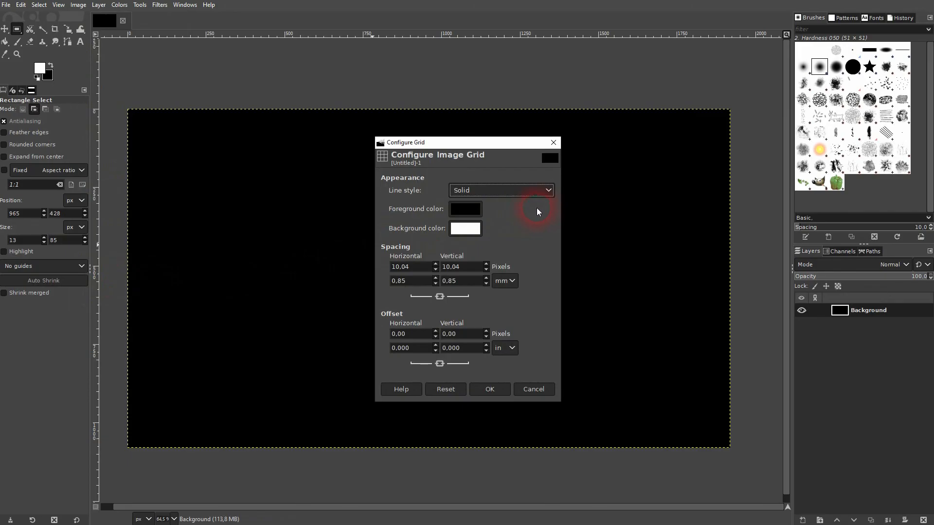
click(490, 389)
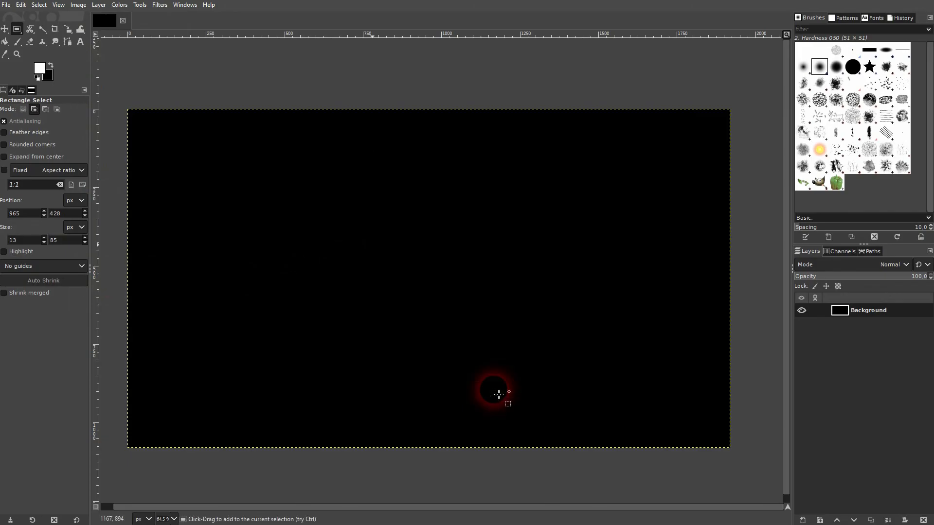
Step: Show the grid on the canvas and fill the Background layer with white
click(59, 6)
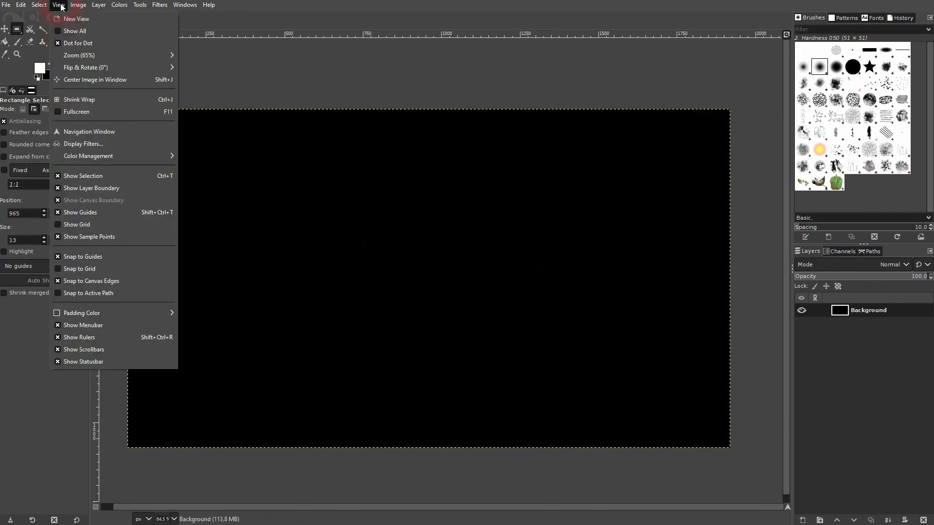
click(77, 227)
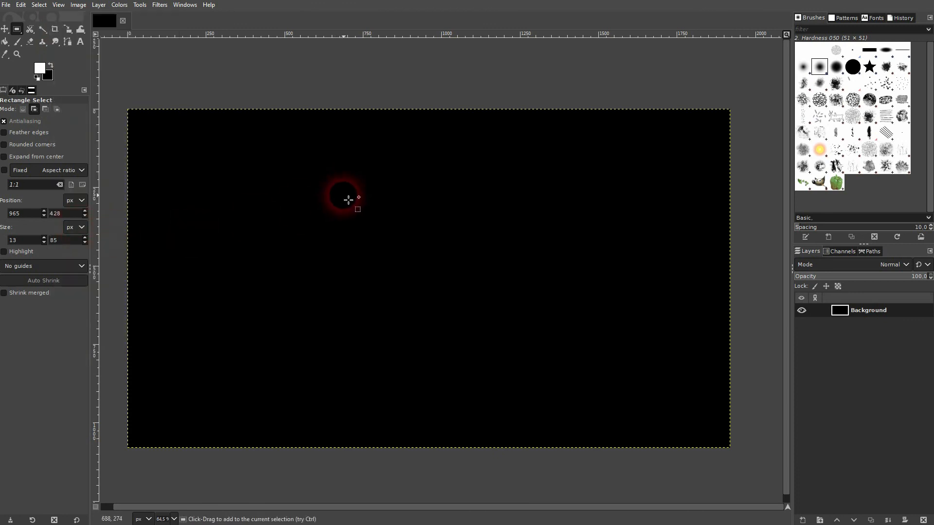
click(5, 42)
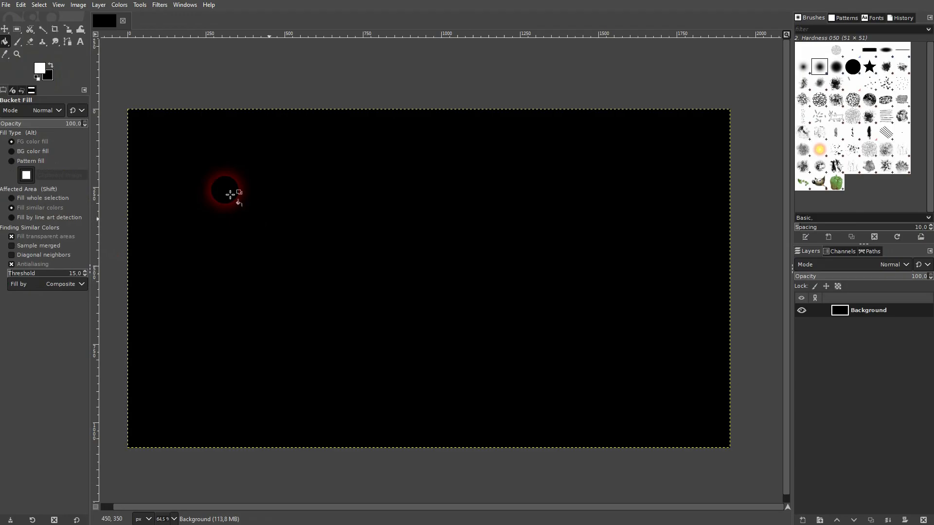
click(379, 298)
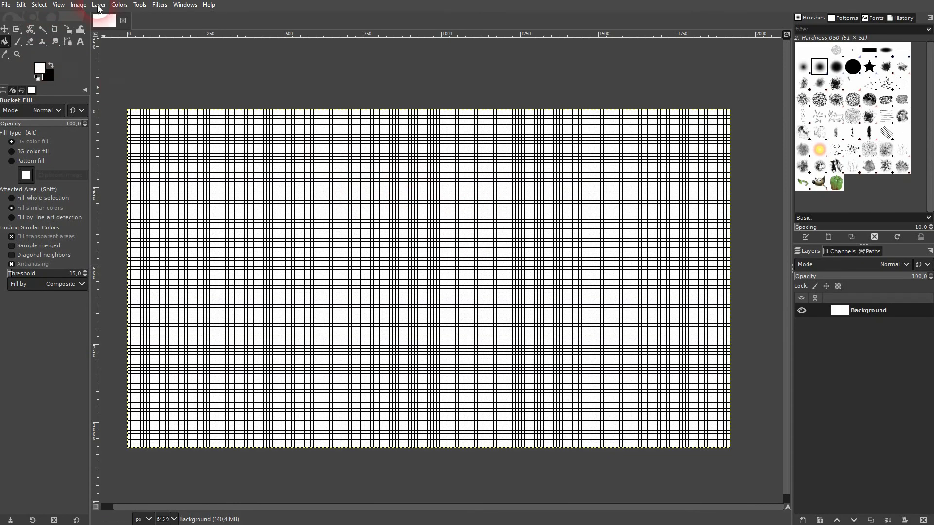
Step: Increase the image grid's horizontal and vertical spacing to 60.04 px
click(77, 7)
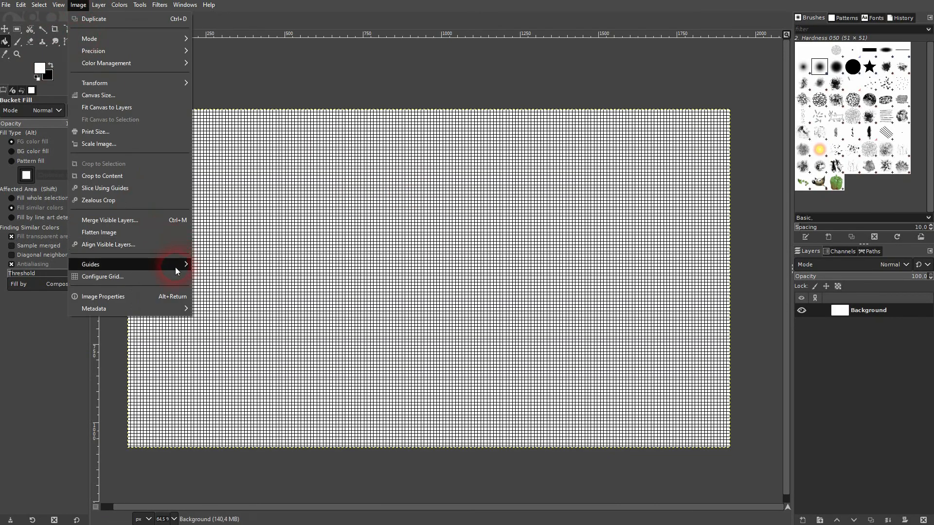
click(163, 276)
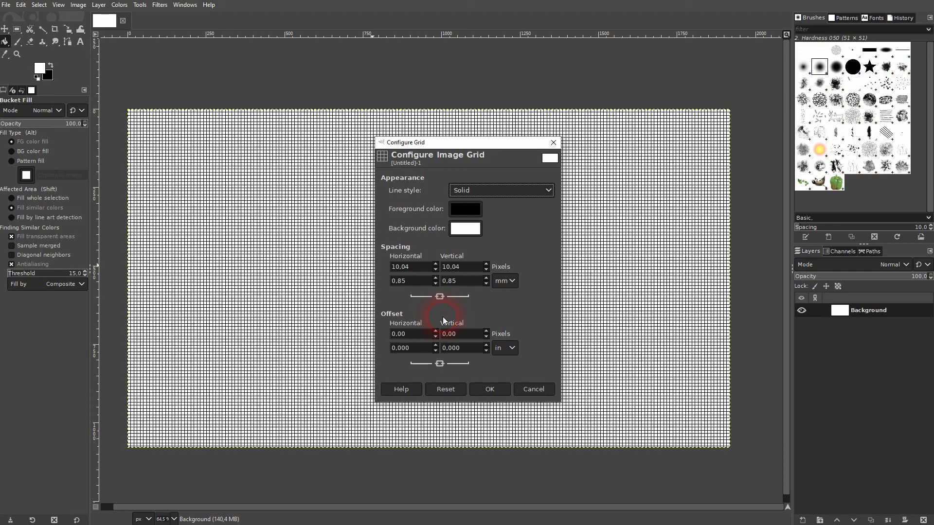
key(Up)
key(Up)
key(Up)
key(Up)
key(Up)
key(Up)
key(Up)
key(Up)
key(Up)
key(Up)
key(Up)
key(Up)
key(Up)
key(Up)
key(Up)
key(Up)
key(Up)
key(Up)
key(Up)
key(Up)
key(Up)
key(Up)
key(Up)
key(Up)
key(Up)
key(Up)
key(Up)
key(Up)
key(Up)
key(Up)
key(Up)
key(Up)
key(Up)
key(Up)
key(Up)
key(Up)
key(Up)
key(Up)
key(Up)
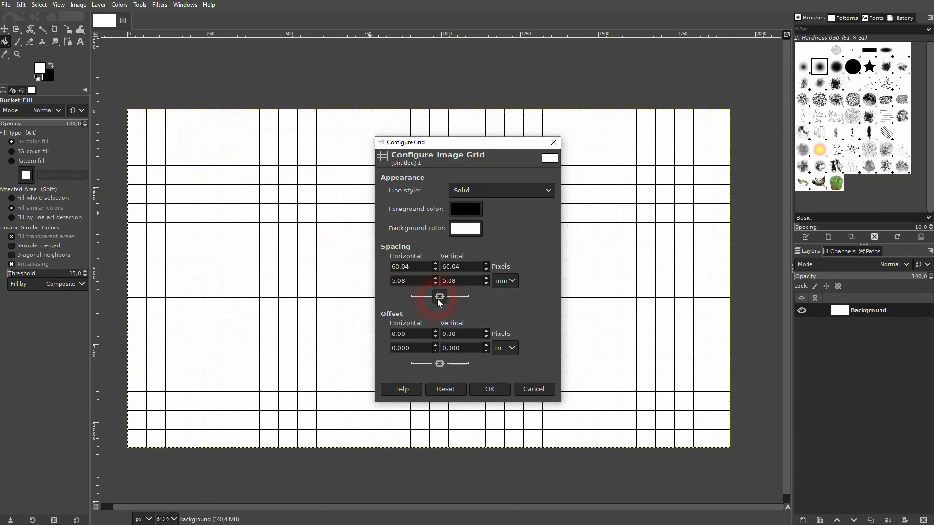
Step: Try a grid offset of about 52 px horizontally and vertically
click(507, 284)
click(540, 296)
triple_click(423, 340)
text(33)
key(Return)
text(51)
key(Return)
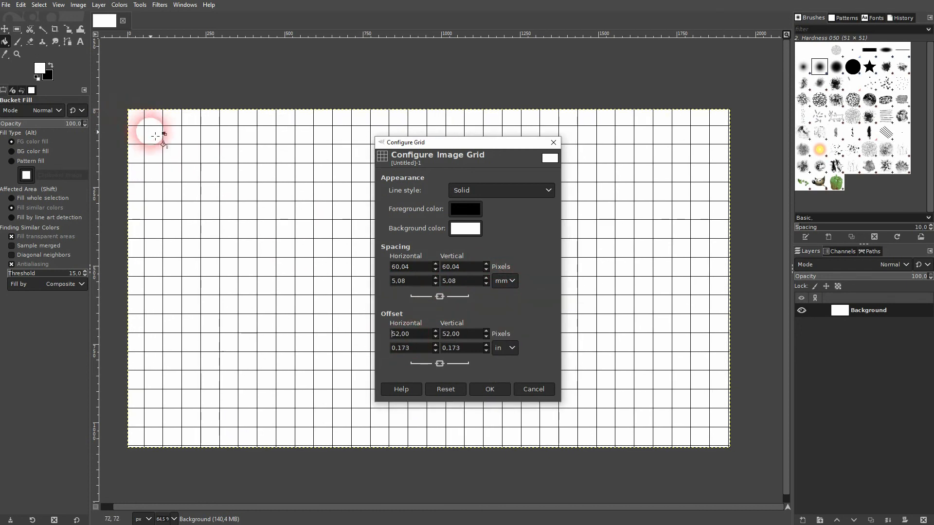
Step: Try a grid offset of 140 in horizontally and vertically
triple_click(391, 335)
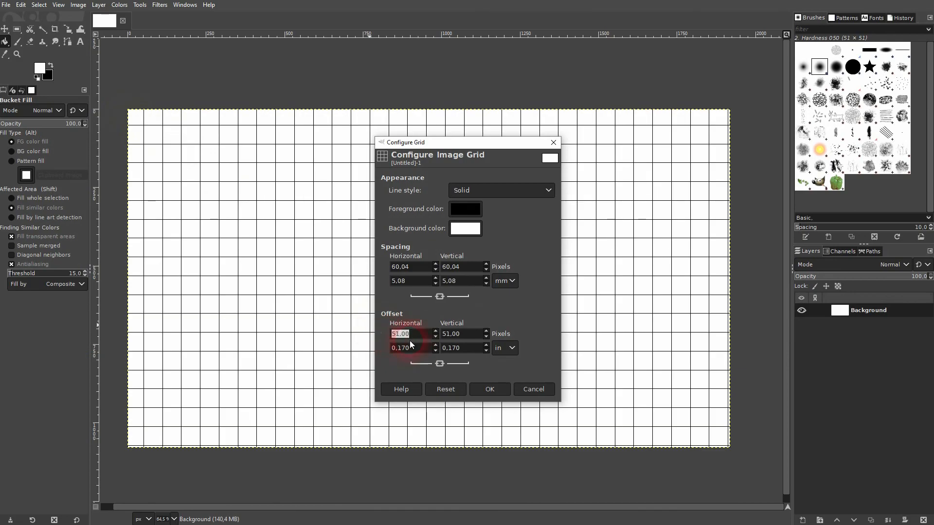
text(0)
click(423, 352)
text(120)
key(Return)
key(Up)
key(Up)
key(Up)
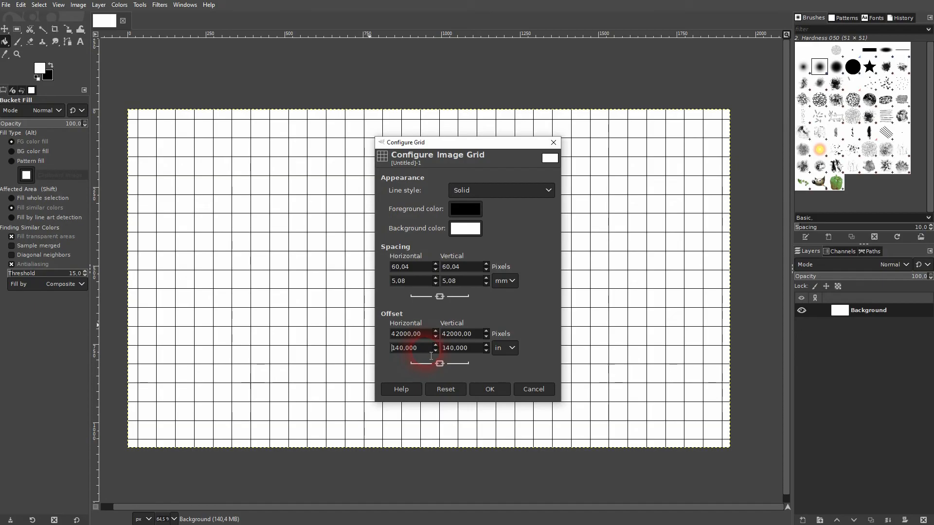
Step: Reset the grid's horizontal and vertical offset to 0 px
drag(428, 339, 361, 334)
text(0)
key(Tab)
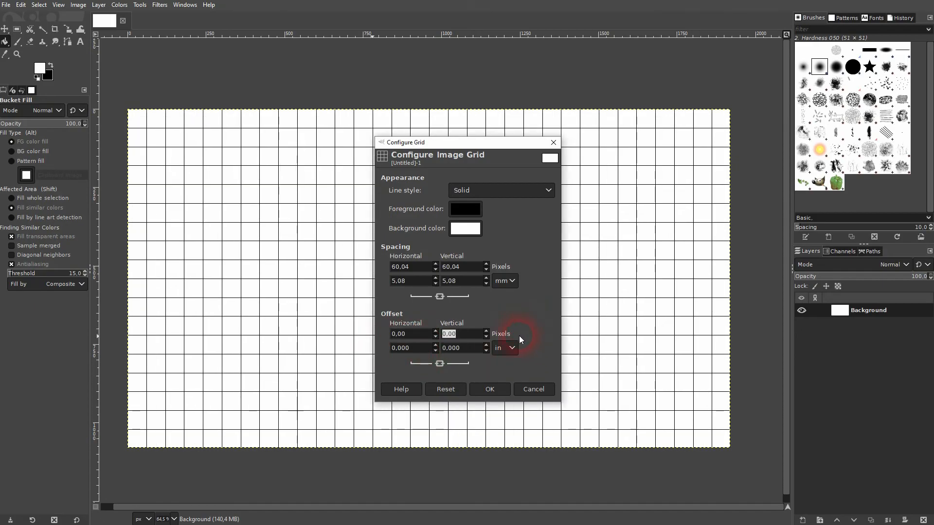
Step: Set the grid's foreground color to red
click(463, 210)
drag(427, 209, 471, 153)
click(509, 290)
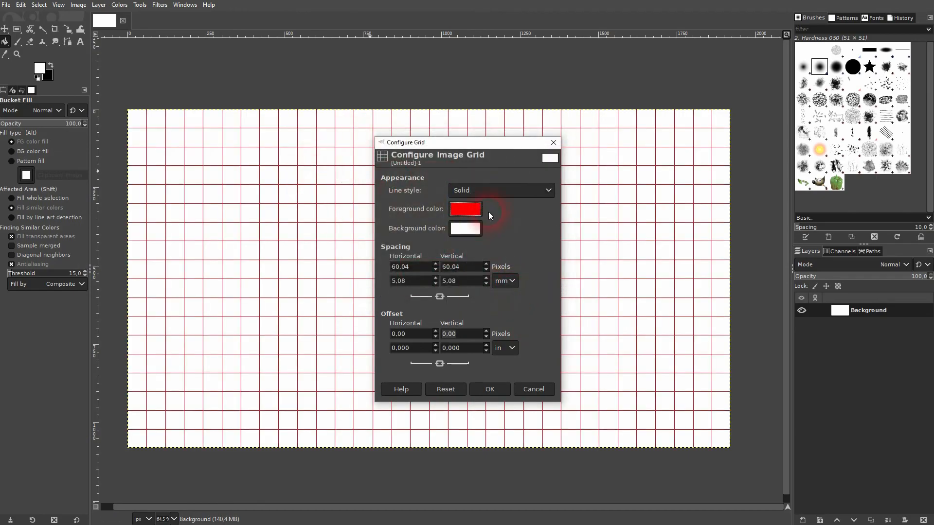
Step: Preview the Dashed grid line style, return it to Solid and apply the grid settings
click(531, 191)
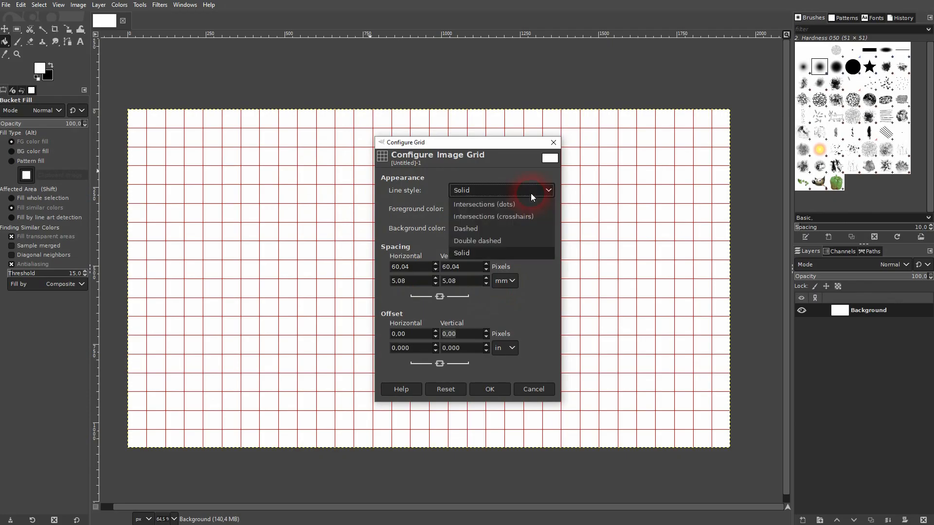
click(518, 229)
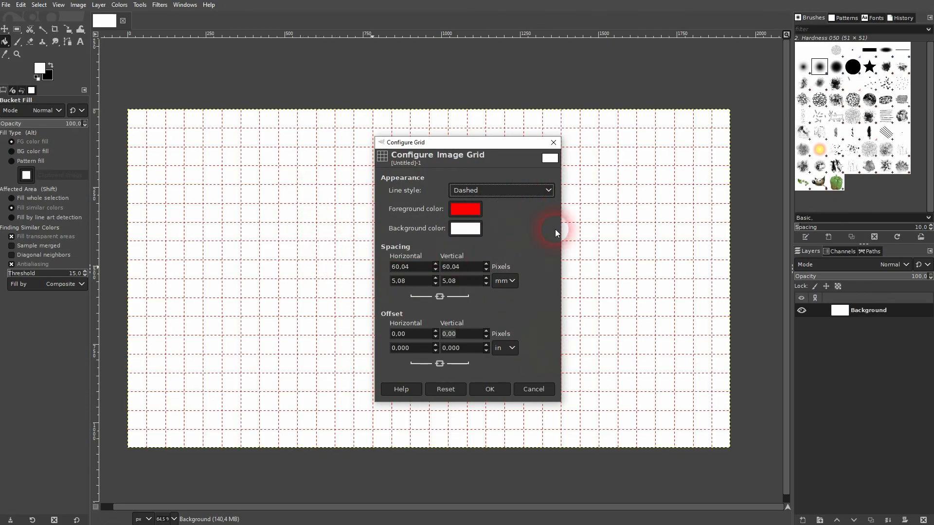
click(540, 193)
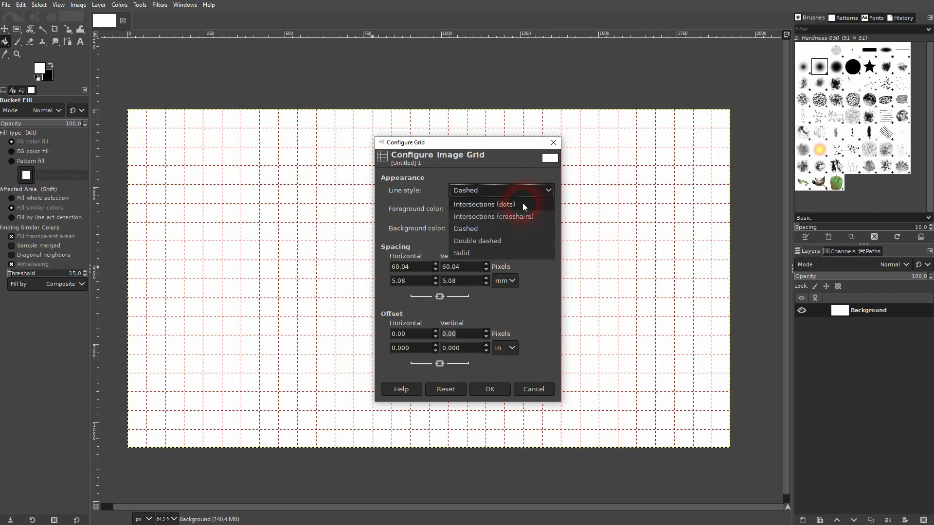
click(492, 253)
click(496, 389)
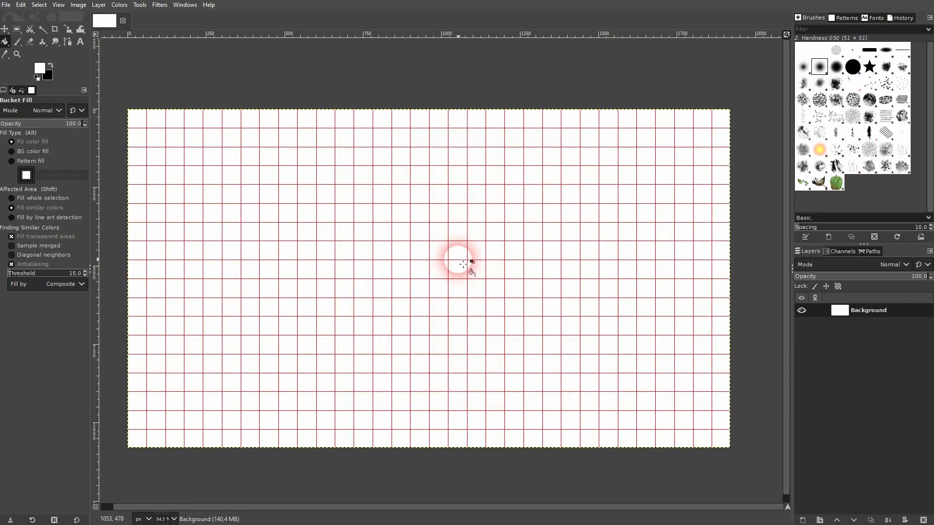
Step: Enable snapping to the grid
click(80, 6)
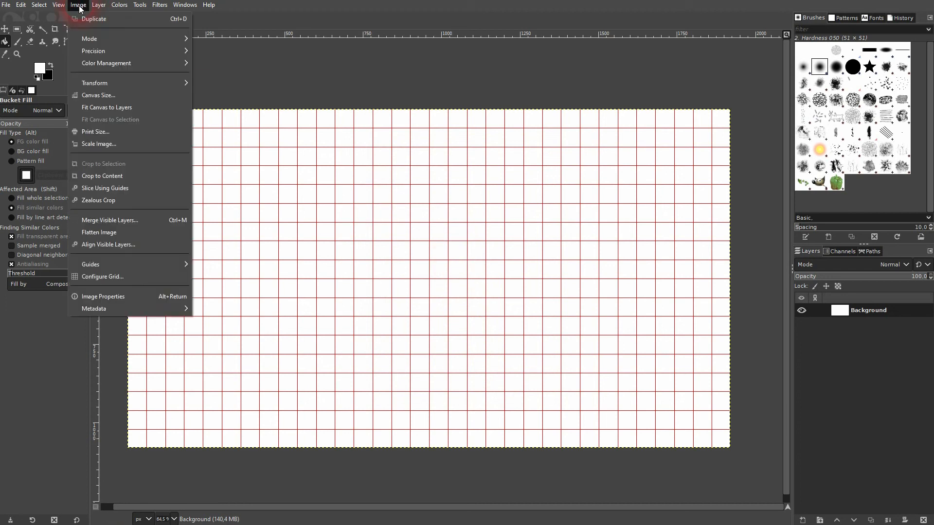
mouse_move(59, 5)
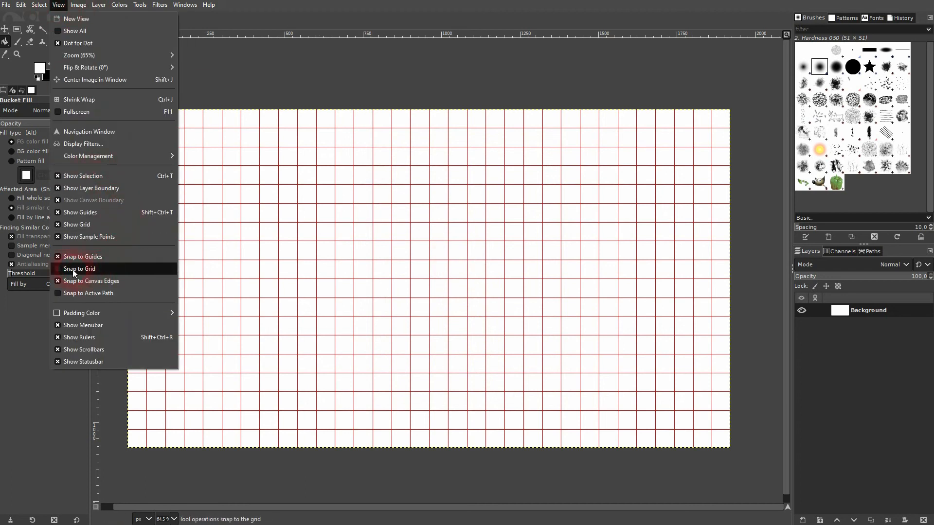
click(88, 268)
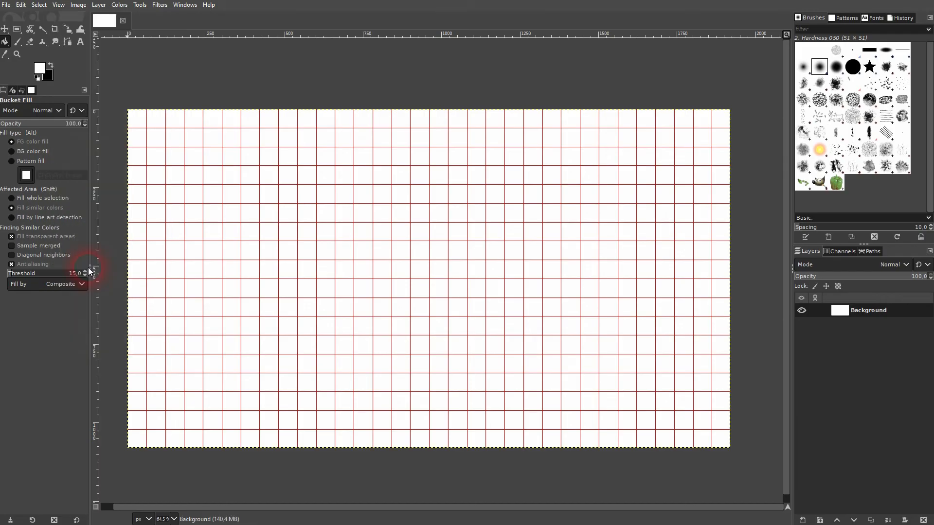
Step: Draw a rectangular selection about 420 × 541 px, snapped to the grid, starting at about 300, 240 px
click(17, 29)
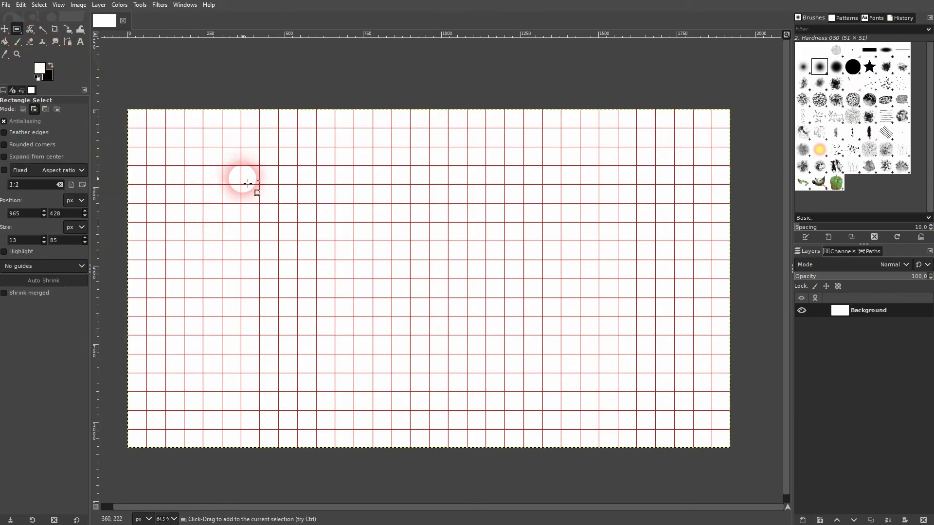
click(223, 186)
drag(226, 189, 354, 355)
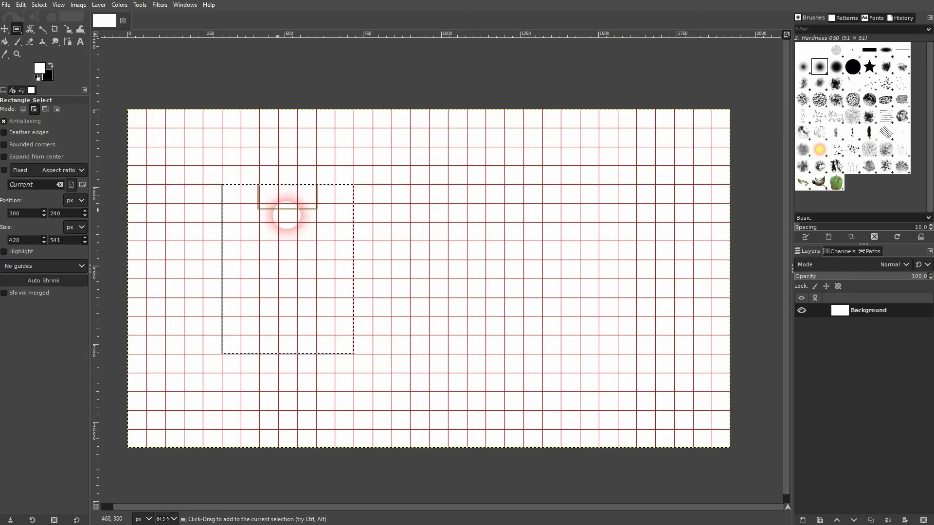
Step: Create a new layer named shape and fill the selection on it with white using Bucket Fill
click(6, 42)
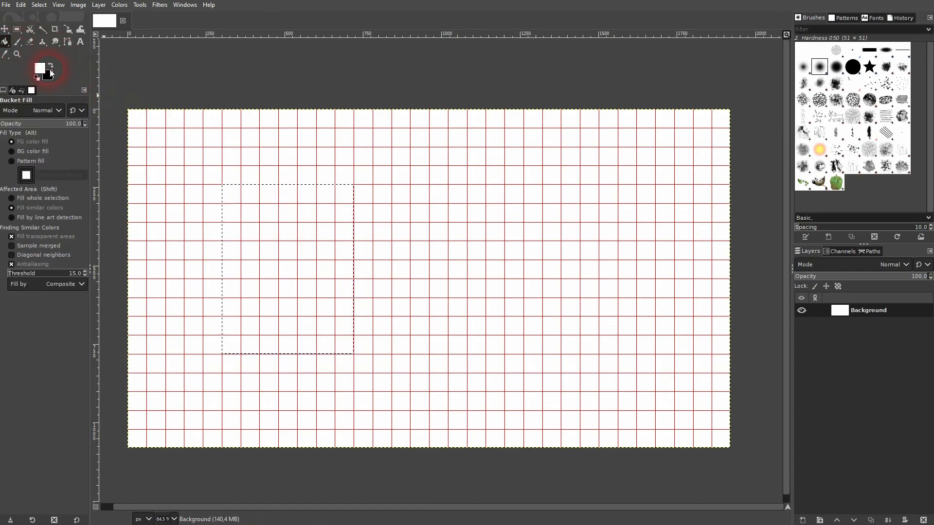
click(284, 241)
click(803, 520)
click(862, 514)
click(293, 289)
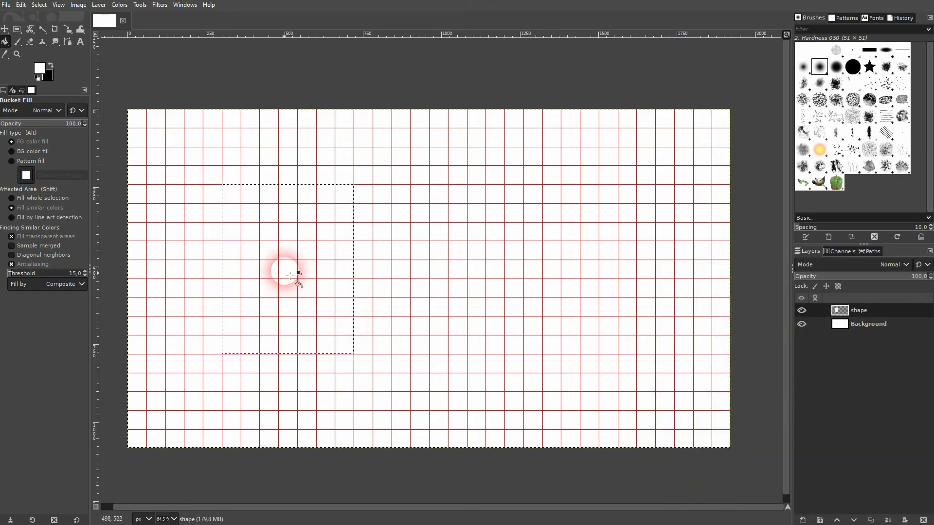
Step: Fill the selection on the shape layer with black and clear the selection
click(50, 65)
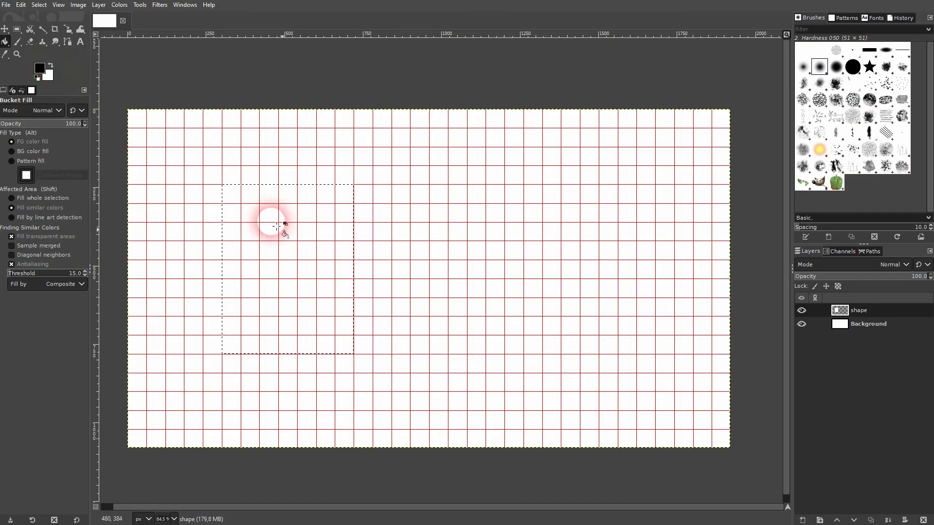
click(323, 257)
key(ctrl+shift+a)
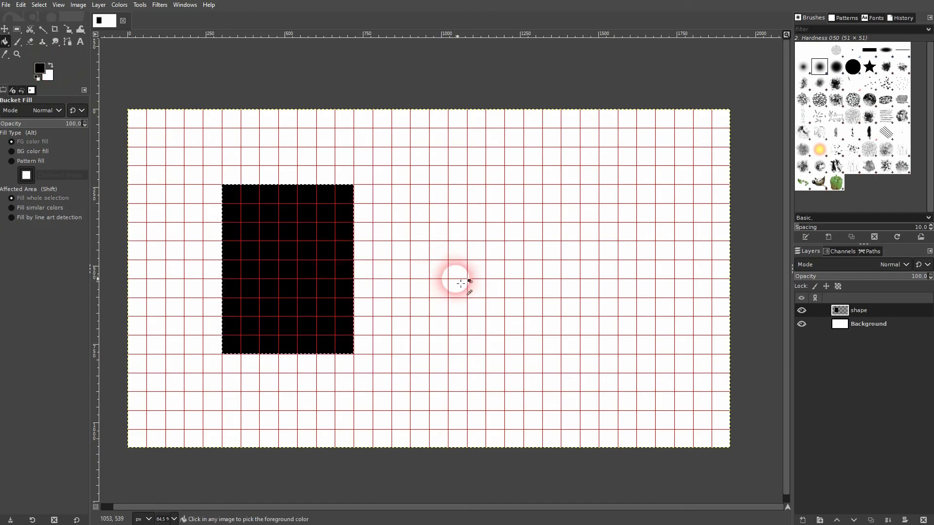
Step: Turn off the grid display and grid snapping, and delete the shape layer
click(62, 6)
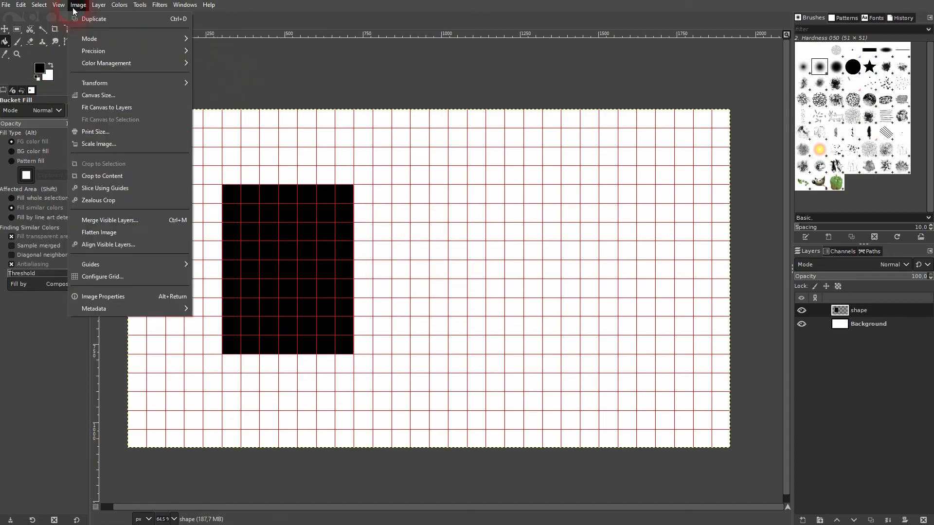
click(81, 225)
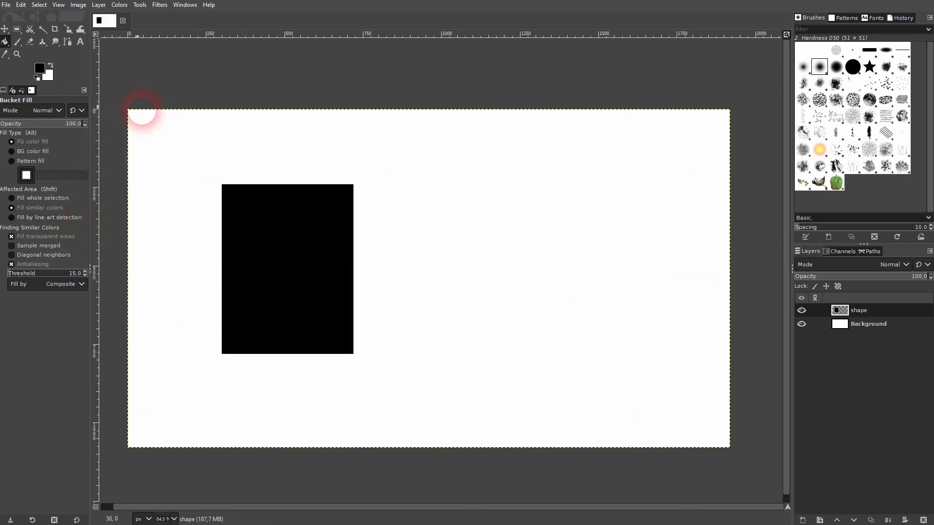
click(59, 5)
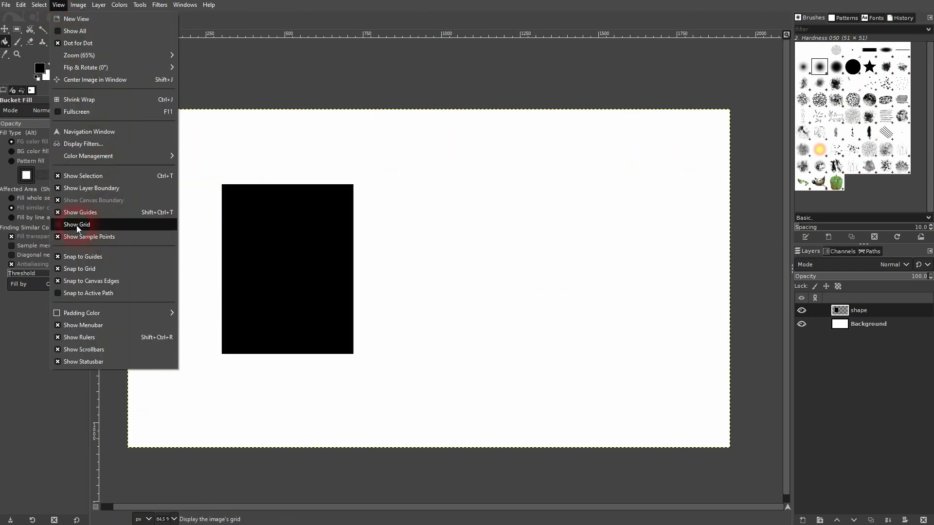
click(86, 270)
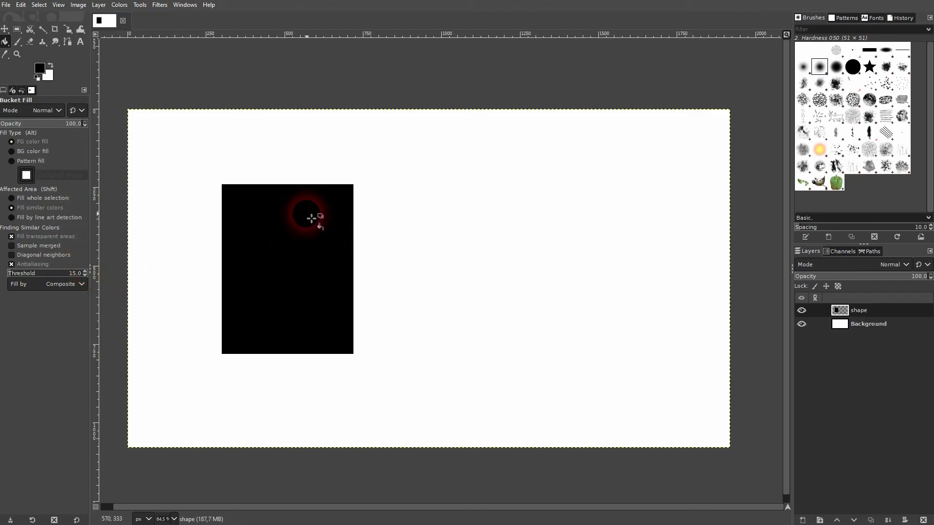
click(924, 520)
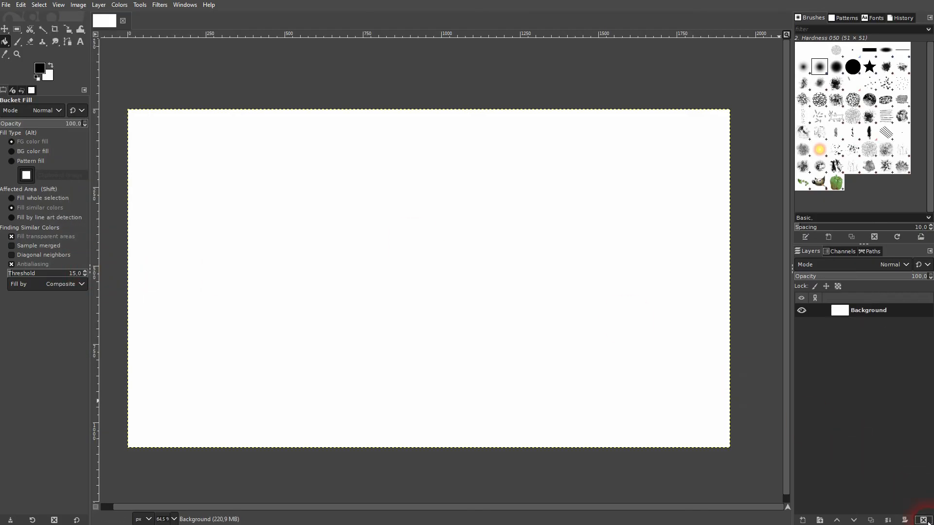
Step: Add a vertical guide through the centre of the image, positioned by percent
click(5, 29)
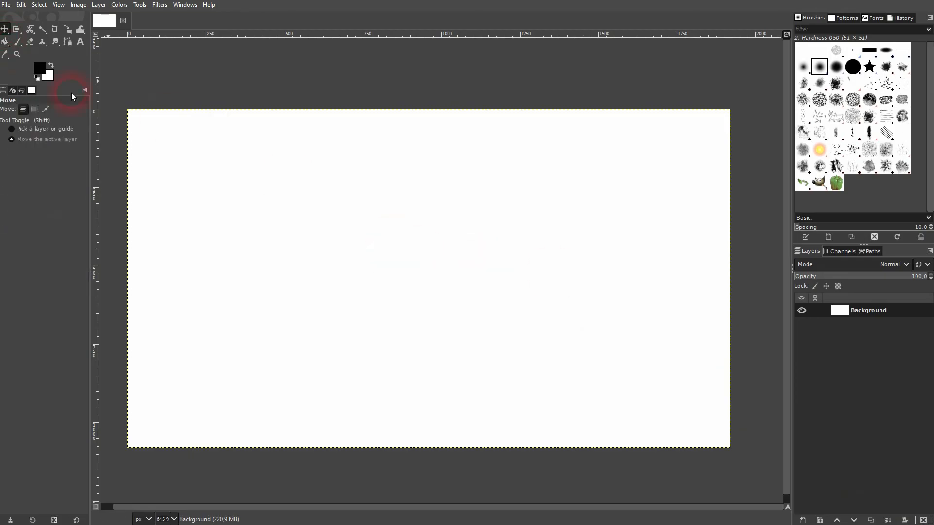
click(80, 6)
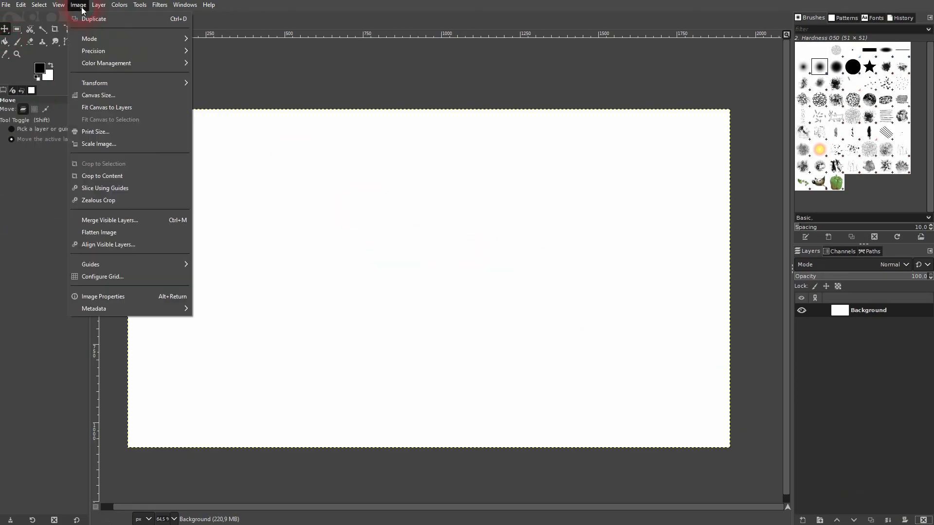
mouse_move(165, 266)
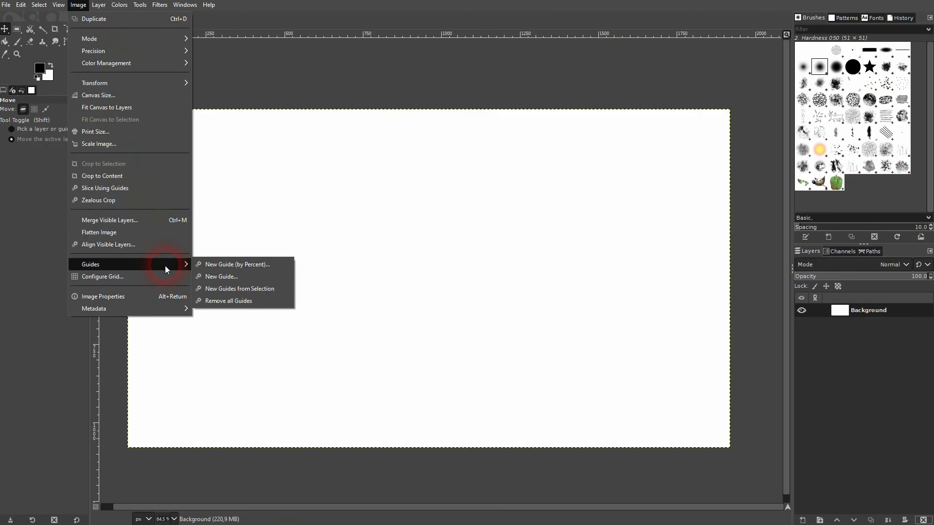
click(207, 264)
click(347, 239)
Step: Add a horizontal guide through the centre of the image, positioned by percent
click(83, 5)
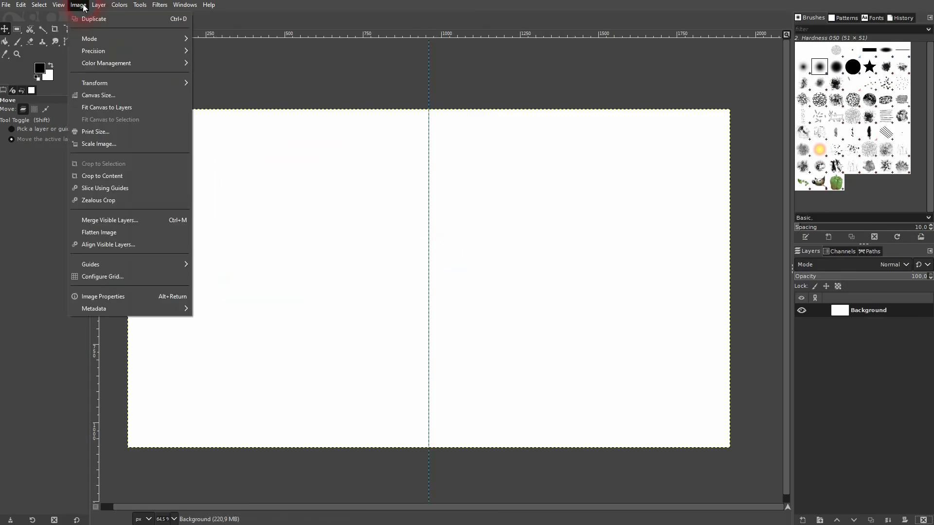
mouse_move(171, 265)
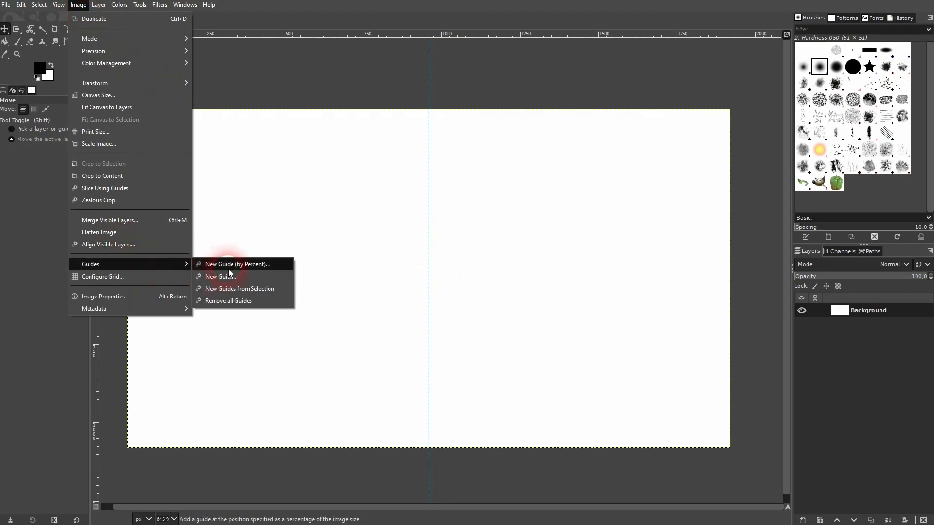
click(217, 264)
click(298, 181)
click(308, 194)
click(339, 249)
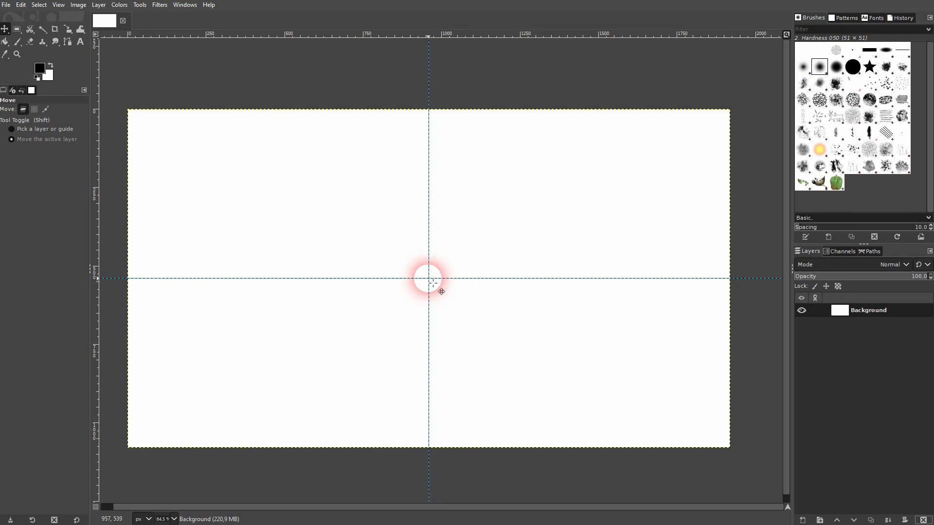
Step: Check that snapping to guides is on and draw a 960 × 540 px rectangular selection over the image's upper-left quarter, snapped to the guides
click(98, 46)
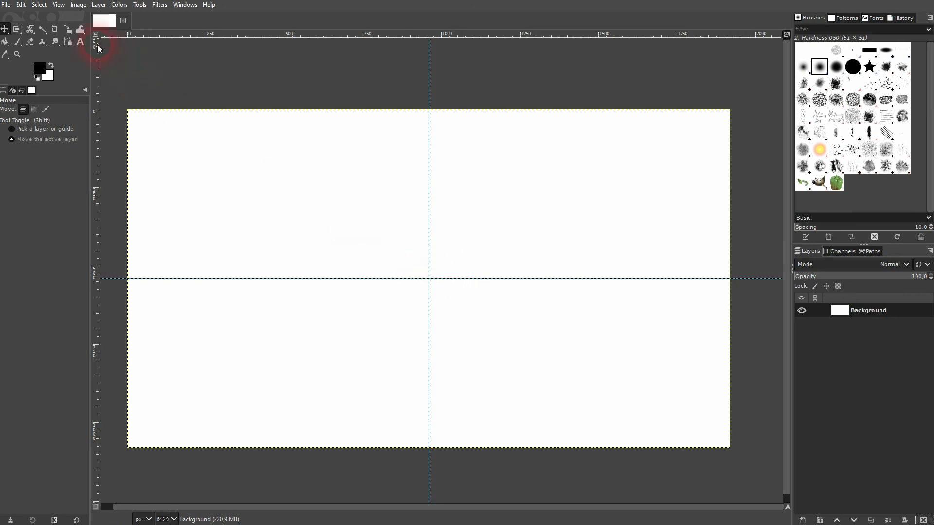
click(58, 6)
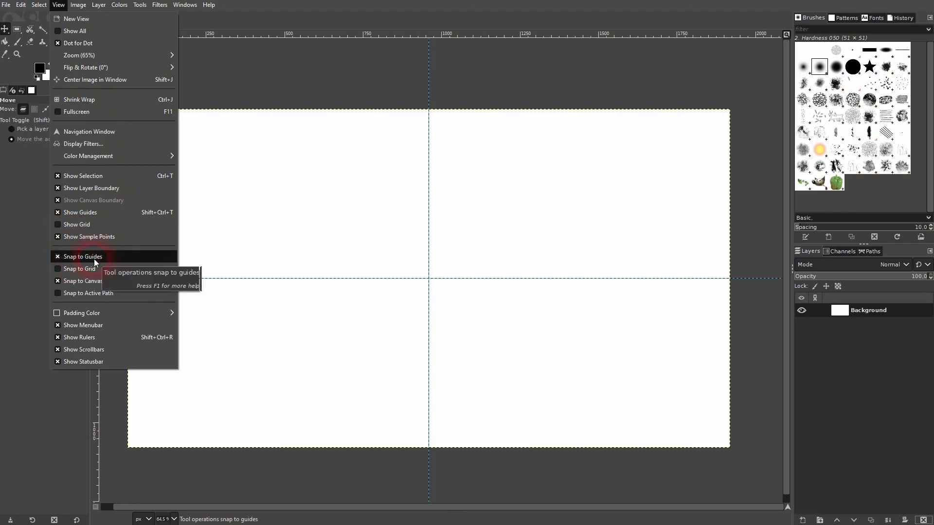
click(302, 85)
click(17, 30)
drag(121, 92, 433, 281)
drag(130, 96, 224, 81)
Step: Fill the selection with red (ff0000) on a new layer named shape using Bucket Fill
click(42, 72)
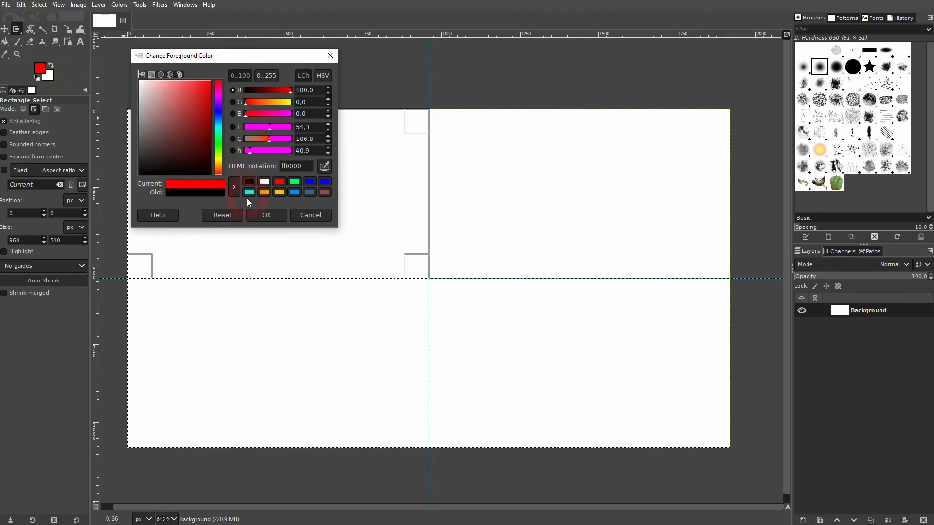
click(266, 215)
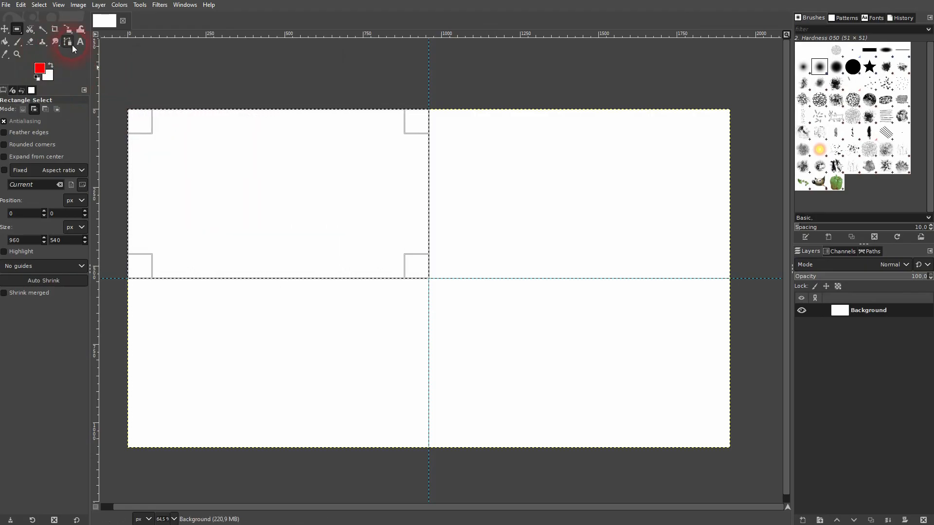
click(5, 42)
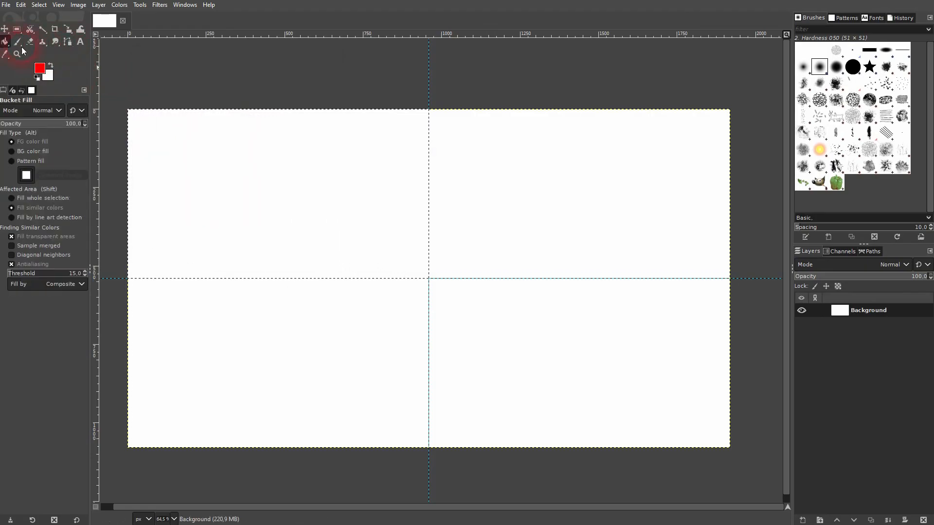
click(803, 520)
click(861, 514)
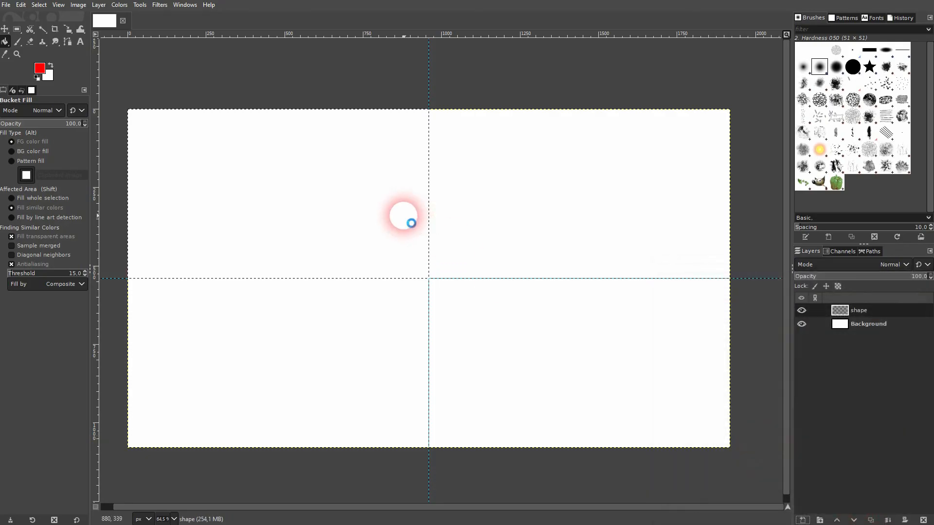
click(414, 224)
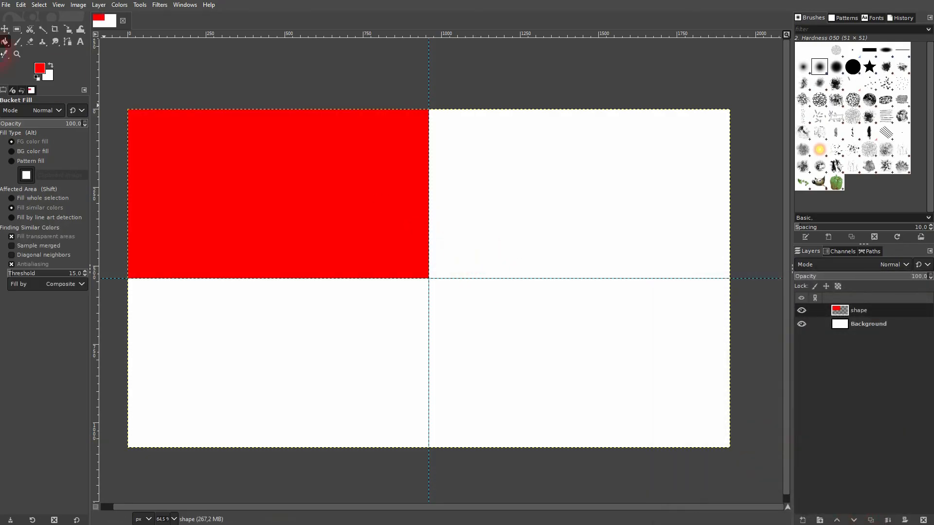
Step: Move the red rectangle toward the image's upper-right quarter with the Move tool, and delete the shape layer
click(4, 29)
drag(356, 210, 625, 200)
click(893, 481)
click(923, 520)
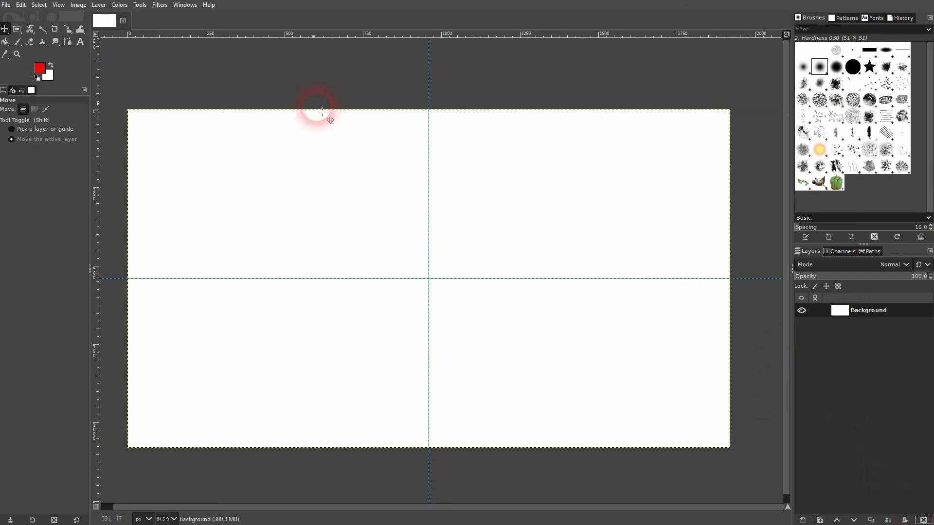
Step: Remove both centre guides from the image with Remove all Guides
click(78, 5)
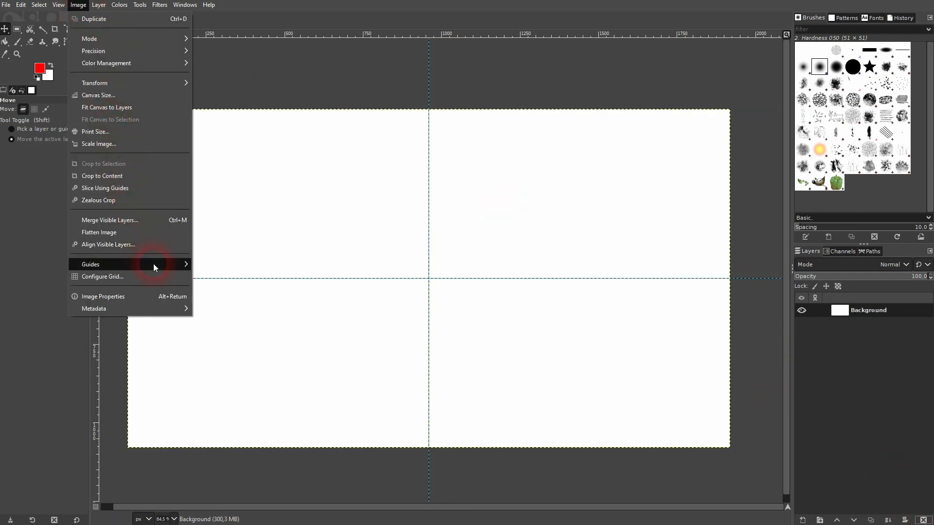
mouse_move(153, 264)
click(254, 301)
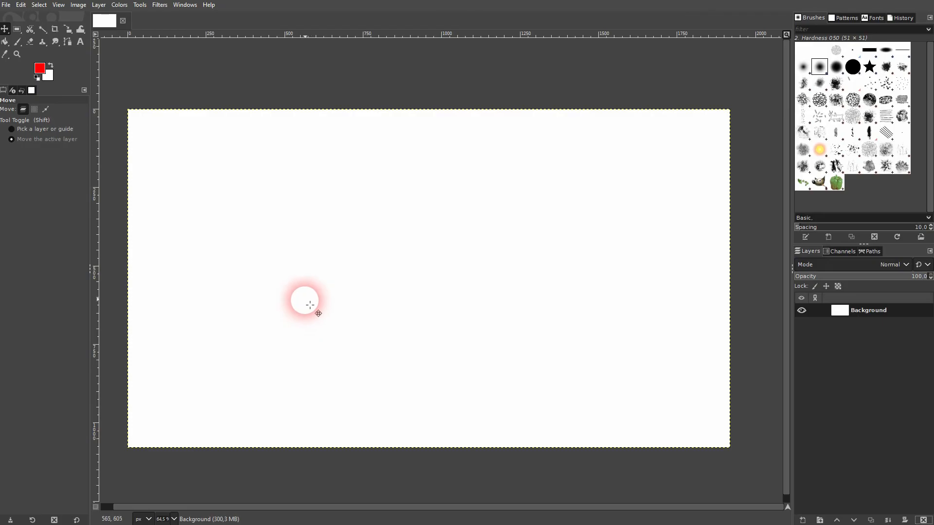
Step: Add a horizontal guide at position 100 px
click(79, 6)
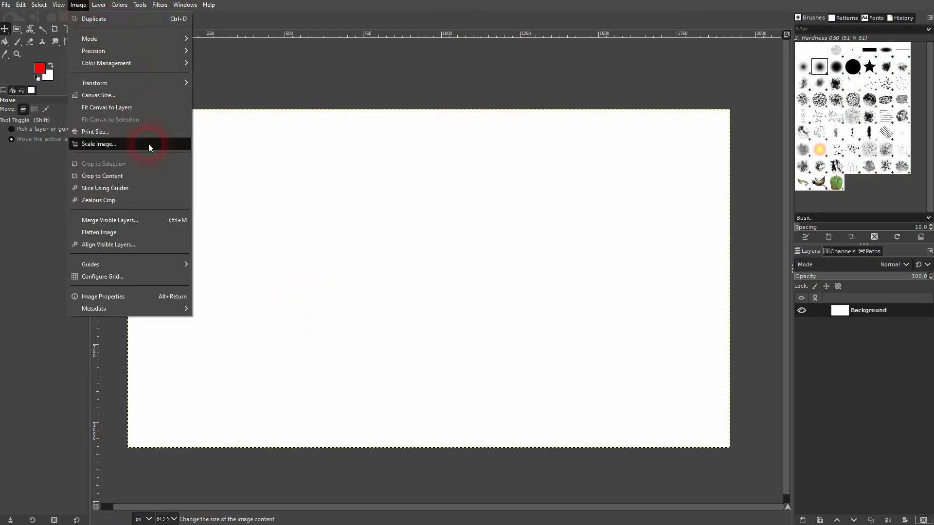
mouse_move(176, 264)
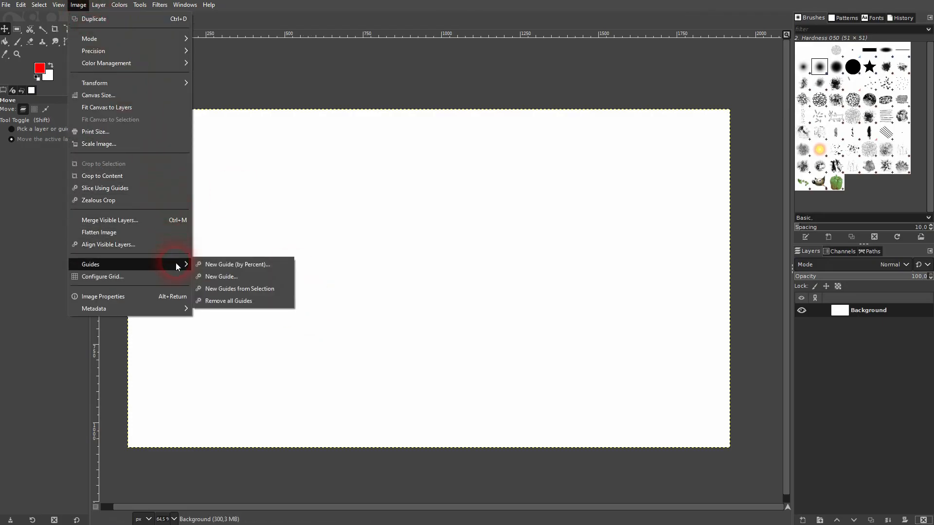
click(234, 276)
click(282, 197)
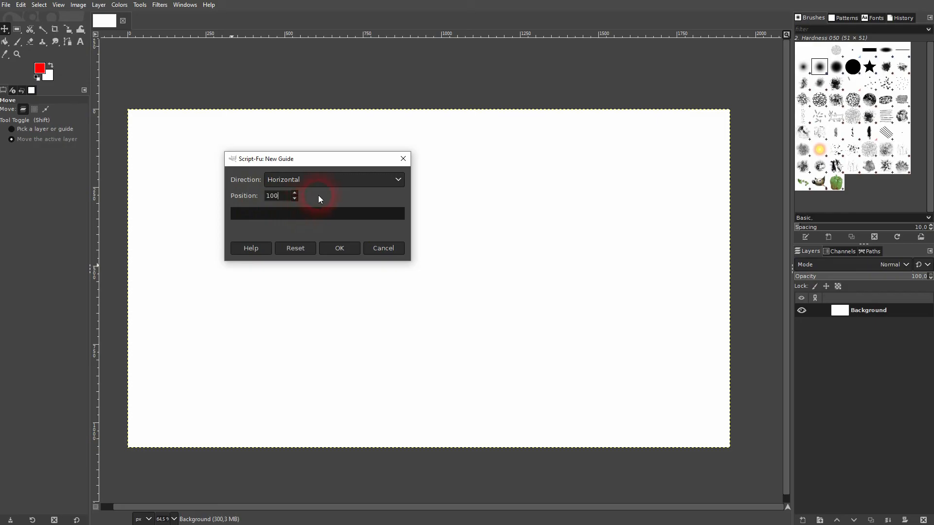
click(341, 249)
Step: Add a second horizontal guide at position 200 px
click(80, 5)
mouse_move(183, 263)
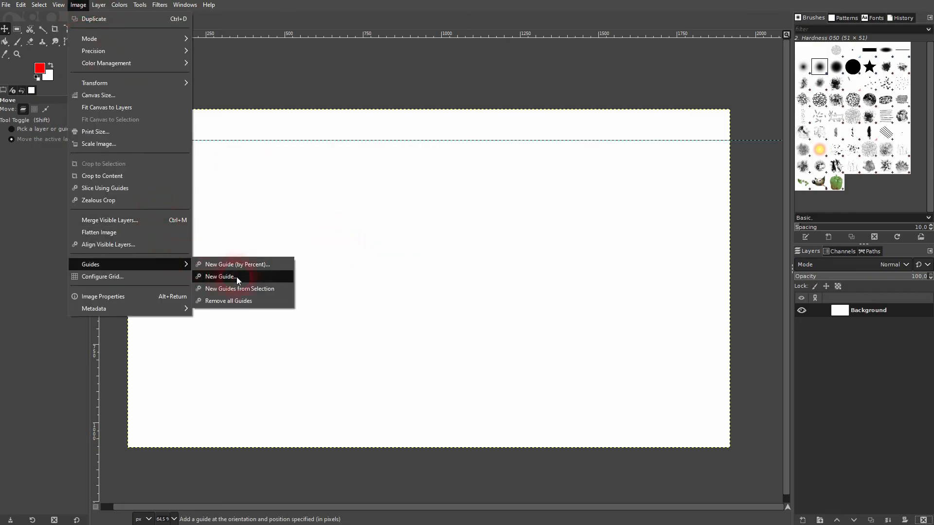
click(251, 282)
double_click(272, 196)
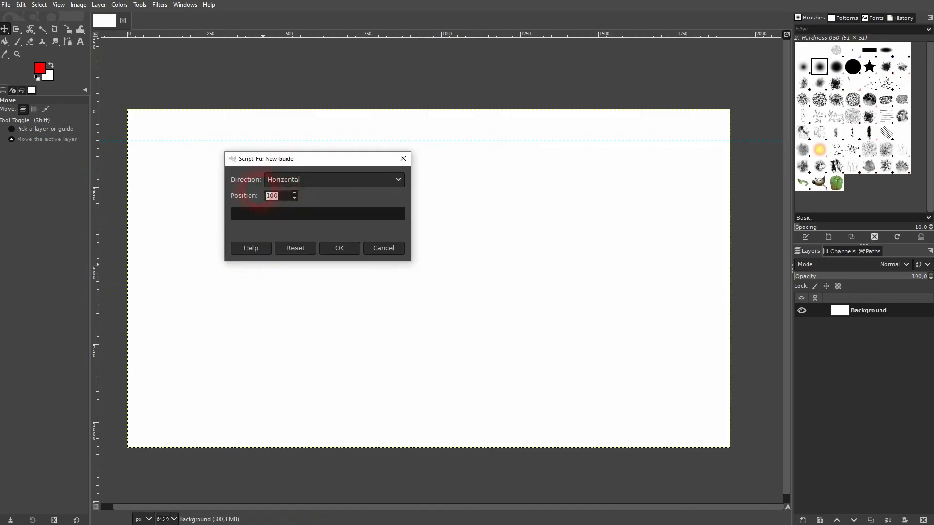
text(200)
click(340, 248)
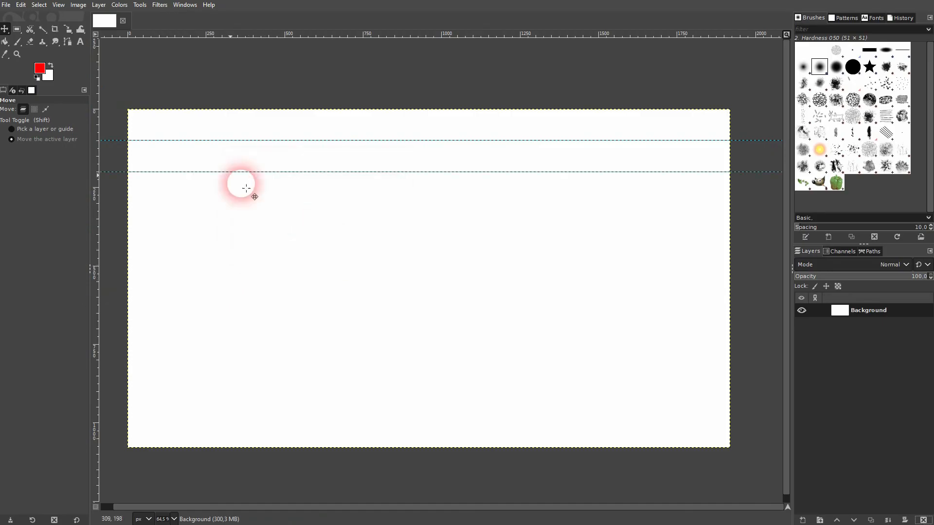
Step: Add a third horizontal guide at position 300 px
click(78, 5)
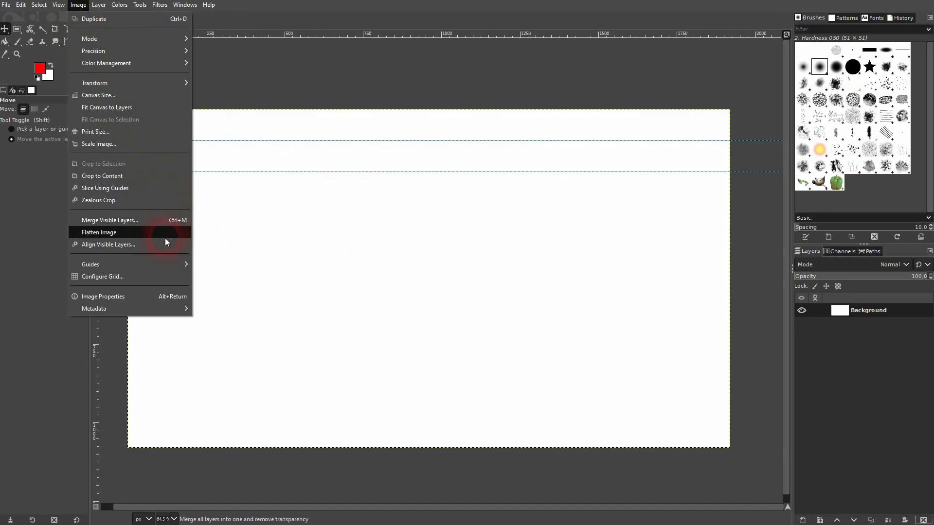
click(237, 283)
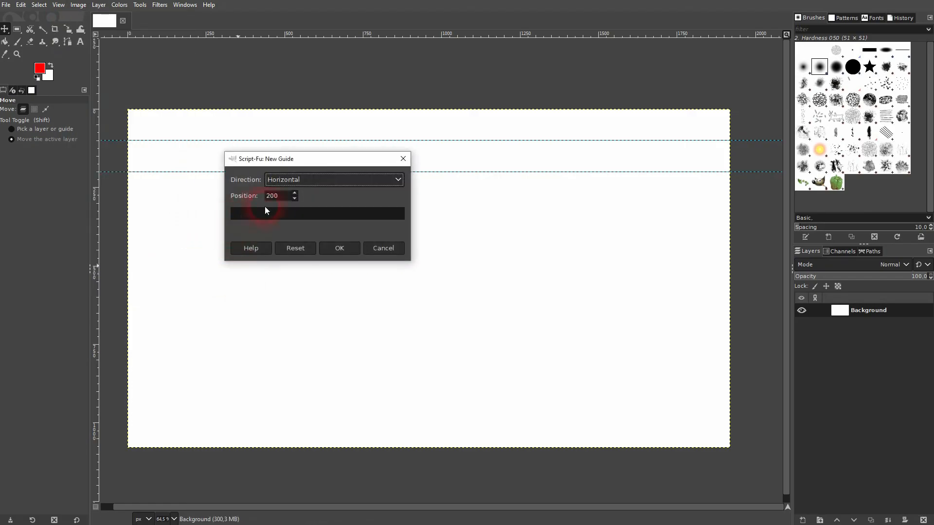
key(Tab)
text(300)
key(Return)
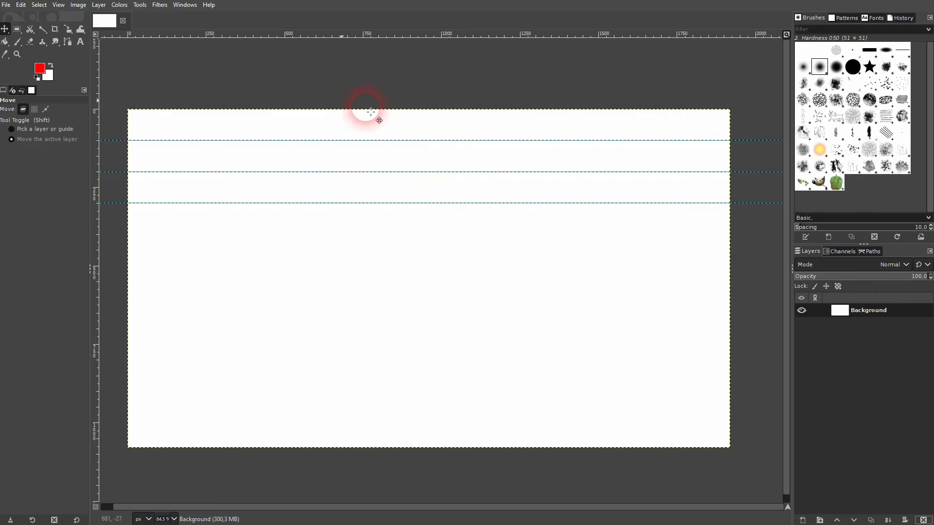
Step: Remove all three horizontal guides from the image
click(85, 5)
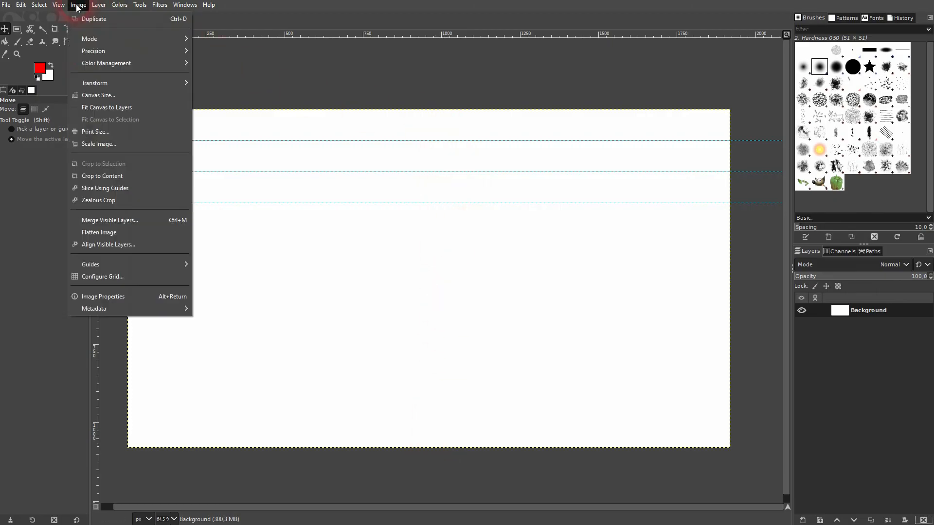
mouse_move(167, 265)
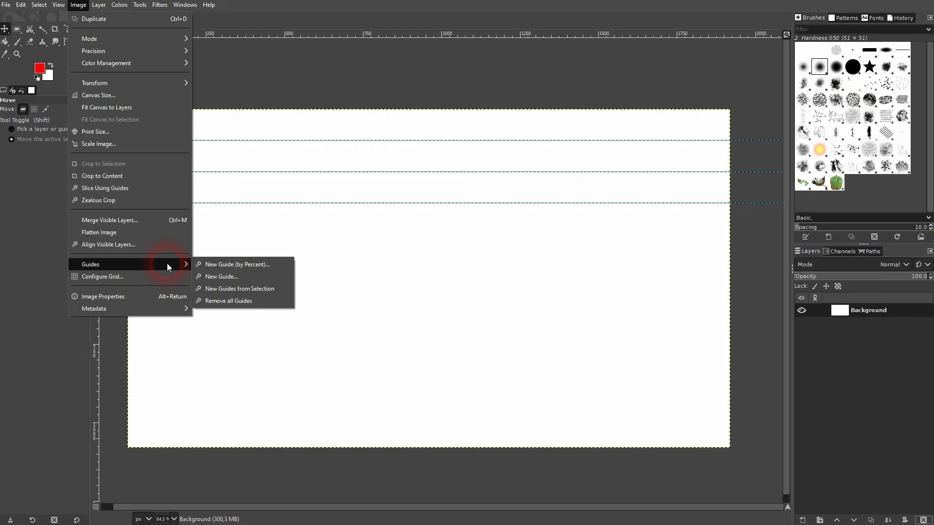
click(260, 303)
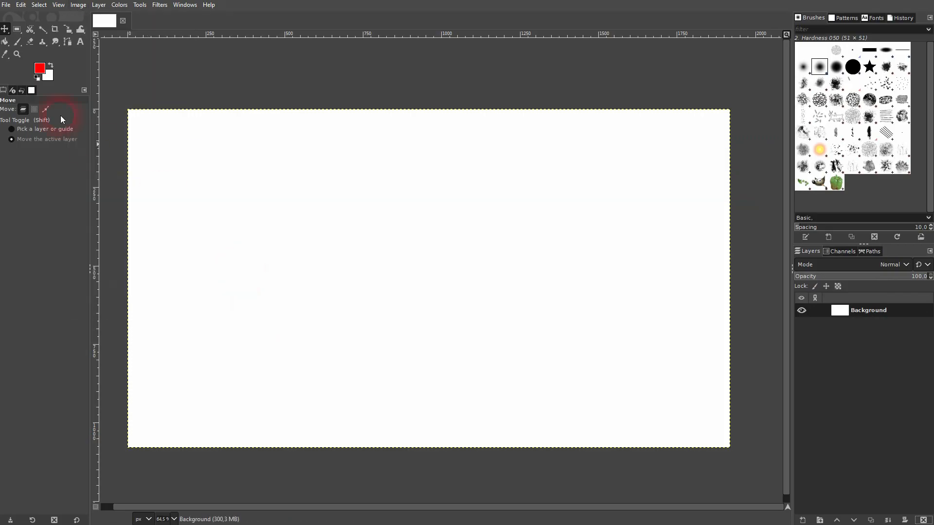
Step: Create guides from a freehand rectangular selection of about 331 × 474 px near the canvas centre, and clear the selection
click(16, 29)
drag(333, 199, 437, 348)
click(79, 5)
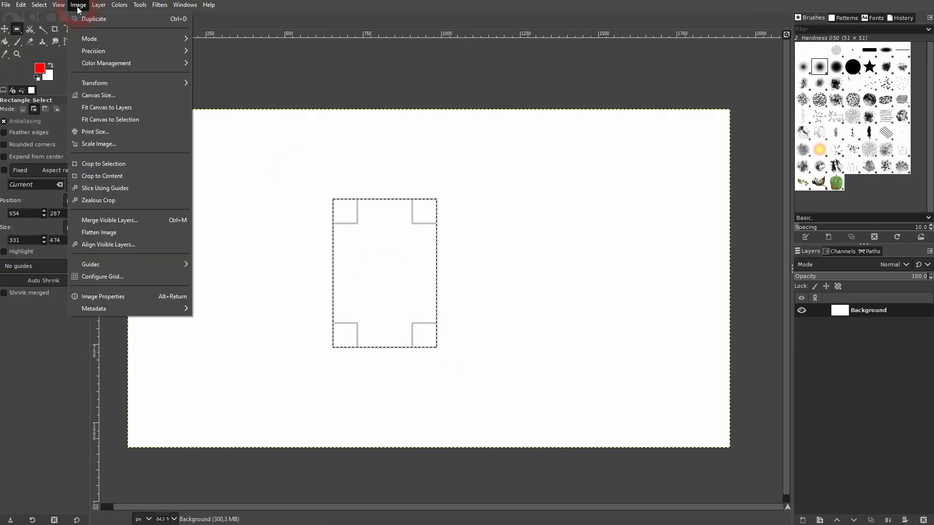
mouse_move(176, 263)
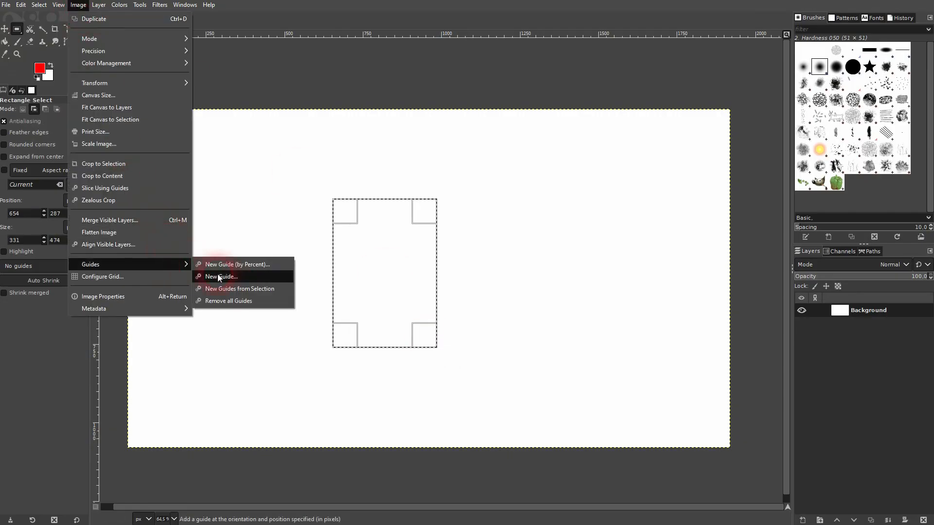
click(249, 290)
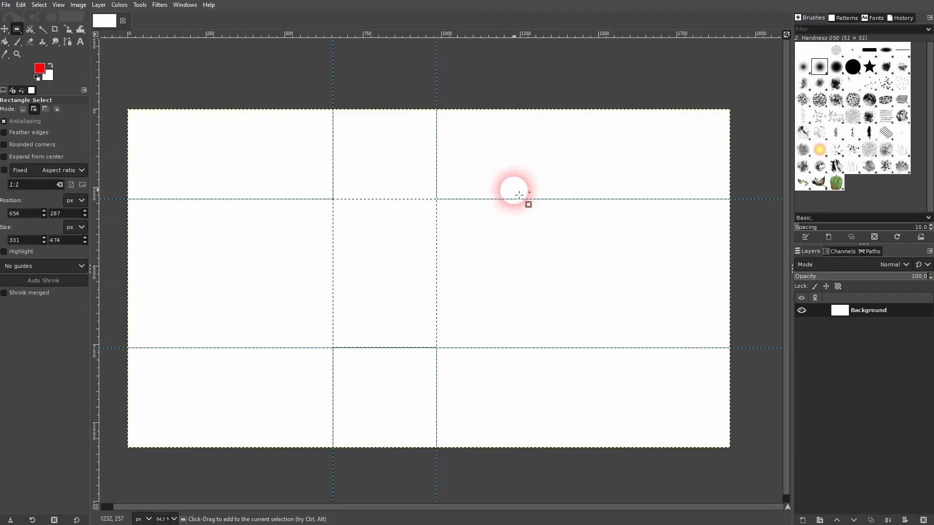
key(ctrl)
key(shift+ctrl+a)
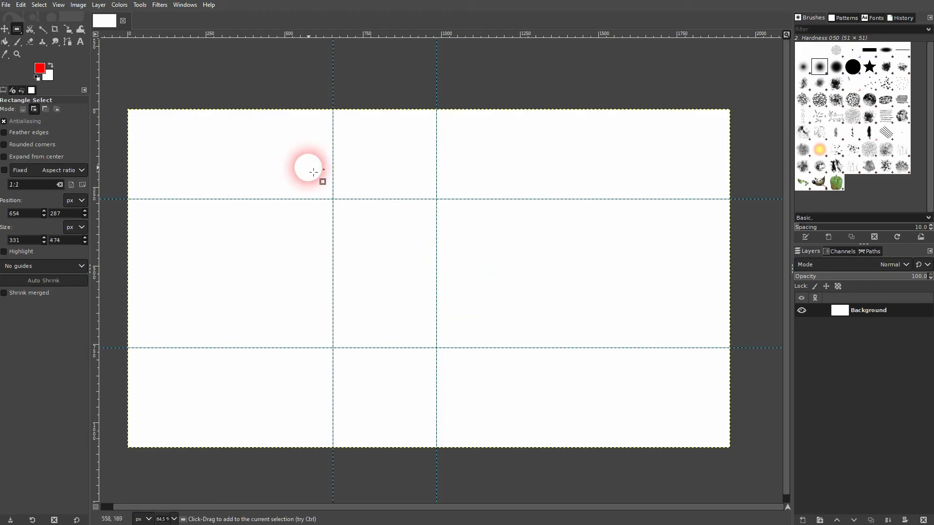
Step: Remove all guides created from the rectangular selection
click(78, 6)
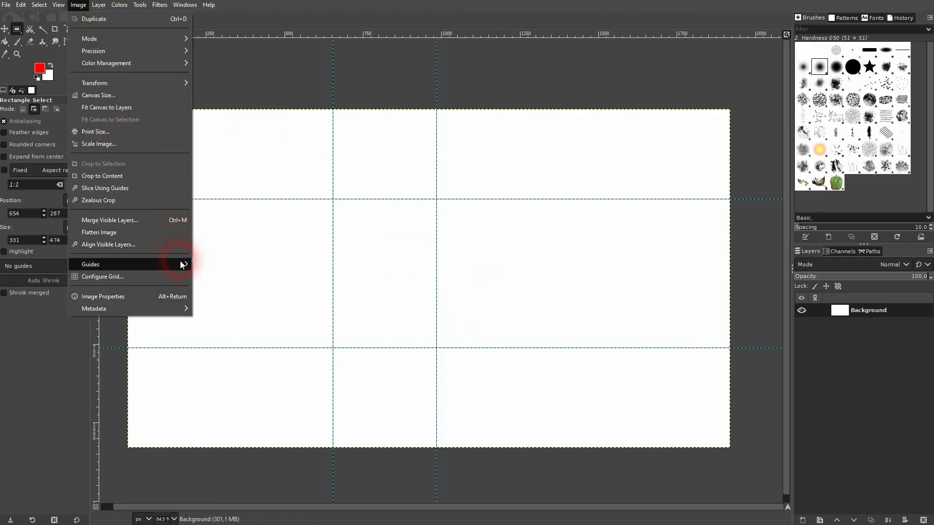
mouse_move(180, 260)
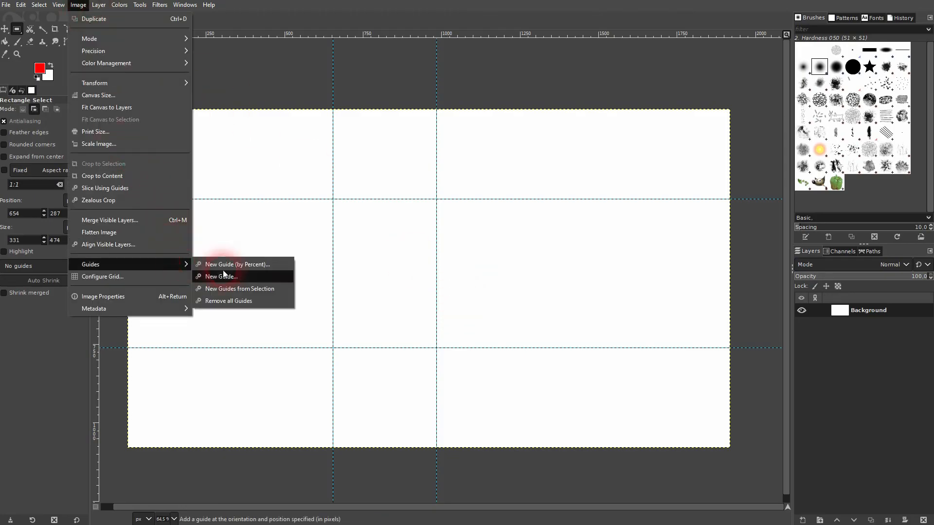
click(267, 303)
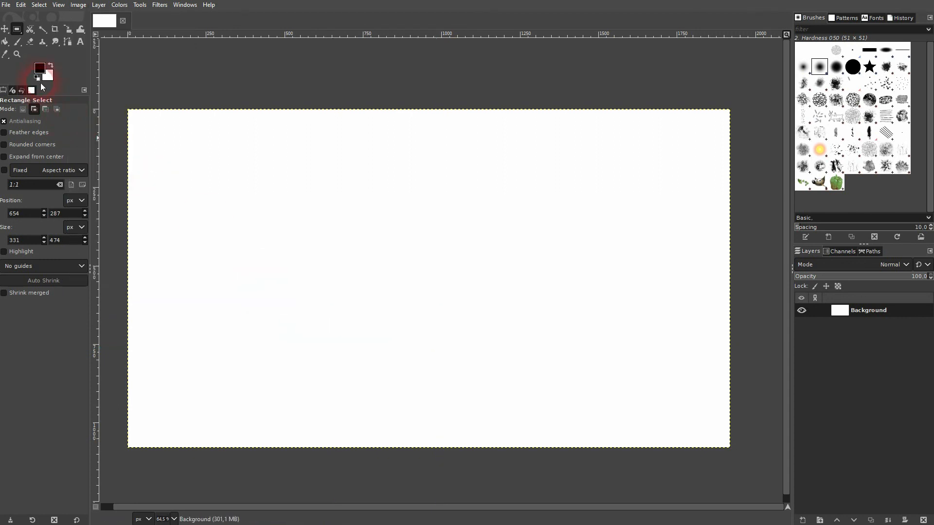
Step: Show the image grid and enable snapping to it
click(59, 6)
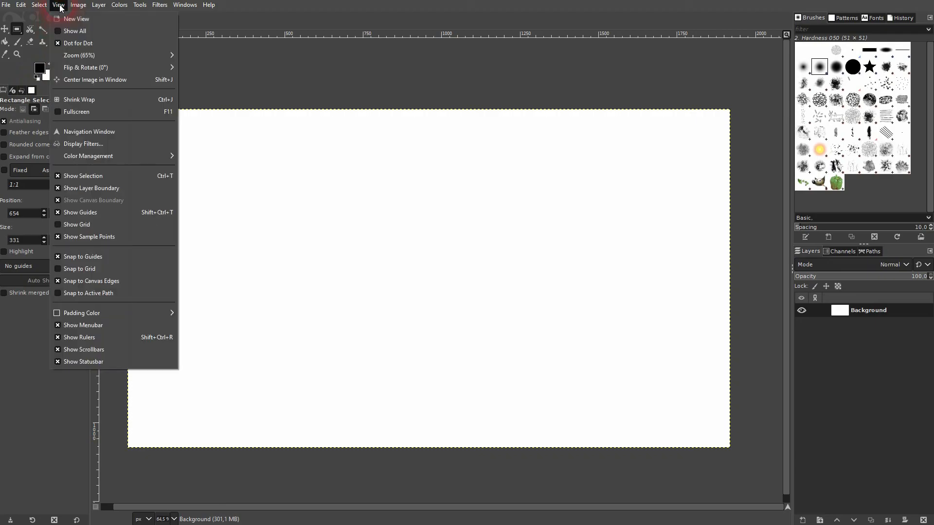
click(74, 223)
click(59, 6)
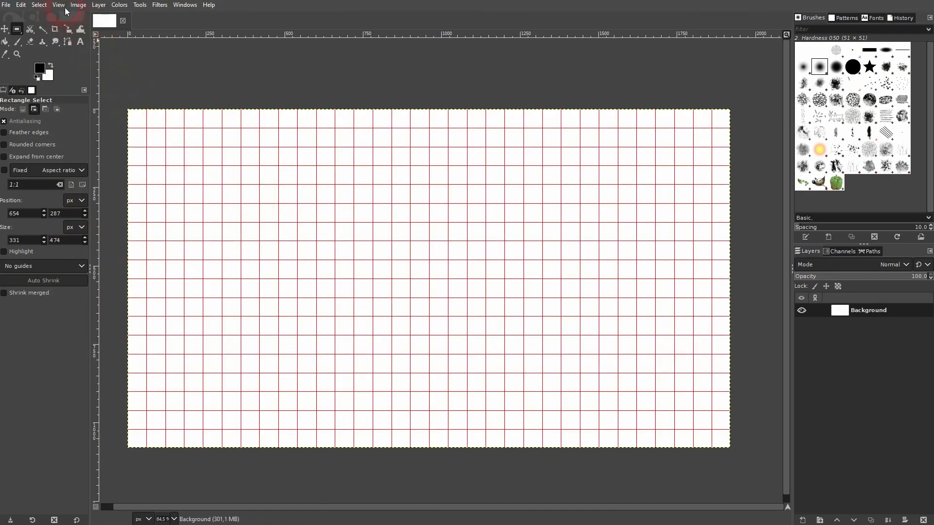
click(77, 269)
Step: Change the foreground color of the image grid lines to bright green in the grid configuration
click(59, 7)
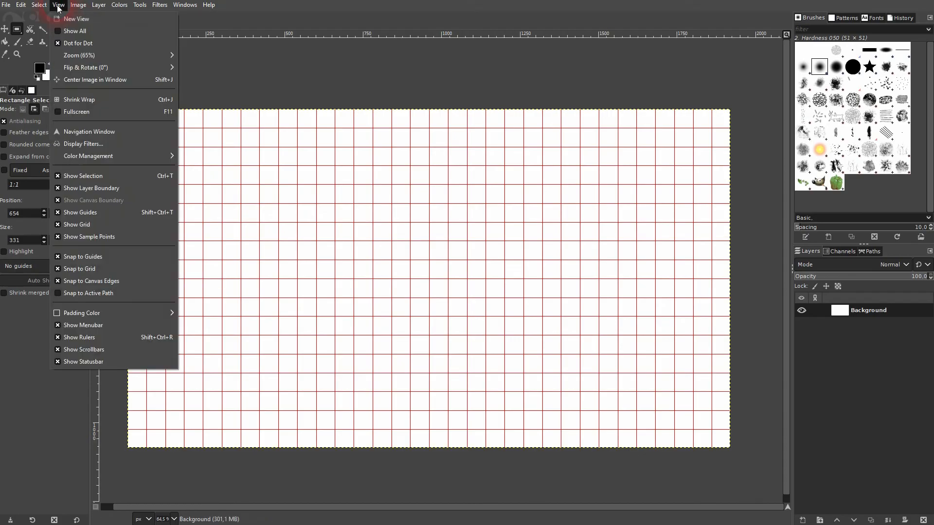
mouse_move(79, 6)
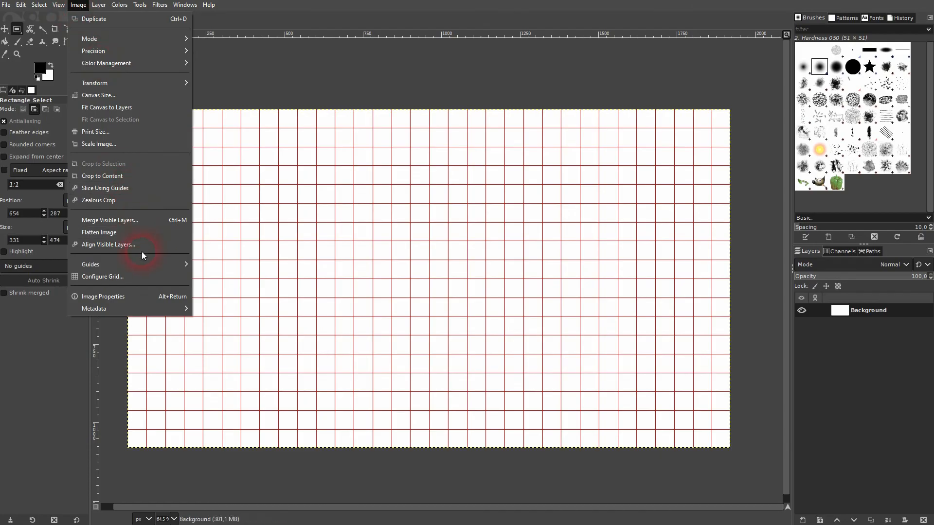
click(128, 279)
click(465, 209)
click(453, 186)
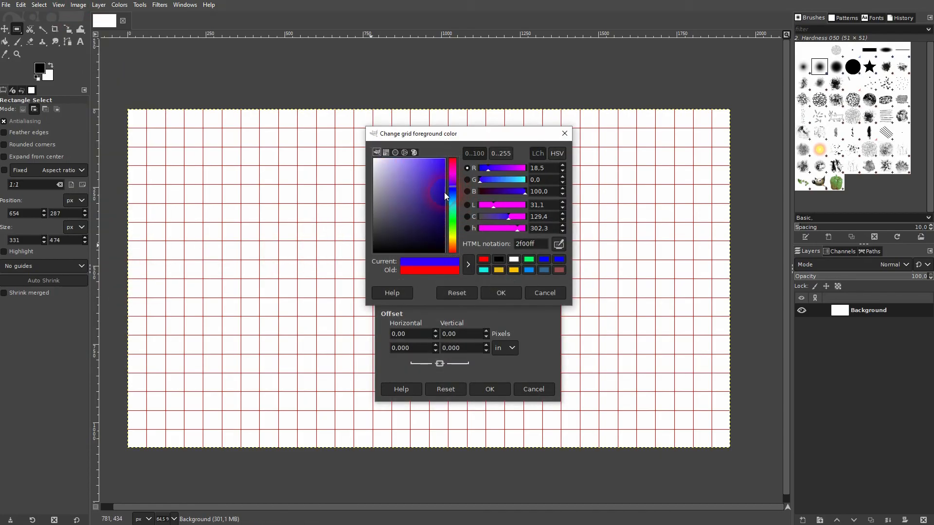
click(454, 216)
click(500, 294)
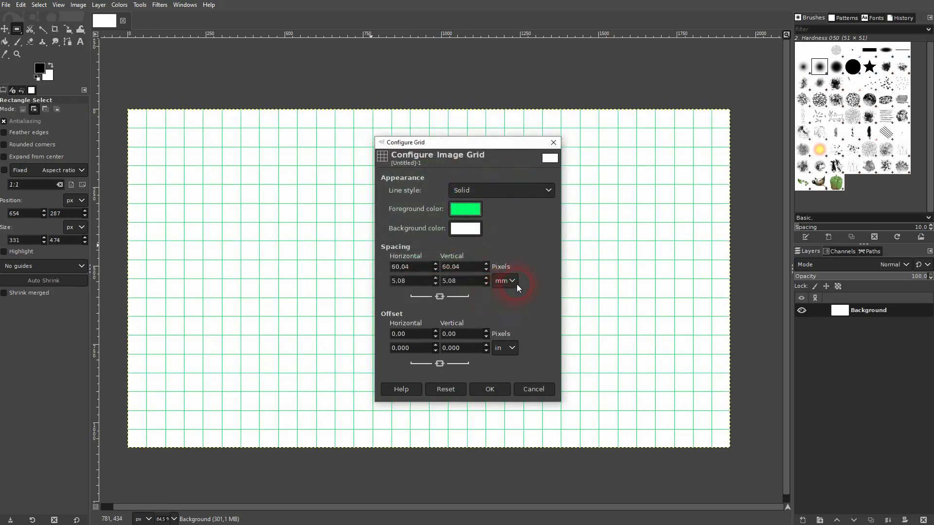
Step: Set the horizontal and vertical grid spacing to 50 px
drag(415, 266, 387, 267)
text(50)
click(470, 271)
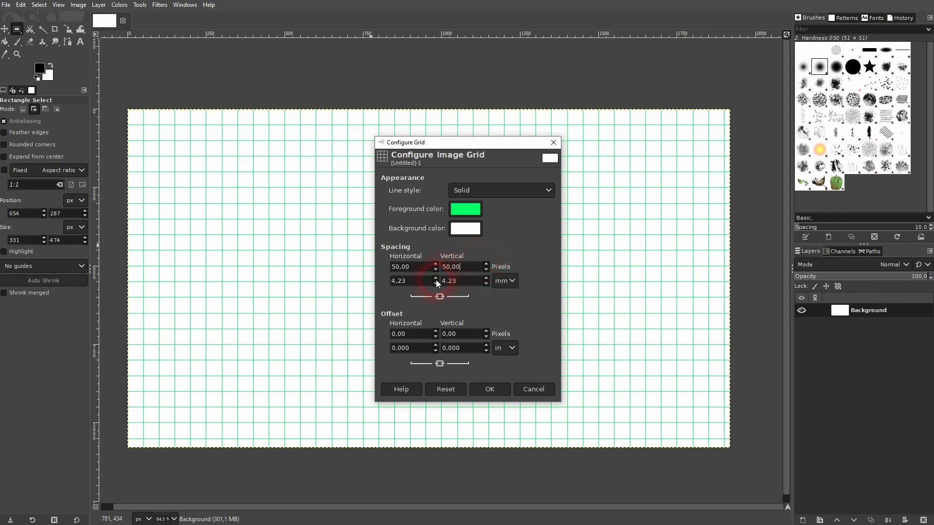
Step: Set the horizontal and vertical grid spacing to 100 px and apply the grid configuration
drag(421, 270, 379, 268)
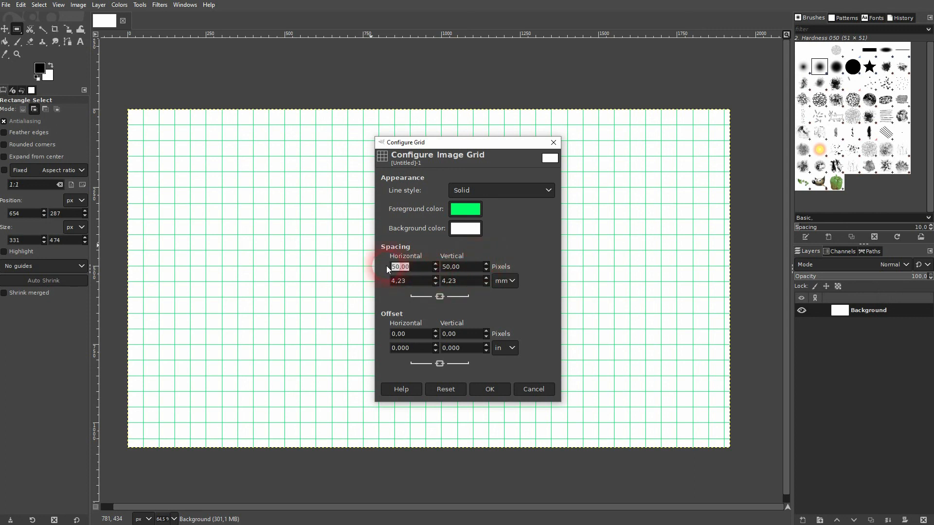
text(100)
click(468, 271)
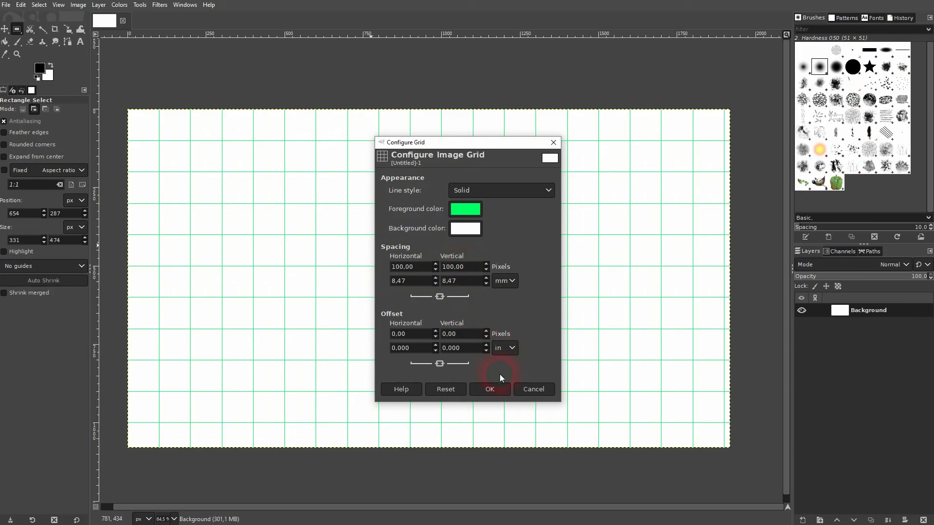
click(490, 389)
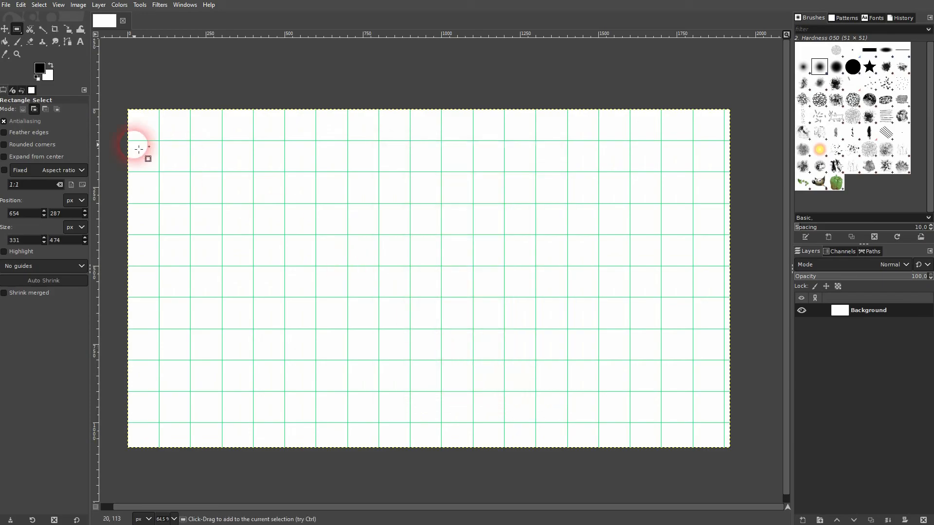
Step: Fill a grid-snapped 700 × 400 px rectangular selection at 300, 300 with black on a new layer named shape, and deselect it
drag(222, 203, 446, 327)
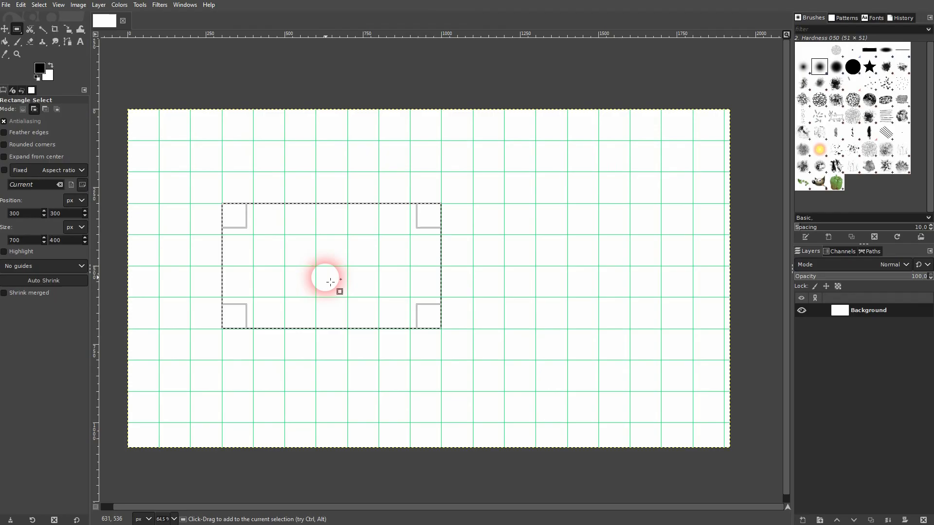
click(4, 41)
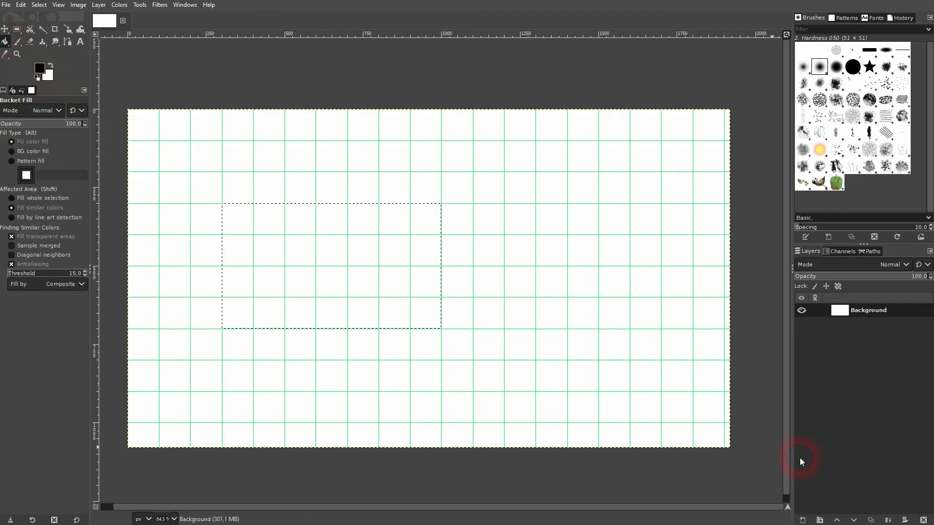
click(820, 520)
click(861, 513)
click(323, 251)
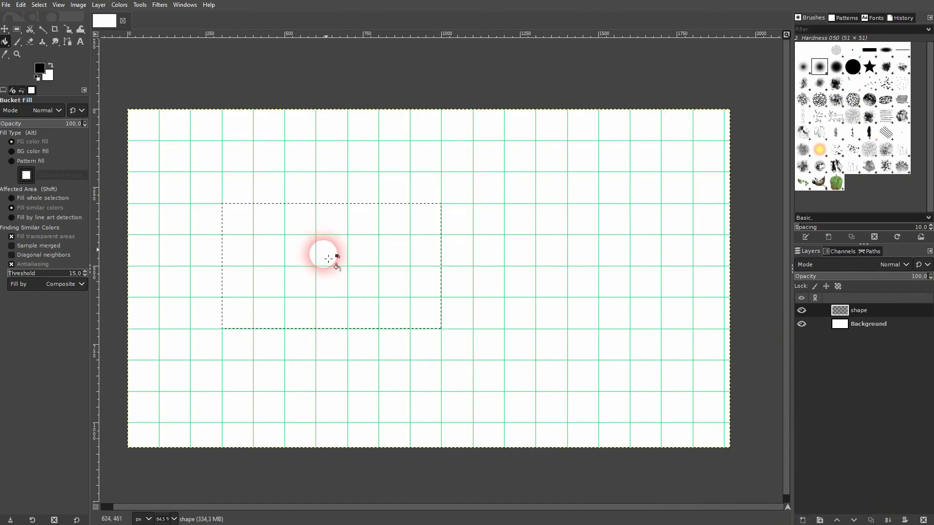
key(ctrl+shift+a)
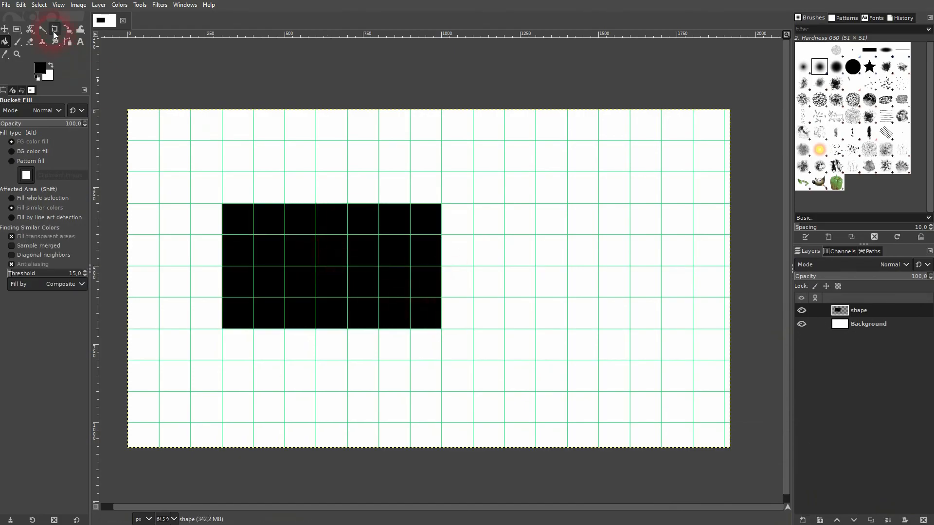
Step: Hide the image grid and switch to the Move tool
click(51, 6)
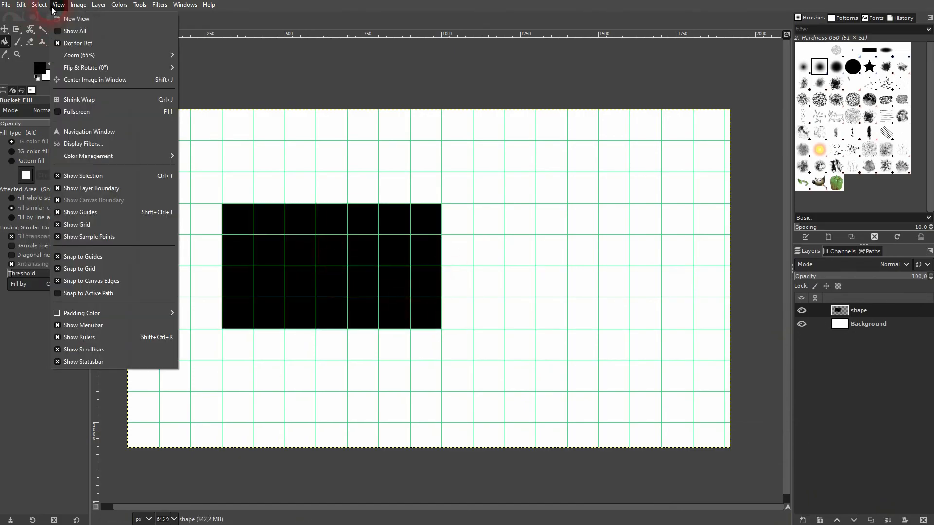
click(86, 224)
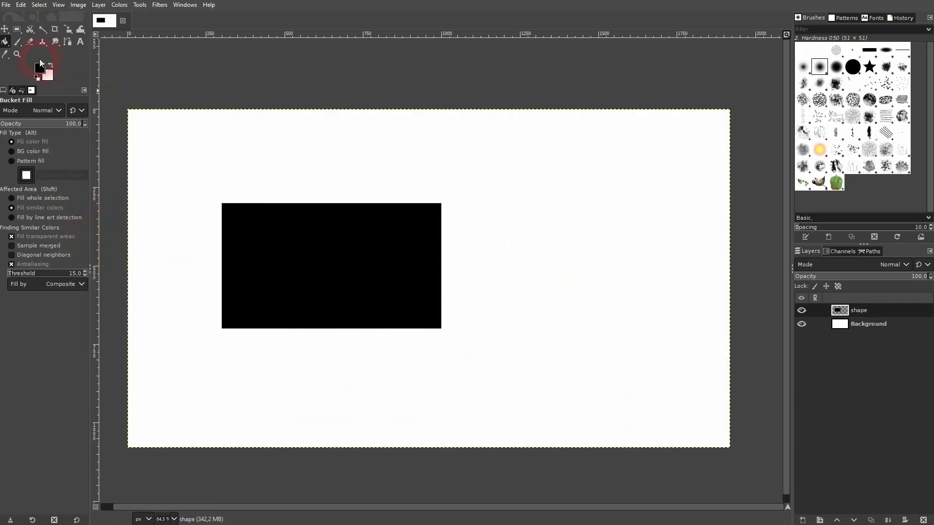
click(5, 30)
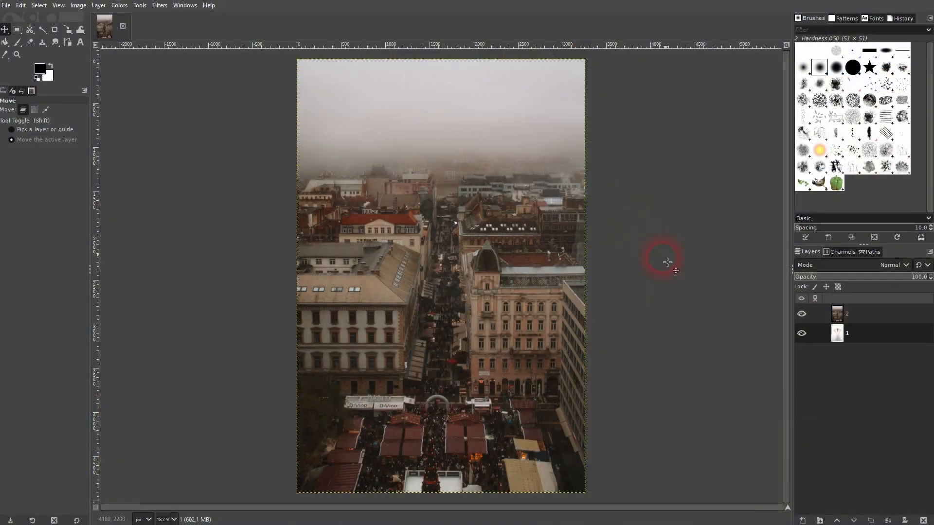
Step: Hide layer 2 in the portrait image and duplicate layer 1
click(801, 313)
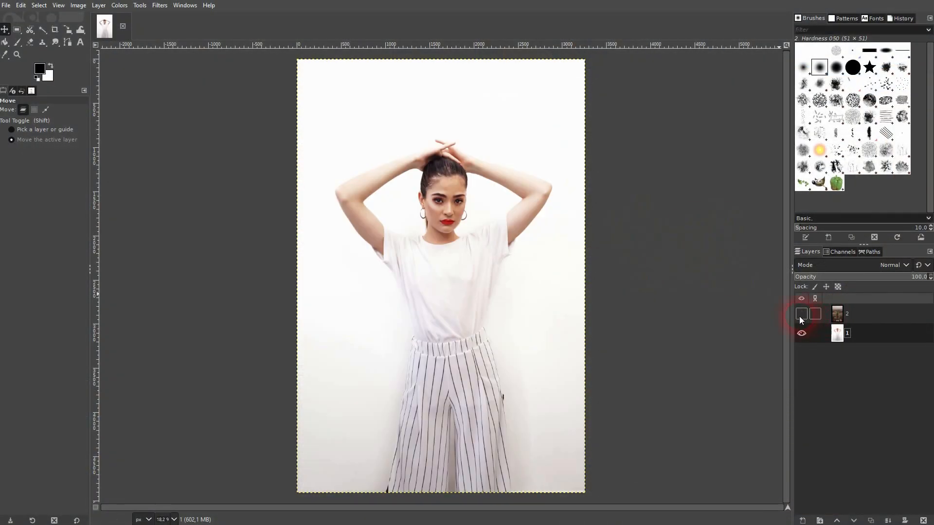
click(871, 520)
click(860, 334)
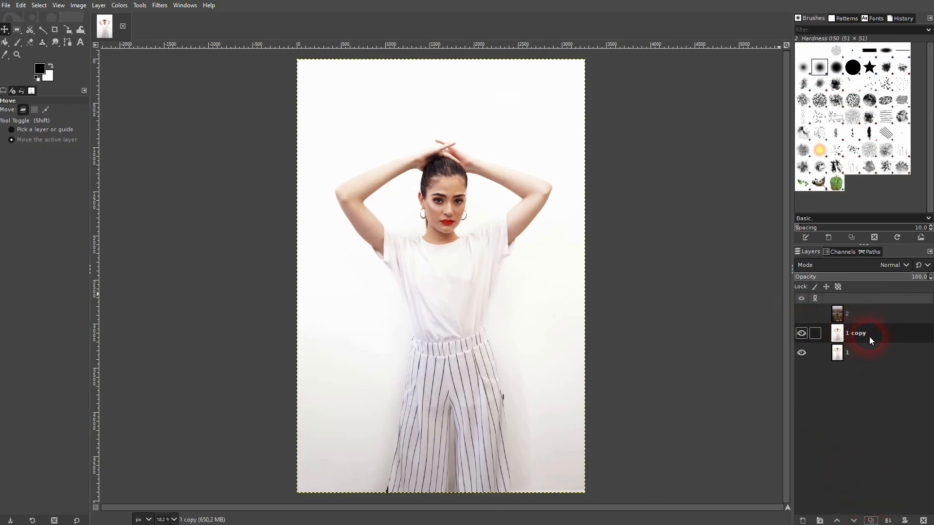
Step: Apply a Gradient Map to the duplicate of layer 1 using black and white, and undo it
click(120, 6)
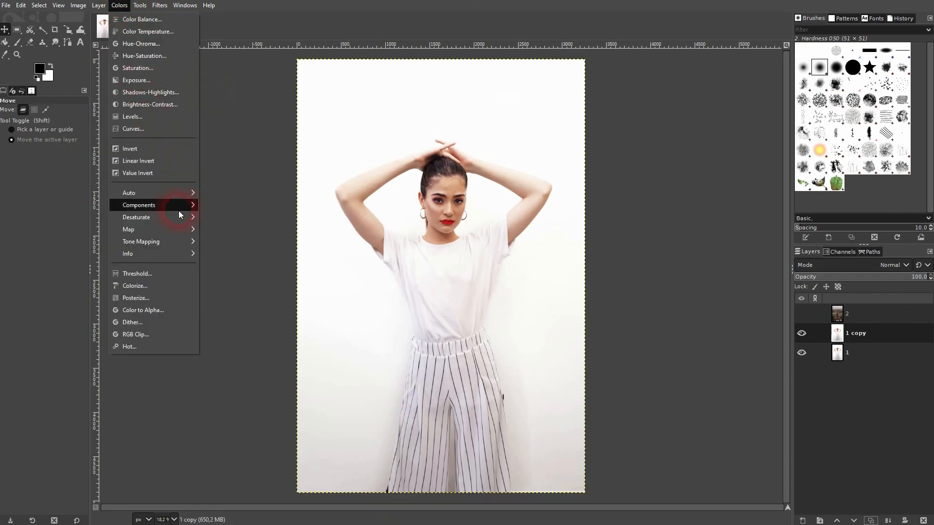
mouse_move(167, 230)
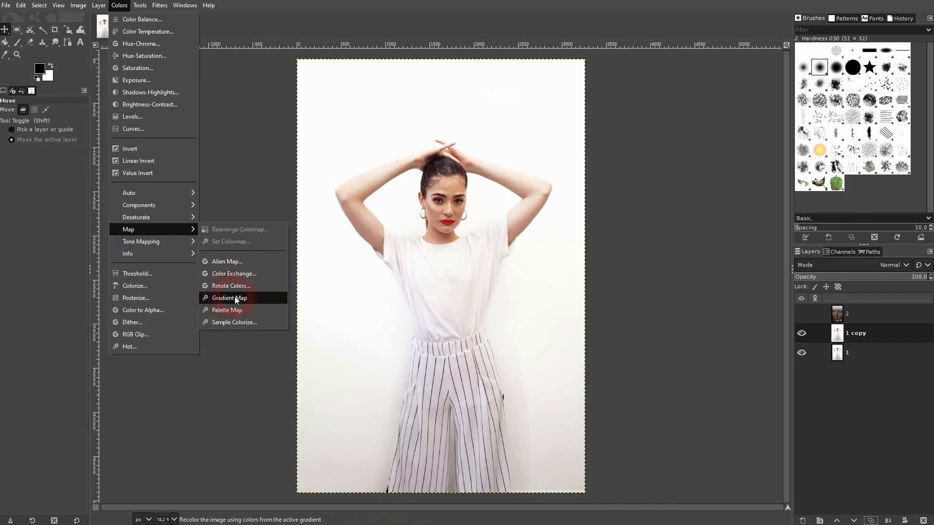
click(233, 298)
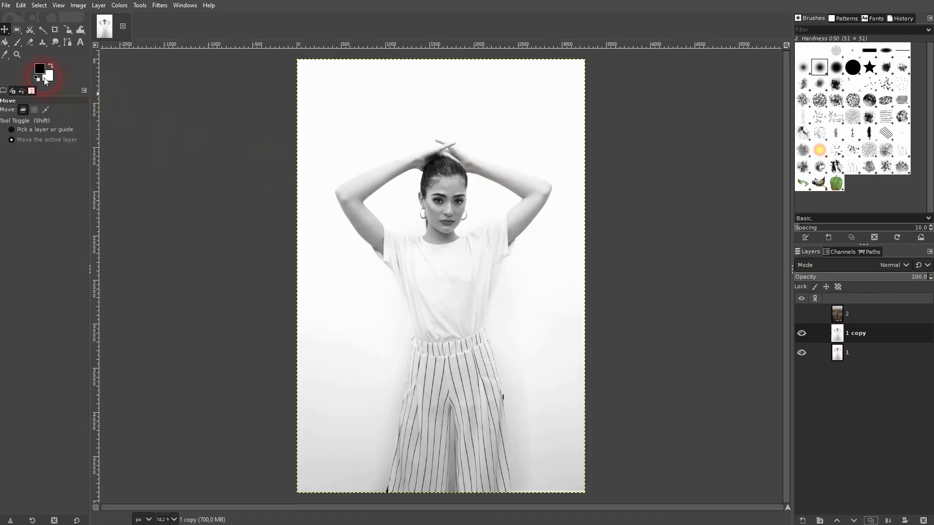
click(51, 65)
click(505, 251)
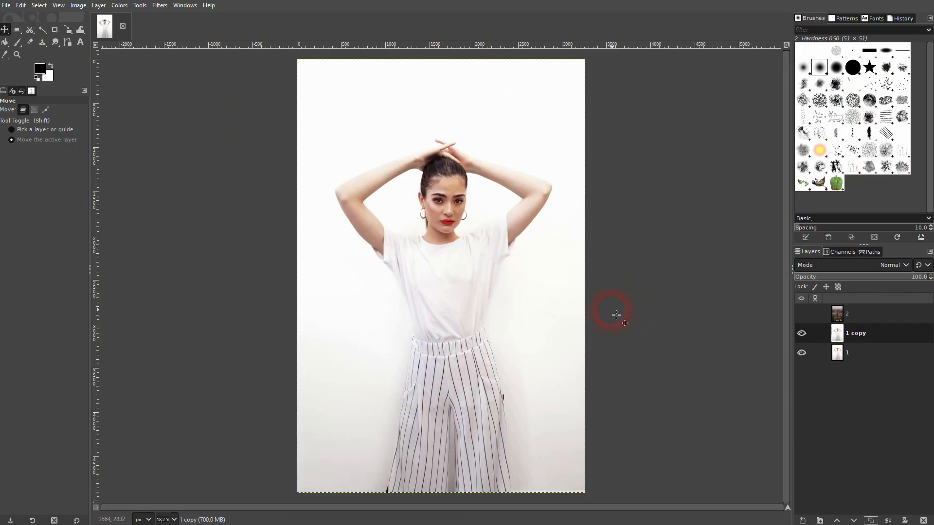
Step: Change the foreground color to red
click(41, 70)
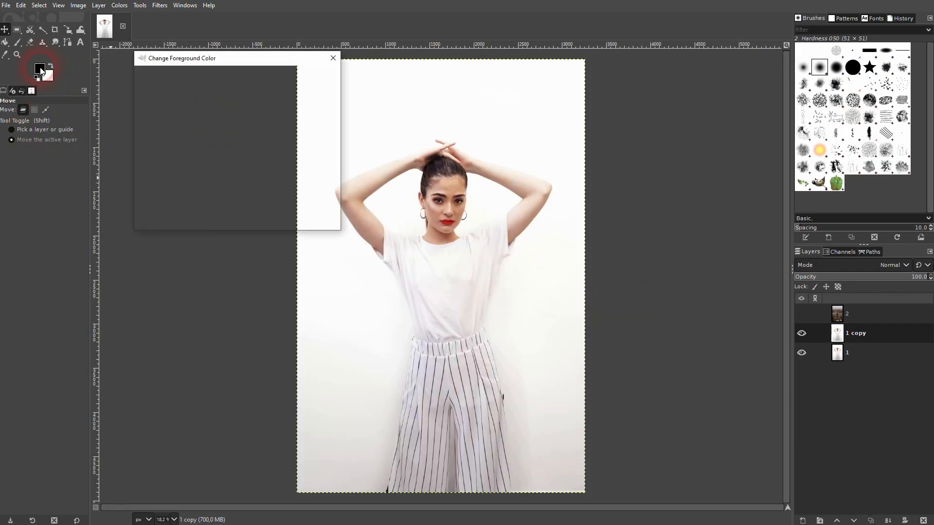
drag(178, 103, 226, 64)
click(264, 219)
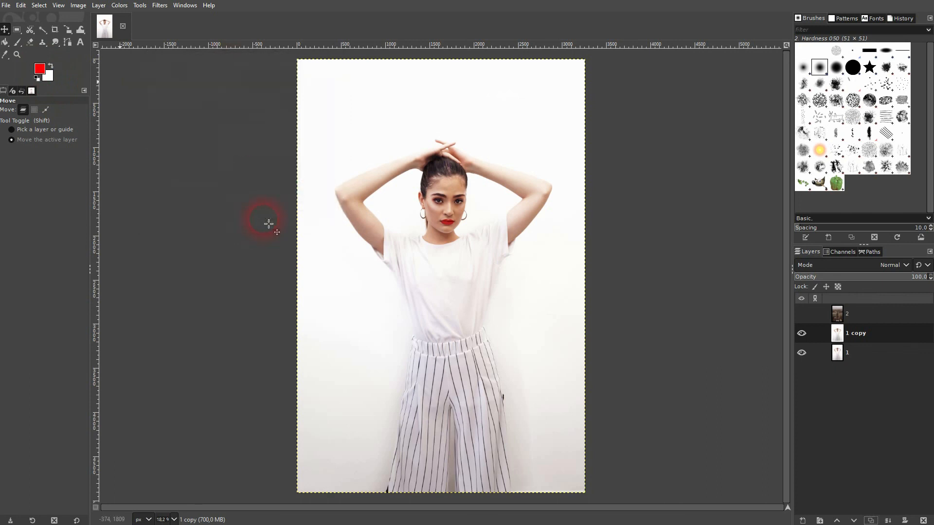
Step: Apply a Gradient Map to the duplicate of layer 1 using red and white, and undo it
click(119, 6)
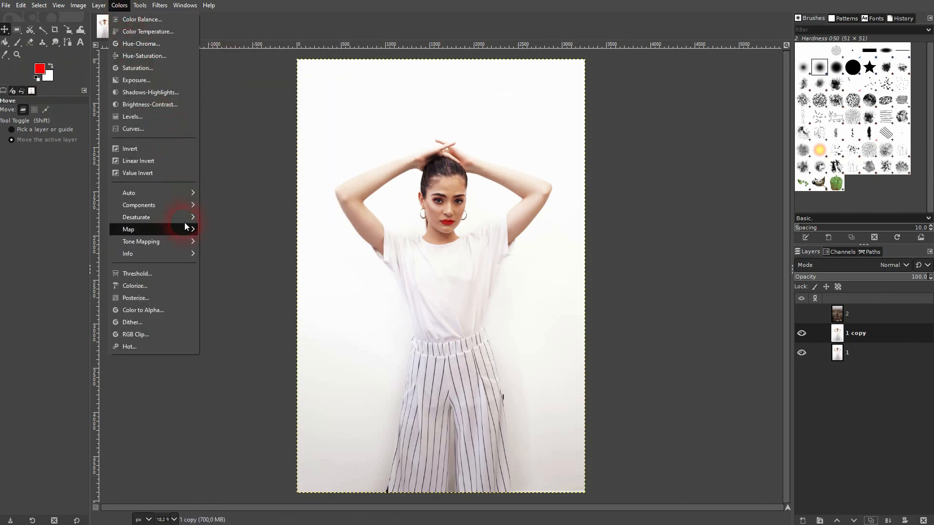
click(249, 298)
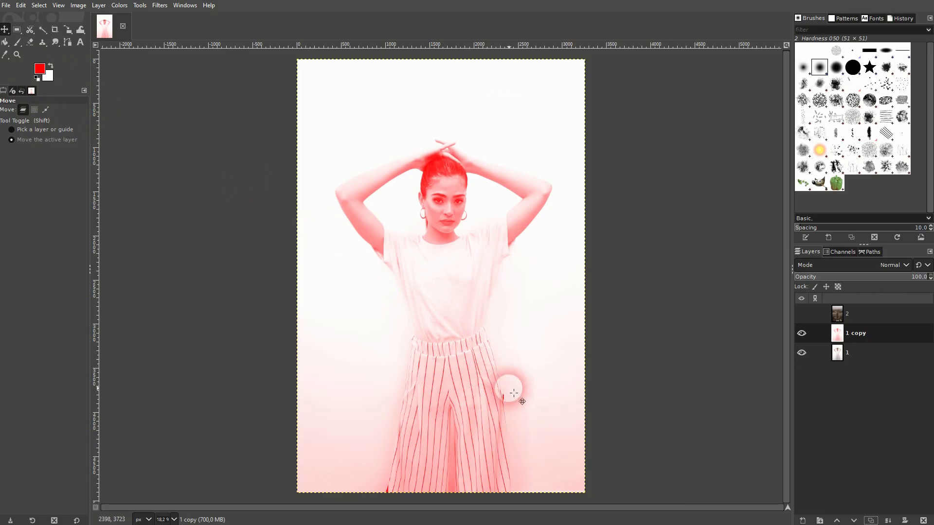
key(ctrl+z)
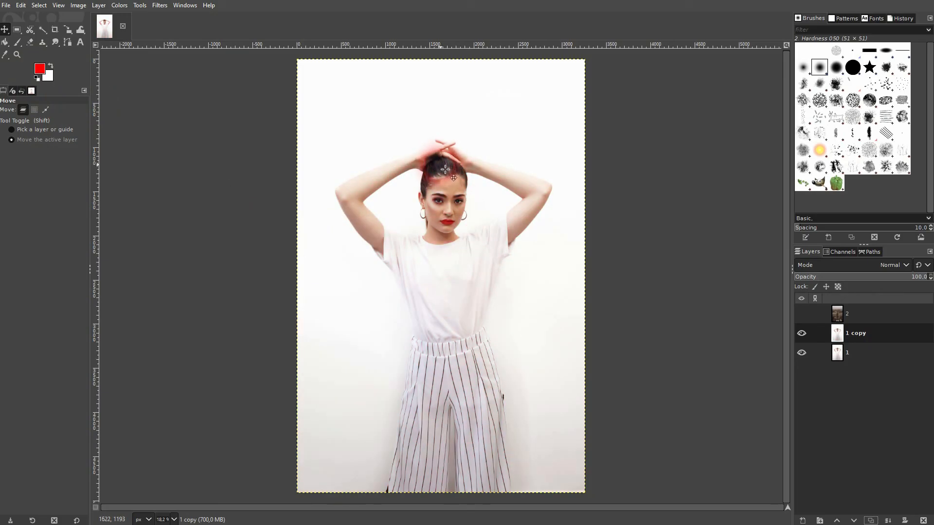
Step: Redo the red-and-white Gradient Map on the duplicate of layer 1 to compare it with the original, and undo it again
click(21, 6)
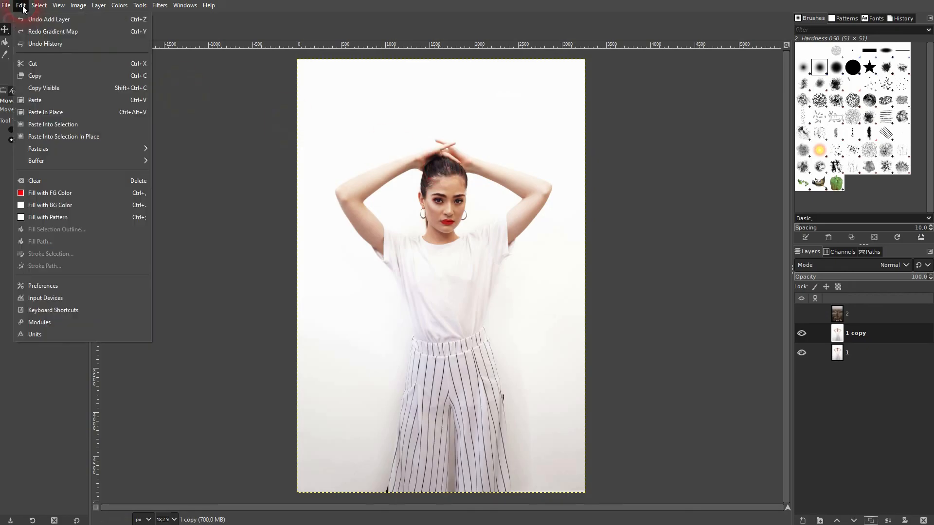
click(58, 33)
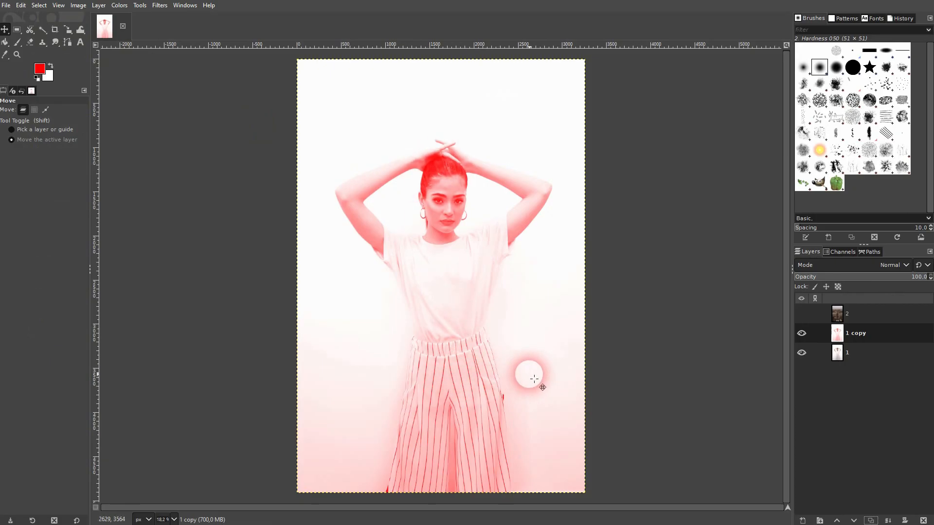
key(ctrl+z)
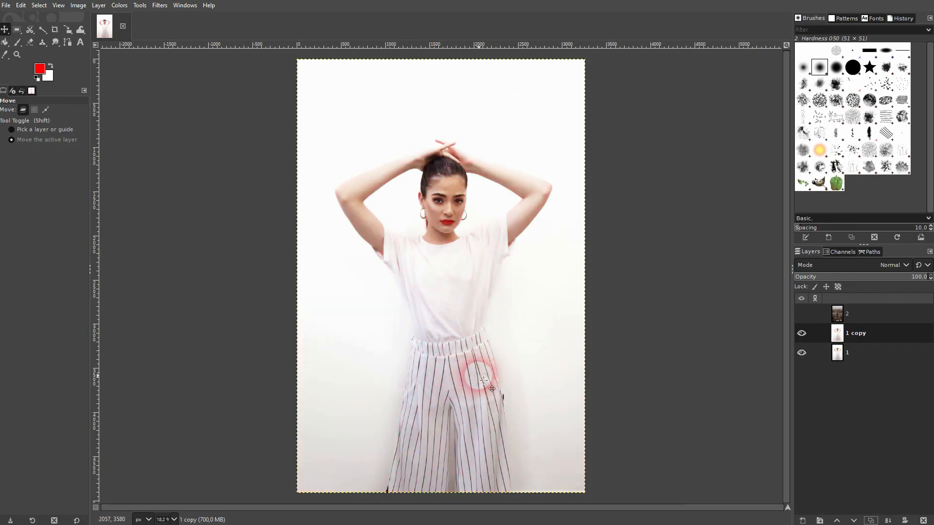
key(ctrl+y)
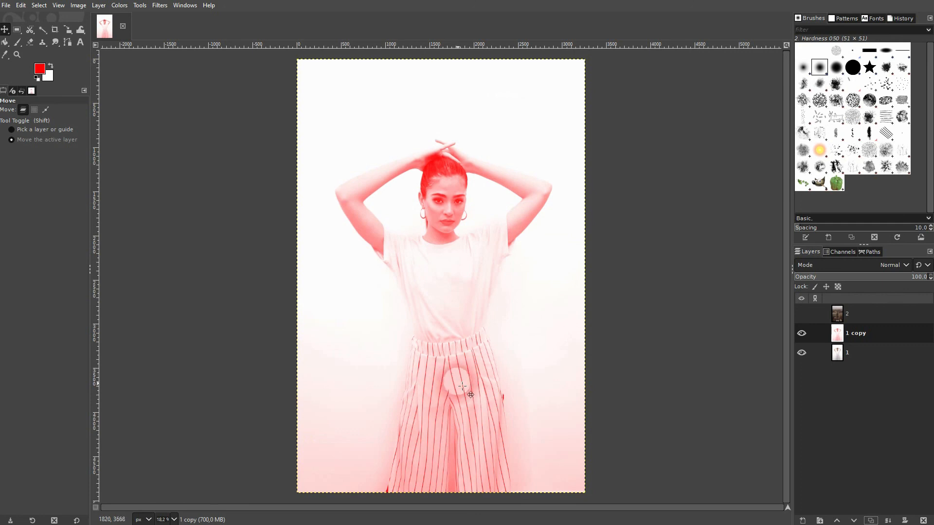
key(ctrl+z)
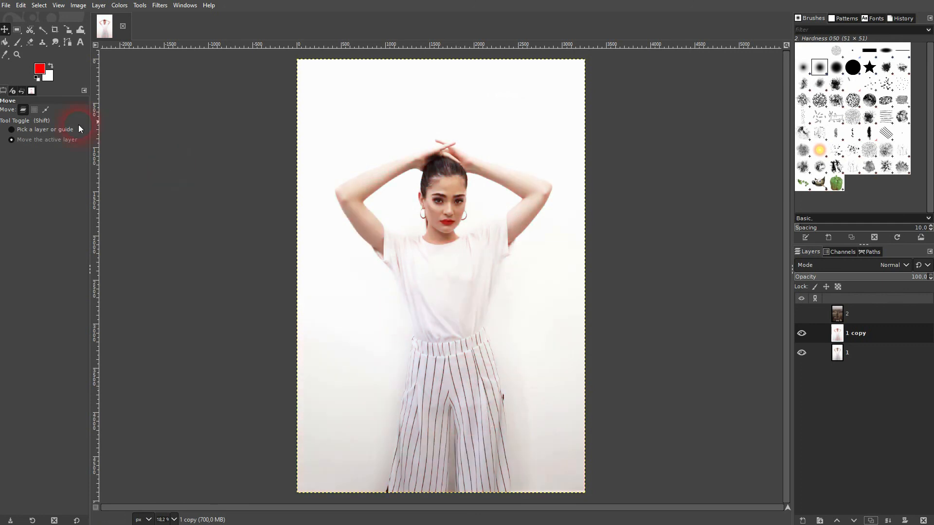
Step: Change the foreground color to a medium blue and swap the foreground and background colors
click(41, 70)
click(194, 103)
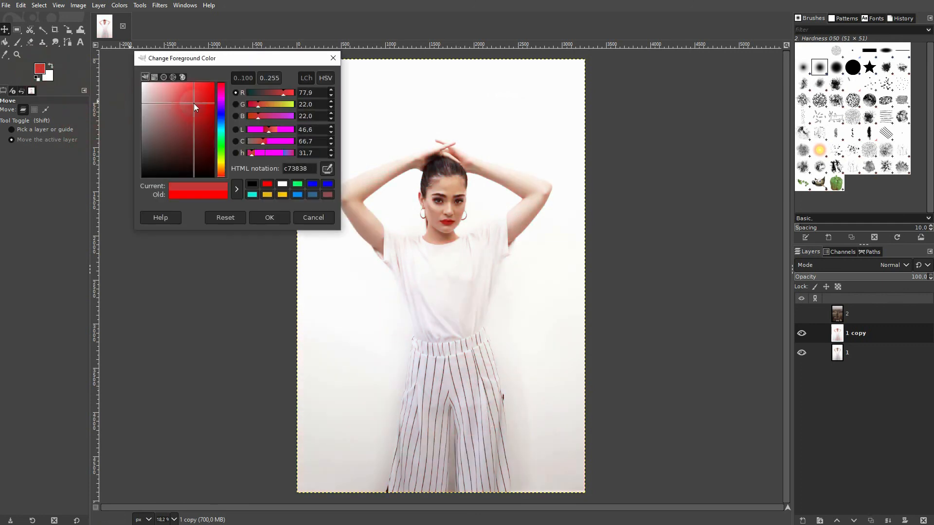
click(222, 116)
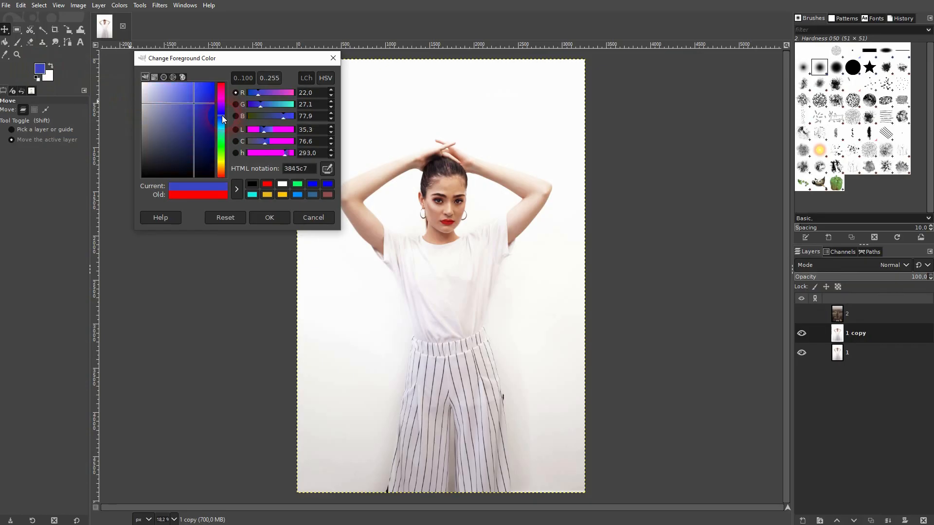
drag(222, 115, 222, 117)
click(267, 218)
click(50, 67)
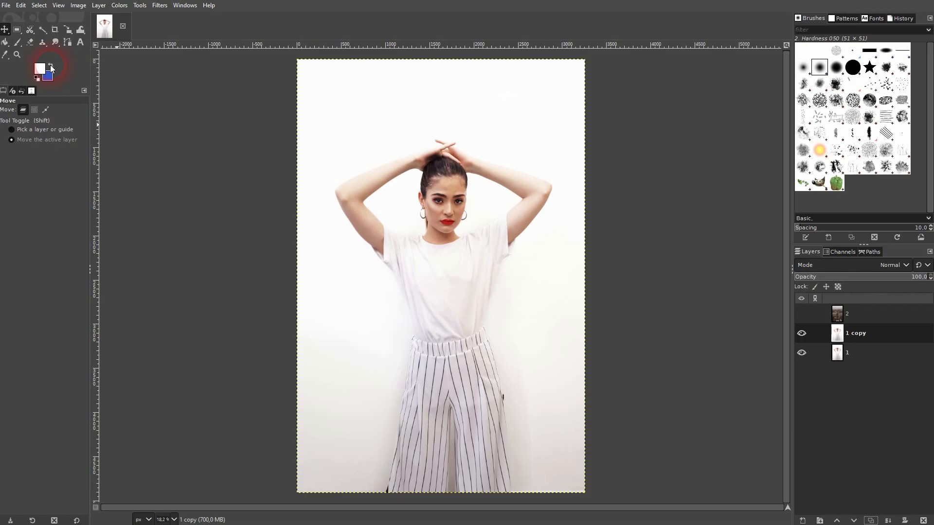
Step: Change the white foreground color to green 47c25e and swap the colors so blue is the foreground
click(41, 69)
click(195, 108)
mouse_move(220, 141)
mouse_down()
mouse_move(224, 159)
mouse_move(221, 147)
mouse_up()
drag(191, 106, 189, 109)
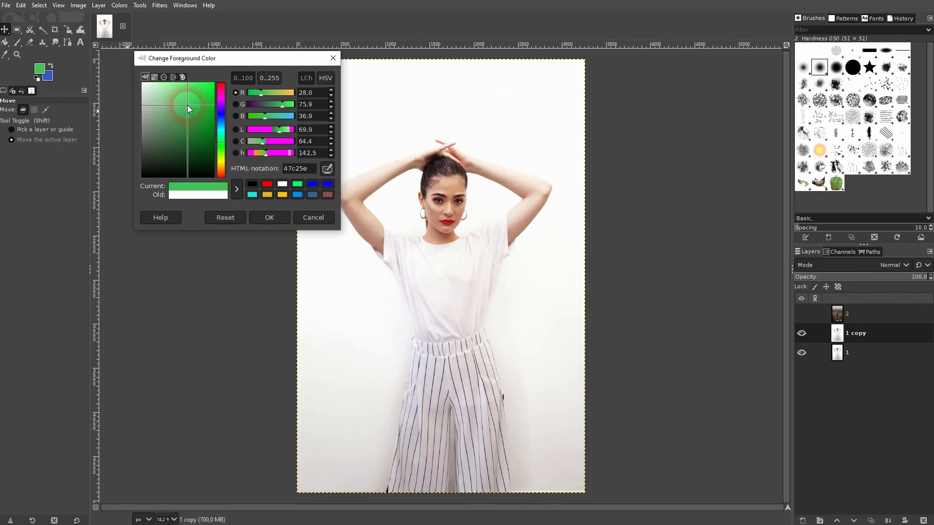
click(270, 217)
click(53, 67)
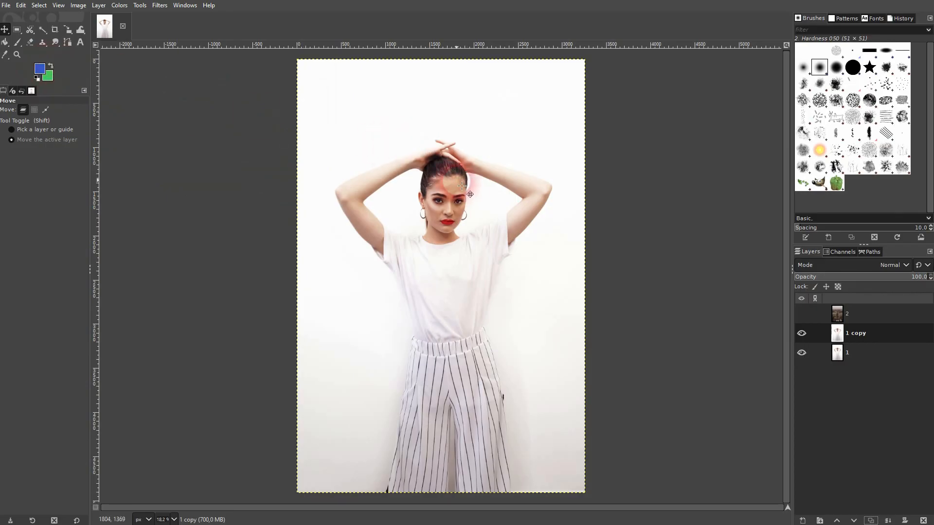
Step: Apply a Gradient Map to the duplicate of layer 1 using blue and light green
click(119, 6)
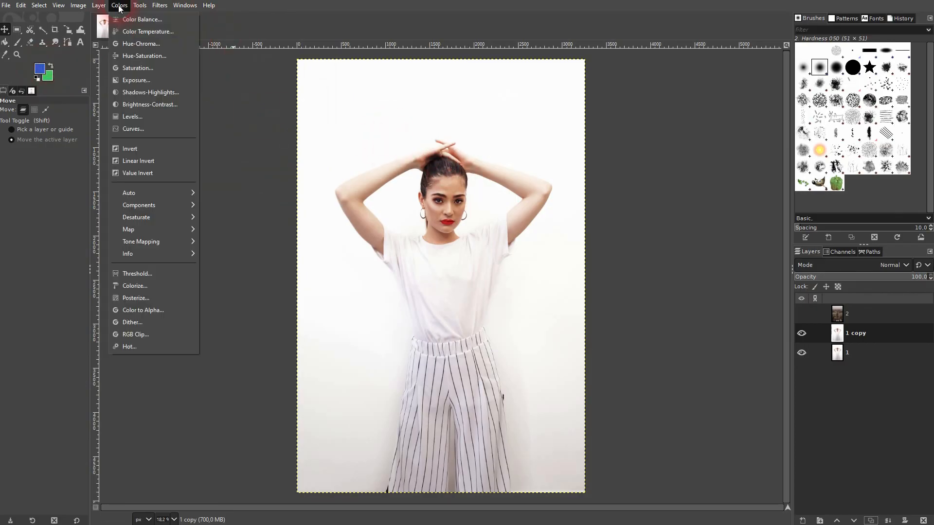
mouse_move(193, 229)
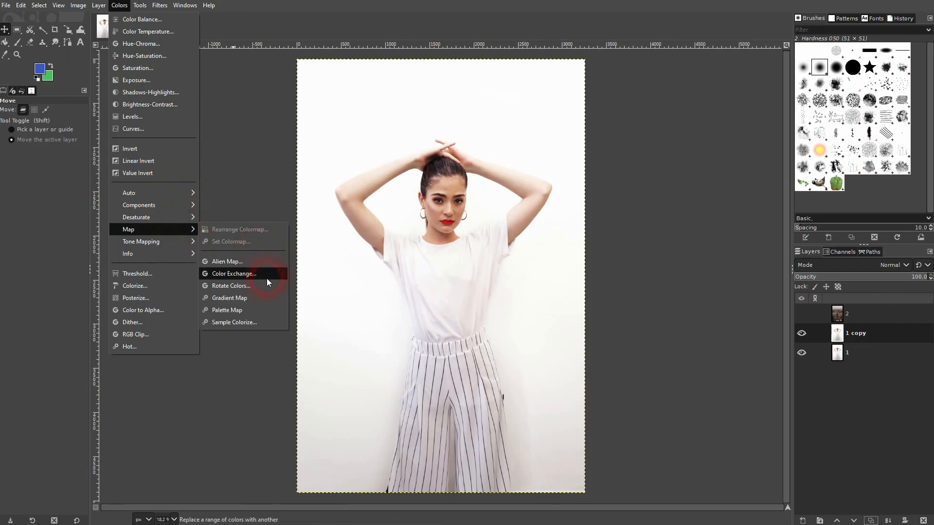
click(245, 297)
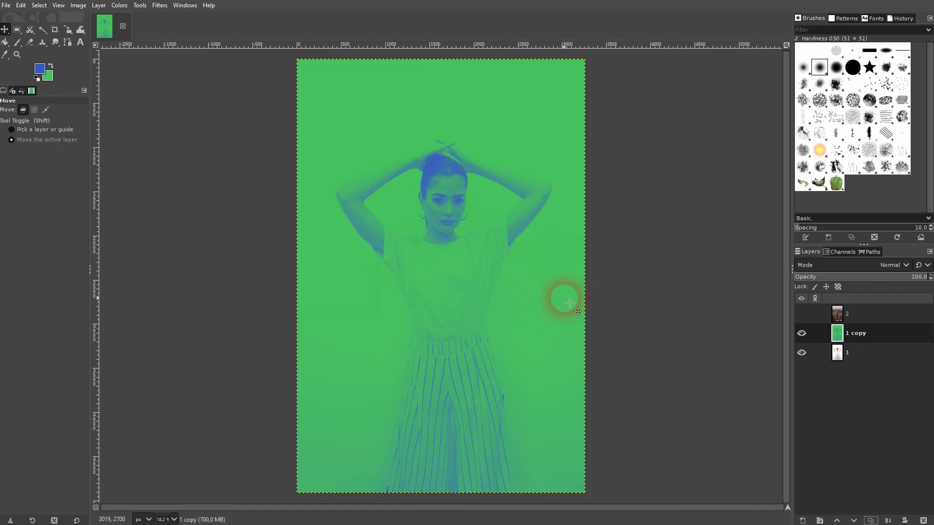
Step: Darken the green to 33ae4a, keeping blue as the foreground color and green as the background color
key(x)
click(43, 72)
mouse_move(188, 105)
mouse_down()
mouse_move(204, 125)
mouse_move(176, 95)
mouse_move(194, 117)
mouse_up()
click(269, 216)
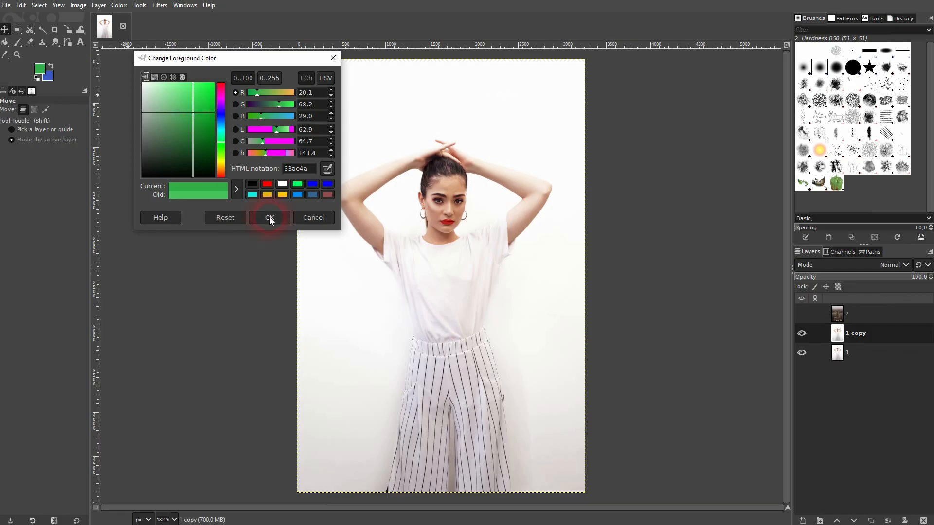
click(52, 69)
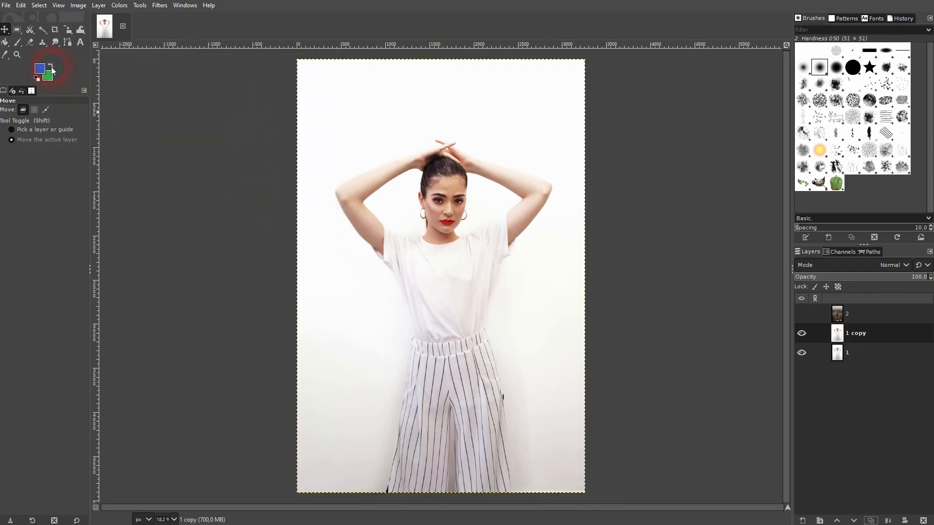
Step: Apply a Gradient Map to the duplicate of layer 1 using blue and the darker green
click(120, 6)
mouse_move(191, 232)
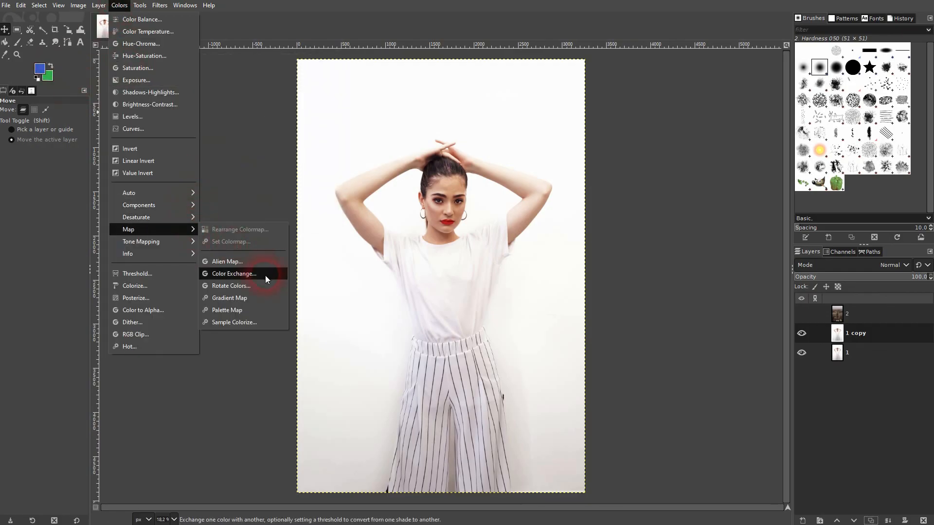
click(260, 298)
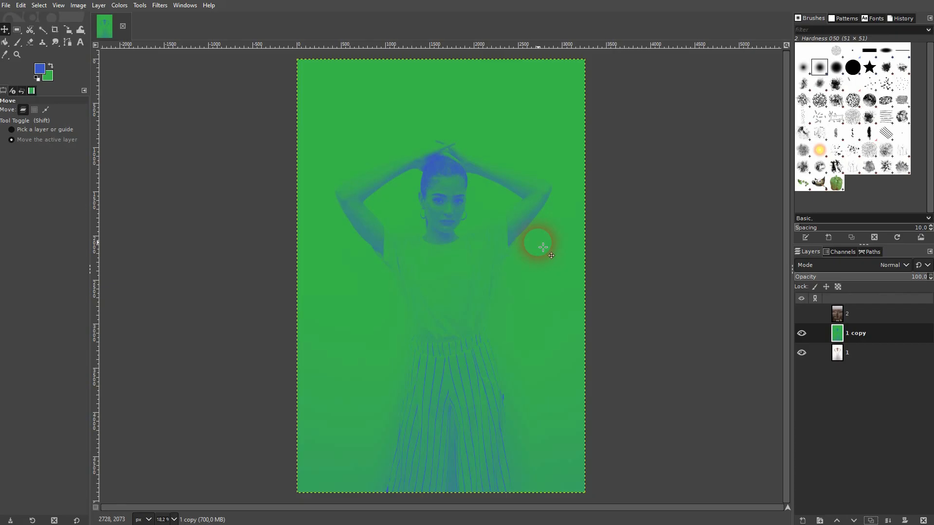
Step: Show the city photo on layer 2 and make that layer active
click(802, 314)
click(867, 317)
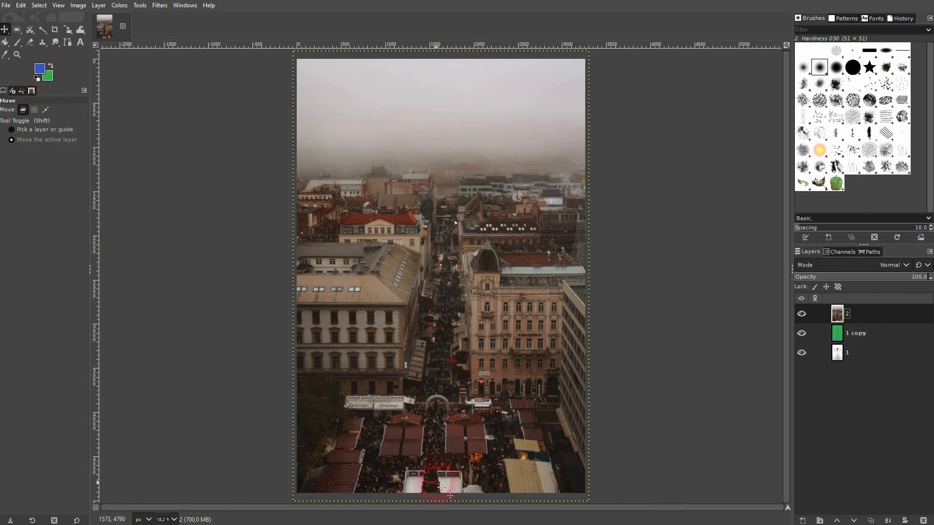
Step: Apply the blue-and-green Gradient Map directly to layer 2, and undo it
click(120, 6)
mouse_move(173, 235)
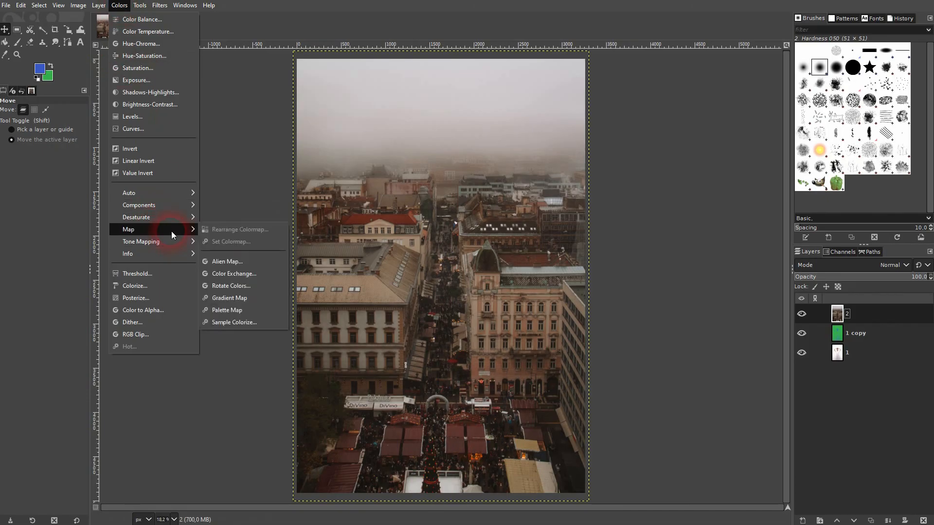
click(248, 299)
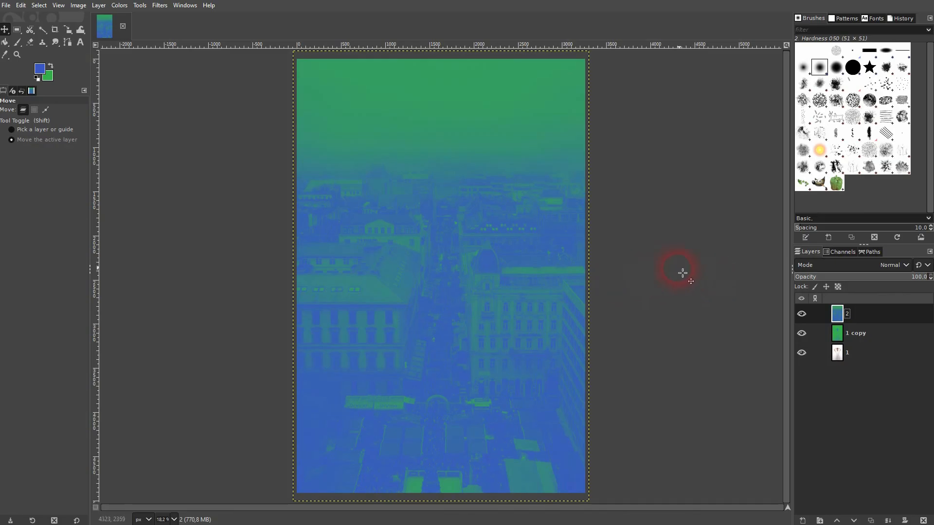
key(ctrl+z)
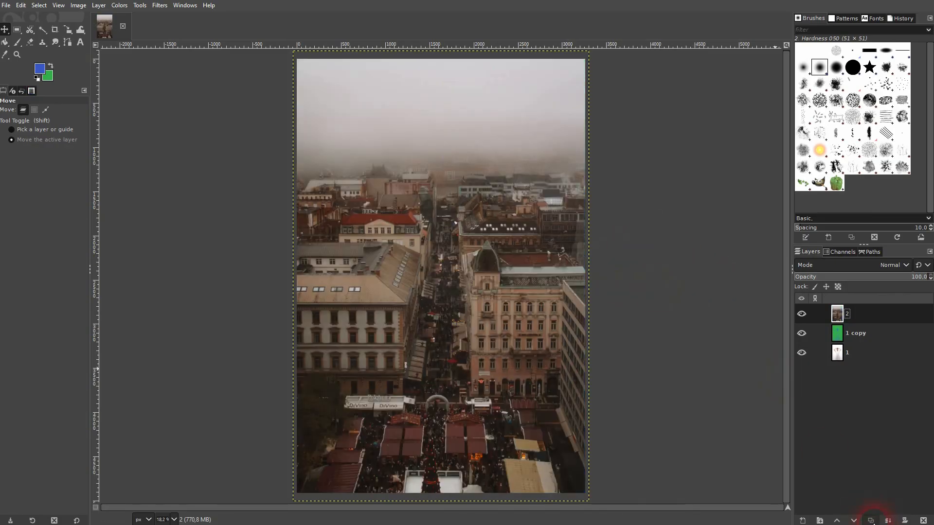
Step: Duplicate layer 2 and repeat the Gradient Map on the copy, toggling the copy's visibility to compare it with the original
click(871, 520)
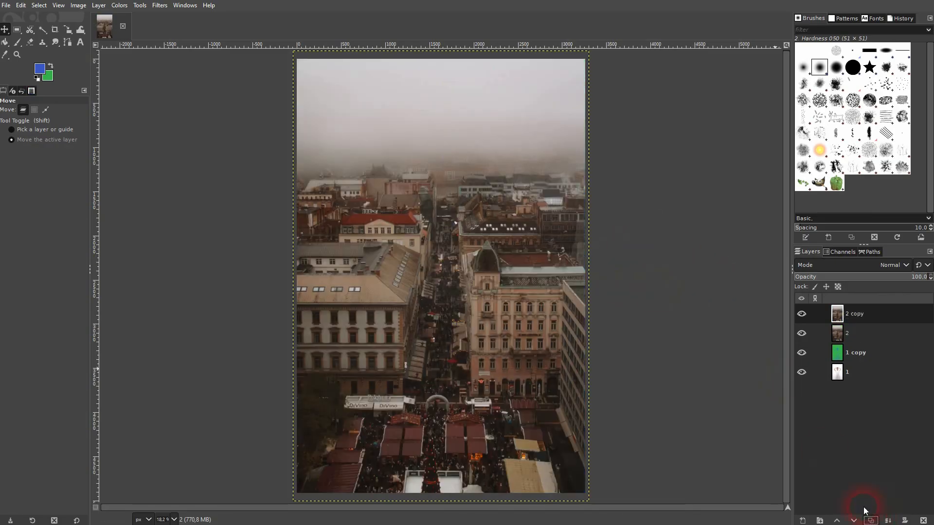
click(160, 6)
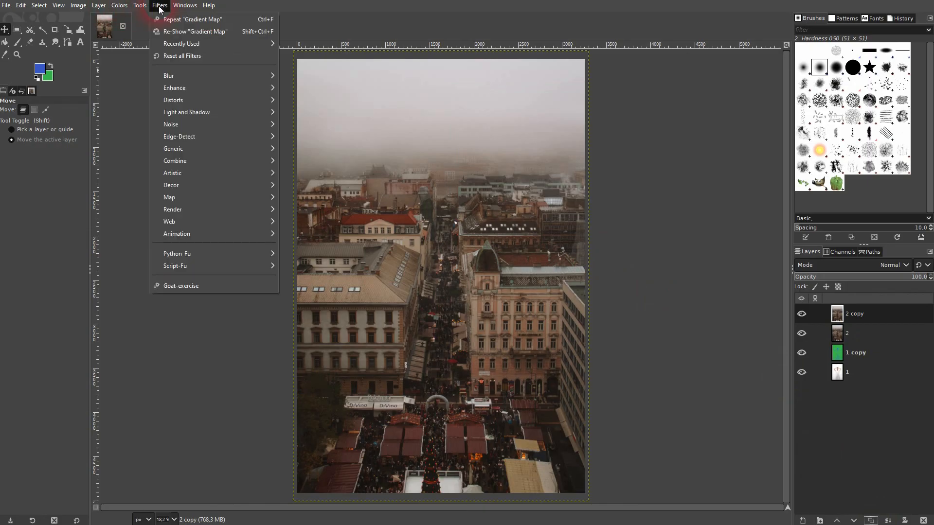
click(261, 22)
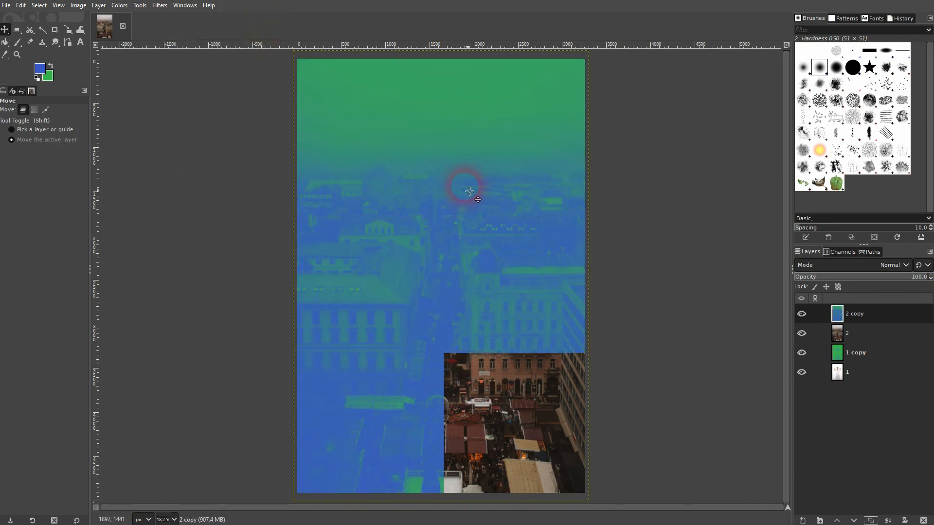
click(802, 315)
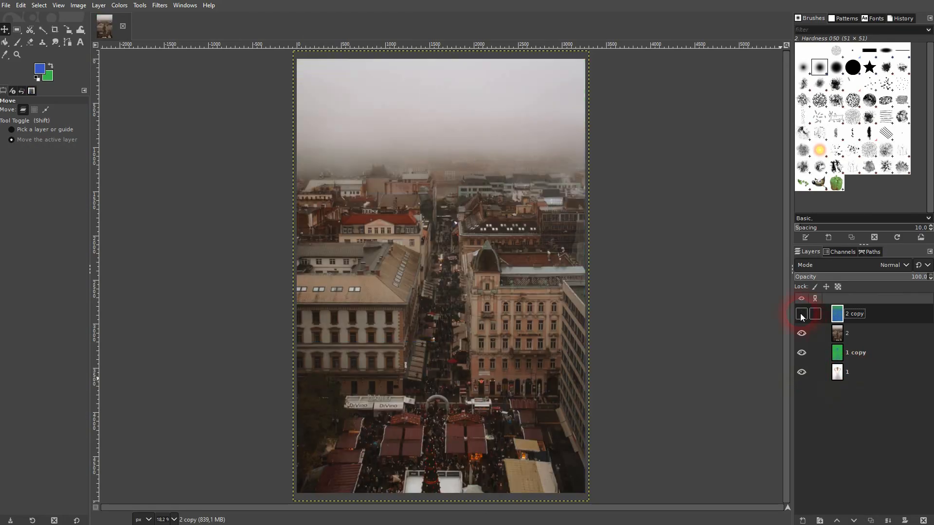
click(802, 314)
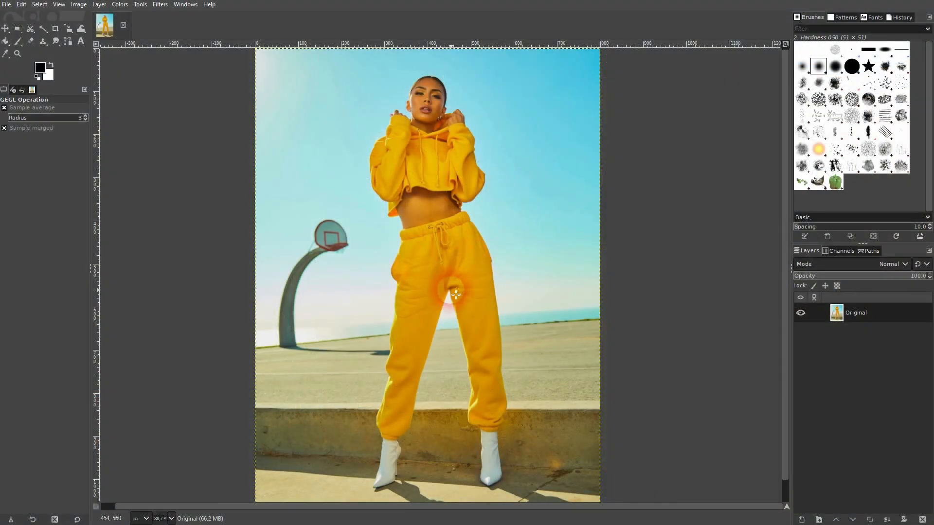
Step: Duplicate the Original layer in the yellow tracksuit photo and keep the copy active
drag(455, 294, 518, 276)
click(871, 520)
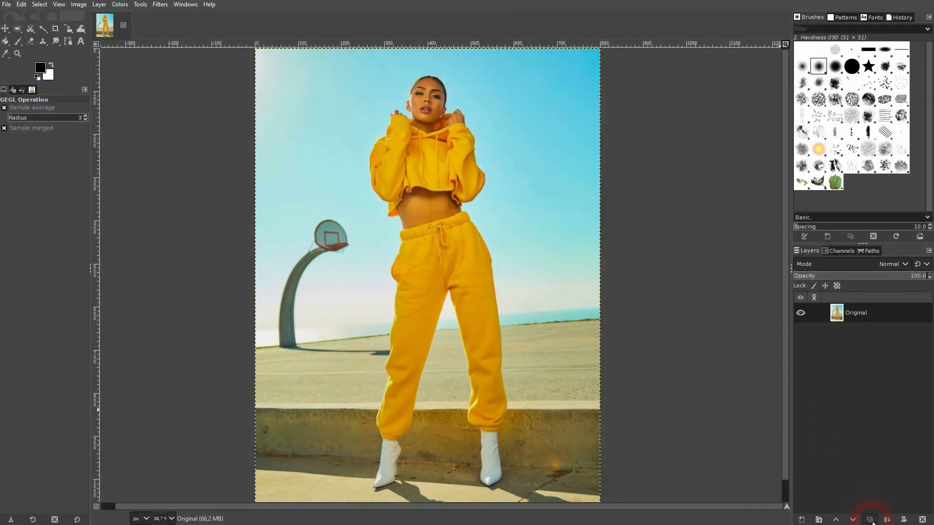
click(878, 314)
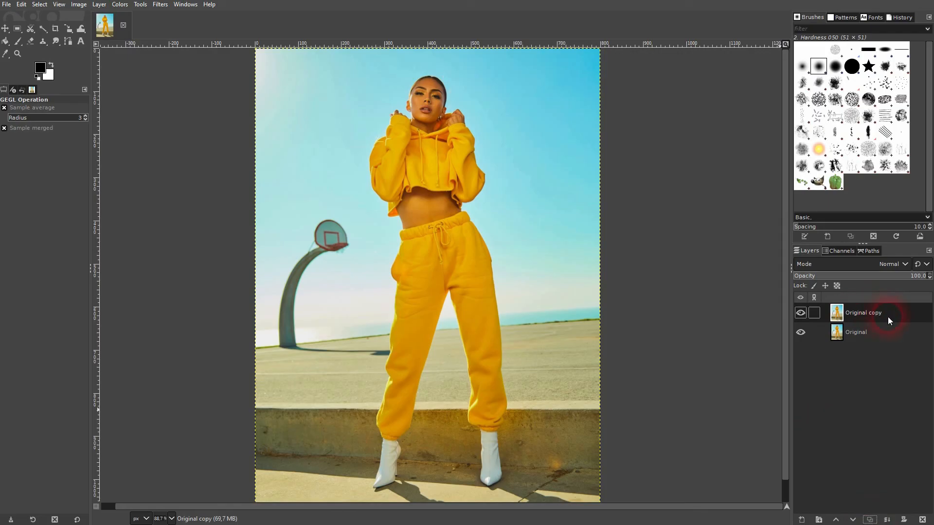
Step: Open the artistic Cartoon filter for the Original copy layer and toggle its preview to compare the effect
click(160, 5)
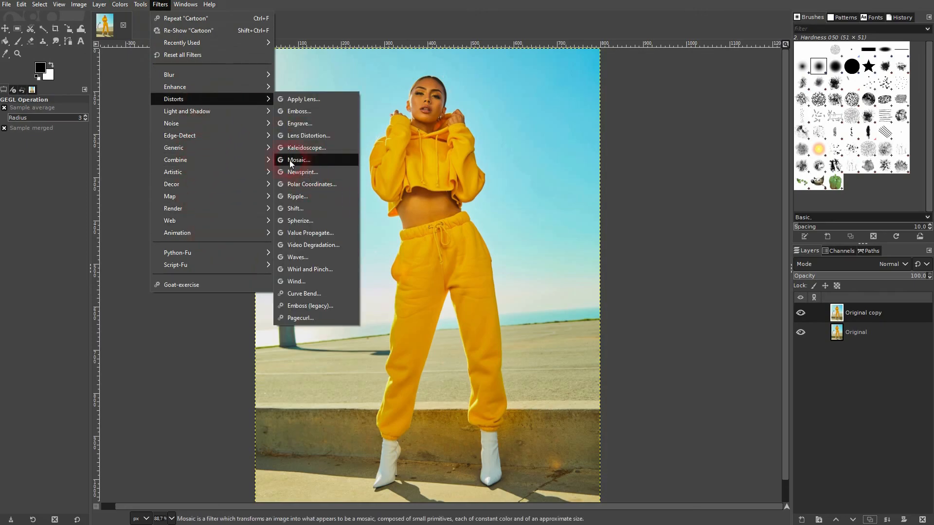
mouse_move(218, 135)
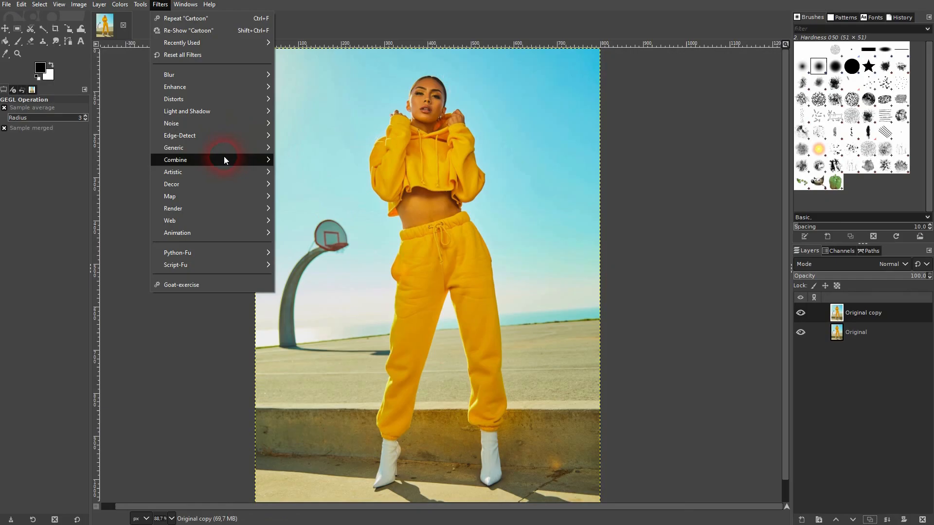
mouse_move(204, 171)
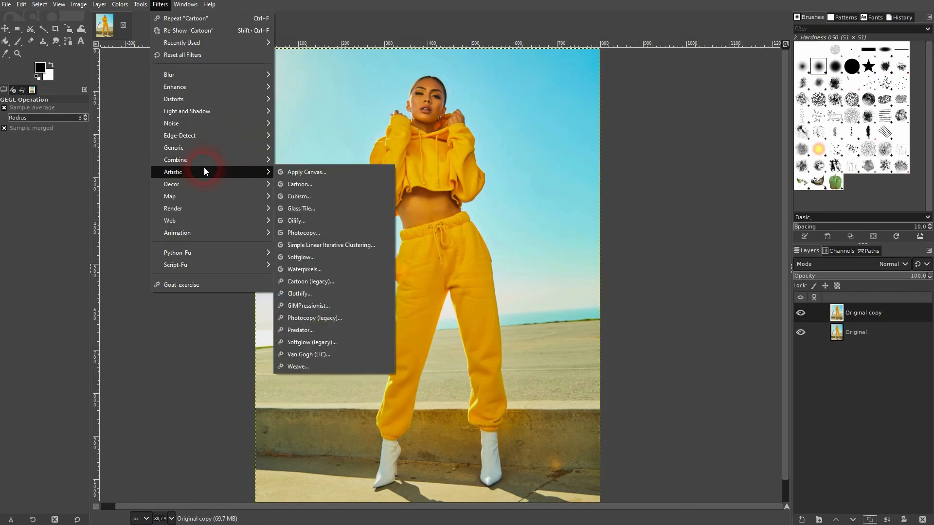
click(322, 186)
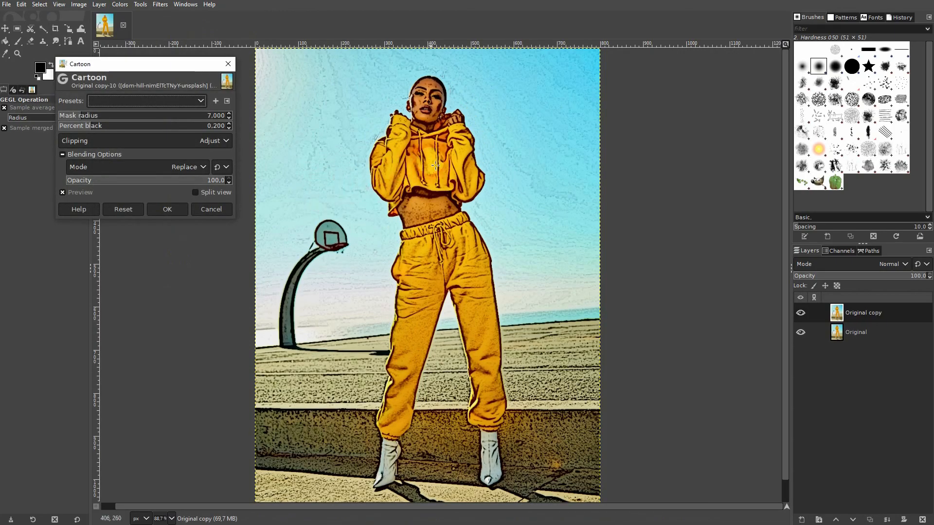
click(80, 193)
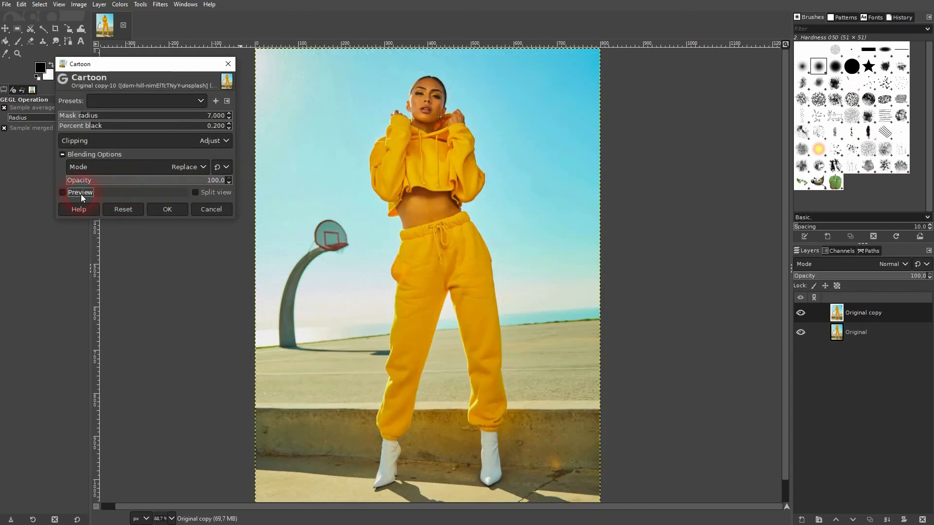
click(80, 194)
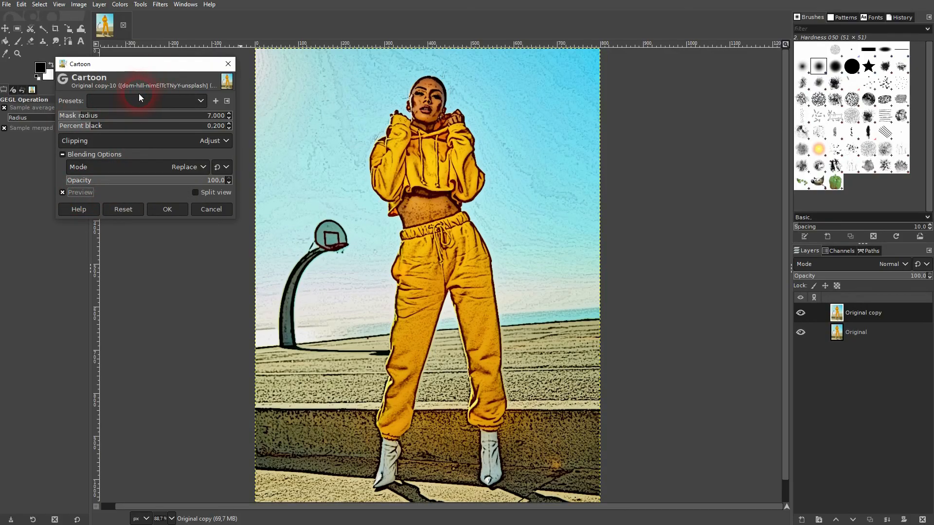
Step: Try the Cartoon filter with percent black at 0.035 and mask radius at 2.326
click(71, 127)
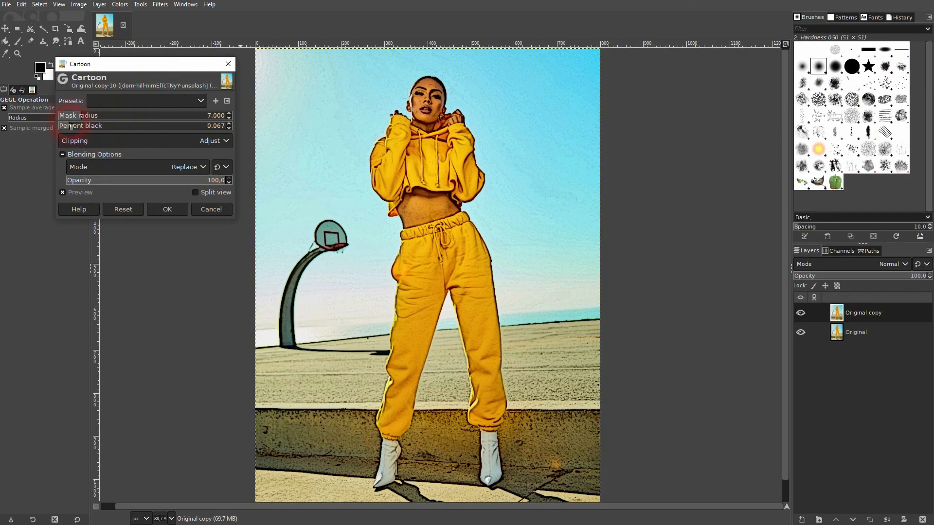
drag(70, 127, 66, 127)
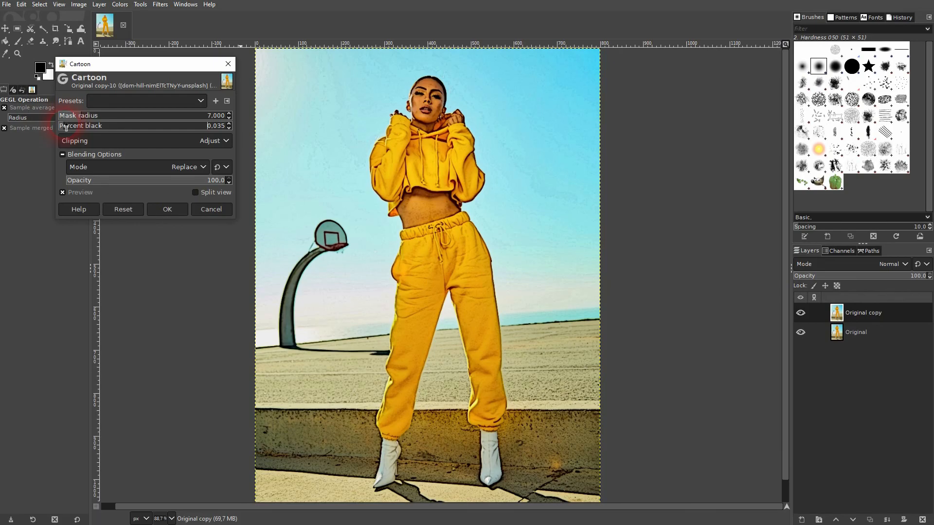
click(83, 117)
click(74, 117)
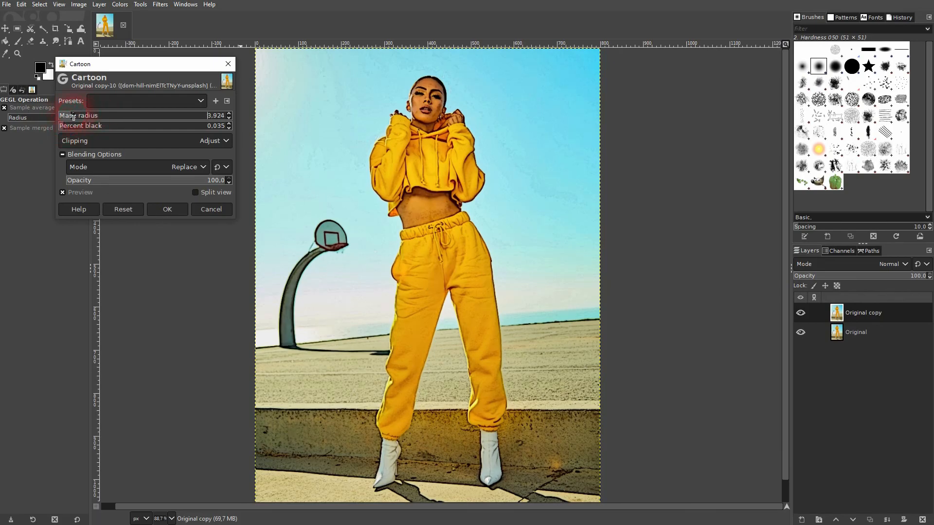
click(68, 117)
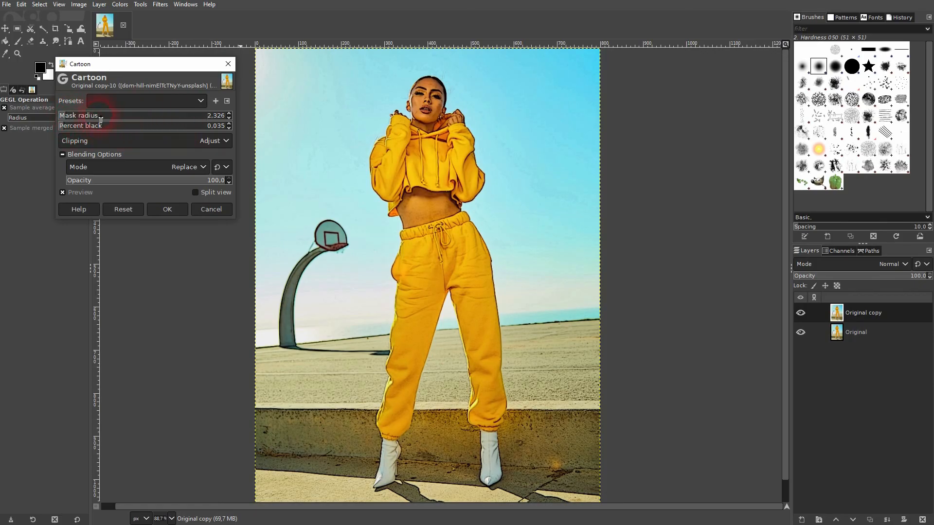
Step: Apply the Cartoon filter with percent black 0.058 and mask radius 4.942, and toggle the Original copy layer's visibility to compare
click(70, 127)
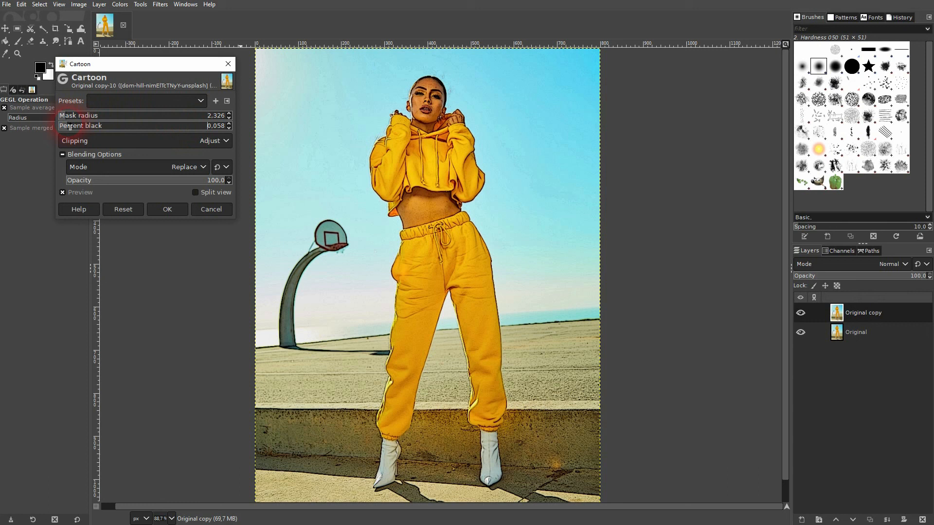
click(72, 117)
click(76, 117)
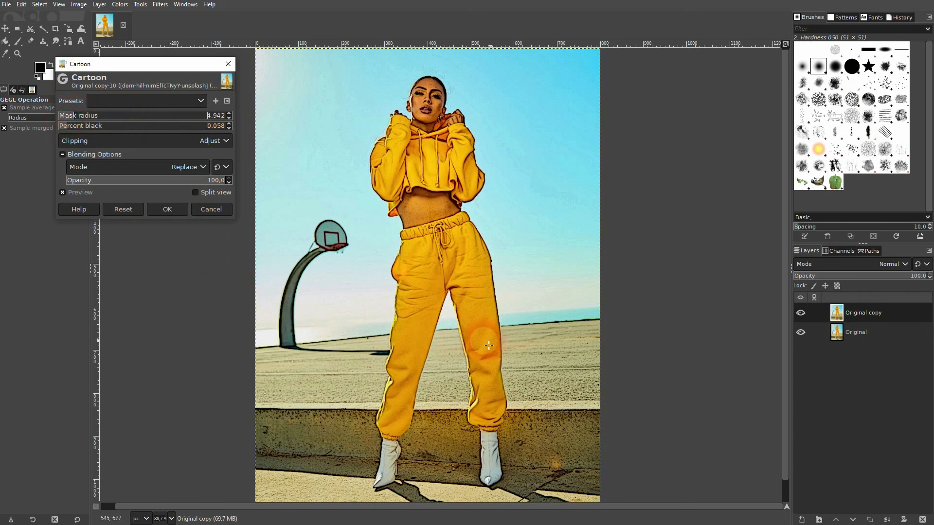
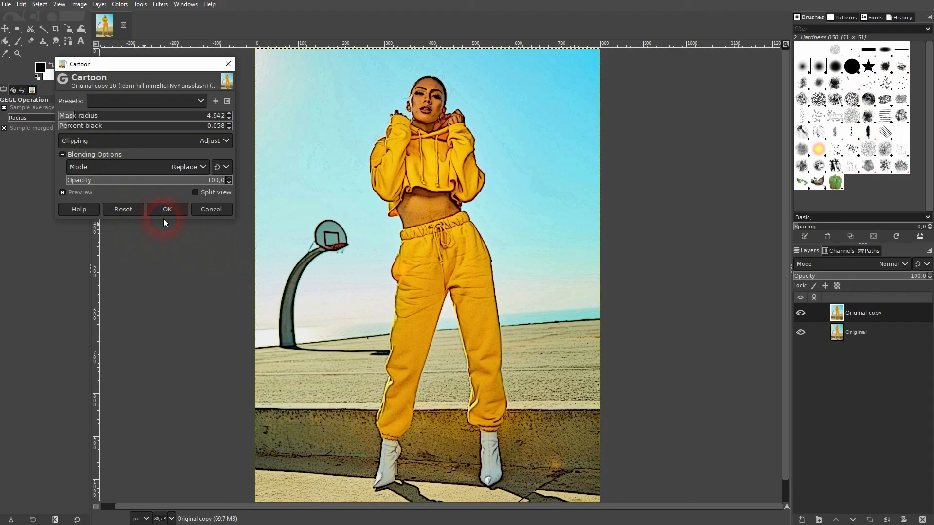
click(165, 214)
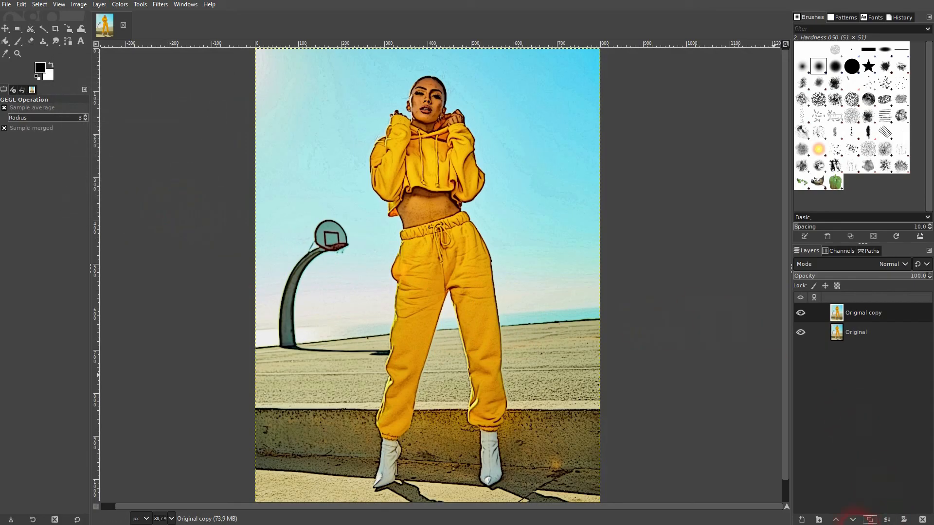
click(801, 315)
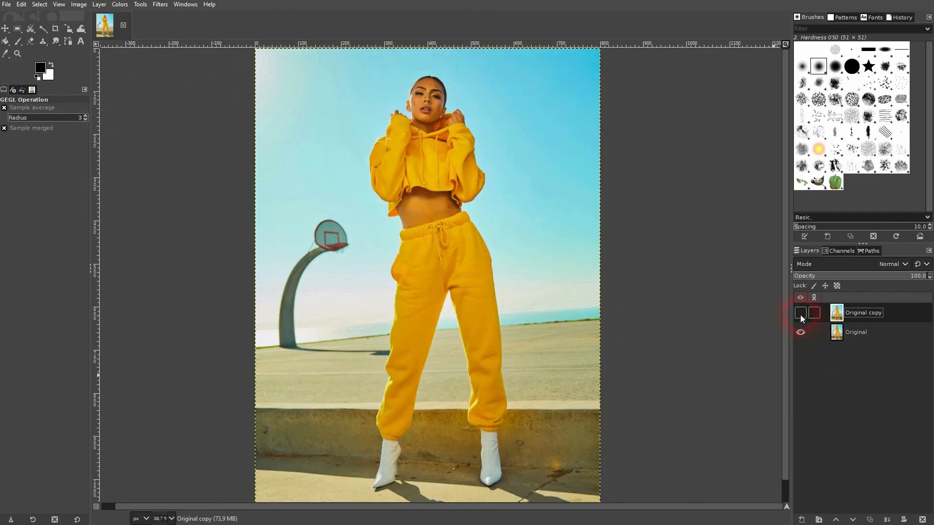
click(800, 314)
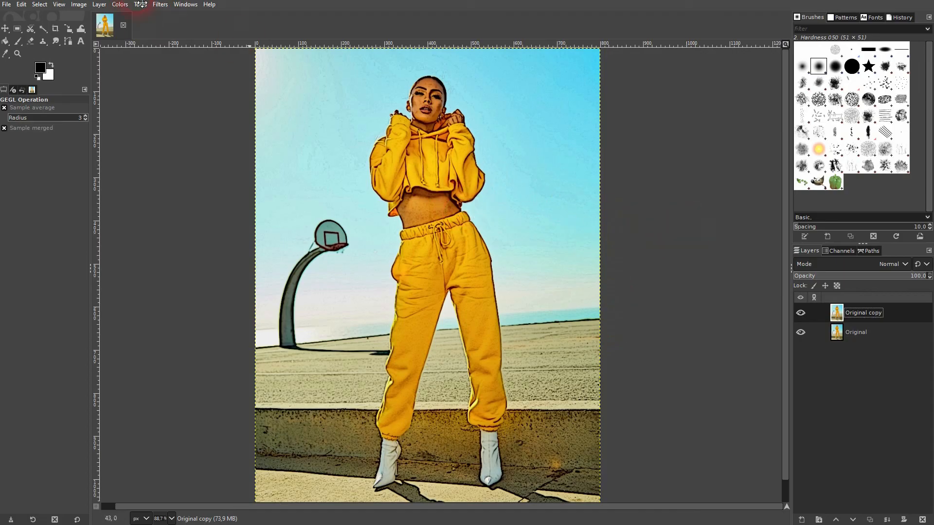
Step: Preview the Laplace edge-detect filter on the Original copy layer, and cancel it
click(164, 6)
mouse_move(259, 138)
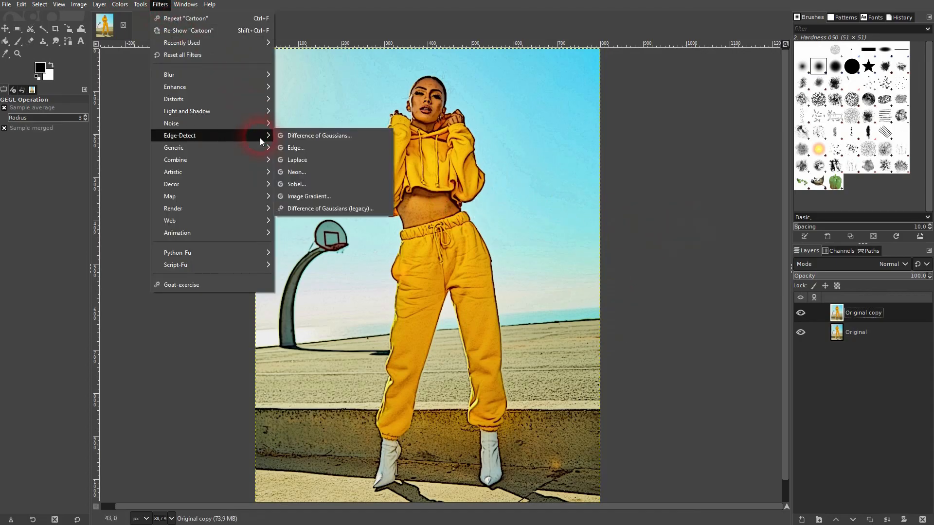
click(317, 160)
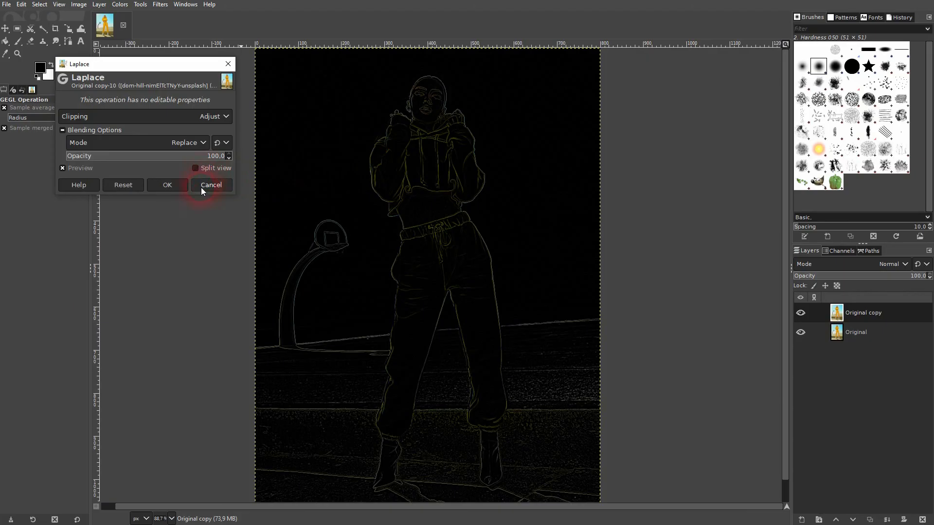
click(211, 185)
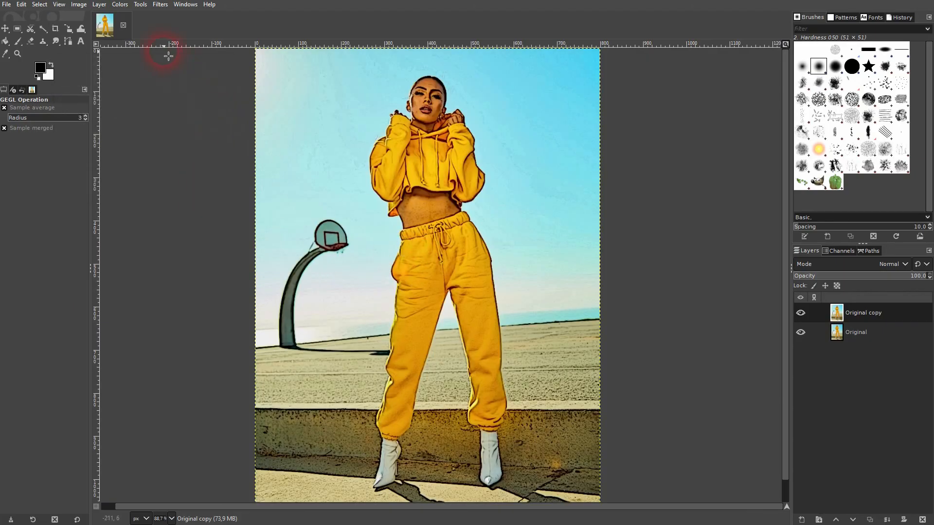
Step: Preview the Supernova light filter on the Original copy layer, and cancel it
click(162, 5)
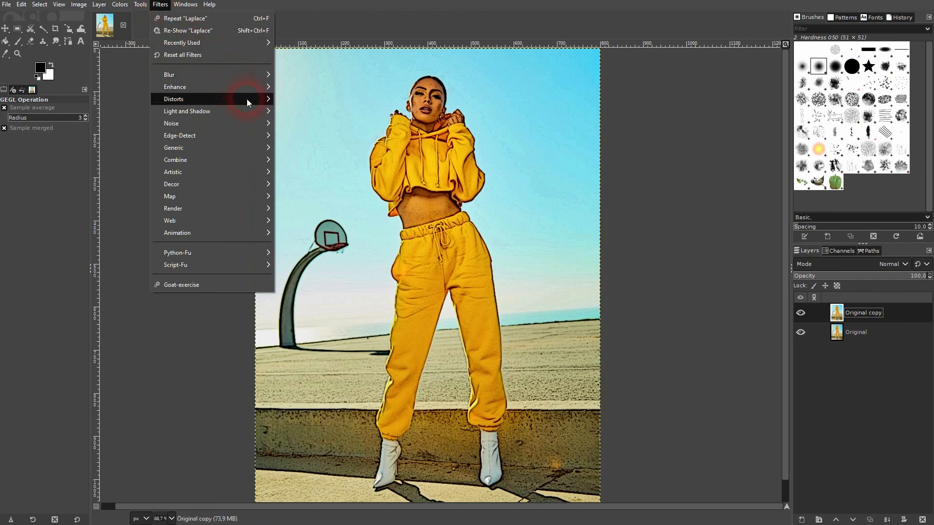
mouse_move(253, 114)
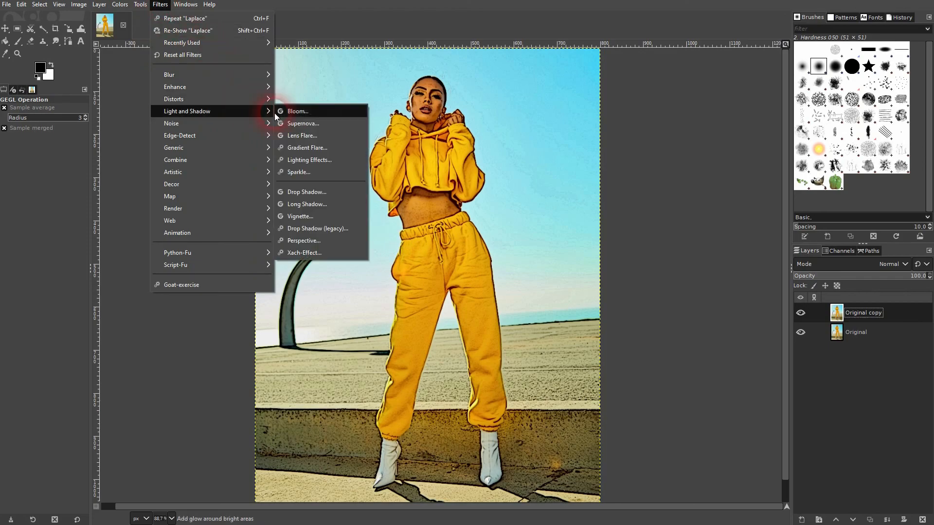
click(302, 123)
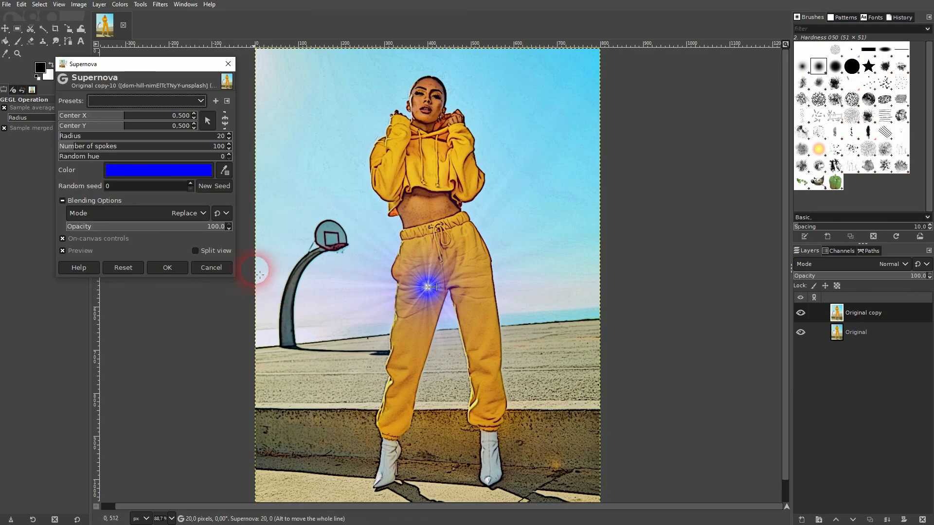
click(224, 267)
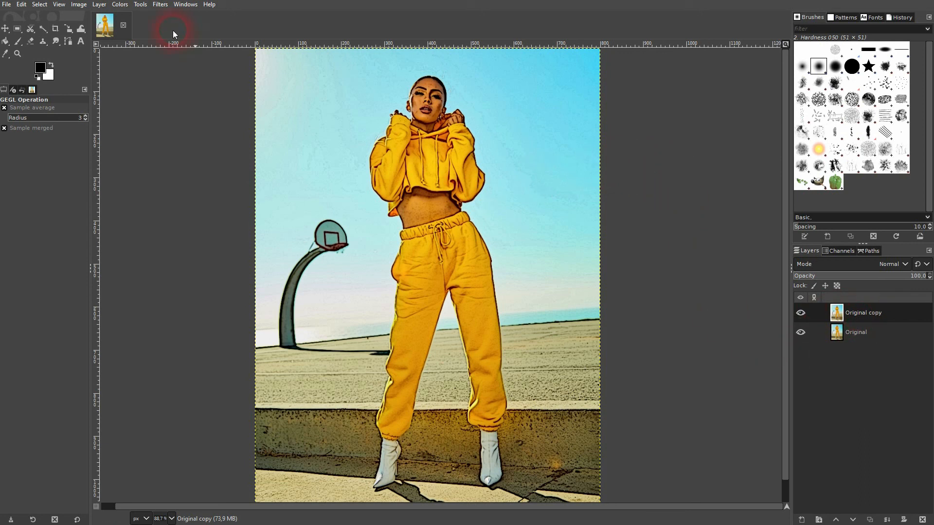
Step: Open the artistic Cubism filter for the Original copy layer and set its tile saturation to 2.674
click(158, 6)
mouse_move(239, 171)
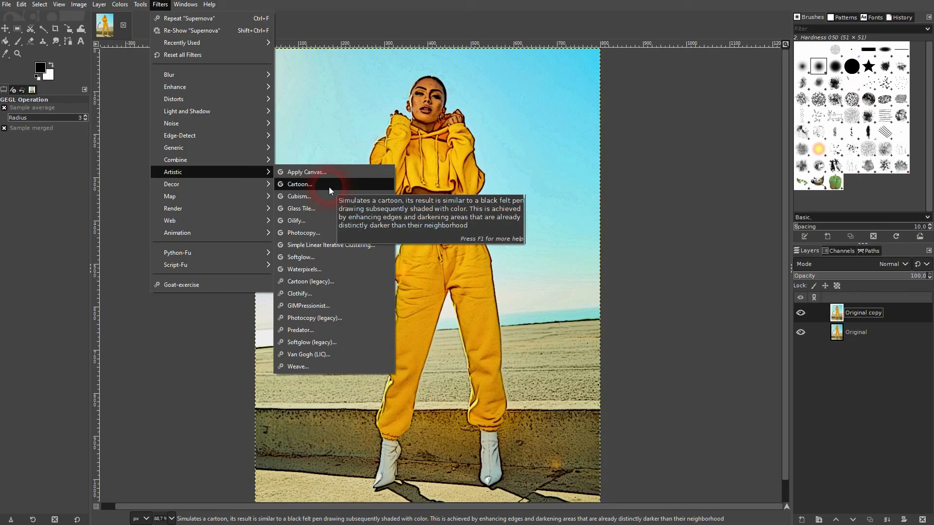
click(299, 196)
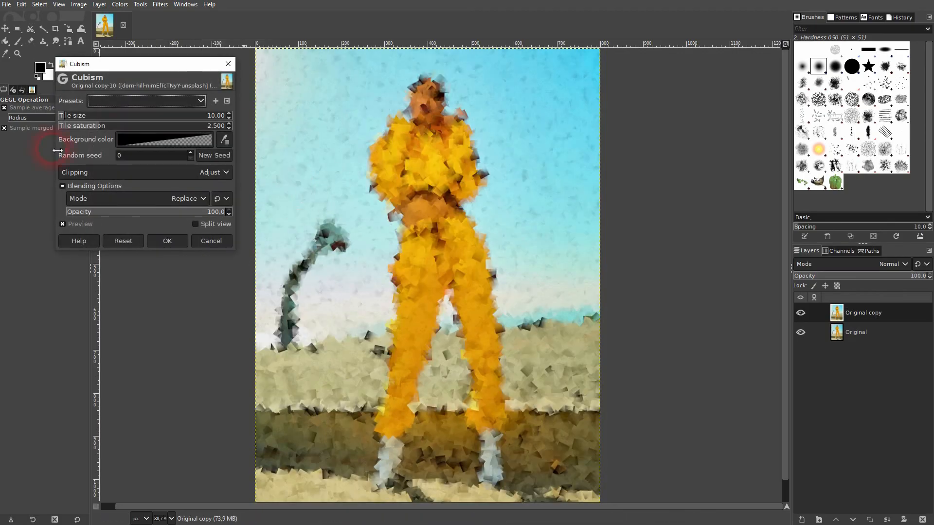
click(93, 127)
drag(88, 127, 105, 128)
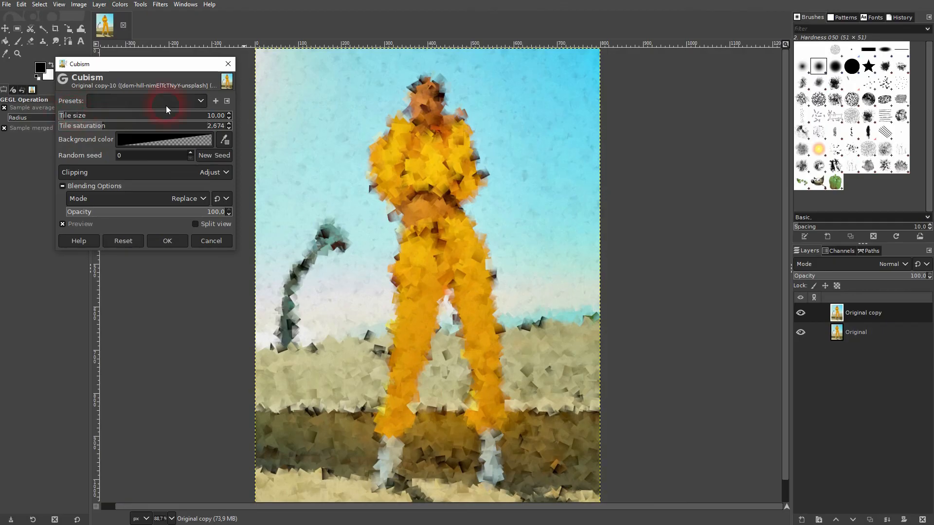
Step: Try Cubism tile sizes of 3.00 and 8.00 to compare the effect on the photo
click(229, 118)
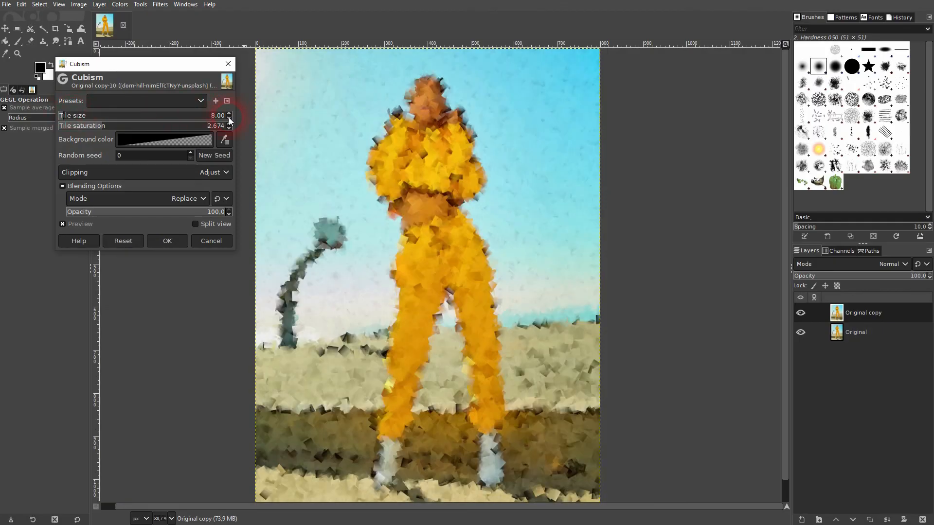
click(229, 118)
click(228, 118)
click(228, 118)
click(229, 117)
click(228, 118)
click(229, 118)
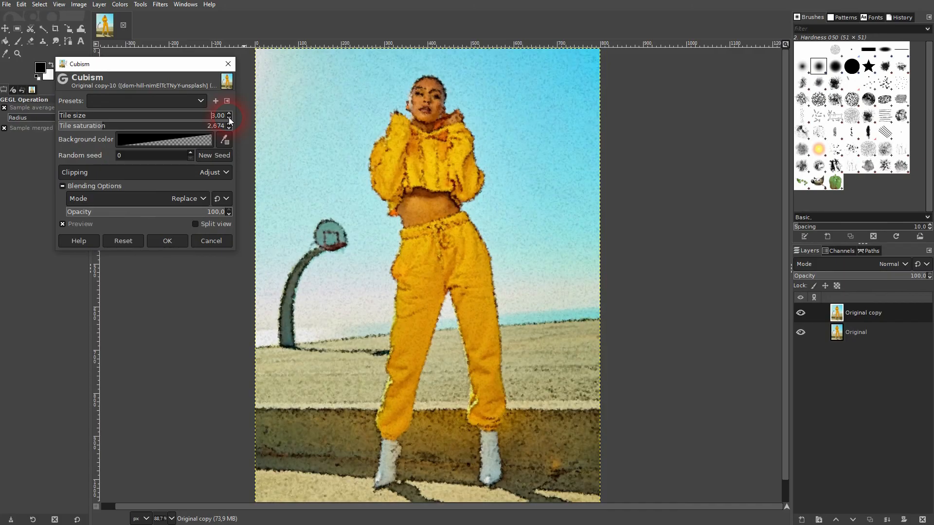
click(229, 113)
click(229, 113)
click(229, 113)
click(229, 113)
click(228, 113)
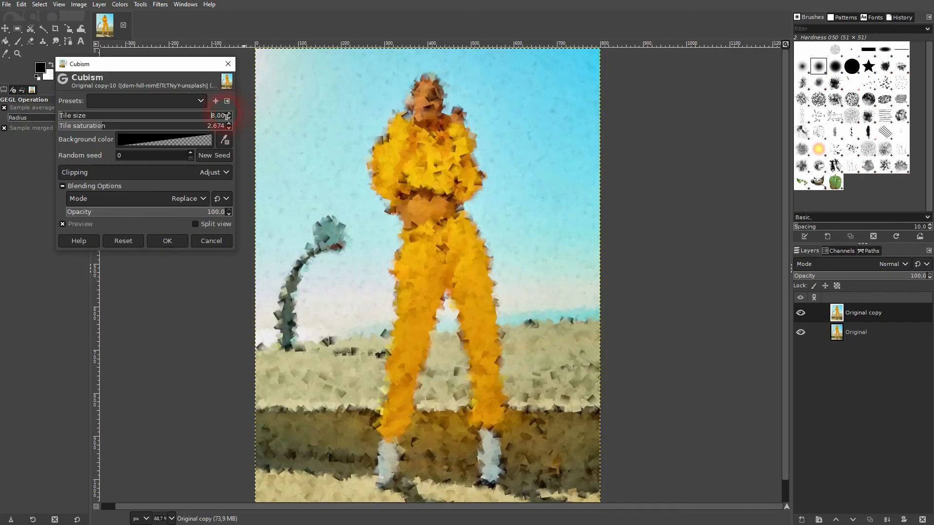
Step: Try a Cubism tile size of 31.26, reduce it, and apply the filter to the Original copy layer
click(79, 115)
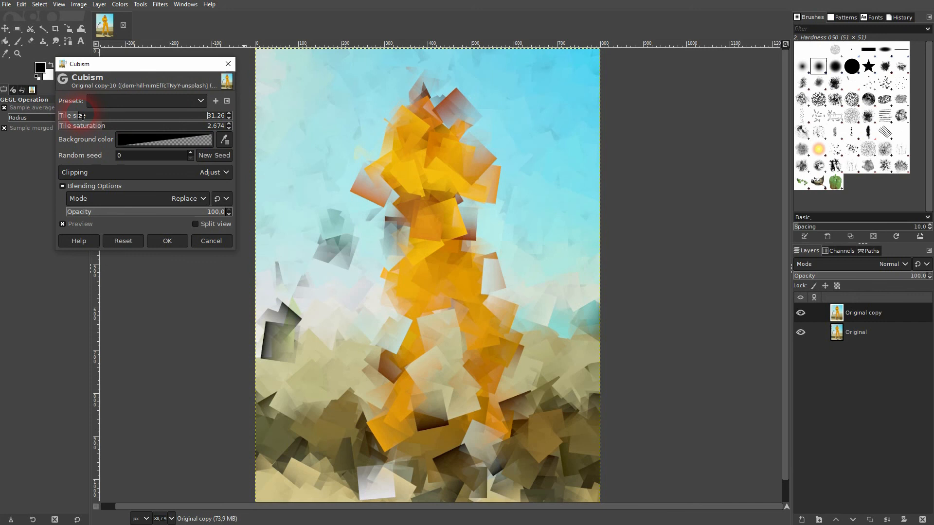
drag(83, 117, 75, 117)
click(167, 239)
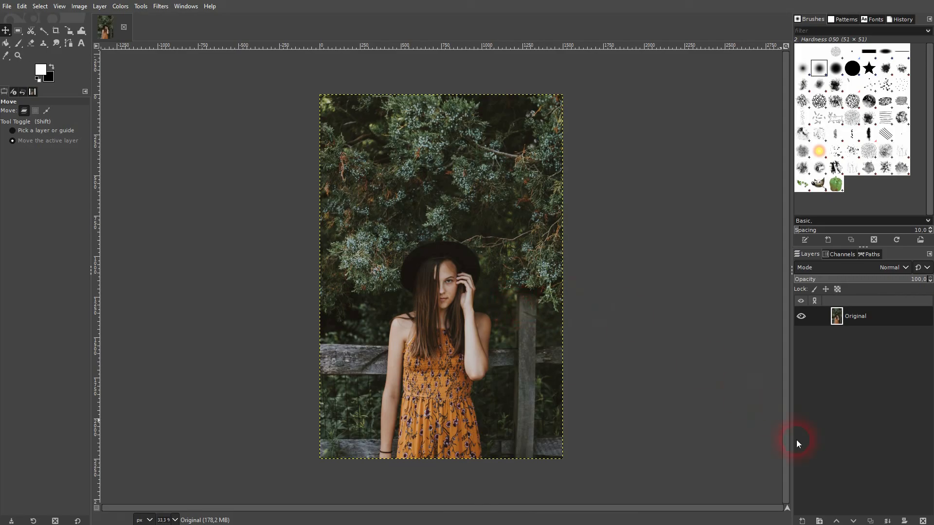
Step: Duplicate the Original layer in the photo of the woman in the orange dress and keep the copy active
click(870, 521)
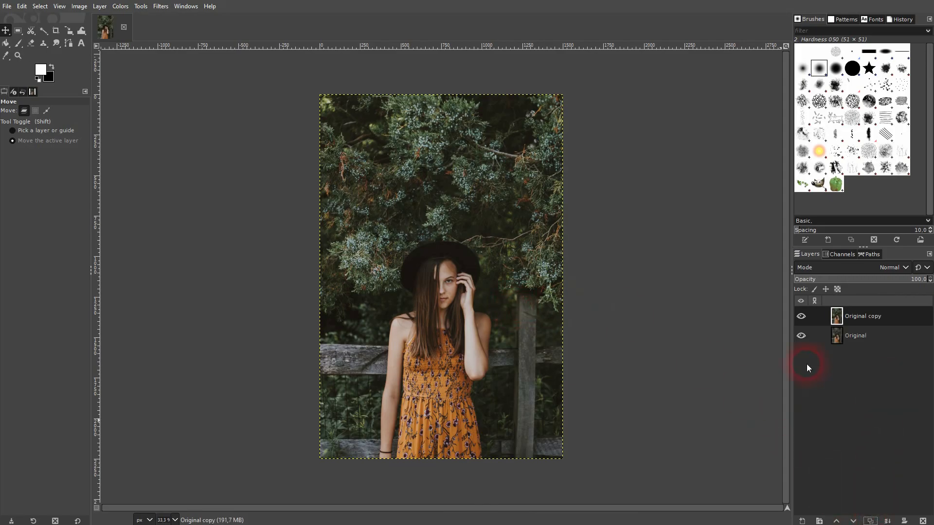
click(863, 316)
click(616, 247)
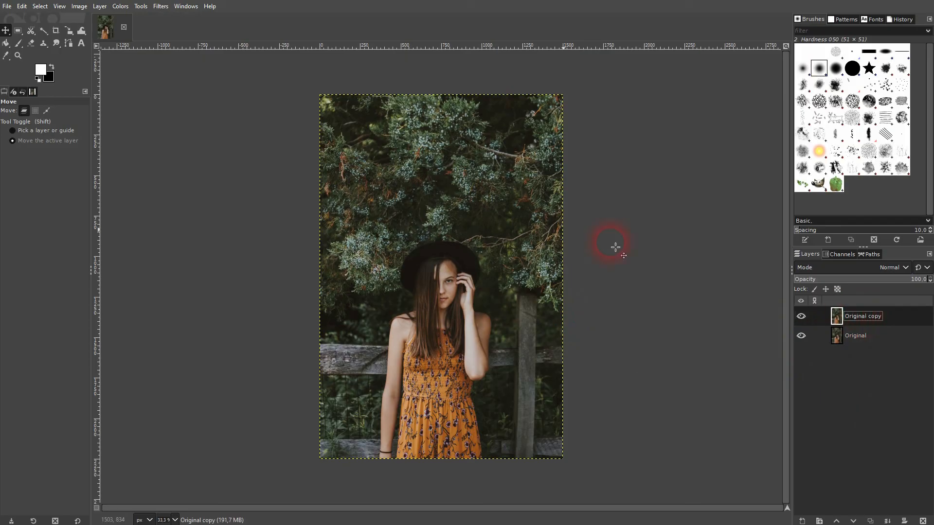
Step: Start a path at the wrist near the photo's lower edge and trace the outer forearm past the bracelet
click(68, 43)
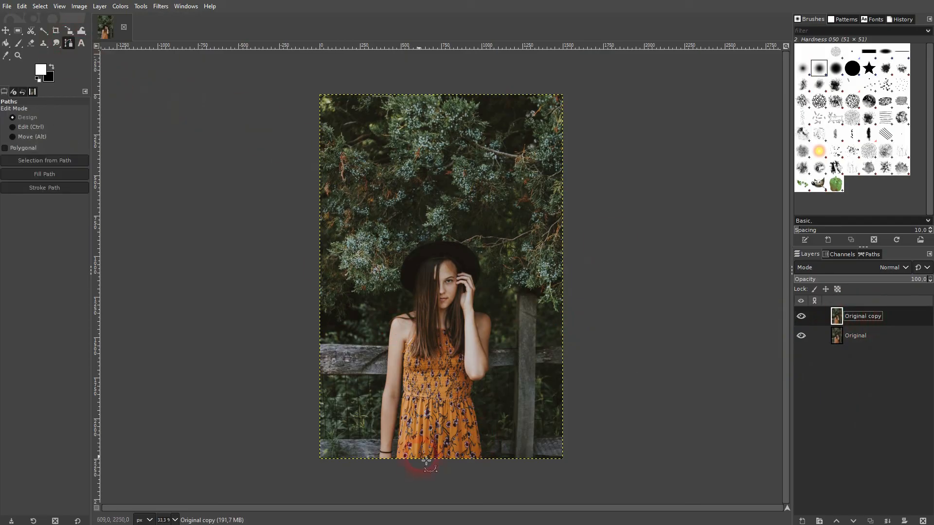
key(1)
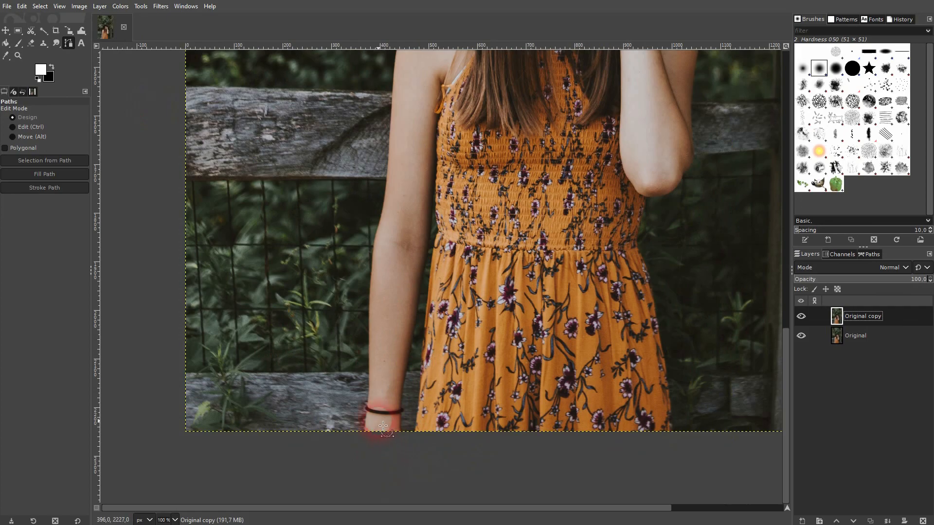
scroll(382, 427, up, 3)
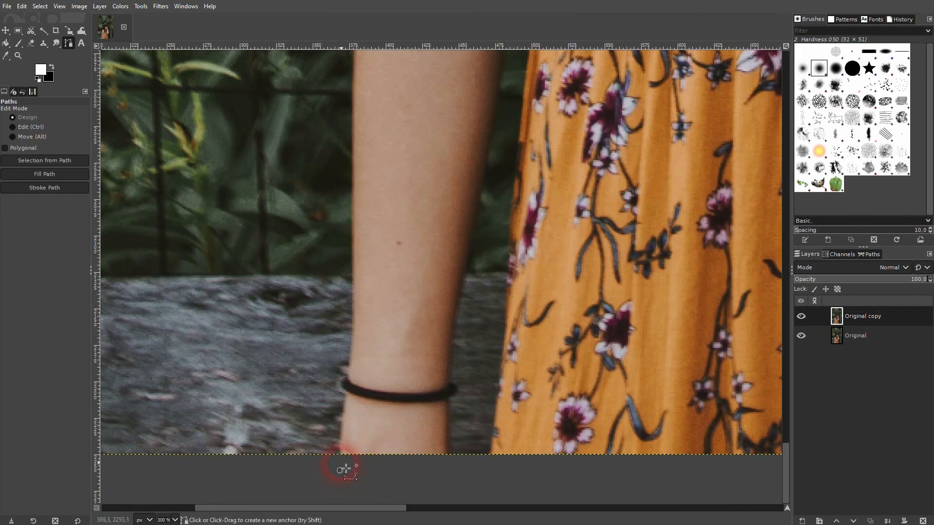
drag(339, 446, 340, 470)
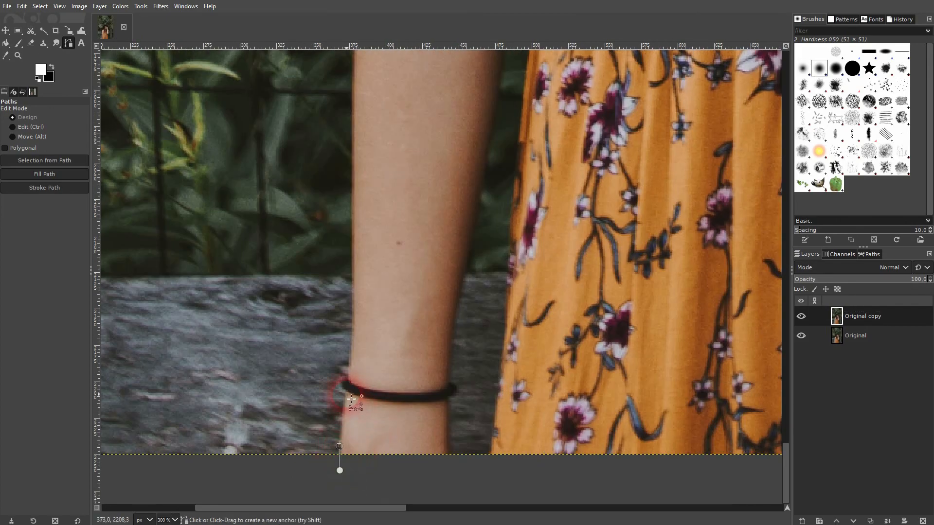
drag(345, 377, 349, 368)
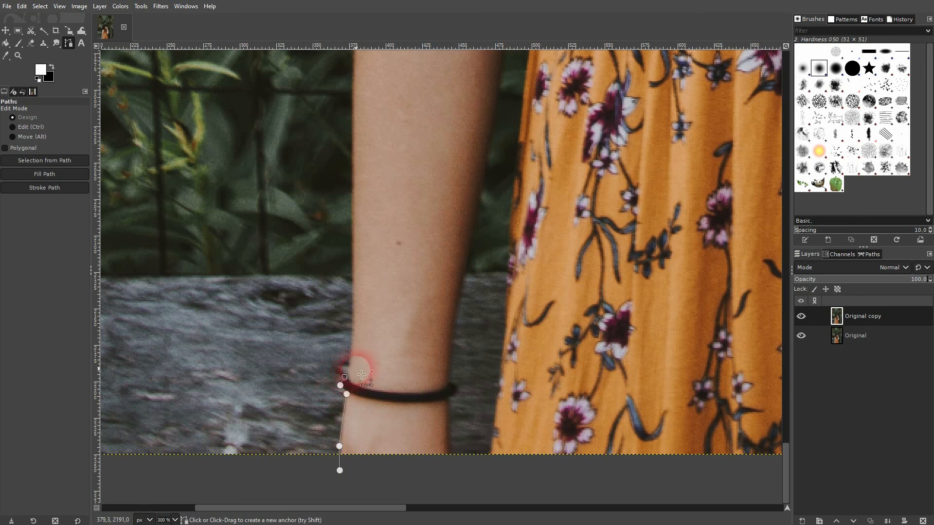
click(351, 228)
click(354, 109)
Step: Continue the path along the outer edge of the forearm and around the elbow
drag(428, 85, 338, 413)
click(270, 303)
click(278, 202)
scroll(333, 217, up, 2)
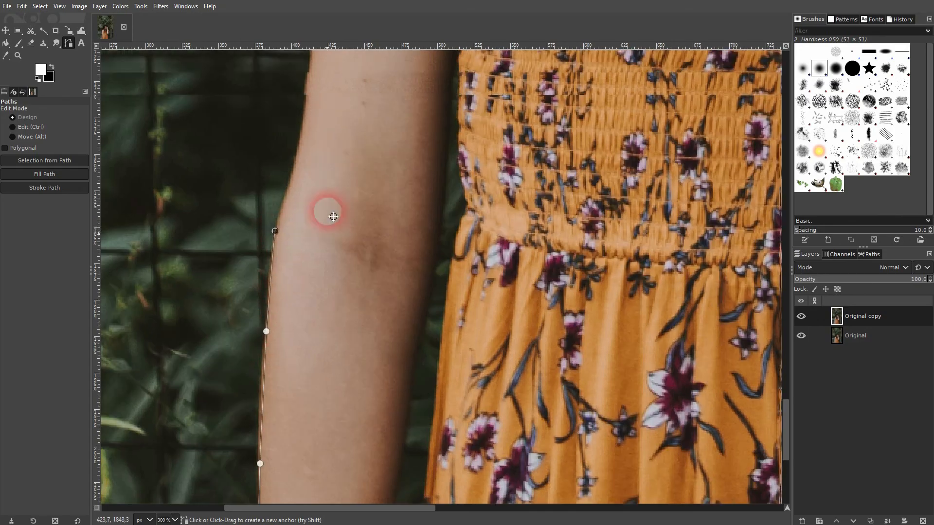
scroll(334, 217, up, 4)
click(333, 216)
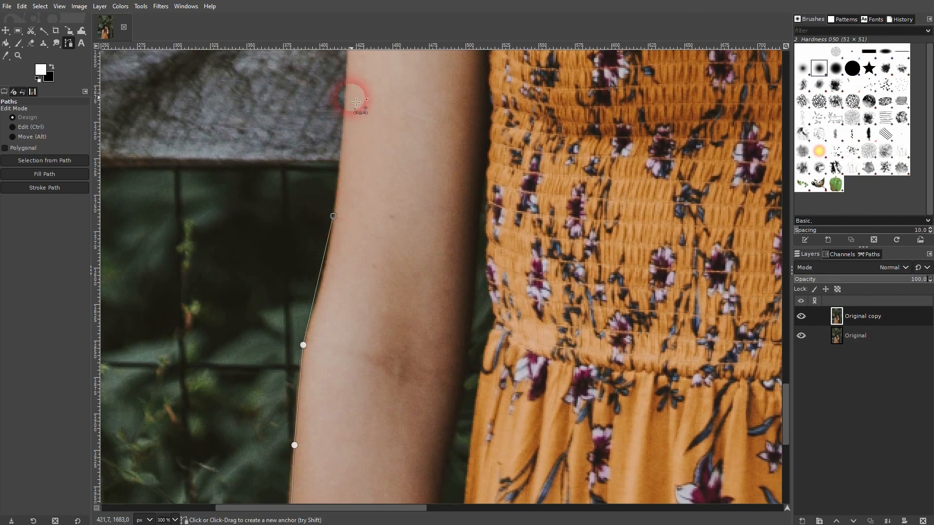
Step: Continue the path along the outer edge of the upper arm to just below the shoulder with the loose hair strand
click(348, 88)
drag(382, 107, 397, 384)
click(370, 223)
click(381, 105)
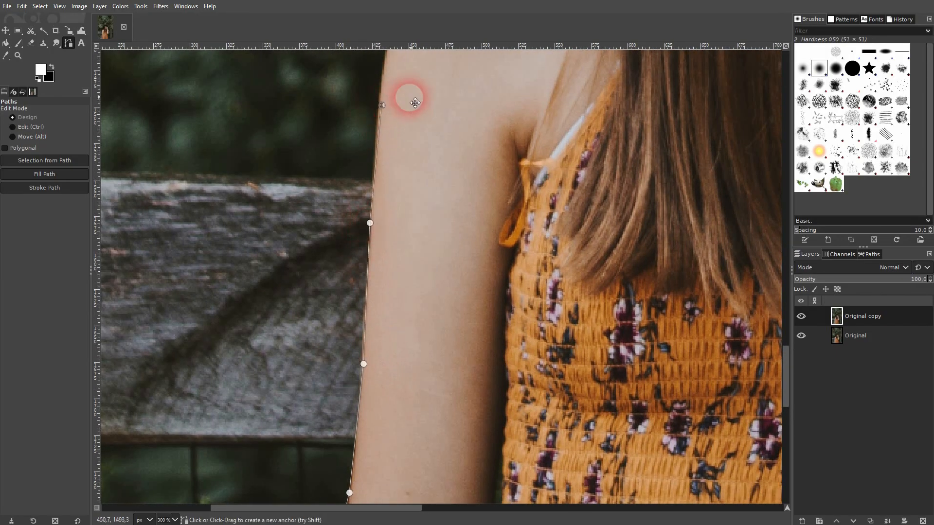
drag(415, 103, 388, 380)
click(375, 293)
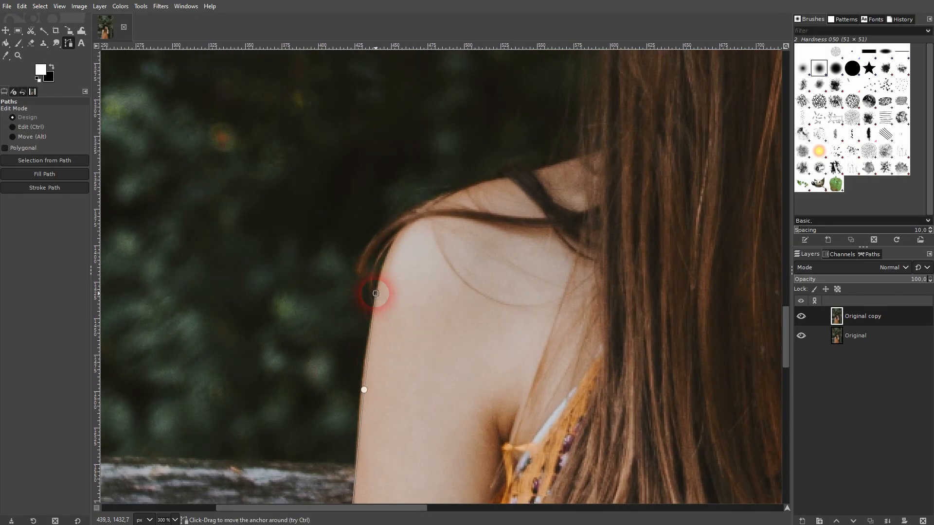
Step: Extend the path over the top of the shoulder to the edge of the long hair
click(429, 202)
click(498, 179)
click(579, 156)
drag(617, 133, 550, 458)
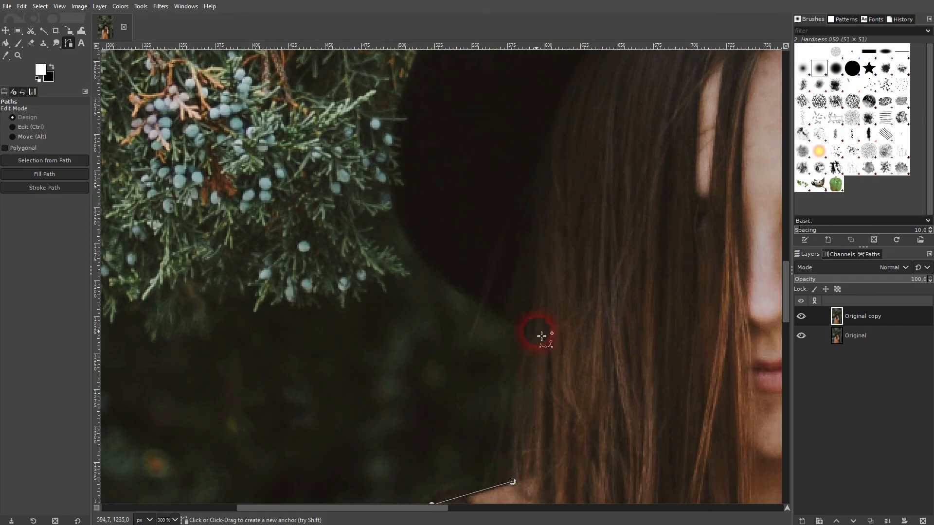
Step: Trace the path from the hair onto the hat brim's underside and around the brim's left curve
click(527, 331)
click(444, 278)
scroll(507, 358, up, 5)
scroll(506, 358, left, 1)
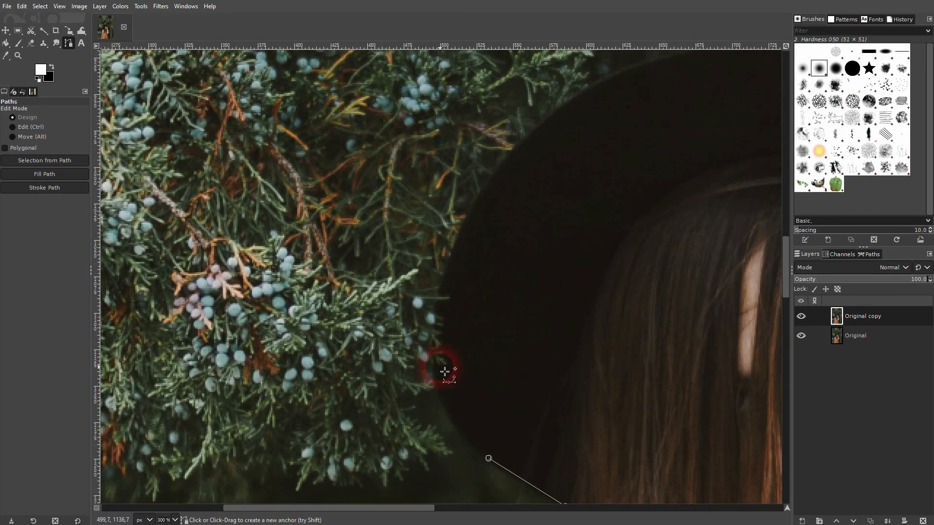
click(434, 366)
click(461, 229)
scroll(465, 355, up, 5)
scroll(464, 355, right, 2)
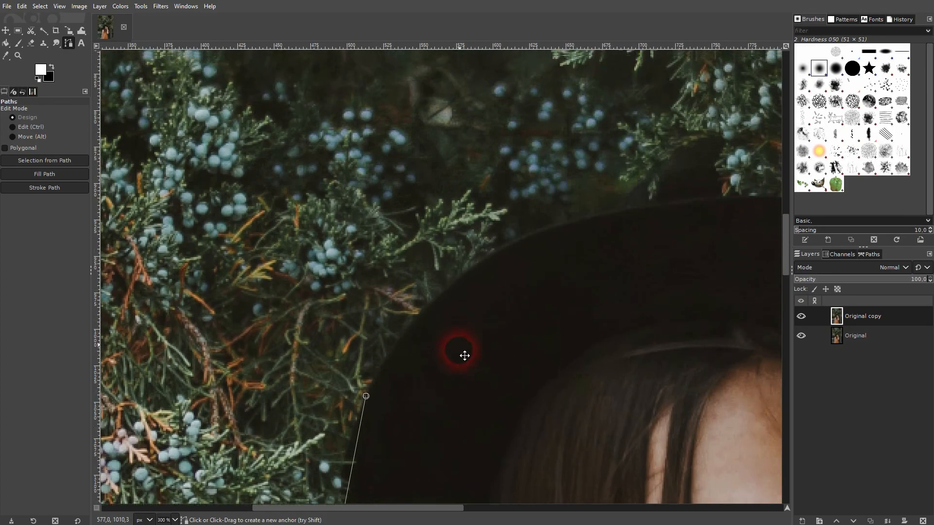
Step: Continue the path across the upper edge of the hat brim to where it starts curving down on the right
click(477, 266)
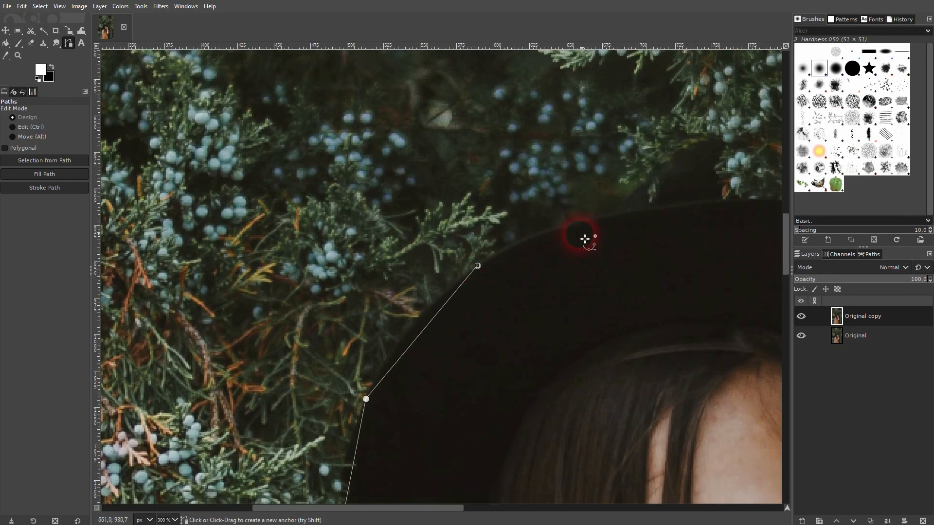
click(636, 210)
scroll(429, 267, up, 2)
scroll(428, 268, right, 6)
click(480, 252)
click(609, 299)
scroll(442, 300, down, 3)
scroll(442, 301, right, 6)
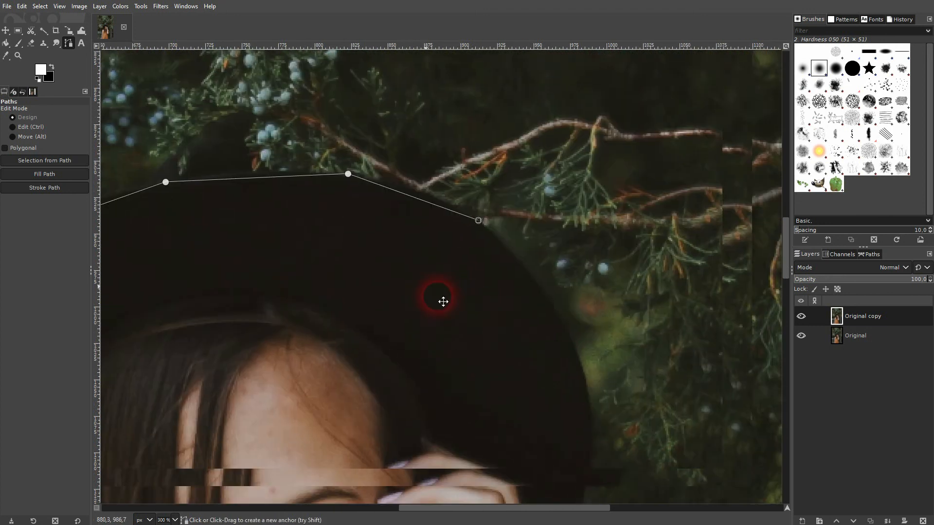
Step: Trace the path down the right side of the hat brim to the raised hand
click(511, 312)
click(533, 443)
scroll(545, 334, down, 5)
click(510, 321)
click(484, 348)
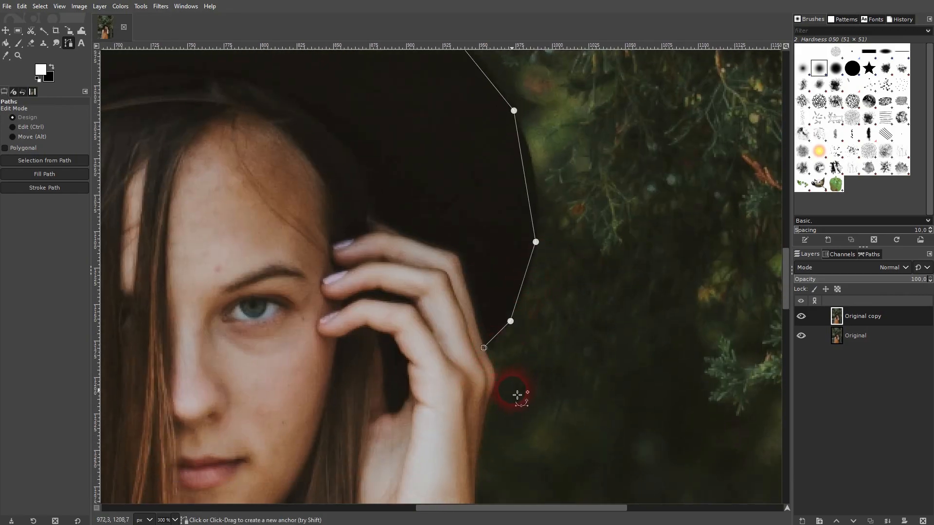
Step: Continue the path along the outer edge of the raised hand and wrist to where it meets the shoulder
click(496, 370)
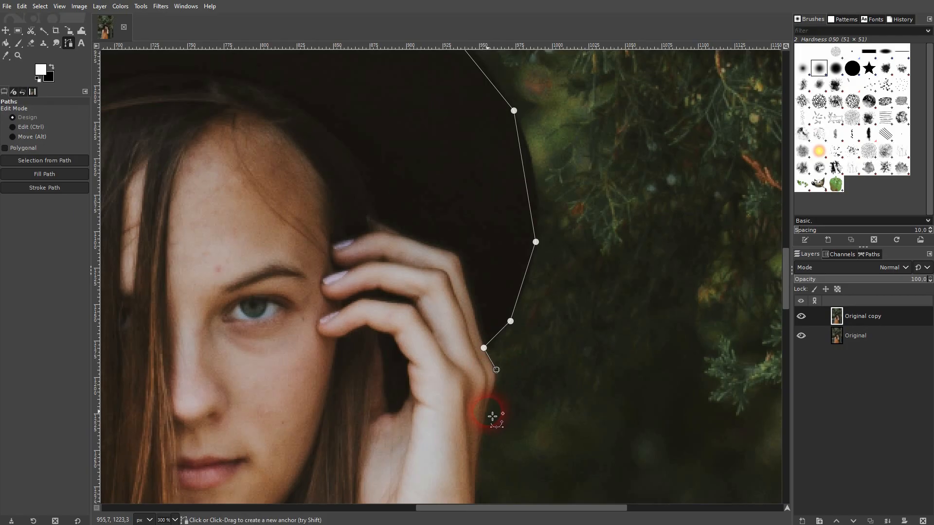
click(488, 411)
scroll(498, 440, down, 5)
click(511, 283)
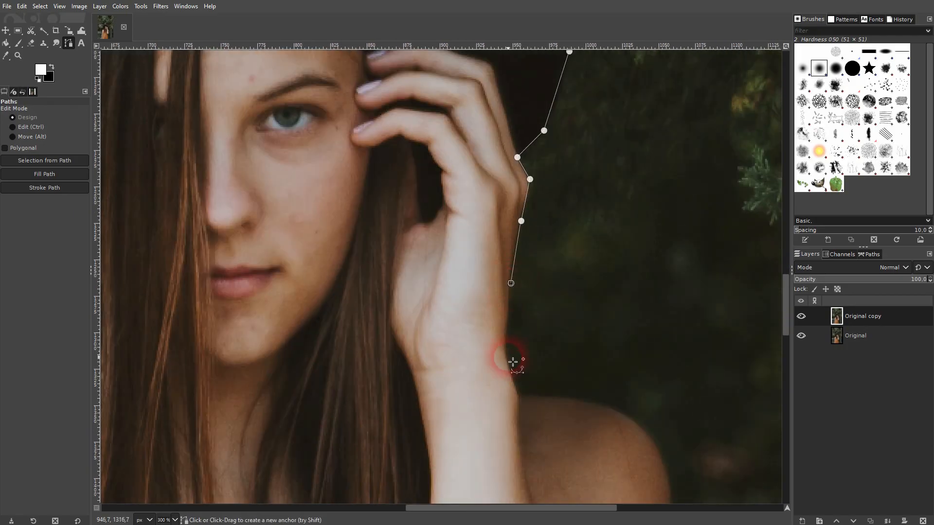
click(506, 333)
click(508, 363)
click(518, 392)
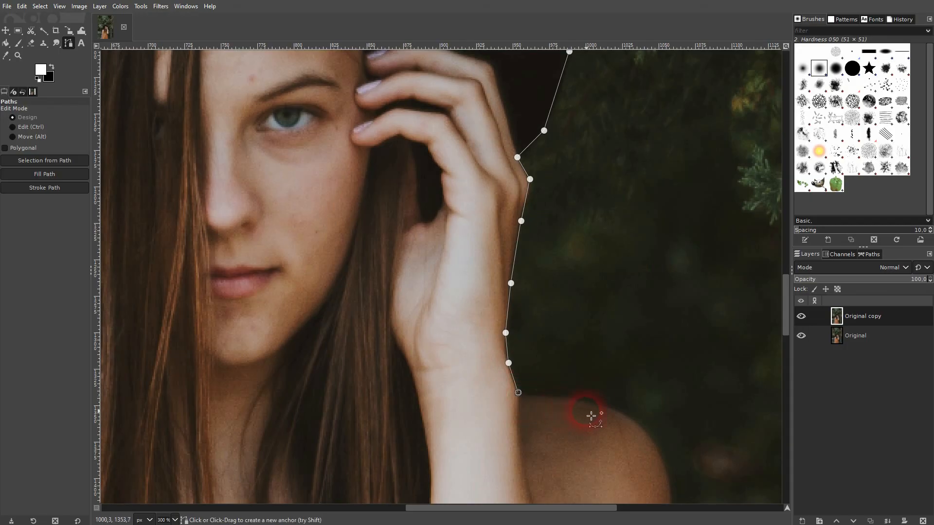
Step: Trace the path around the shoulder behind the raised arm and down that upper arm
click(600, 404)
click(665, 460)
drag(684, 481, 615, 313)
click(598, 350)
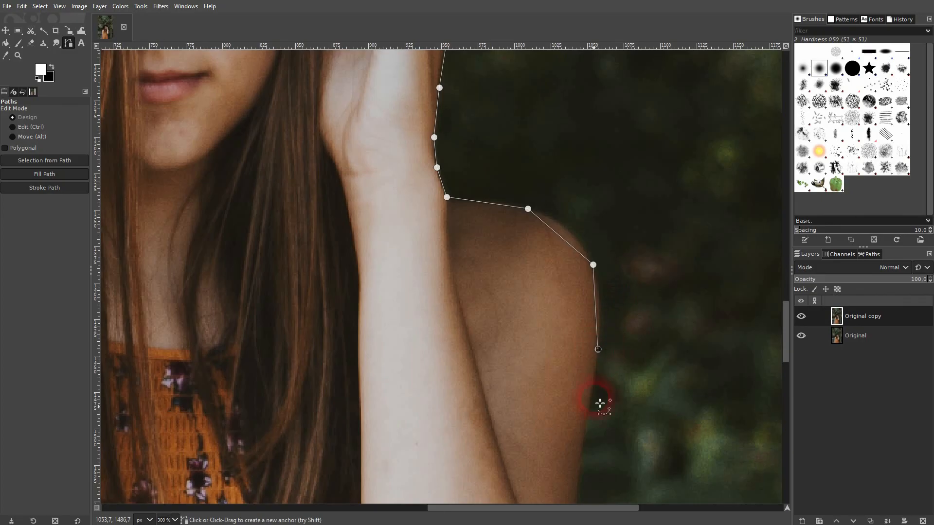
click(586, 454)
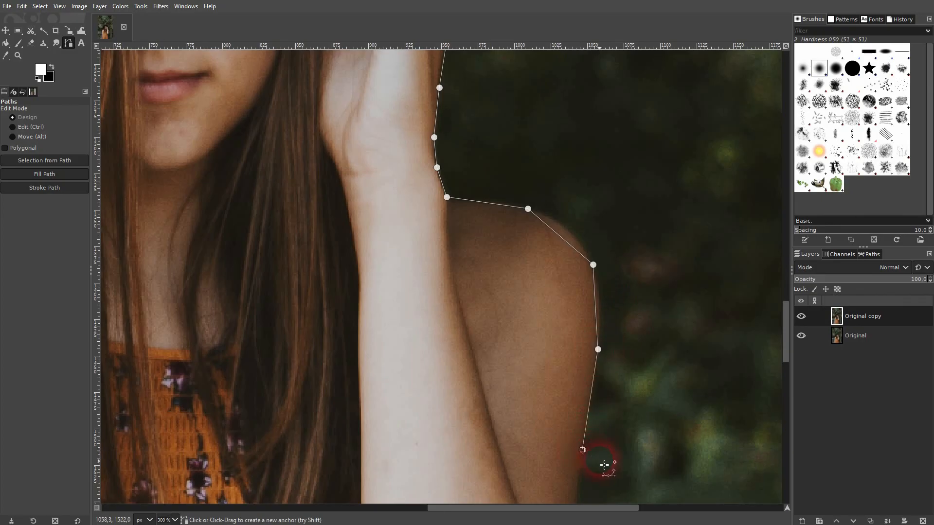
Step: Continue the path down the rest of the arm and around the elbow tip to the dress
drag(601, 454, 608, 215)
click(584, 288)
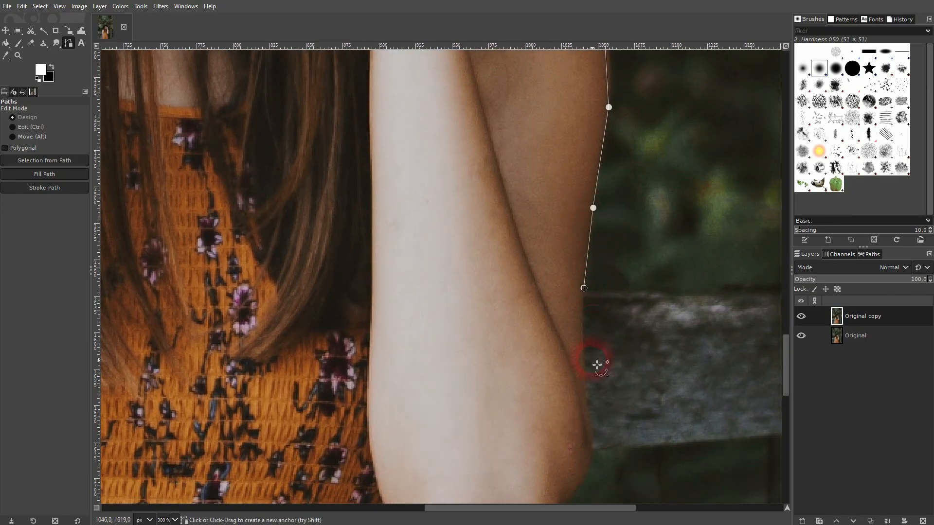
click(586, 369)
click(593, 451)
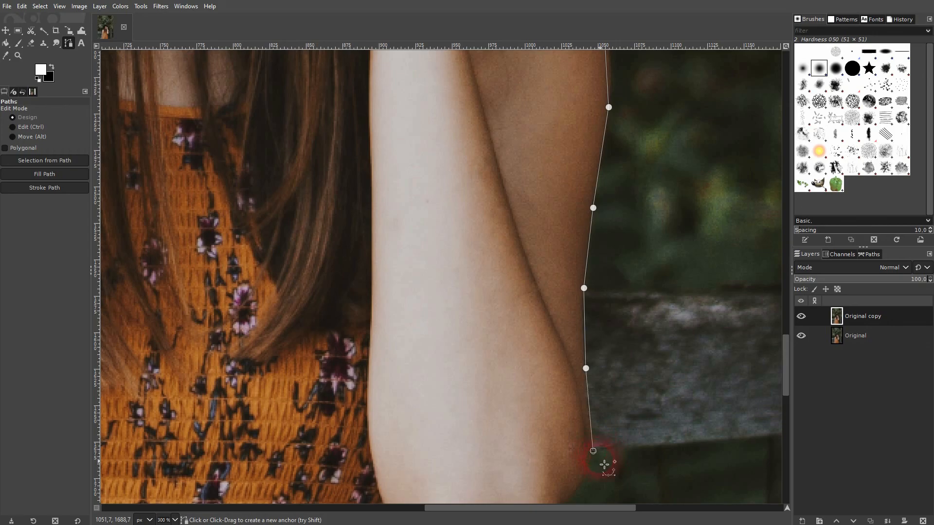
scroll(604, 459, down, 5)
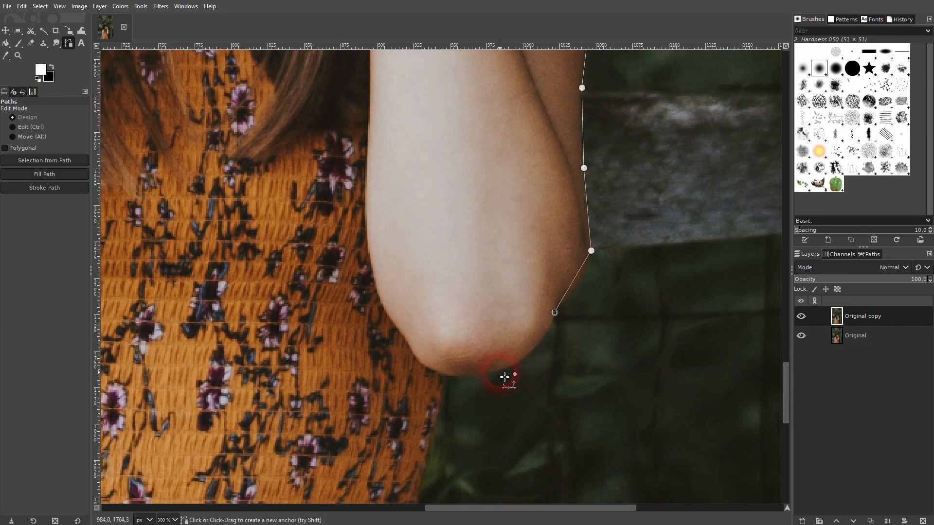
click(488, 373)
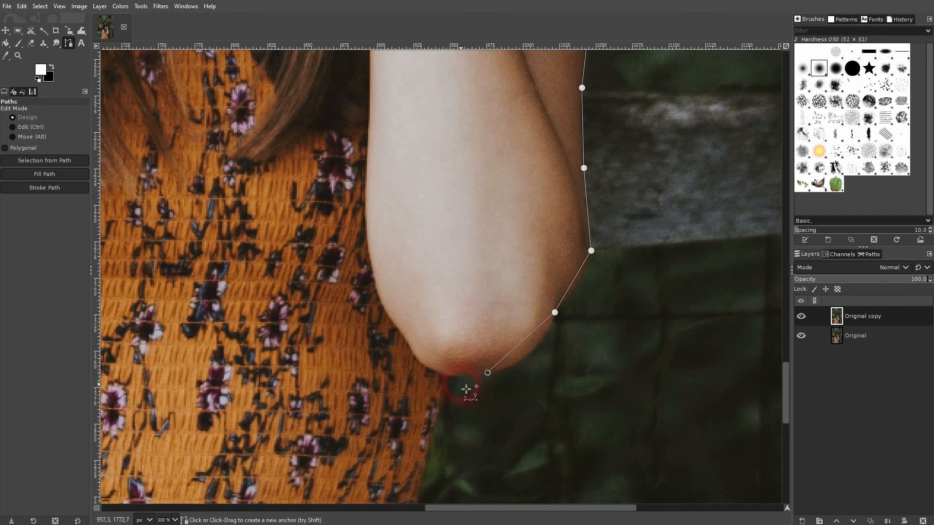
click(444, 375)
Step: Trace the path along the side of the dress bodice and in around the waist seam
scroll(513, 459, down, 5)
scroll(513, 458, left, 1)
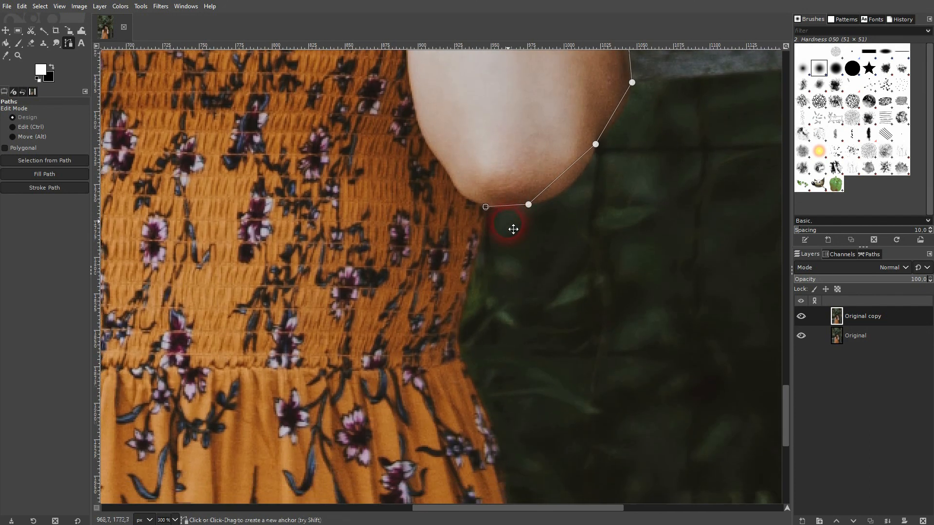
click(471, 278)
click(458, 327)
click(463, 363)
Step: Continue the path down the outer edge of the skirt to just above the photo's lower edge
scroll(471, 264, down, 5)
scroll(471, 264, right, 1)
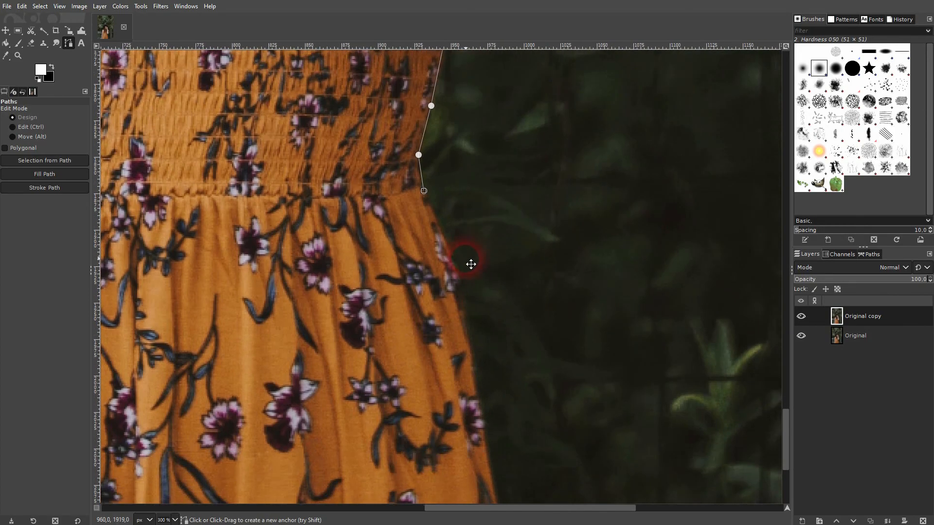
click(461, 289)
click(480, 402)
scroll(498, 434, down, 1)
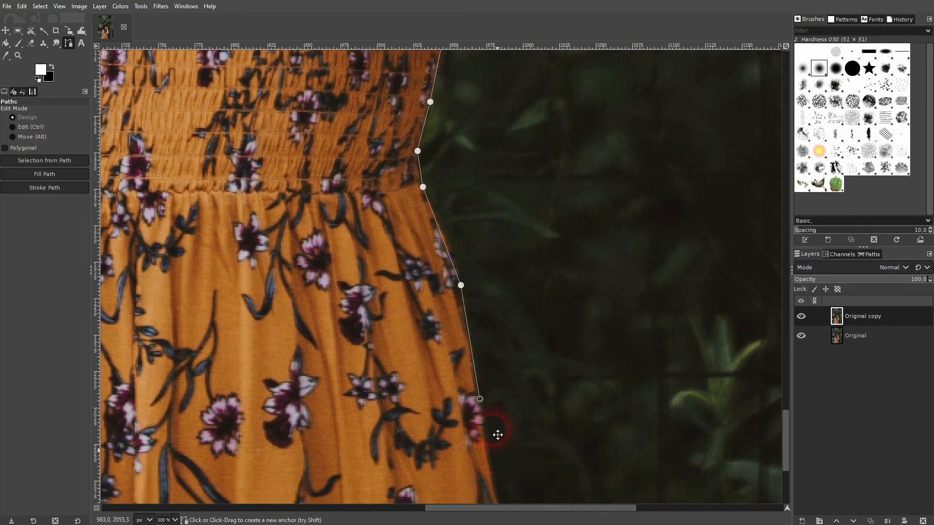
scroll(497, 434, down, 3)
click(498, 337)
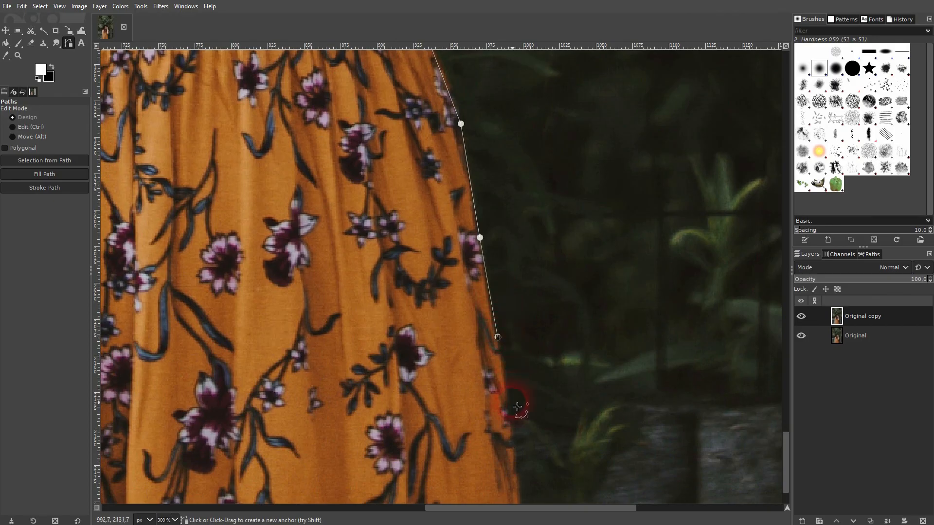
scroll(535, 341, down, 3)
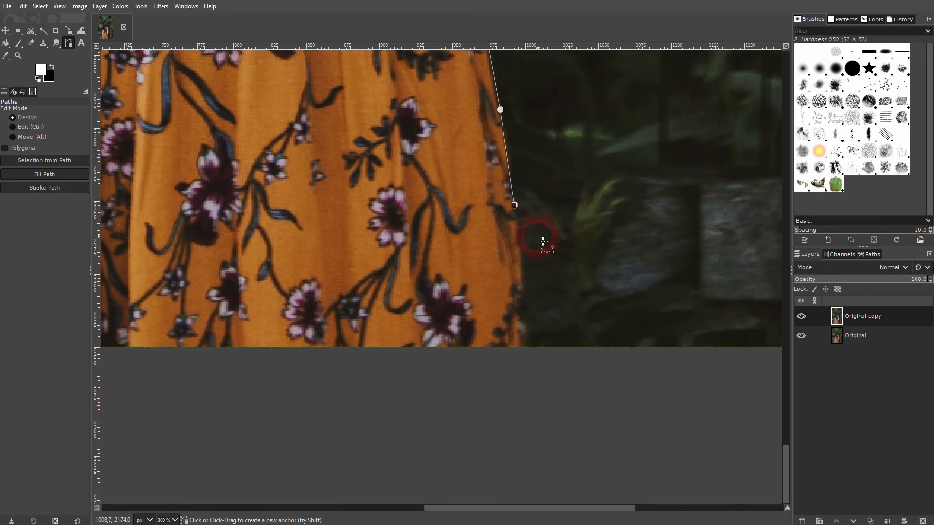
click(521, 265)
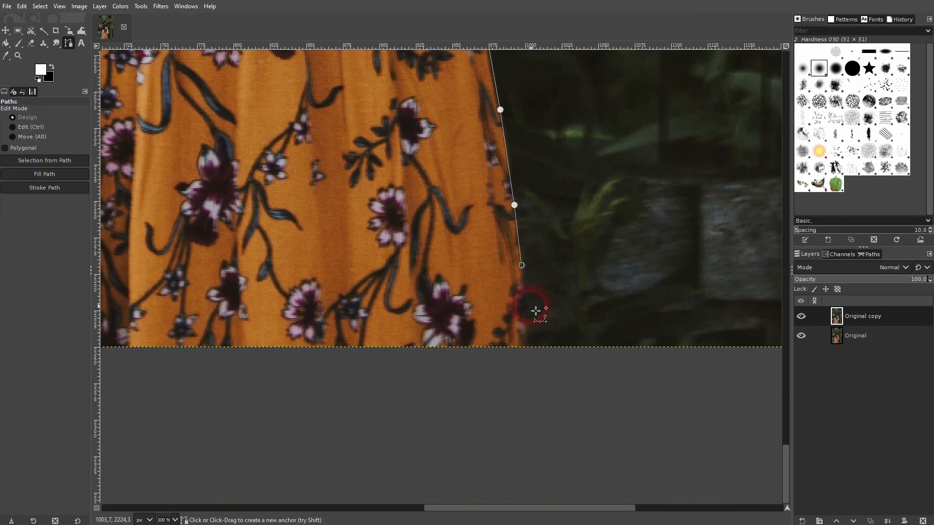
Step: Route the path below the photo's lower edge and close it at the starting anchor beside the wrist
click(533, 379)
scroll(453, 387, left, 10)
click(230, 372)
scroll(341, 360, left, 5)
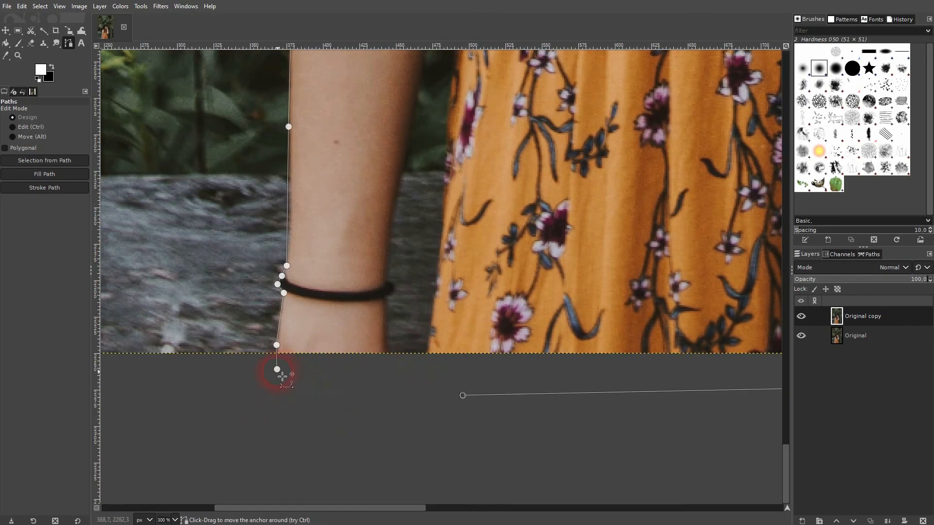
ctrl+click(277, 369)
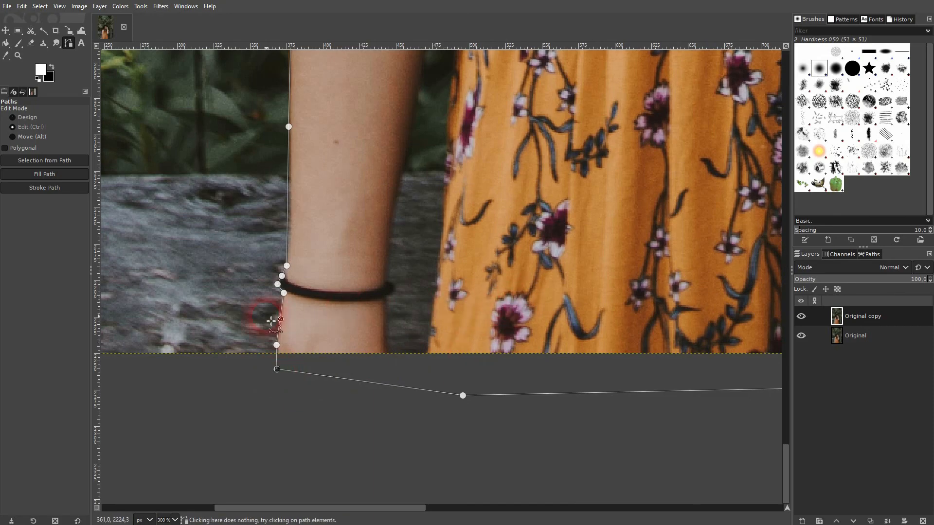
Step: Move the path anchors around the bracelet closer to the edge of the wrist
scroll(271, 321, up, 3)
click(298, 243)
drag(302, 250, 303, 243)
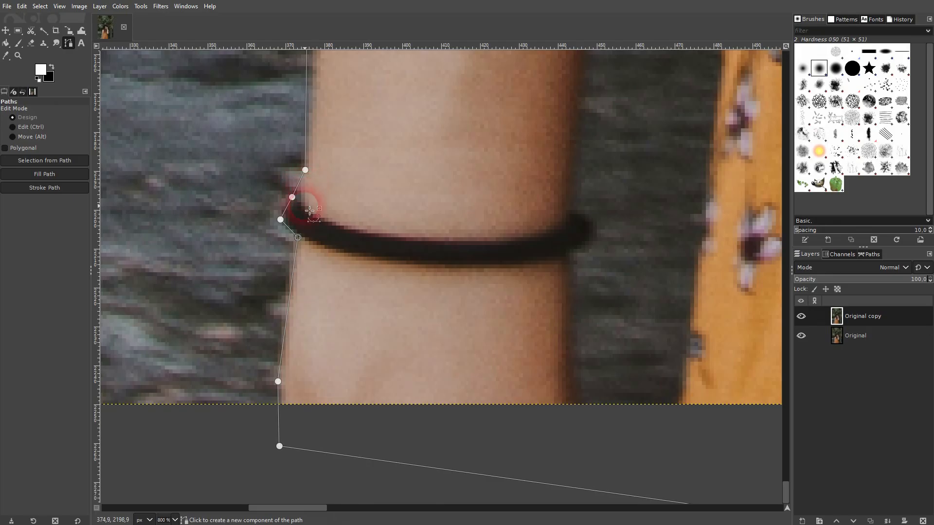
scroll(360, 141, up, 6)
scroll(319, 319, down, 3)
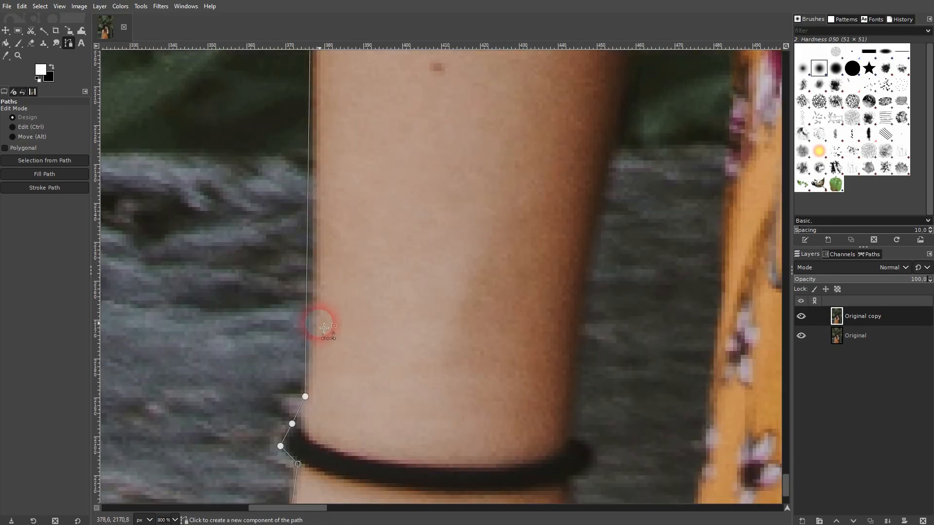
drag(309, 401, 312, 397)
Step: Fine-tune the path anchors along the outer forearm so the outline follows the skin edge
scroll(401, 176, up, 10)
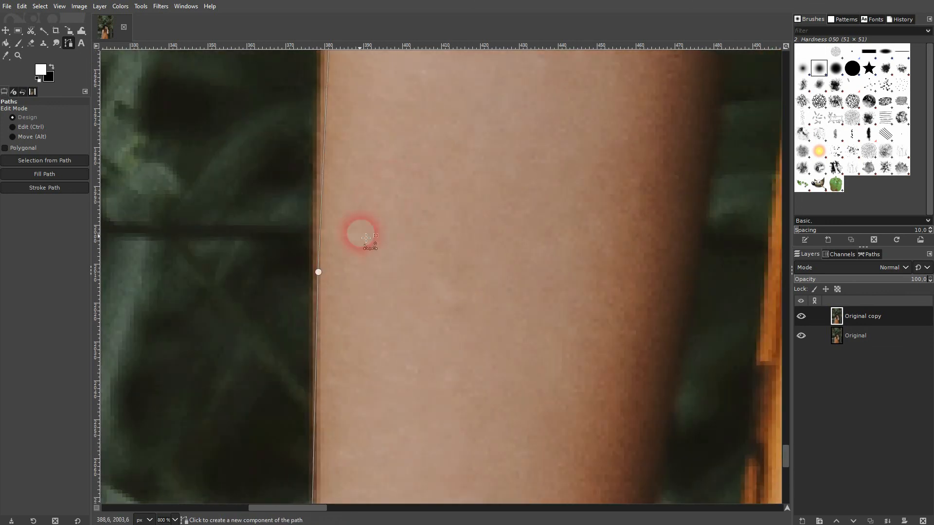
drag(312, 365, 315, 365)
drag(381, 131, 386, 291)
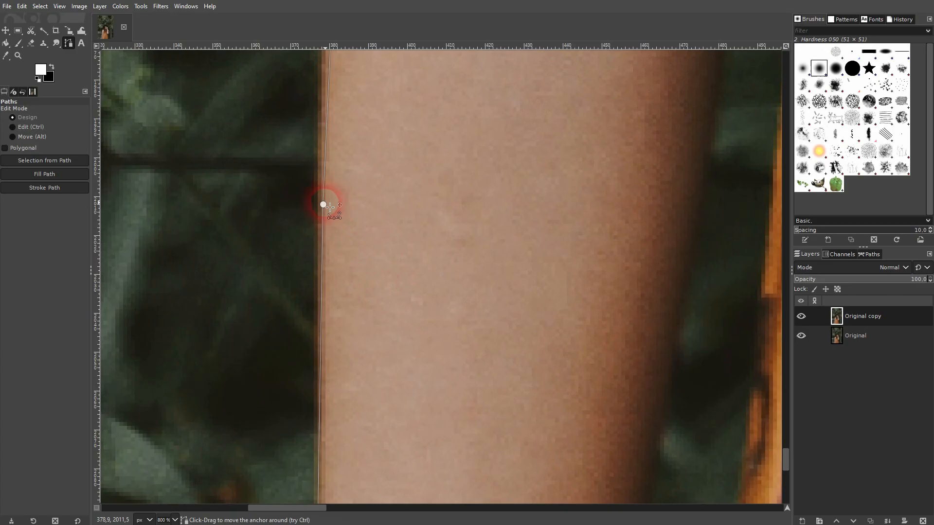
drag(322, 206, 320, 200)
drag(368, 152, 365, 329)
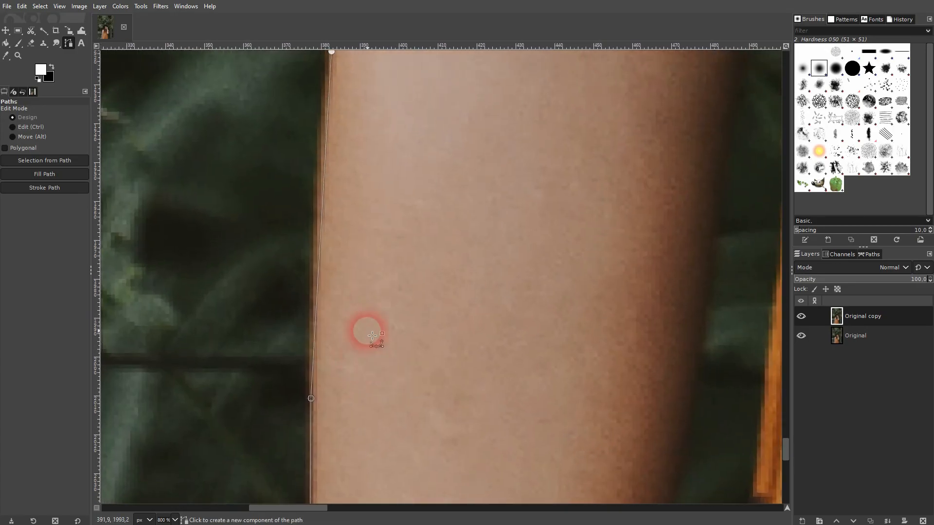
Step: Nudge the path anchor below the elbow onto the arm's edge and check the outline past the elbow
drag(413, 127, 433, 306)
drag(345, 308, 342, 307)
drag(433, 133, 344, 337)
drag(480, 108, 454, 386)
drag(413, 141, 421, 408)
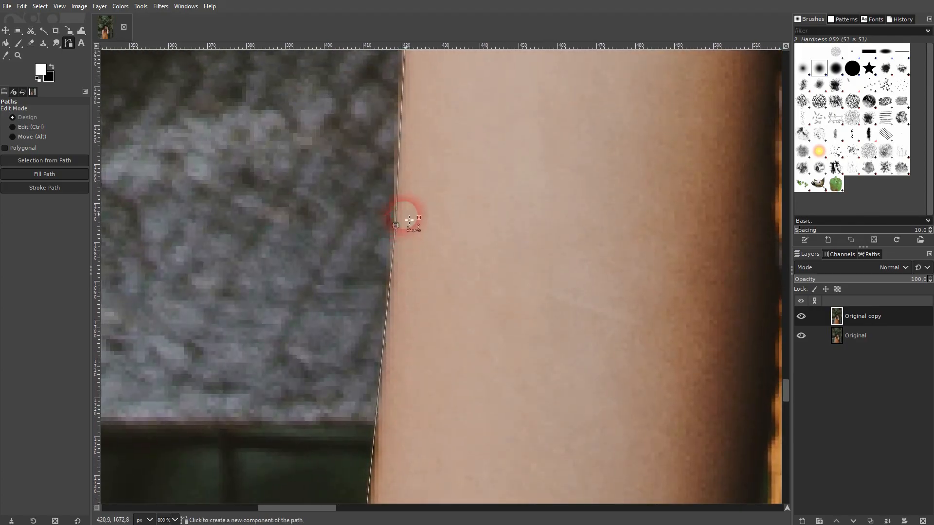
Step: Adjust the path anchor on the upper arm below the shoulder to sit on the skin edge
drag(442, 125, 436, 375)
drag(461, 119, 454, 344)
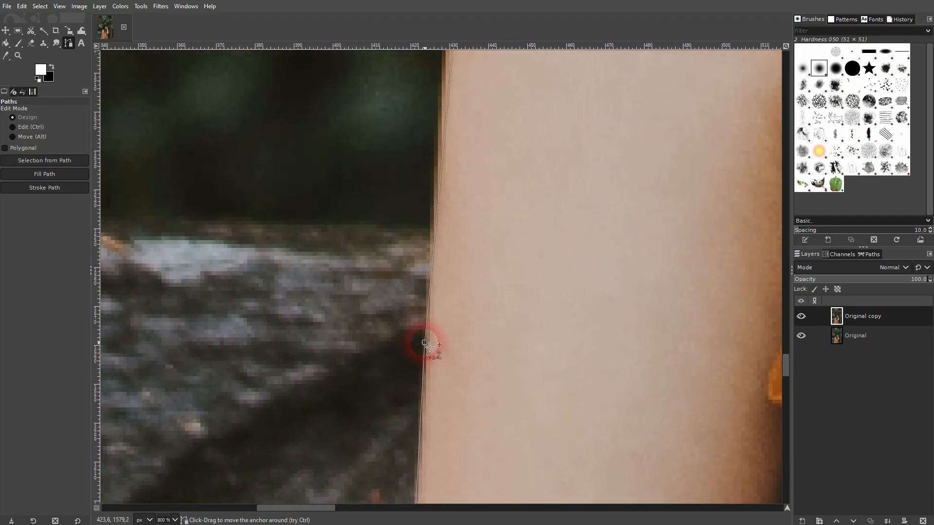
drag(479, 161, 508, 319)
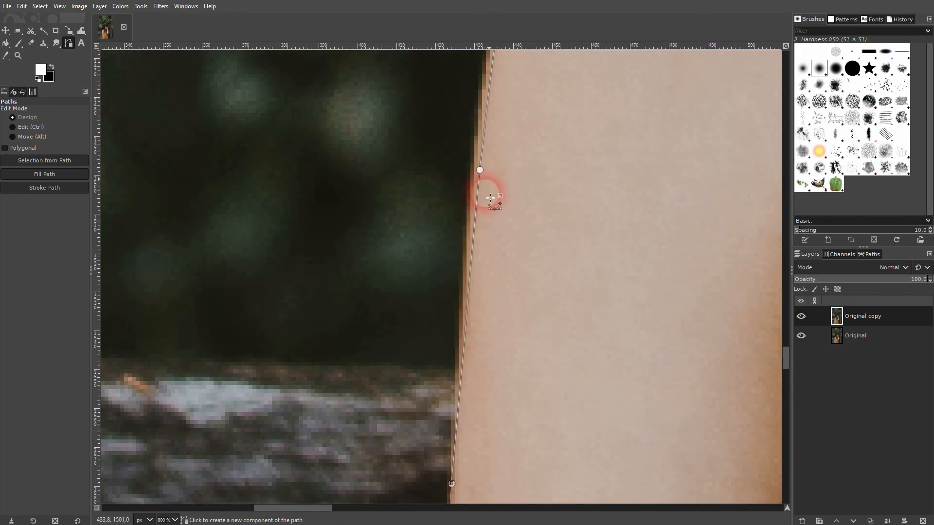
drag(484, 173, 481, 169)
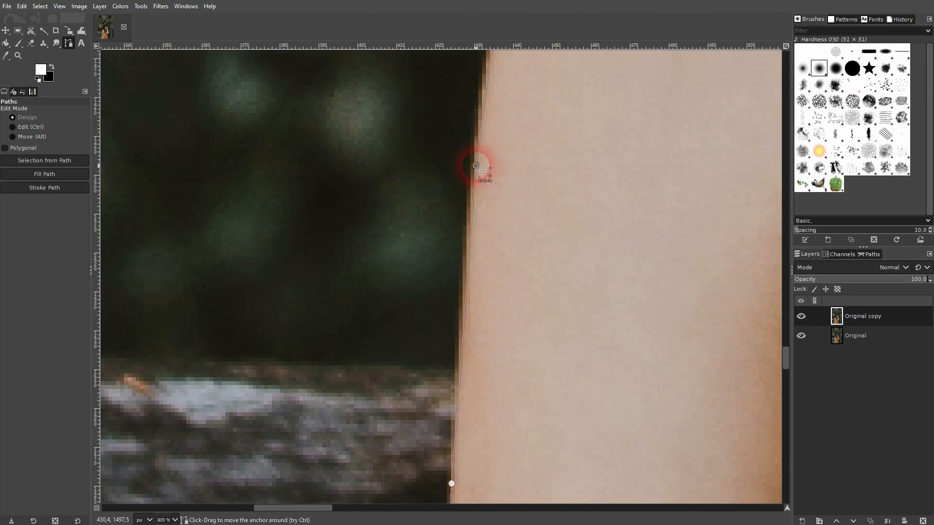
drag(538, 141, 433, 434)
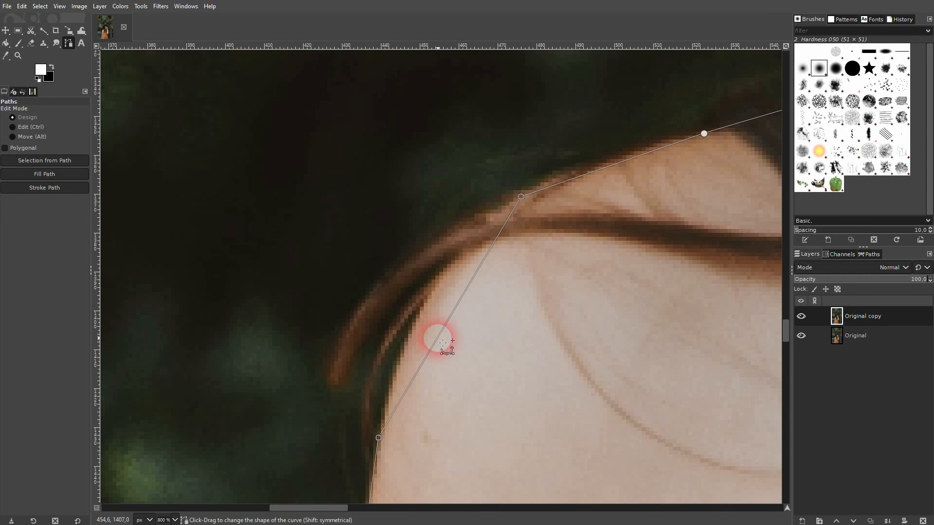
Step: Curve the path segment over the outer shoulder and adjust both of its handles to follow the skin edge
drag(443, 342, 423, 313)
drag(503, 177, 471, 218)
drag(346, 400, 394, 356)
Step: Bend the straight path segment along the lower edge of the dark hair above the shoulder
scroll(491, 278, right, 5)
scroll(491, 277, up, 2)
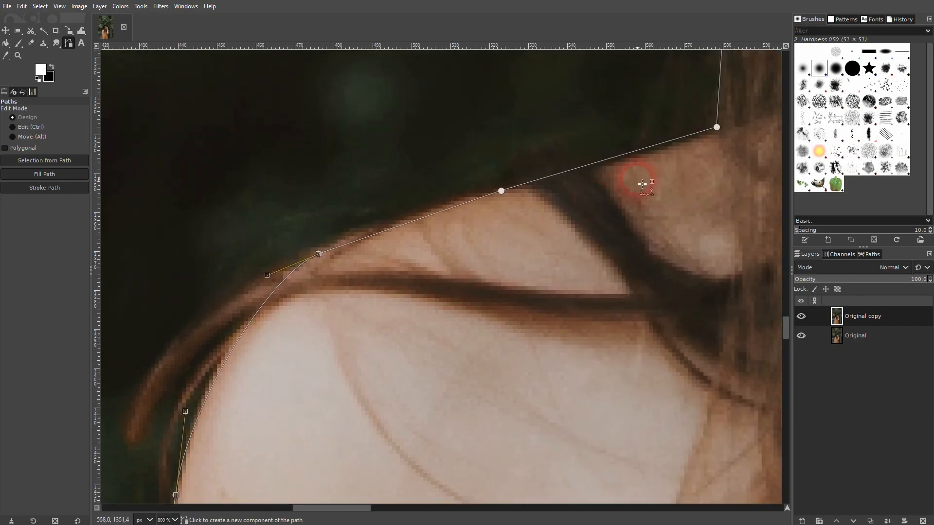
scroll(643, 184, up, 5)
scroll(643, 184, right, 2)
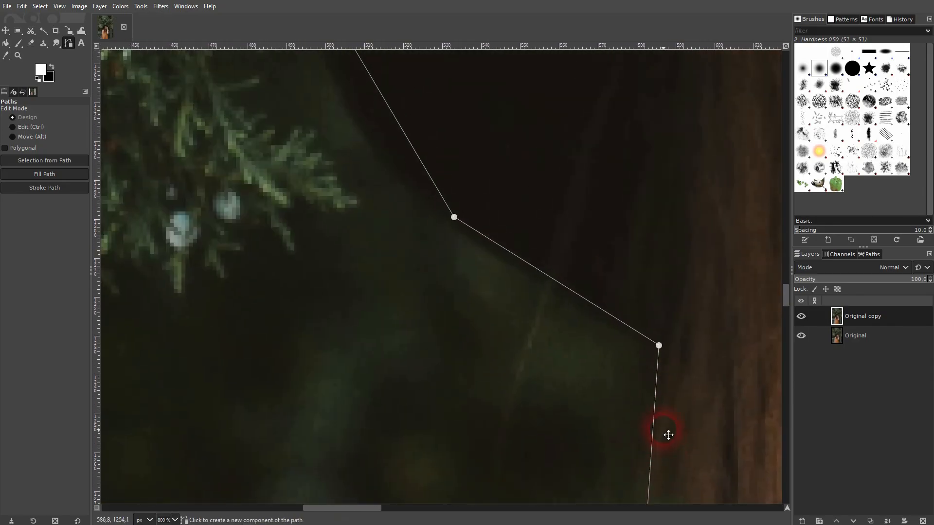
click(582, 298)
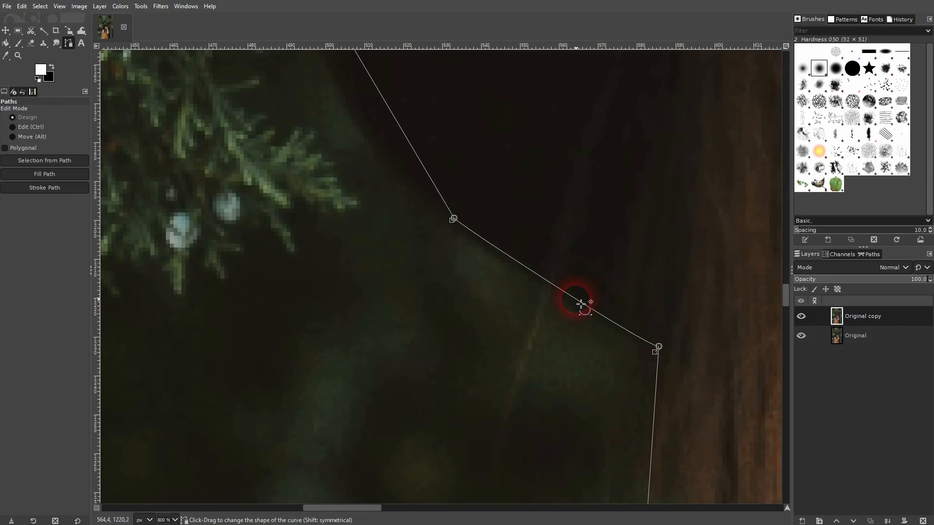
Step: Curve the path segment up the lower left side of the hair and shape it with both handles
scroll(529, 322, up, 4)
scroll(529, 322, left, 1)
drag(442, 271, 424, 287)
drag(487, 410, 453, 368)
drag(345, 165, 339, 199)
Step: Curve the long path segment up the left side of the hair beside the berries, adjusting its lower and upper handles
scroll(440, 344, up, 4)
scroll(440, 344, right, 1)
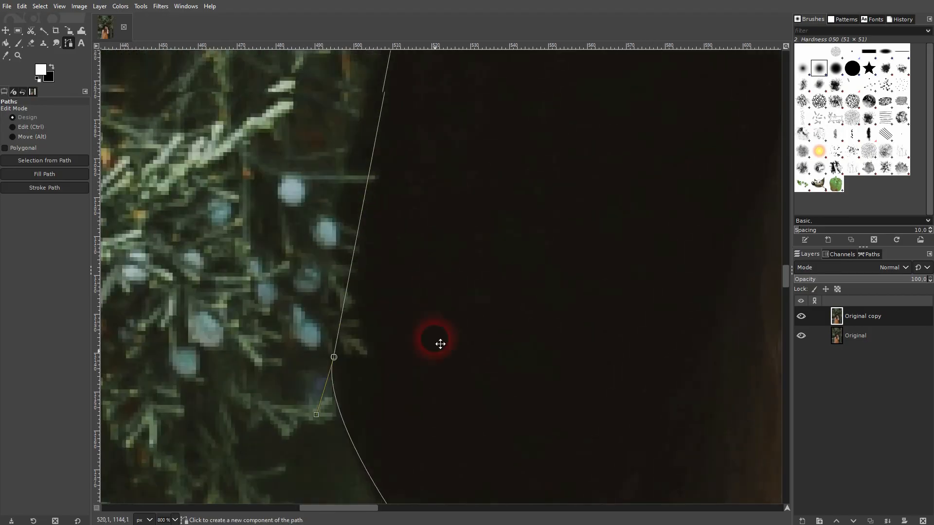
scroll(440, 344, up, 2)
scroll(440, 344, left, 1)
drag(386, 242, 363, 227)
drag(324, 414, 344, 336)
scroll(438, 302, up, 3)
scroll(439, 301, right, 1)
scroll(438, 302, up, 2)
scroll(438, 301, right, 1)
drag(359, 215, 343, 292)
Step: Curve the diagonal path segment around the upper left of the hair and extend both handles along its edge
scroll(375, 308, up, 3)
scroll(375, 308, right, 3)
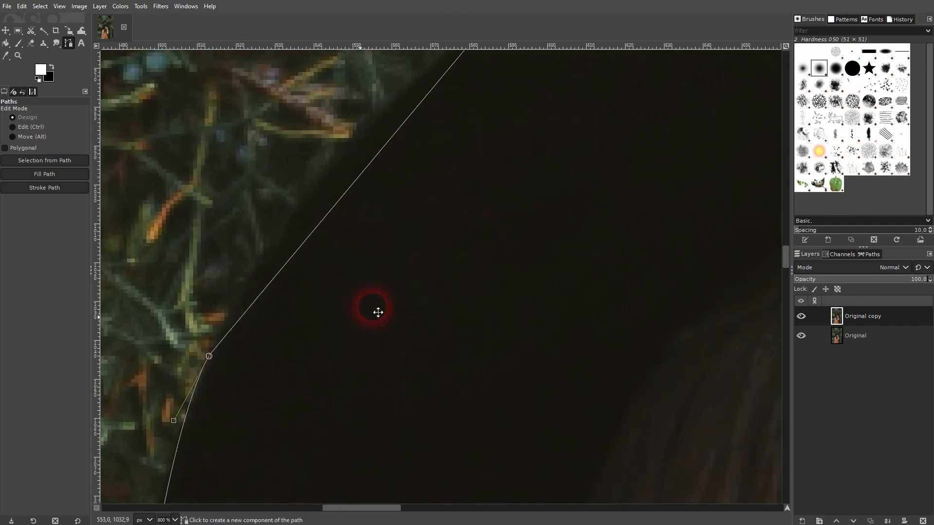
scroll(382, 253, up, 3)
scroll(383, 253, left, 3)
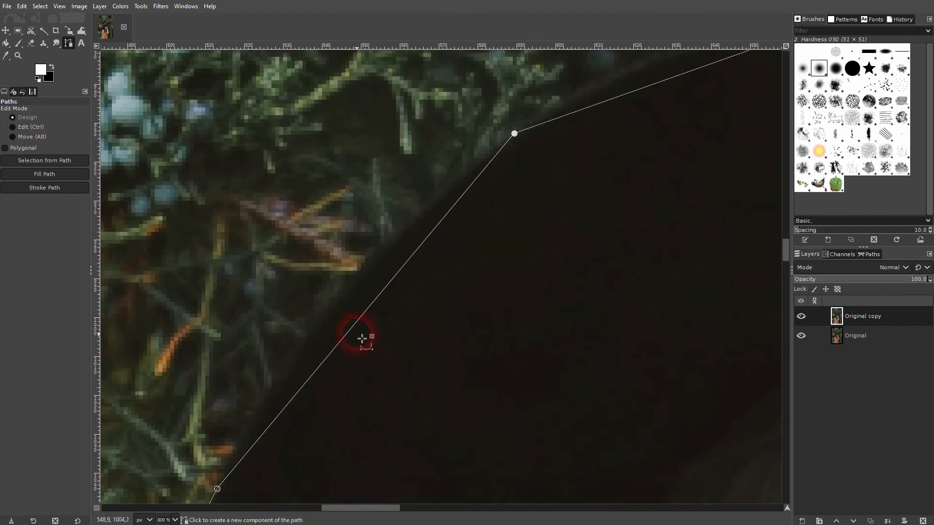
drag(356, 340, 263, 400)
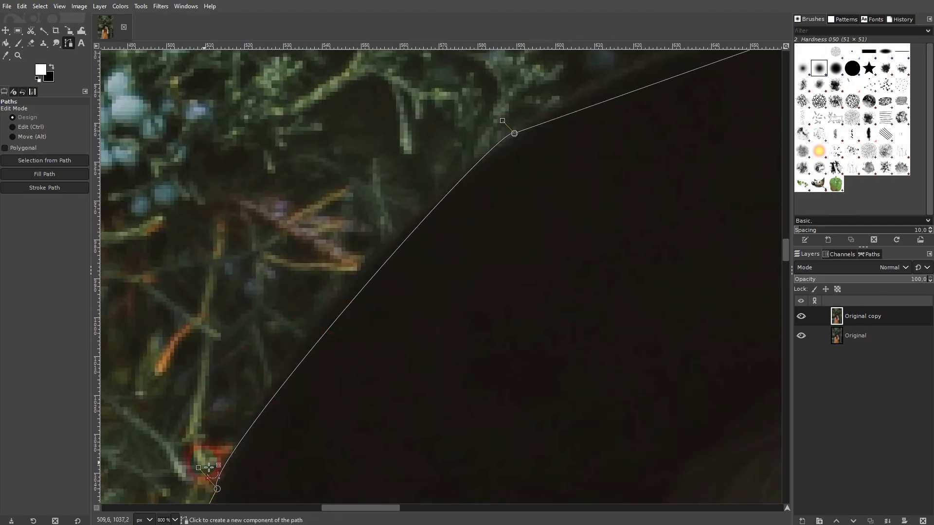
drag(202, 472, 242, 401)
drag(507, 126, 433, 185)
Step: Curve the path segment approaching the crown from the left and align both handles with the hair edge
drag(684, 150, 376, 371)
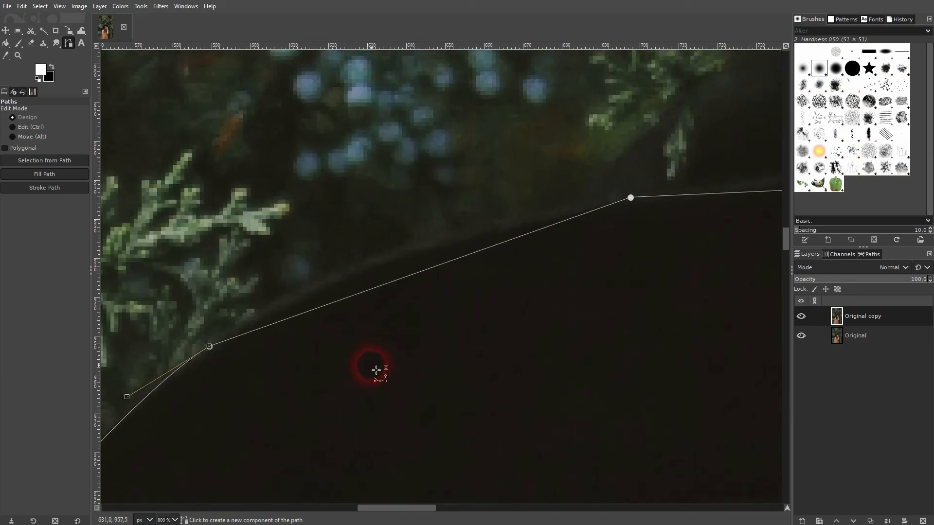
drag(419, 273, 415, 264)
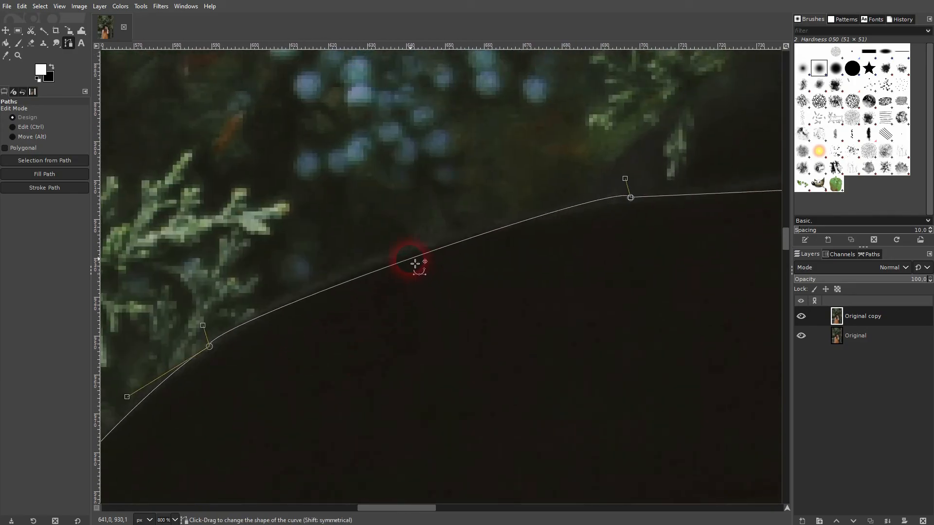
drag(207, 331, 259, 304)
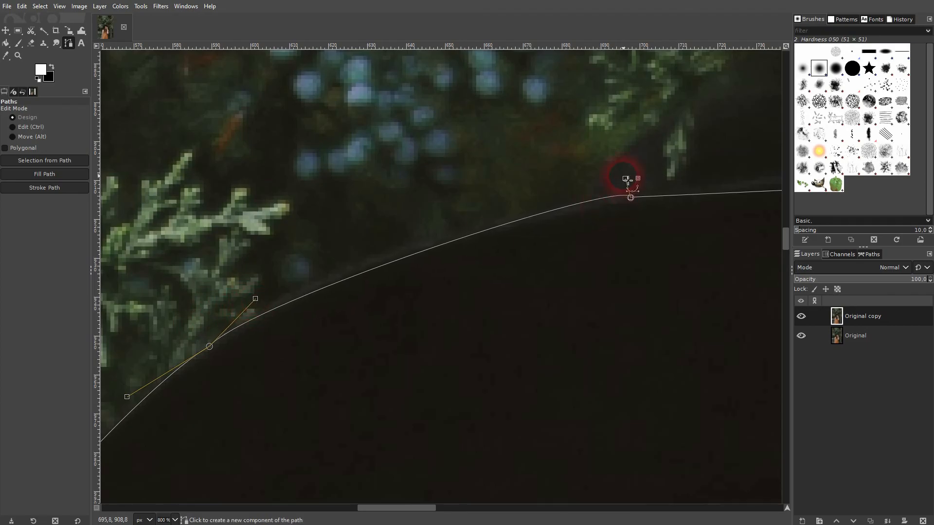
drag(626, 179, 537, 200)
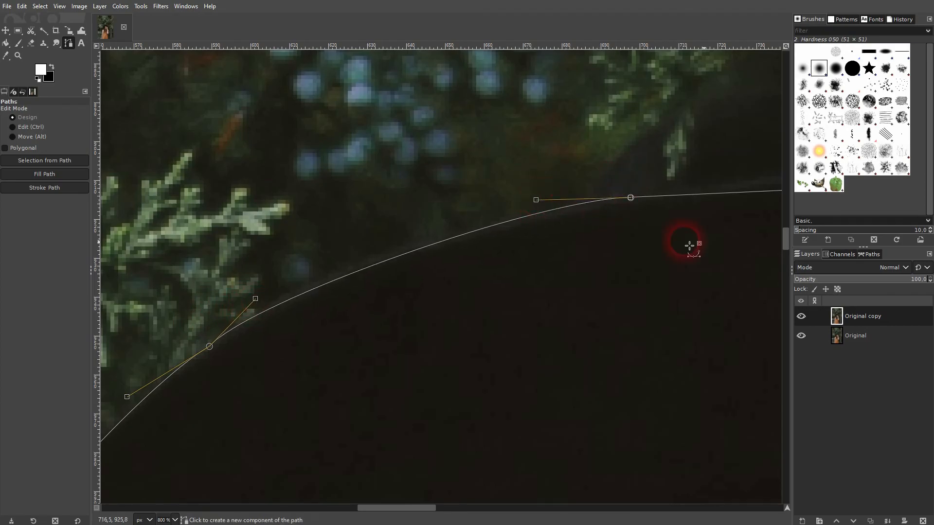
Step: Bend the nearly horizontal path segment over the crown of the head and adjust its two handles
drag(694, 247, 325, 340)
scroll(325, 340, right, 5)
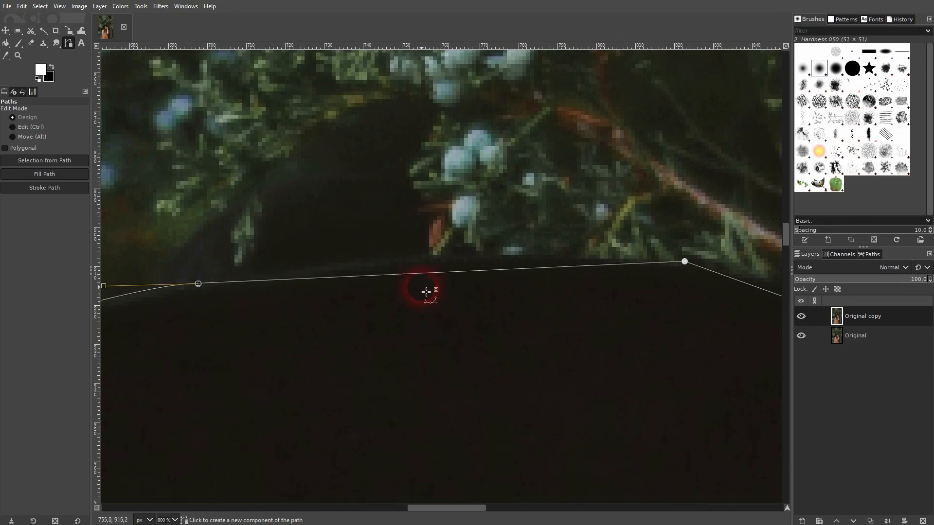
drag(422, 280, 423, 271)
drag(203, 273, 239, 275)
drag(686, 260, 647, 258)
Step: Curve the path segment descending from the crown beneath the branches and refine both of its handles
drag(756, 337, 396, 304)
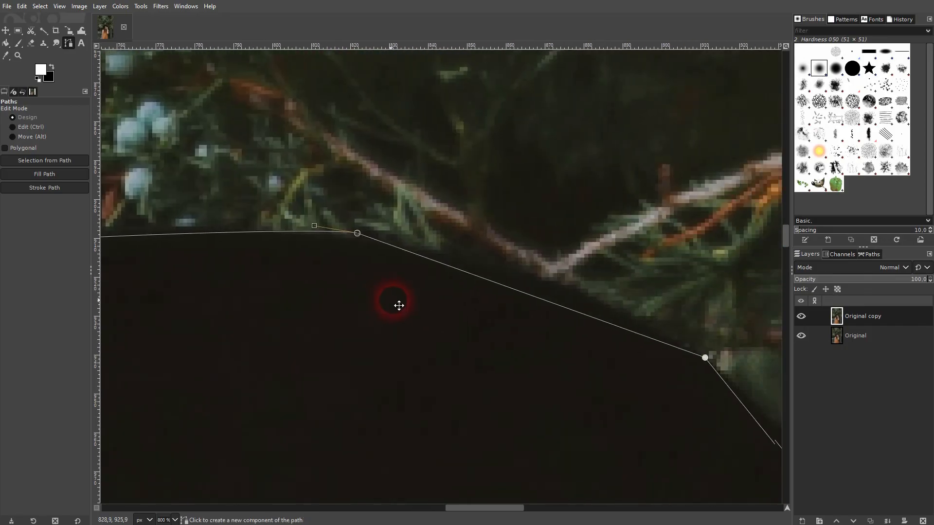
drag(509, 292, 521, 274)
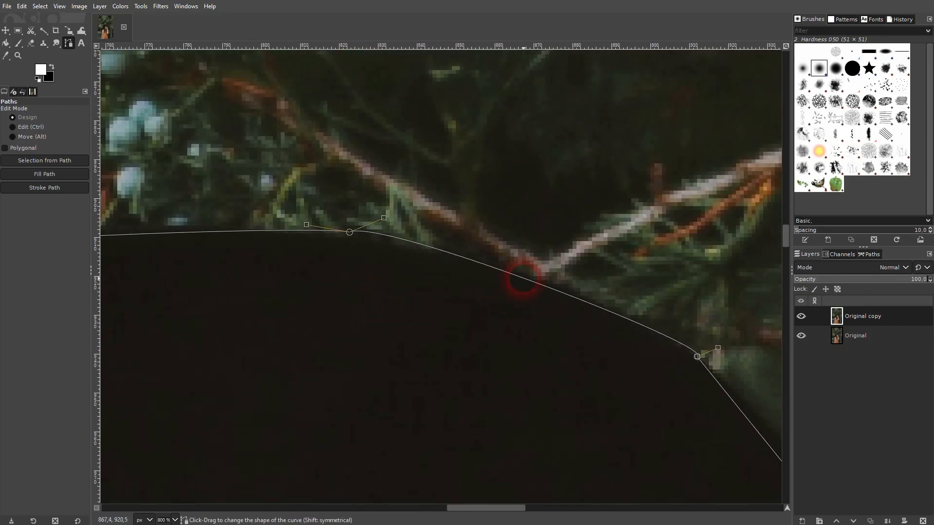
drag(389, 222, 440, 235)
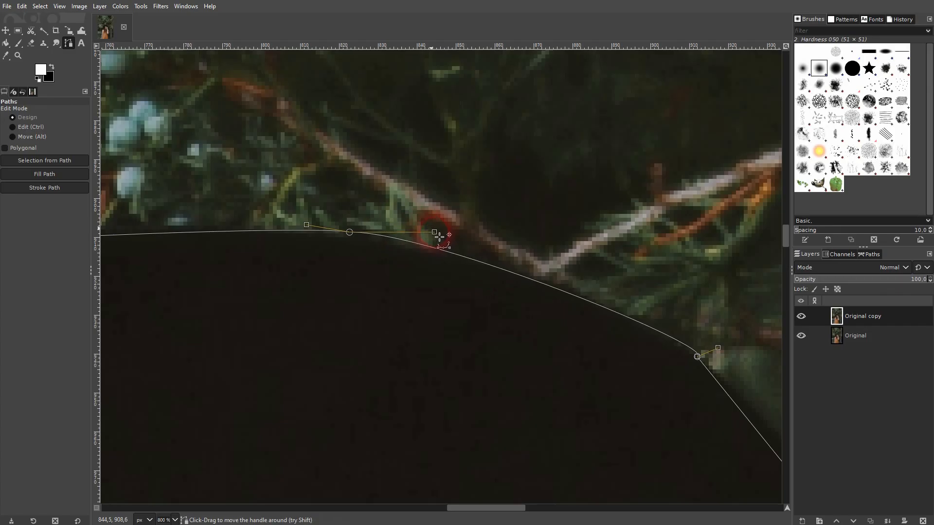
drag(723, 354, 658, 320)
Step: Curve the path segment around the upper right of the hair and adjust the handles at both ends
scroll(627, 401, right, 2)
scroll(627, 401, down, 1)
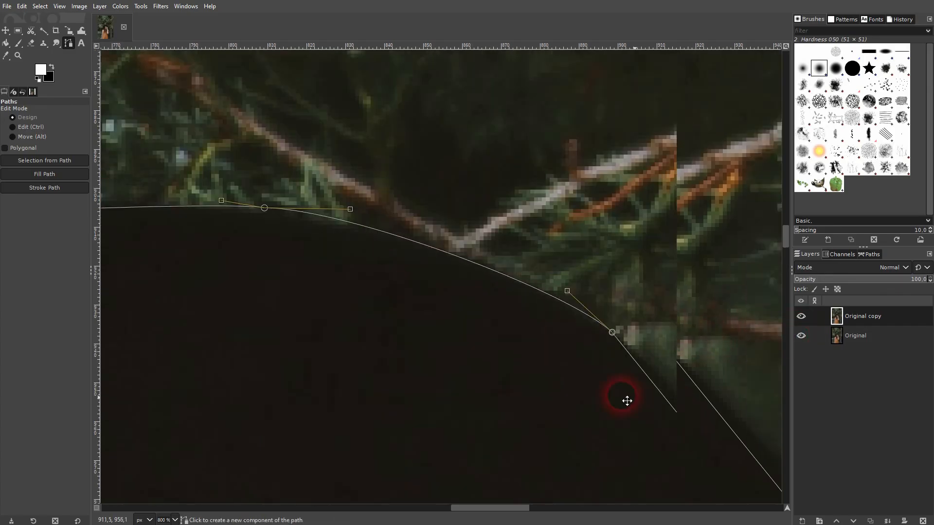
scroll(392, 330, right, 3)
scroll(415, 249, down, 2)
drag(389, 258, 413, 256)
drag(293, 105, 300, 117)
drag(535, 397, 495, 316)
Step: Curve the path segment down the right side of the hair above the hand, adjusting its handles
scroll(501, 277, down, 3)
scroll(492, 198, right, 1)
drag(473, 143, 494, 174)
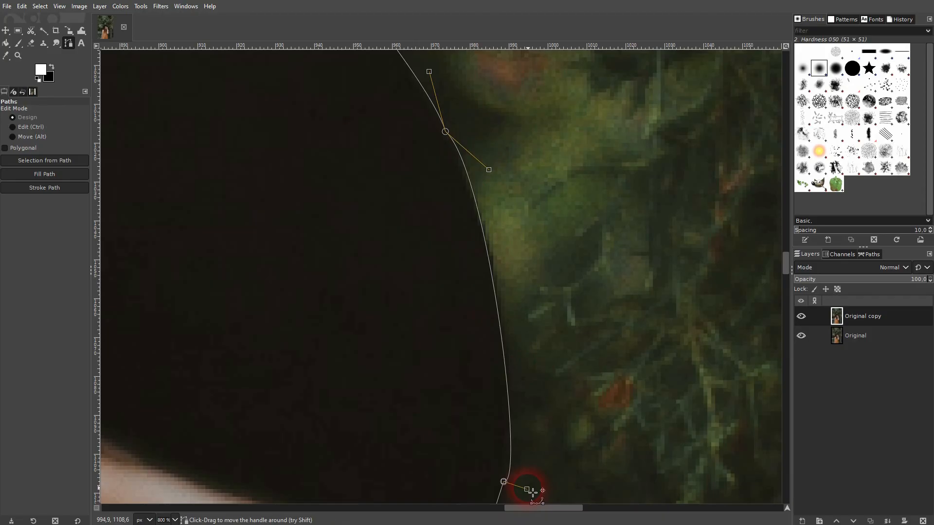
drag(533, 494, 527, 430)
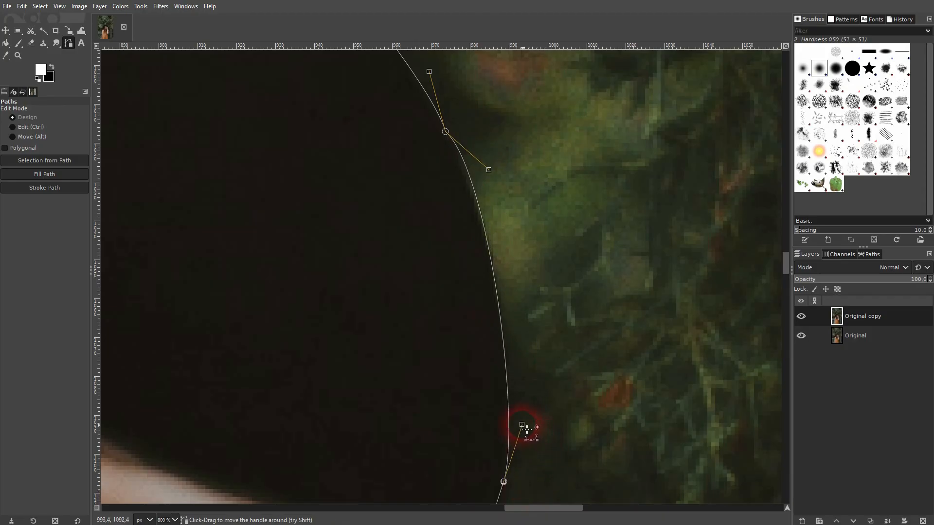
Step: Slightly bend the path segment along the hair beside the fingers and adjust its lower handle
scroll(527, 430, down, 8)
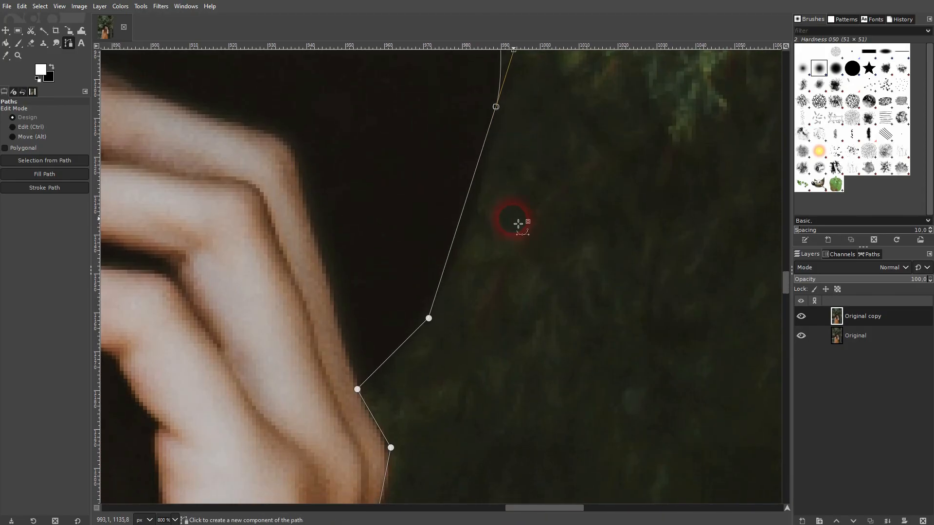
drag(473, 208, 475, 208)
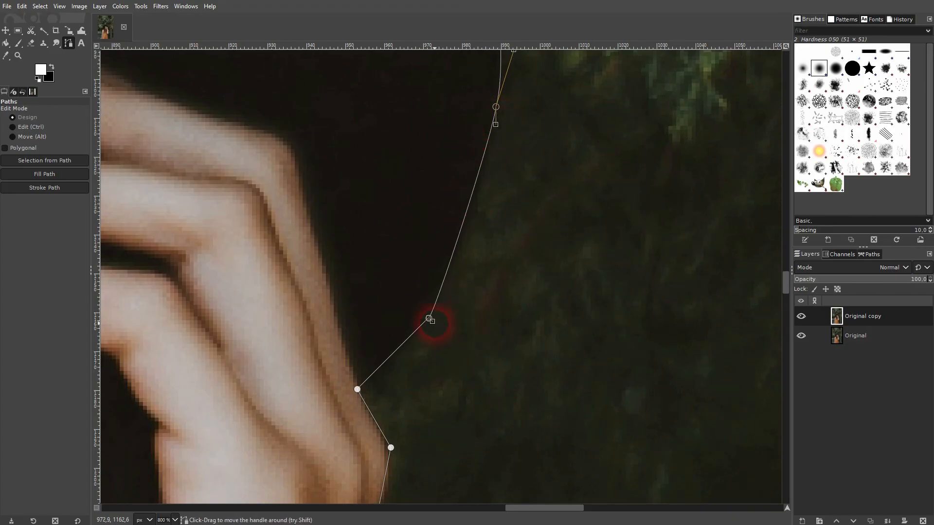
drag(438, 327, 442, 309)
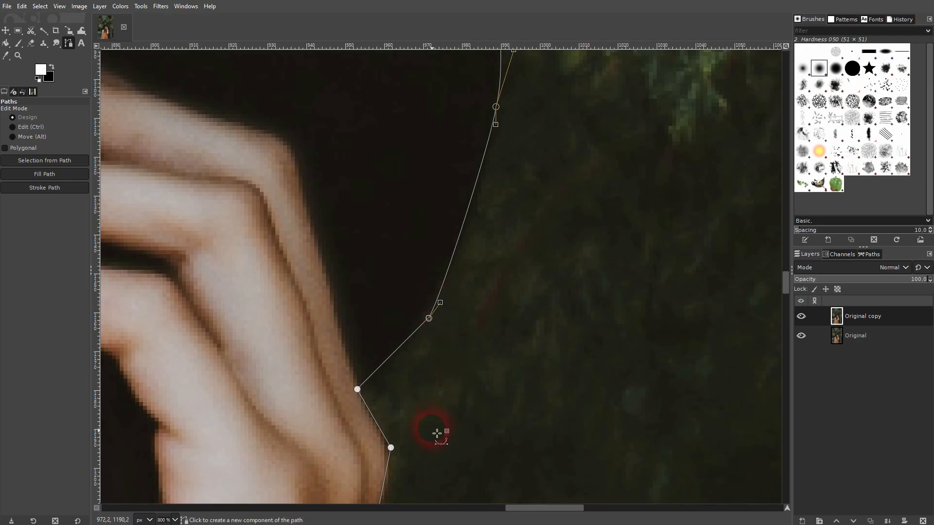
Step: Check the path along the hand and wrist, and curve the segment over the rounded top of the right shoulder with both handles
scroll(481, 175, down, 4)
scroll(431, 381, down, 2)
scroll(529, 238, left, 2)
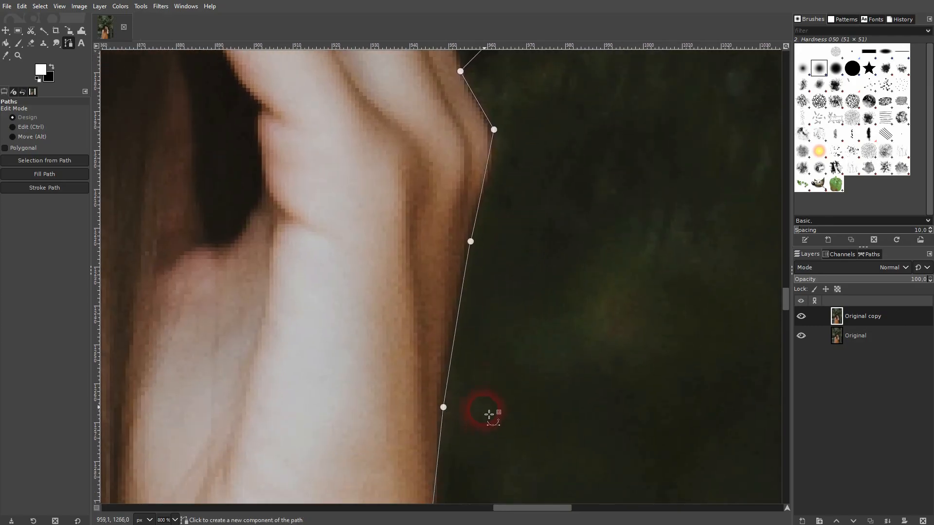
scroll(489, 414, down, 7)
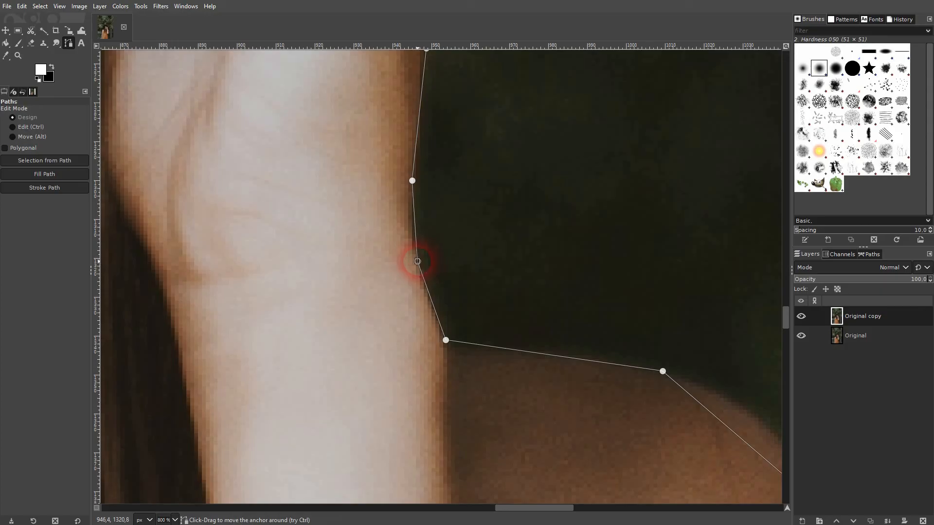
drag(527, 388, 361, 253)
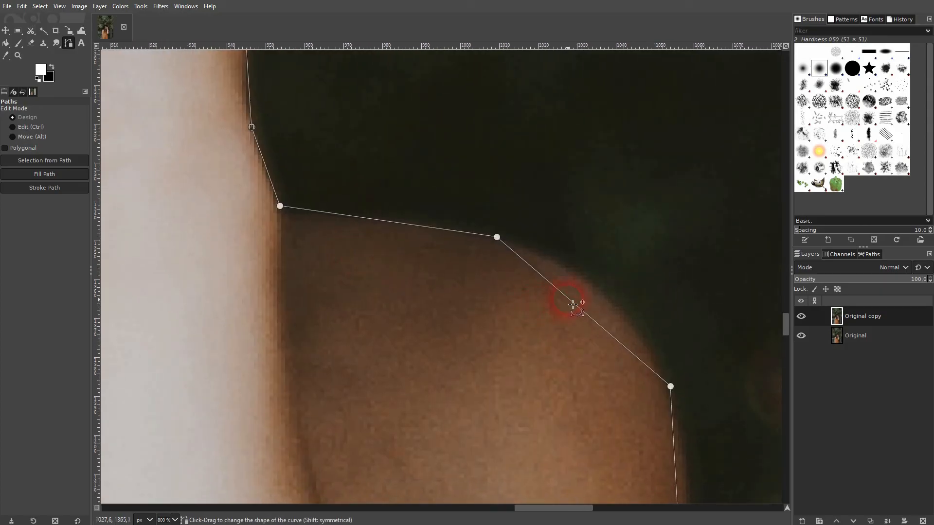
drag(575, 305, 588, 291)
drag(535, 224, 590, 258)
drag(693, 384, 649, 327)
Step: Curve the path segment down the outer side of the right shoulder and align both handles with the skin edge
drag(694, 442, 501, 211)
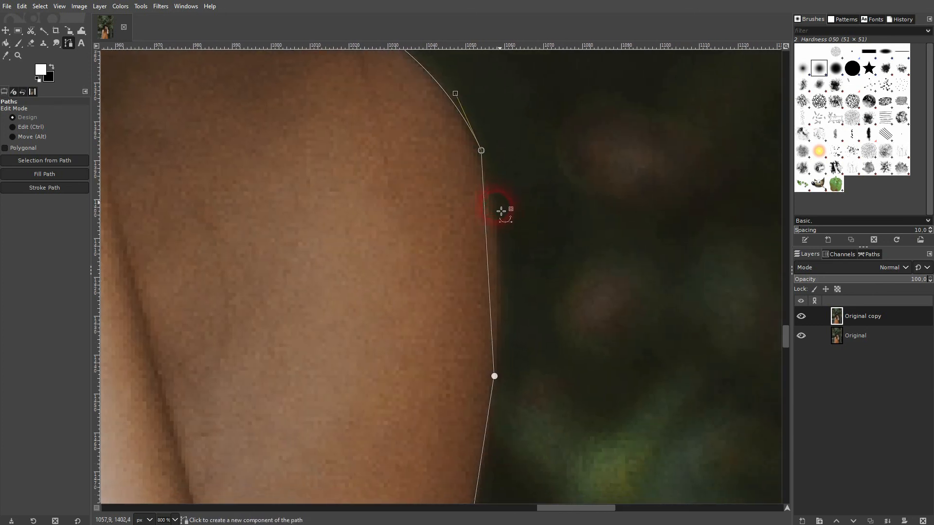
drag(493, 266, 498, 258)
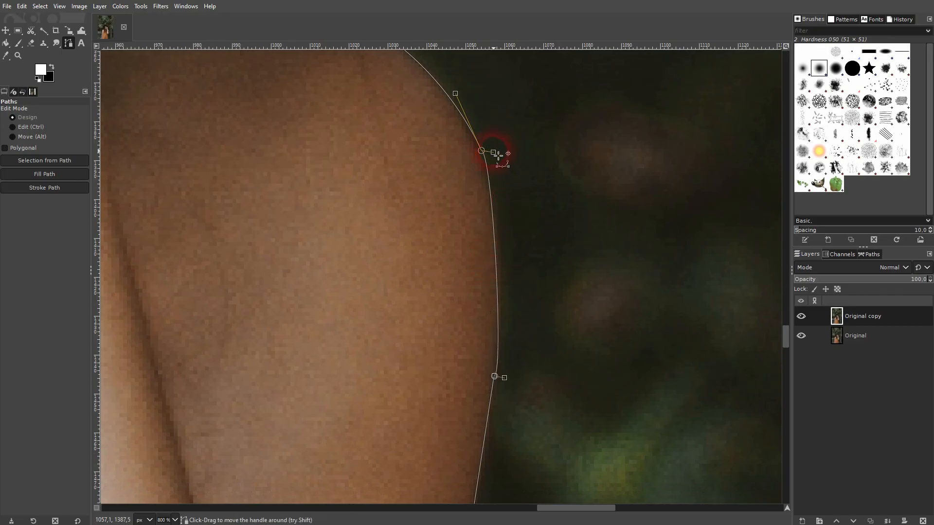
drag(497, 153, 501, 192)
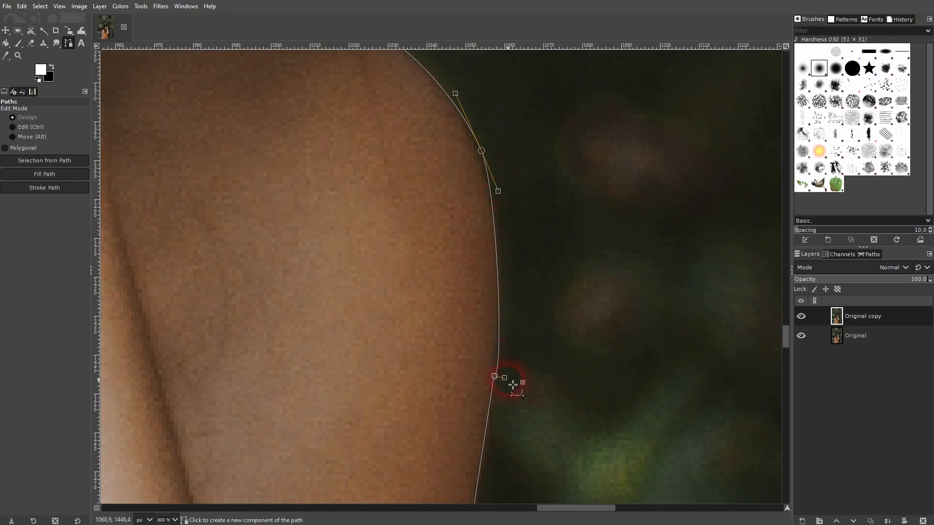
drag(508, 380, 511, 338)
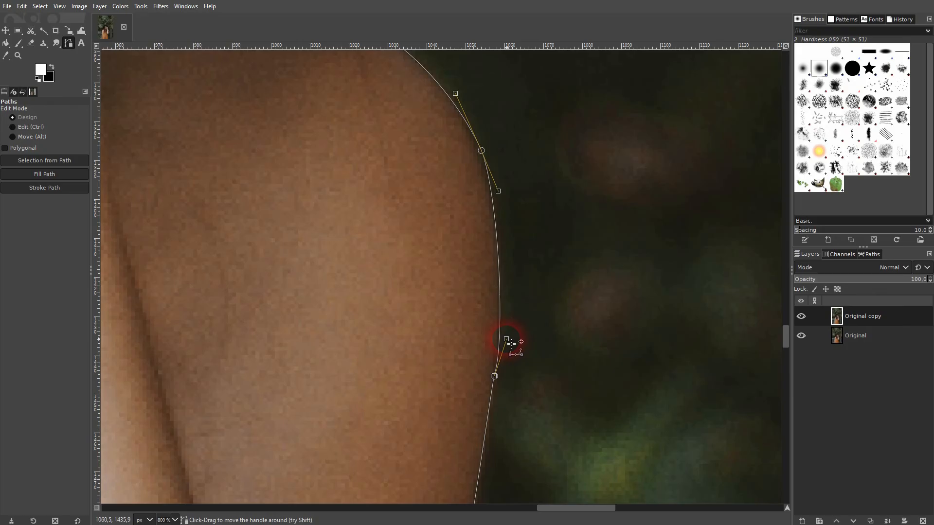
Step: Check the path down the arm and curve the segment along the outer side of the elbow with its handles
scroll(509, 312, down, 3)
scroll(508, 274, down, 2)
scroll(537, 206, left, 1)
scroll(575, 428, down, 10)
scroll(494, 96, right, 2)
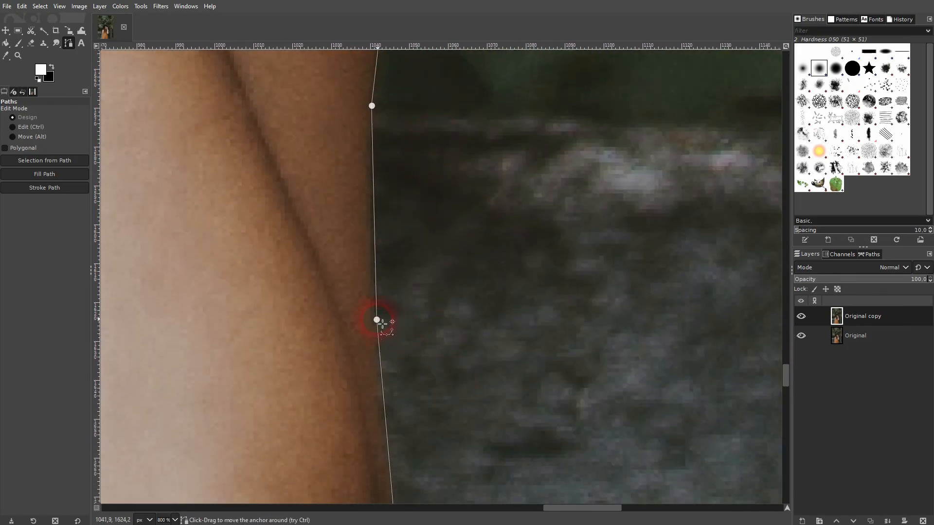
scroll(463, 300, down, 5)
scroll(461, 205, left, 1)
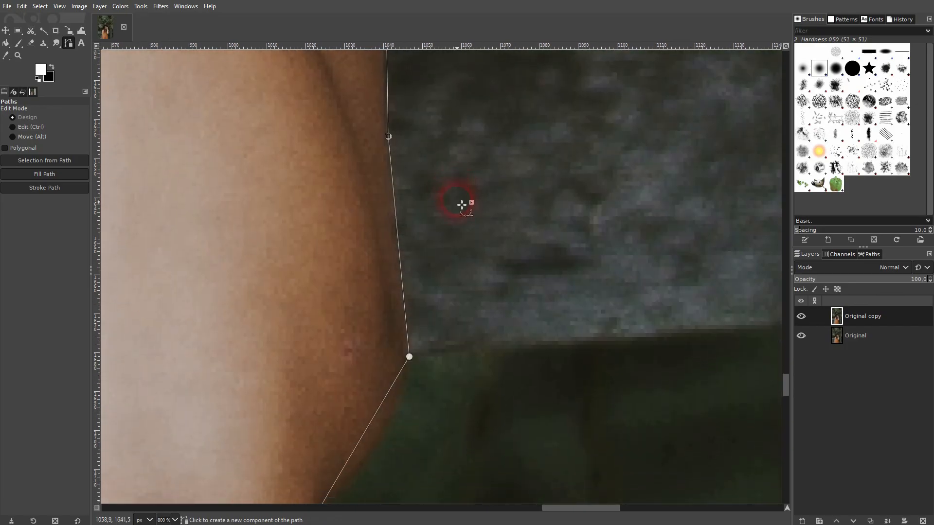
scroll(451, 390, down, 6)
scroll(451, 390, left, 2)
drag(442, 203, 498, 174)
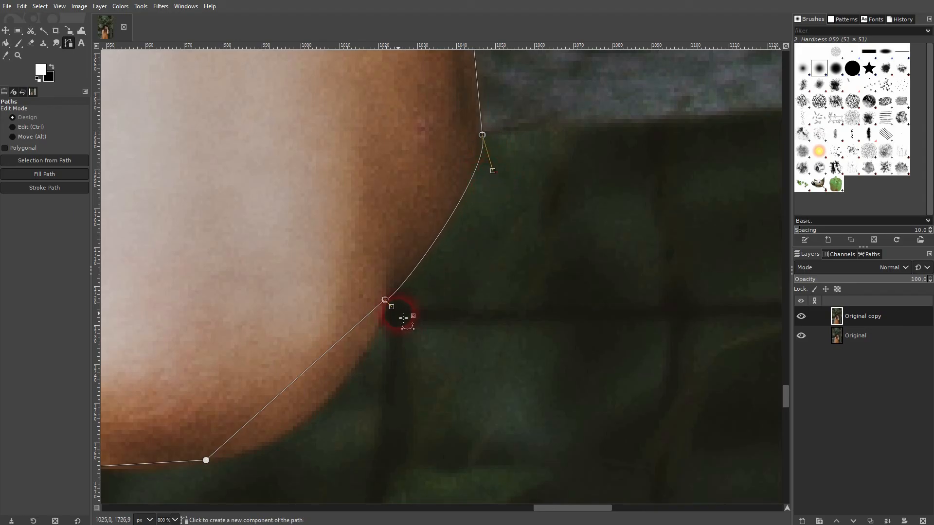
drag(394, 312, 426, 279)
Step: Curve the path segments around the underside of the elbow up to the dress, adjusting their handles
drag(365, 385, 588, 273)
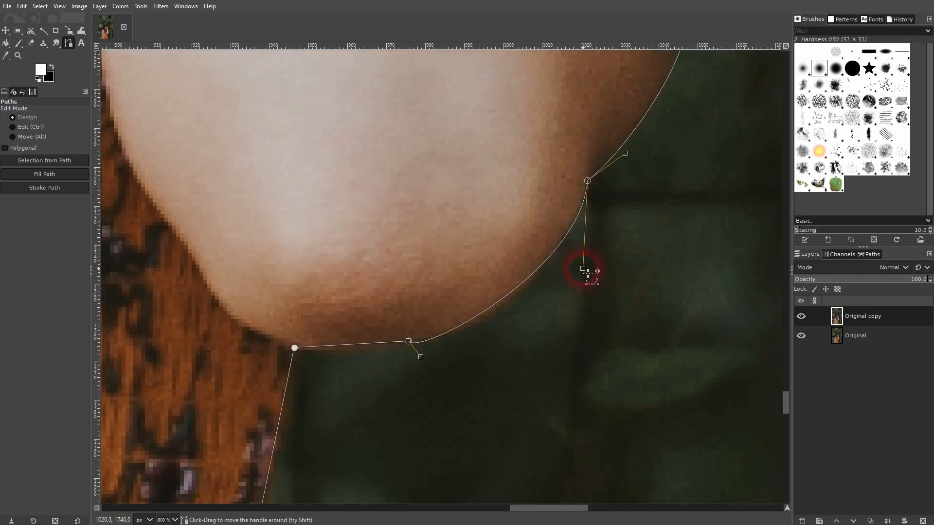
drag(421, 357, 488, 292)
drag(428, 288, 427, 293)
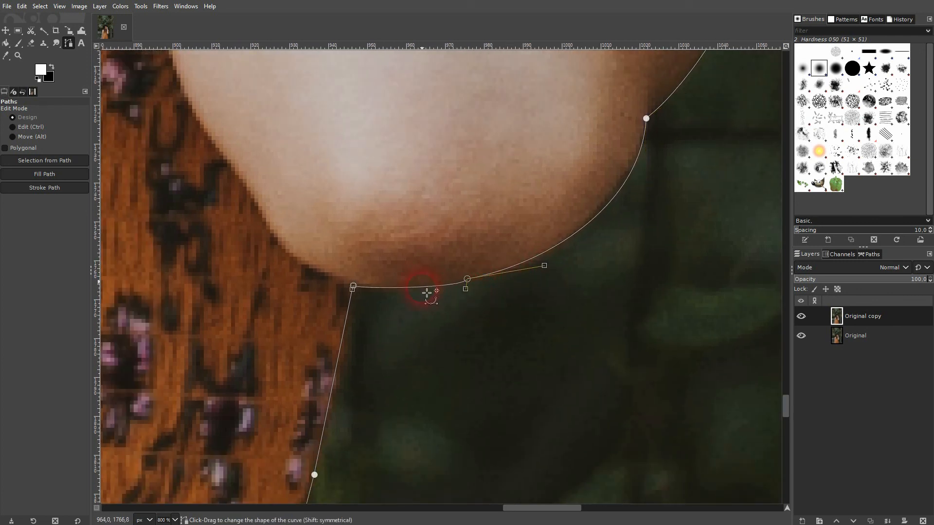
Step: Curve the path segments down the dress's outer edge below the elbow, aligning them with the waist and hip
drag(357, 371, 445, 195)
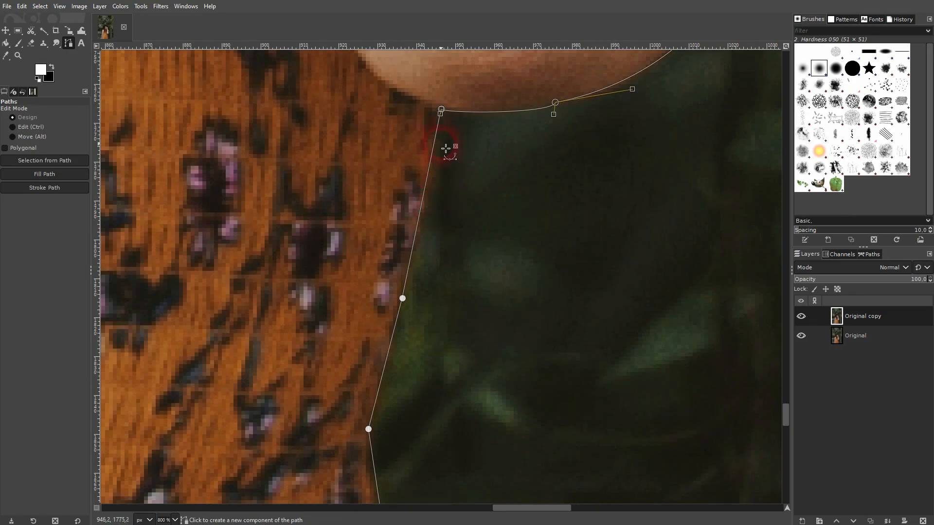
scroll(438, 329, down, 5)
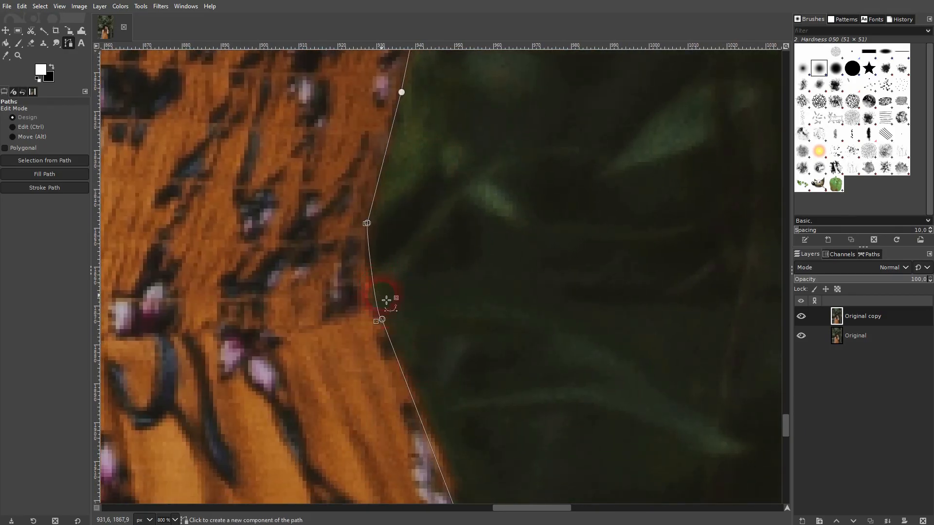
scroll(386, 298, down, 4)
drag(408, 283, 417, 284)
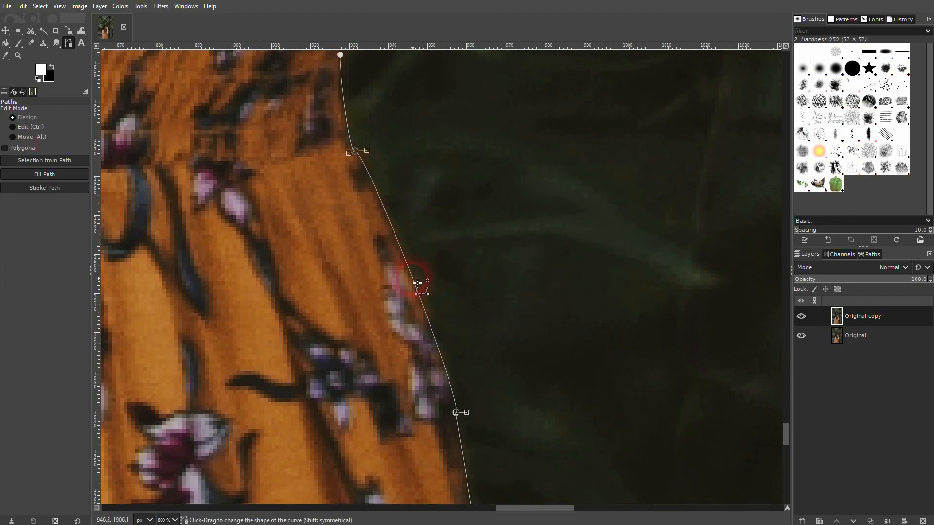
scroll(444, 329, down, 5)
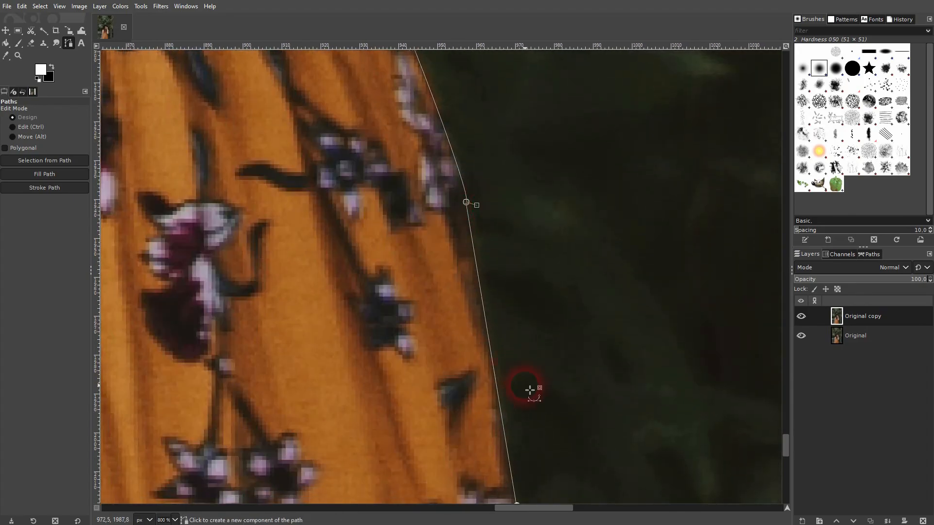
scroll(510, 369, down, 10)
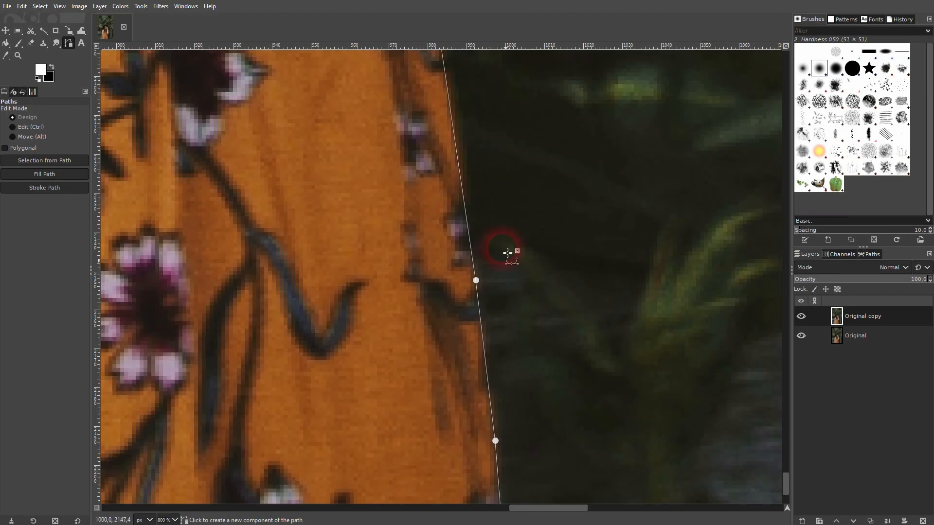
Step: Create a selection from the finished path around the woman and switch to the Move tool
ctrl+scroll(502, 384, down, 6)
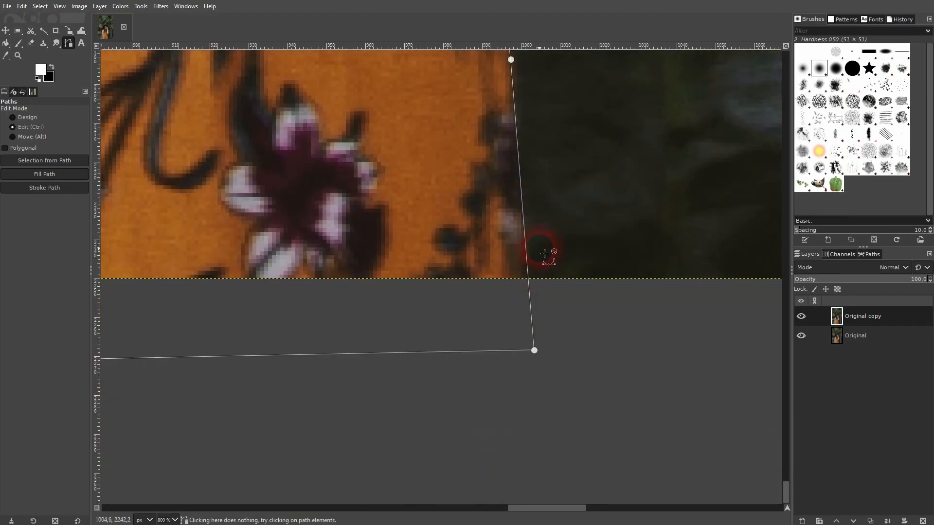
scroll(417, 253, up, 10)
ctrl+scroll(408, 263, down, 2)
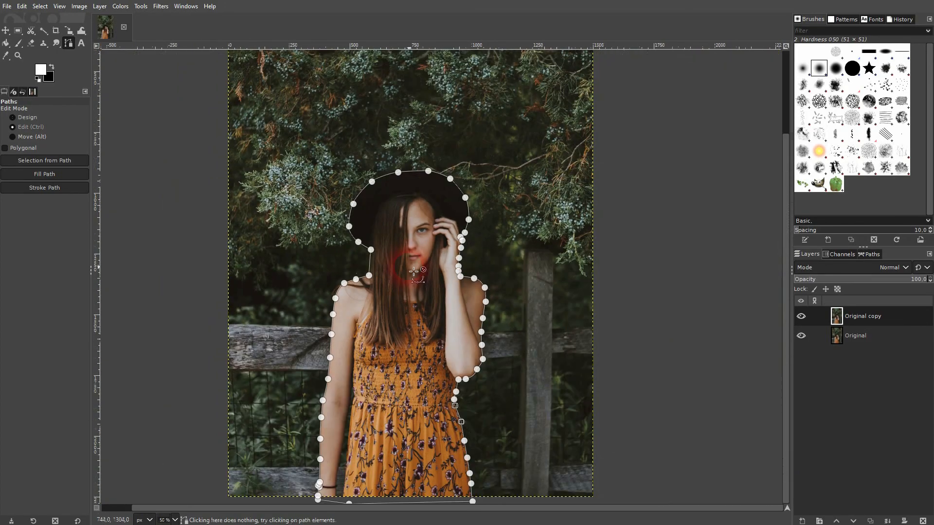
right_click(393, 361)
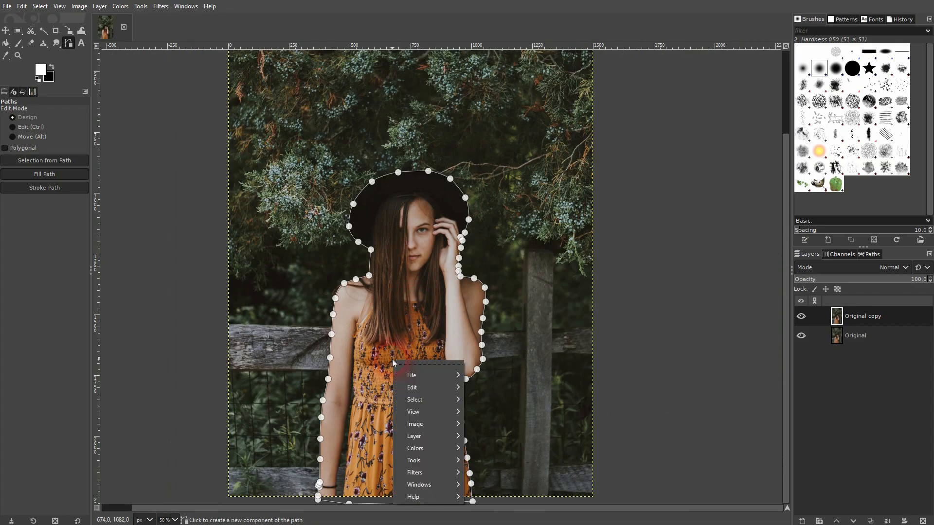
click(432, 399)
click(511, 378)
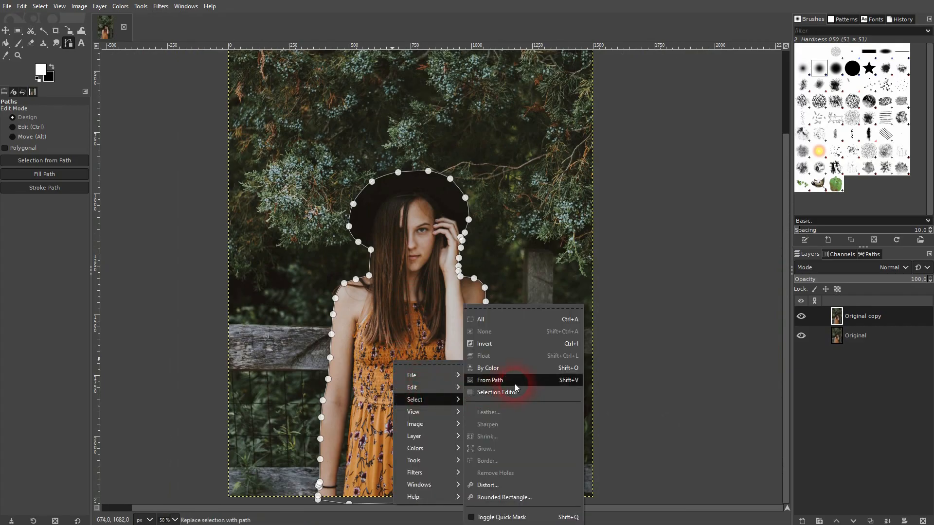
click(461, 371)
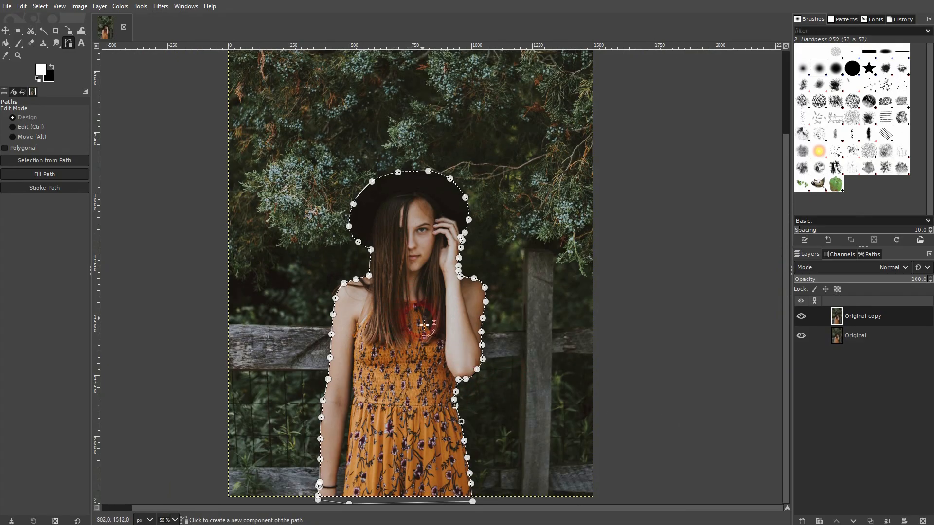
click(6, 32)
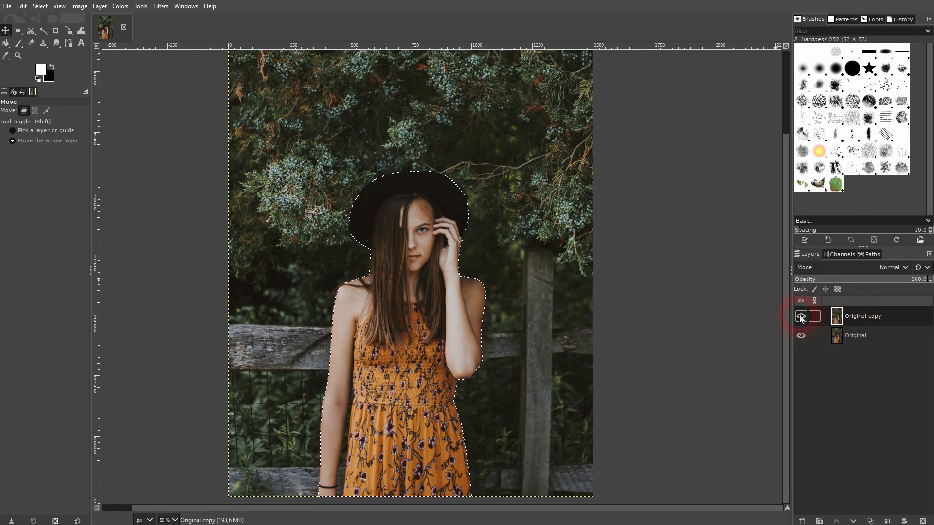
Step: Try adding a black (full transparency) layer mask to the Original copy layer and undo it
right_click(860, 319)
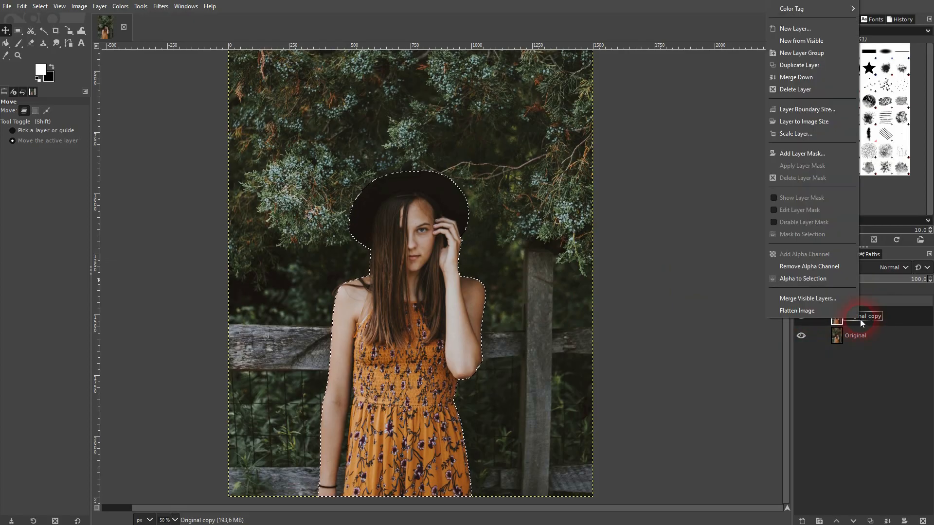
click(805, 154)
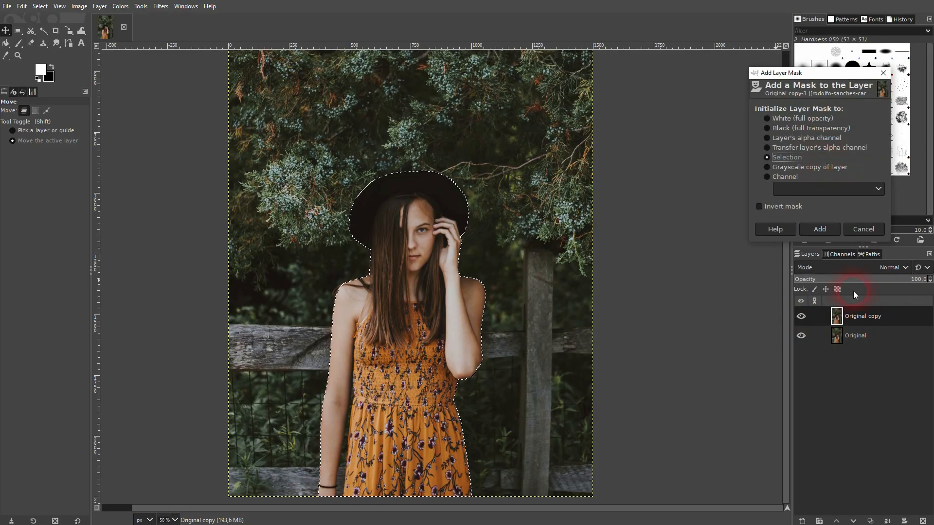
click(781, 128)
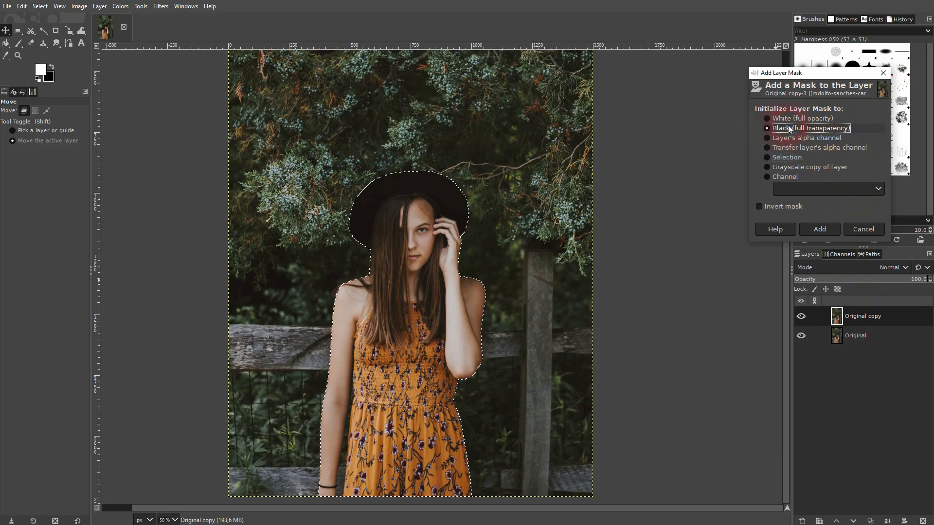
click(825, 230)
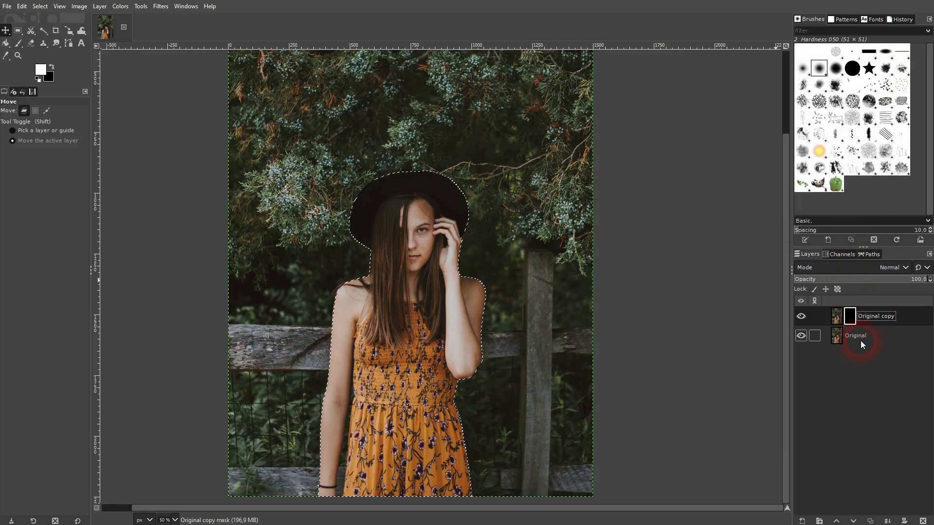
key(ctrl+z)
Step: Add a layer mask initialized from the selection to the Original copy layer, and check the cutout with the Original layer hidden
right_click(841, 317)
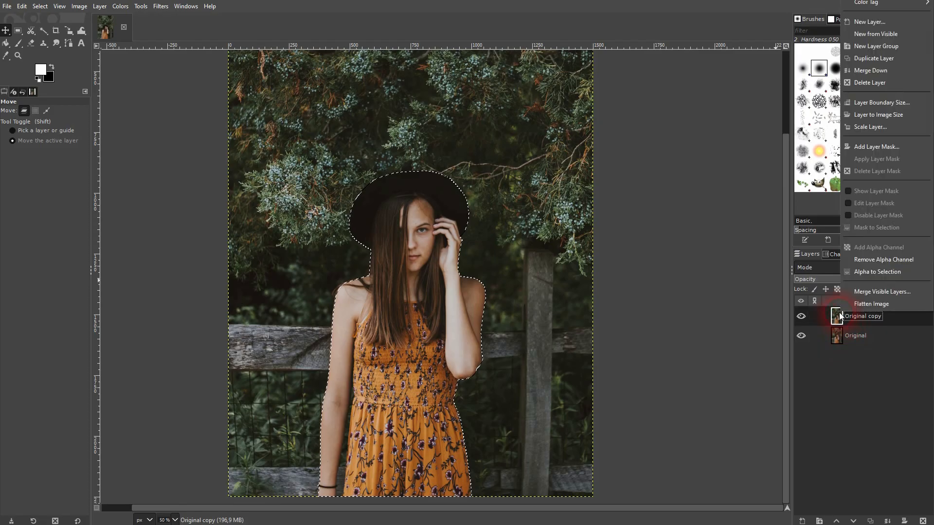
click(863, 147)
click(828, 160)
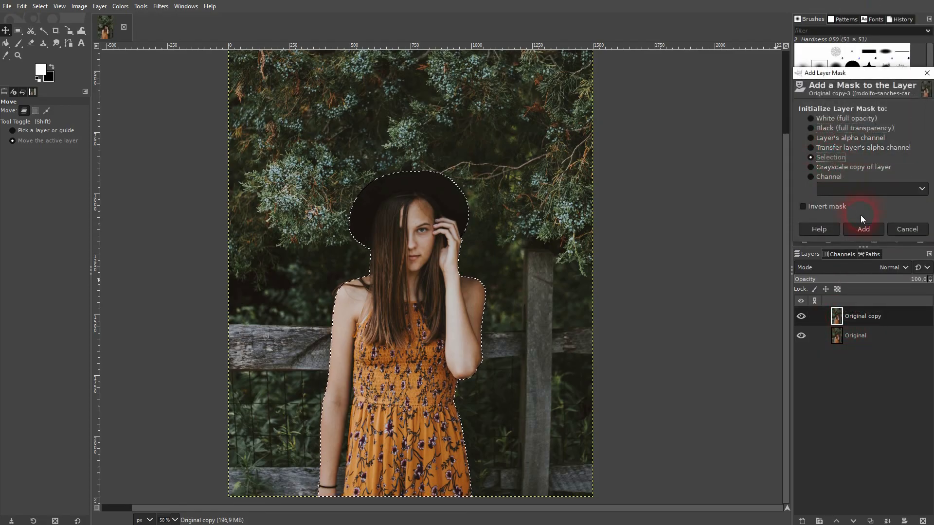
click(863, 230)
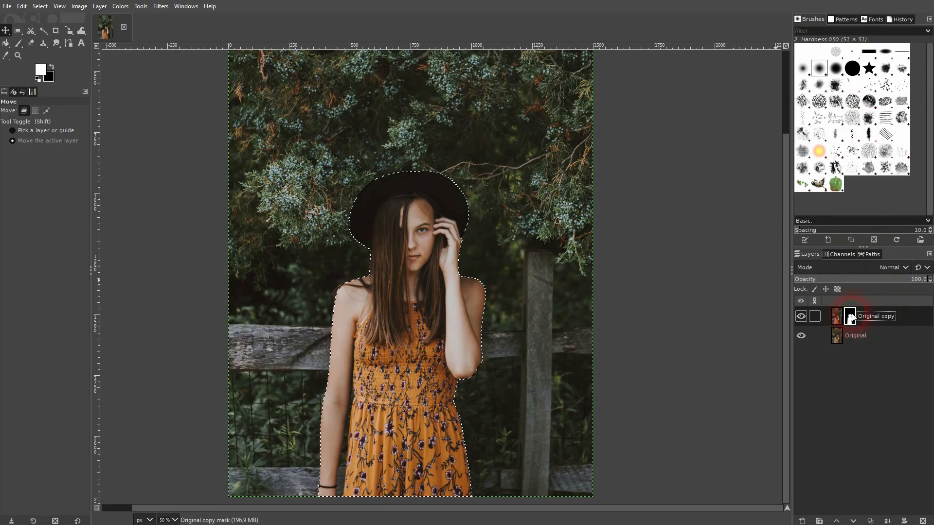
click(801, 336)
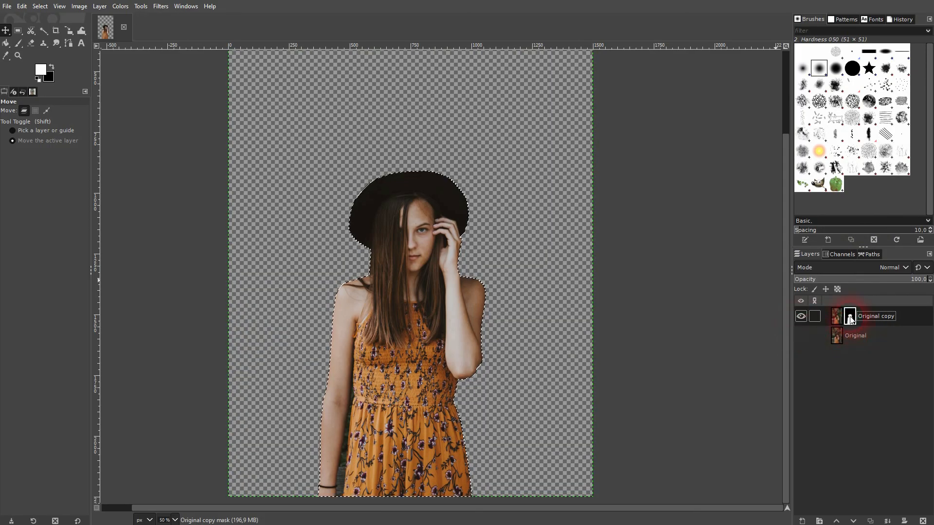
click(800, 336)
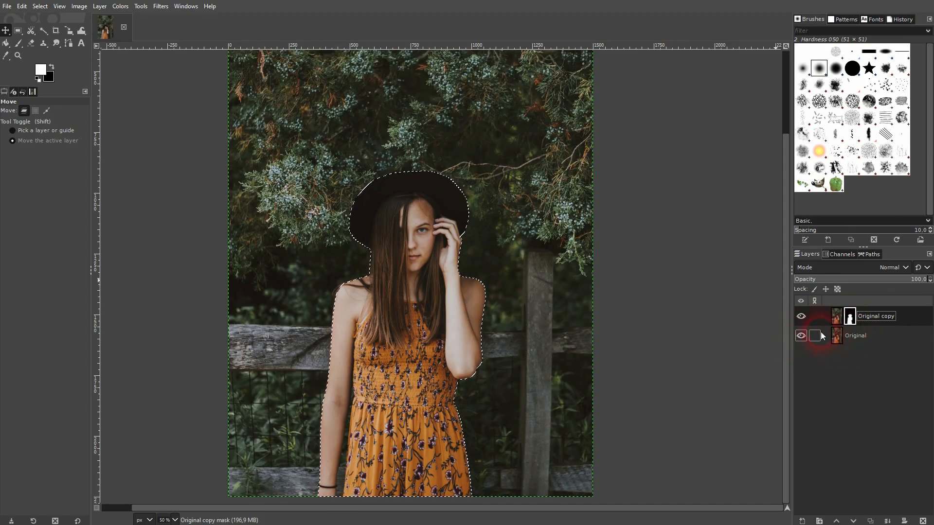
Step: Clear the selection, duplicate the Original layer and rename the duplicate "blur"
click(856, 336)
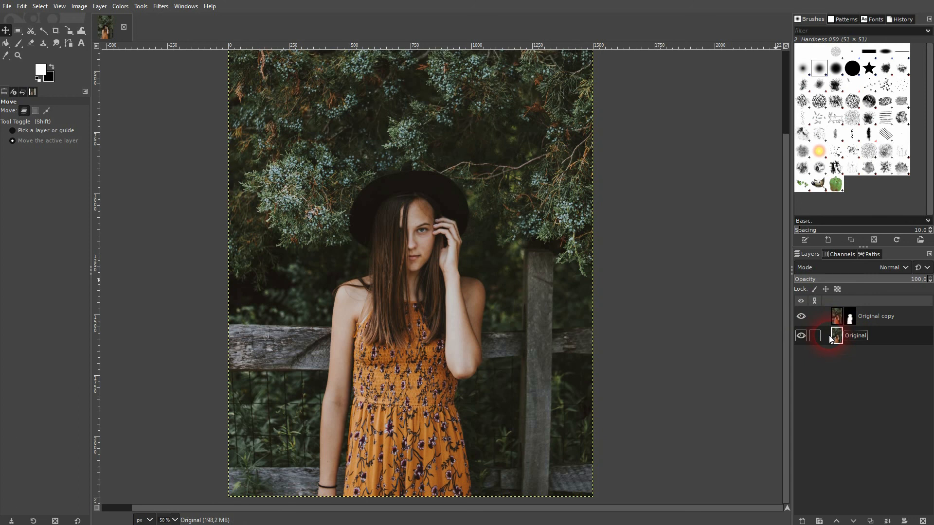
click(871, 521)
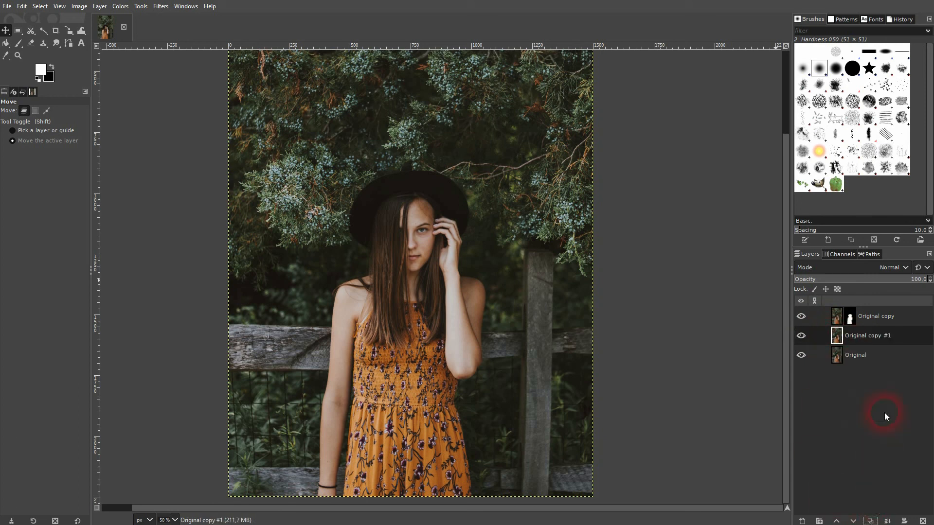
double_click(859, 337)
text(blur)
key(Return)
Step: Rename the masked Original copy layer "Model"
click(864, 318)
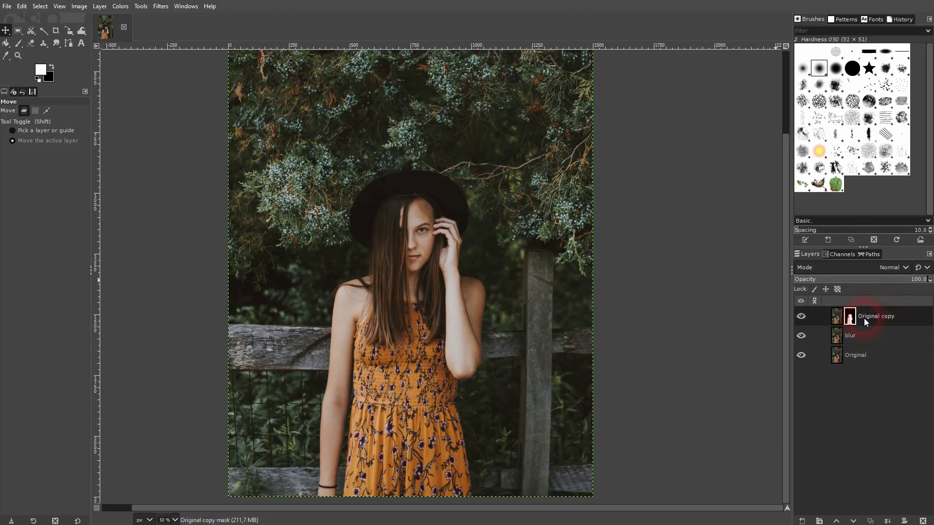
text(Model)
key(Return)
Step: Preview a Gaussian Blur of size 34.03 on the blur layer and compare the result with the Model layer hidden and shown
click(837, 341)
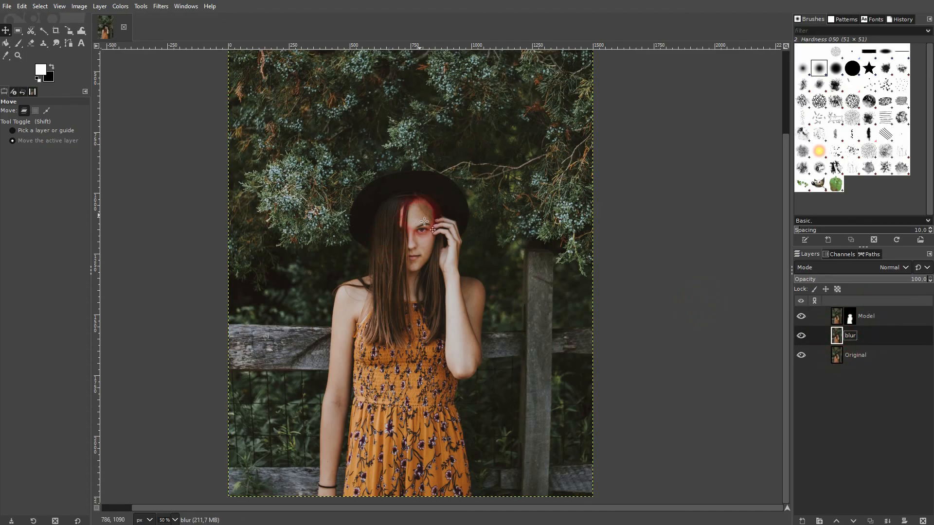
click(160, 6)
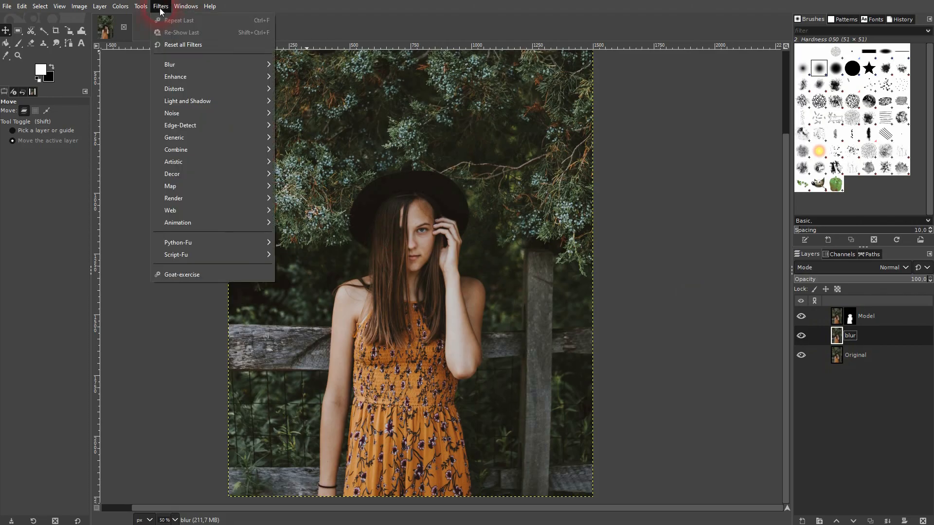
mouse_move(268, 66)
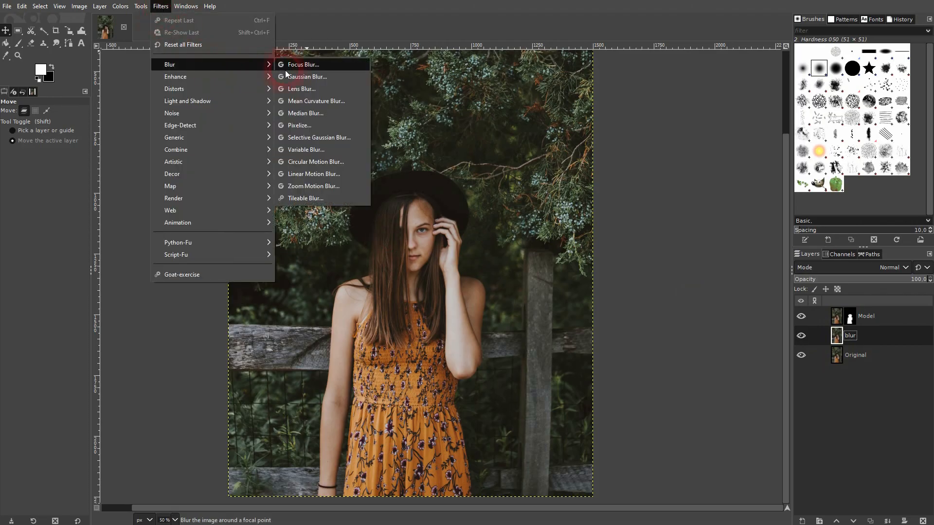
click(317, 78)
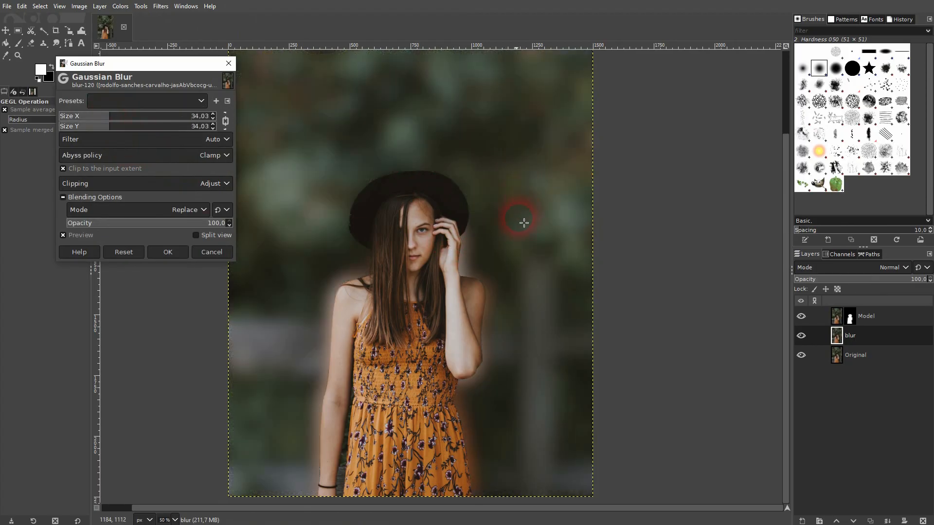
click(802, 336)
click(801, 336)
click(801, 317)
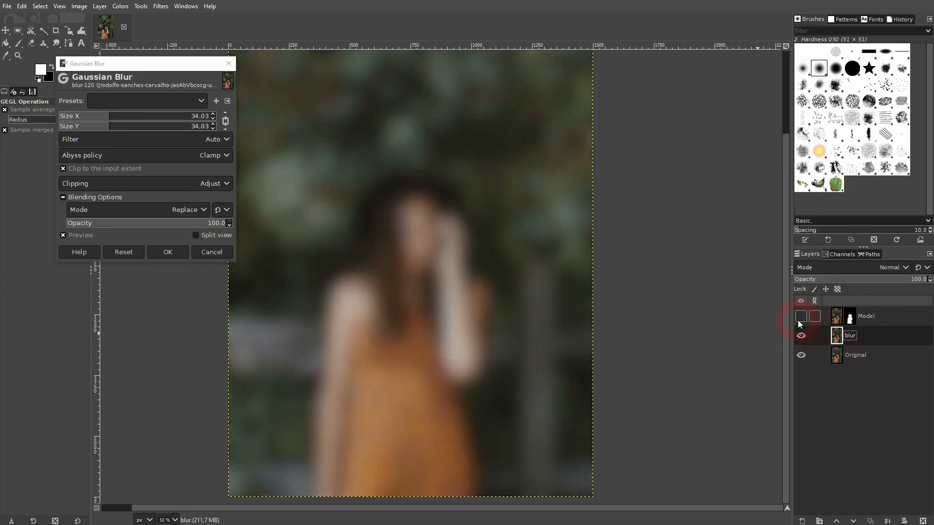
click(801, 318)
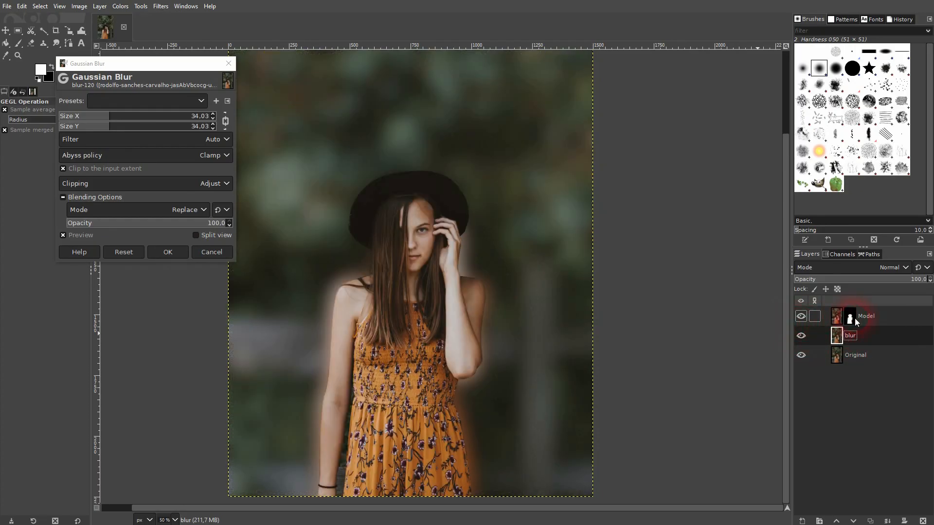
Step: Reduce the Gaussian Blur size to about 12 in X and Y and apply it to the blur layer
click(80, 116)
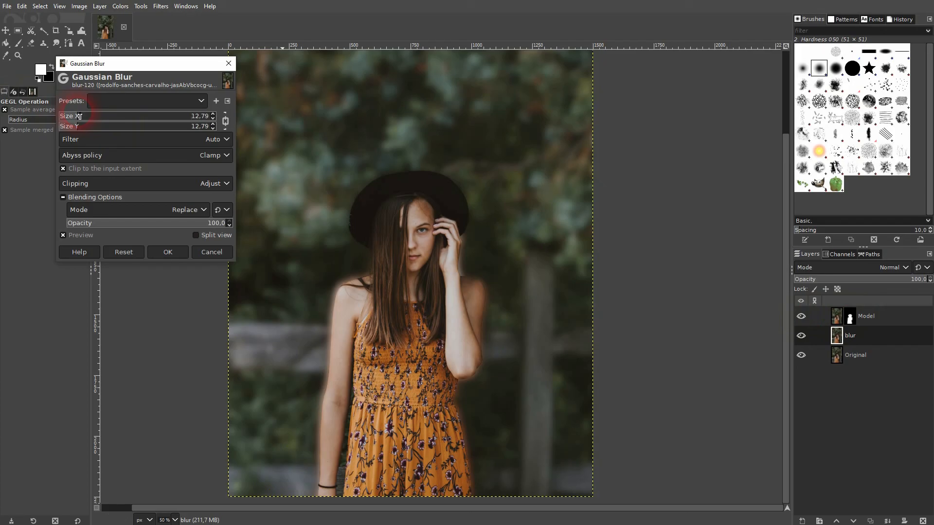
drag(79, 117, 78, 117)
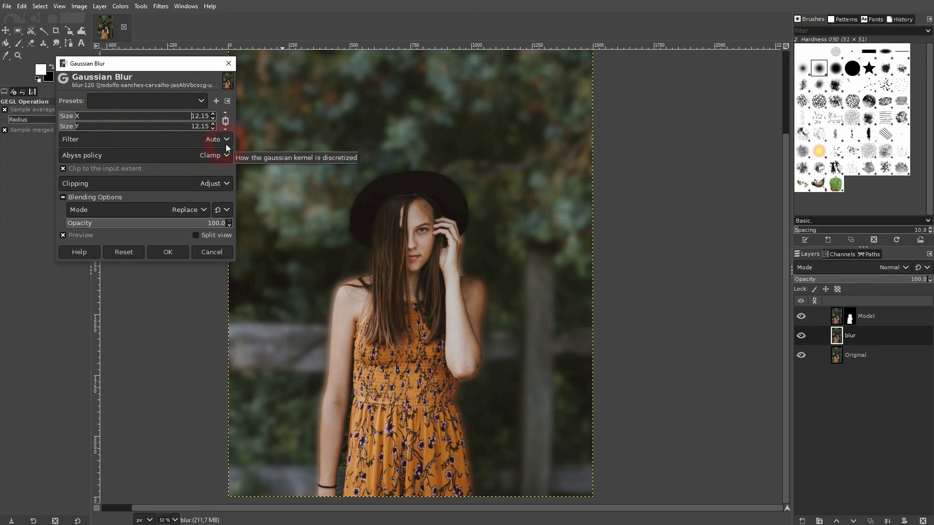
click(82, 117)
click(175, 257)
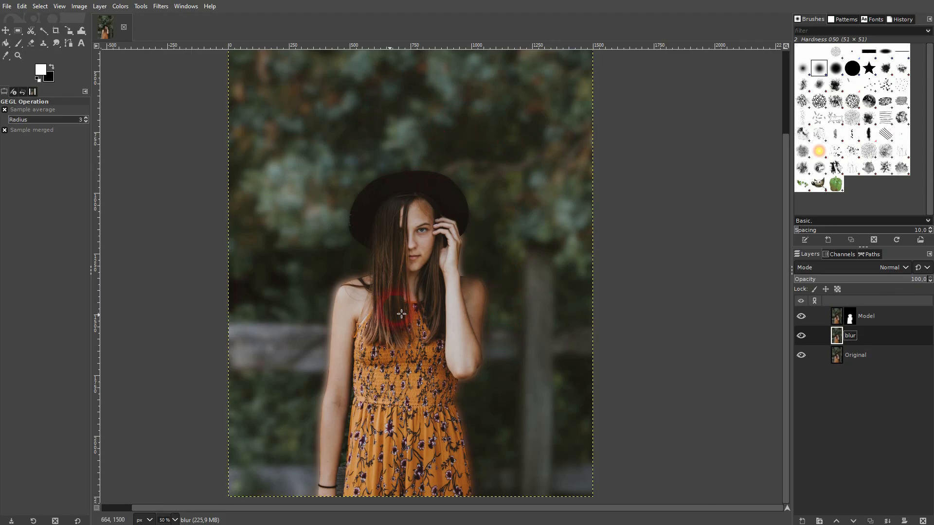
Step: Examine the halo around the woman's arm up close, comparing the image with the blur layer hidden and shown
key(1)
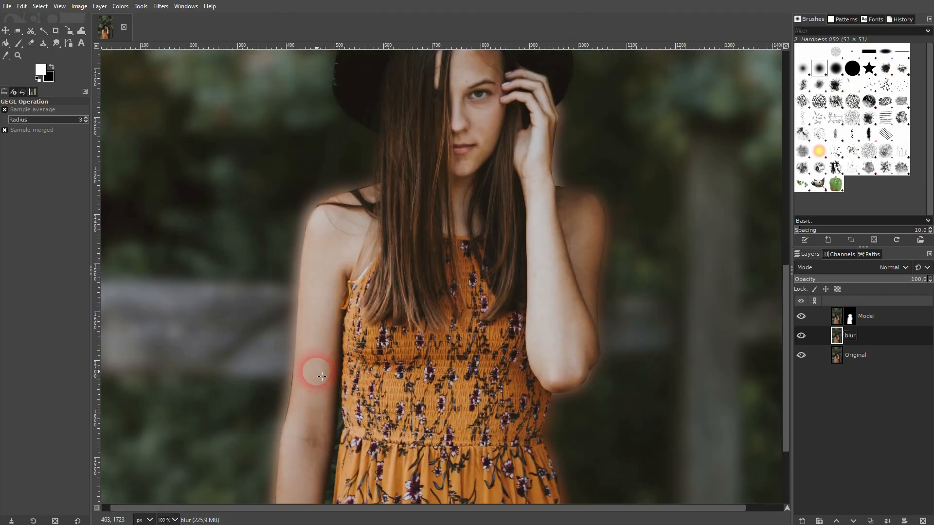
scroll(322, 376, up, 3)
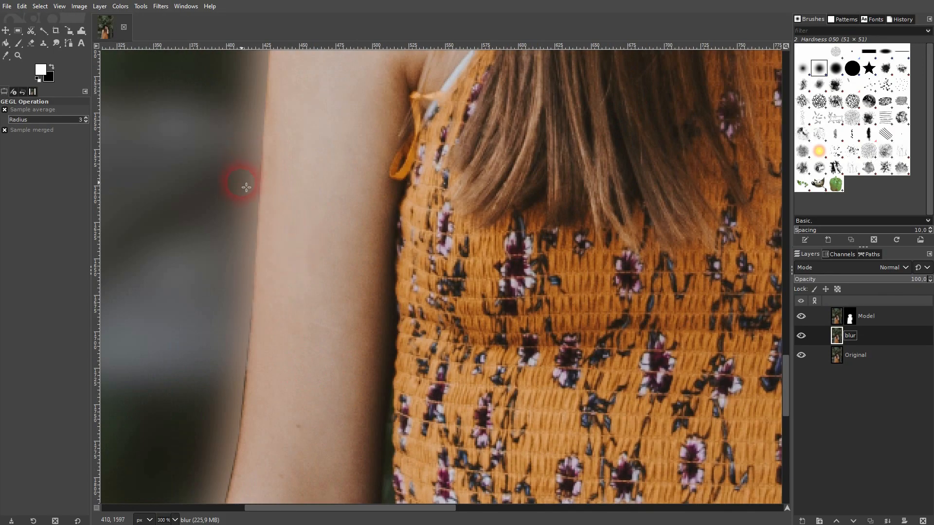
click(801, 336)
click(802, 337)
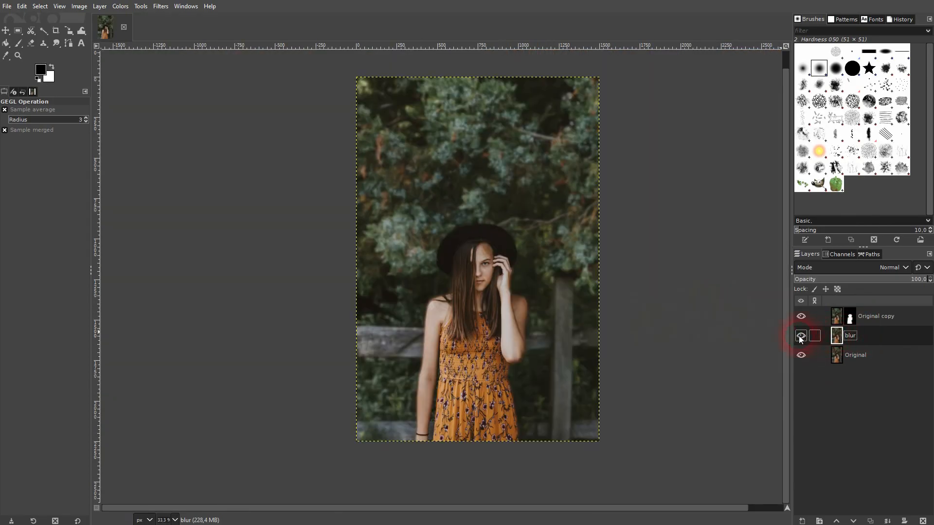
Step: Compare the photo with the blur layer hidden and shown, then with the masked Original copy layer hidden and shown
click(801, 337)
click(802, 336)
click(801, 337)
click(801, 337)
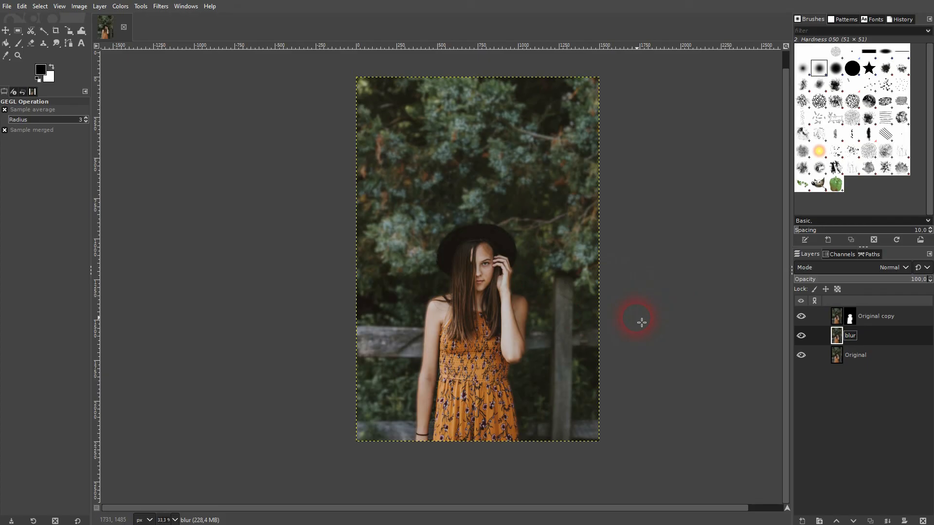
click(878, 320)
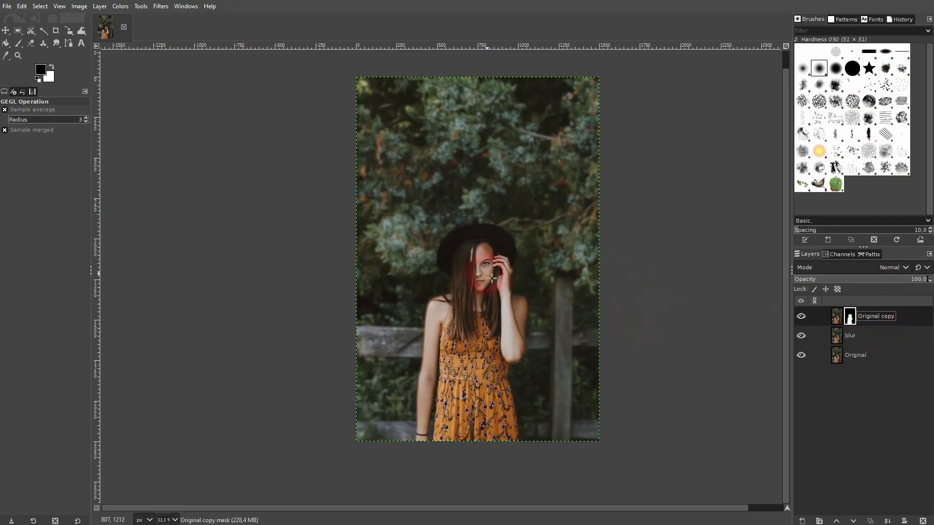
click(801, 317)
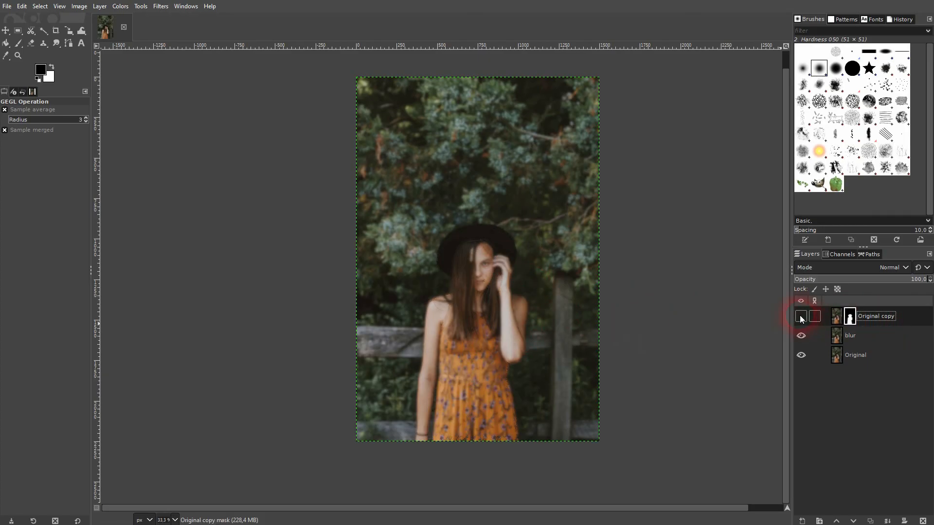
click(801, 317)
click(801, 317)
click(801, 316)
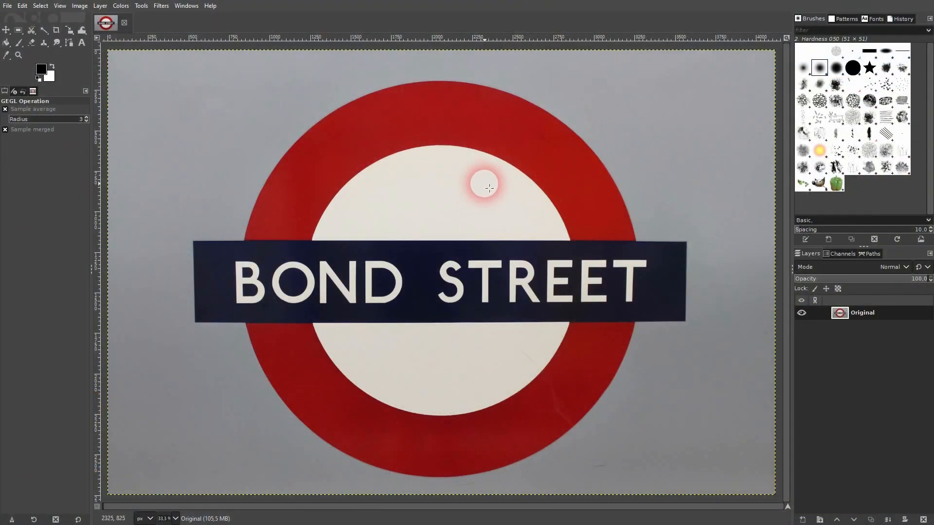
Step: Try tracing the upper edge of the sign's white circle with a curved two-point path, and undo the path
click(66, 44)
click(351, 180)
click(510, 166)
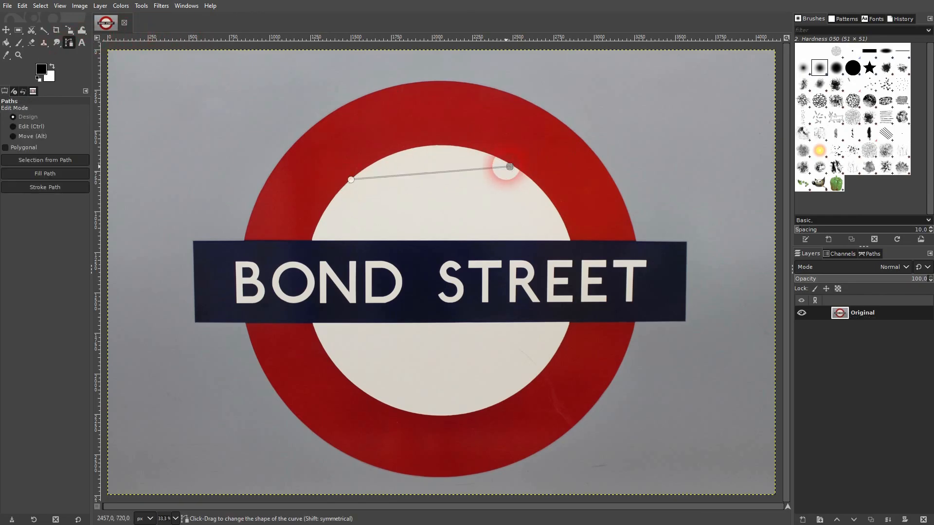
drag(438, 172, 459, 146)
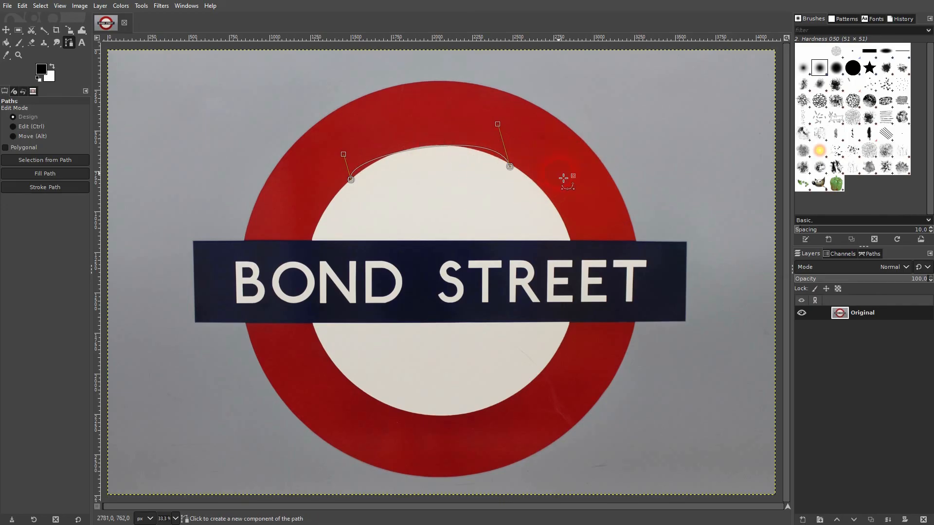
key(ctrl+z)
key(ctrl+z)
key(ctrl+z)
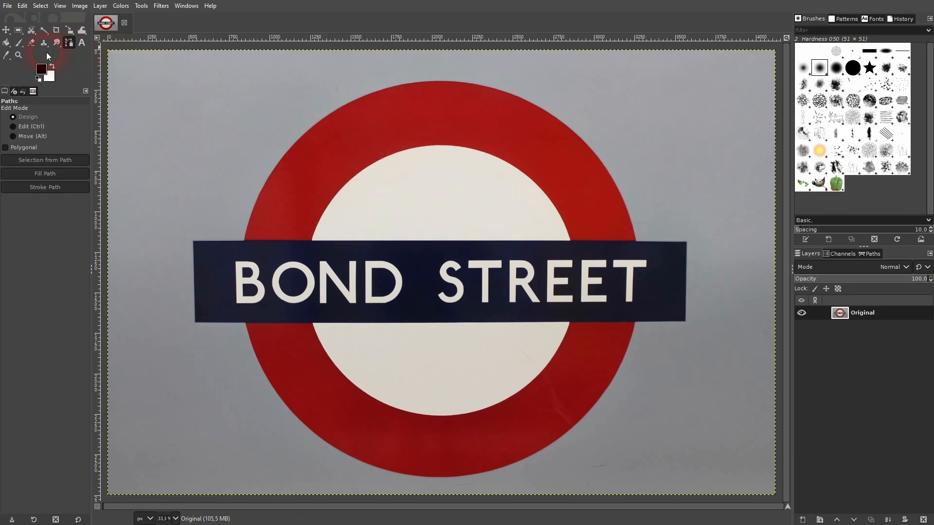
Step: Draw an elliptical selection of about 1665 × 1677 px fitted around the sign's white inner circle
drag(23, 32, 59, 43)
drag(377, 152, 567, 407)
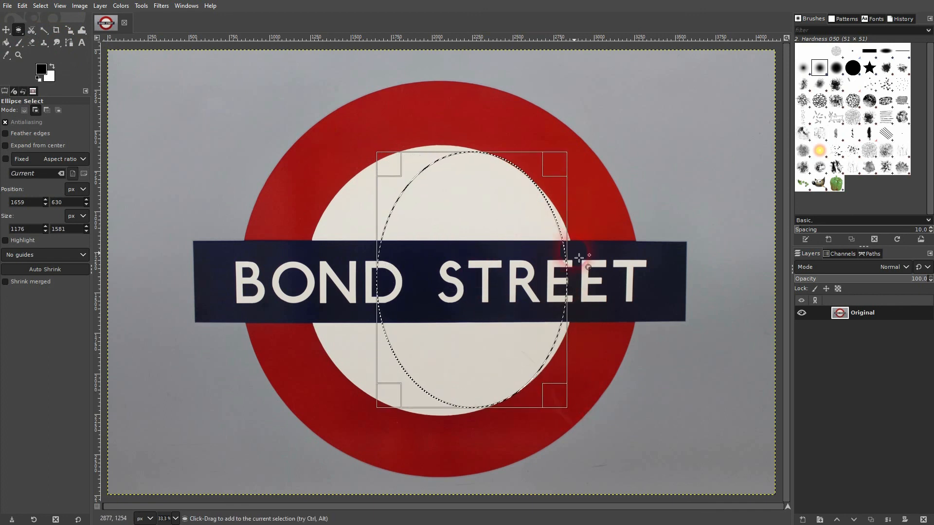
drag(388, 167, 319, 162)
drag(563, 404, 573, 413)
drag(444, 162, 444, 159)
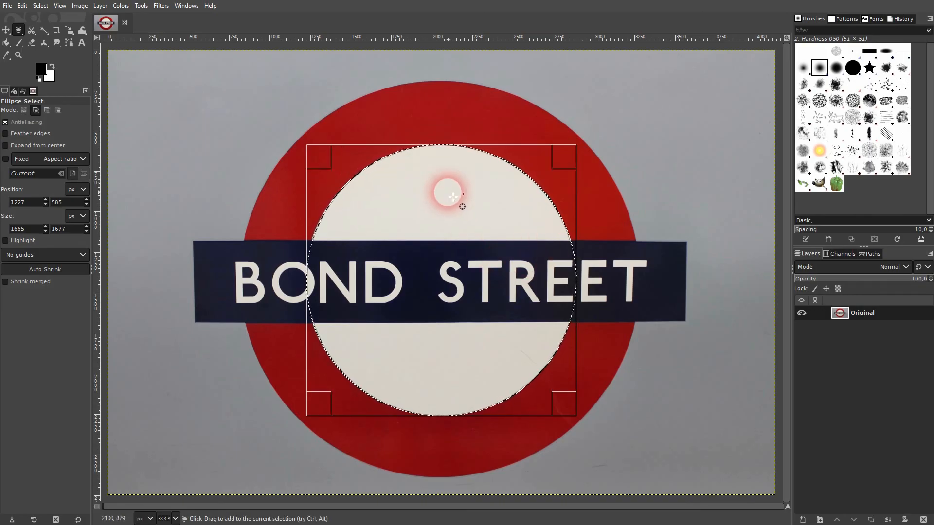
drag(34, 39, 19, 72)
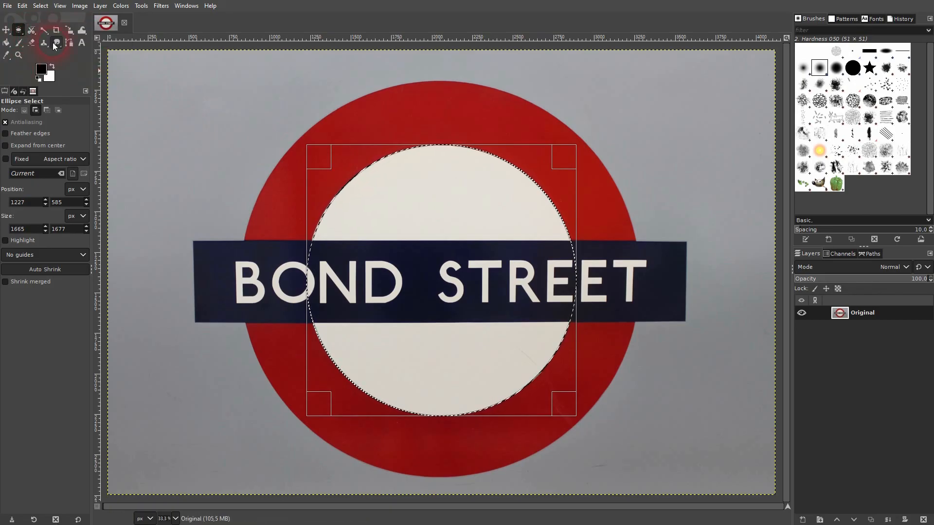
Step: Use Select by Color in replace mode at threshold 9.5 on the white circle, followed by the red ring
drag(47, 31, 110, 45)
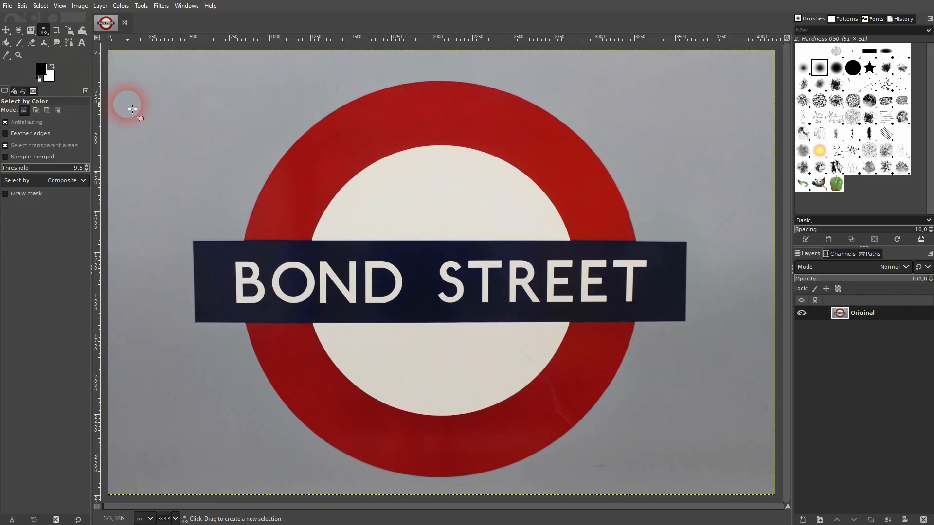
drag(47, 31, 86, 43)
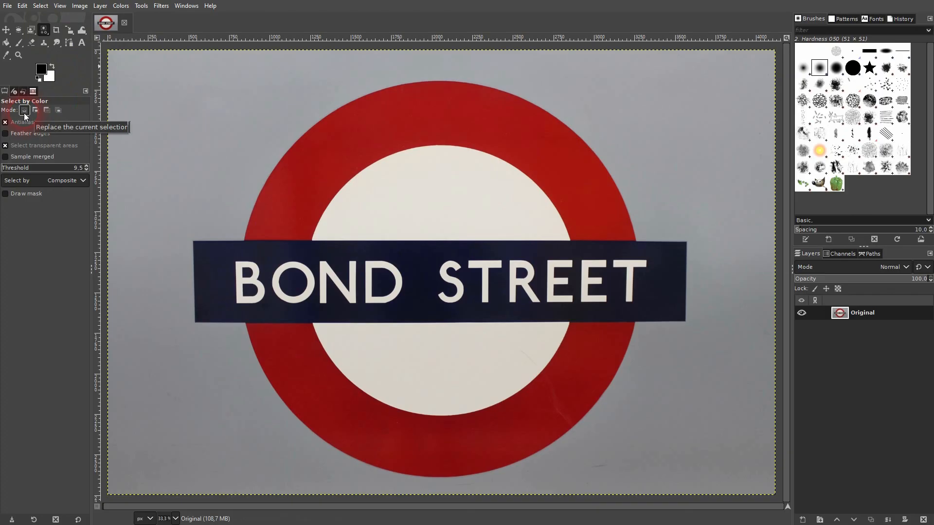
click(58, 111)
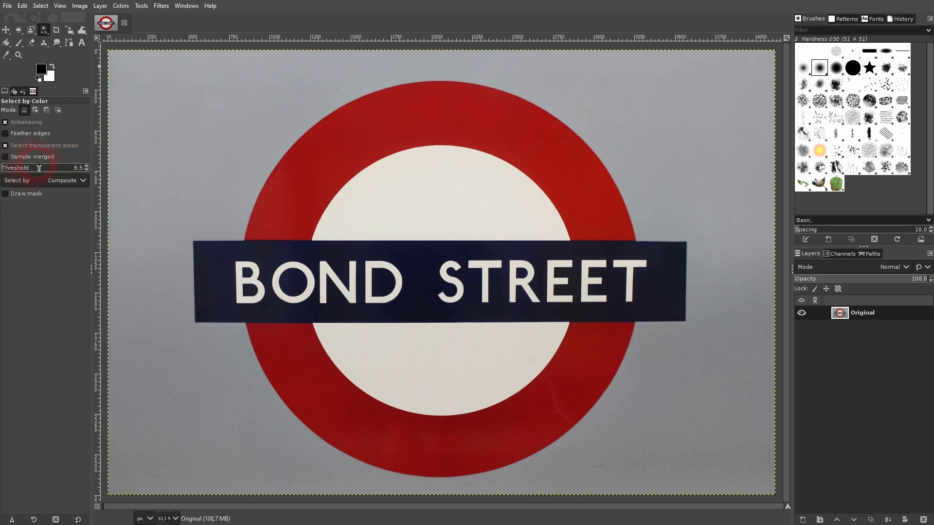
click(422, 179)
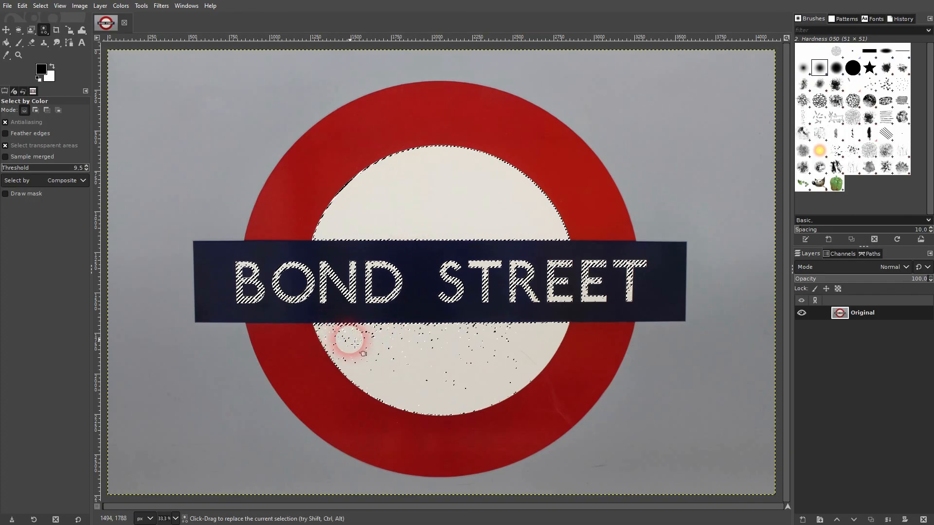
click(485, 116)
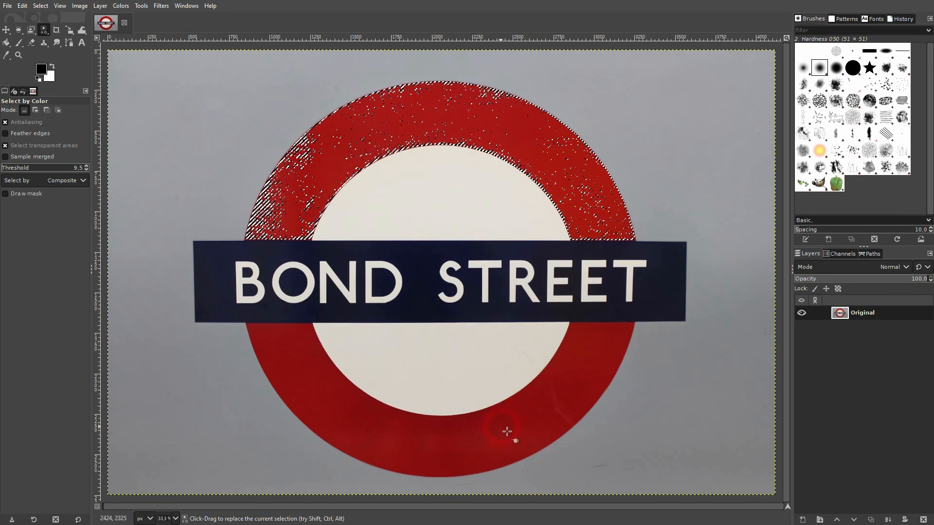
Step: Raise the color selection threshold to 57, select the whole red ring, and test it with a cut that is undone
drag(12, 169, 21, 169)
click(454, 124)
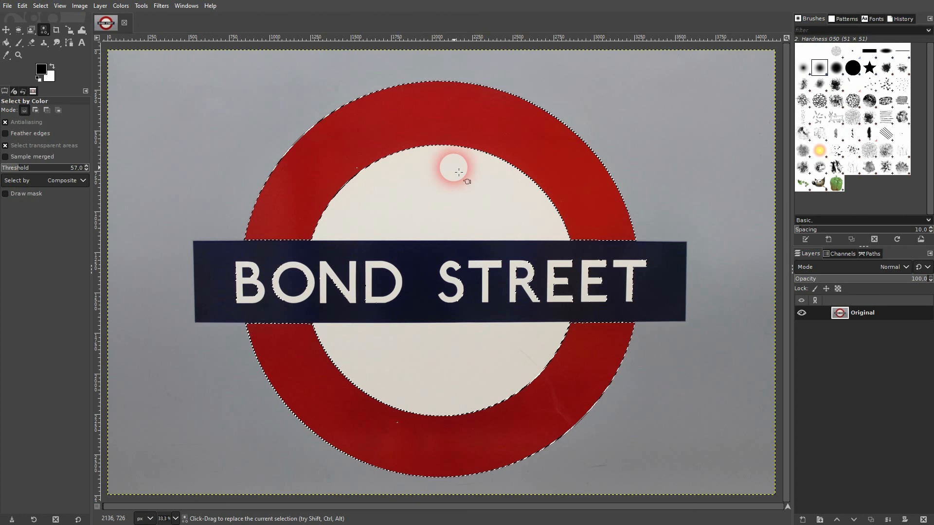
key(ctrl+x)
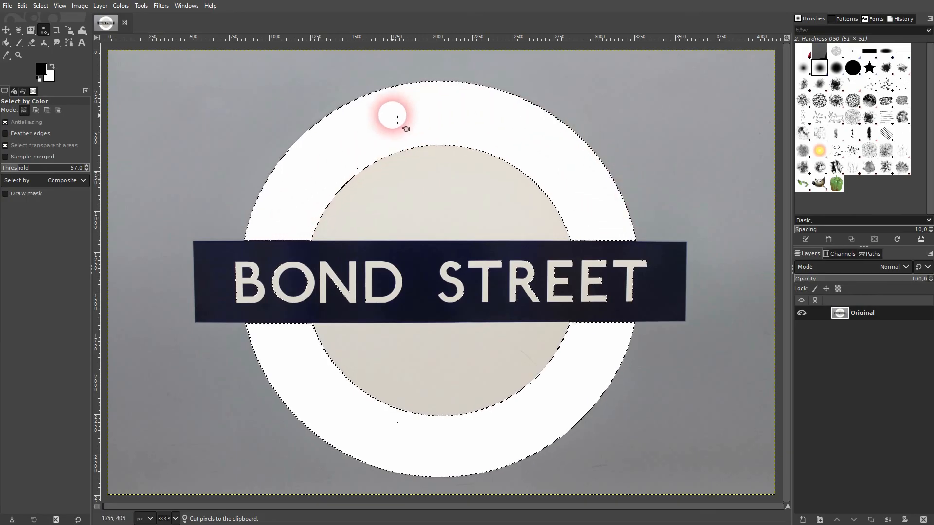
key(ctrl)
key(ctrl+z)
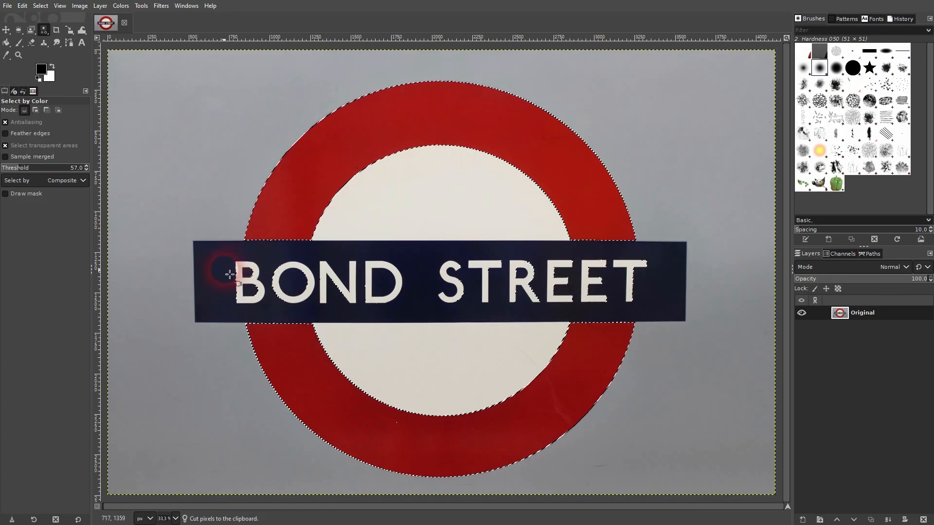
Step: Select the navy BOND STREET bar by color, cut it as a test, and undo the cut
click(214, 268)
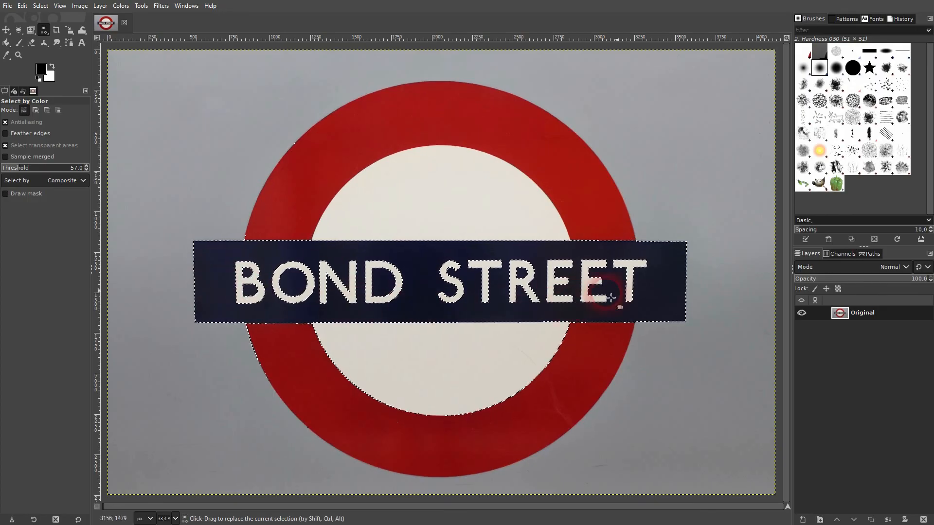
key(ctrl)
key(ctrl+x)
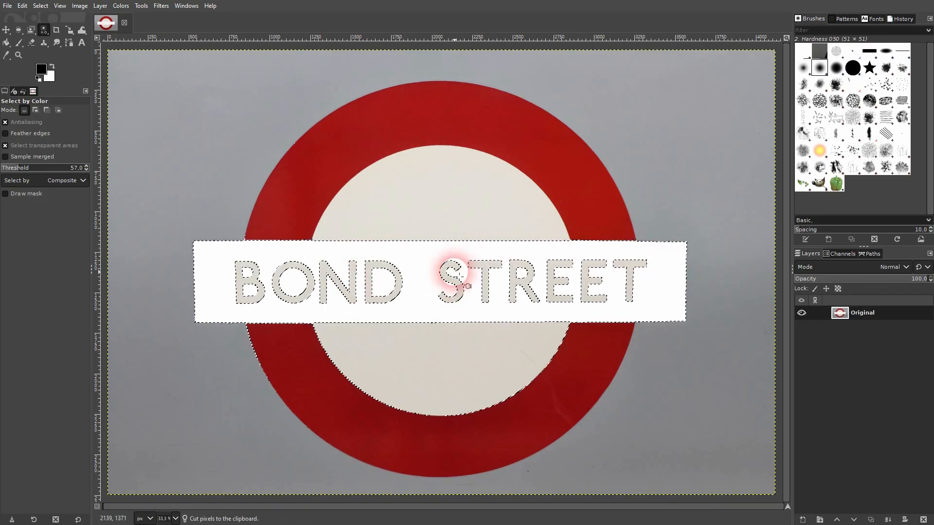
key(ctrl)
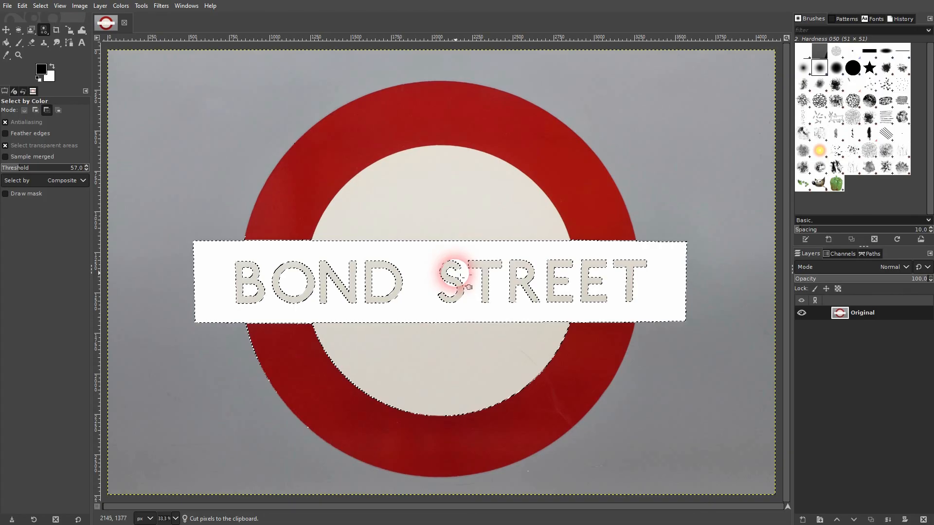
key(ctrl+z)
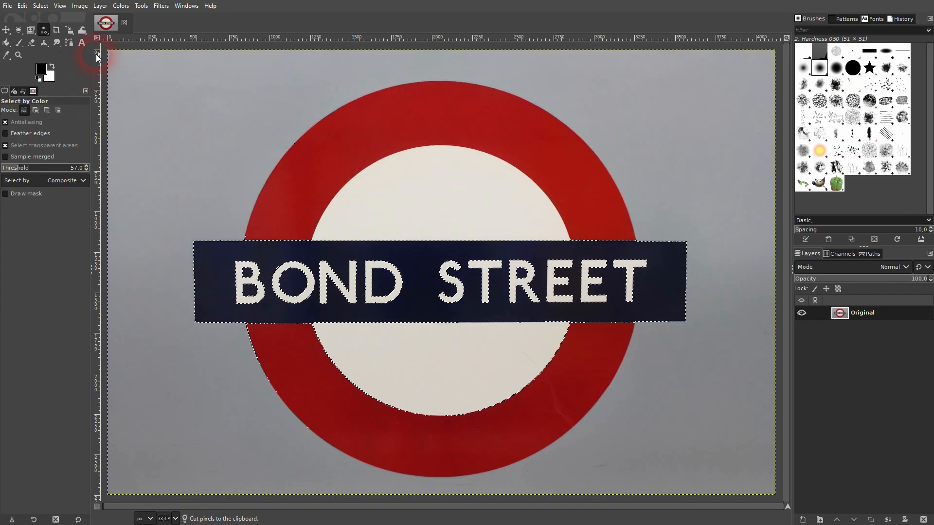
Step: Test color selection at threshold 255 on the background and red ring, and at 145.5 on the white circle
drag(23, 168, 92, 168)
click(137, 194)
click(314, 201)
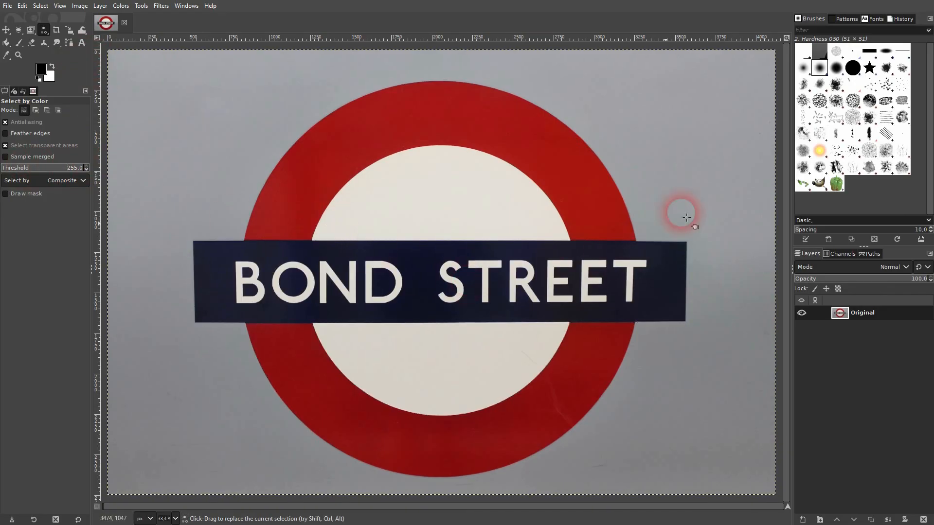
drag(61, 170, 52, 169)
click(349, 181)
click(436, 346)
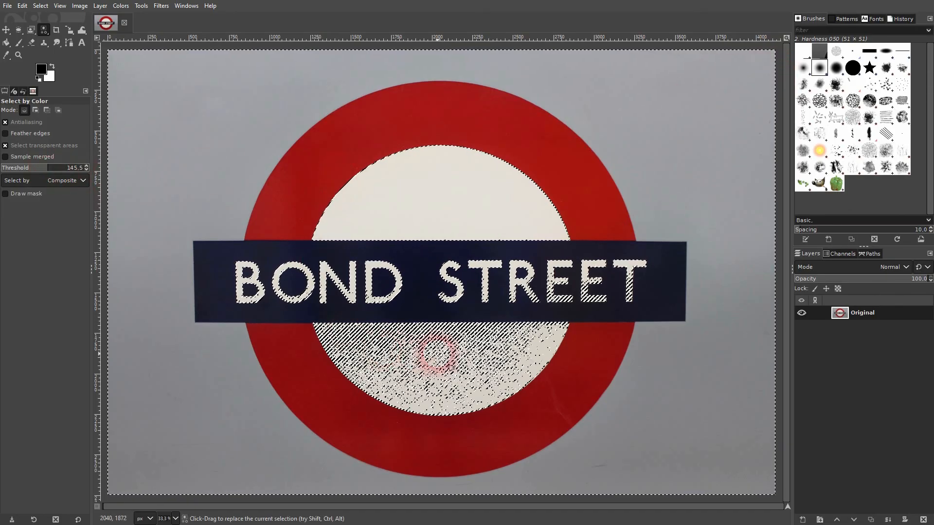
click(509, 345)
Step: Reselect the red ring by color at threshold 57, cut it as a test, and undo the cut
drag(48, 168, 20, 168)
click(315, 185)
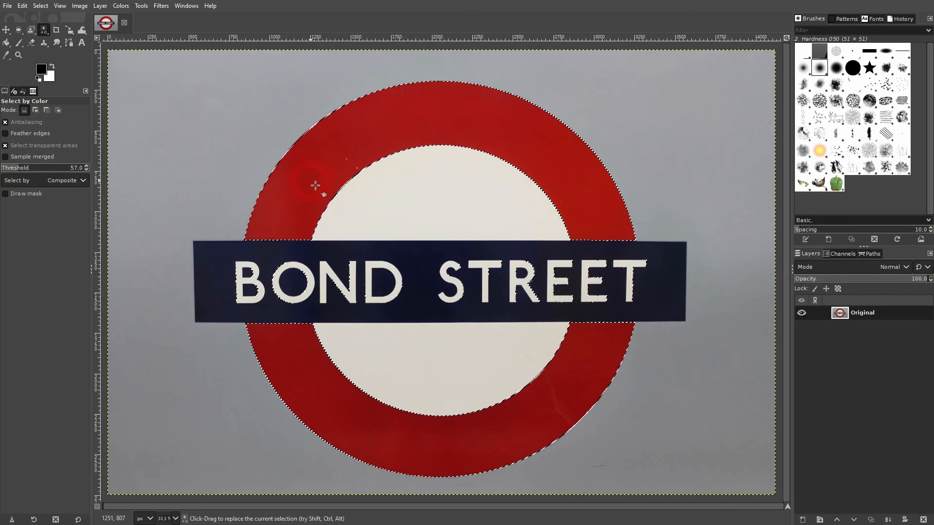
click(586, 203)
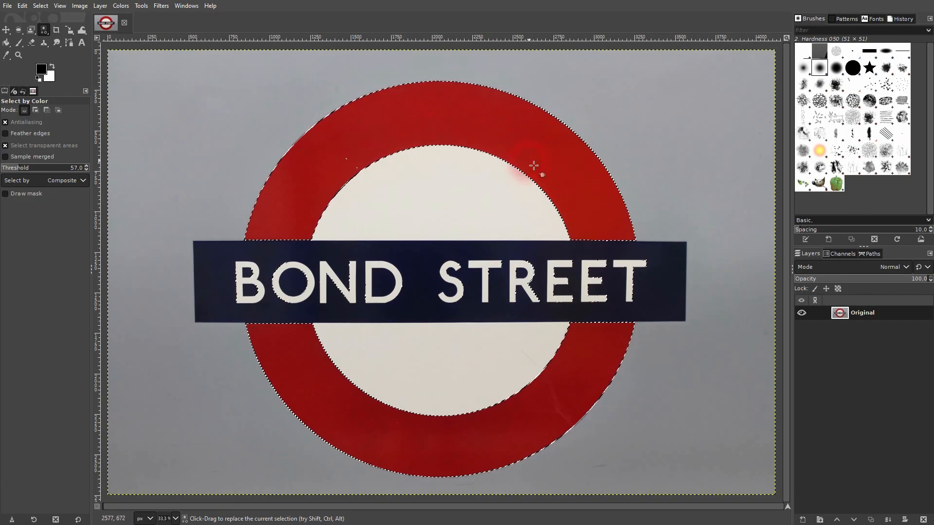
click(501, 414)
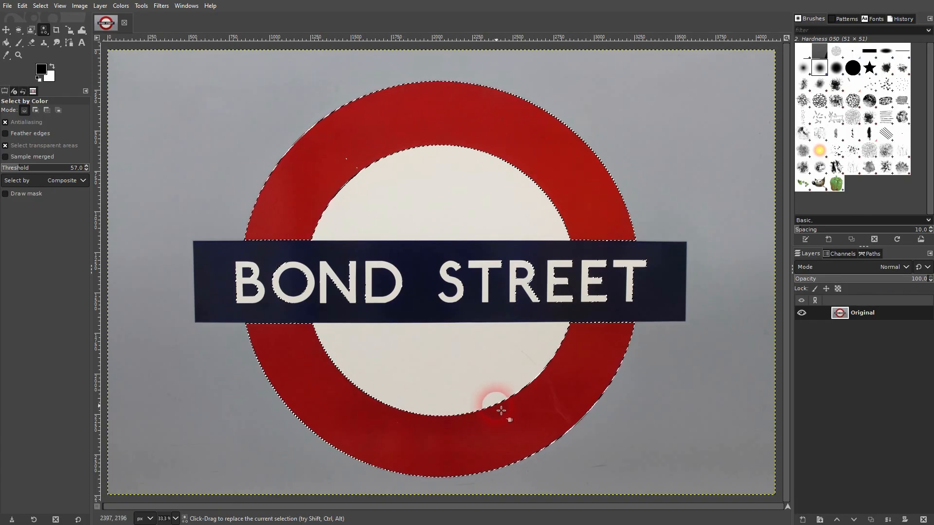
key(ctrl+x)
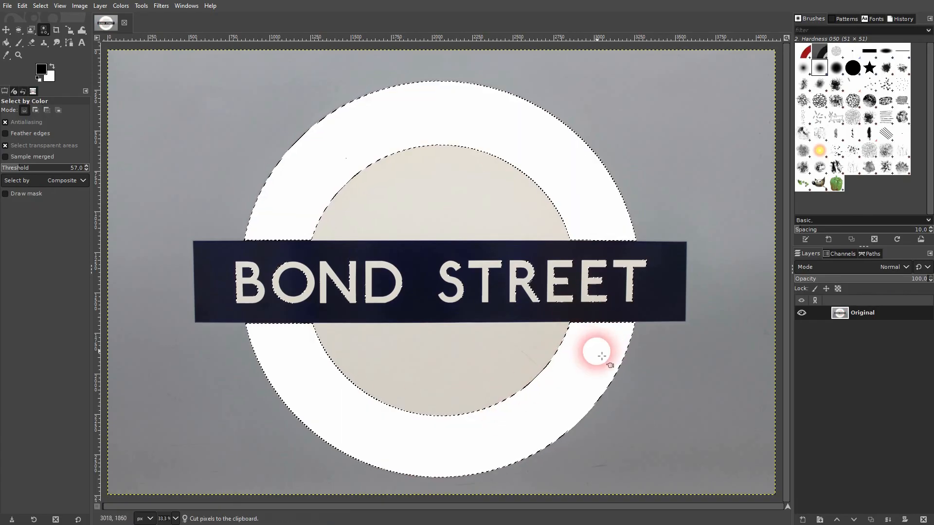
click(18, 169)
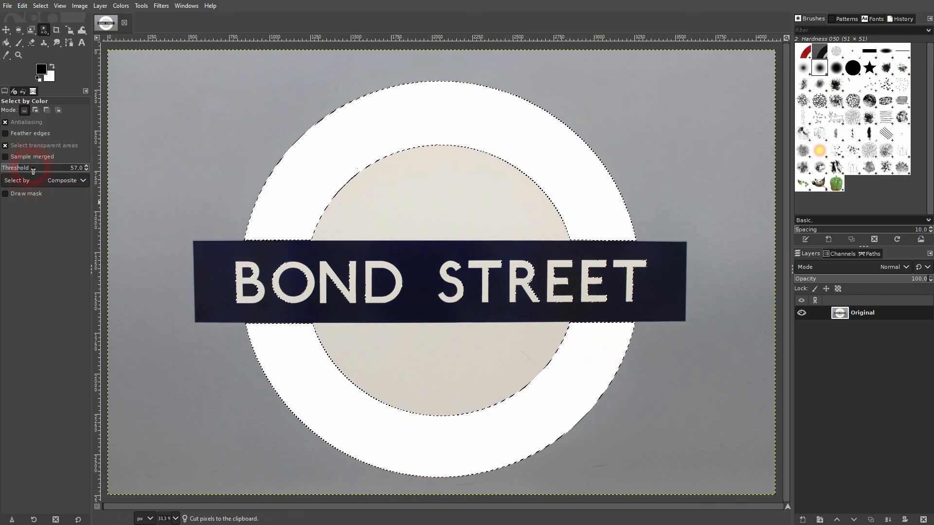
key(ctrl)
key(ctrl+z)
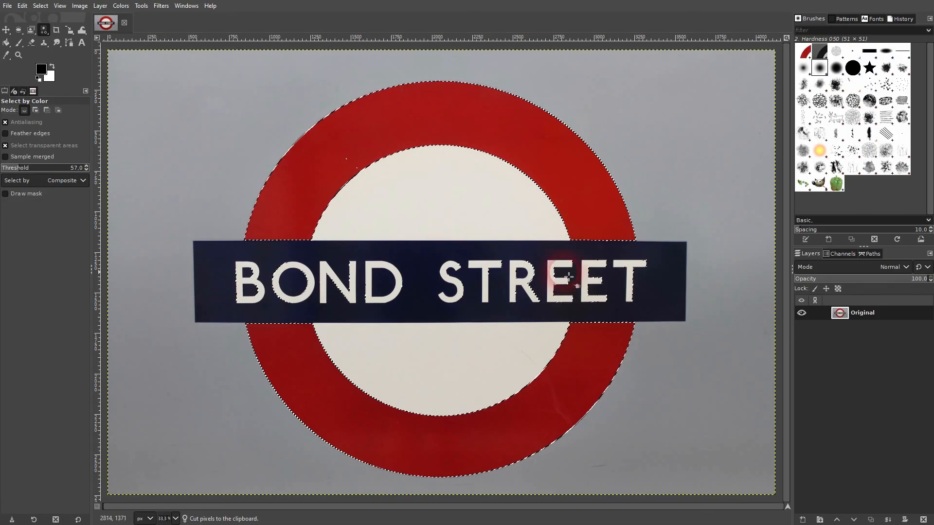
Step: Select the gray background around the sign by color at threshold 39.5, cut it as a test, and undo the cut
click(720, 136)
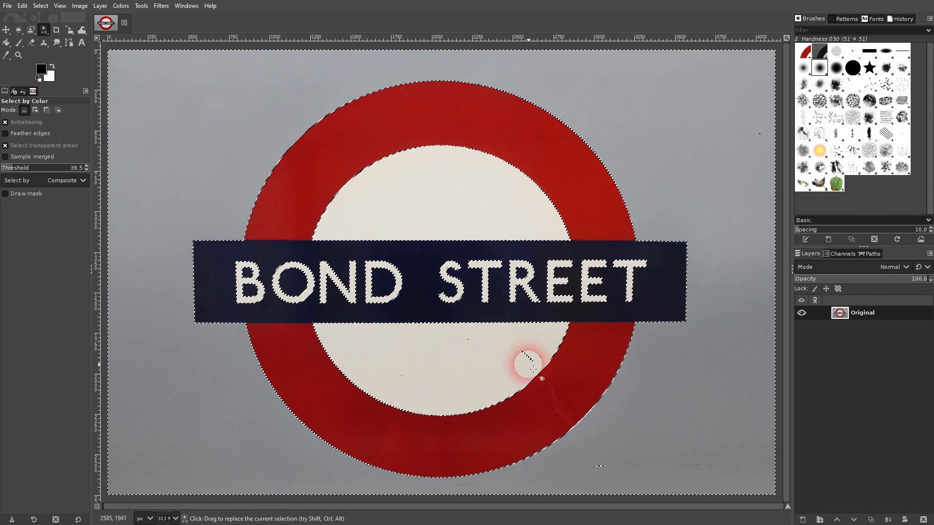
key(ctrl)
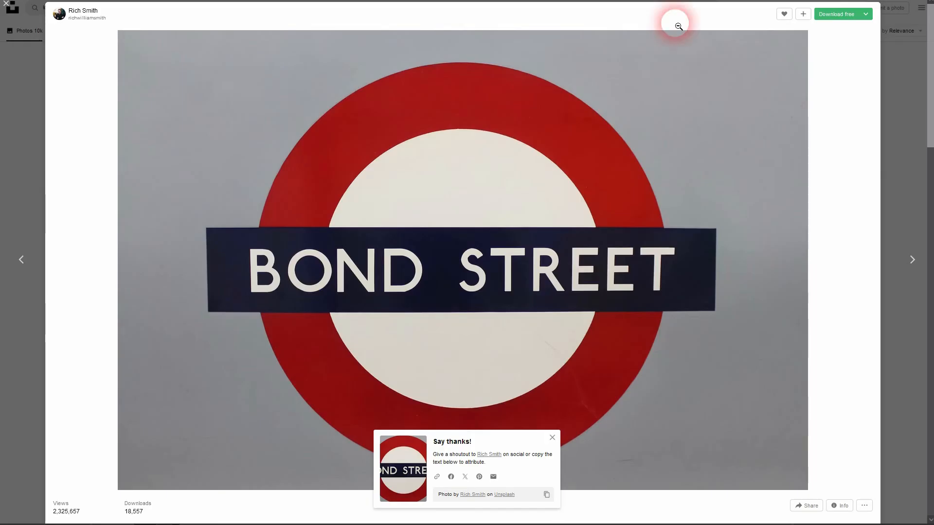
click(560, 276)
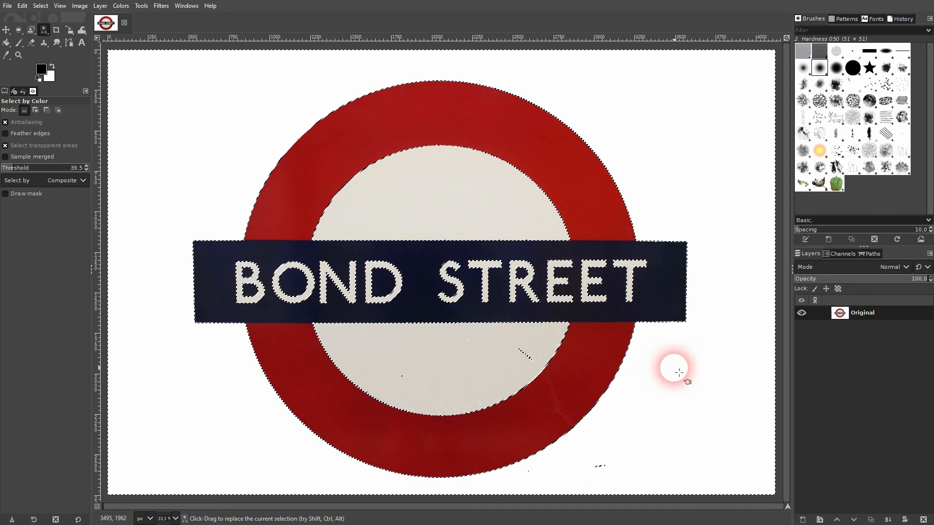
key(ctrl+z)
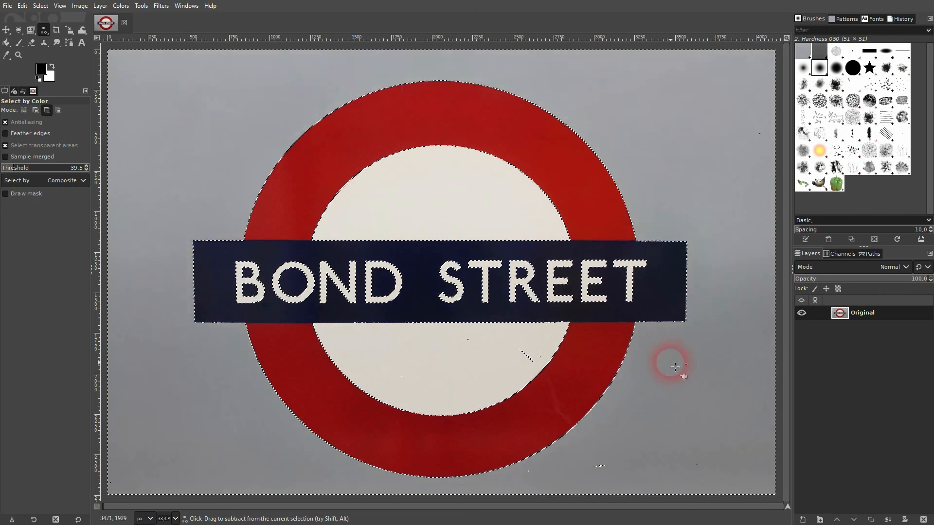
Step: Create a transparent layer named bg, place it below the Original layer, and make the Original layer active
click(803, 520)
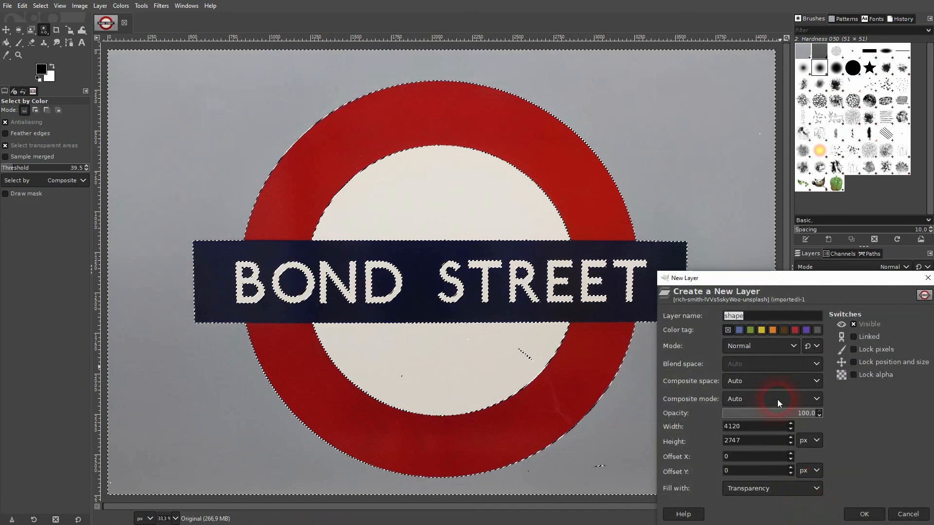
text(bg)
click(859, 514)
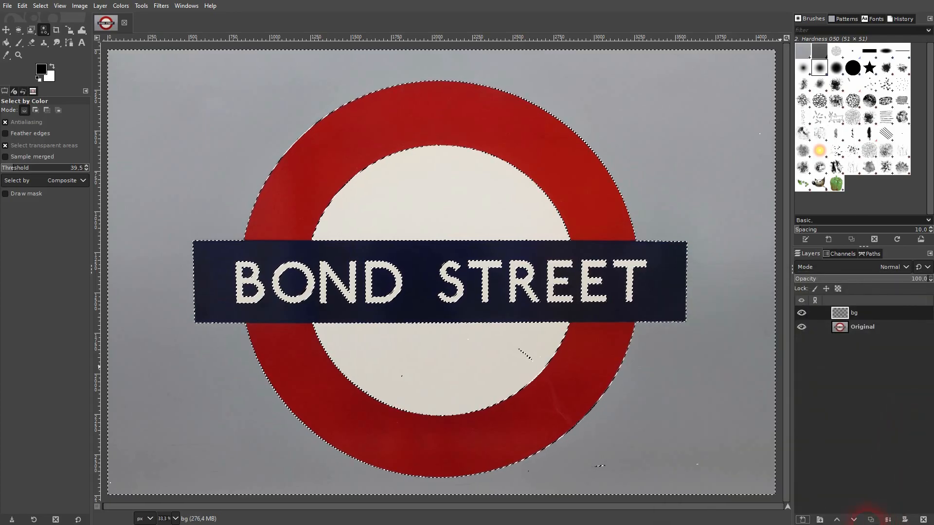
click(854, 519)
click(860, 314)
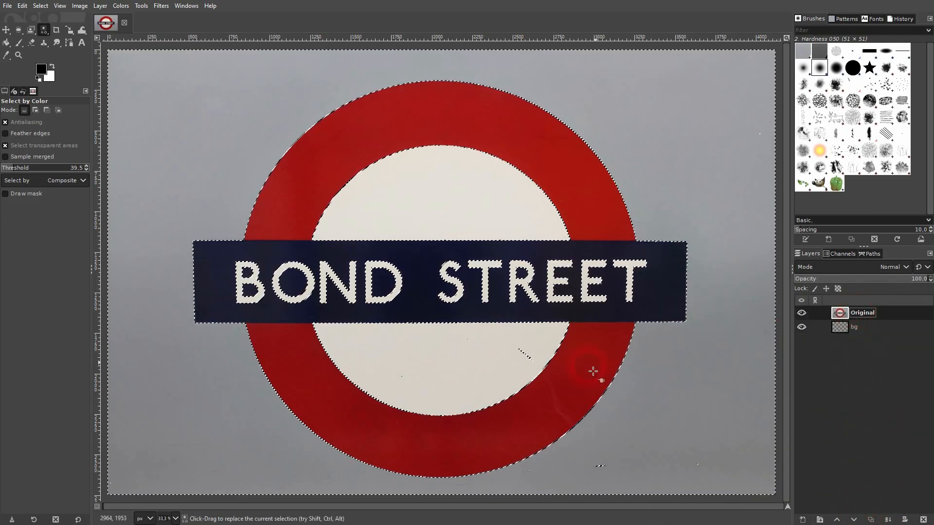
Step: Try cutting the selected gray background from the Original layer, and undo the cut
click(587, 377)
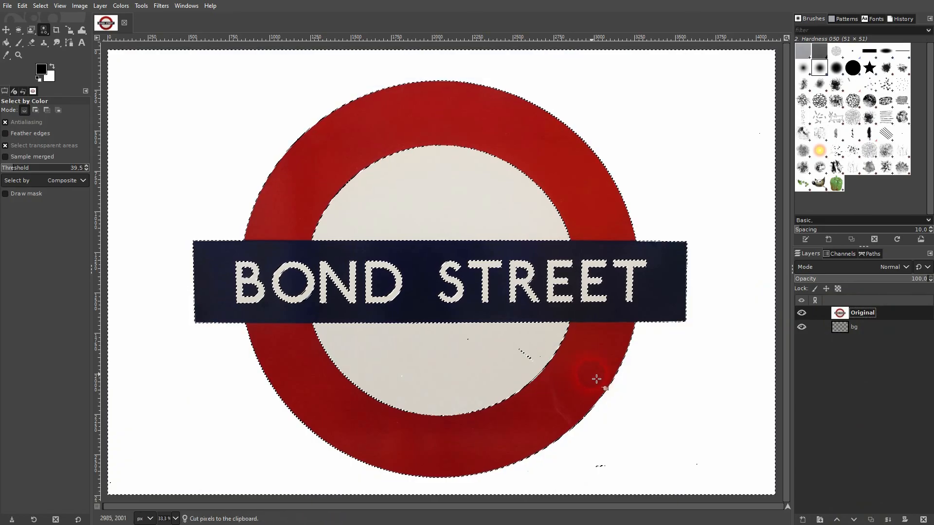
click(864, 333)
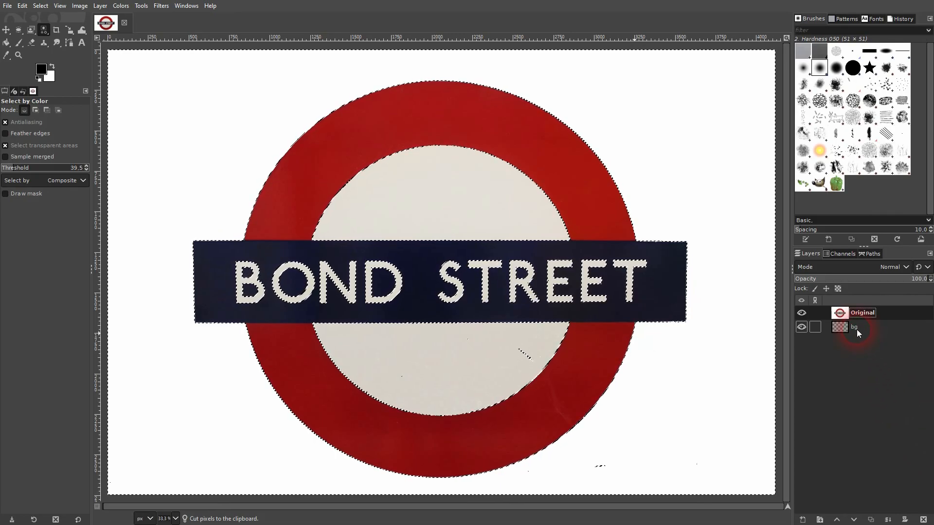
click(638, 338)
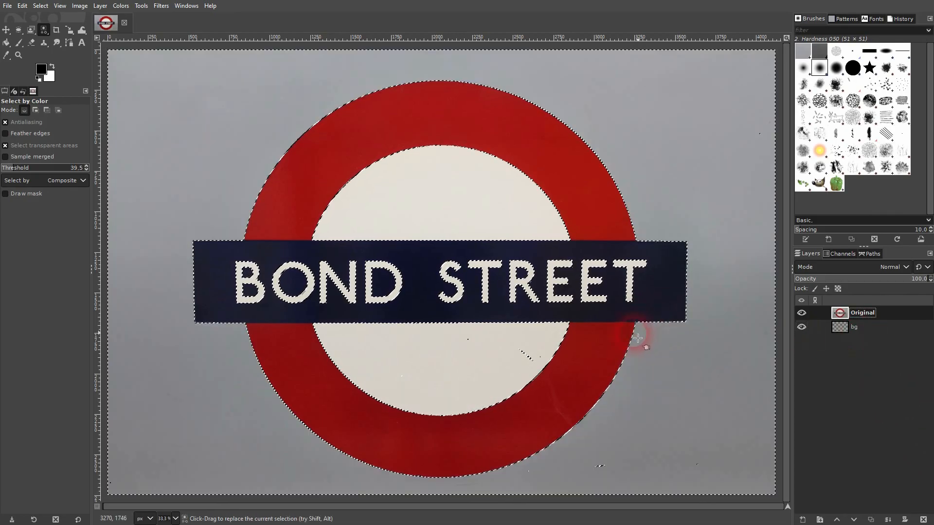
Step: Try adding a layer mask to the Original layer from the gray background selection, and undo it
right_click(849, 313)
click(811, 149)
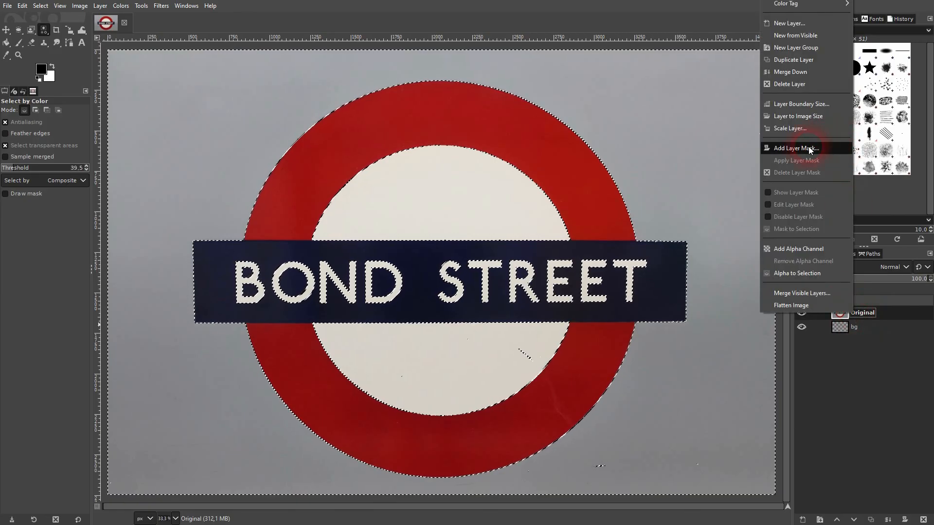
click(817, 227)
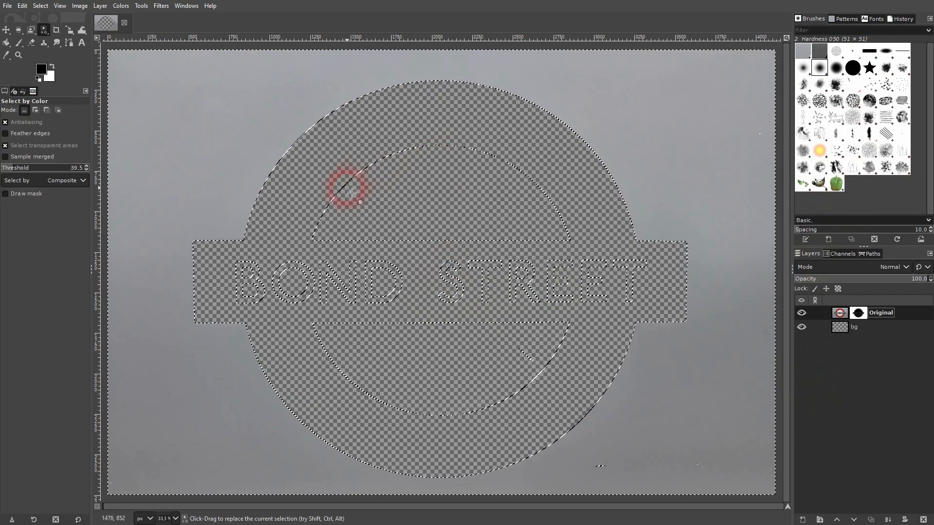
key(ctrl+z)
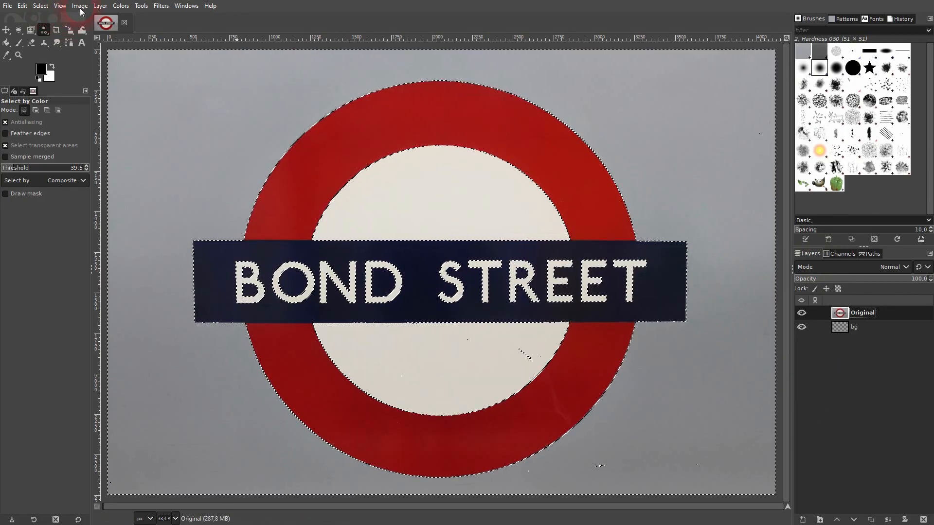
Step: Invert the selection so it covers the sign, and add a layer mask to the Original layer from it
click(40, 5)
click(49, 43)
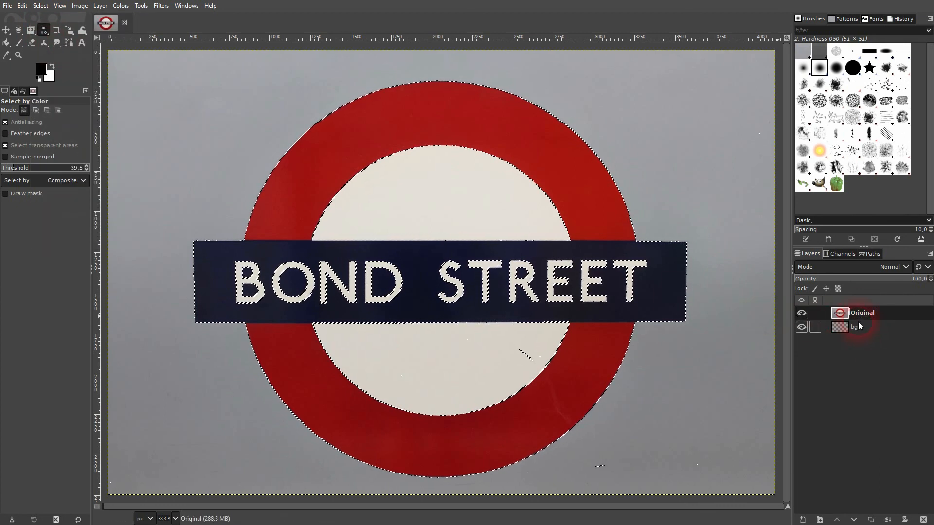
right_click(840, 314)
click(804, 152)
click(805, 227)
Step: Clear the selection and fill the bg layer with black using Bucket Fill
click(846, 329)
key(ctrl+shift+a)
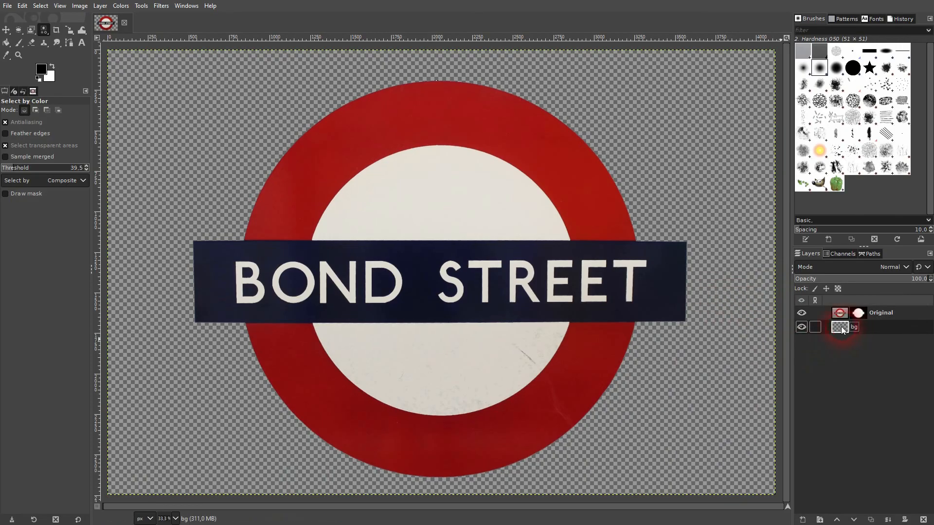
click(7, 42)
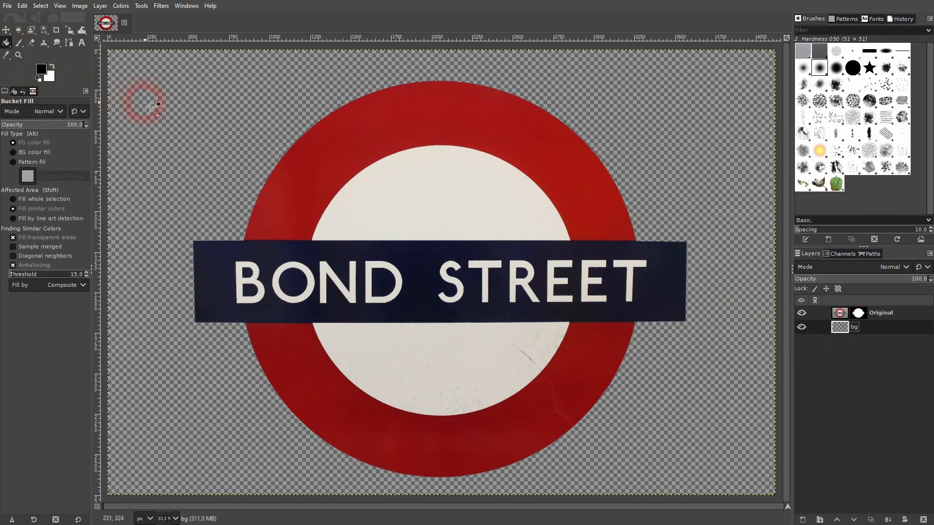
click(148, 174)
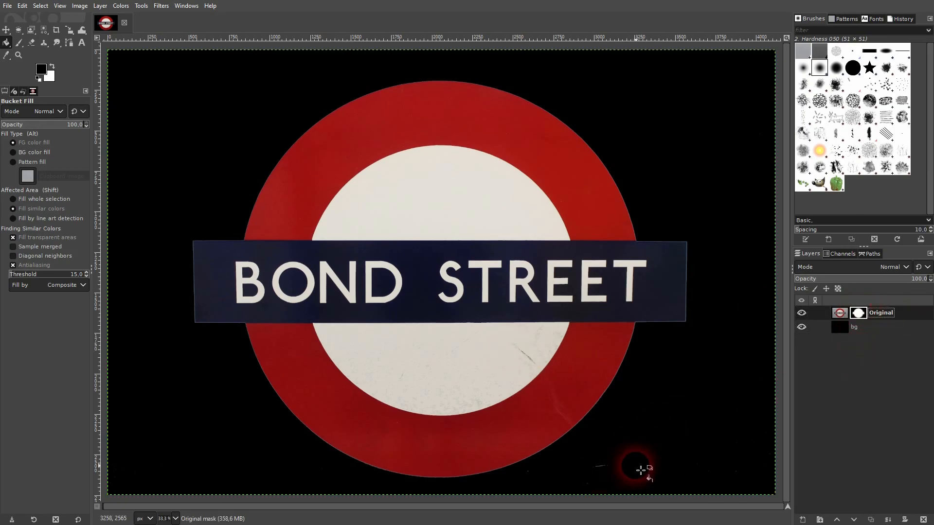
Step: Touch up the Original layer's mask with the Paintbrush, black over stray background specks and white over gaps in the sign's white circle
click(17, 47)
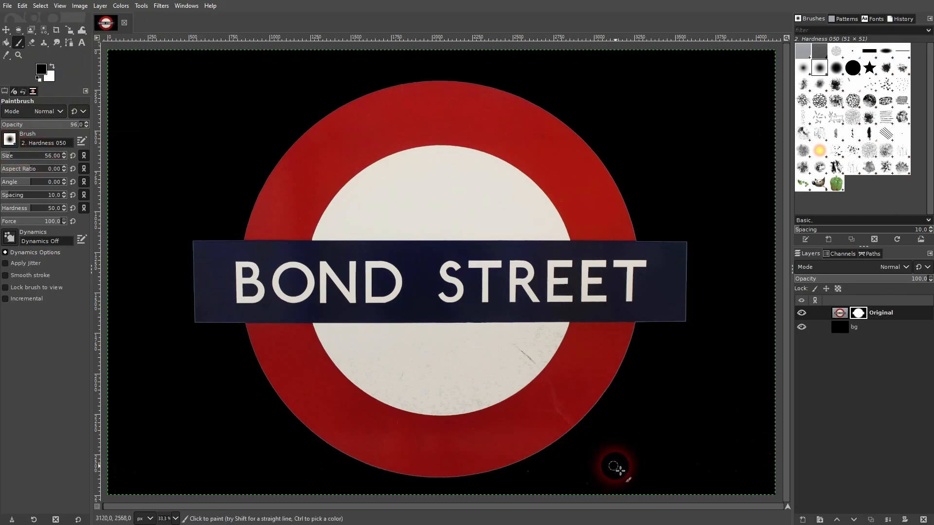
click(54, 69)
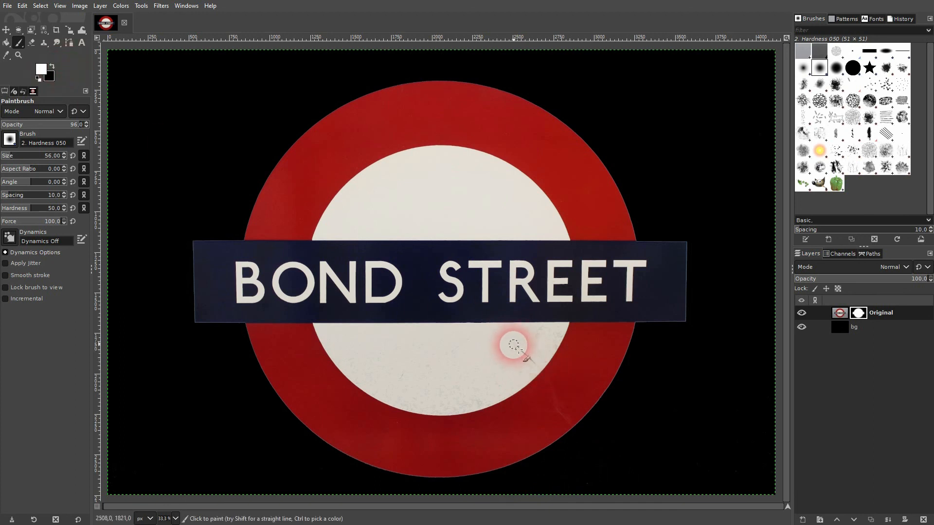
mouse_move(535, 360)
mouse_down()
mouse_move(525, 354)
mouse_move(534, 363)
mouse_move(515, 366)
mouse_move(524, 359)
mouse_up()
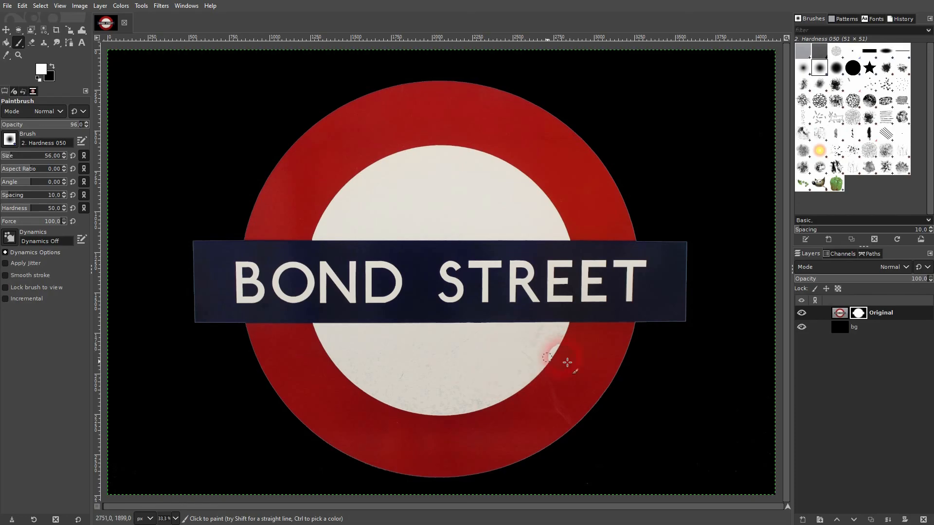
click(688, 360)
click(469, 337)
click(930, 343)
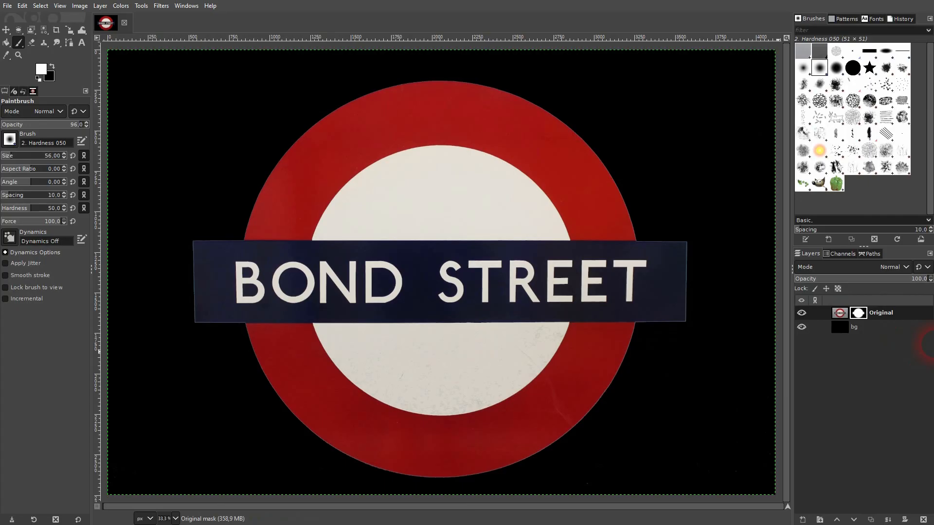
Step: Make the Original layer's image active instead of its mask, and show the Fuzzy Select and Select by Color tools
click(845, 312)
click(711, 359)
mouse_move(712, 359)
mouse_down()
mouse_move(709, 381)
mouse_move(716, 377)
mouse_up()
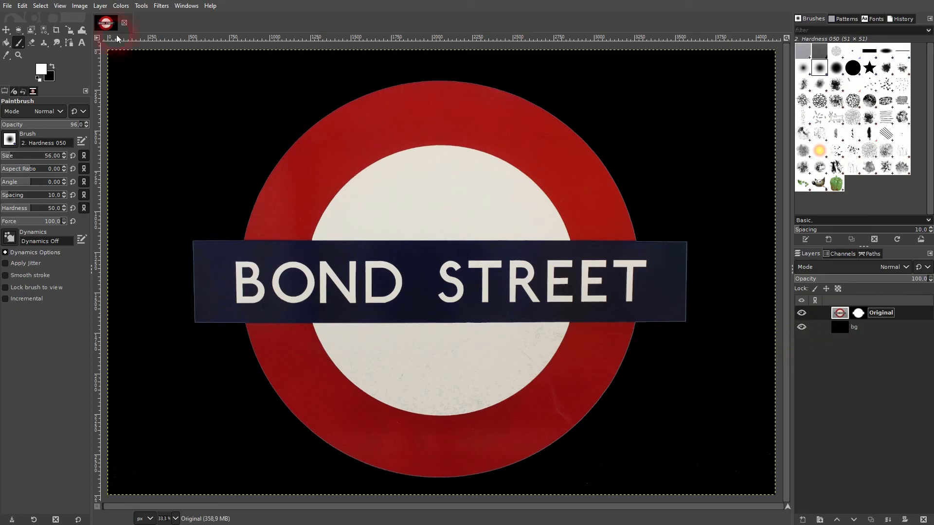
click(44, 30)
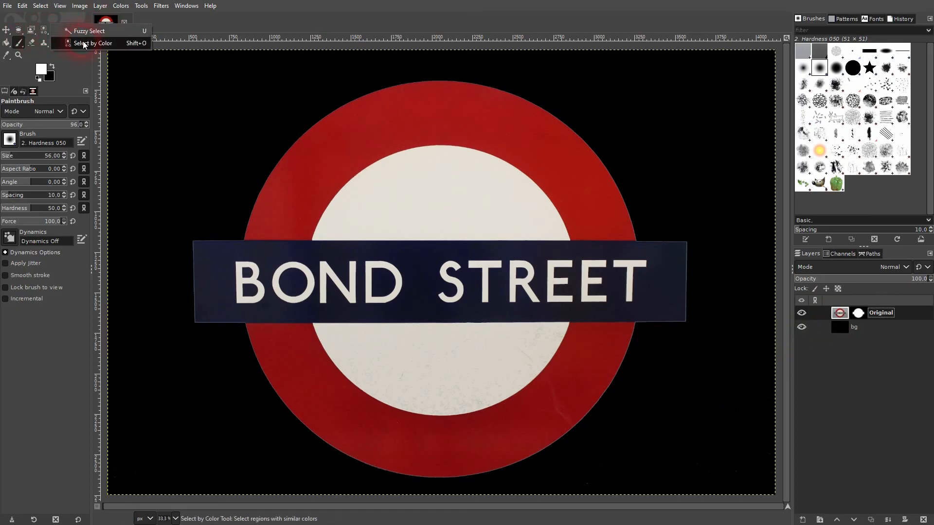
click(521, 21)
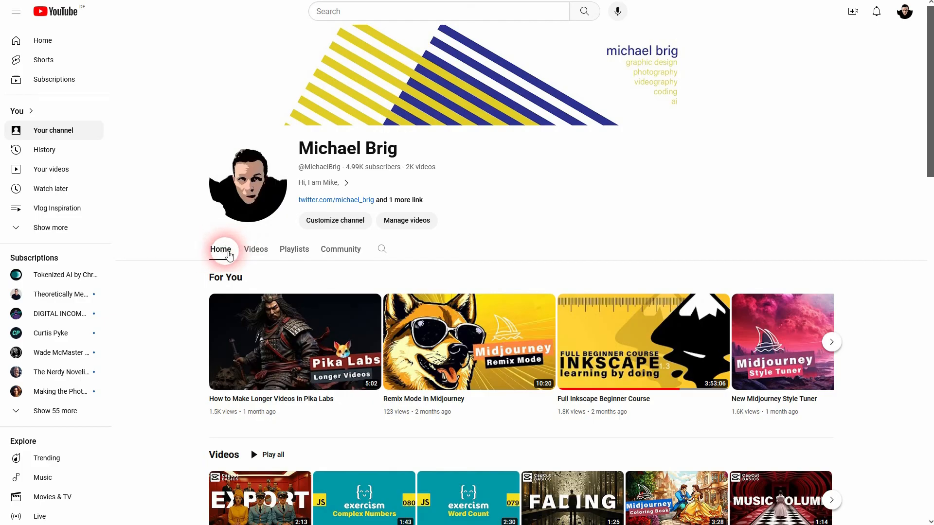
Step: Switch to YouTube, open the Gimp Tutorials for Beginner playlist from the channel's Photography section, and review its videos
scroll(857, 242, down, 4)
scroll(857, 241, down, 6)
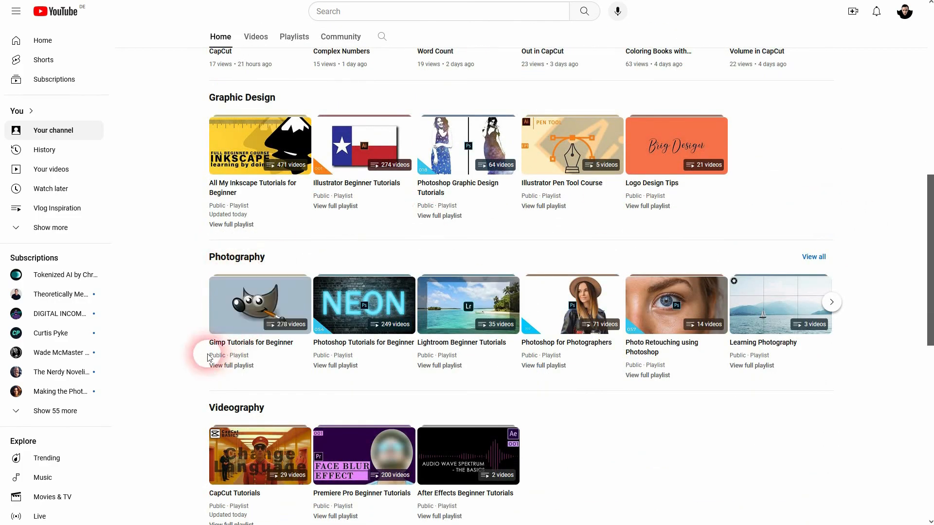
click(244, 372)
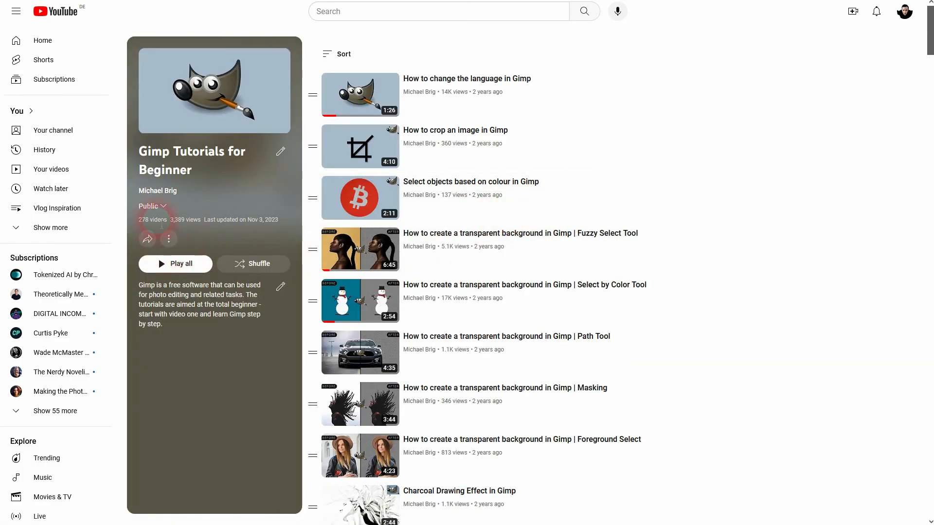
drag(132, 219, 170, 222)
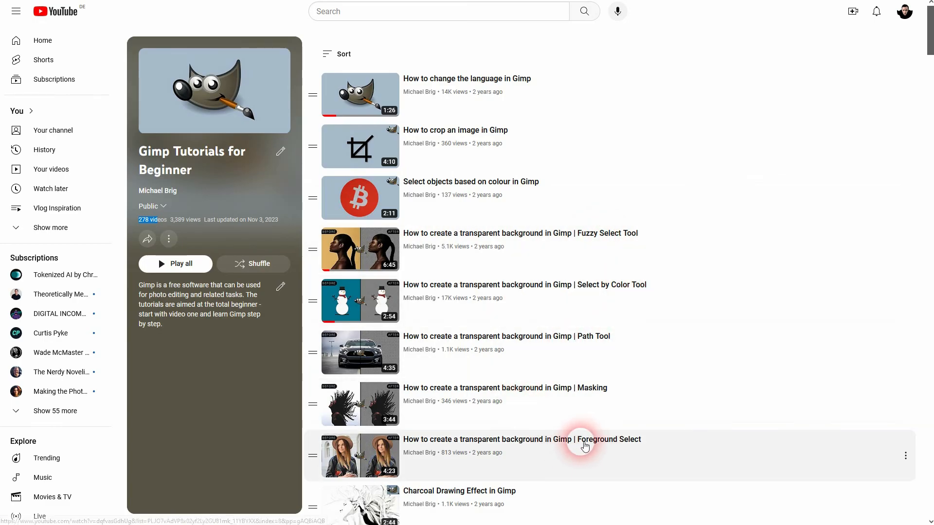
scroll(553, 288, down, 14)
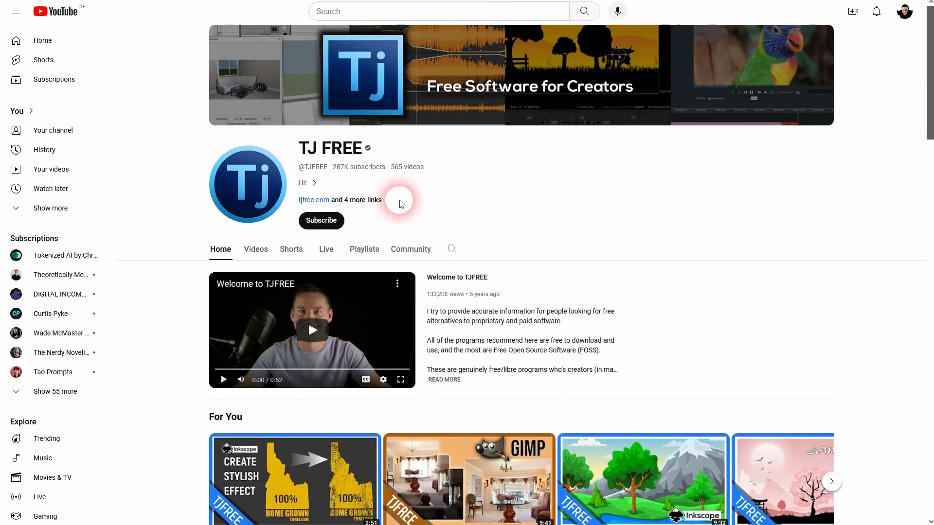
Step: Browse the TJ FREE channel's playlists down to the Gimp Tutorials in the Learn Graphic Design section
scroll(813, 266, down, 1)
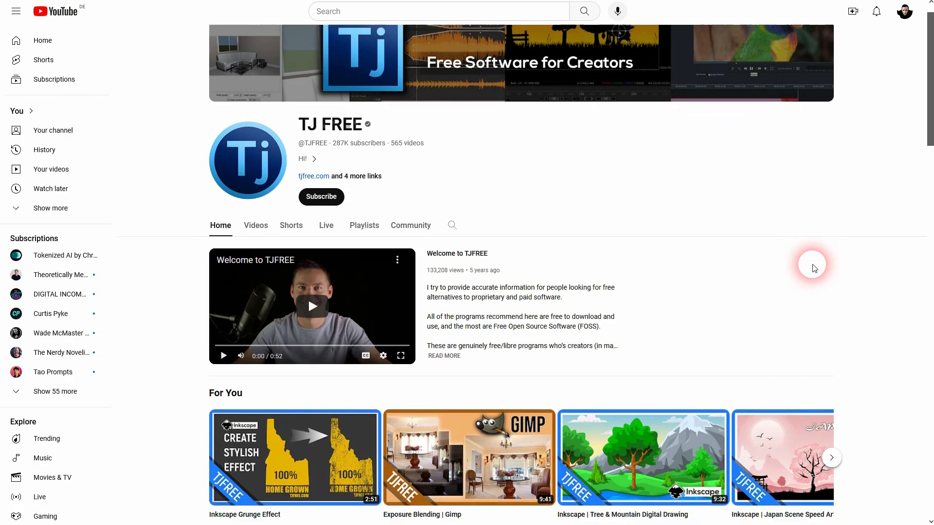
scroll(813, 266, down, 5)
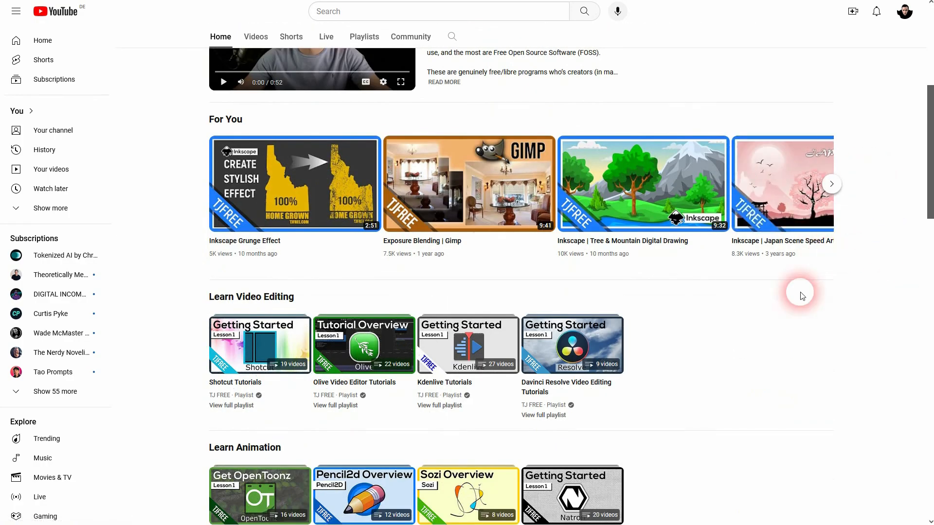
scroll(782, 302, down, 4)
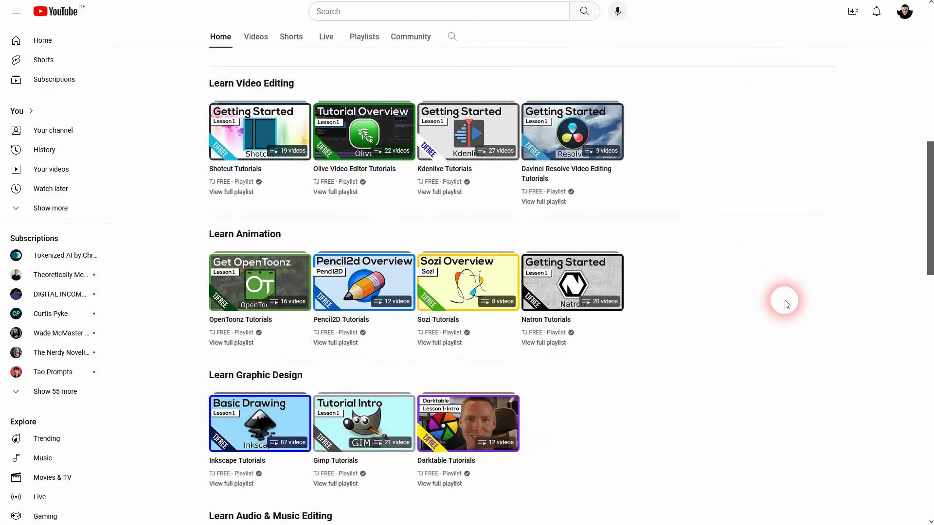
scroll(786, 304, down, 4)
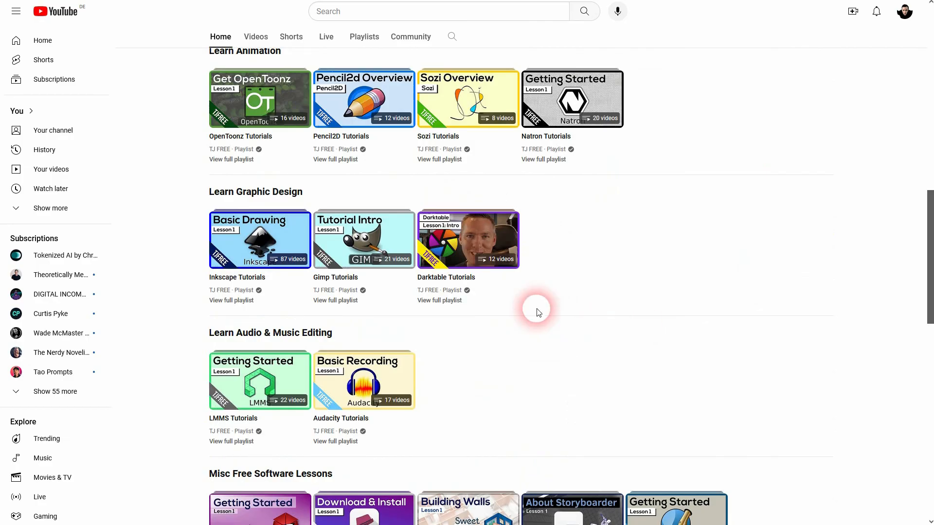
mouse_move(374, 258)
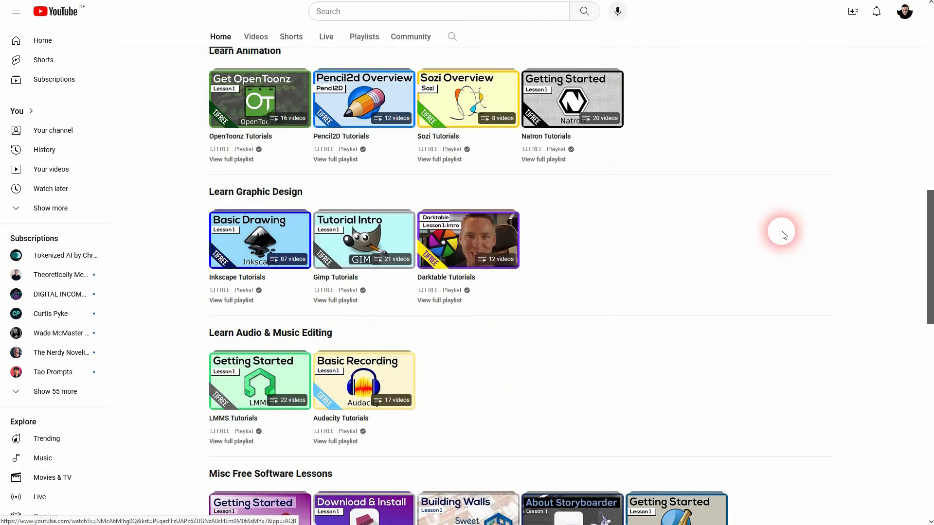
Step: Switch to the Davies Media Design channel and look through its GIMP 2.10 Tutorials section
key(ctrl+Tab)
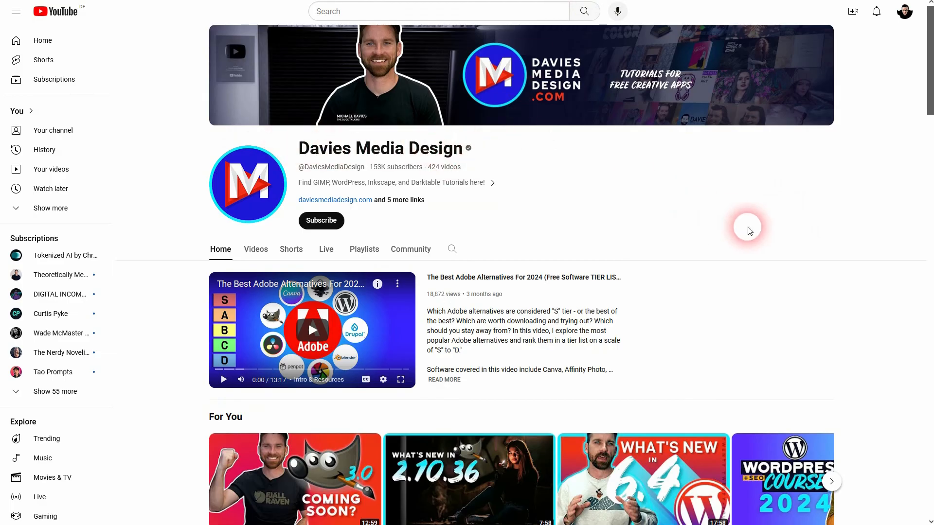
scroll(851, 258, down, 7)
scroll(884, 247, down, 3)
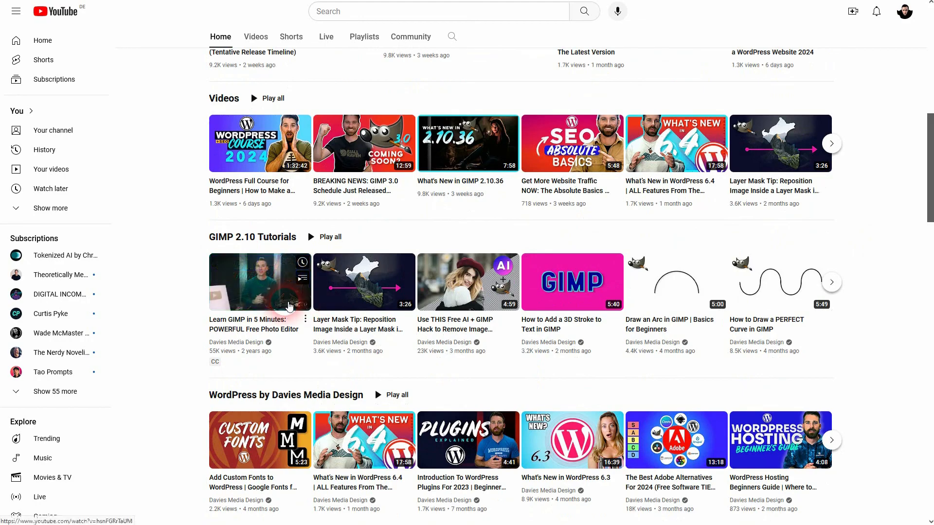
Step: Switch to the Logos By Nick channel and look through its tutorial sections
key(ctrl+Tab)
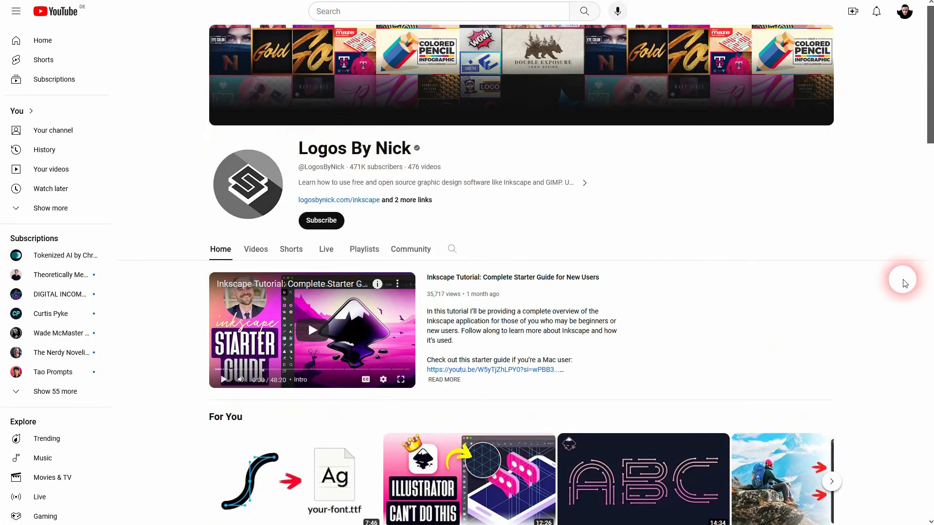
scroll(905, 283, down, 4)
scroll(901, 286, down, 6)
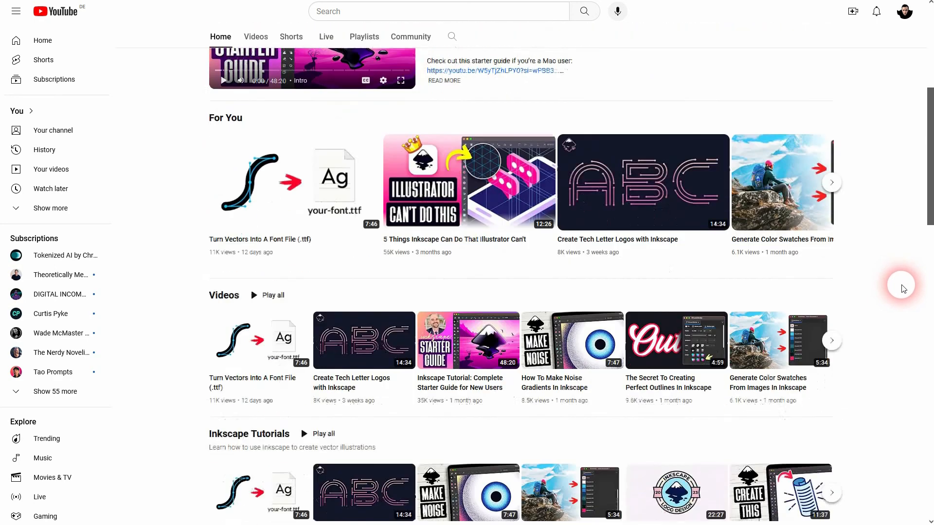
scroll(908, 290, down, 4)
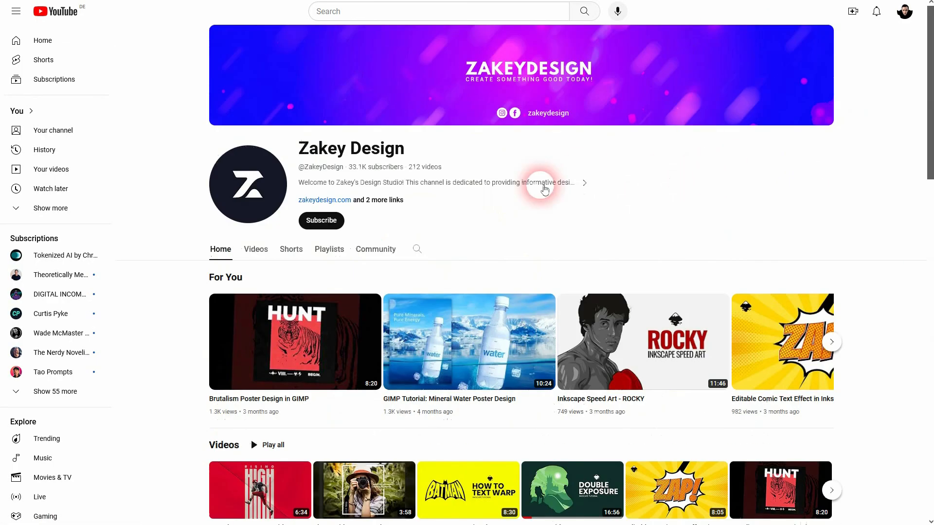
Step: Highlight the Zakey Design channel's name and look through its Inkscape and GIMP video sections
drag(298, 150, 422, 157)
click(897, 271)
scroll(901, 286, down, 5)
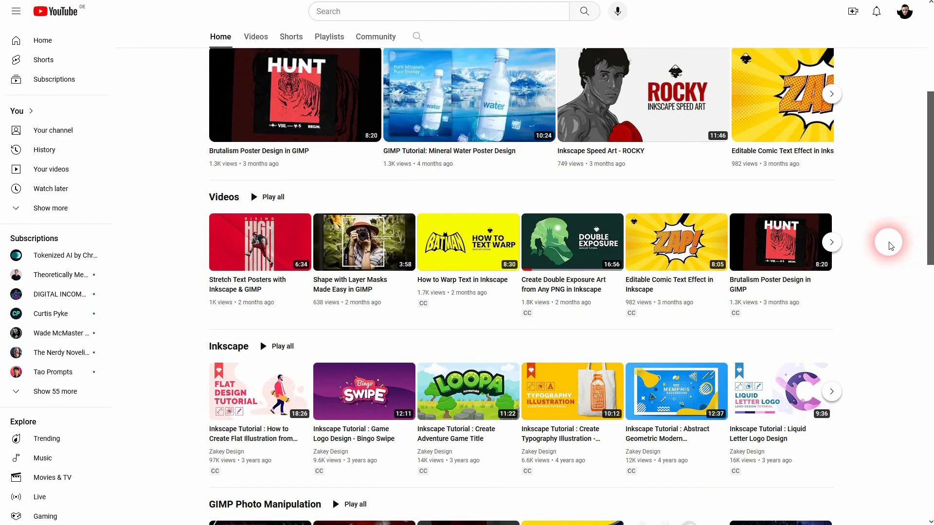
Step: Browse Zakey Design's GIMP Photo Manipulation, Popular videos and Created playlists sections
scroll(891, 245, down, 4)
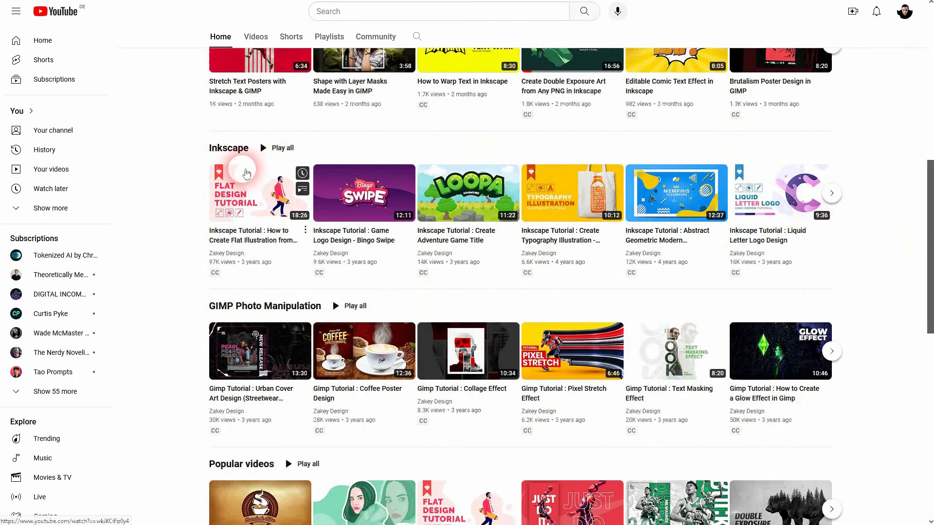
scroll(675, 252, down, 6)
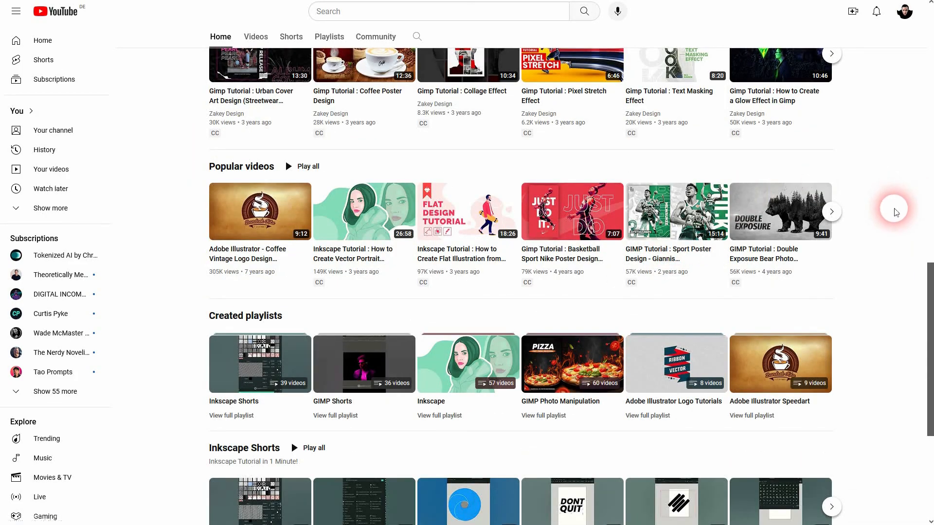
scroll(898, 213, up, 1)
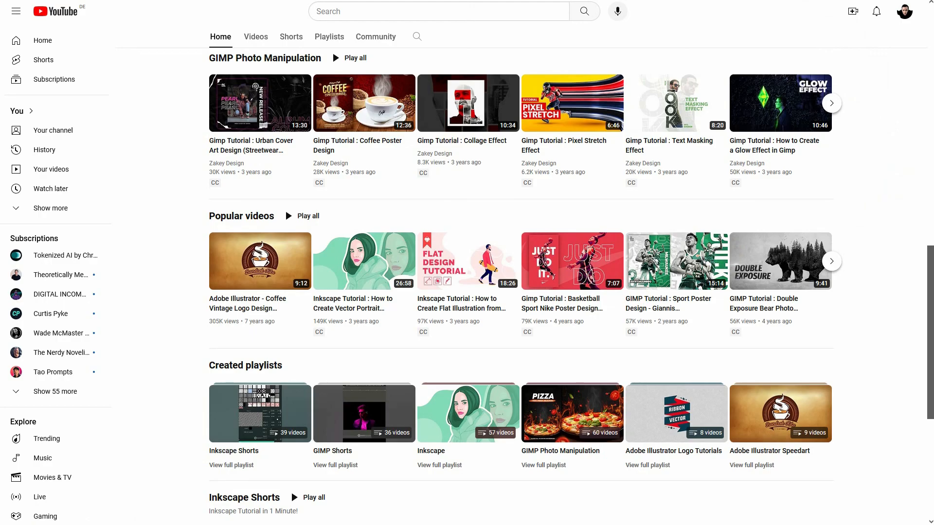
Step: Switch to the MyGimpTutorialChannel page, highlight the channel's name and video count, and look over its home page
key(ctrl+Tab)
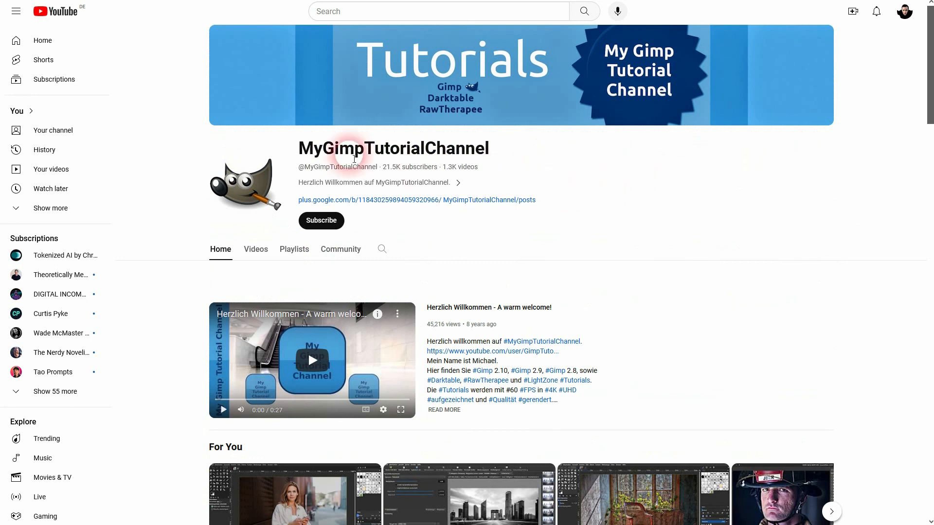
drag(295, 148, 503, 152)
click(567, 202)
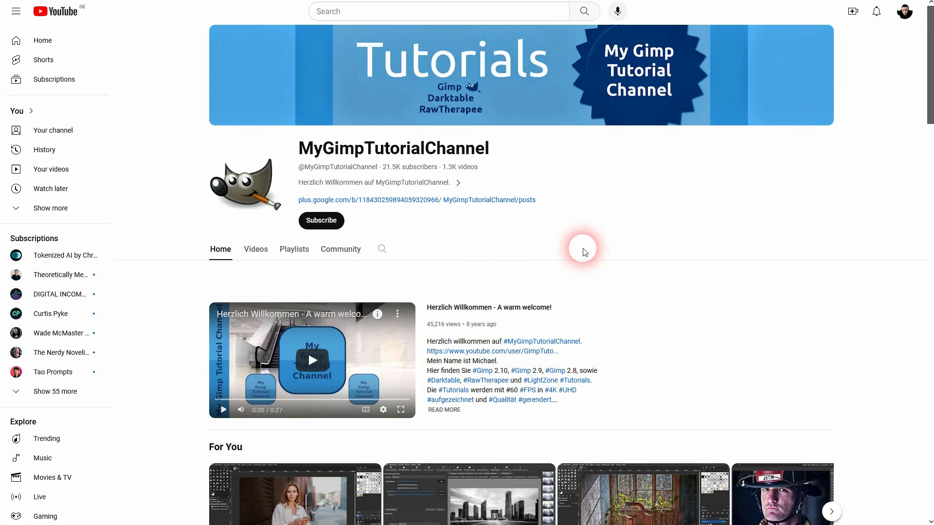
drag(443, 166, 479, 167)
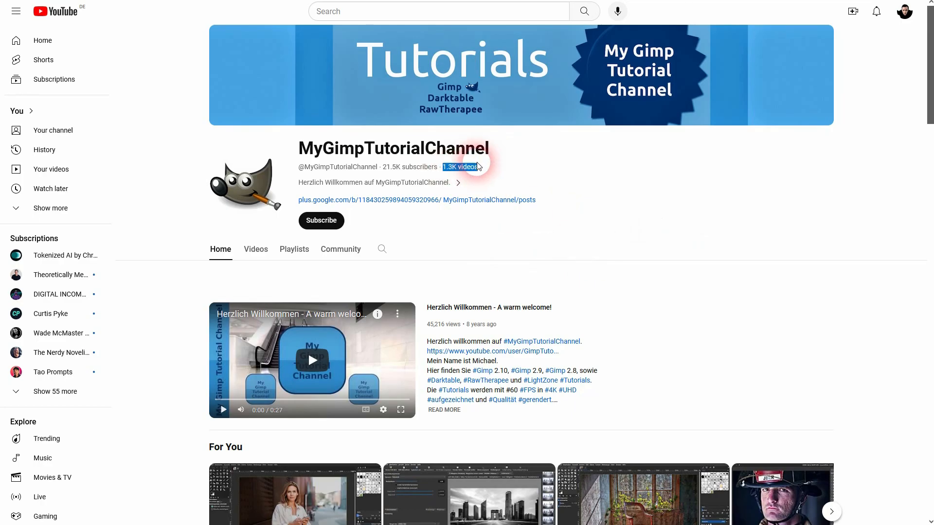
click(858, 320)
scroll(859, 318, down, 1)
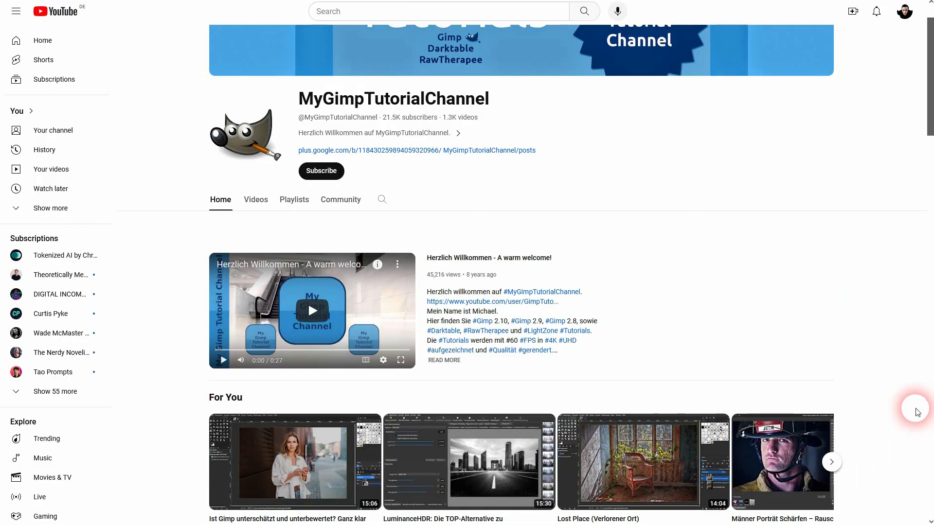
scroll(895, 385, up, 1)
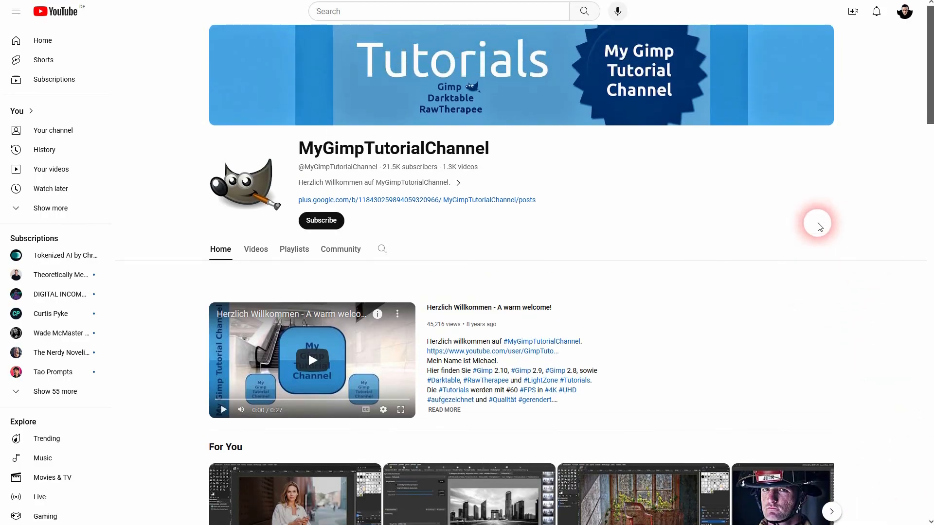